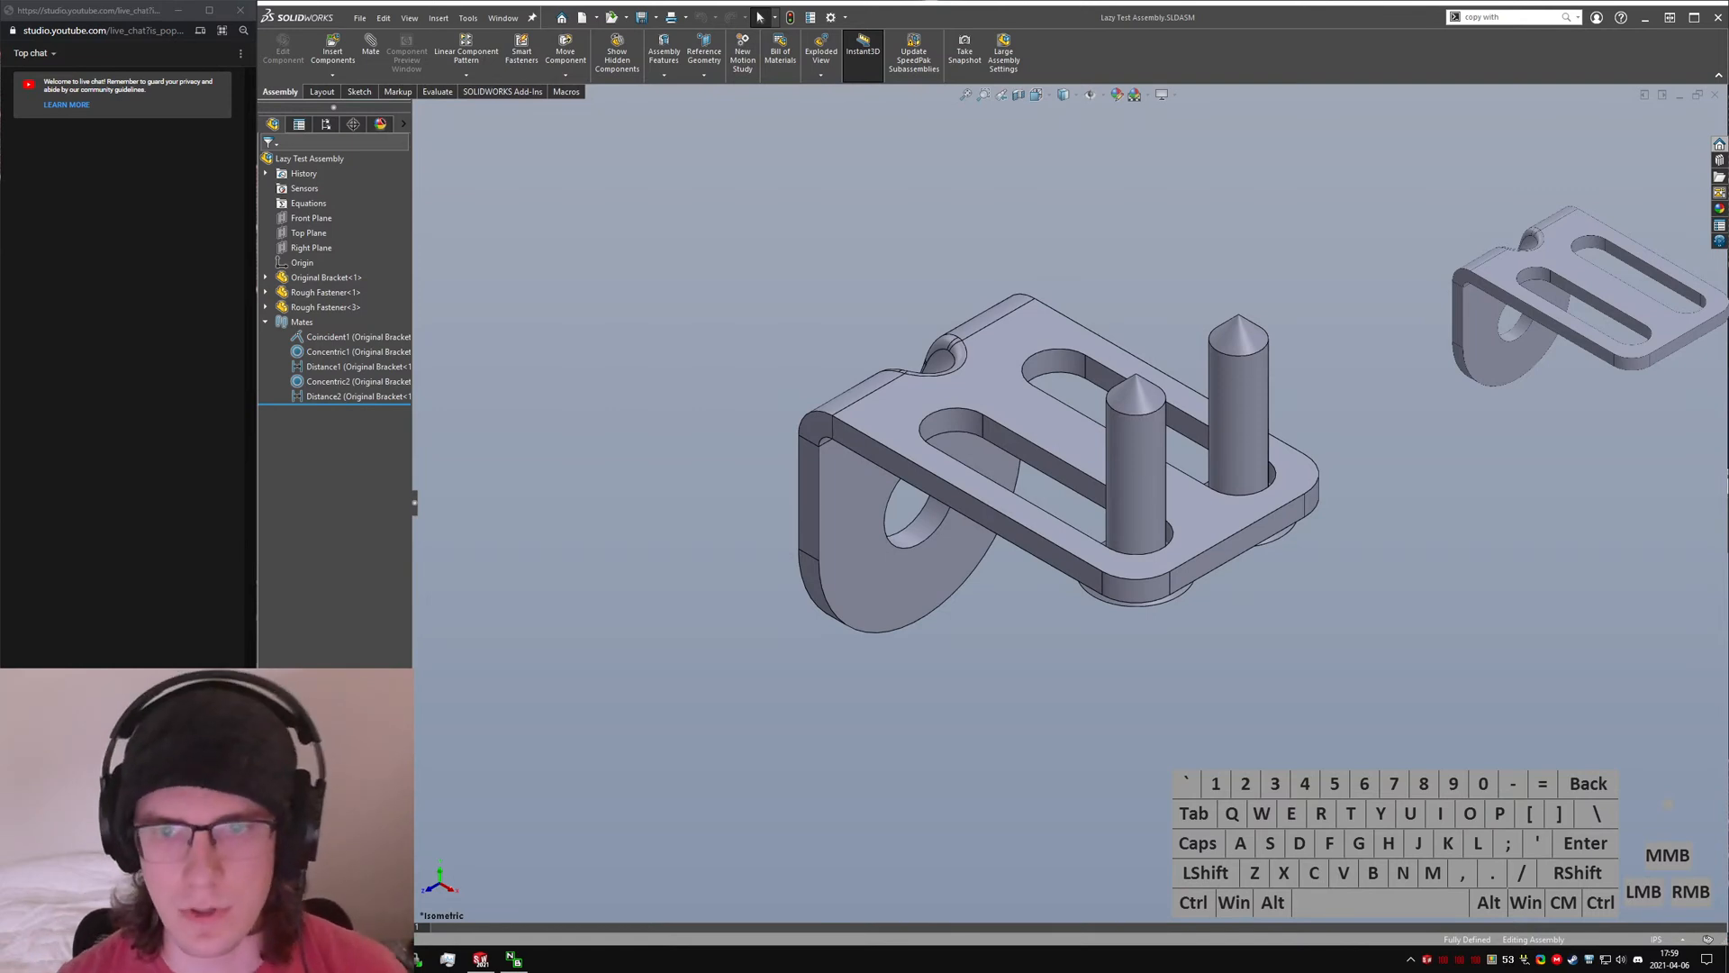
# - Examine the bracket and its two fasteners from the side and from above
pyautogui.click(1153, 272)
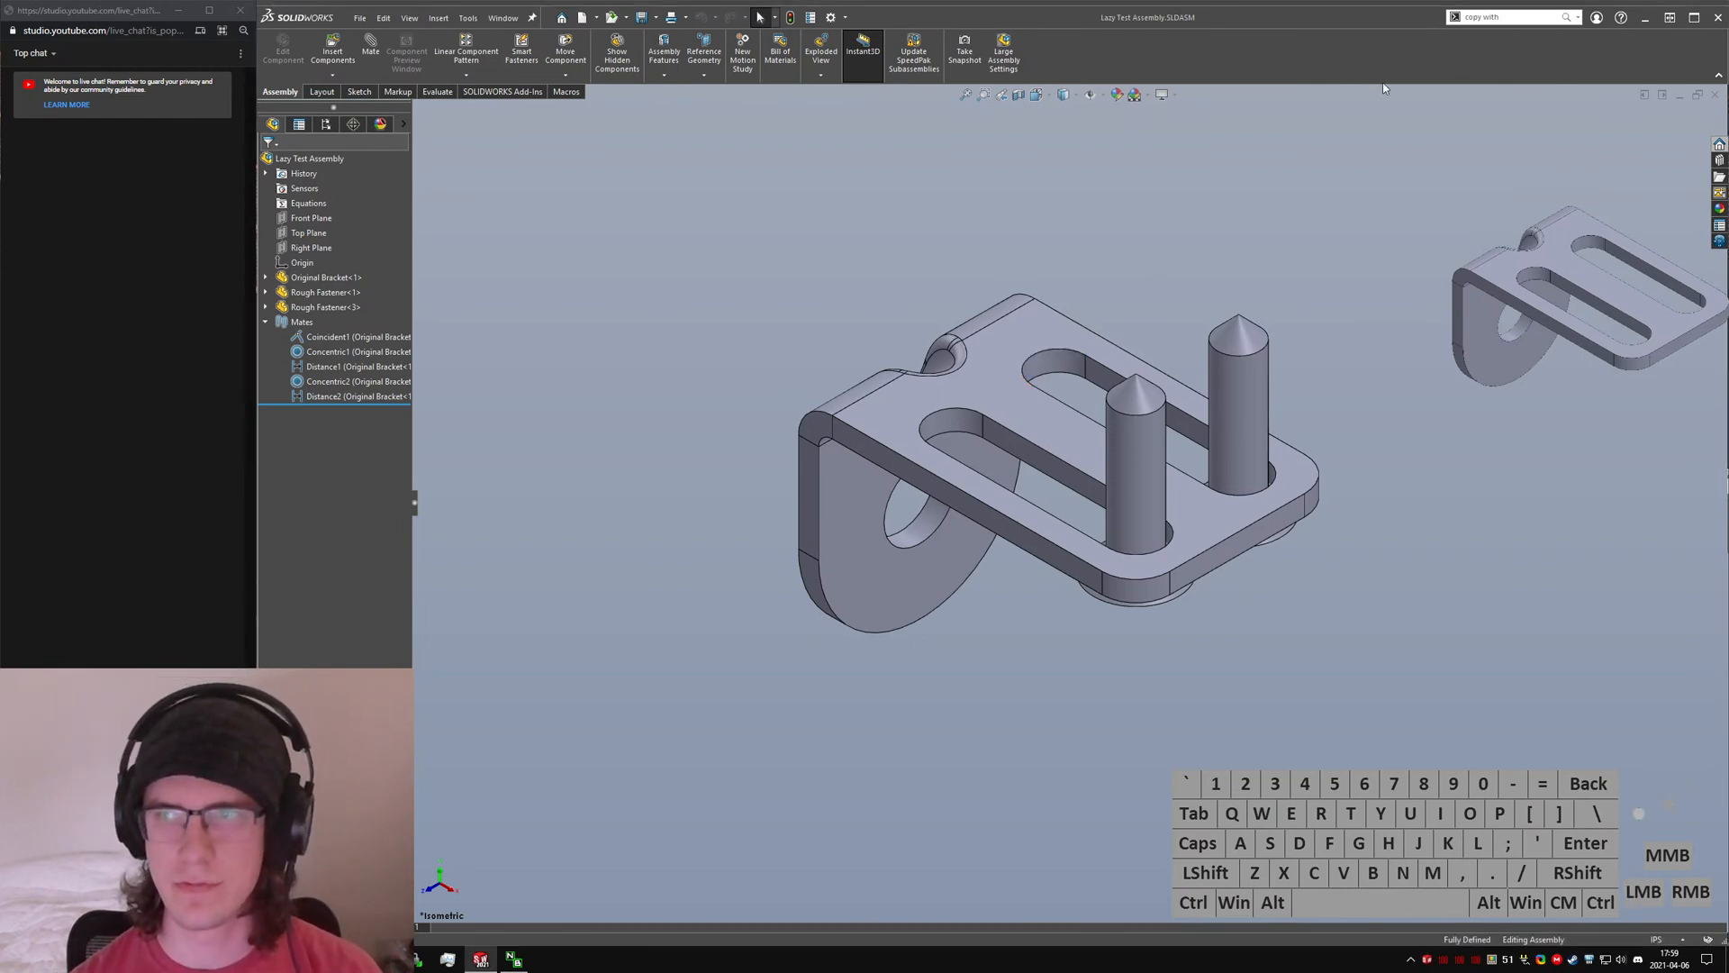
pyautogui.moveTo(1184, 325); pyautogui.dragTo(894, 516, button='middle')
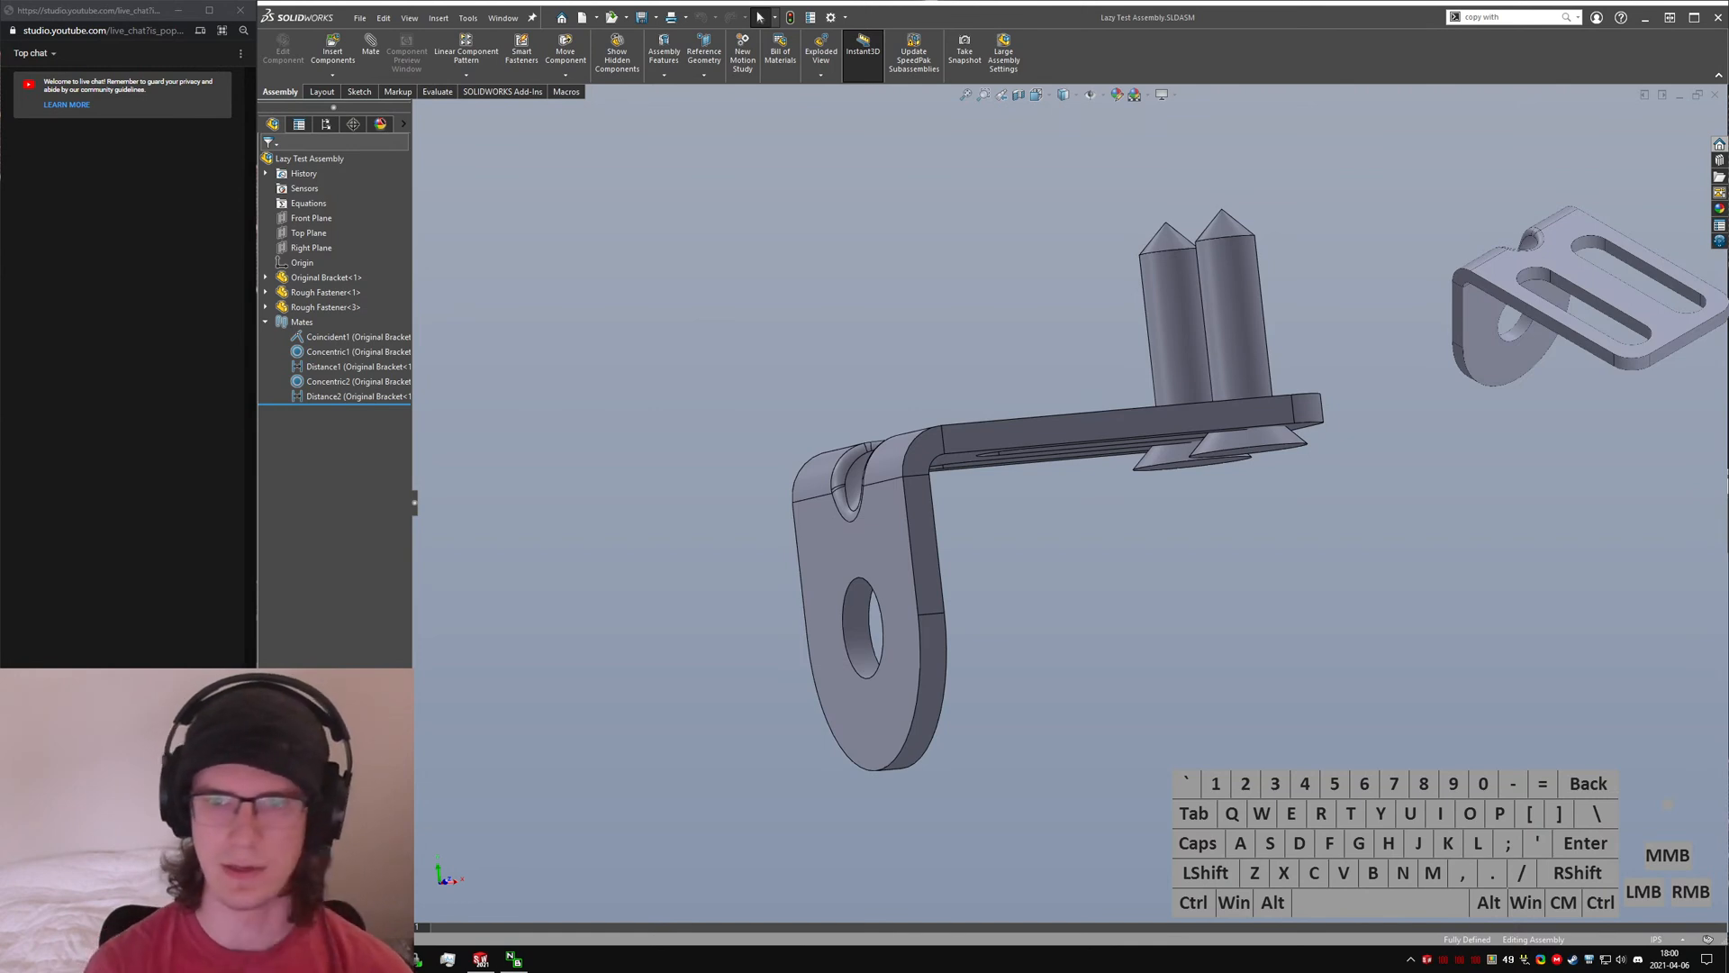
pyautogui.moveTo(1522, 678); pyautogui.dragTo(1431, 793, button='middle')
pyautogui.click(1002, 443)
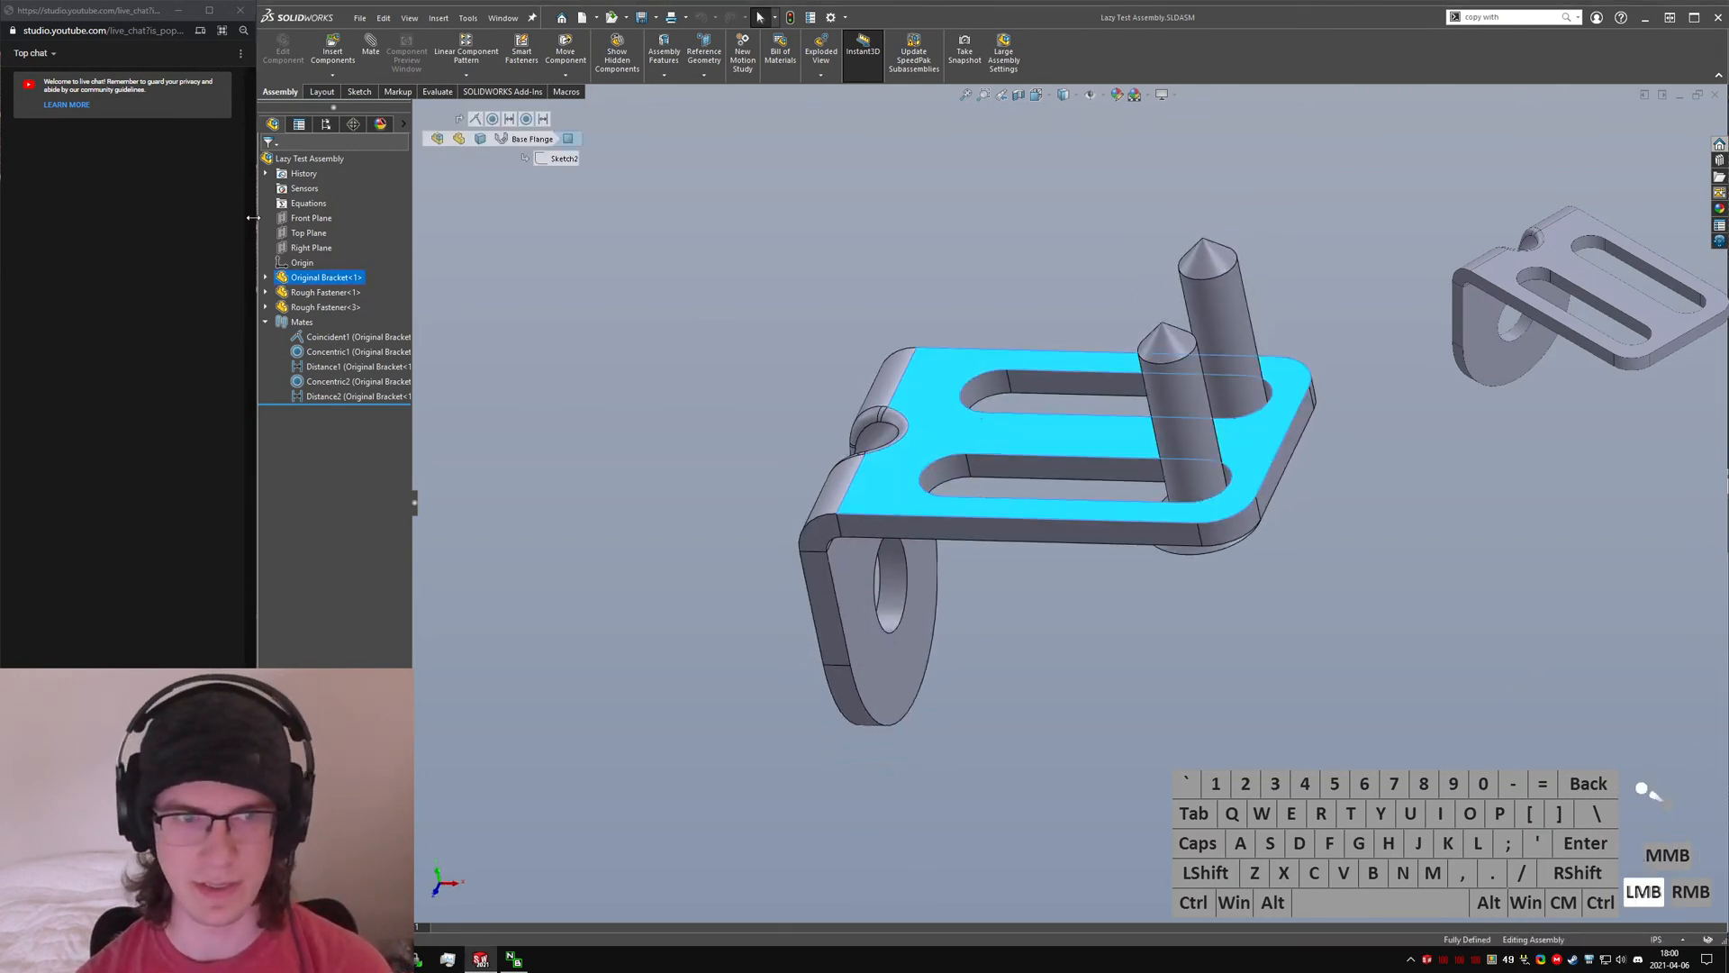
# - Select the assembly's Top Plane and resize its displayed border around the bracket
pyautogui.click(319, 237)
pyautogui.scroll(4, 807, 442)
pyautogui.moveTo(811, 445); pyautogui.dragTo(945, 505, button='middle')
pyautogui.moveTo(972, 520); pyautogui.dragTo(855, 677)
pyautogui.moveTo(1144, 459); pyautogui.dragTo(1305, 366)
pyautogui.moveTo(1093, 594); pyautogui.dragTo(1025, 427, button='middle')
pyautogui.moveTo(893, 553); pyautogui.dragTo(807, 409, button='middle')
# - Extend the Right Plane's displayed border well below the bracket's vertical flange
pyautogui.click(311, 247)
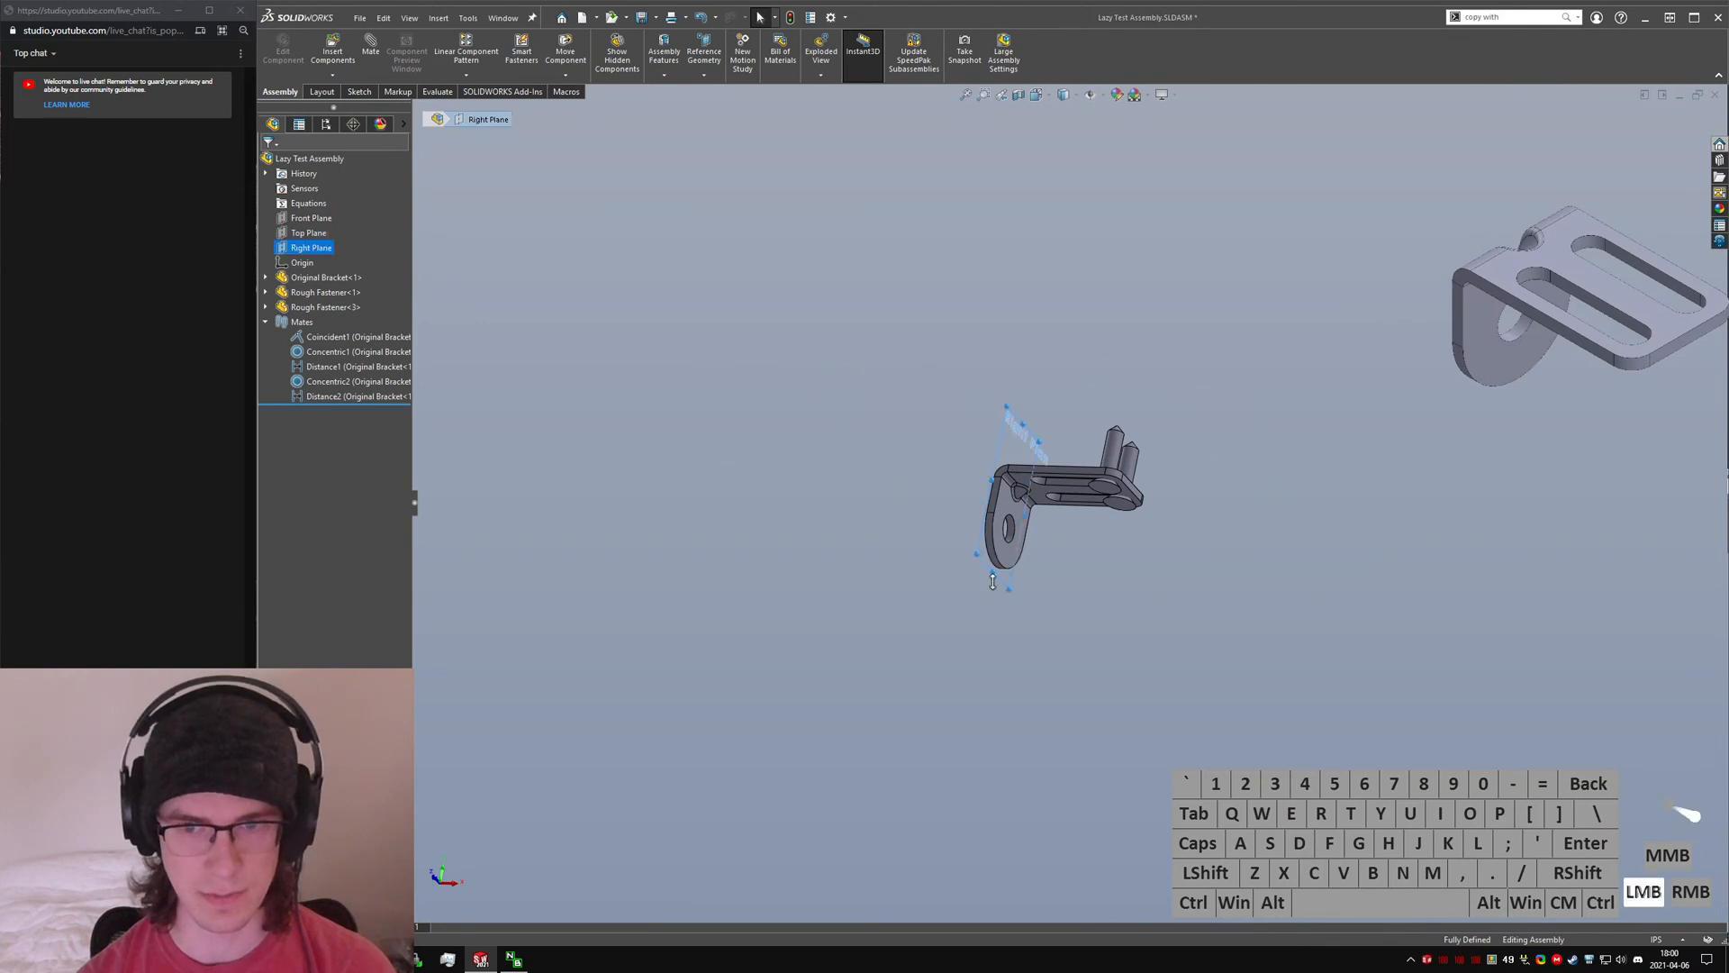
pyautogui.moveTo(990, 572); pyautogui.dragTo(922, 869)
pyautogui.scroll(2, 973, 676)
pyautogui.moveTo(999, 636); pyautogui.dragTo(827, 681, button='middle')
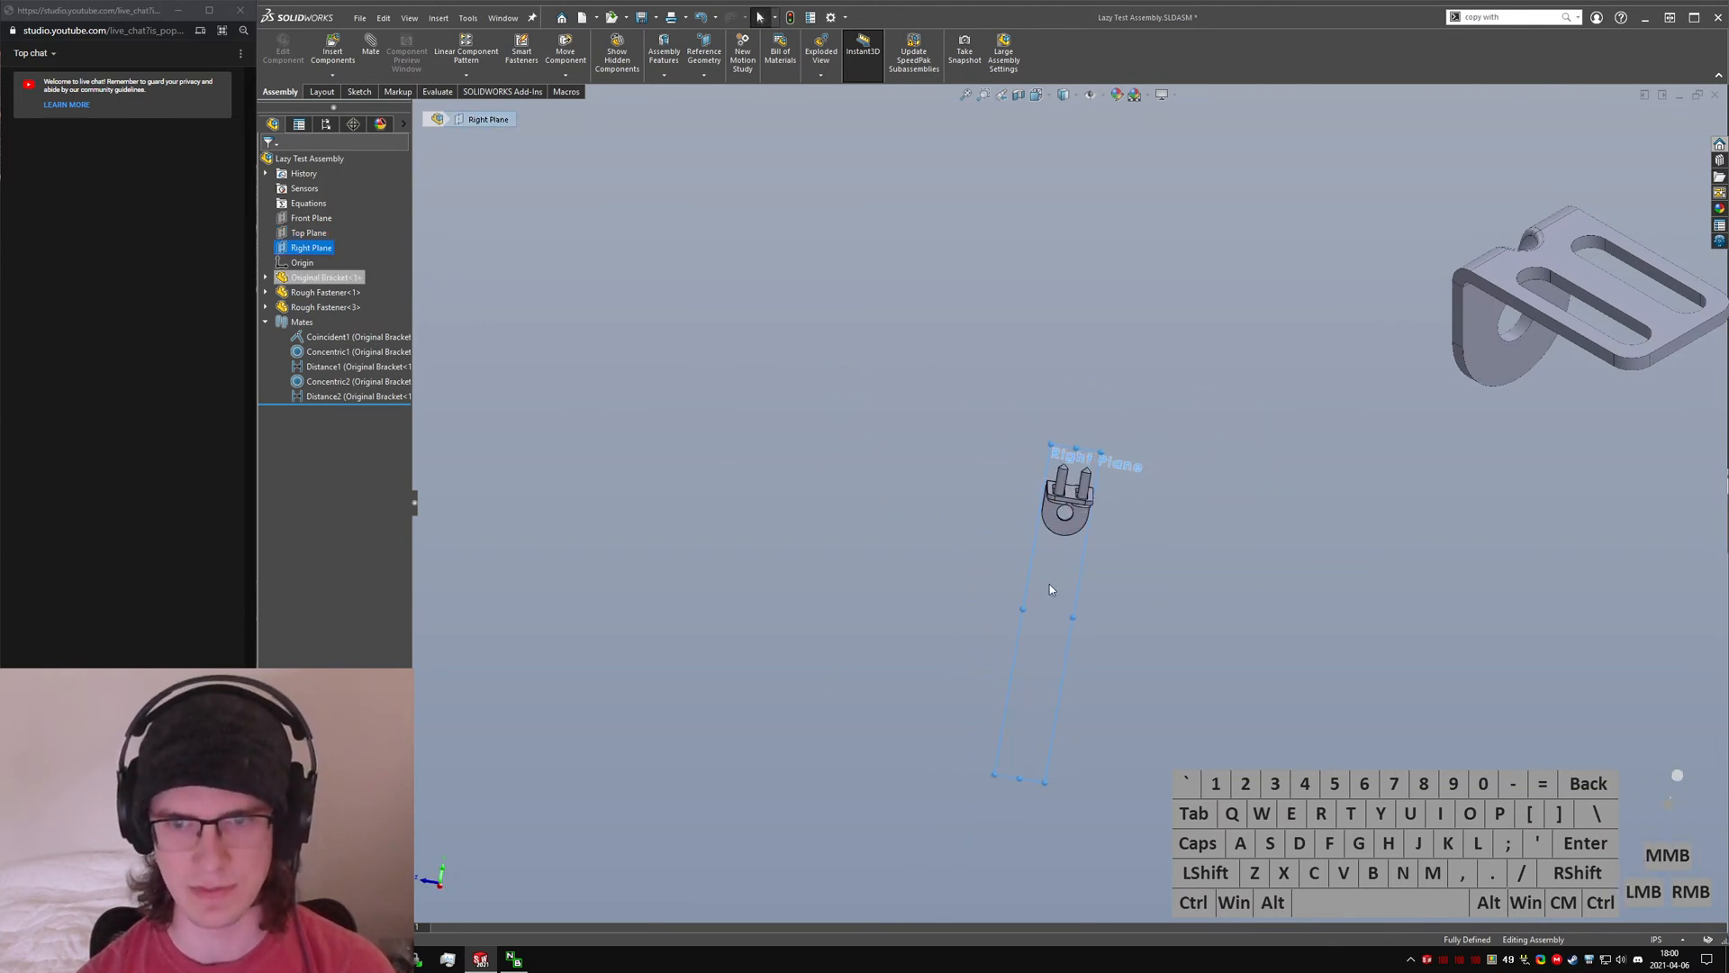
pyautogui.moveTo(1075, 597); pyautogui.dragTo(974, 623, button='middle')
pyautogui.scroll(-3, 1108, 543)
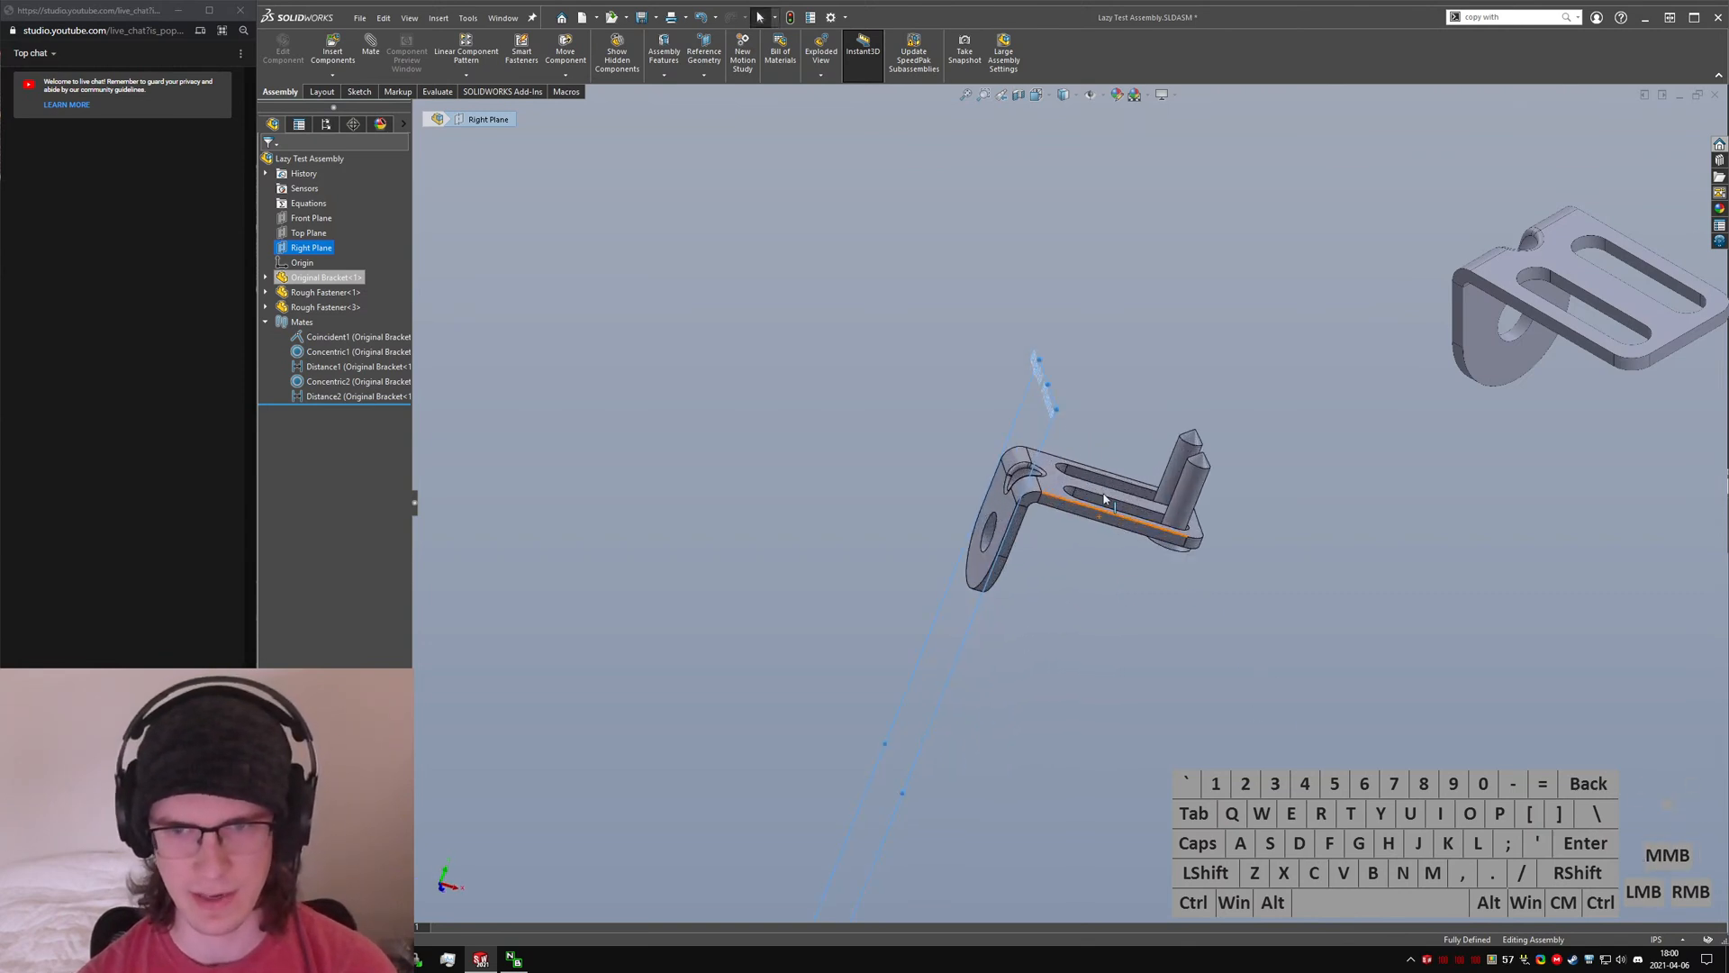
pyautogui.moveTo(1131, 462)
pyautogui.mouseDown(button='middle')
pyautogui.moveTo(1222, 564)
pyautogui.moveTo(1203, 531)
pyautogui.mouseUp(button='middle')
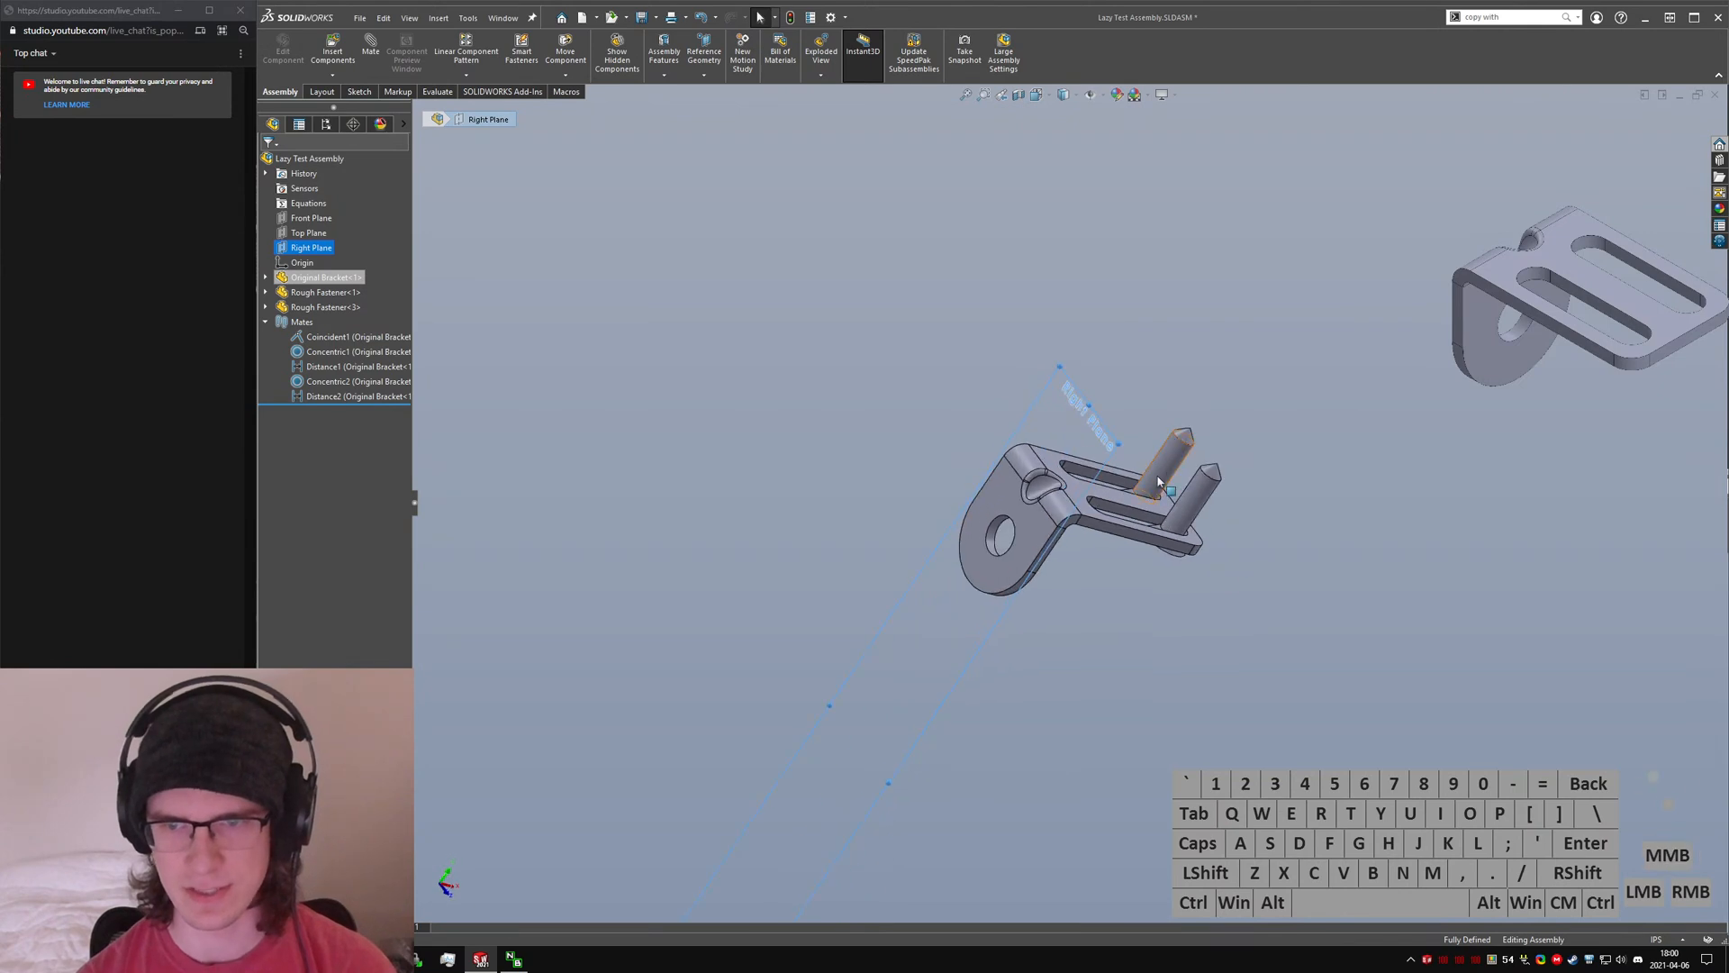
# - Select one fastener's shank together with the bracket's vertical flange face to examine how they relate
pyautogui.click(1198, 530)
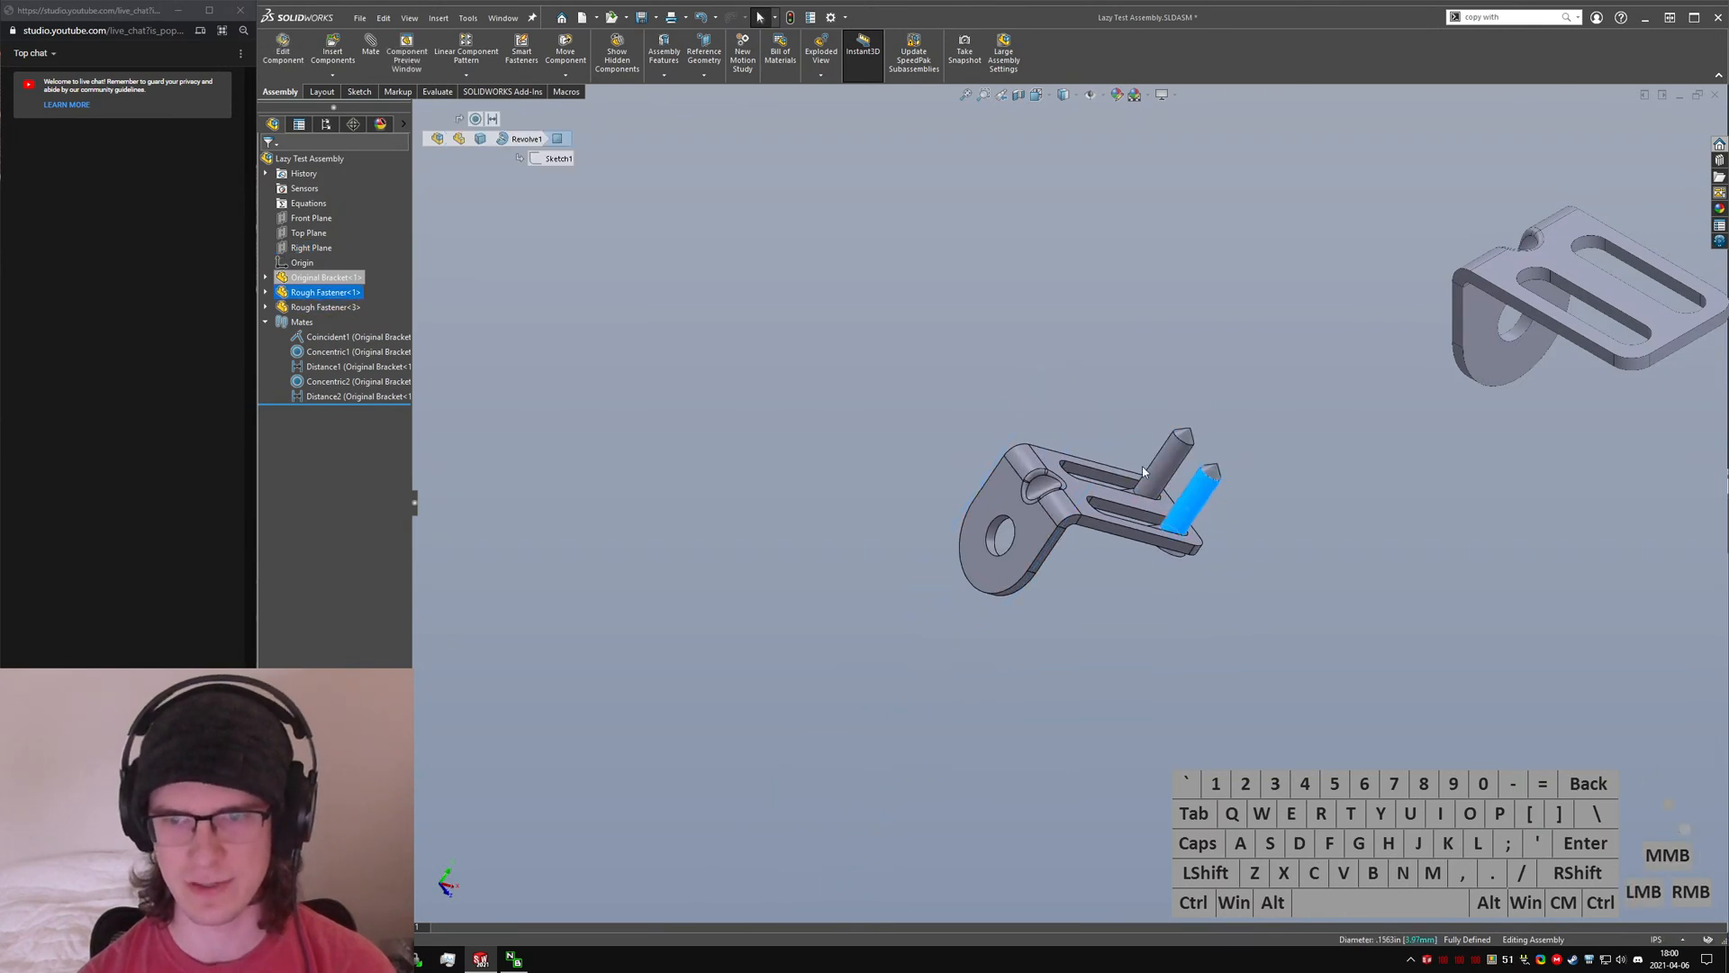
pyautogui.moveTo(1174, 507); pyautogui.dragTo(910, 519, button='middle')
pyautogui.keyDown('ctrl'); pyautogui.click(841, 576); pyautogui.keyUp('ctrl')
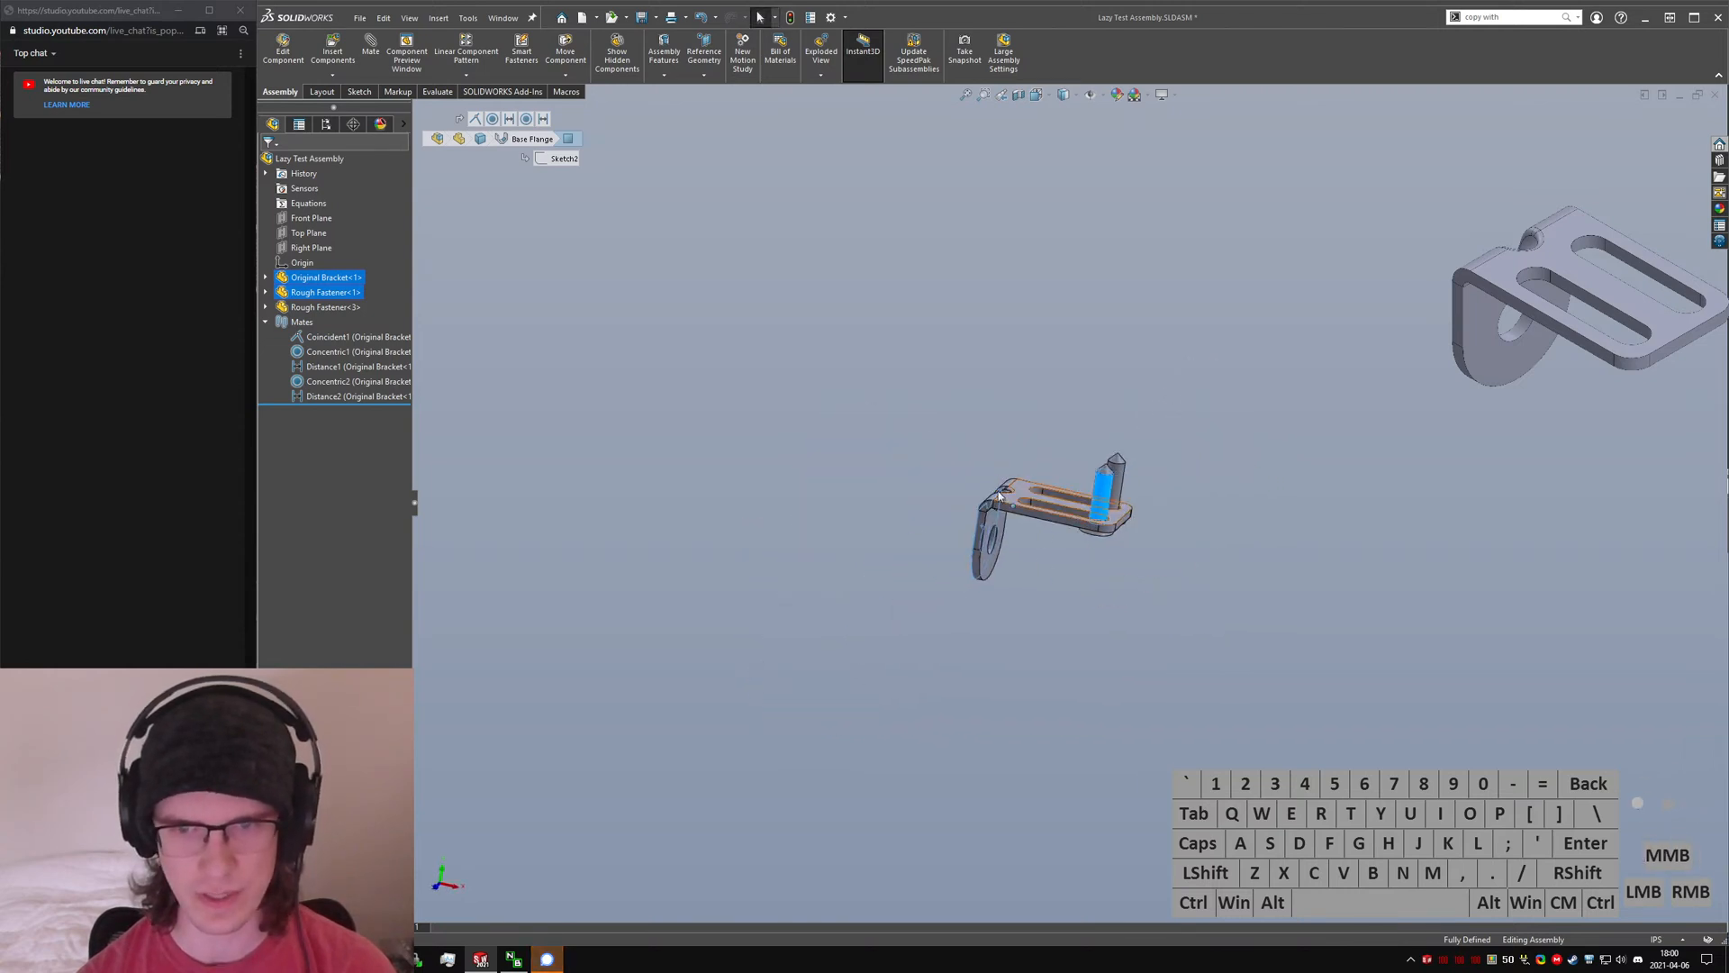
pyautogui.scroll(-6, 1023, 500)
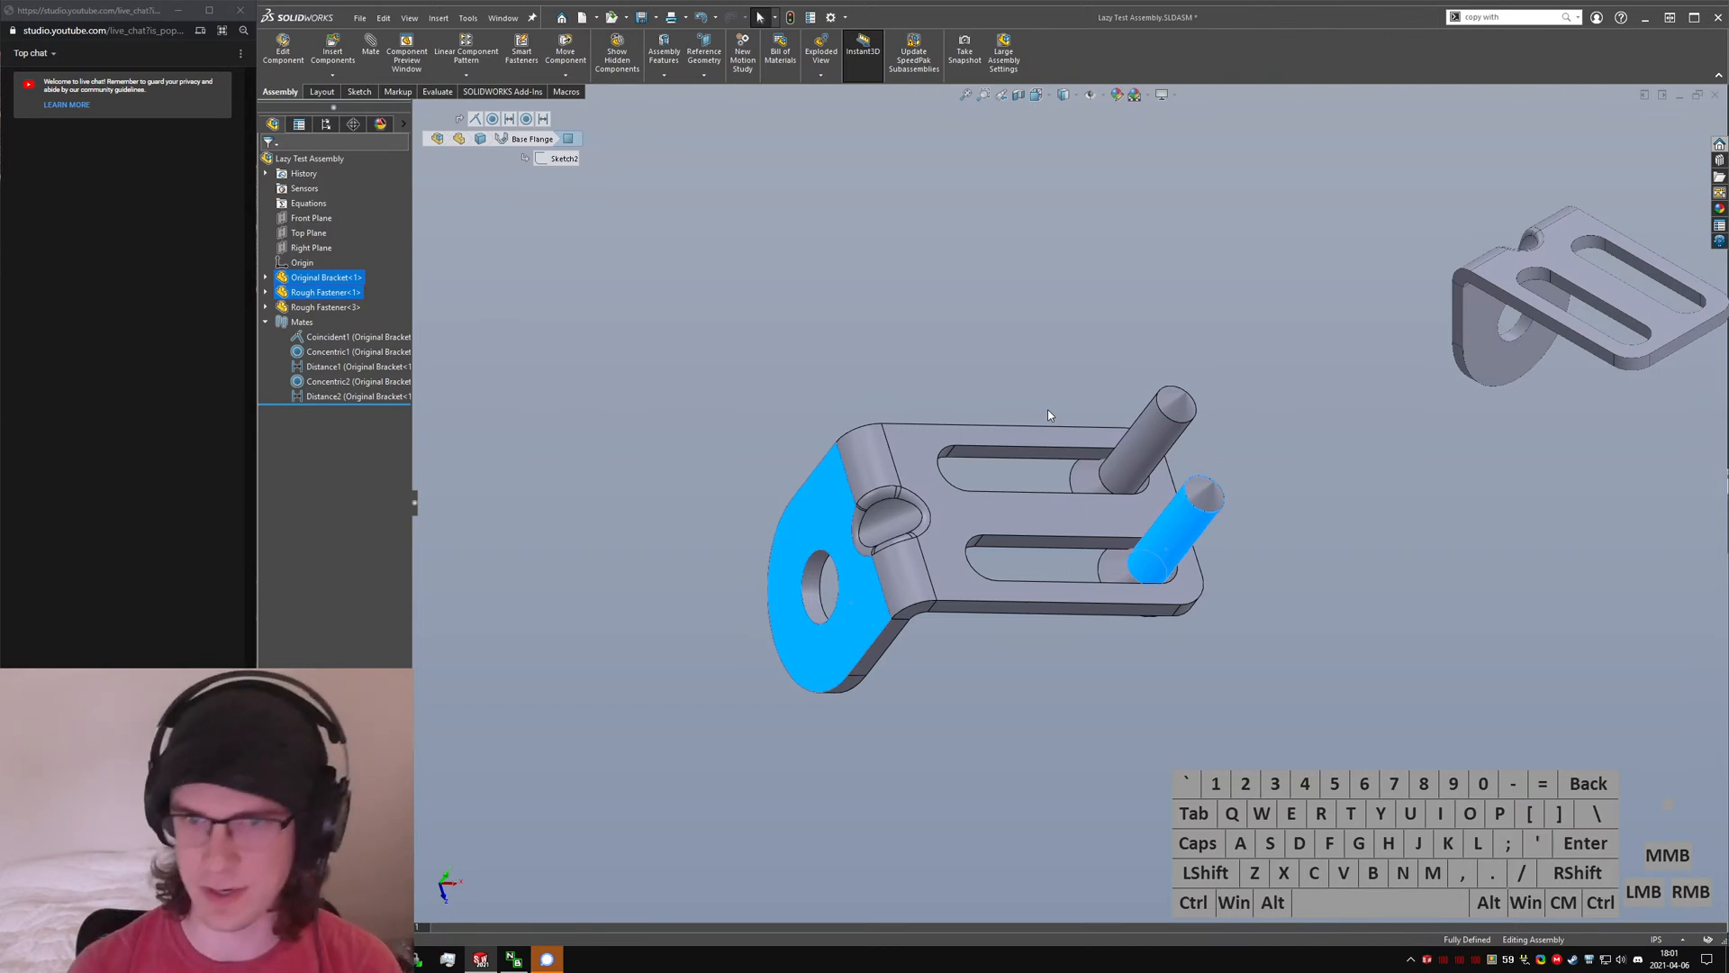
# - Switch to paint.net, paste the copied photo of the installed bracket with the canvas expanded, and crop the image to the selection
pyautogui.press('ctrl+super+Left')
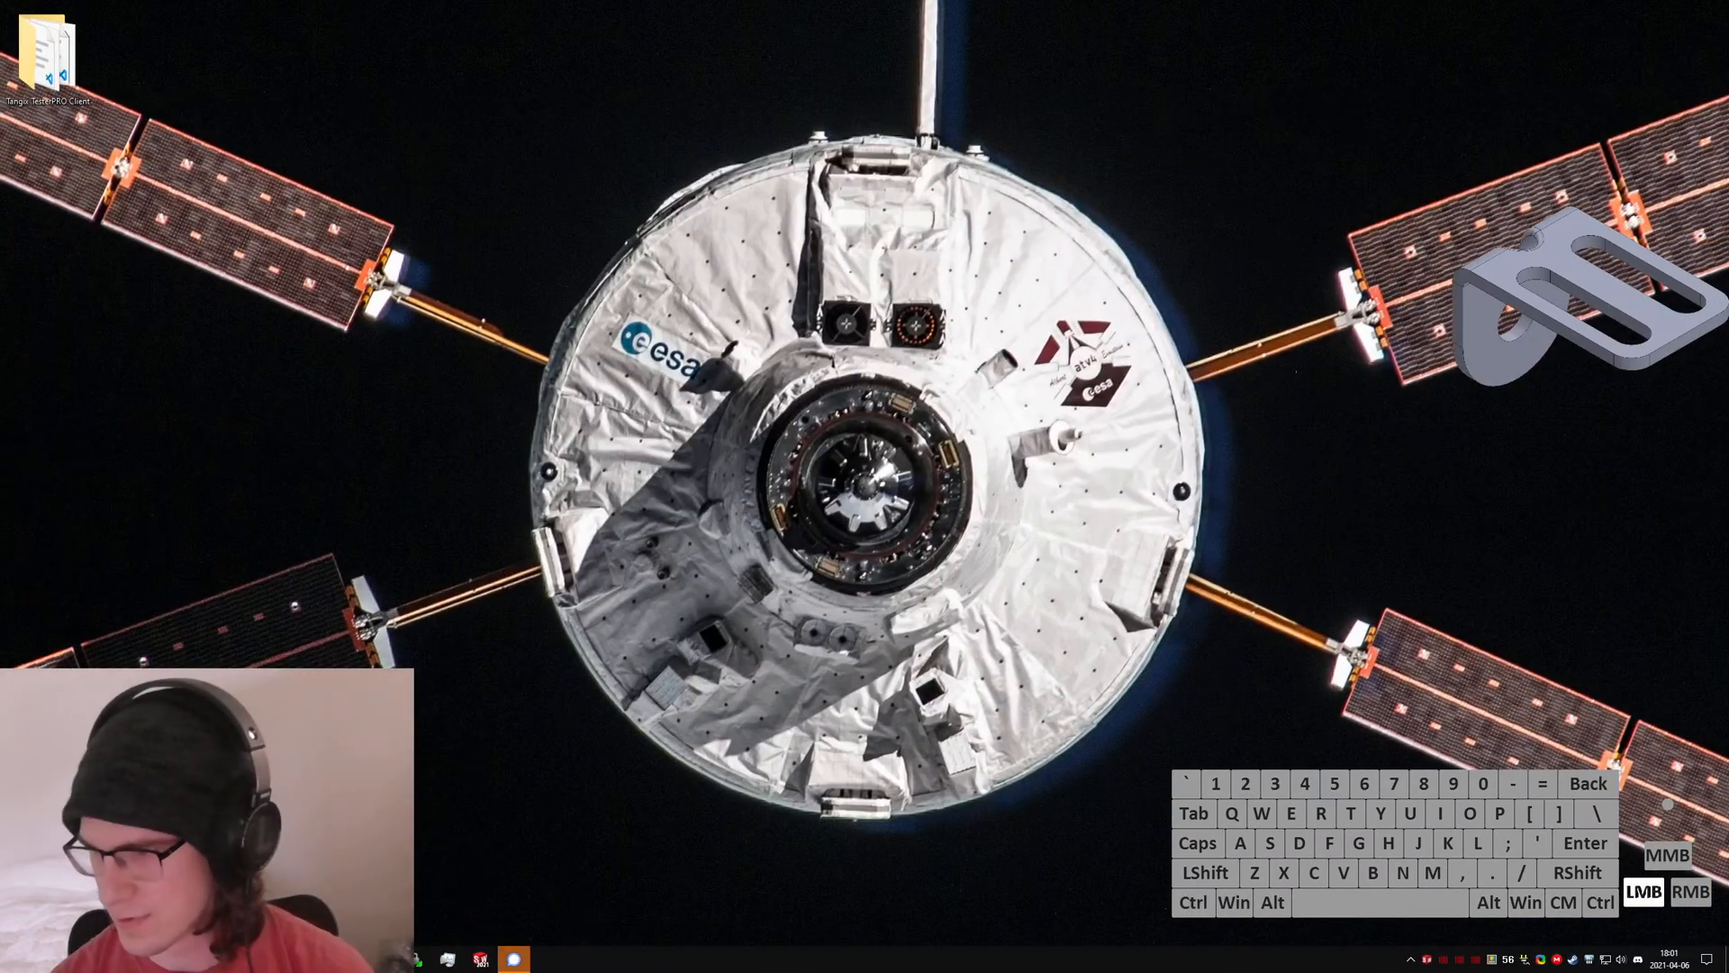
pyautogui.press('ctrl+super+Right')
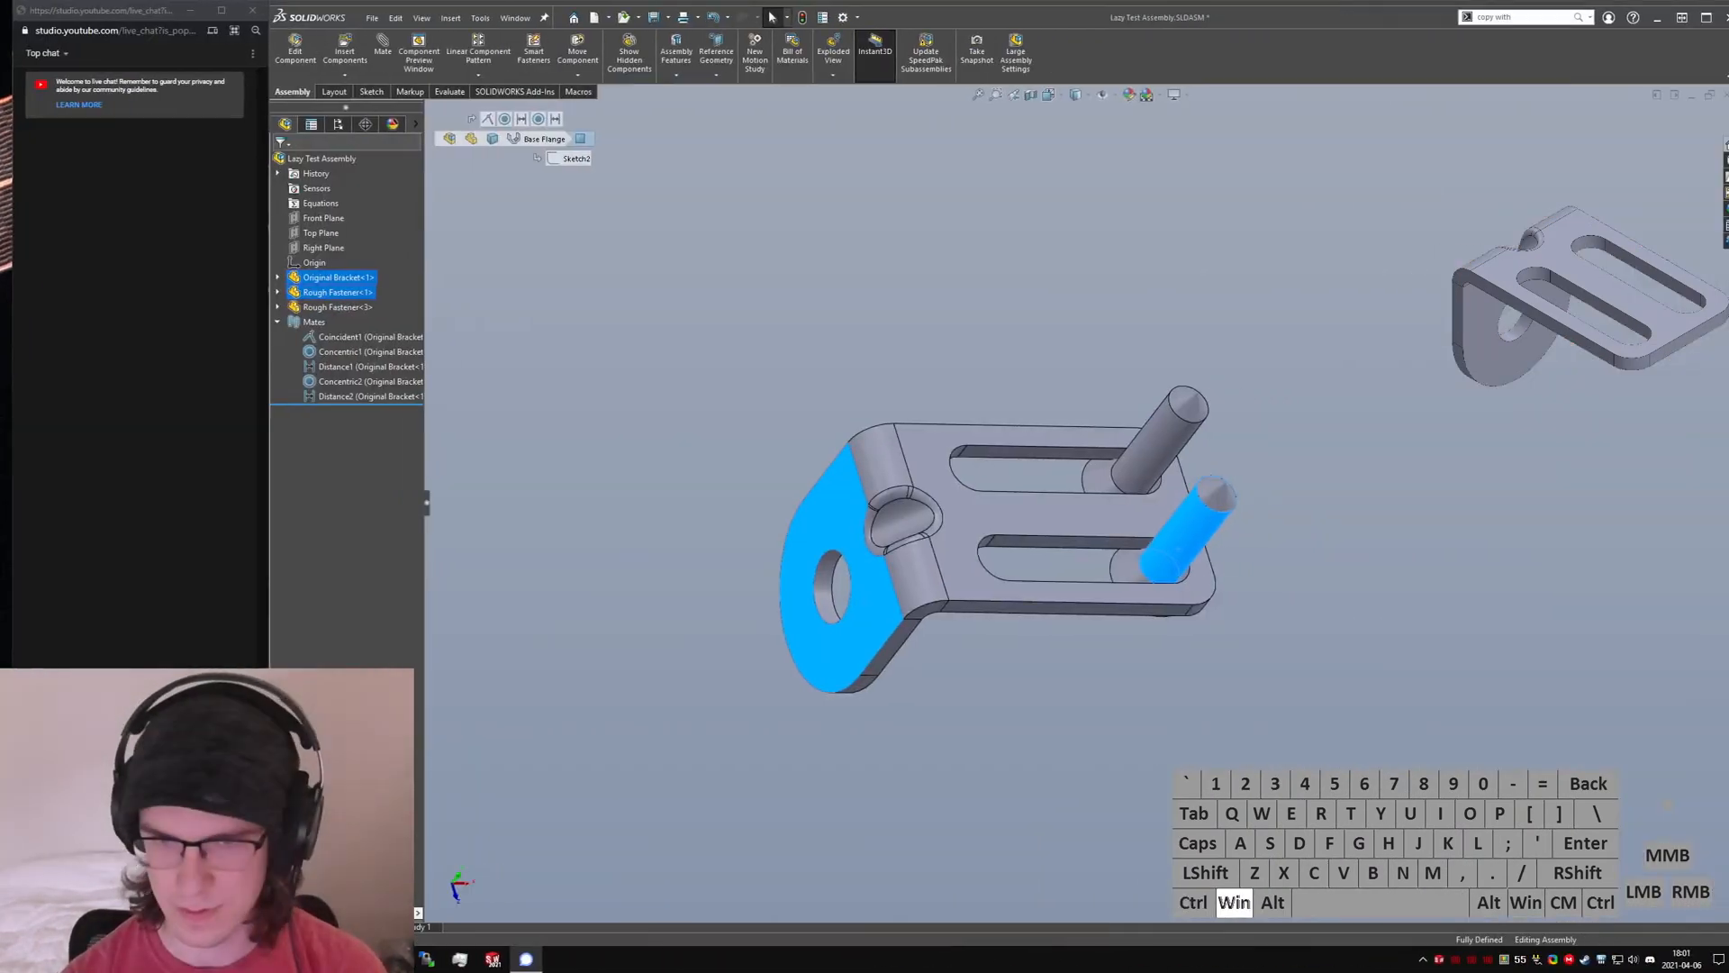
pyautogui.press('super')
pyautogui.write('note')
pyautogui.press('Return')
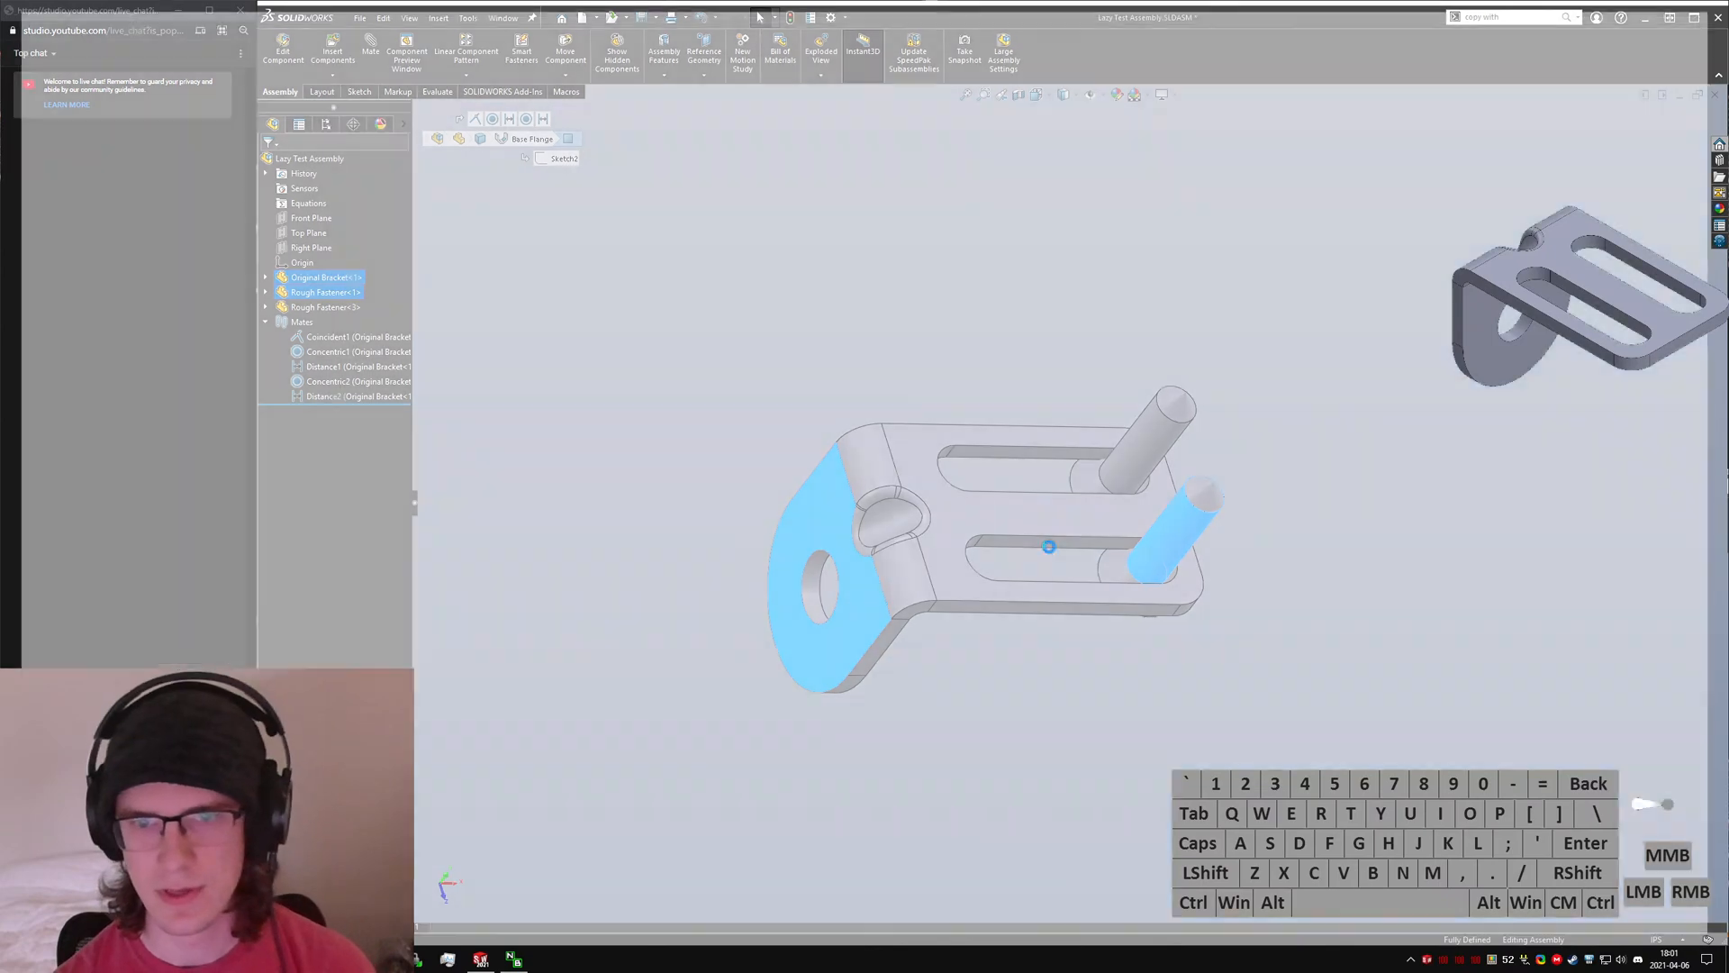
pyautogui.hotkey('ctrl', 'v')
pyautogui.press('Return')
pyautogui.hotkey('ctrl', 'shift', 'x')
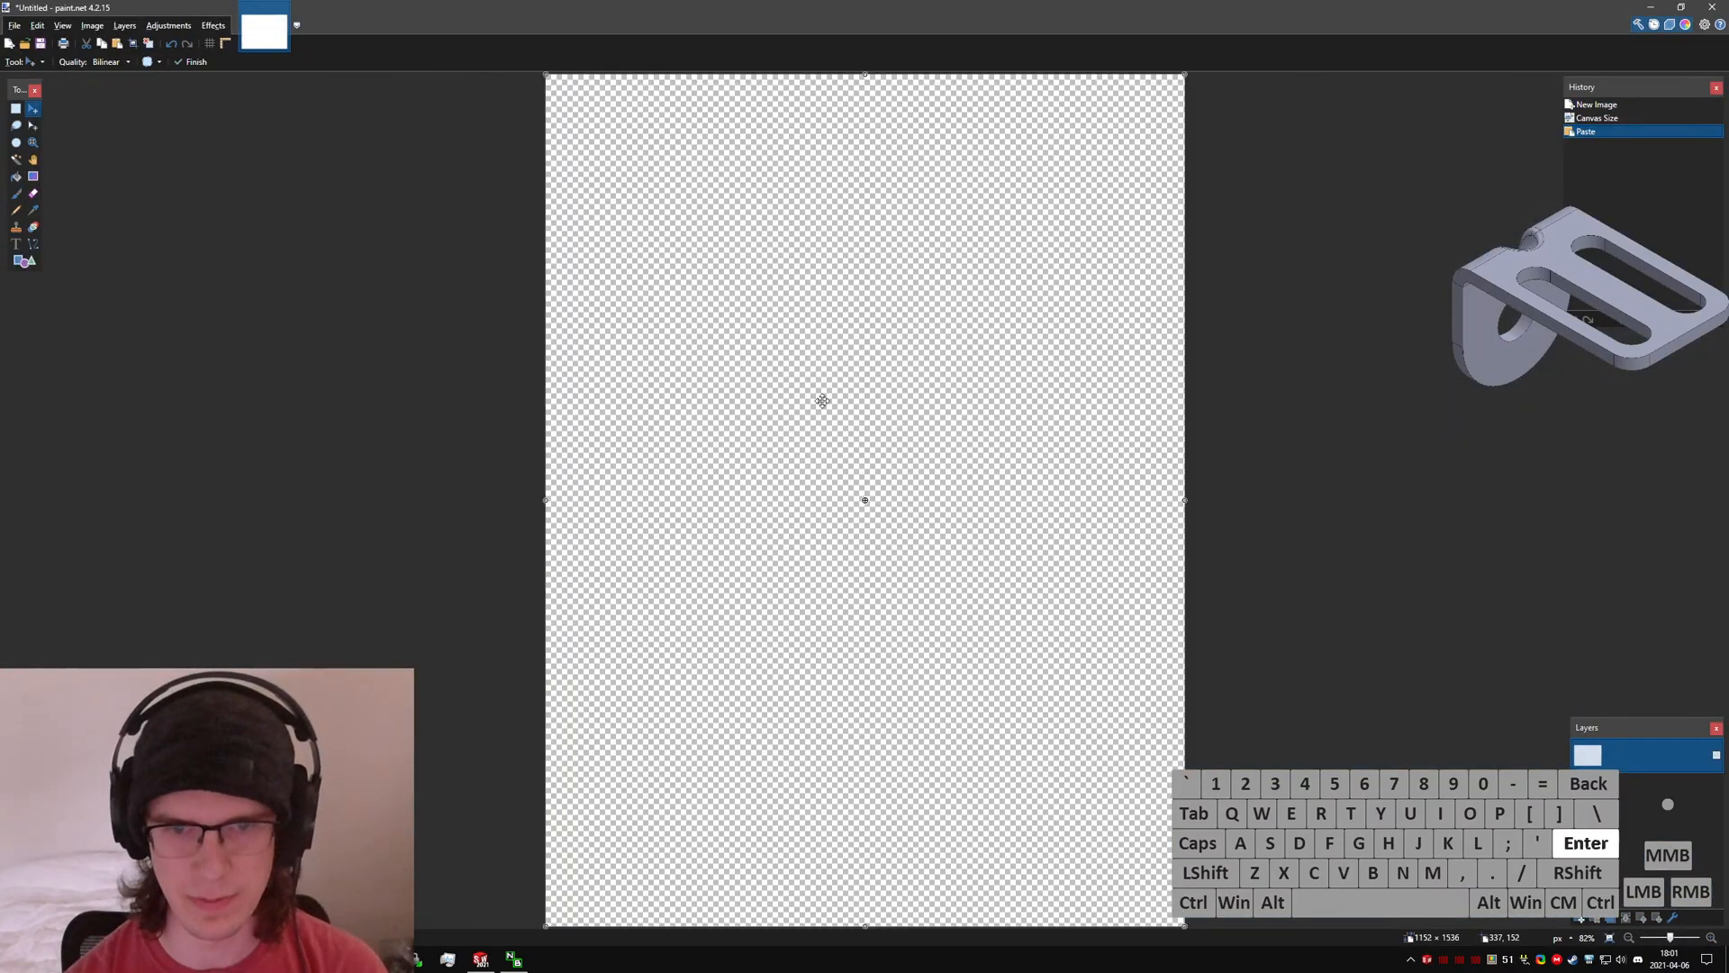
# - Examine the photo for how the bracket sits against the panel and how its bolt joins the hanging strap
pyautogui.keyDown('ctrl'); pyautogui.scroll(5, 884, 480); pyautogui.keyUp('ctrl')
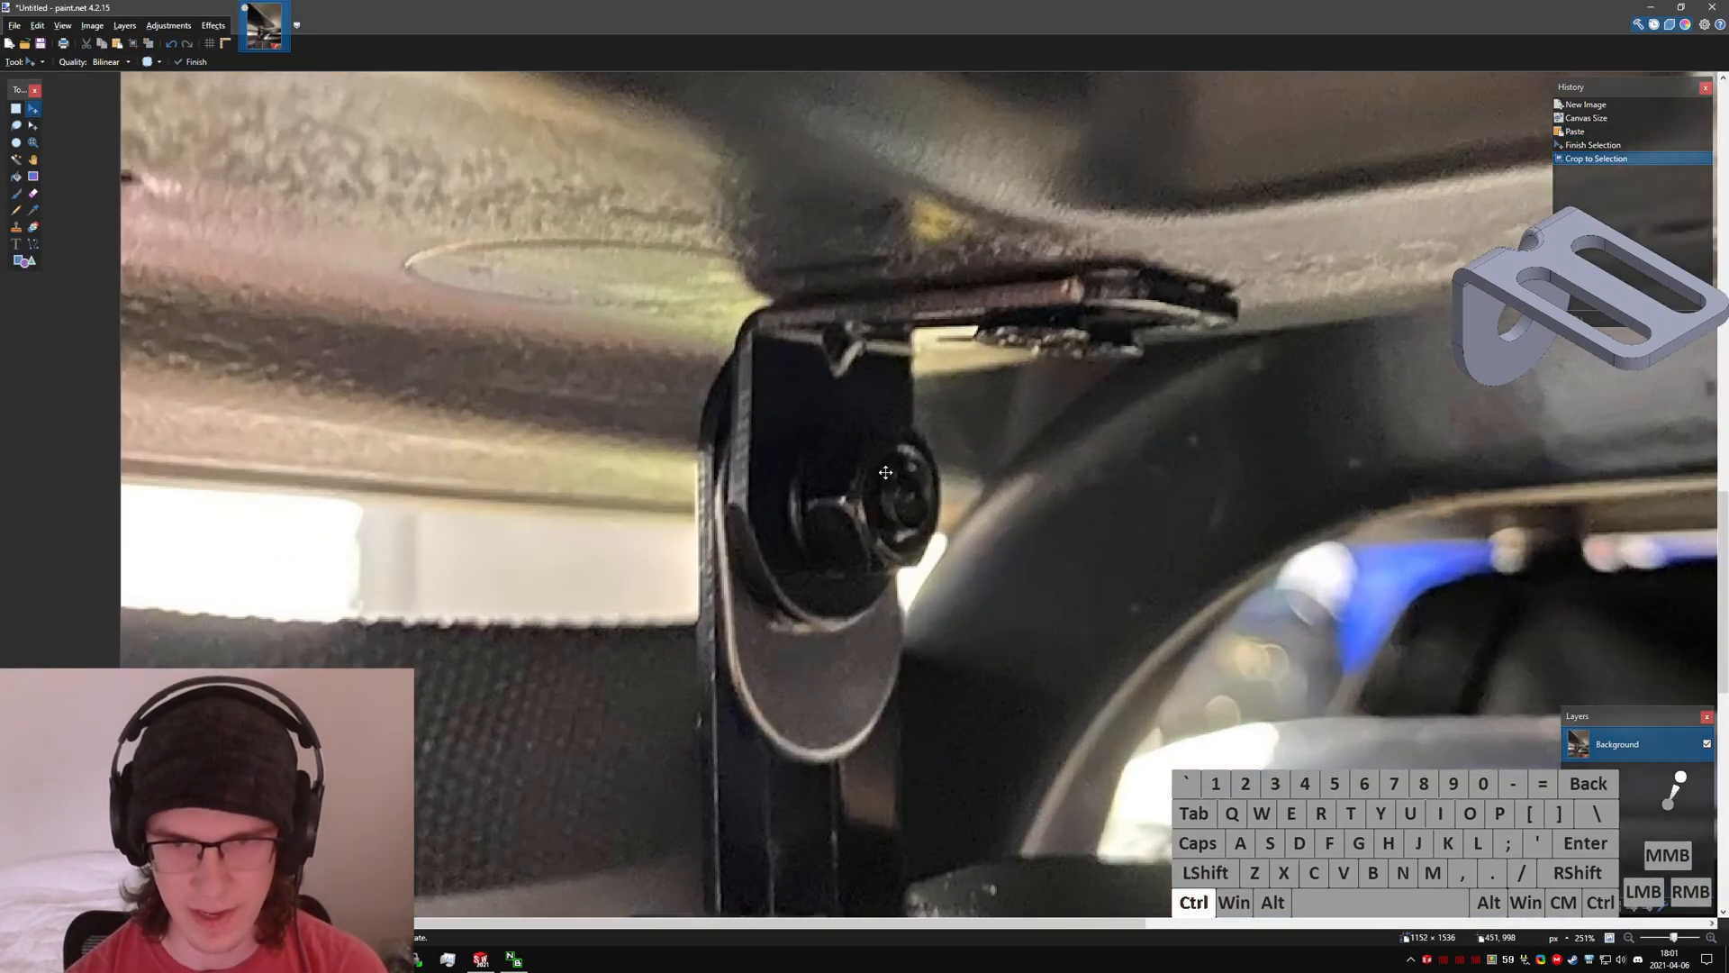
pyautogui.keyDown('ctrl'); pyautogui.scroll(-5, 885, 480); pyautogui.keyUp('ctrl')
pyautogui.keyDown('ctrl'); pyautogui.scroll(2, 888, 505); pyautogui.keyUp('ctrl')
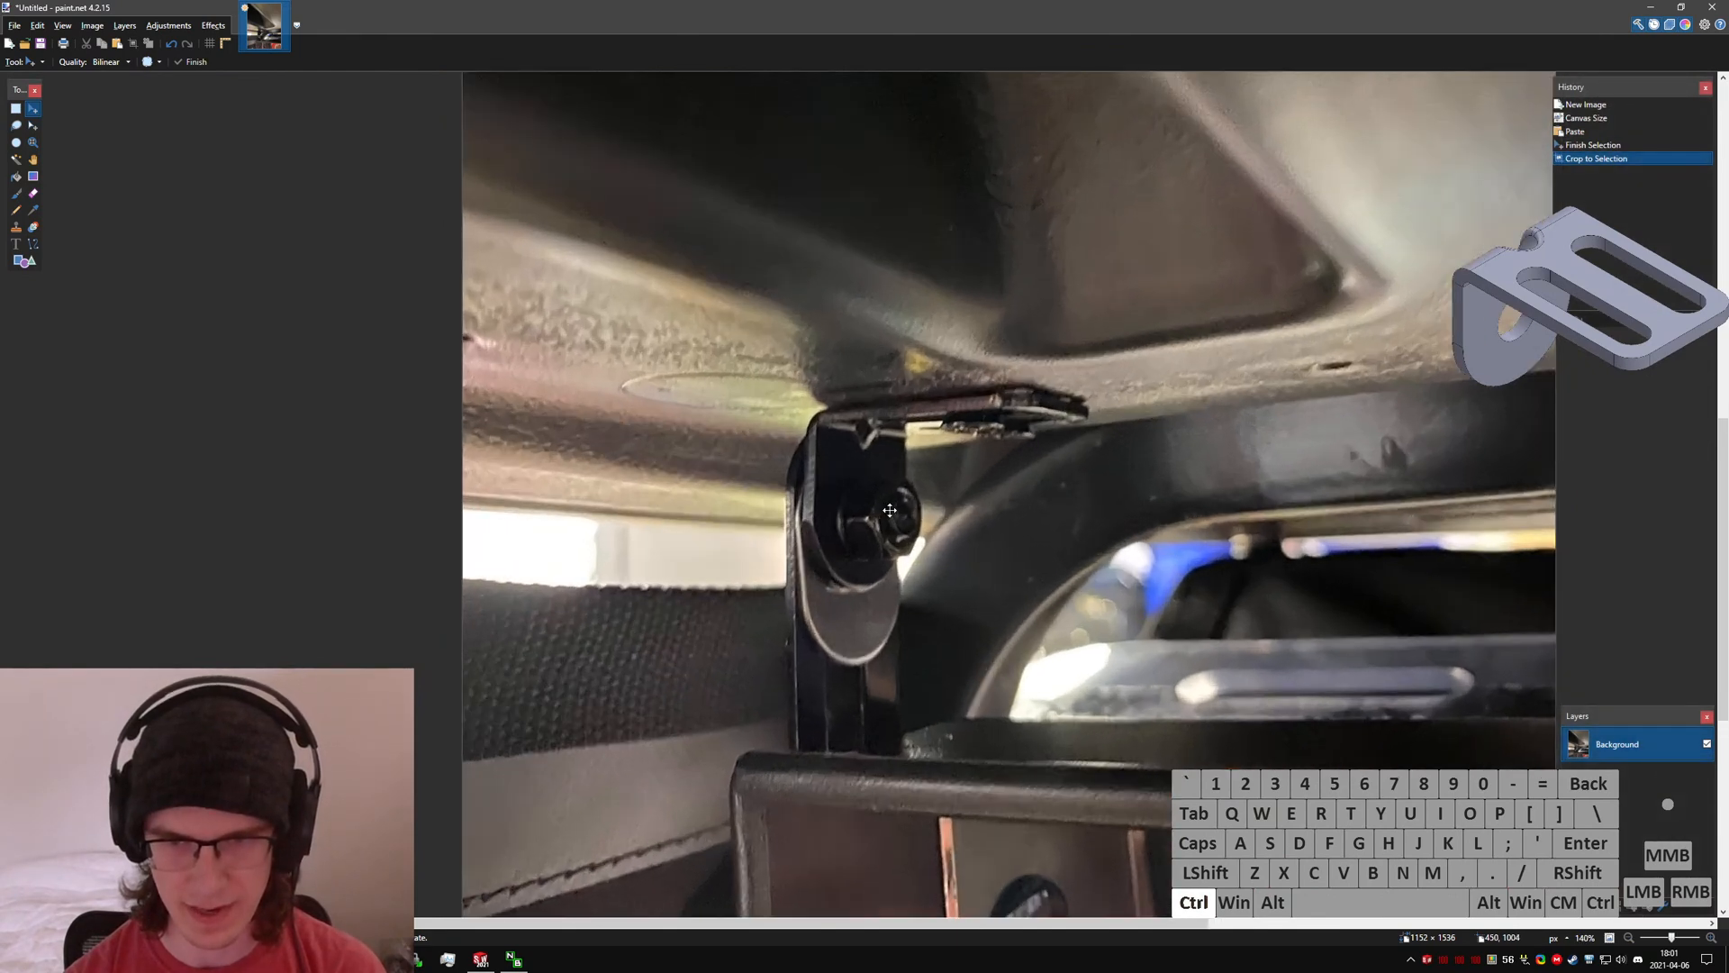
pyautogui.keyDown('ctrl'); pyautogui.scroll(1, 889, 510); pyautogui.keyUp('ctrl')
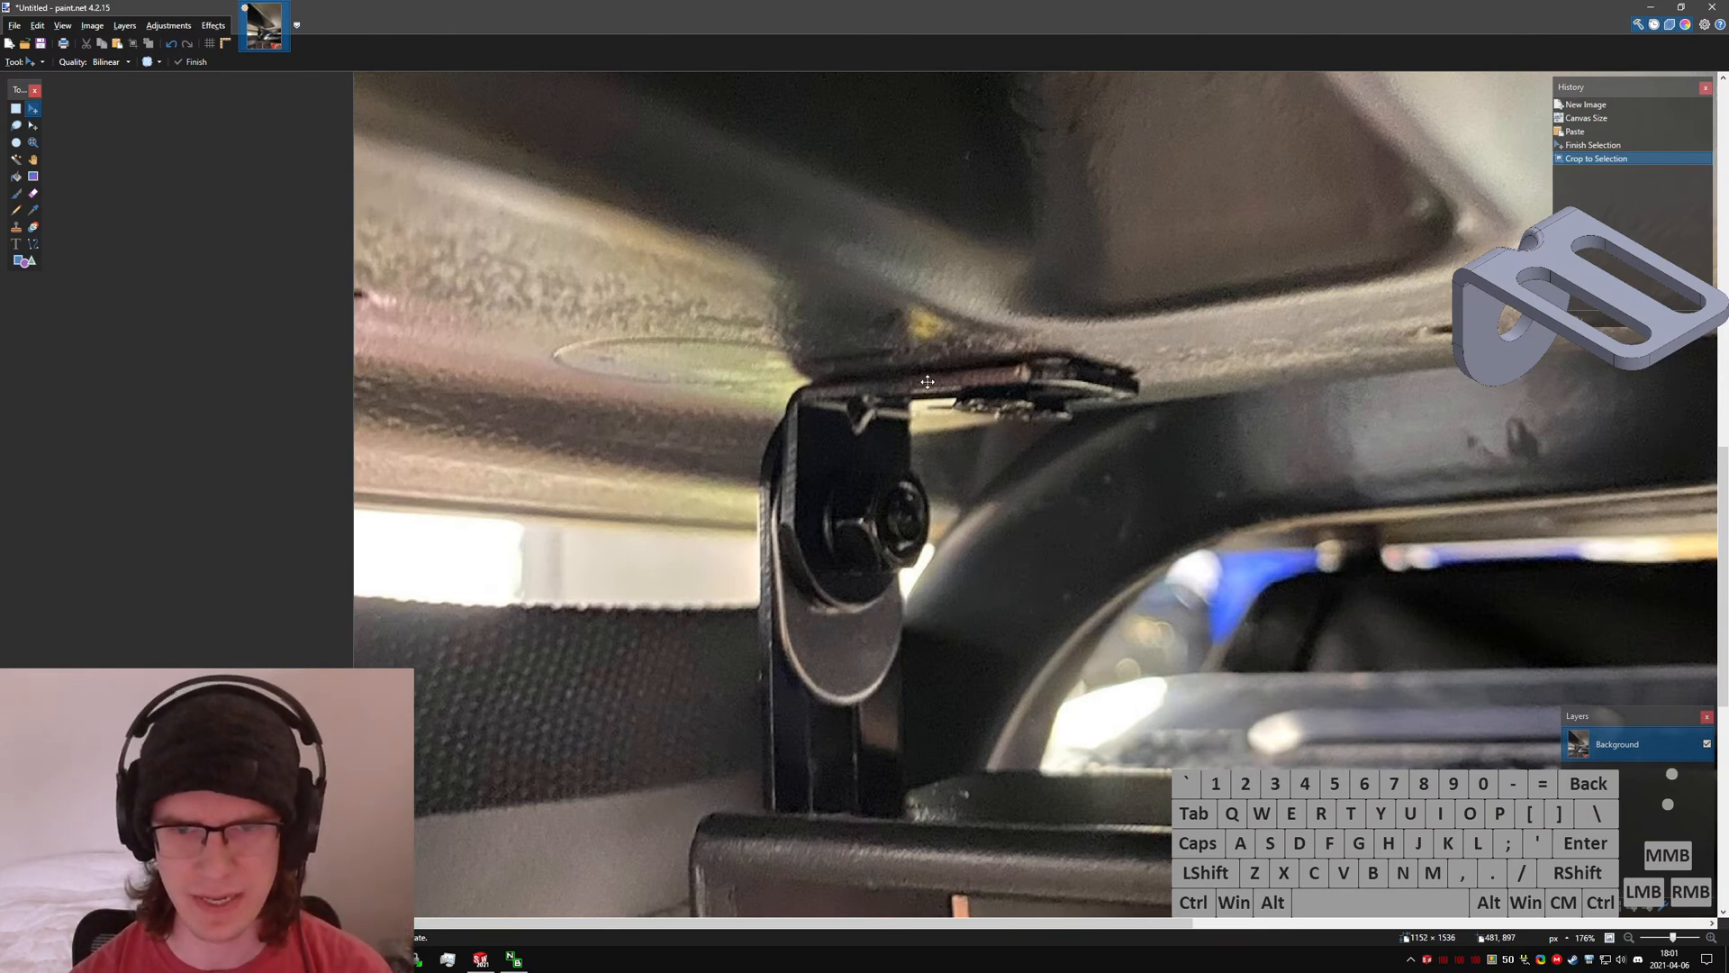
pyautogui.scroll(-2, 835, 439)
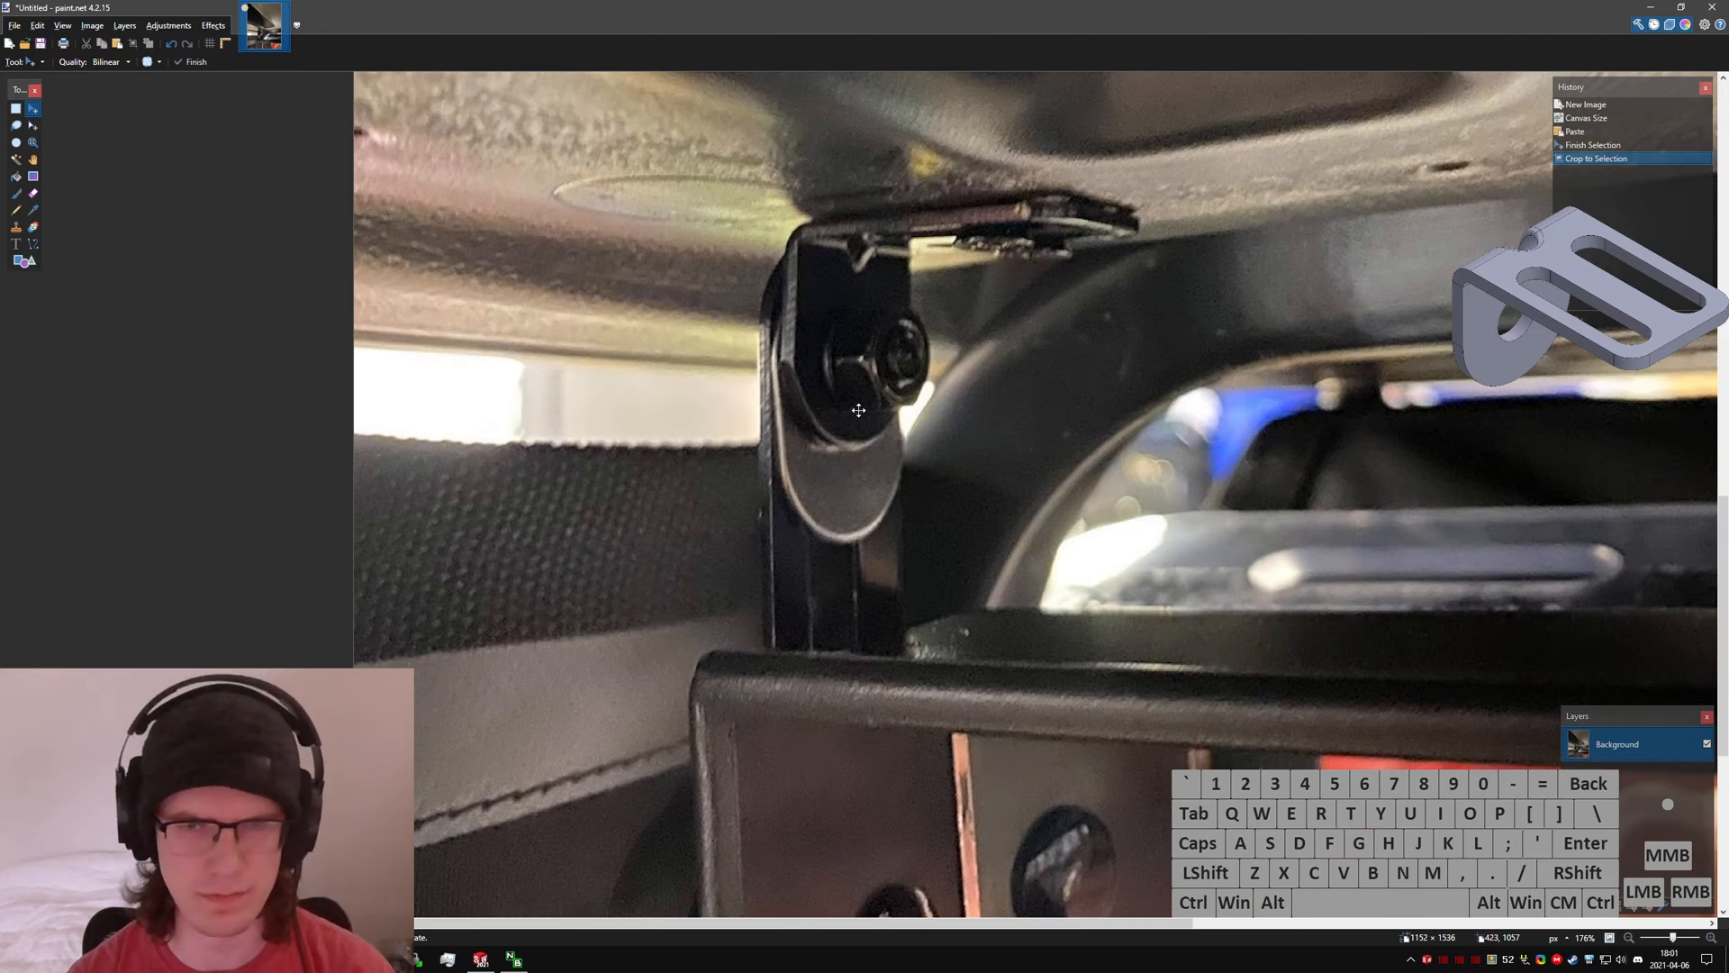
pyautogui.keyDown('ctrl'); pyautogui.scroll(-3, 893, 420); pyautogui.keyUp('ctrl')
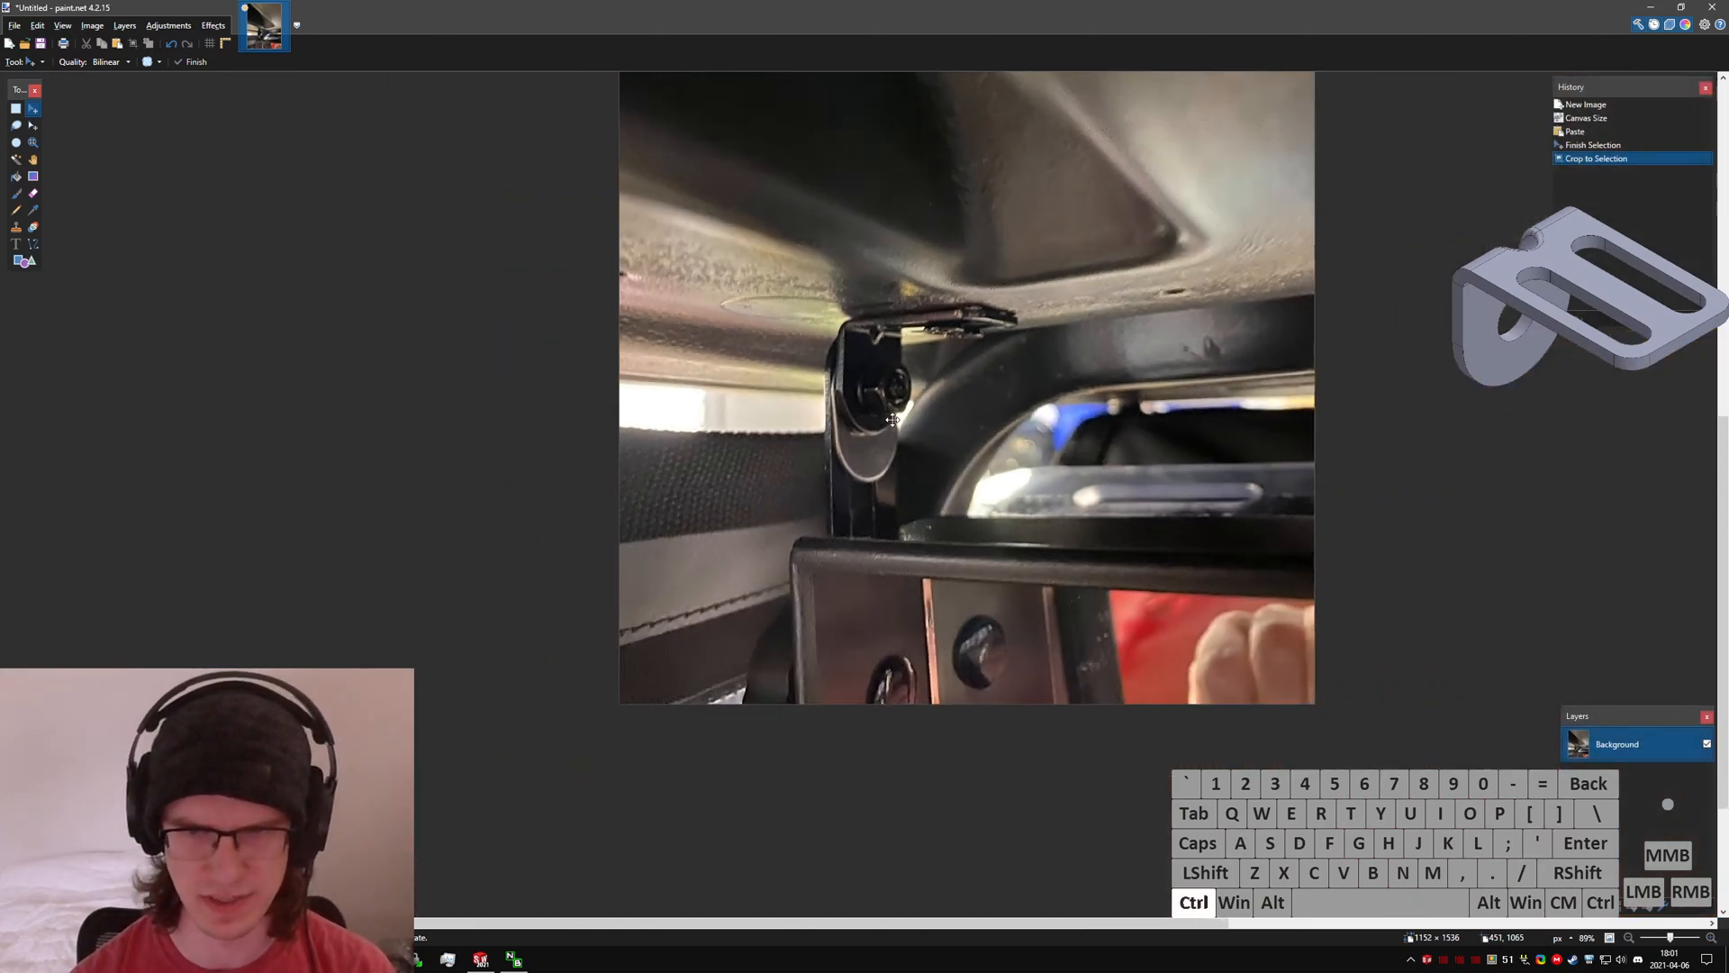
pyautogui.keyDown('ctrl'); pyautogui.scroll(3, 892, 419); pyautogui.keyUp('ctrl')
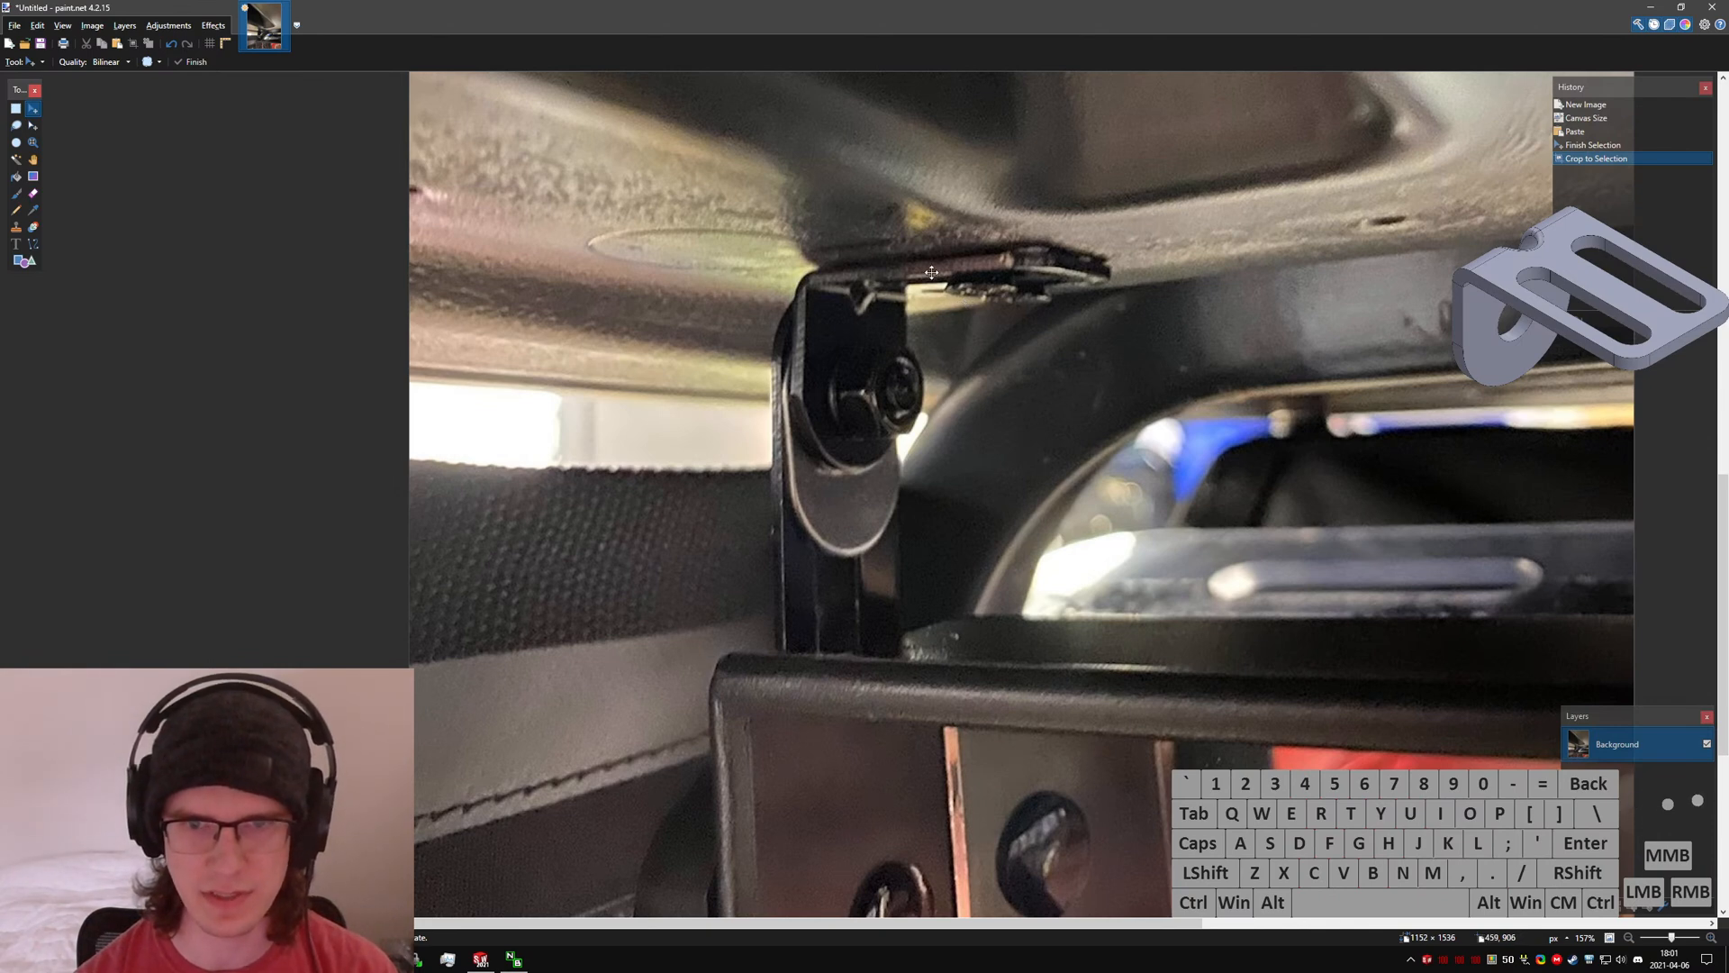
pyautogui.hotkey('ctrl', 'Tab')
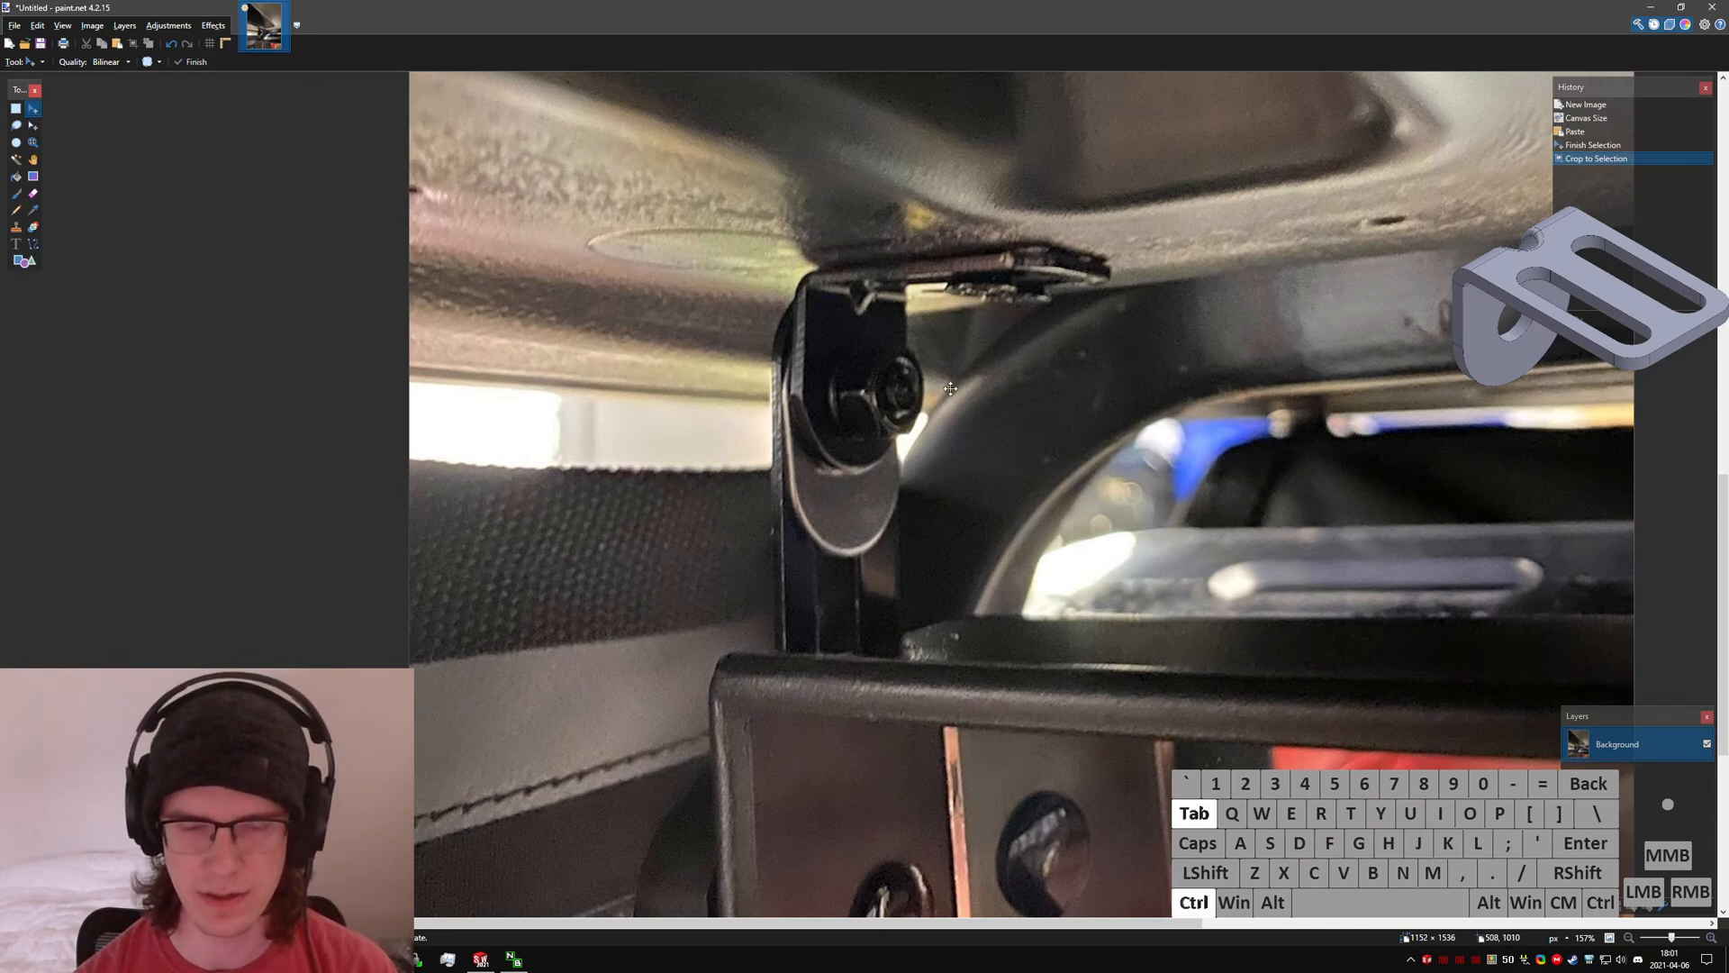
# - Return to the SOLIDWORKS assembly and examine the bracket's two mounting slots and the fasteners passing through them
pyautogui.click(1649, 7)
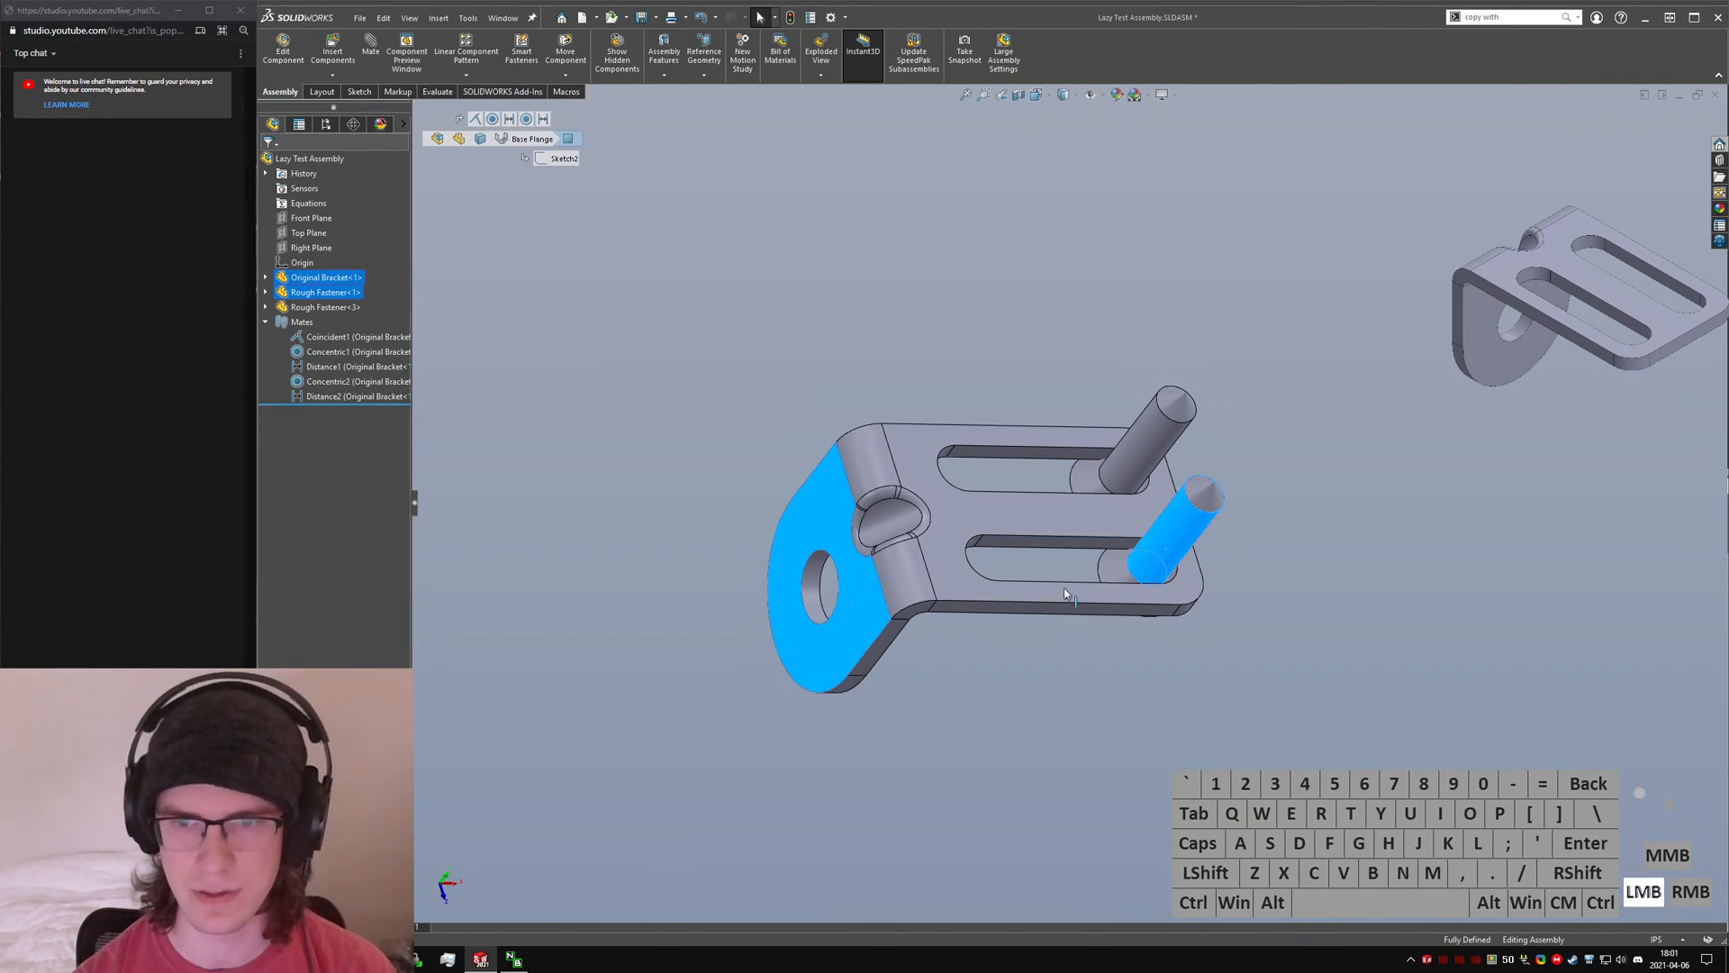
pyautogui.click(1153, 652)
pyautogui.moveTo(1153, 652); pyautogui.dragTo(979, 470, button='middle')
pyautogui.click(1036, 456)
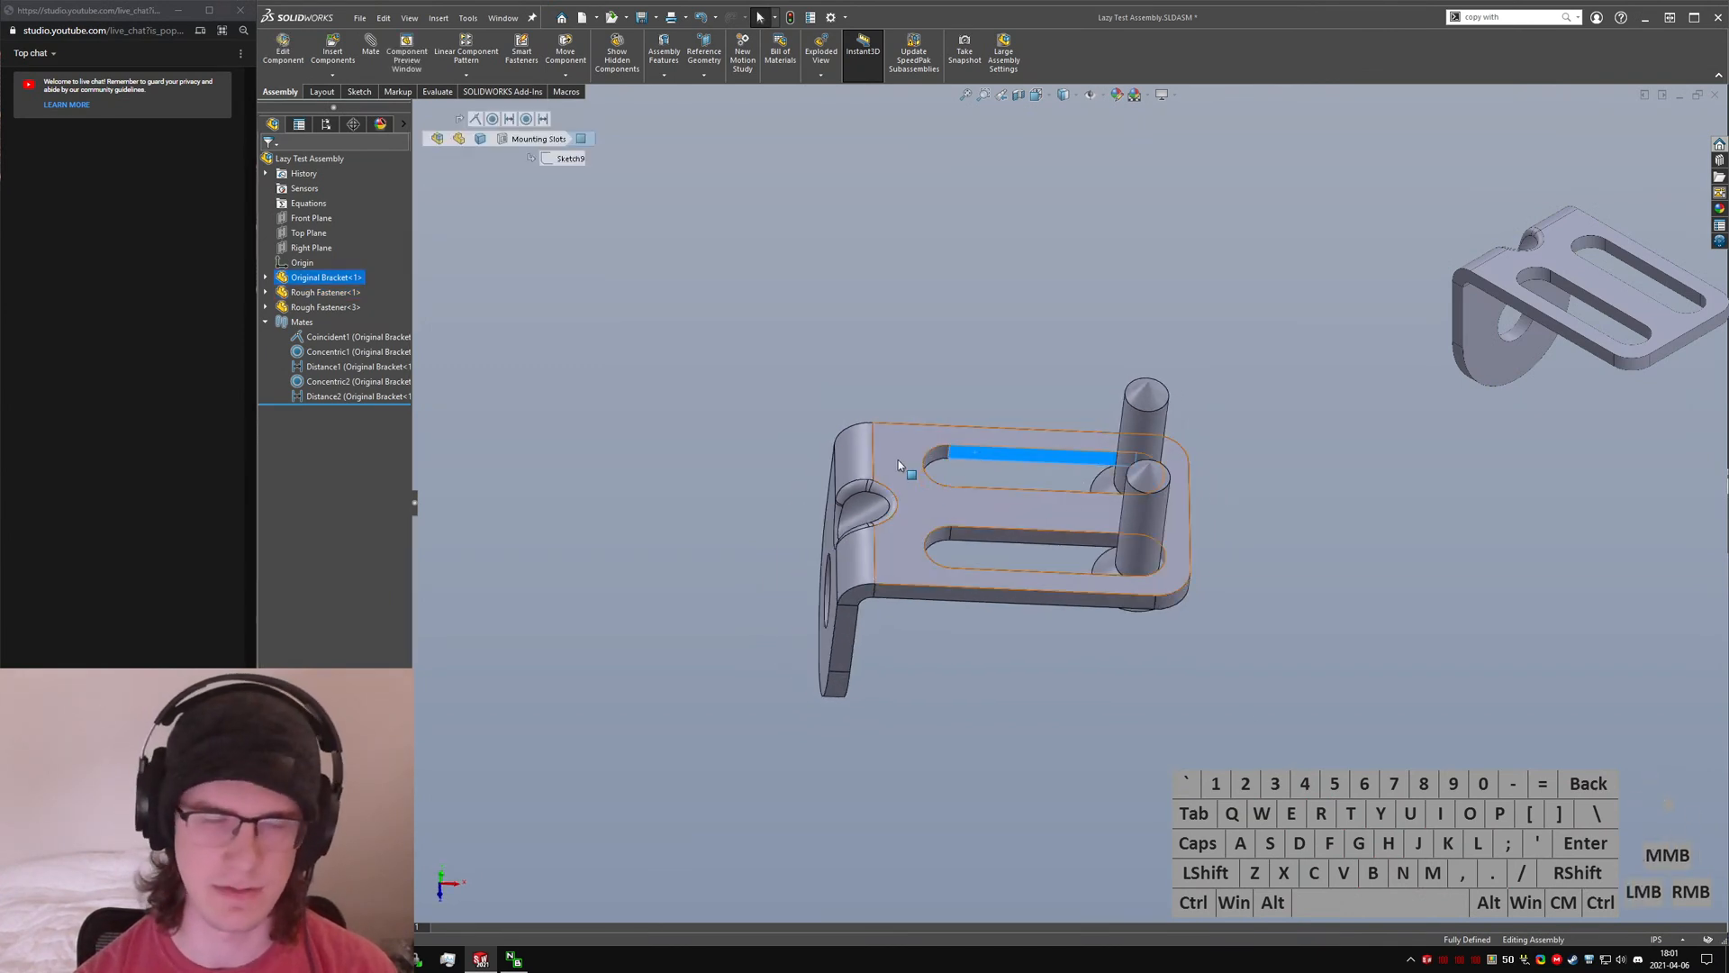
pyautogui.scroll(-5, 1031, 458)
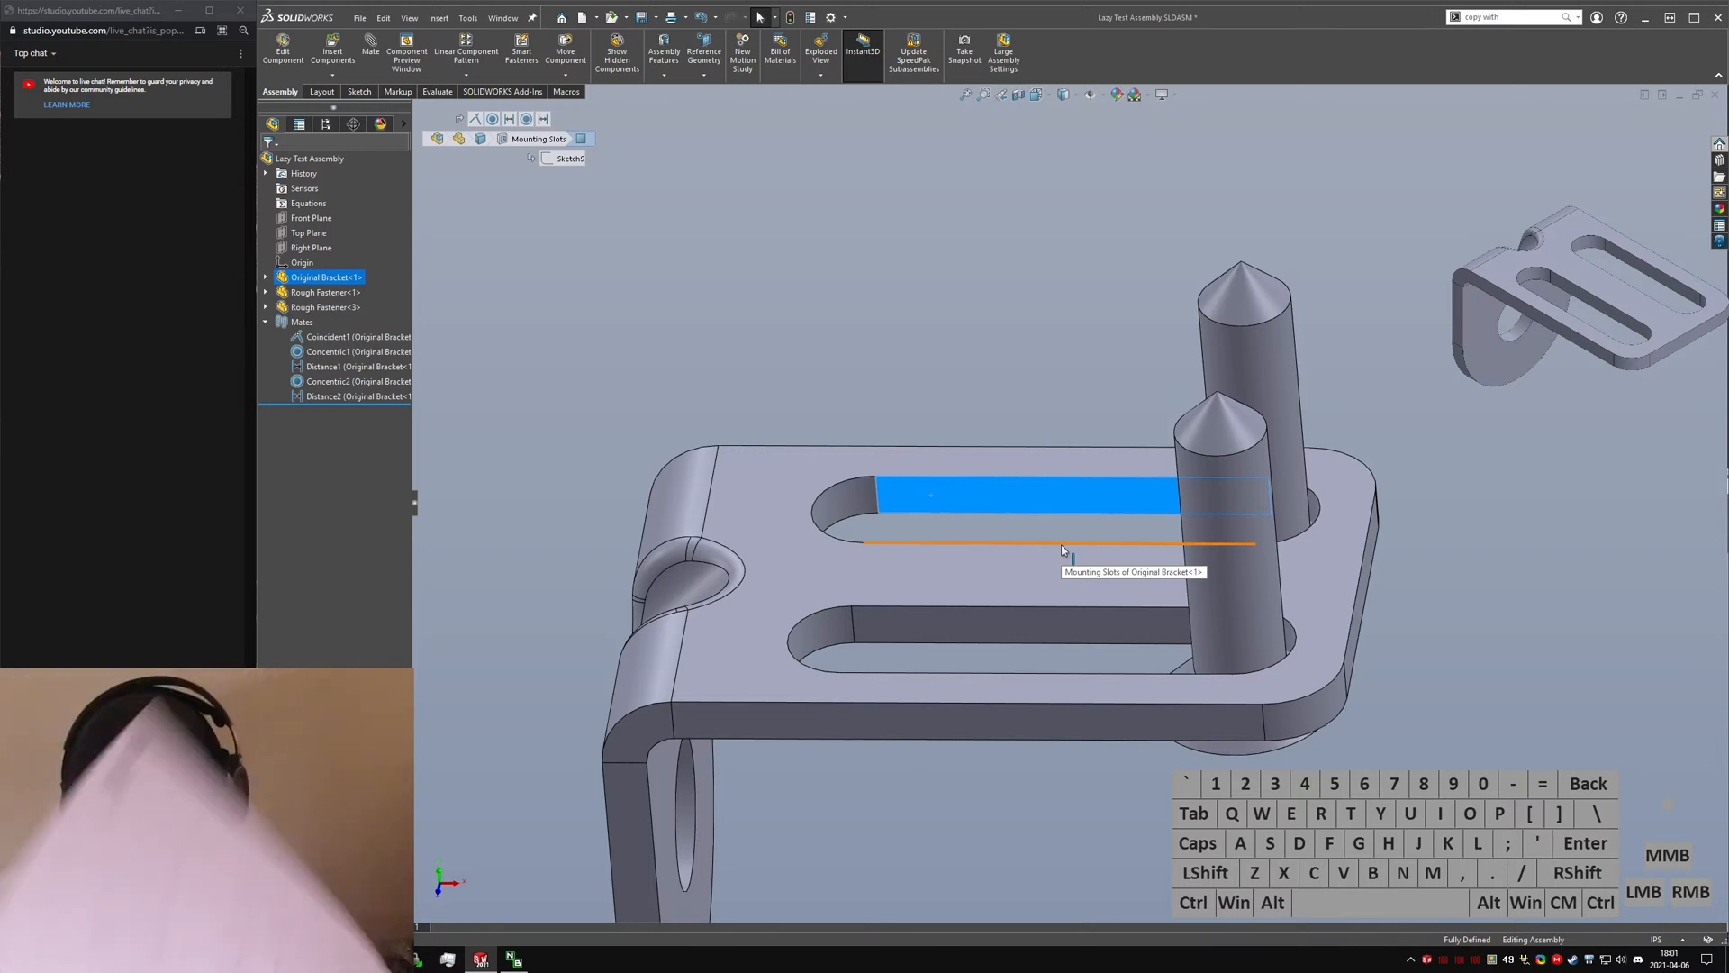
pyautogui.click(925, 531)
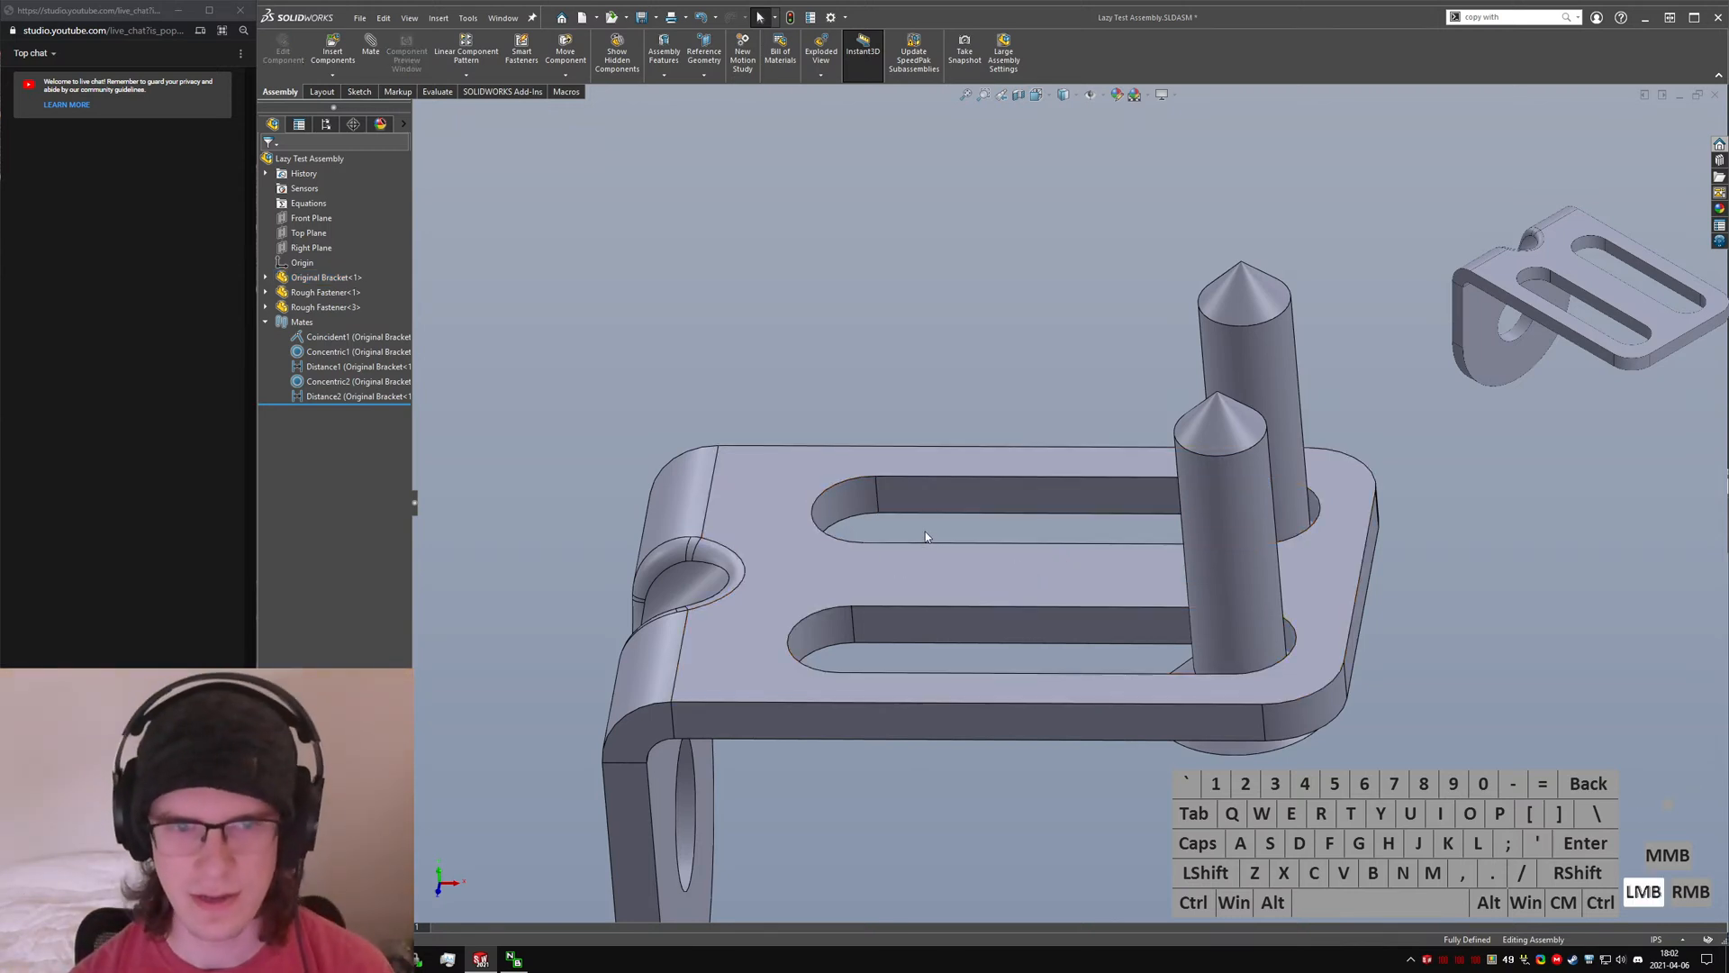
pyautogui.scroll(-3, 910, 495)
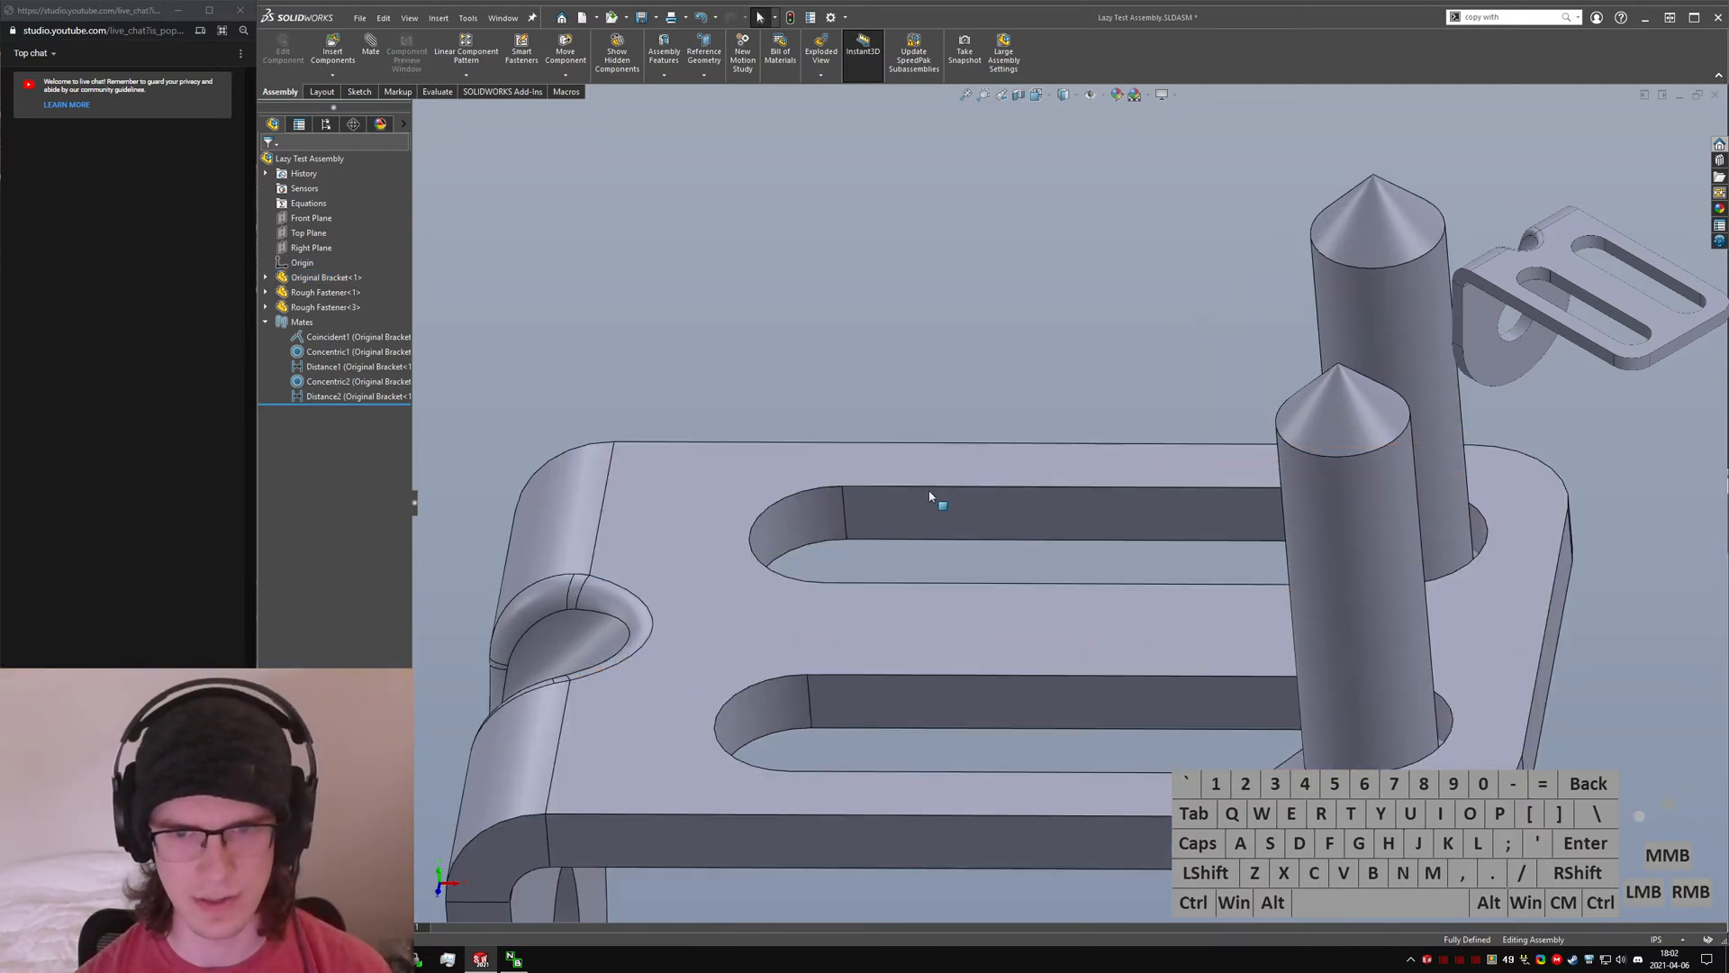
pyautogui.scroll(5, 929, 491)
pyautogui.moveTo(932, 500)
pyautogui.mouseDown(button='middle')
pyautogui.moveTo(883, 519)
pyautogui.moveTo(756, 390)
pyautogui.moveTo(928, 487)
pyautogui.mouseUp(button='middle')
pyautogui.moveTo(1134, 346); pyautogui.dragTo(1144, 482, button='middle')
pyautogui.scroll(3, 1045, 289)
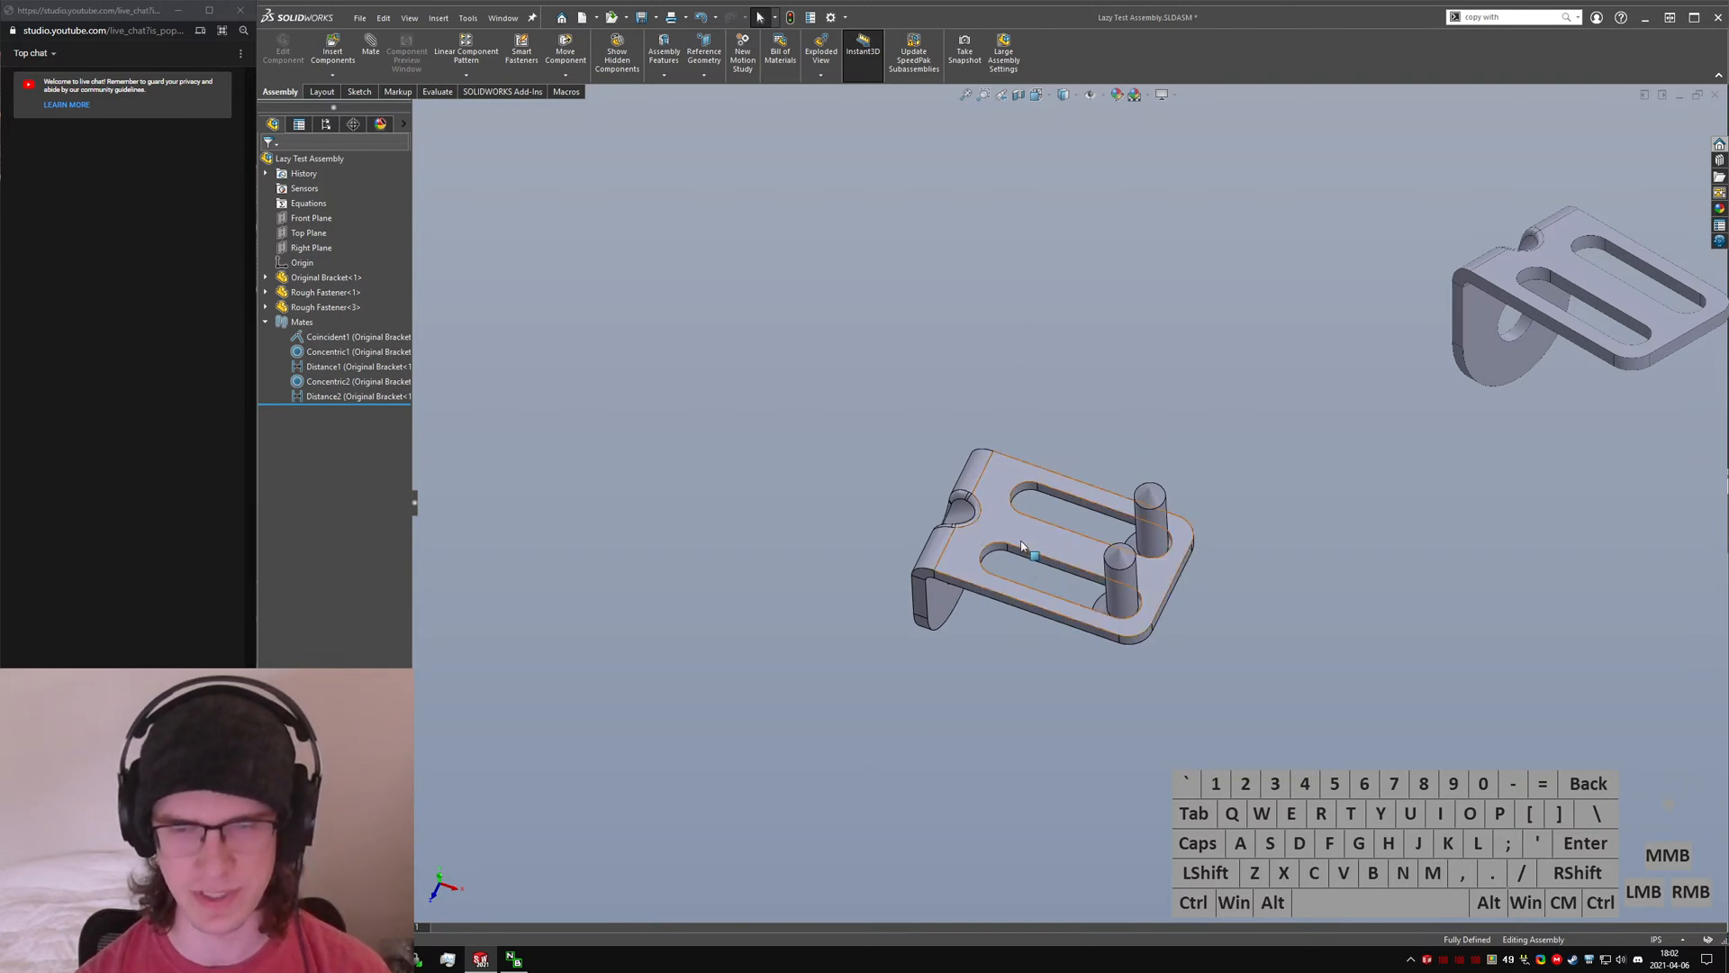
# - Examine the straight inner walls of the mounting slots and the fastener heads on the bracket's underside
pyautogui.scroll(-2, 1002, 576)
pyautogui.scroll(-3, 1002, 573)
pyautogui.moveTo(1010, 558); pyautogui.dragTo(1046, 468, button='middle')
pyautogui.click(1060, 510)
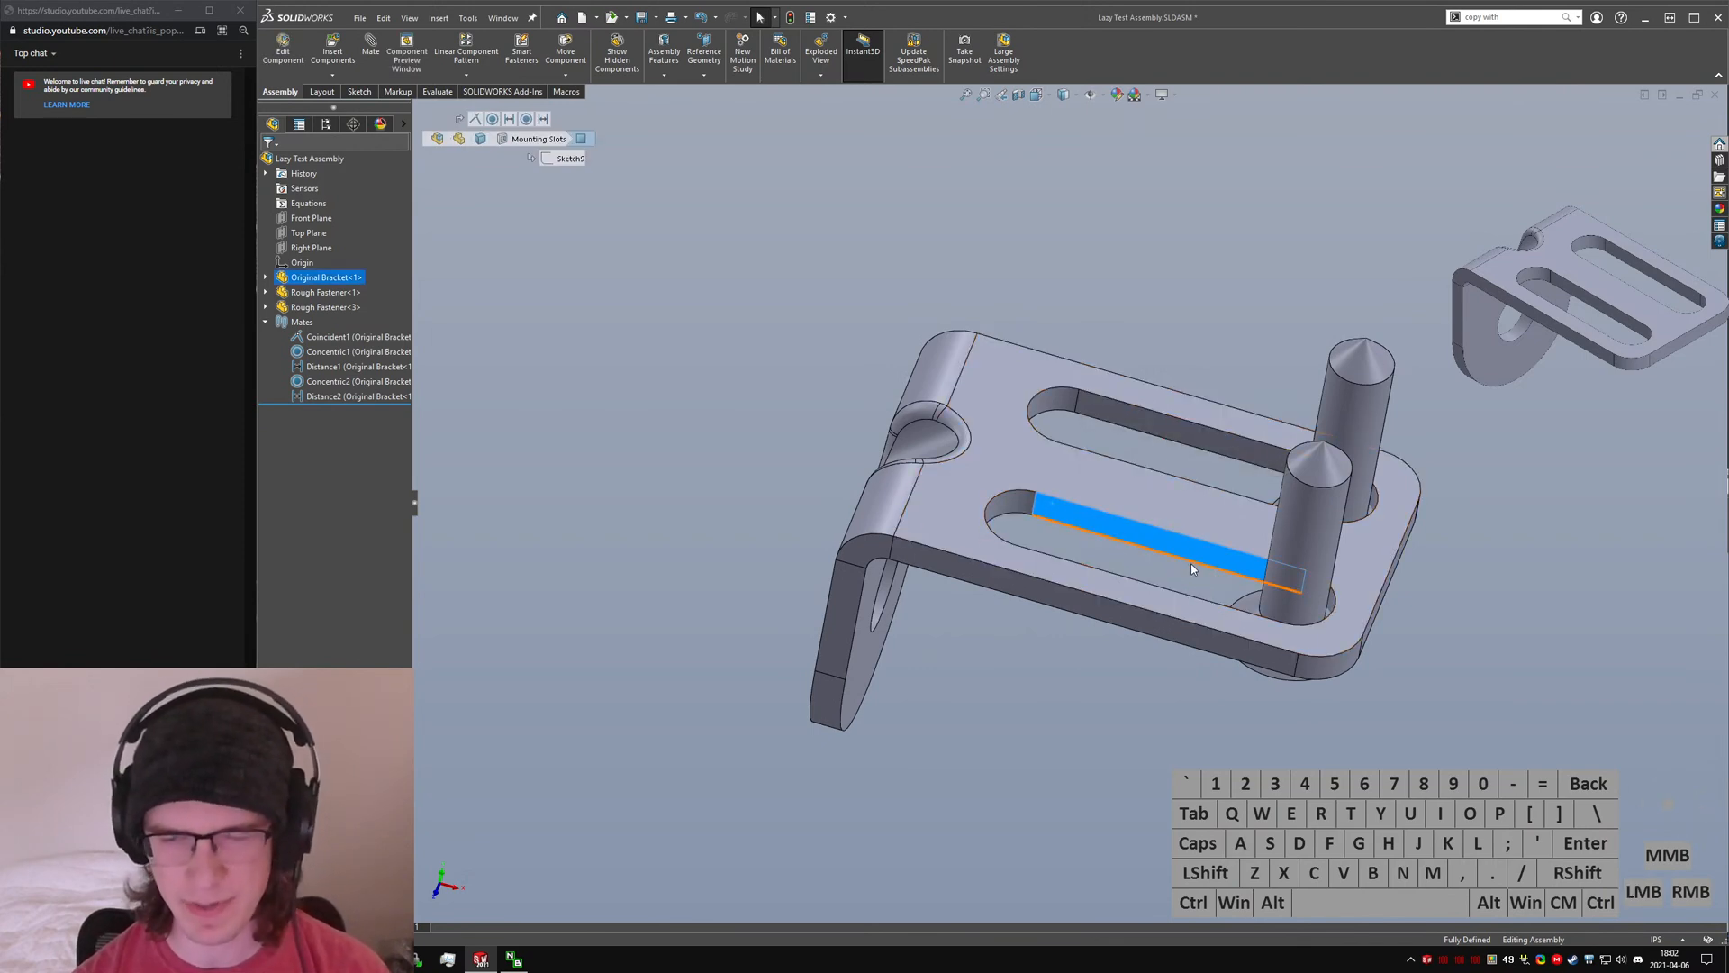
pyautogui.scroll(-2, 1130, 546)
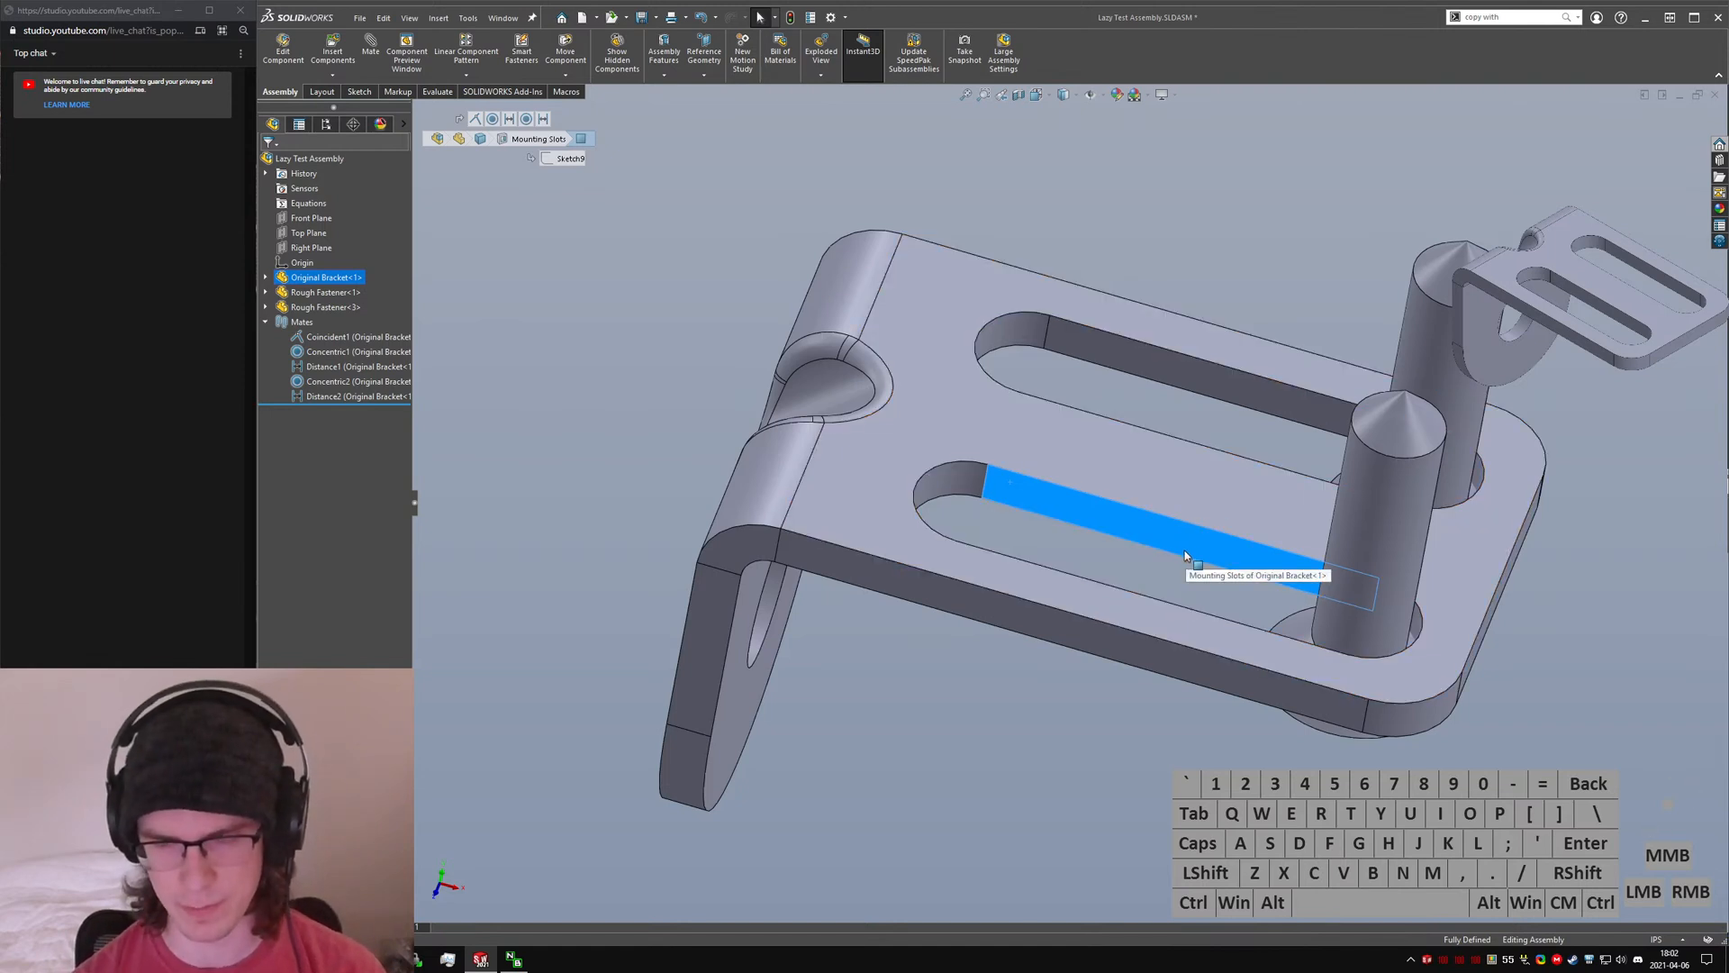
pyautogui.moveTo(1180, 560); pyautogui.dragTo(1221, 570, button='middle')
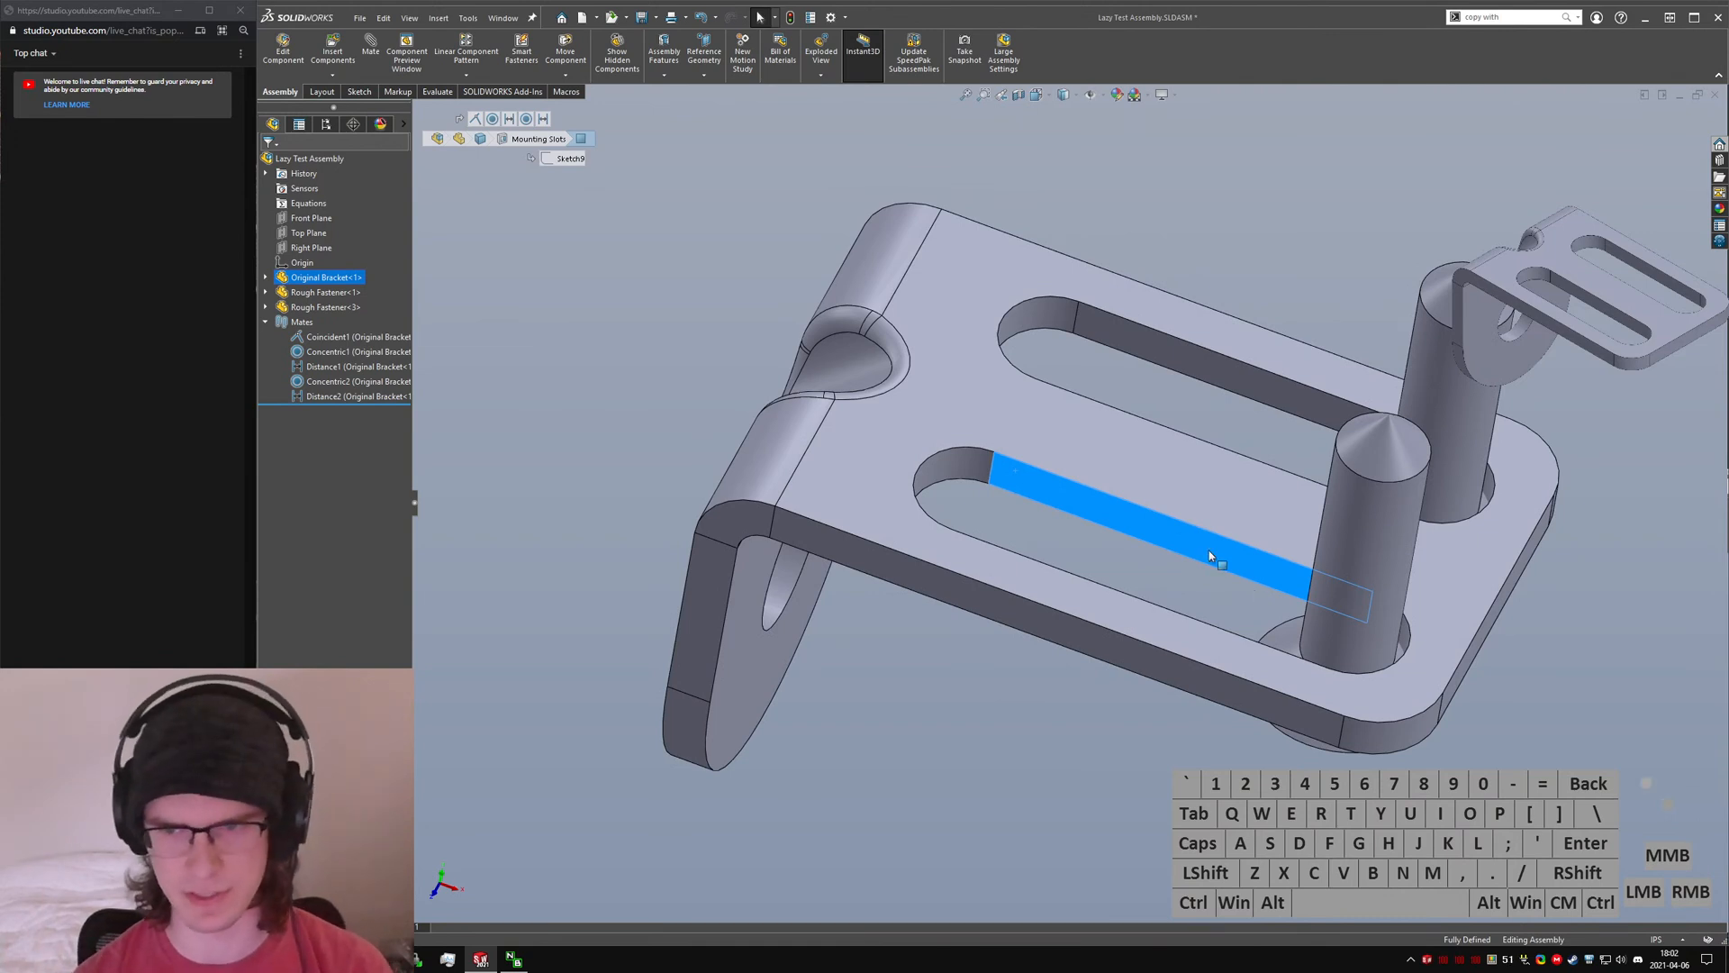
pyautogui.click(1015, 600)
pyautogui.scroll(5, 1016, 599)
pyautogui.click(1016, 599)
pyautogui.moveTo(1016, 598); pyautogui.dragTo(1016, 197, button='middle')
pyautogui.click(1106, 484)
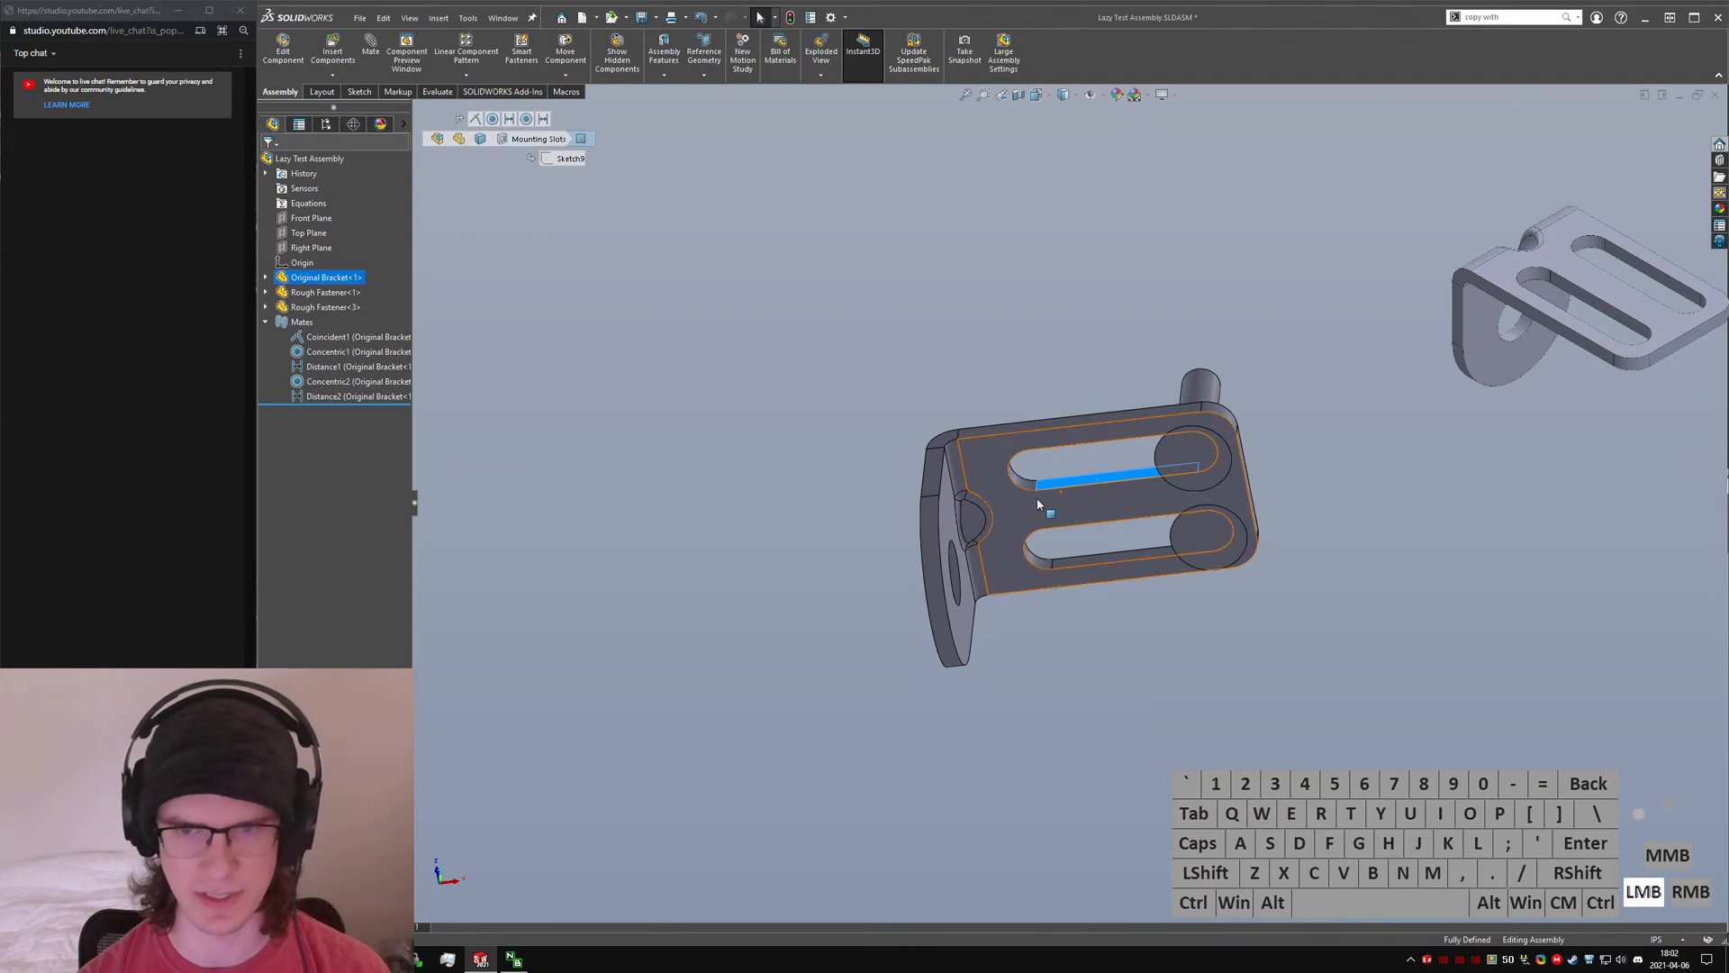
pyautogui.moveTo(1106, 484); pyautogui.dragTo(1052, 225, button='middle')
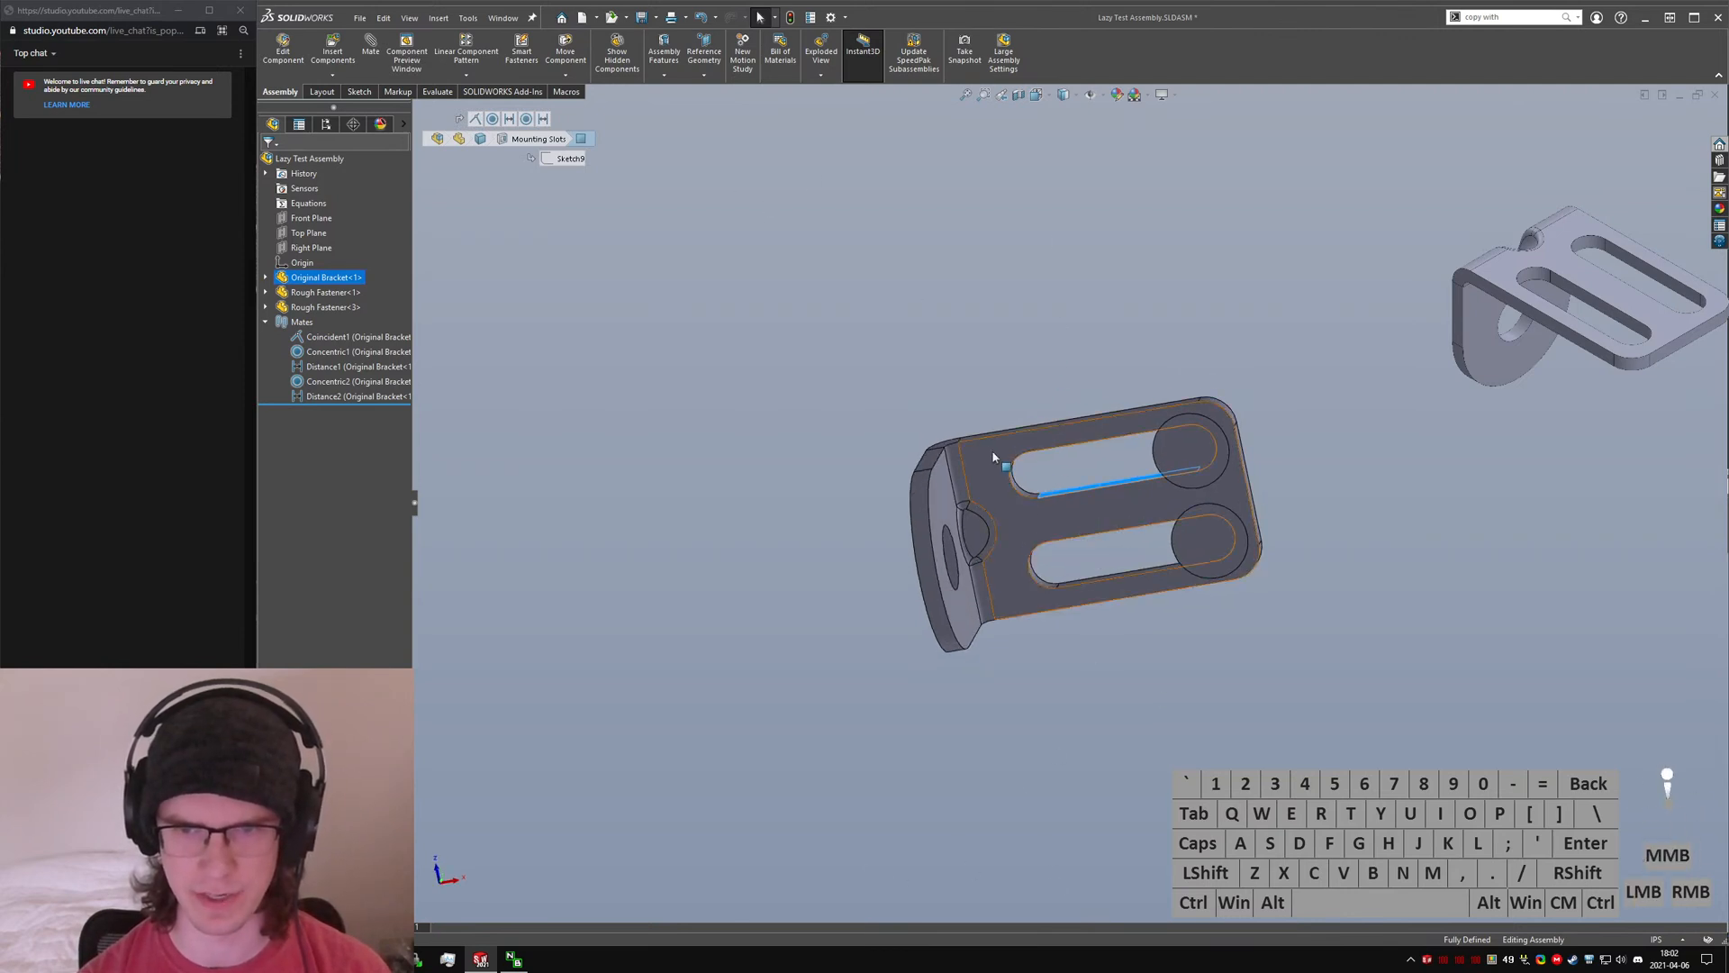
pyautogui.moveTo(1019, 457); pyautogui.dragTo(1033, 603, button='middle')
pyautogui.click(1036, 607)
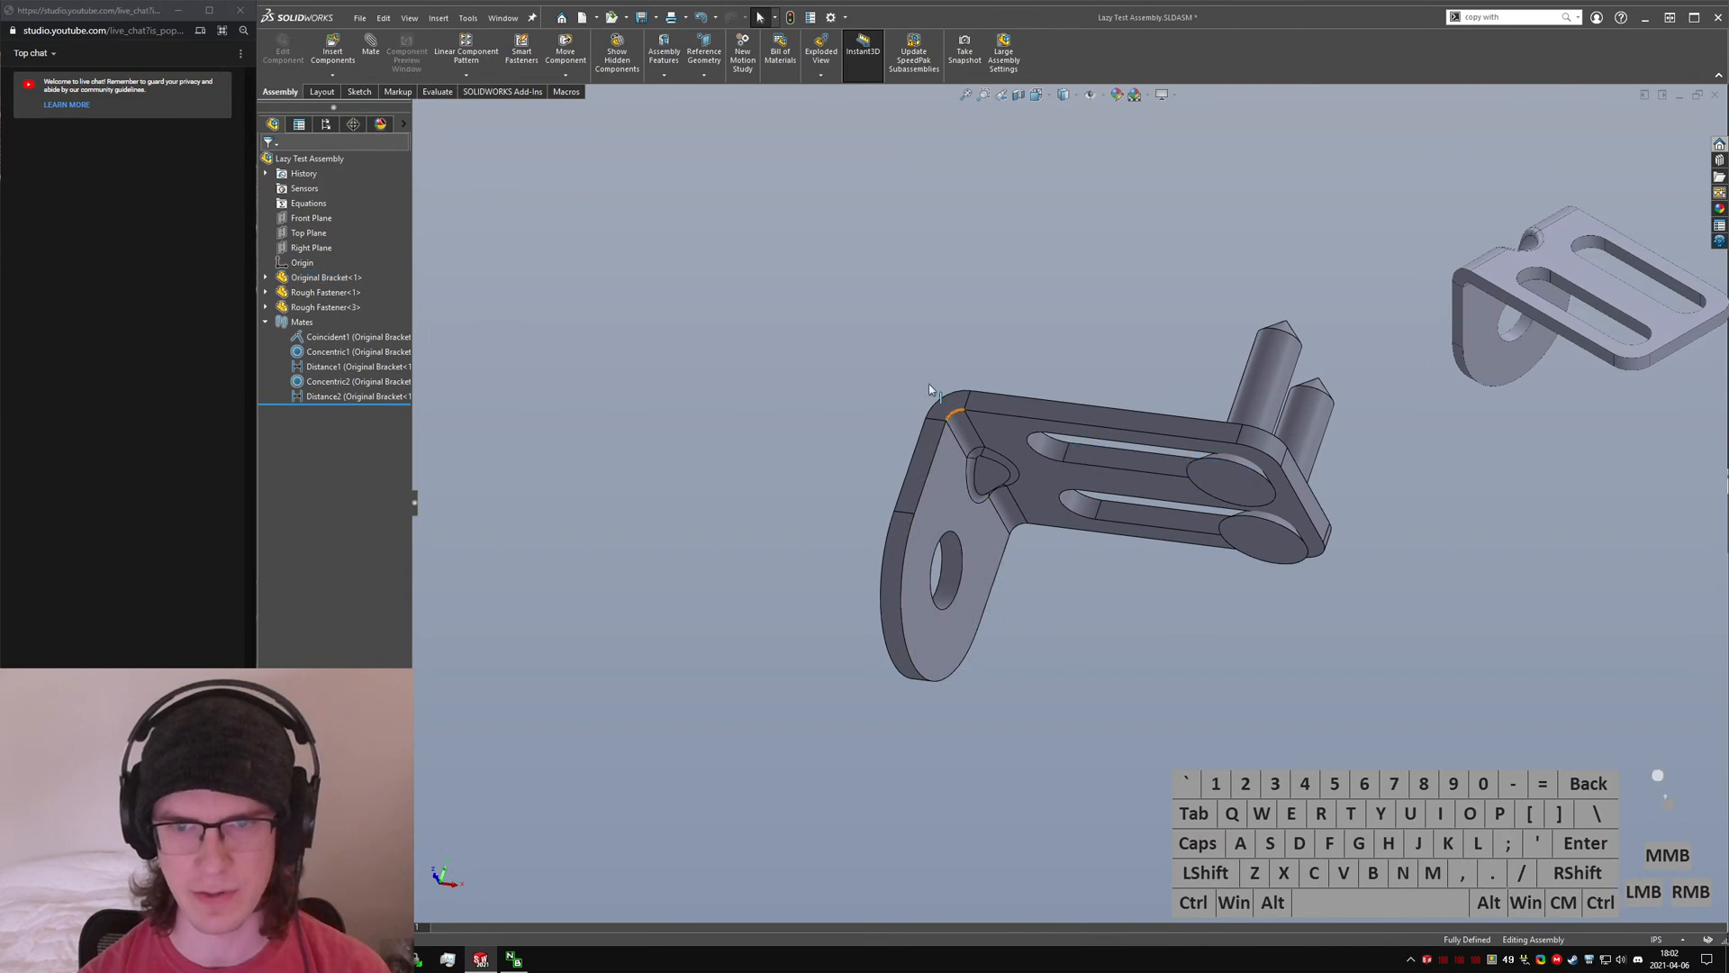
# - Save the assembly and create a new part document from the Part IPS template
pyautogui.hotkey('ctrl', 's')
pyautogui.click(360, 17)
pyautogui.click(381, 40)
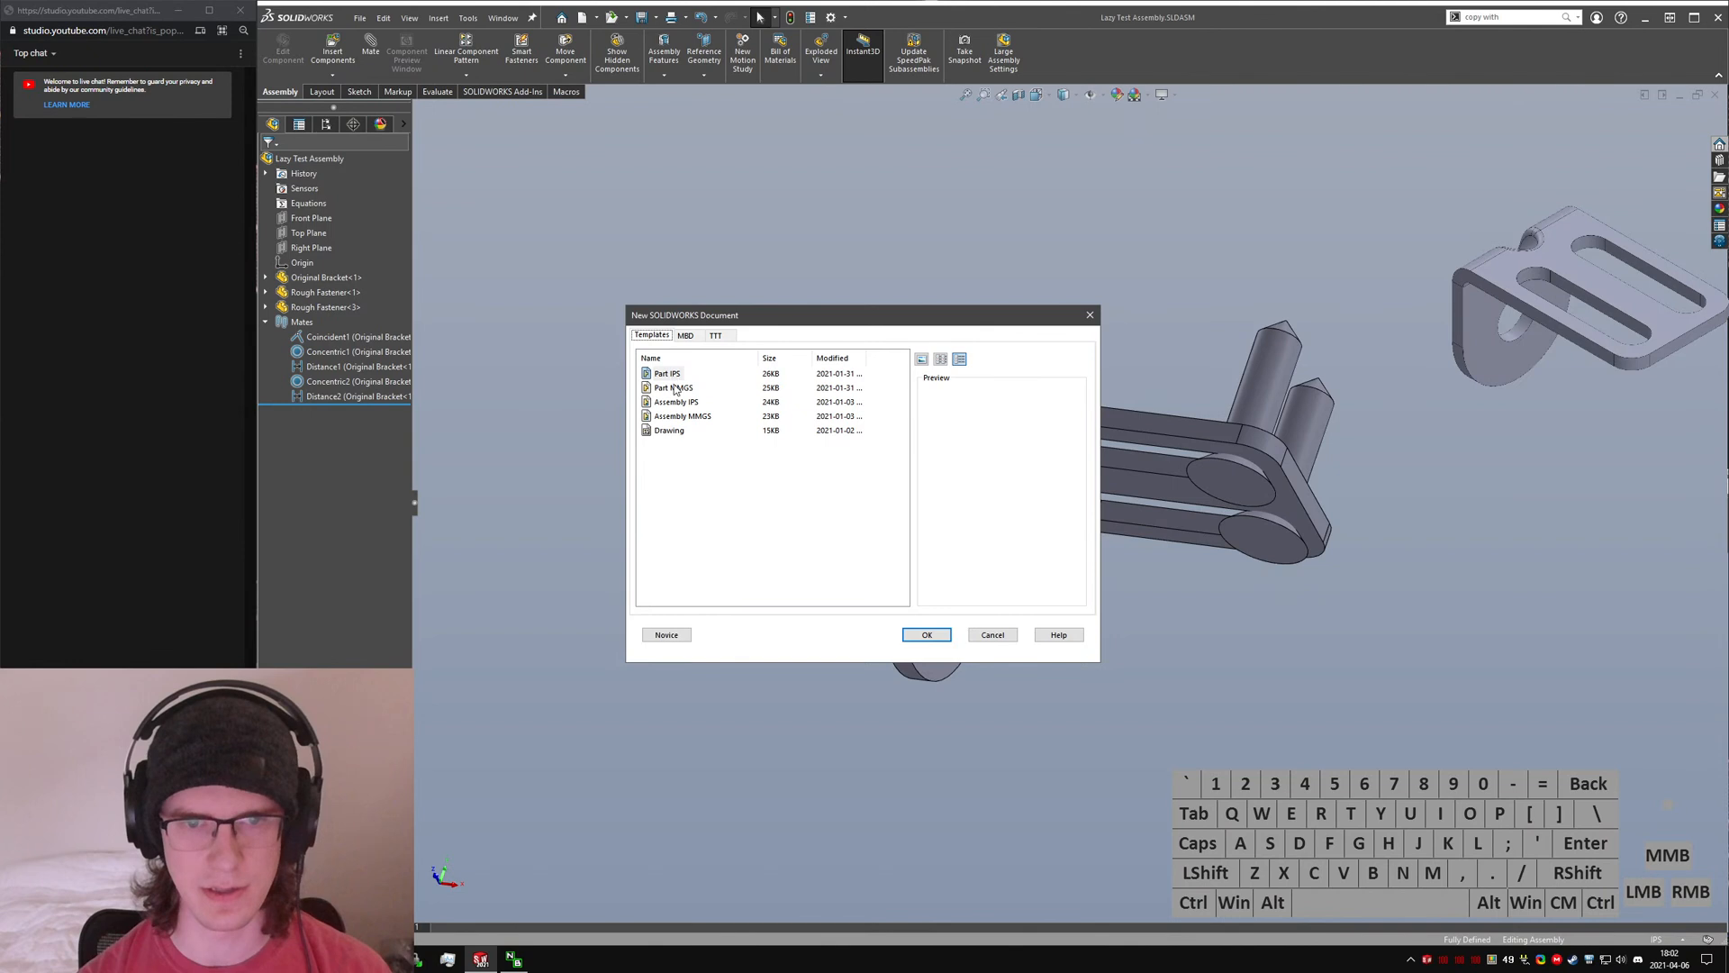
pyautogui.doubleClick(671, 374)
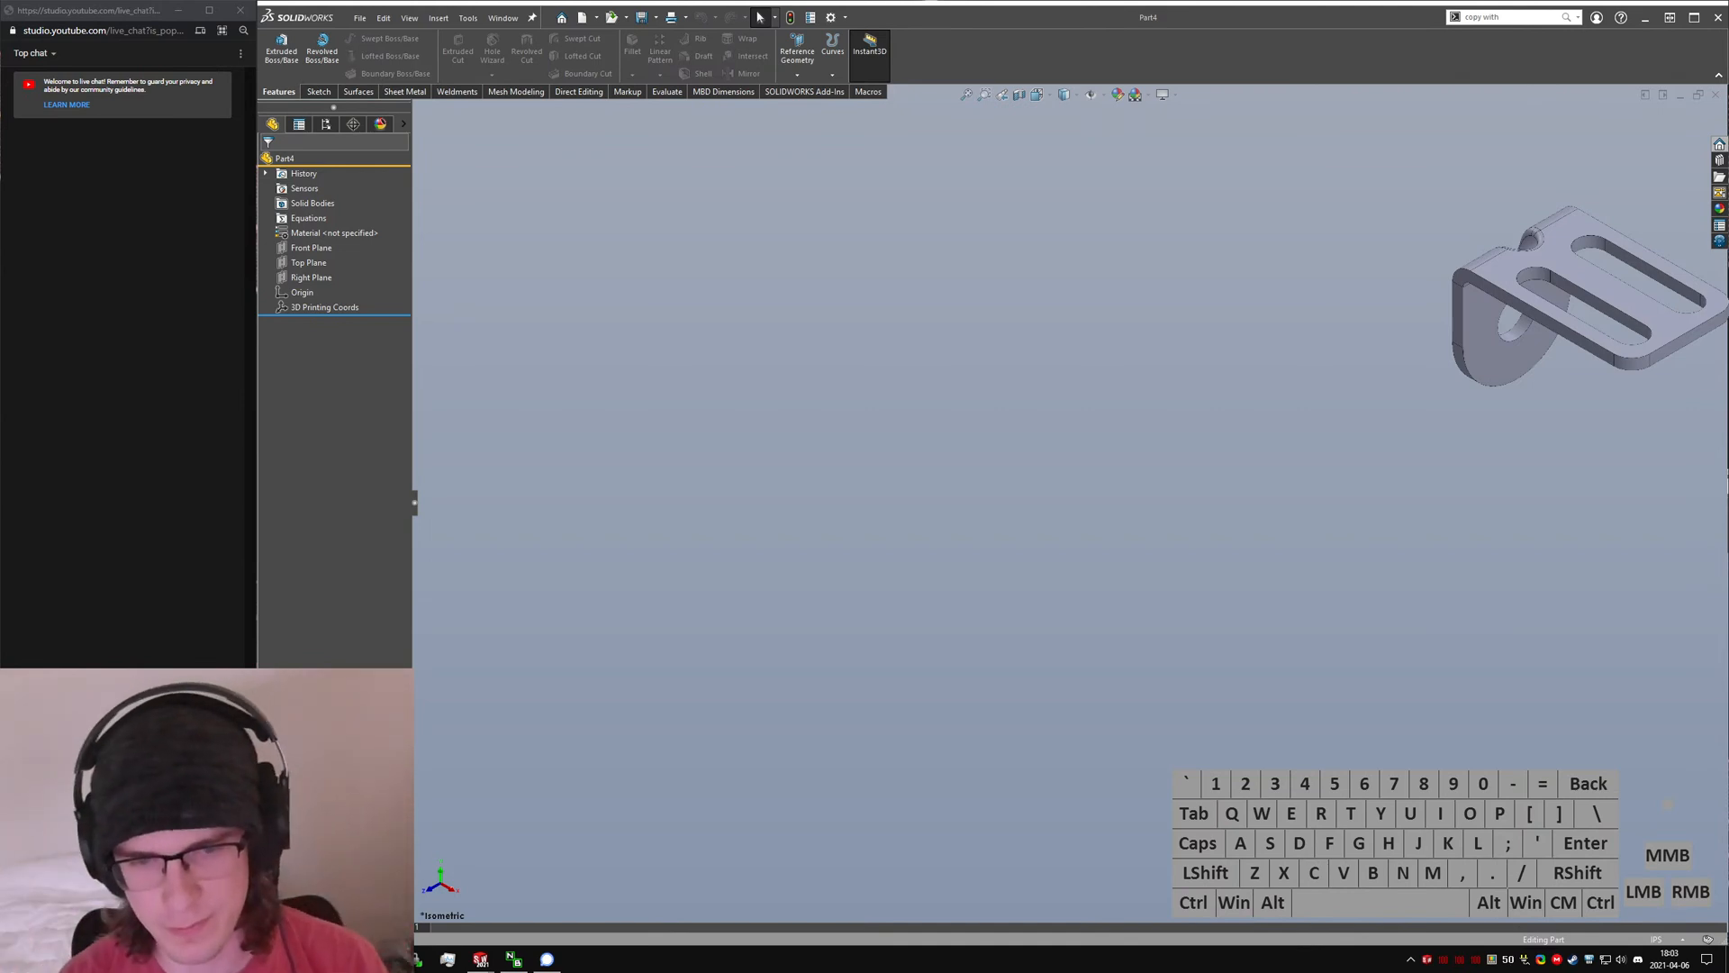
pyautogui.click(387, 450)
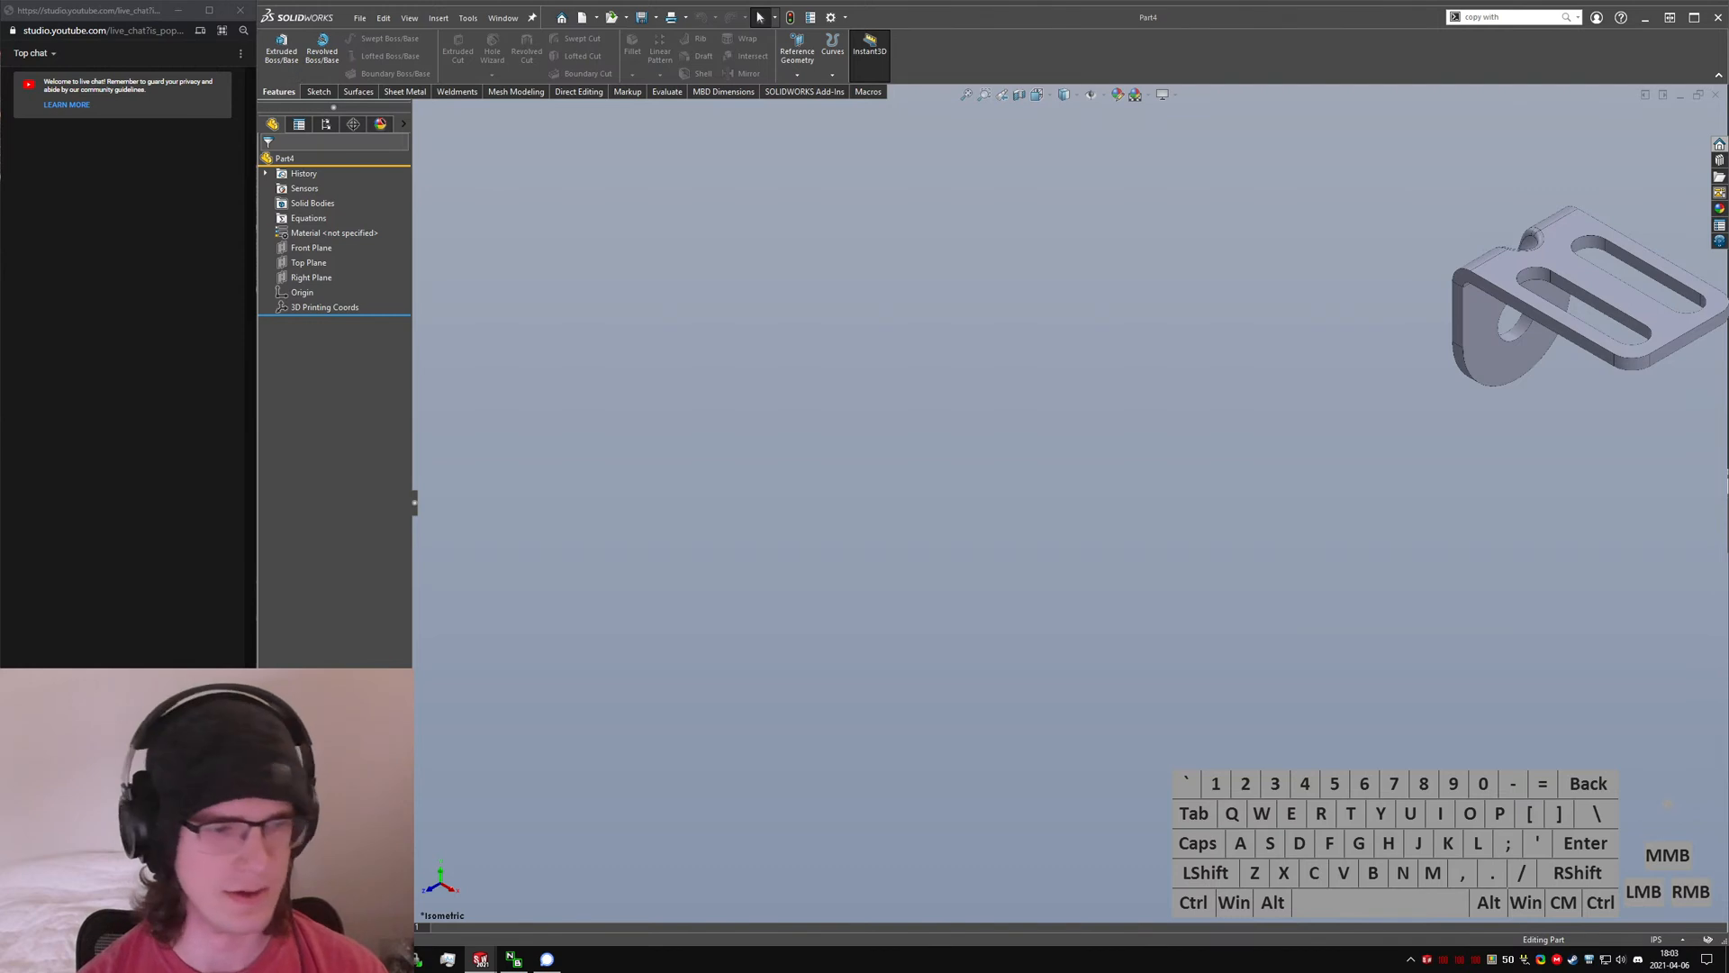
pyautogui.click(1728, 486)
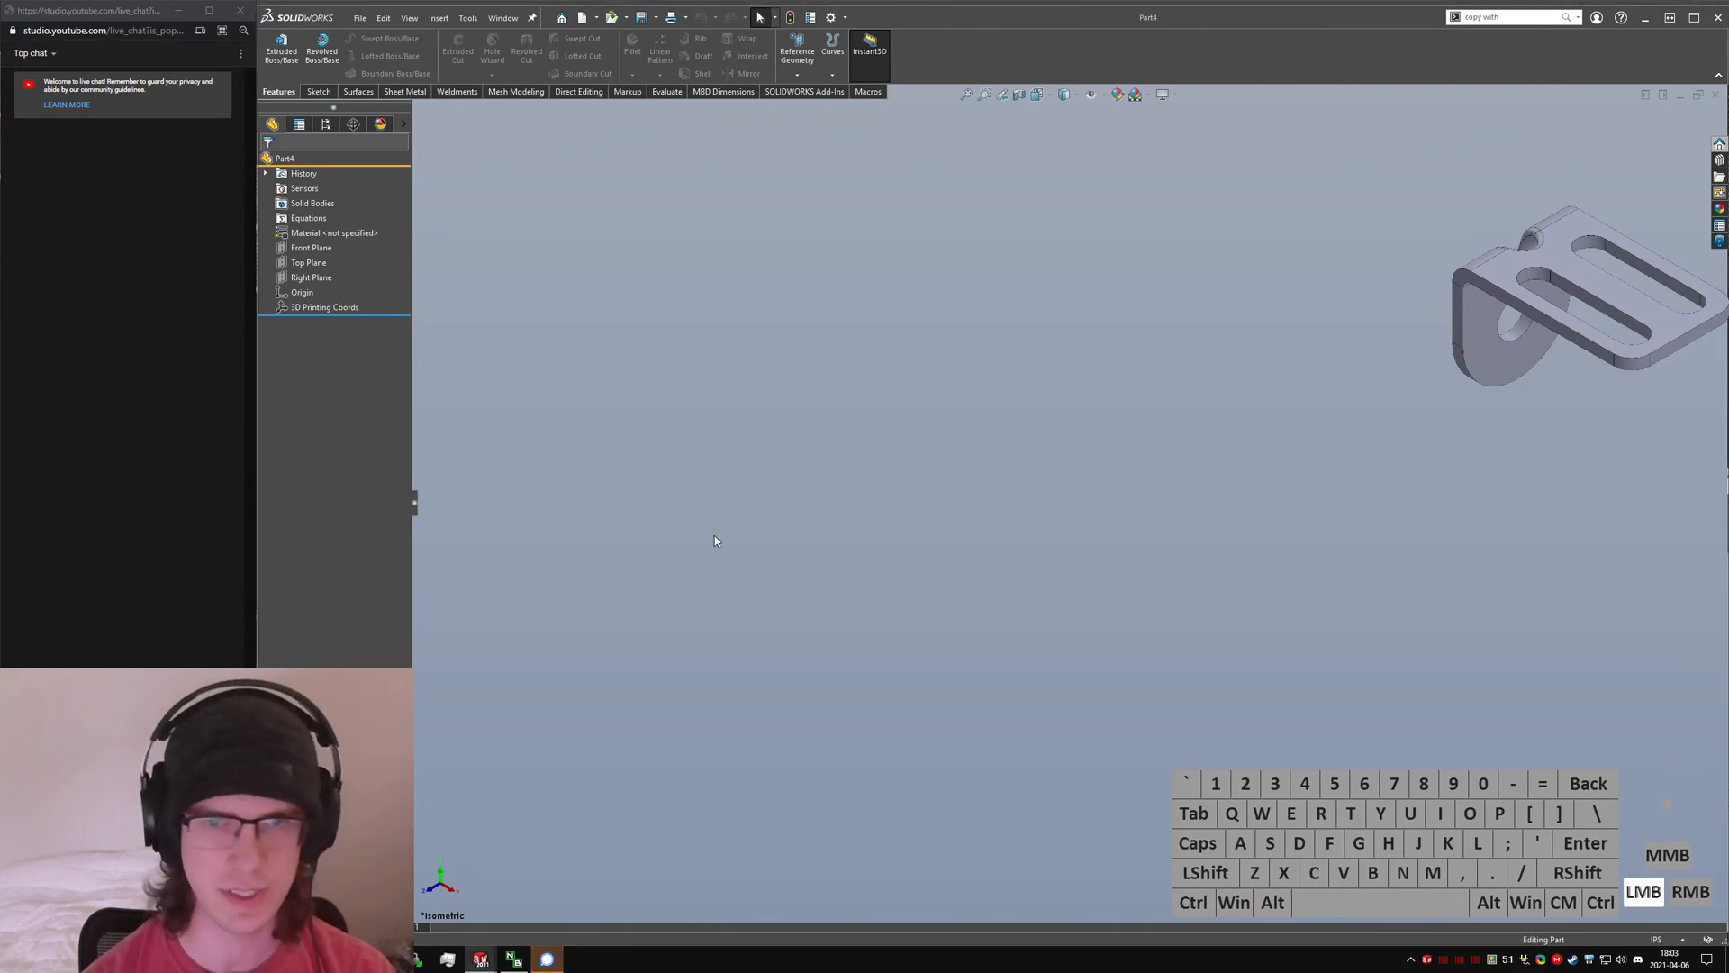
pyautogui.press('ctrl+super+Right')
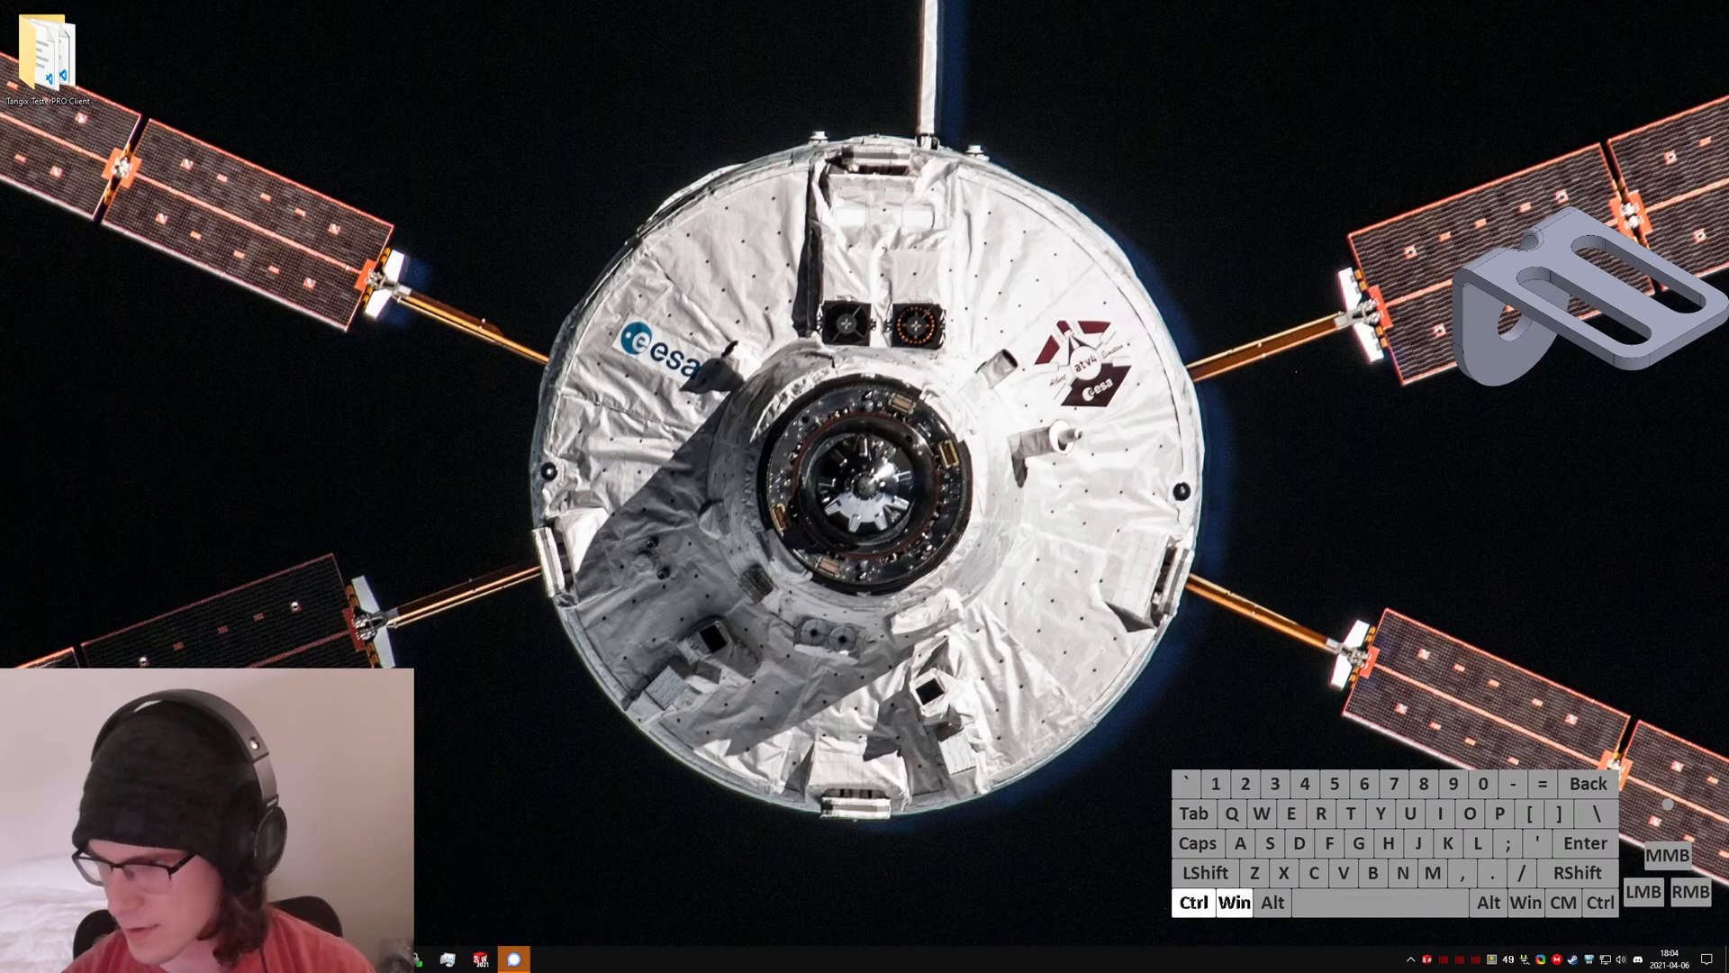
pyautogui.press('ctrl+super+Left')
# - Switch to paint.net, paste the copied mount photo into a new image and examine how the strap and knob attach
pyautogui.press('super')
pyautogui.write('paint.net')
pyautogui.press('Return')
pyautogui.hotkey('ctrl', 'v')
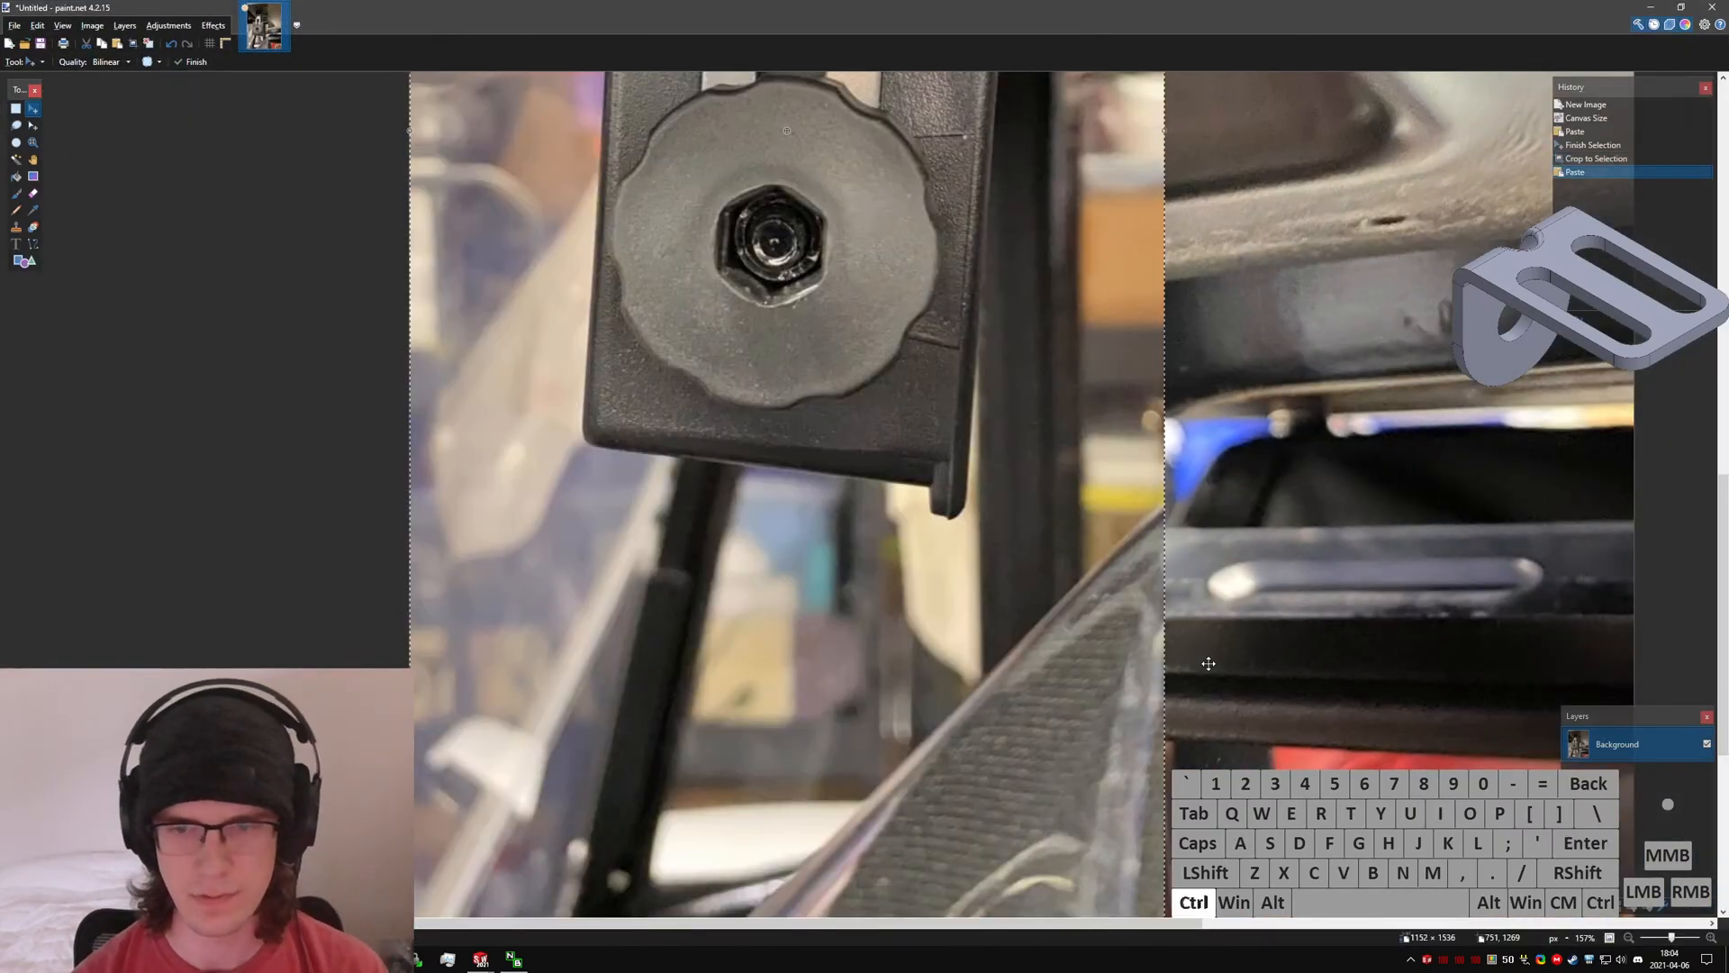
pyautogui.hotkey('ctrl', 'z')
pyautogui.hotkey('ctrl', 'n')
pyautogui.press('Return')
pyautogui.hotkey('ctrl', 'v')
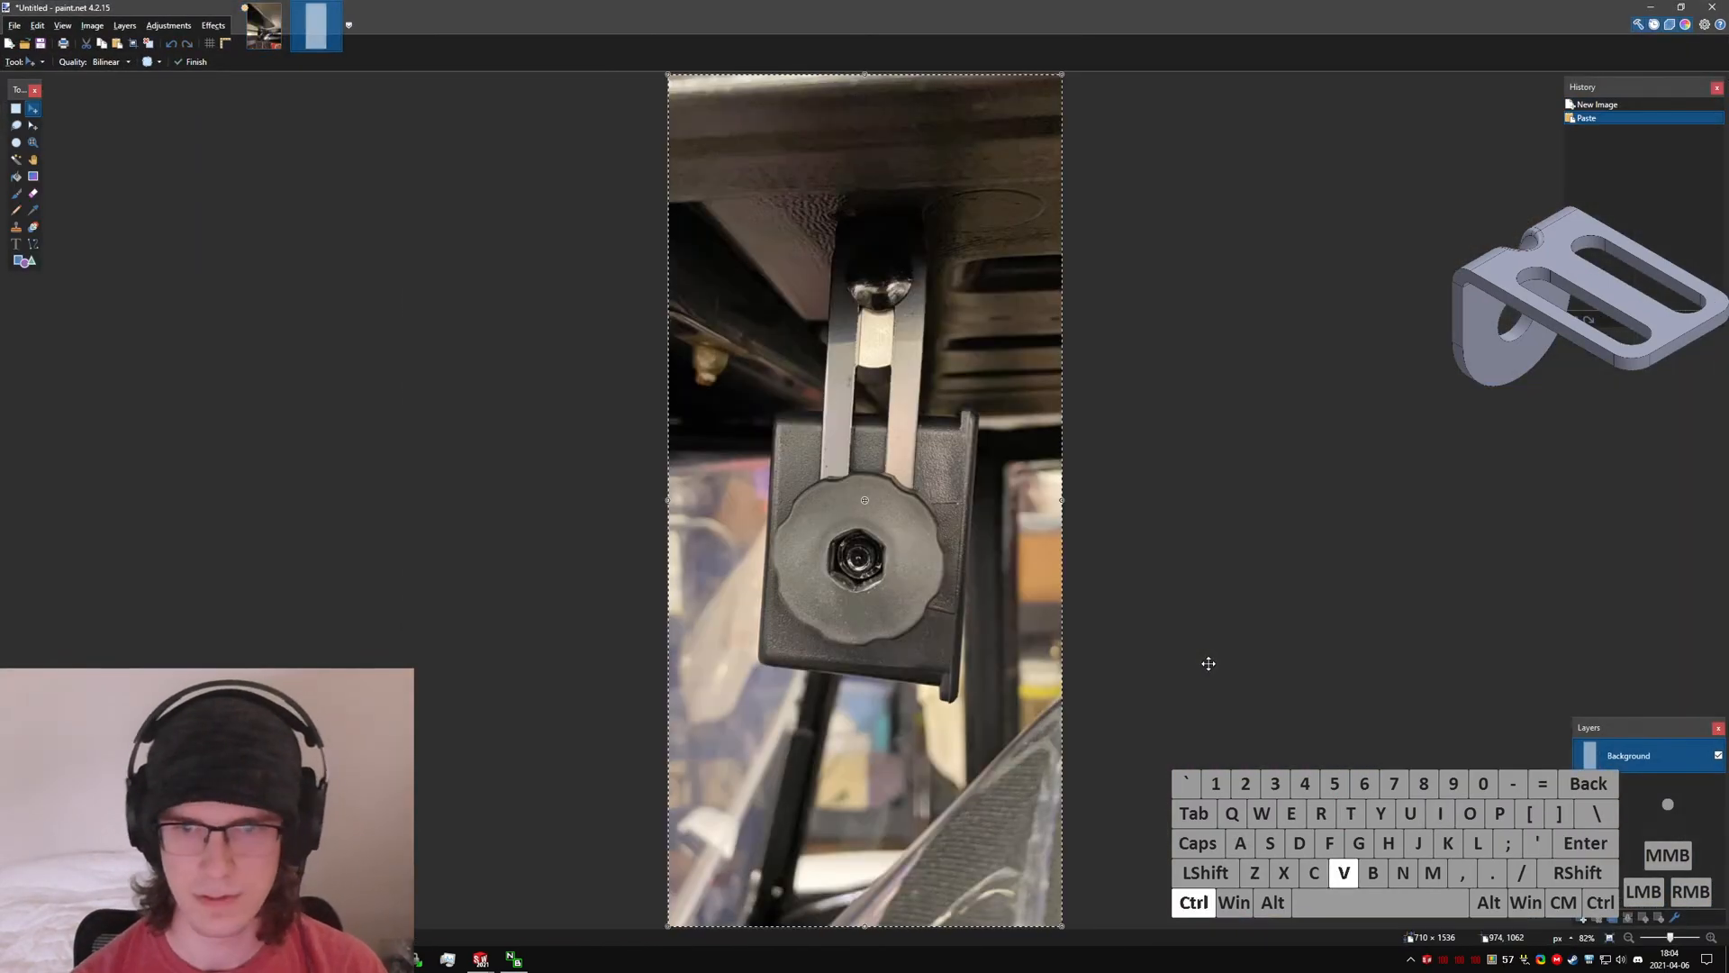
pyautogui.keyDown('ctrl'); pyautogui.scroll(2, 906, 295); pyautogui.keyUp('ctrl')
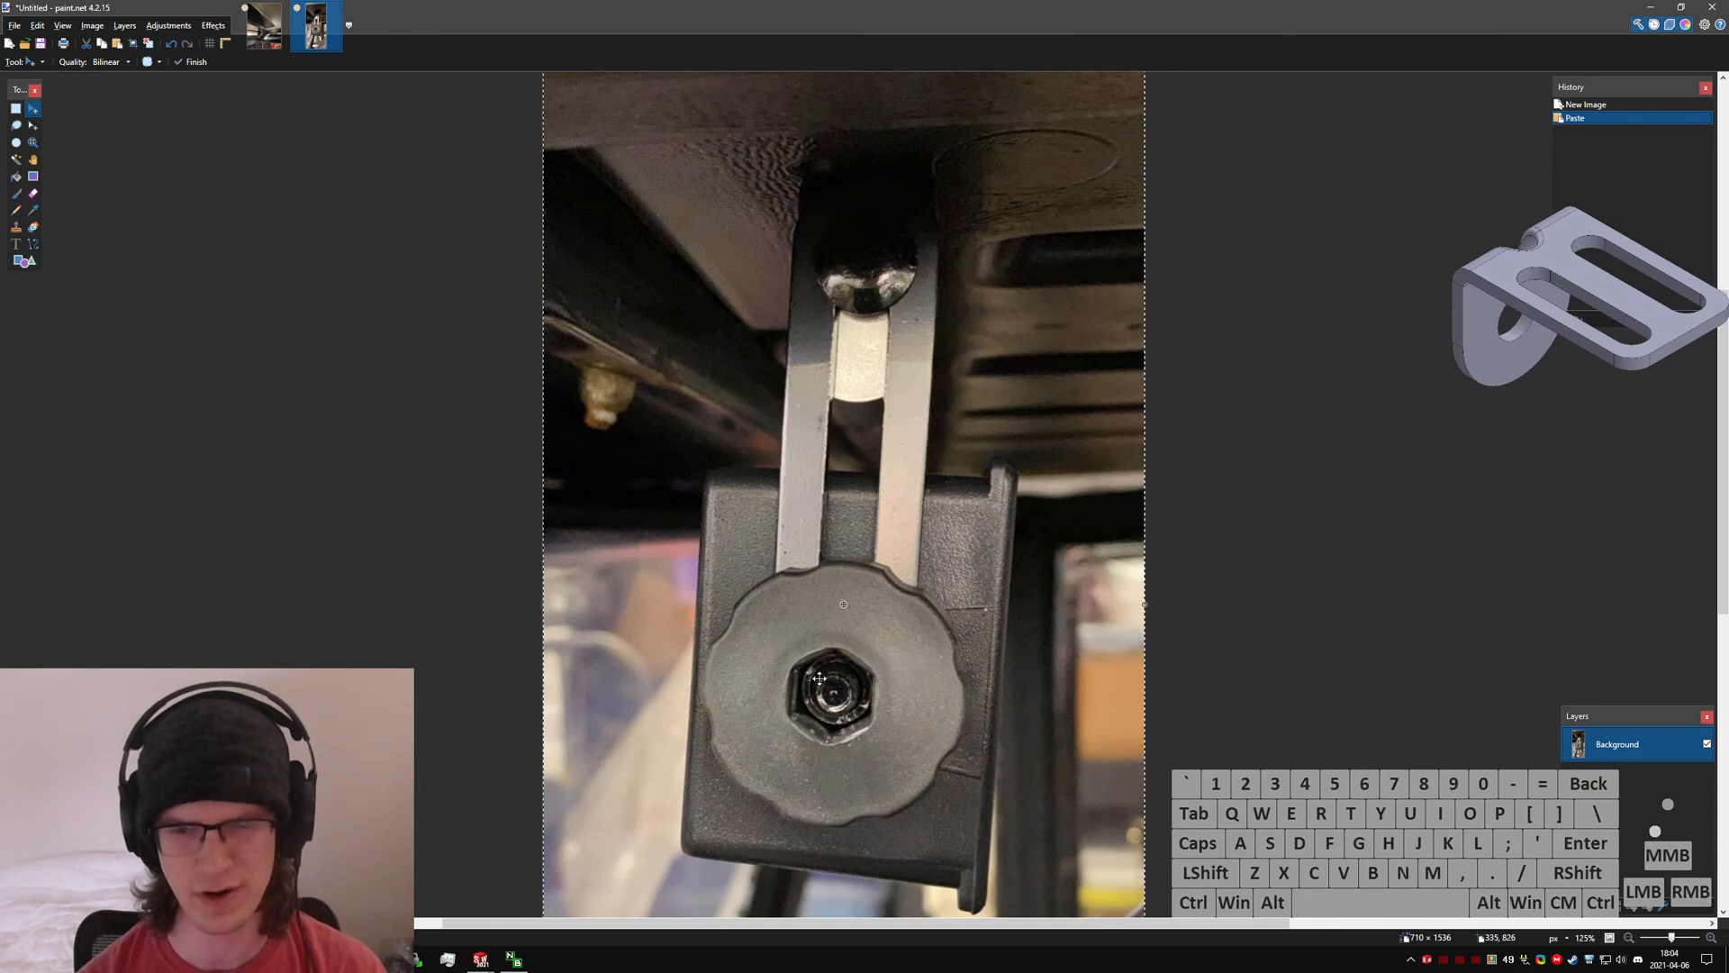
pyautogui.scroll(-2, 839, 650)
pyautogui.scroll(2, 857, 278)
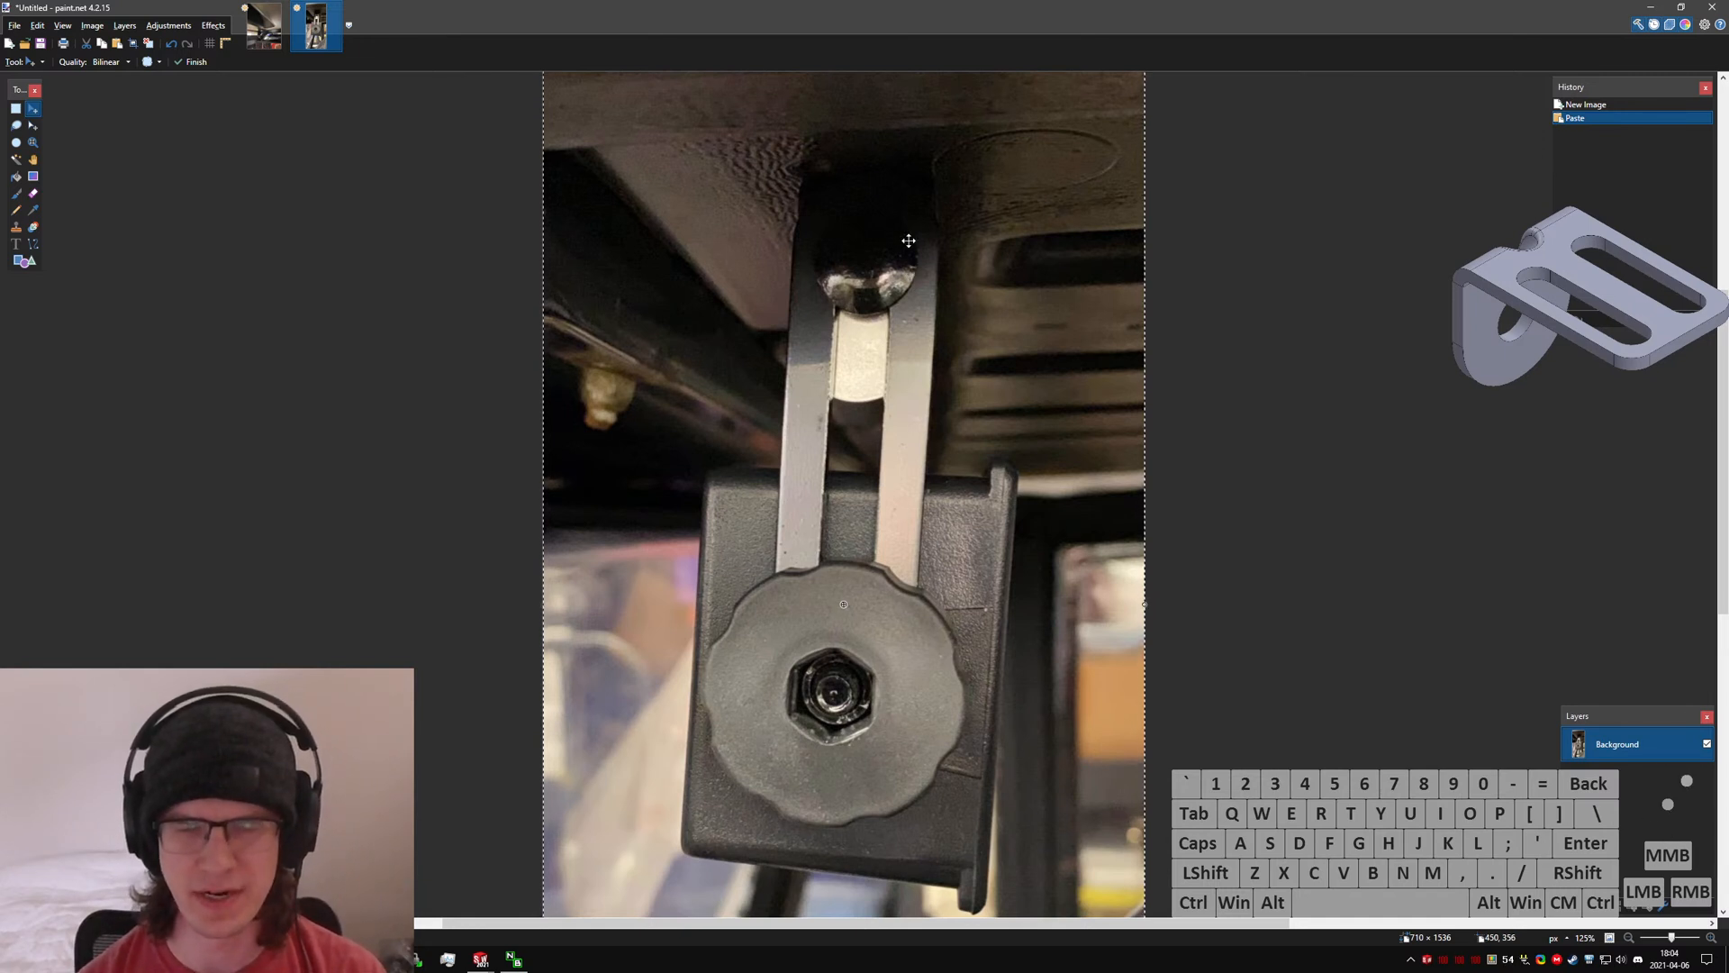
# - Return to SOLIDWORKS, bring up the assembly and open its original bracket part for viewing
pyautogui.click(1651, 9)
pyautogui.click(282, 49)
pyautogui.click(847, 474)
pyautogui.hotkey('ctrl', 'Tab')
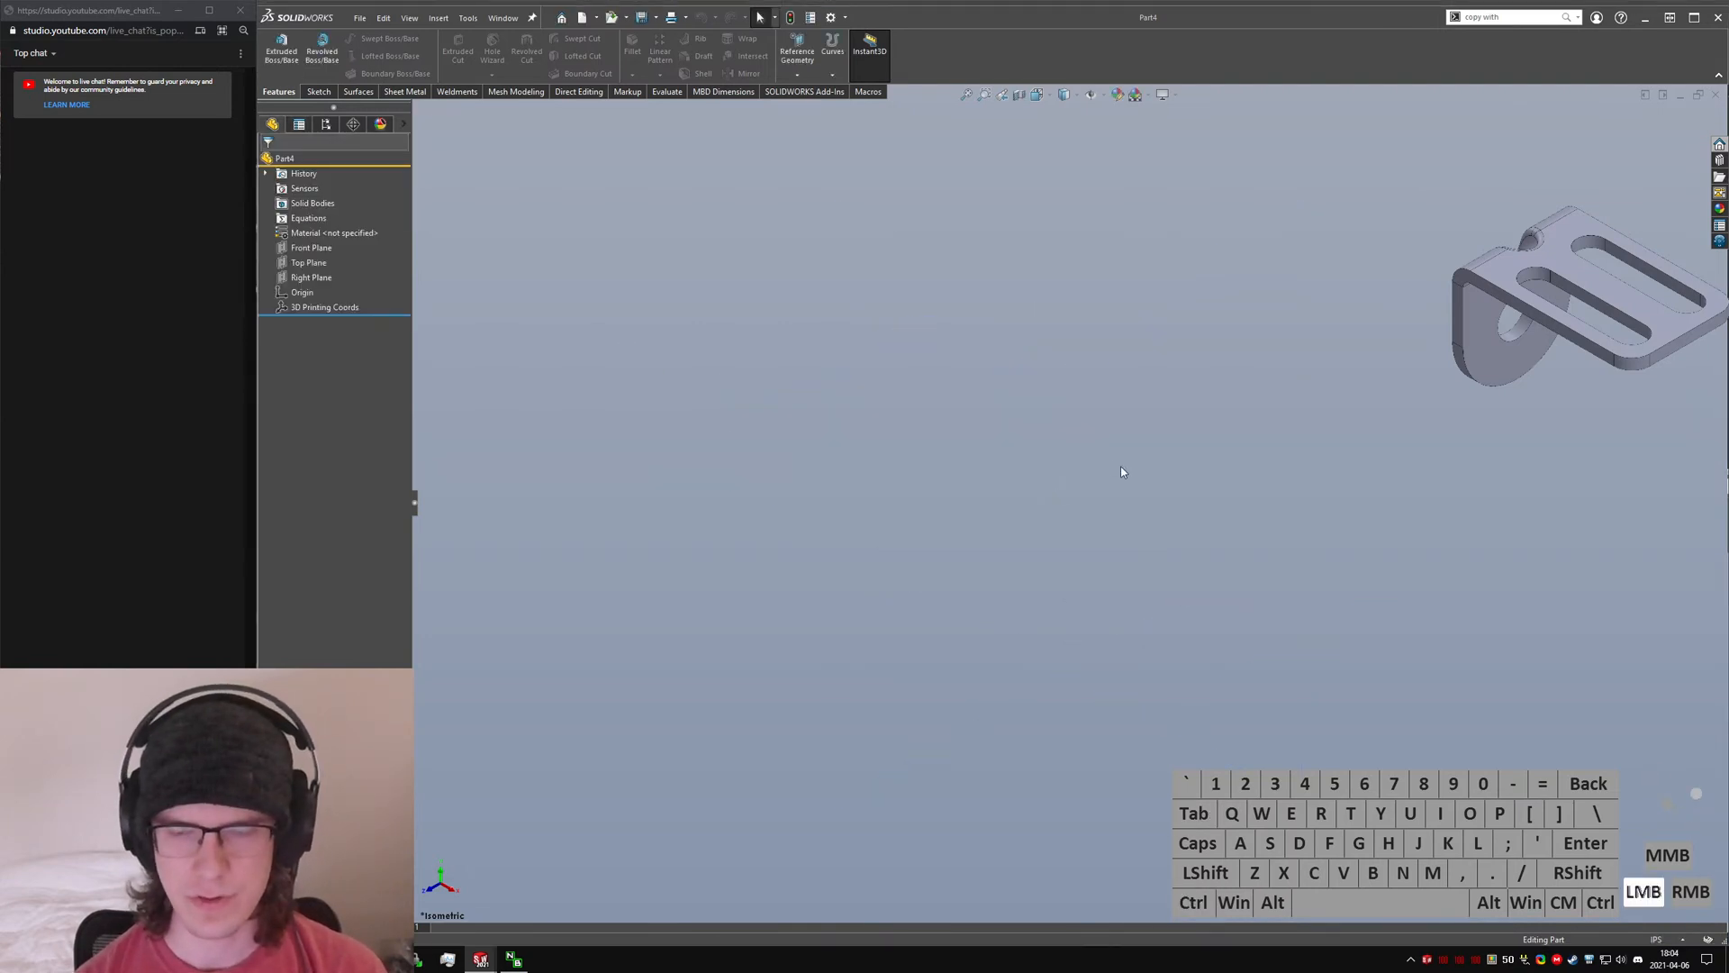
pyautogui.click(1055, 503)
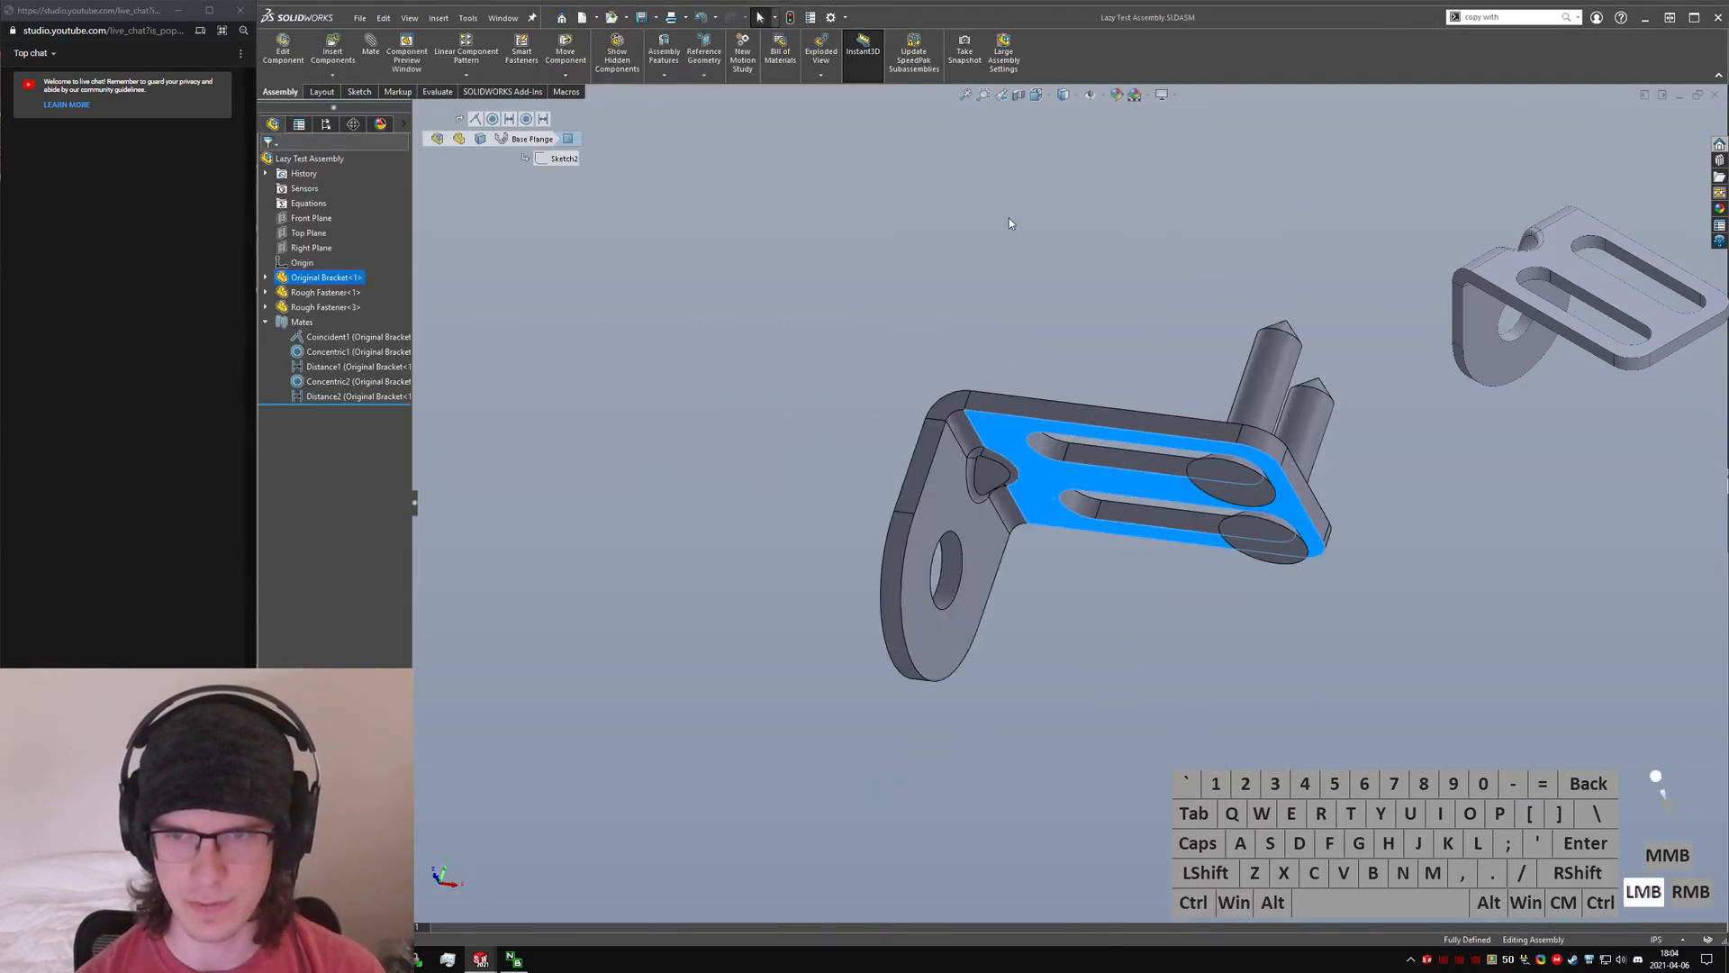
pyautogui.hotkey('ctrl', '7')
pyautogui.moveTo(1023, 299); pyautogui.dragTo(1232, 317, button='middle')
pyautogui.scroll(-3, 1232, 317)
pyautogui.scroll(3, 1180, 297)
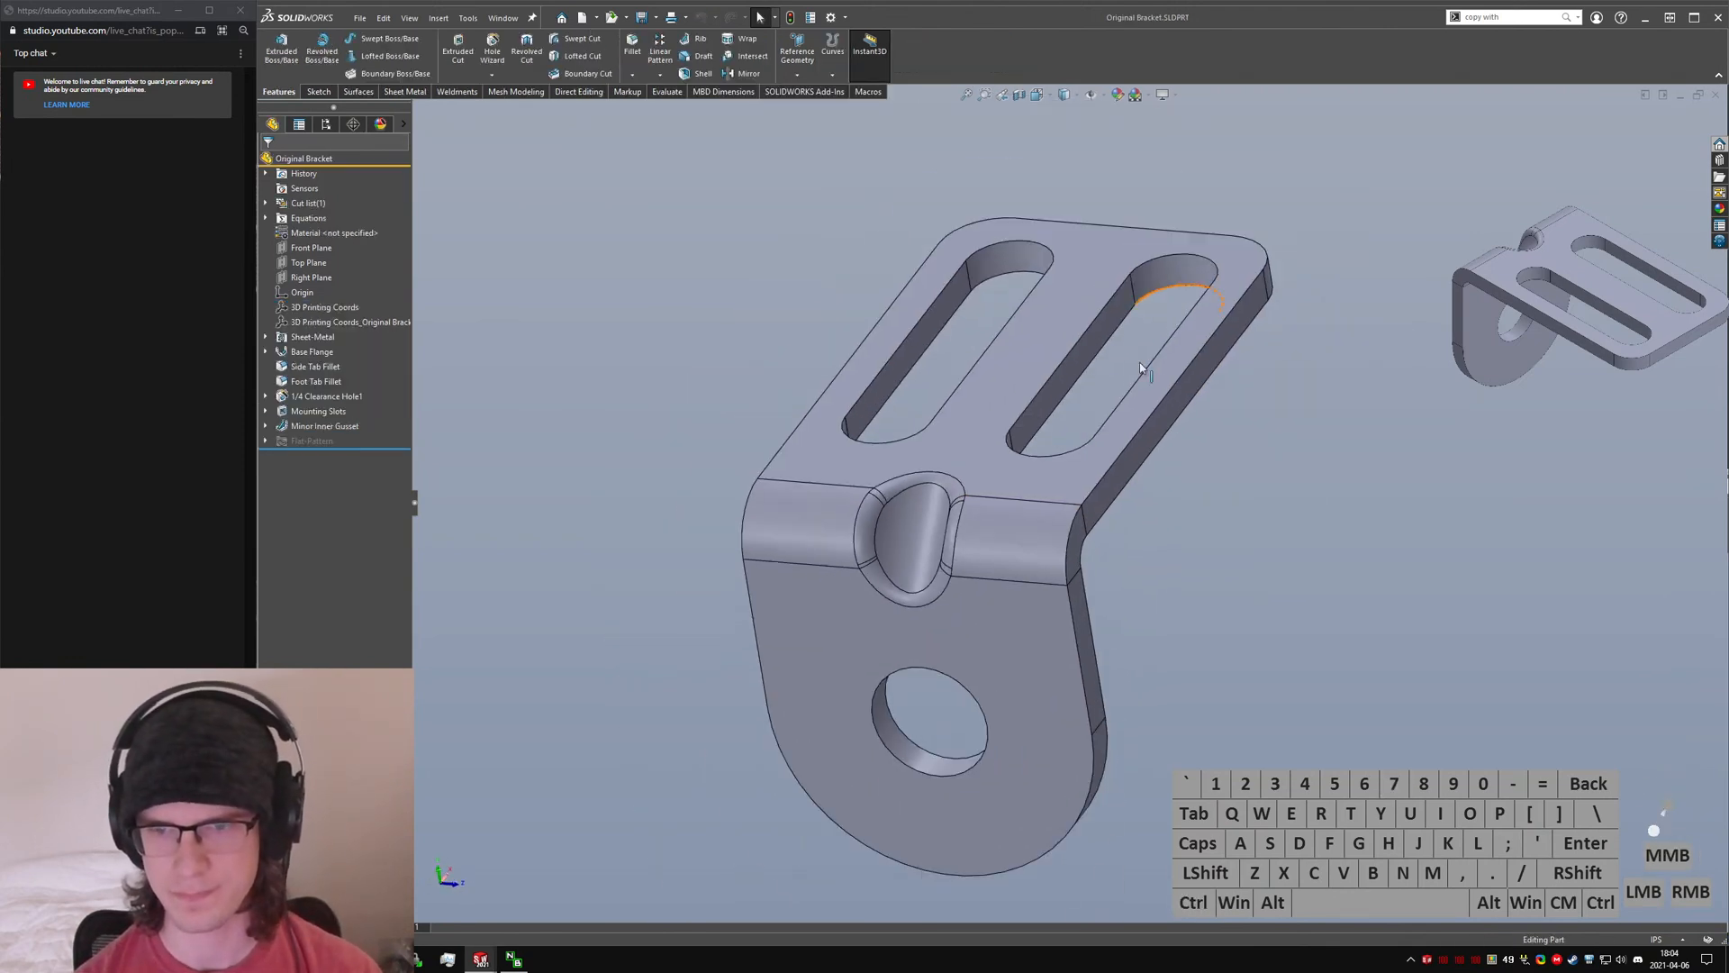
# - Examine the bracket's holed tab, inner bend and gusset from the front and the underside
pyautogui.click(1070, 598)
pyautogui.click(1084, 607)
pyautogui.moveTo(1085, 607); pyautogui.dragTo(855, 618, button='middle')
pyautogui.keyDown('ctrl'); pyautogui.click(1136, 582); pyautogui.keyUp('ctrl')
pyautogui.click(861, 531)
pyautogui.moveTo(861, 532); pyautogui.dragTo(838, 599, button='middle')
pyautogui.keyDown('ctrl'); pyautogui.click(797, 651); pyautogui.keyUp('ctrl')
pyautogui.click(1057, 638)
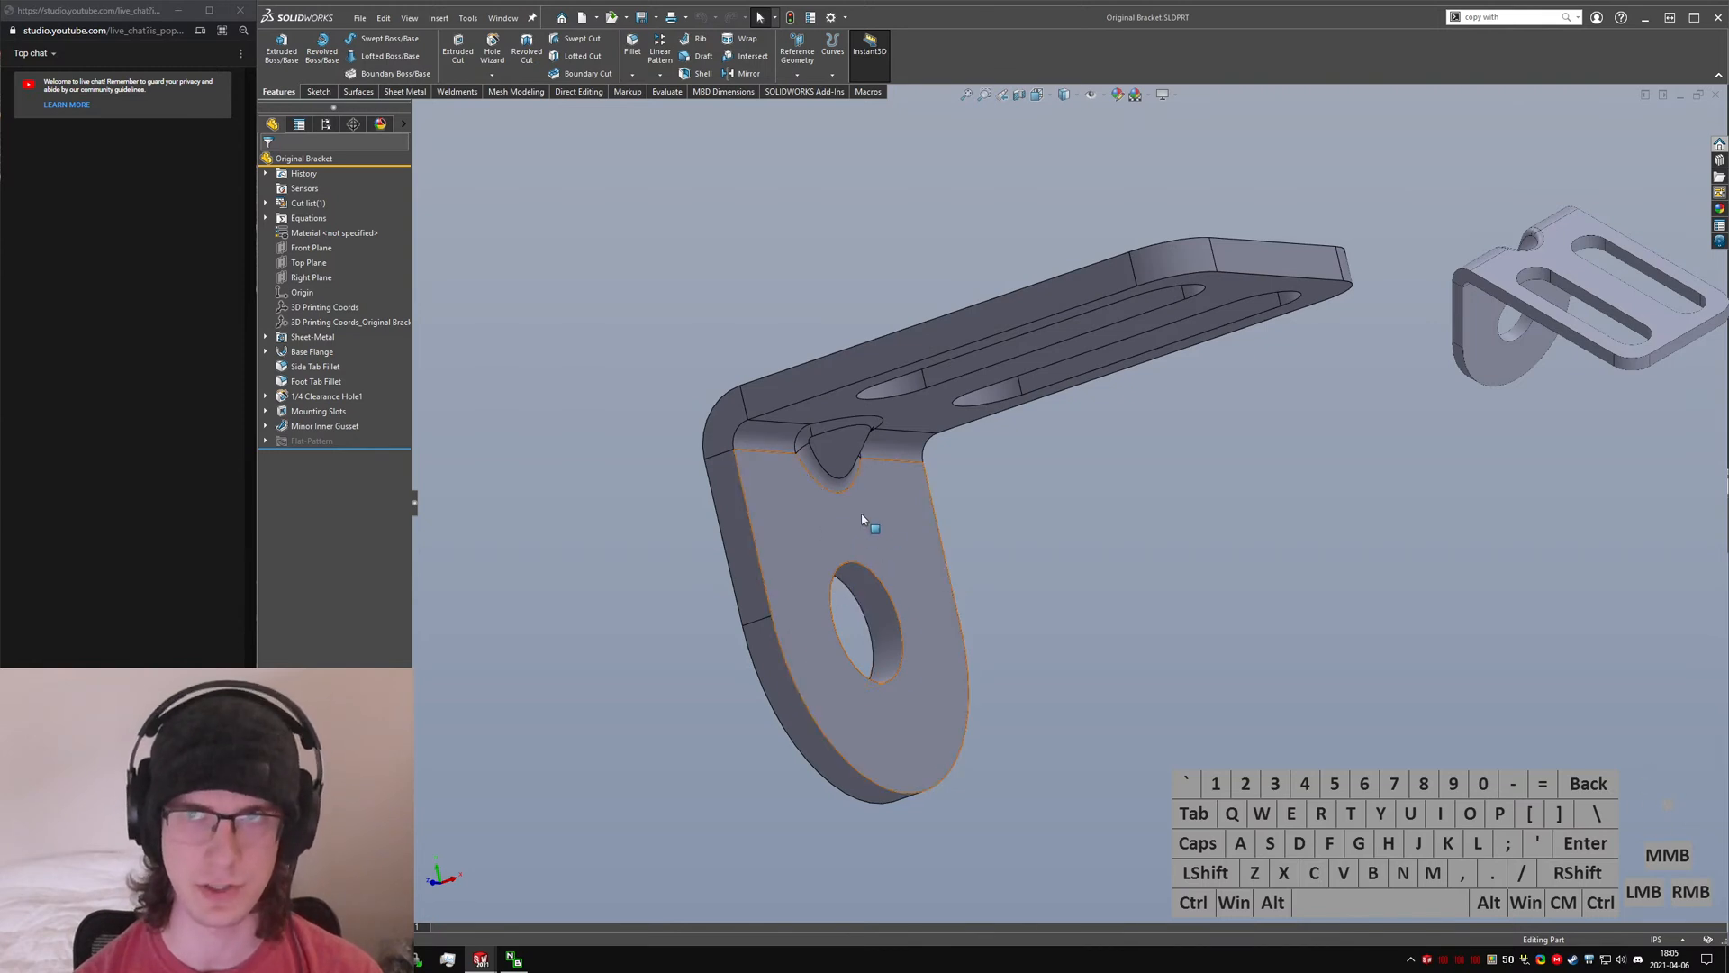
pyautogui.moveTo(836, 599); pyautogui.dragTo(1057, 660, button='middle')
# - Return to the assembly and examine the bracket with its two fasteners from a lower side angle
pyautogui.hotkey('ctrl', 'Tab')
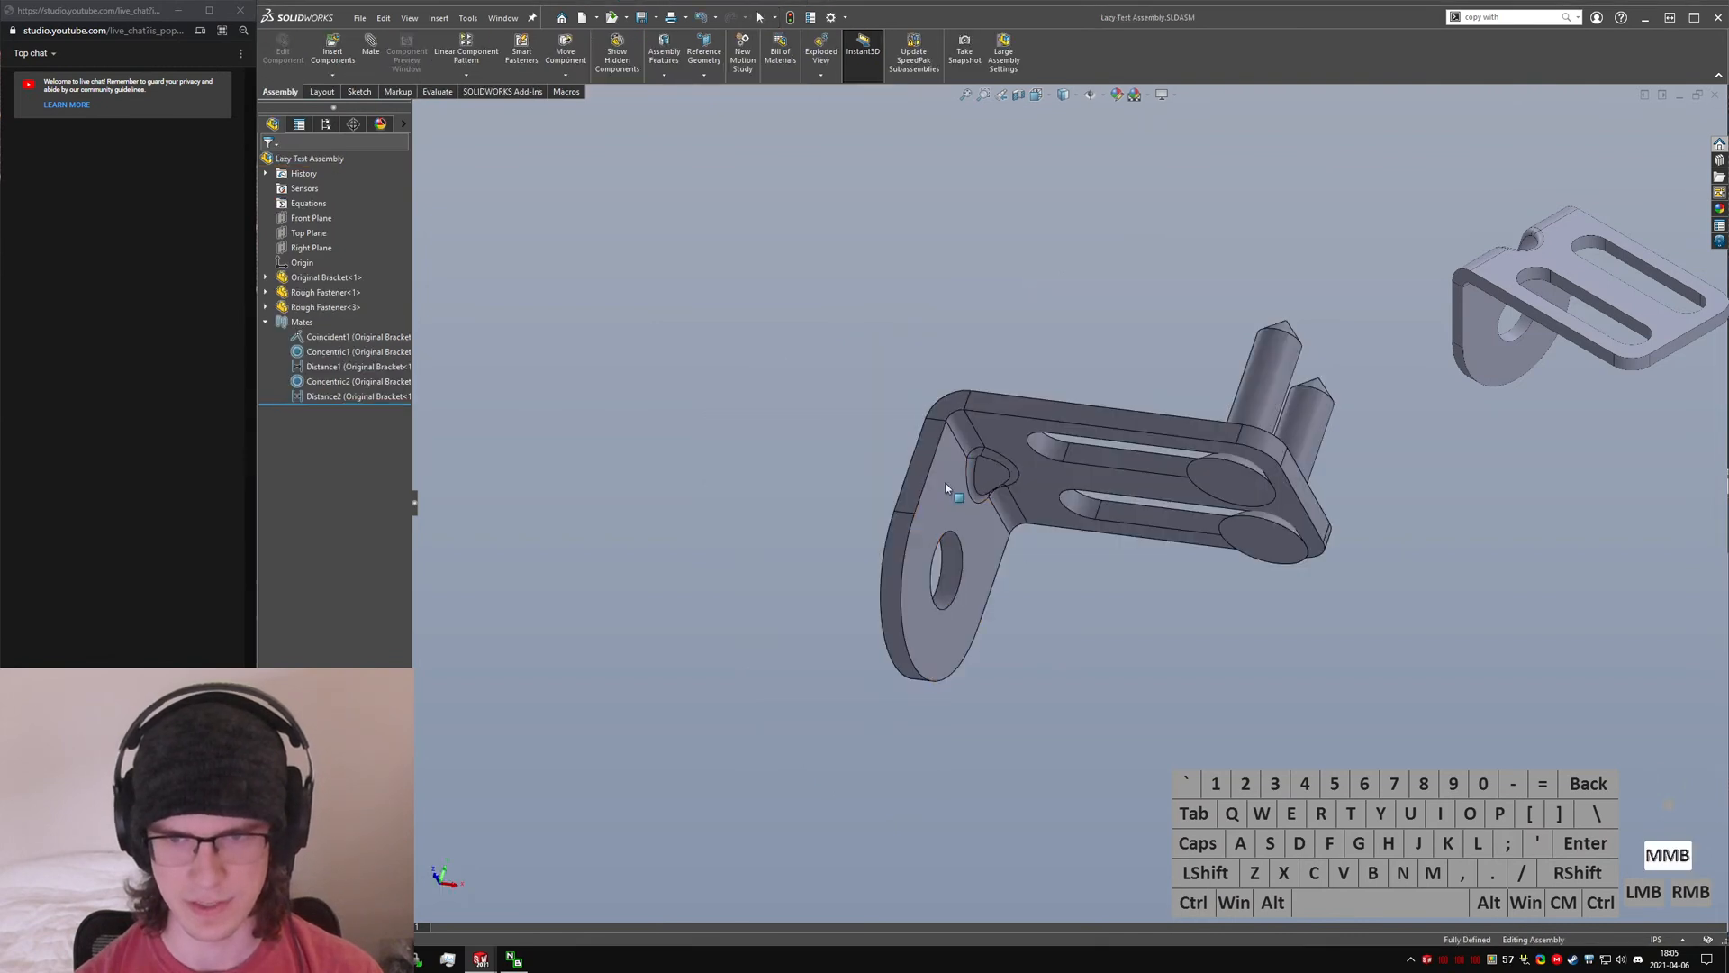
pyautogui.moveTo(945, 484); pyautogui.dragTo(1115, 606, button='middle')
pyautogui.hotkey('ctrl', 'Tab')
# - Switch to paint.net and compare the front photo of the mount with the side photo of the installed bracket
pyautogui.keyDown('ctrl'); pyautogui.click(350, 959); pyautogui.keyUp('ctrl')
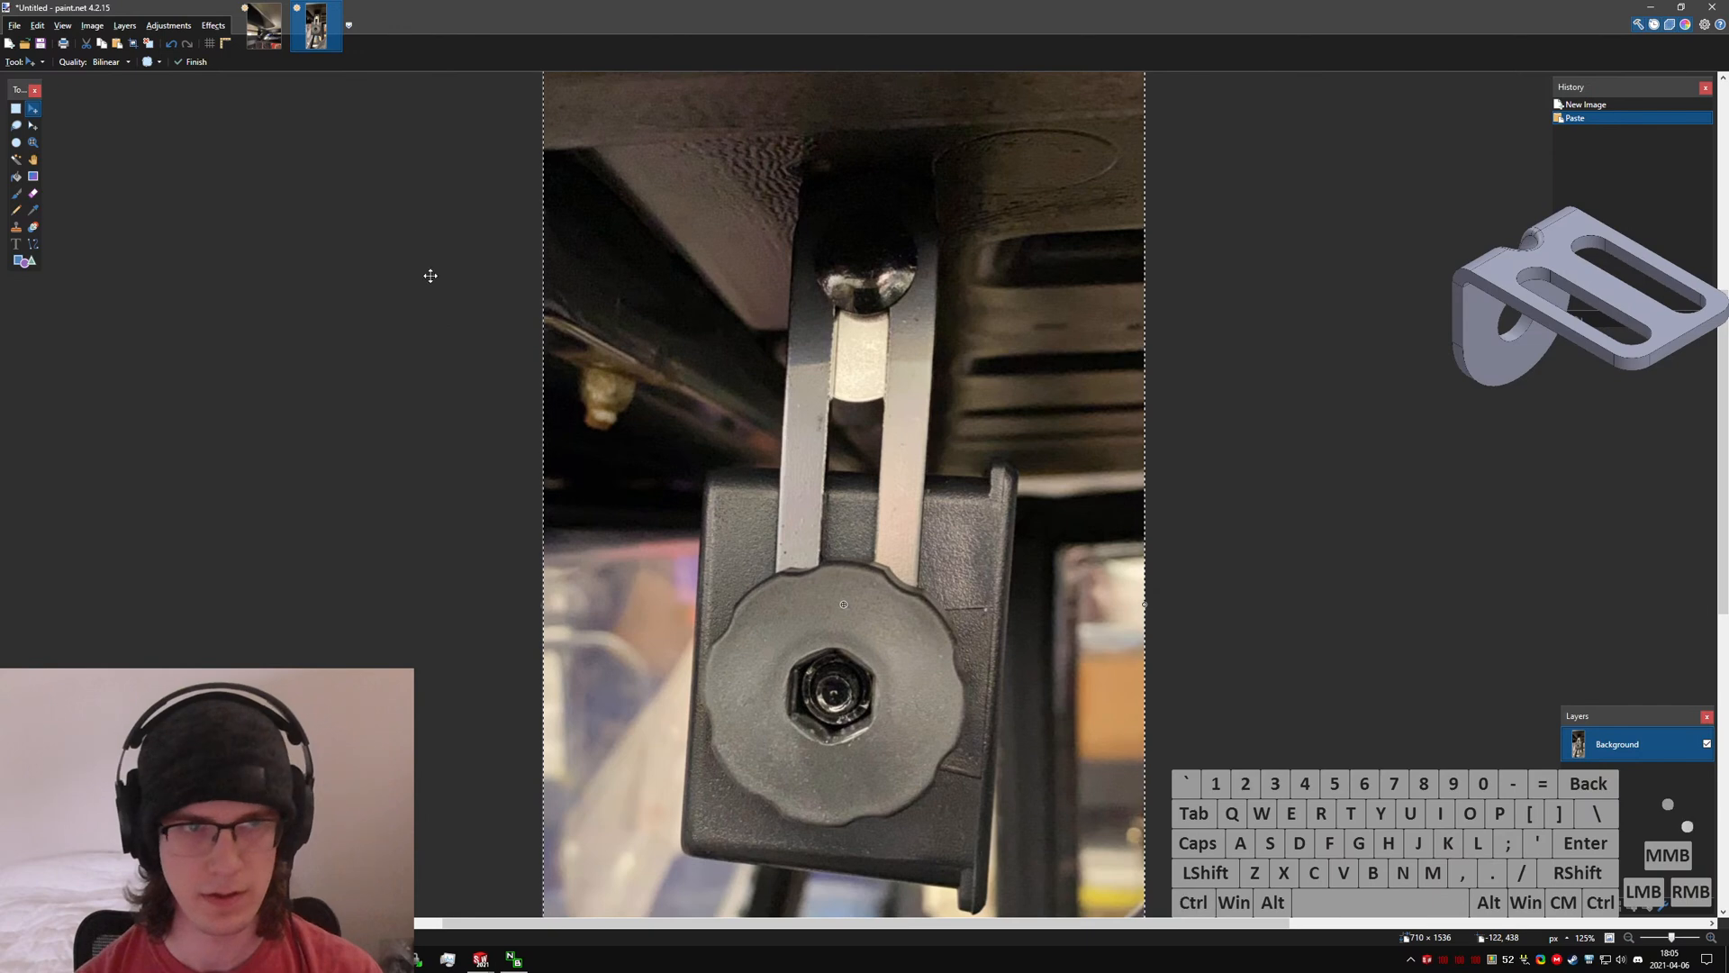
pyautogui.click(264, 25)
pyautogui.click(349, 959)
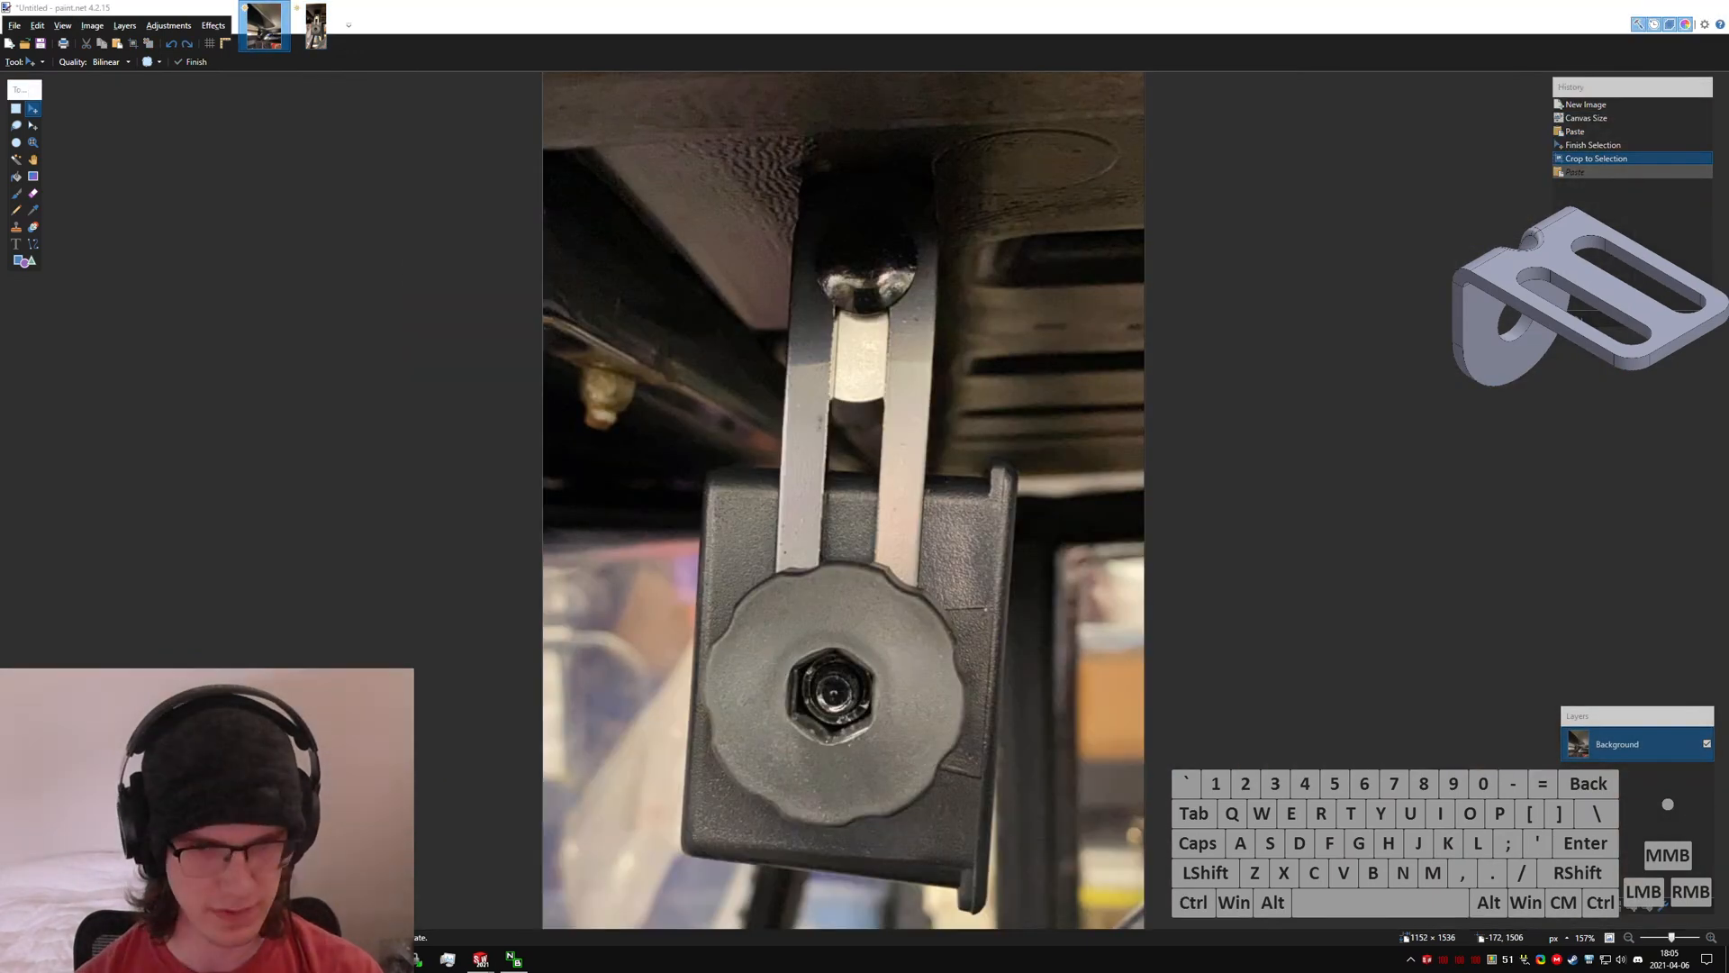
pyautogui.click(360, 869)
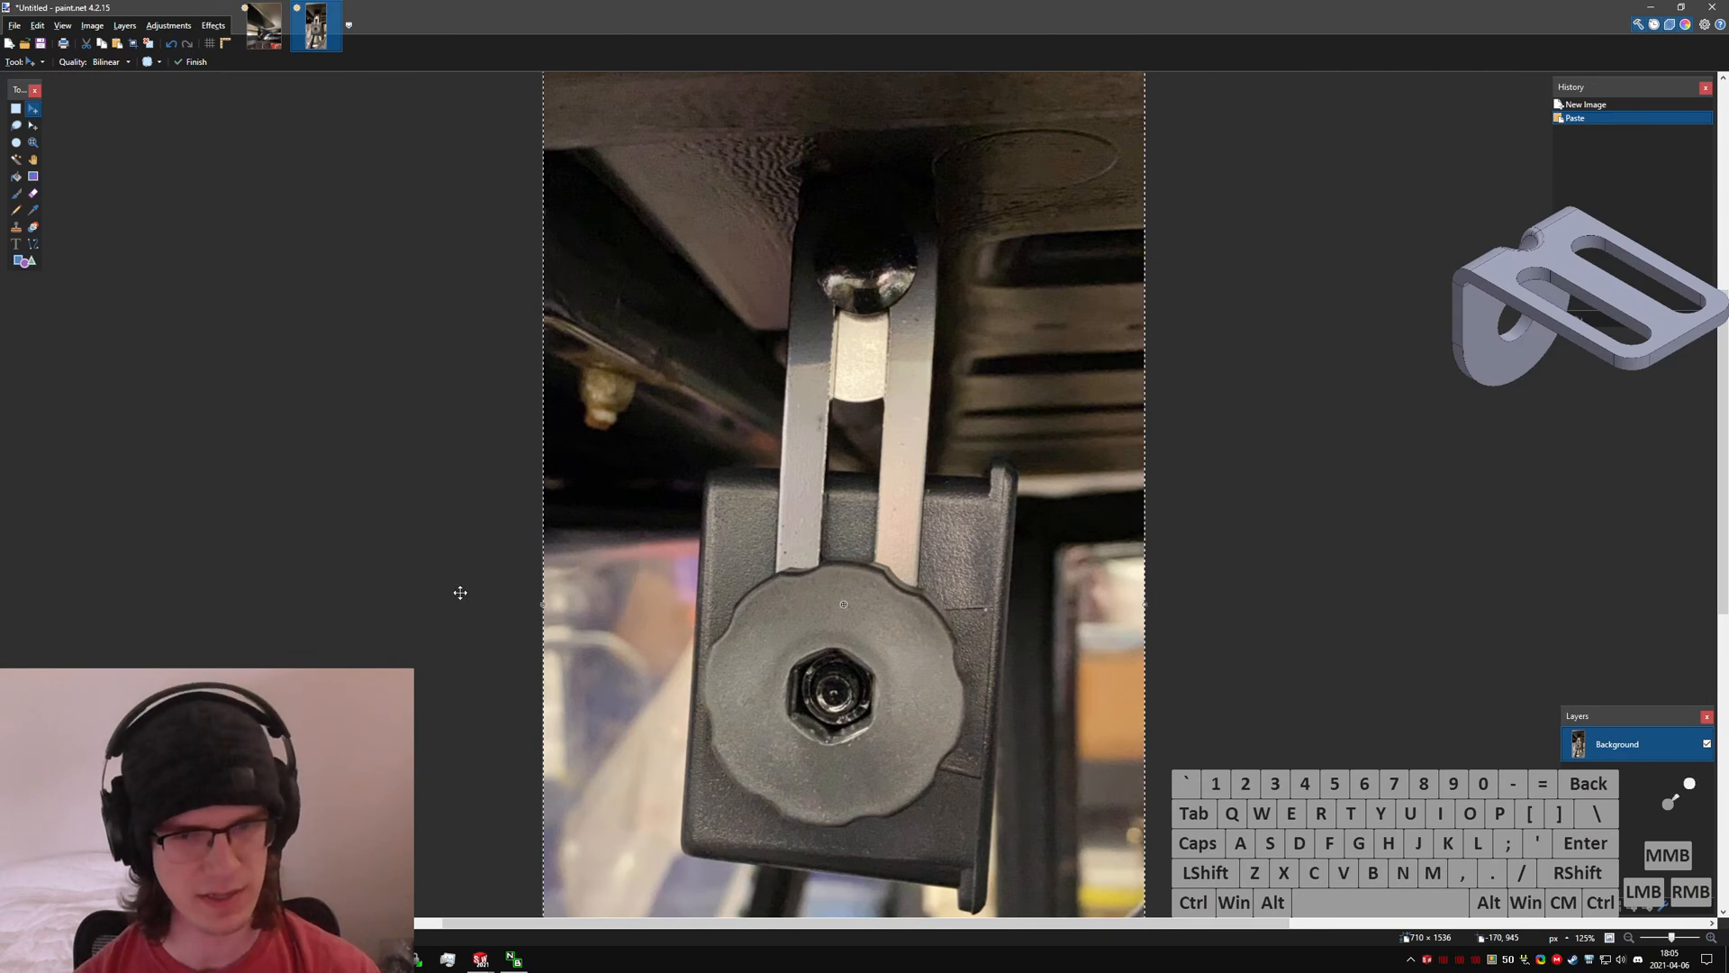
pyautogui.click(256, 29)
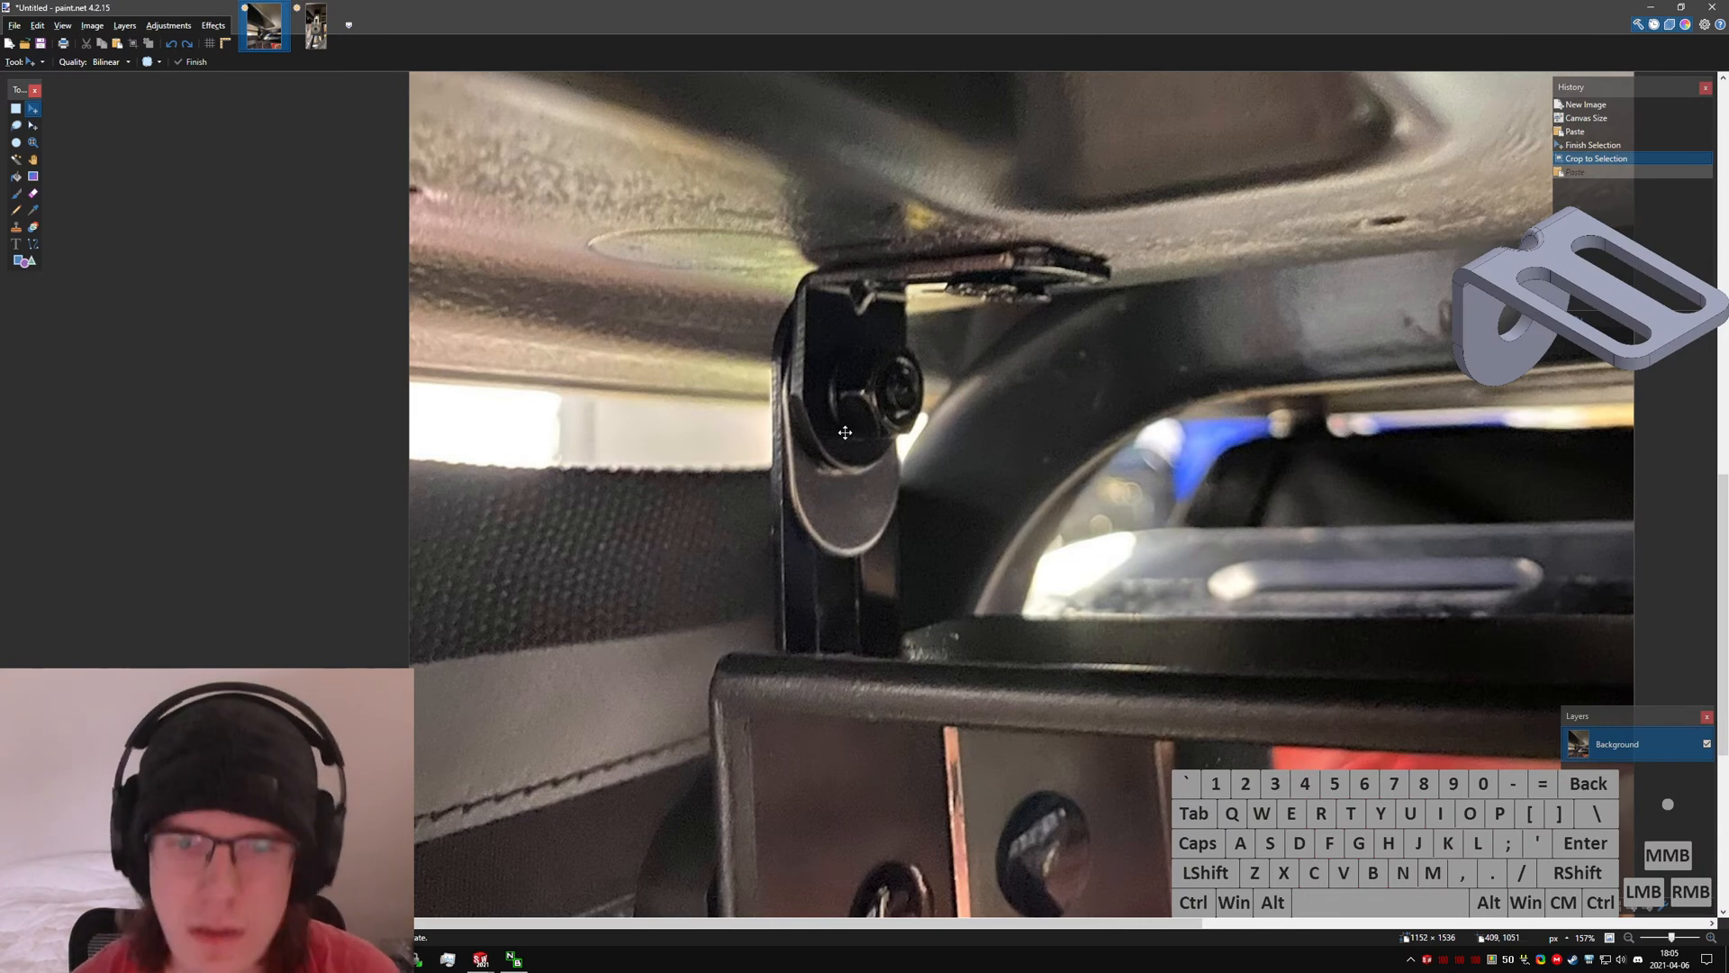
# - Return to the SOLIDWORKS assembly and examine how the fasteners sit at the outer ends of the mounting slots
pyautogui.click(1651, 7)
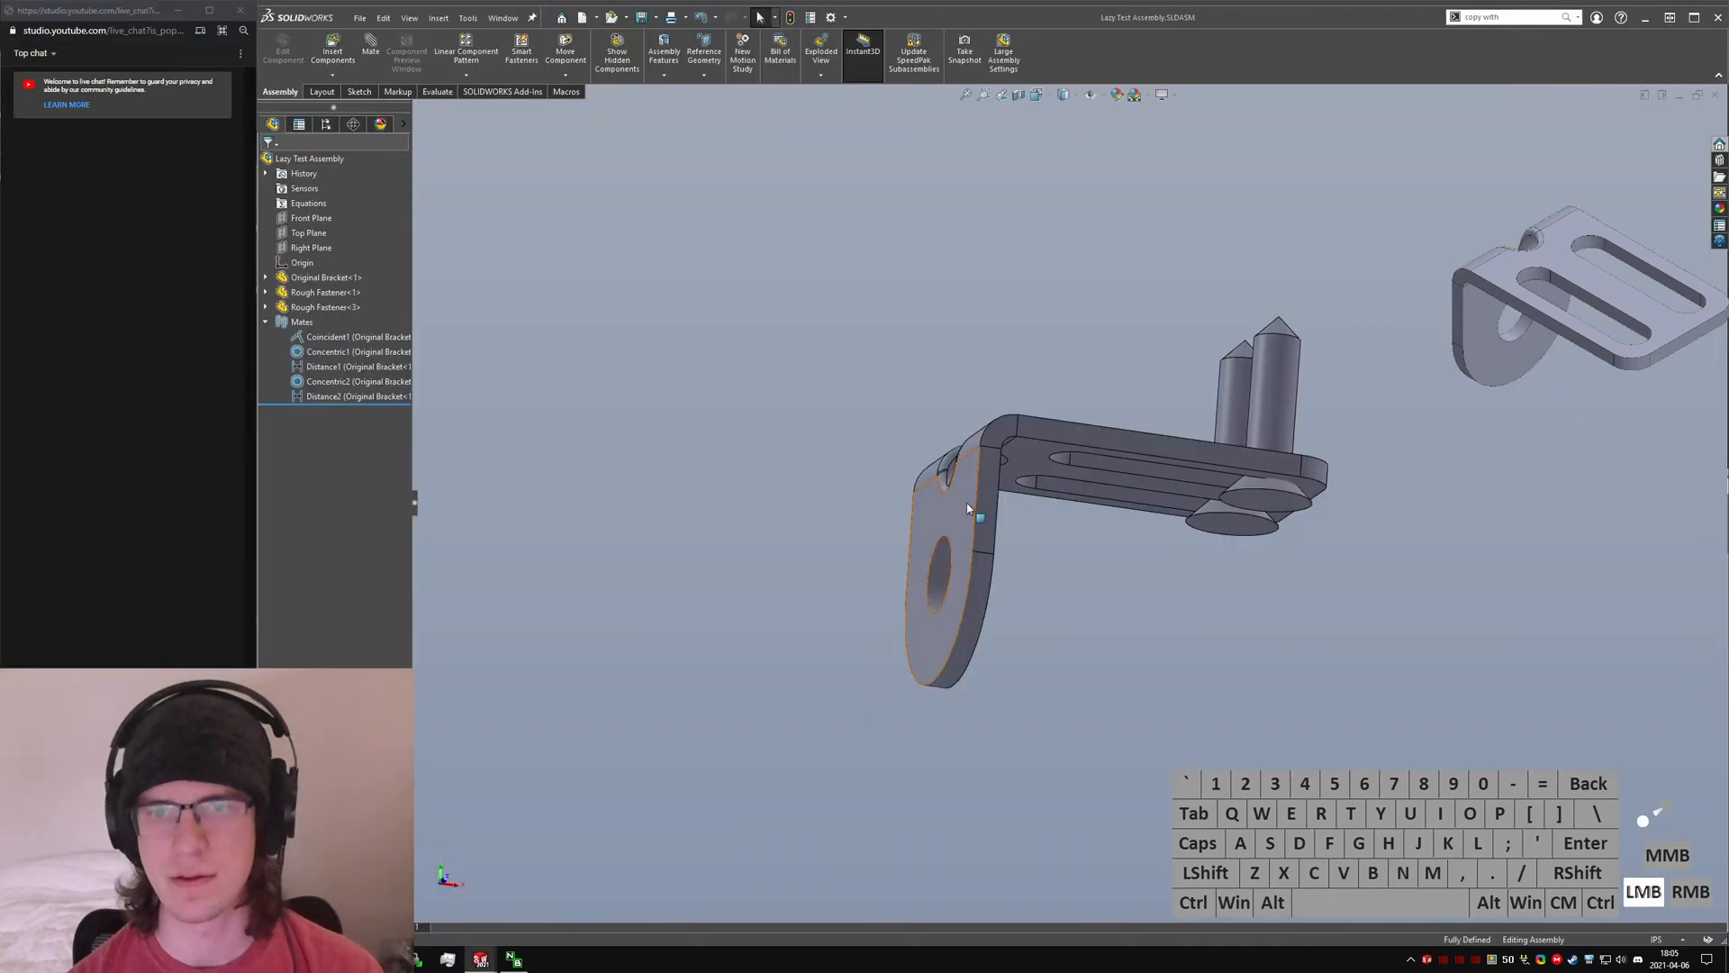
pyautogui.moveTo(936, 387)
pyautogui.mouseDown(button='middle')
pyautogui.moveTo(1037, 588)
pyautogui.moveTo(1023, 647)
pyautogui.moveTo(1026, 622)
pyautogui.mouseUp(button='middle')
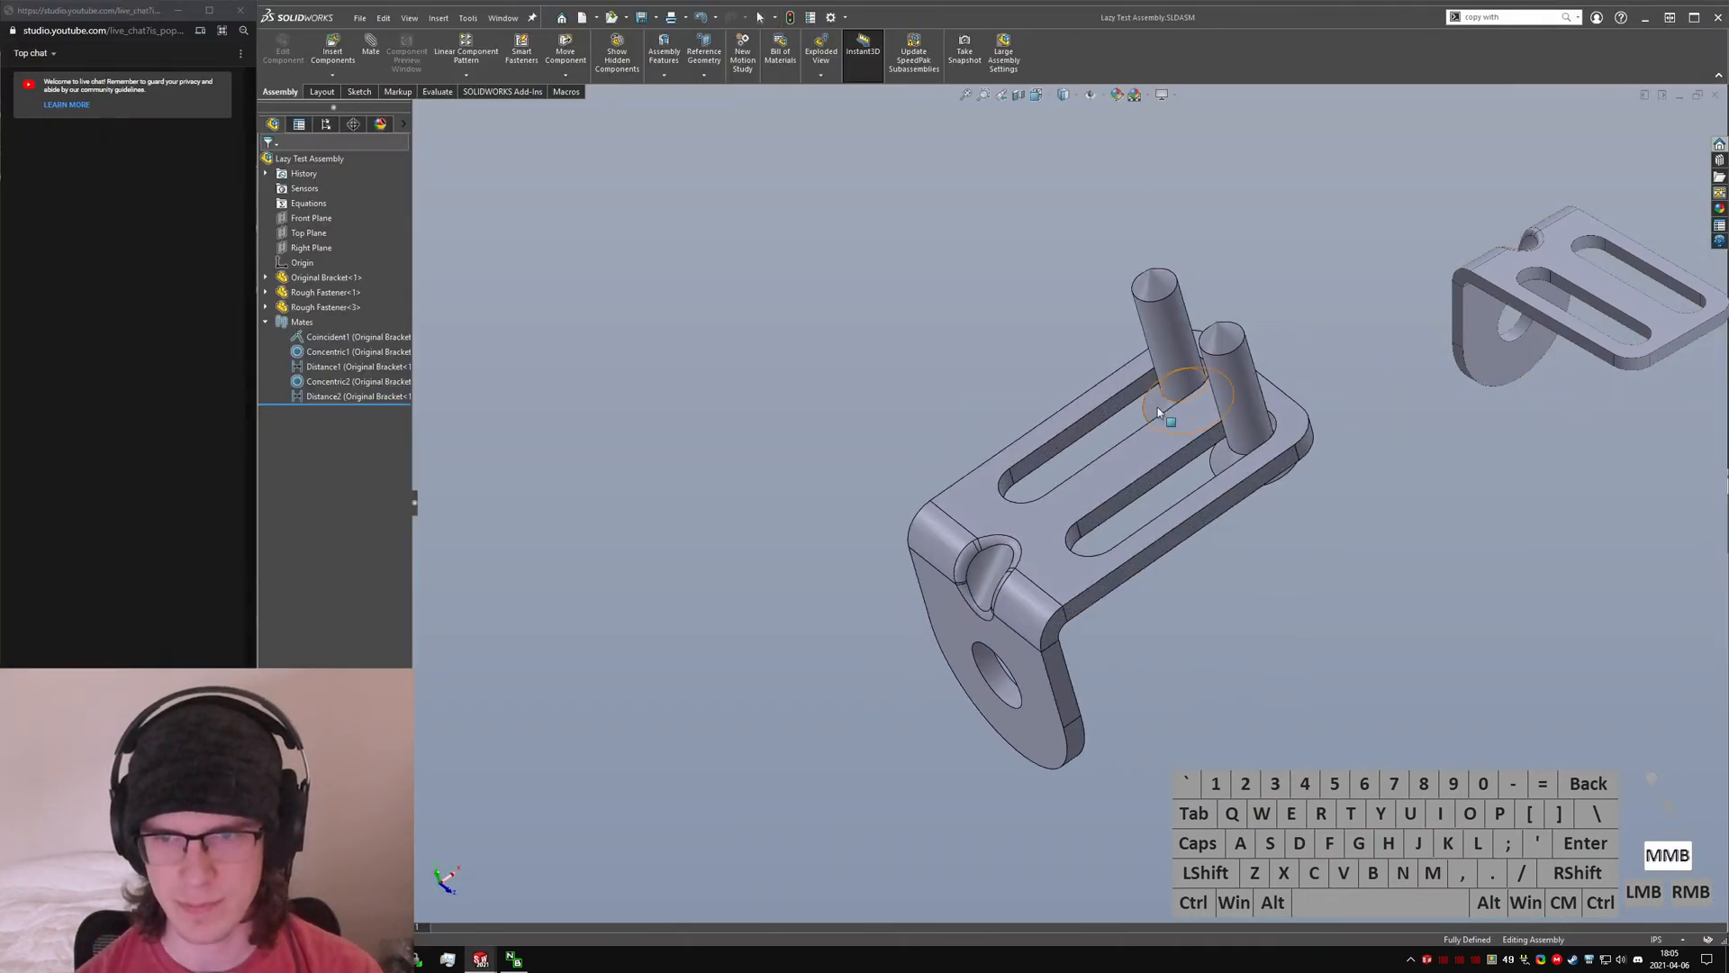
pyautogui.scroll(-5, 1131, 473)
pyautogui.click(1142, 503)
pyautogui.click(1142, 487)
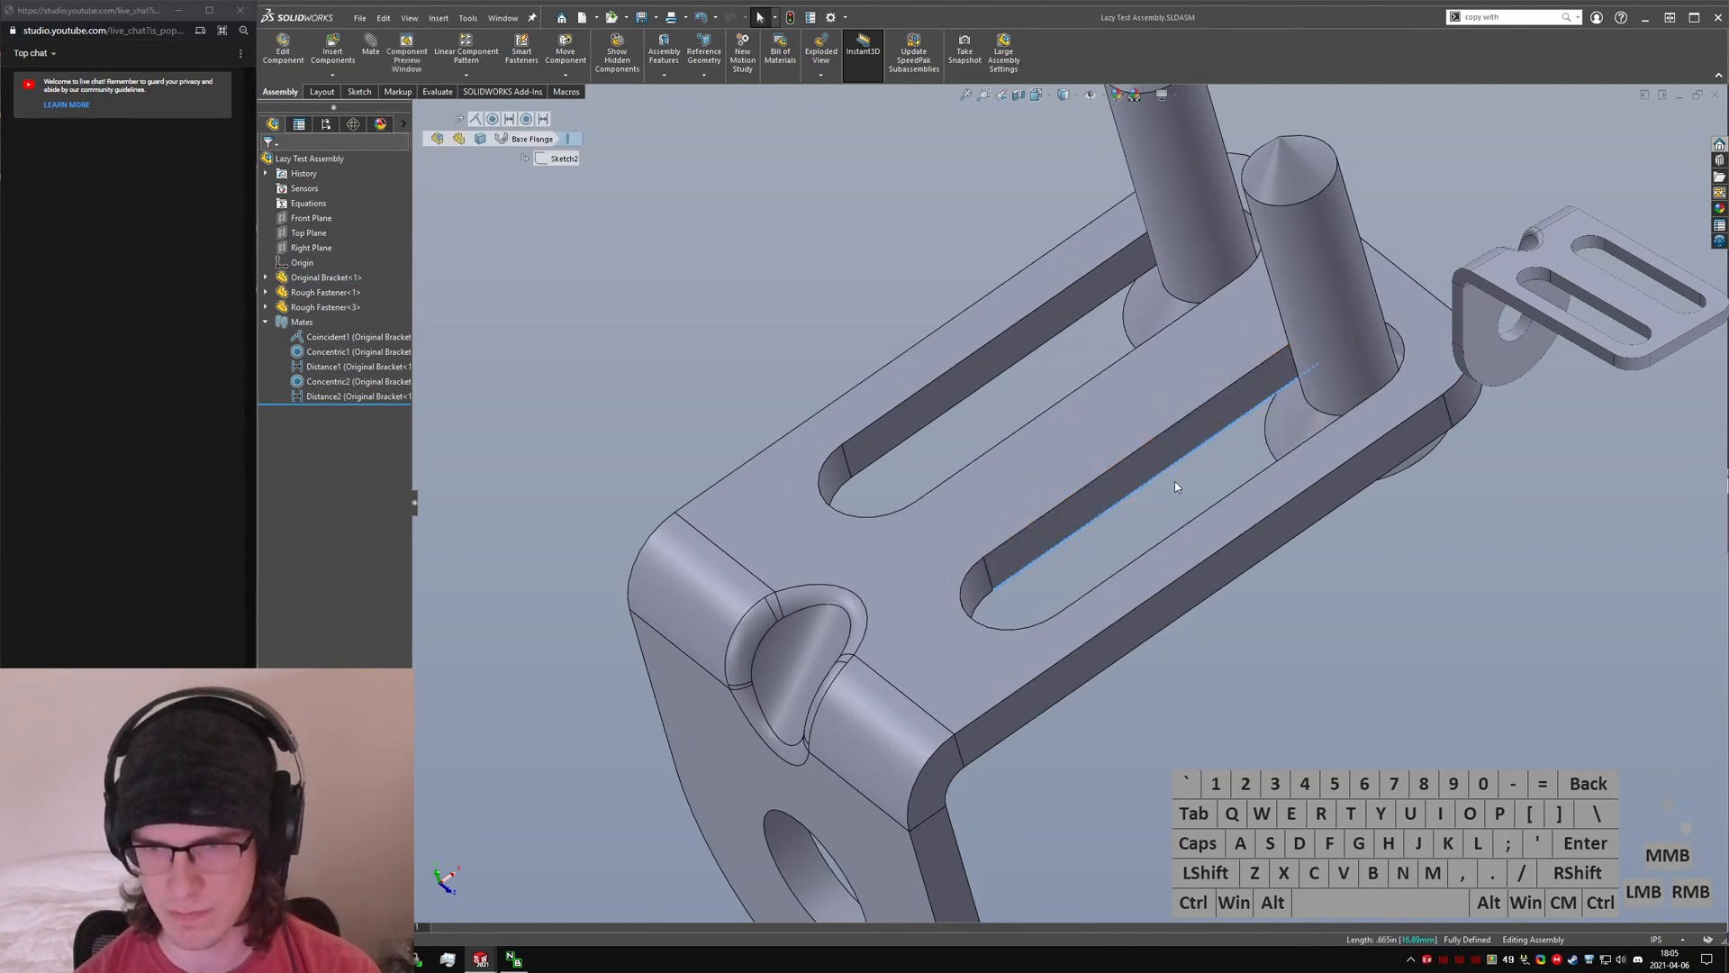
pyautogui.scroll(8, 1050, 594)
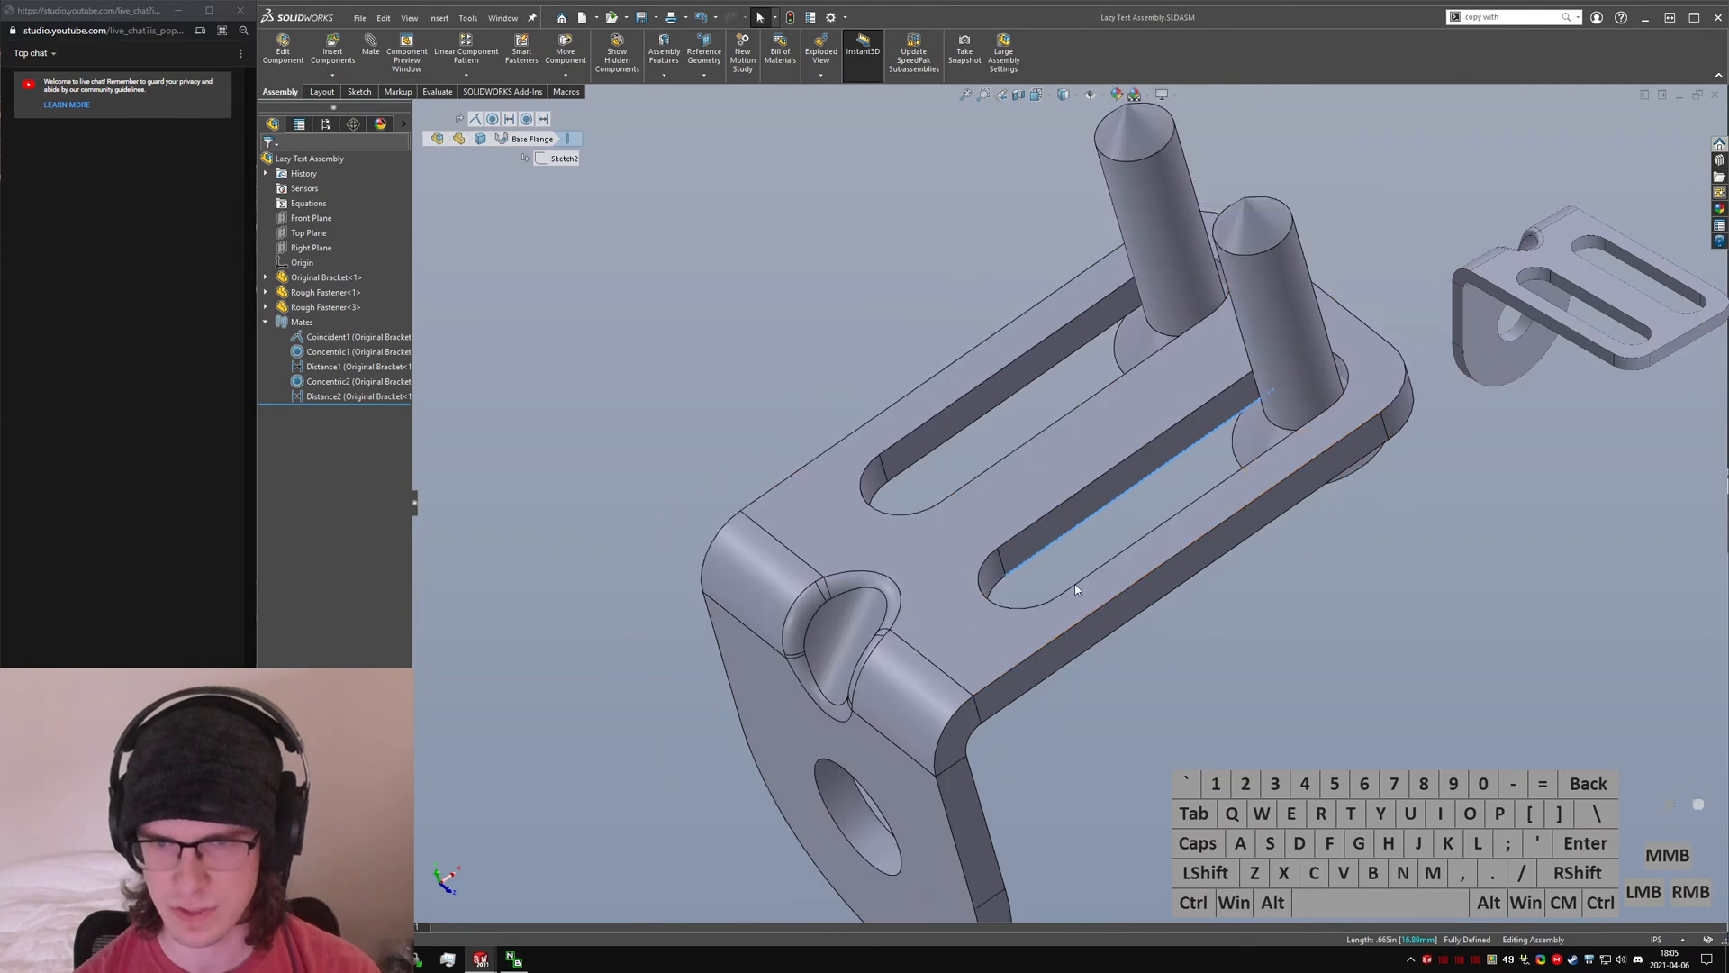
pyautogui.click(847, 469)
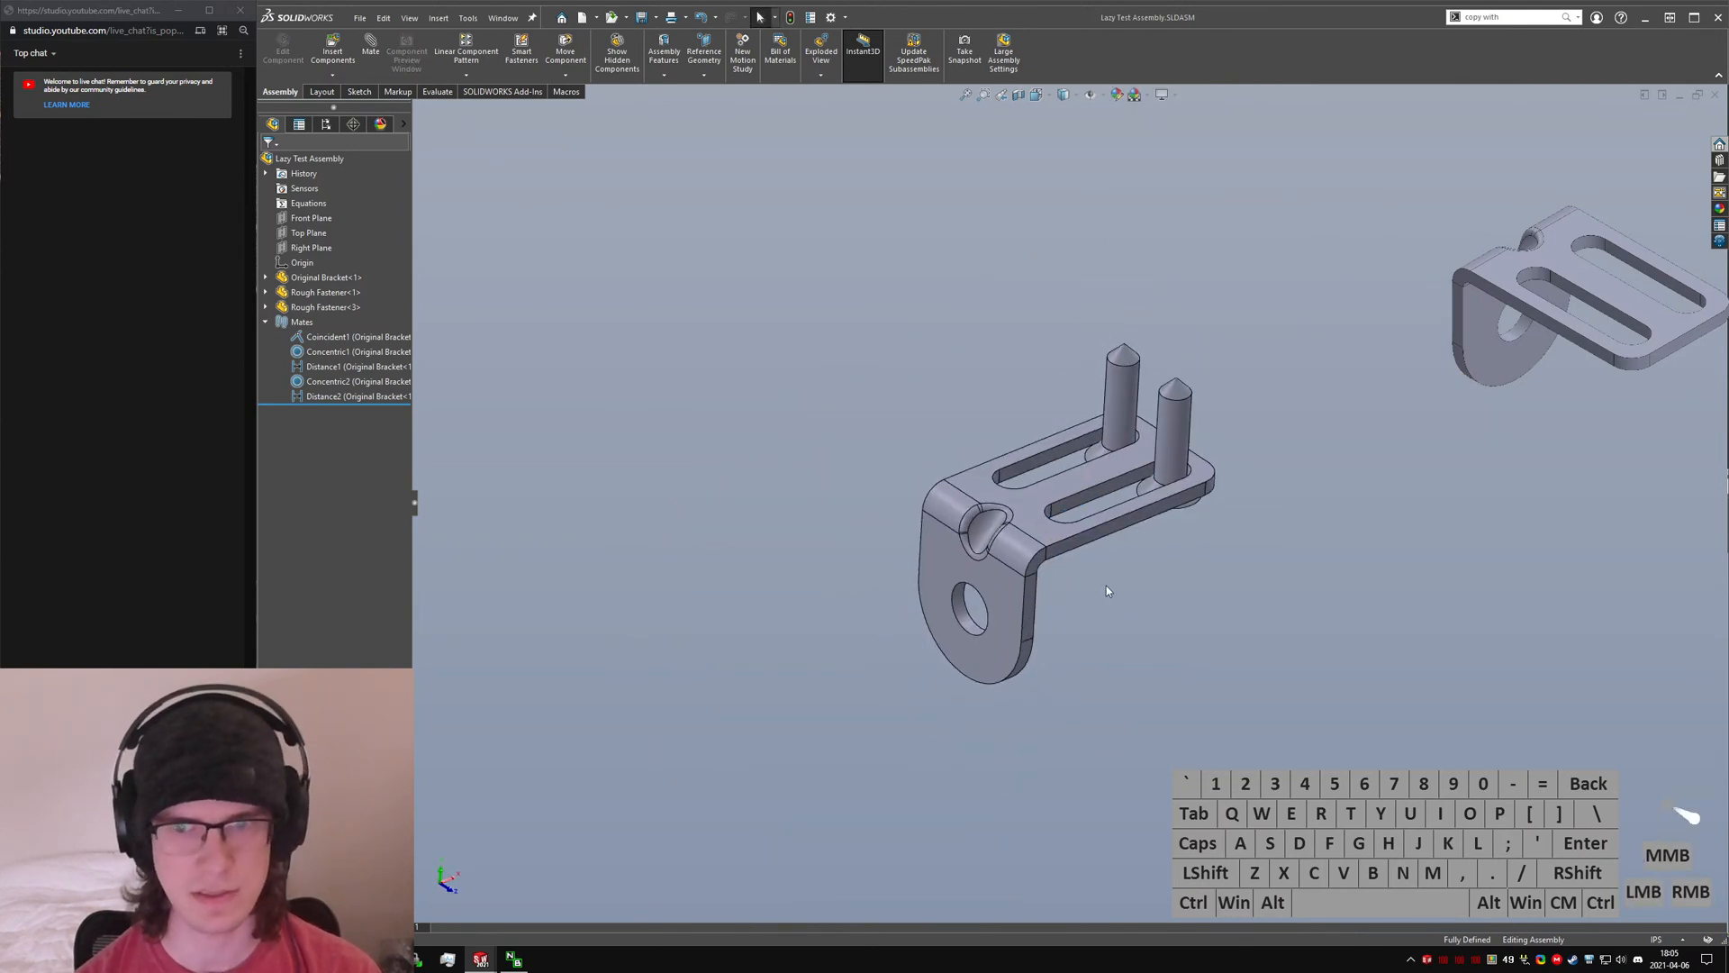
# - Switch to the blank new part and start an extruded boss with its sketch on the Top Plane
pyautogui.hotkey('ctrl', 'Tab')
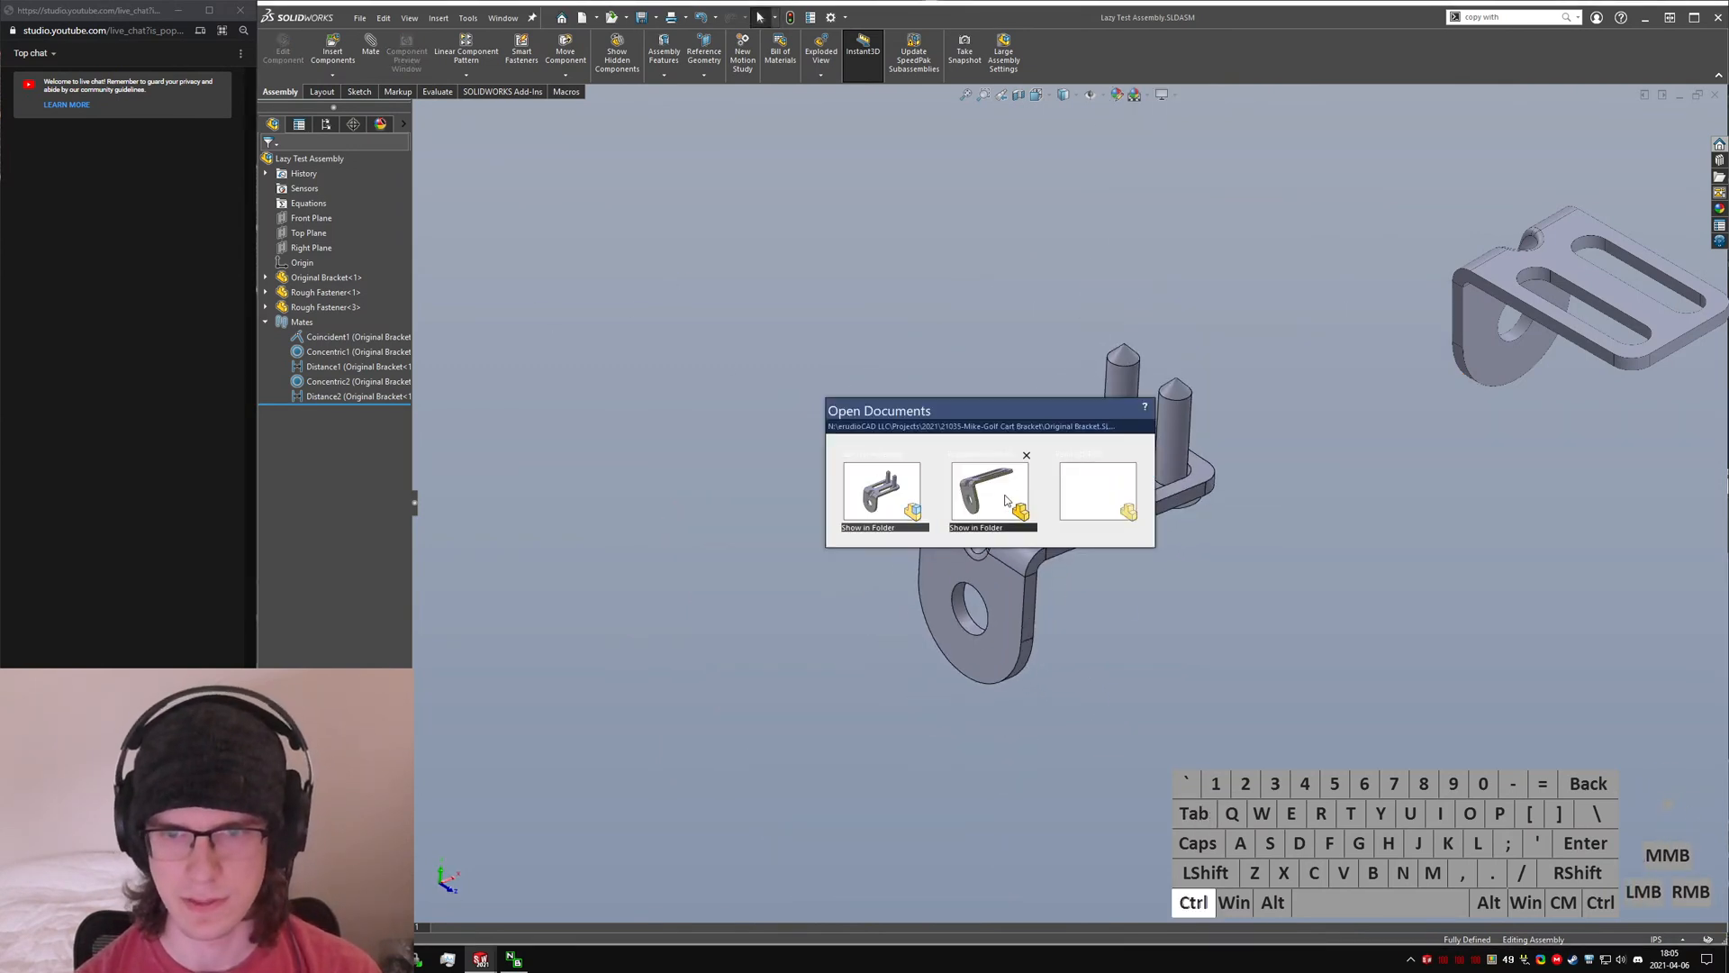
pyautogui.keyDown('ctrl'); pyautogui.click(1096, 497); pyautogui.keyUp('ctrl')
pyautogui.click(281, 49)
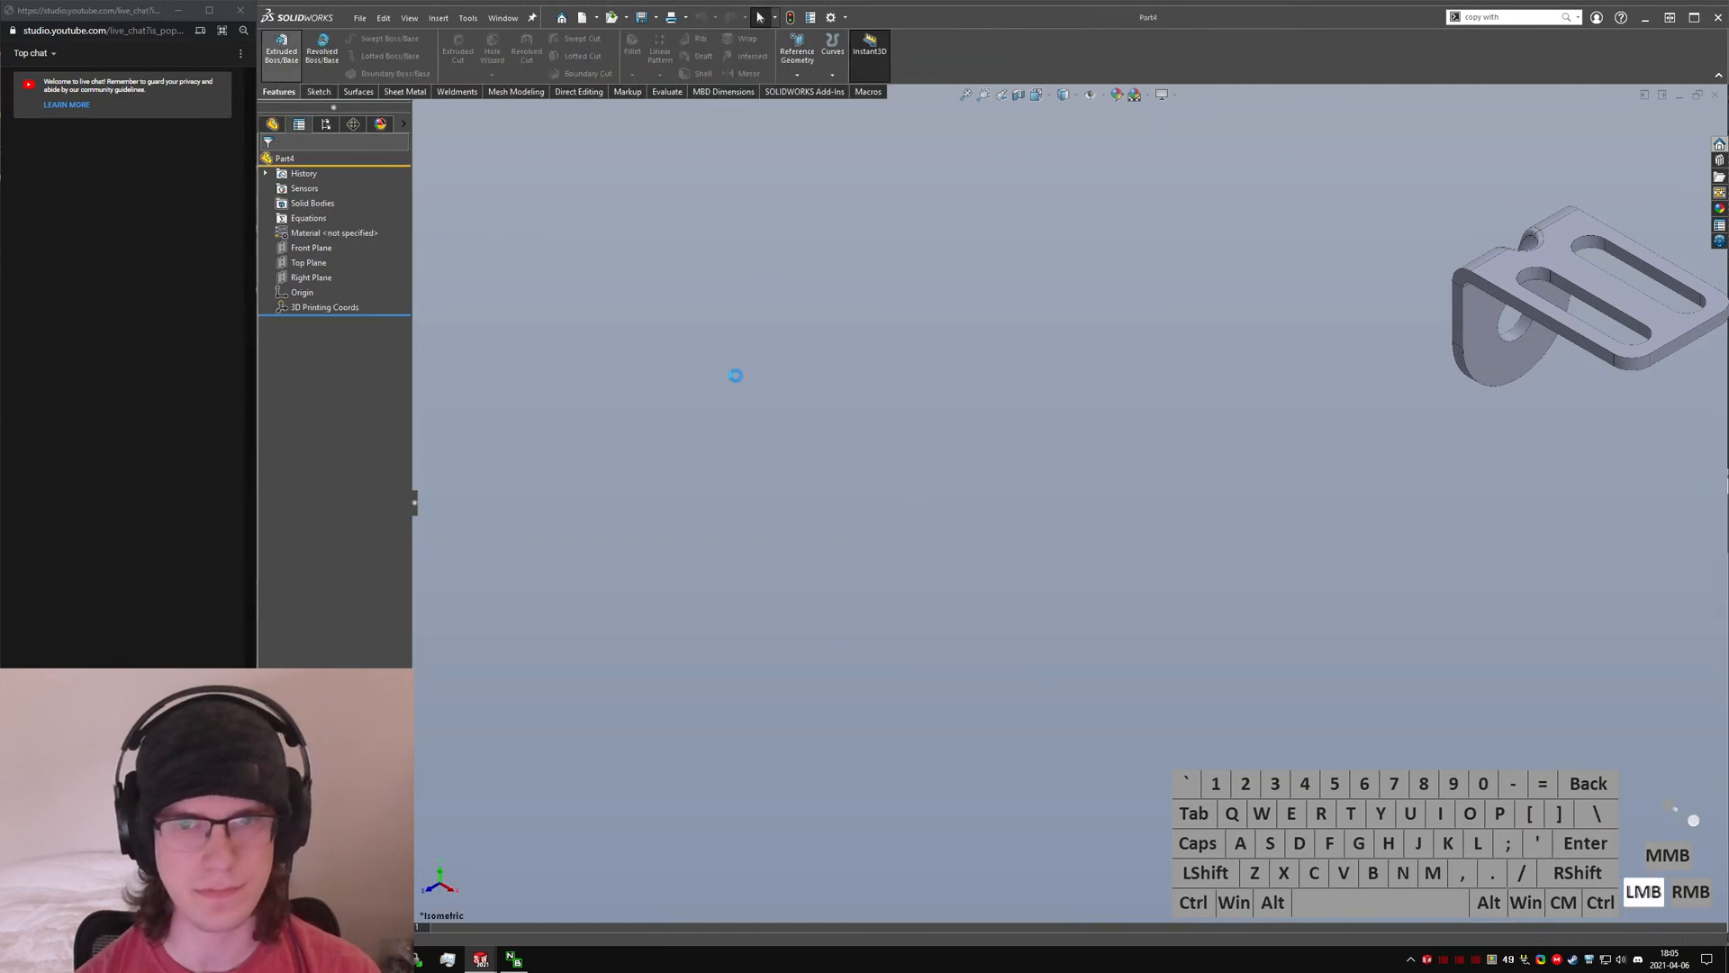
pyautogui.click(761, 448)
pyautogui.moveTo(1246, 577); pyautogui.dragTo(1019, 510, button='right')
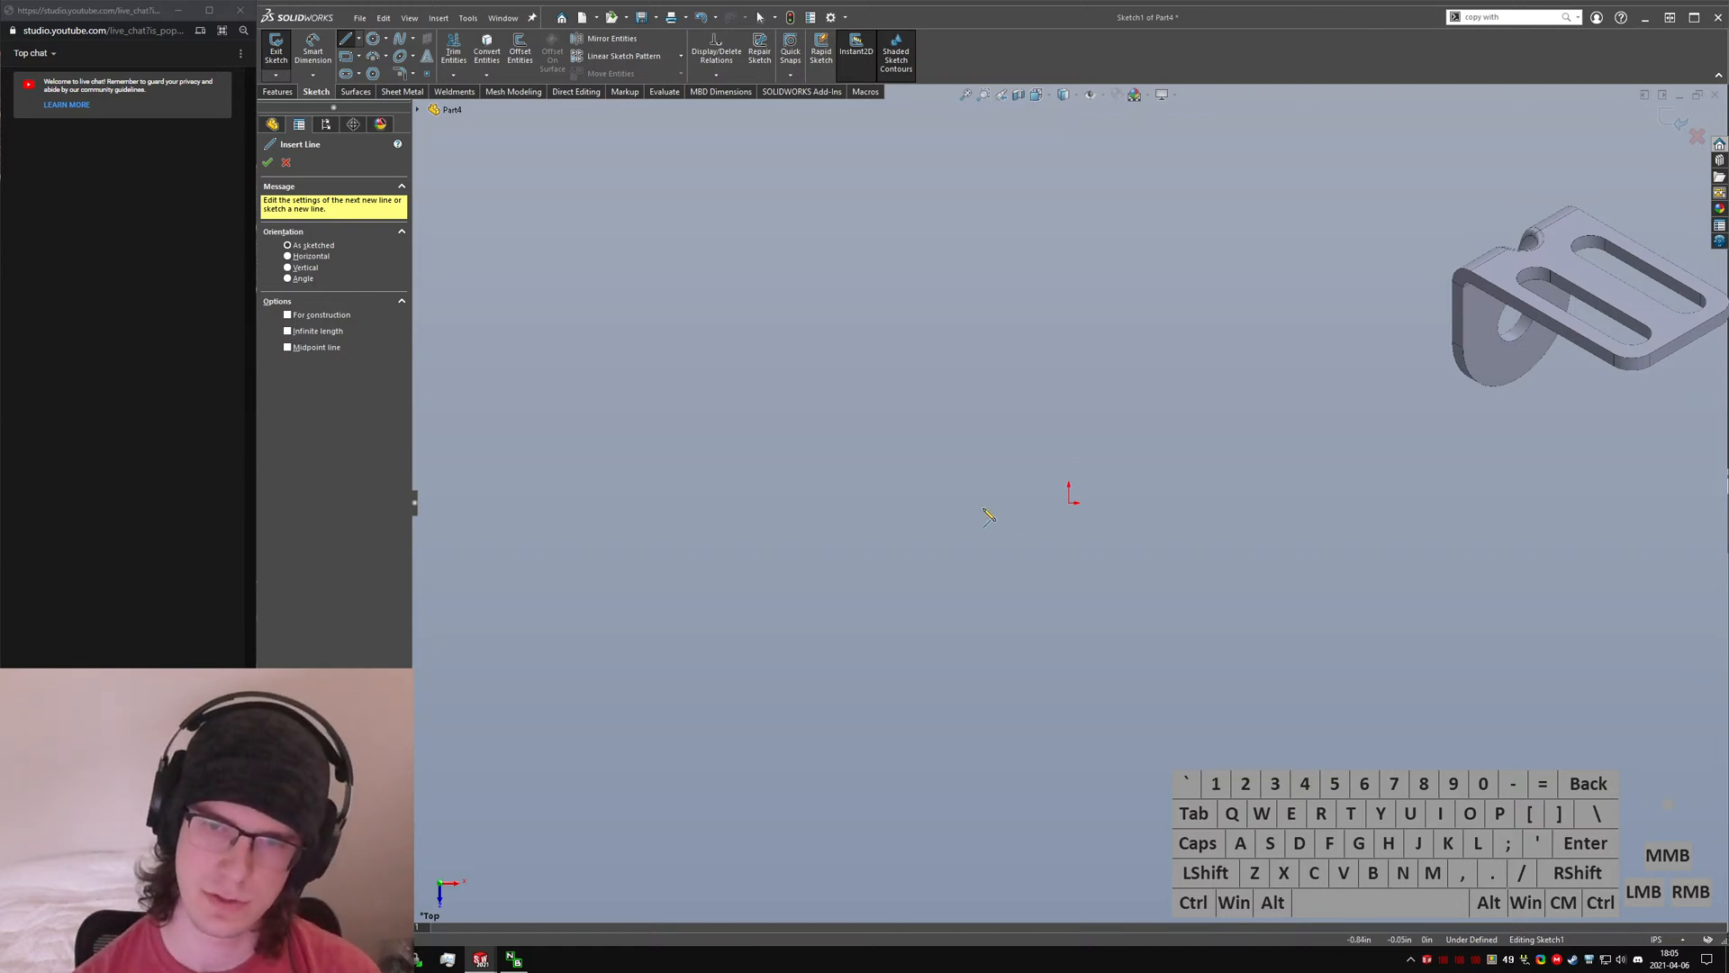
pyautogui.click(964, 501)
pyautogui.press('Escape')
# - Sketch a vertical line down from the origin and convert it to construction geometry
pyautogui.moveTo(1009, 527); pyautogui.dragTo(925, 524, button='right')
pyautogui.click(1069, 501)
pyautogui.click(1071, 594)
pyautogui.press('Escape')
pyautogui.click(1069, 571)
pyautogui.hotkey('alt', 'c')
pyautogui.click(1252, 579)
# - Sketch the profile's lower edge from the origin: horizontal line about 0.68 in, tangent arc, slanted line and tangent arc of about 0.53 in radius
pyautogui.moveTo(1238, 579); pyautogui.dragTo(1136, 573, button='right')
pyautogui.moveTo(1070, 501); pyautogui.dragTo(1140, 502)
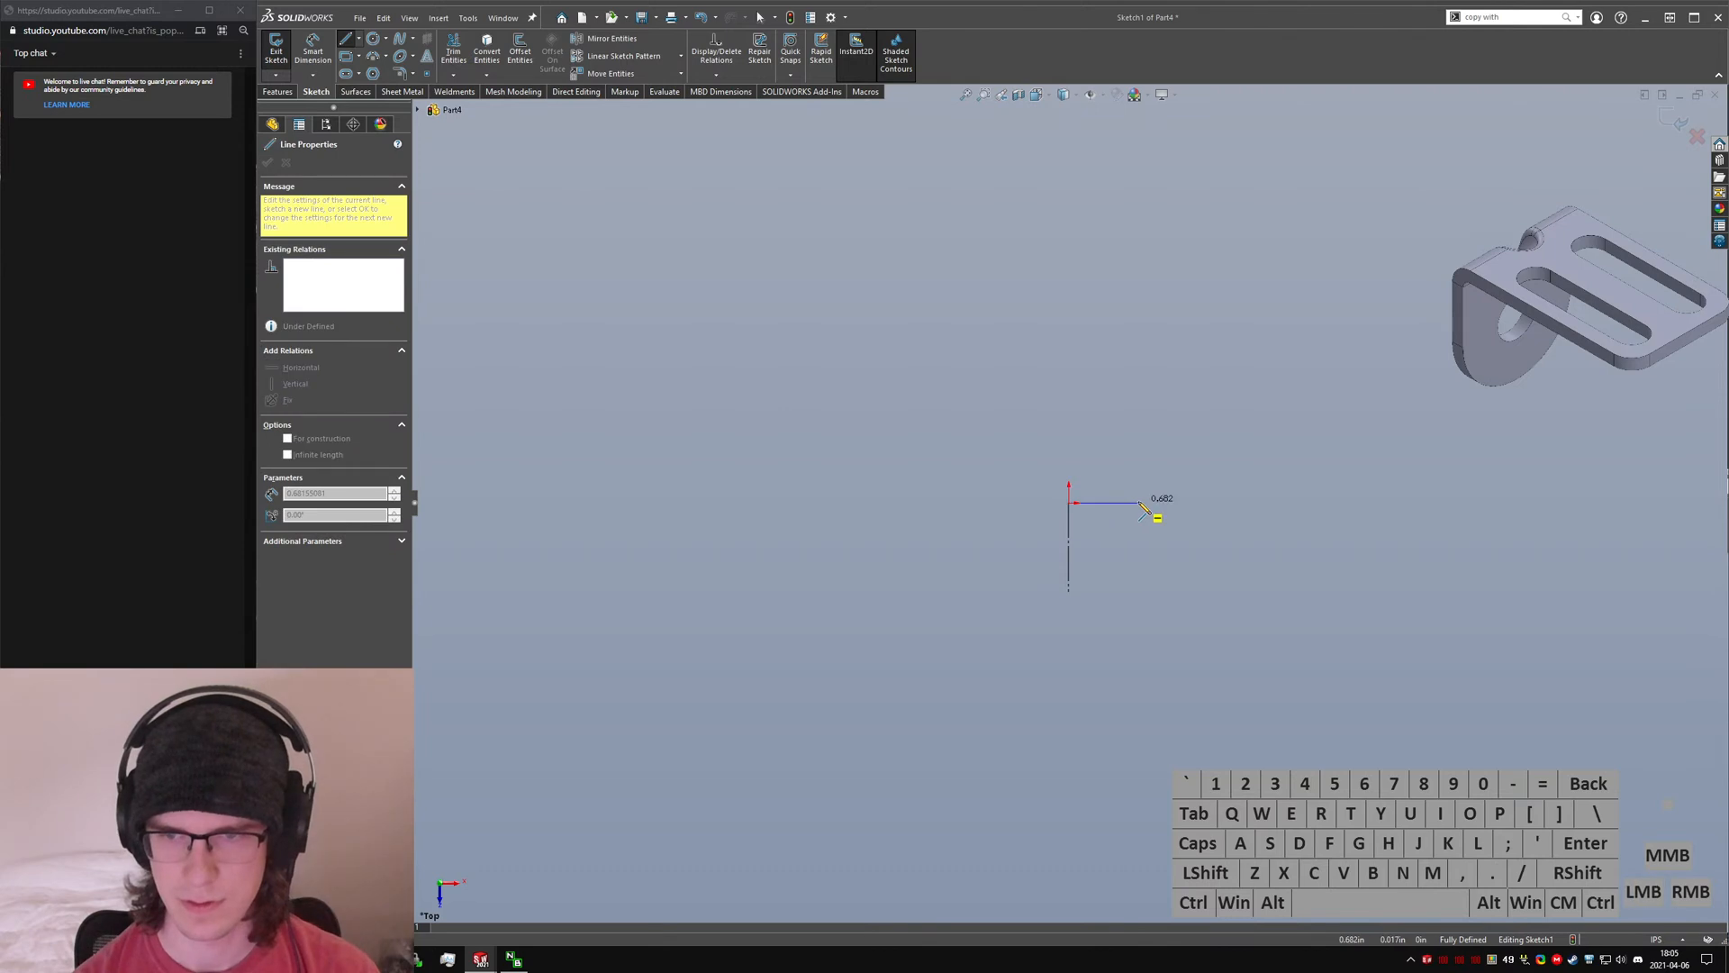
pyautogui.click(1139, 504)
pyautogui.click(1167, 518)
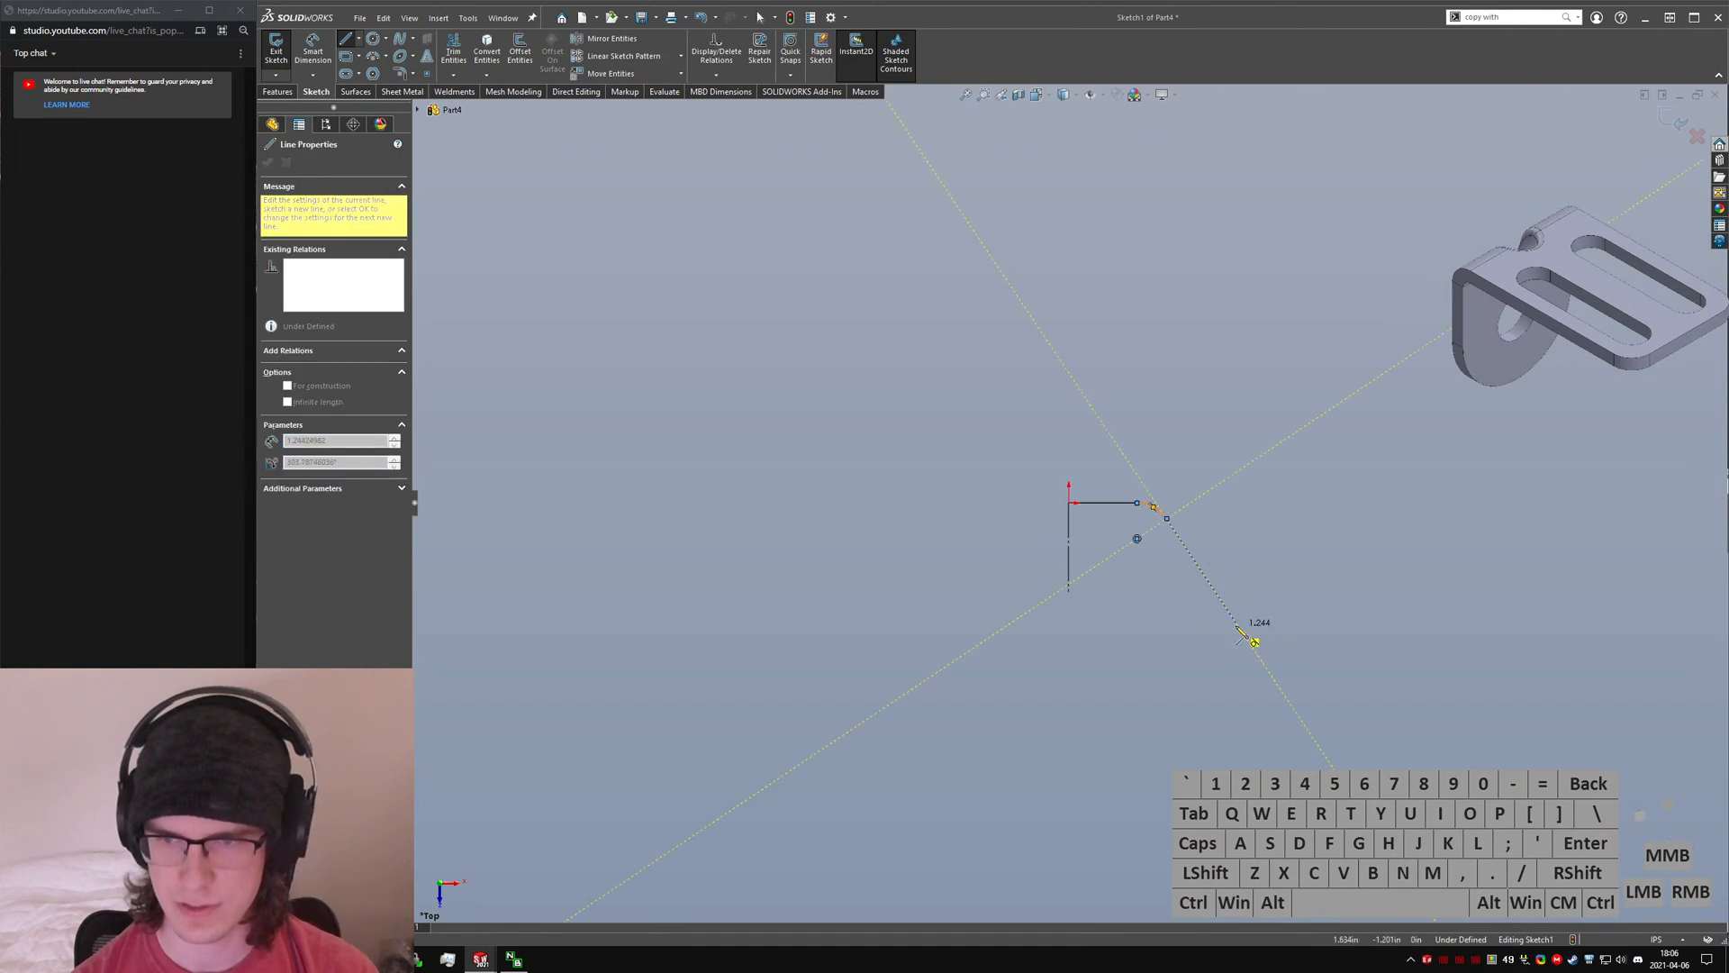
pyautogui.click(1198, 565)
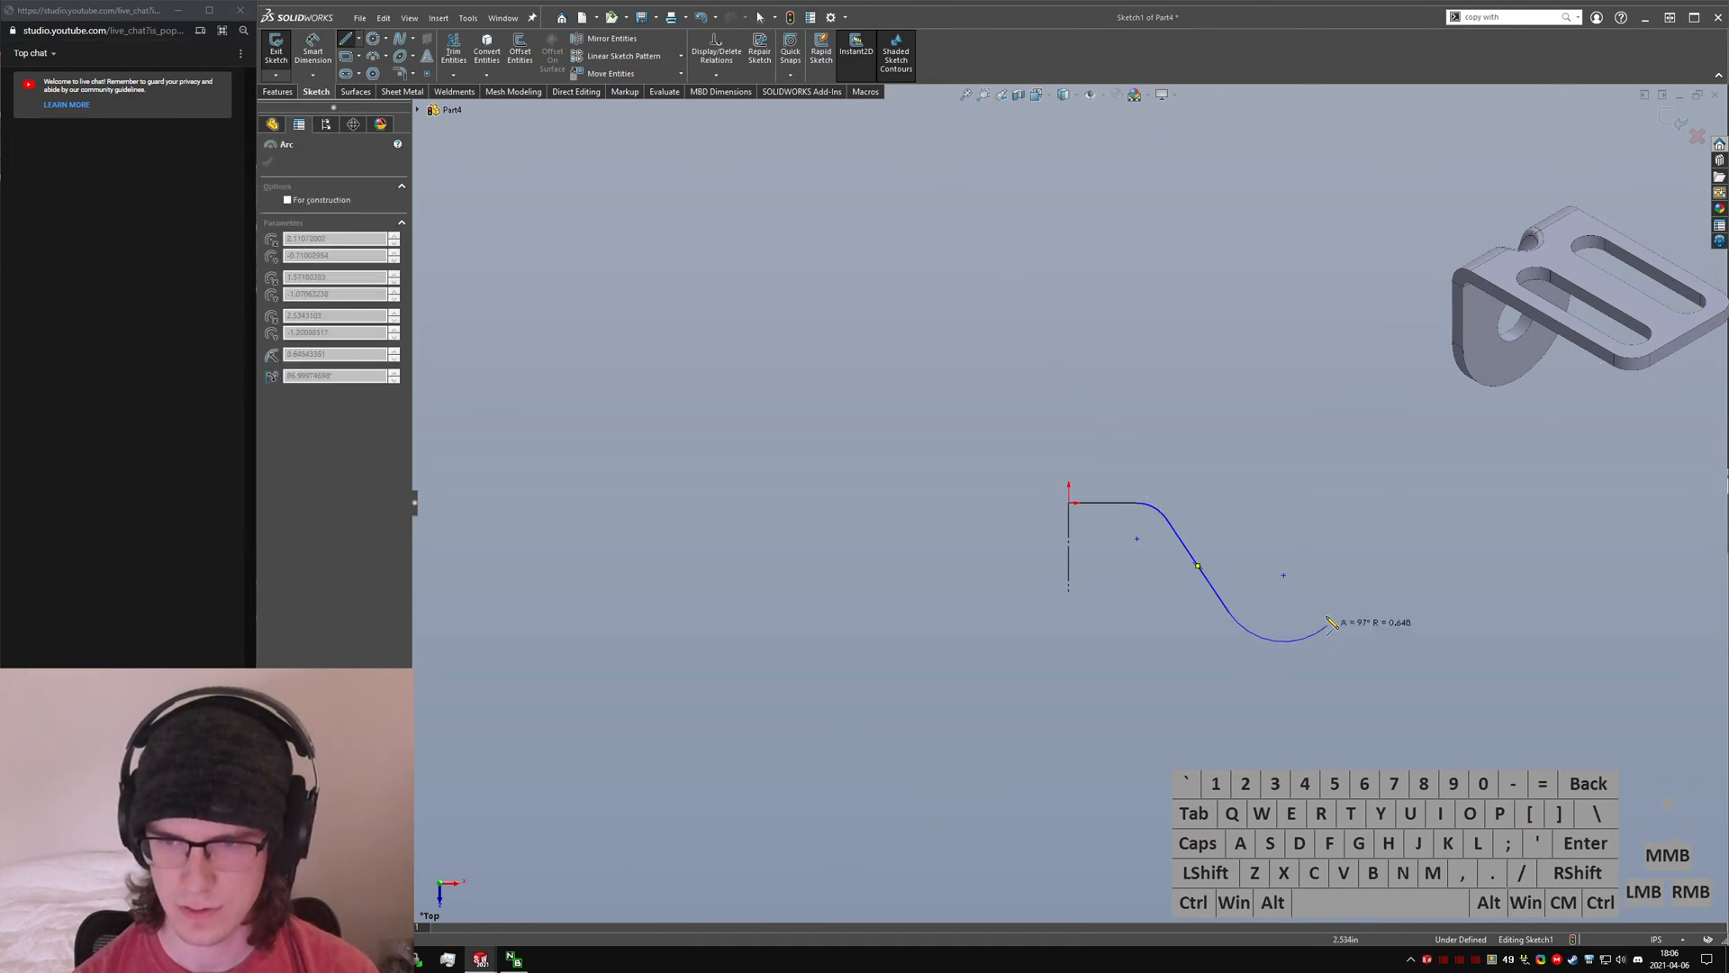
pyautogui.click(1327, 576)
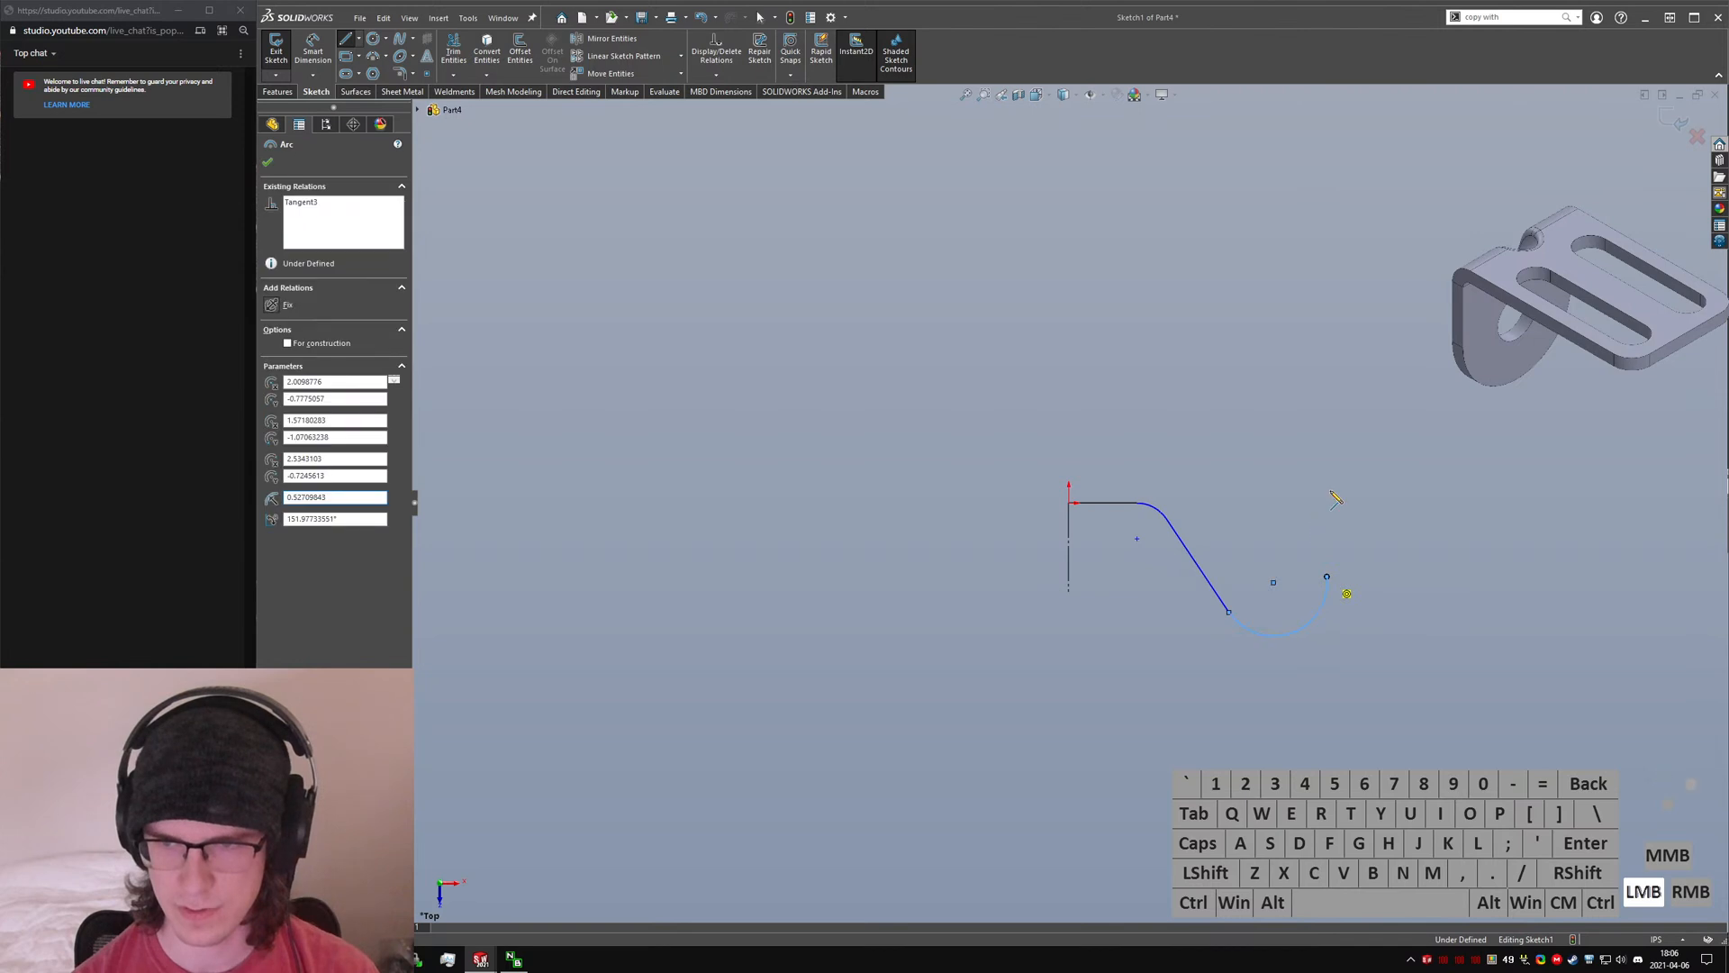
# - Close the profile with an outer vertical line, arc, slanted line, arc of about 0.5 in radius, top line and vertical edge to the origin
pyautogui.click(1326, 444)
pyautogui.click(1293, 390)
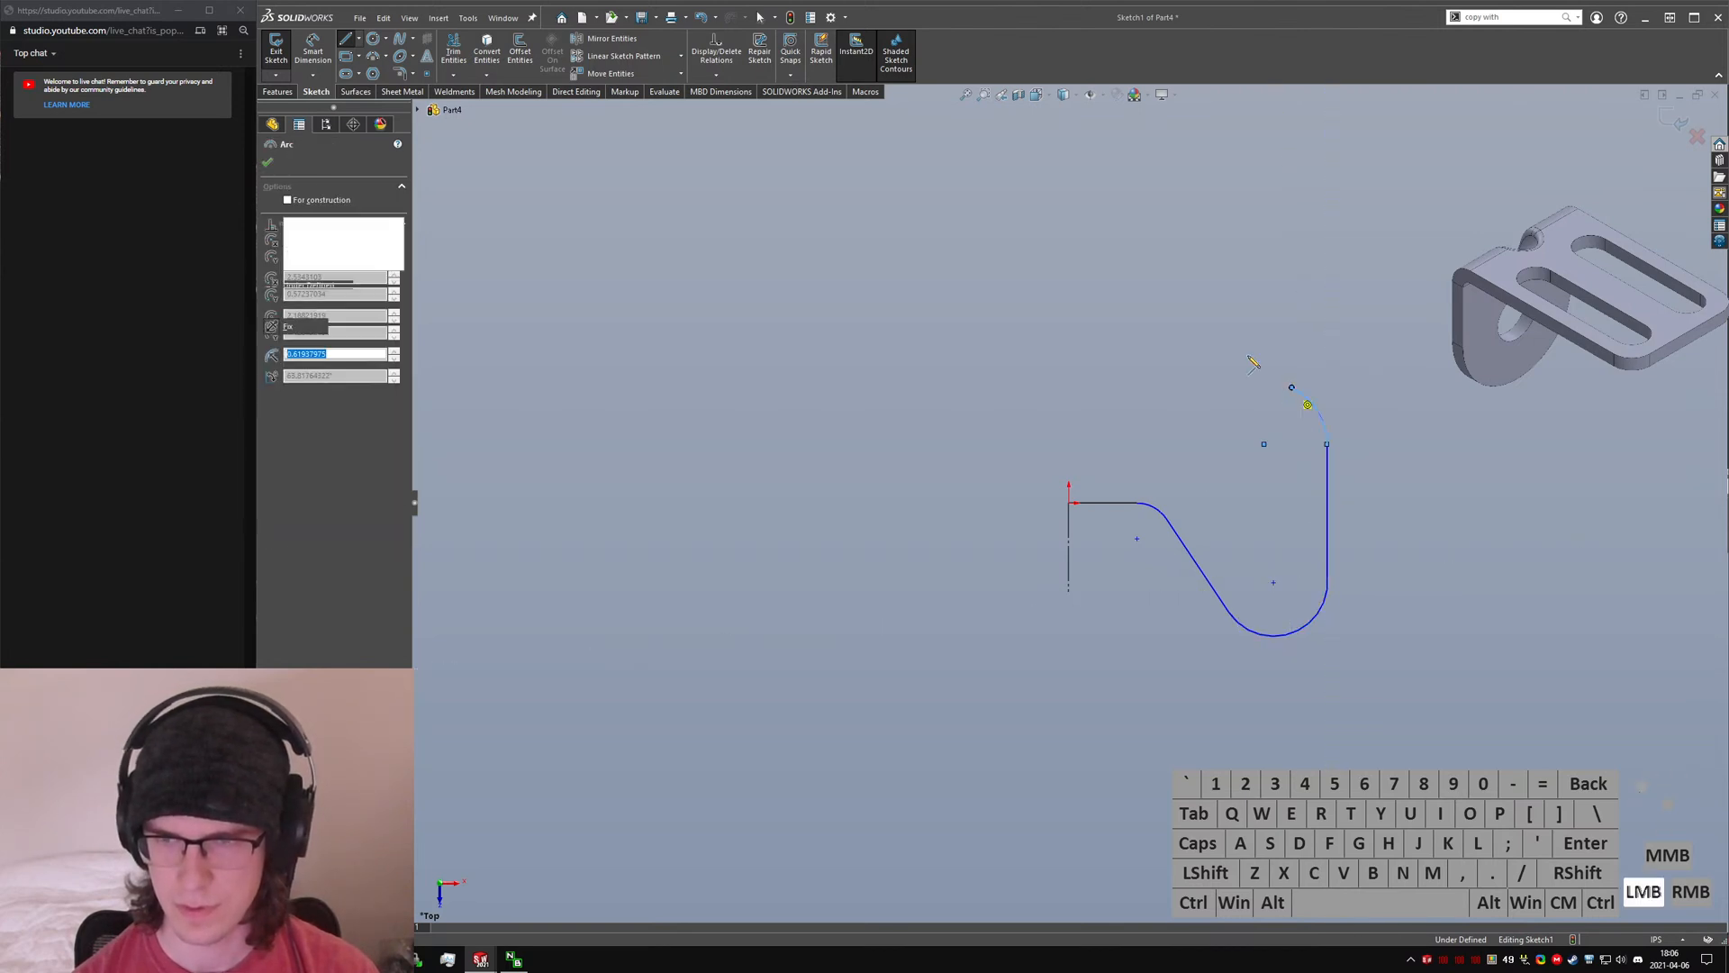
pyautogui.click(1179, 256)
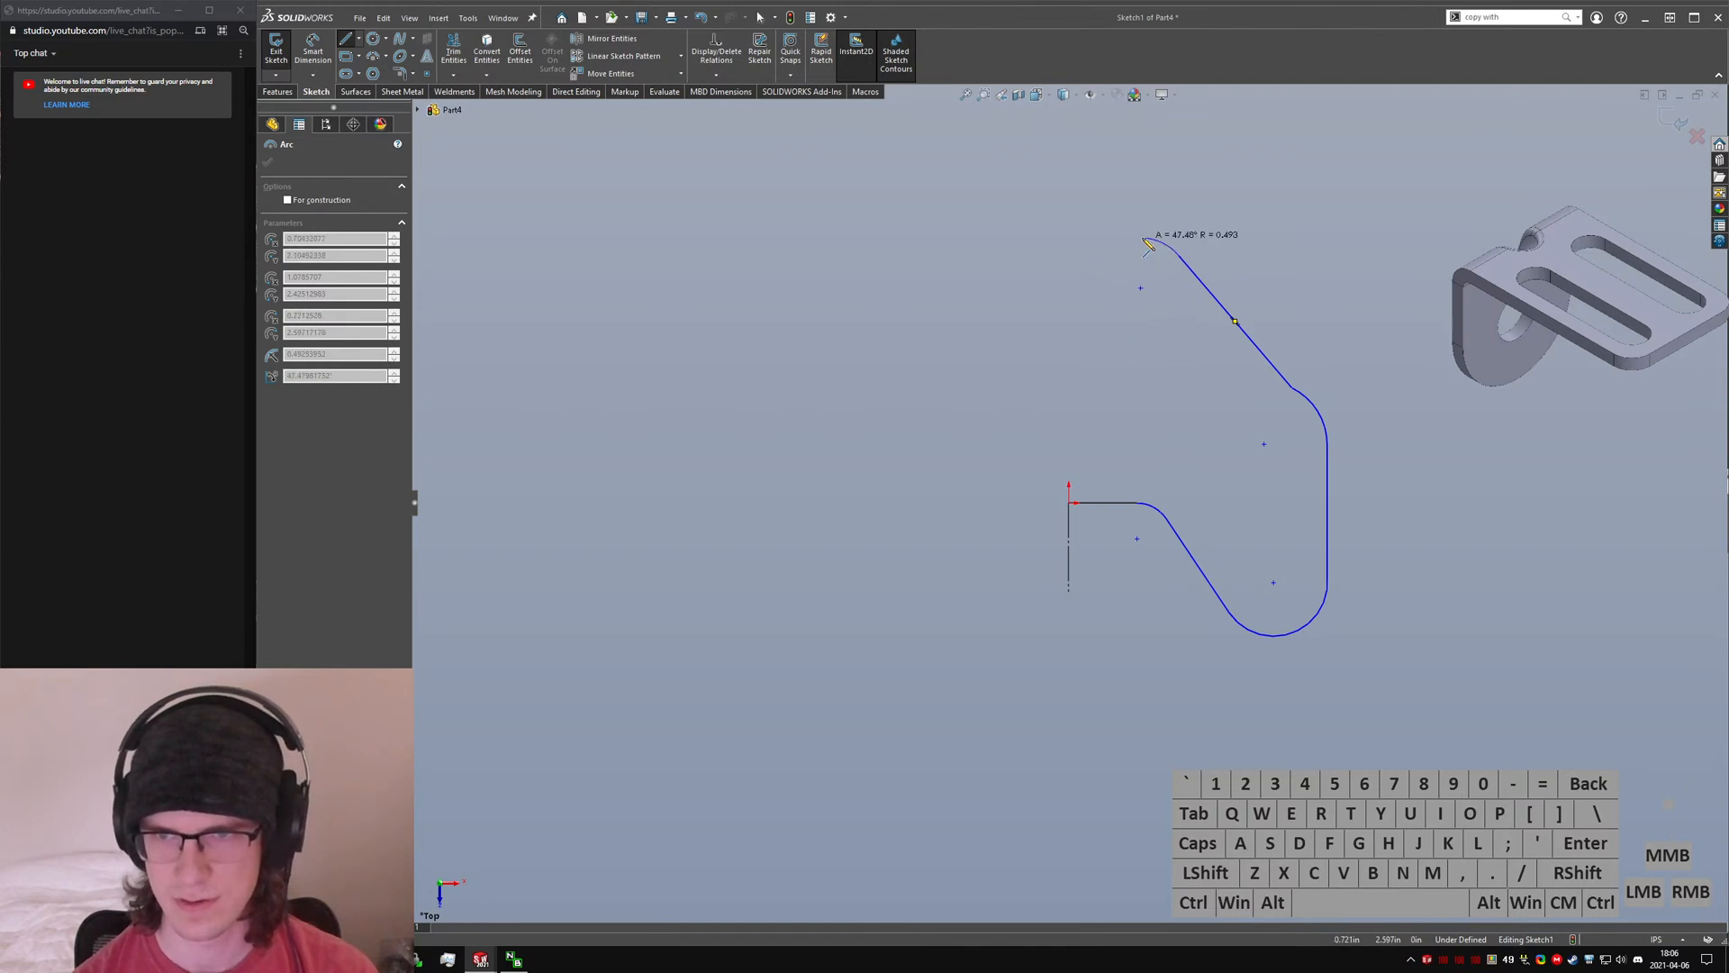
pyautogui.click(1139, 239)
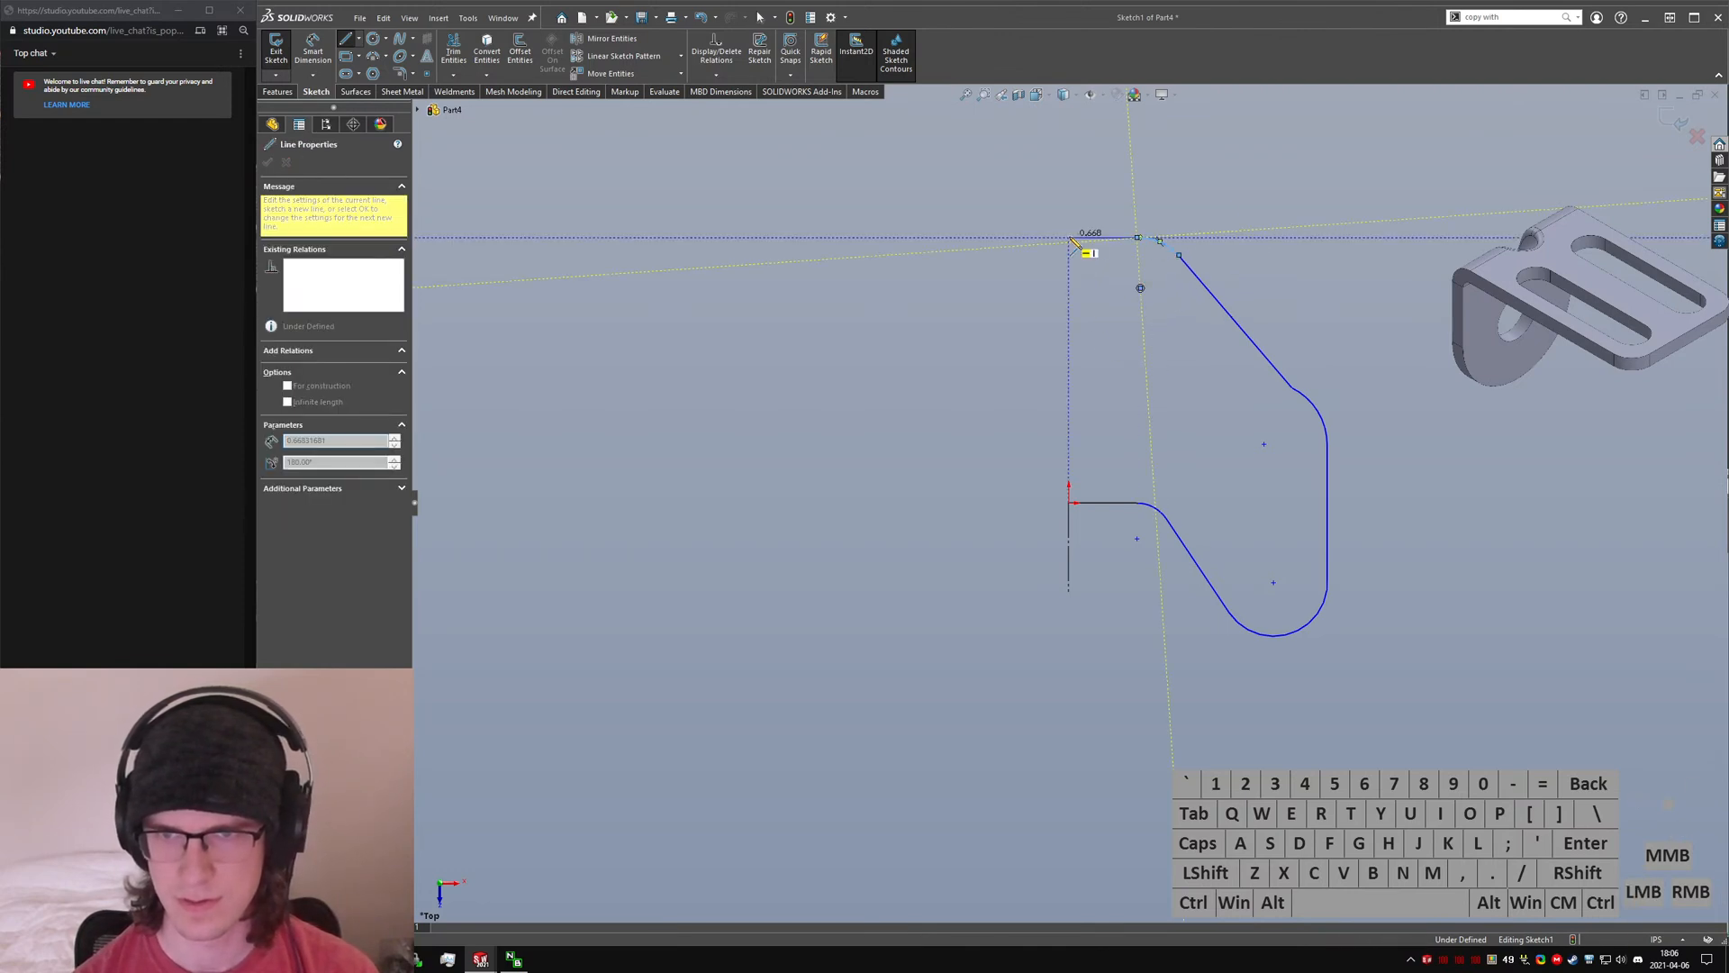
pyautogui.click(1069, 238)
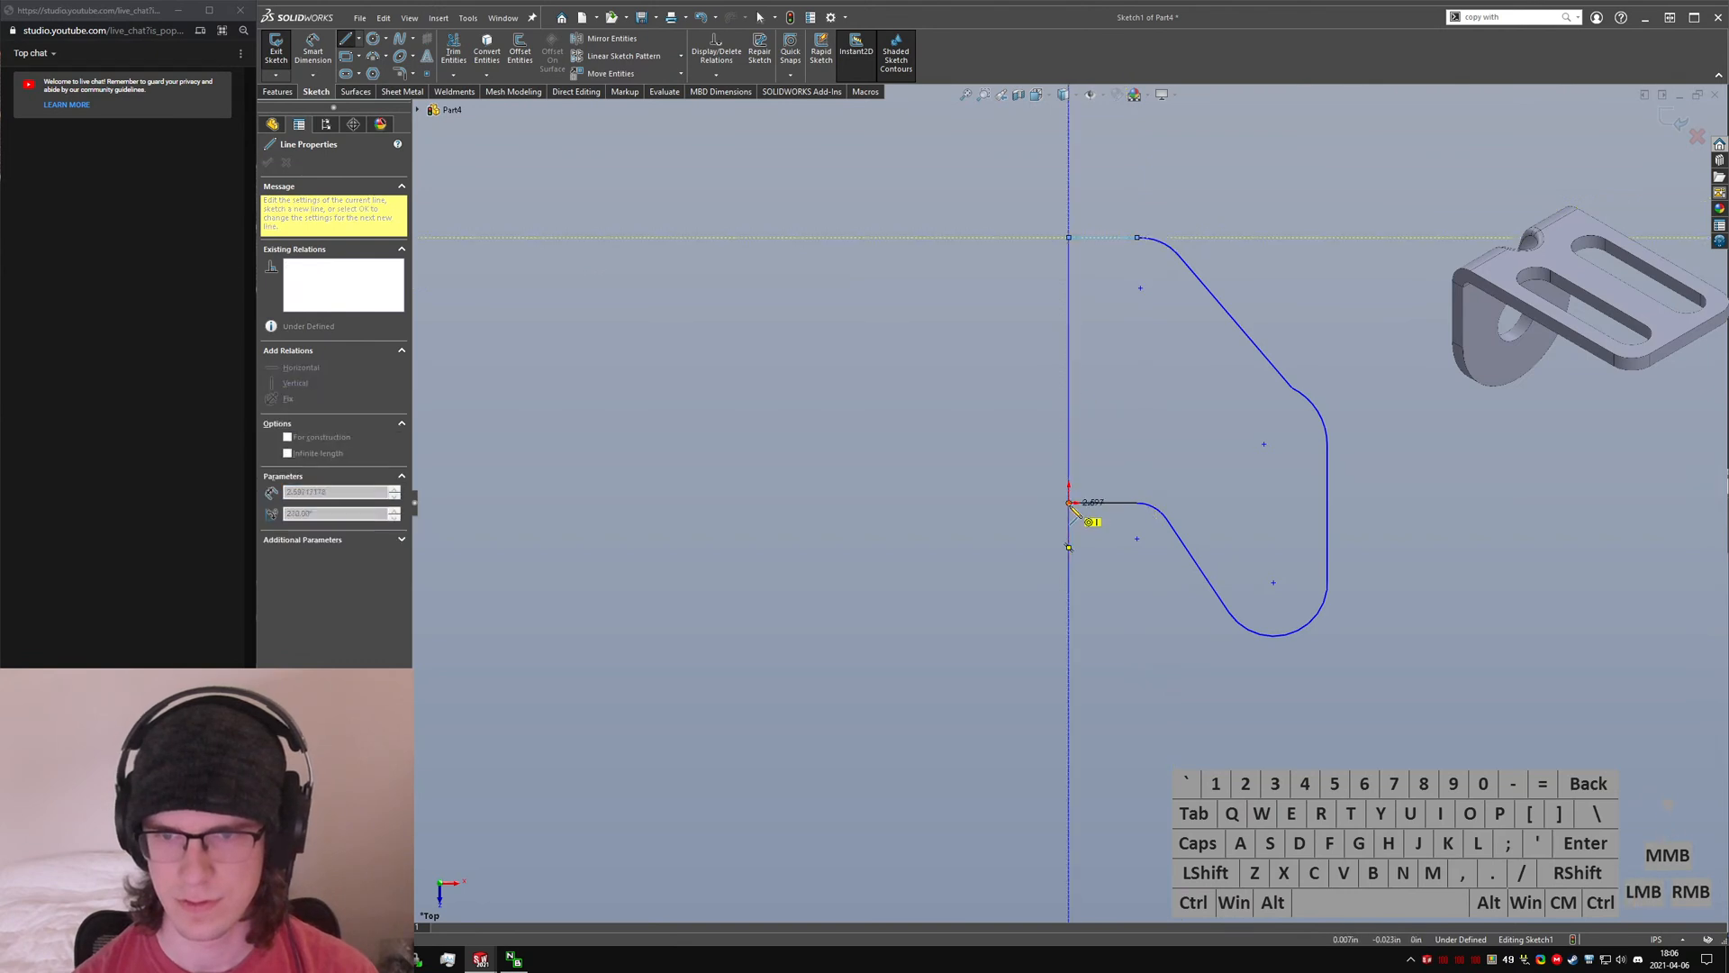
pyautogui.click(1069, 501)
pyautogui.press('Escape')
# - Make the profile's top horizontal line tangent to the adjoining upper arc
pyautogui.keyDown('ctrl'); pyautogui.click(1176, 255); pyautogui.keyUp('ctrl')
pyautogui.keyDown('ctrl'); pyautogui.click(1187, 270); pyautogui.keyUp('ctrl')
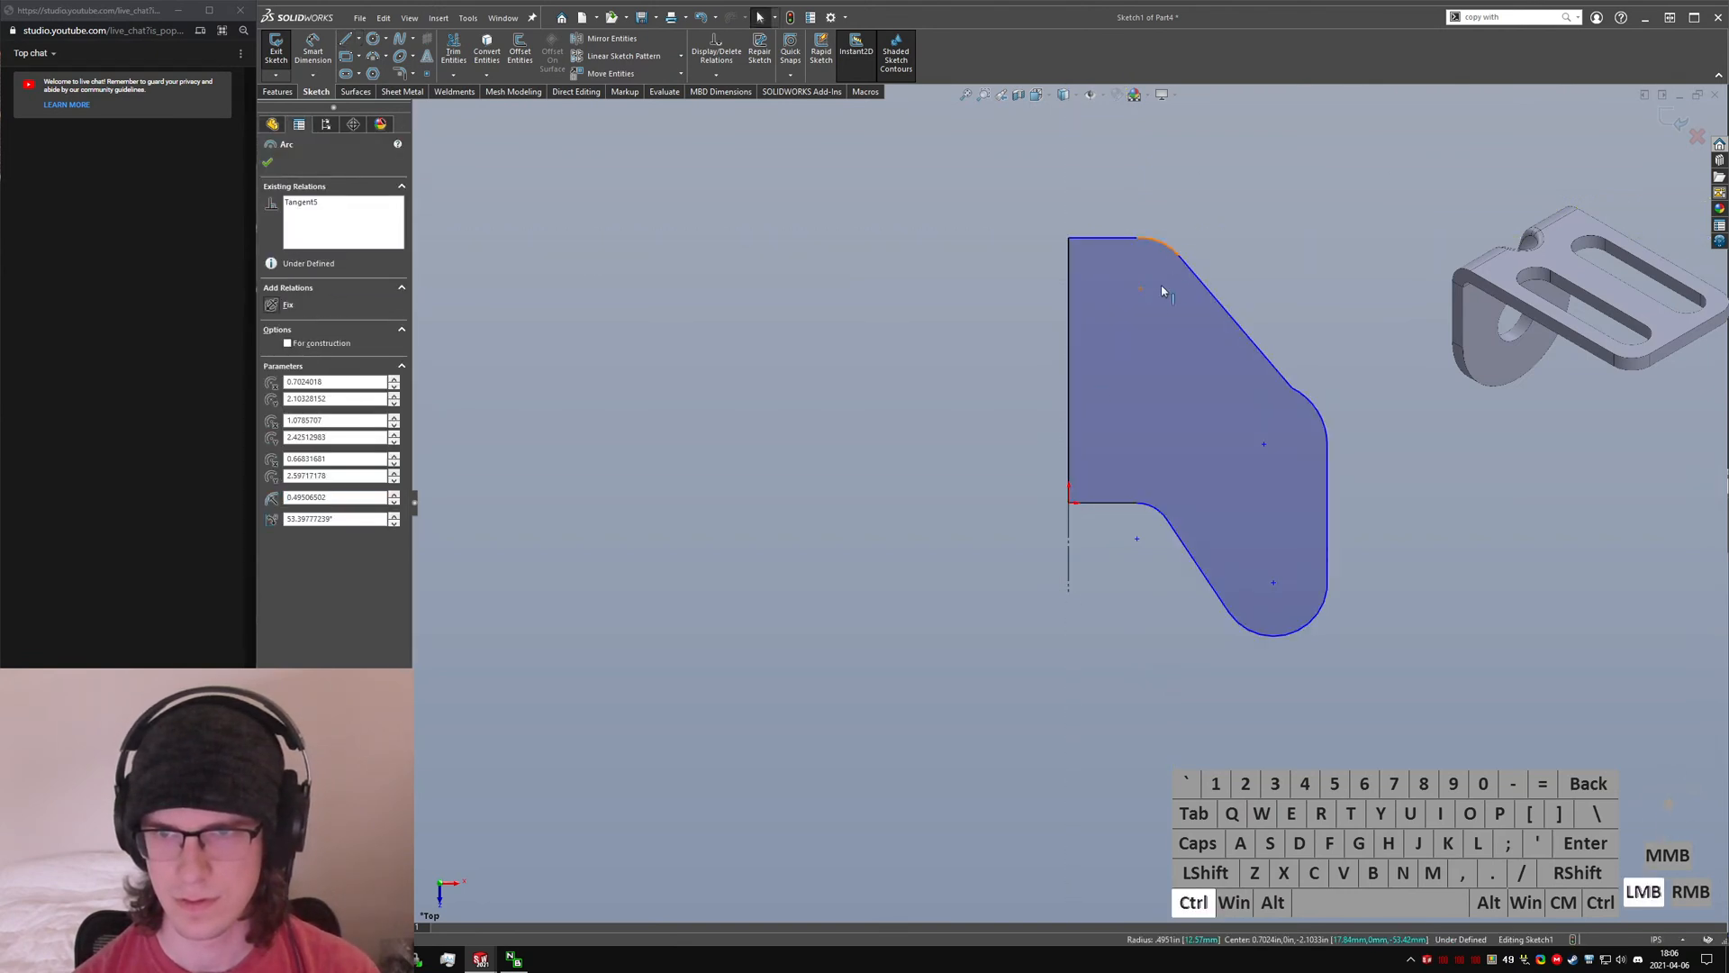
pyautogui.click(1050, 210)
pyautogui.keyDown('ctrl'); pyautogui.click(1125, 238); pyautogui.keyUp('ctrl')
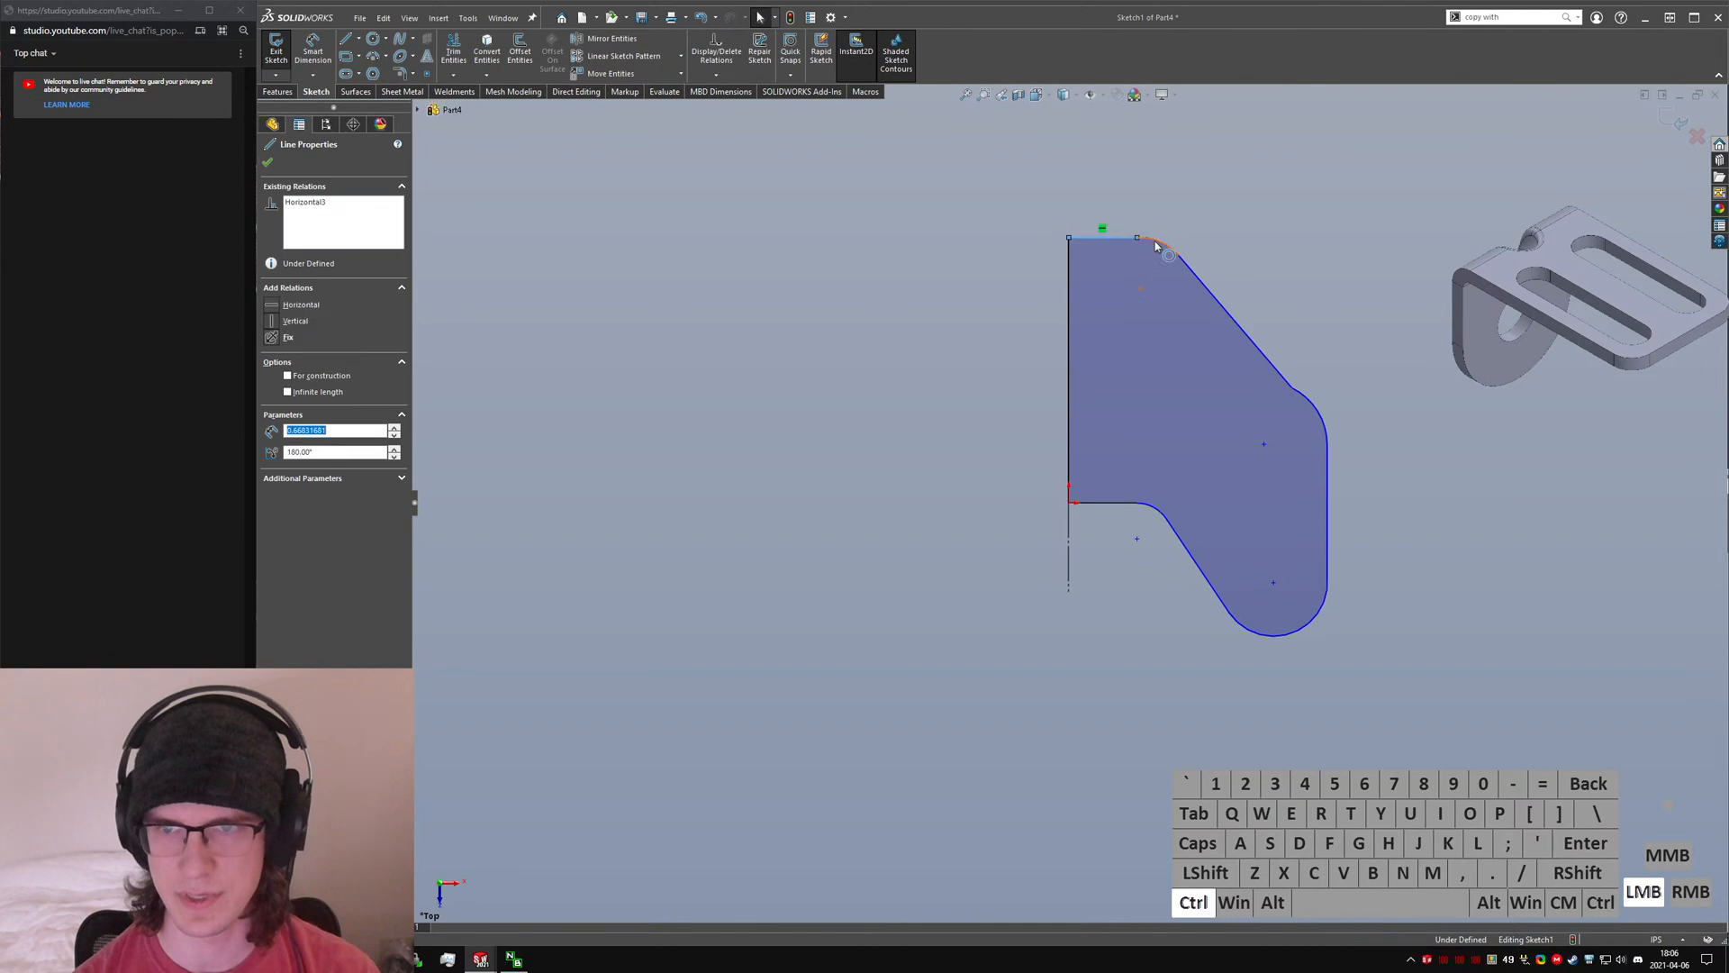
pyautogui.hotkey('alt', 'a')
# - Make the outer corner arc tangent to the upper slanted line
pyautogui.click(1310, 347)
pyautogui.keyDown('ctrl'); pyautogui.click(1303, 395); pyautogui.keyUp('ctrl')
pyautogui.keyDown('ctrl'); pyautogui.click(1284, 377); pyautogui.keyUp('ctrl')
pyautogui.hotkey('alt', 'a')
# - Make the outer vertical line tangent to the large arc at the lower end of the profile
pyautogui.click(1335, 613)
pyautogui.keyDown('ctrl'); pyautogui.click(1325, 590); pyautogui.keyUp('ctrl')
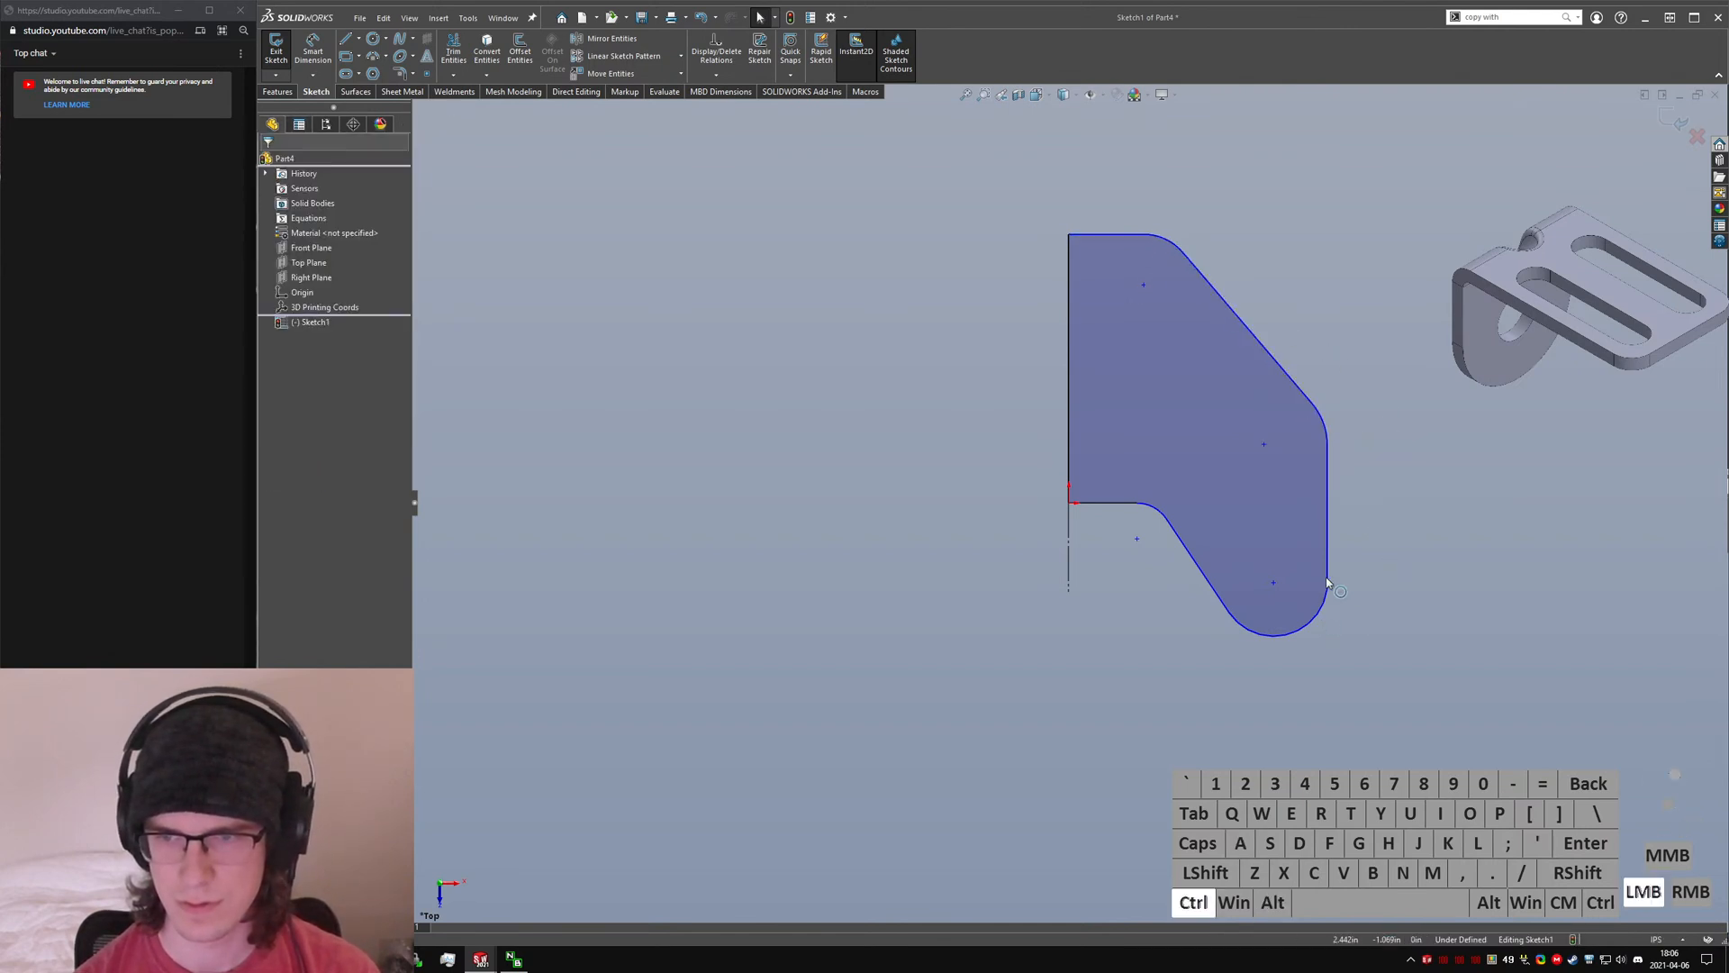
pyautogui.keyDown('ctrl'); pyautogui.click(1328, 569); pyautogui.keyUp('ctrl')
pyautogui.hotkey('alt', 'a')
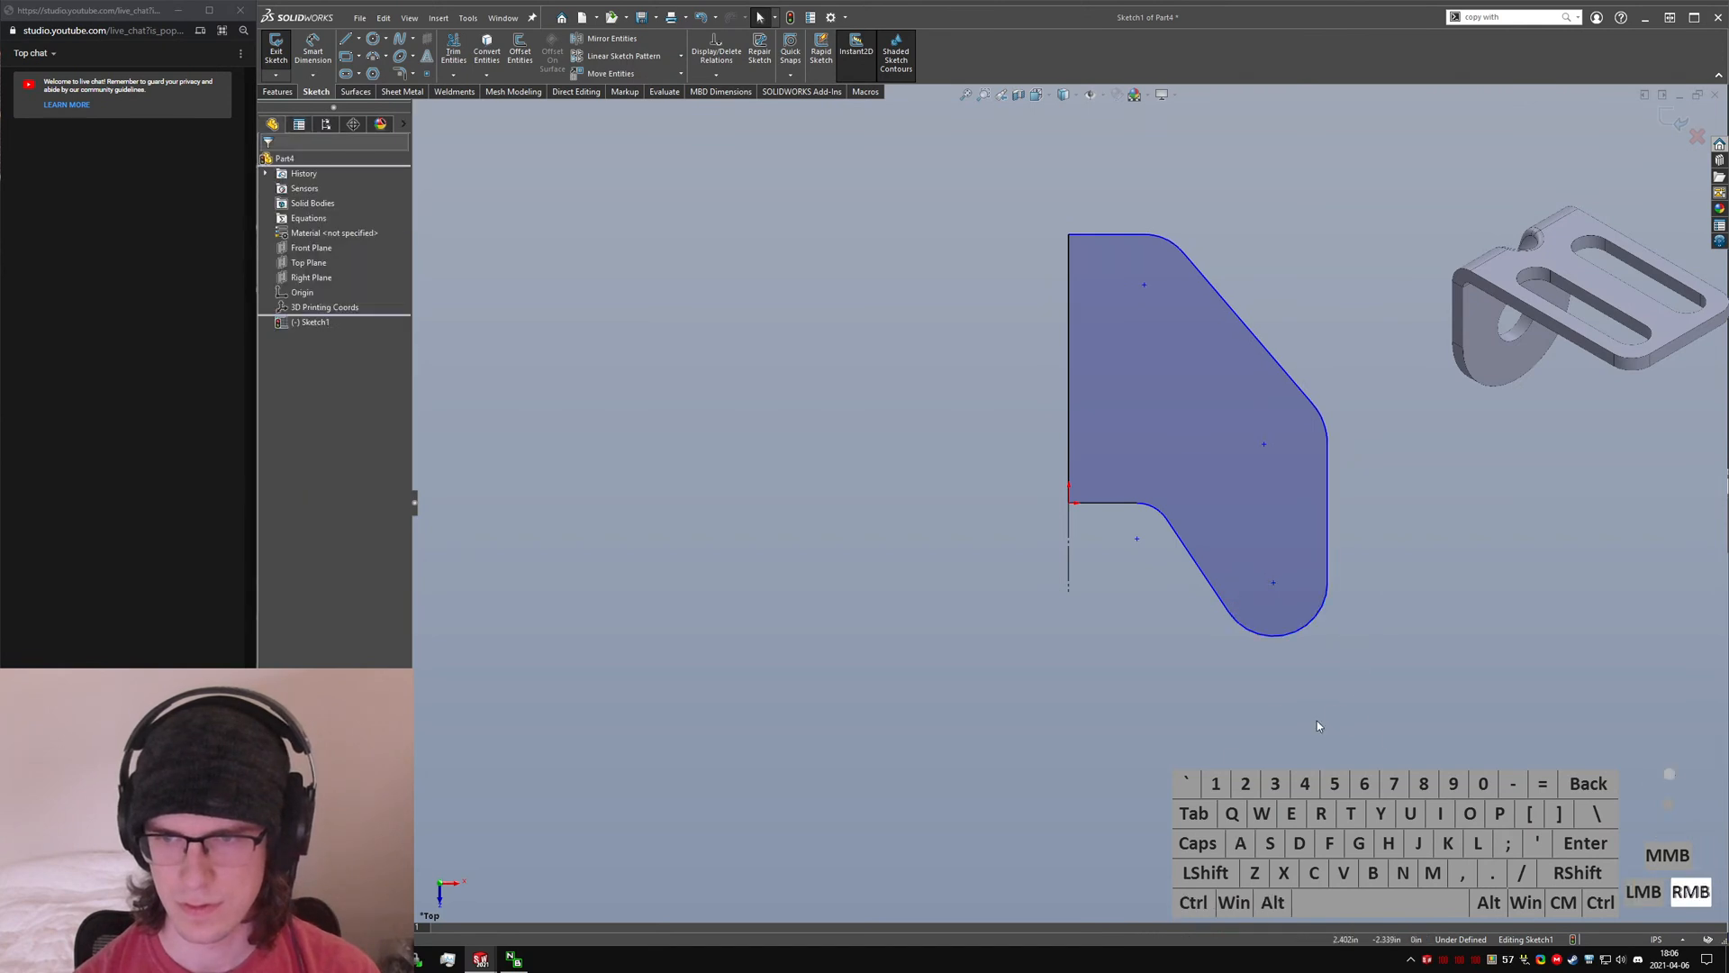
pyautogui.press('Escape')
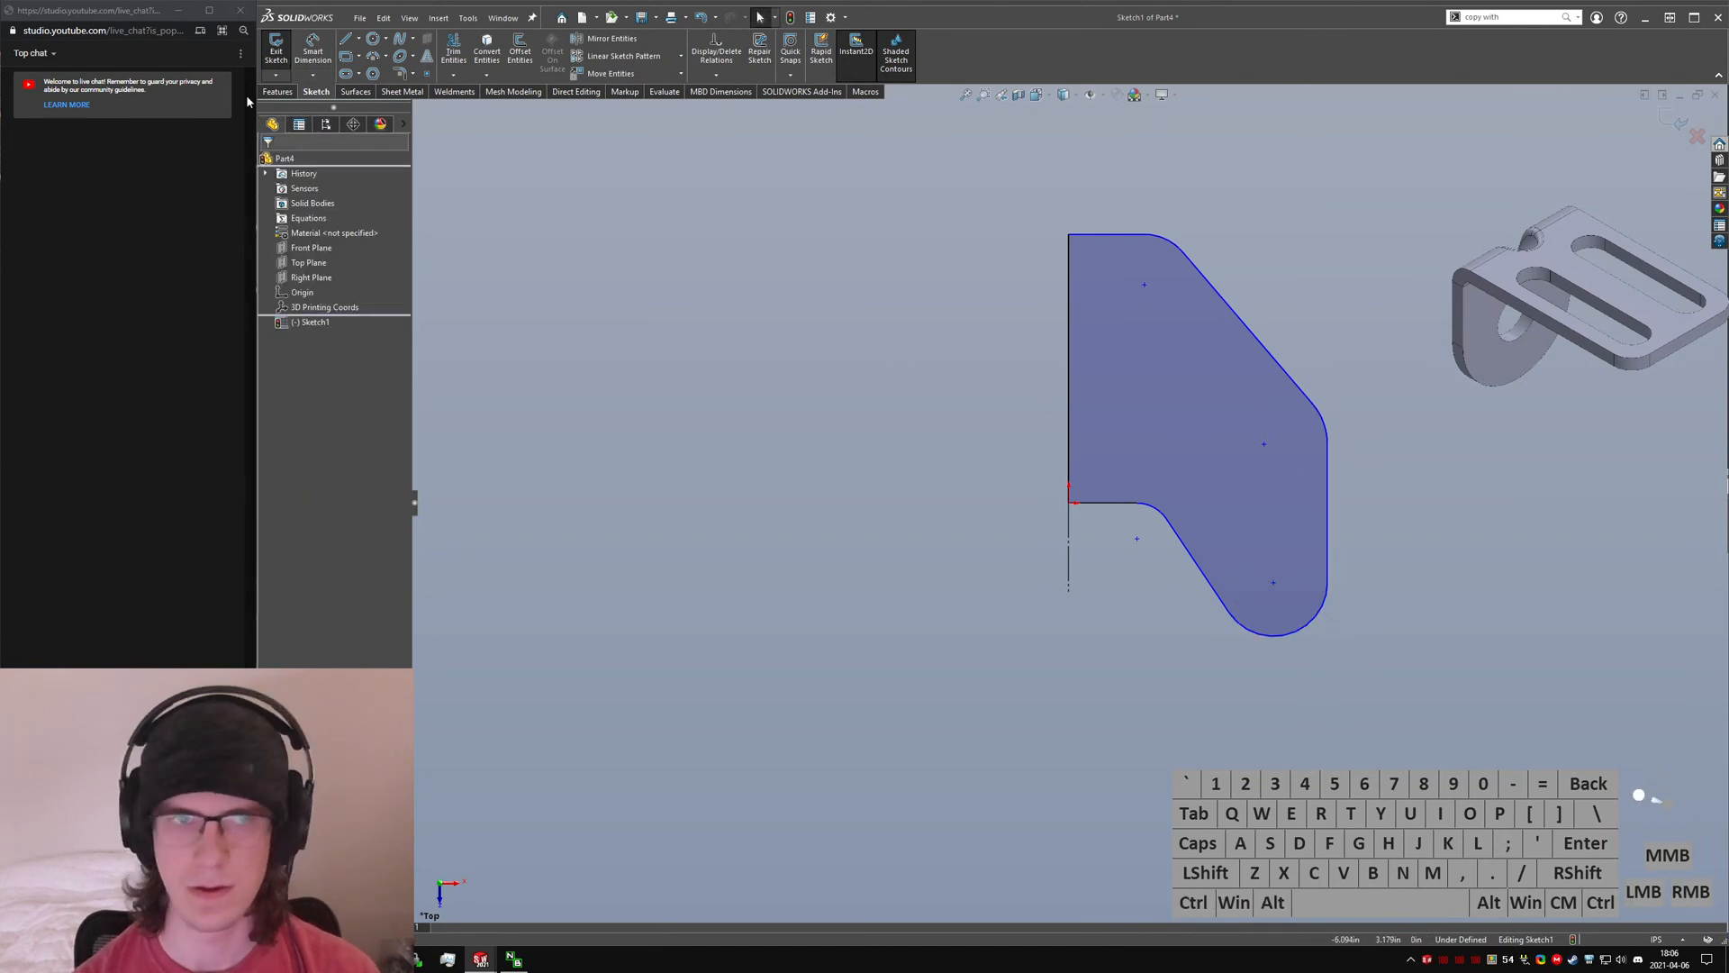
# - Sketch a vertical centerpoint straight slot about 0.48 in wide and 1.35 in long inside the profile near the vertical inner edge
pyautogui.click(359, 74)
pyautogui.click(388, 98)
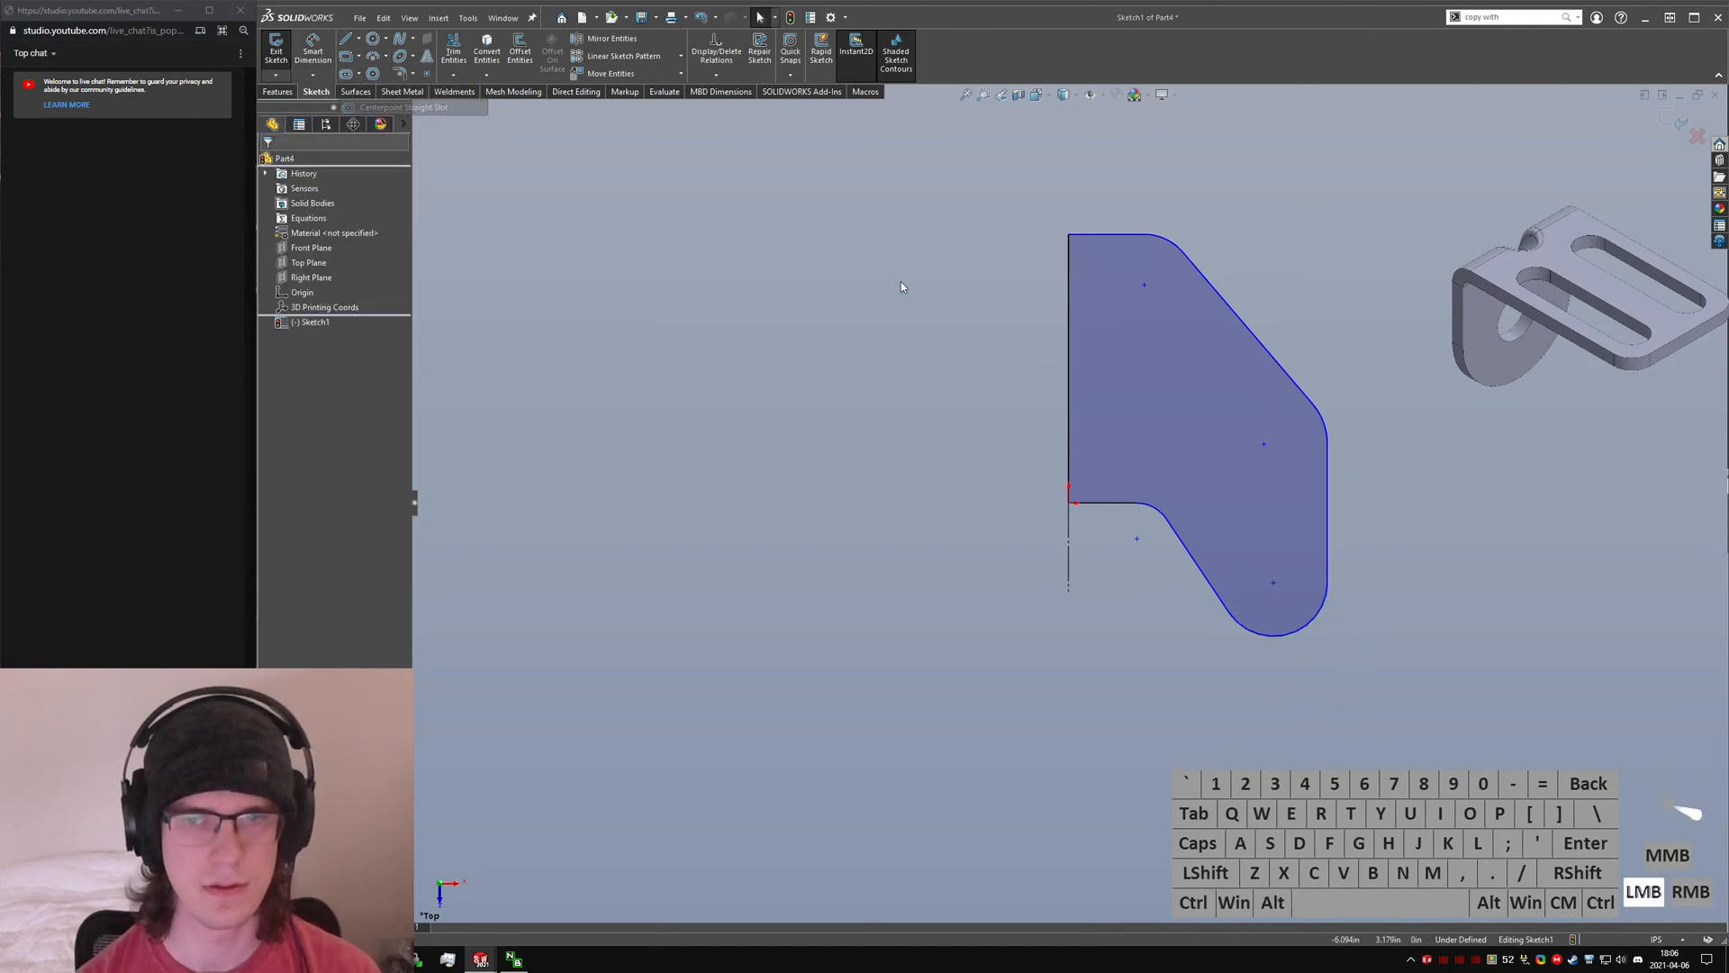
pyautogui.moveTo(1117, 362)
pyautogui.mouseDown()
pyautogui.moveTo(1134, 473)
pyautogui.moveTo(1123, 443)
pyautogui.mouseUp()
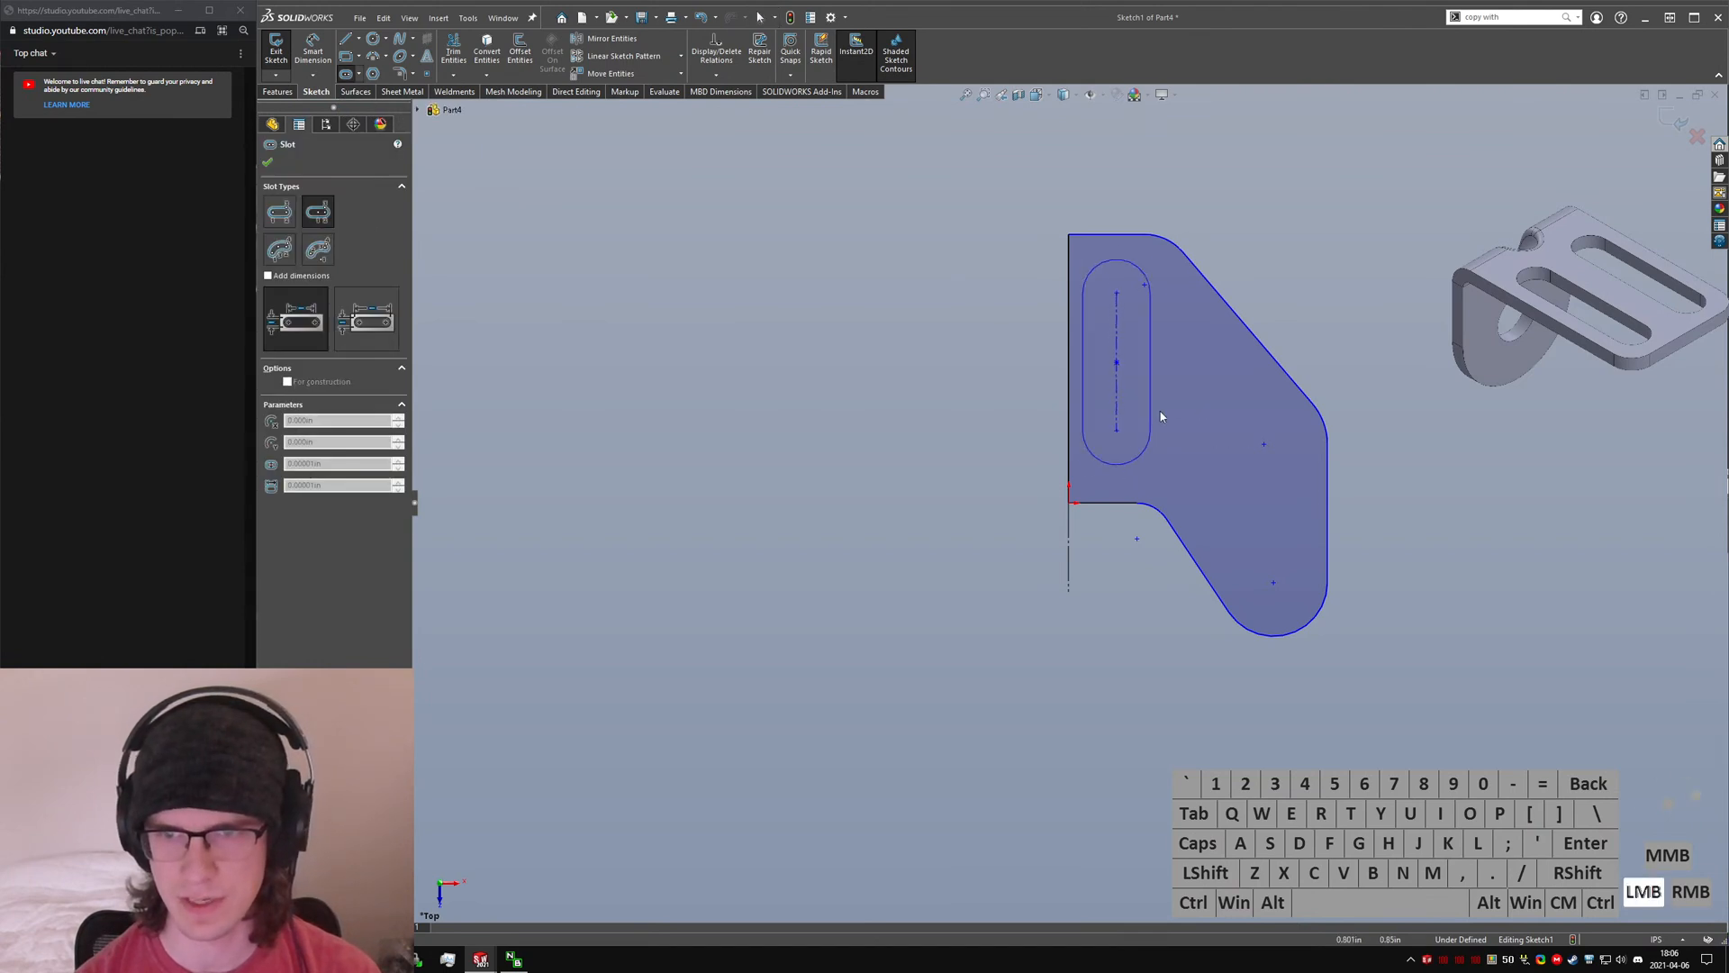
pyautogui.click(1140, 396)
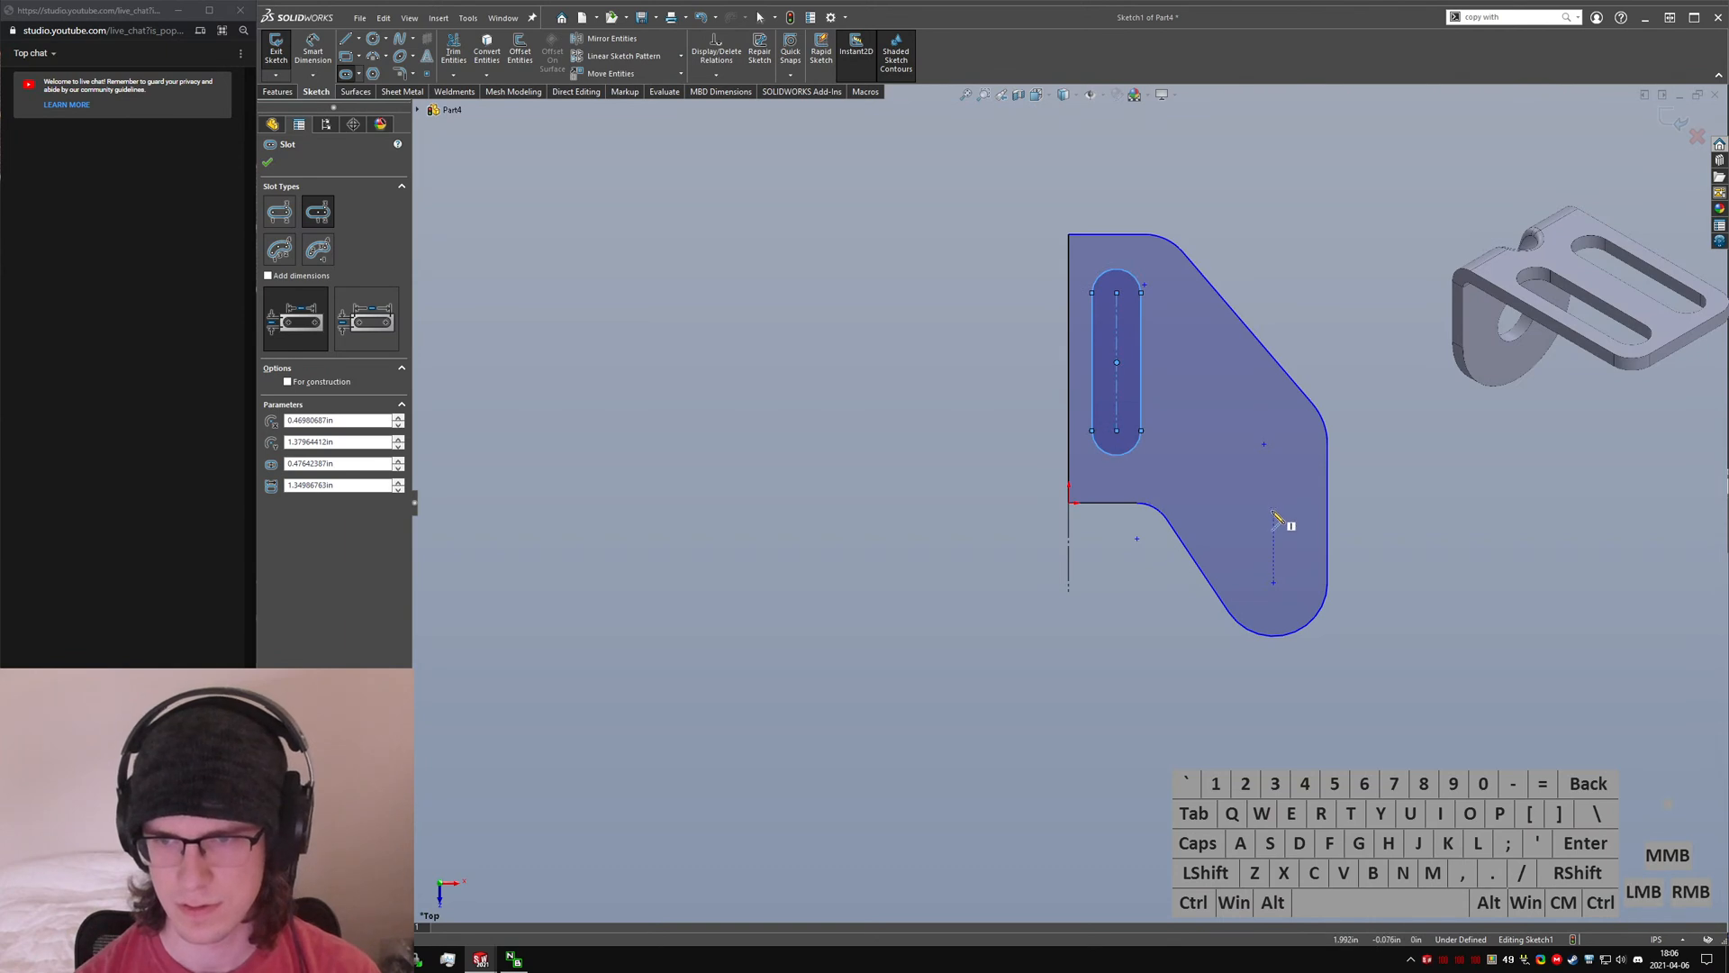
# - Sketch a second vertical centerpoint slot in the outer leg, ending at the outer arcs' centers, and shift the upper arc center slightly outward
pyautogui.moveTo(1277, 513); pyautogui.dragTo(1281, 584)
pyautogui.click(1297, 570)
pyautogui.press('Escape')
pyautogui.moveTo(1264, 447); pyautogui.dragTo(1286, 430)
pyautogui.press('Escape')
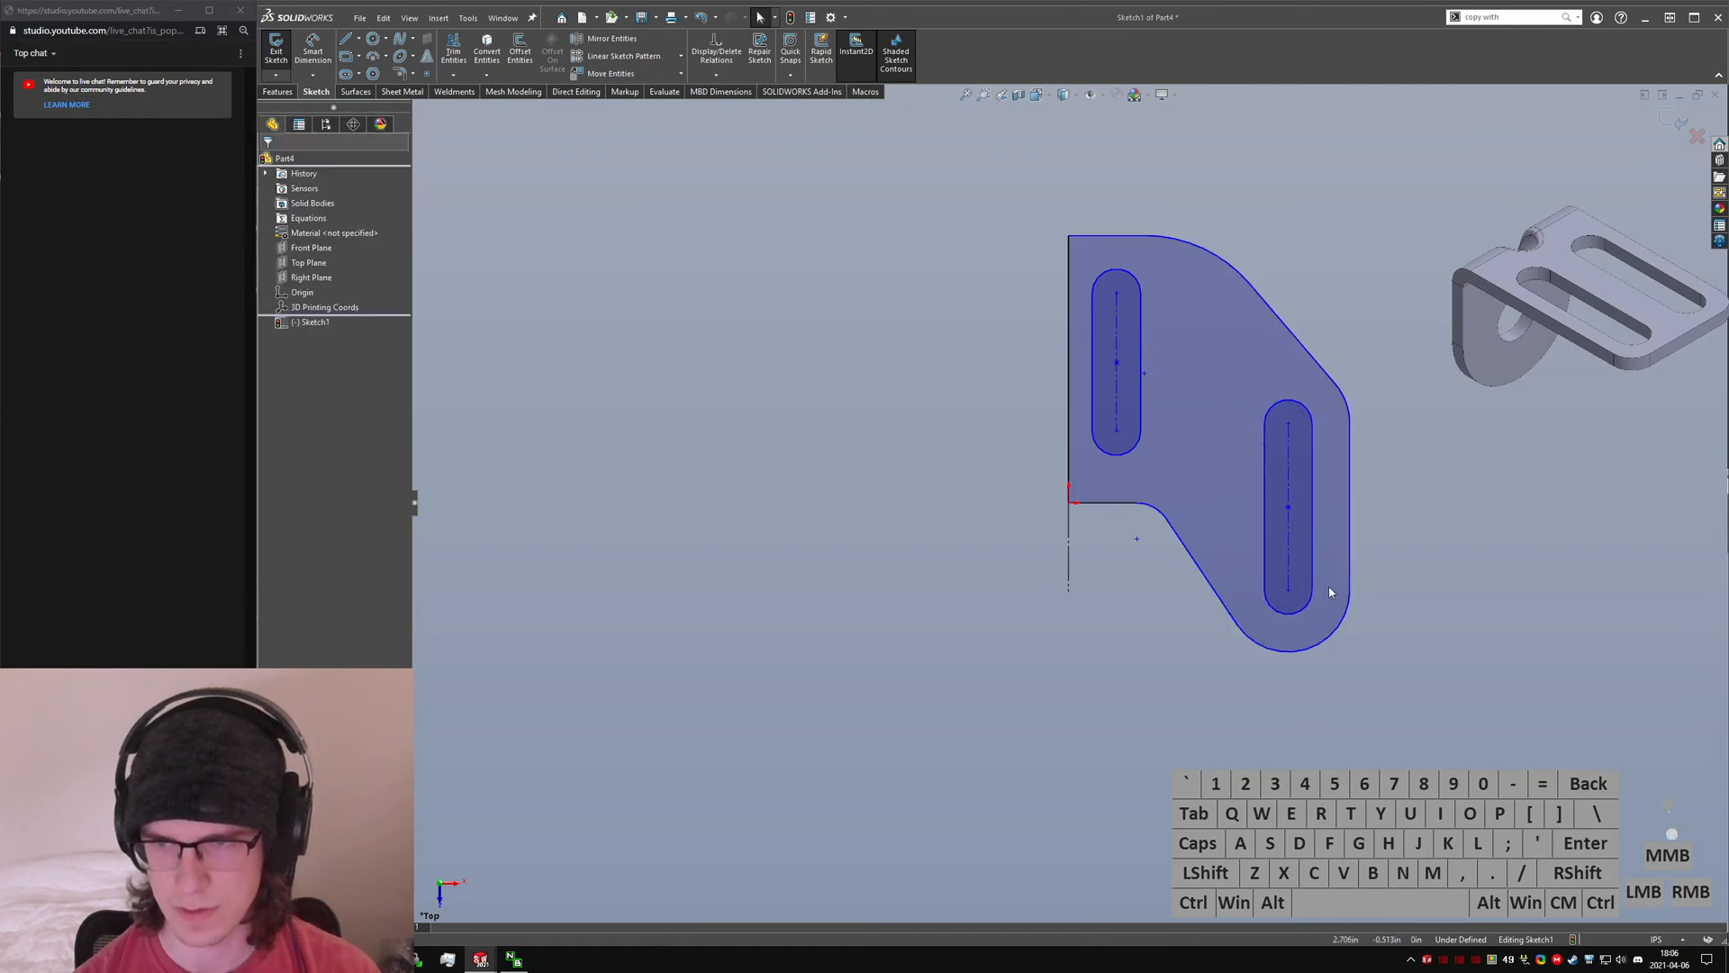
# - Shorten the outer leg around its slot and make the lower slanted line parallel to the upper slanted line
pyautogui.moveTo(1288, 590); pyautogui.dragTo(1228, 571)
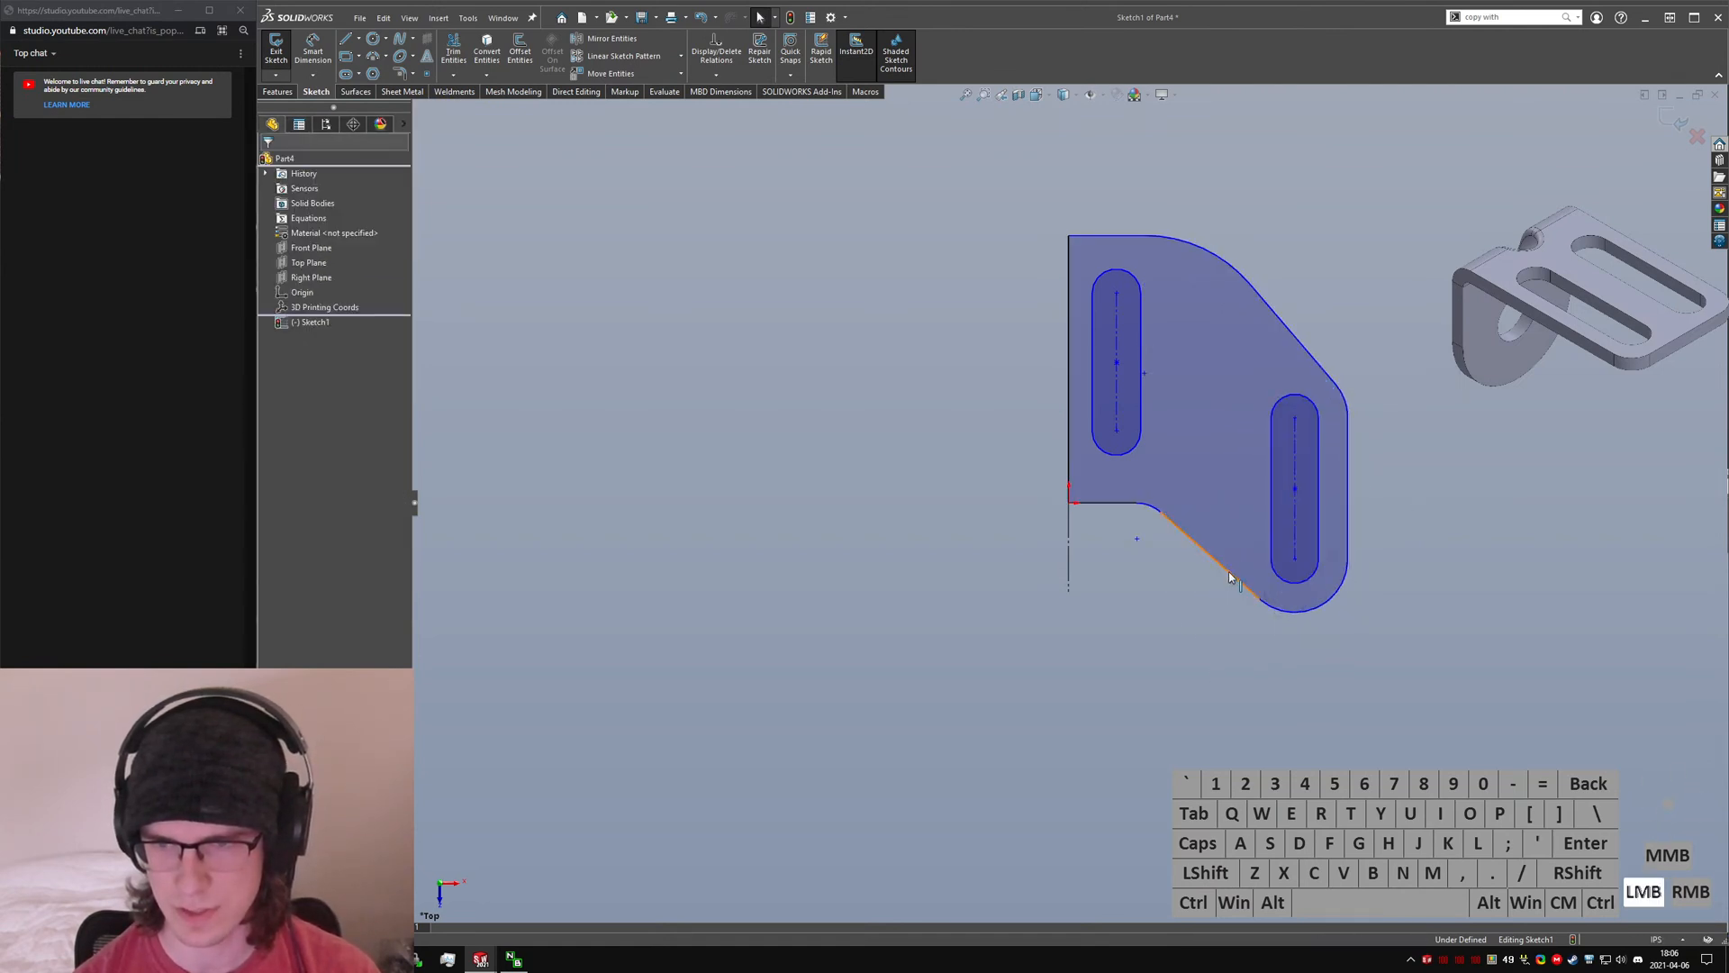
pyautogui.keyDown('ctrl'); pyautogui.keyDown('alt'); pyautogui.click(1312, 364); pyautogui.keyUp('alt'); pyautogui.keyUp('ctrl')
pyautogui.press('e')
pyautogui.click(1398, 646)
pyautogui.moveTo(1324, 468); pyautogui.dragTo(1308, 374, button='right')
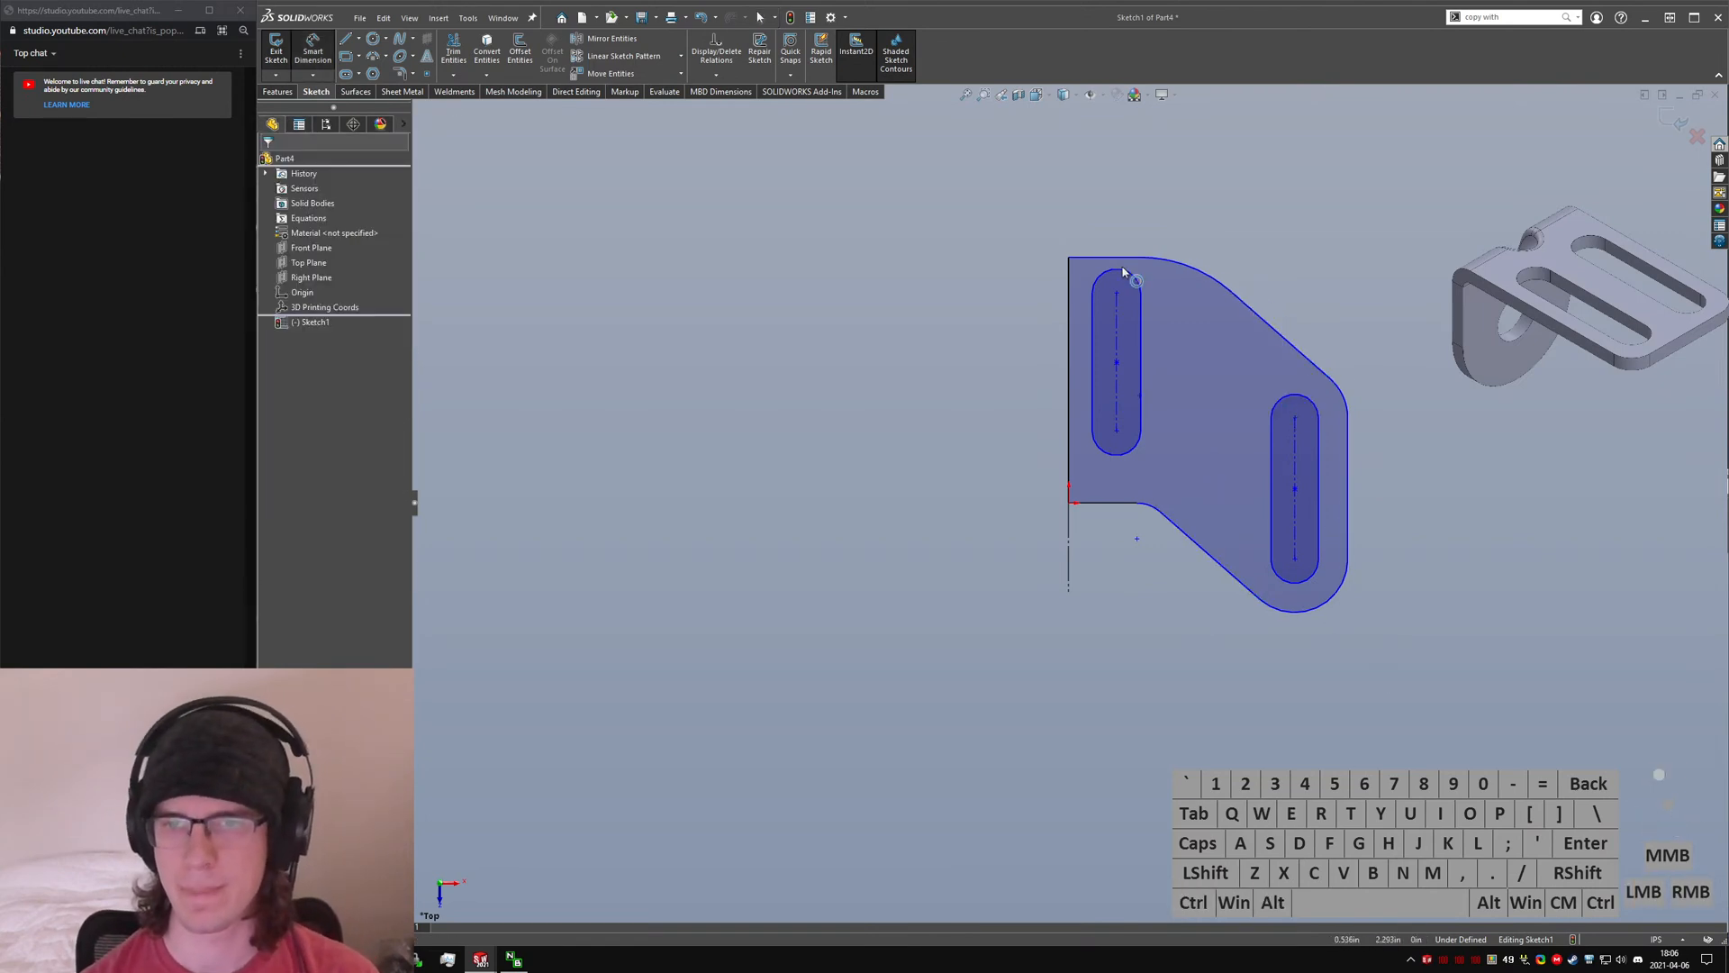
pyautogui.press('Escape')
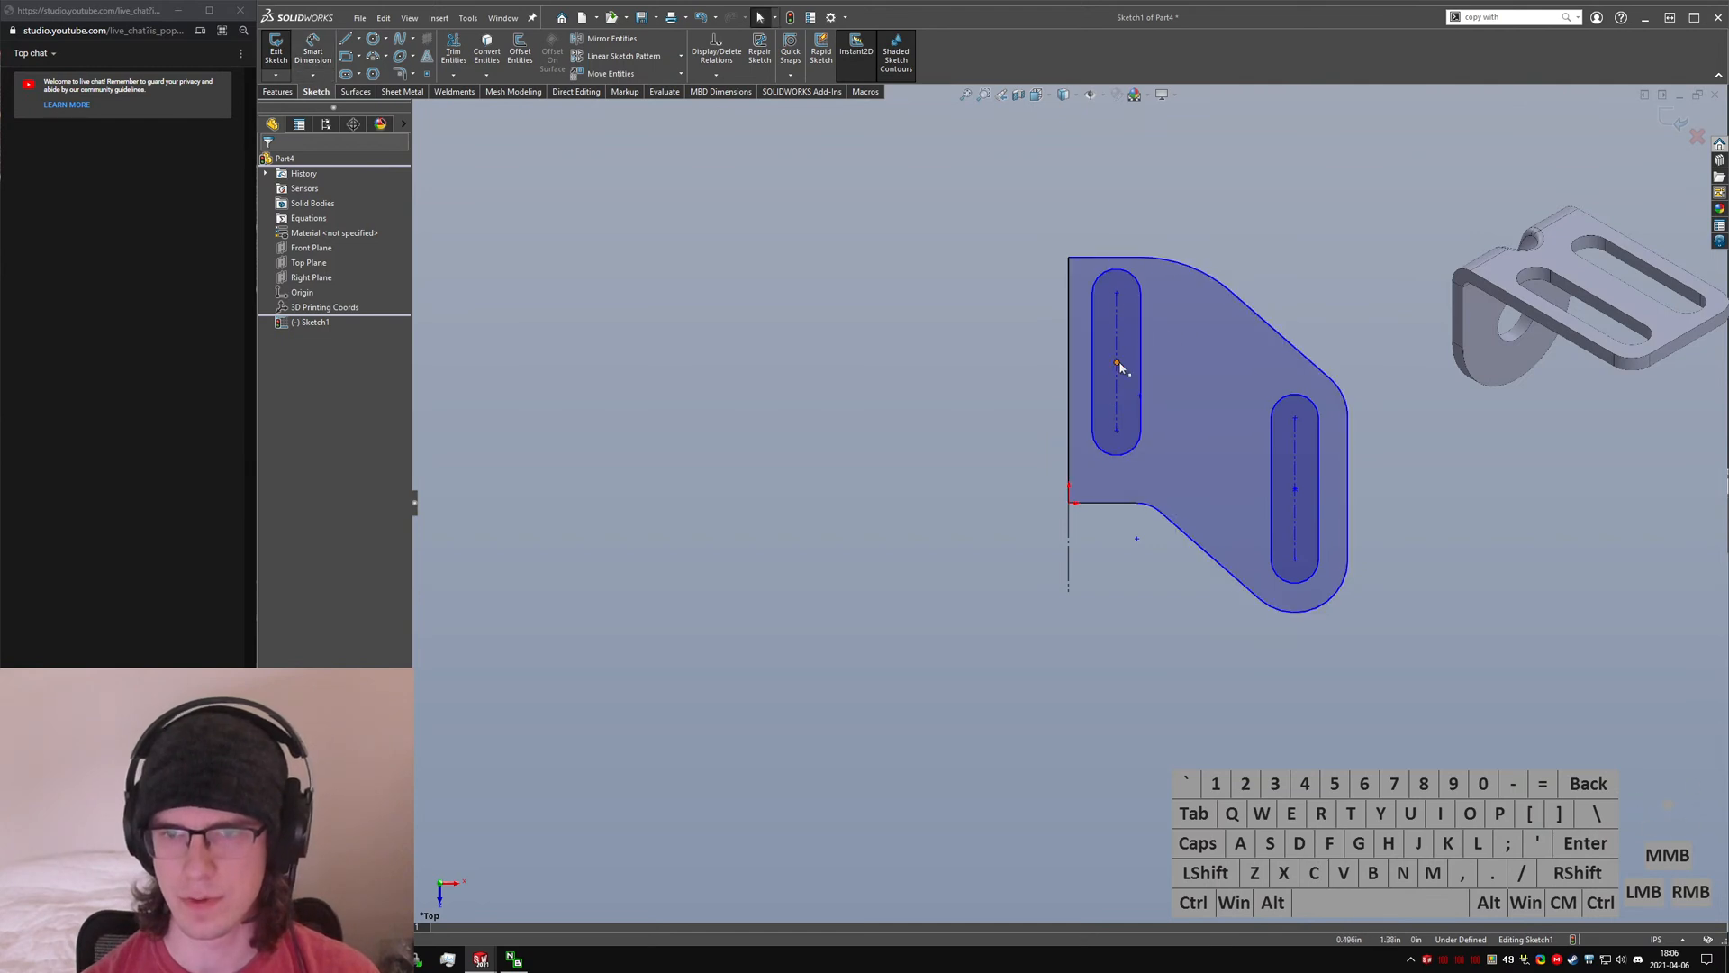
# - Shorten and reposition the inner slot, adjust the upper arc's center, and make the inner and outer slots equal
pyautogui.moveTo(1155, 397); pyautogui.dragTo(1118, 377)
pyautogui.click(1136, 454)
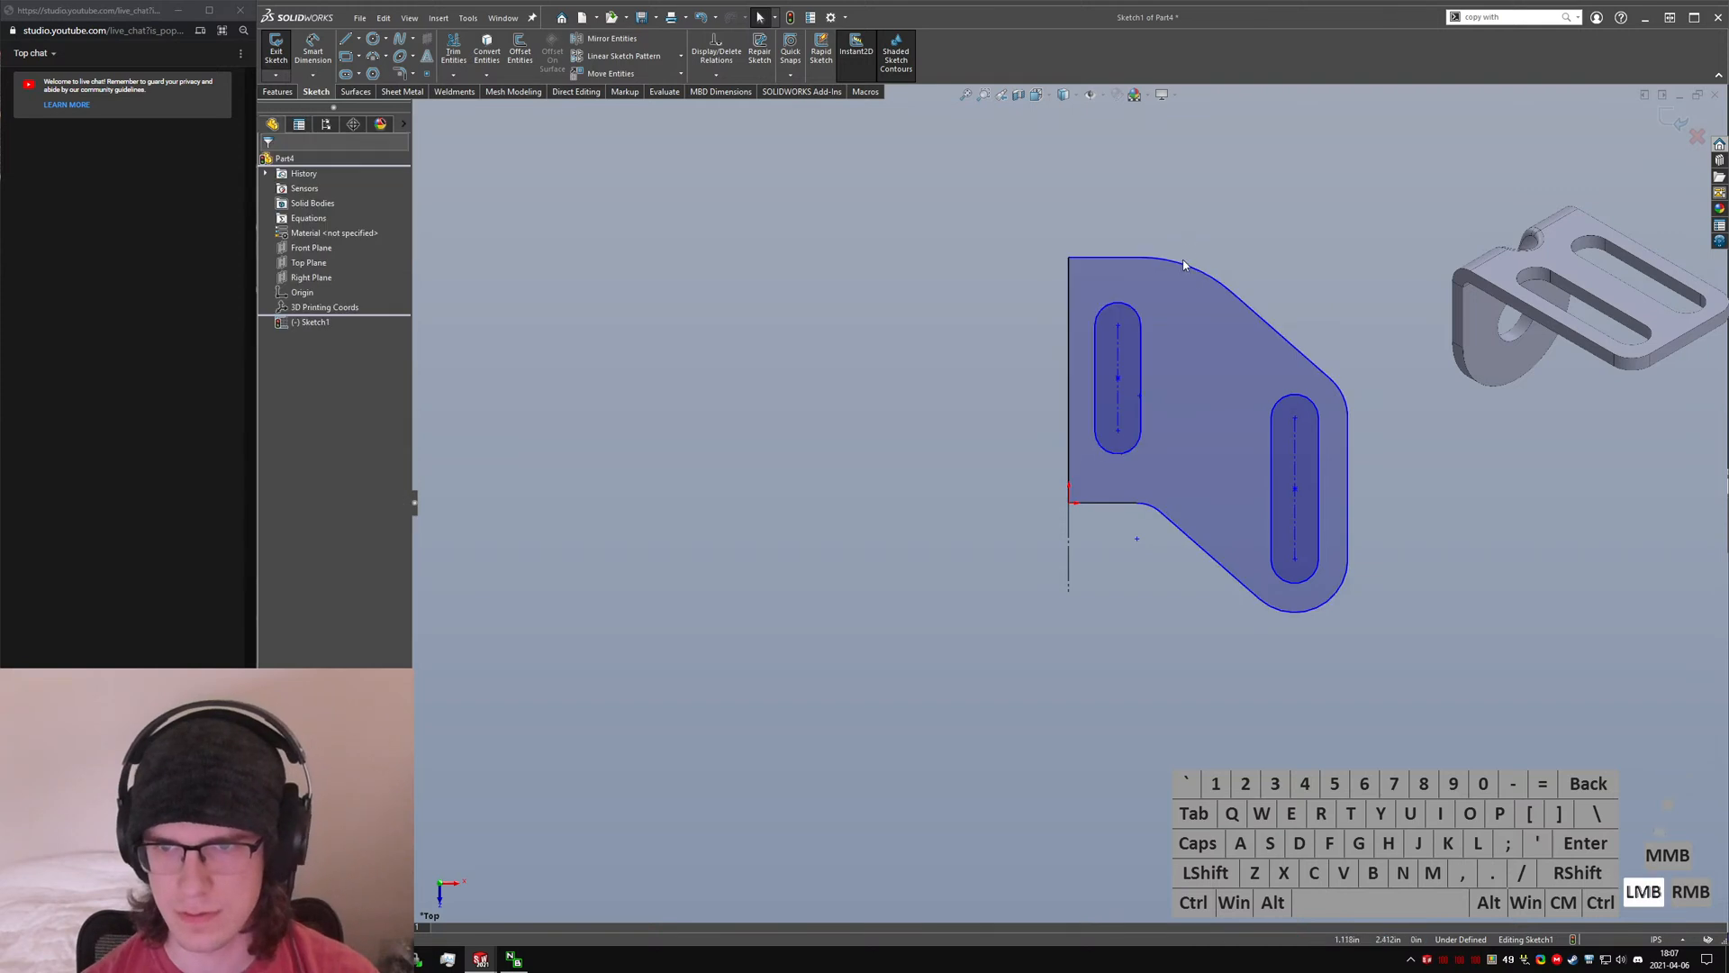
pyautogui.moveTo(1141, 430)
pyautogui.mouseDown()
pyautogui.moveTo(1108, 330)
pyautogui.moveTo(1147, 341)
pyautogui.moveTo(1164, 403)
pyautogui.mouseUp()
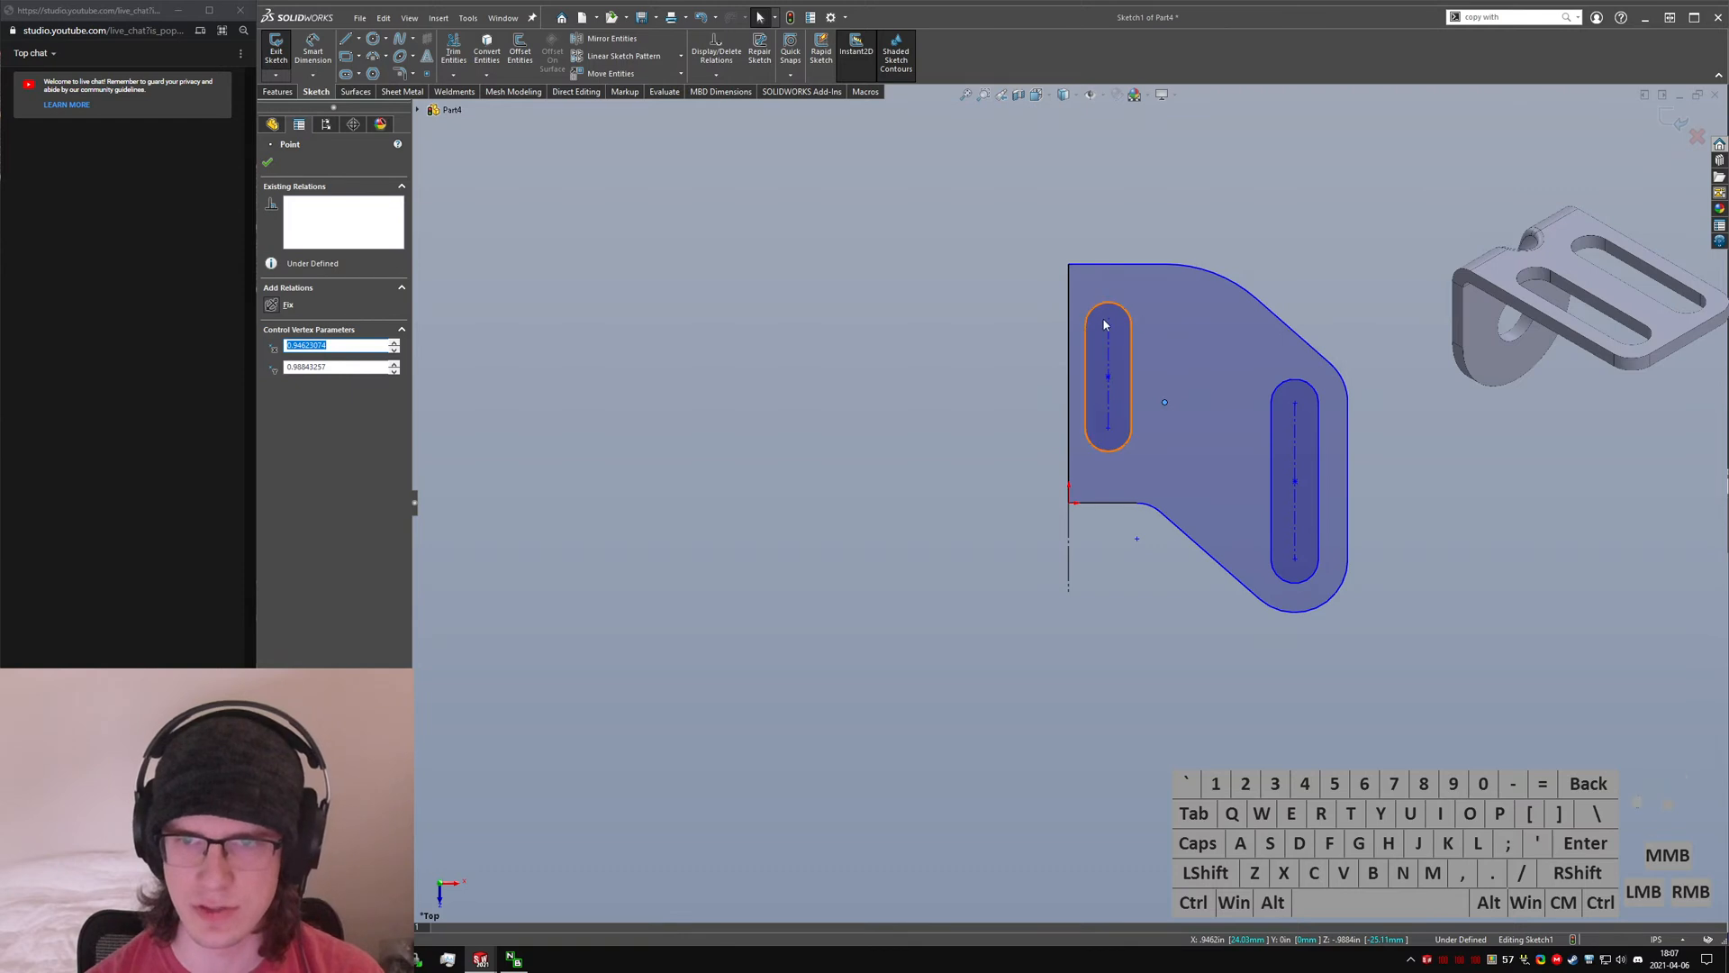
pyautogui.keyDown('ctrl'); pyautogui.click(1132, 354); pyautogui.keyUp('ctrl')
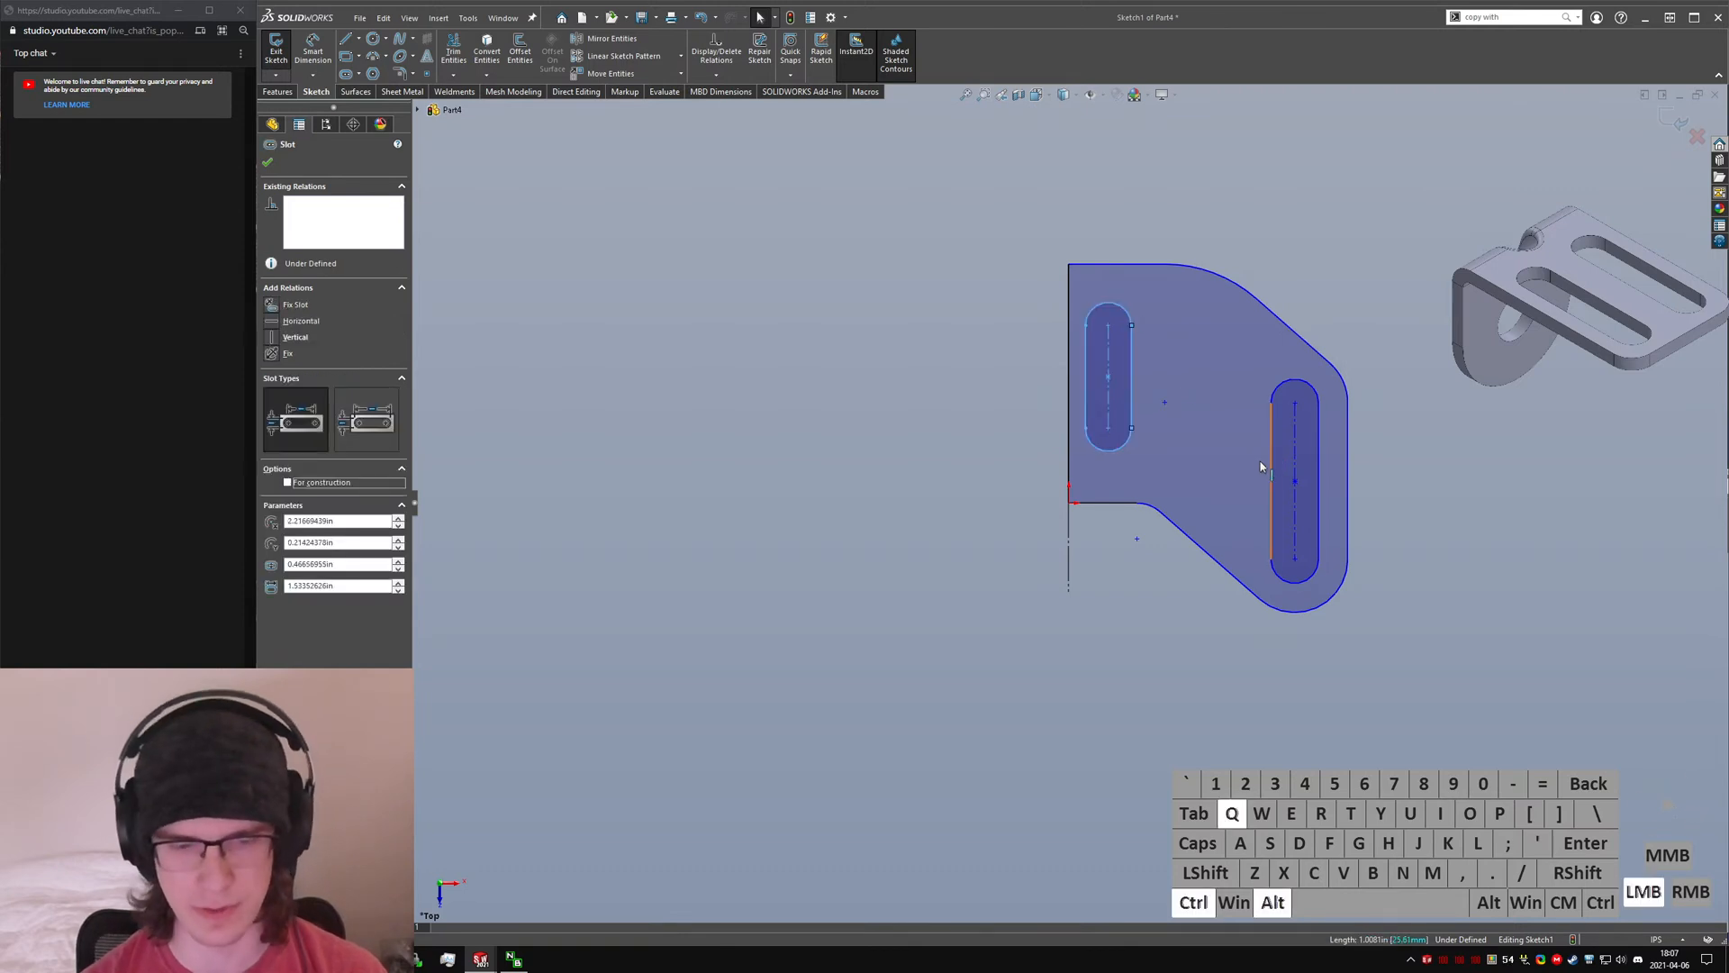
pyautogui.keyDown('ctrl'); pyautogui.click(1268, 468); pyautogui.keyUp('ctrl')
pyautogui.click(1163, 328)
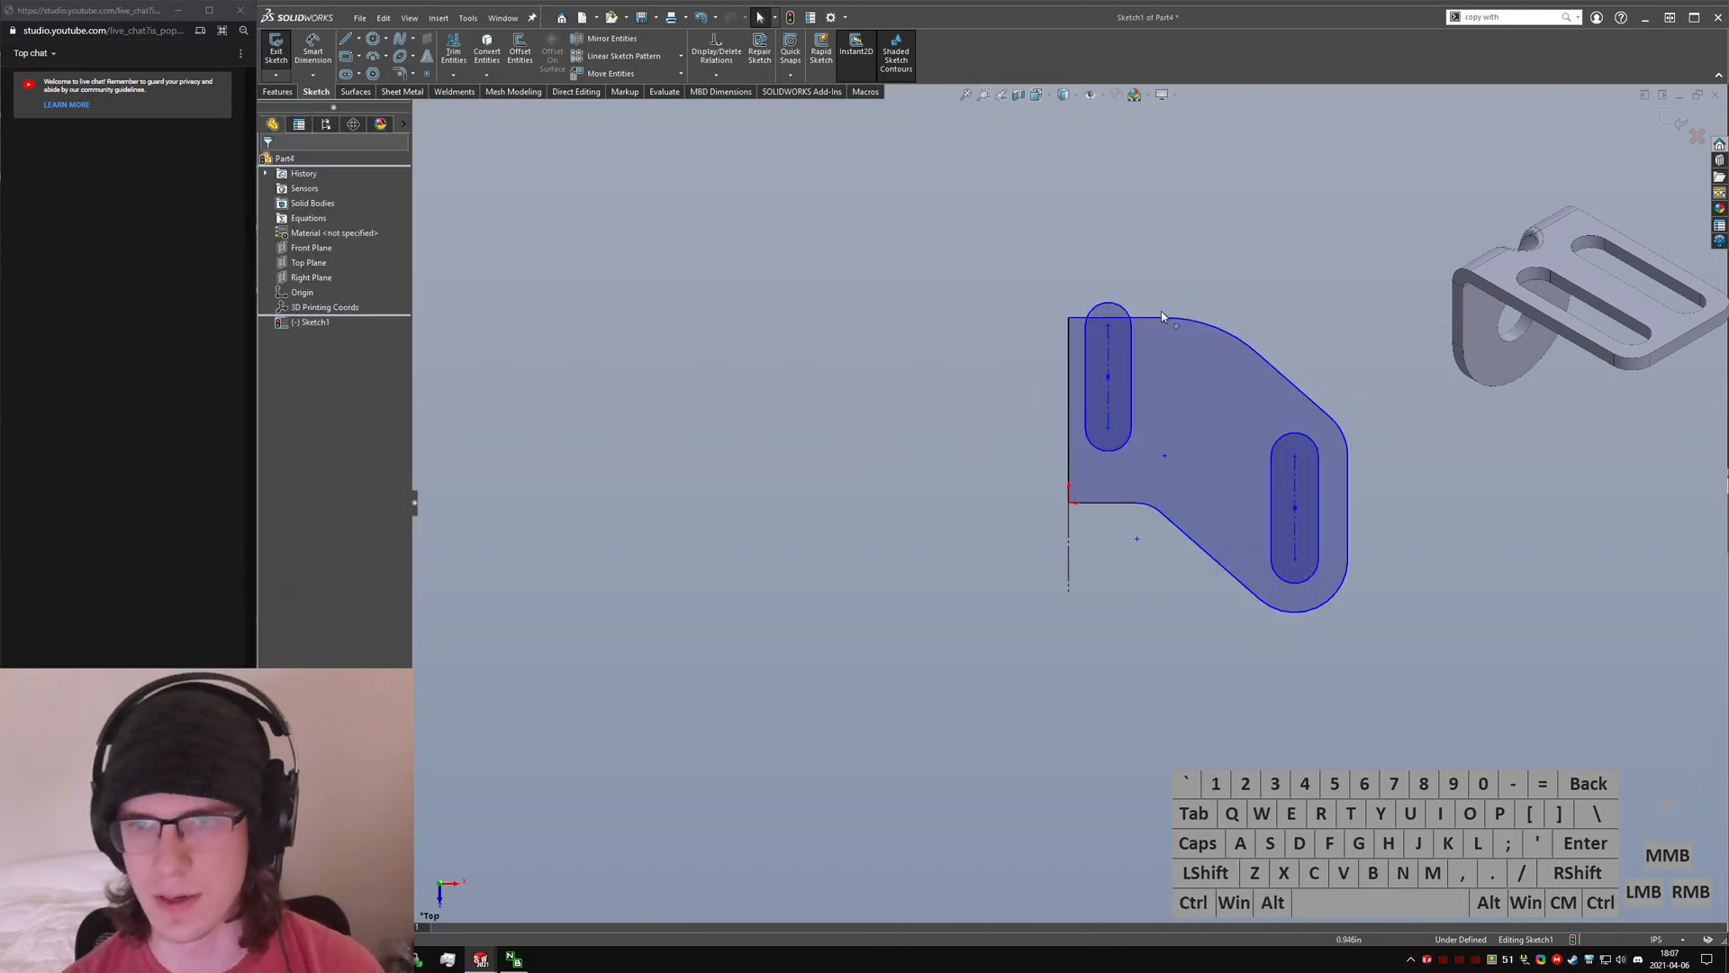
# - Raise the profile's top edge and make the two upper corner arcs and the lower outer arc equal
pyautogui.moveTo(1169, 321); pyautogui.dragTo(1199, 305)
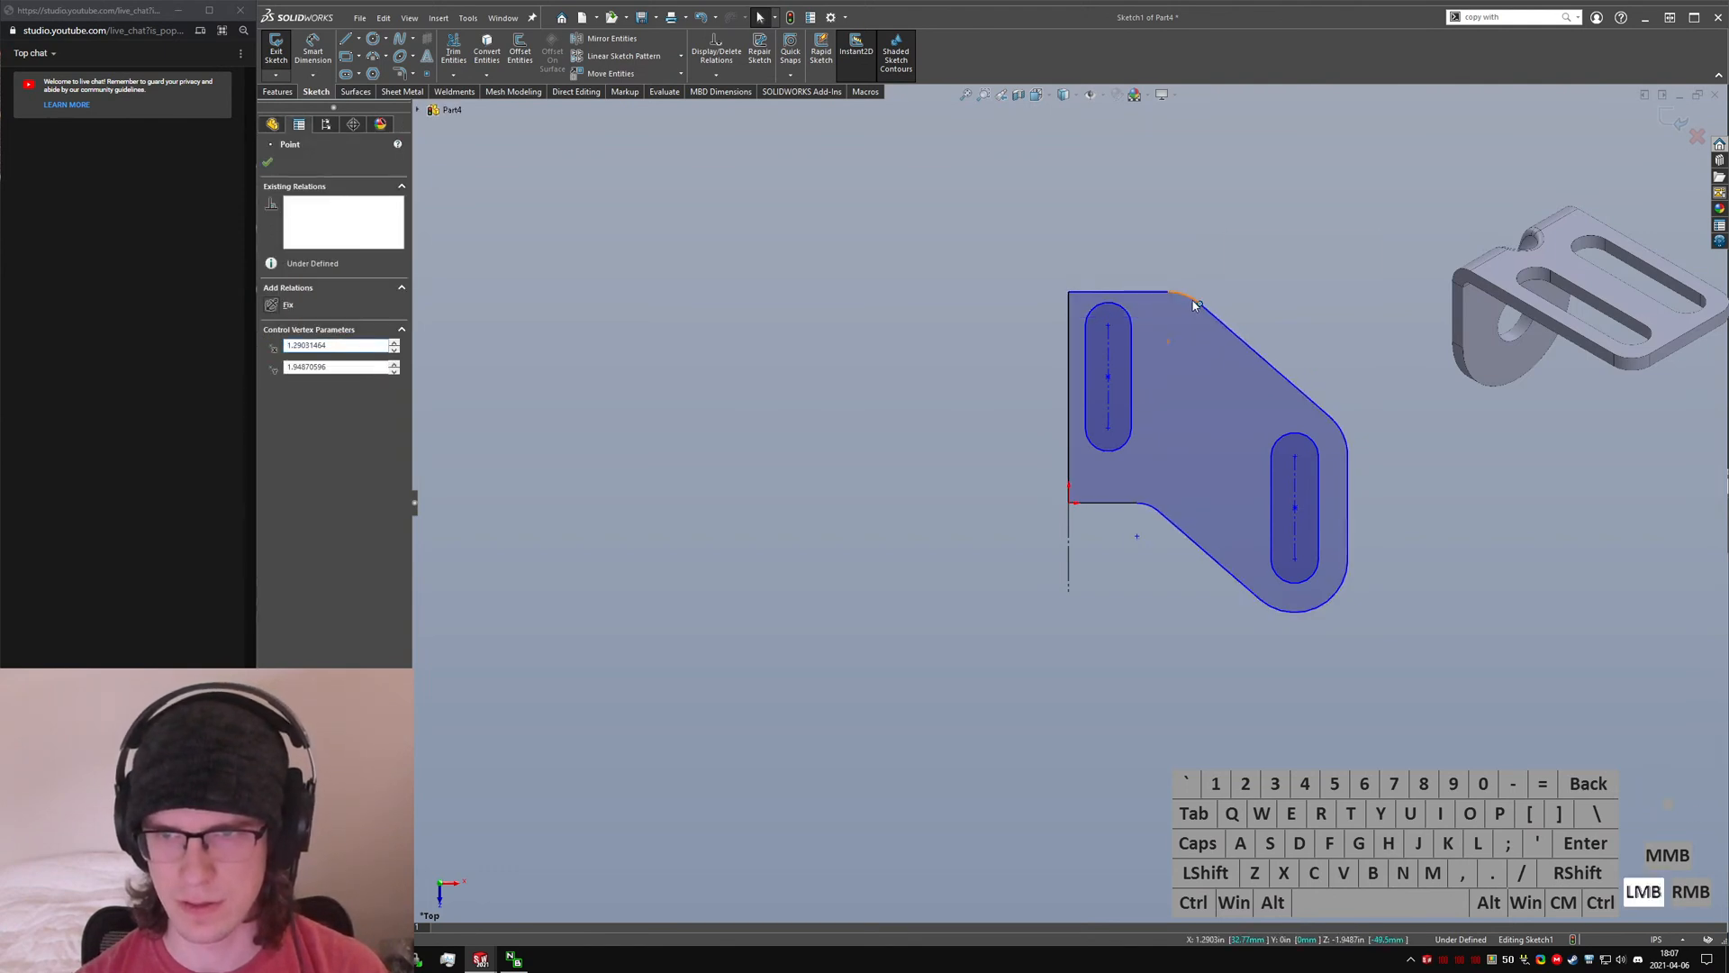
pyautogui.keyDown('ctrl'); pyautogui.click(1193, 303); pyautogui.keyUp('ctrl')
pyautogui.keyDown('ctrl'); pyautogui.click(1335, 598); pyautogui.keyUp('ctrl')
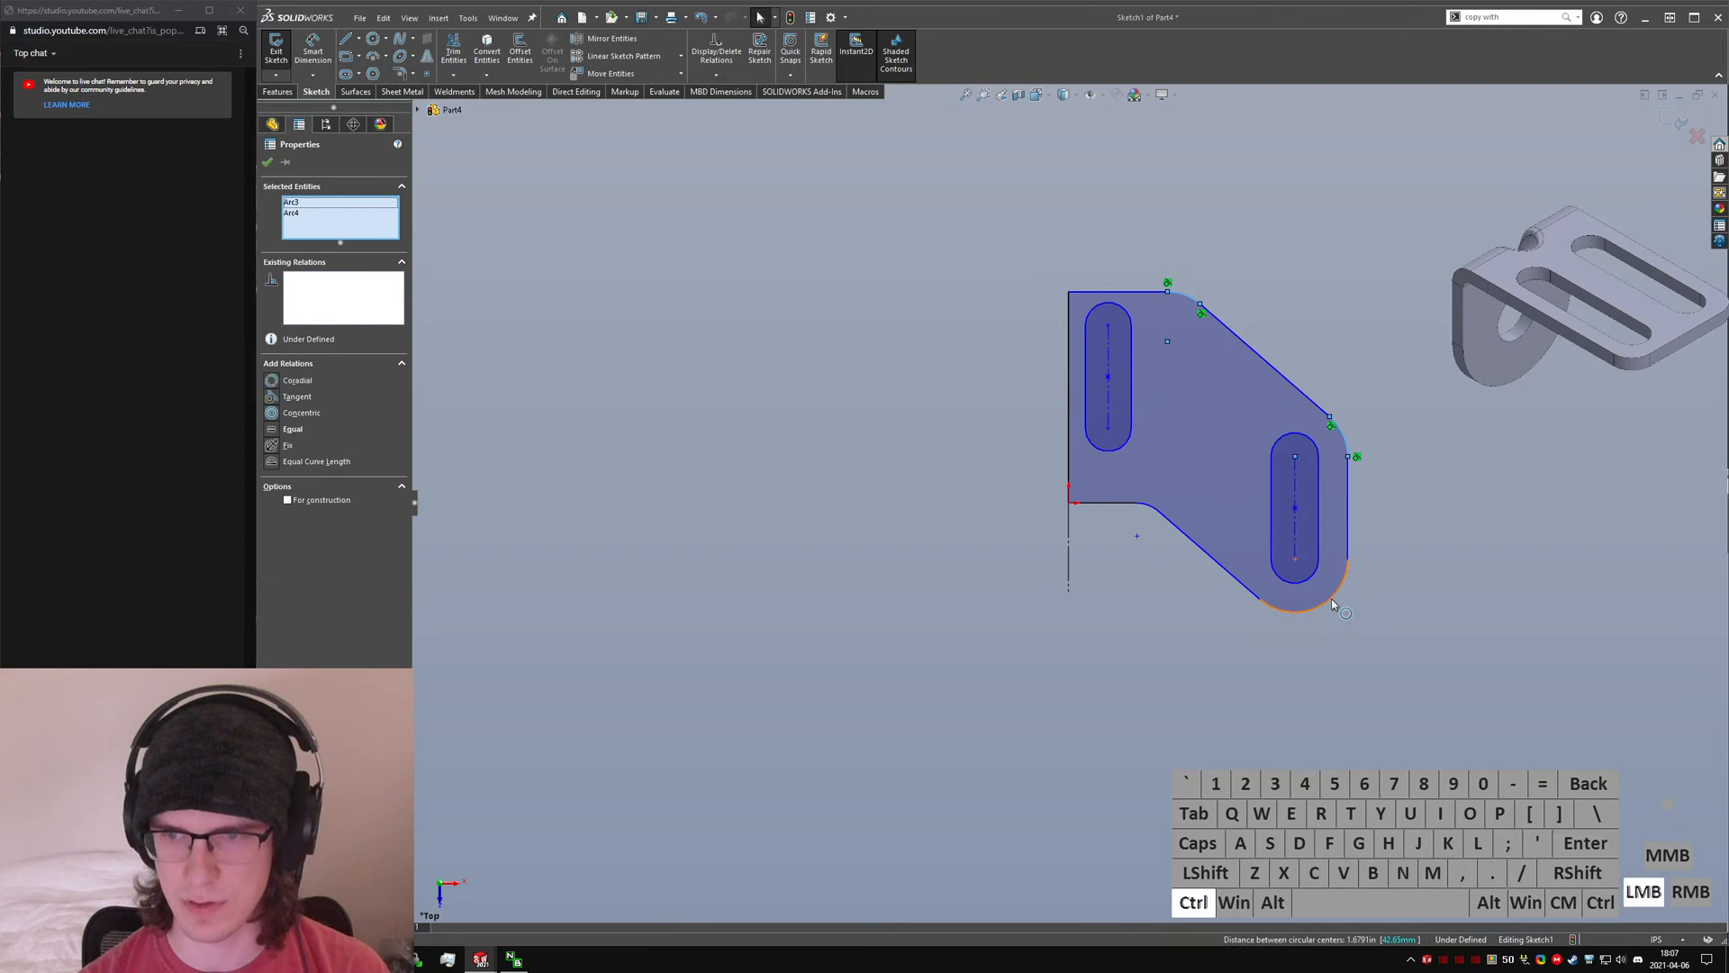
pyautogui.hotkey('ctrl', 'alt', 'q')
pyautogui.click(1201, 670)
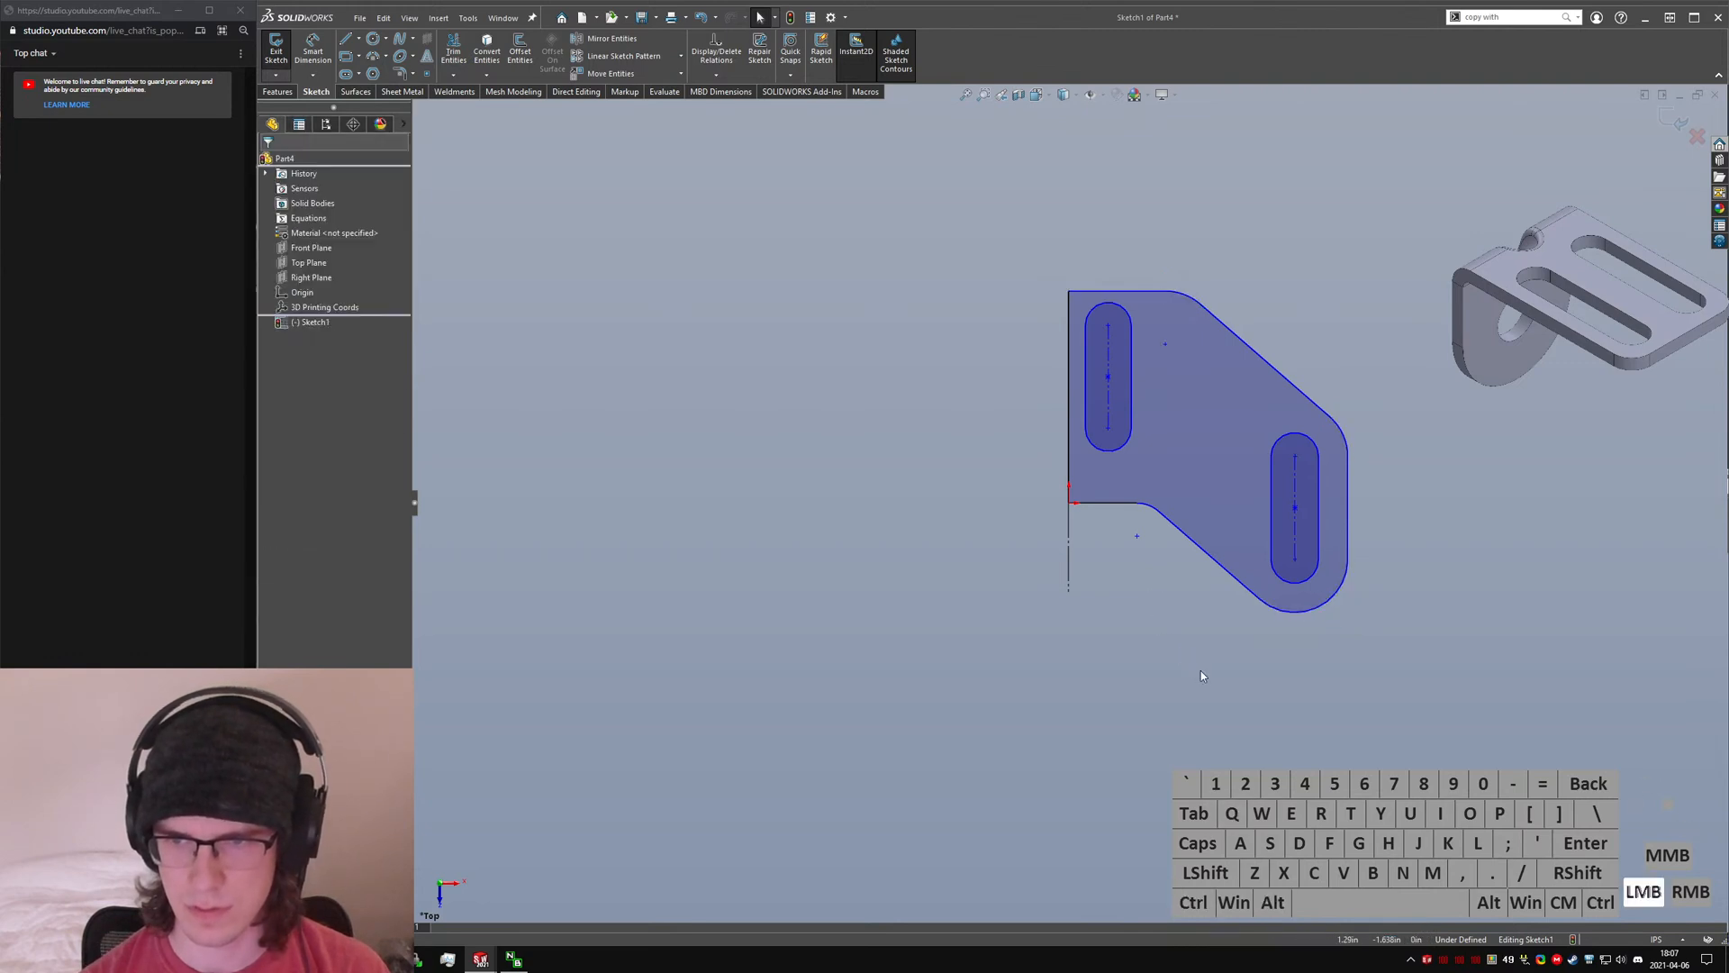
# - Trim away the two upper corner arcs and the inner lower corner arc, keeping the large arc around the outer slot
pyautogui.moveTo(1192, 619); pyautogui.dragTo(1155, 671, button='right')
pyautogui.moveTo(1173, 475); pyautogui.dragTo(1142, 530)
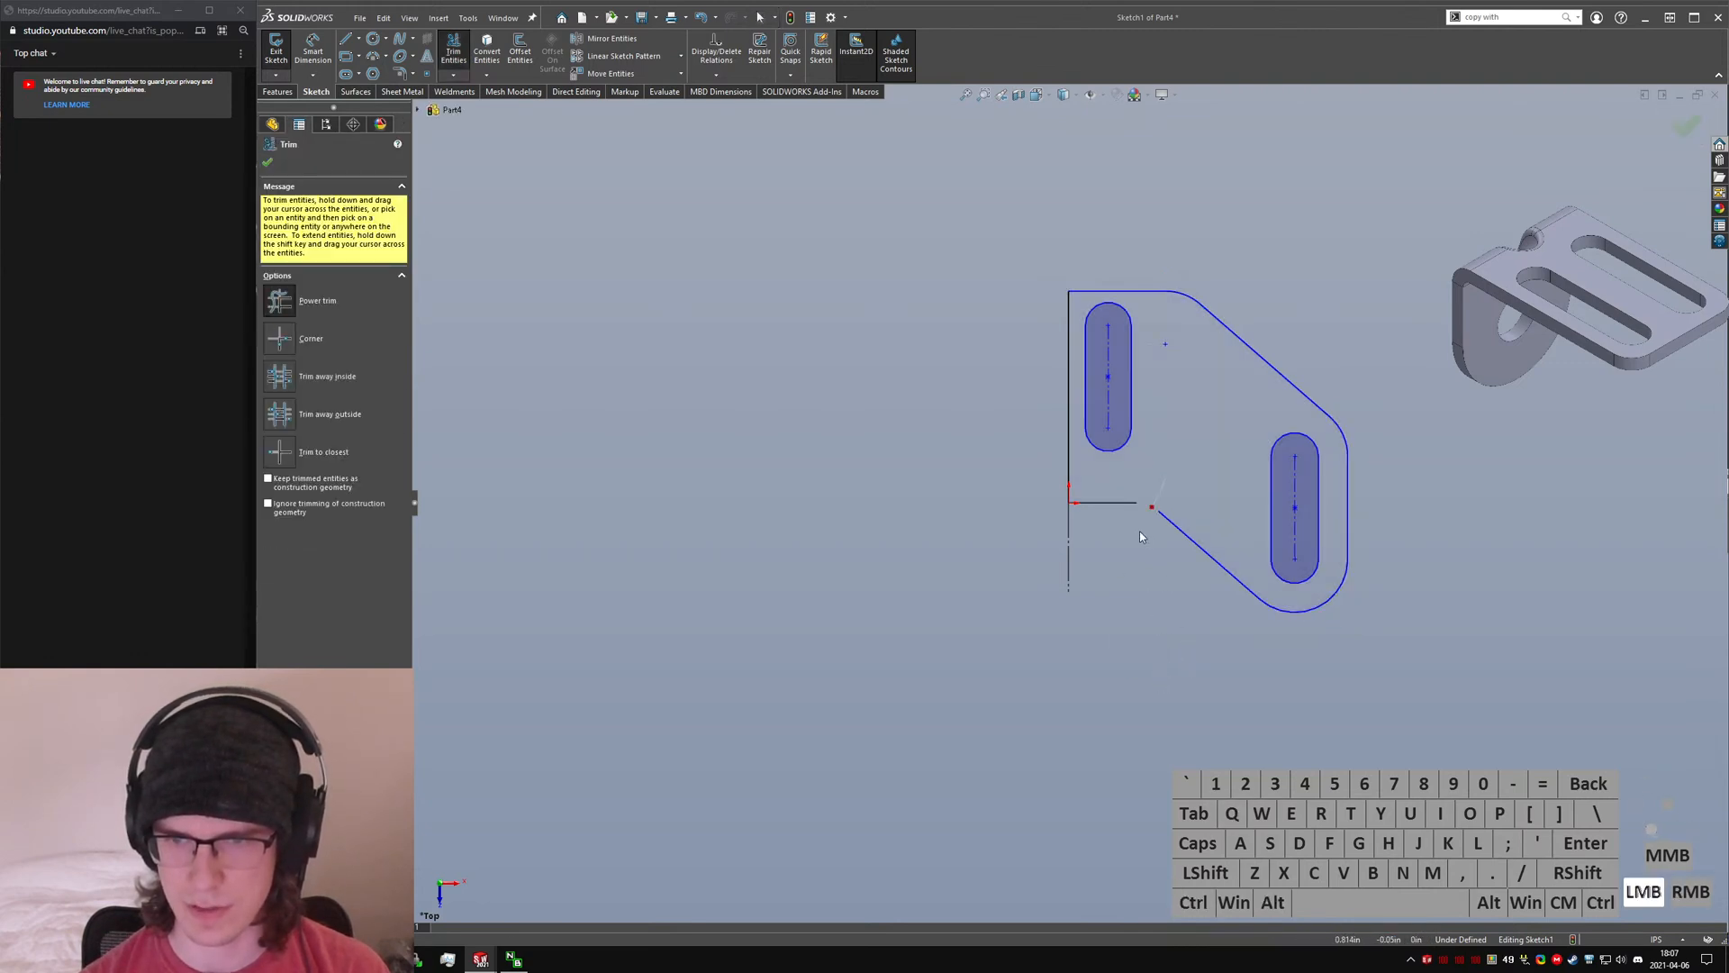
pyautogui.press('Escape')
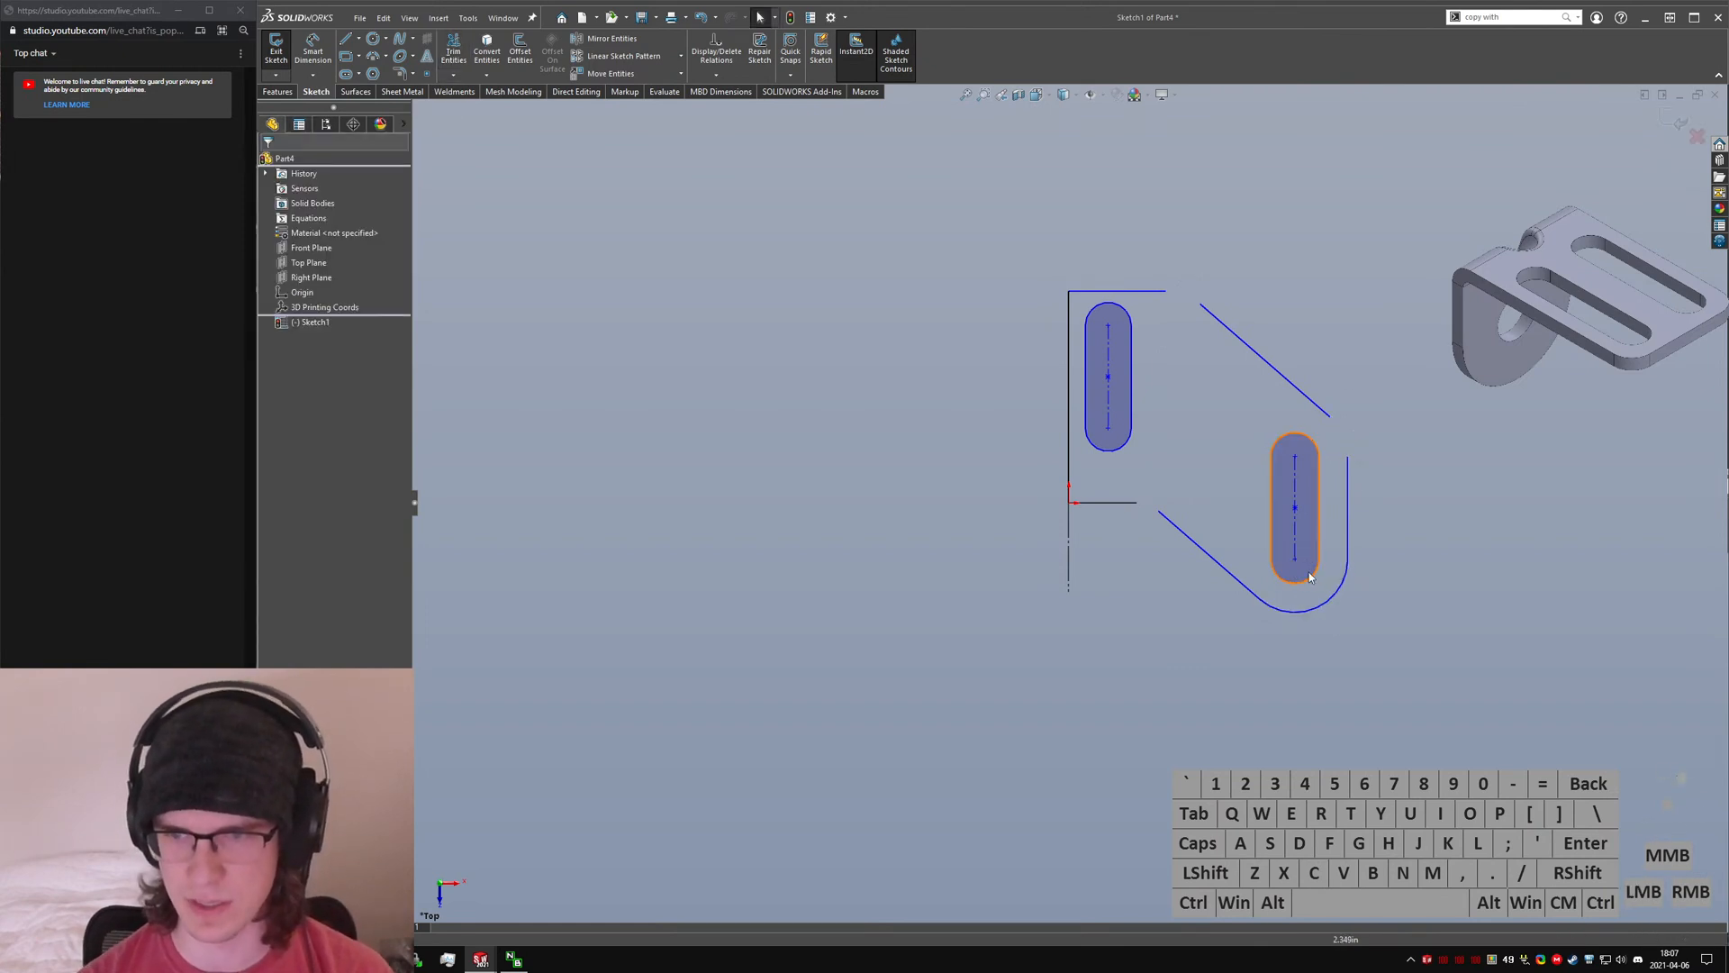
# - Merge the upper slanted line's endpoints with the ends of the outer vertical line and the top horizontal line
pyautogui.moveTo(1295, 560); pyautogui.dragTo(1292, 558)
pyautogui.click(1349, 464)
pyautogui.moveTo(1346, 459); pyautogui.dragTo(1346, 460)
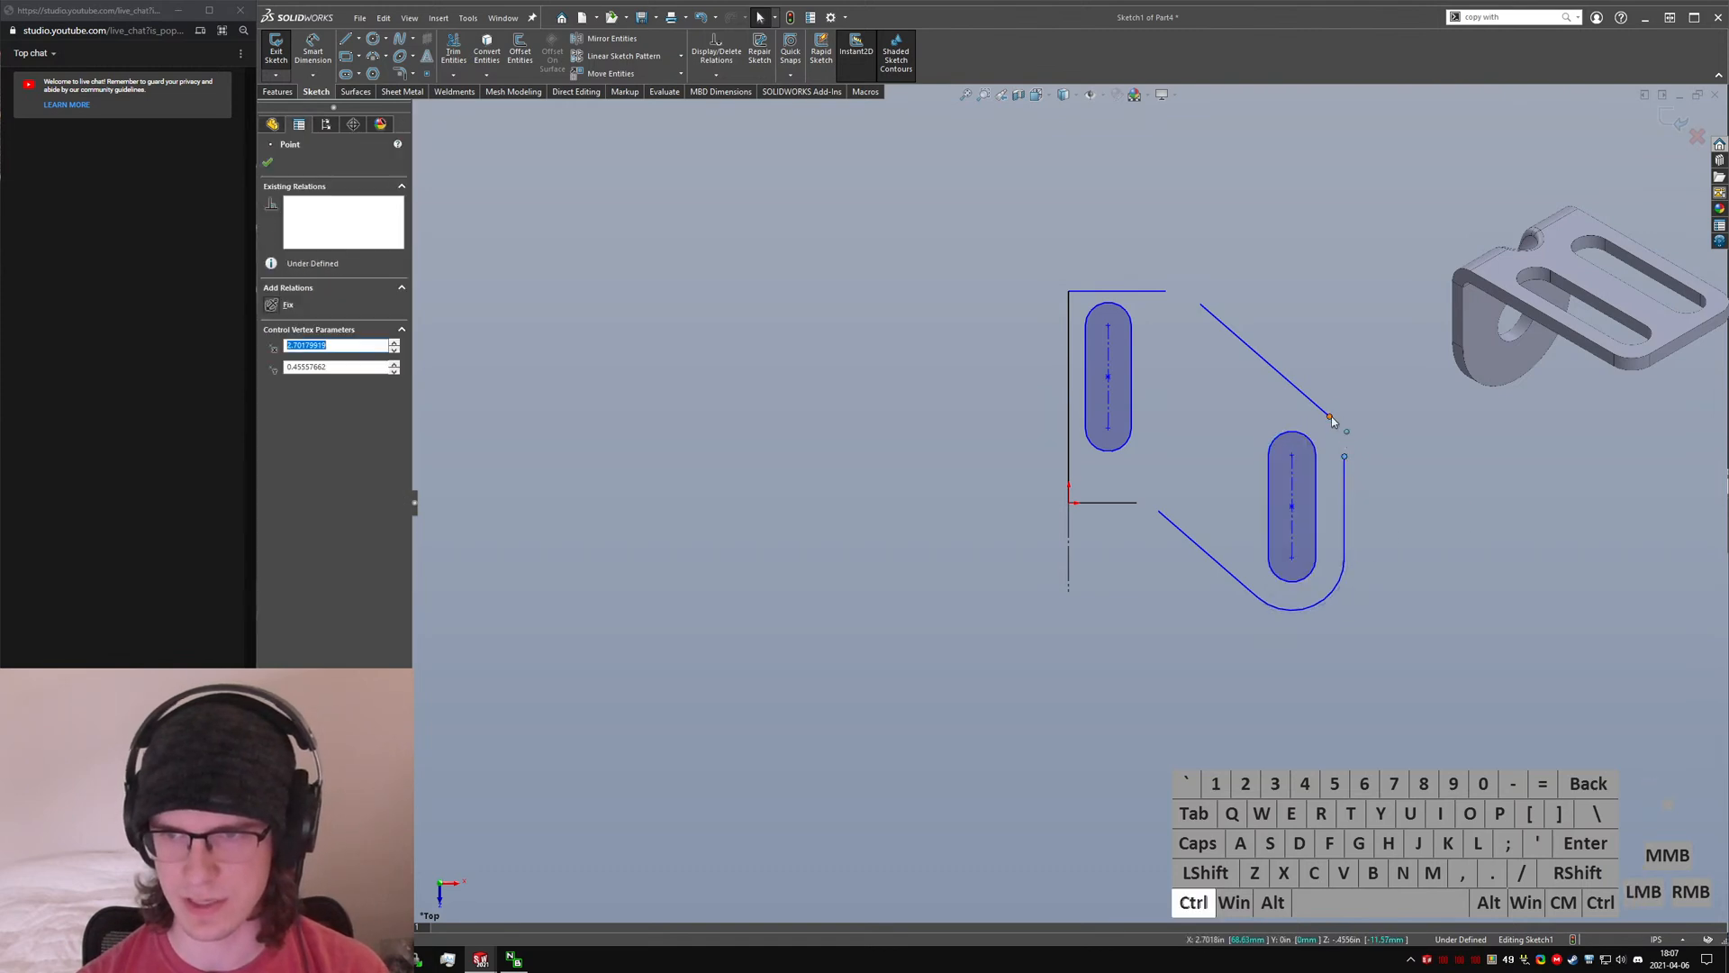
pyautogui.keyDown('ctrl'); pyautogui.click(1331, 419); pyautogui.keyUp('ctrl')
pyautogui.hotkey('alt', 'g')
pyautogui.click(1283, 288)
pyautogui.click(1216, 345)
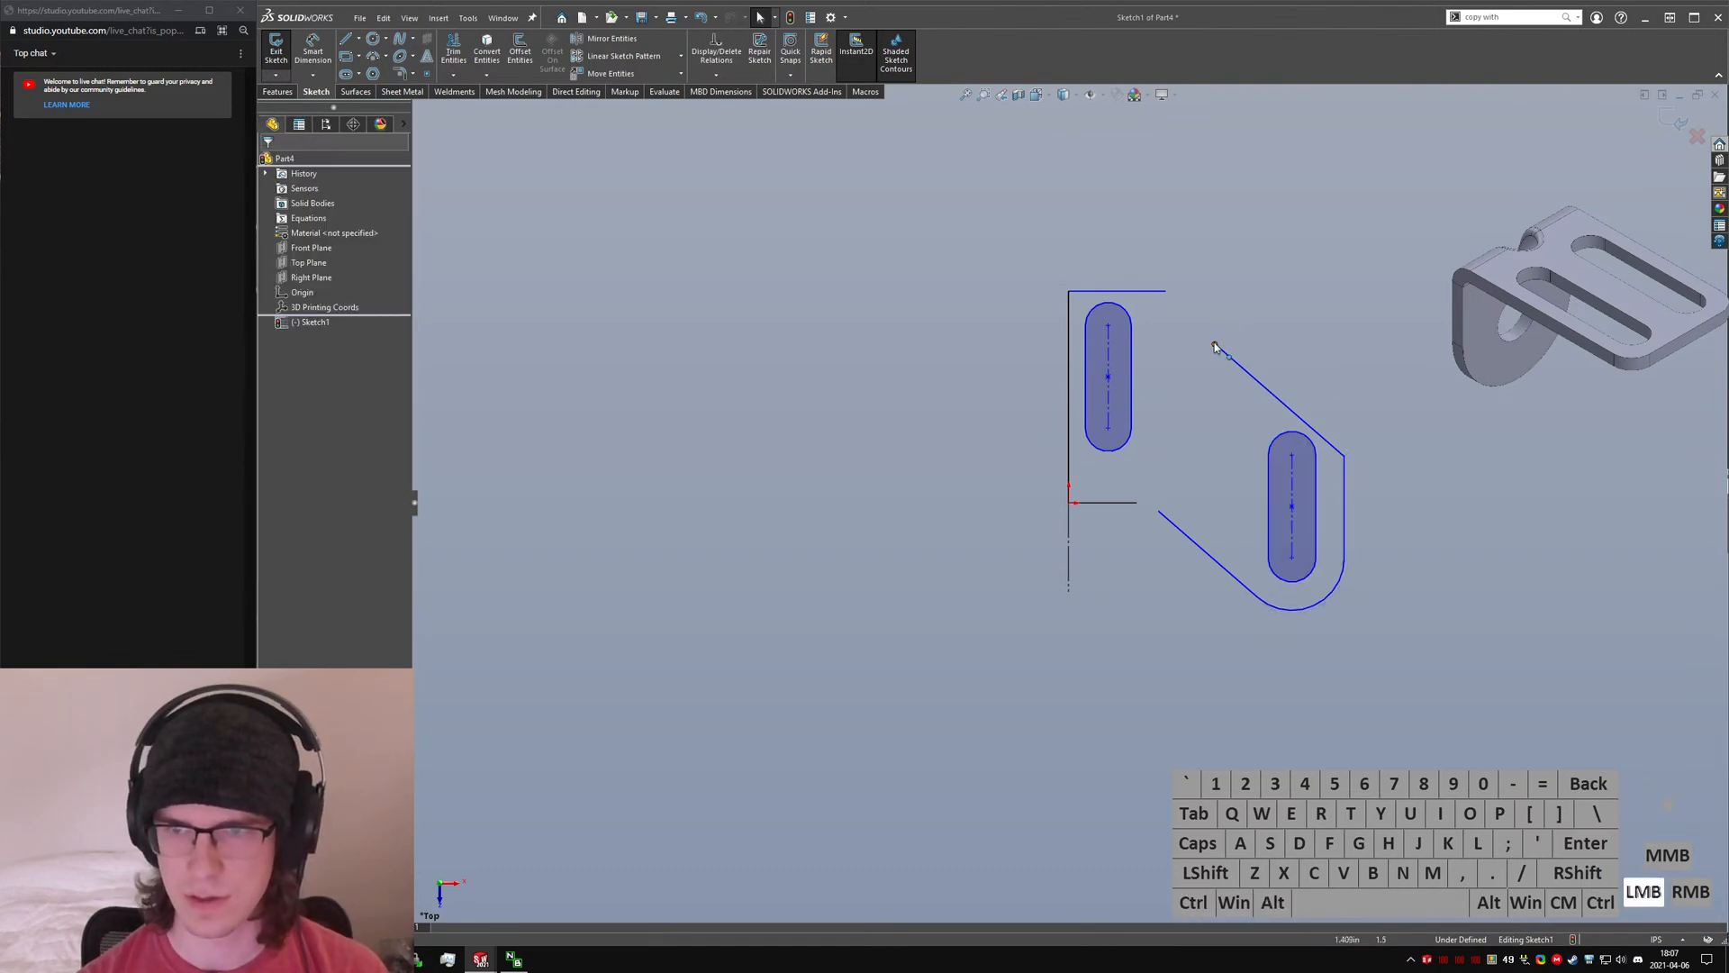
pyautogui.keyDown('ctrl'); pyautogui.click(1166, 290); pyautogui.keyUp('ctrl')
pyautogui.hotkey('alt', 'g')
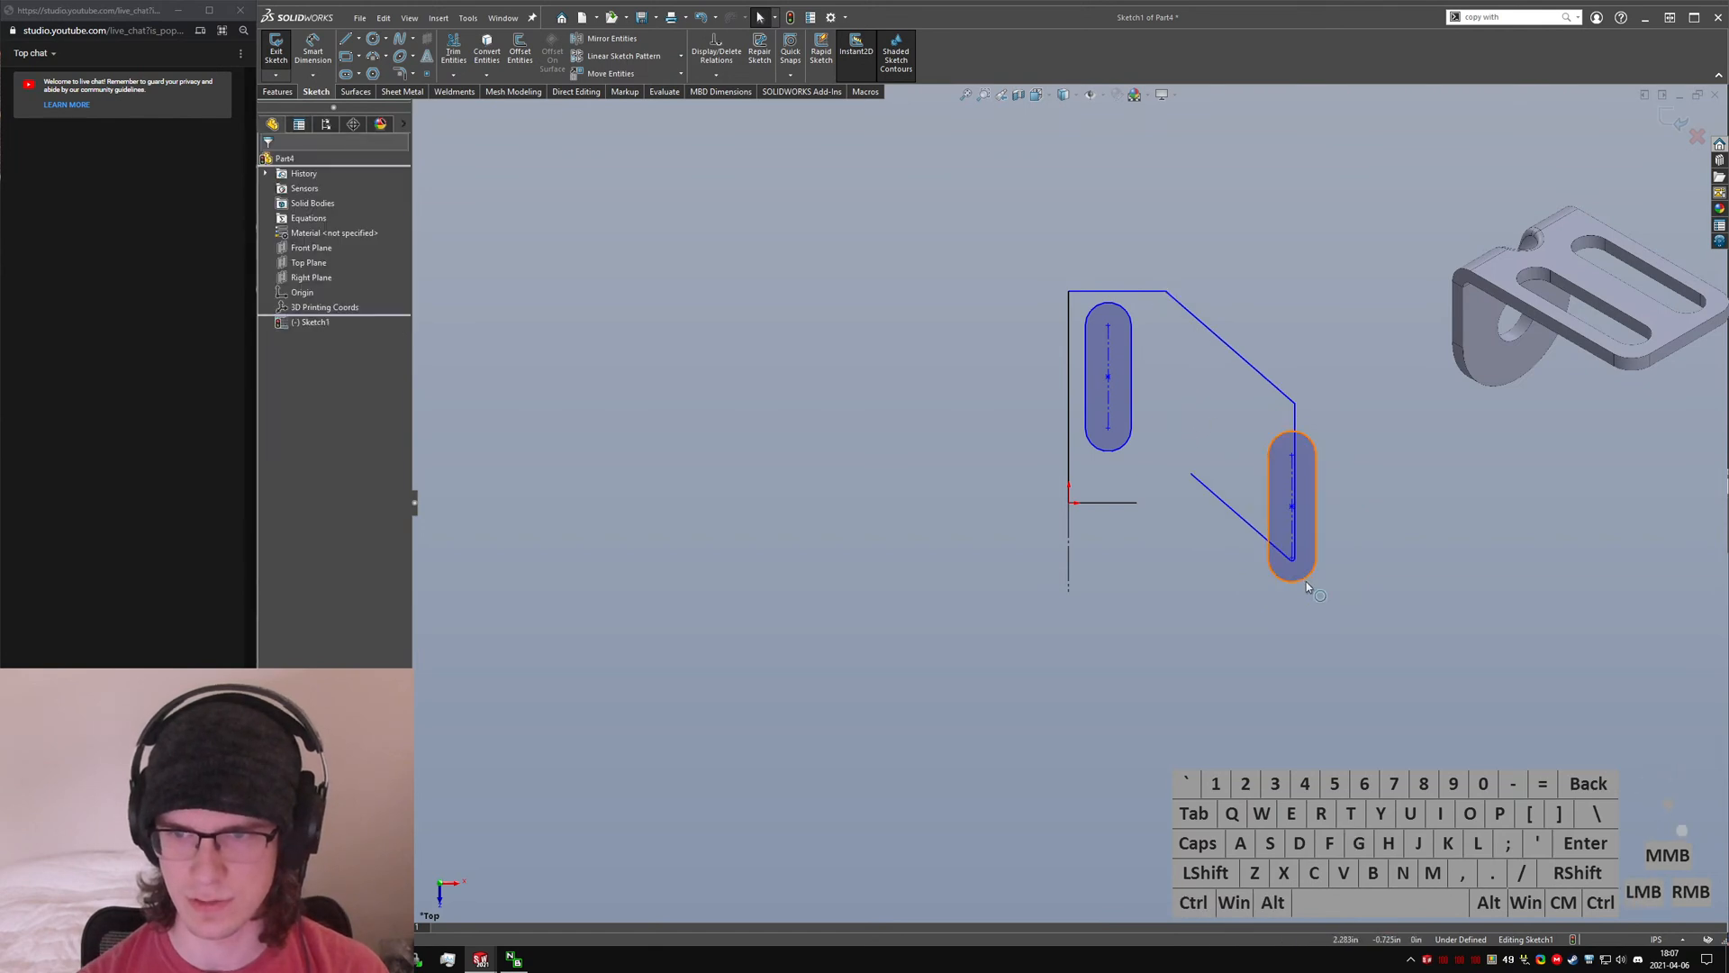
# - Join the lower slanted line to the bottom line's end and reshape the profile around the outer slot with its lower arc restored
pyautogui.moveTo(1316, 584); pyautogui.dragTo(1332, 587)
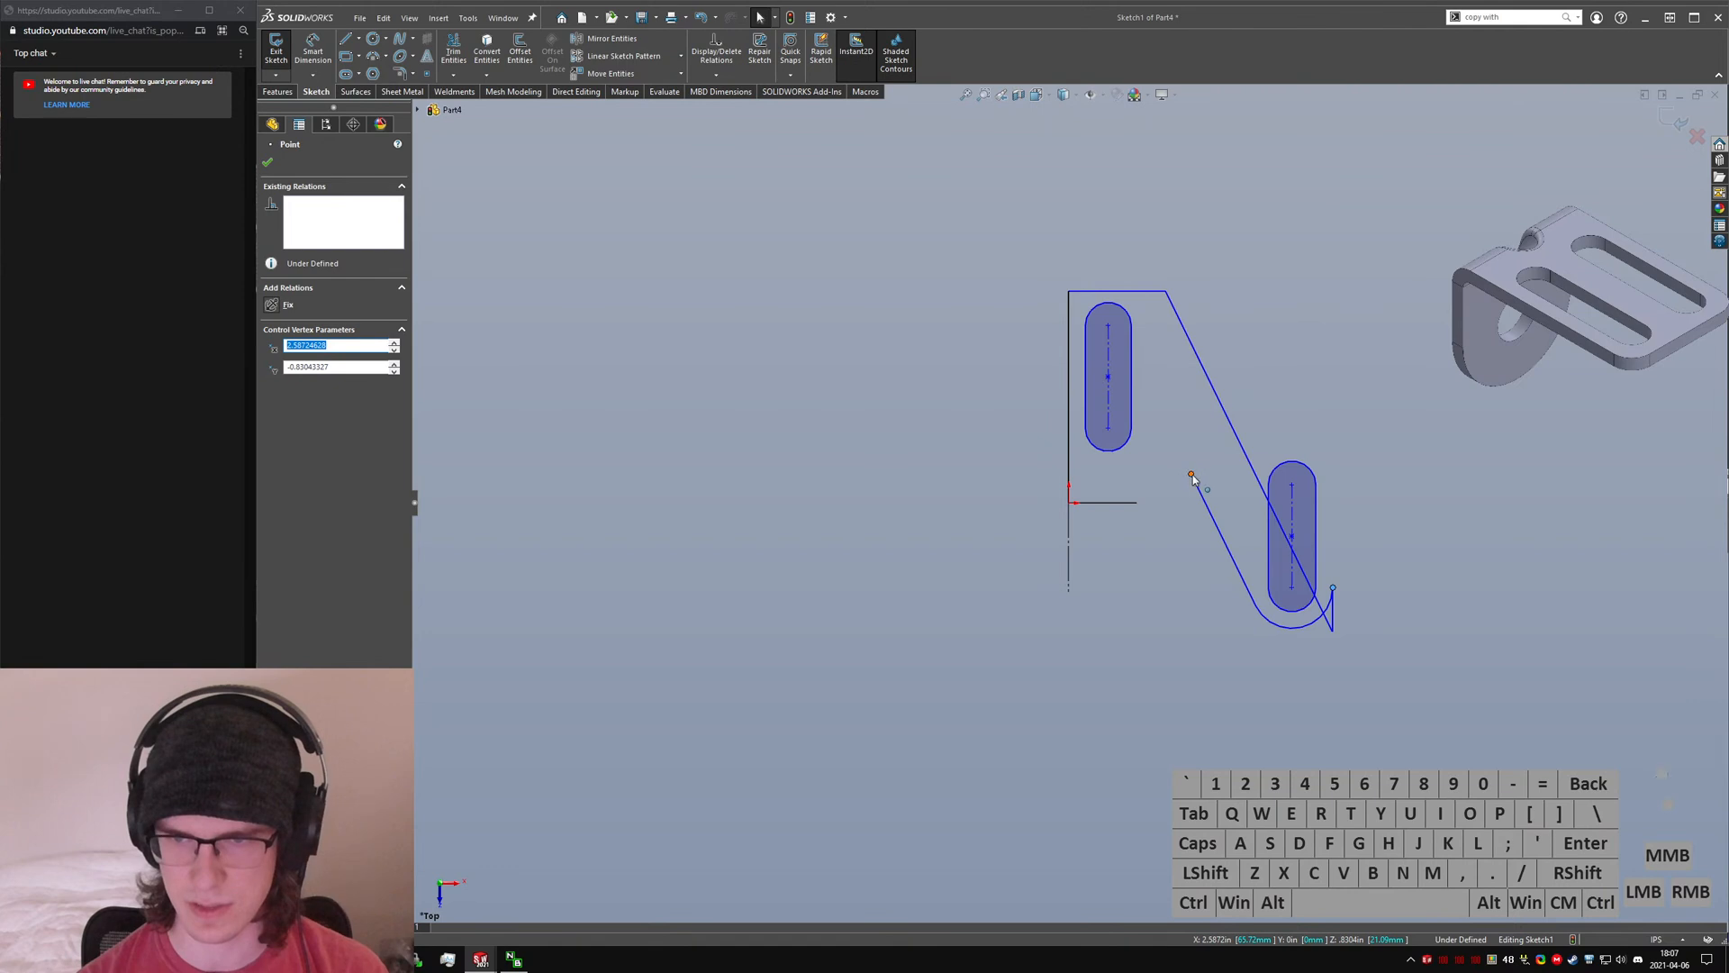
pyautogui.moveTo(1189, 482); pyautogui.dragTo(1163, 516)
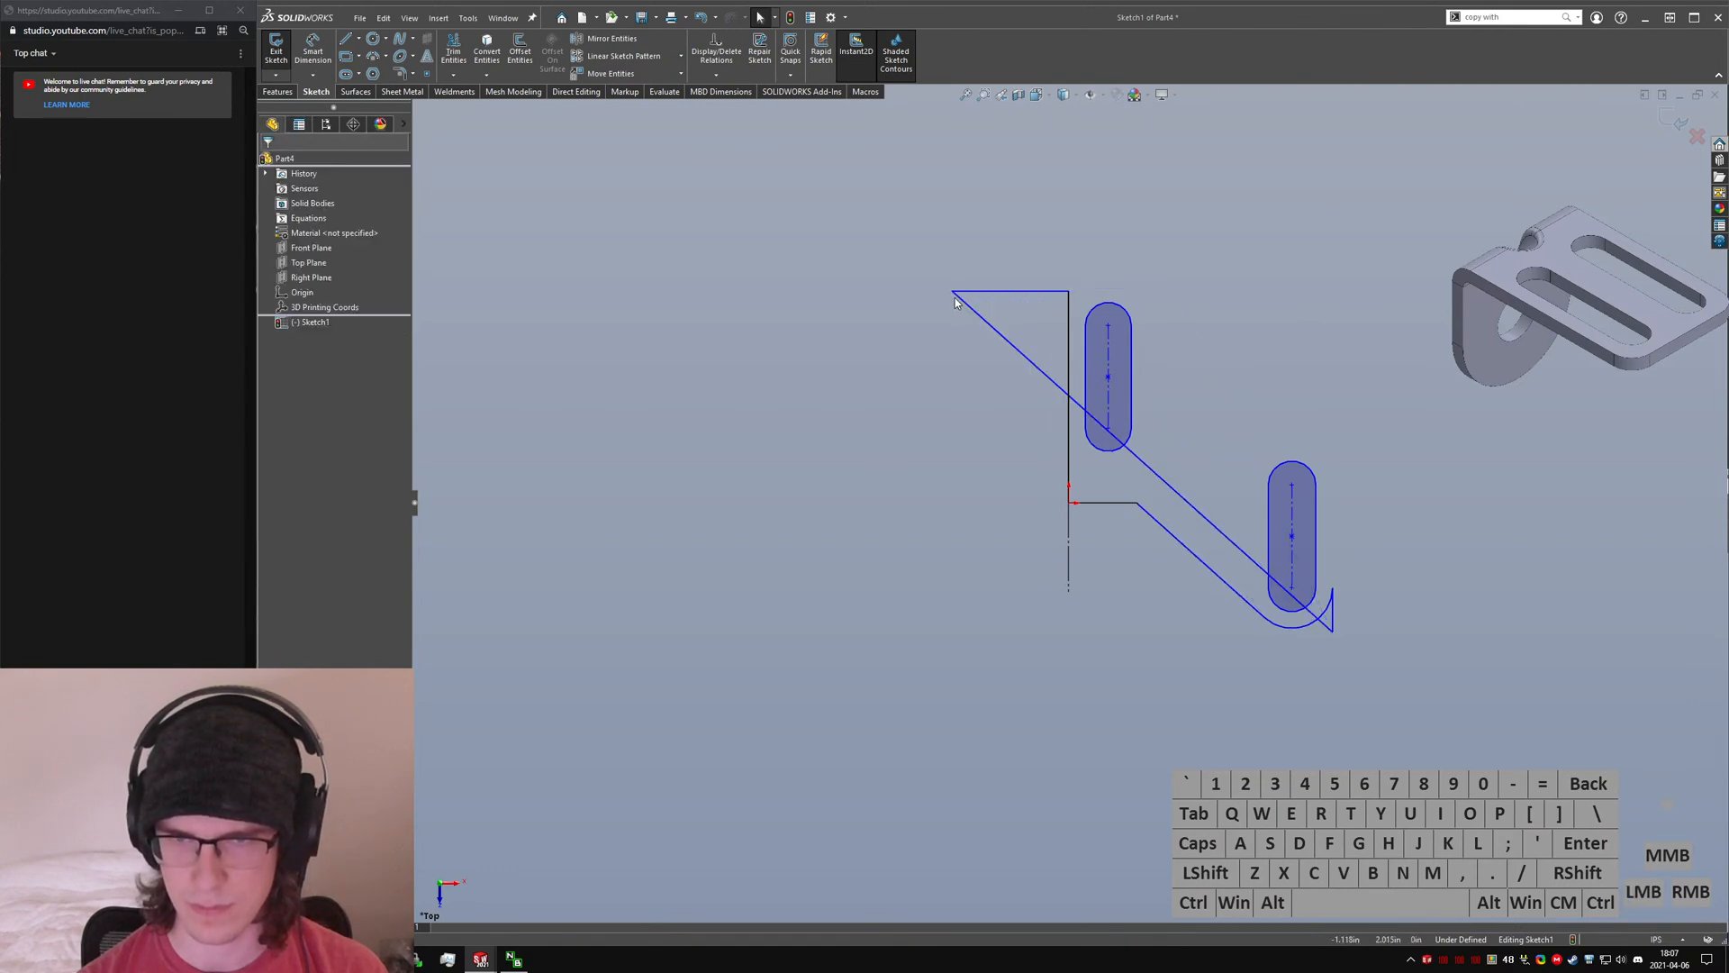
pyautogui.moveTo(992, 294)
pyautogui.mouseDown()
pyautogui.moveTo(1196, 296)
pyautogui.moveTo(1157, 302)
pyautogui.mouseUp()
pyautogui.moveTo(1333, 631)
pyautogui.mouseDown()
pyautogui.moveTo(1310, 484)
pyautogui.moveTo(1342, 463)
pyautogui.mouseUp()
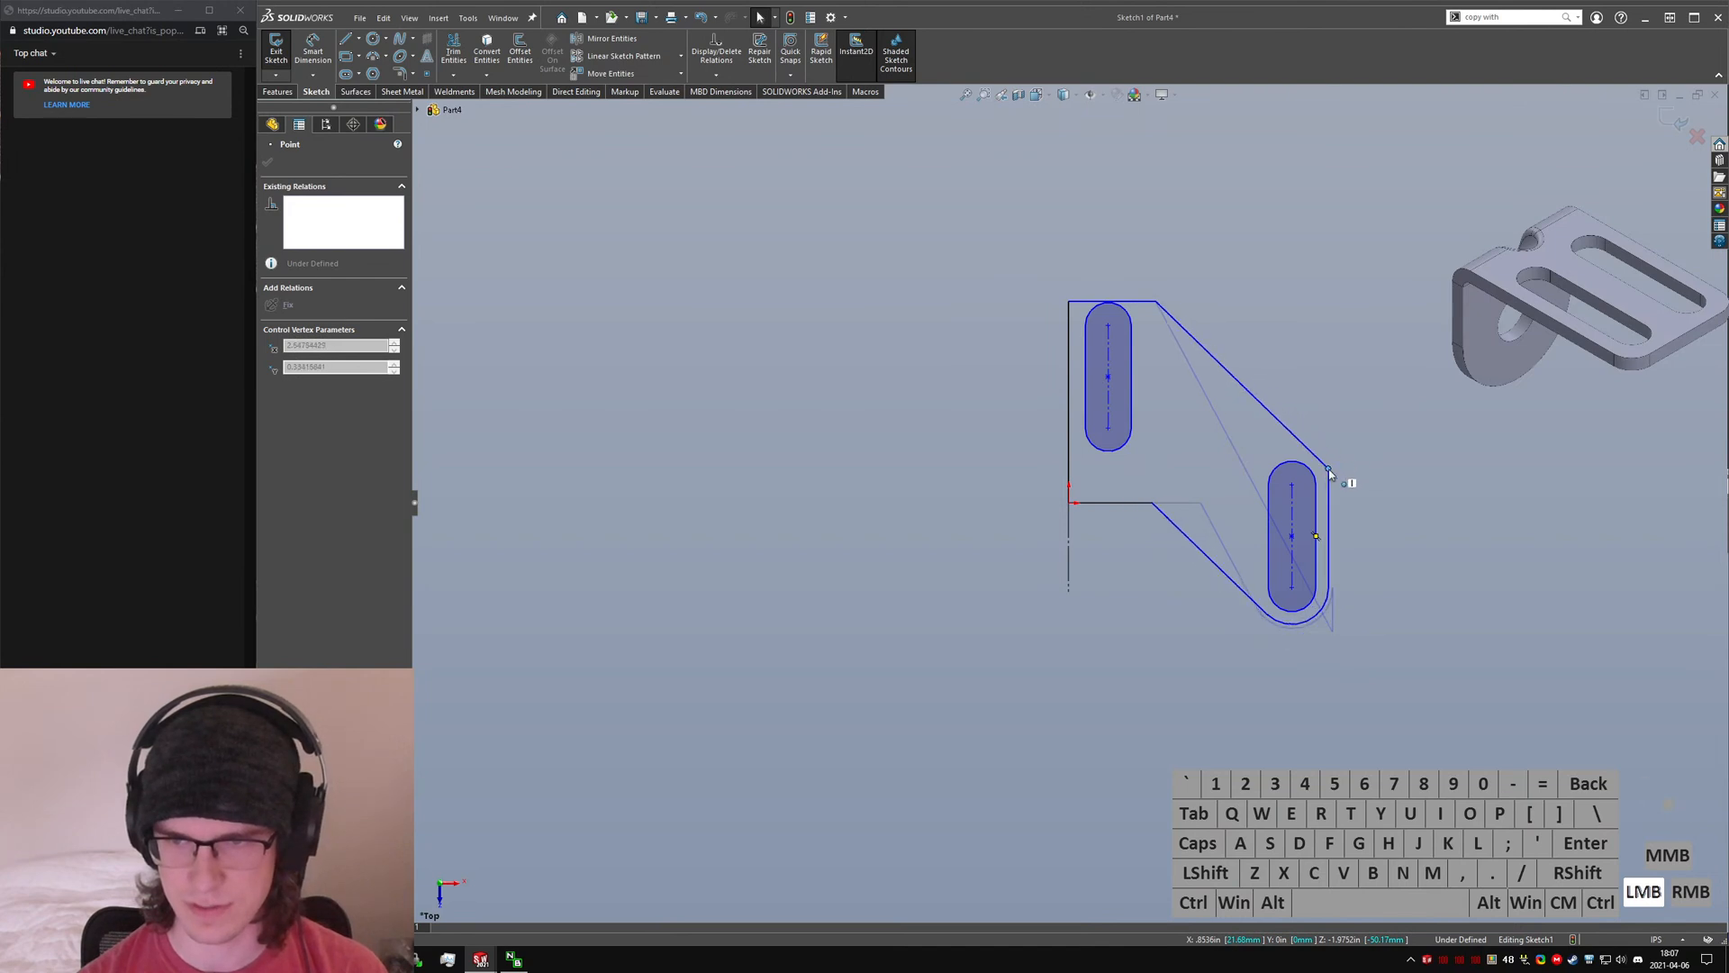
pyautogui.moveTo(1272, 616)
pyautogui.mouseDown()
pyautogui.moveTo(1277, 641)
pyautogui.moveTo(1258, 619)
pyautogui.mouseUp()
pyautogui.moveTo(1338, 499); pyautogui.dragTo(1341, 461)
pyautogui.click(1413, 556)
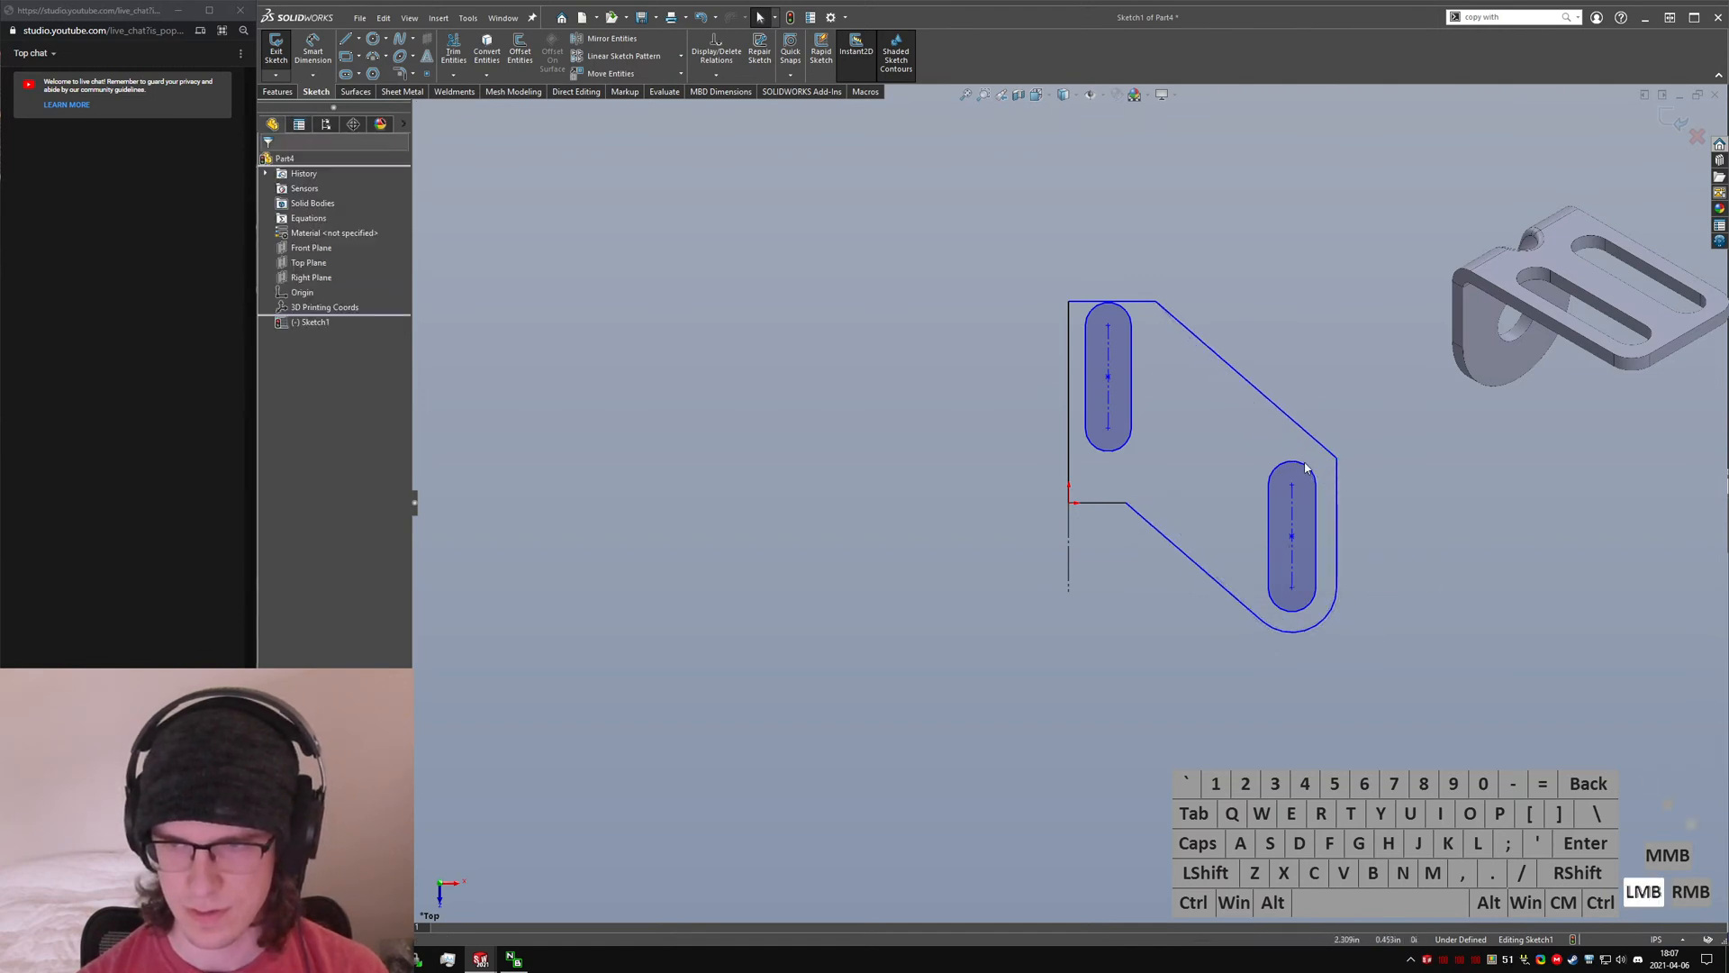
# - Sketch a three-point arc across the outer corner from the upper slanted line to the outer vertical line
pyautogui.scroll(-4, 1306, 463)
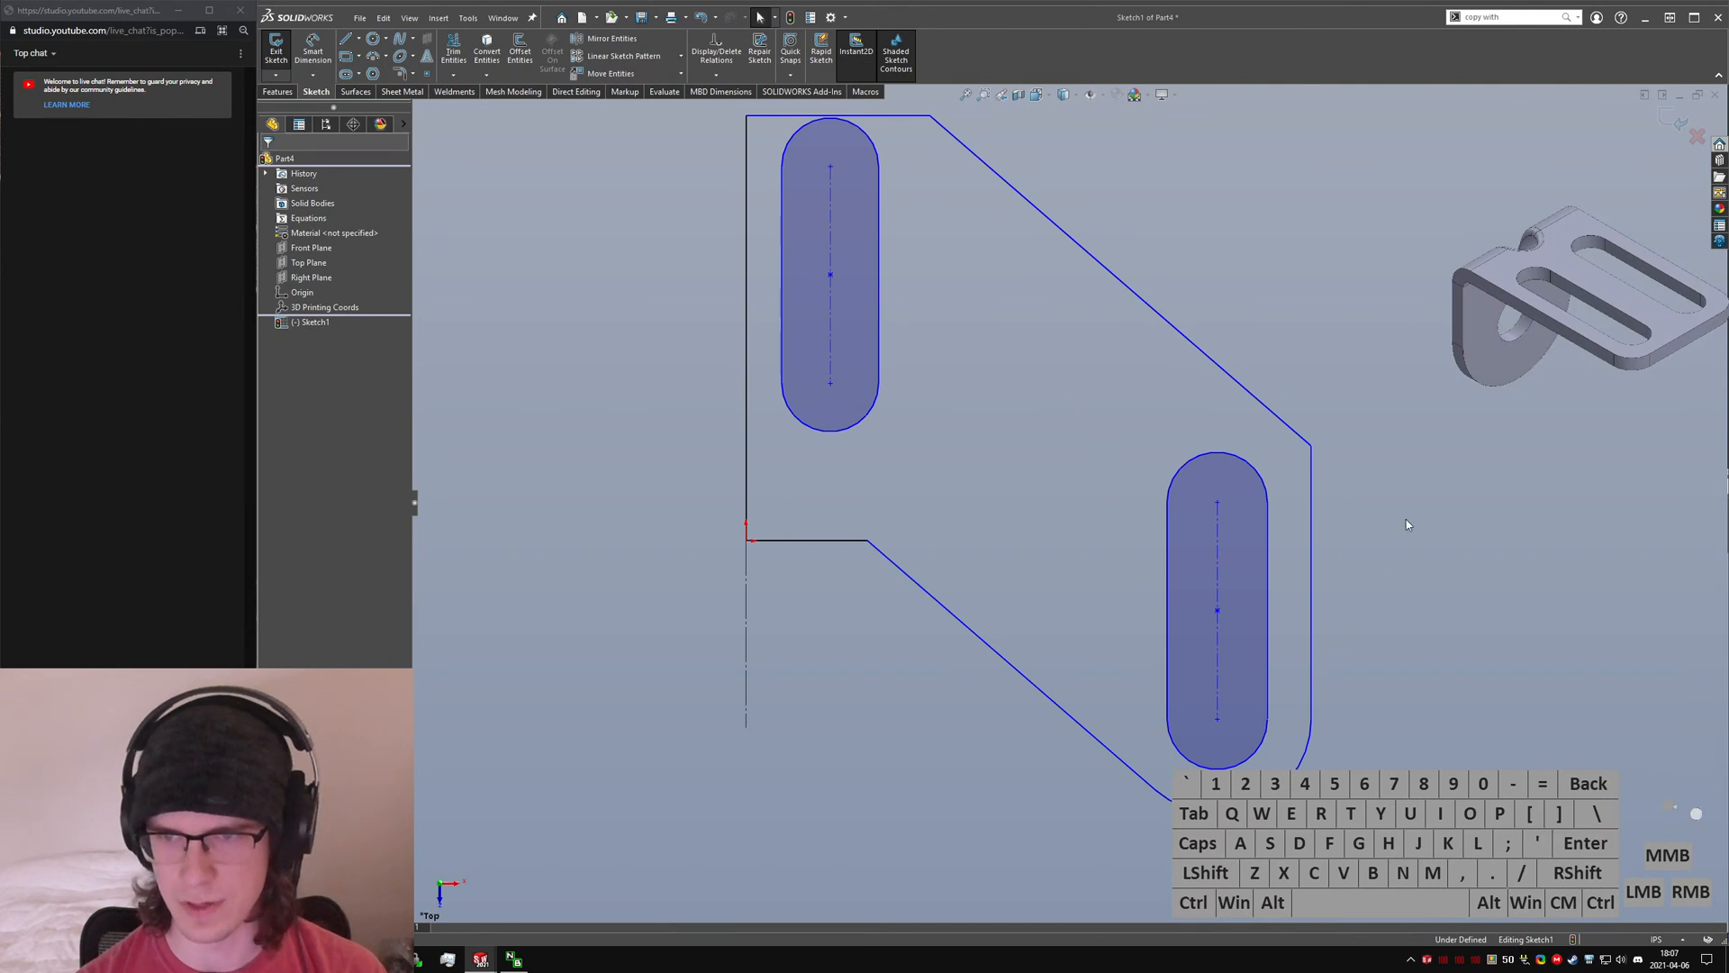
pyautogui.click(374, 61)
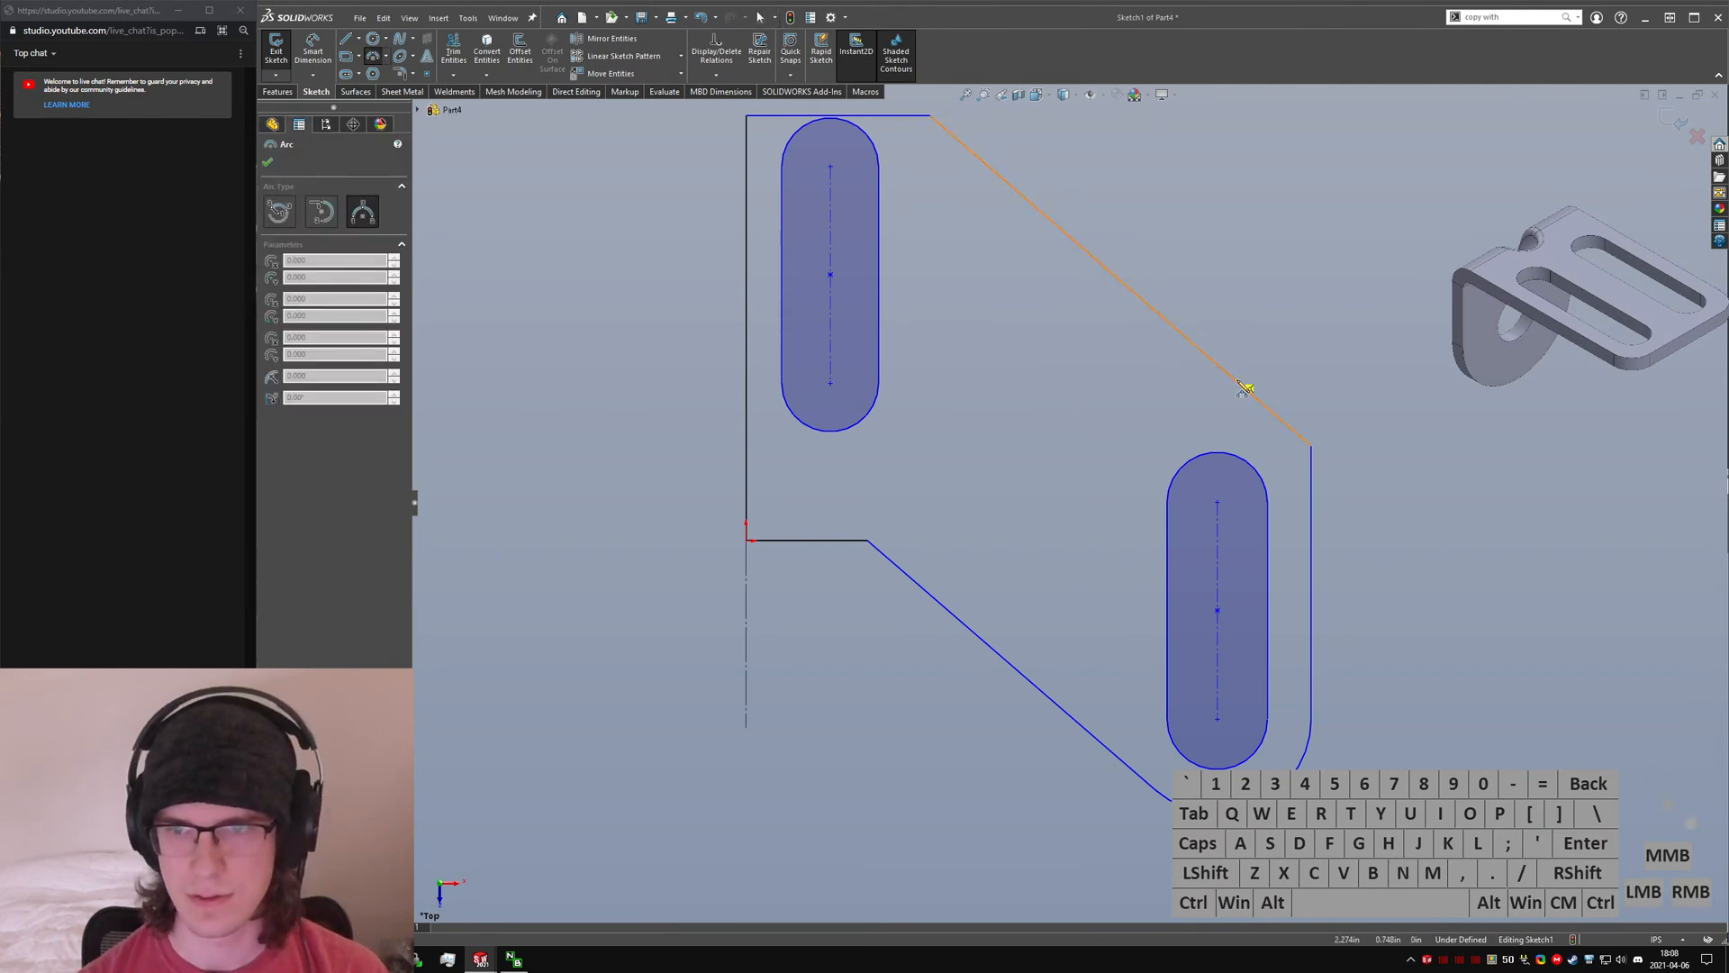
pyautogui.moveTo(1295, 430); pyautogui.dragTo(1296, 456)
pyautogui.click(1301, 460)
pyautogui.press('Escape')
# - Make the new corner arc's center coincident with the outer slot's upper center point
pyautogui.keyDown('ctrl'); pyautogui.click(1159, 513); pyautogui.keyUp('ctrl')
pyautogui.keyDown('ctrl'); pyautogui.click(1217, 503); pyautogui.keyUp('ctrl')
pyautogui.hotkey('ctrl', 'alt', 'd')
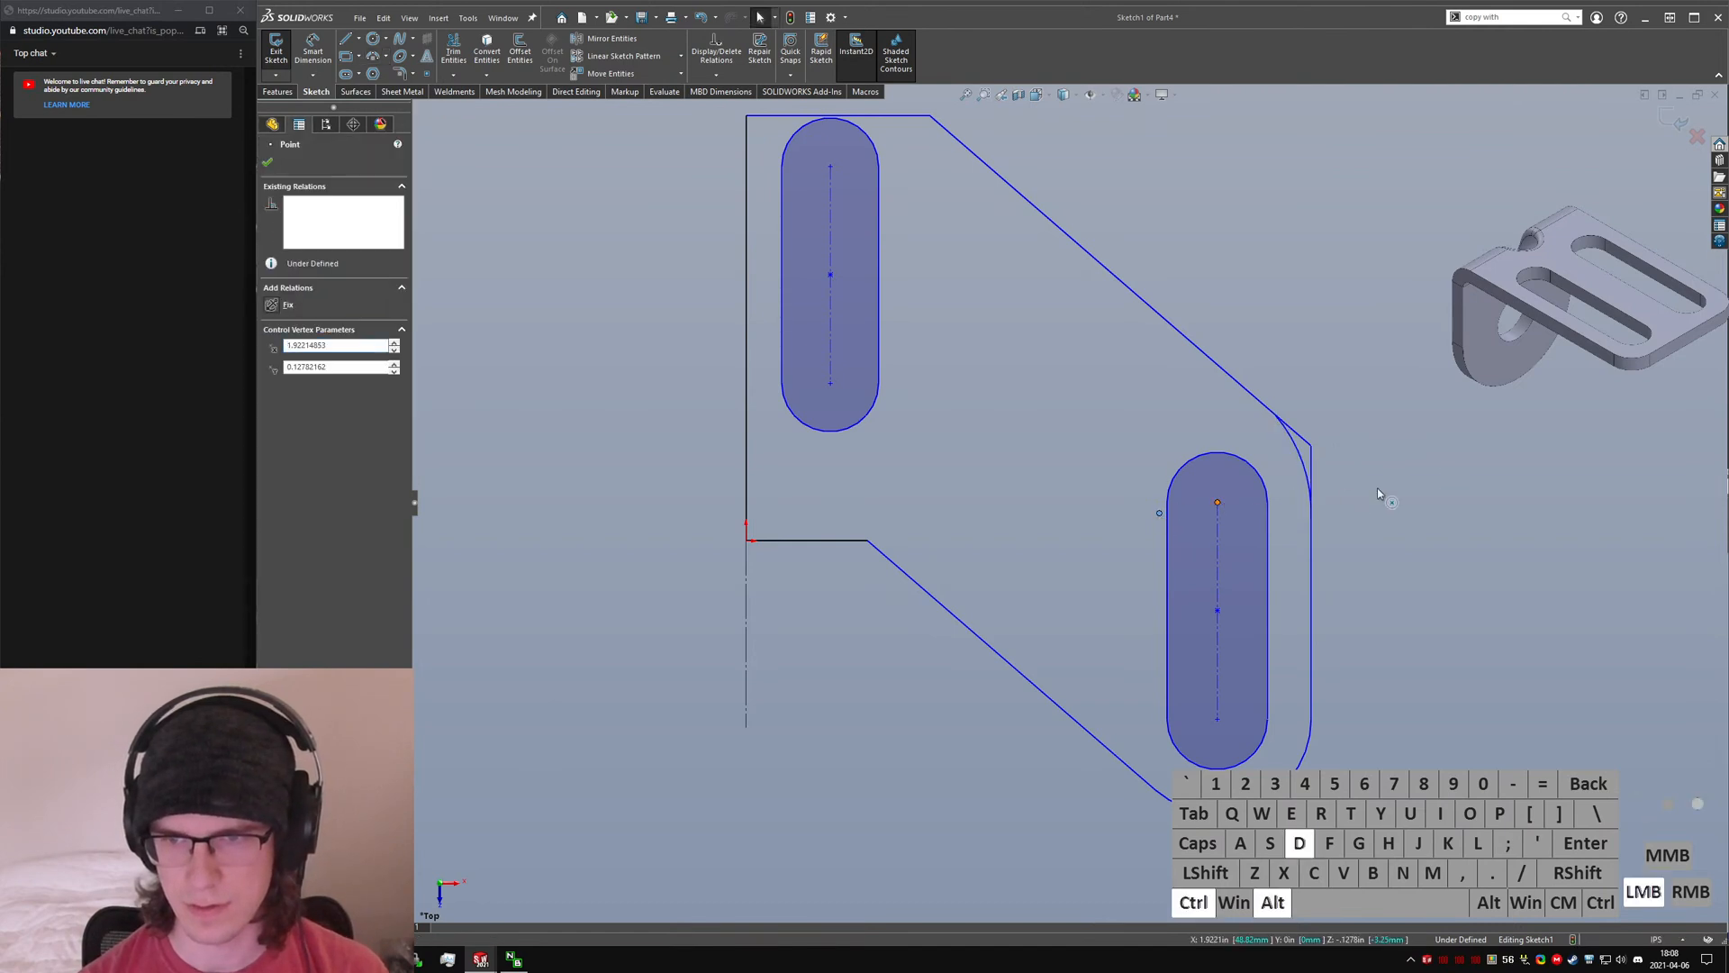
pyautogui.click(1477, 458)
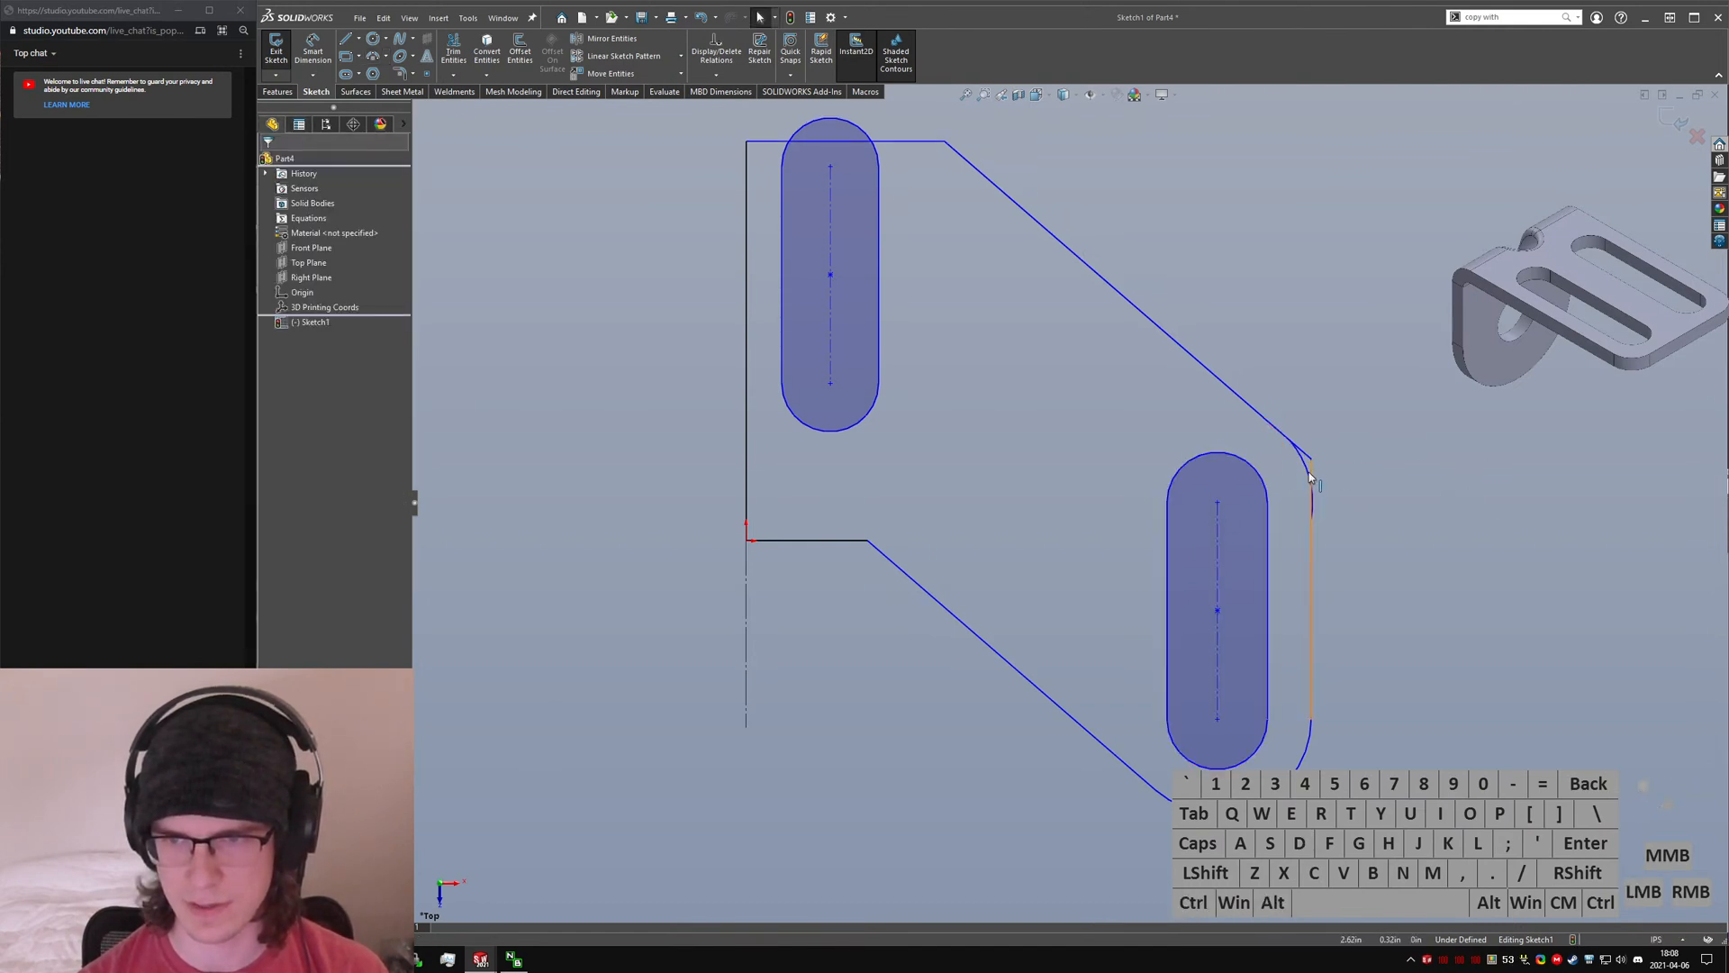
# - Make the corner arc tangent to the outer vertical line and trim off the sharp corner outside it
pyautogui.keyDown('ctrl'); pyautogui.click(1315, 549); pyautogui.keyUp('ctrl')
pyautogui.hotkey('ctrl', 'alt', 'a')
pyautogui.click(1393, 517)
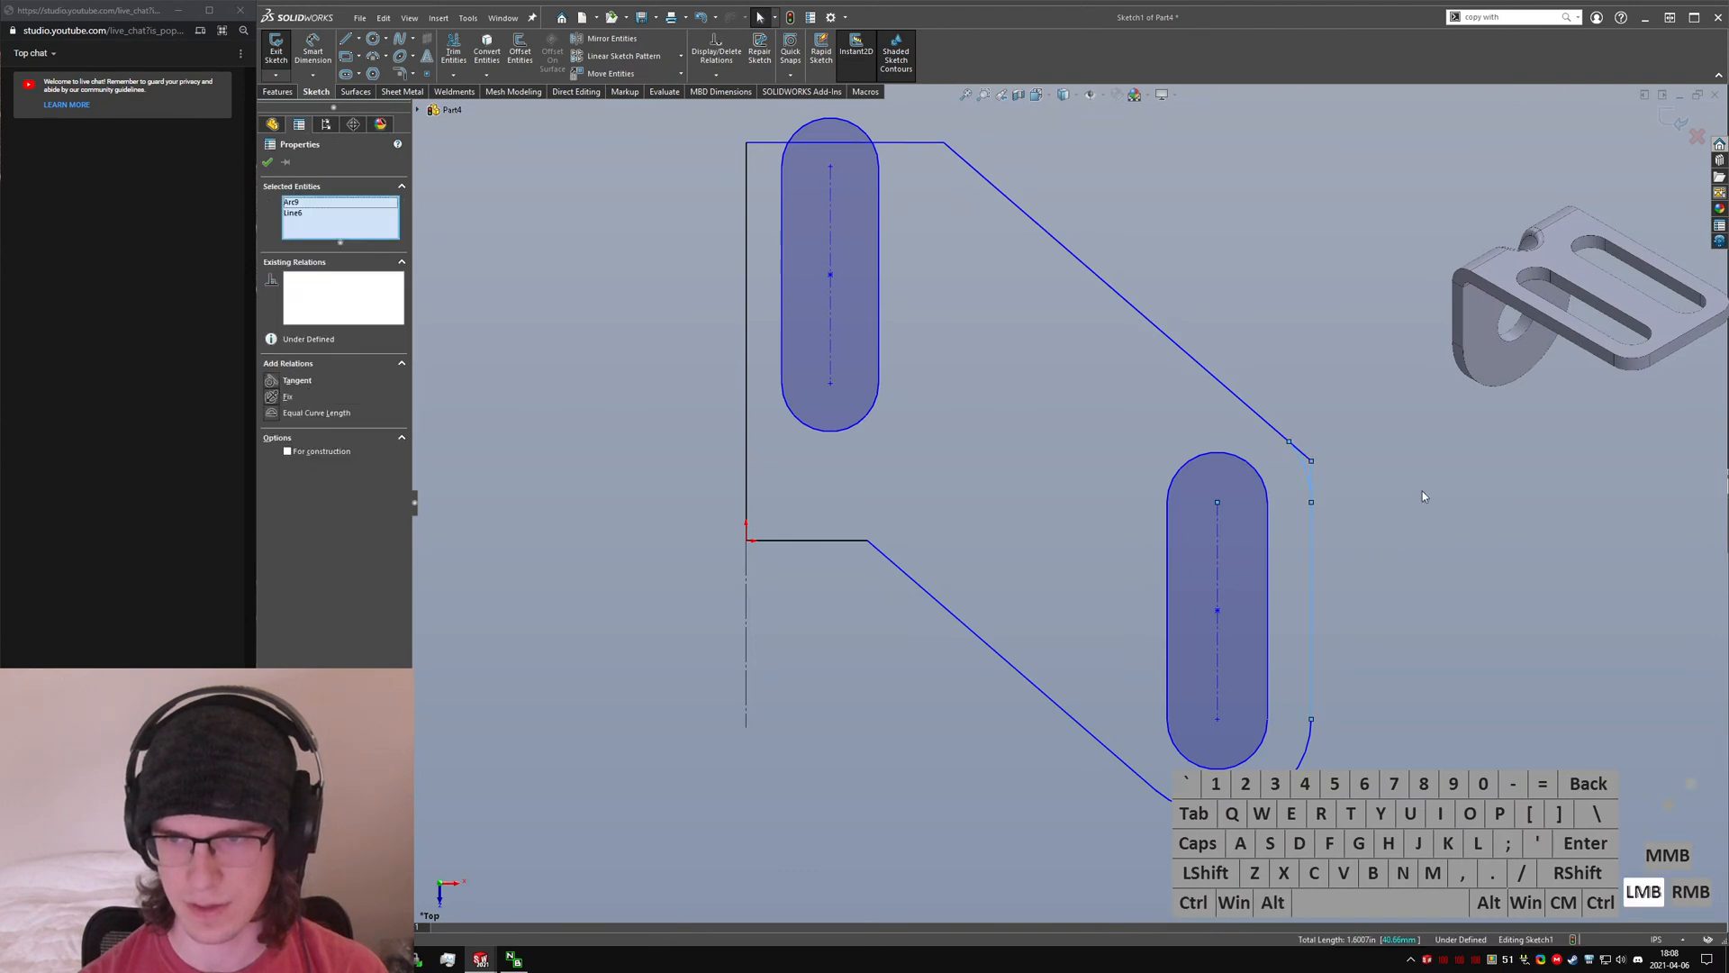
pyautogui.moveTo(1375, 547); pyautogui.dragTo(1301, 441, button='right')
pyautogui.press('Escape')
# - Move the profile's top edge upward so that it clears the inner slot
pyautogui.scroll(6, 1305, 481)
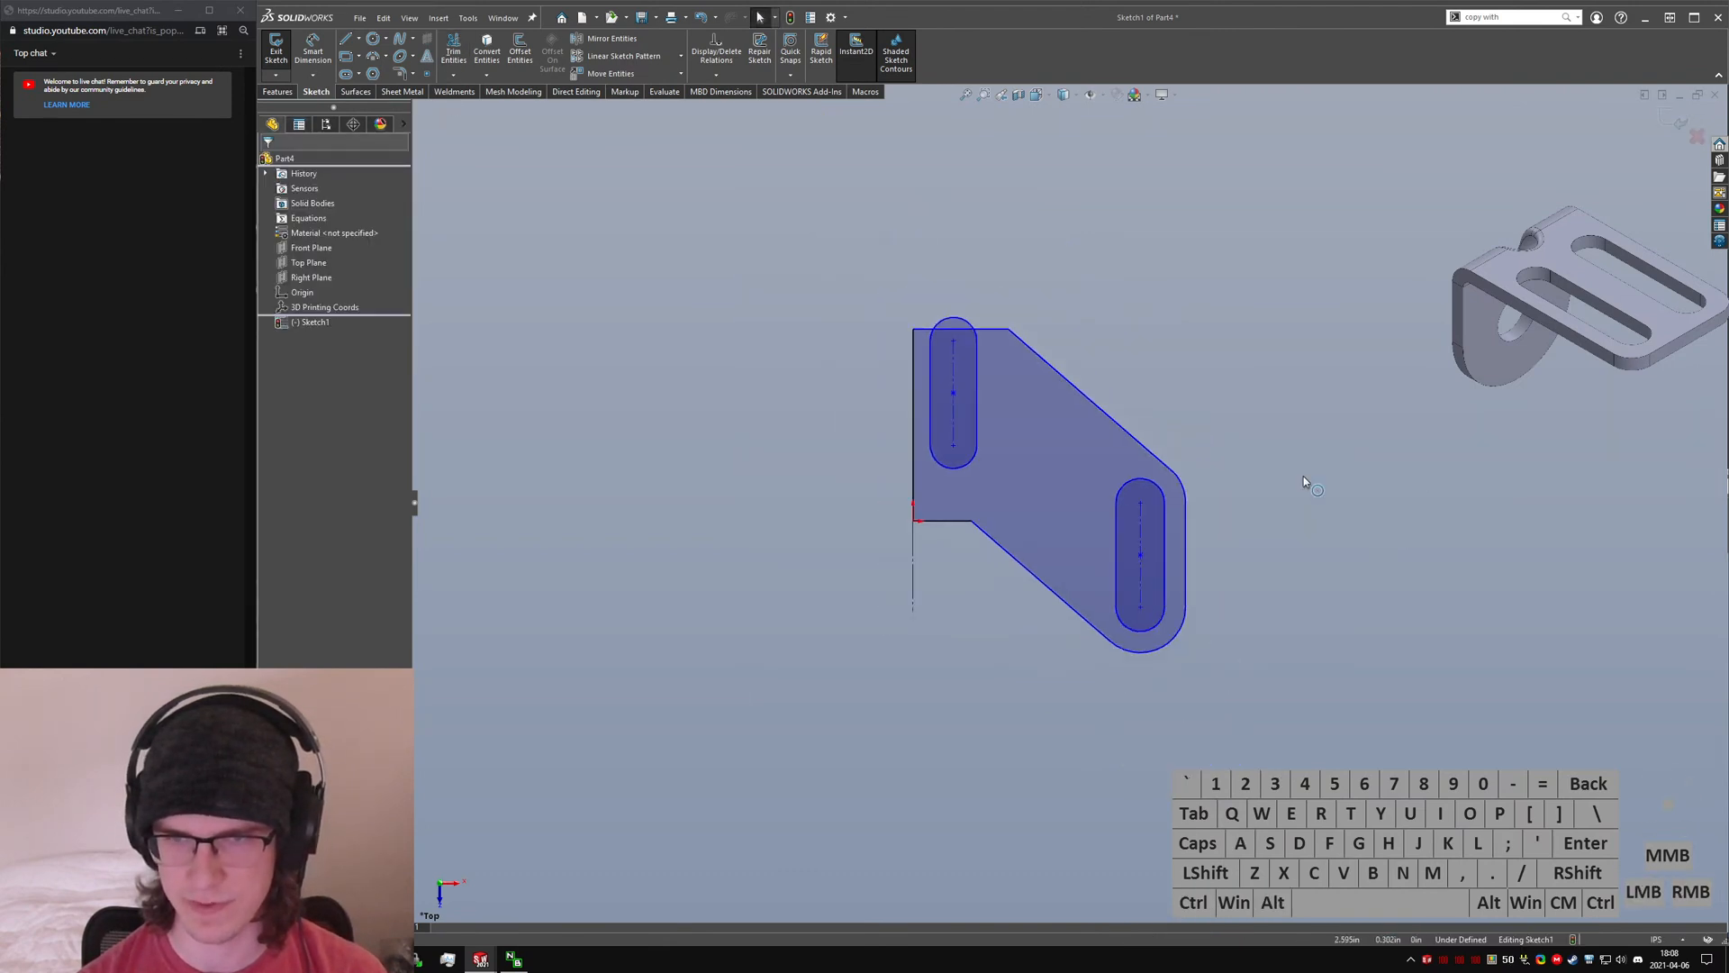
pyautogui.moveTo(1024, 371)
pyautogui.mouseDown()
pyautogui.moveTo(1035, 348)
pyautogui.moveTo(1062, 370)
pyautogui.moveTo(1007, 358)
pyautogui.mouseUp()
pyautogui.scroll(-5, 1031, 360)
pyautogui.click(1186, 290)
pyautogui.scroll(5, 1017, 372)
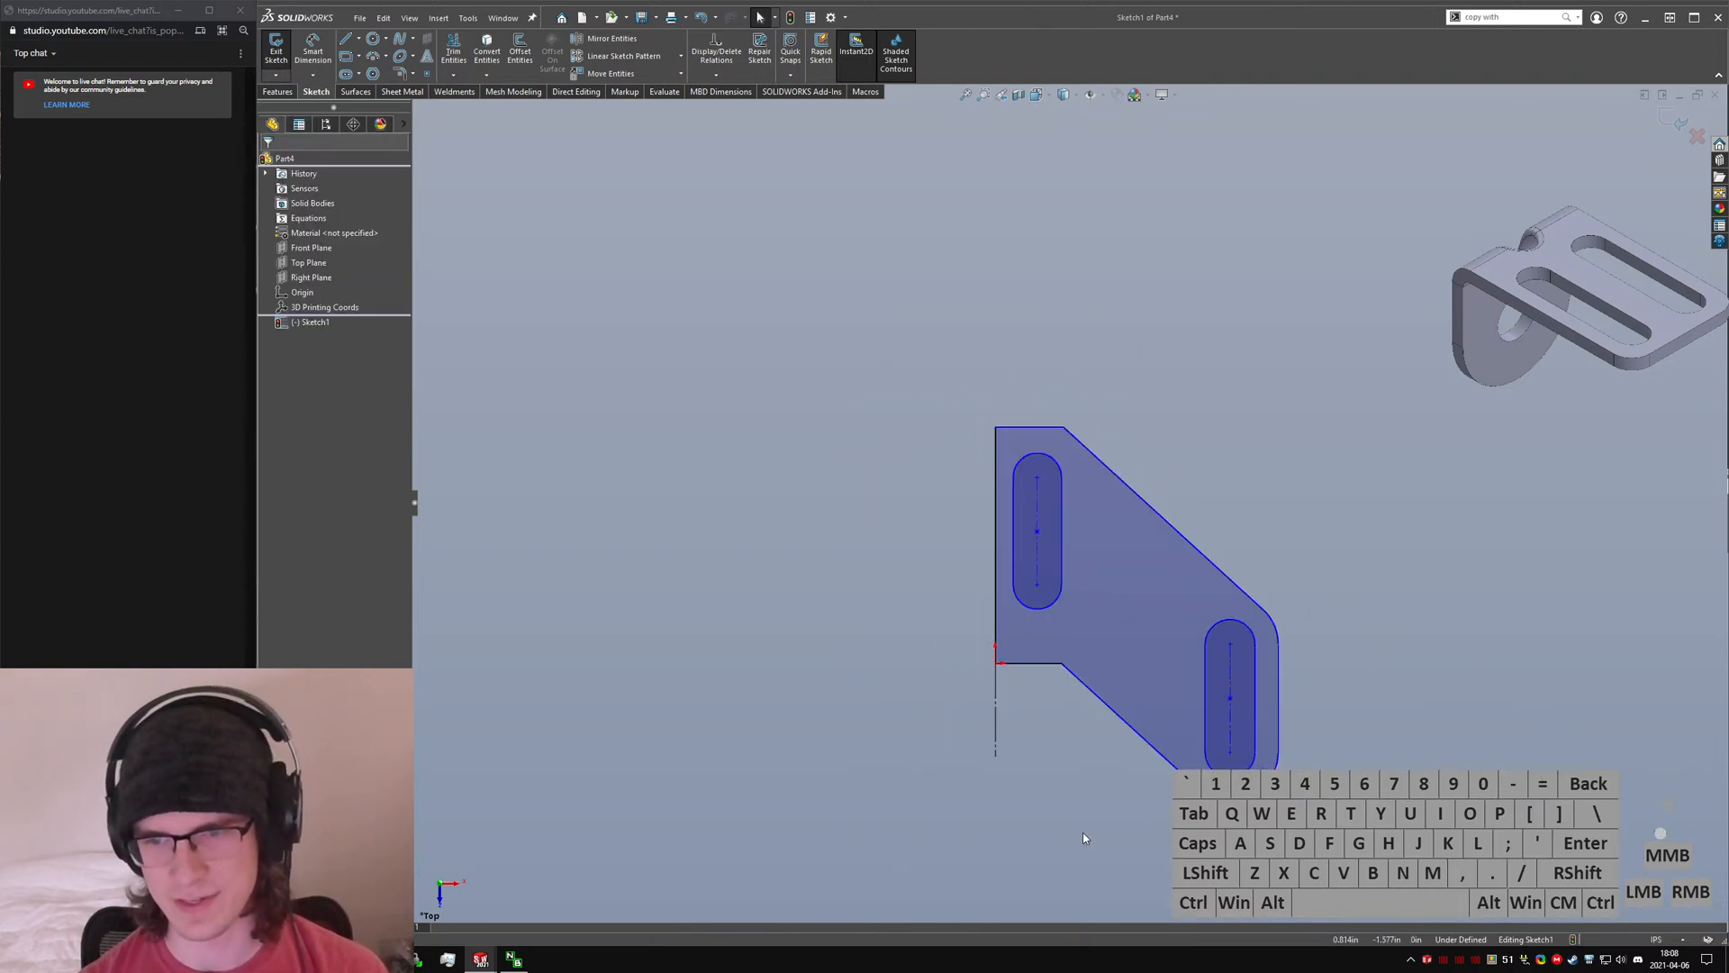
# - Sketch a three-point arc of about 0.79 in radius from the profile's top edge to the slanted line and trim off the sharp corner
pyautogui.scroll(-4, 1069, 456)
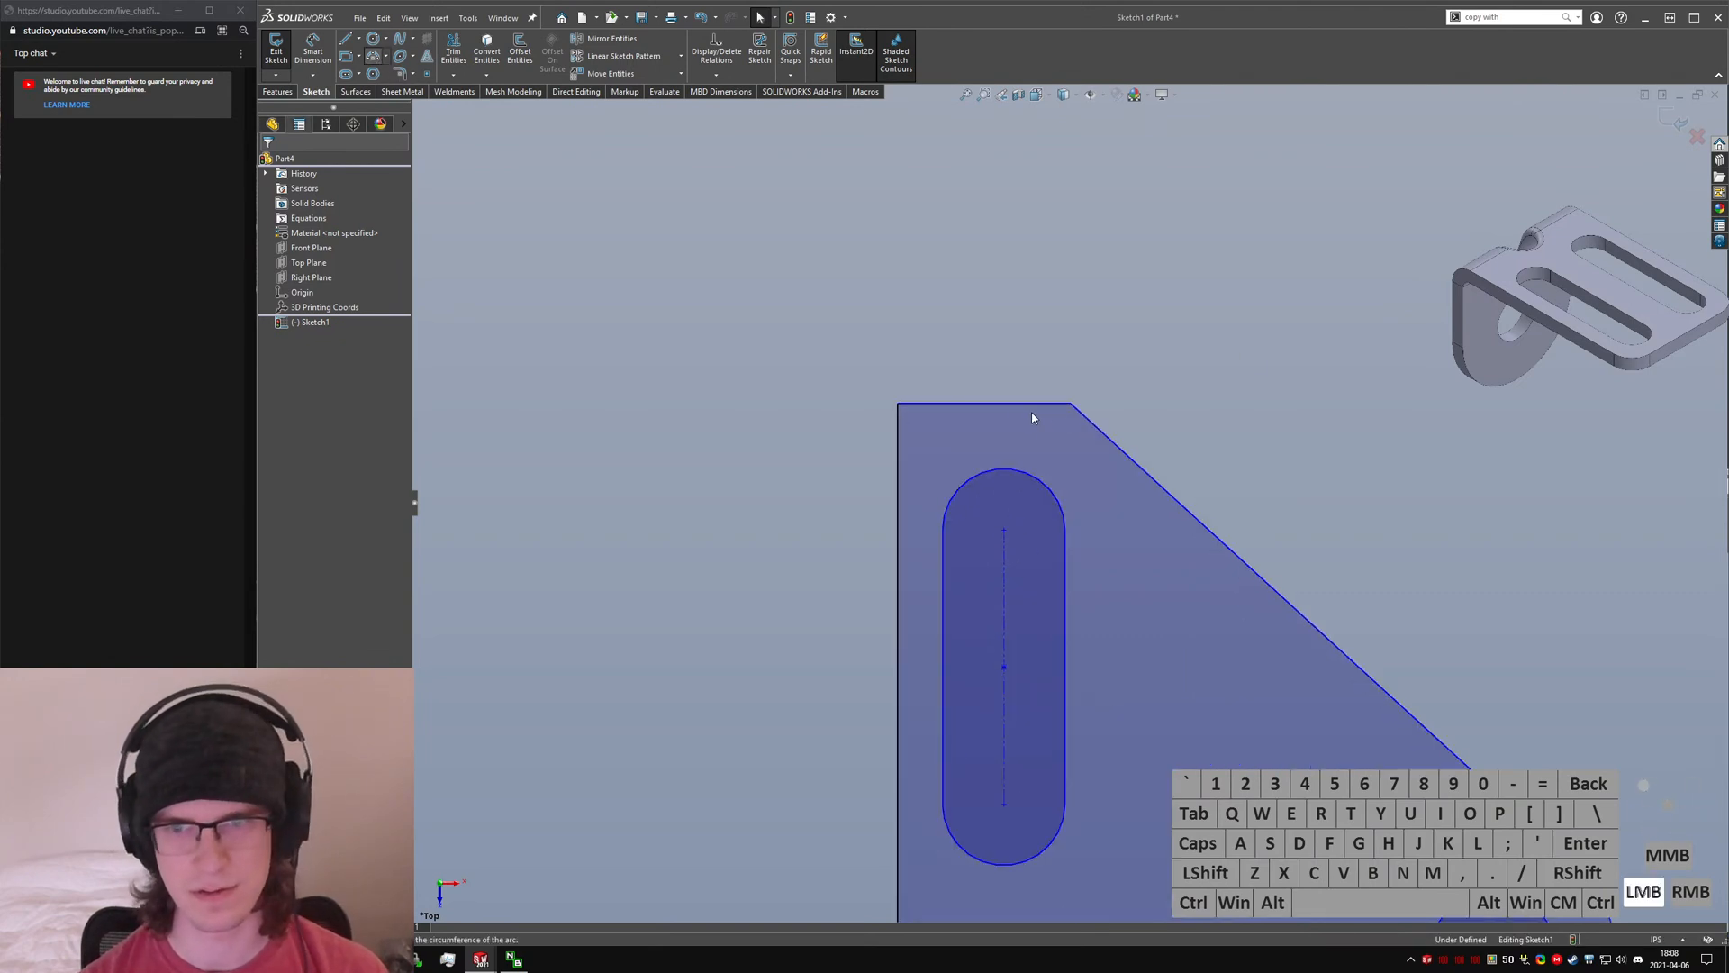
pyautogui.click(1005, 404)
pyautogui.click(1127, 454)
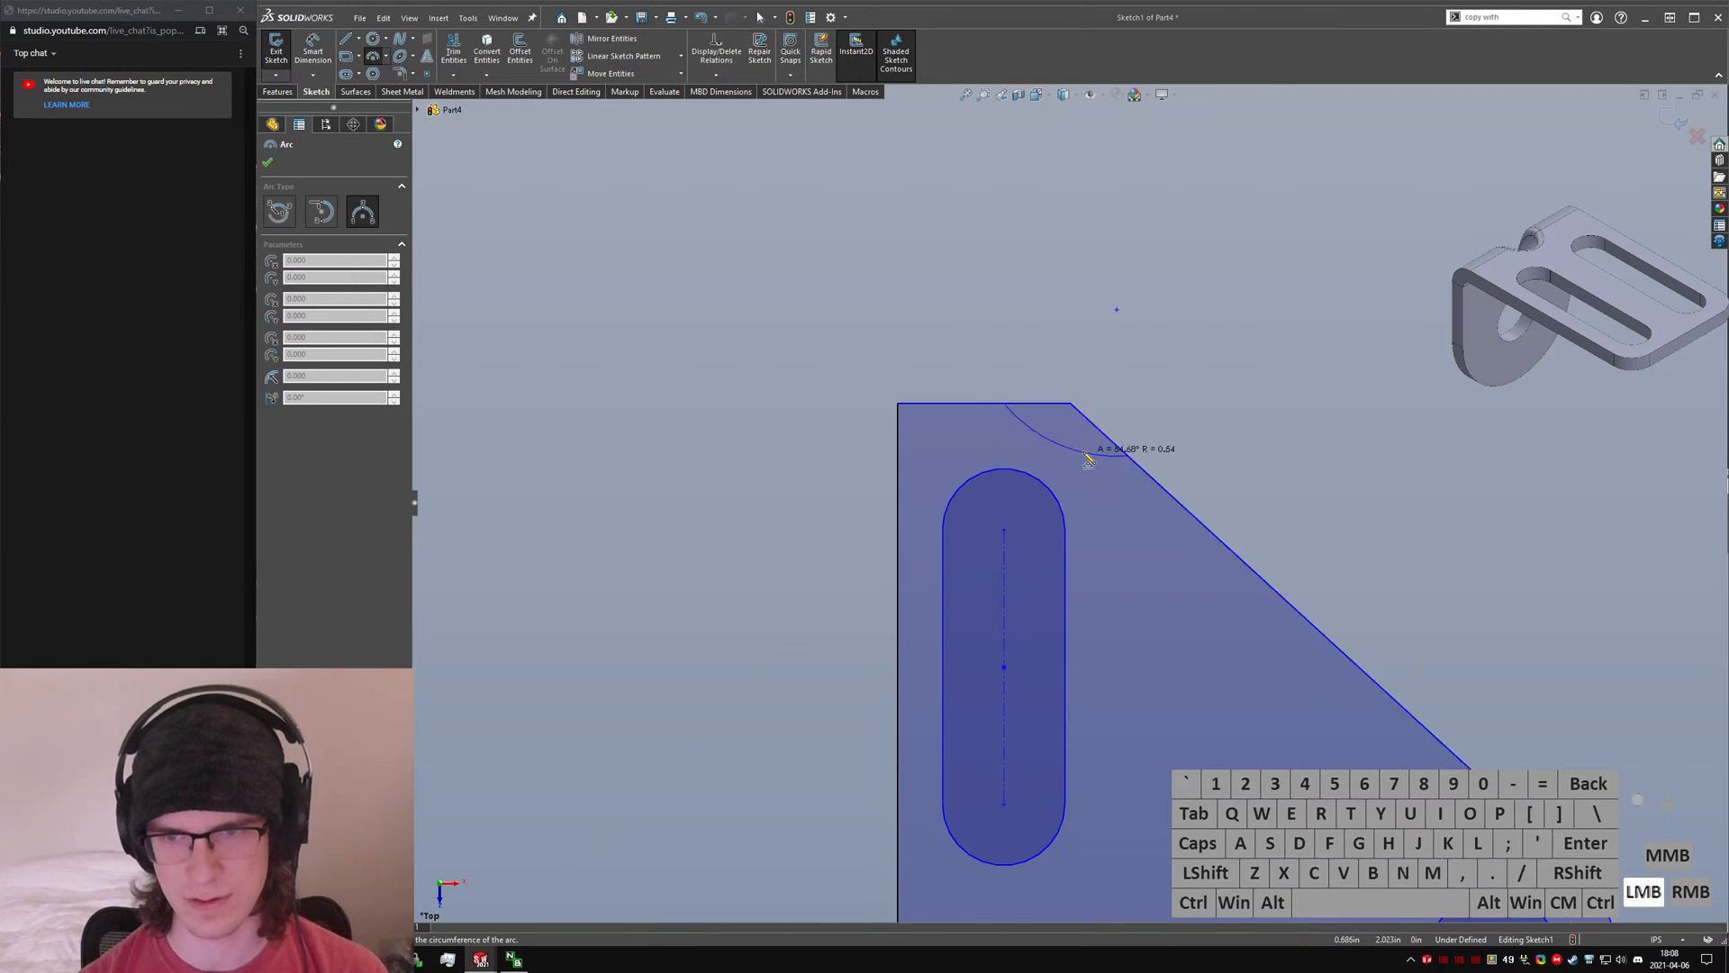
pyautogui.click(1087, 428)
pyautogui.press('Escape')
pyautogui.moveTo(1095, 430); pyautogui.dragTo(1081, 371, button='right')
pyautogui.moveTo(1063, 382); pyautogui.dragTo(1088, 419)
pyautogui.press('Escape')
# - Make the new upper corner arc tangent to the slanted line
pyautogui.click(1091, 436)
pyautogui.keyDown('ctrl'); pyautogui.click(1155, 476); pyautogui.keyUp('ctrl')
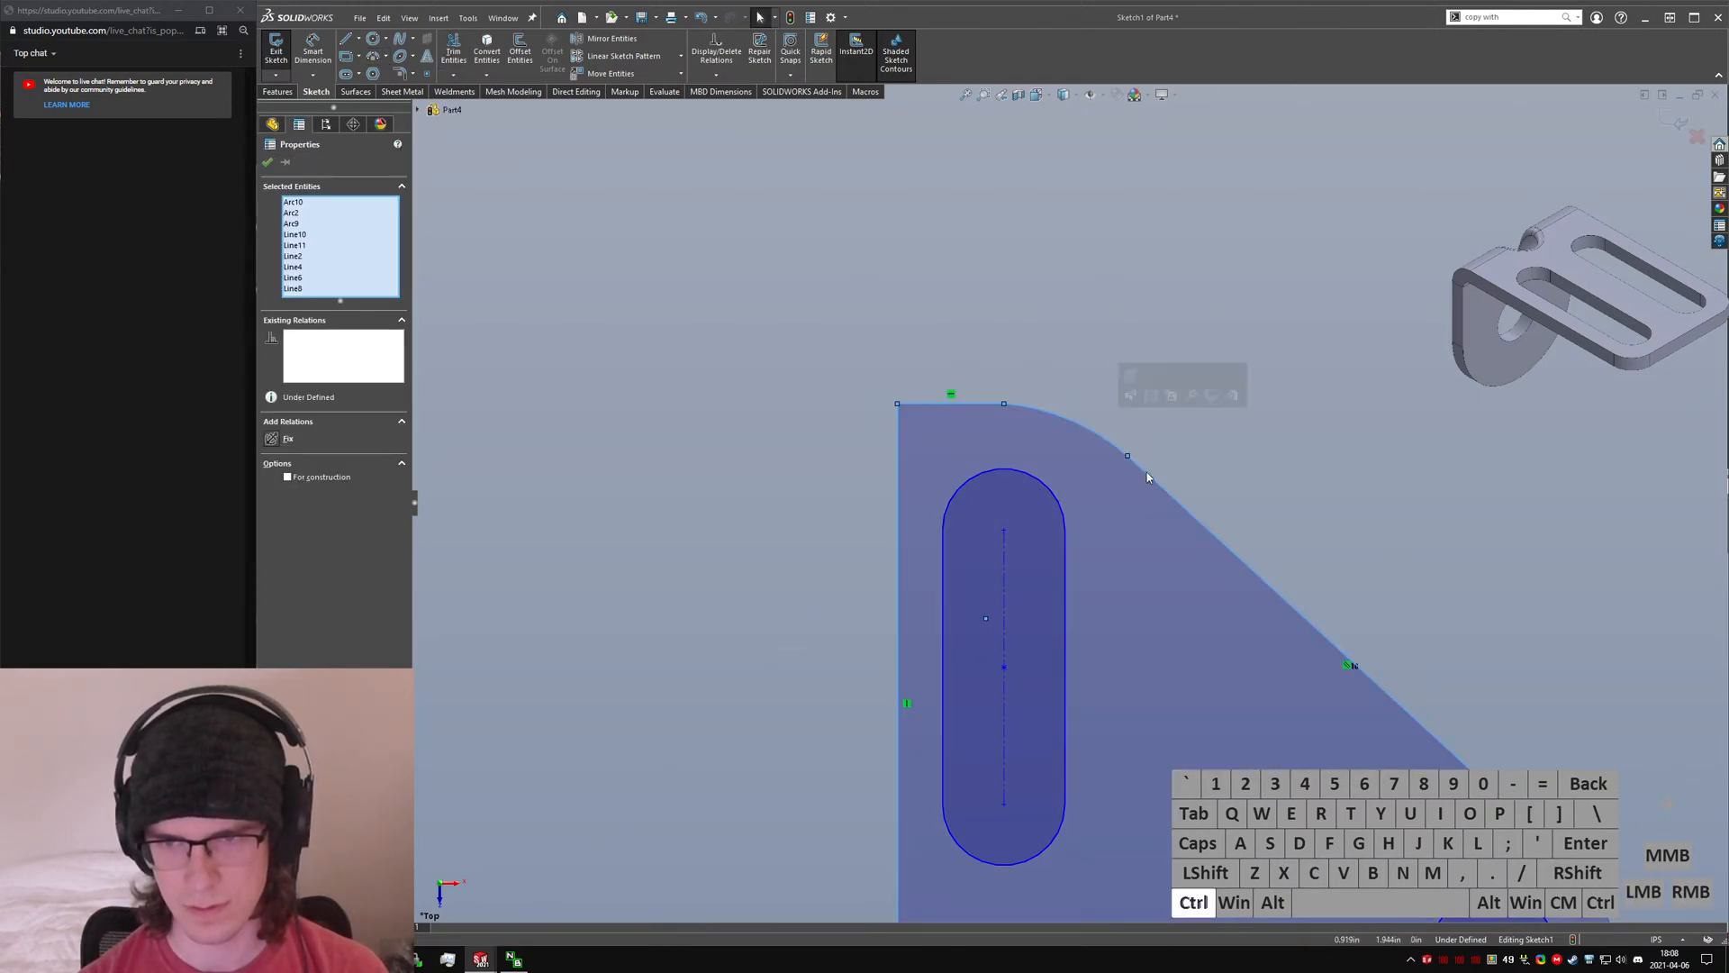
pyautogui.click(1123, 412)
pyautogui.keyDown('ctrl'); pyautogui.click(1123, 452); pyautogui.keyUp('ctrl')
pyautogui.keyDown('ctrl'); pyautogui.click(1160, 484); pyautogui.keyUp('ctrl')
pyautogui.hotkey('ctrl', 'alt', 'a')
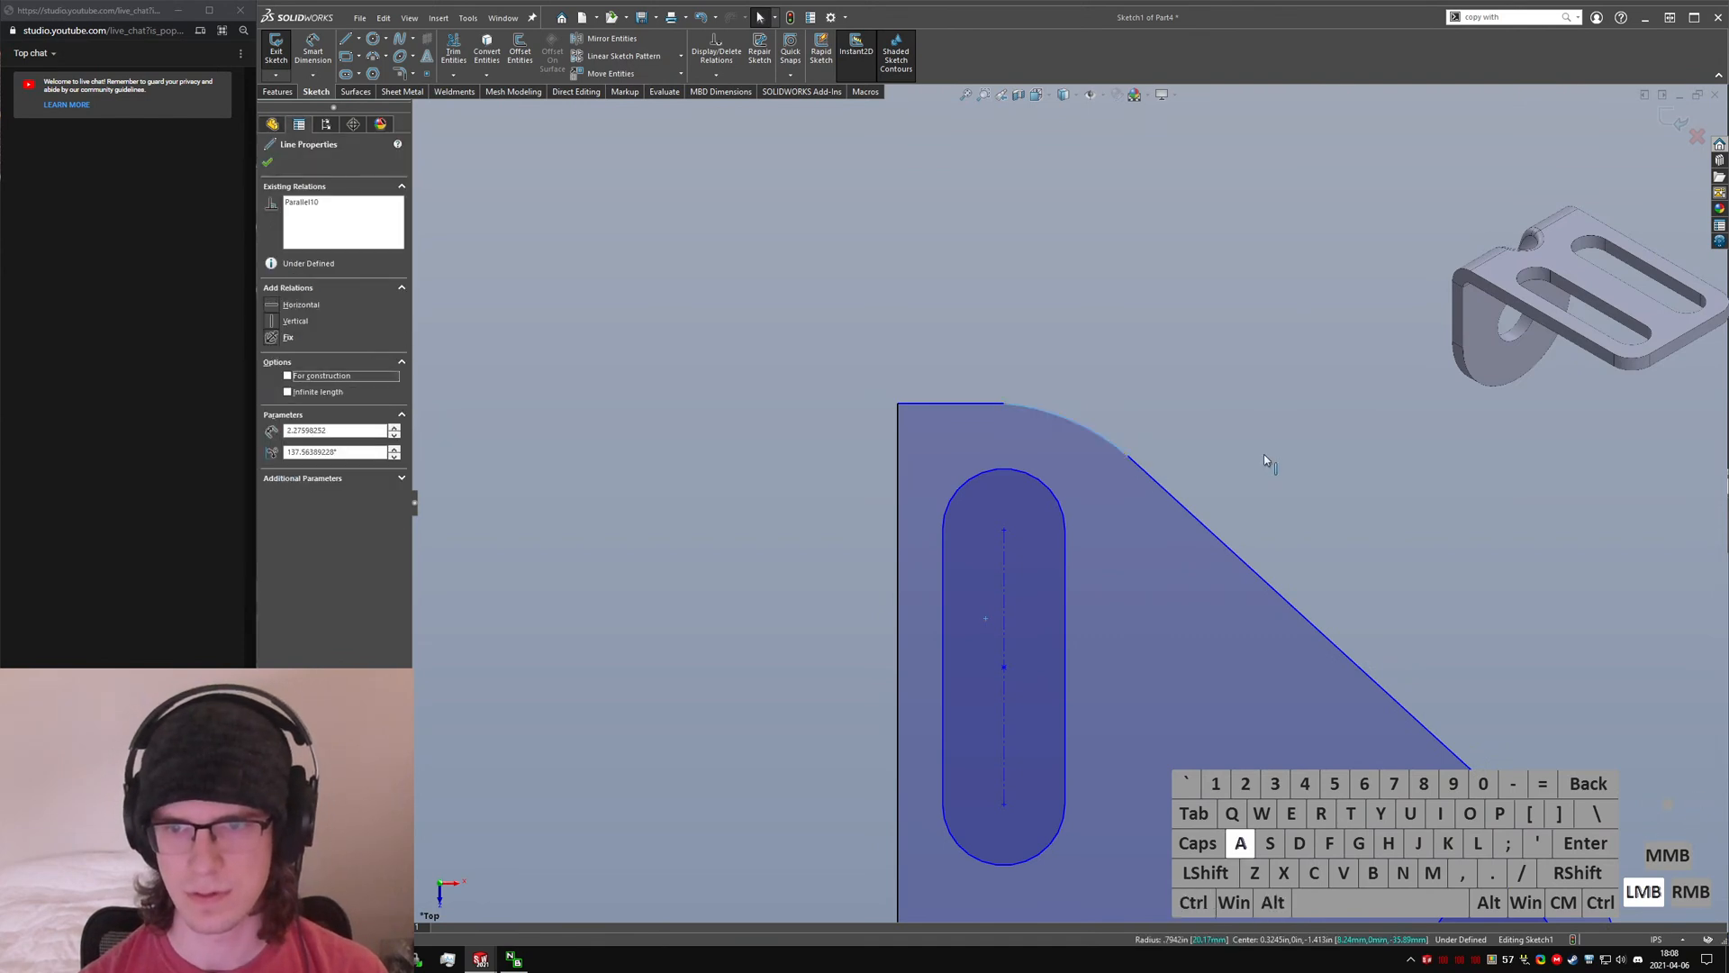
# - Make the upper corner arc's center coincident with the inner slot's upper center point
pyautogui.click(1185, 427)
pyautogui.click(987, 617)
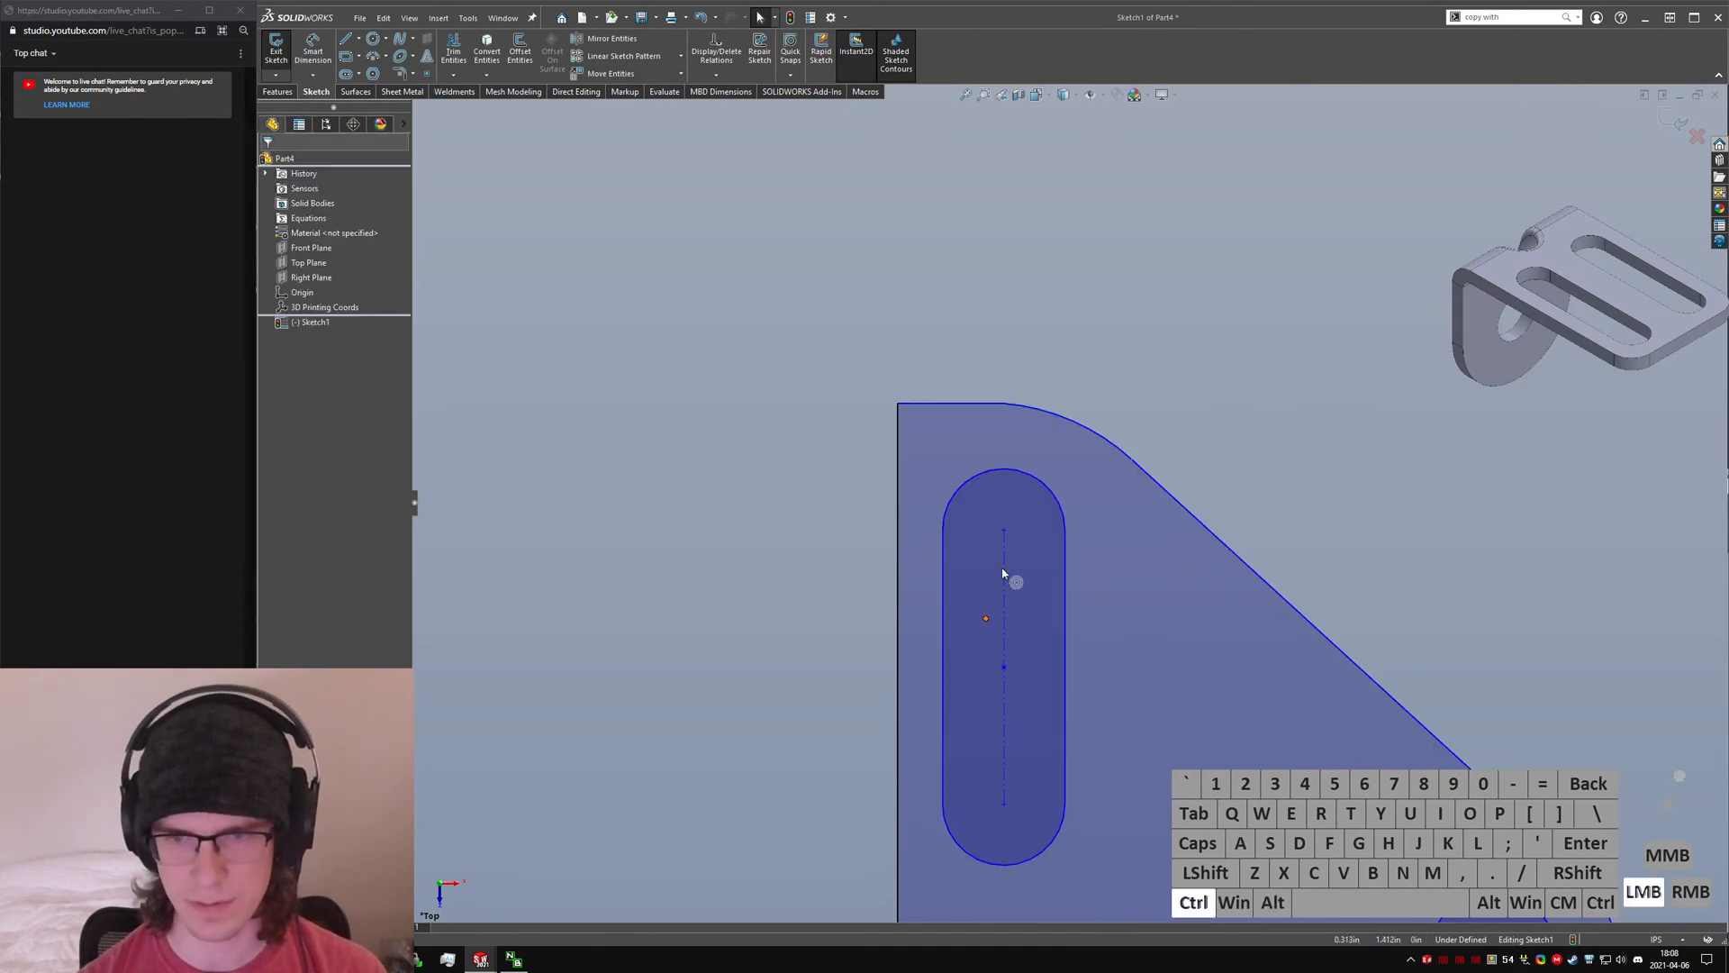
pyautogui.keyDown('ctrl'); pyautogui.click(1006, 532); pyautogui.keyUp('ctrl')
pyautogui.hotkey('ctrl', 'alt', 'd')
pyautogui.click(1201, 405)
pyautogui.scroll(3, 1144, 522)
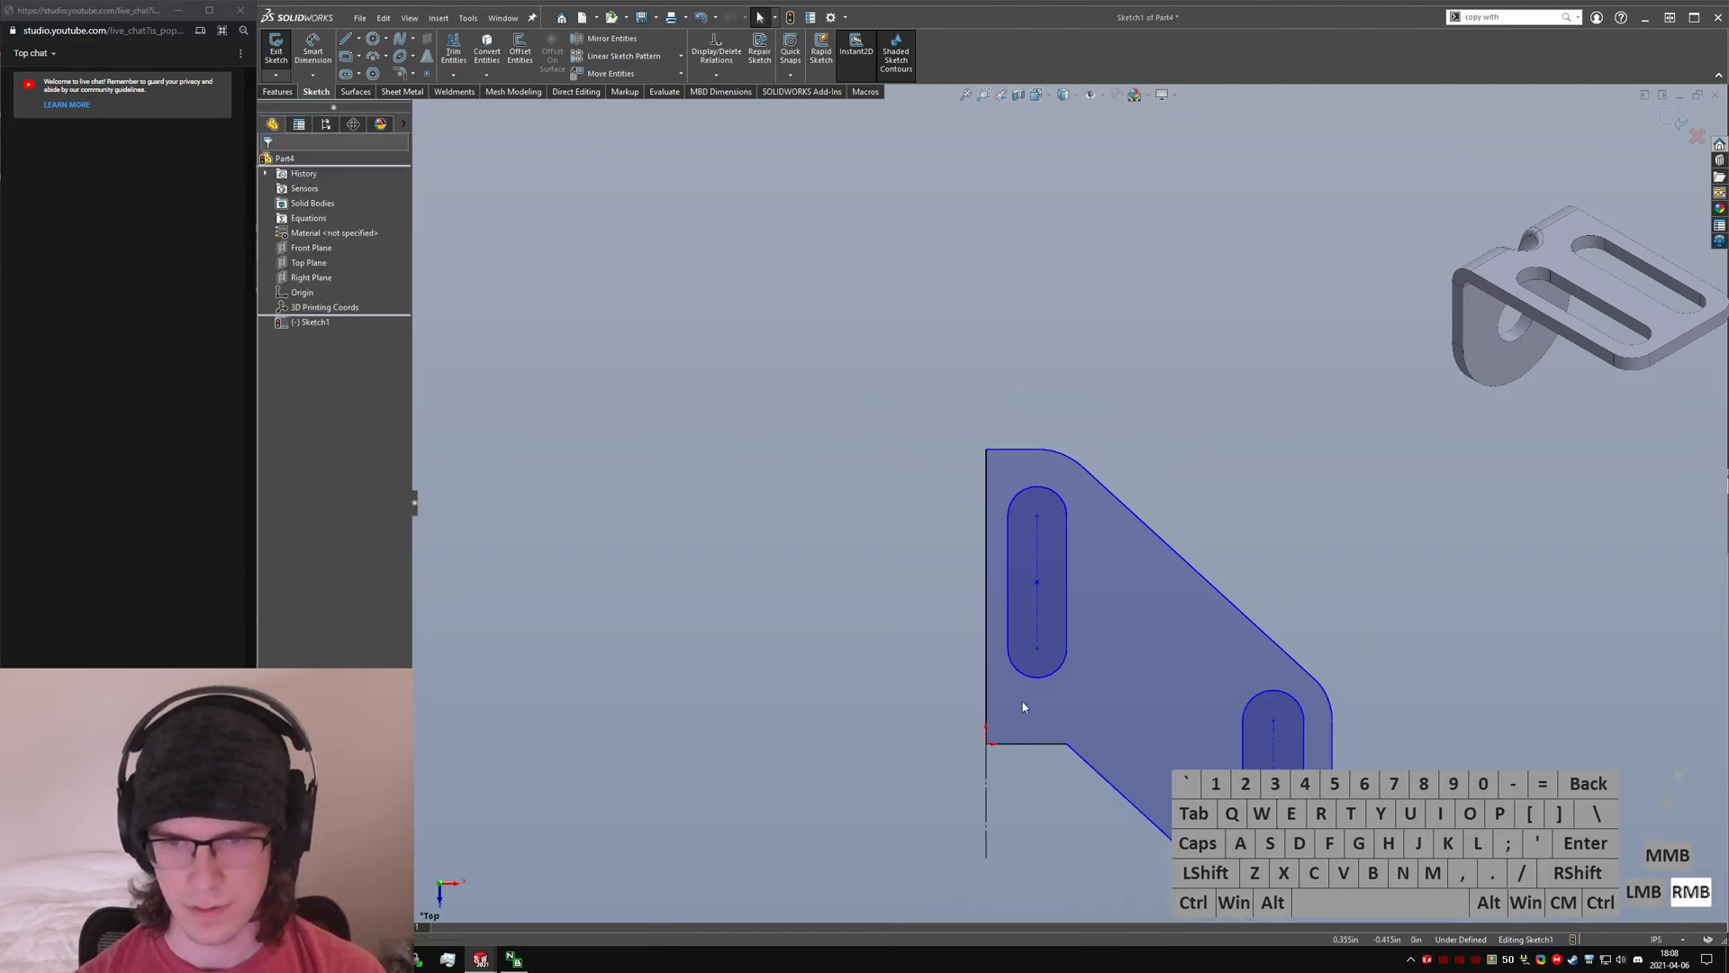
# - Switch to the Lazy Test Assembly and measure the width of a mounting slot between its two straight side faces
pyautogui.hotkey('ctrl', 'Tab')
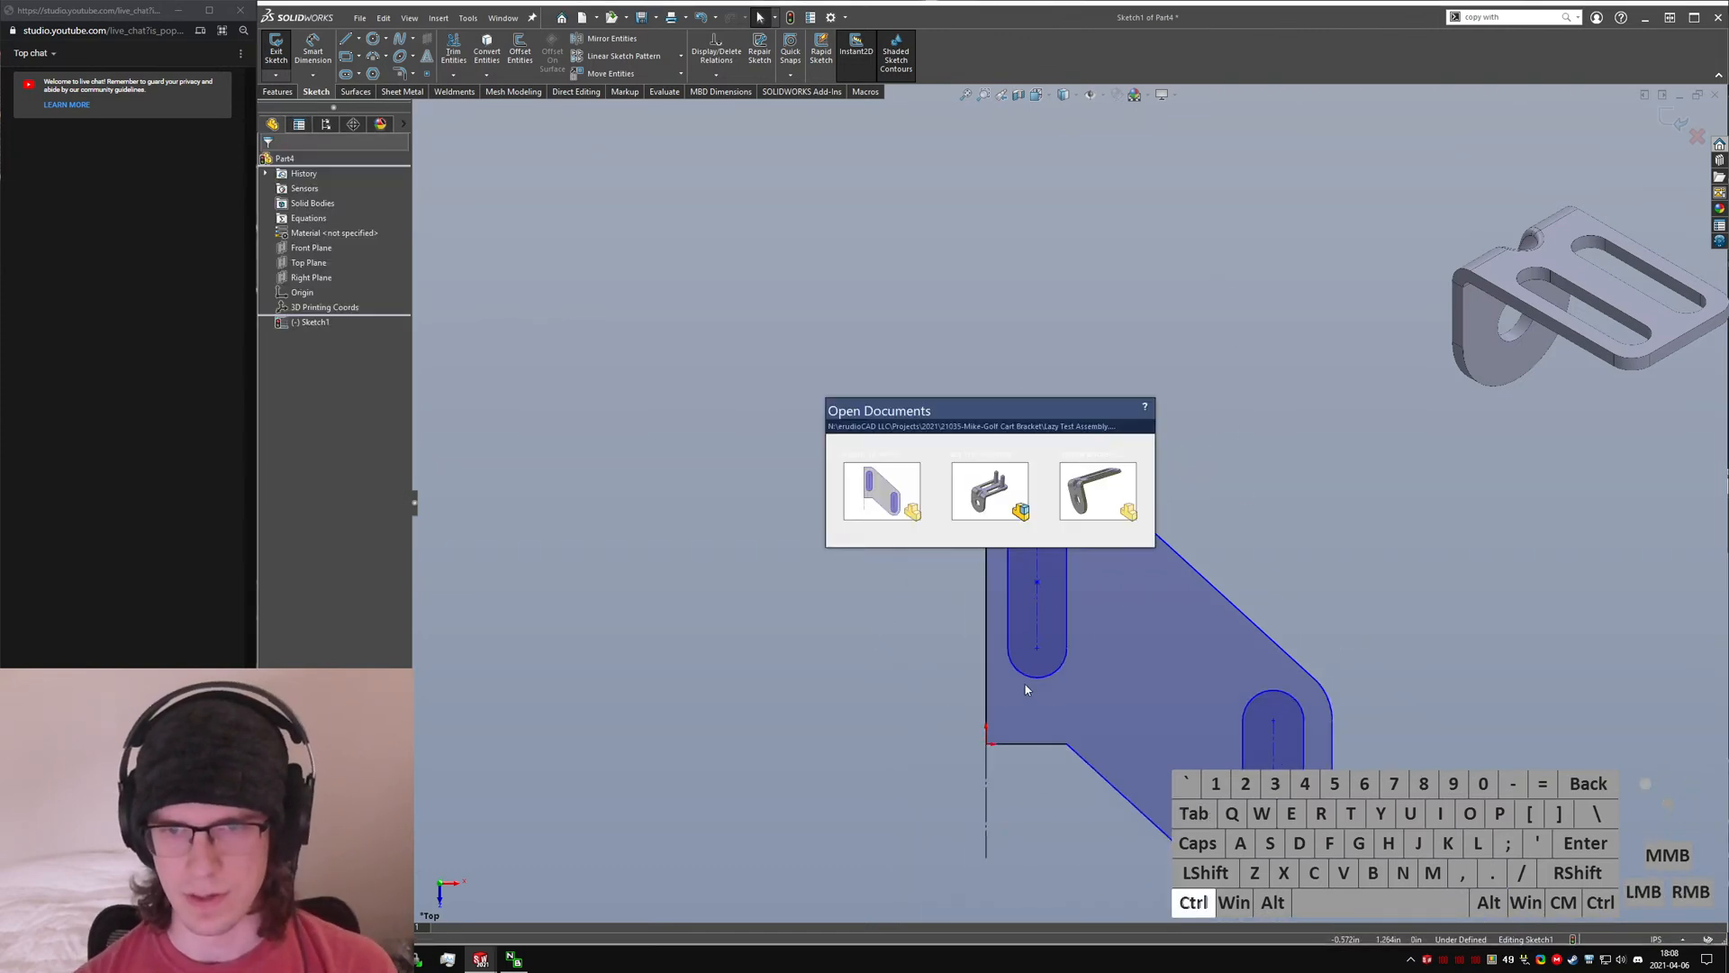
pyautogui.click(1009, 480)
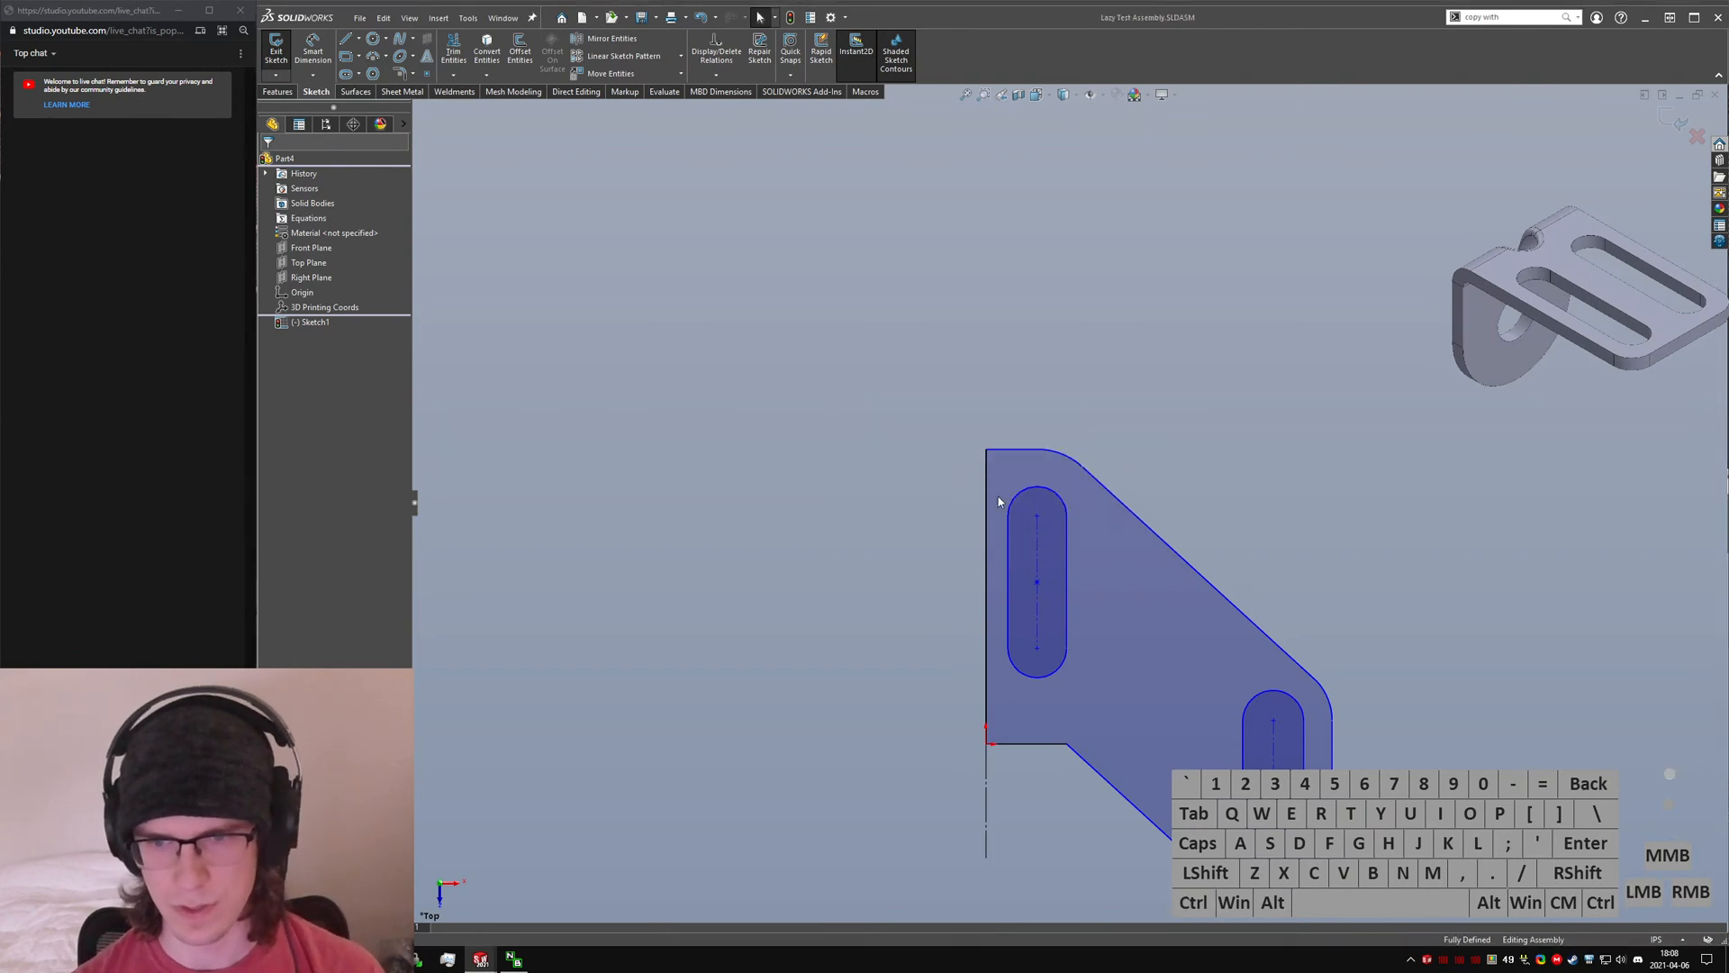
pyautogui.click(1109, 547)
pyautogui.moveTo(1109, 548); pyautogui.dragTo(1322, 763, button='middle')
pyautogui.keyDown('ctrl'); pyautogui.click(1224, 624); pyautogui.keyUp('ctrl')
pyautogui.keyDown('ctrl'); pyautogui.click(1185, 602); pyautogui.keyUp('ctrl')
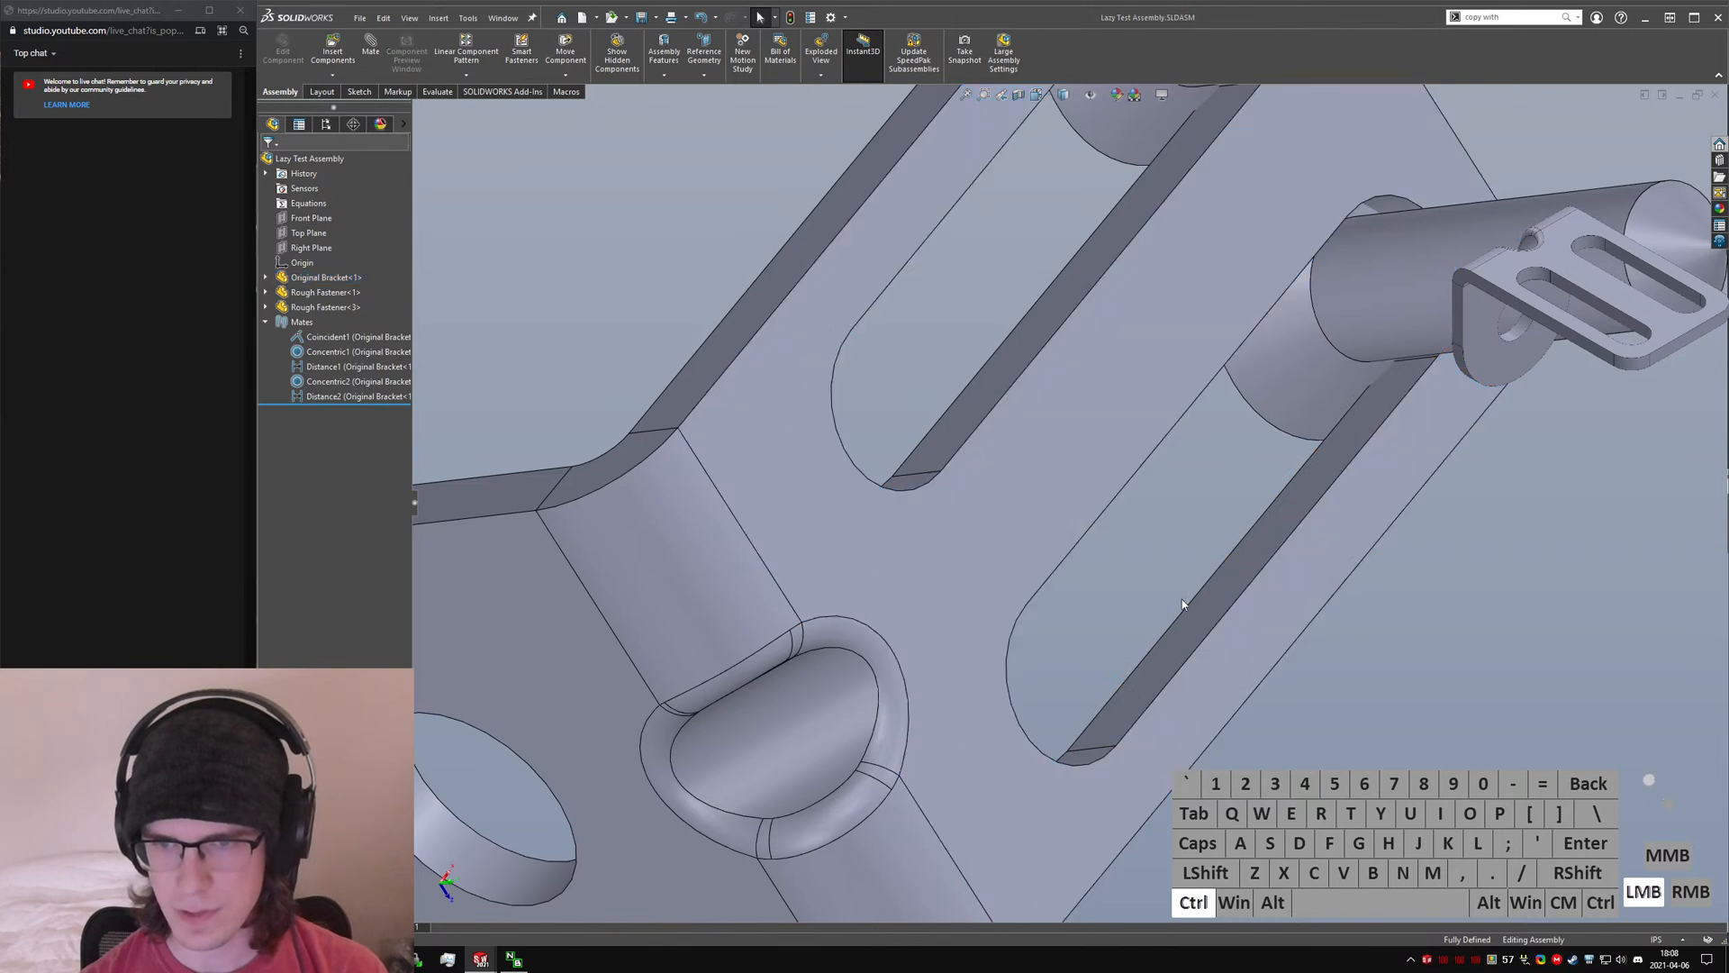
pyautogui.click(1196, 636)
pyautogui.moveTo(1196, 636); pyautogui.dragTo(1058, 502, button='middle')
pyautogui.keyDown('ctrl'); pyautogui.click(1057, 502); pyautogui.keyUp('ctrl')
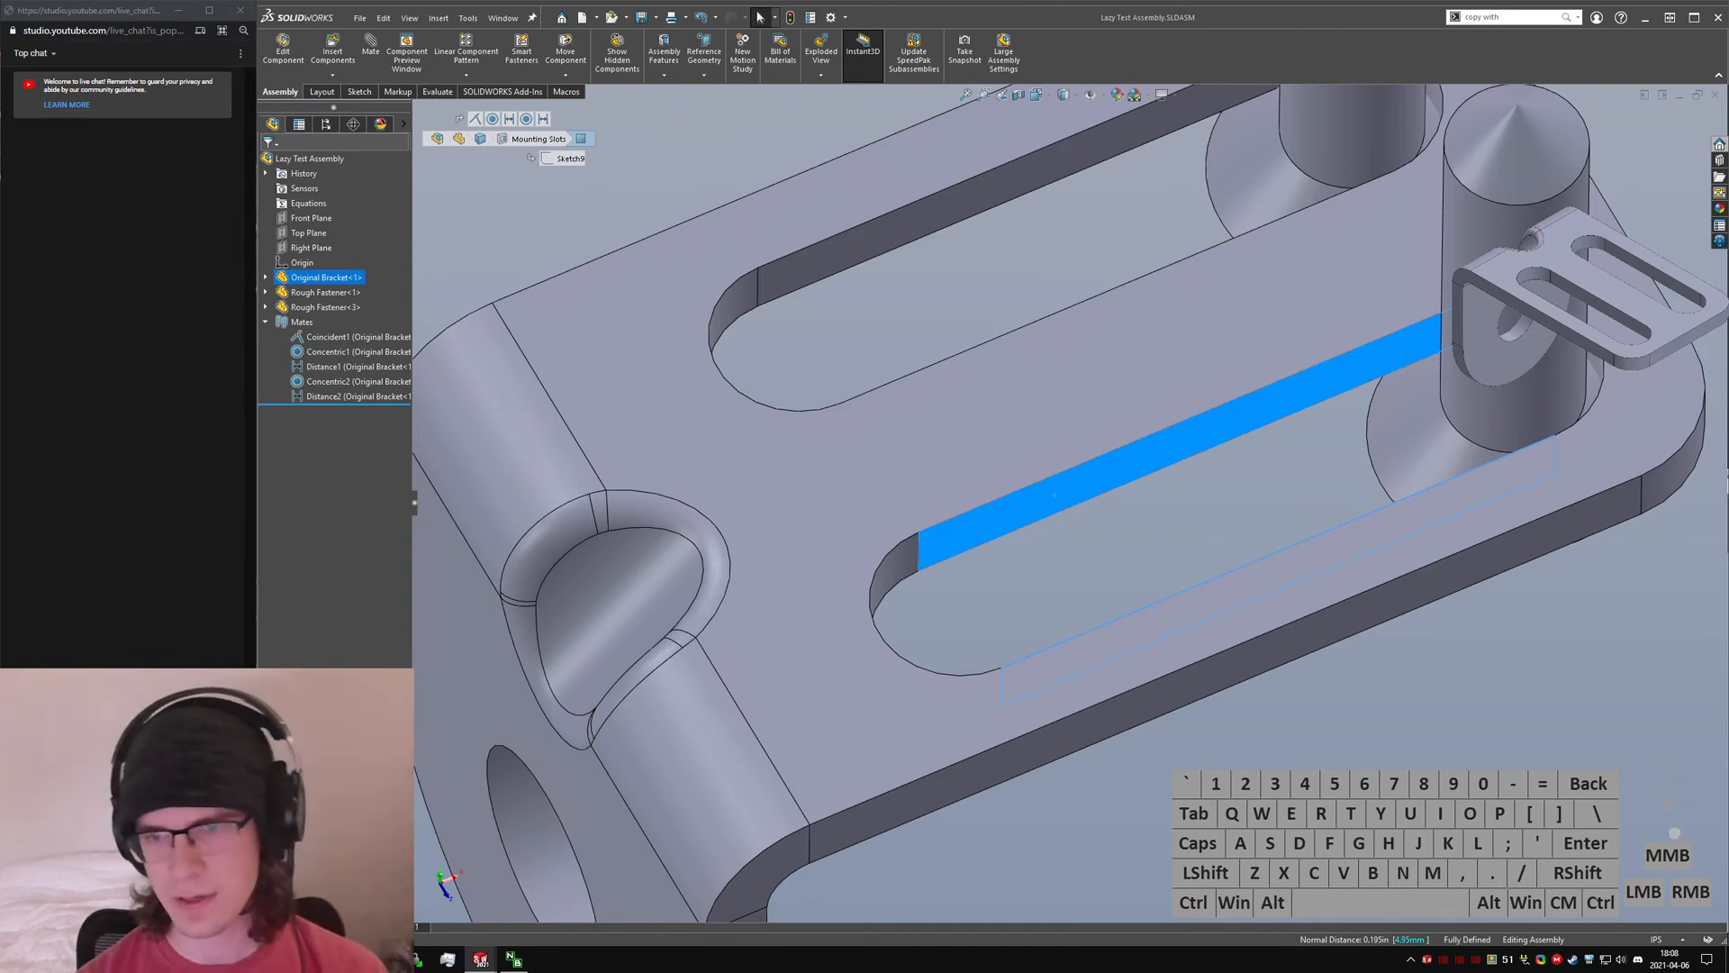
# - Measure the wall between the mounting slot and the bracket's outer side face, and return to the new part's sketch
pyautogui.click(1376, 632)
pyautogui.click(1263, 641)
pyautogui.moveTo(1262, 636); pyautogui.dragTo(1235, 548, button='middle')
pyautogui.keyDown('ctrl'); pyautogui.click(1222, 538); pyautogui.keyUp('ctrl')
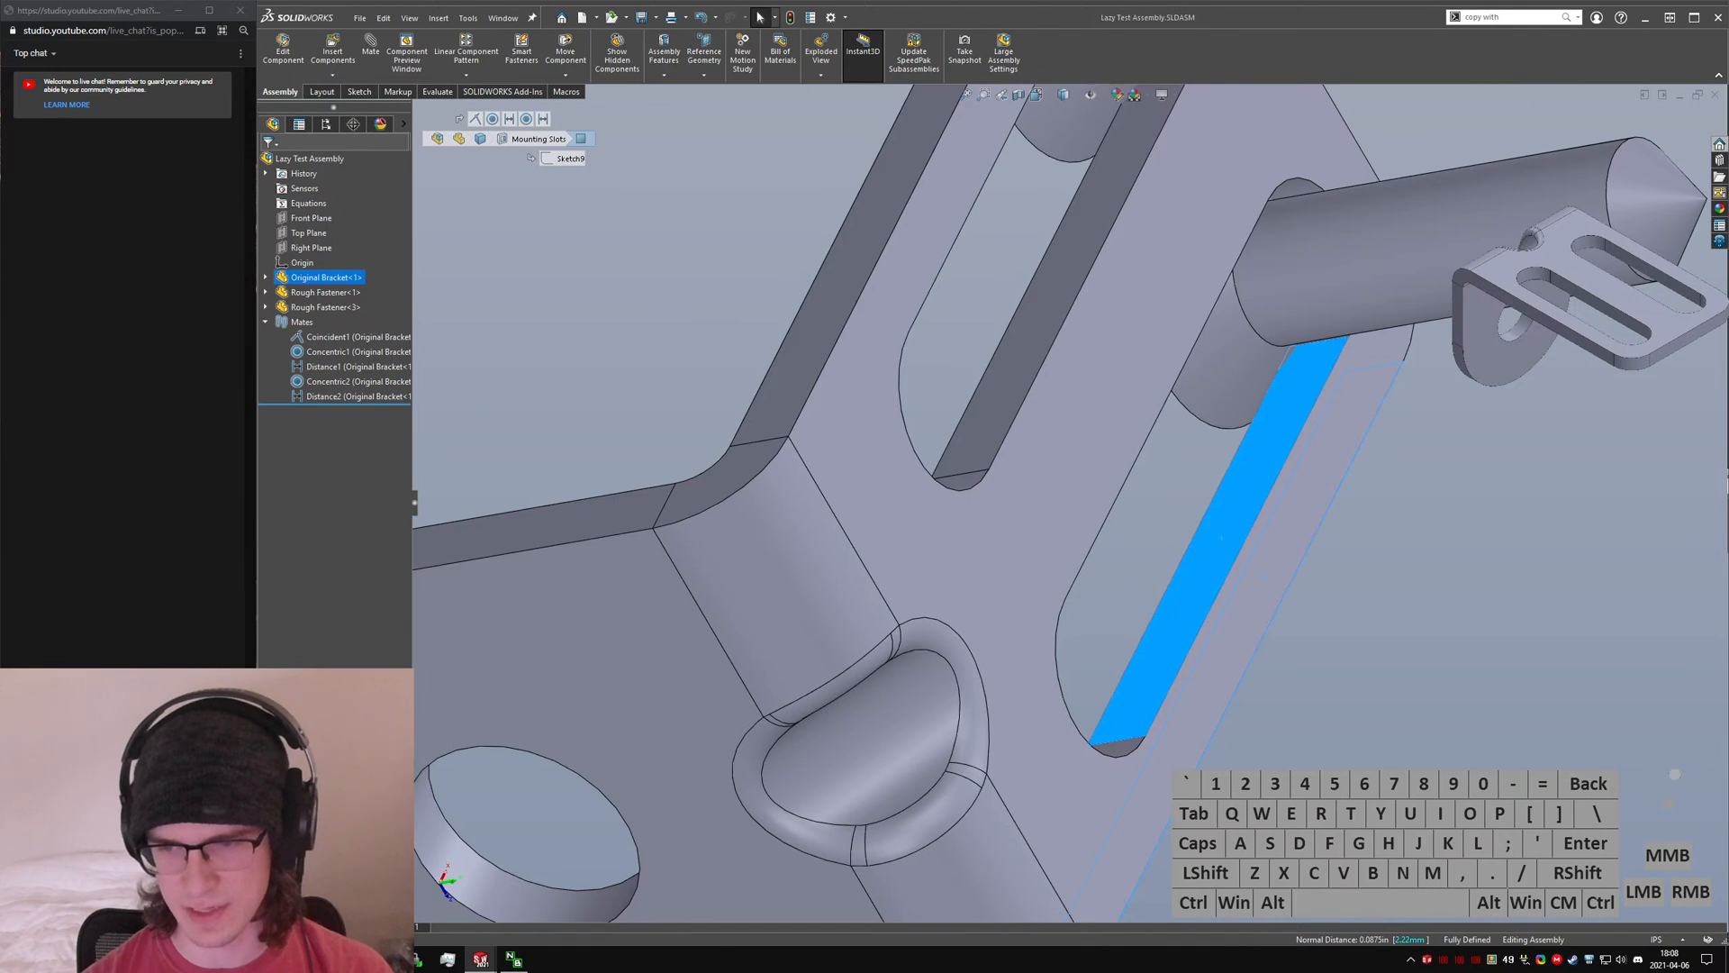
pyautogui.click(1100, 646)
pyautogui.hotkey('ctrl', 'Tab')
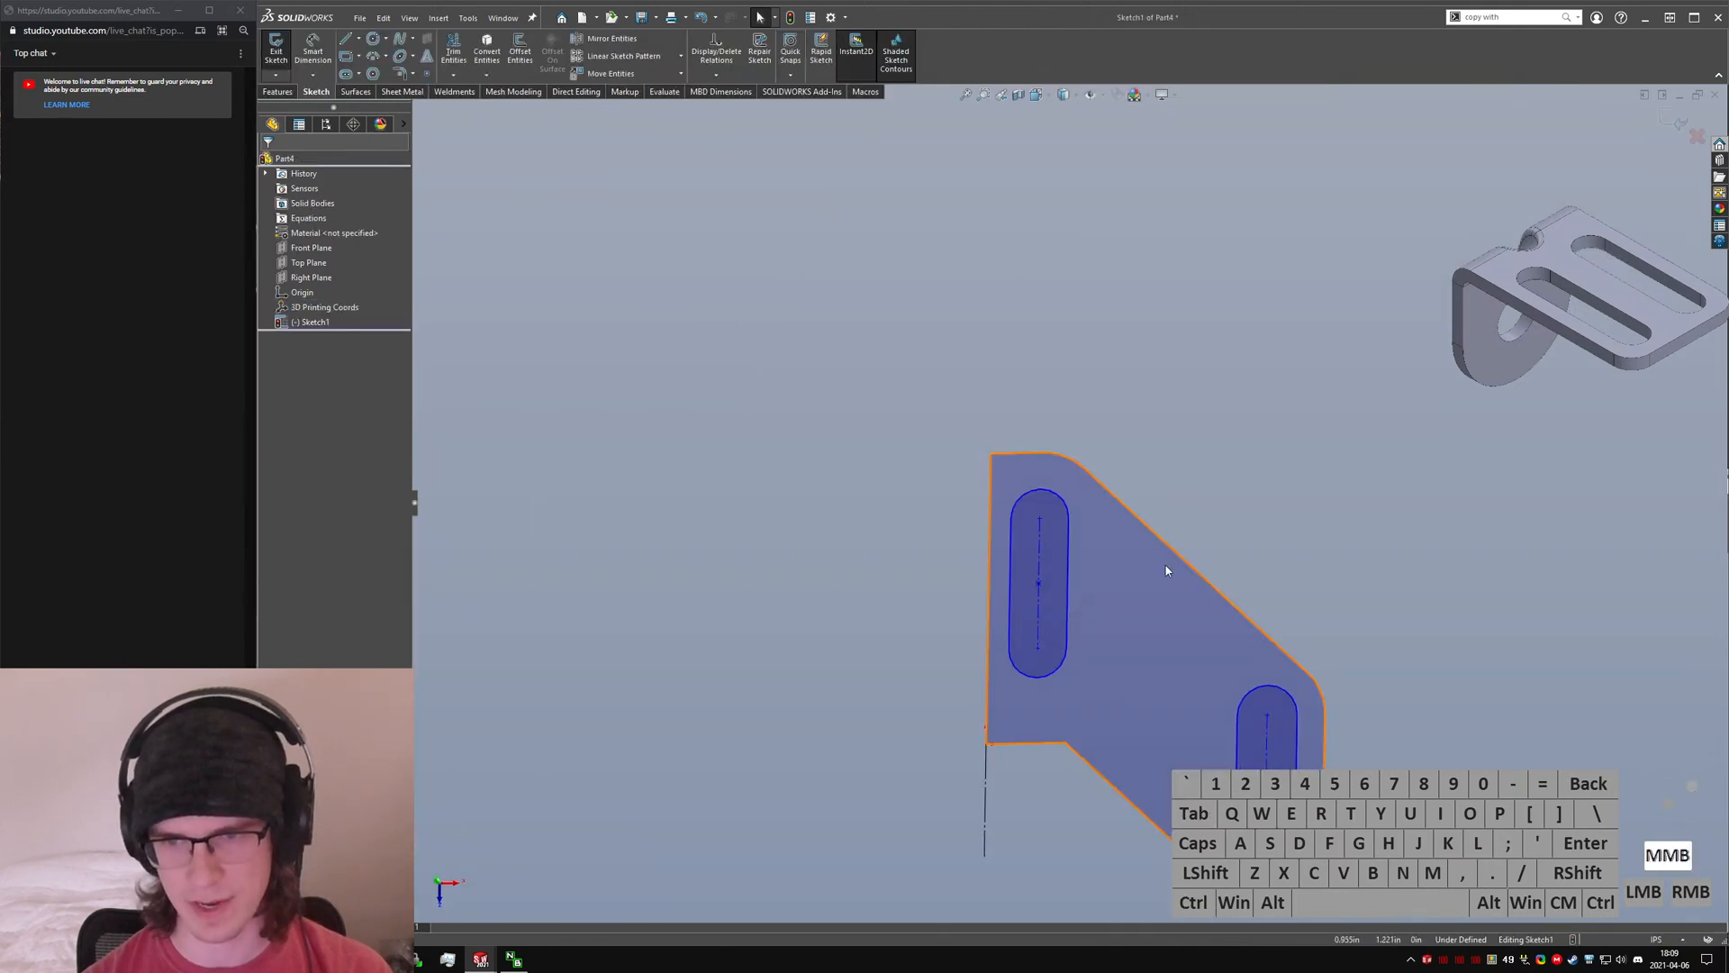
# - Make the upper end arcs of the inner and outer slots equal in radius
pyautogui.scroll(-3, 1072, 500)
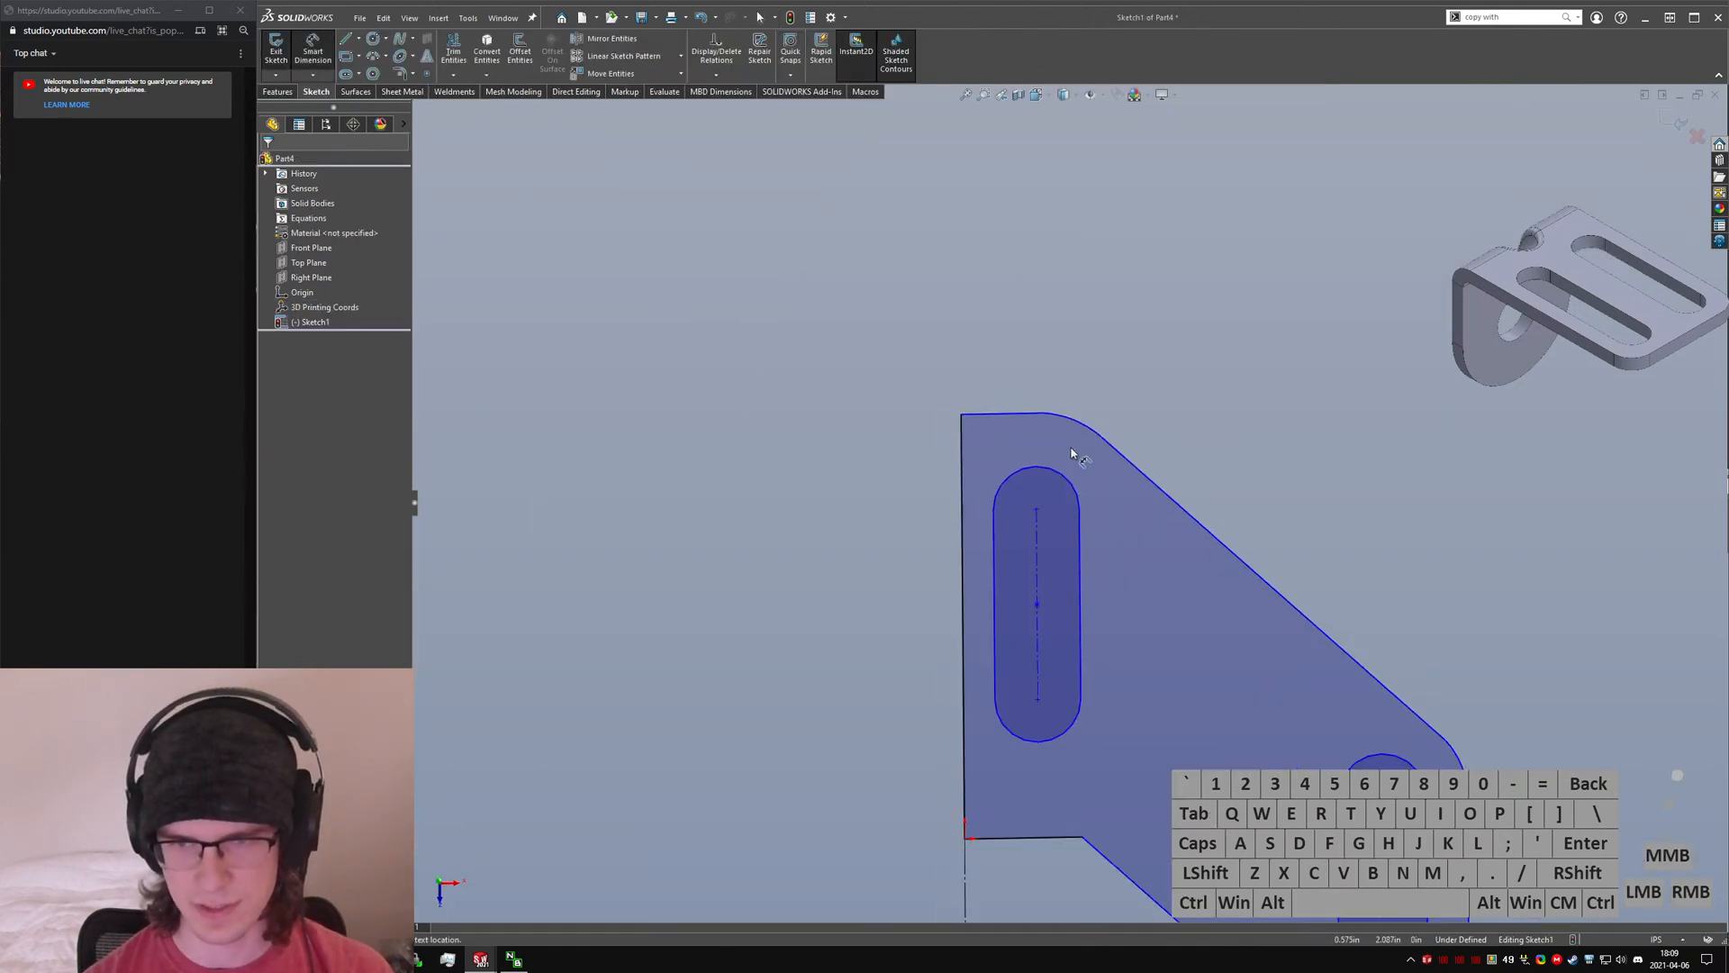
pyautogui.scroll(1, 1085, 447)
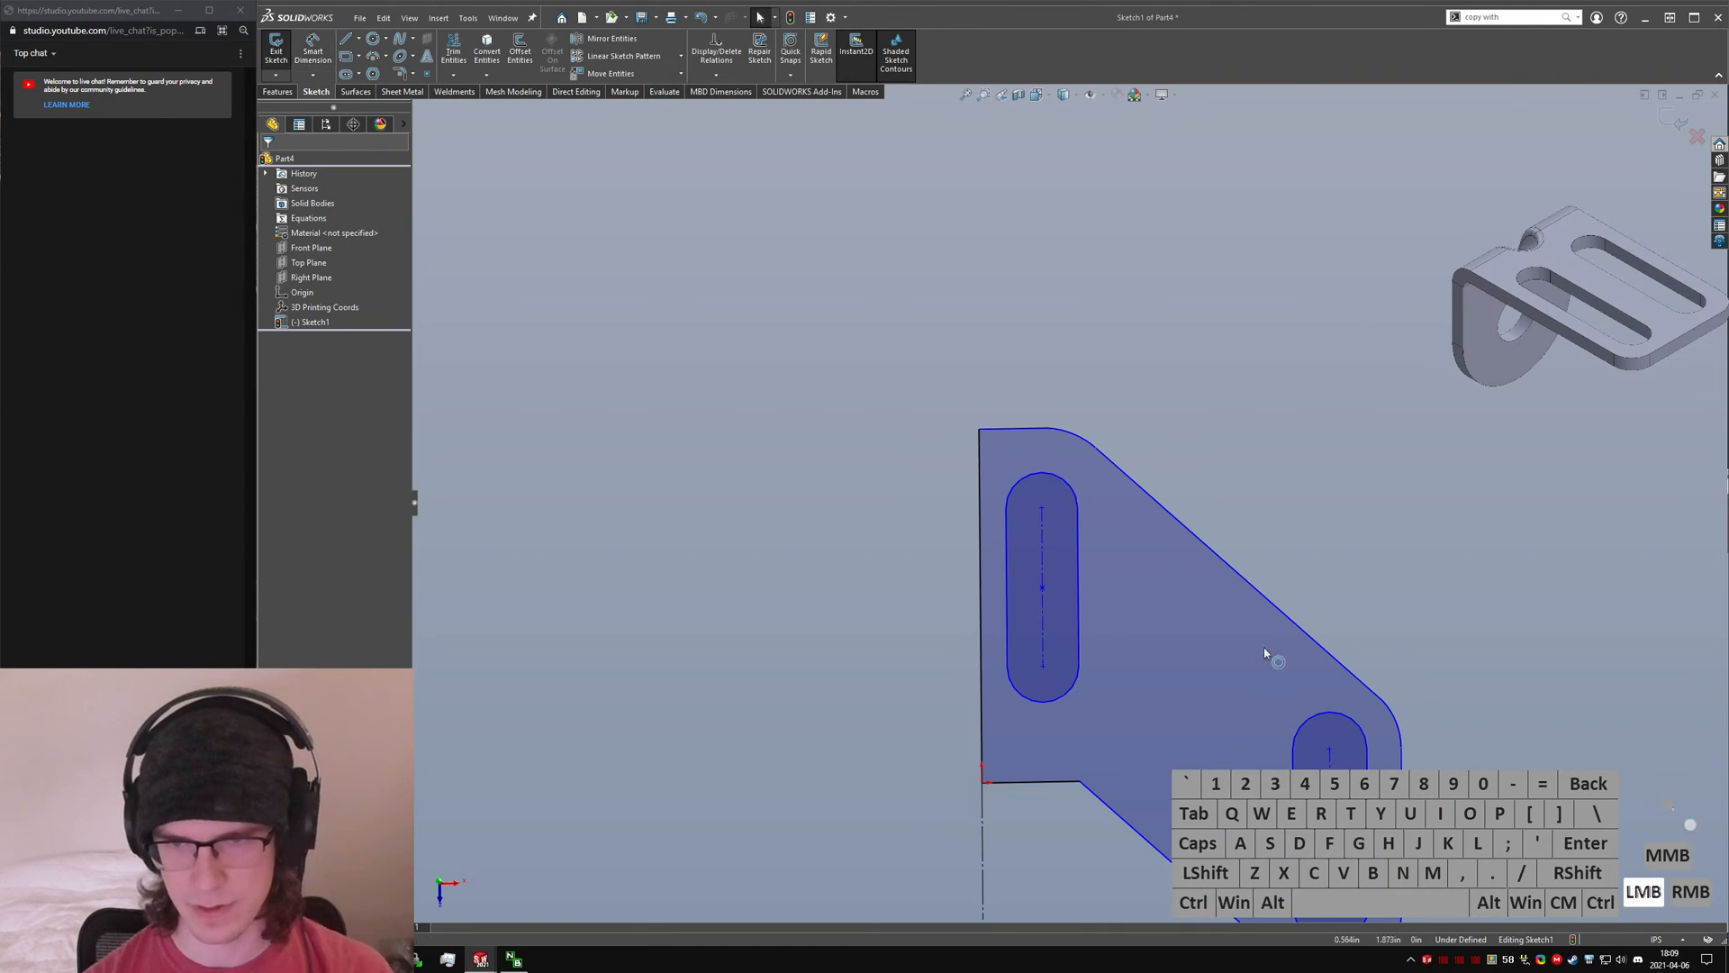
pyautogui.keyDown('ctrl'); pyautogui.click(1349, 727); pyautogui.keyUp('ctrl')
pyautogui.hotkey('ctrl', 'alt', 'q')
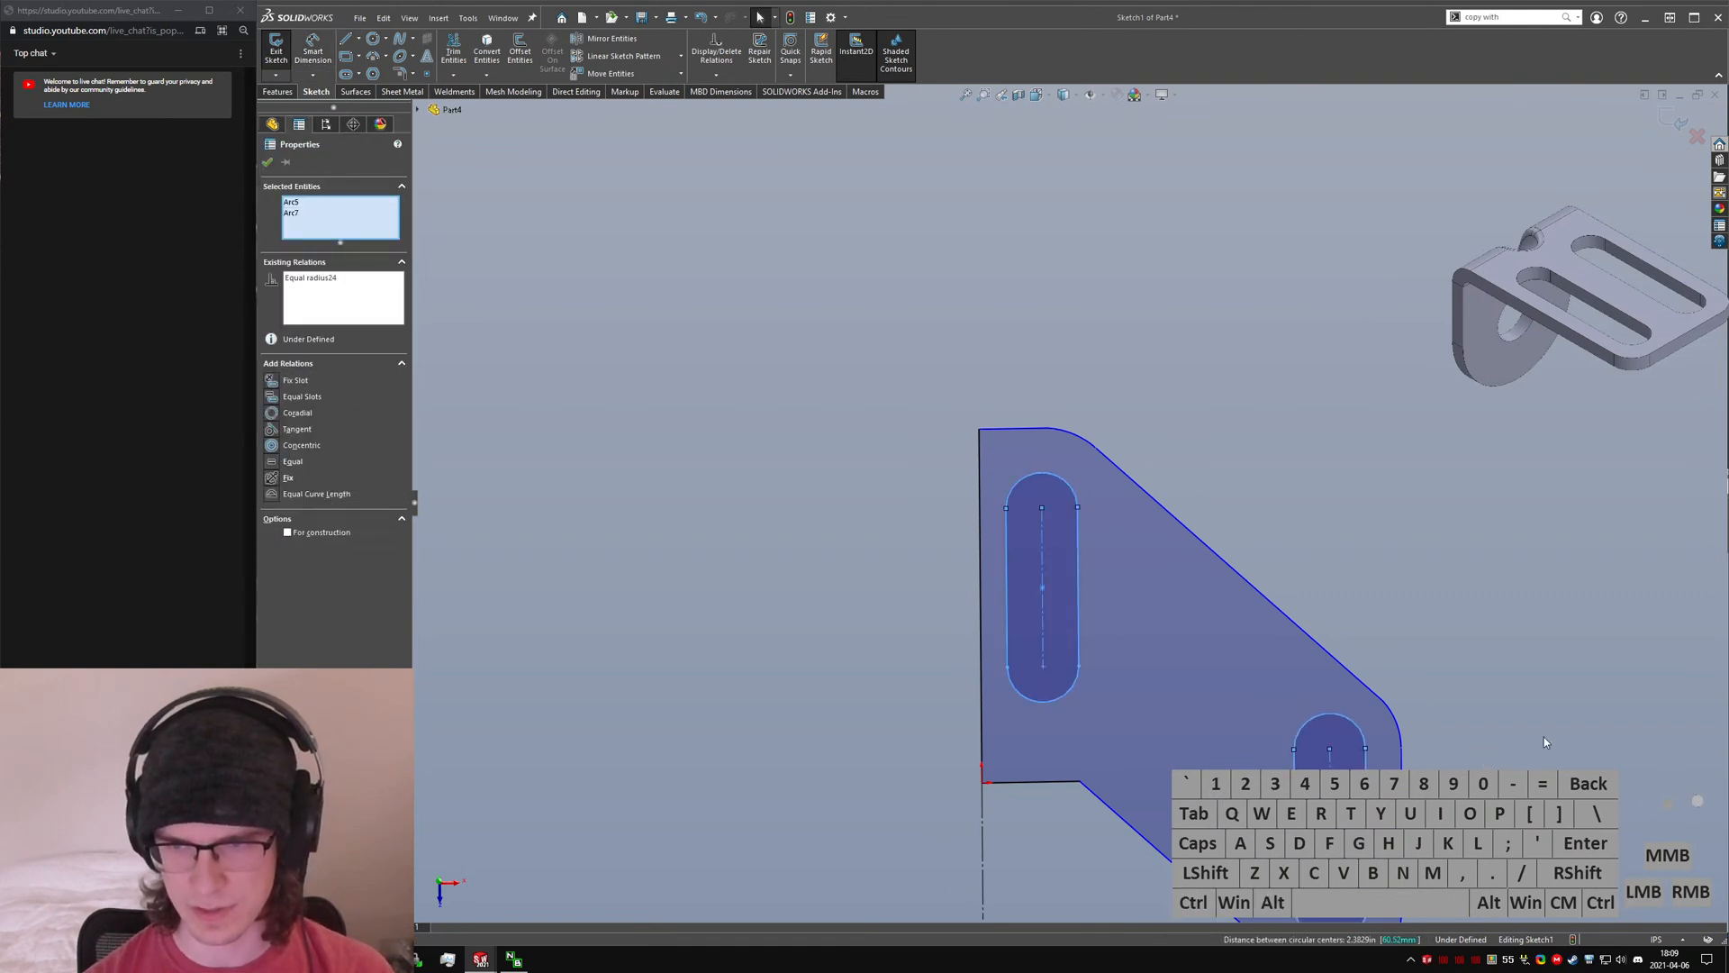
pyautogui.click(847, 624)
# - Dimension the inner slot's width between its straight sides as 0.195 in
pyautogui.moveTo(847, 624); pyautogui.dragTo(1116, 503, button='right')
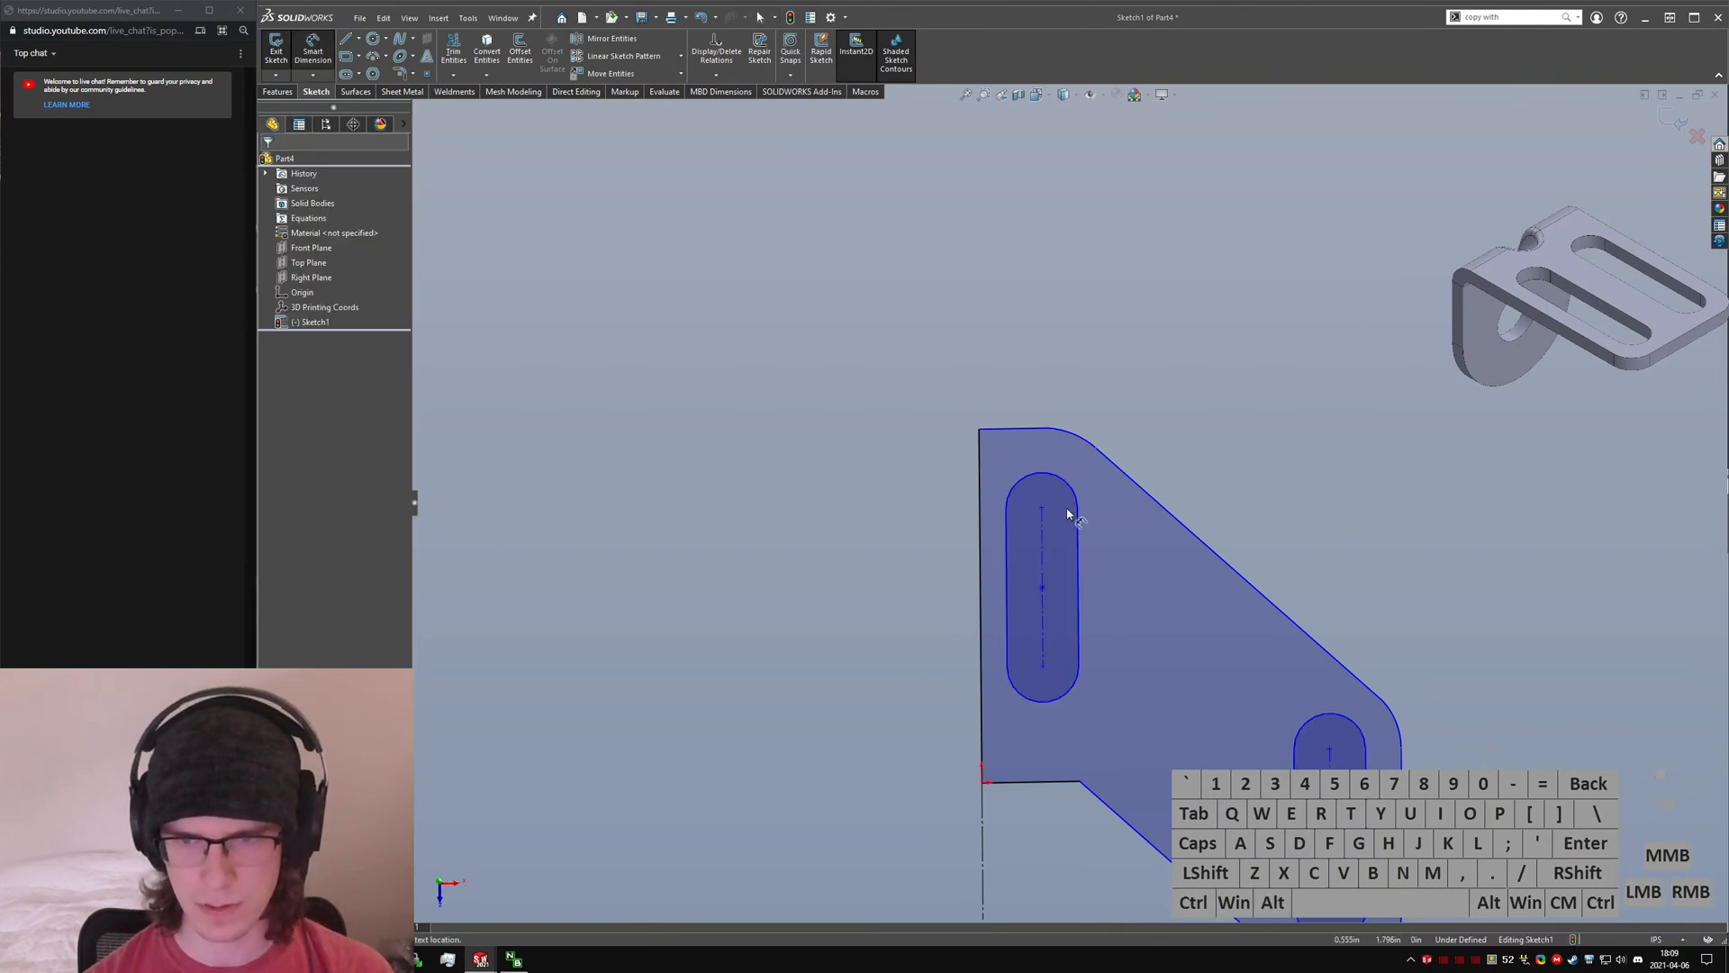
pyautogui.click(1080, 540)
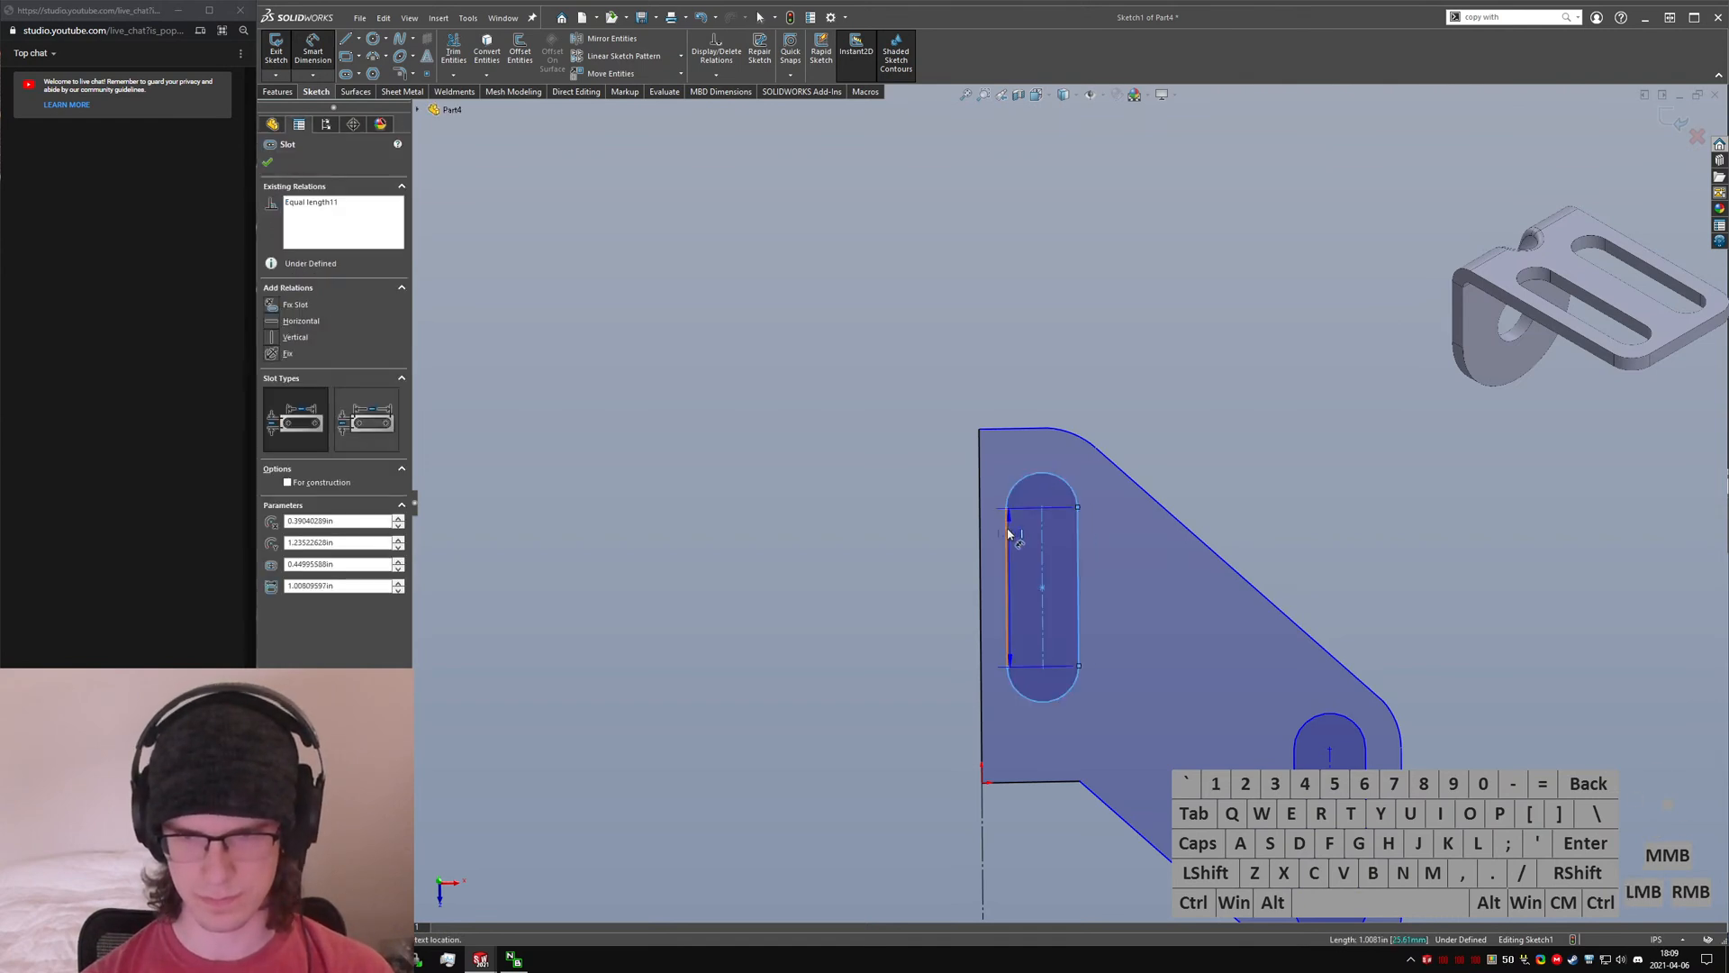
pyautogui.click(1191, 366)
pyautogui.write('0.195')
pyautogui.press('Return')
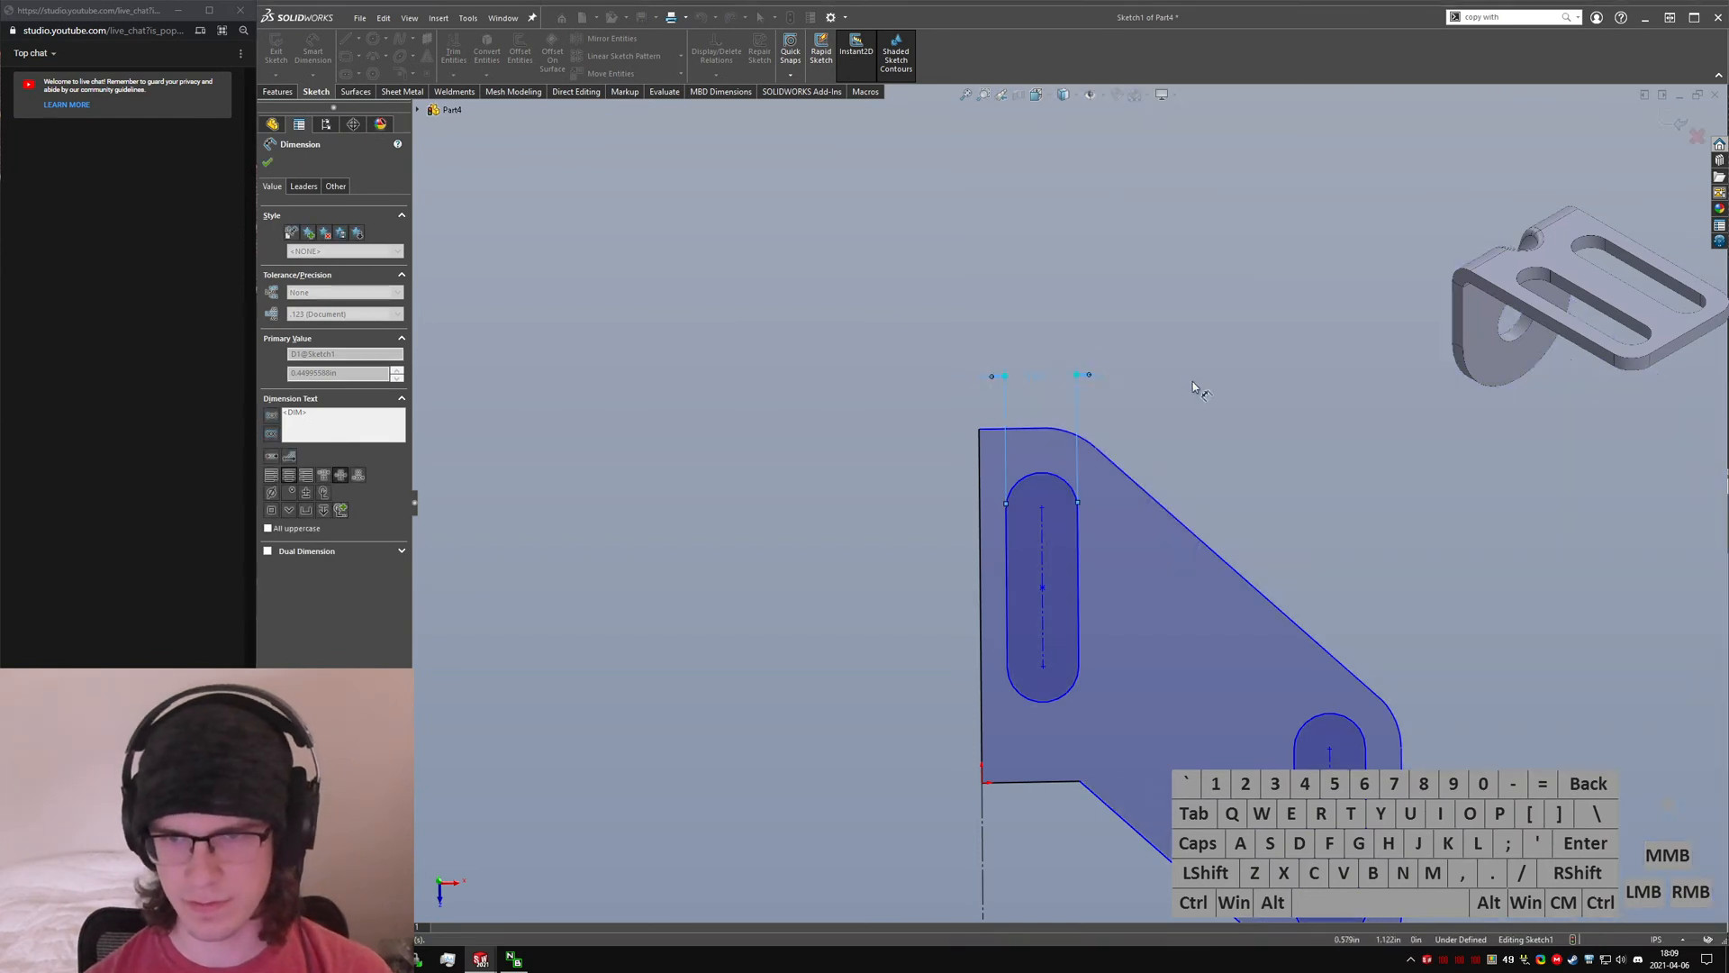
# - Try a slot width of 0.04 in and undo the change
pyautogui.click(1042, 376)
pyautogui.write('.04')
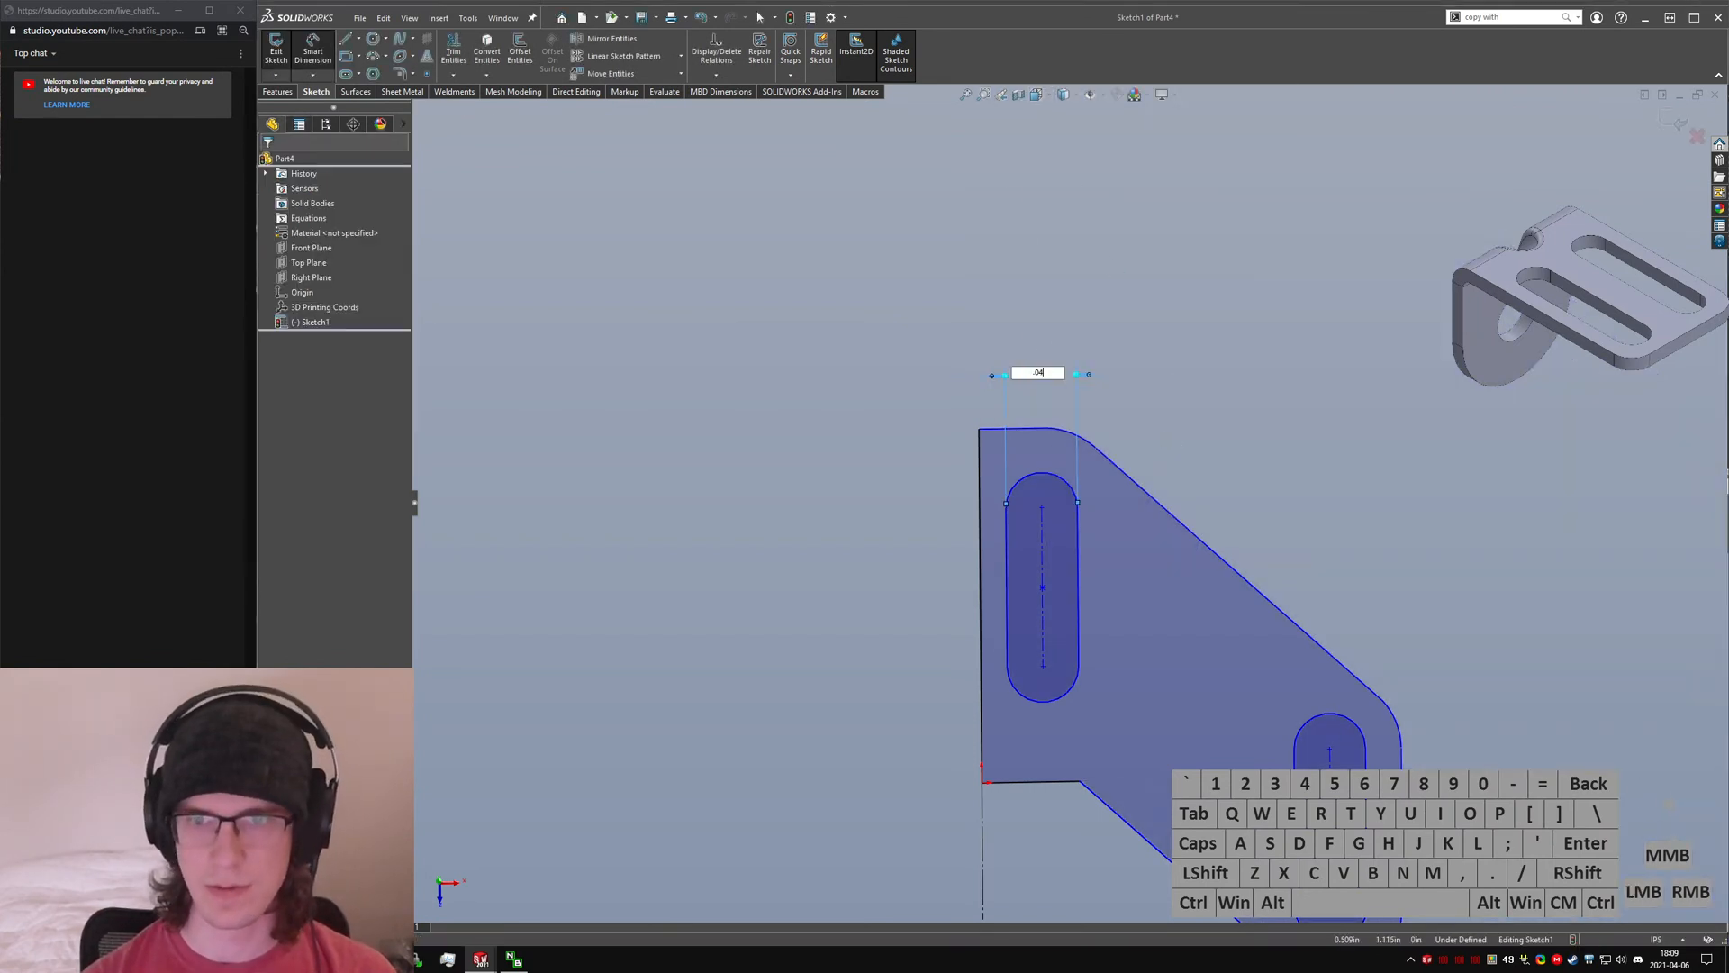
pyautogui.press('Return')
pyautogui.hotkey('ctrl', 'z')
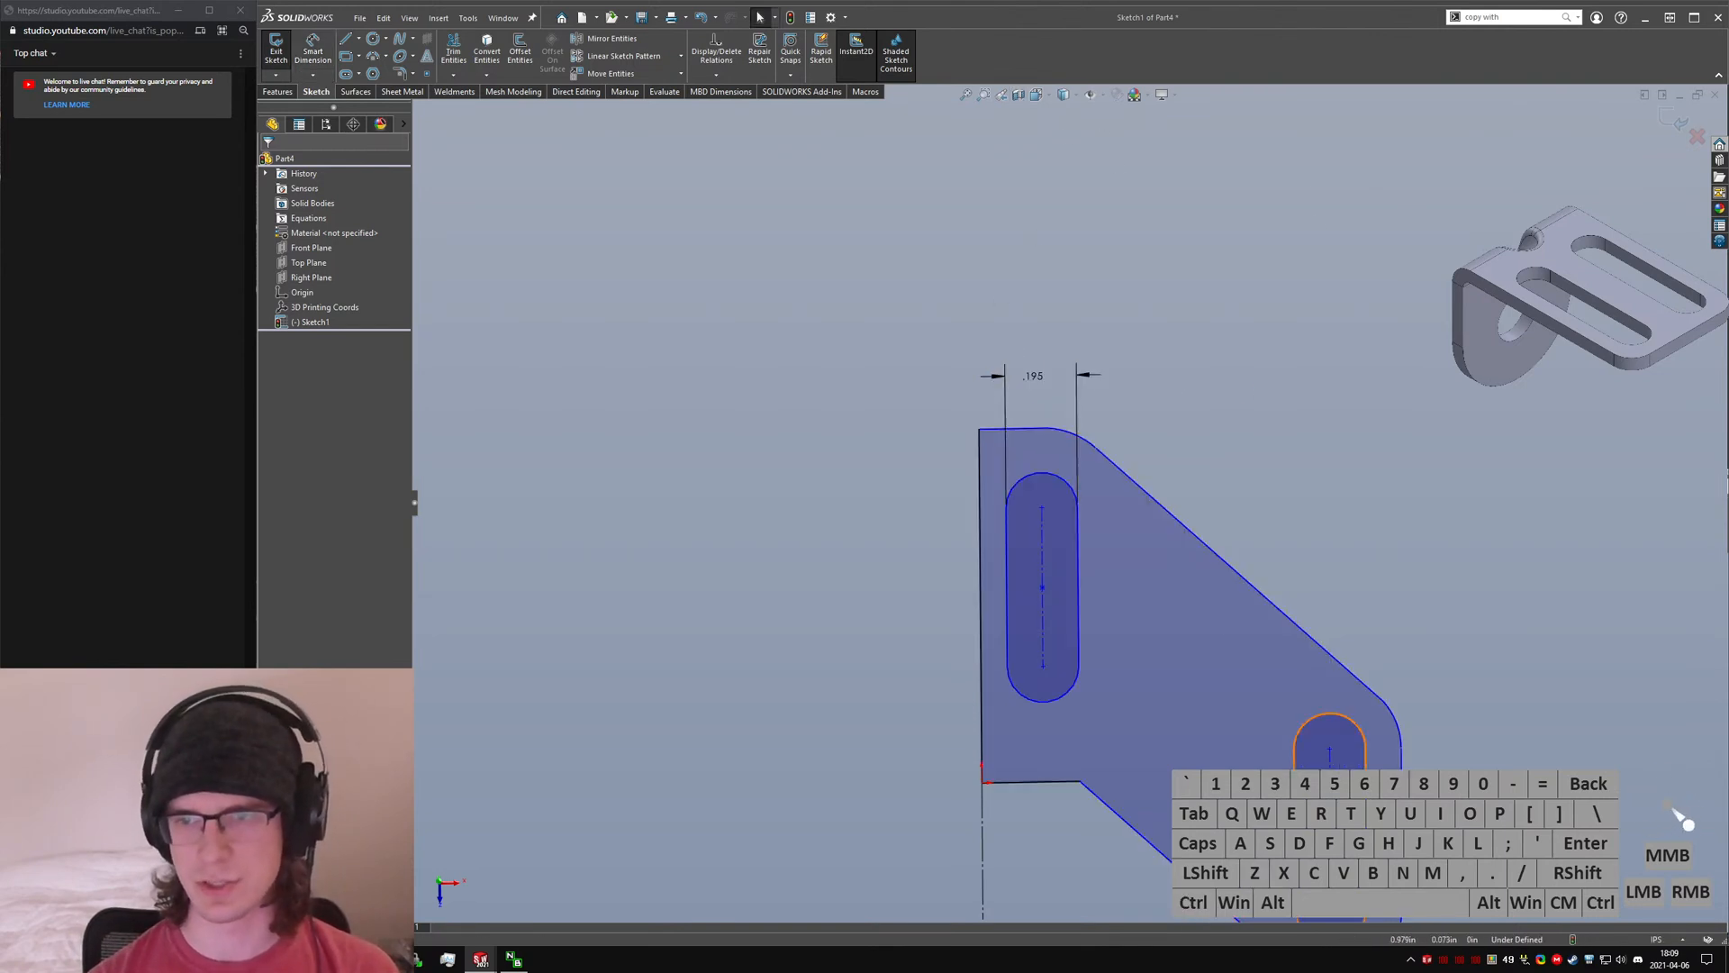
pyautogui.scroll(3, 1170, 536)
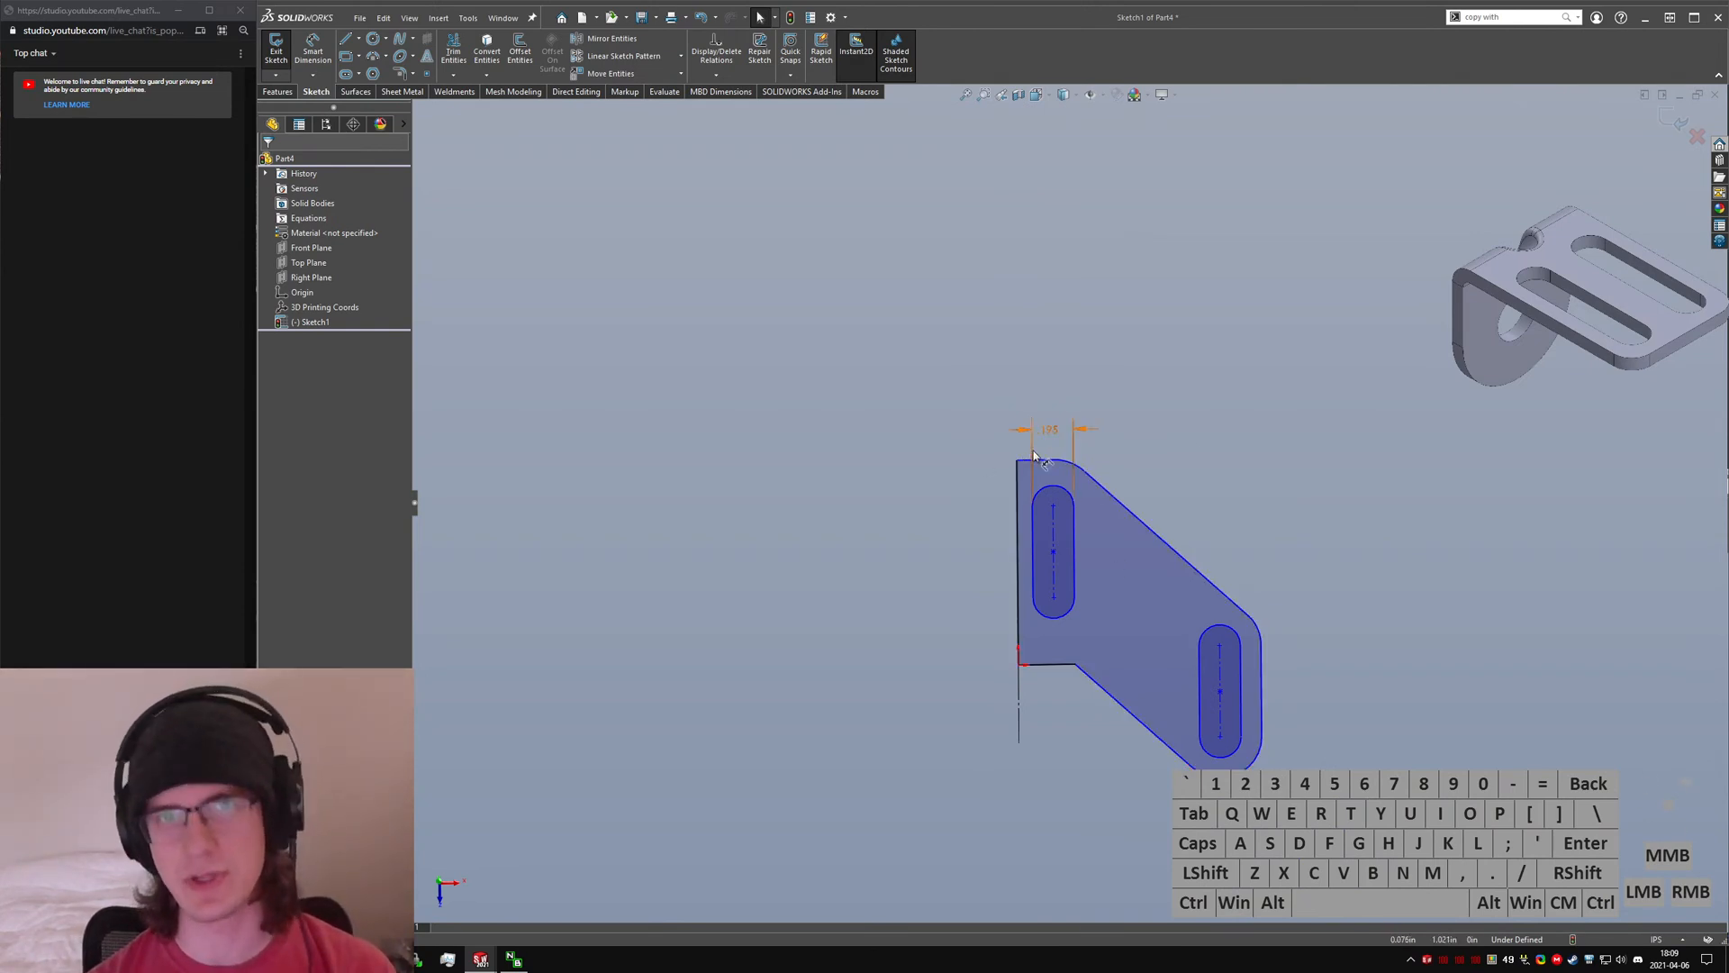
pyautogui.scroll(-3, 1067, 569)
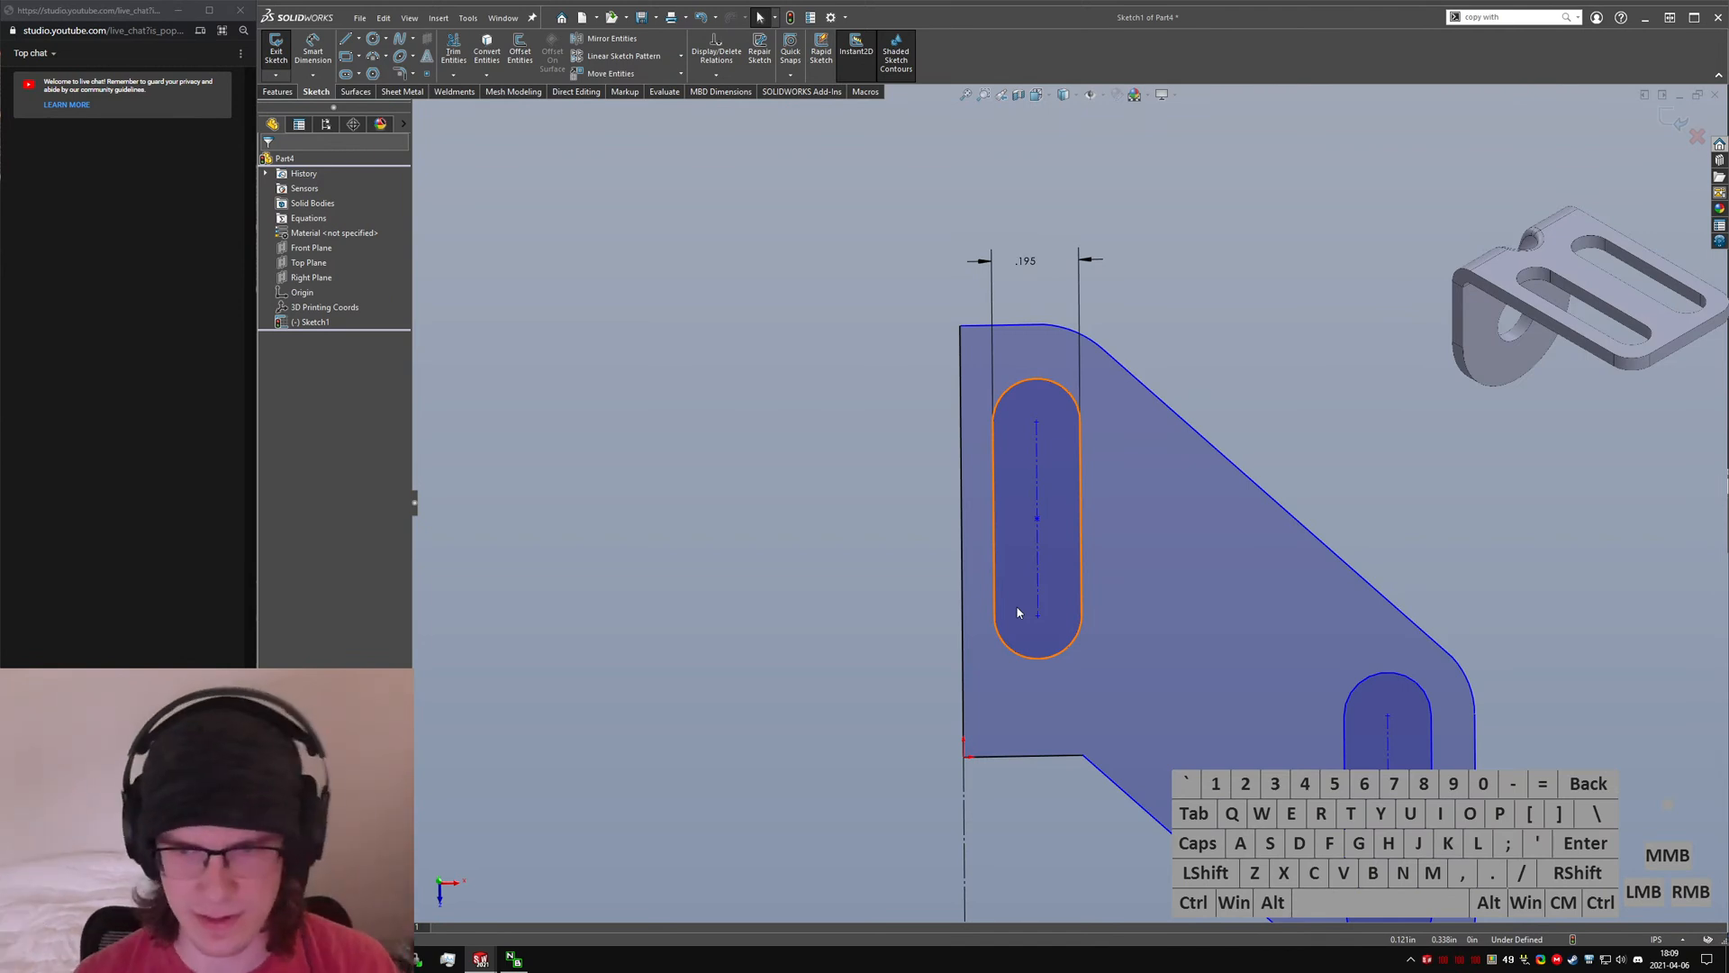
pyautogui.scroll(3, 1062, 603)
pyautogui.moveTo(1024, 820); pyautogui.dragTo(1027, 649, button='right')
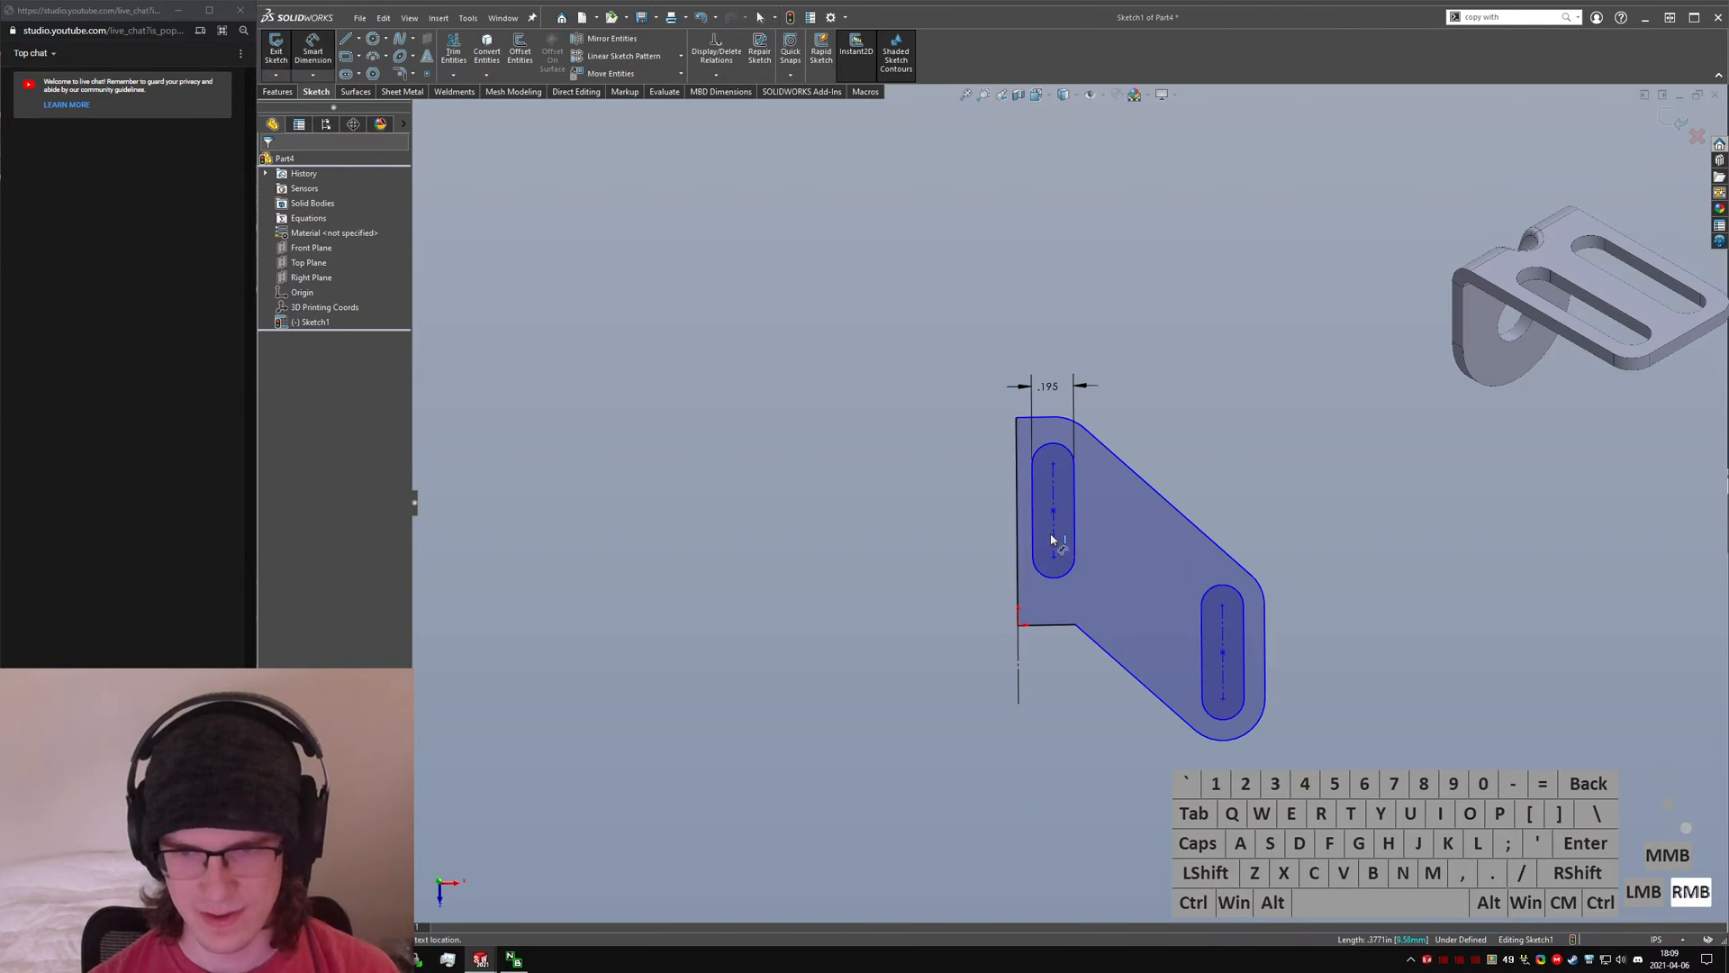
pyautogui.scroll(-3, 1023, 546)
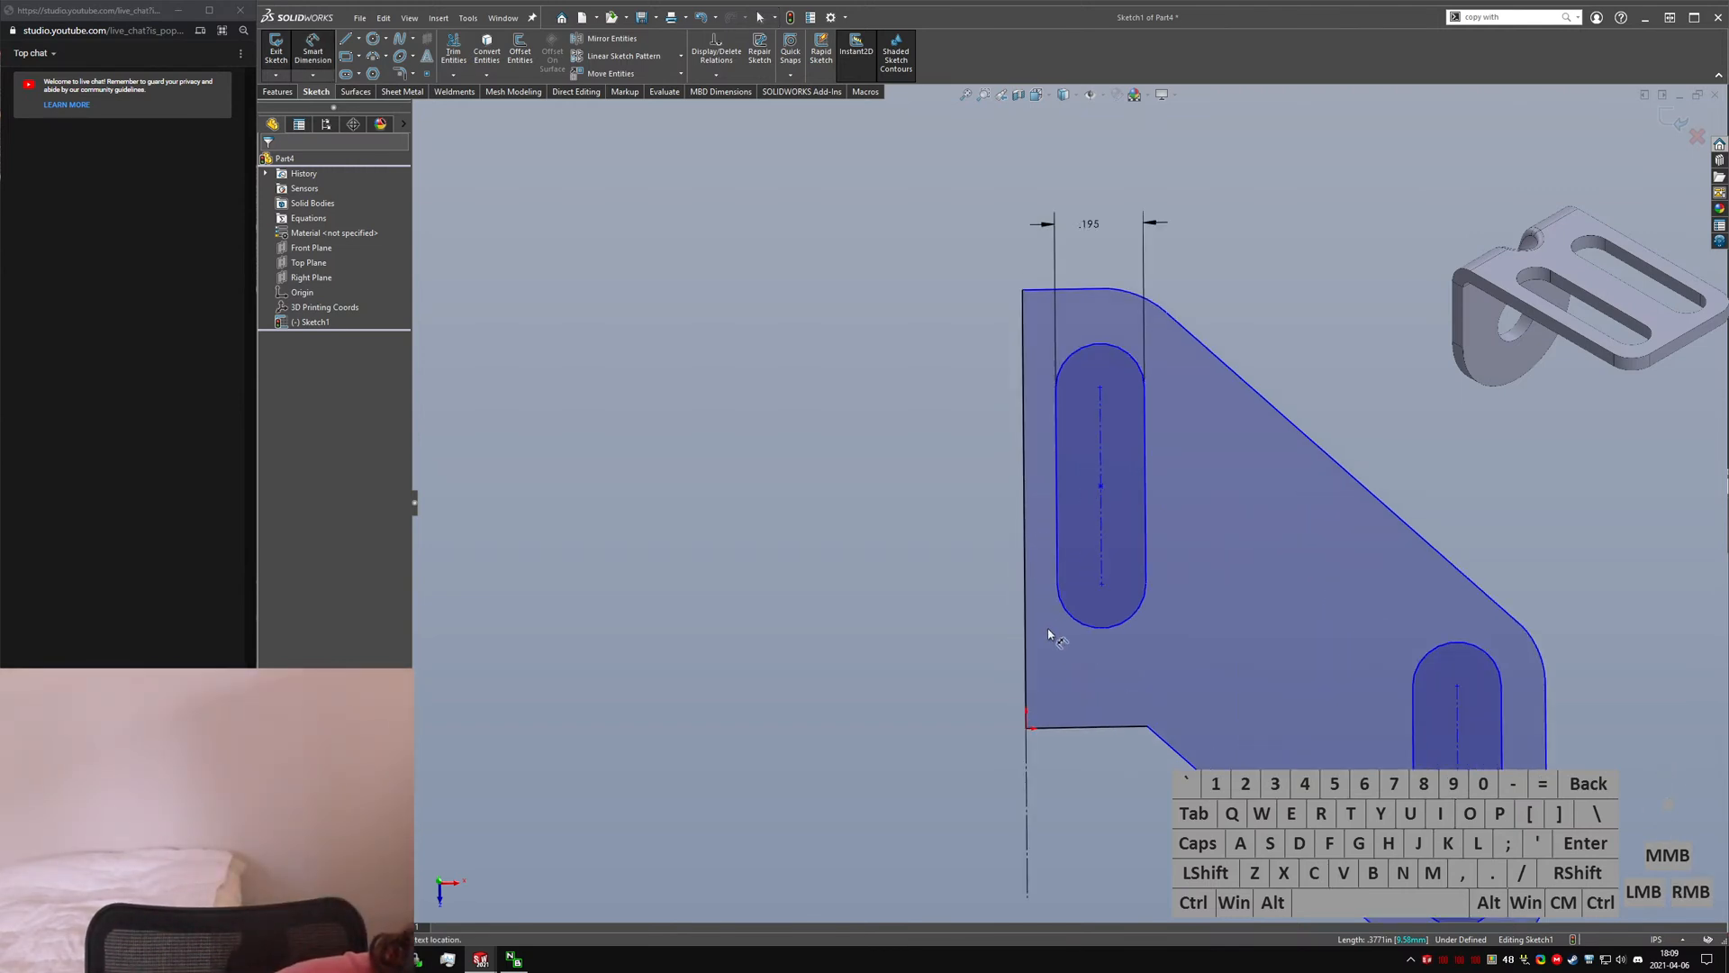
pyautogui.click(1127, 808)
# - In the Lazy Test Assembly, measure the spacing between matching side faces of the two mounting slots, and return to the part's sketch
pyautogui.hotkey('ctrl', 'Tab')
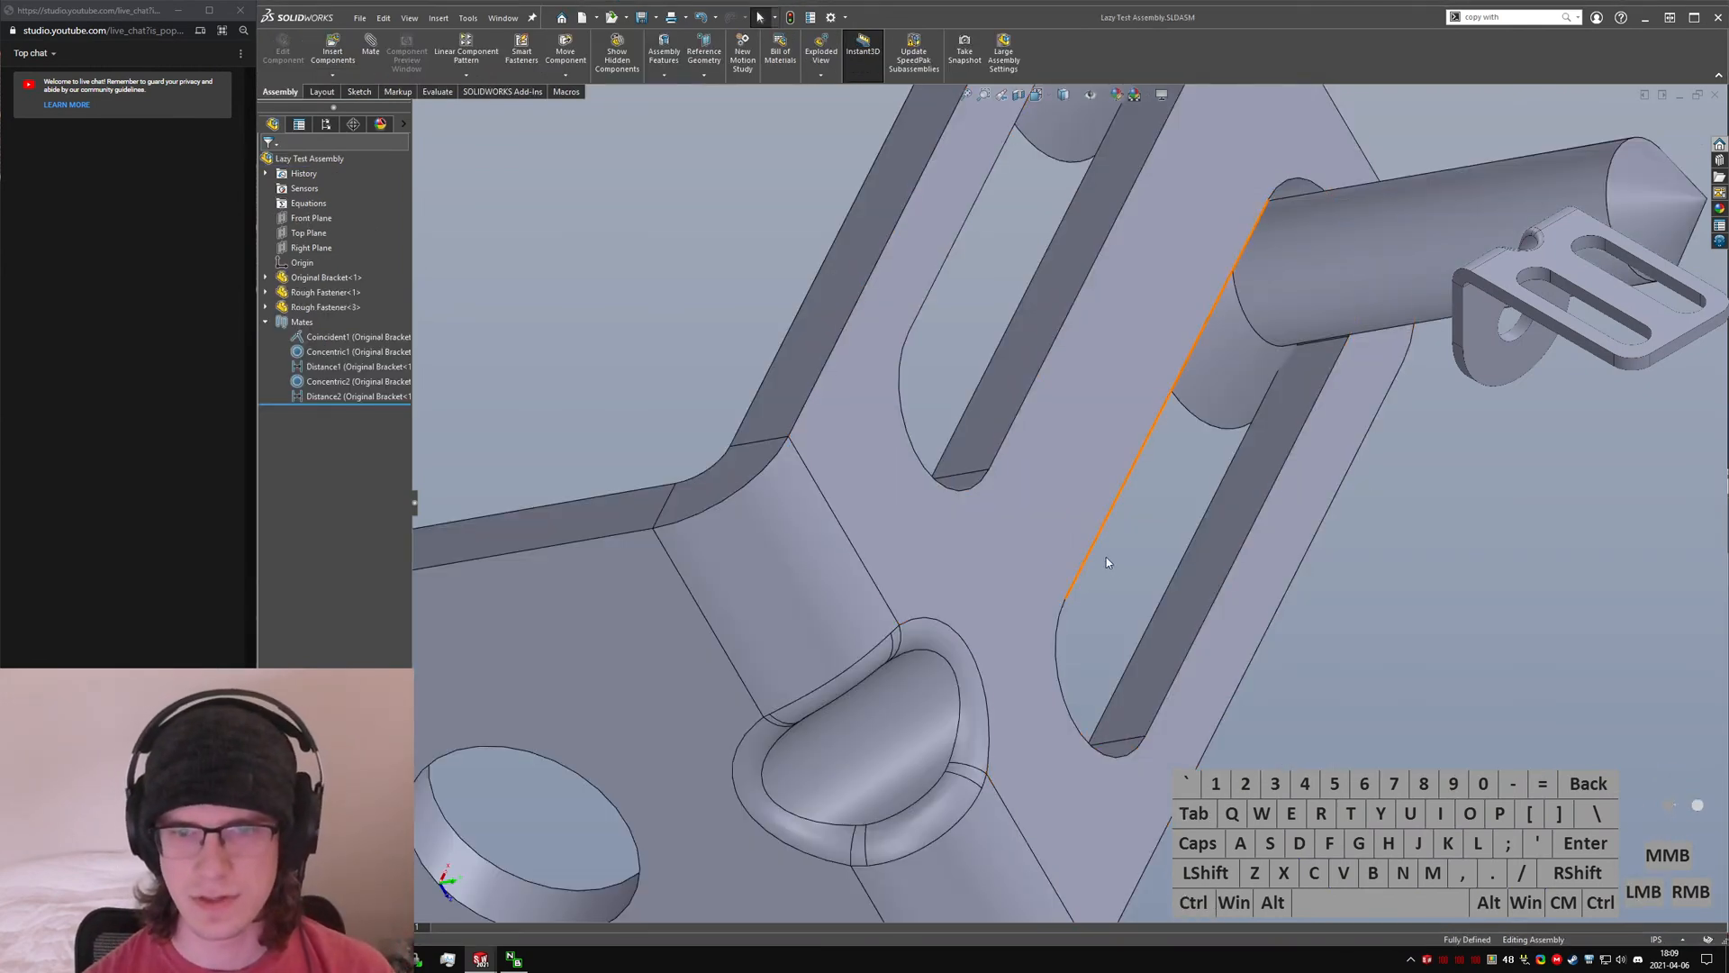
pyautogui.scroll(6, 1106, 556)
pyautogui.moveTo(1103, 551); pyautogui.dragTo(1052, 436, button='middle')
pyautogui.scroll(-5, 1052, 436)
pyautogui.click(935, 355)
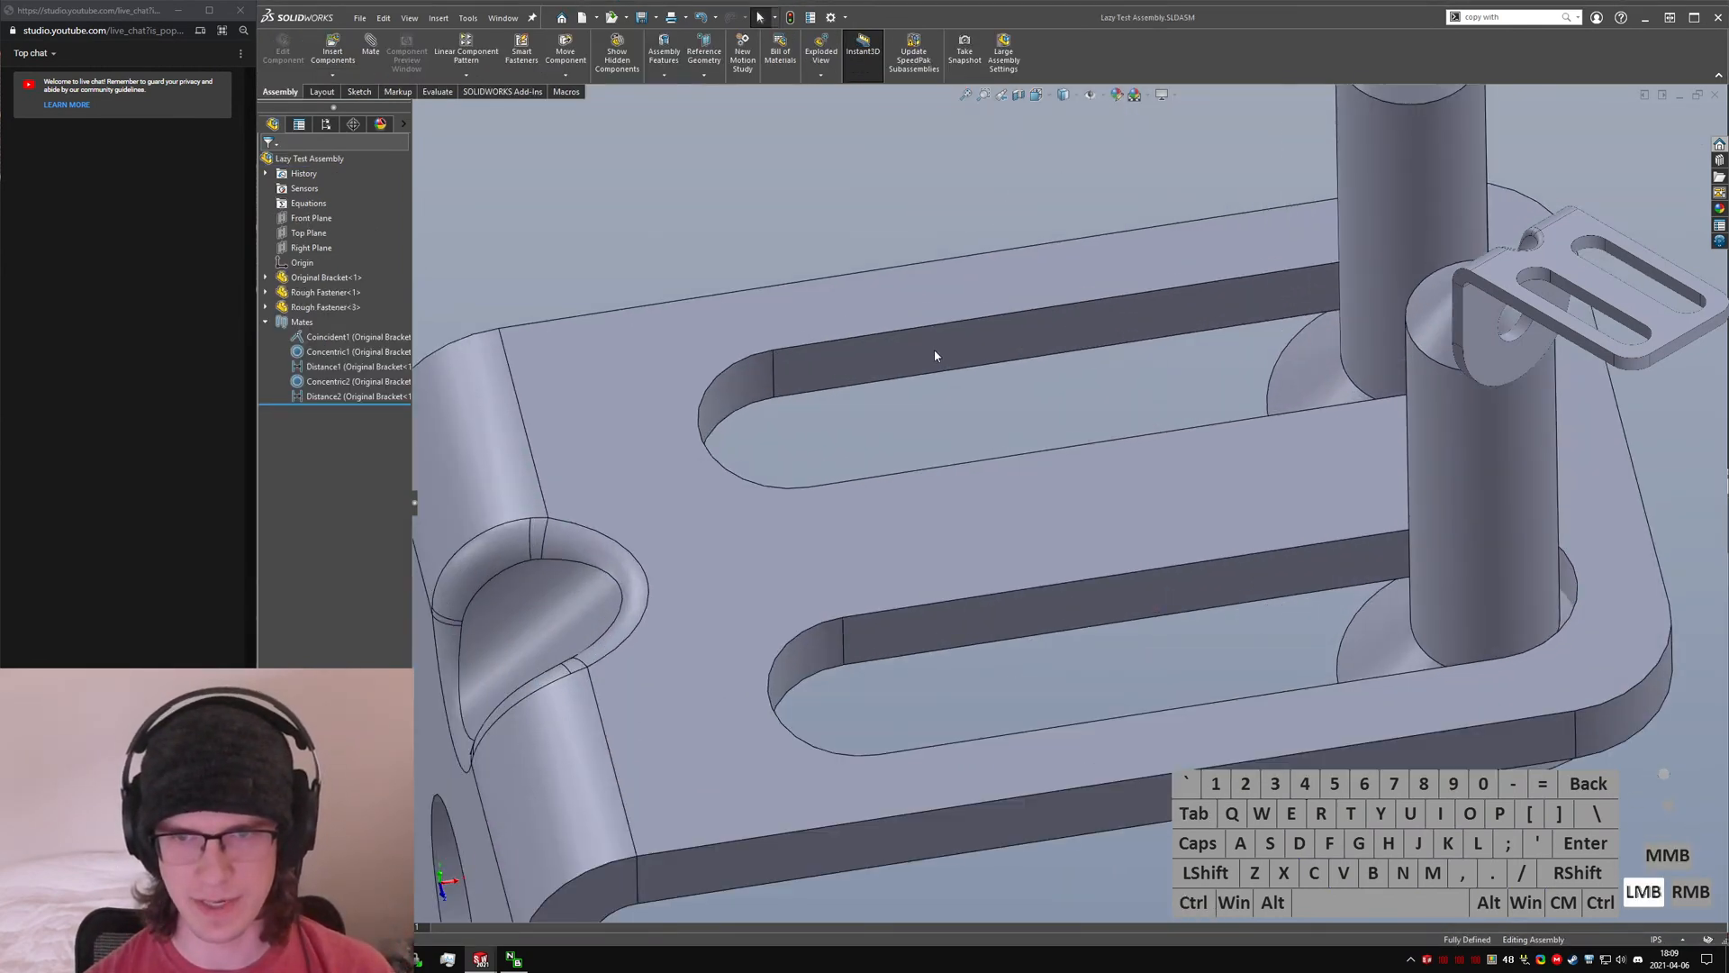
pyautogui.keyDown('ctrl'); pyautogui.click(1021, 611); pyautogui.keyUp('ctrl')
pyautogui.moveTo(947, 434); pyautogui.dragTo(1120, 338, button='middle')
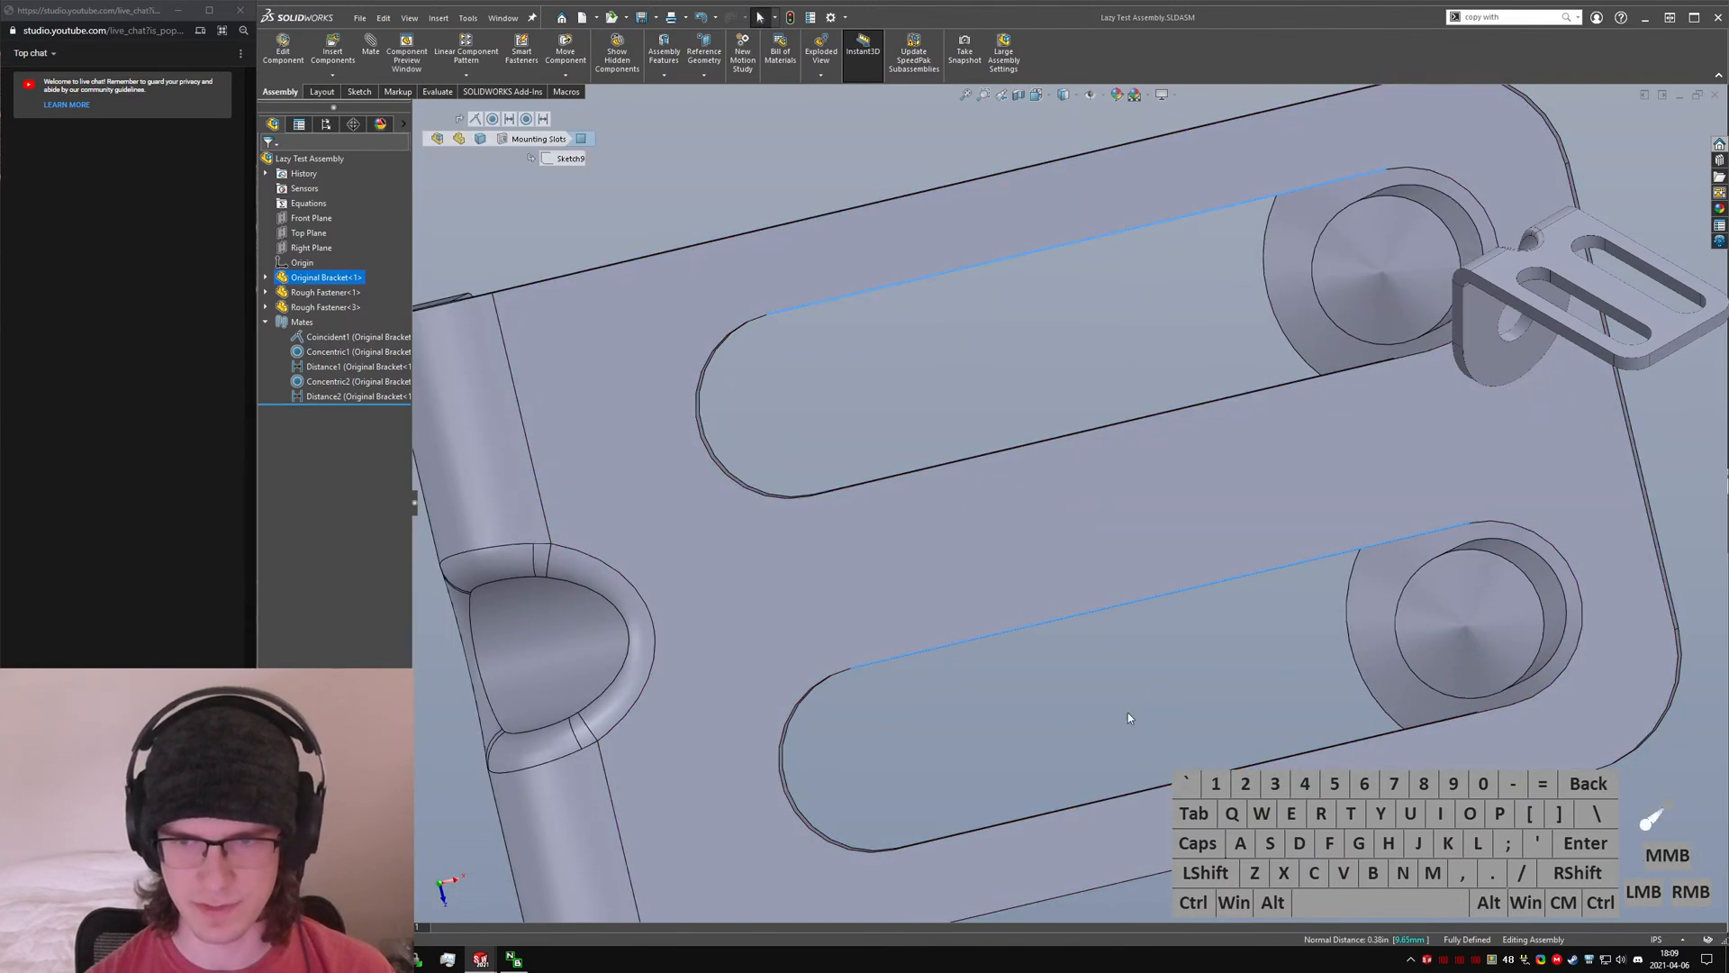
pyautogui.moveTo(1095, 540); pyautogui.dragTo(1080, 325, button='middle')
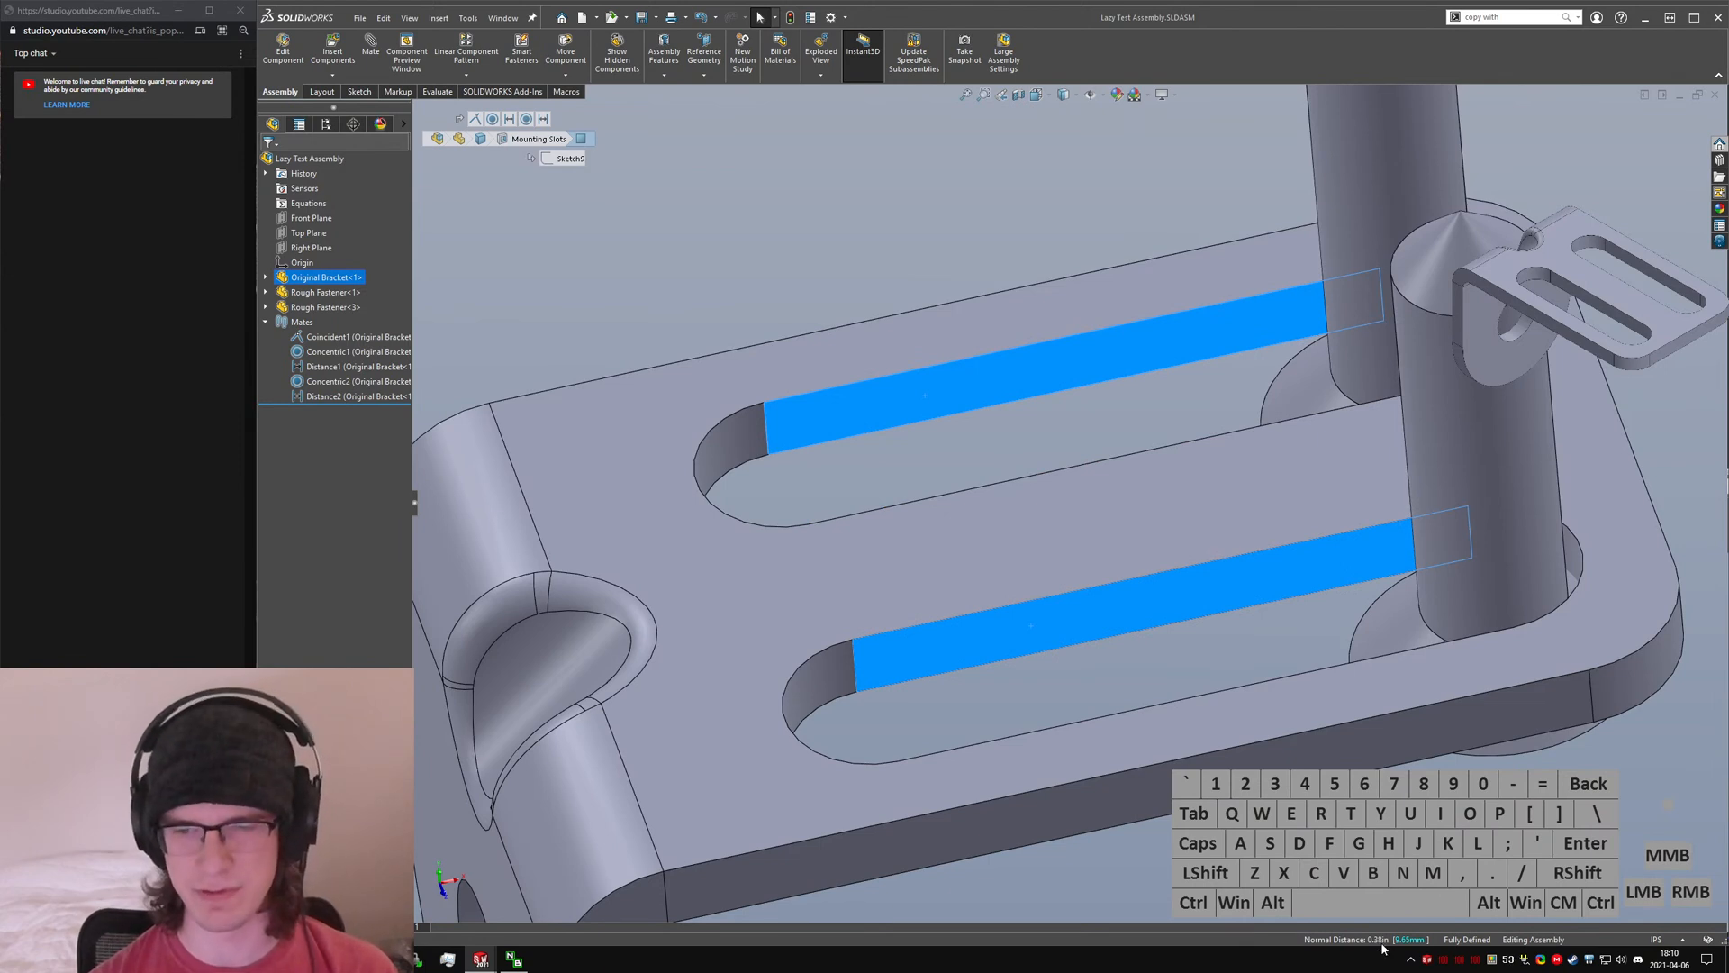
pyautogui.hotkey('ctrl', 'Tab')
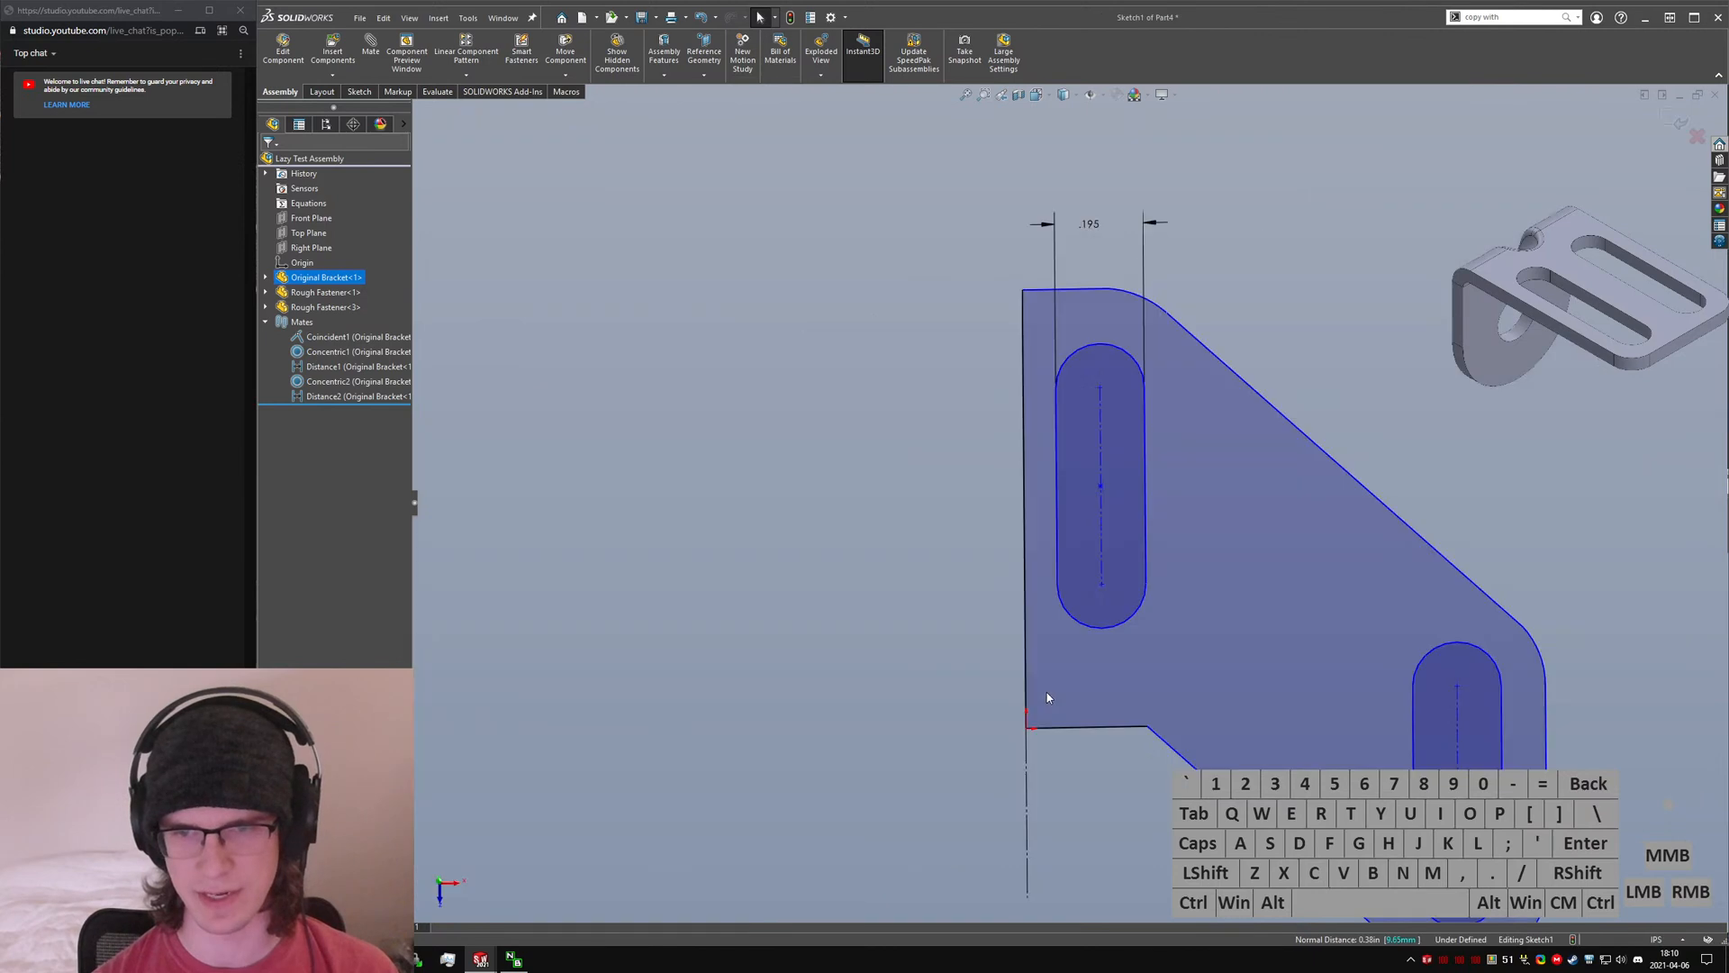
pyautogui.click(929, 766)
pyautogui.moveTo(1072, 572); pyautogui.dragTo(1069, 515, button='right')
pyautogui.click(1026, 830)
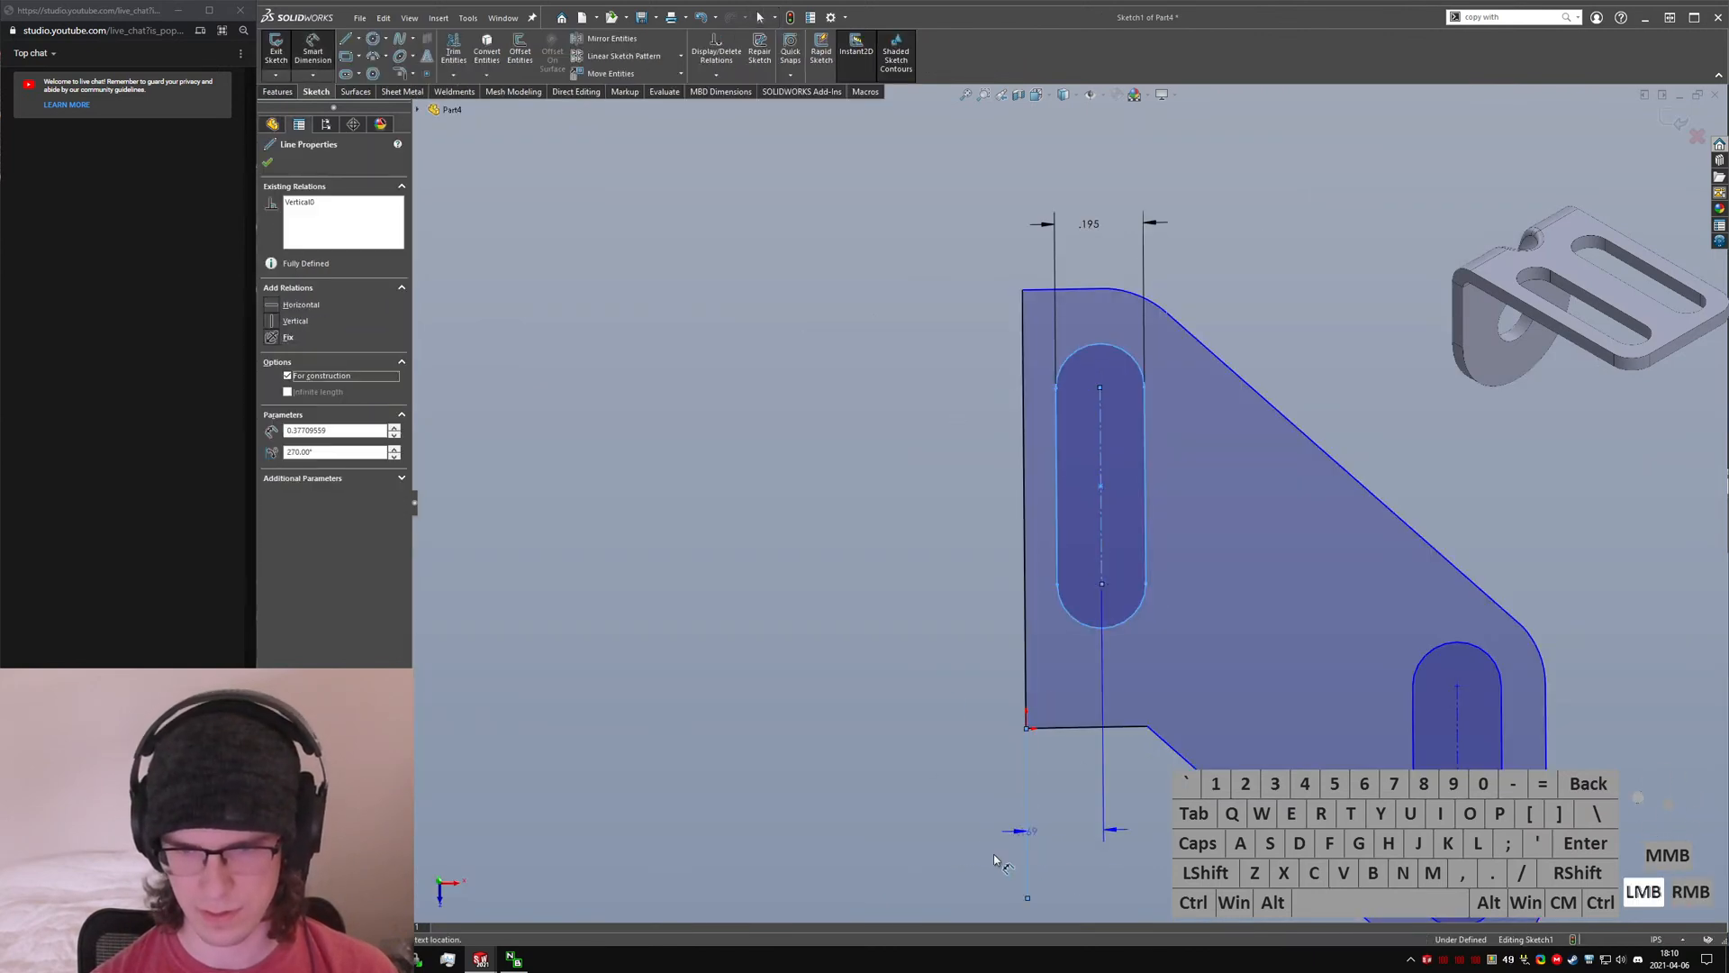
pyautogui.press('Escape')
pyautogui.press('Escape')
# - Add a doubled dimension of 0.375 in from the inner slot's lower center point across the vertical centerline
pyautogui.moveTo(1099, 554); pyautogui.dragTo(1101, 482, button='right')
pyautogui.click(1103, 586)
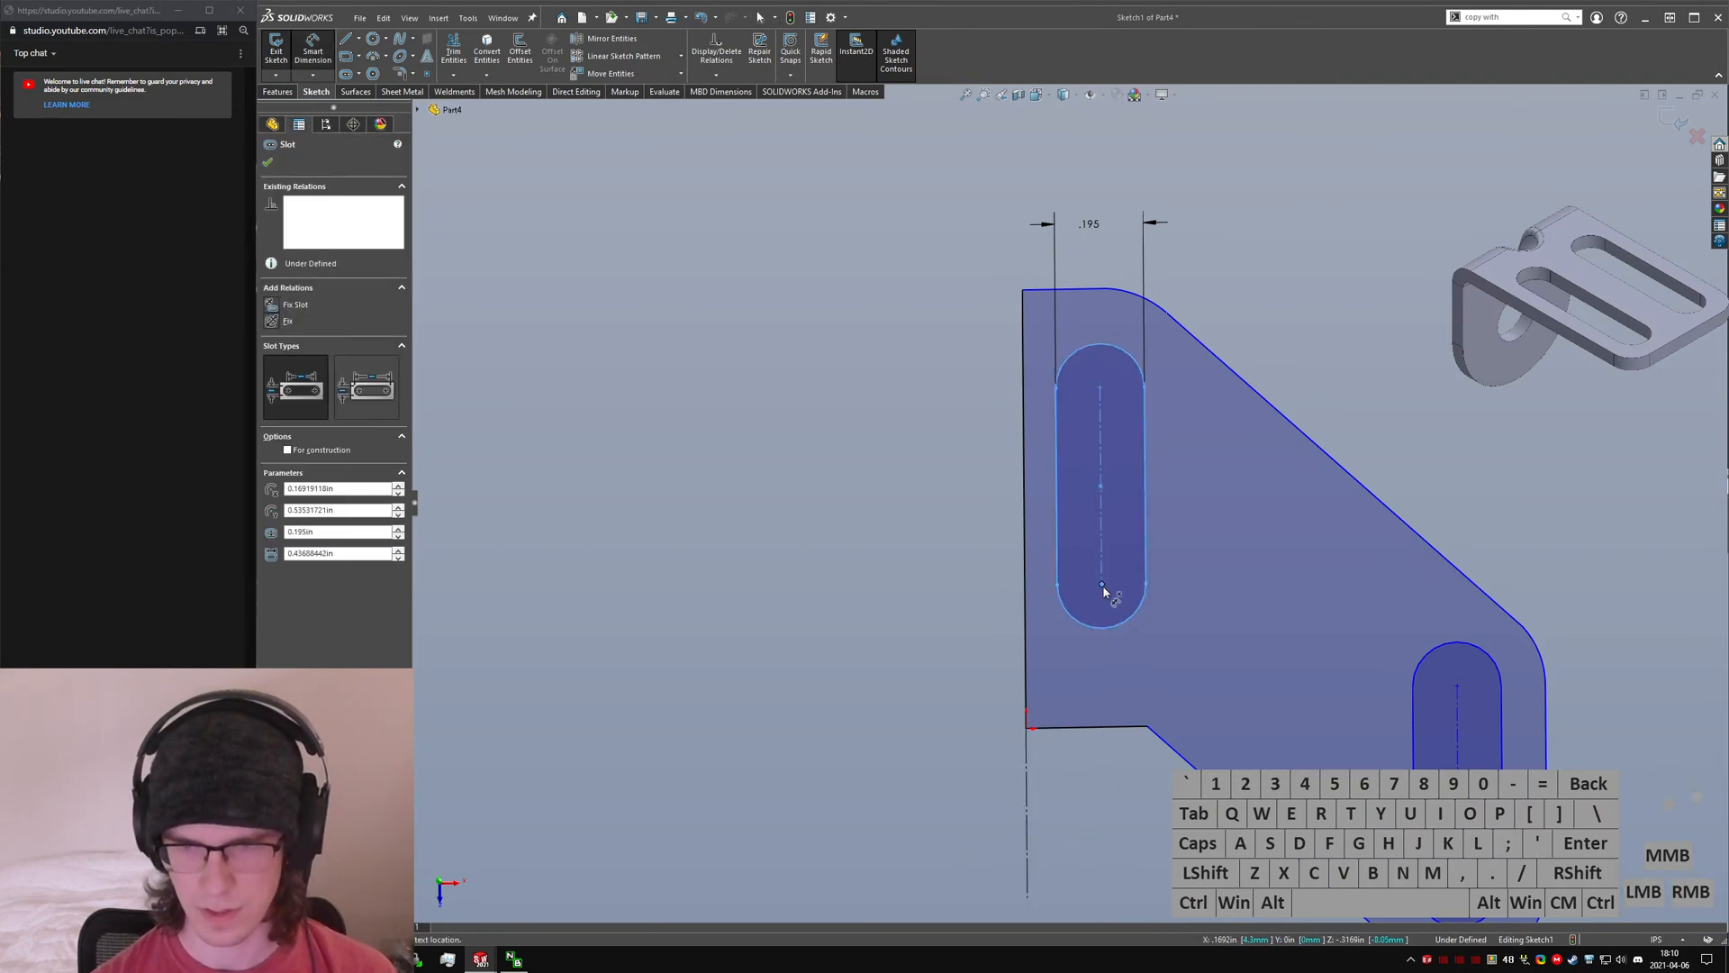
pyautogui.click(1027, 817)
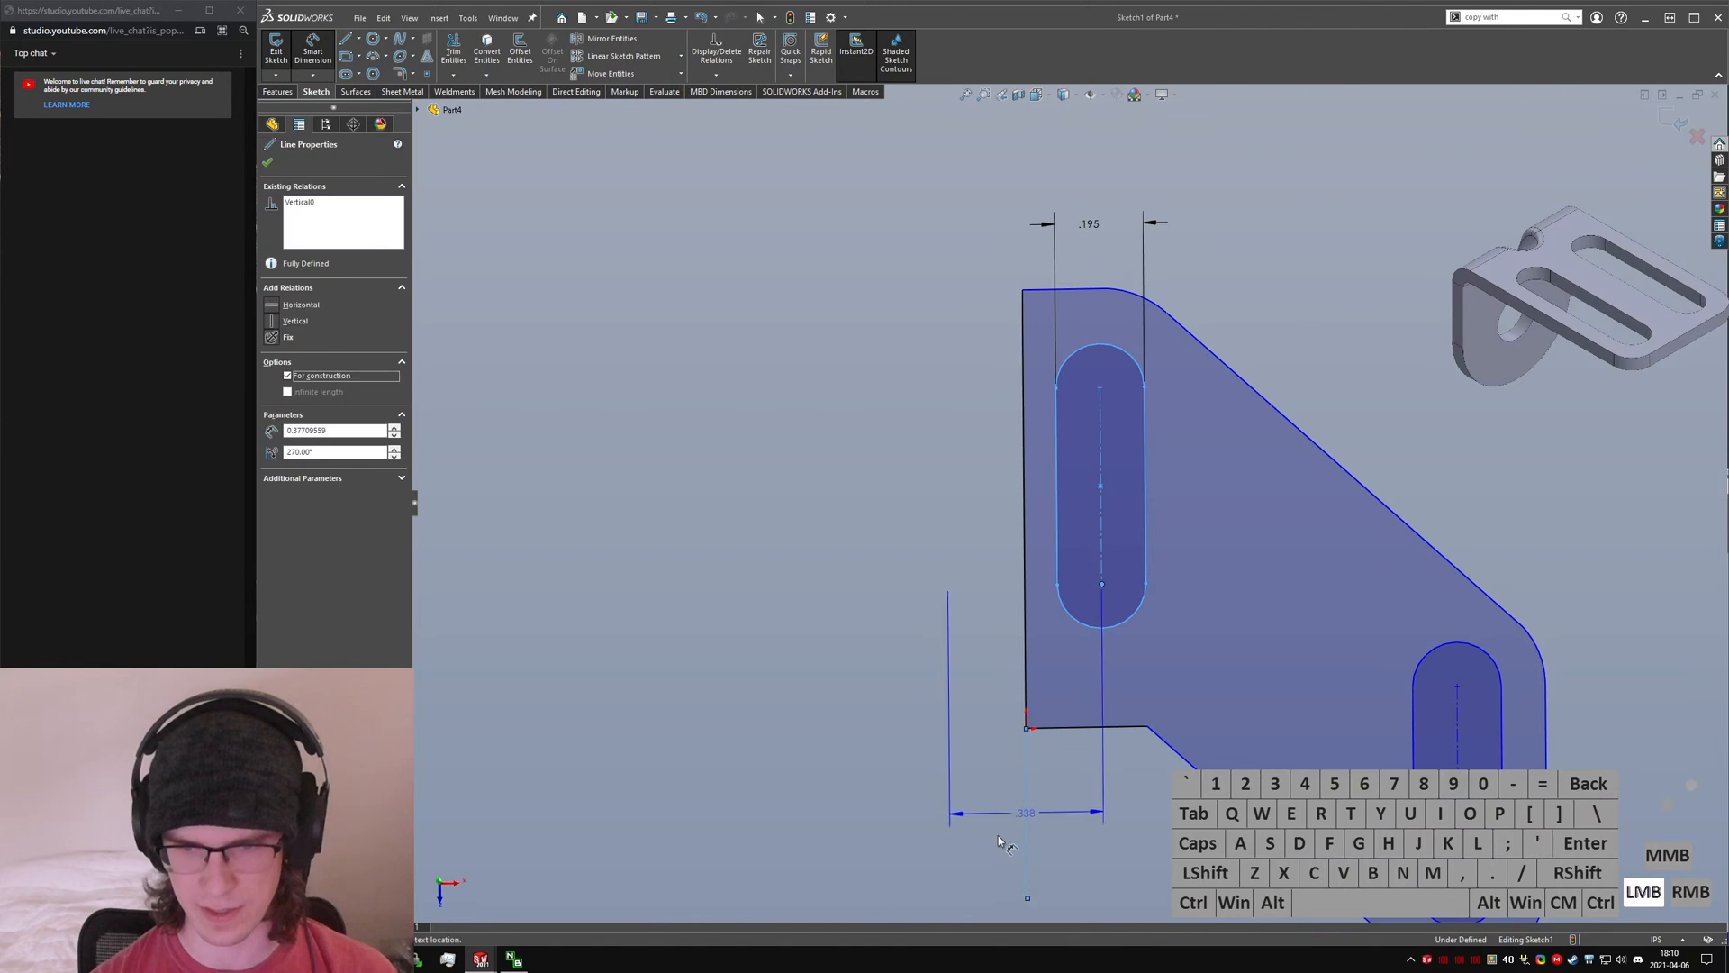
pyautogui.scroll(2, 991, 925)
pyautogui.click(1013, 819)
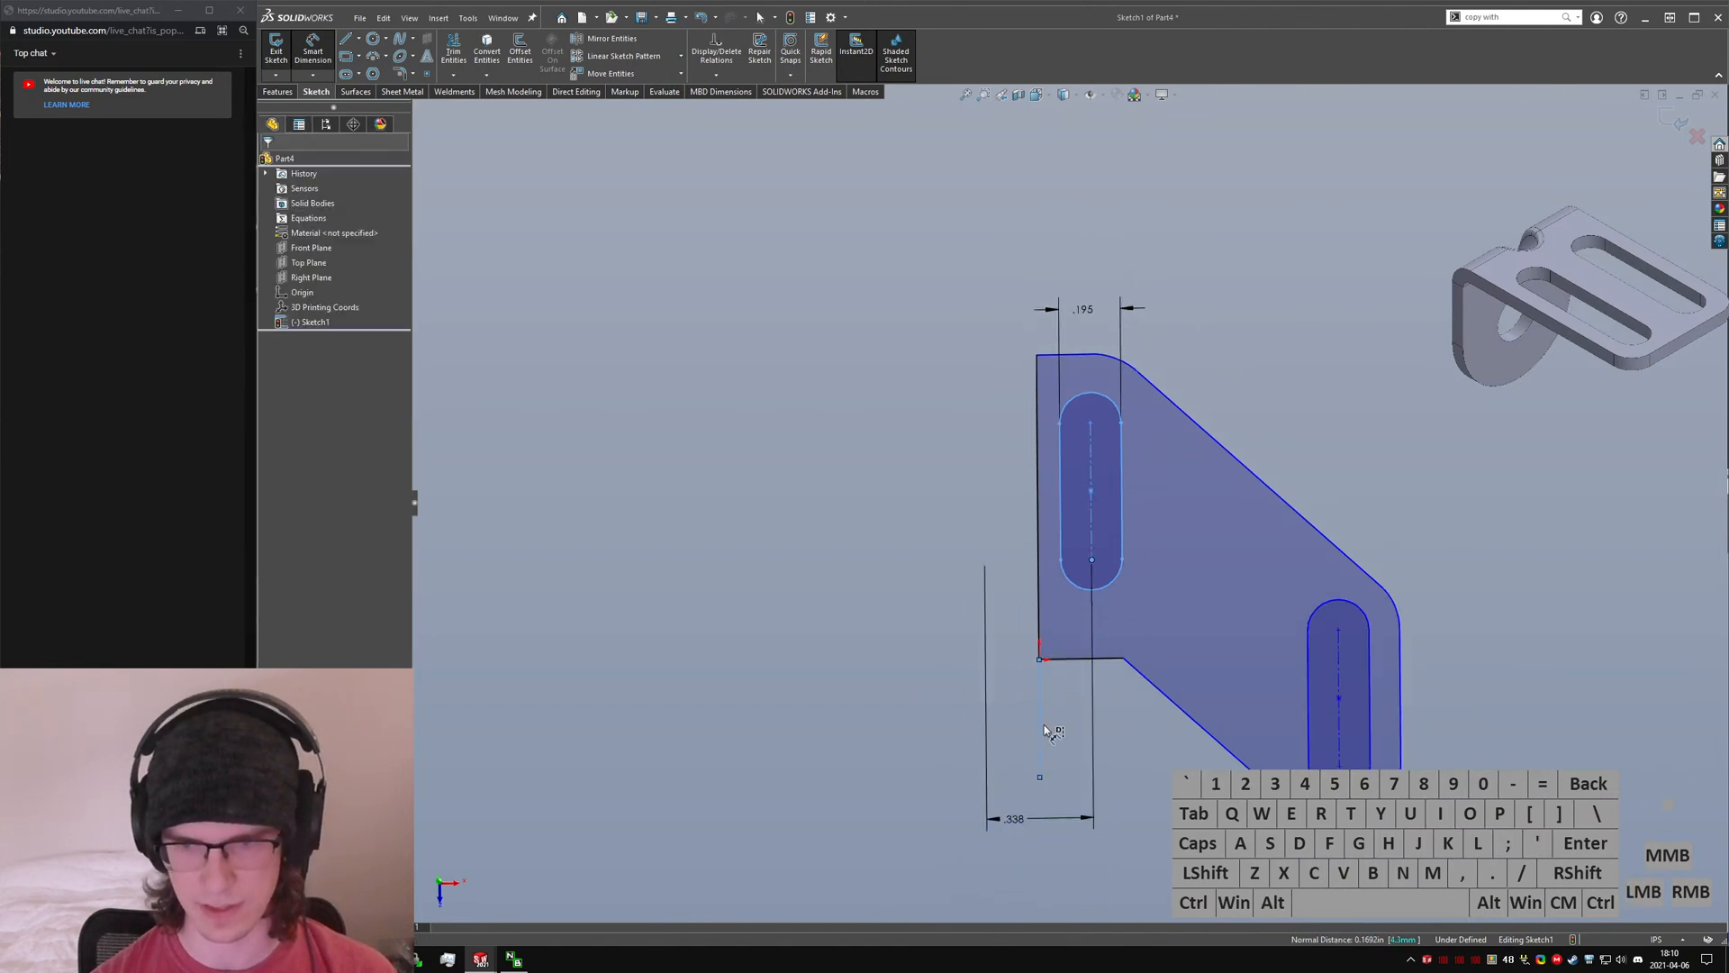
pyautogui.doubleClick(1014, 818)
pyautogui.write('0.37')
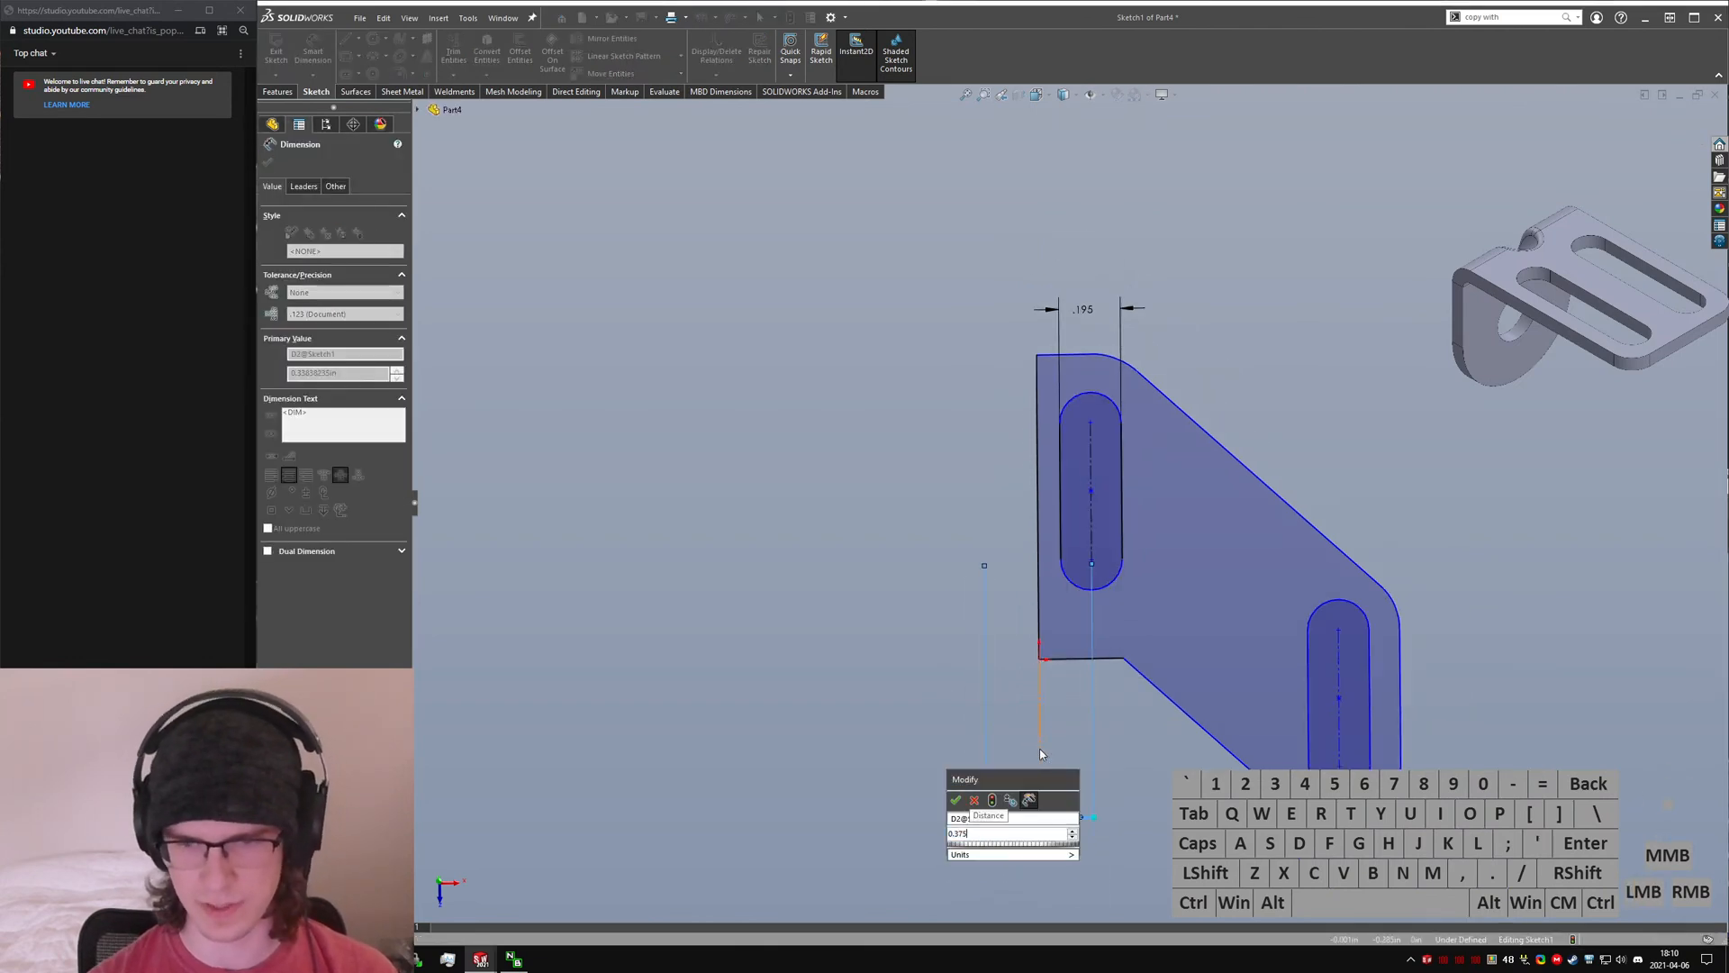
pyautogui.write('5')
pyautogui.press('Return')
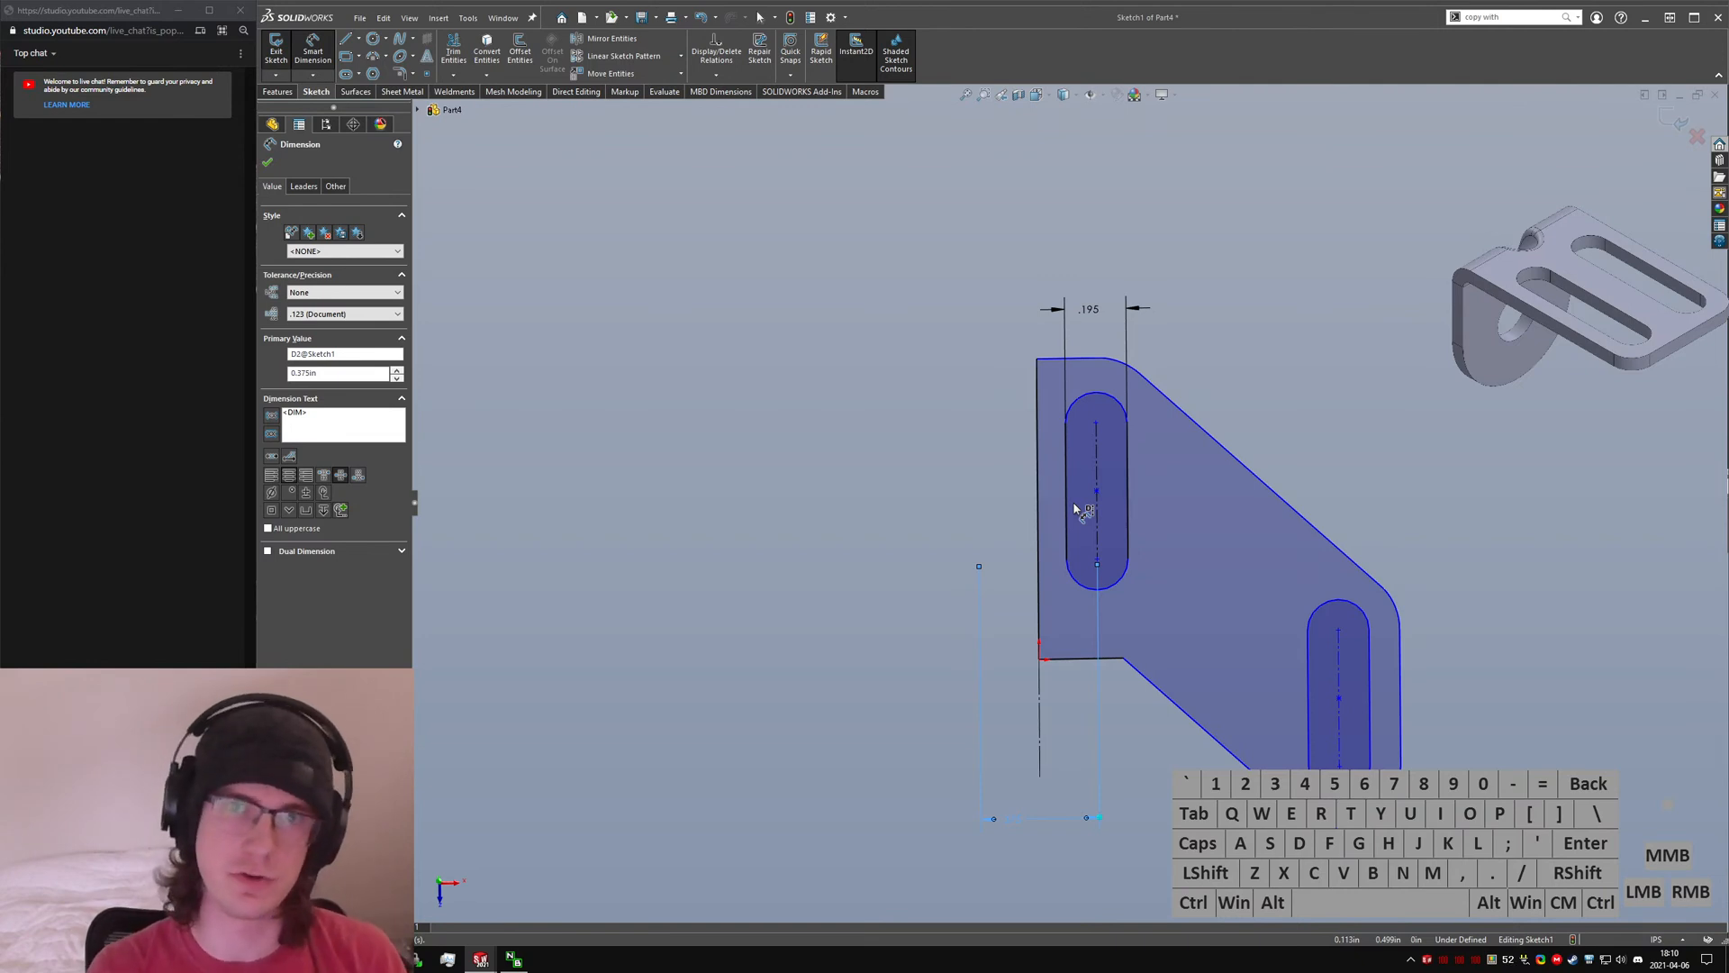
# - Finish the doubled slot dimension and center its 0.375 in text between the extension lines below the profile
pyautogui.click(1168, 680)
pyautogui.press('Escape')
pyautogui.click(961, 636)
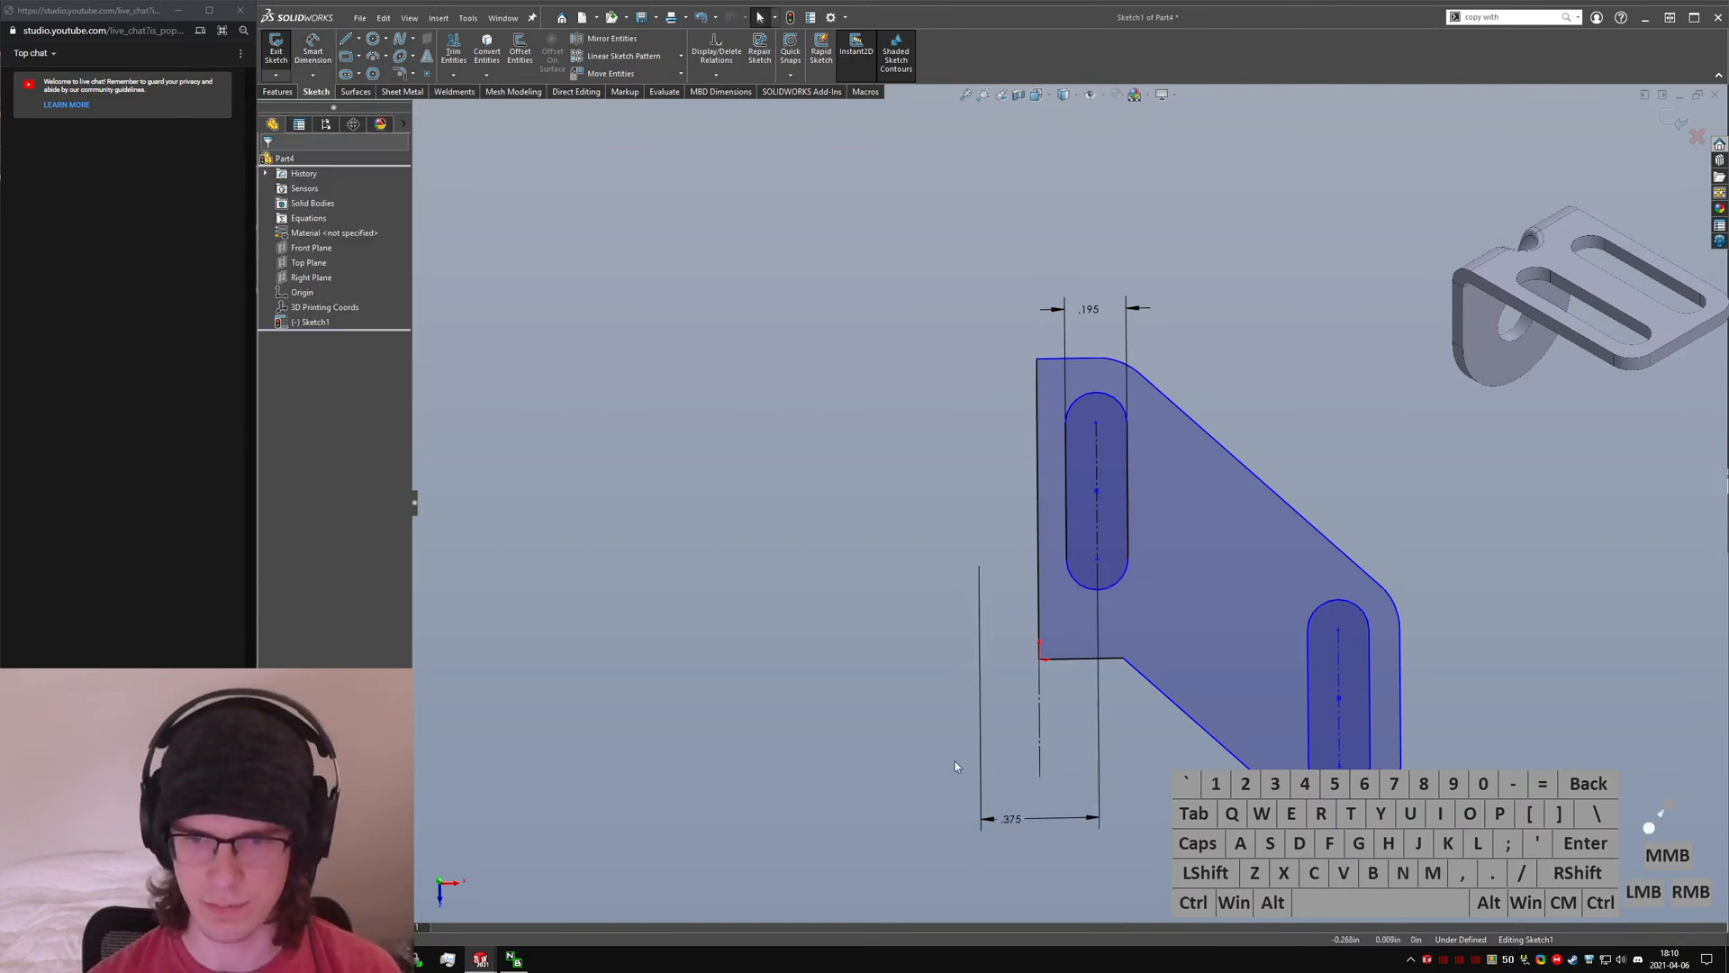
pyautogui.moveTo(1014, 823); pyautogui.dragTo(1038, 818)
pyautogui.click(1125, 818)
# - Delete the vertical line that closes the half profile along the centerline, leaving the outline open there
pyautogui.click(1038, 594)
pyautogui.press('Delete')
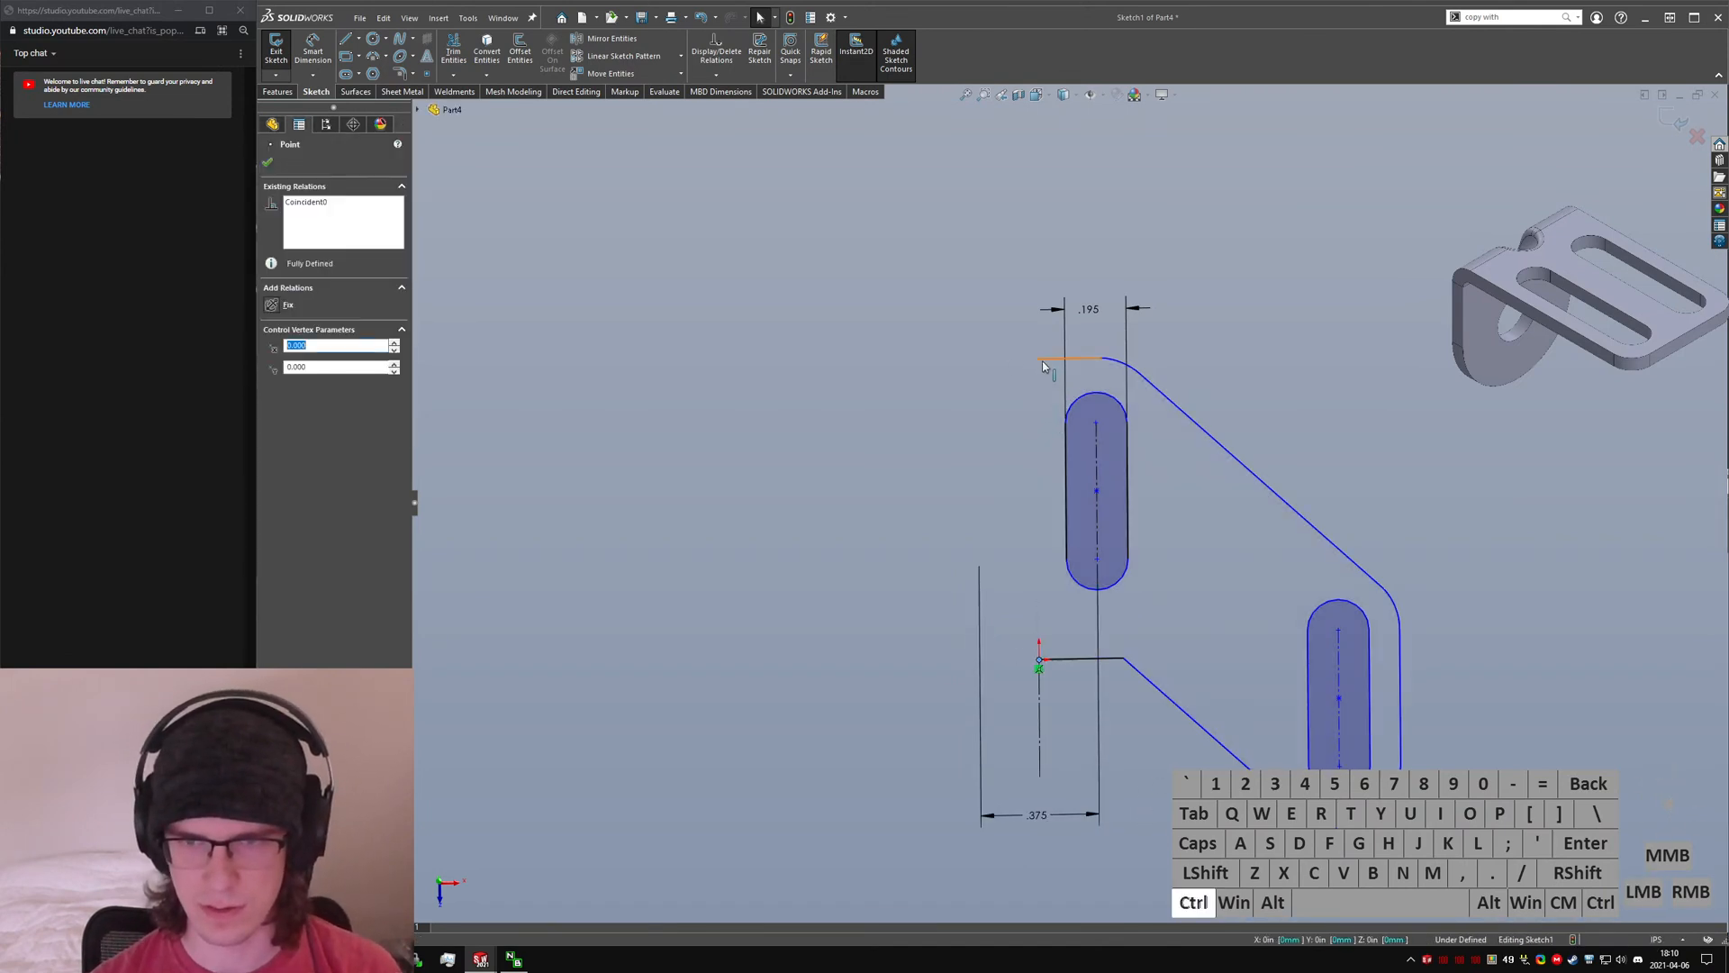
pyautogui.hotkey('ctrl', 'z')
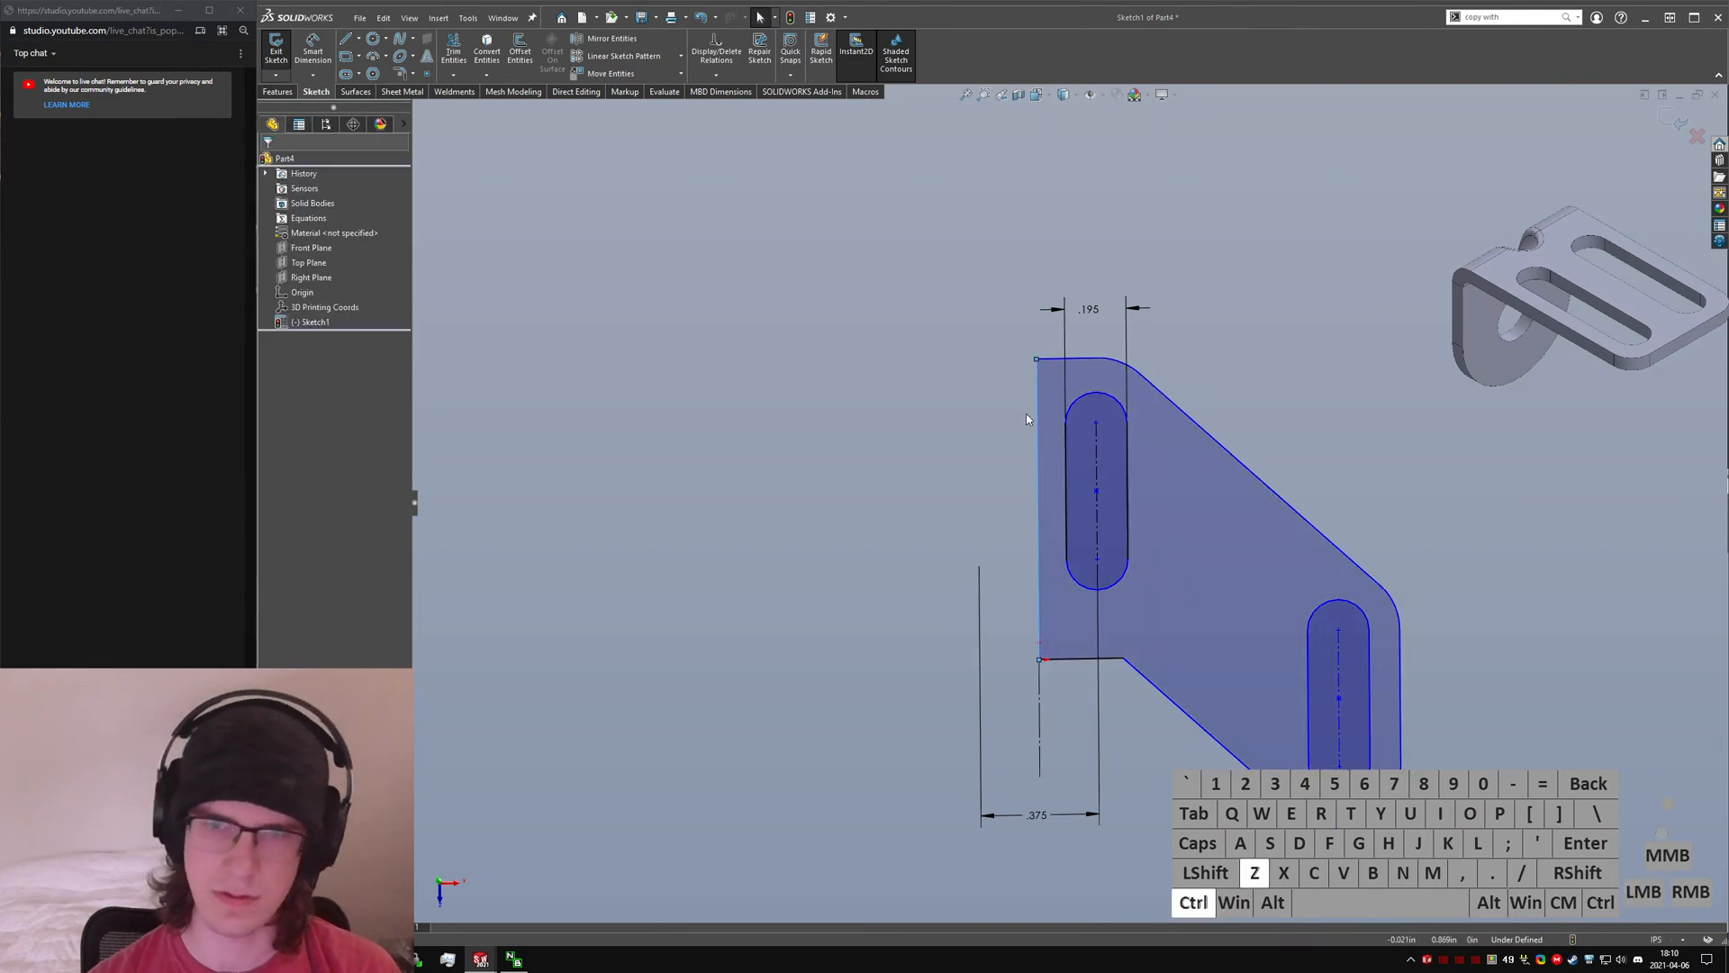
pyautogui.click(1029, 455)
pyautogui.click(1035, 459)
pyautogui.press('Delete')
pyautogui.moveTo(1121, 622); pyautogui.dragTo(1119, 550, button='right')
pyautogui.press('Escape')
# - Make the profile's top edge tangent to the upper corner arc
pyautogui.click(1123, 363)
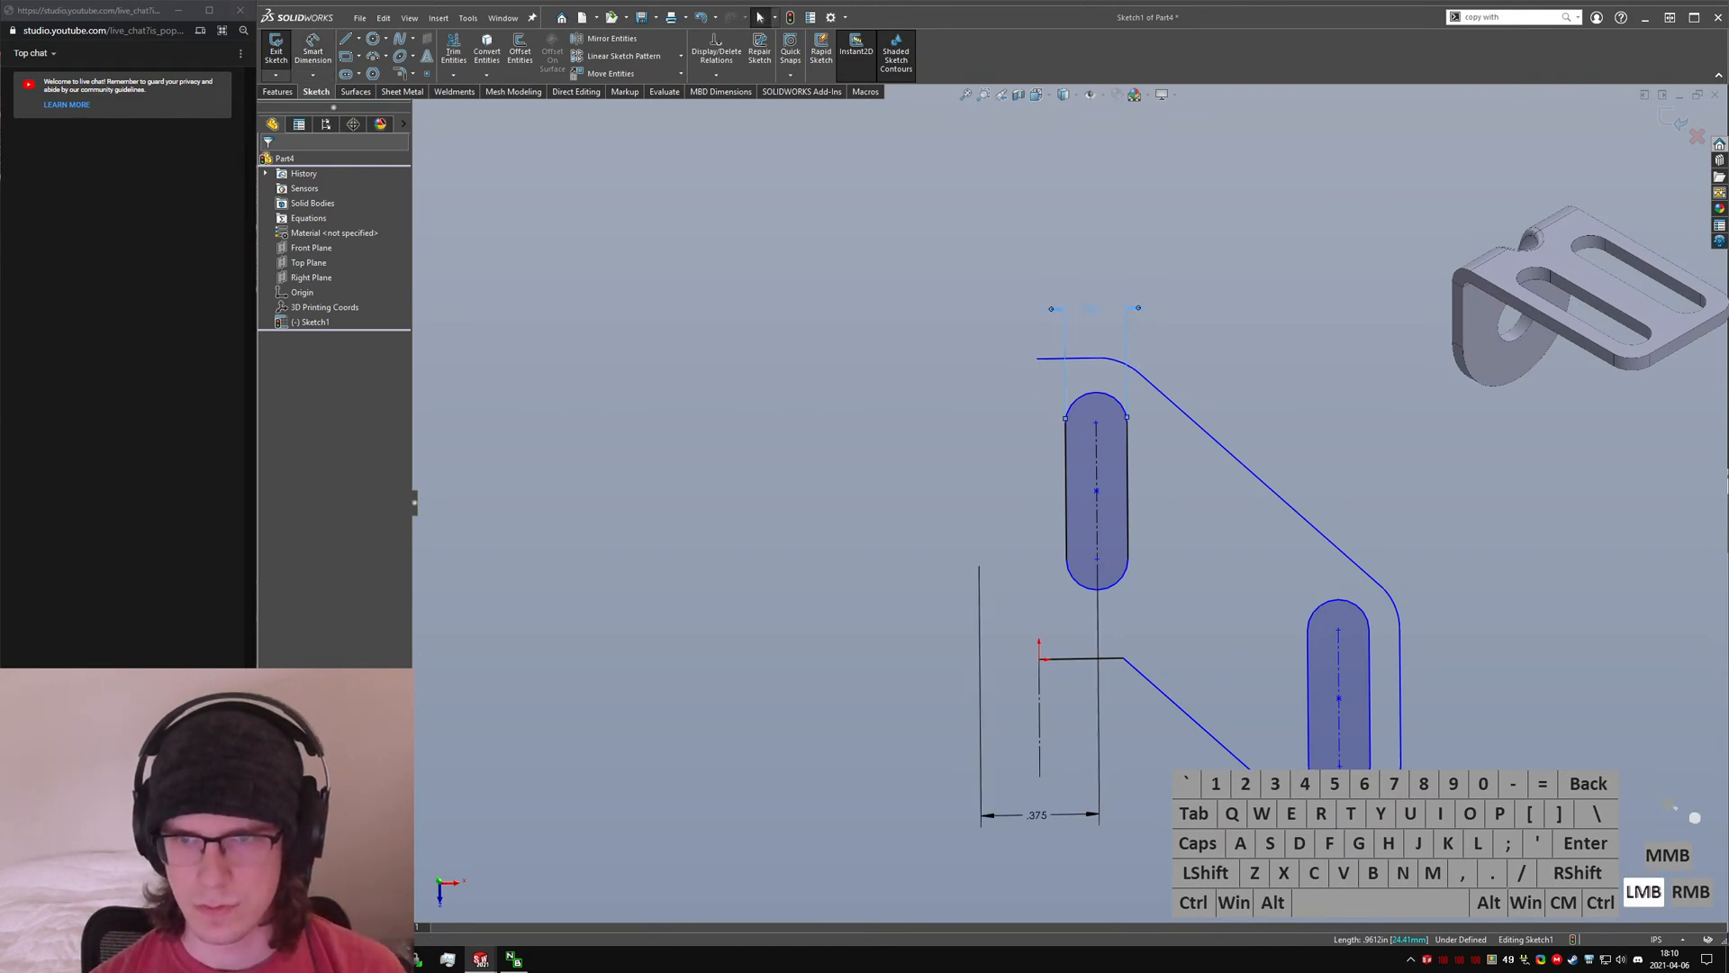
pyautogui.click(1113, 372)
pyautogui.moveTo(1100, 359); pyautogui.dragTo(1096, 361)
pyautogui.click(1084, 362)
pyautogui.keyDown('ctrl'); pyautogui.click(1112, 362); pyautogui.keyUp('ctrl')
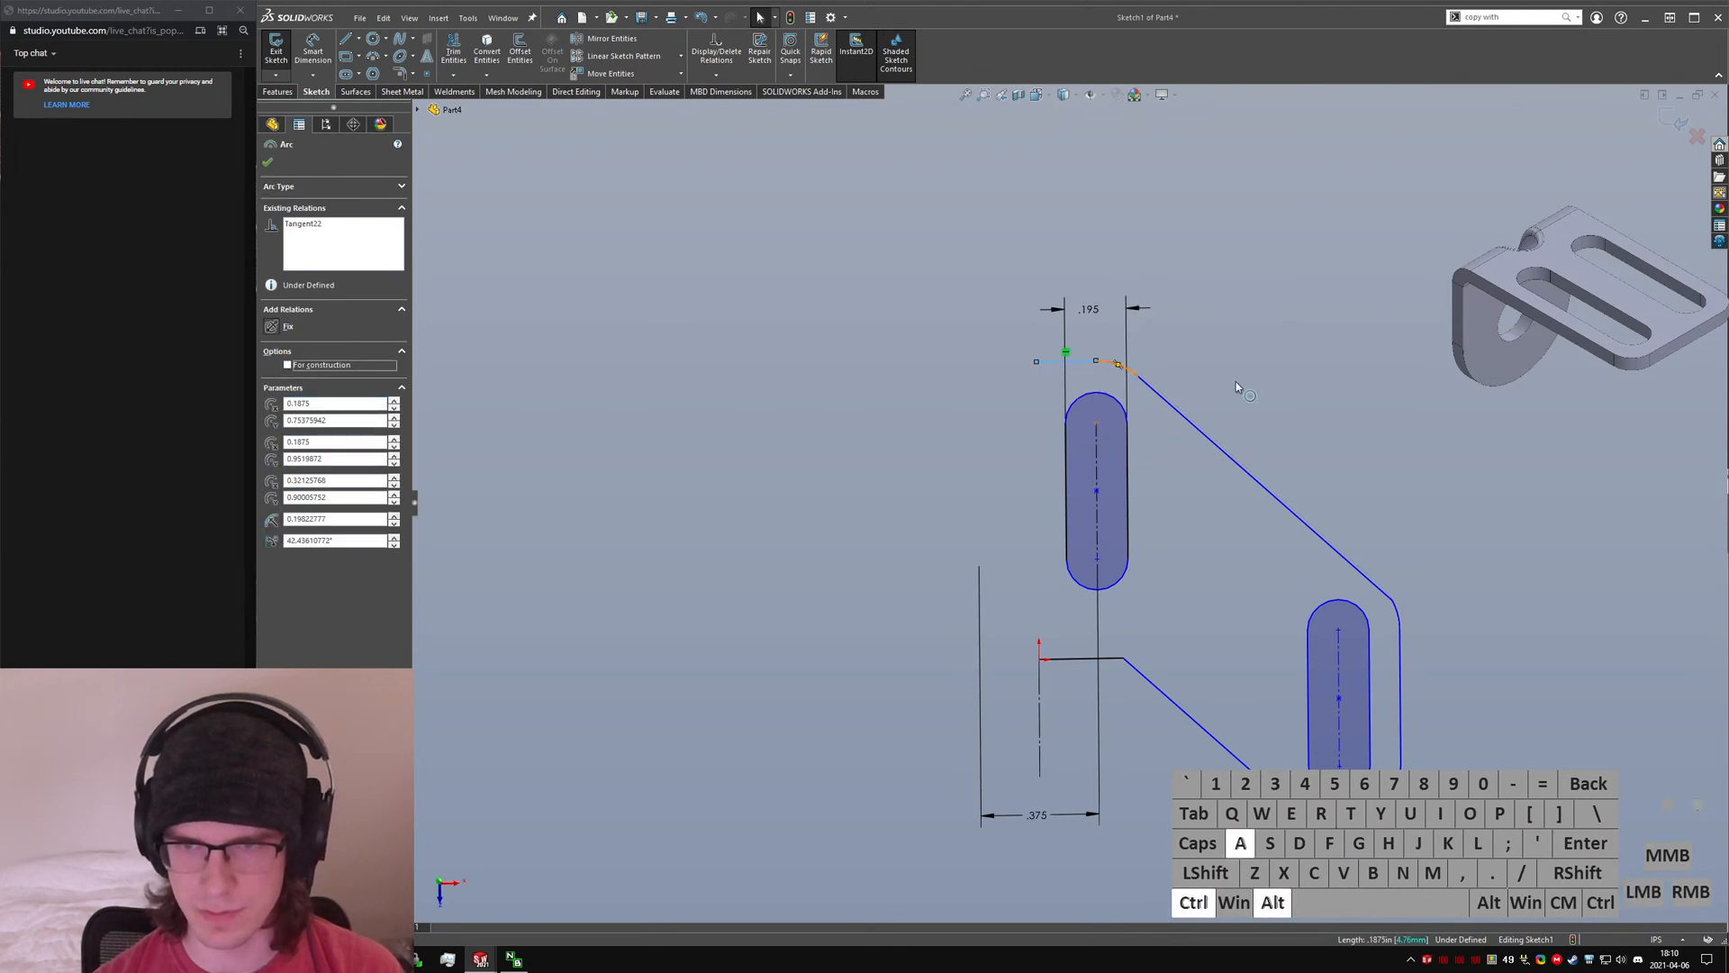
pyautogui.click(1239, 381)
# - Make the profile's outer vertical edge tangent to the adjoining upper corner arc
pyautogui.click(1398, 617)
pyautogui.keyDown('ctrl'); pyautogui.click(1383, 593); pyautogui.keyUp('ctrl')
pyautogui.hotkey('ctrl', 'alt', 'a')
pyautogui.click(1437, 682)
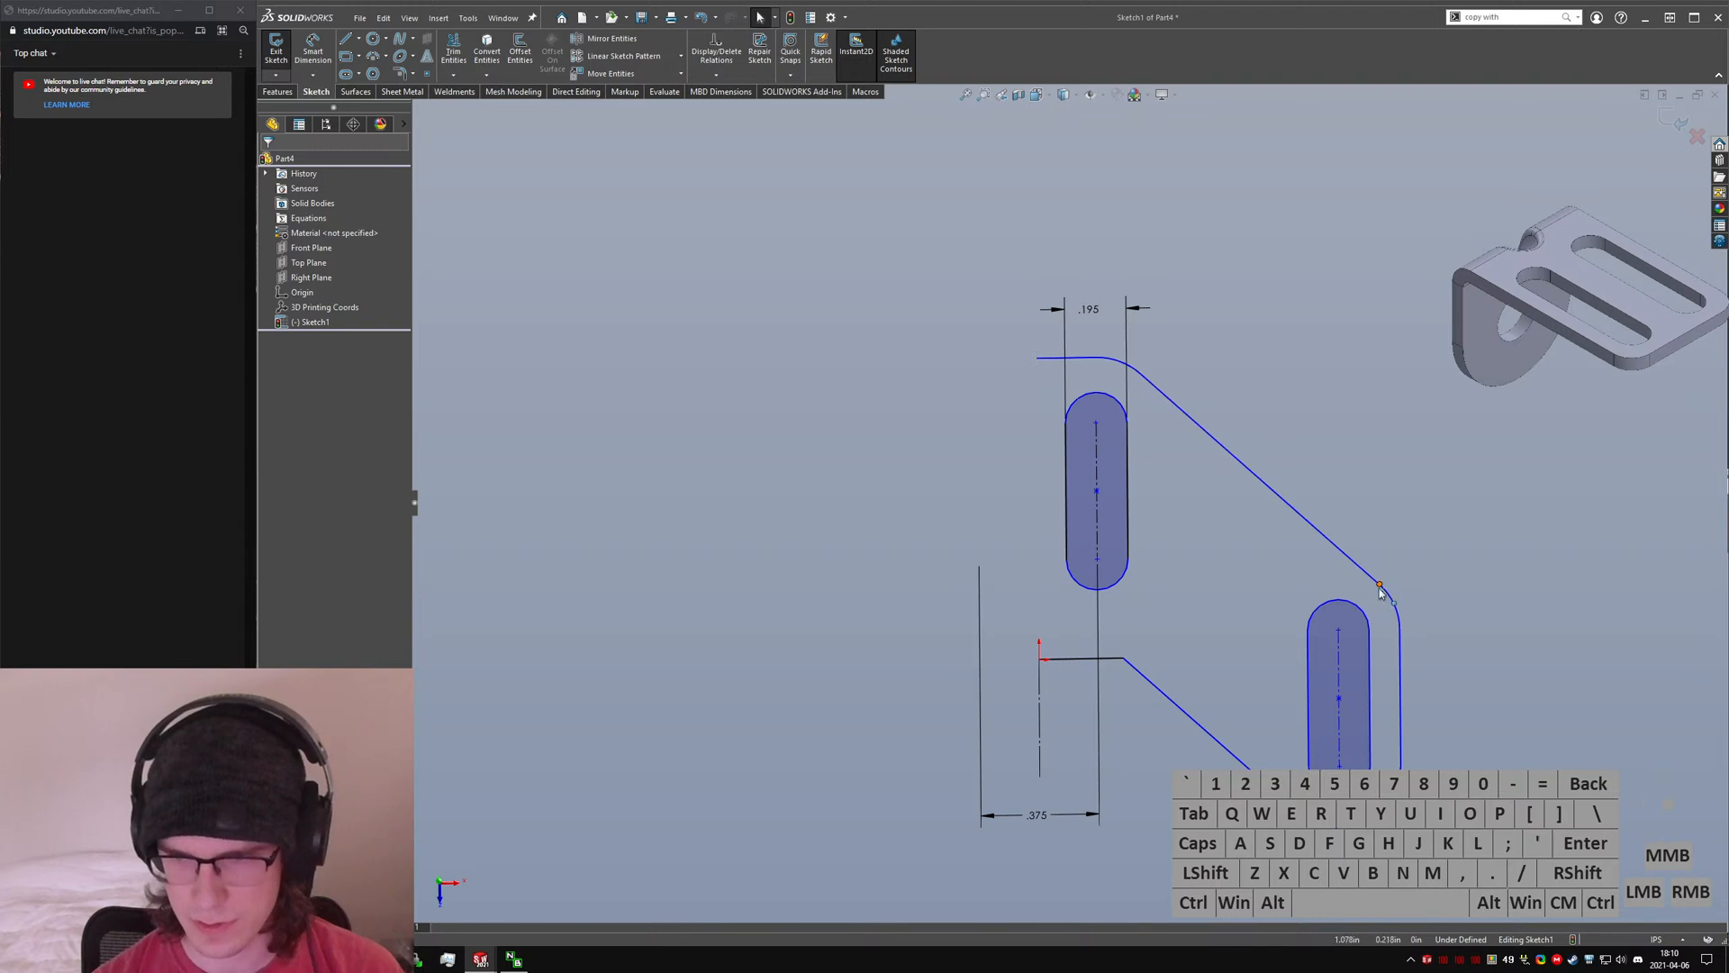
# - Pull the outer corner of the profile slightly upward, then try moving the outer slot and undo that move
pyautogui.moveTo(1380, 586)
pyautogui.mouseDown()
pyautogui.moveTo(1420, 594)
pyautogui.moveTo(1376, 565)
pyautogui.mouseUp()
pyautogui.click(1456, 743)
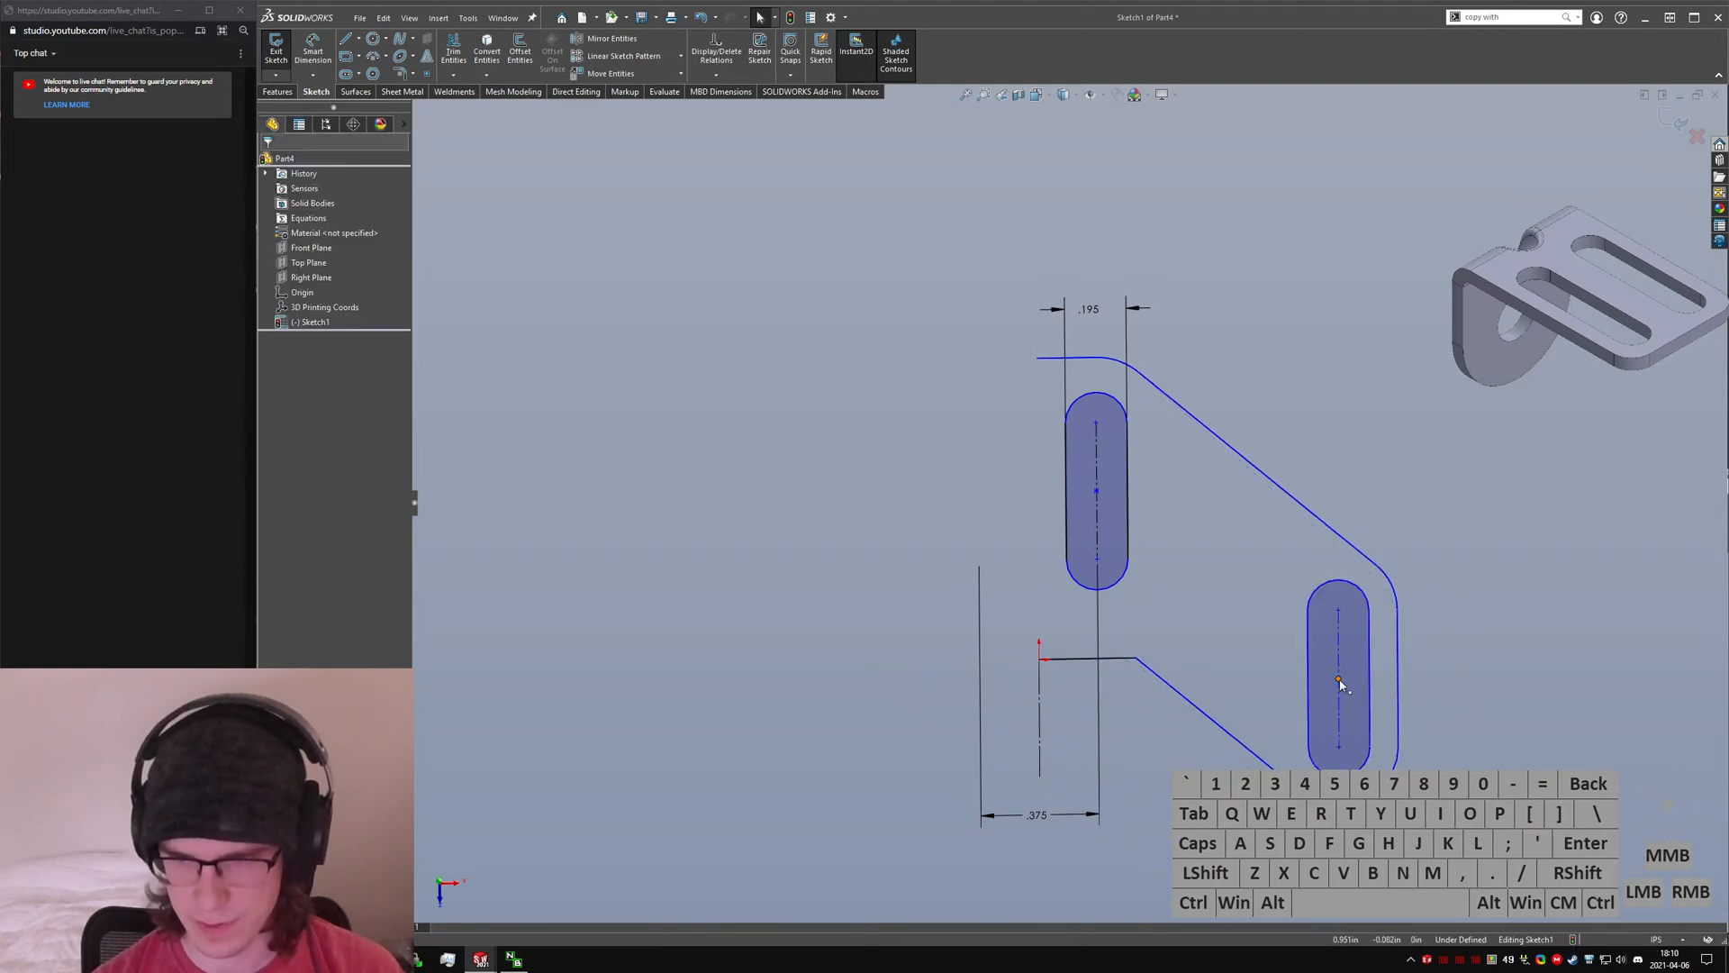
pyautogui.moveTo(1304, 675); pyautogui.dragTo(1369, 687)
pyautogui.hotkey('ctrl', 'z')
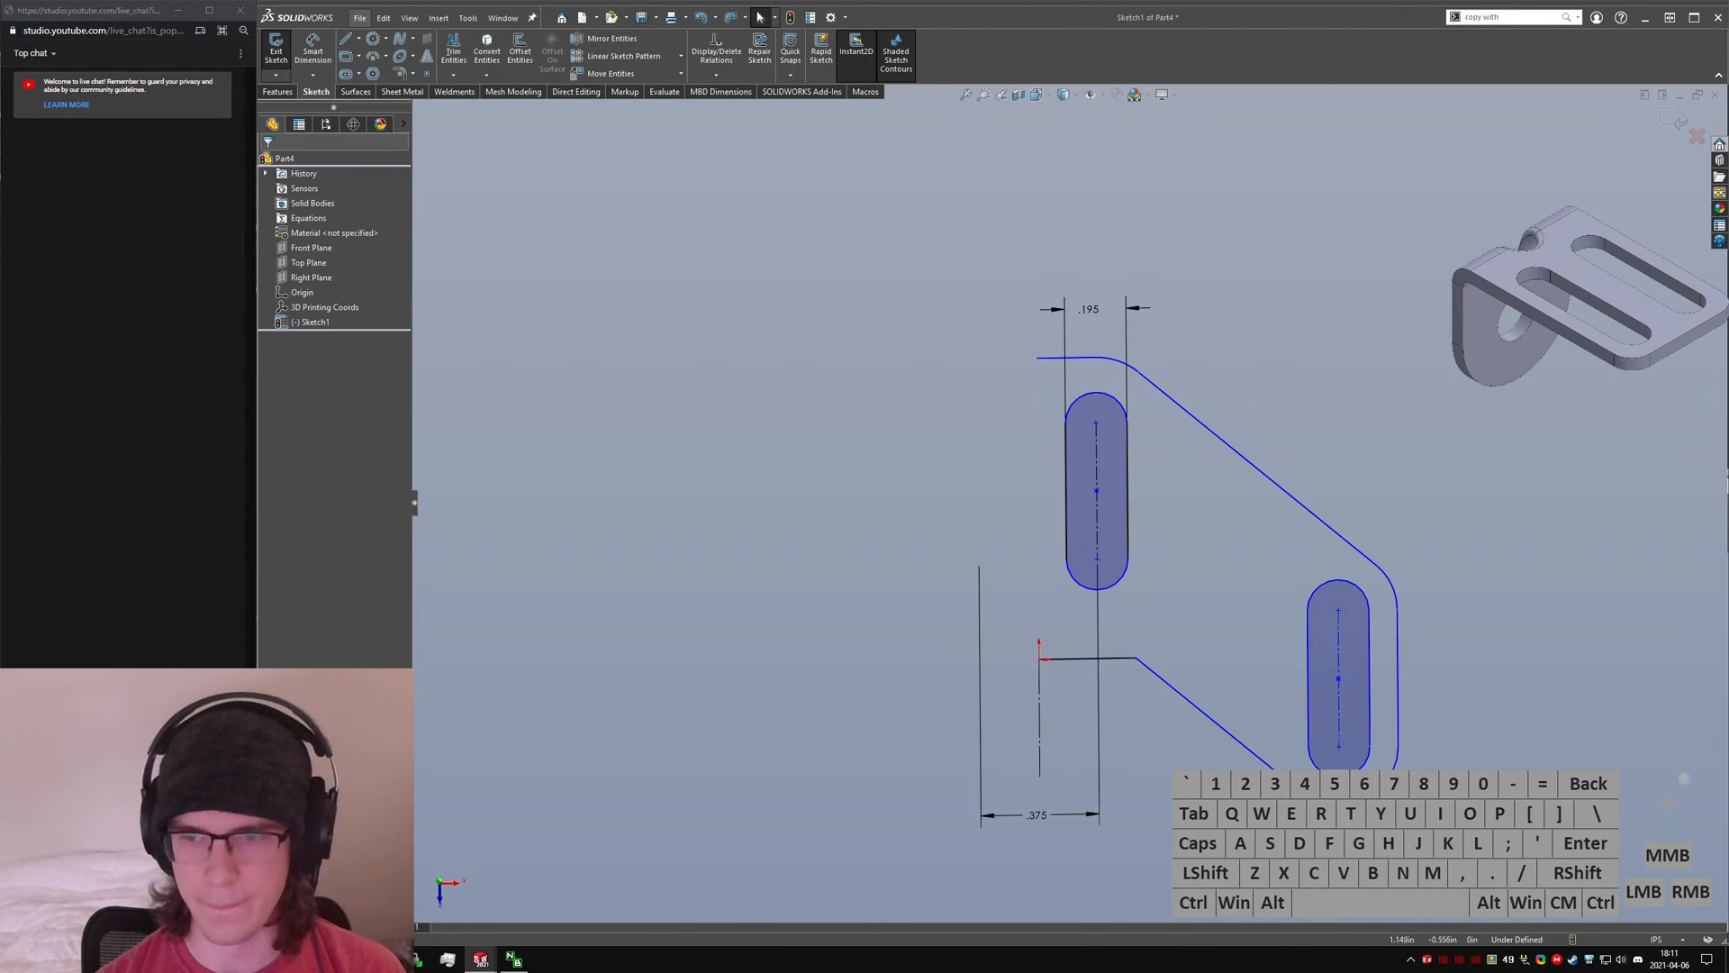
pyautogui.rightClick(1392, 578)
pyautogui.keyDown('shift'); pyautogui.click(1353, 586); pyautogui.keyUp('shift')
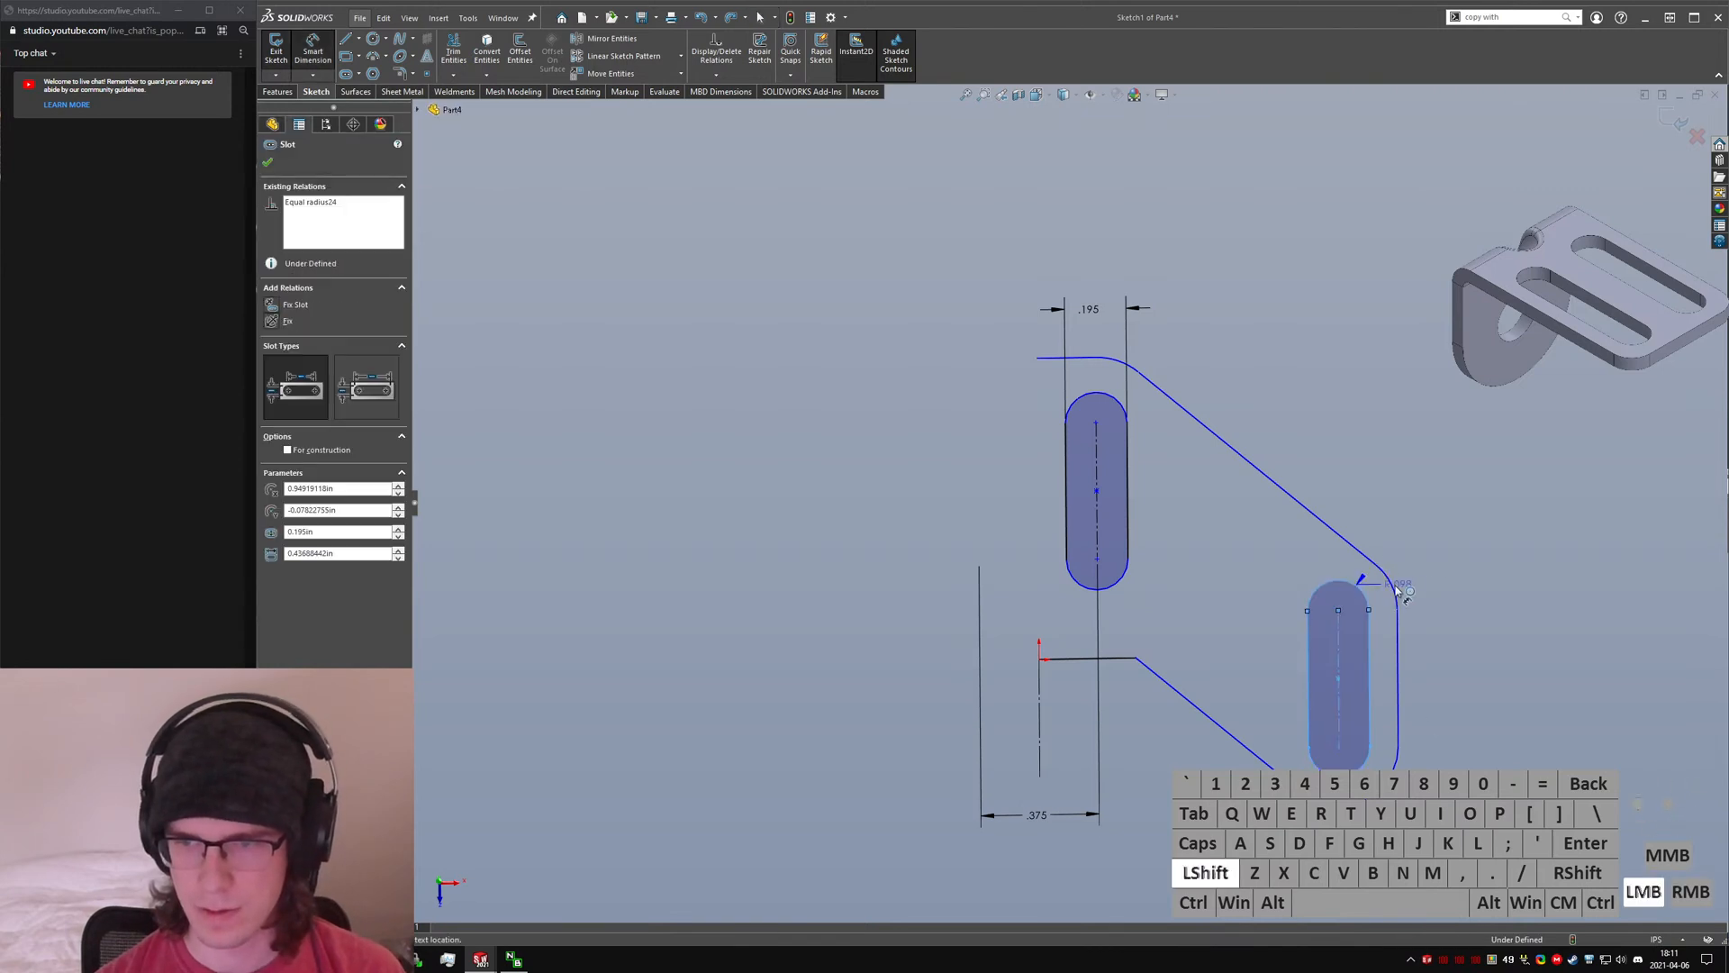
pyautogui.keyDown('shift'); pyautogui.click(1394, 591); pyautogui.keyUp('shift')
pyautogui.rightClick(1442, 684)
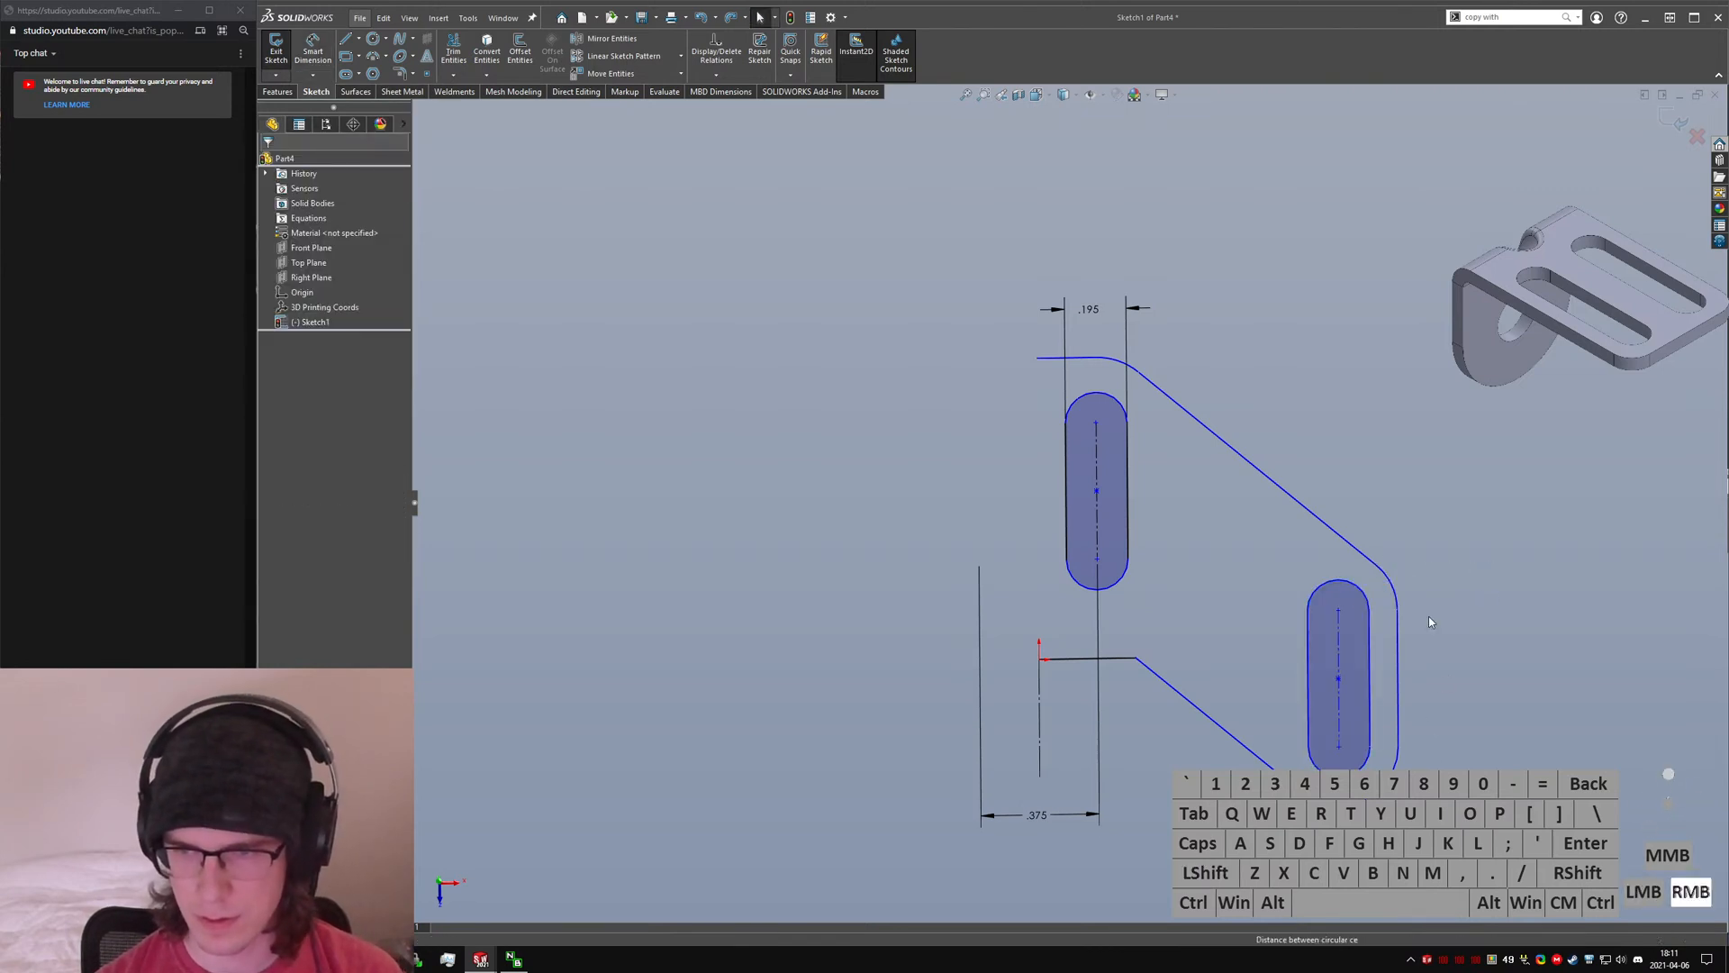
# - Dimension the distance between the outer slot's straight side and the profile's outer vertical edge as 0.1875 in
pyautogui.click(1371, 663)
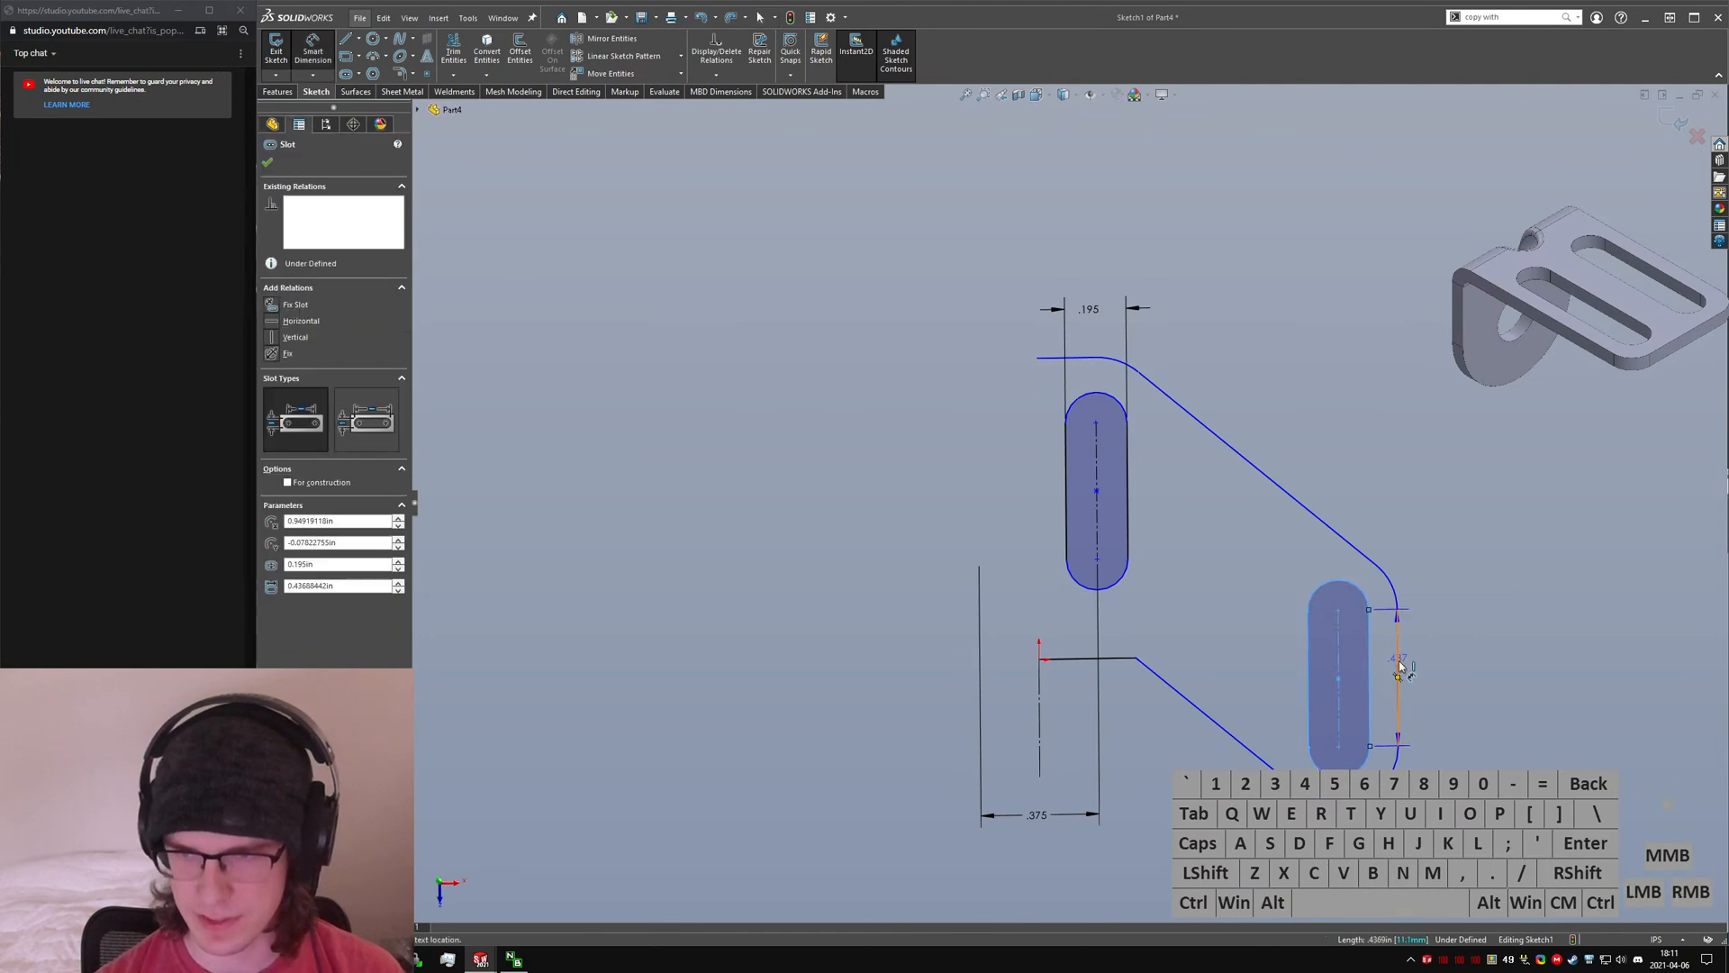
pyautogui.click(1398, 658)
pyautogui.click(1518, 645)
pyautogui.write('0.1875')
pyautogui.press('Return')
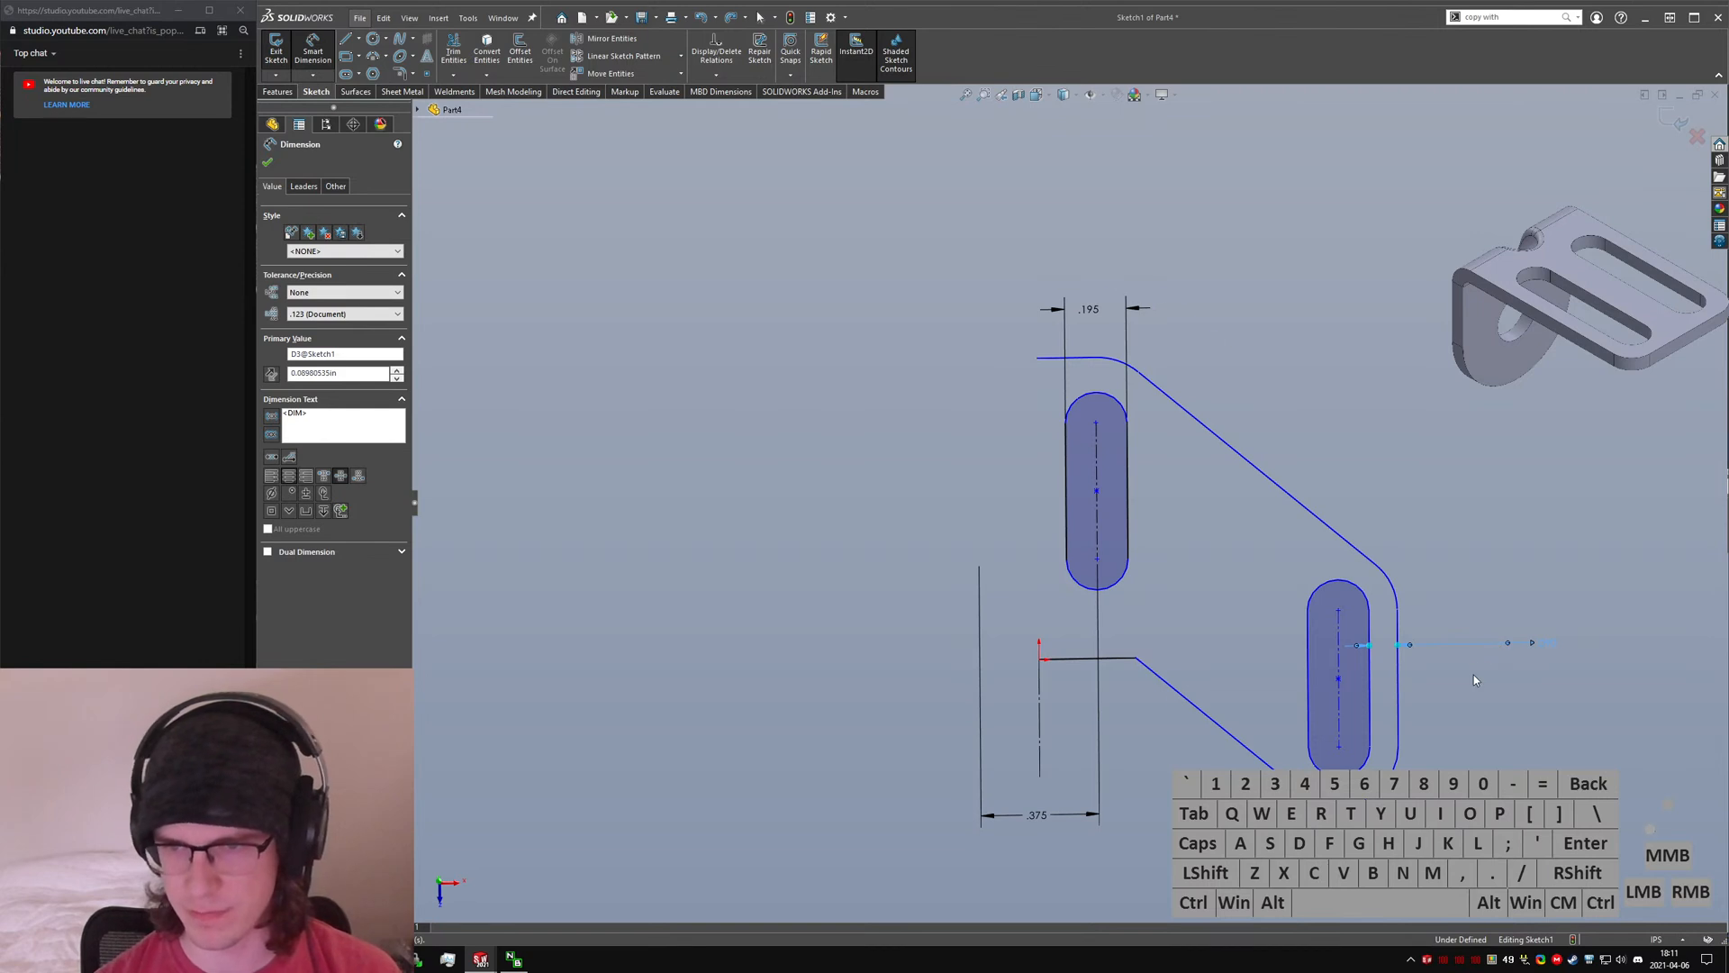
pyautogui.press('Escape')
# - Stretch the inner slot's upper end and dimension the gap from its lower arc to the lower horizontal edge as 0.1875 in
pyautogui.moveTo(1096, 425); pyautogui.dragTo(1098, 380)
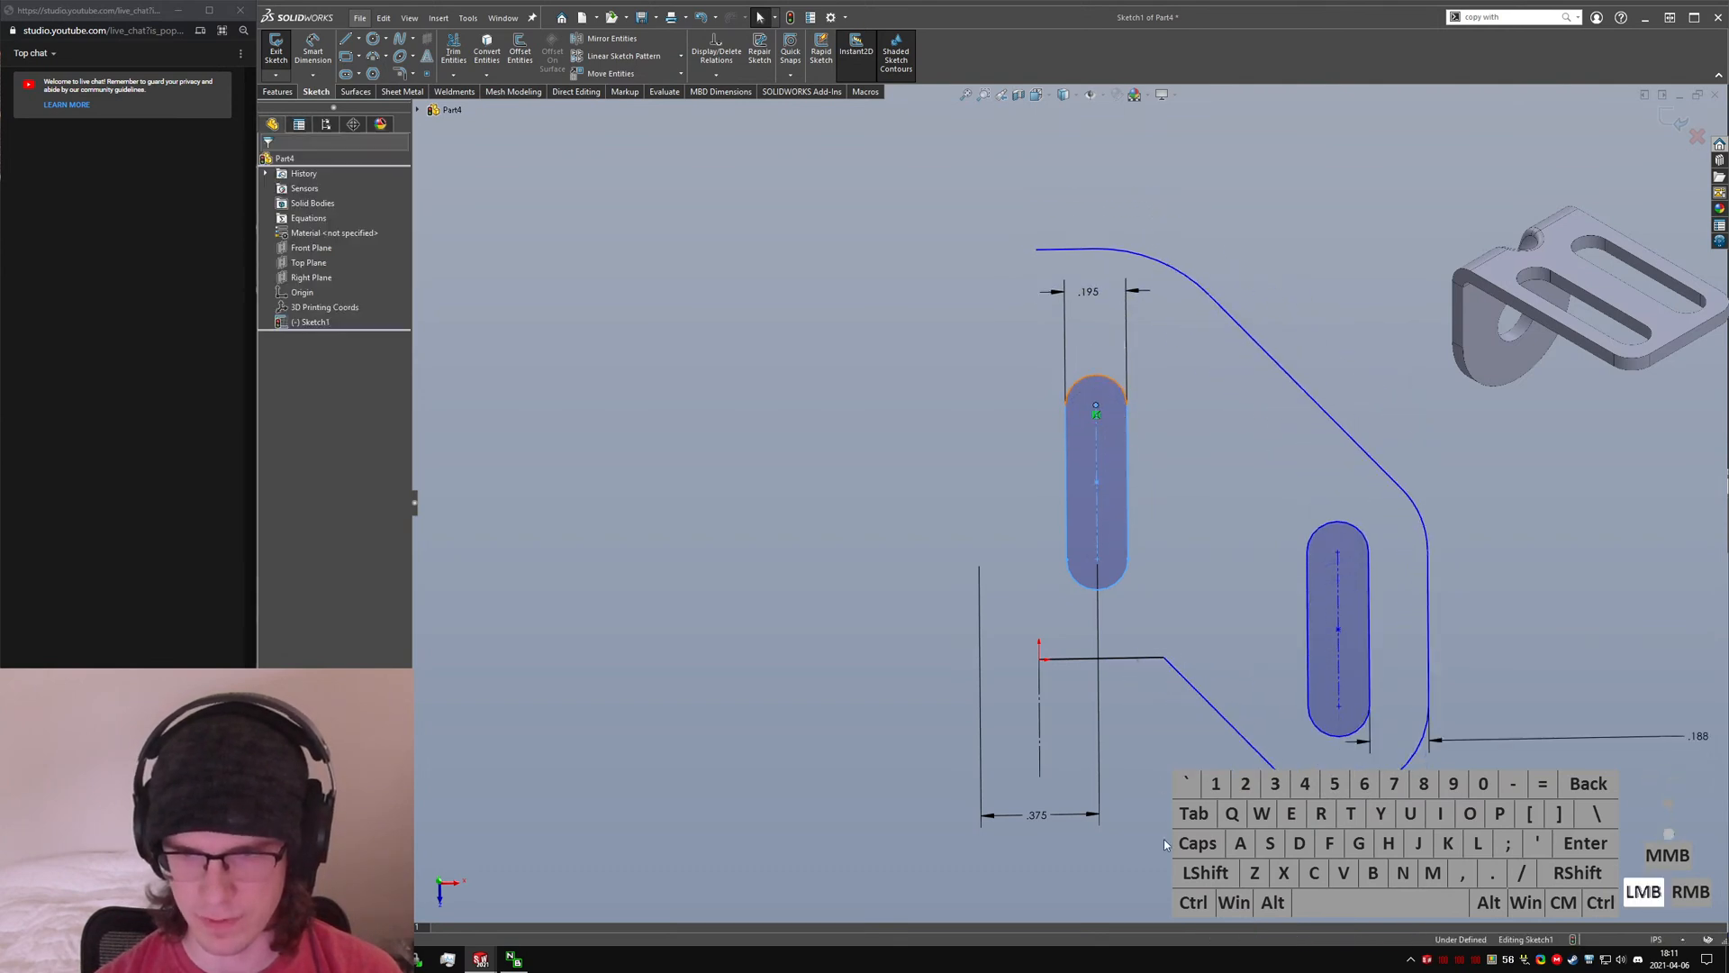
pyautogui.keyDown('shift'); pyautogui.click(1113, 587); pyautogui.keyUp('shift')
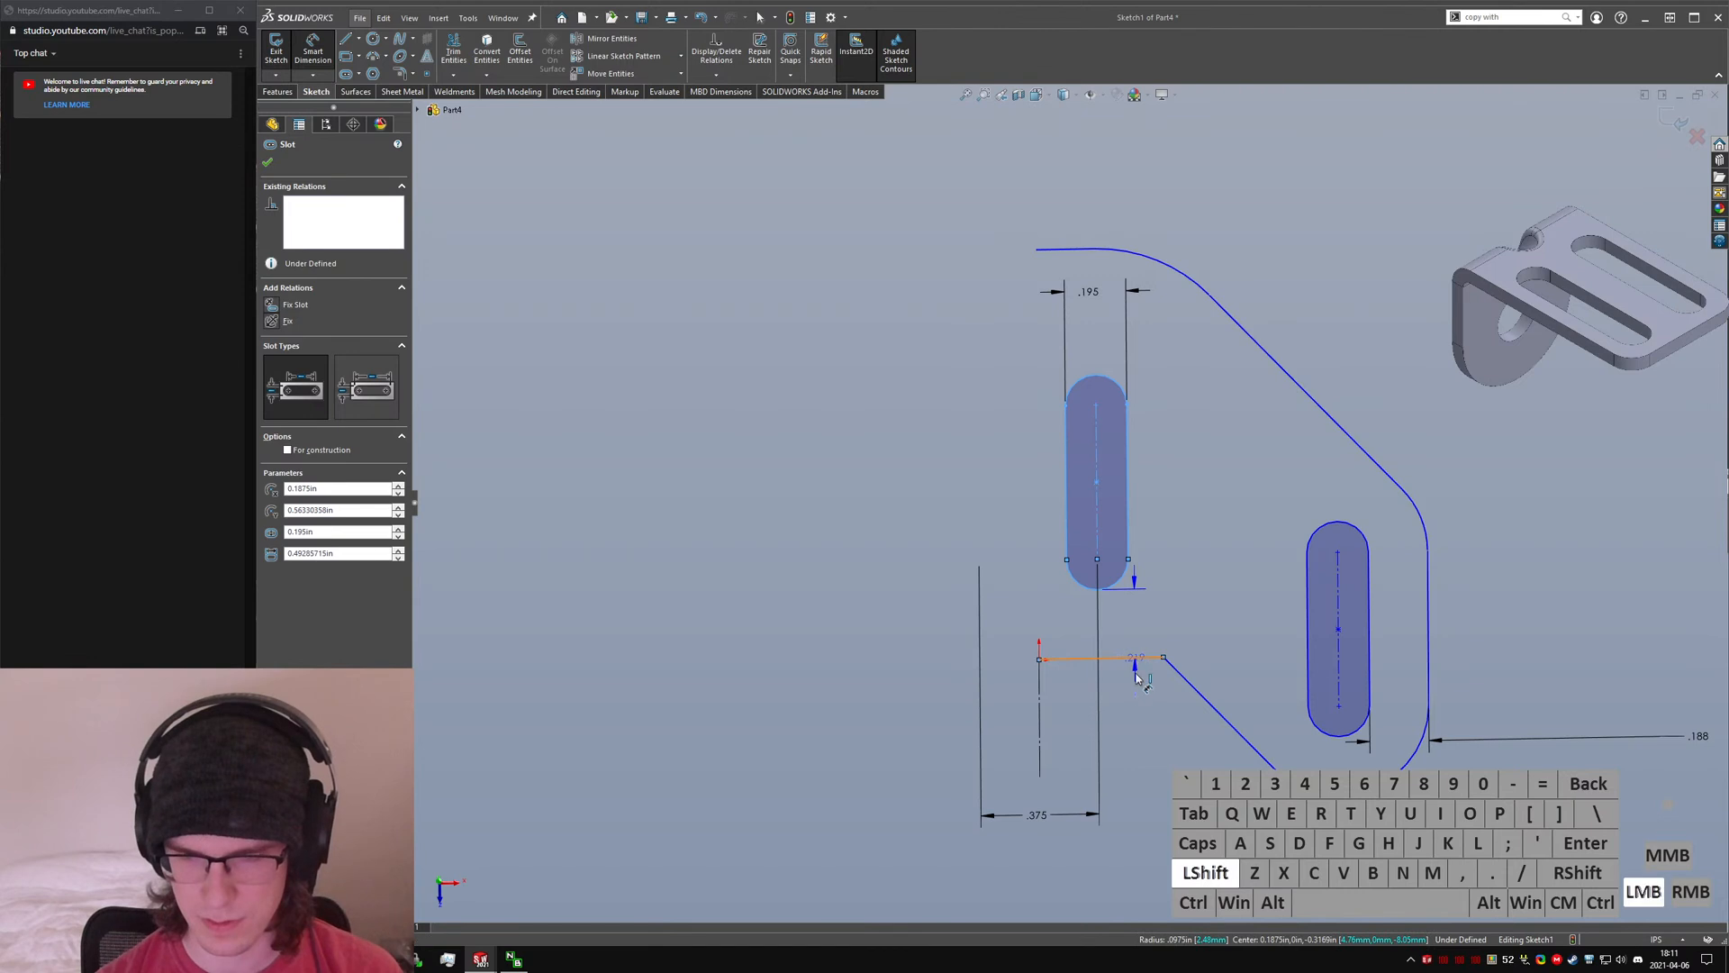
pyautogui.keyDown('shift'); pyautogui.click(1136, 660); pyautogui.keyUp('shift')
pyautogui.click(1162, 742)
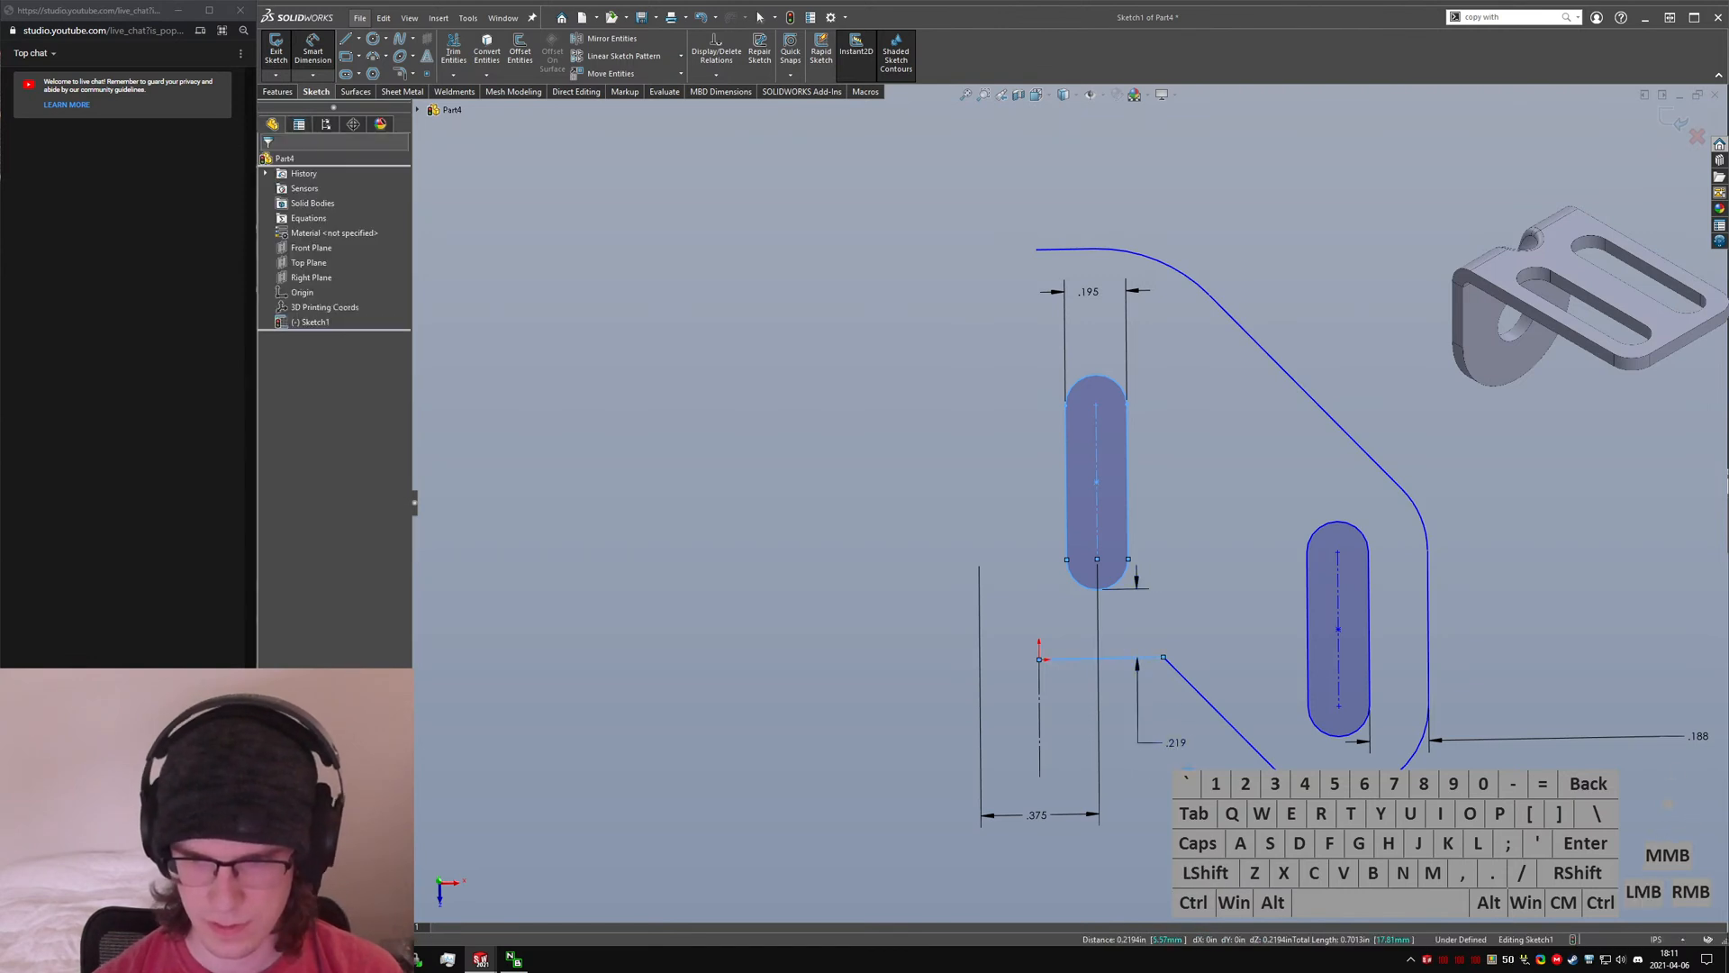
pyautogui.write('0.1875')
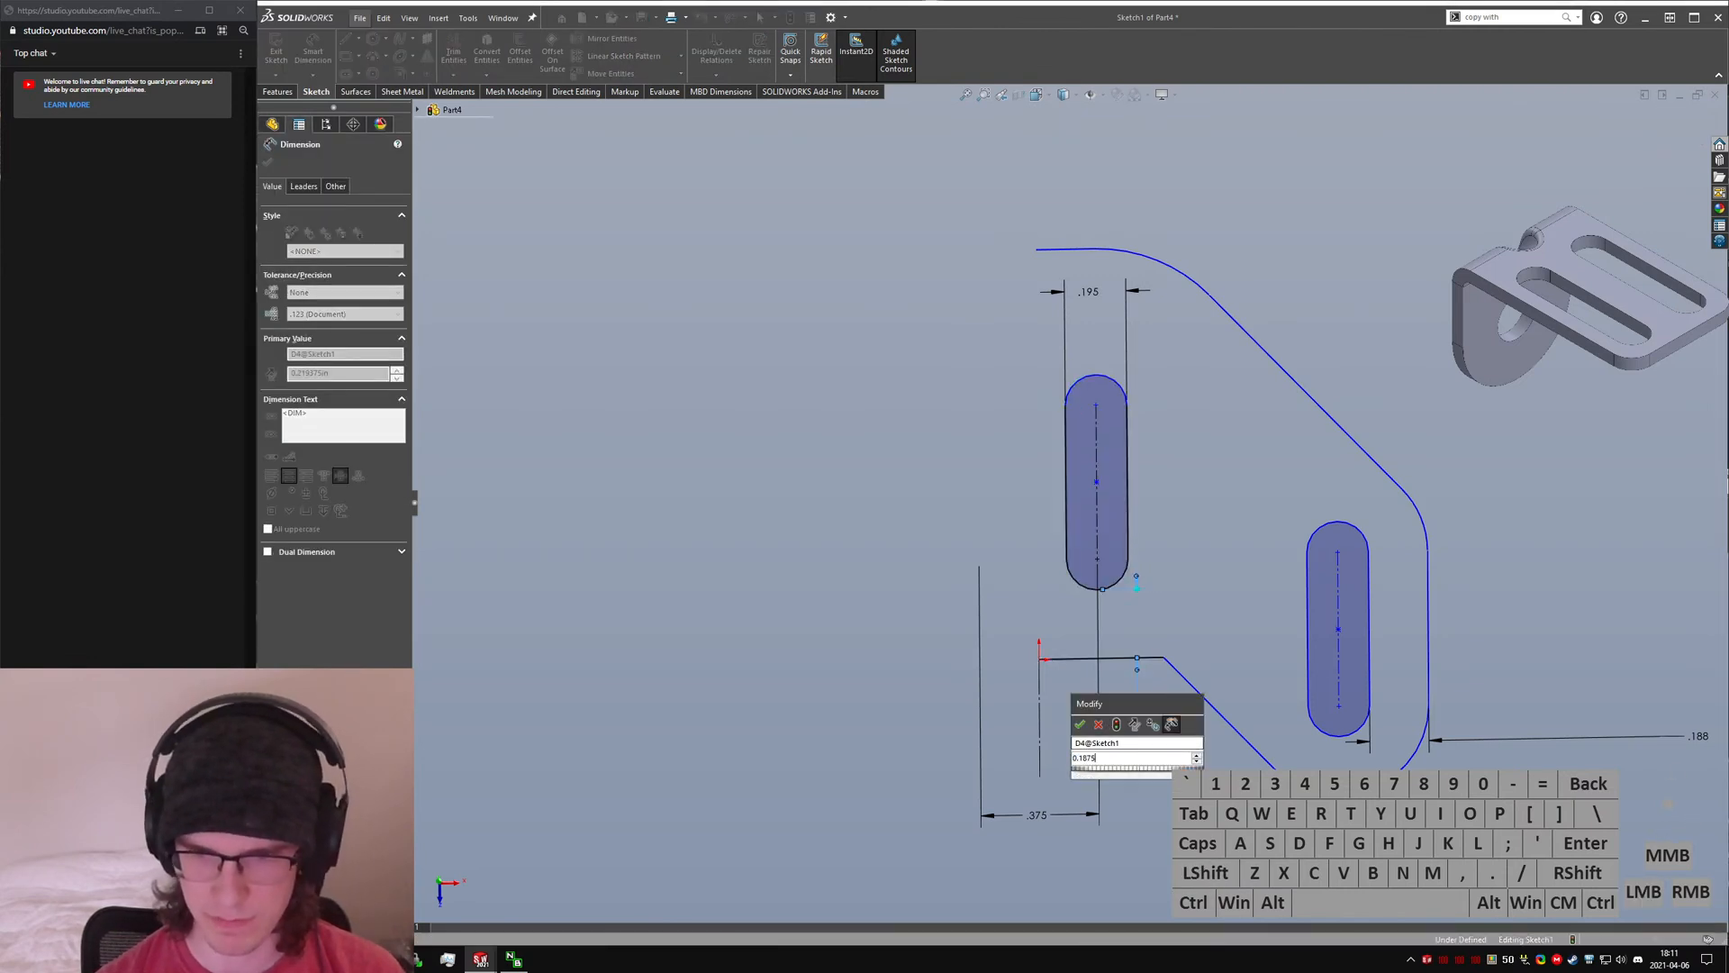
pyautogui.press('Return')
pyautogui.press('Escape')
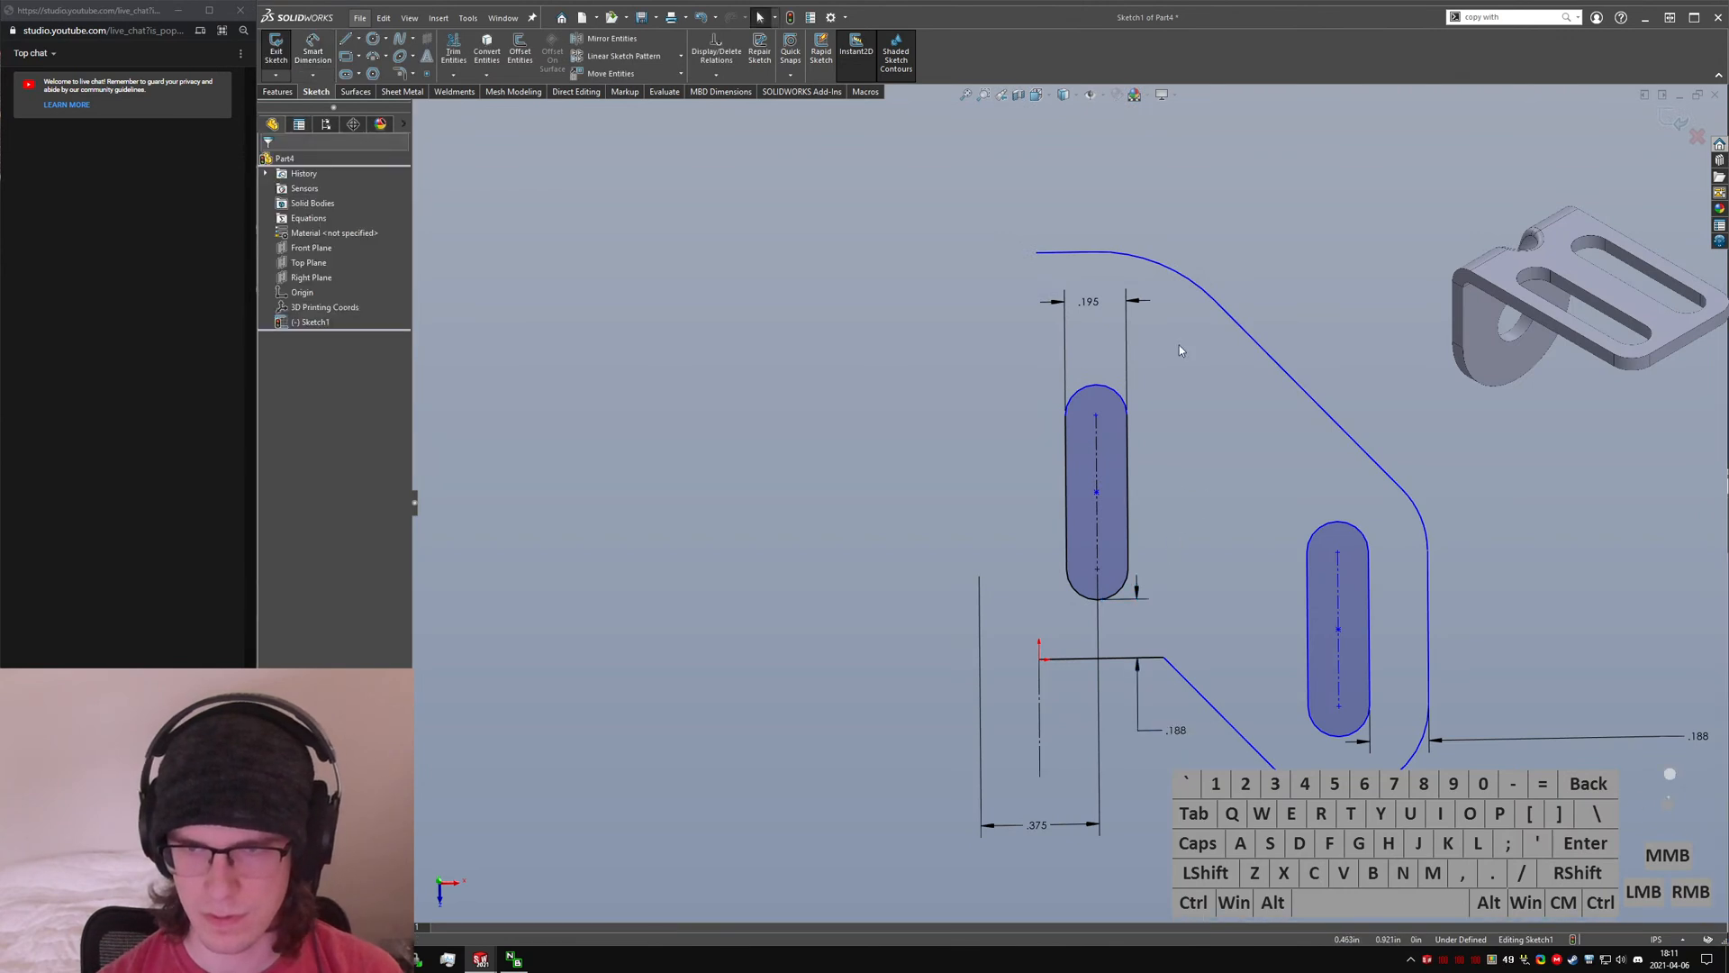
# - Make the profile's three rounded corner arcs equal in radius
pyautogui.click(1212, 290)
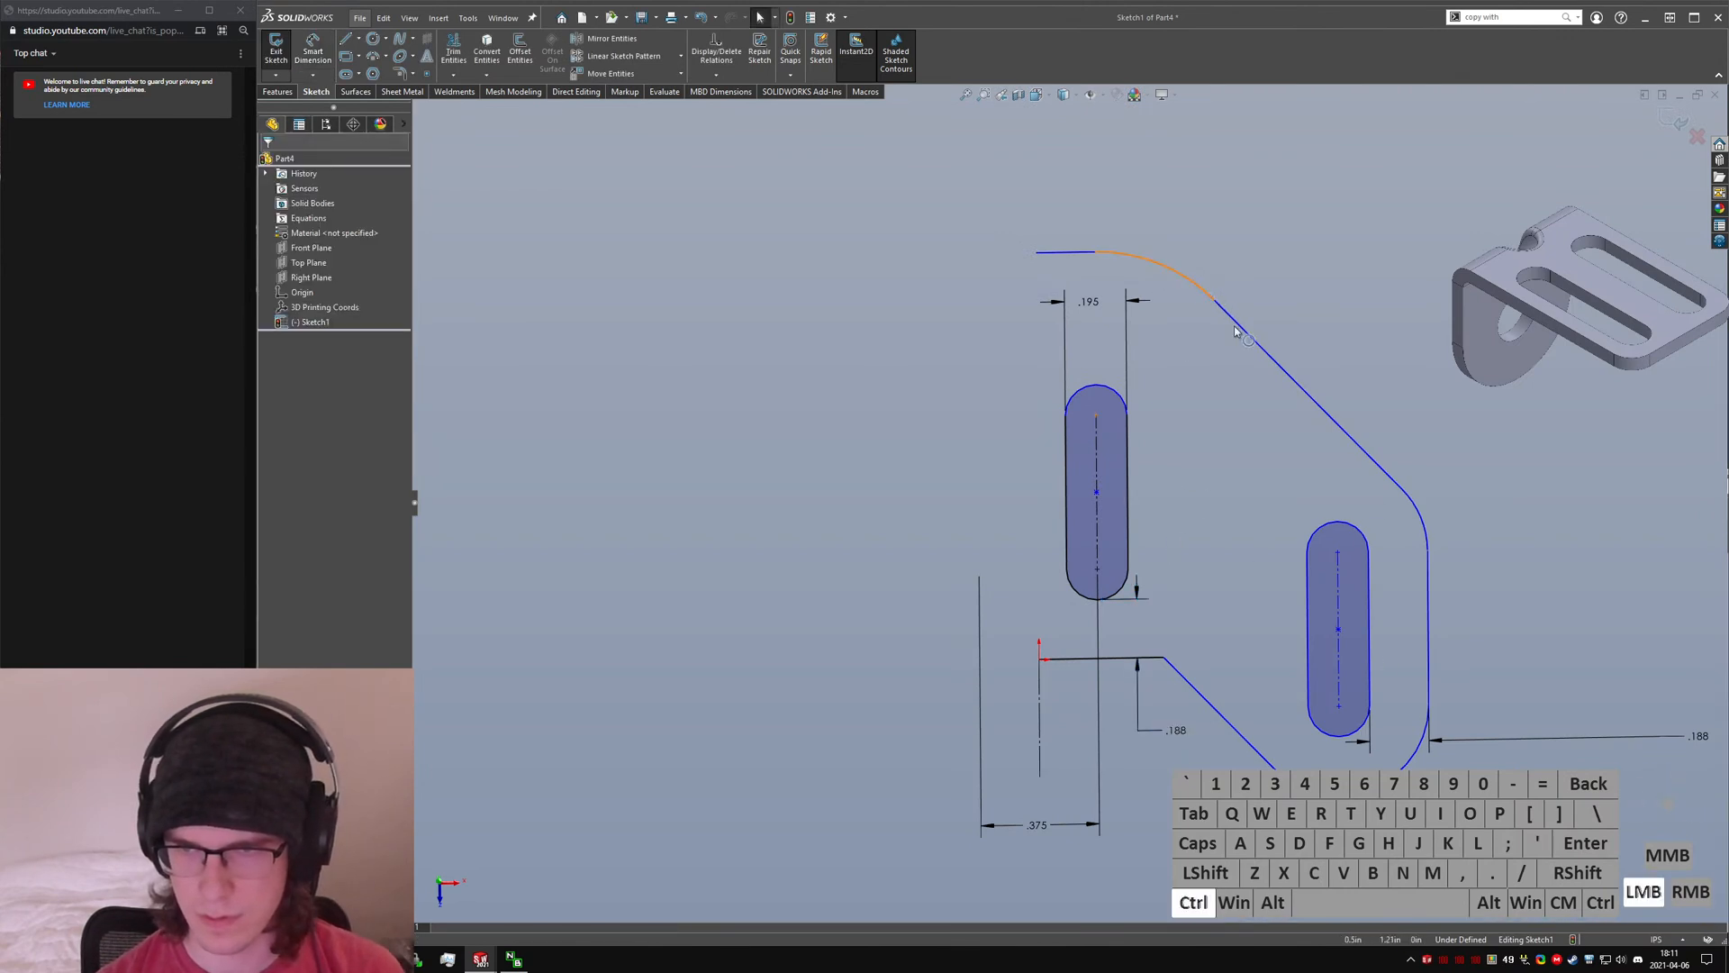
pyautogui.keyDown('ctrl'); pyautogui.click(1417, 519); pyautogui.keyUp('ctrl')
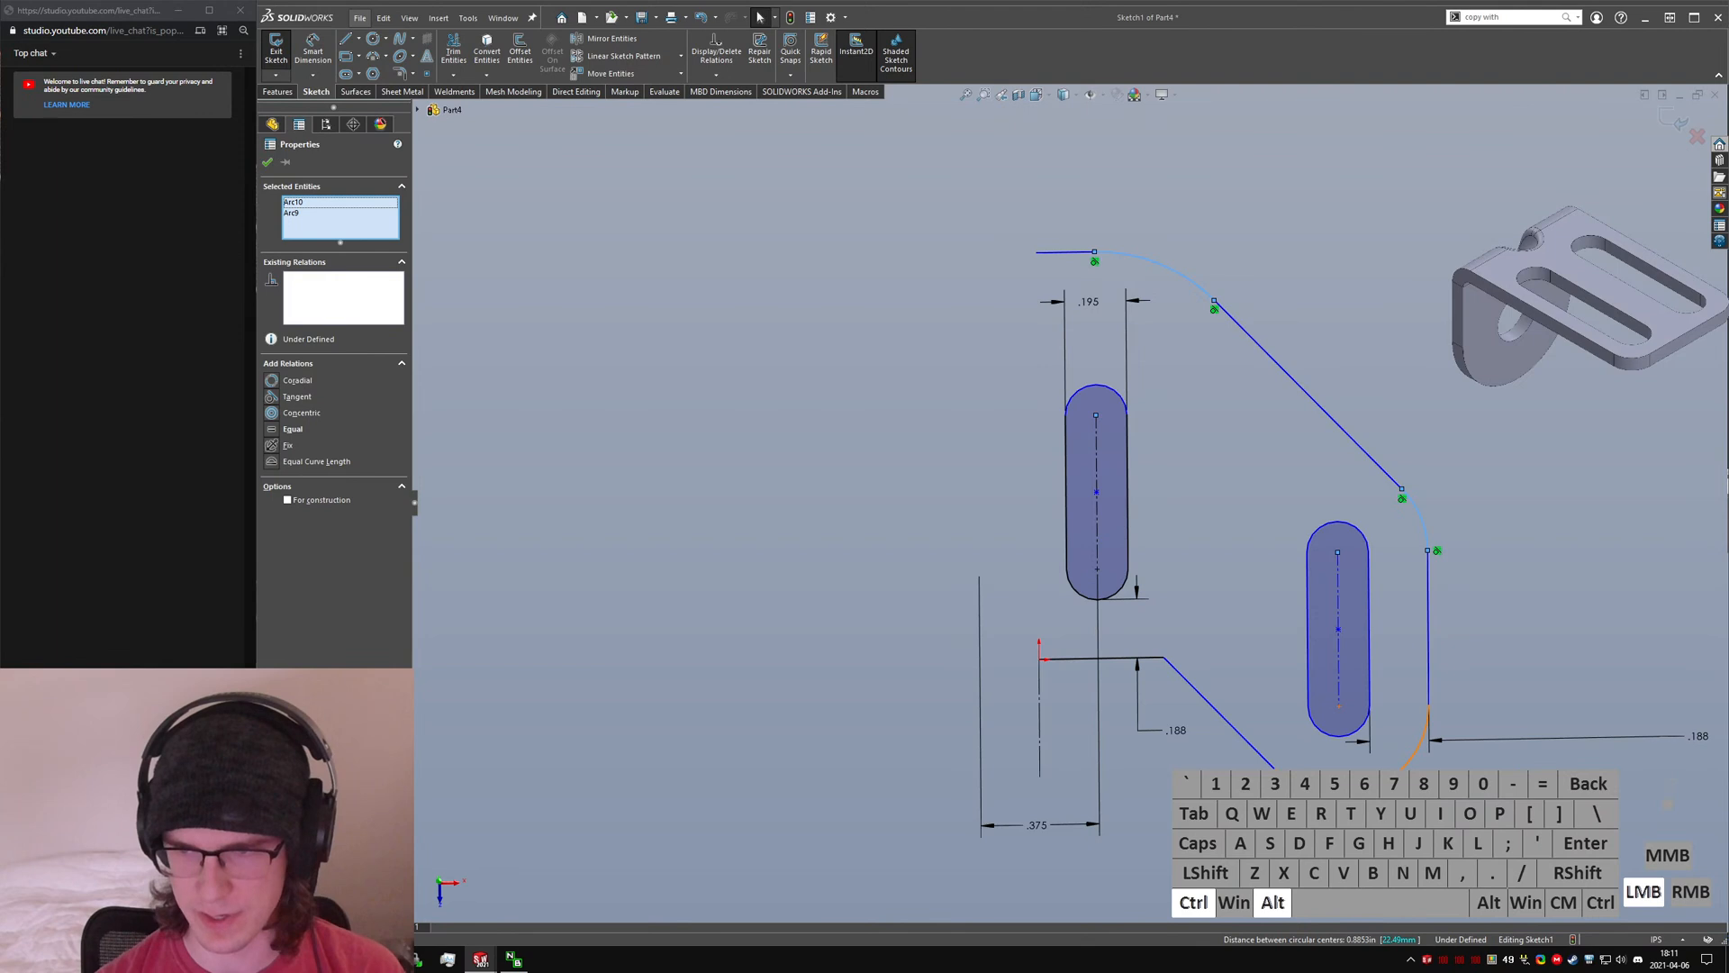
pyautogui.keyDown('ctrl'); pyautogui.click(1416, 753); pyautogui.keyUp('ctrl')
pyautogui.hotkey('alt', 'q')
pyautogui.click(1391, 743)
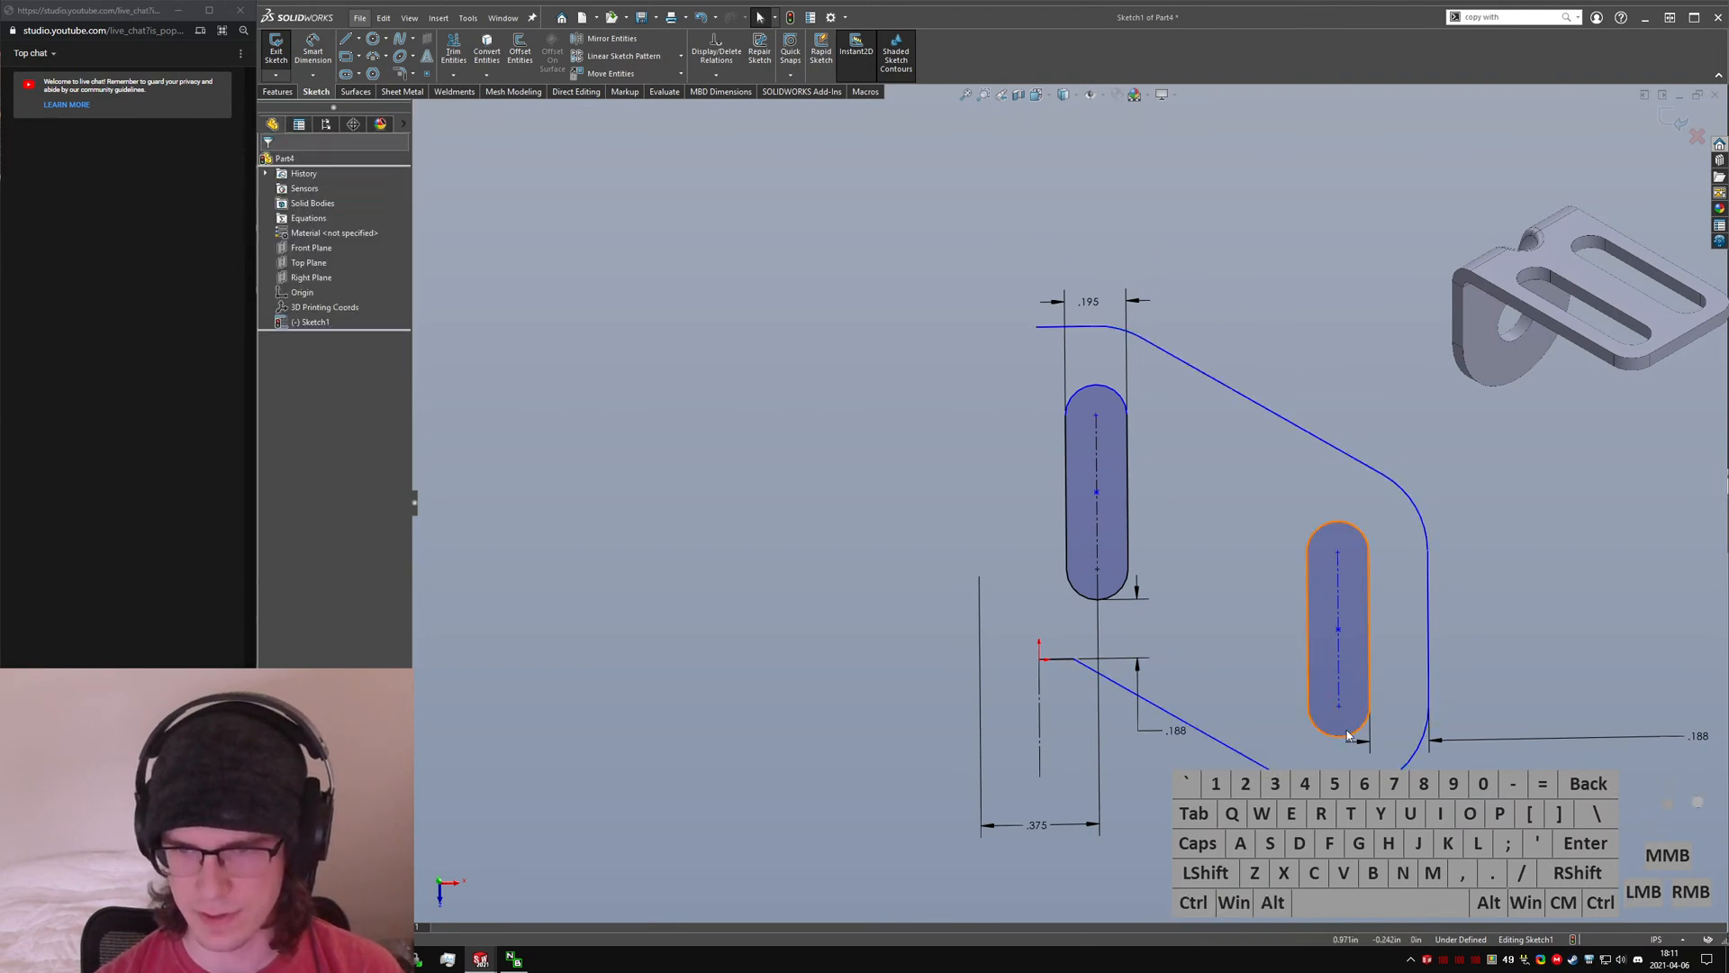
# - Try moving the outer slot inward and shifting the lower edge's end point, and undo both moves
pyautogui.moveTo(1338, 707); pyautogui.dragTo(1274, 702)
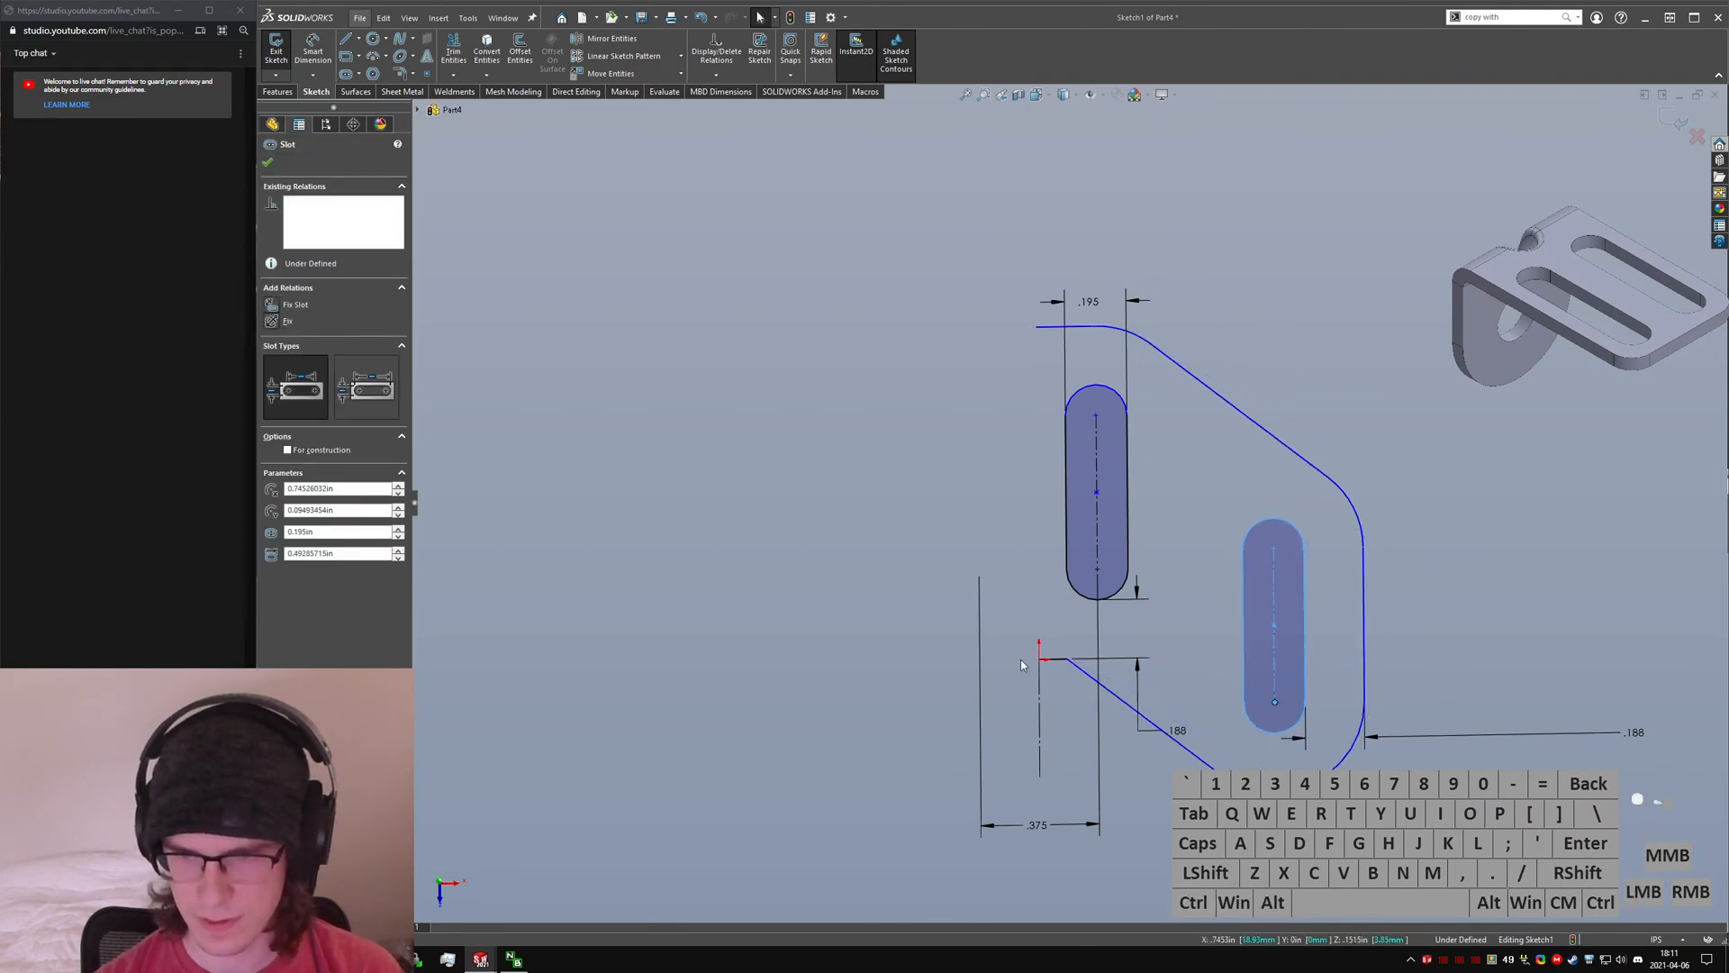
pyautogui.moveTo(1069, 663)
pyautogui.mouseDown()
pyautogui.moveTo(1152, 678)
pyautogui.moveTo(1064, 642)
pyautogui.mouseUp()
pyautogui.hotkey('ctrl', 'z')
pyautogui.hotkey('ctrl', 'z')
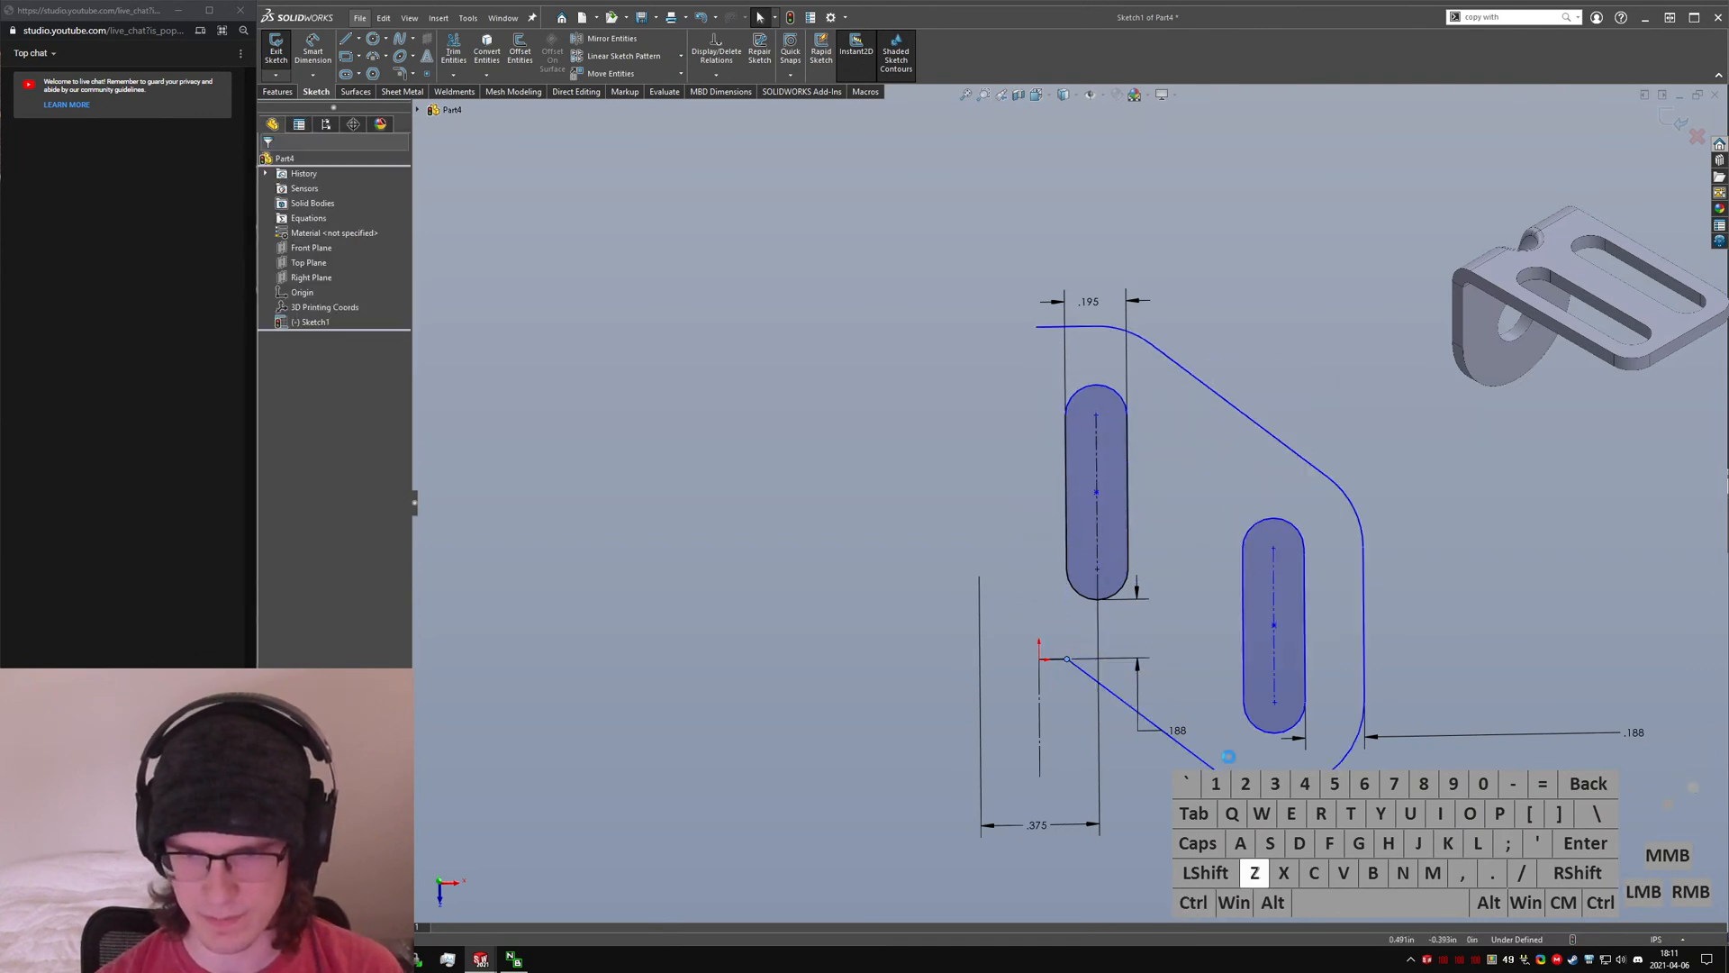
# - Move the outer slot closer to the inner slot and slightly upward
pyautogui.click(1338, 707)
pyautogui.click(1163, 361)
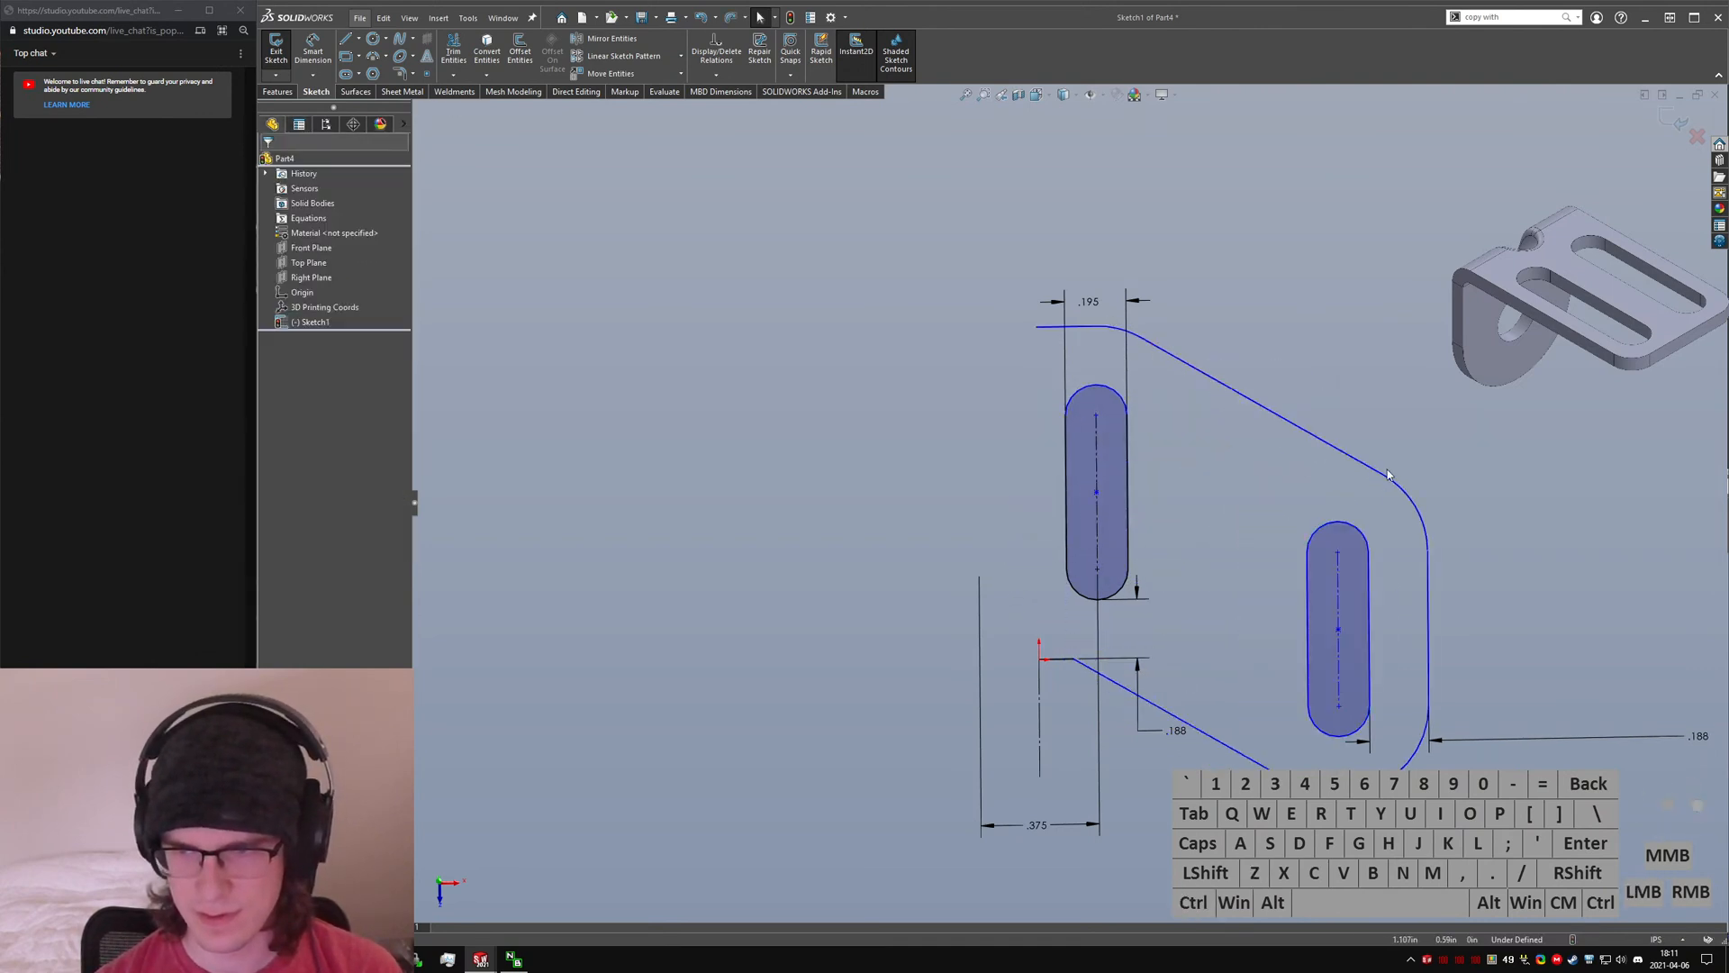
pyautogui.moveTo(1338, 560); pyautogui.dragTo(1247, 538)
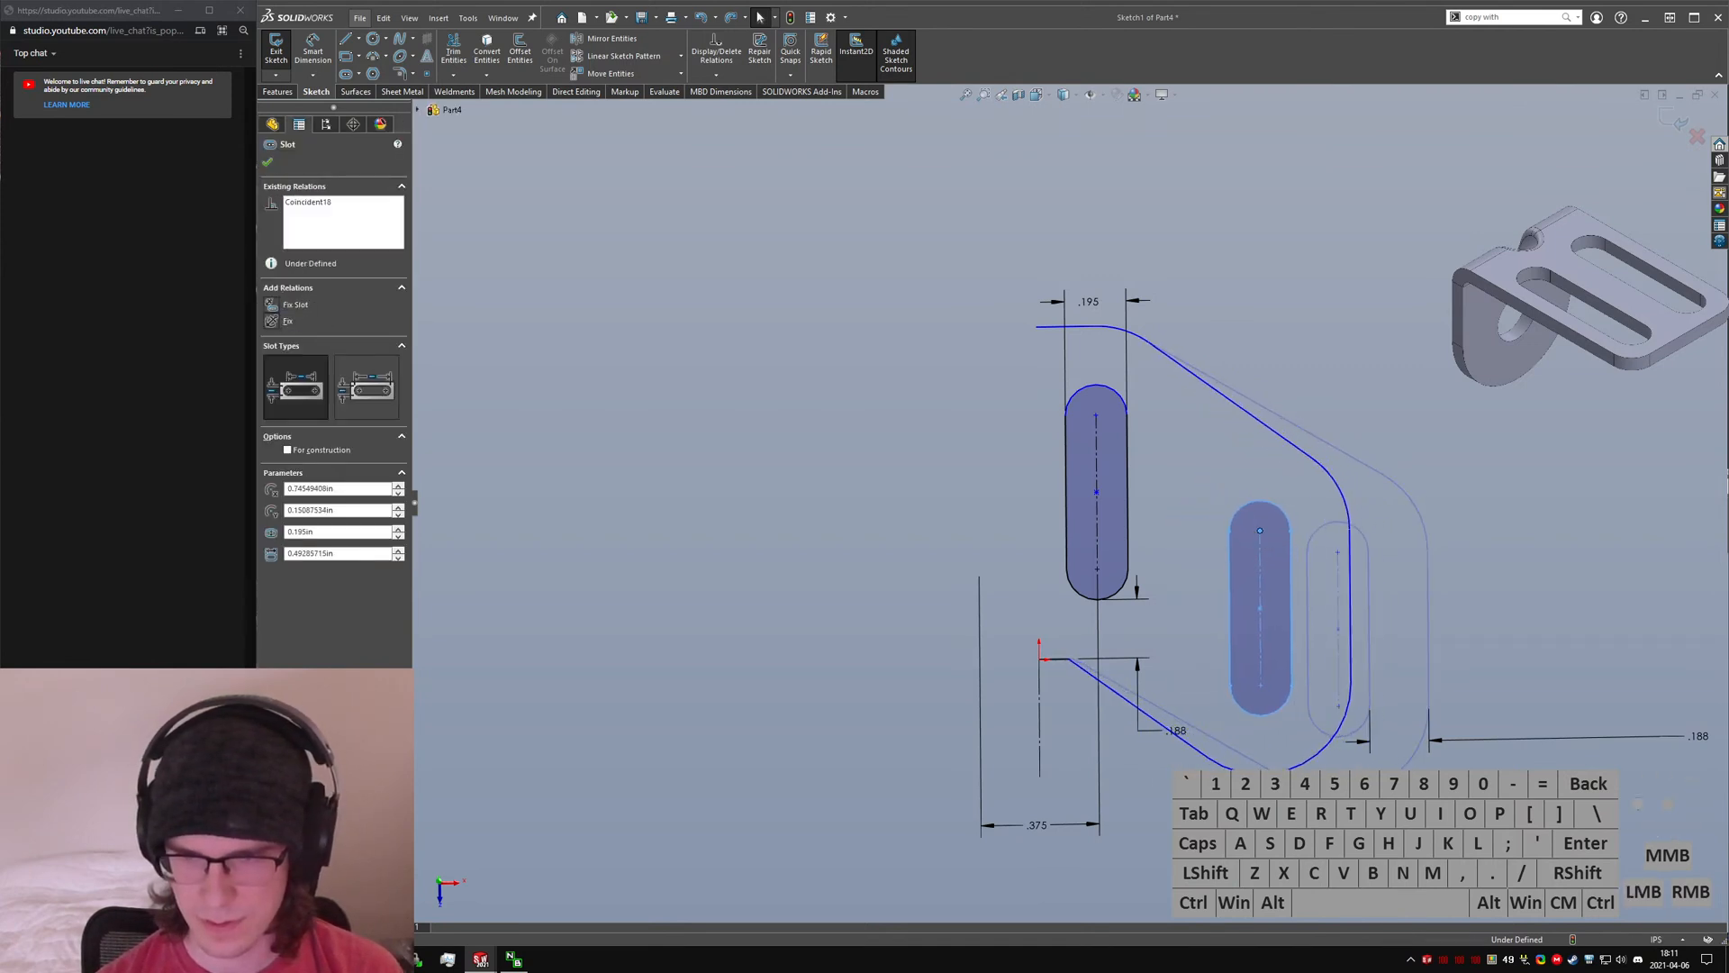
# - Remove the parallel relation between the two slanted edges and extend the lower horizontal edge's free end outward
pyautogui.click(1079, 662)
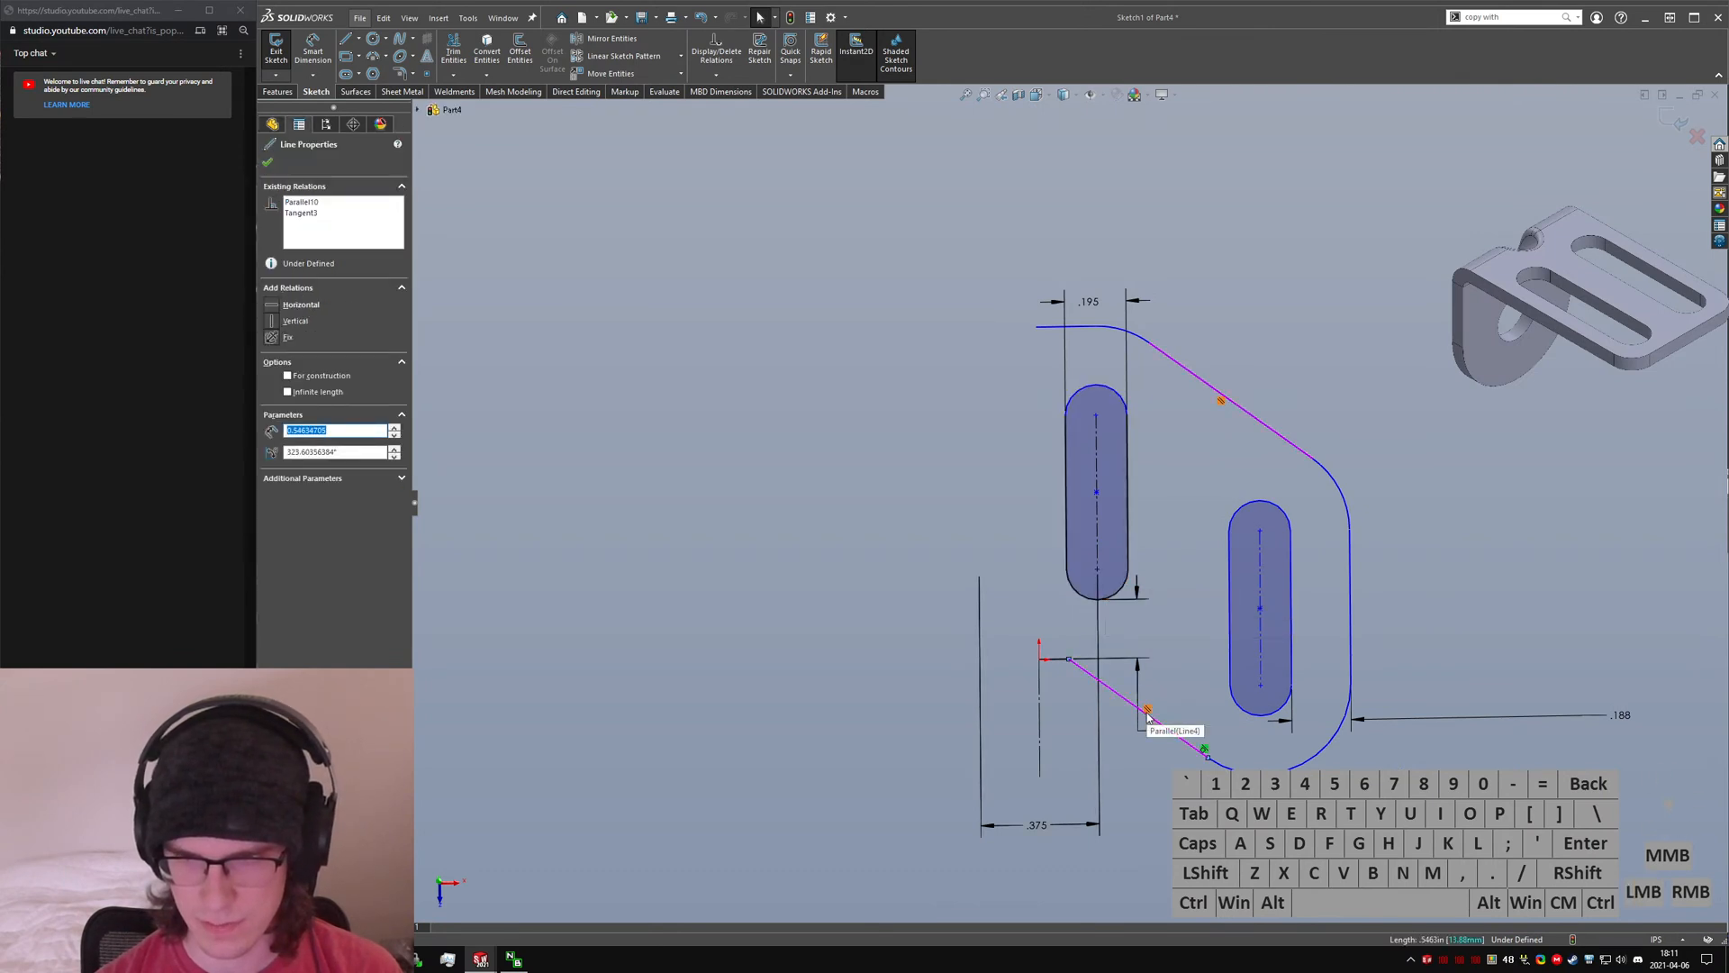
pyautogui.press('Escape')
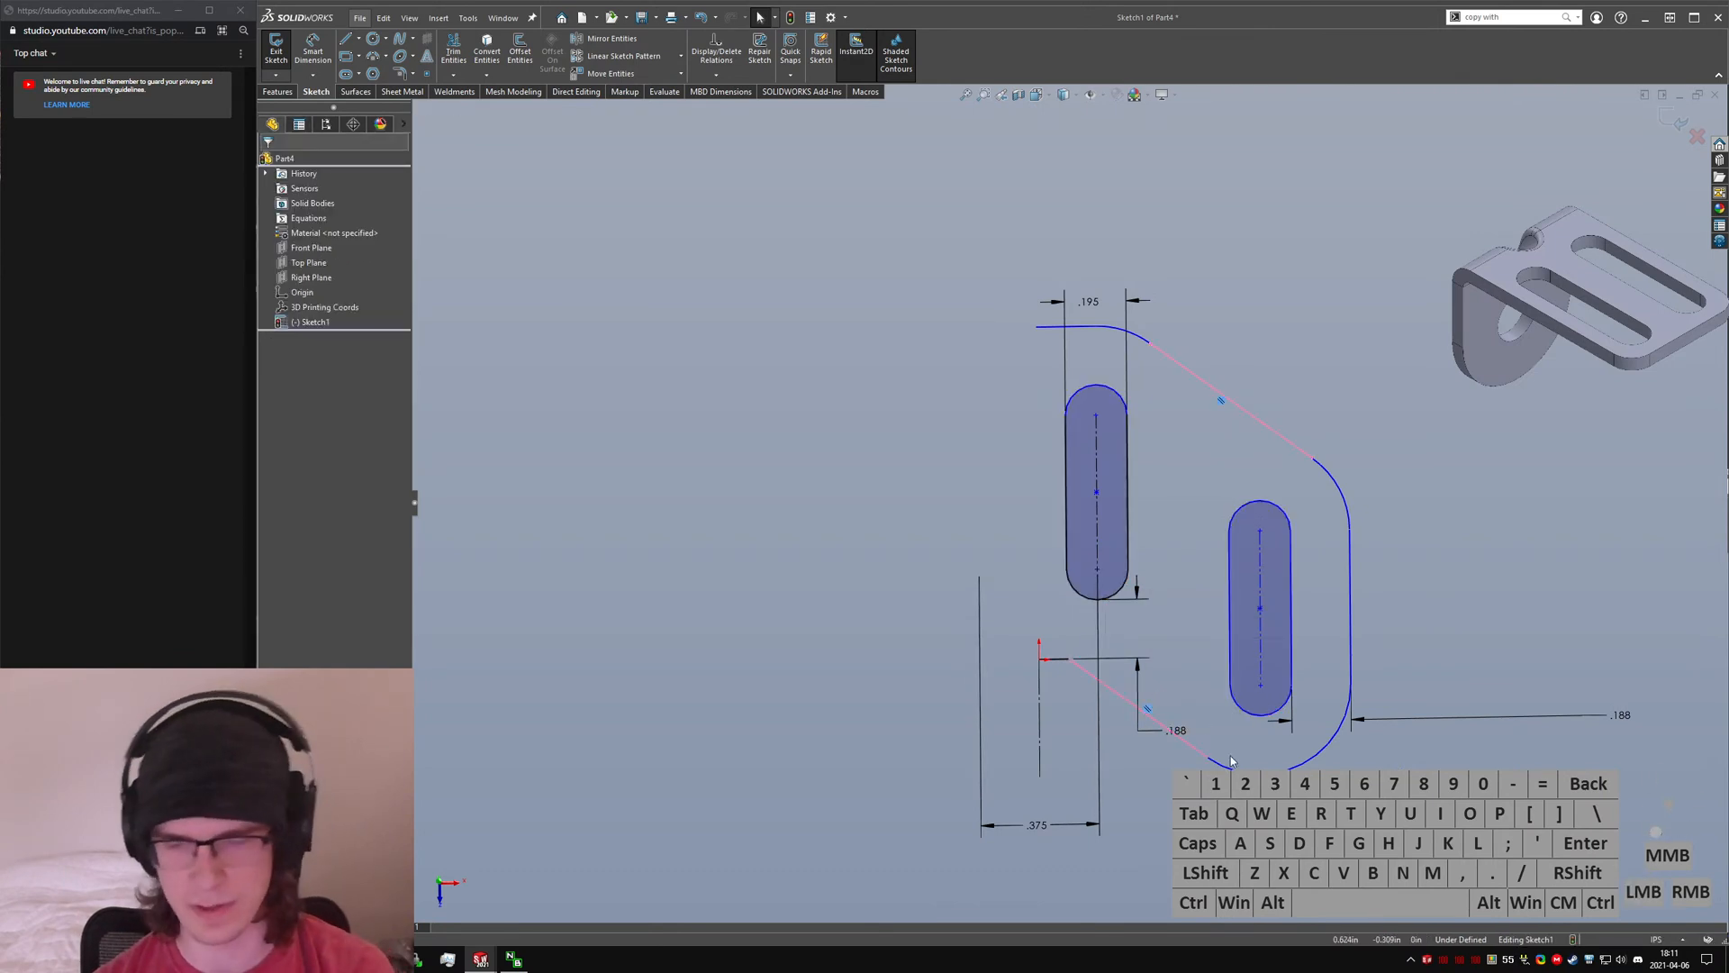
pyautogui.press('Delete')
pyautogui.moveTo(1073, 658); pyautogui.dragTo(1150, 674)
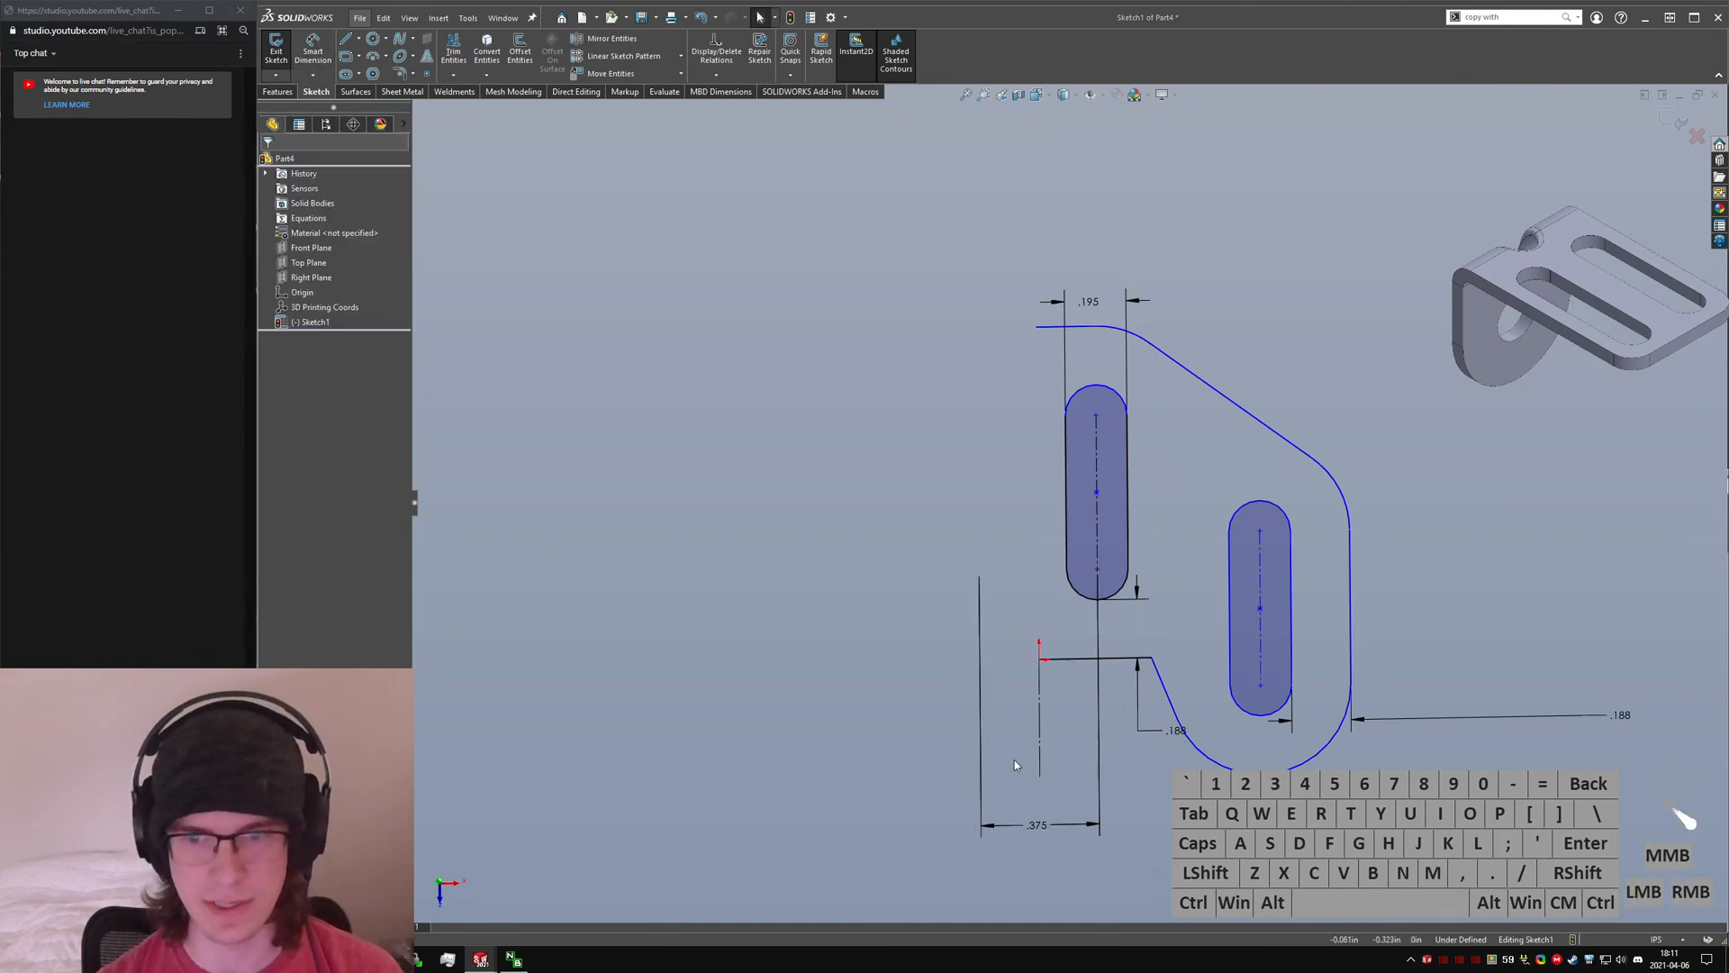
# - Move the 0.375 in slot dimension and the inner slot's 0.188 in gap dimension clear of the profile, beyond the centerline side
pyautogui.moveTo(1035, 825); pyautogui.dragTo(895, 414)
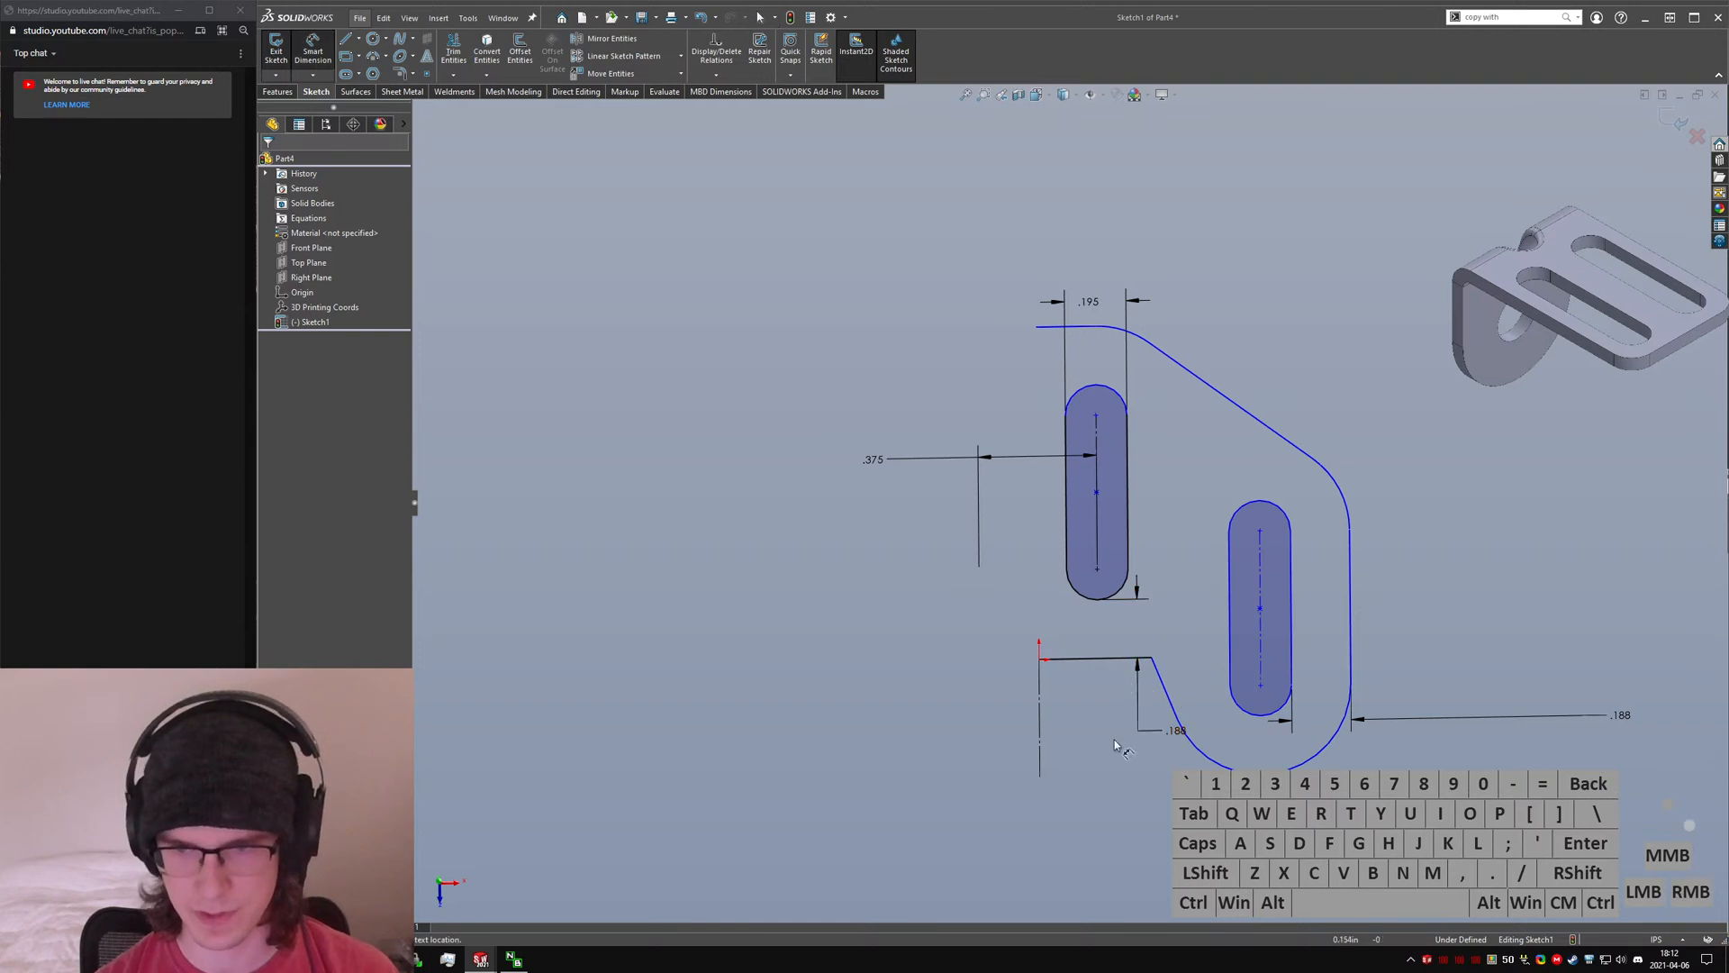
pyautogui.moveTo(914, 641); pyautogui.dragTo(912, 641)
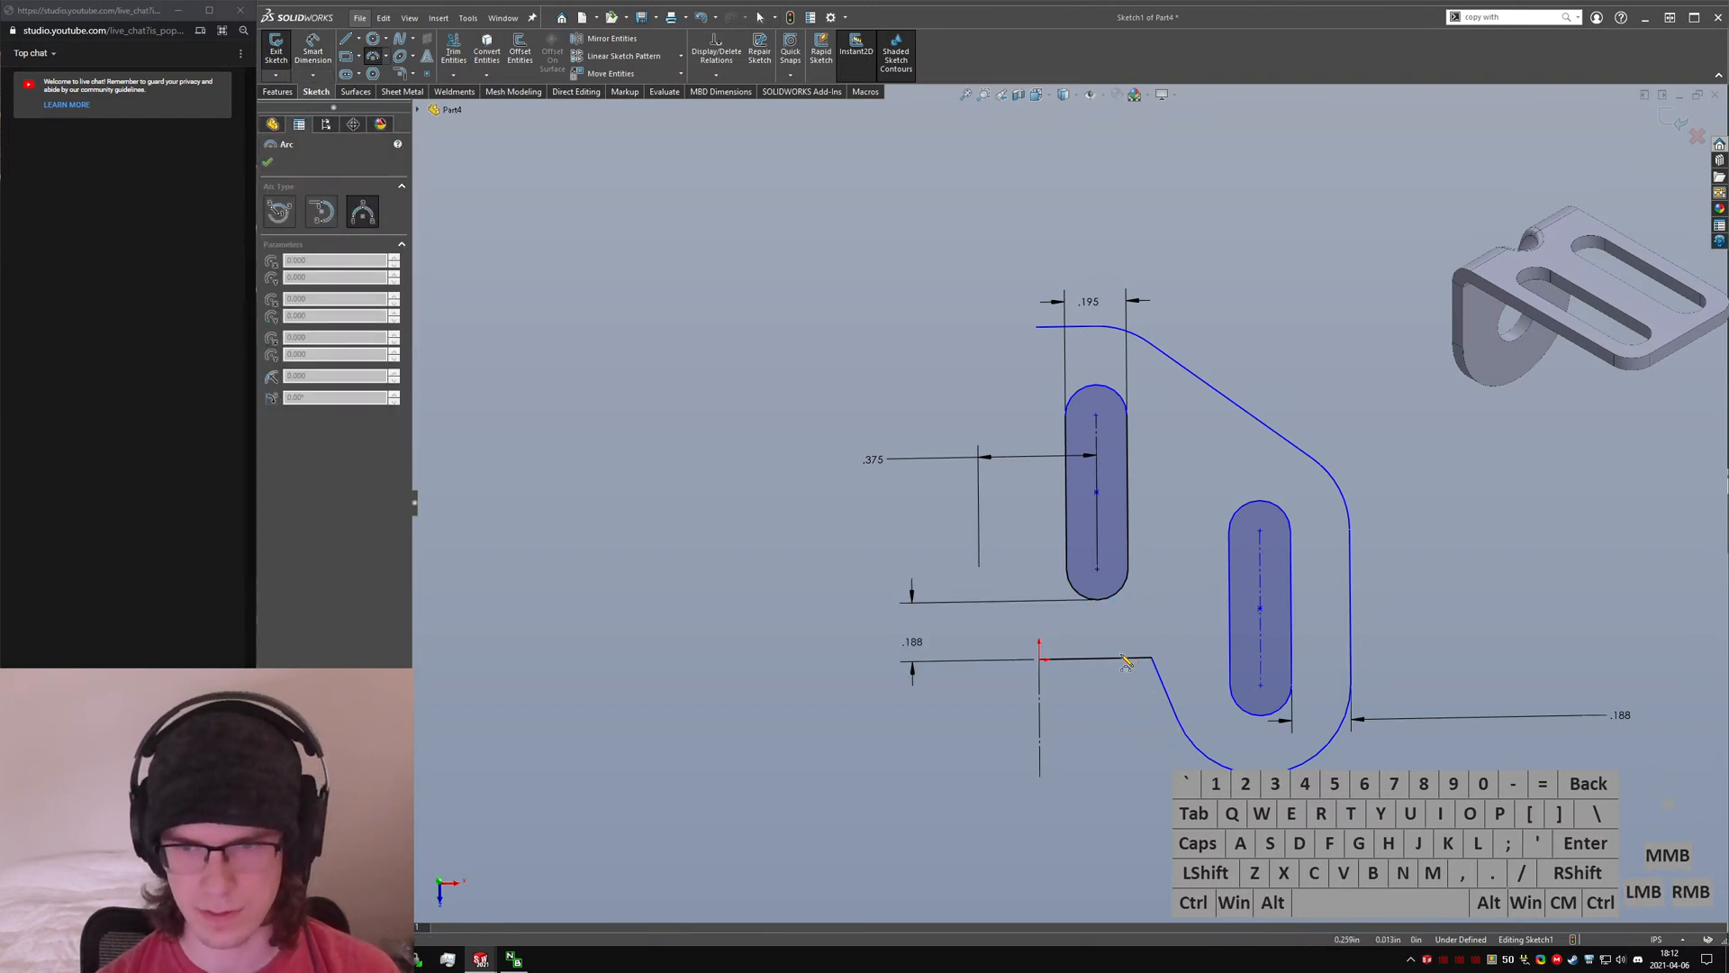
# - Round the lower inner corner with a three-point arc and trim away the leftover corner lines
pyautogui.press('Escape')
pyautogui.moveTo(1191, 597); pyautogui.dragTo(1150, 642, button='right')
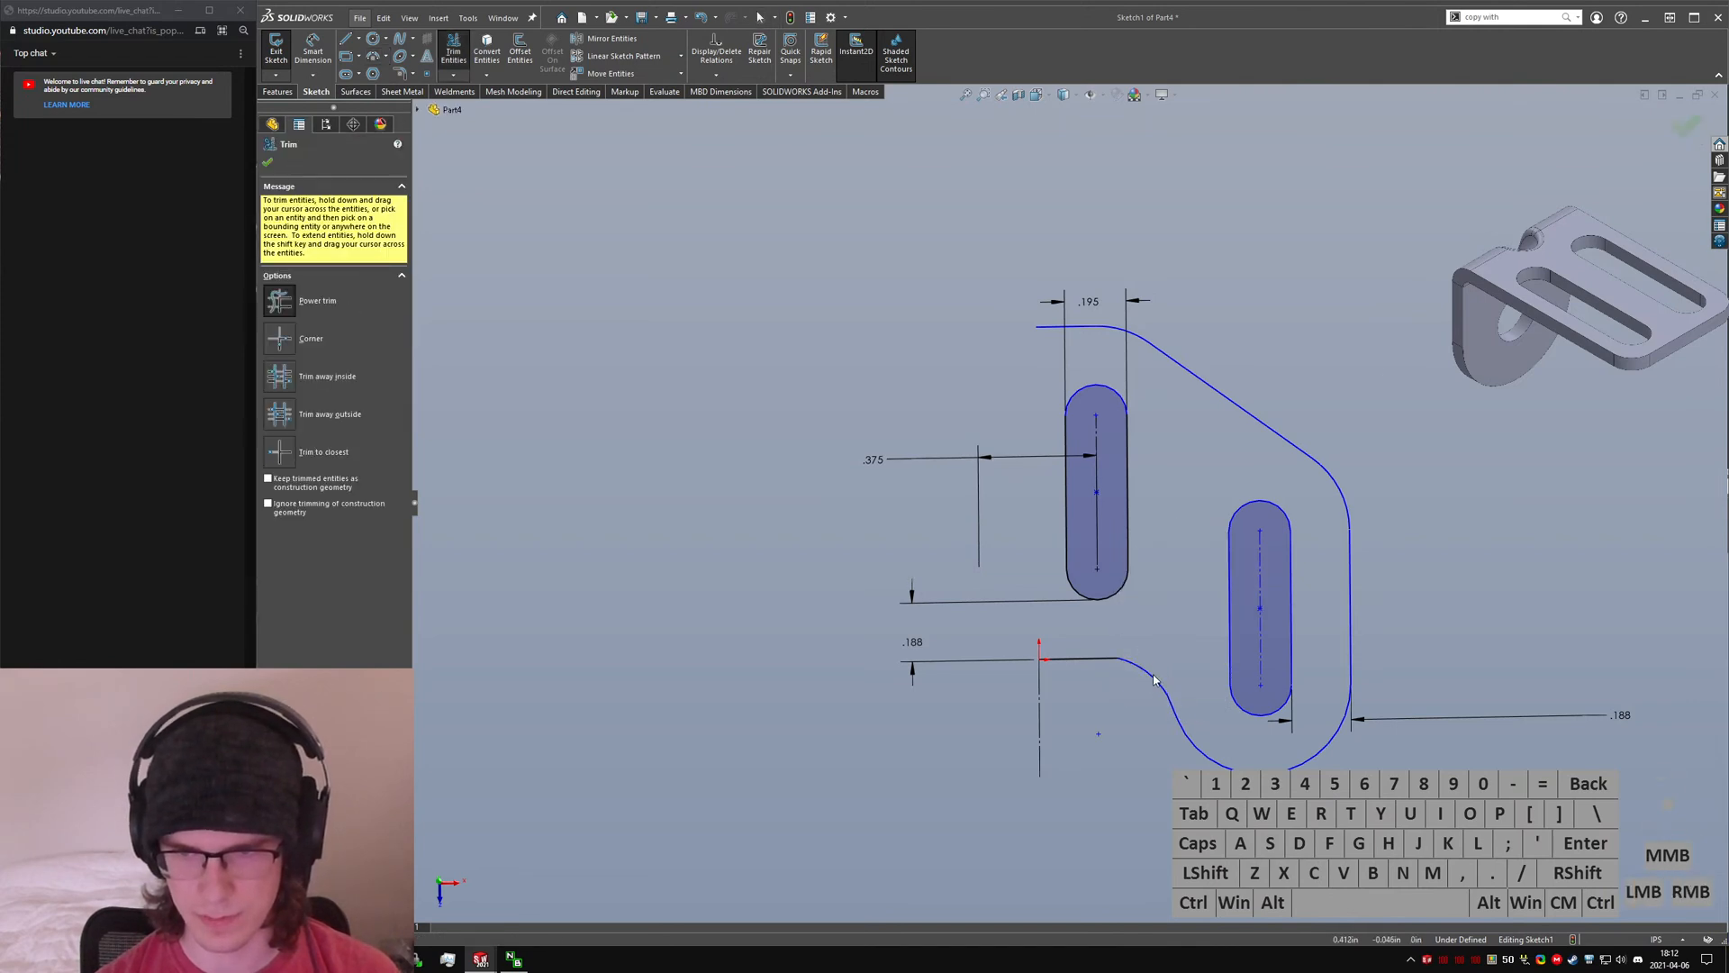
pyautogui.press('Escape')
# - Make the new lower arc tangent to the large arc below the outer slot and to the lower horizontal edge
pyautogui.click(1158, 684)
pyautogui.keyDown('ctrl'); pyautogui.click(1243, 774); pyautogui.keyUp('ctrl')
pyautogui.press('a')
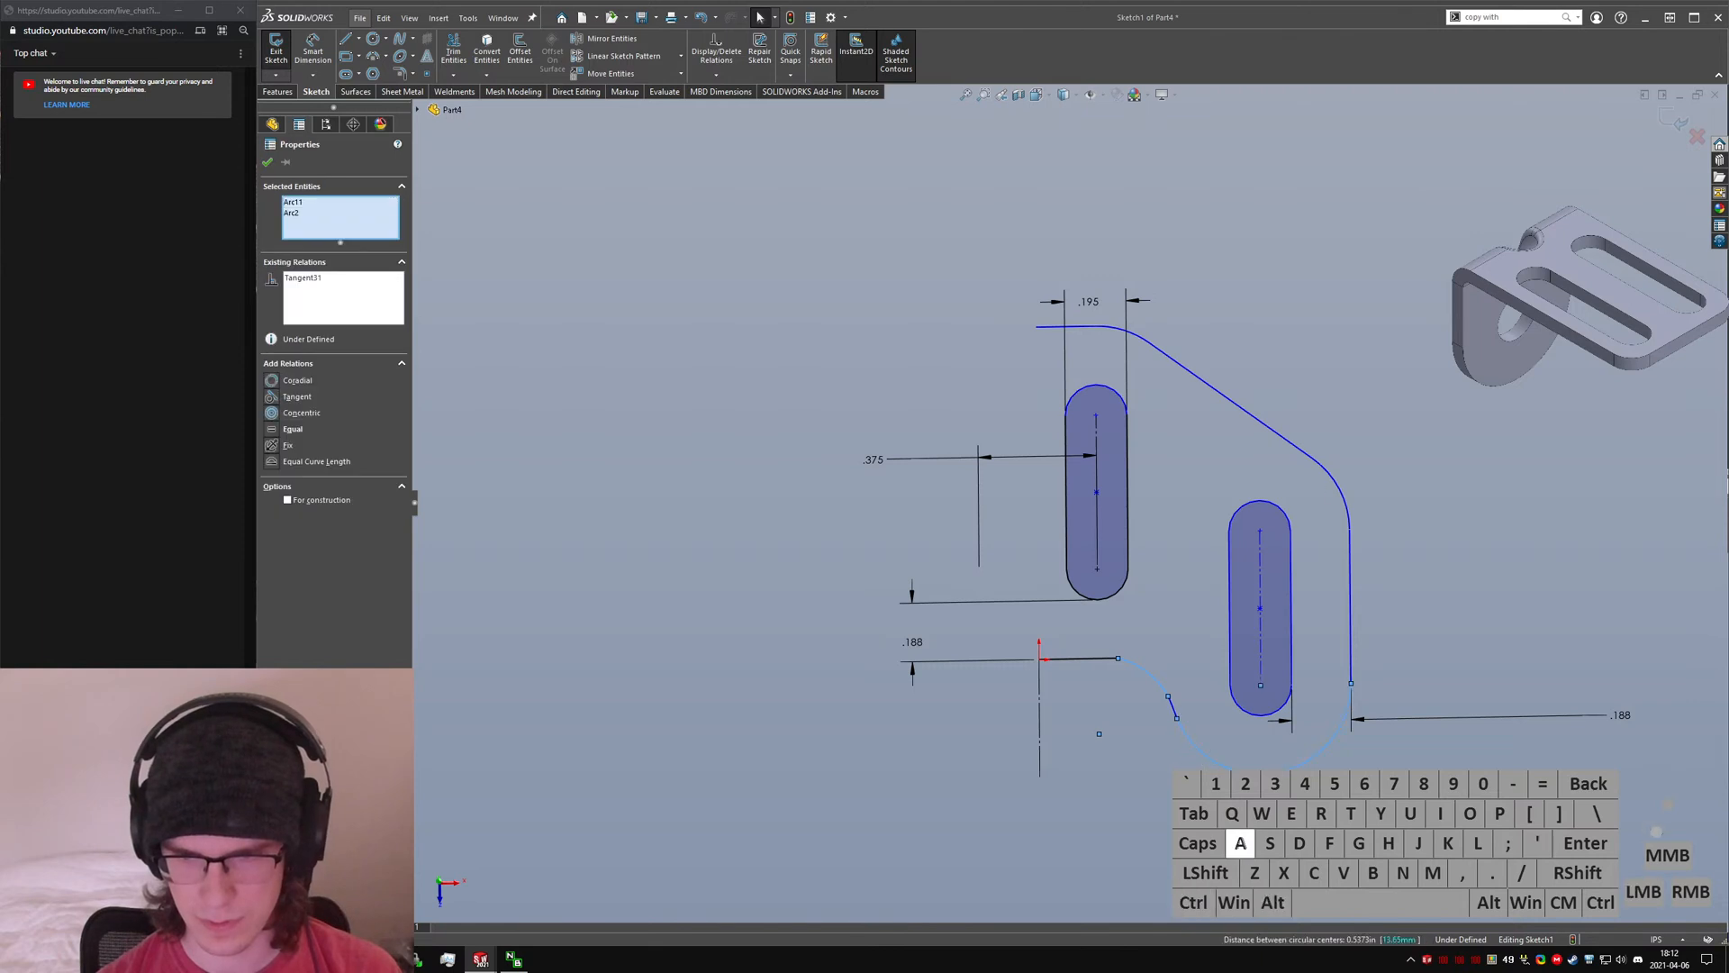
pyautogui.click(1172, 766)
pyautogui.click(1144, 670)
pyautogui.keyDown('ctrl'); pyautogui.click(1081, 659); pyautogui.keyUp('ctrl')
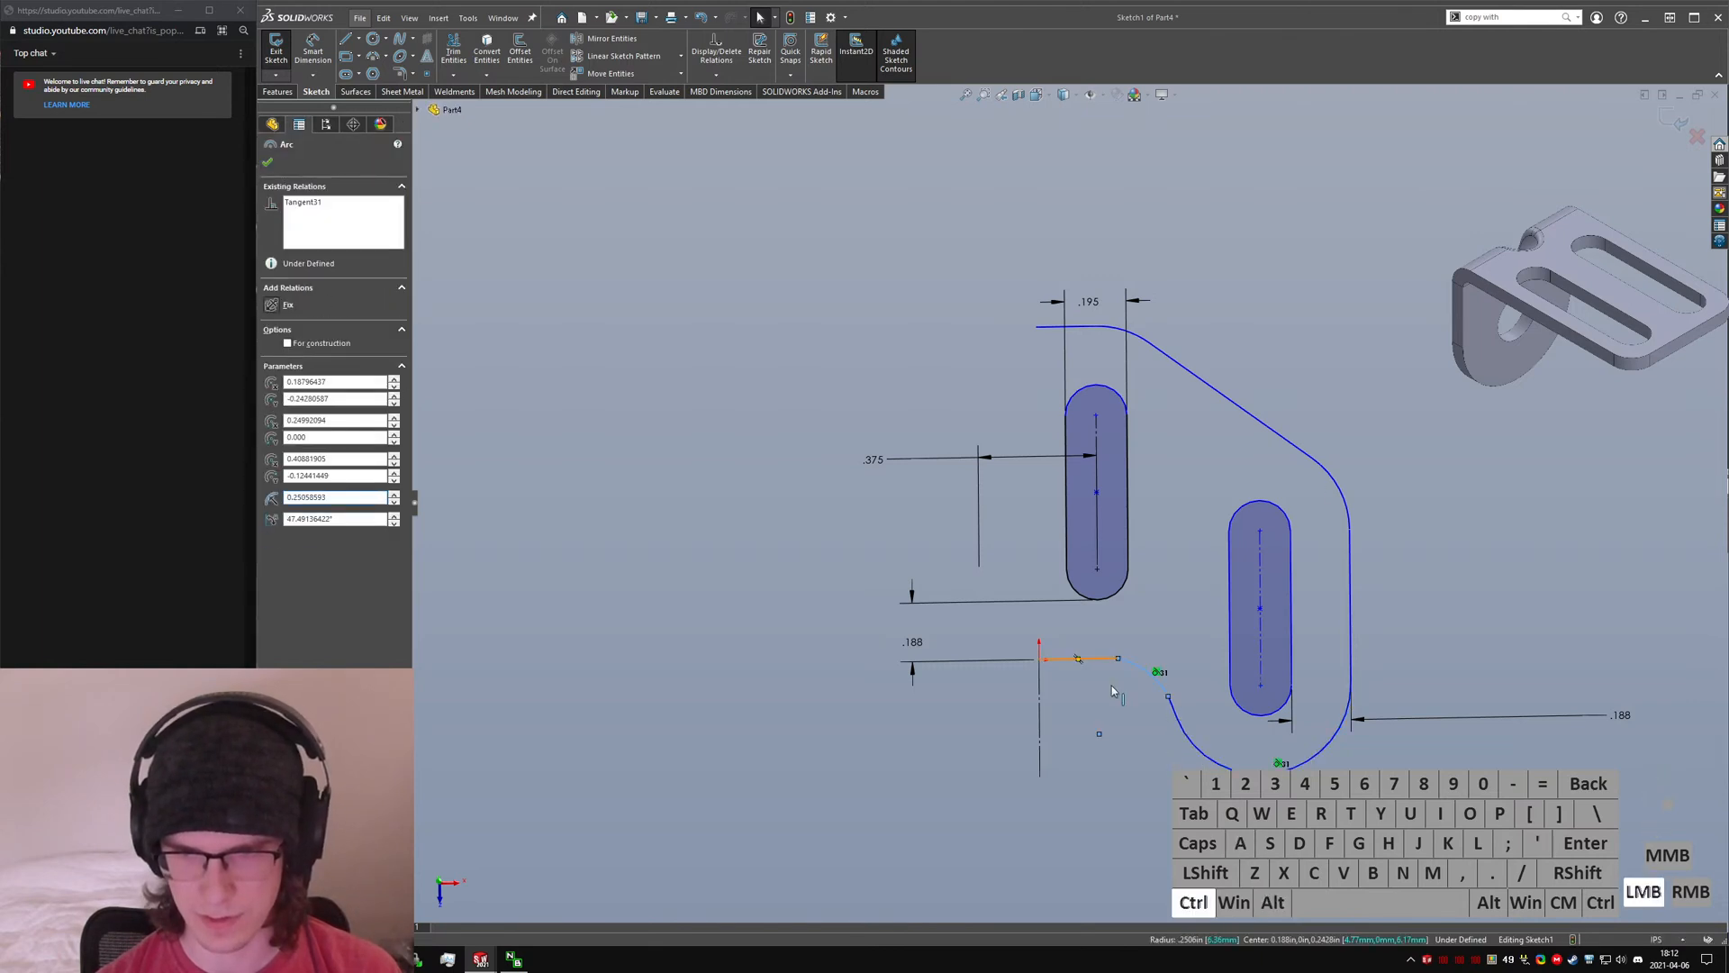
pyautogui.press('a')
pyautogui.click(1164, 788)
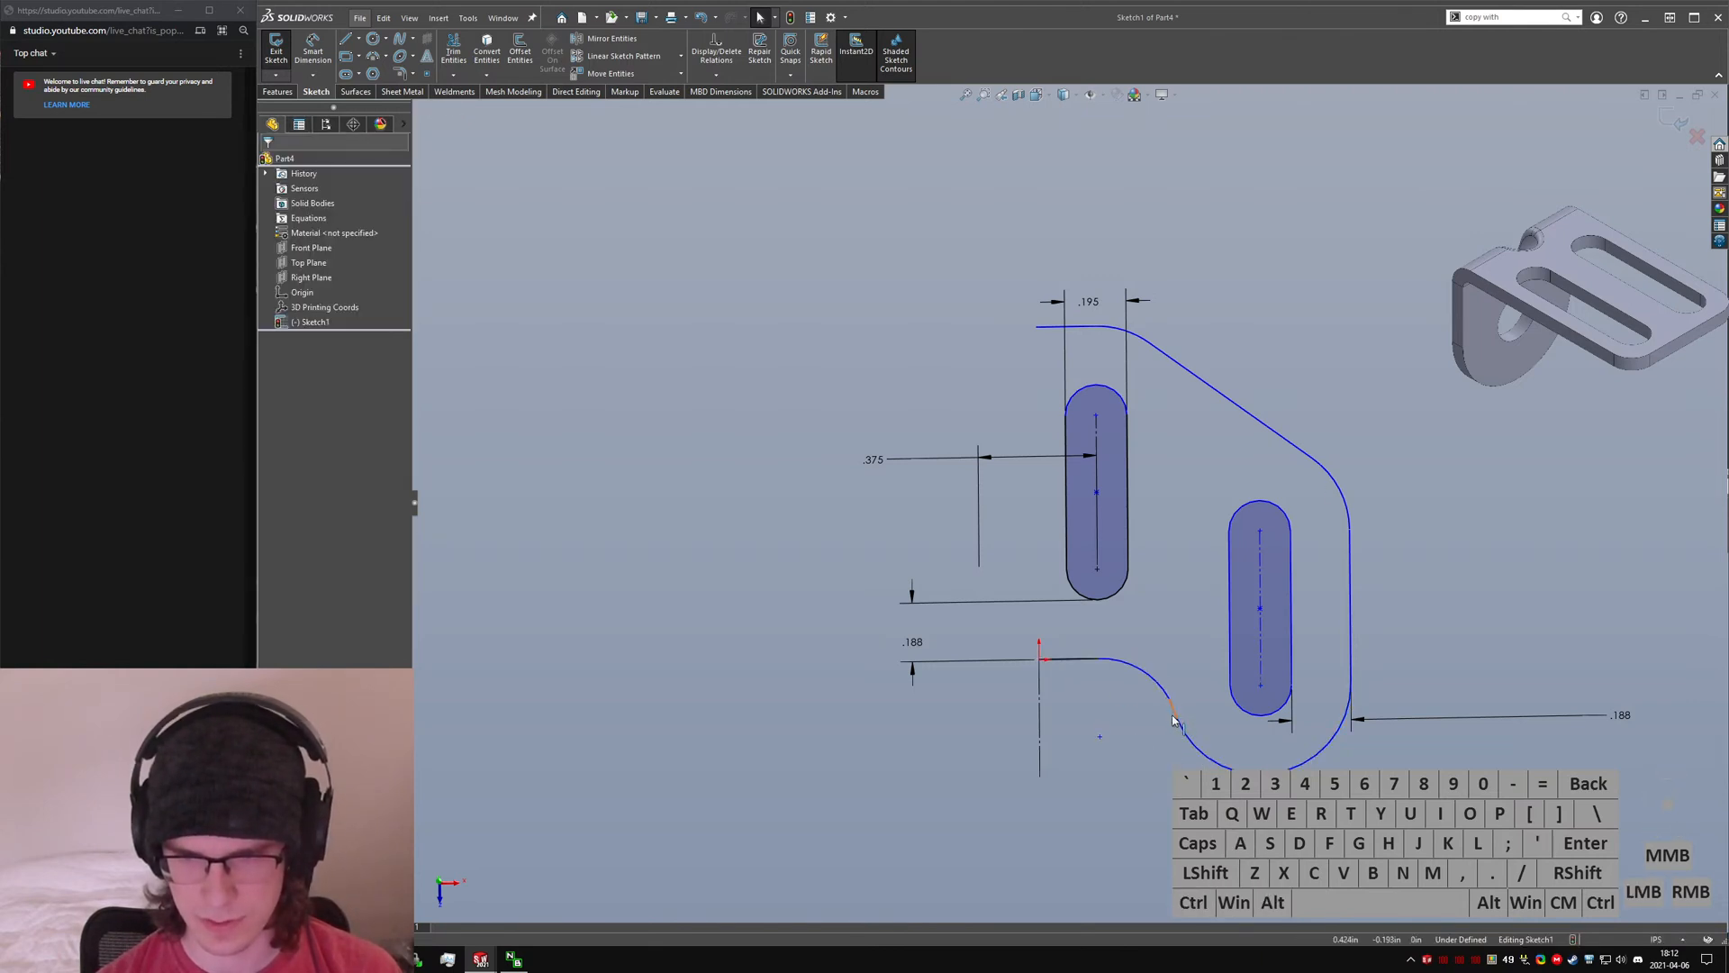
# - Add a tangent relation between the short line joining the two lower arcs and the new inner corner arc
pyautogui.click(1173, 707)
pyautogui.keyDown('ctrl'); pyautogui.click(1159, 684); pyautogui.keyUp('ctrl')
pyautogui.hotkey('alt', 'a')
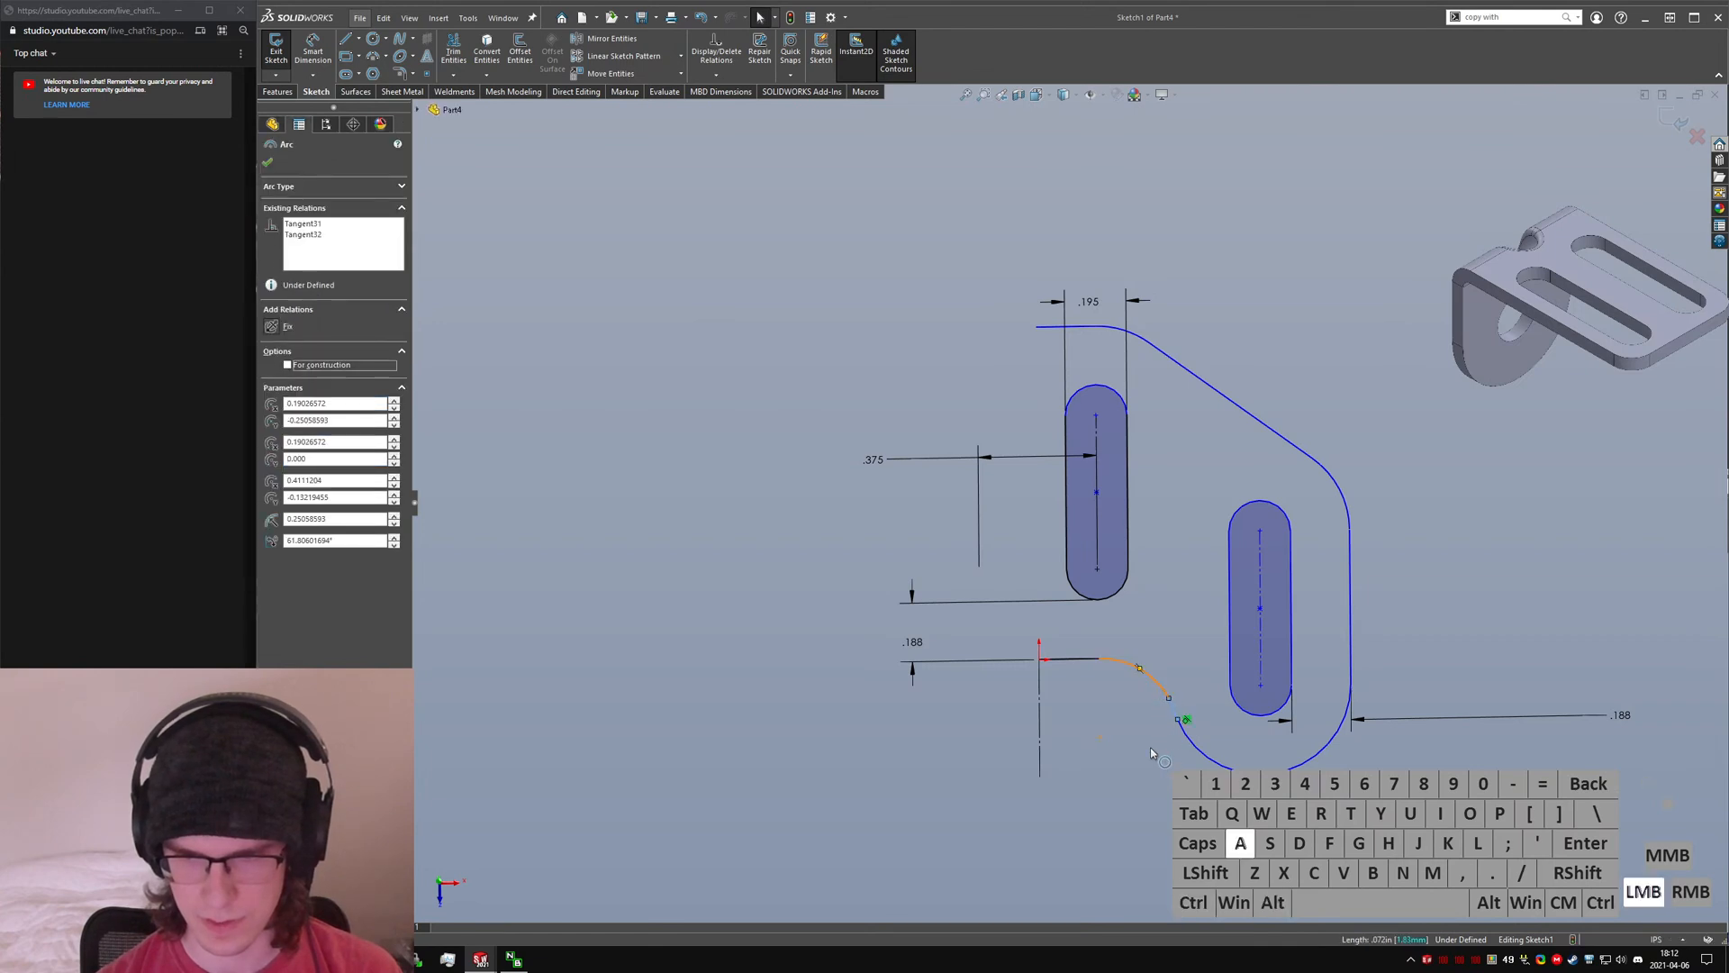
pyautogui.click(1173, 741)
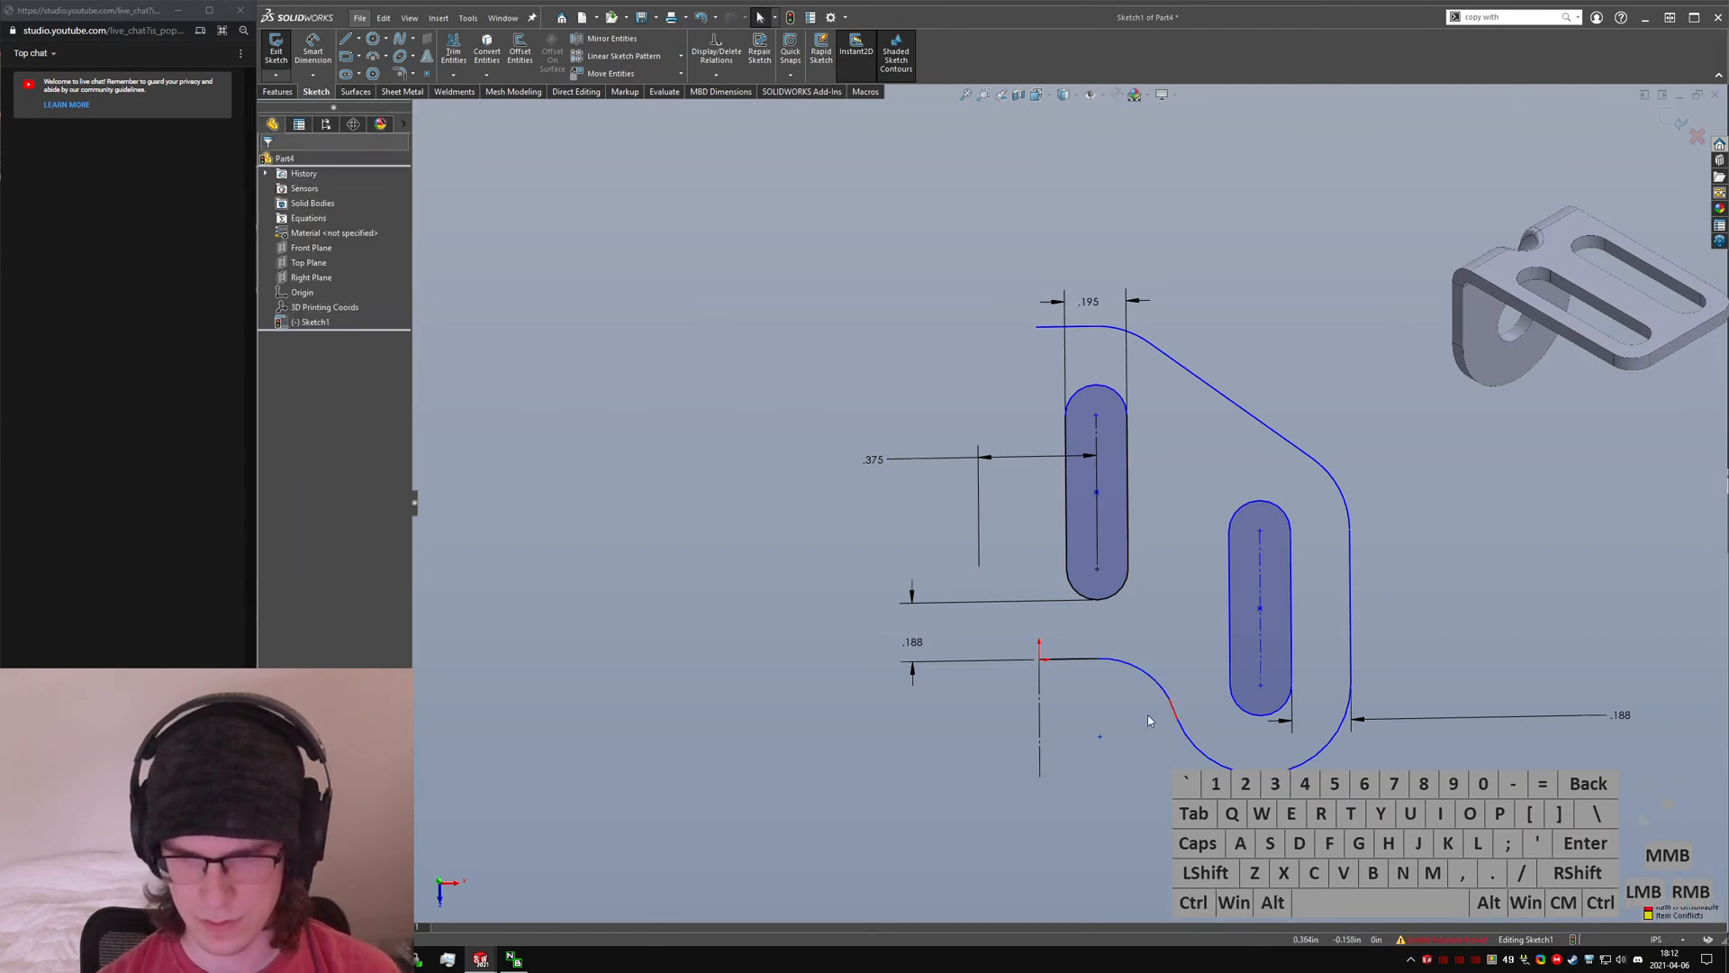
# - Dimension the inner slot's center-to-center length as 0.675 in
pyautogui.moveTo(1100, 740)
pyautogui.mouseDown()
pyautogui.moveTo(1131, 701)
pyautogui.moveTo(1166, 726)
pyautogui.moveTo(1180, 708)
pyautogui.moveTo(1165, 740)
pyautogui.mouseUp()
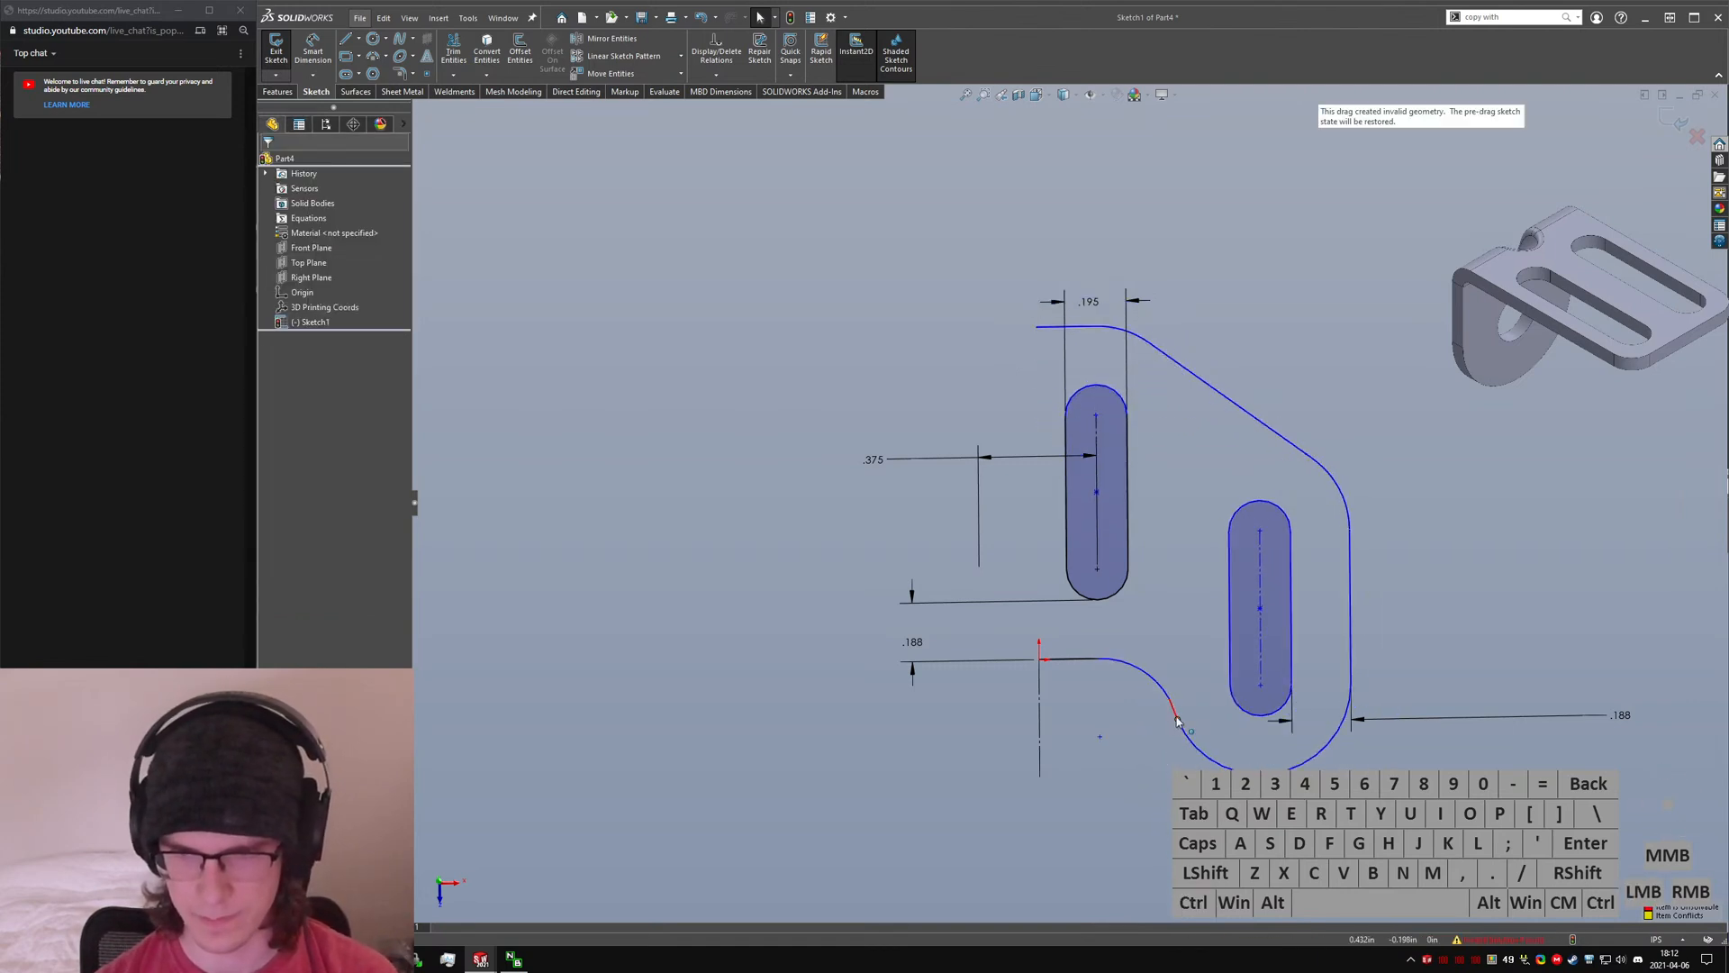
pyautogui.moveTo(1156, 682)
pyautogui.mouseDown()
pyautogui.moveTo(1141, 726)
pyautogui.moveTo(1171, 695)
pyautogui.moveTo(1150, 818)
pyautogui.mouseUp()
pyautogui.moveTo(1150, 812); pyautogui.dragTo(1147, 730, button='right')
pyautogui.click(1128, 463)
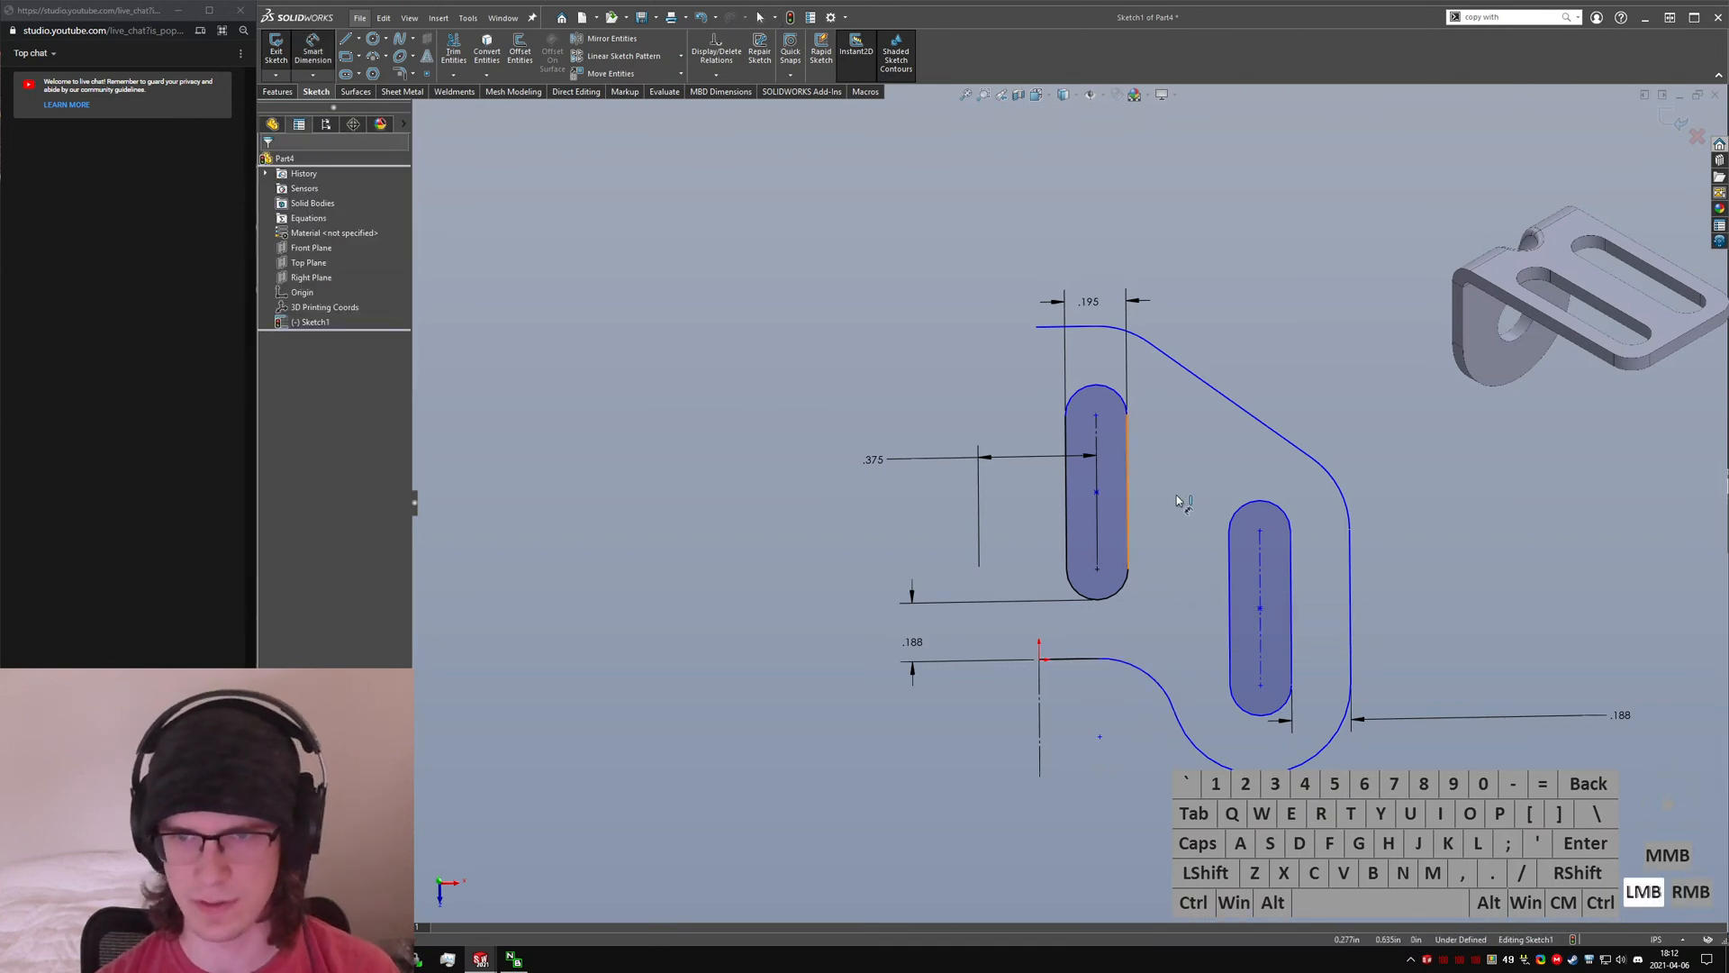
pyautogui.click(1209, 521)
pyautogui.write('0.')
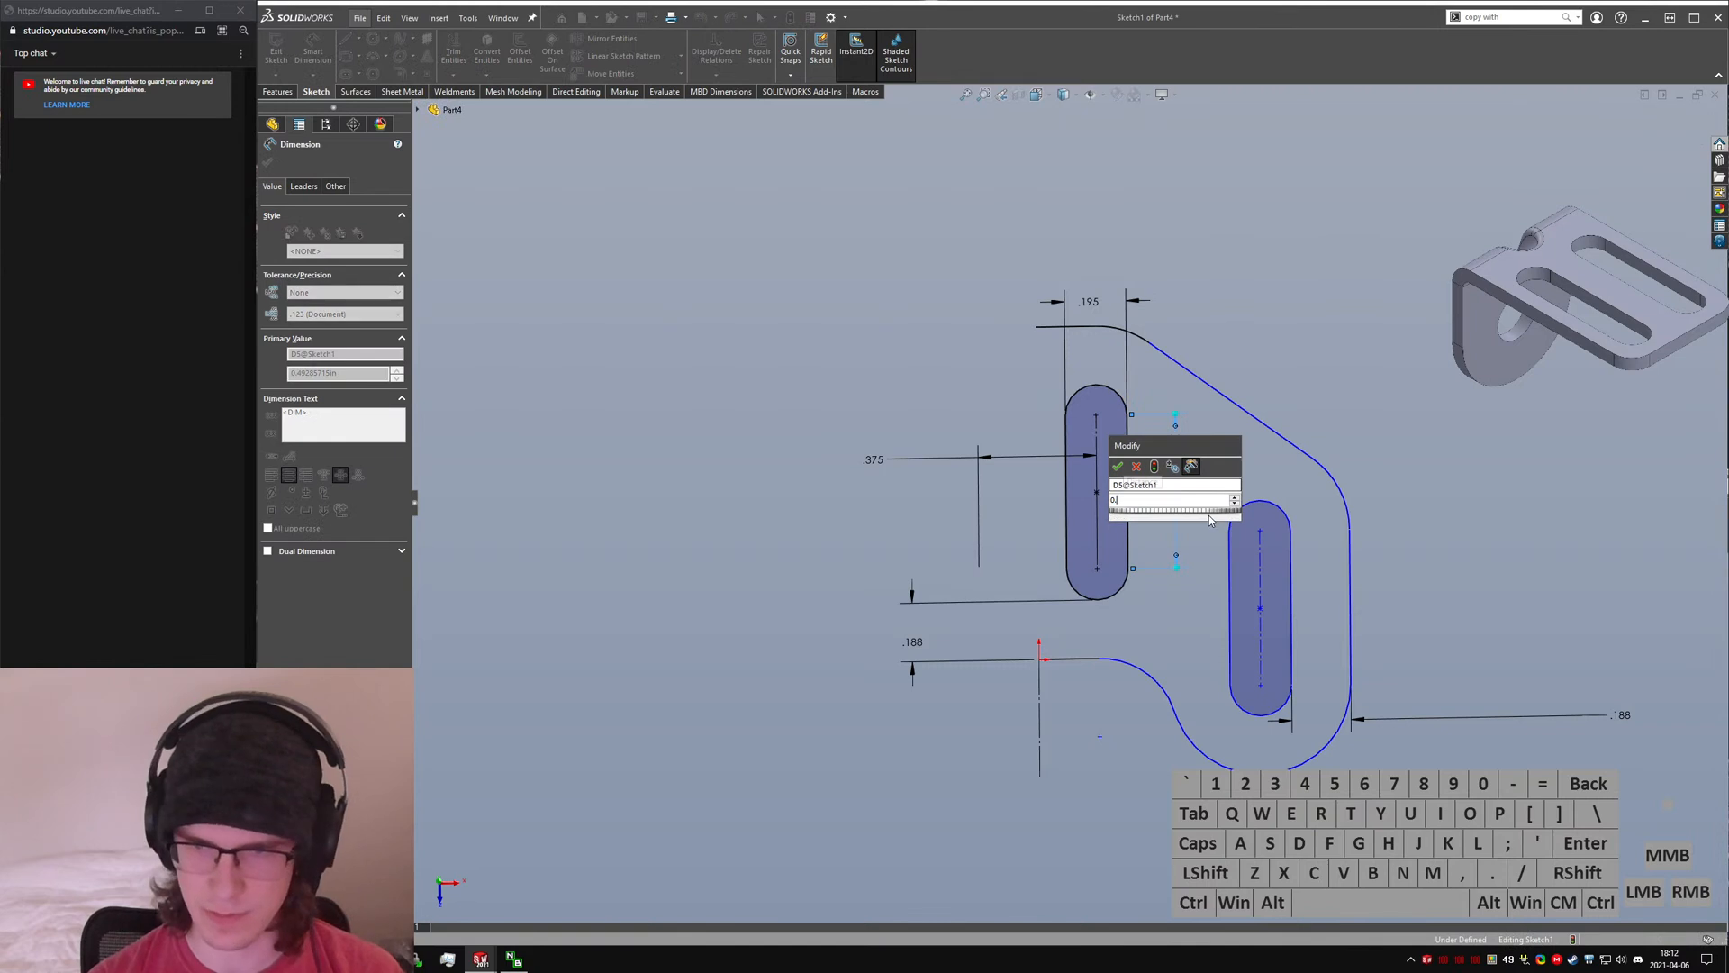
pyautogui.press('Return')
pyautogui.press('Escape')
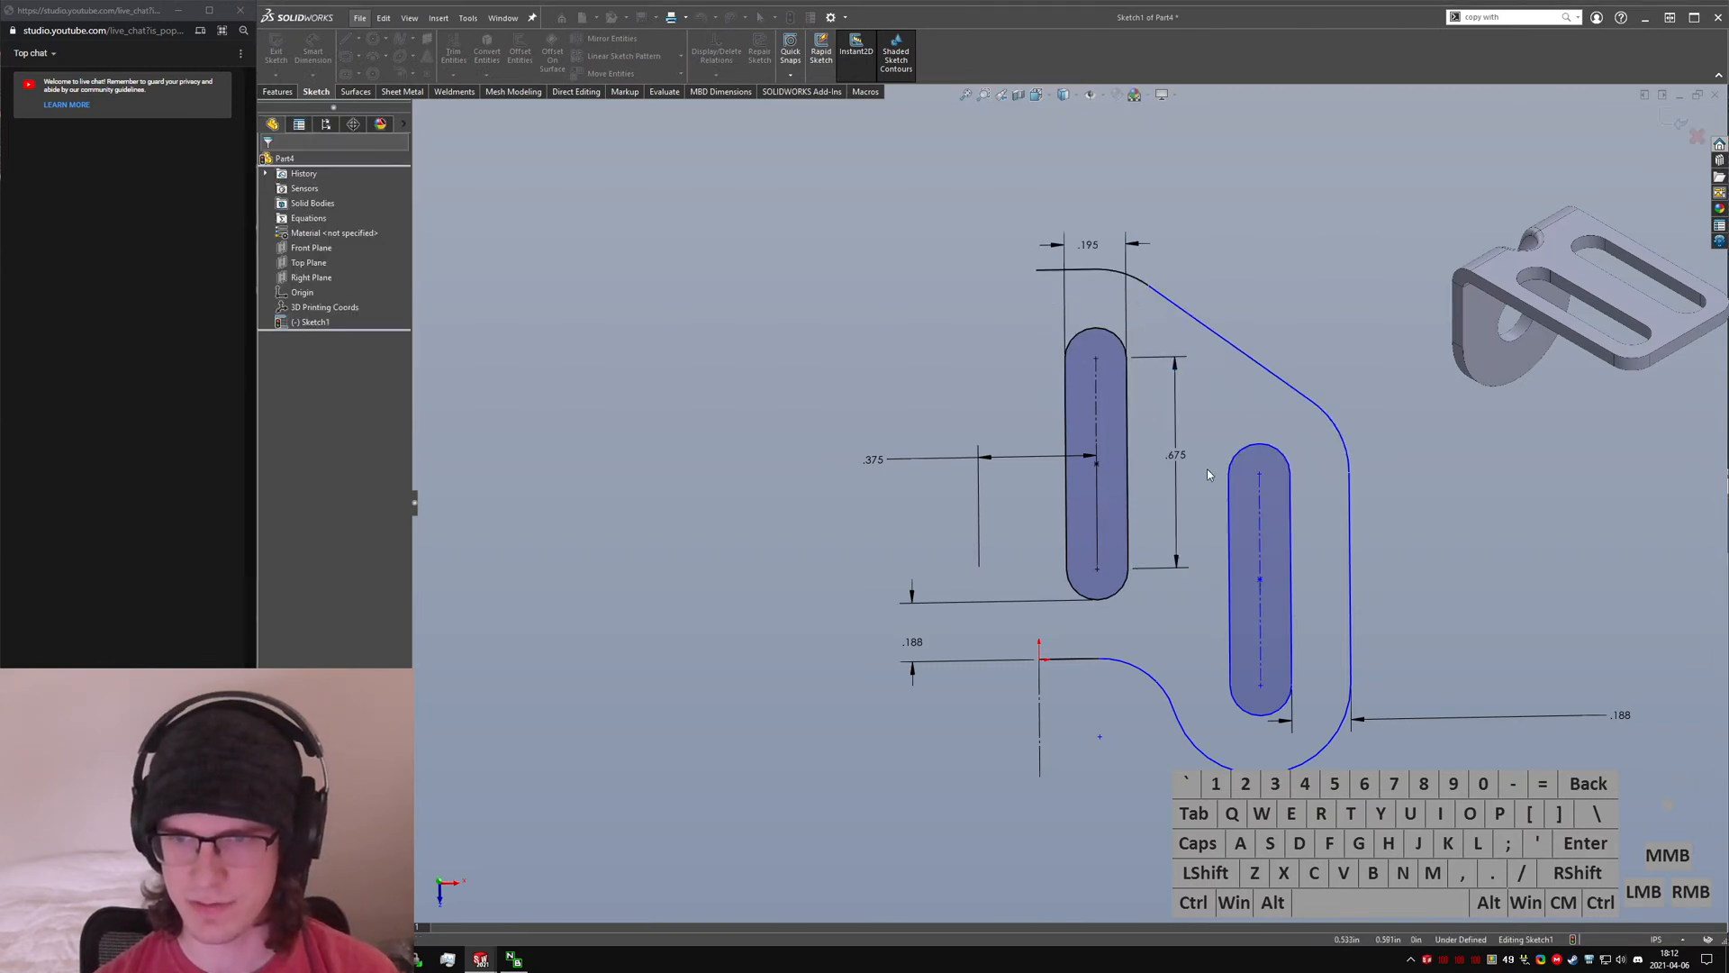
# - Check the length of the original bracket's slot edge in the Lazy Test Assembly and return to the new part's sketch
pyautogui.click(1203, 472)
pyautogui.hotkey('ctrl', 'Tab')
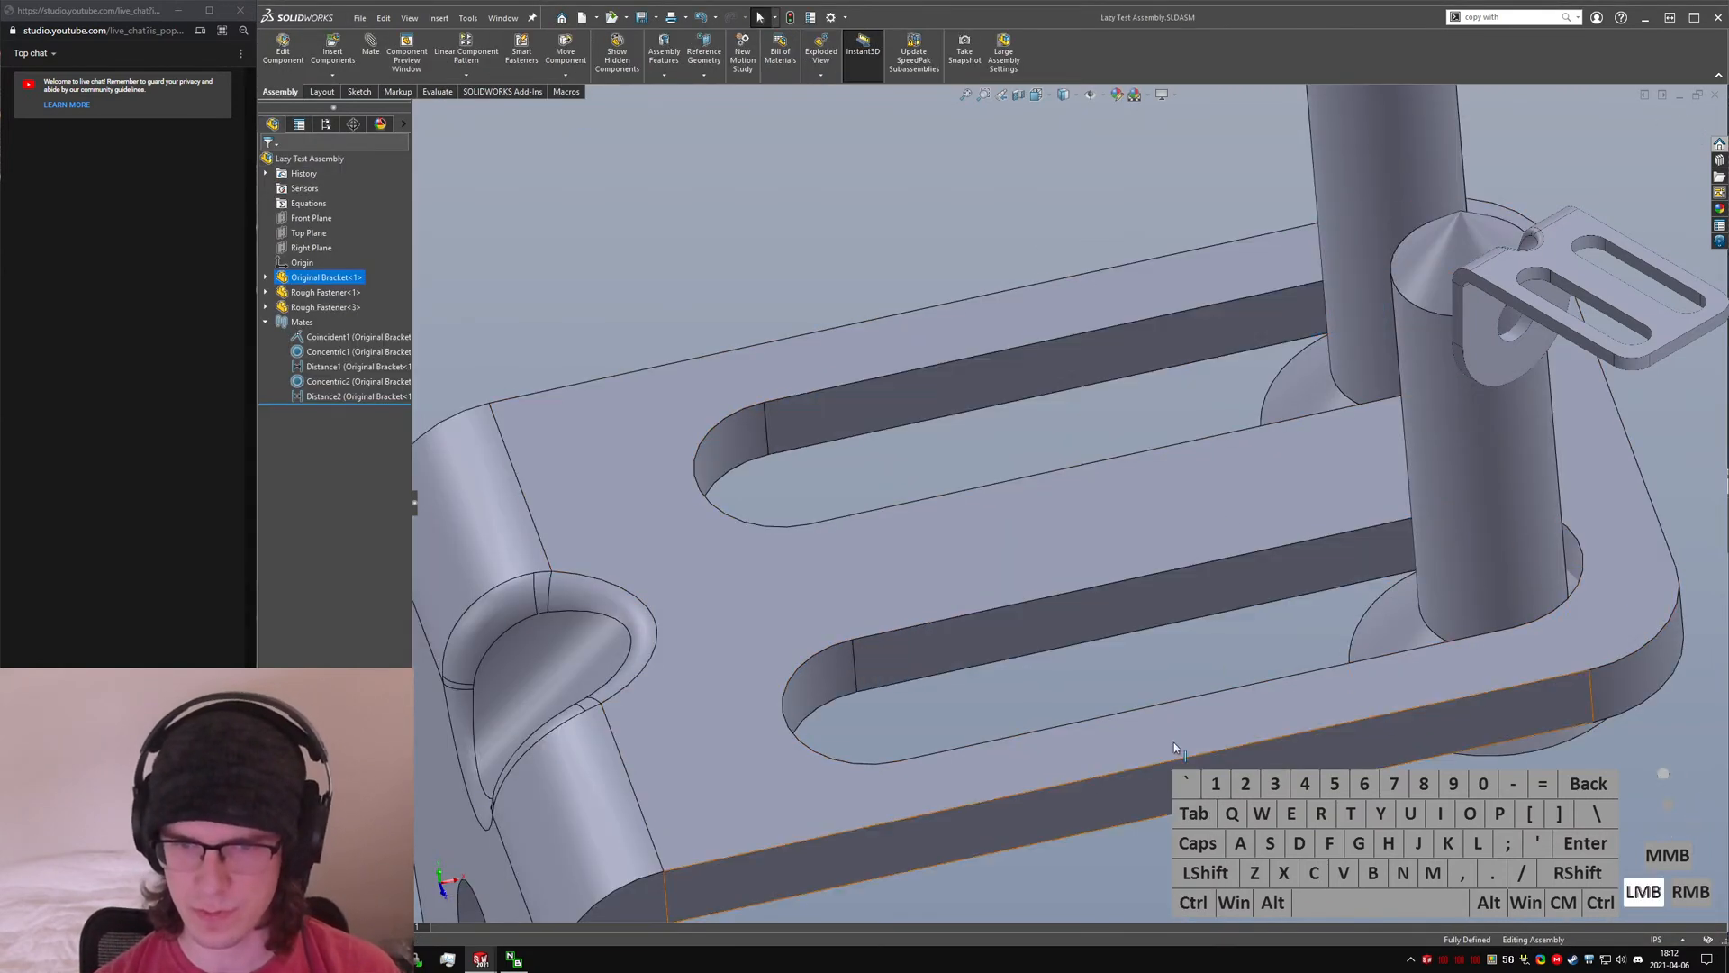
pyautogui.click(1102, 641)
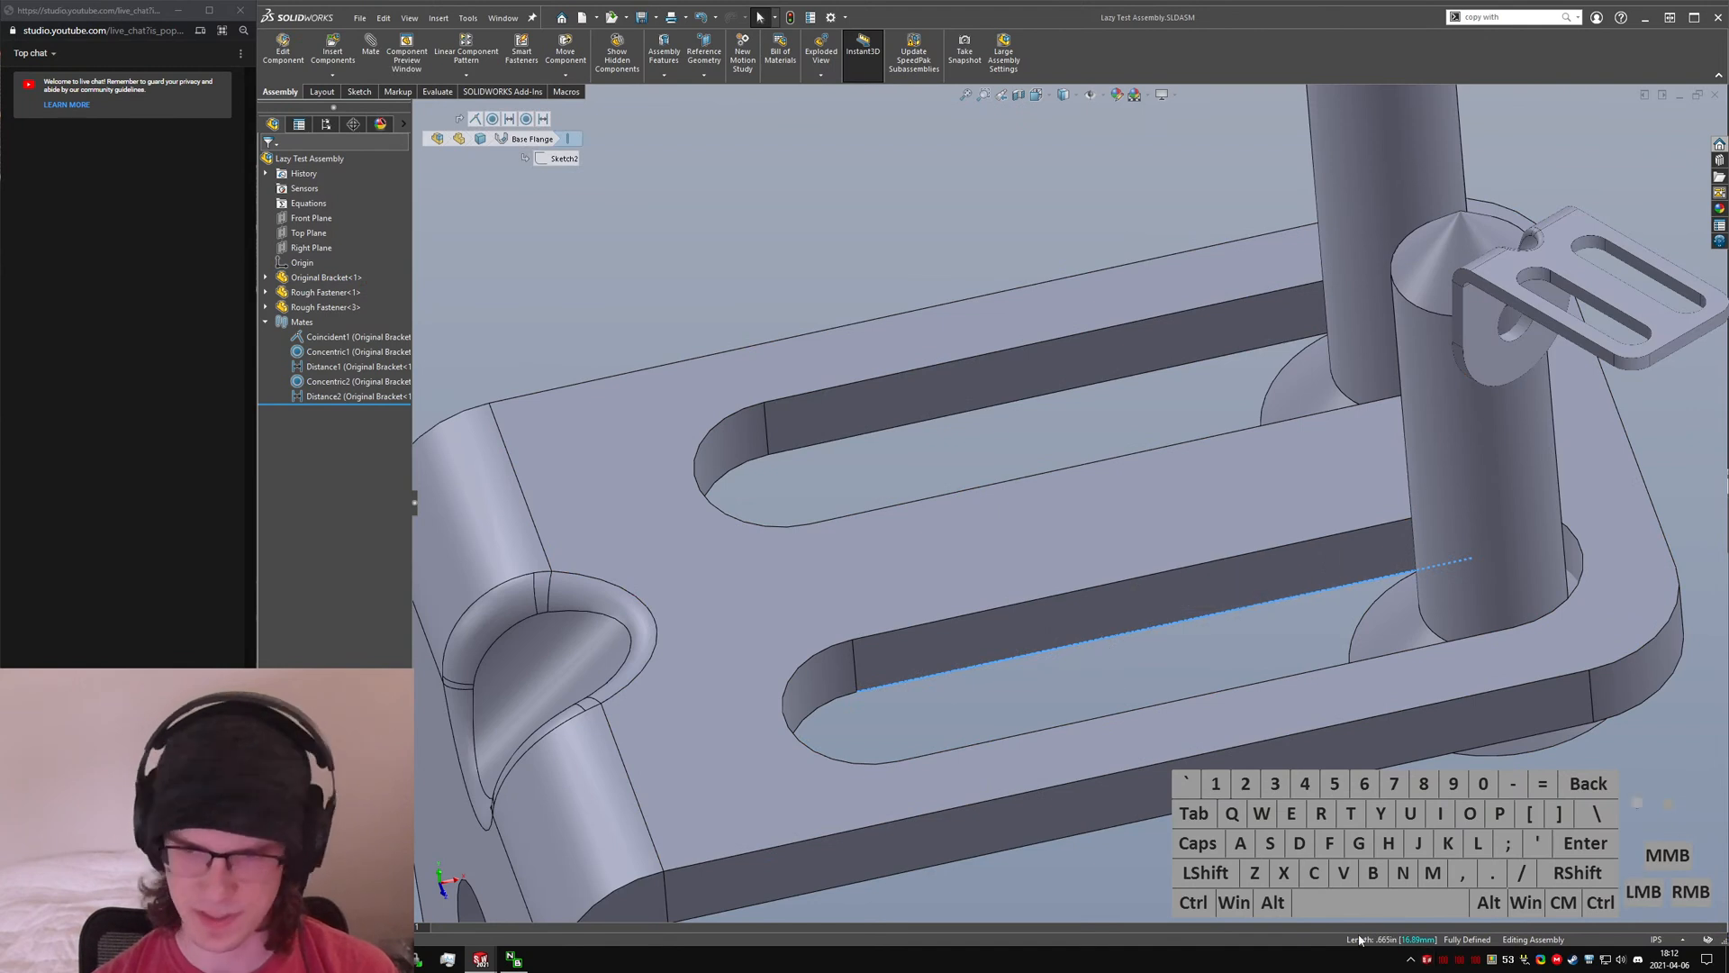
pyautogui.click(1136, 667)
pyautogui.hotkey('ctrl', 'Tab')
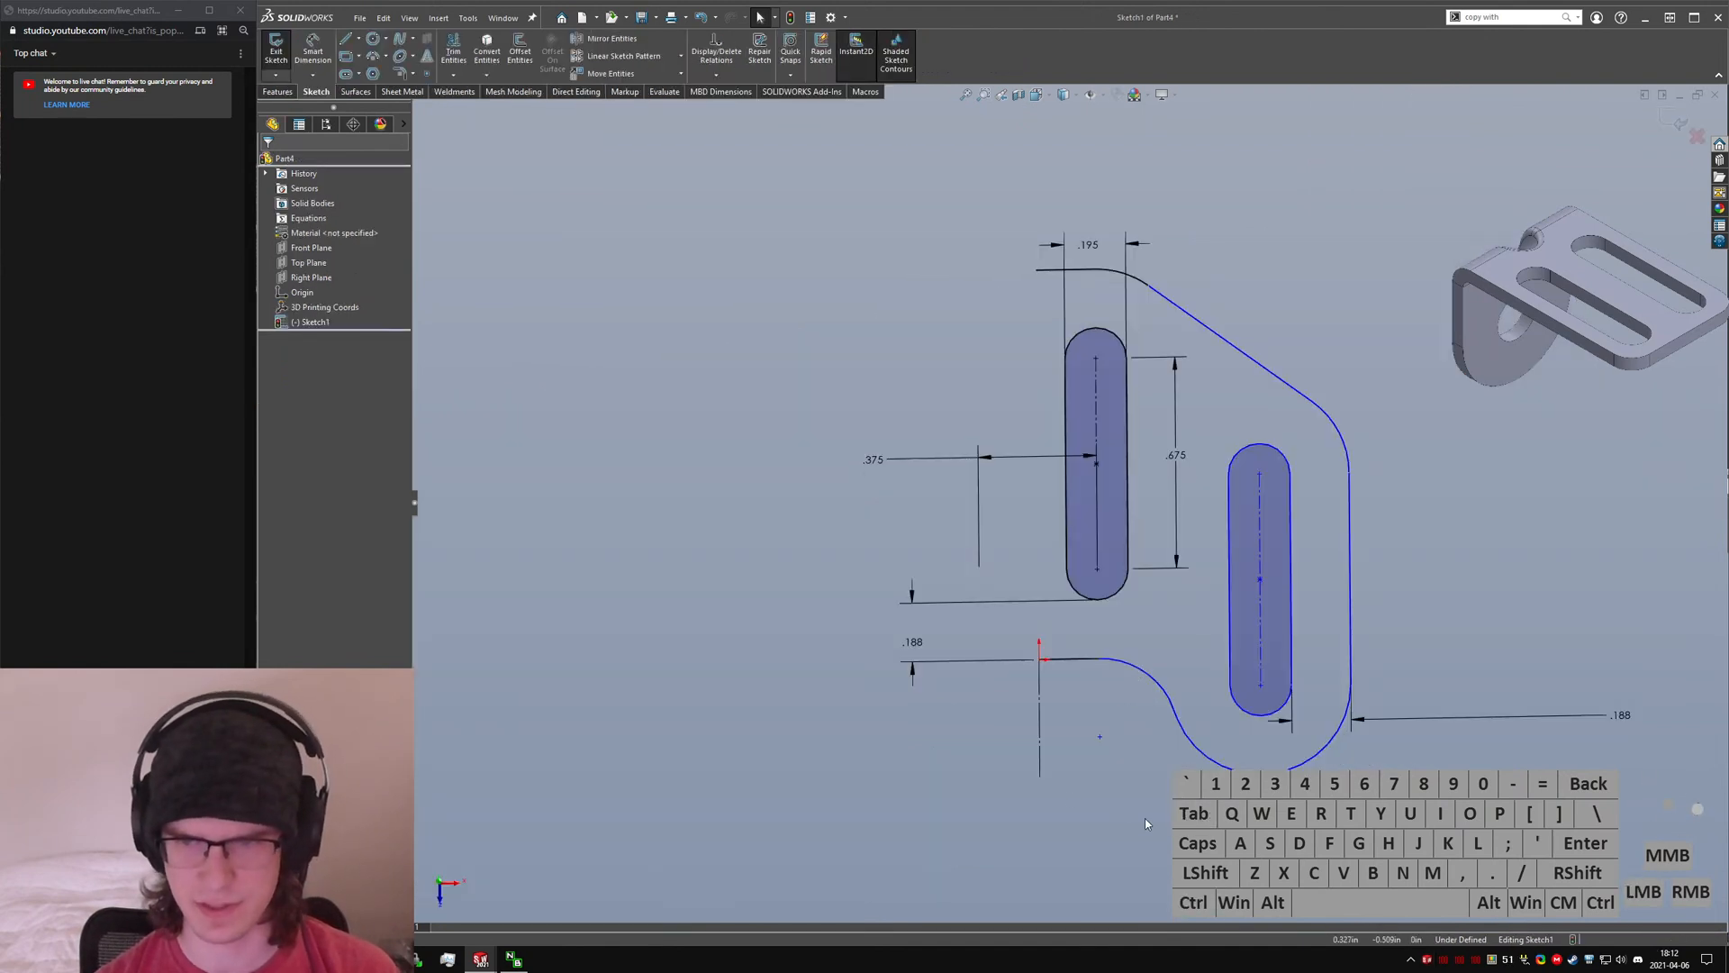
pyautogui.moveTo(1198, 746); pyautogui.dragTo(1140, 819)
pyautogui.hotkey('ctrl', 'z')
pyautogui.click(1189, 750)
# - Dimension the radius of the inner corner arc at the end of the lower horizontal edge as 0.050 in
pyautogui.moveTo(1159, 757); pyautogui.dragTo(1159, 705, button='right')
pyautogui.click(1156, 683)
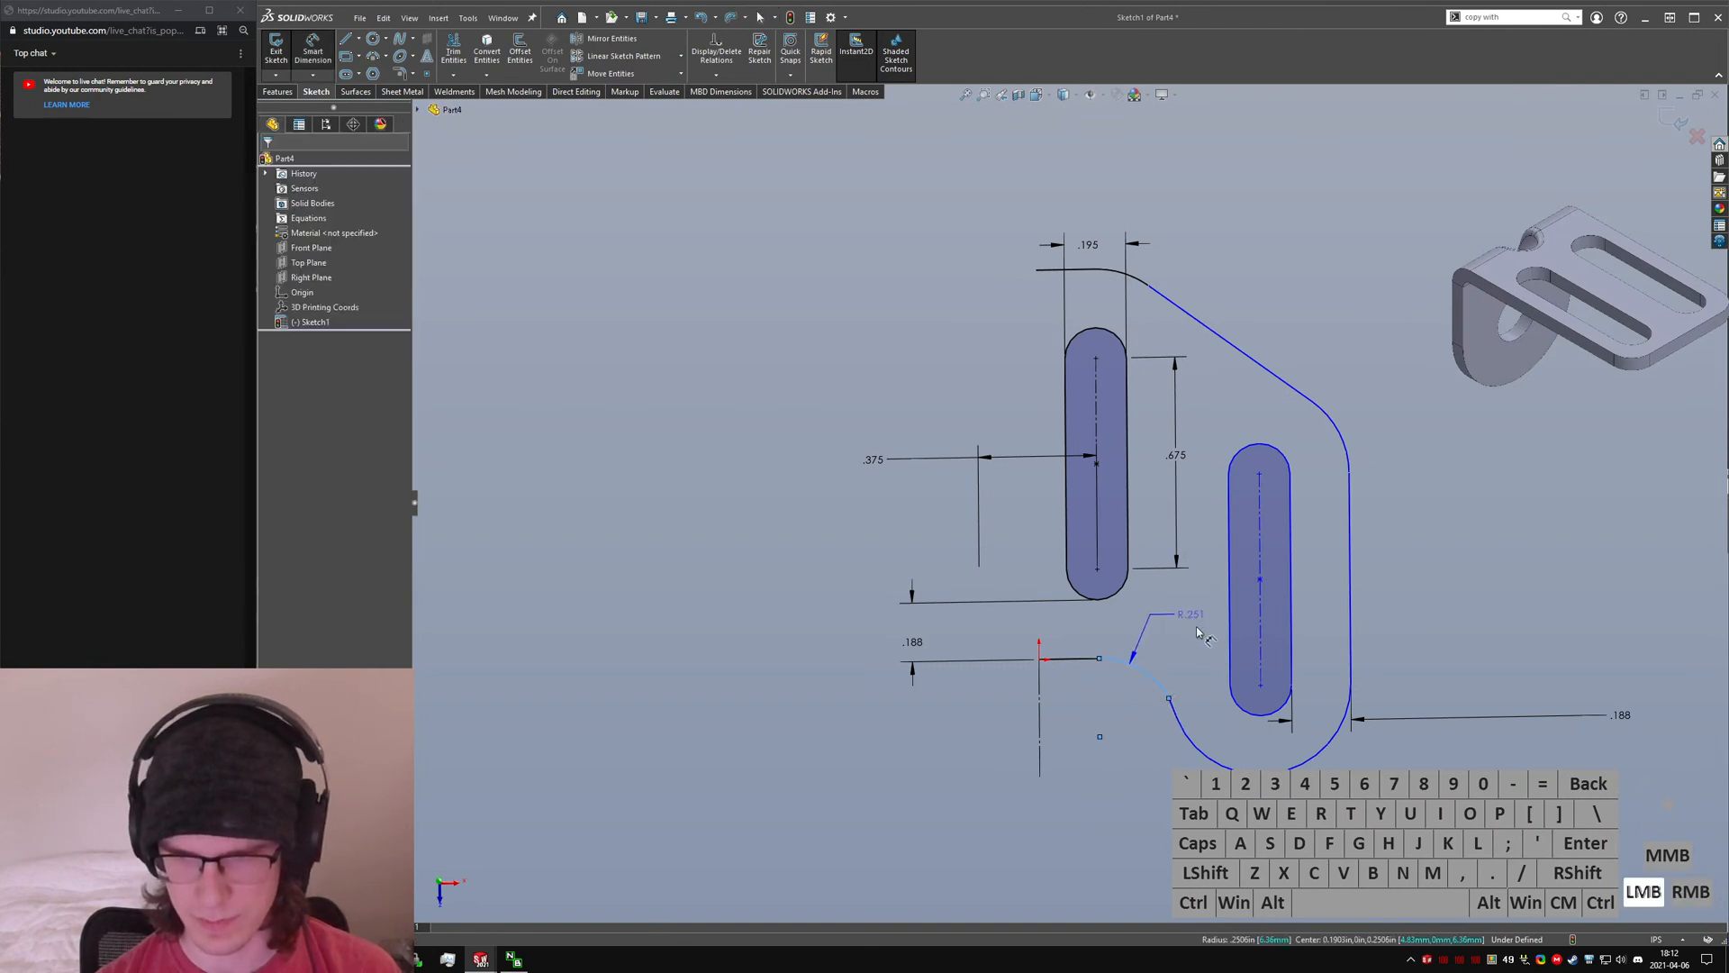
pyautogui.write('.05')
pyautogui.press('Return')
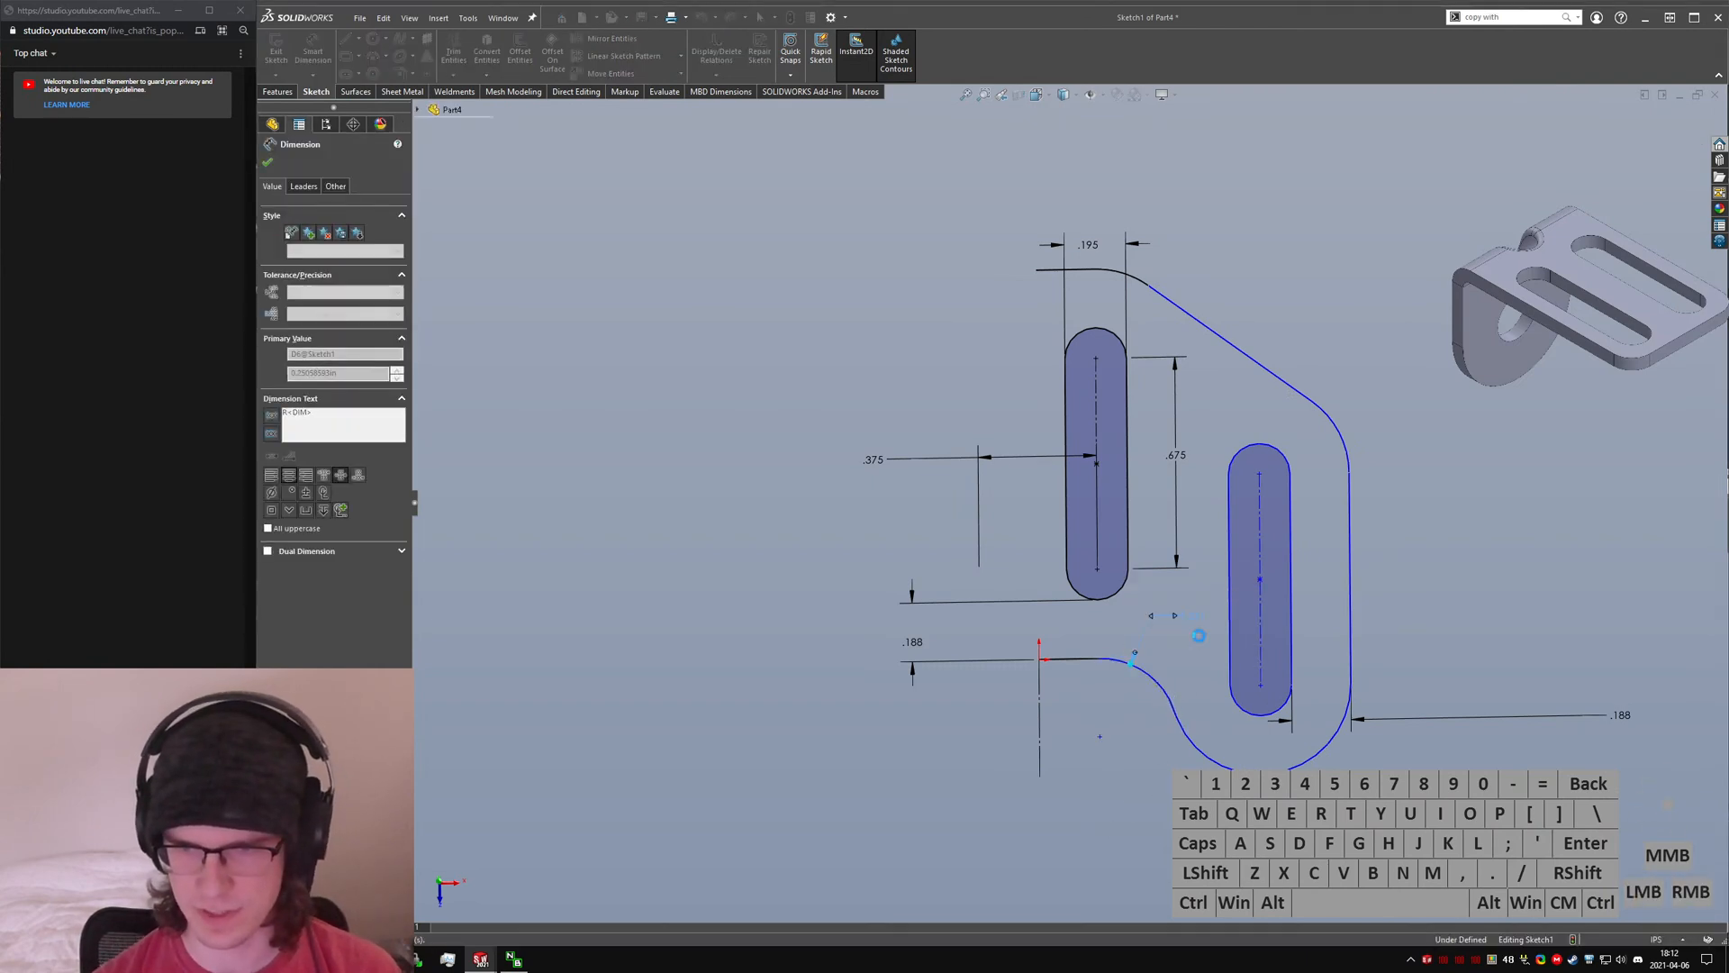
pyautogui.press('Escape')
# - Try to add a tangent relation between the short connecting line and the 0.050 in corner arc
pyautogui.keyDown('ctrl'); pyautogui.click(1173, 679); pyautogui.keyUp('ctrl')
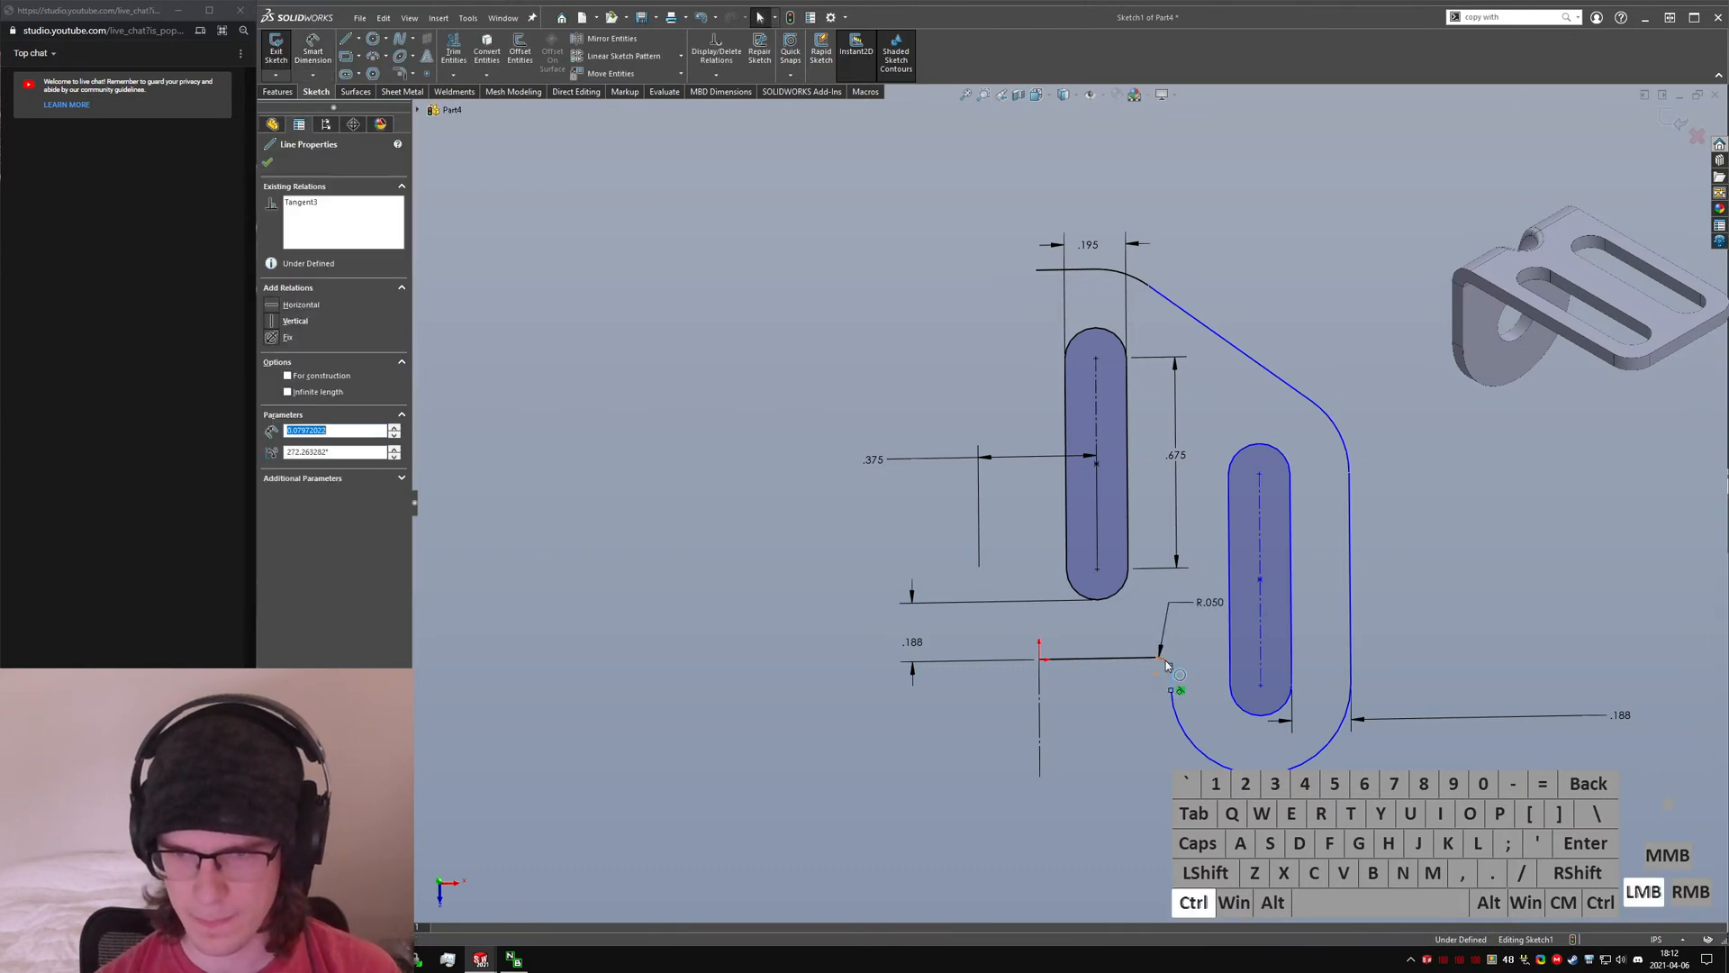
pyautogui.keyDown('ctrl'); pyautogui.click(1168, 666); pyautogui.keyUp('ctrl')
pyautogui.hotkey('alt', 'a')
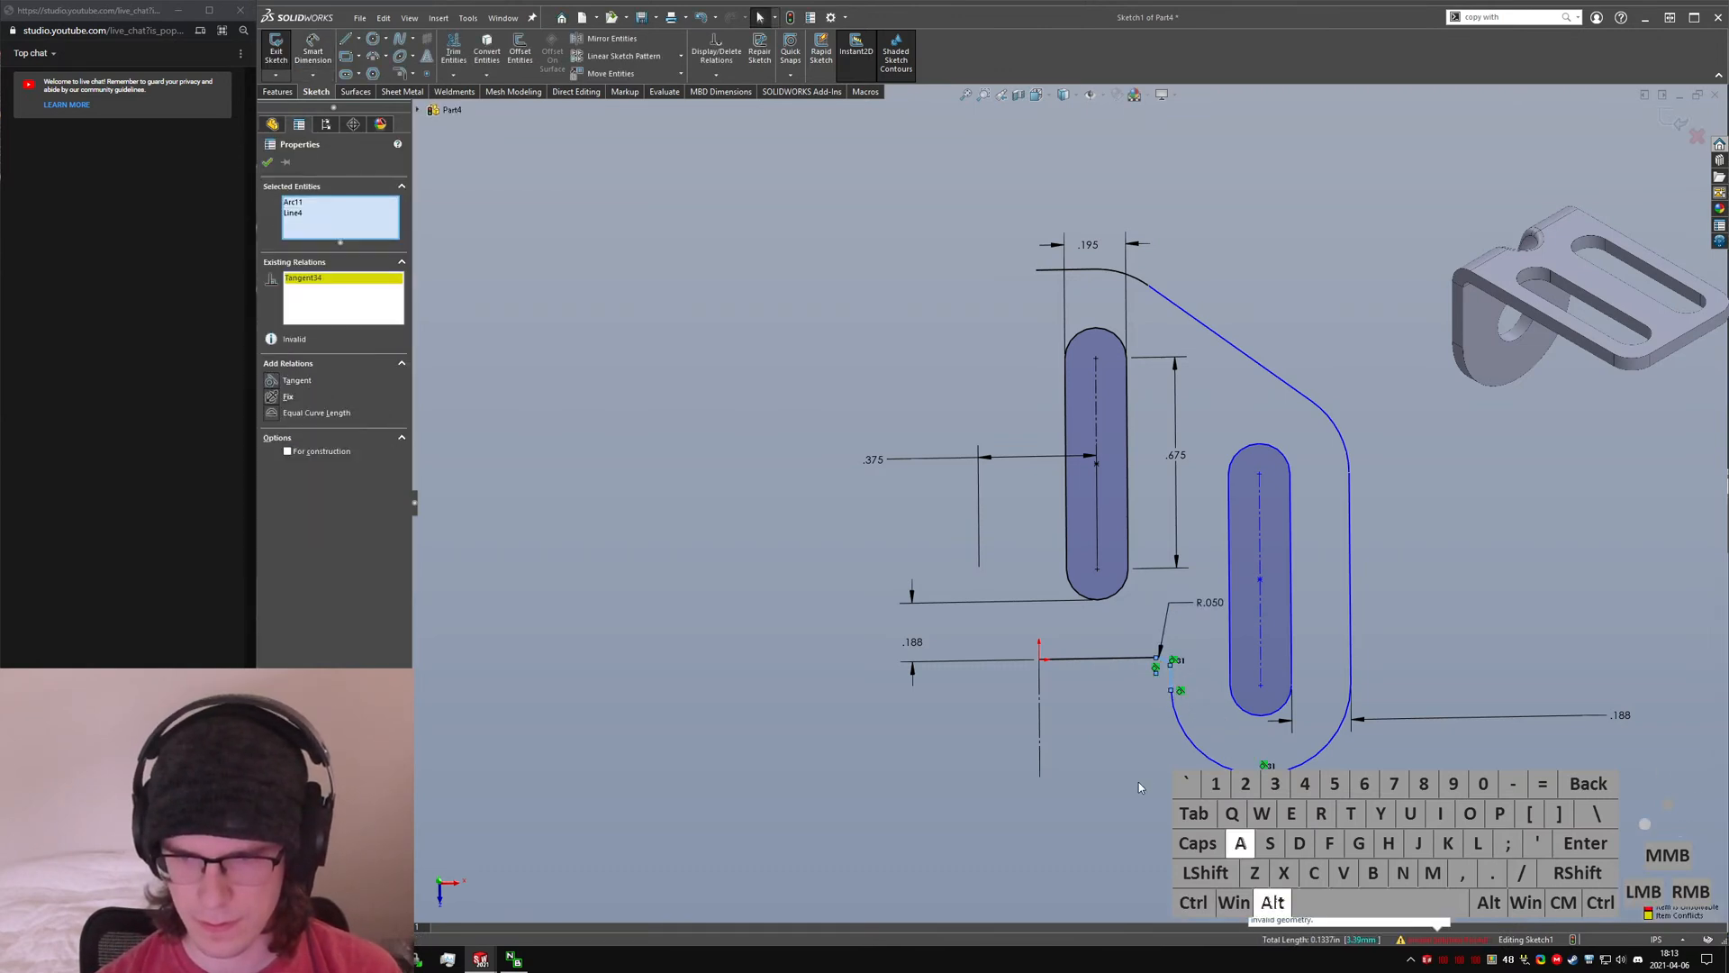
# - Delete the conflicting tangent relation at the corner arc and pull the joint between arc and short line toward the centerline
pyautogui.click(1159, 673)
pyautogui.scroll(-5, 1170, 668)
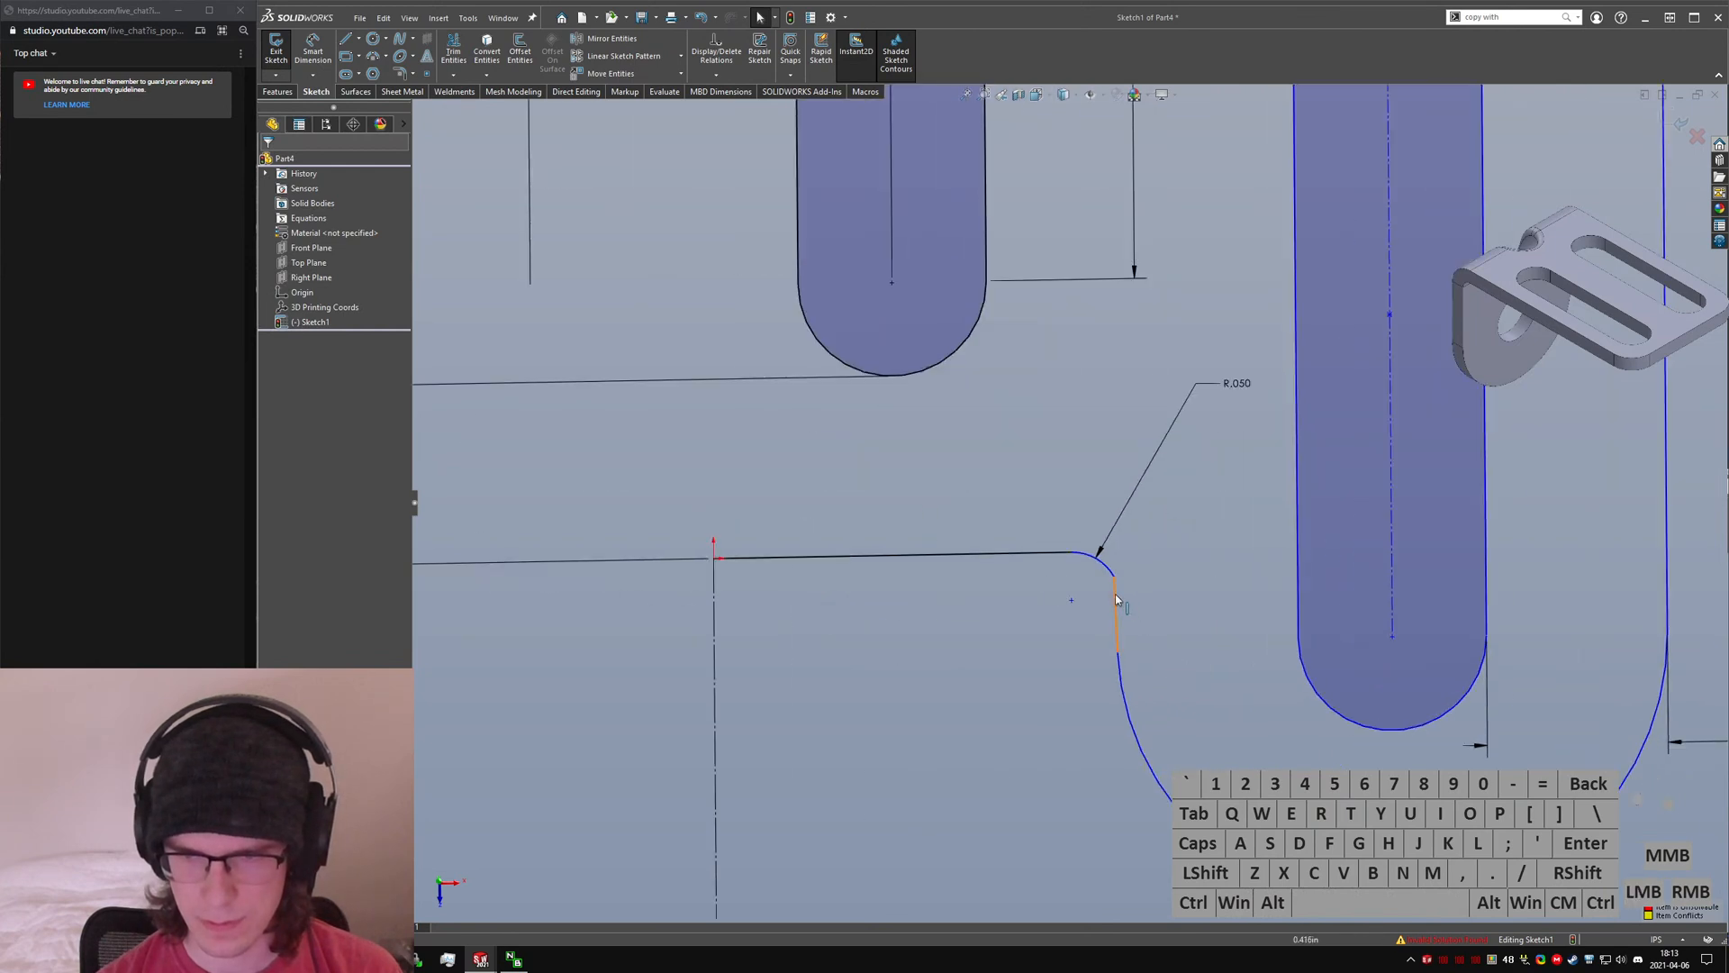
pyautogui.click(1118, 601)
pyautogui.click(1154, 630)
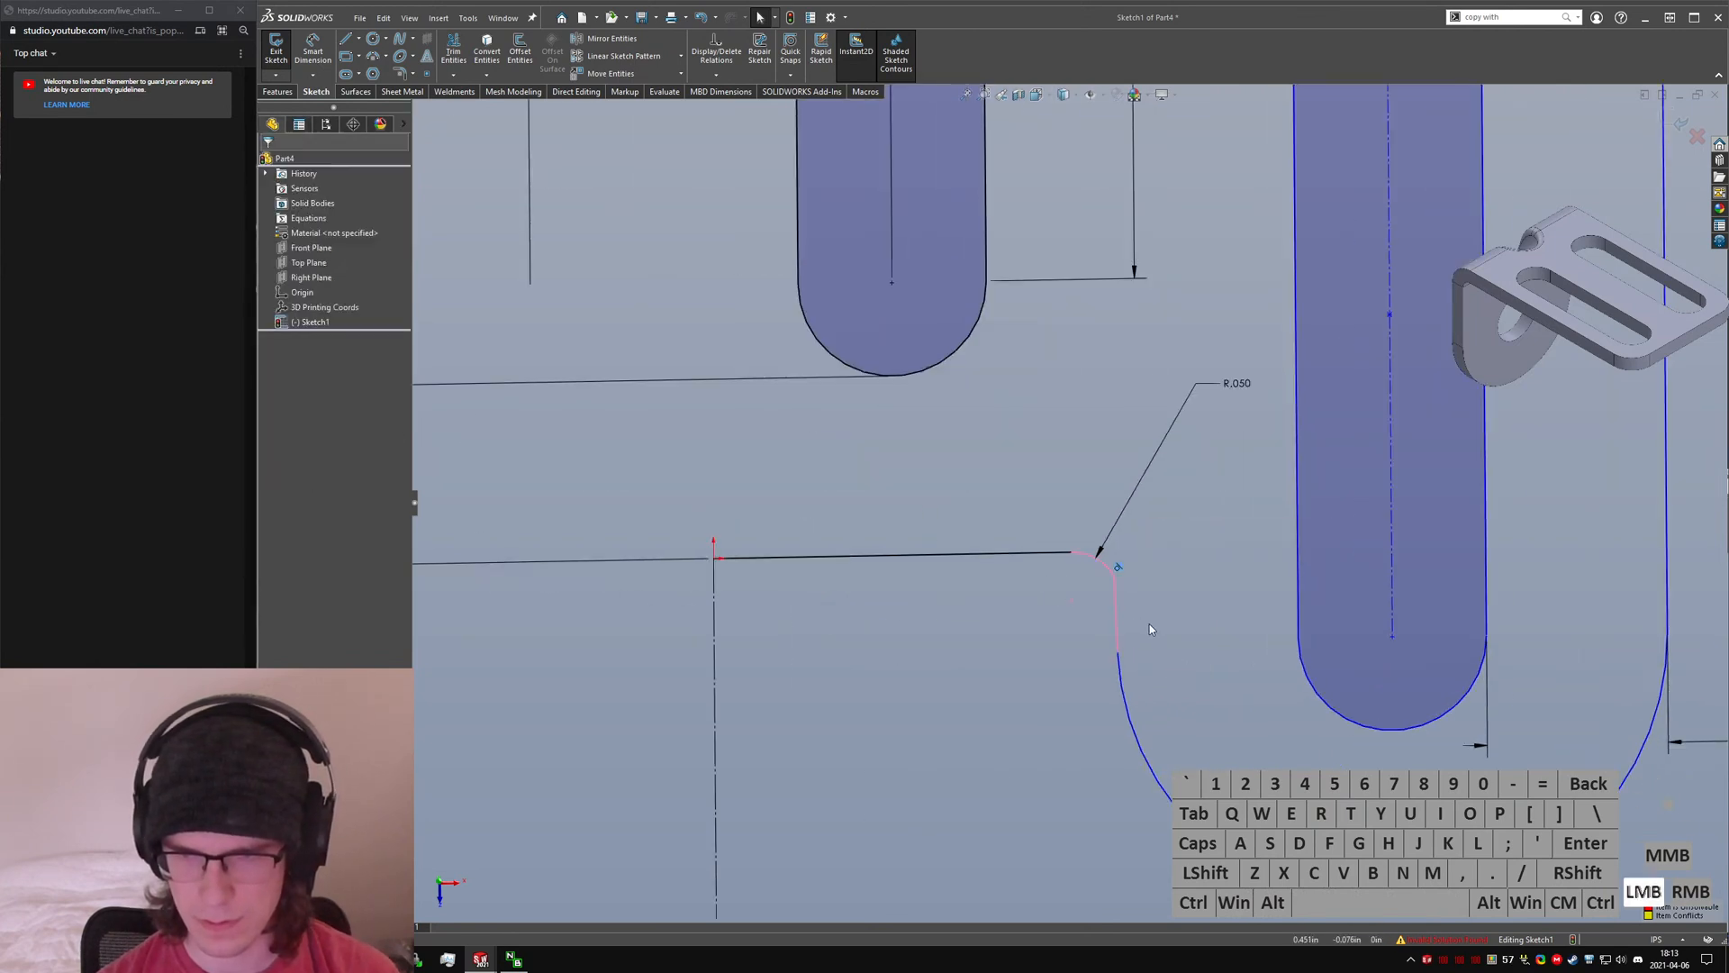
pyautogui.moveTo(1108, 589); pyautogui.dragTo(1026, 566)
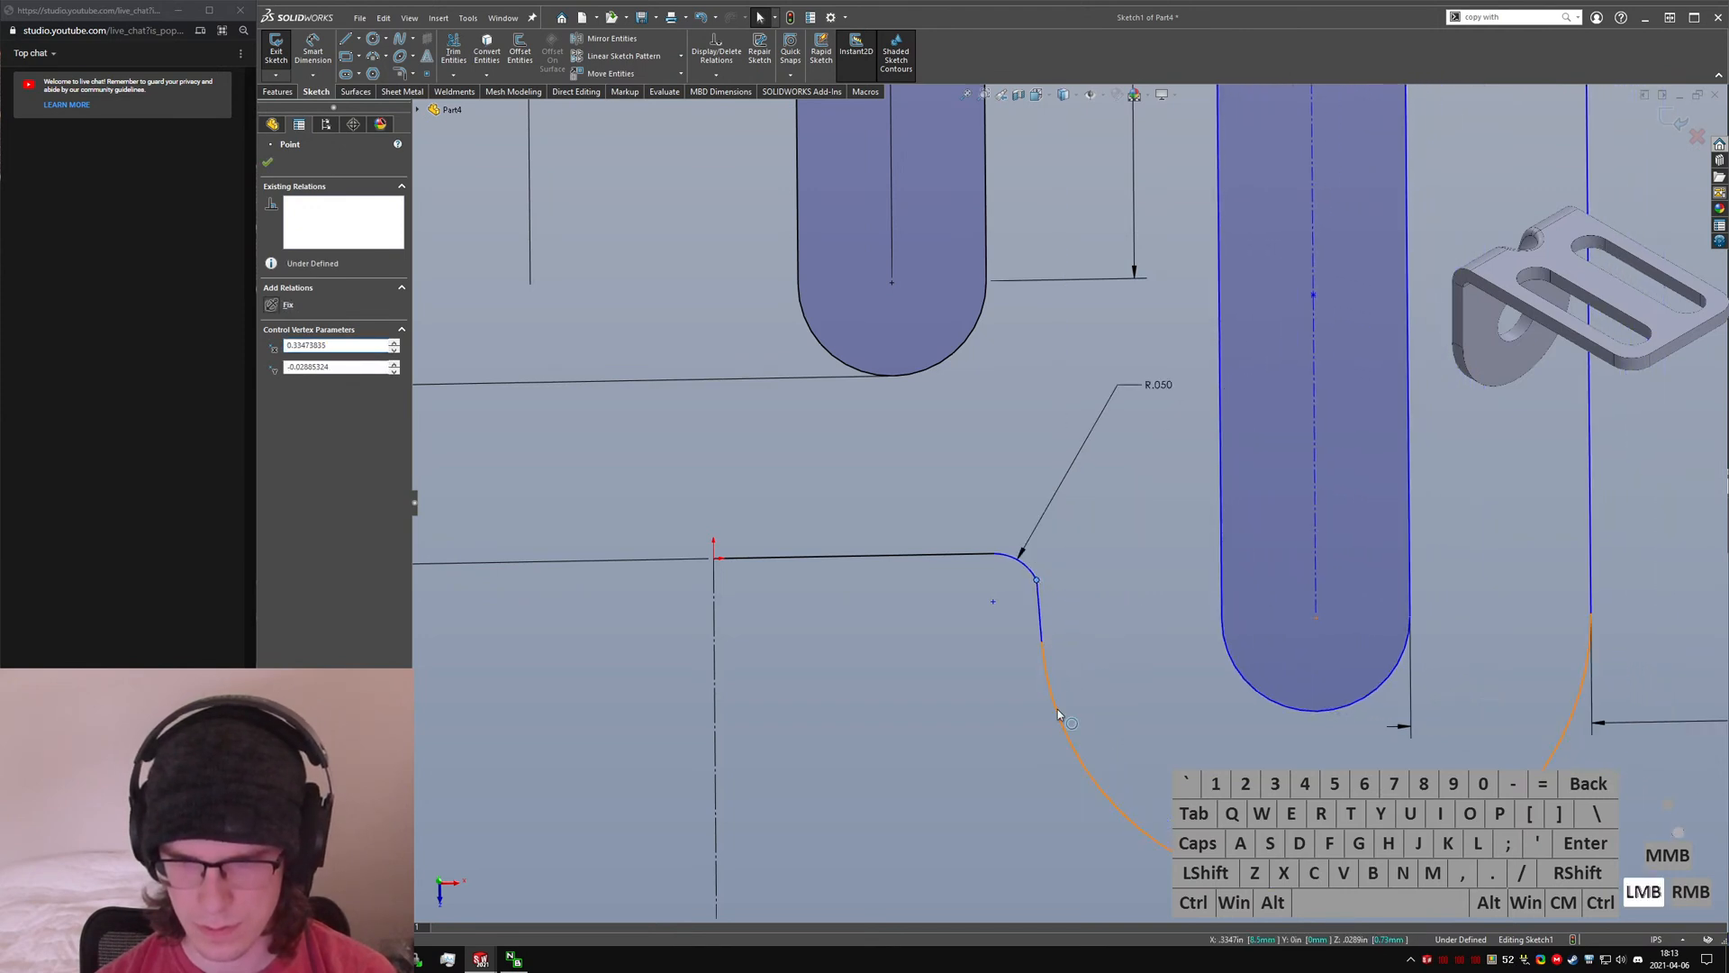
# - Check the relations around the corner and make the 0.050 in arc tangent to the short connecting line
pyautogui.click(1052, 641)
pyautogui.click(1056, 597)
pyautogui.click(1056, 597)
pyautogui.click(1028, 577)
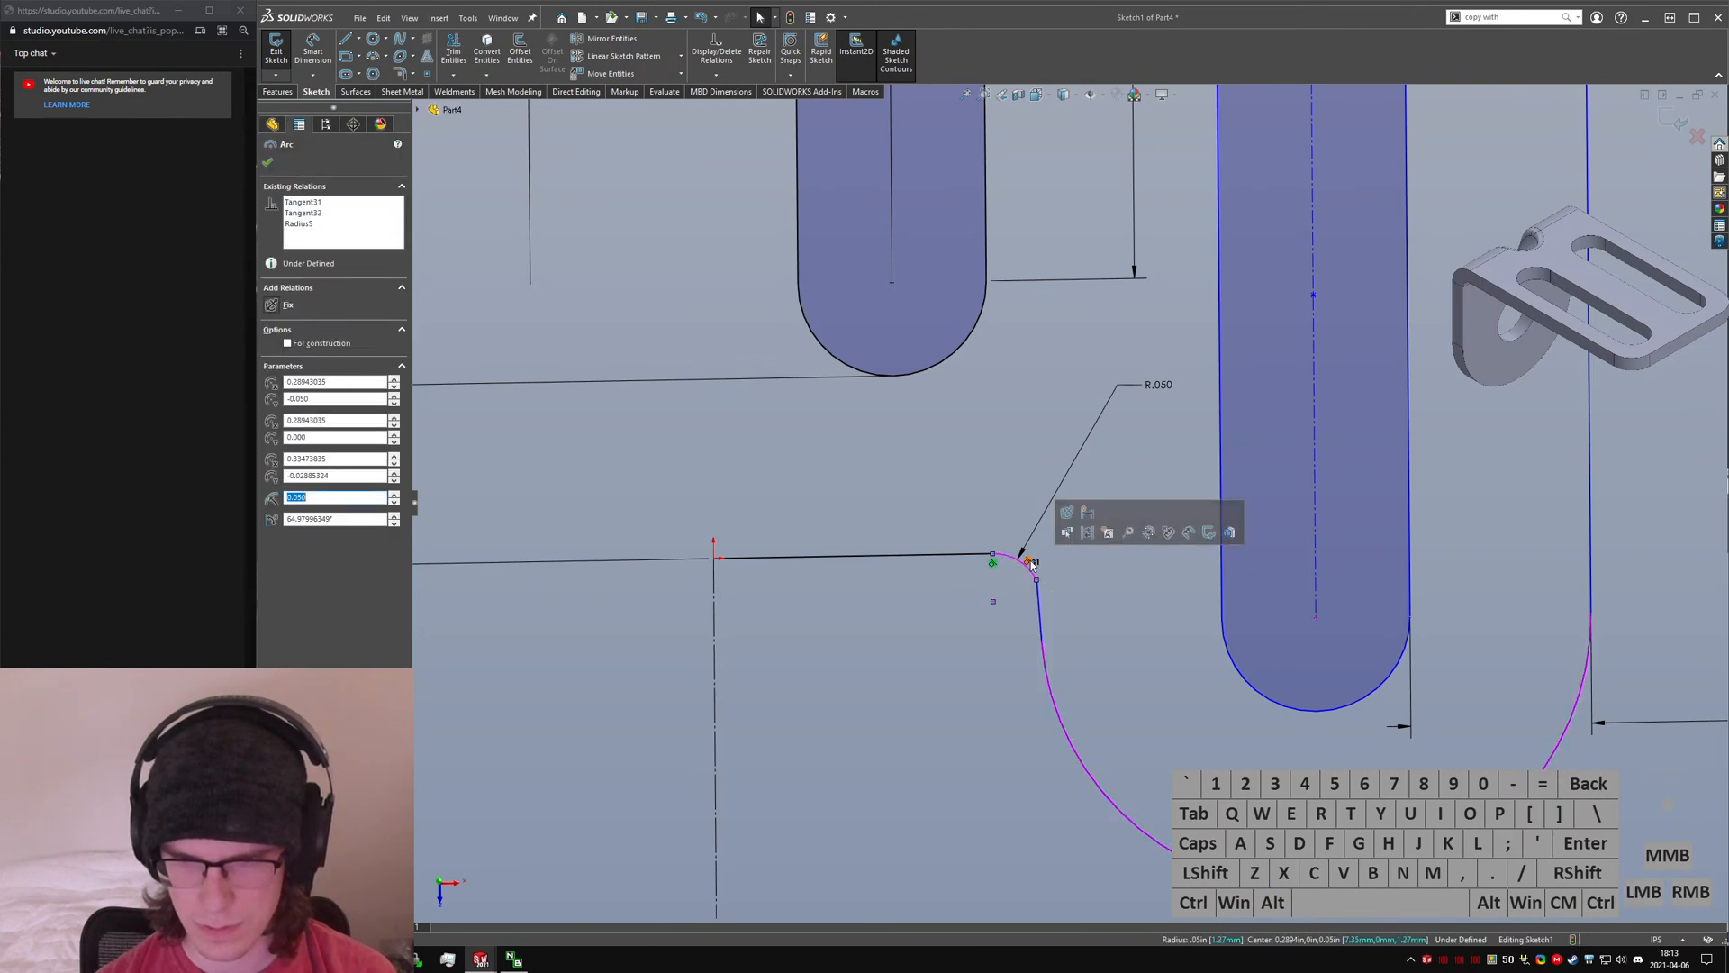
pyautogui.click(1024, 552)
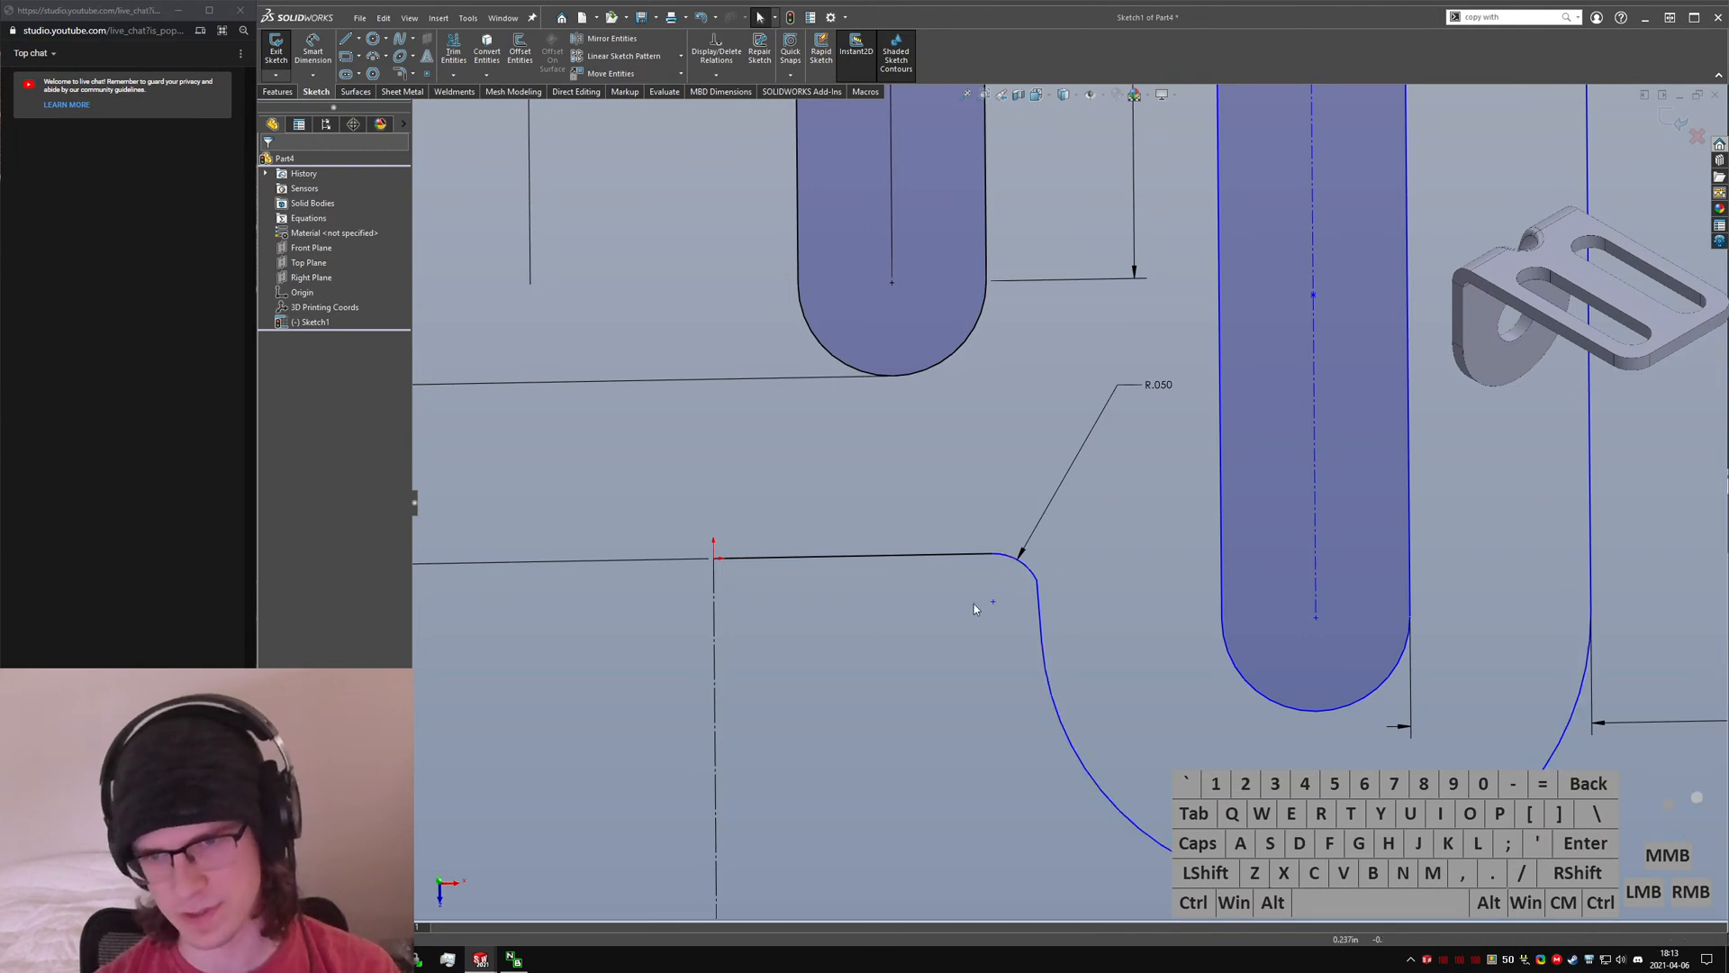
pyautogui.keyDown('ctrl'); pyautogui.click(1037, 591); pyautogui.keyUp('ctrl')
pyautogui.keyDown('ctrl'); pyautogui.click(1026, 563); pyautogui.keyUp('ctrl')
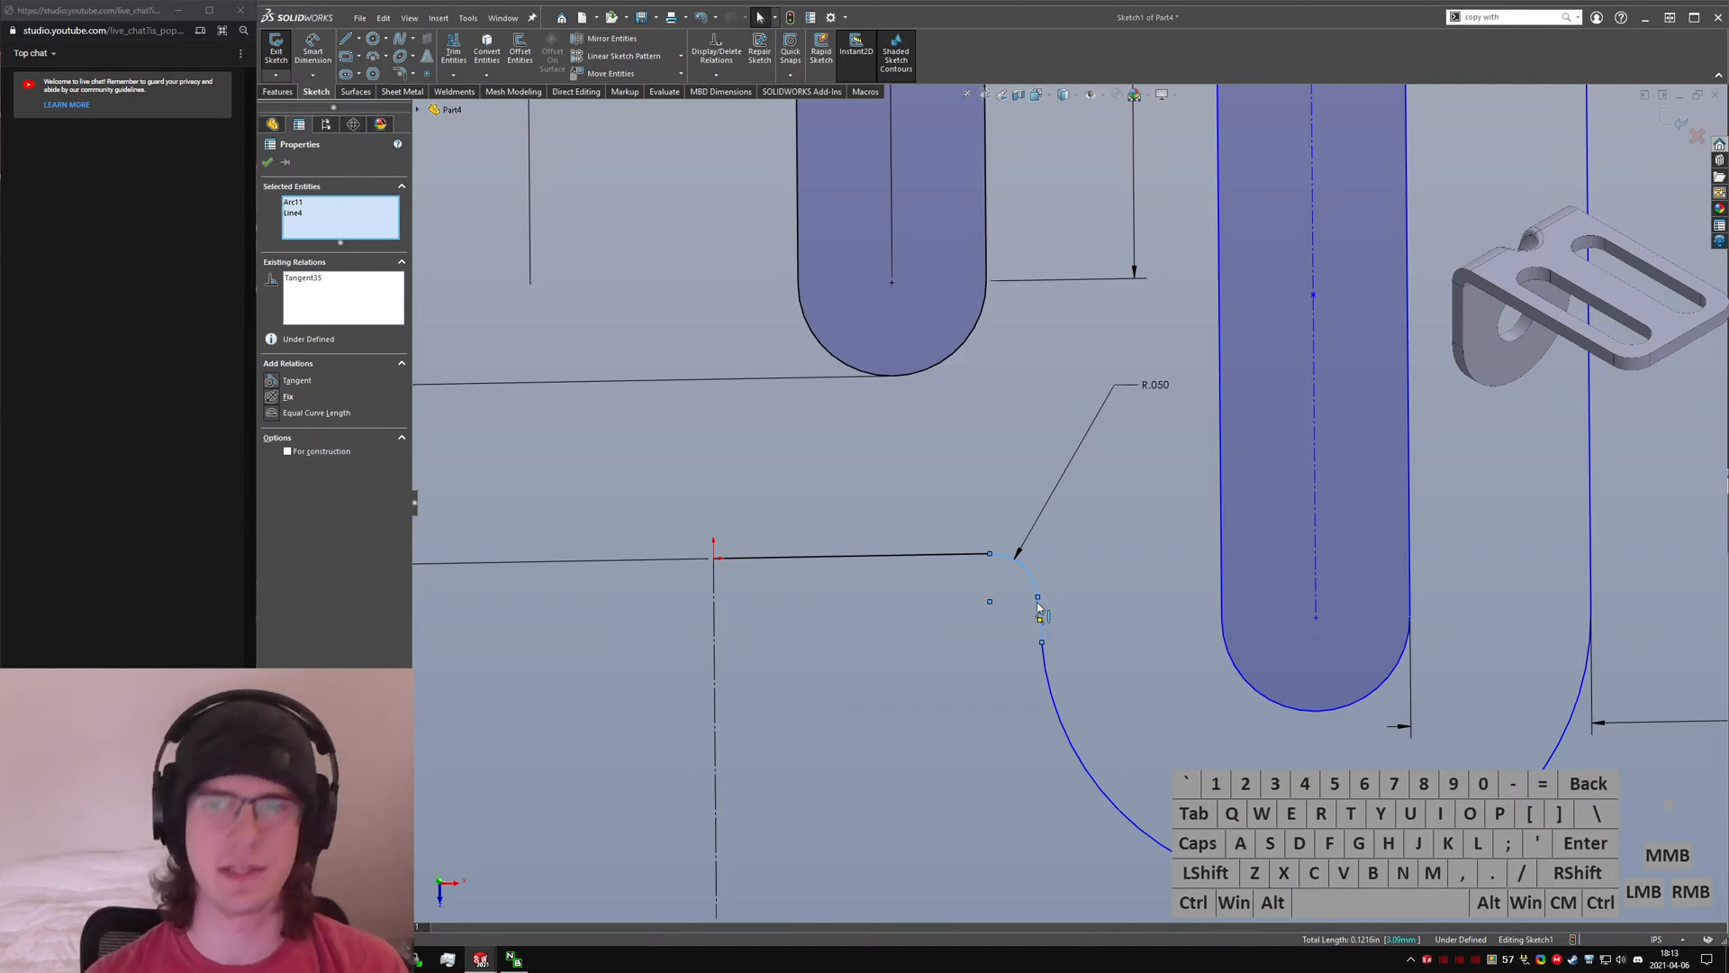
pyautogui.click(1104, 635)
# - Add a 0.750 in doubled-distance dimension from the lower horizontal edge's outer endpoint across the vertical centerline
pyautogui.scroll(6, 1099, 656)
pyautogui.moveTo(1055, 558); pyautogui.dragTo(1050, 510, button='right')
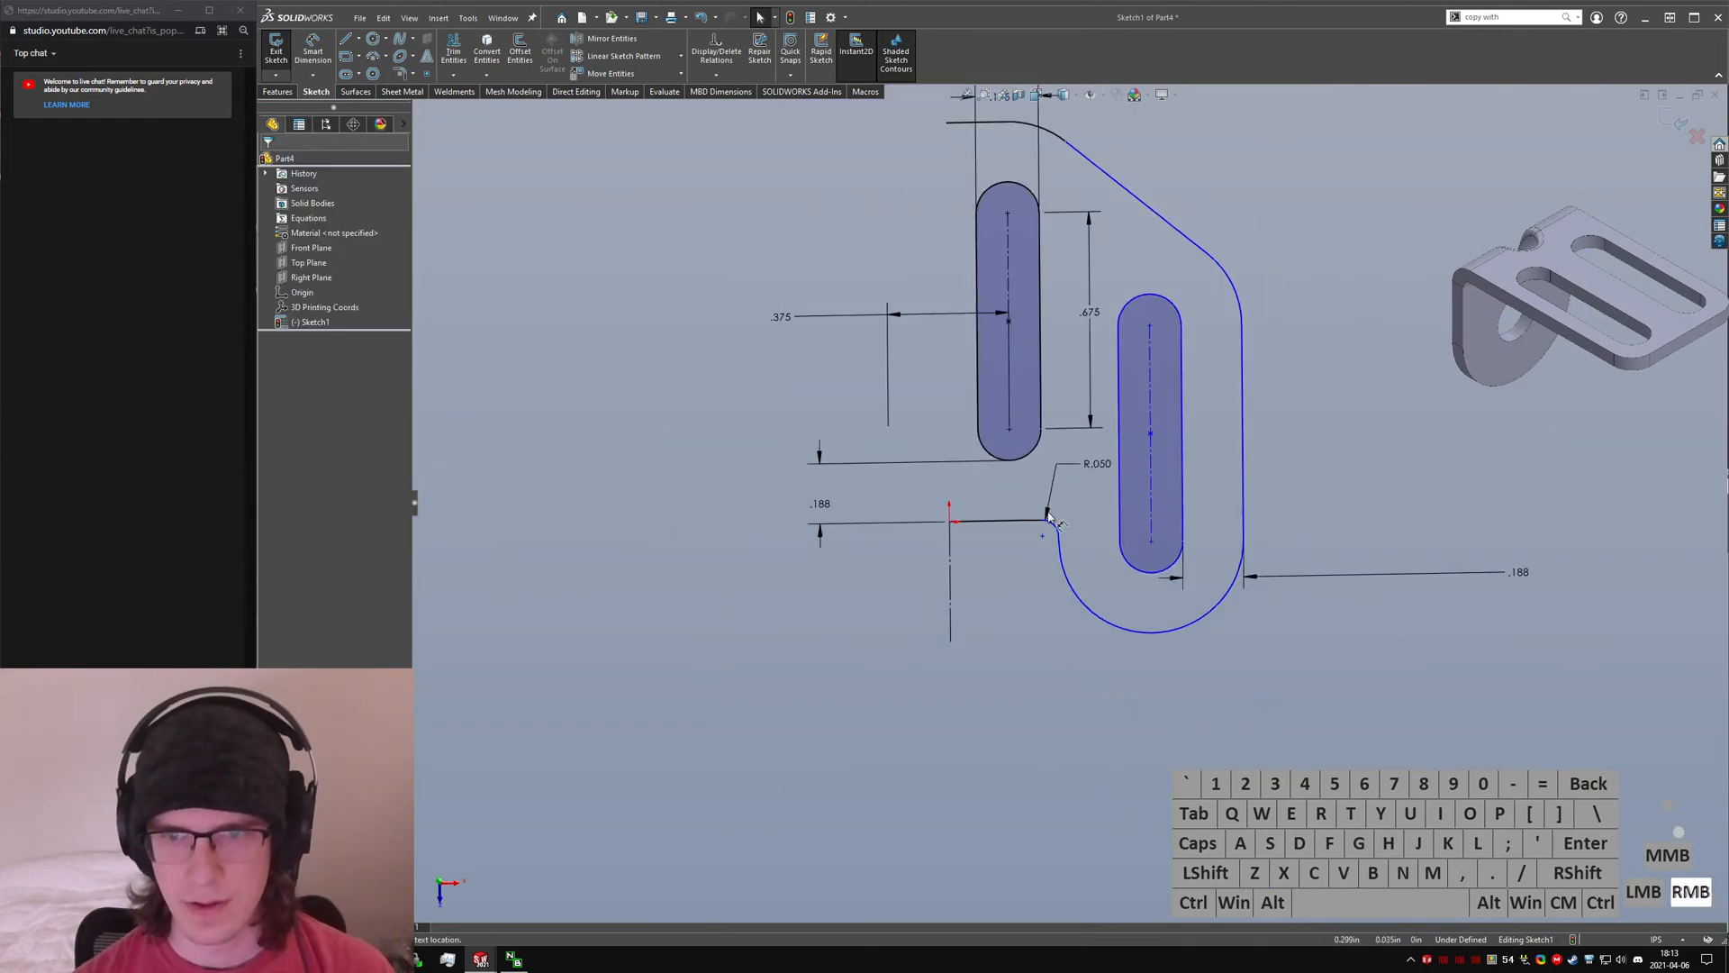
pyautogui.click(1043, 522)
pyautogui.click(951, 613)
pyautogui.click(920, 710)
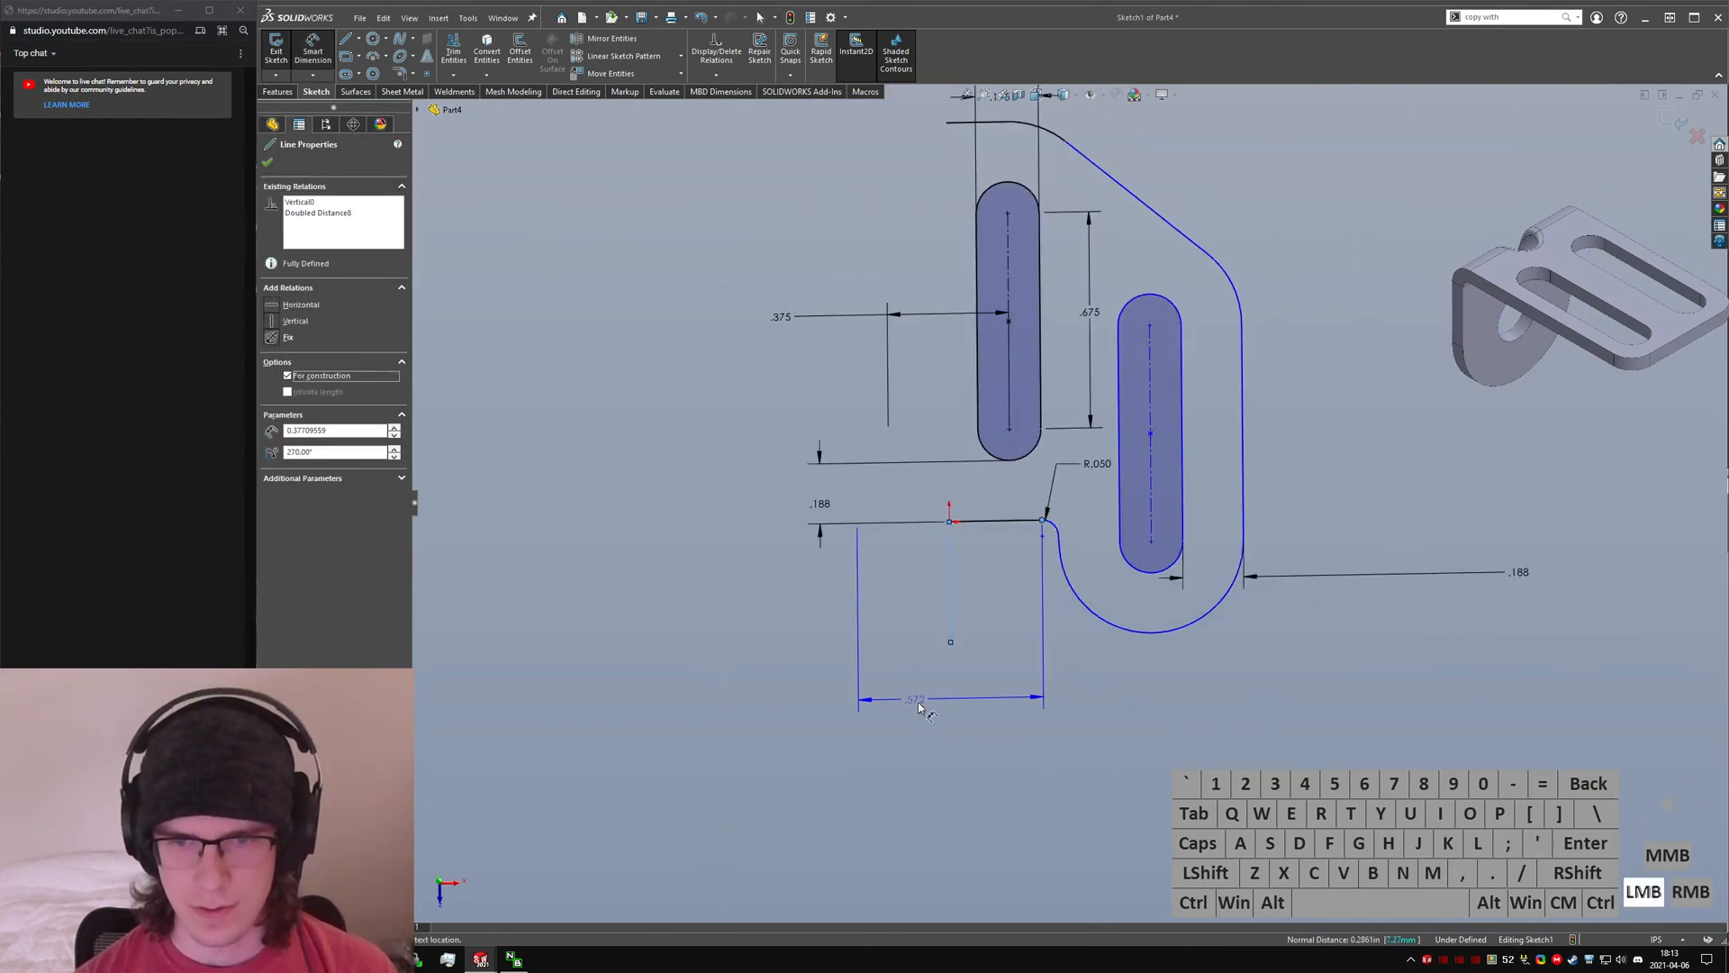
pyautogui.write('.5')
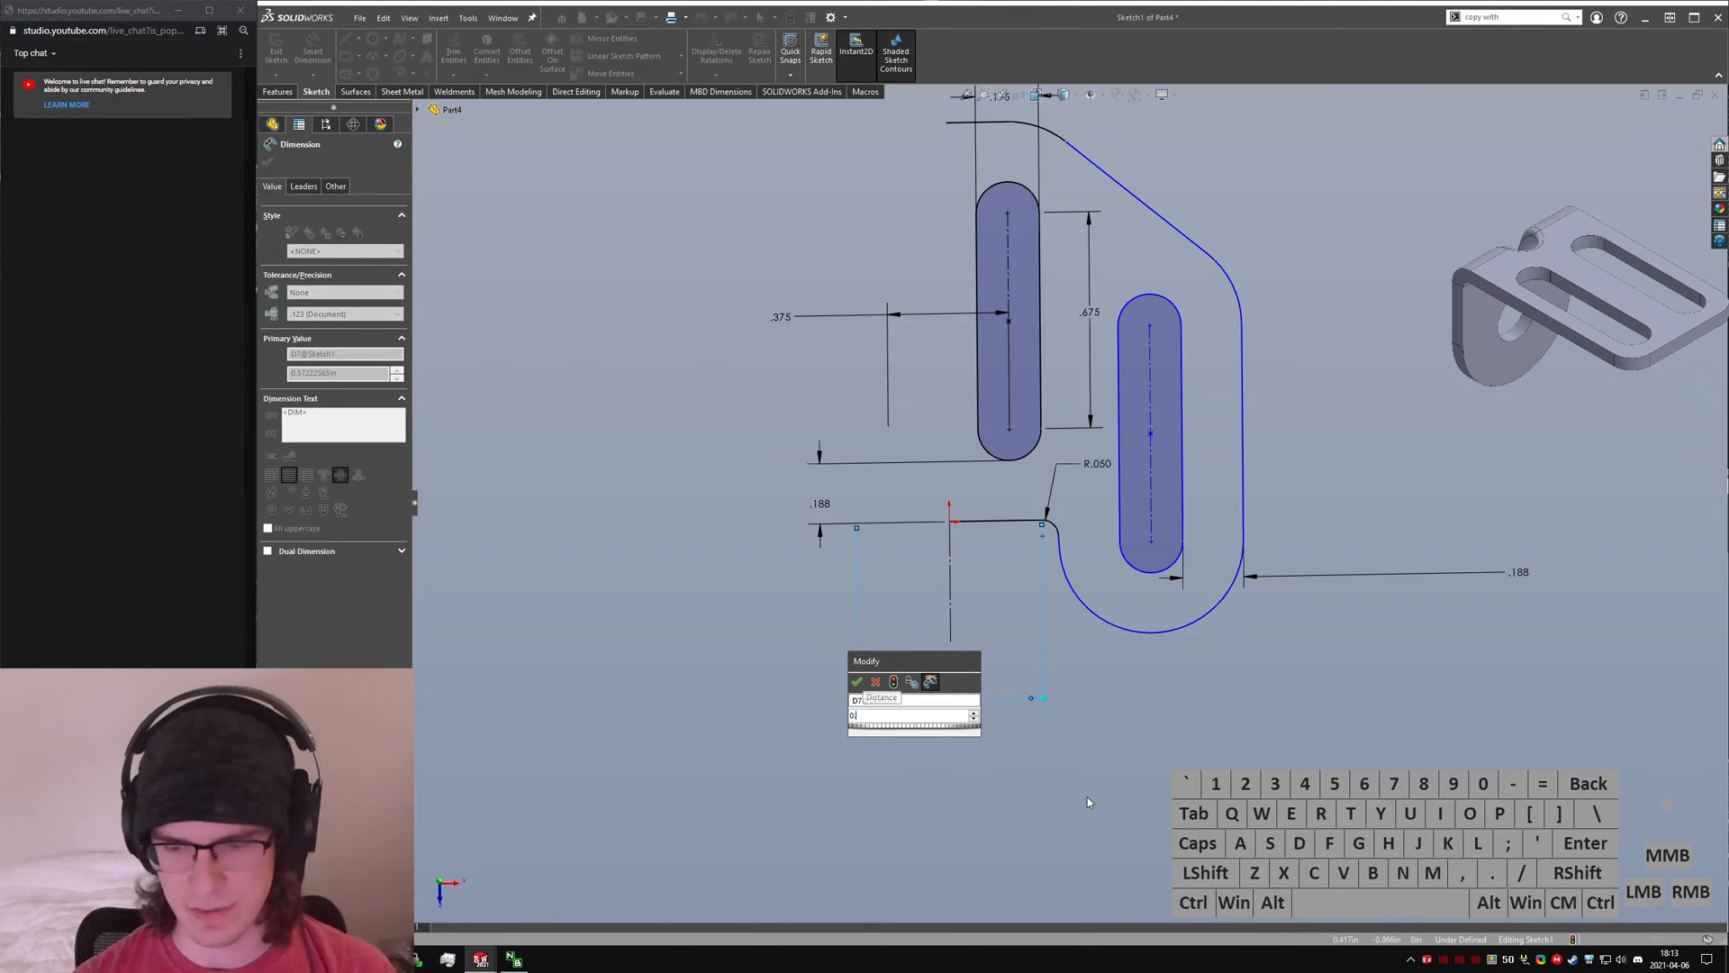
pyautogui.press('Return')
pyautogui.press('Escape')
pyautogui.click(1281, 560)
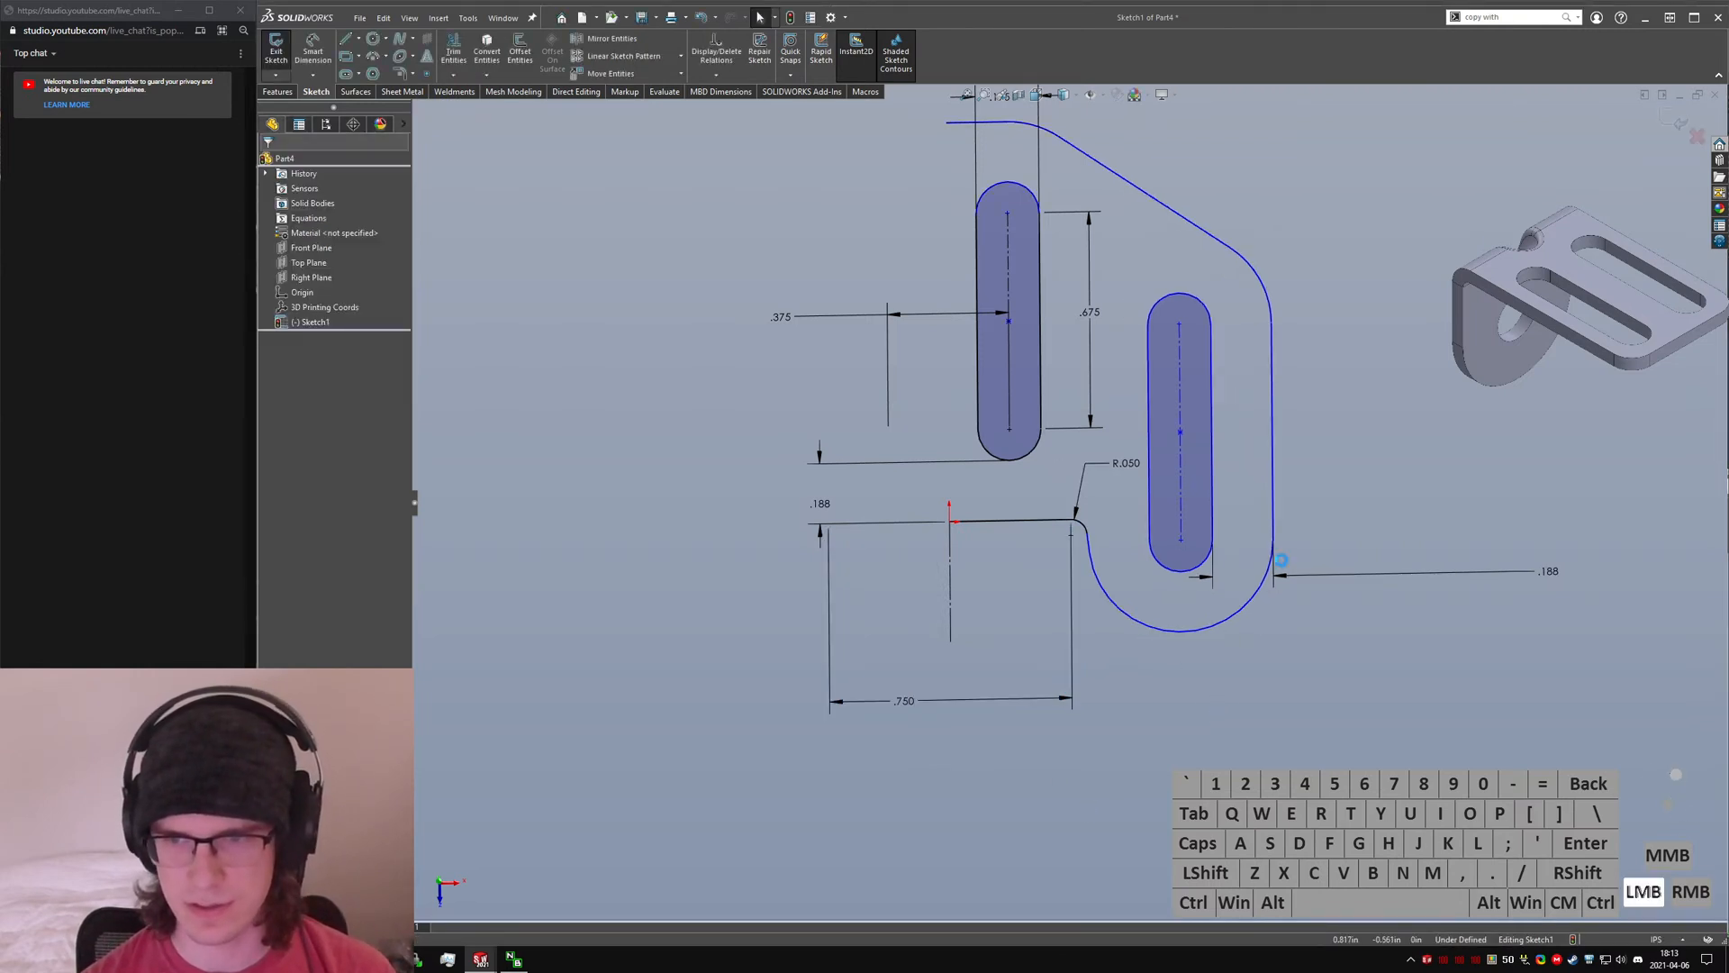
# - Try a 0.125 in radius on the inner corner arc and settle on 0.250 in
pyautogui.moveTo(1090, 560); pyautogui.dragTo(1136, 723)
pyautogui.click(1149, 502)
pyautogui.click(1136, 470)
pyautogui.write('.125')
pyautogui.press('Return')
pyautogui.doubleClick(1140, 469)
pyautogui.write('.250')
pyautogui.press('Return')
pyautogui.click(1131, 387)
# - Move the outer slot away from the centerline, placing its center about 1.003 in across and 0.237 in from the origin
pyautogui.moveTo(1267, 536); pyautogui.dragTo(1316, 562)
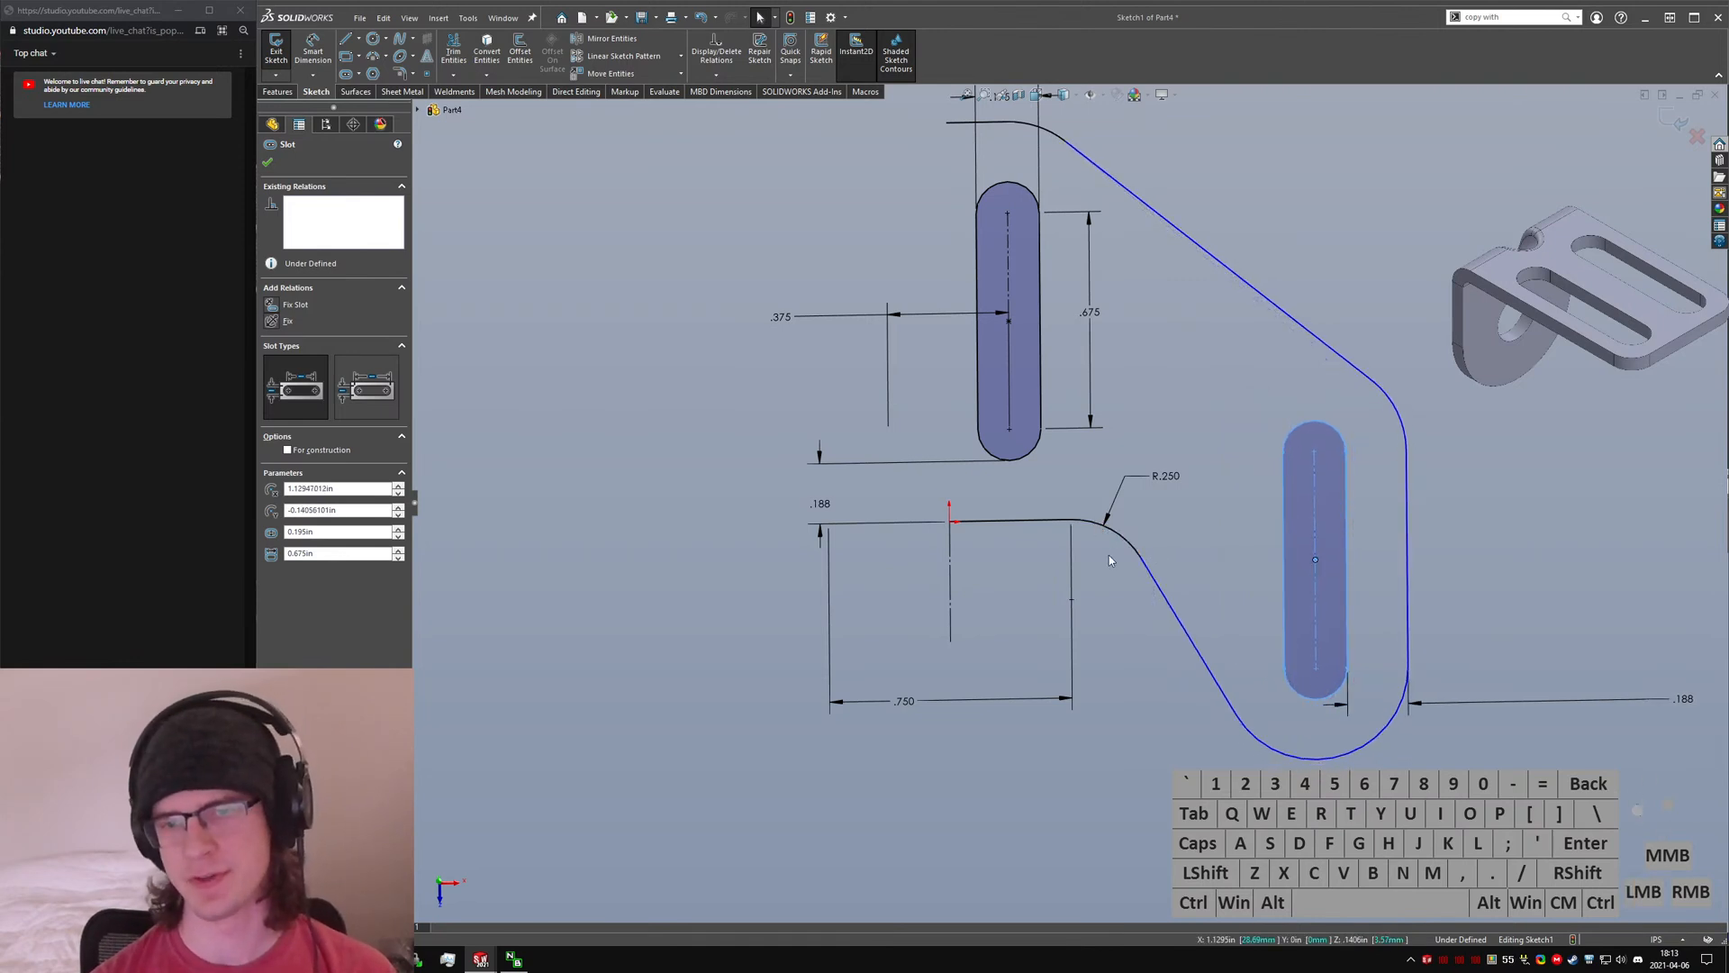
pyautogui.moveTo(1316, 564); pyautogui.dragTo(1272, 438)
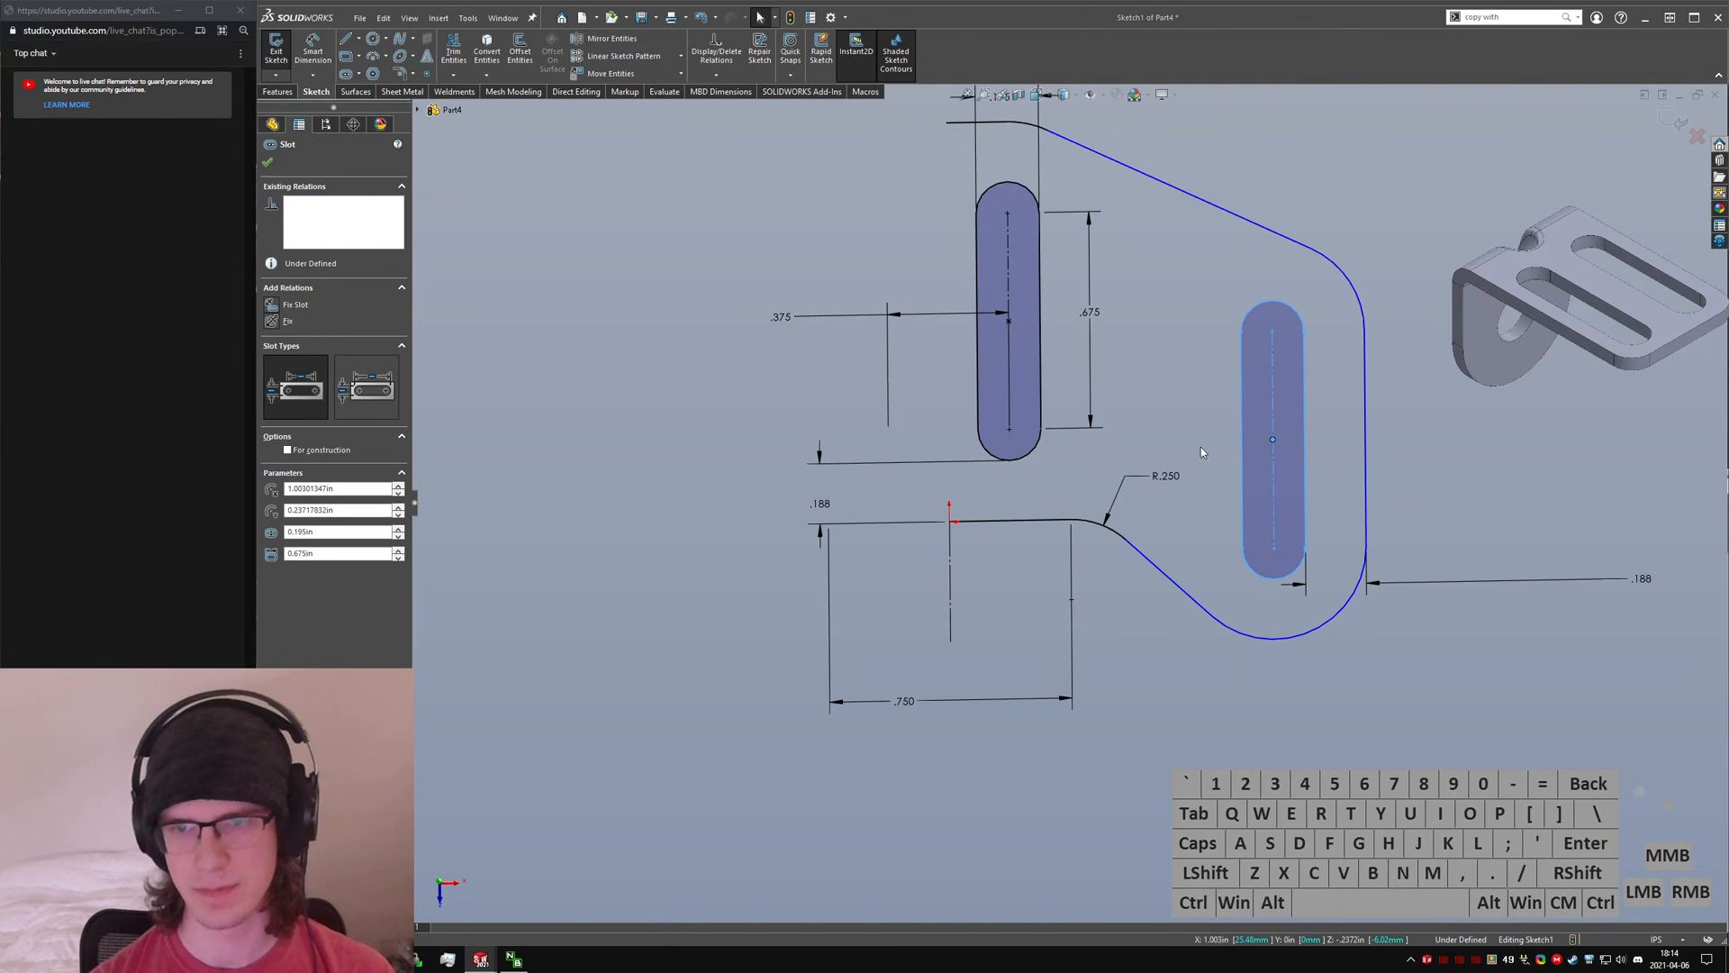
pyautogui.click(1138, 436)
# - Dimension the horizontal spacing between the two slot centerlines as 0.75 in, placed above the profile
pyautogui.scroll(2, 1113, 396)
pyautogui.scroll(-2, 1097, 360)
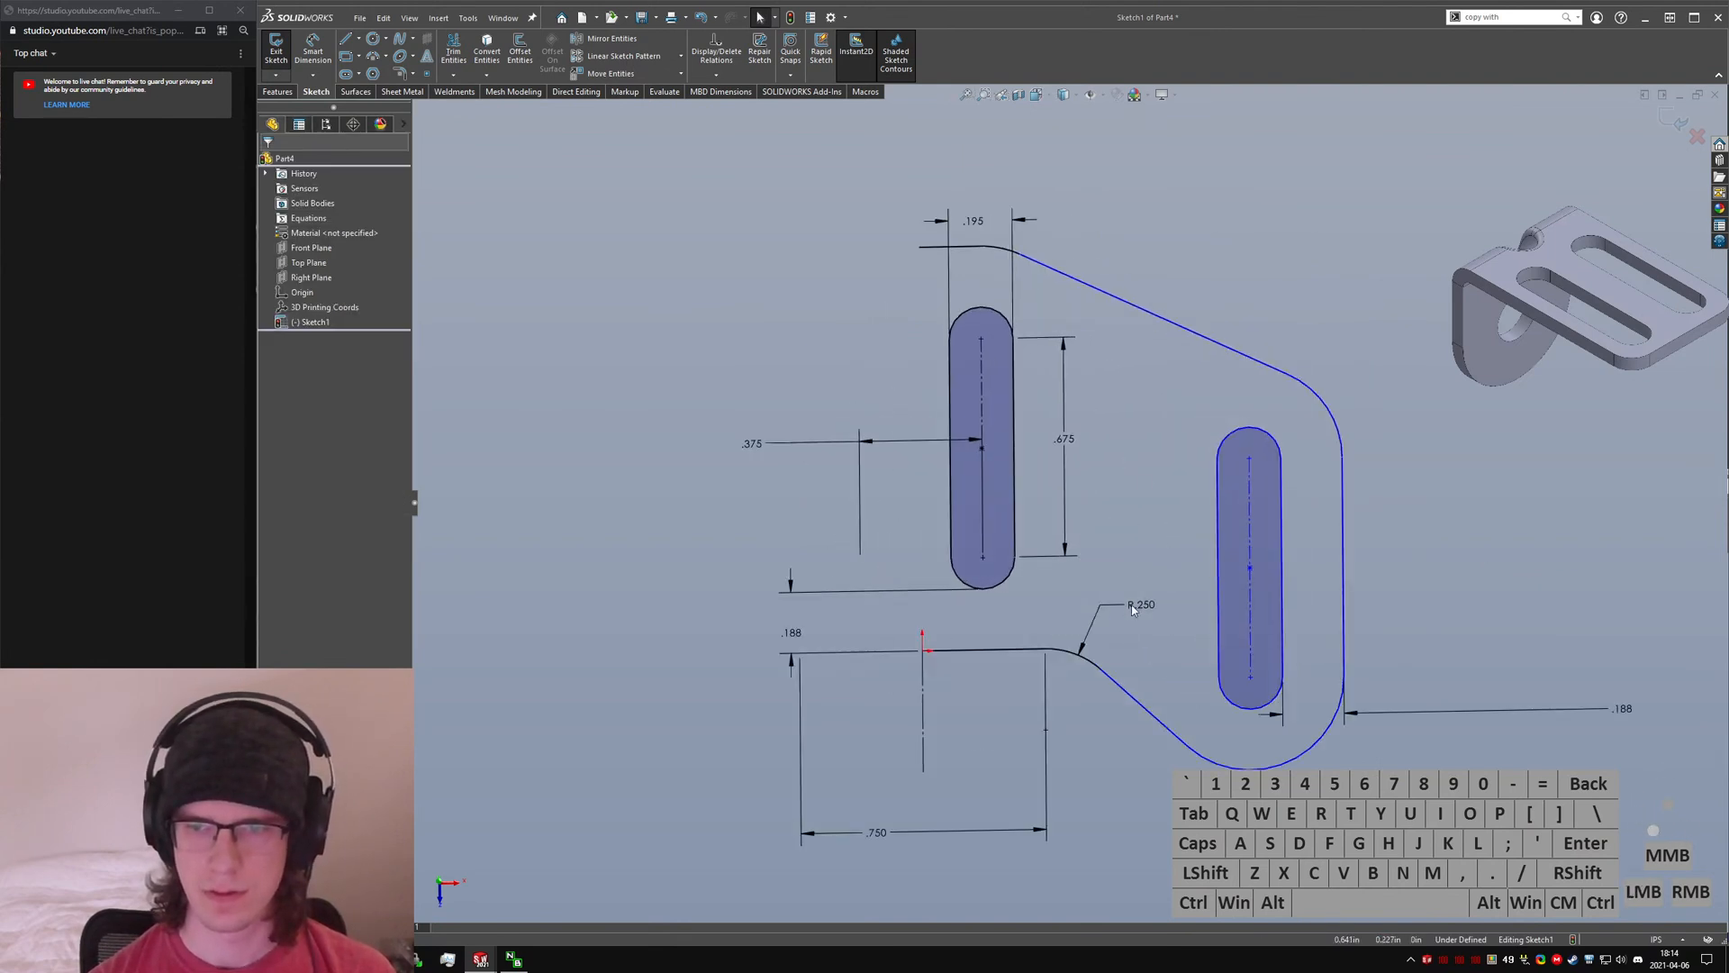
pyautogui.moveTo(1133, 582); pyautogui.dragTo(1113, 512, button='right')
pyautogui.click(982, 470)
pyautogui.click(1250, 504)
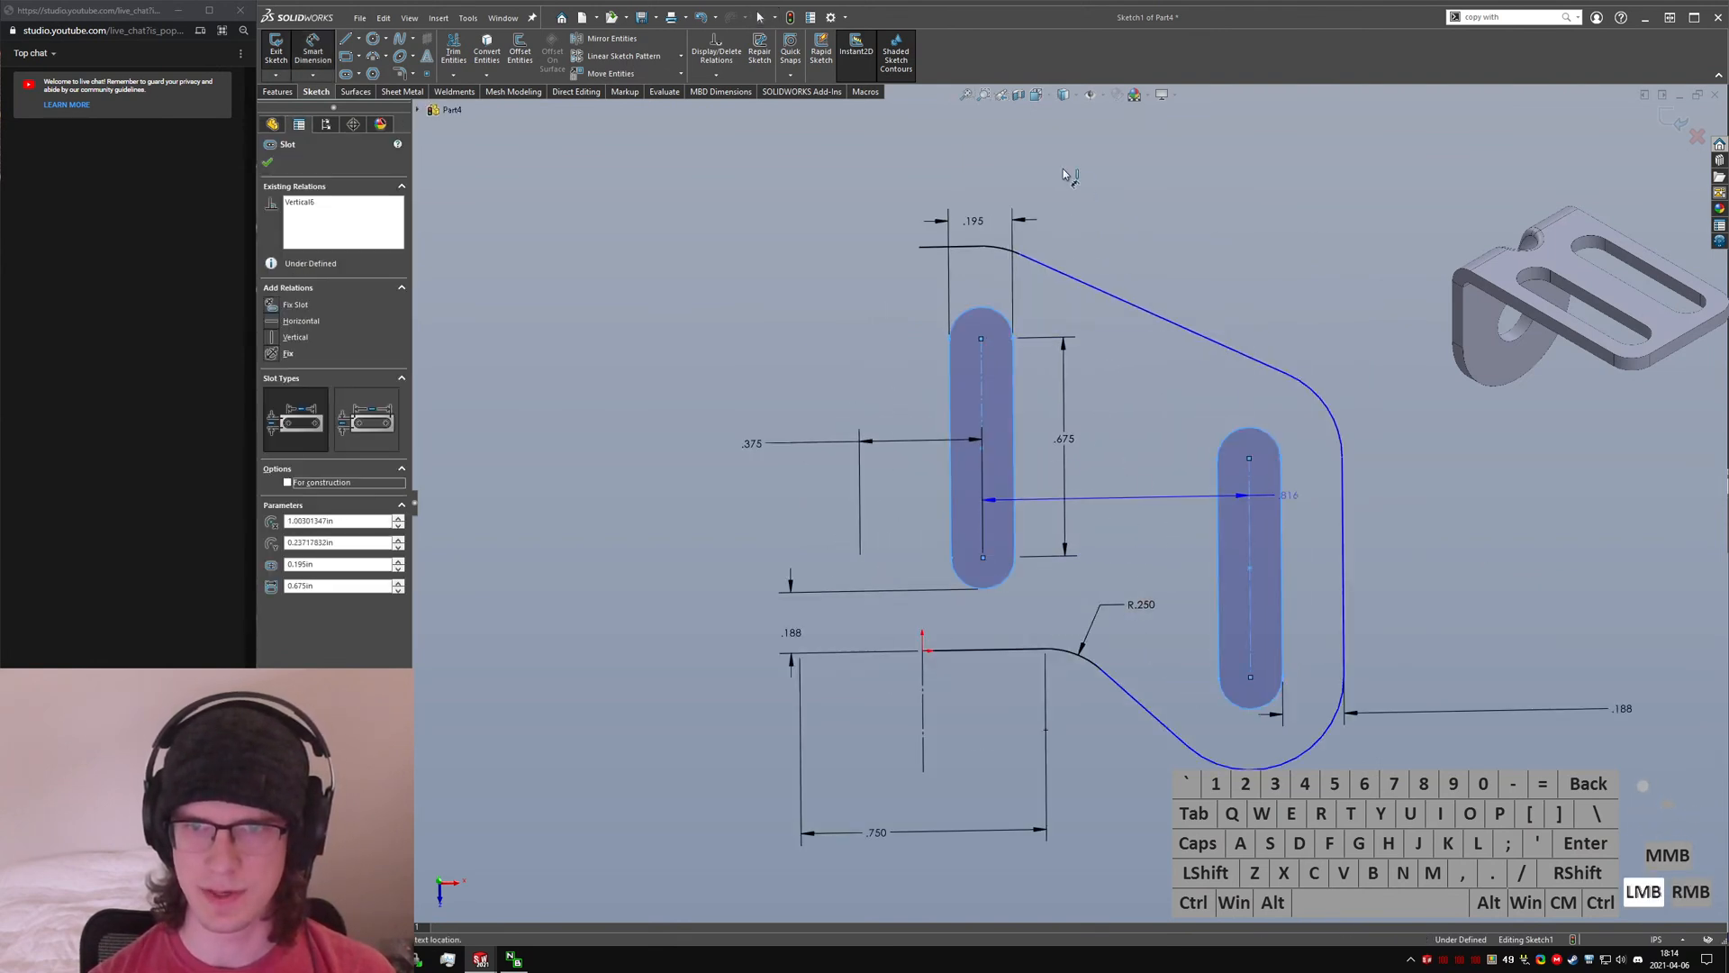
pyautogui.click(1106, 149)
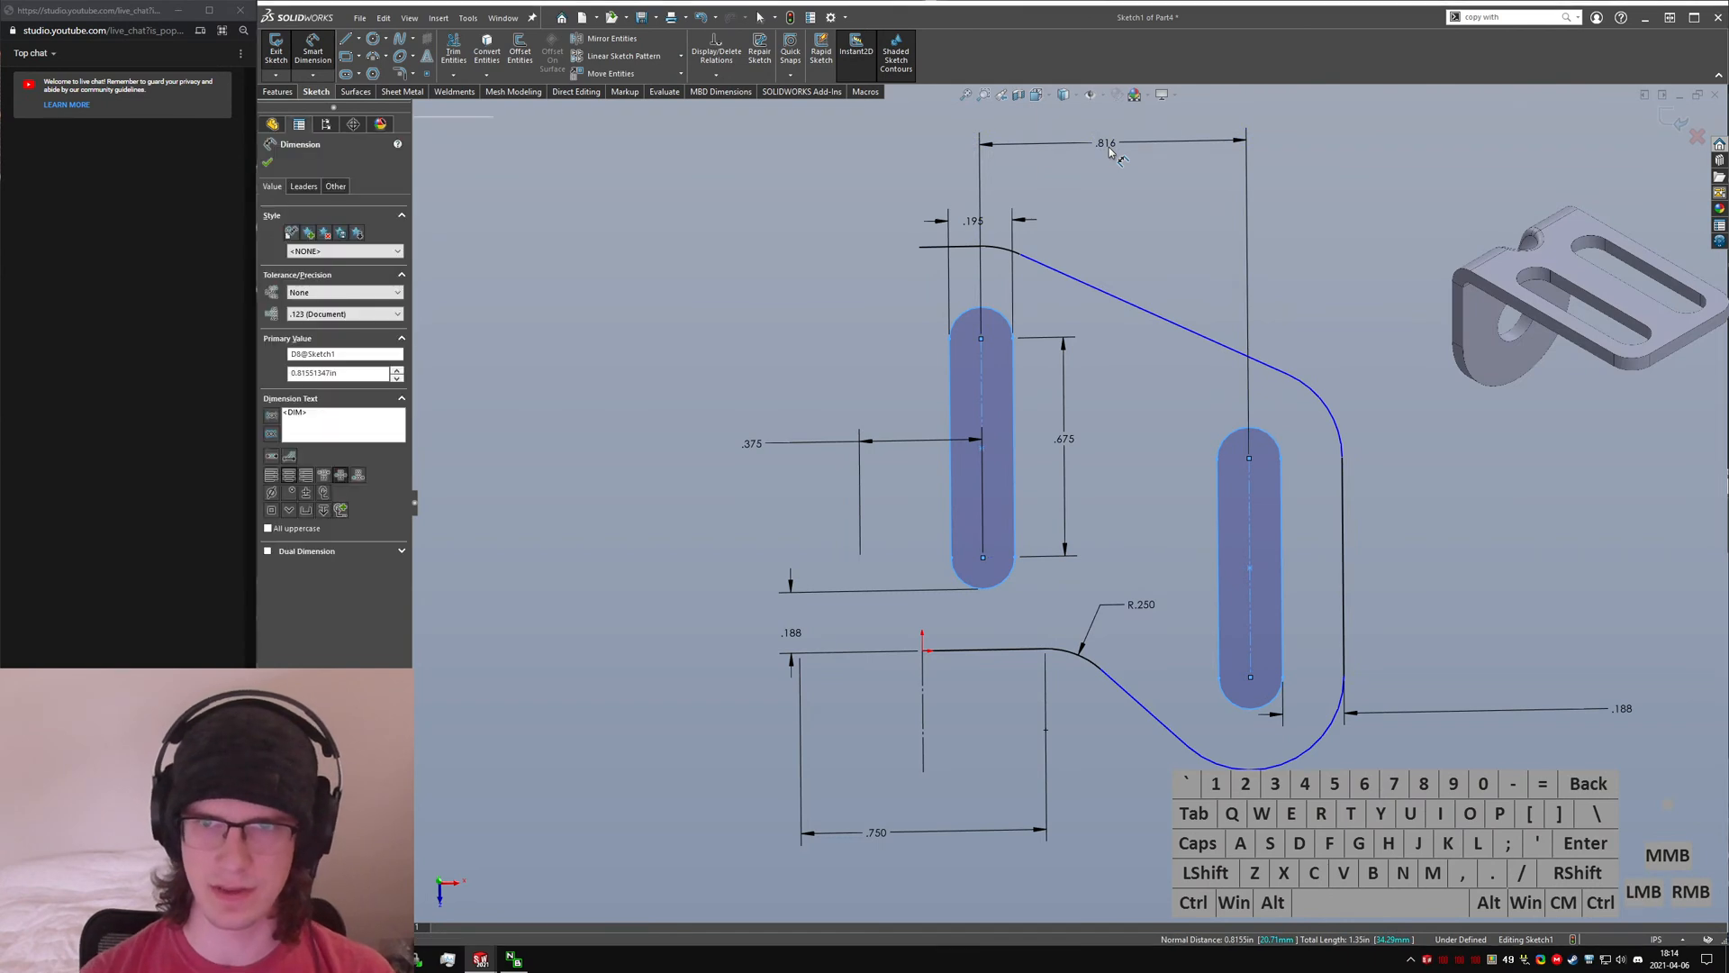
pyautogui.write('.75')
pyautogui.press('Return')
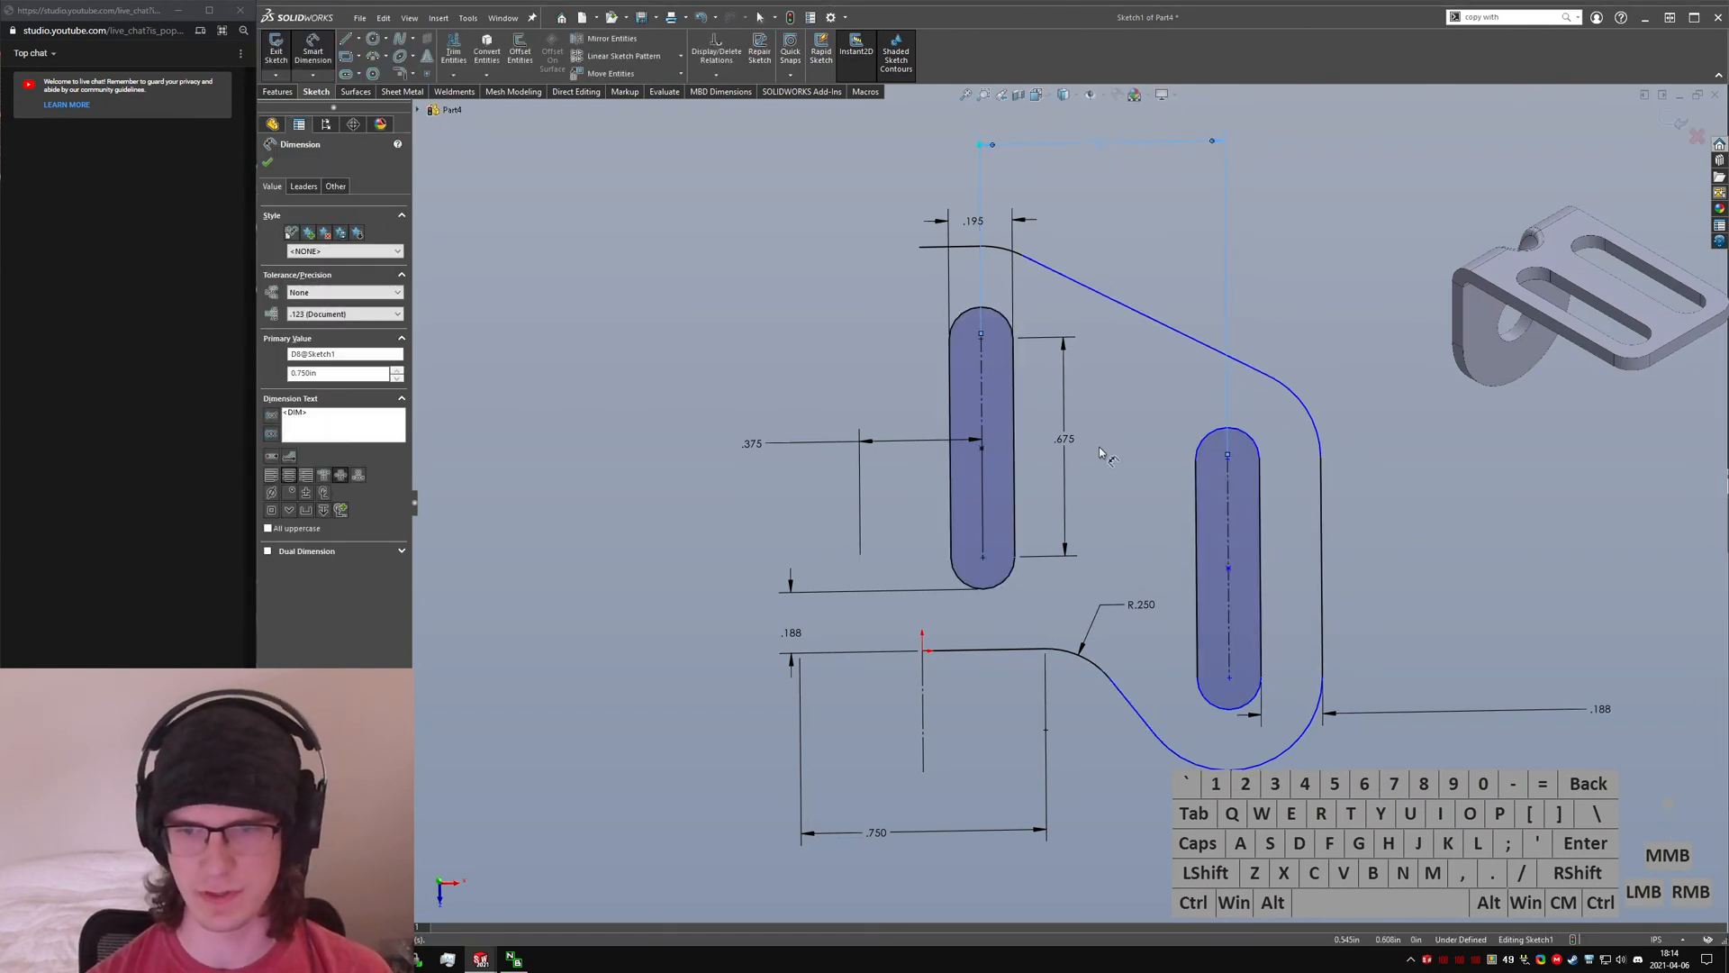
# - Dimension the vertical offset between the two slots' center points as 0.4375 in, placed beyond the profile's outer edge
pyautogui.scroll(2, 1216, 549)
pyautogui.click(1202, 558)
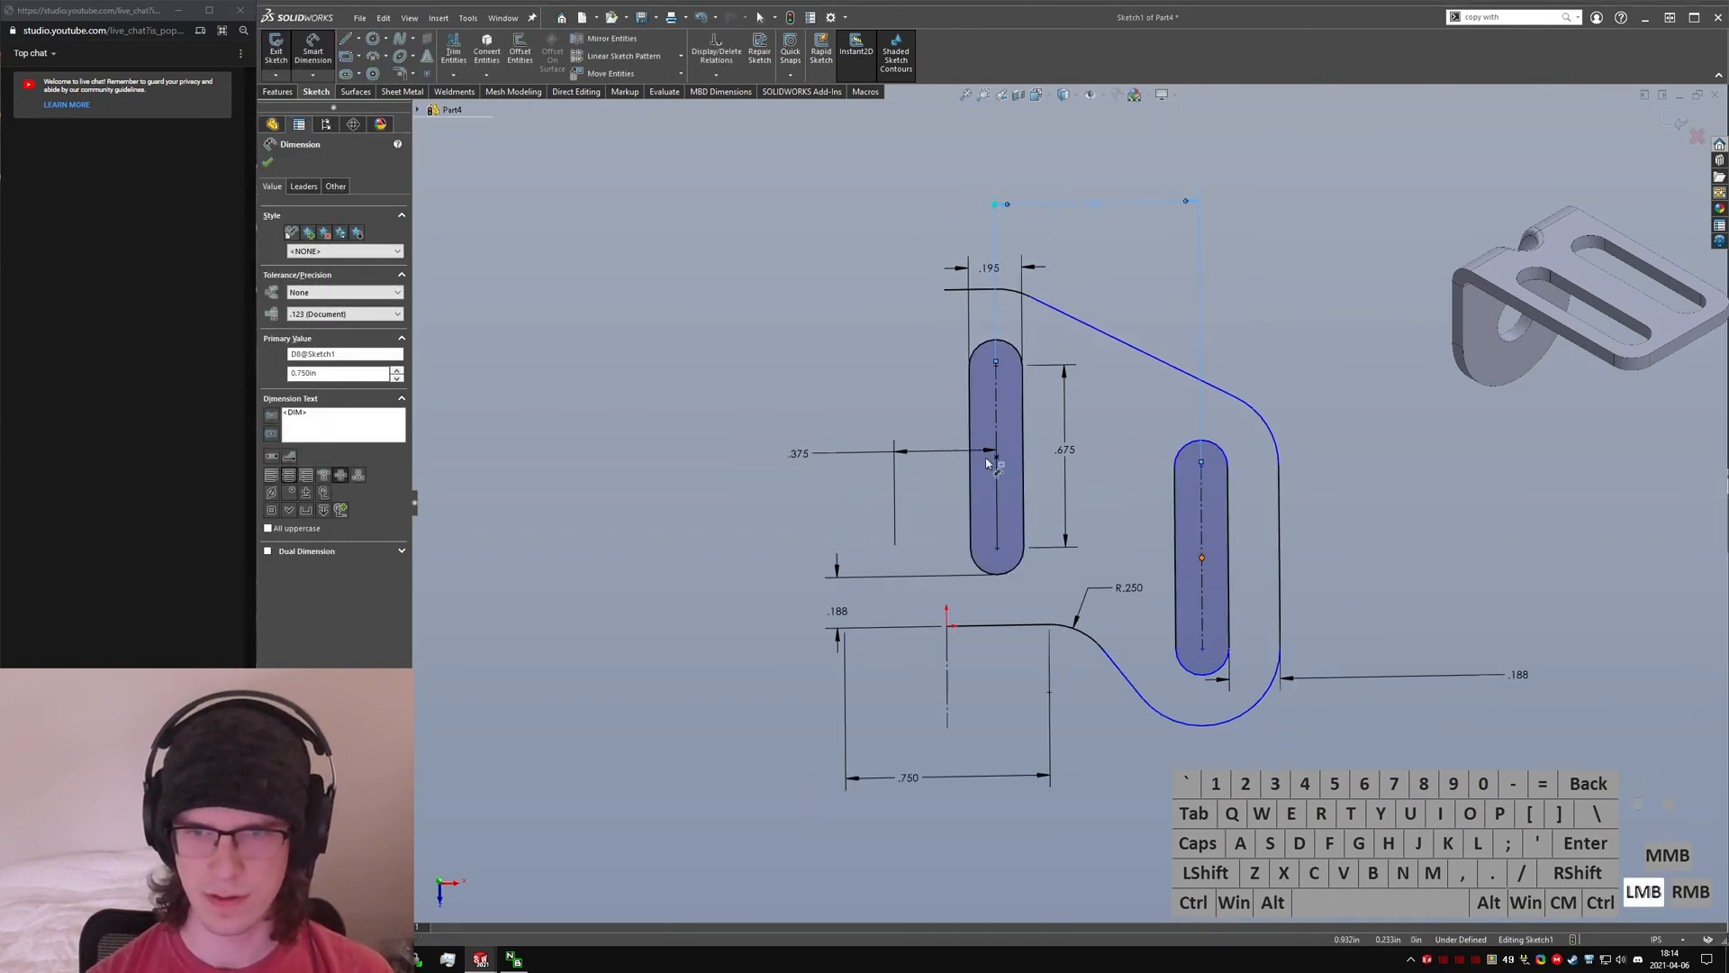
pyautogui.click(996, 456)
pyautogui.click(1423, 480)
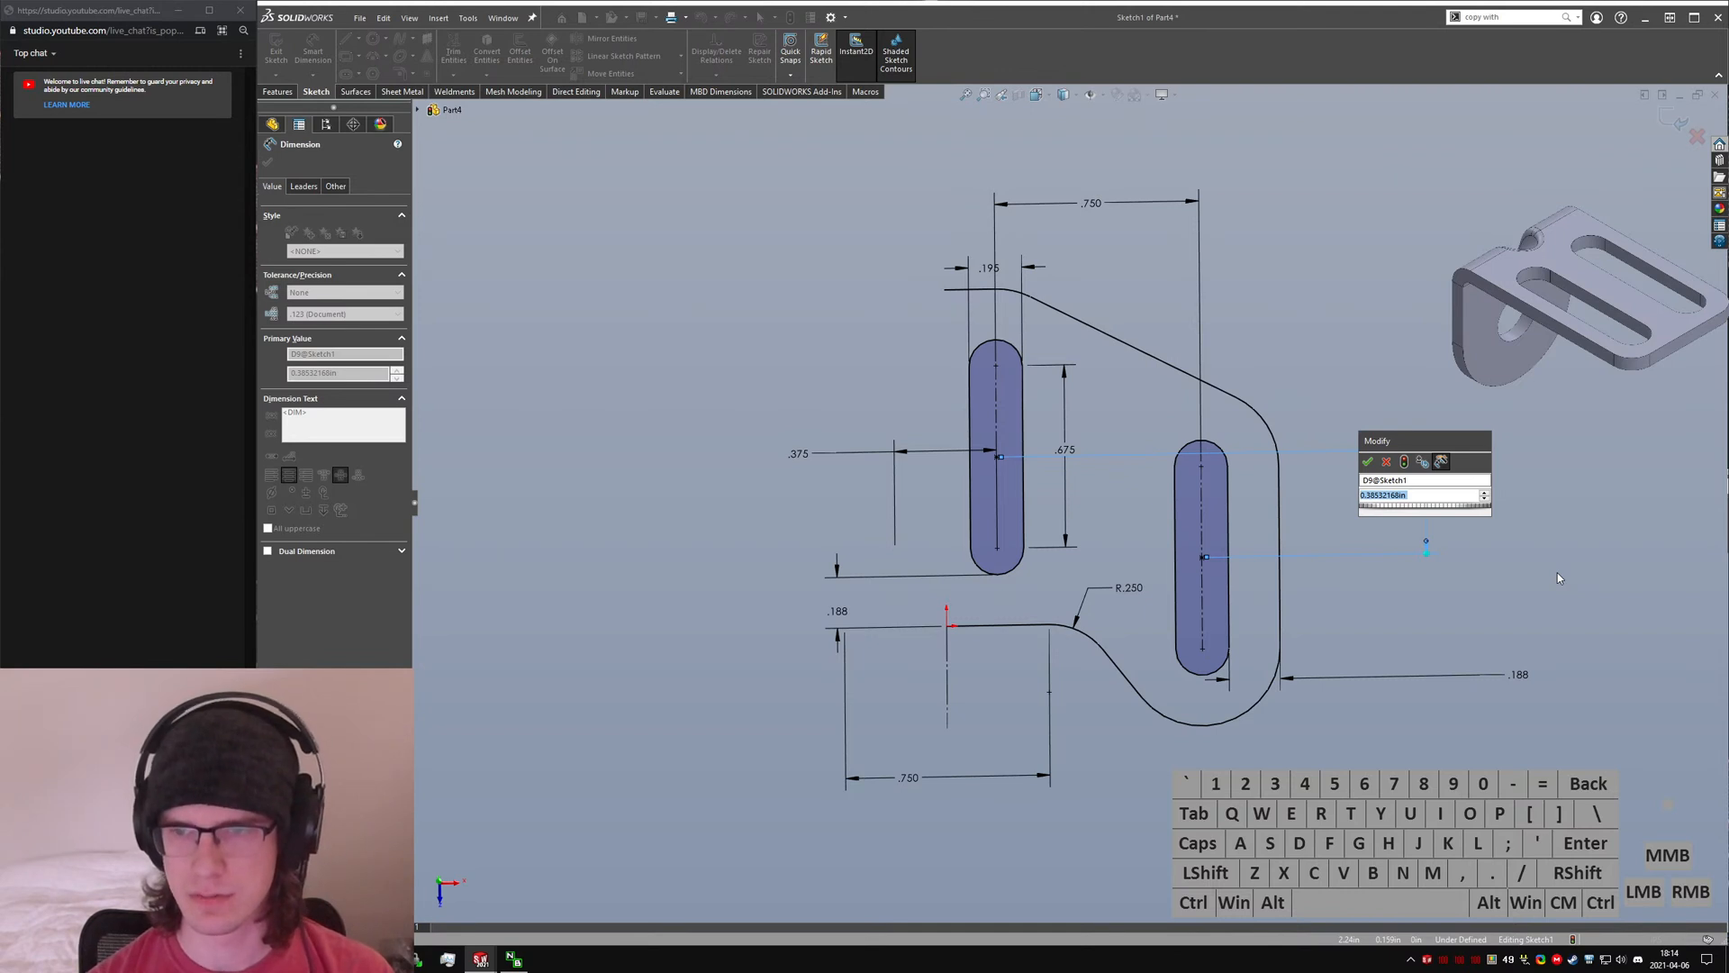
pyautogui.write('0.')
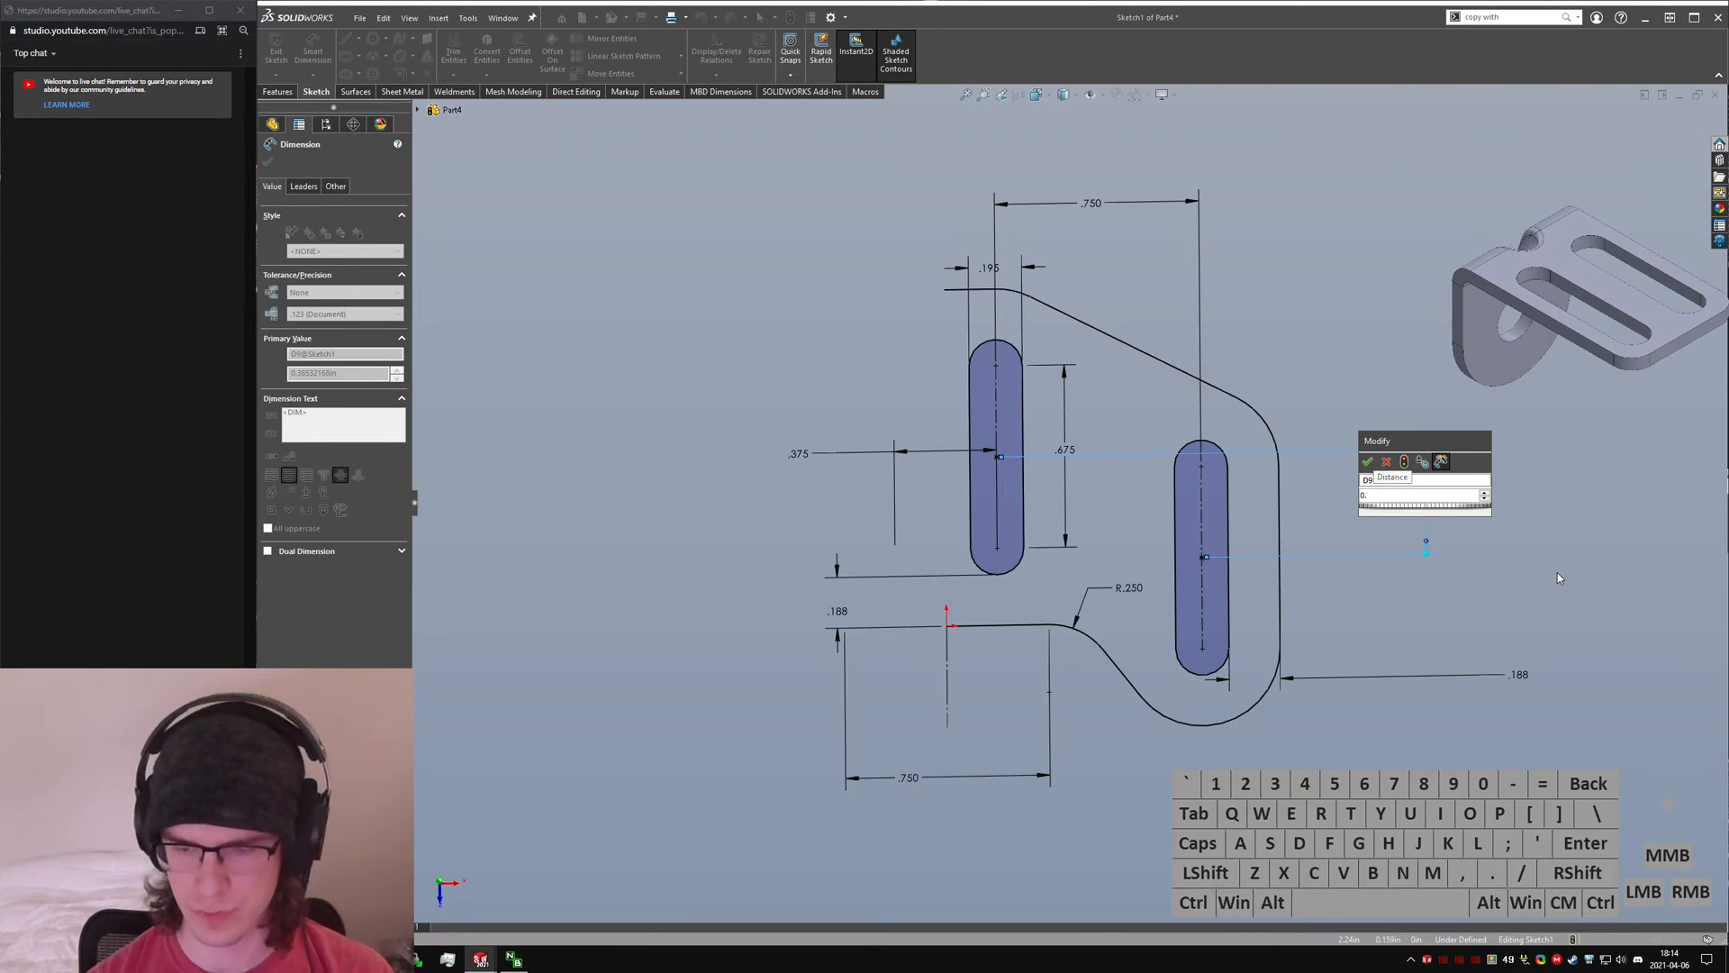
pyautogui.write('375+.')
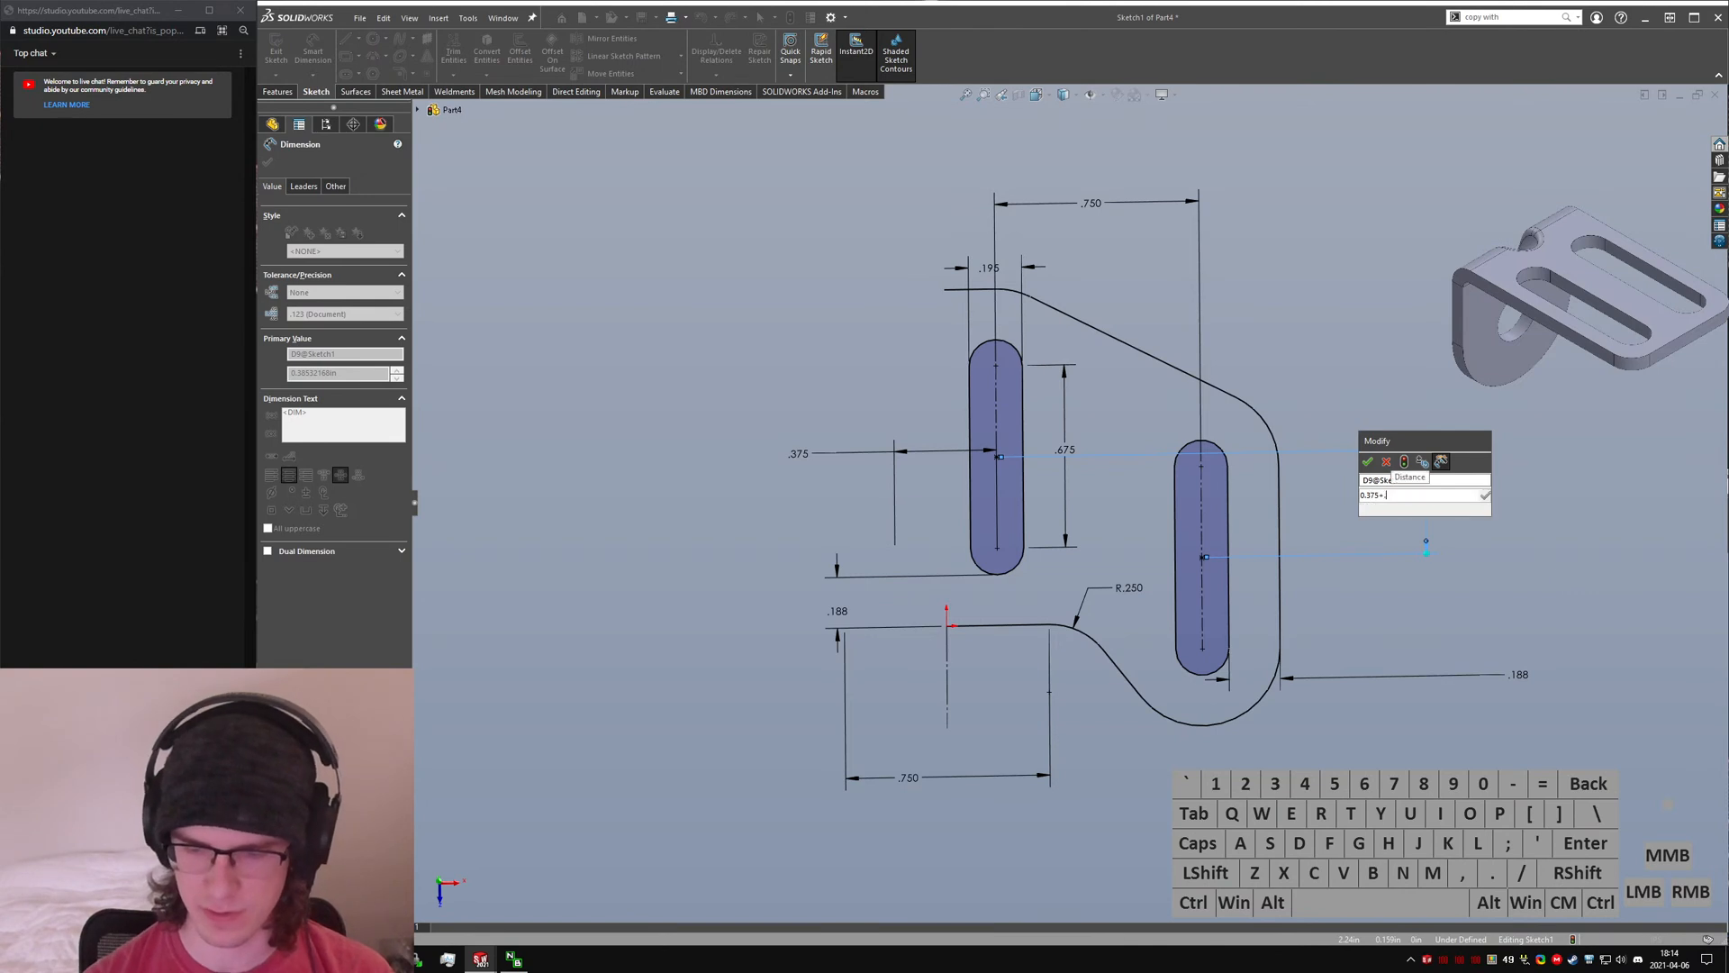
pyautogui.write('063')
pyautogui.press('Return')
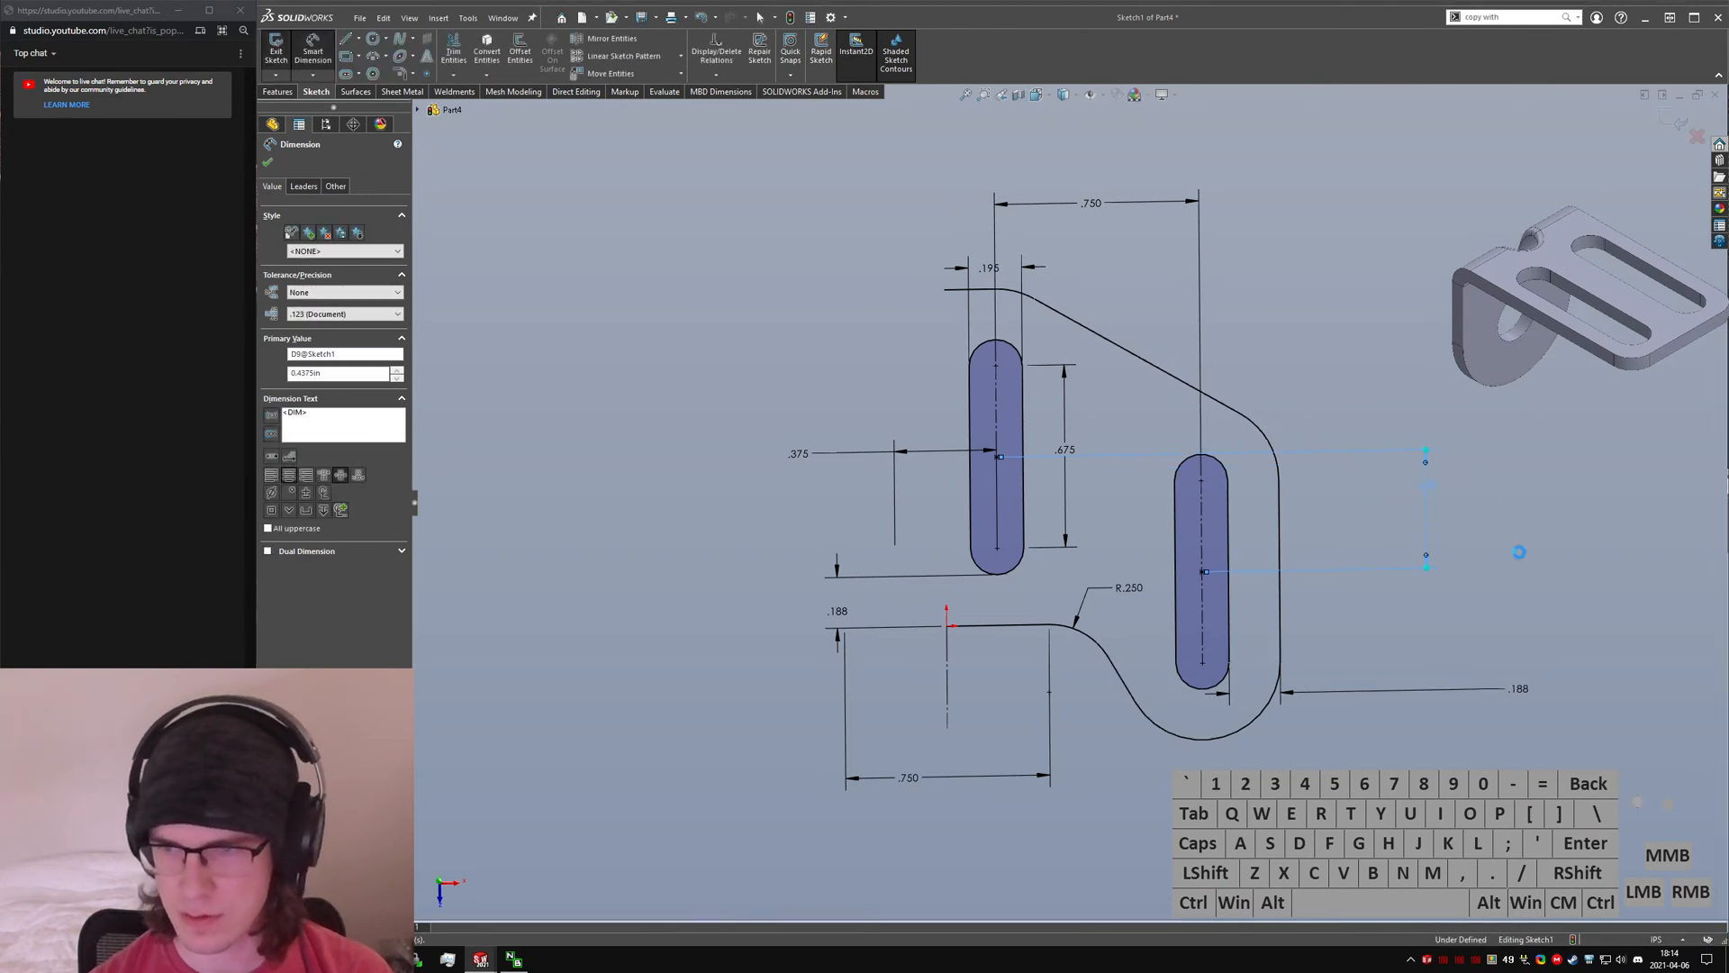
pyautogui.press('Escape')
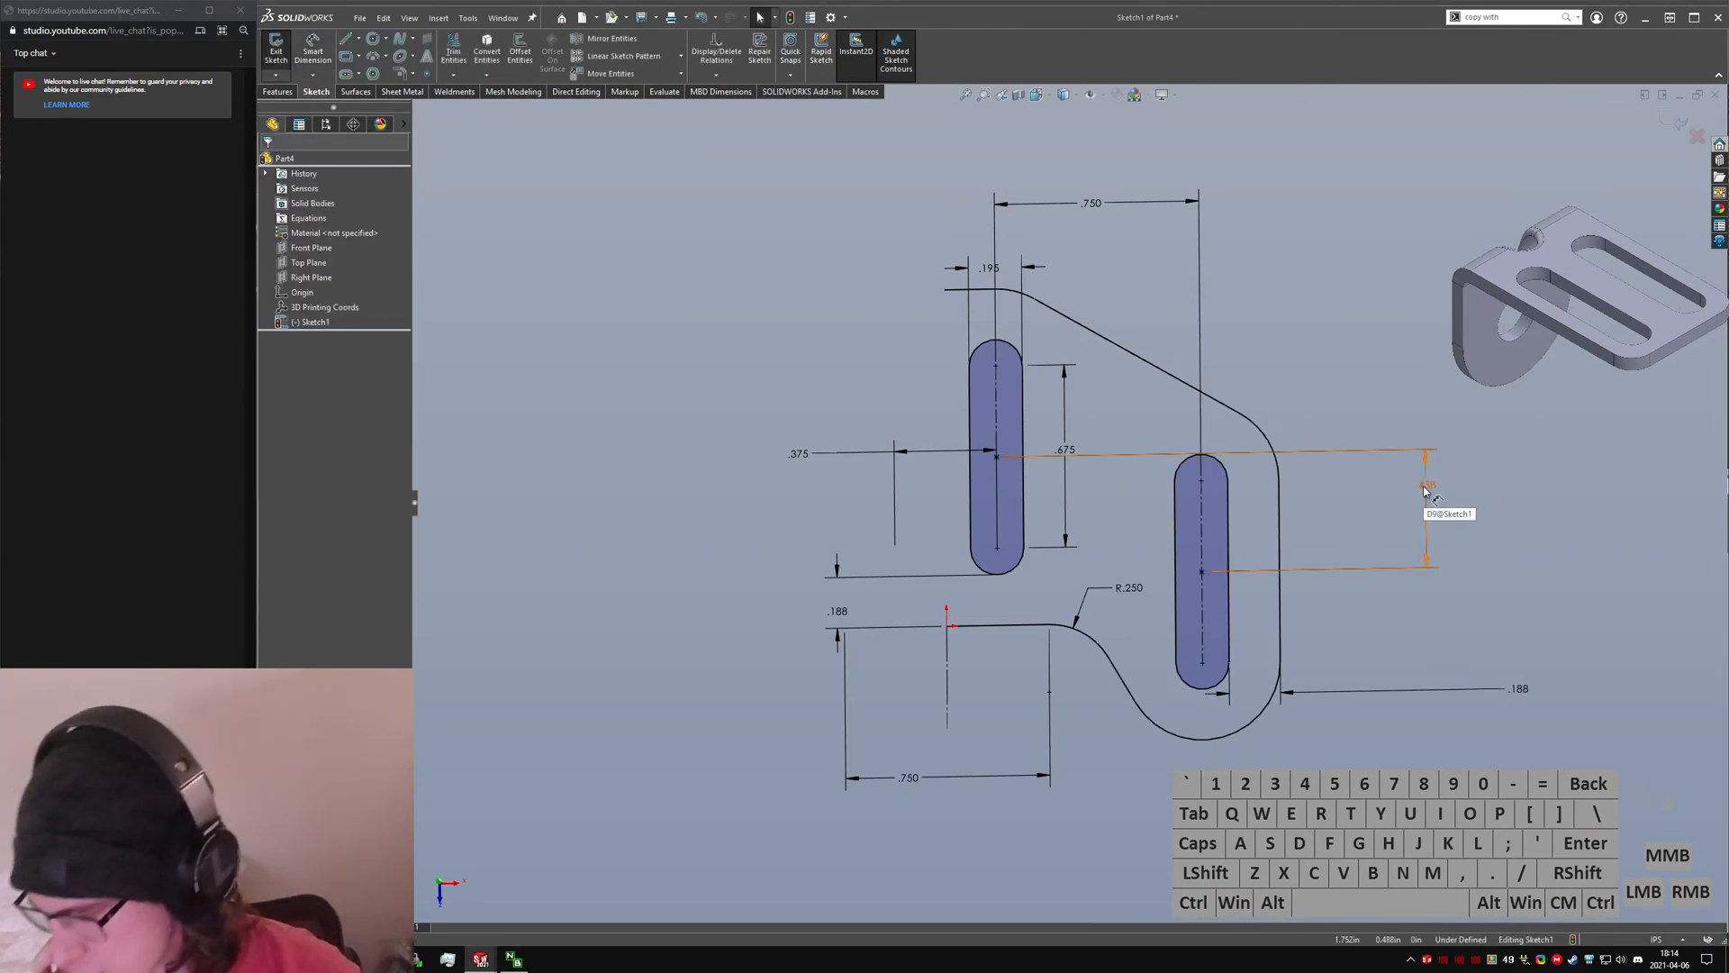
# - Rearrange the inner slot's dimensions, placing the mirrored spacing above the profile, the width beside the slot and the length close to its side
pyautogui.click(998, 414)
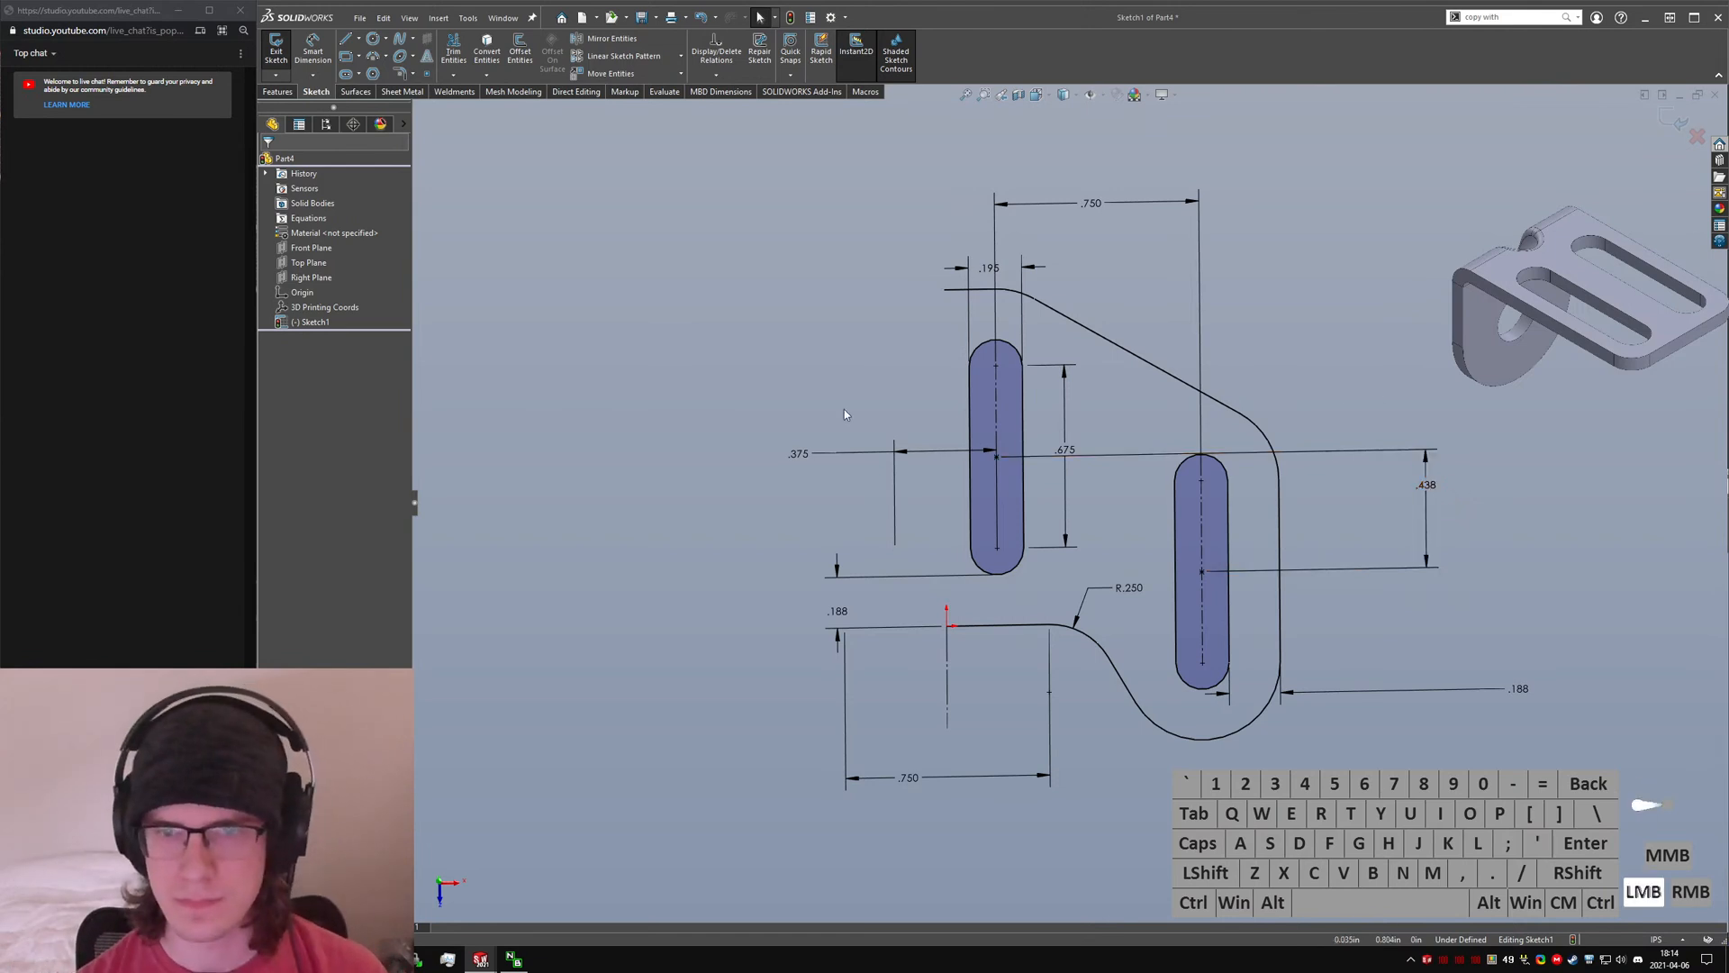
pyautogui.moveTo(800, 455); pyautogui.dragTo(871, 381)
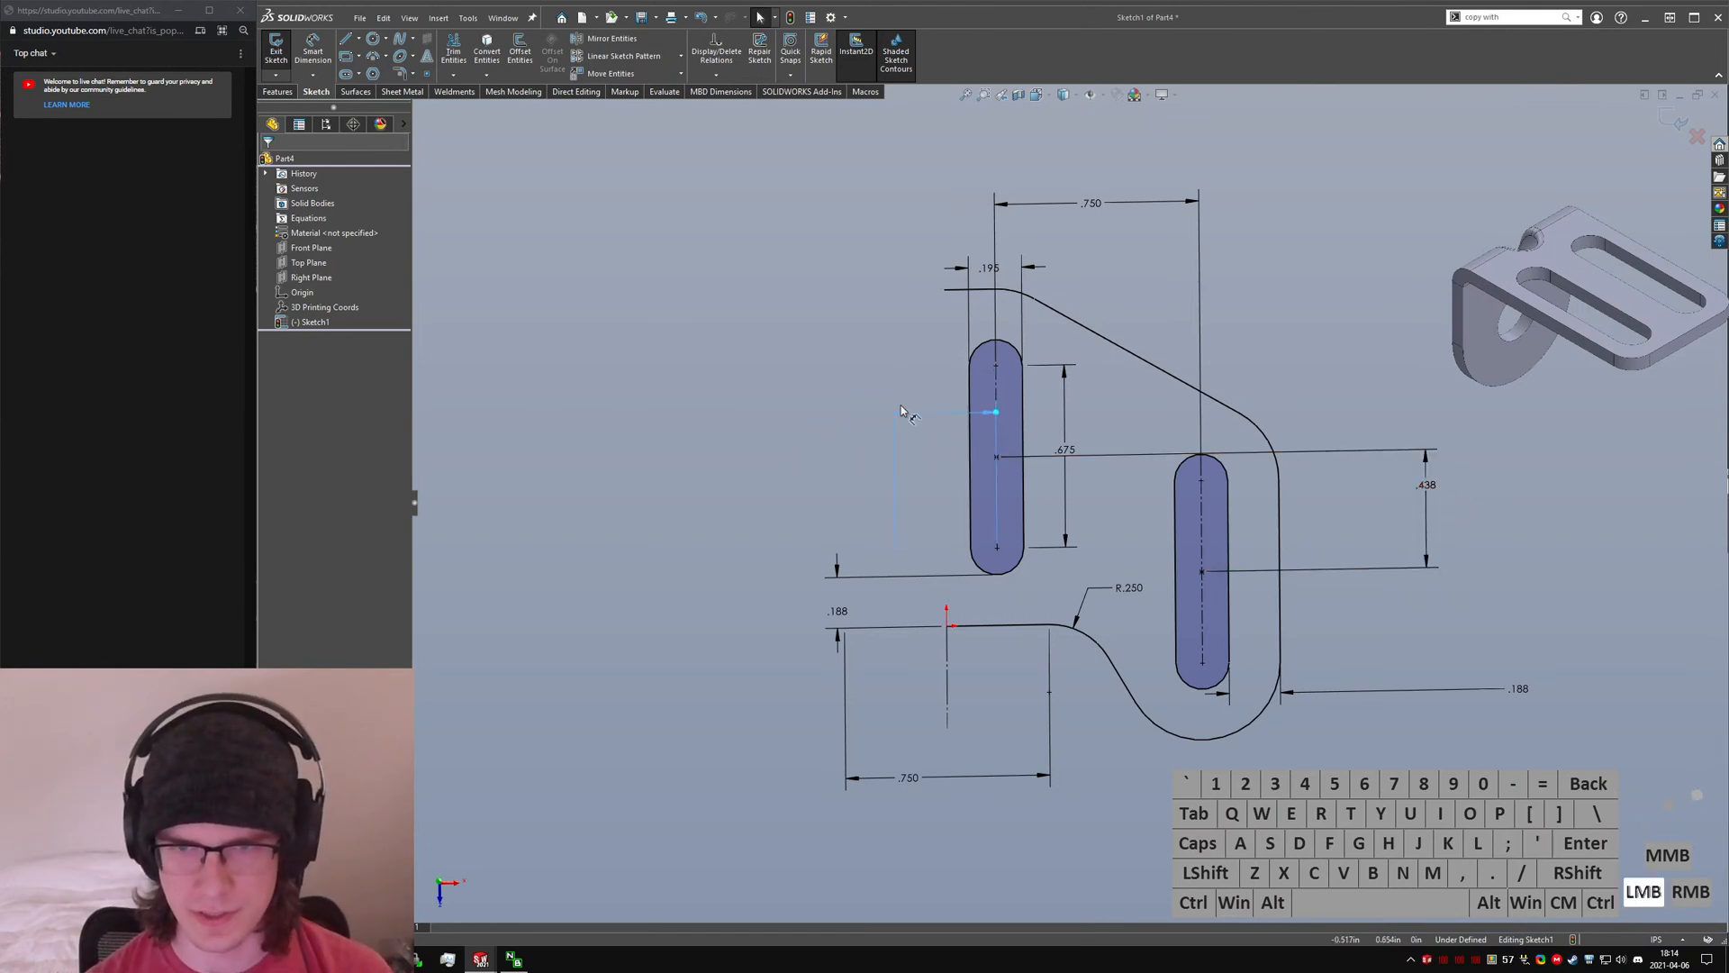
pyautogui.moveTo(941, 194); pyautogui.dragTo(940, 195)
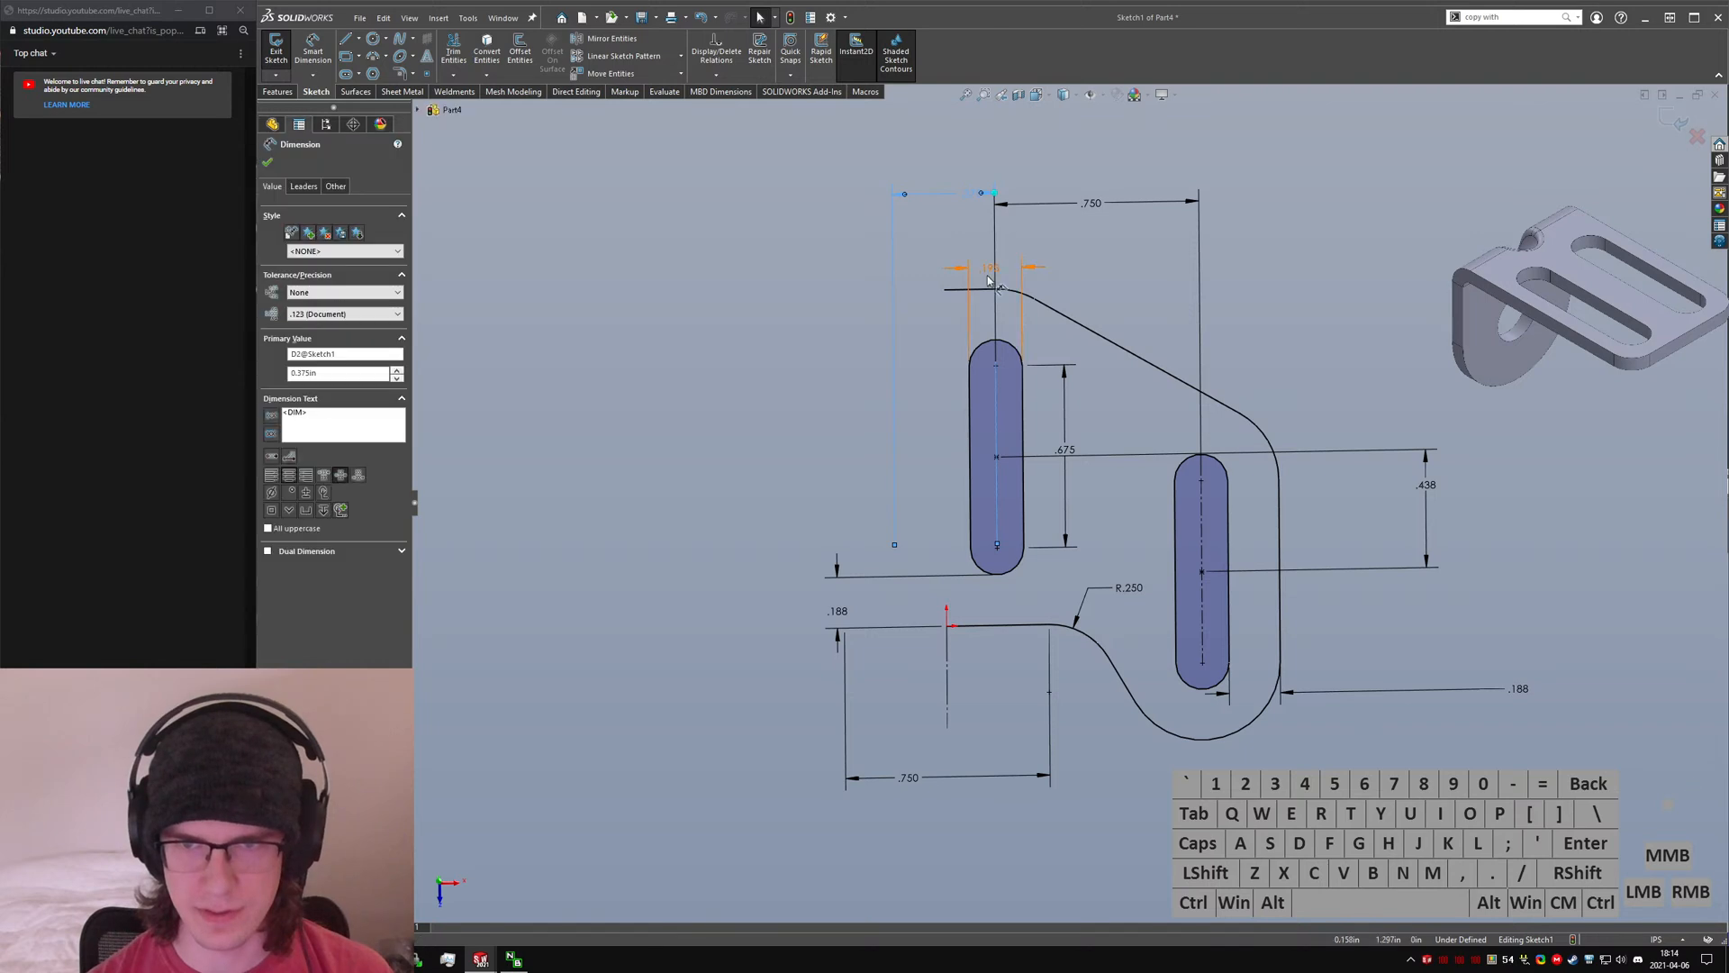
pyautogui.moveTo(958, 268); pyautogui.dragTo(950, 350)
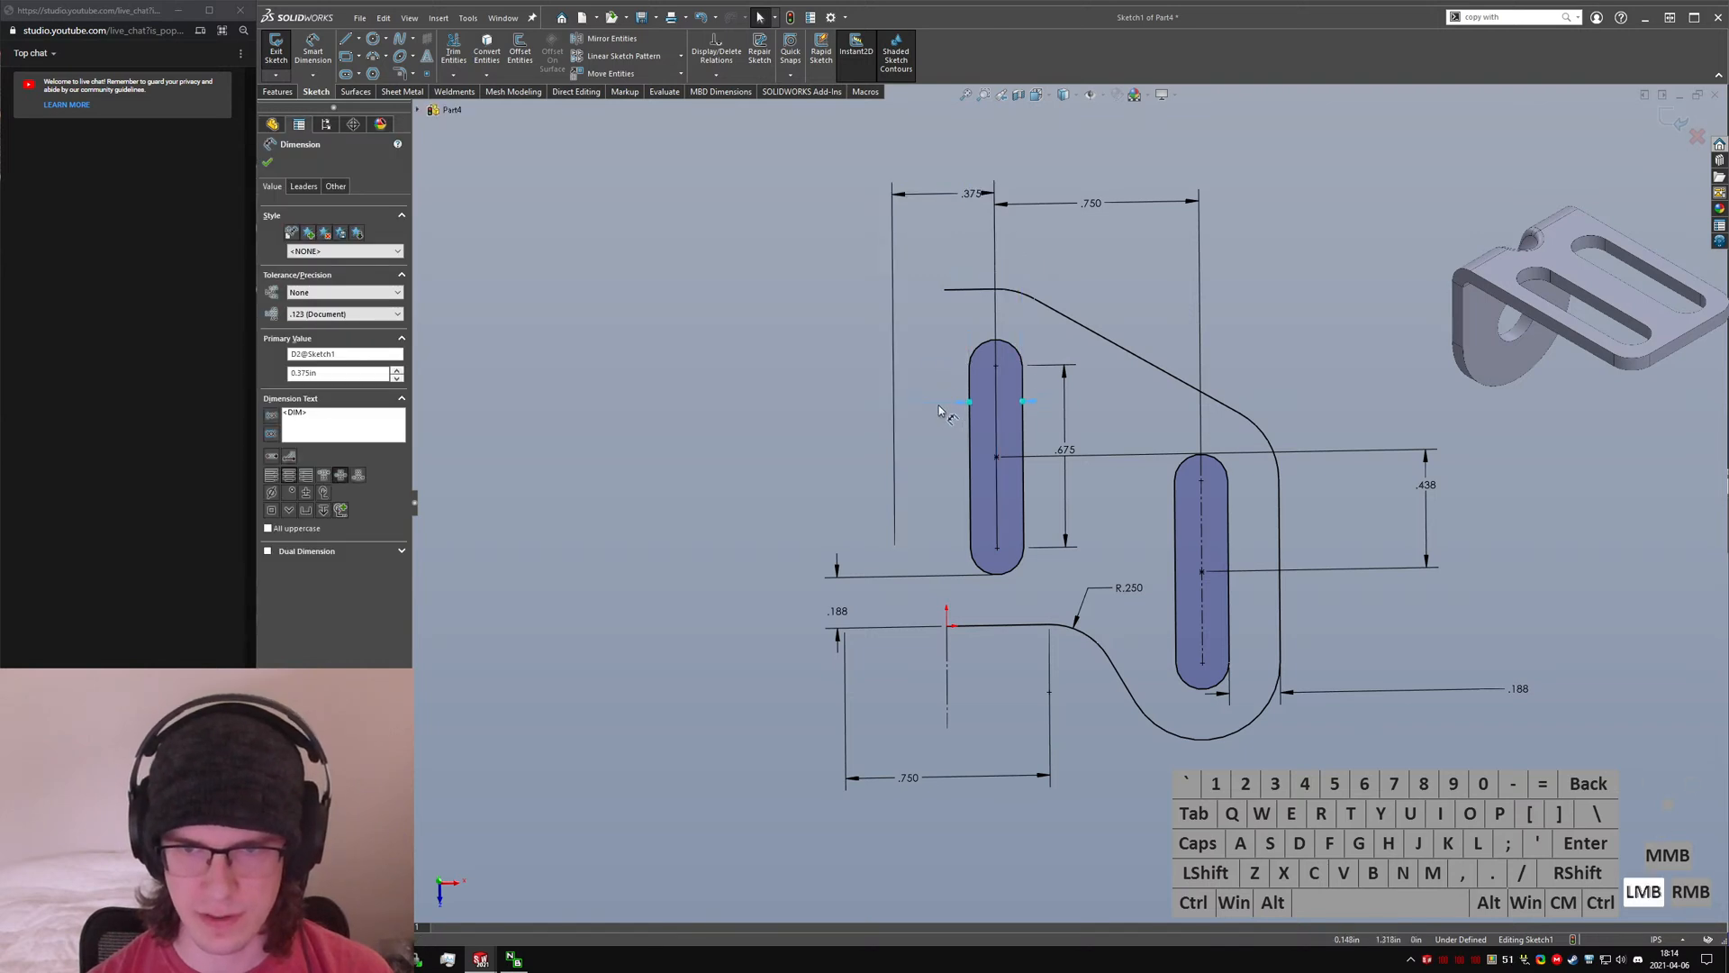
pyautogui.moveTo(956, 414); pyautogui.dragTo(954, 415)
pyautogui.moveTo(1062, 447); pyautogui.dragTo(951, 444)
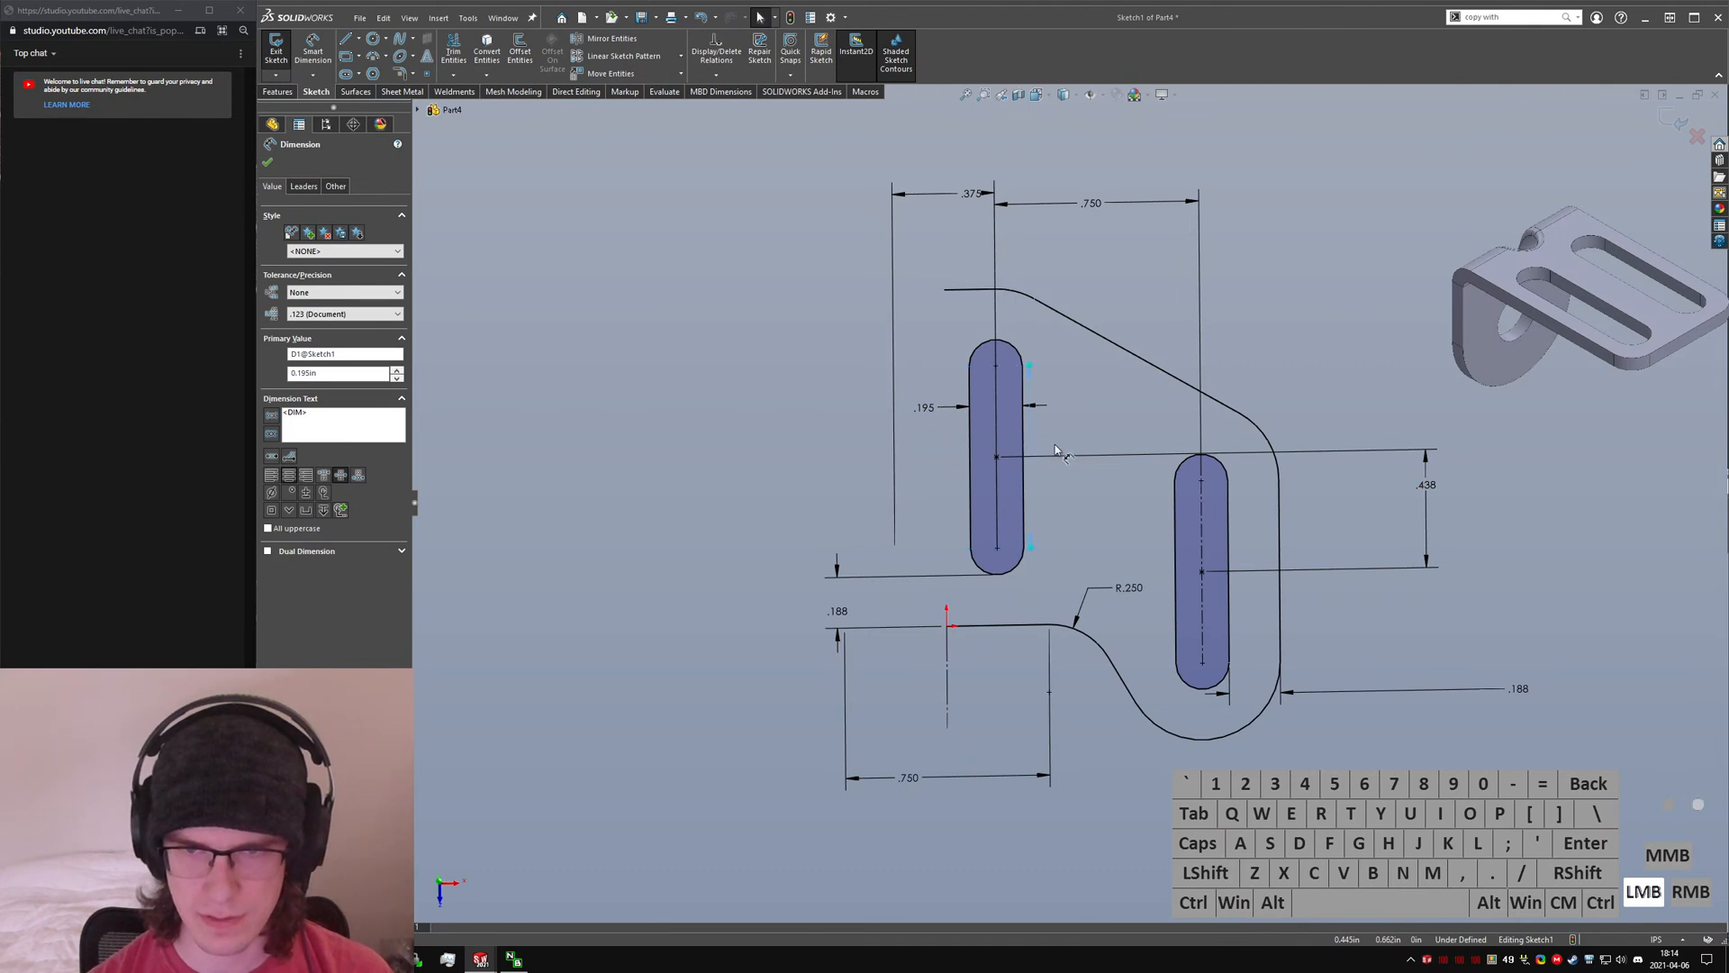
pyautogui.moveTo(1062, 442); pyautogui.dragTo(1062, 443)
pyautogui.click(1100, 501)
# - Move the vertical offset dimension between the two slots and the radius dimension inside the inner corner arc
pyautogui.moveTo(1429, 494); pyautogui.dragTo(1255, 494)
pyautogui.moveTo(1121, 510); pyautogui.dragTo(1106, 501)
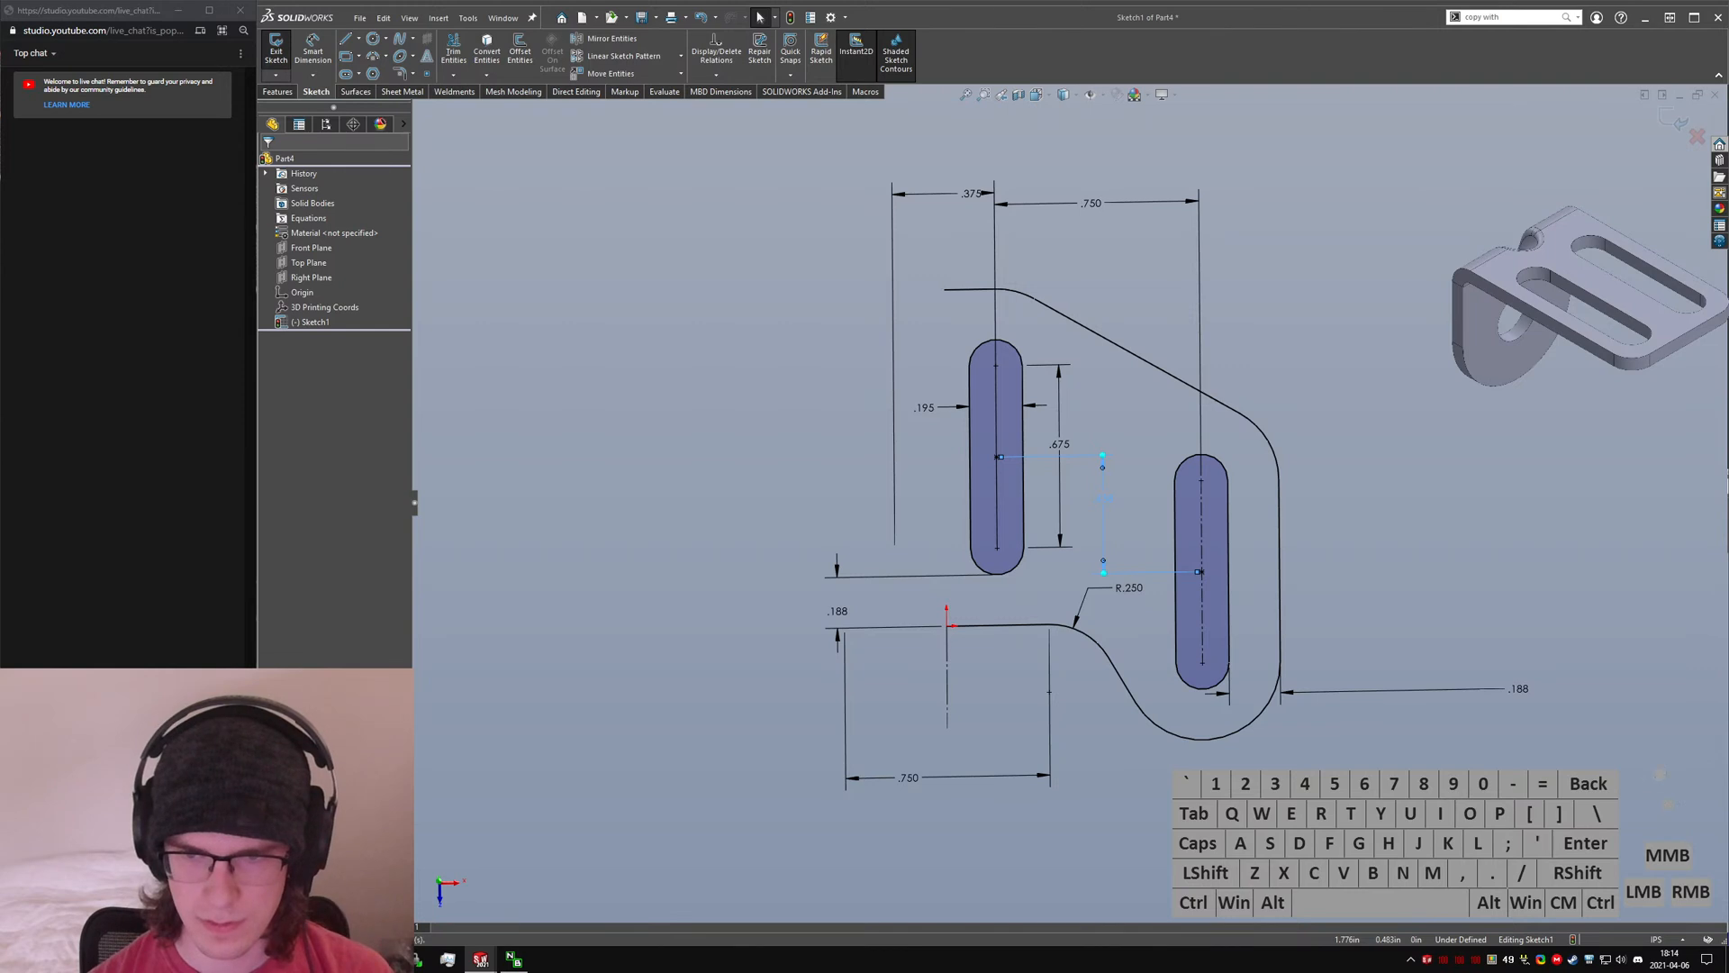
pyautogui.moveTo(1138, 591); pyautogui.dragTo(1073, 662)
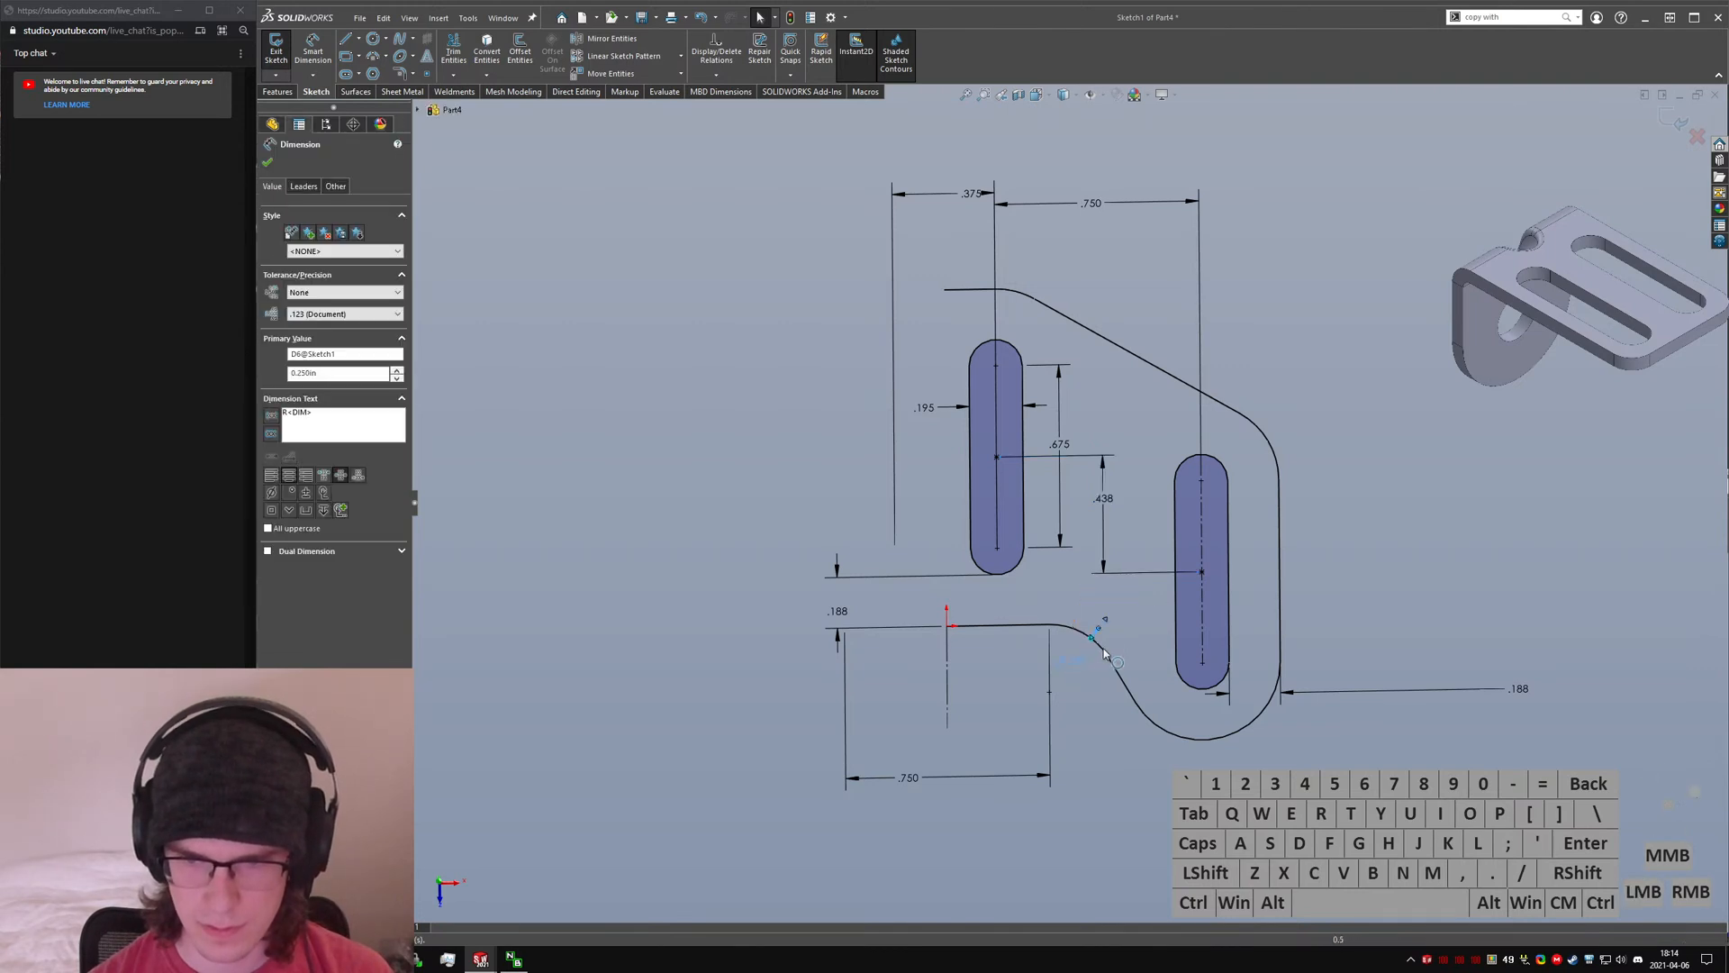
pyautogui.click(1089, 746)
# - Reposition the lower edge's width dimension below the centerline and the slot-to-edge gap dimension directly under the inner slot
pyautogui.moveTo(909, 777); pyautogui.dragTo(932, 655)
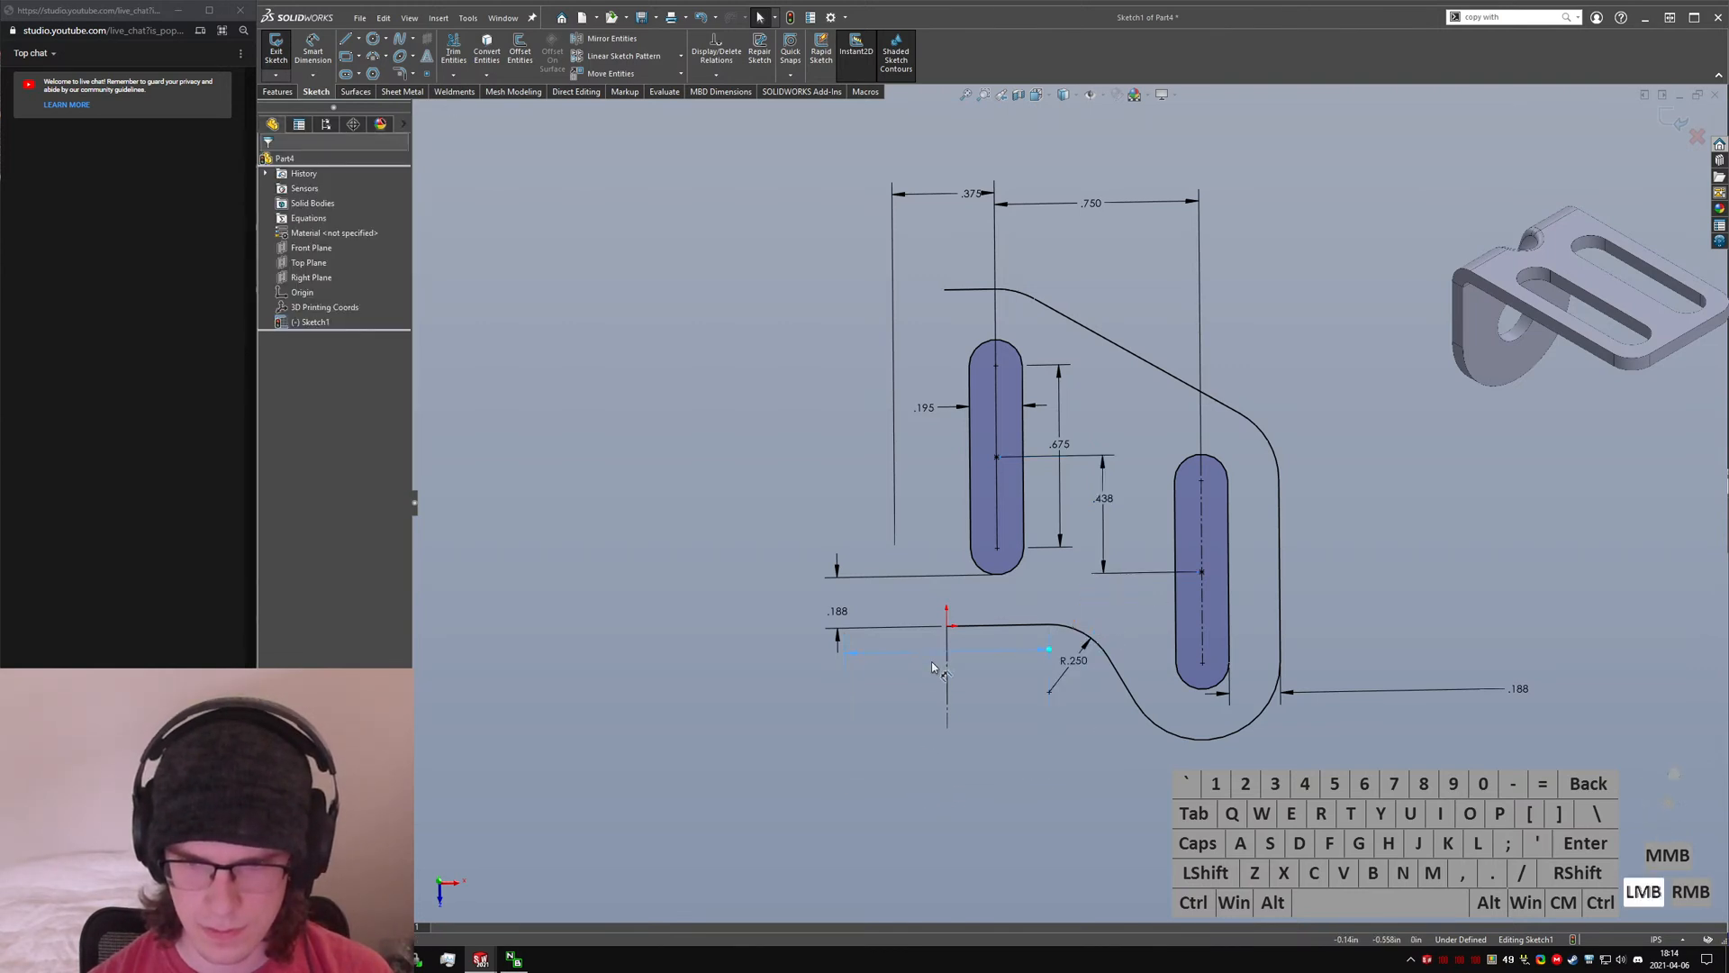
pyautogui.moveTo(943, 750); pyautogui.dragTo(962, 762)
pyautogui.click(1000, 720)
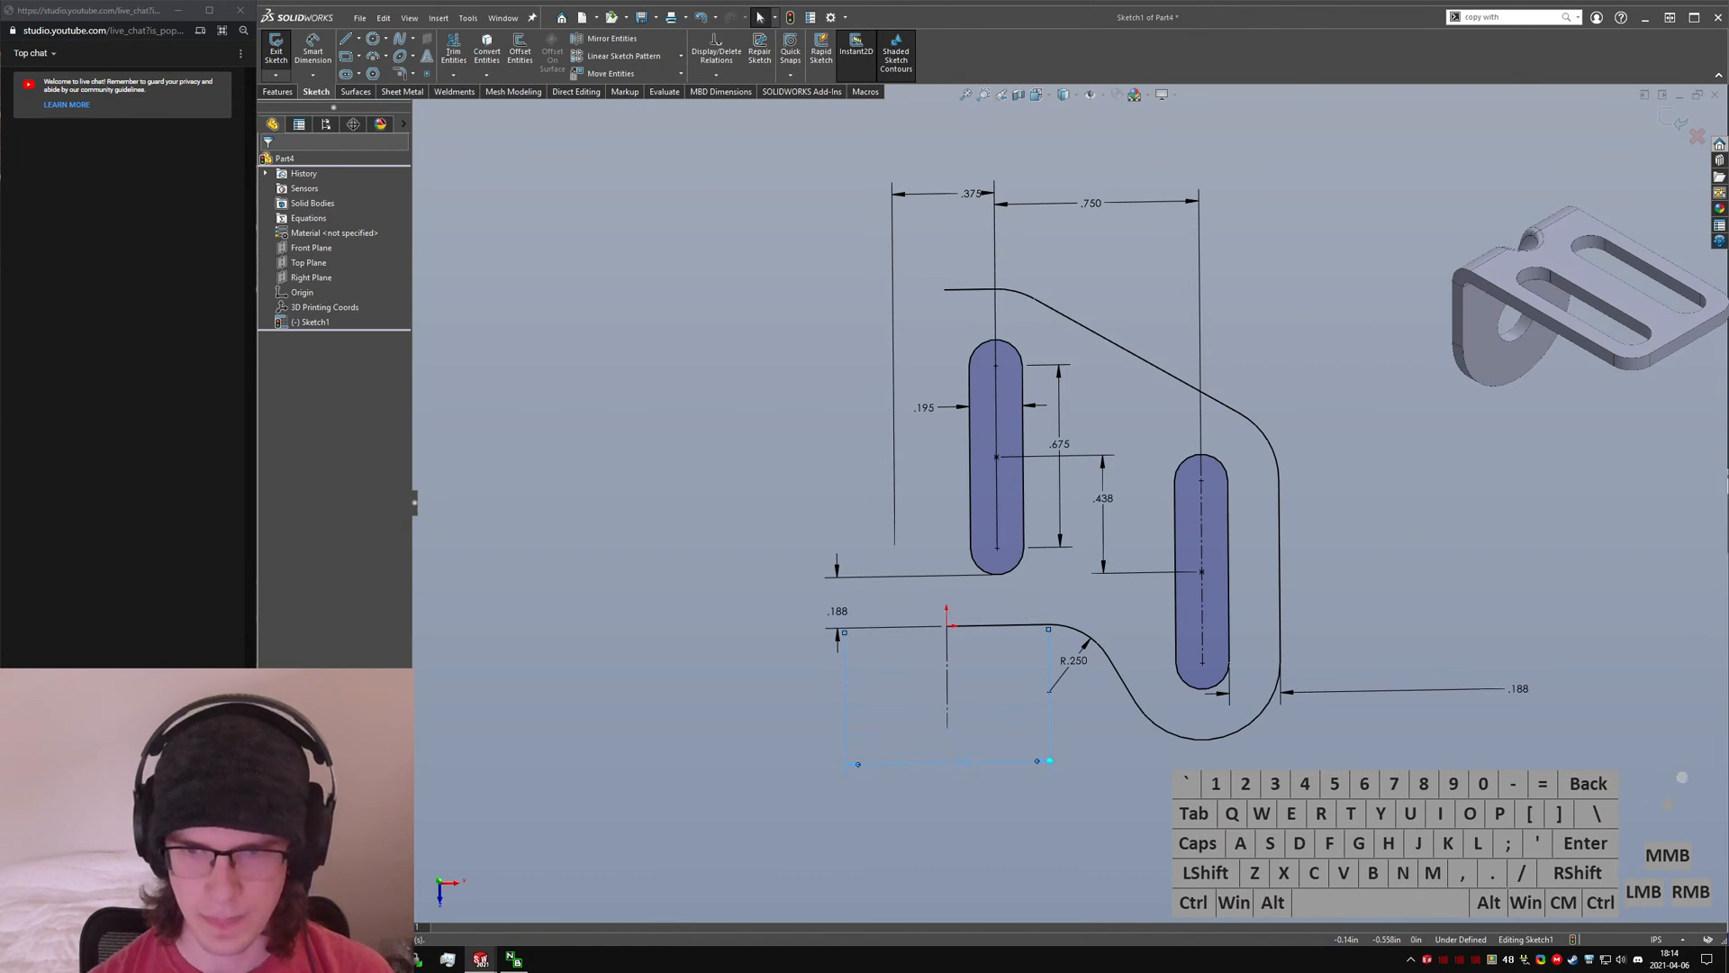
pyautogui.scroll(-3, 1048, 652)
pyautogui.scroll(-2, 1039, 609)
pyautogui.moveTo(615, 567)
pyautogui.mouseDown()
pyautogui.moveTo(995, 570)
pyautogui.moveTo(942, 561)
pyautogui.mouseUp()
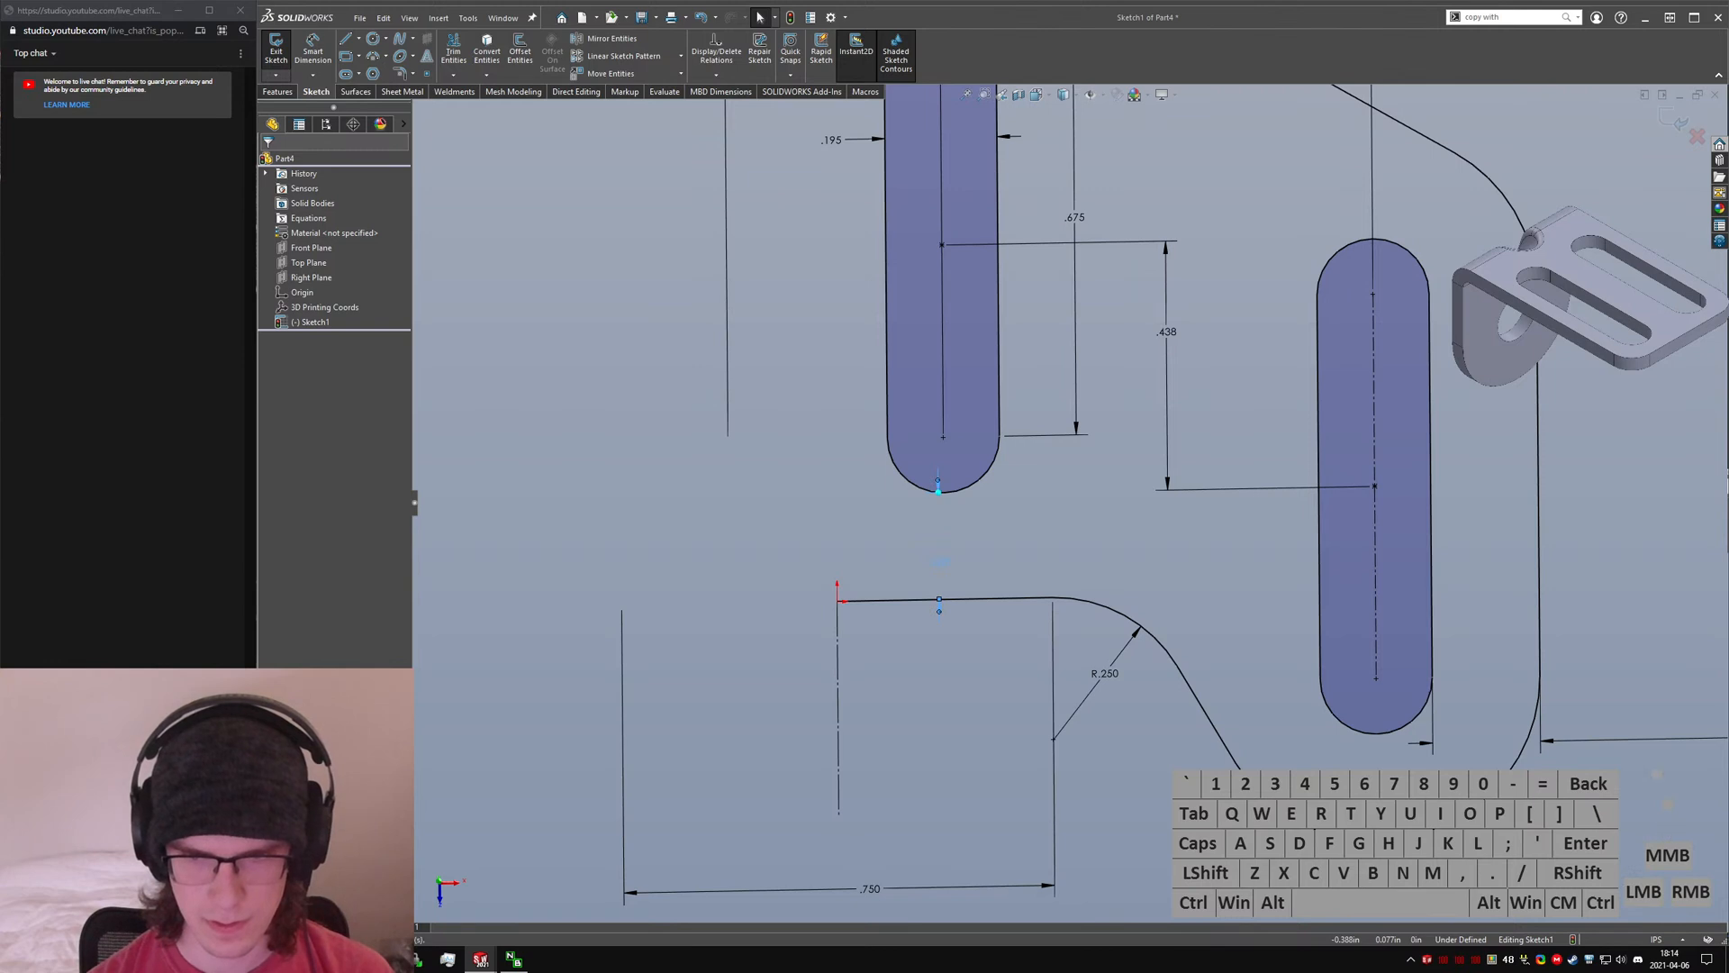
pyautogui.click(942, 627)
# - Move the outer slot's edge distance dimension up and closer to the profile's outer edge
pyautogui.scroll(3, 1069, 504)
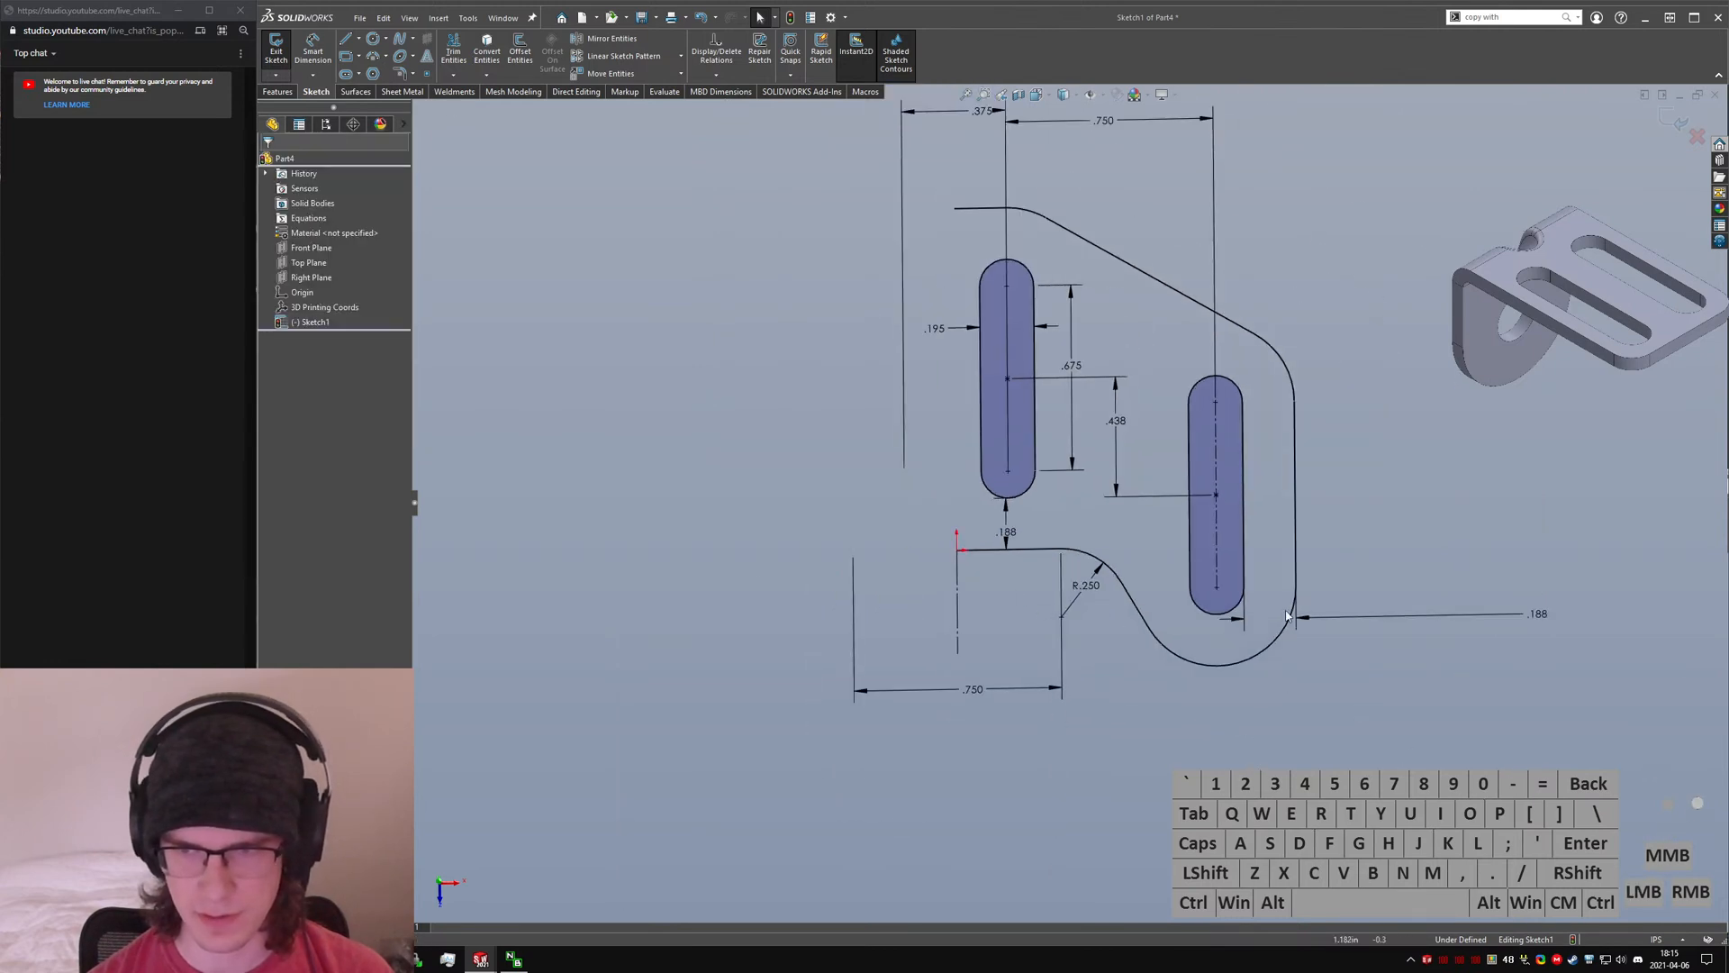
pyautogui.scroll(1, 1351, 612)
pyautogui.moveTo(1466, 596); pyautogui.dragTo(1318, 530)
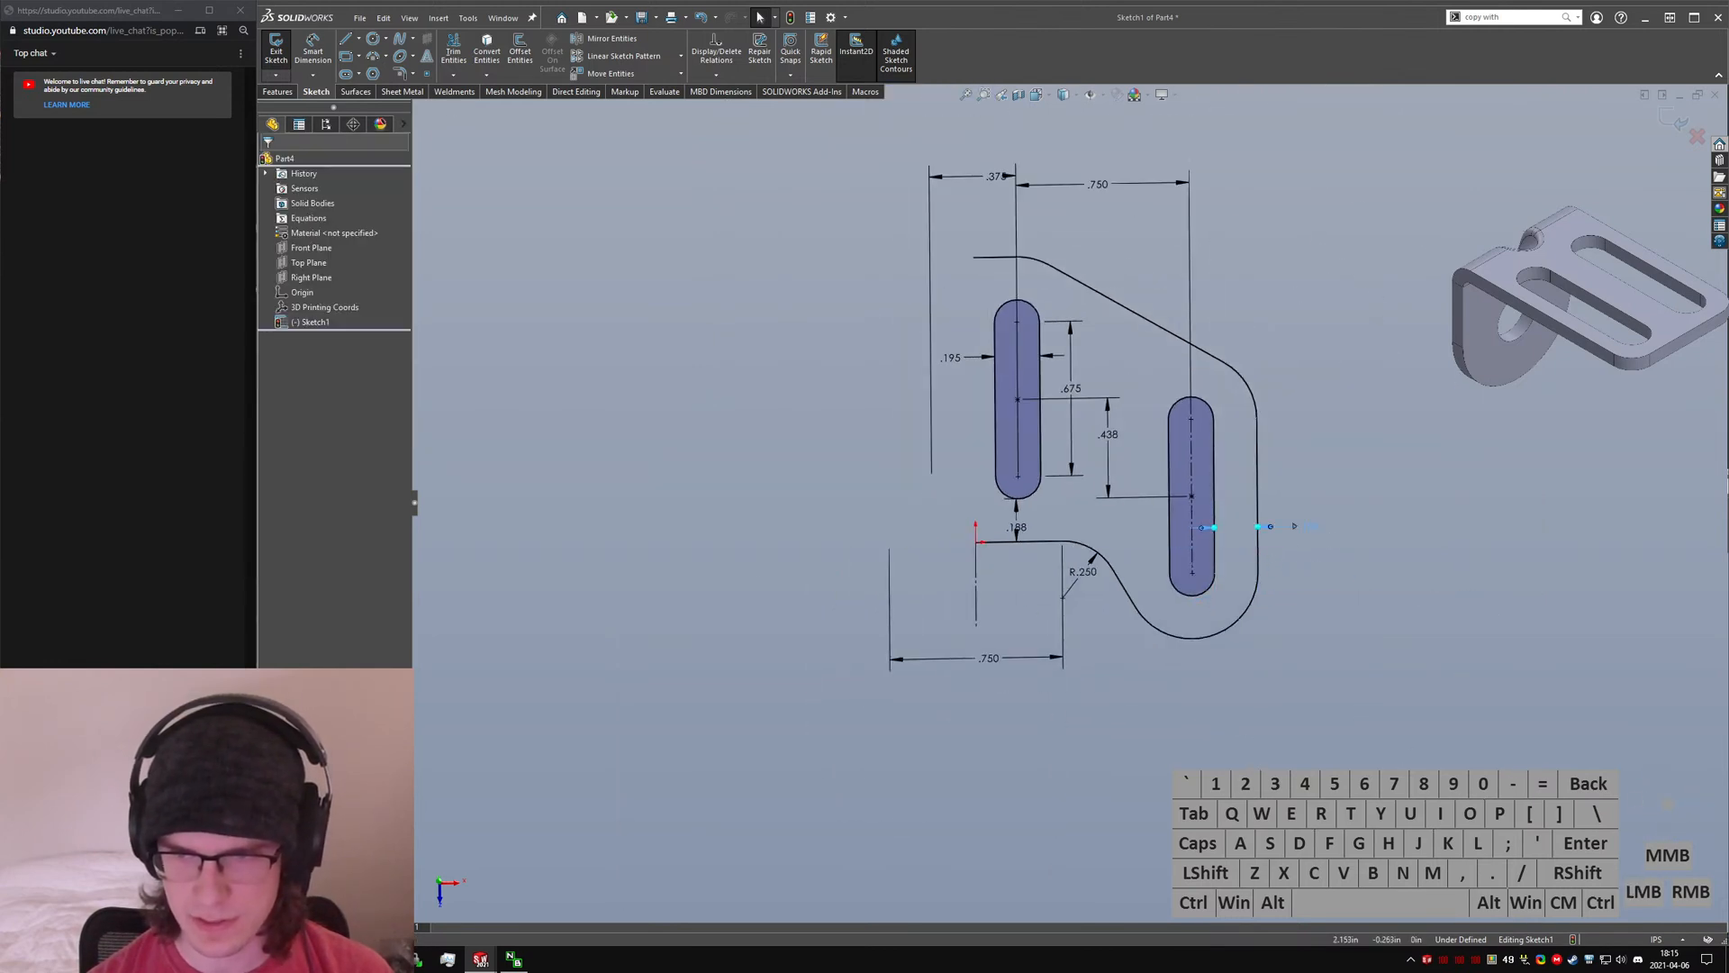
pyautogui.click(1214, 527)
pyautogui.click(1252, 581)
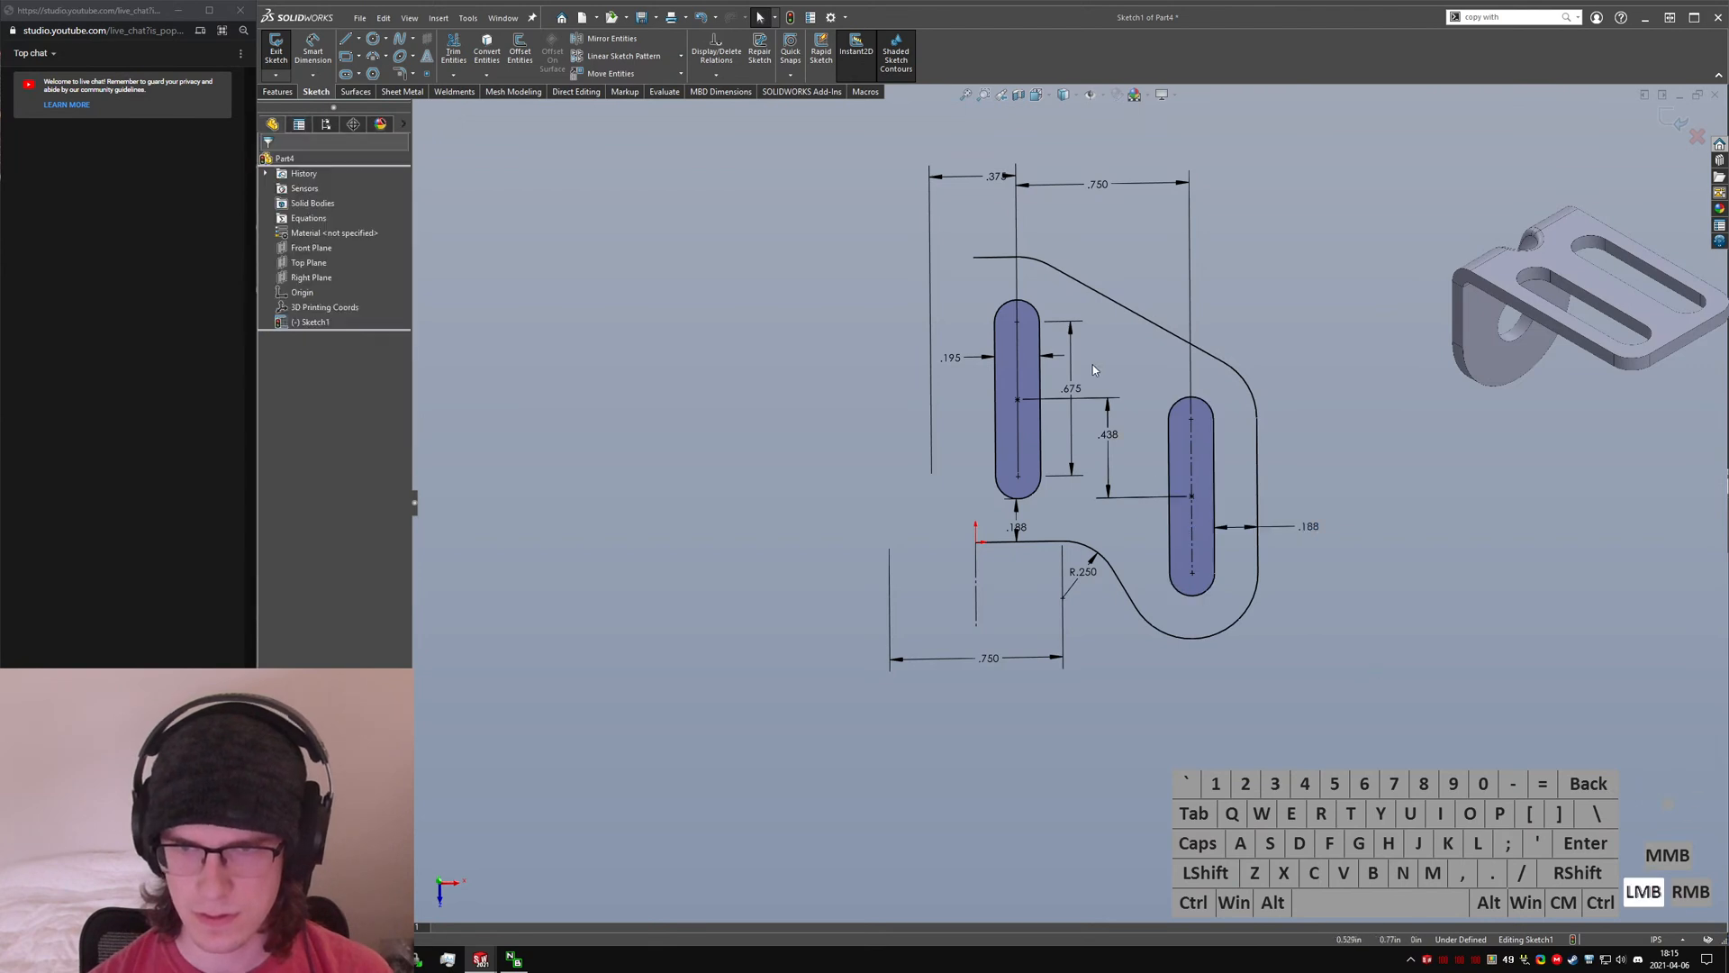
# - Move the inner slot's gap dimension above the corner arc and place the 0.375 in spacing dimension just below the slot
pyautogui.scroll(-2, 1095, 364)
pyautogui.scroll(2, 1000, 378)
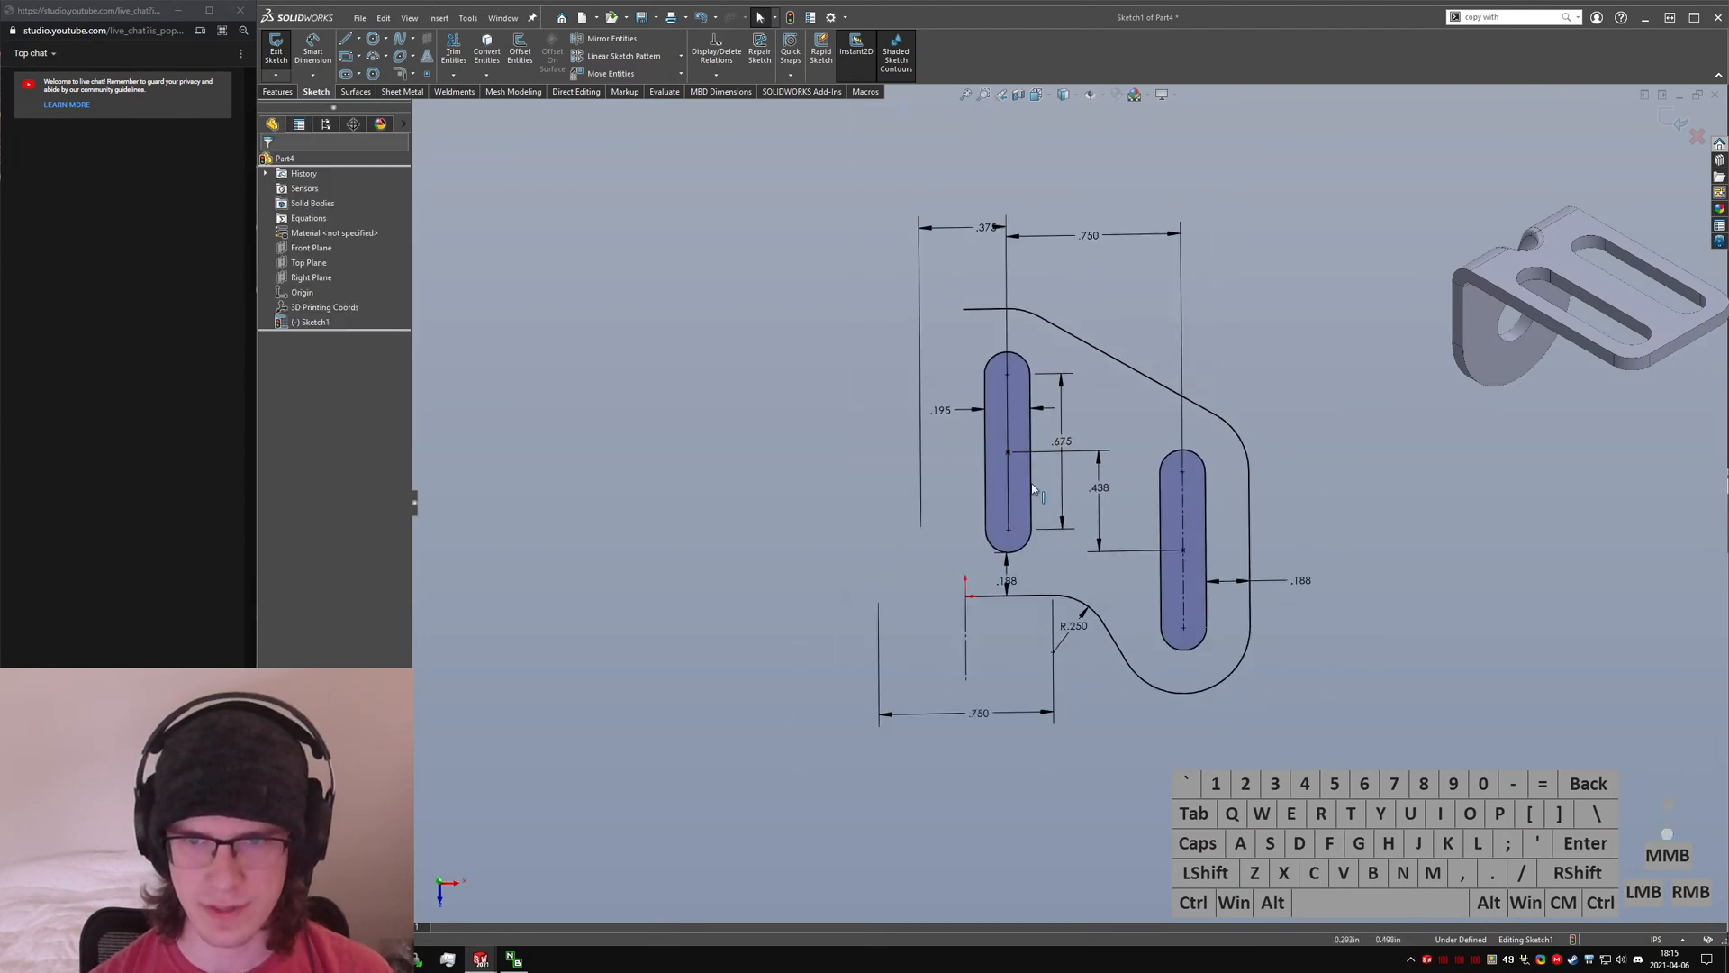
pyautogui.click(951, 420)
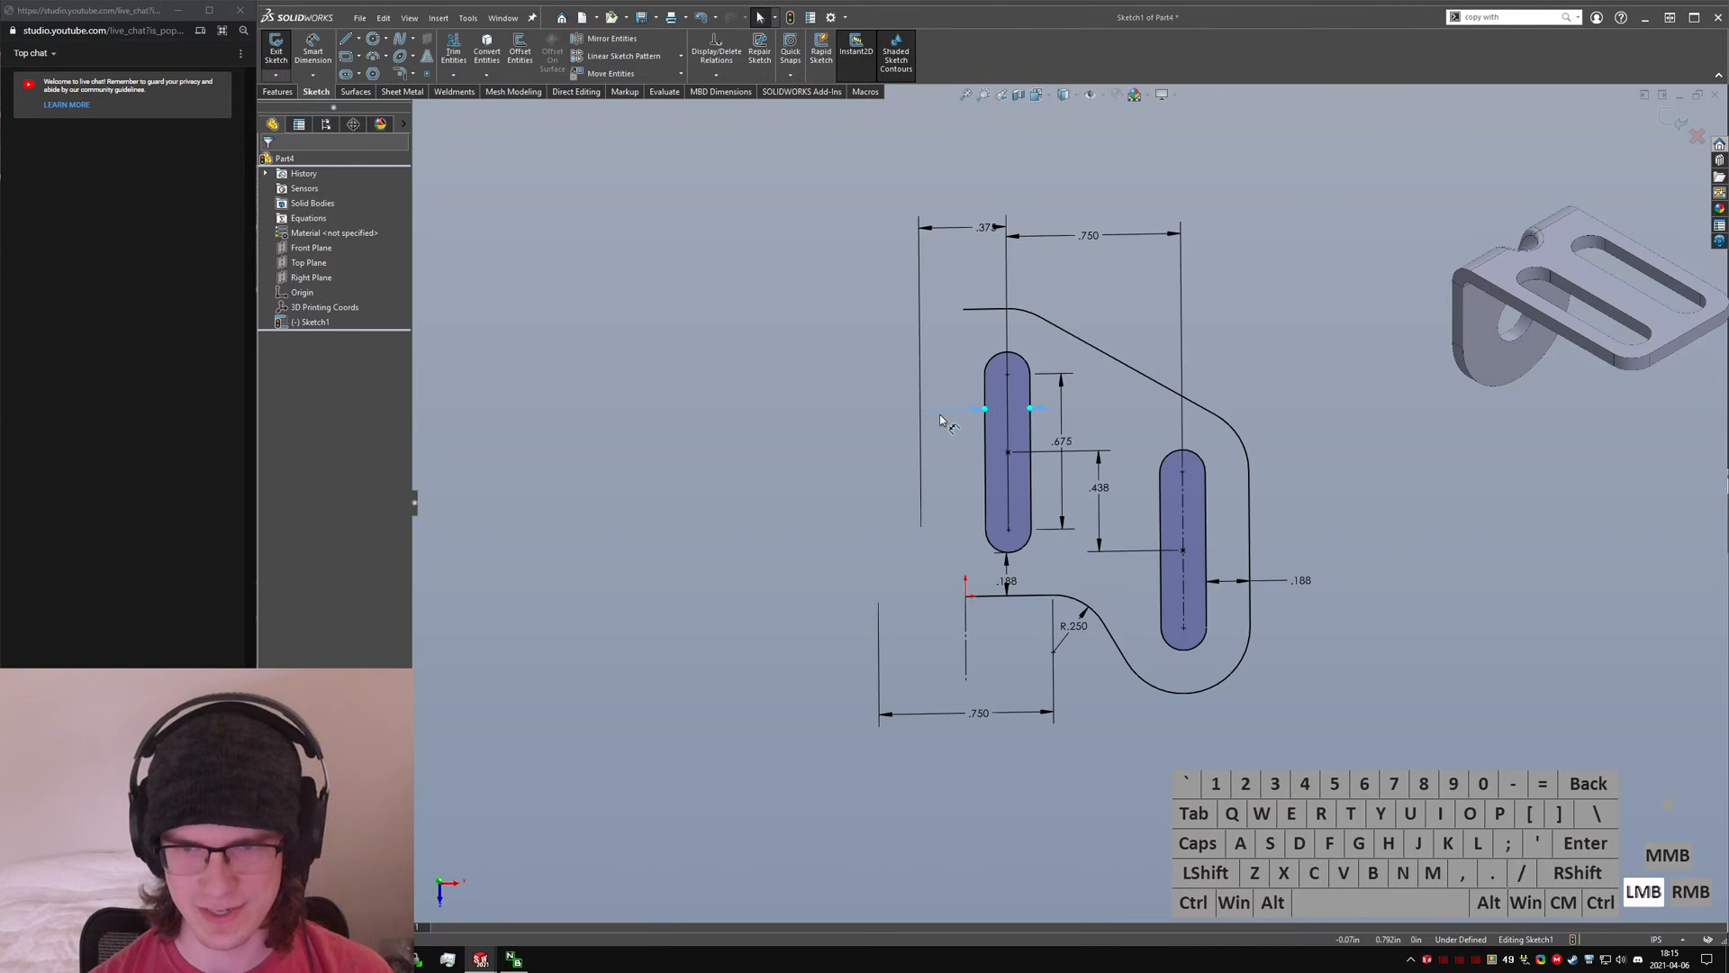
pyautogui.moveTo(1006, 576); pyautogui.dragTo(1053, 570)
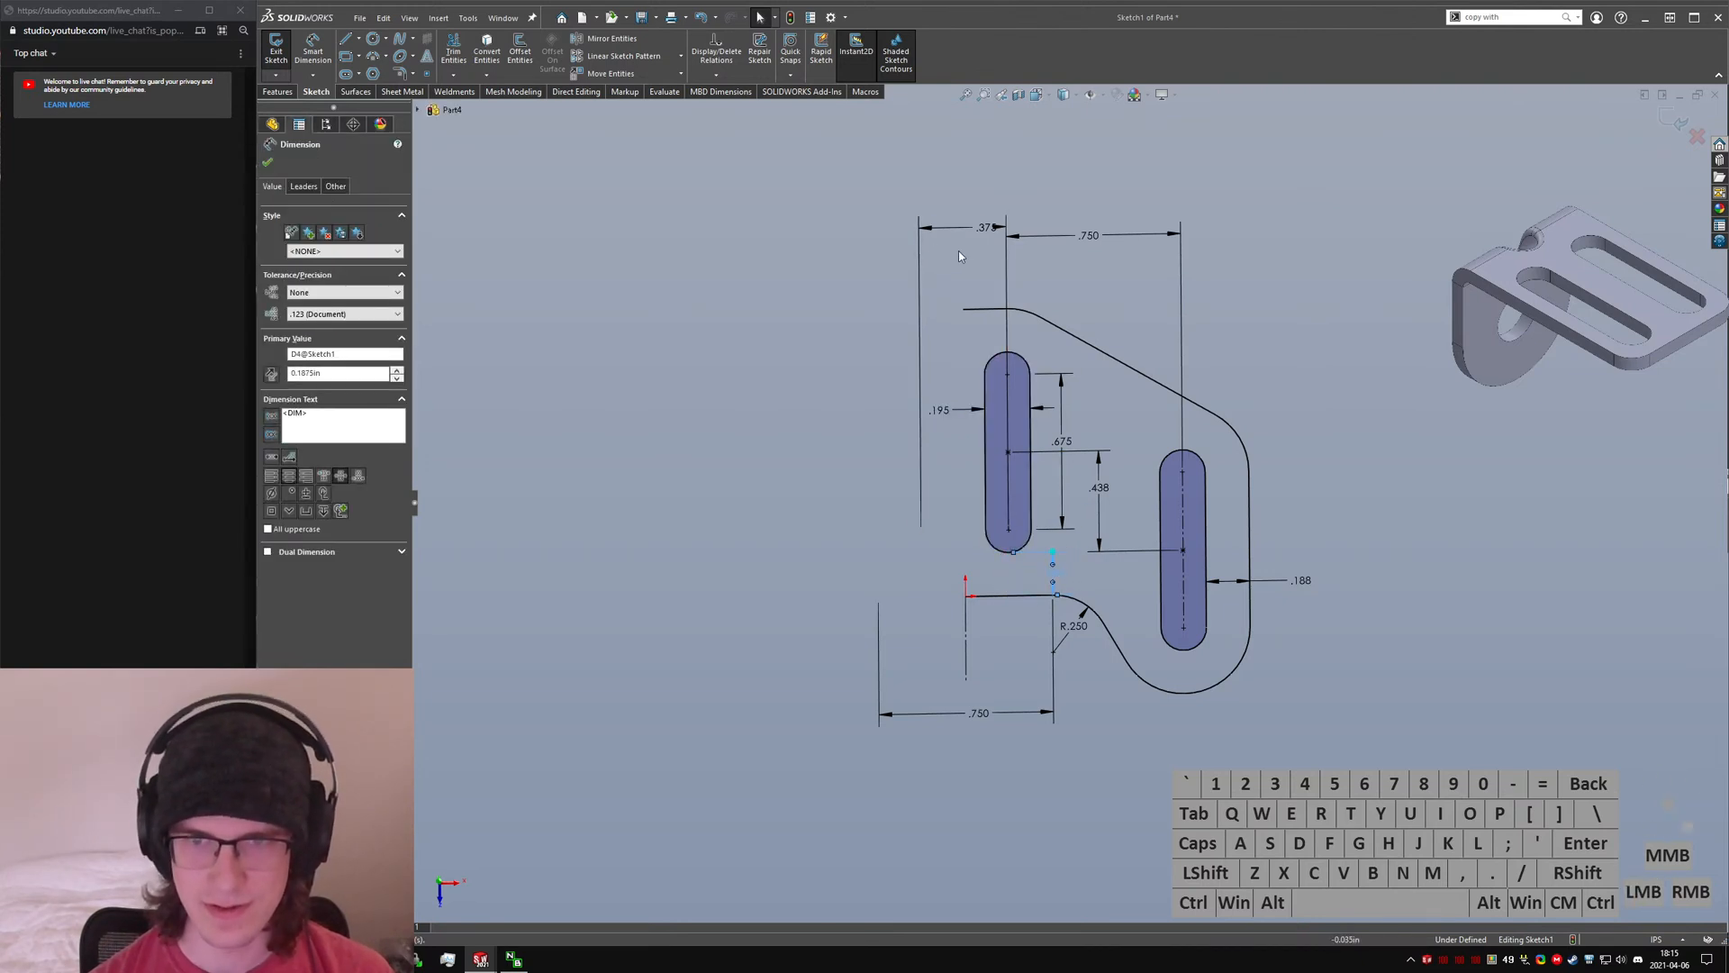
pyautogui.moveTo(963, 228); pyautogui.dragTo(959, 294)
pyautogui.moveTo(964, 569); pyautogui.dragTo(1061, 550)
pyautogui.scroll(-3, 1071, 342)
pyautogui.click(1007, 548)
pyautogui.click(1088, 662)
pyautogui.scroll(4, 1088, 662)
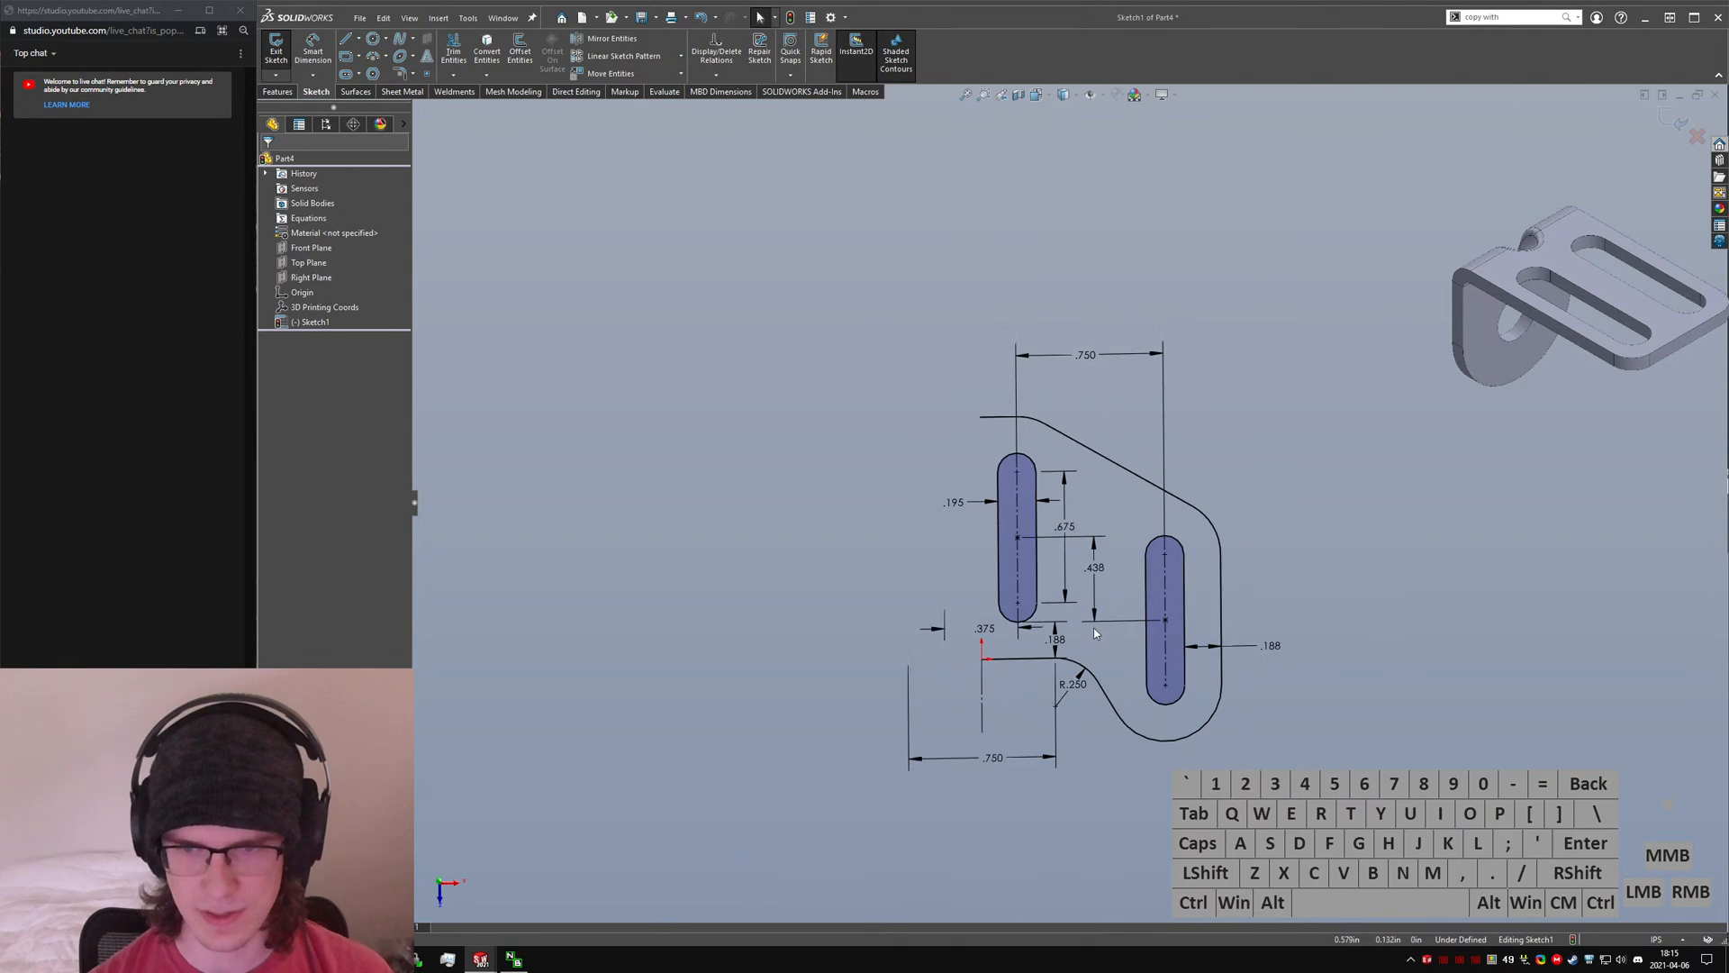
pyautogui.scroll(-2, 1070, 494)
pyautogui.click(276, 49)
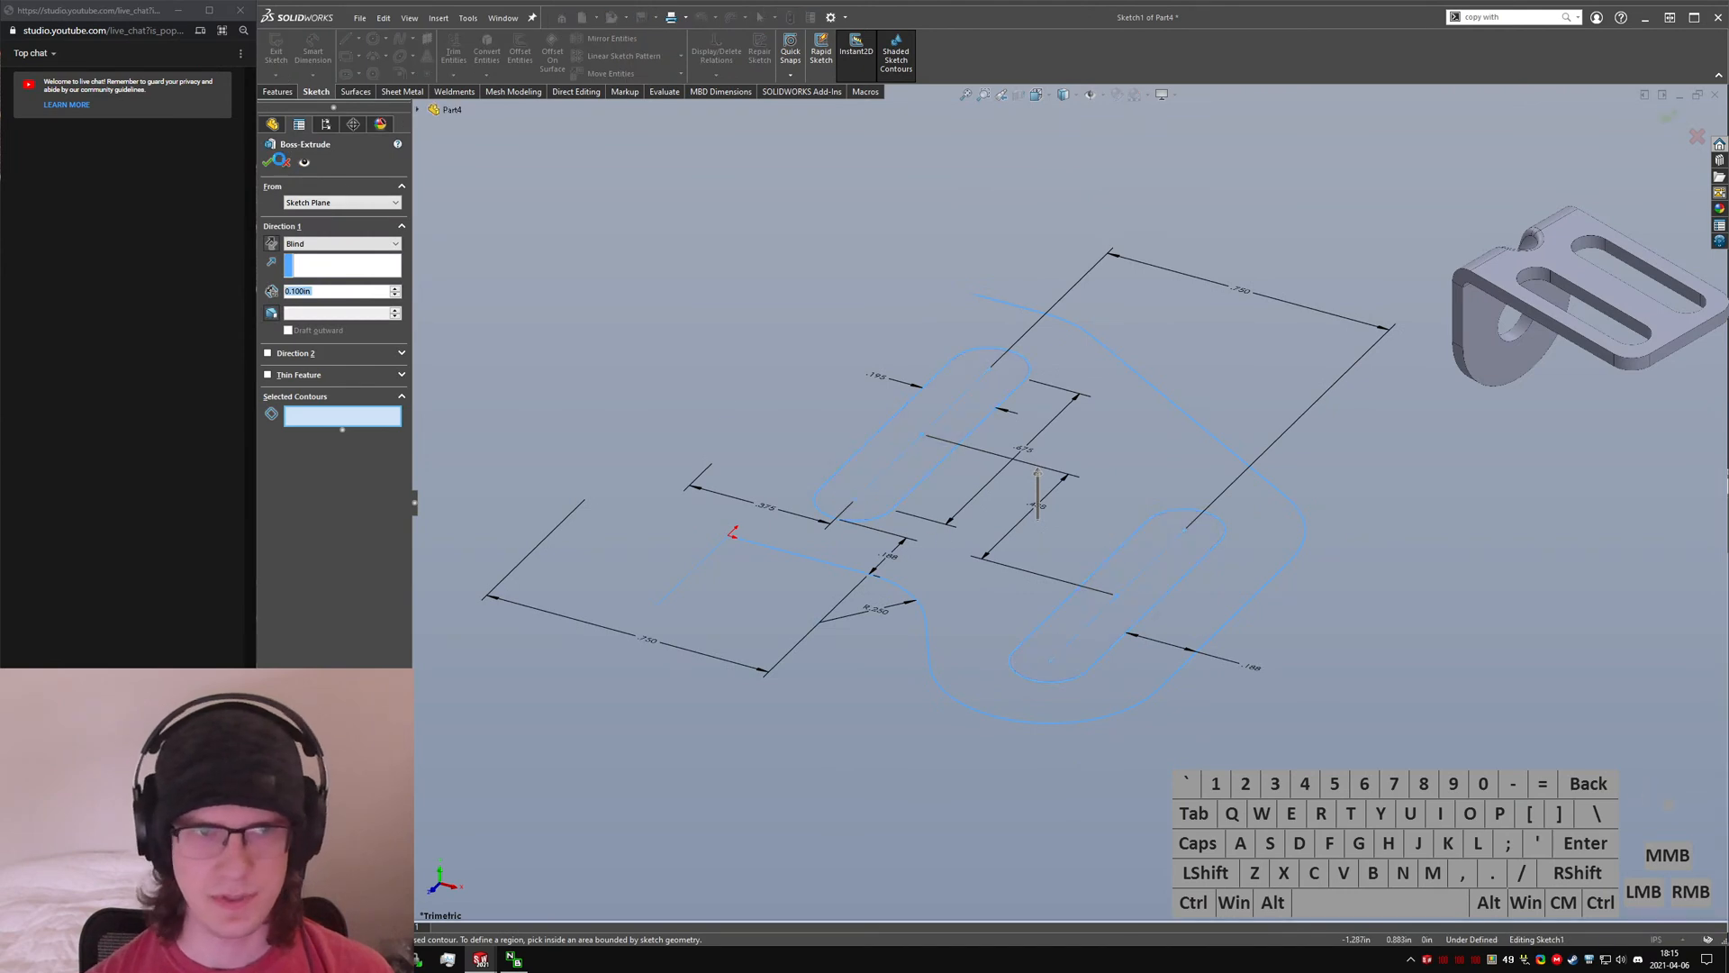
pyautogui.click(283, 160)
pyautogui.click(608, 348)
pyautogui.click(299, 322)
pyautogui.click(557, 241)
pyautogui.click(276, 51)
pyautogui.click(309, 324)
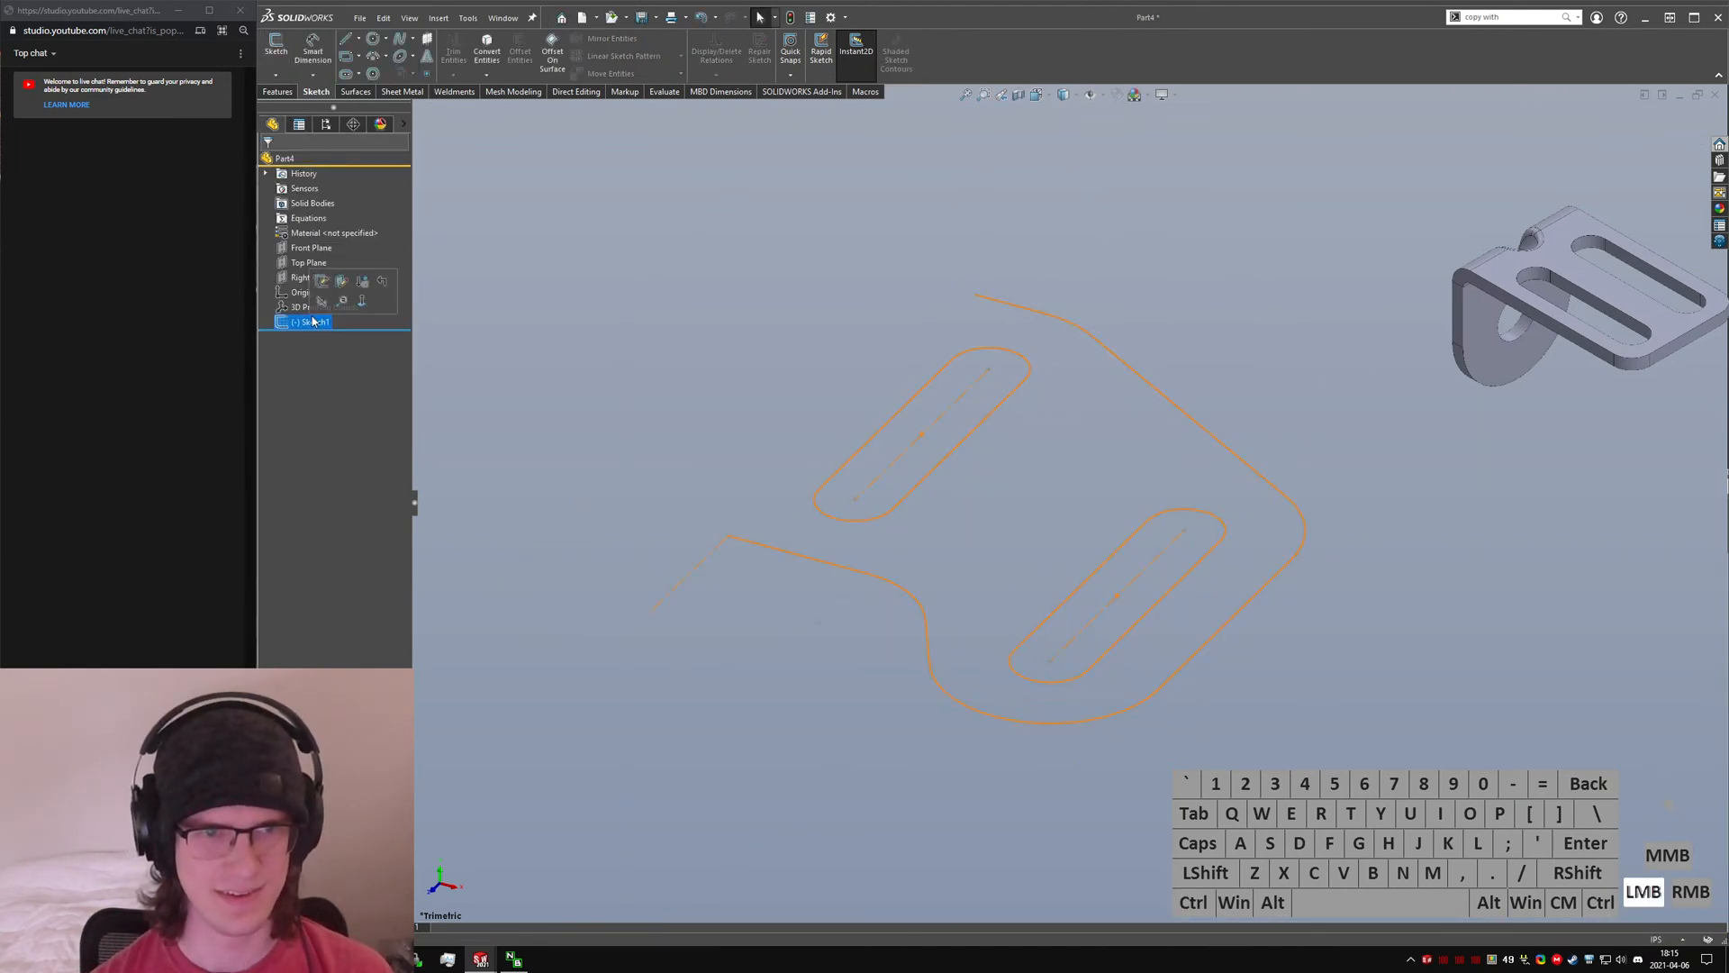
pyautogui.click(327, 287)
# - Mirror the outer profile chain and both slots about the vertical centerline to complete the symmetric bracket outline
pyautogui.hotkey('ctrl', '1')
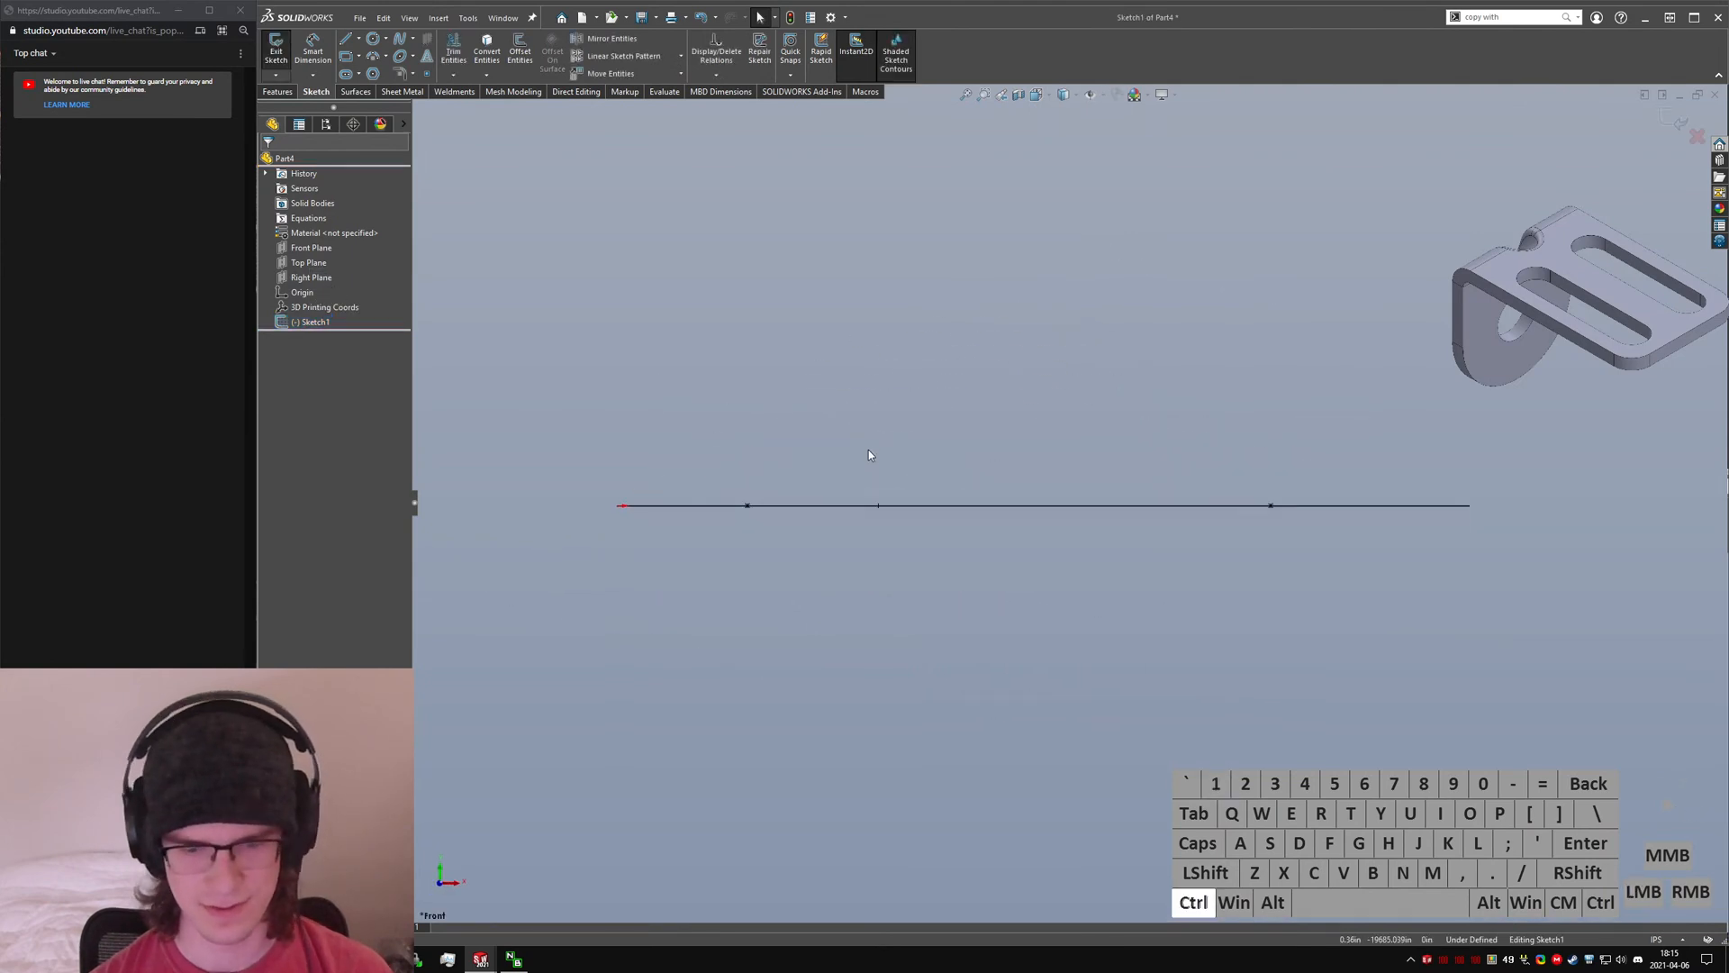
pyautogui.hotkey('ctrl', '6')
pyautogui.hotkey('ctrl', '5')
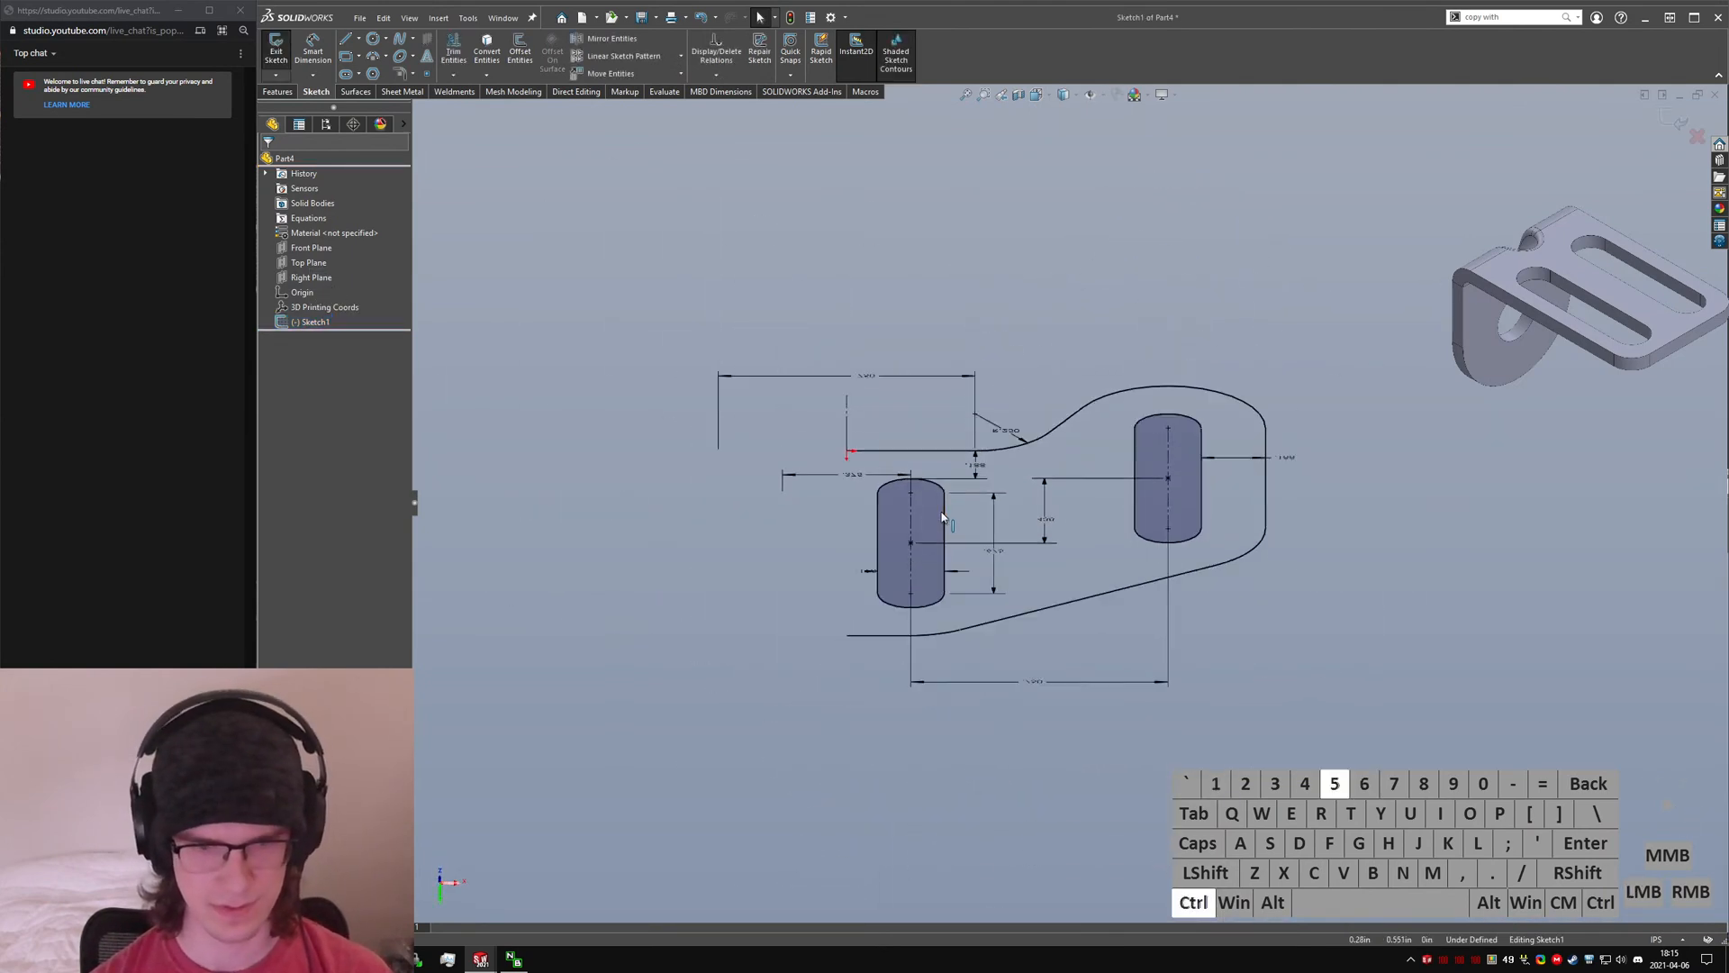
pyautogui.scroll(3, 873, 443)
pyautogui.click(941, 680)
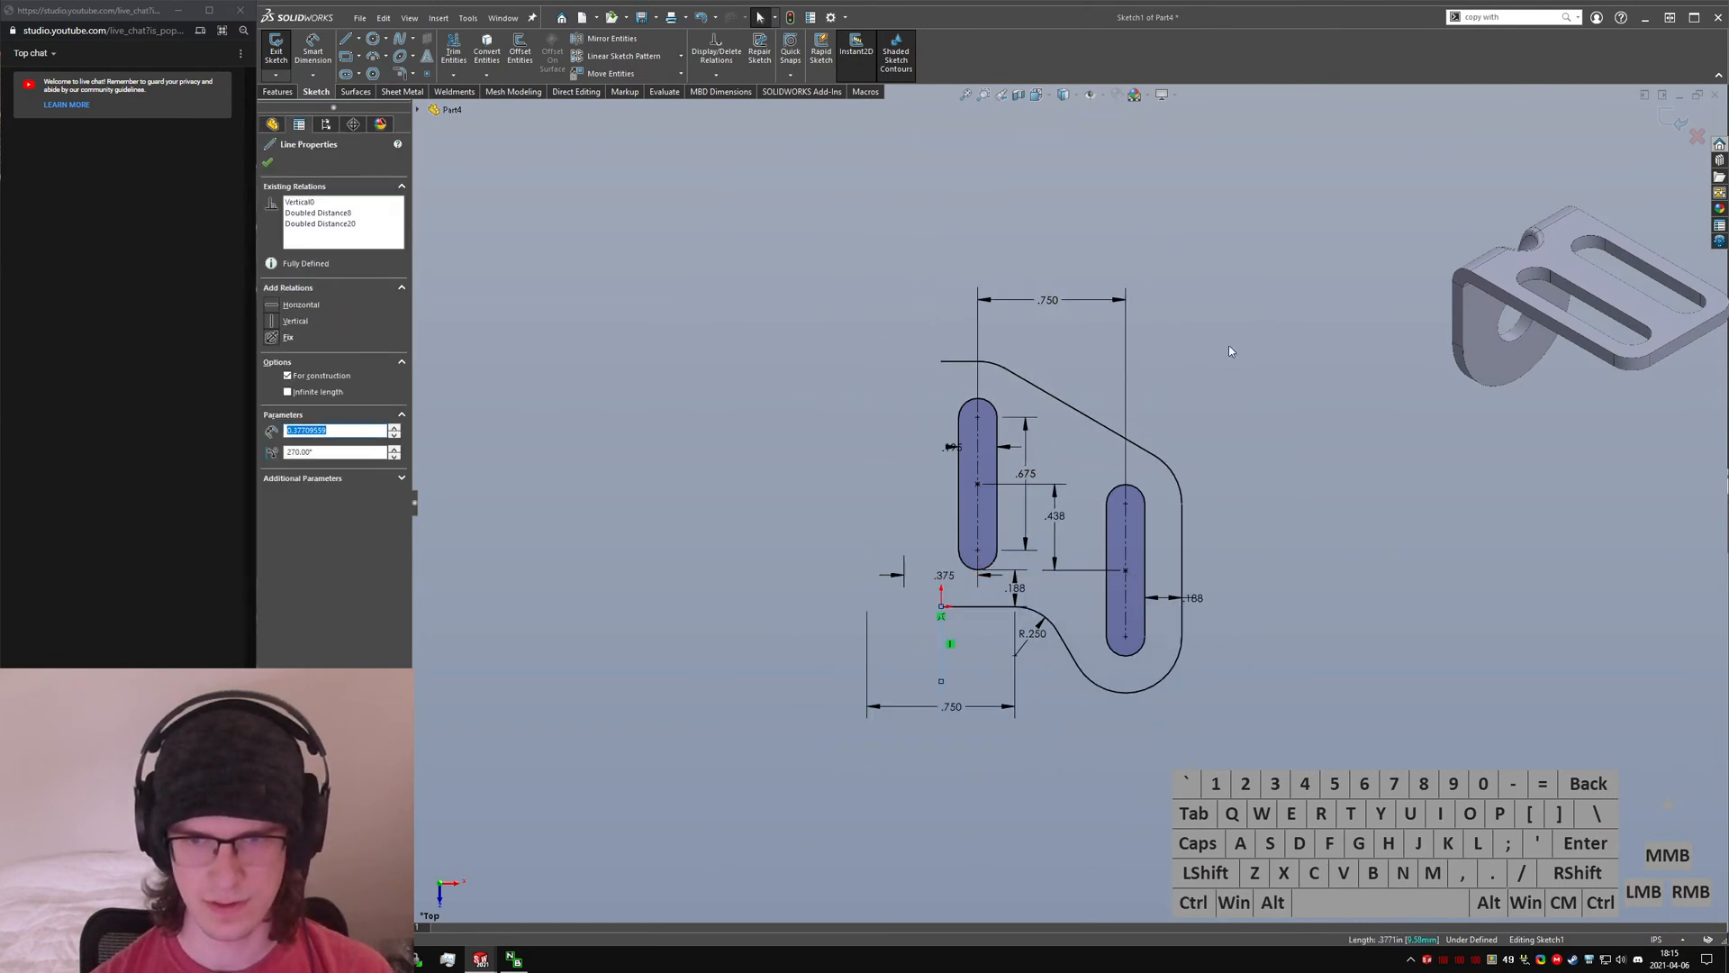
pyautogui.rightClick(1094, 423)
pyautogui.click(1144, 442)
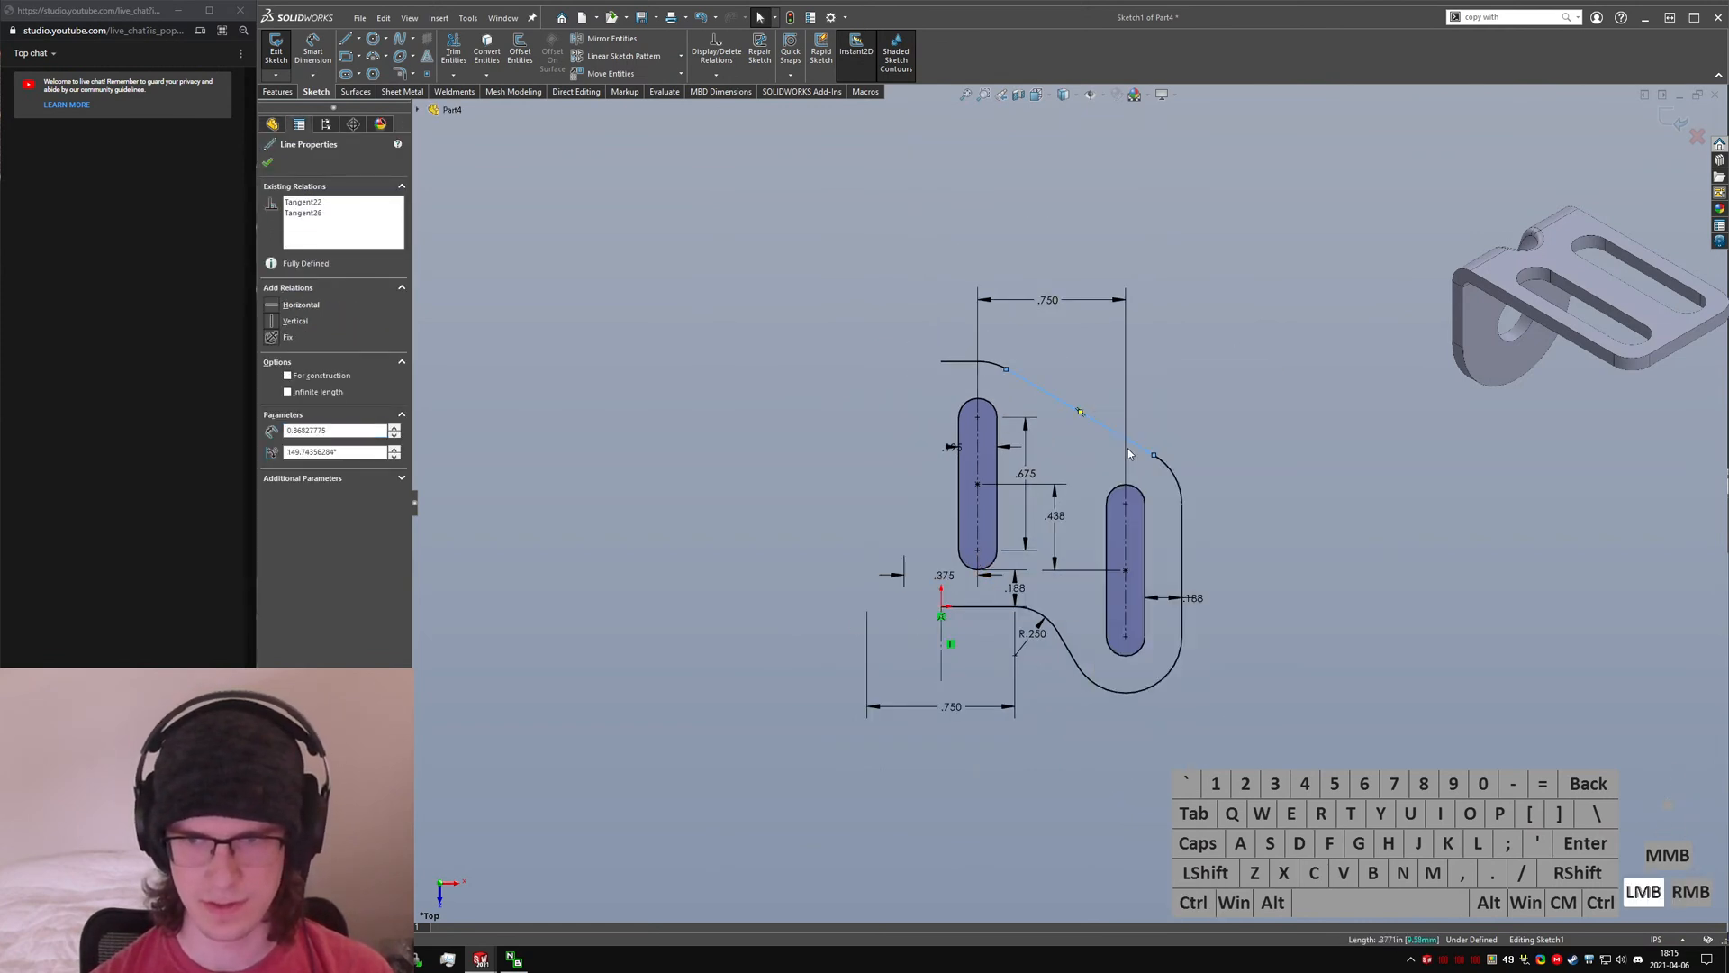
pyautogui.keyDown('ctrl'); pyautogui.rightClick(997, 539); pyautogui.keyUp('ctrl')
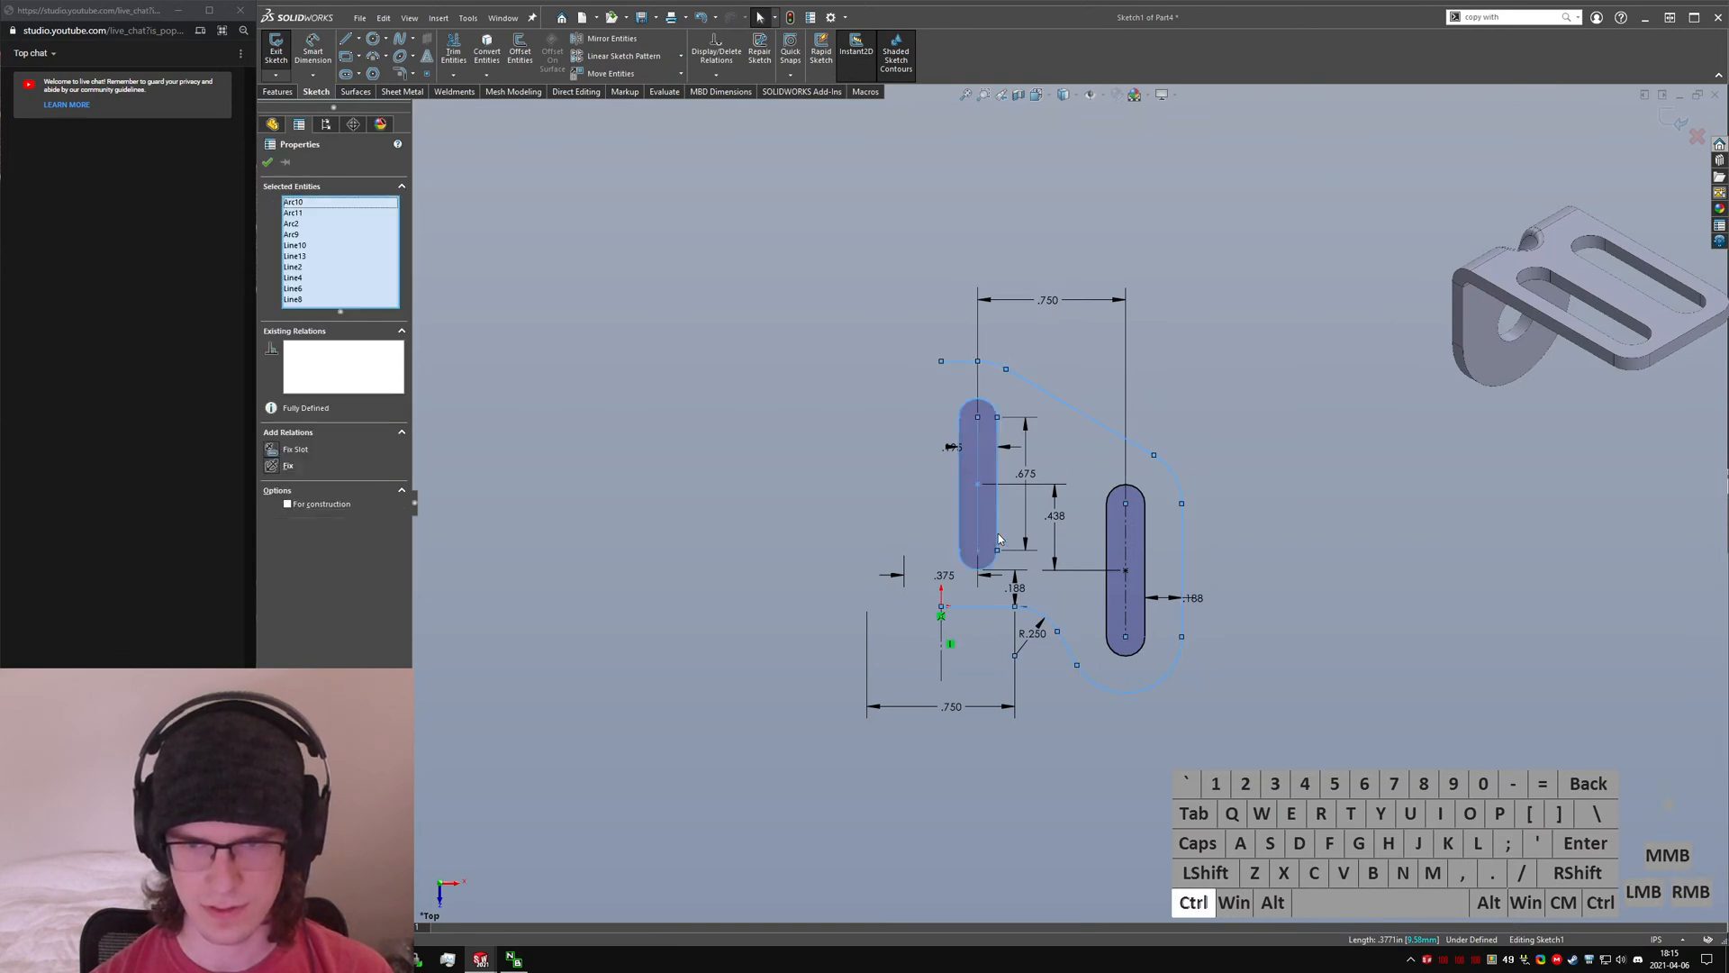
pyautogui.keyDown('ctrl'); pyautogui.click(1063, 547); pyautogui.keyUp('ctrl')
pyautogui.keyDown('ctrl'); pyautogui.rightClick(1144, 558); pyautogui.keyUp('ctrl')
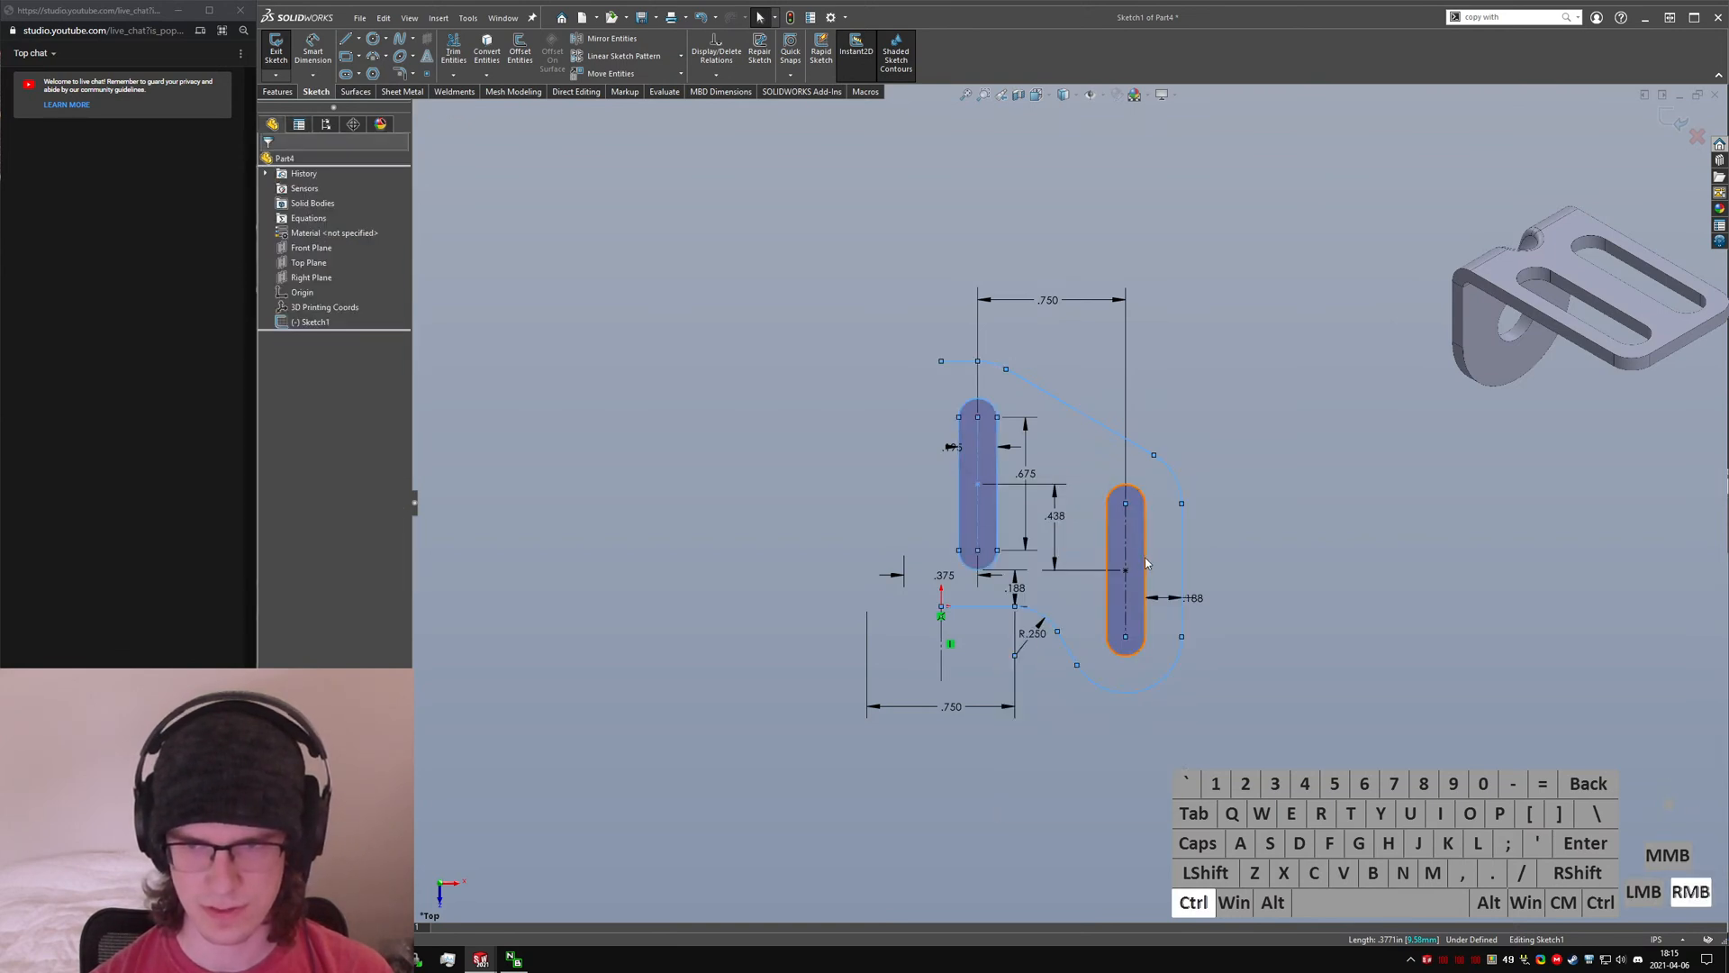
pyautogui.keyDown('ctrl'); pyautogui.click(942, 643); pyautogui.keyUp('ctrl')
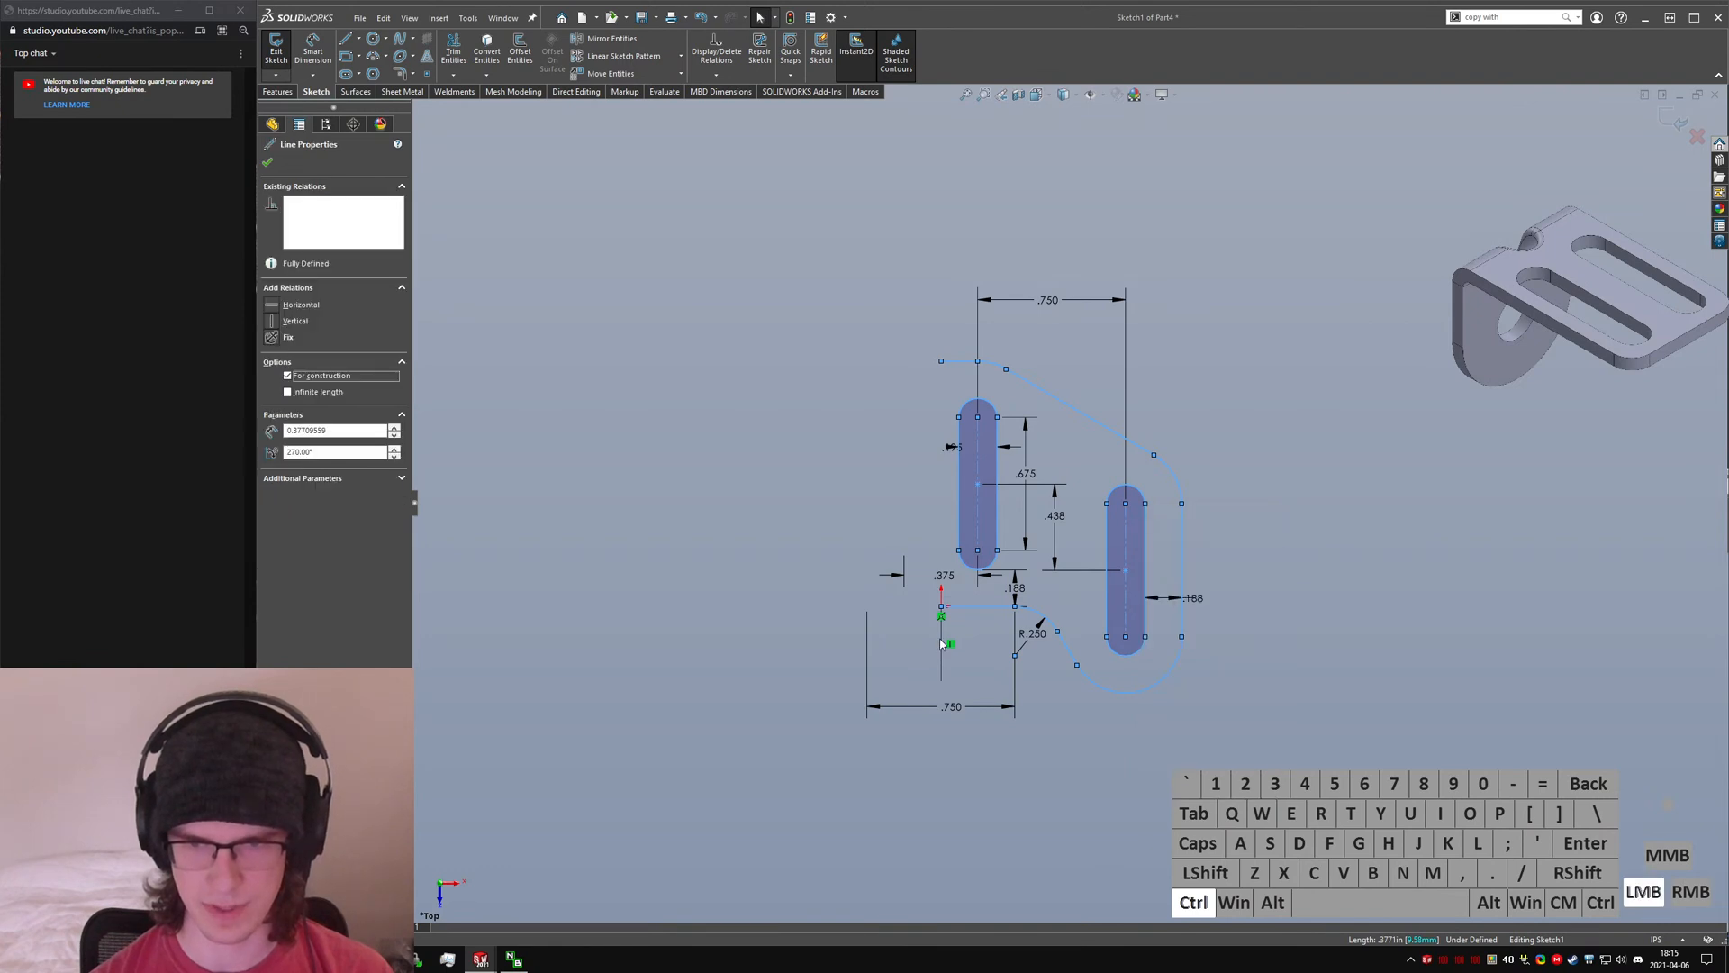
pyautogui.moveTo(969, 685); pyautogui.dragTo(1036, 643, button='right')
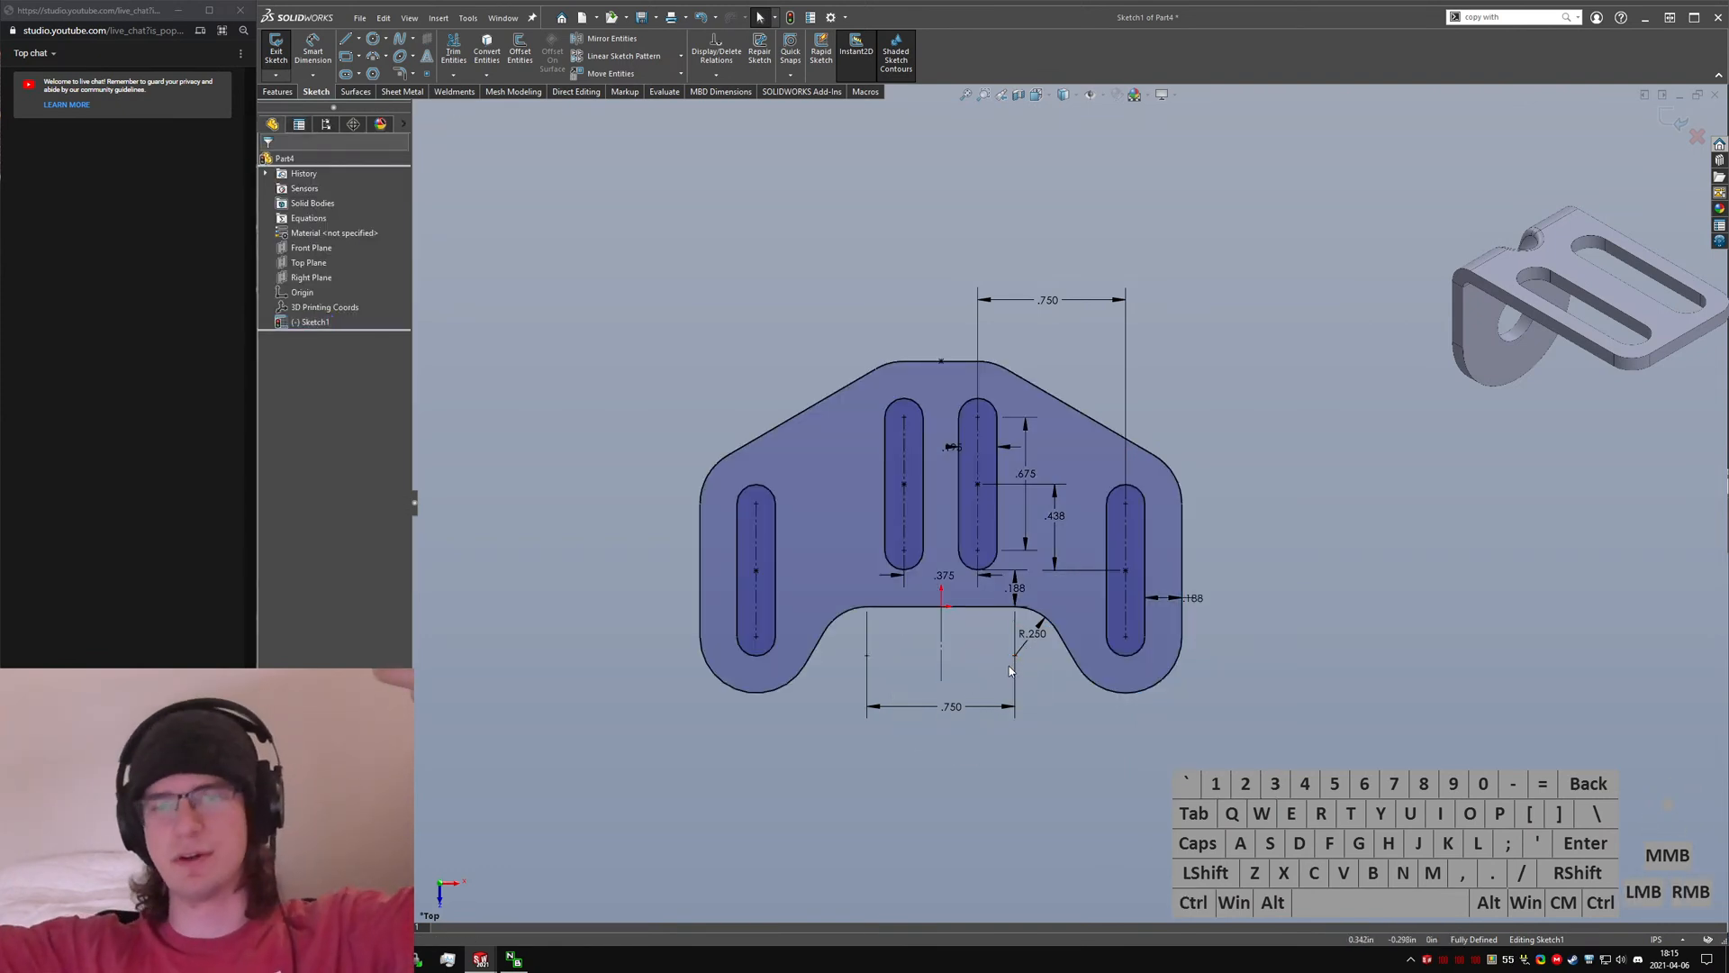
# - Try a 0.125 in distance between the outer slot and the outer edge, and settle on 0.156 in
pyautogui.click(942, 362)
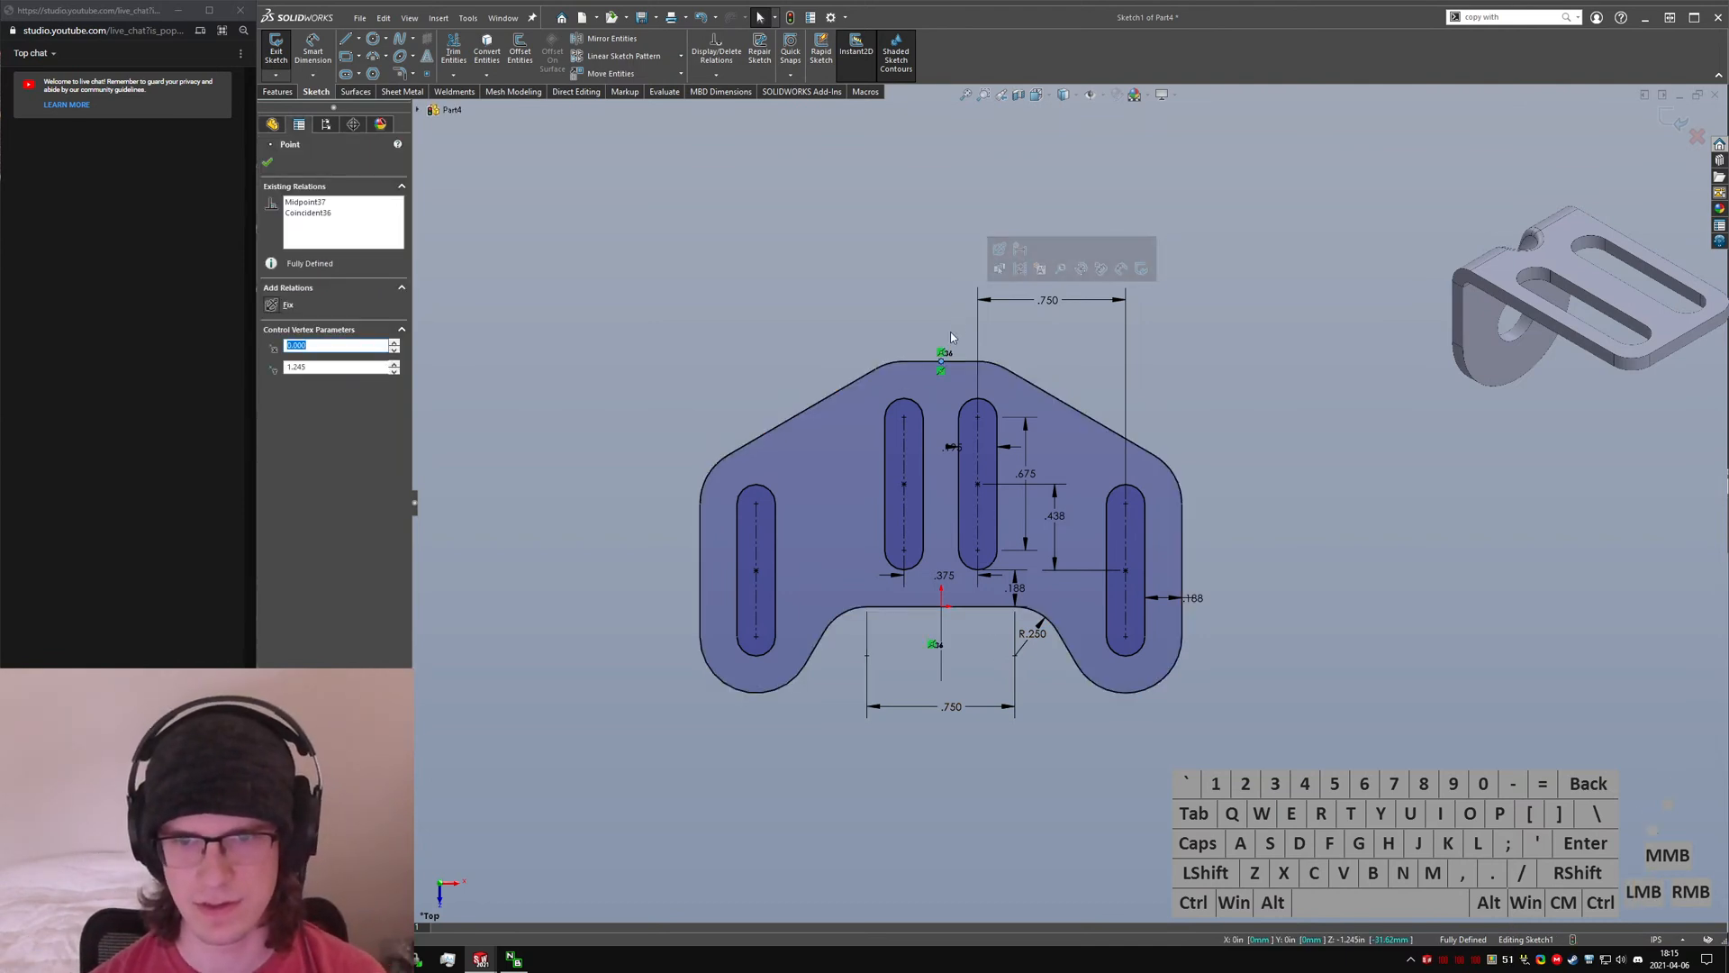
pyautogui.click(953, 333)
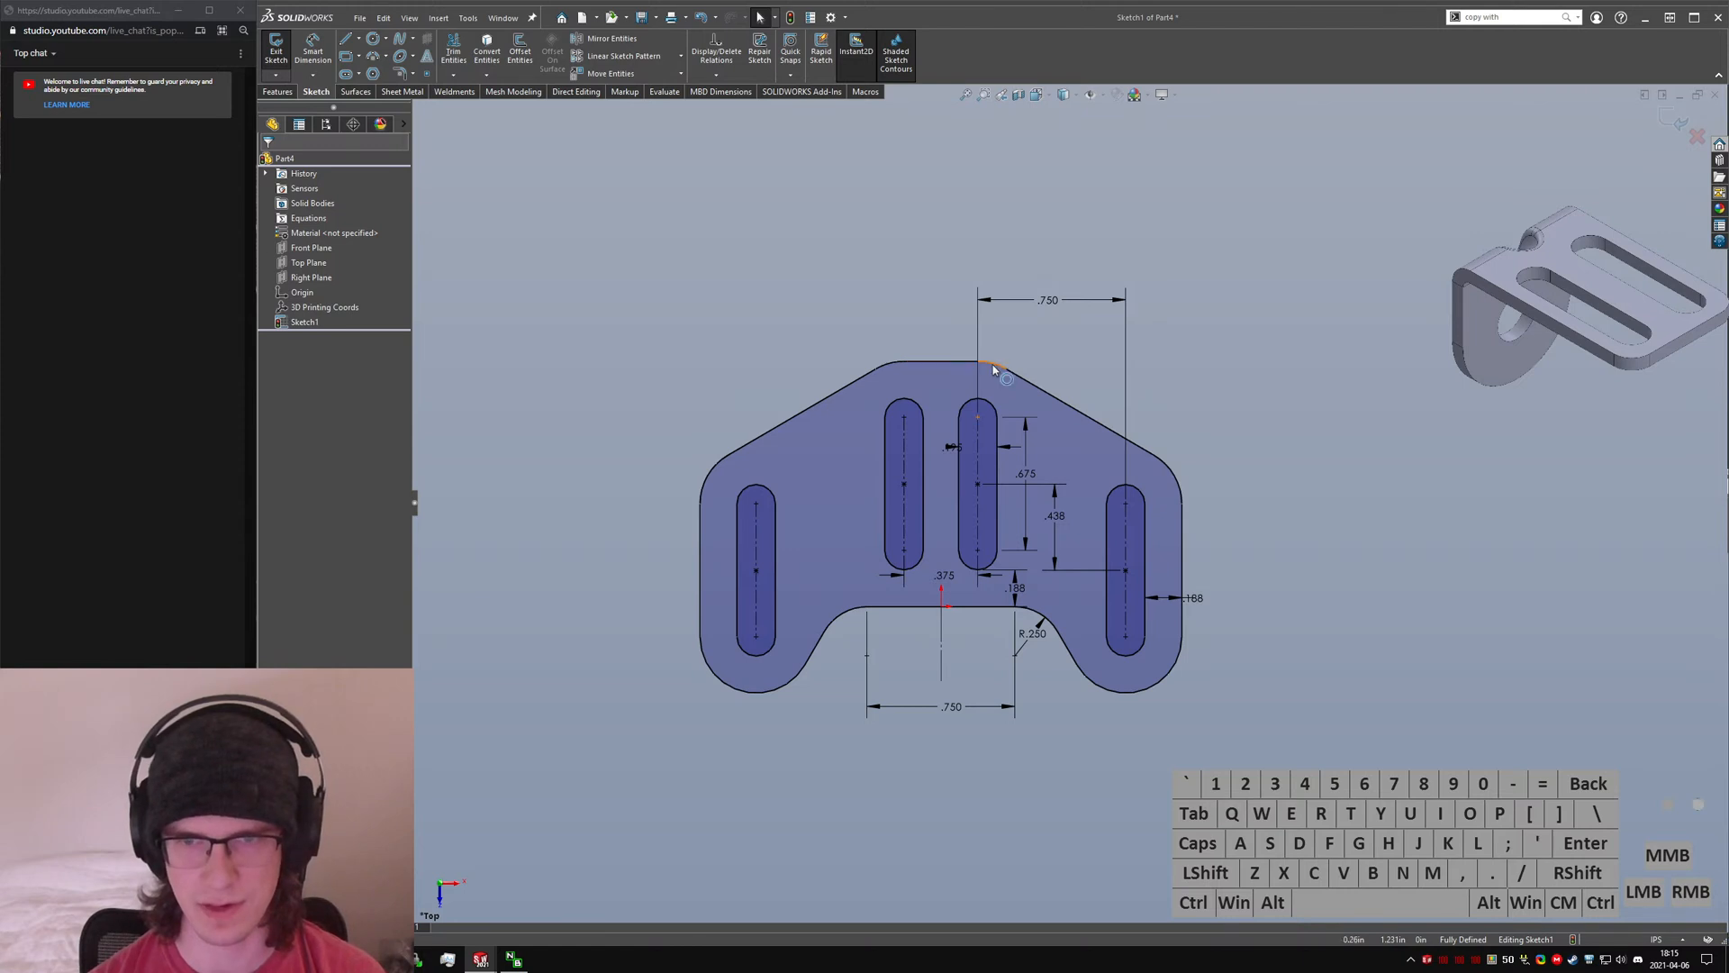
pyautogui.scroll(-2, 914, 404)
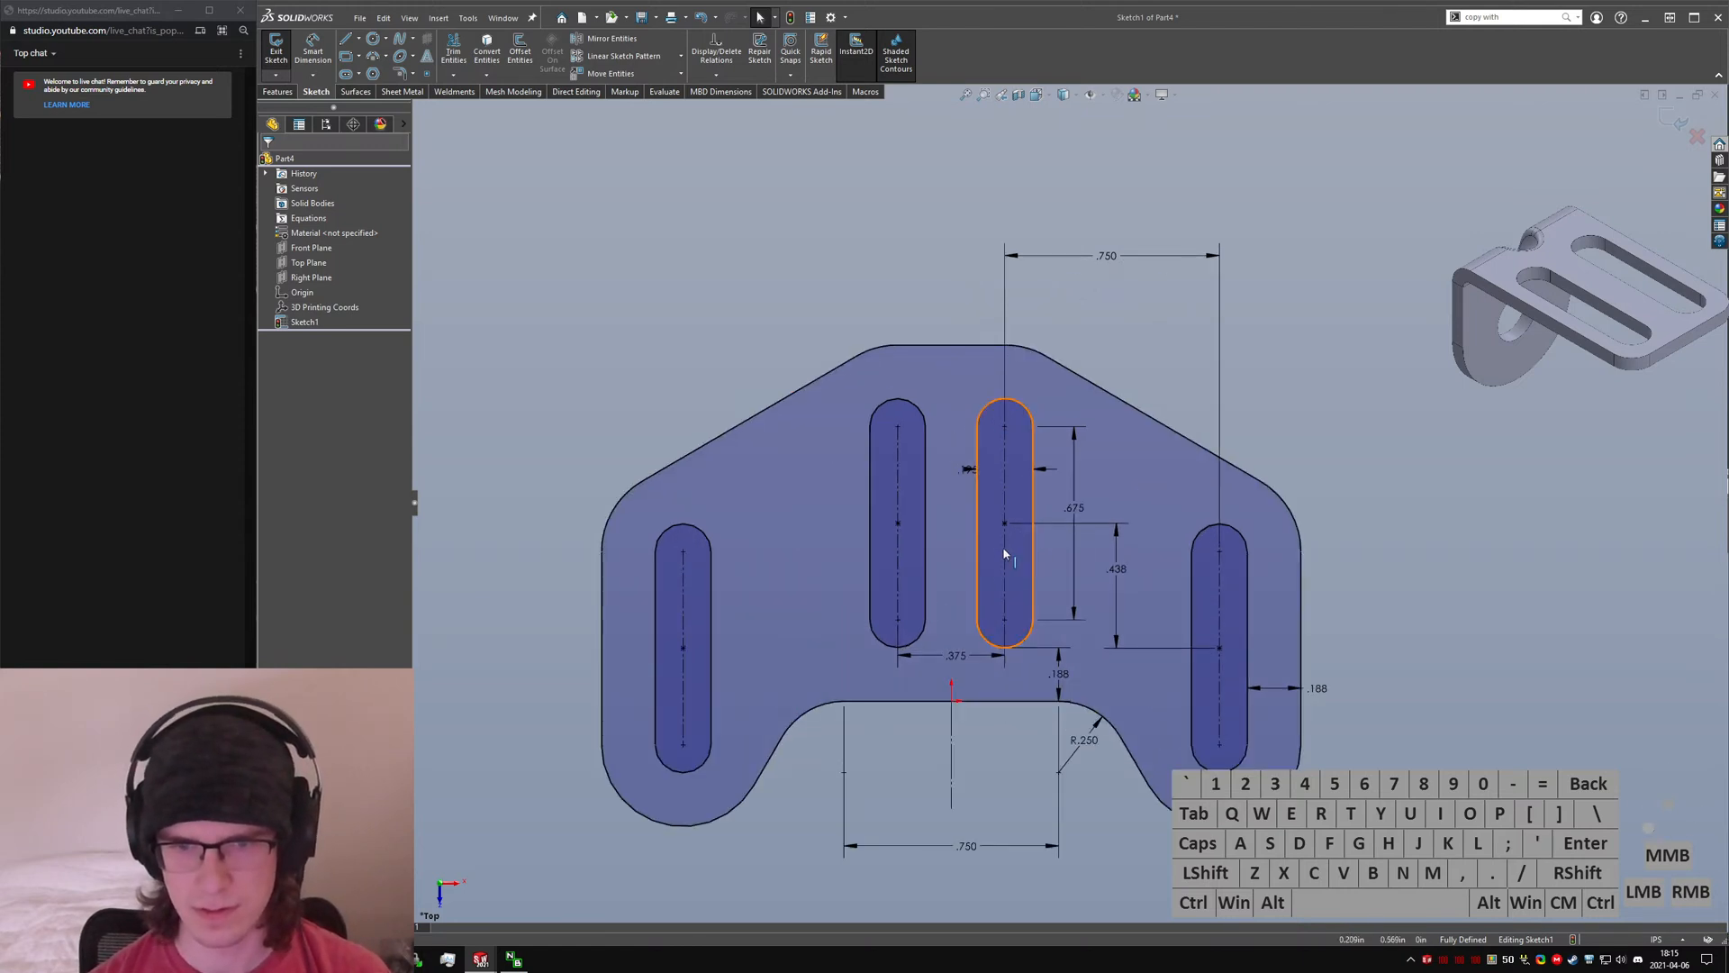
pyautogui.click(1317, 688)
pyautogui.write('0.125')
pyautogui.press('Return')
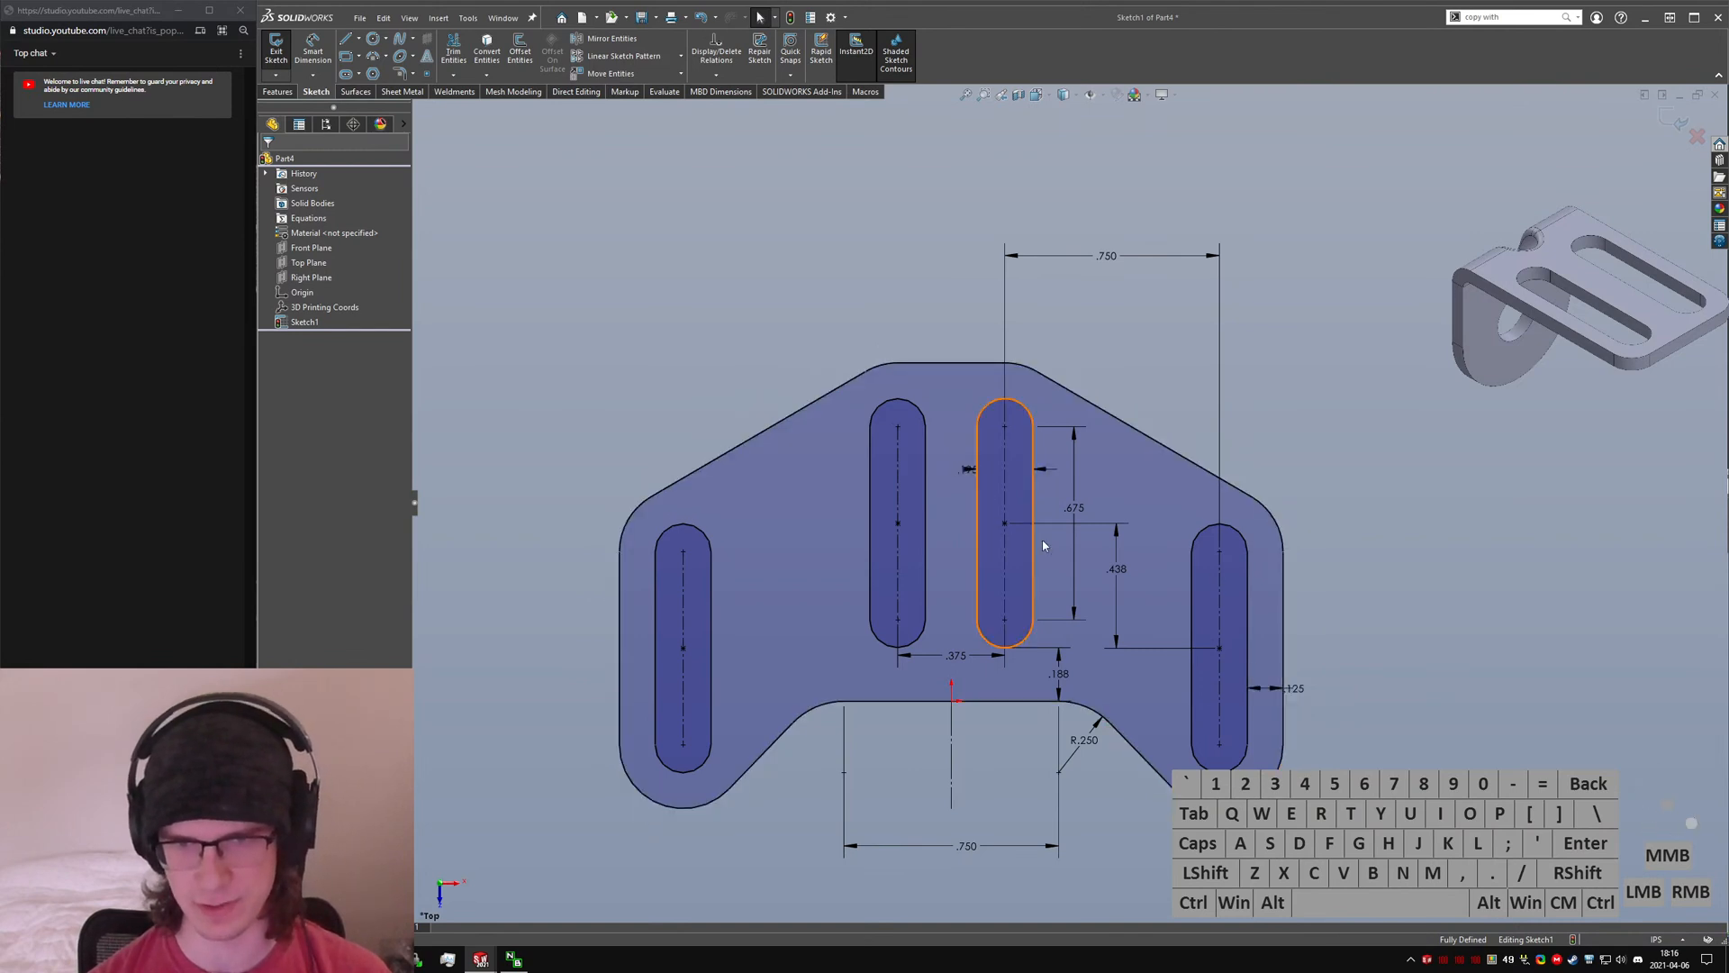
pyautogui.click(1315, 696)
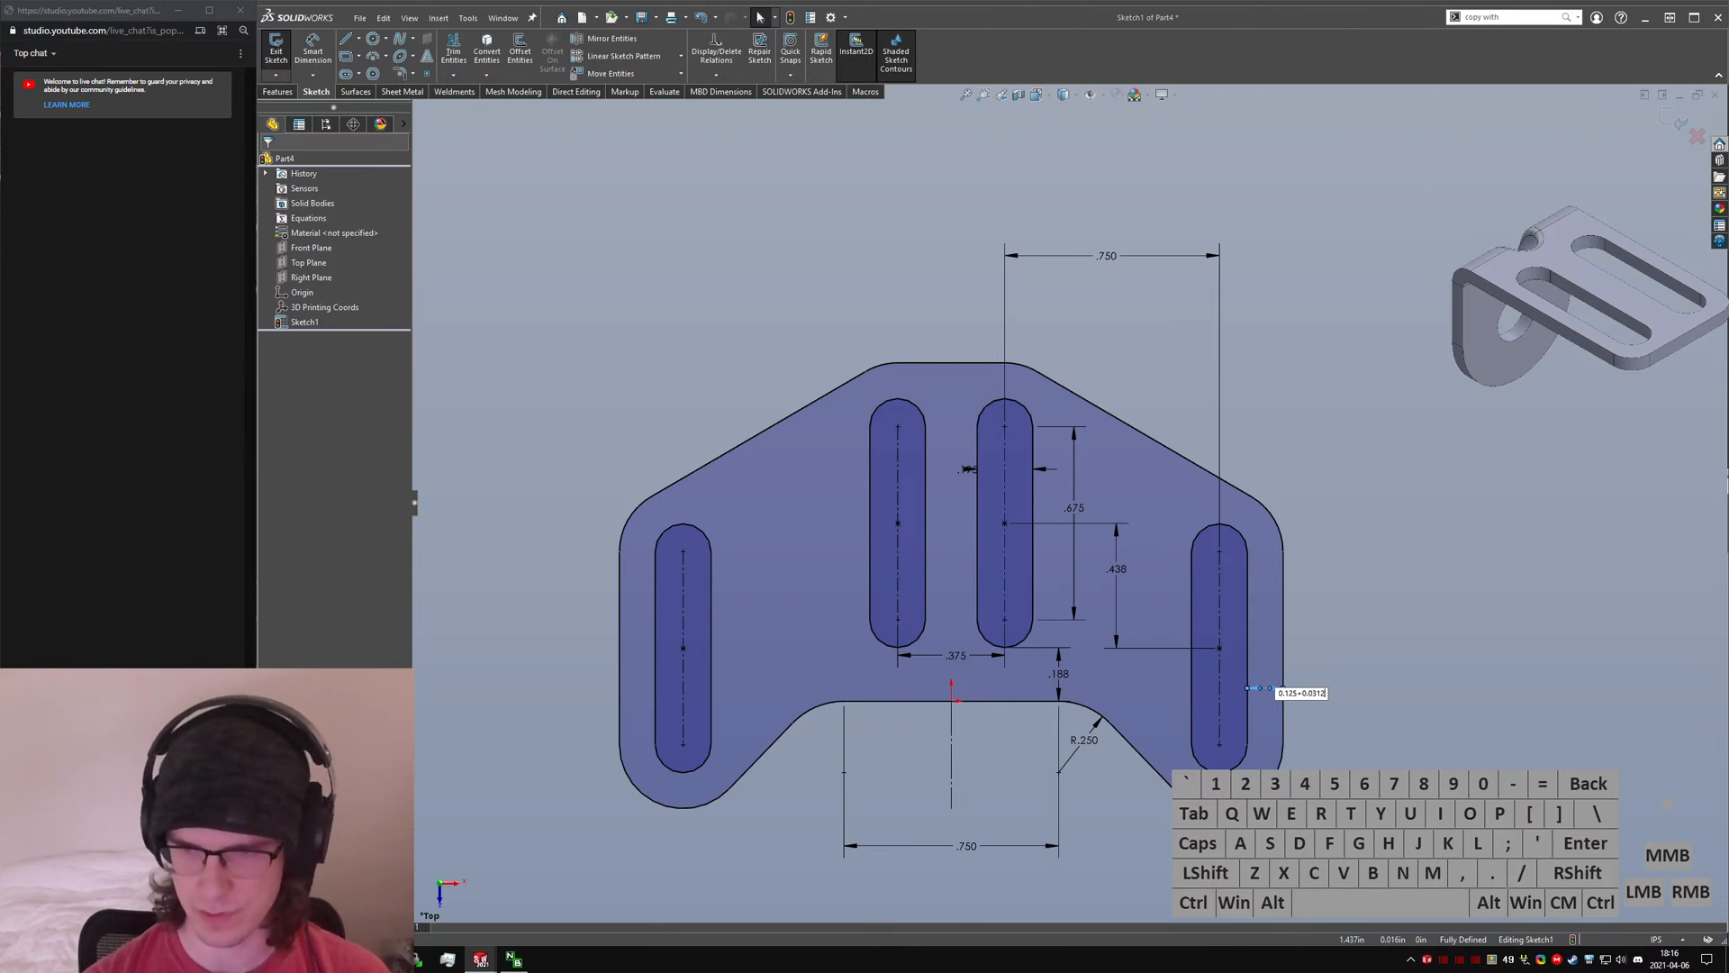
pyautogui.press('Return')
# - Set the distance between the inner slot and the lower edge of the profile to 0.1562 in
pyautogui.click(967, 473)
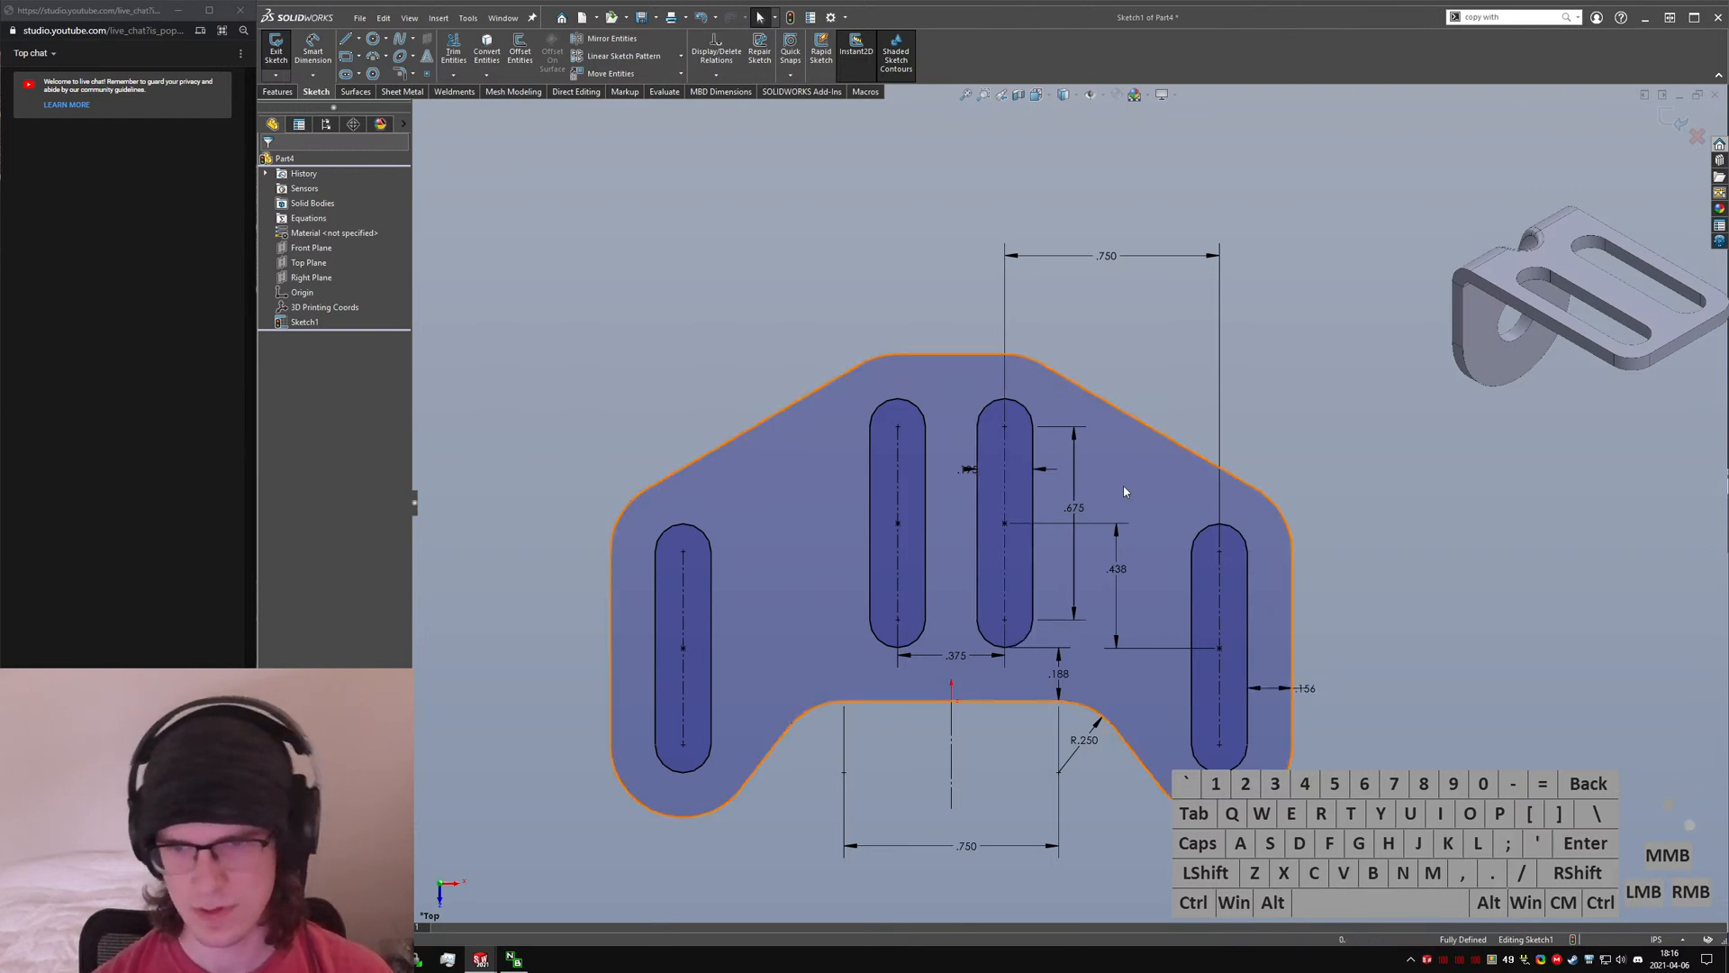
pyautogui.doubleClick(1066, 688)
pyautogui.write('0')
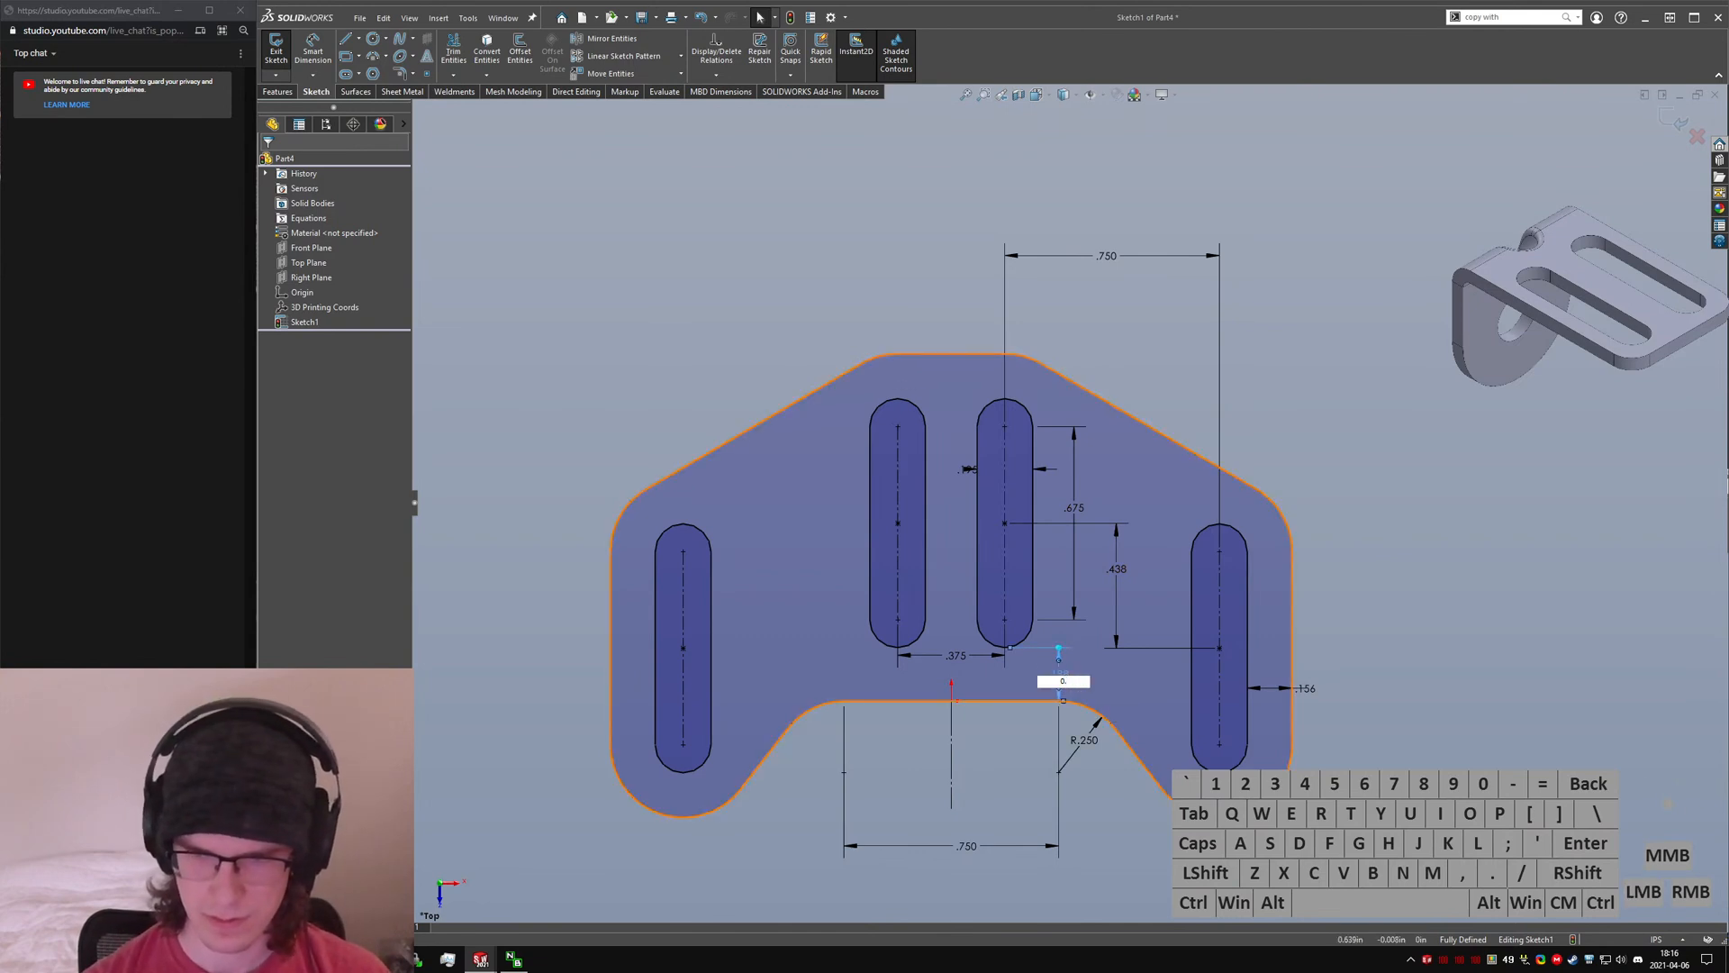
pyautogui.write('.12')
pyautogui.press('BackSpace')
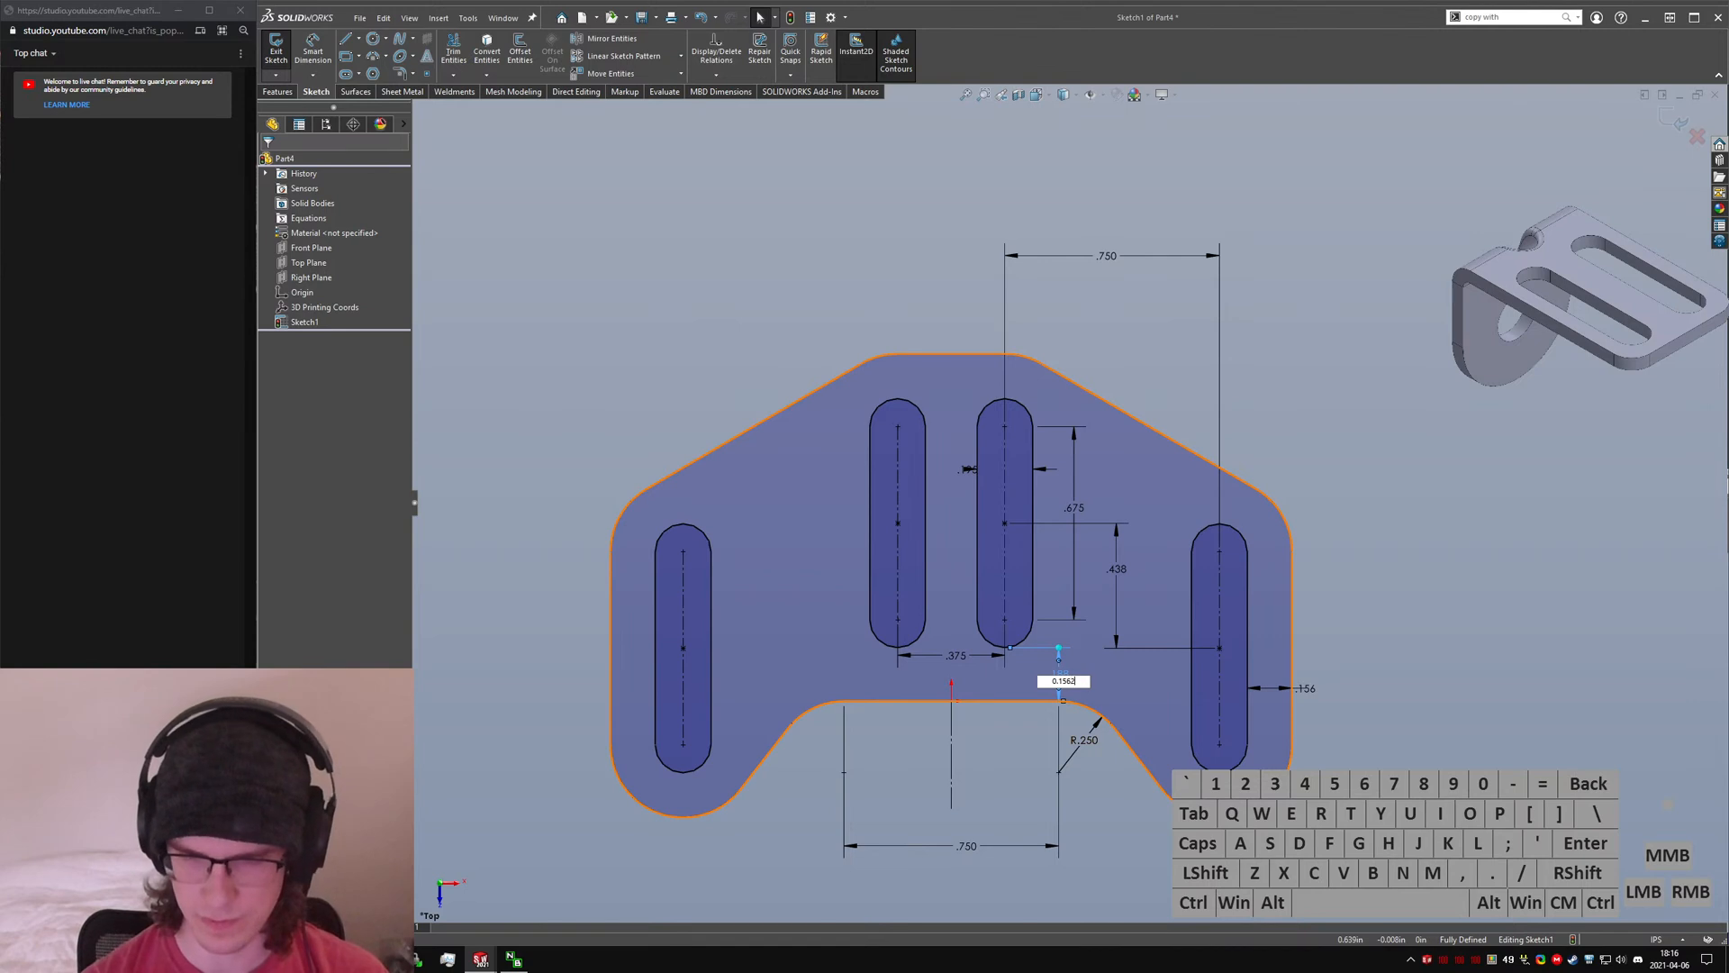
pyautogui.press('Return')
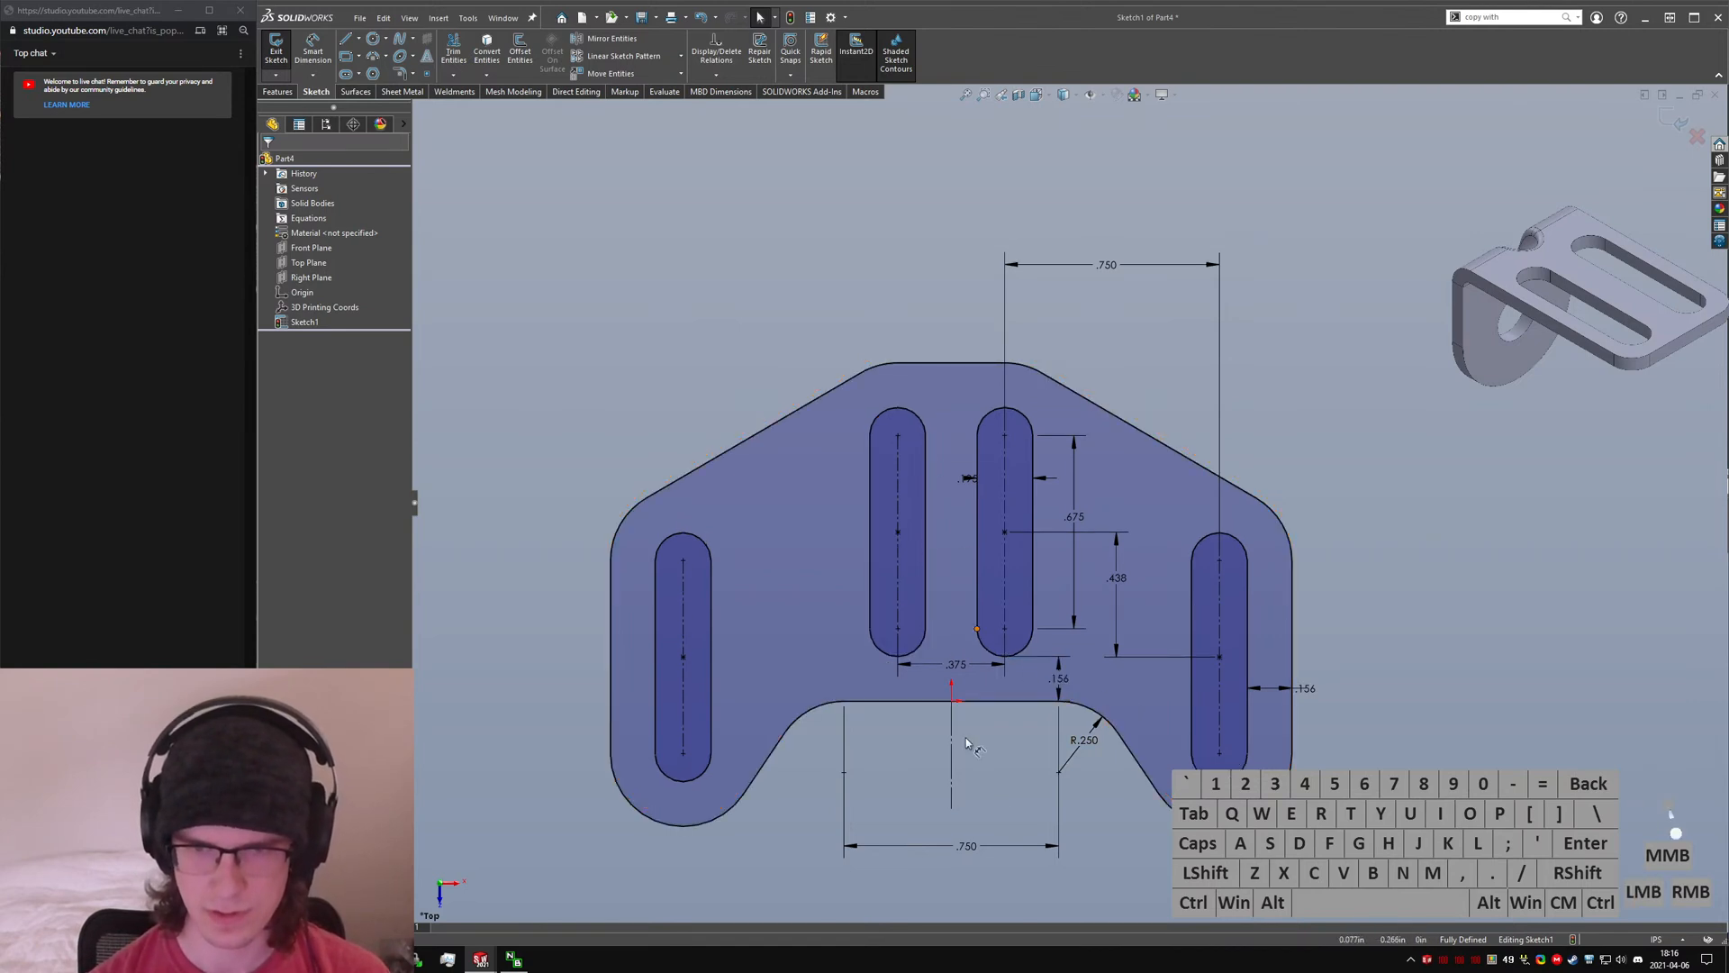
# - Close the bracket sketch and extrude it as a blind boss with a depth of 2 mm
pyautogui.click(278, 52)
pyautogui.moveTo(909, 533)
pyautogui.mouseDown(button='middle')
pyautogui.moveTo(757, 166)
pyautogui.moveTo(288, 306)
pyautogui.mouseUp(button='middle')
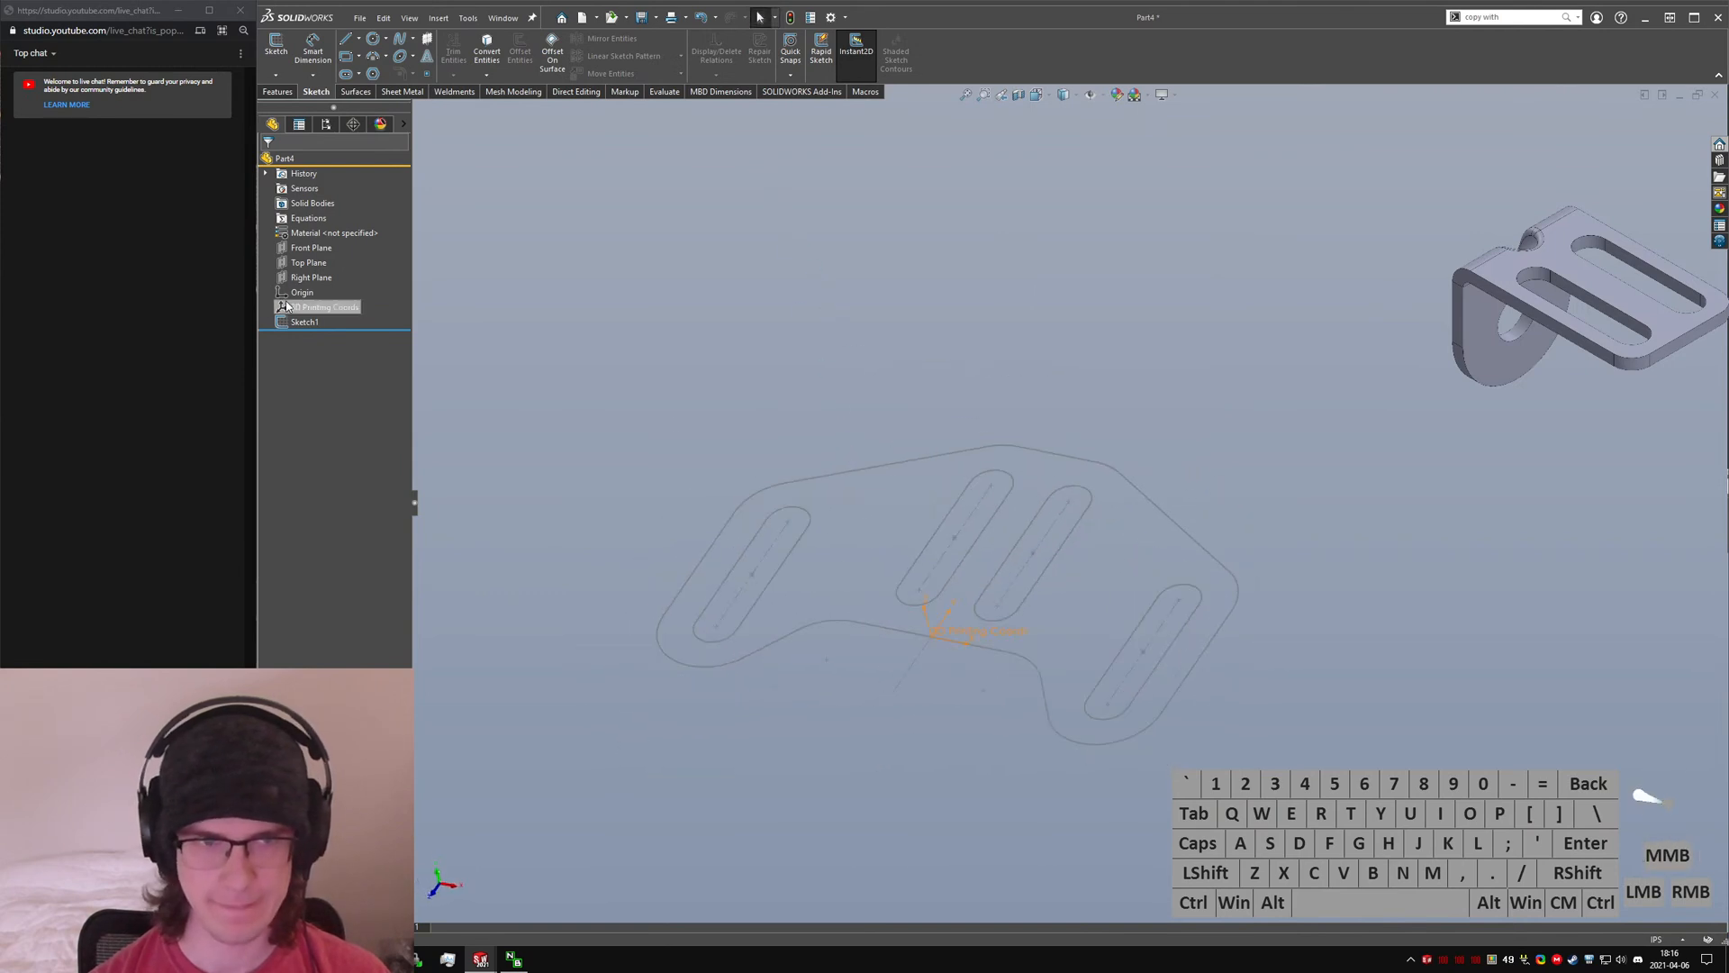
pyautogui.click(307, 325)
pyautogui.click(278, 92)
pyautogui.click(281, 17)
pyautogui.click(298, 14)
pyautogui.click(281, 50)
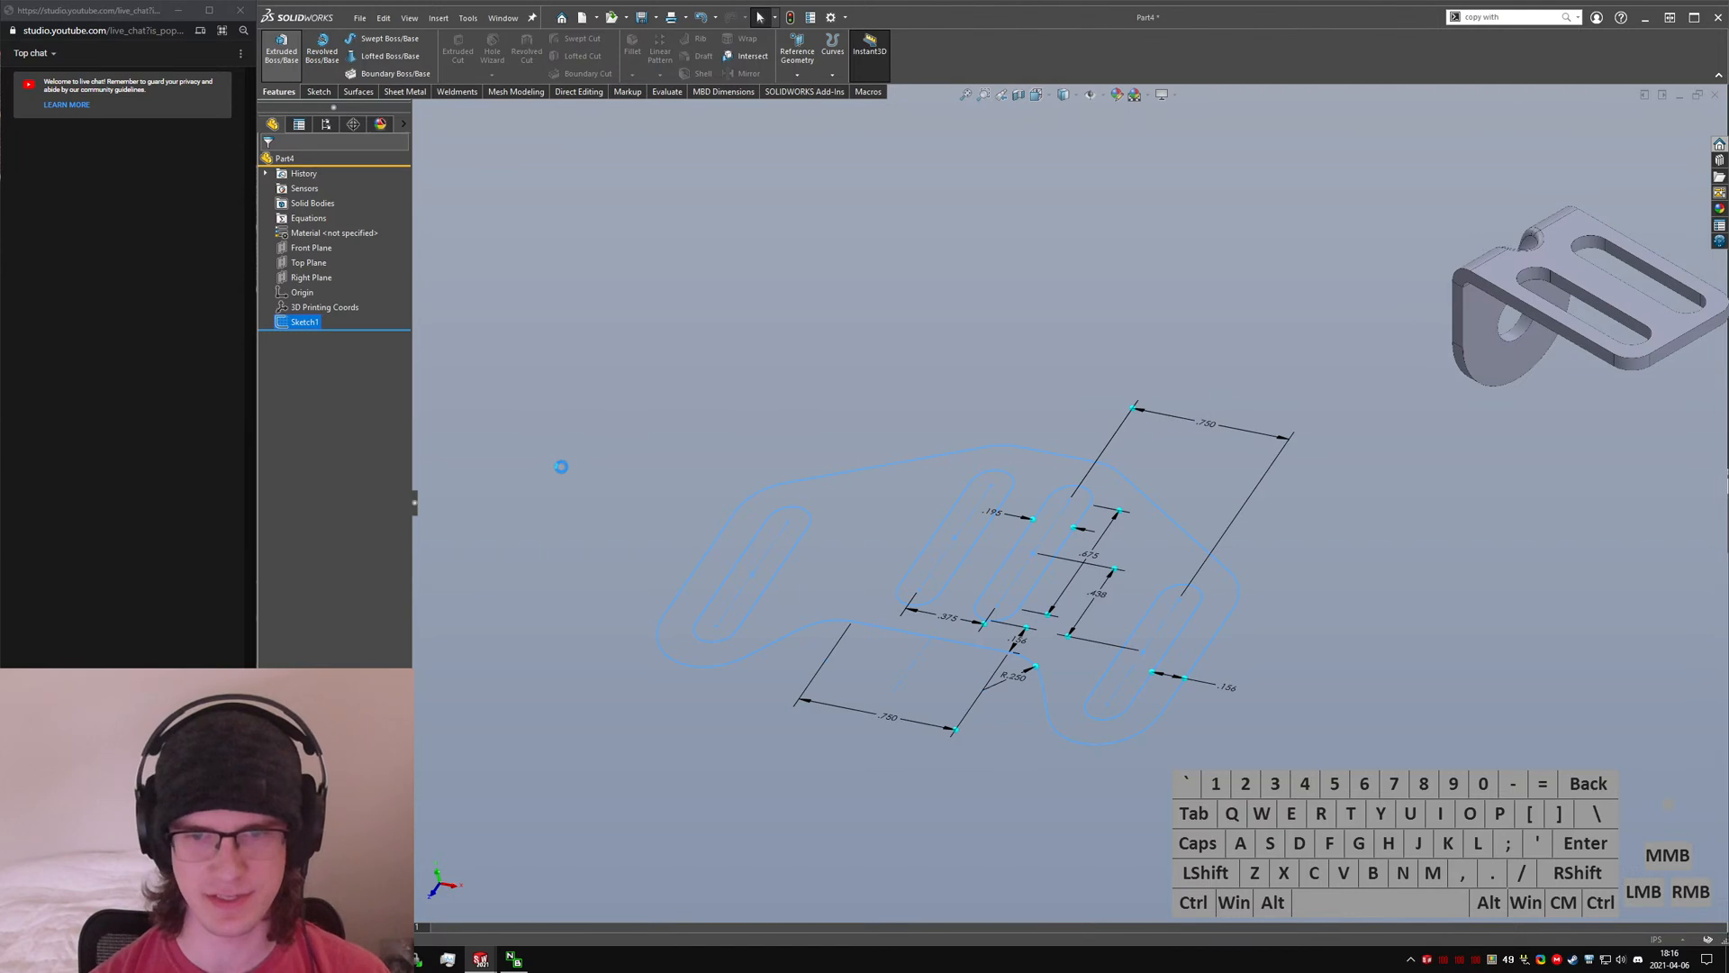
pyautogui.click(334, 293)
pyautogui.write('0.25')
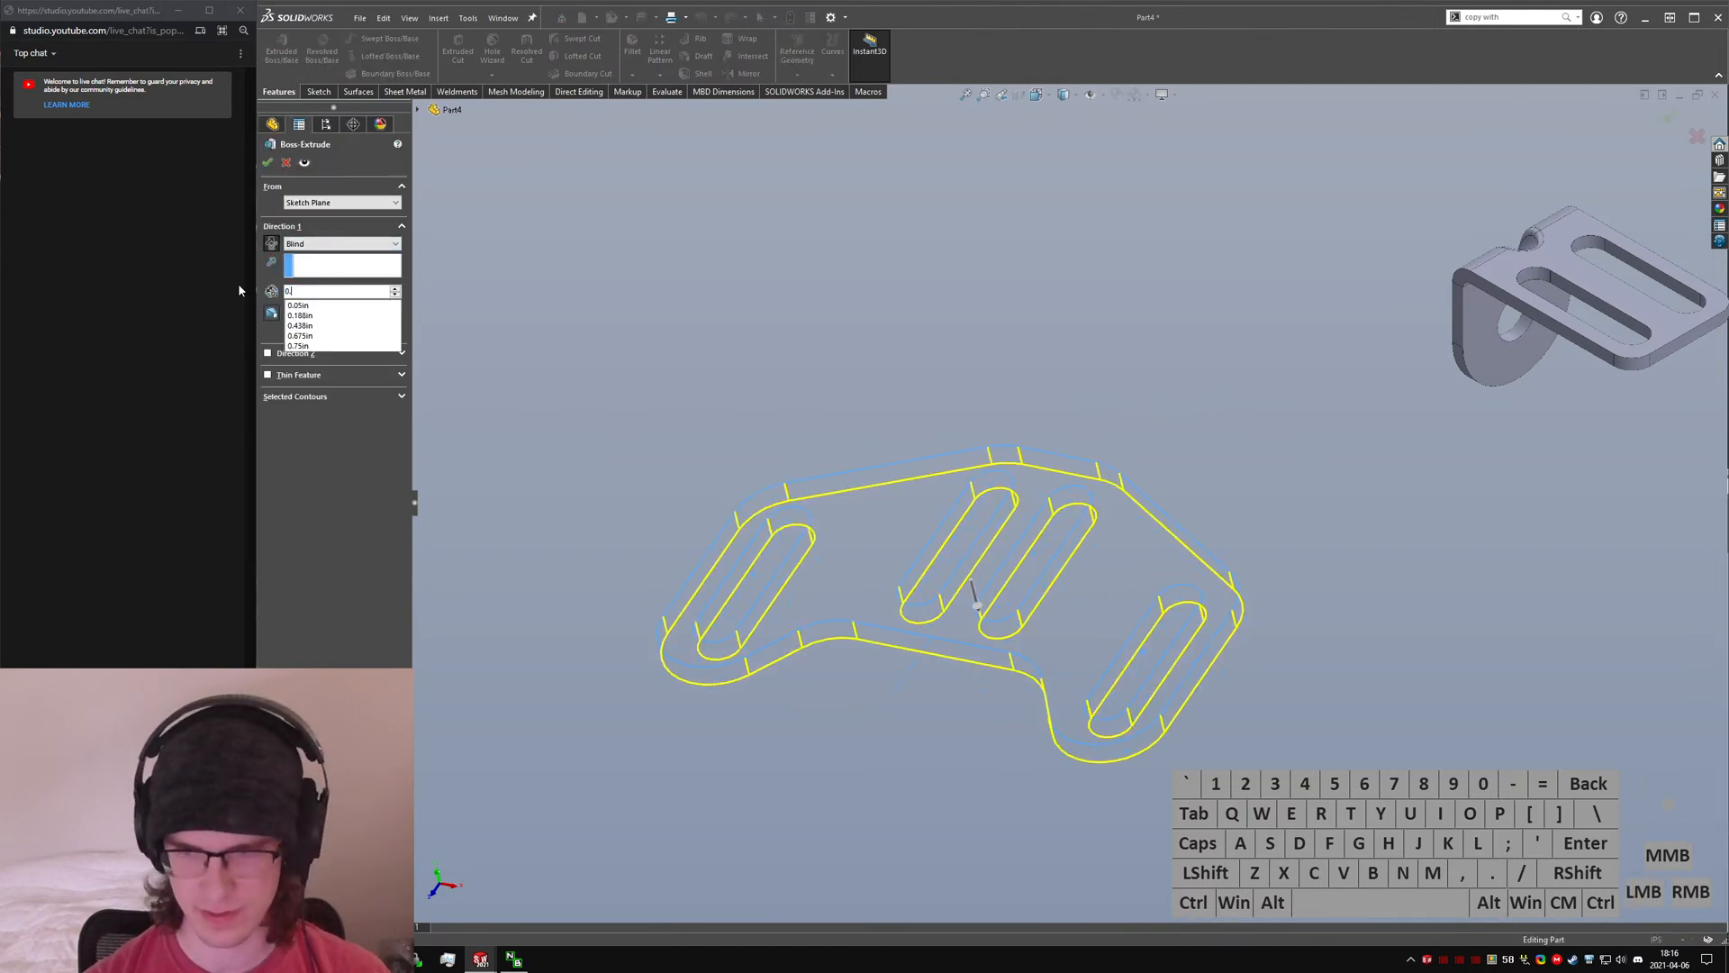
pyautogui.hotkey('ctrl', 'a')
pyautogui.press('BackSpace')
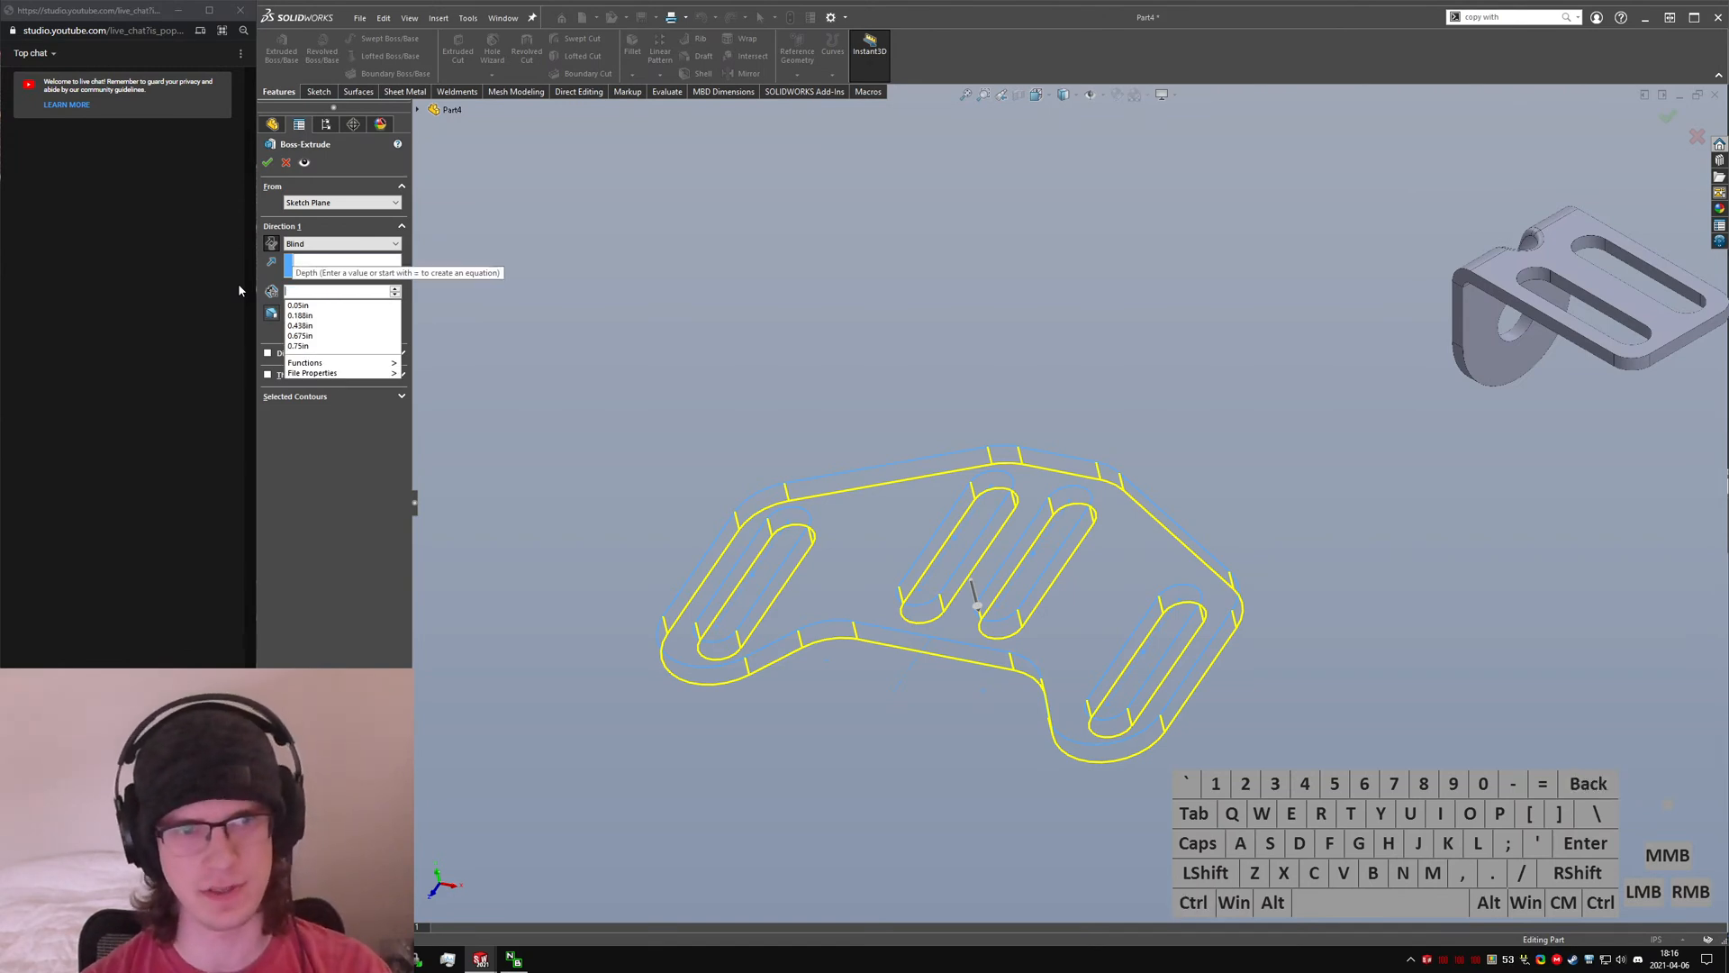
pyautogui.write('.2mm*')
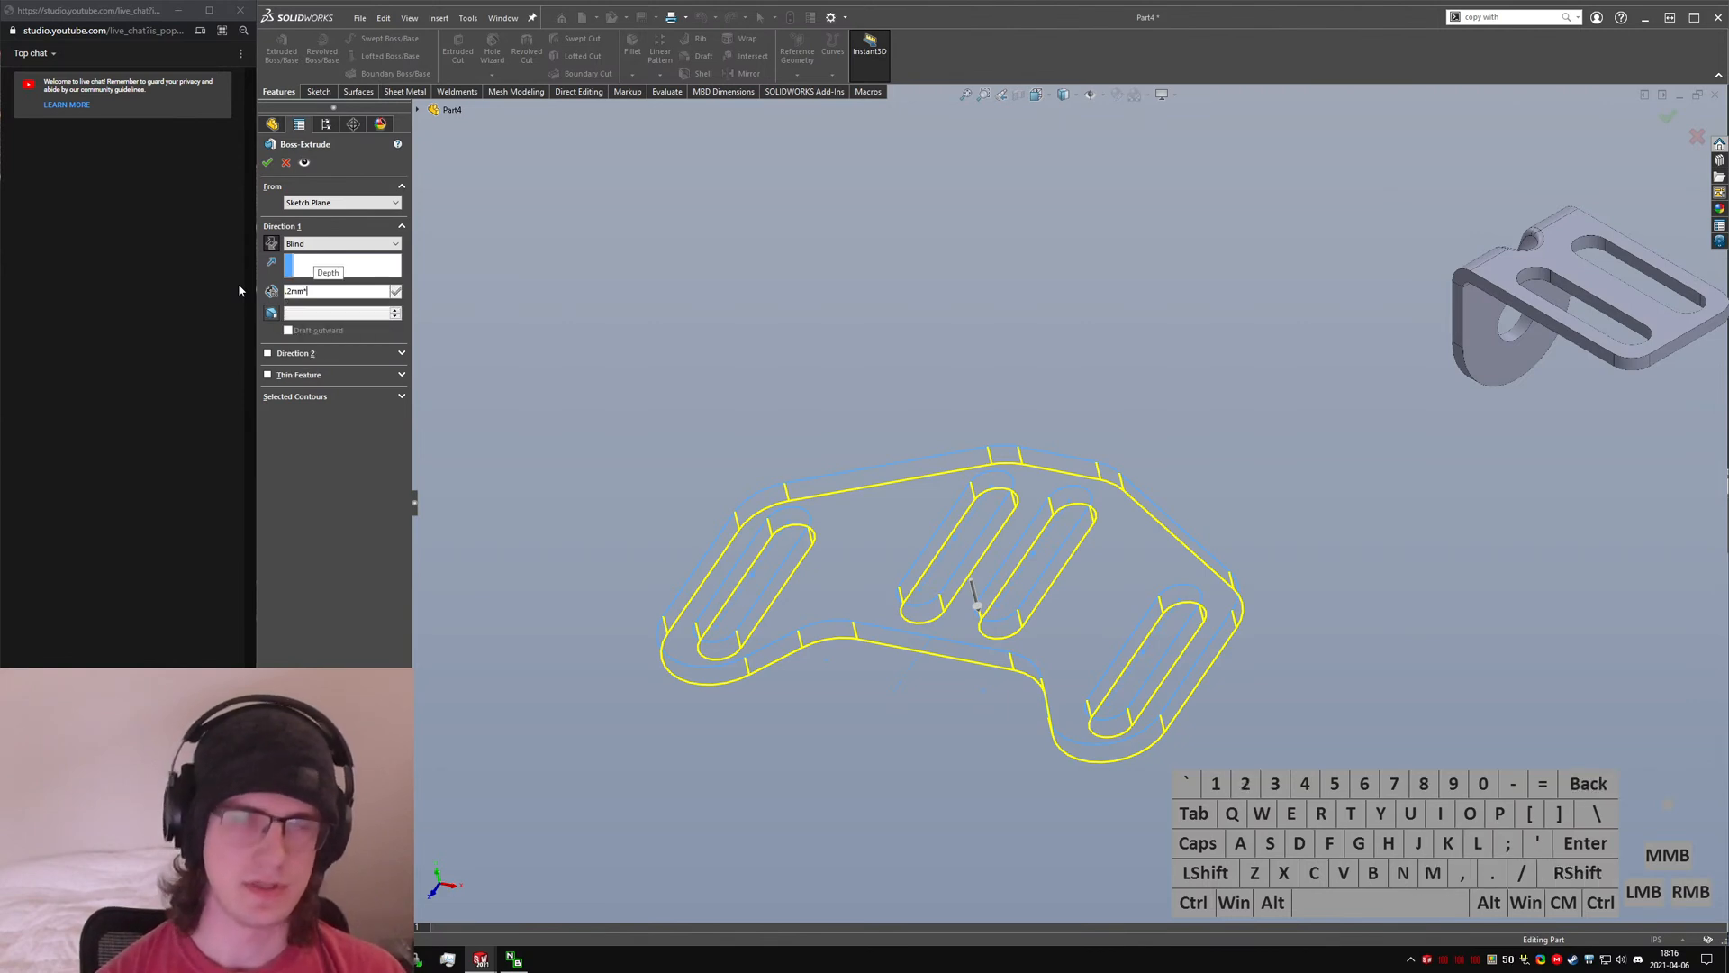
pyautogui.press('Return')
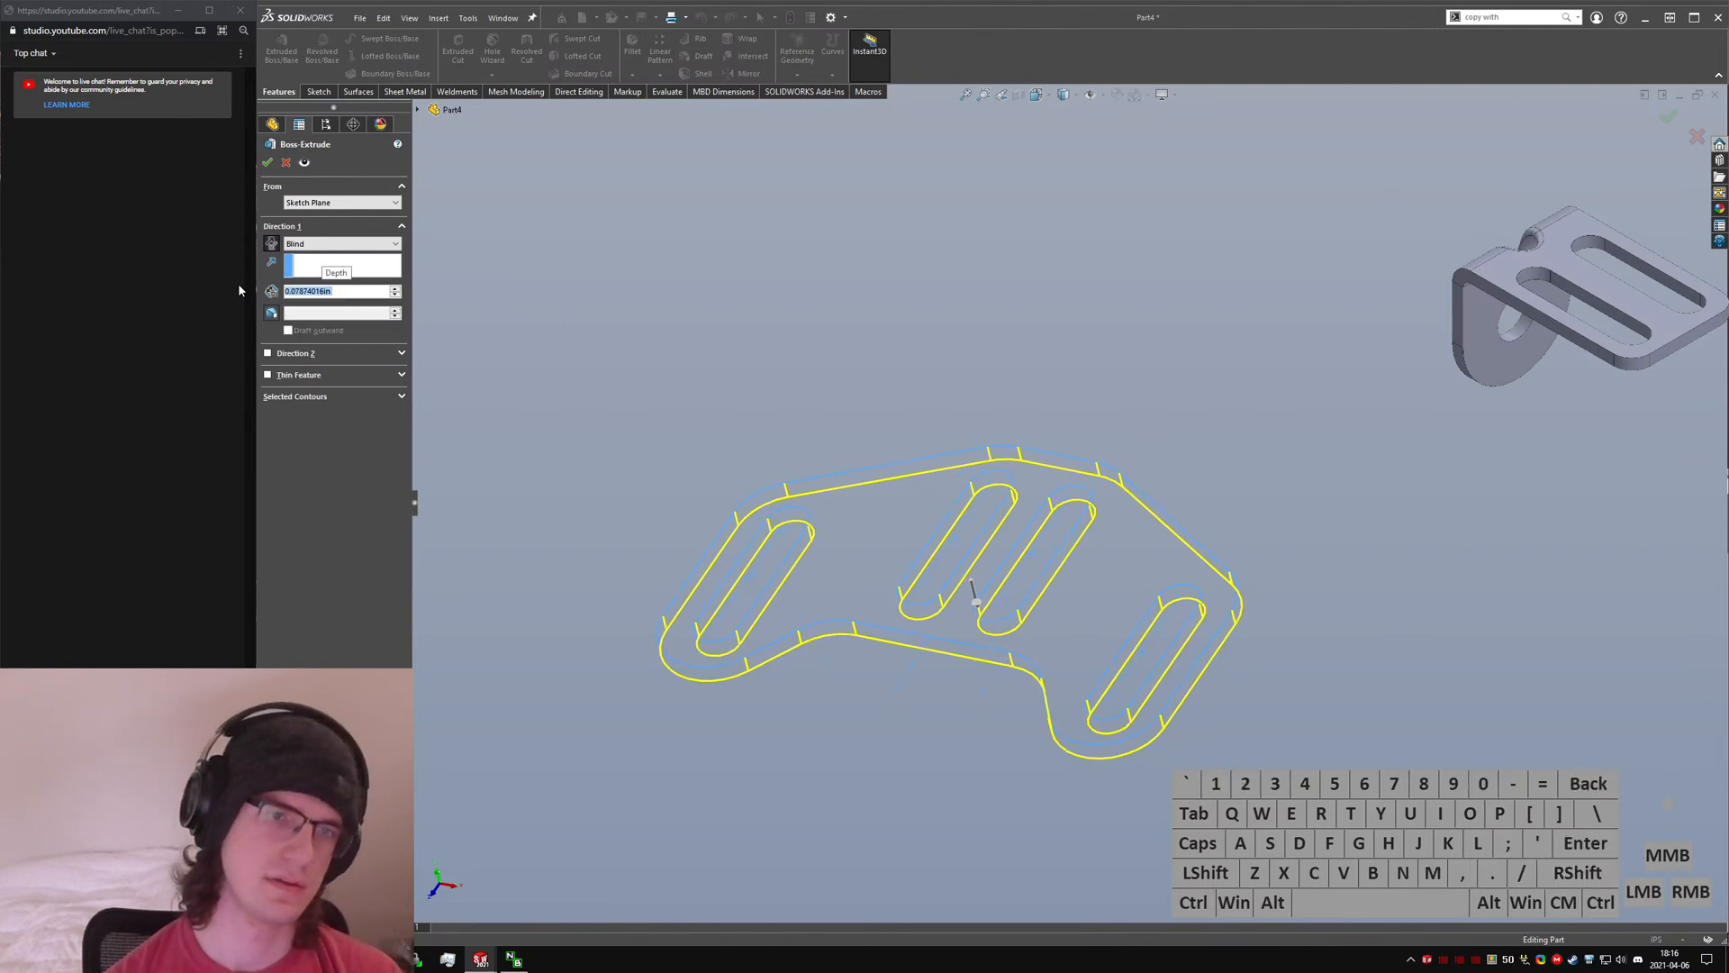
pyautogui.press('Return')
# - Examine the extruded slotted plate from several angles, checking its thickness and overall proportions
pyautogui.moveTo(892, 629); pyautogui.dragTo(815, 297, button='middle')
pyautogui.moveTo(844, 548); pyautogui.dragTo(801, 563, button='middle')
pyautogui.click(737, 491)
pyautogui.moveTo(946, 540); pyautogui.dragTo(883, 380, button='middle')
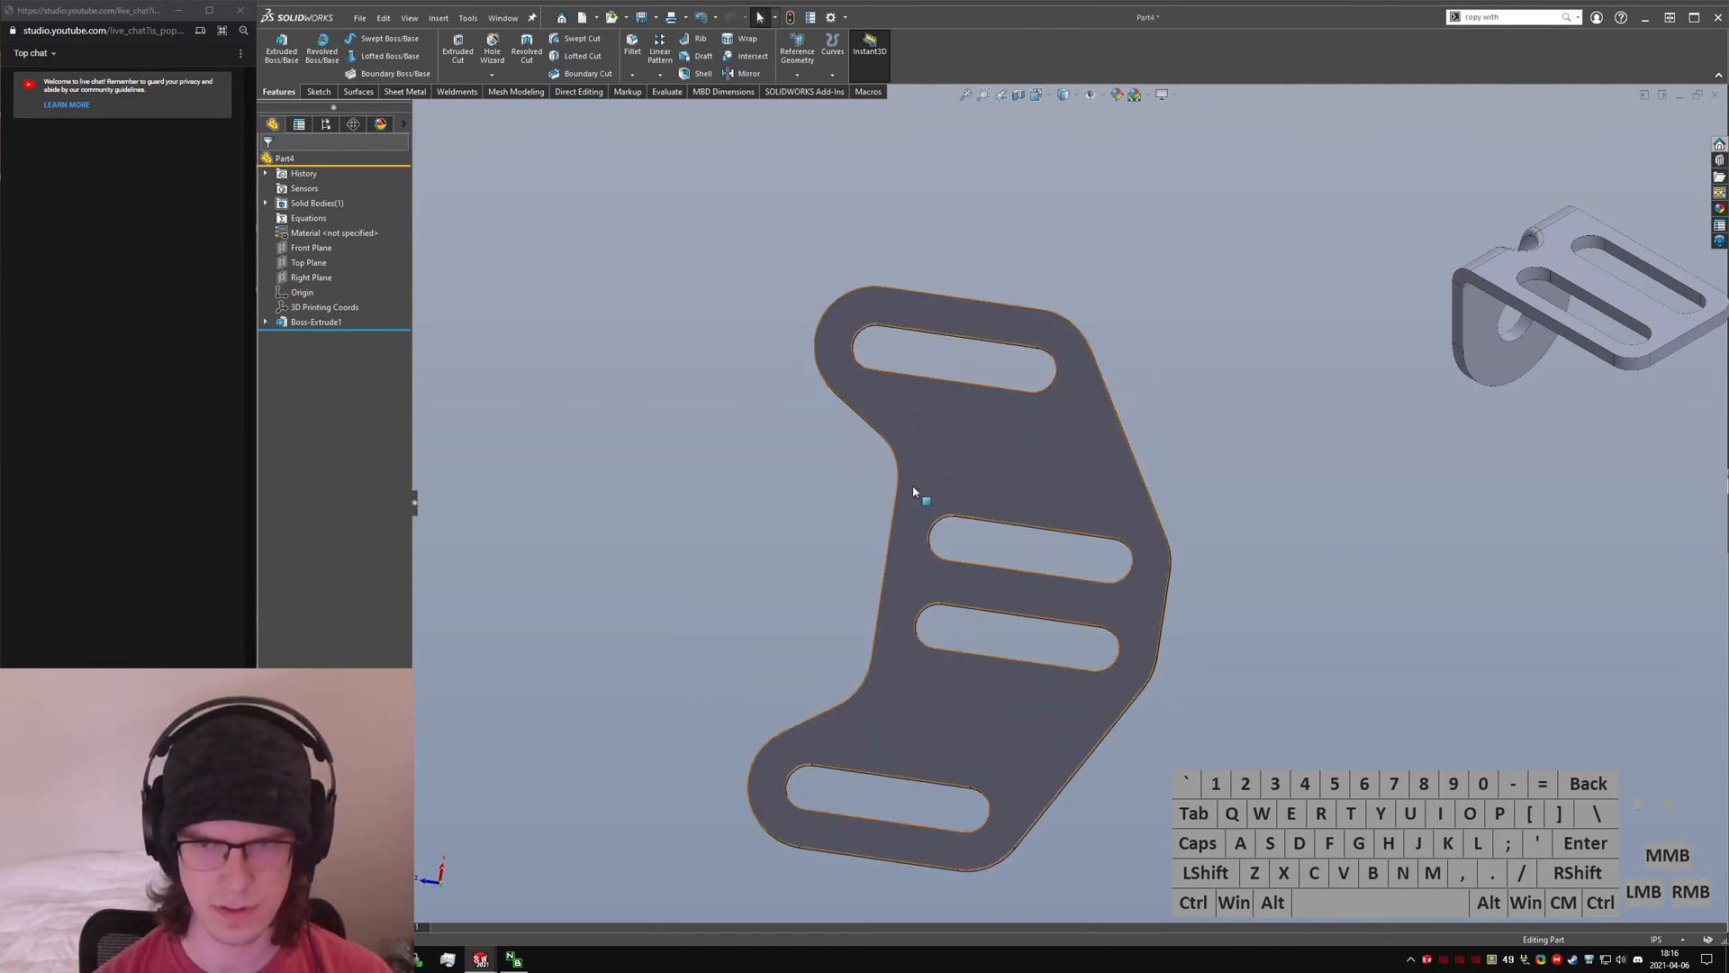
pyautogui.moveTo(999, 489); pyautogui.dragTo(973, 581, button='middle')
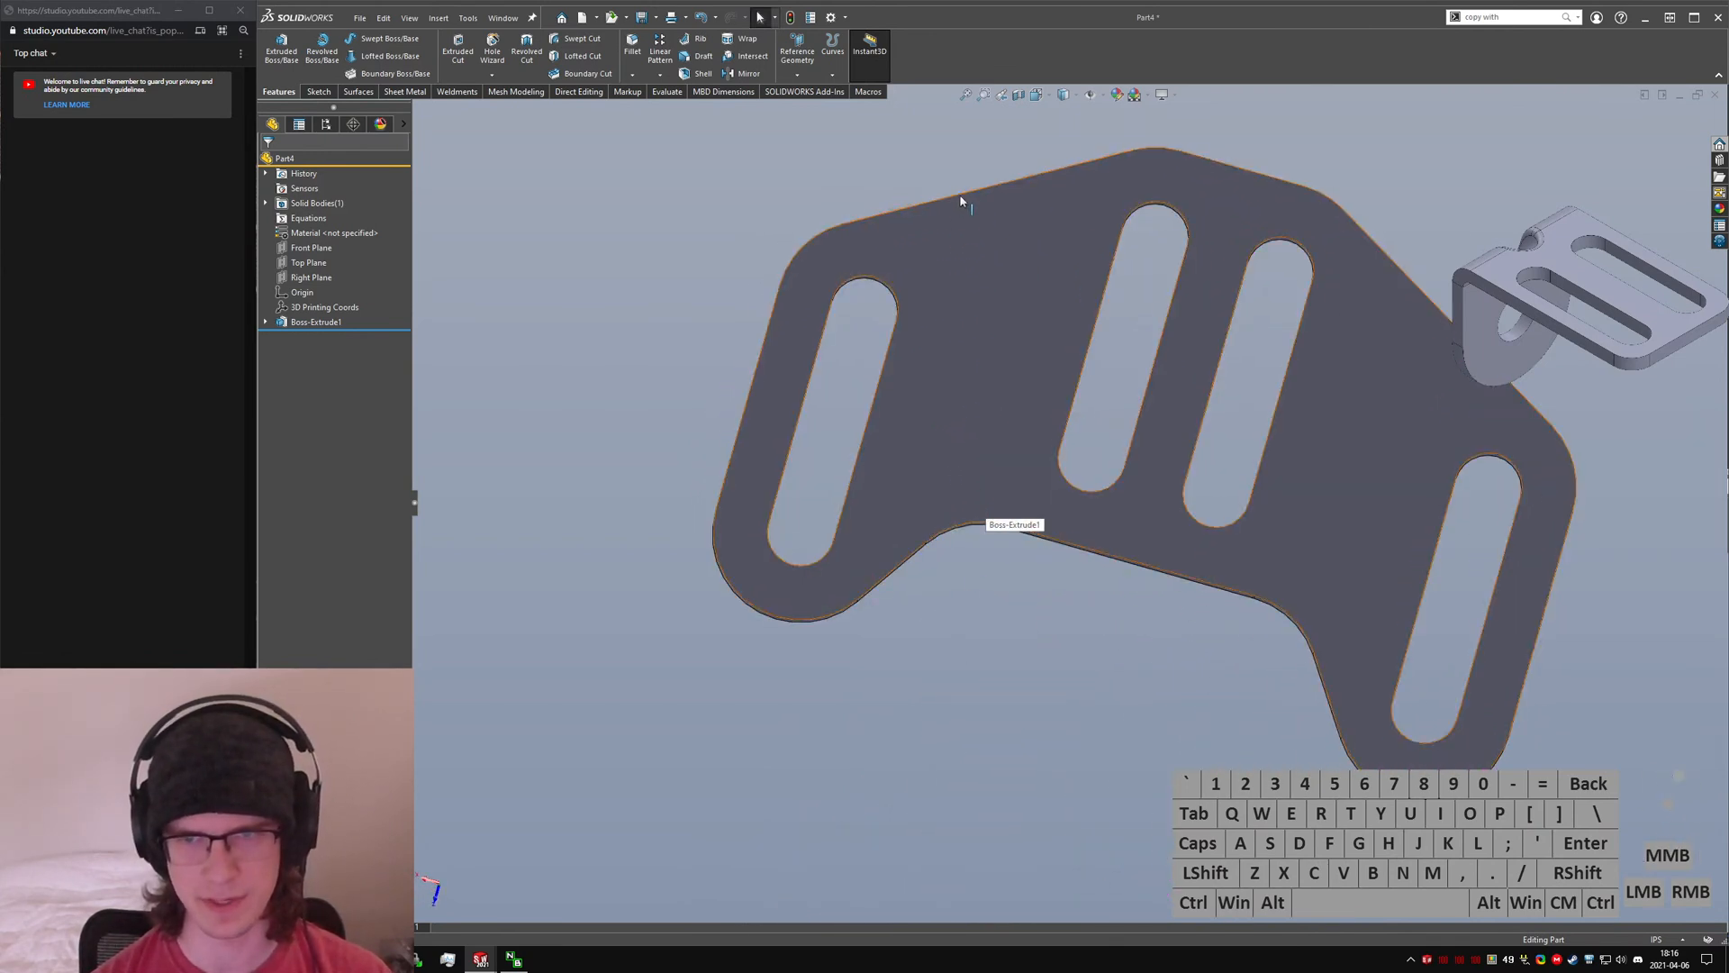
pyautogui.moveTo(914, 408); pyautogui.dragTo(814, 297, button='middle')
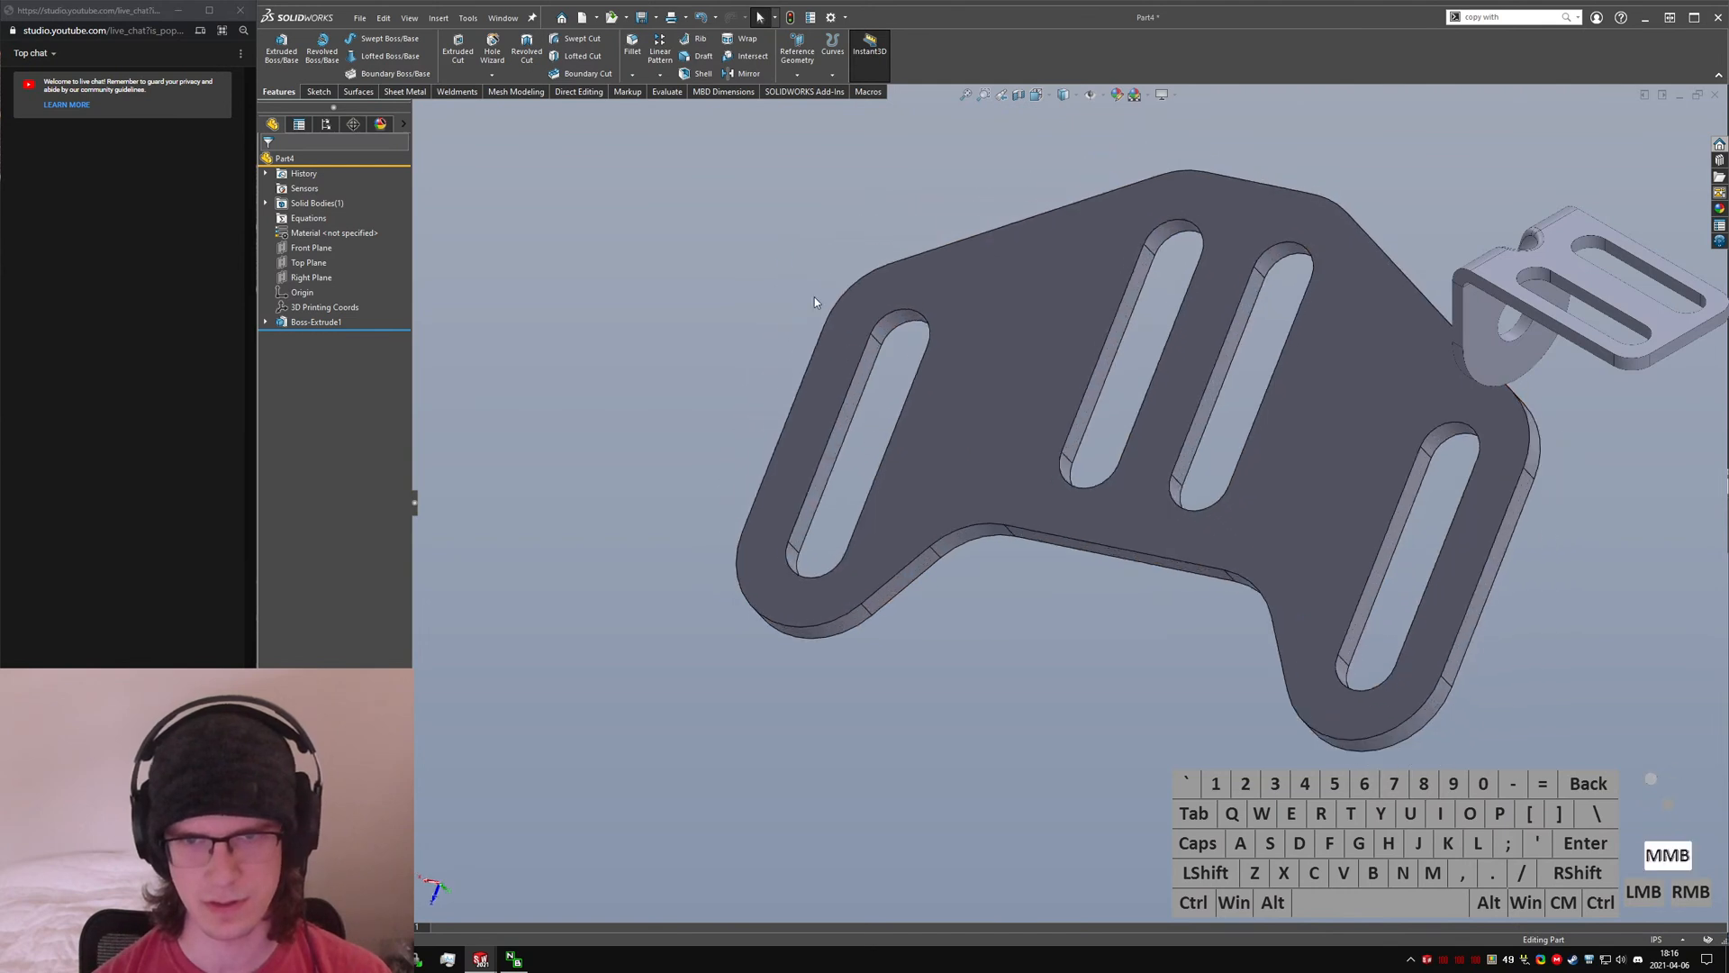
pyautogui.click(863, 383)
pyautogui.moveTo(862, 382); pyautogui.dragTo(347, 346, button='middle')
# - Reopen the extrusion's sketch in a top view and set the spacing between the inner and outer slots to 1 in
pyautogui.click(266, 322)
pyautogui.click(358, 336)
pyautogui.moveTo(824, 371); pyautogui.dragTo(877, 377, button='middle')
pyautogui.hotkey('ctrl', '6')
pyautogui.hotkey('ctrl', '5')
pyautogui.scroll(3, 1141, 430)
pyautogui.click(1096, 703)
pyautogui.scroll(2, 1099, 694)
pyautogui.scroll(-2, 1100, 479)
pyautogui.click(1100, 479)
pyautogui.scroll(-1, 1100, 476)
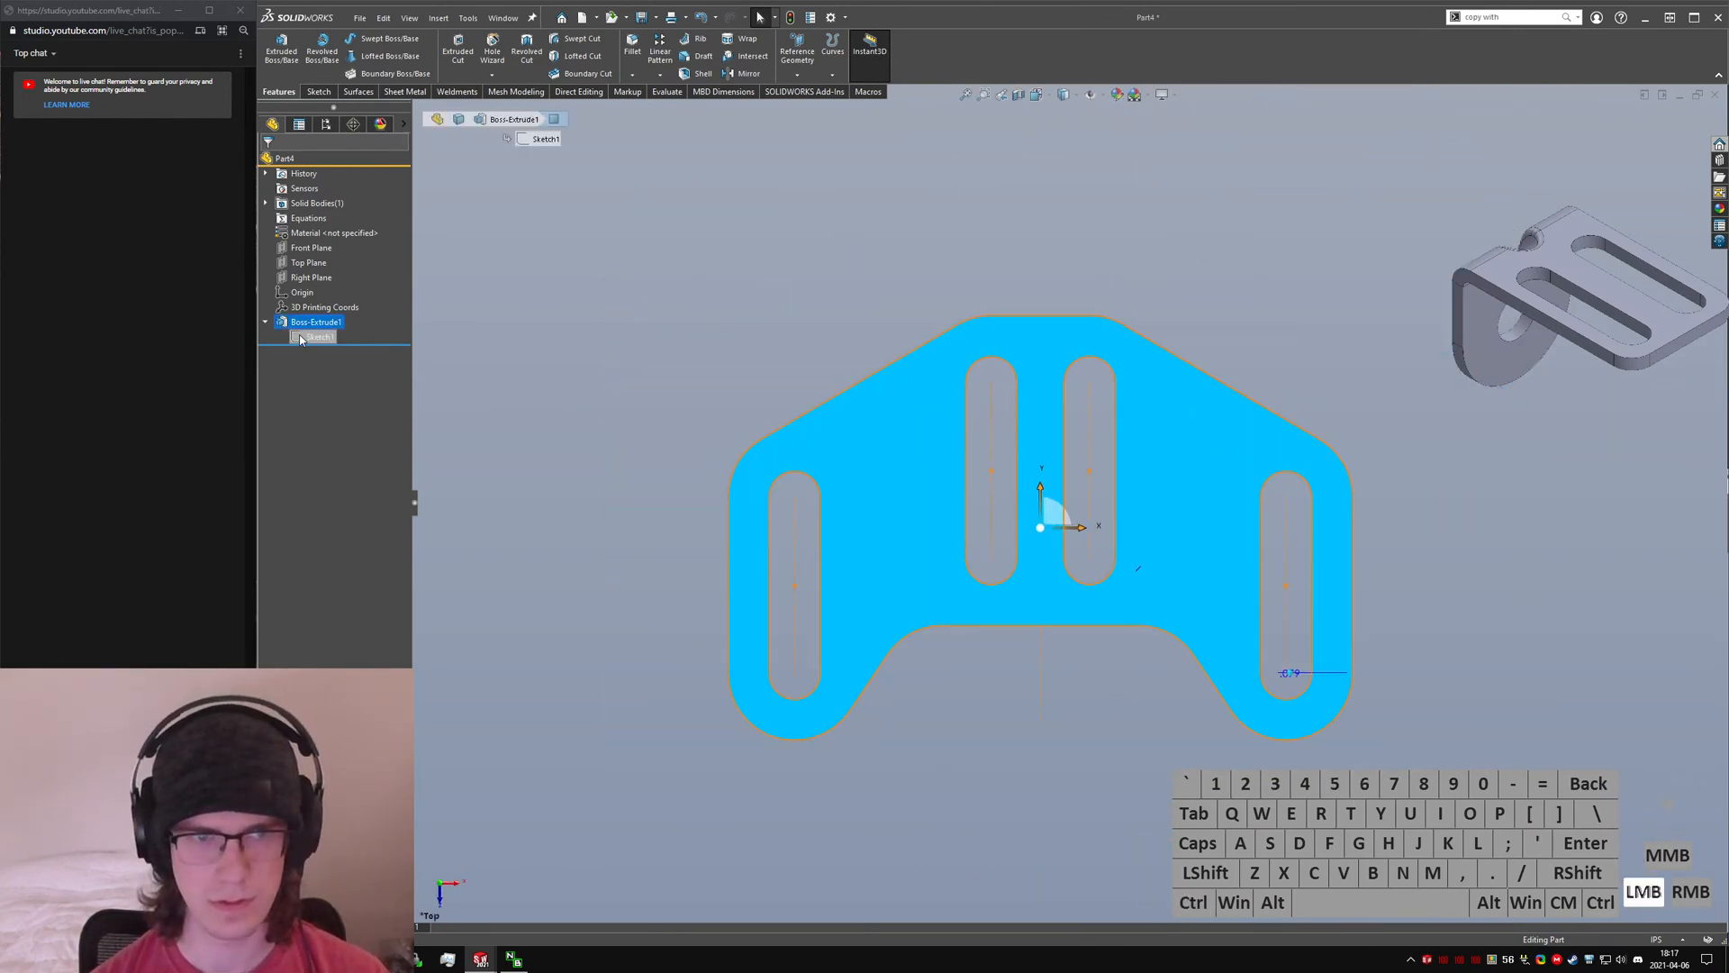
pyautogui.click(300, 337)
pyautogui.click(309, 296)
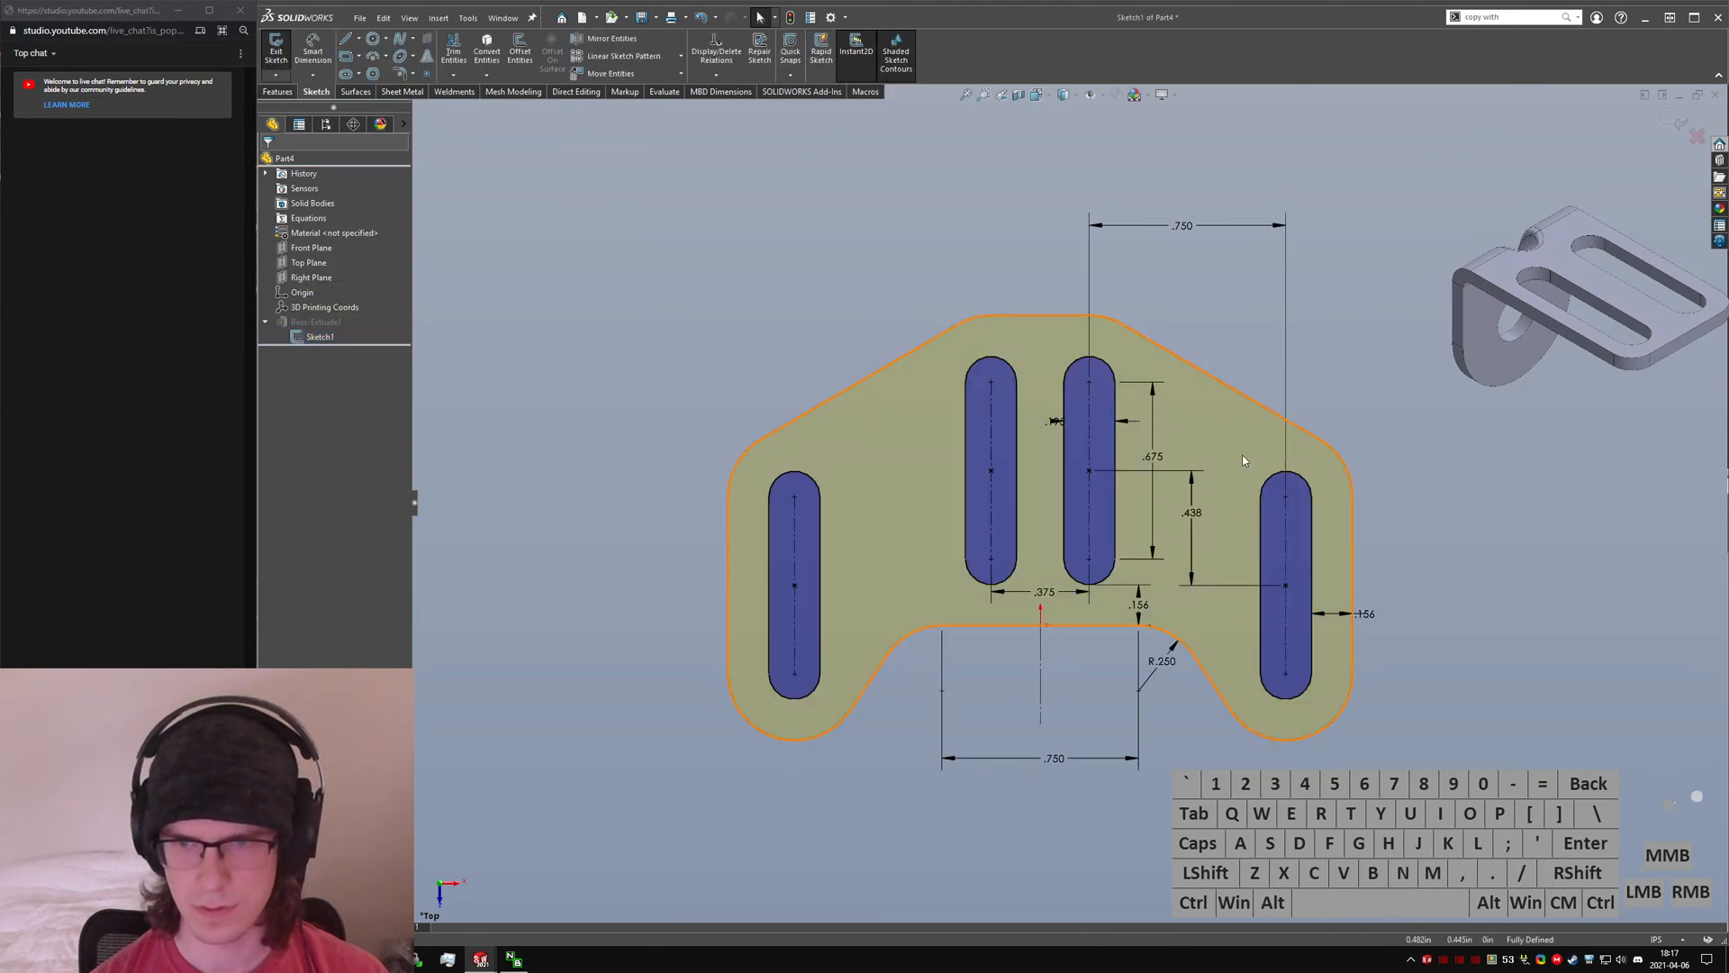
pyautogui.click(1182, 225)
pyautogui.write('1')
pyautogui.press('Return')
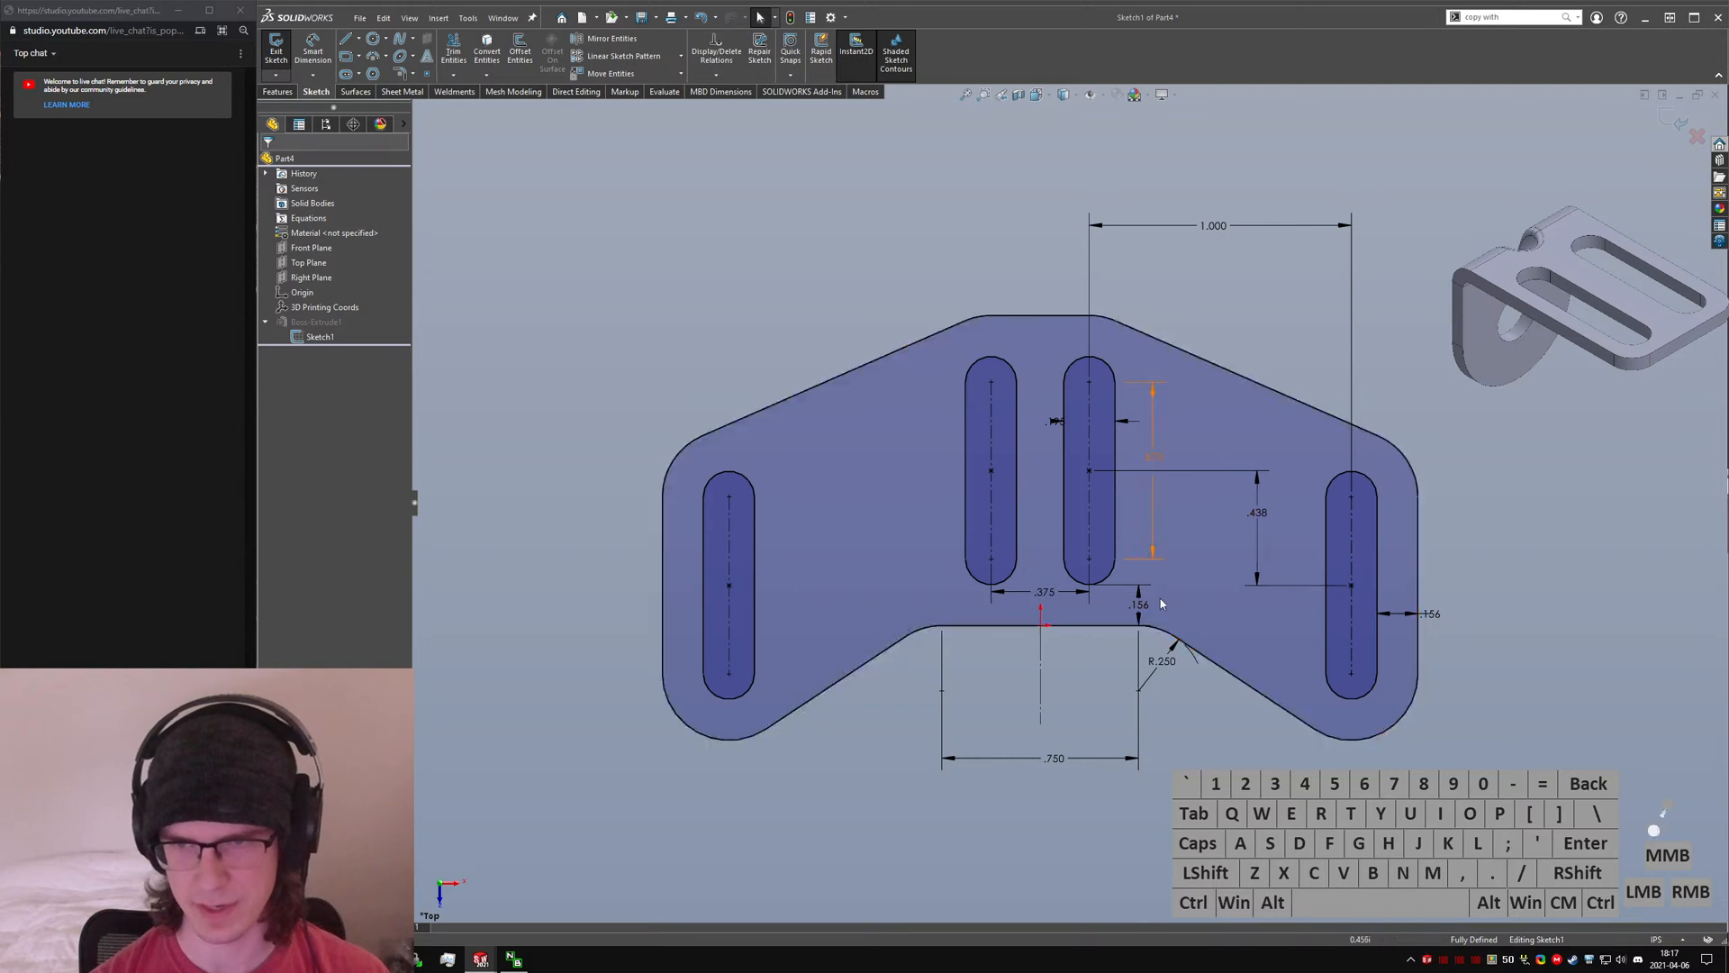
# - Sketch a tangent arc from the right end of the notch's flat edge and a tangent line rising toward the sloped upper edge
pyautogui.click(360, 40)
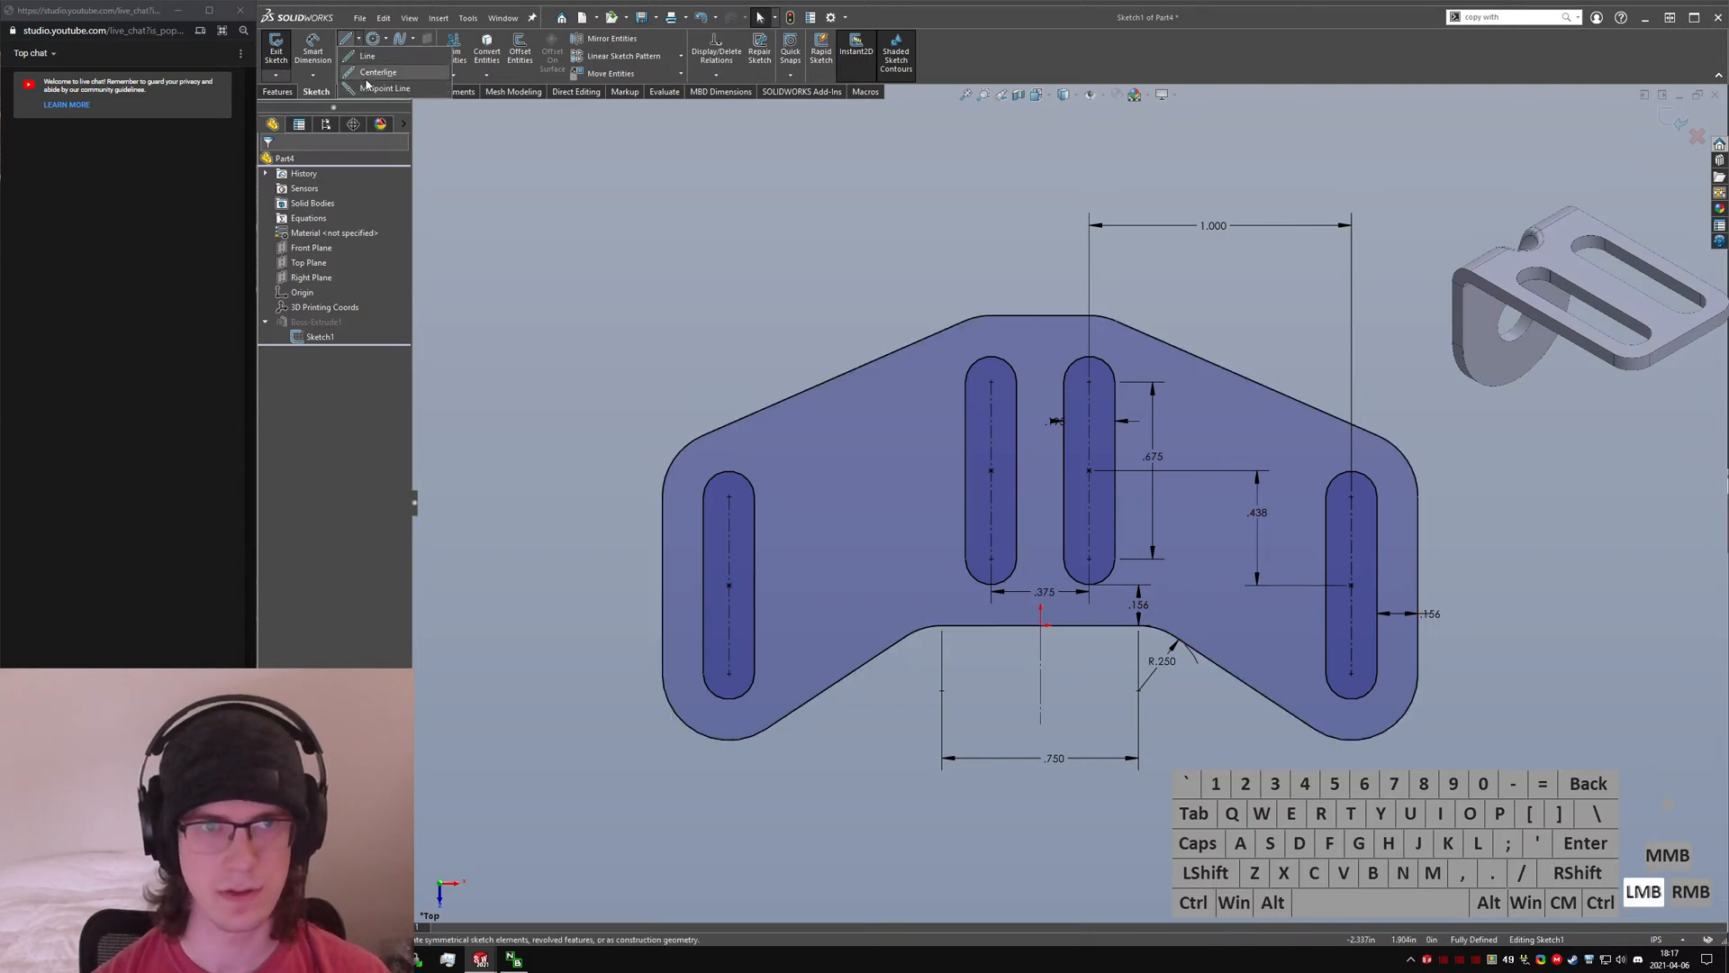
pyautogui.click(355, 58)
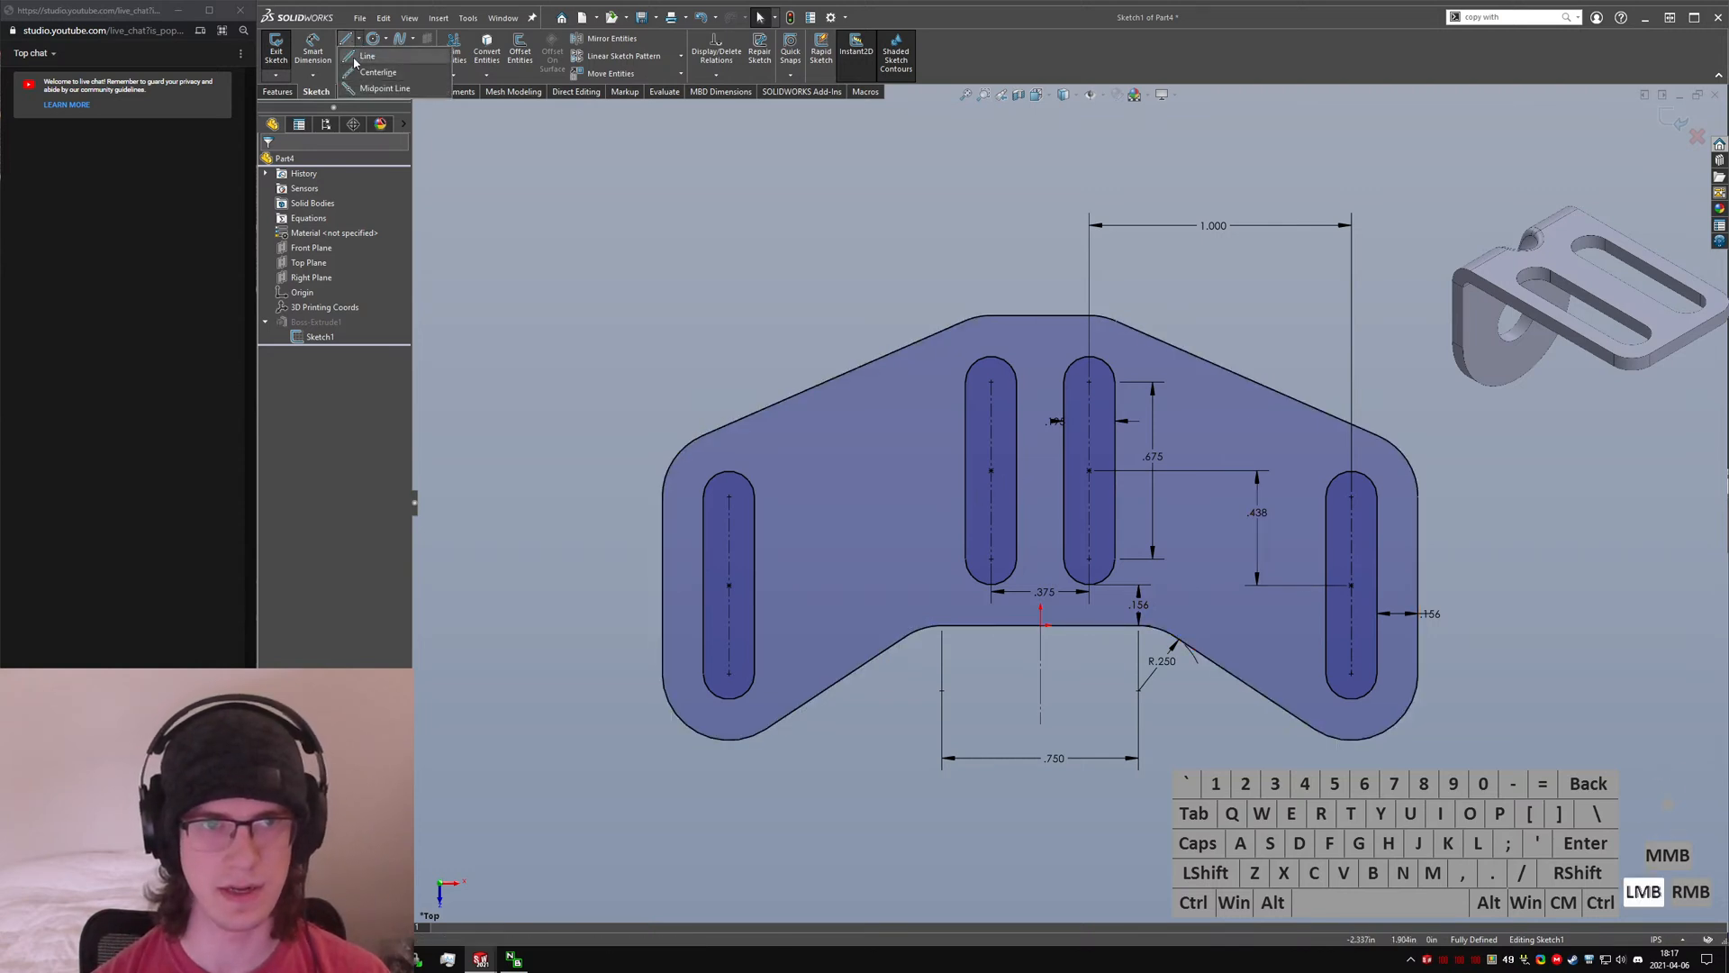
pyautogui.click(1139, 626)
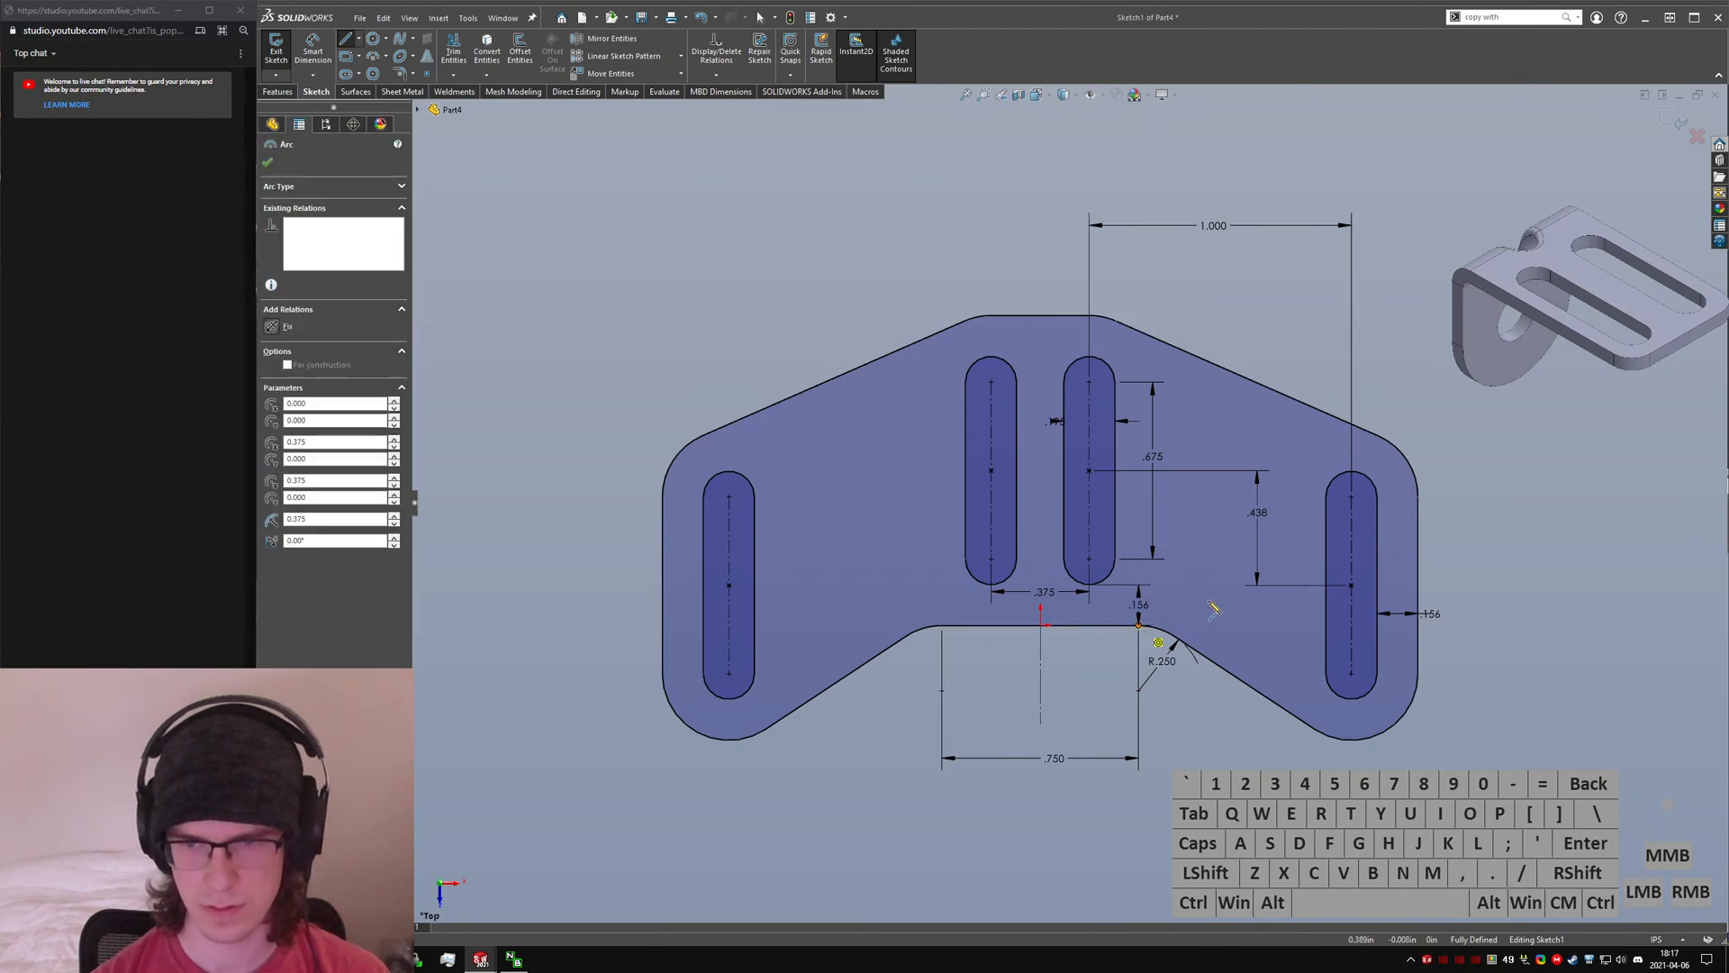
pyautogui.click(1191, 584)
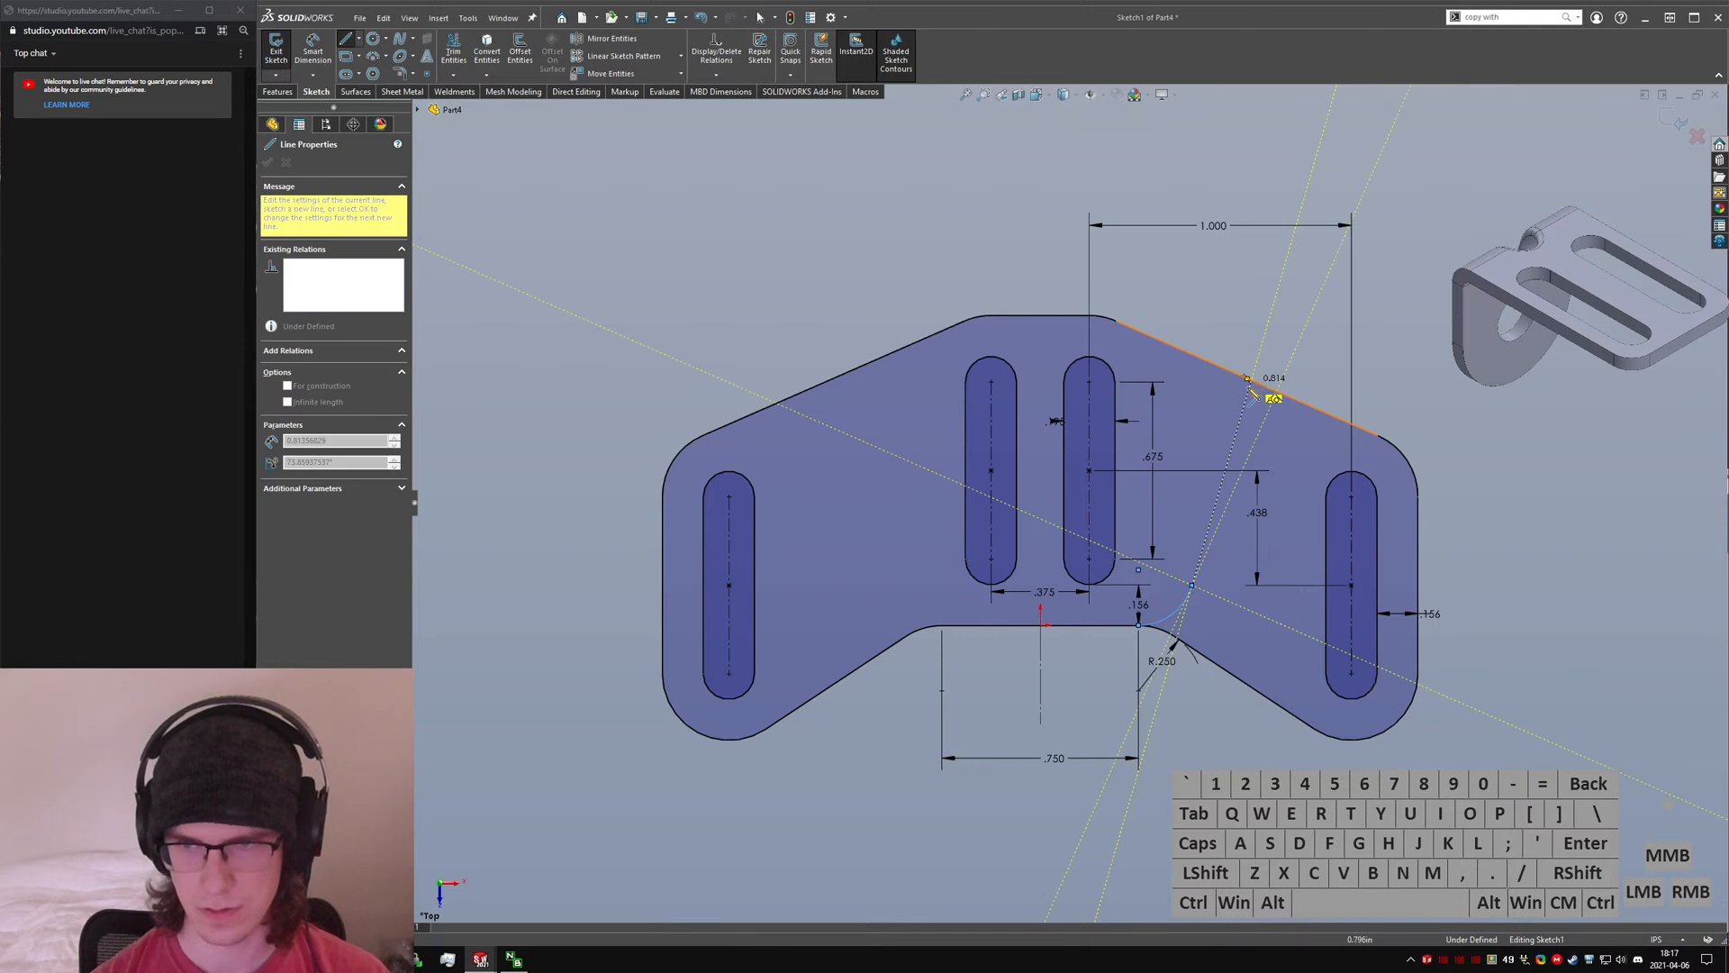
pyautogui.click(1245, 408)
pyautogui.press('Escape')
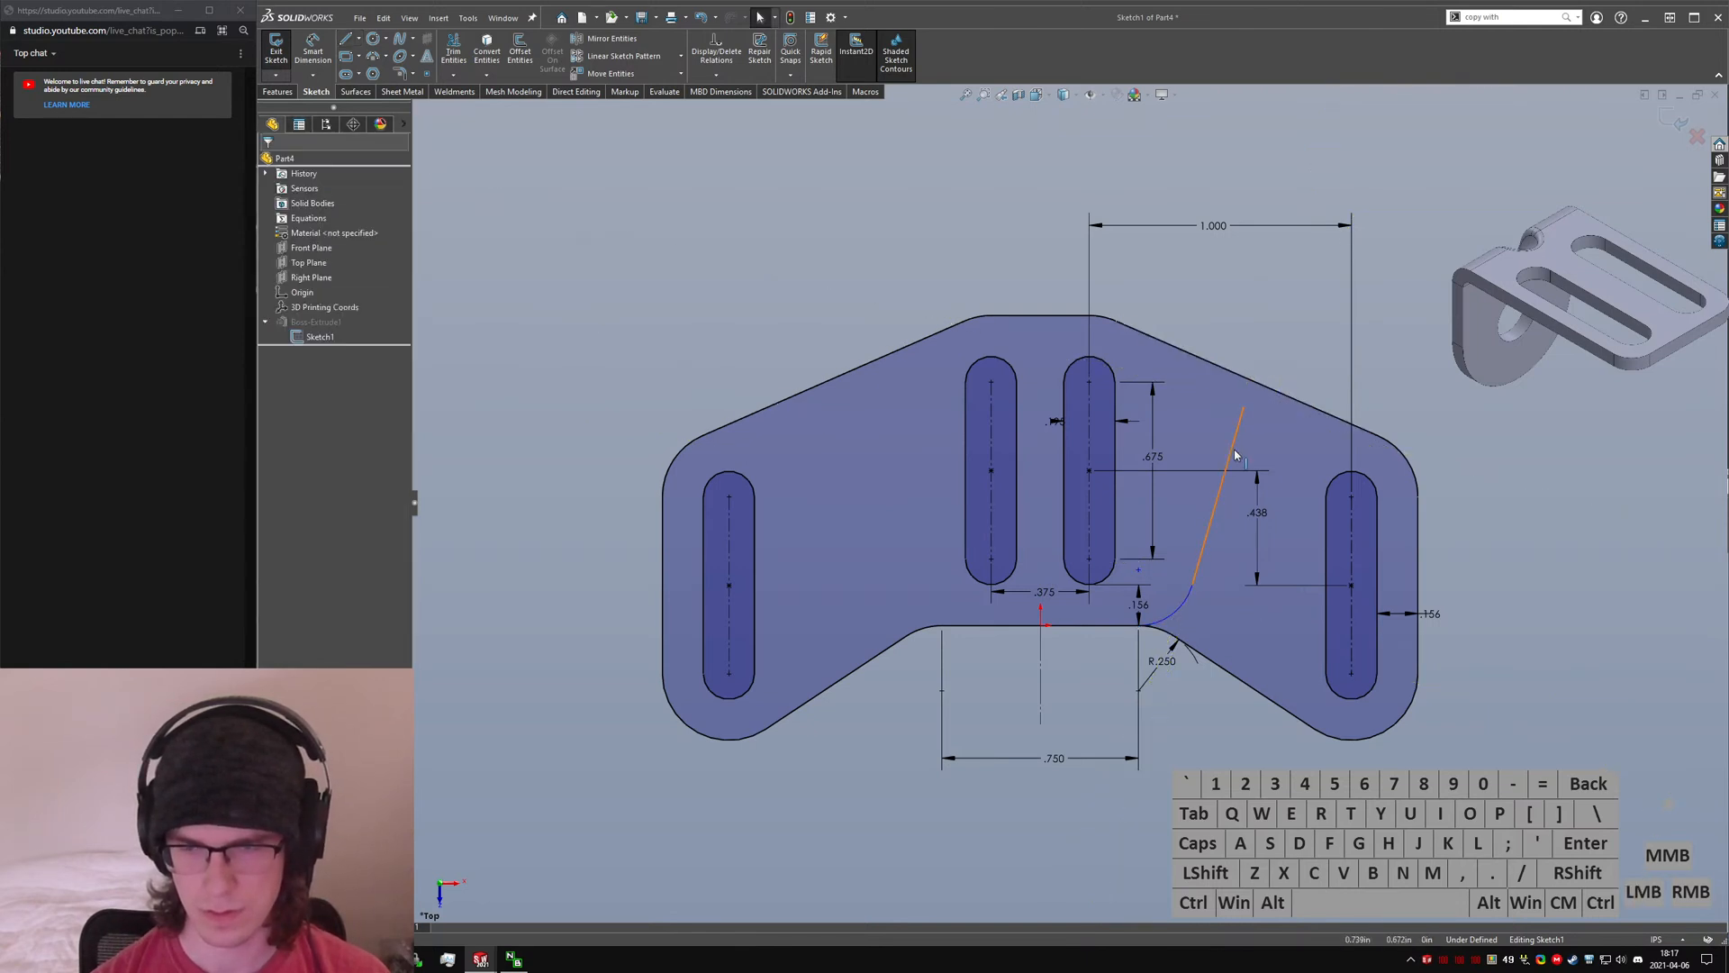
# - Offset the new line and arc 2 mm toward the inner slots as regular, dimensioned geometry
pyautogui.keyDown('ctrl'); pyautogui.click(1233, 451); pyautogui.keyUp('ctrl')
pyautogui.keyDown('ctrl'); pyautogui.click(1186, 600); pyautogui.keyUp('ctrl')
pyautogui.click(520, 51)
pyautogui.click(336, 207)
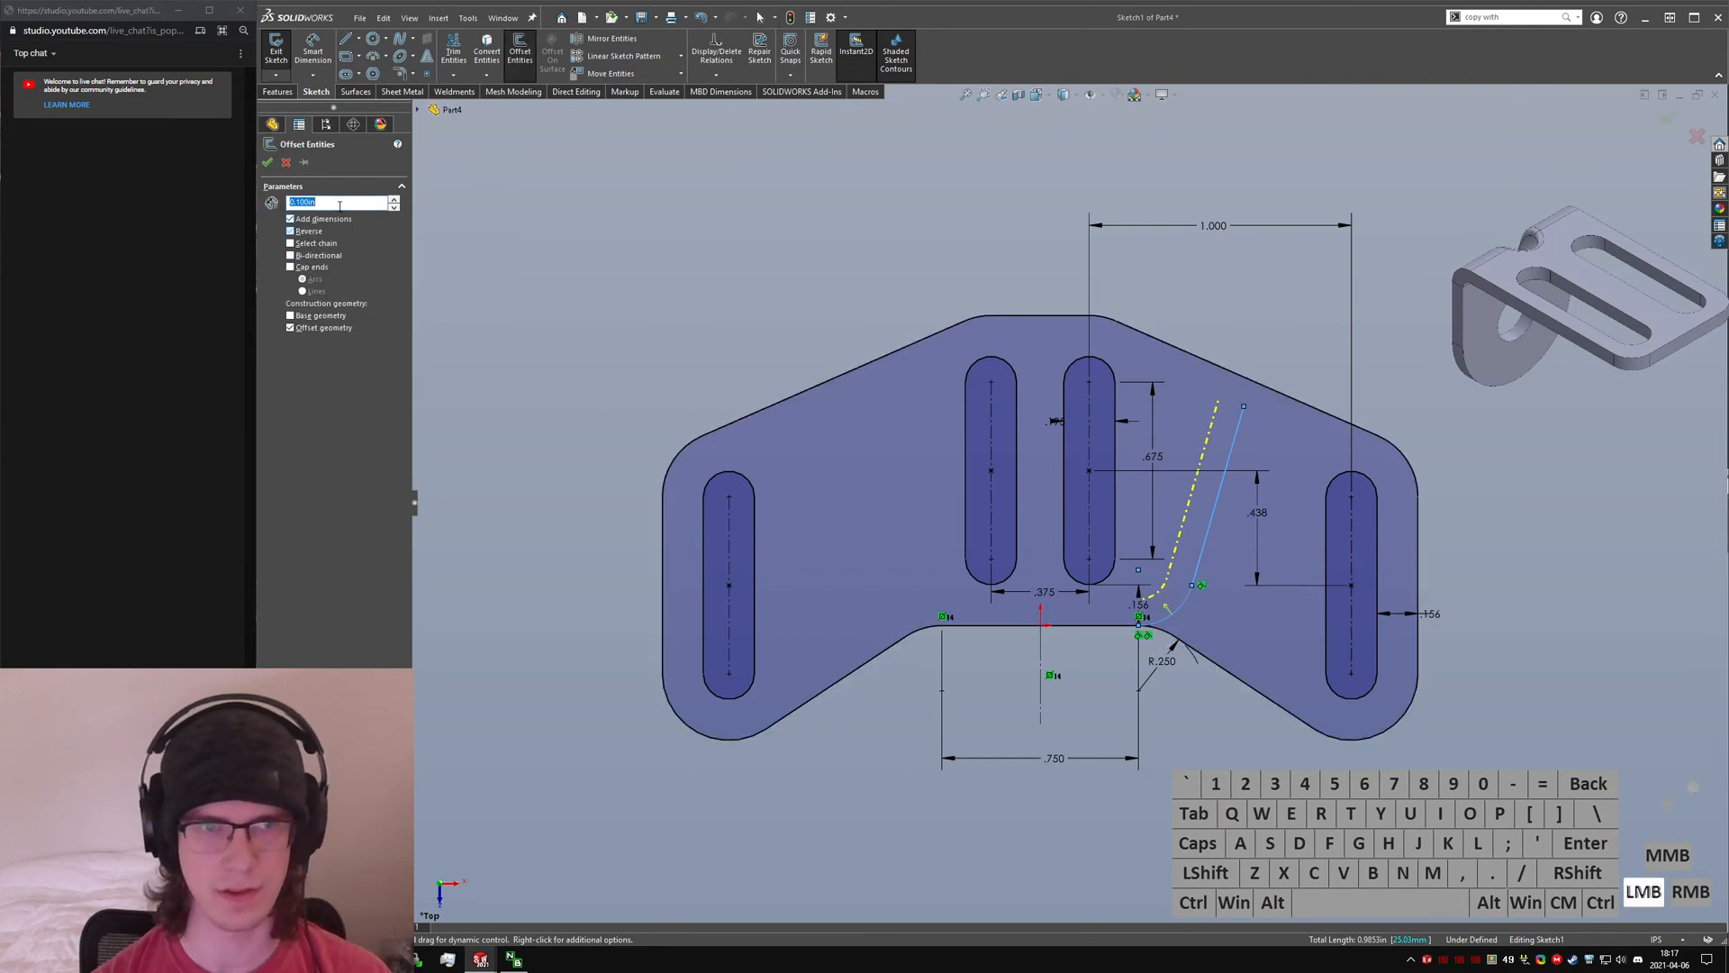
pyautogui.write('.75')
pyautogui.press('Return')
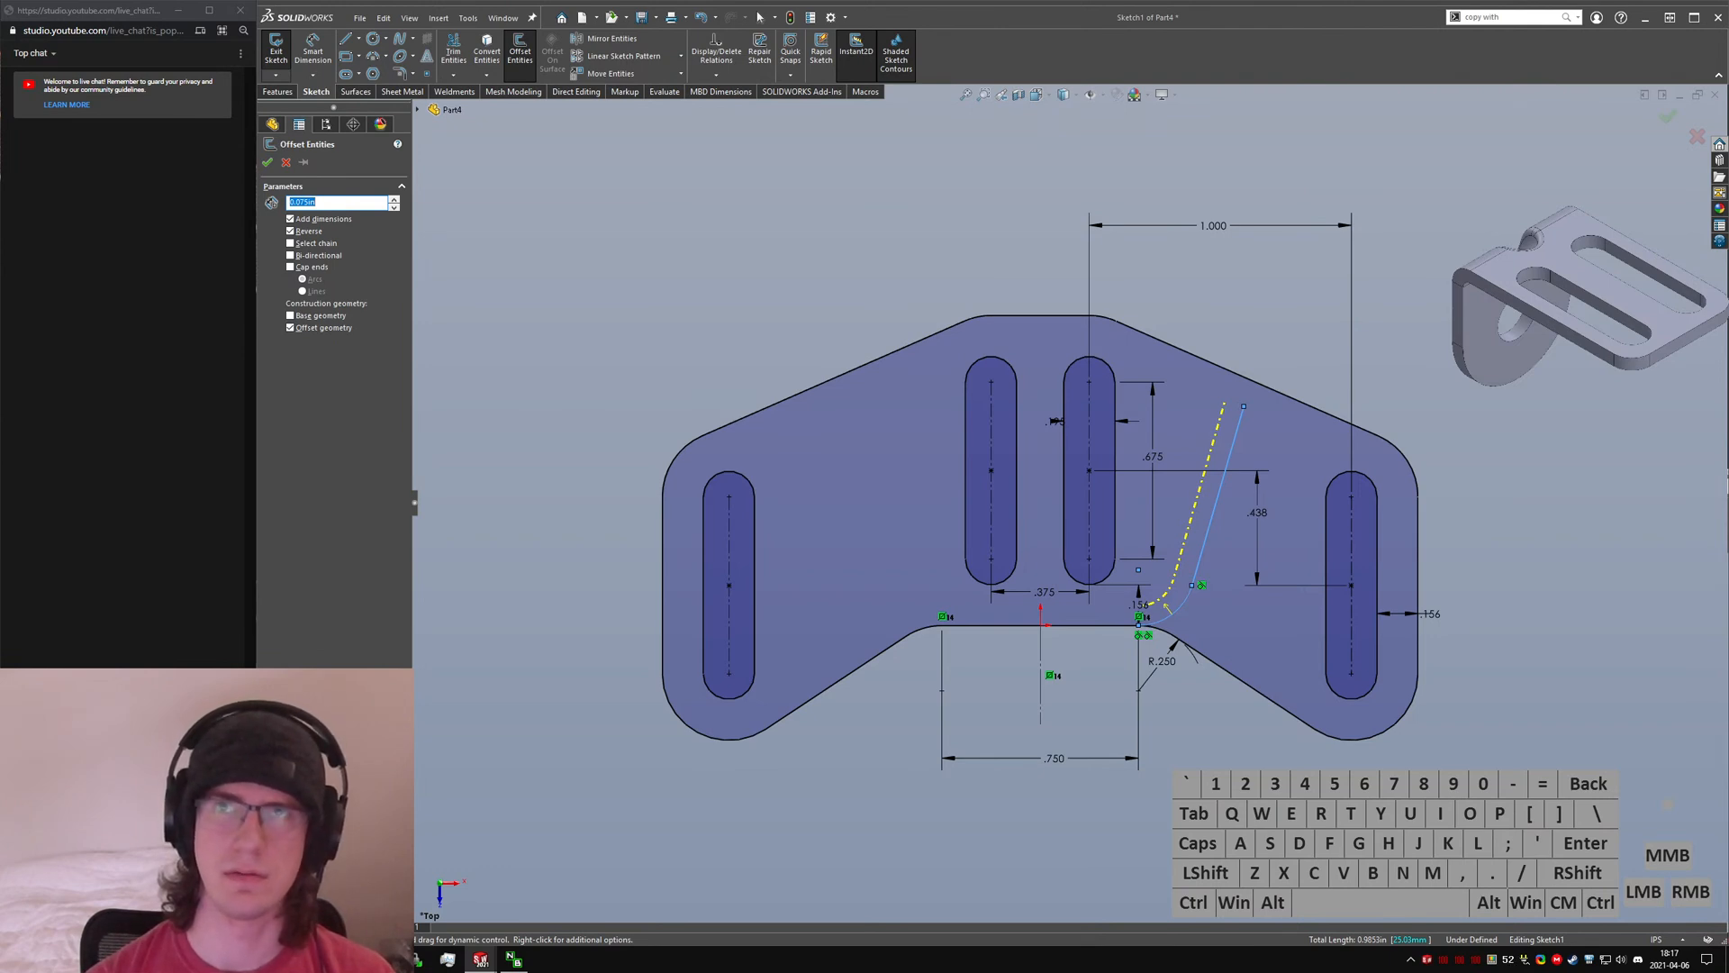
pyautogui.write('mm')
pyautogui.press('Return')
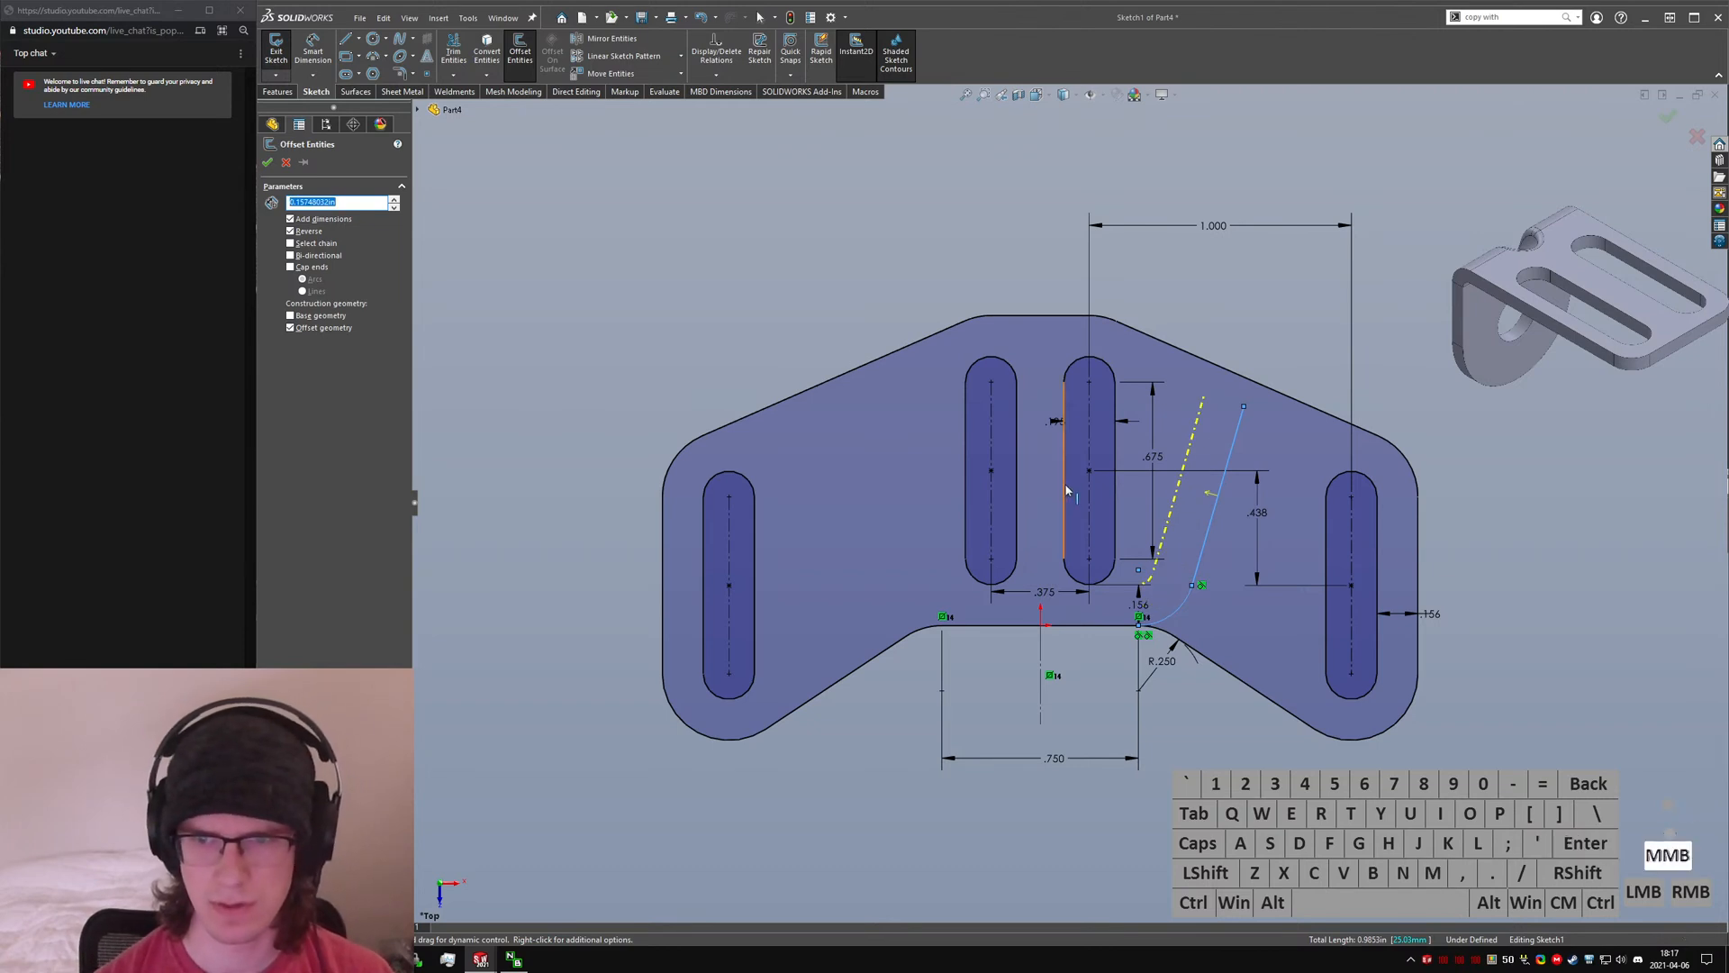
pyautogui.click(356, 204)
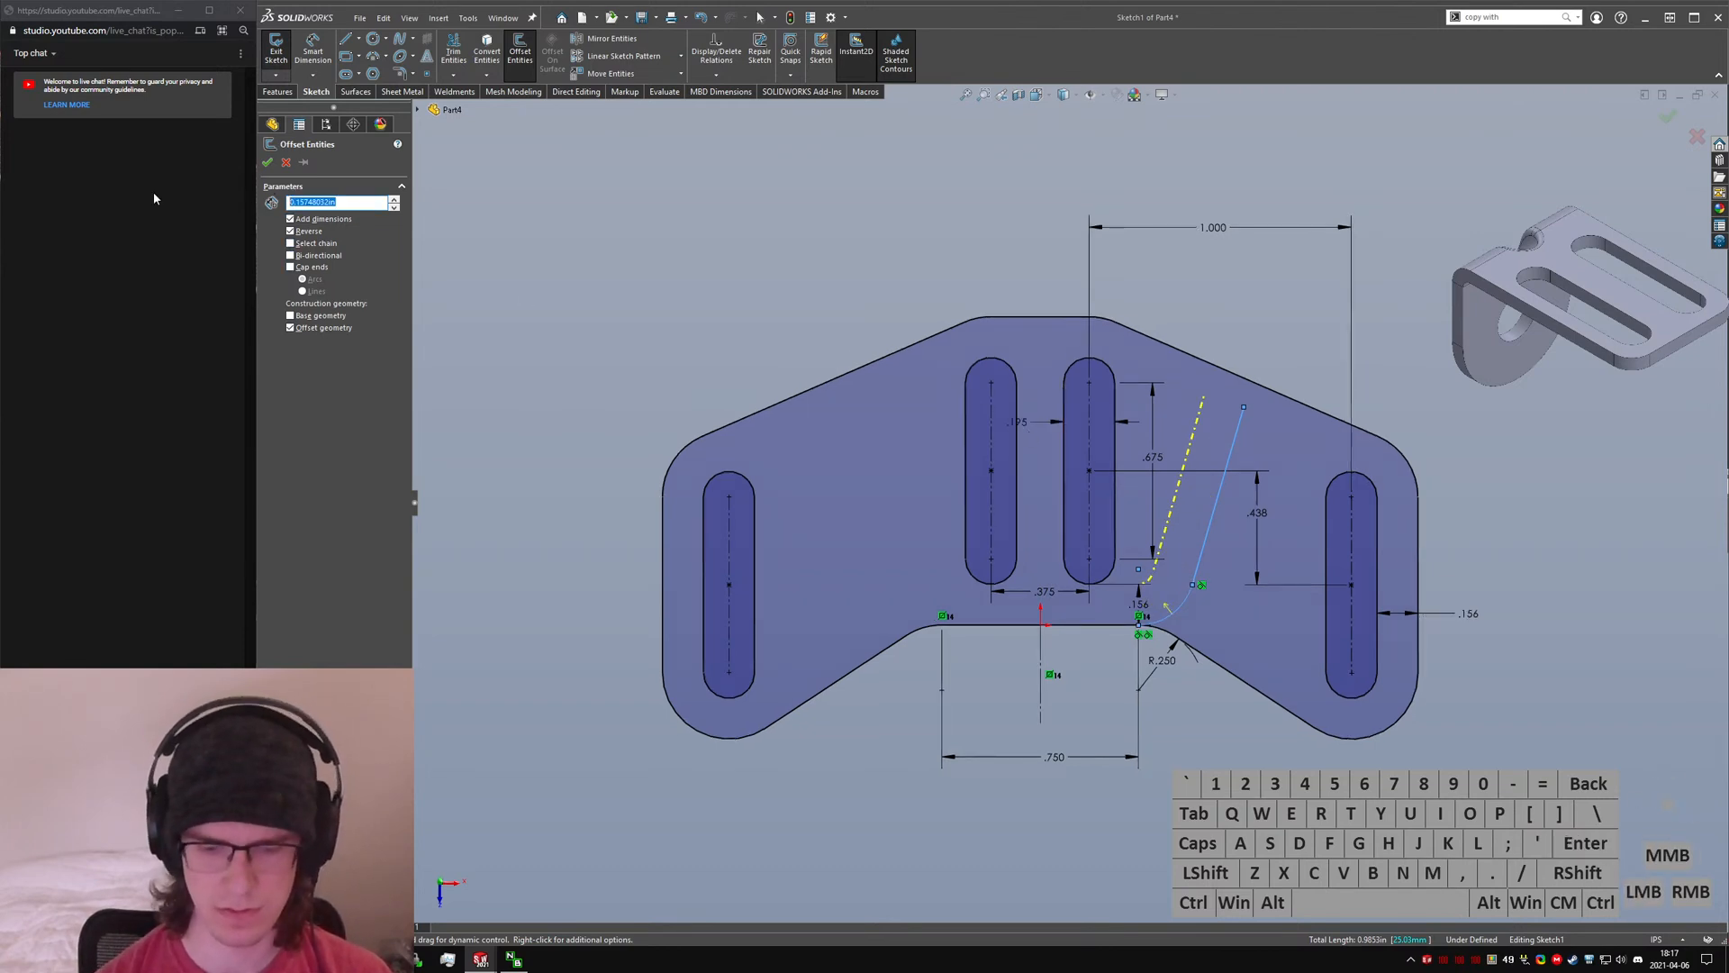
pyautogui.write('2mm')
pyautogui.press('Return')
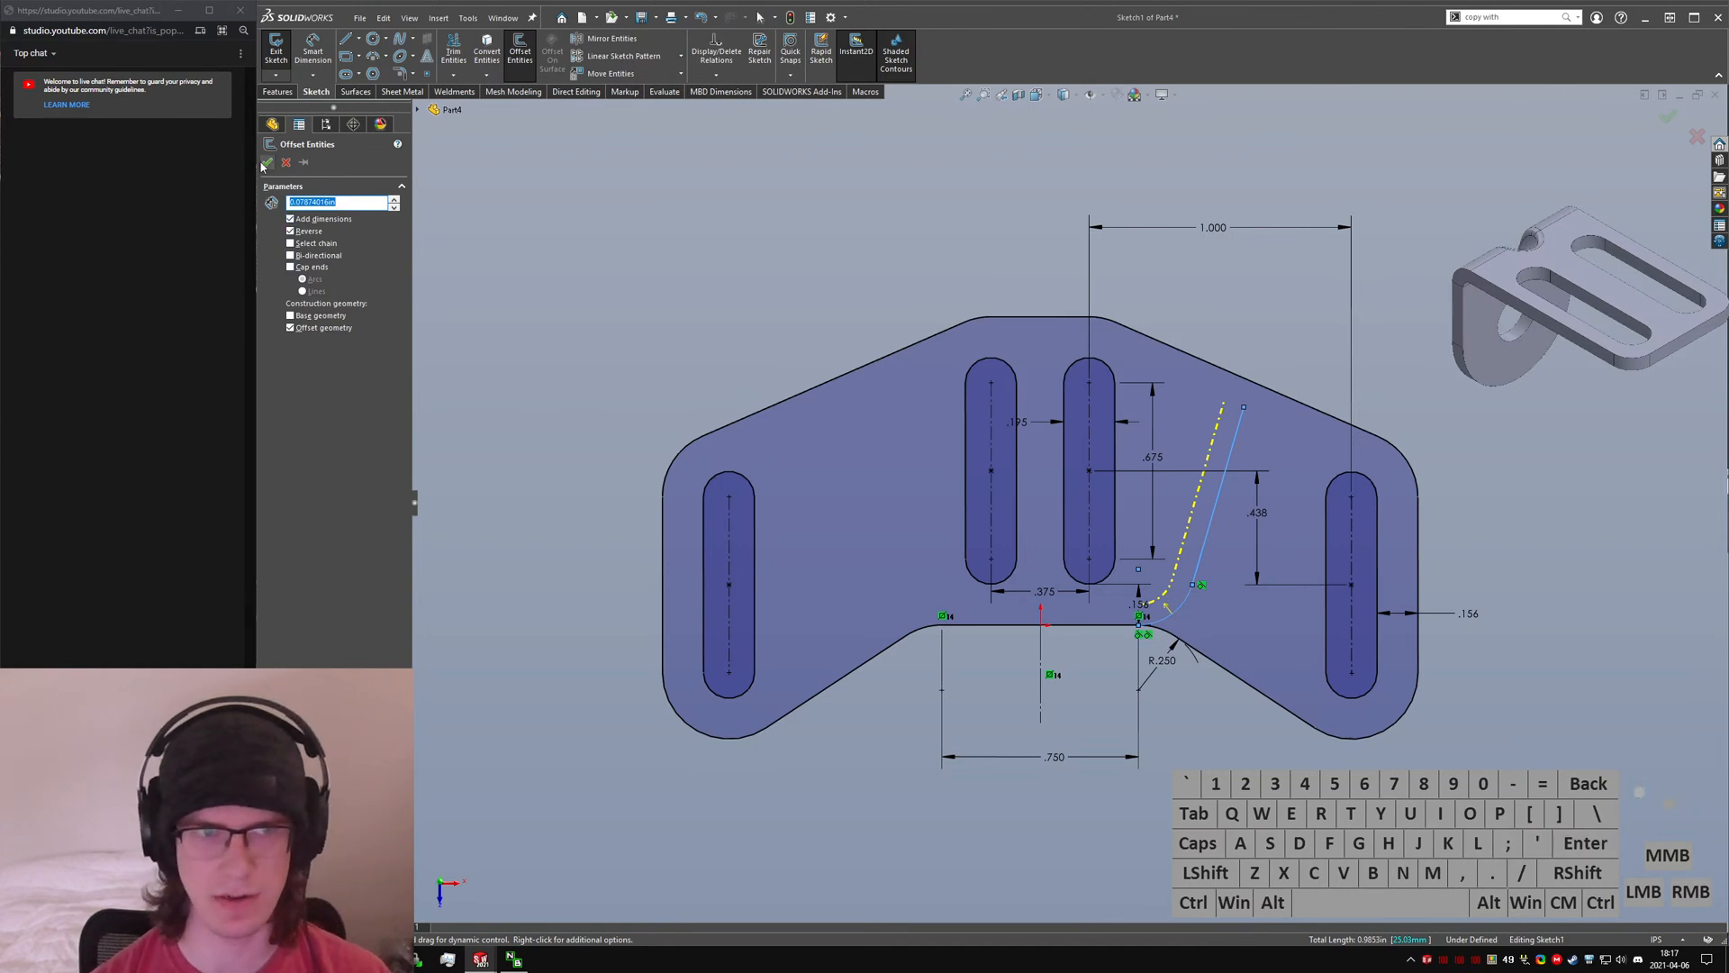
pyautogui.click(320, 332)
pyautogui.click(267, 163)
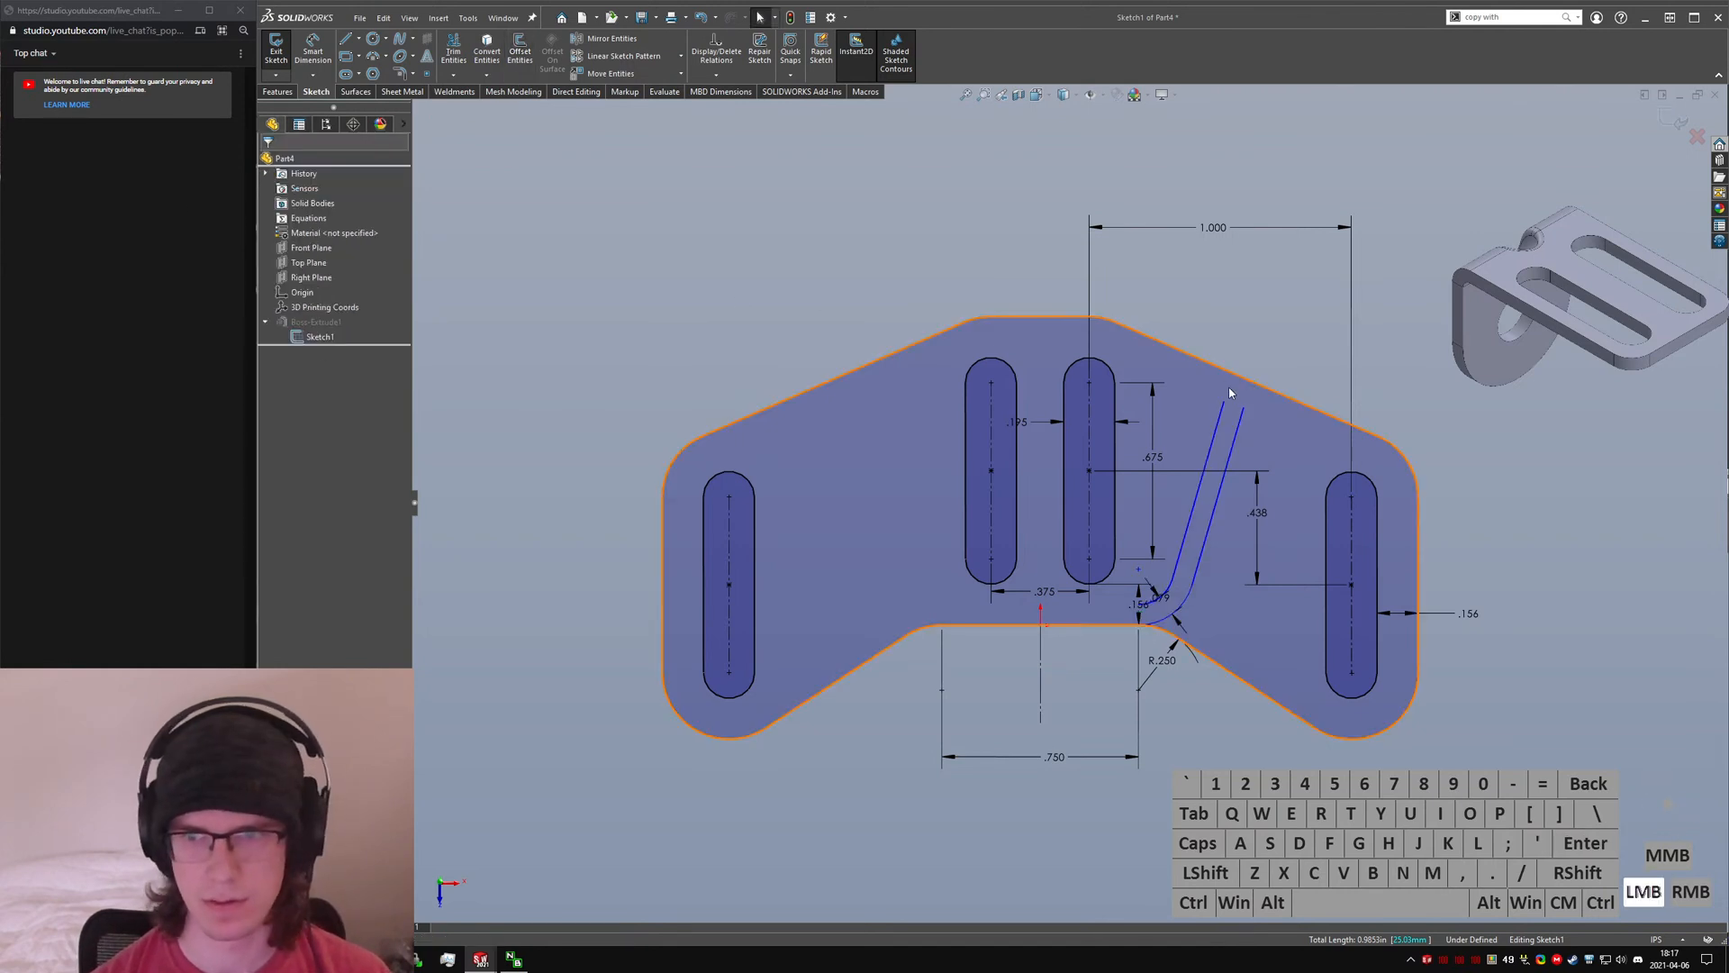
# - Extend both parallel lines onto the sloped upper edge and move the offset and 0.156 in gap dimensions clear of the arcs
pyautogui.scroll(-3, 1249, 439)
pyautogui.moveTo(1186, 393); pyautogui.dragTo(1211, 353)
pyautogui.click(1246, 396)
pyautogui.keyDown('ctrl'); pyautogui.click(1266, 380); pyautogui.keyUp('ctrl')
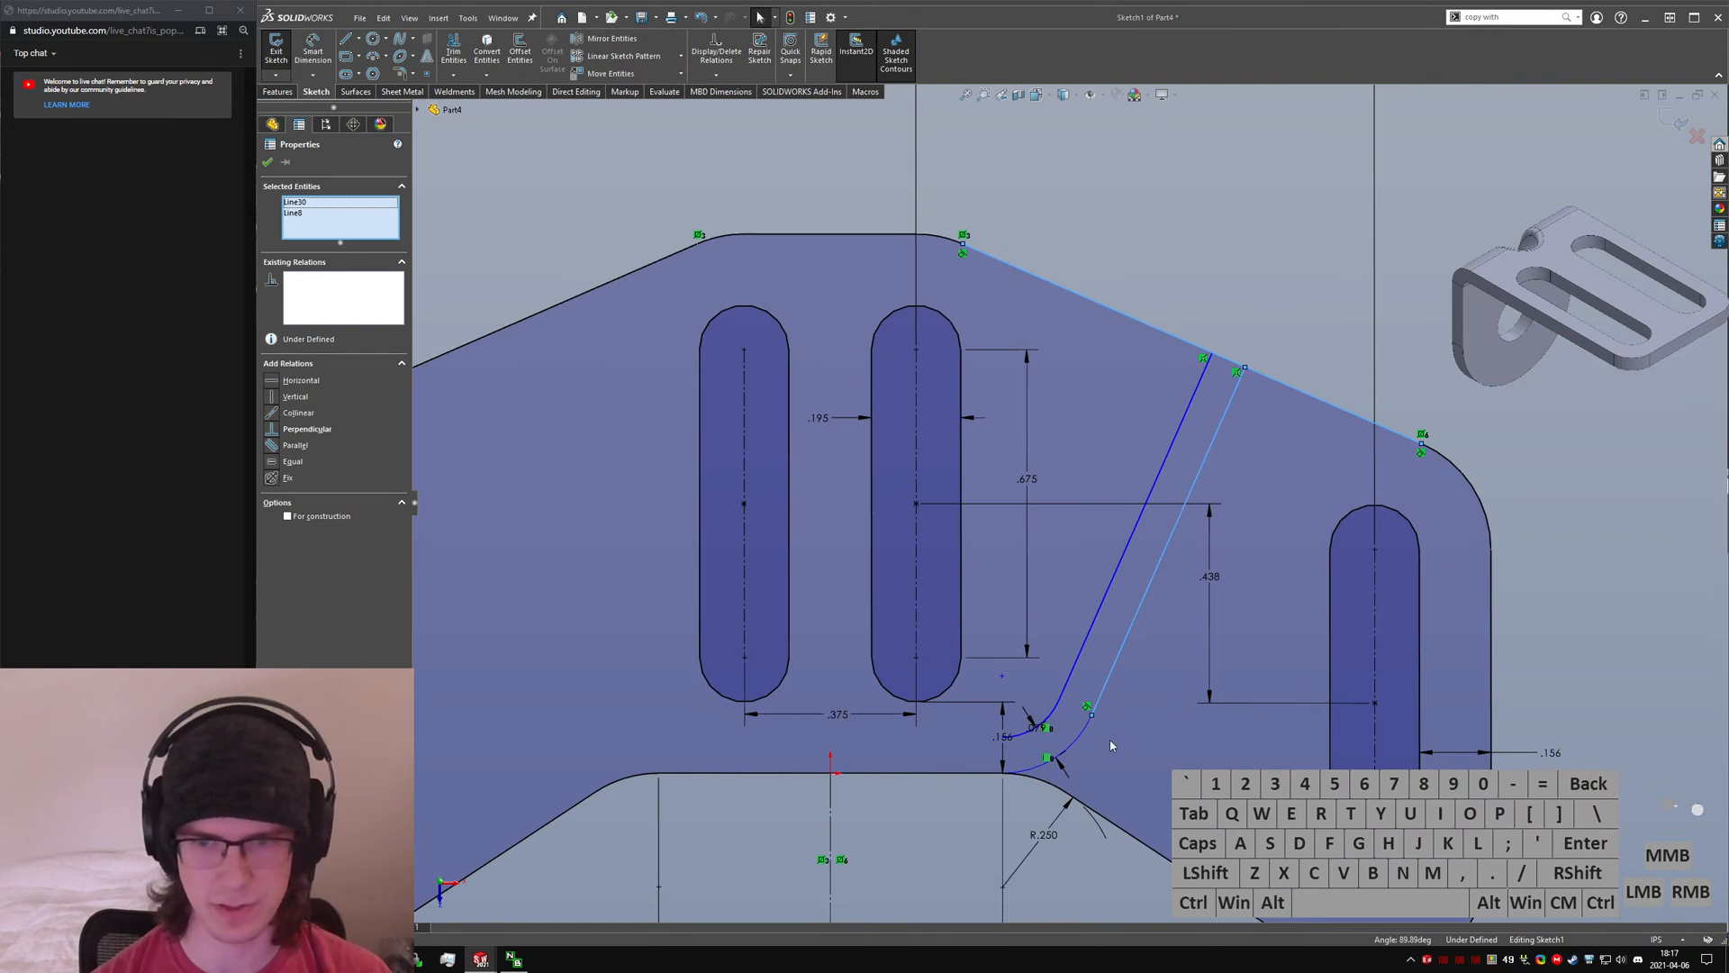
pyautogui.moveTo(1039, 728); pyautogui.dragTo(1210, 444)
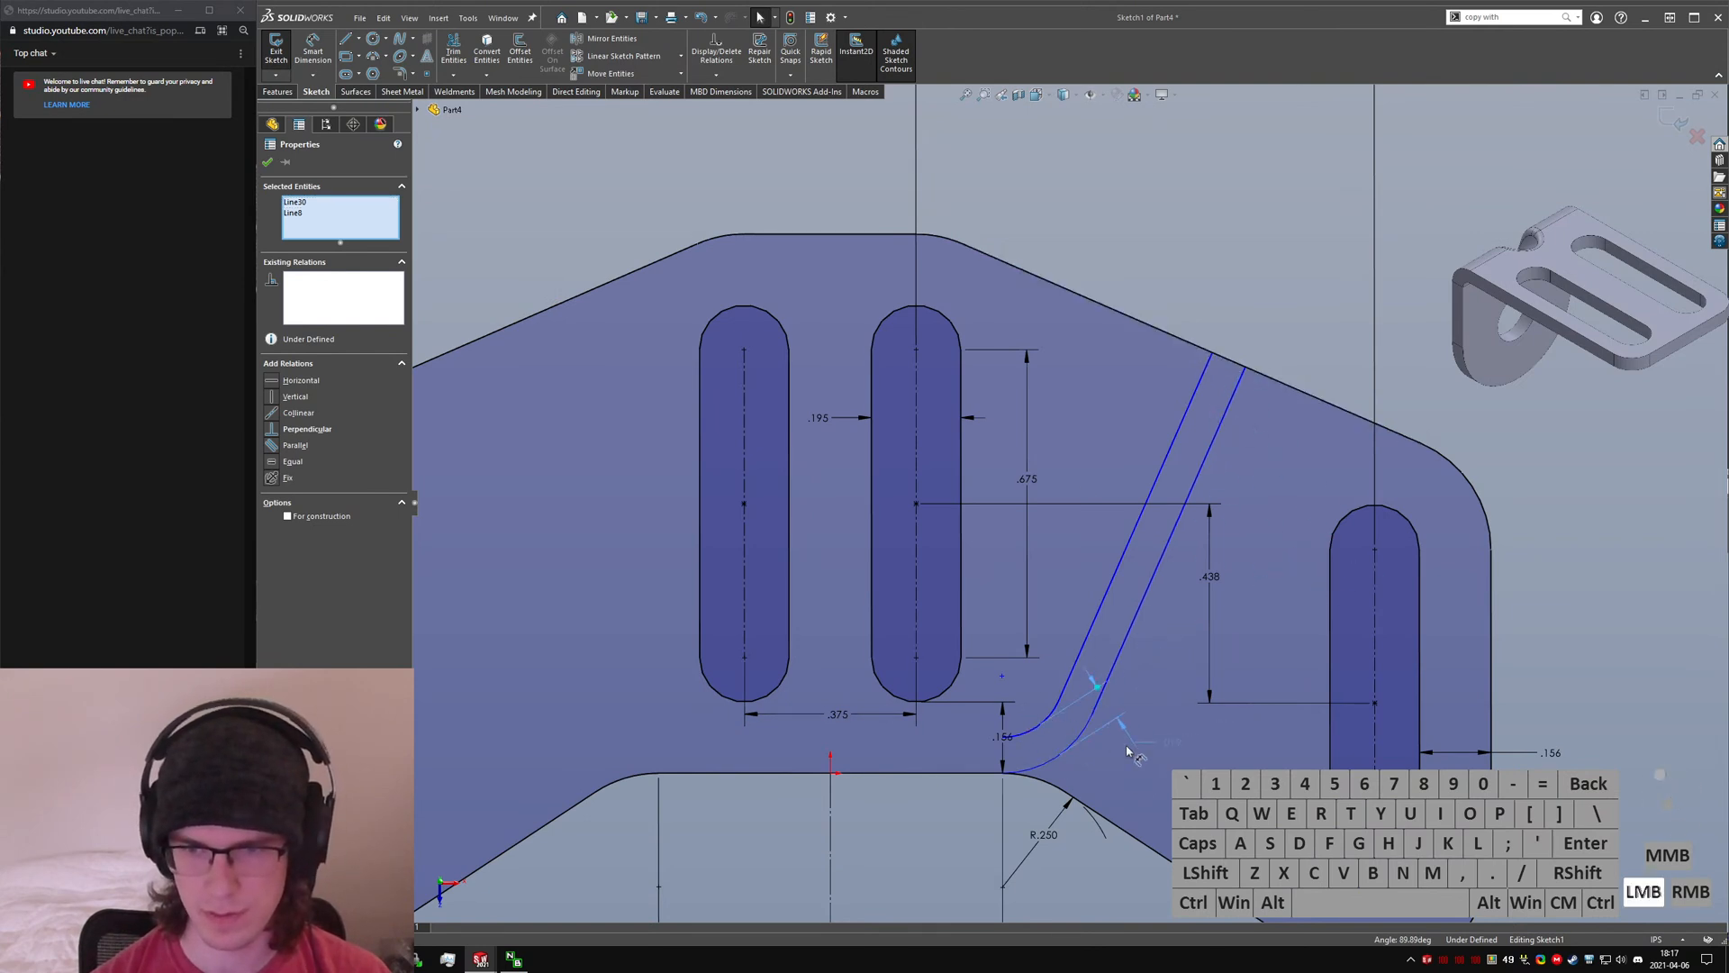
pyautogui.moveTo(1002, 737); pyautogui.dragTo(975, 739)
# - Make the outer of the two parallel lines perpendicular to the sloped upper edge
pyautogui.moveTo(1272, 332); pyautogui.dragTo(1268, 279, button='right')
pyautogui.press('Escape')
pyautogui.keyDown('ctrl'); pyautogui.click(1232, 393); pyautogui.keyUp('ctrl')
pyautogui.keyDown('ctrl'); pyautogui.click(1268, 380); pyautogui.keyUp('ctrl')
pyautogui.hotkey('alt', 'u')
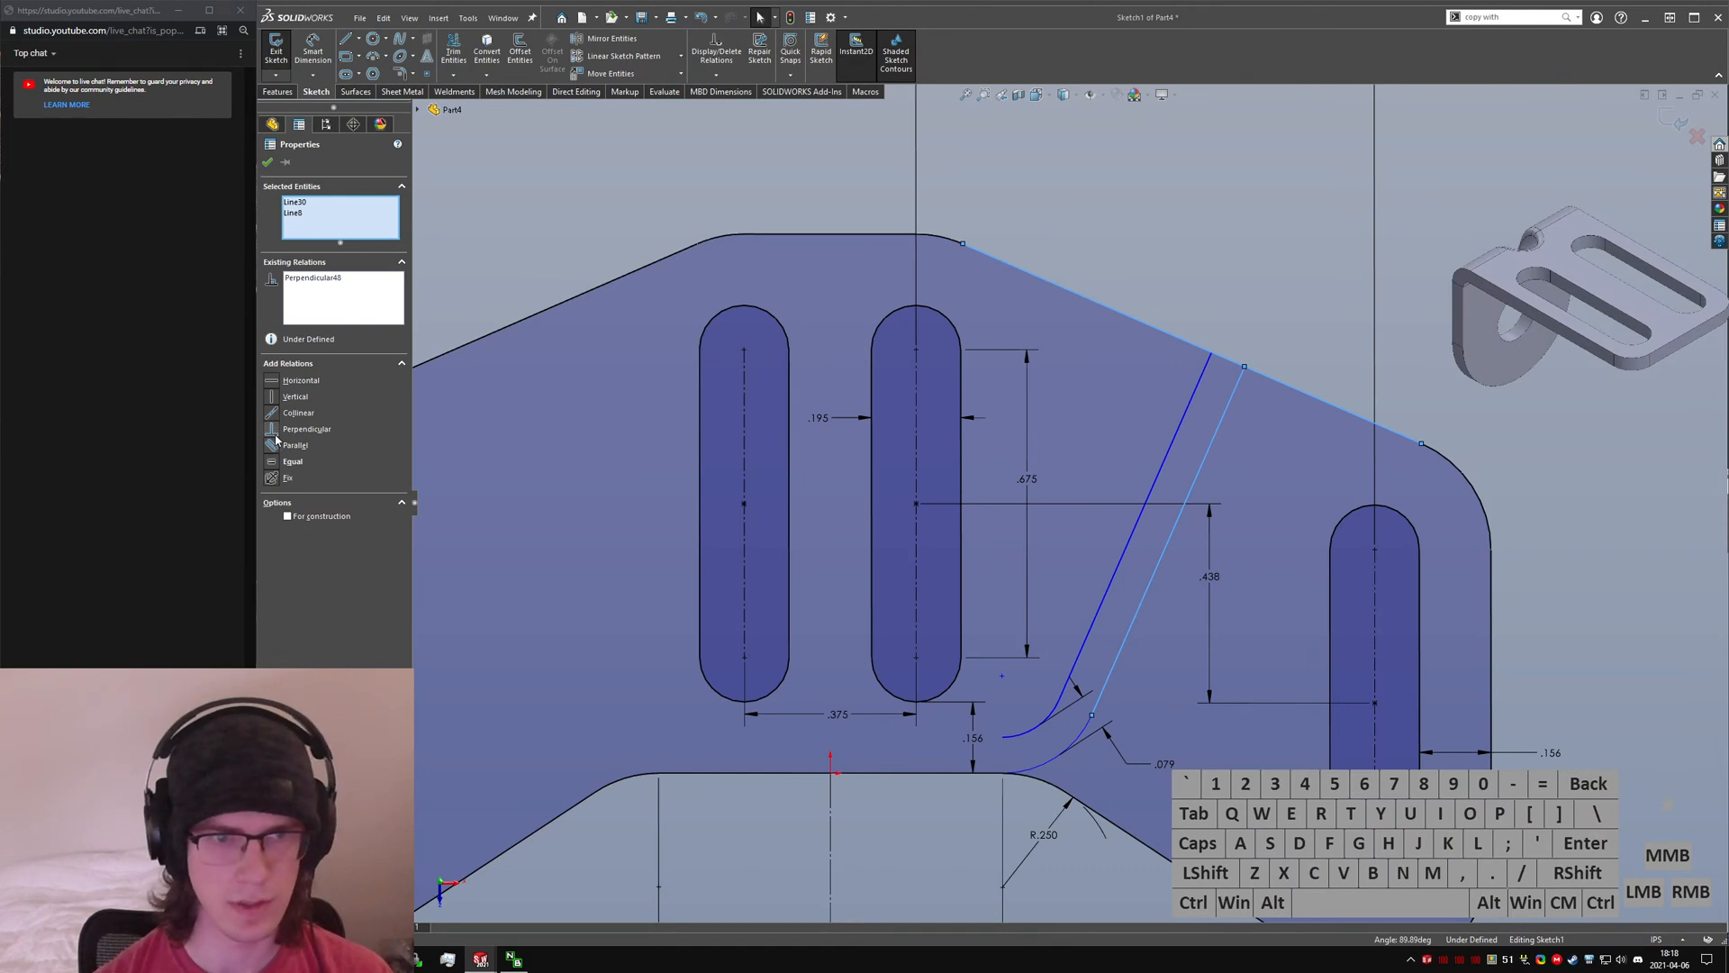
# - Convert the two parallel lines to construction geometry and shift them slightly outward along the sloped upper edge
pyautogui.click(1151, 301)
pyautogui.keyDown('ctrl'); pyautogui.click(1222, 423); pyautogui.keyUp('ctrl')
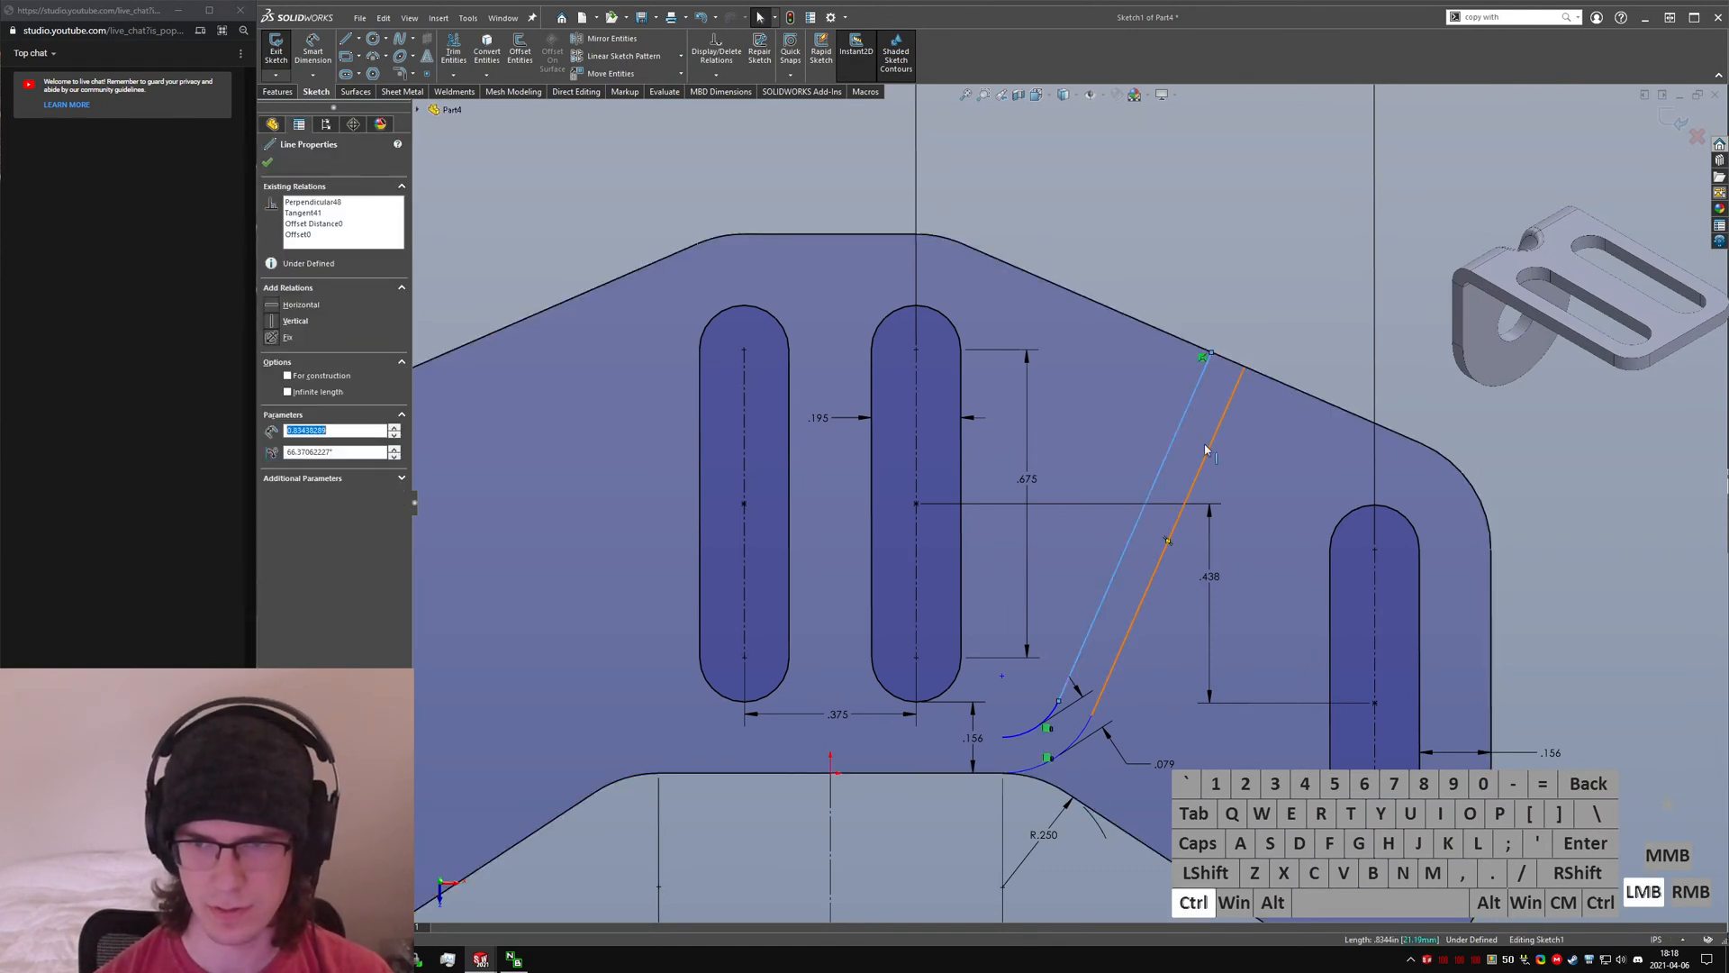
pyautogui.hotkey('alt', 'c')
pyautogui.click(1143, 714)
pyautogui.click(1251, 290)
pyautogui.moveTo(1251, 379)
pyautogui.mouseDown()
pyautogui.moveTo(1339, 414)
pyautogui.moveTo(1208, 359)
pyautogui.moveTo(1266, 386)
pyautogui.moveTo(1252, 401)
pyautogui.mouseUp()
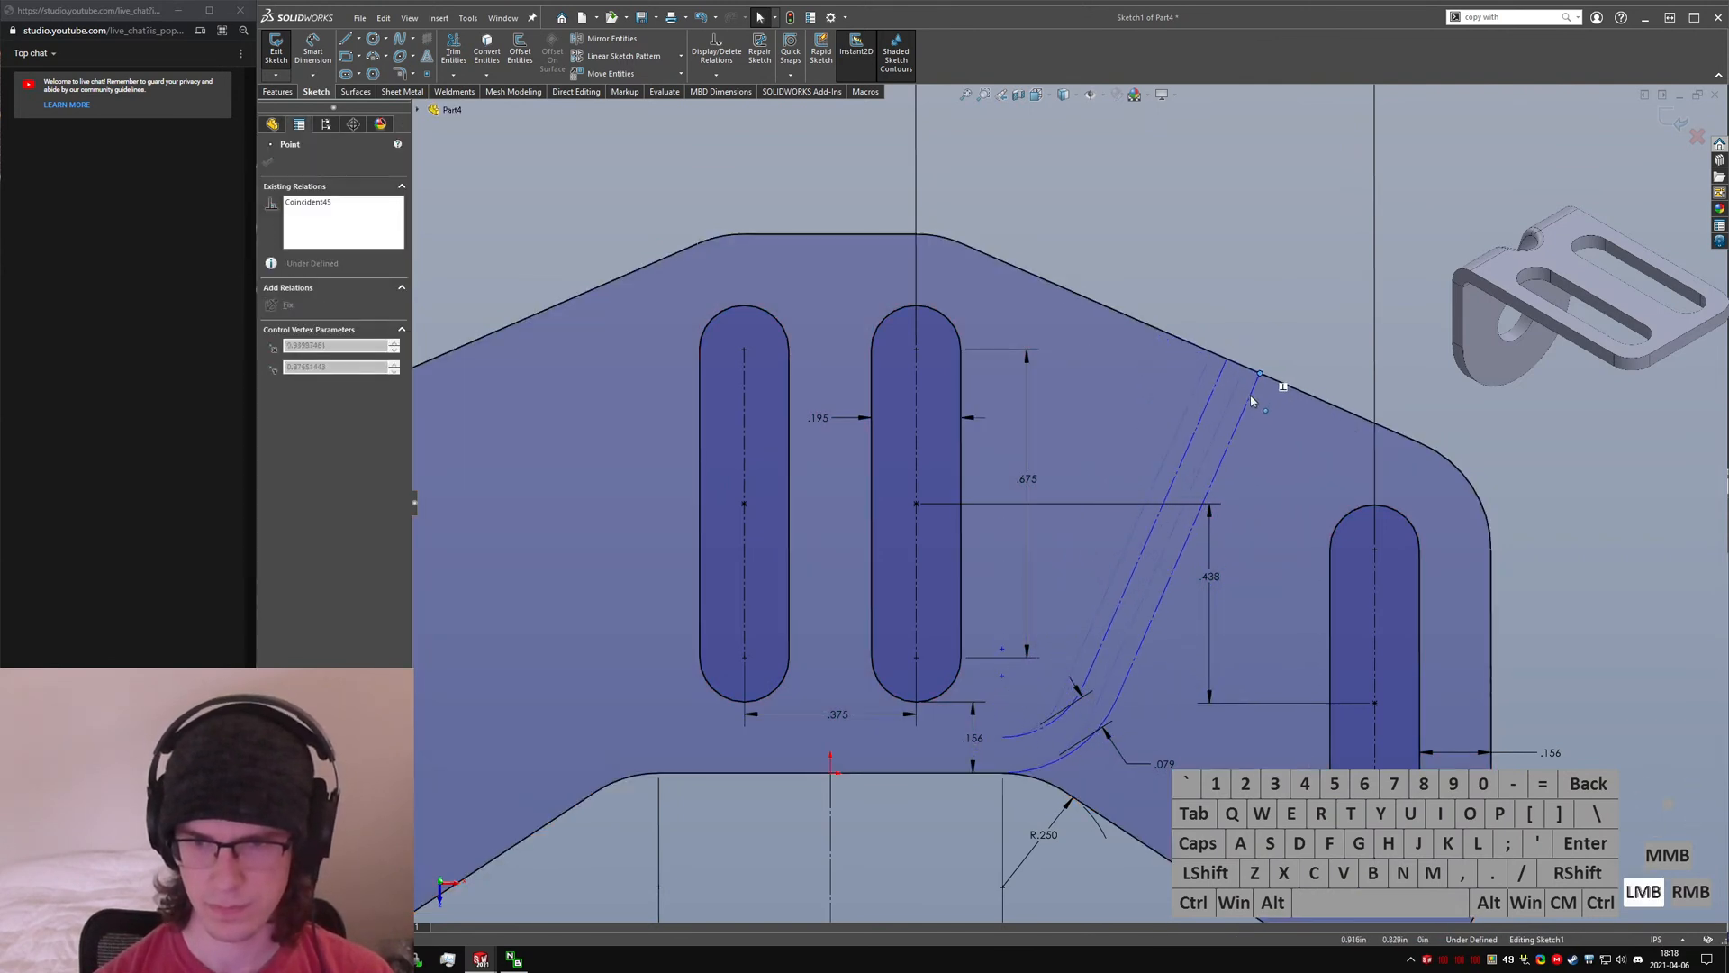
pyautogui.click(1209, 245)
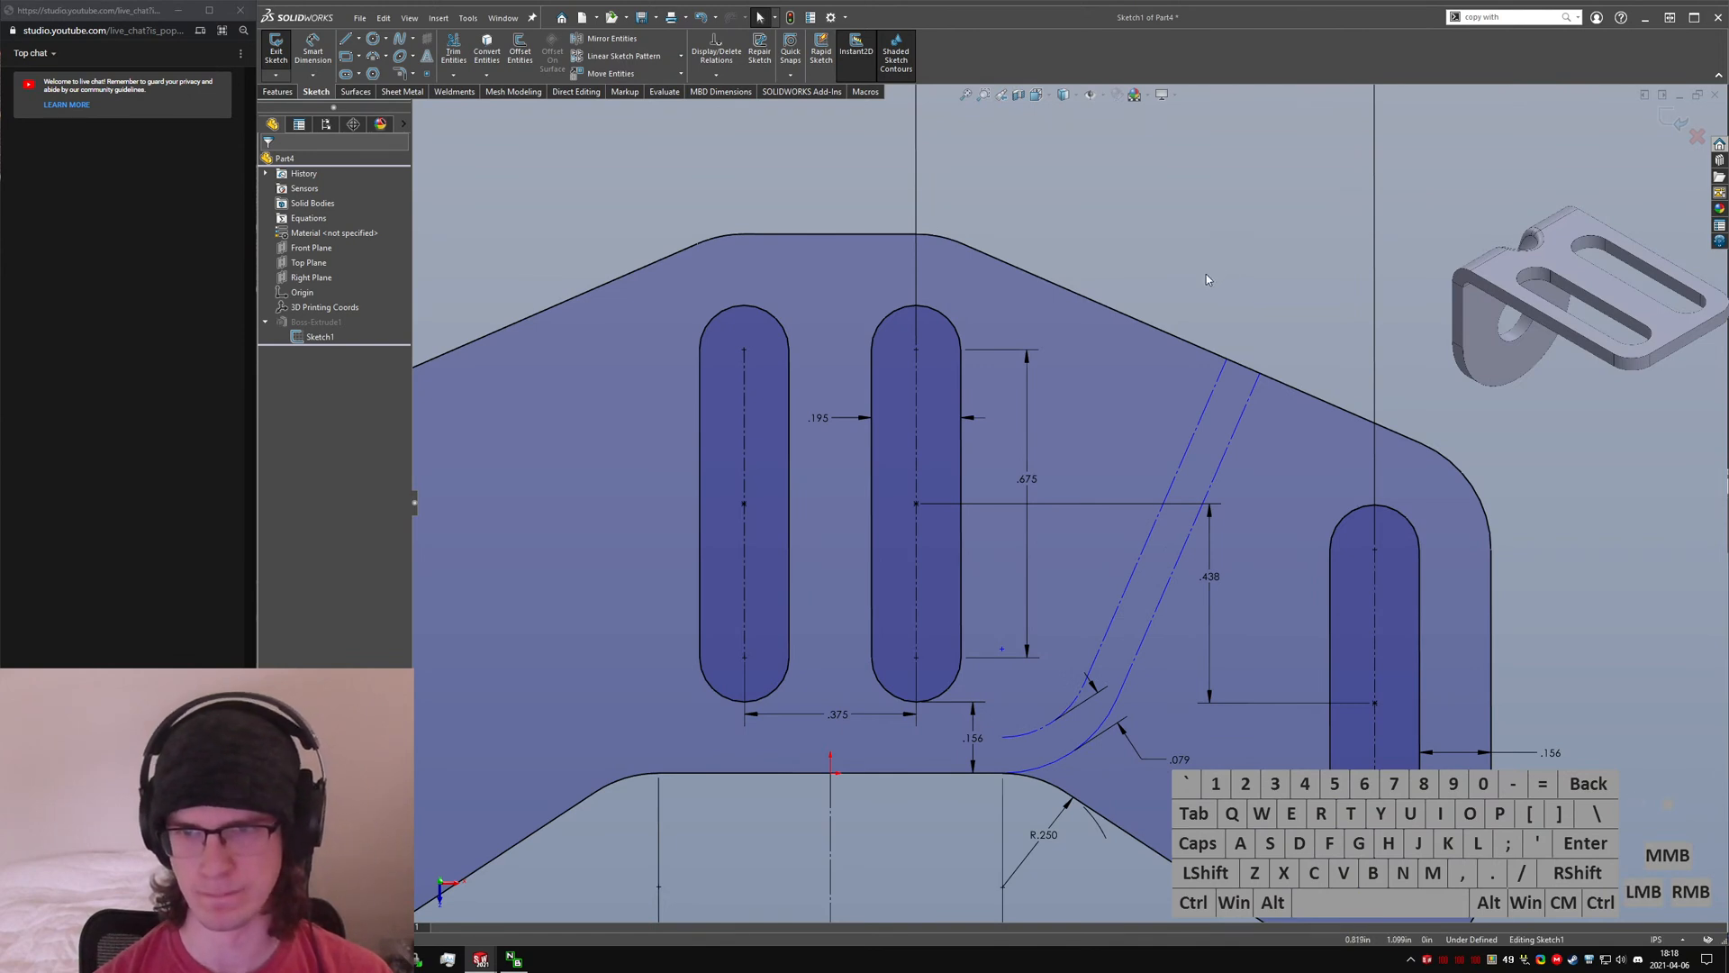
# - Draw construction circles centred on the right inner slot's upper arc centre and the right outer slot's lower arc centre
pyautogui.click(372, 38)
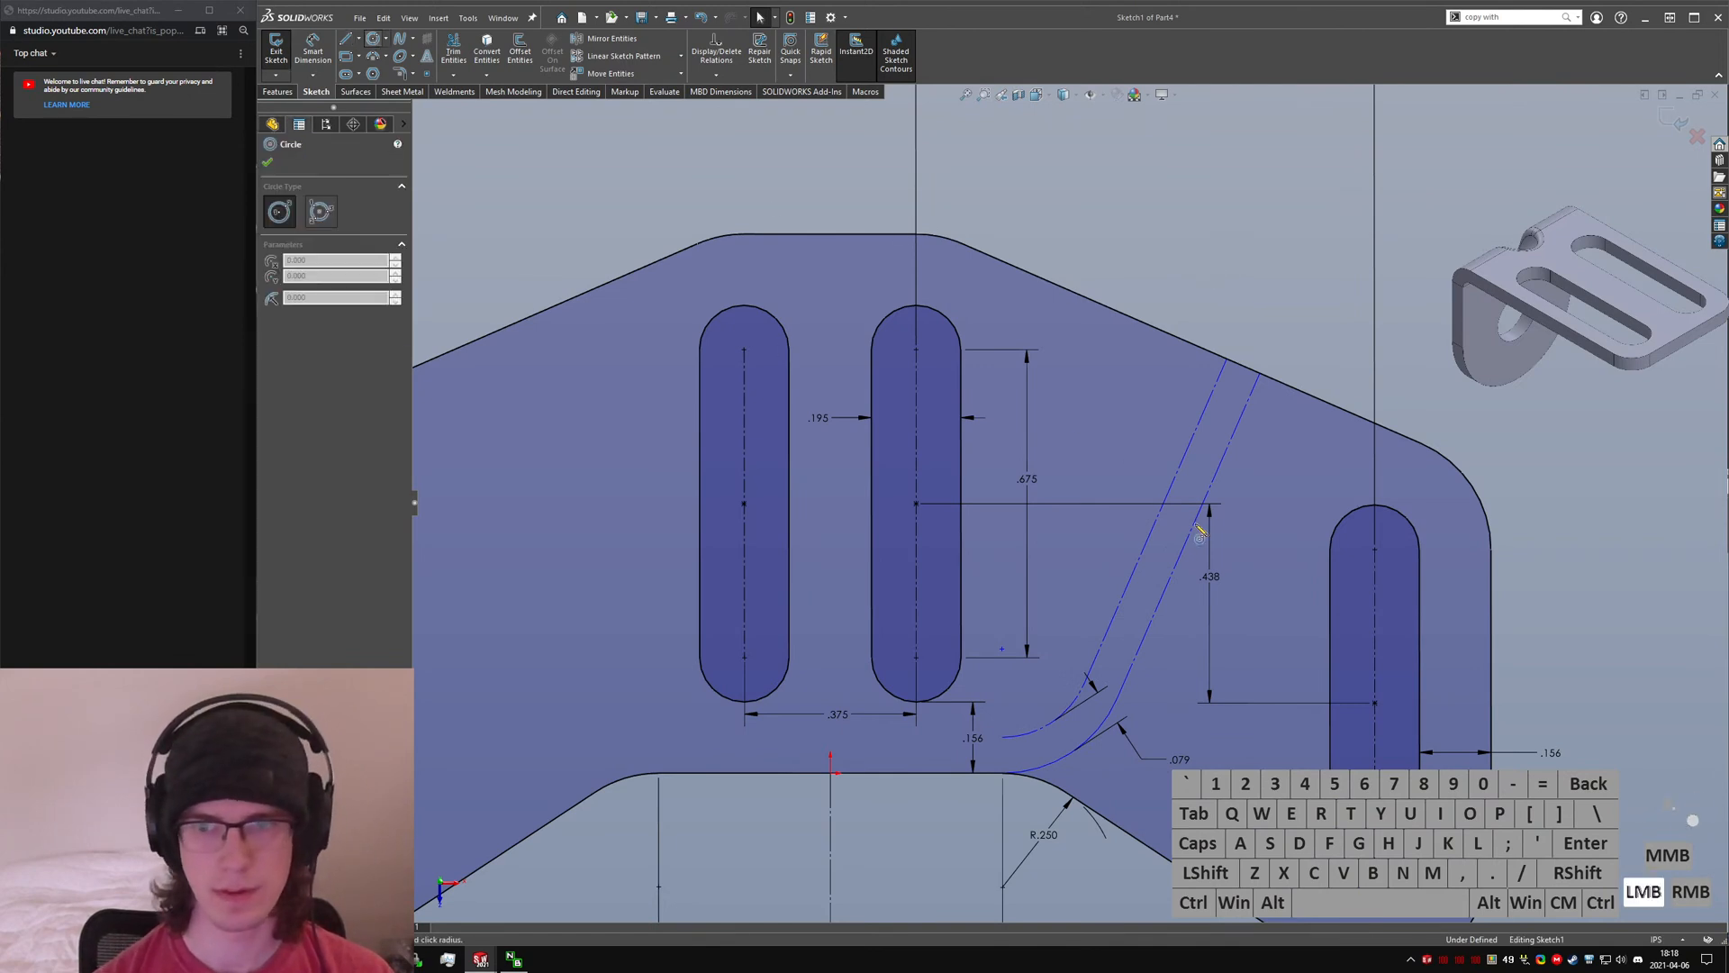
pyautogui.click(916, 349)
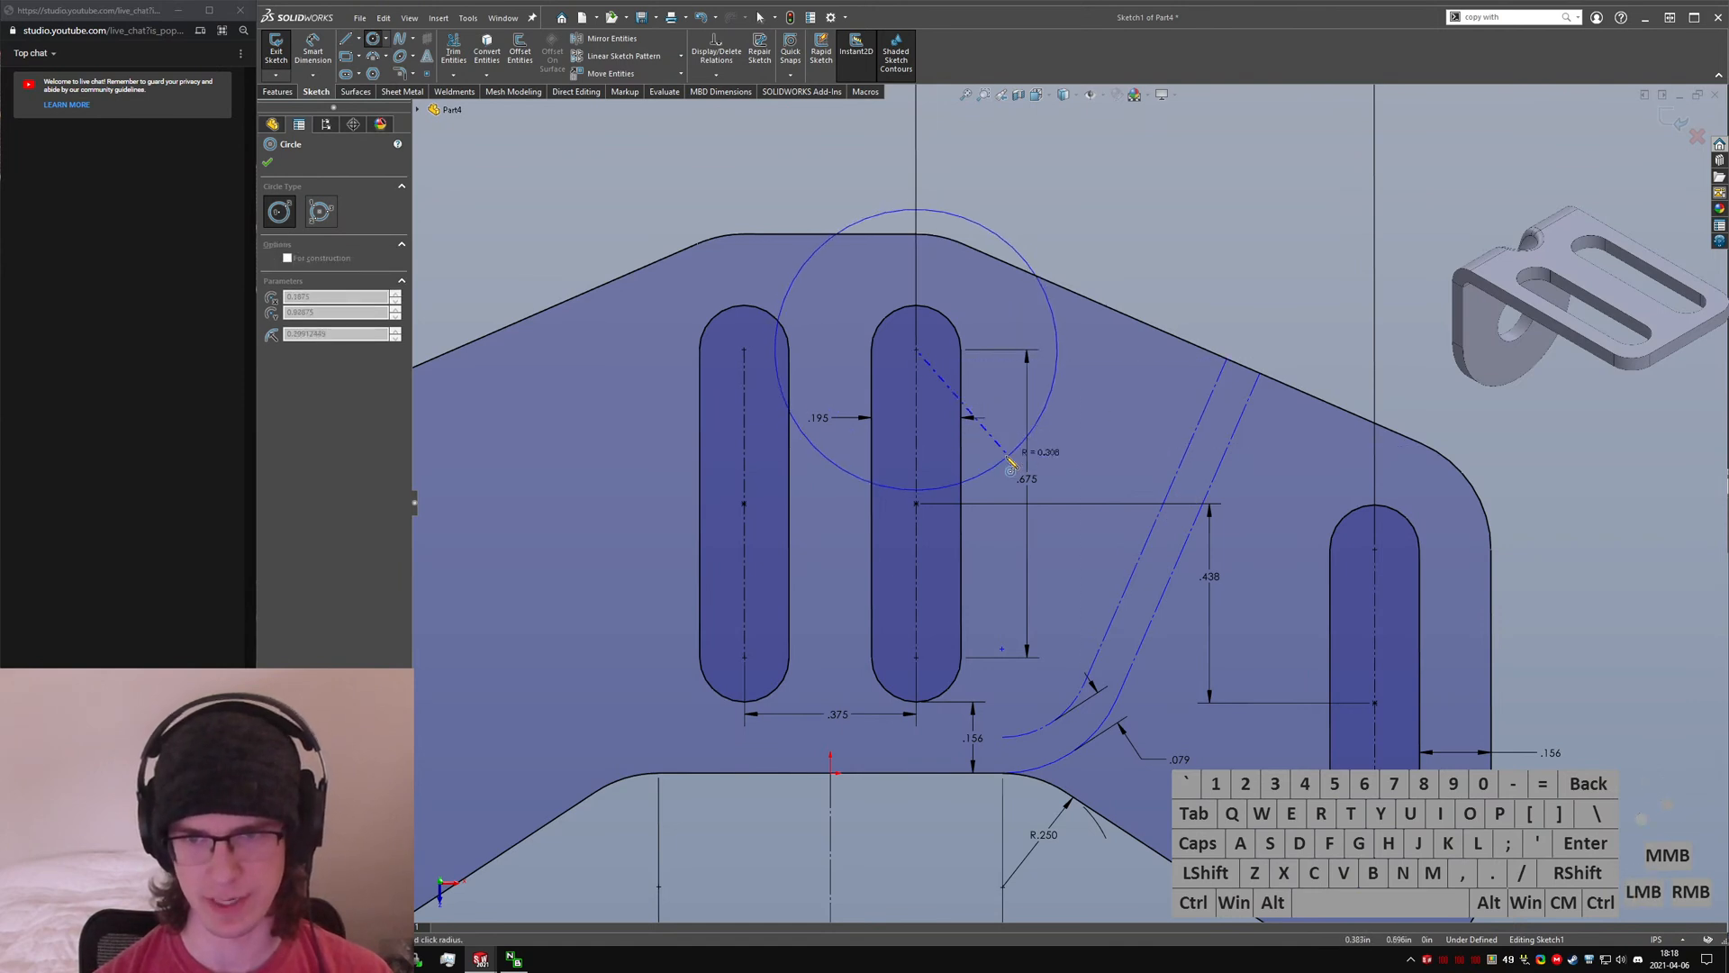
pyautogui.click(1010, 448)
pyautogui.moveTo(1374, 856); pyautogui.dragTo(1189, 815)
pyautogui.press('Escape')
pyautogui.click(1188, 815)
pyautogui.hotkey('alt', 'c')
pyautogui.click(1035, 286)
pyautogui.hotkey('alt', 'c')
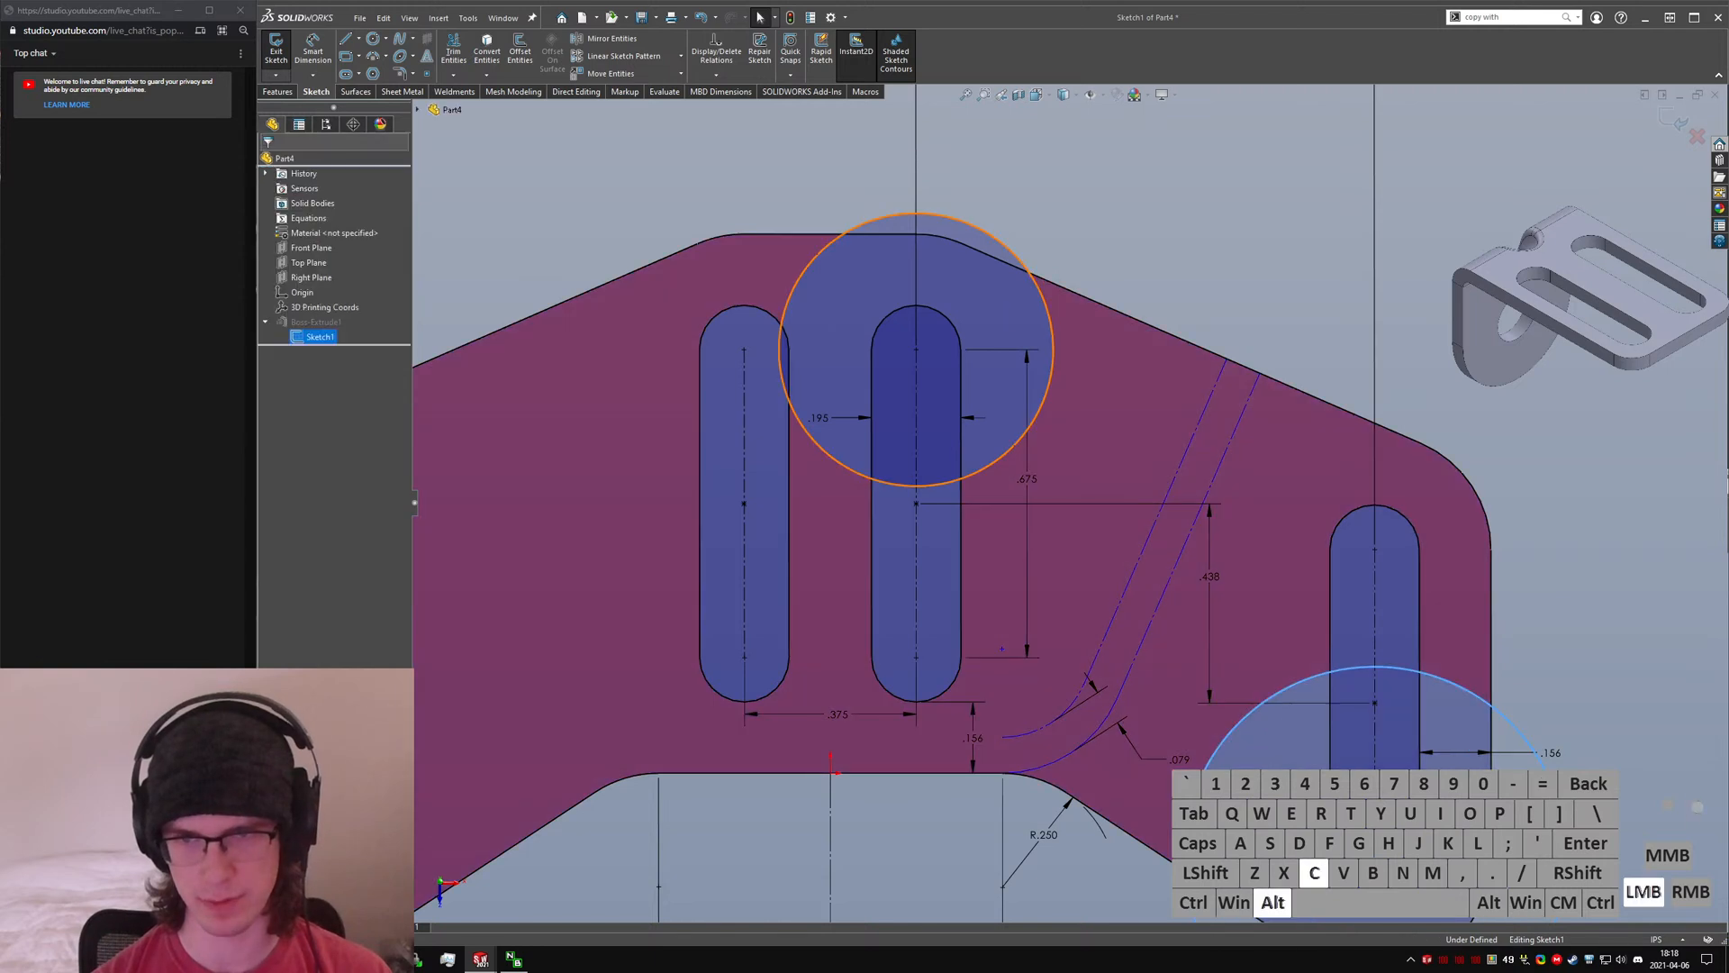
pyautogui.click(1186, 219)
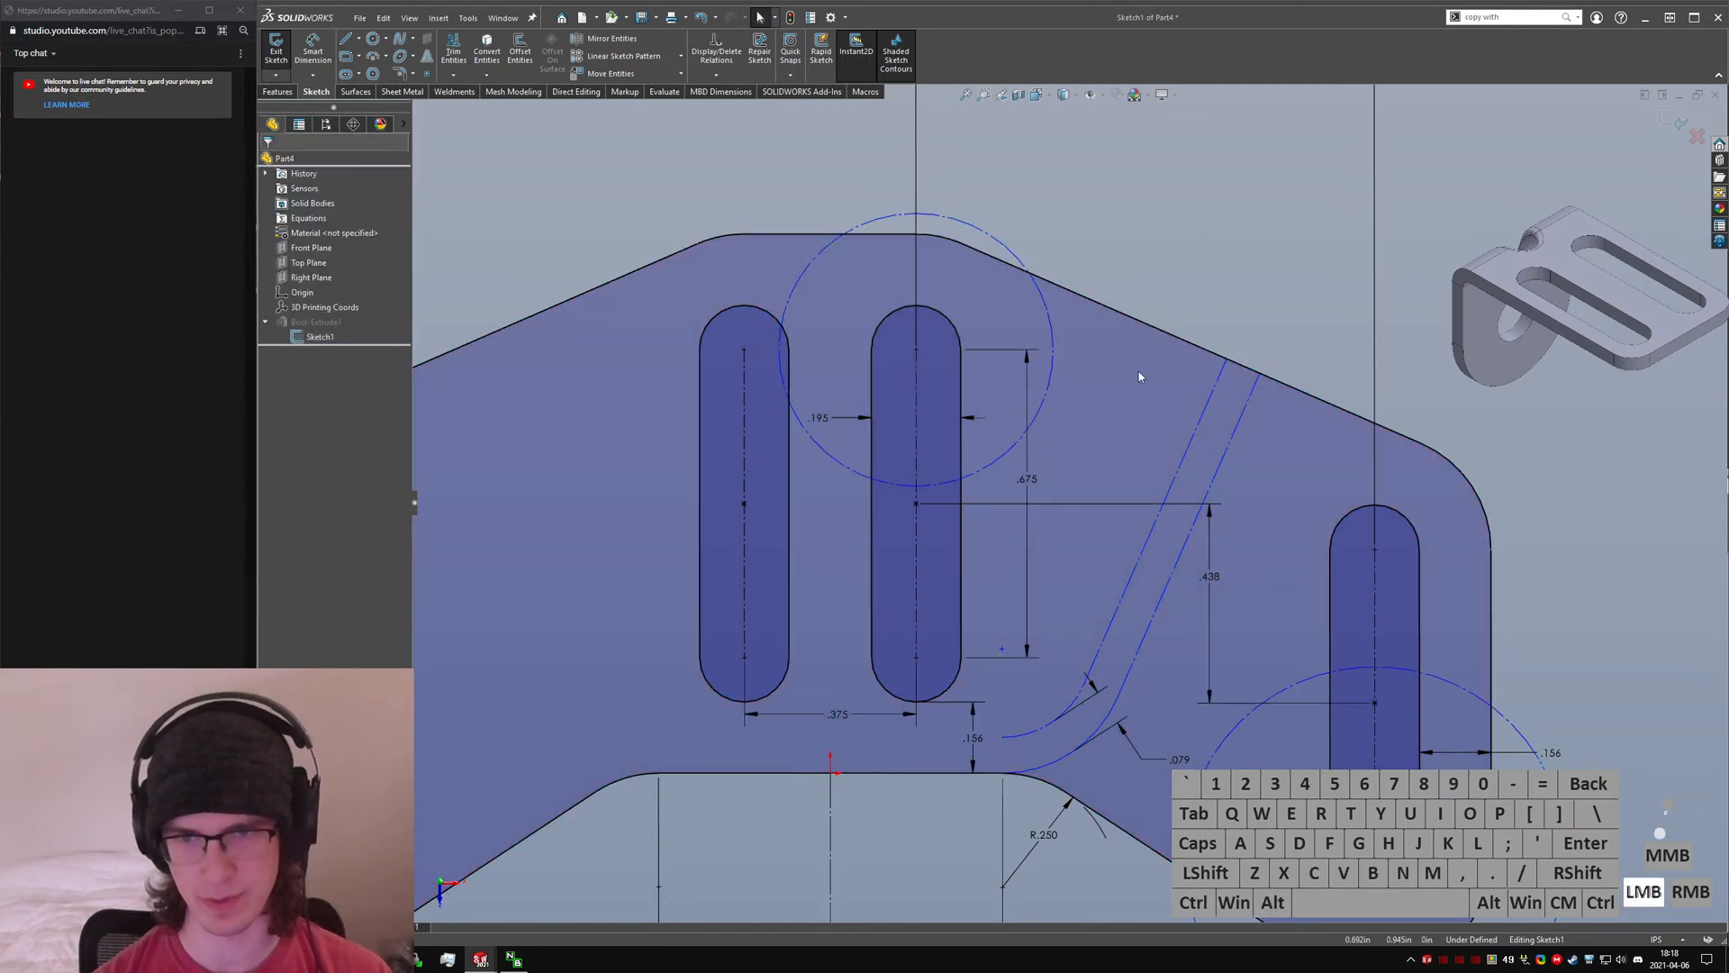
# - Make the upper circle tangent to the inner parallel guide line and the lower circle tangent to the outer one
pyautogui.click(1040, 412)
pyautogui.keyDown('ctrl'); pyautogui.click(1180, 478); pyautogui.keyUp('ctrl')
pyautogui.hotkey('ctrl', 'alt', 'a')
pyautogui.click(1279, 281)
pyautogui.click(1229, 748)
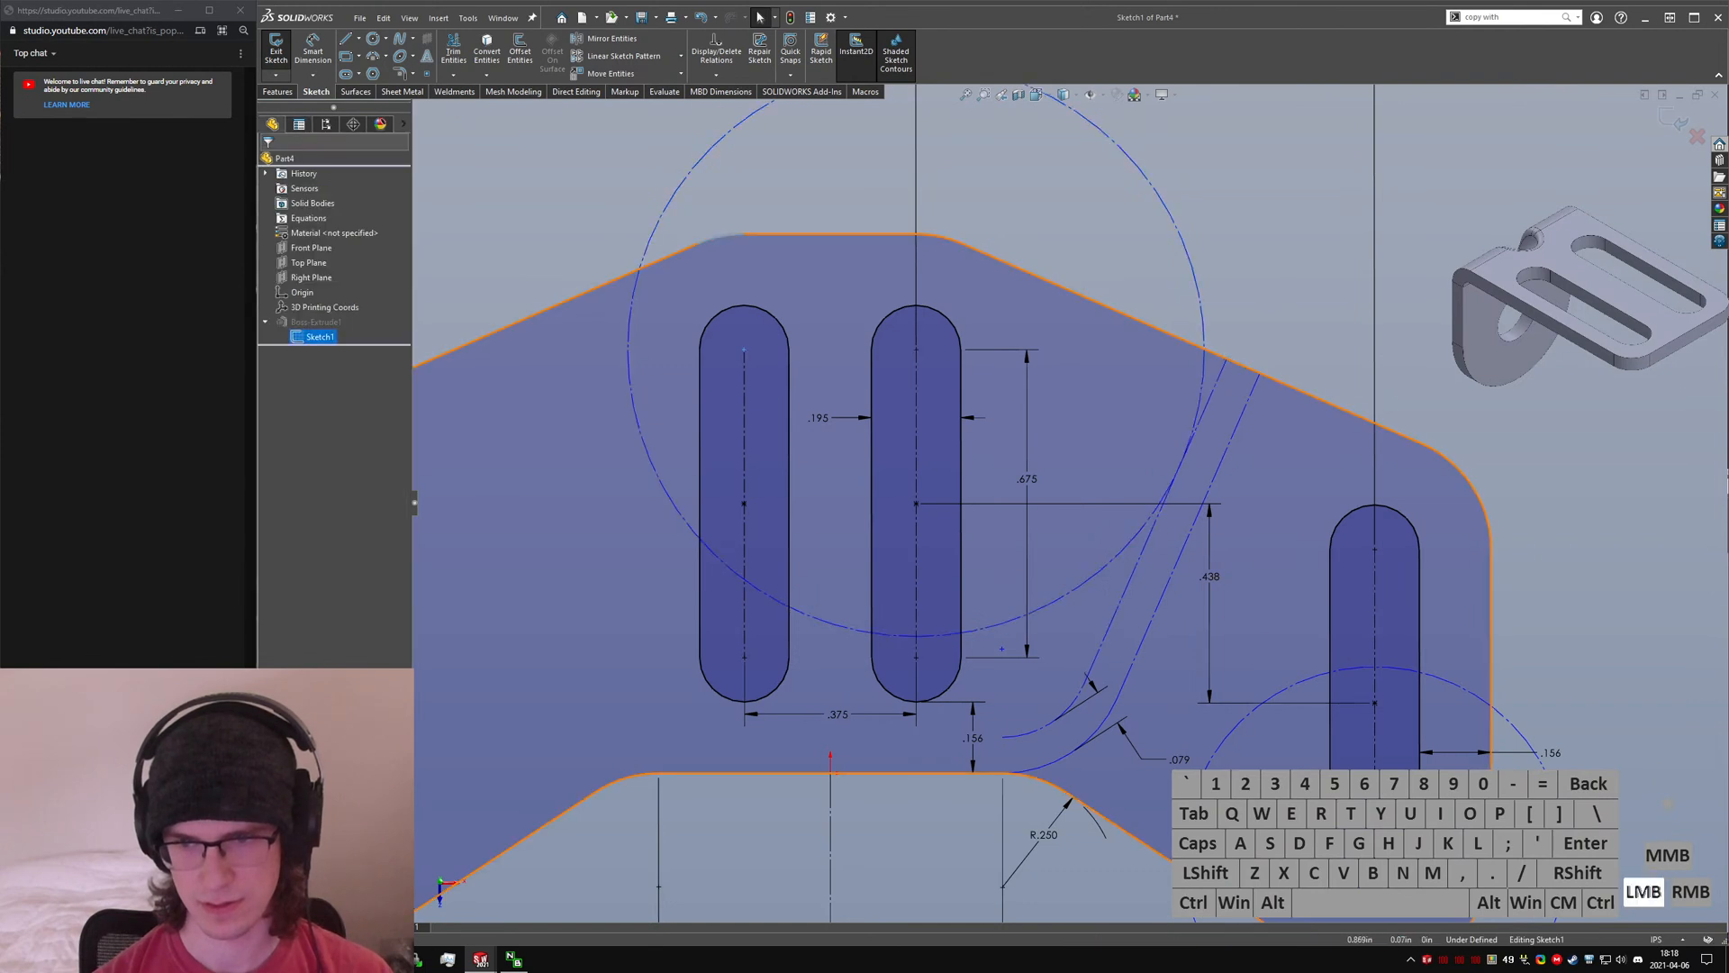
pyautogui.press('Escape')
pyautogui.click(1229, 747)
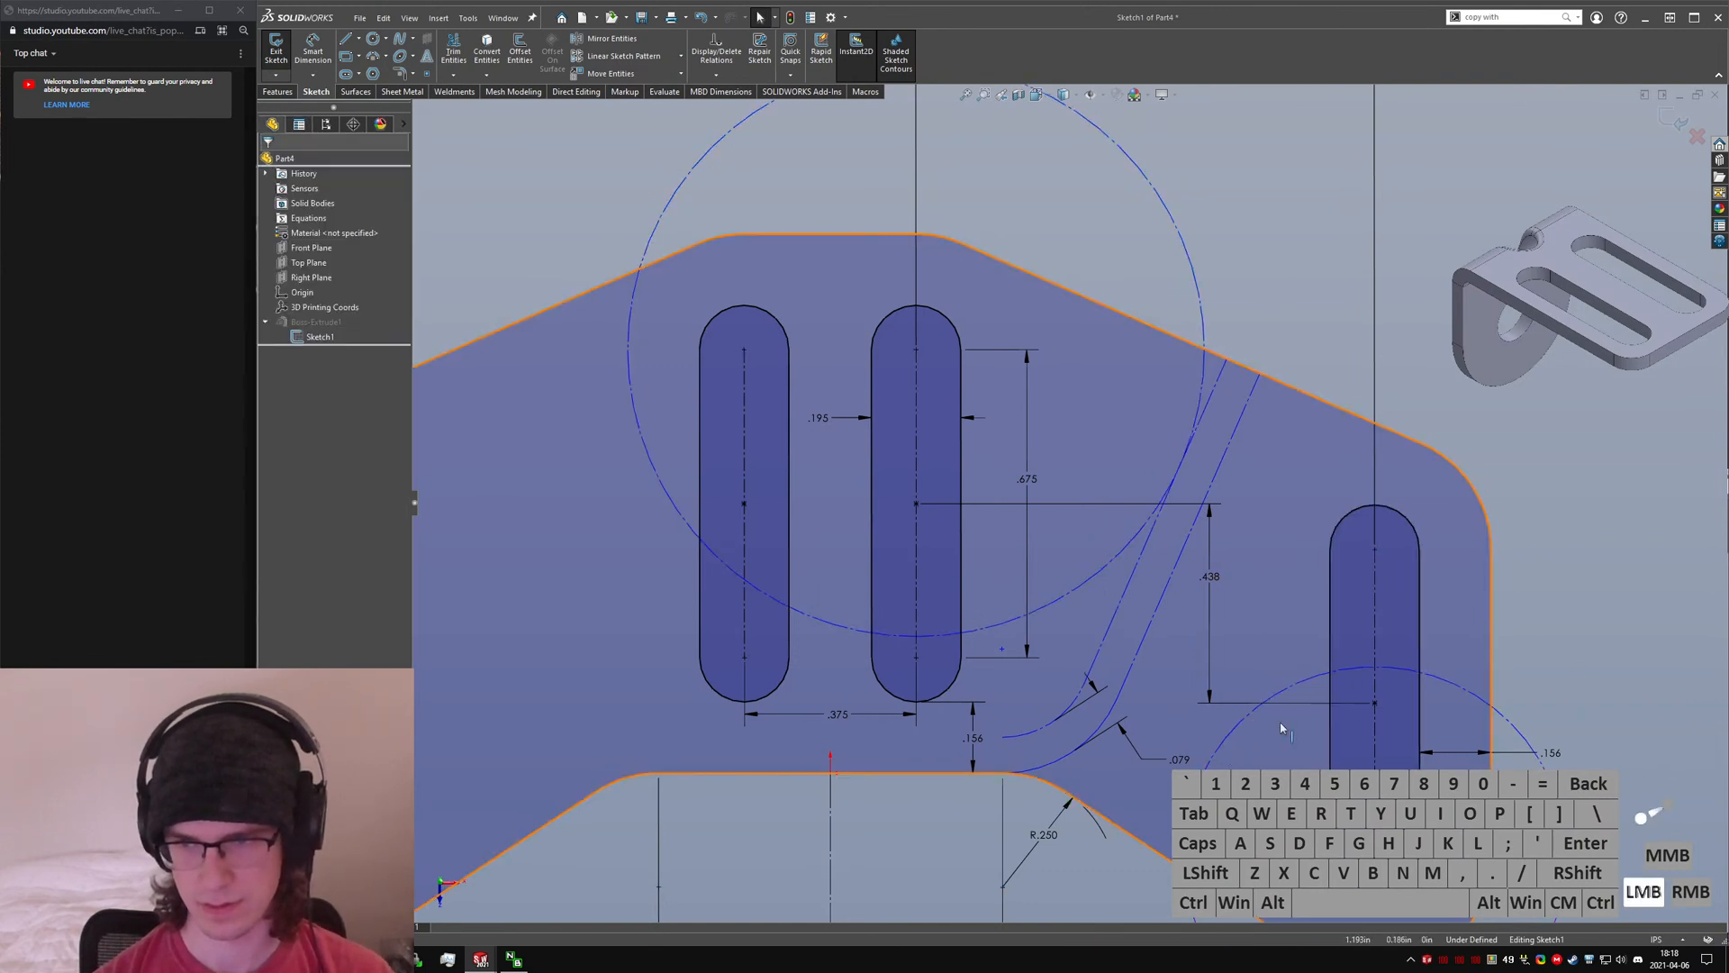
pyautogui.keyDown('ctrl'); pyautogui.click(1146, 650); pyautogui.keyUp('ctrl')
pyautogui.hotkey('ctrl', 'alt', 'a')
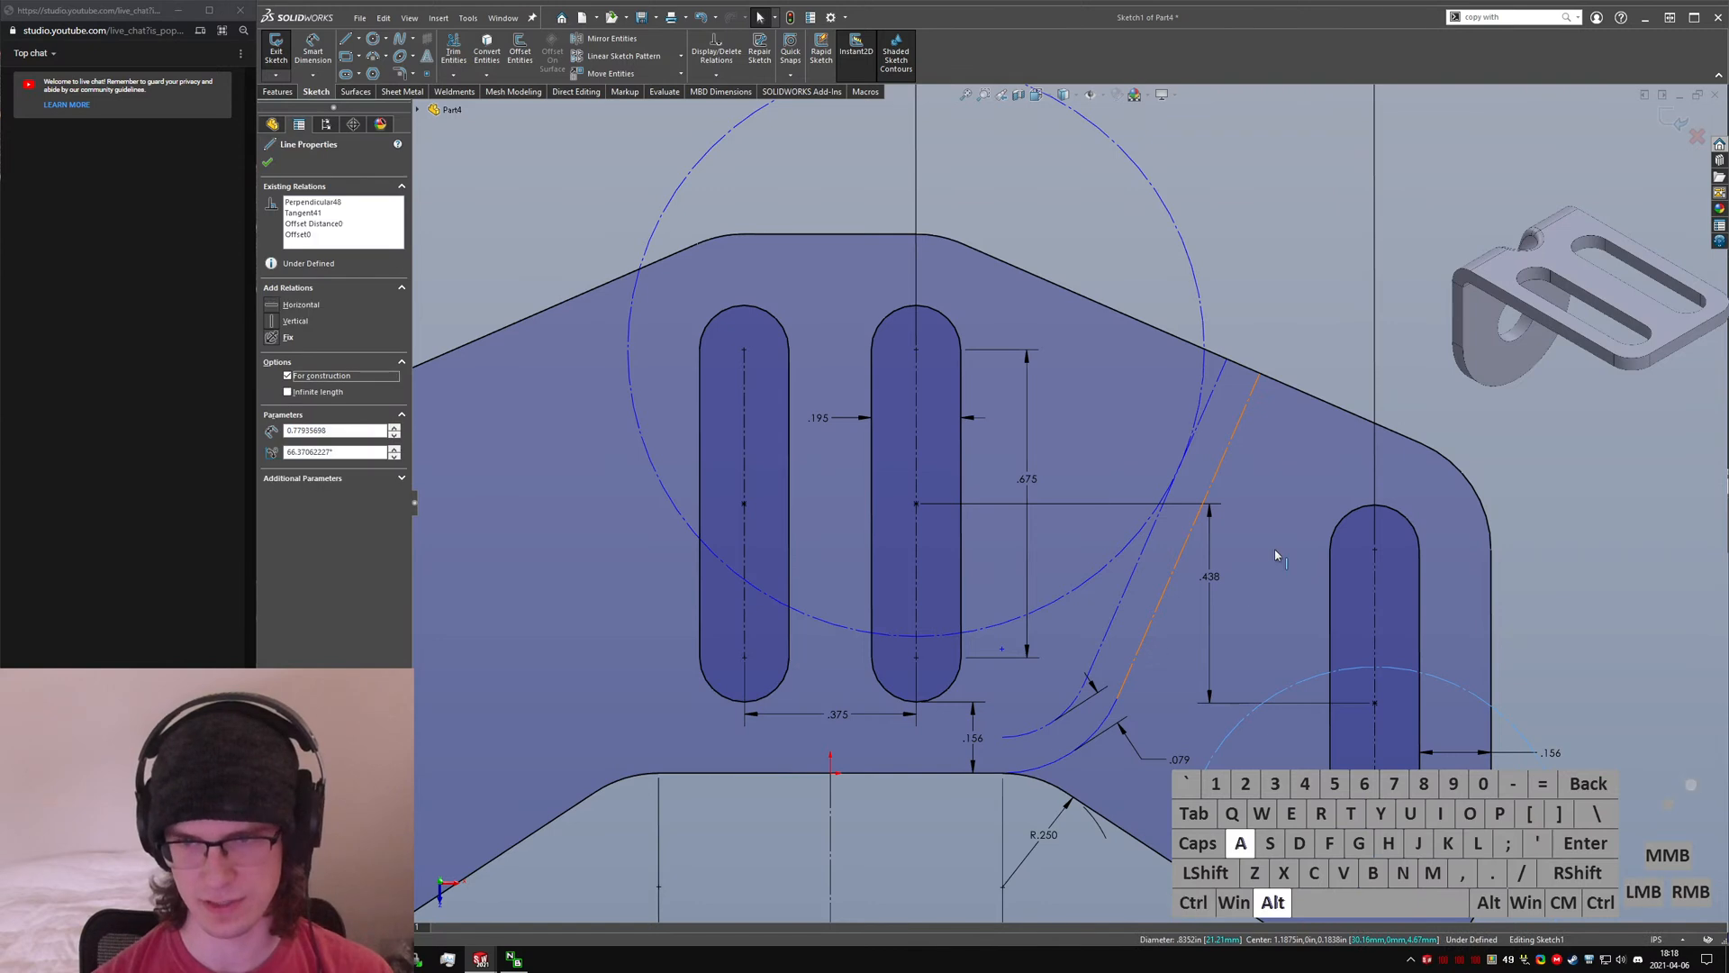
pyautogui.click(1549, 469)
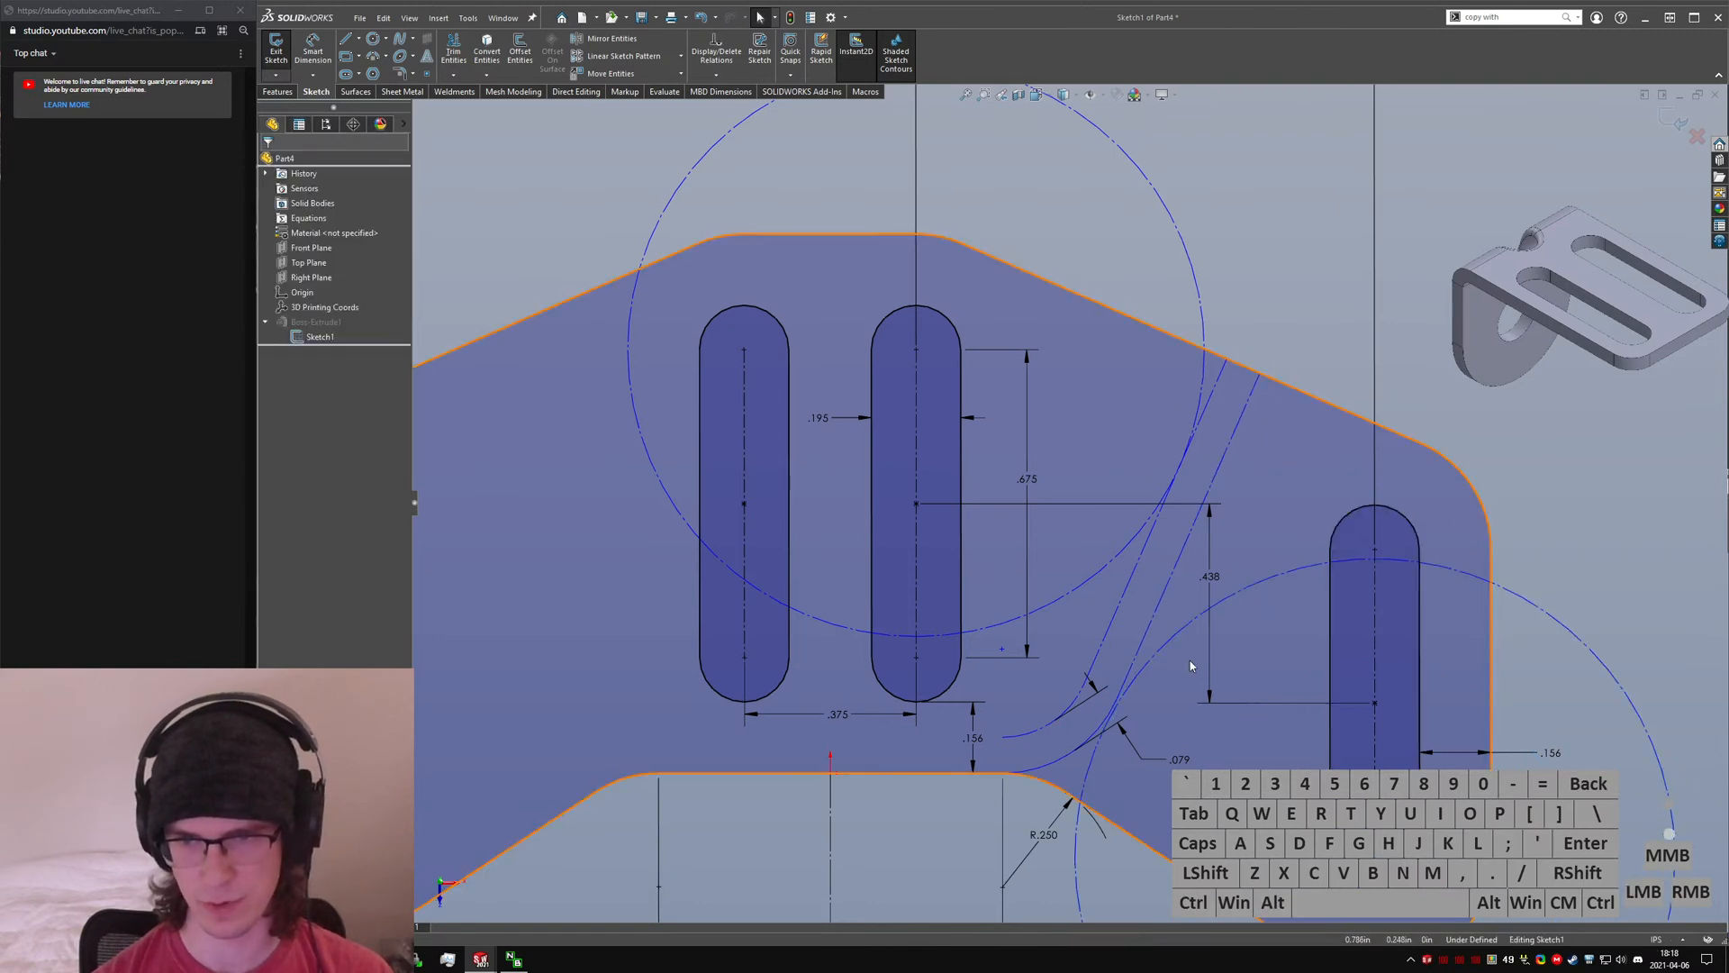
# - Make the two construction circles equal in size
pyautogui.click(1180, 629)
pyautogui.keyDown('ctrl'); pyautogui.click(1100, 571); pyautogui.keyUp('ctrl')
pyautogui.hotkey('ctrl', 'alt', 'q')
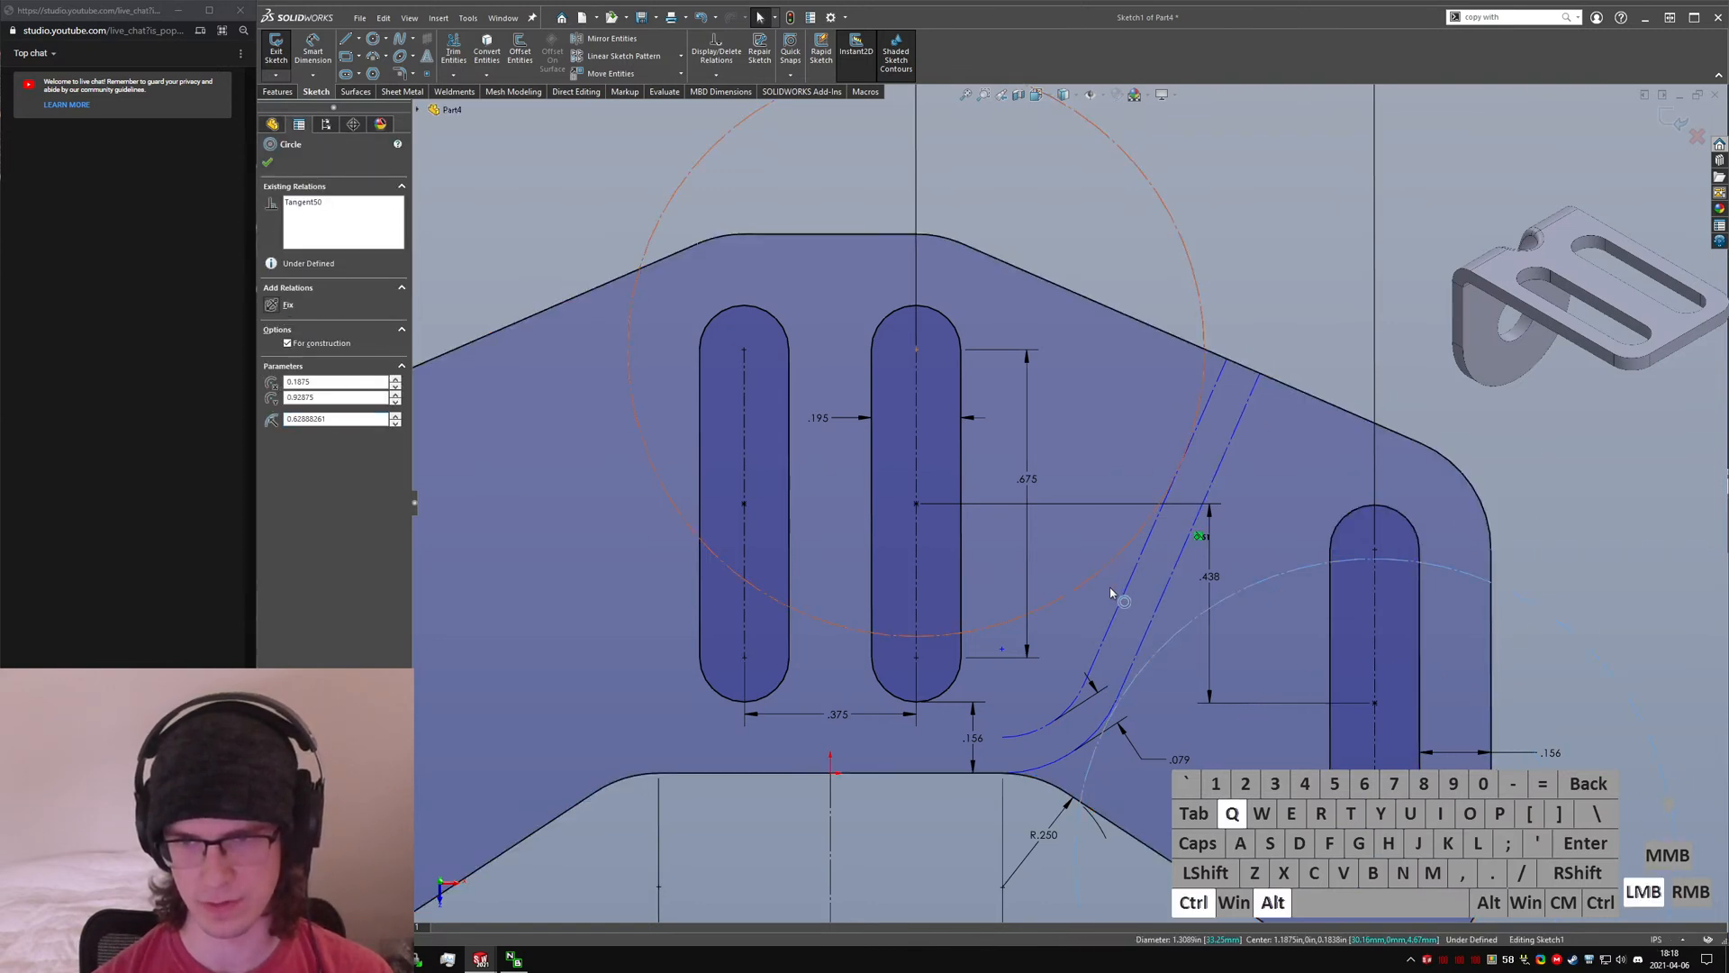
pyautogui.click(1106, 598)
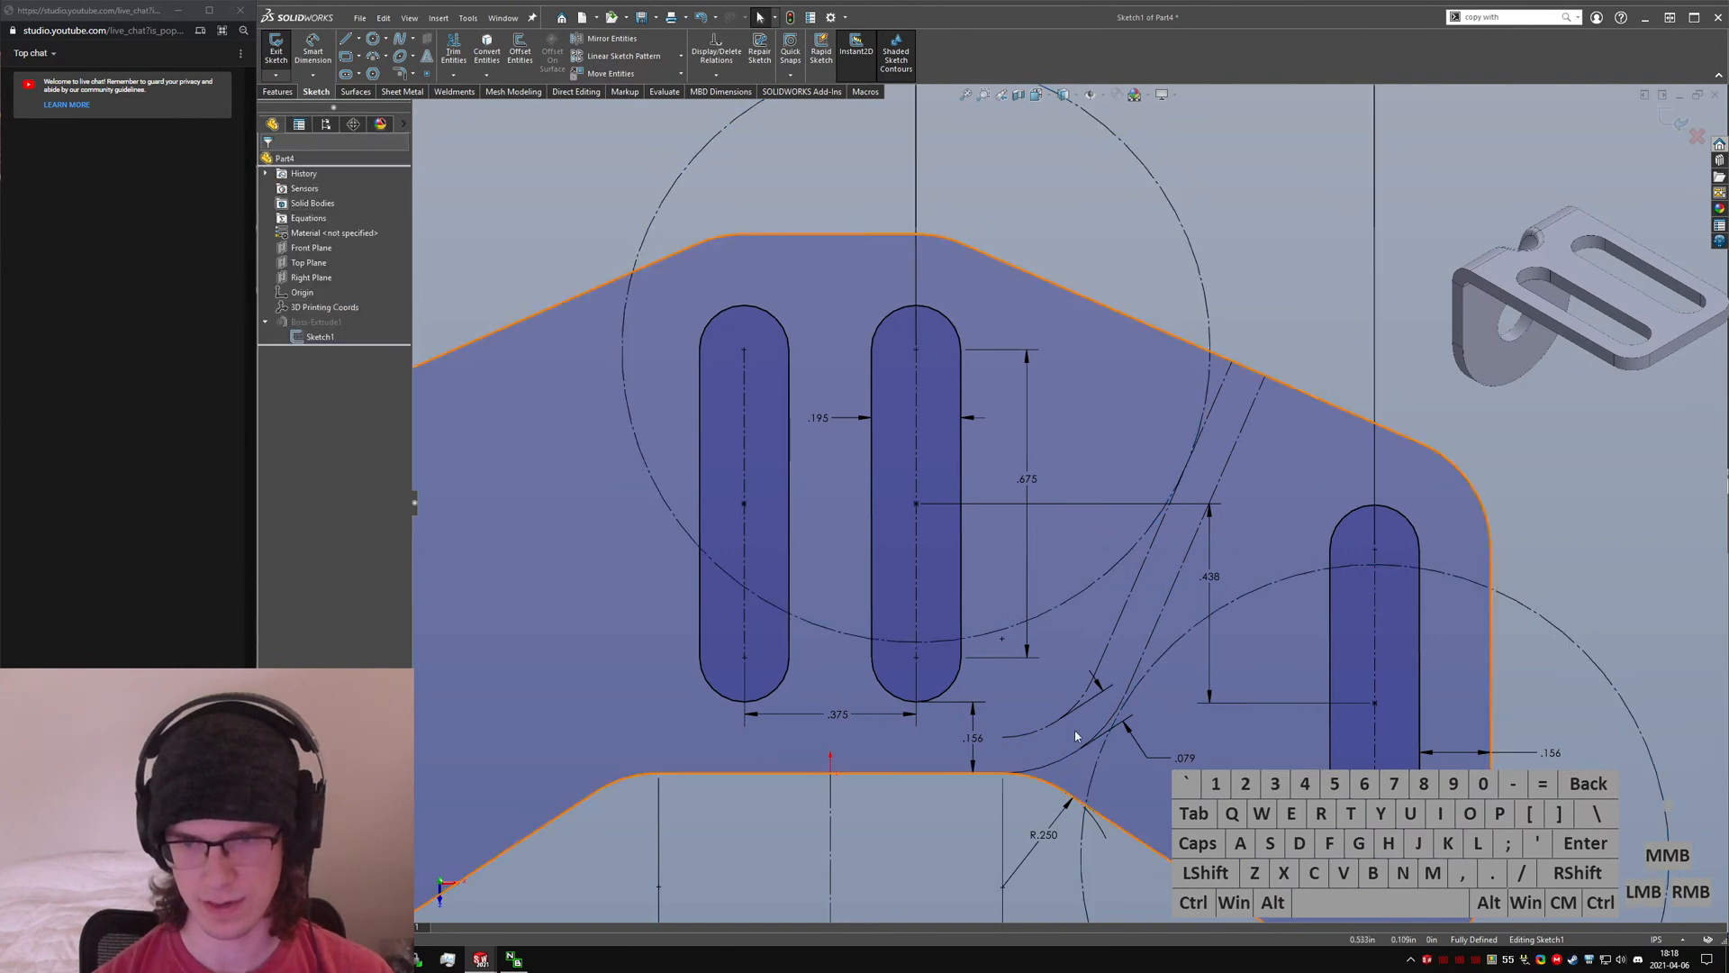
# - Move the .079 offset dimension clear of the guide arcs, below the bracket's lower edge
pyautogui.click(1063, 761)
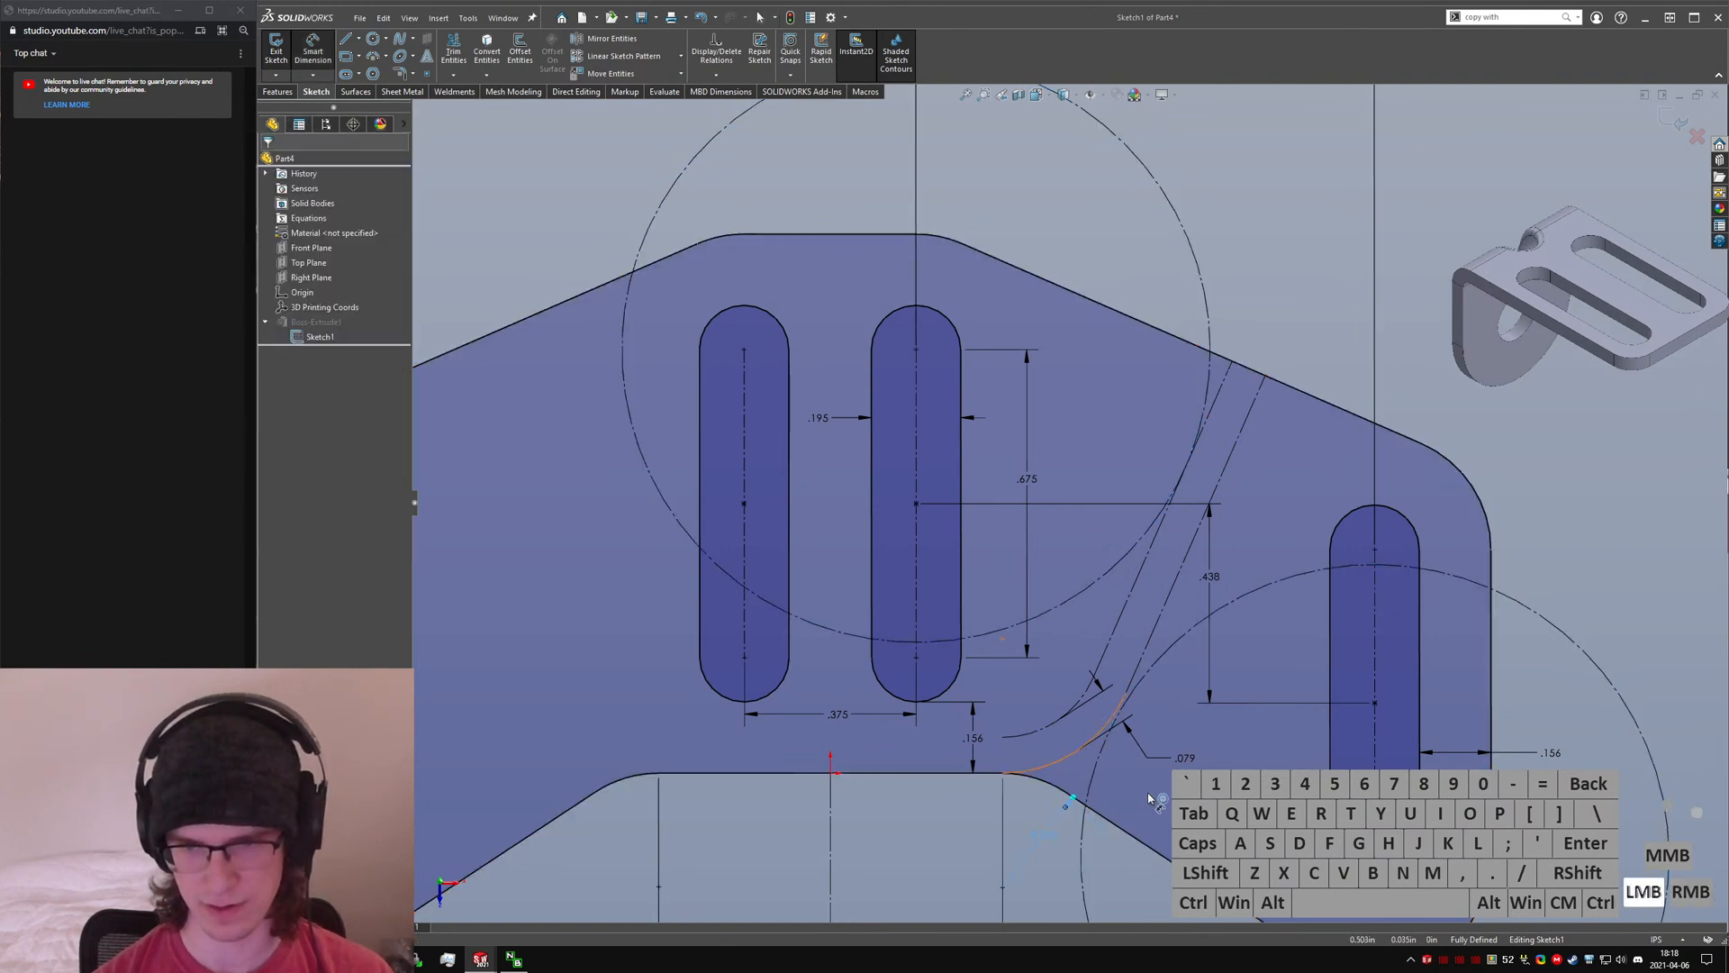
pyautogui.press('Escape')
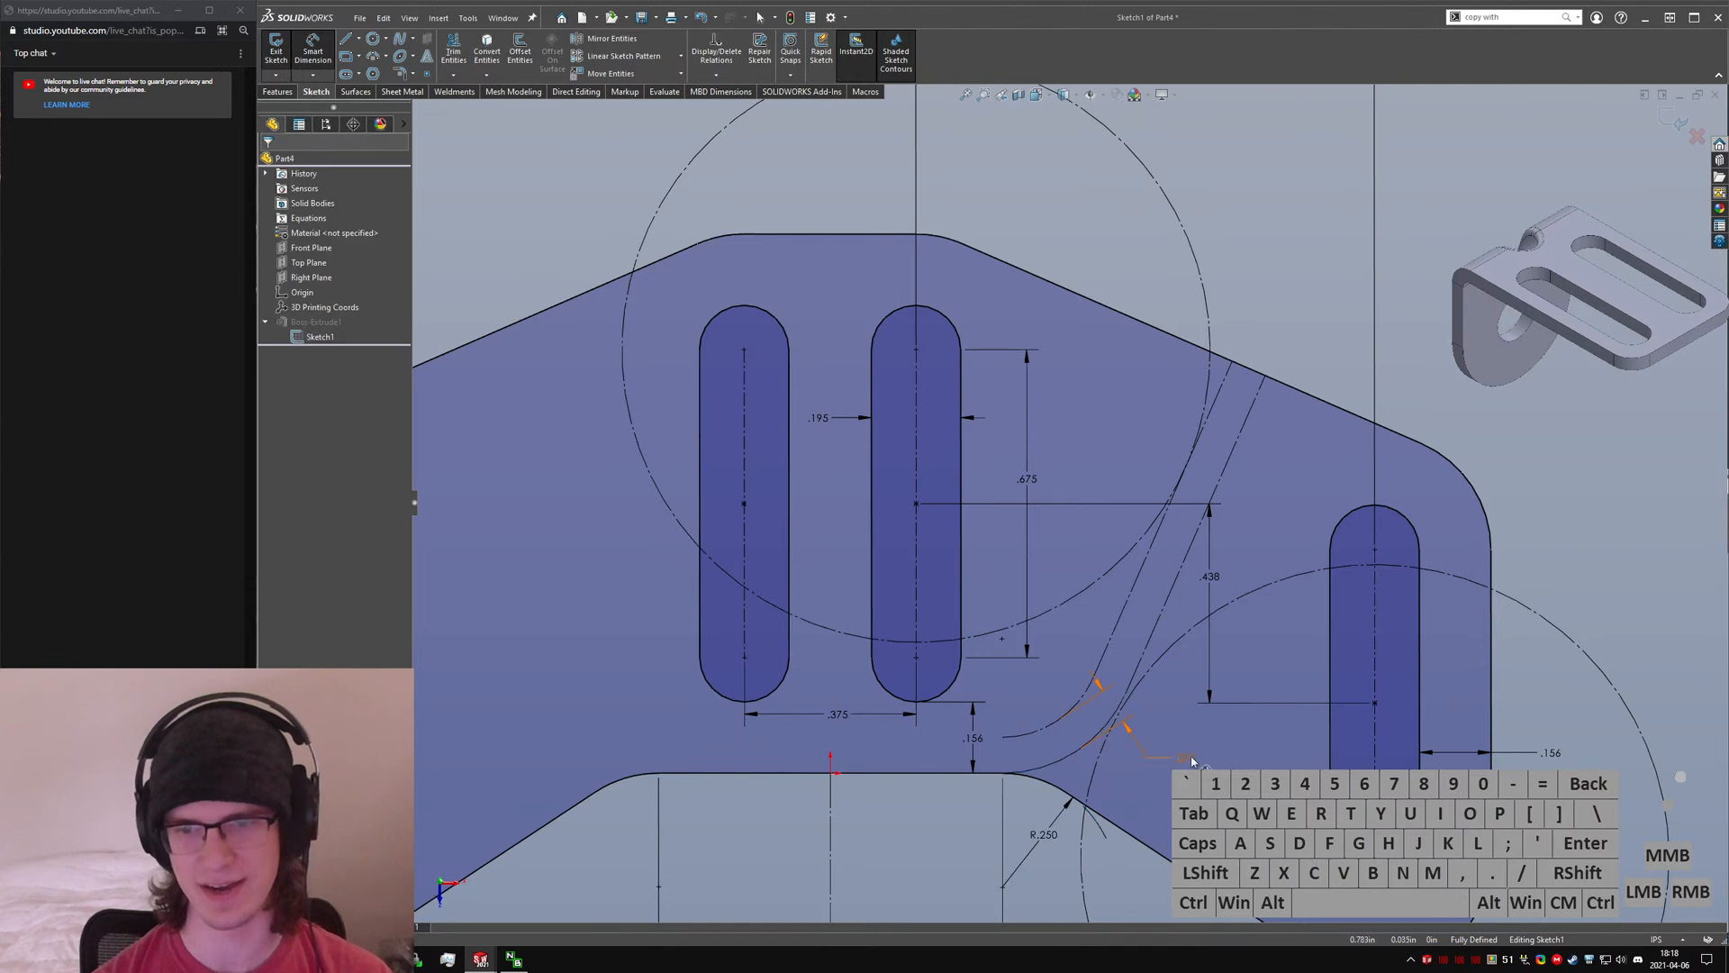
pyautogui.moveTo(1189, 755); pyautogui.dragTo(953, 871)
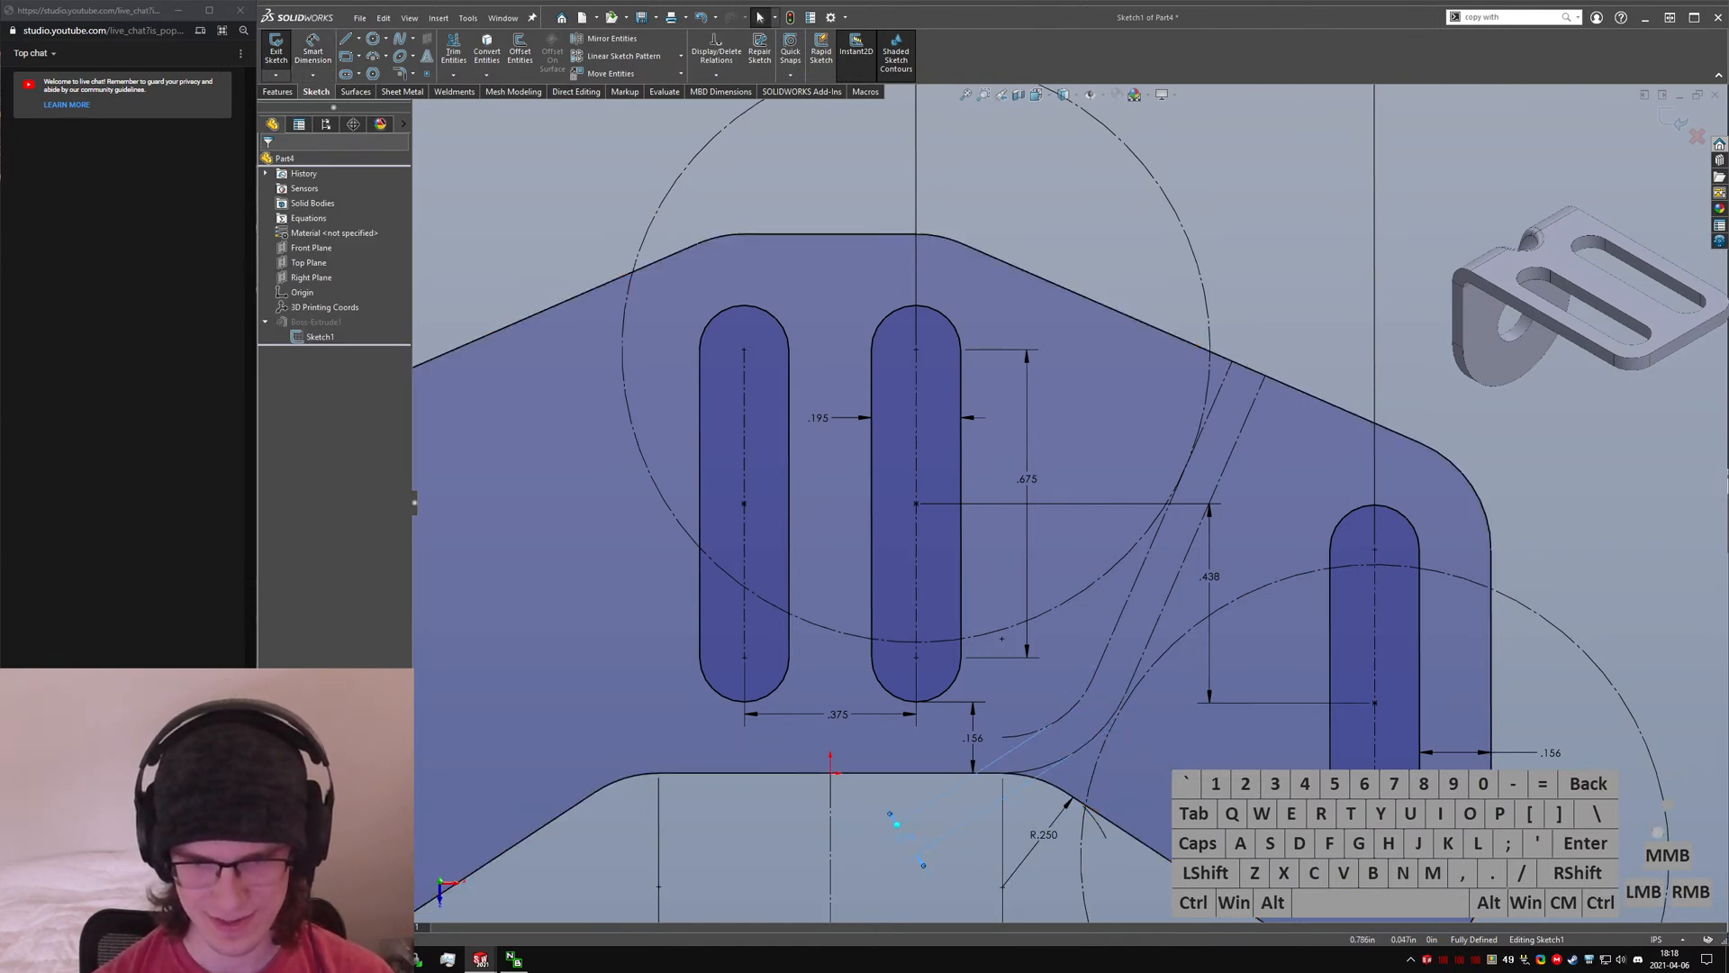
pyautogui.click(1420, 385)
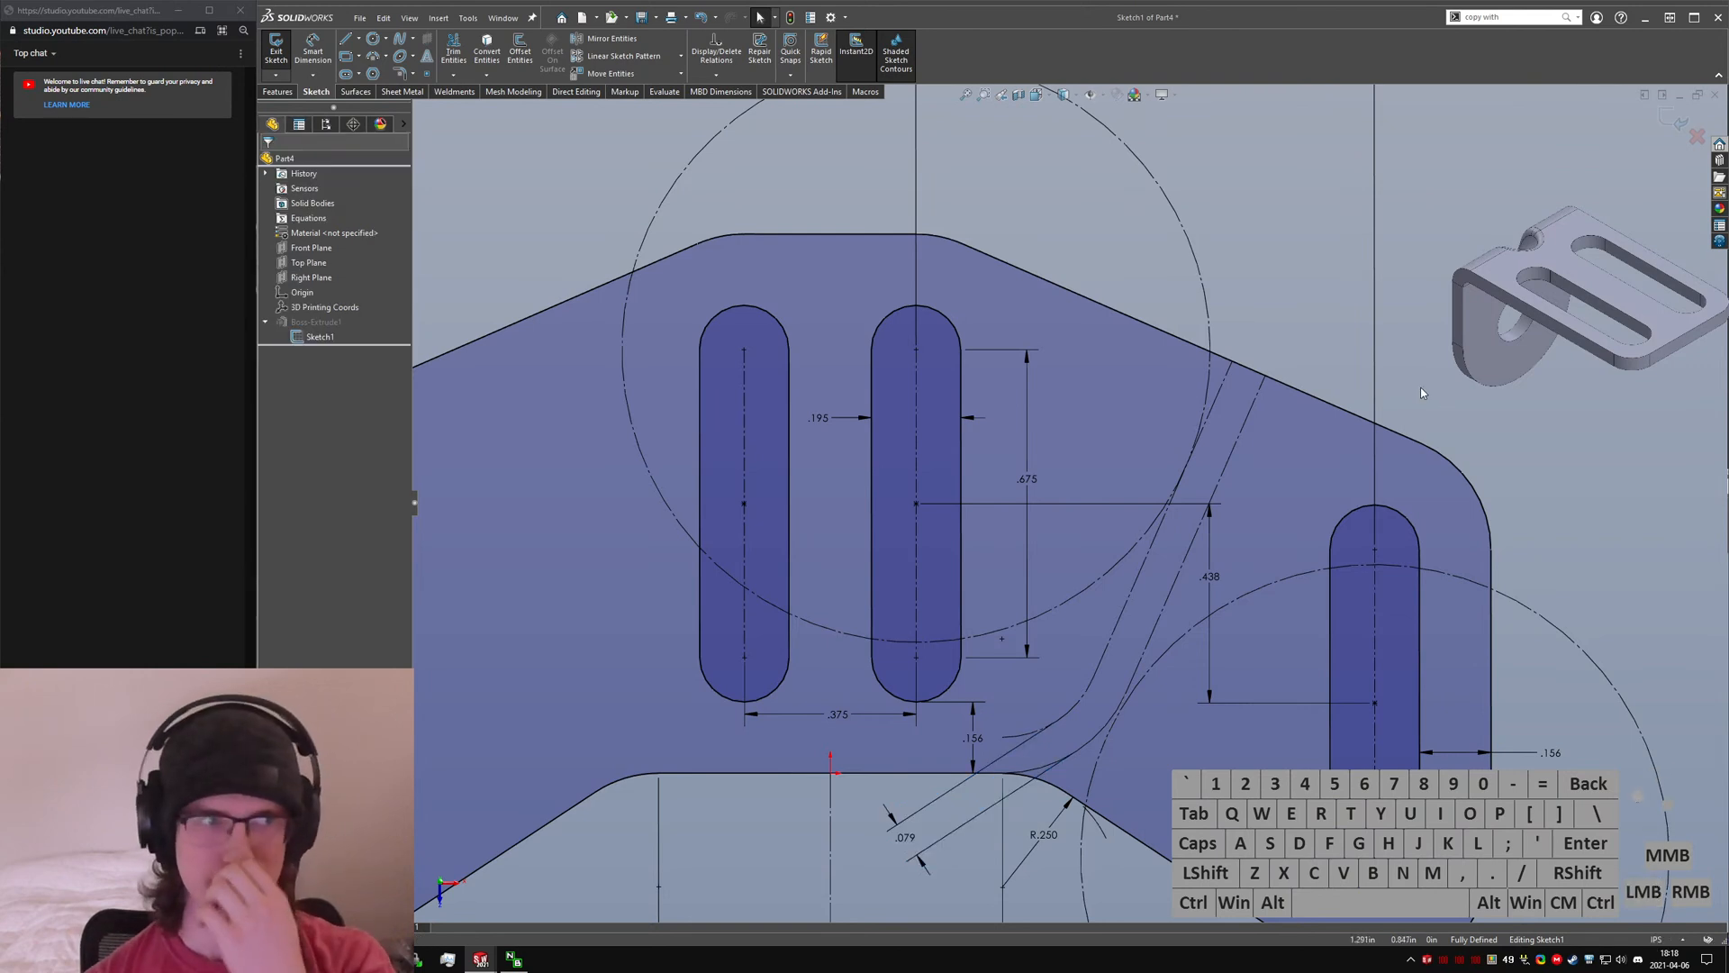
# - Exit the sketch and rebuild the extrusion despite the sketch problem
pyautogui.scroll(3, 1403, 421)
pyautogui.scroll(-2, 1091, 491)
pyautogui.moveTo(1092, 491); pyautogui.dragTo(1053, 532, button='middle')
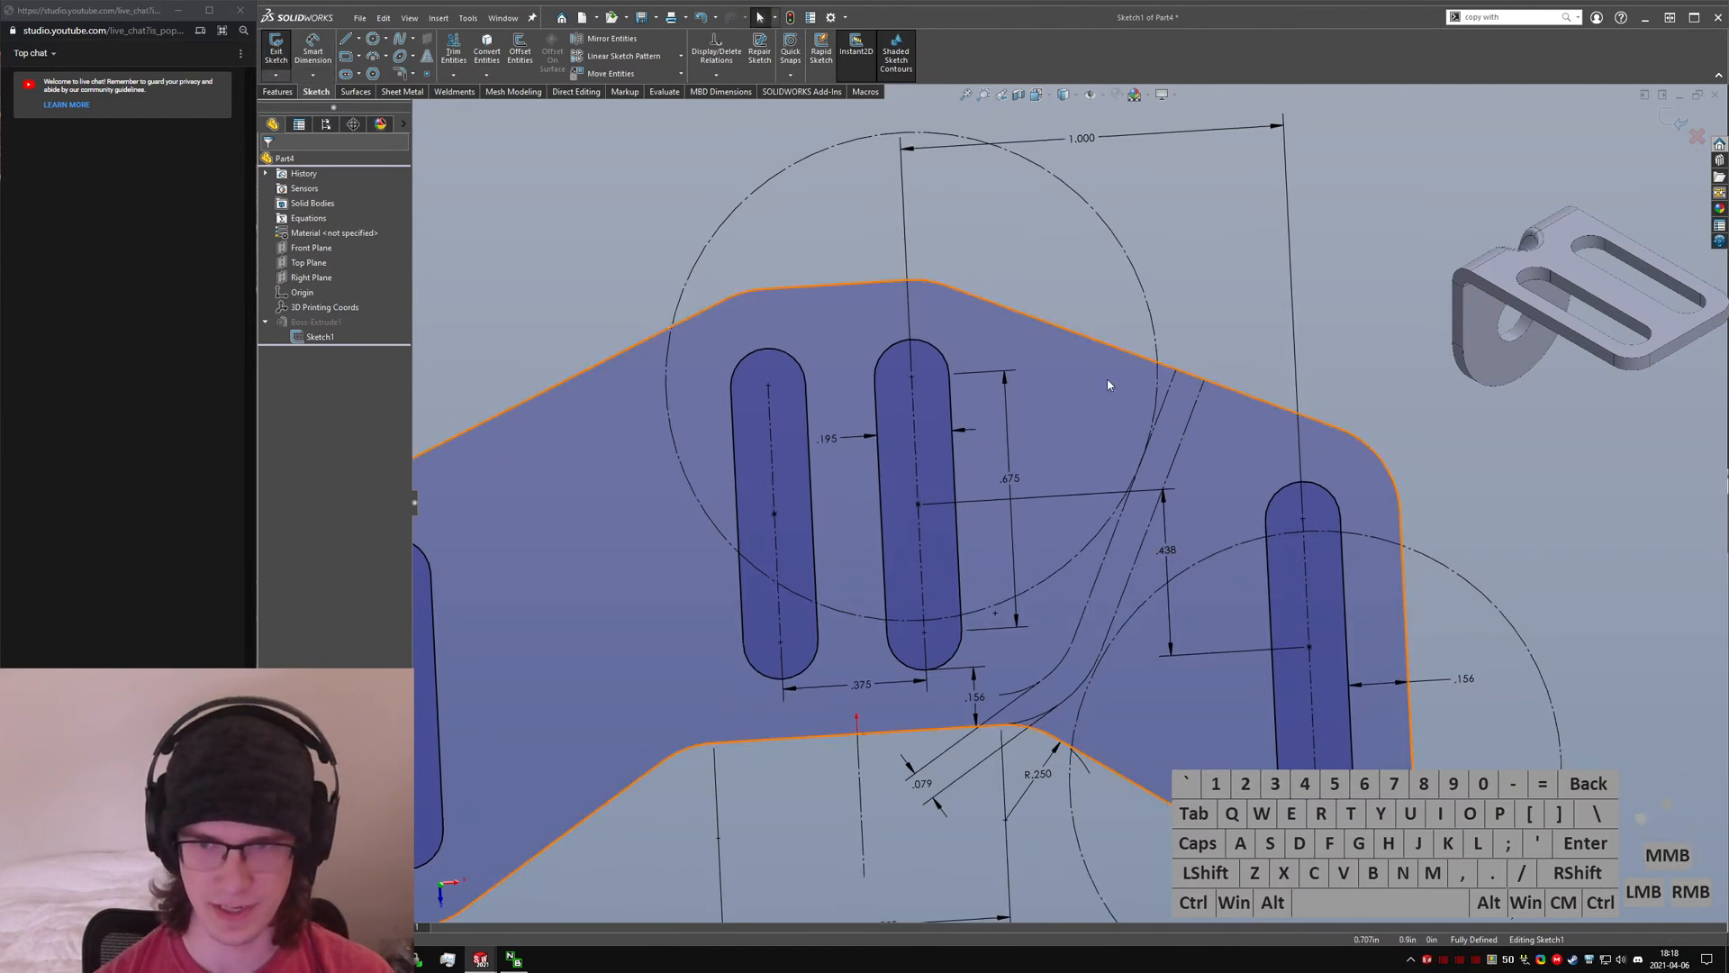
pyautogui.moveTo(1099, 576); pyautogui.dragTo(1082, 387, button='middle')
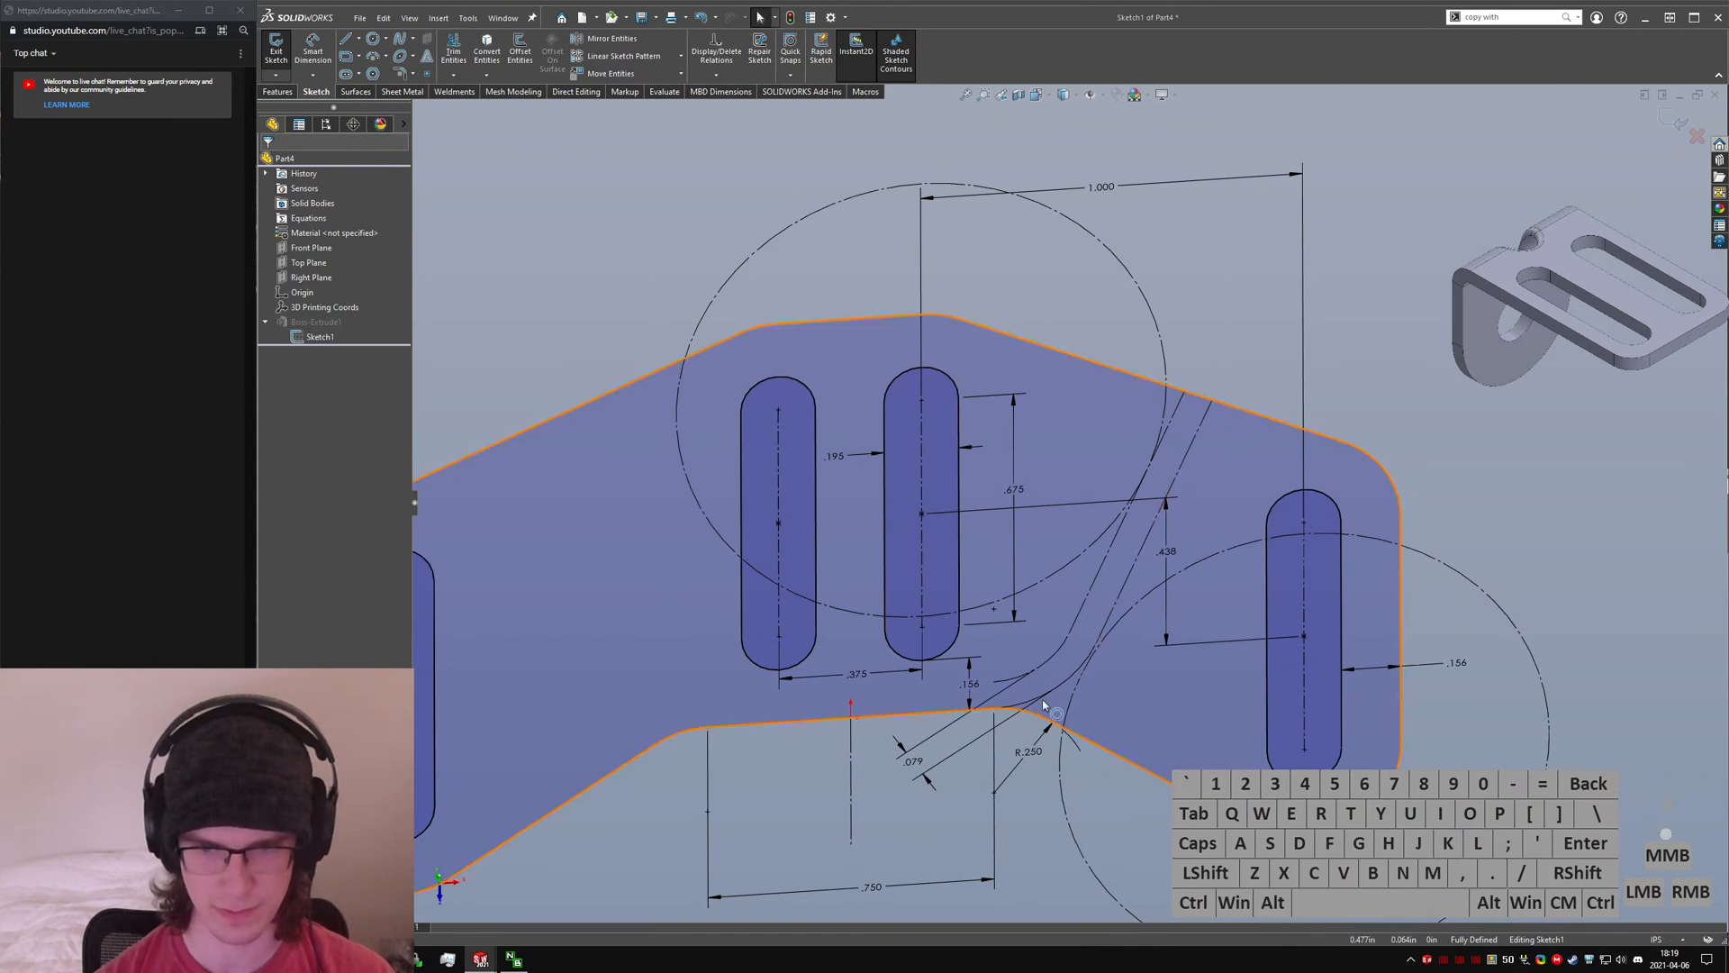
pyautogui.moveTo(972, 623); pyautogui.dragTo(1004, 652, button='middle')
pyautogui.click(277, 56)
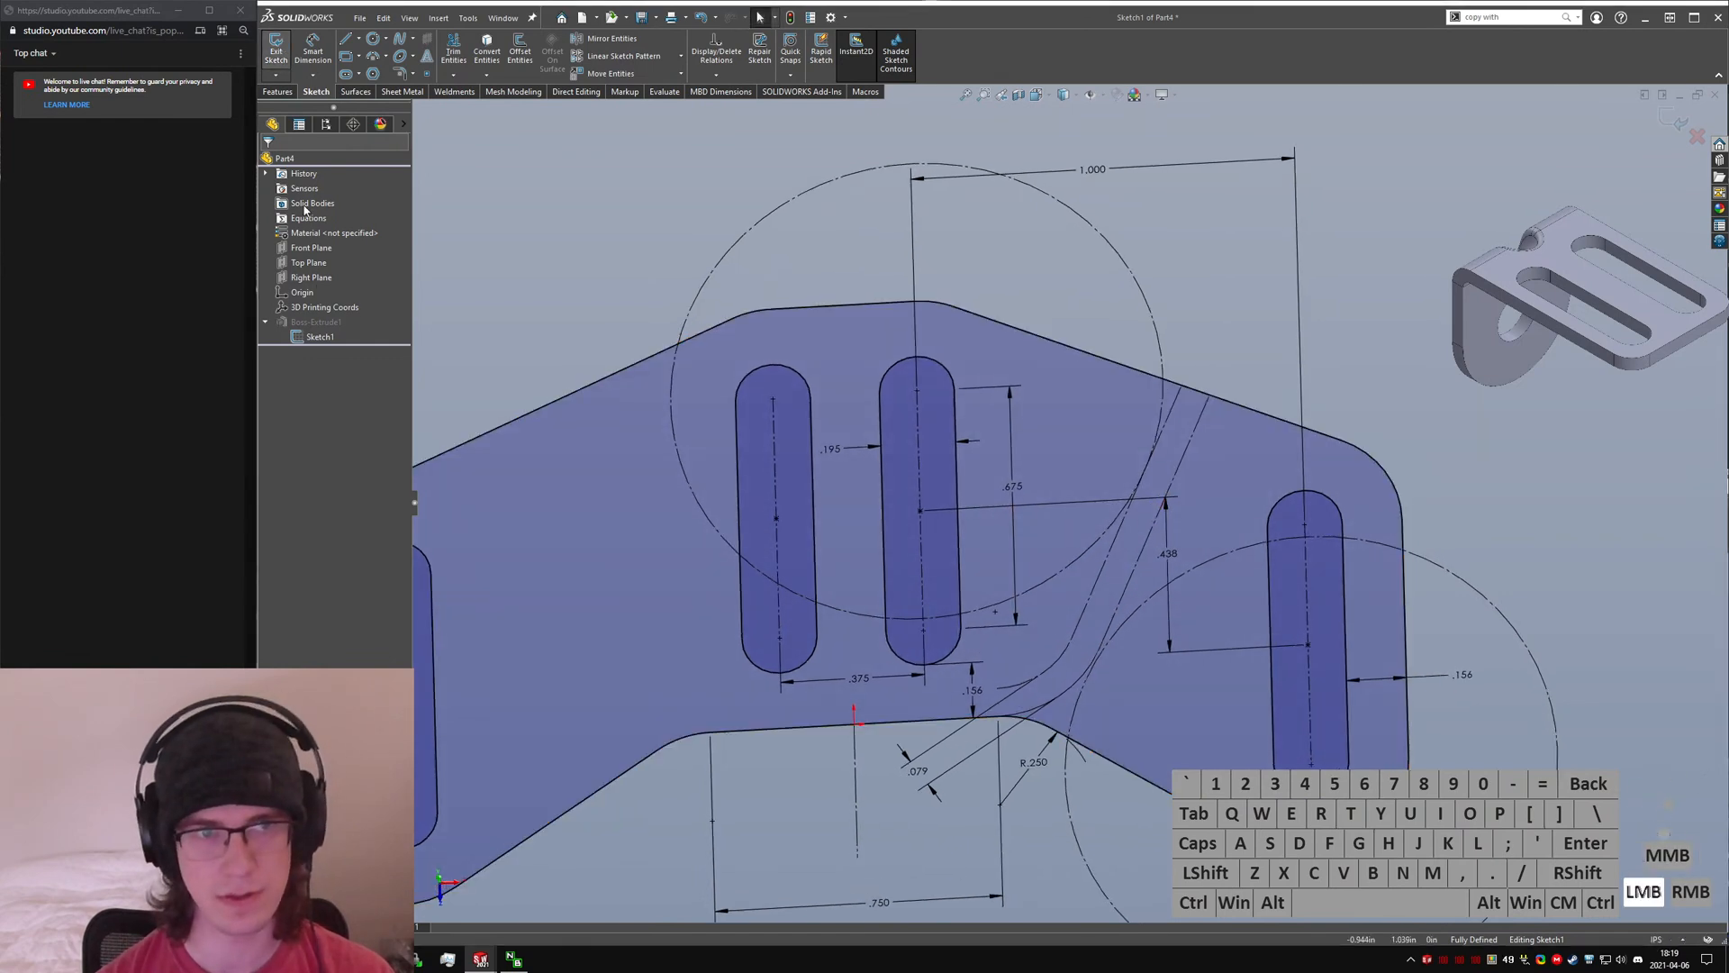
pyautogui.click(881, 502)
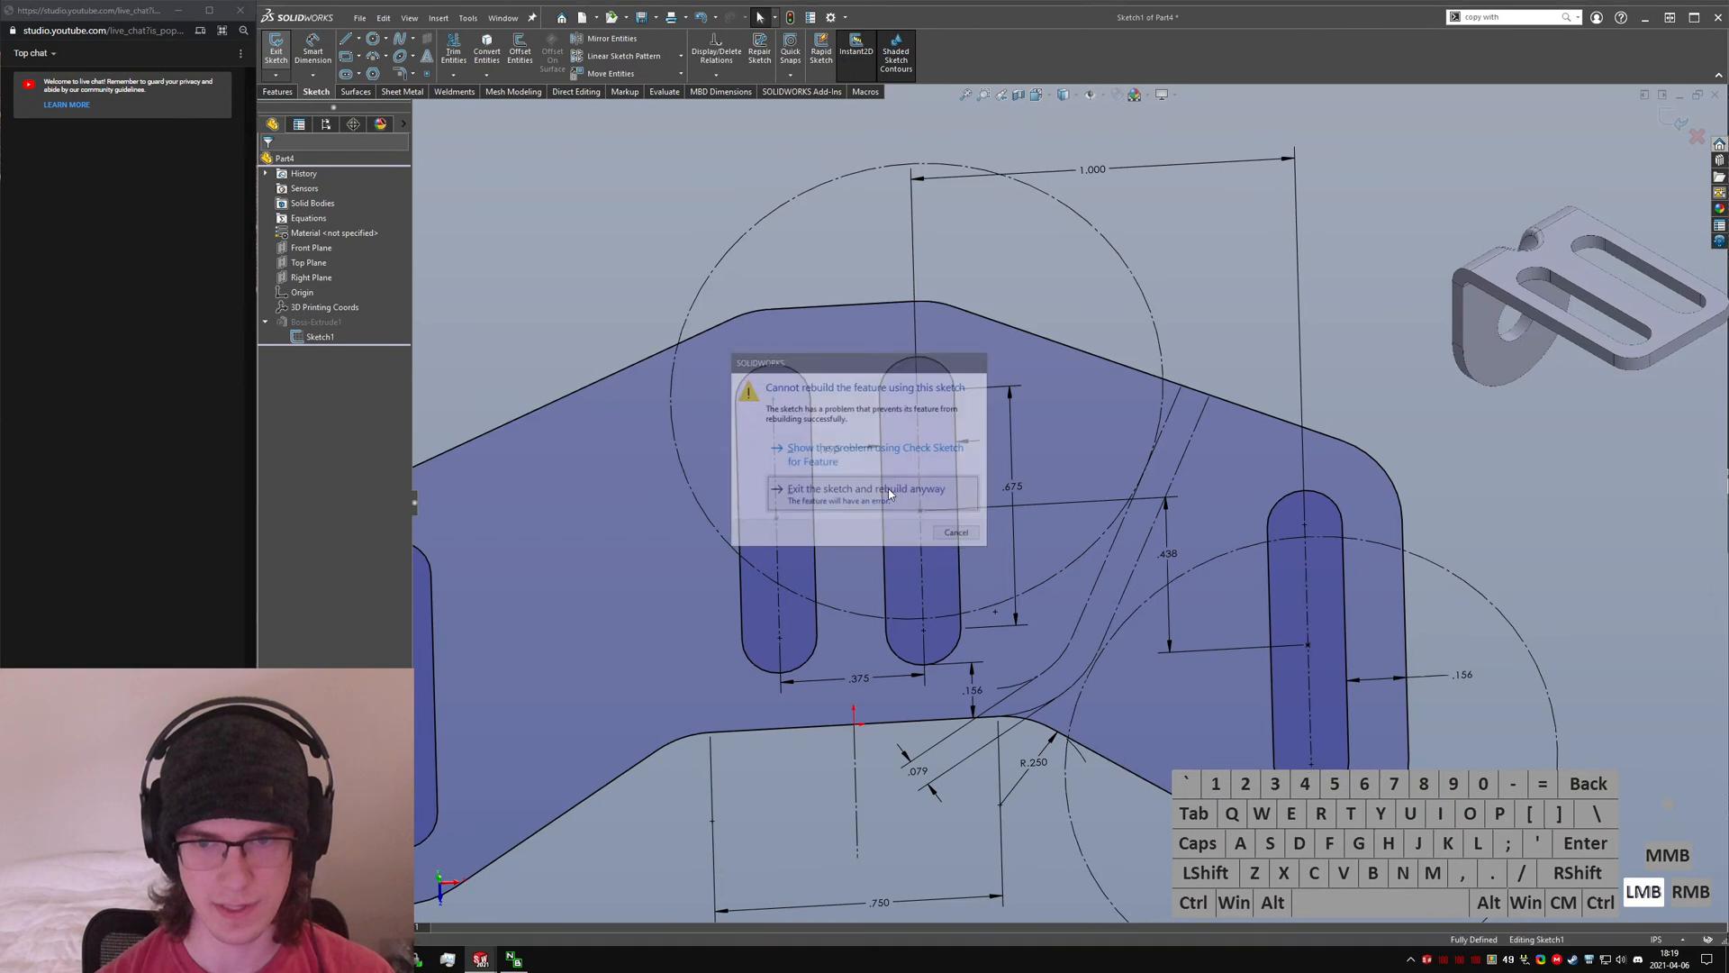
pyautogui.click(304, 322)
pyautogui.click(336, 278)
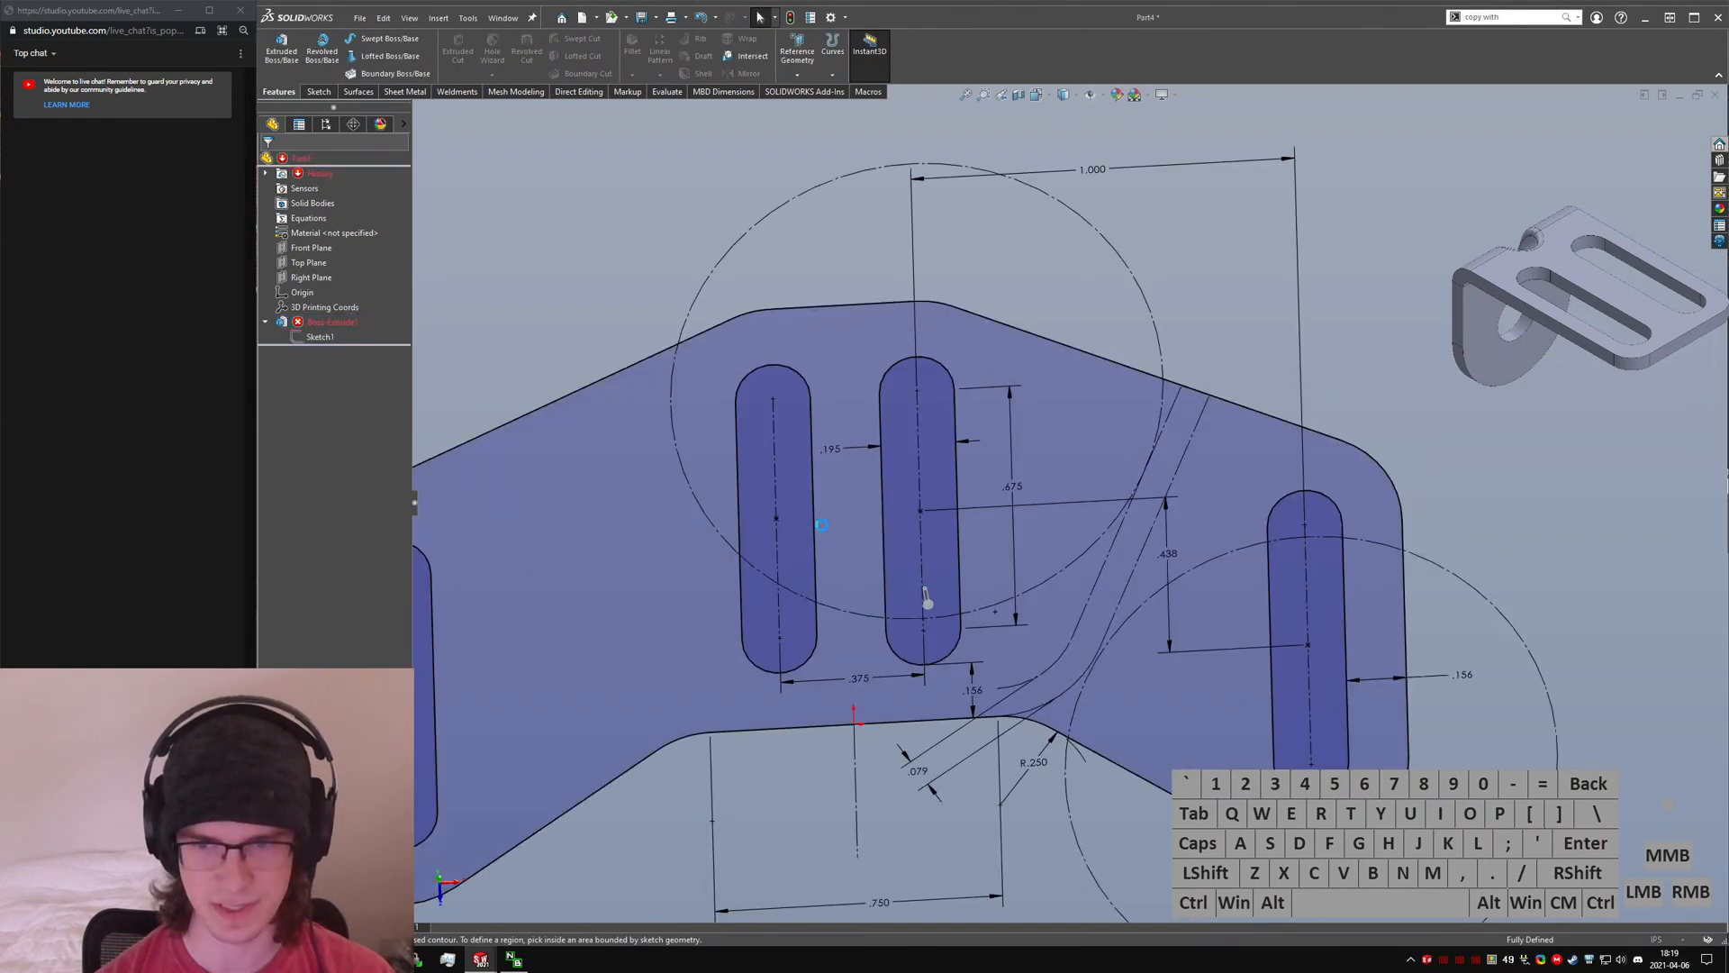
pyautogui.scroll(5, 1152, 630)
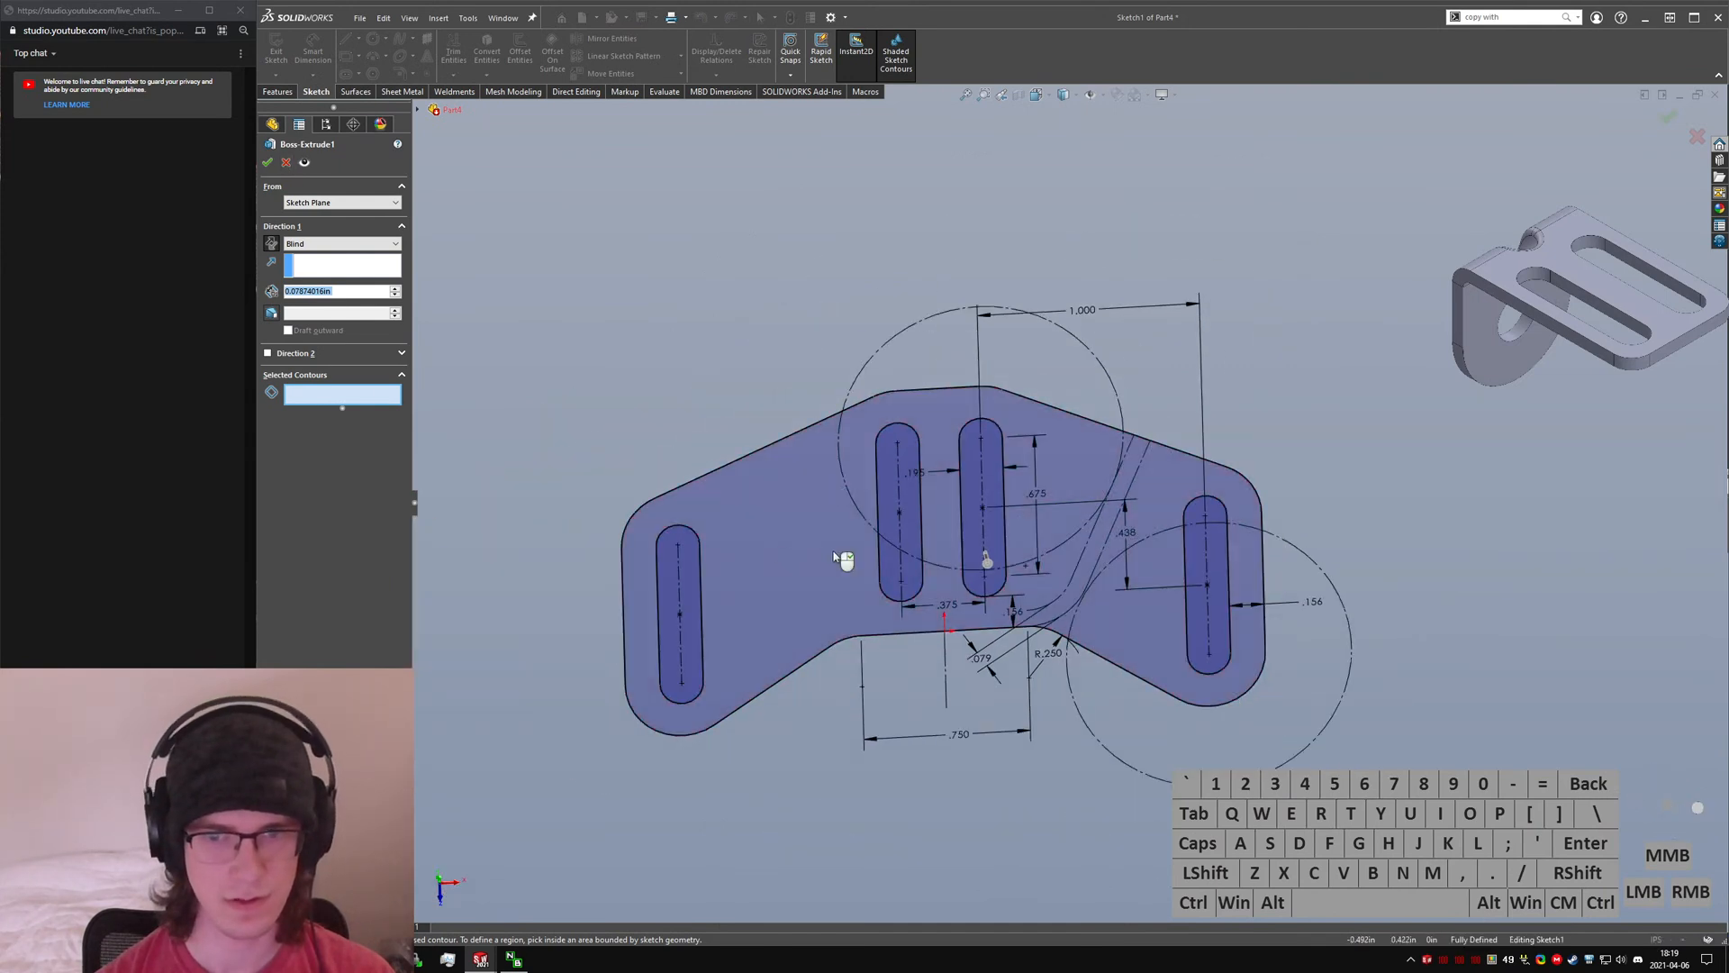
pyautogui.scroll(-2, 1098, 566)
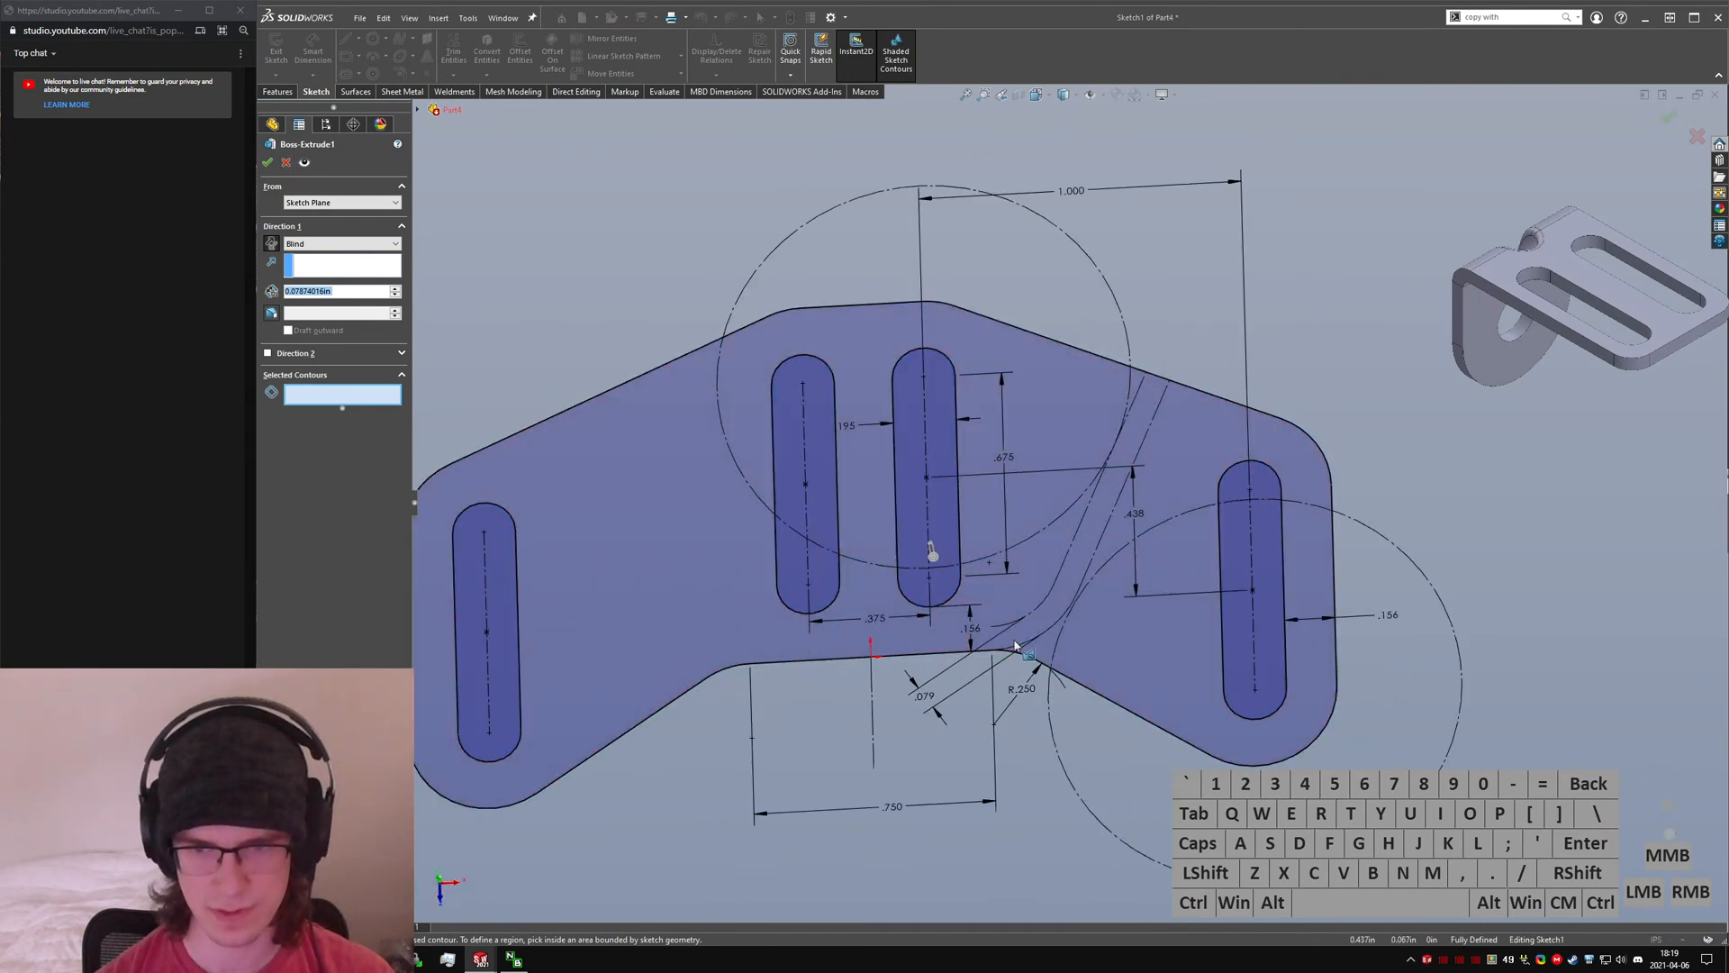
pyautogui.press('Escape')
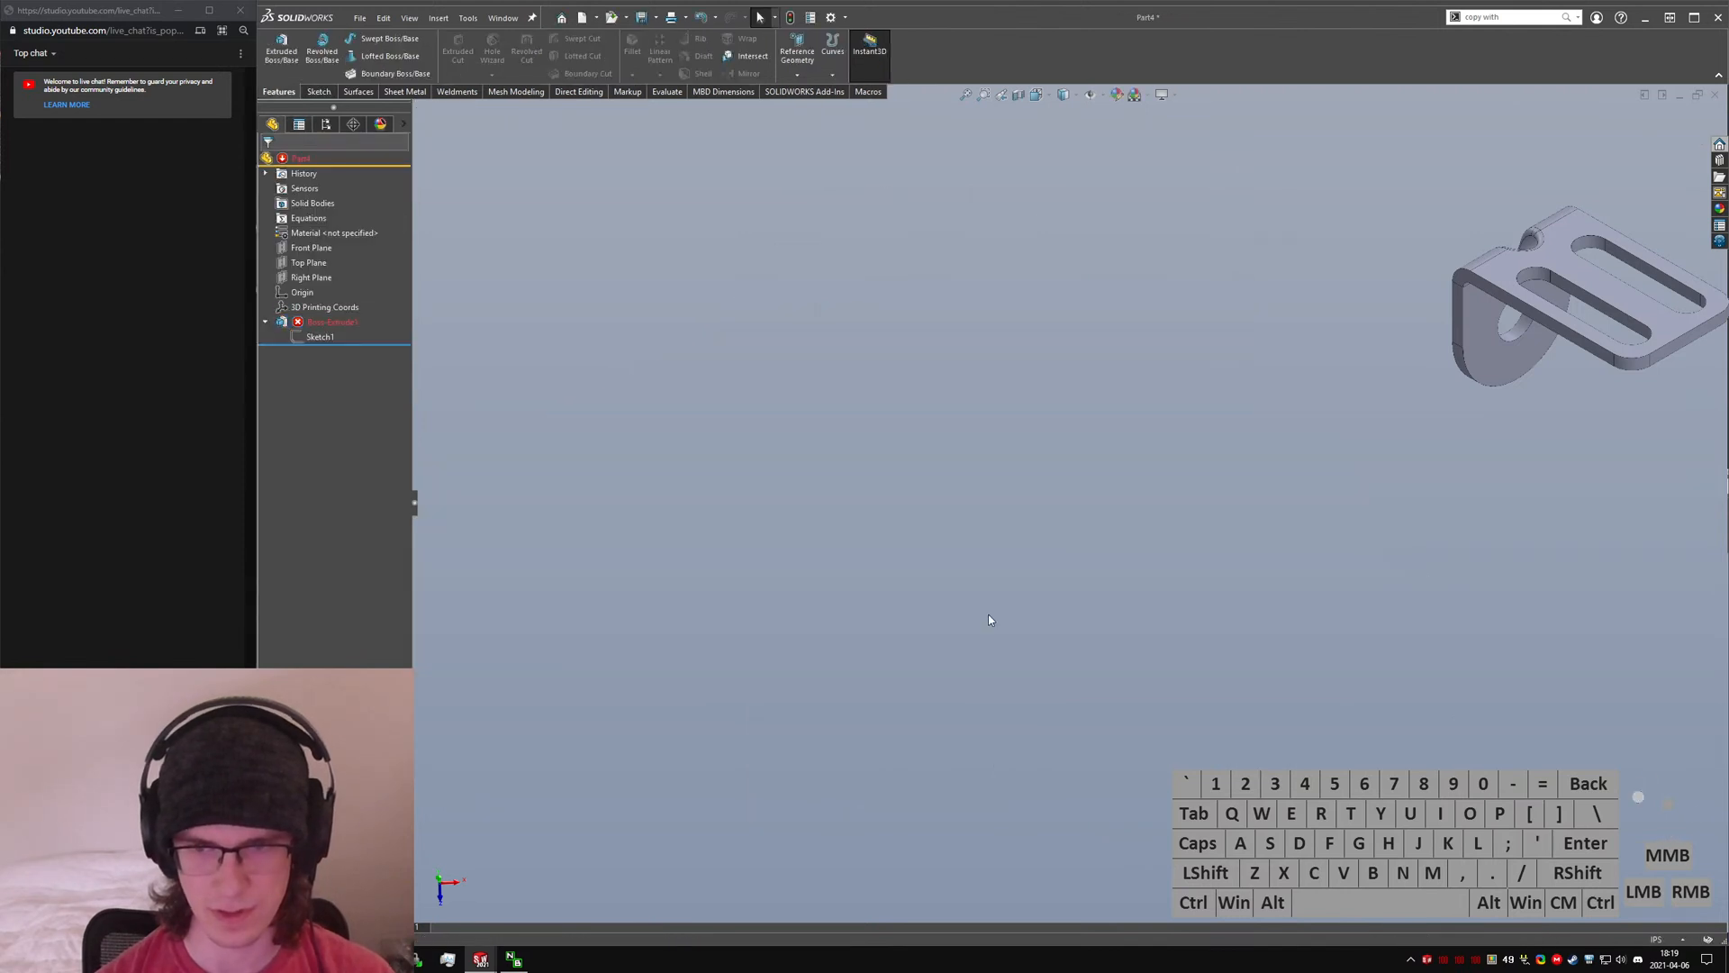
# - Reopen Sketch1, convert the outer guide arc at the lower notch corner to construction geometry, and exit the sketch to rebuild
pyautogui.moveTo(310, 345); pyautogui.dragTo(311, 339)
pyautogui.click(318, 337)
pyautogui.click(325, 295)
pyautogui.click(1053, 619)
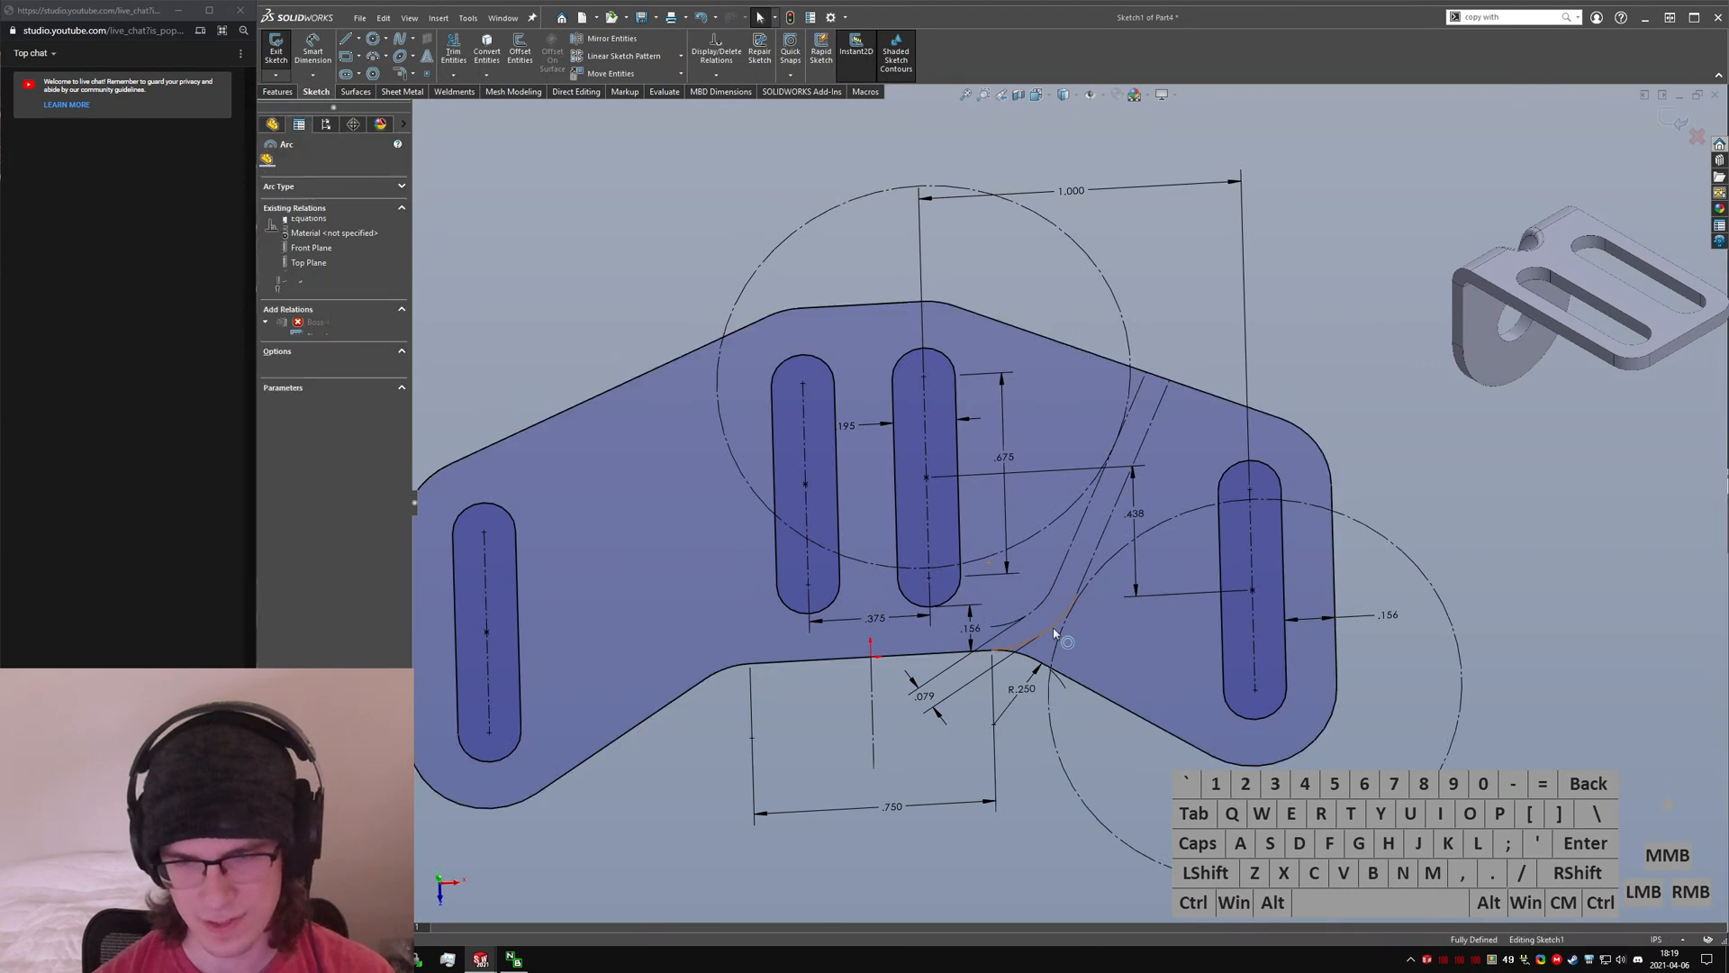
pyautogui.hotkey('alt', 'c')
pyautogui.click(267, 162)
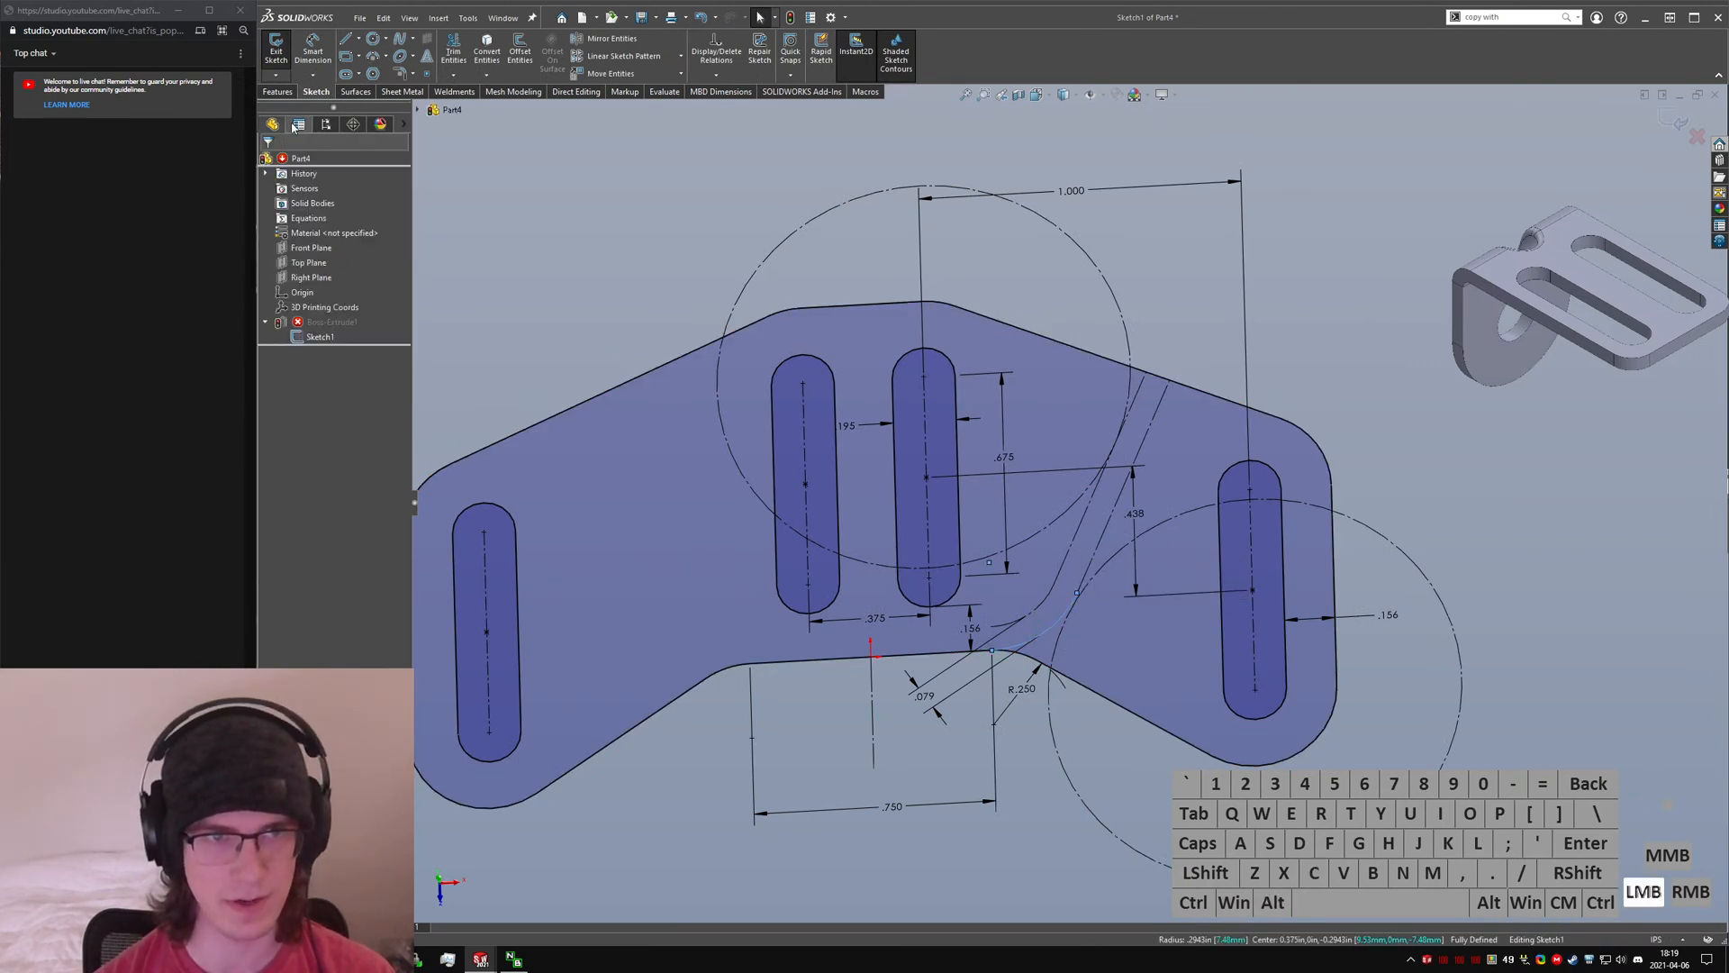
pyautogui.click(278, 51)
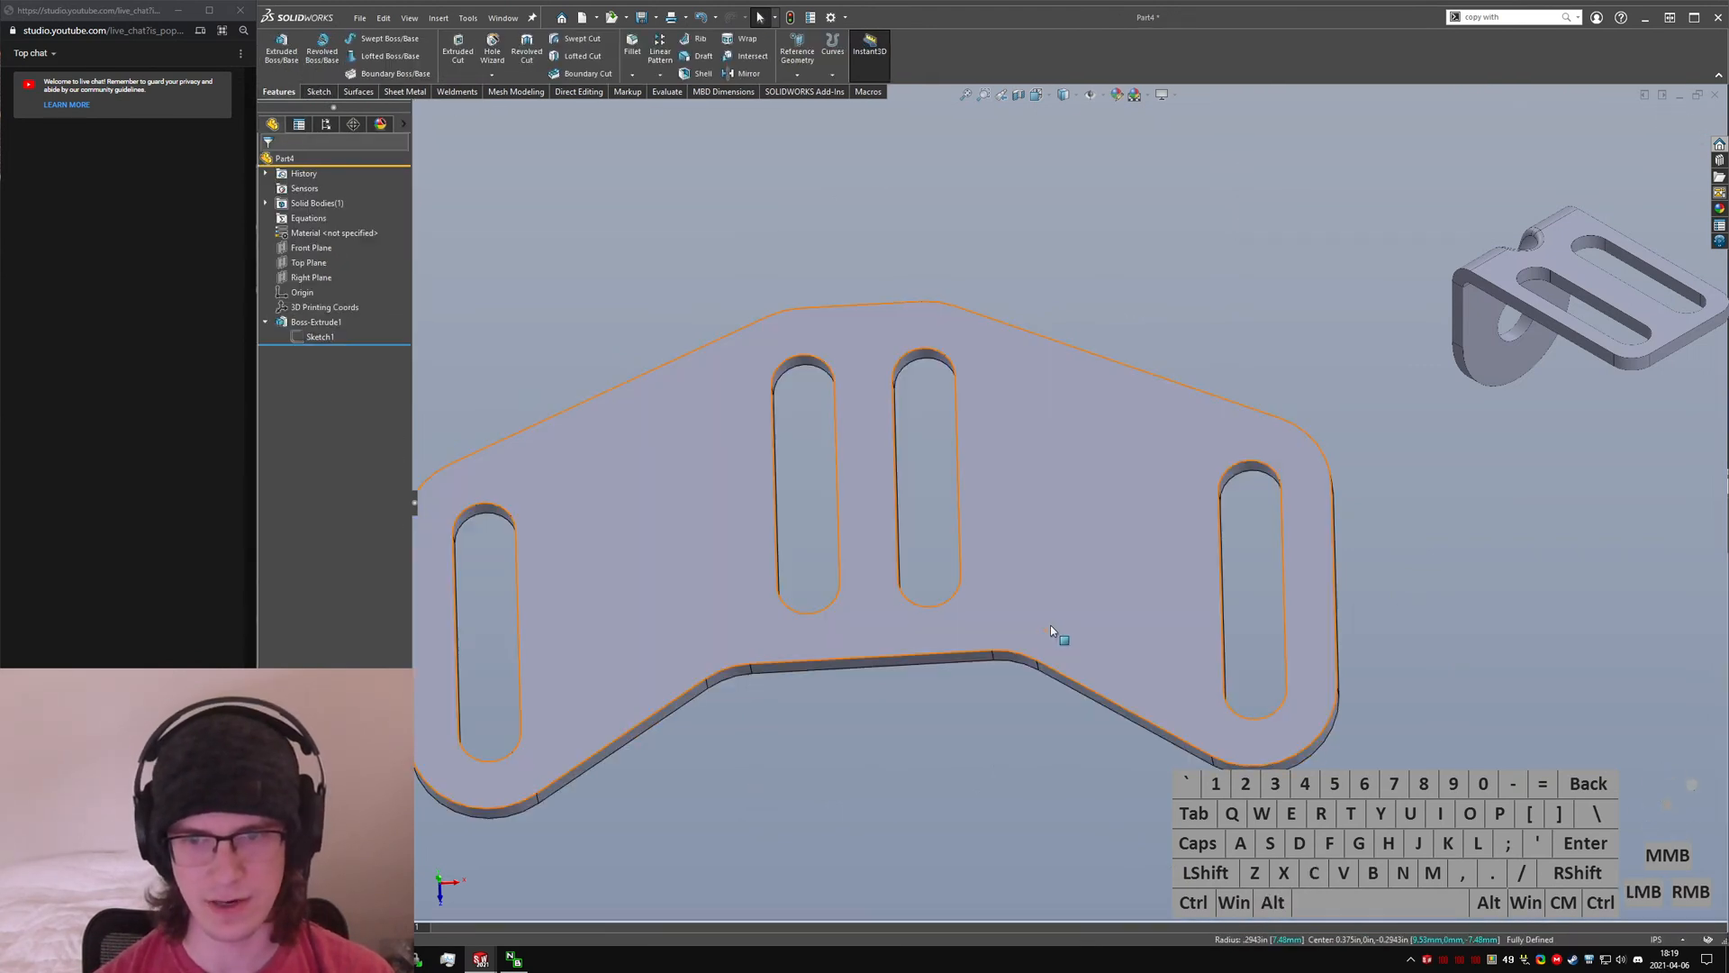
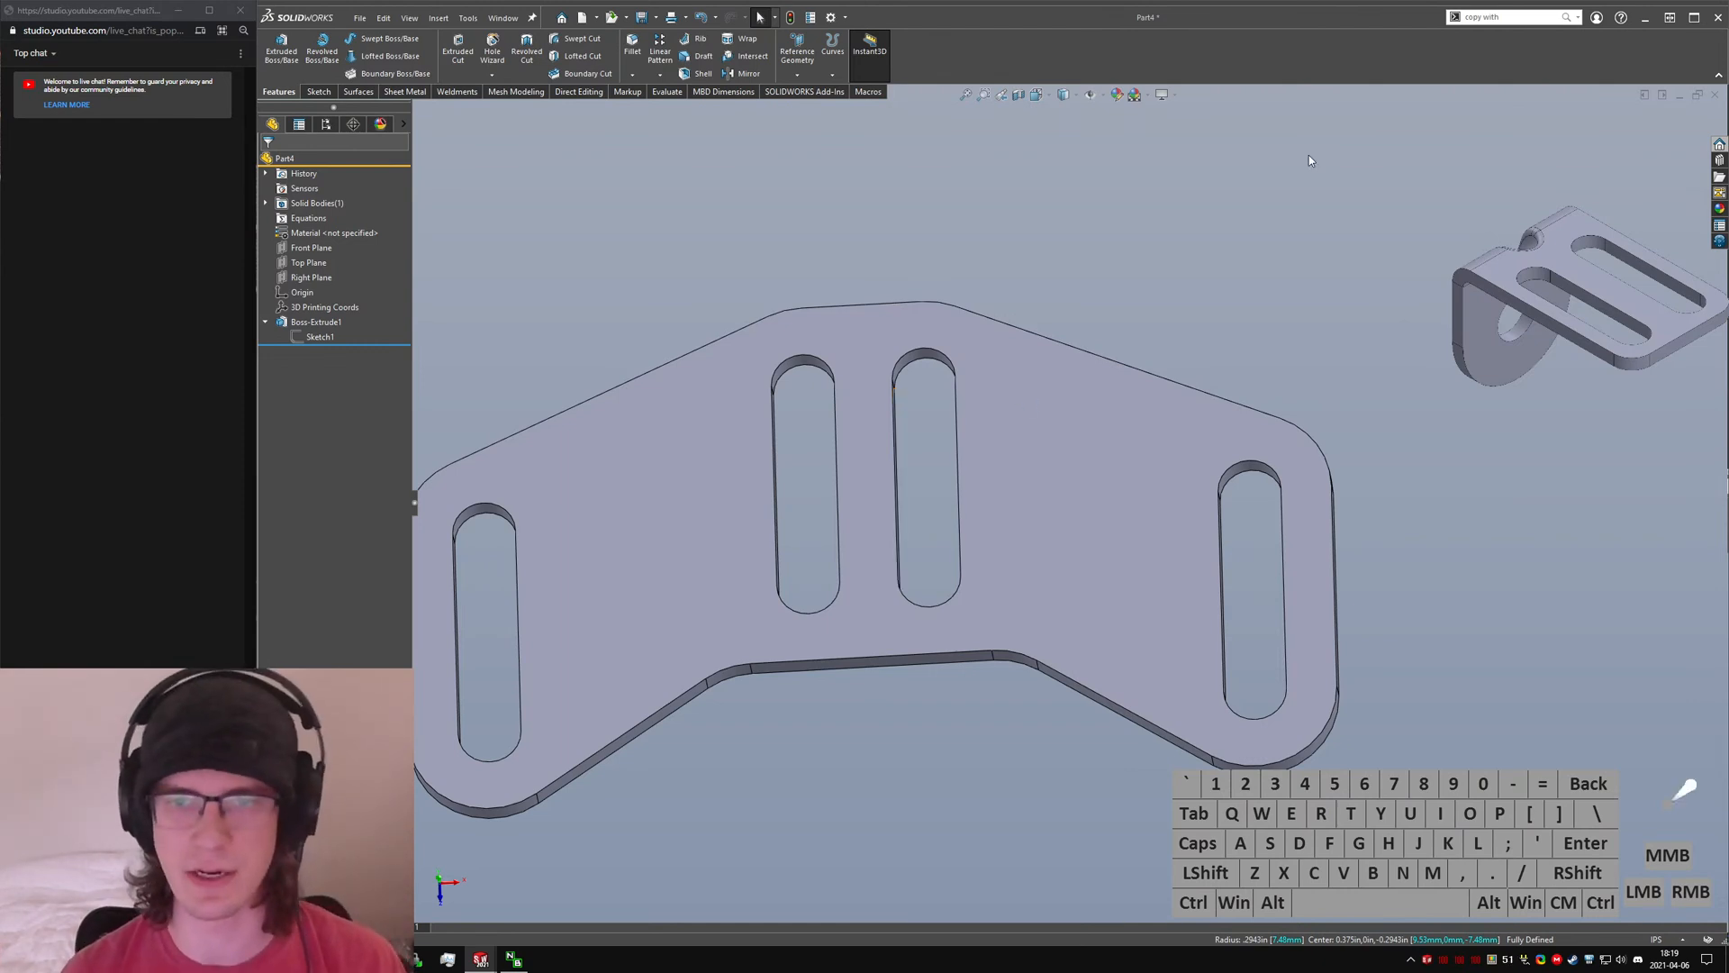
# - Examine the rebuilt four-slot bracket and the Original Bracket part, and switch to Lazy Test Assembly
pyautogui.click(1195, 288)
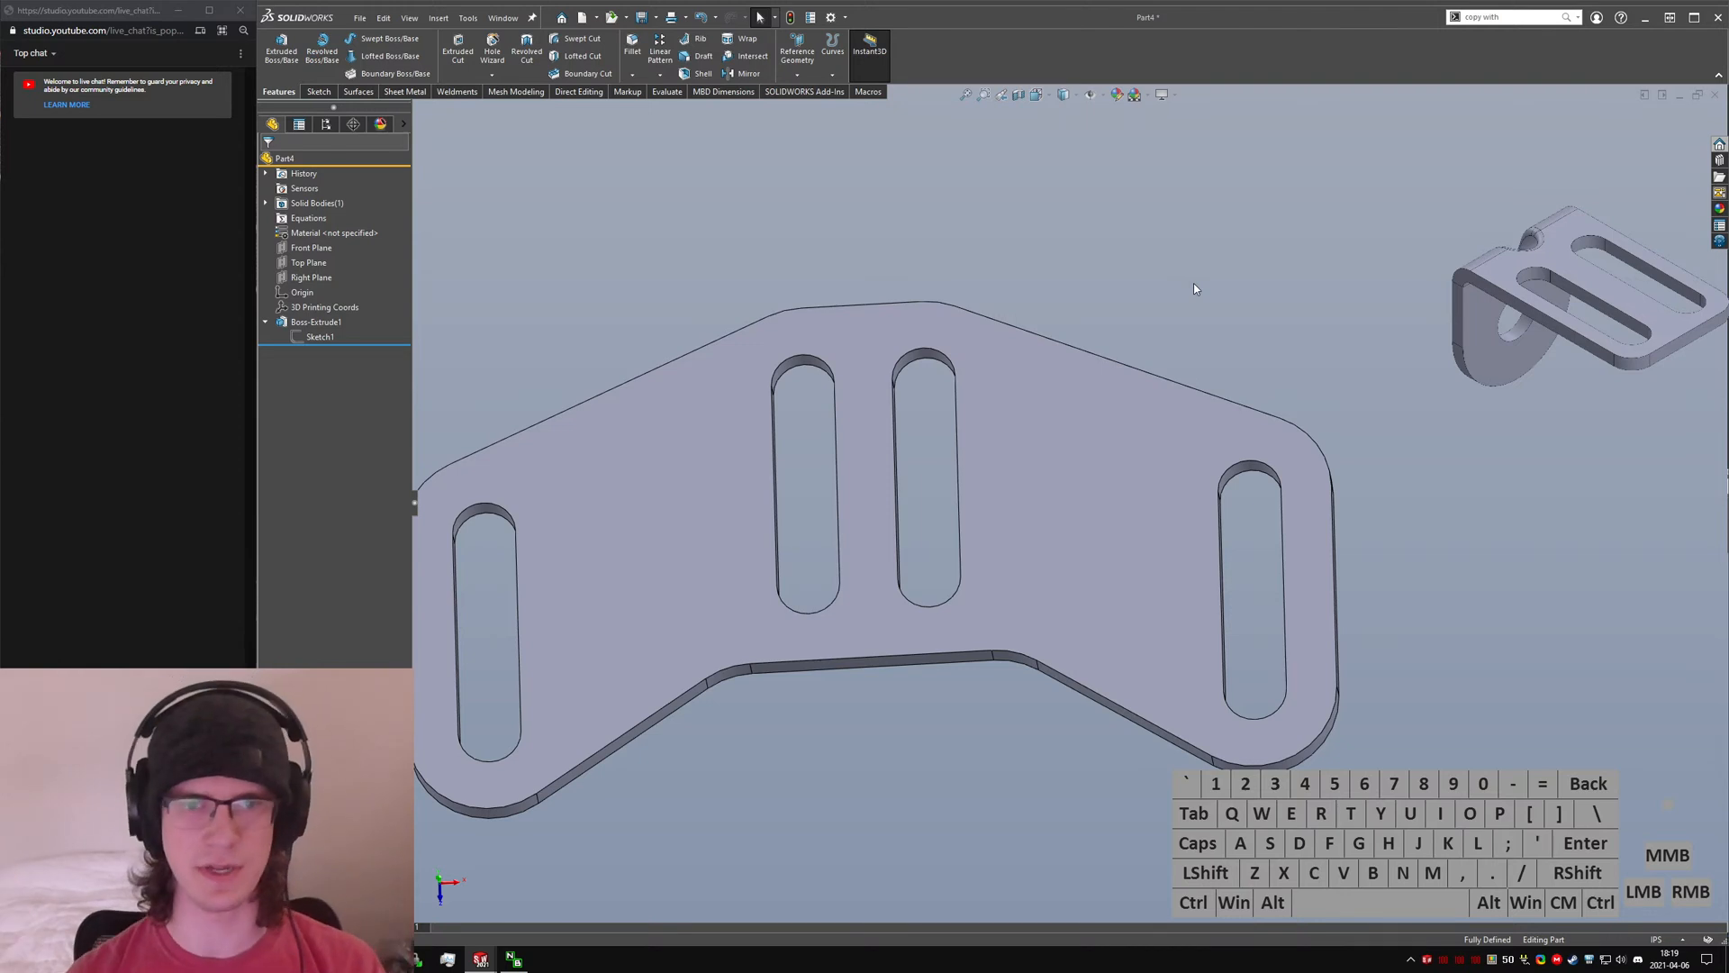
pyautogui.moveTo(836, 387); pyautogui.dragTo(775, 382, button='middle')
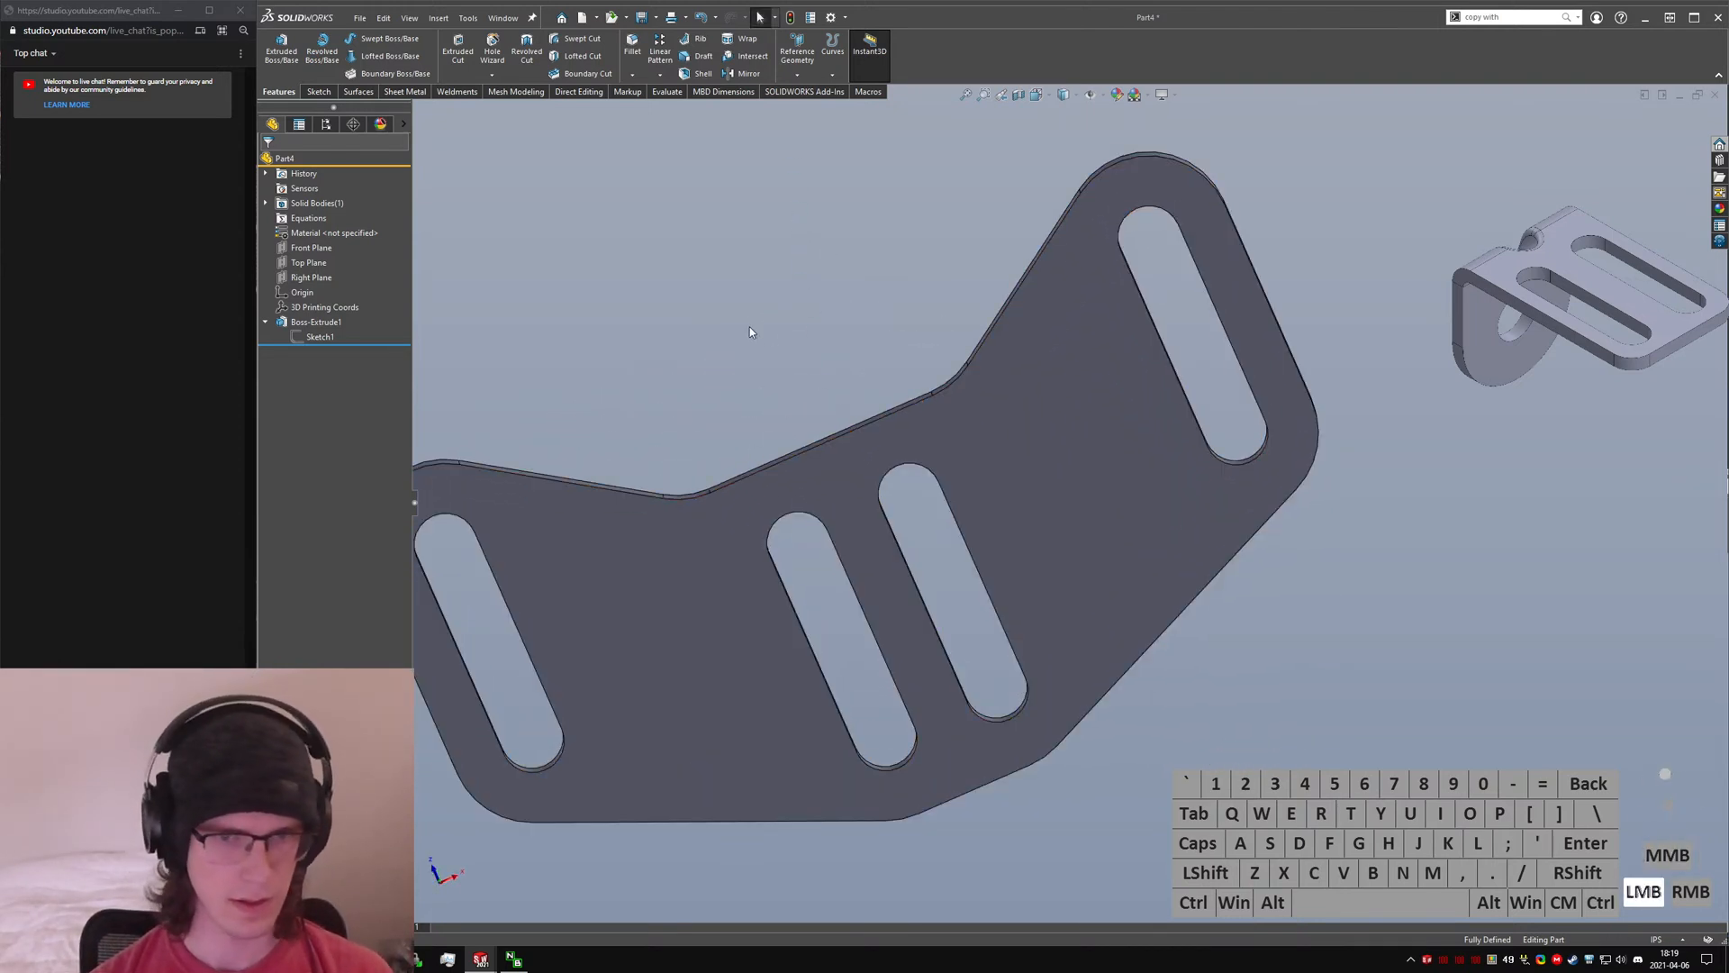
pyautogui.hotkey('ctrl', 'Tab')
pyautogui.keyDown('ctrl'); pyautogui.click(869, 507); pyautogui.keyUp('ctrl')
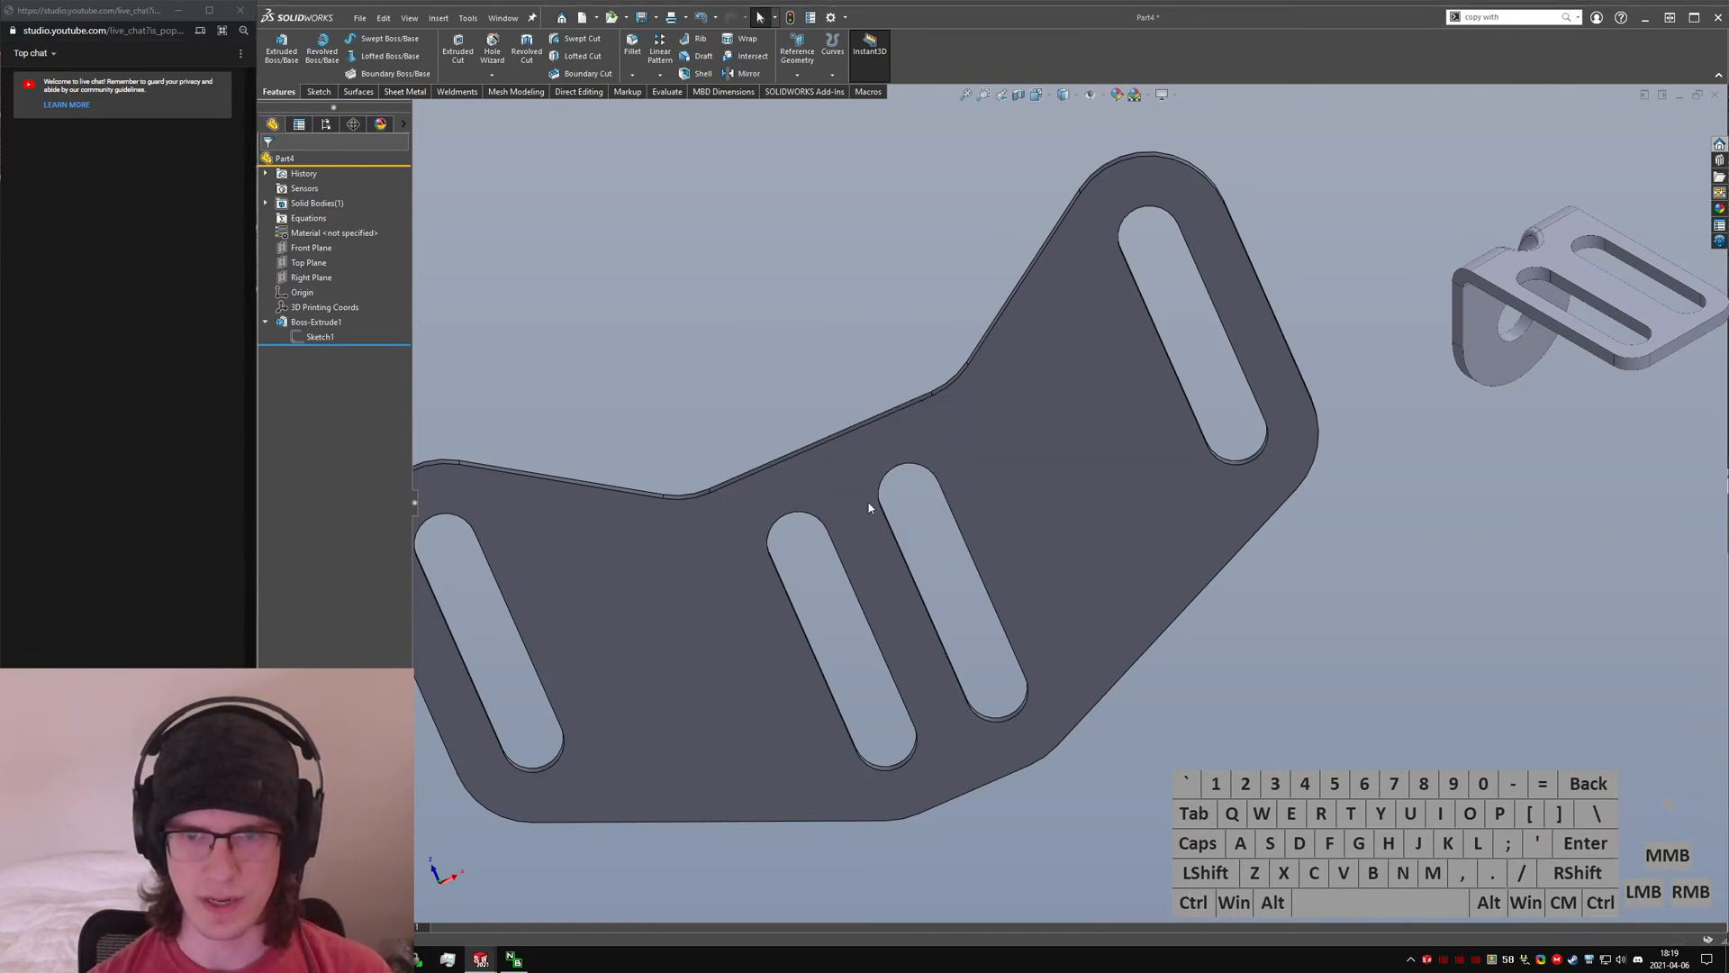
pyautogui.moveTo(909, 465); pyautogui.dragTo(1024, 485, button='middle')
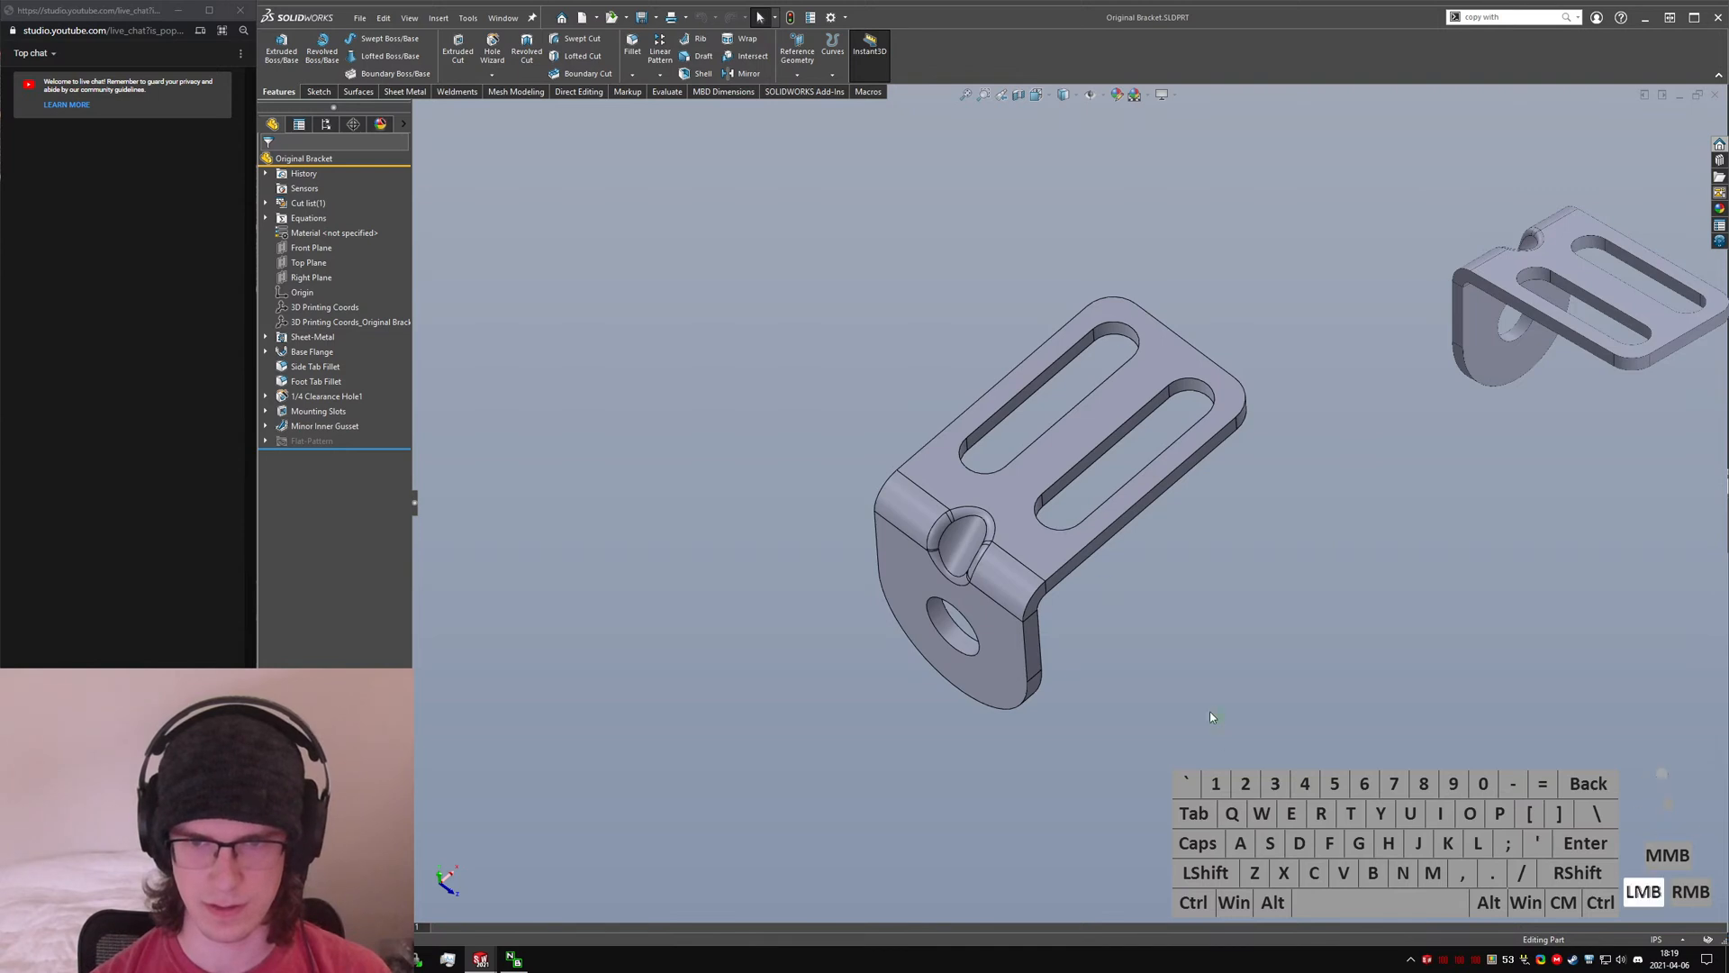
pyautogui.scroll(2, 782, 559)
pyautogui.scroll(-4, 781, 567)
pyautogui.hotkey('ctrl', 'Tab')
pyautogui.keyDown('ctrl'); pyautogui.click(1098, 490); pyautogui.keyUp('ctrl')
pyautogui.click(438, 18)
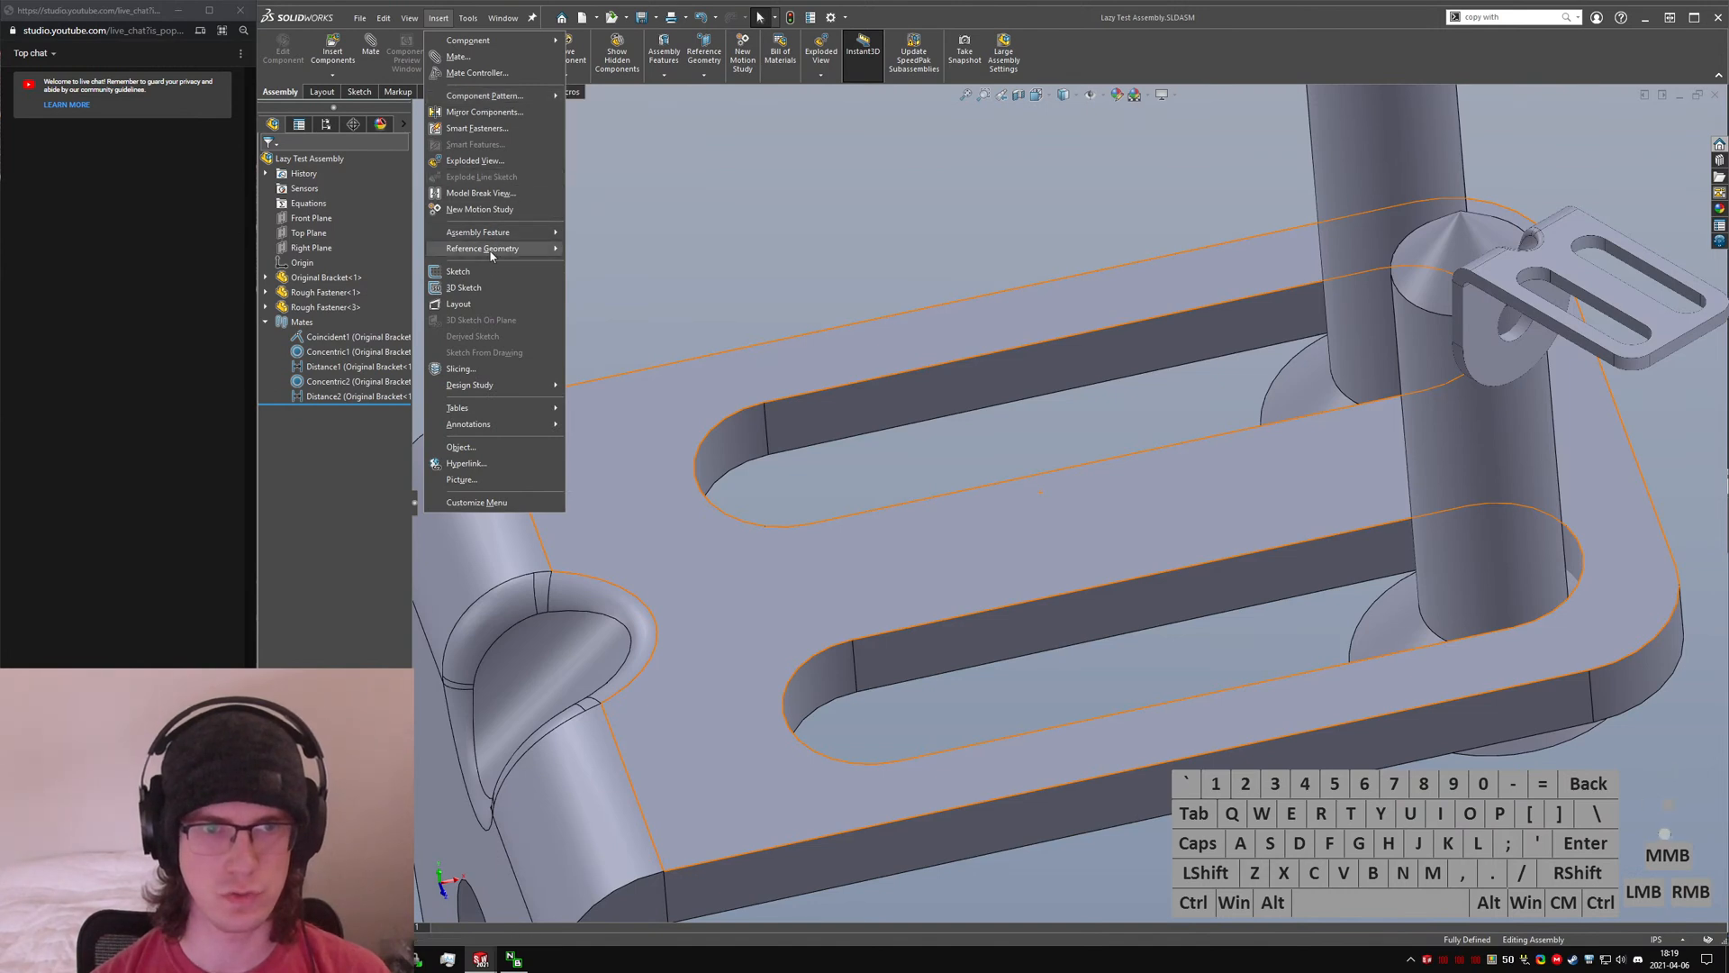
pyautogui.click(469, 41)
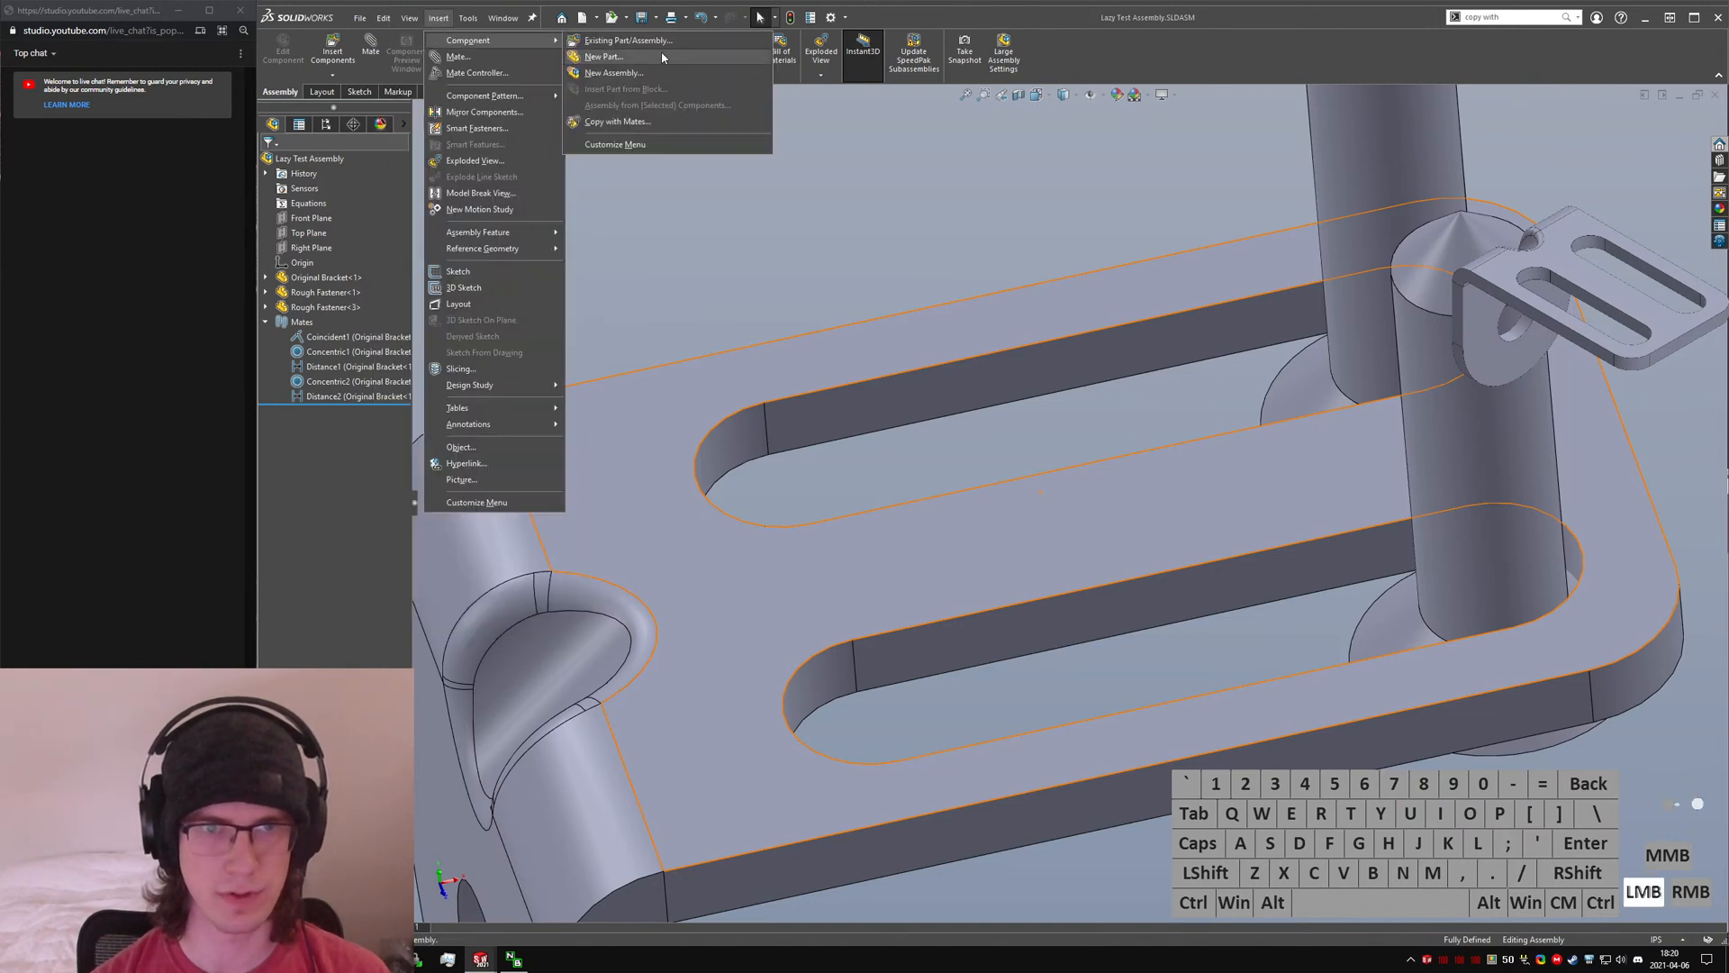
pyautogui.click(616, 233)
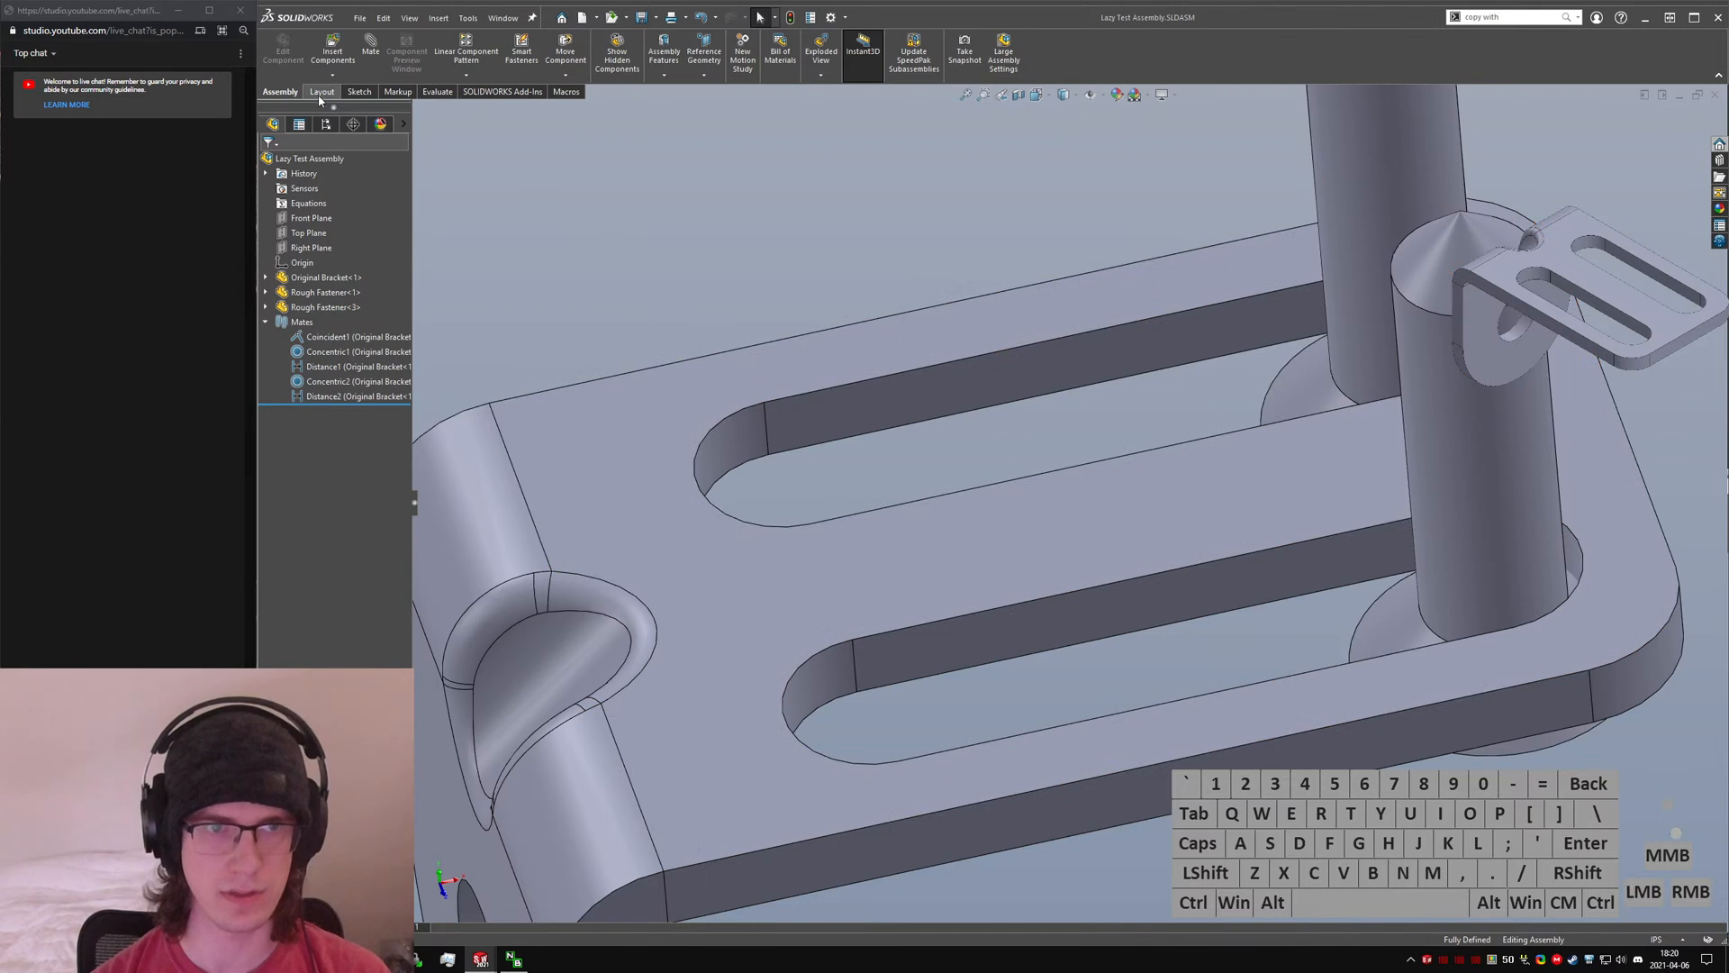
pyautogui.click(333, 50)
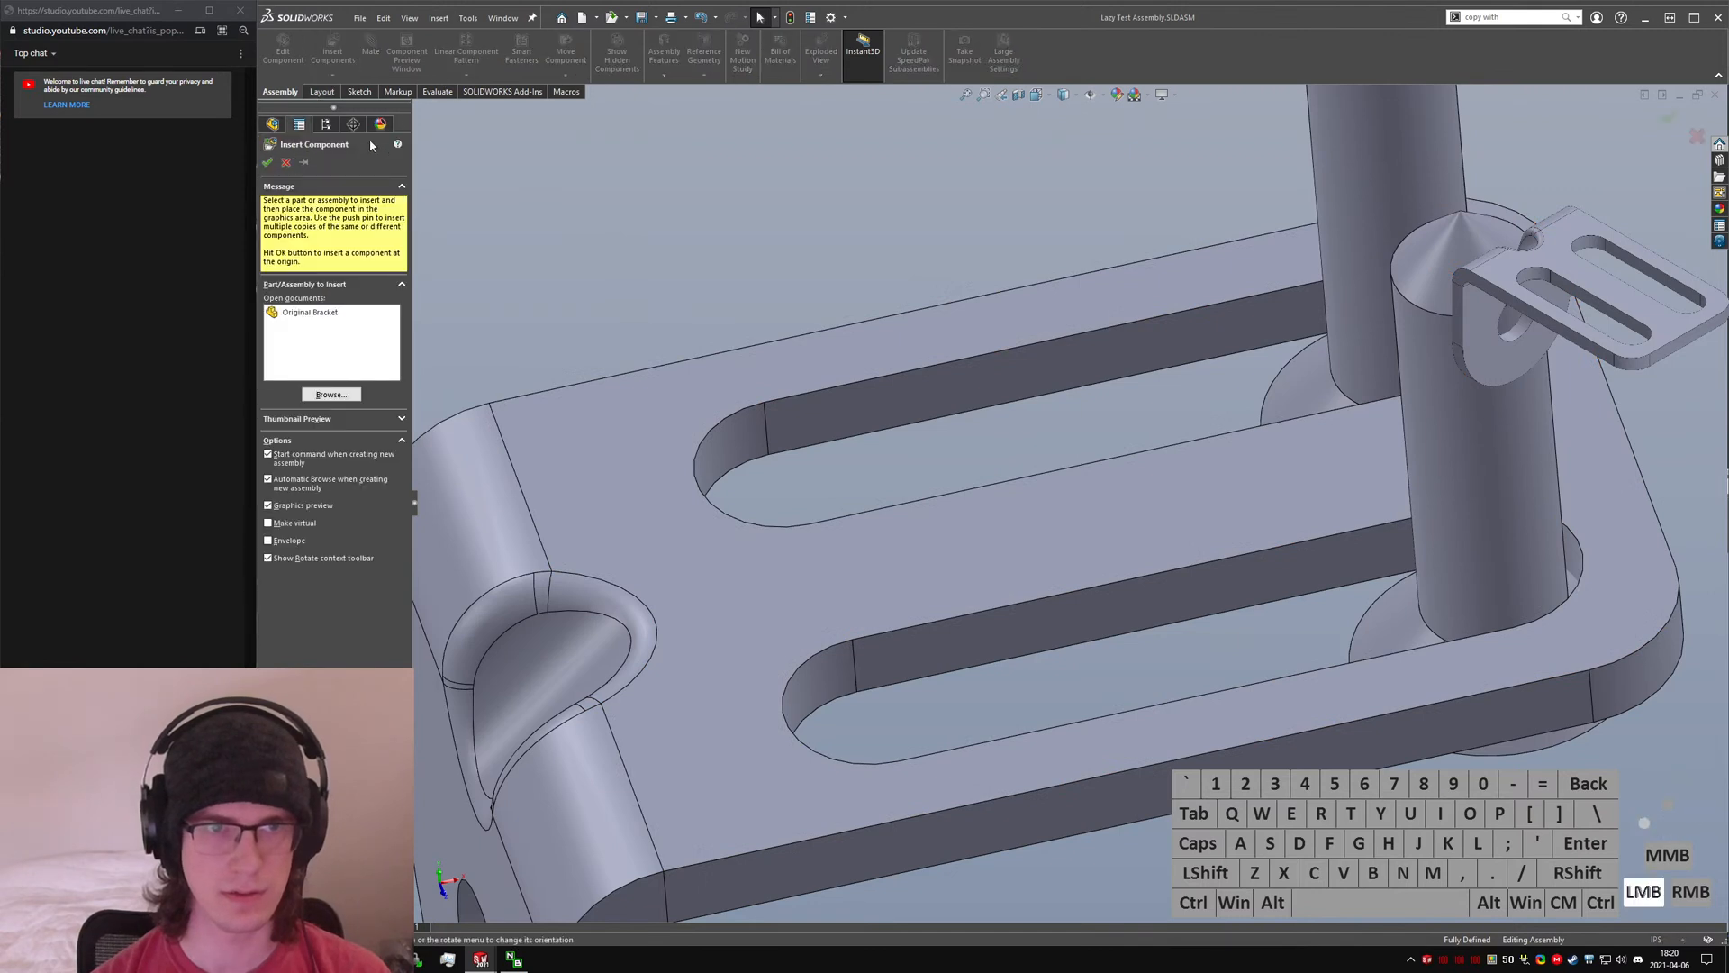
pyautogui.click(662, 261)
pyautogui.click(285, 162)
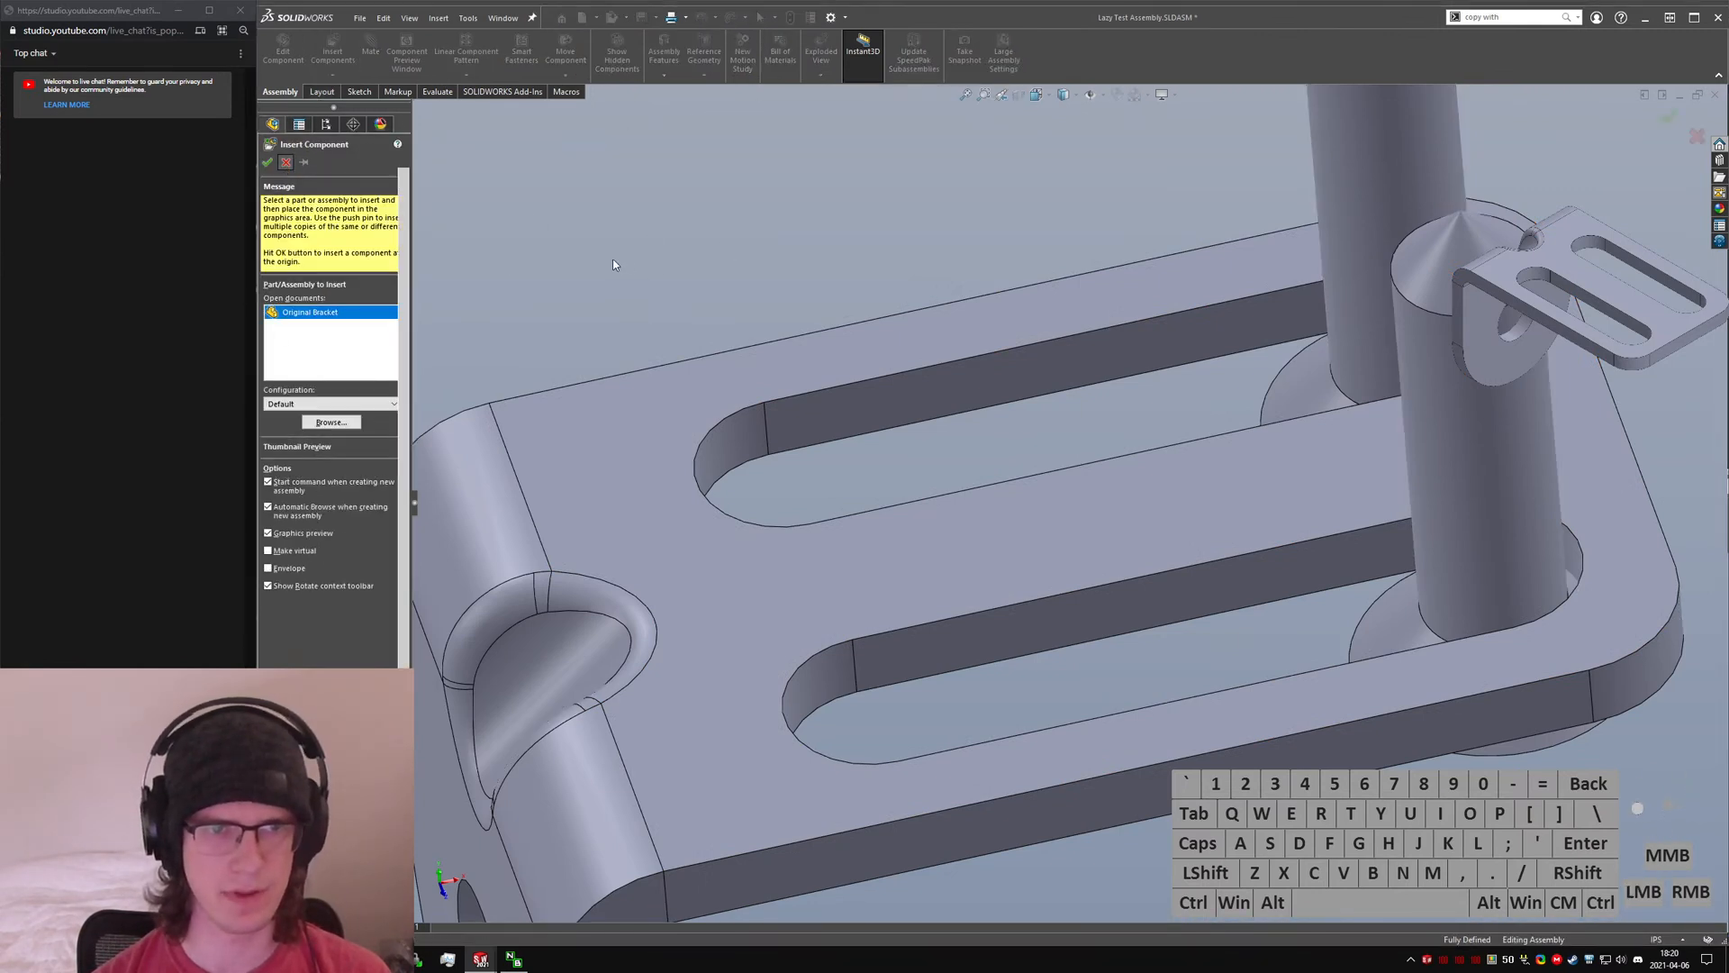
# - Switch to the unsaved four-slot bracket part and save it as New Bracket in the project folder
pyautogui.hotkey('ctrl', 'Tab')
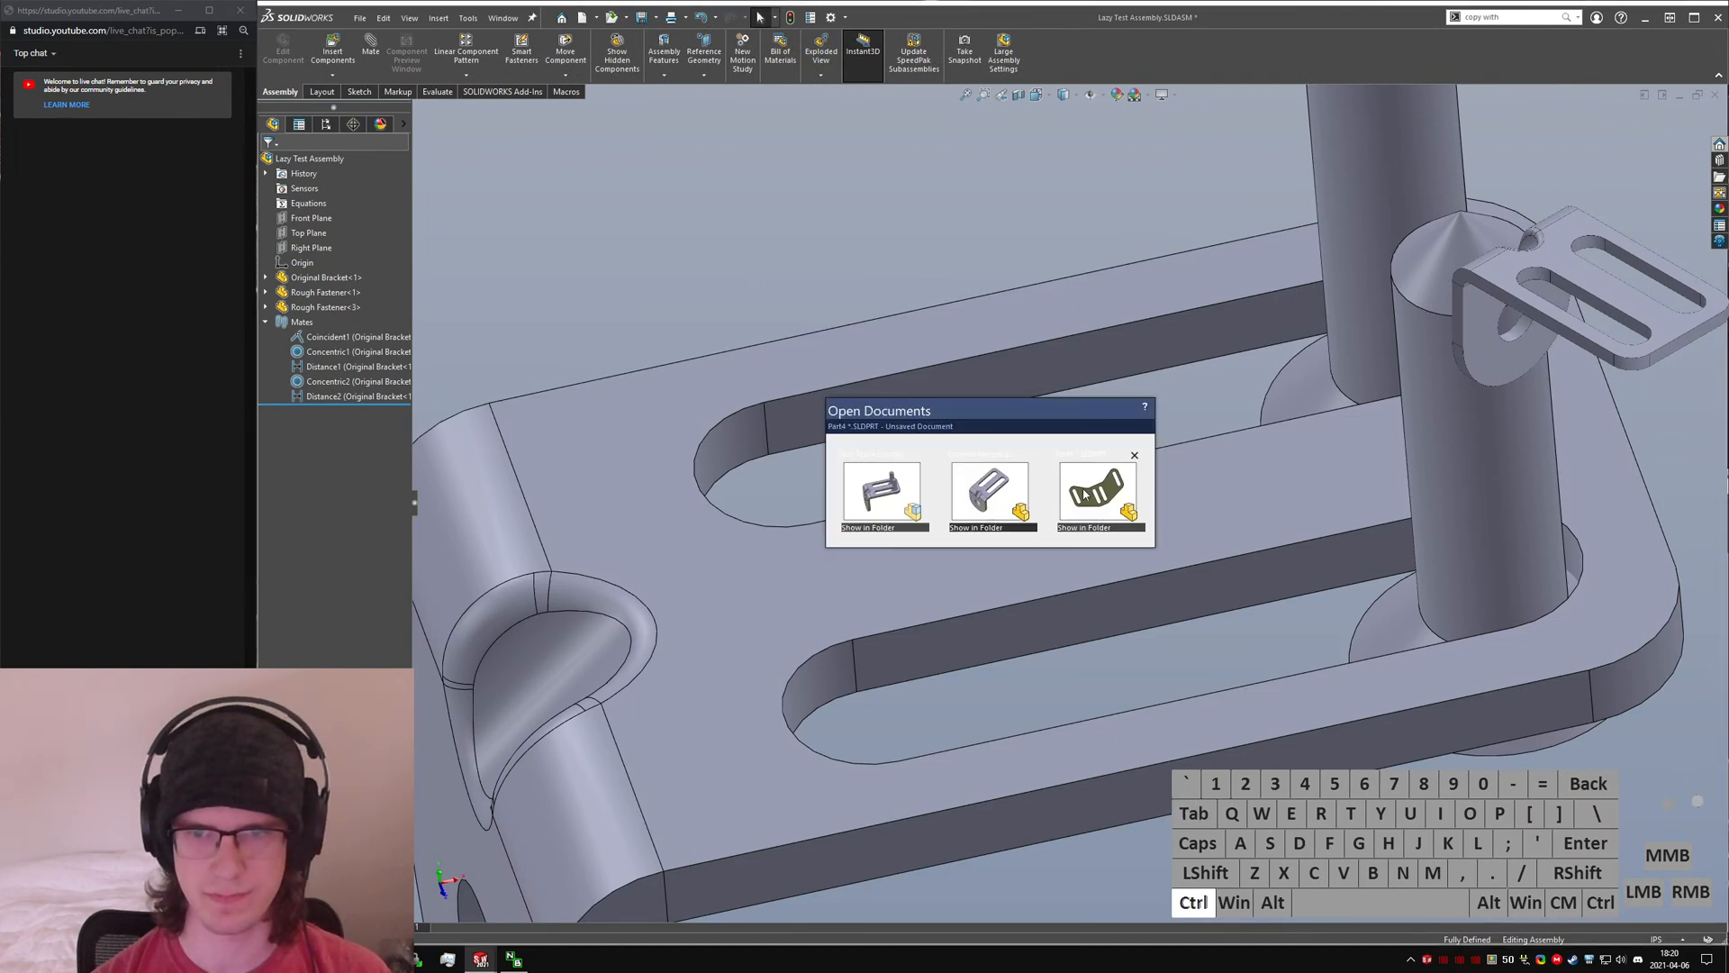
pyautogui.click(744, 401)
pyautogui.hotkey('ctrl', 's')
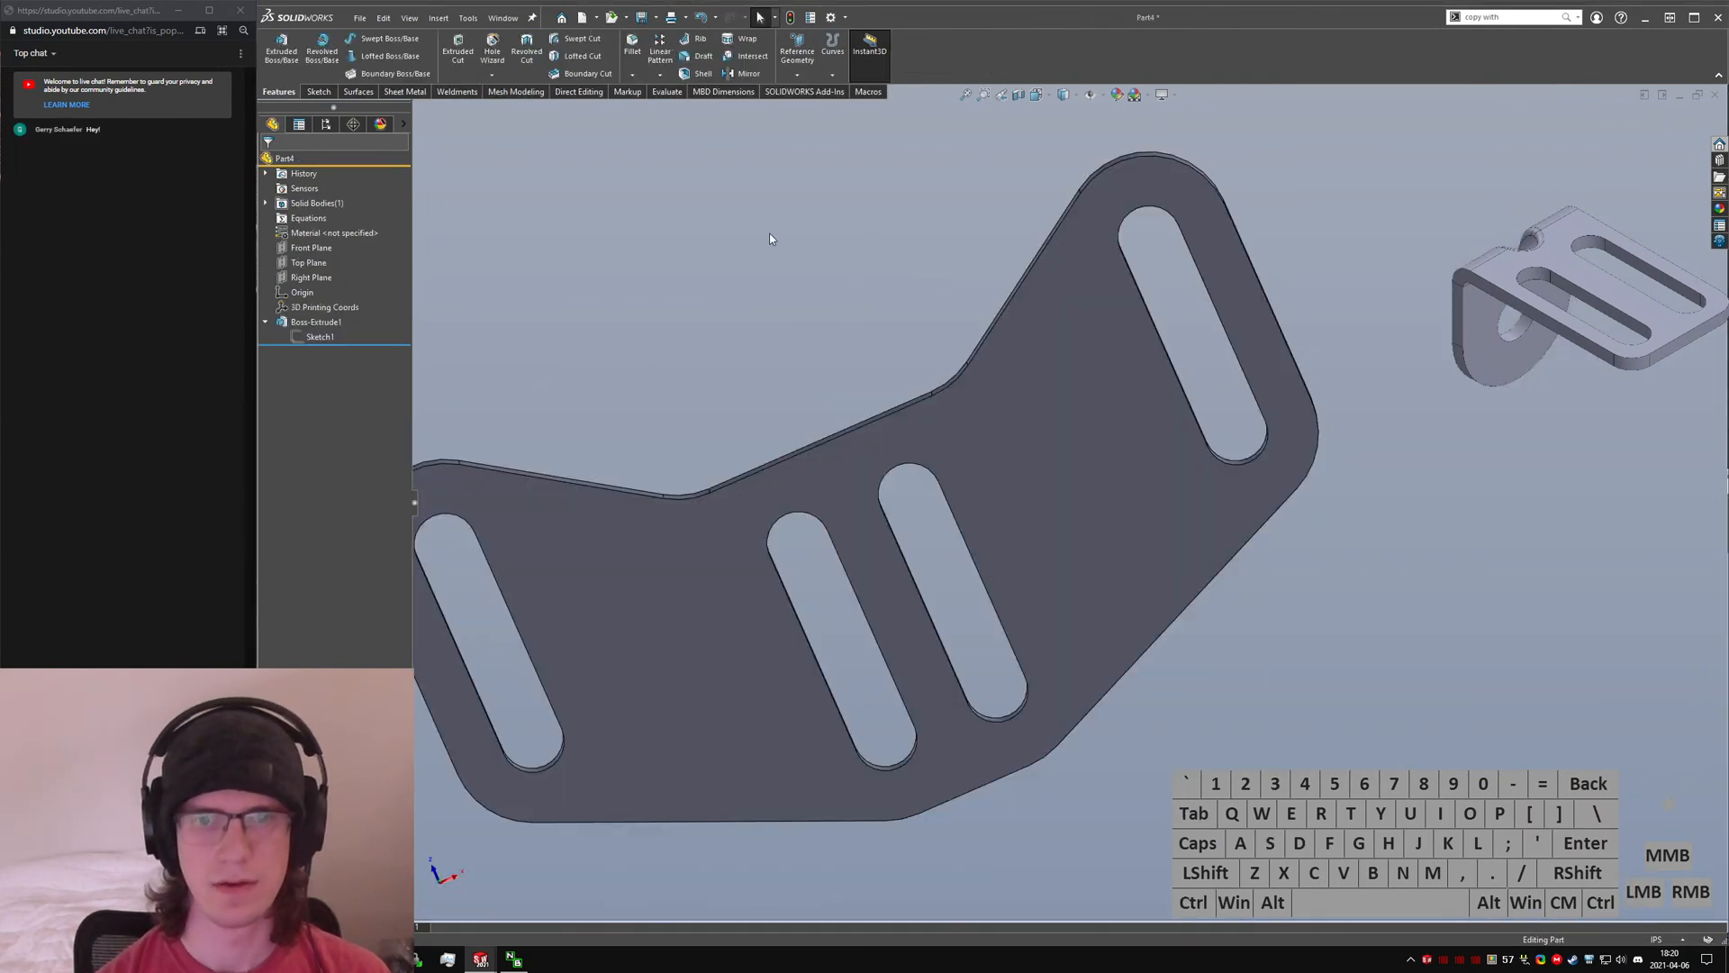
pyautogui.write('New Bracket')
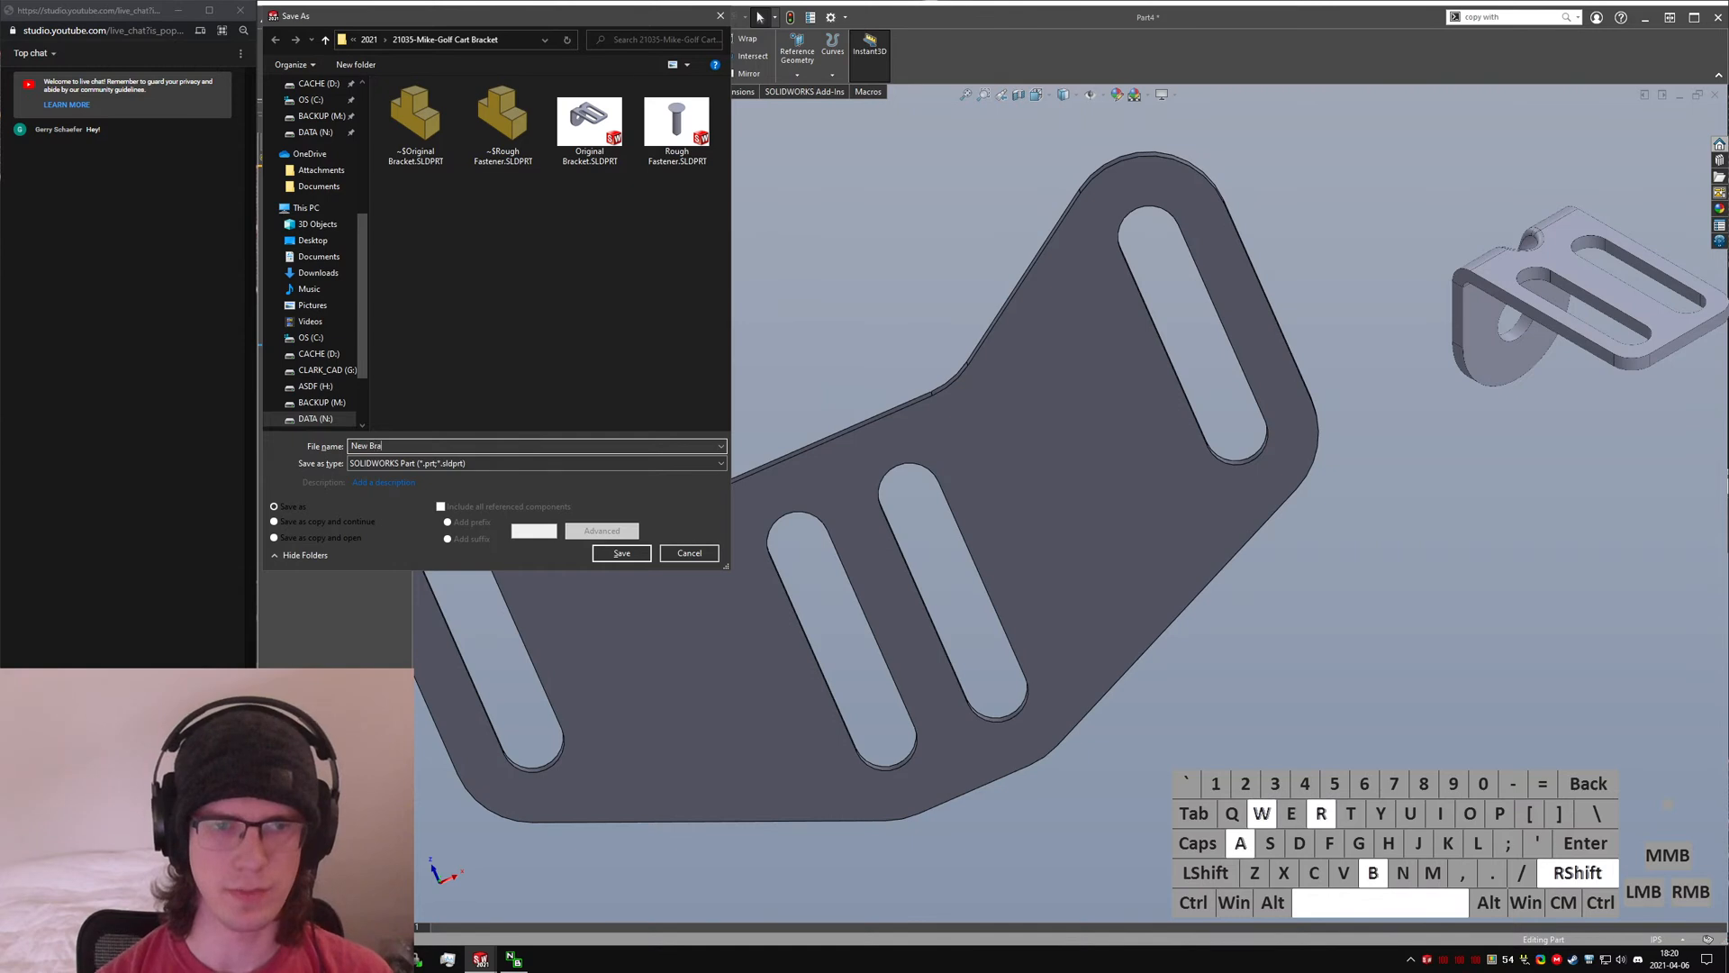
pyautogui.press('Return')
pyautogui.click(819, 324)
# - Switch to Lazy Test Assembly and insert the New Bracket part, placing it beside the original bracket
pyautogui.hotkey('ctrl', 'Tab')
pyautogui.click(569, 258)
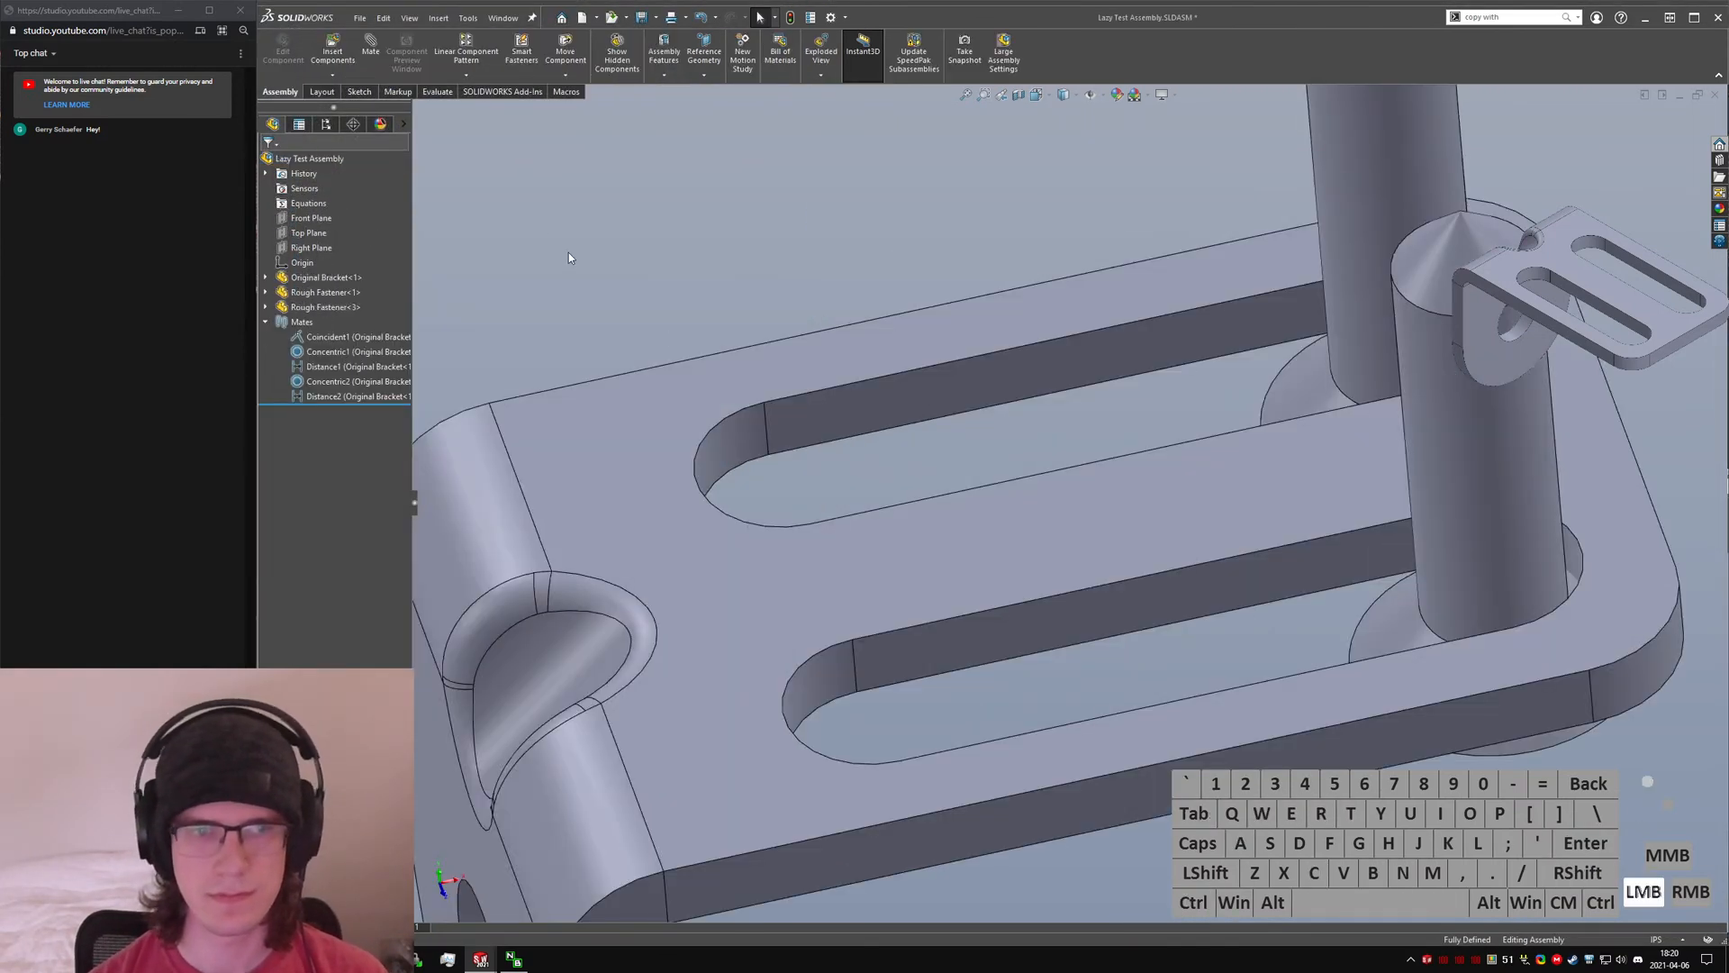
pyautogui.click(358, 18)
pyautogui.click(326, 57)
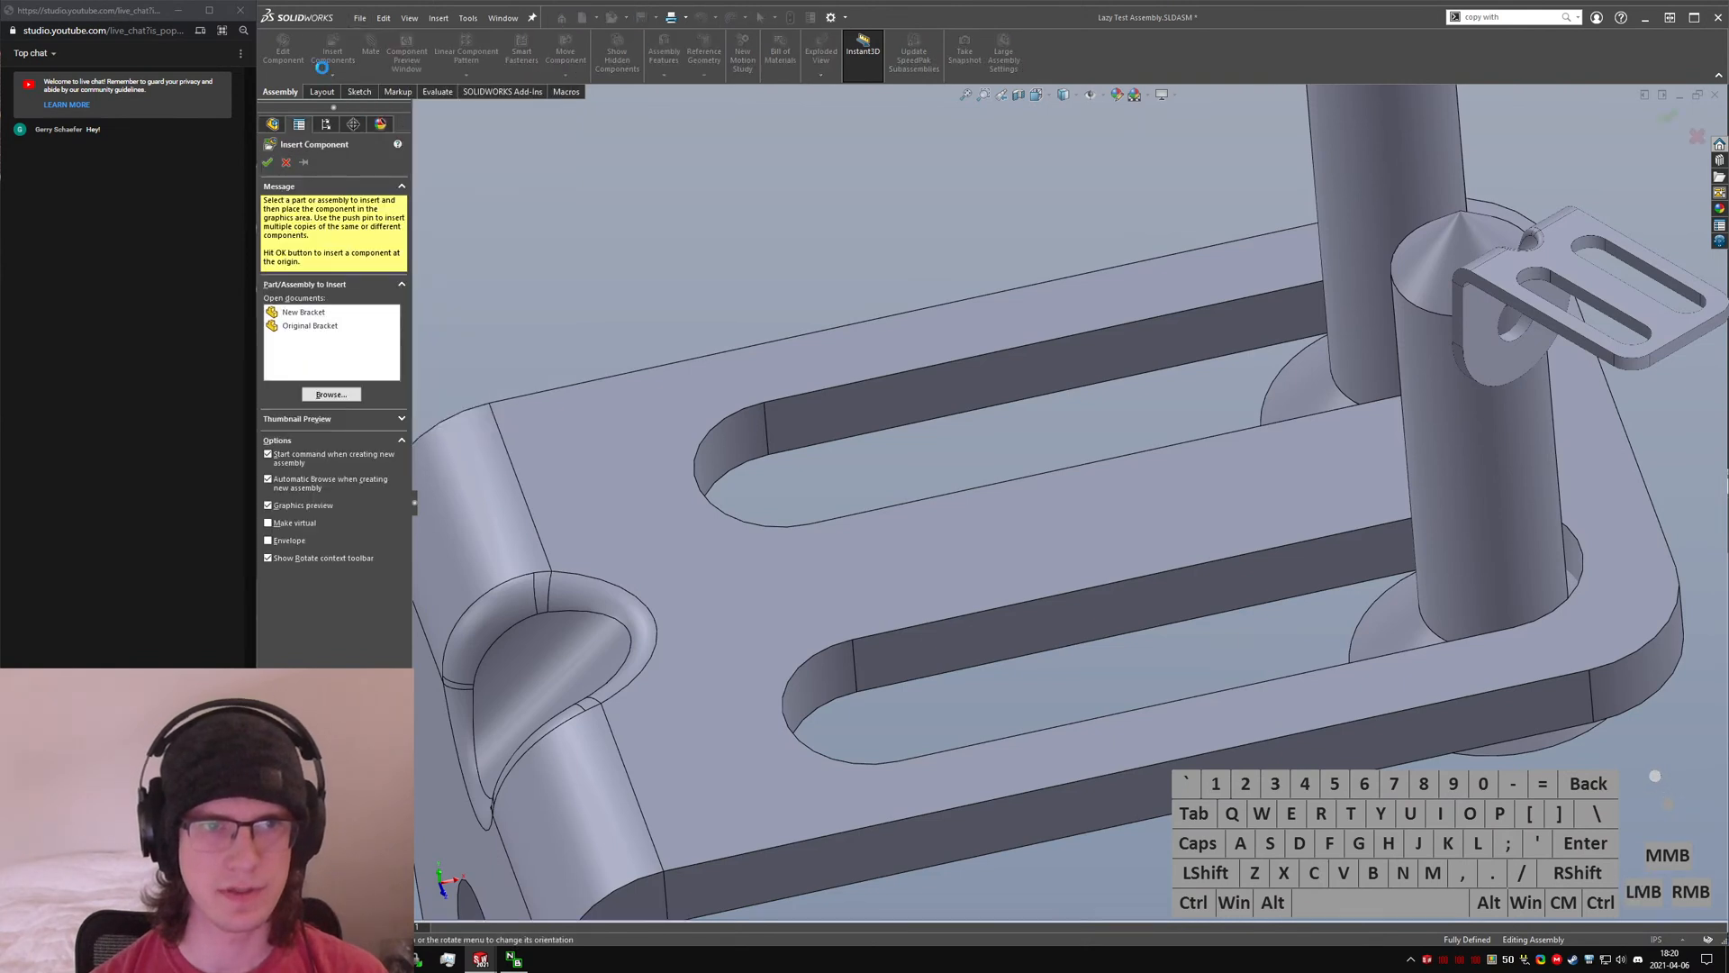
pyautogui.click(311, 315)
pyautogui.scroll(6, 748, 361)
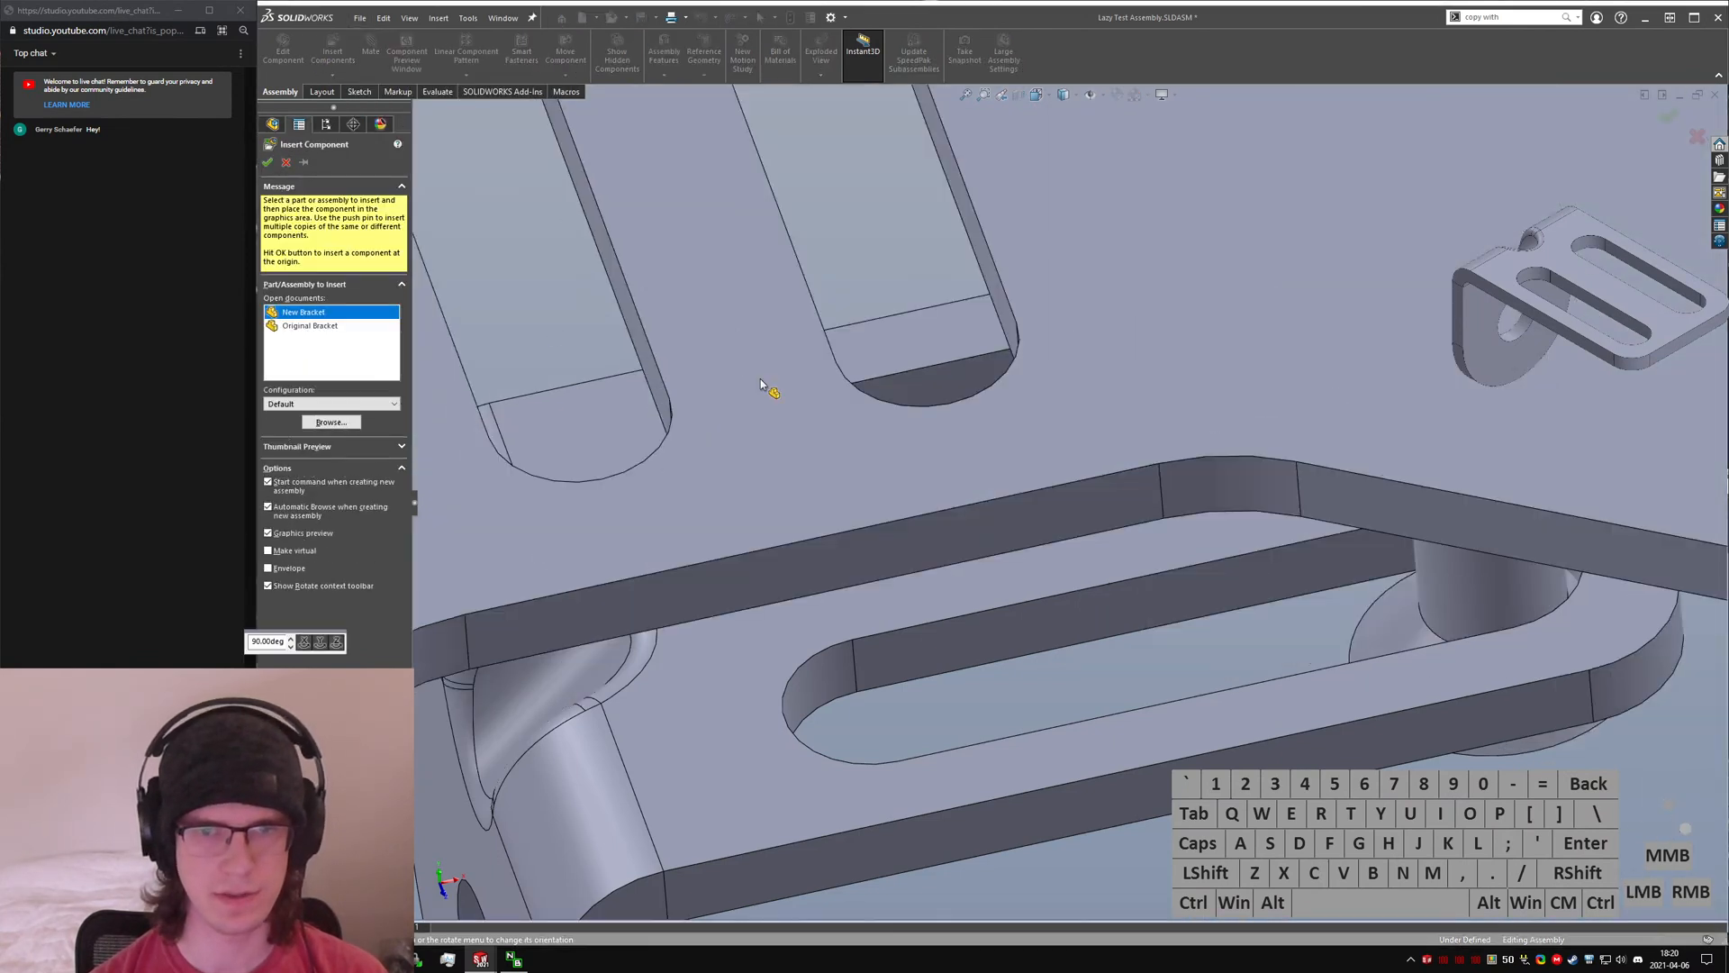
pyautogui.click(473, 407)
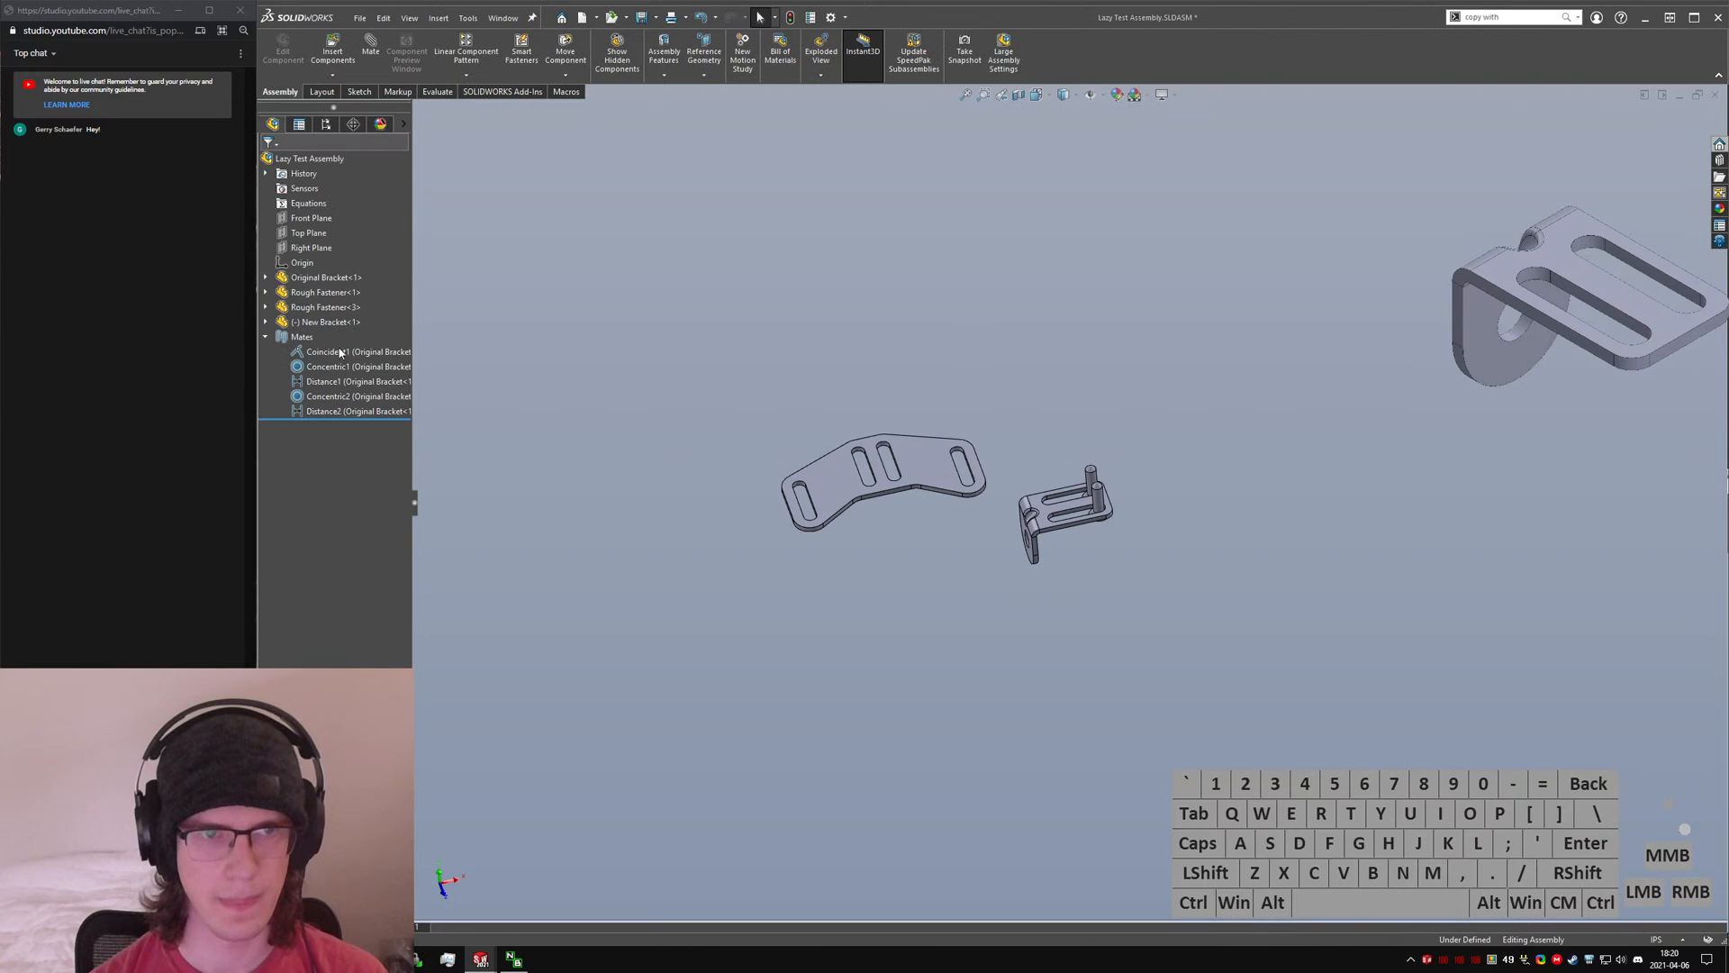
# - Set the New Bracket component as an envelope in its component properties
pyautogui.rightClick(328, 321)
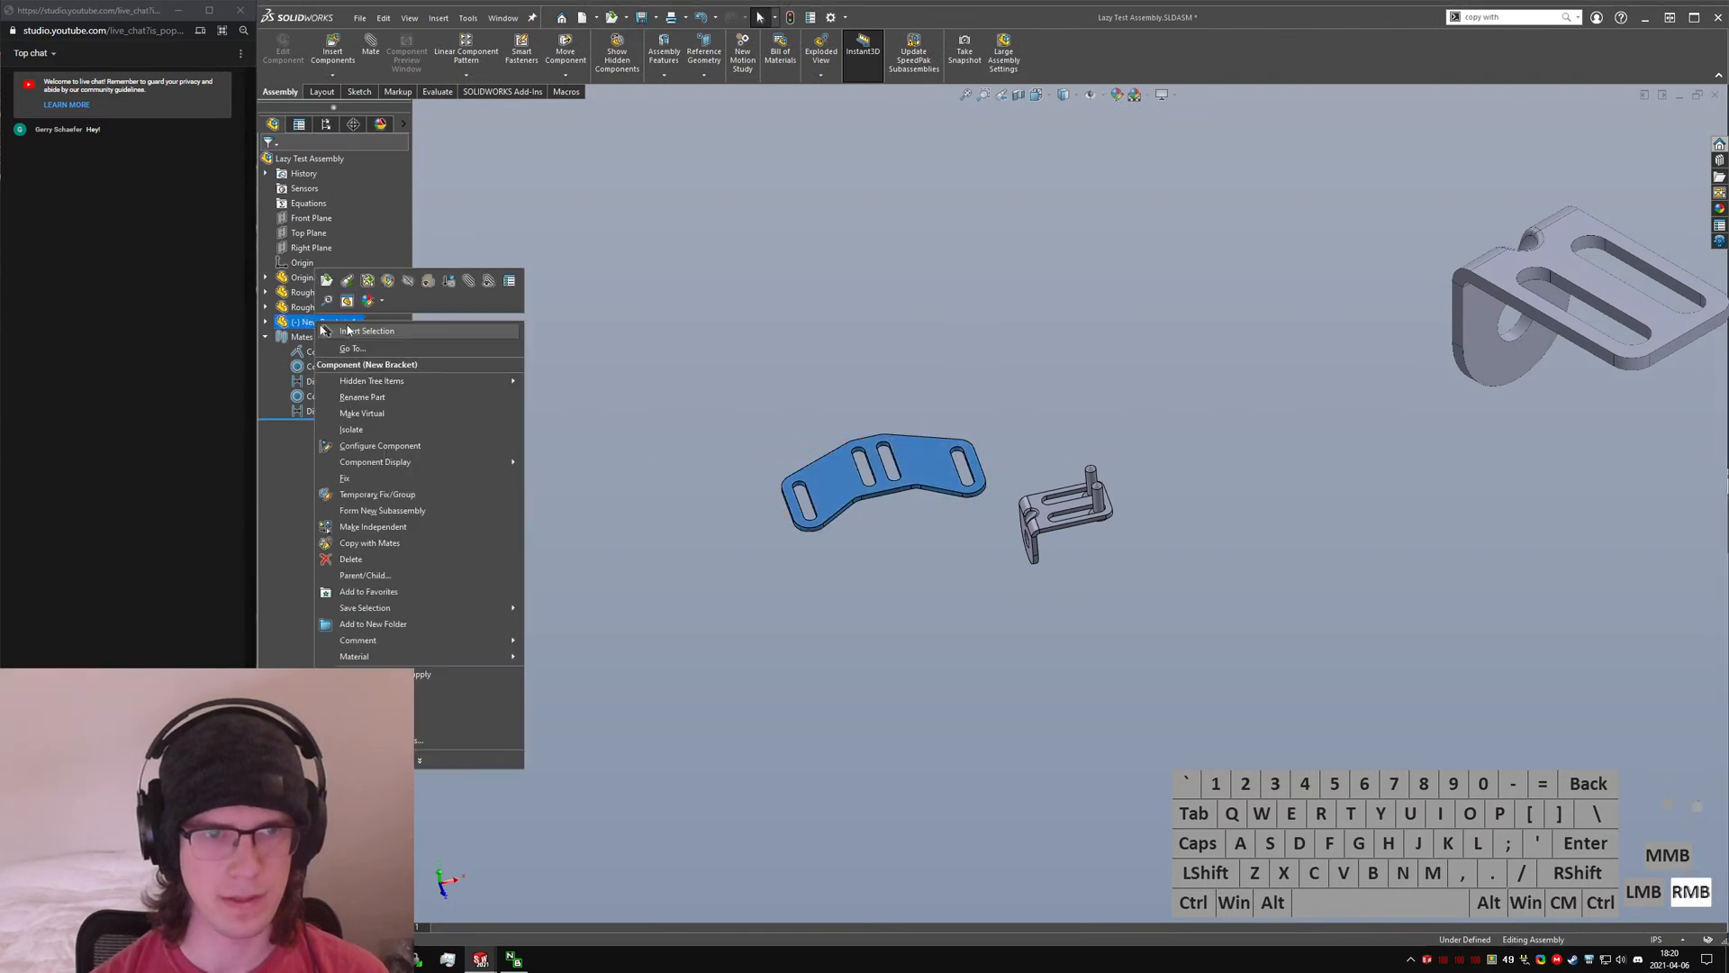
pyautogui.click(510, 280)
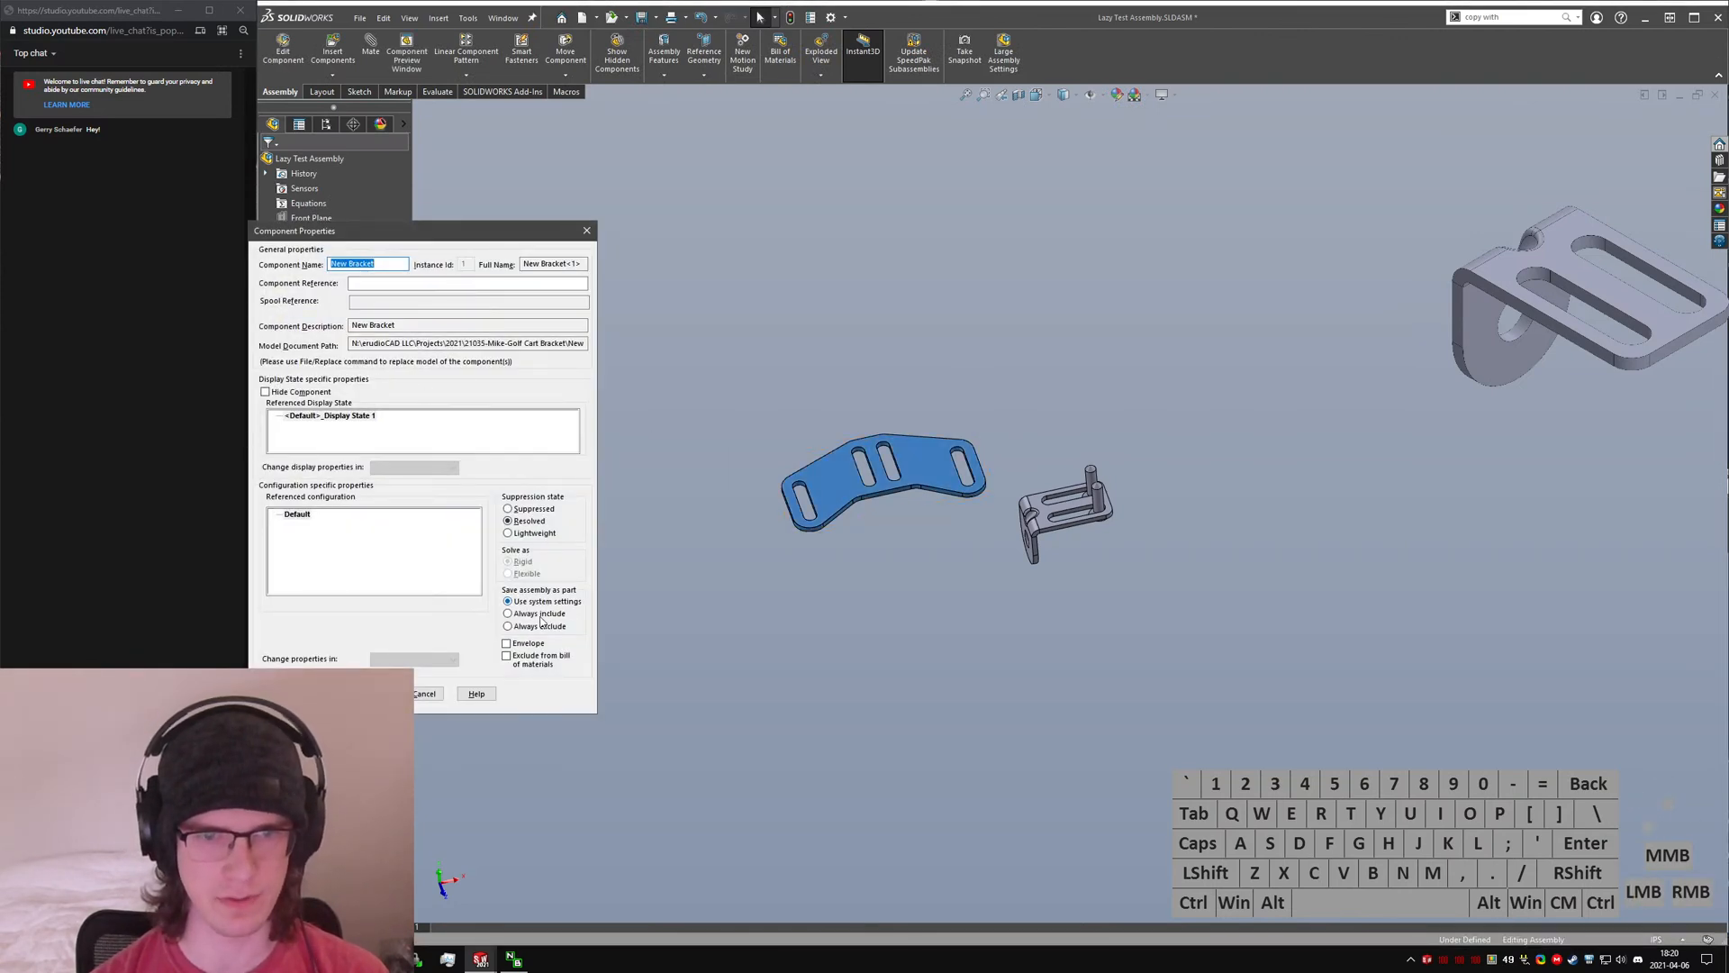
pyautogui.click(371, 693)
pyautogui.click(776, 624)
pyautogui.click(1007, 548)
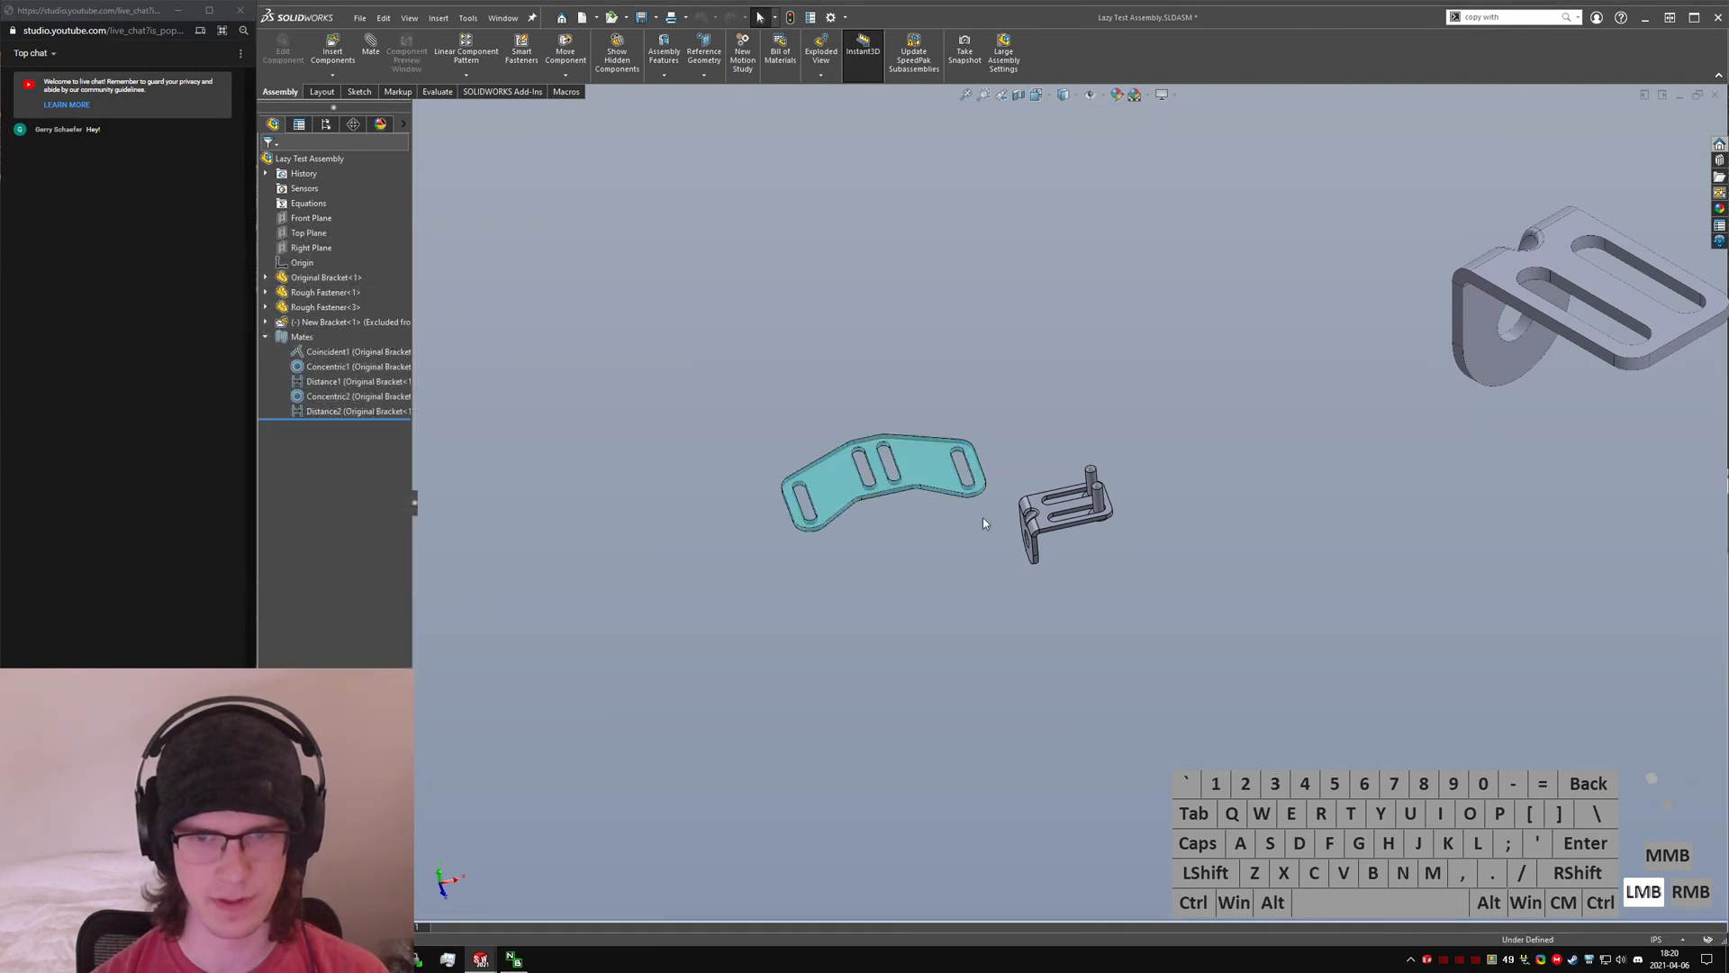
pyautogui.scroll(-6, 929, 494)
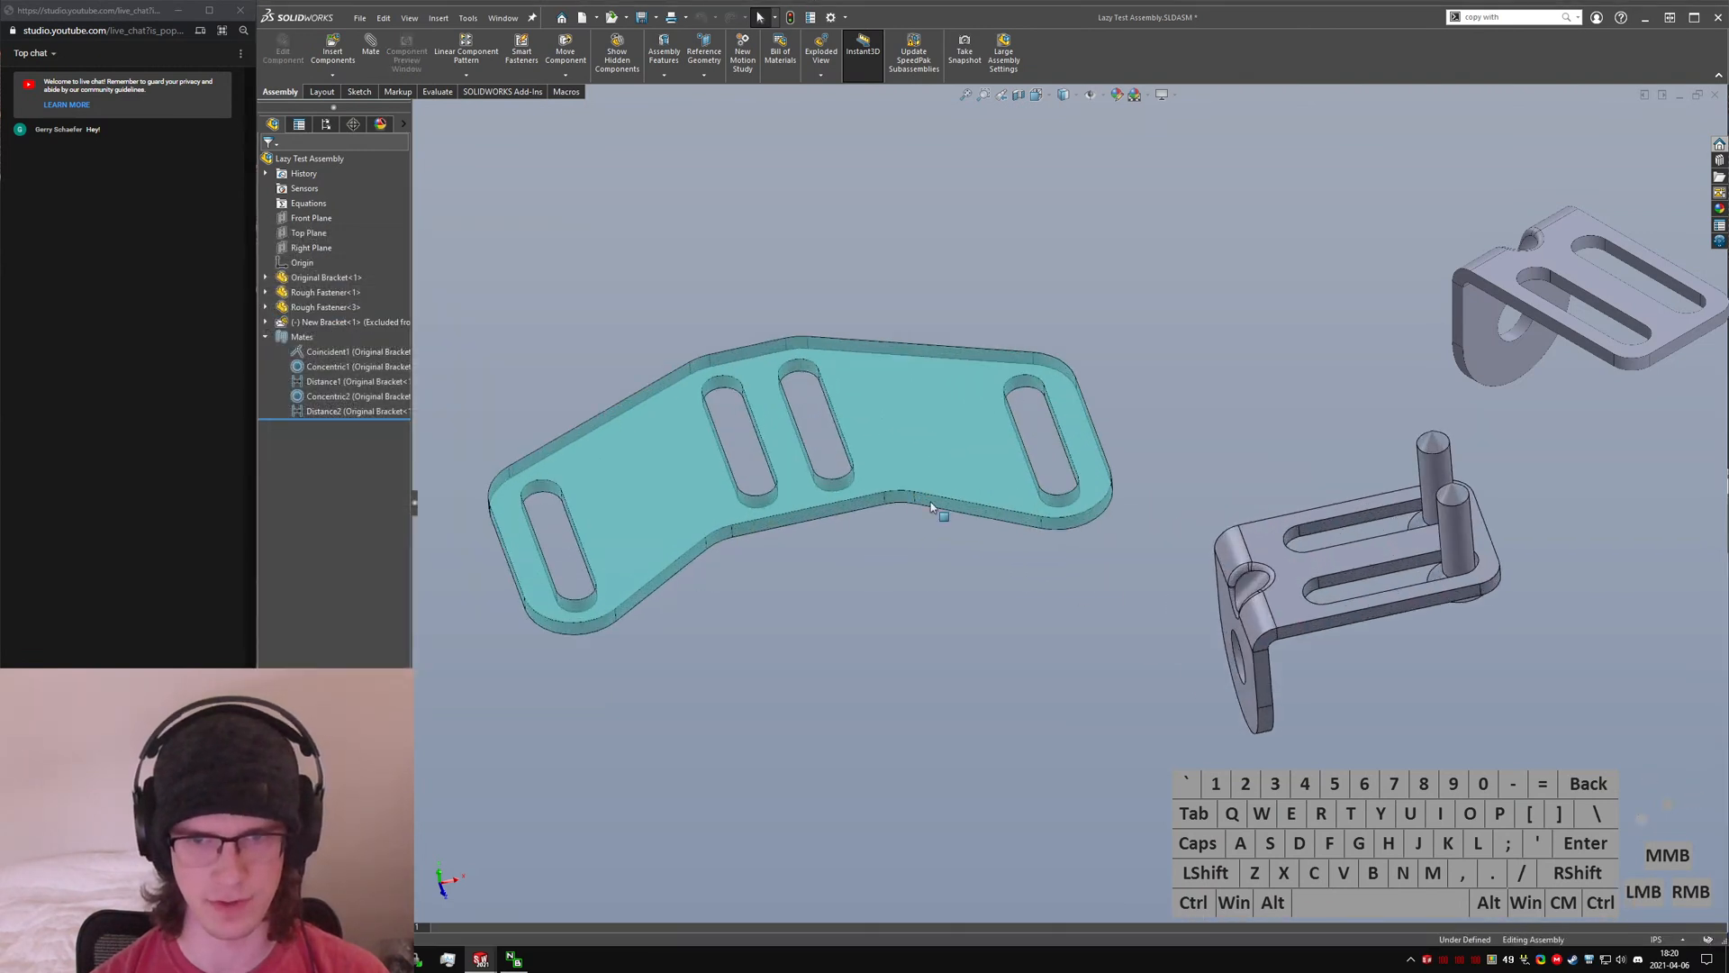
# - Mate New Bracket's Front Plane coincident with the assembly's Right Plane
pyautogui.click(265, 322)
pyautogui.click(321, 441)
pyautogui.click(326, 410)
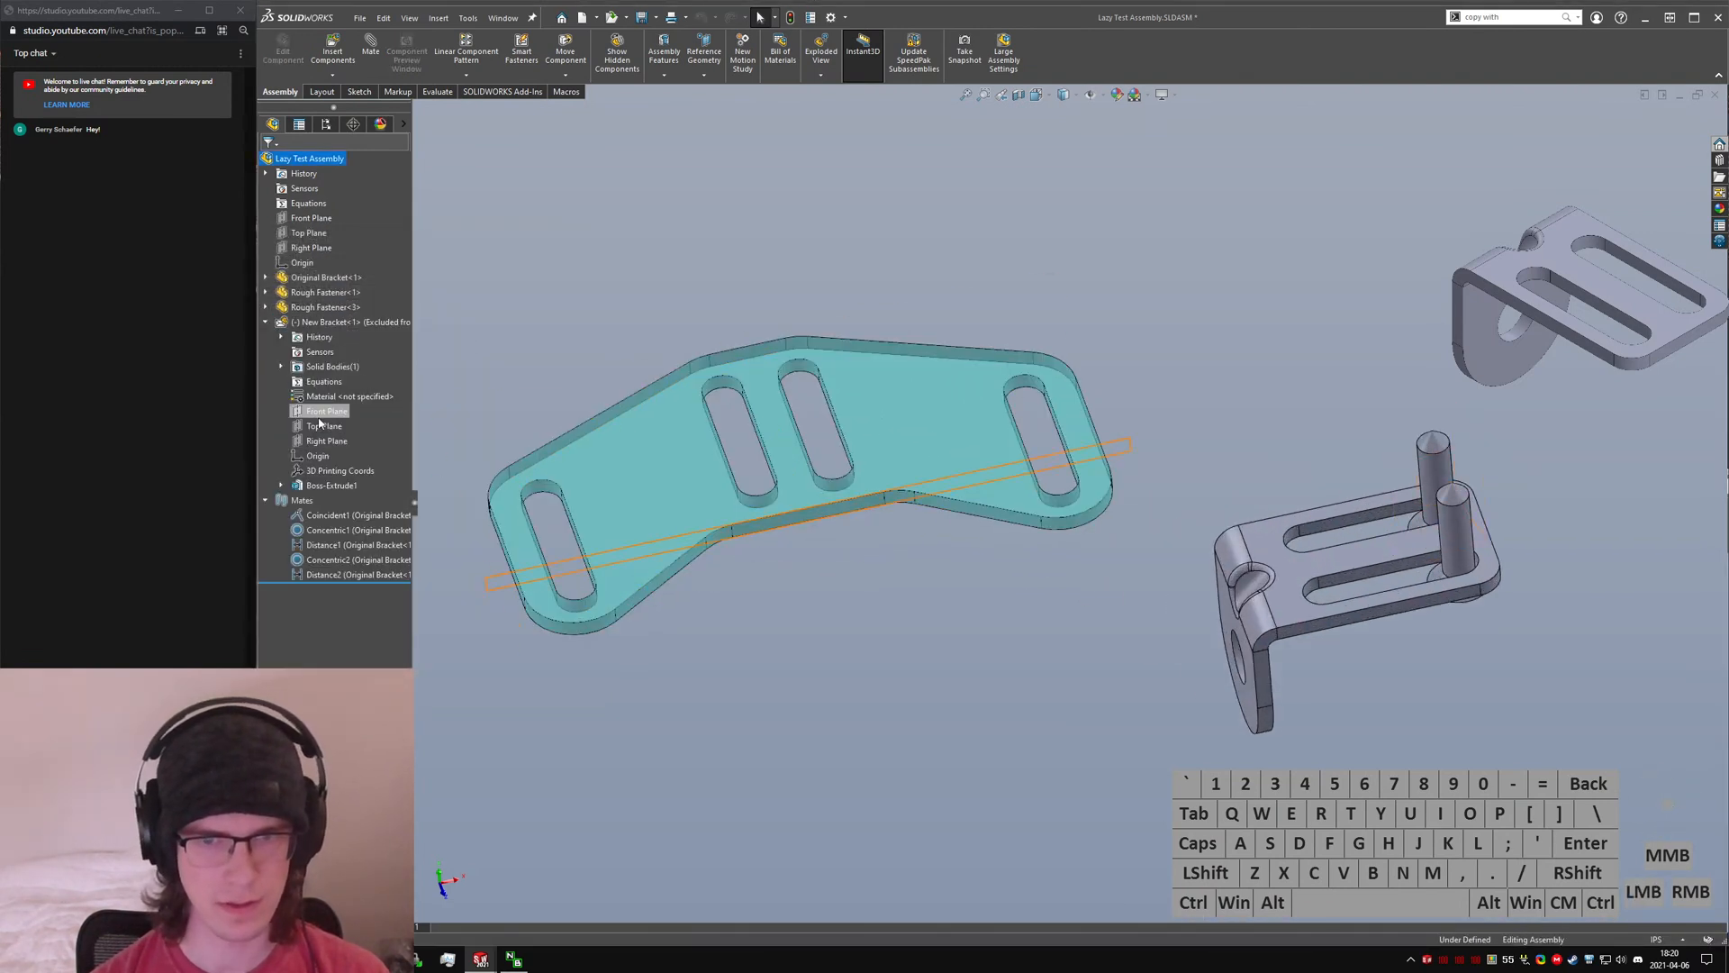
pyautogui.keyDown('ctrl'); pyautogui.click(313, 248); pyautogui.keyUp('ctrl')
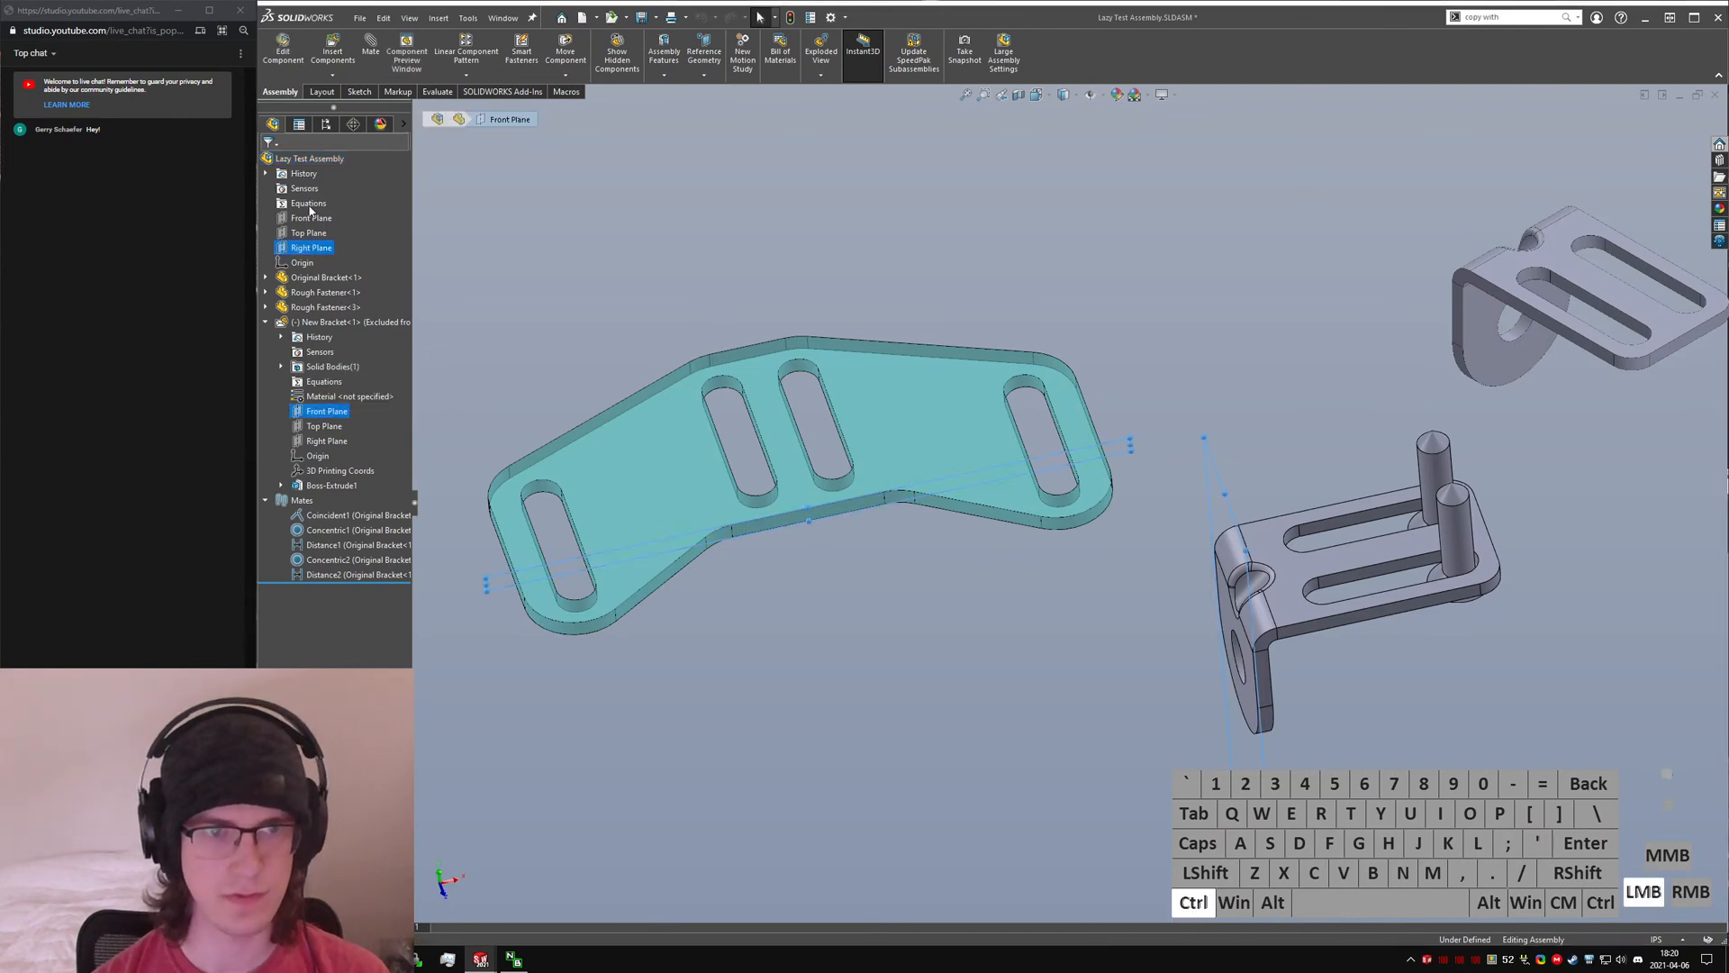
pyautogui.click(370, 52)
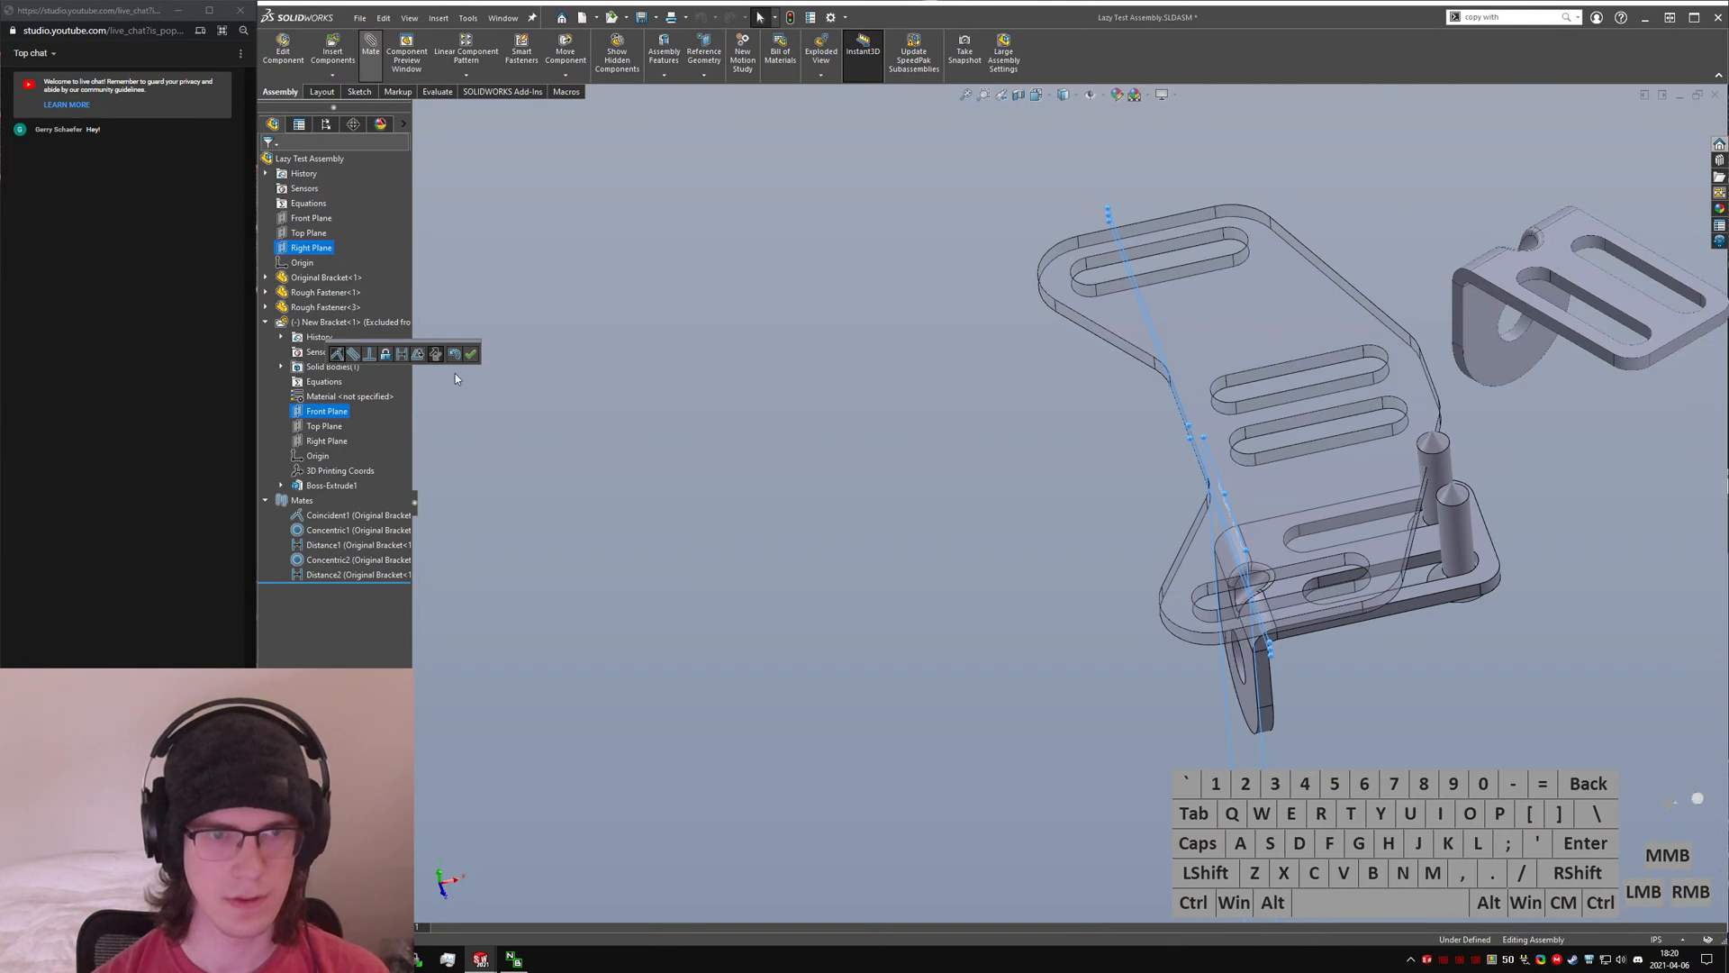
pyautogui.click(470, 354)
# - Mate New Bracket's Top Plane coincident with the assembly's Top Plane
pyautogui.click(417, 109)
pyautogui.click(483, 393)
pyautogui.click(469, 185)
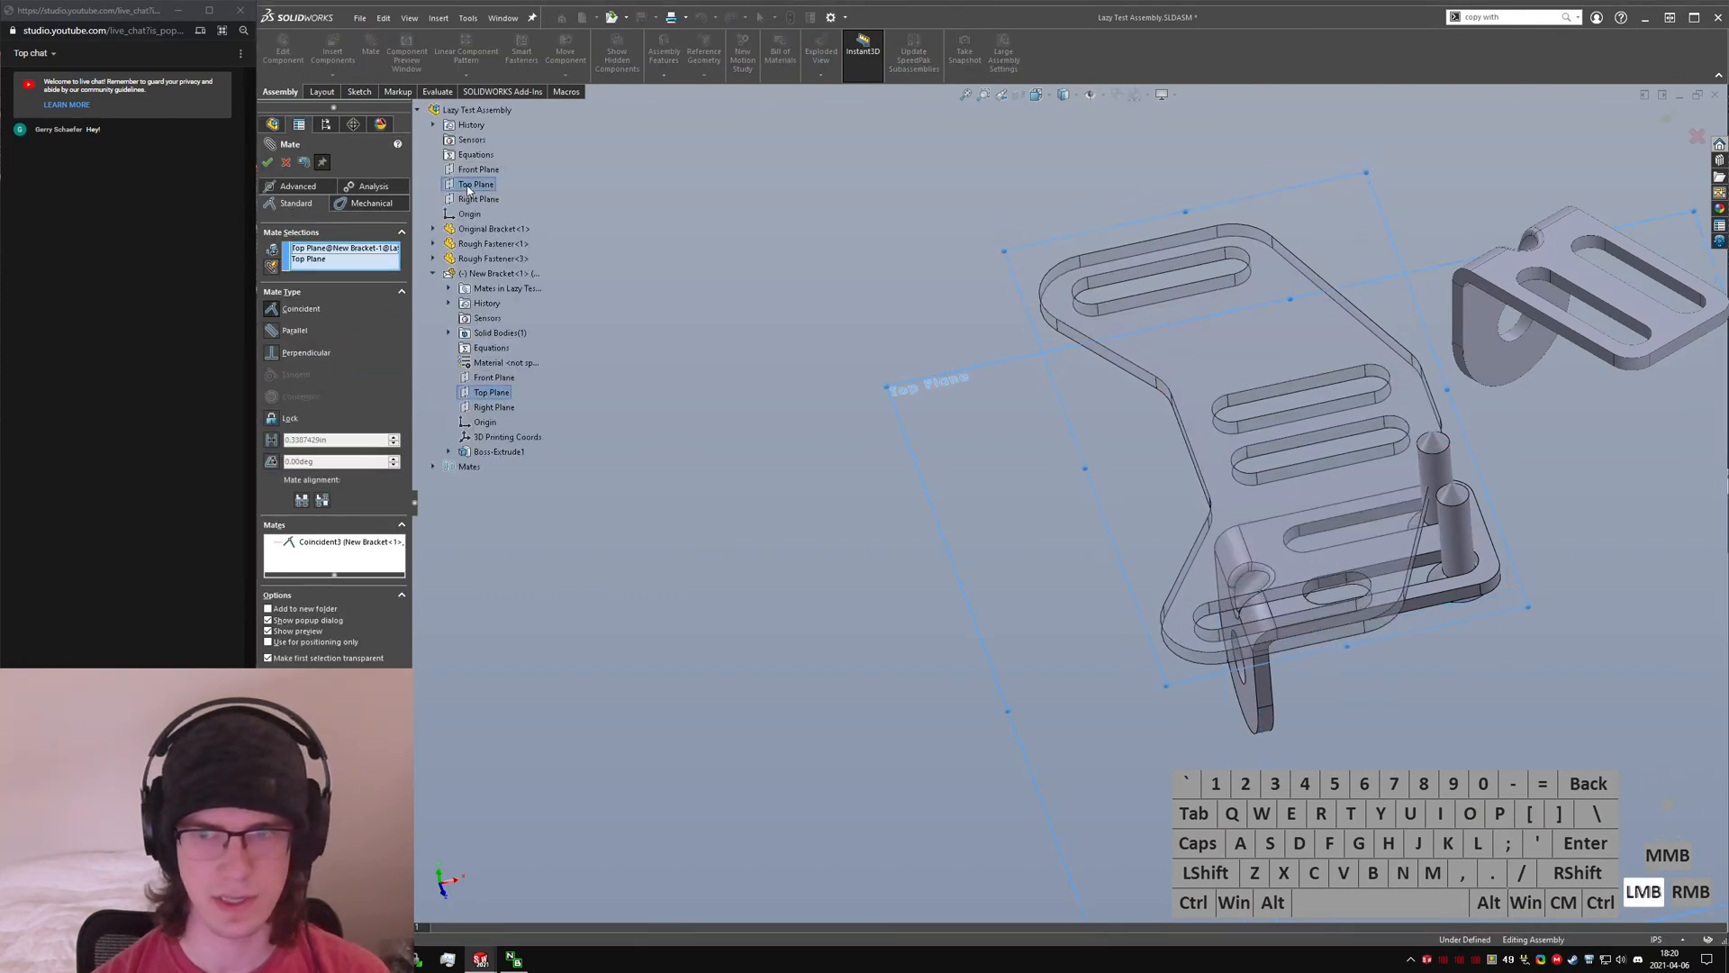
pyautogui.moveTo(1303, 487); pyautogui.dragTo(1301, 401, button='middle')
pyautogui.click(451, 169)
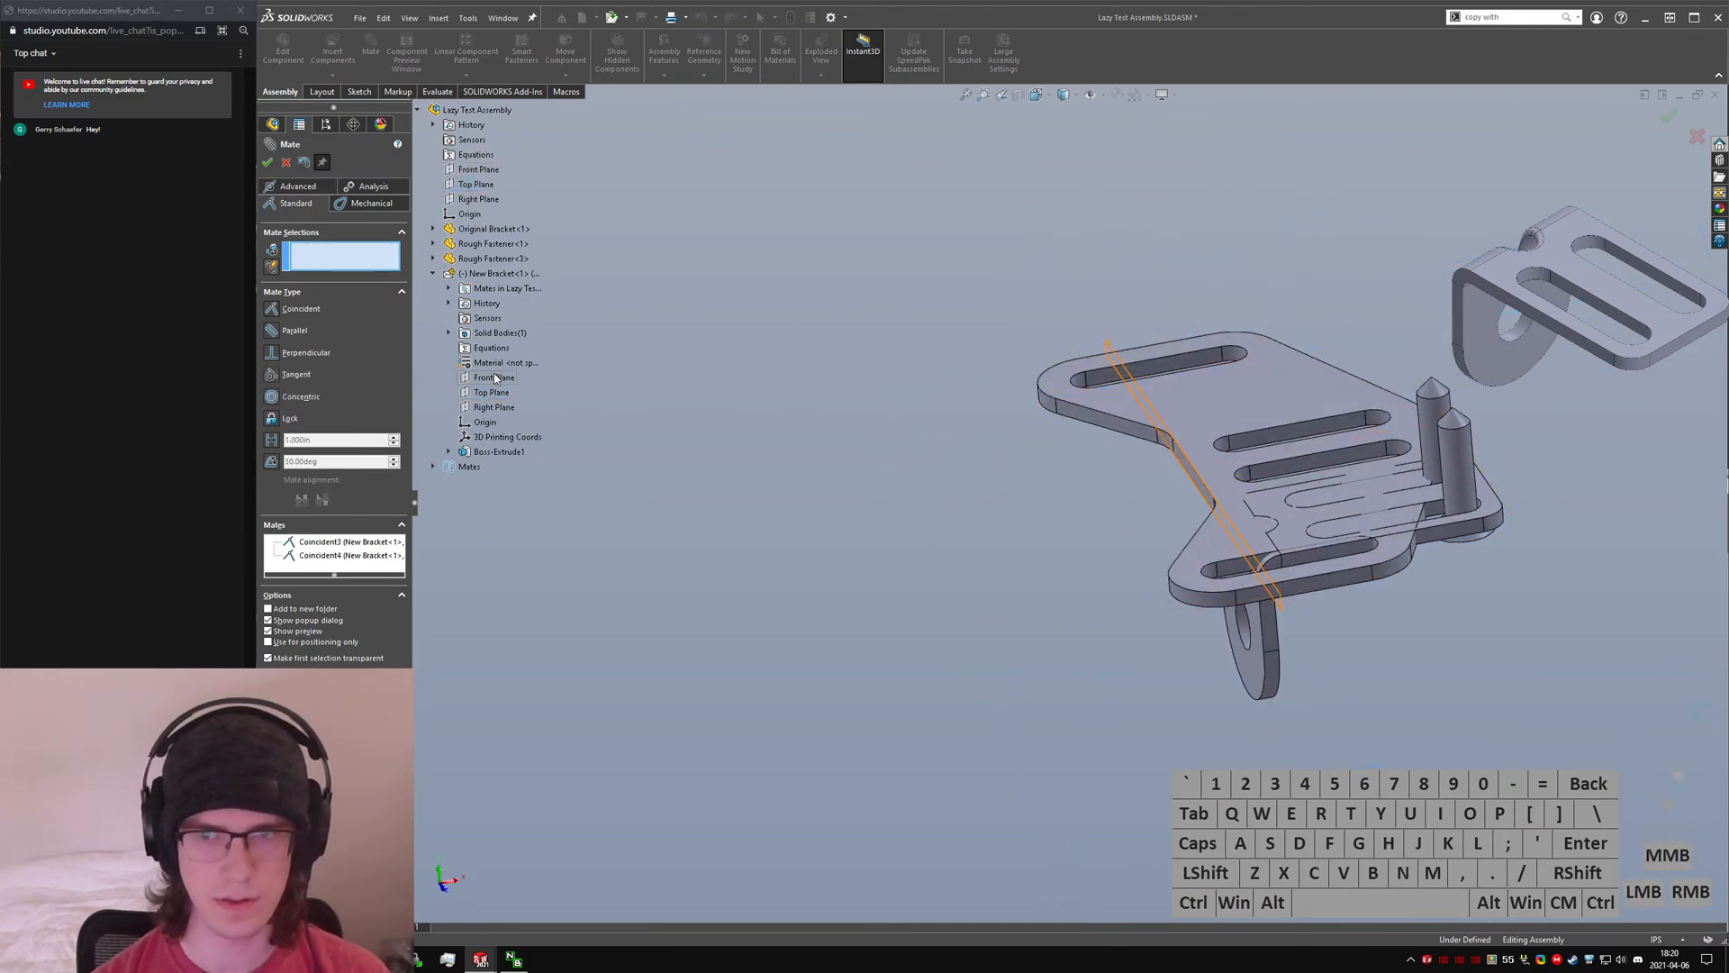
# - Mate New Bracket's Right Plane coincident with the assembly's Front Plane and finish mating
pyautogui.click(493, 407)
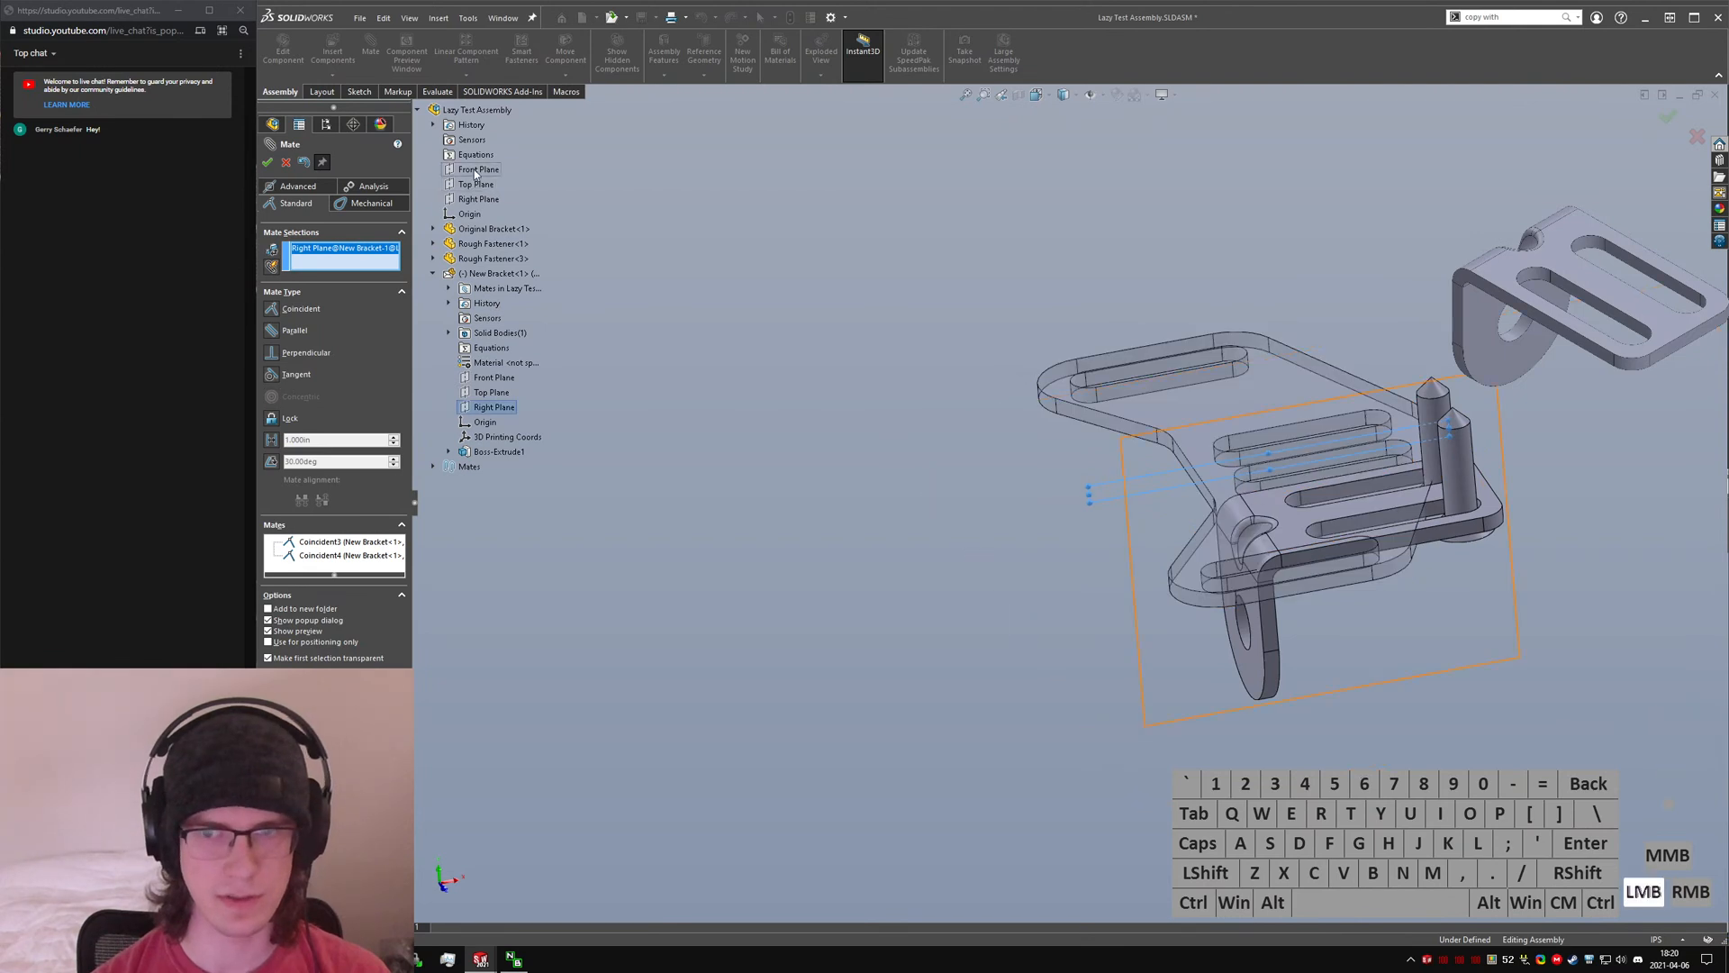
pyautogui.click(474, 170)
pyautogui.click(266, 164)
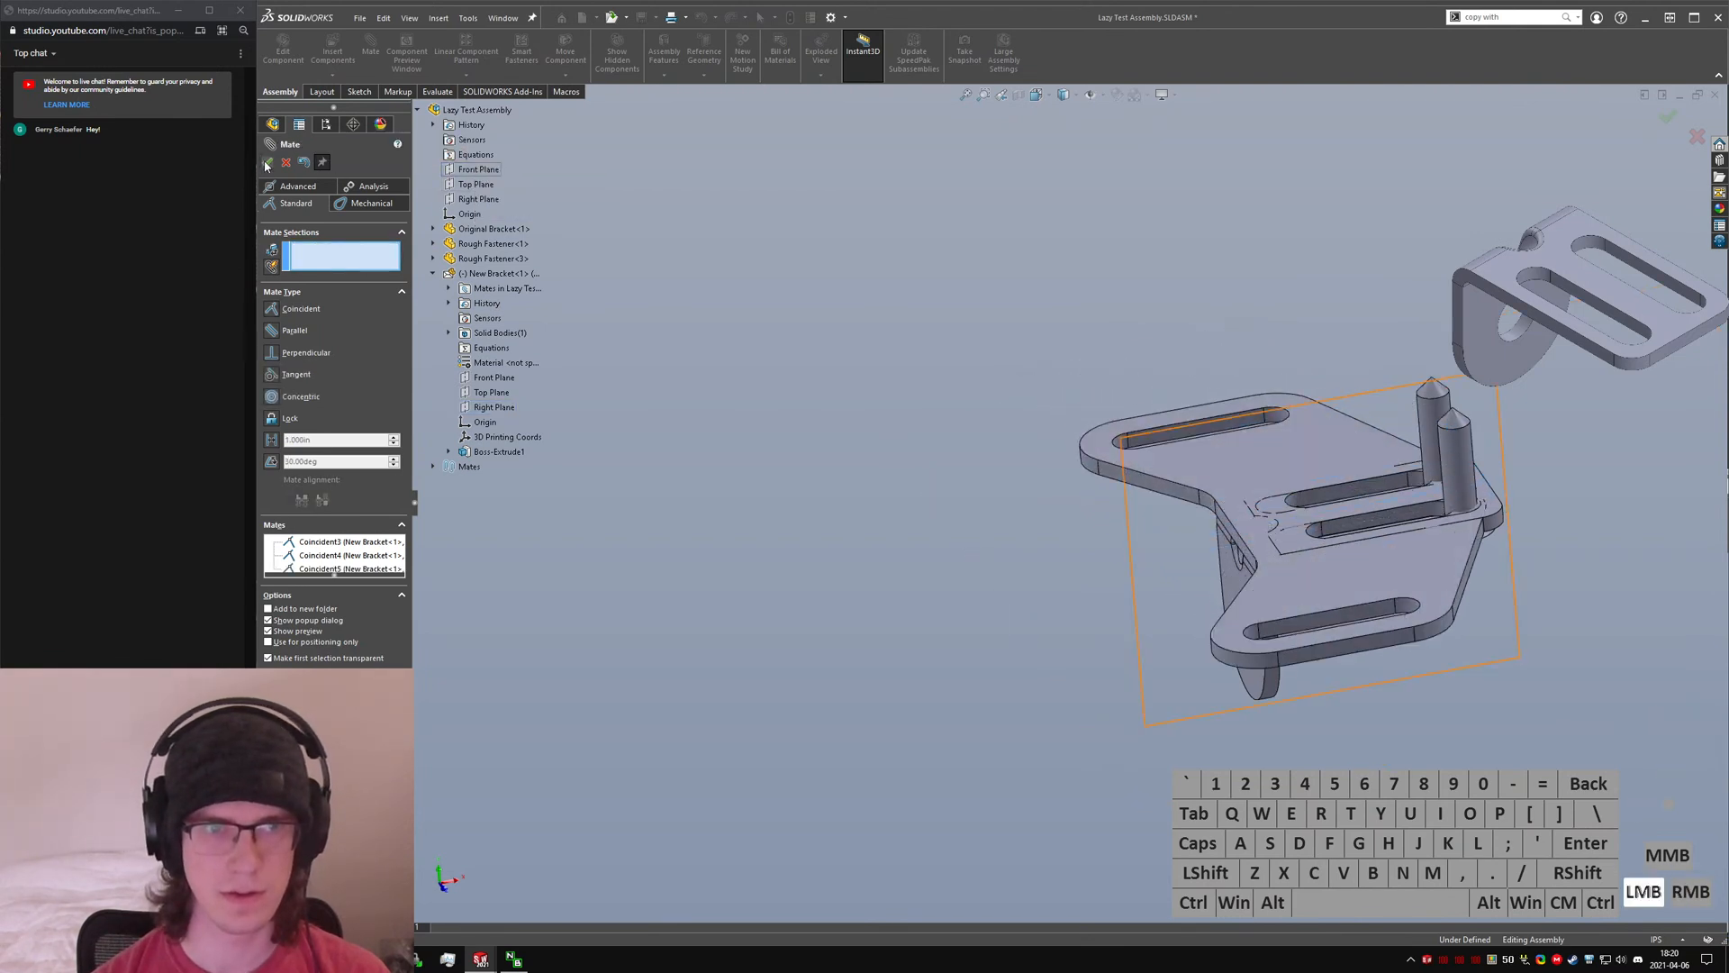
pyautogui.click(286, 163)
pyautogui.hotkey('ctrl', '7')
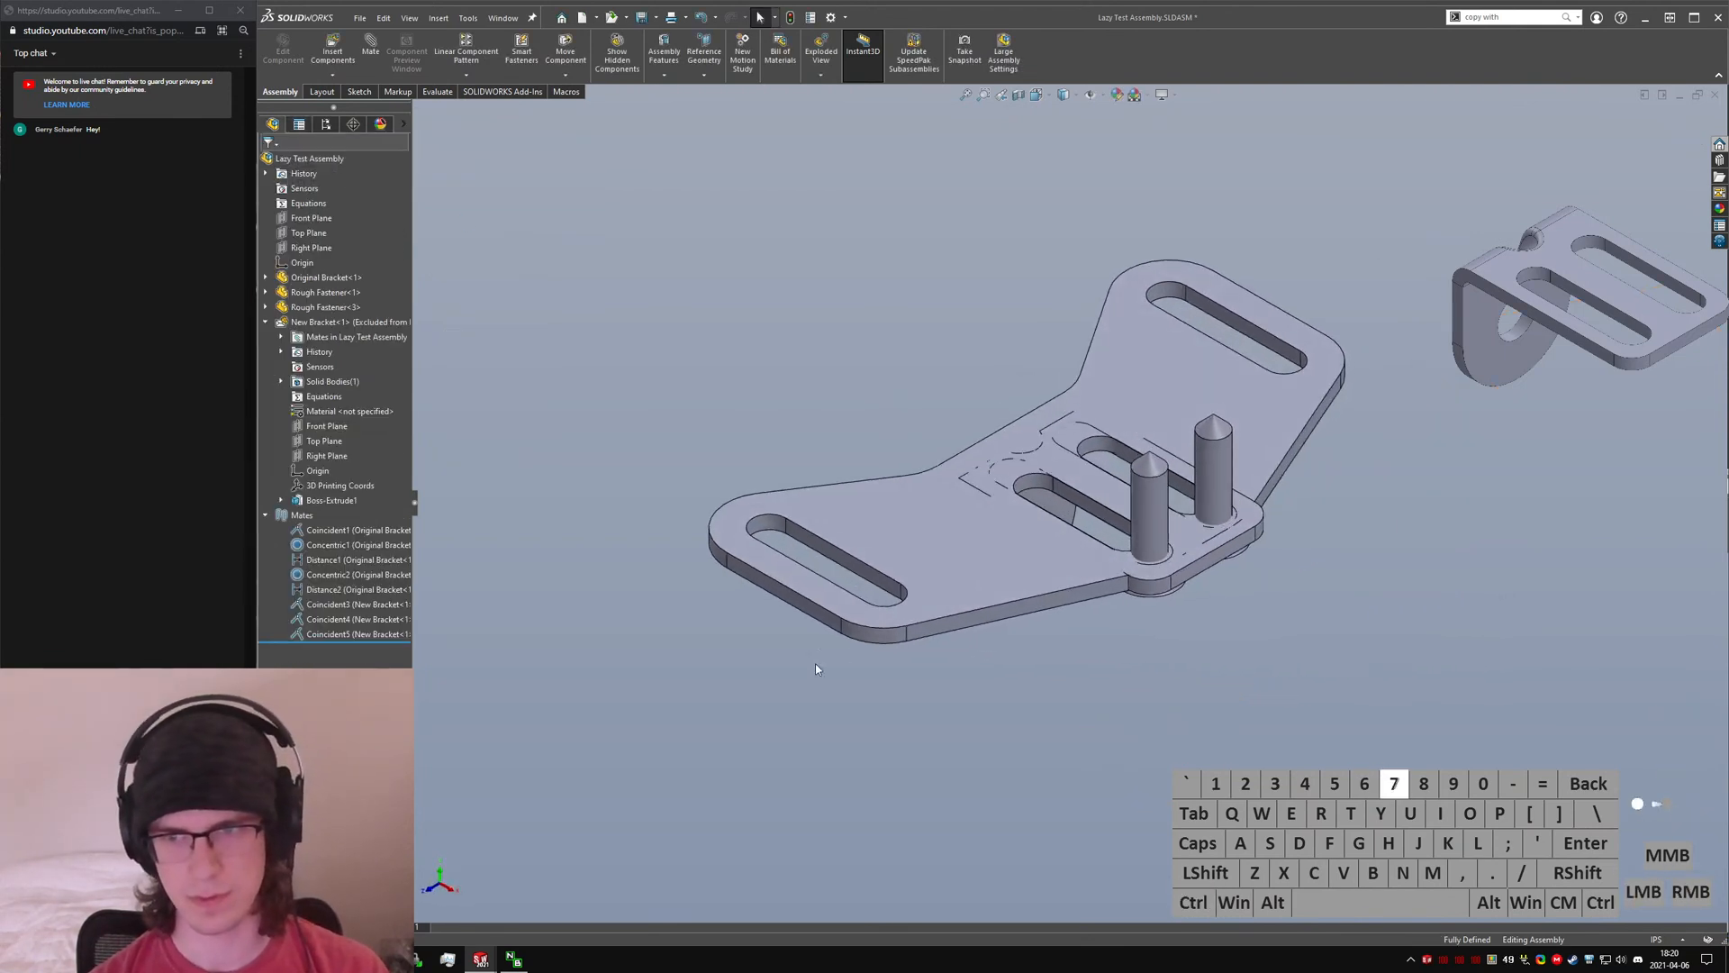
# - Reapply the envelope setting in New Bracket's component properties, and rebuild and save the assembly
pyautogui.rightClick(311, 322)
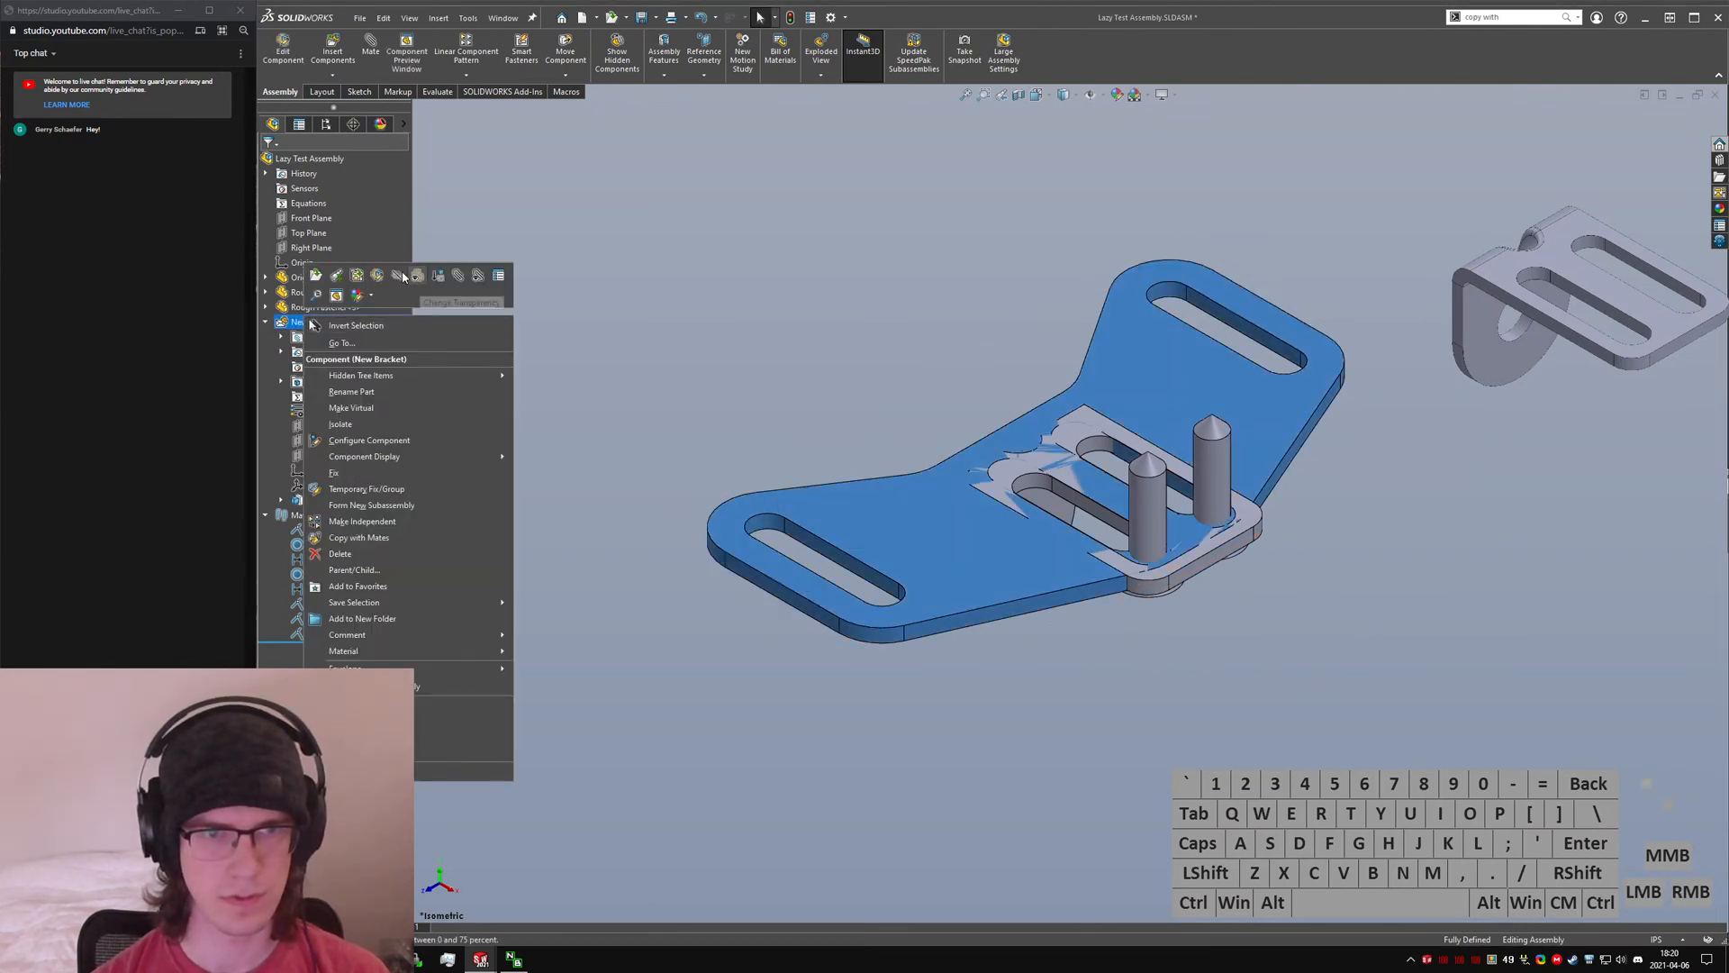
pyautogui.click(498, 275)
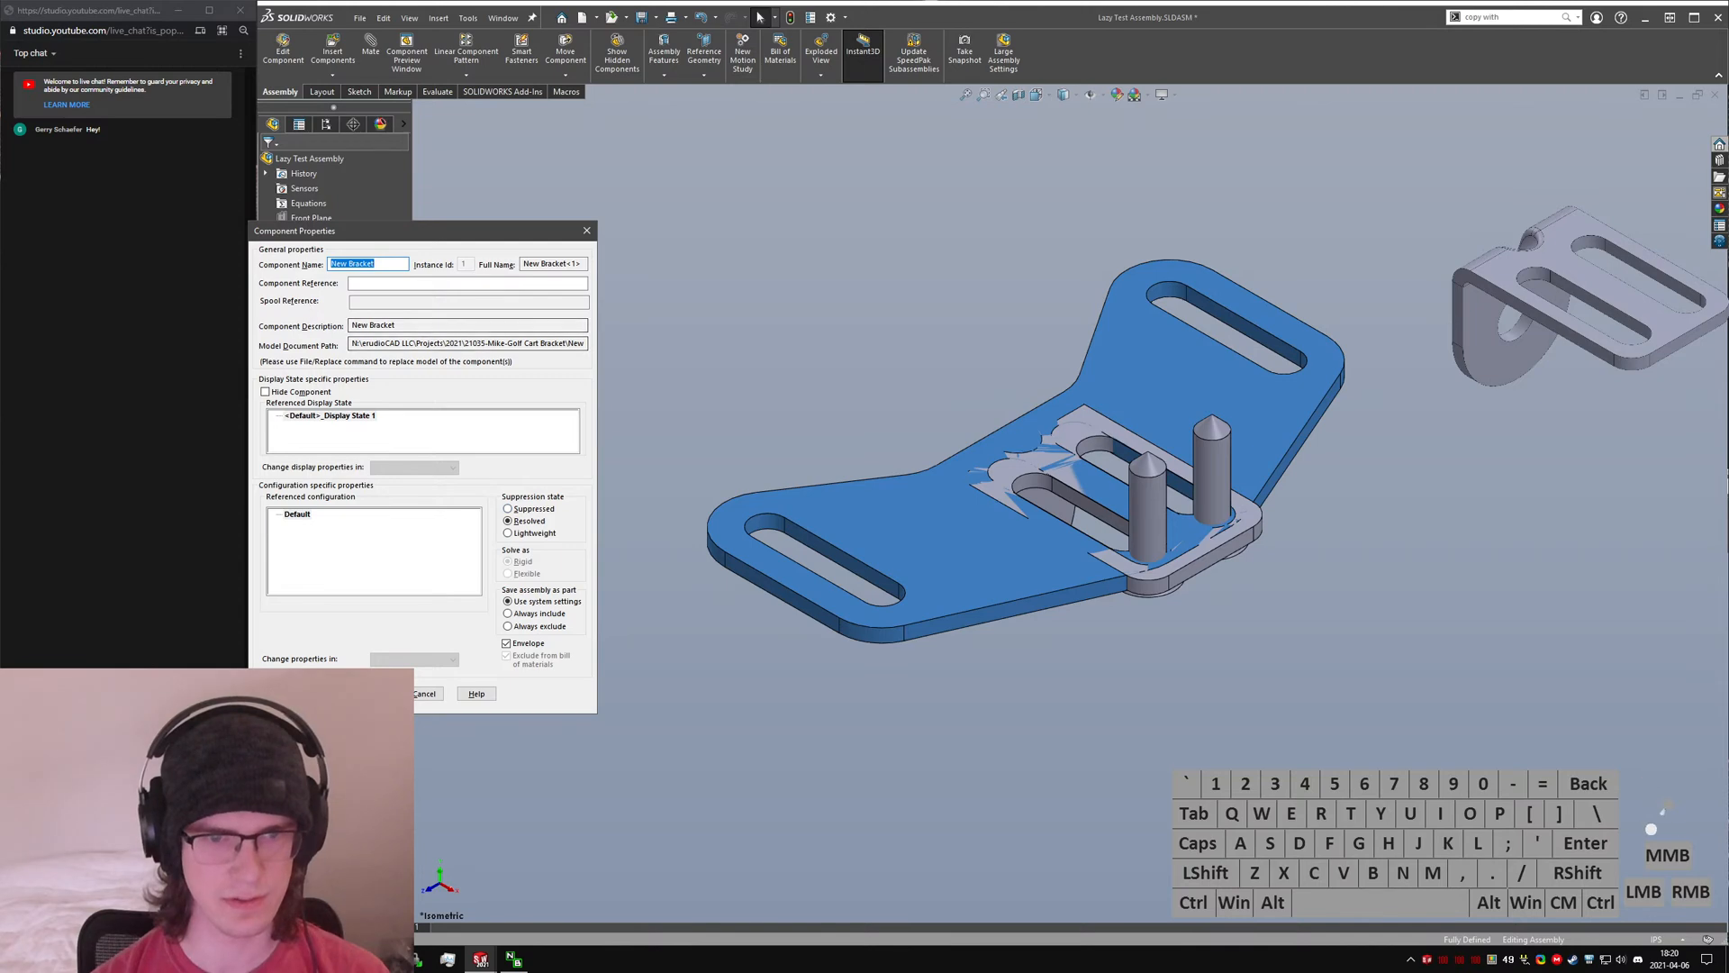
pyautogui.click(371, 694)
pyautogui.click(700, 340)
pyautogui.hotkey('ctrl', 'q')
pyautogui.hotkey('ctrl', 's')
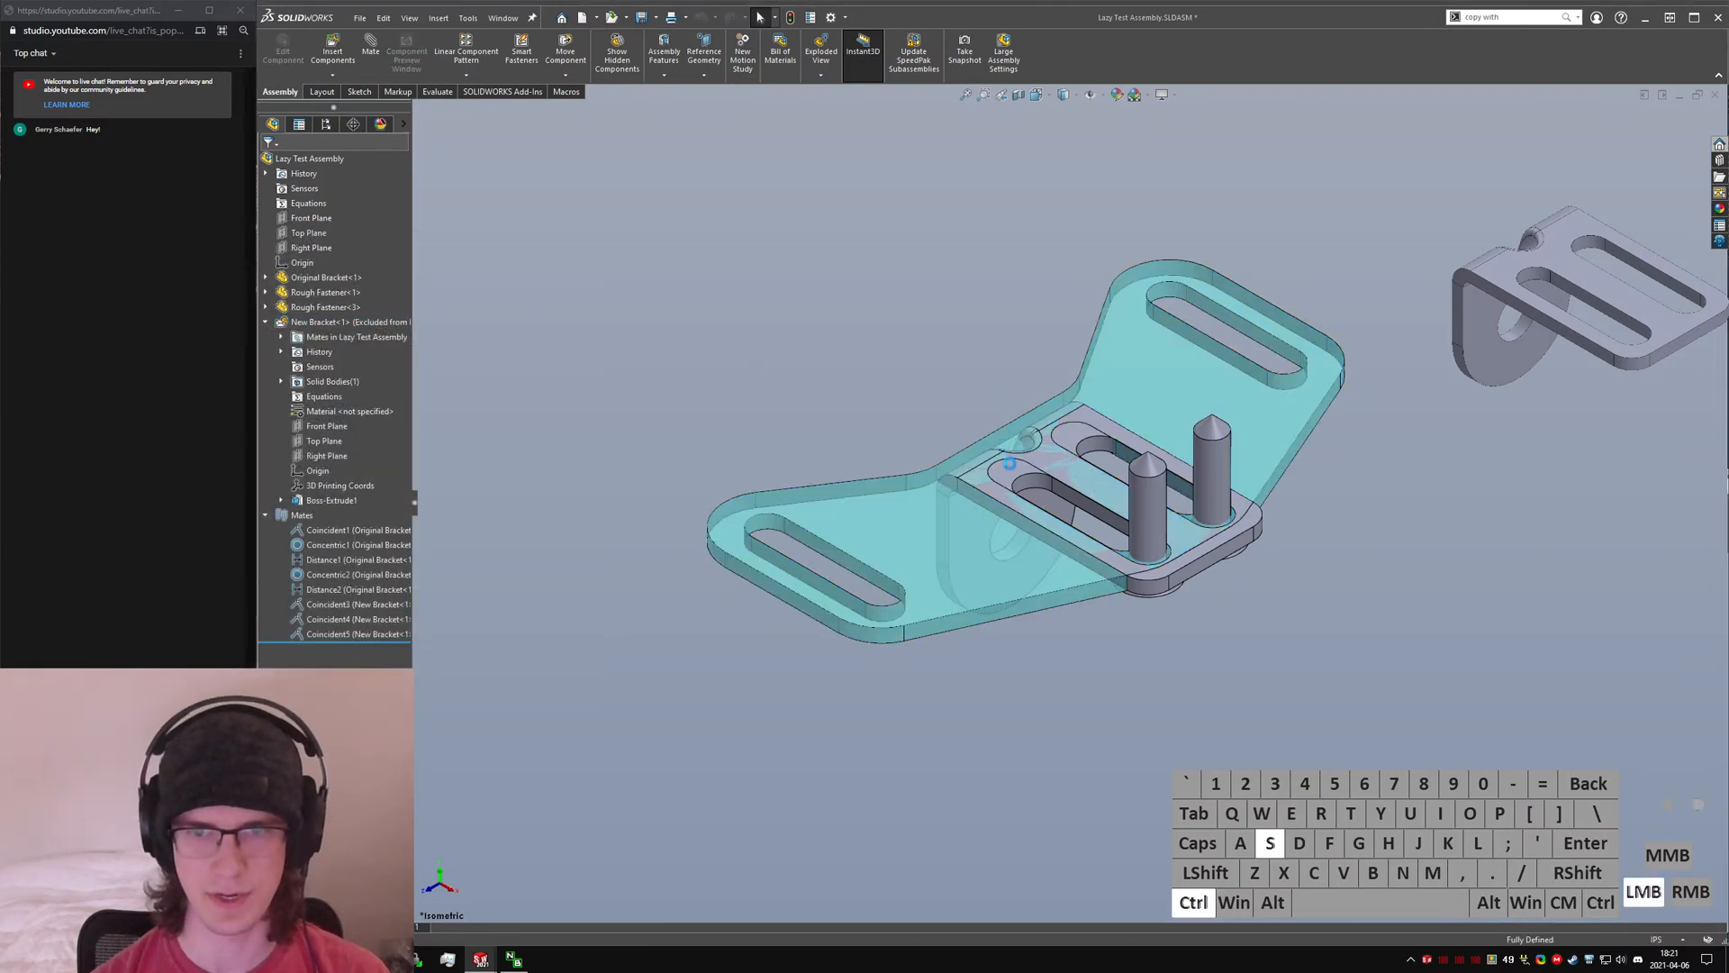
# - Inspect how the New Bracket envelope overlays the original bracket and fasteners, and switch to the New Bracket part in isometric view
pyautogui.moveTo(1032, 475); pyautogui.dragTo(1110, 387, button='middle')
pyautogui.scroll(-2, 1103, 512)
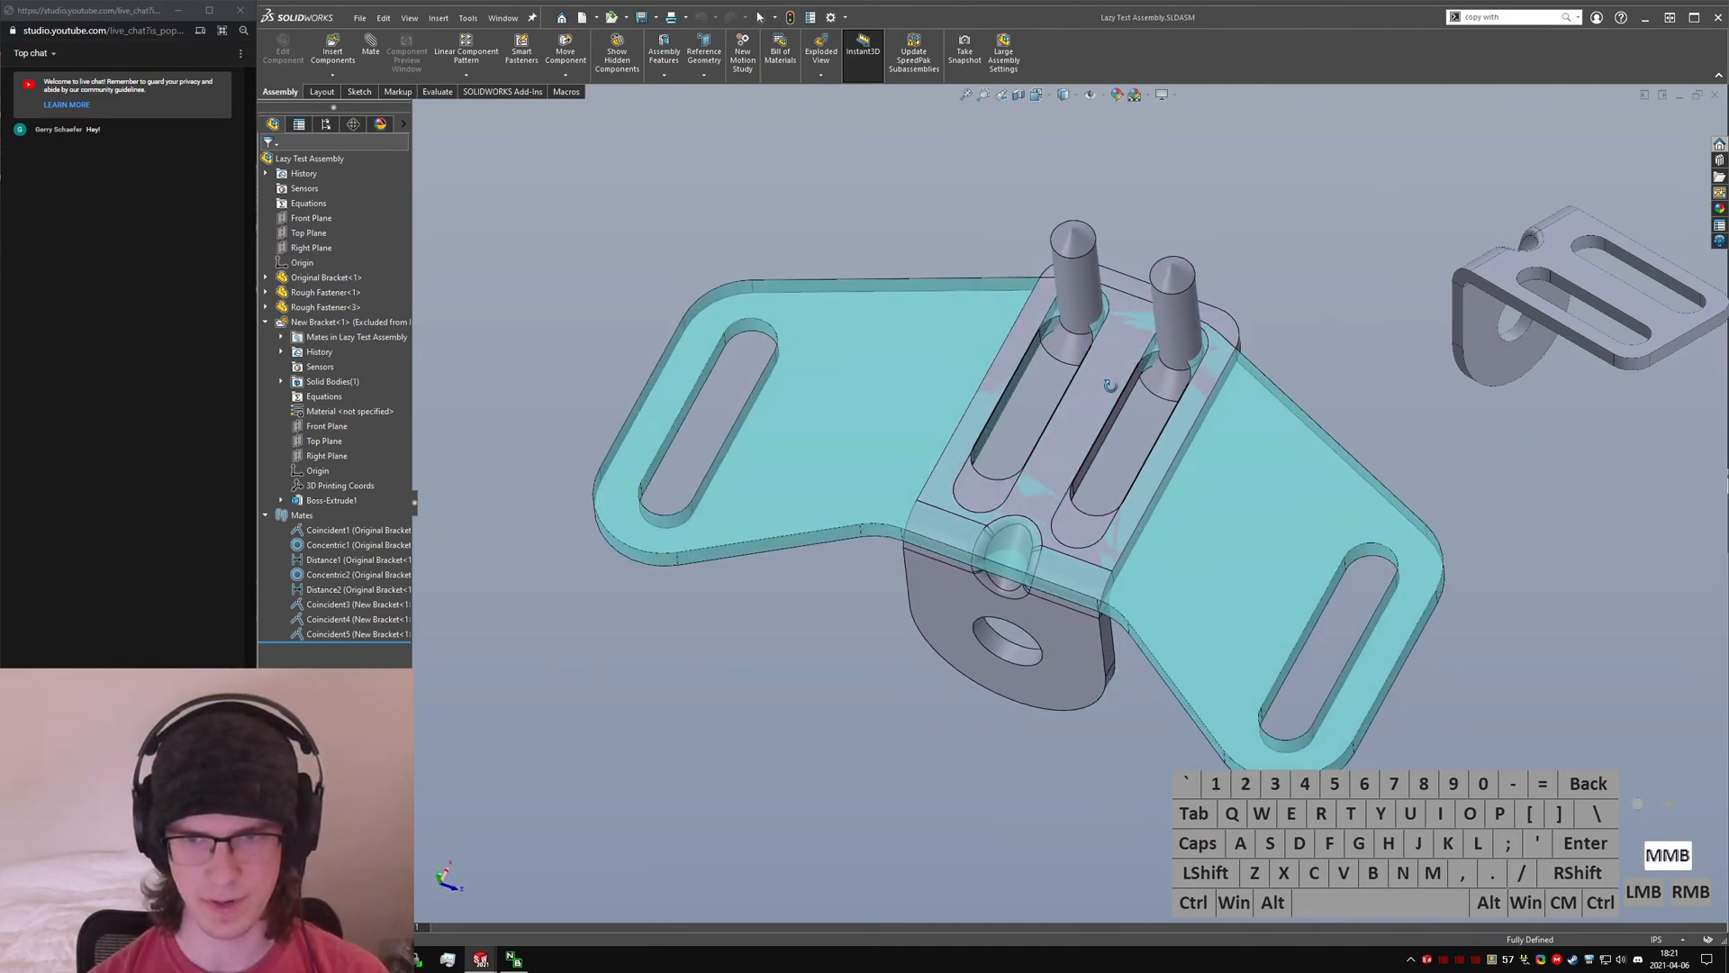
pyautogui.scroll(-3, 971, 495)
pyautogui.moveTo(971, 495); pyautogui.dragTo(1004, 499, button='middle')
pyautogui.scroll(3, 1088, 461)
pyautogui.moveTo(1087, 461); pyautogui.dragTo(1001, 469, button='middle')
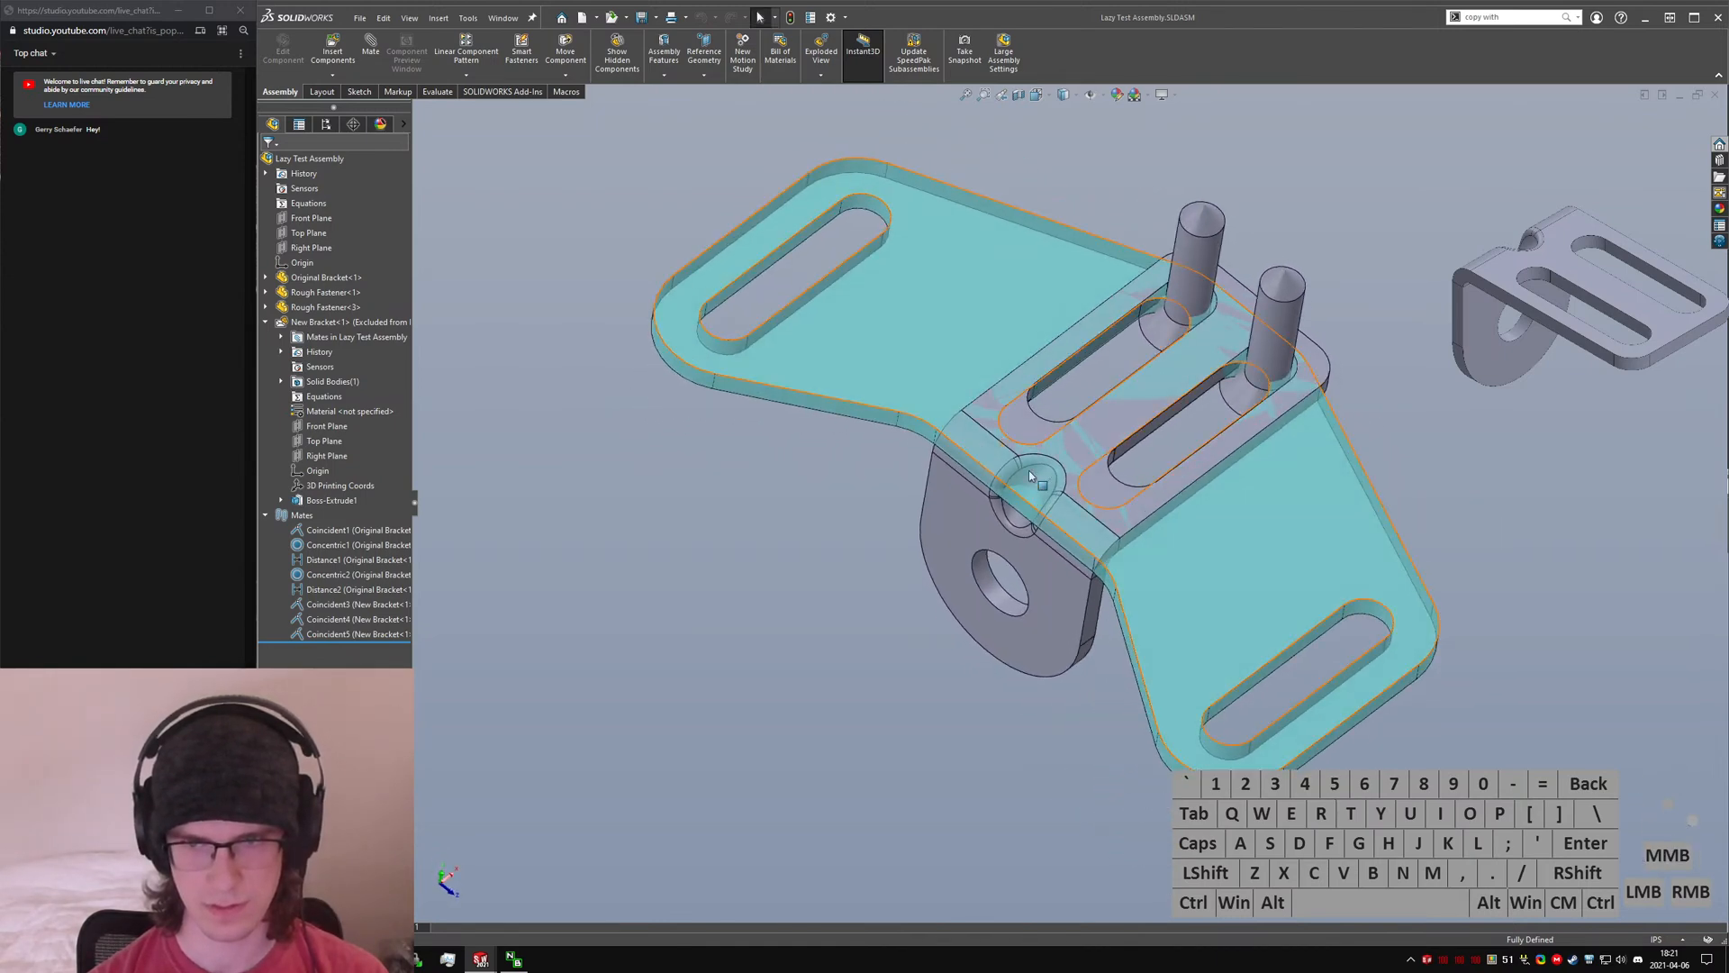
pyautogui.hotkey('ctrl', 'Tab')
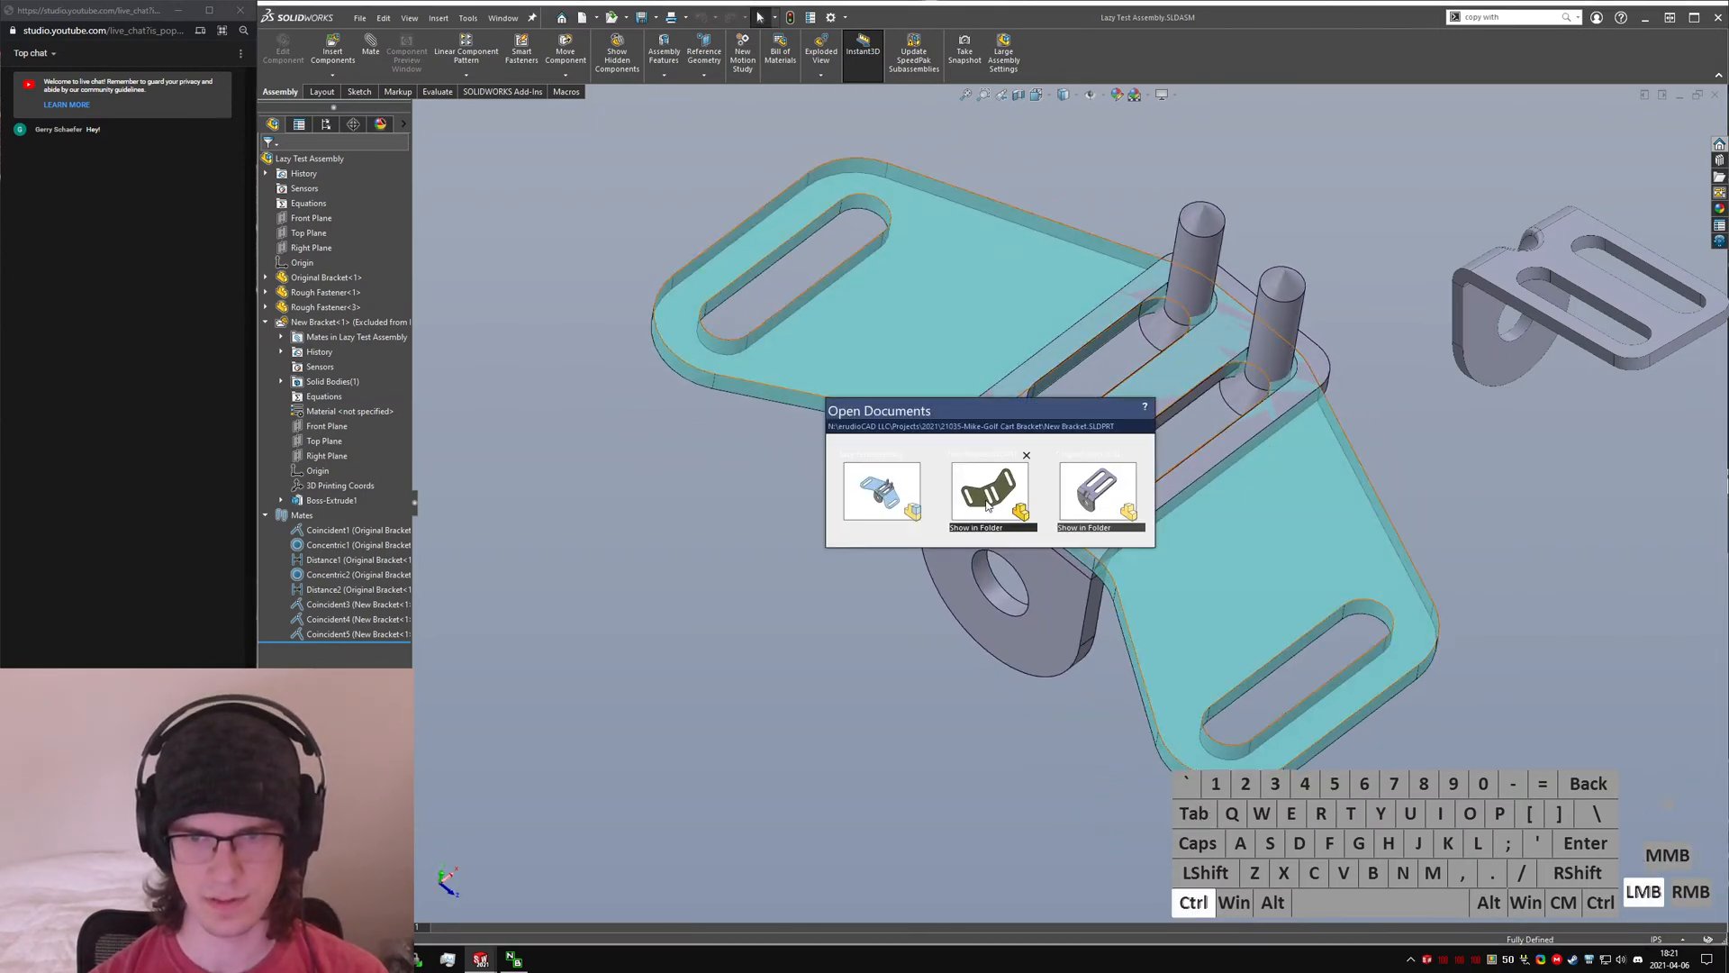
pyautogui.click(987, 502)
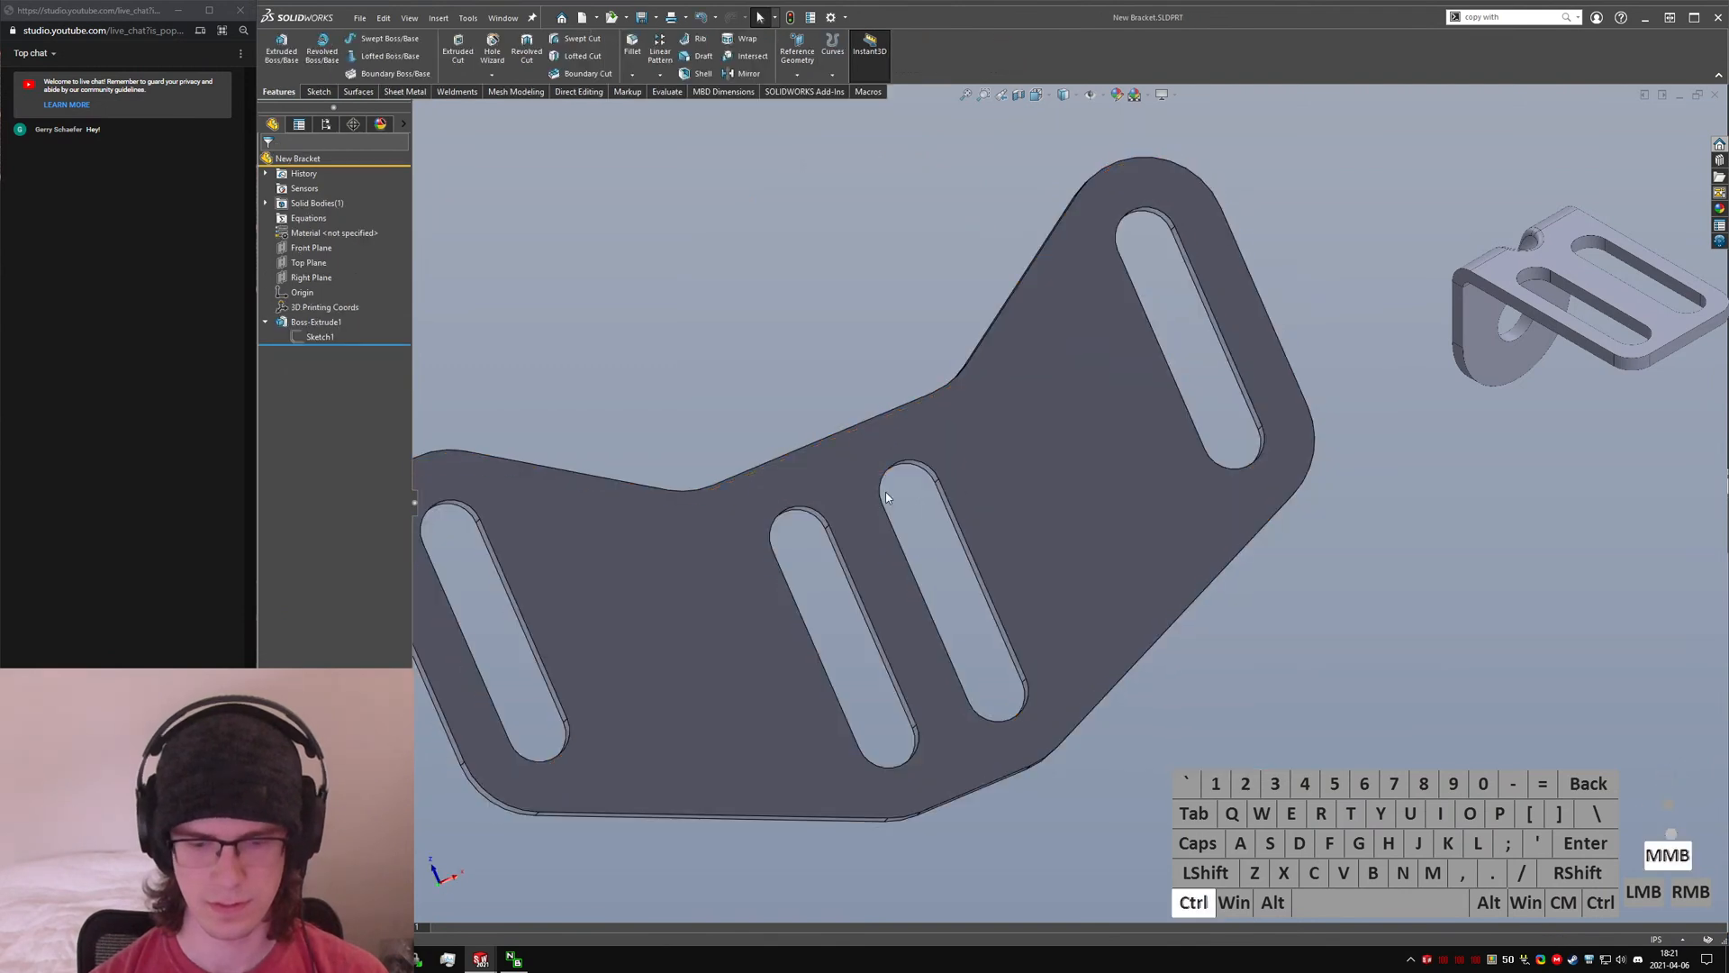
pyautogui.hotkey('ctrl', '7')
# - Try to display the bracket's dimensions by selecting a slot wall and the upper face, with a rebuild between attempts
pyautogui.click(1010, 475)
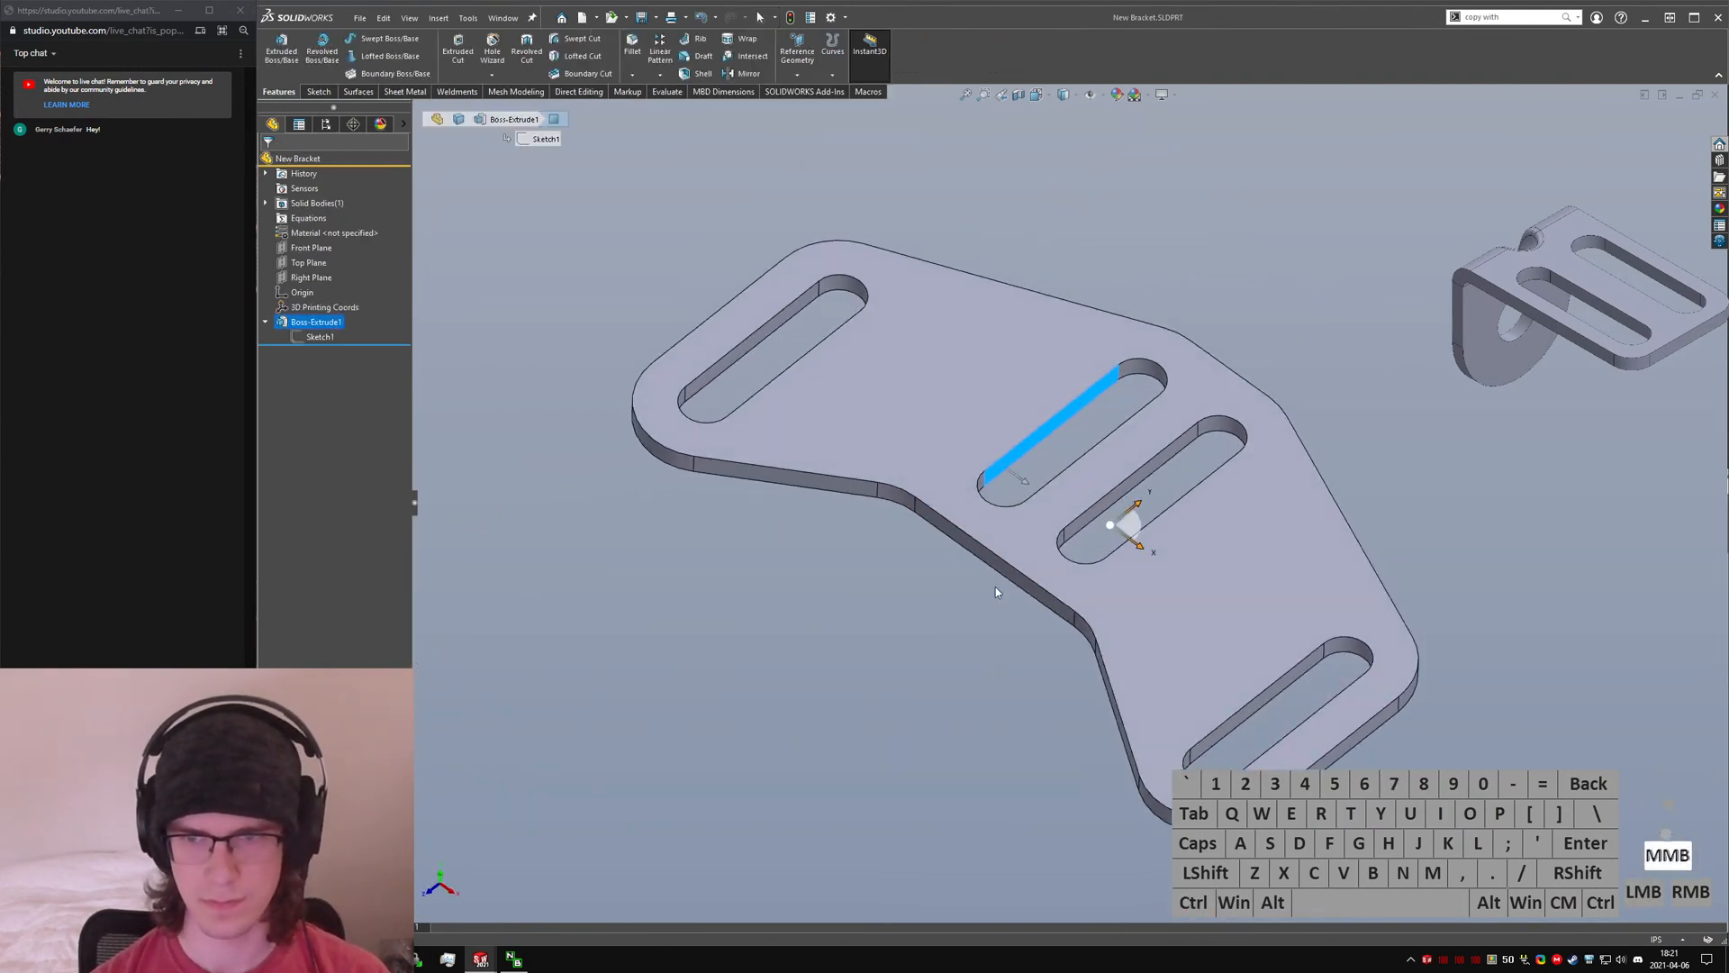
pyautogui.click(645, 306)
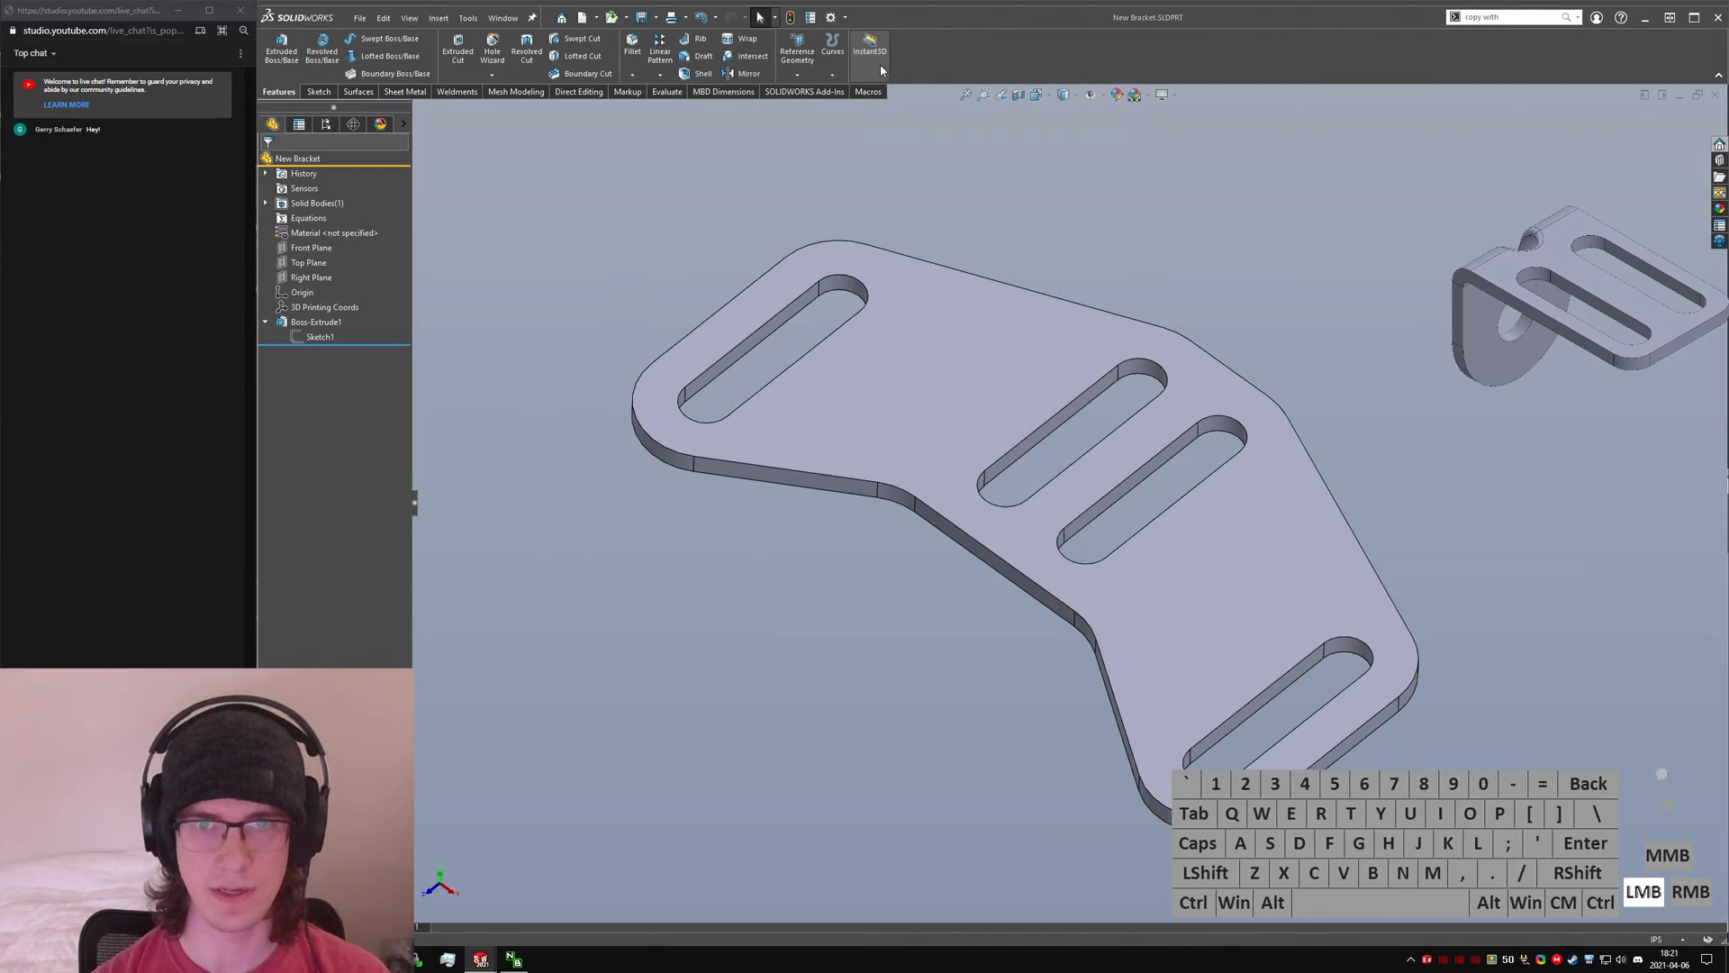
pyautogui.click(318, 91)
pyautogui.click(976, 407)
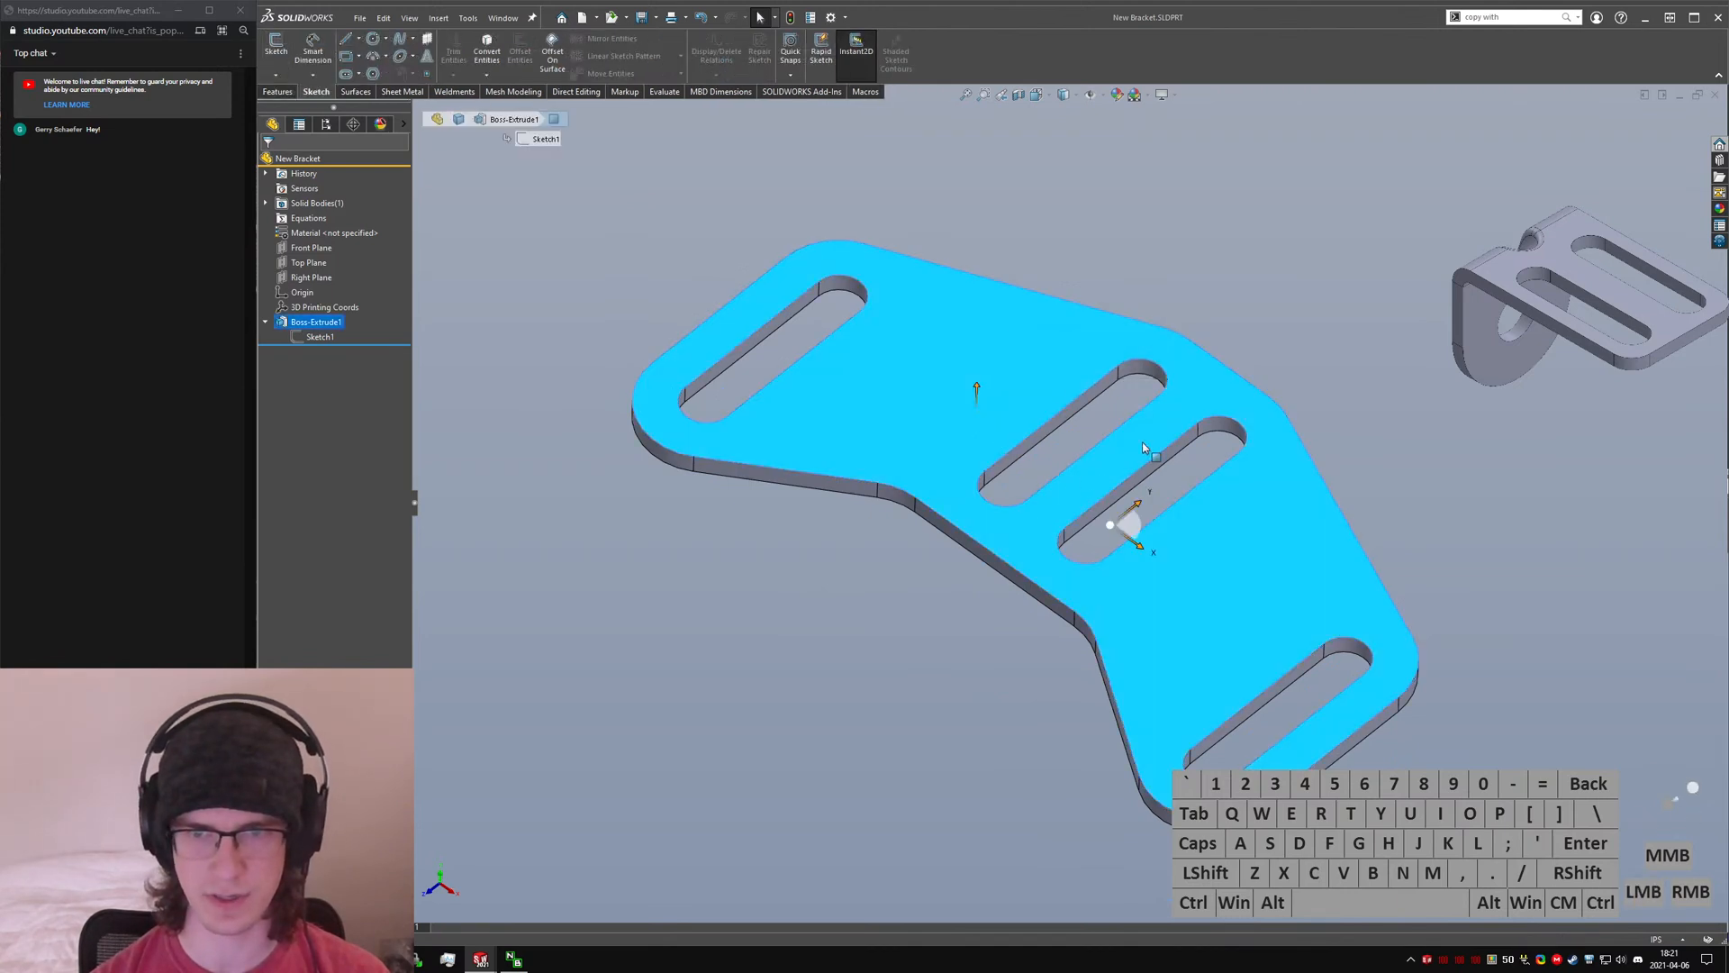
pyautogui.click(1095, 470)
pyautogui.click(964, 466)
pyautogui.click(1050, 188)
pyautogui.click(969, 351)
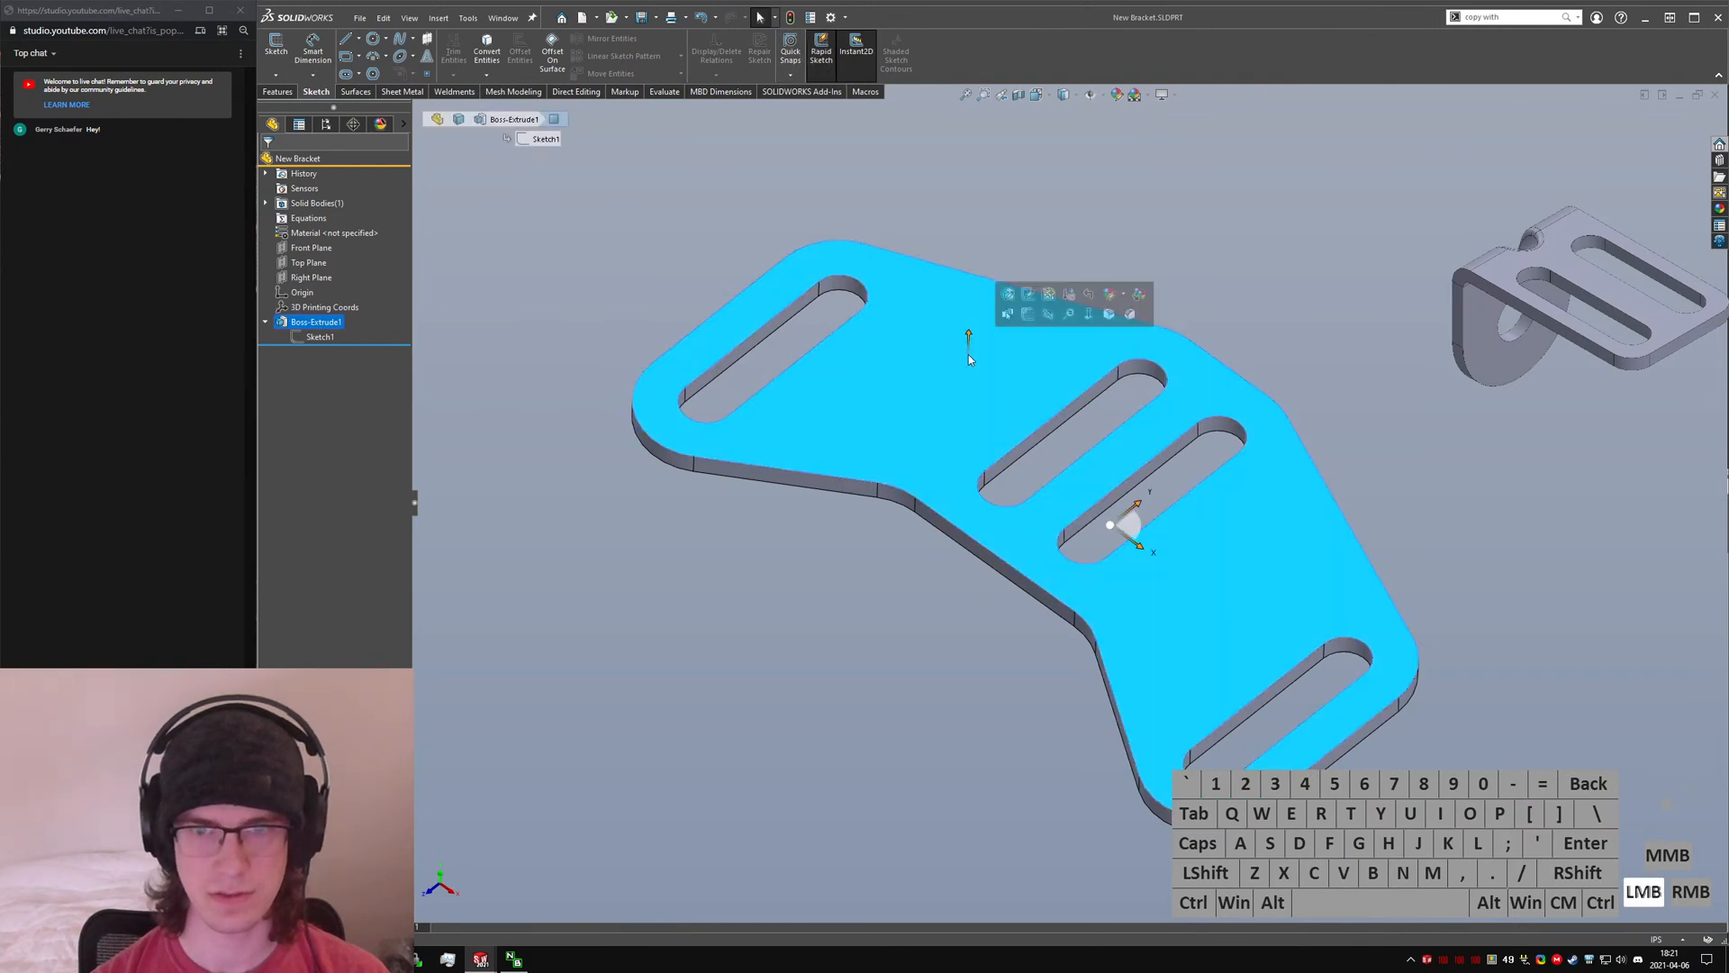
pyautogui.click(894, 141)
pyautogui.hotkey('ctrl', 'q')
pyautogui.click(855, 50)
pyautogui.click(1043, 415)
pyautogui.click(926, 387)
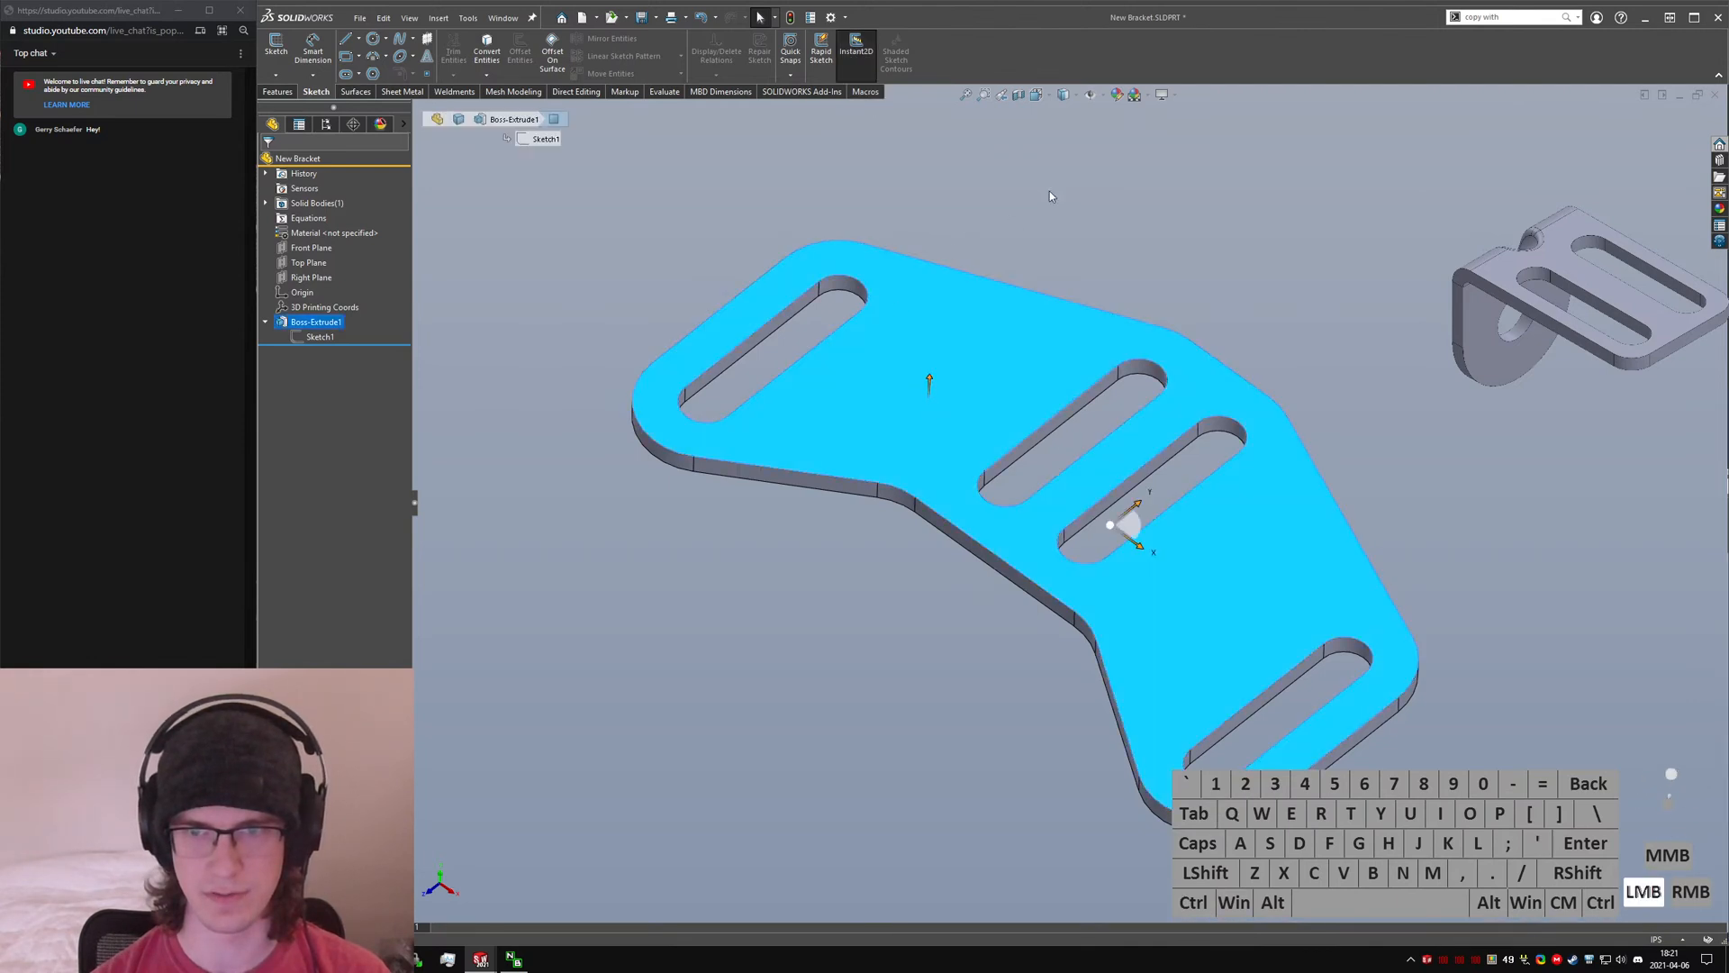
pyautogui.click(1014, 200)
# - Save the part and display Sketch1's dimensions on the model, opening the small dimension at the lower end of the central slot
pyautogui.hotkey('ctrl', 's')
pyautogui.doubleClick(330, 345)
pyautogui.moveTo(1073, 516)
pyautogui.mouseDown(button='middle')
pyautogui.moveTo(1136, 537)
pyautogui.moveTo(1113, 617)
pyautogui.mouseUp(button='middle')
pyautogui.click(1100, 611)
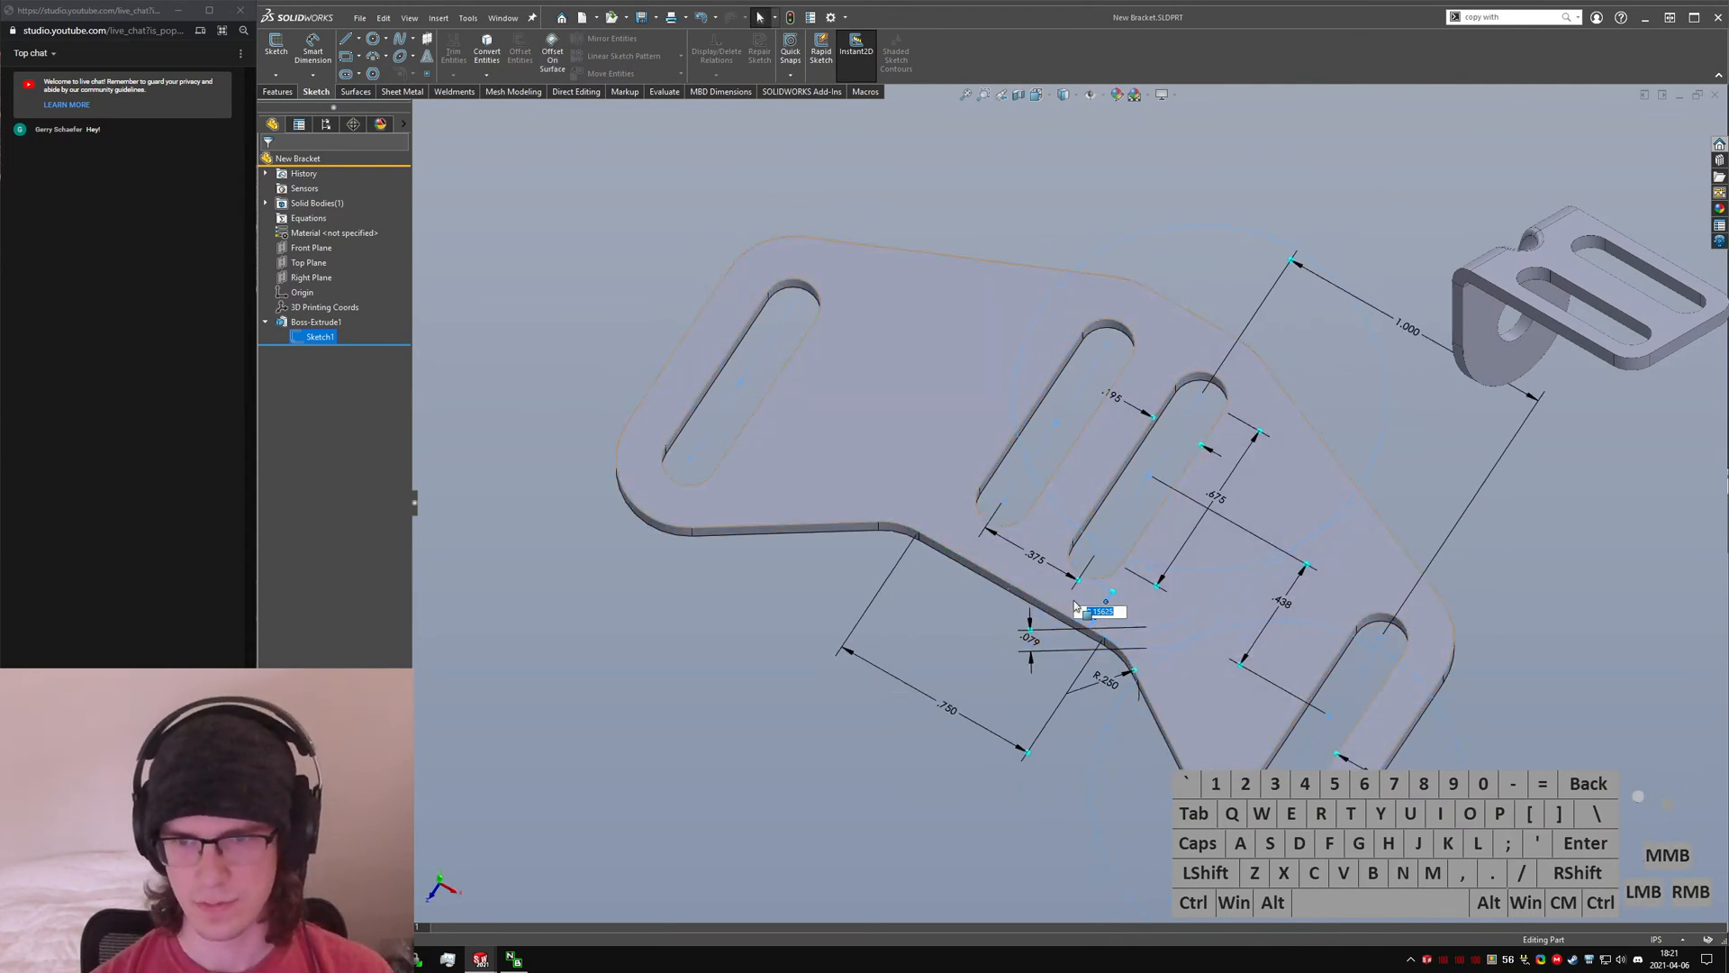
pyautogui.click(1312, 552)
# - Return to Lazy Test Assembly and measure the distance from the original bracket's slot end face to the outer face of its bent flange
pyautogui.hotkey('ctrl', 'Tab')
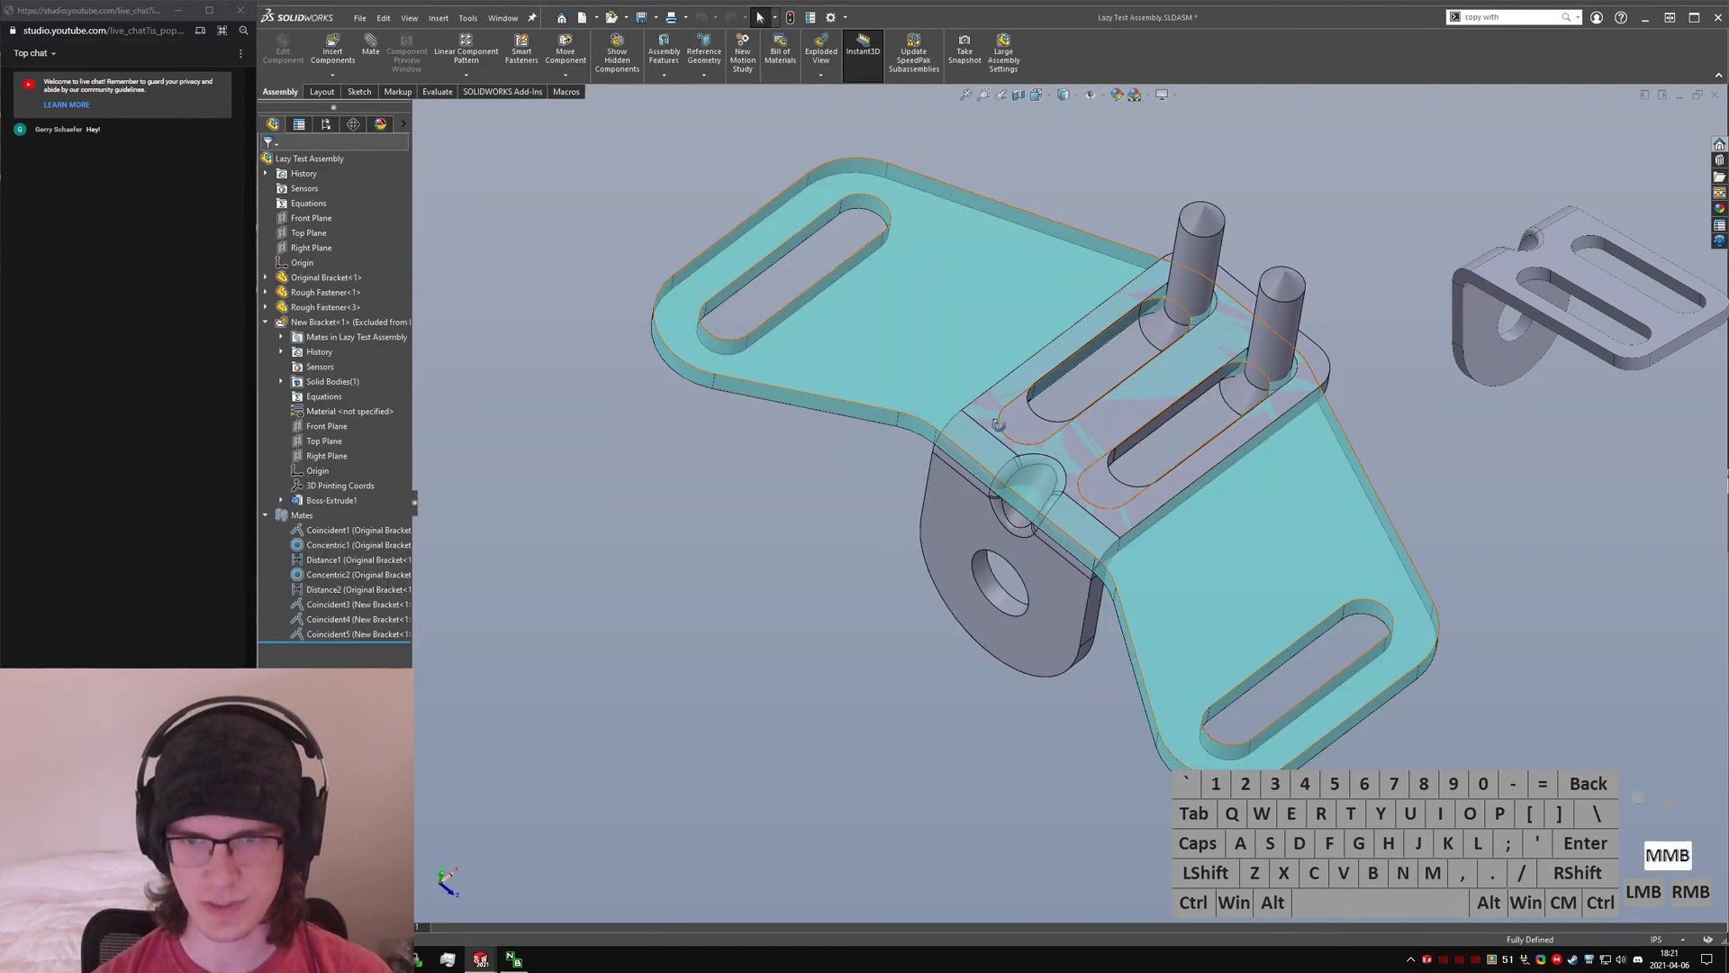
pyautogui.scroll(-5, 1044, 454)
pyautogui.click(1068, 385)
pyautogui.moveTo(1068, 384); pyautogui.dragTo(1131, 340, button='middle')
pyautogui.keyDown('ctrl'); pyautogui.click(915, 522); pyautogui.keyUp('ctrl')
pyautogui.moveTo(1117, 432); pyautogui.dragTo(1026, 410, button='middle')
pyautogui.press('m')
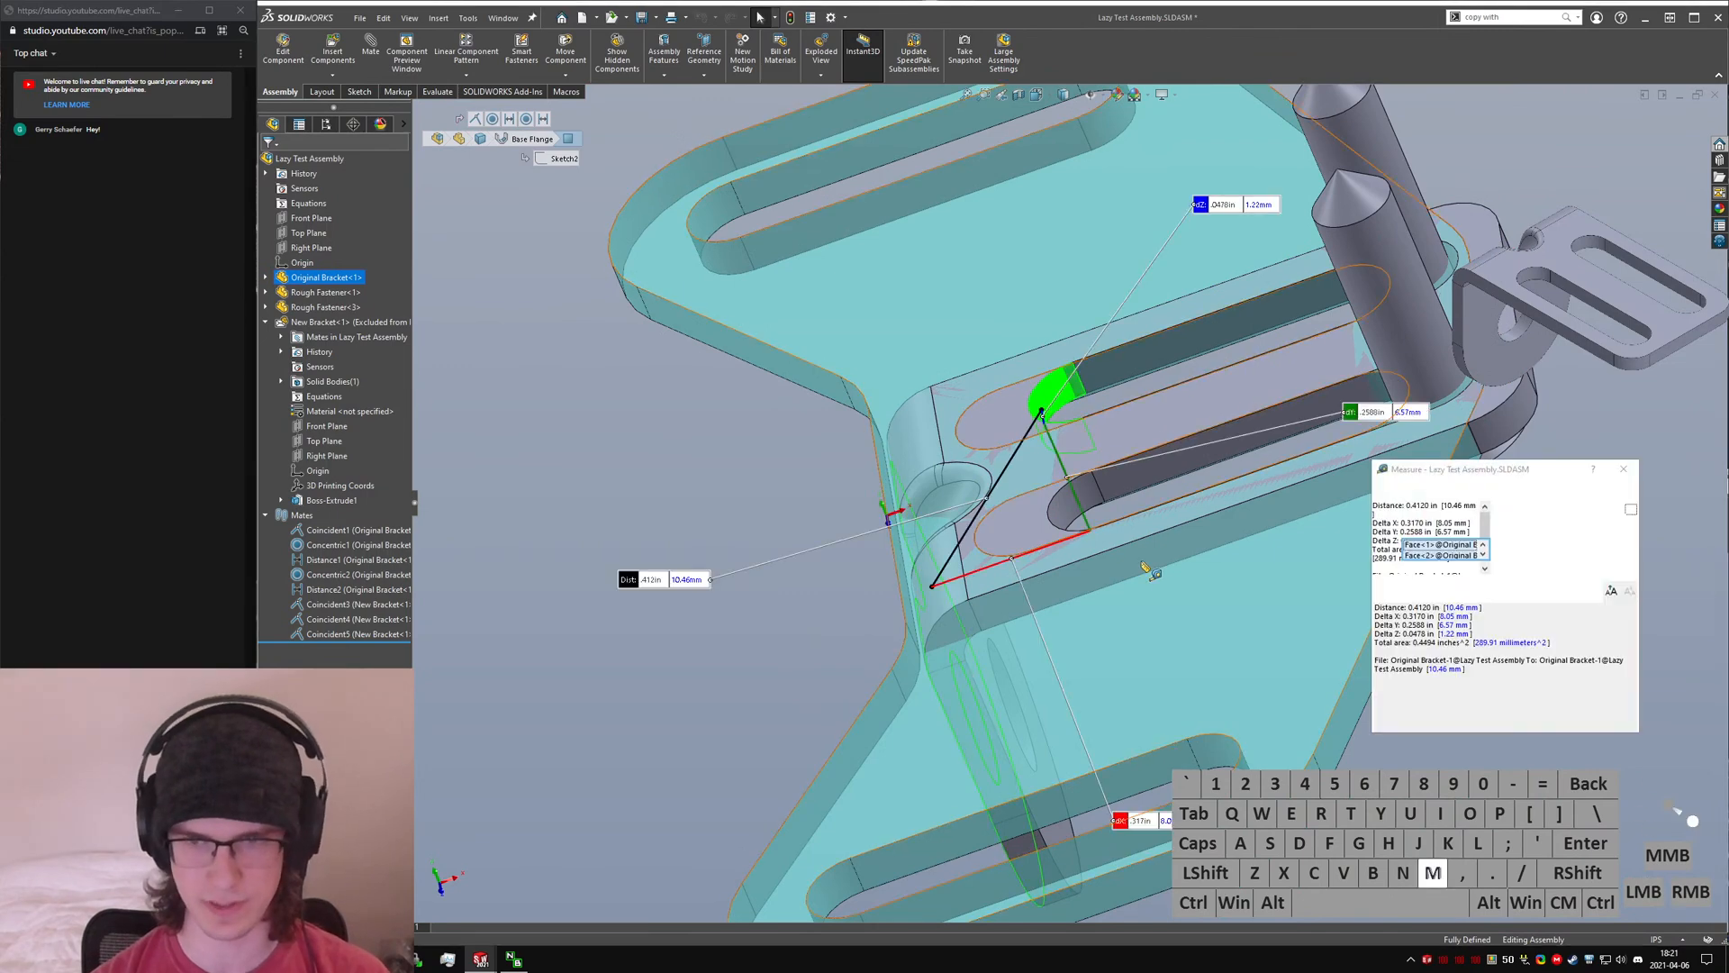
pyautogui.moveTo(1411, 472); pyautogui.dragTo(1218, 442)
pyautogui.moveTo(1089, 477); pyautogui.dragTo(1259, 489, button='middle')
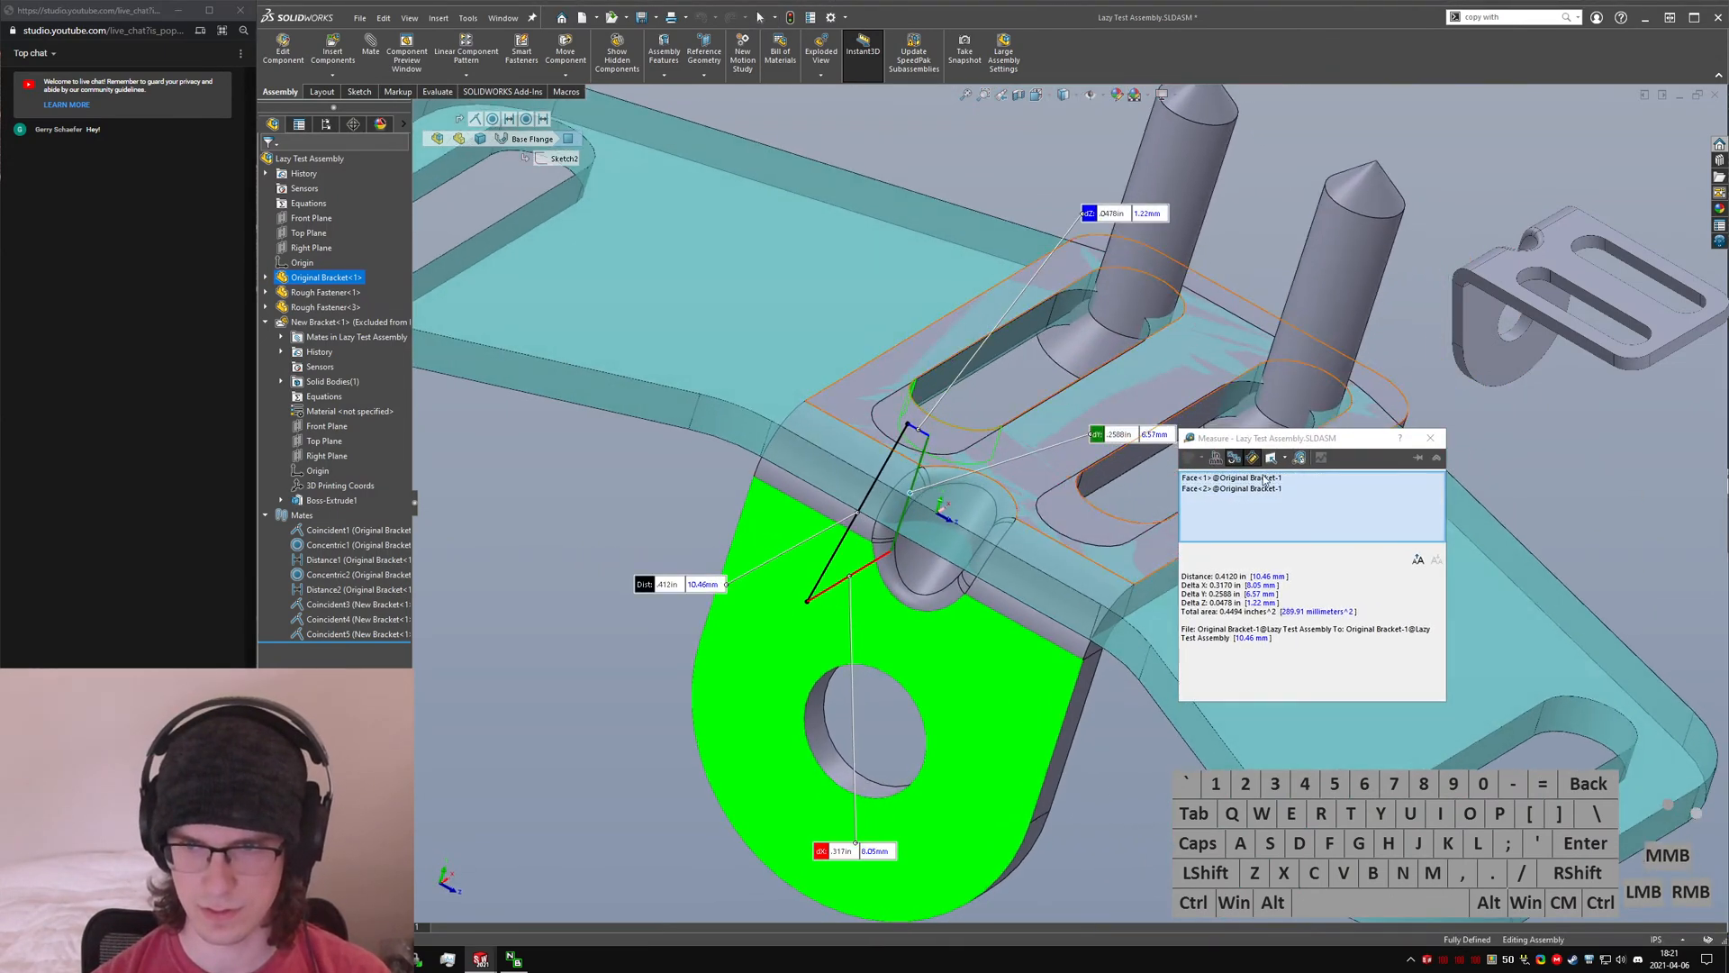
# - Measure the minimum distance between the original bracket's slot end face and its bent flange face, and close the Measure tool
pyautogui.click(1249, 460)
pyautogui.moveTo(1157, 473); pyautogui.dragTo(977, 514, button='middle')
pyautogui.click(1206, 459)
pyautogui.click(1227, 494)
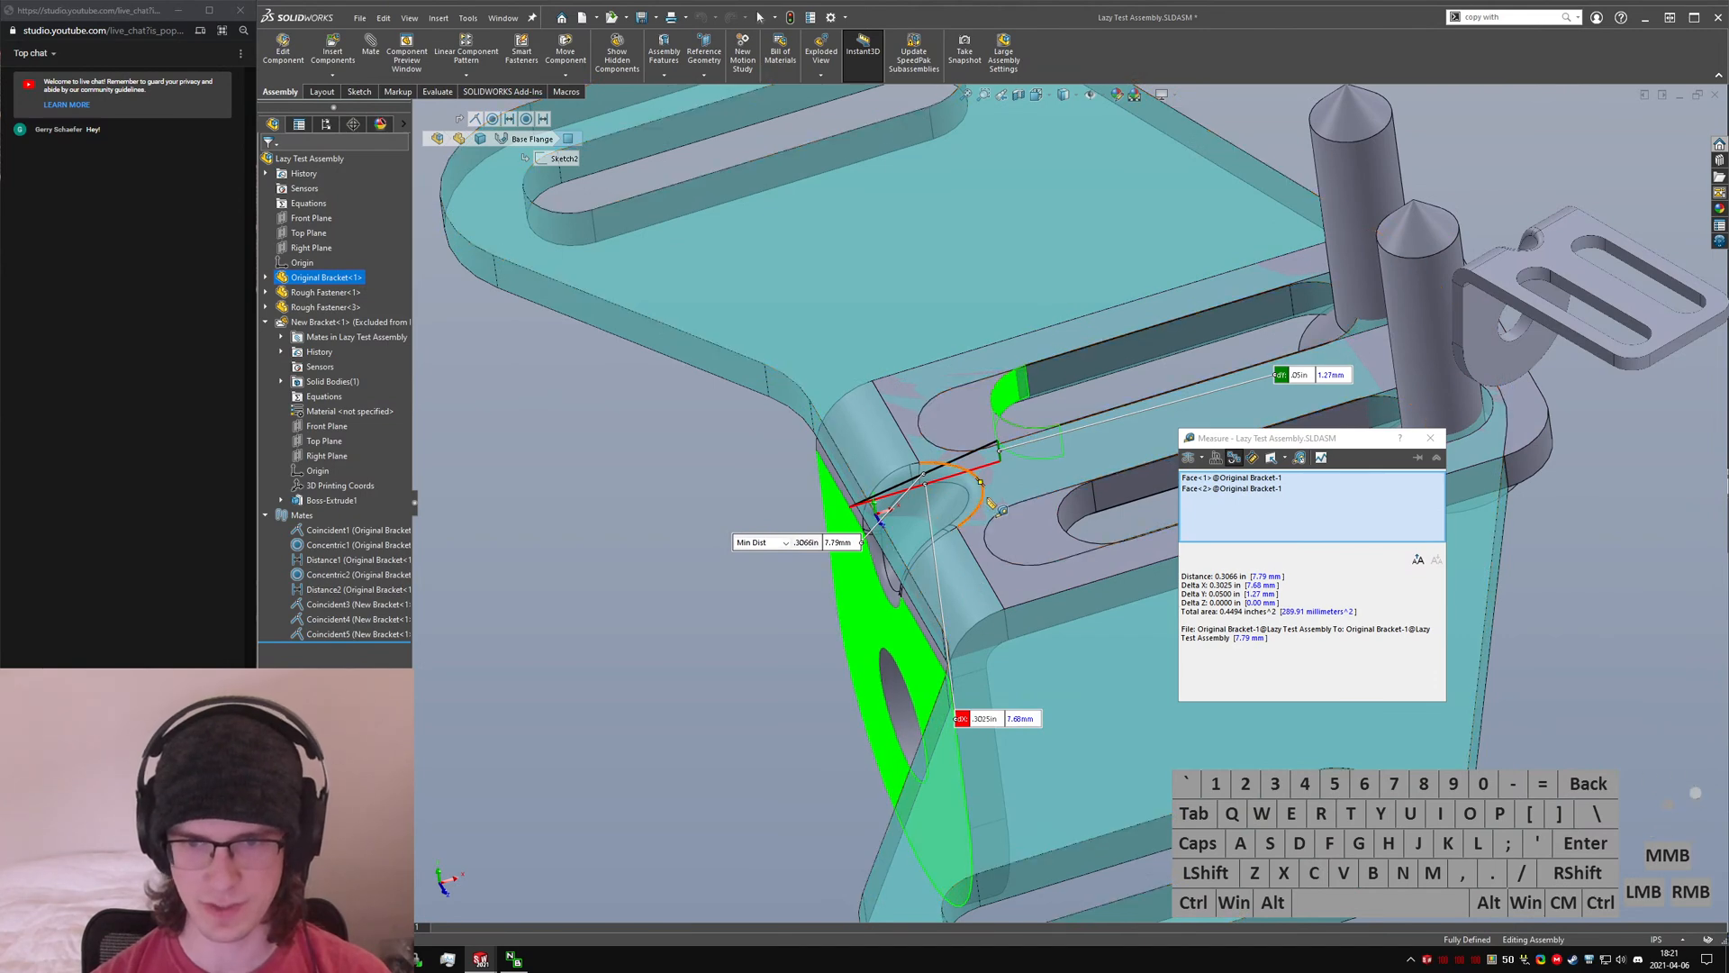
pyautogui.click(1431, 438)
pyautogui.click(1554, 573)
# - Switch to the New Bracket part, display Sketch1's dimensions, set the central slot's distance from the adjacent bracket edge to 0.3 in, and save
pyautogui.hotkey('ctrl', 'Tab')
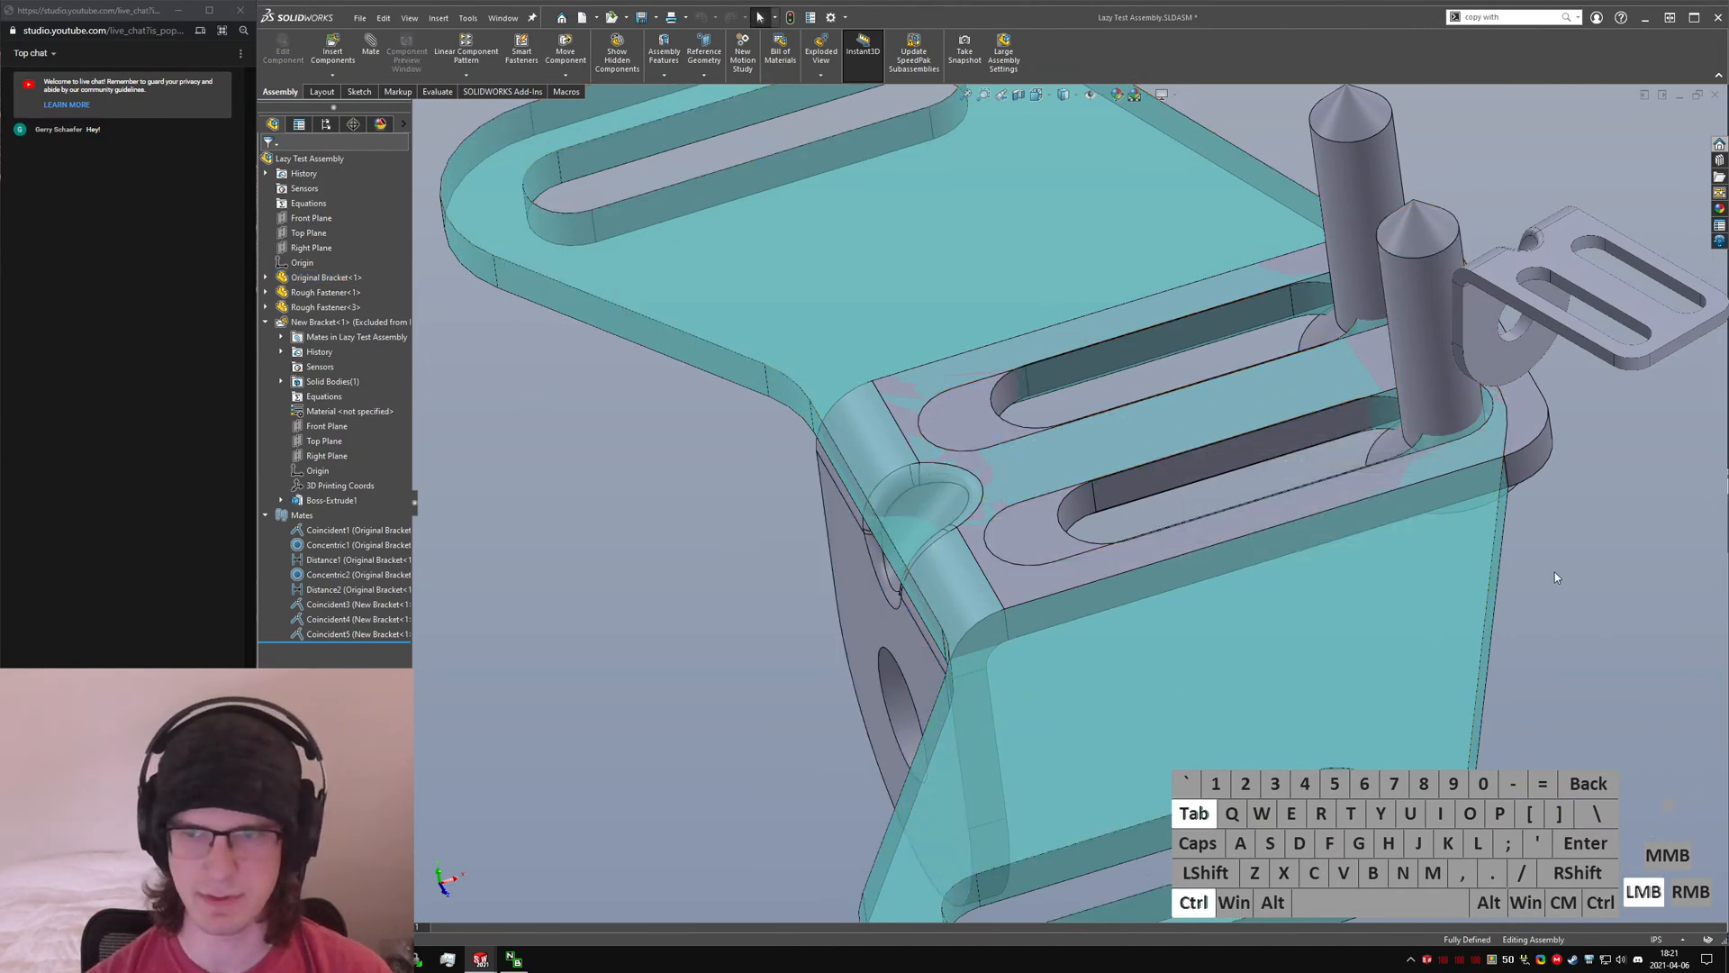
pyautogui.moveTo(1013, 439); pyautogui.dragTo(1023, 462, button='middle')
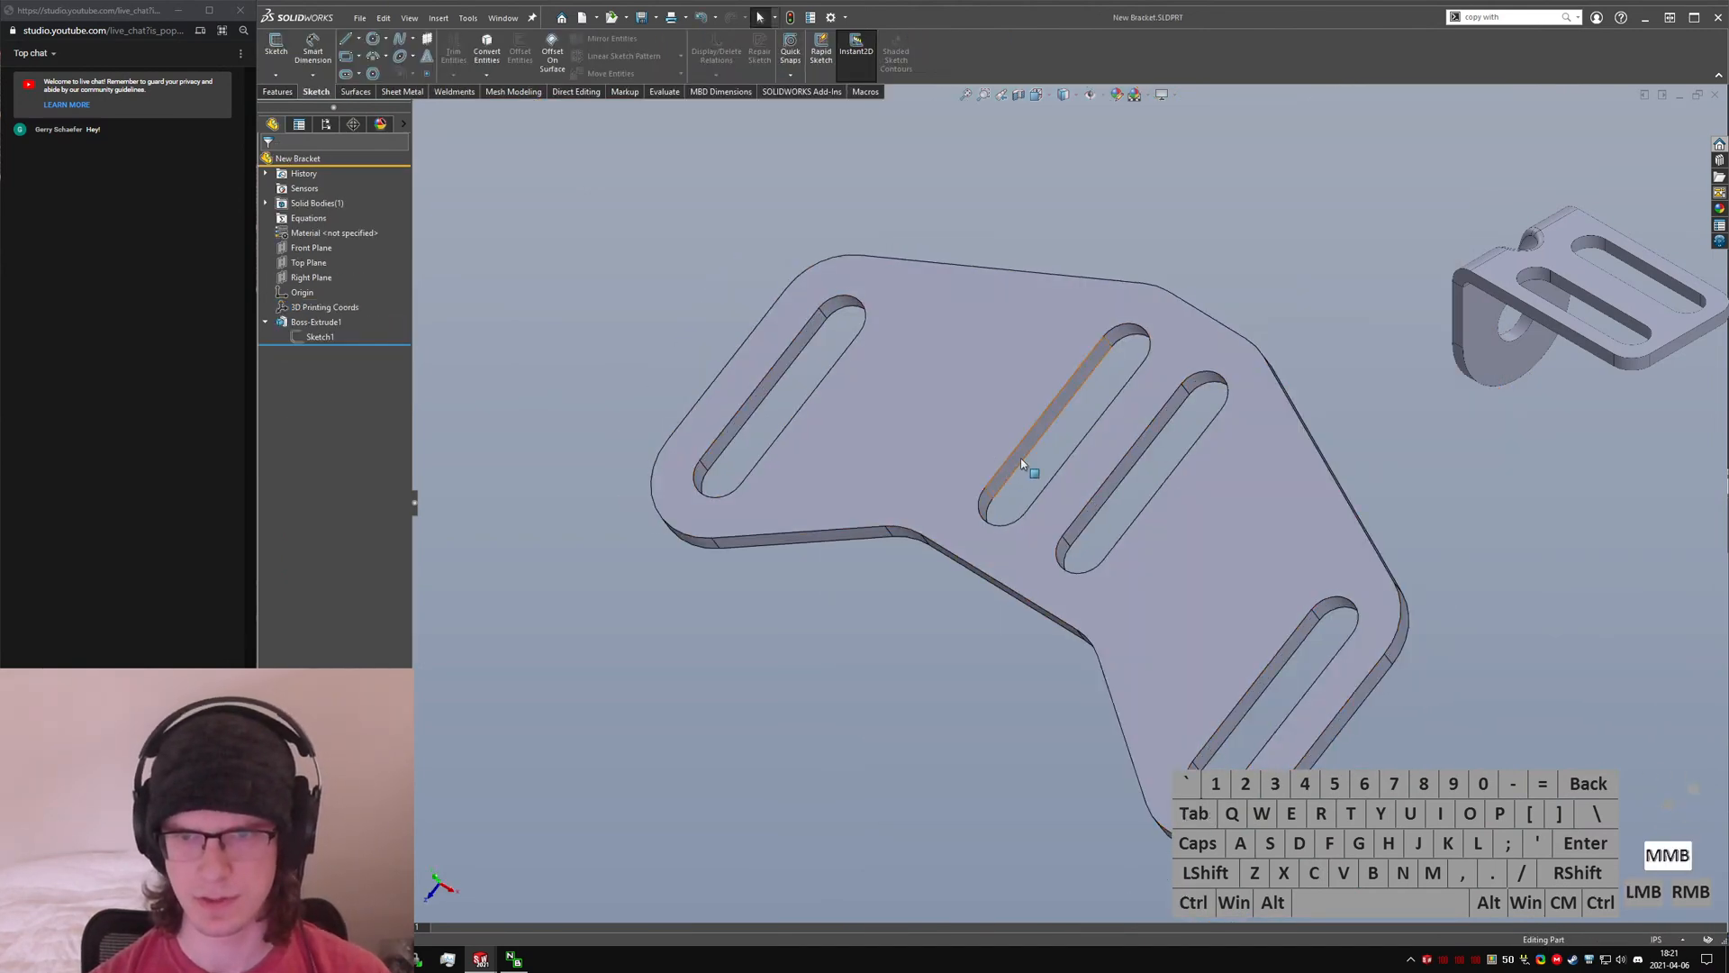
pyautogui.click(1025, 461)
pyautogui.moveTo(1055, 534); pyautogui.dragTo(1007, 529, button='middle')
pyautogui.click(333, 338)
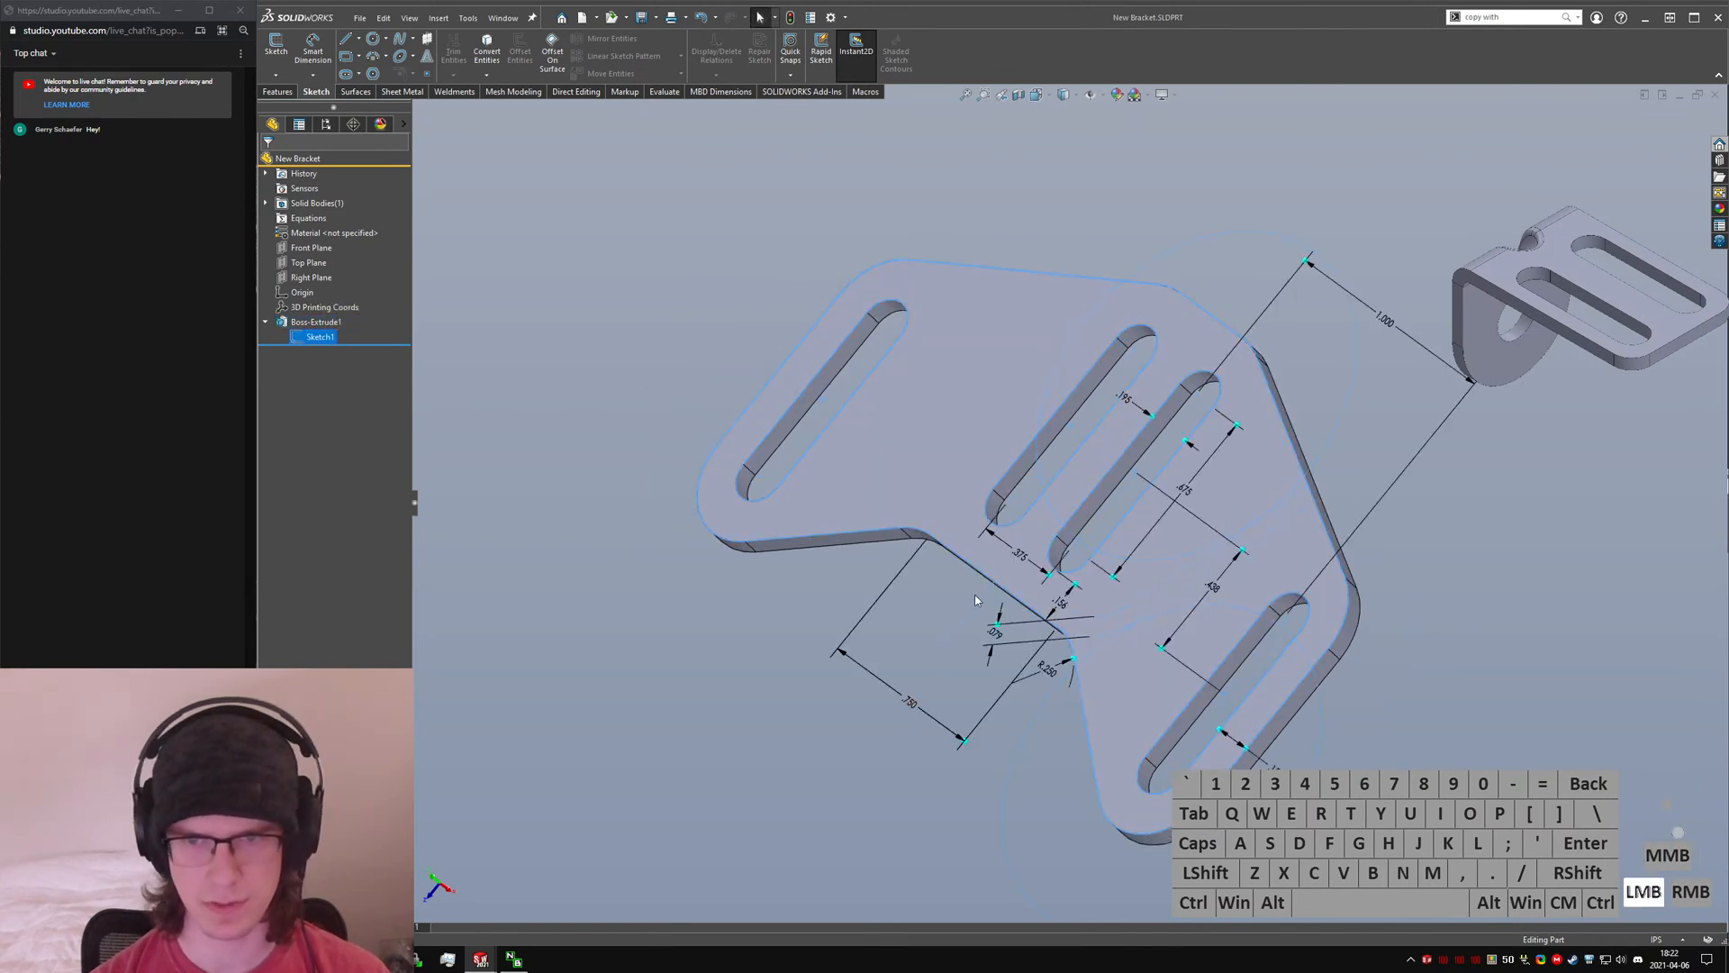
pyautogui.moveTo(1034, 587); pyautogui.dragTo(1084, 619, button='middle')
pyautogui.click(1086, 621)
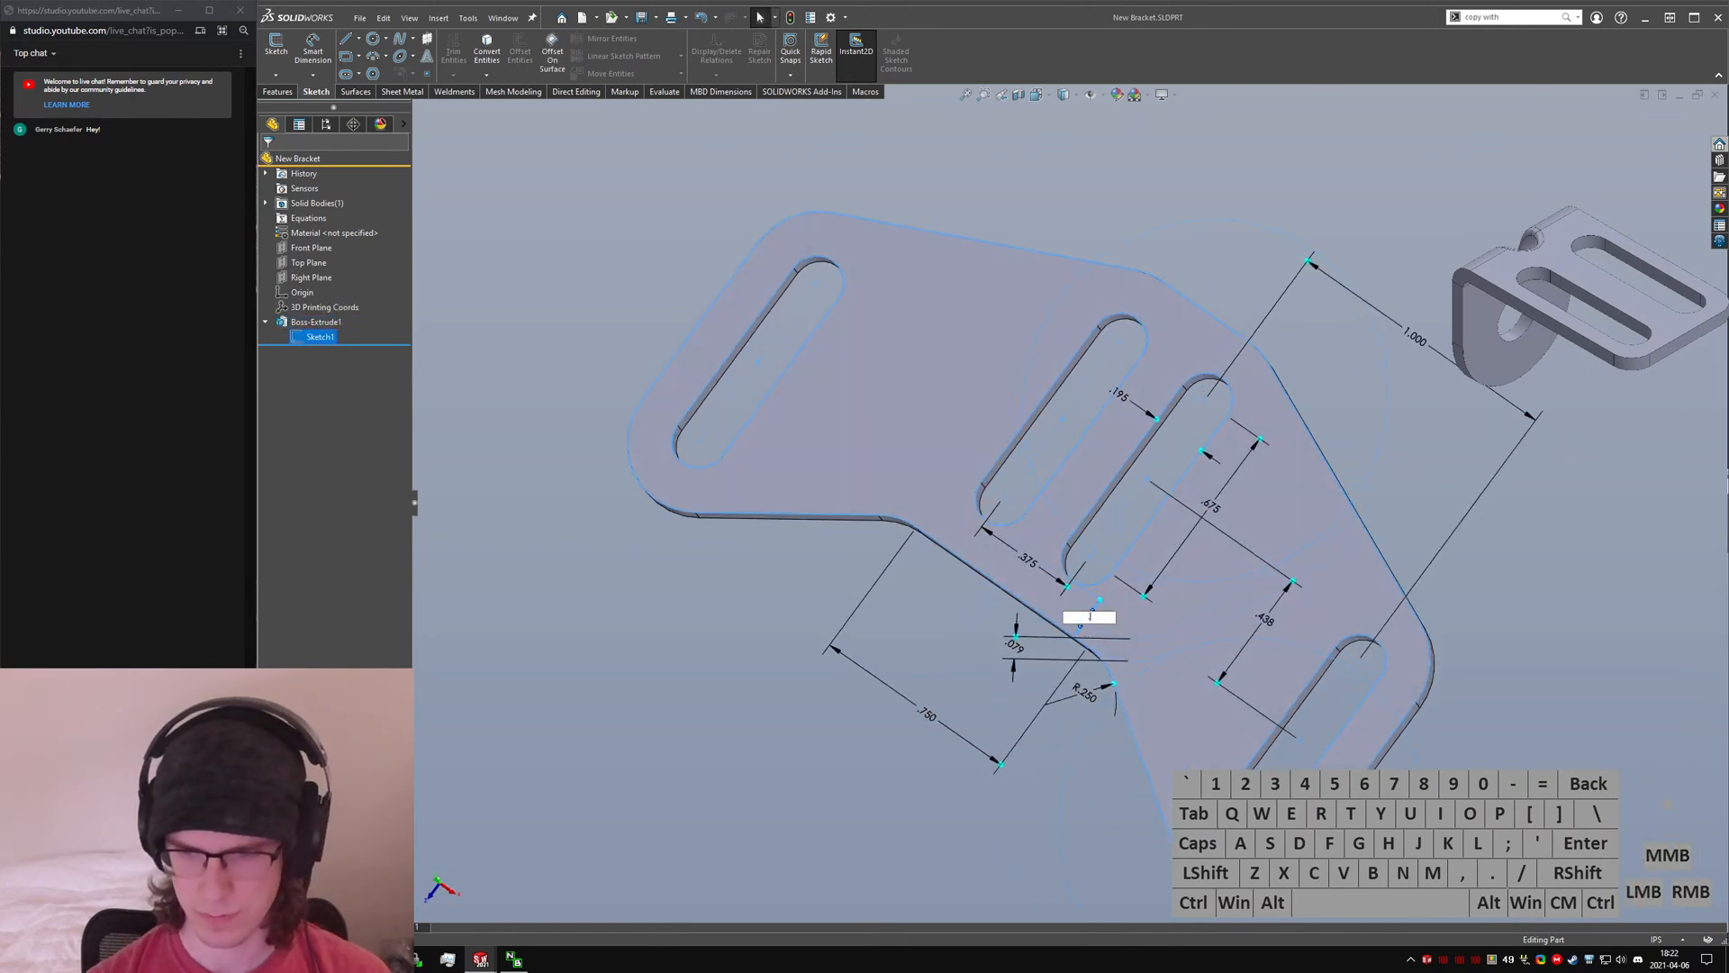
pyautogui.click(920, 626)
pyautogui.hotkey('ctrl', 's')
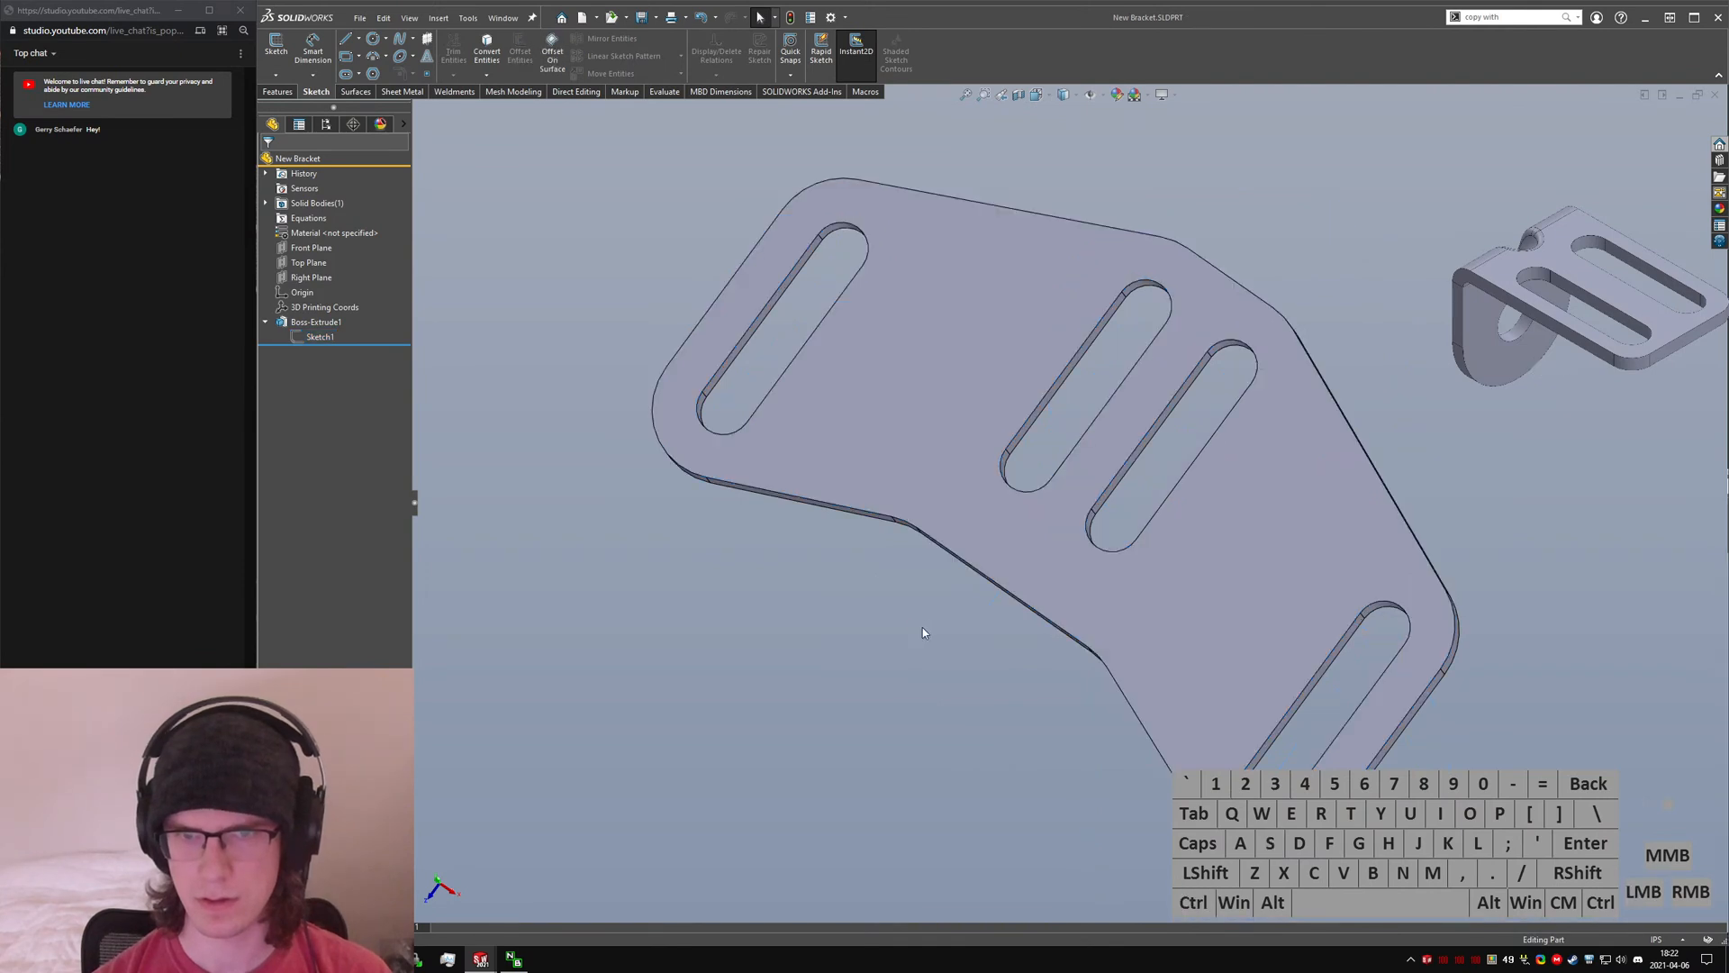
# - Redisplay Sketch1's dimensions and try 0.15 in for the central slot's distance from the bracket edge before restoring 0.3 in
pyautogui.moveTo(998, 527)
pyautogui.mouseDown(button='middle')
pyautogui.moveTo(1056, 533)
pyautogui.moveTo(1119, 494)
pyautogui.mouseUp(button='middle')
pyautogui.click(1062, 526)
pyautogui.click(311, 337)
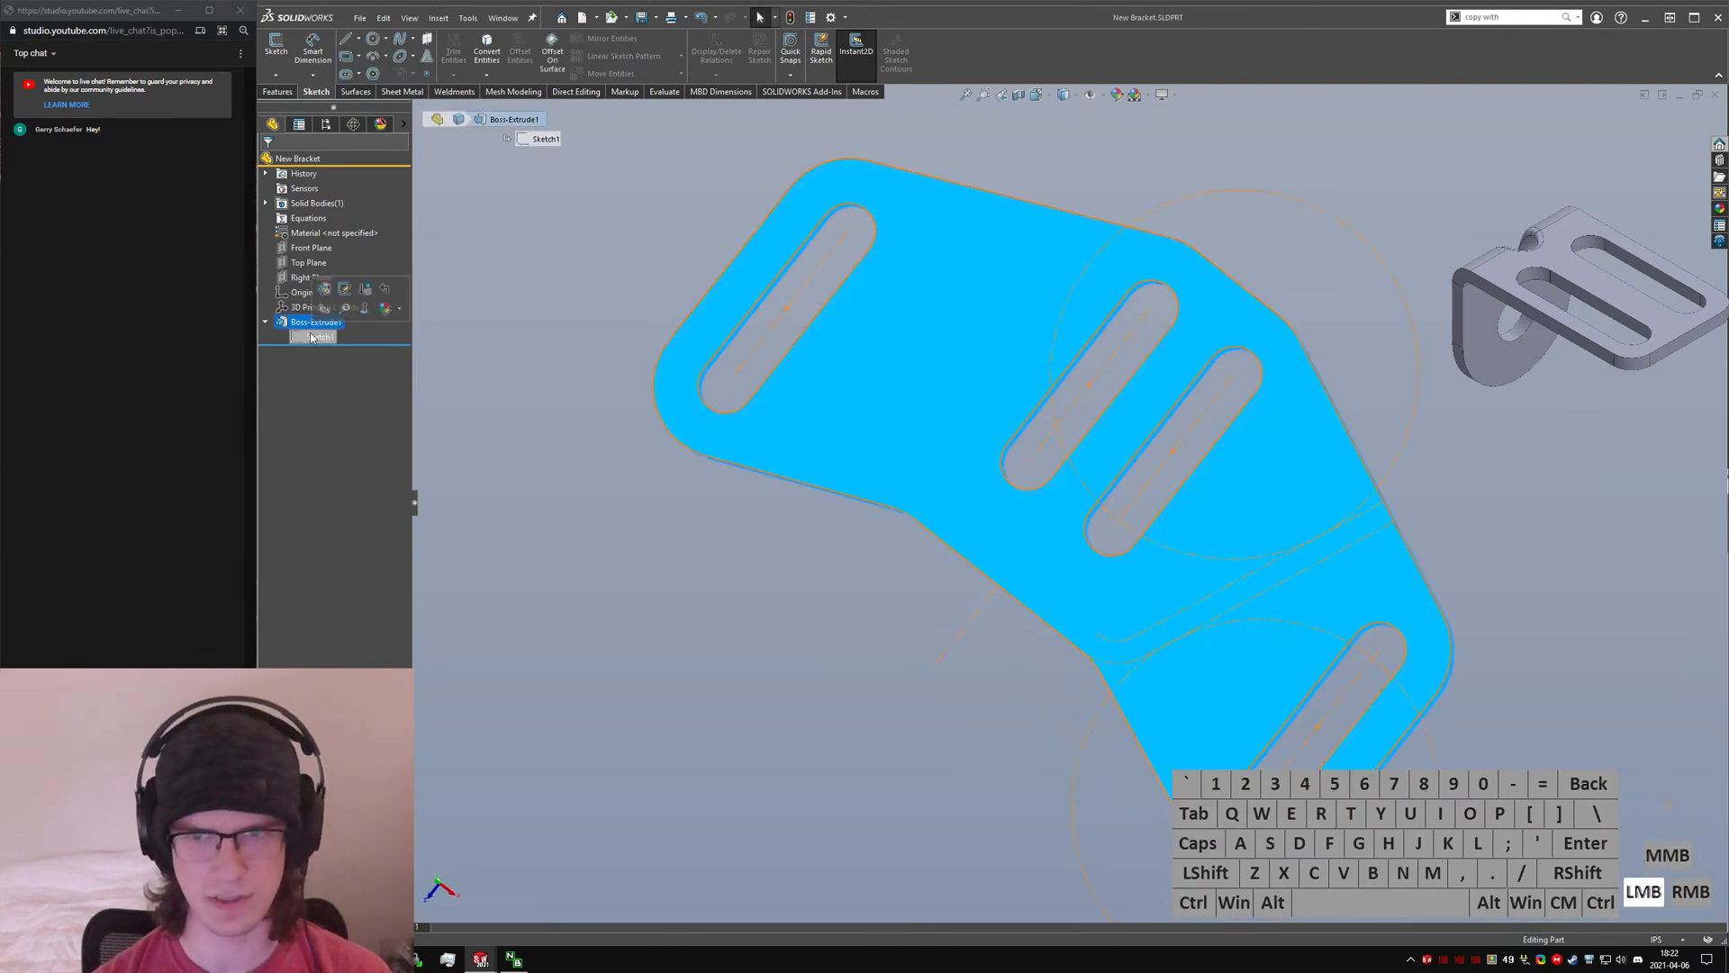
pyautogui.click(312, 340)
pyautogui.moveTo(1120, 610)
pyautogui.mouseDown(button='middle')
pyautogui.moveTo(1092, 581)
pyautogui.moveTo(1113, 613)
pyautogui.mouseUp(button='middle')
pyautogui.click(1105, 619)
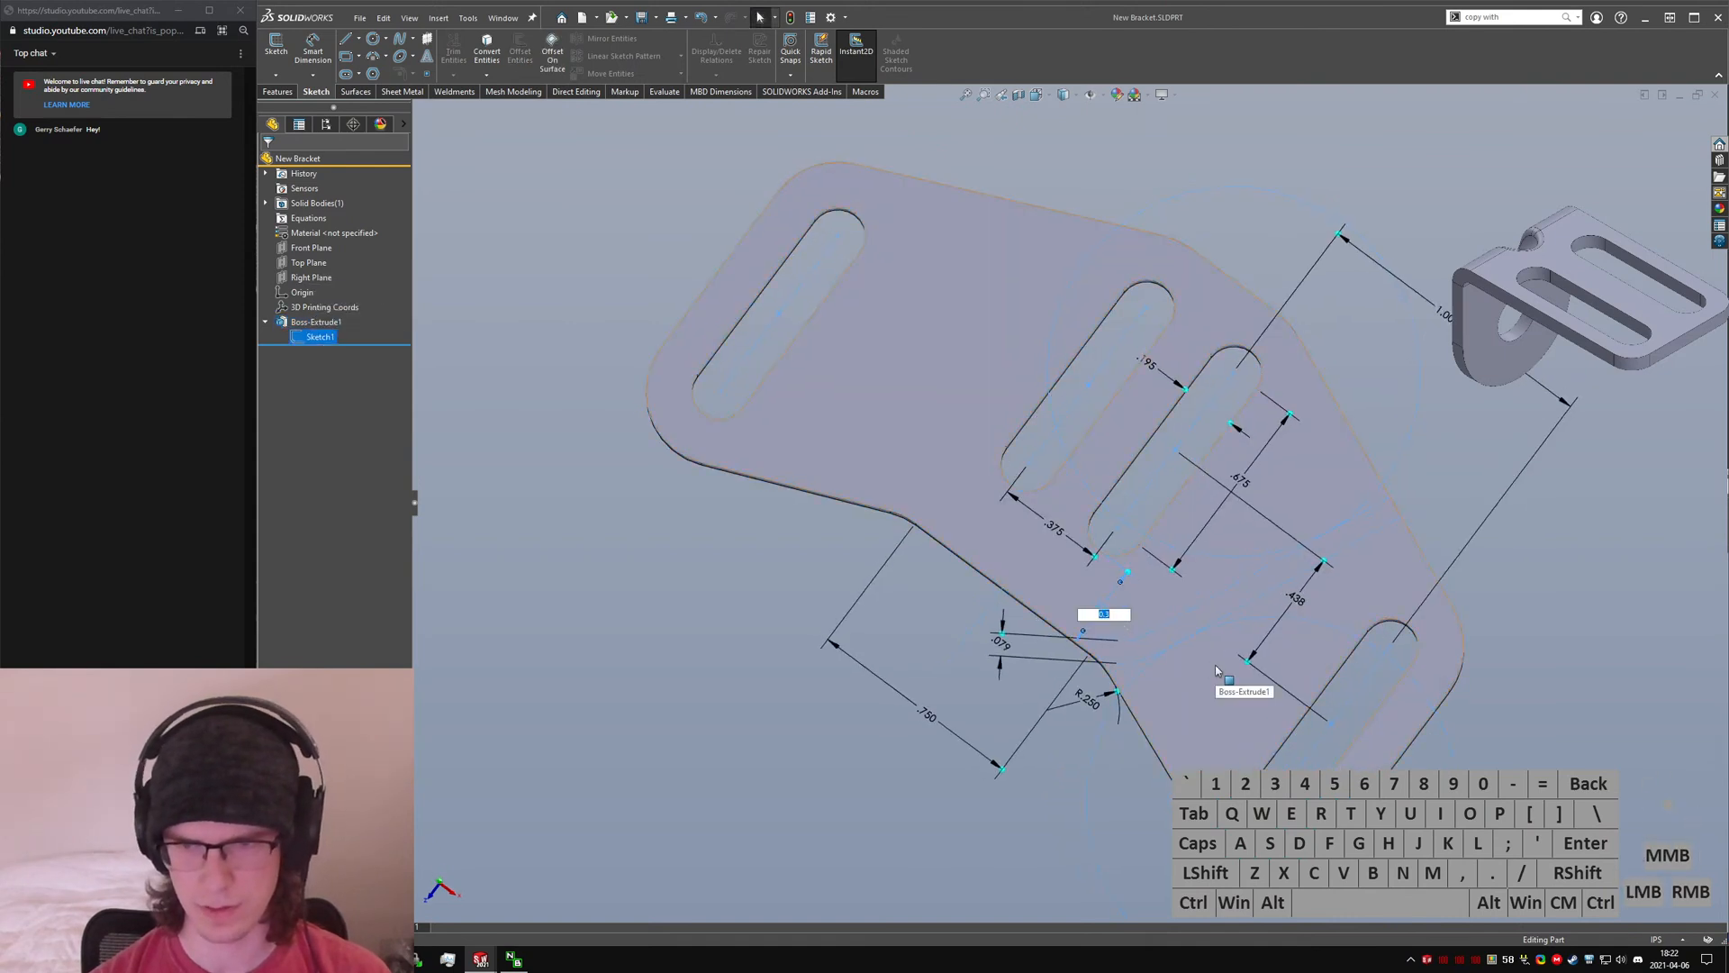
pyautogui.write('.15')
pyautogui.press('Return')
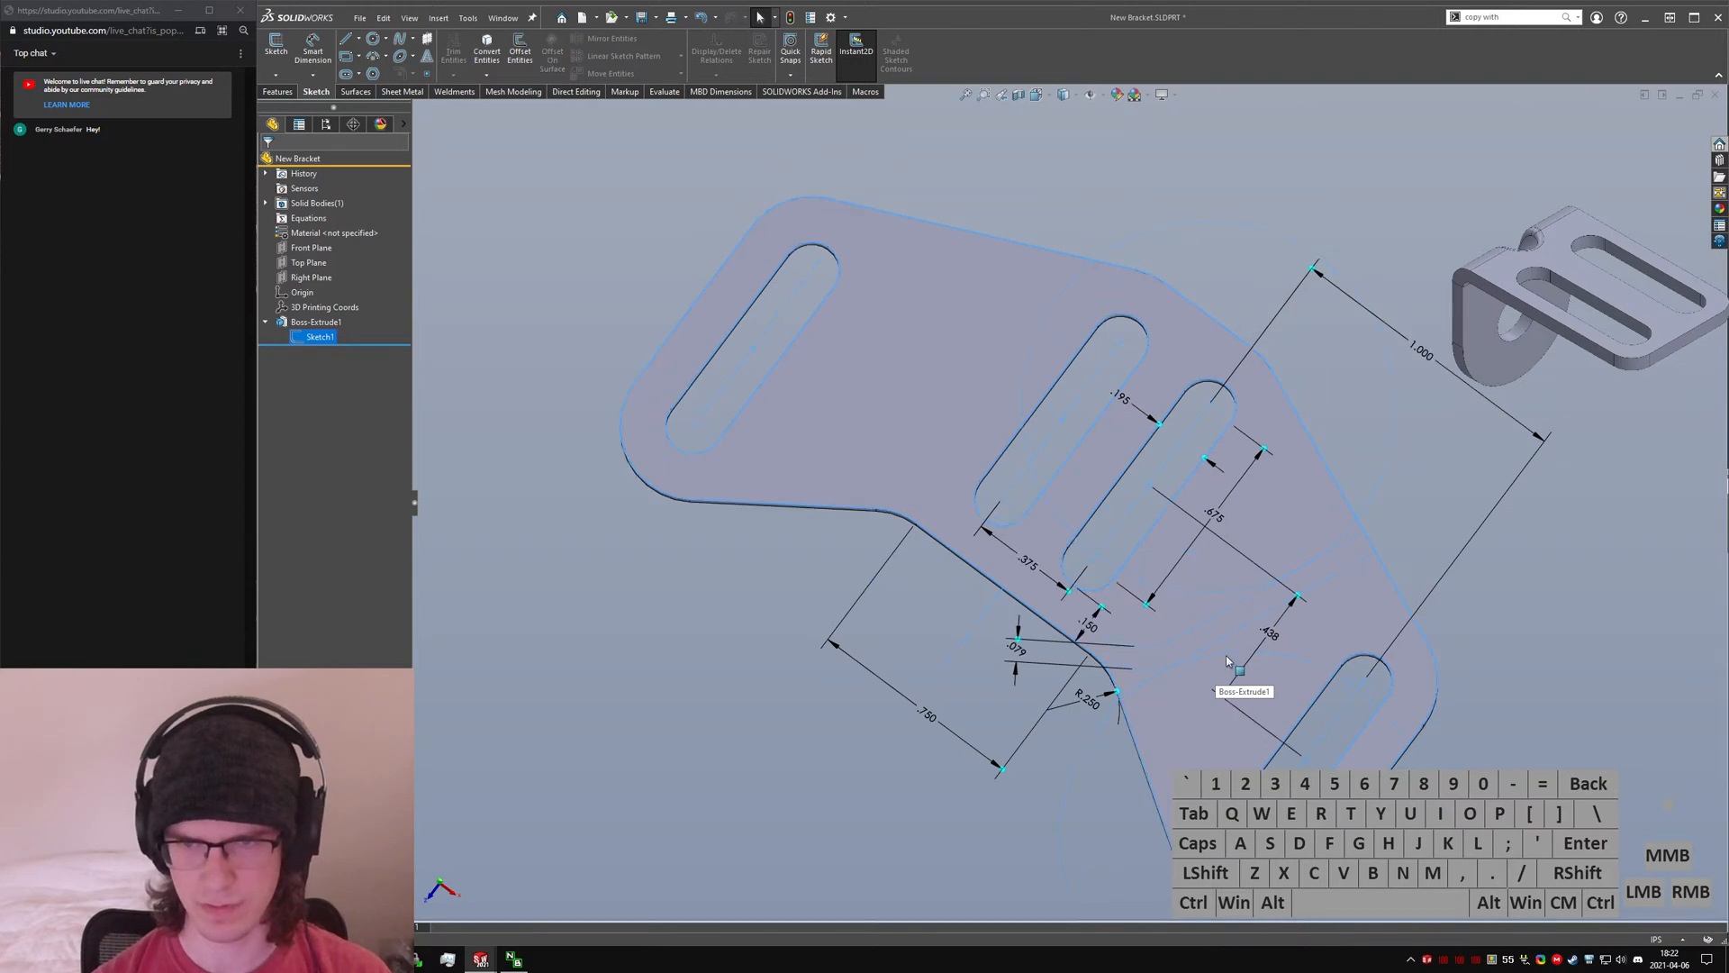
pyautogui.click(1087, 634)
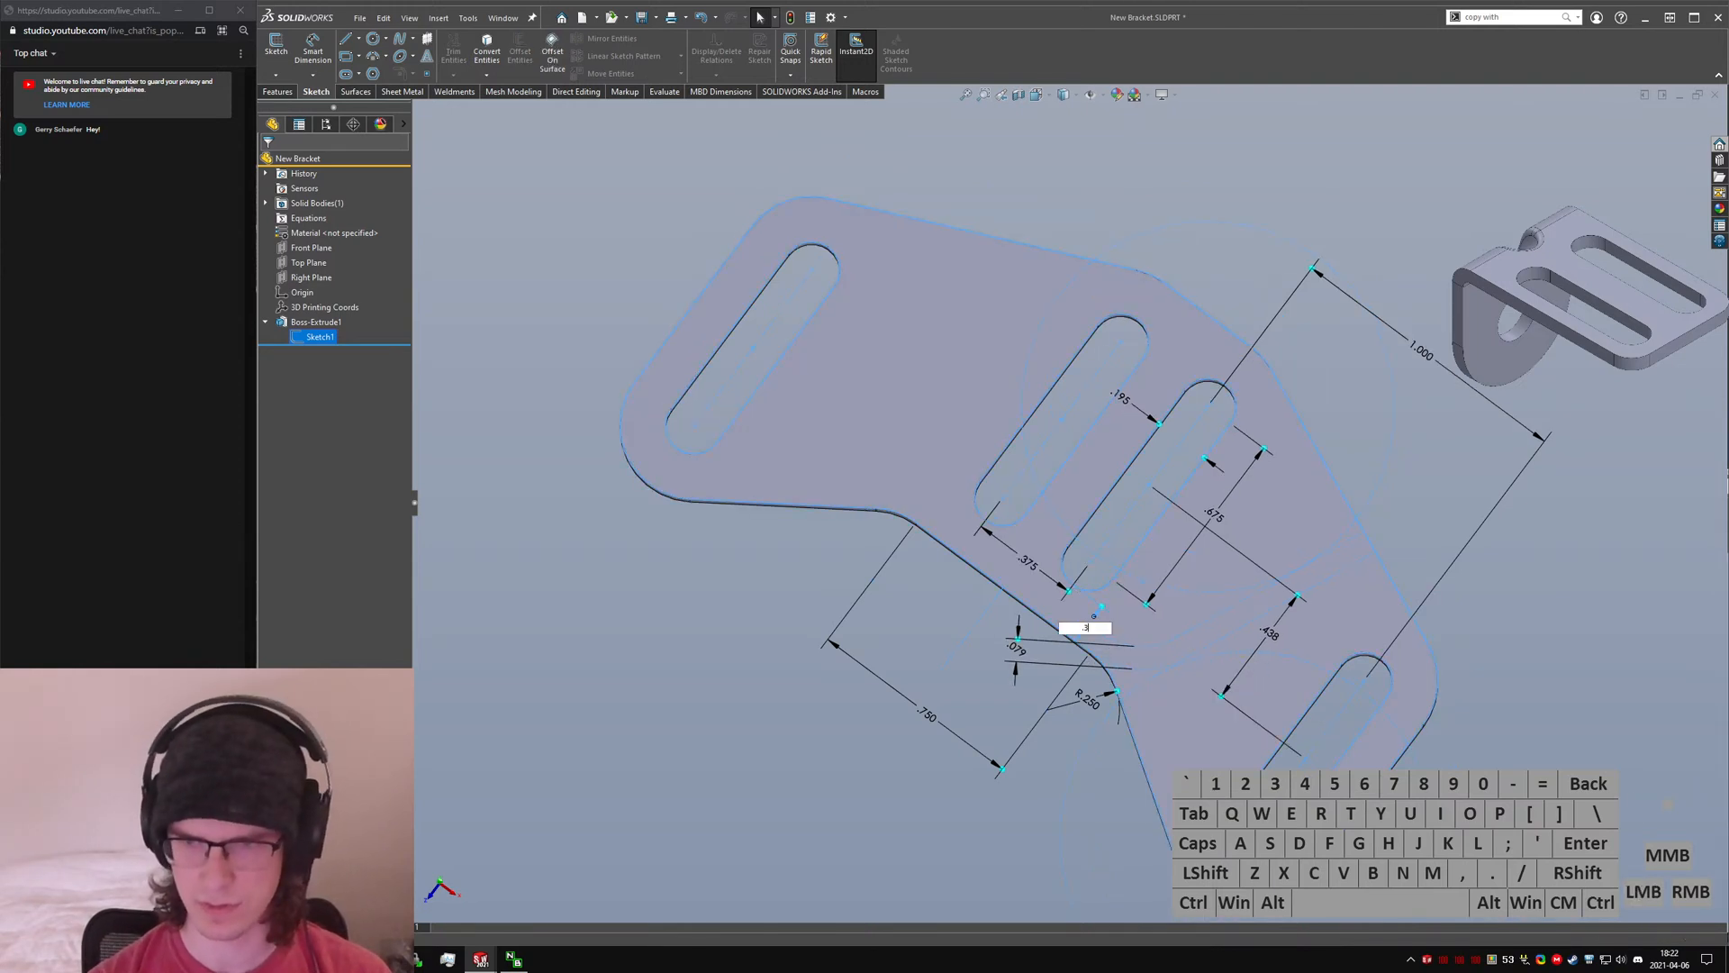
pyautogui.write('.3')
pyautogui.press('Return')
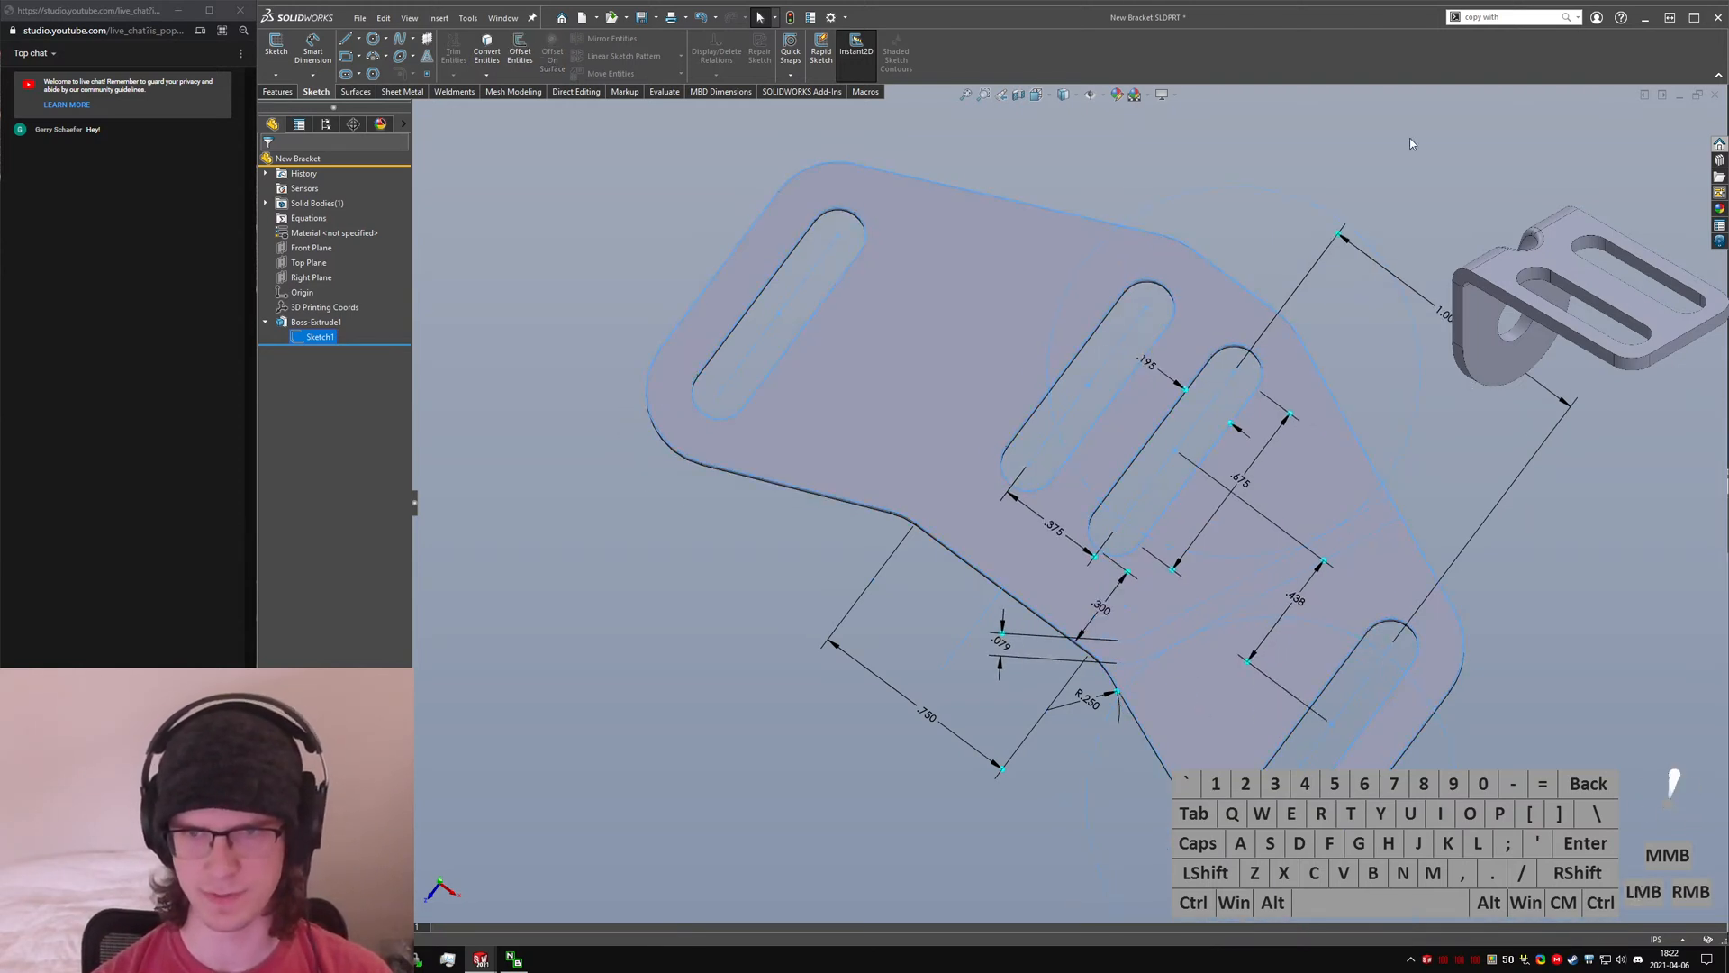
# - Set the lengthwise offset between the central and outer slots to 0.5 in, and increase it to 0.75 in
pyautogui.moveTo(1322, 665); pyautogui.dragTo(1320, 628, button='middle')
pyautogui.click(1305, 602)
pyautogui.write('.5')
pyautogui.press('Return')
pyautogui.click(1289, 600)
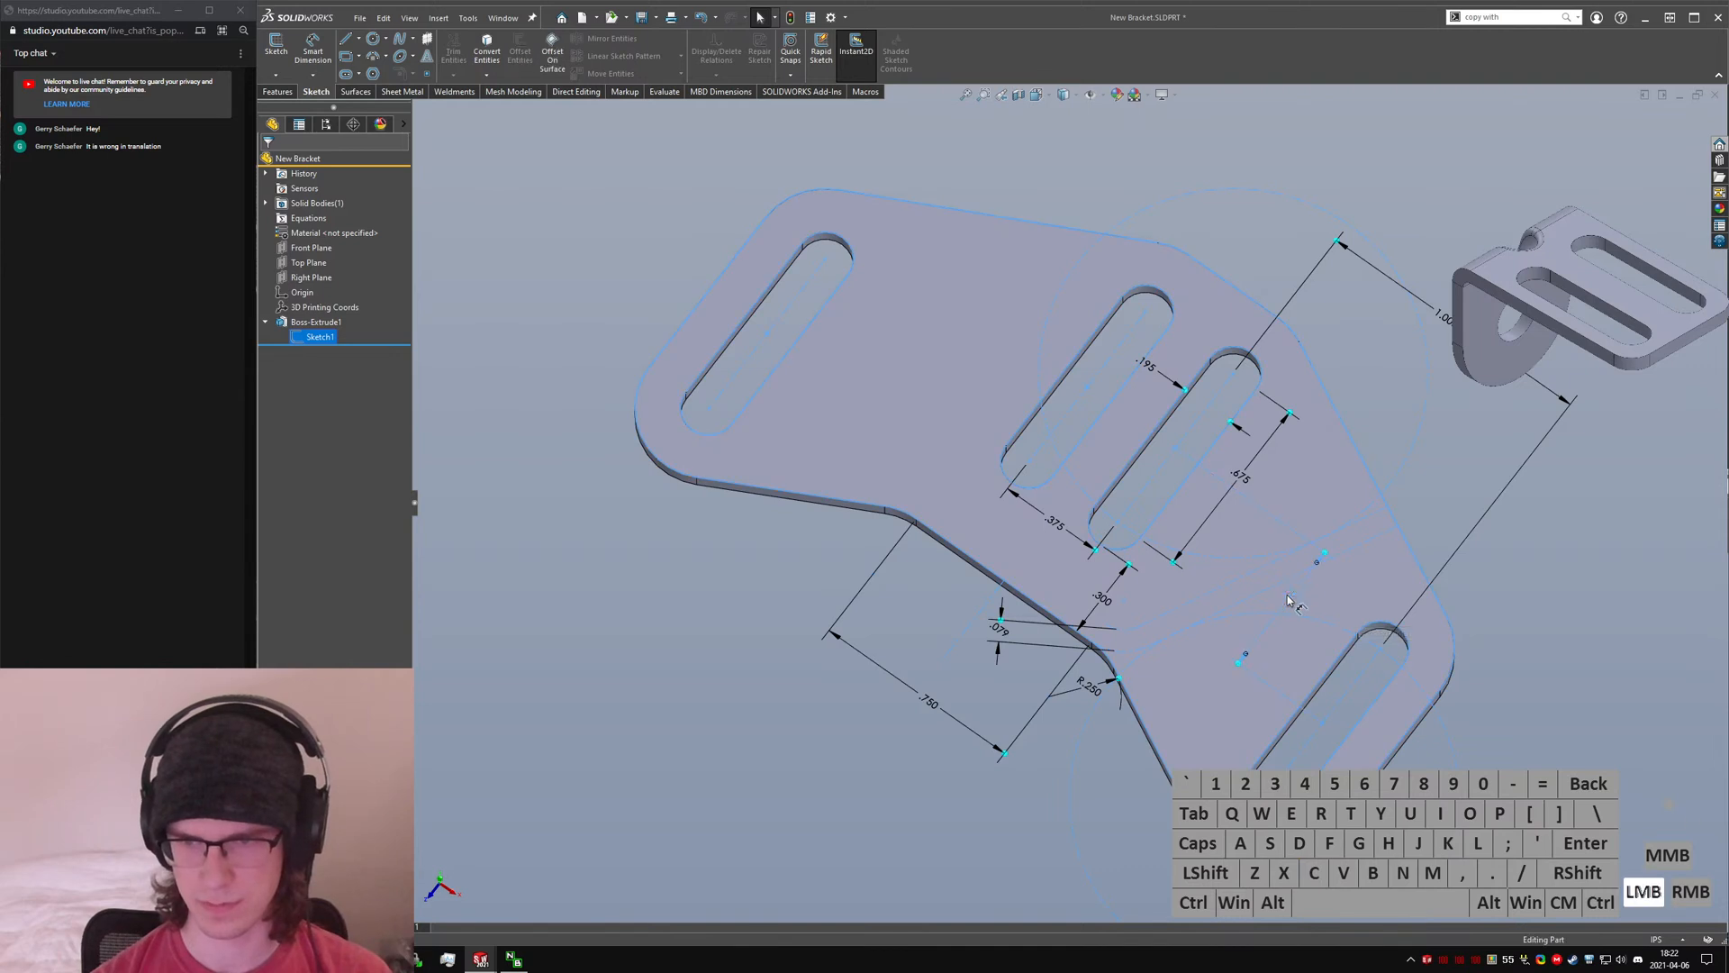
pyautogui.write('.75')
pyautogui.press('Return')
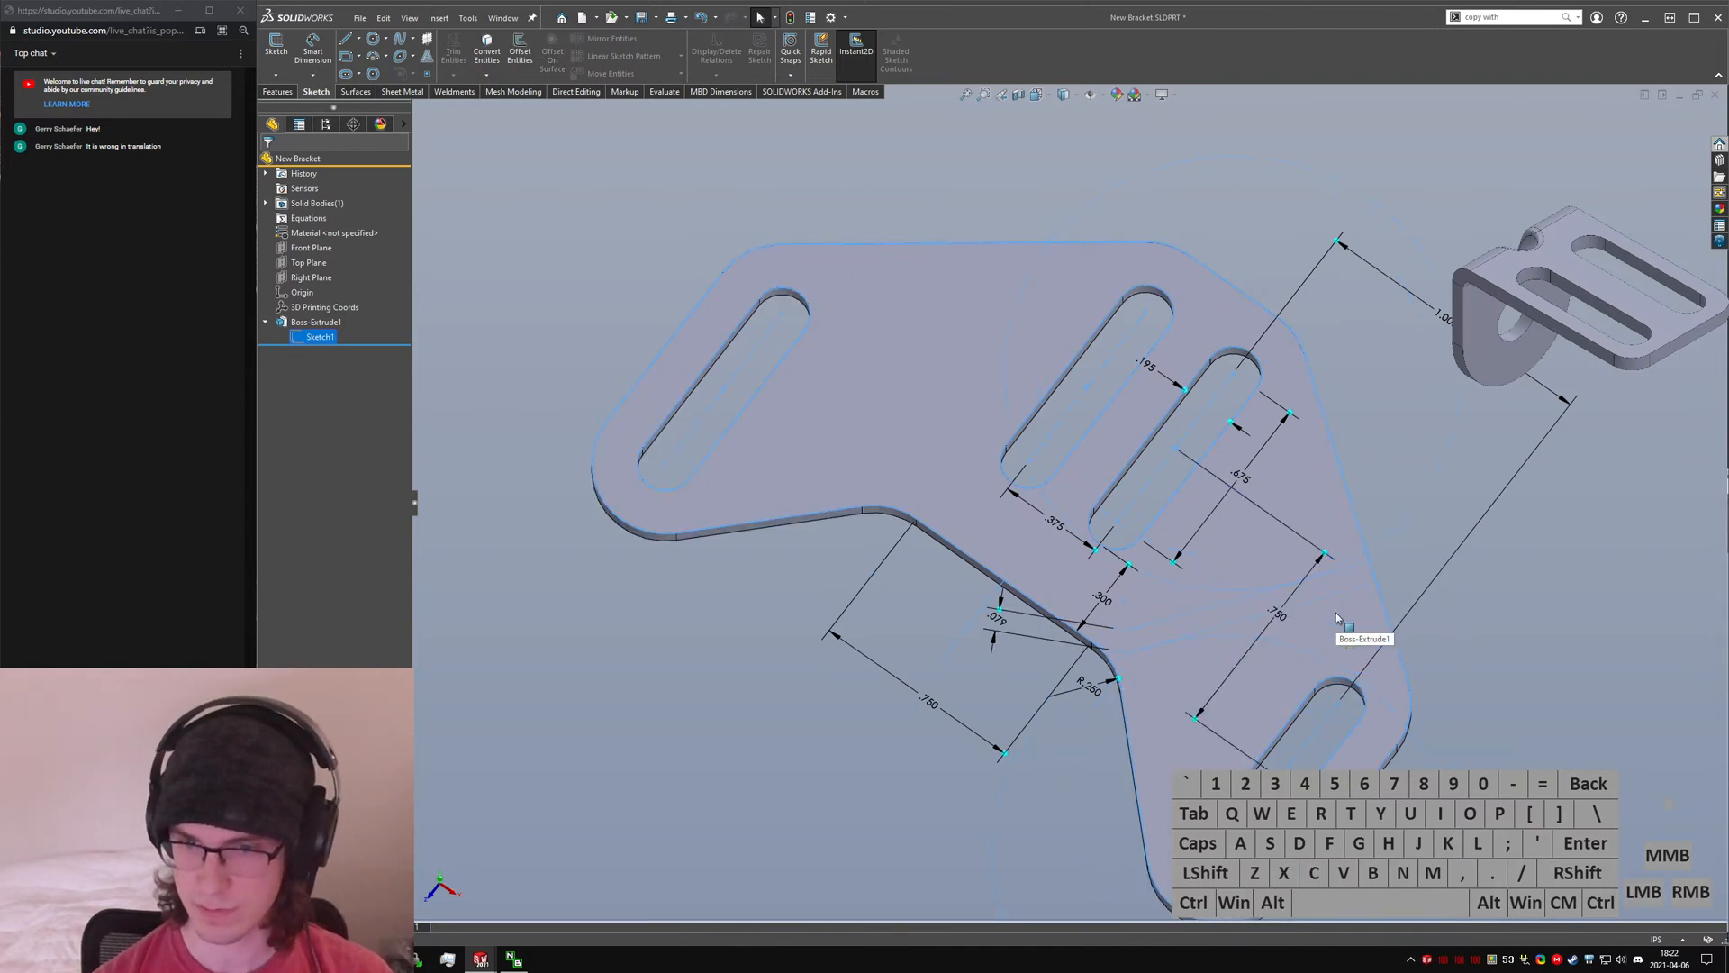
# - Check the reshaped bracket outline with its sketch dimensions shown, clear the selection and save the part
pyautogui.scroll(-6, 1135, 623)
pyautogui.moveTo(1135, 627); pyautogui.dragTo(1120, 628, button='middle')
pyautogui.scroll(7, 1119, 603)
pyautogui.moveTo(1077, 536)
pyautogui.mouseDown(button='middle')
pyautogui.moveTo(1057, 510)
pyautogui.moveTo(1309, 442)
pyautogui.mouseUp(button='middle')
pyautogui.moveTo(1294, 363); pyautogui.dragTo(1304, 336, button='middle')
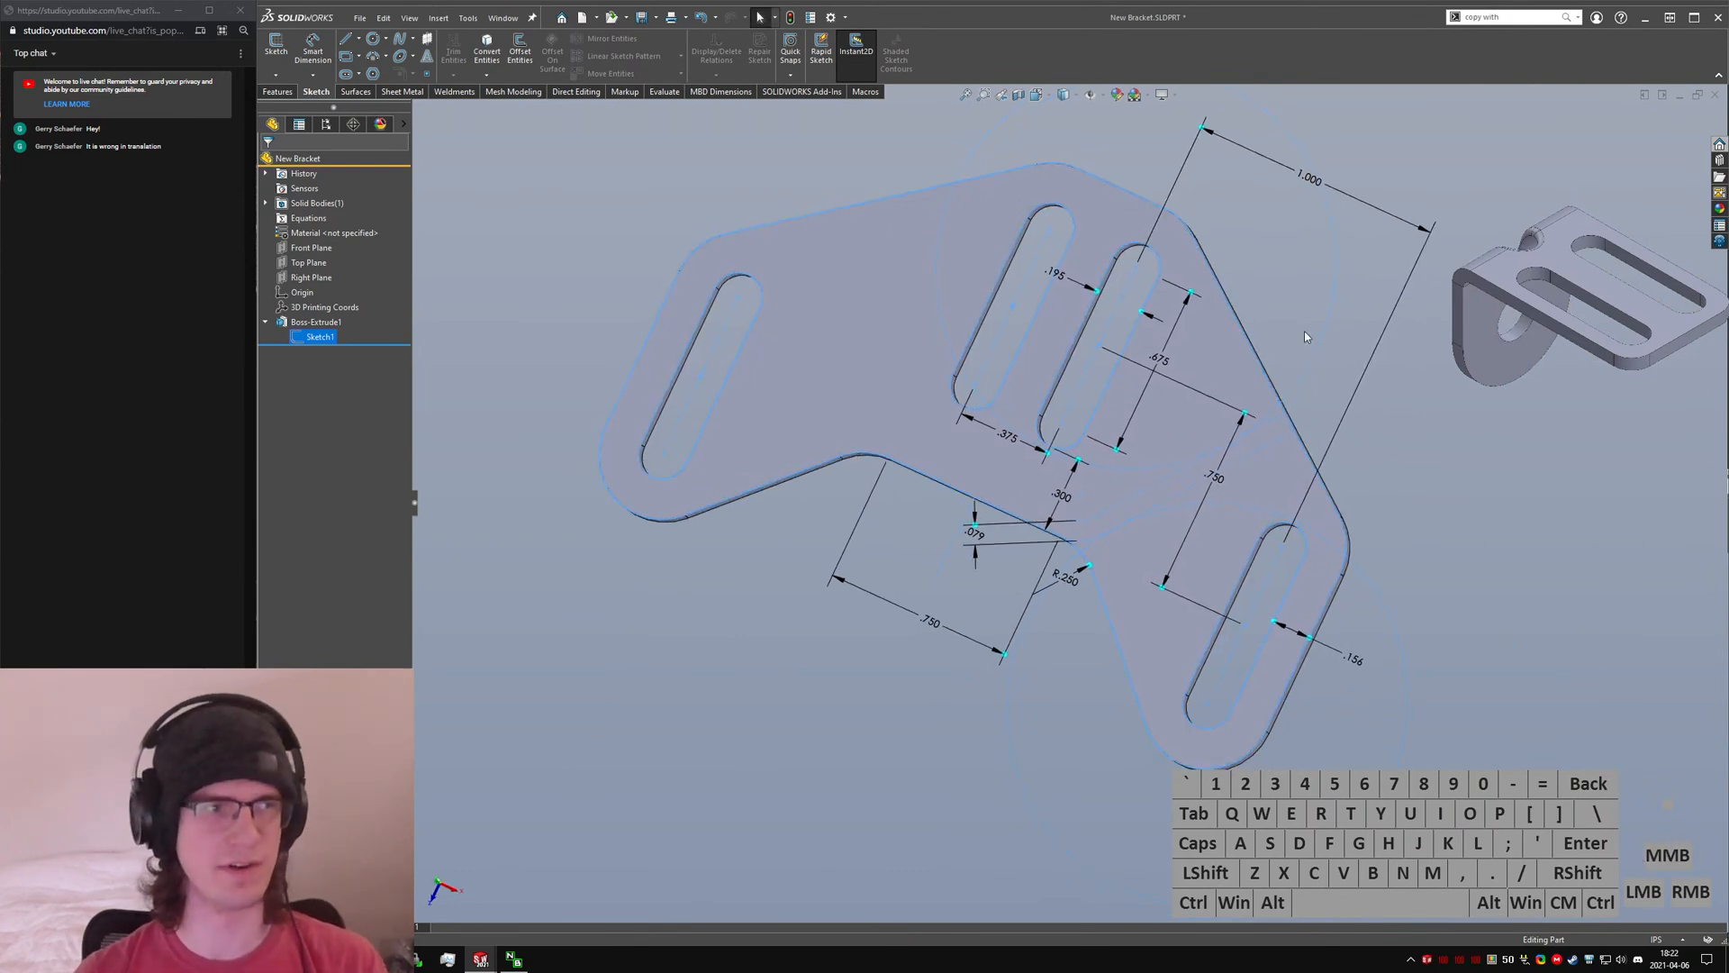
pyautogui.click(1300, 286)
pyautogui.hotkey('ctrl', 's')
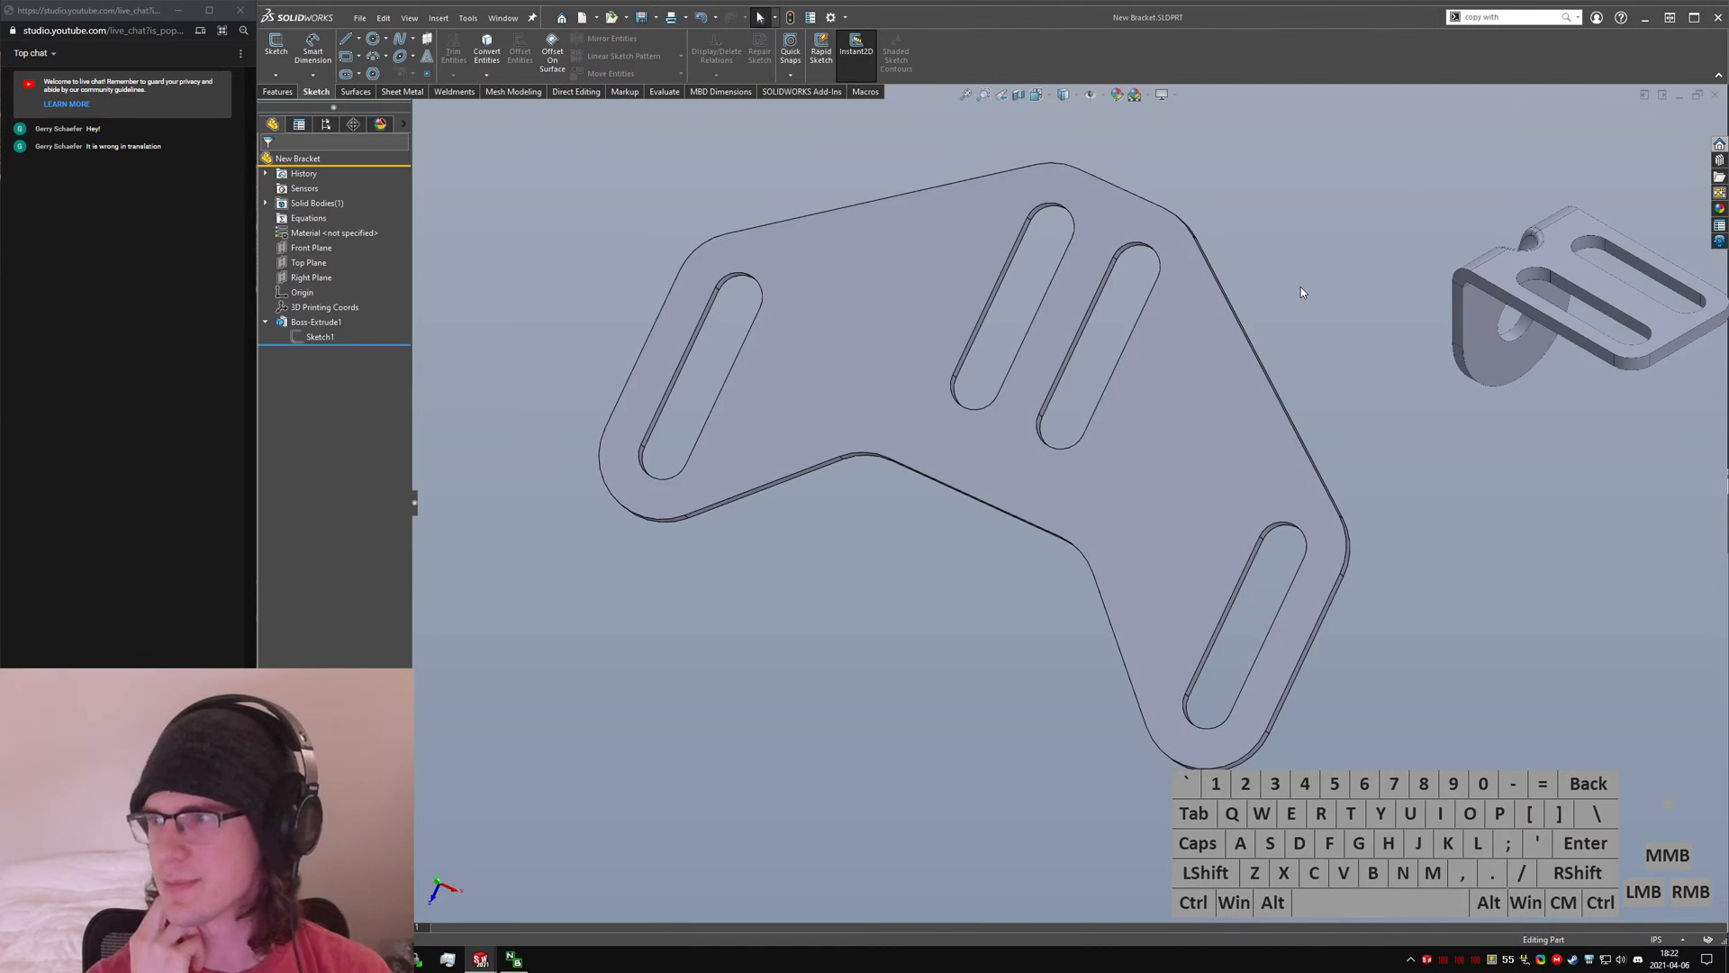
# - Examine the bracket's slots, edges and underside from several angles, and return to the isometric view
pyautogui.moveTo(1149, 342); pyautogui.dragTo(1100, 364, button='middle')
pyautogui.click(1087, 355)
pyautogui.moveTo(1351, 618); pyautogui.dragTo(1274, 694, button='middle')
pyautogui.click(890, 517)
pyautogui.moveTo(892, 519); pyautogui.dragTo(1027, 270, button='middle')
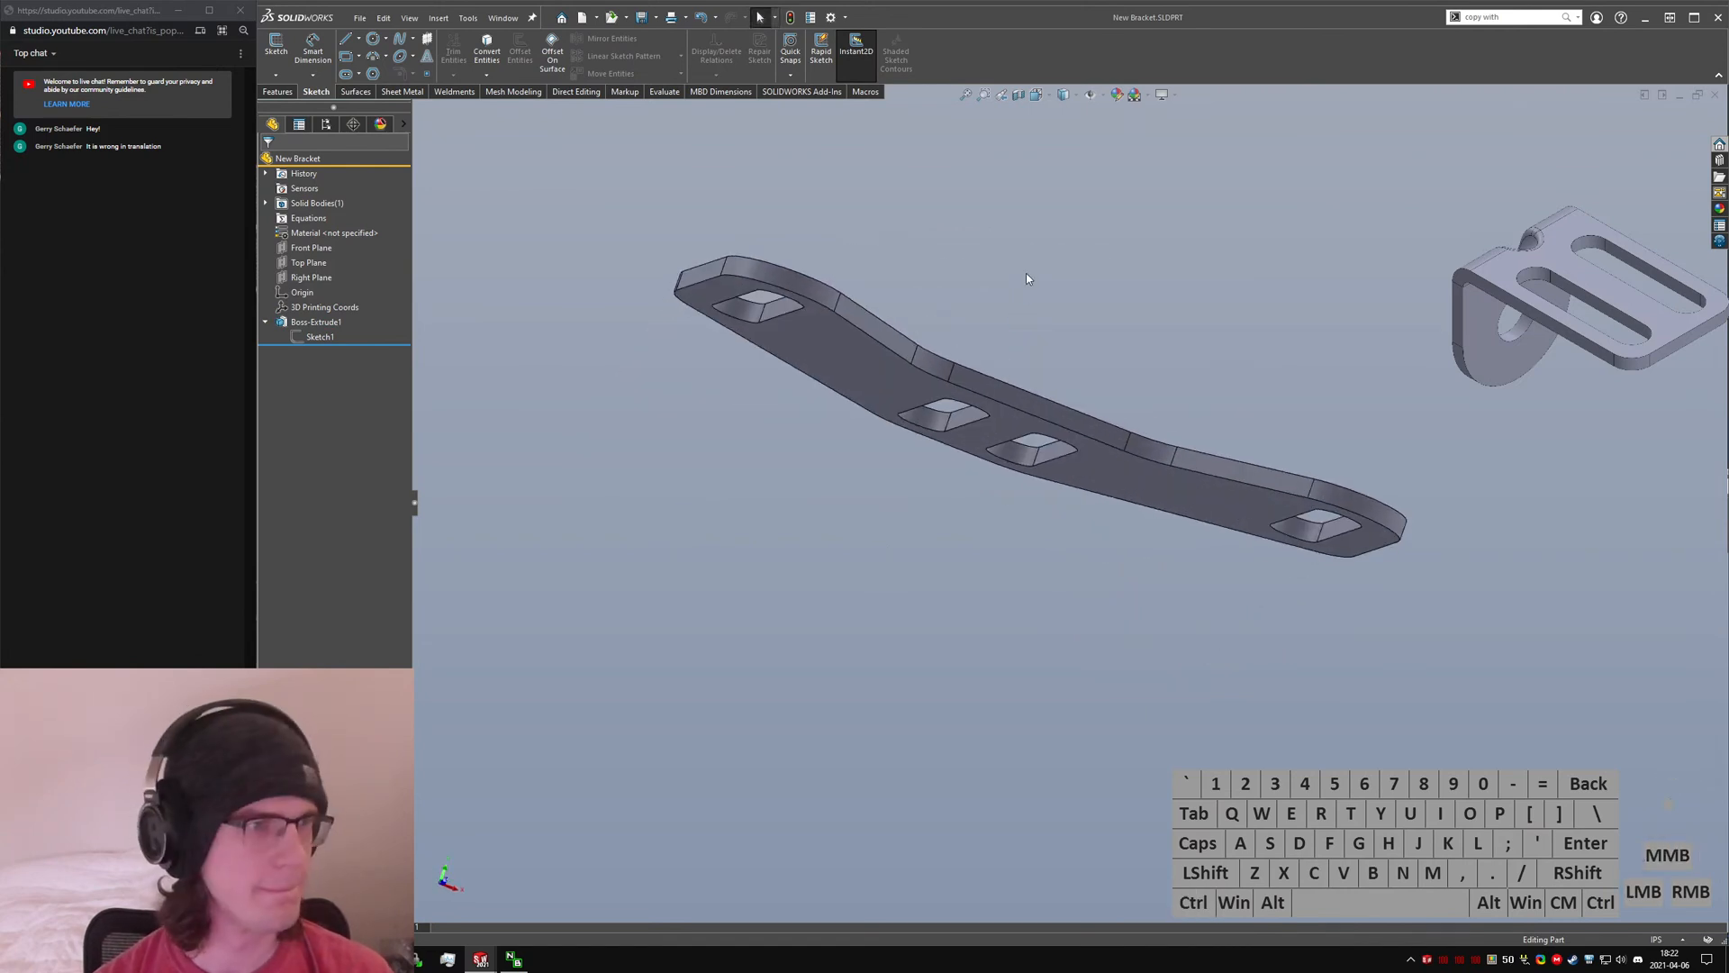
pyautogui.moveTo(1041, 268)
pyautogui.mouseDown(button='middle')
pyautogui.moveTo(973, 311)
pyautogui.moveTo(1062, 260)
pyautogui.mouseUp(button='middle')
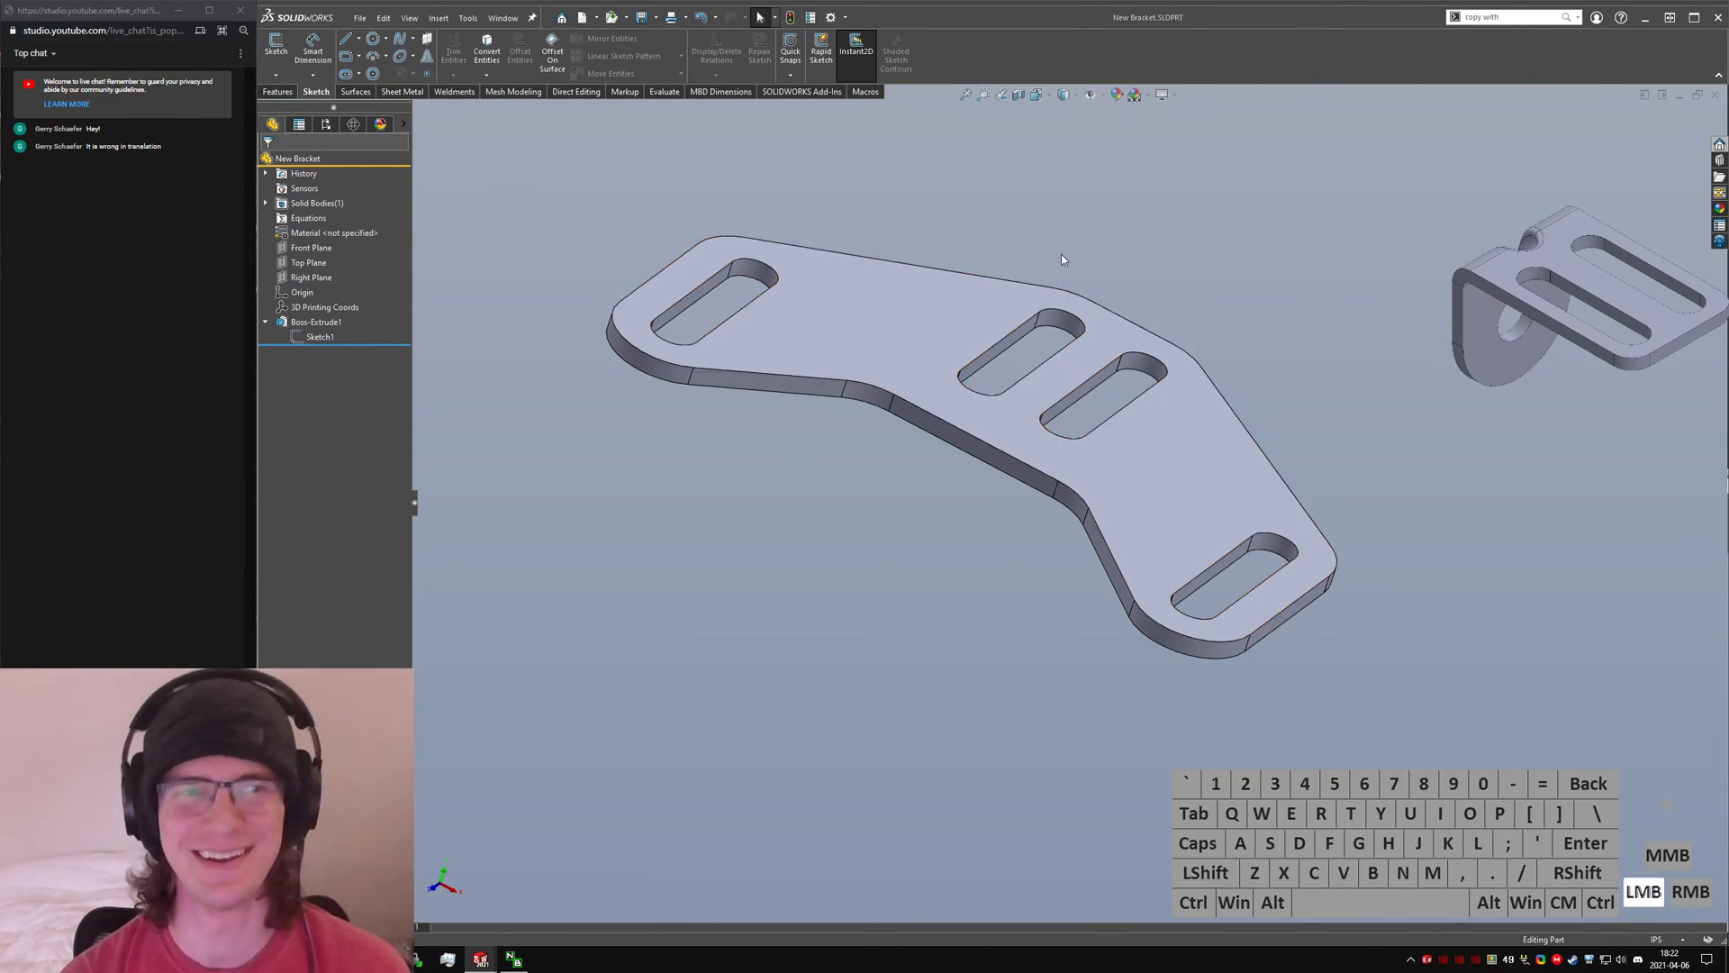
pyautogui.click(1083, 264)
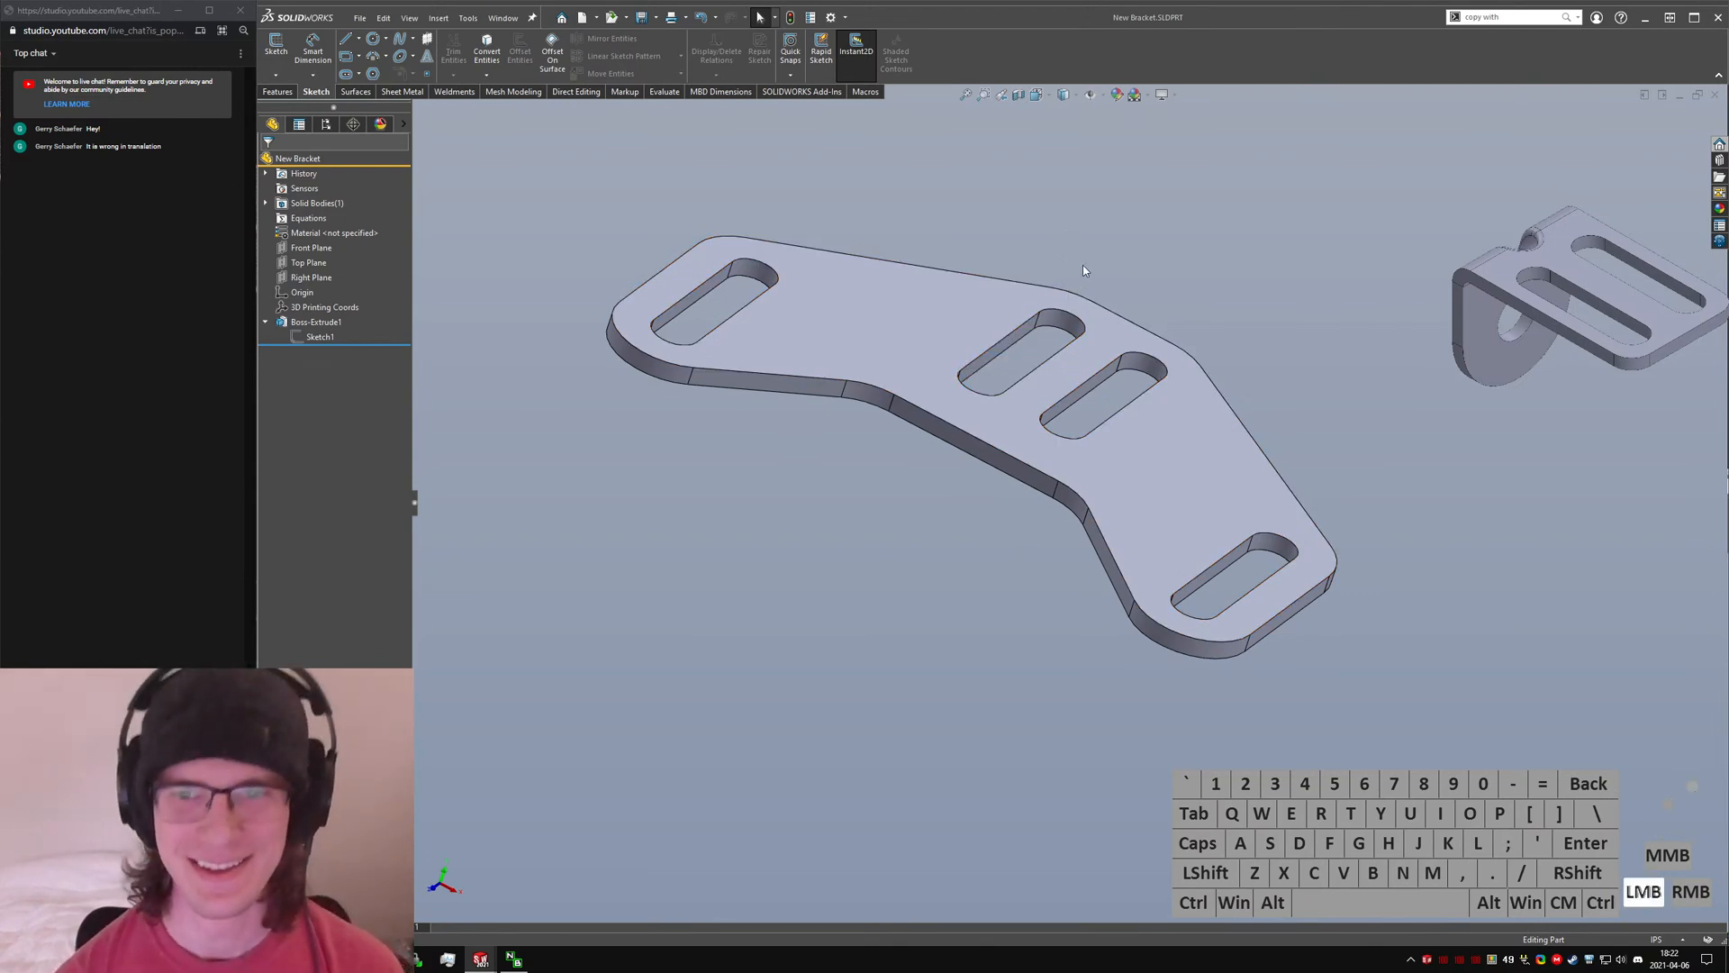
pyautogui.hotkey('ctrl', '7')
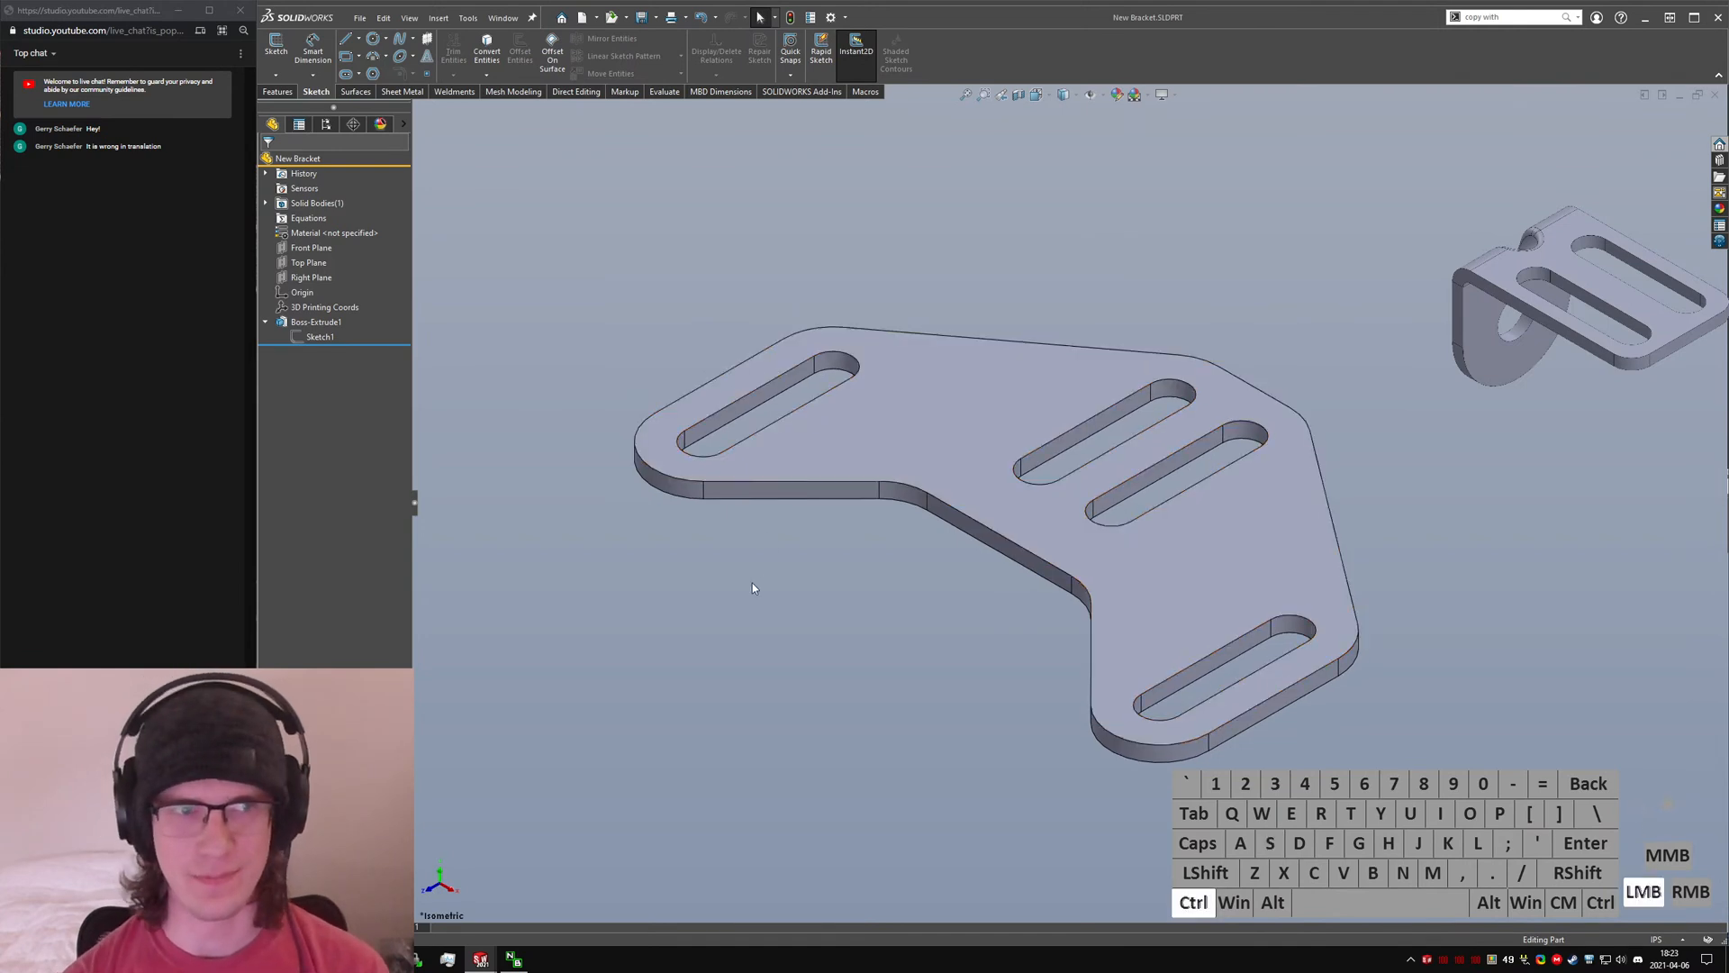
pyautogui.hotkey('ctrl', 'Tab')
pyautogui.hotkey('ctrl', 'shift', 'Tab')
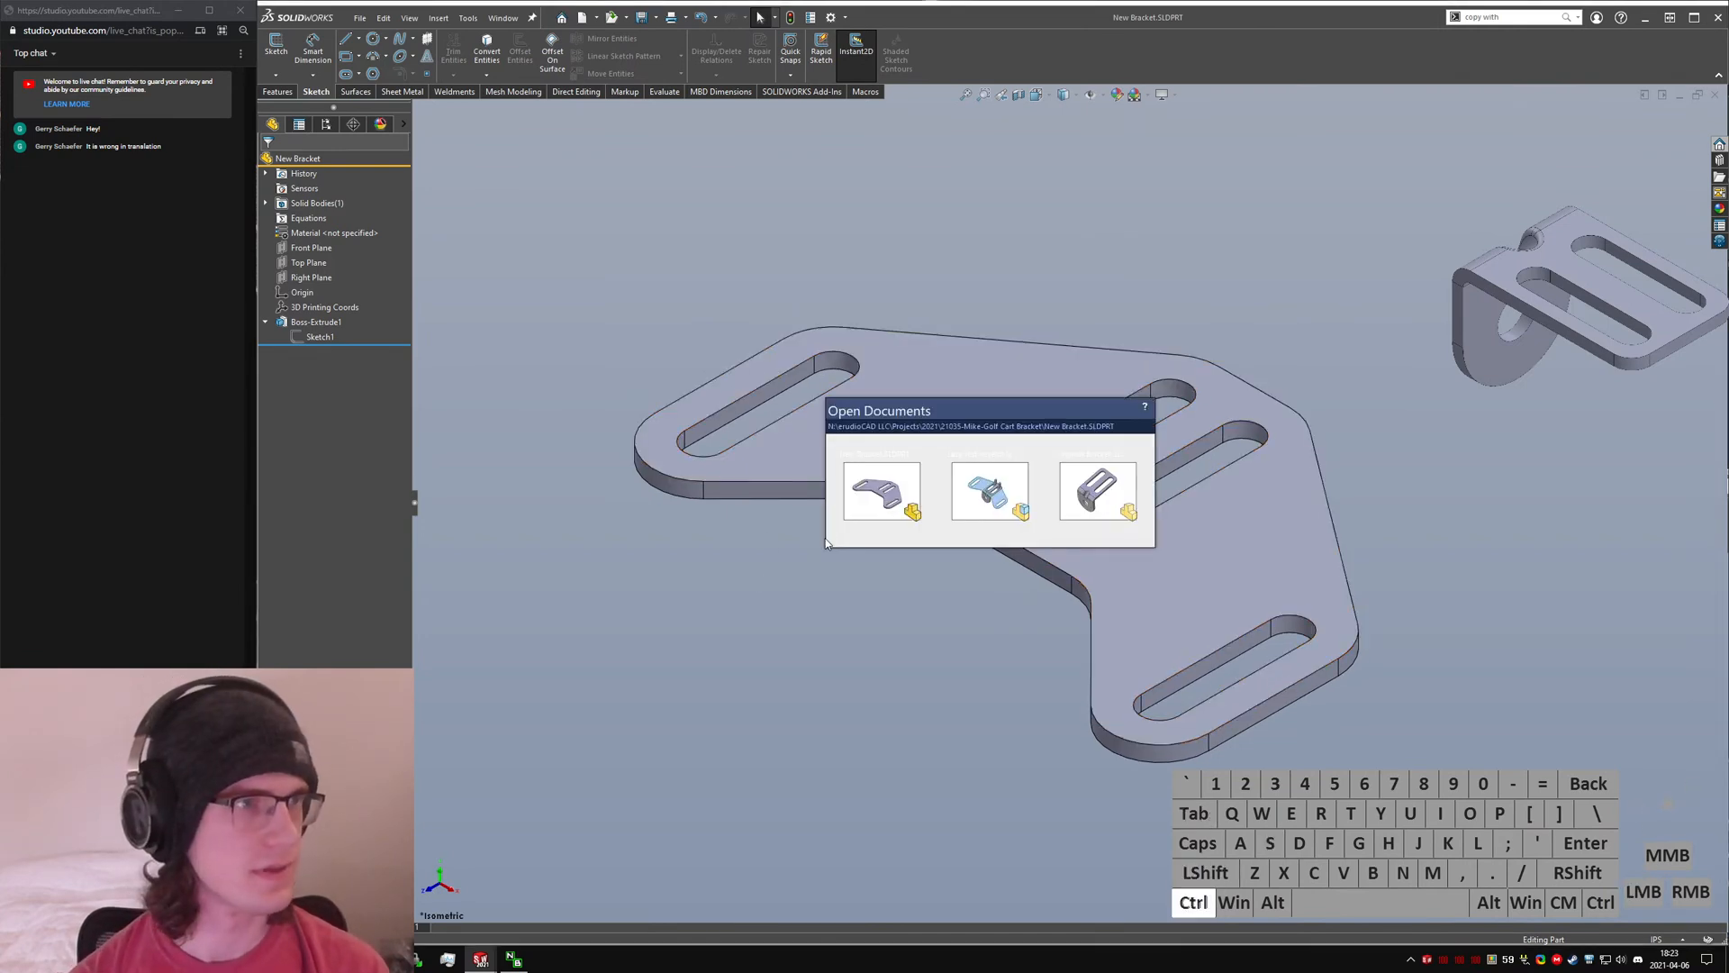
pyautogui.keyDown('ctrl'); pyautogui.click(869, 504); pyautogui.keyUp('ctrl')
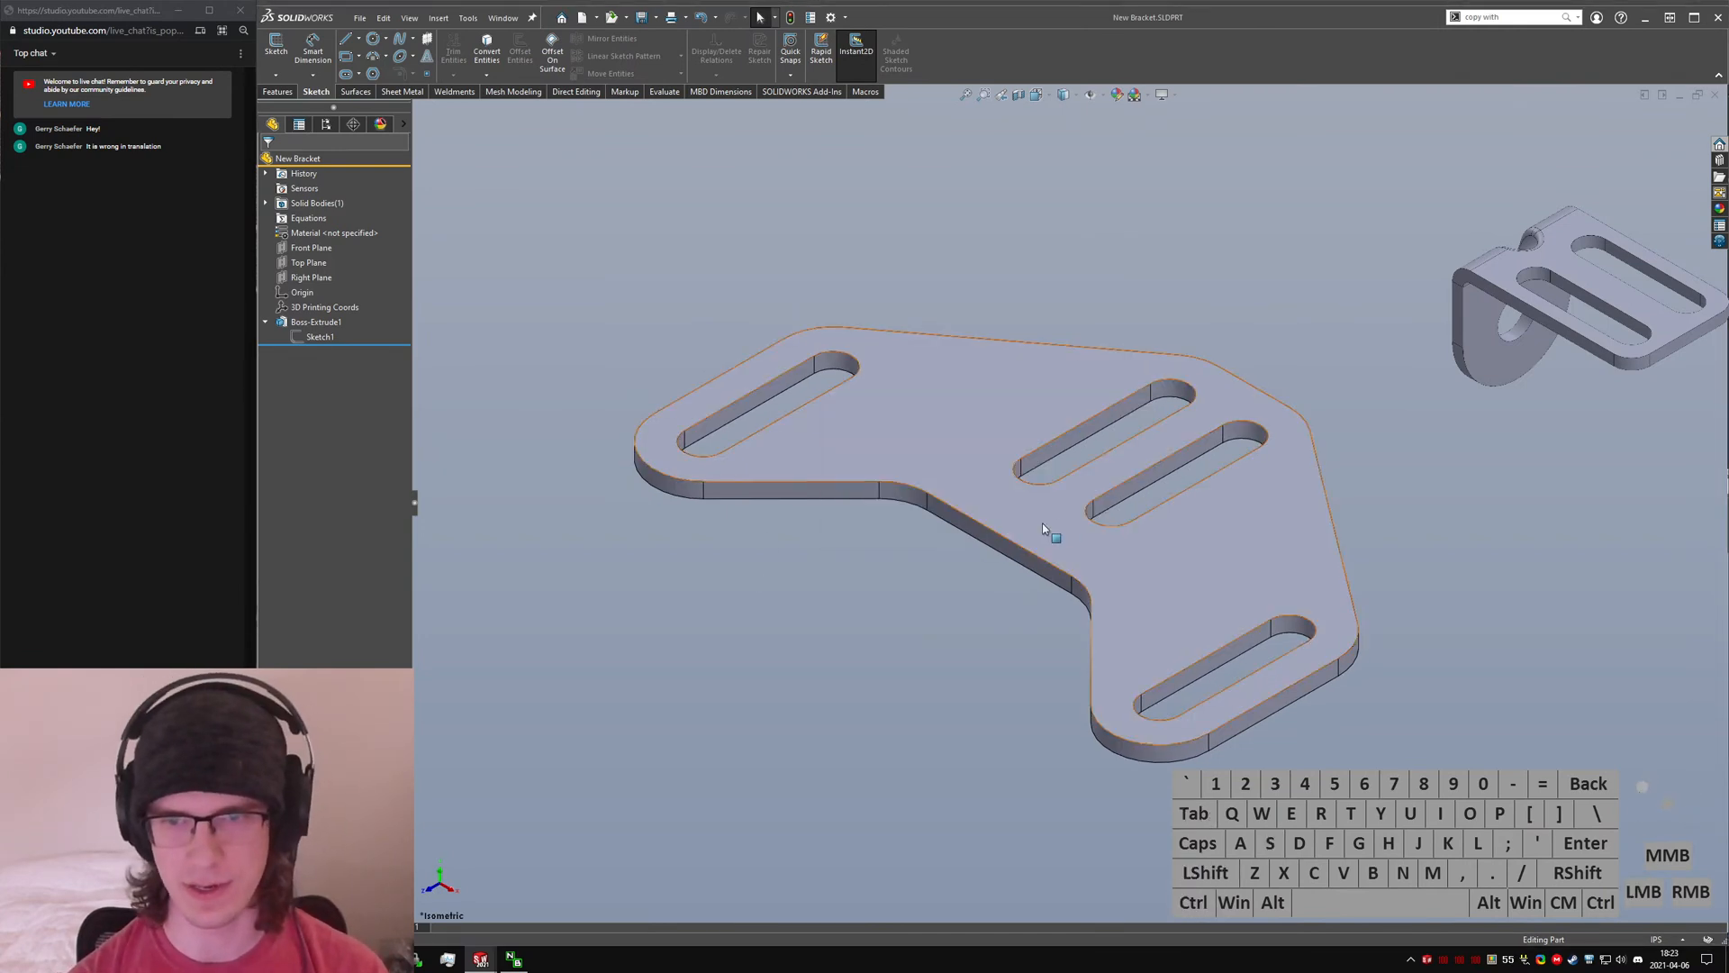
pyautogui.hotkey('ctrl', 'Tab')
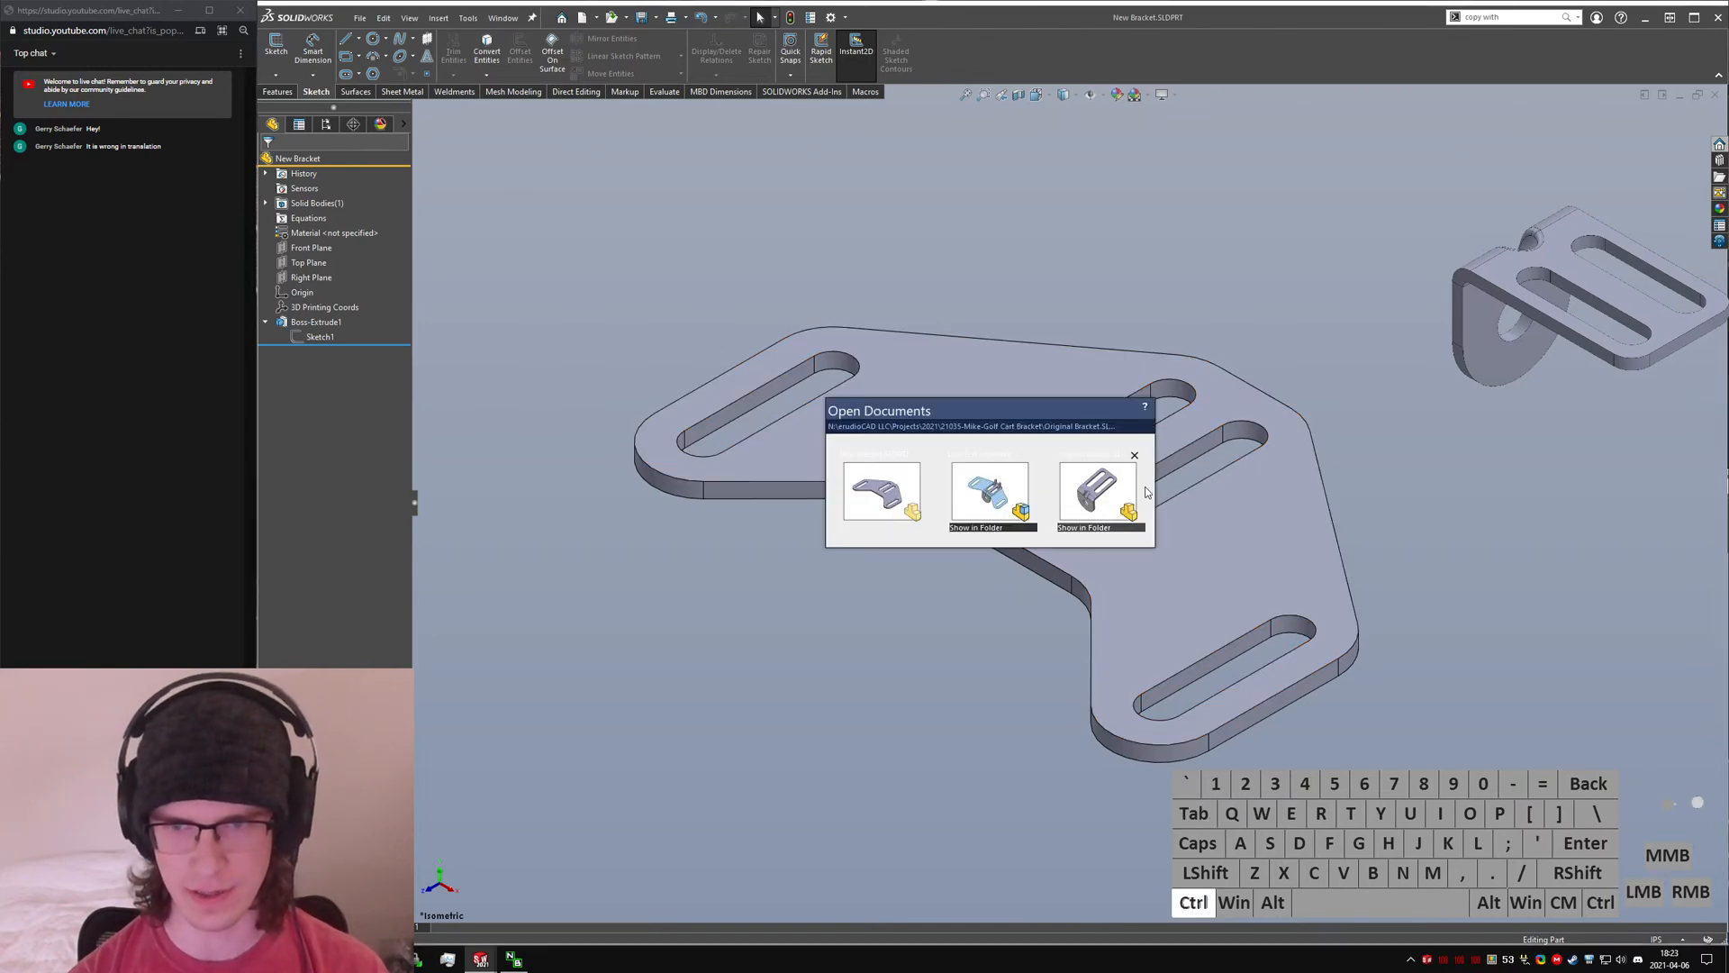
pyautogui.keyDown('ctrl'); pyautogui.click(891, 498); pyautogui.keyUp('ctrl')
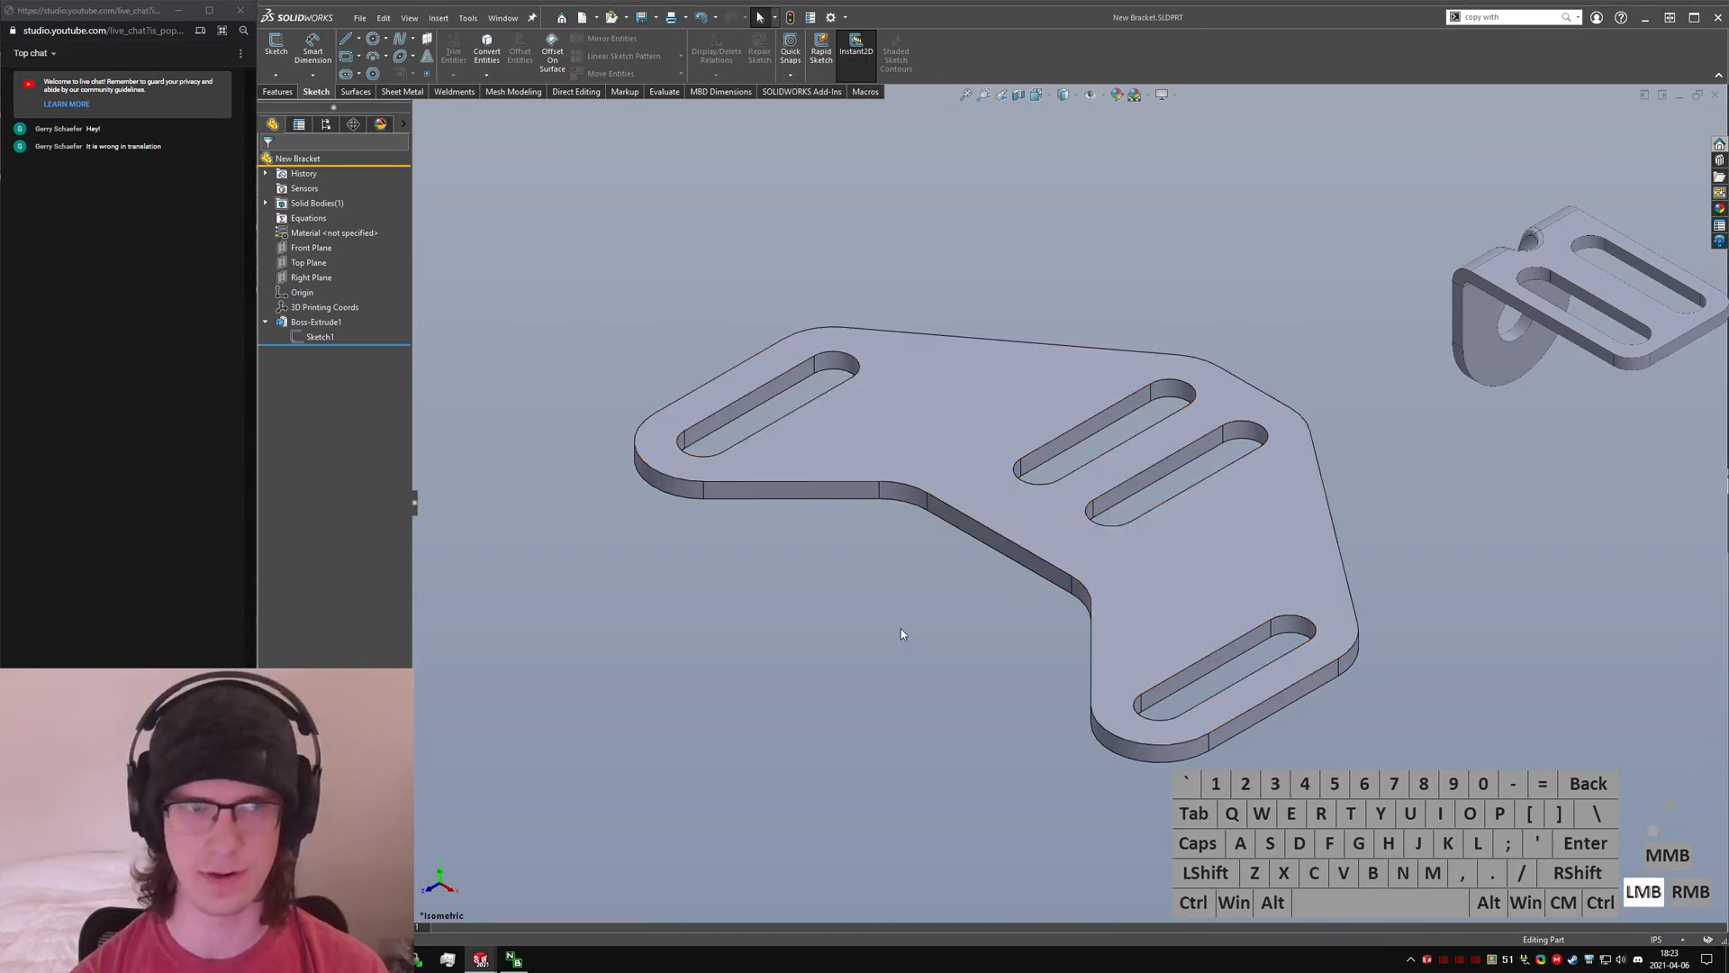
# - Display Sketch1's dimensions on the New Bracket with its underside in view
pyautogui.moveTo(905, 578)
pyautogui.mouseDown(button='middle')
pyautogui.moveTo(1065, 453)
pyautogui.moveTo(1061, 239)
pyautogui.mouseUp(button='middle')
pyautogui.click(323, 339)
pyautogui.moveTo(1020, 434)
pyautogui.mouseDown(button='middle')
pyautogui.moveTo(1027, 364)
pyautogui.moveTo(1044, 362)
pyautogui.mouseUp(button='middle')
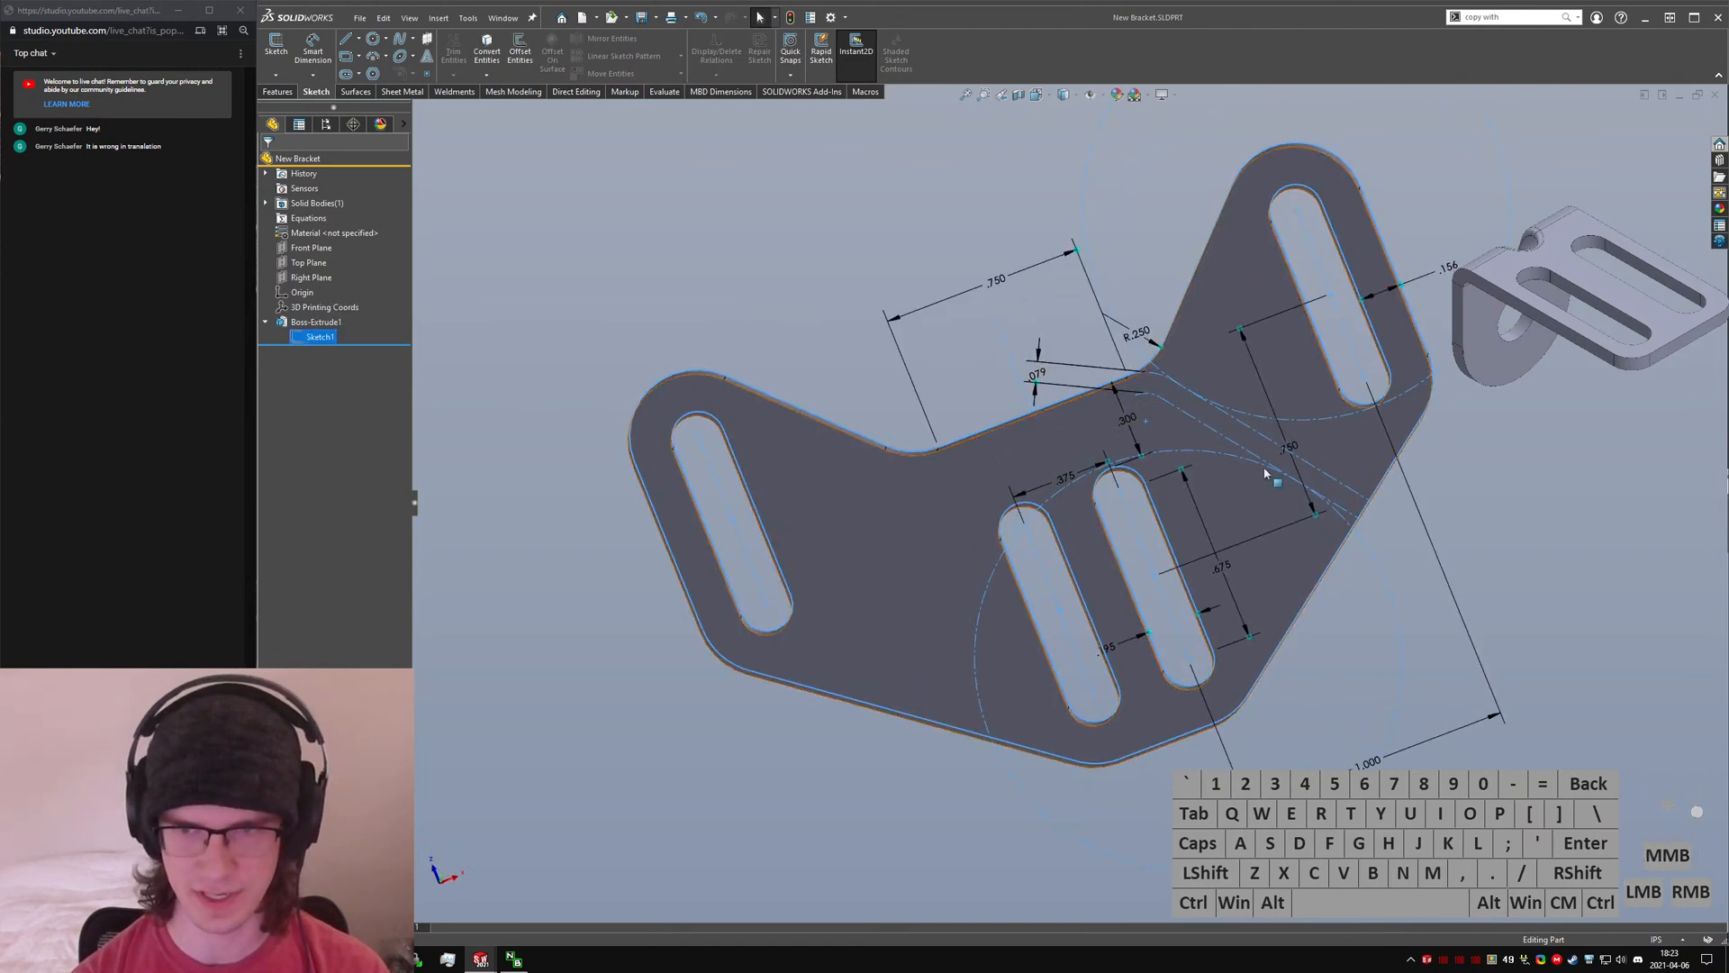
# - Set the spacing between the two parallel construction lines near the bracket's inner edge to 0.125 in
pyautogui.moveTo(1164, 459); pyautogui.dragTo(1149, 407, button='middle')
pyautogui.click(1040, 378)
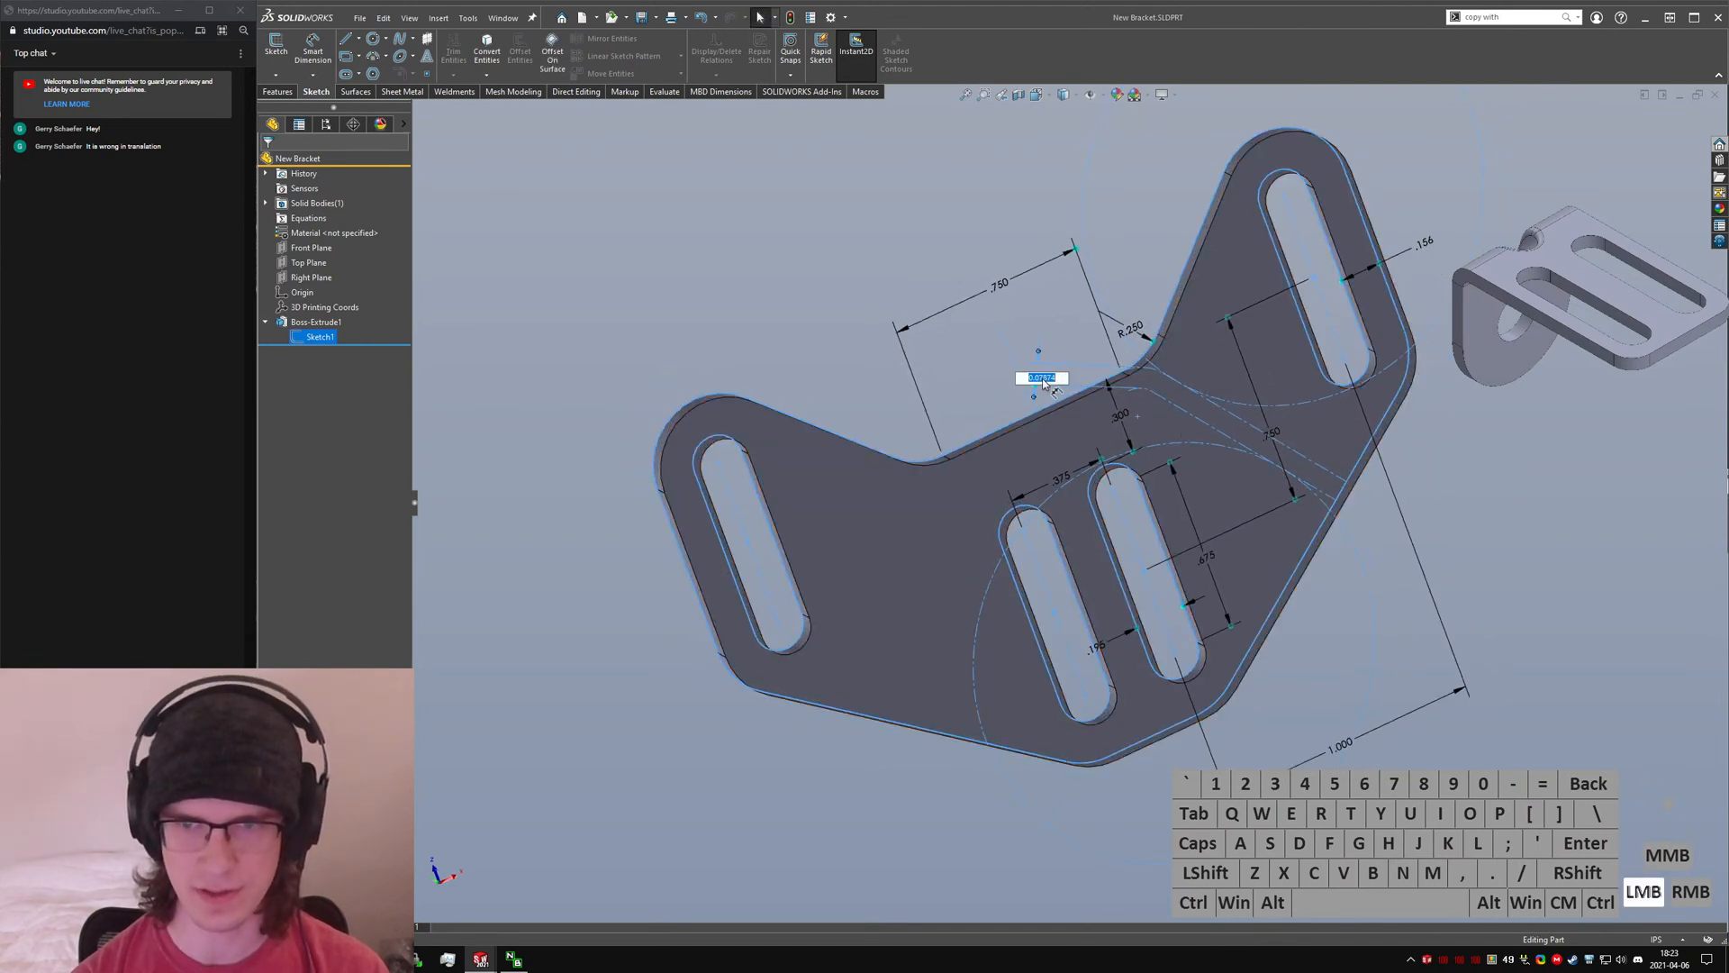
pyautogui.write('0.125')
pyautogui.press('Return')
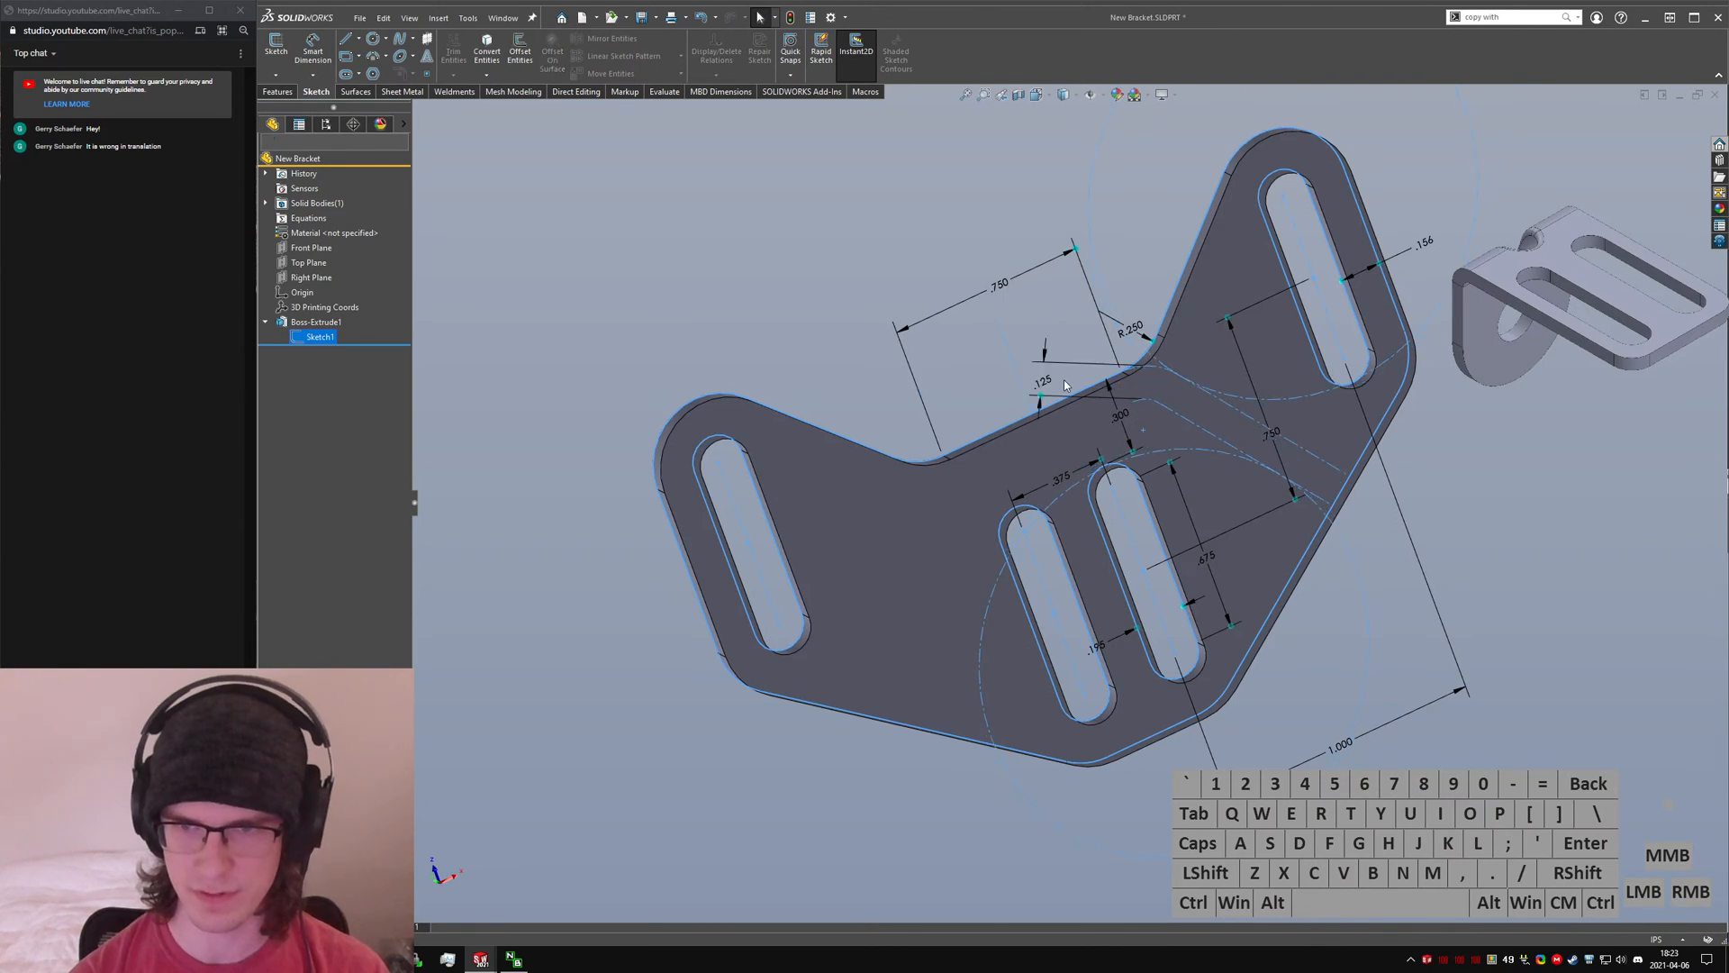
# - Change the spacing between the two parallel construction lines to 0.188 in and deselect the sketch
pyautogui.click(1060, 391)
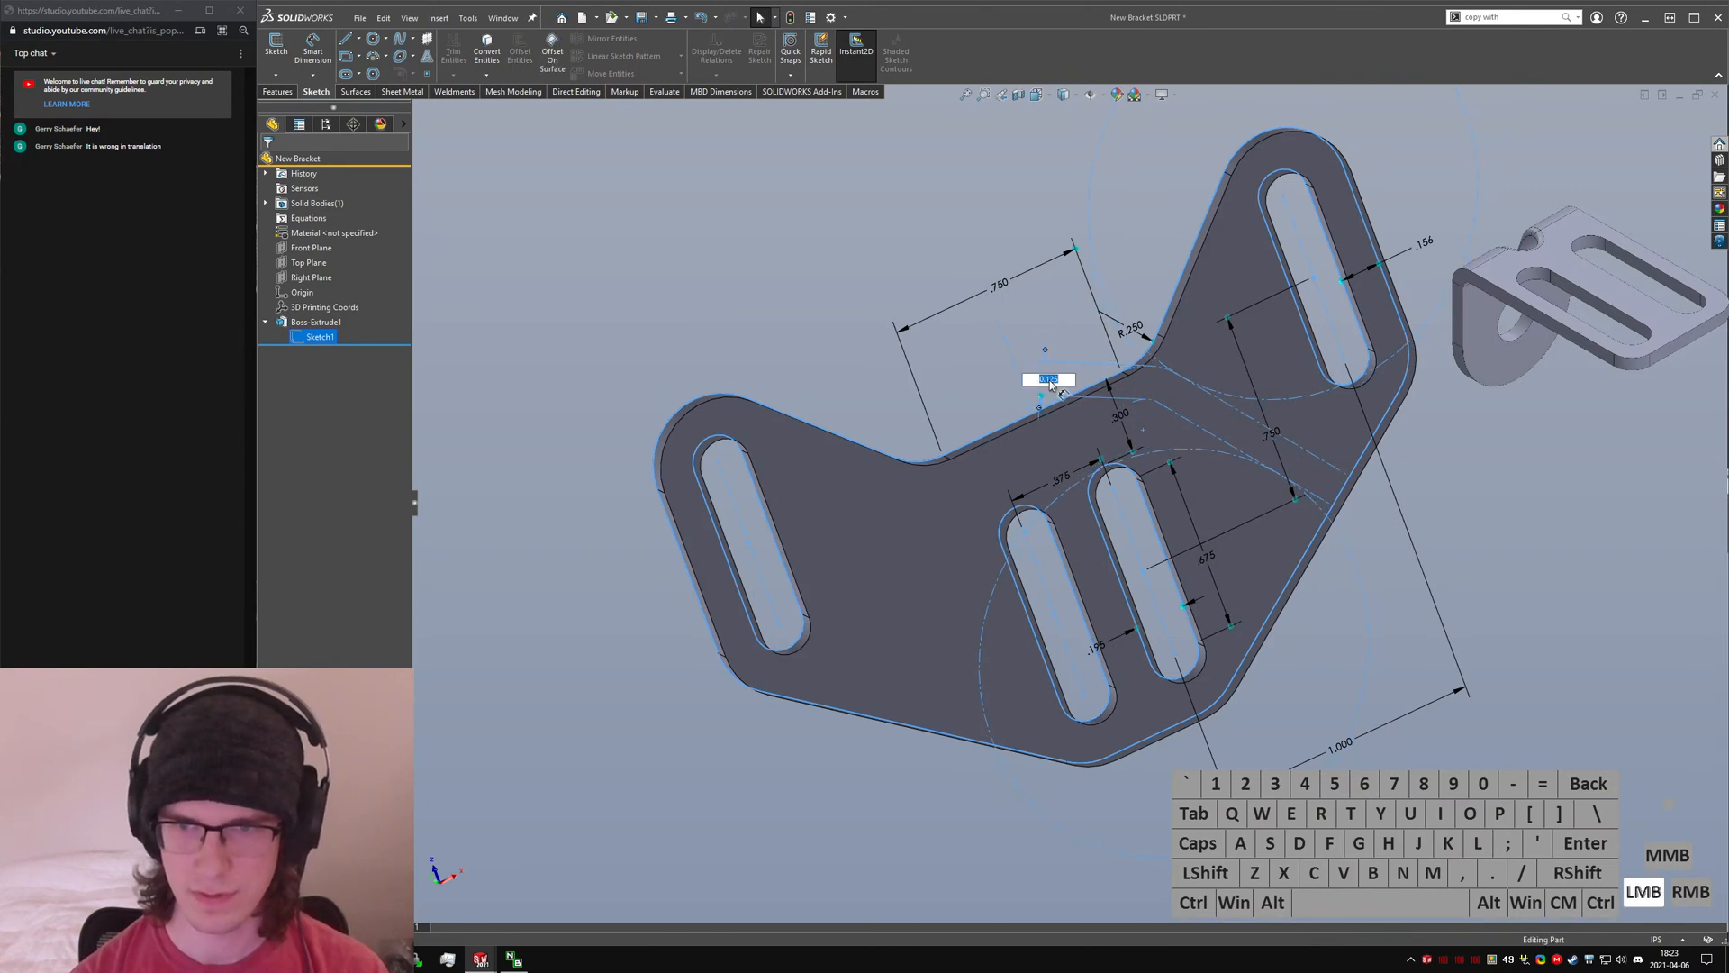
pyautogui.write('0.188')
pyautogui.press('Return')
pyautogui.moveTo(1144, 360); pyautogui.dragTo(1133, 396, button='middle')
pyautogui.scroll(-2, 1169, 354)
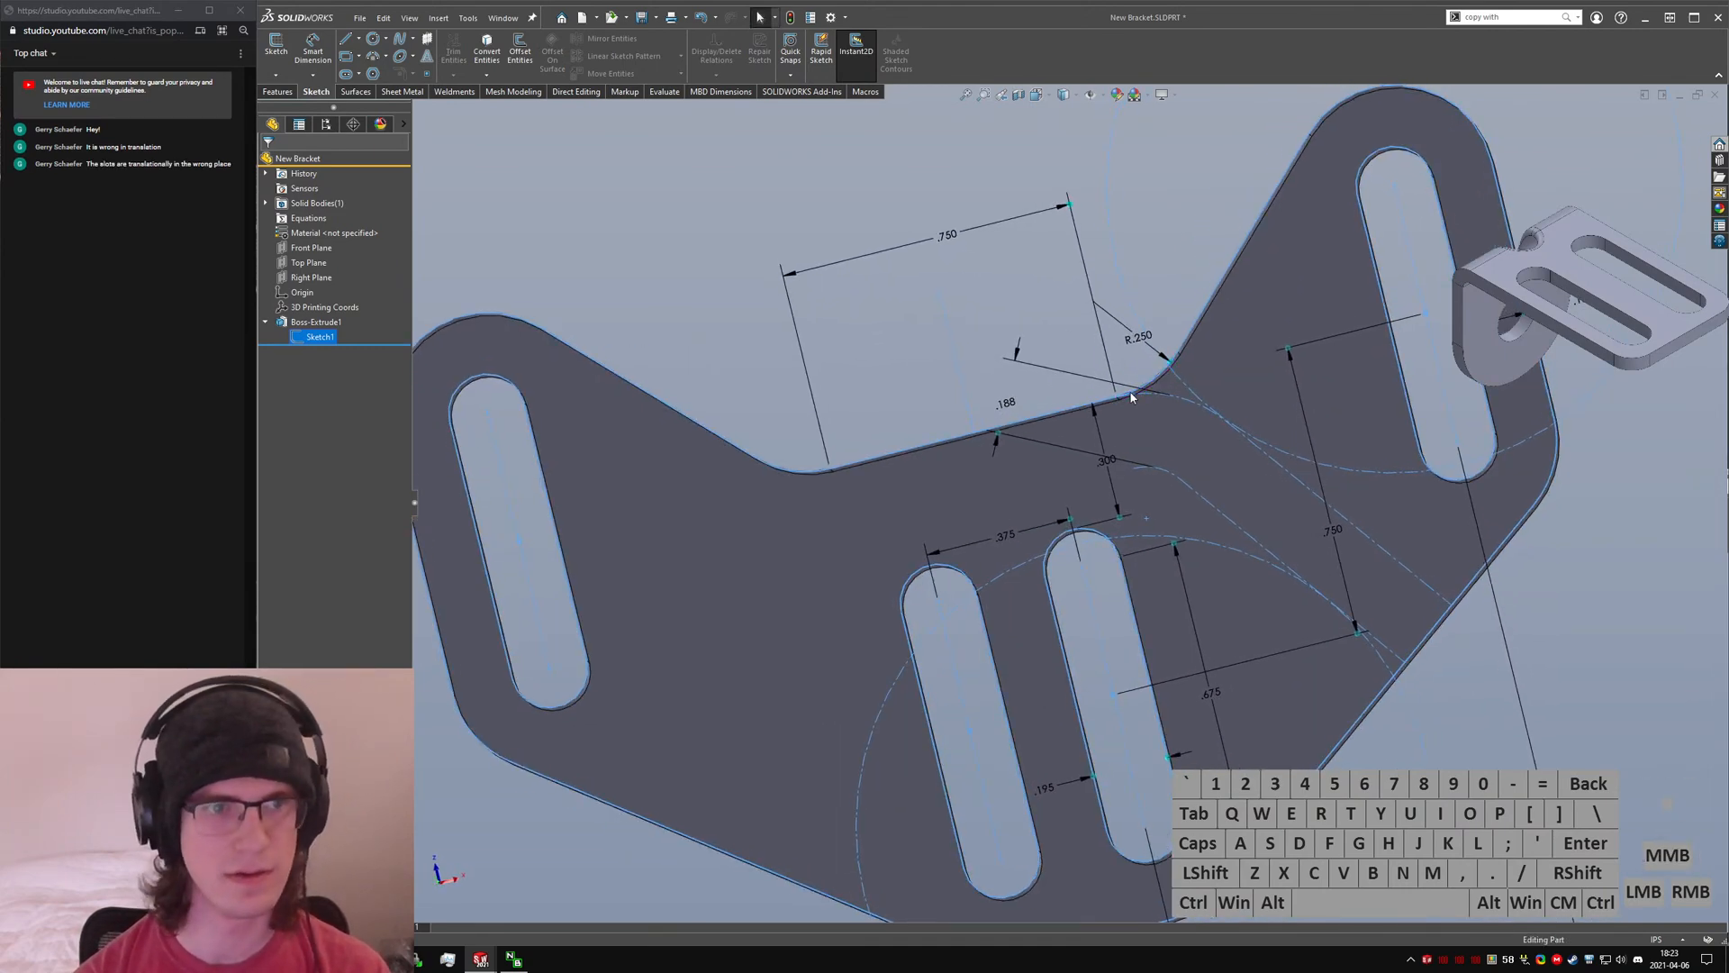
pyautogui.click(917, 307)
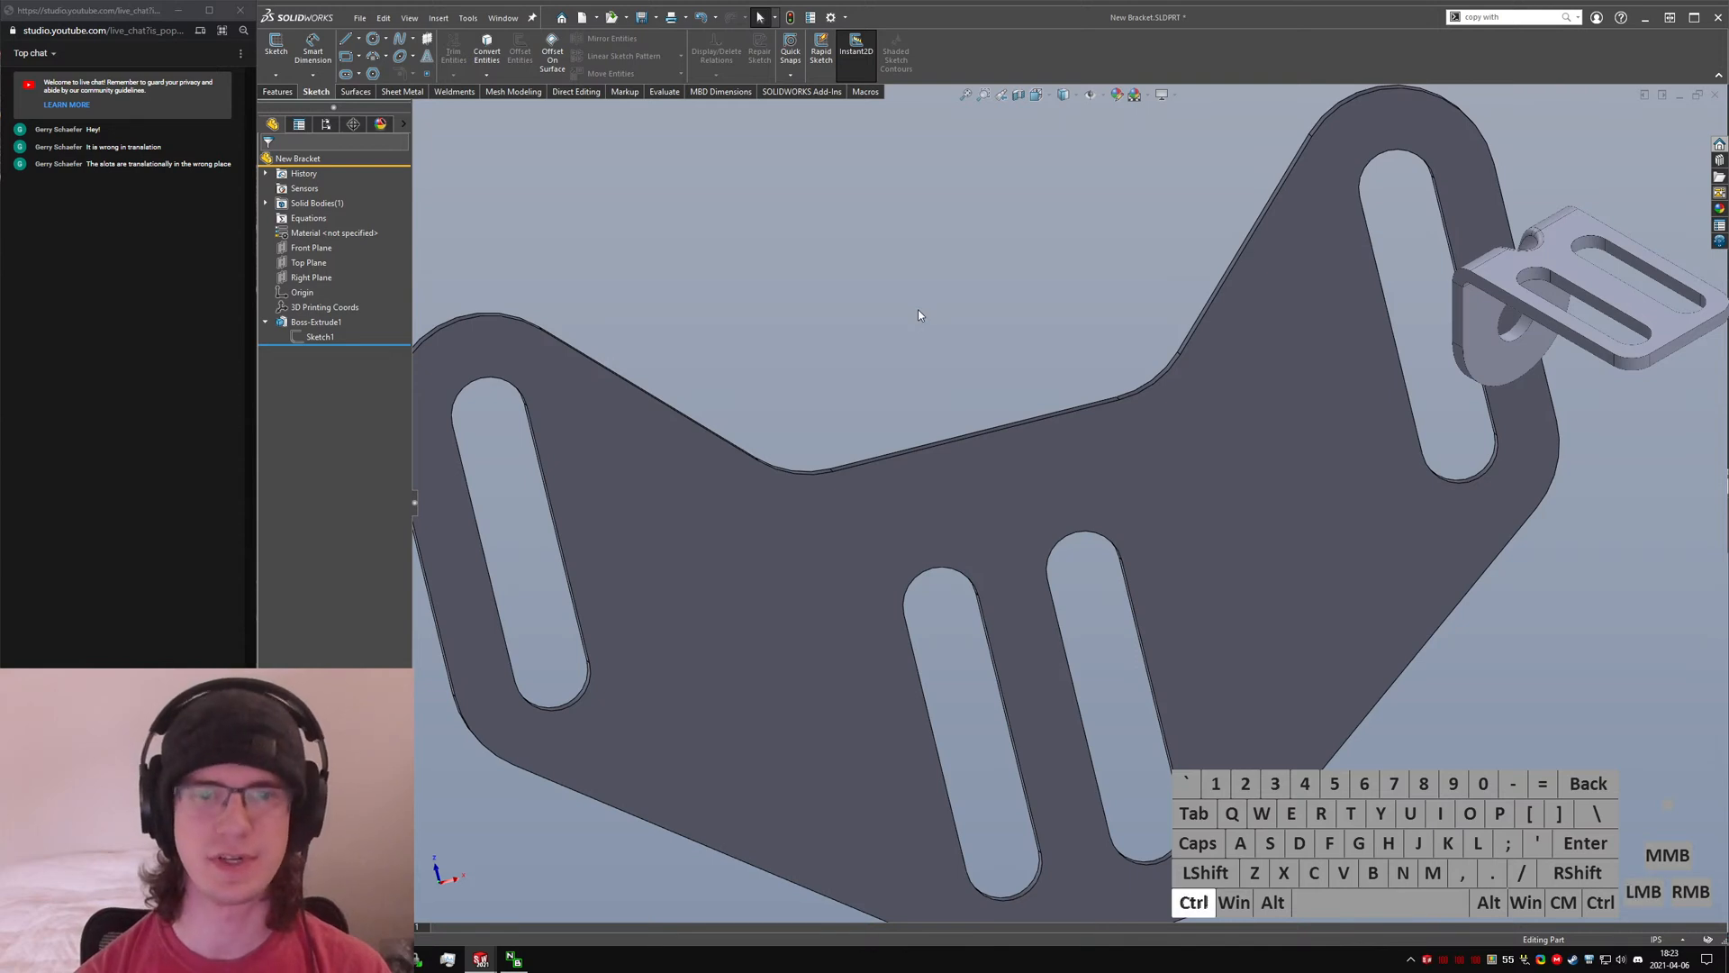
# - Switch to the Lazy Test Assembly and inspect how the new bracket sits over the original bracket and fasteners
pyautogui.hotkey('ctrl', 'Tab')
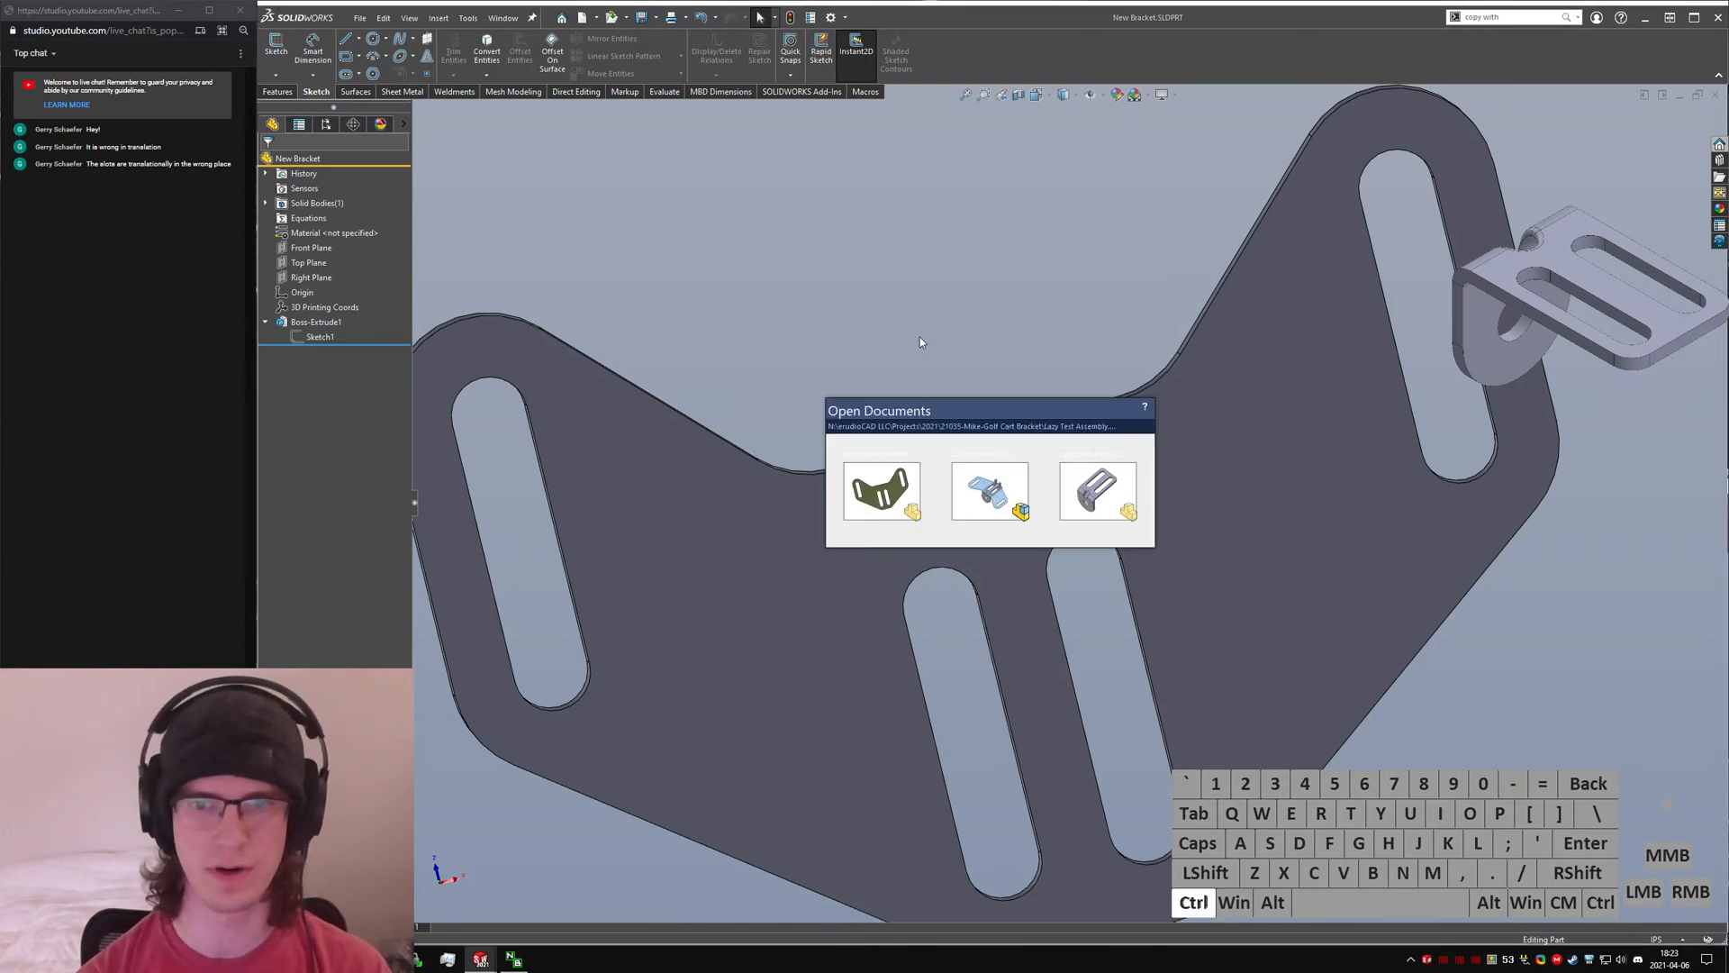
pyautogui.click(982, 461)
pyautogui.hotkey('ctrl', 'Tab')
pyautogui.click(987, 484)
pyautogui.hotkey('ctrl', '5')
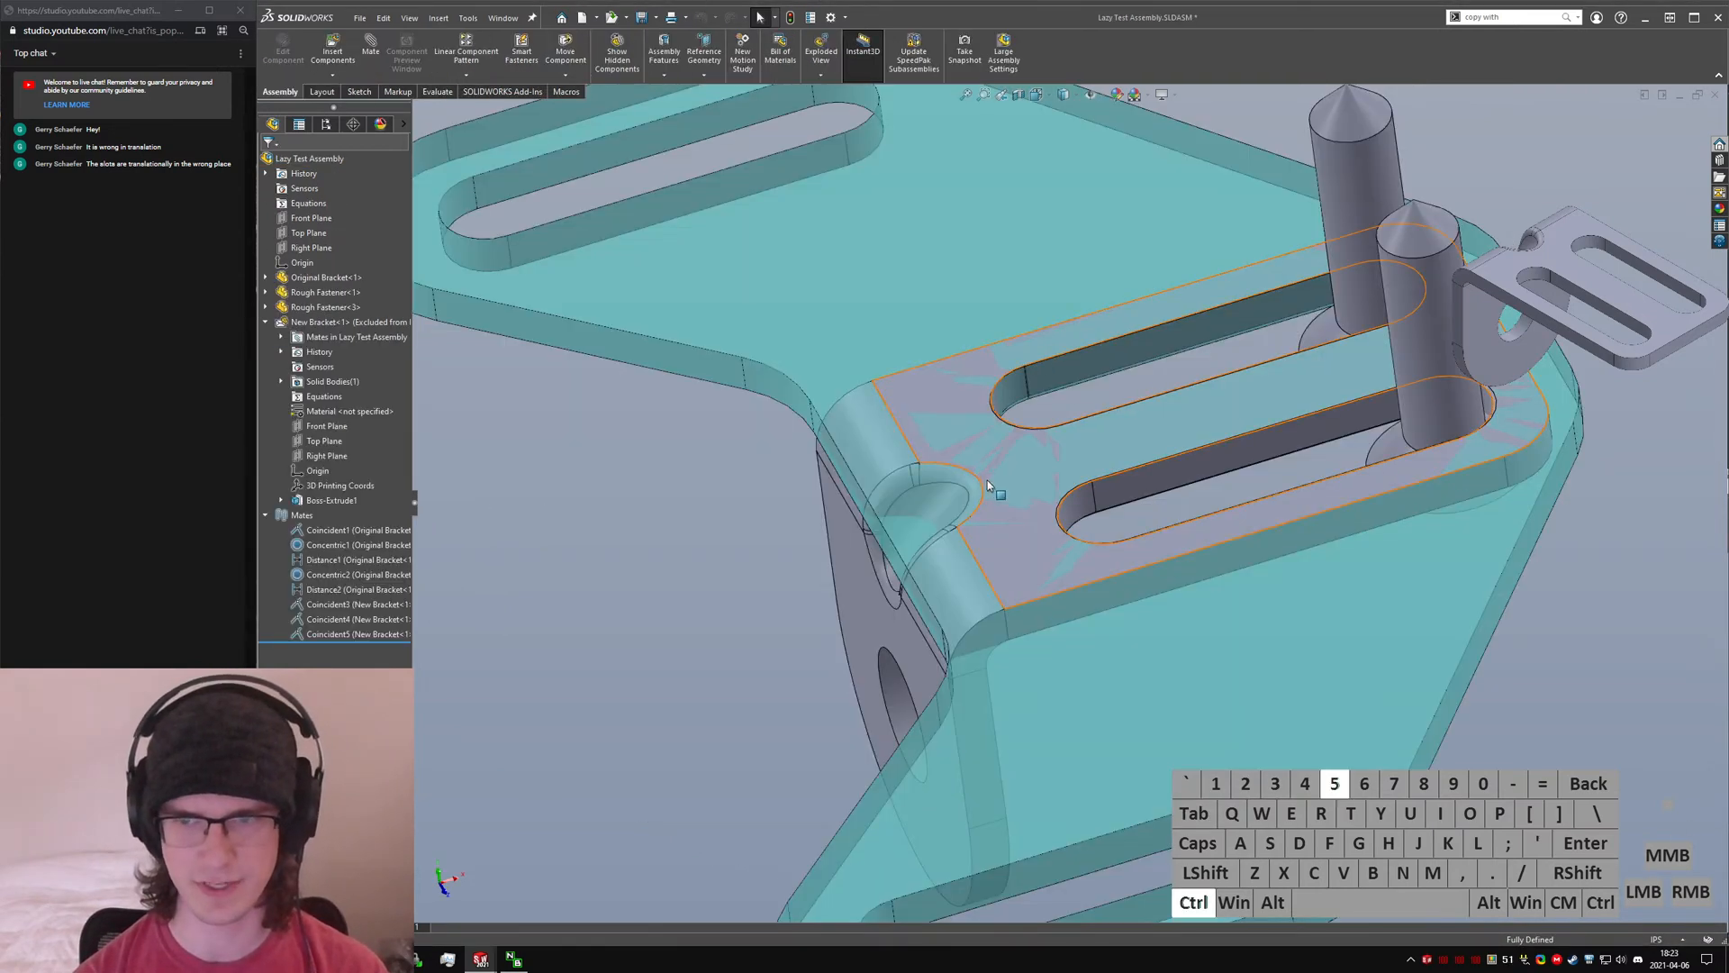
pyautogui.scroll(10, 1251, 461)
pyautogui.moveTo(1180, 440); pyautogui.dragTo(905, 481, button='middle')
pyautogui.click(1252, 436)
# - Return to the New Bracket part, check the length of an outer slot's straight side, and view the plate isometrically
pyautogui.hotkey('ctrl', 'Tab')
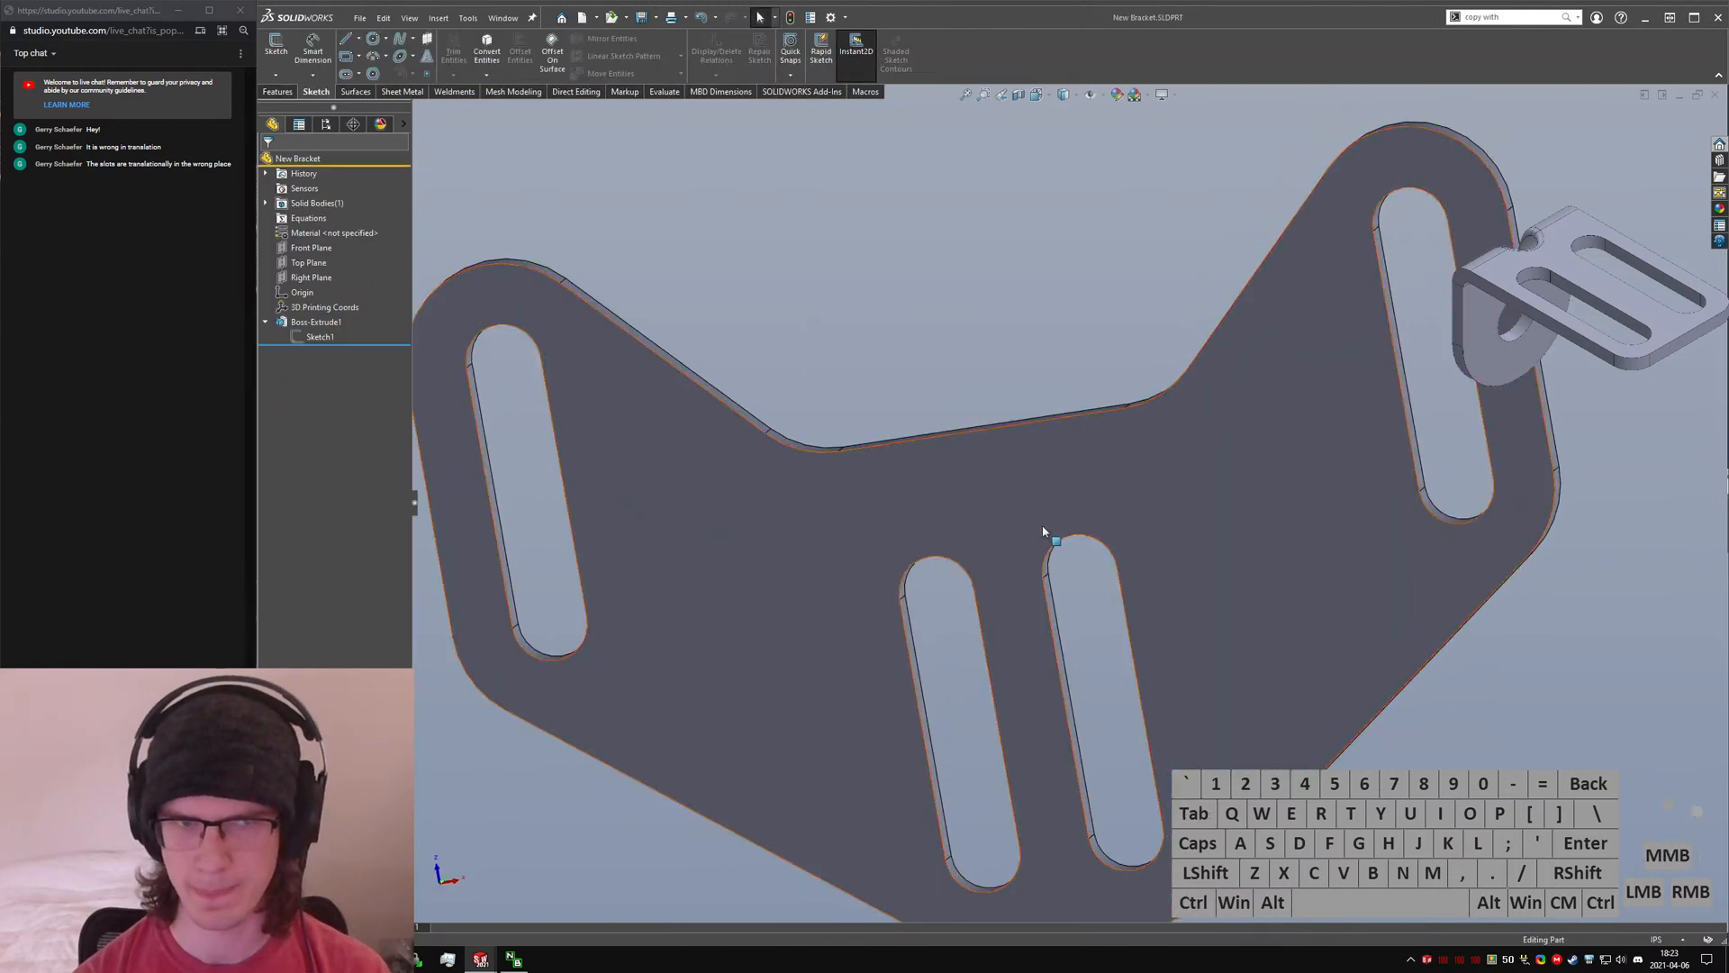
pyautogui.moveTo(1450, 504); pyautogui.dragTo(1418, 477, button='middle')
pyautogui.click(1419, 477)
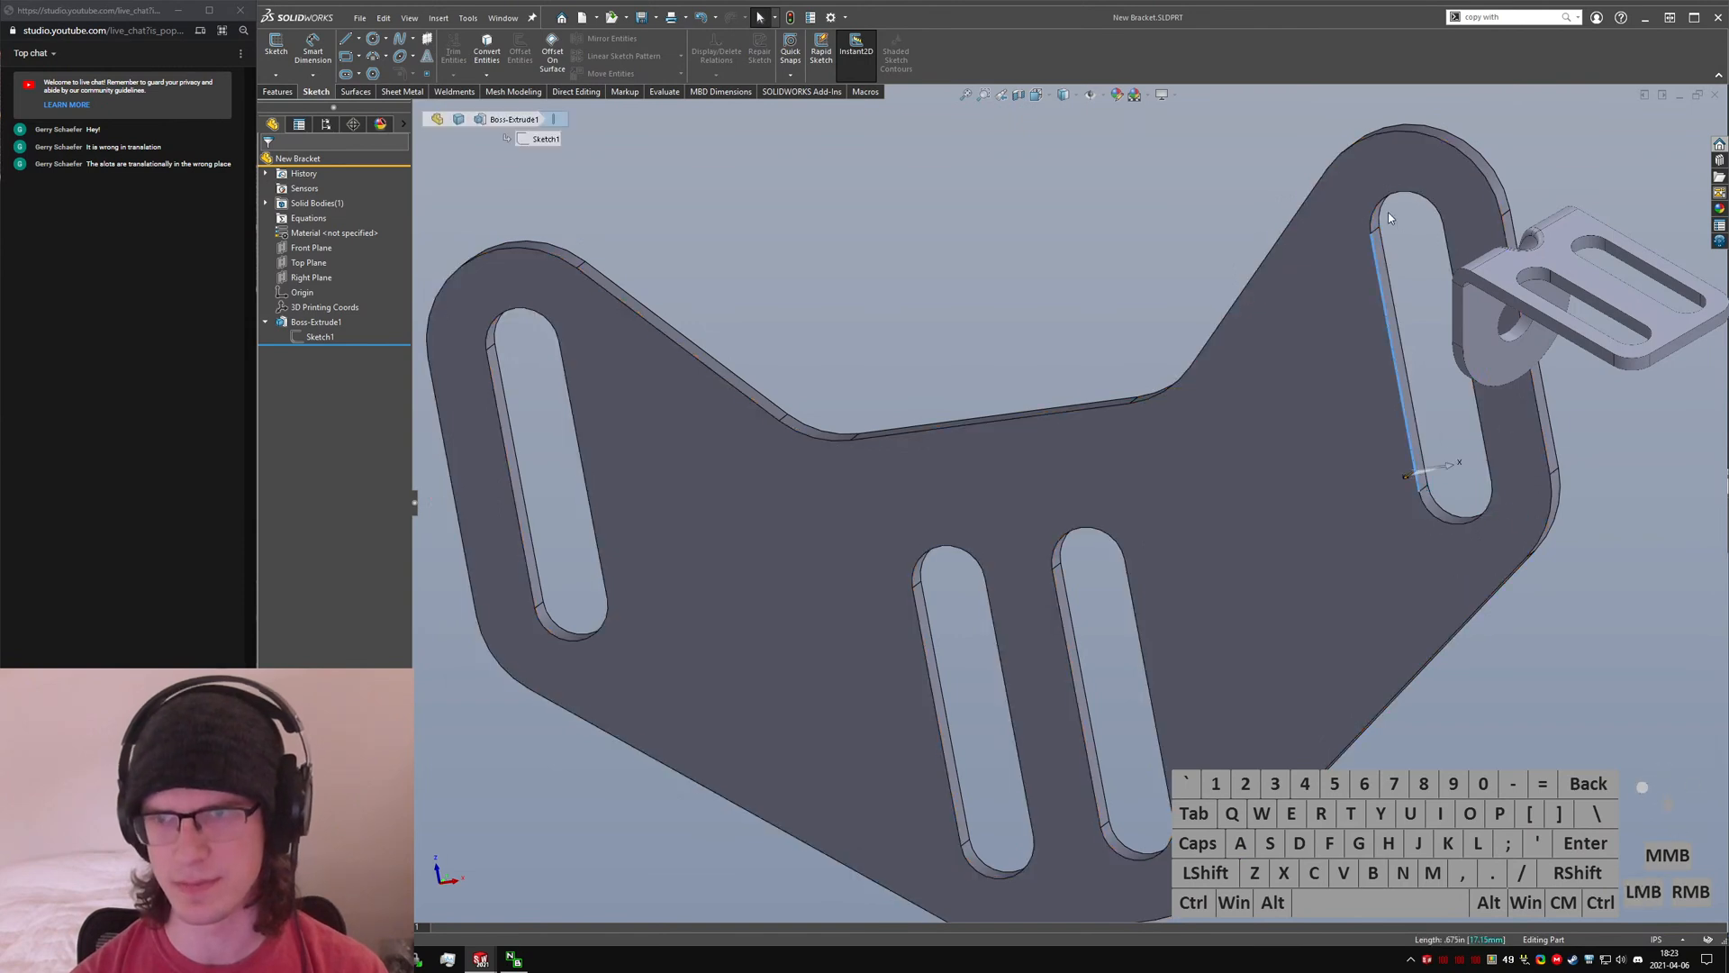
pyautogui.click(955, 348)
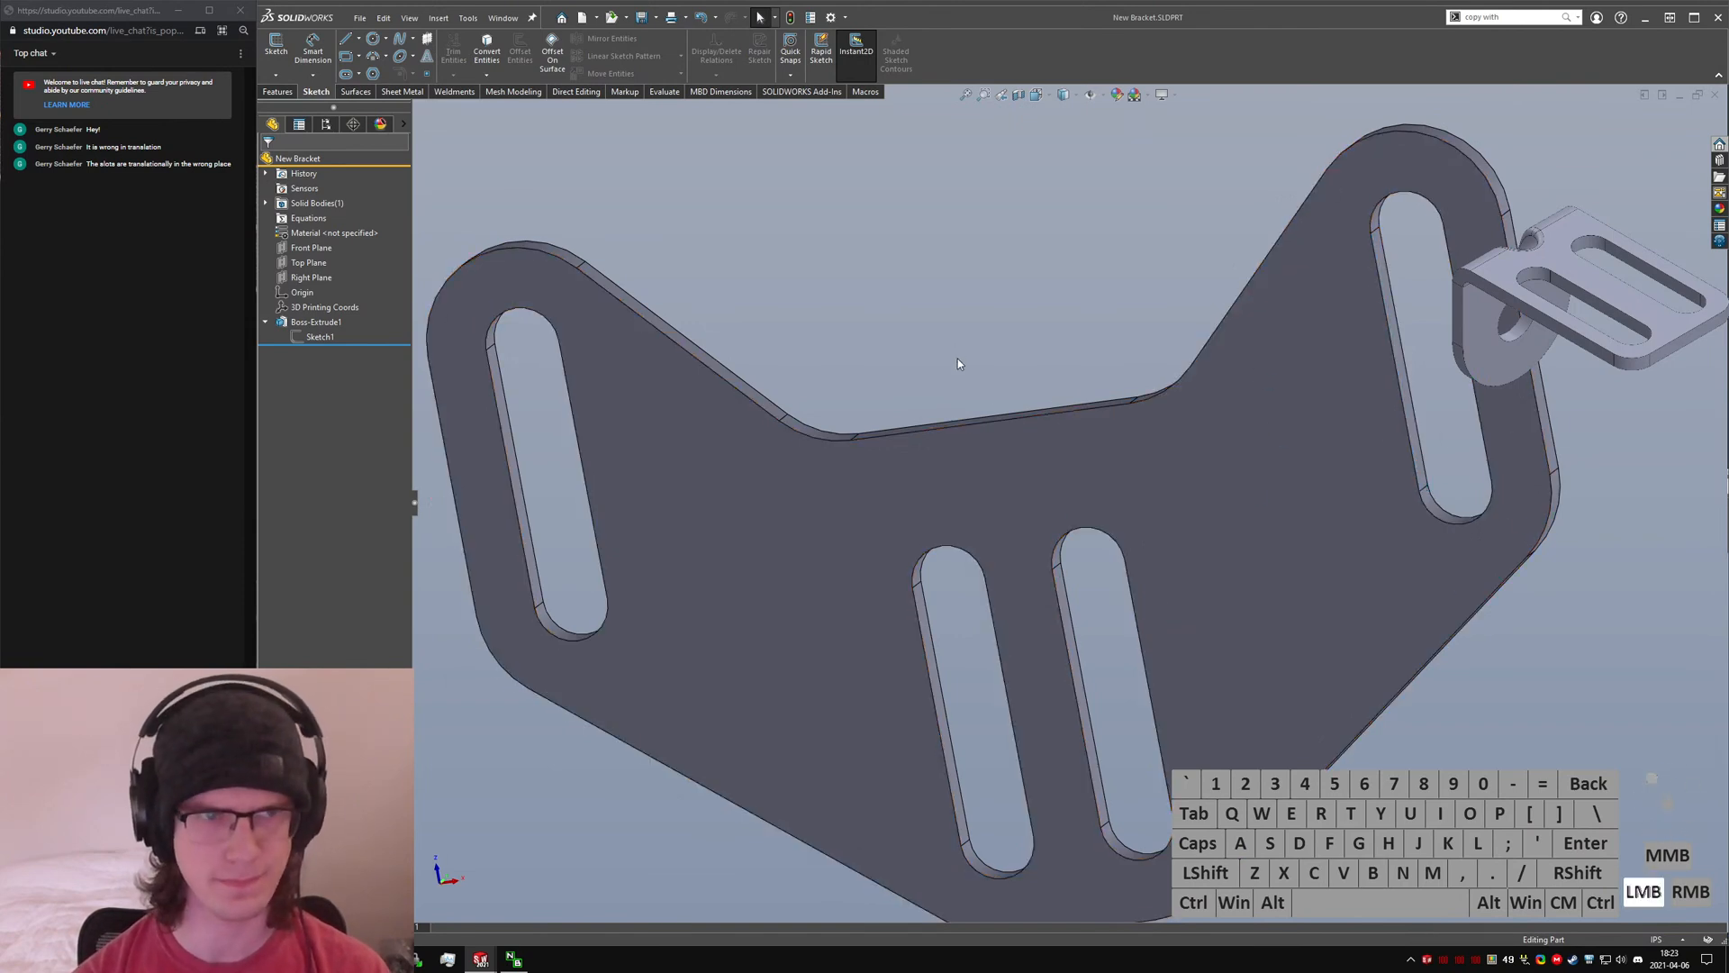
pyautogui.scroll(2, 1087, 514)
pyautogui.moveTo(1104, 647); pyautogui.dragTo(1116, 833, button='middle')
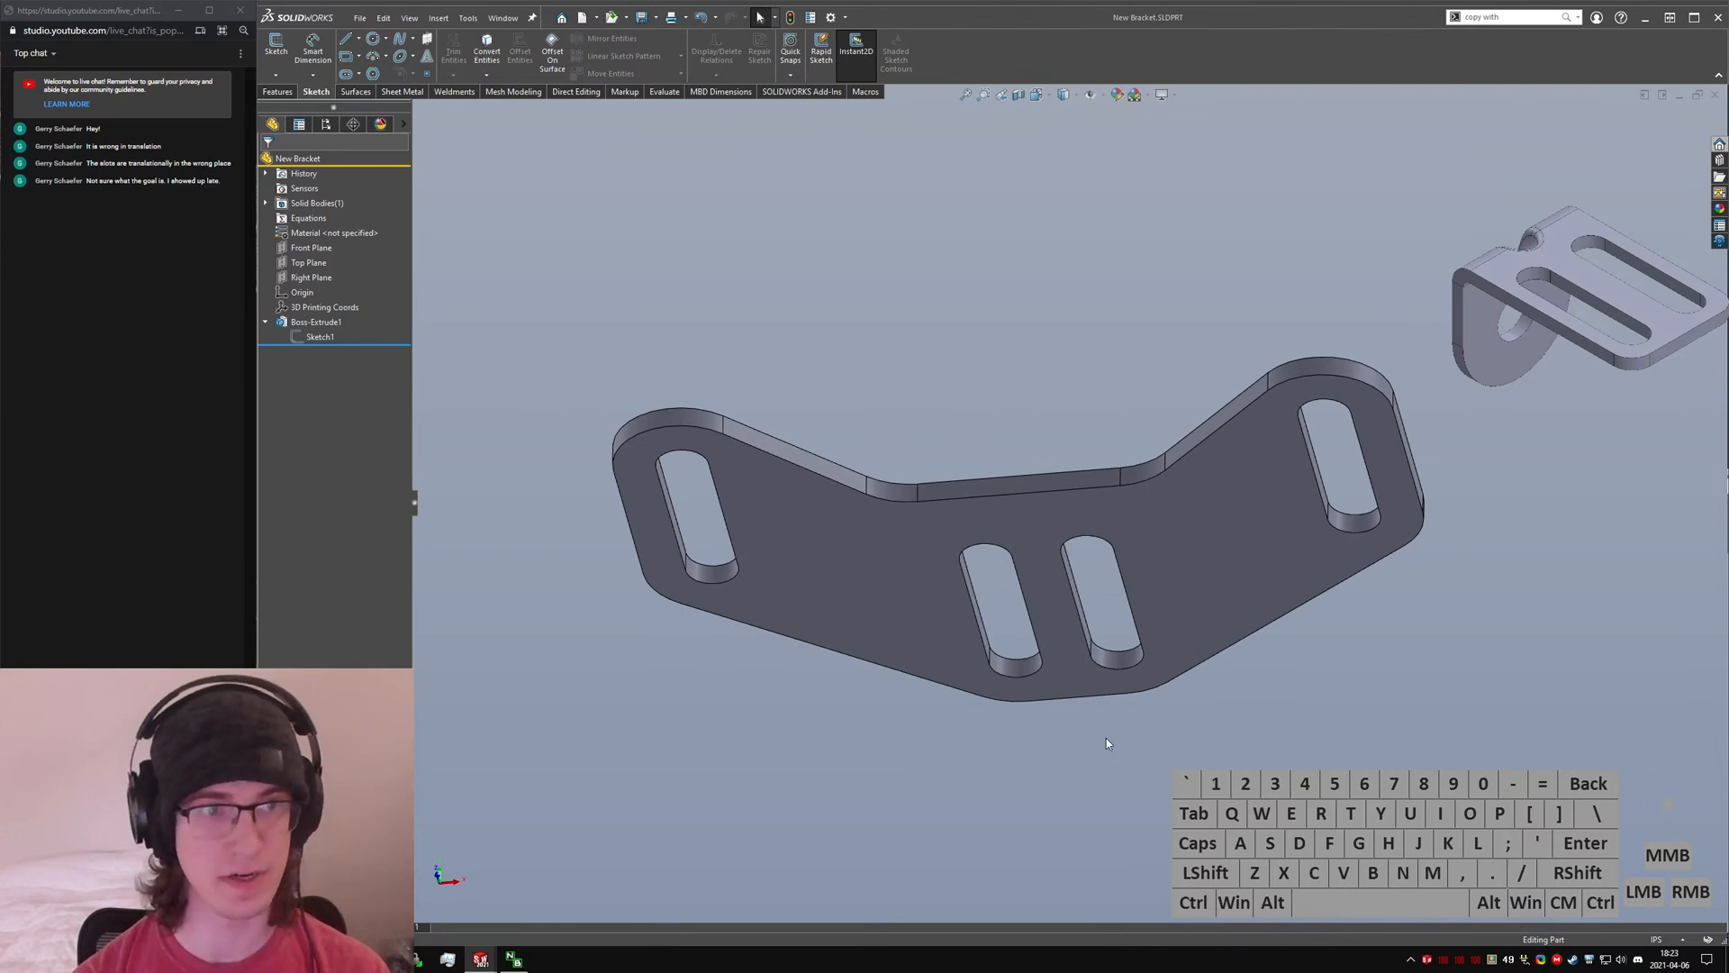
pyautogui.click(987, 388)
pyautogui.hotkey('ctrl', '7')
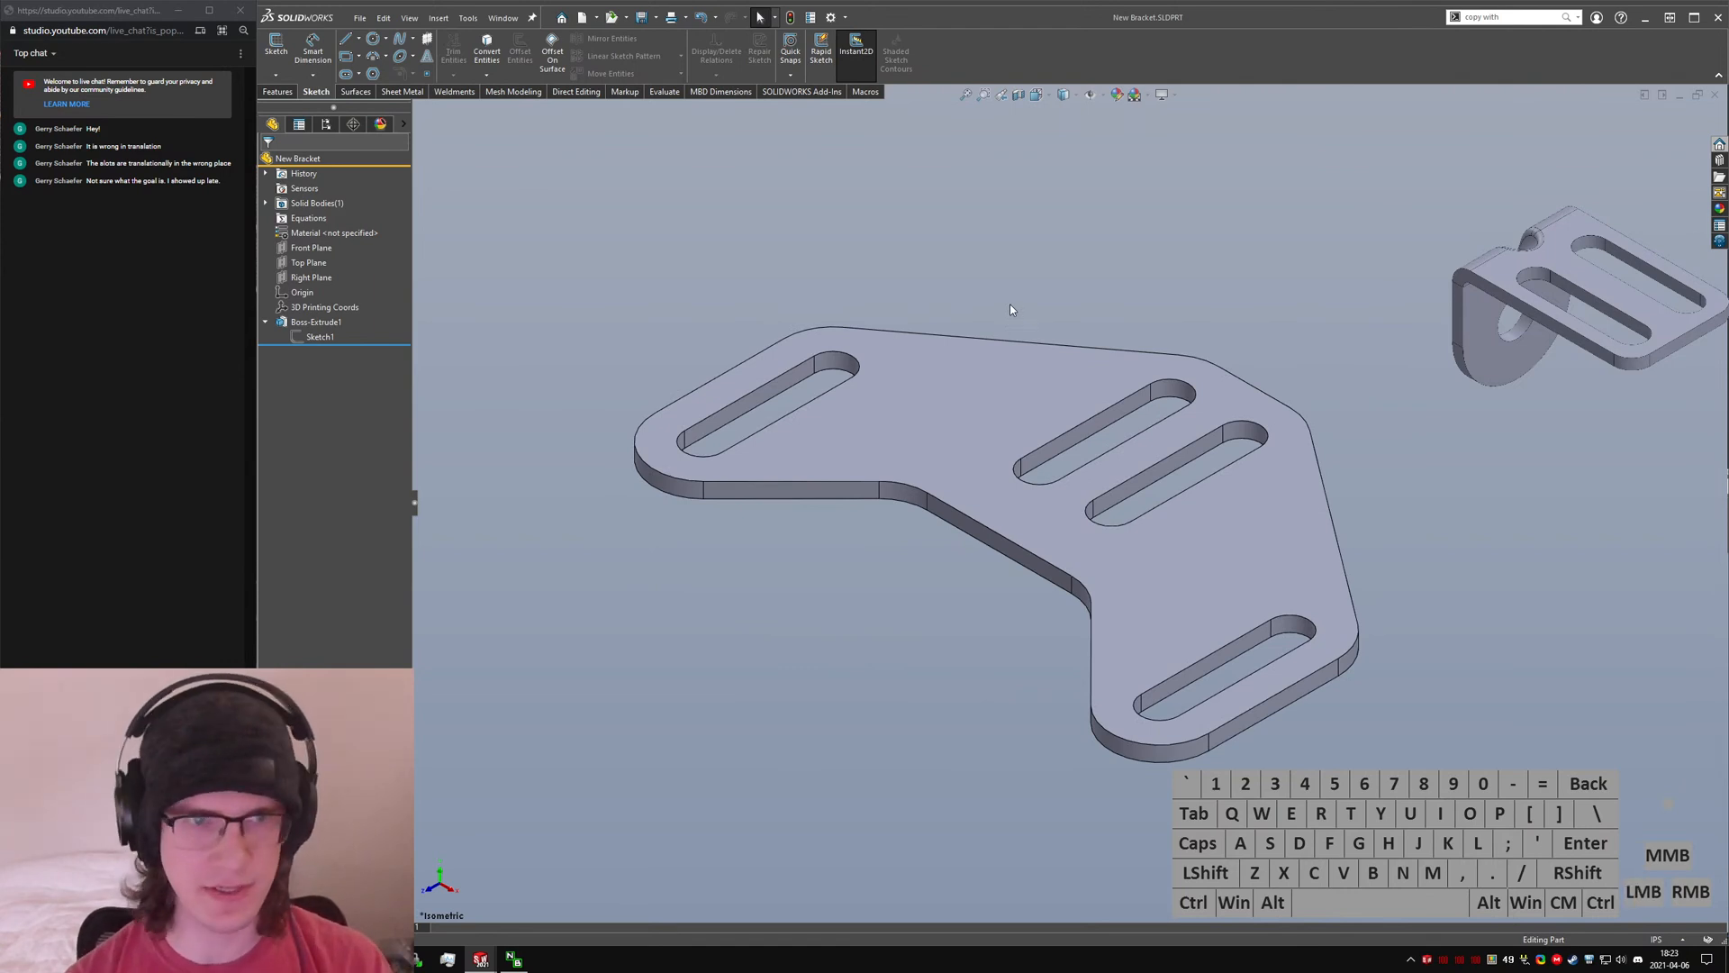
# - Bring up the Original Bracket part, and switch to paint.net to view both photos of the mounted bracket
pyautogui.hotkey('ctrl', 'Tab')
pyautogui.click(1080, 500)
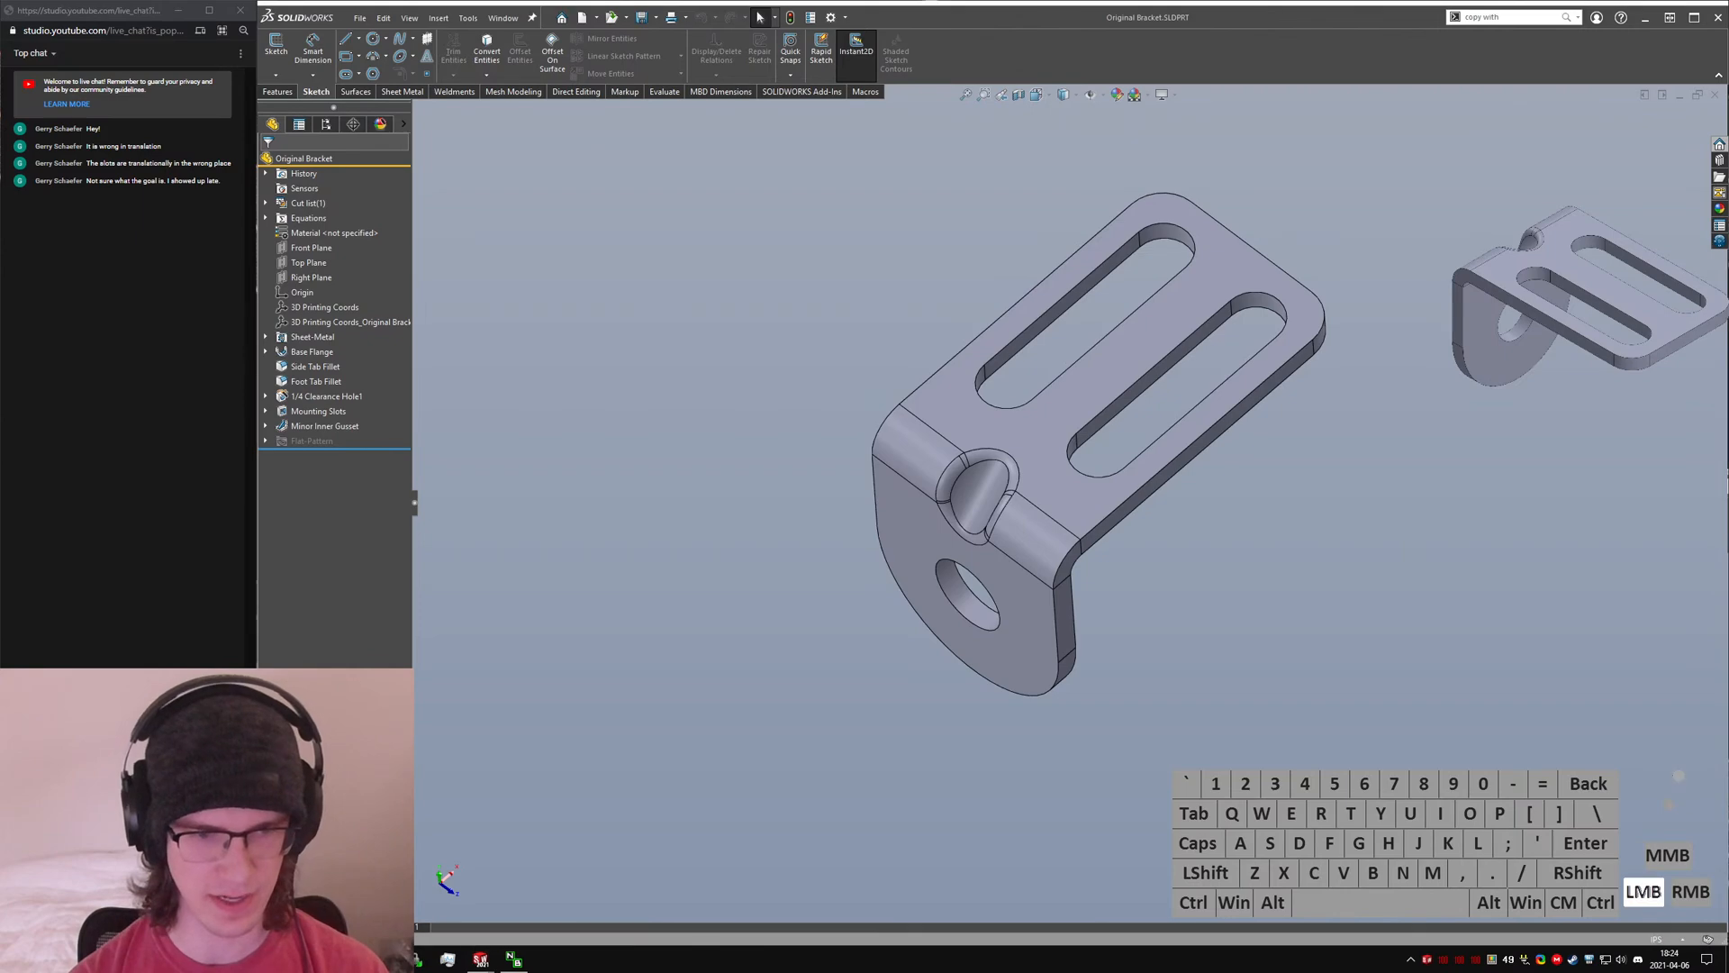
pyautogui.click(382, 959)
pyautogui.click(315, 27)
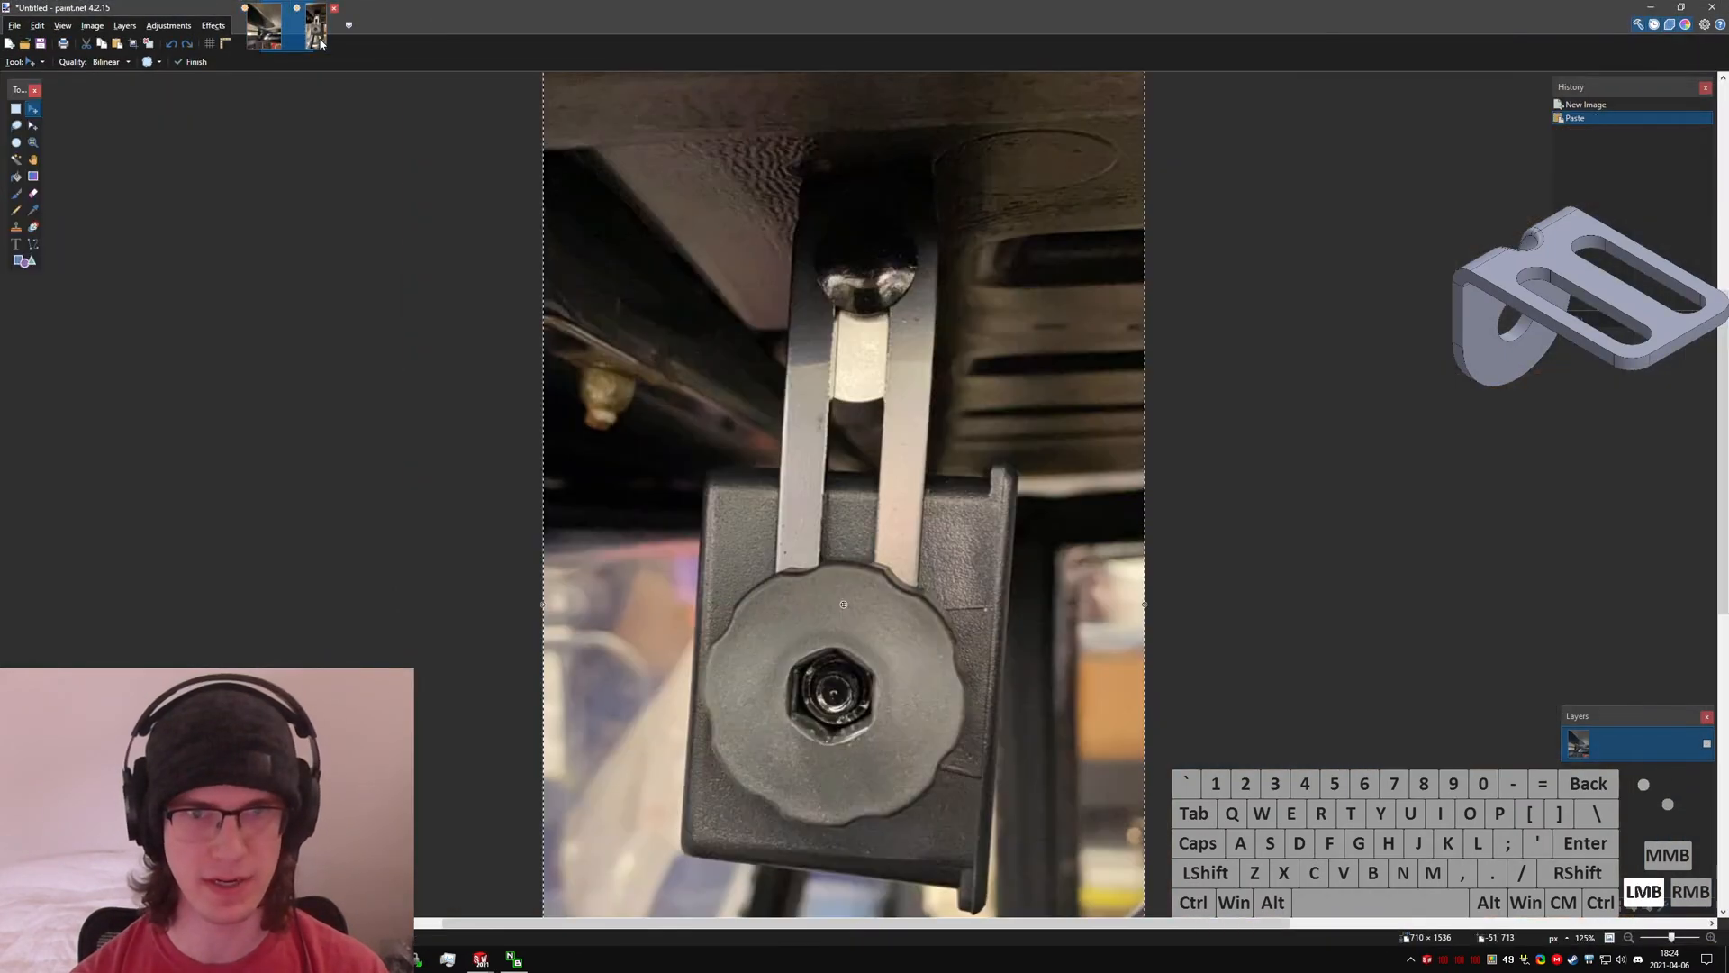
pyautogui.click(265, 27)
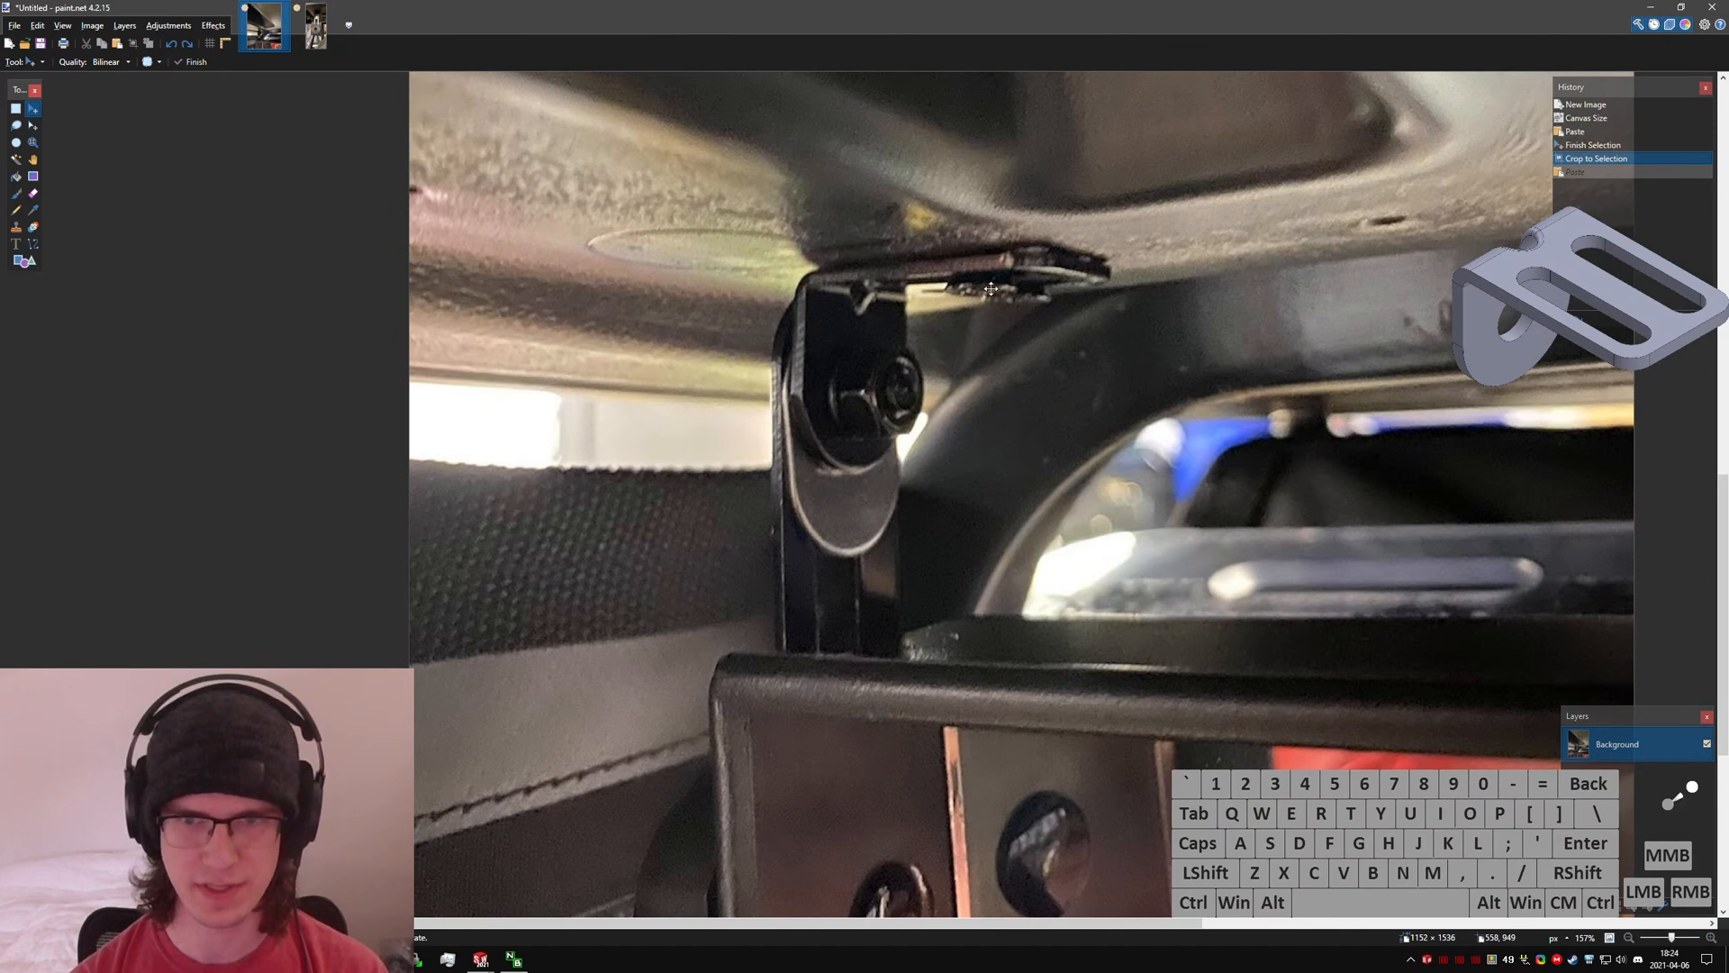
# - Switch back to SOLIDWORKS and examine the original bracket from the side to match the mounting photo
pyautogui.click(481, 959)
pyautogui.click(624, 901)
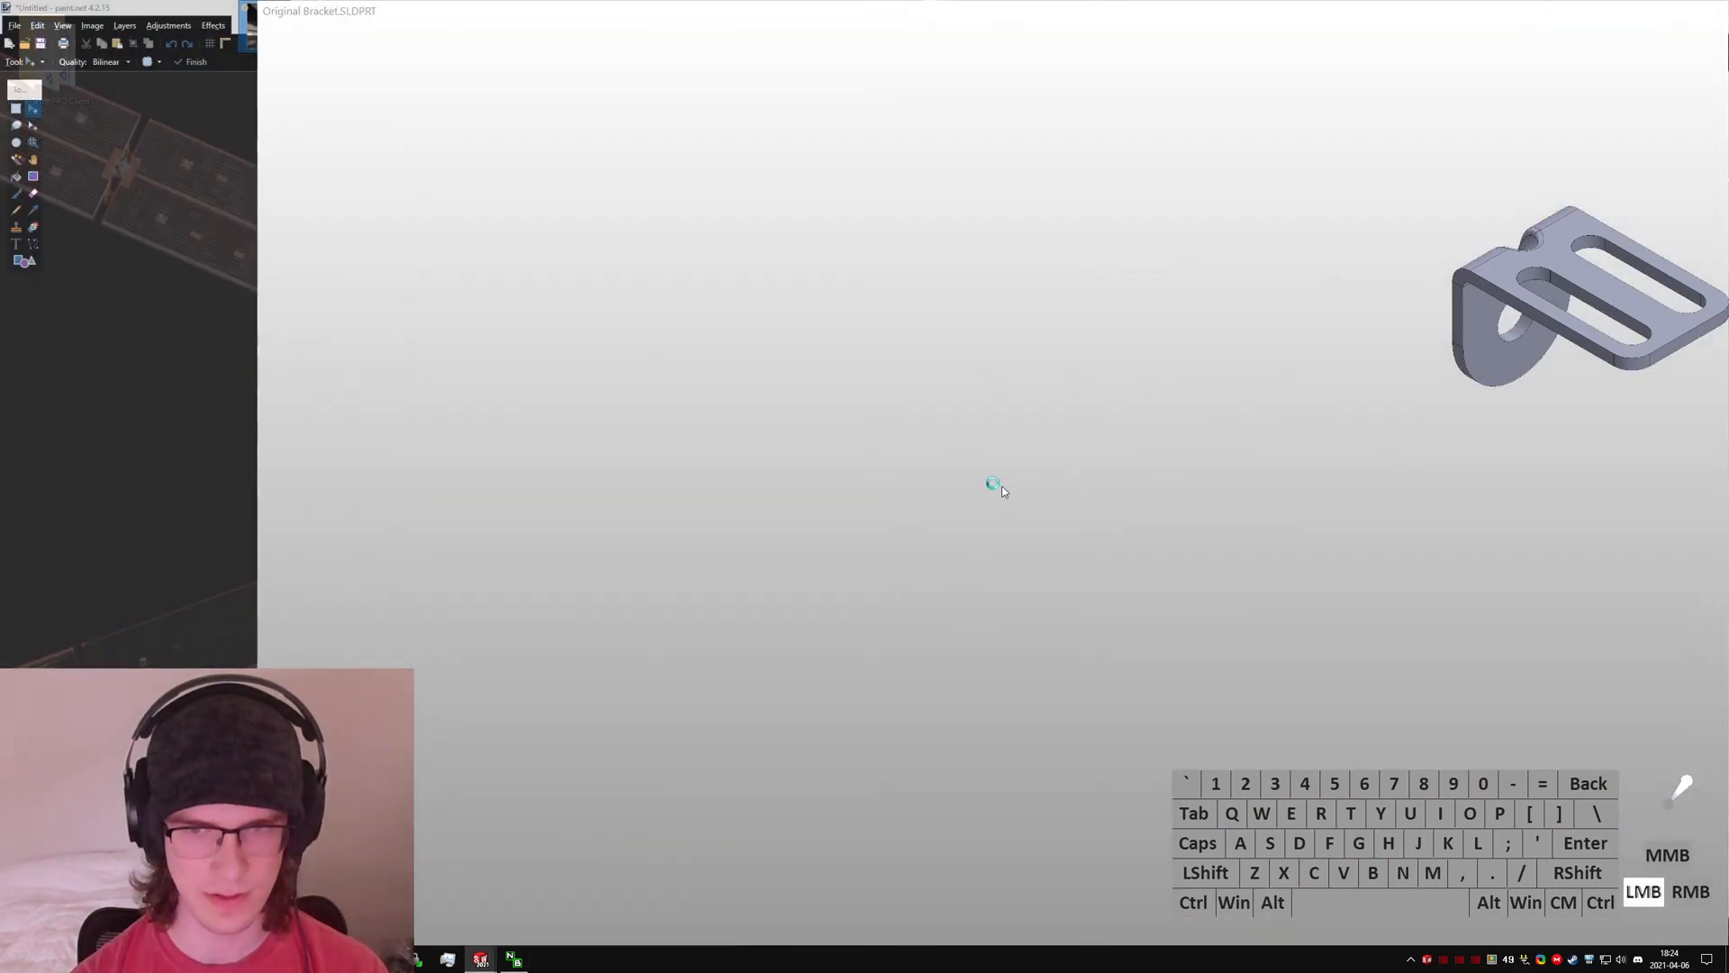
pyautogui.moveTo(1043, 539); pyautogui.dragTo(823, 362, button='middle')
pyautogui.press('ctrl')
pyautogui.press('super')
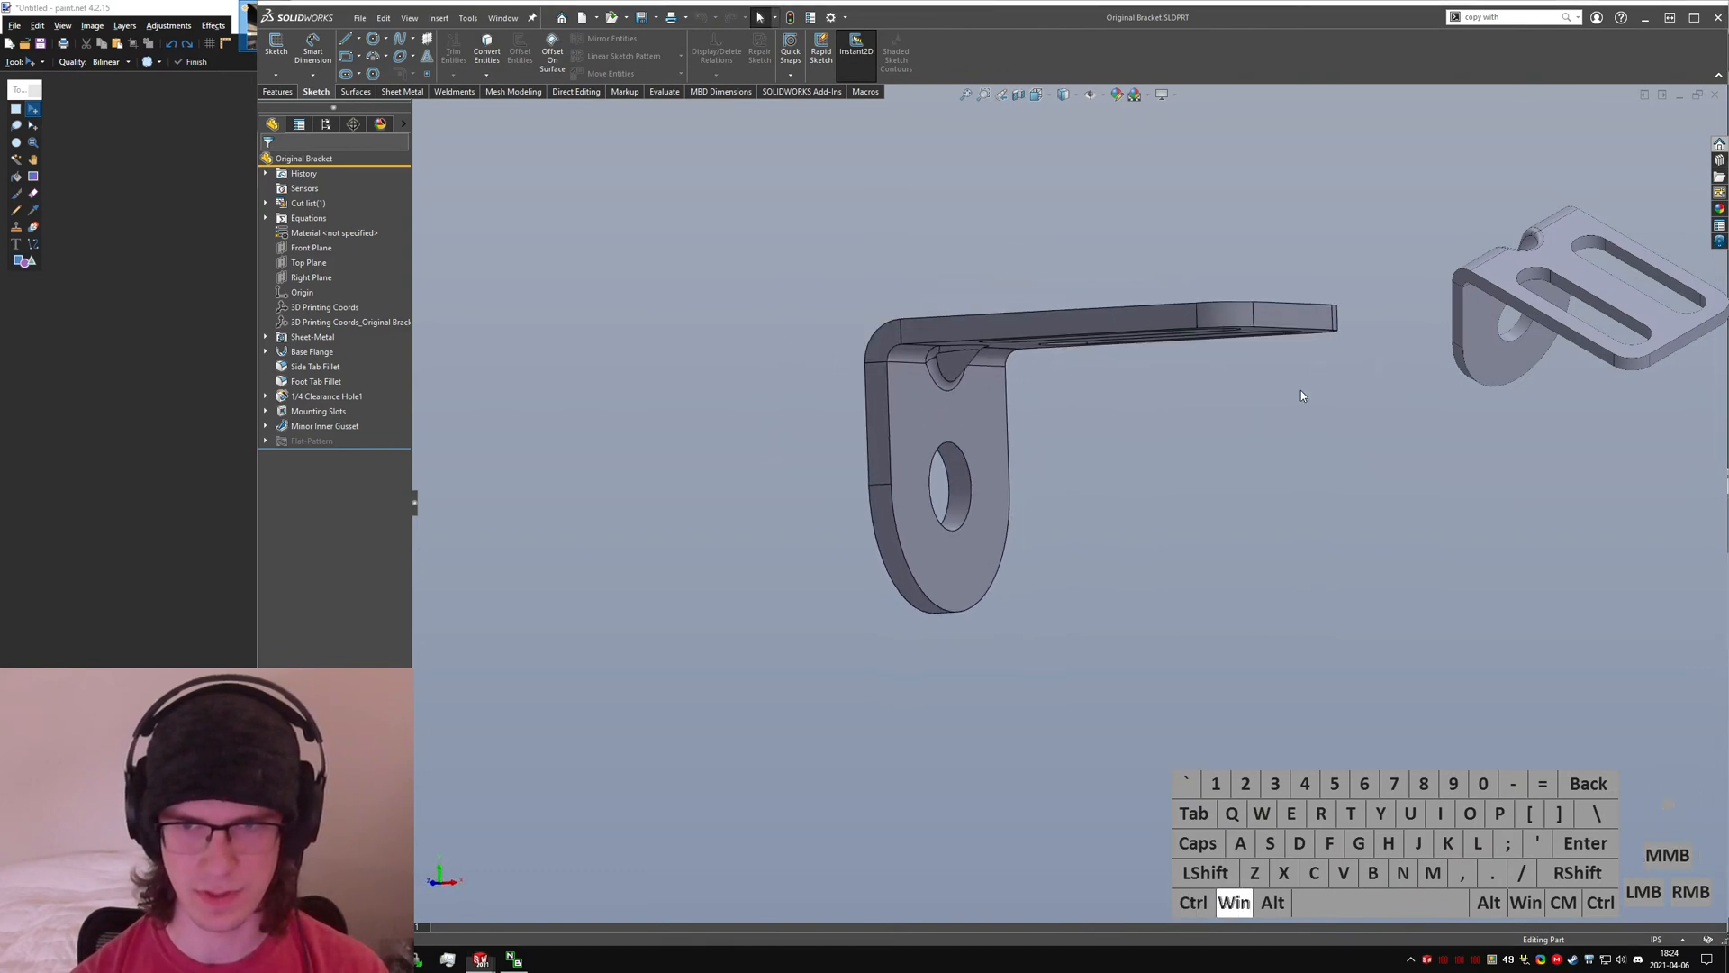
pyautogui.click(1310, 411)
pyautogui.keyDown('alt'); pyautogui.moveTo(1309, 411); pyautogui.dragTo(1187, 374, button='middle'); pyautogui.keyUp('alt')
pyautogui.moveTo(1020, 444); pyautogui.dragTo(1016, 412, button='middle')
# - Recheck the side-view mounting photo in paint.net and compare it with the original bracket in SOLIDWORKS
pyautogui.click(381, 959)
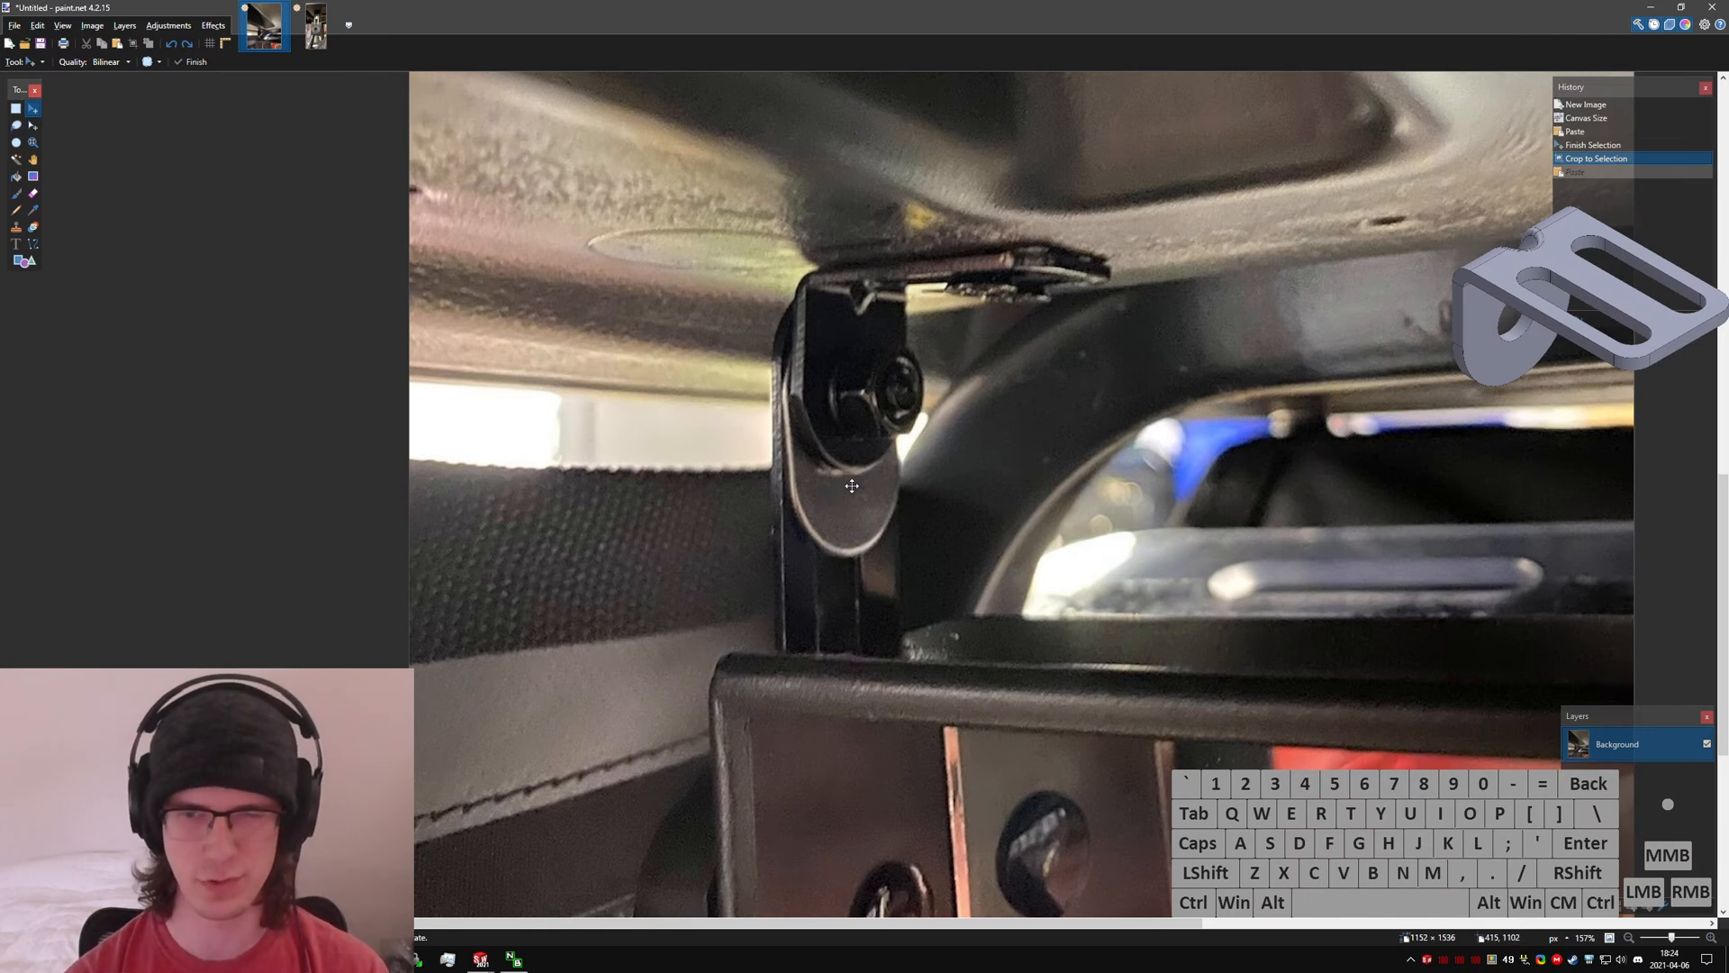
pyautogui.click(1660, 7)
pyautogui.moveTo(1075, 376)
pyautogui.mouseDown(button='middle')
pyautogui.moveTo(969, 404)
pyautogui.moveTo(1024, 429)
pyautogui.moveTo(920, 261)
pyautogui.mouseUp(button='middle')
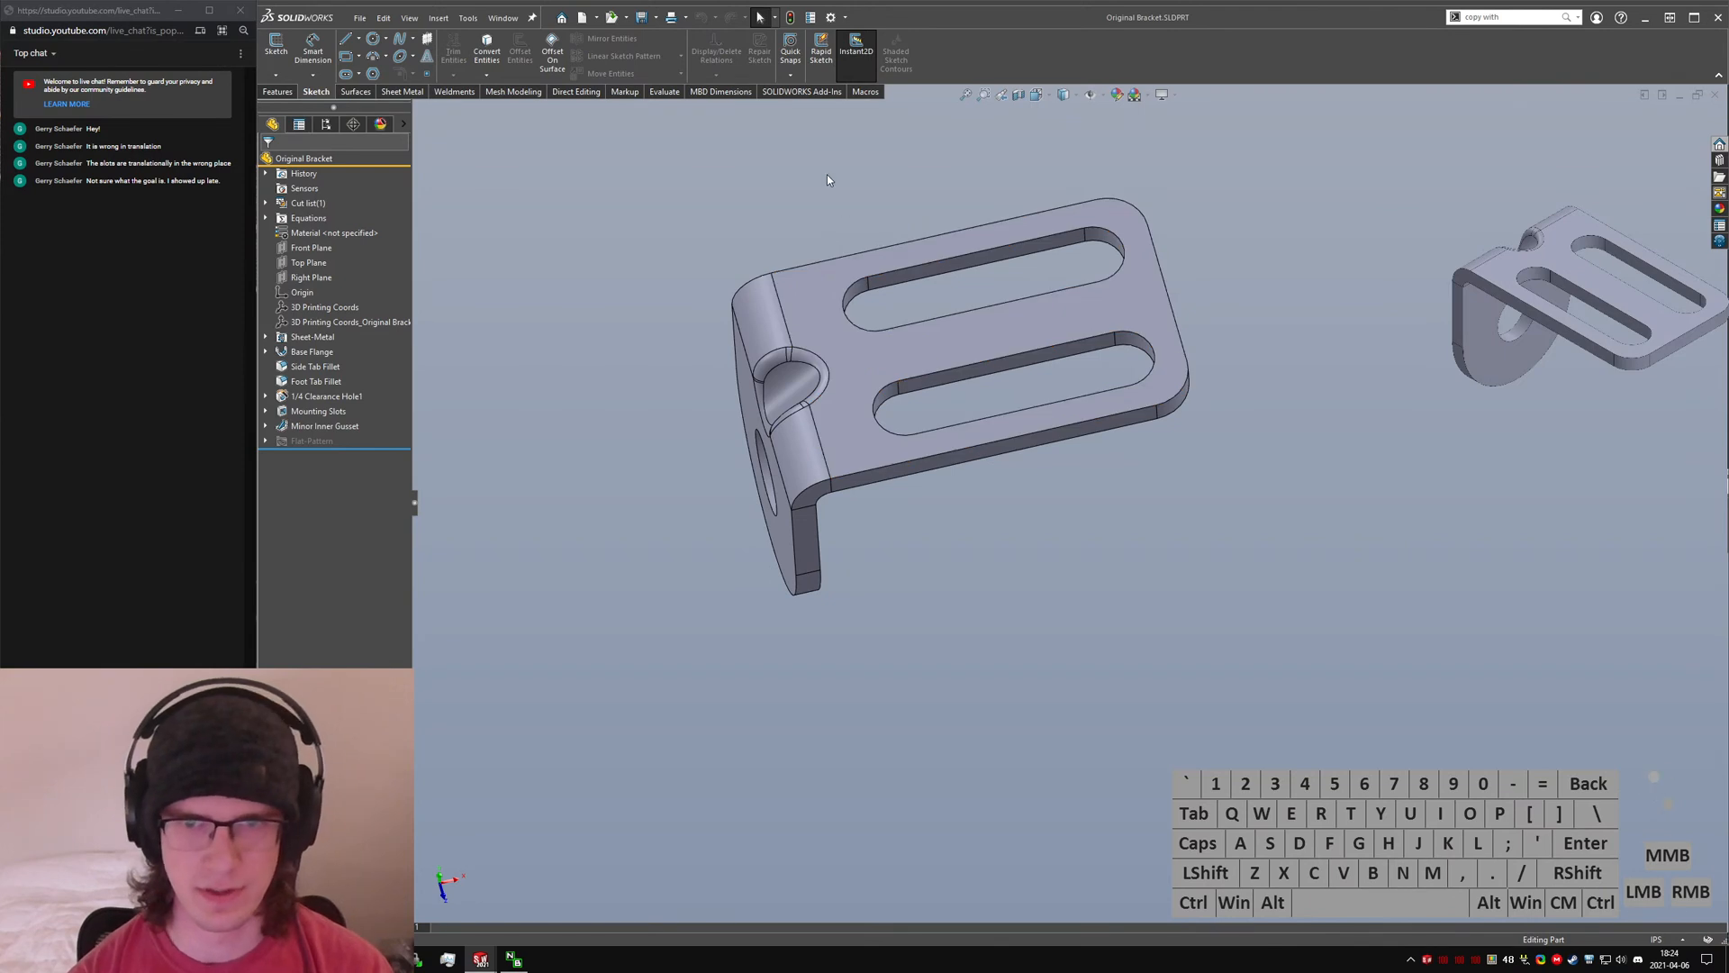
pyautogui.moveTo(929, 475); pyautogui.dragTo(1036, 522, button='middle')
# - Switch to the Lazy Test Assembly and hide the New Bracket component to examine the original bracket with its fasteners
pyautogui.hotkey('ctrl', 'Tab')
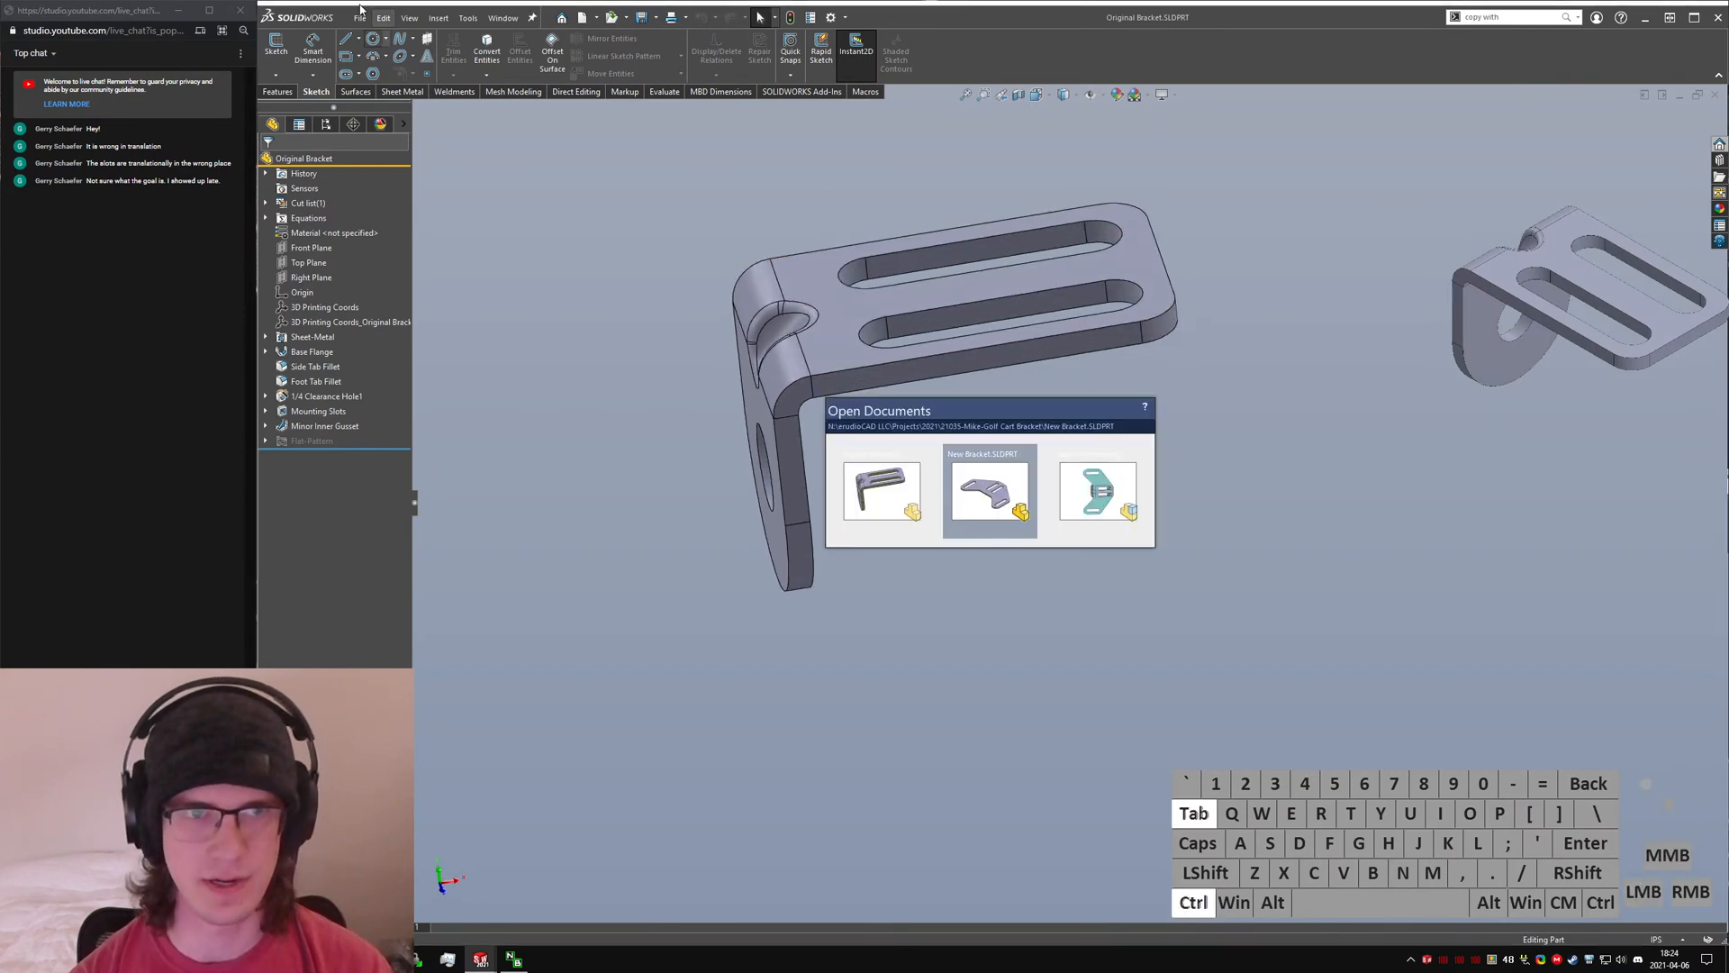
pyautogui.click(1098, 491)
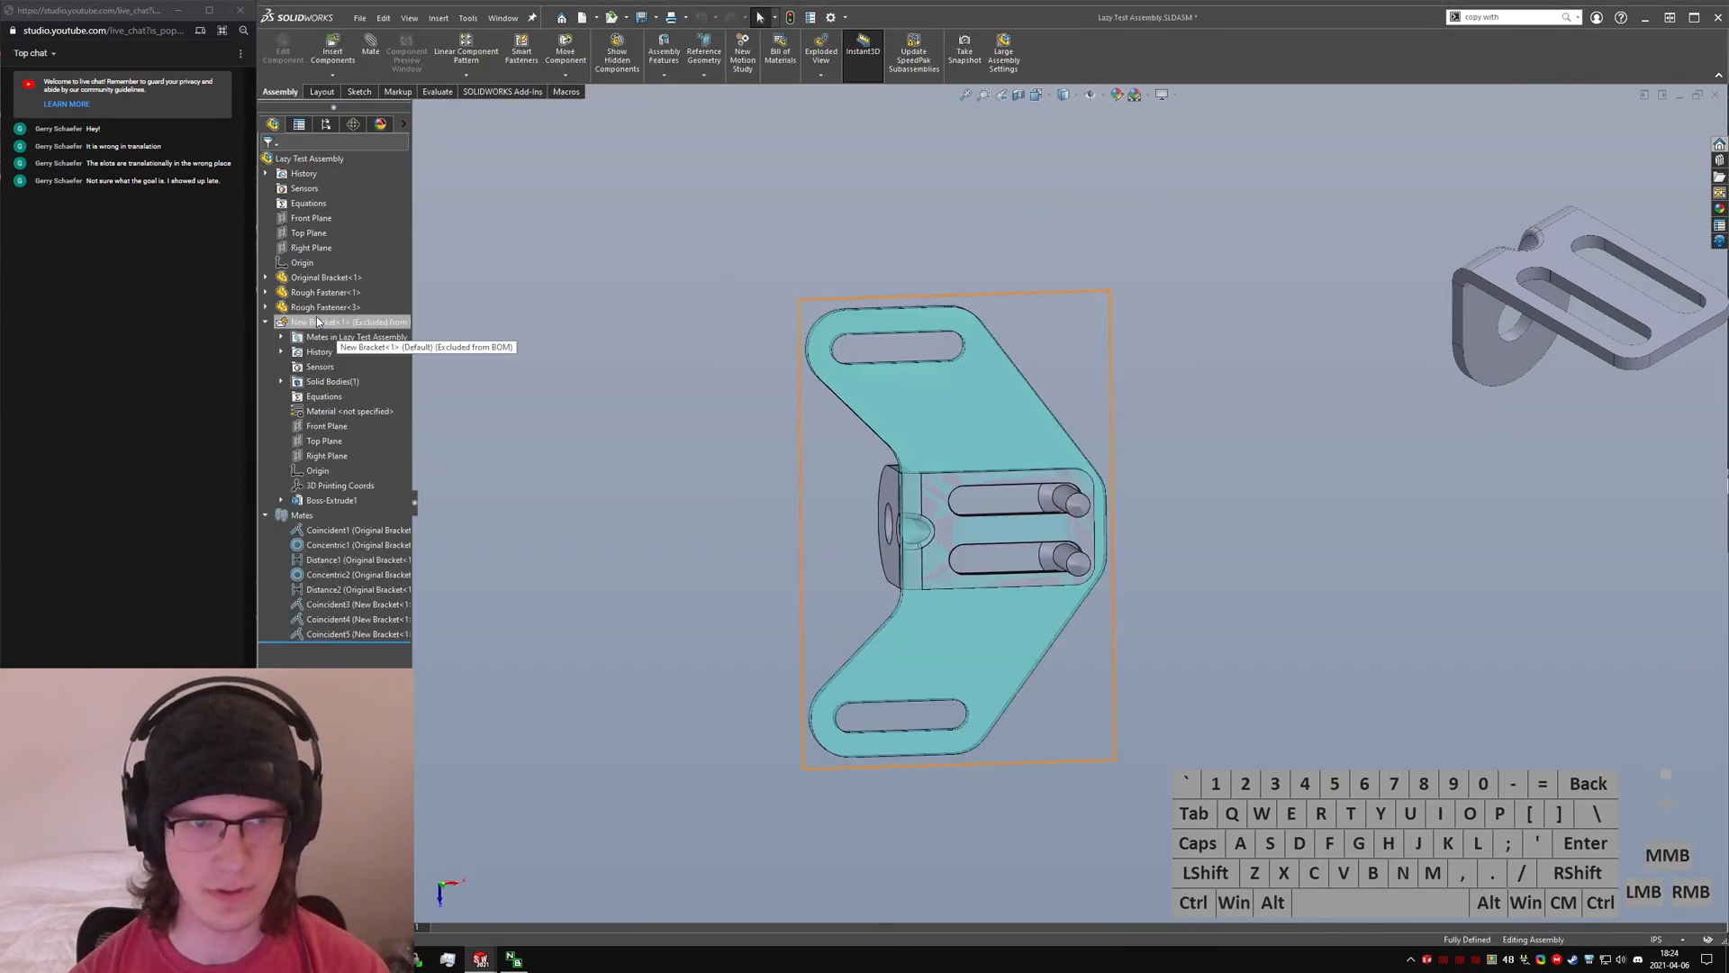
pyautogui.rightClick(317, 322)
pyautogui.click(400, 279)
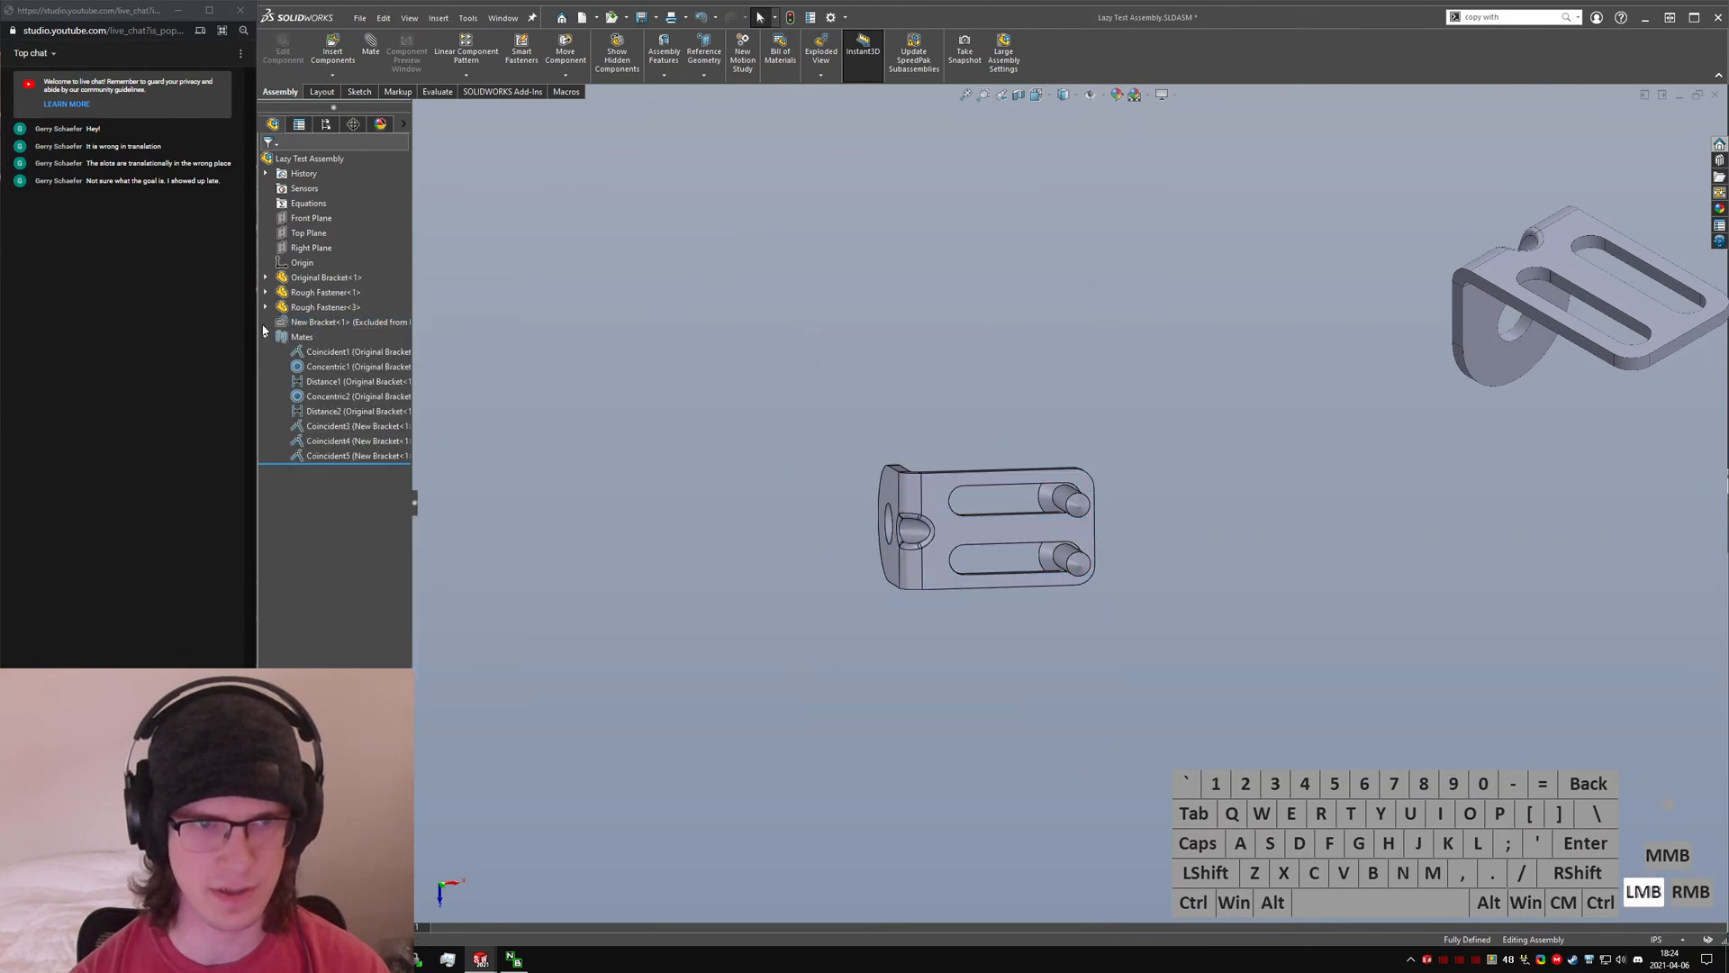
pyautogui.click(265, 337)
pyautogui.moveTo(606, 374)
pyautogui.mouseDown(button='middle')
pyautogui.moveTo(1004, 271)
pyautogui.moveTo(1074, 478)
pyautogui.moveTo(1073, 410)
pyautogui.moveTo(774, 564)
pyautogui.mouseUp(button='middle')
pyautogui.click(1073, 410)
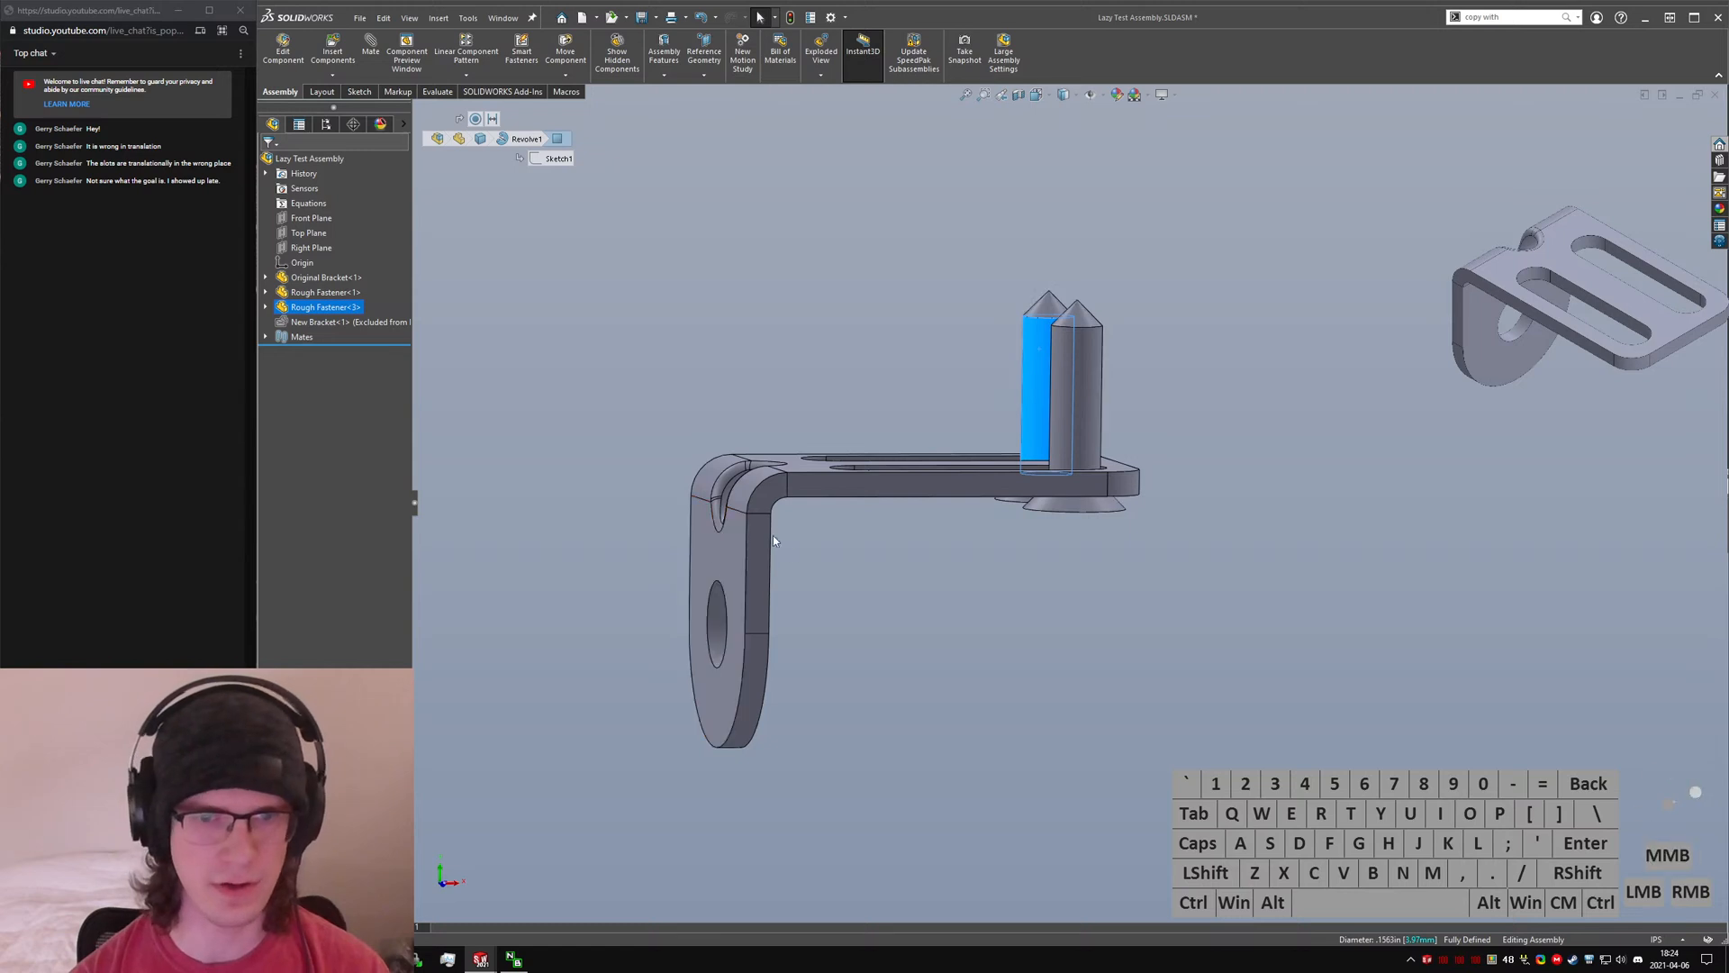
pyautogui.click(655, 746)
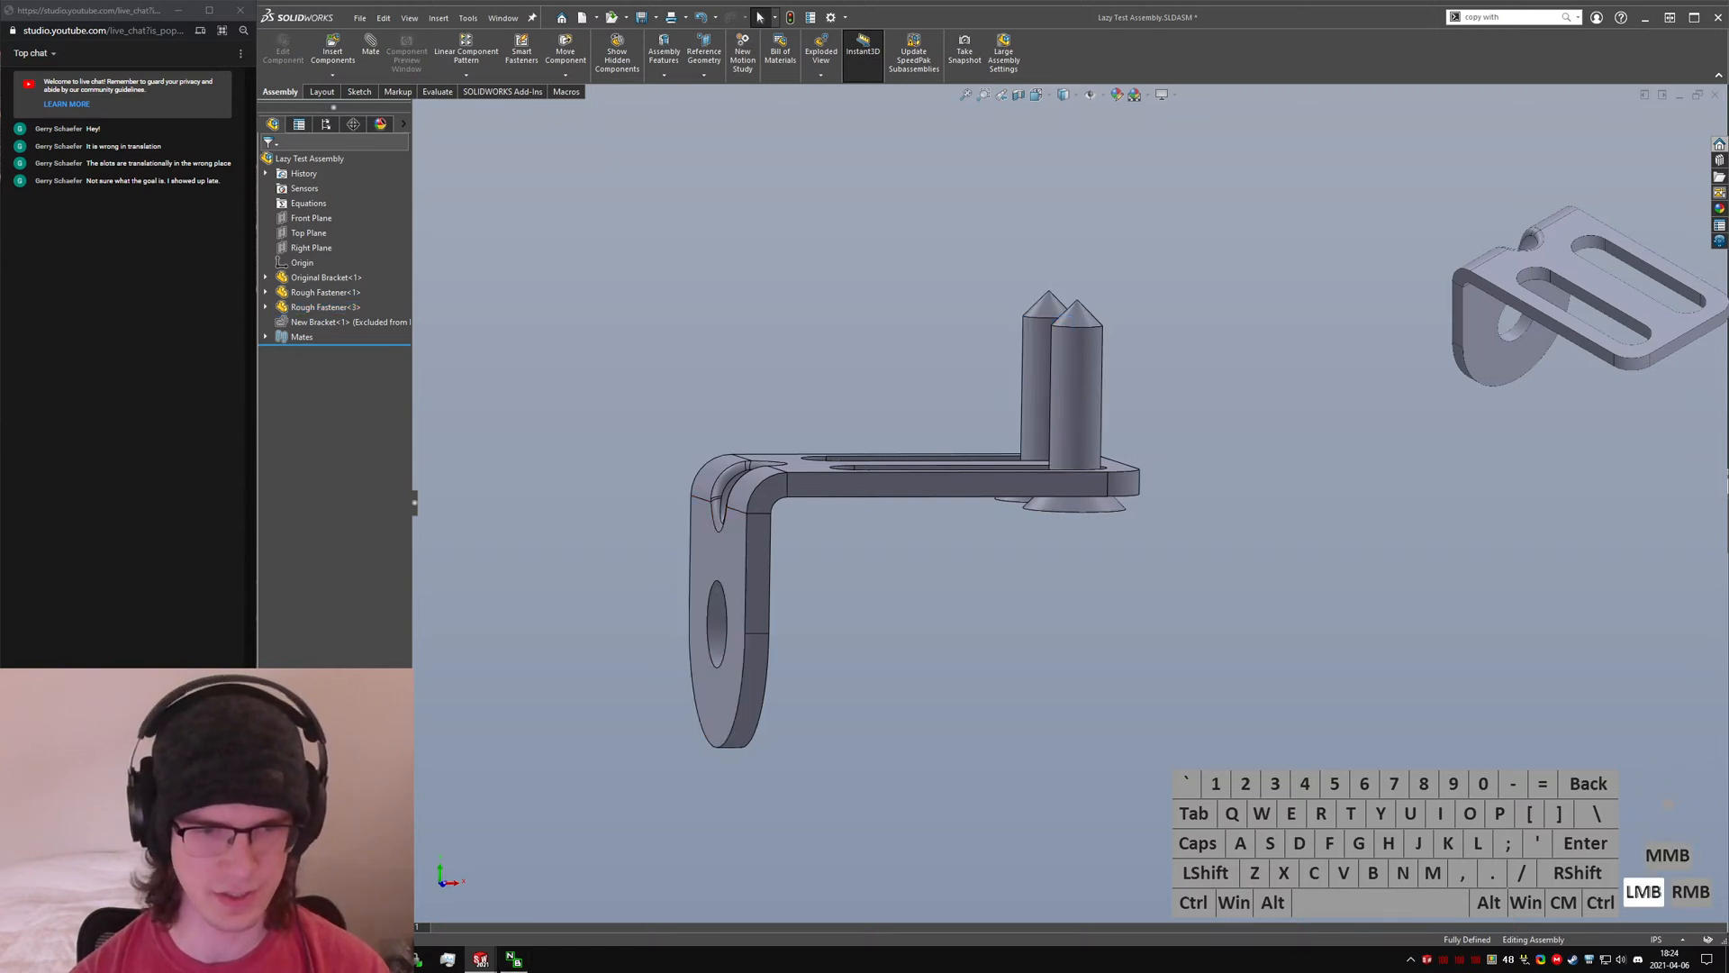
# - Switch to paint.net, view both mounting photos, and return to the assembly in SOLIDWORKS
pyautogui.click(383, 959)
pyautogui.click(360, 878)
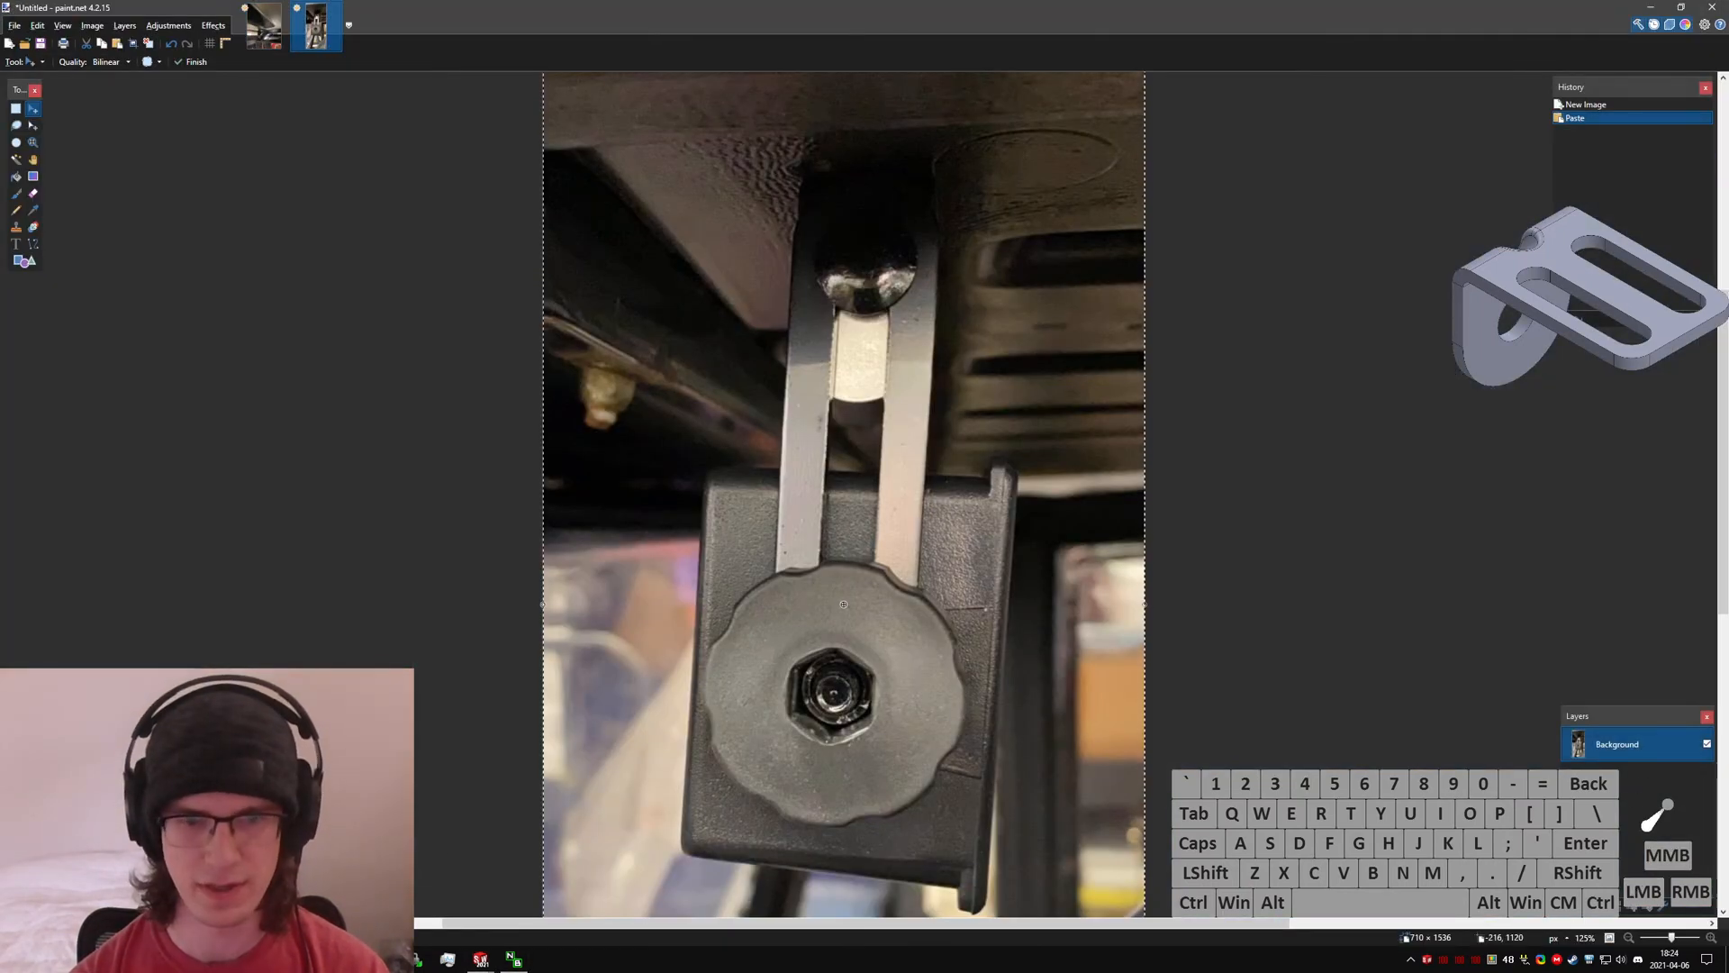
pyautogui.hotkey('ctrl', 'Tab')
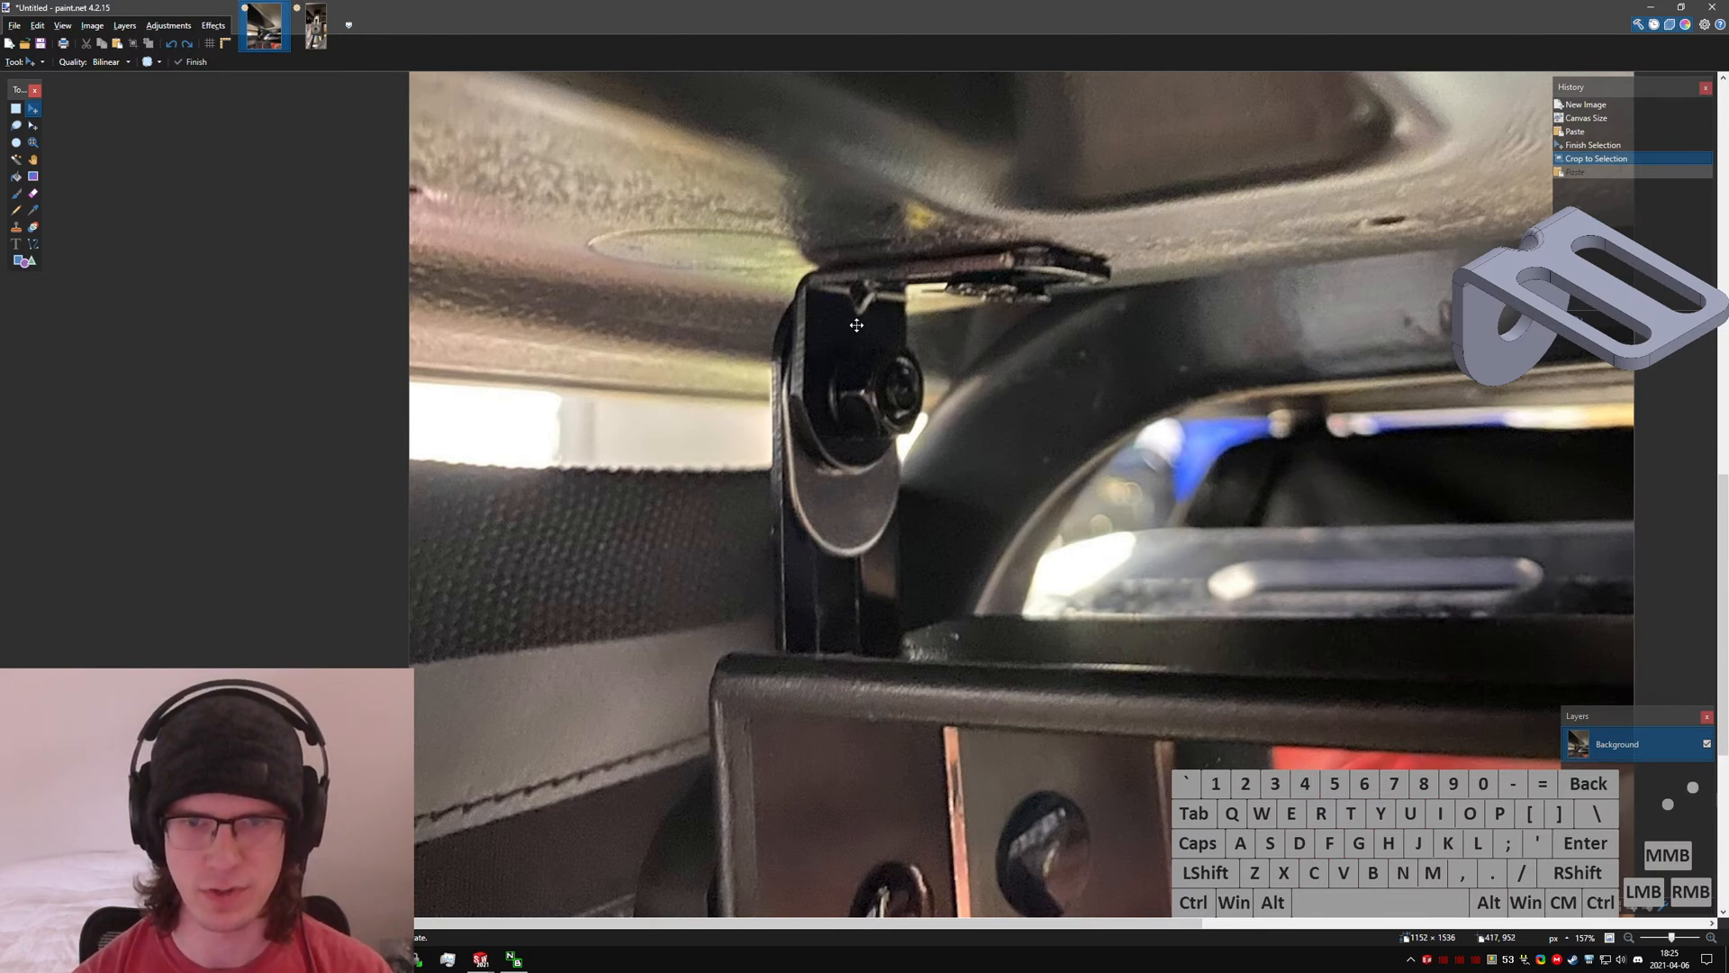
pyautogui.click(1648, 7)
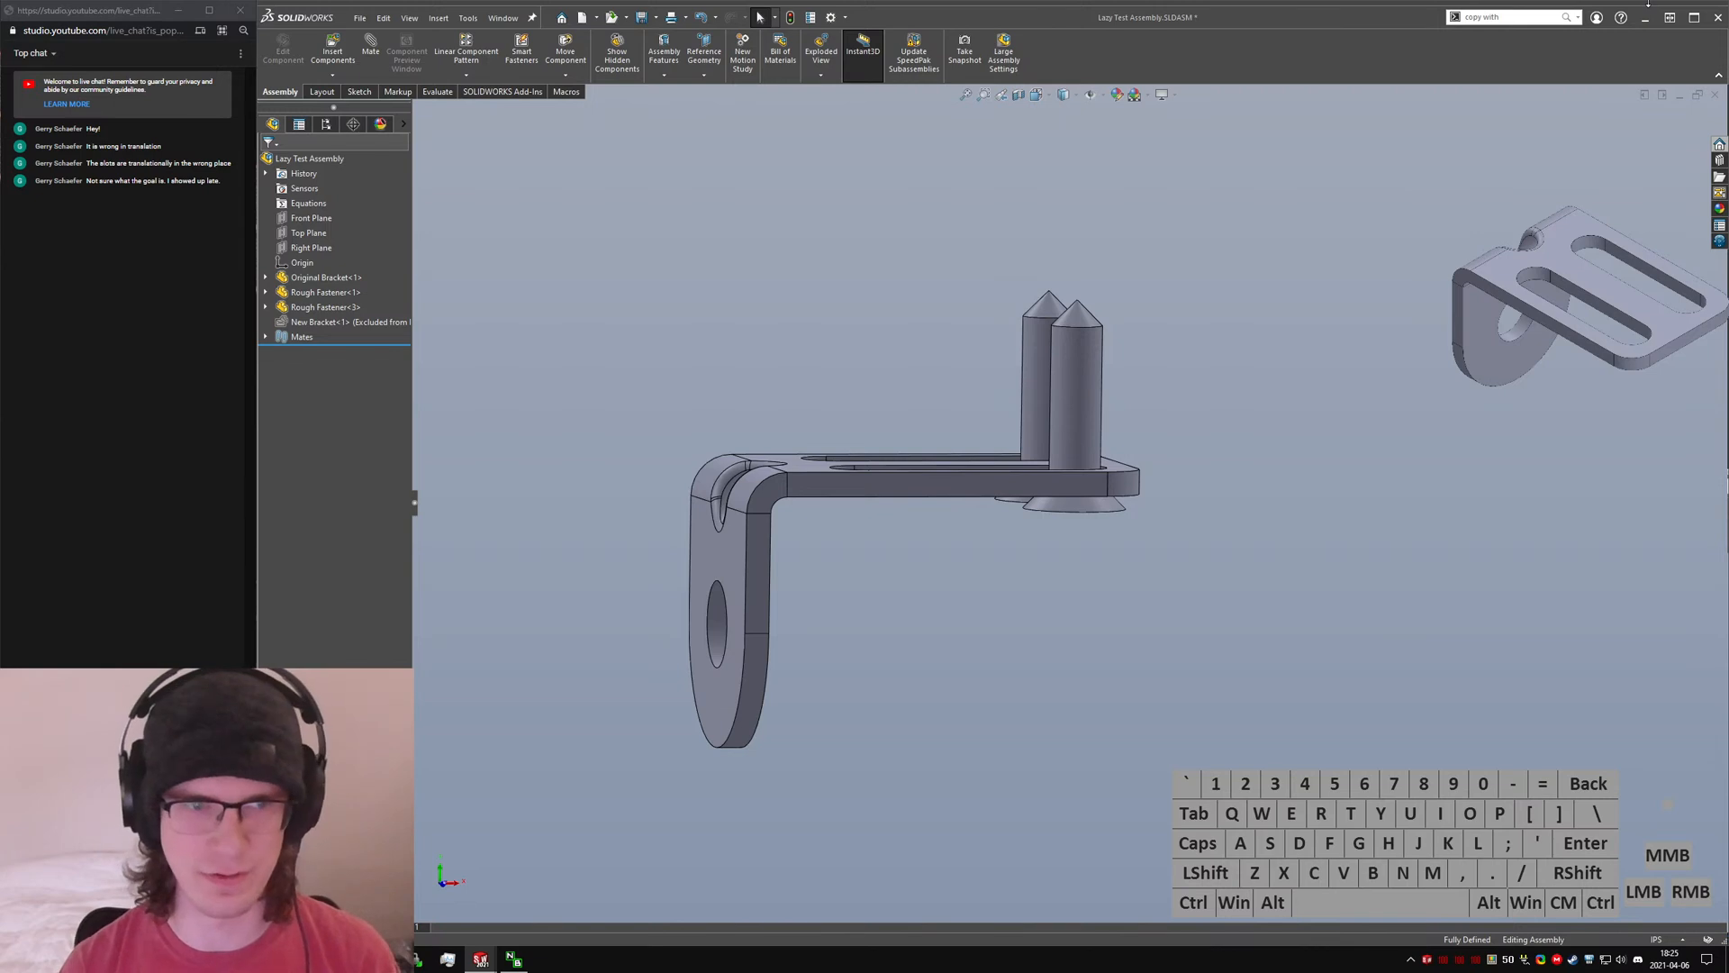
# - Show the New Bracket component again and inspect its fit against the original bracket's bend
pyautogui.rightClick(342, 321)
pyautogui.click(406, 286)
pyautogui.click(792, 363)
pyautogui.moveTo(793, 366); pyautogui.dragTo(1180, 641, button='middle')
pyautogui.middleClick(829, 477)
pyautogui.click(1189, 645)
# - In the New Bracket part, start an extrude sketch on the plate's top face and show Sketch1
pyautogui.hotkey('ctrl', 'Tab')
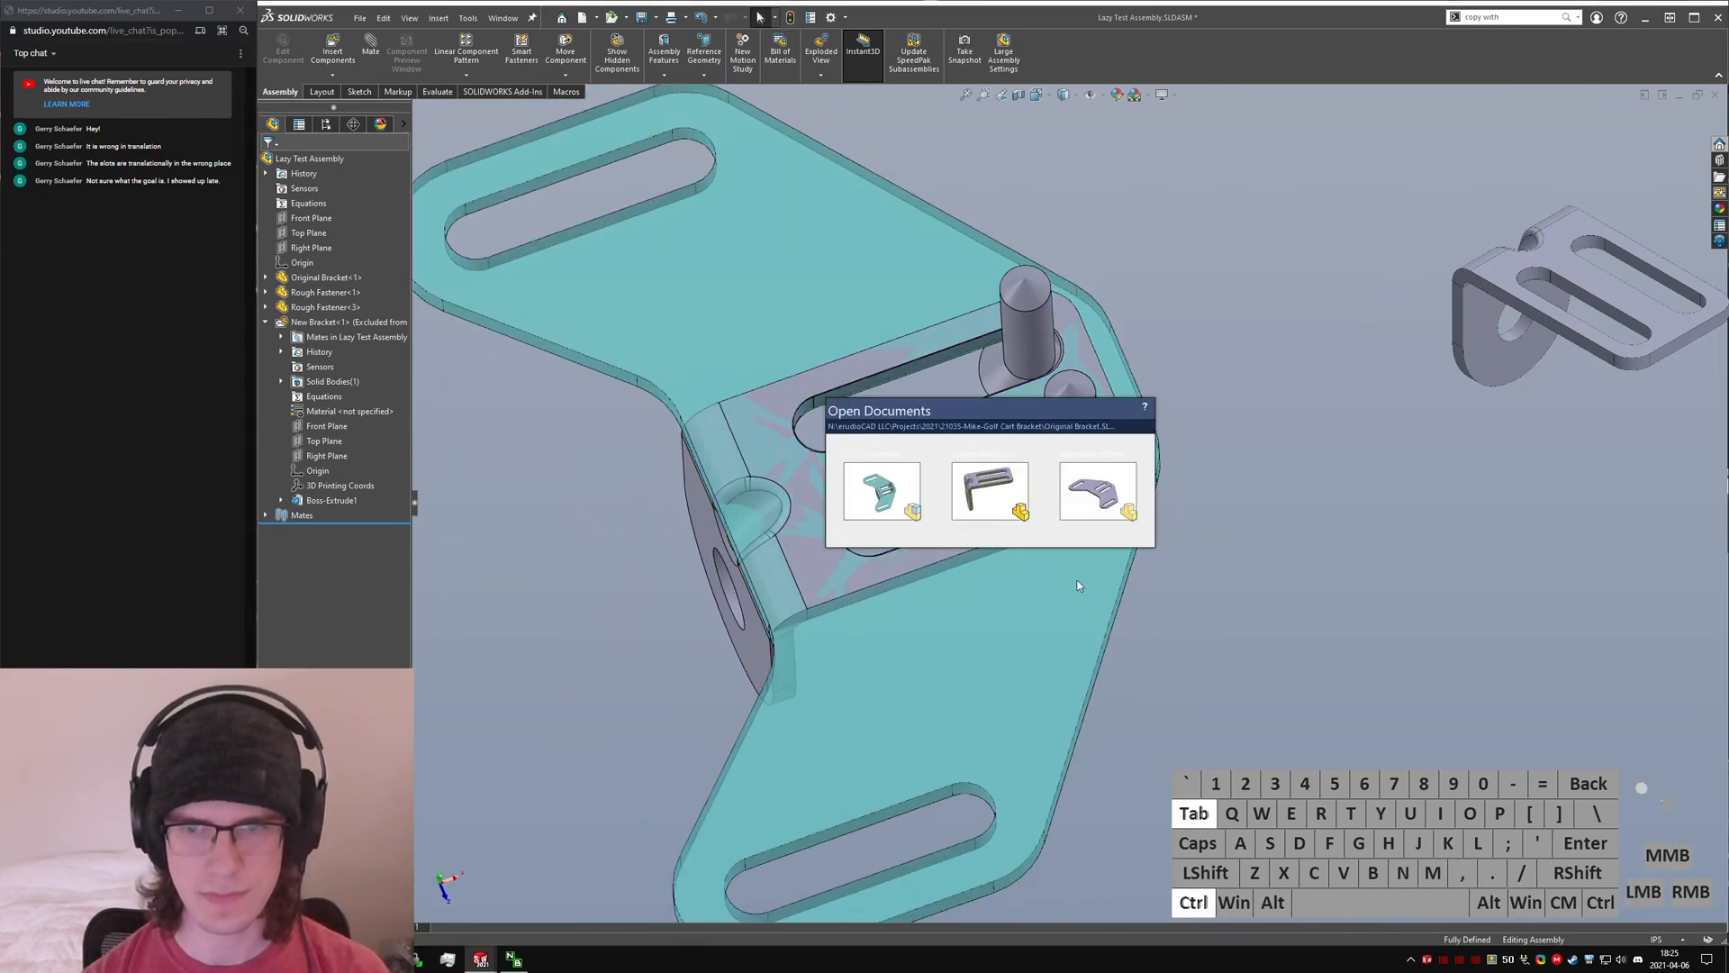
pyautogui.click(1096, 491)
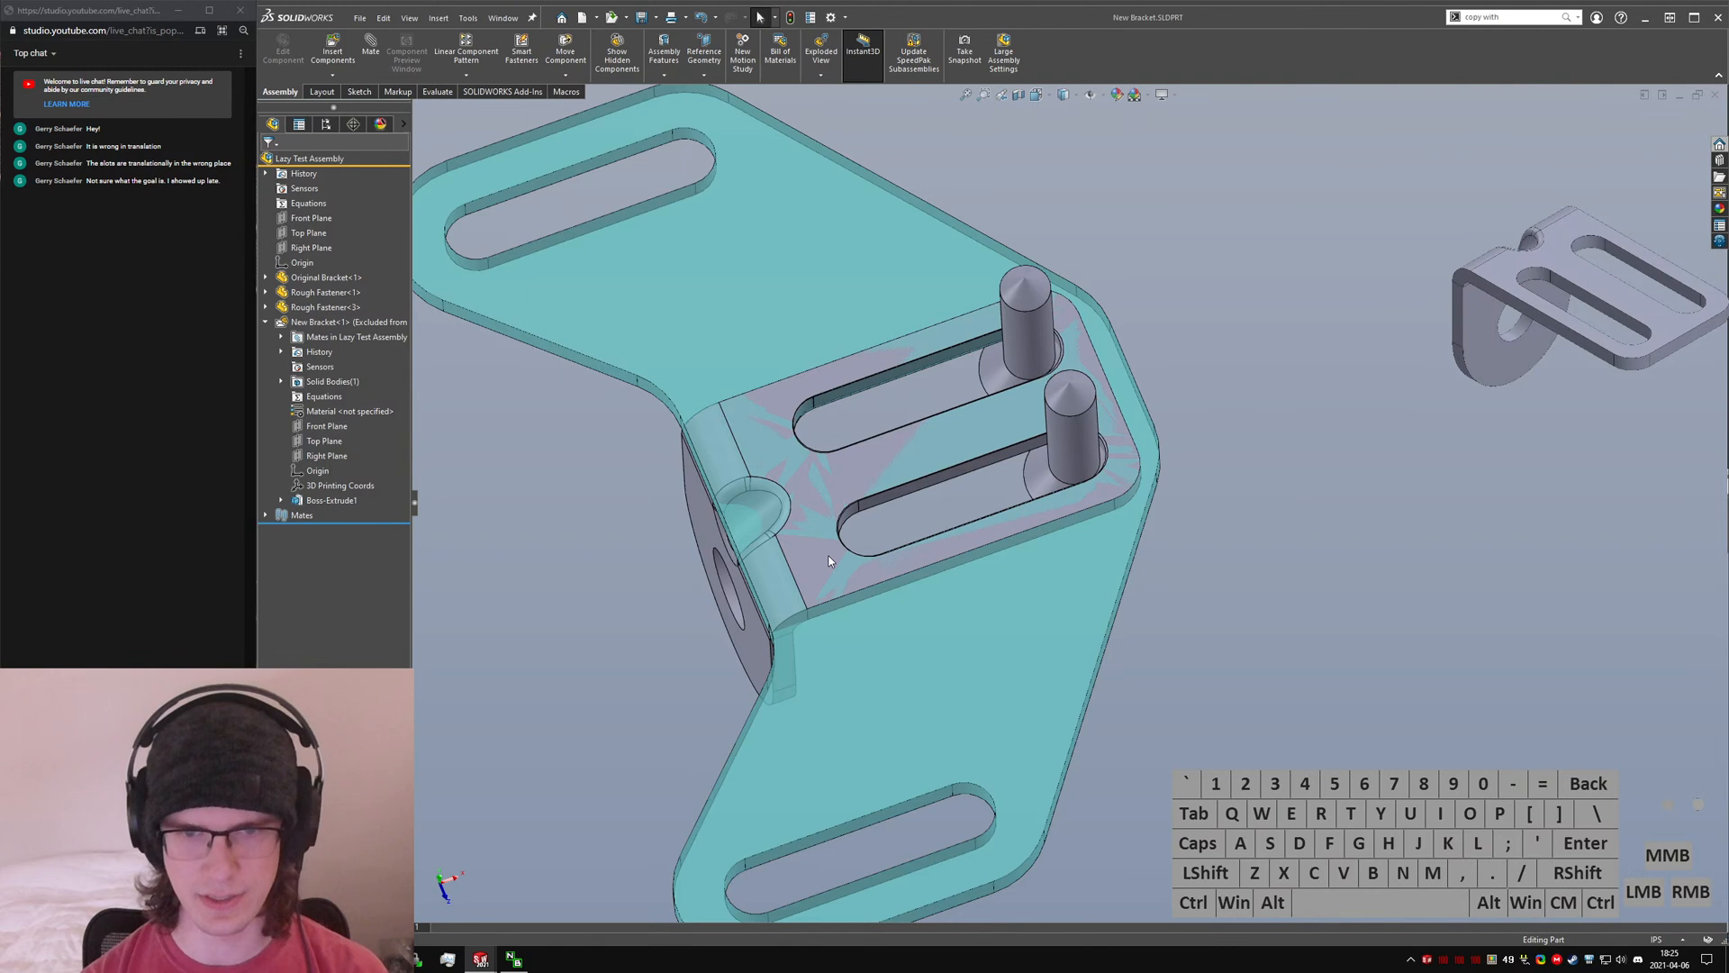
pyautogui.moveTo(918, 531); pyautogui.dragTo(1411, 577, button='middle')
pyautogui.write('sextru')
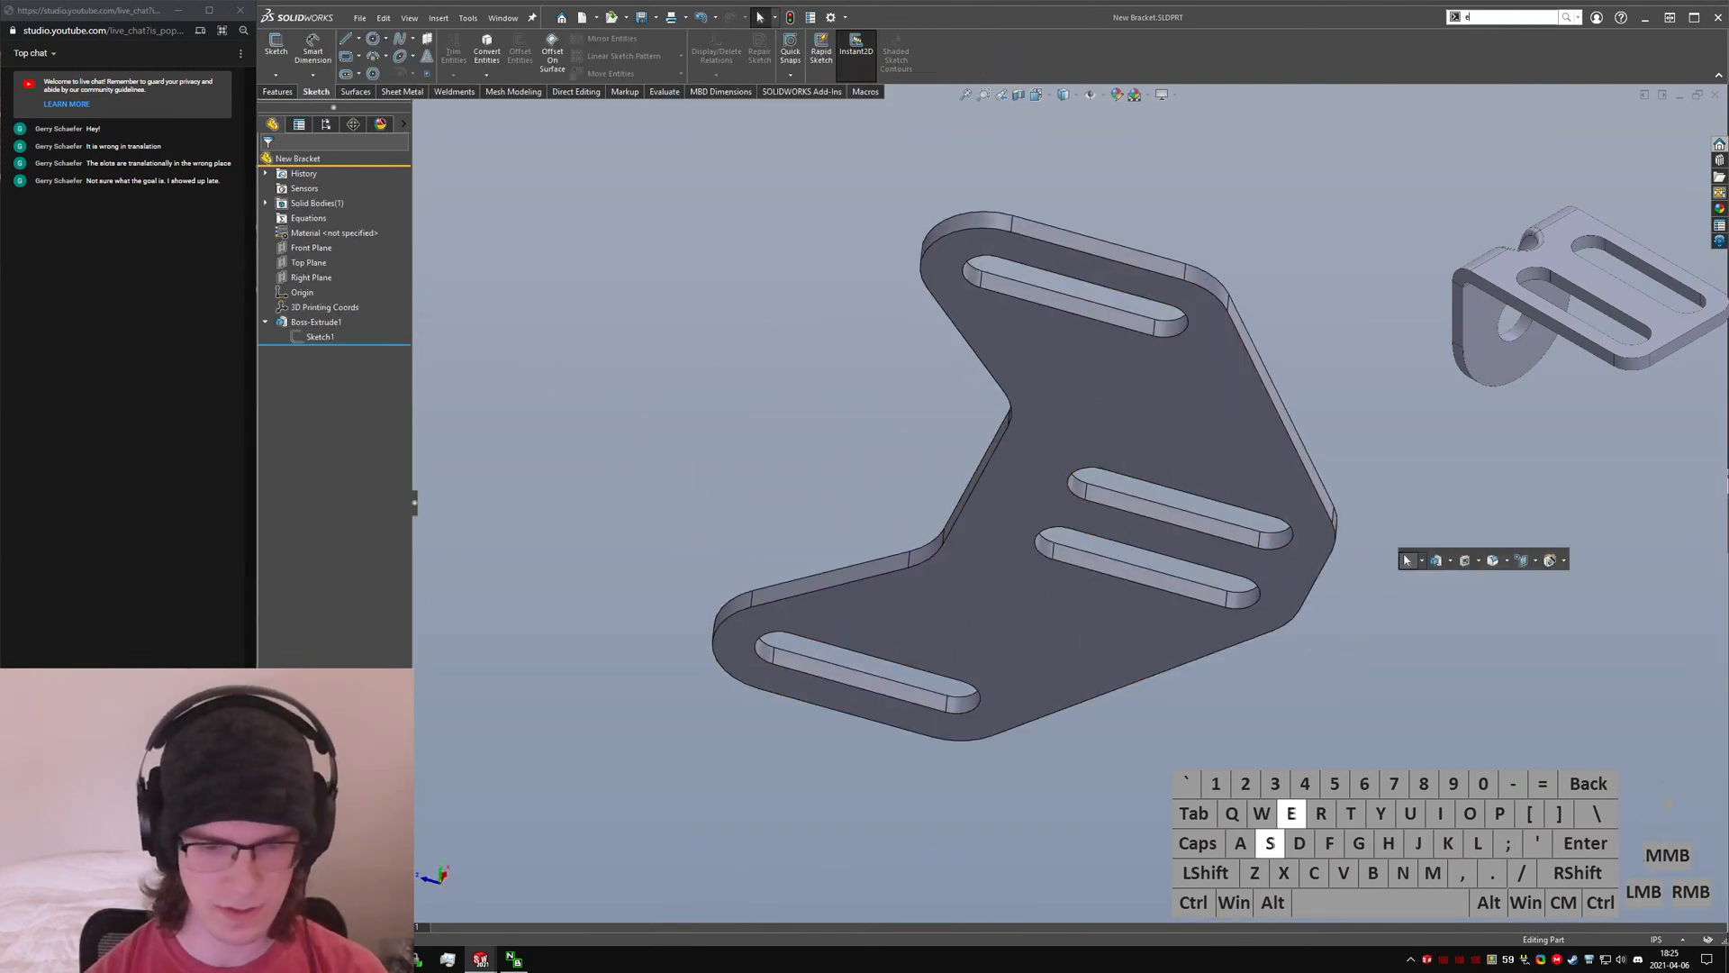
pyautogui.press('Return')
pyautogui.moveTo(1171, 505)
pyautogui.mouseDown(button='middle')
pyautogui.moveTo(926, 417)
pyautogui.moveTo(959, 457)
pyautogui.mouseUp(button='middle')
pyautogui.click(959, 457)
pyautogui.click(326, 336)
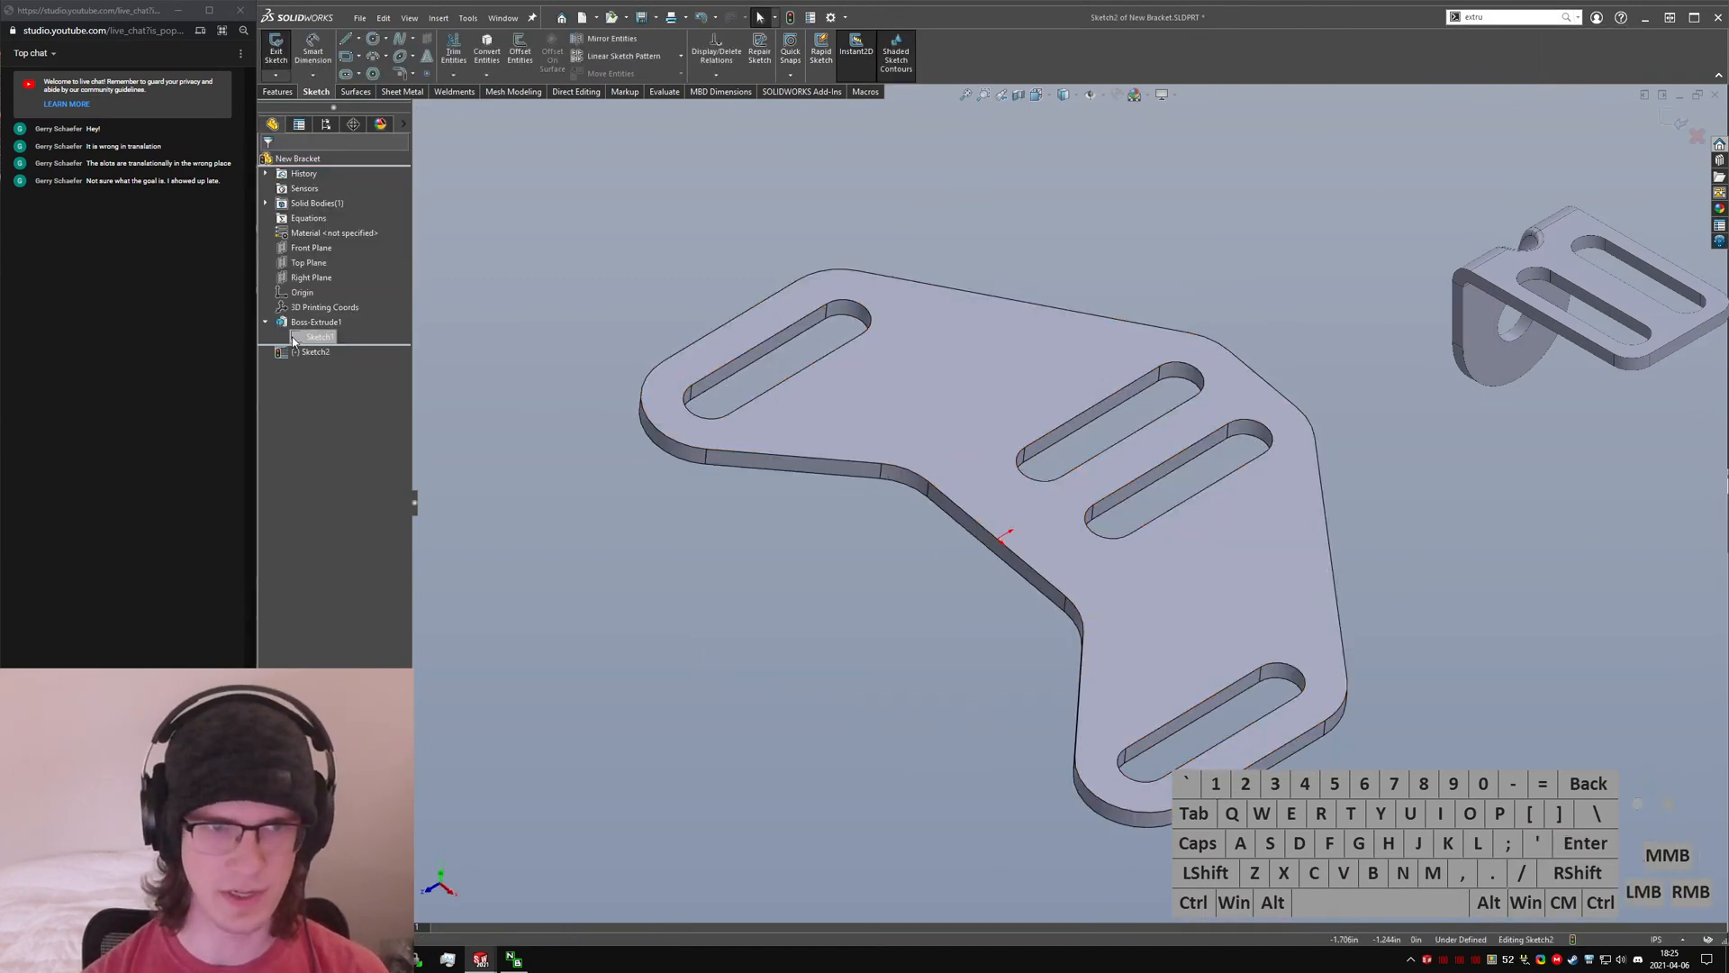
pyautogui.click(527, 516)
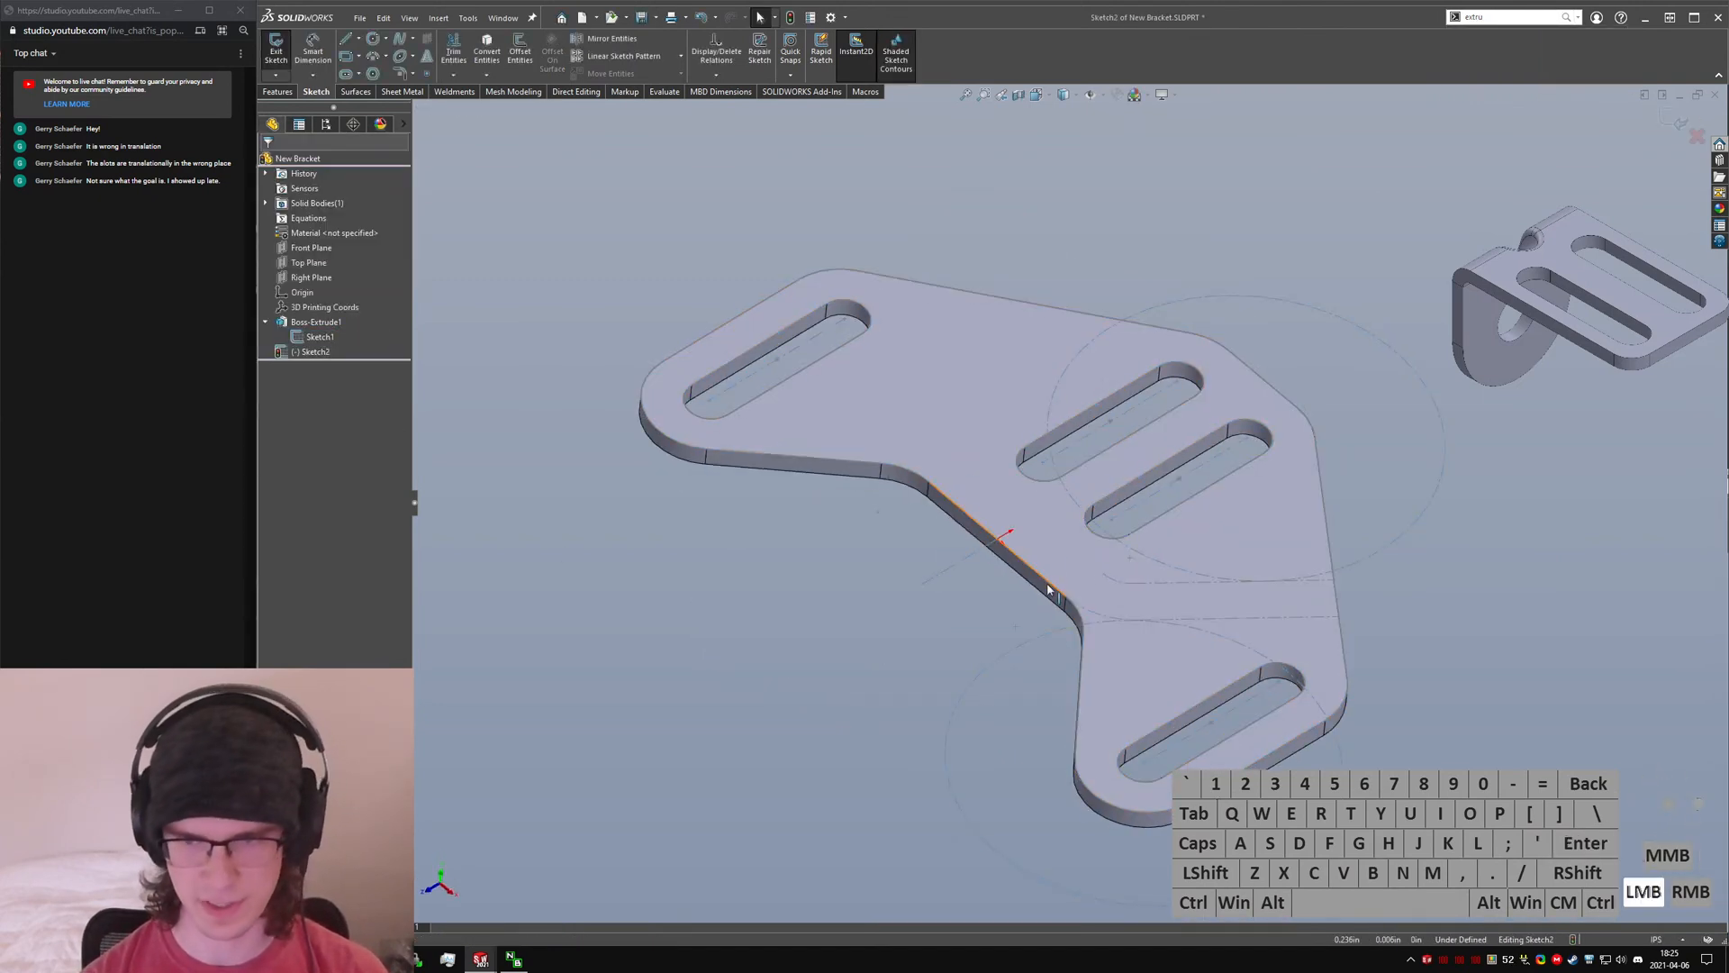
pyautogui.keyDown('ctrl'); pyautogui.click(1109, 584); pyautogui.keyUp('ctrl')
pyautogui.keyDown('ctrl'); pyautogui.click(1160, 618); pyautogui.keyUp('ctrl')
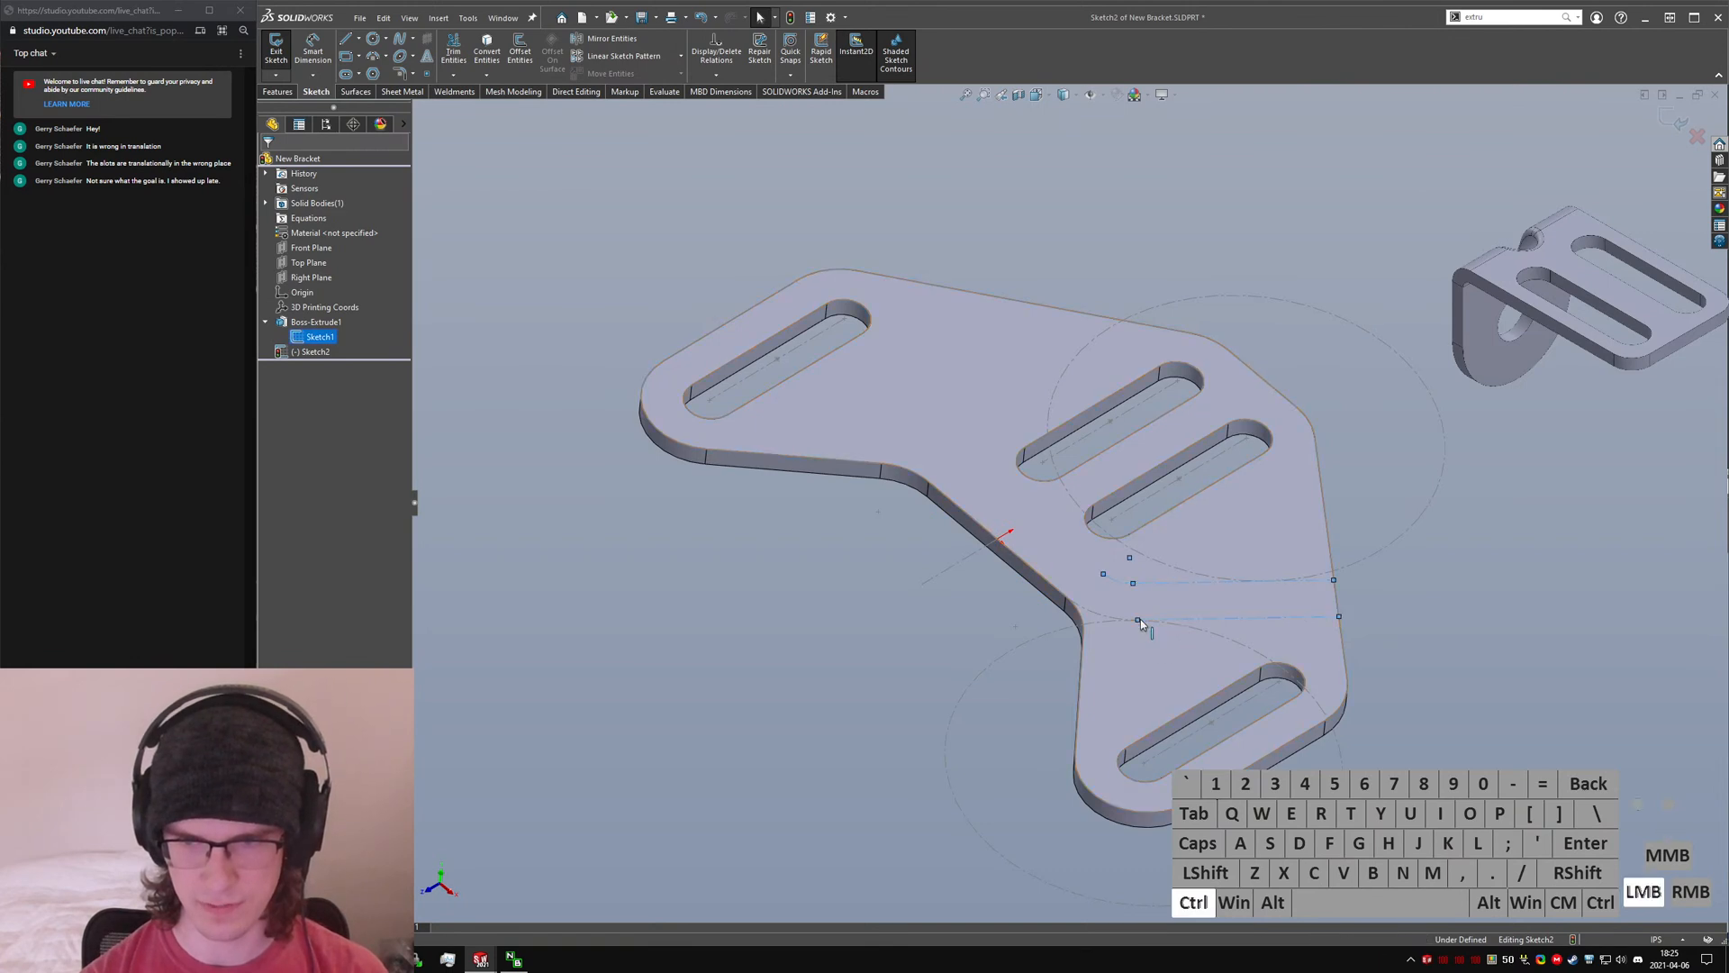
pyautogui.click(520, 51)
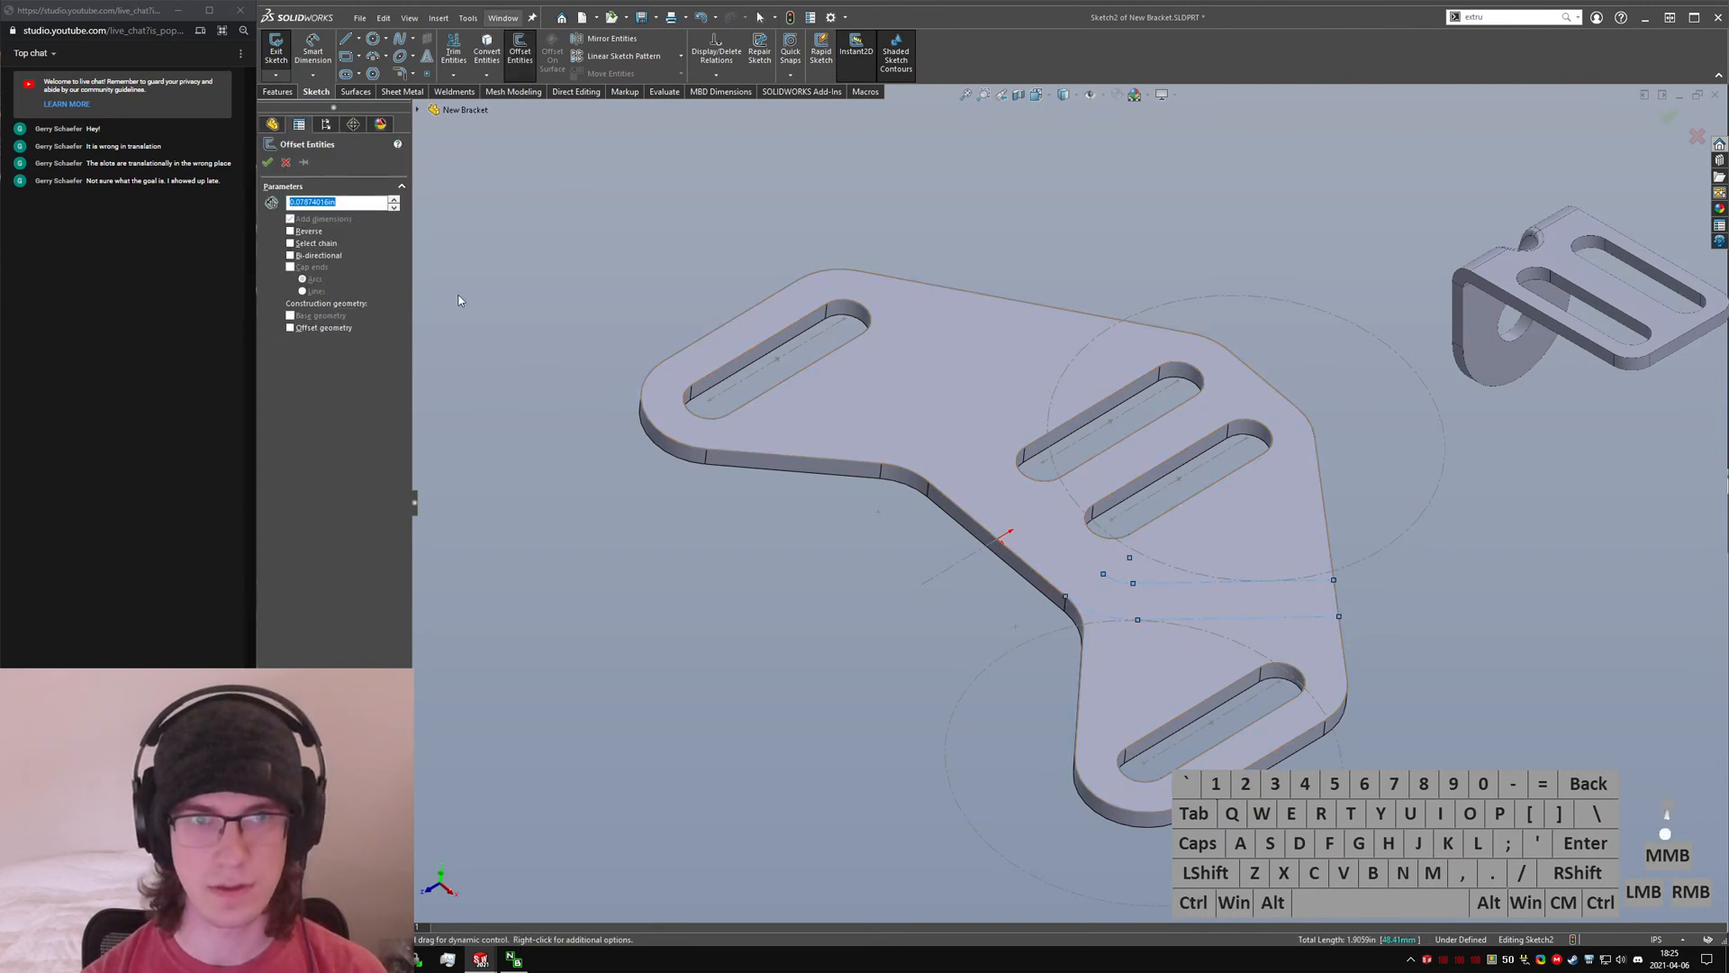
pyautogui.click(286, 163)
# - Convert the Sketch1 geometry, including the two parallel lines and their end arcs, into the new sketch
pyautogui.click(487, 52)
pyautogui.rightClick(320, 336)
pyautogui.click(468, 468)
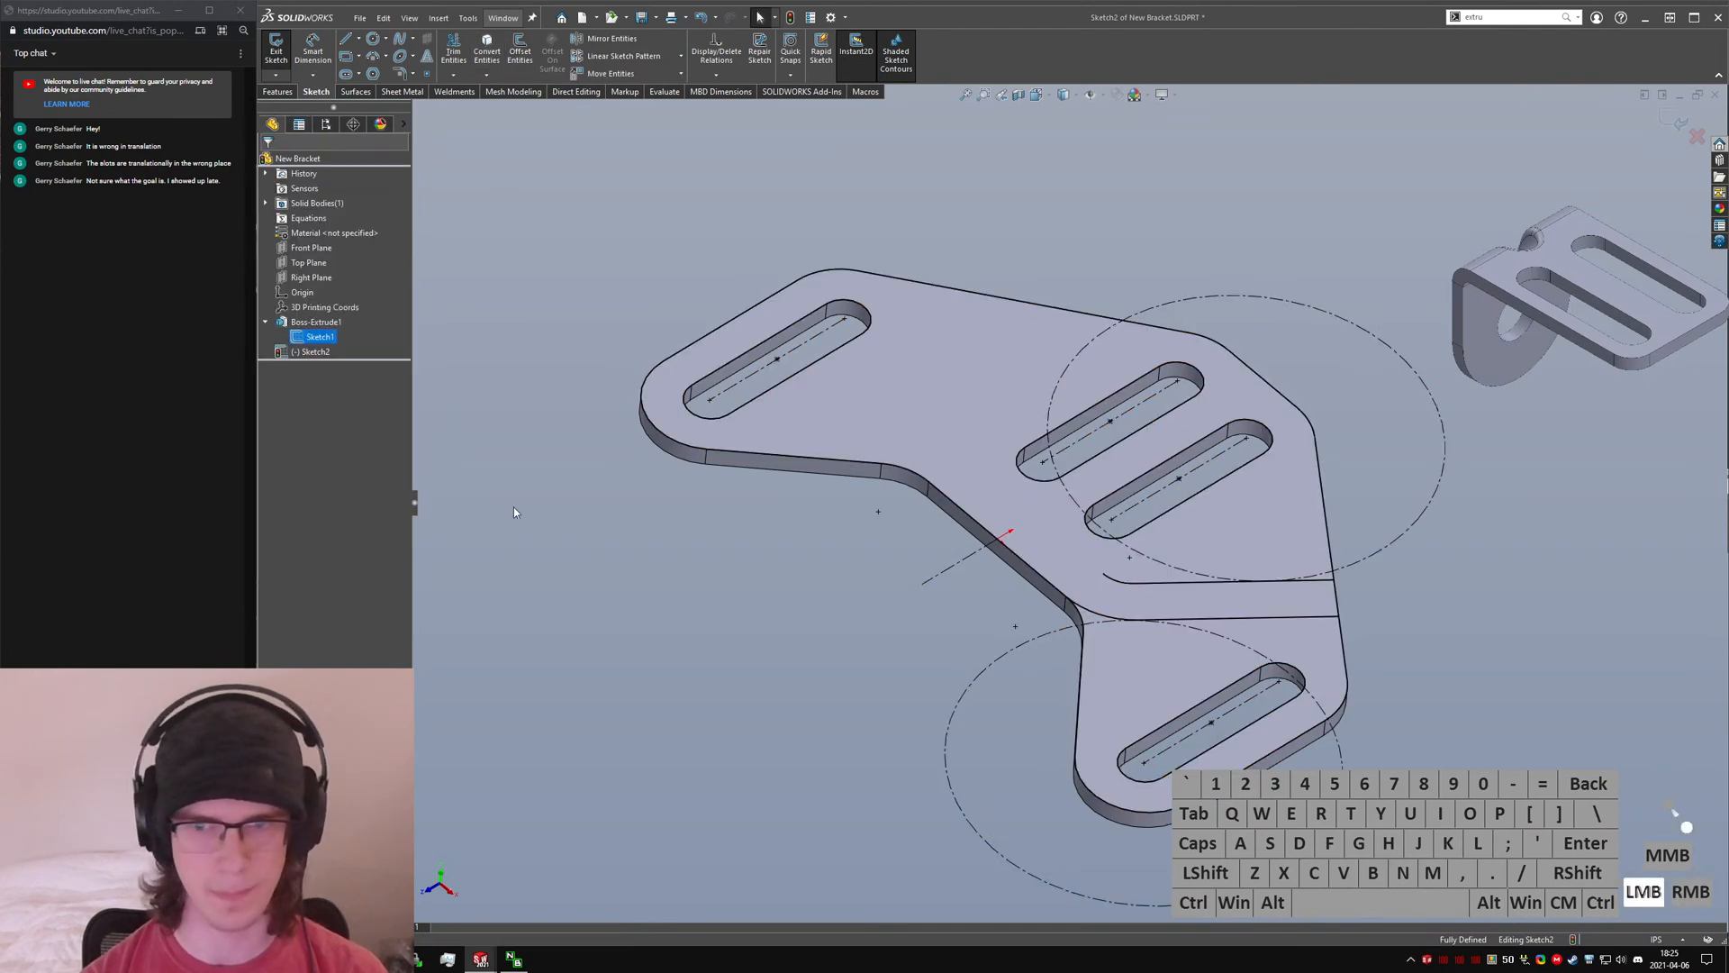
# - Draw a vertical construction line down from the origin and mirror the converted lines and arcs about it
pyautogui.hotkey('ctrl', '5')
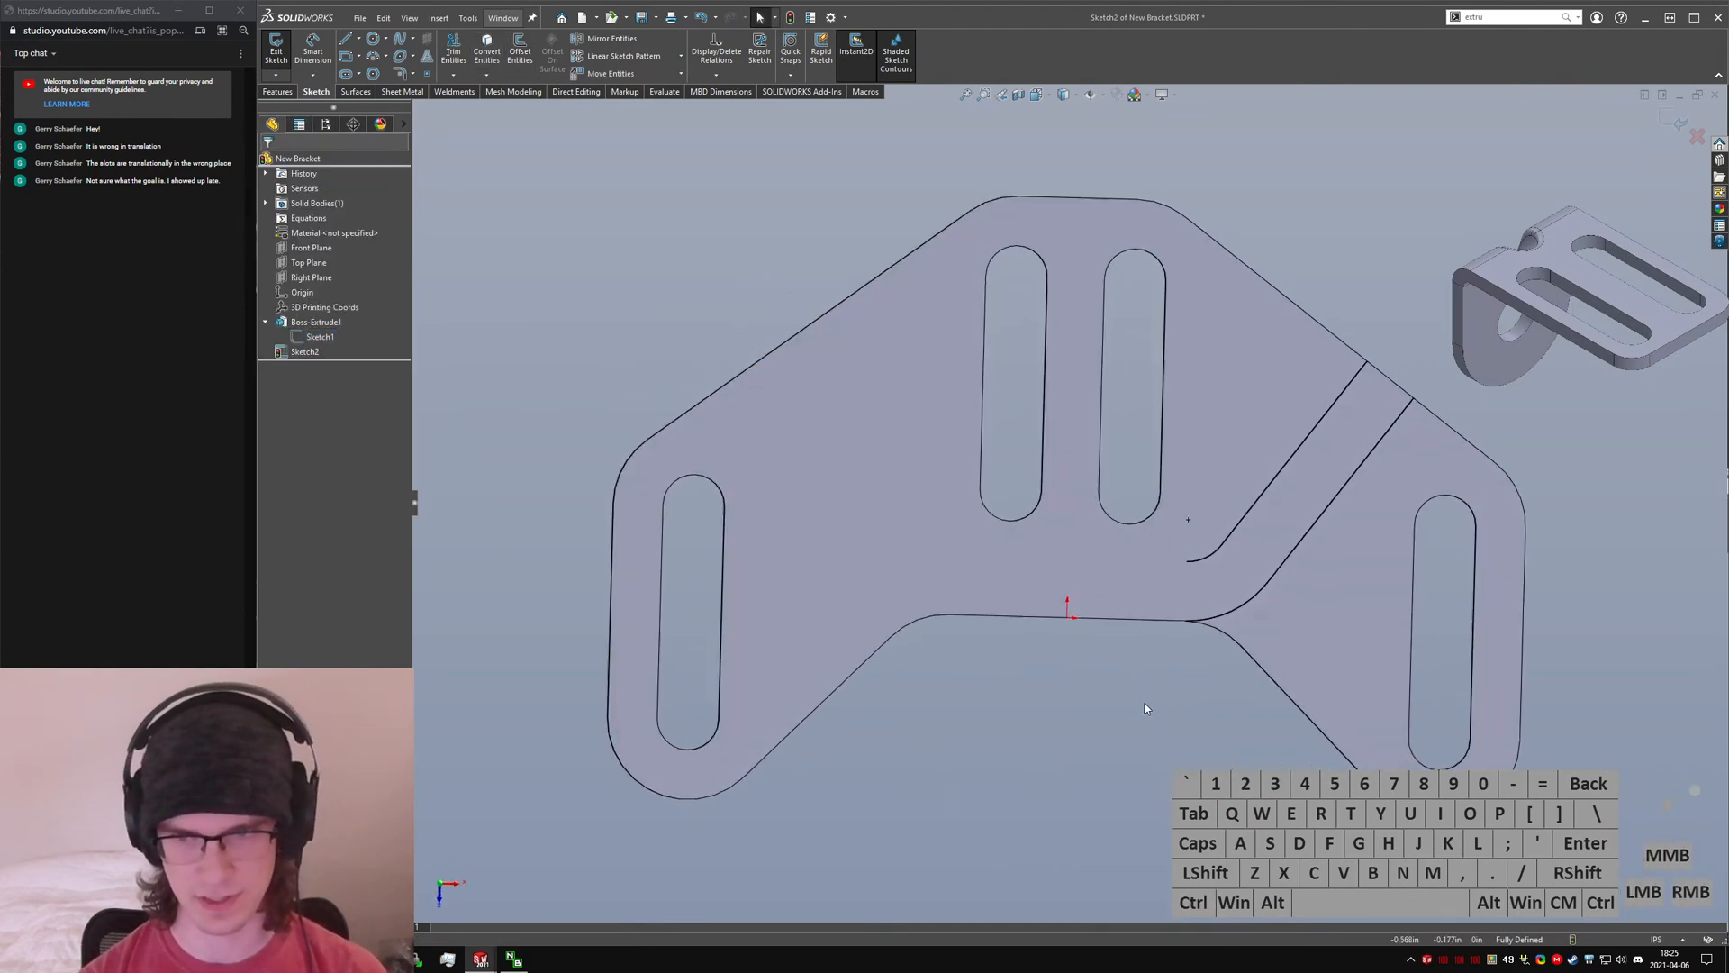
pyautogui.moveTo(1150, 709); pyautogui.dragTo(1071, 621, button='right')
pyautogui.click(1069, 618)
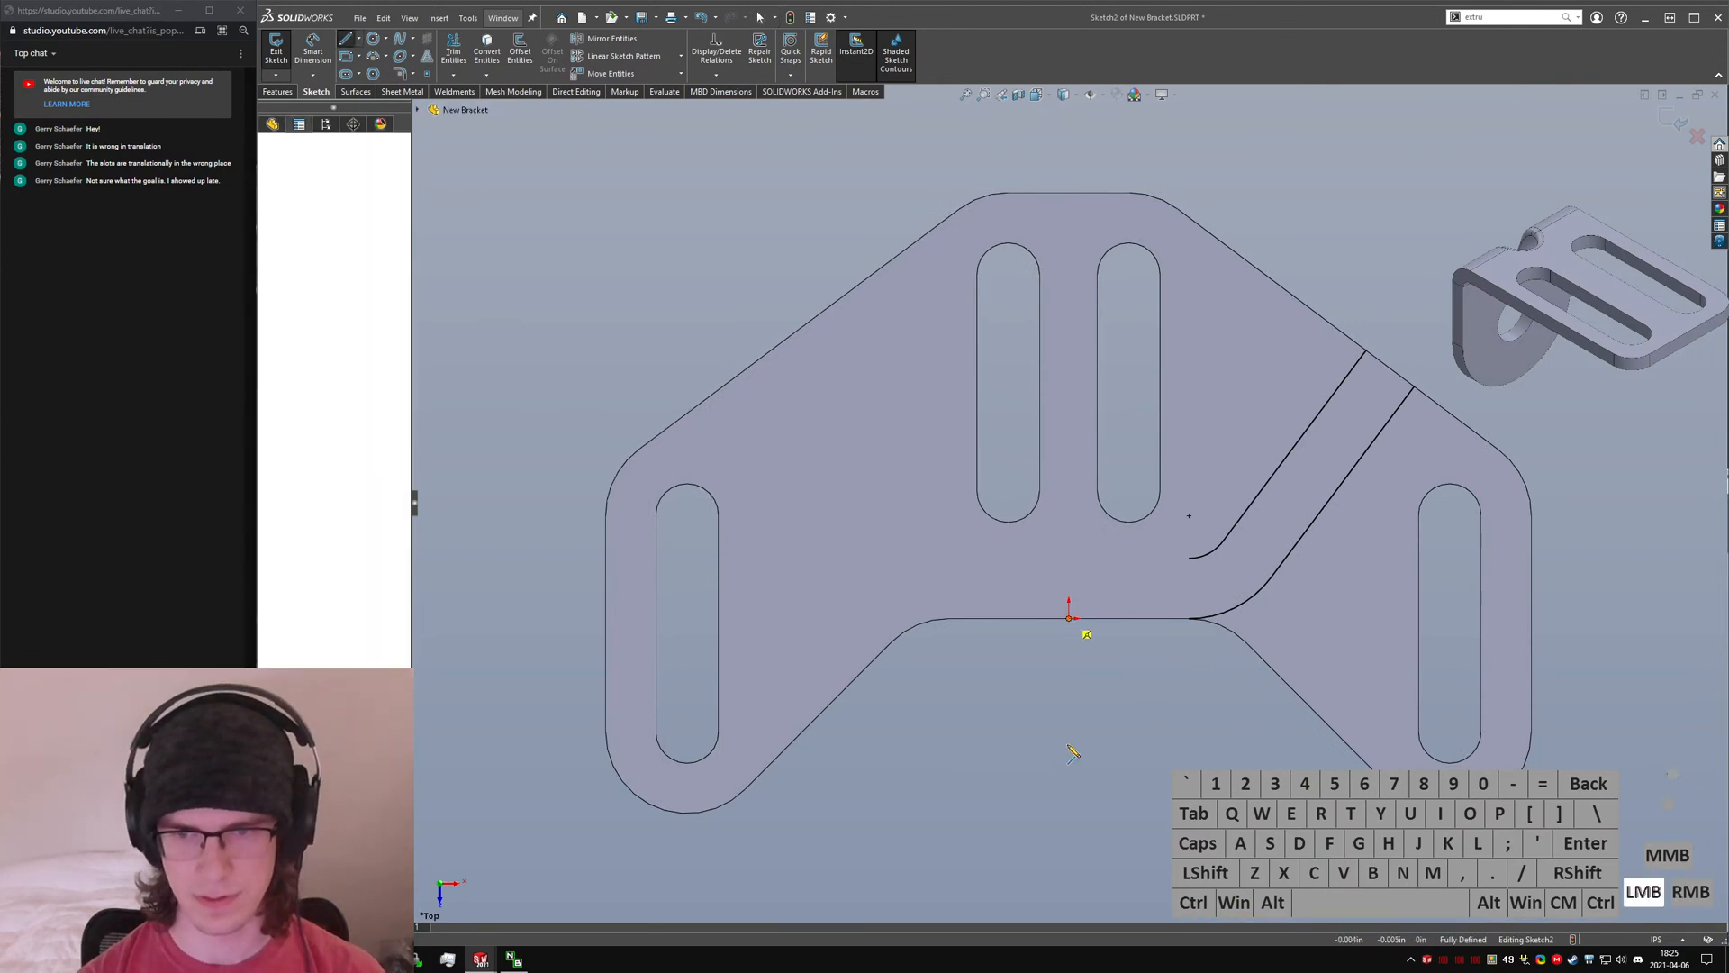
pyautogui.click(1069, 743)
pyautogui.hotkey('alt', 'c')
pyautogui.moveTo(1517, 208); pyautogui.dragTo(967, 862)
pyautogui.moveTo(1102, 796)
pyautogui.mouseDown(button='right')
pyautogui.moveTo(1150, 733)
pyautogui.moveTo(1110, 732)
pyautogui.mouseUp(button='right')
# - Connect the mirrored inner arcs and the mirrored outer arcs with two horizontal lines
pyautogui.moveTo(1053, 635); pyautogui.dragTo(948, 558, button='right')
pyautogui.click(949, 558)
pyautogui.click(1189, 558)
pyautogui.moveTo(914, 654); pyautogui.dragTo(945, 618, button='right')
pyautogui.click(948, 619)
pyautogui.click(1189, 618)
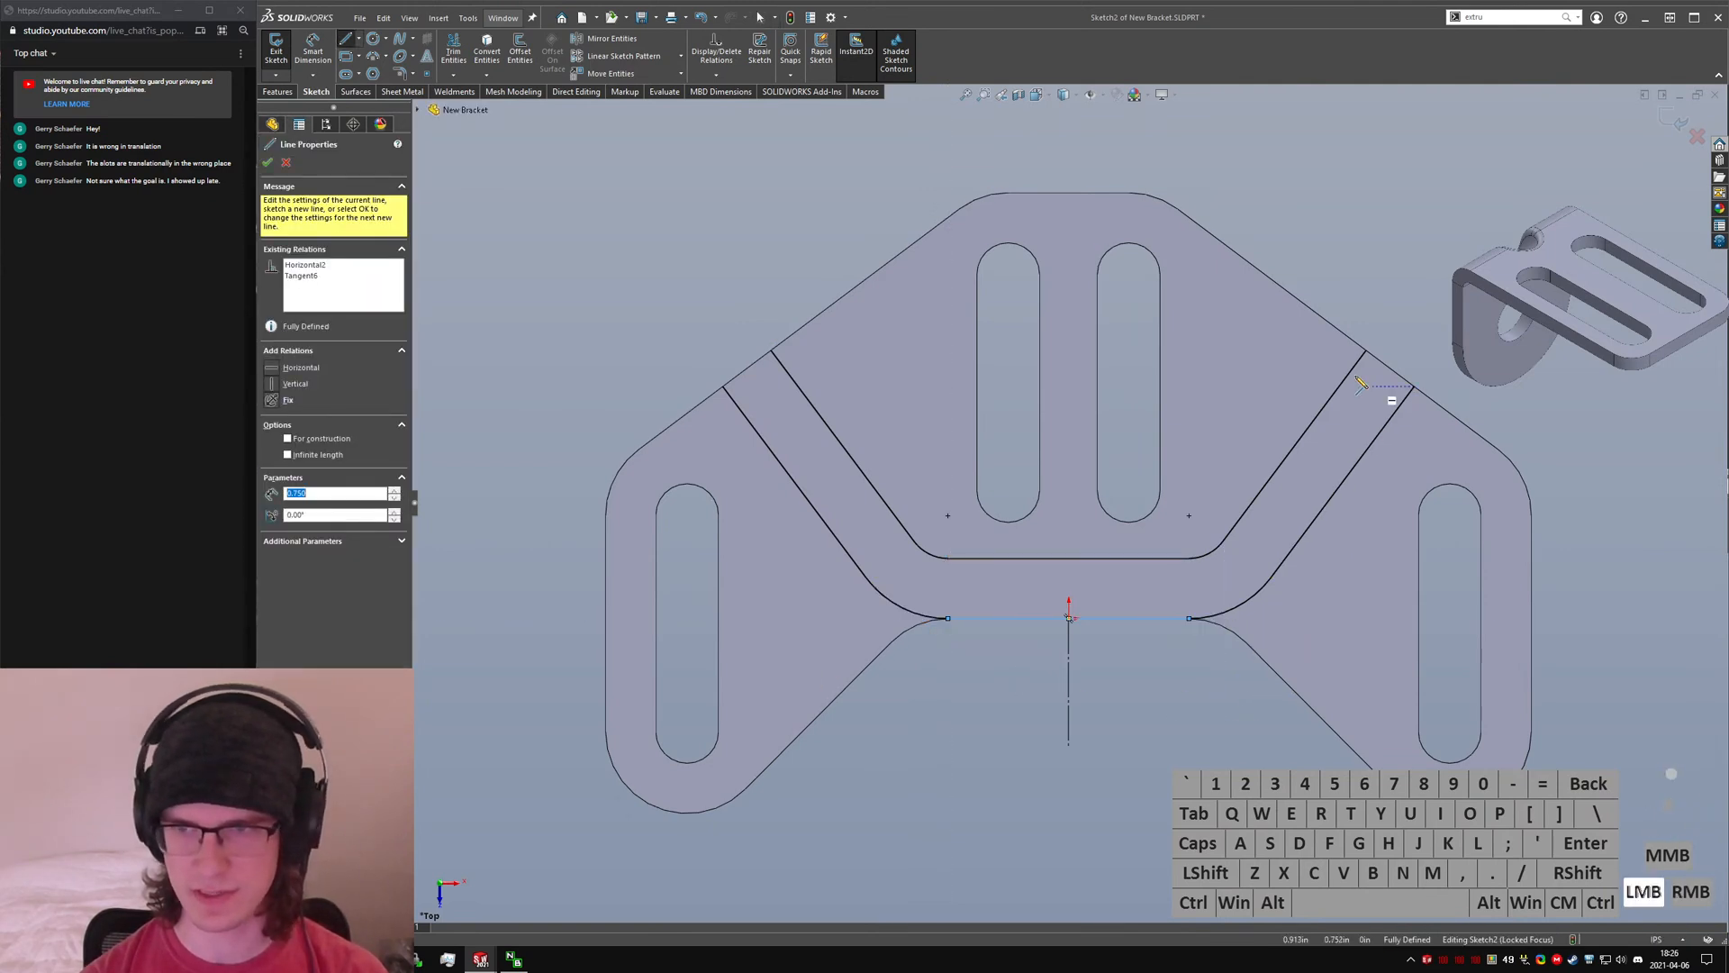
# - Close both sloped ends of the band profile with short lines along the plate's edges
pyautogui.click(1367, 351)
pyautogui.click(1413, 388)
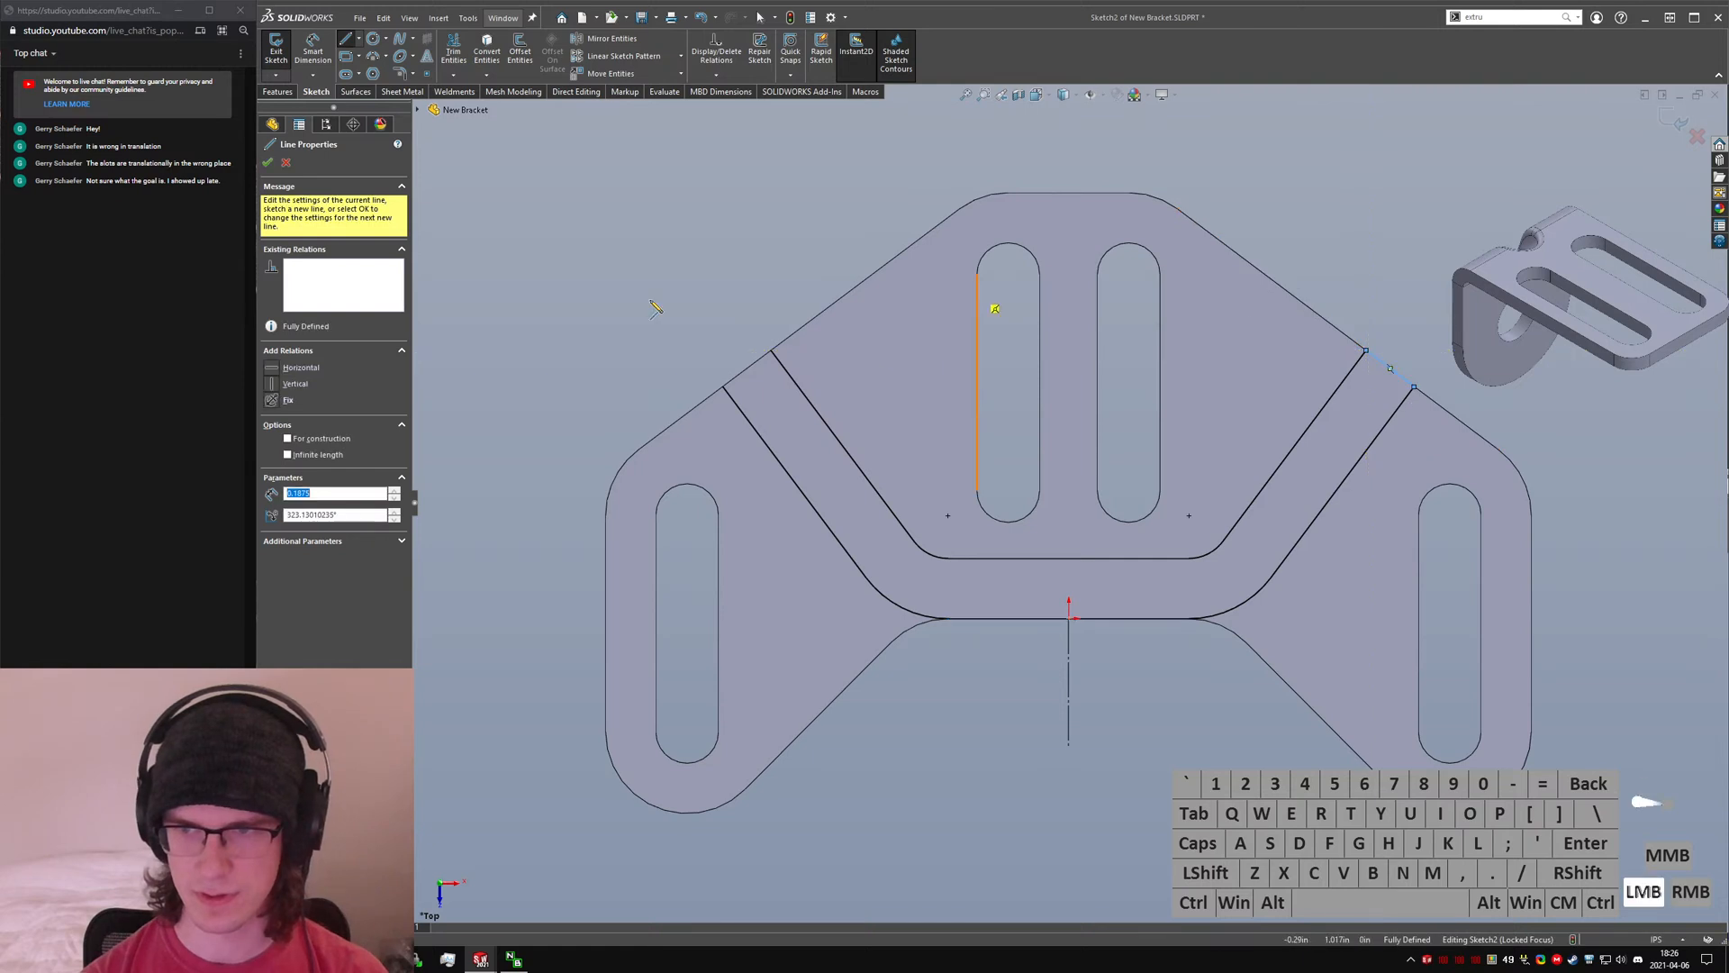
pyautogui.click(724, 387)
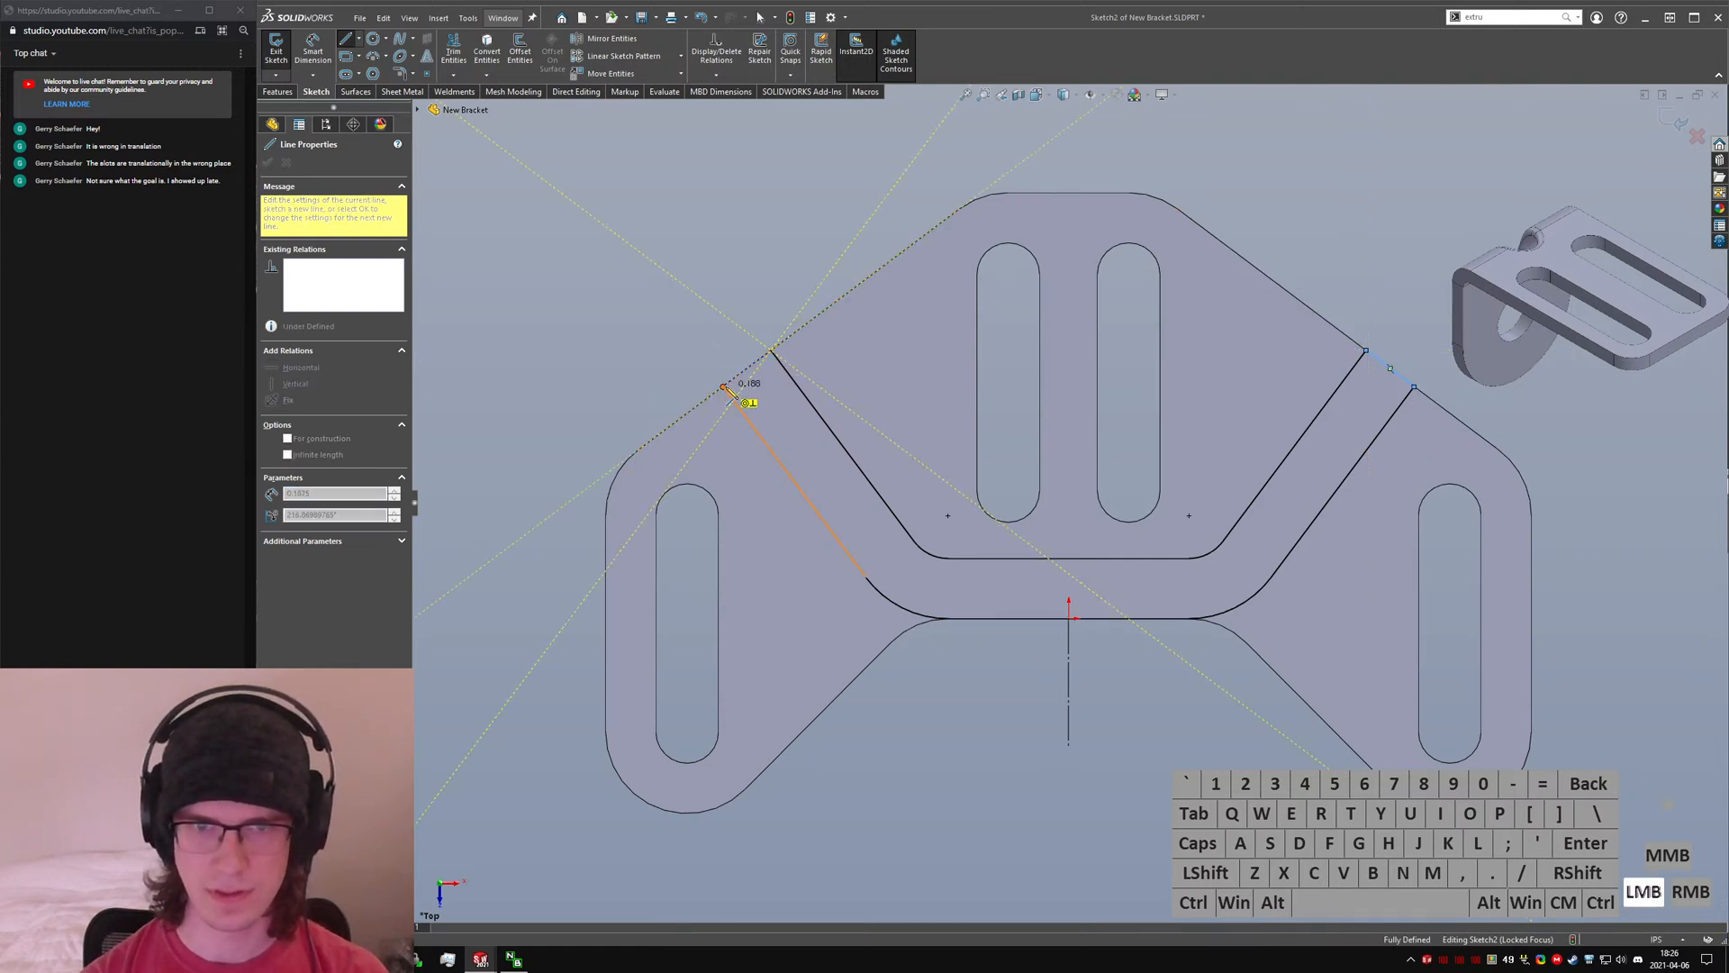
pyautogui.press('Escape')
# - Extrude the band profile 0.75 in with the direction reversed, so it passes through and below the plate
pyautogui.click(278, 54)
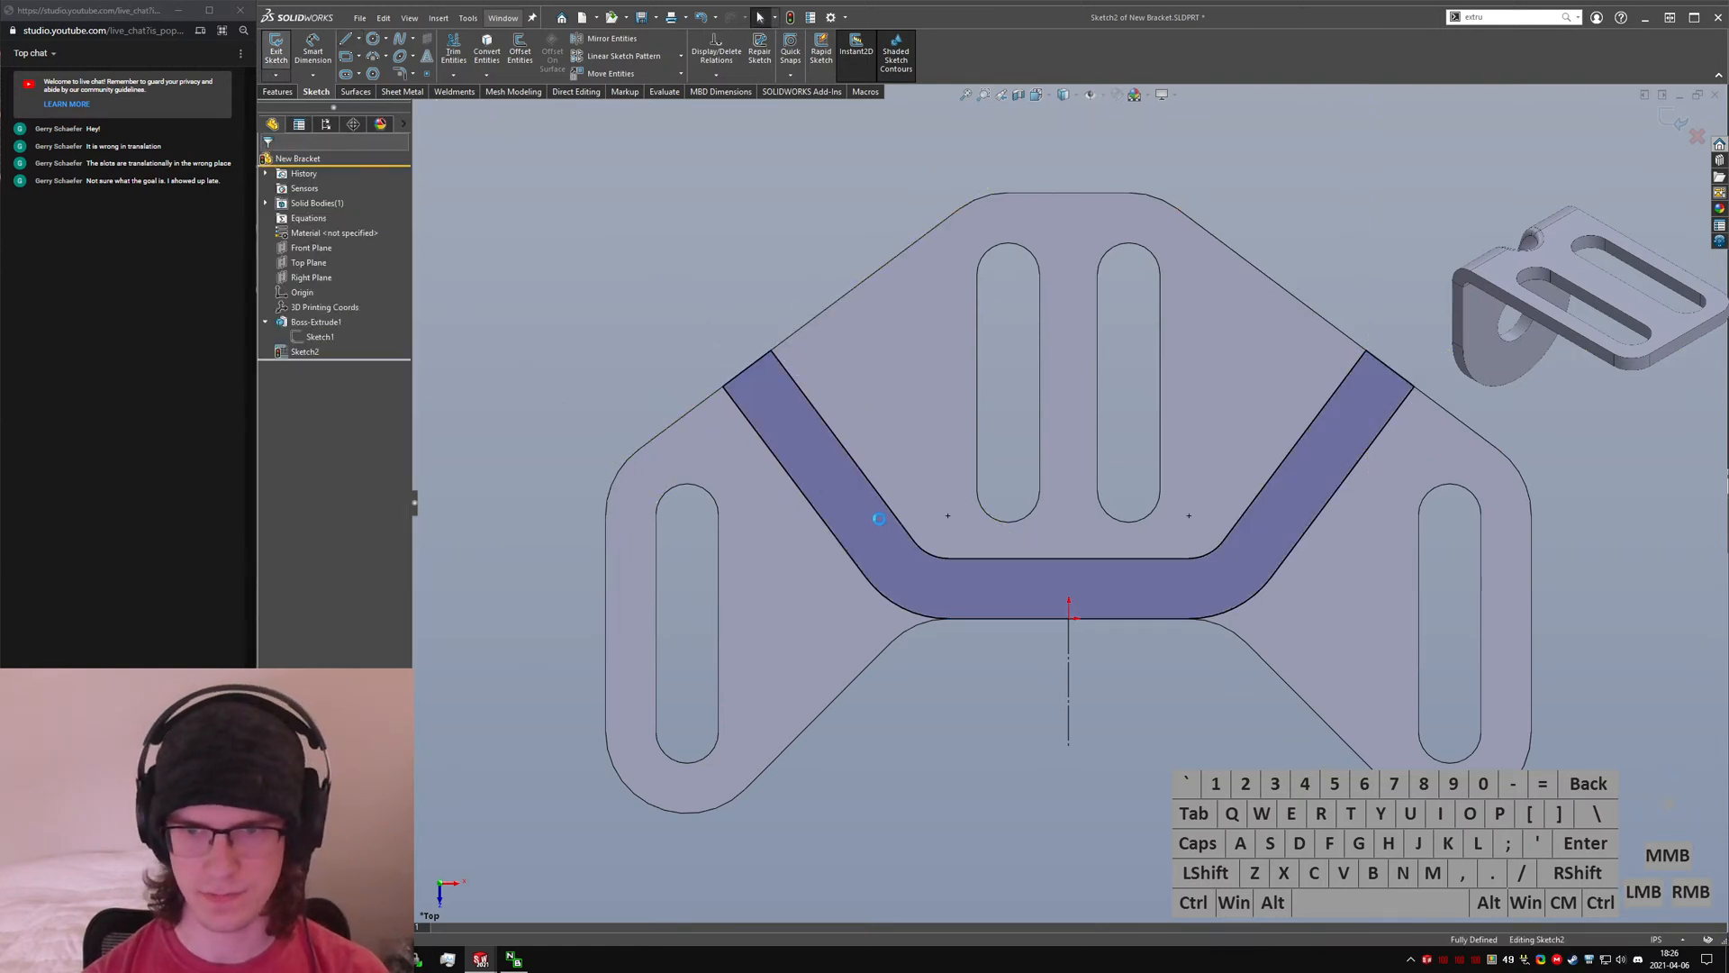
pyautogui.hotkey('ctrl', '7')
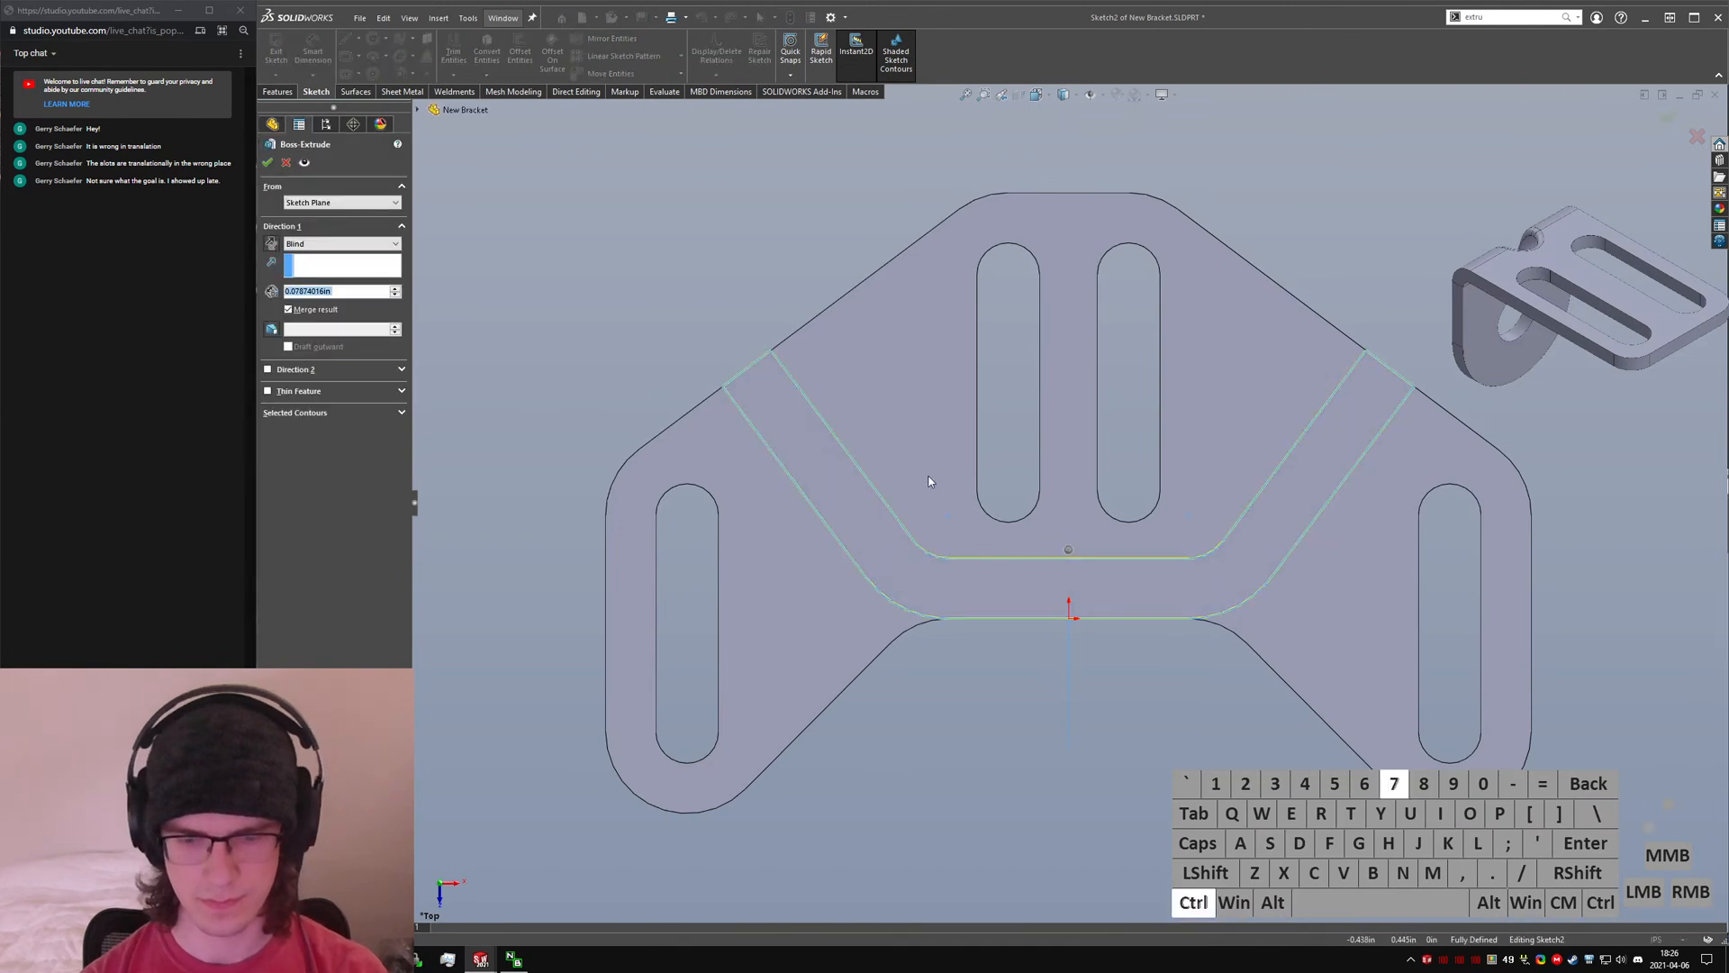
pyautogui.moveTo(1046, 441); pyautogui.dragTo(992, 646, button='middle')
pyautogui.hotkey('ctrl', '7')
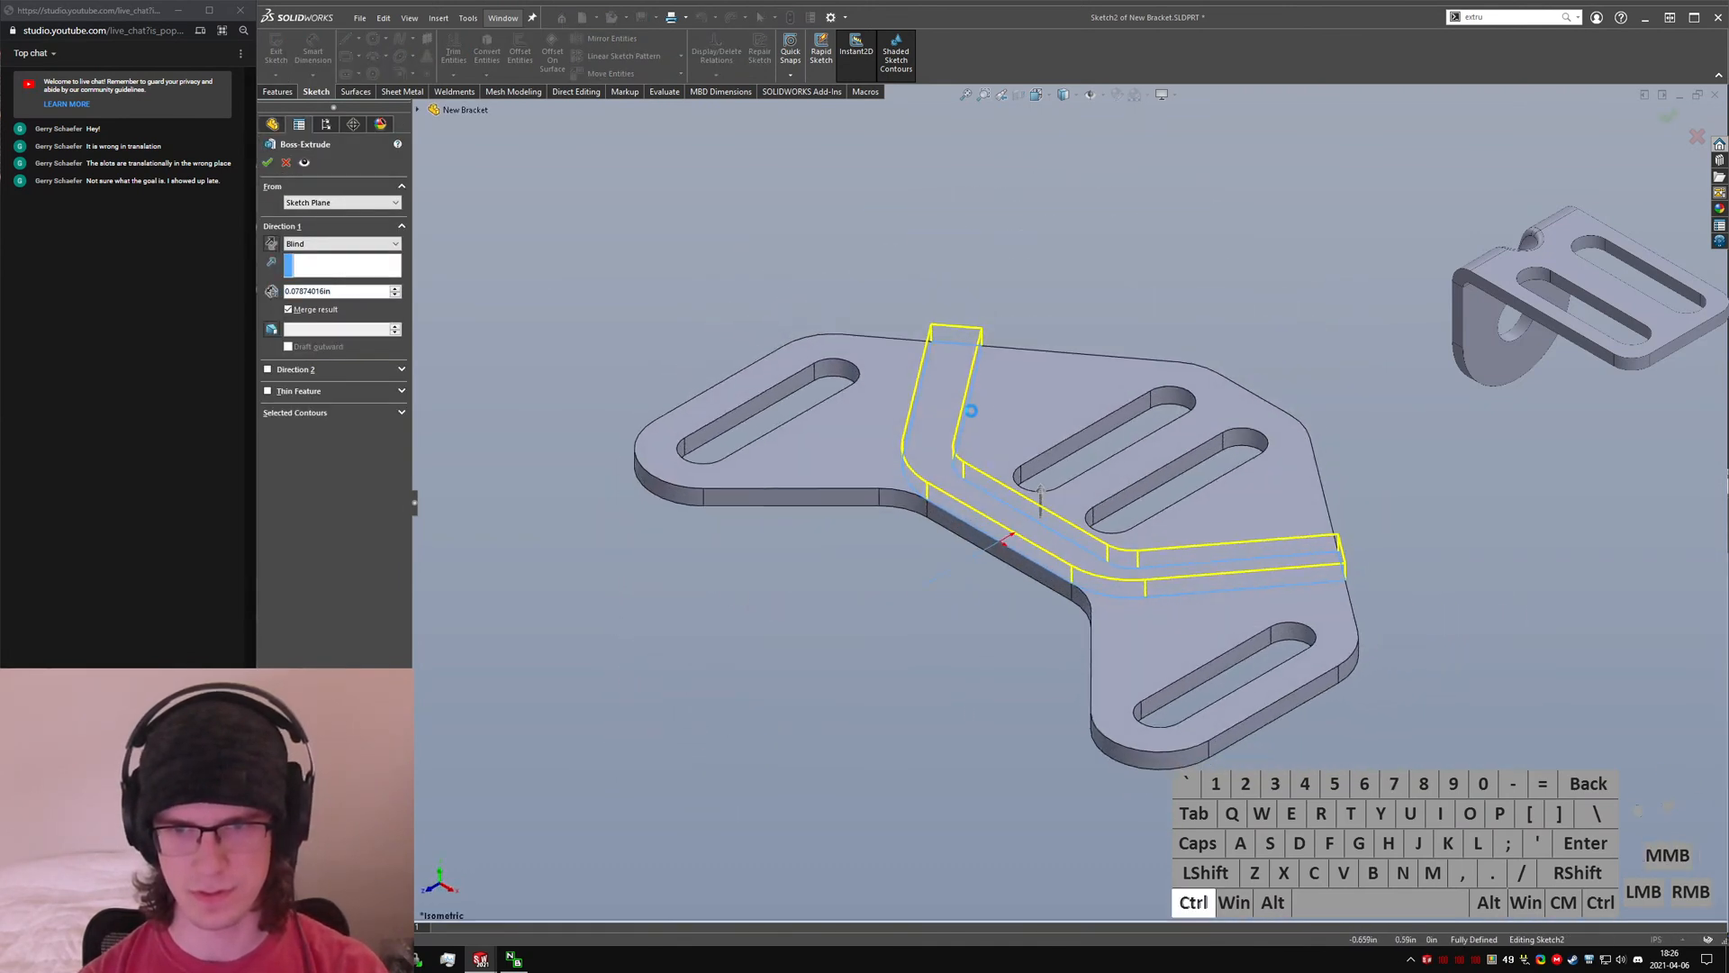
pyautogui.click(272, 243)
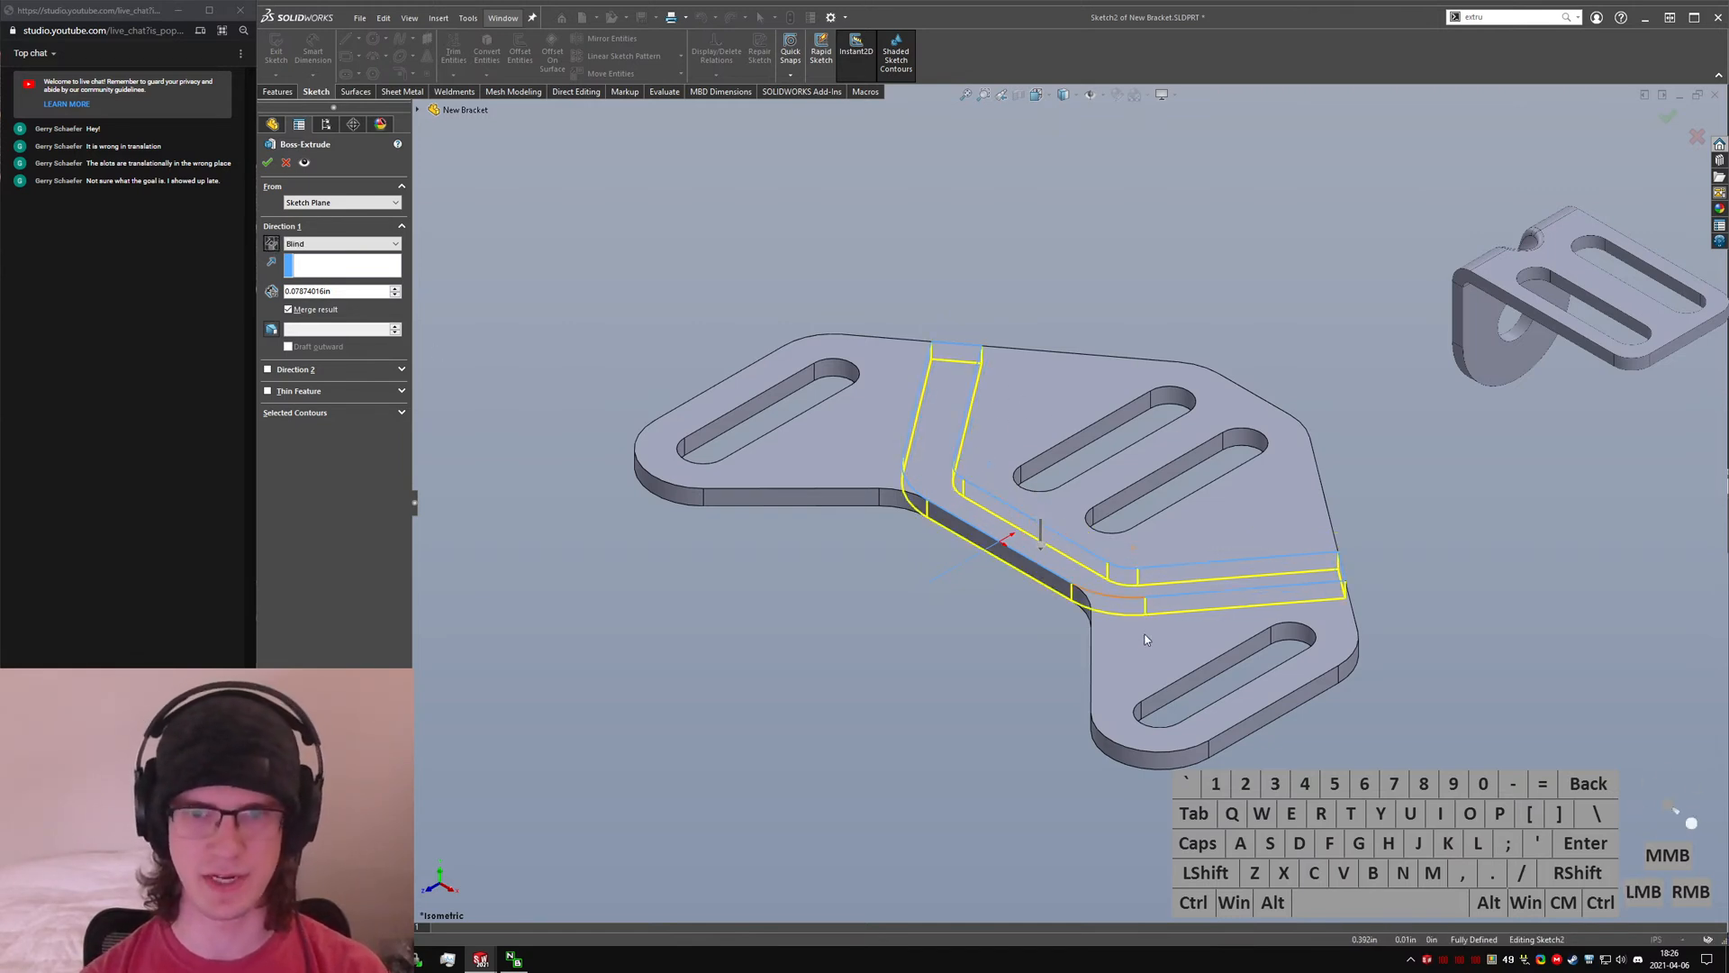
pyautogui.write('.75')
pyautogui.press('Return')
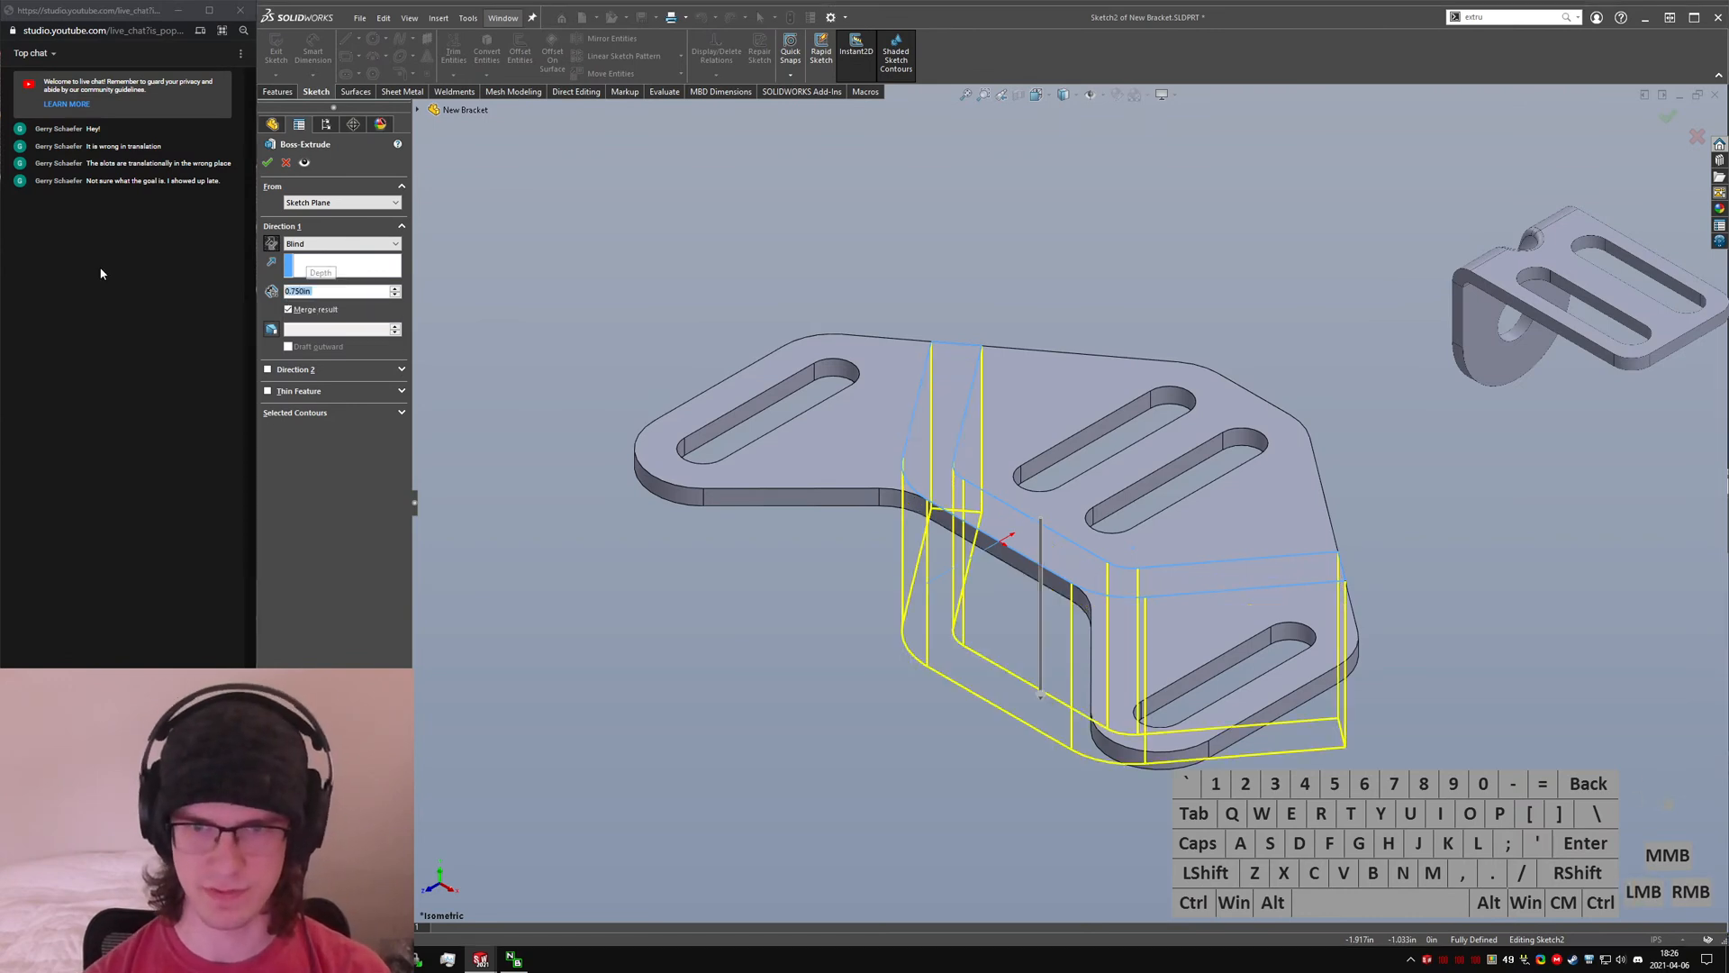
pyautogui.click(268, 163)
# - Inspect the extruded wall from several sides and check the combined length of the straight and curved edges where it meets the plate
pyautogui.moveTo(622, 423); pyautogui.dragTo(1067, 482, button='middle')
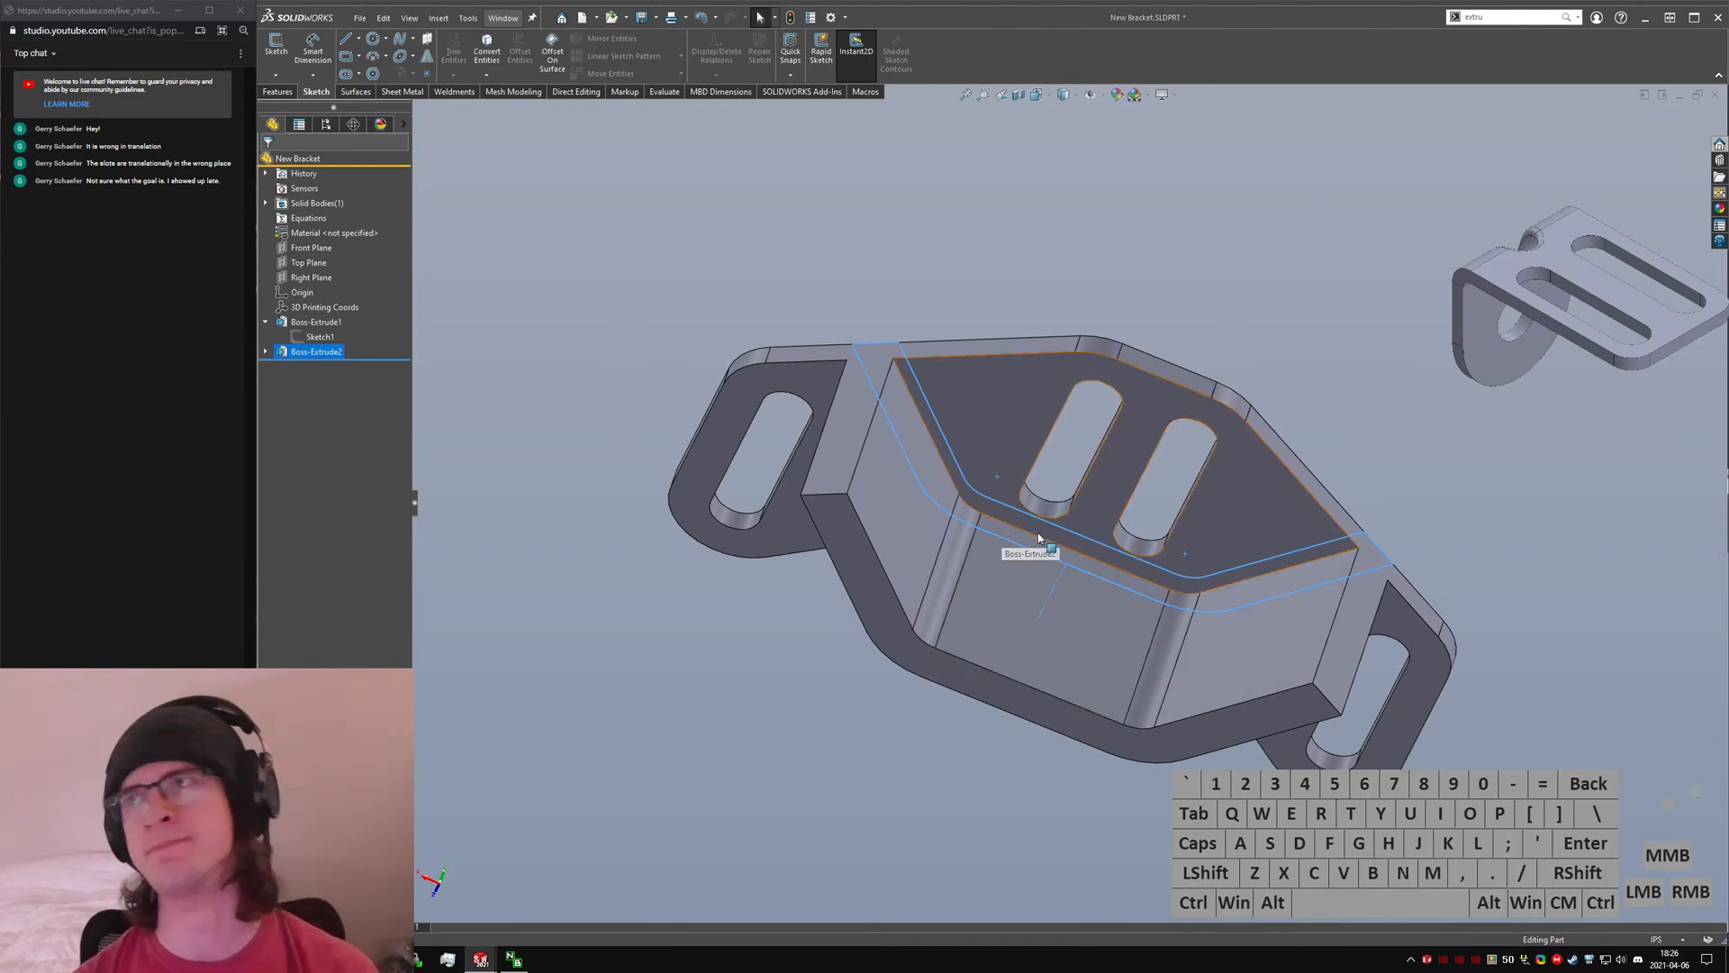
pyautogui.moveTo(1002, 531)
pyautogui.mouseDown(button='middle')
pyautogui.moveTo(1026, 544)
pyautogui.moveTo(1176, 358)
pyautogui.moveTo(1065, 420)
pyautogui.moveTo(1207, 450)
pyautogui.mouseUp(button='middle')
pyautogui.scroll(3, 1065, 421)
pyautogui.click(1340, 398)
pyautogui.scroll(2, 1148, 569)
pyautogui.moveTo(1145, 573)
pyautogui.mouseDown(button='middle')
pyautogui.moveTo(1124, 669)
pyautogui.moveTo(1141, 546)
pyautogui.moveTo(968, 610)
pyautogui.mouseUp(button='middle')
pyautogui.scroll(-3, 1136, 537)
pyautogui.scroll(3, 1153, 429)
pyautogui.moveTo(1160, 422); pyautogui.dragTo(1104, 382, button='middle')
pyautogui.scroll(-3, 1131, 437)
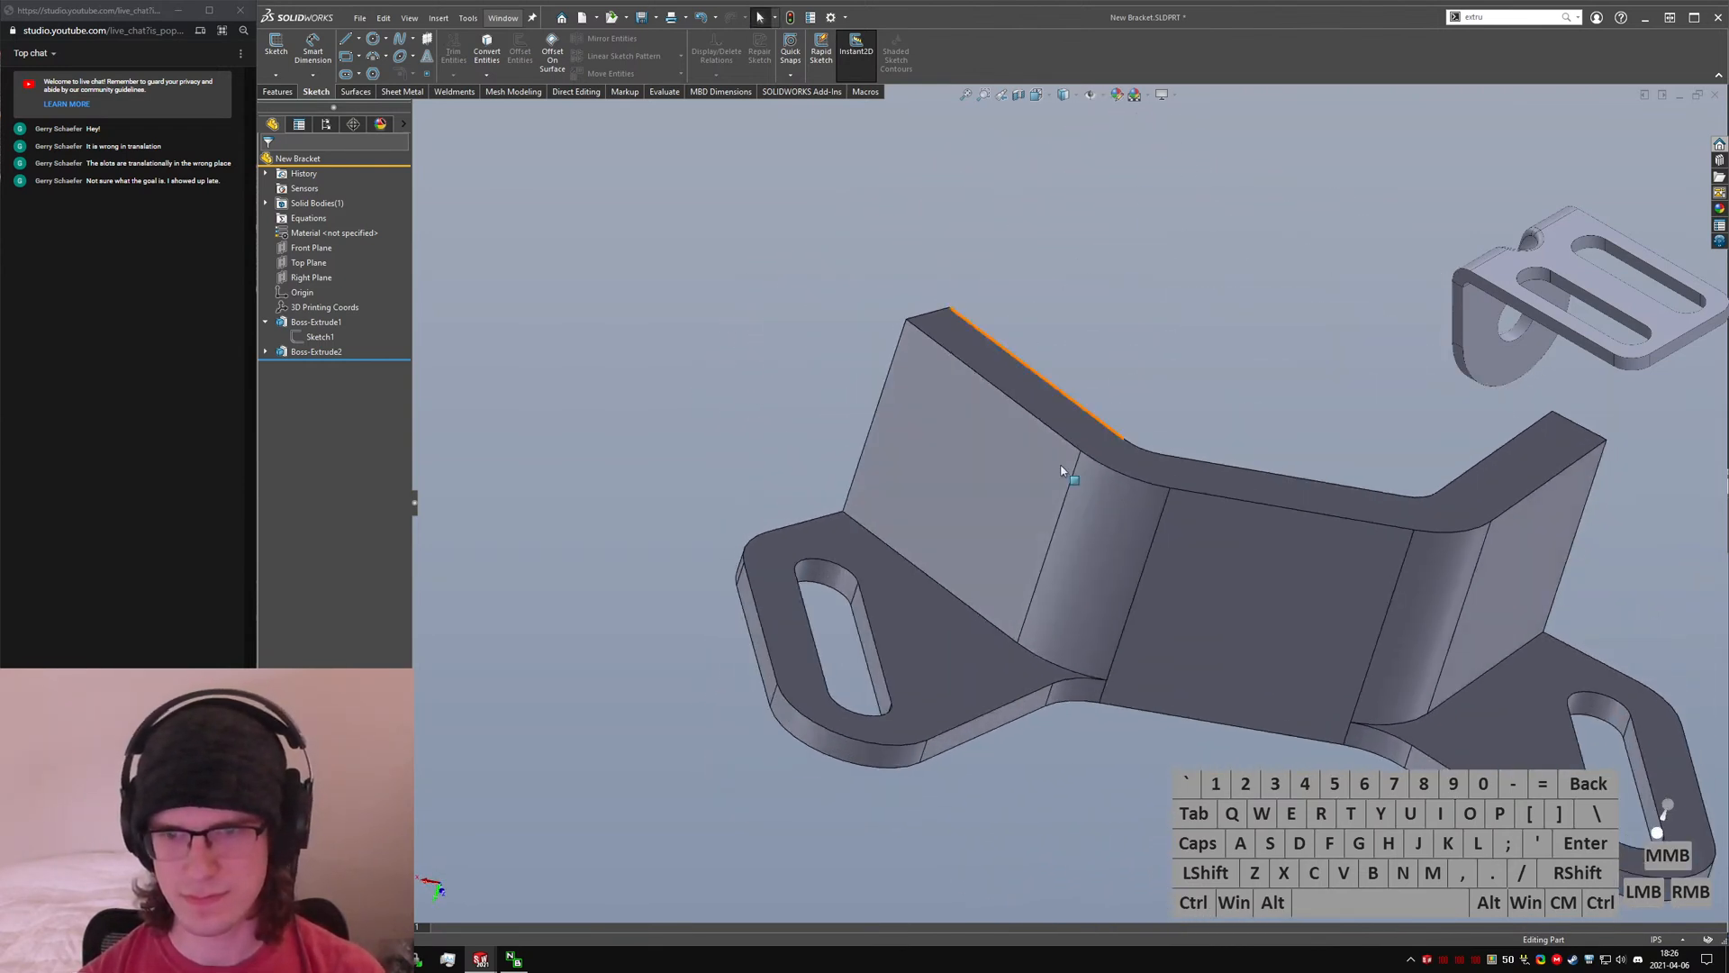
pyautogui.keyDown('ctrl'); pyautogui.click(1023, 650); pyautogui.keyUp('ctrl')
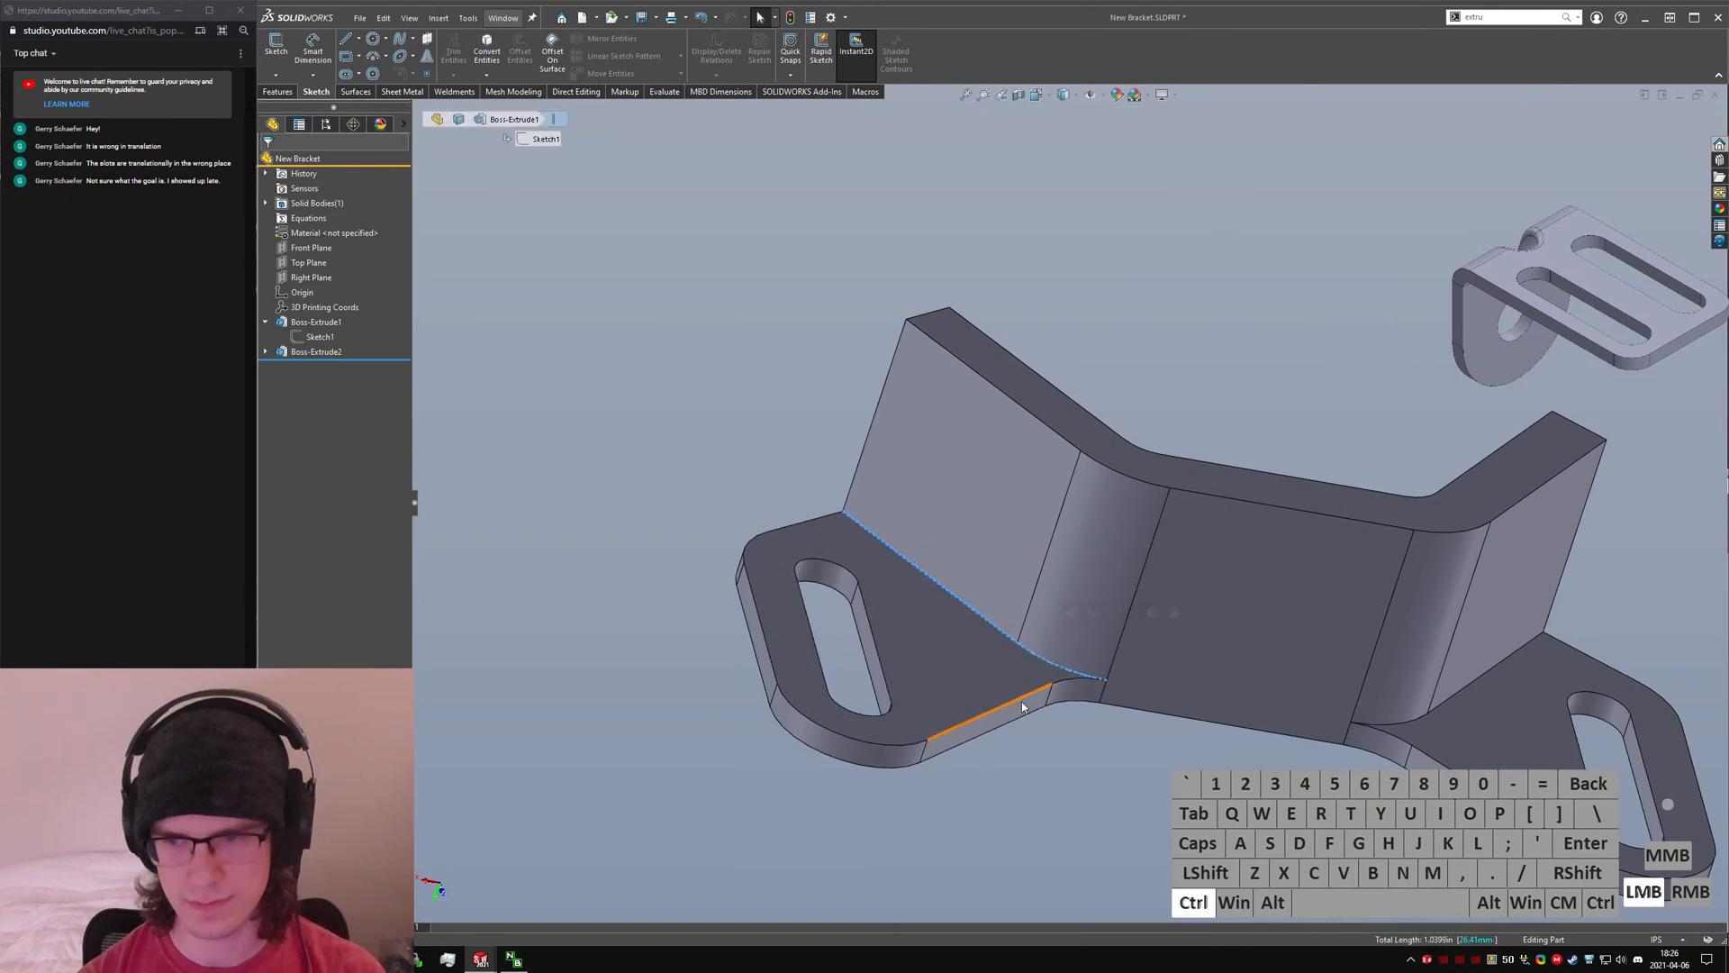
pyautogui.moveTo(1197, 744); pyautogui.dragTo(1121, 744, button='middle')
# - Reopen Sketch2 of the wall extrusion for editing
pyautogui.click(266, 352)
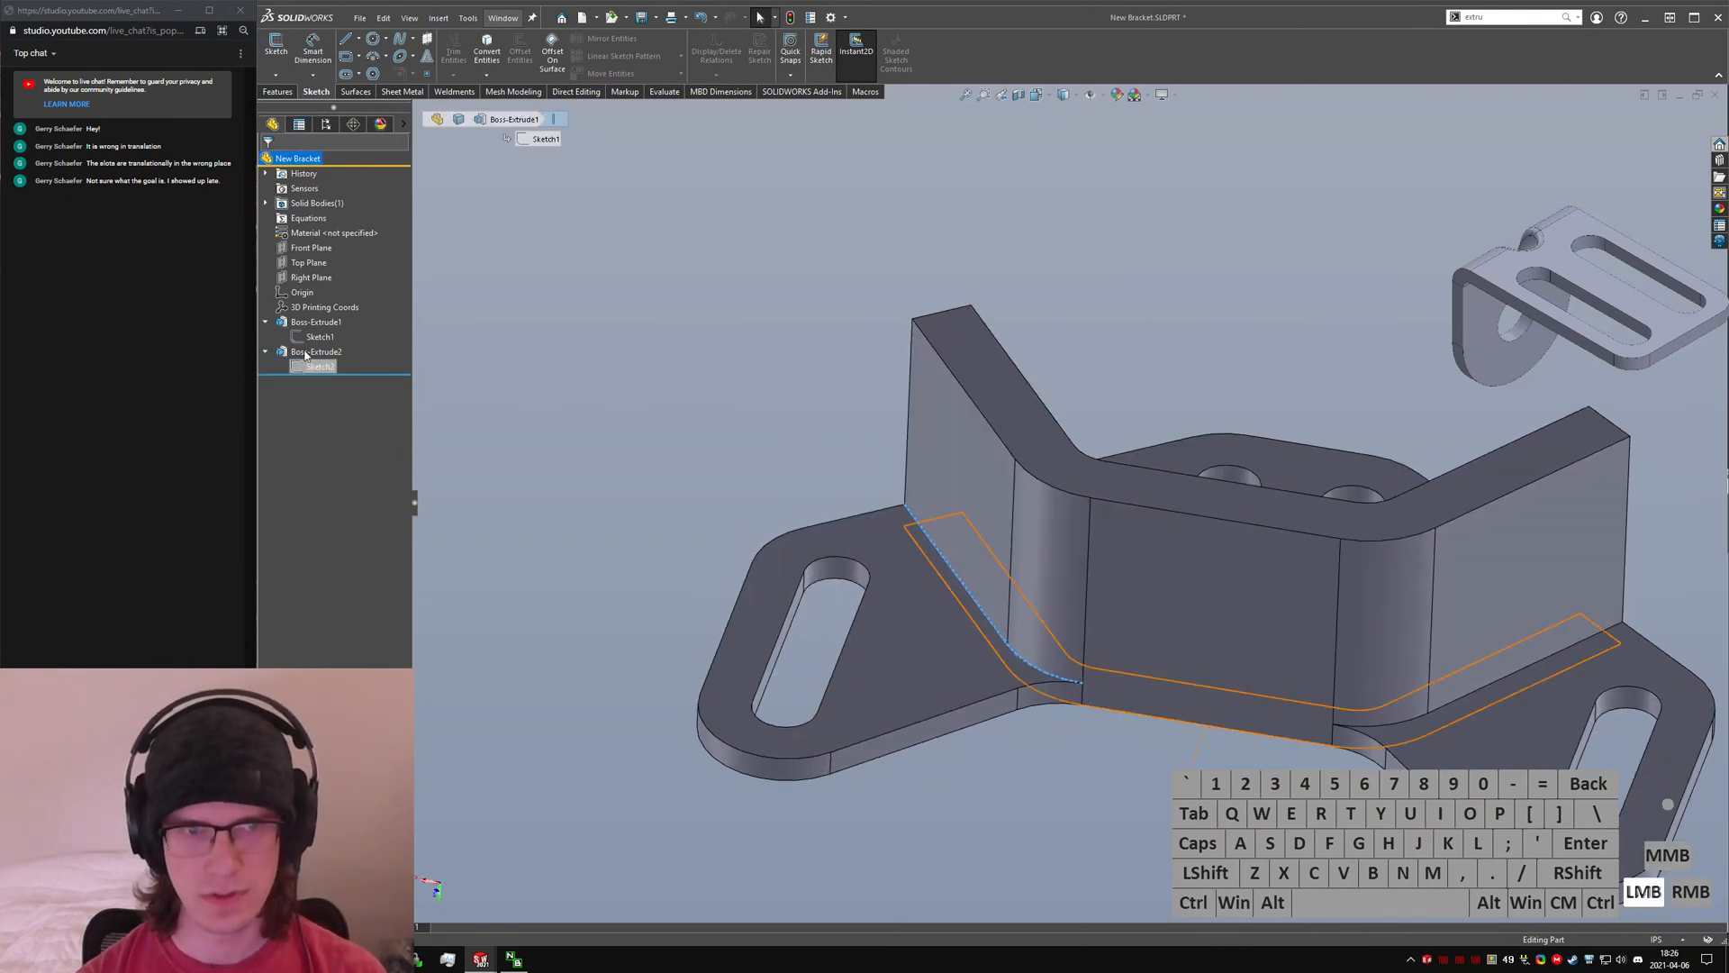
pyautogui.click(302, 366)
pyautogui.click(309, 326)
pyautogui.moveTo(1227, 756); pyautogui.dragTo(1034, 630, button='middle')
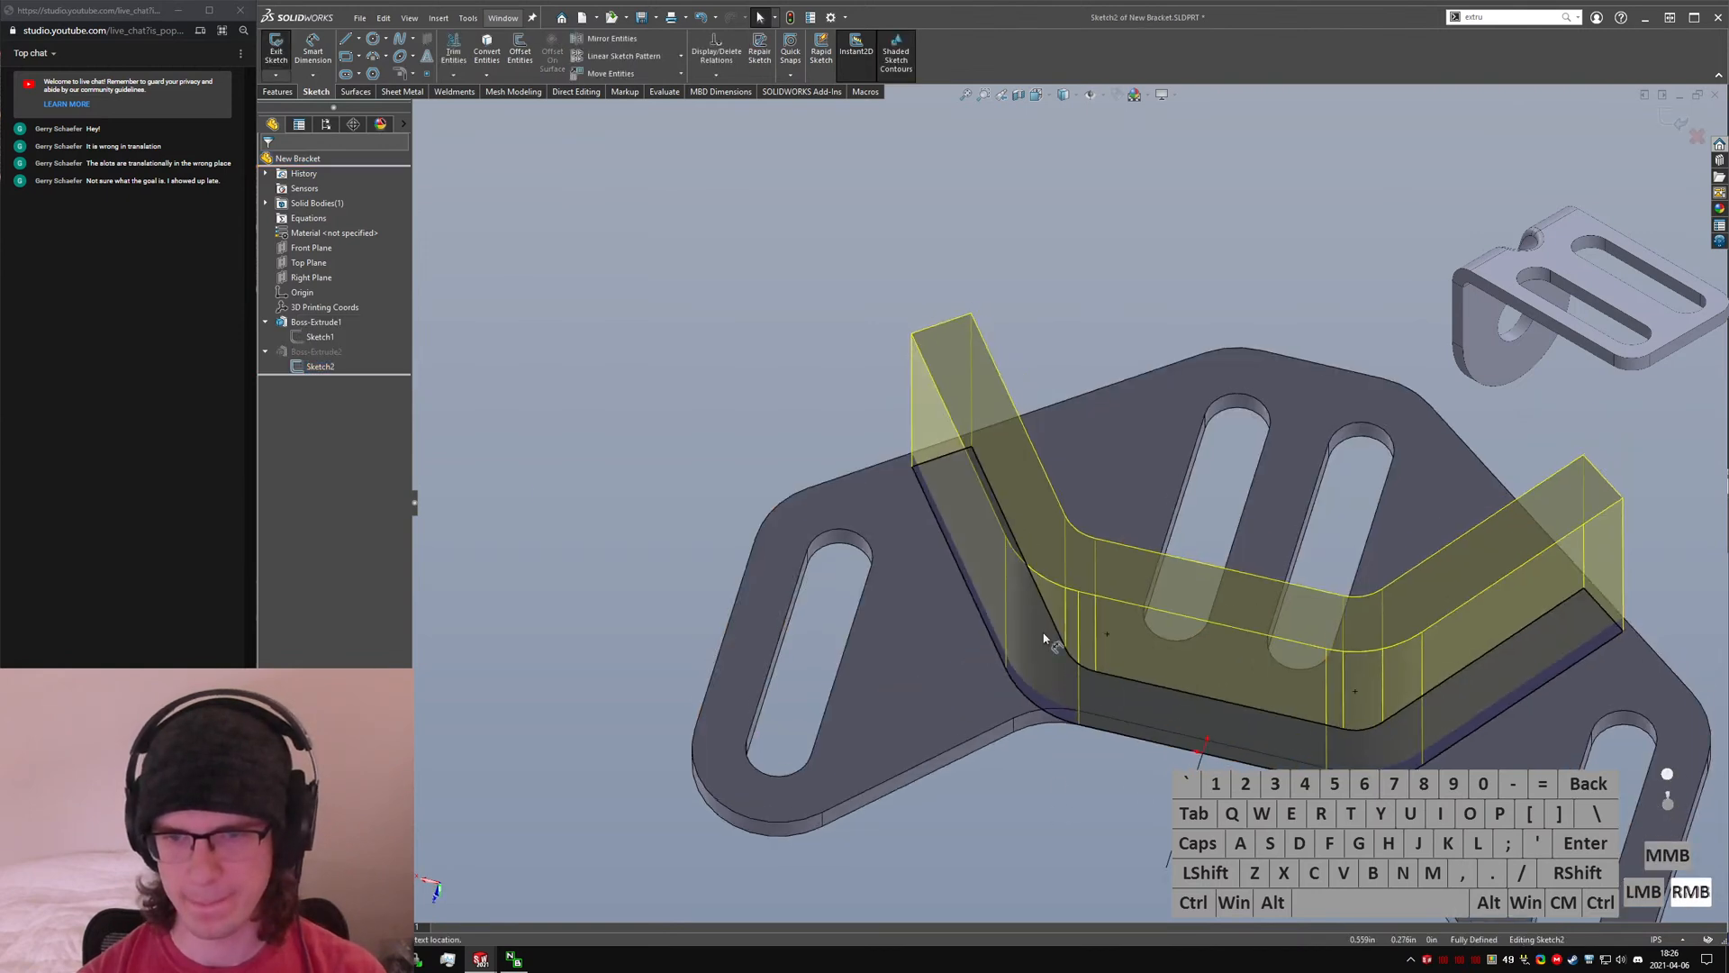
# - Add a path length dimension to the outer sloped line and its adjoining arc, placed beside the profile
pyautogui.click(1003, 666)
pyautogui.keyDown('ctrl'); pyautogui.click(1034, 705); pyautogui.keyUp('ctrl')
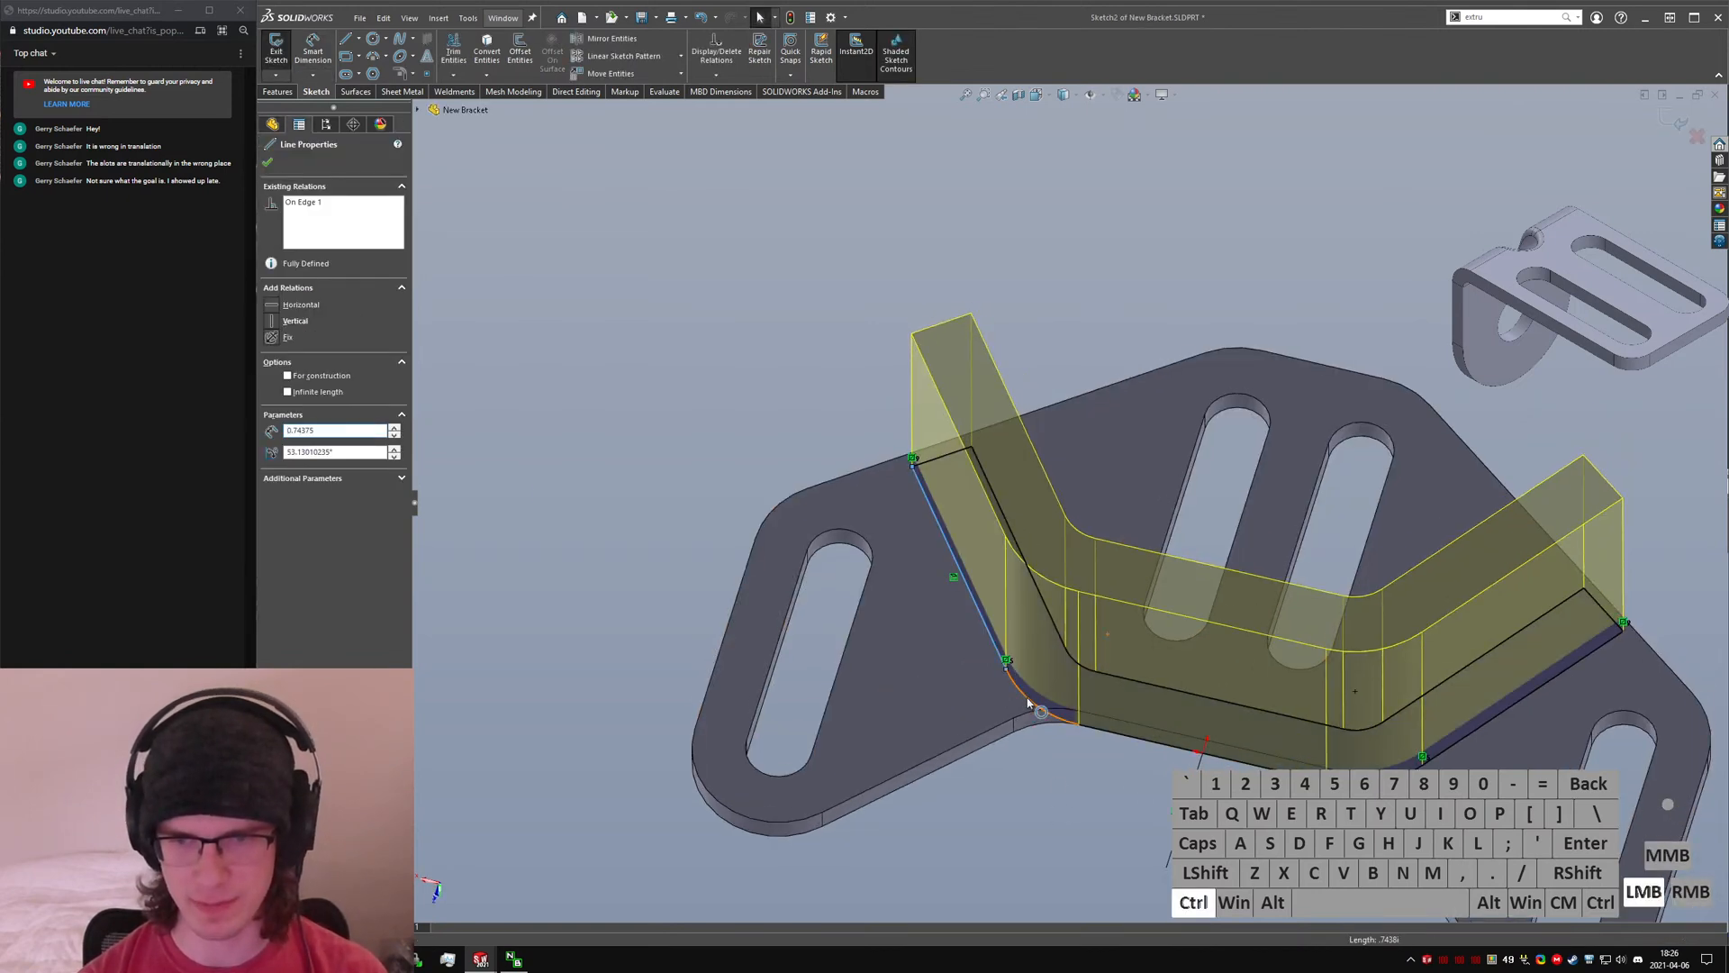
pyautogui.click(1023, 847)
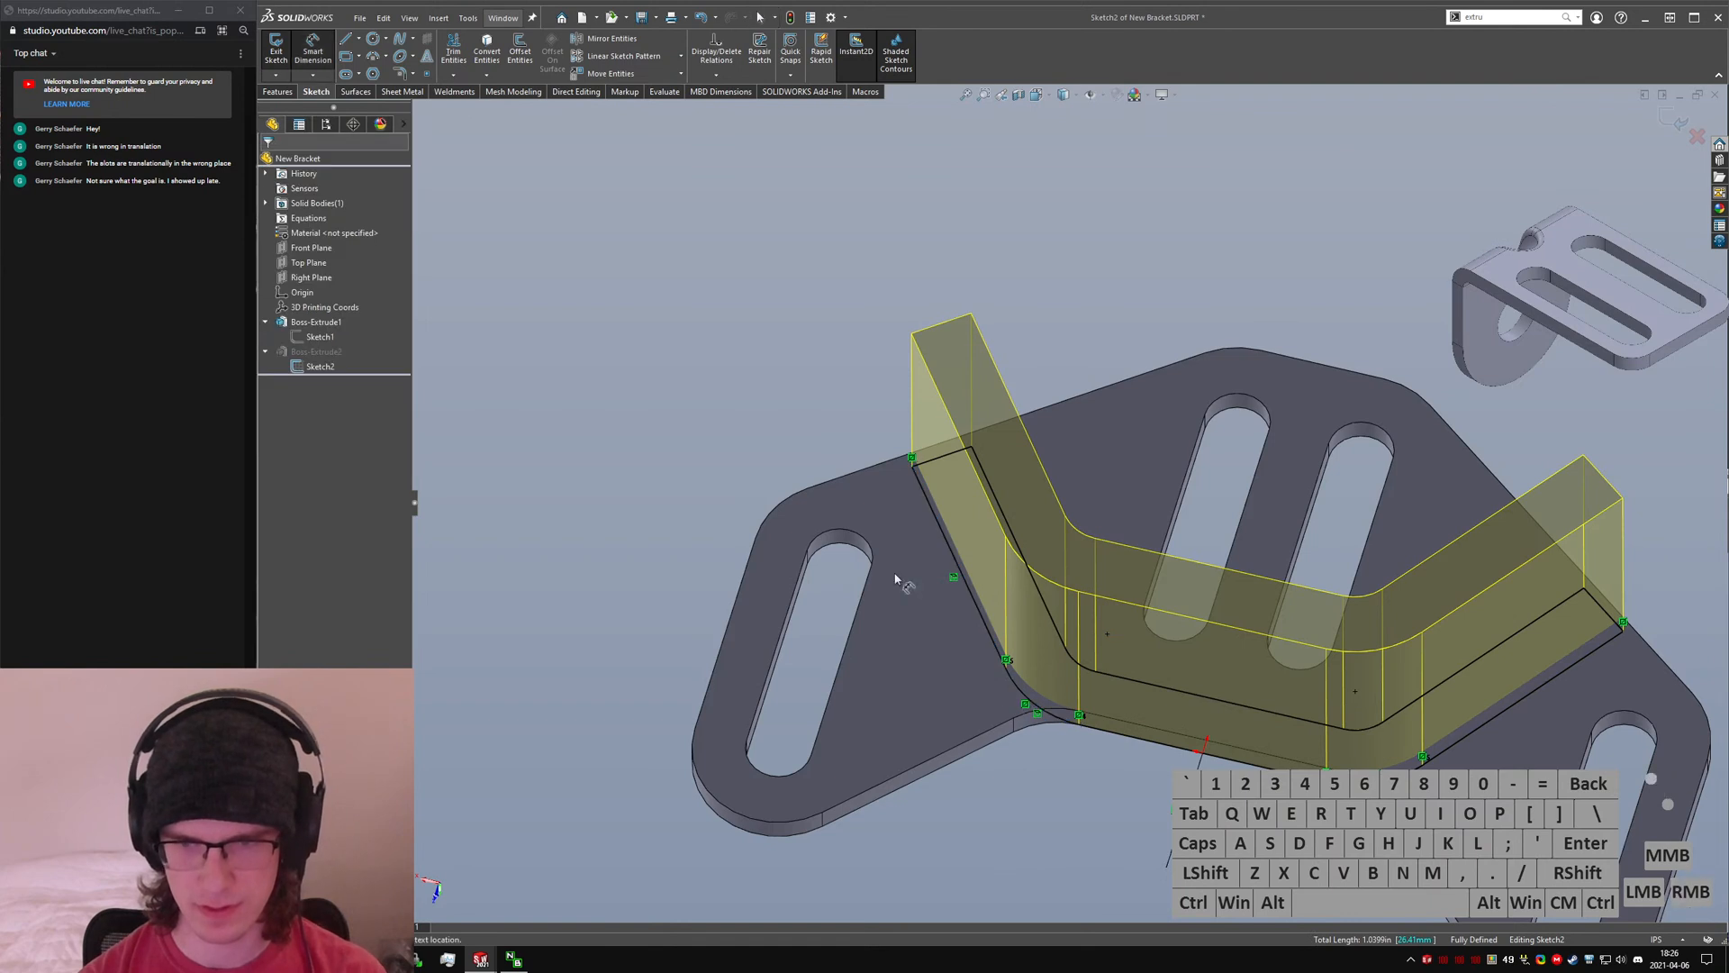
pyautogui.keyDown('ctrl'); pyautogui.click(996, 640); pyautogui.keyUp('ctrl')
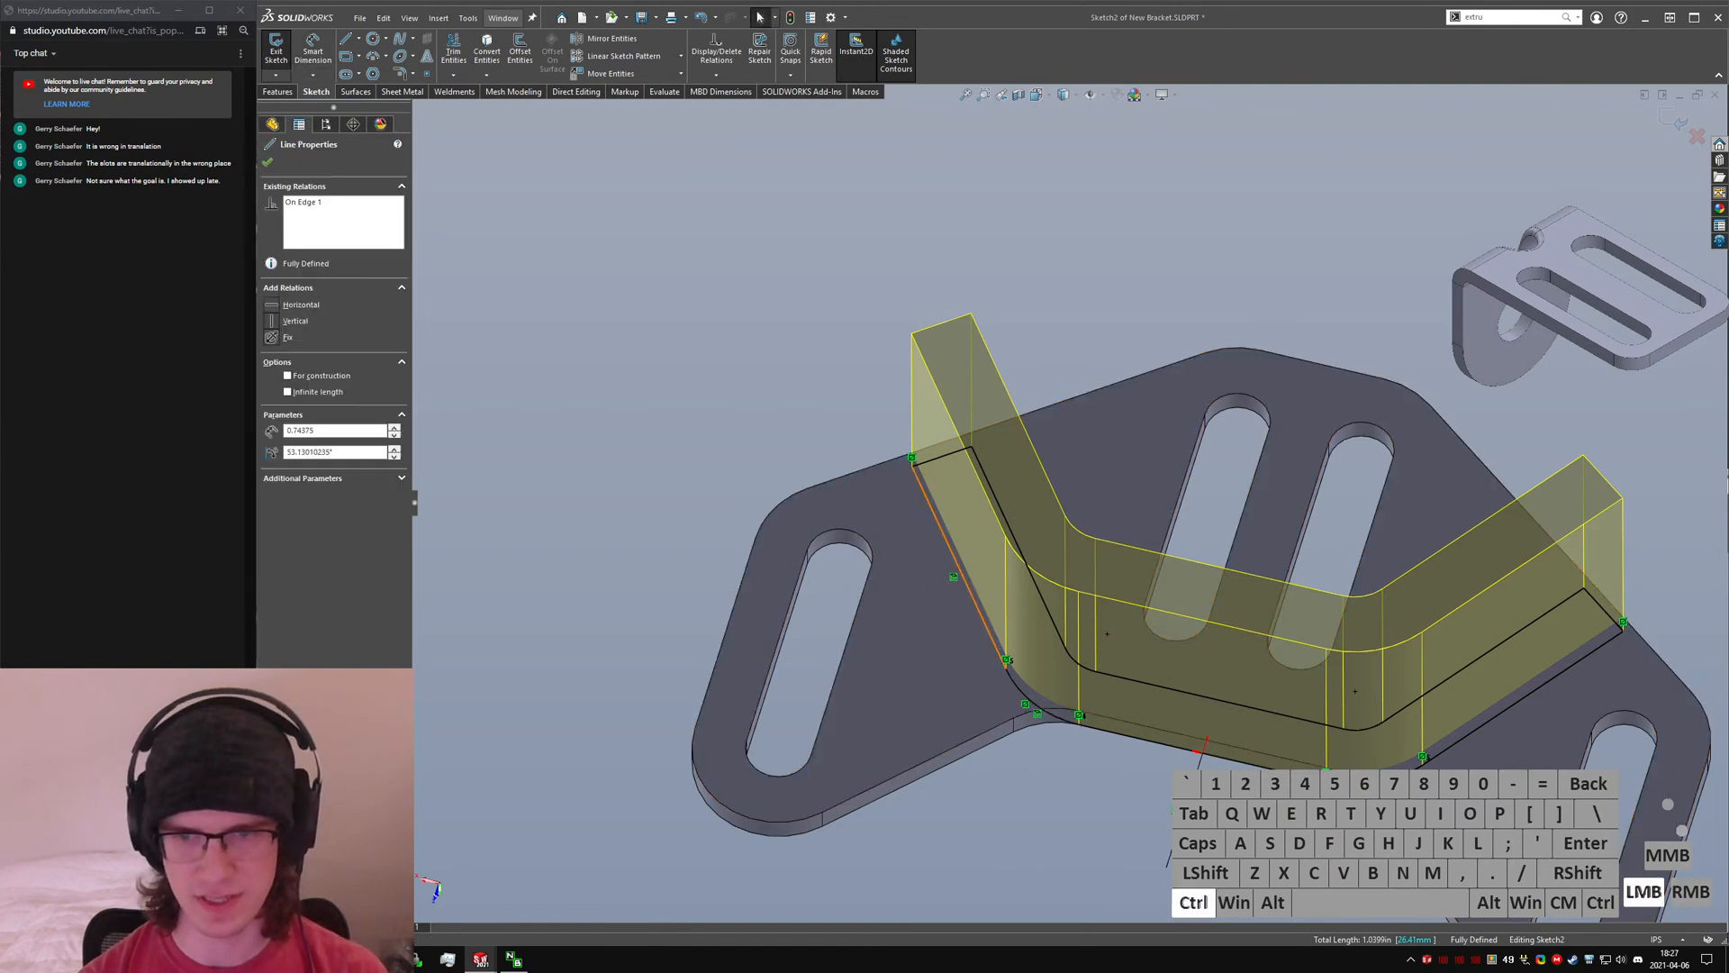
pyautogui.keyDown('ctrl'); pyautogui.click(1024, 699); pyautogui.keyUp('ctrl')
pyautogui.click(315, 76)
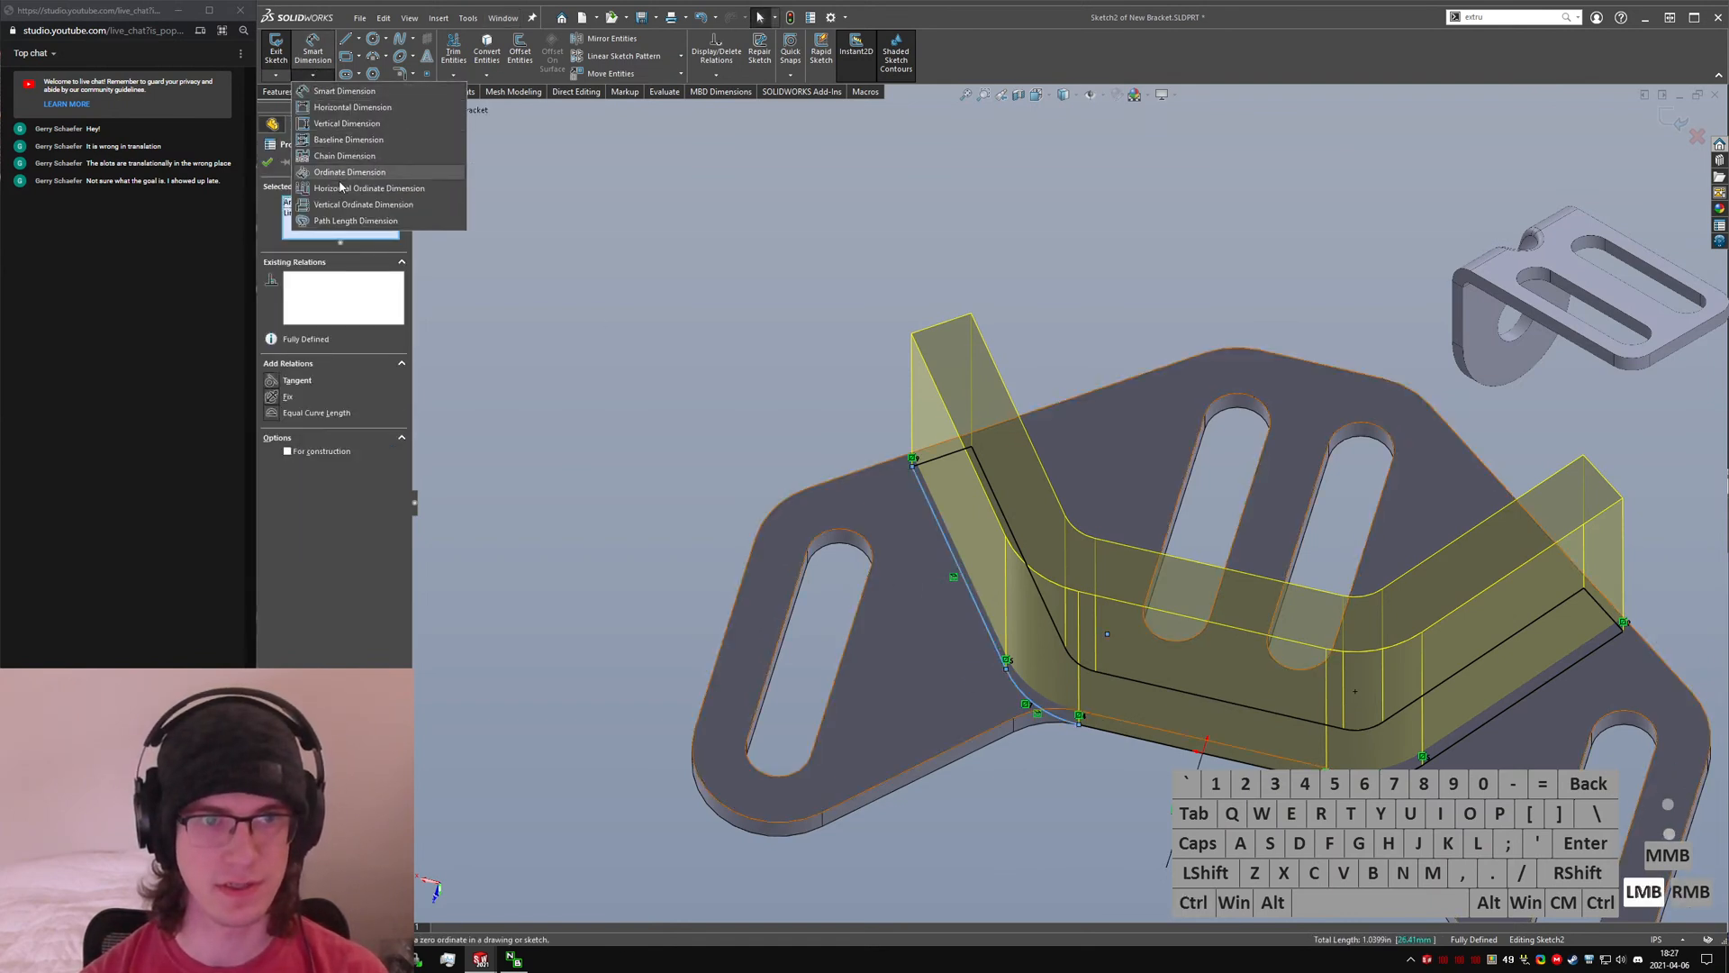
pyautogui.click(351, 223)
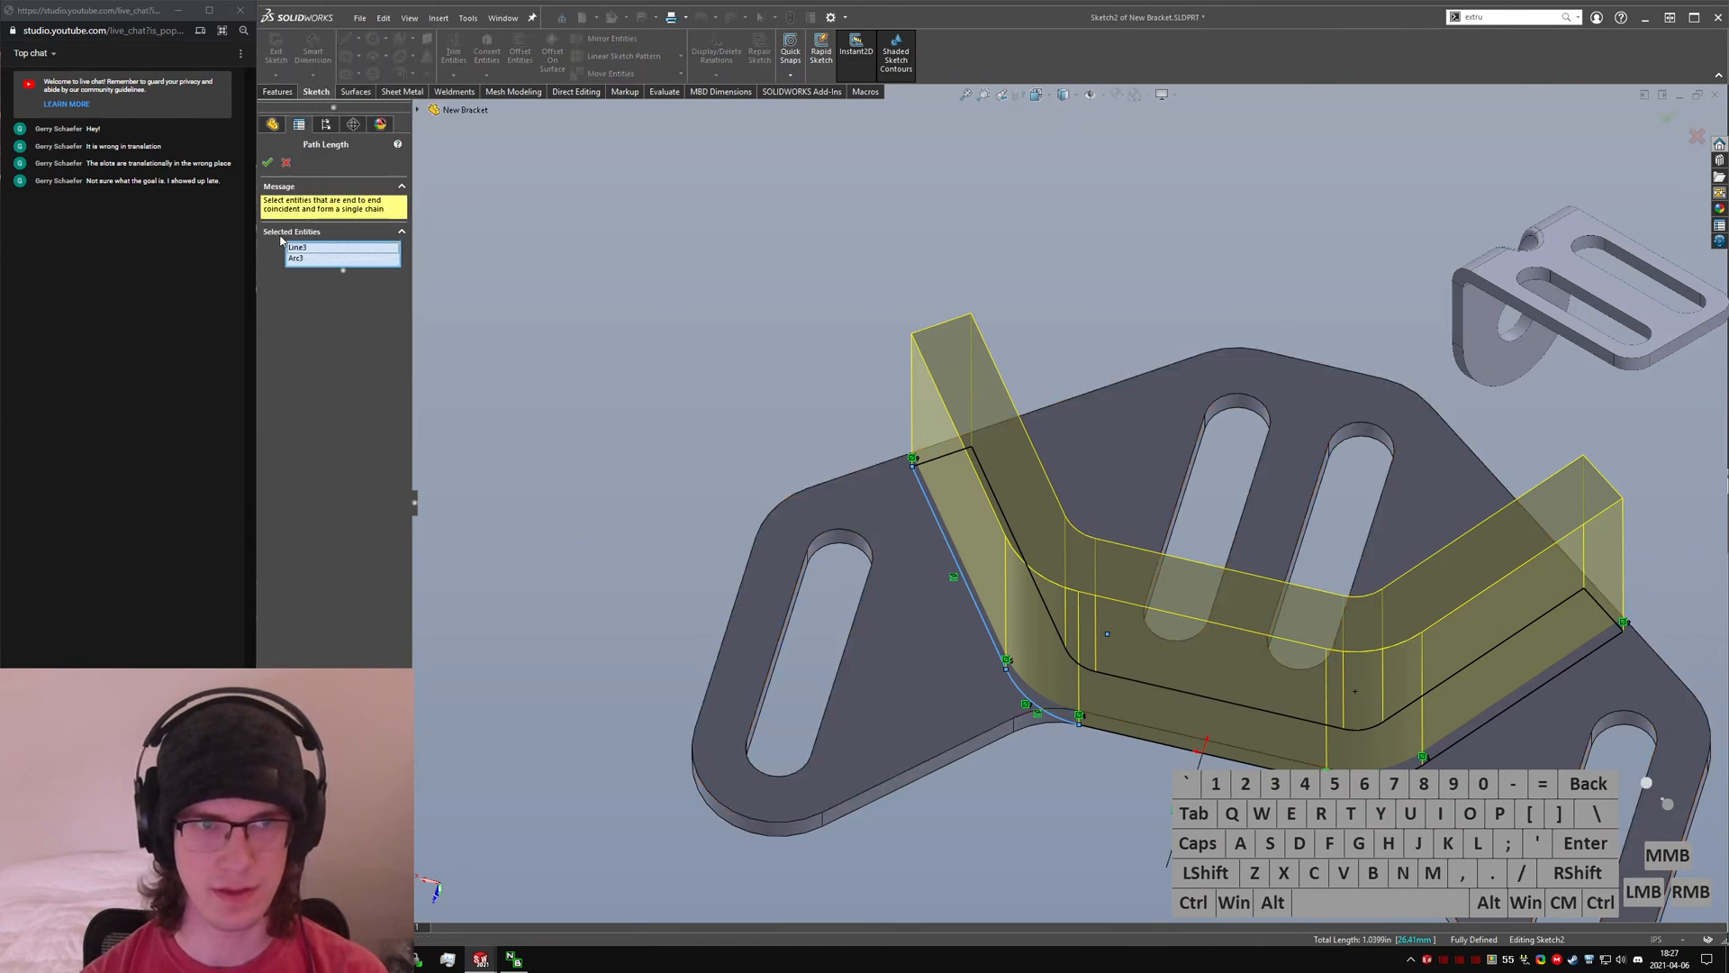
pyautogui.click(268, 162)
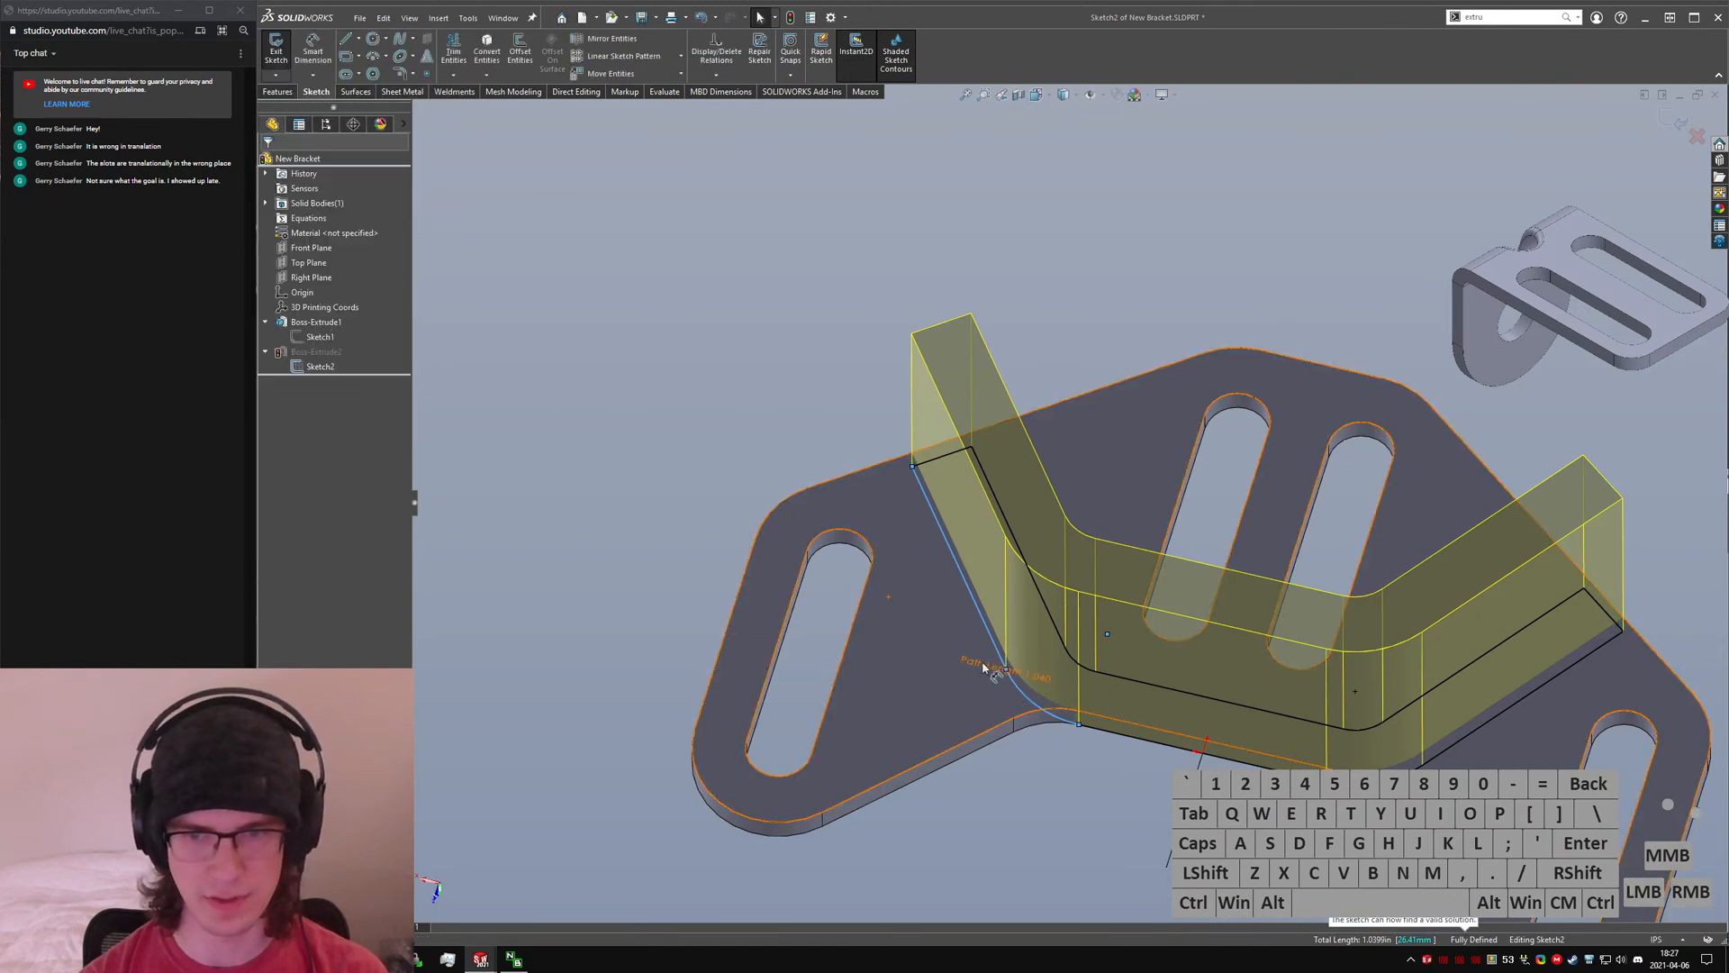
pyautogui.click(842, 595)
pyautogui.click(932, 718)
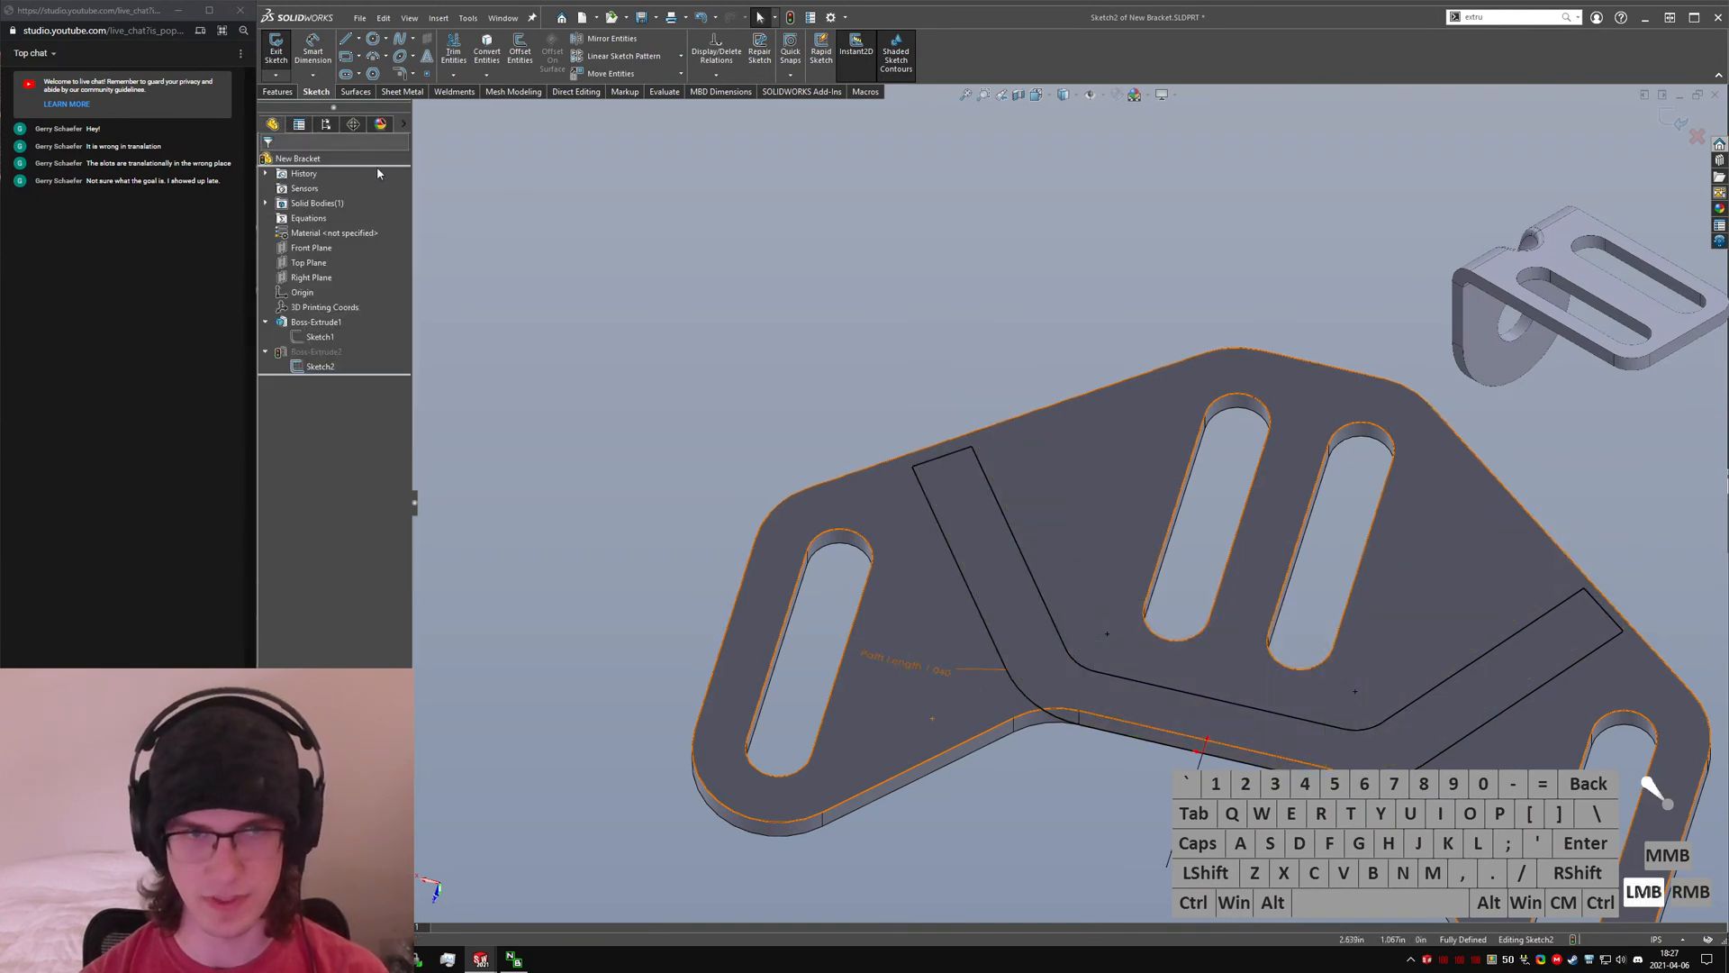
# - Exit Sketch2 and start a new sketch on the Front Plane
pyautogui.click(665, 374)
pyautogui.write('sk')
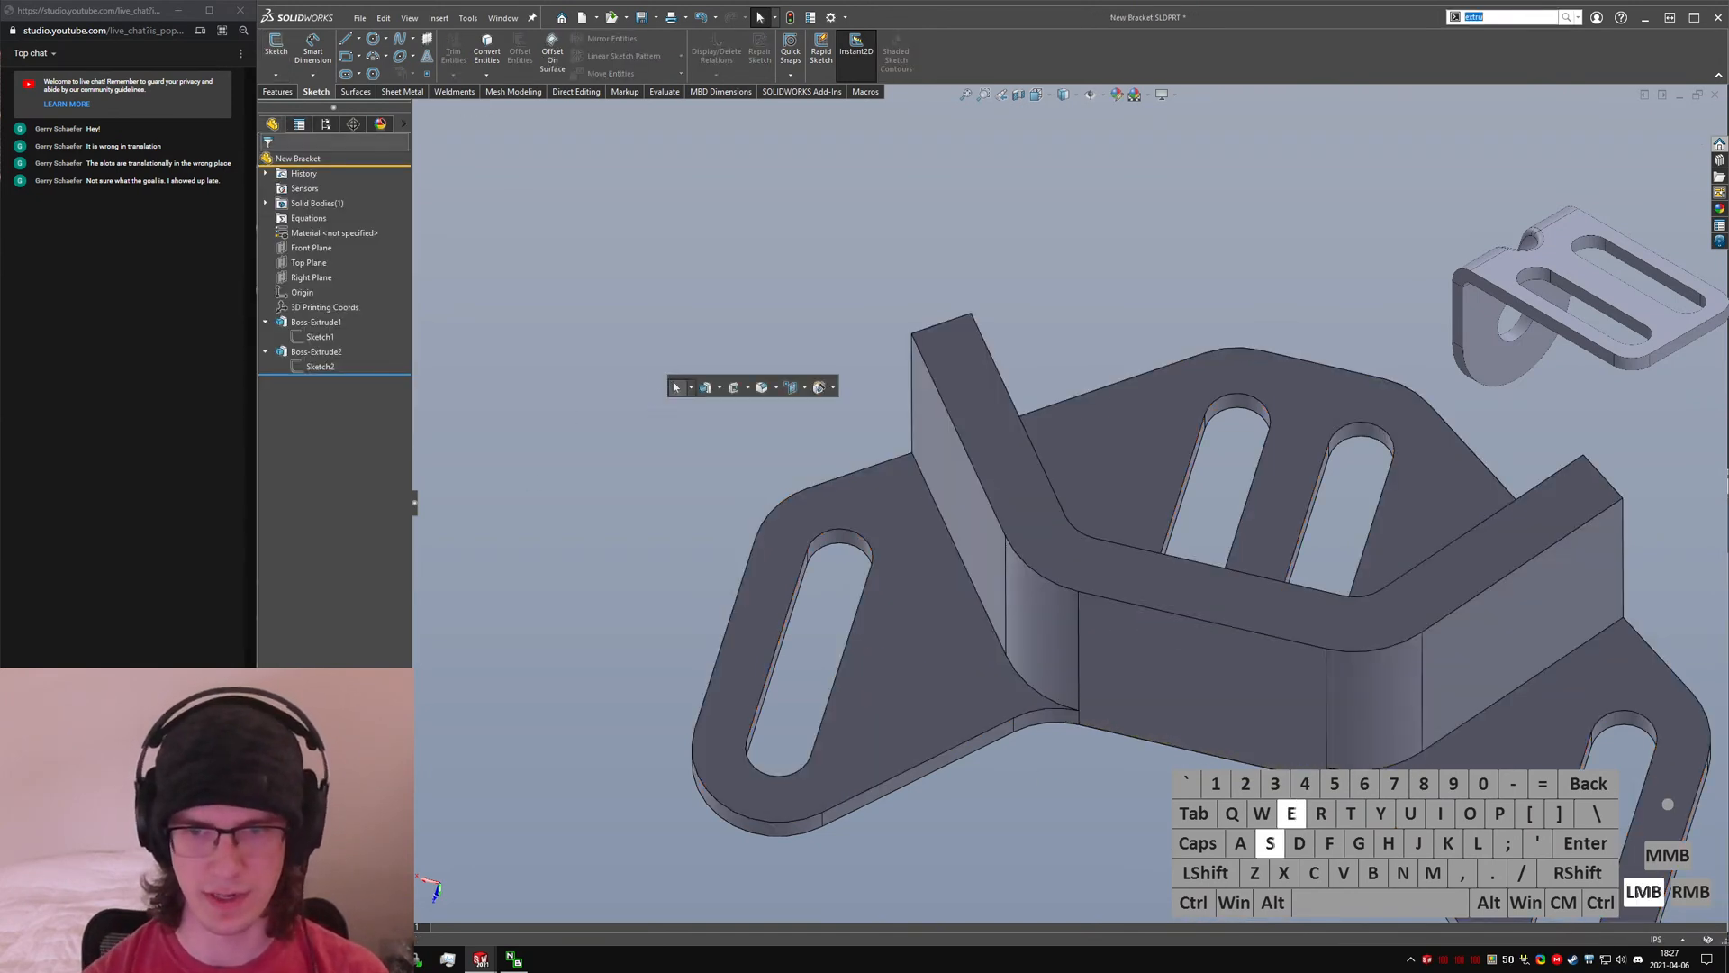
pyautogui.write('e')
pyautogui.press('BackSpace')
pyautogui.write('sketch')
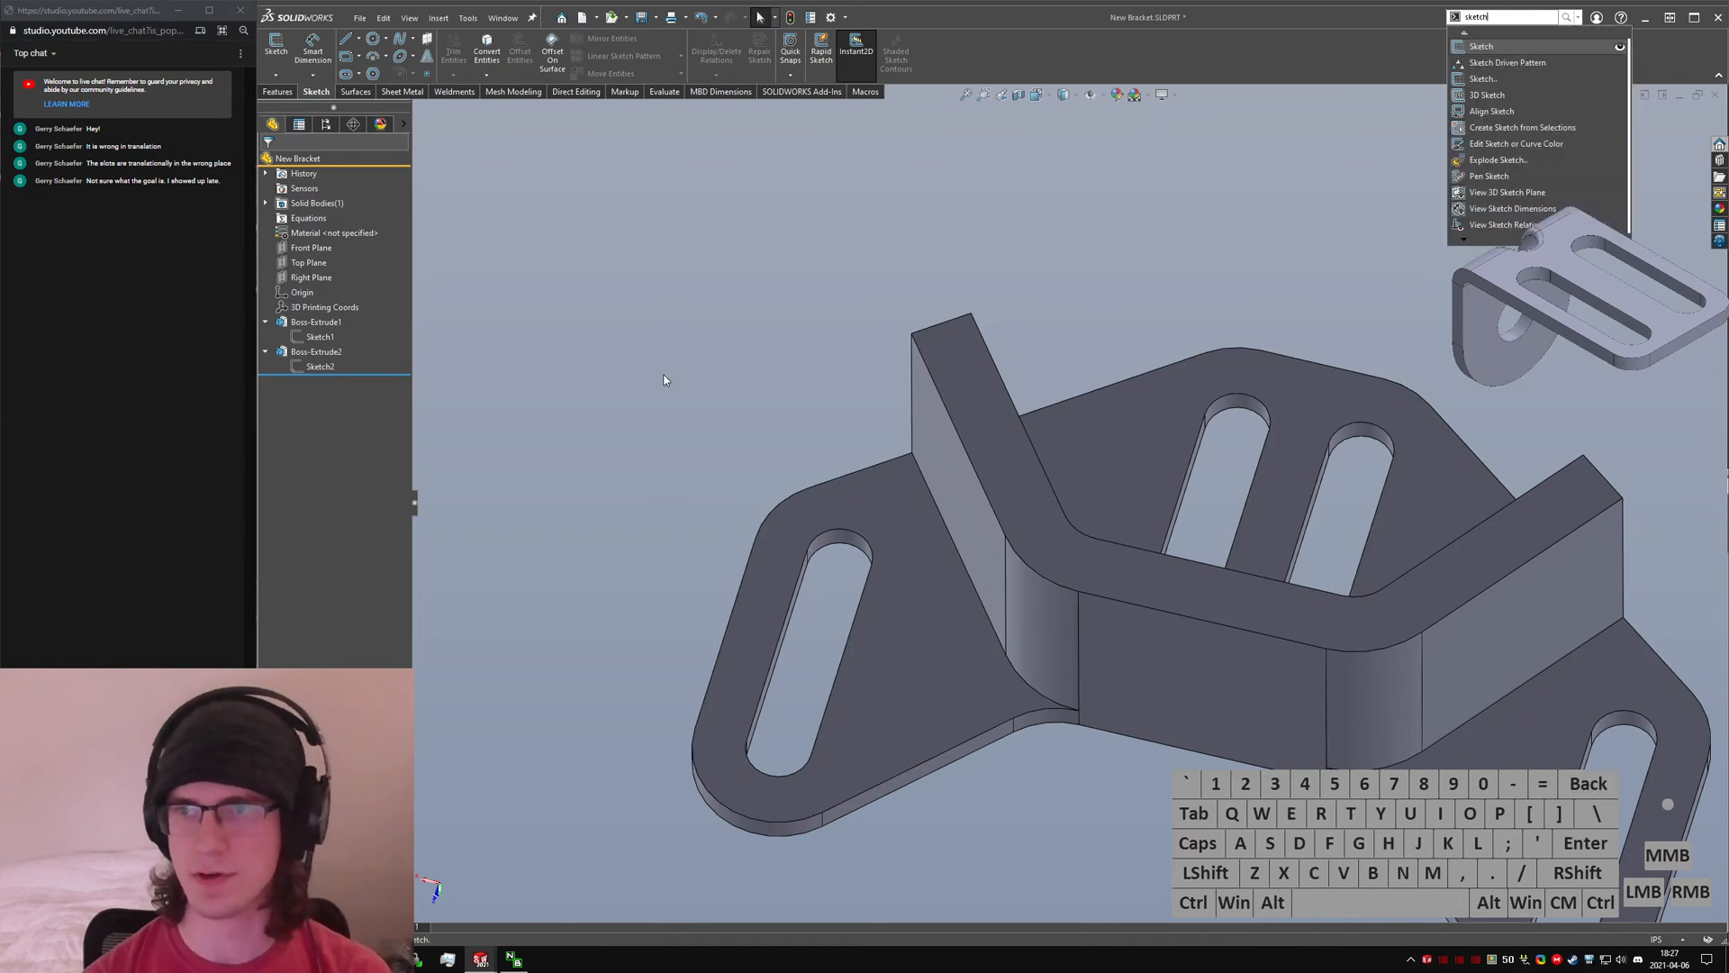
pyautogui.press('Return')
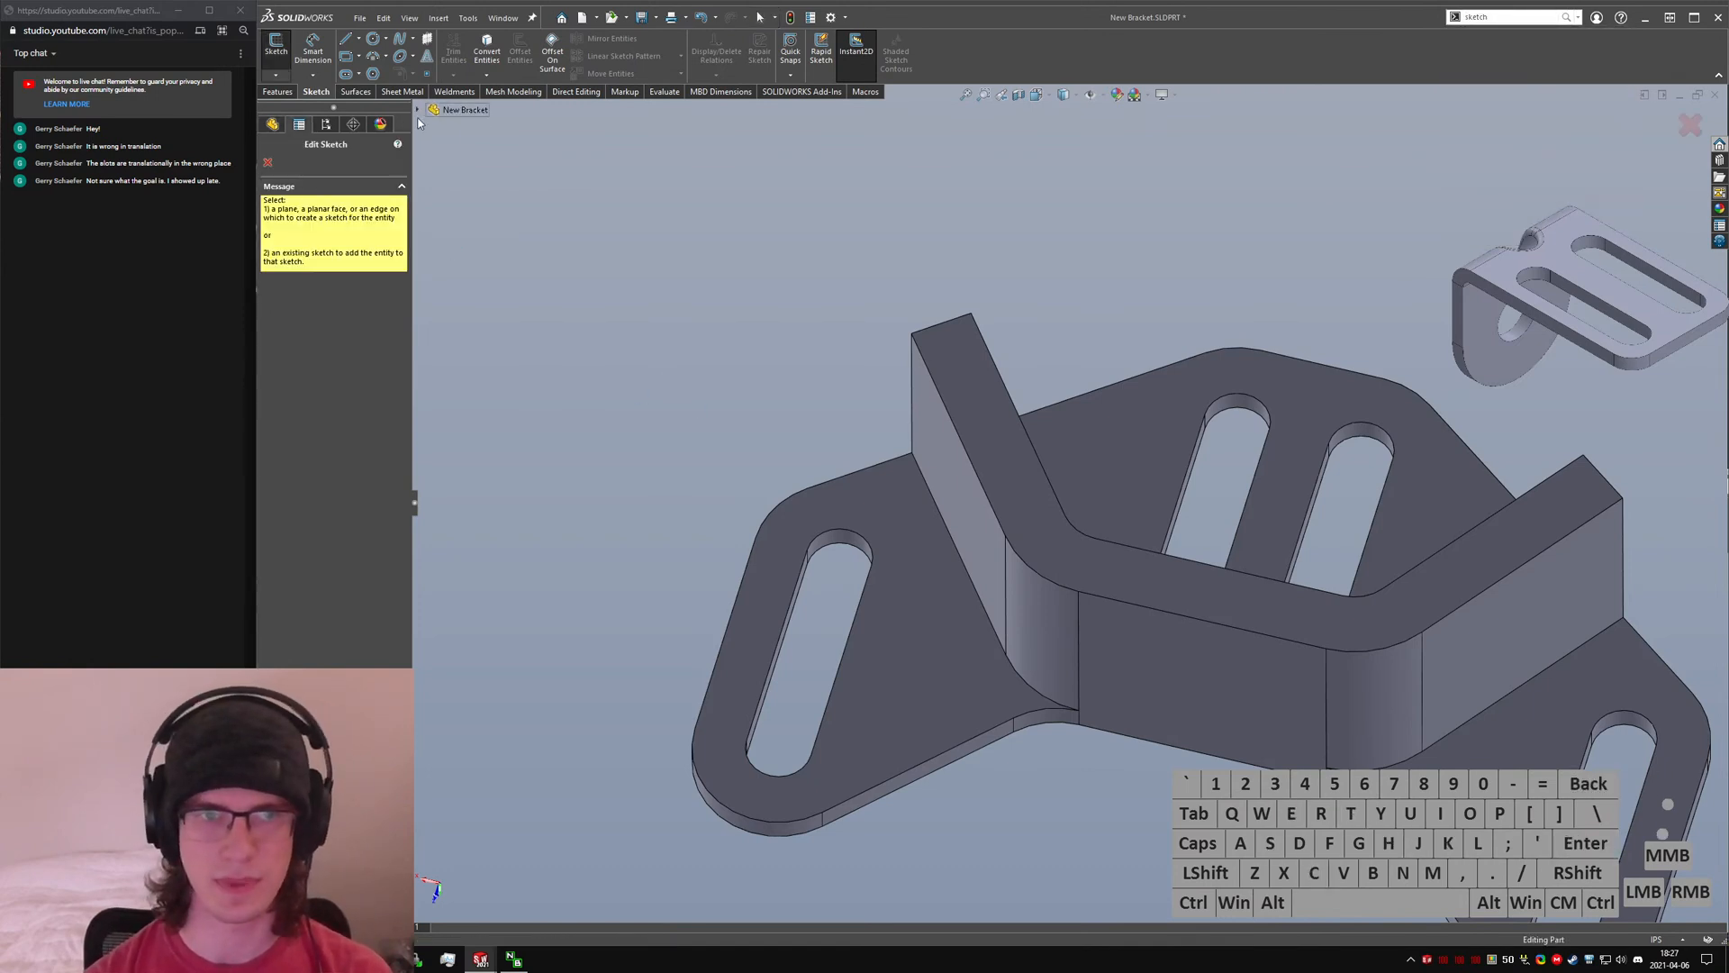
pyautogui.click(462, 116)
pyautogui.click(483, 202)
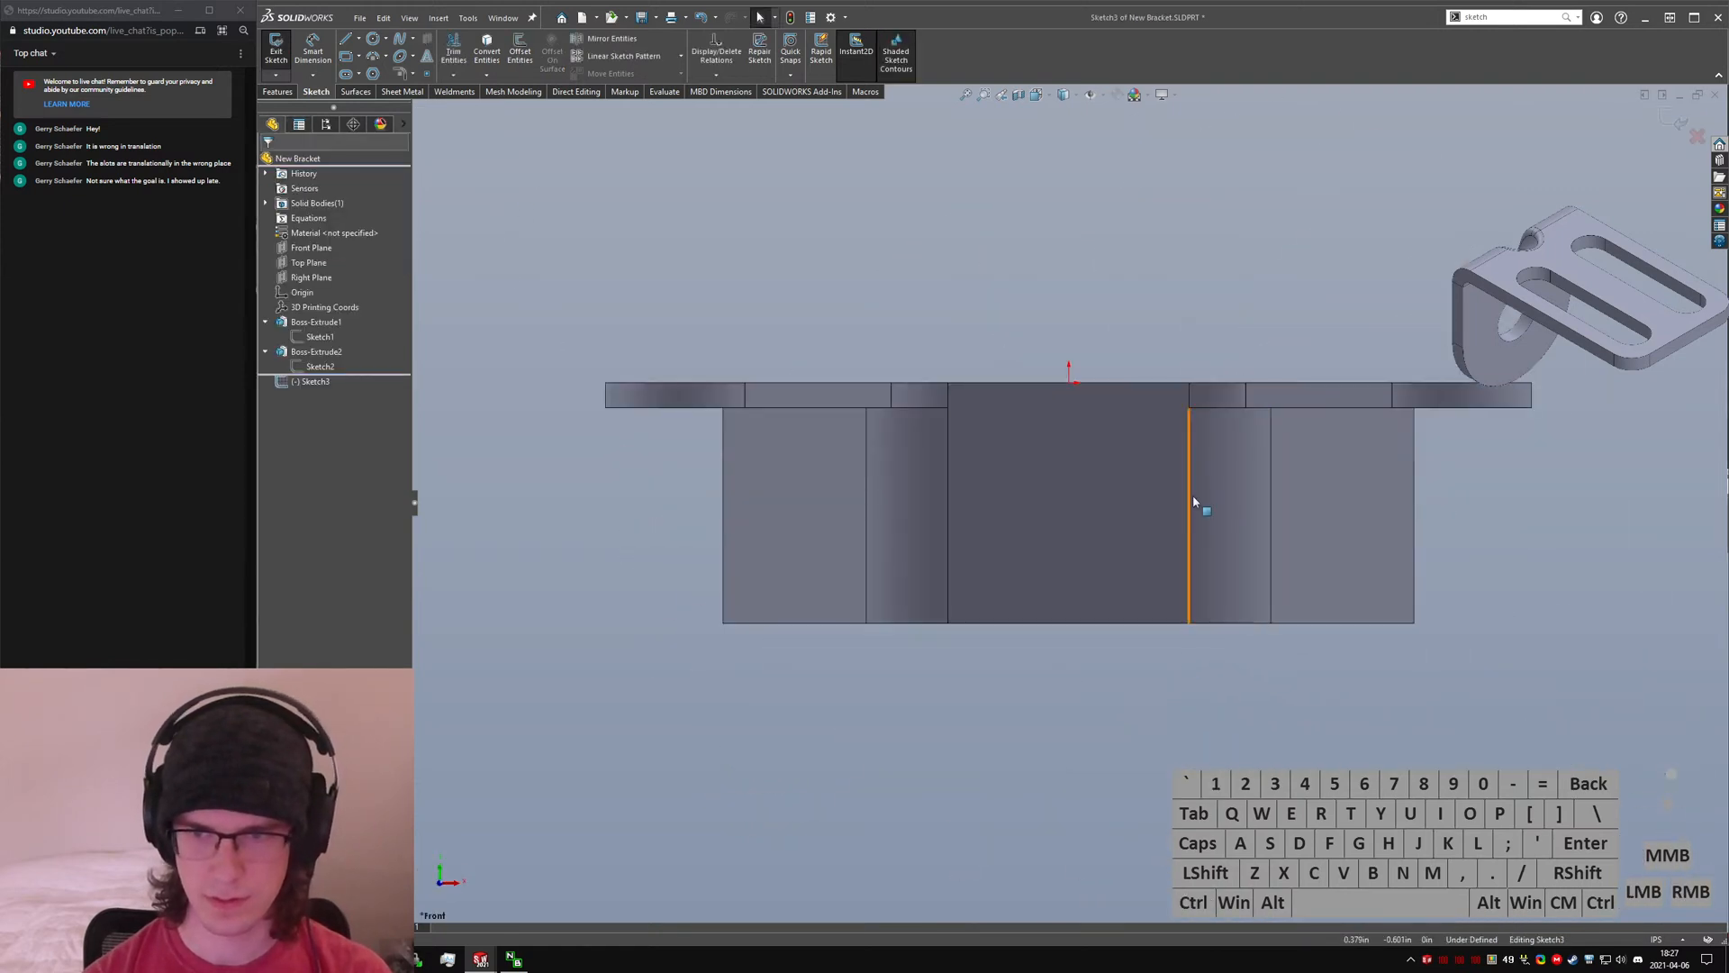
# - Sketch a right triangle from the wall's vertical bend edge, with its horizontal side about 1.346 in long along the plate's underside
pyautogui.moveTo(1096, 489); pyautogui.dragTo(1049, 486, button='right')
pyautogui.click(1189, 408)
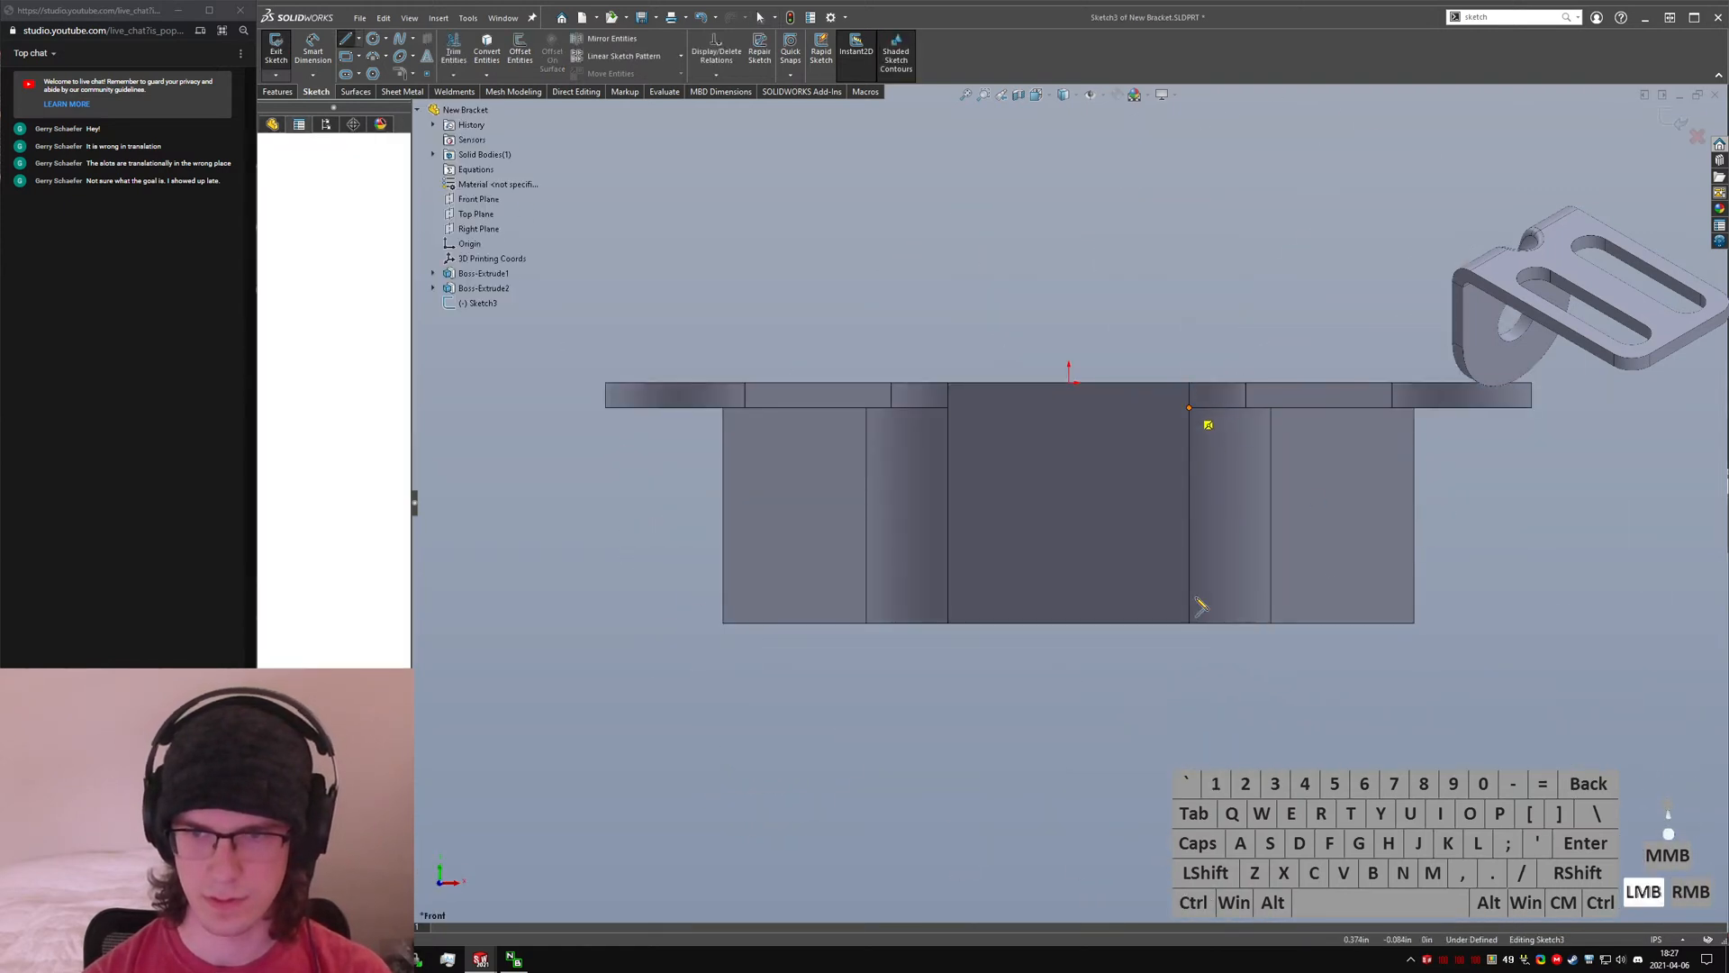
pyautogui.click(1189, 623)
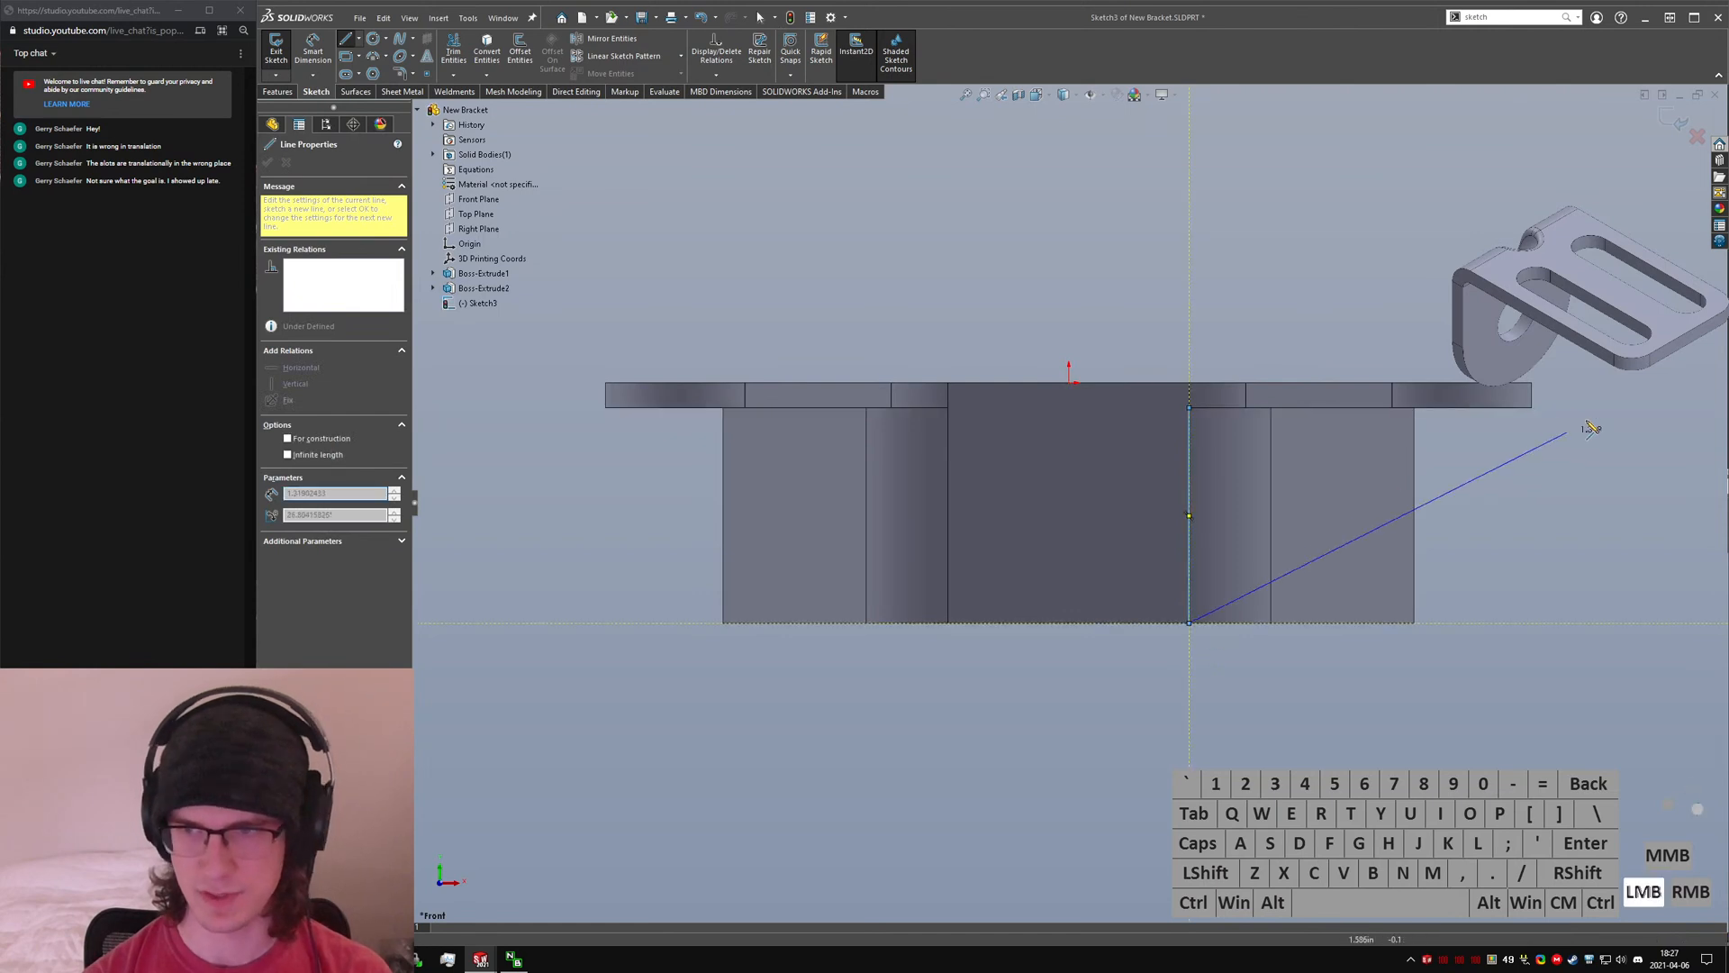
pyautogui.click(1621, 407)
pyautogui.click(1188, 408)
# - Dimension the triangle's horizontal side and link its length to "D1@Sketch2"
pyautogui.moveTo(1510, 630); pyautogui.dragTo(1518, 540, button='right')
pyautogui.click(1441, 409)
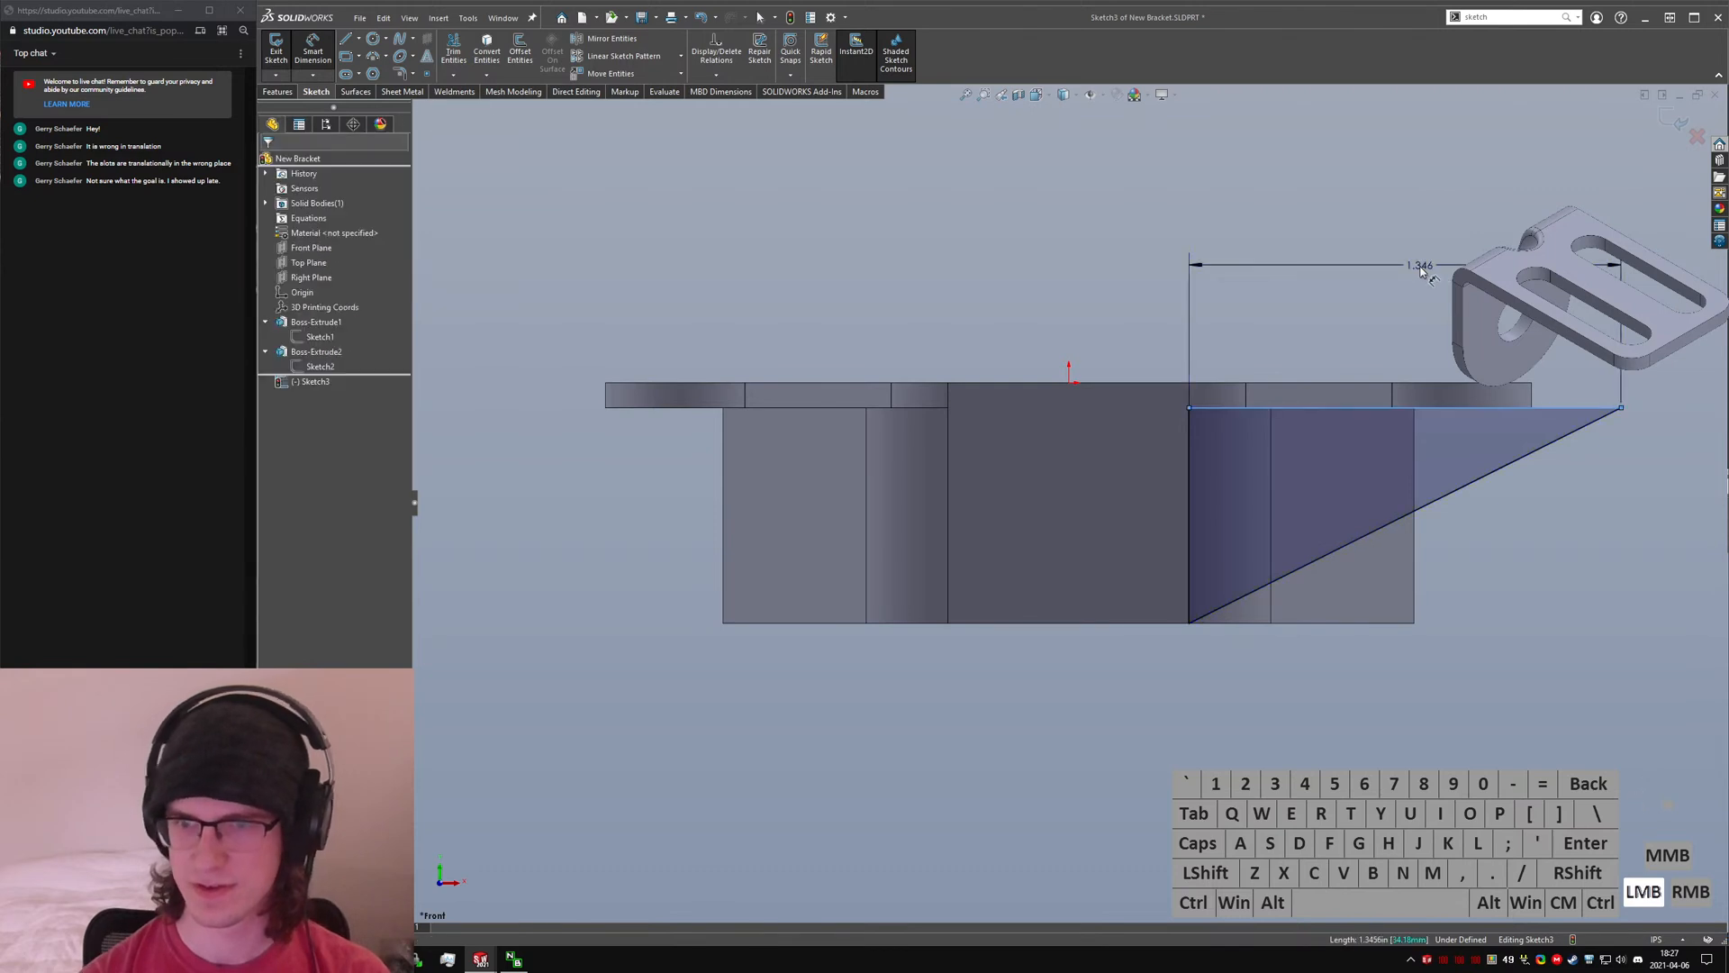
pyautogui.click(1420, 272)
pyautogui.write('="D1')
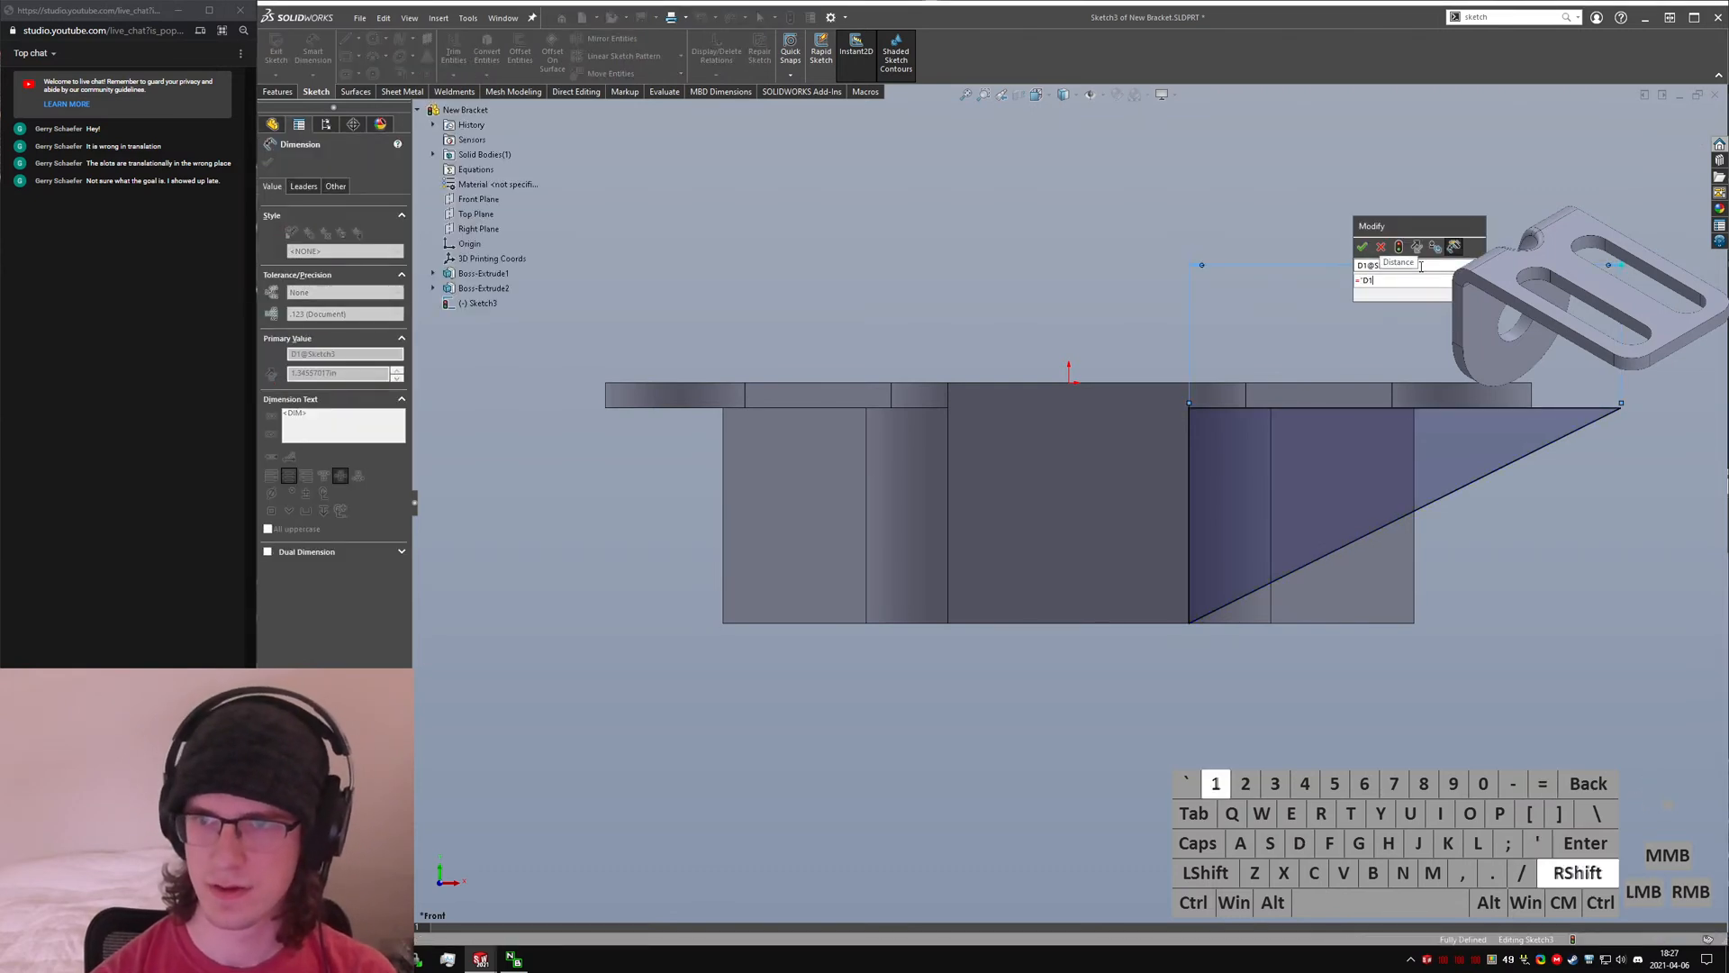
pyautogui.write('@Sketch2')
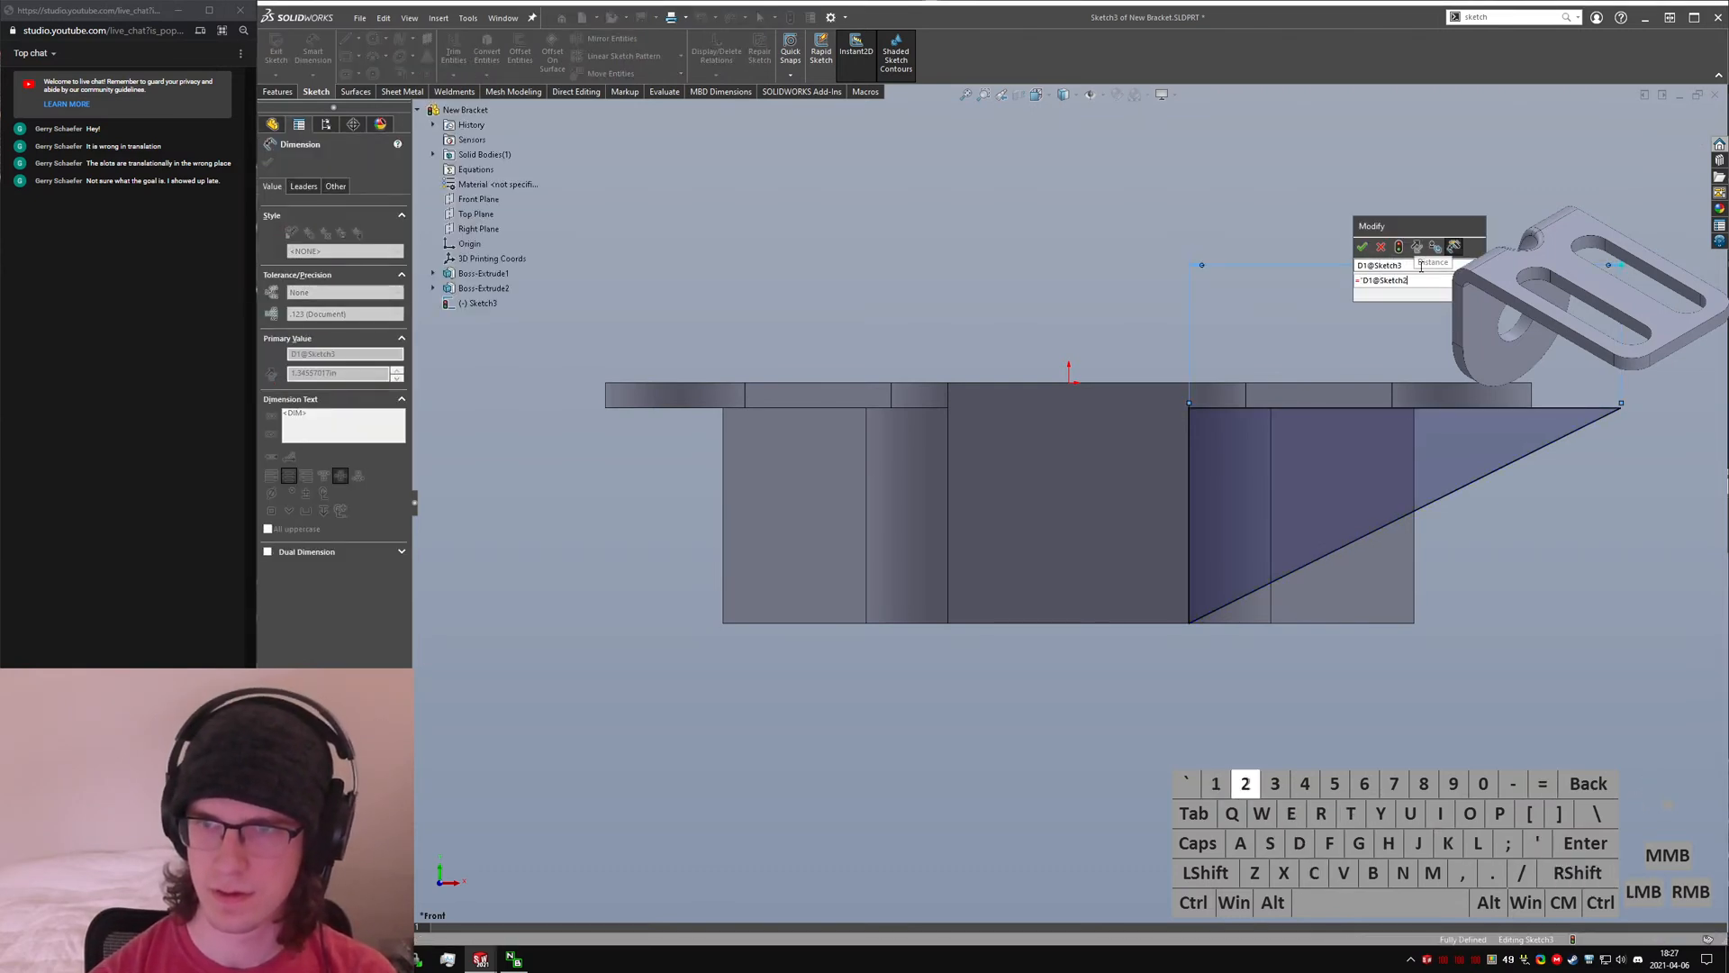
pyautogui.write('"')
pyautogui.press('Return')
pyautogui.press('Return')
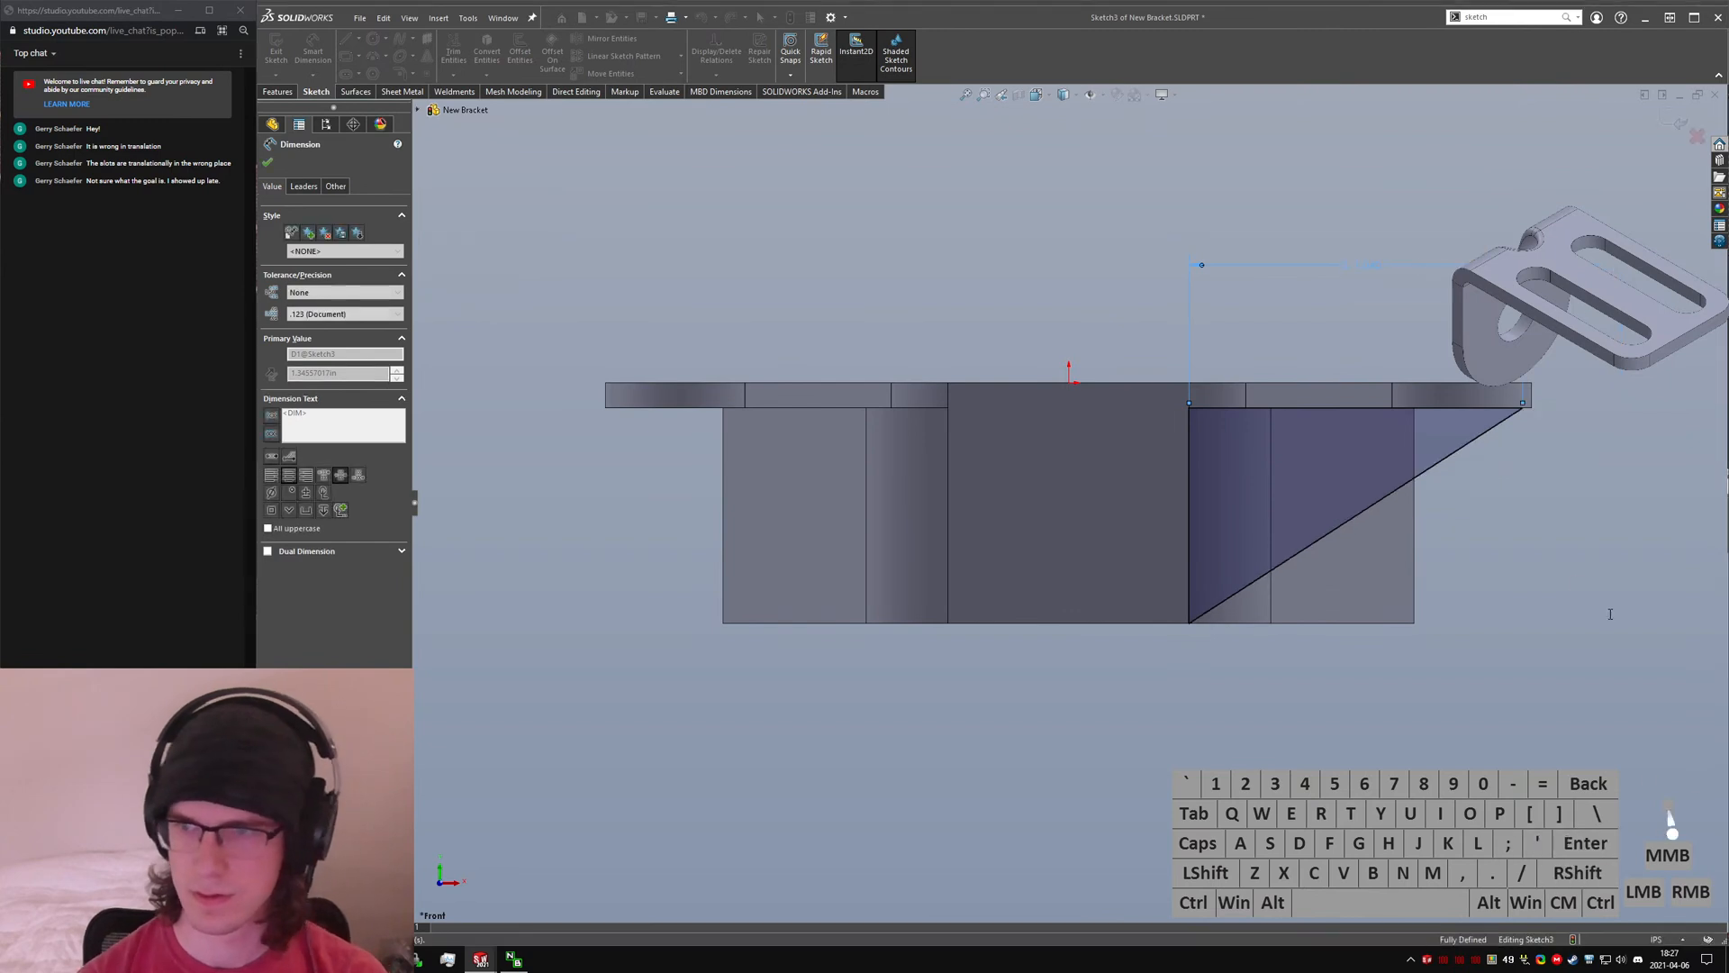
pyautogui.press('Escape')
# - Add a horizontal bottom side and a vertical outer side to the sloped line, and delete the triangle's original vertical and upper sides
pyautogui.moveTo(1242, 604); pyautogui.dragTo(1279, 599, button='right')
pyautogui.click(1188, 623)
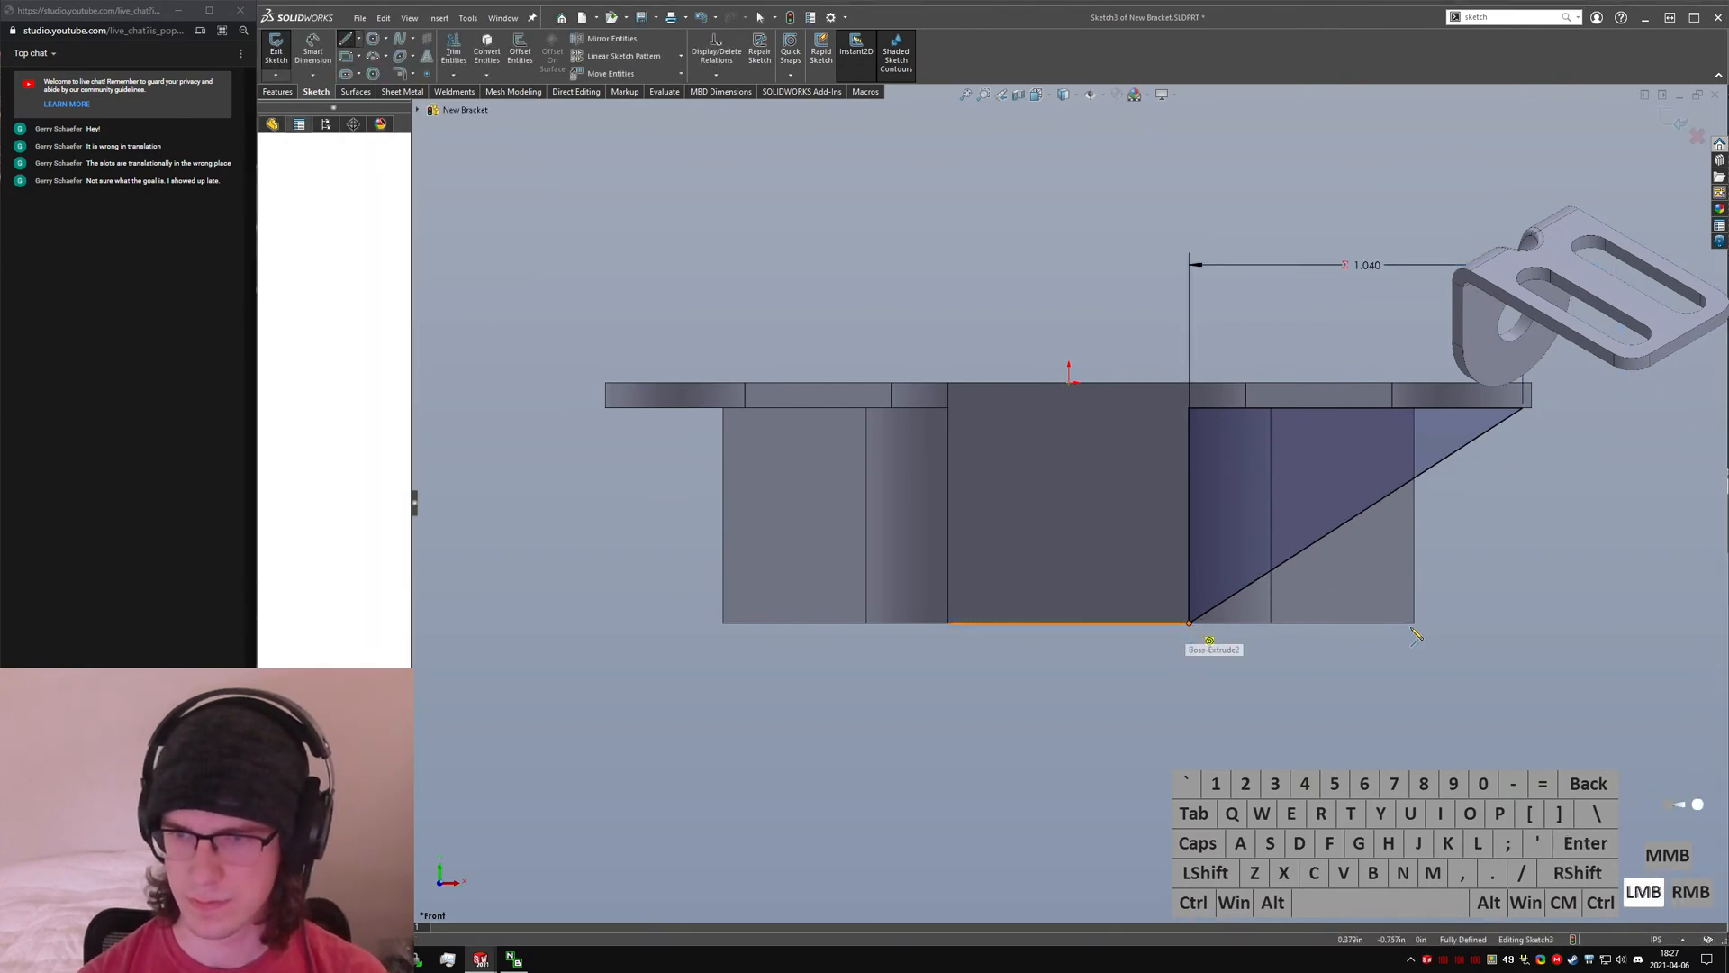
pyautogui.click(1531, 632)
pyautogui.click(1524, 410)
pyautogui.press('Escape')
pyautogui.moveTo(1606, 484); pyautogui.dragTo(1552, 541, button='right')
pyautogui.moveTo(1329, 344); pyautogui.dragTo(1089, 505)
pyautogui.press('Escape')
# - Dimension the triangle's horizontal bottom side and link its length to "D1@Sketch2"
pyautogui.moveTo(1290, 578); pyautogui.dragTo(1288, 637, button='right')
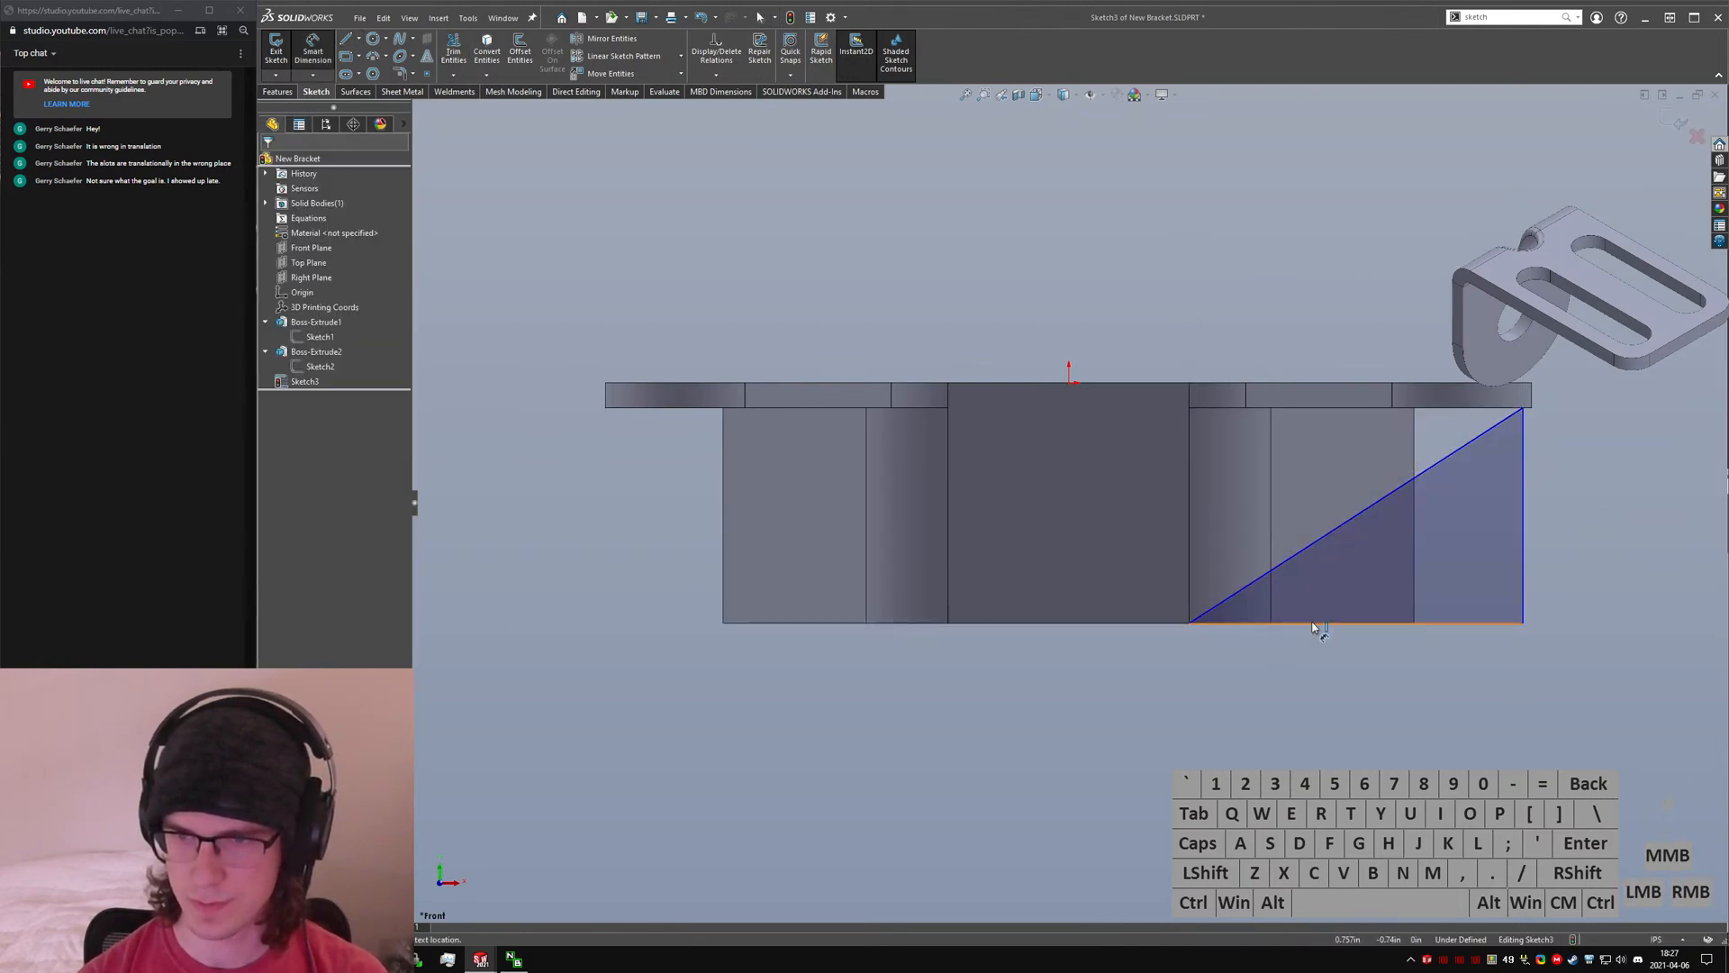
pyautogui.click(1316, 742)
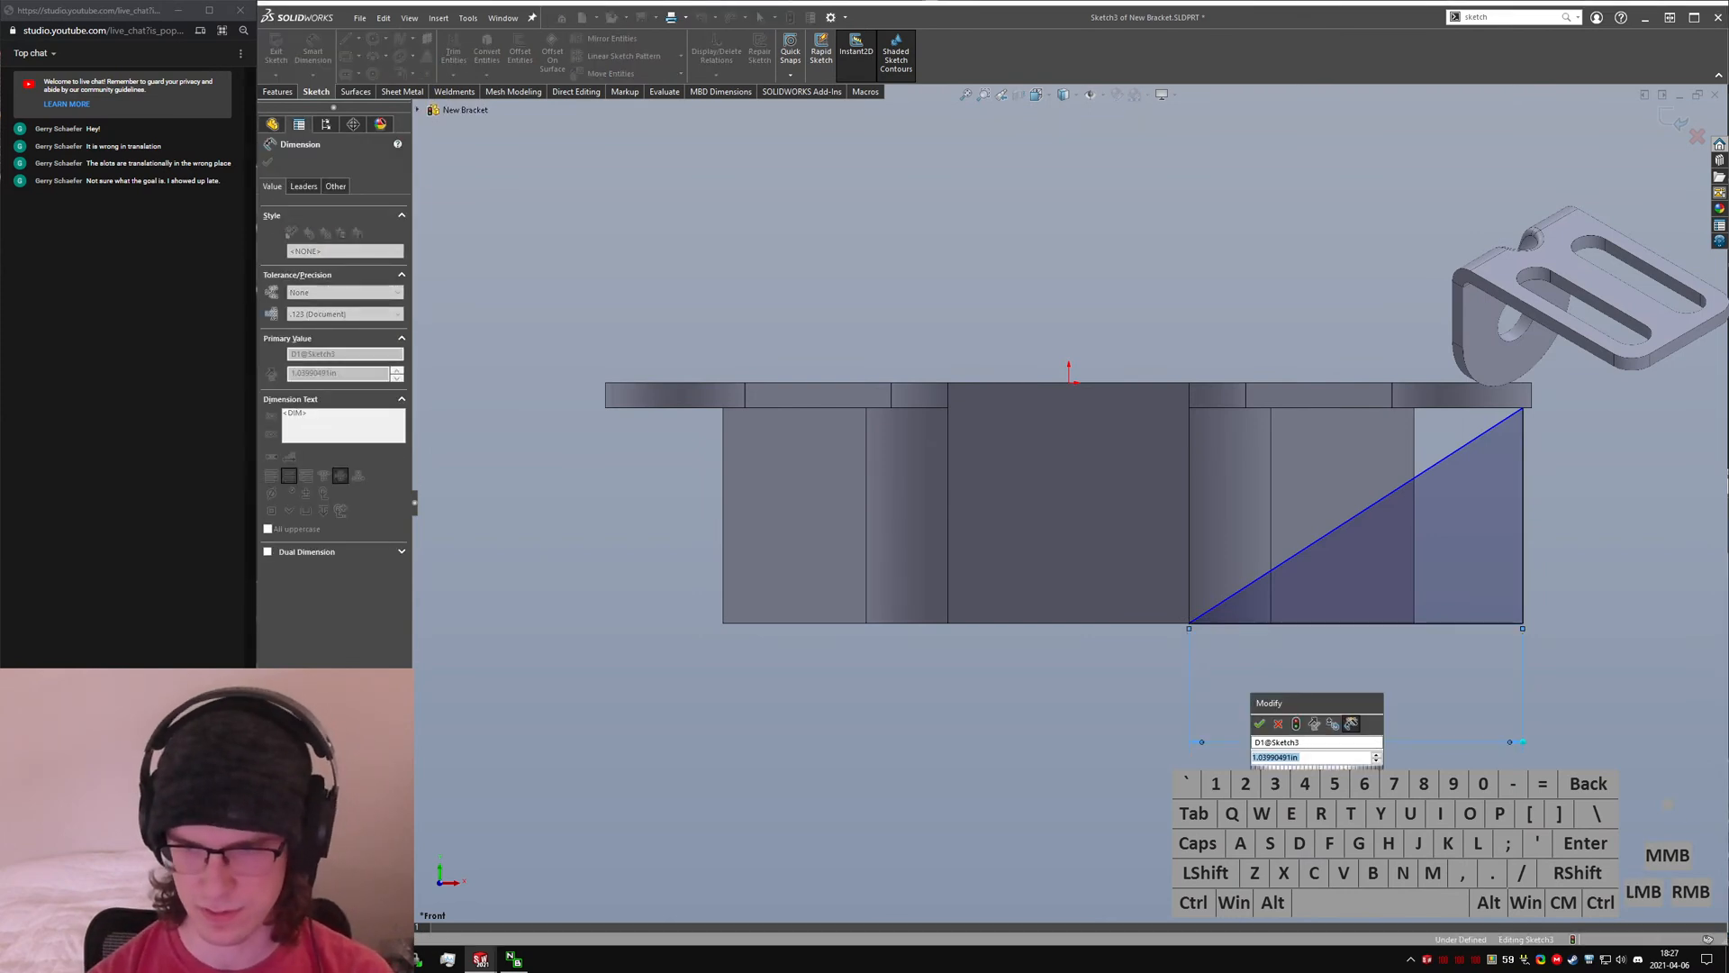
pyautogui.write('="D1@Skle')
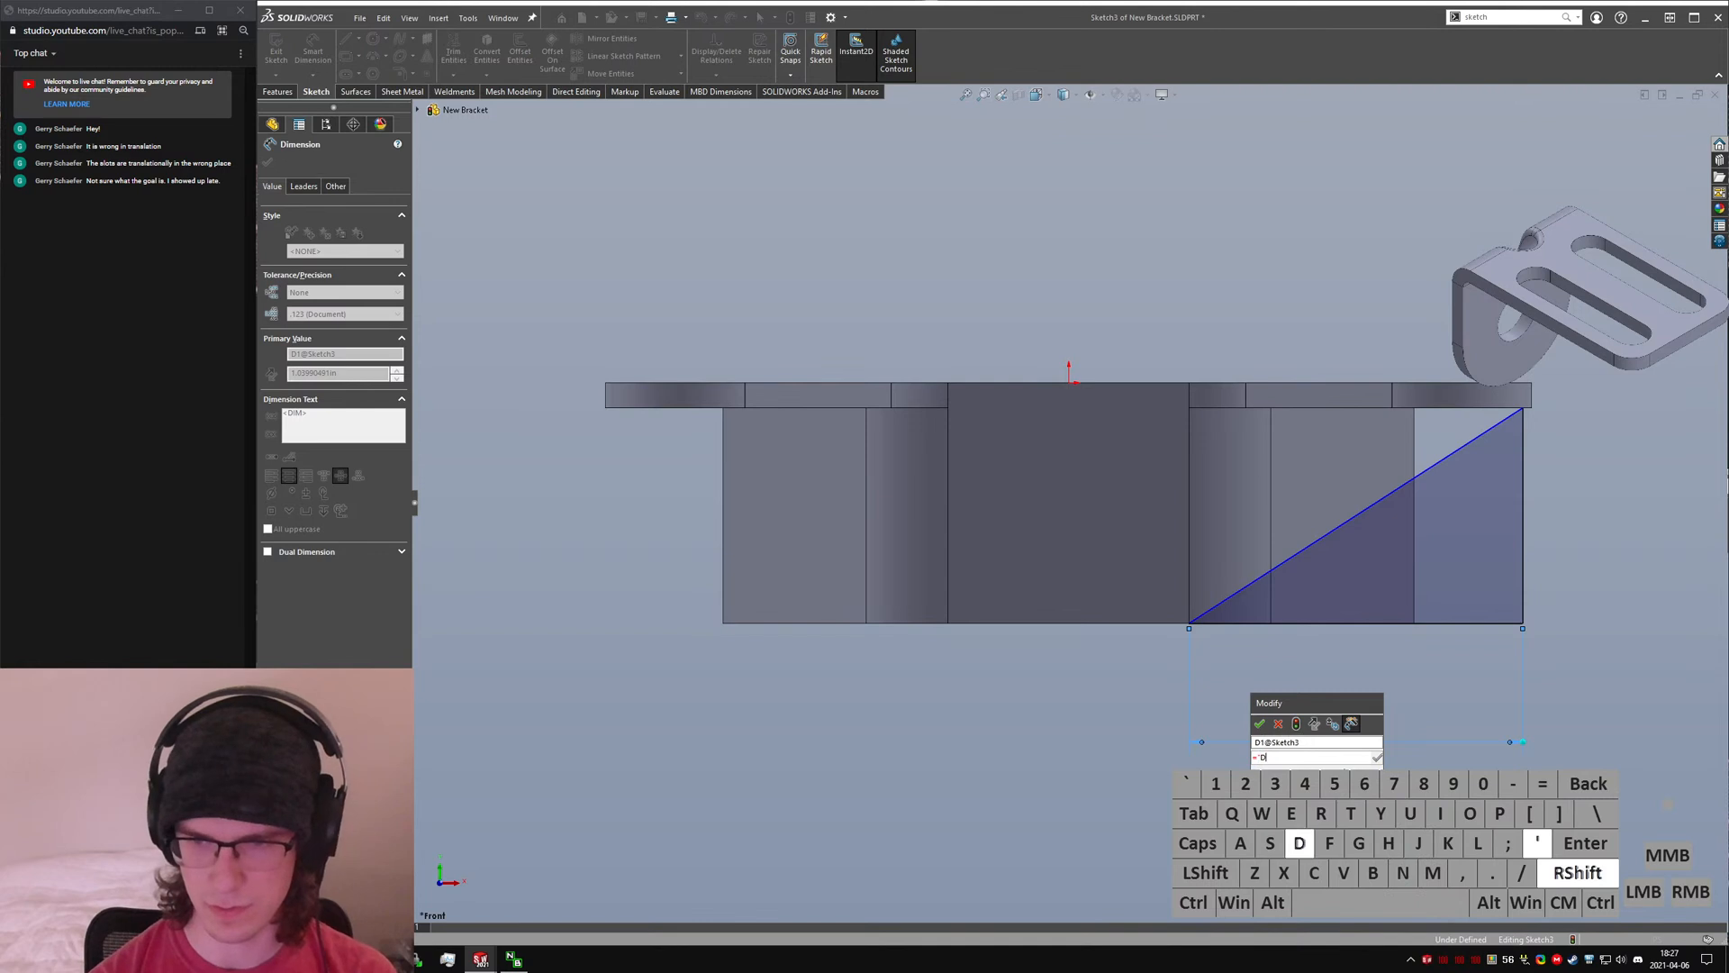
pyautogui.press('BackSpace')
pyautogui.press('BackSpace')
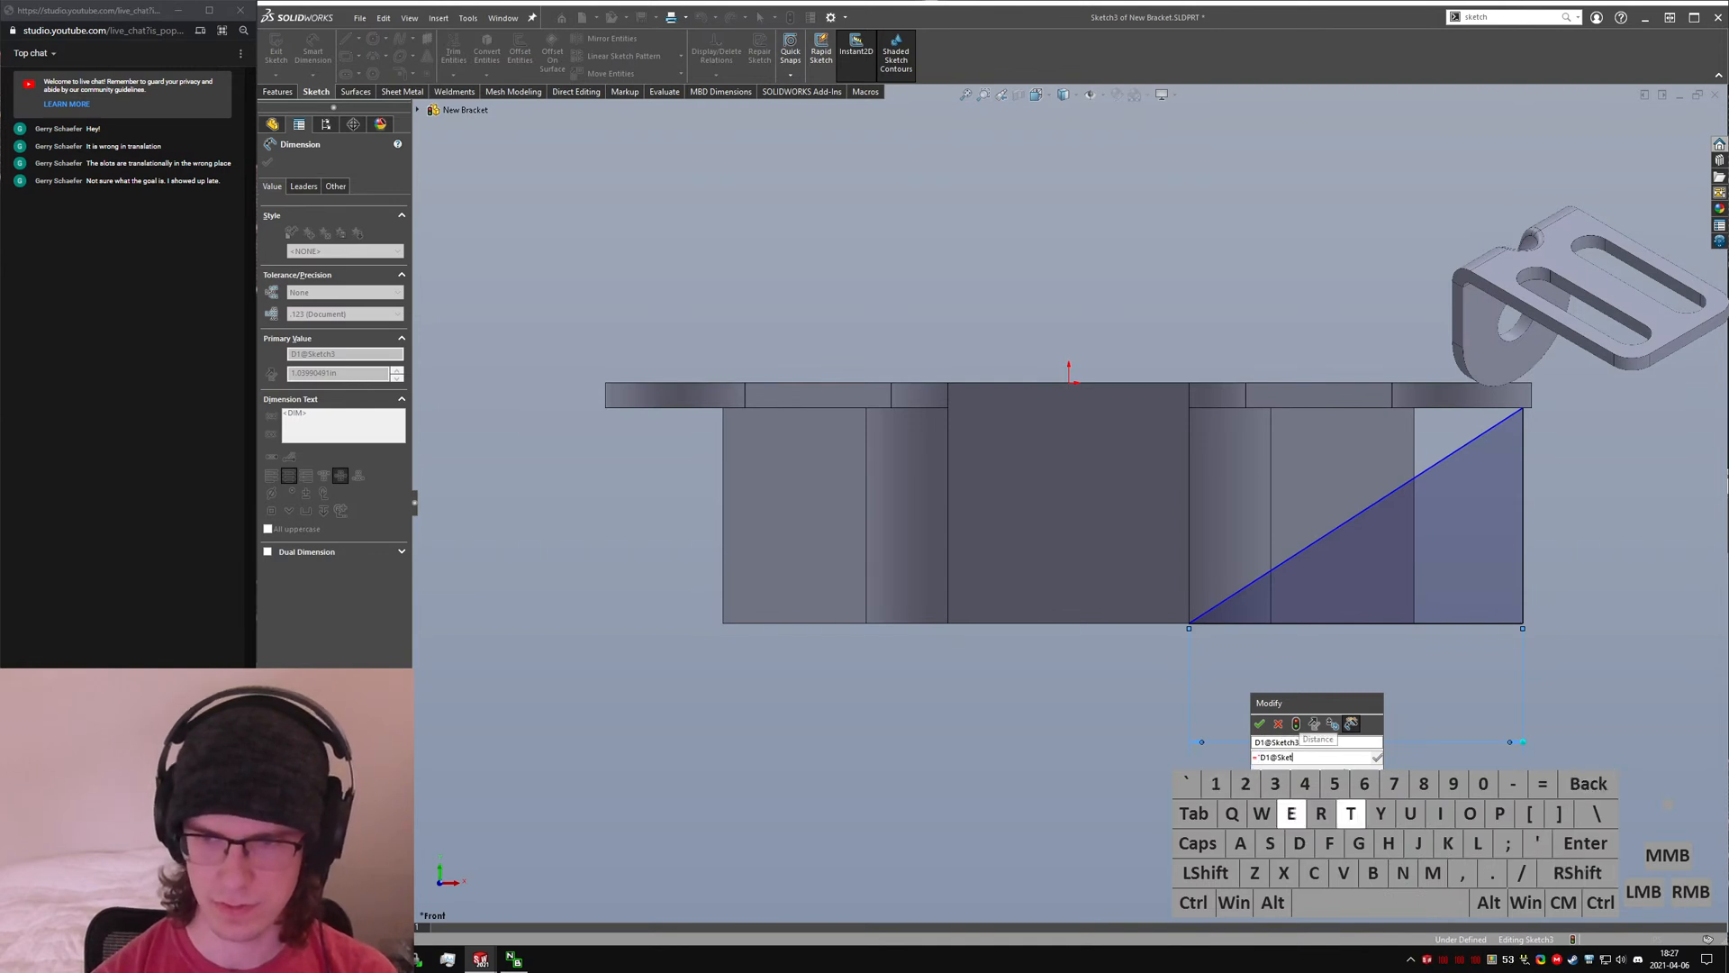
pyautogui.write('etch2')
pyautogui.press('Return')
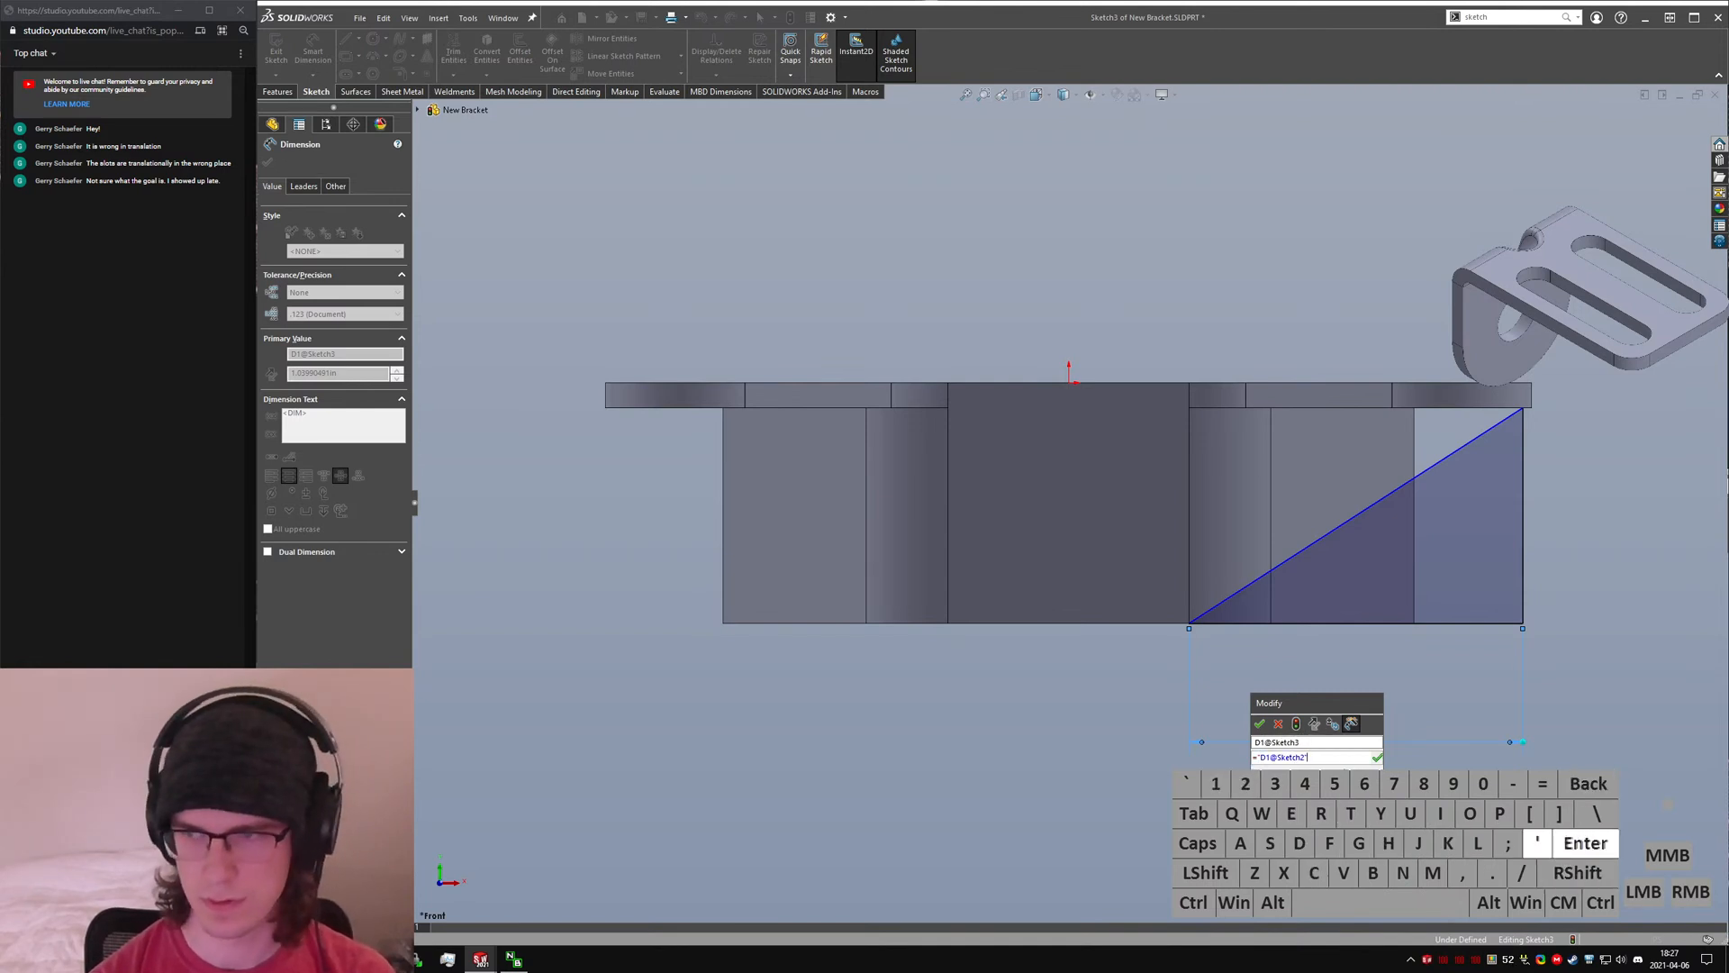
pyautogui.press('Escape')
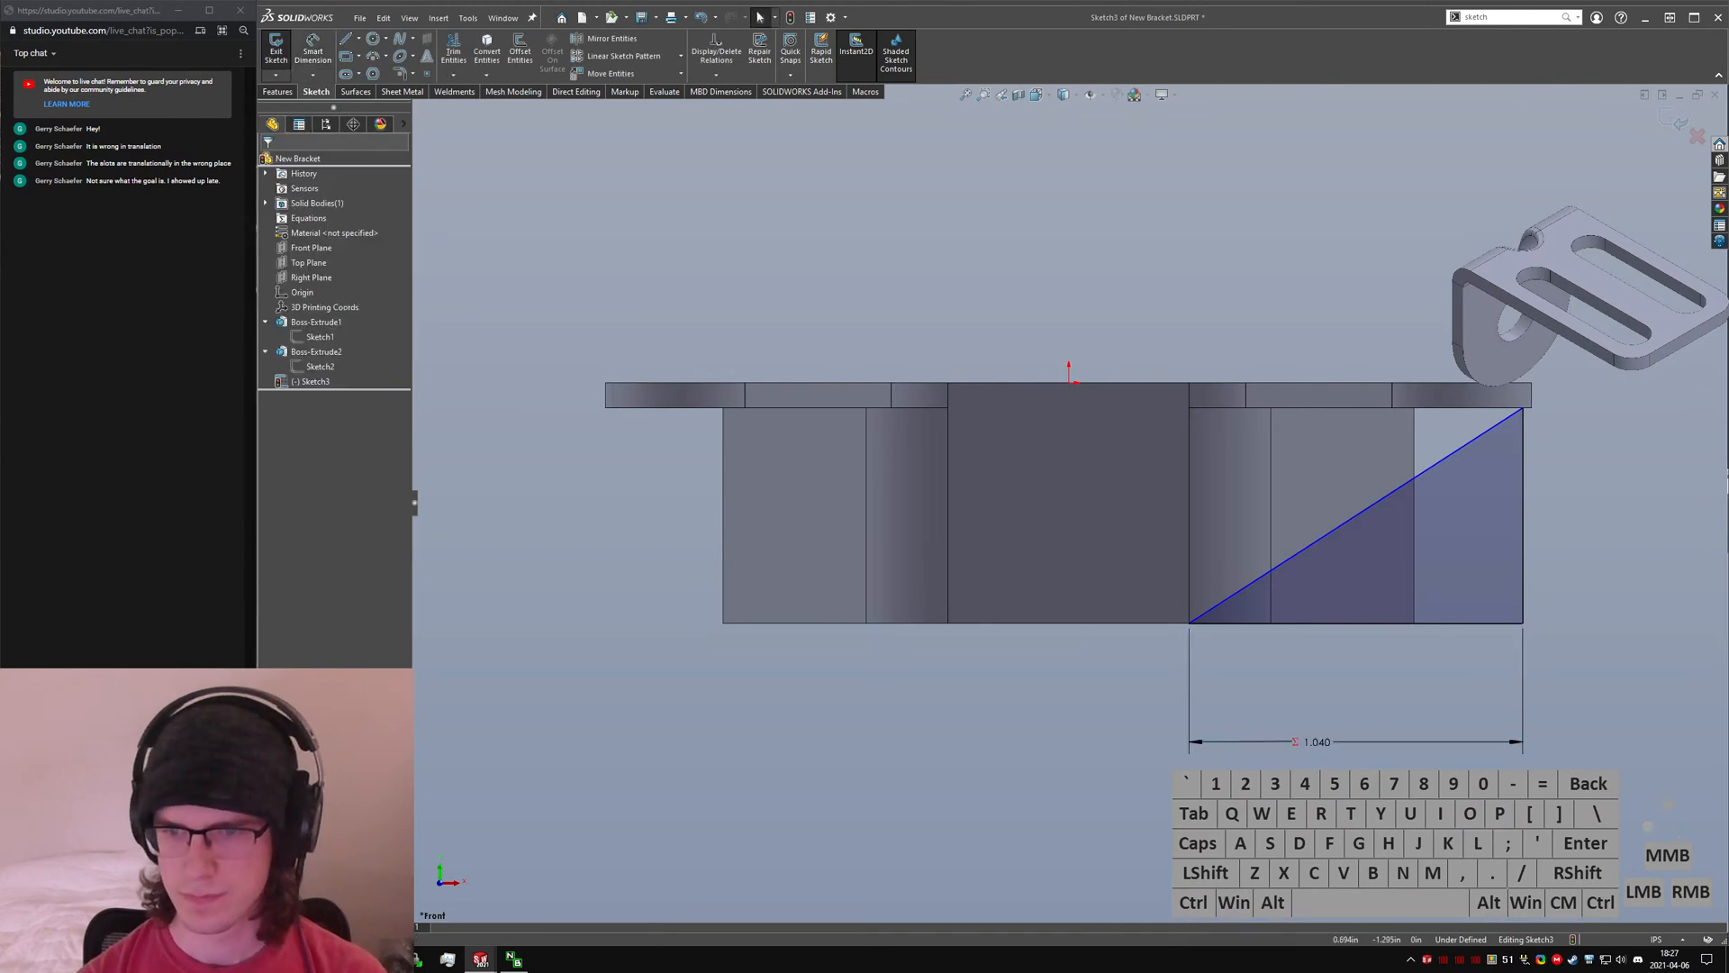
# - Align the triangle's upper corner horizontally with the bend edge's corner at the plate's underside, and exit the sketch
pyautogui.click(1189, 628)
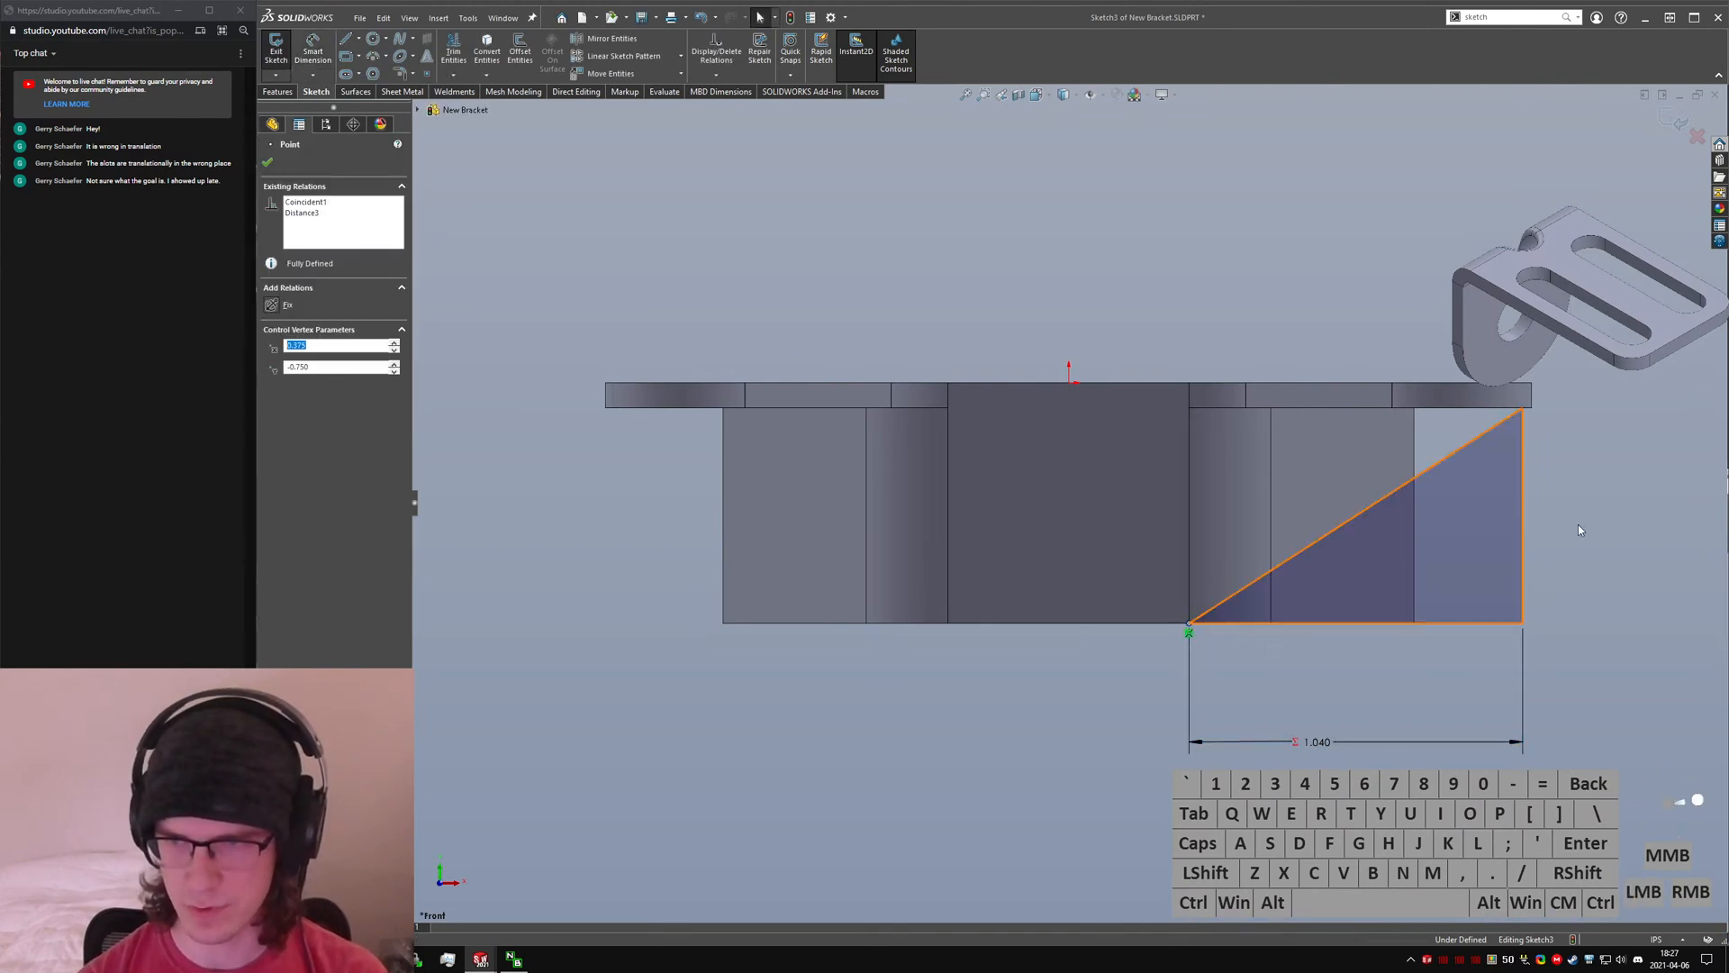
pyautogui.moveTo(1557, 435)
pyautogui.mouseDown()
pyautogui.moveTo(1547, 404)
pyautogui.moveTo(1544, 426)
pyautogui.mouseUp()
pyautogui.keyDown('ctrl'); pyautogui.click(1190, 410); pyautogui.keyUp('ctrl')
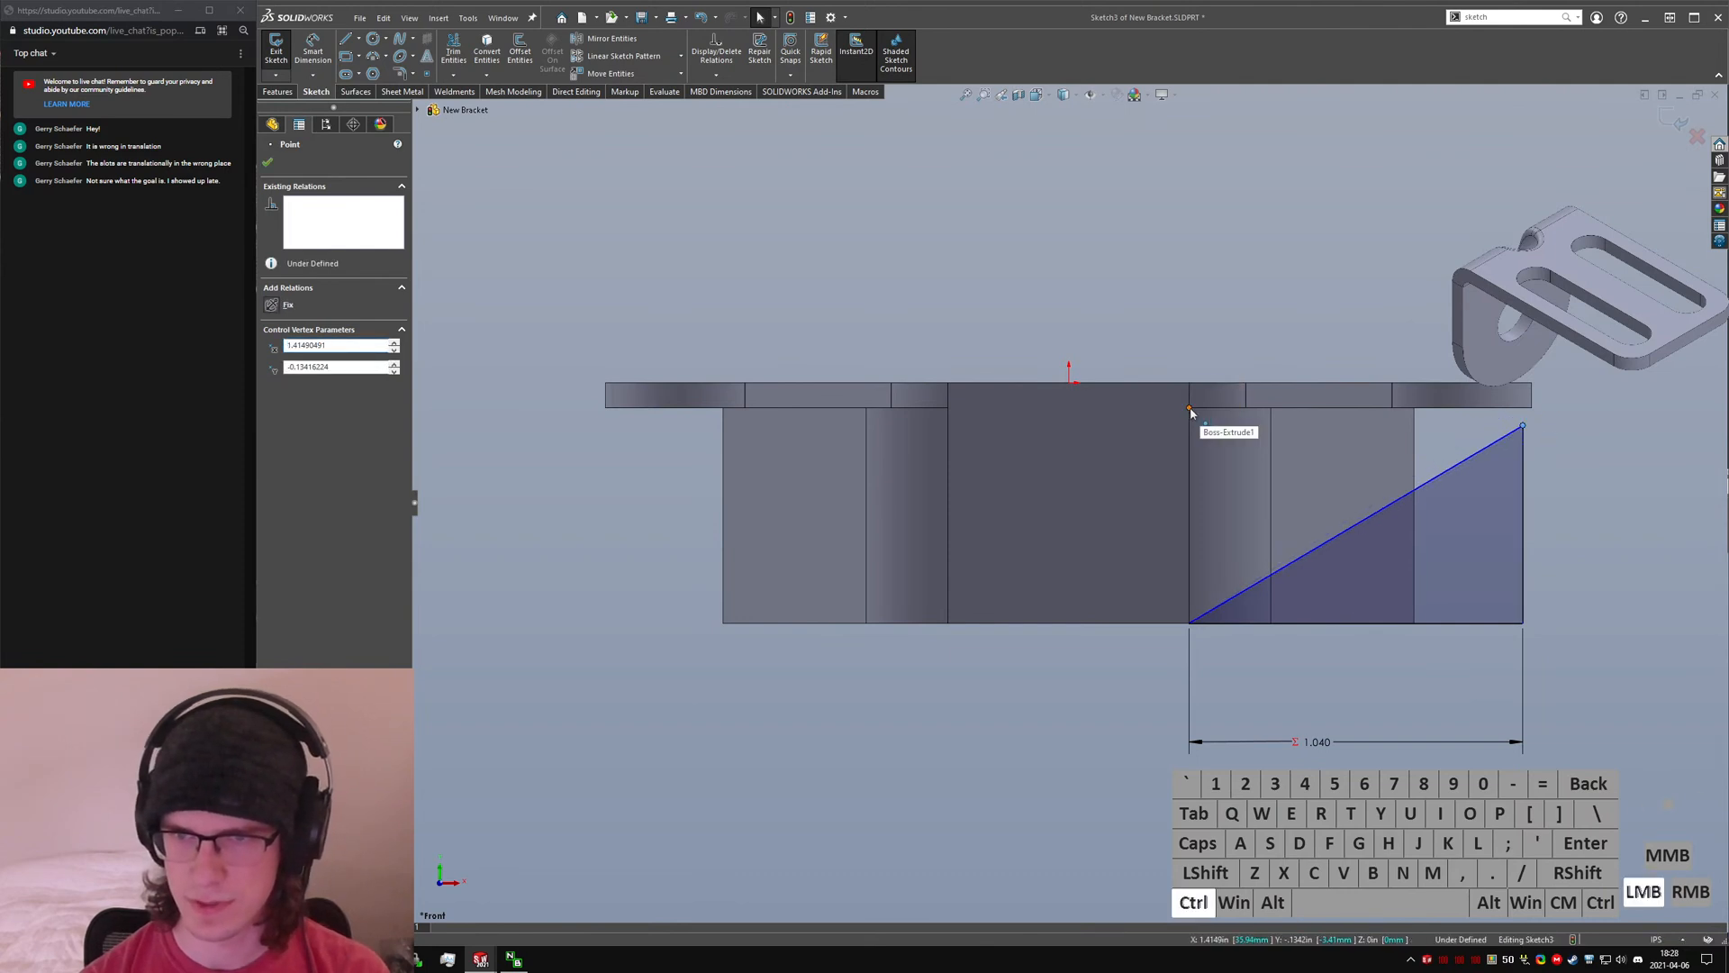
pyautogui.hotkey('alt', 'h')
pyautogui.click(667, 232)
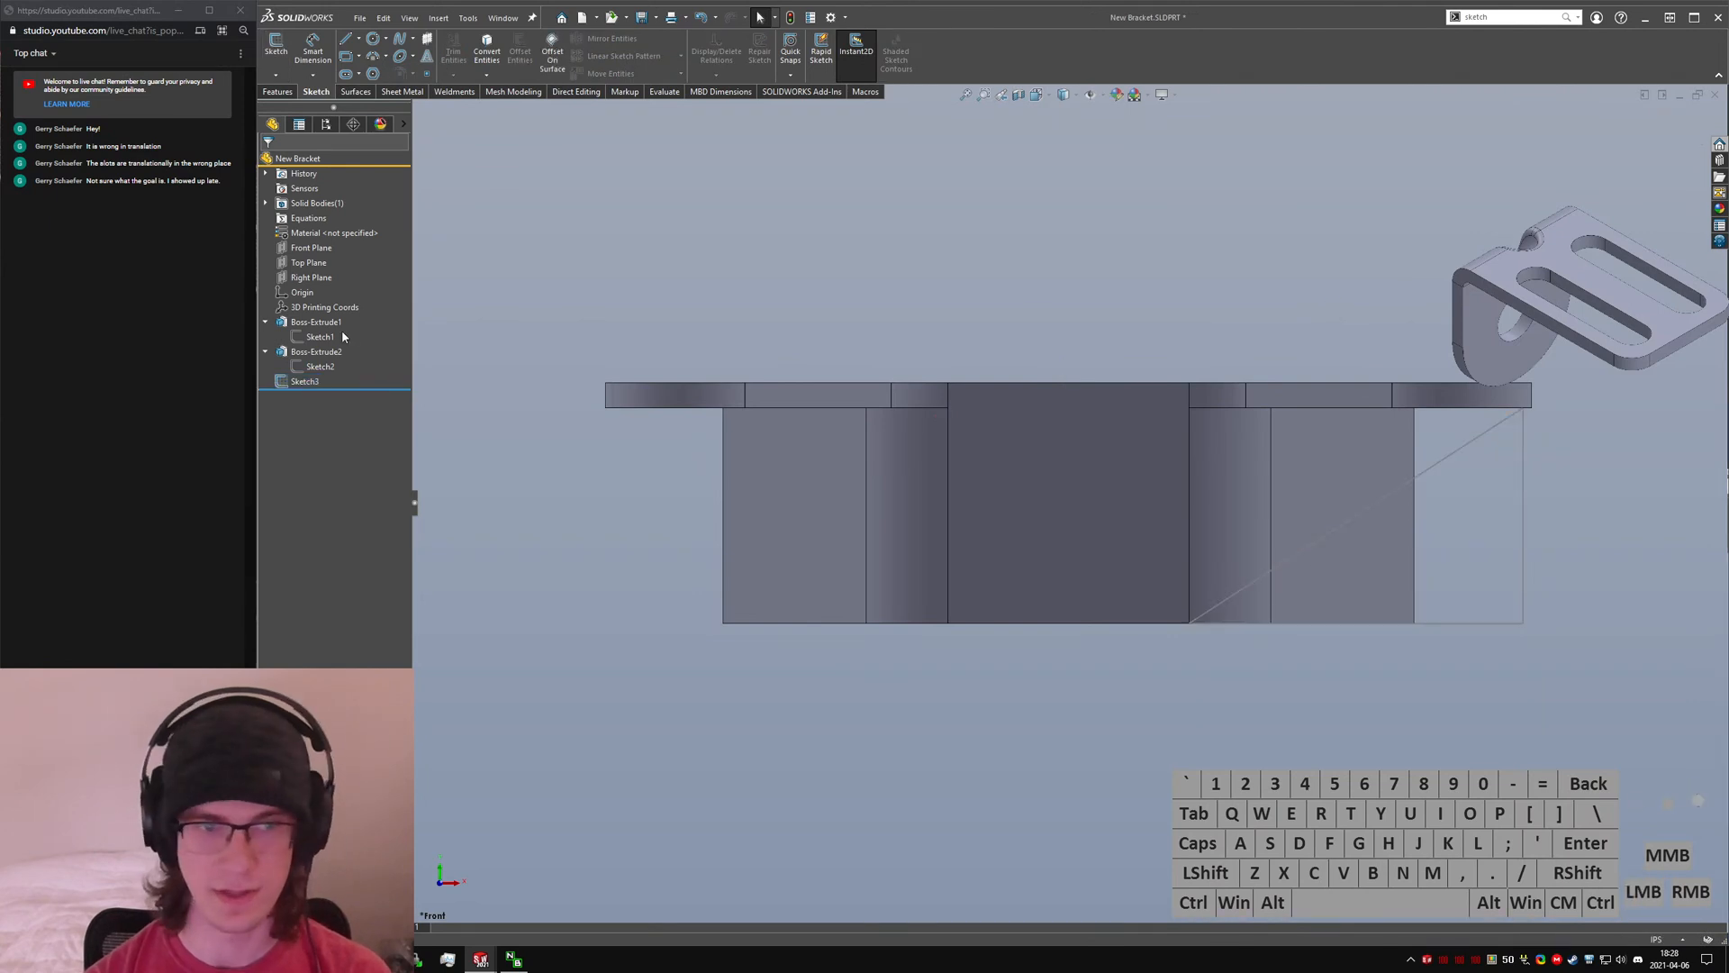
# - Deboss the triangle sketch 0.125 in deep into the wall's middle, bend and angled faces using a spline surface Wrap
pyautogui.write('wrap')
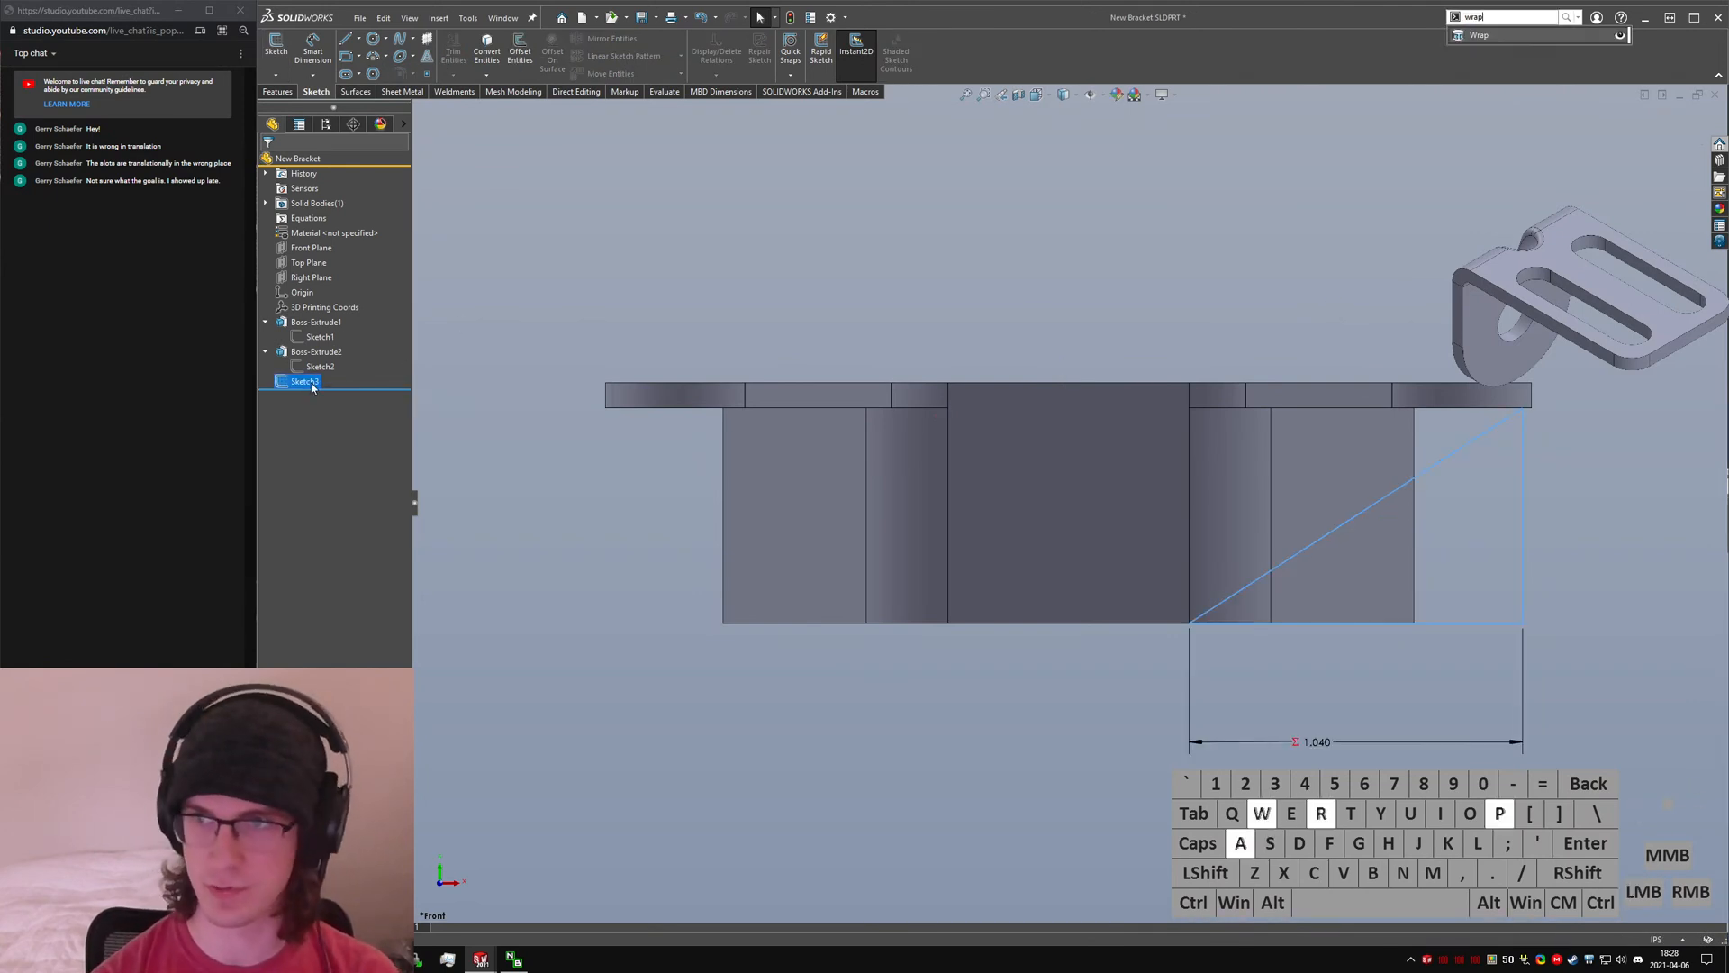
pyautogui.press('Return')
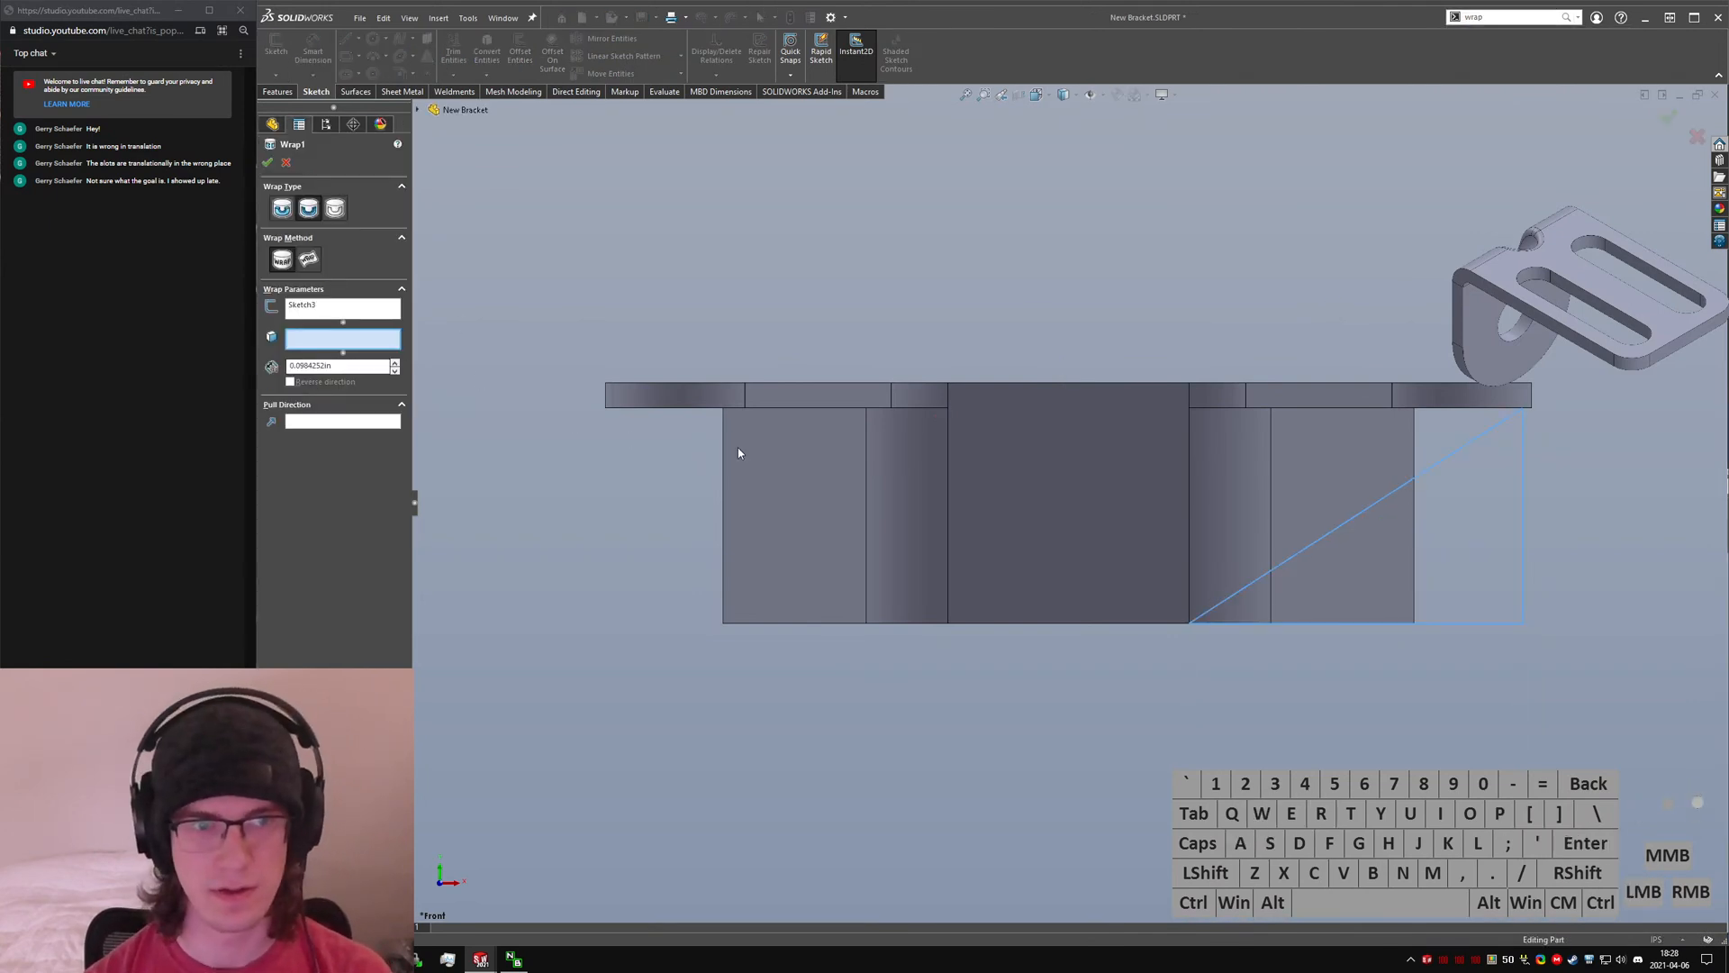
pyautogui.click(1237, 536)
pyautogui.moveTo(1312, 527); pyautogui.dragTo(1103, 493, button='middle')
pyautogui.click(310, 263)
pyautogui.click(1268, 467)
pyautogui.moveTo(1268, 467); pyautogui.dragTo(1059, 484, button='middle')
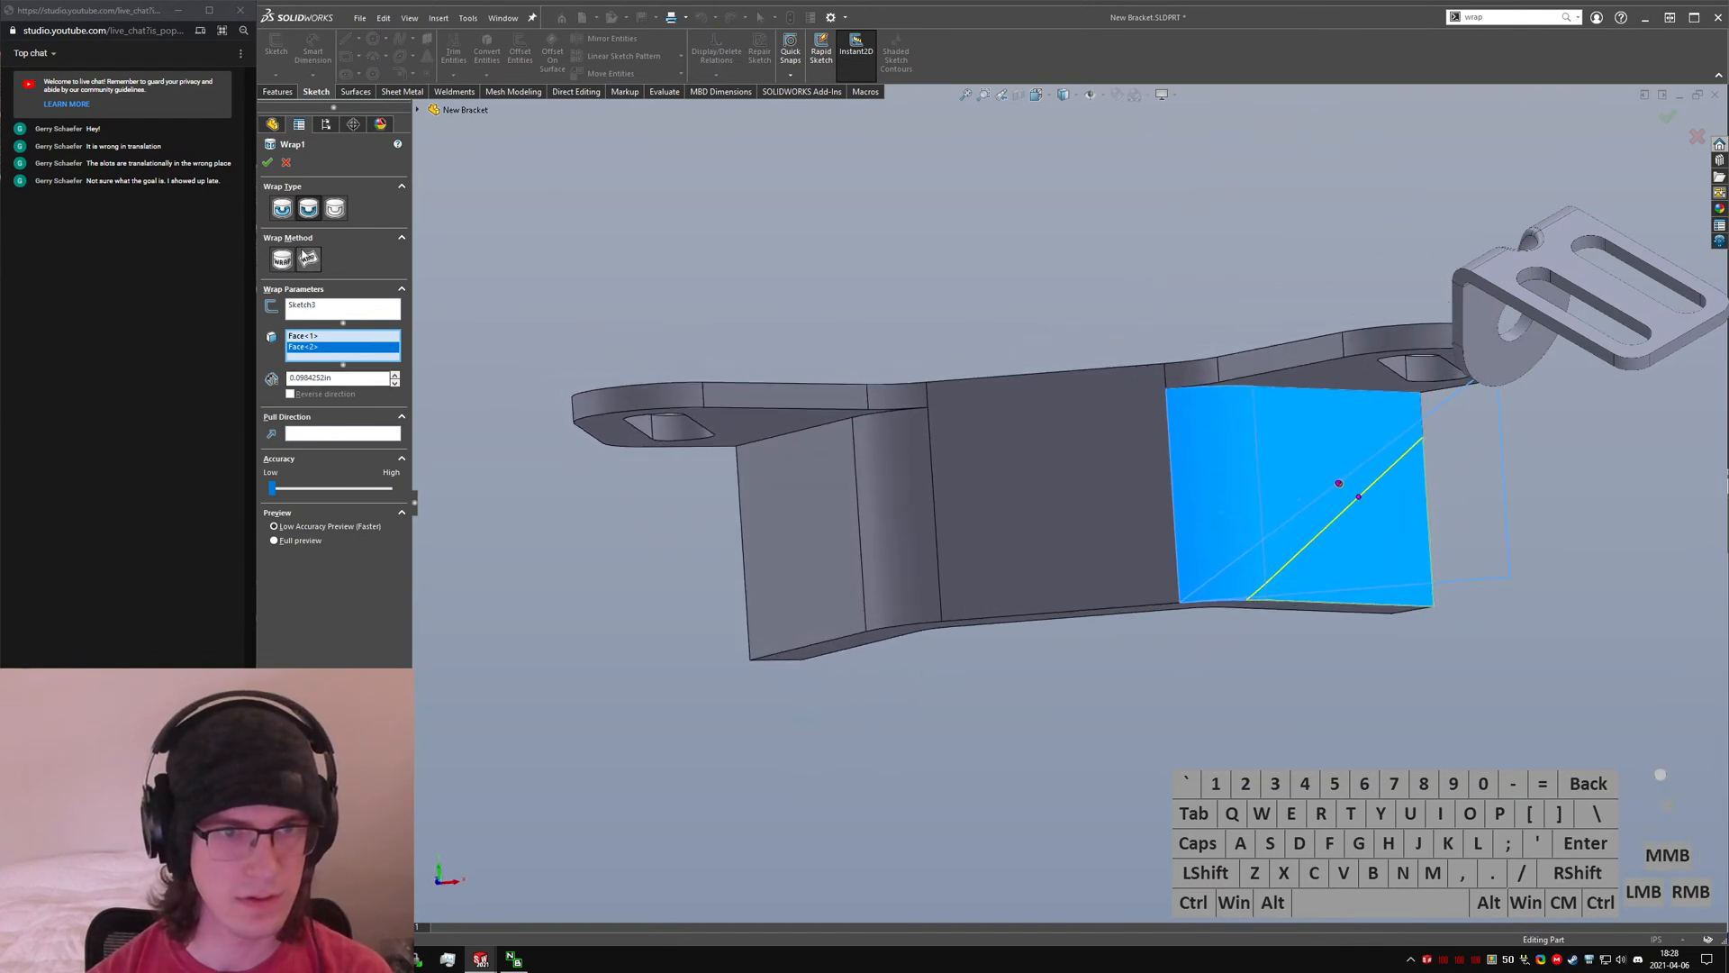
pyautogui.click(1023, 512)
pyautogui.moveTo(1023, 511); pyautogui.dragTo(585, 396, button='middle')
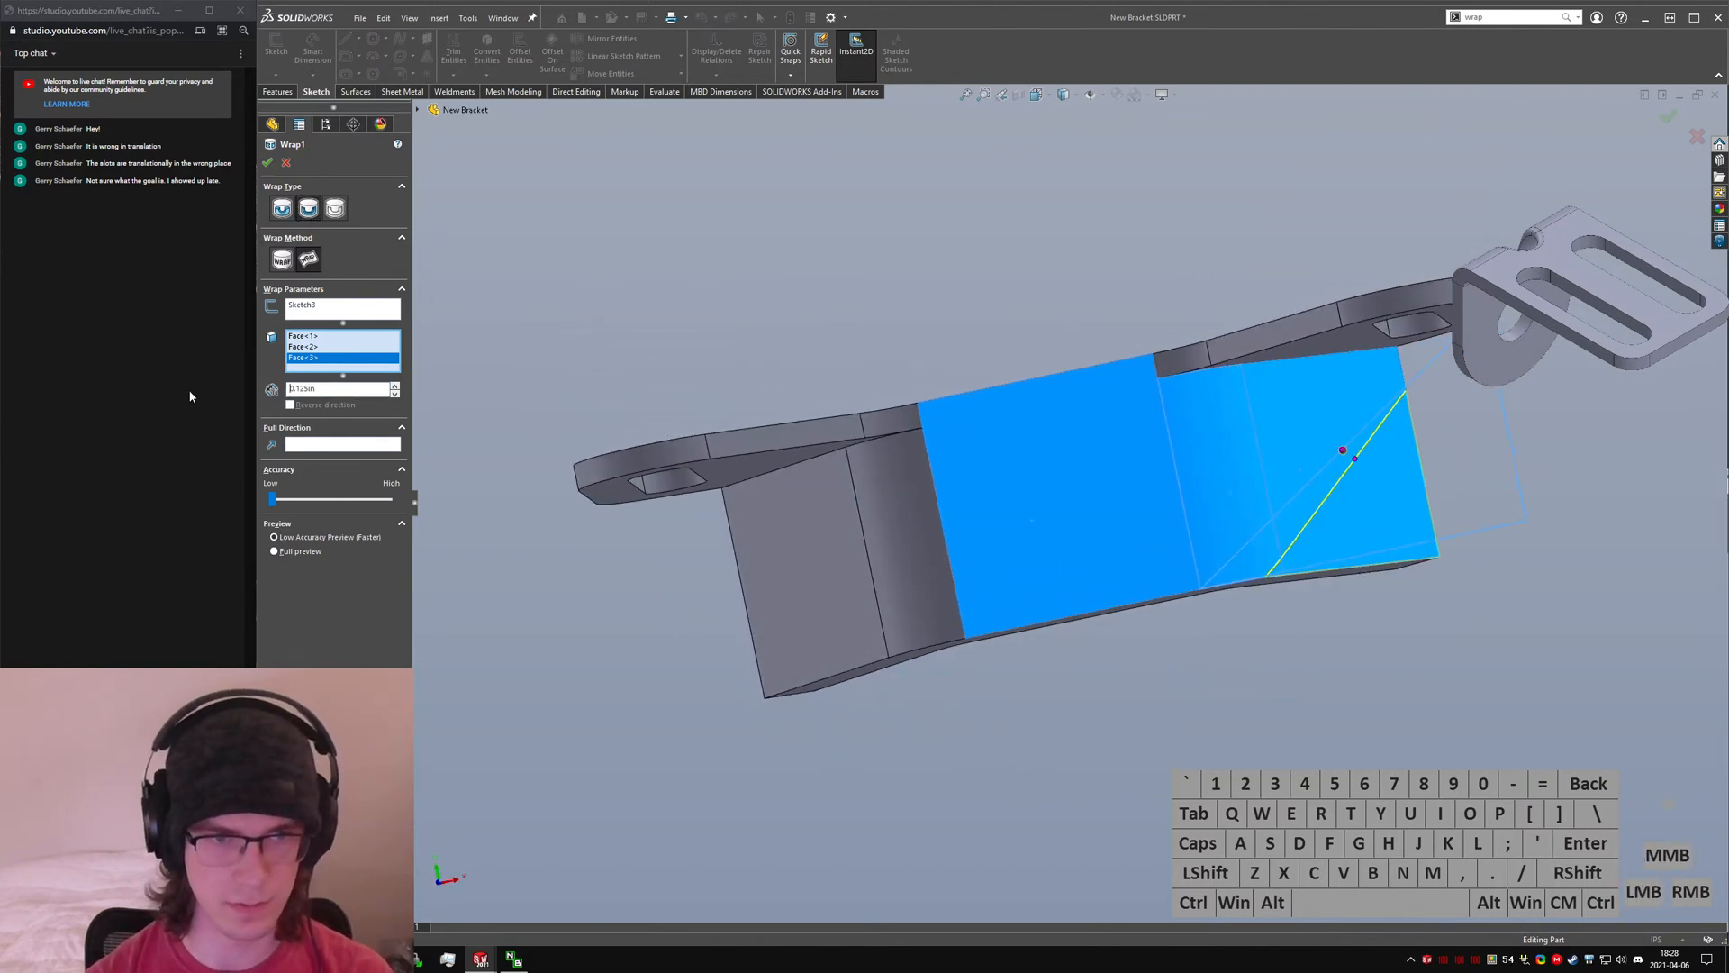
pyautogui.press('Return')
pyautogui.click(1258, 583)
pyautogui.moveTo(1226, 433)
pyautogui.mouseDown(button='middle')
pyautogui.moveTo(1203, 296)
pyautogui.moveTo(1138, 252)
pyautogui.moveTo(1189, 317)
pyautogui.moveTo(1177, 407)
pyautogui.mouseUp(button='middle')
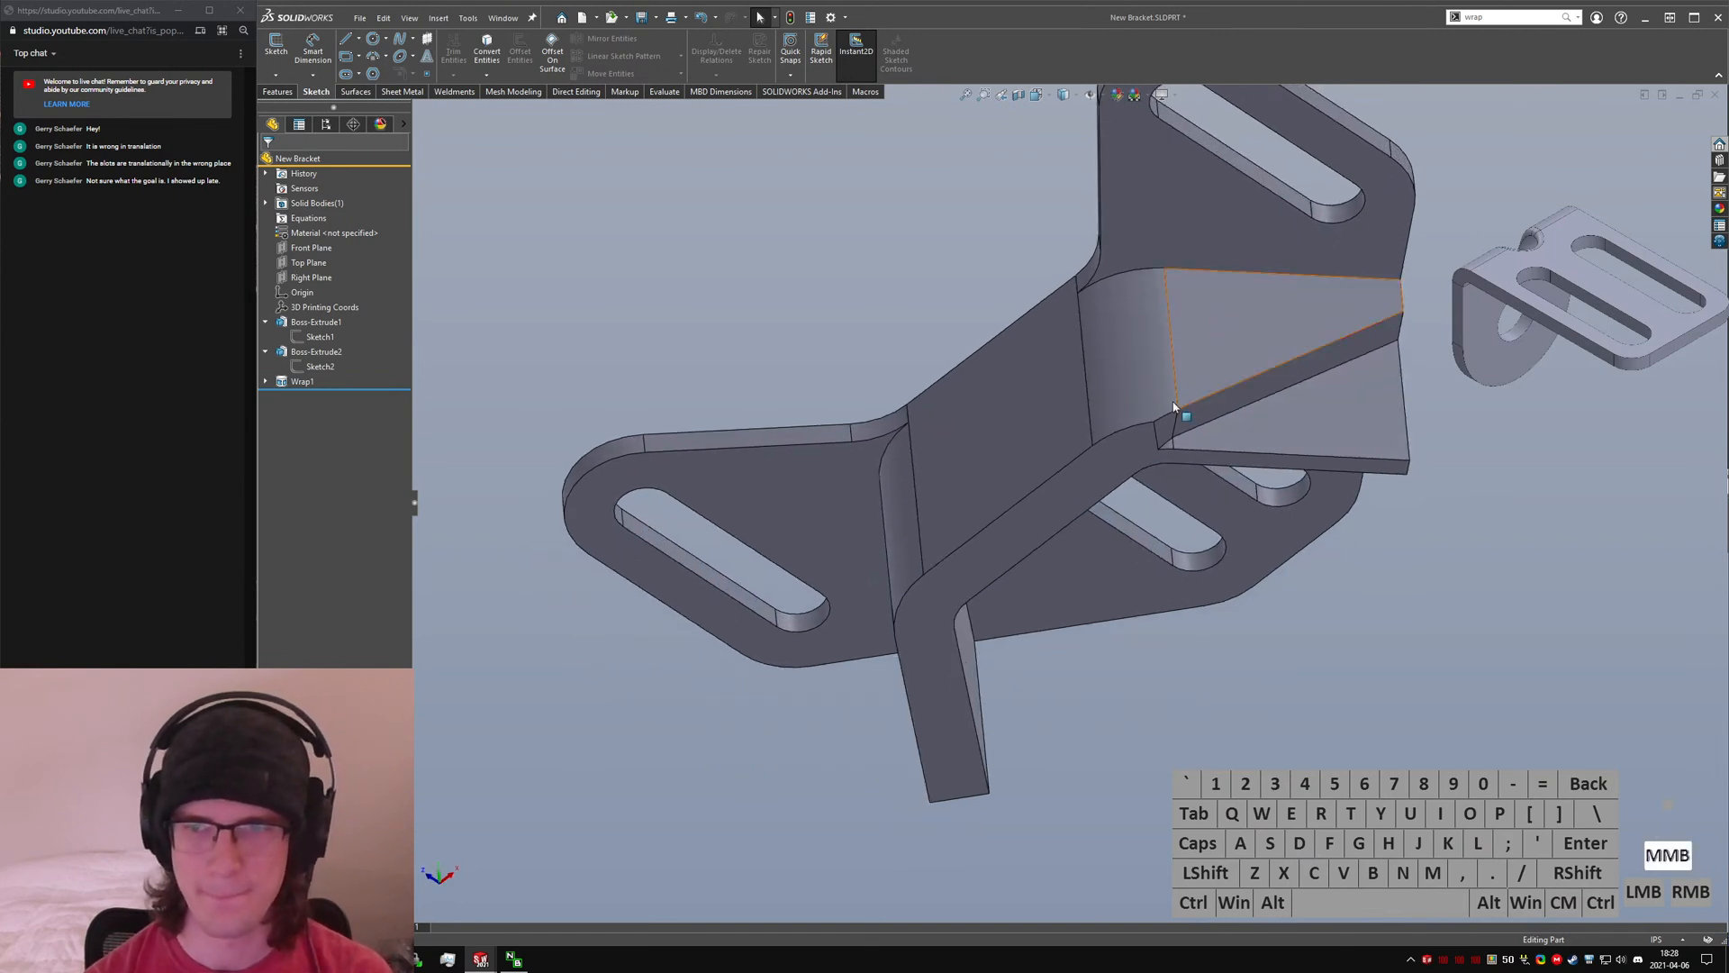
# - Delete the wrap feature and its triangle sketch
pyautogui.click(286, 380)
pyautogui.press('Delete')
pyautogui.press('Return')
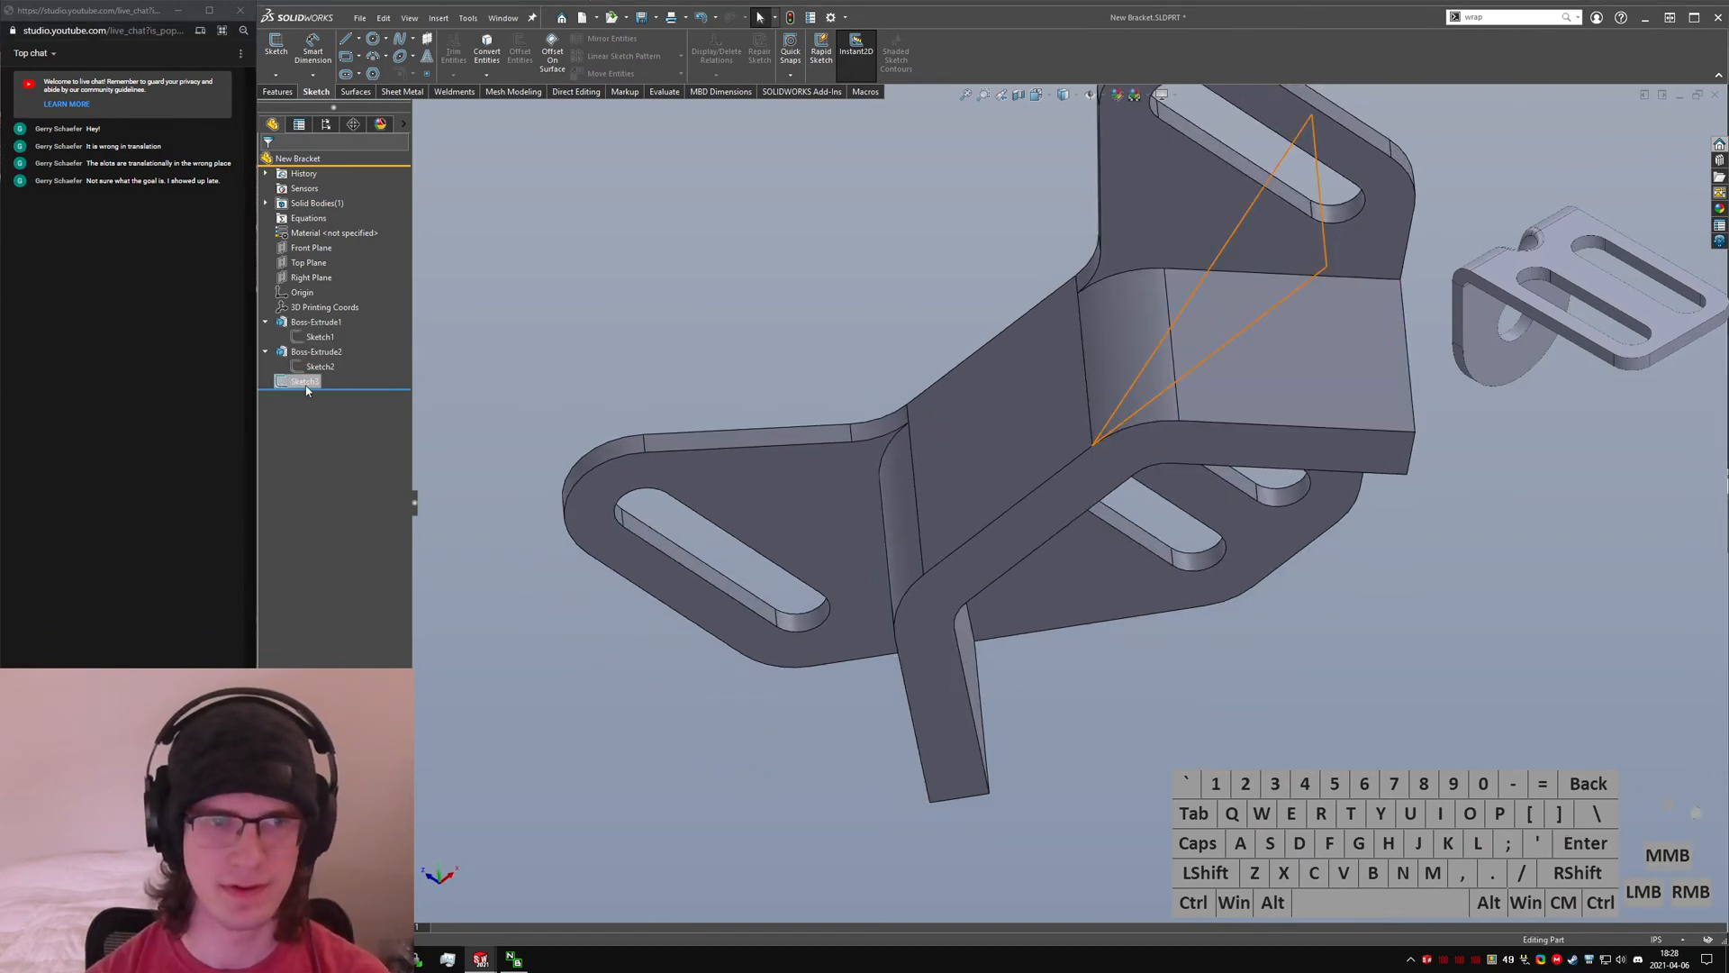
pyautogui.press('Delete')
pyautogui.press('Return')
pyautogui.click(587, 328)
# - Start an extruded cut with a sketch on the outer face of the wall's angled end section
pyautogui.moveTo(1128, 398)
pyautogui.mouseDown(button='middle')
pyautogui.moveTo(1111, 417)
pyautogui.moveTo(1126, 464)
pyautogui.mouseUp(button='middle')
pyautogui.moveTo(1318, 469); pyautogui.dragTo(1490, 475, button='middle')
pyautogui.press('s')
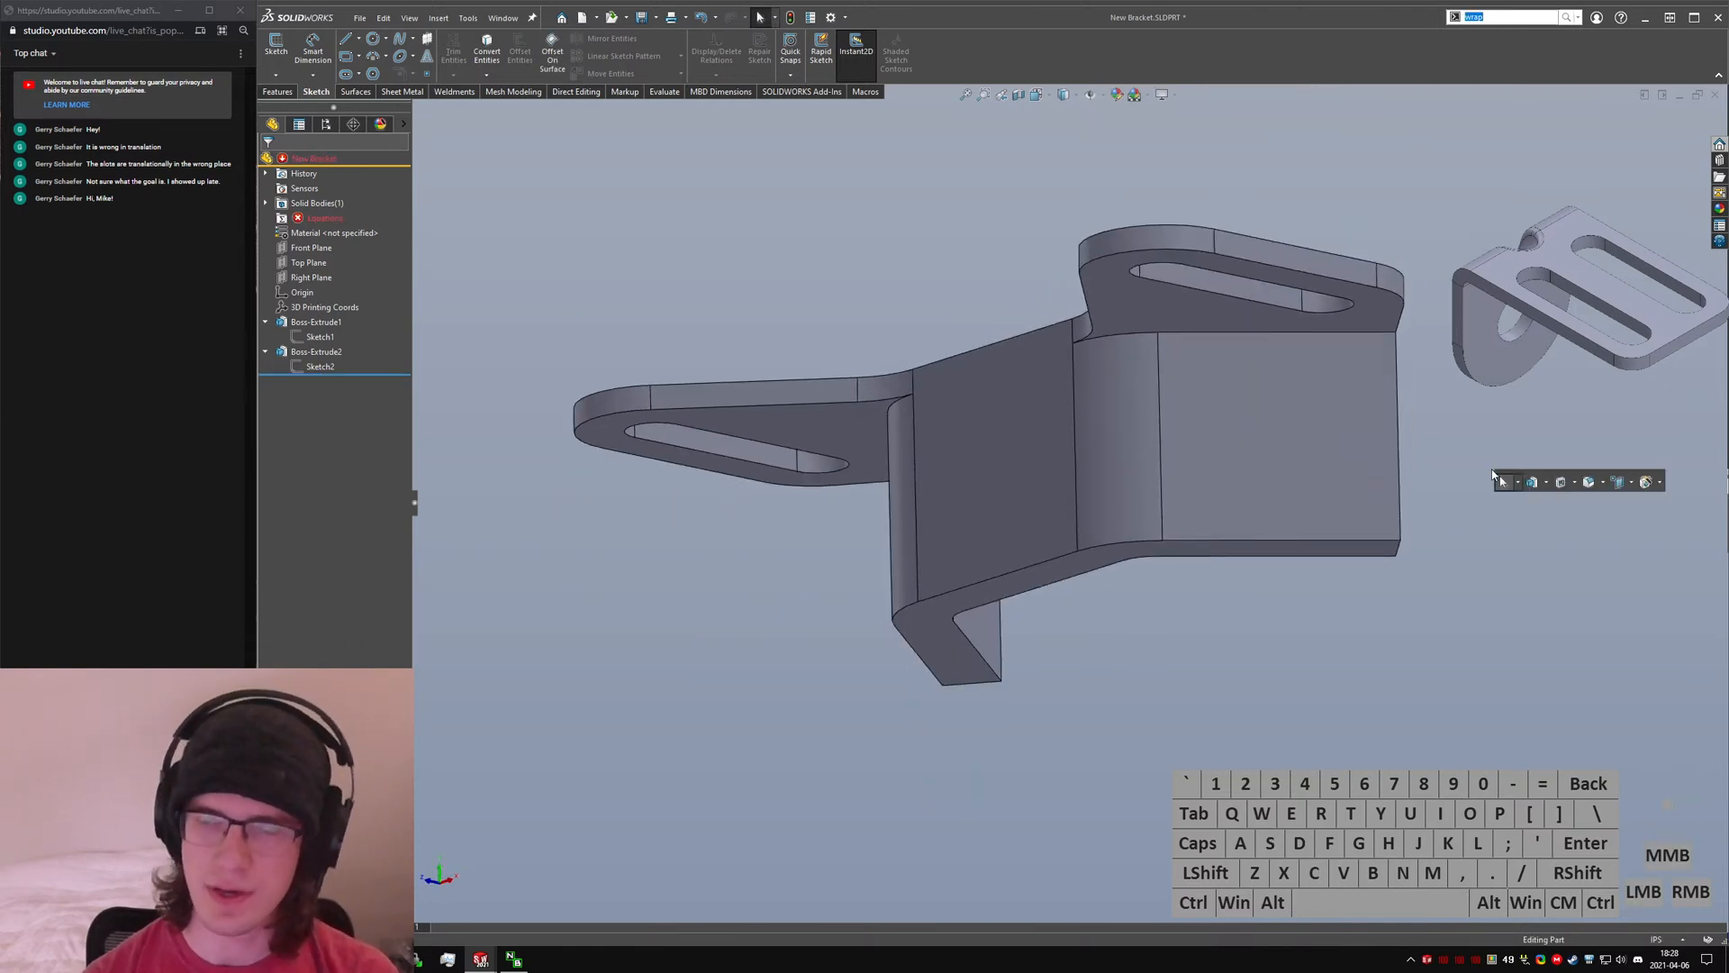
pyautogui.click(1467, 398)
pyautogui.moveTo(1467, 398); pyautogui.dragTo(1364, 315, button='middle')
pyautogui.click(1461, 372)
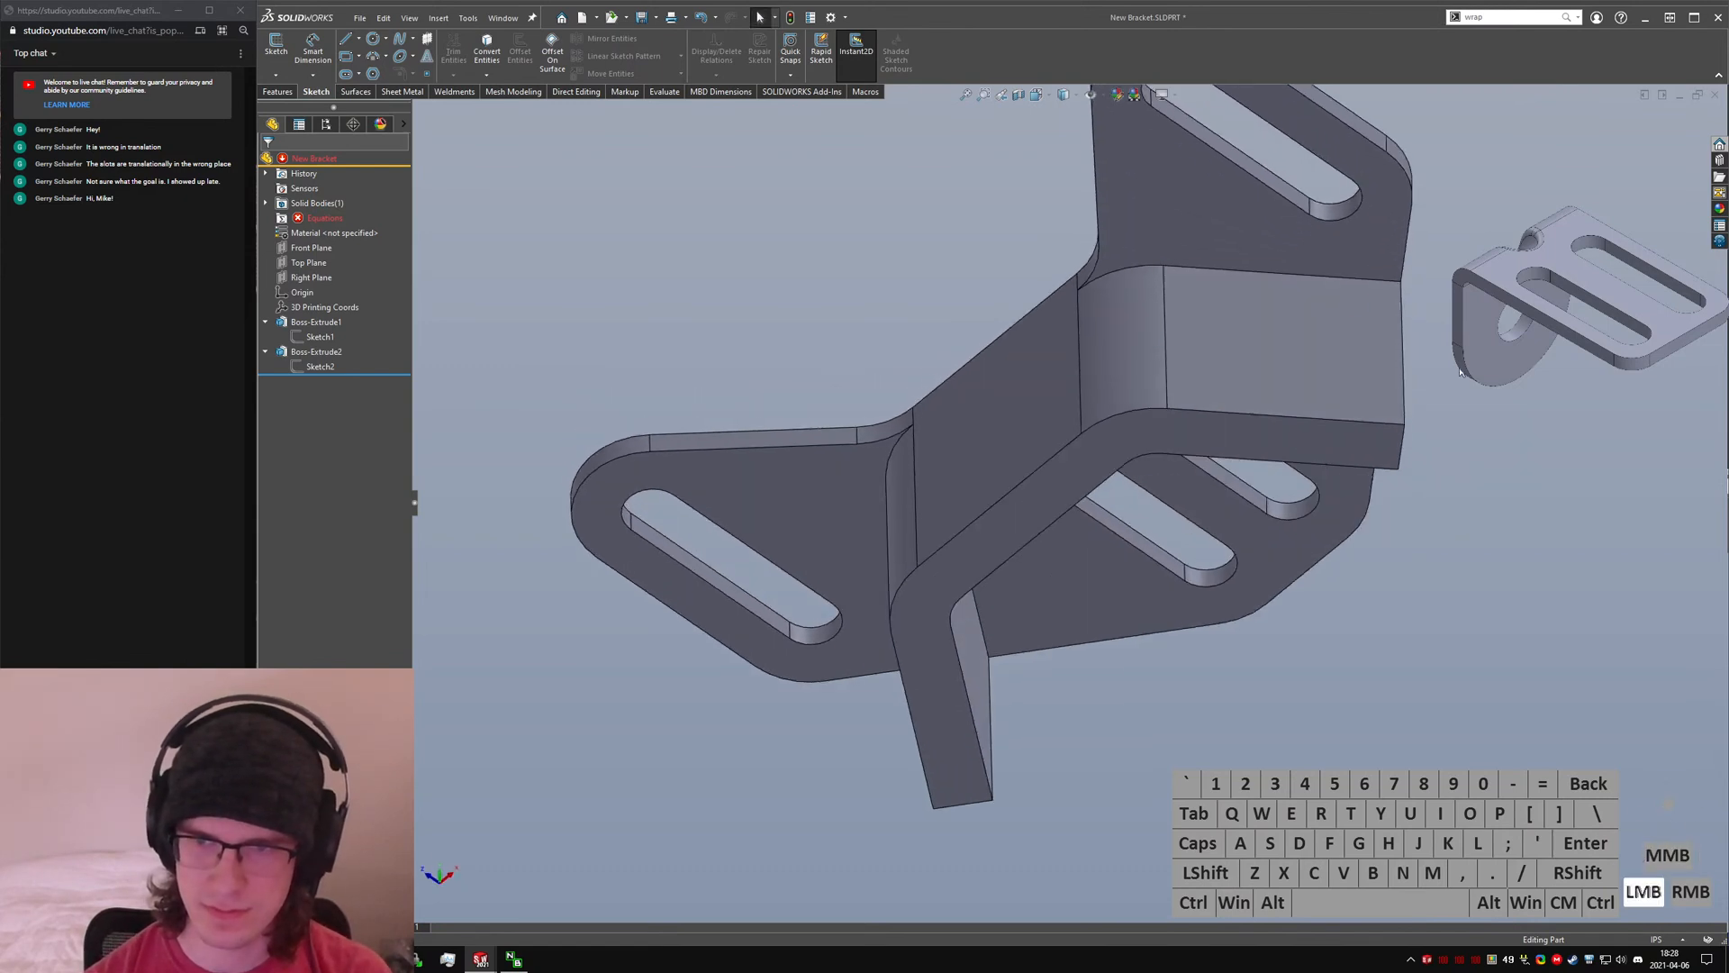
pyautogui.write('extru')
pyautogui.press('Return')
pyautogui.click(1293, 374)
pyautogui.hotkey('ctrl', 'n')
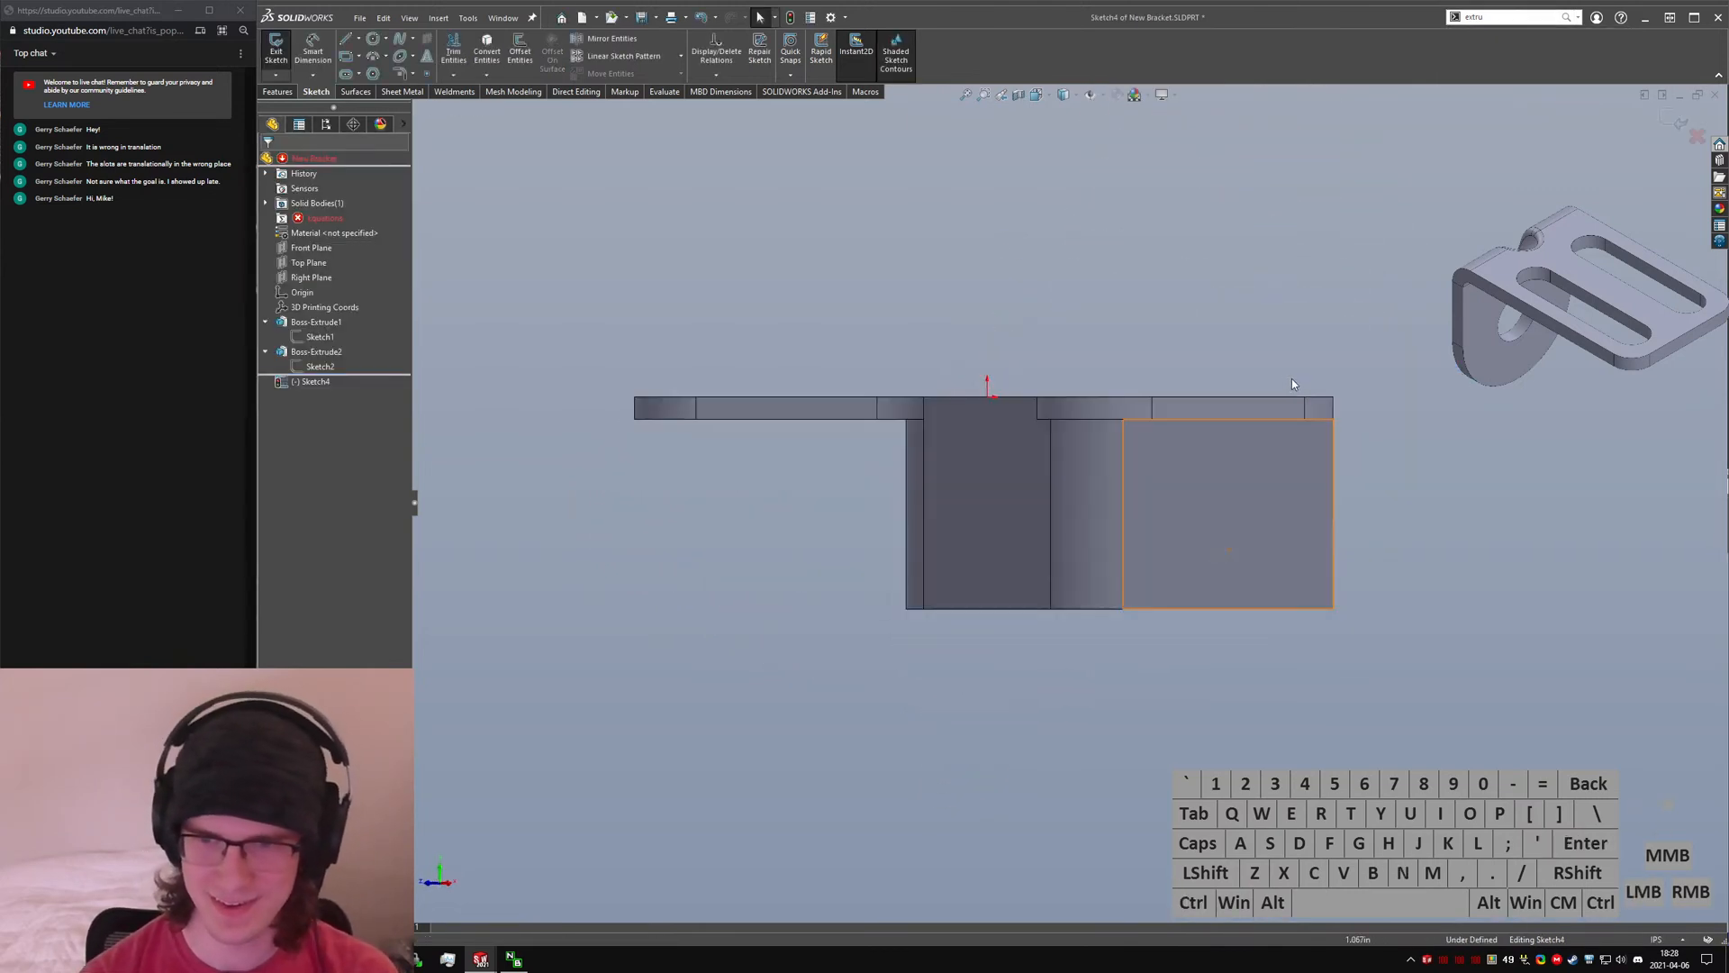
# - Sketch a closed right triangle from the face's lower bend corner to its upper outer corner and down to its lower outer corner
pyautogui.moveTo(1002, 613); pyautogui.dragTo(1133, 612, button='right')
pyautogui.click(1124, 609)
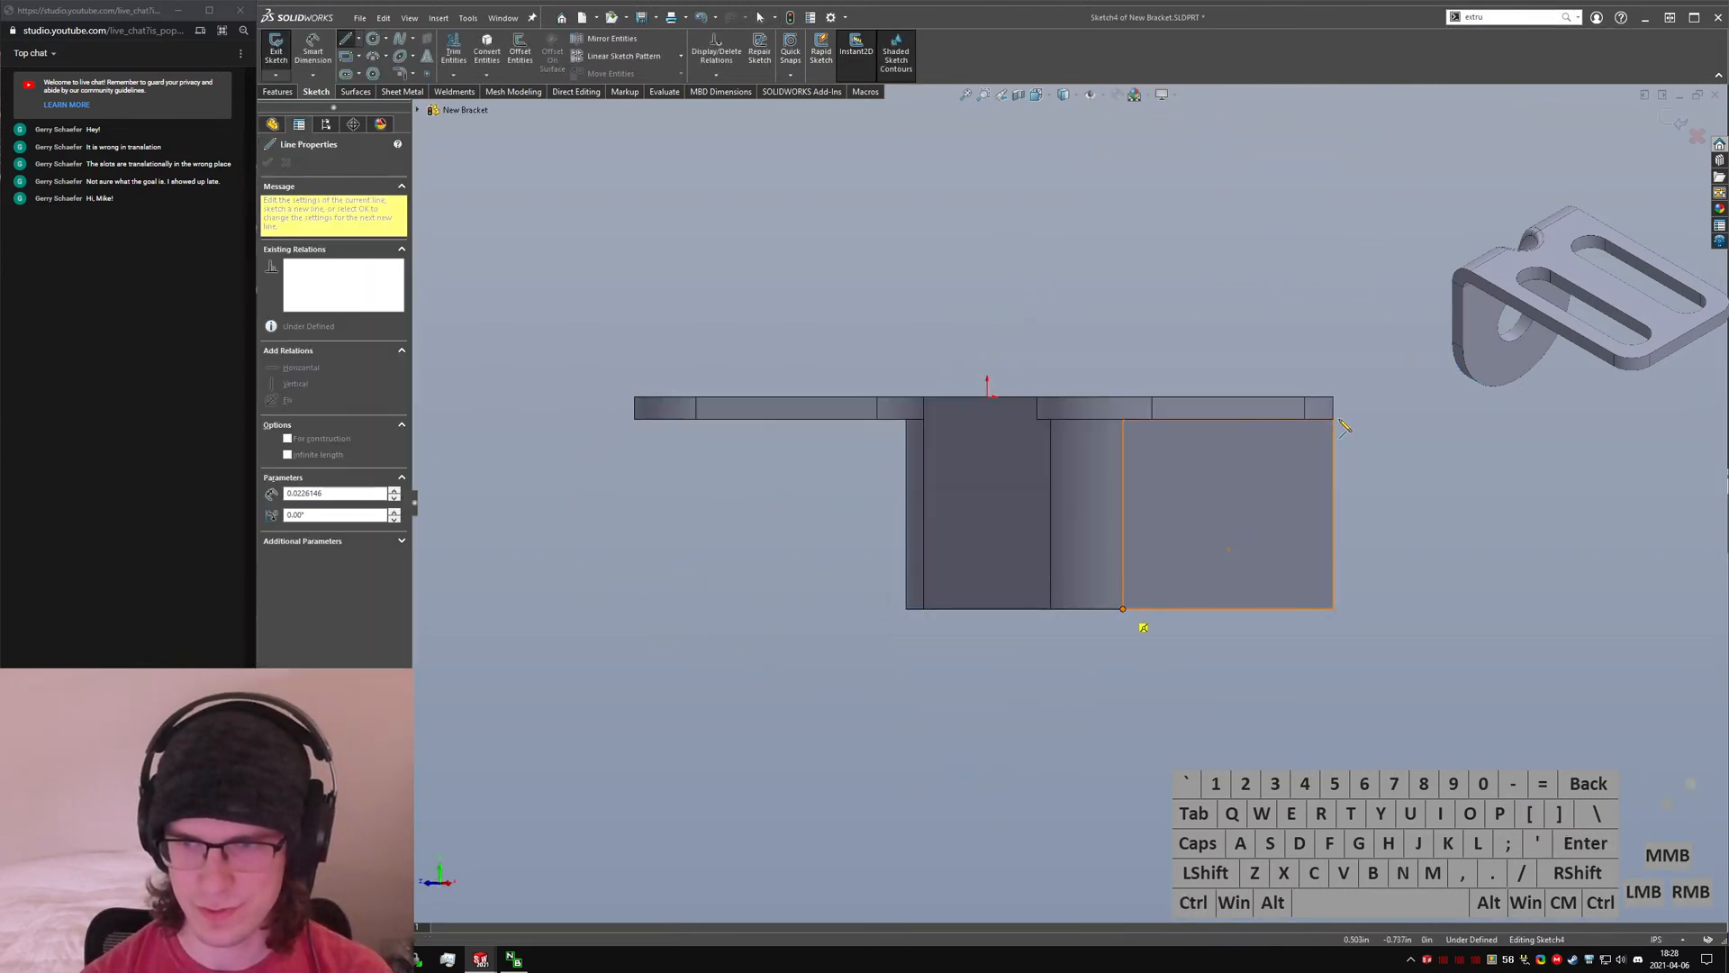
pyautogui.click(1333, 419)
pyautogui.click(1334, 610)
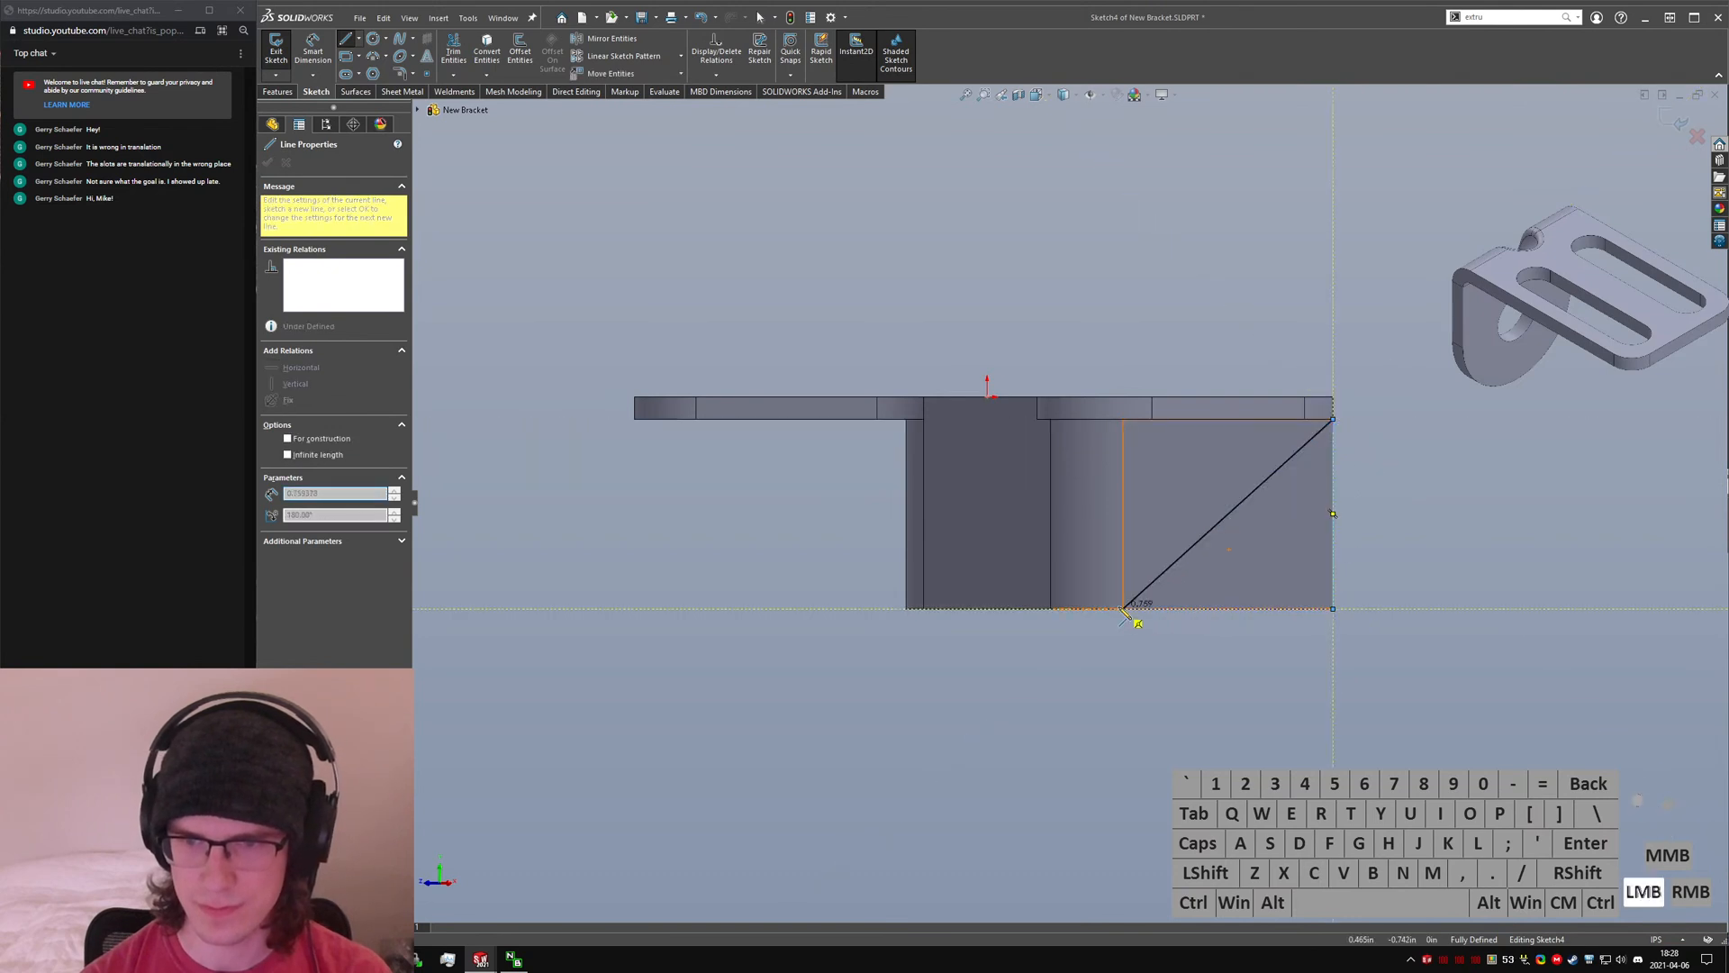
pyautogui.click(1123, 610)
pyautogui.press('Escape')
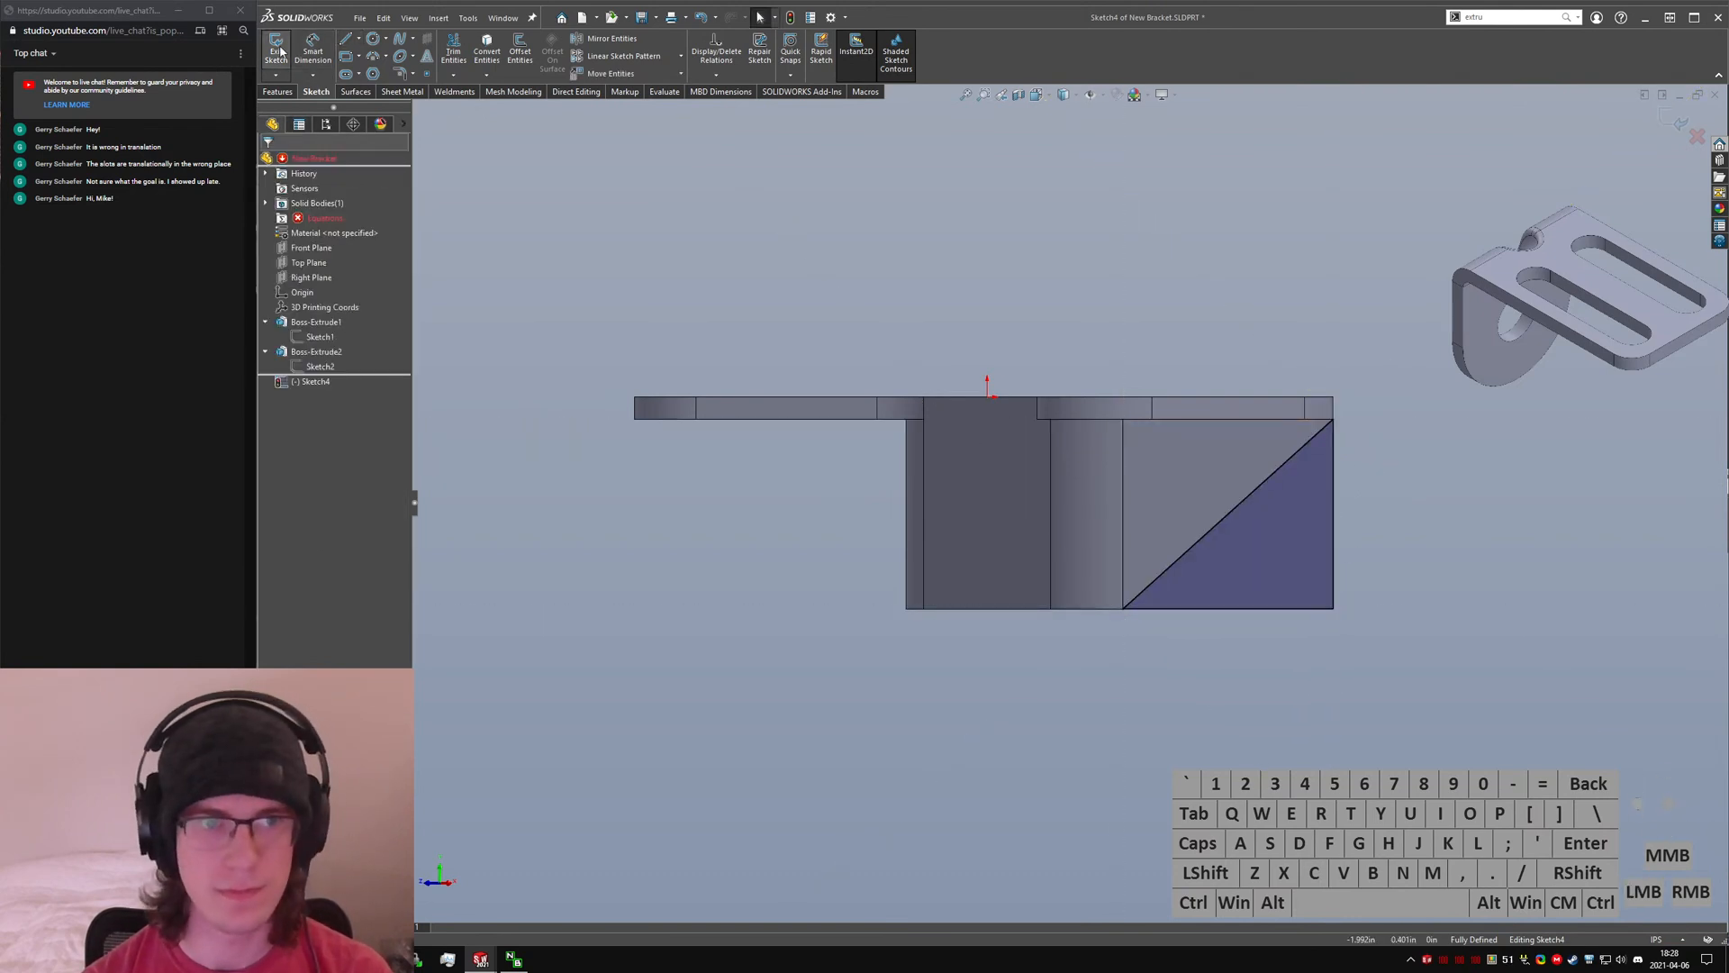
# - Cut the triangle out of the wall's angled end section with a Through All end condition
pyautogui.click(347, 244)
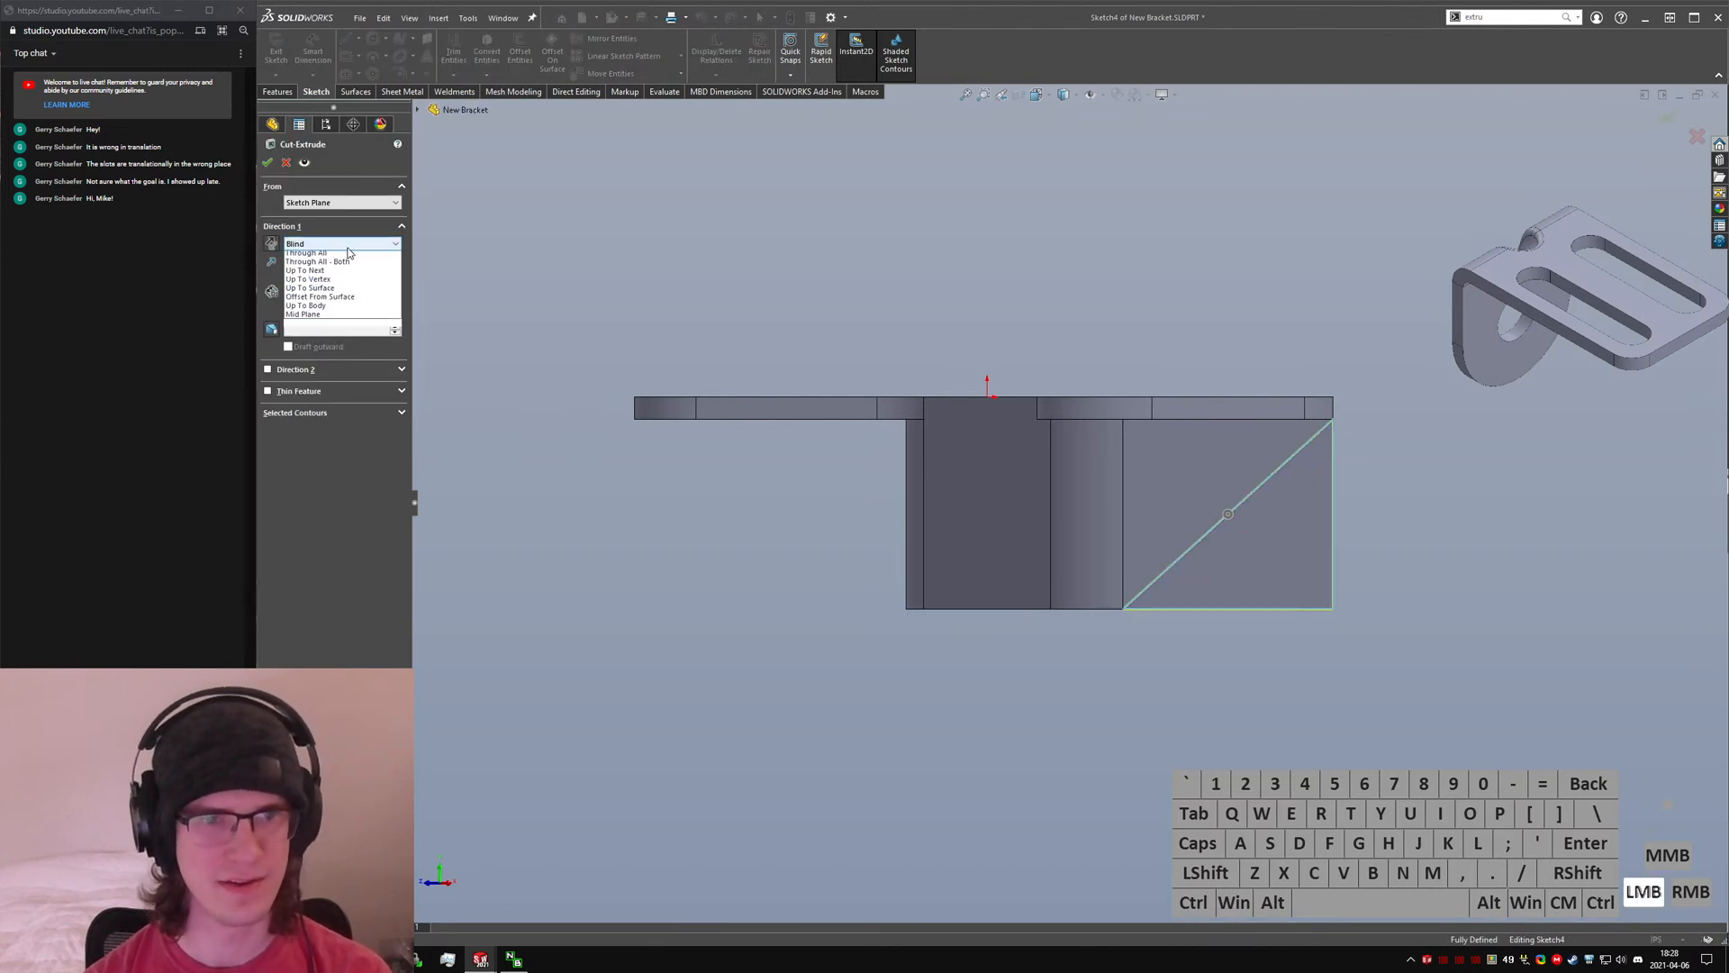
pyautogui.click(324, 252)
pyautogui.click(267, 162)
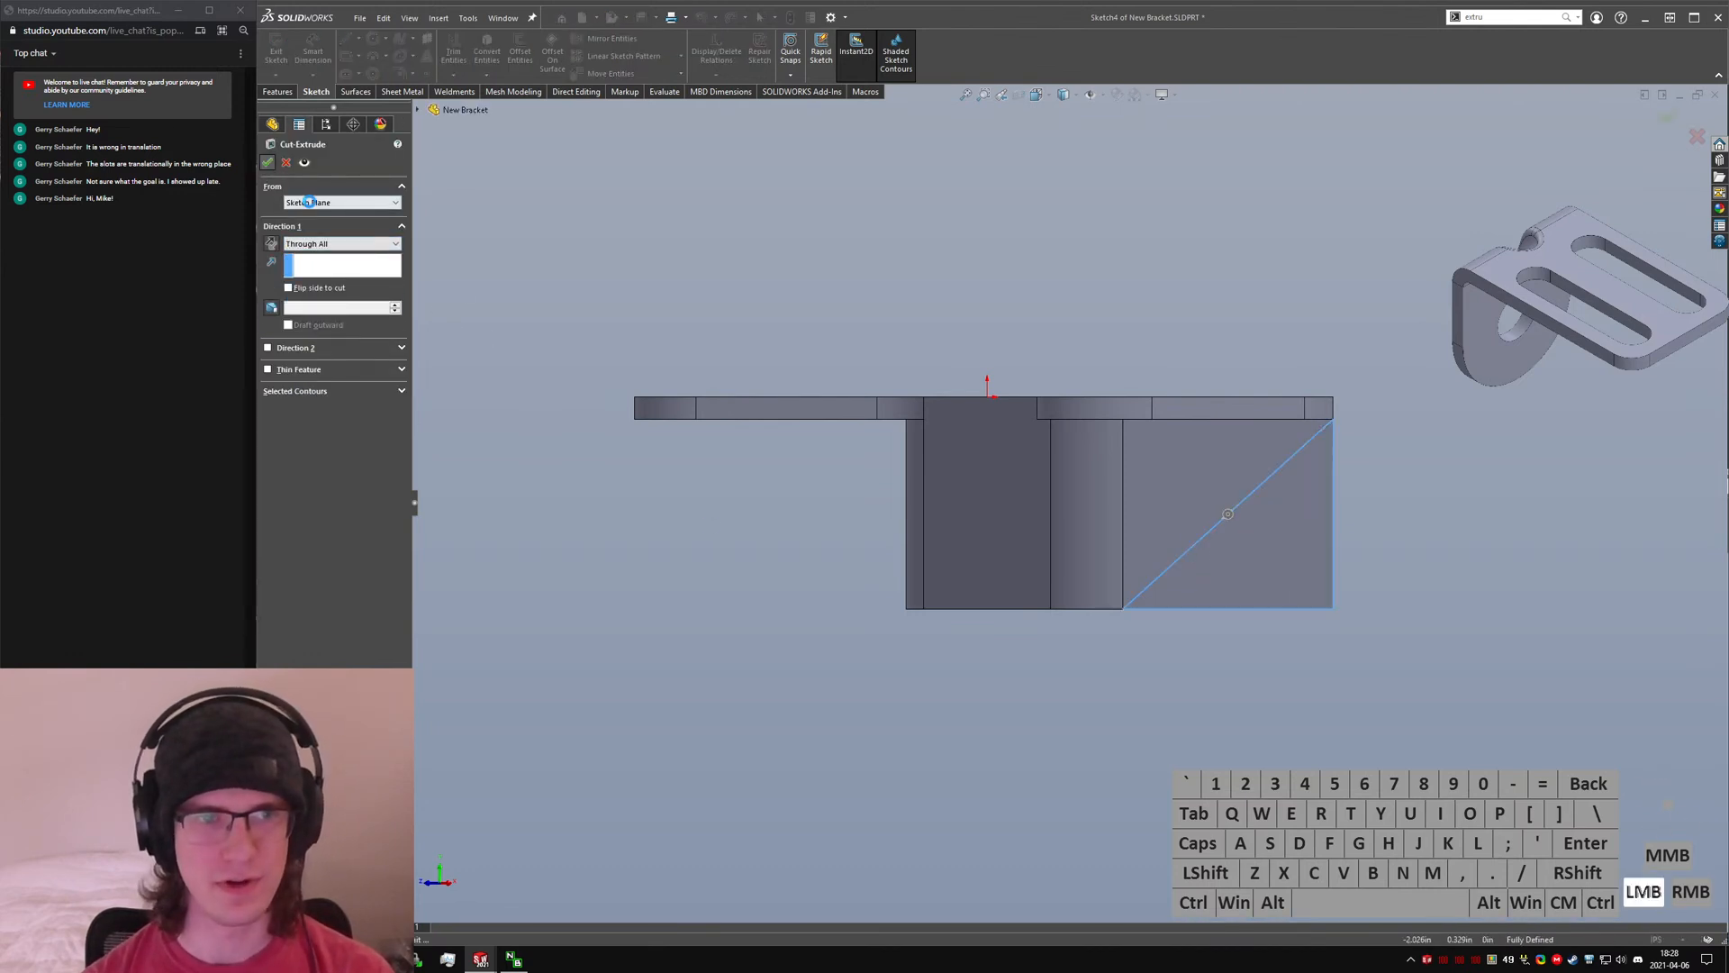
pyautogui.moveTo(1073, 591); pyautogui.dragTo(432, 302, button='middle')
# - Delete the broken equation and check the length of the free inner edge on the wall's middle section
pyautogui.rightClick(287, 224)
pyautogui.click(335, 232)
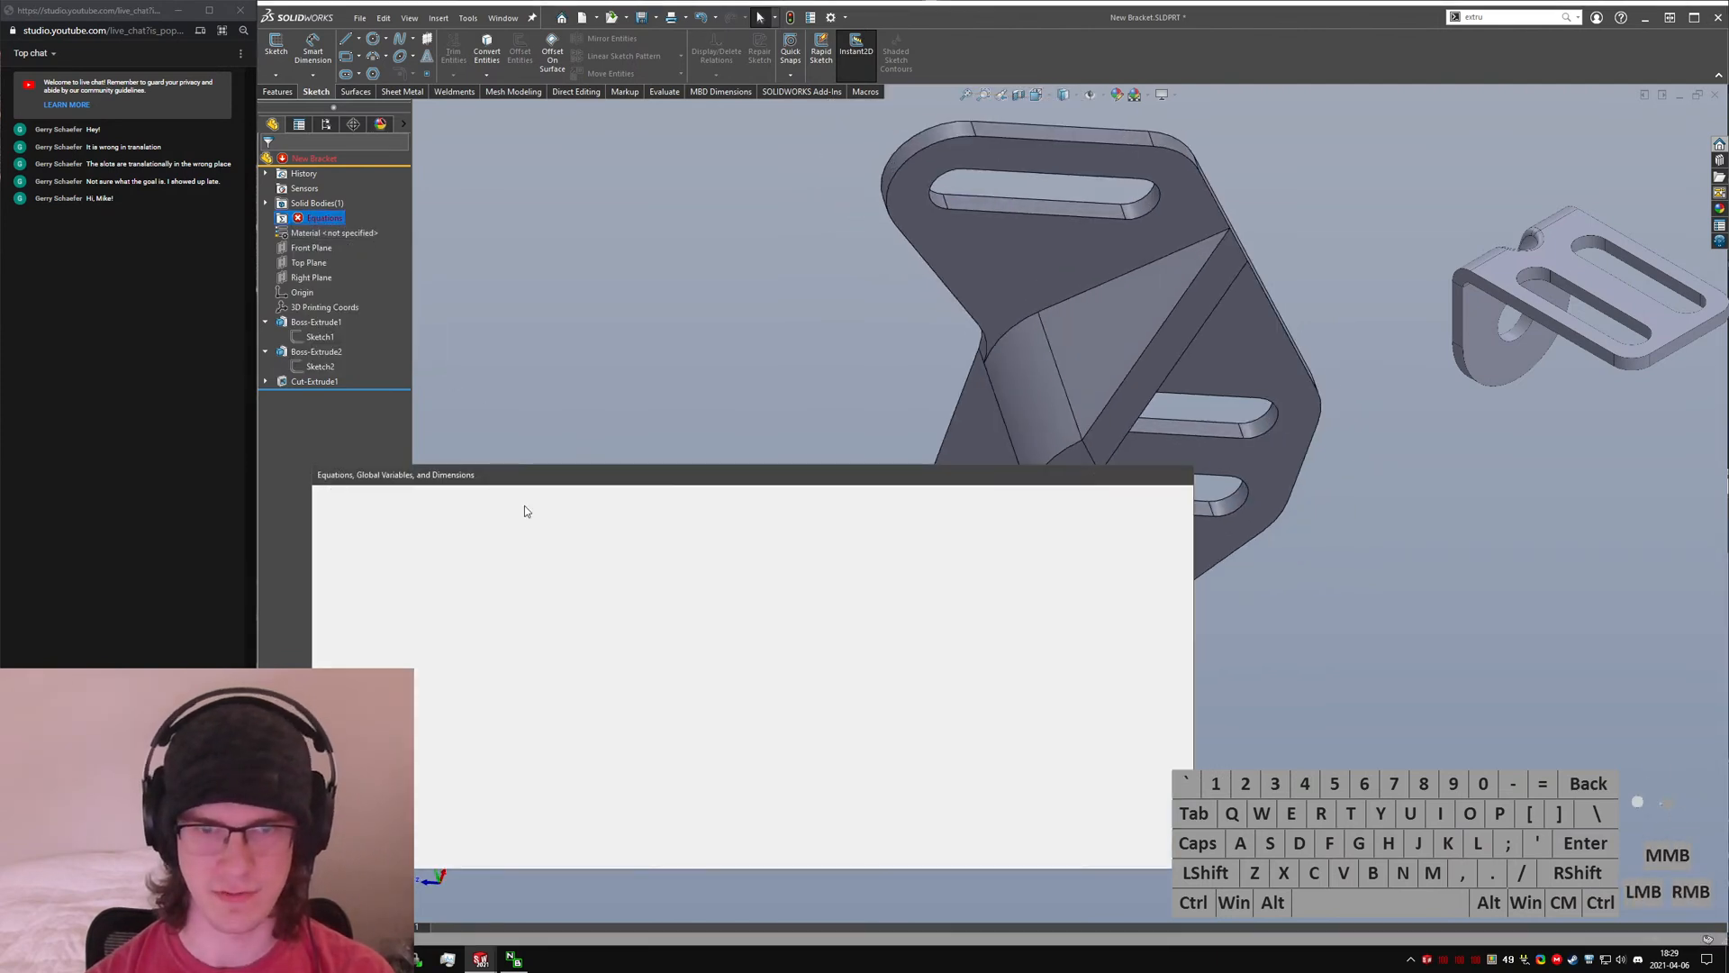
pyautogui.rightClick(379, 597)
pyautogui.click(389, 609)
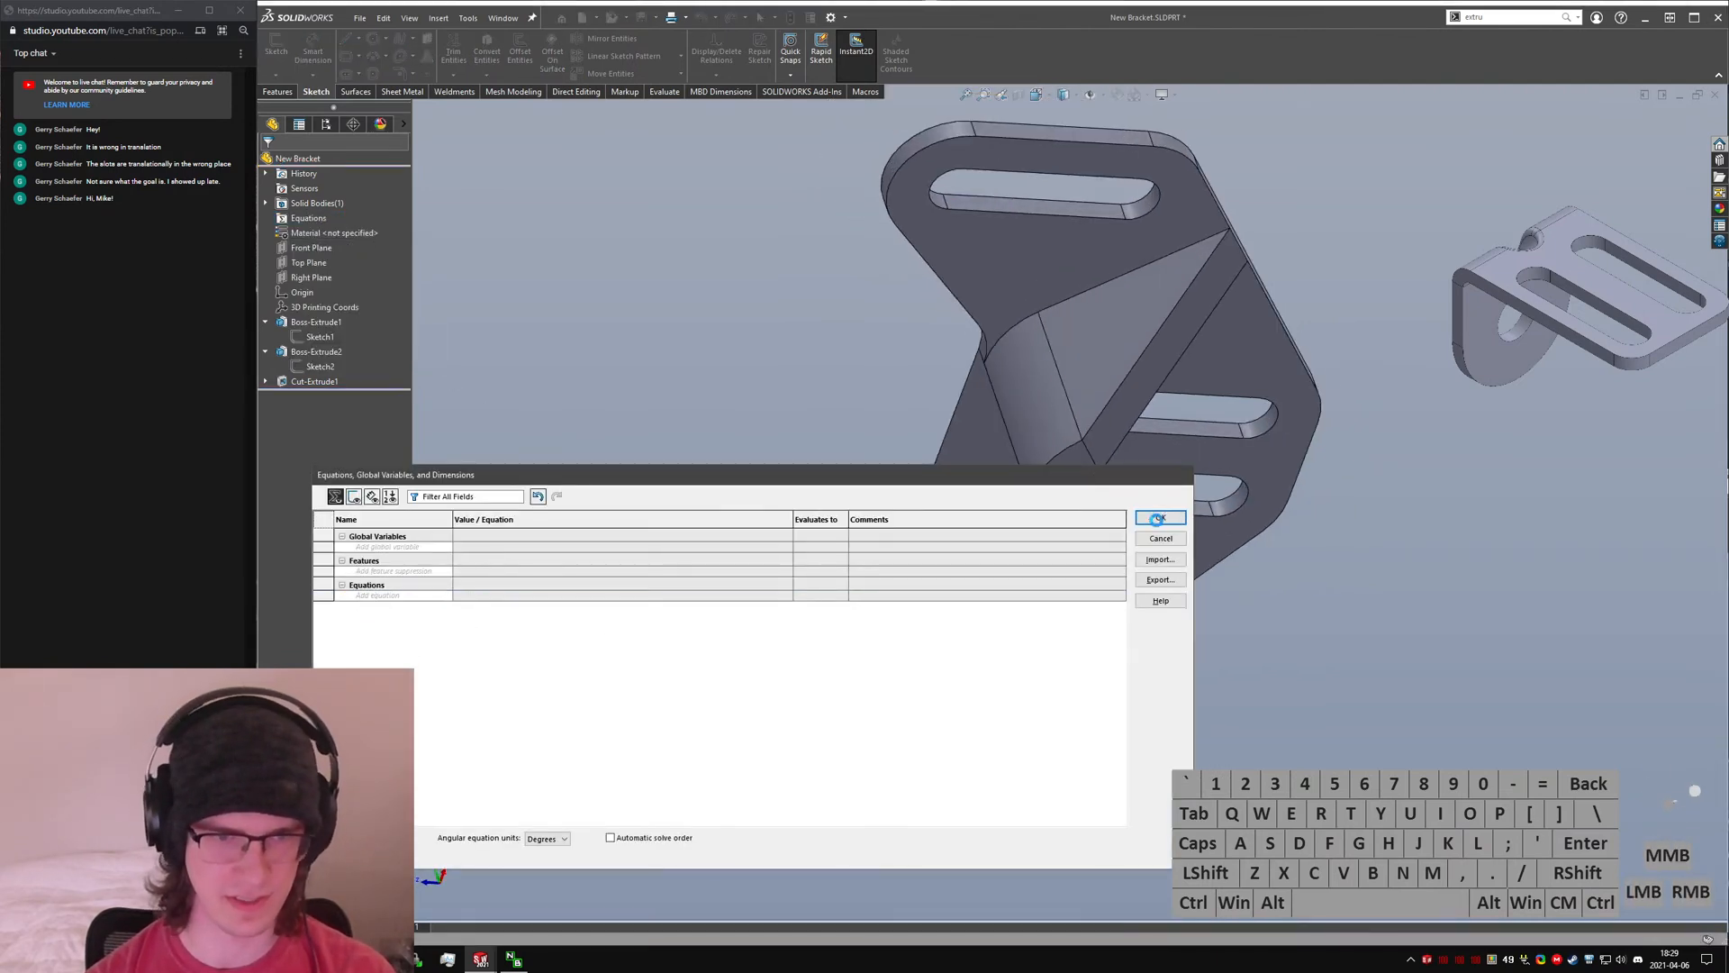
pyautogui.moveTo(1171, 348); pyautogui.dragTo(1142, 396, button='middle')
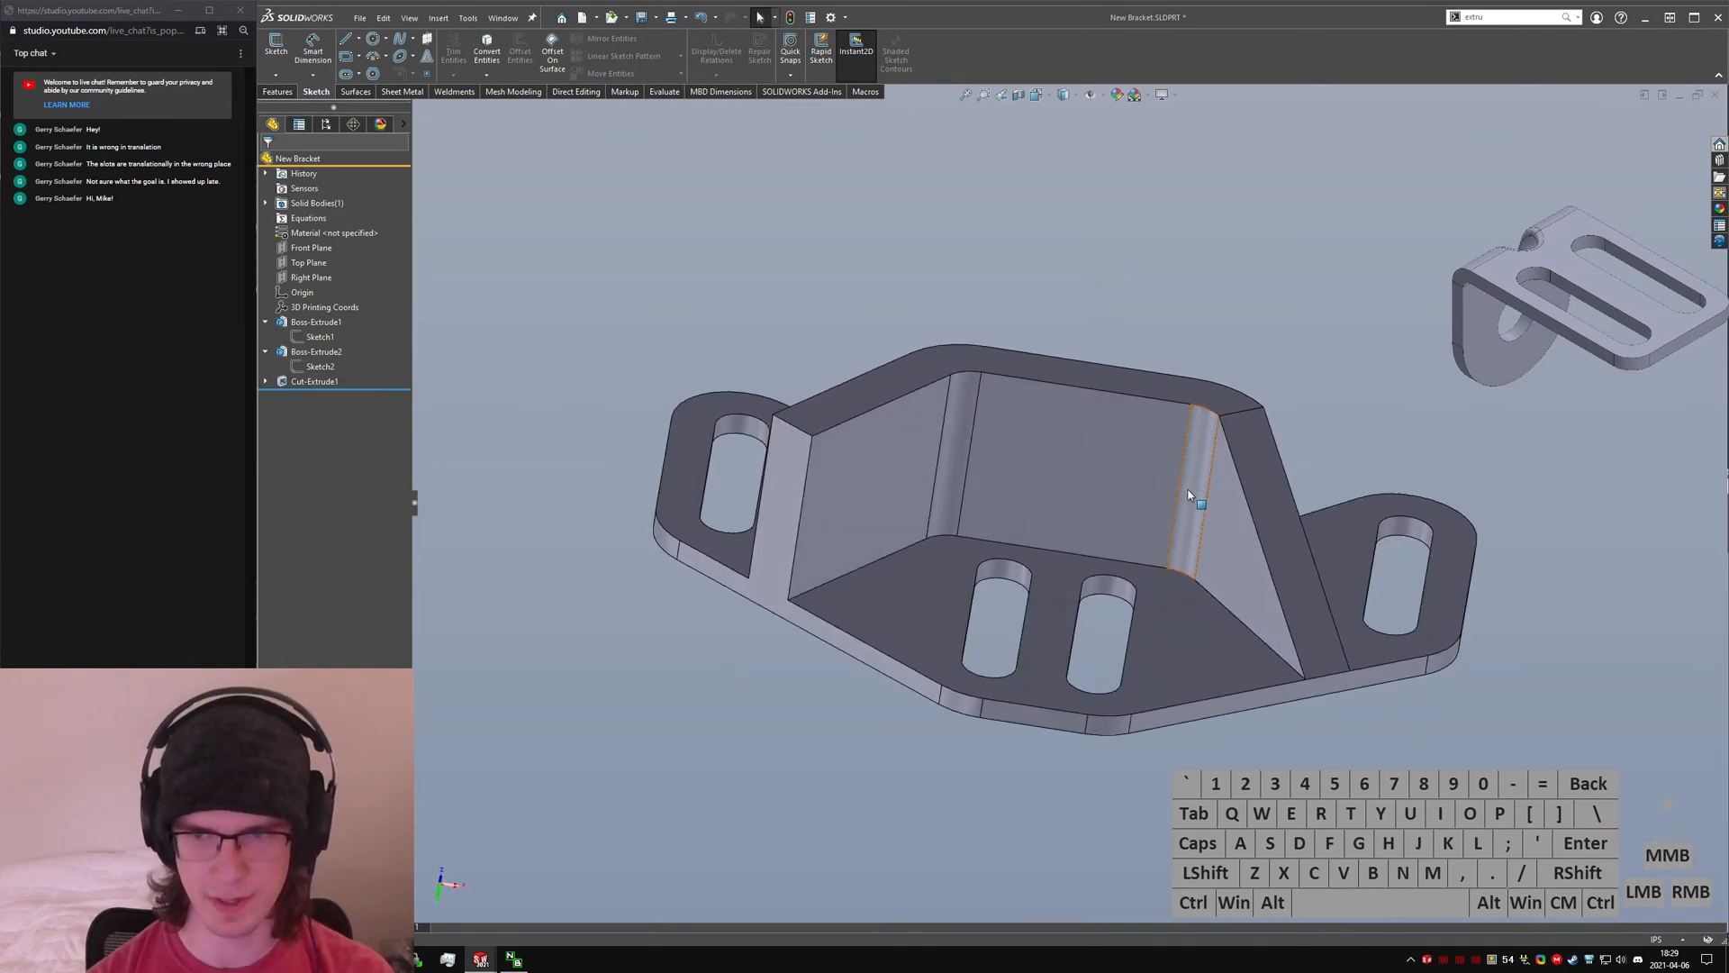
pyautogui.click(1146, 401)
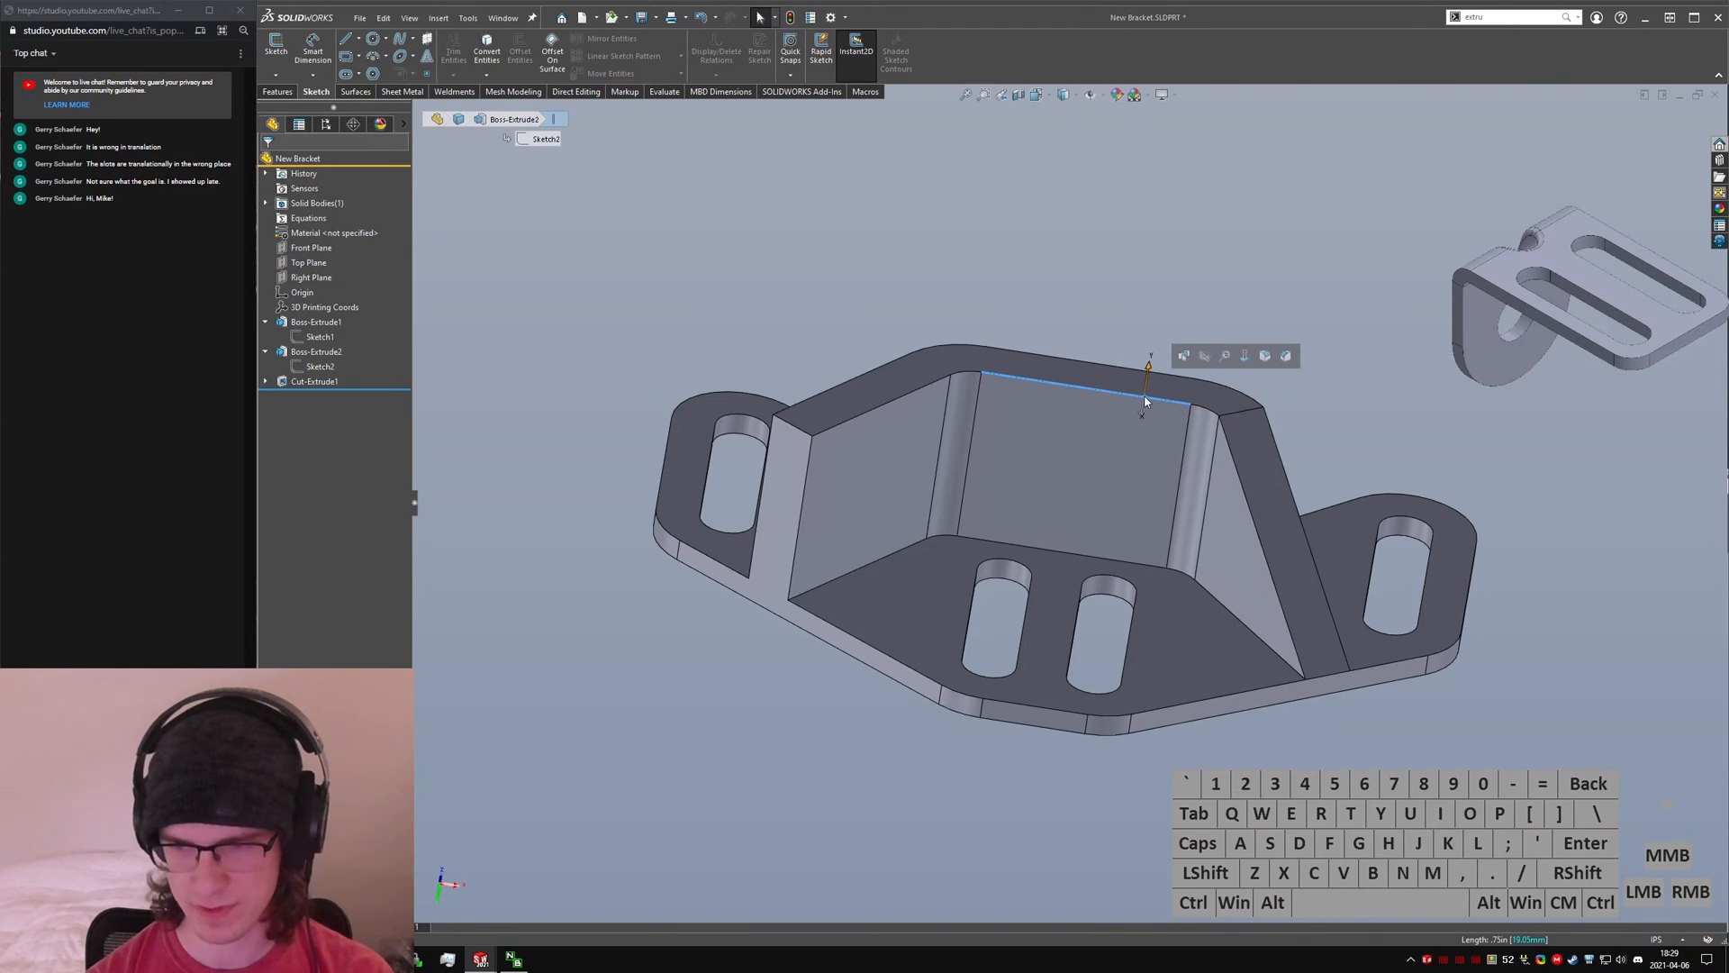
# - Switch to Chrome, search Google for "1/4-20 hex nut clearance", and place the browser window over the model
pyautogui.press('super+r')
pyautogui.write('chr')
pyautogui.press('Return')
pyautogui.hotkey('alt', 'd')
pyautogui.write('1/4')
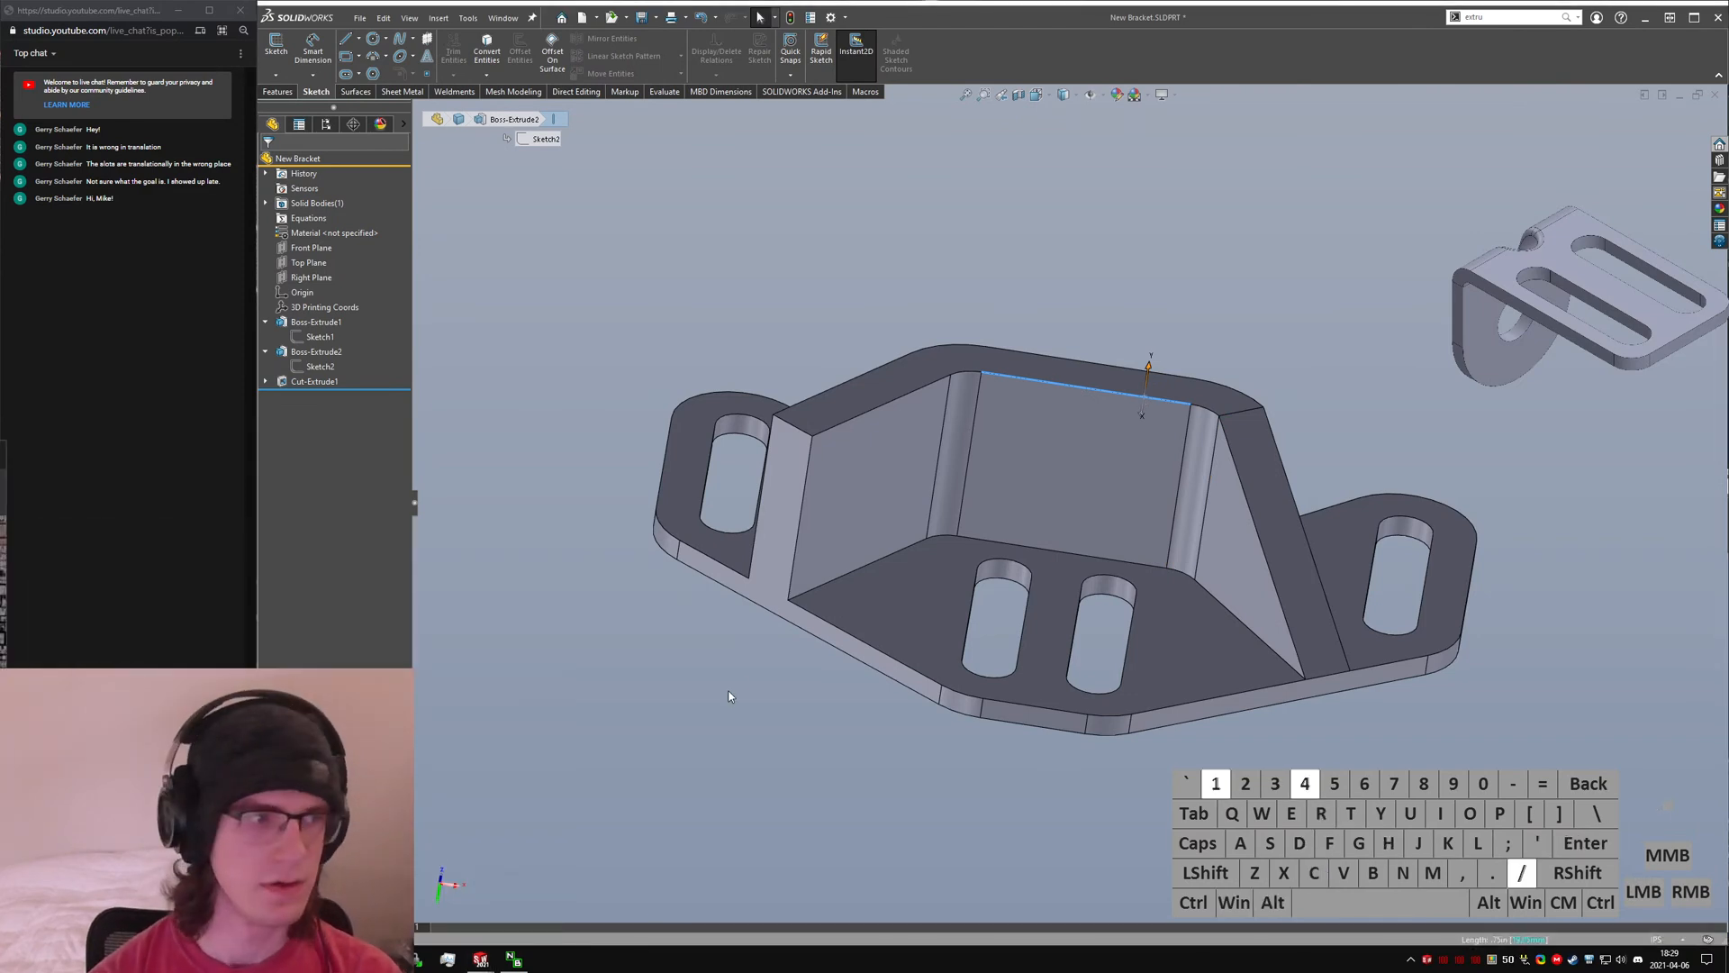
pyautogui.press('BackSpace')
pyautogui.write('-20 hext')
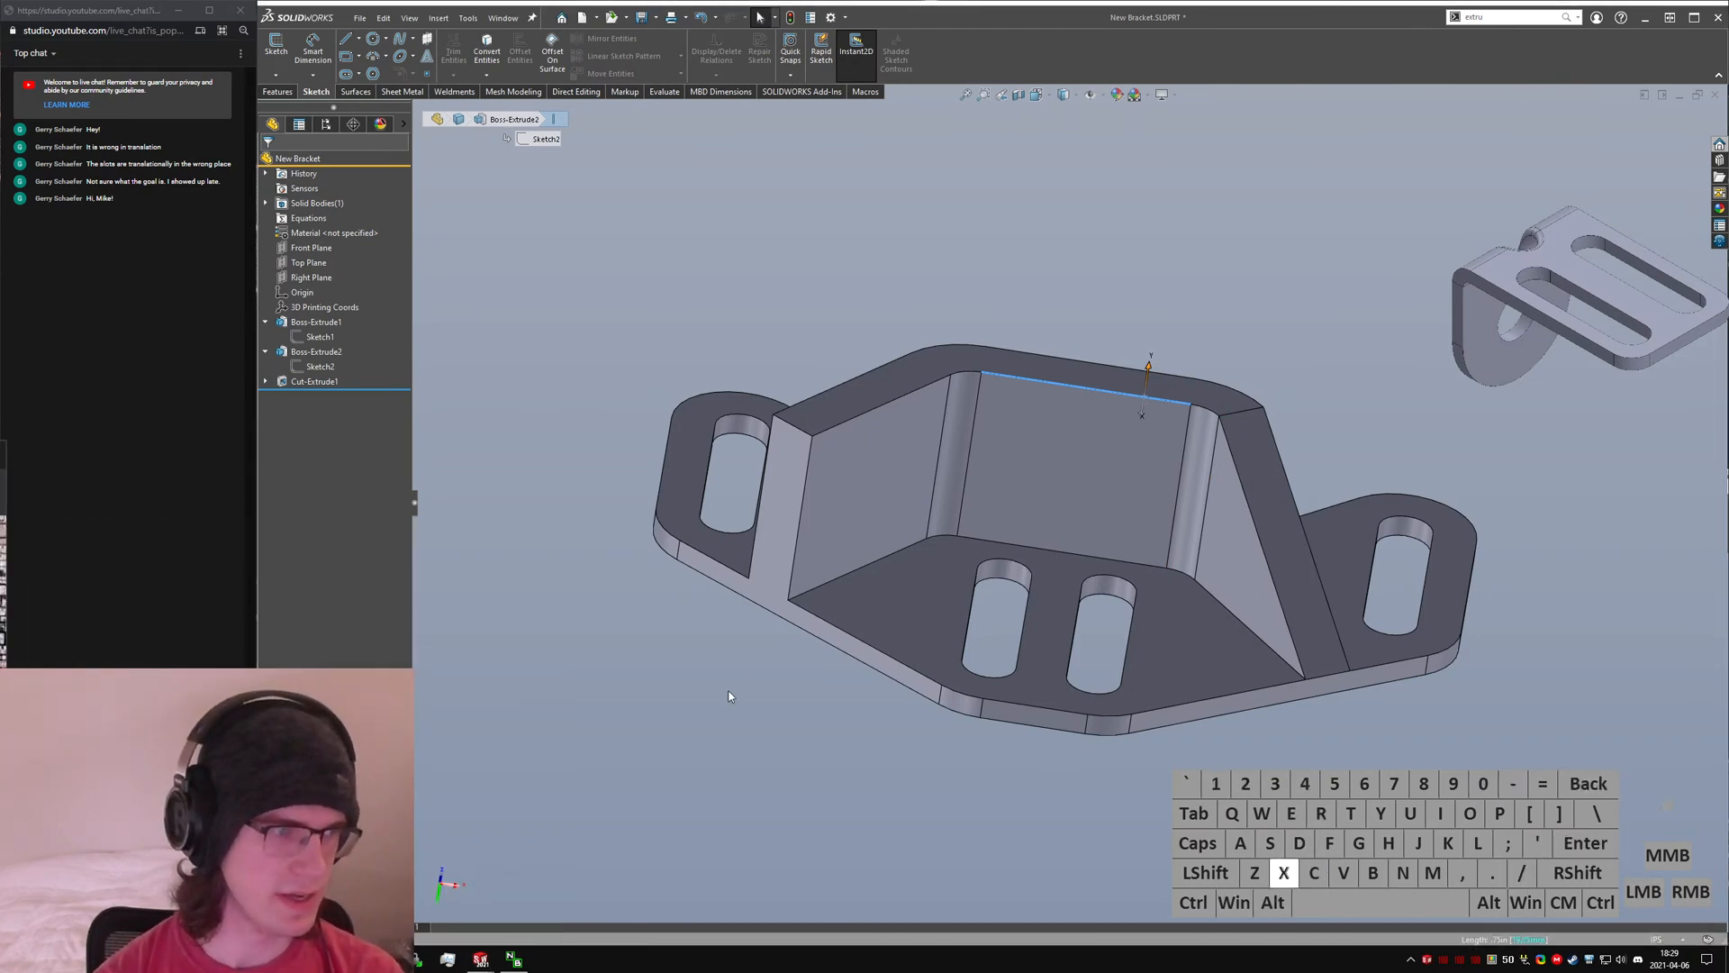
pyautogui.press('BackSpace')
pyautogui.write('nut clearance')
pyautogui.press('Return')
pyautogui.press('super+Left')
pyautogui.moveTo(453, 12); pyautogui.dragTo(884, 169)
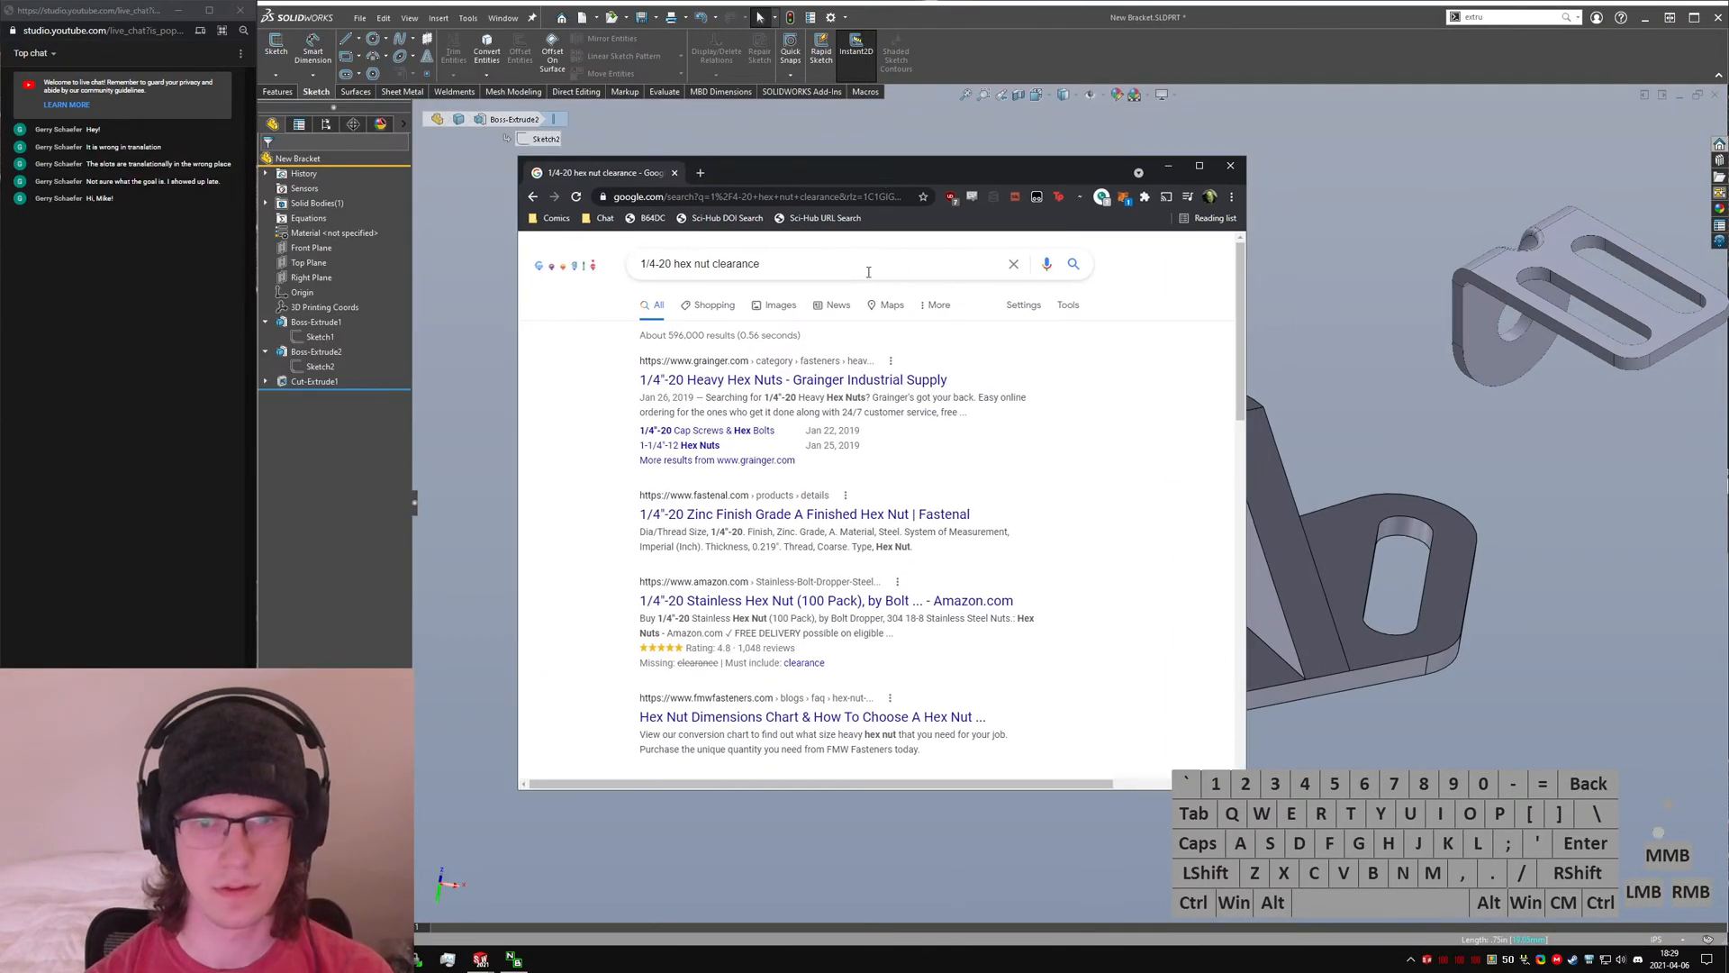
# - Refine the search to "1/4-20 hex nut tool clearance"
pyautogui.click(728, 263)
pyautogui.press('Left')
pyautogui.write('tool')
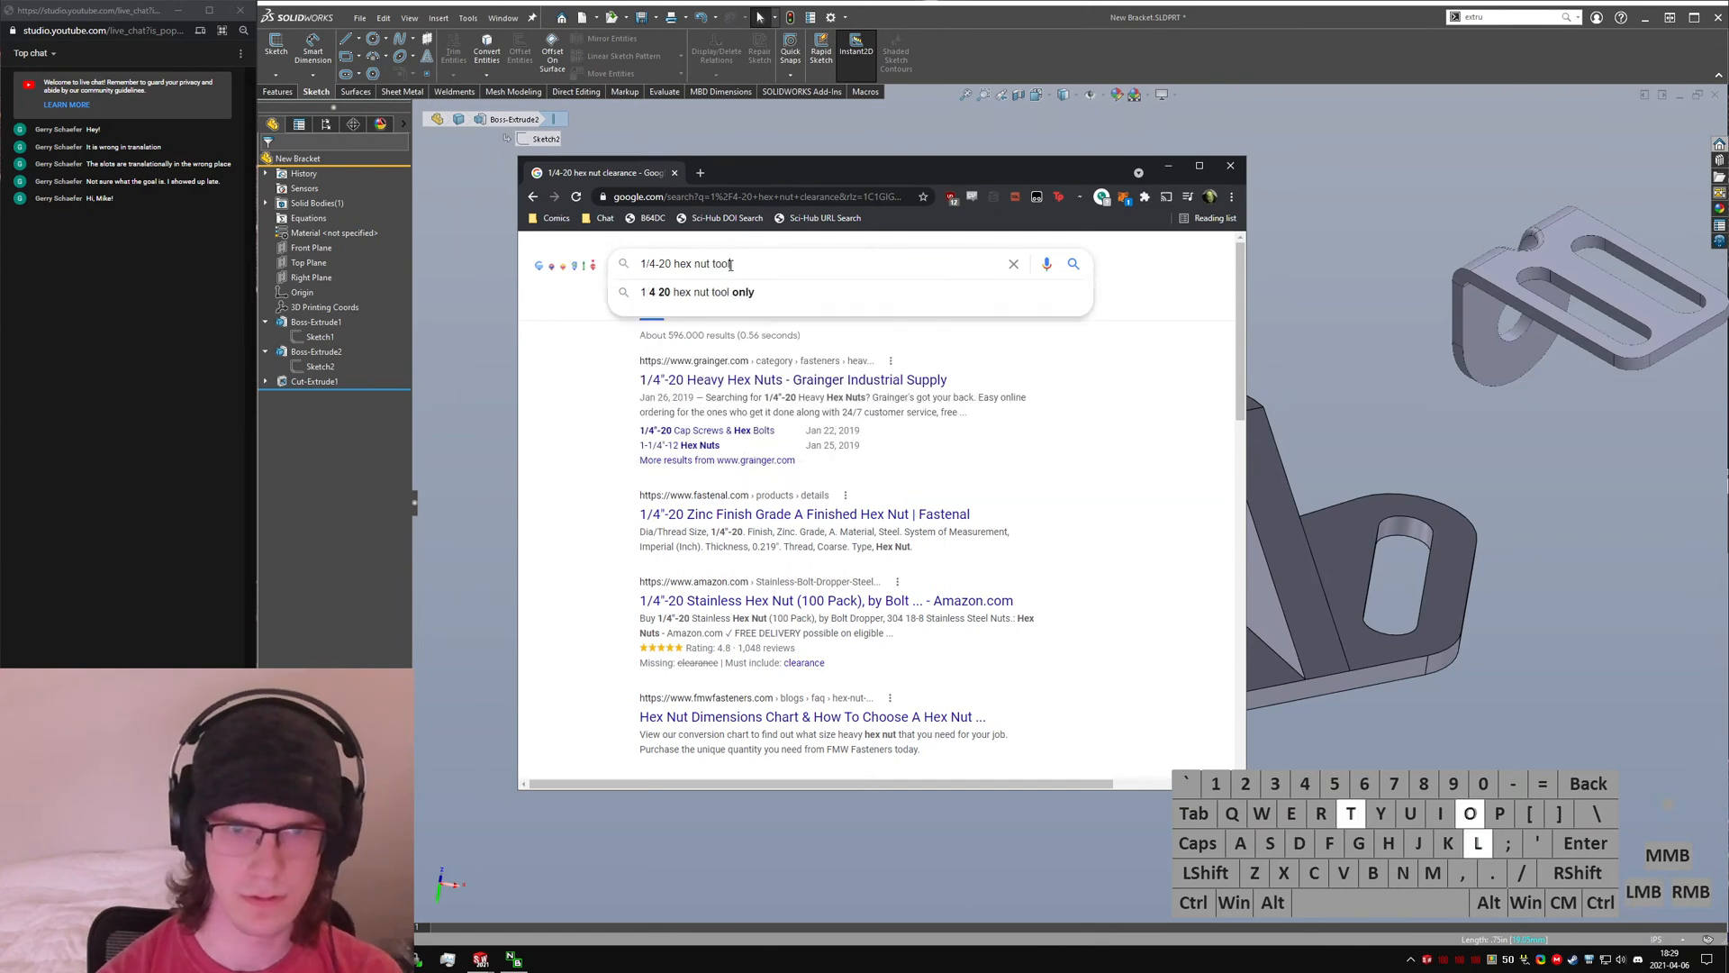
pyautogui.press('Return')
# - Open the Engineers Edge wrench clearance page and examine its diagram and table of bolt-to-wall clearances by wrench size
pyautogui.click(745, 384)
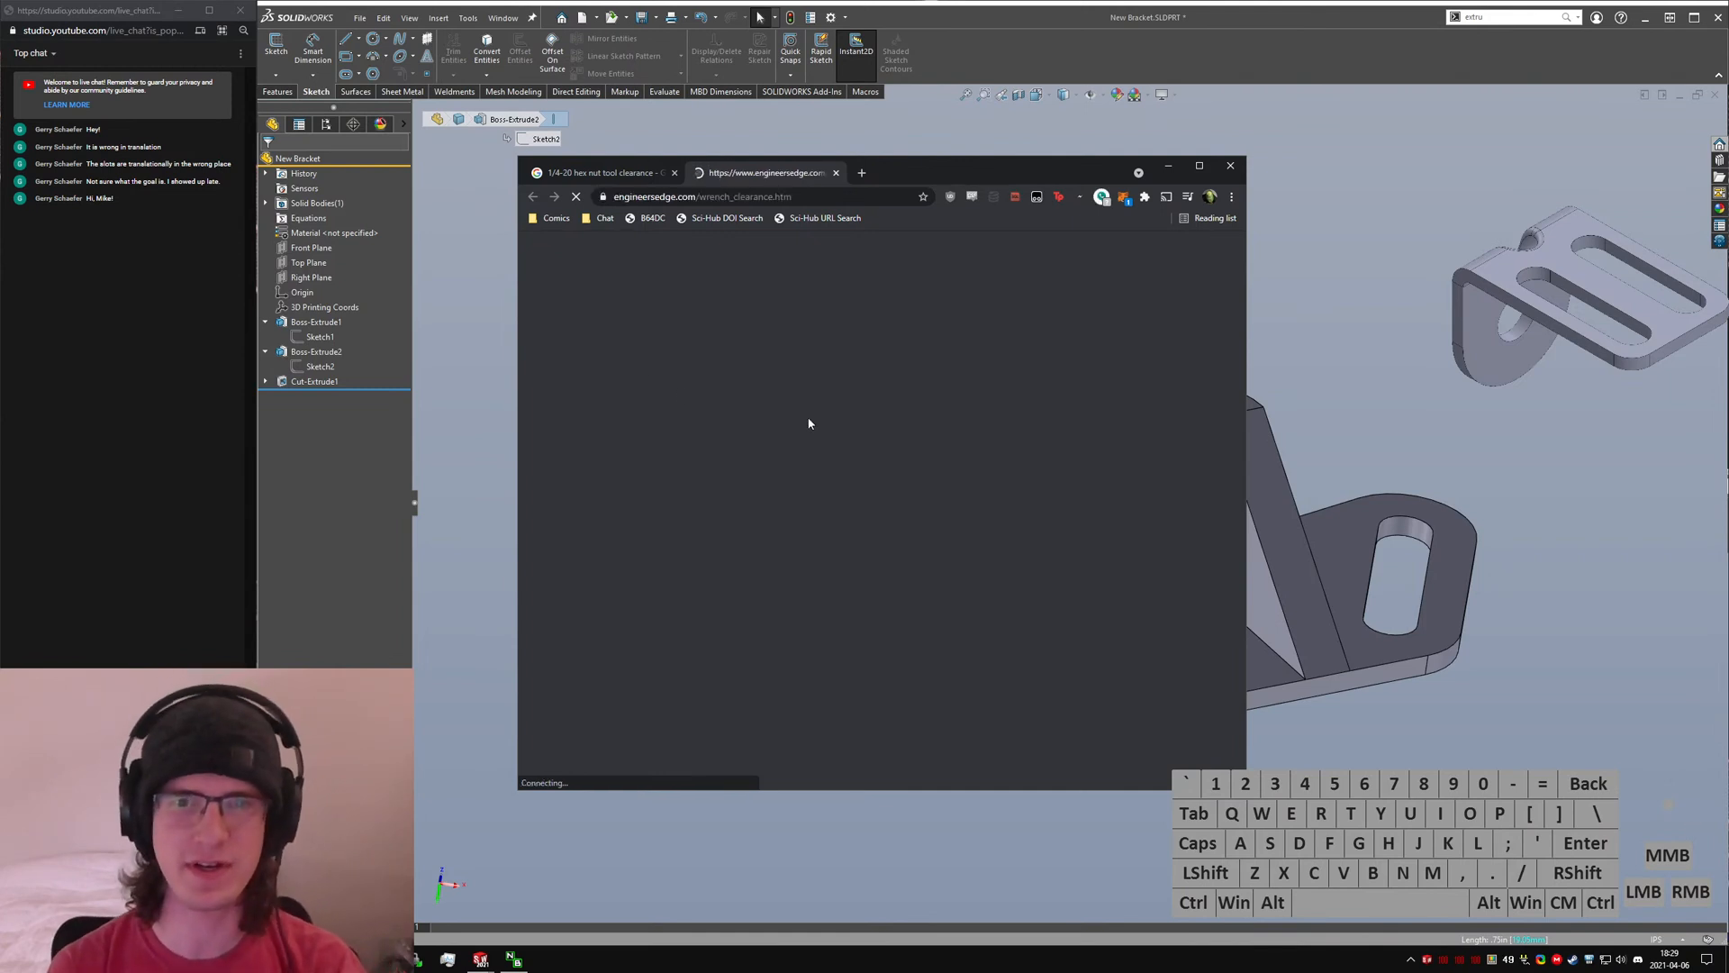
pyautogui.scroll(-1, 923, 527)
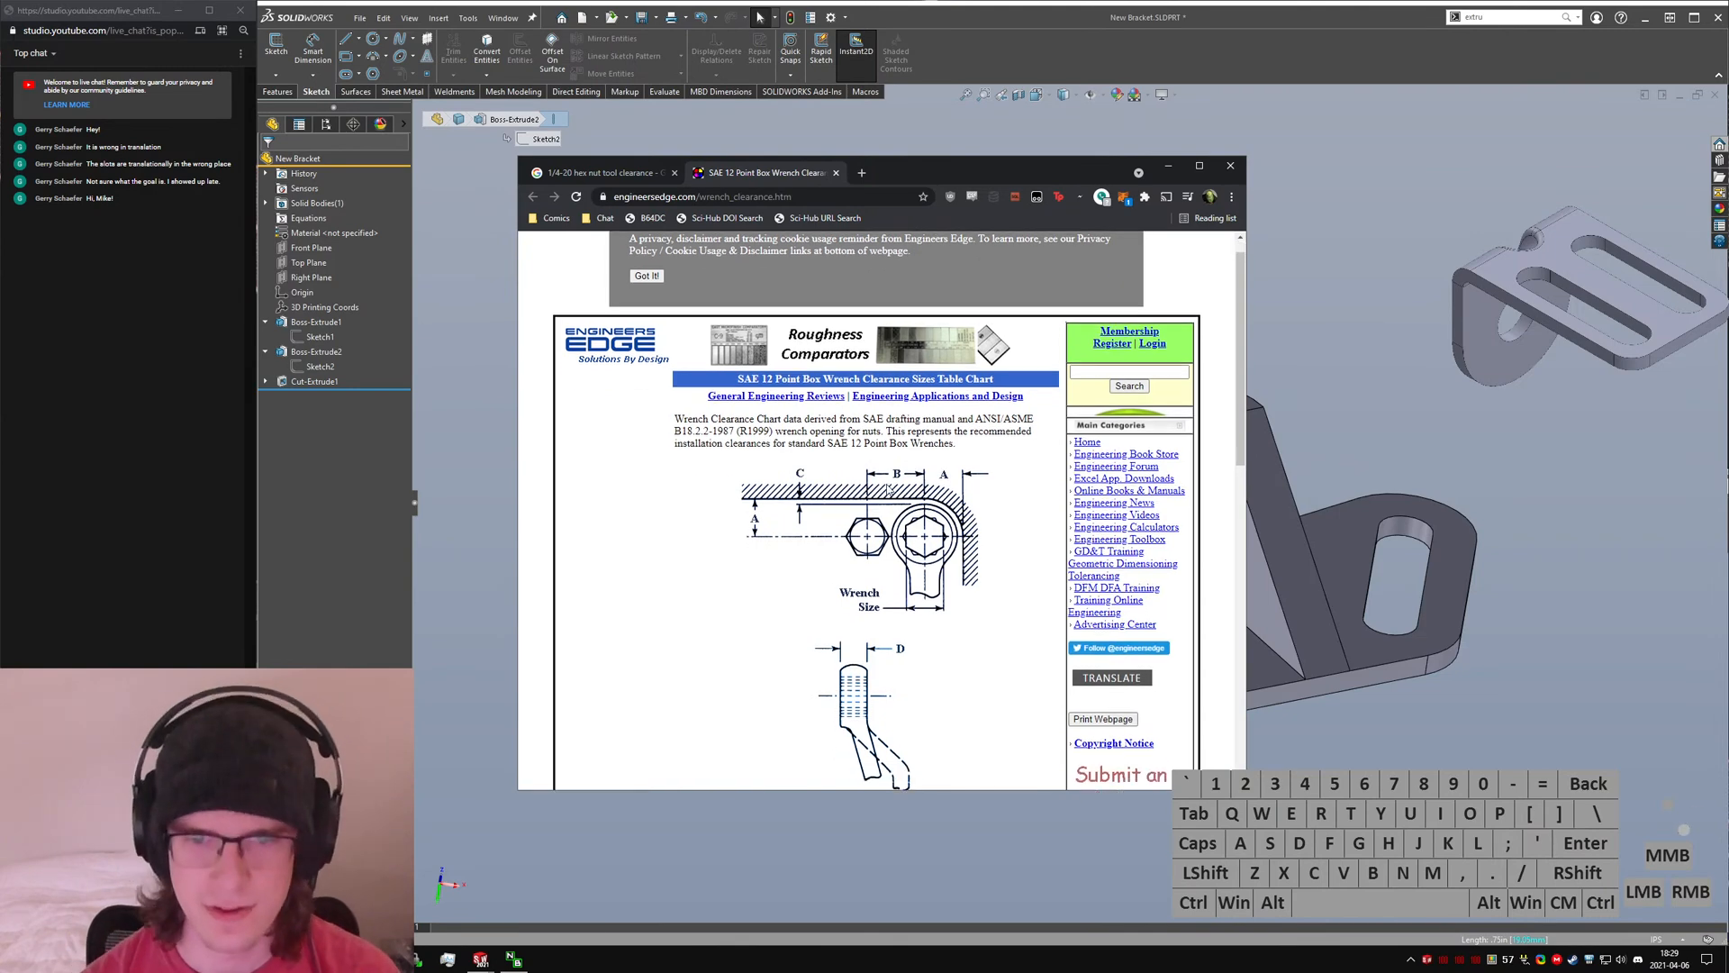
pyautogui.scroll(-1, 941, 535)
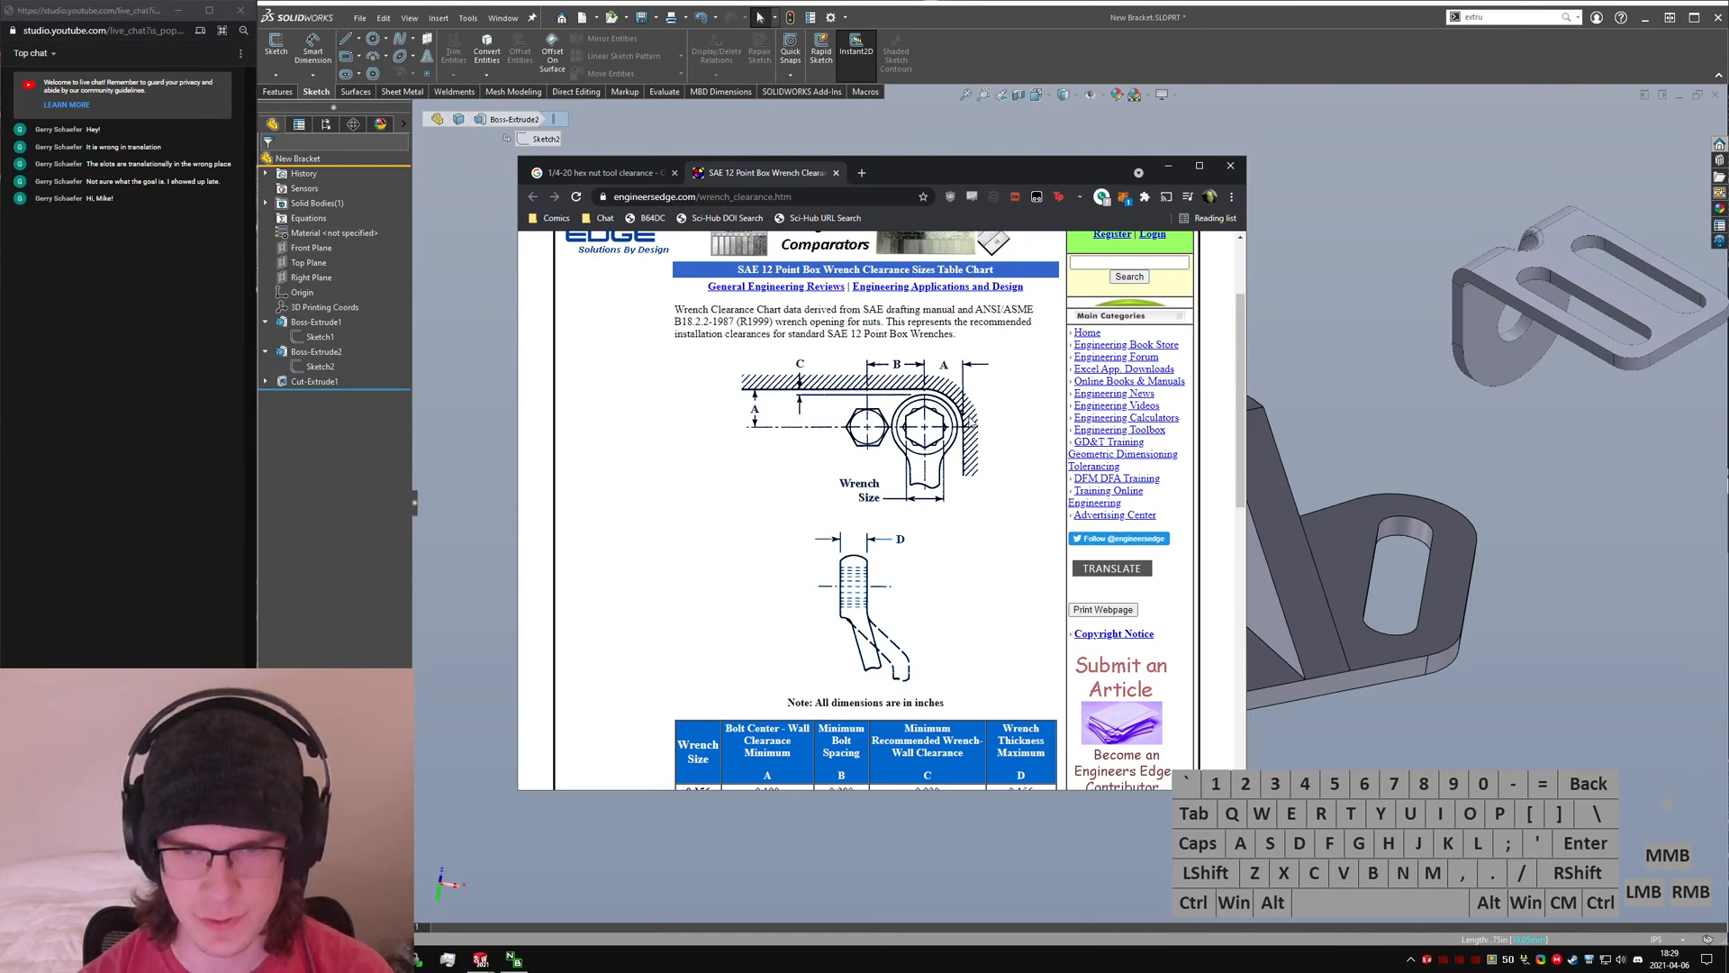
pyautogui.scroll(-1, 970, 422)
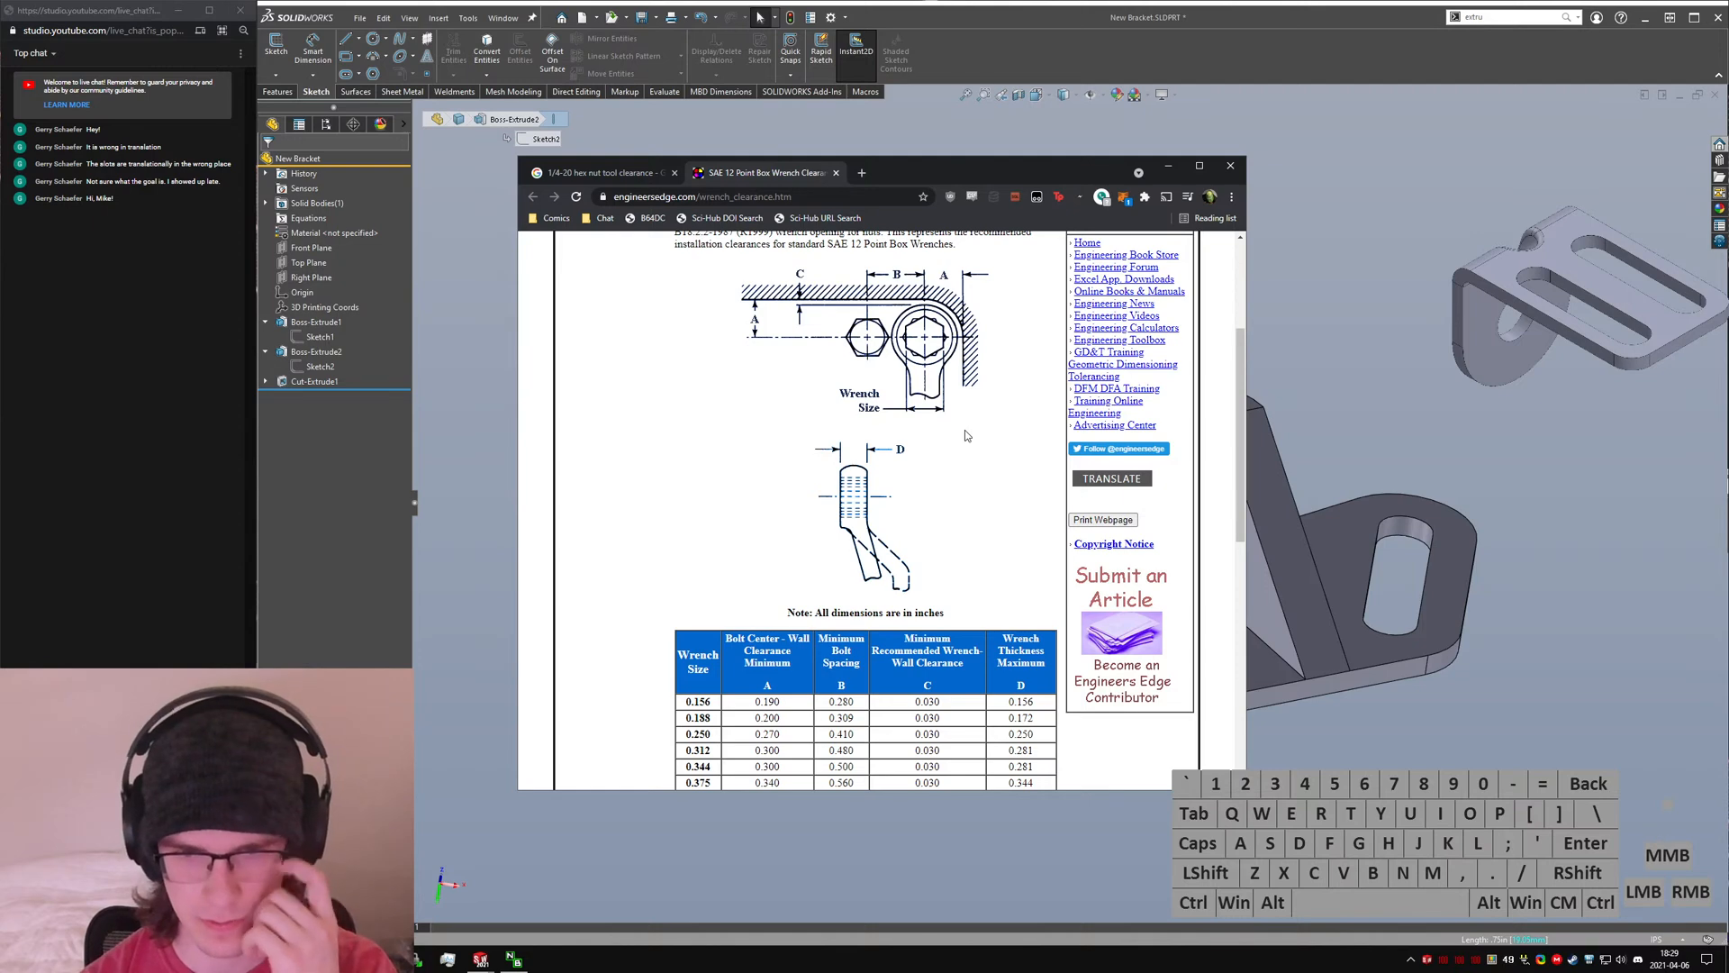
# - Examine the wrench clearance table and diagram for the minimum bolt-to-wall clearance at each wrench size
pyautogui.scroll(-3, 932, 453)
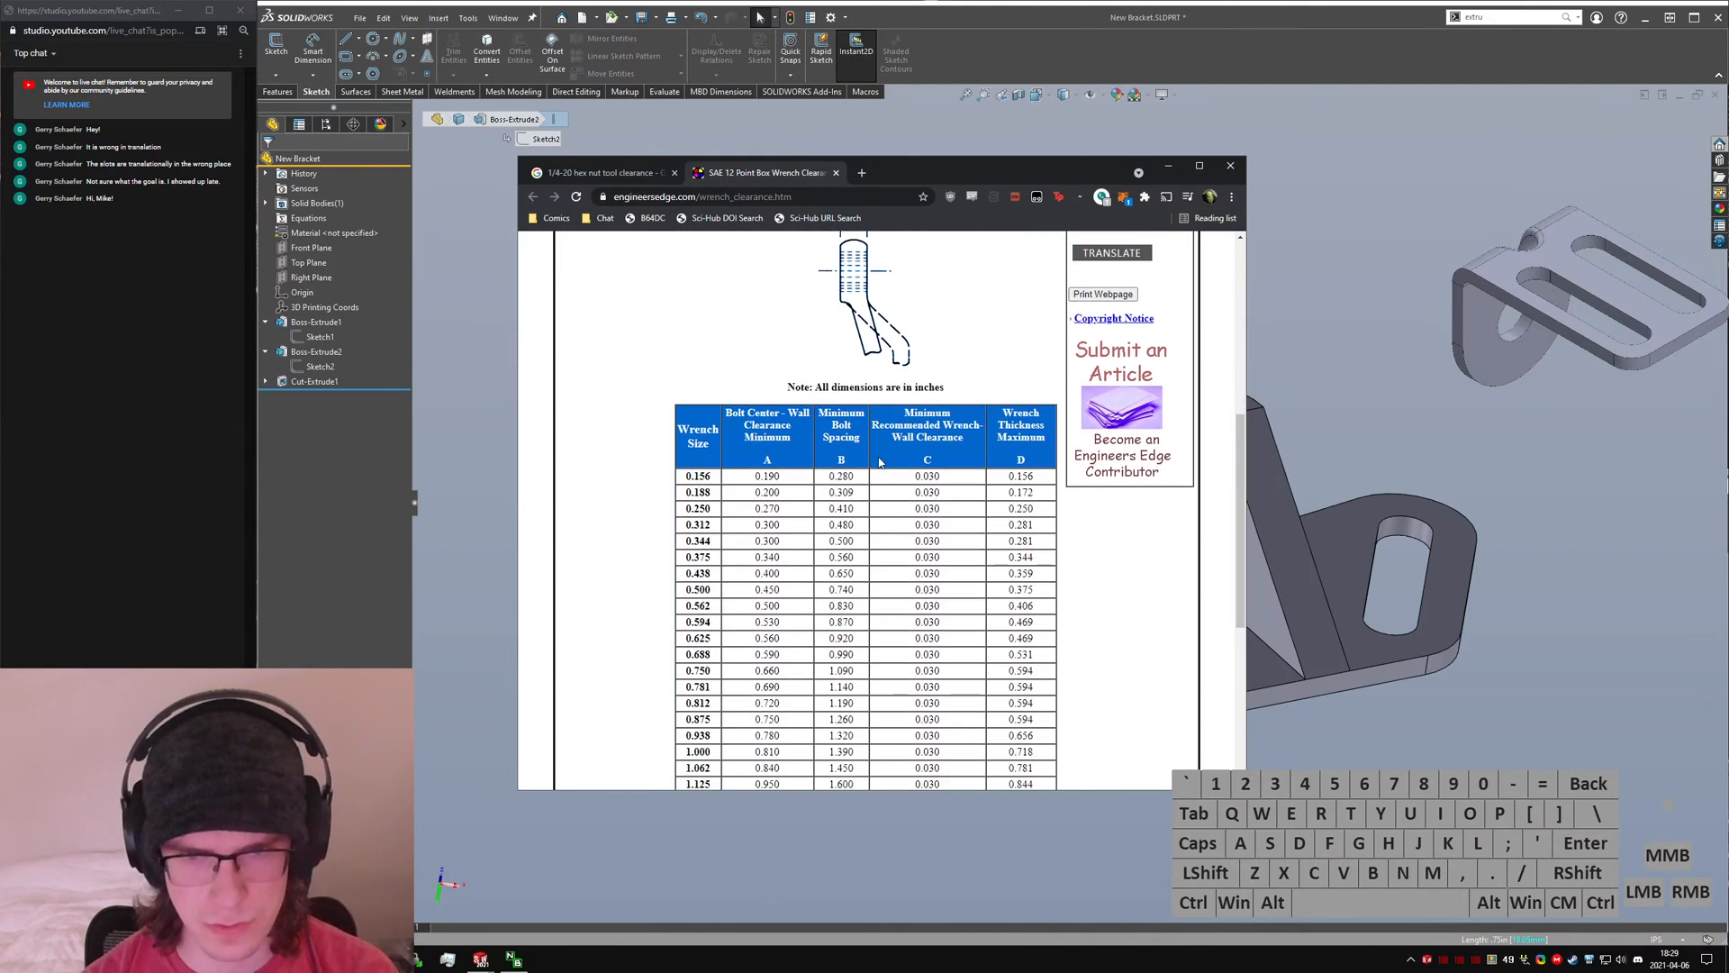
pyautogui.scroll(-1, 775, 487)
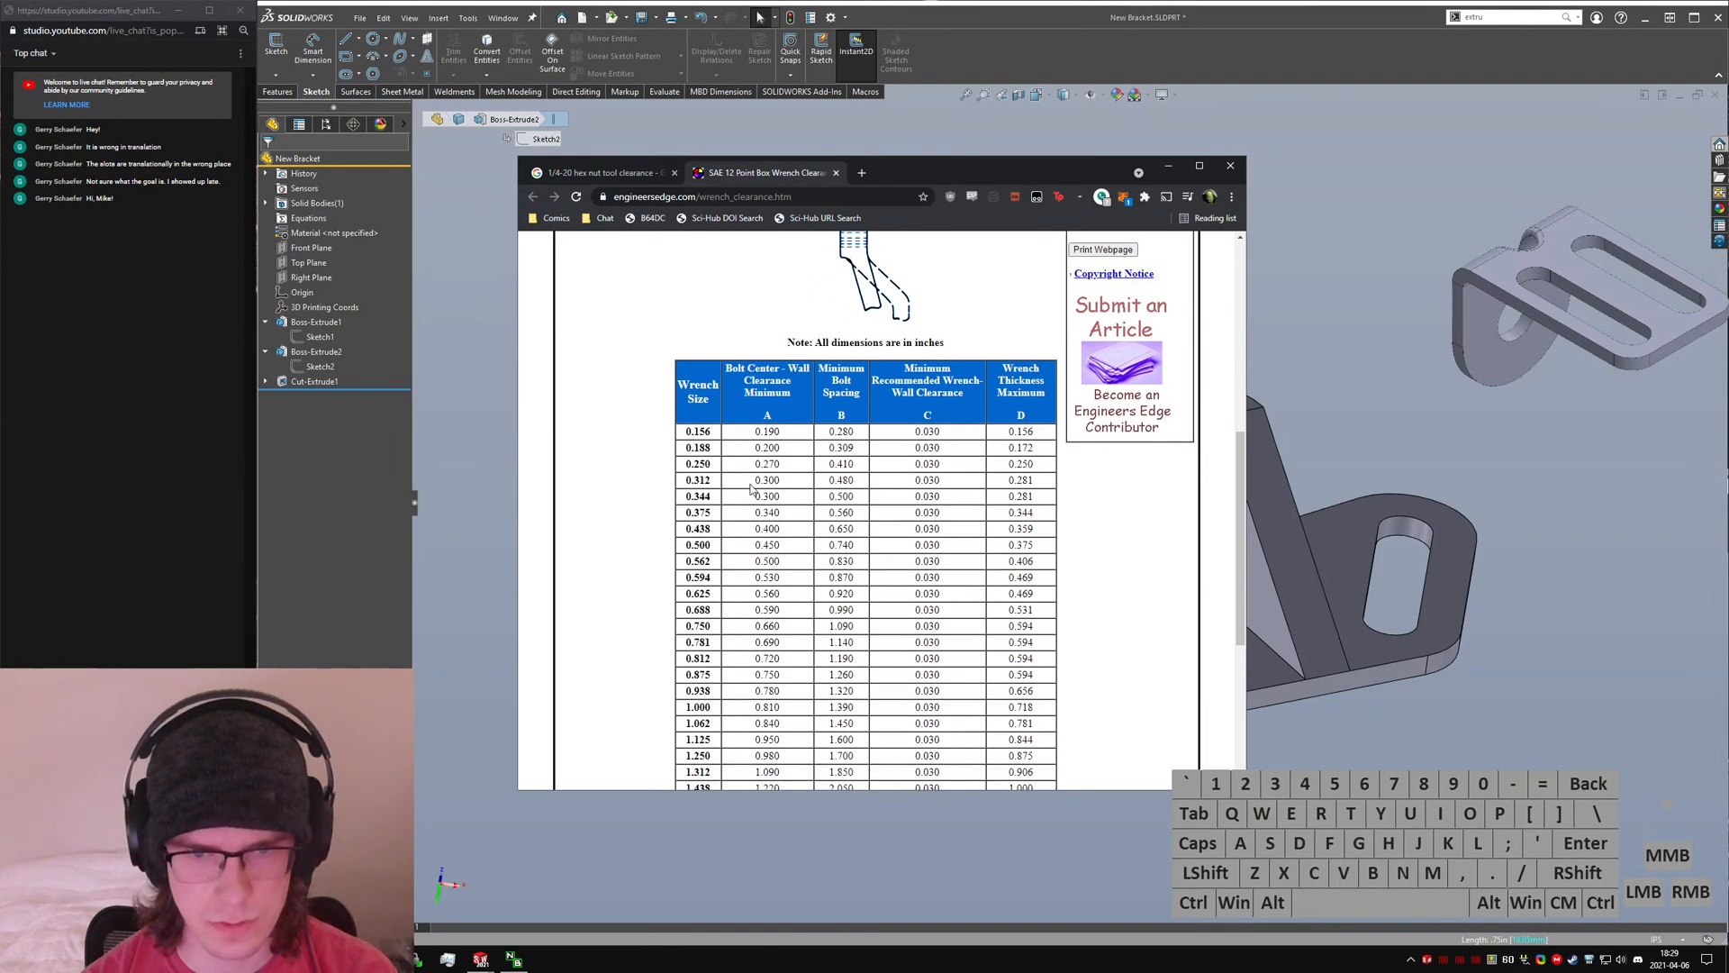
pyautogui.scroll(-2, 750, 489)
pyautogui.scroll(3, 750, 490)
pyautogui.scroll(-2, 750, 490)
pyautogui.scroll(7, 750, 488)
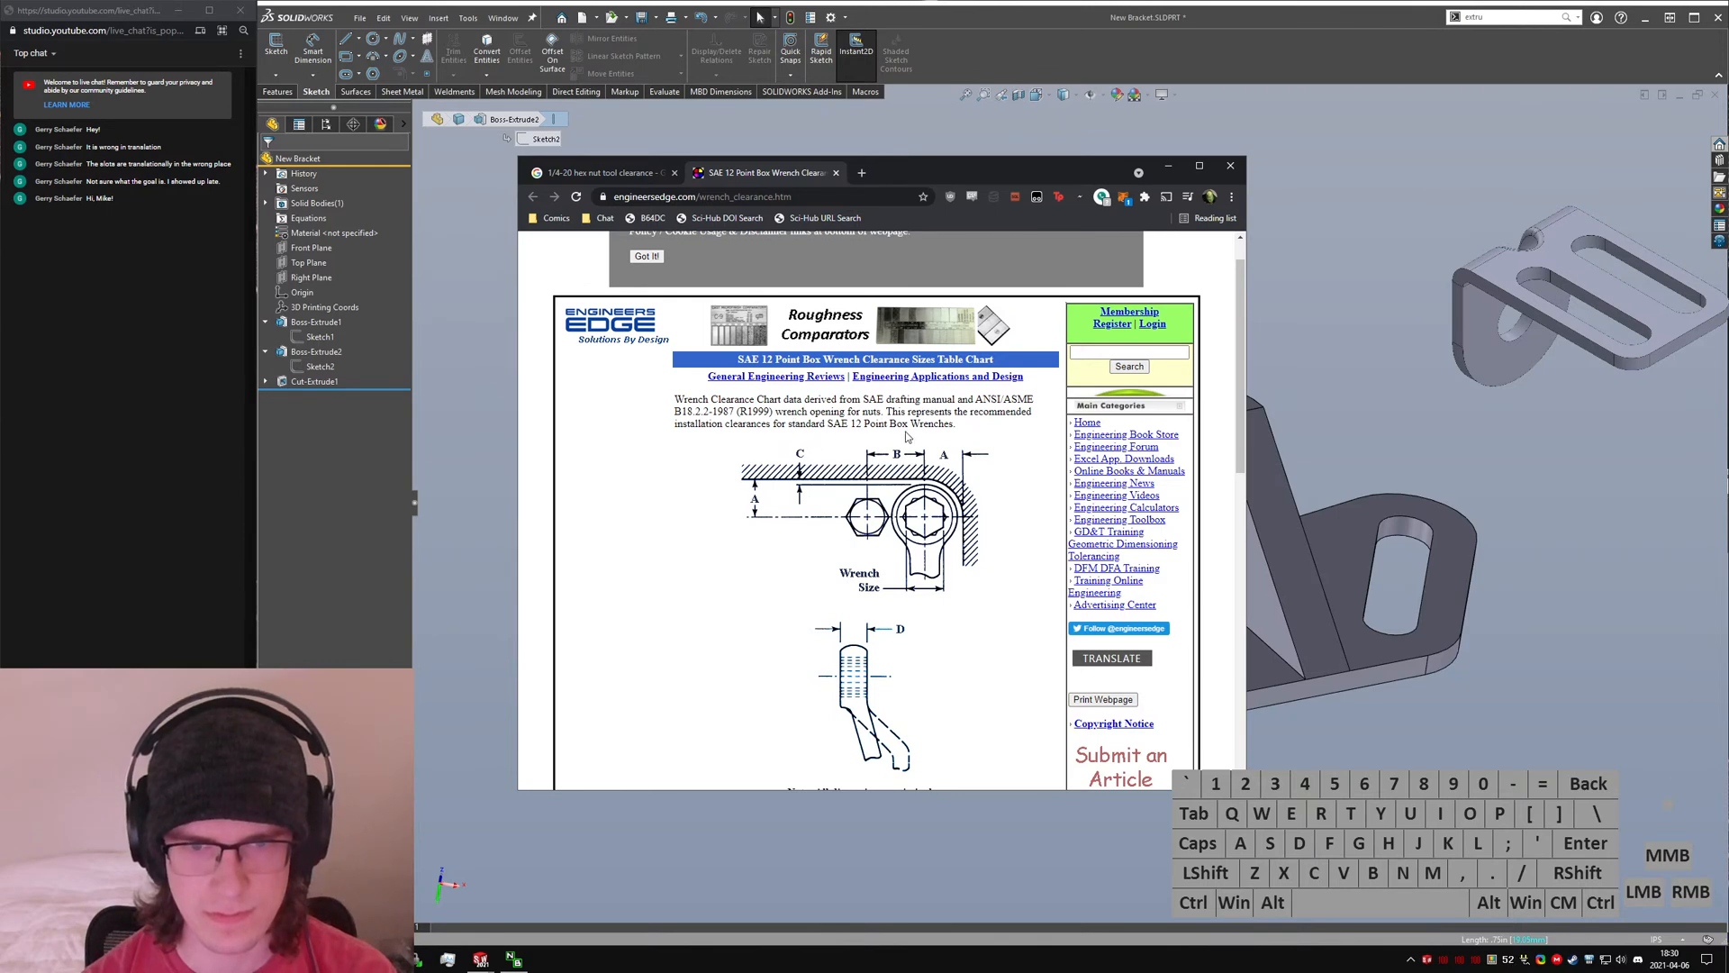
pyautogui.scroll(-5, 757, 510)
pyautogui.scroll(-3, 766, 491)
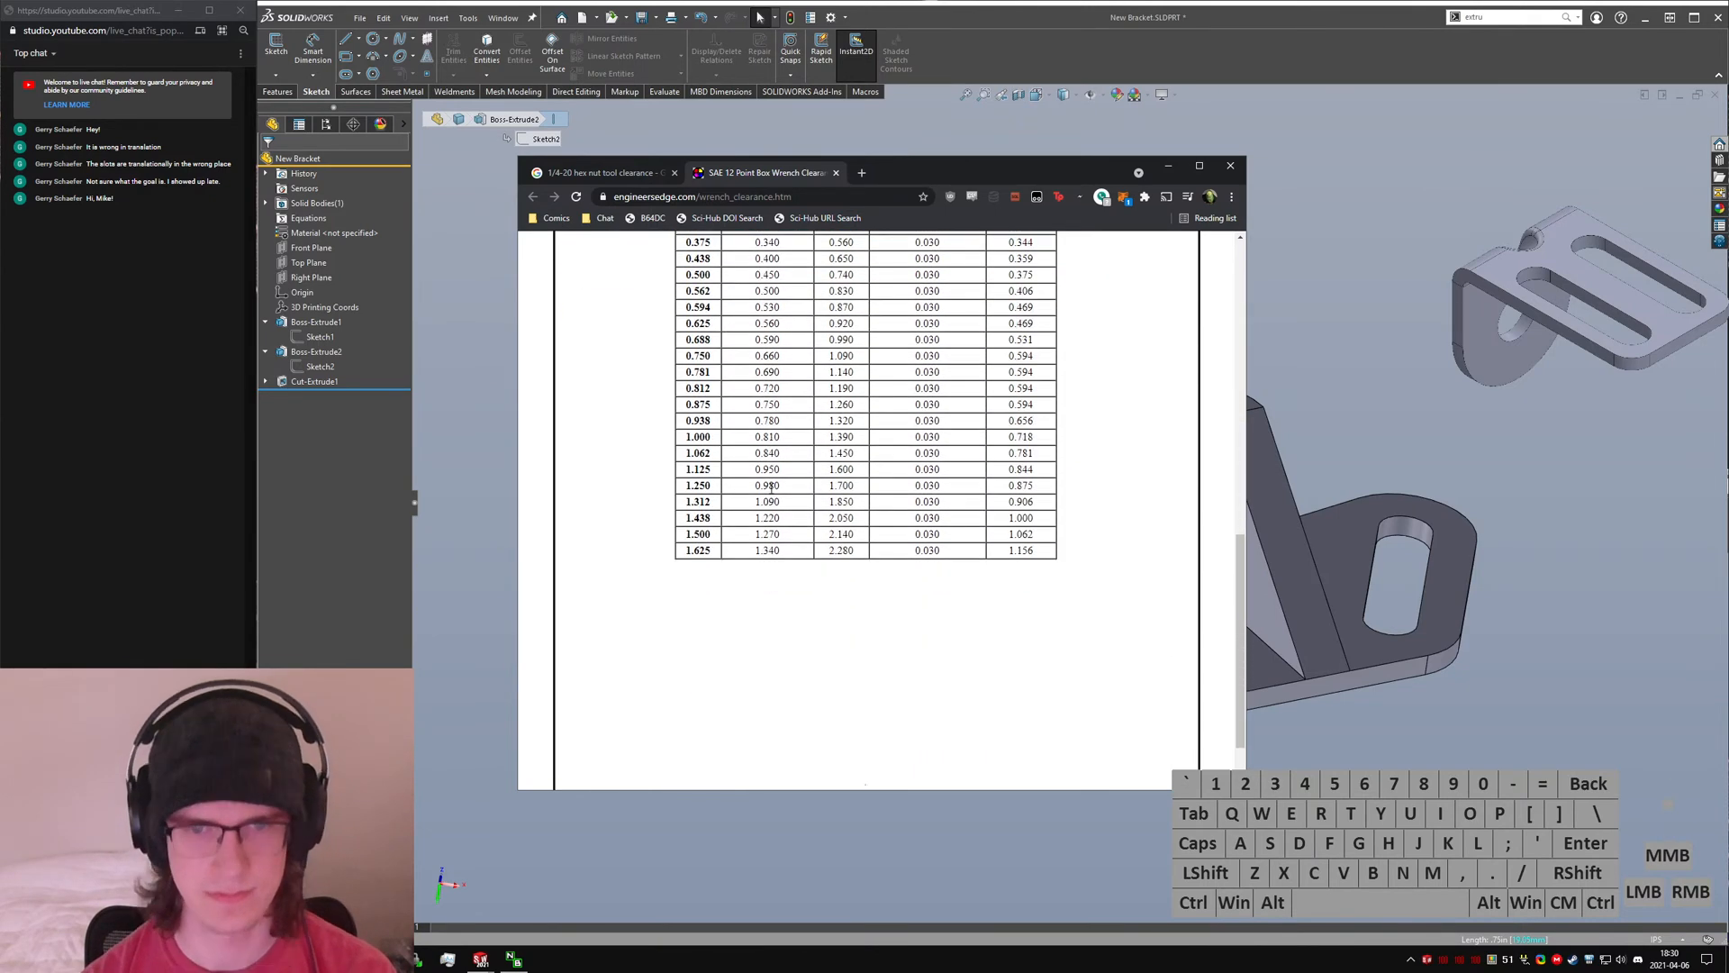
pyautogui.scroll(3, 772, 486)
# - Search Google in a new tab for "1/4-20 hex nut size", check the wrench size, and close that tab
pyautogui.hotkey('ctrl', 't')
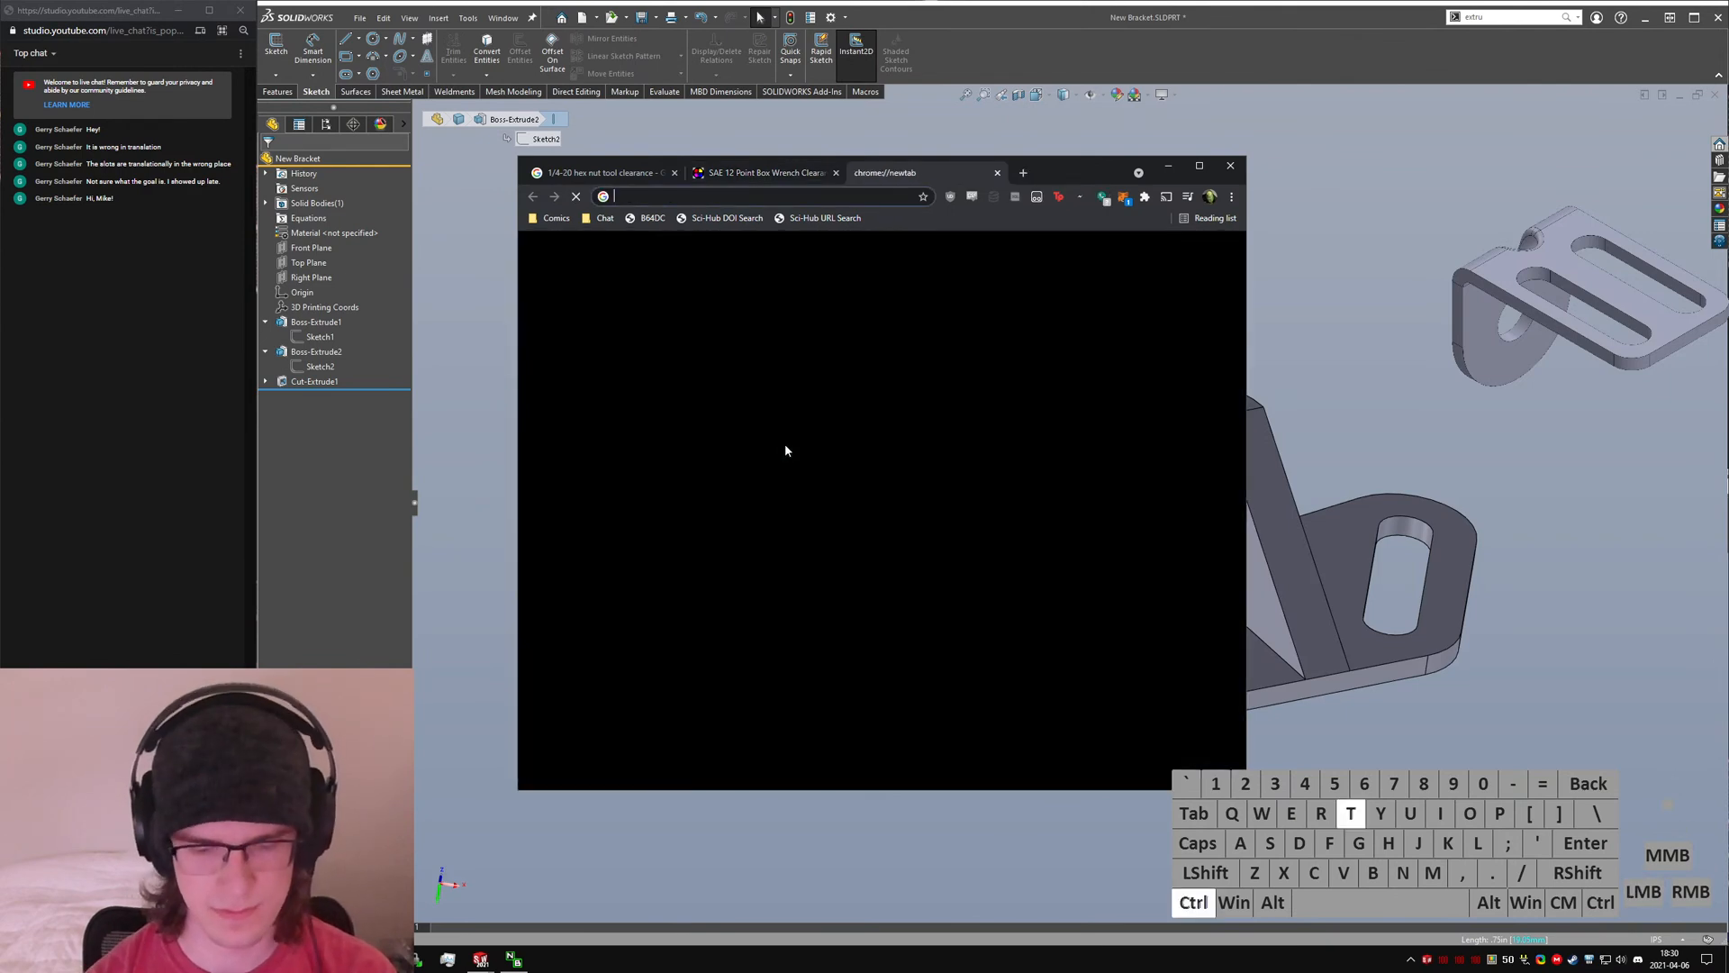
pyautogui.write('1/4-20 hex nu')
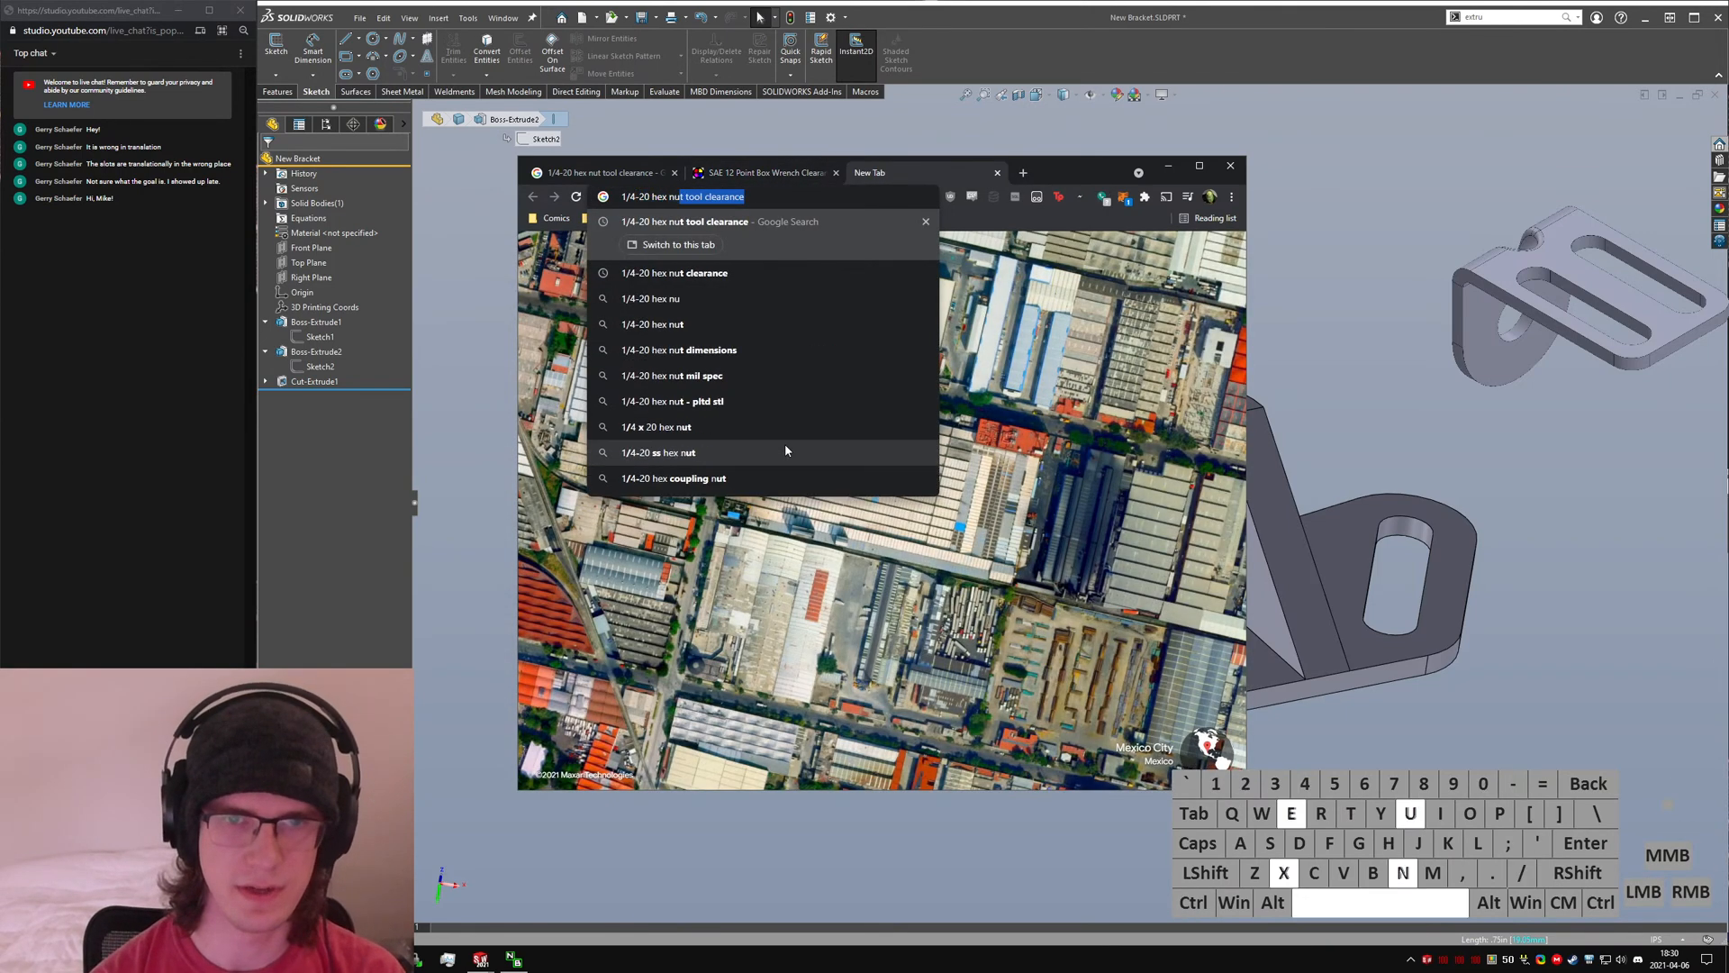
pyautogui.write('t size')
pyautogui.press('Return')
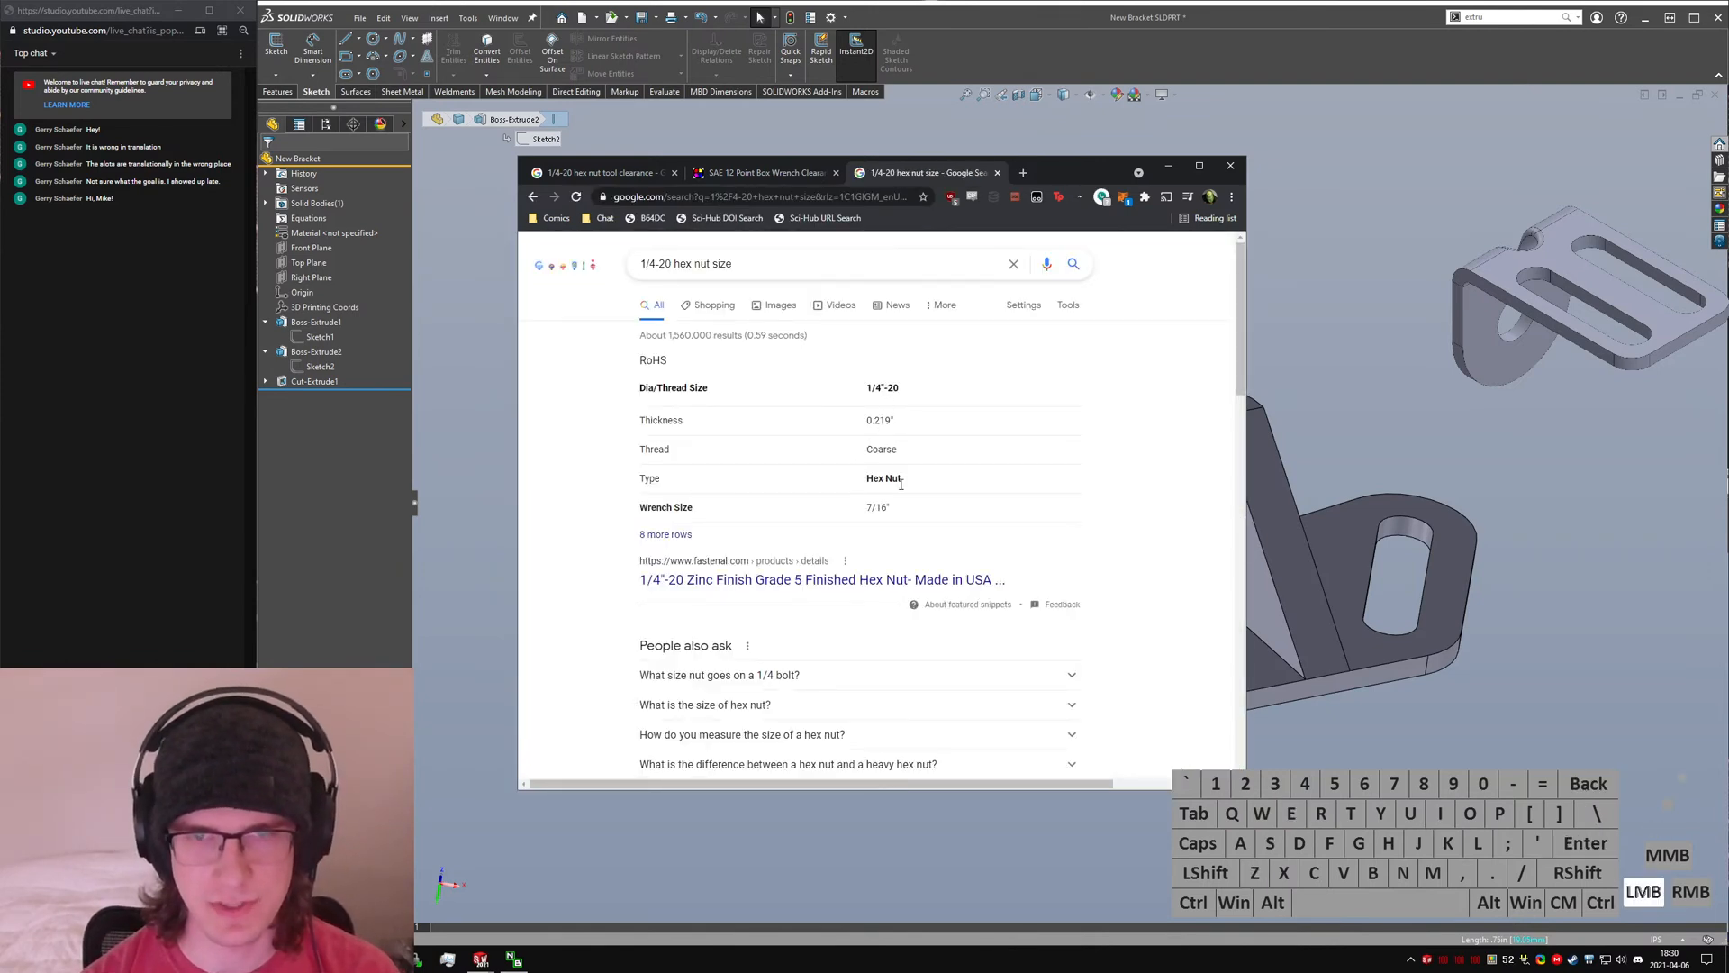
pyautogui.hotkey('ctrl', 'w')
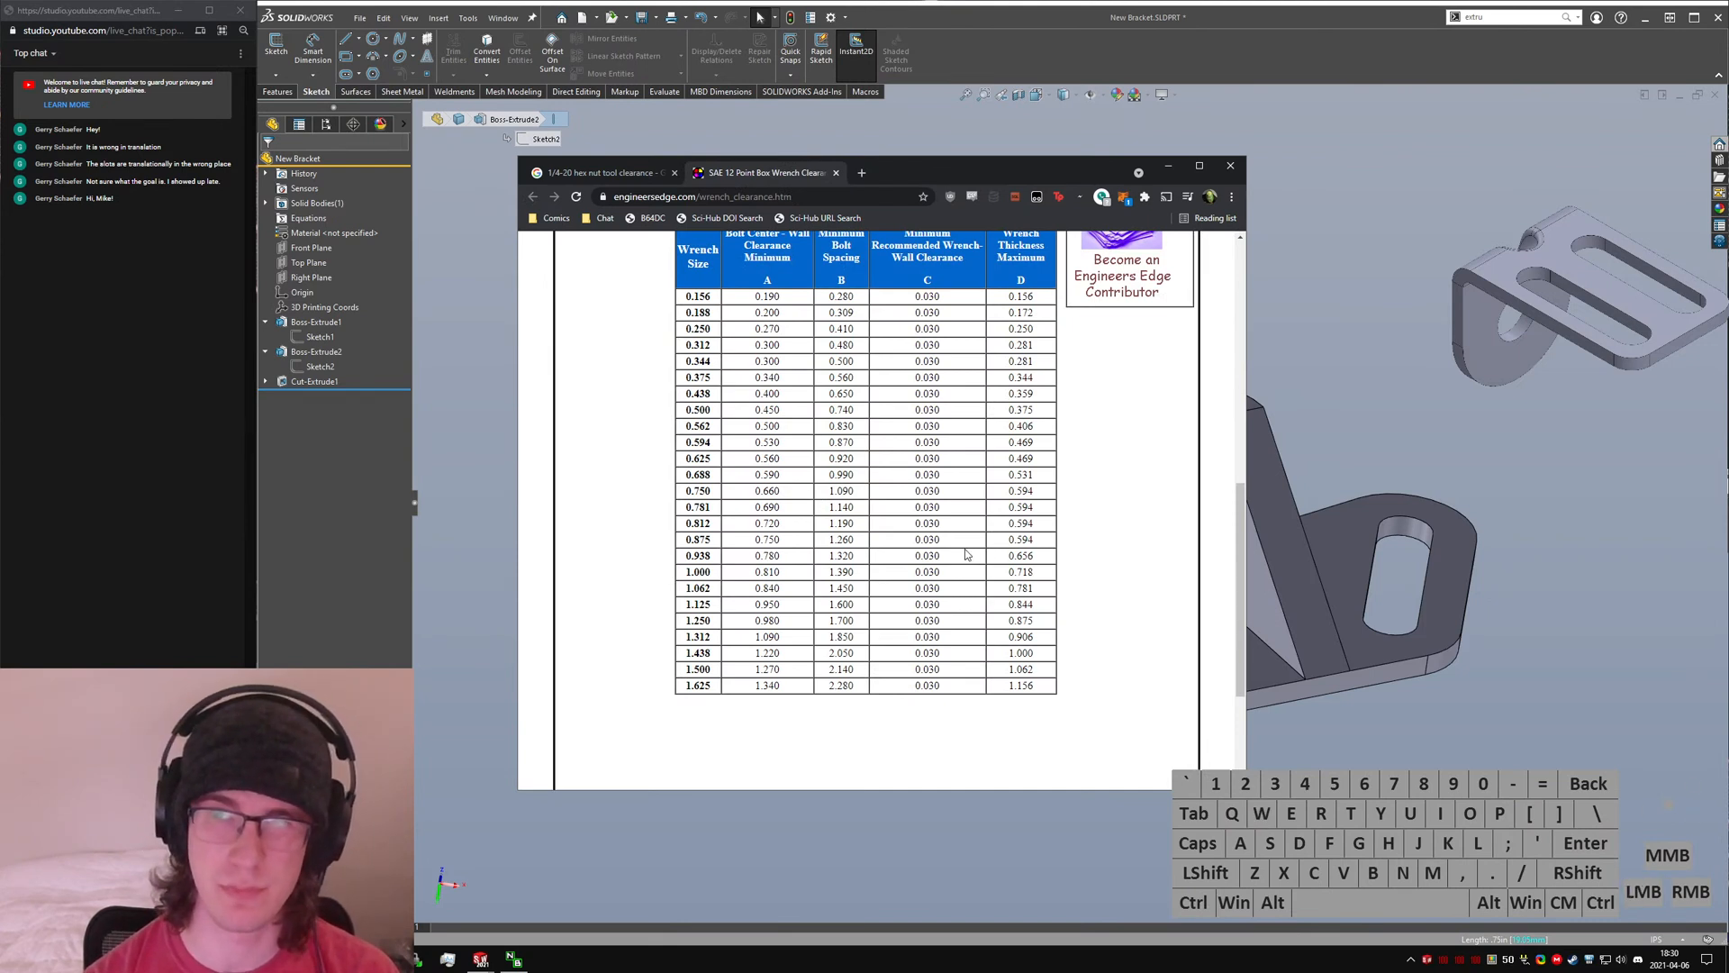
# - Look up the bolt-center-to-wall clearance for the 0.438 wrench size and close both remaining reference pages
pyautogui.click(823, 460)
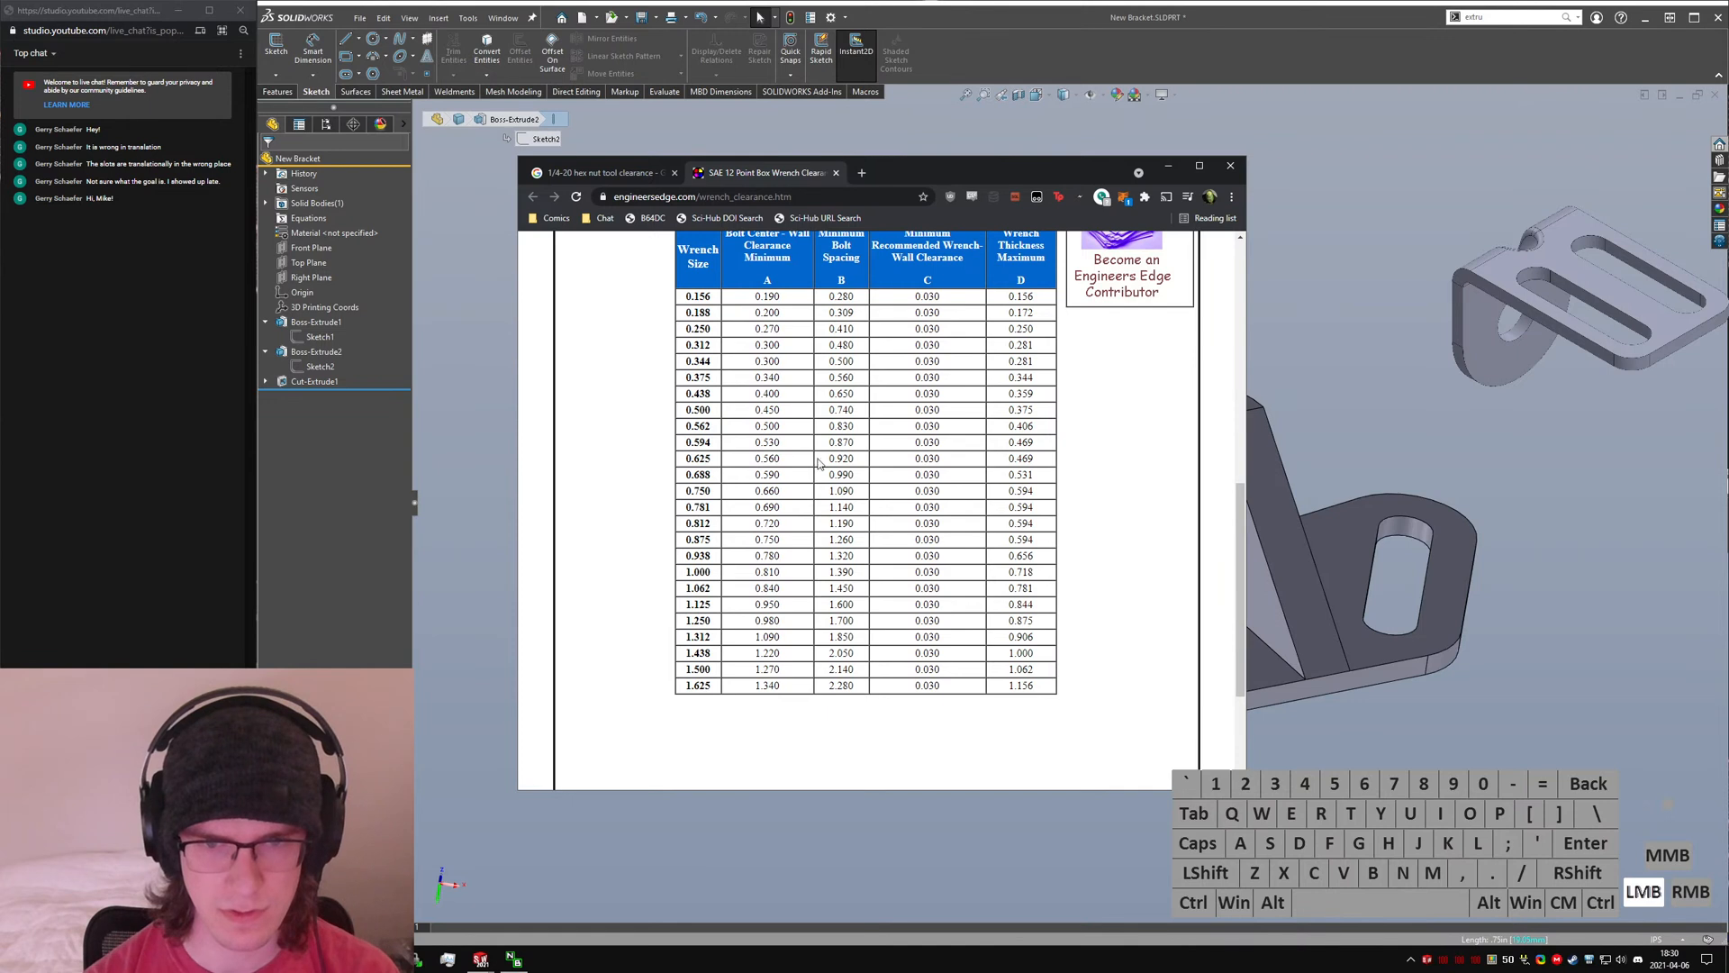
pyautogui.click(691, 459)
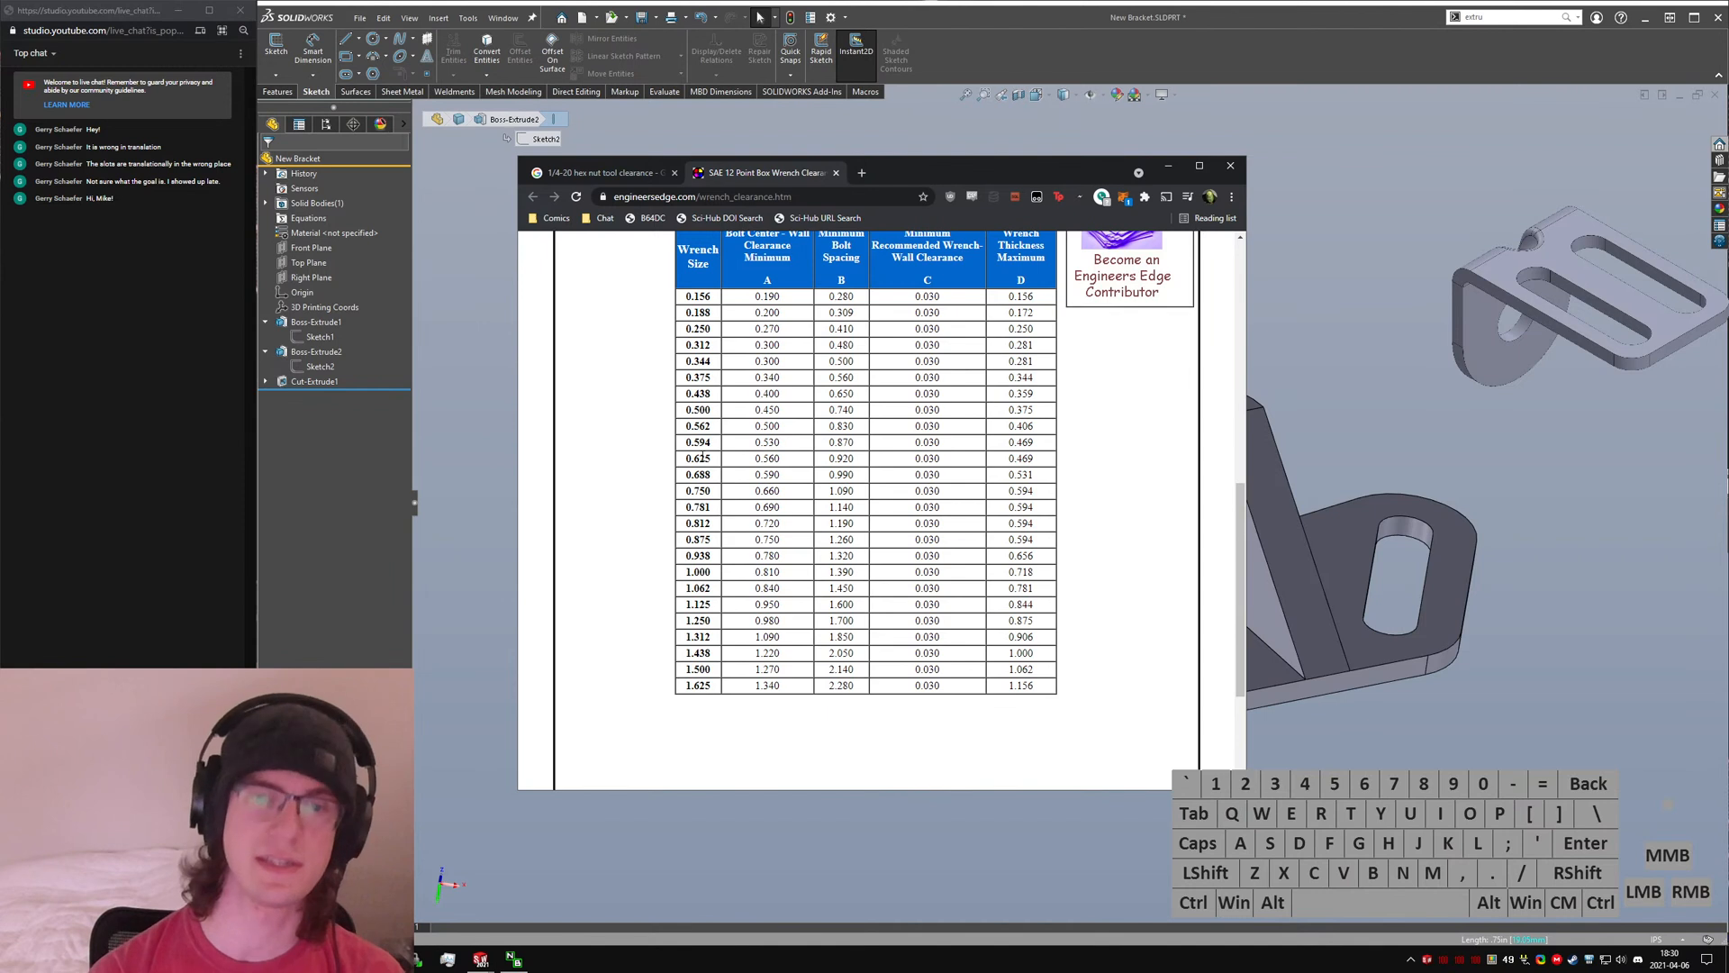
pyautogui.click(757, 400)
pyautogui.hotkey('ctrl', 'w')
pyautogui.hotkey('ctrl', 'w')
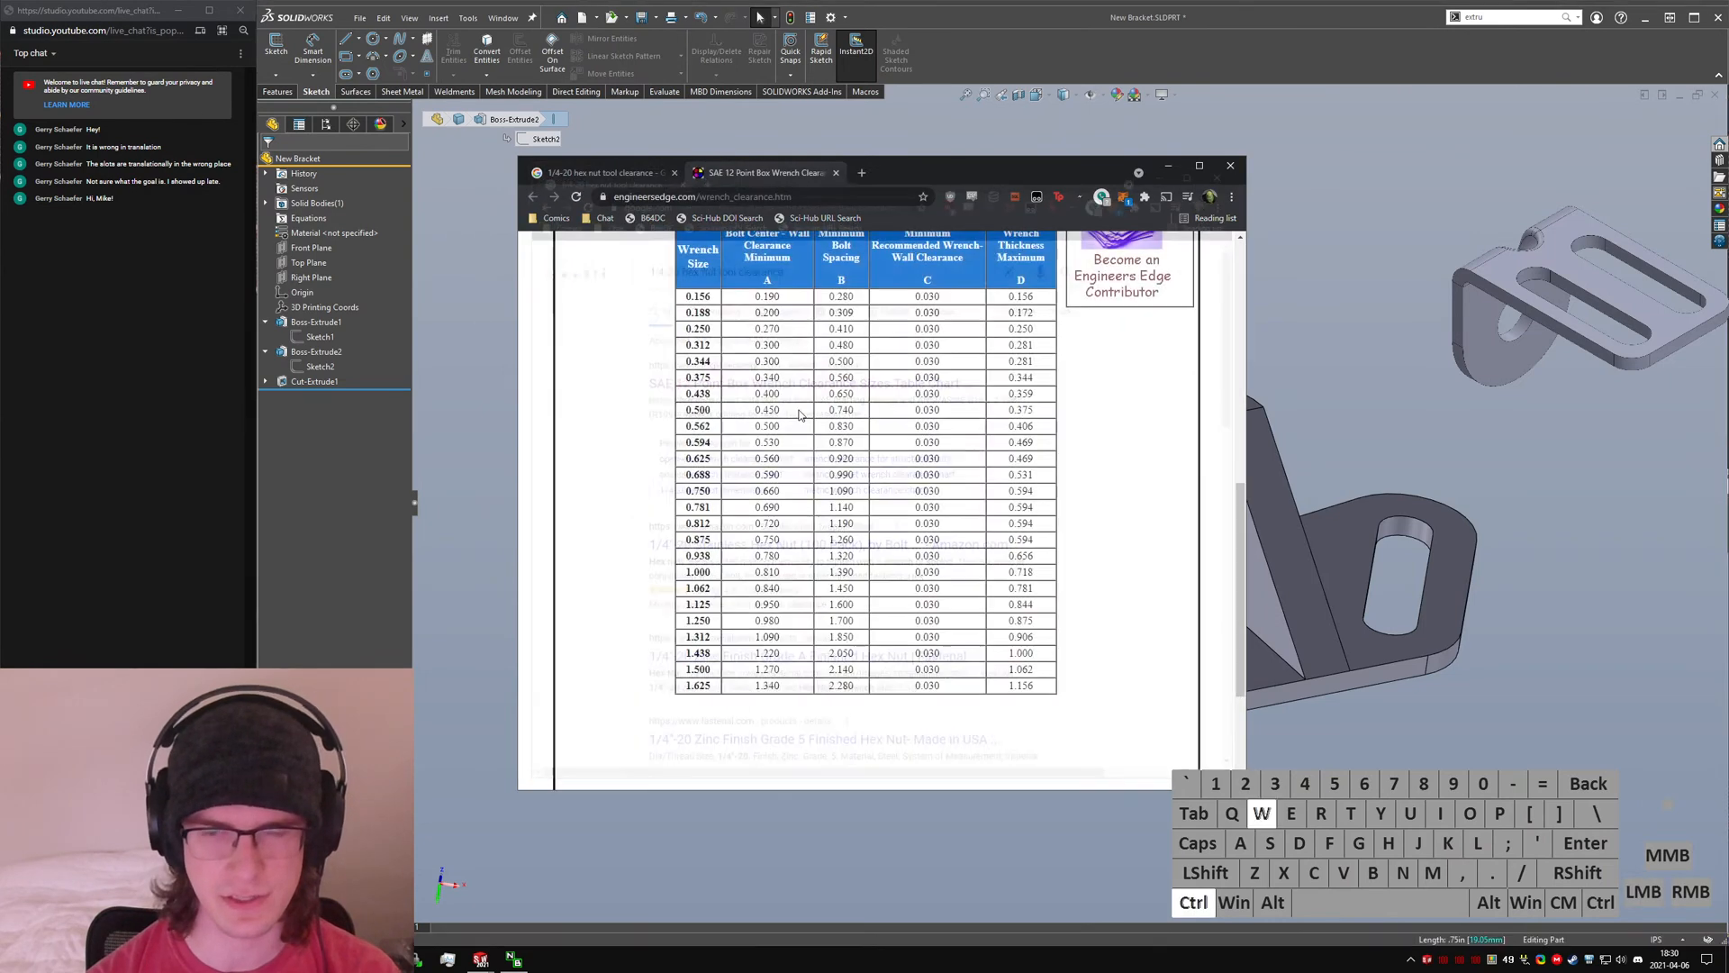
# - Recheck the wall's inner middle edge and set the length of the plate's straight middle edge to 0.8 in its sketch
pyautogui.click(1048, 385)
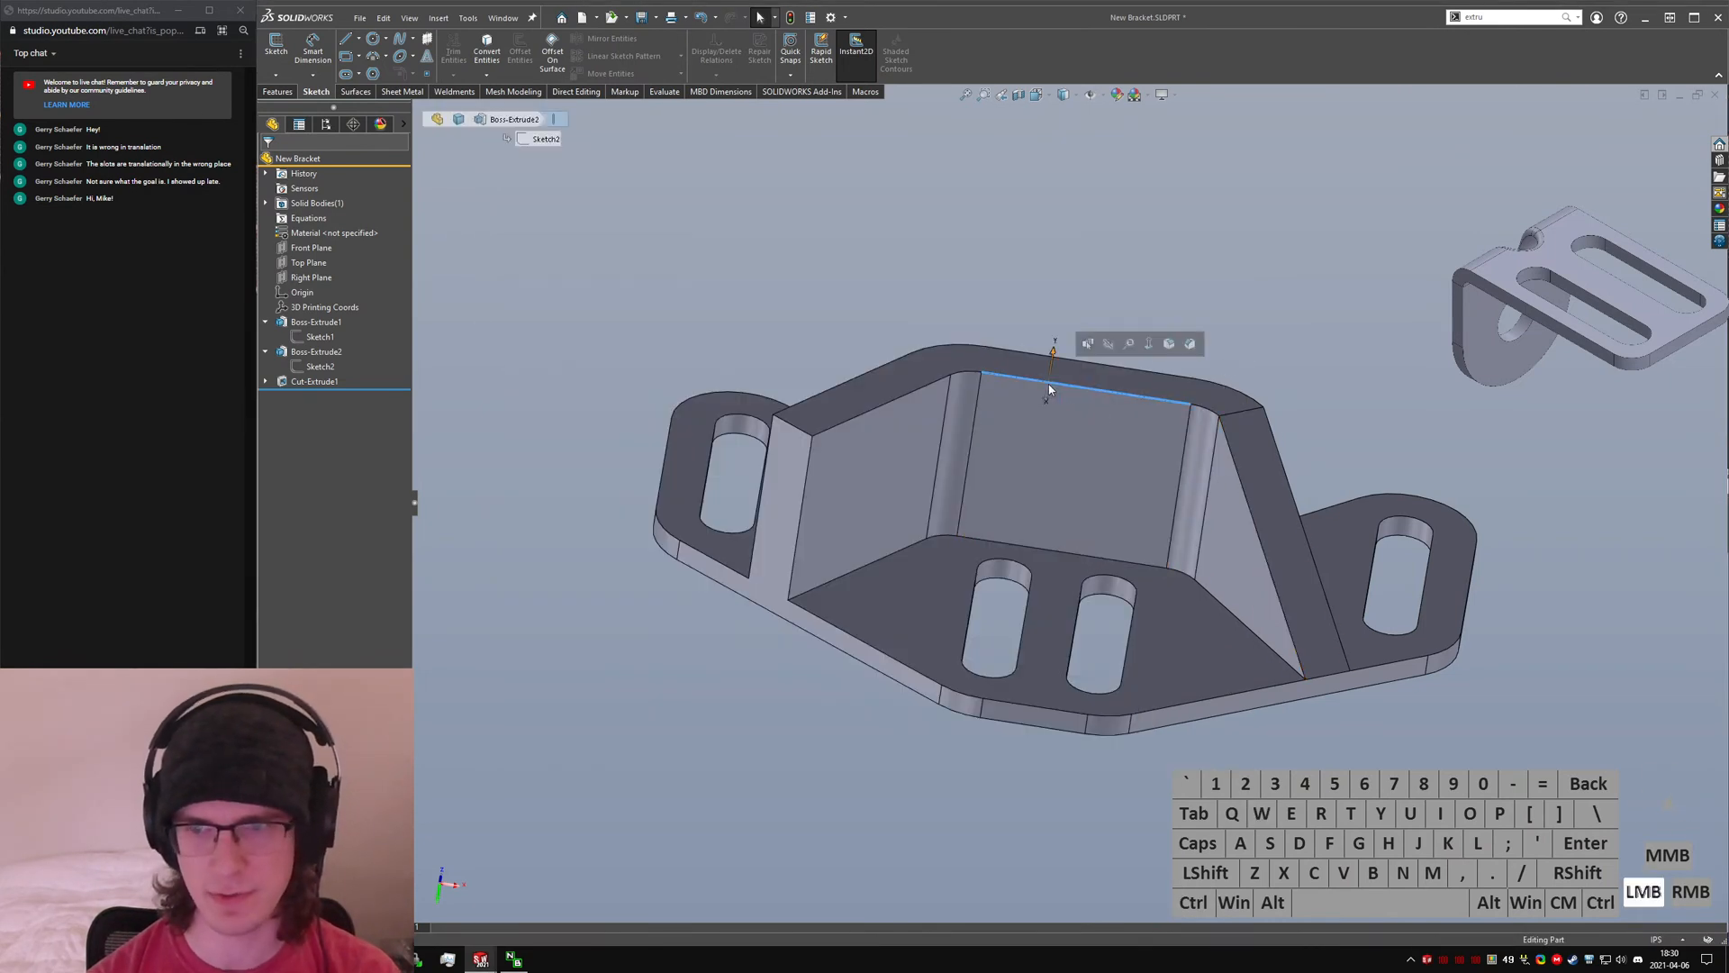
pyautogui.moveTo(1065, 375); pyautogui.dragTo(1036, 631, button='middle')
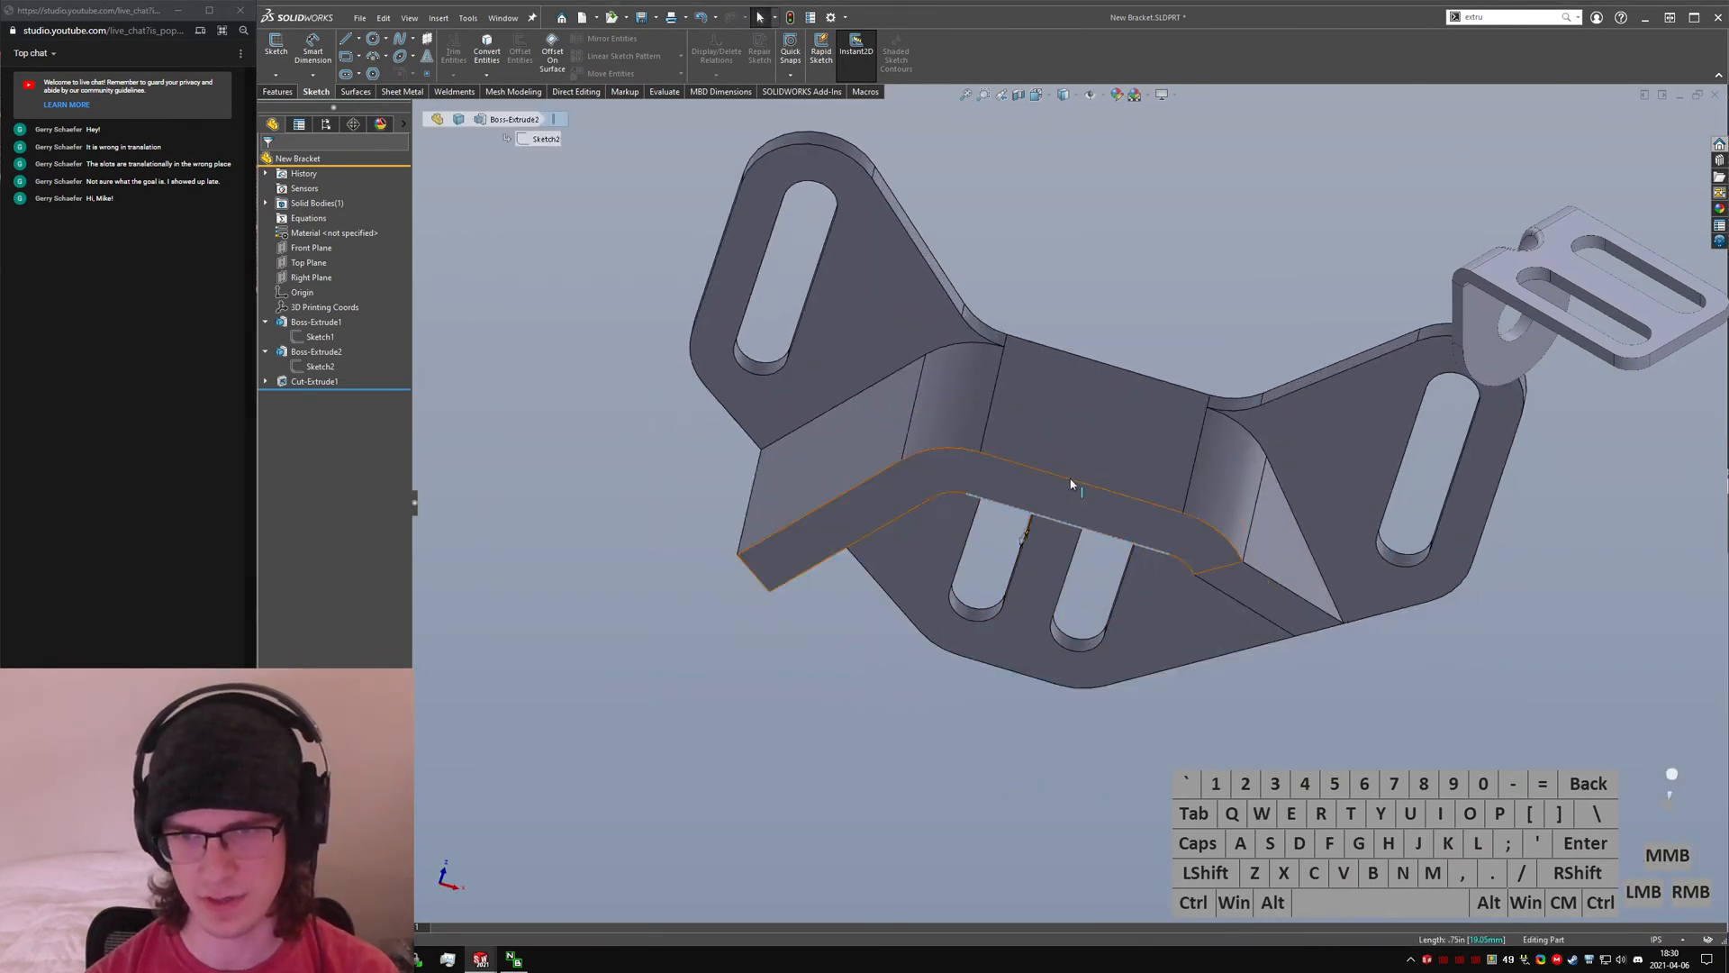
pyautogui.click(1146, 464)
pyautogui.click(319, 337)
pyautogui.click(1164, 262)
pyautogui.write('.8')
pyautogui.press('Return')
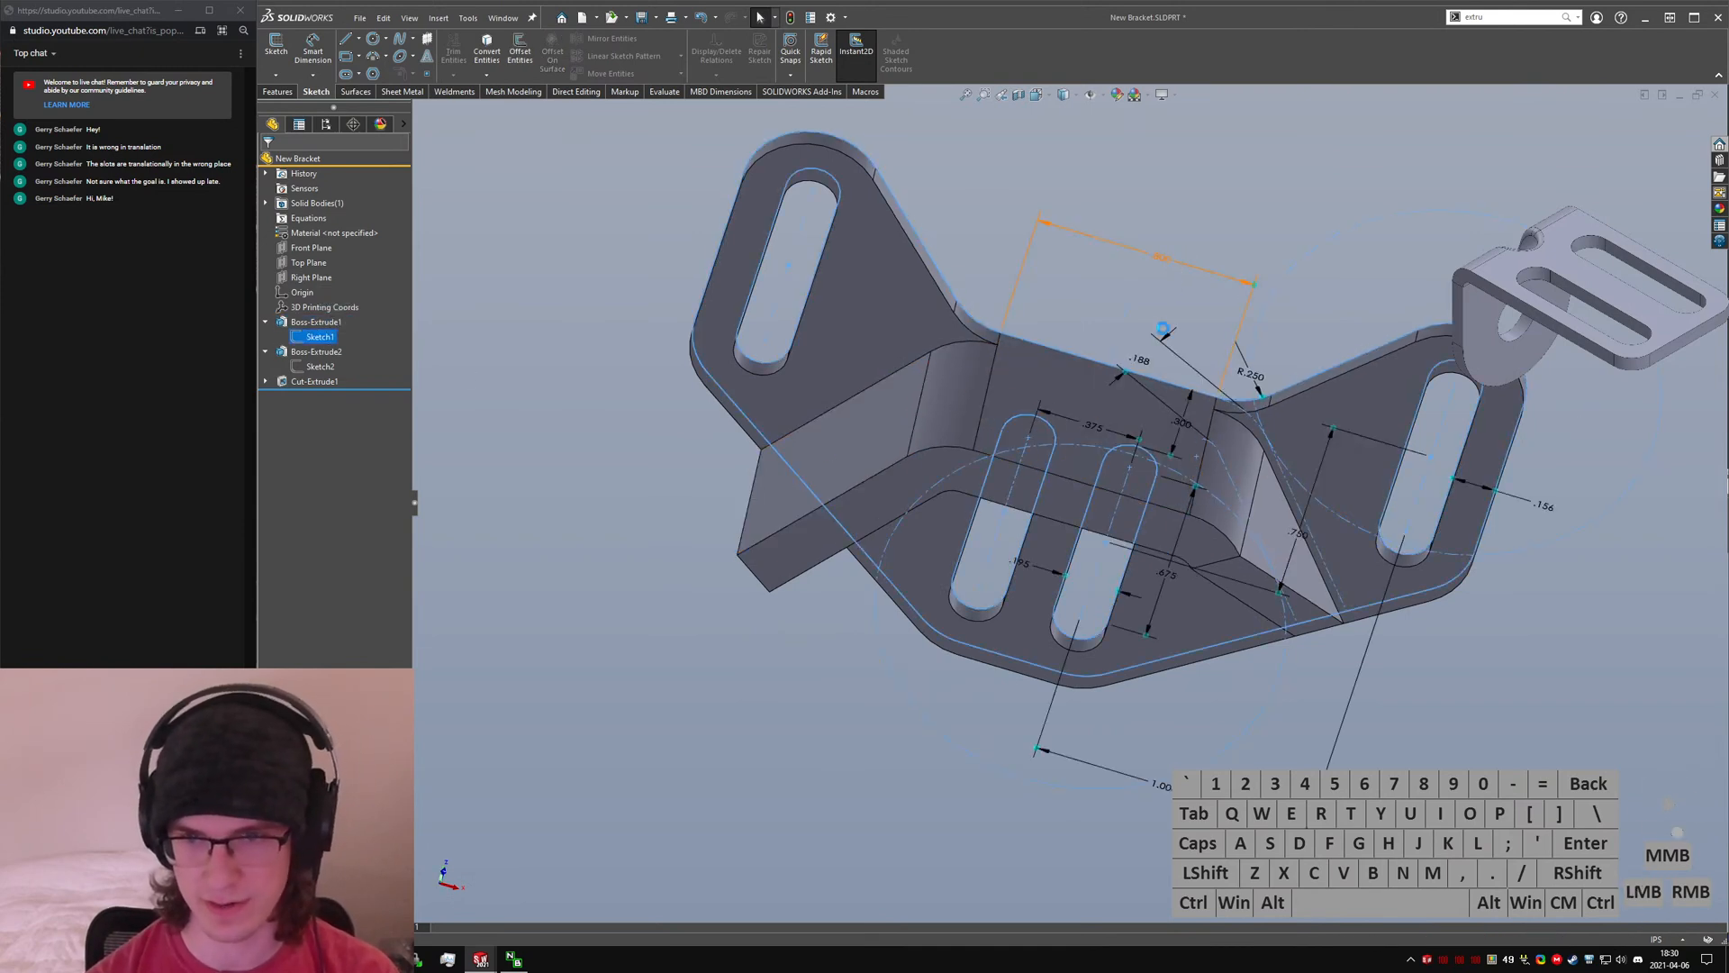
pyautogui.moveTo(1077, 375); pyautogui.dragTo(1085, 274, button='middle')
pyautogui.click(1172, 276)
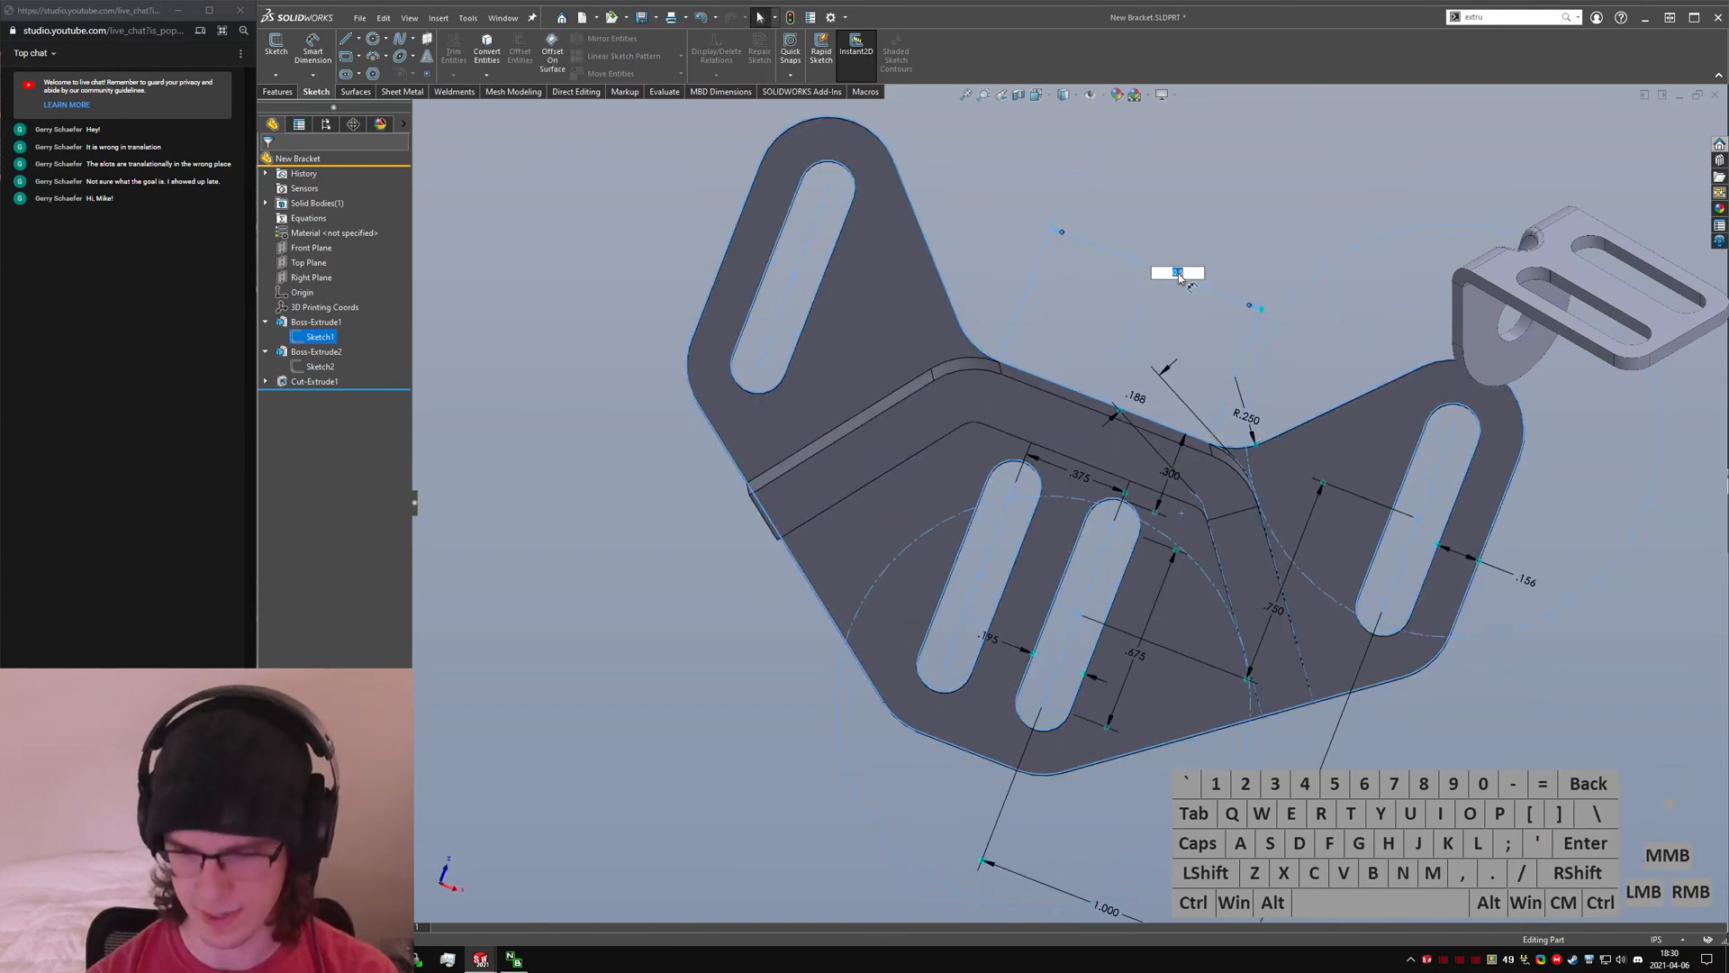
pyautogui.write('.75')
pyautogui.press('Return')
pyautogui.click(1171, 280)
pyautogui.press('Return')
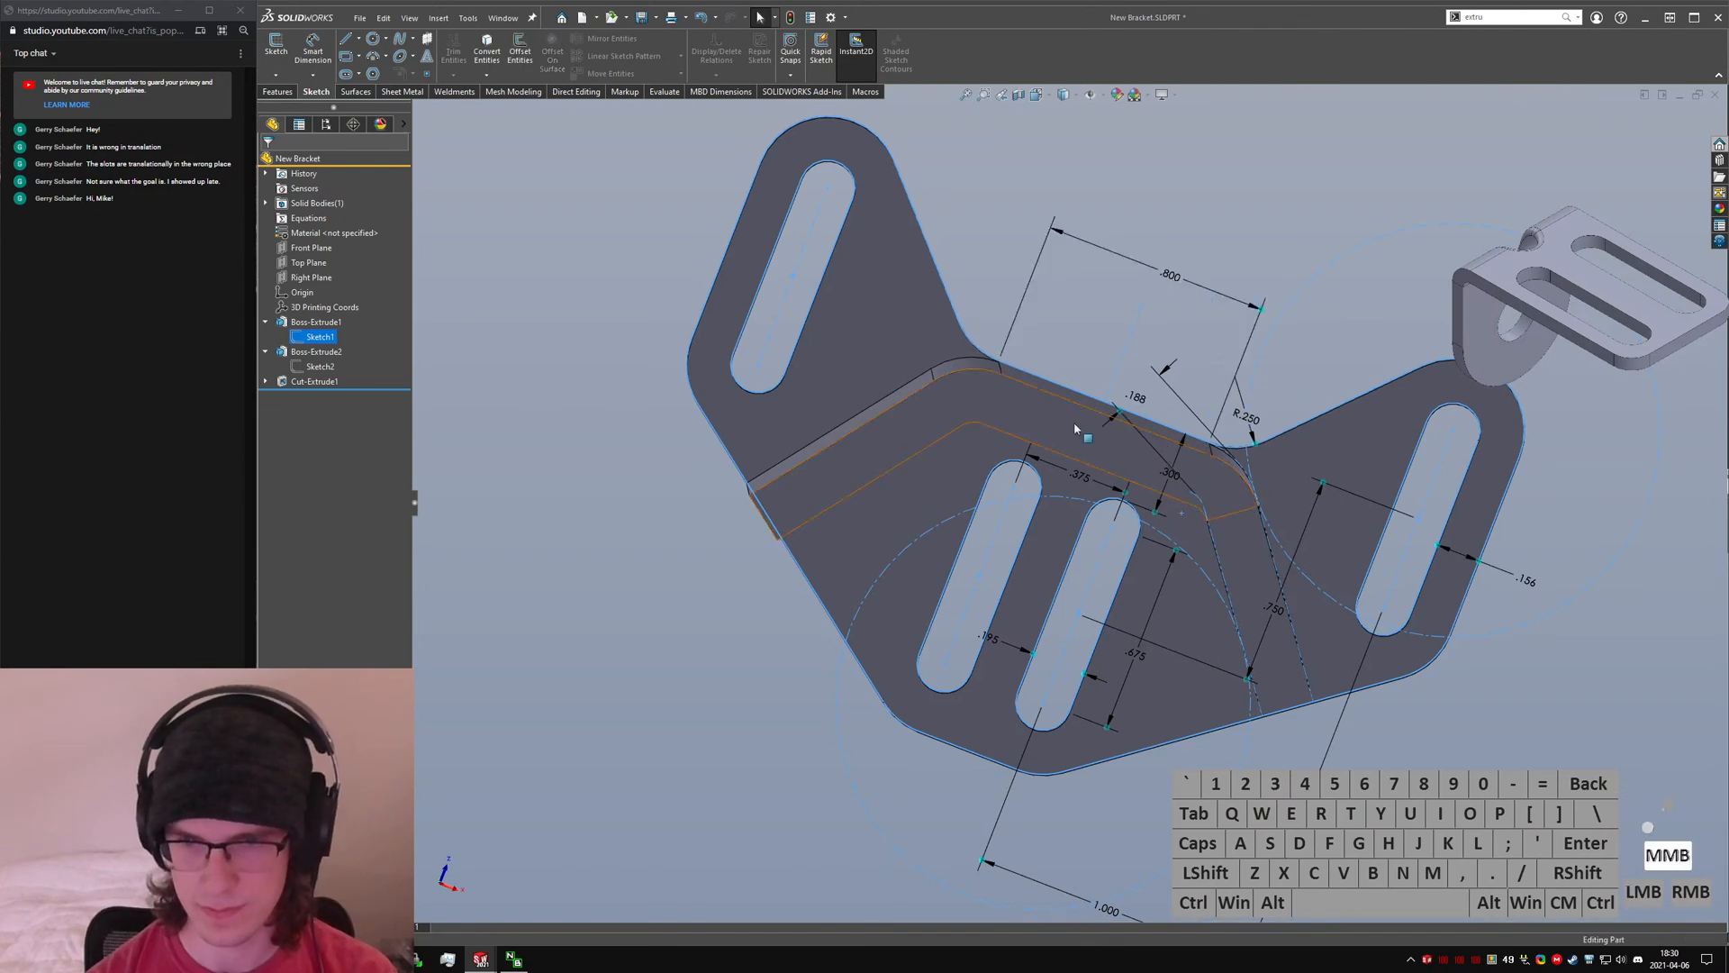
# - Examine the bent wall, its bends and its tapered end from several sides
pyautogui.moveTo(1076, 440); pyautogui.dragTo(1081, 397, button='middle')
pyautogui.moveTo(773, 563); pyautogui.dragTo(980, 569, button='middle')
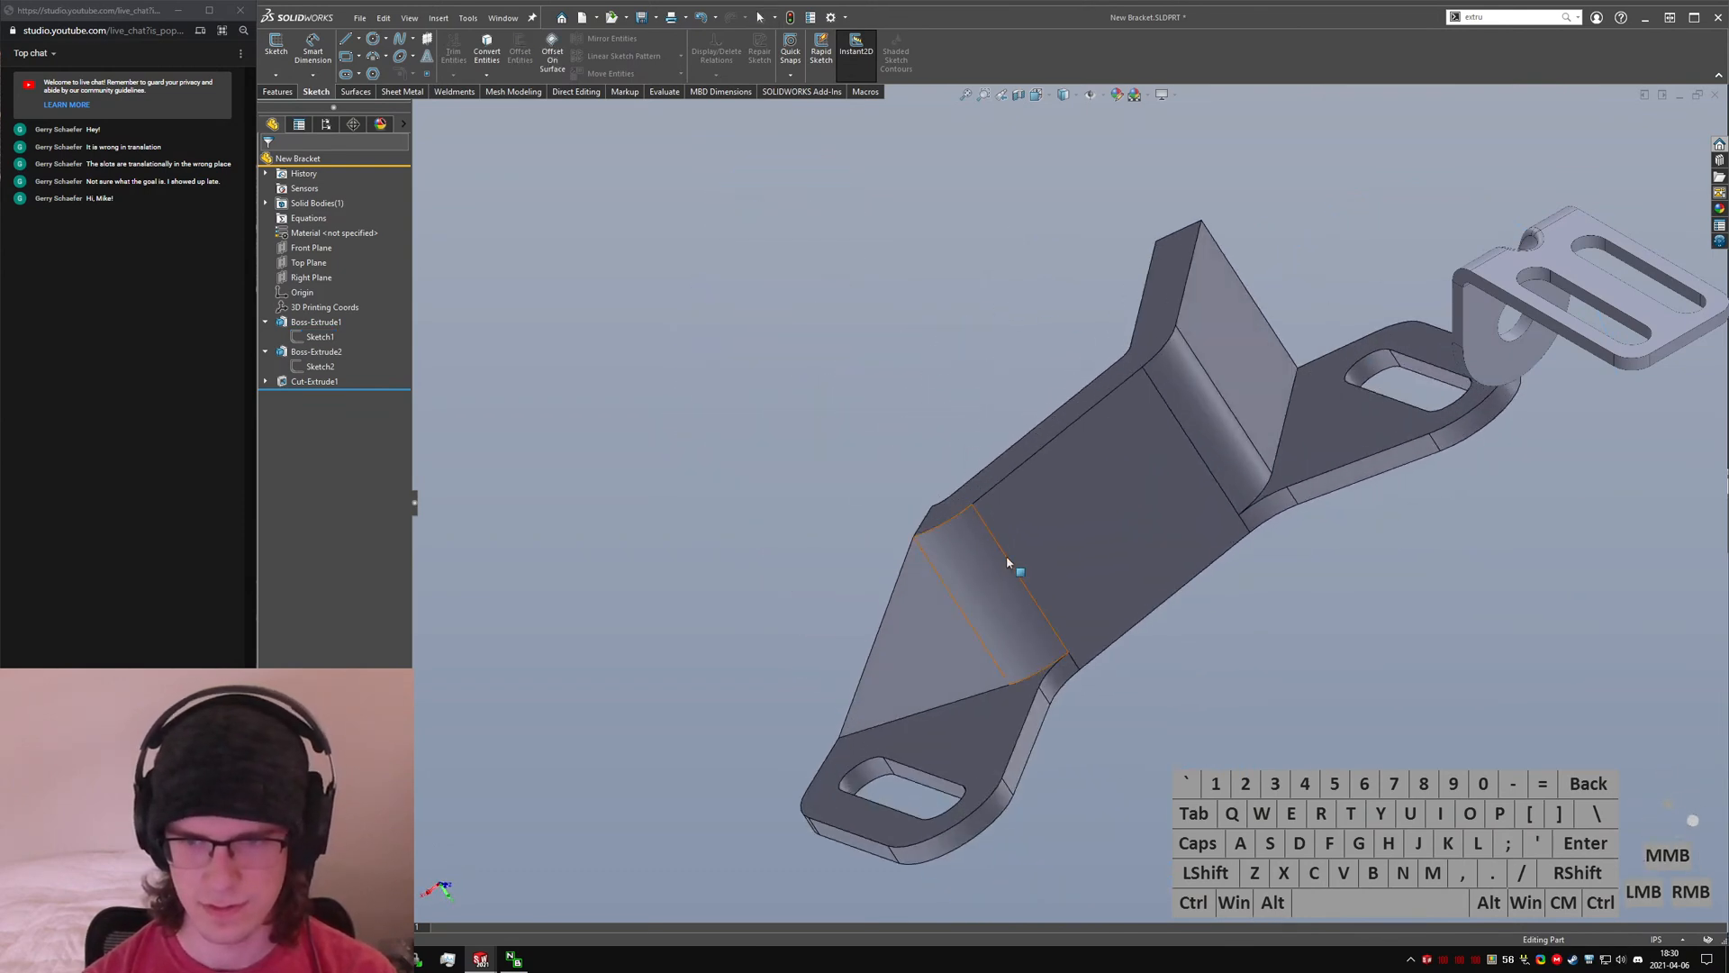
pyautogui.scroll(-3, 980, 571)
pyautogui.middleClick(1119, 494)
pyautogui.moveTo(1119, 495); pyautogui.dragTo(1178, 564, button='middle')
pyautogui.middleClick(1002, 424)
pyautogui.moveTo(1002, 423); pyautogui.dragTo(1126, 451, button='middle')
pyautogui.click(1247, 622)
pyautogui.moveTo(880, 498); pyautogui.dragTo(1231, 648, button='middle')
pyautogui.click(1263, 666)
# - Mirror the cut that tapers the wall's end about the Right Plane
pyautogui.write('sfillet')
pyautogui.write('smirror')
pyautogui.press('Return')
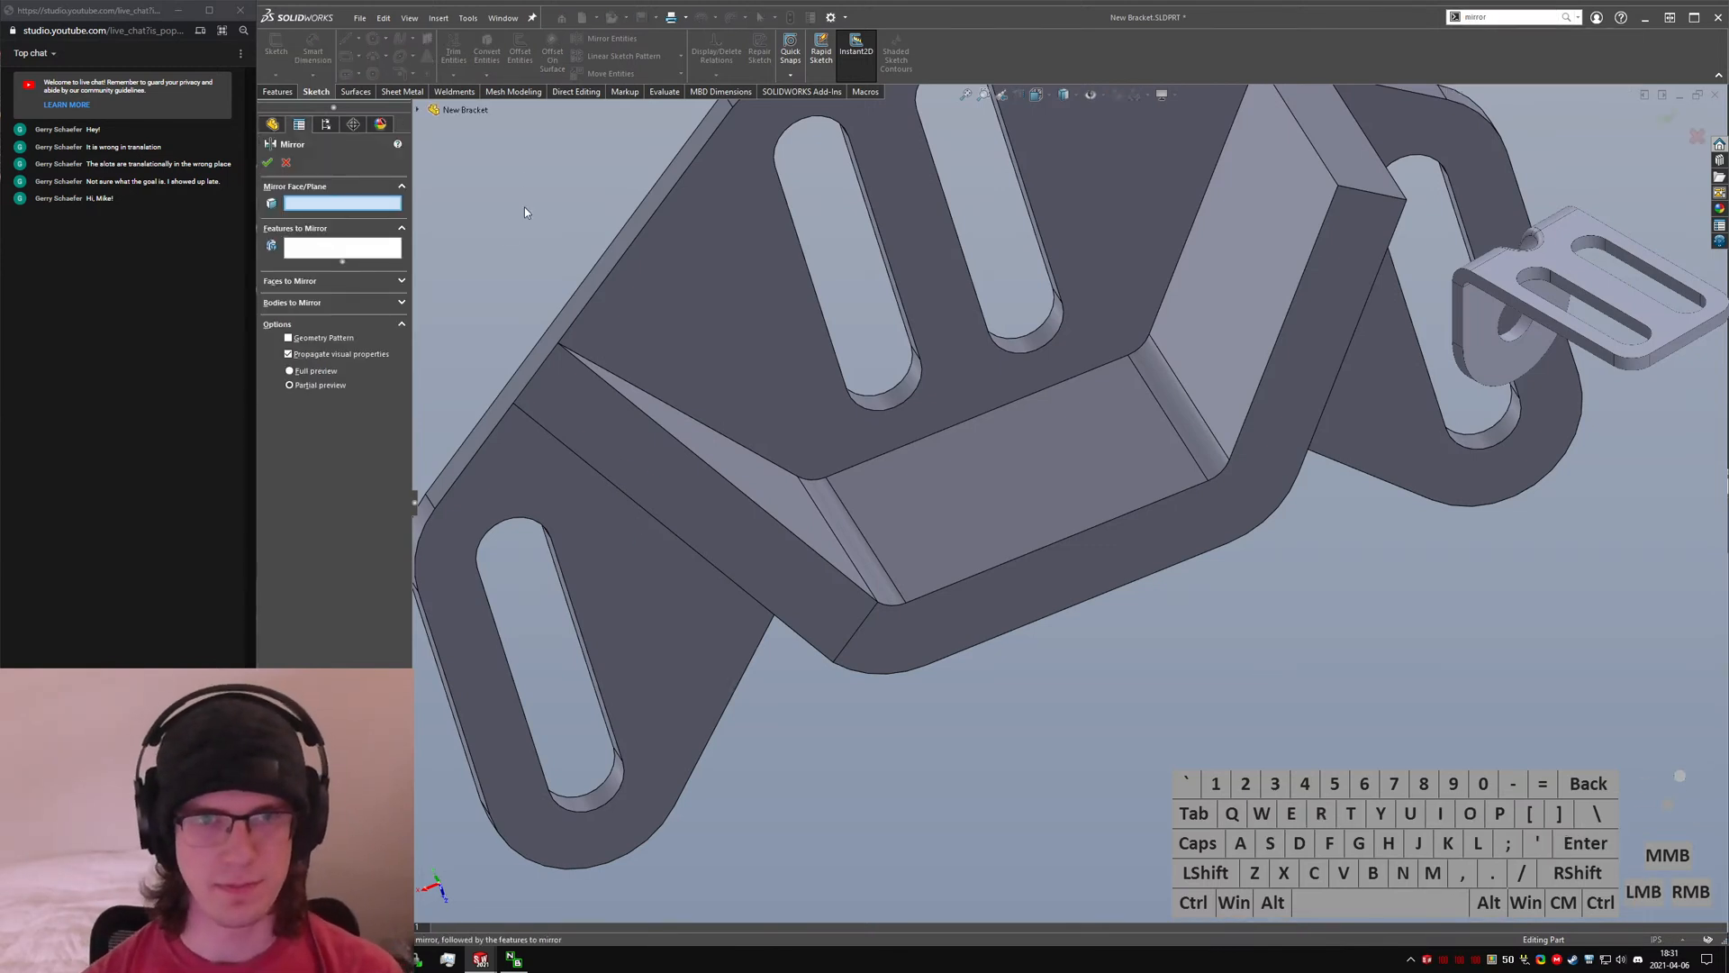
pyautogui.click(417, 110)
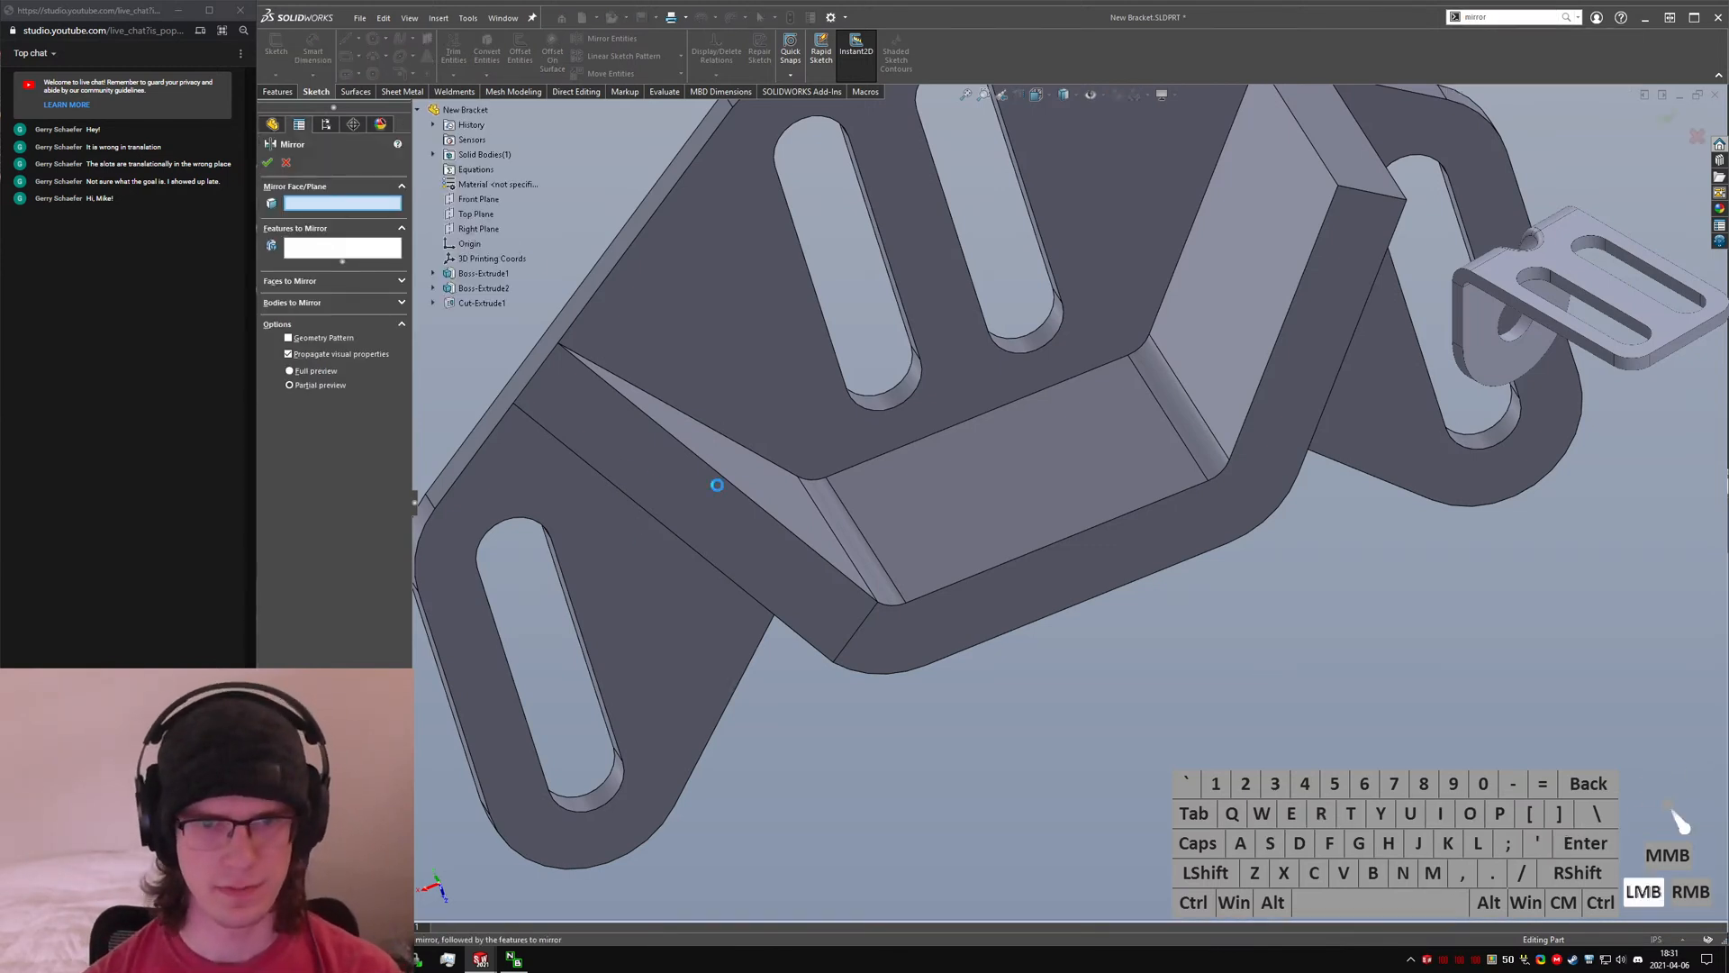
pyautogui.click(473, 233)
pyautogui.click(719, 540)
pyautogui.rightClick(720, 540)
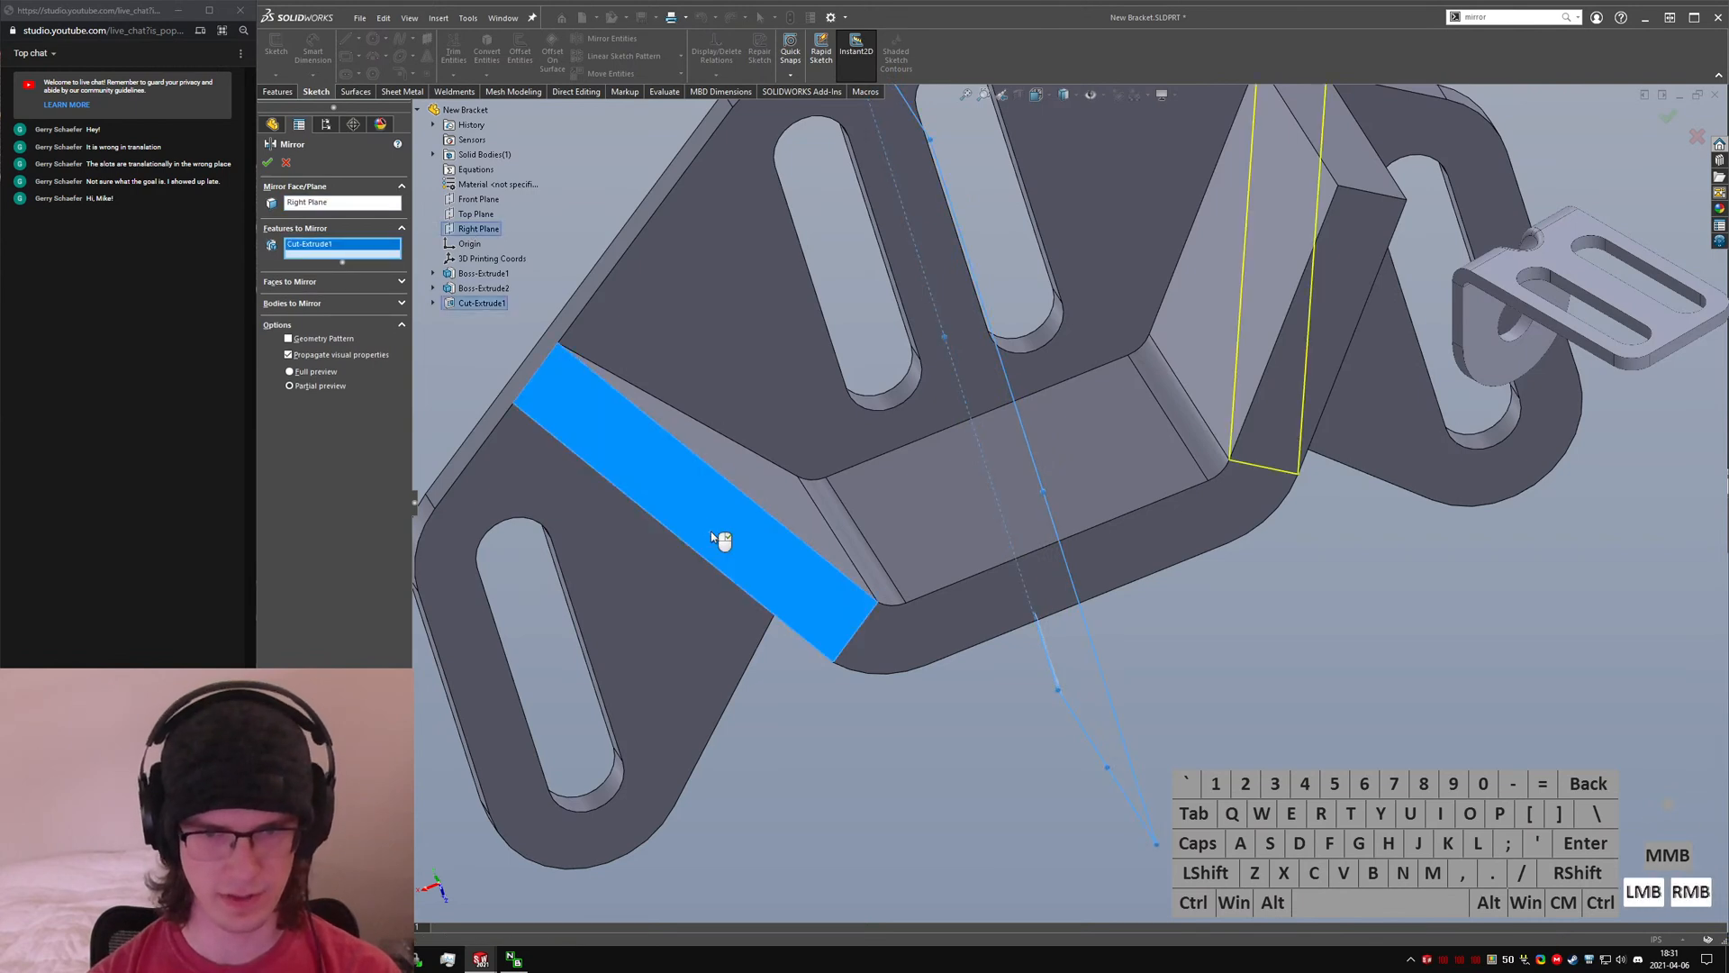
pyautogui.click(1359, 685)
pyautogui.moveTo(1138, 381); pyautogui.dragTo(1090, 359, button='middle')
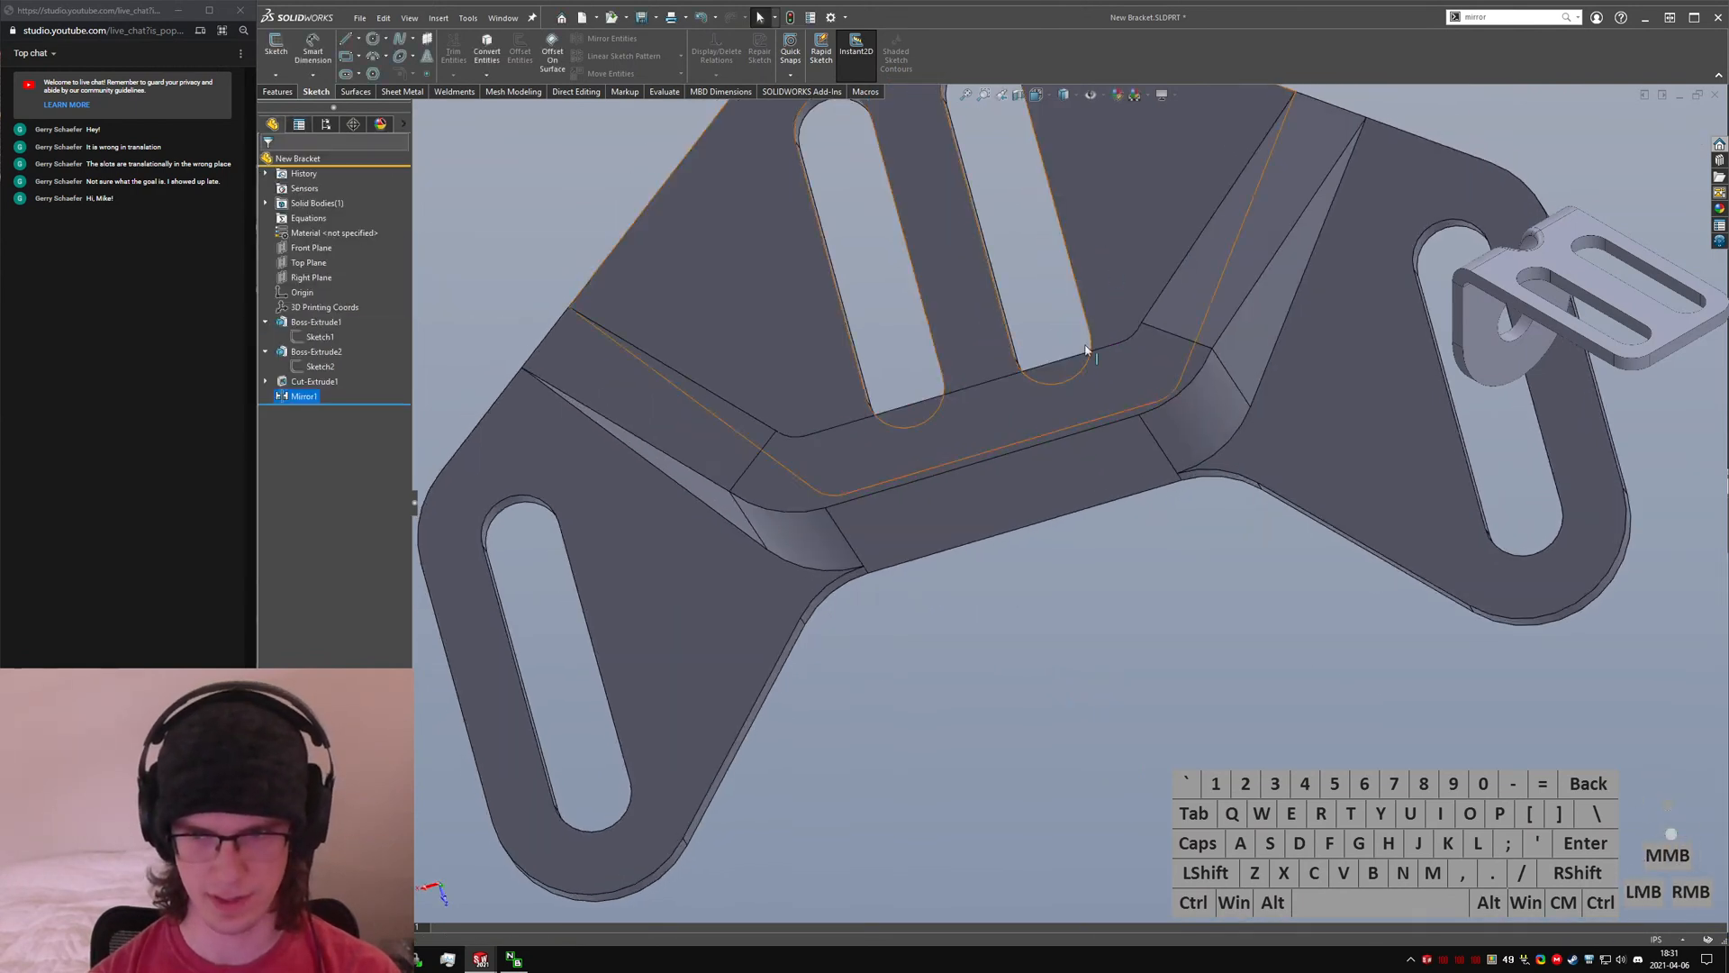
# - Check the end condition options of the wall's taper cut and keep Through All
pyautogui.click(309, 385)
pyautogui.click(319, 348)
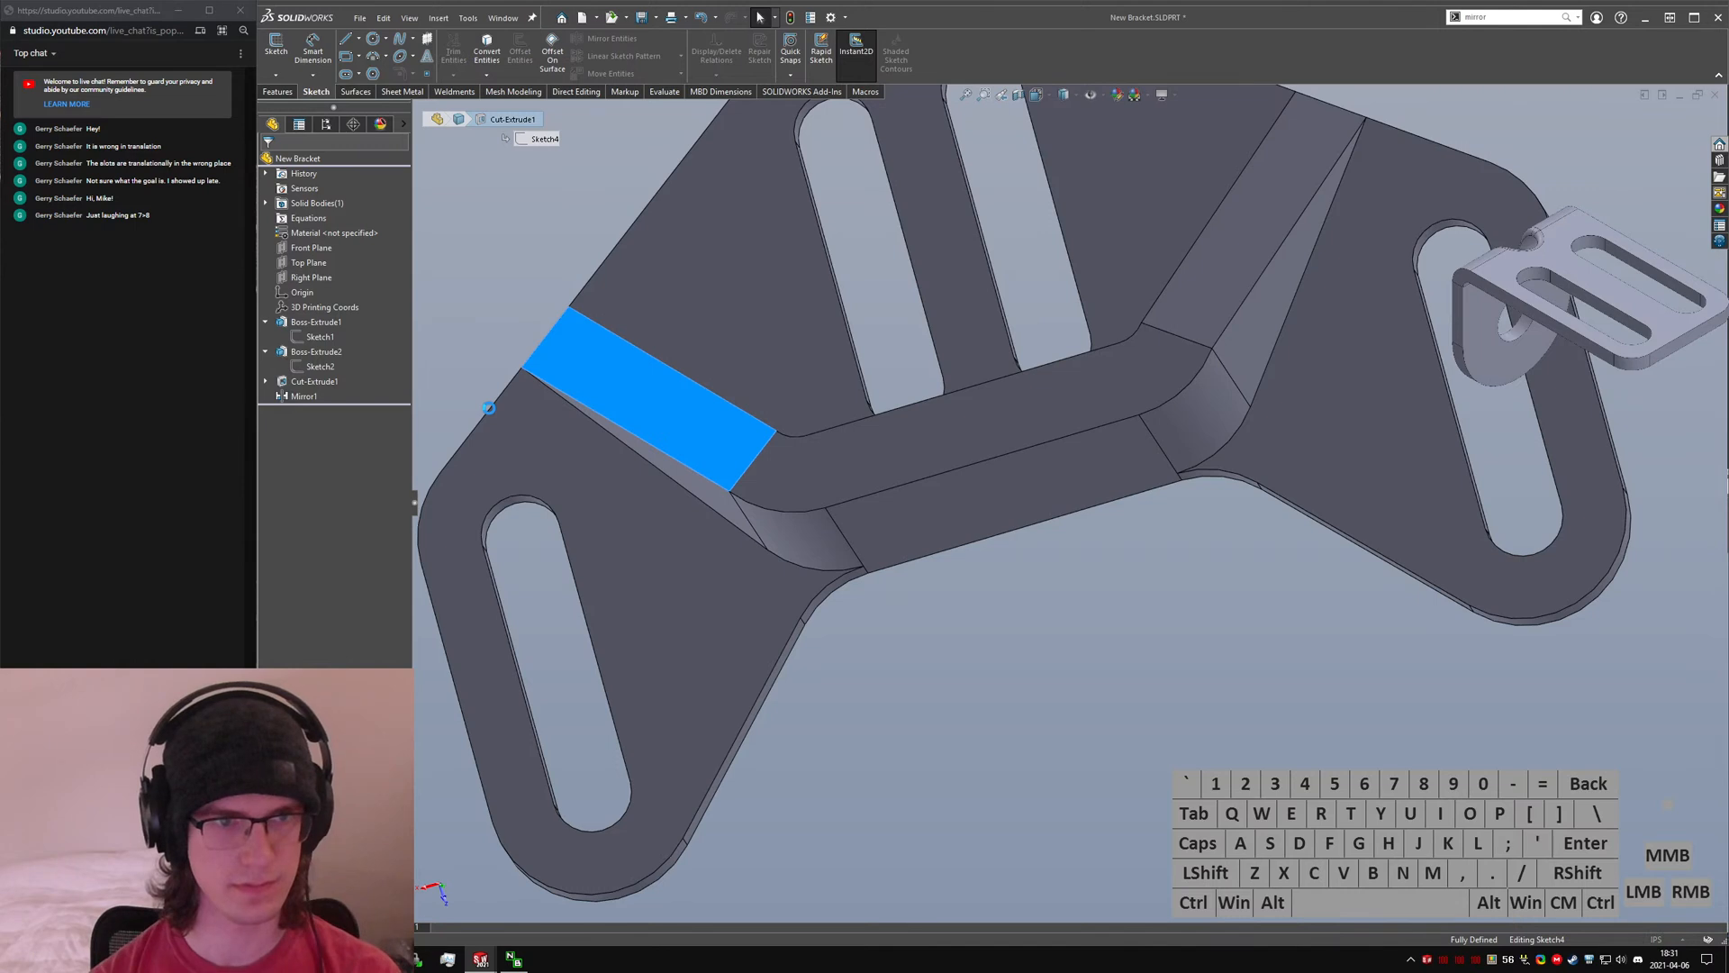
pyautogui.scroll(2, 652, 463)
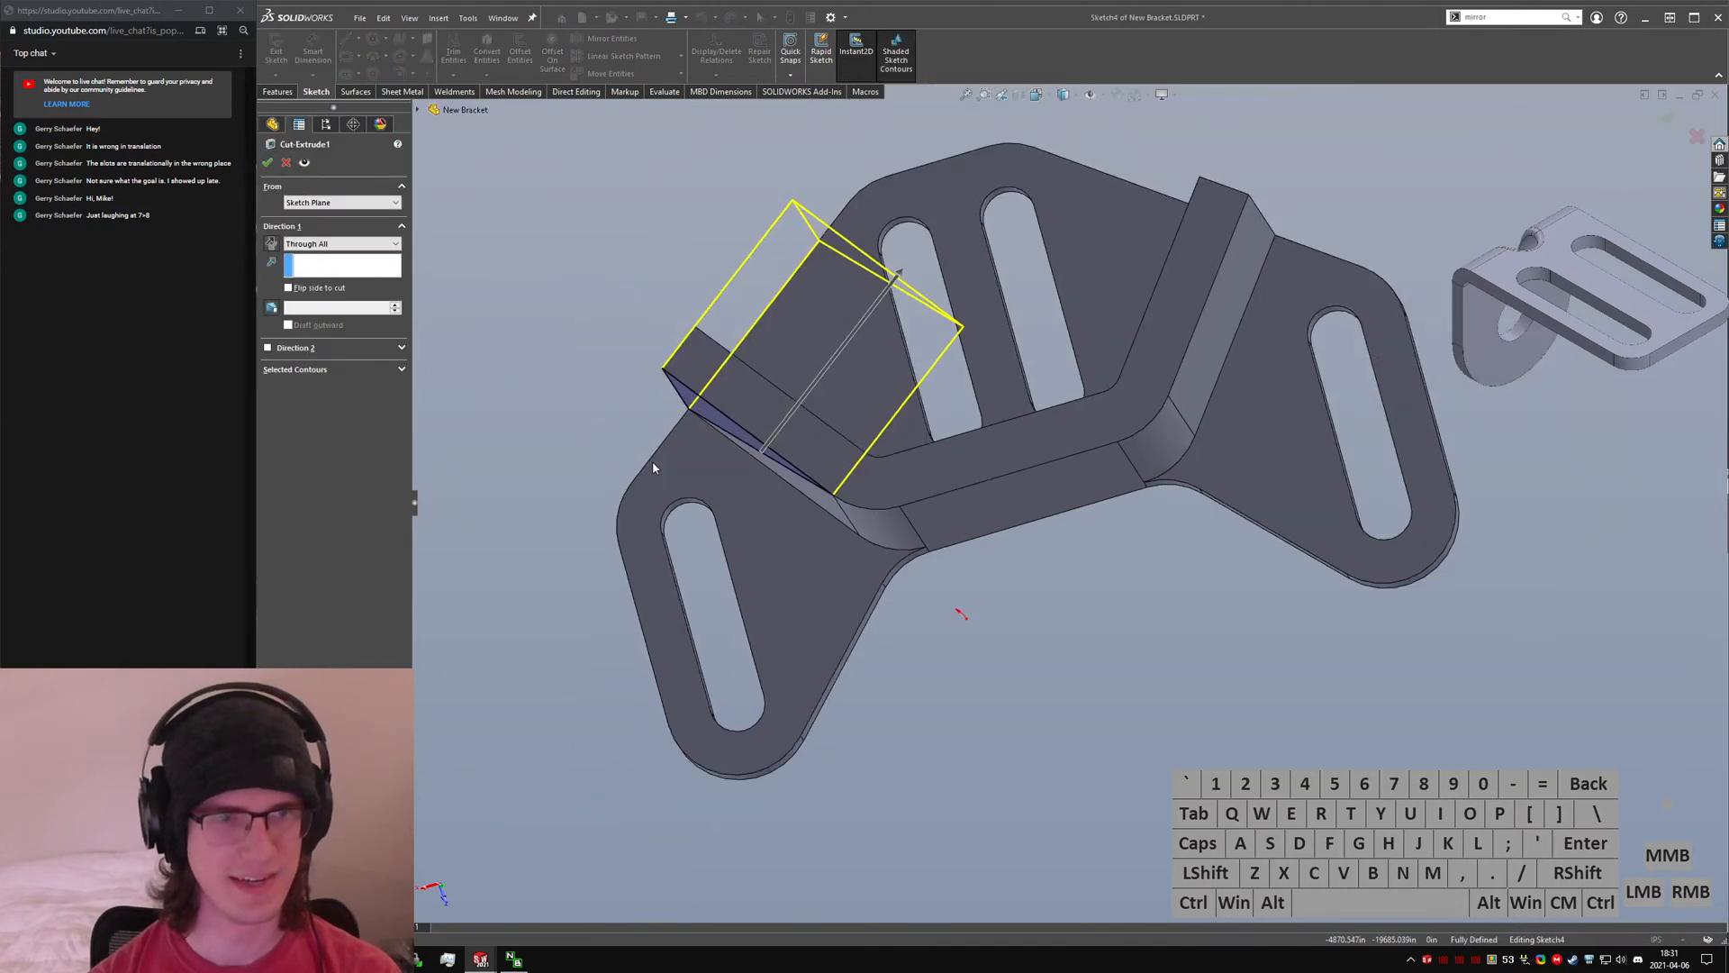
pyautogui.click(323, 245)
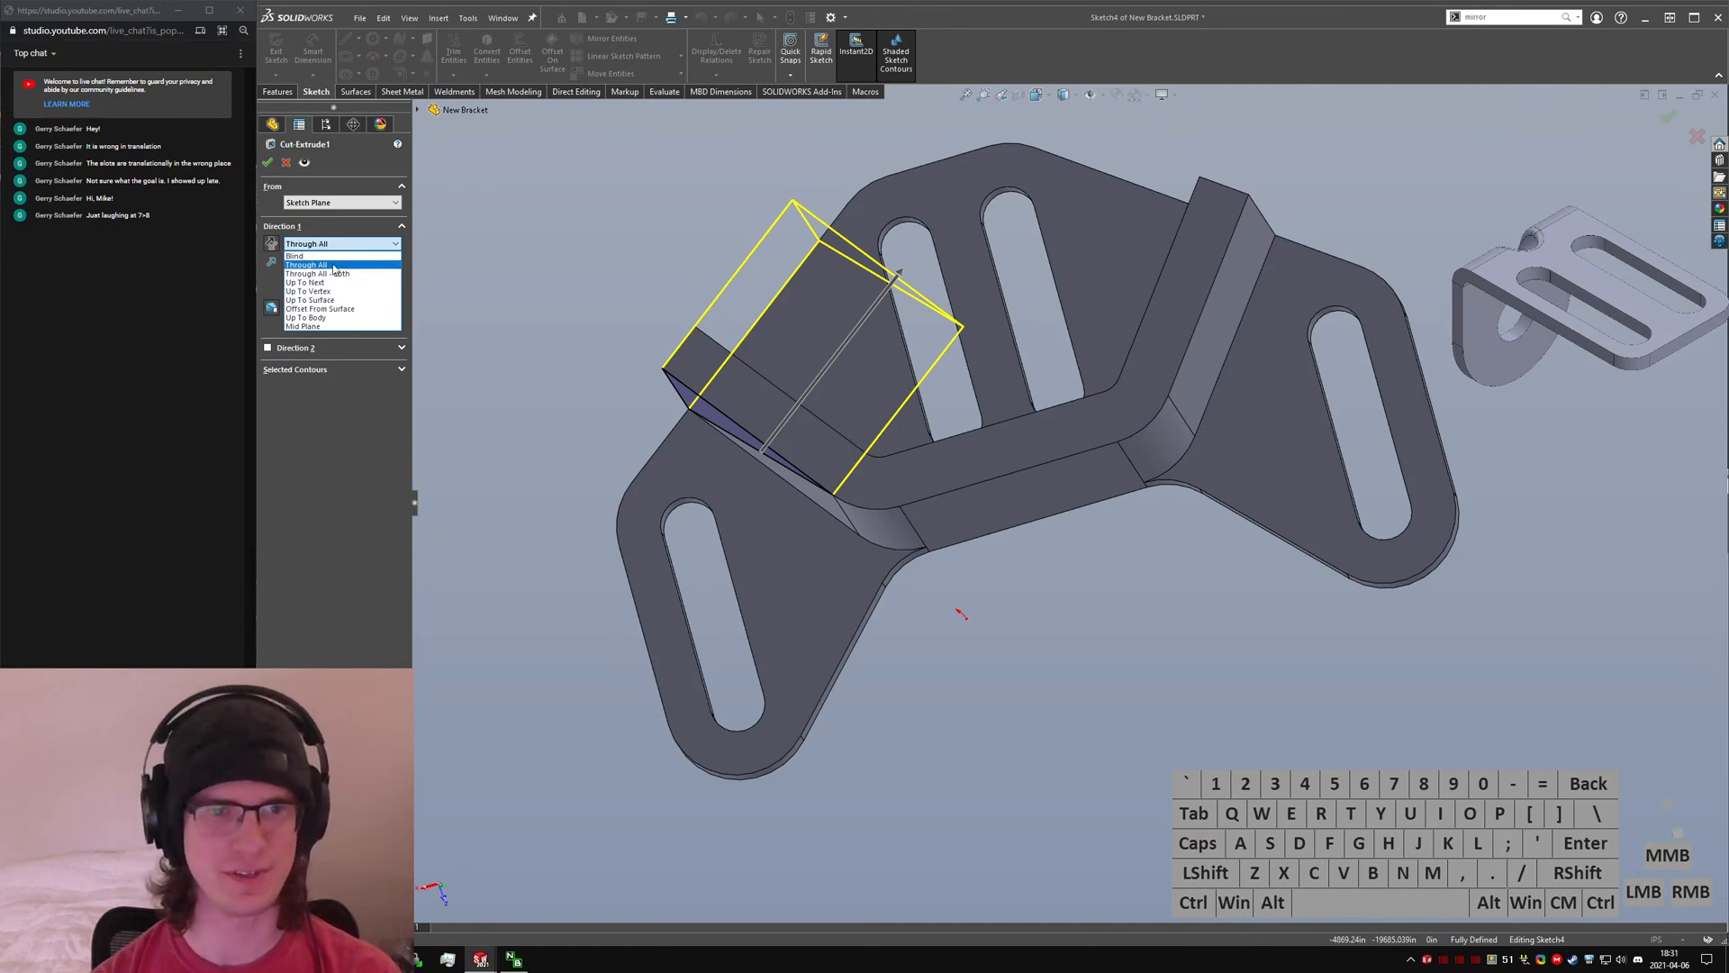
pyautogui.click(335, 266)
pyautogui.click(268, 162)
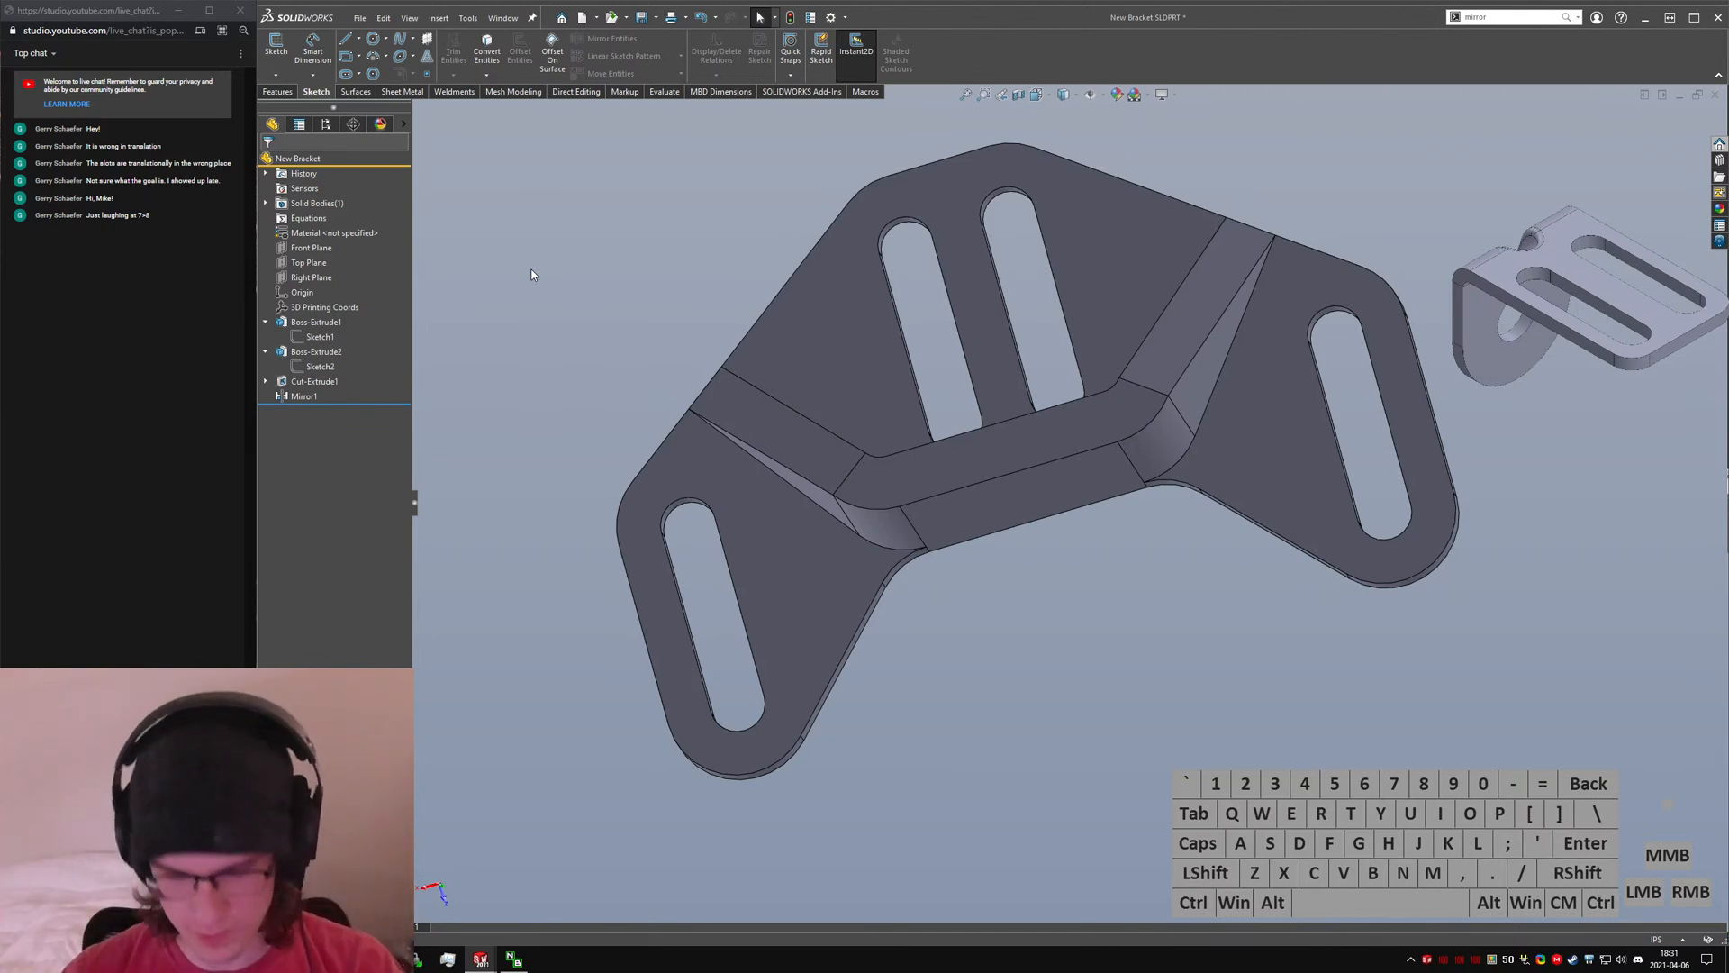
# - Fillet the edges where the bent wall meets the plate, inside and outside, with a symmetric 0.1 in radius
pyautogui.press('s')
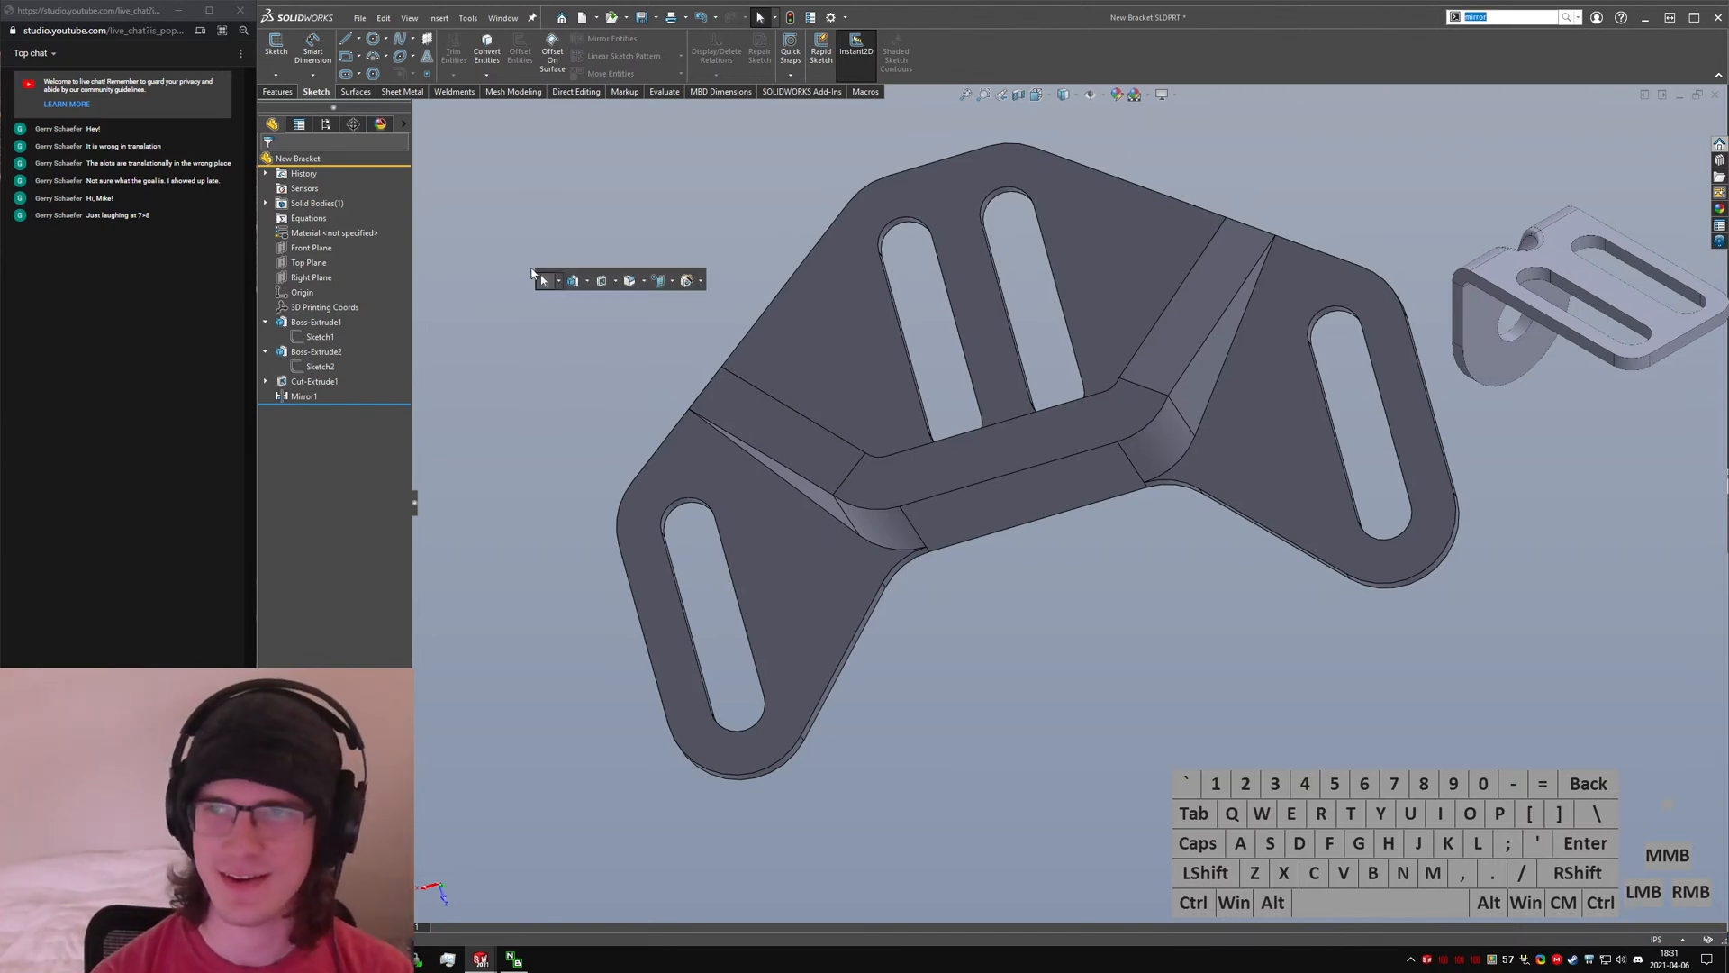
pyautogui.write('fillet')
pyautogui.press('Return')
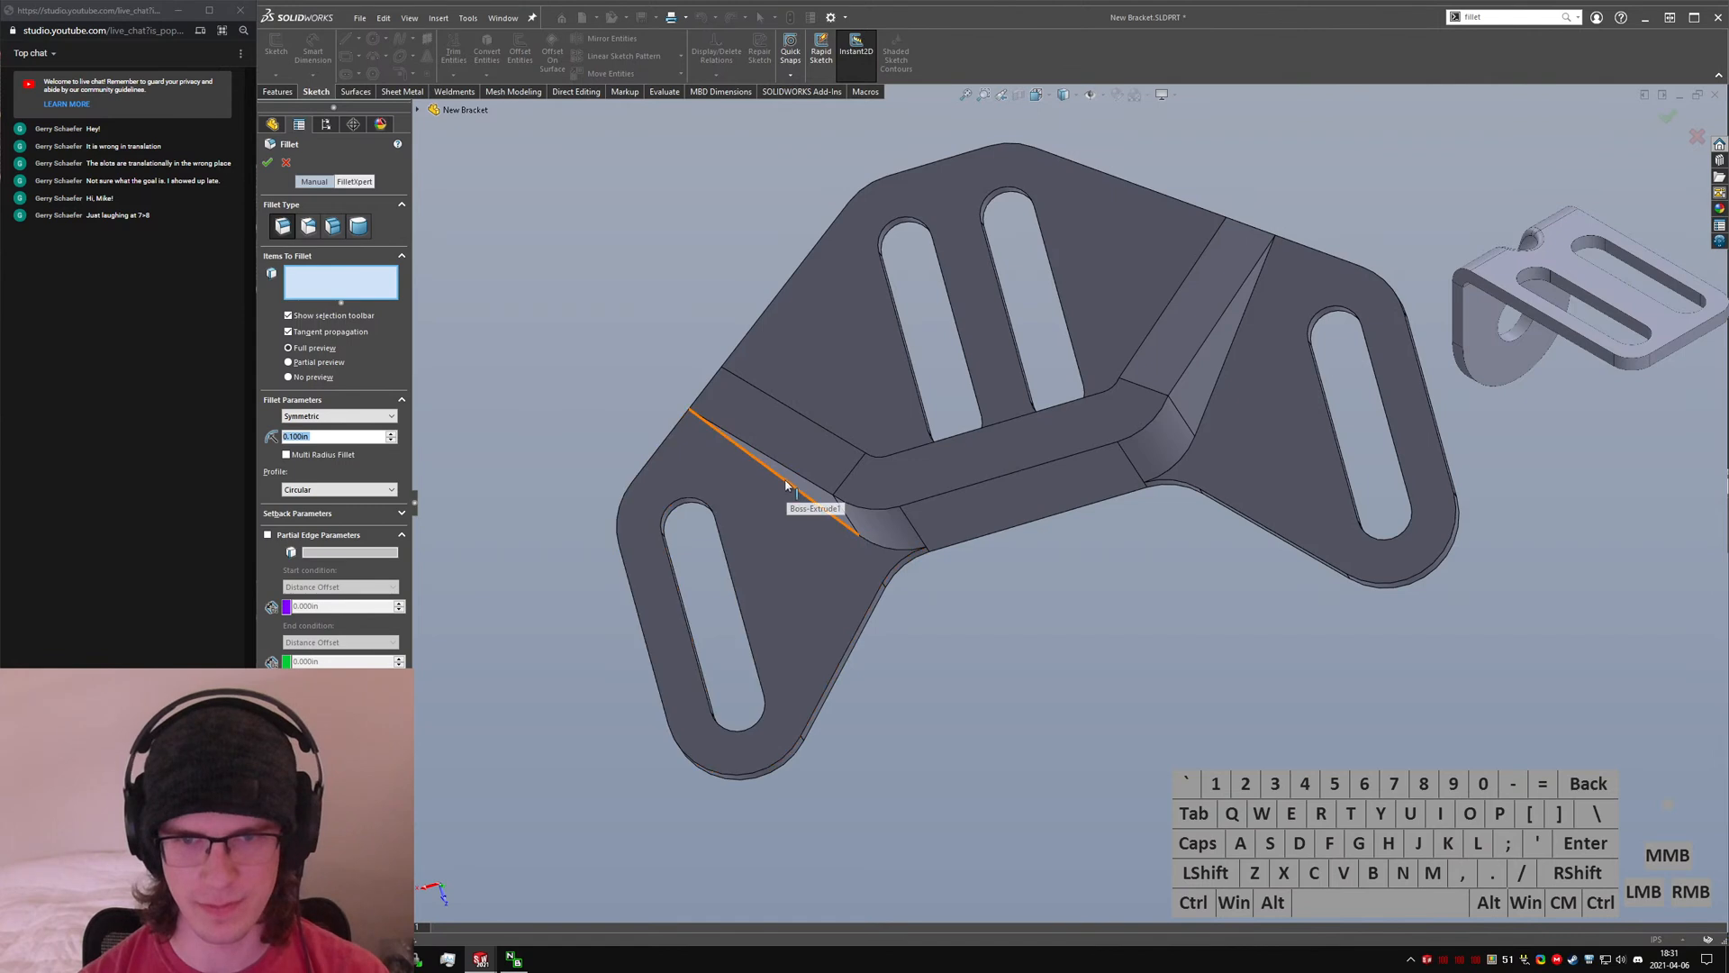
pyautogui.click(893, 552)
pyautogui.click(852, 537)
pyautogui.moveTo(852, 537); pyautogui.dragTo(887, 416, button='middle')
pyautogui.rightClick(887, 414)
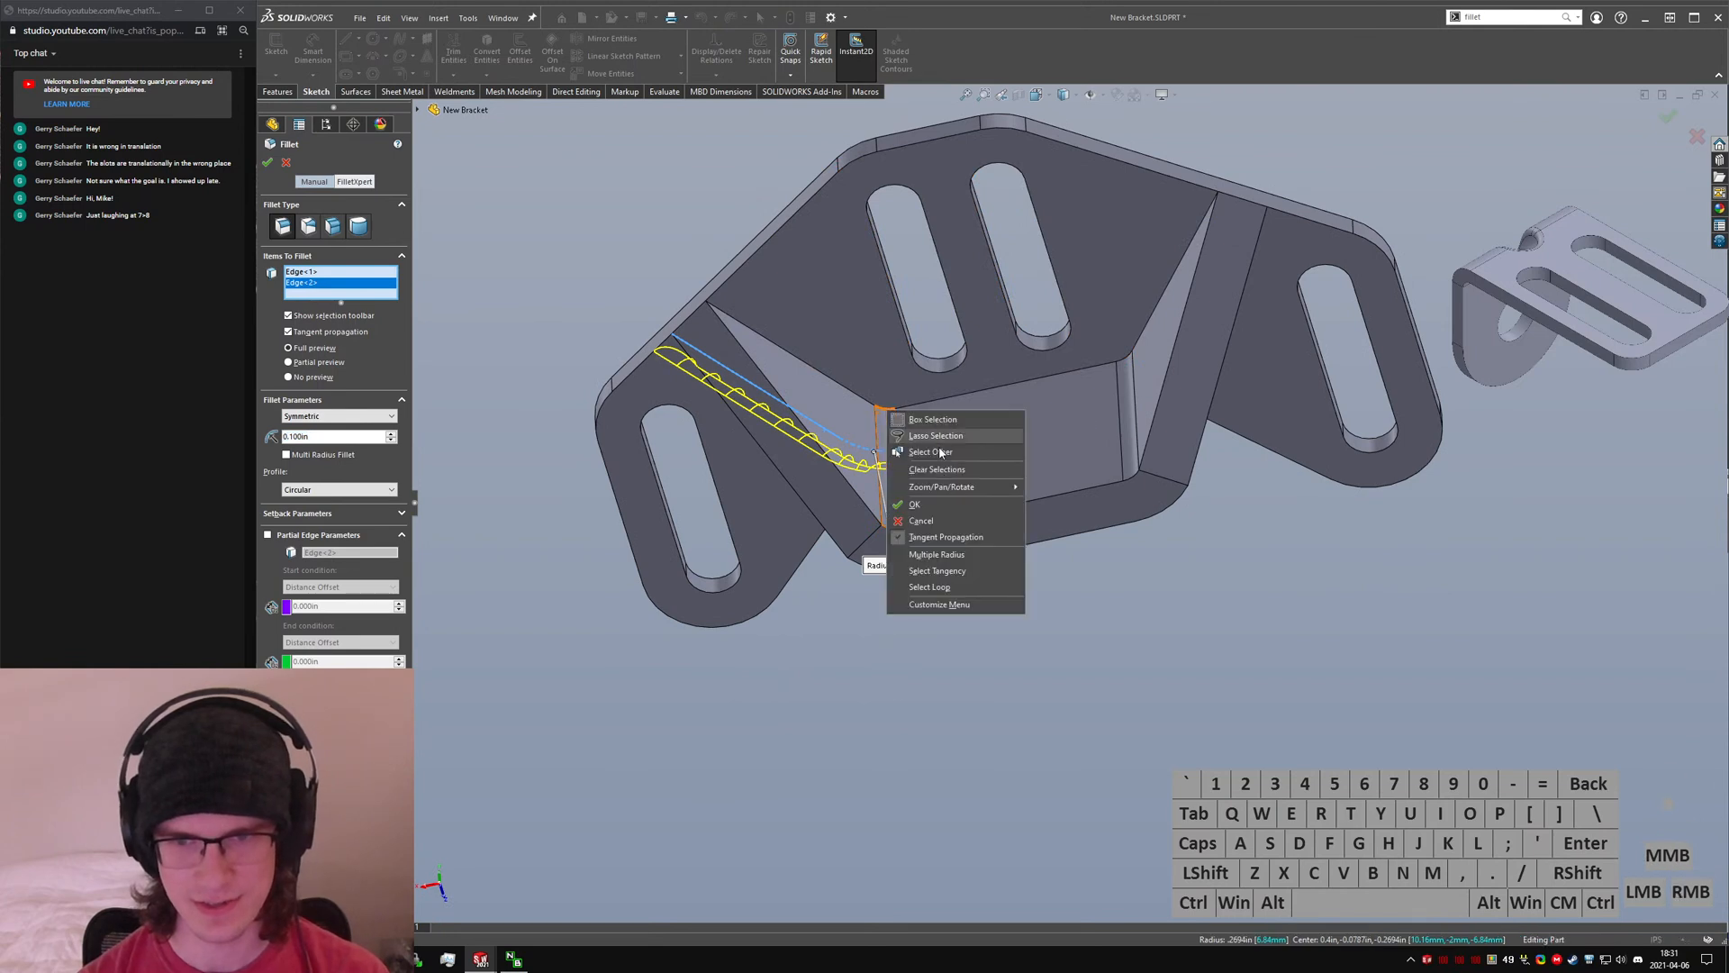
pyautogui.click(936, 567)
pyautogui.moveTo(1187, 395); pyautogui.dragTo(1026, 279, button='middle')
pyautogui.rightClick(1167, 364)
pyautogui.click(1215, 521)
pyautogui.moveTo(1215, 521); pyautogui.dragTo(1141, 332, button='middle')
pyautogui.rightClick(1156, 367)
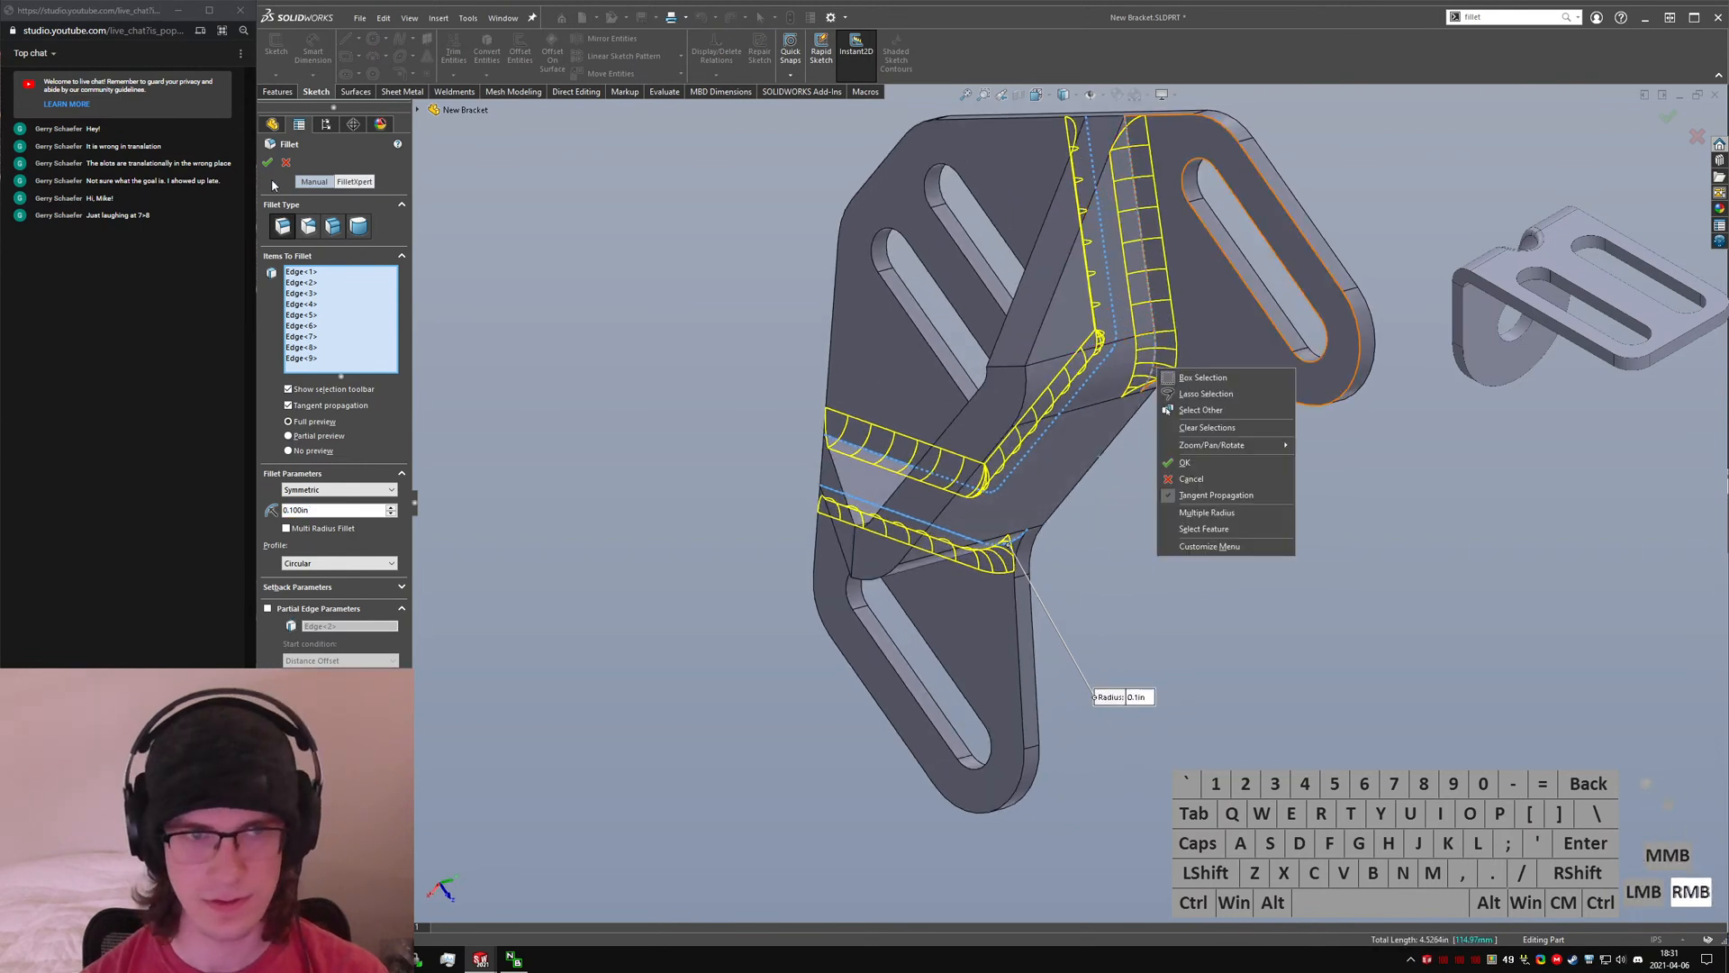
pyautogui.click(1185, 462)
# - Examine the fillets between wall and plate and the faces of the wall's middle section
pyautogui.moveTo(1006, 354); pyautogui.dragTo(864, 492, button='middle')
pyautogui.click(864, 494)
pyautogui.click(1038, 629)
pyautogui.moveTo(1038, 629); pyautogui.dragTo(833, 387, button='middle')
pyautogui.scroll(-3, 872, 486)
pyautogui.moveTo(1003, 528); pyautogui.dragTo(1137, 775, button='middle')
pyautogui.click(1162, 531)
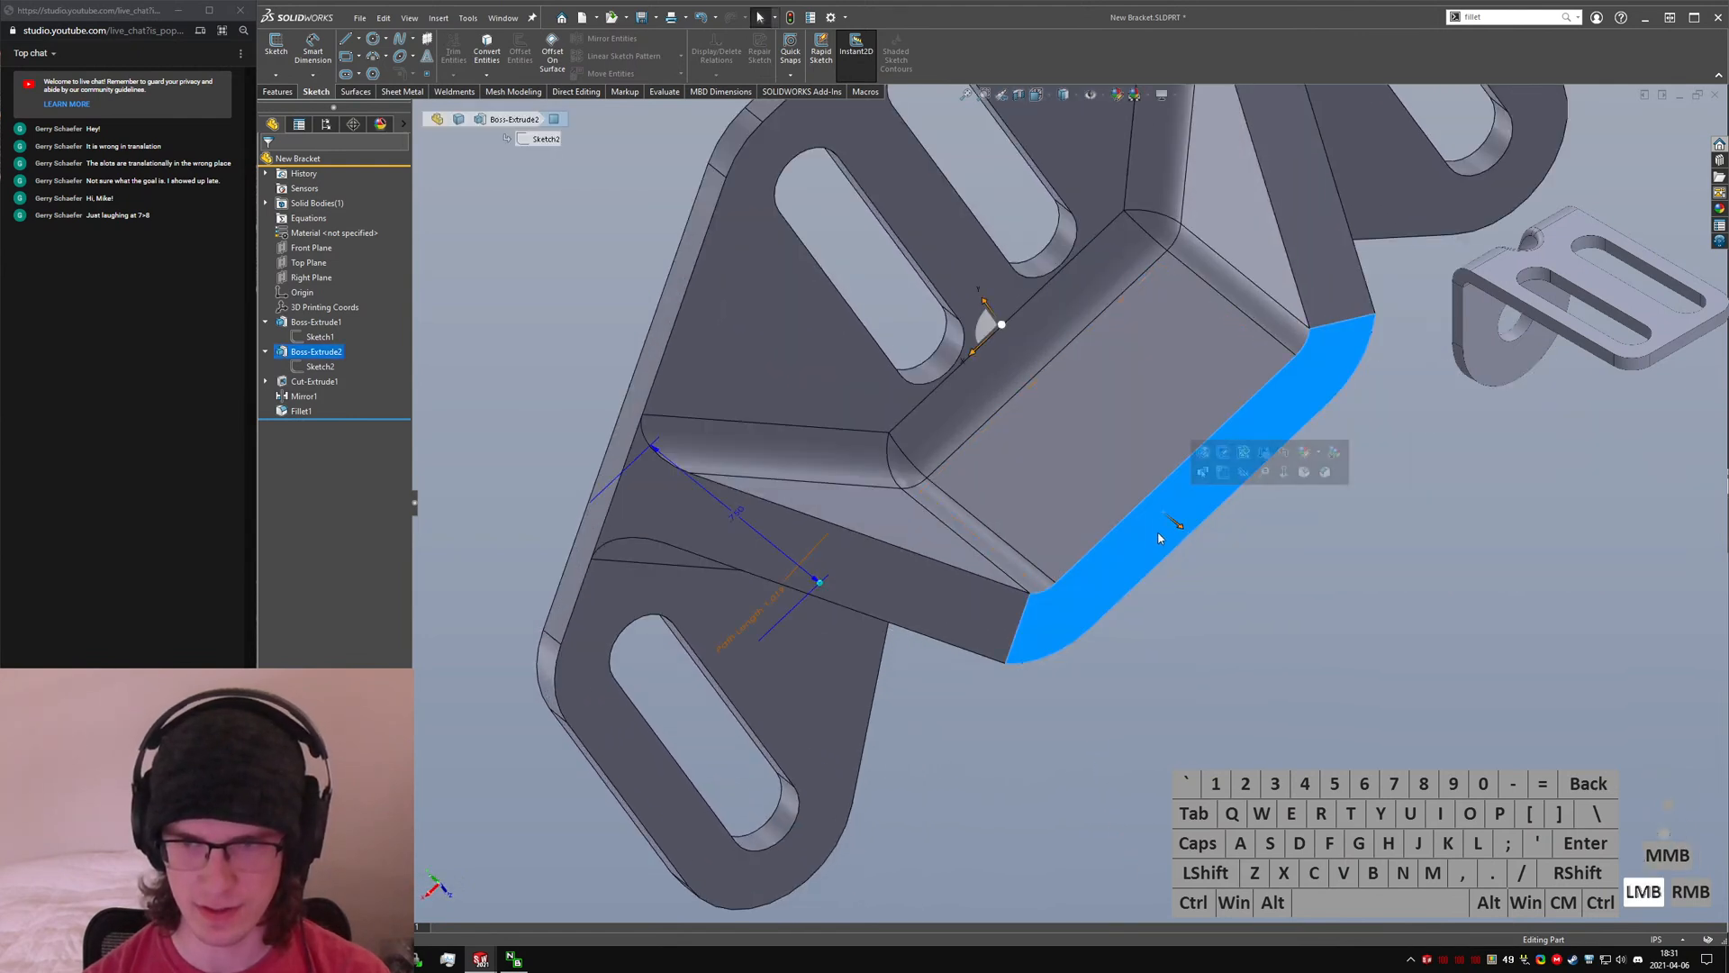
pyautogui.moveTo(1163, 533); pyautogui.dragTo(1188, 679, button='middle')
pyautogui.keyDown('ctrl'); pyautogui.click(961, 474); pyautogui.keyUp('ctrl')
pyautogui.moveTo(983, 432); pyautogui.dragTo(1351, 371, button='middle')
pyautogui.click(1357, 371)
pyautogui.scroll(-1, 1080, 471)
pyautogui.click(1079, 471)
pyautogui.scroll(-3, 1080, 471)
pyautogui.moveTo(1080, 471); pyautogui.dragTo(1100, 448, button='middle')
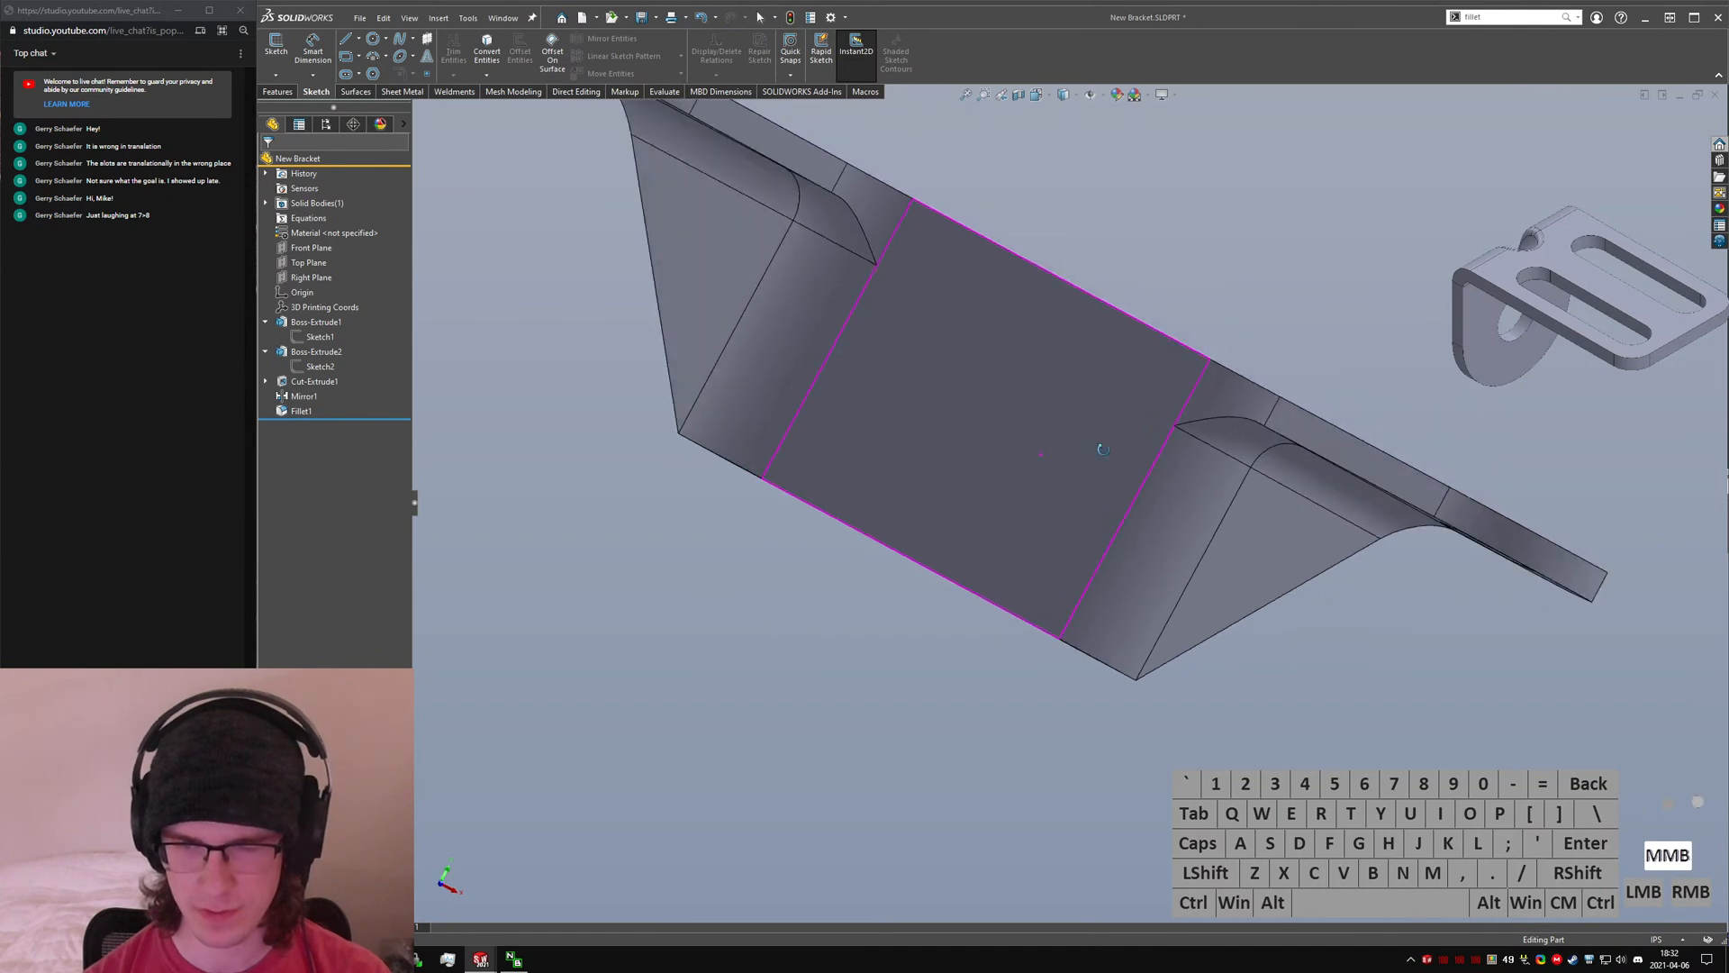
# - Place a 1/4 in ANSI Inch screw clearance hole with the Hole Wizard on the flat middle face of the bent wall
pyautogui.click(799, 724)
pyautogui.write('shole wizard')
pyautogui.press('Return')
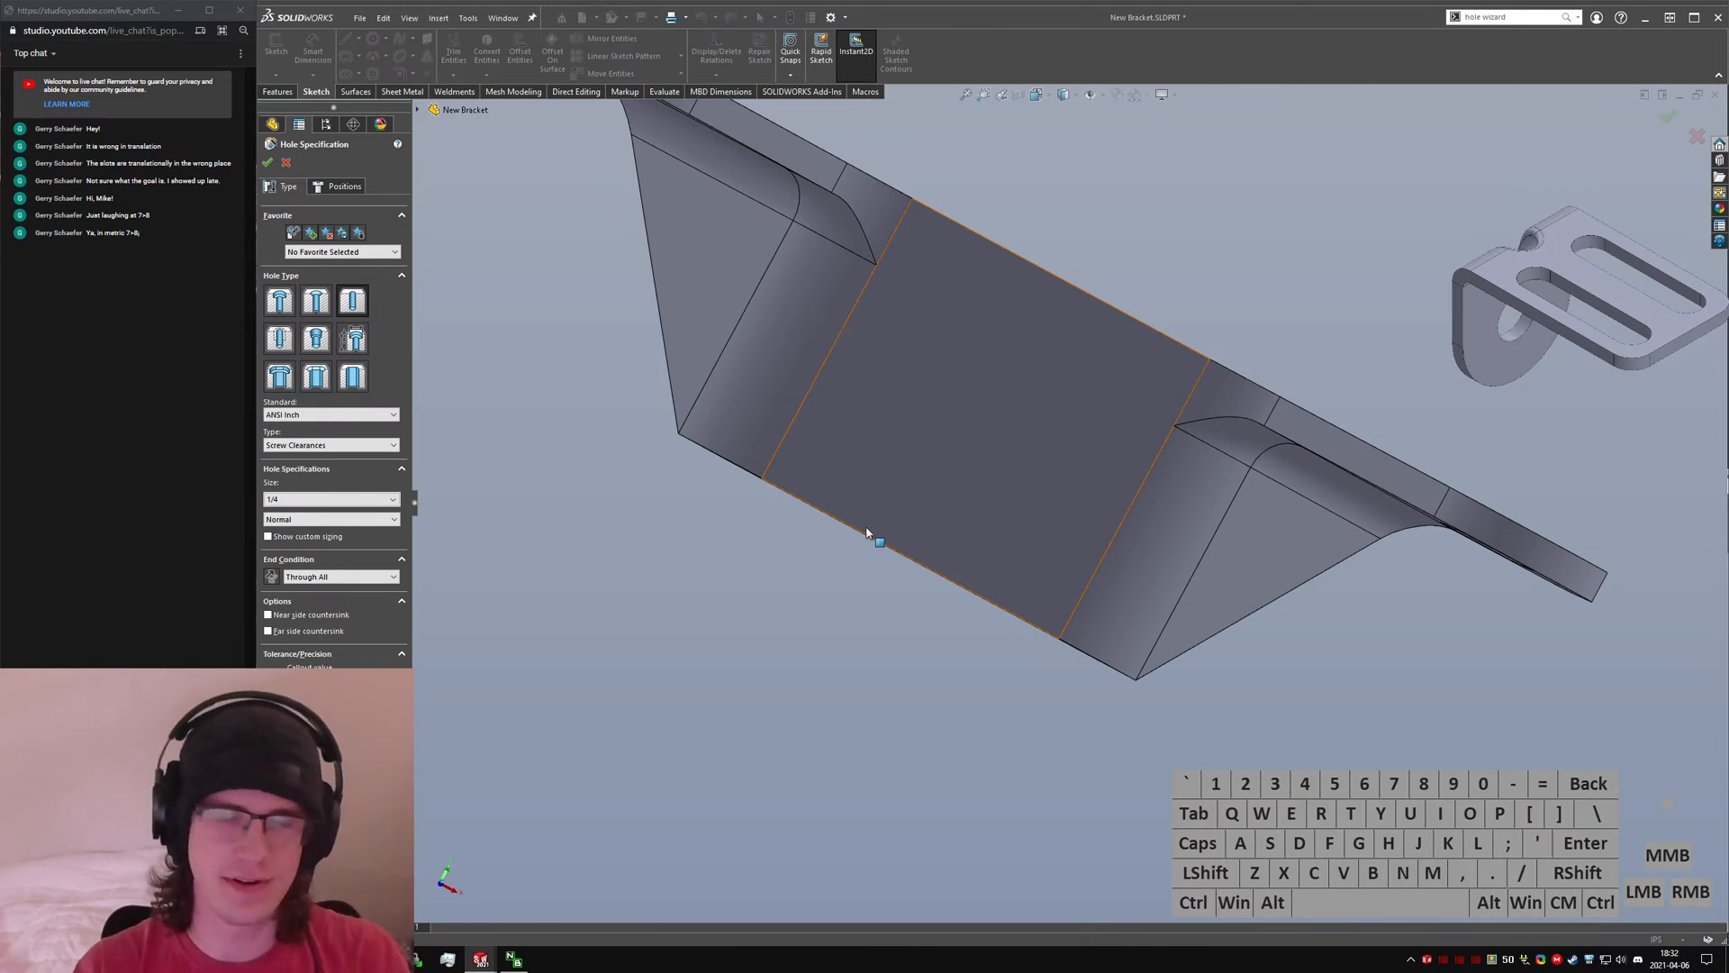
pyautogui.moveTo(933, 495); pyautogui.dragTo(1049, 397, button='middle')
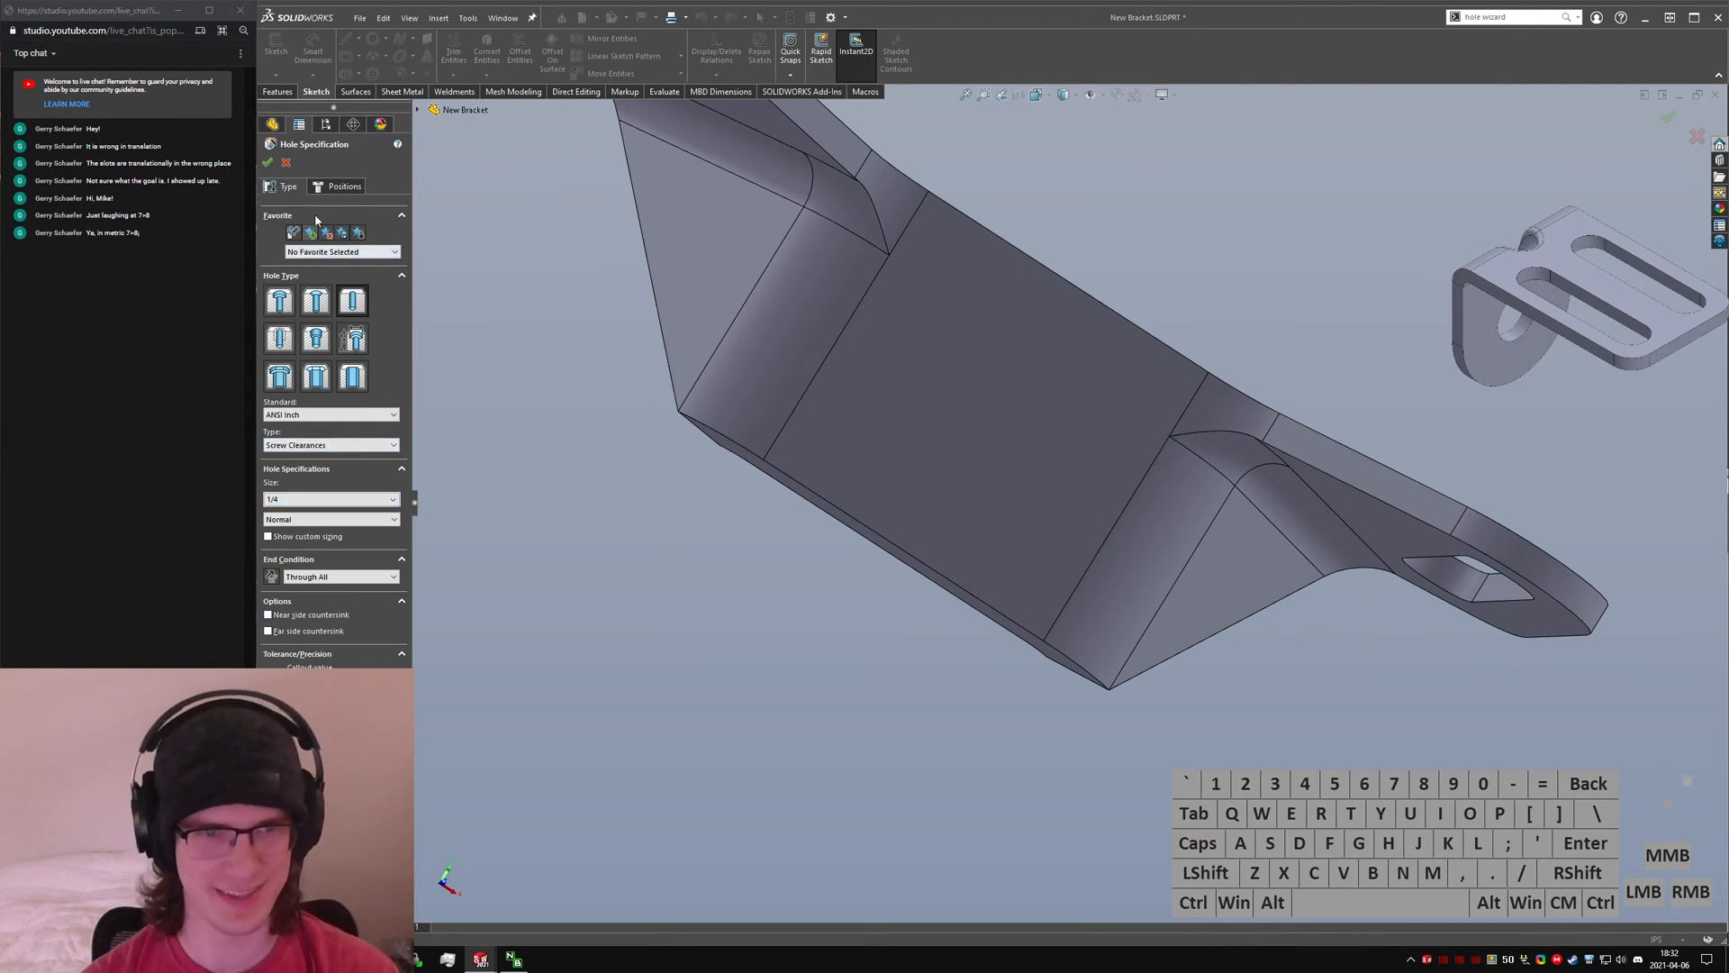
pyautogui.click(345, 185)
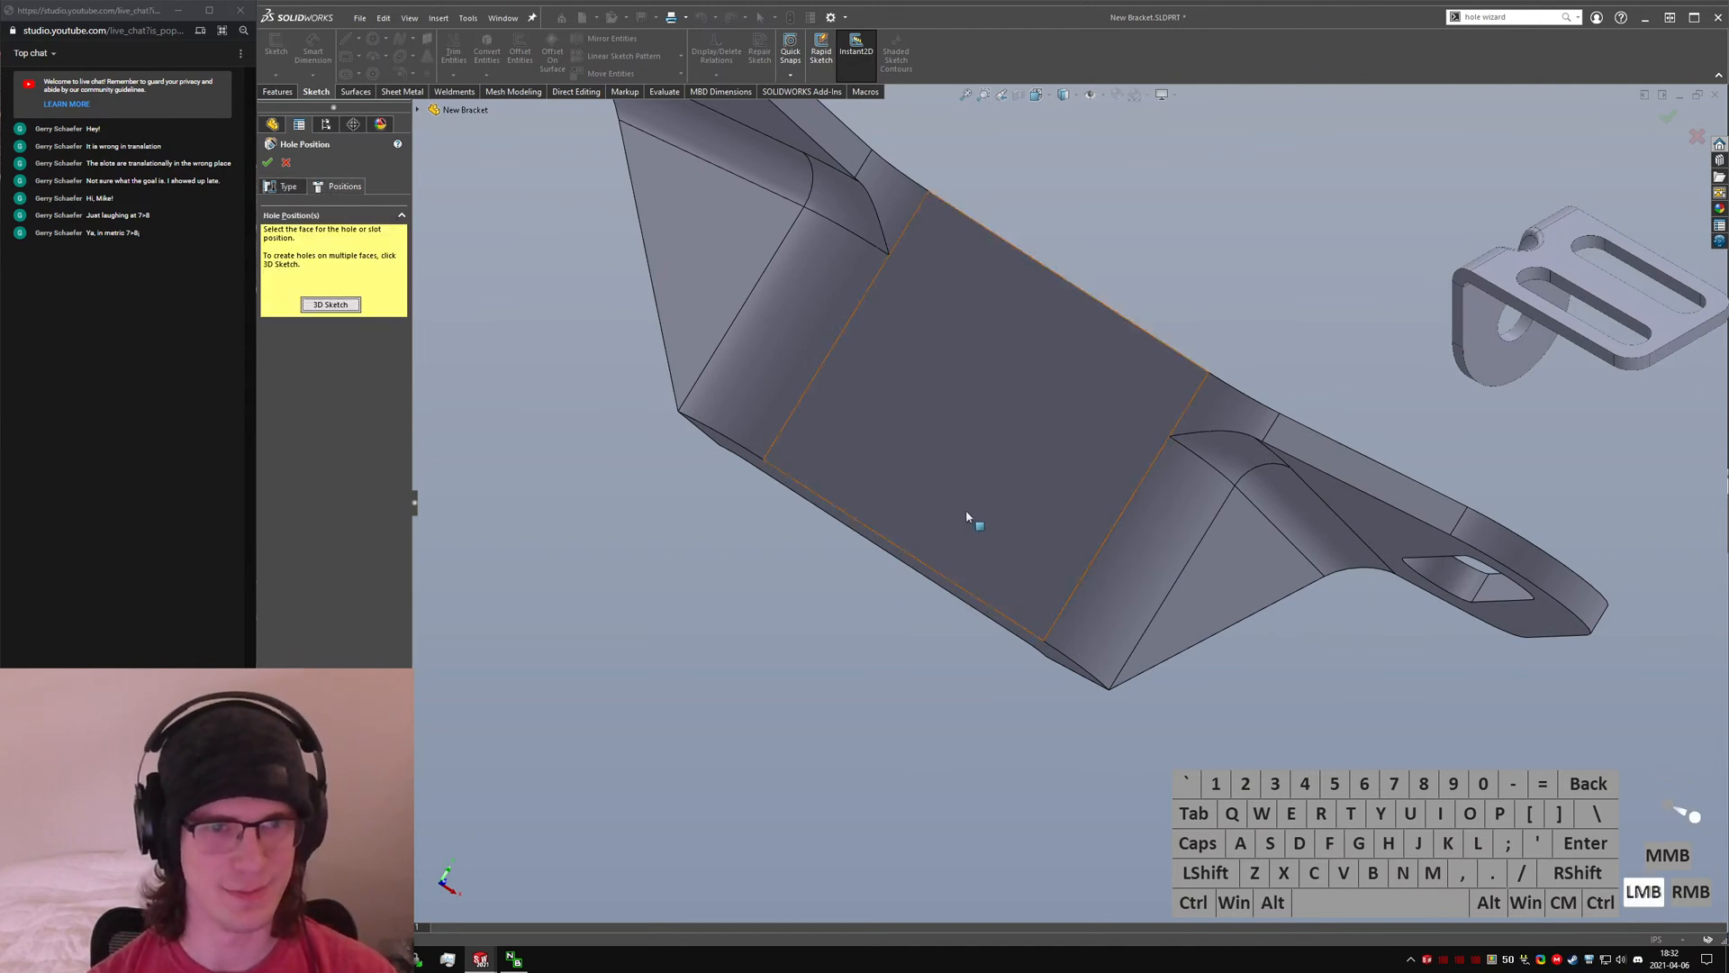
pyautogui.click(937, 527)
pyautogui.click(972, 443)
# - Dimension the hole's center point 0.375 in from the bottom edge of the wall's middle face
pyautogui.moveTo(774, 650); pyautogui.dragTo(622, 608, button='right')
pyautogui.hotkey('ctrl', '2')
pyautogui.hotkey('ctrl', '1')
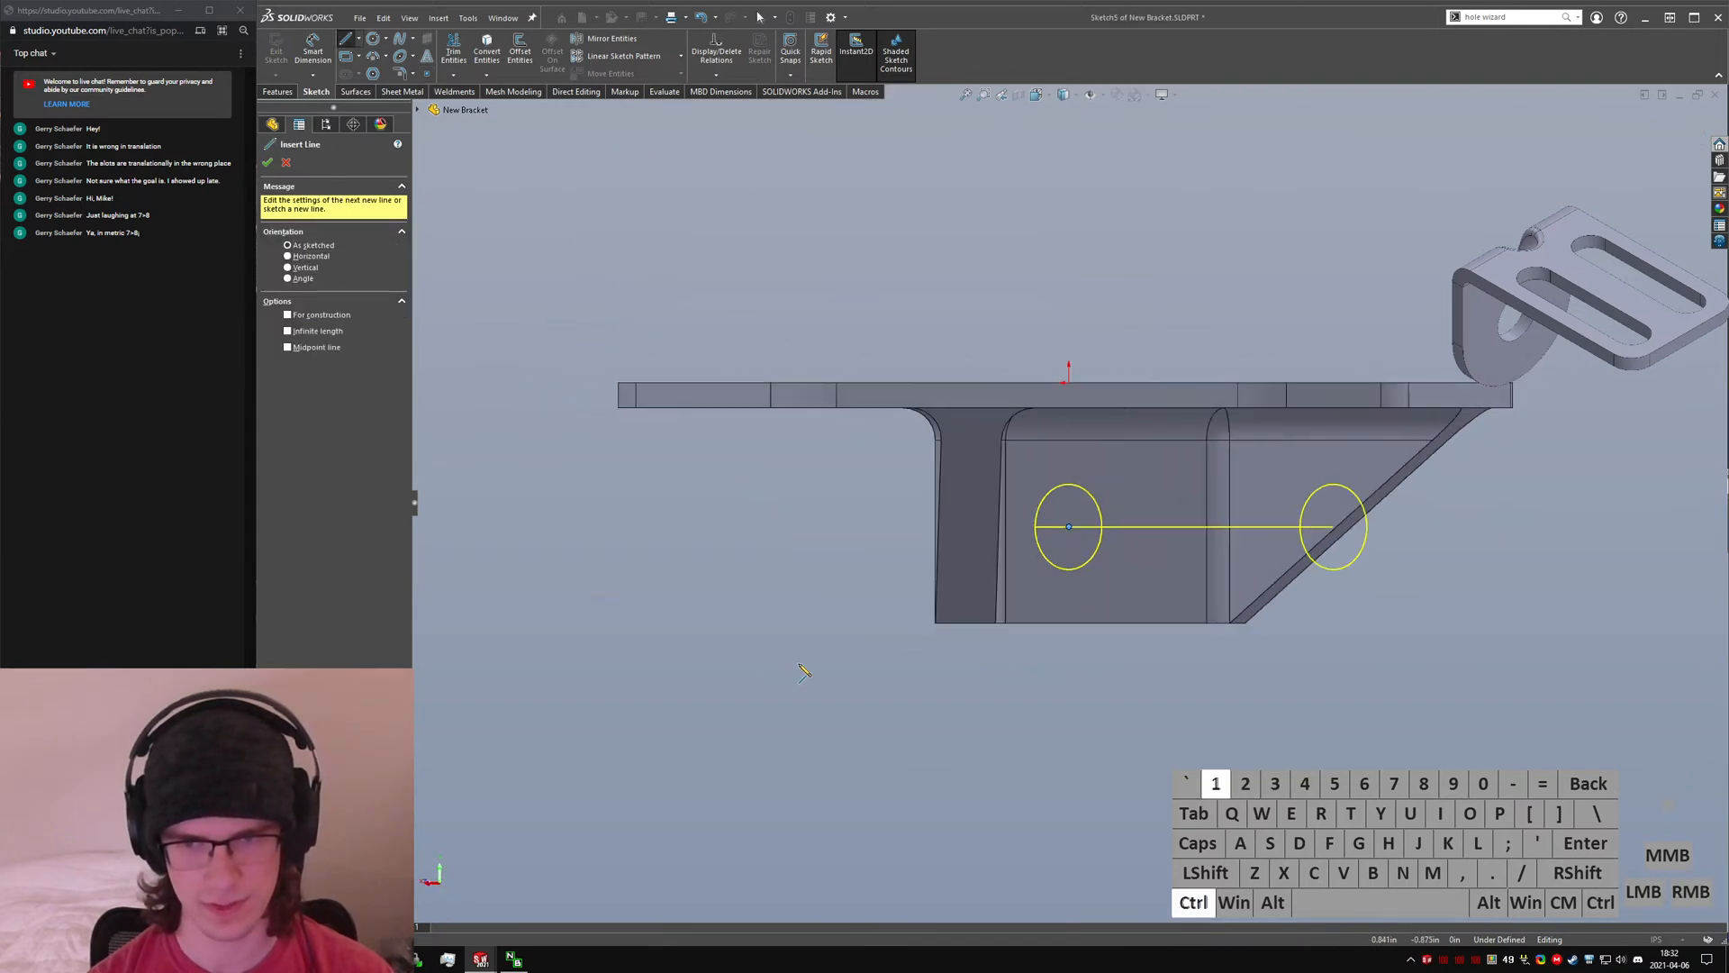
pyautogui.moveTo(1059, 589); pyautogui.dragTo(1063, 520, button='right')
pyautogui.click(1068, 526)
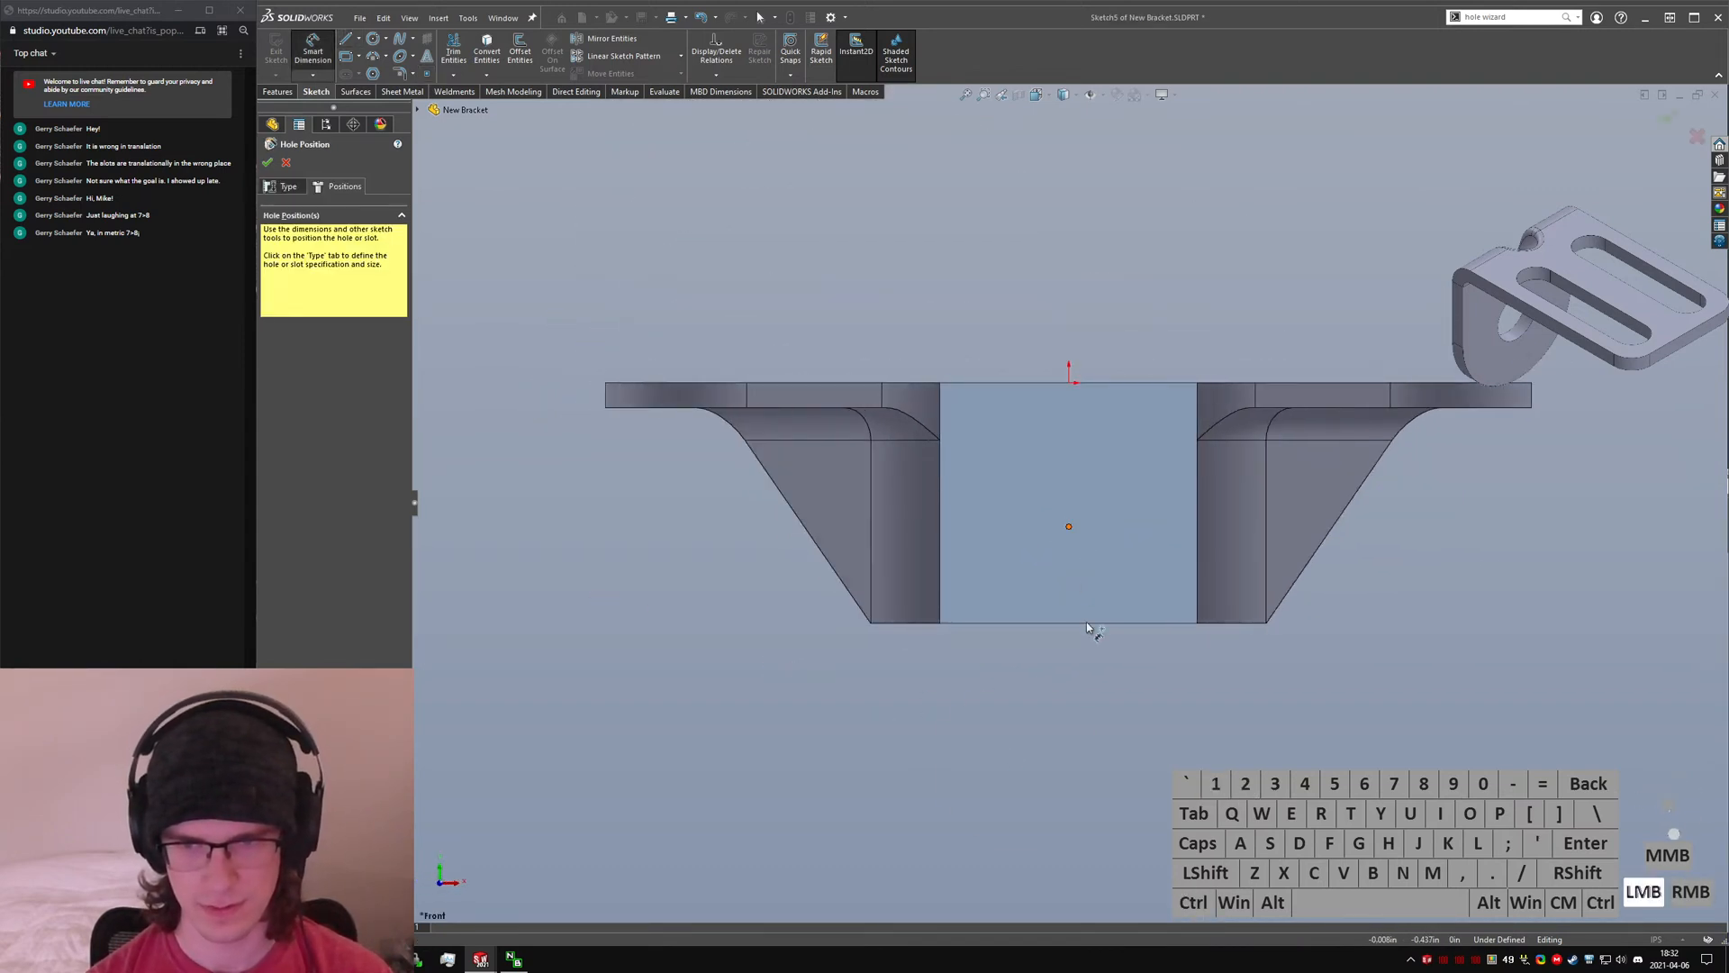
pyautogui.click(1105, 621)
pyautogui.click(1138, 645)
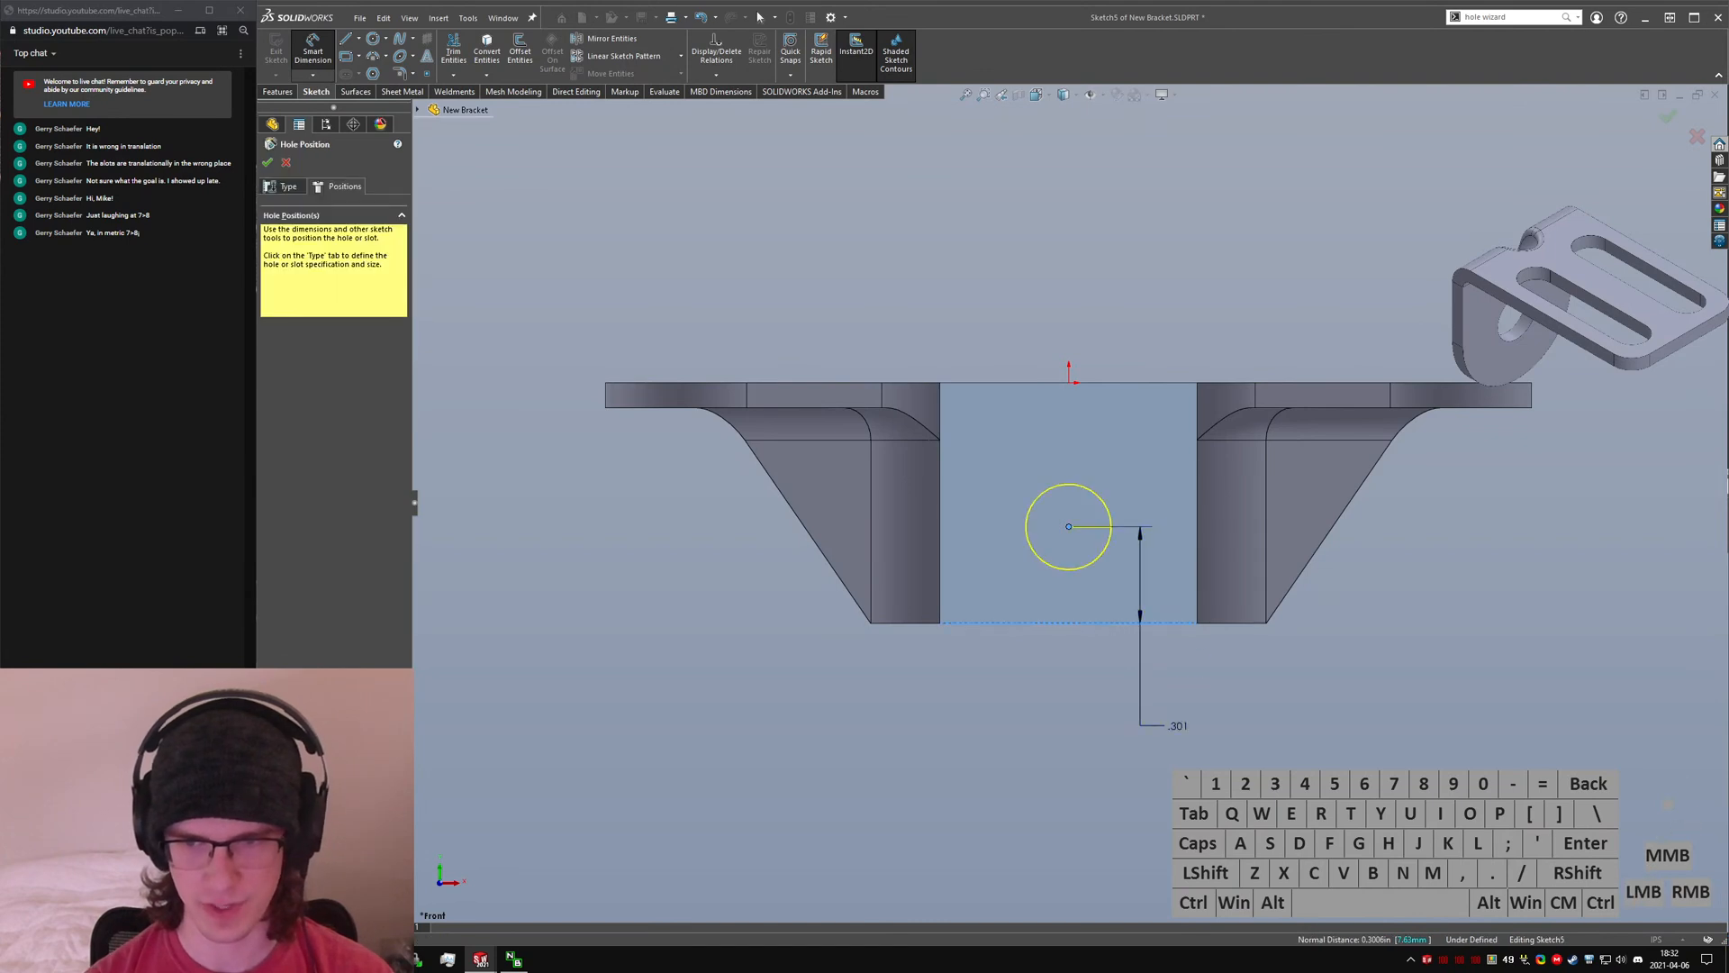
pyautogui.write('0.375')
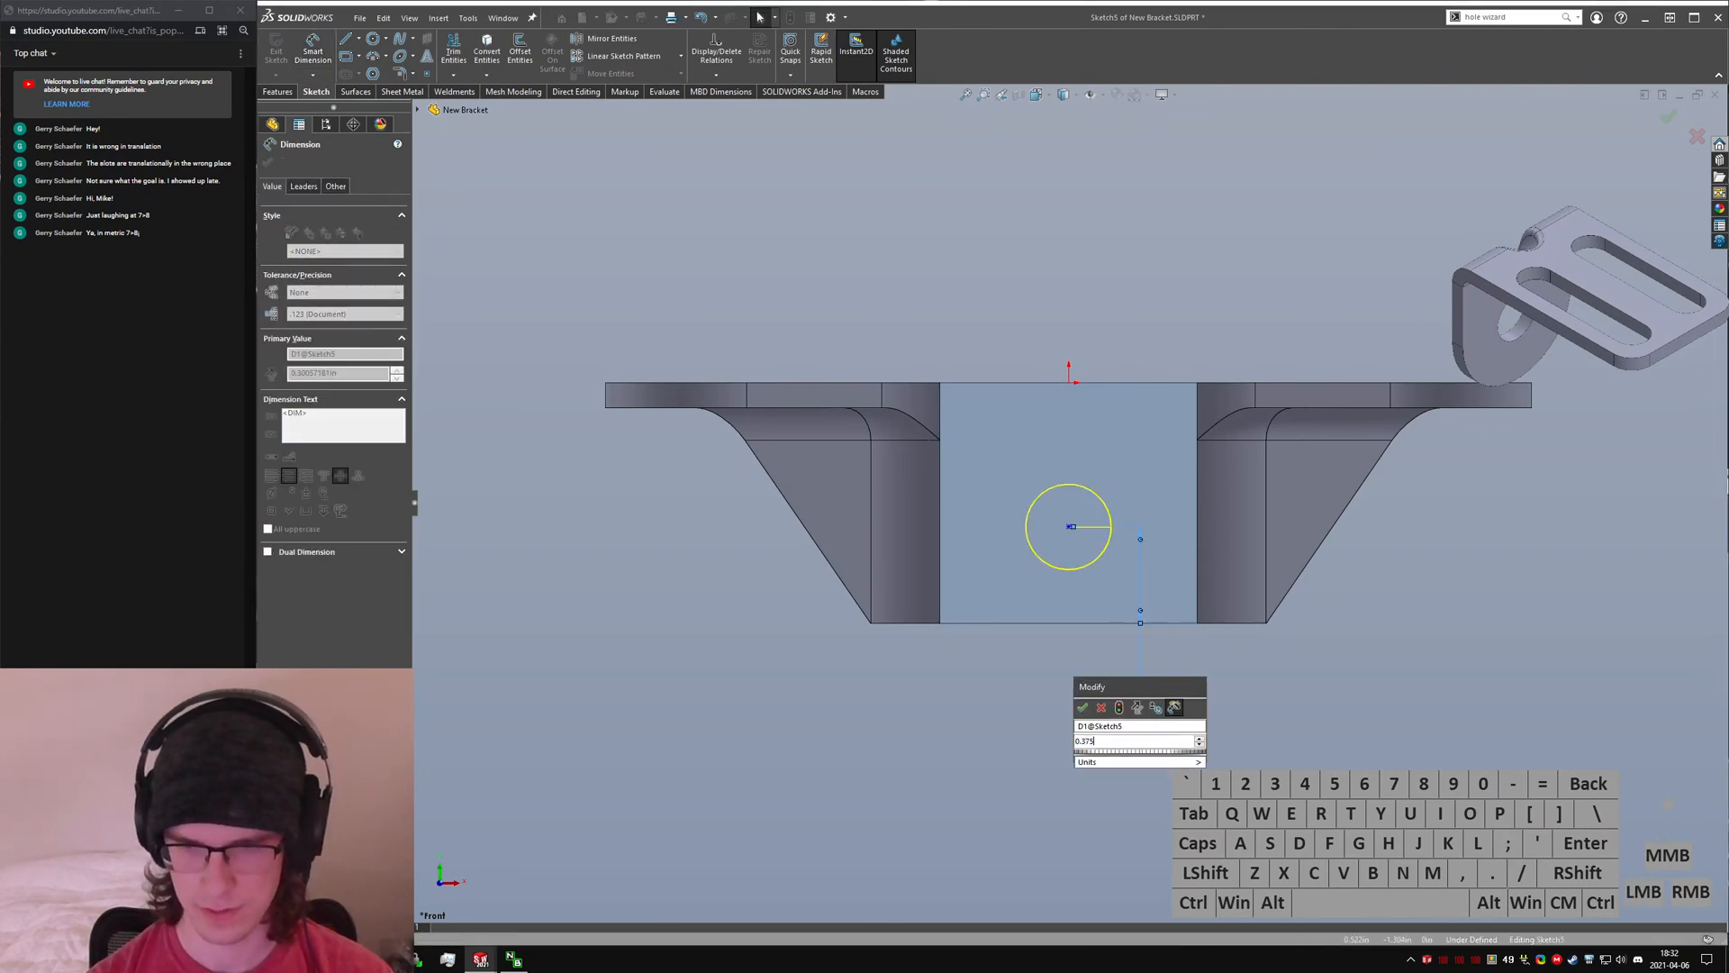
pyautogui.press('Return')
# - Add a vertical relation between the hole's center point and the origin
pyautogui.moveTo(788, 515); pyautogui.dragTo(980, 789, button='middle')
pyautogui.press('Escape')
pyautogui.click(1040, 524)
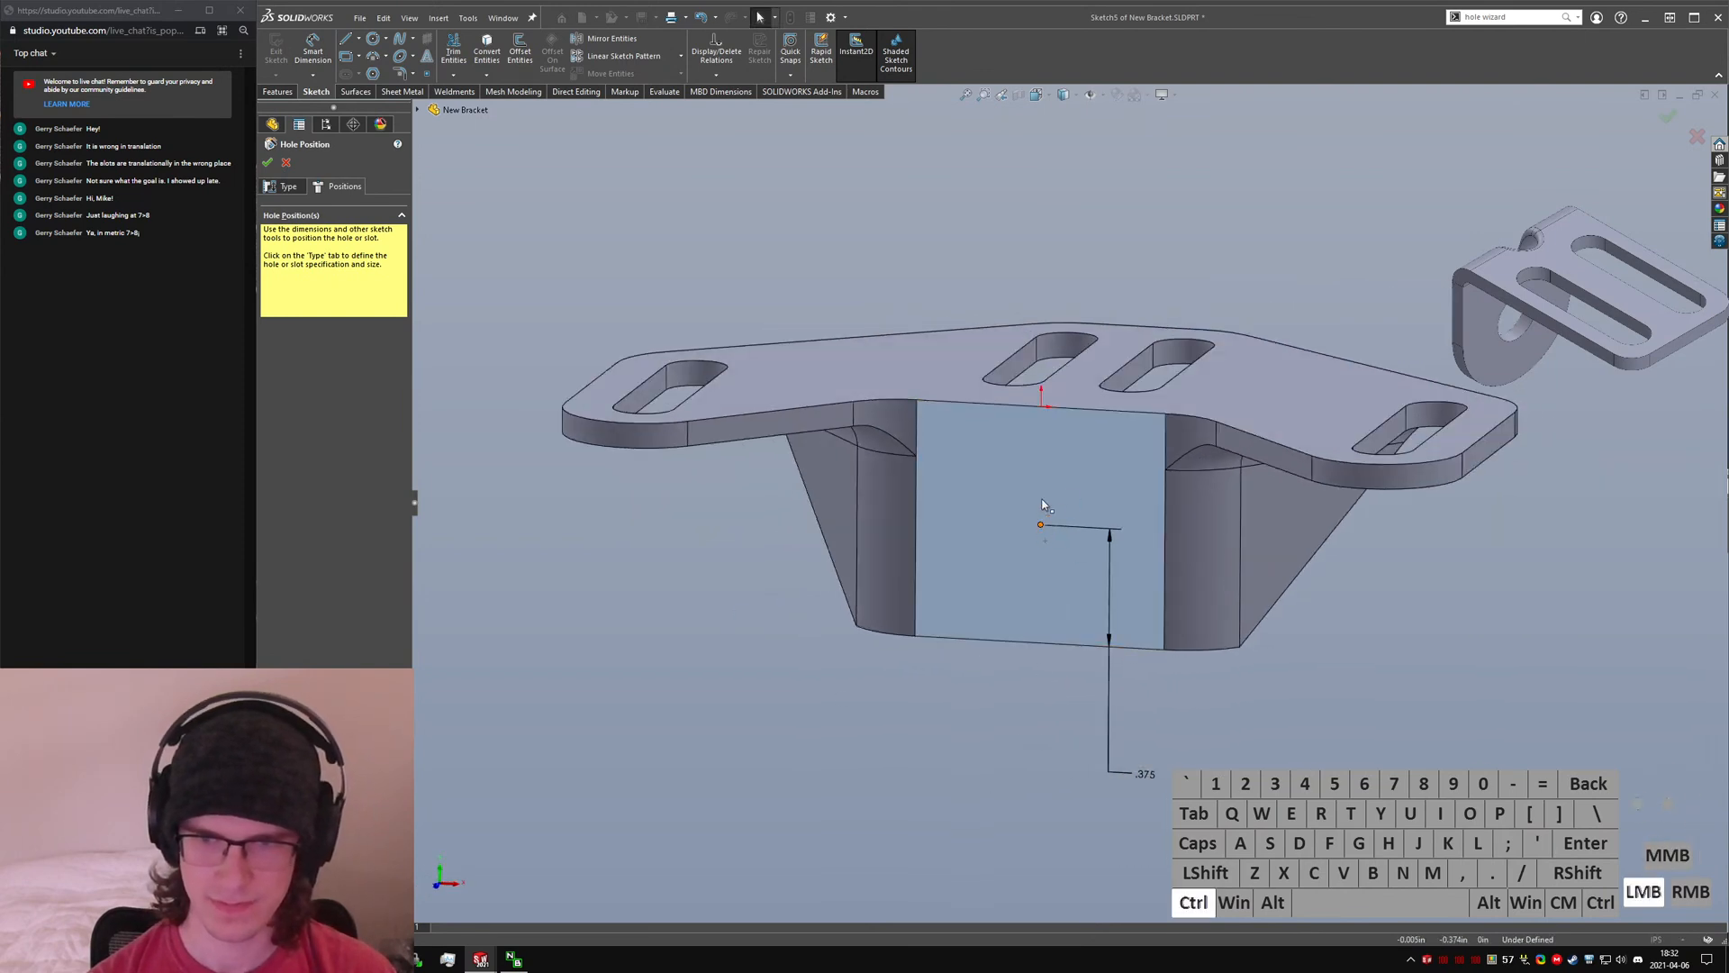
pyautogui.keyDown('ctrl'); pyautogui.click(1041, 407); pyautogui.keyUp('ctrl')
pyautogui.hotkey('alt', 'v')
pyautogui.click(994, 708)
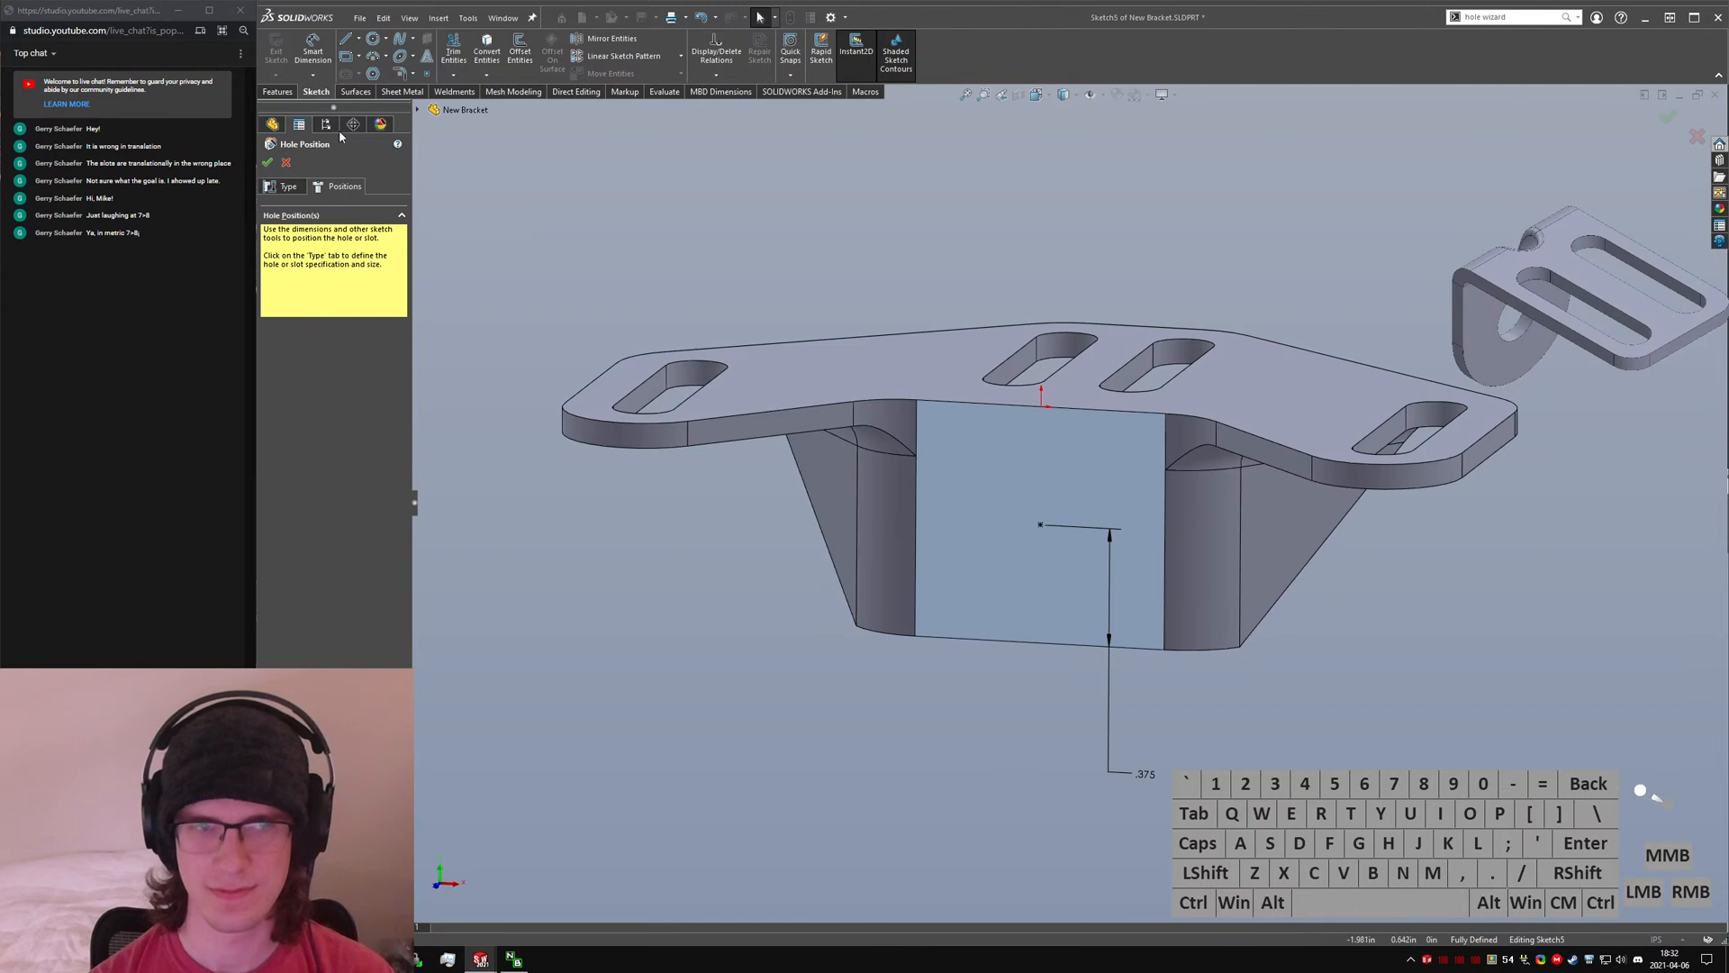
# - Set the clearance hole's end condition to Up To Next with Normal fit and finish the hole
pyautogui.click(276, 185)
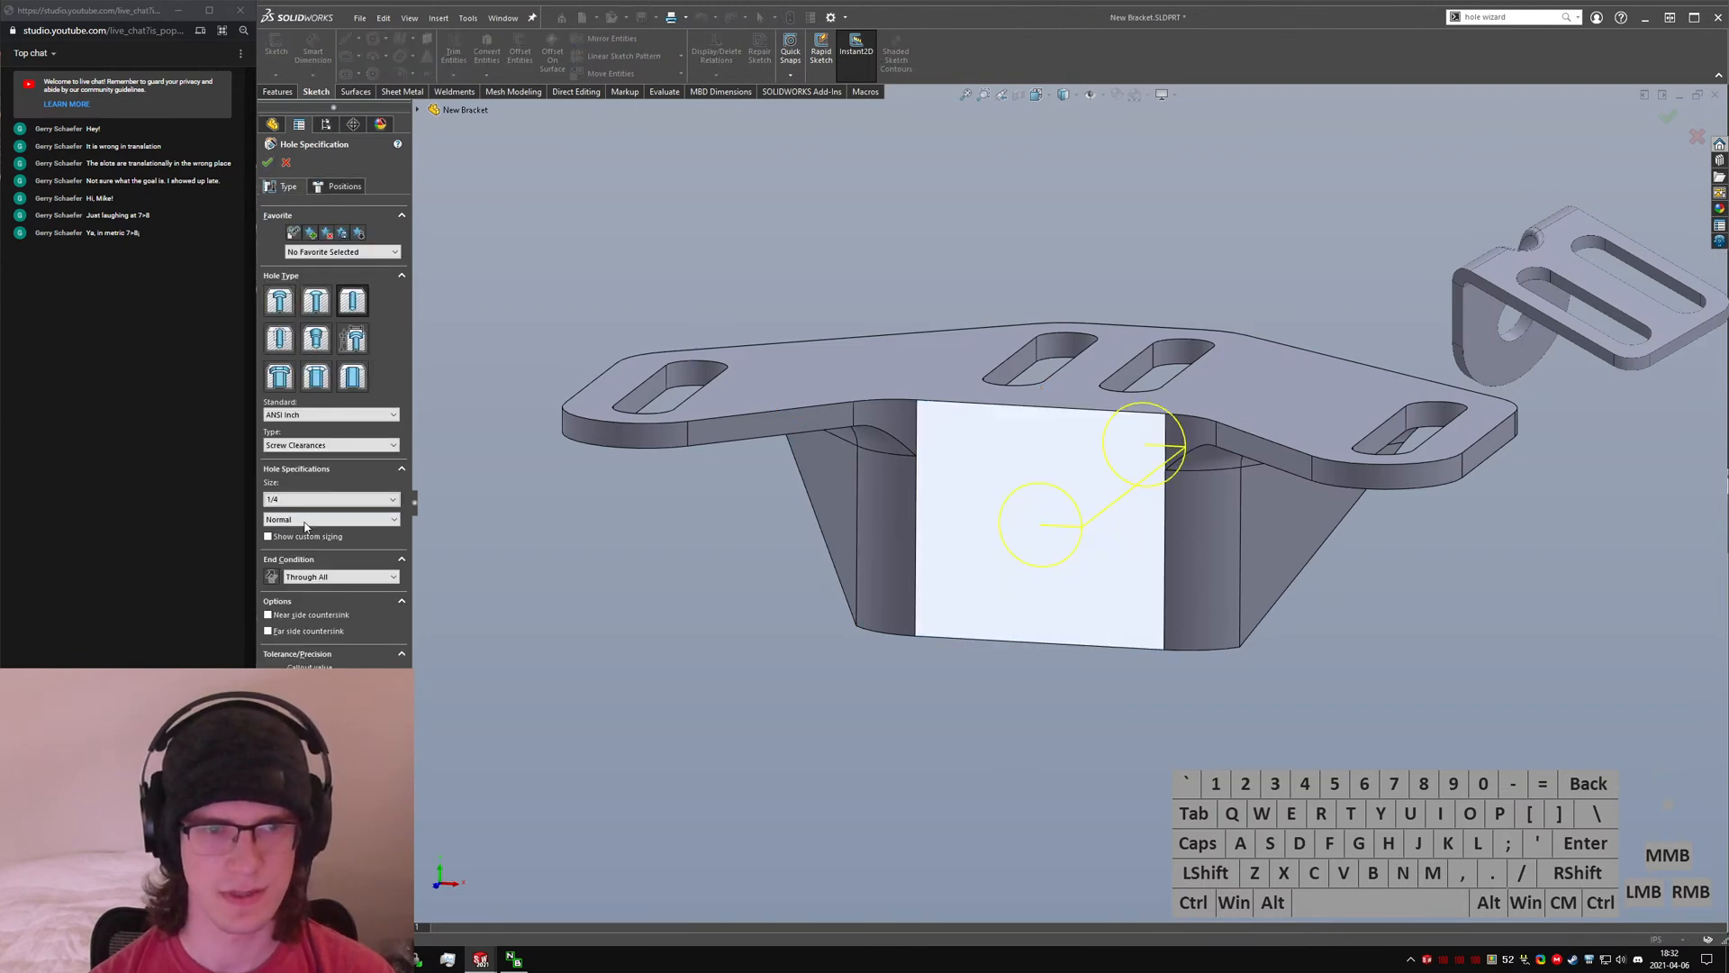
pyautogui.click(321, 581)
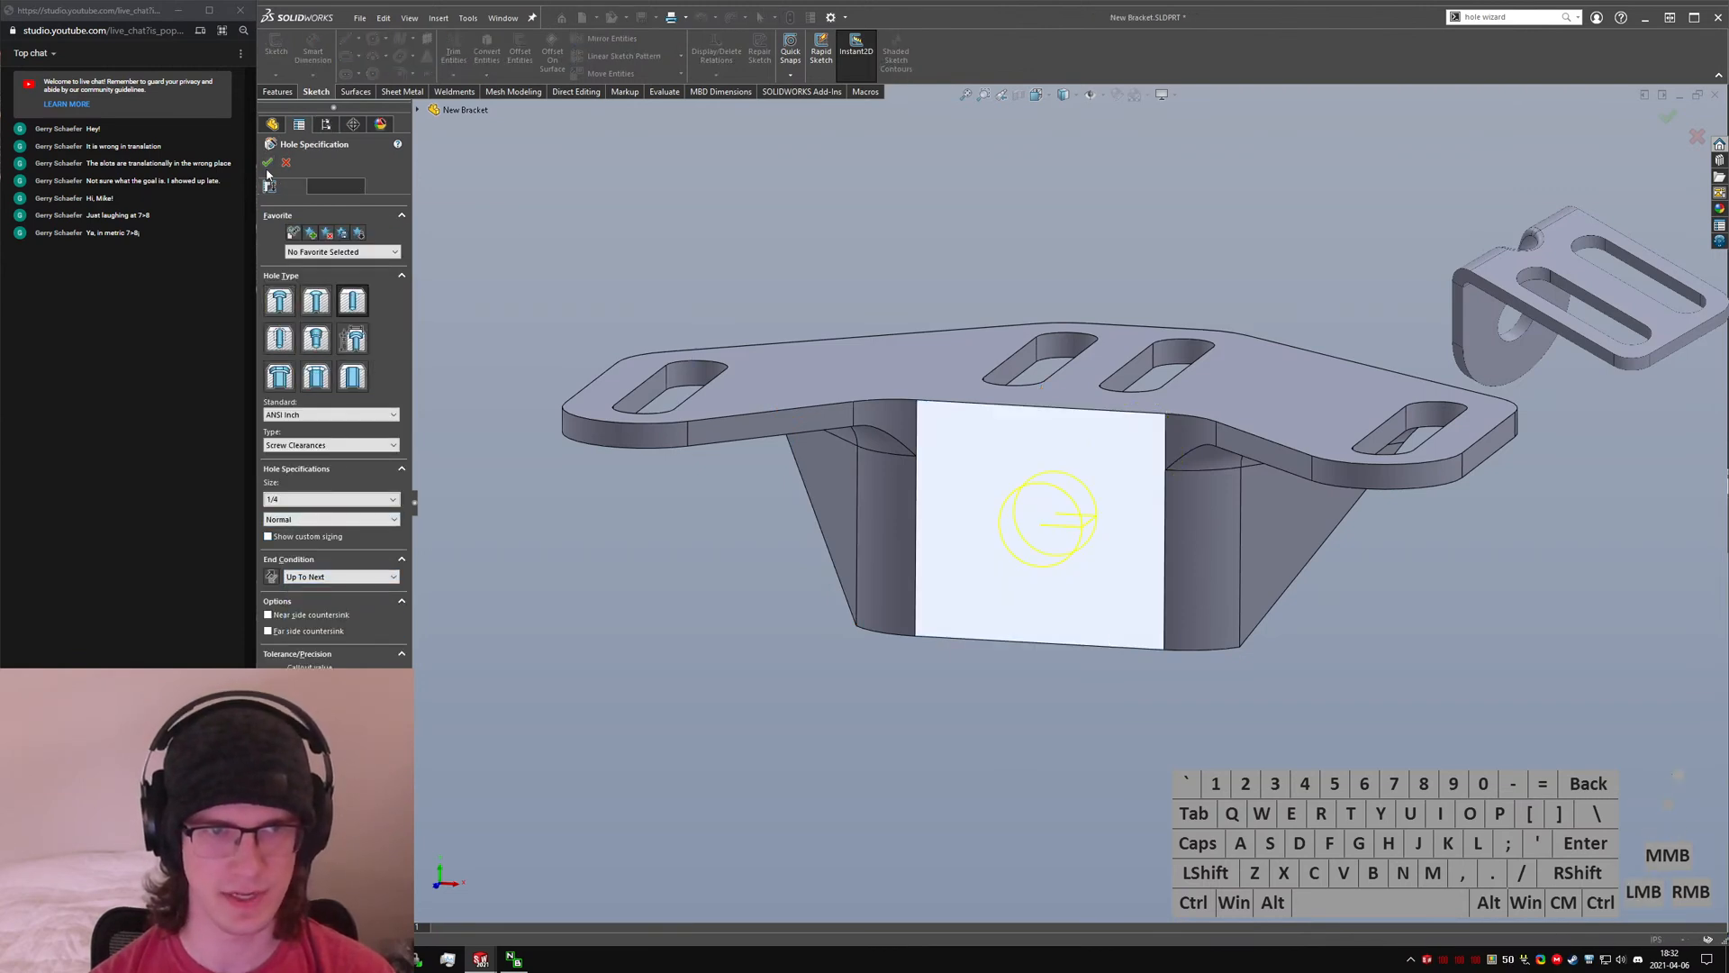
pyautogui.moveTo(1015, 586); pyautogui.dragTo(1071, 687, button='middle')
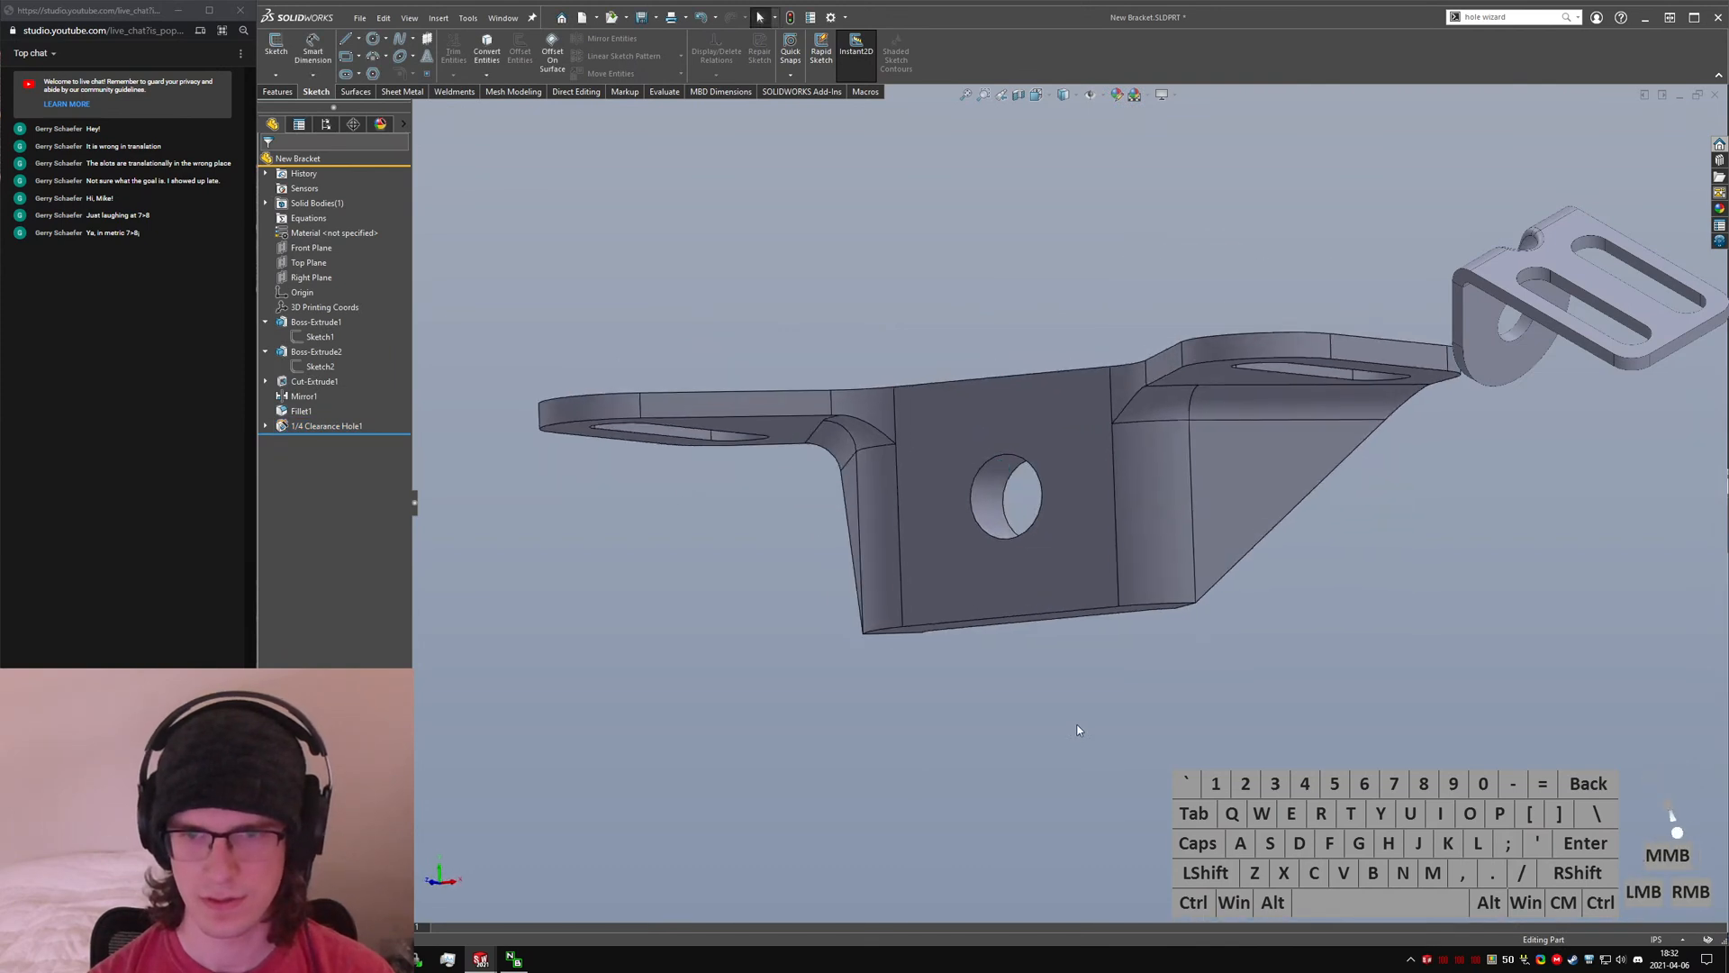
# - Examine the clearance hole and tab of the Original Bracket part, and return to the New Bracket part
pyautogui.hotkey('ctrl', 'Tab')
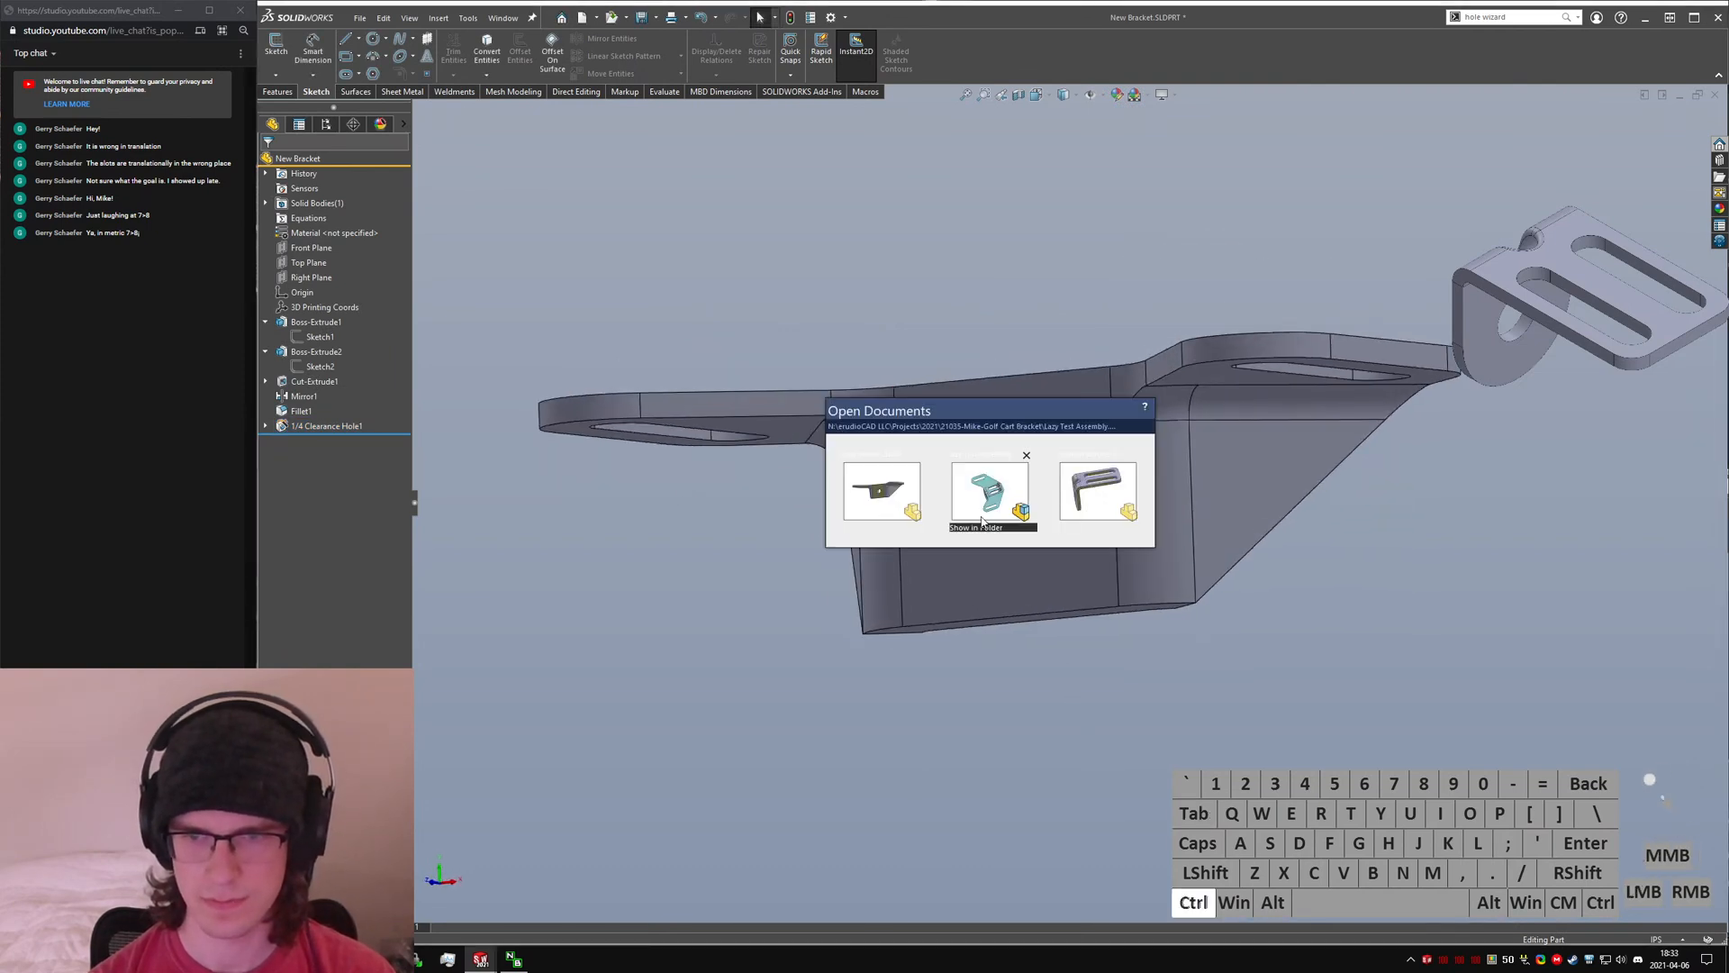
pyautogui.click(1075, 494)
pyautogui.moveTo(765, 481); pyautogui.dragTo(862, 427, button='middle')
pyautogui.moveTo(924, 311); pyautogui.dragTo(658, 440, button='middle')
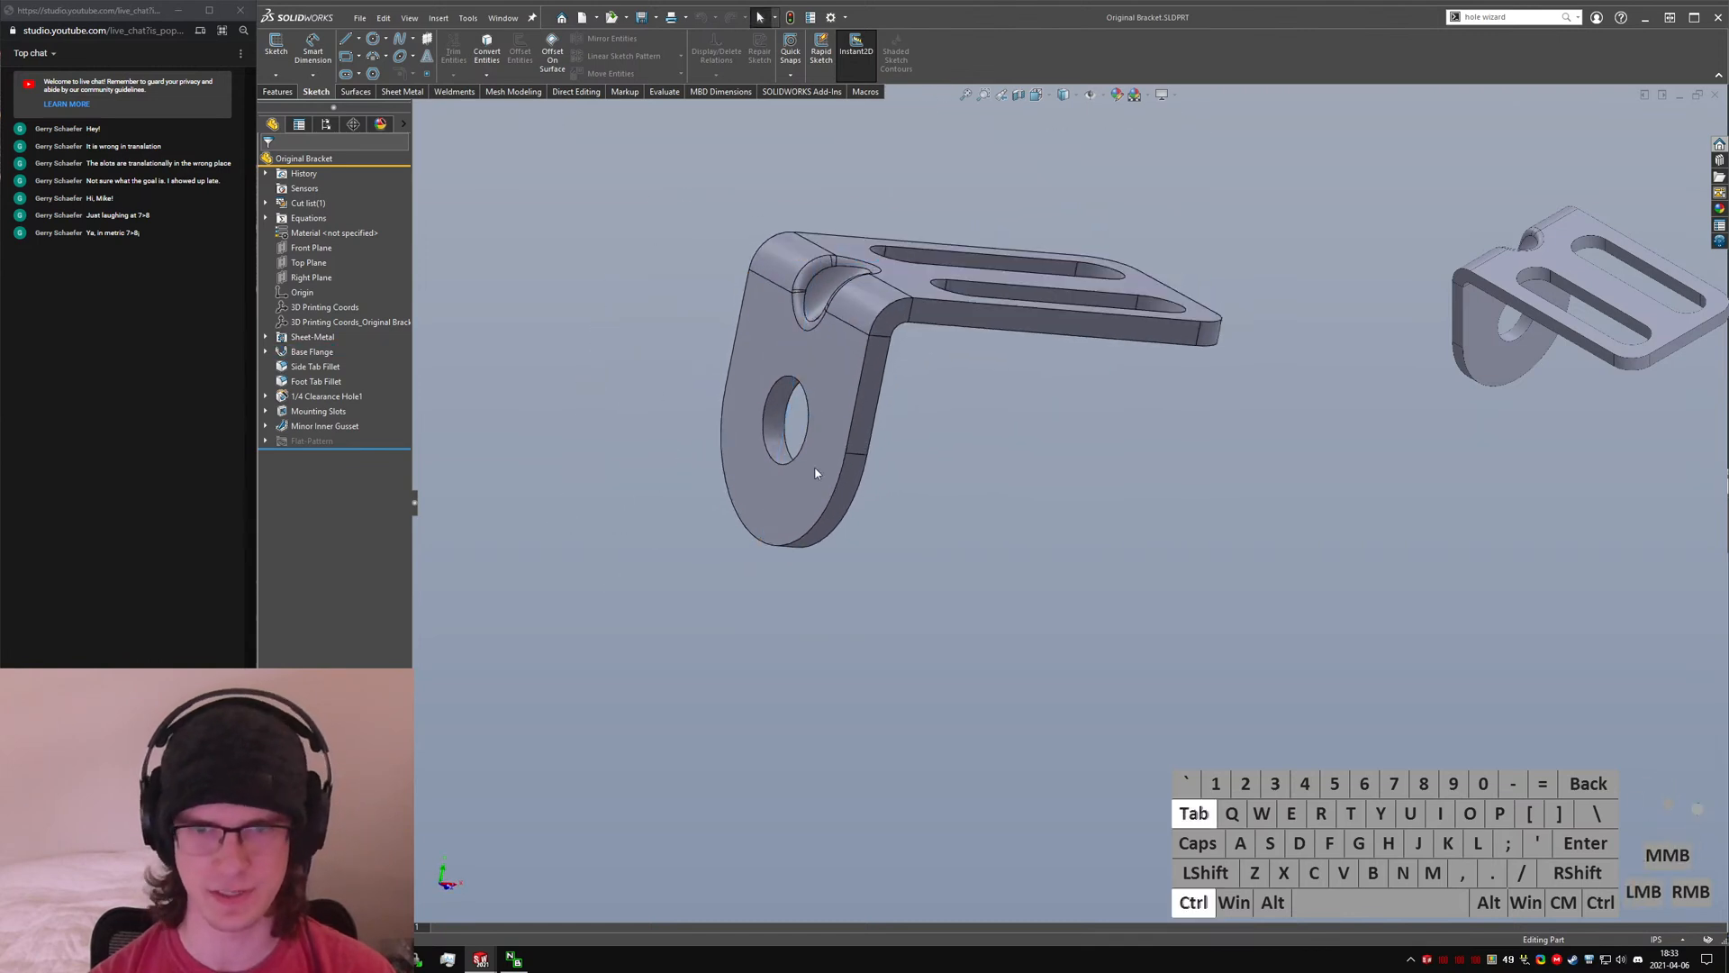
pyautogui.hotkey('ctrl', 'Tab')
# - Set the extrusion depth of the bent wall to 0.875 in from its bottom face
pyautogui.moveTo(1009, 501); pyautogui.dragTo(1016, 376, button='middle')
pyautogui.click(1095, 606)
pyautogui.click(1052, 548)
pyautogui.moveTo(1052, 547); pyautogui.dragTo(1073, 630, button='middle')
pyautogui.click(1353, 480)
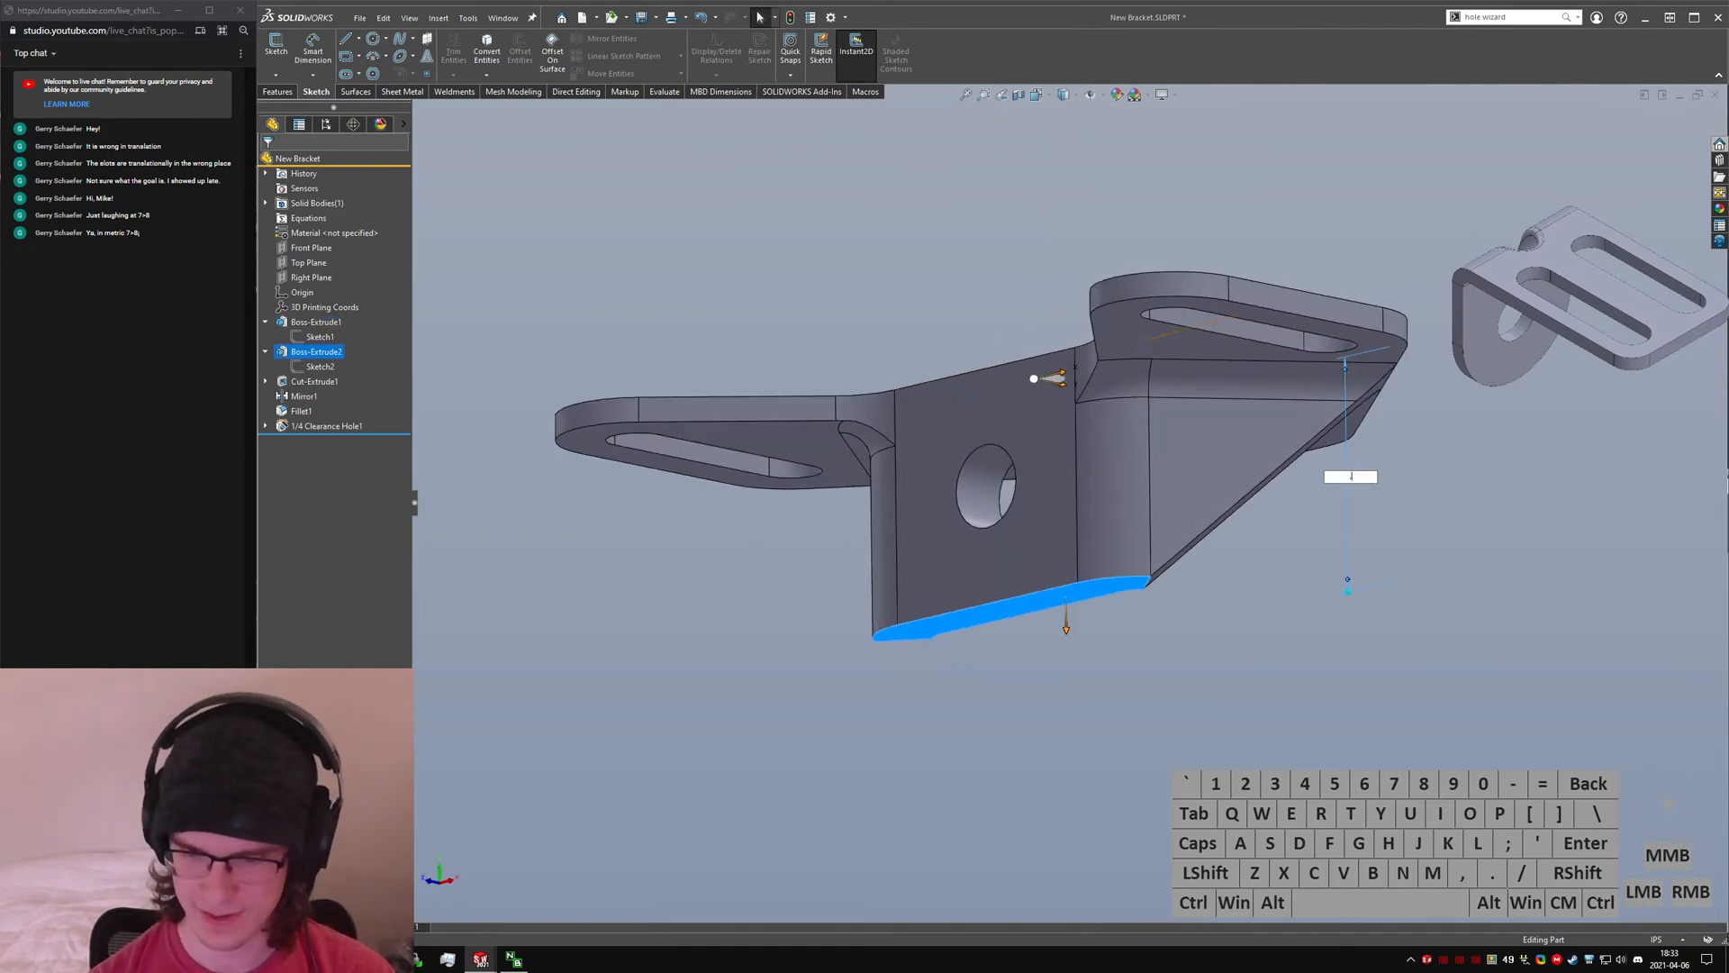
pyautogui.write('.865')
pyautogui.press('Return')
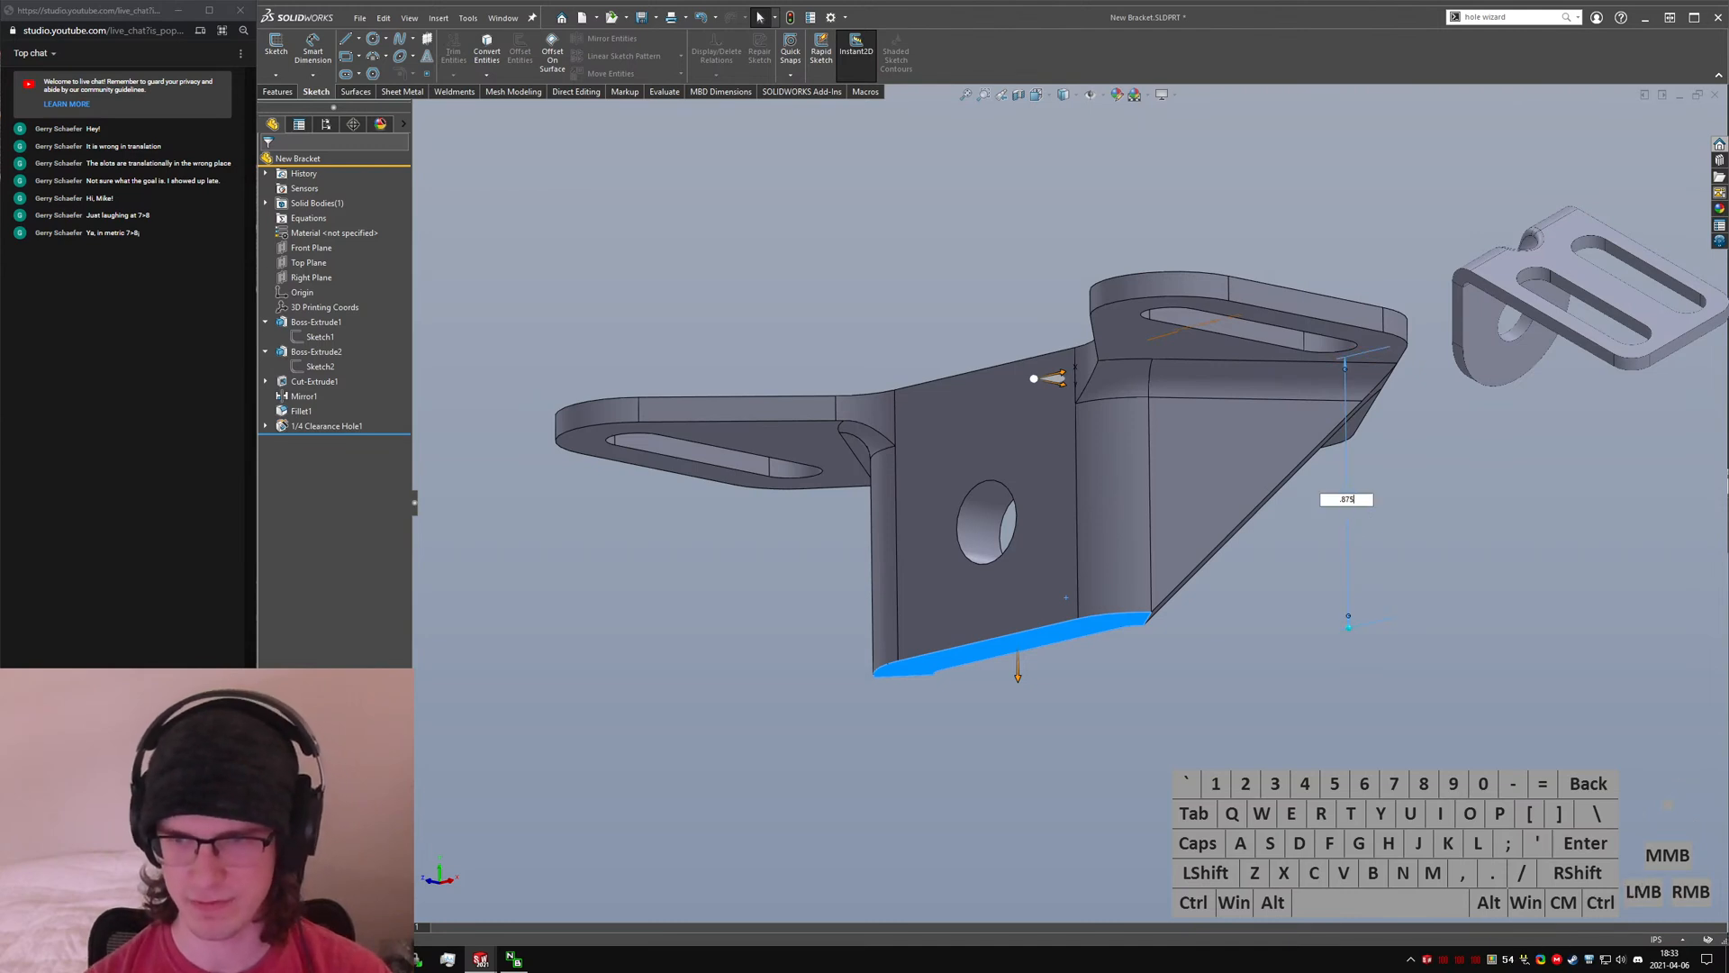
pyautogui.click(1137, 589)
# - Measure the center-to-center distance between the clearance hole and the inner fillet's edge on the wall's middle face
pyautogui.moveTo(1137, 589); pyautogui.dragTo(1162, 477, button='middle')
pyautogui.scroll(-3, 1162, 477)
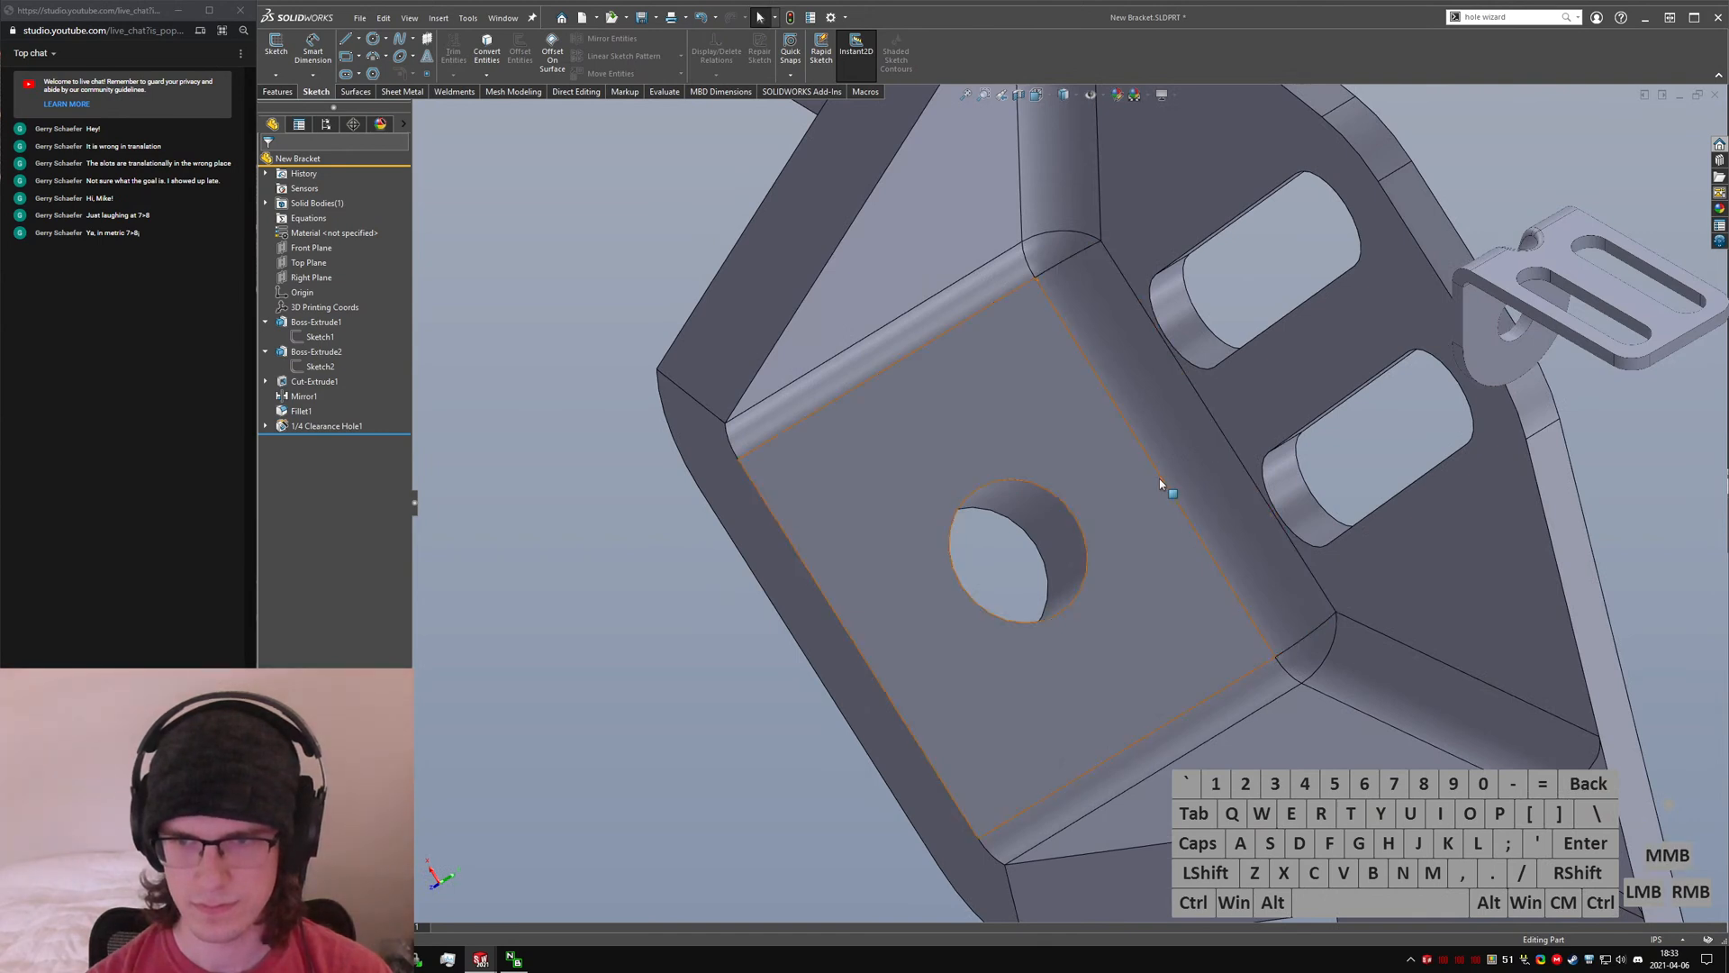
pyautogui.keyDown('ctrl'); pyautogui.click(1160, 481); pyautogui.keyUp('ctrl')
pyautogui.click(1147, 459)
pyautogui.keyDown('ctrl'); pyautogui.click(1050, 531); pyautogui.keyUp('ctrl')
pyautogui.hotkey('ctrl', 'm')
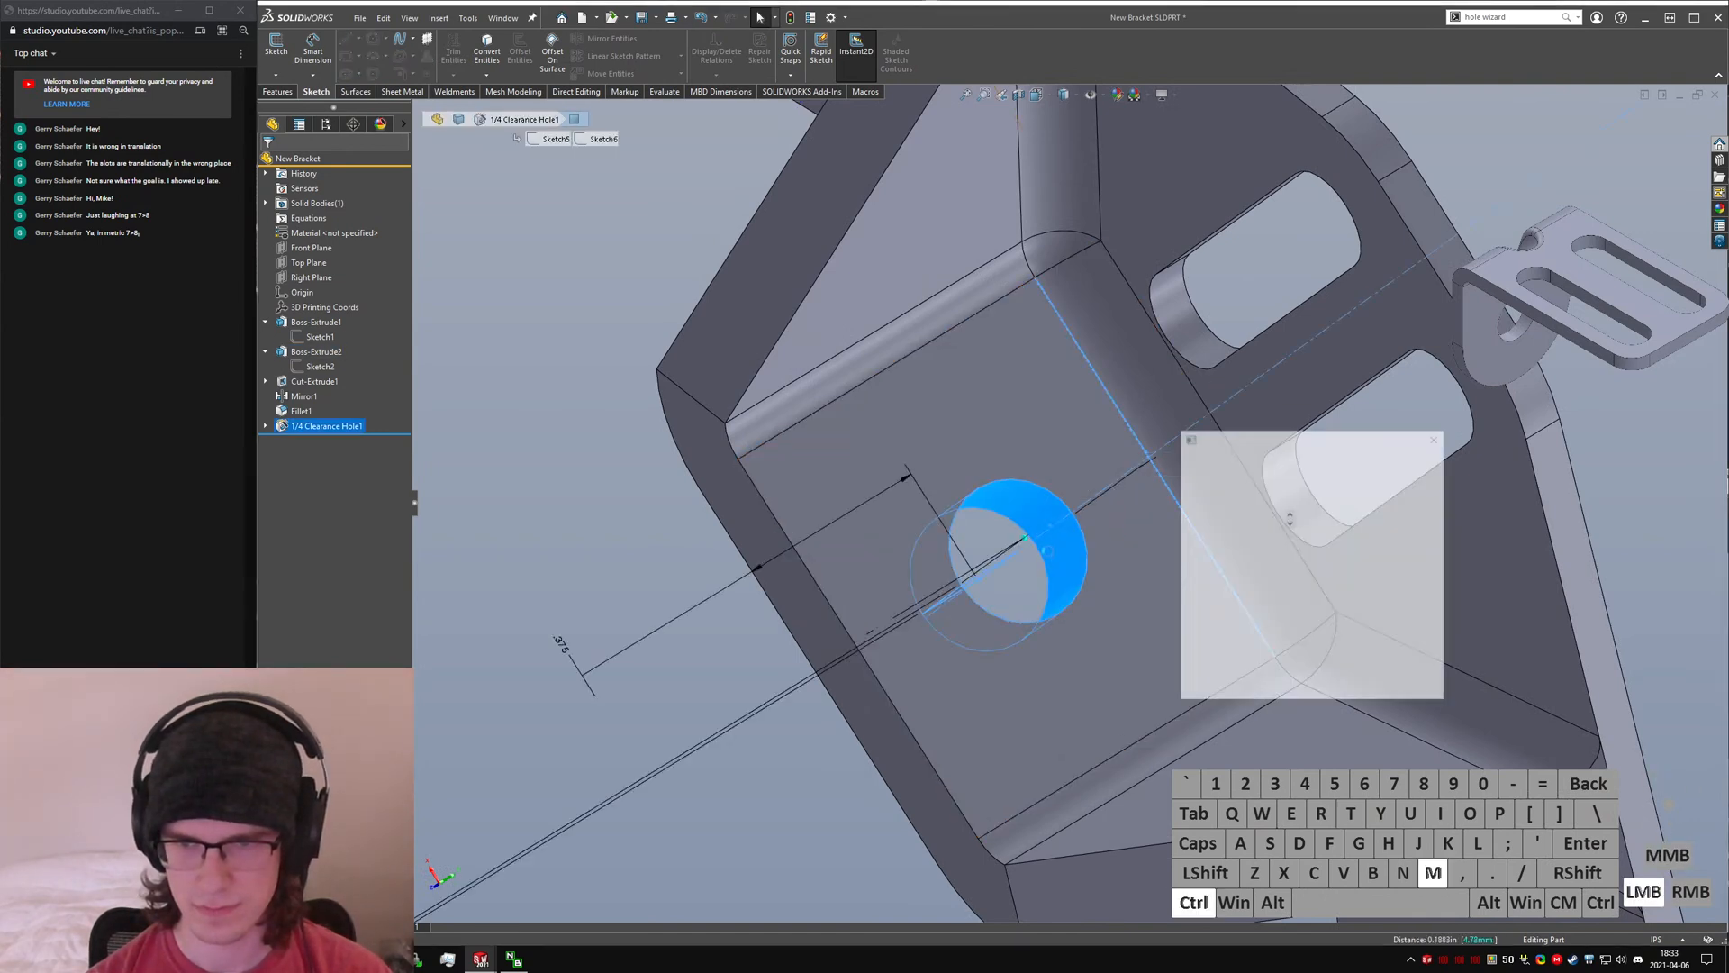
pyautogui.moveTo(1040, 512); pyautogui.dragTo(1008, 478, button='middle')
pyautogui.click(1203, 460)
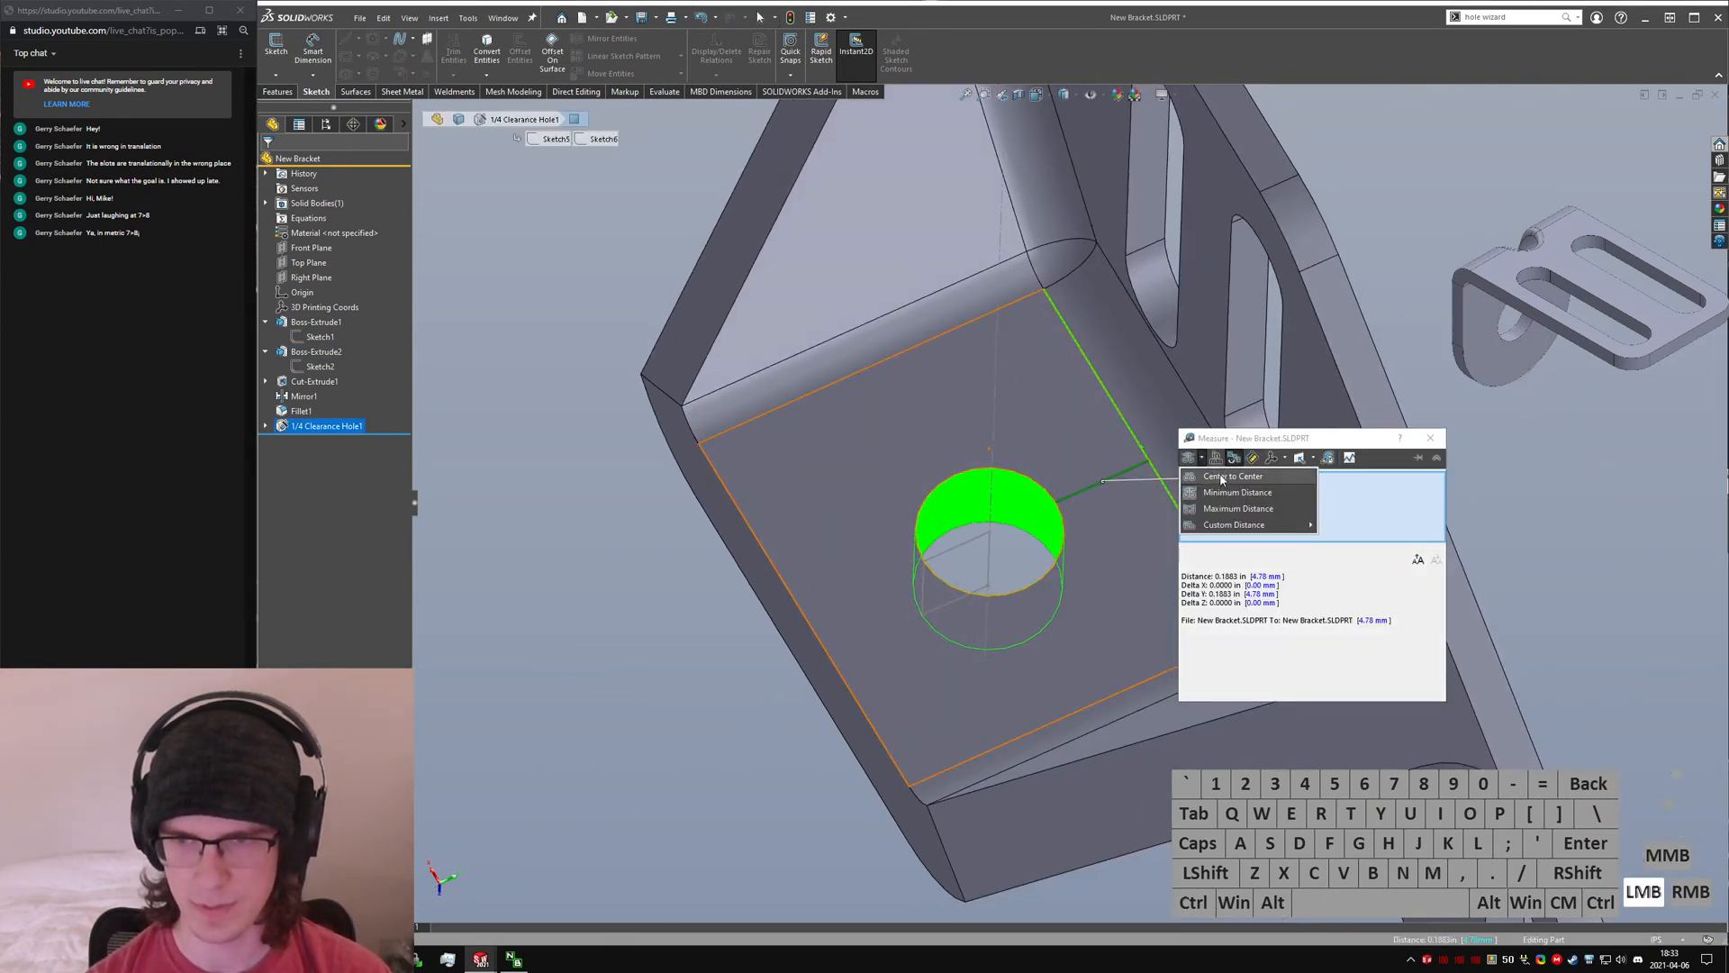
pyautogui.click(1222, 478)
pyautogui.scroll(4, 1173, 504)
pyautogui.scroll(-4, 1173, 505)
pyautogui.scroll(-4, 1174, 504)
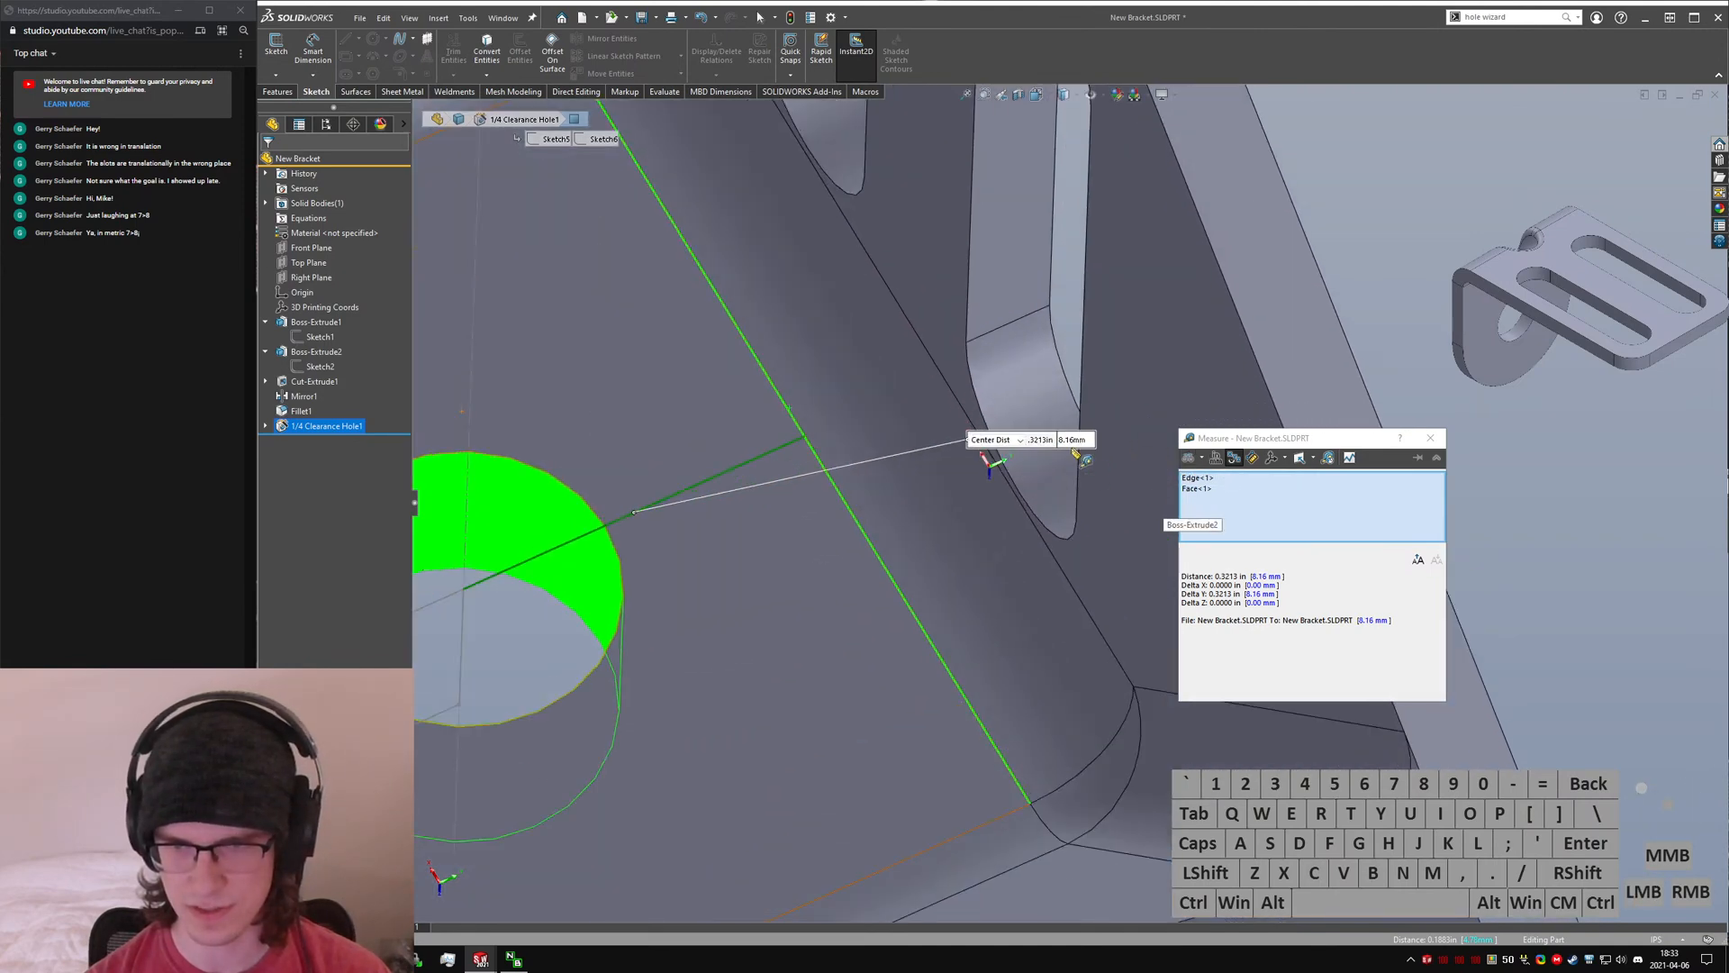
pyautogui.scroll(4, 1042, 458)
pyautogui.press('Escape')
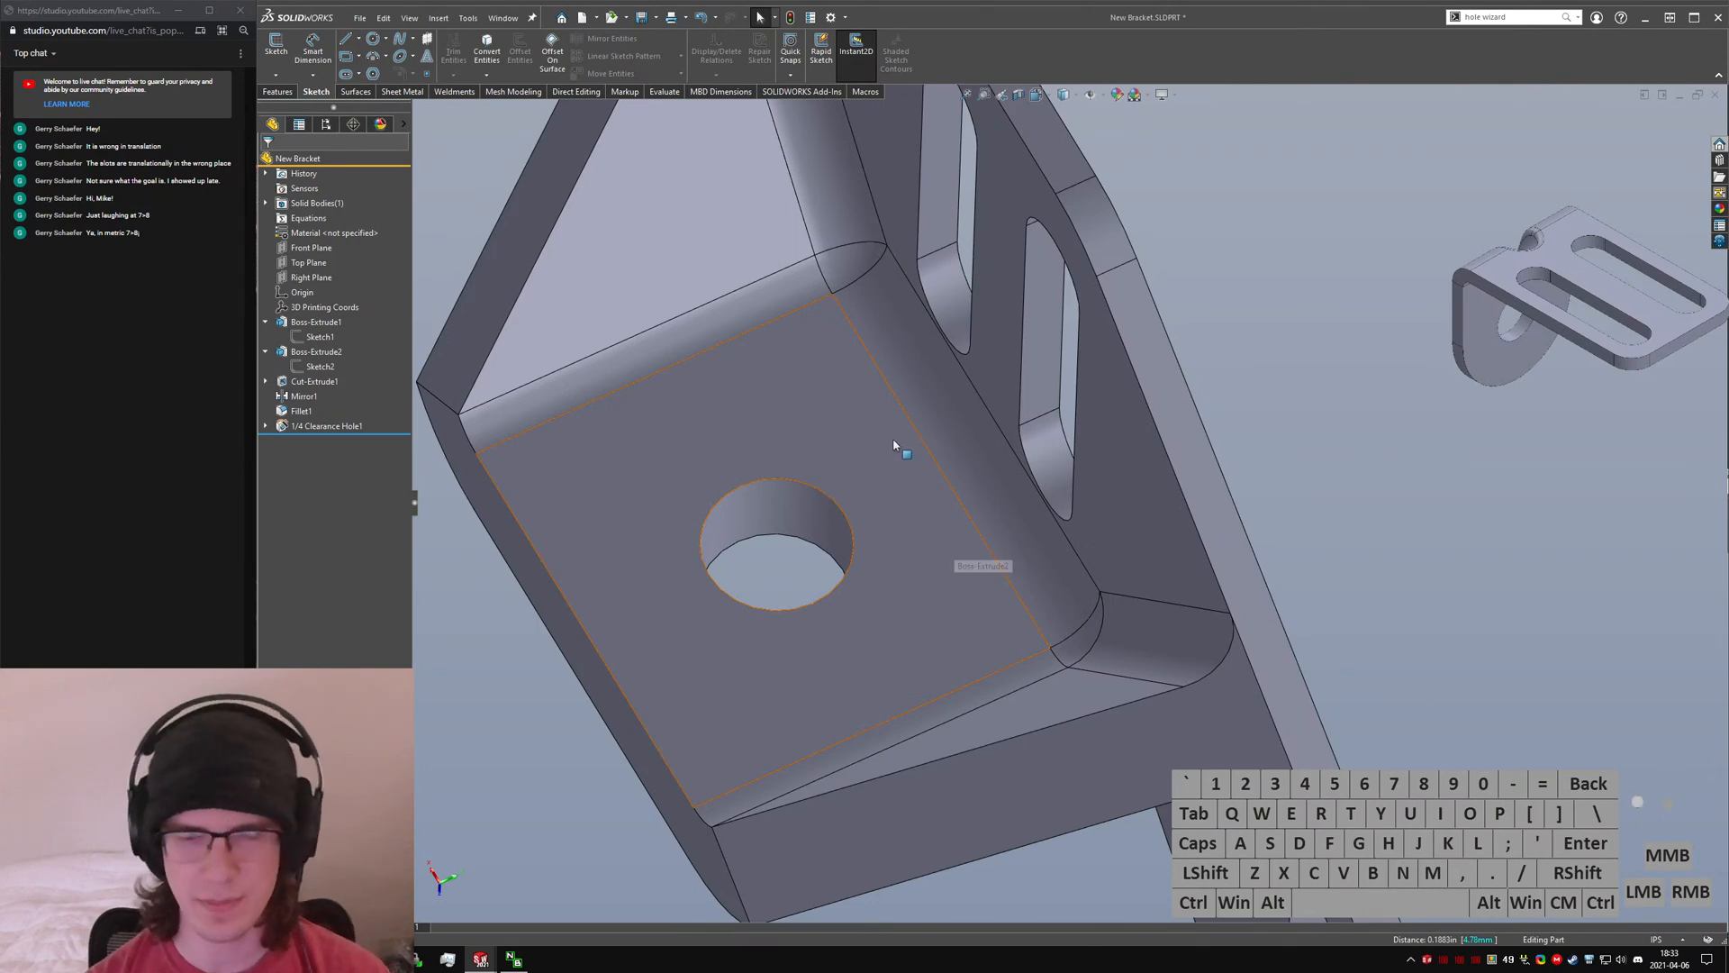
# - Examine the inner fillets near the slots and the sloped end face of the wall's taper cut
pyautogui.moveTo(854, 486); pyautogui.dragTo(930, 416, button='middle')
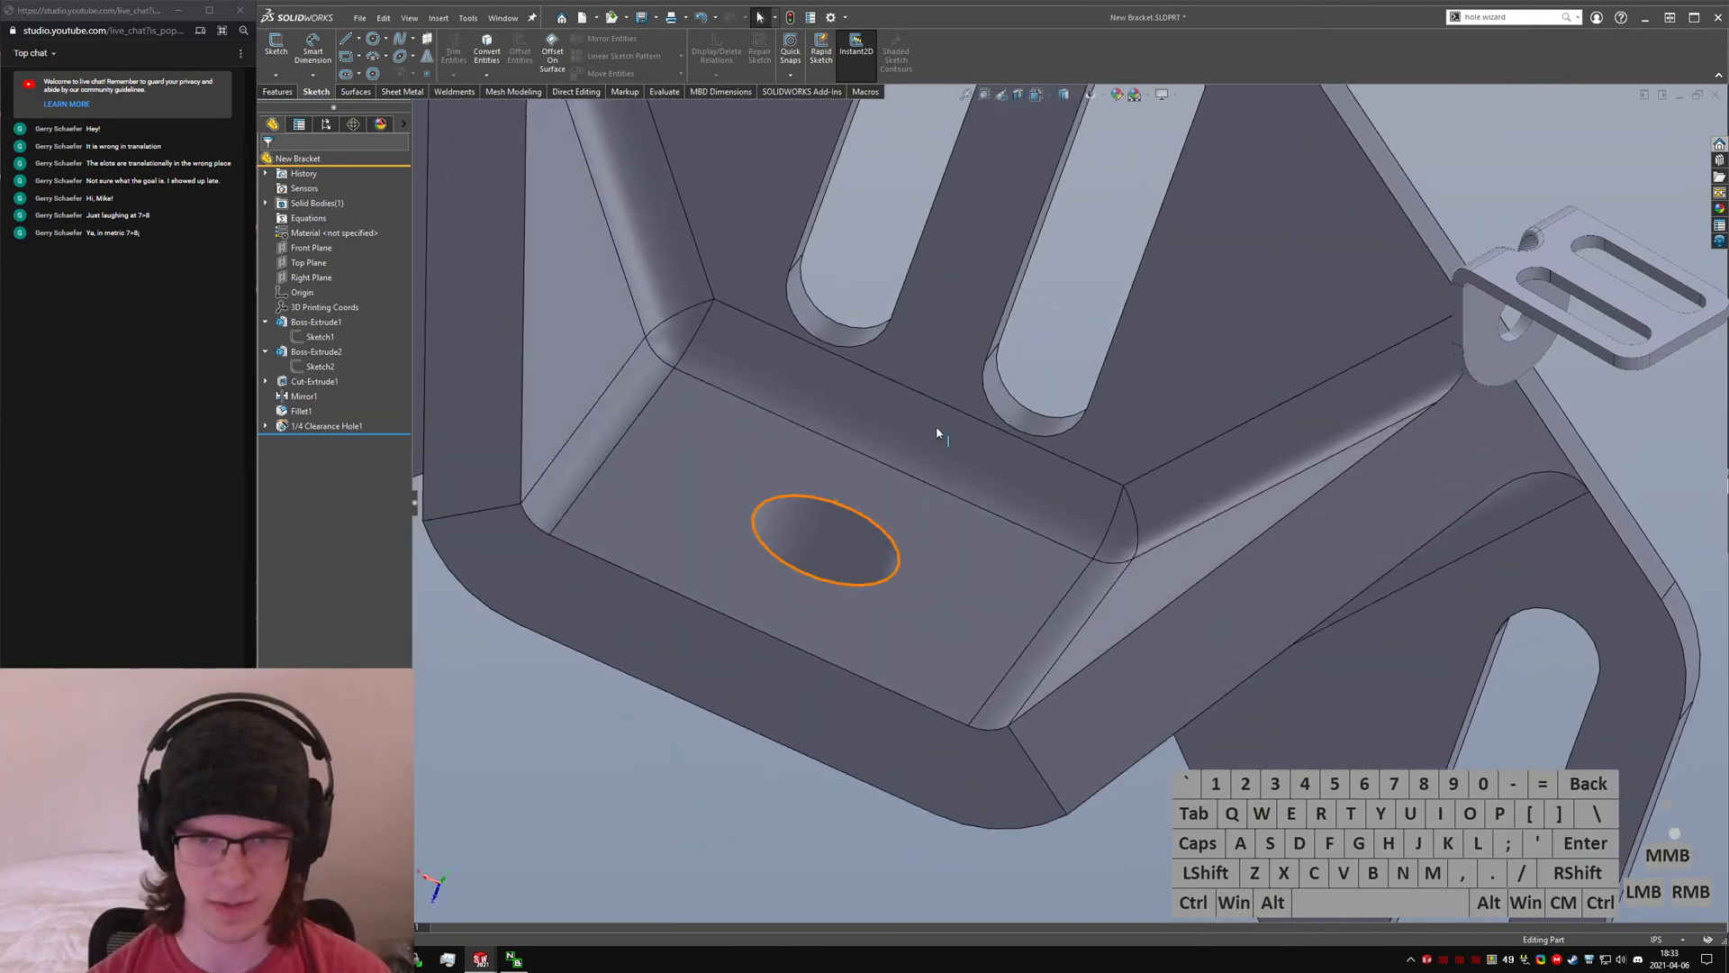
pyautogui.click(905, 423)
pyautogui.scroll(5, 1000, 454)
pyautogui.moveTo(949, 560); pyautogui.dragTo(906, 464, button='middle')
pyautogui.click(889, 461)
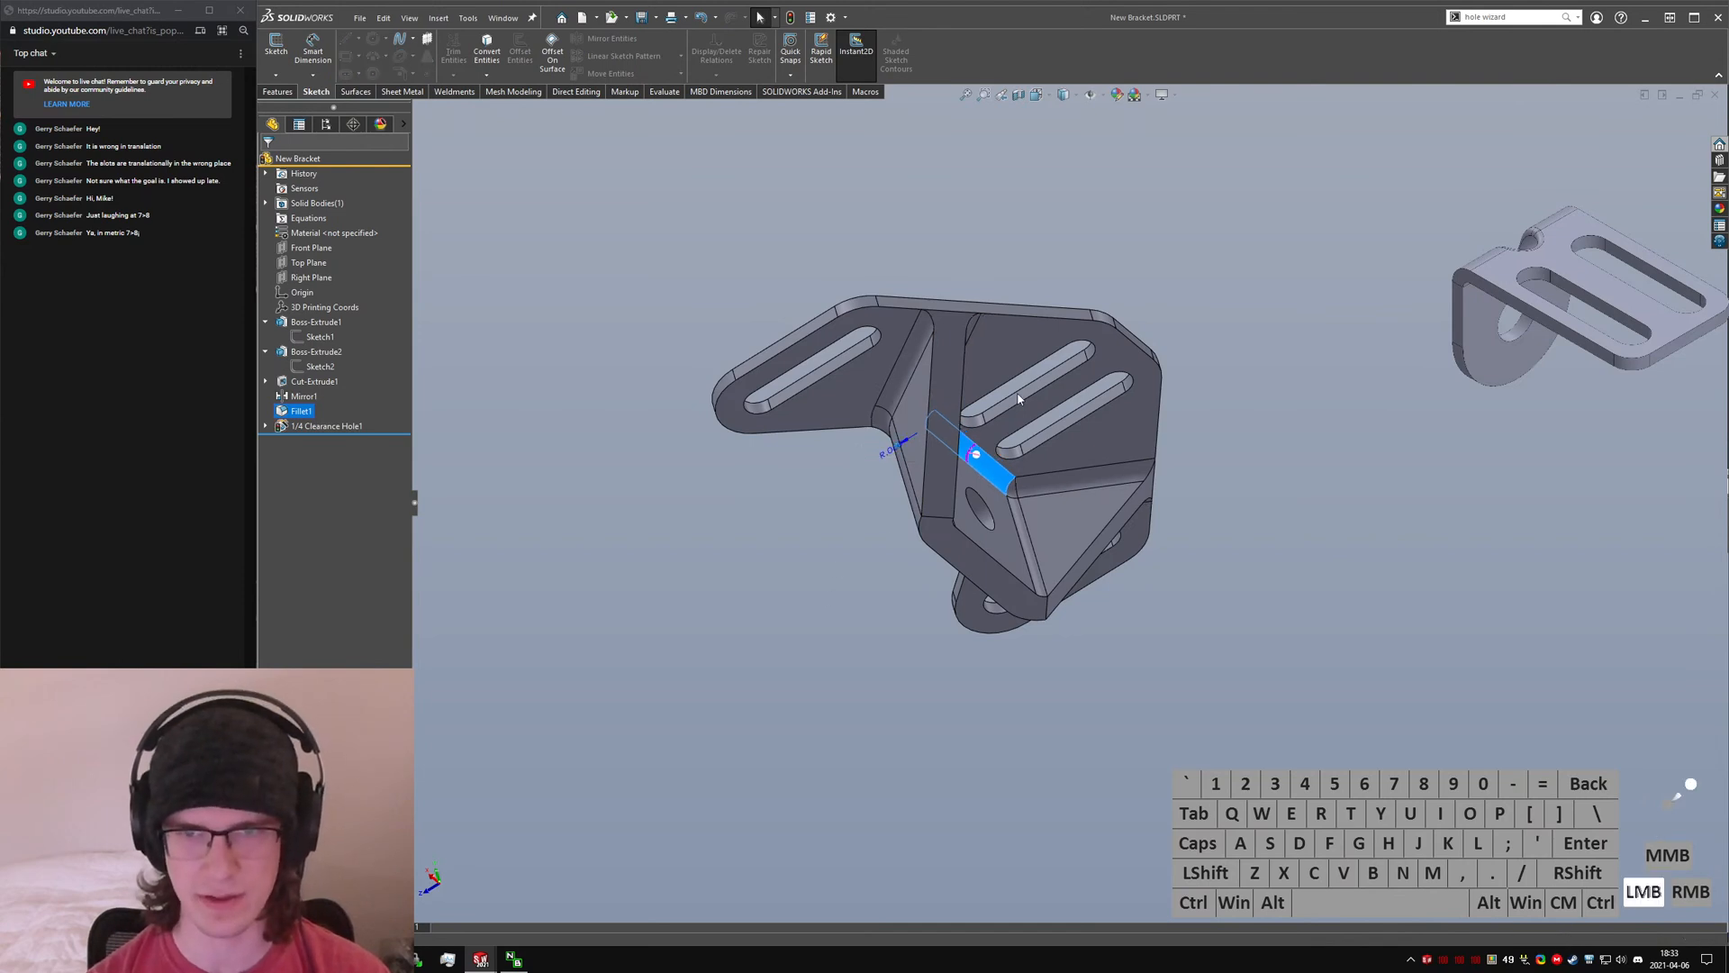
pyautogui.moveTo(956, 264); pyautogui.dragTo(1038, 422, button='middle')
pyautogui.scroll(-5, 981, 361)
pyautogui.scroll(5, 992, 375)
pyautogui.scroll(3, 1039, 424)
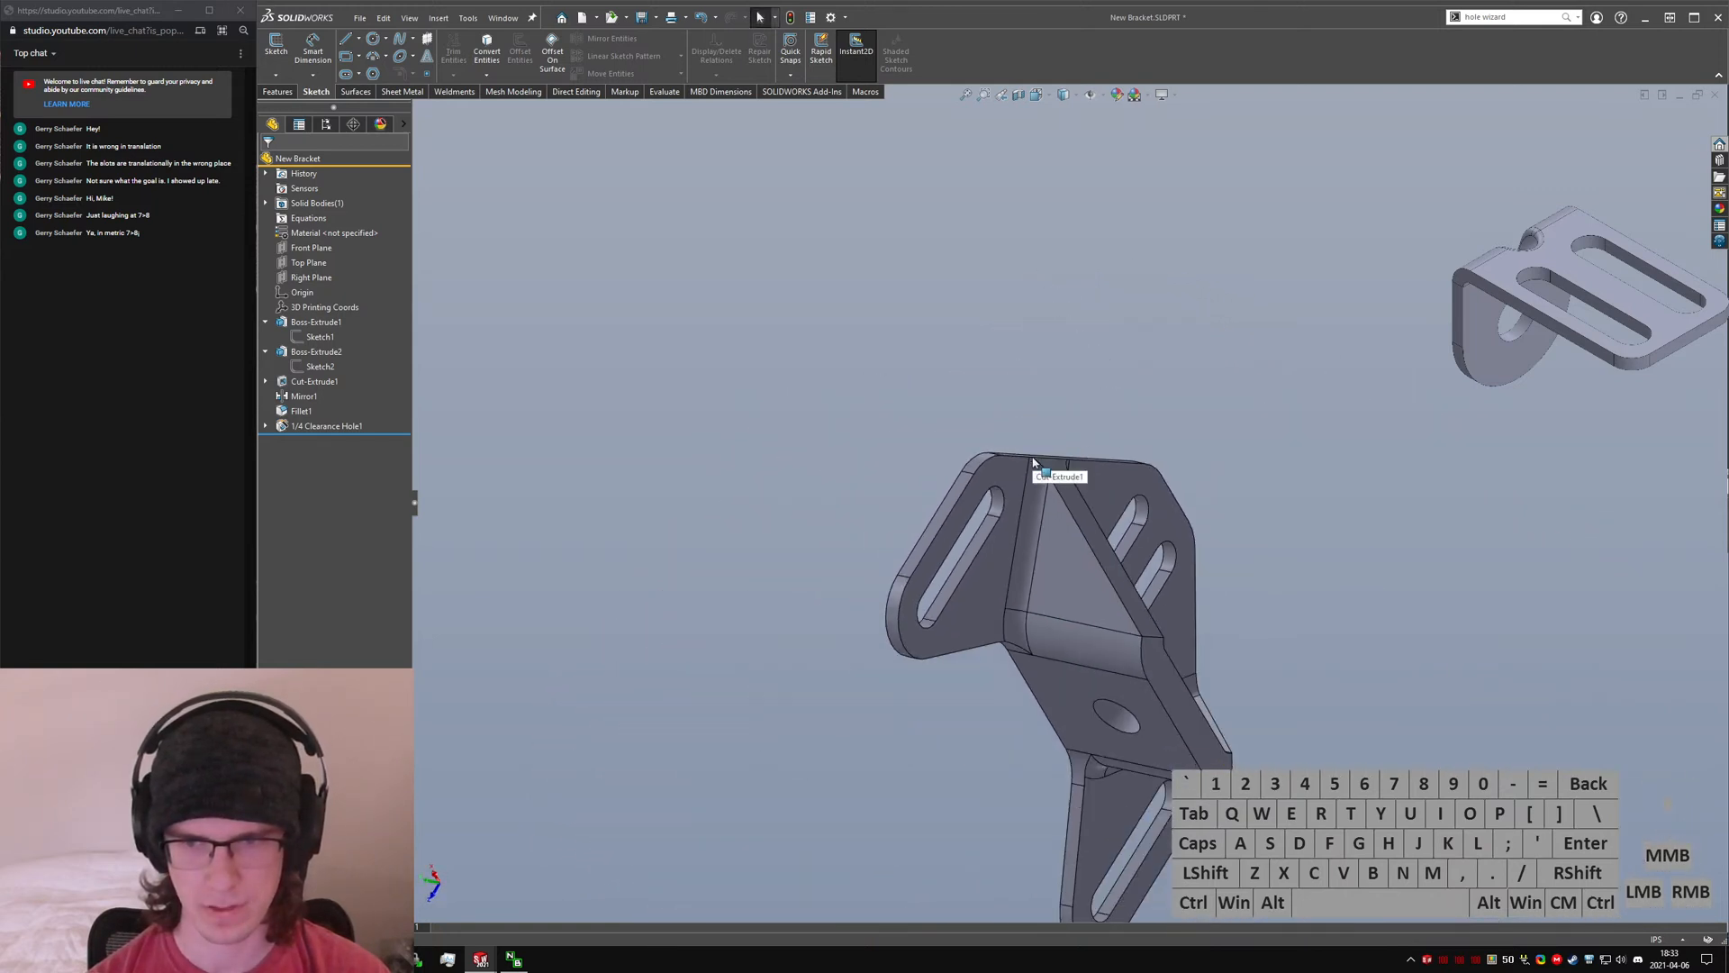
pyautogui.scroll(-5, 1035, 463)
pyautogui.scroll(4, 1073, 518)
pyautogui.moveTo(1072, 520); pyautogui.dragTo(1083, 664, button='middle')
pyautogui.click(987, 680)
pyautogui.scroll(2, 1083, 665)
pyautogui.scroll(-5, 1034, 573)
pyautogui.moveTo(1035, 574); pyautogui.dragTo(1179, 425, button='middle')
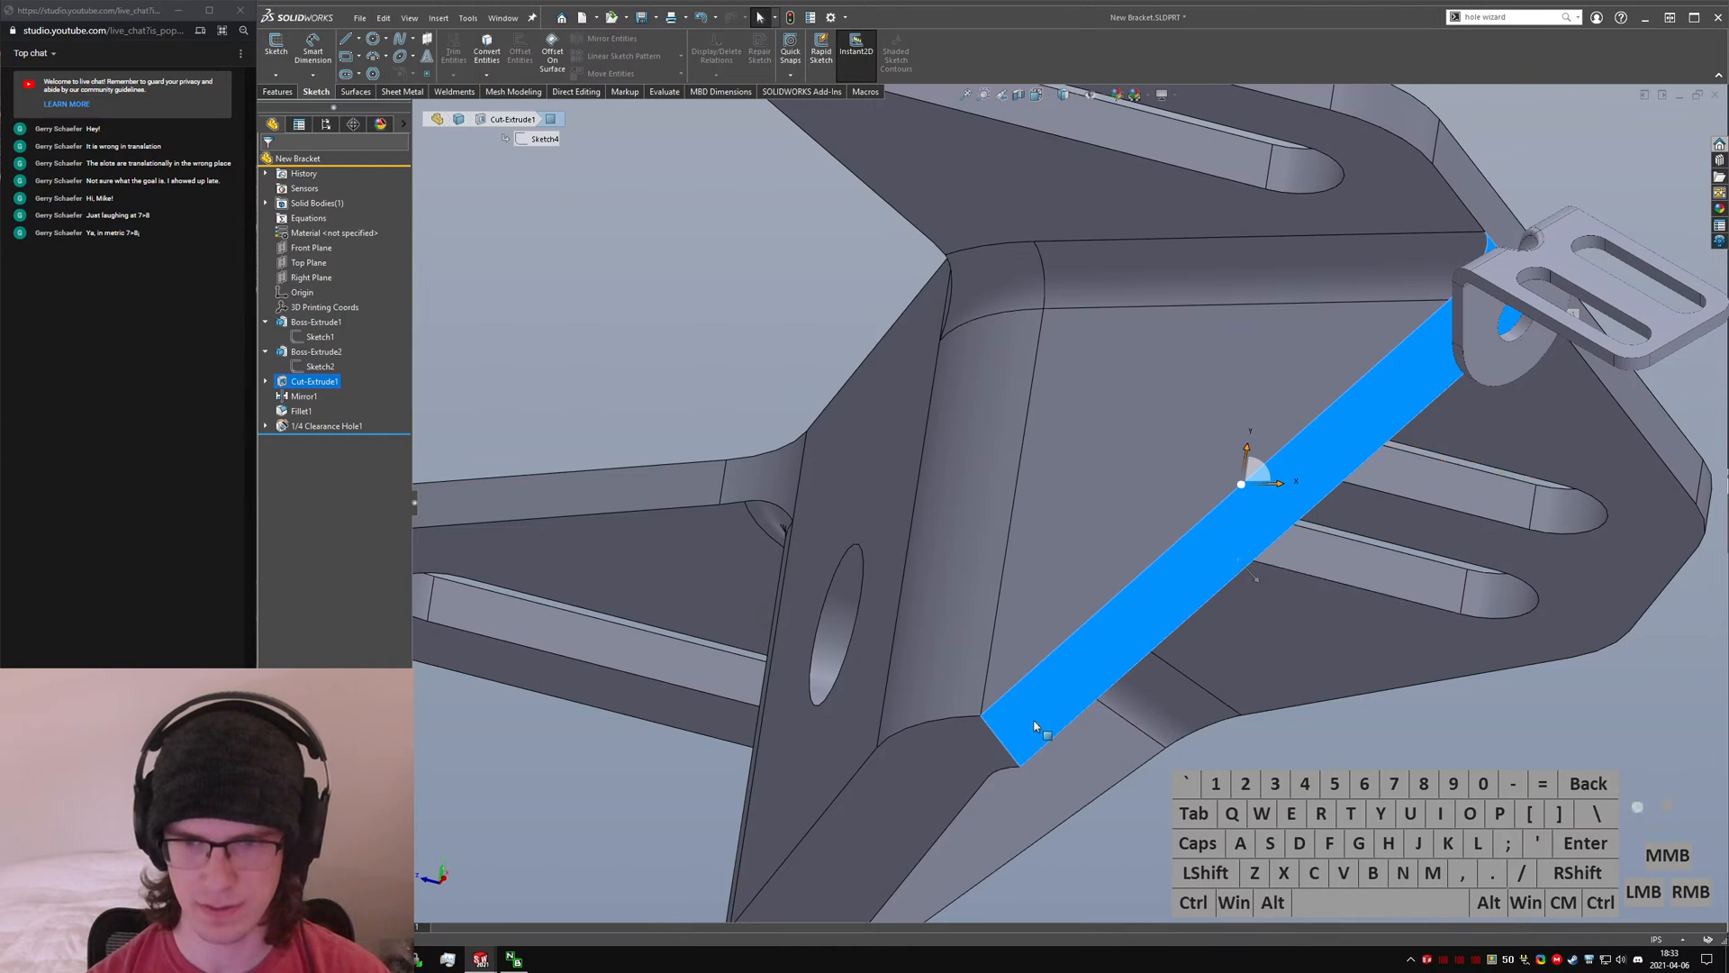
# - Open the sketch of the wall's taper cut for editing in the front view, close to its triangle
pyautogui.click(264, 381)
pyautogui.click(320, 396)
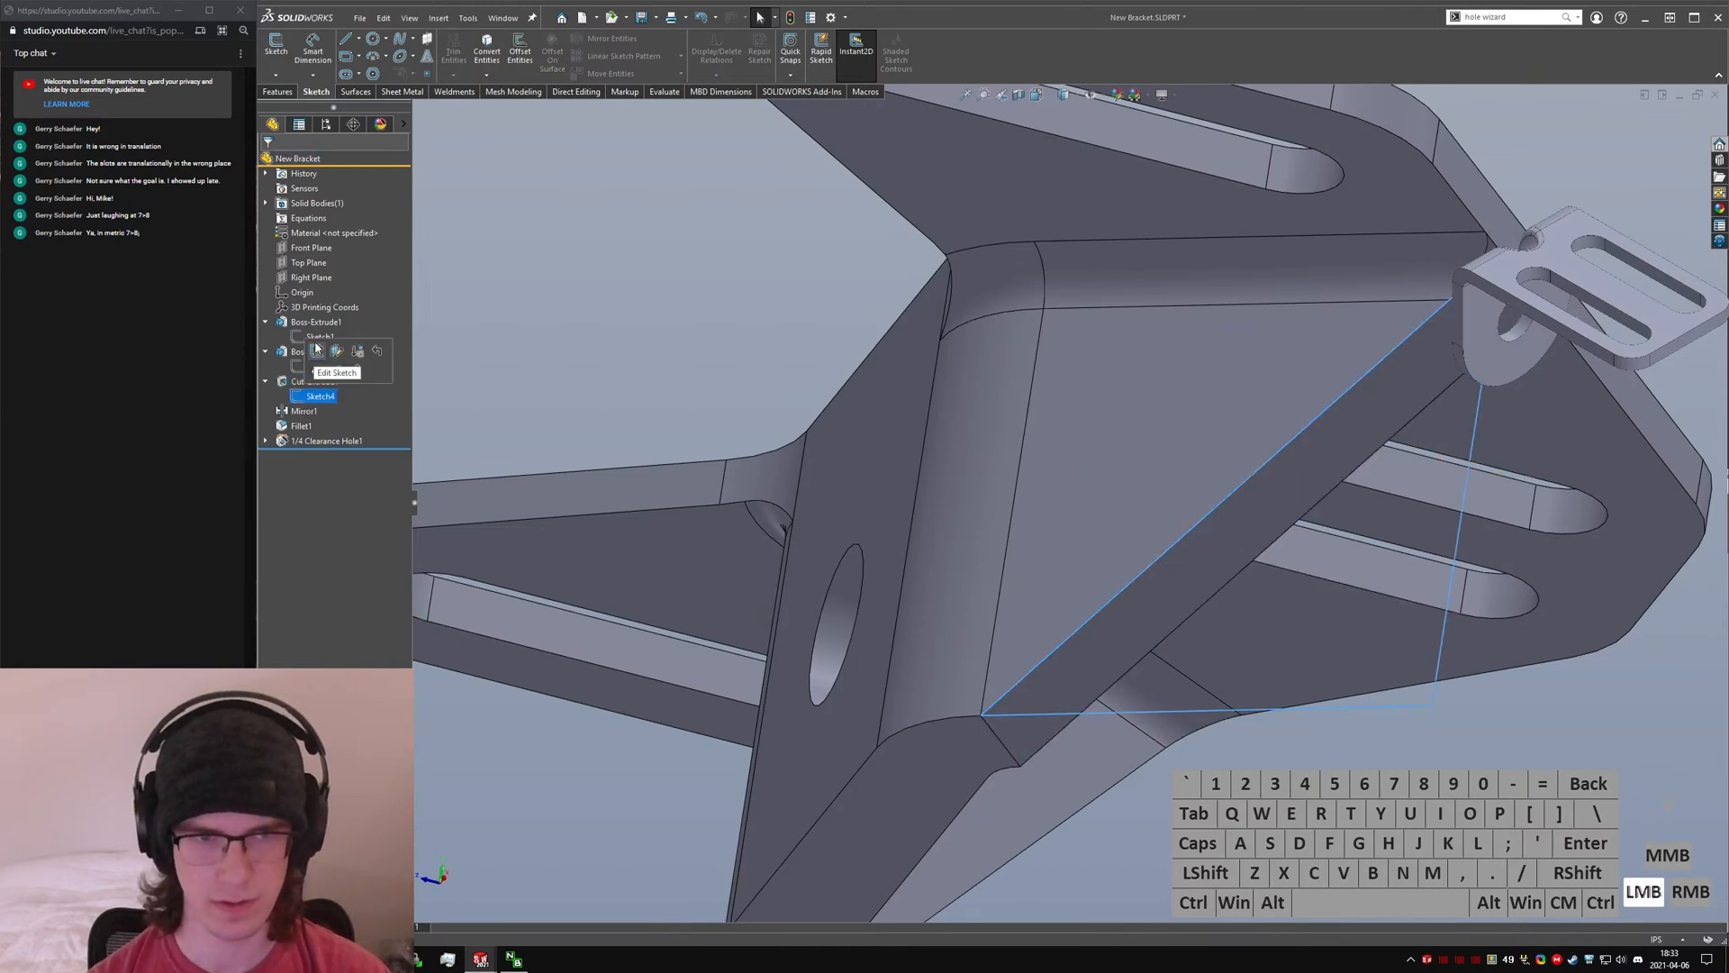
pyautogui.click(438, 434)
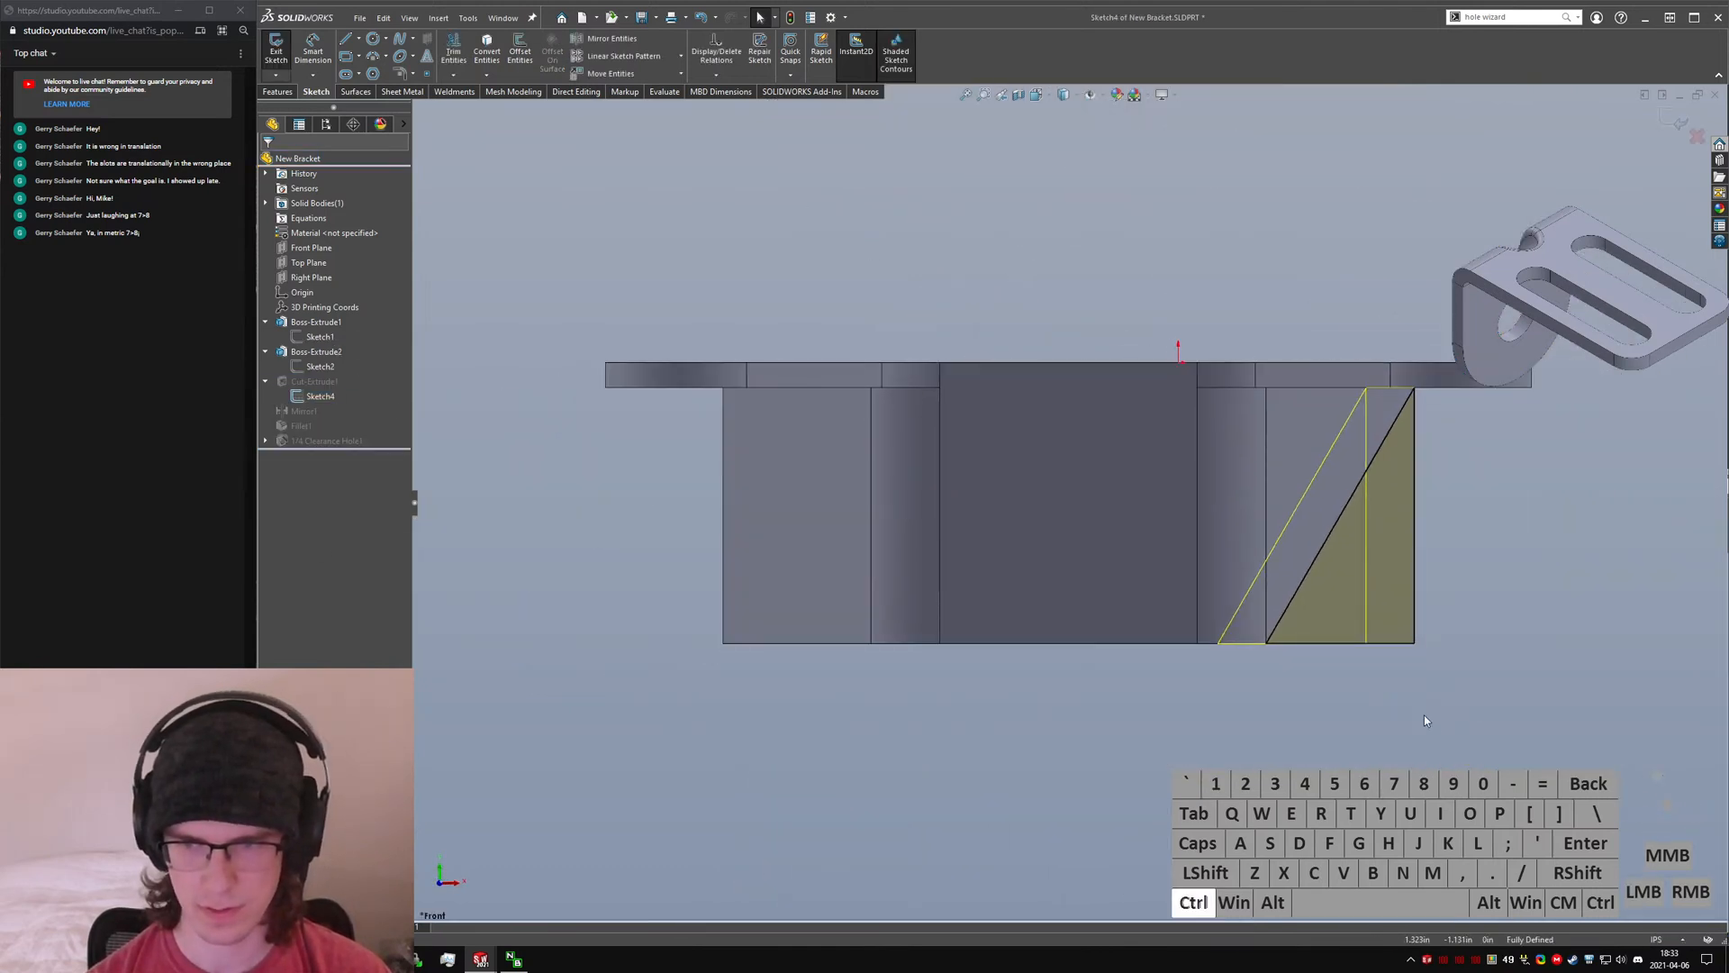
pyautogui.scroll(-8, 1362, 654)
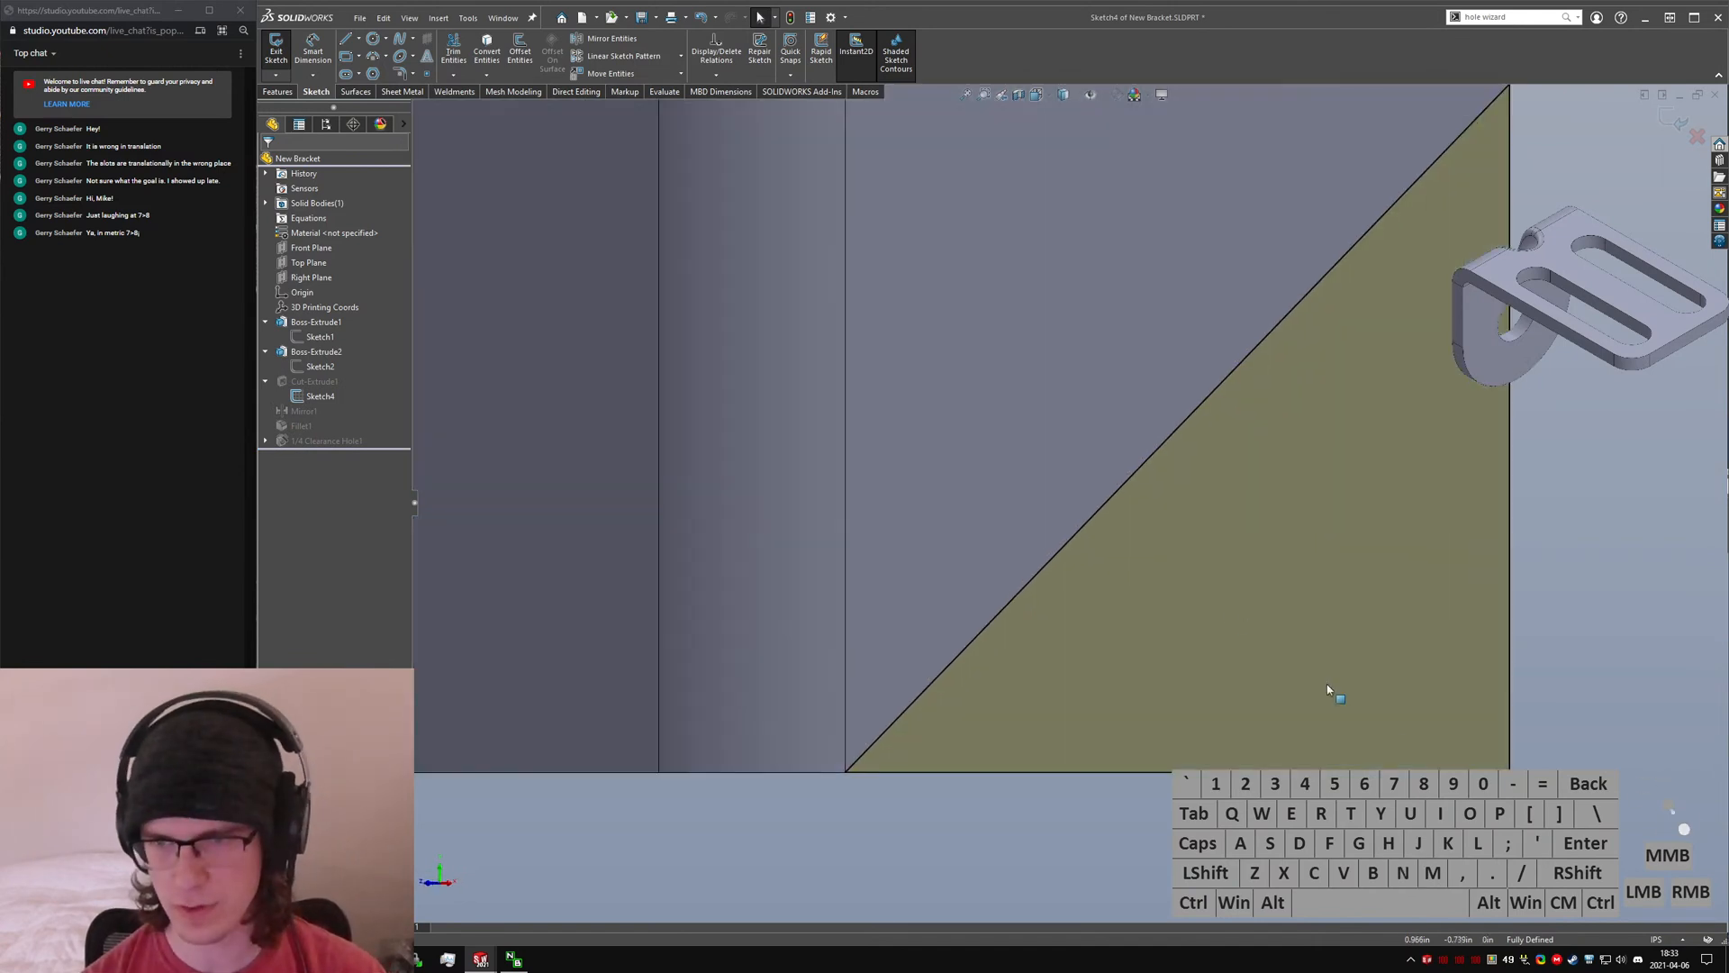
pyautogui.press('l')
pyautogui.click(845, 772)
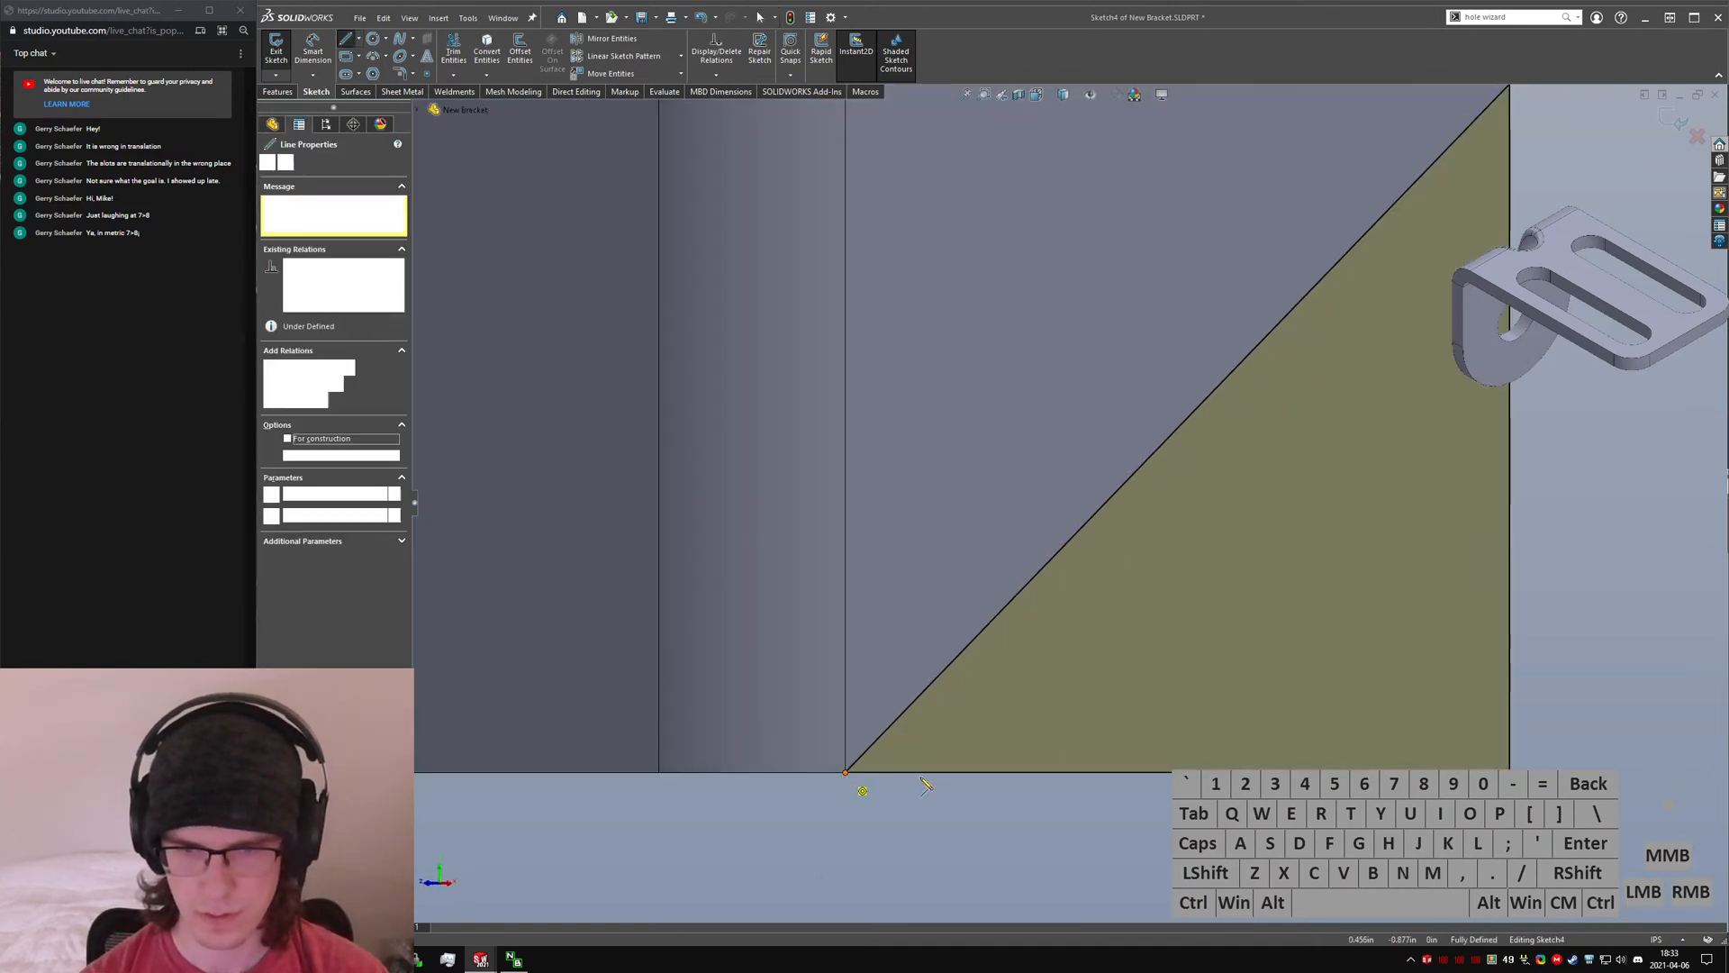
pyautogui.press('a')
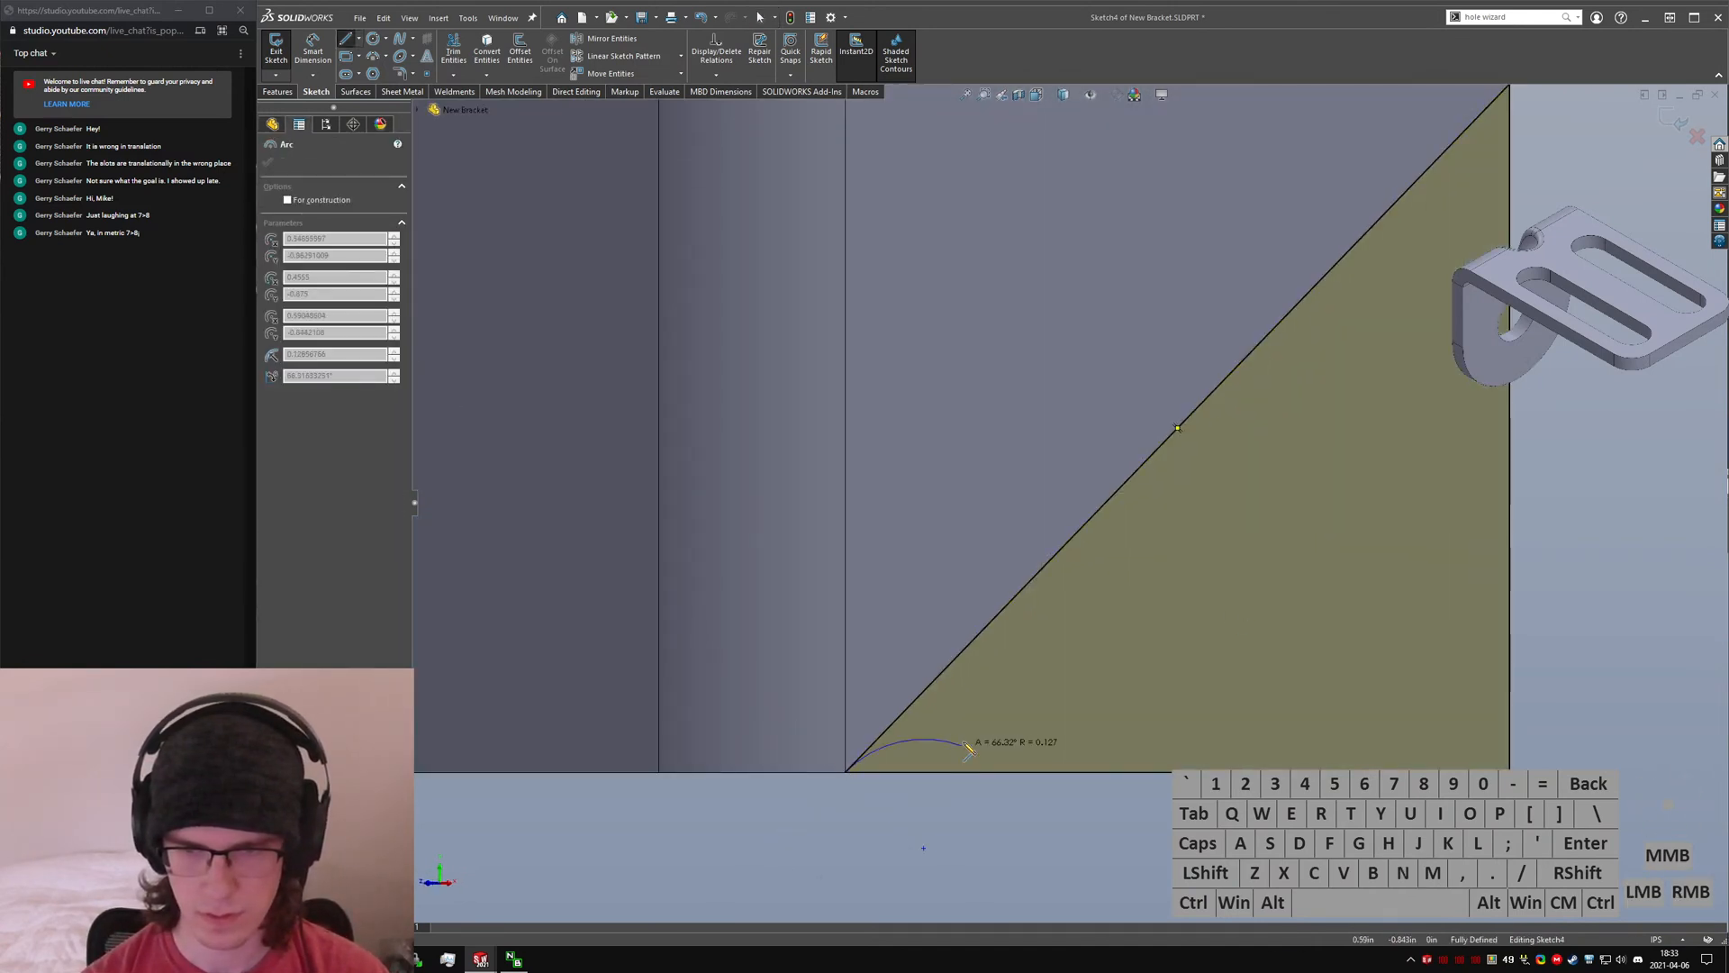
pyautogui.press('Escape')
pyautogui.moveTo(861, 824); pyautogui.dragTo(823, 784, button='right')
pyautogui.click(851, 774)
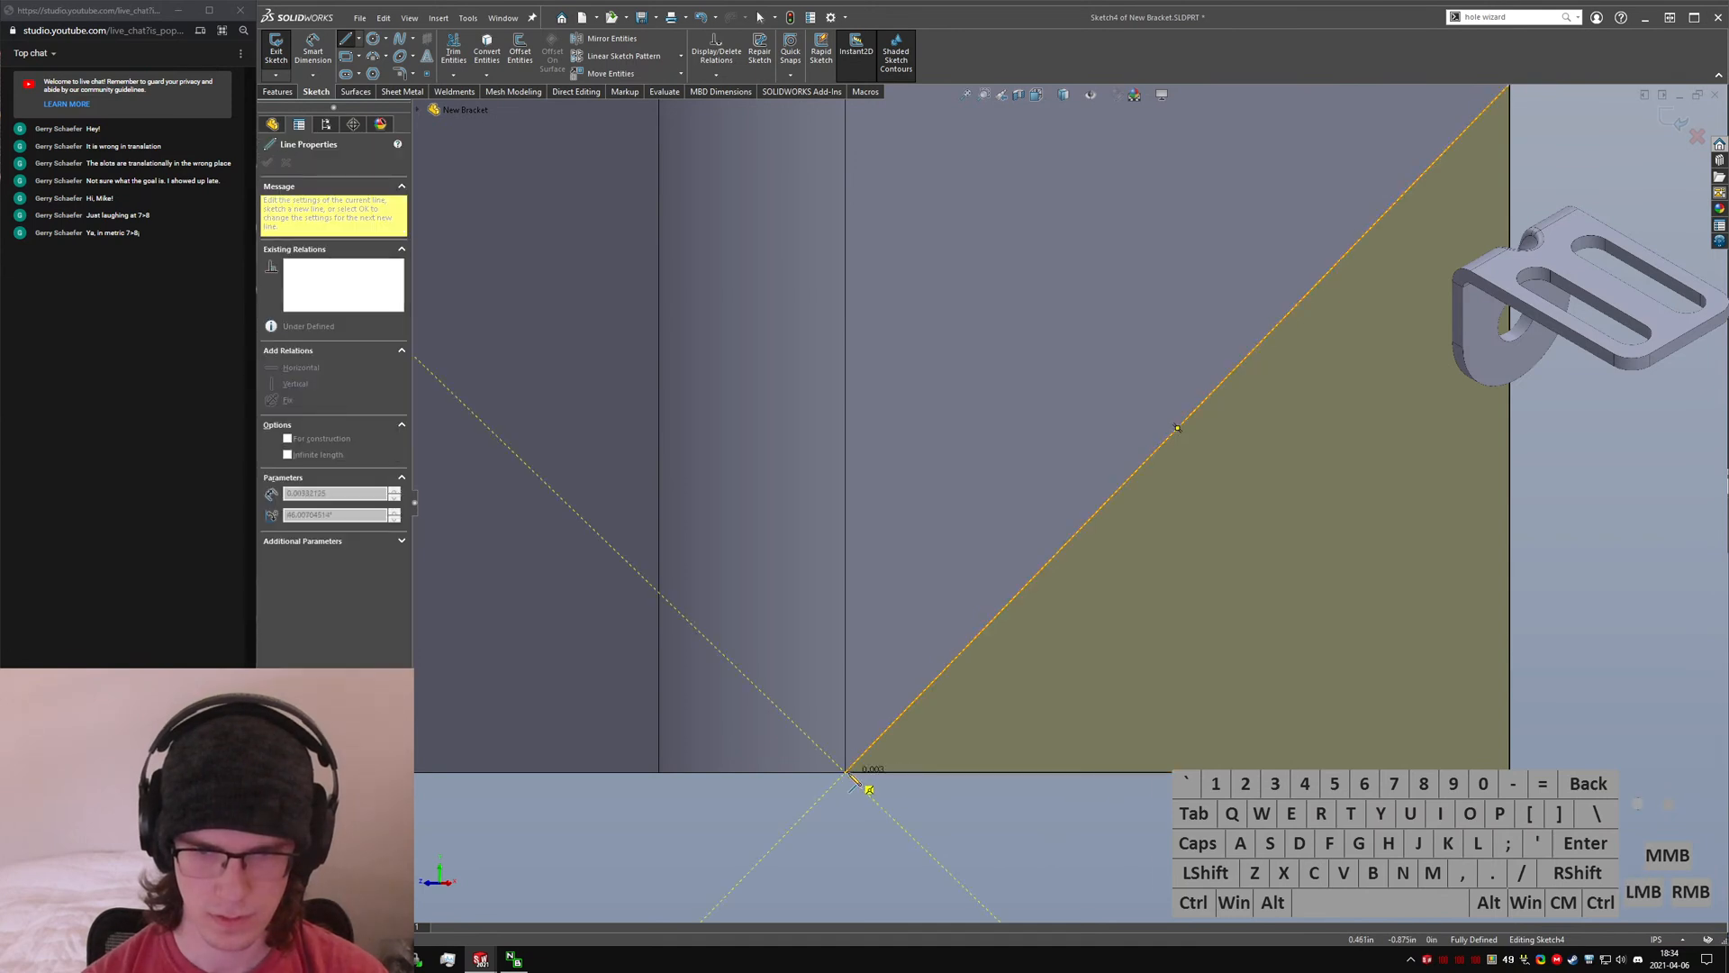
pyautogui.press('Escape')
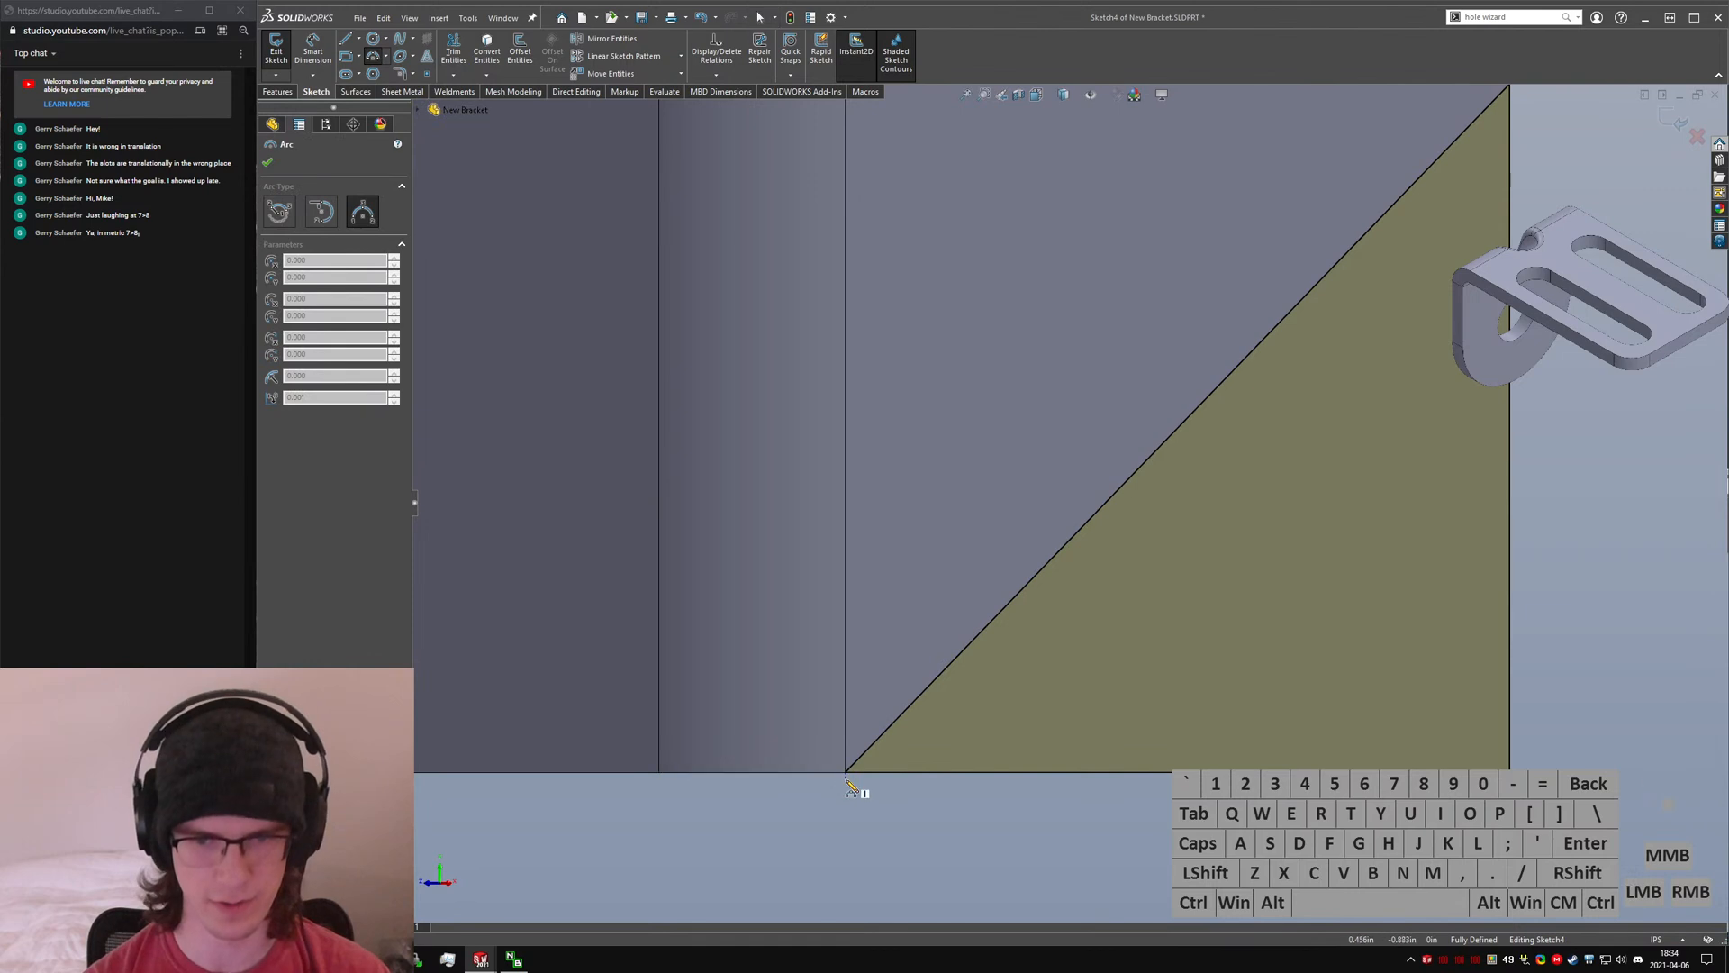
# - Sketch two three-point arcs inside the cut triangle, one near the diagonal's lower end and one at its upper corner
pyautogui.click(956, 762)
pyautogui.scroll(2, 1070, 504)
pyautogui.moveTo(1438, 163); pyautogui.dragTo(1400, 278)
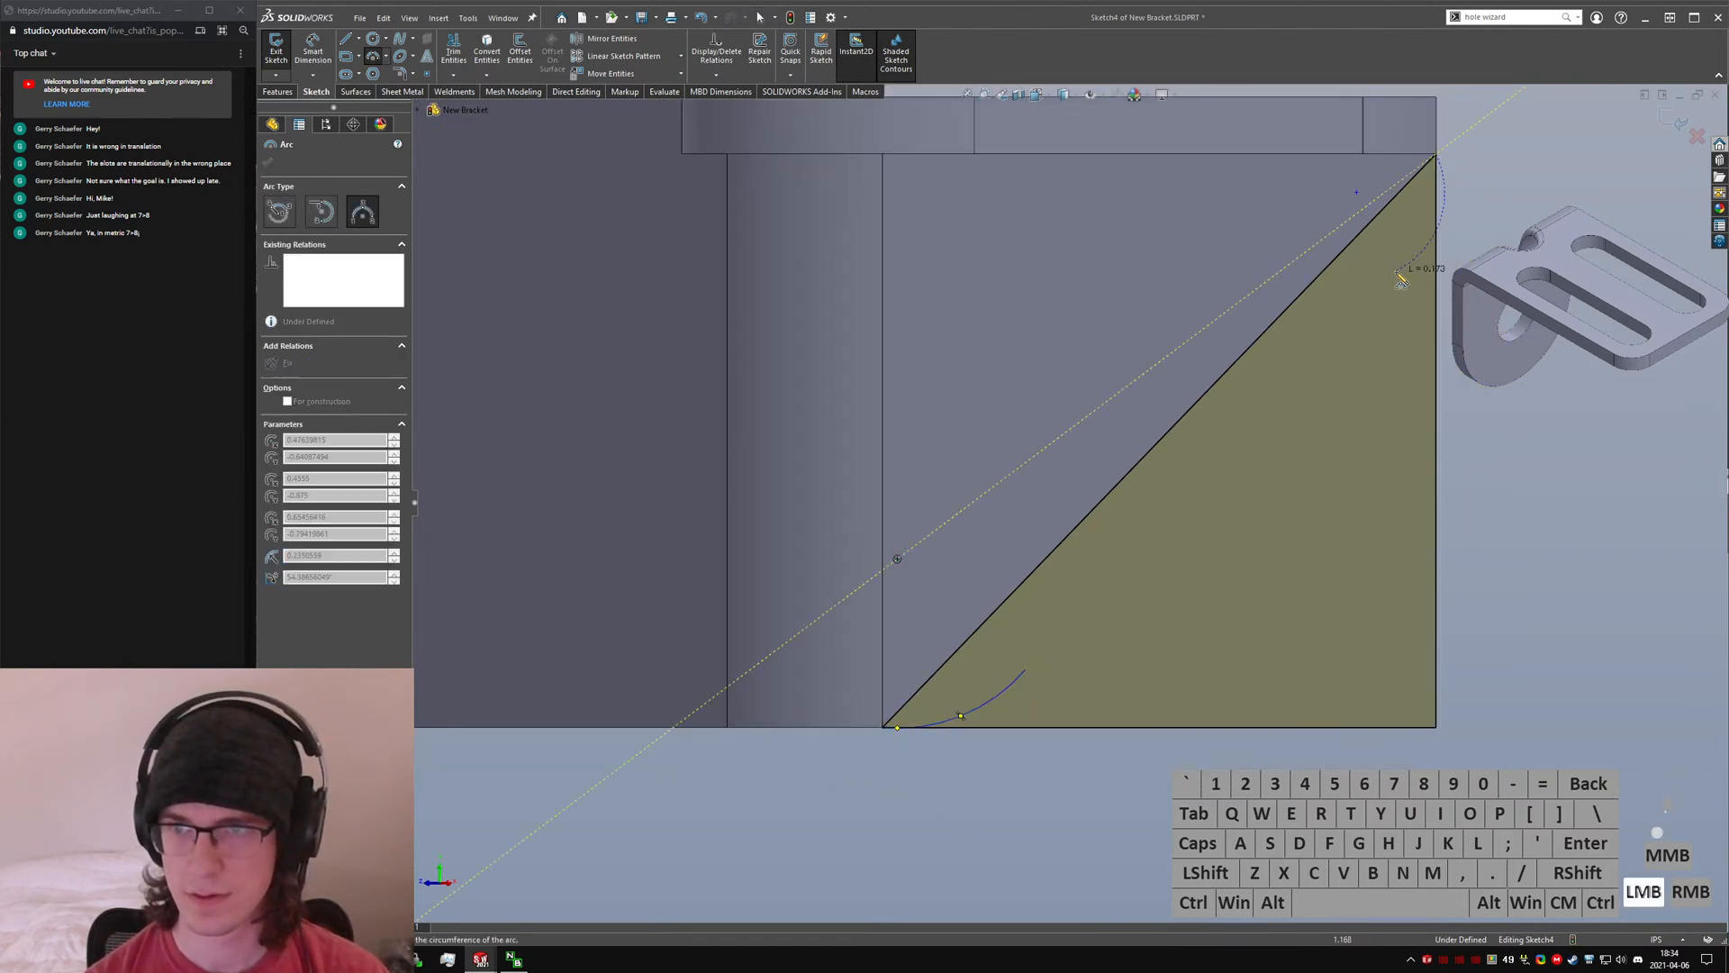
pyautogui.click(1424, 249)
pyautogui.press('Escape')
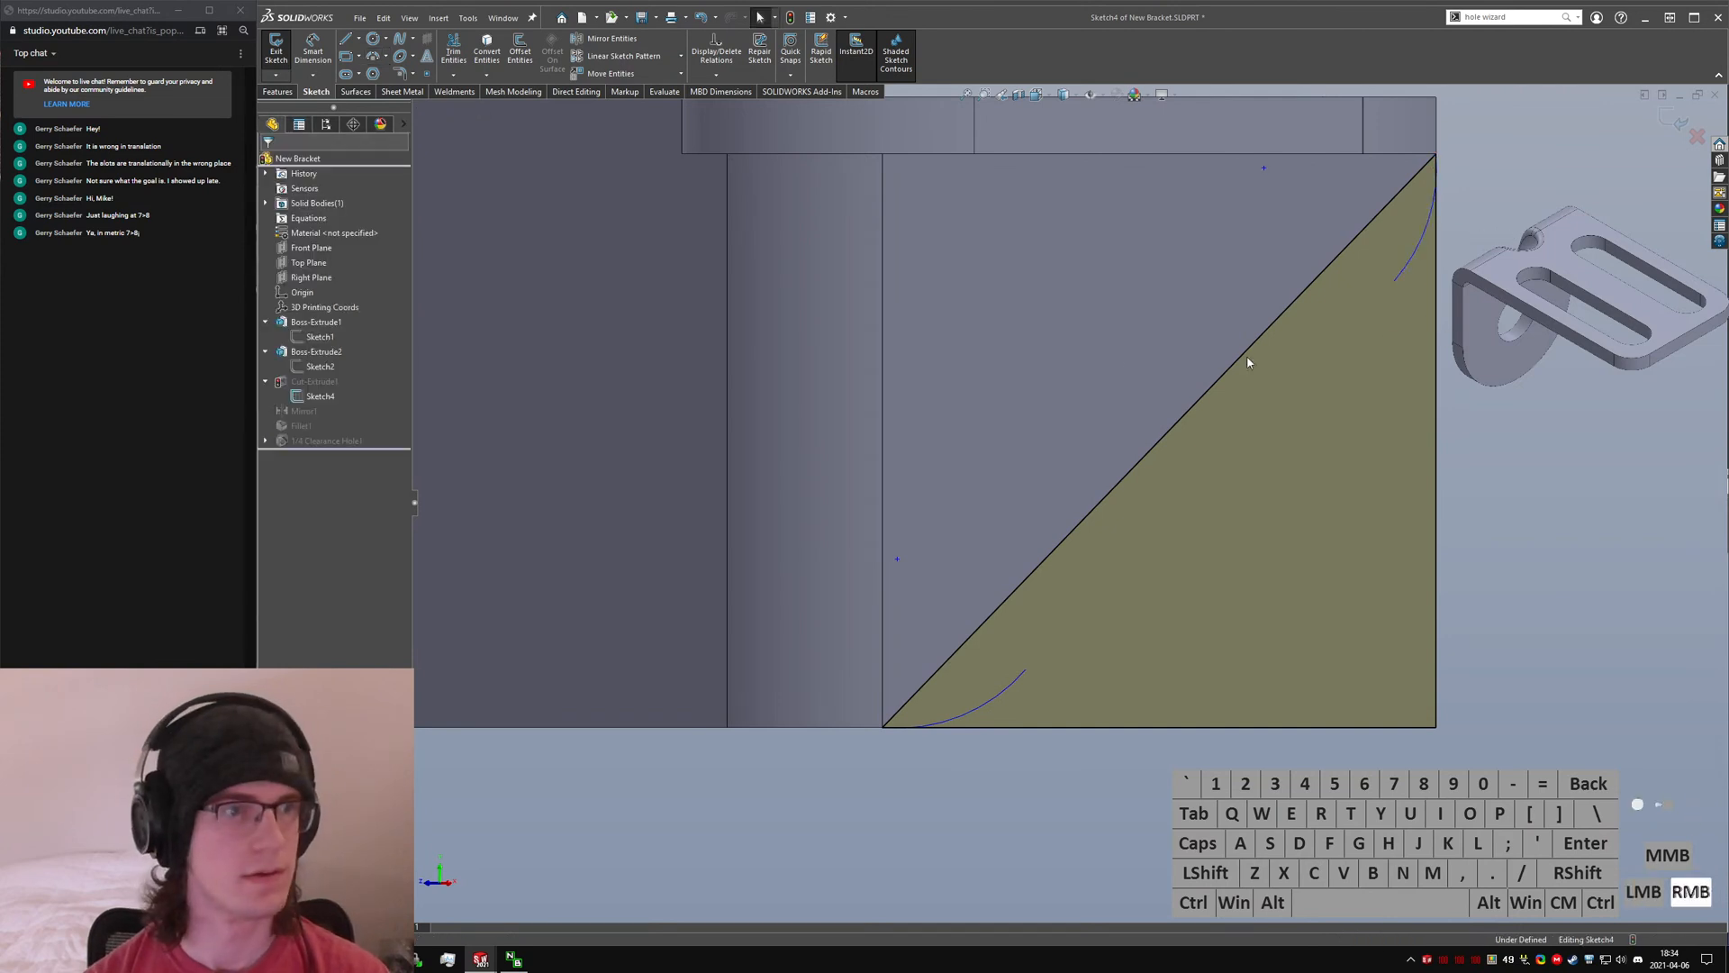
# - Draw a line joining the inner ends of the two arcs in the taper cut sketch
pyautogui.press('l')
pyautogui.click(1025, 669)
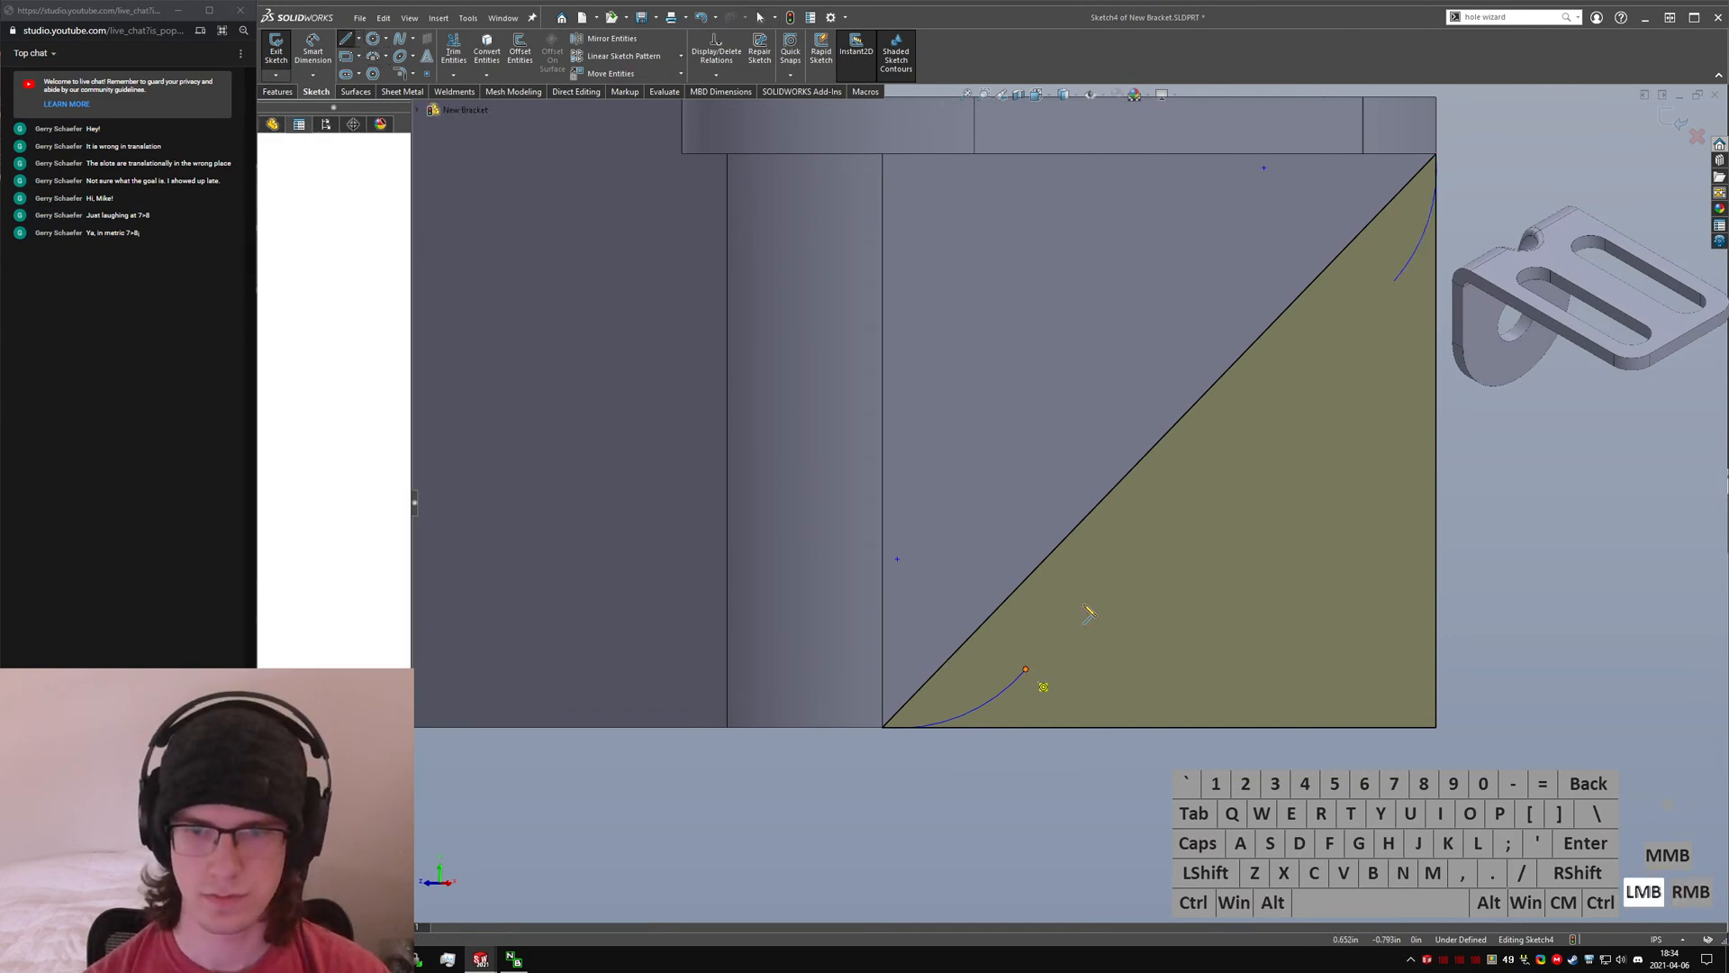
pyautogui.click(1394, 281)
pyautogui.press('Escape')
# - Make the connecting line tangent to both the upper and the lower arc
pyautogui.click(1401, 271)
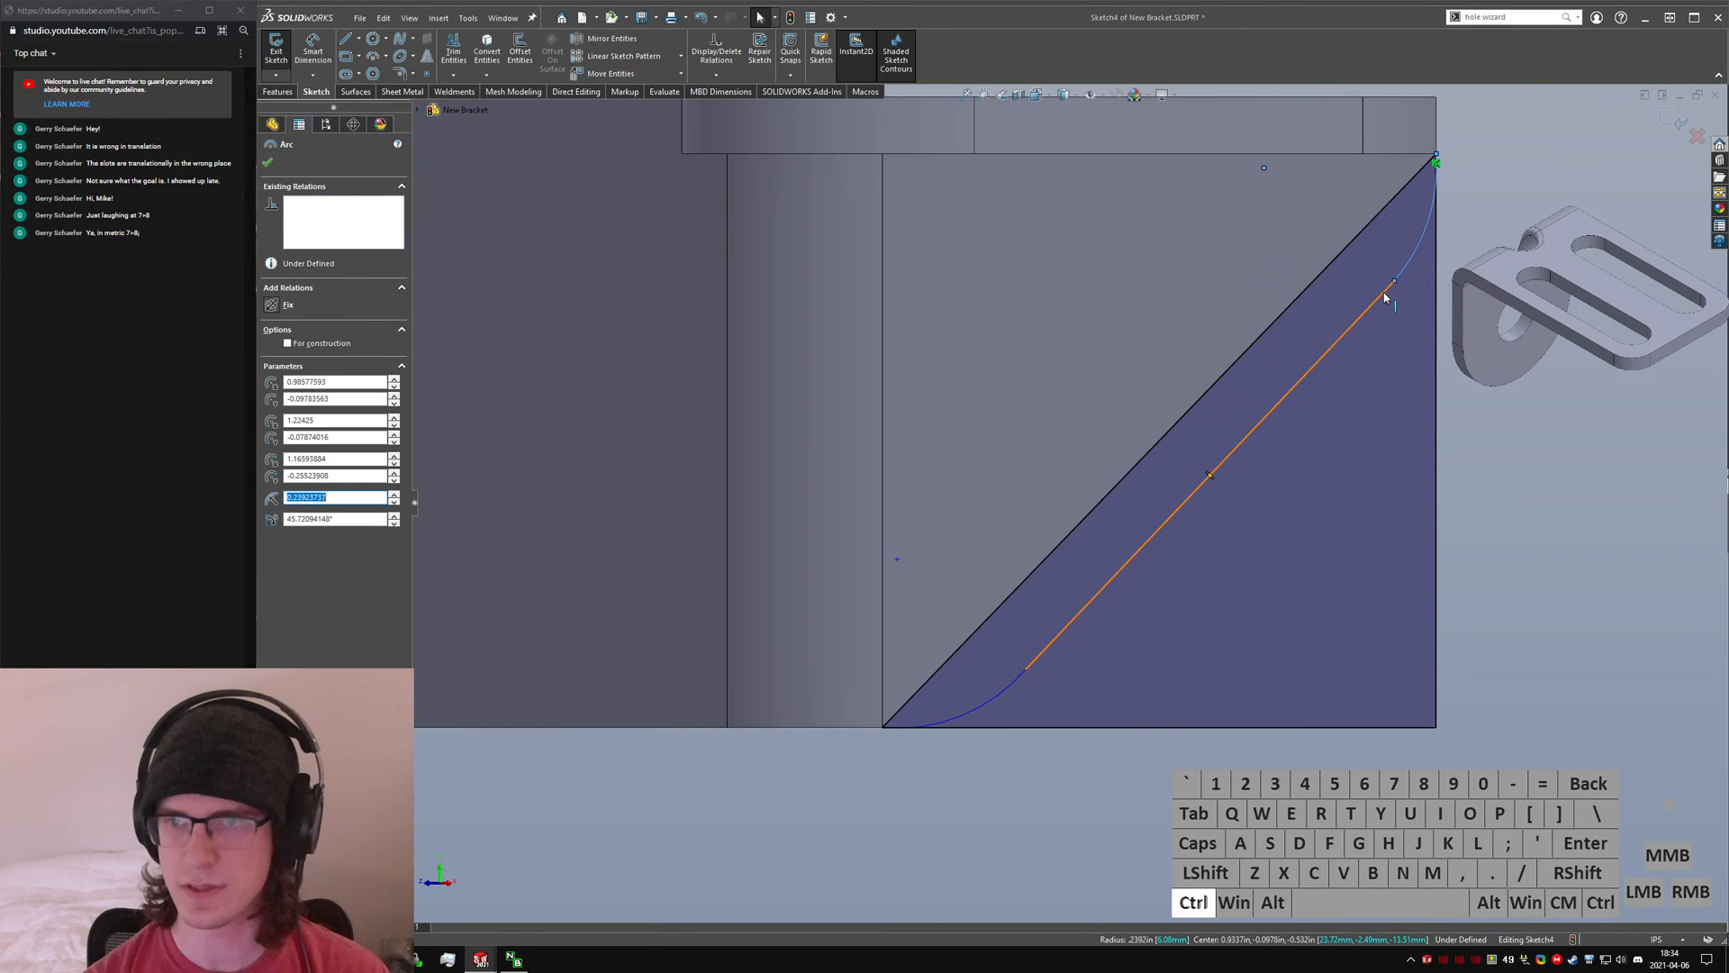
pyautogui.keyDown('ctrl'); pyautogui.click(1209, 474); pyautogui.keyUp('ctrl')
pyautogui.click(1035, 694)
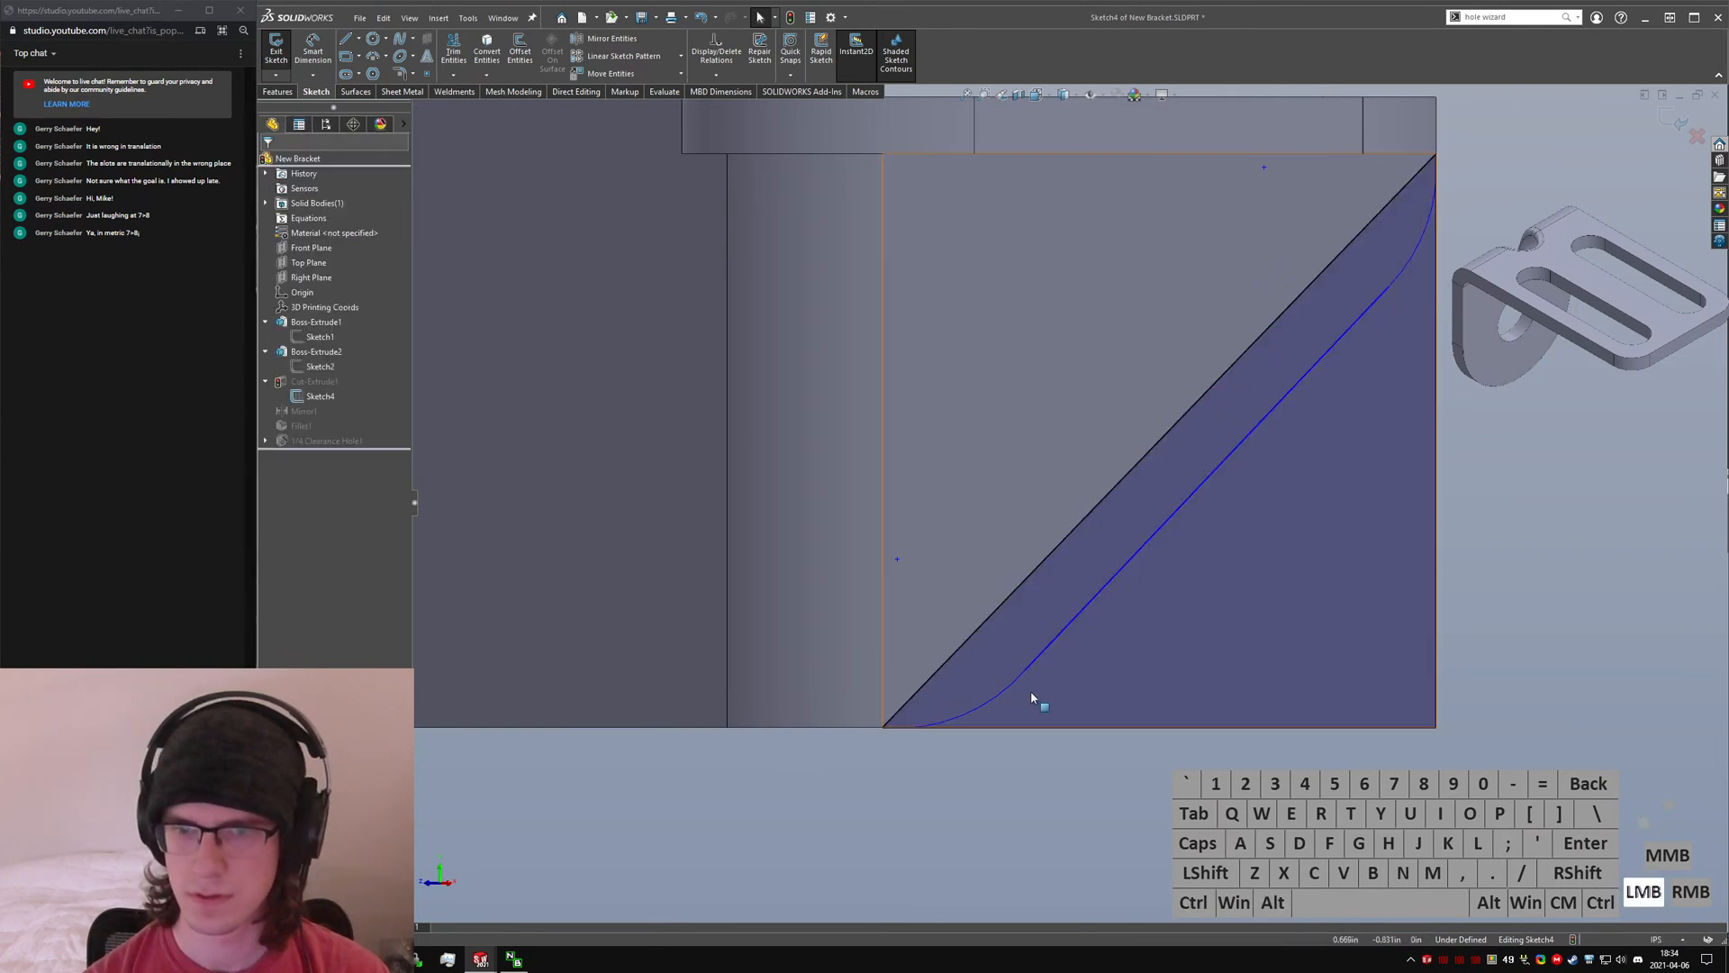
pyautogui.keyDown('ctrl'); pyautogui.click(1011, 679); pyautogui.keyUp('ctrl')
pyautogui.keyDown('ctrl'); pyautogui.click(1040, 662); pyautogui.keyUp('ctrl')
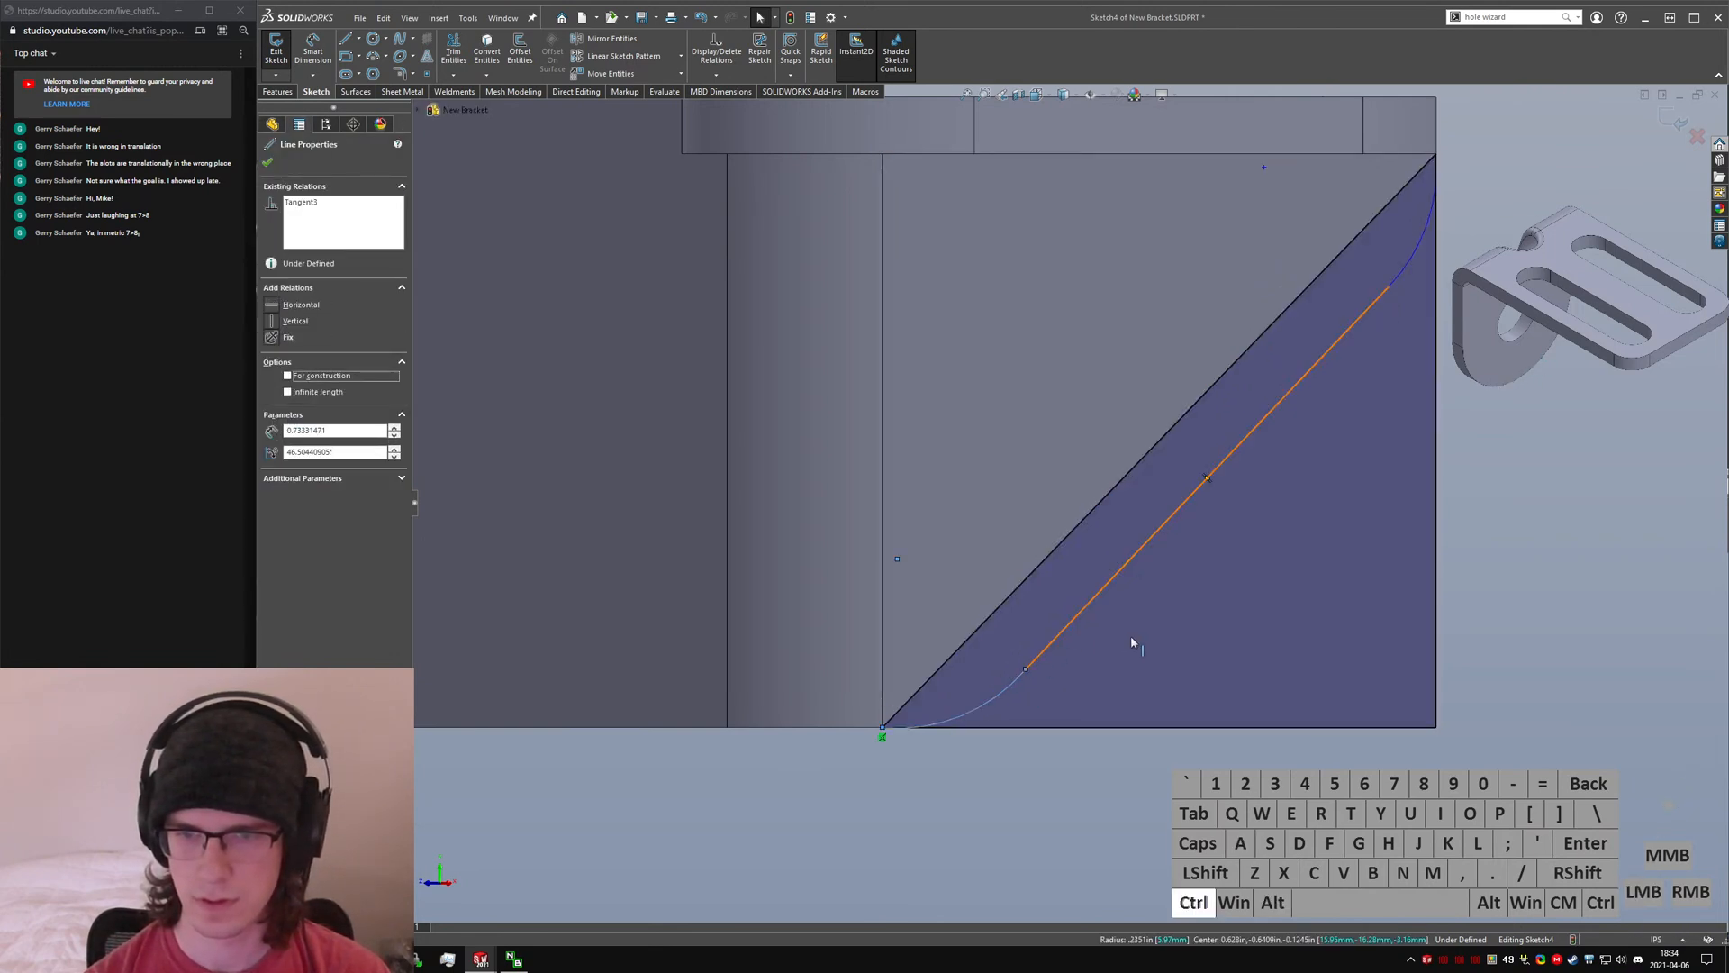
# - Make the connecting line parallel to the triangle's diagonal and convert the diagonal to construction geometry
pyautogui.click(1005, 604)
pyautogui.keyDown('ctrl'); pyautogui.click(1085, 633); pyautogui.keyUp('ctrl')
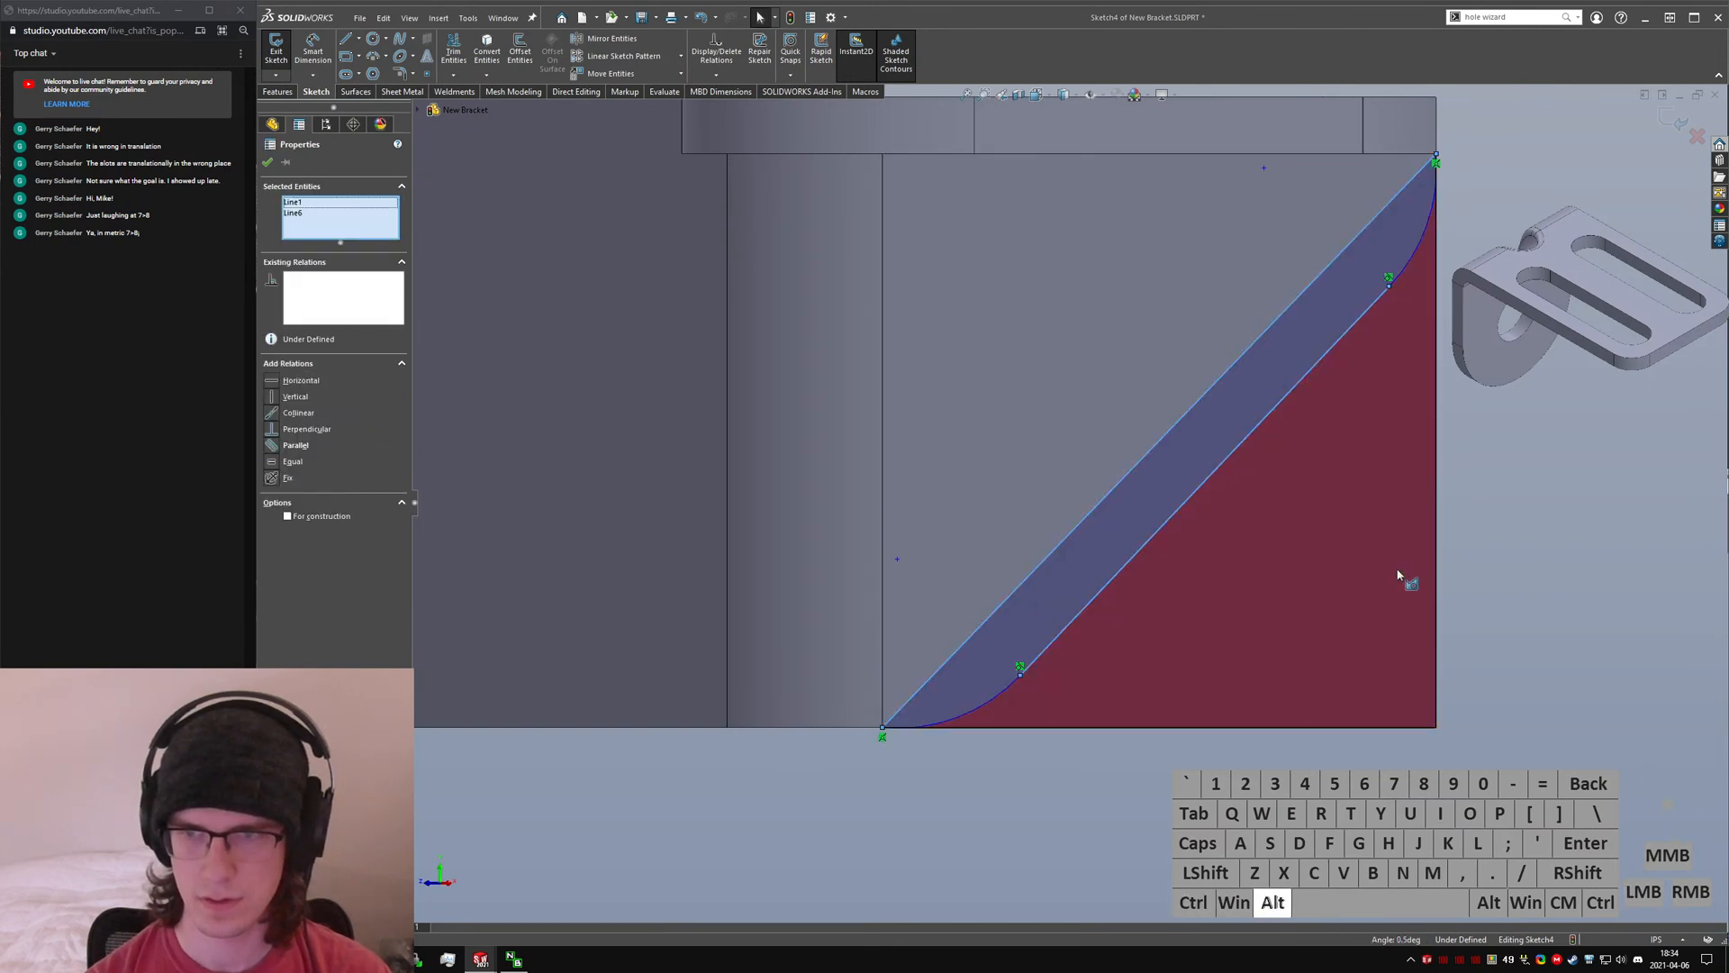
pyautogui.click(1296, 300)
pyautogui.click(1295, 300)
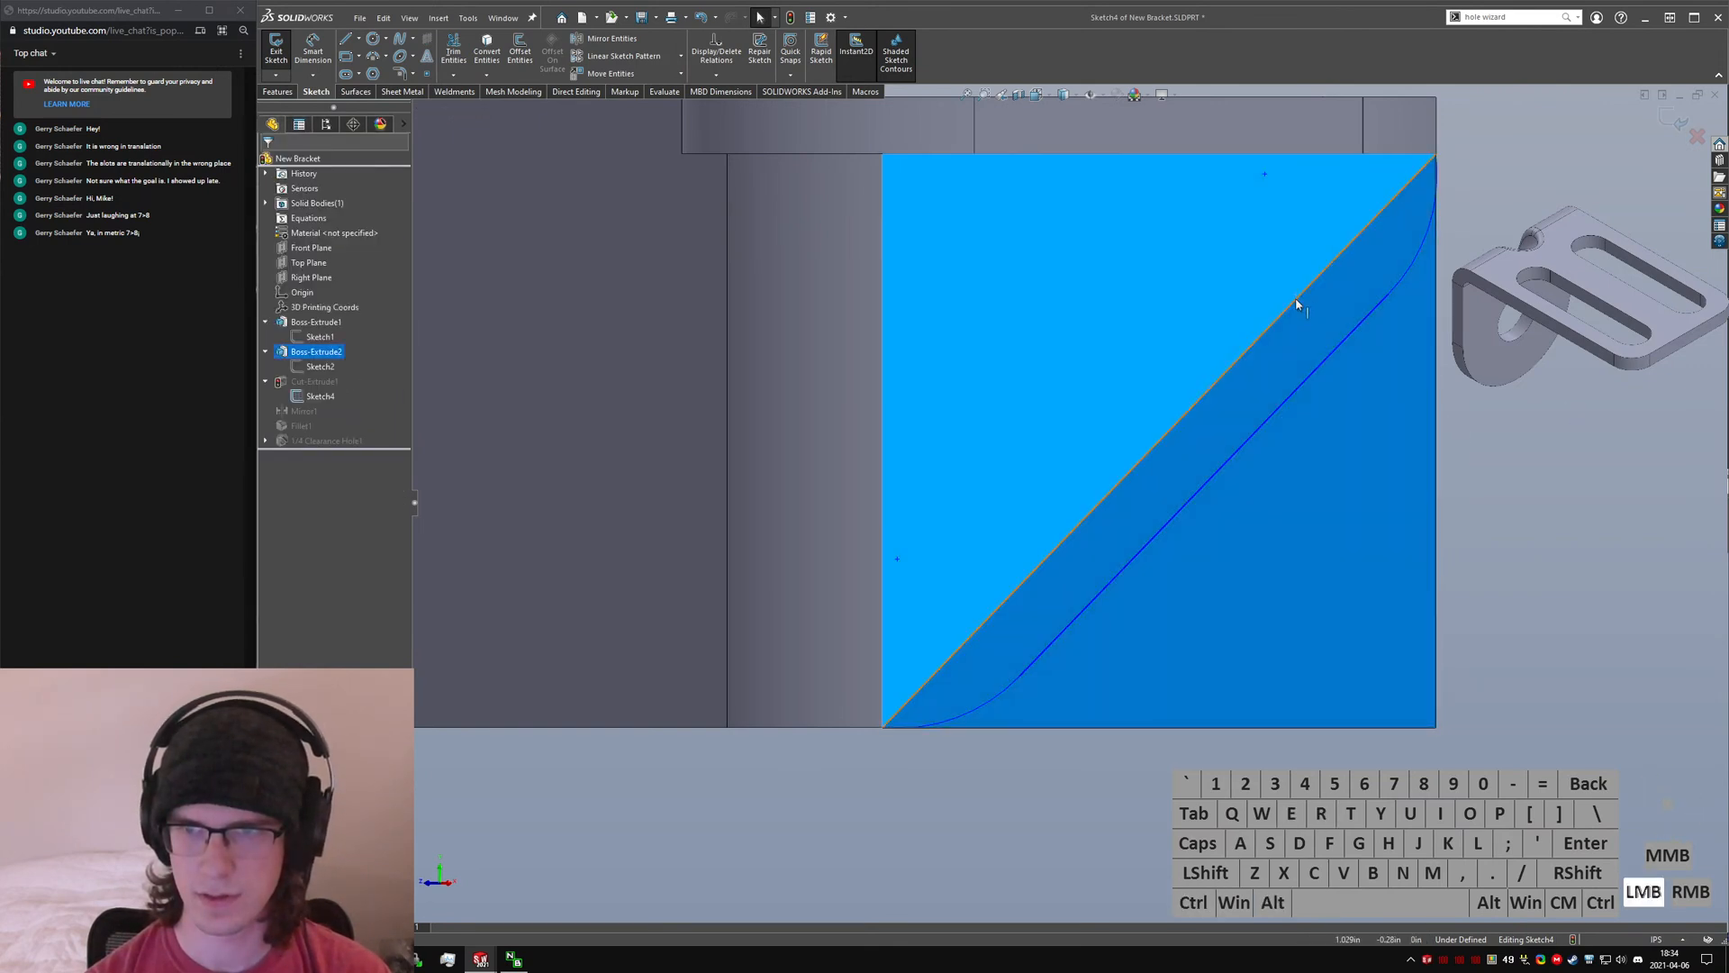
pyautogui.click(1298, 299)
pyautogui.hotkey('alt', 'c')
# - Make the upper arc tangent to the triangle's vertical side and the lower arc tangent to its horizontal side
pyautogui.click(1430, 237)
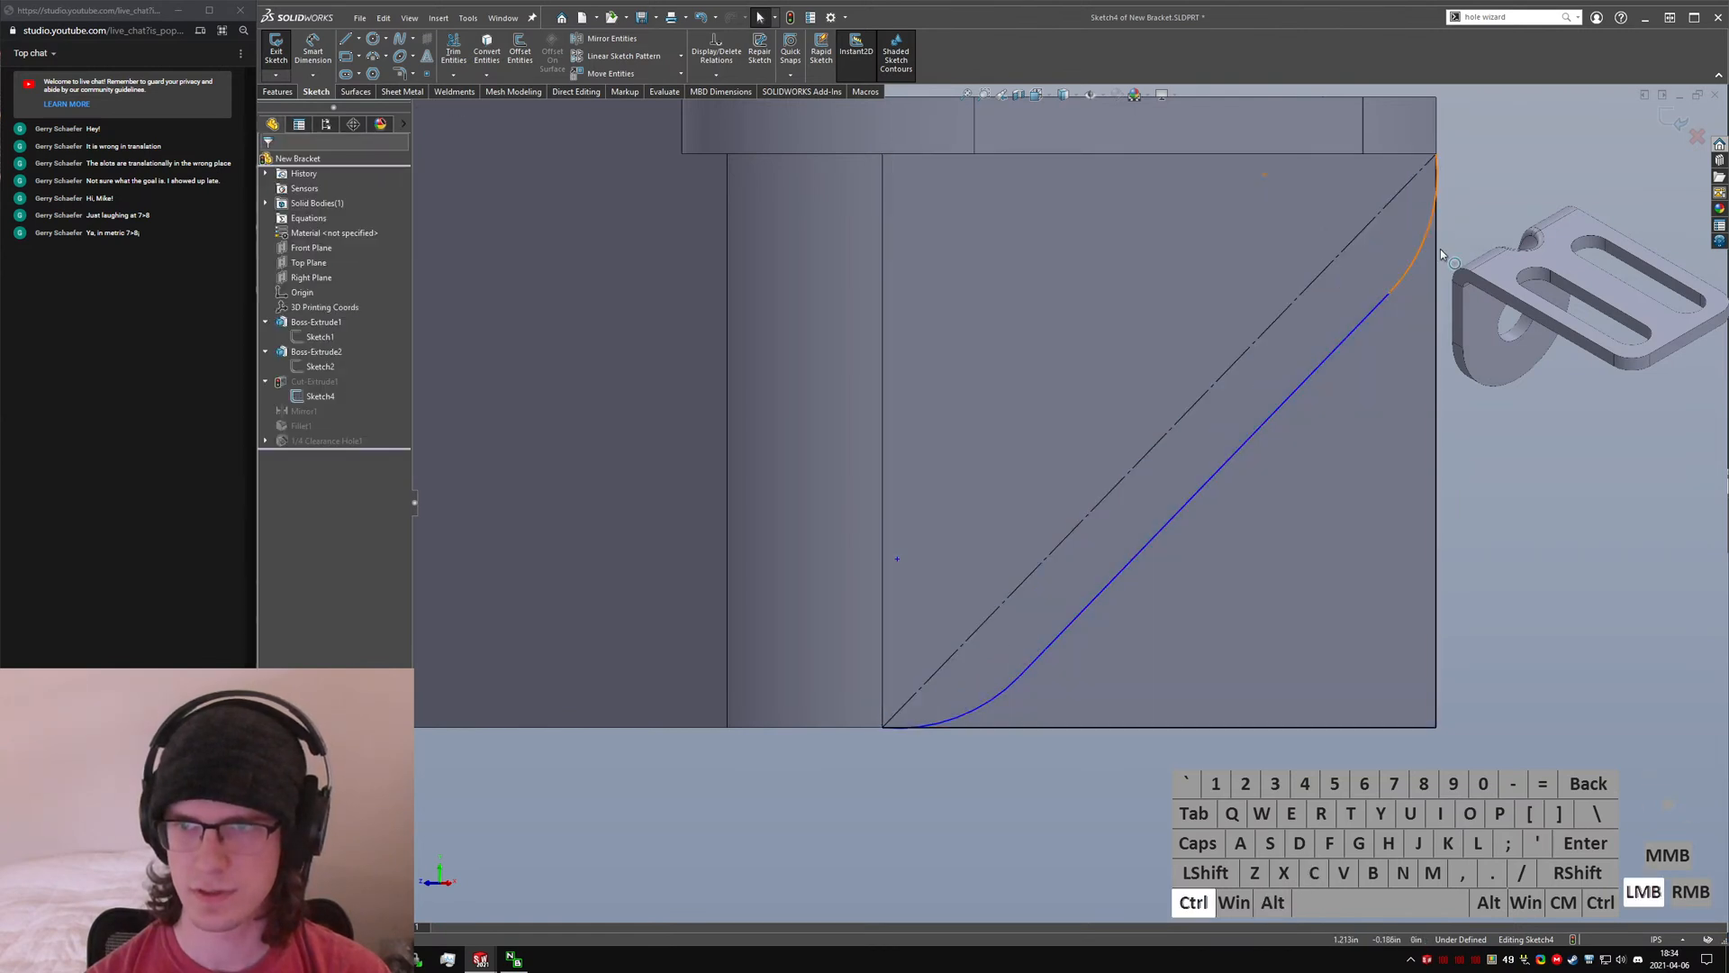
pyautogui.keyDown('ctrl'); pyautogui.click(1439, 252); pyautogui.keyUp('ctrl')
pyautogui.keyDown('ctrl'); pyautogui.click(1438, 325); pyautogui.keyUp('ctrl')
pyautogui.hotkey('alt', 'a')
pyautogui.click(1375, 446)
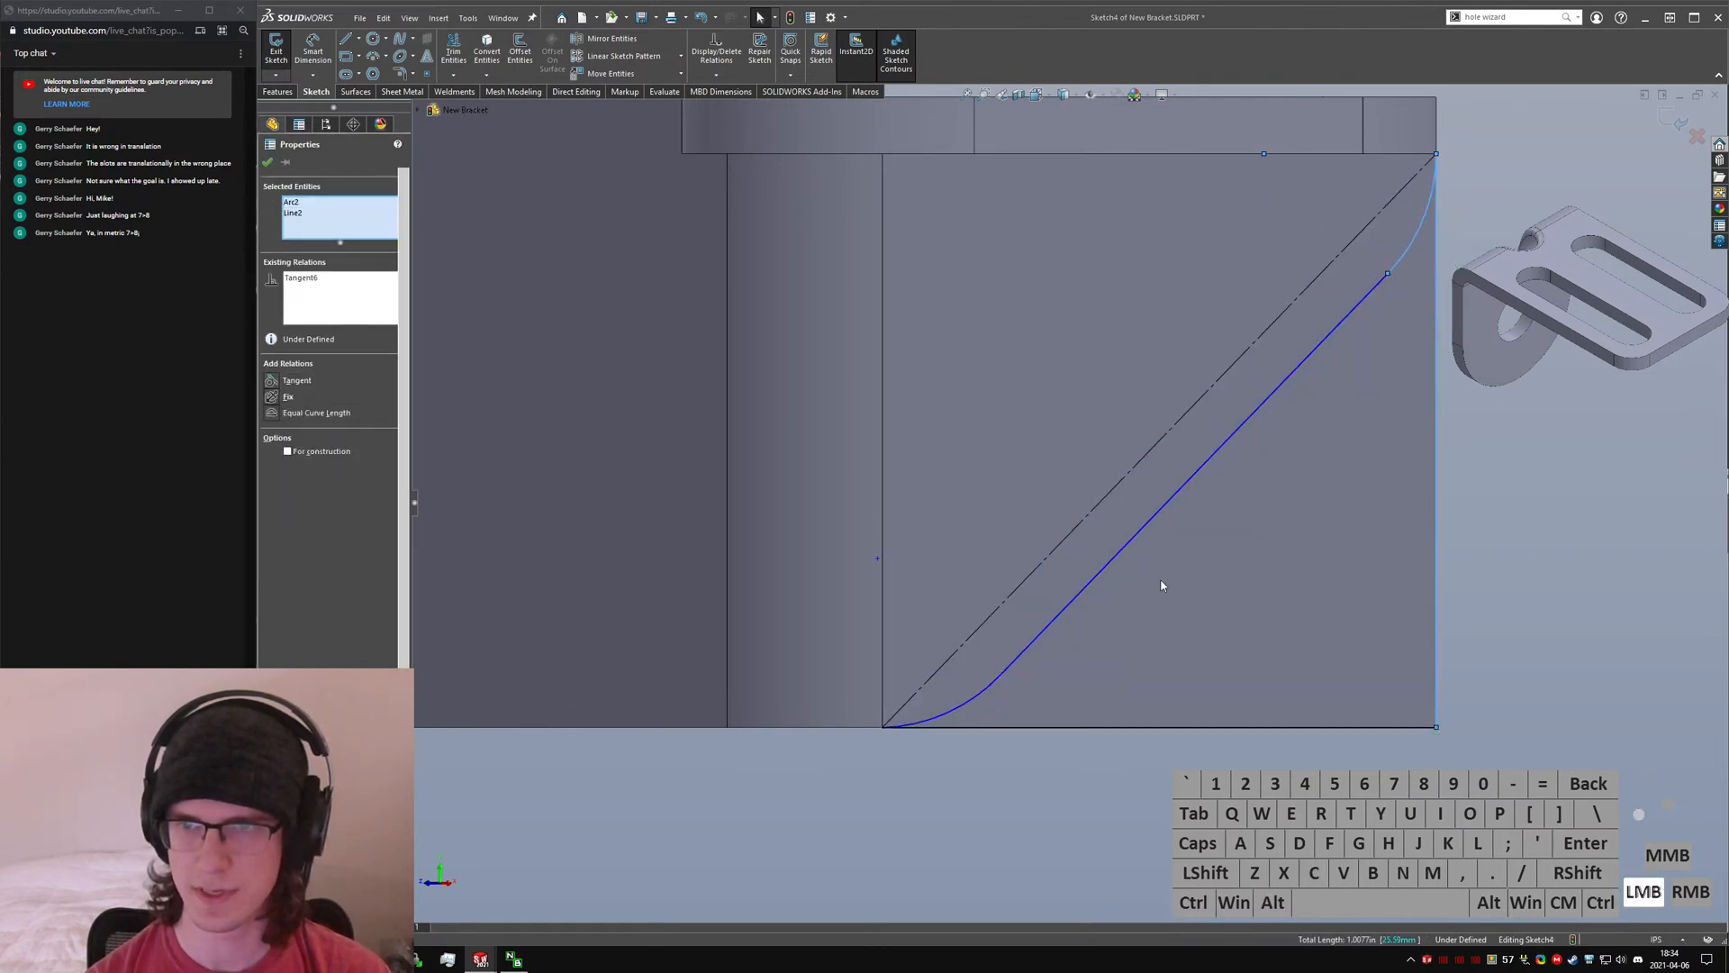
pyautogui.click(958, 711)
pyautogui.keyDown('ctrl'); pyautogui.click(967, 728); pyautogui.keyUp('ctrl')
pyautogui.hotkey('alt', 'a')
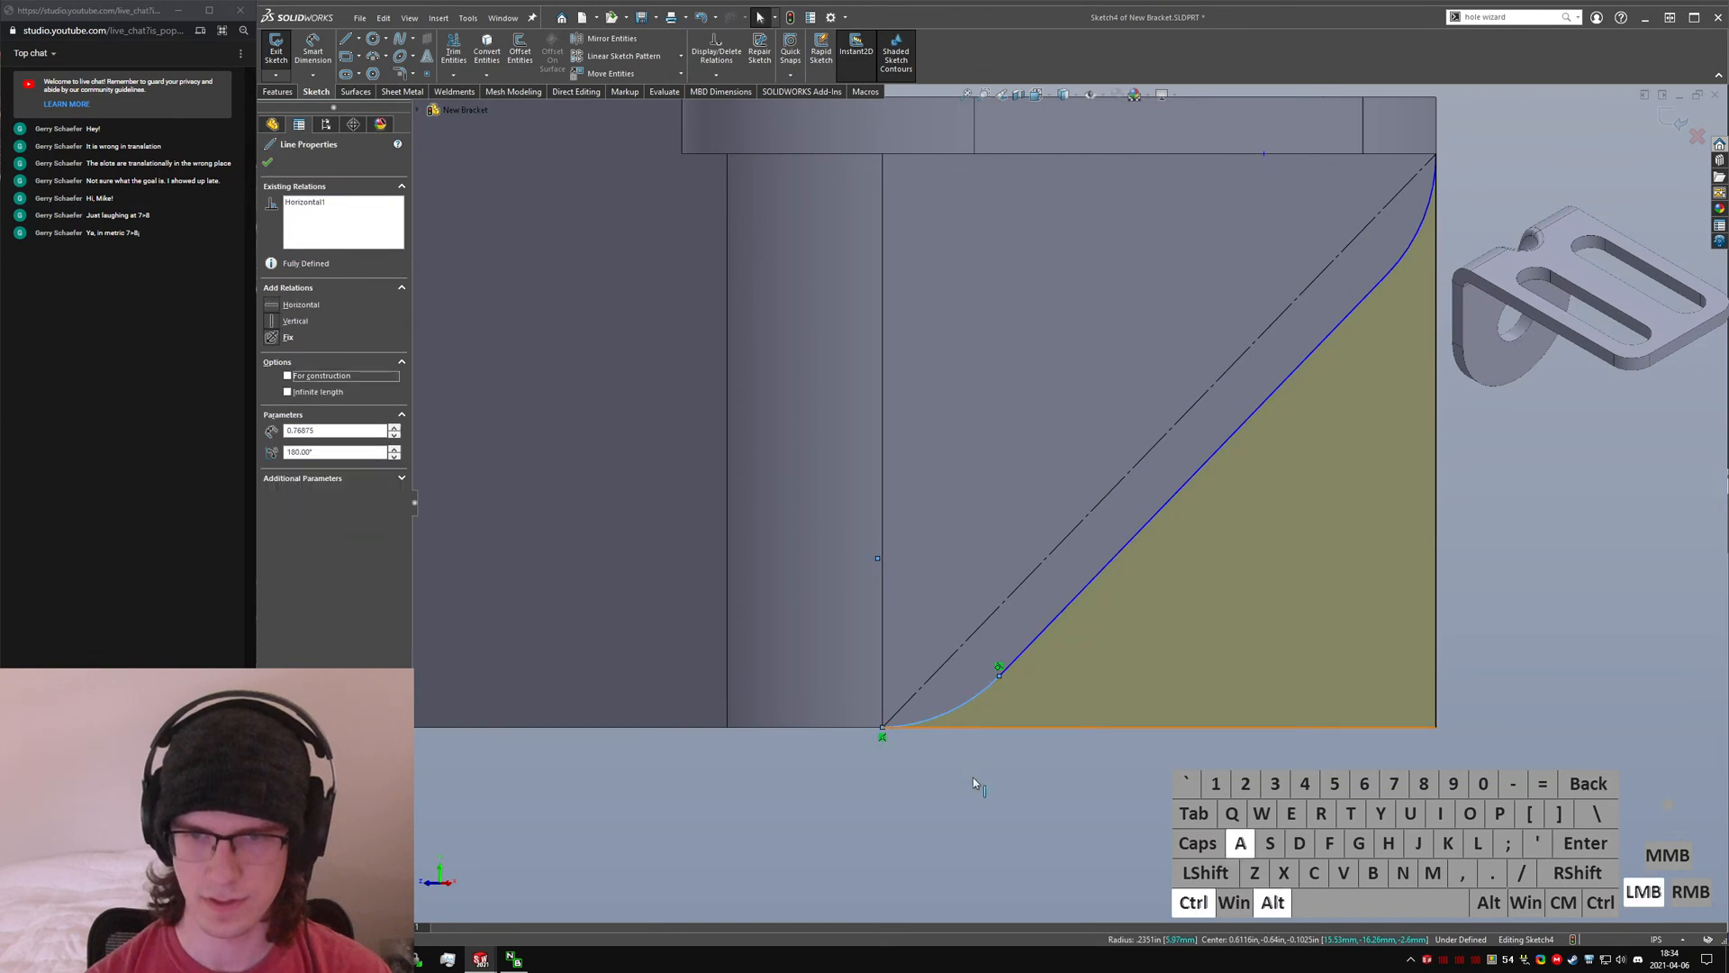
pyautogui.click(975, 825)
# - Dimension the lower arc with a radius of 0.25 in
pyautogui.moveTo(973, 793); pyautogui.dragTo(962, 613, button='right')
pyautogui.click(961, 707)
pyautogui.click(972, 799)
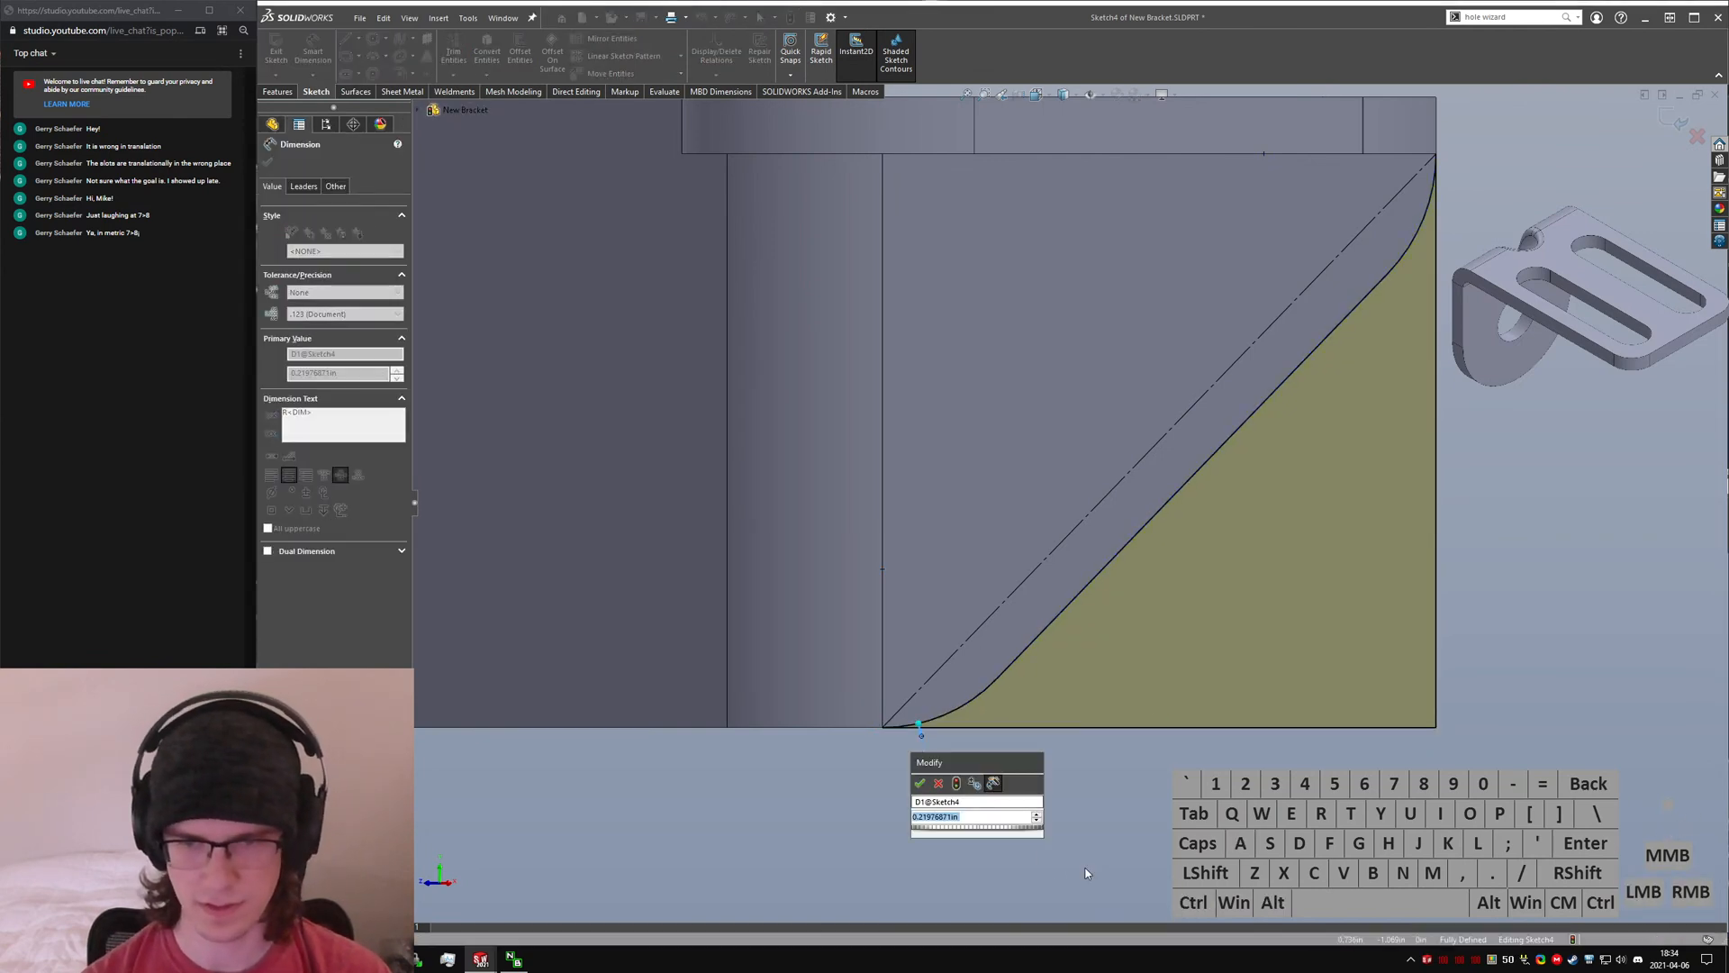
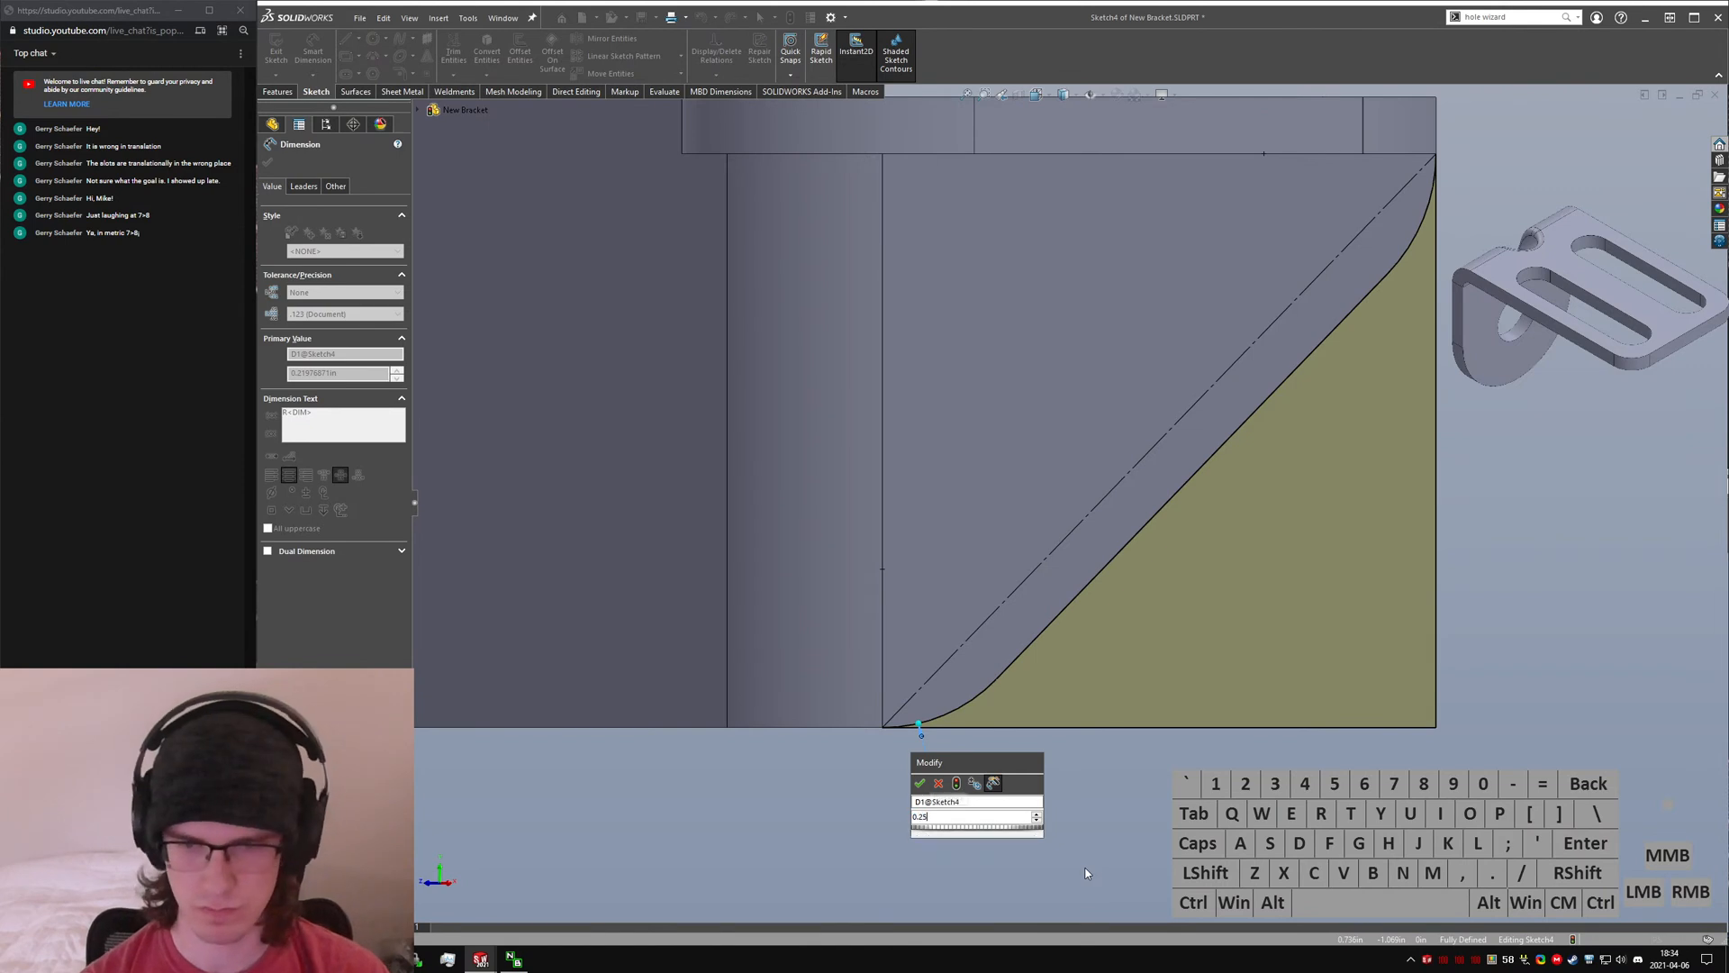
pyautogui.press('Return')
pyautogui.press('Escape')
# - Delete the parallel relation between the connecting line and the construction diagonal
pyautogui.click(1420, 233)
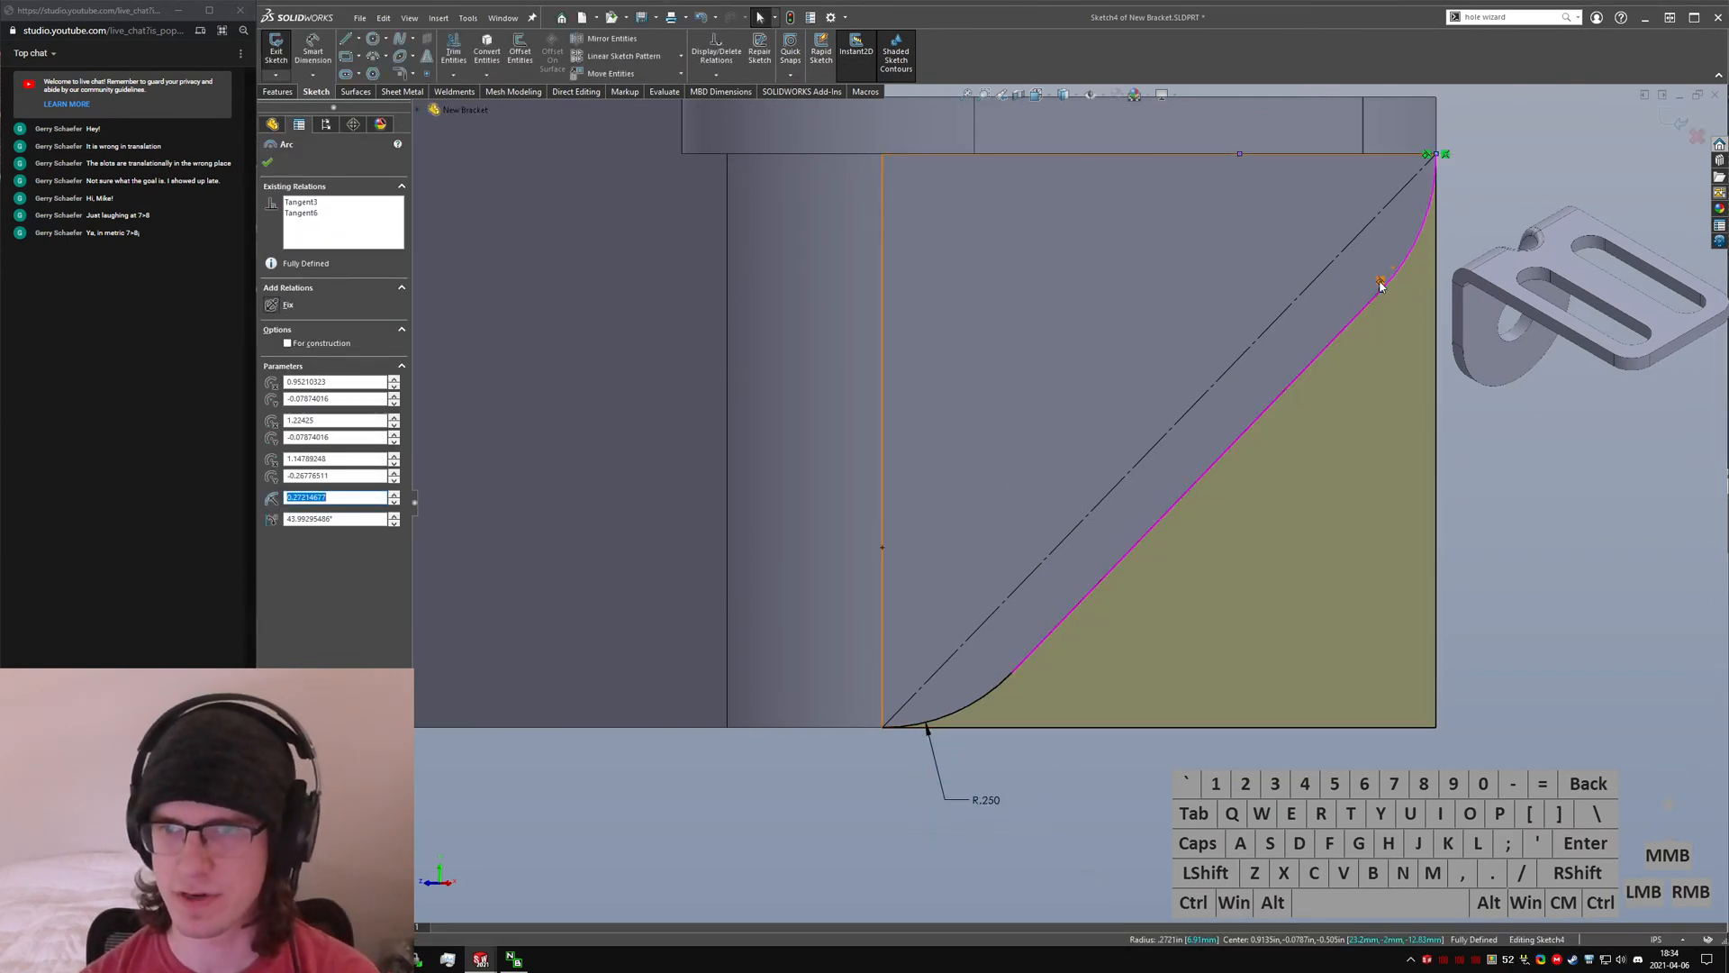
pyautogui.click(1349, 256)
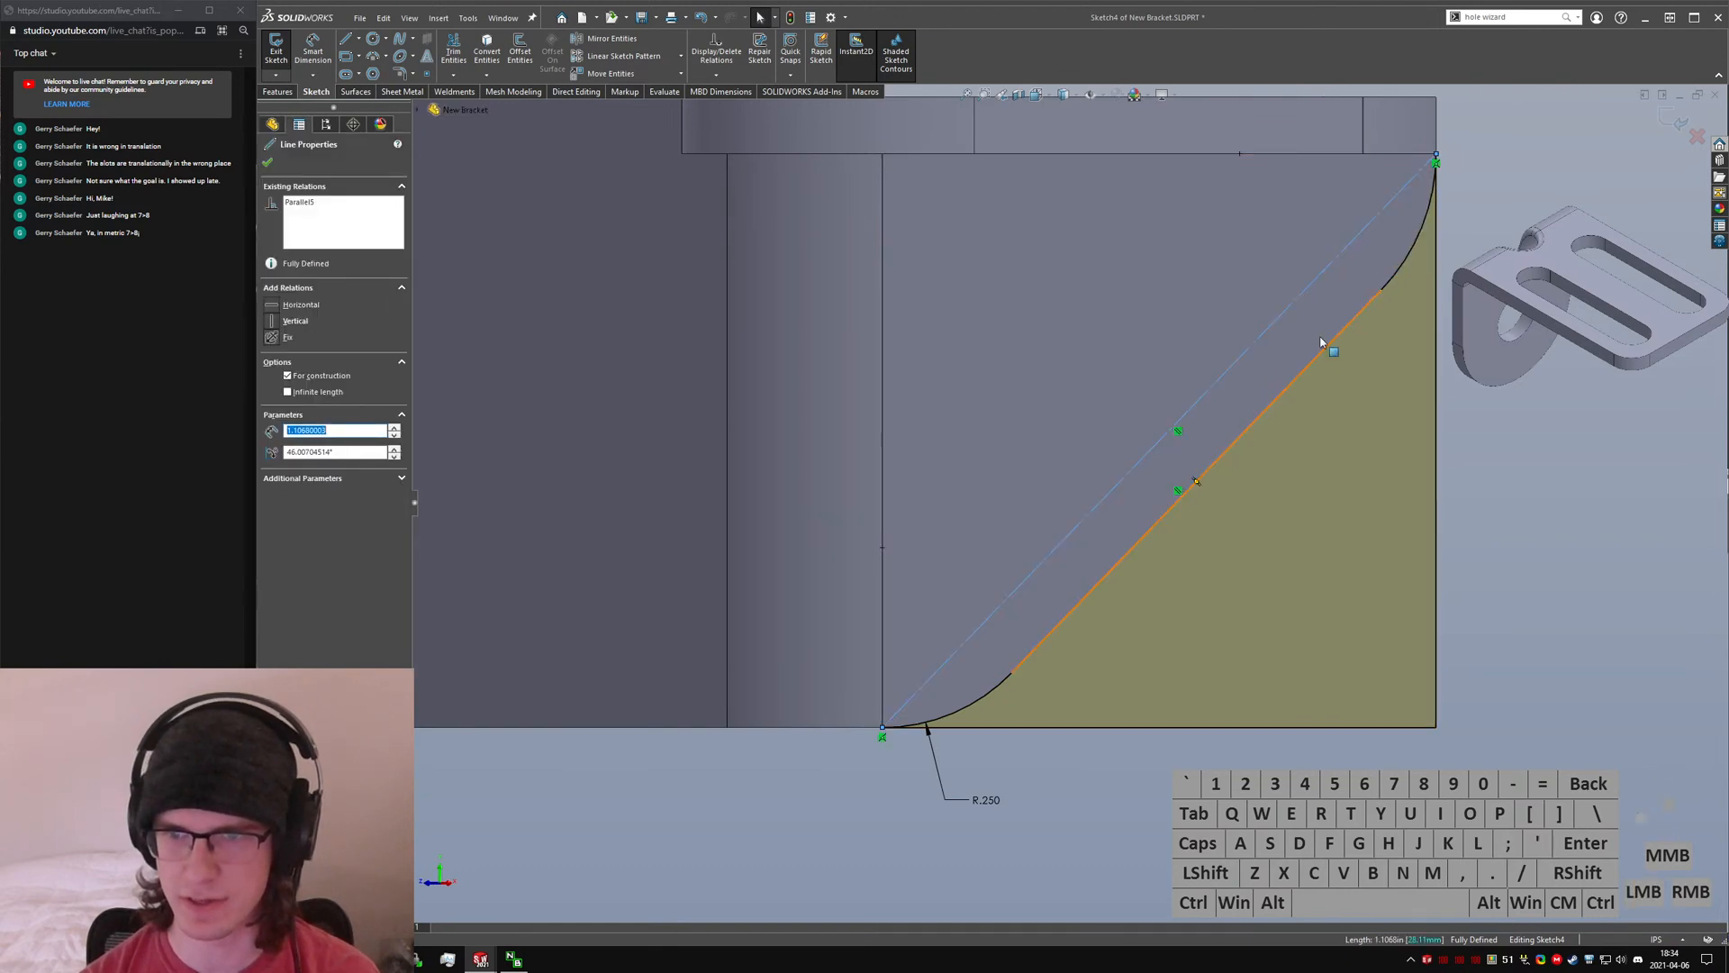
pyautogui.click(1178, 503)
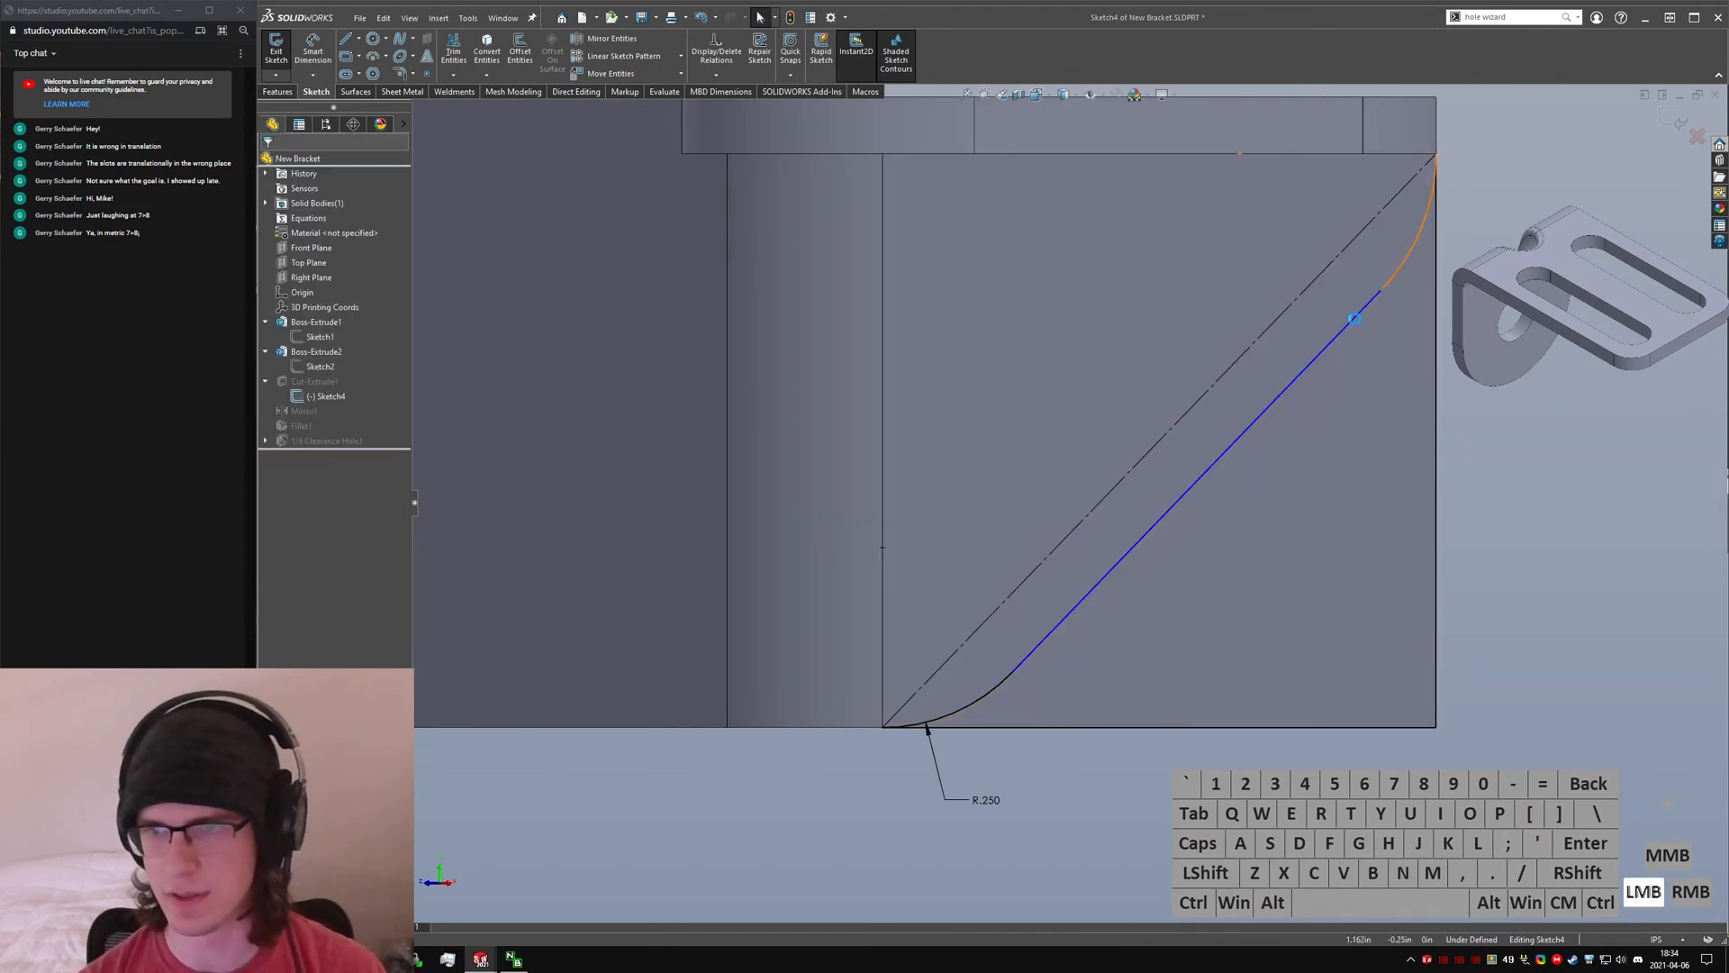
# - Make the two arcs equal in radius and exit the sketch to rebuild the part
pyautogui.keyDown('ctrl'); pyautogui.click(978, 699); pyautogui.keyUp('ctrl')
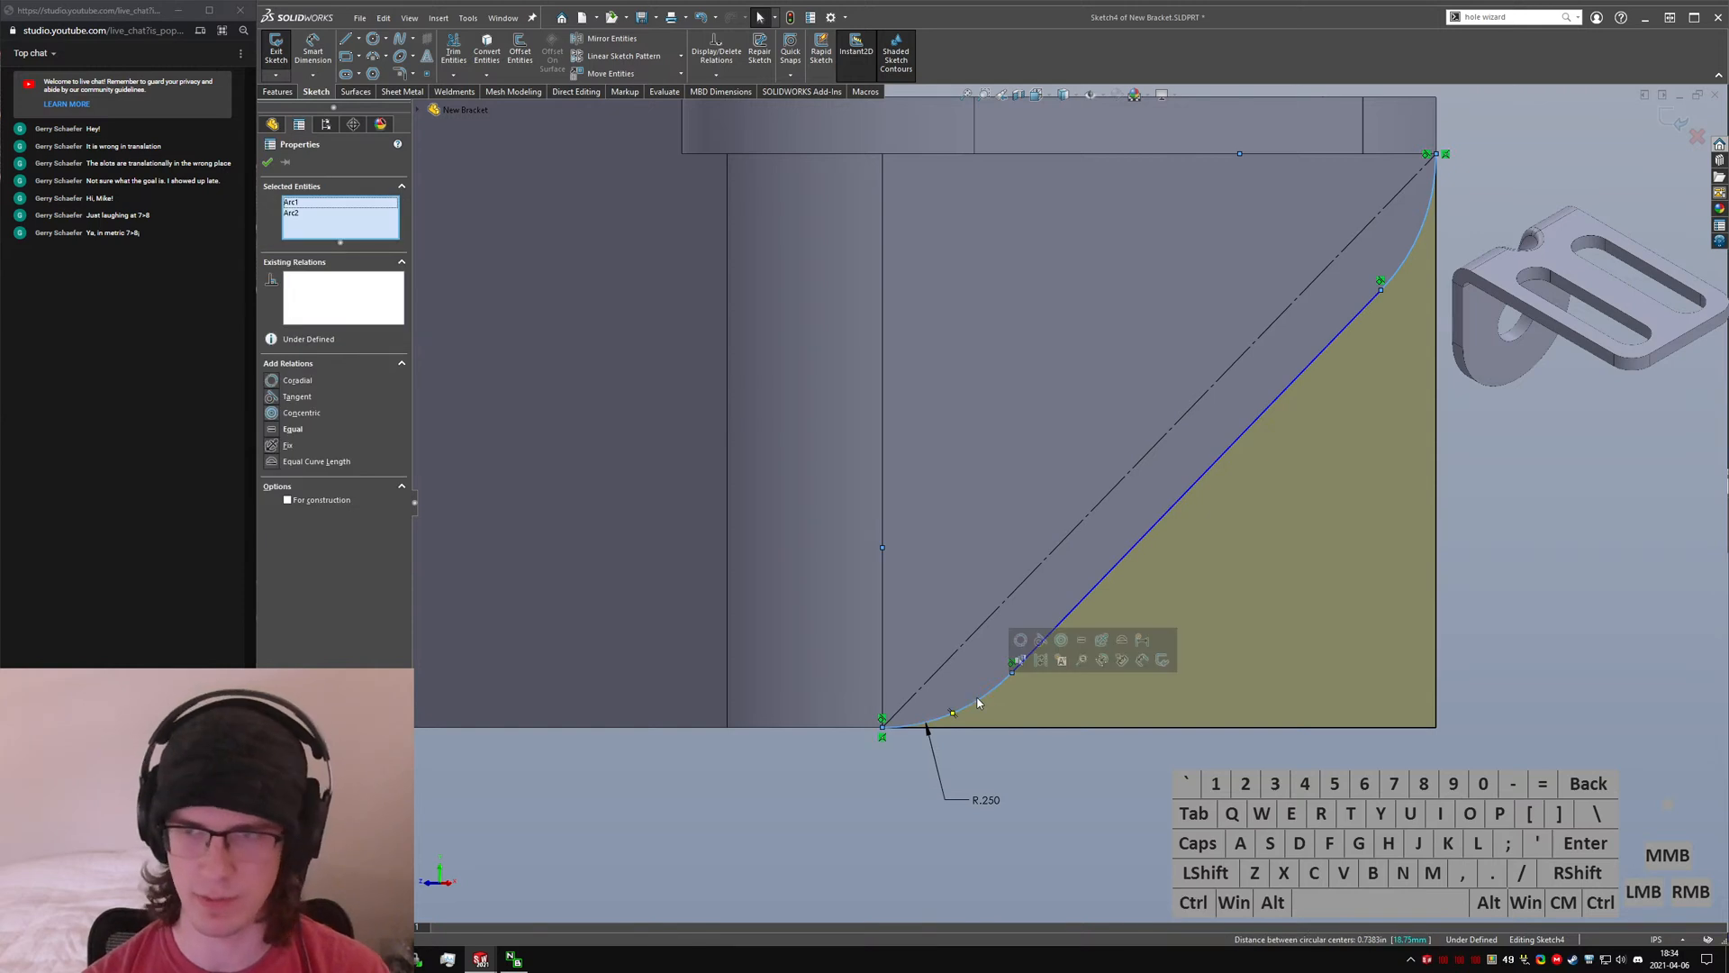
pyautogui.hotkey('alt', 'q')
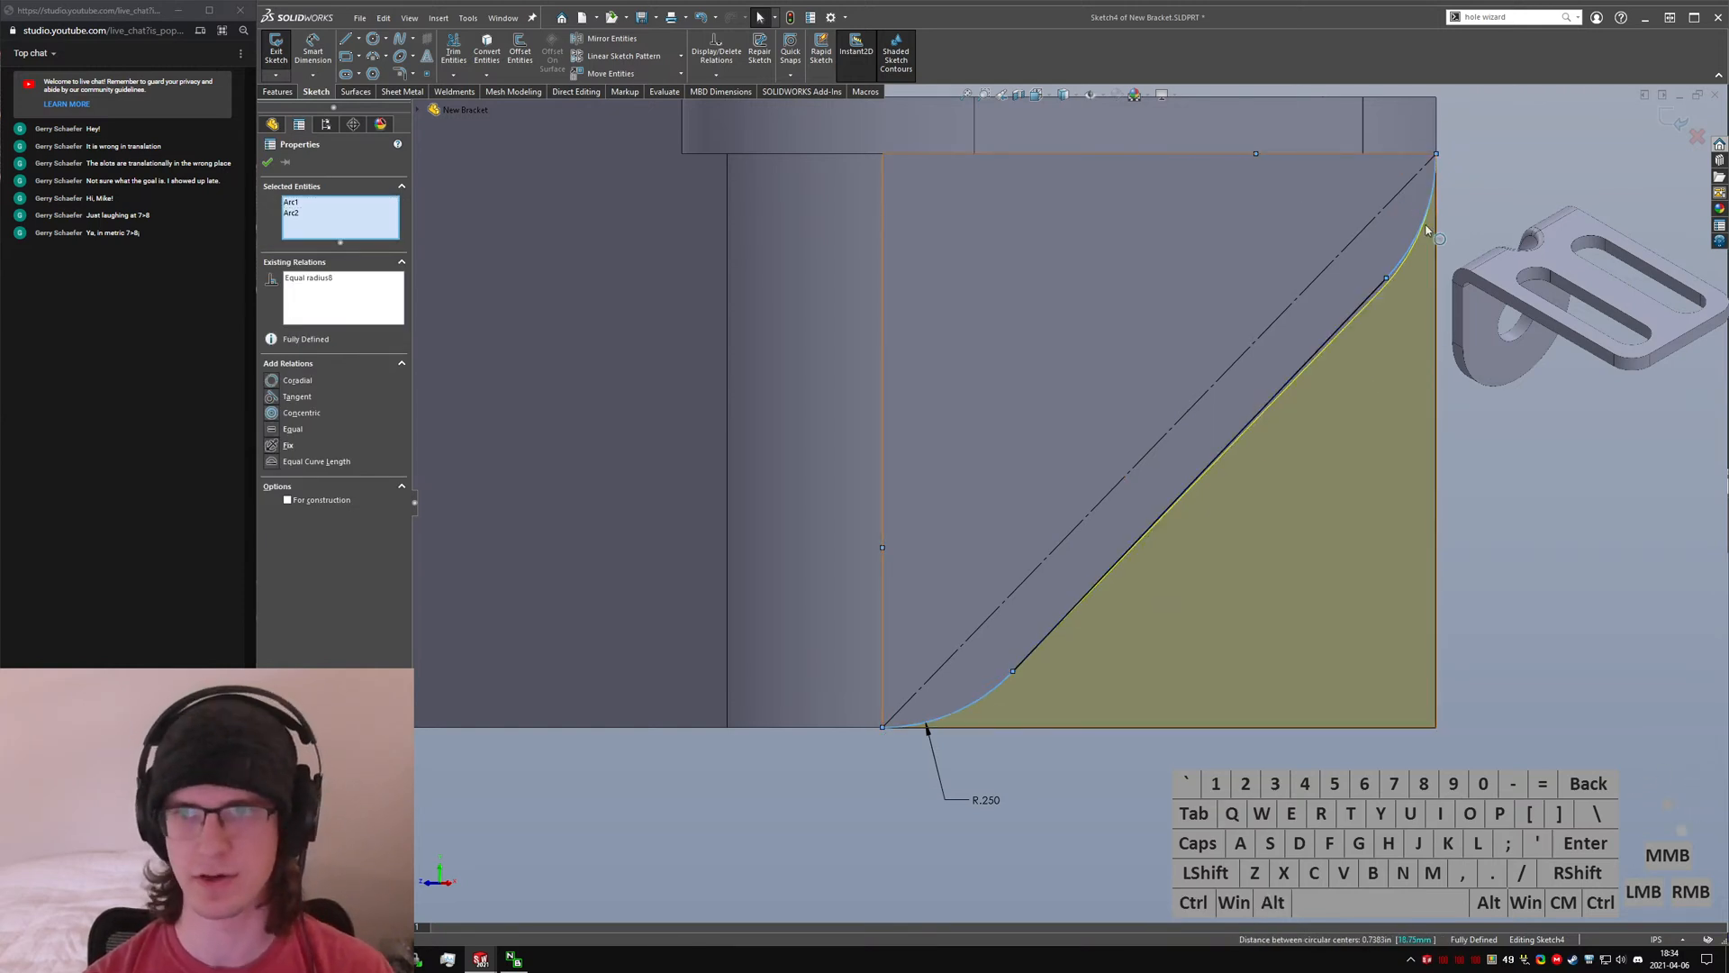
pyautogui.click(268, 163)
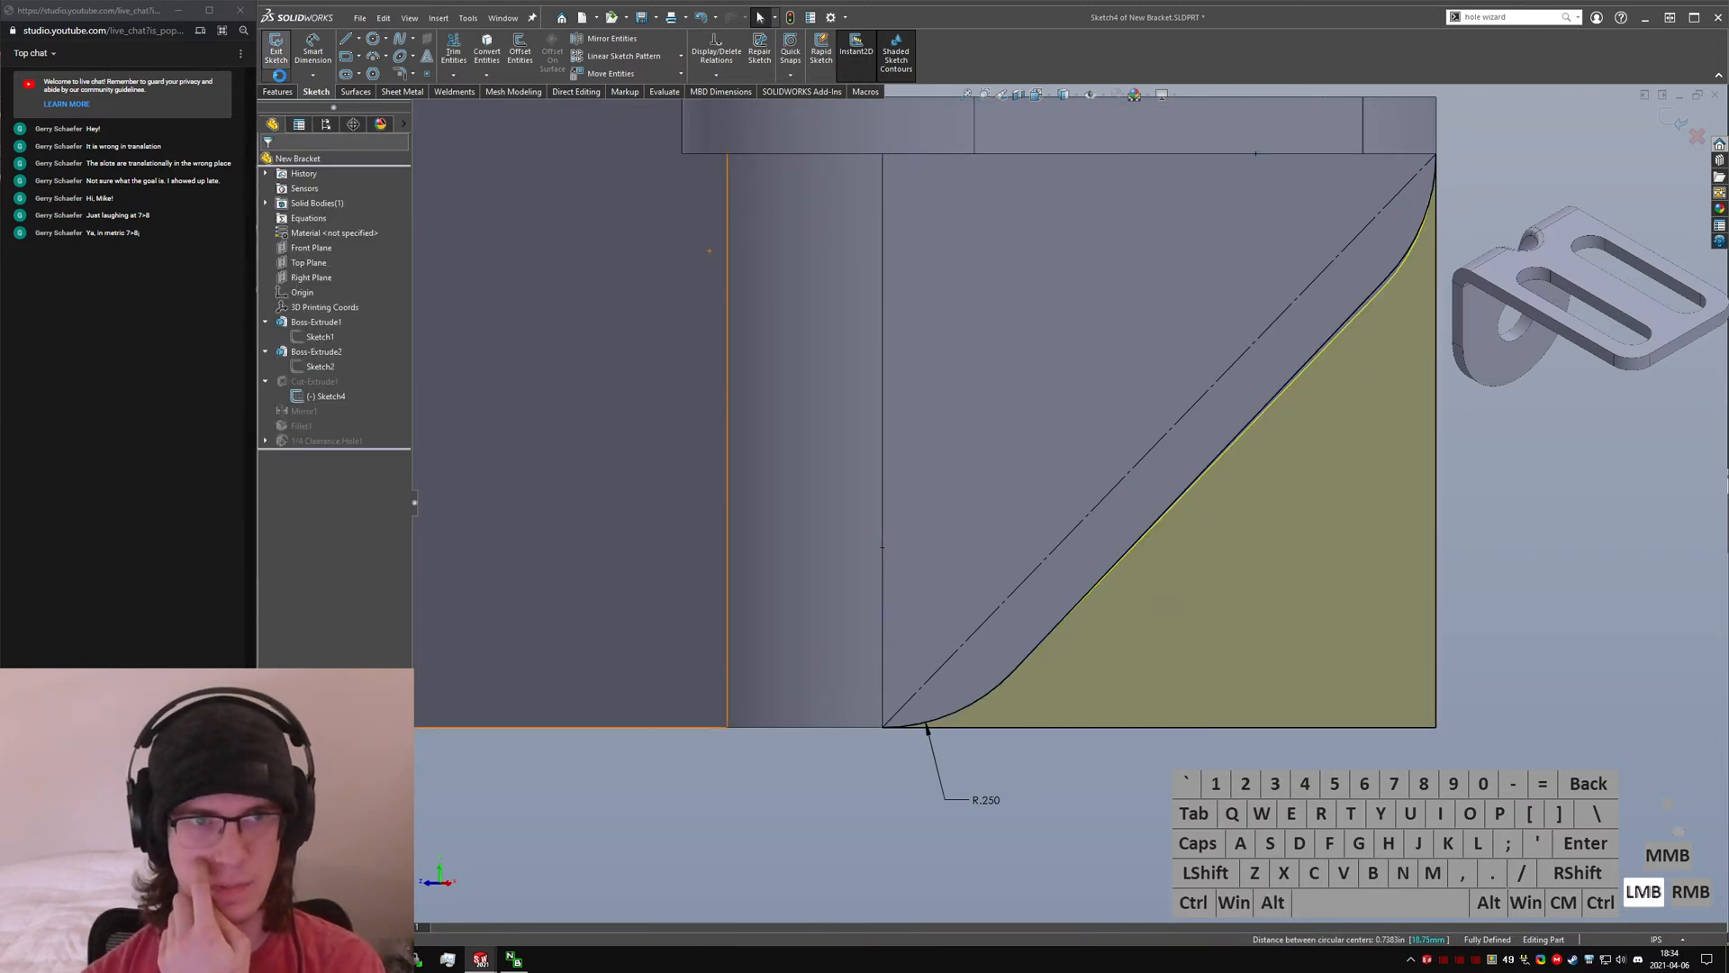
# - Examine the curved ends of the wall's taper and the slots beside the wall from several angles
pyautogui.moveTo(1280, 364); pyautogui.dragTo(1189, 252, button='middle')
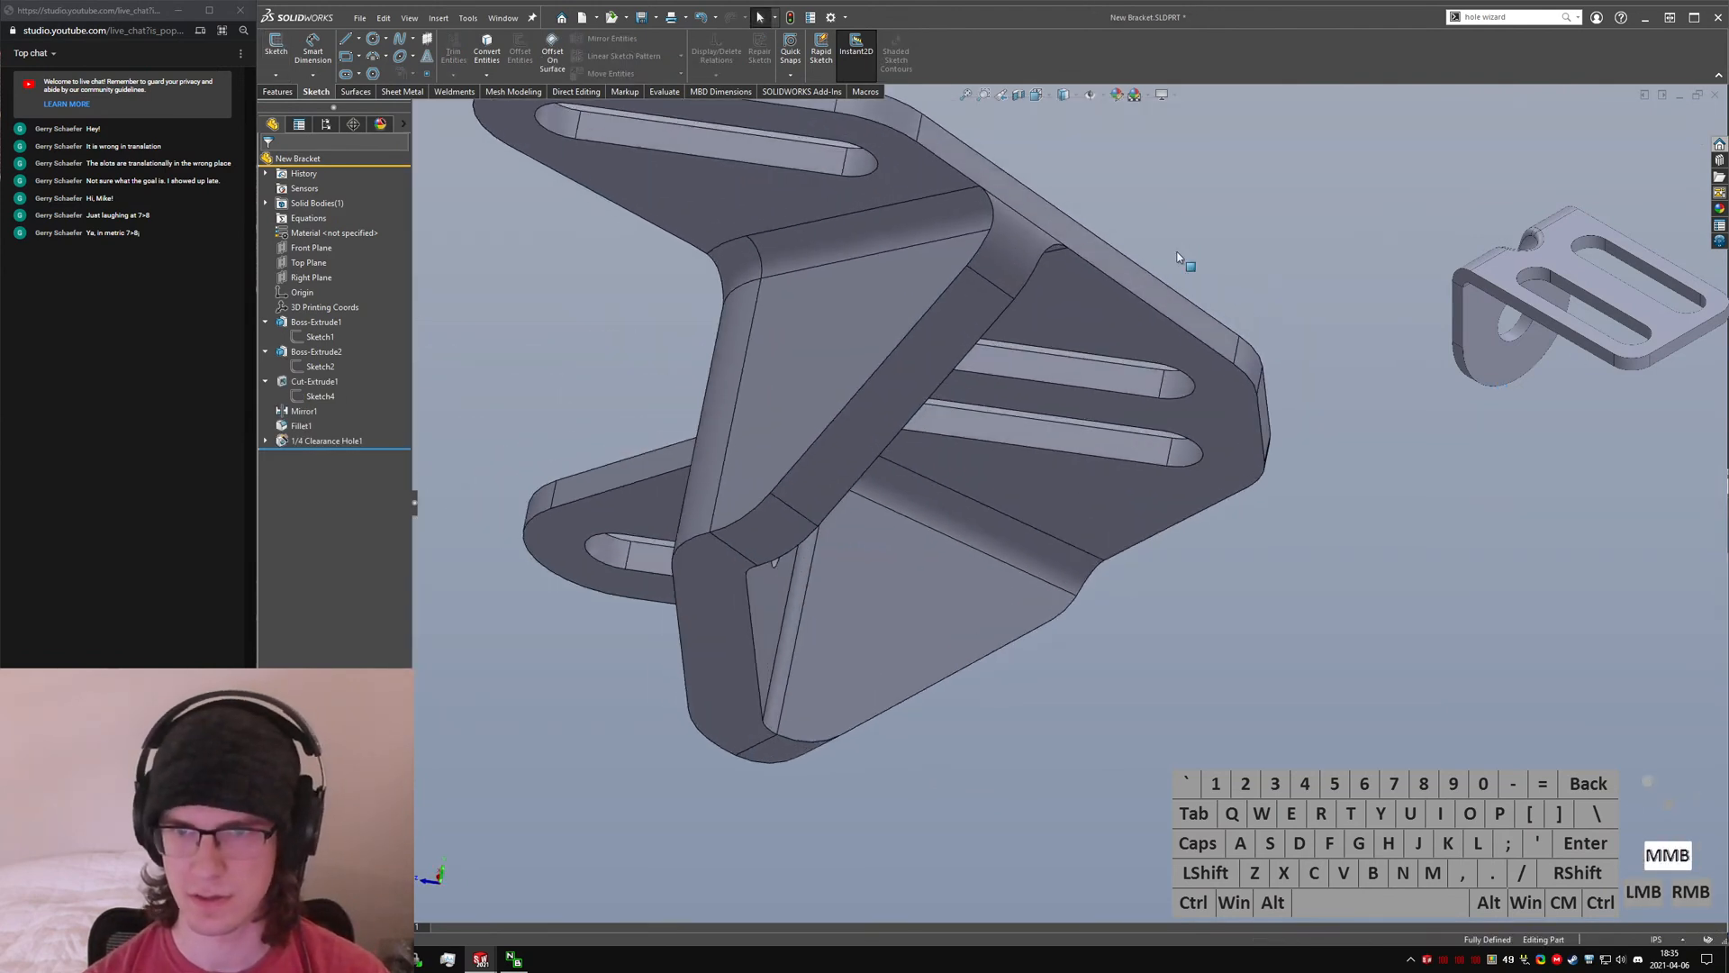
pyautogui.click(1011, 261)
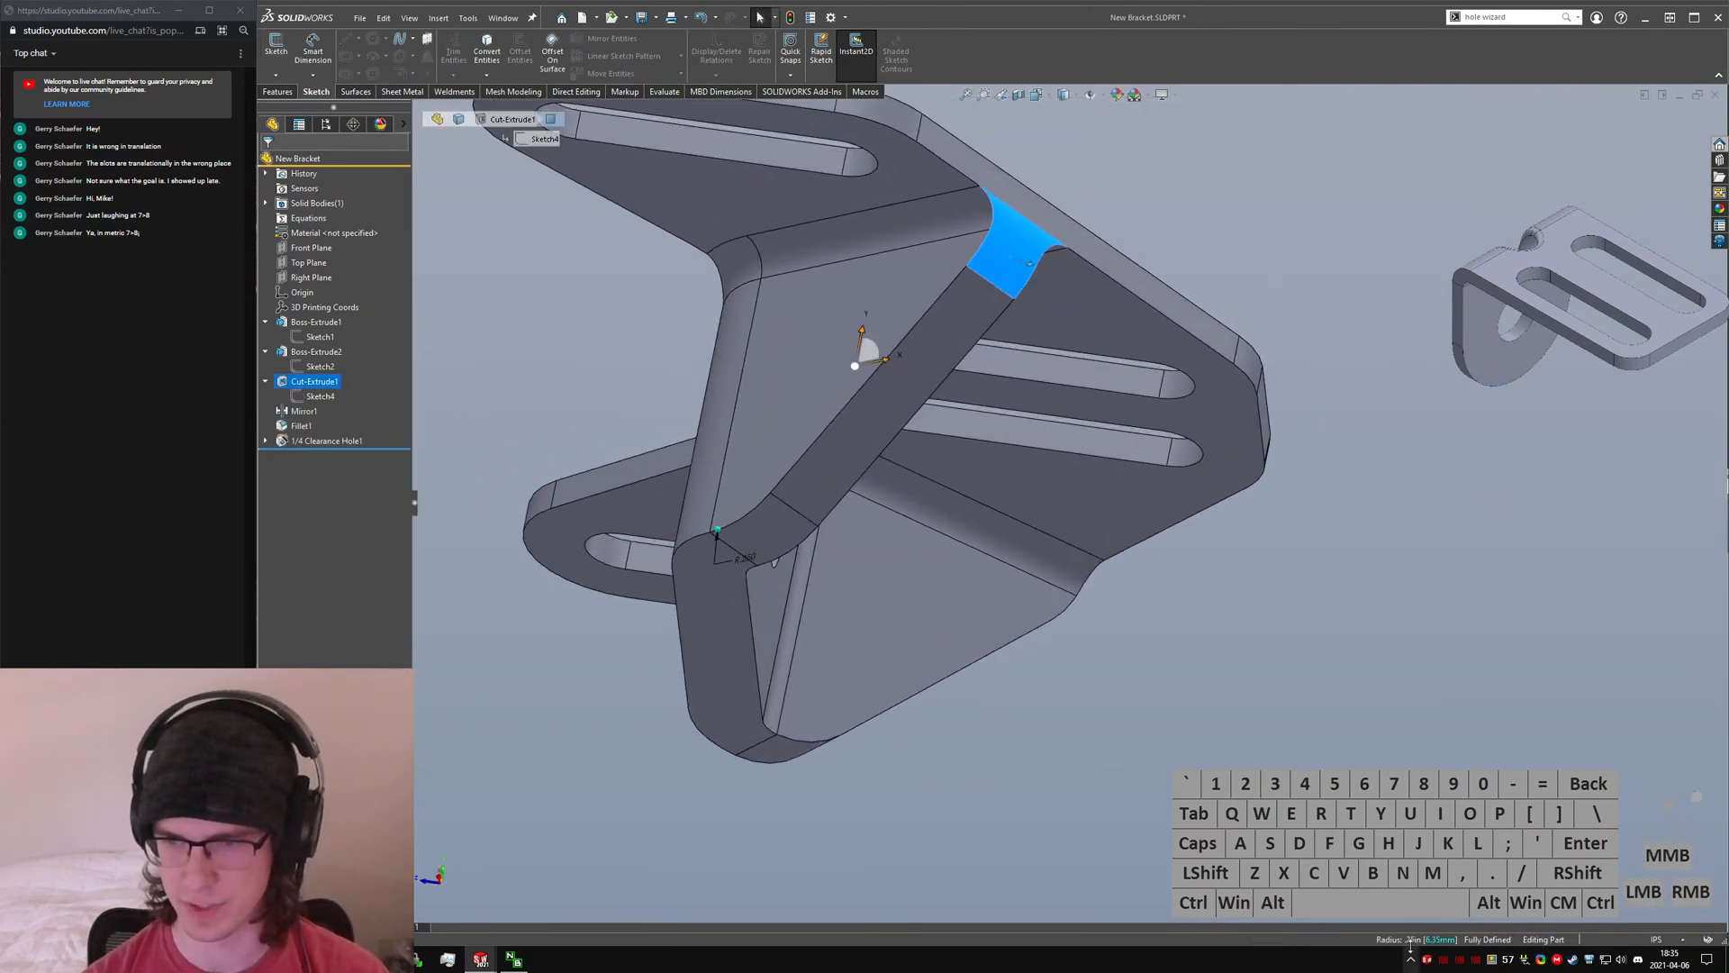
pyautogui.click(776, 527)
pyautogui.click(1090, 694)
pyautogui.moveTo(1089, 694); pyautogui.dragTo(1045, 247, button='middle')
pyautogui.scroll(2, 1049, 310)
pyautogui.moveTo(1050, 312); pyautogui.dragTo(680, 500, button='middle')
pyautogui.scroll(2, 1089, 633)
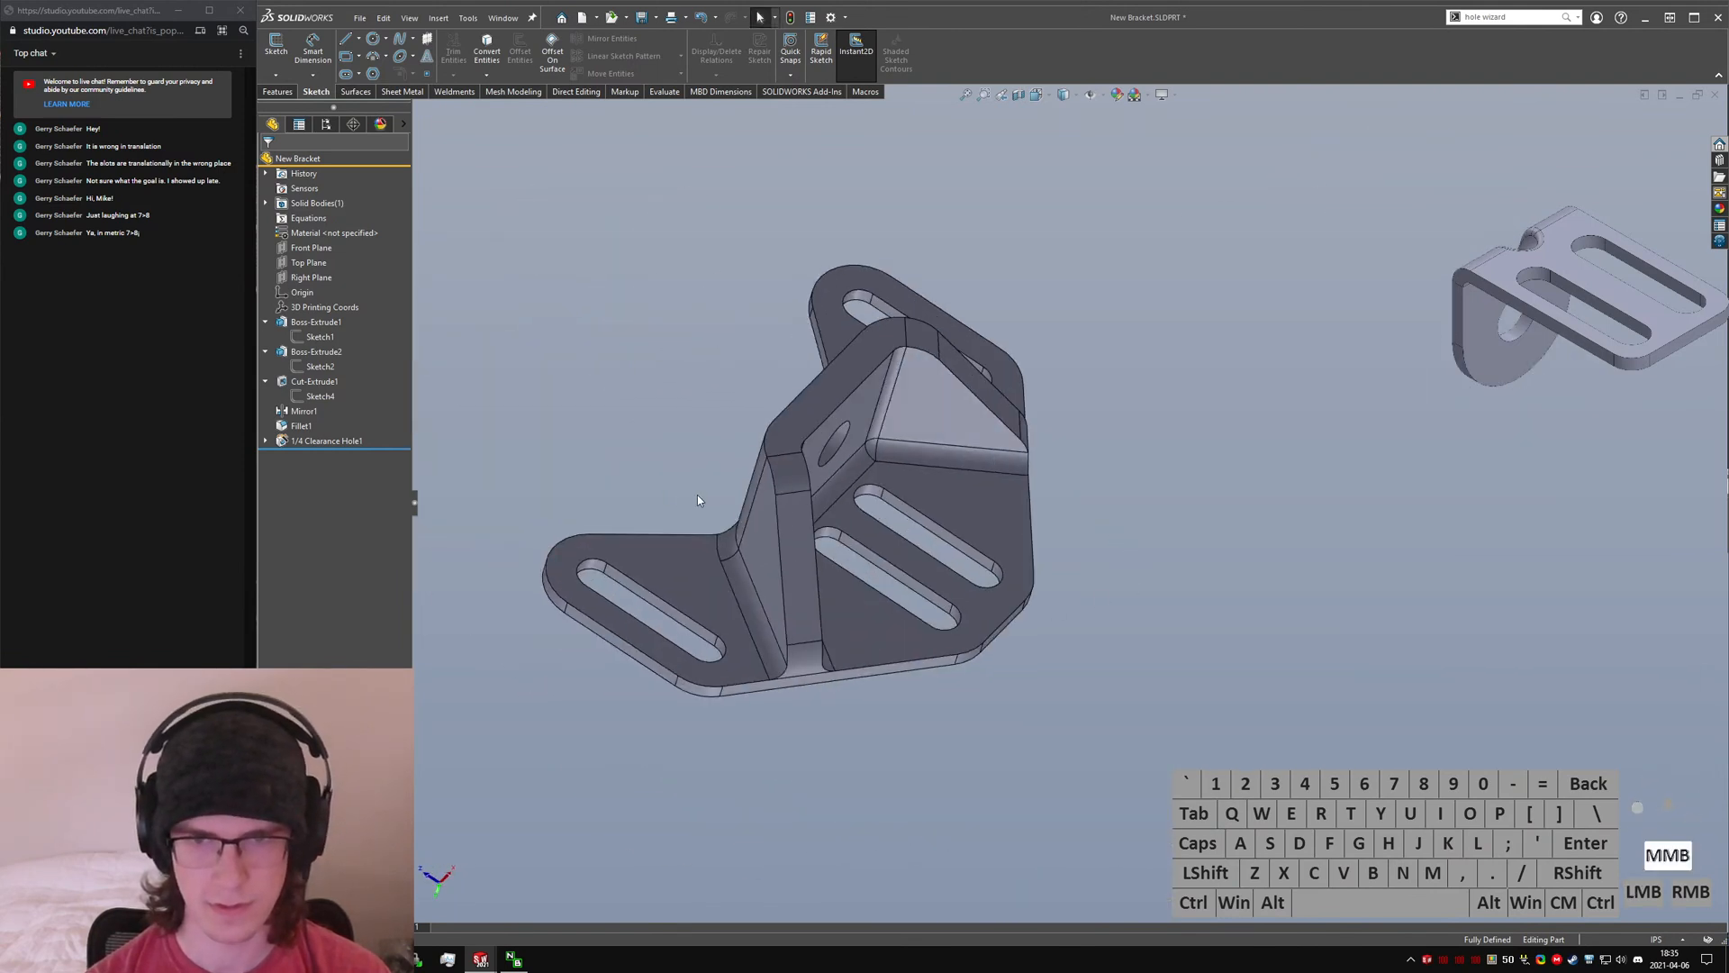
pyautogui.scroll(2, 684, 503)
pyautogui.scroll(-4, 729, 530)
pyautogui.moveTo(785, 533)
pyautogui.mouseDown(button='middle')
pyautogui.moveTo(795, 612)
pyautogui.moveTo(818, 615)
pyautogui.moveTo(799, 490)
pyautogui.moveTo(715, 515)
pyautogui.moveTo(784, 552)
pyautogui.moveTo(802, 629)
pyautogui.moveTo(805, 544)
pyautogui.mouseUp(button='middle')
pyautogui.scroll(1, 794, 614)
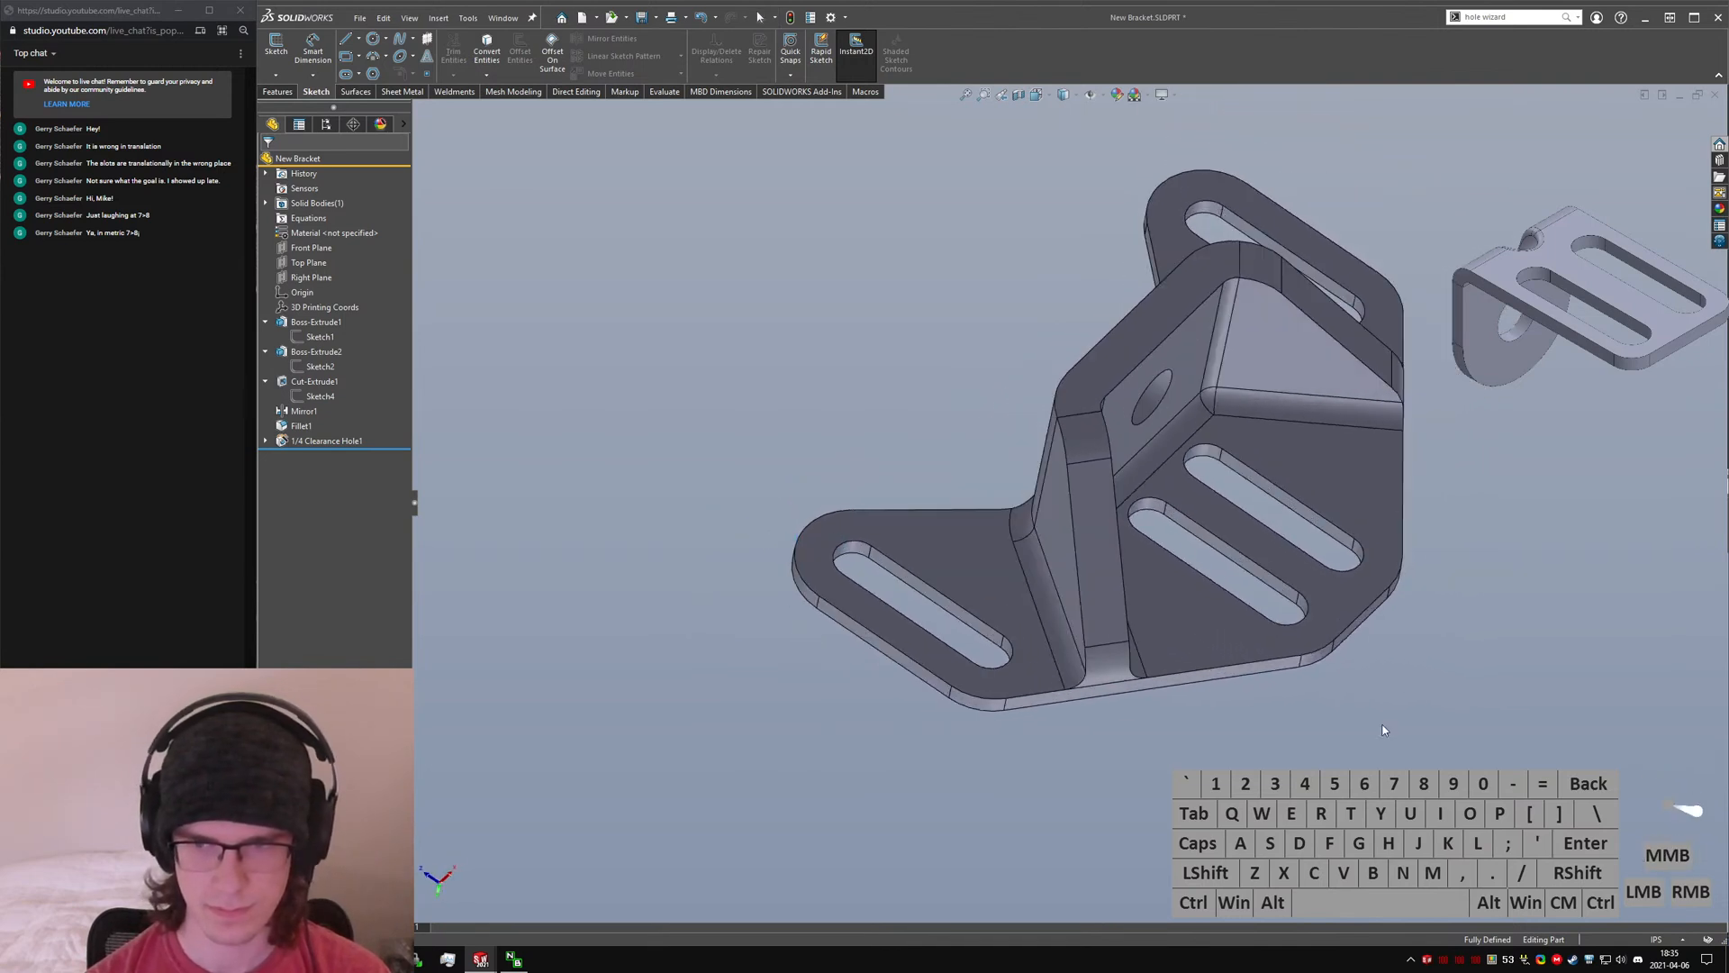
pyautogui.scroll(-2, 1191, 539)
pyautogui.click(1191, 549)
pyautogui.scroll(-3, 1192, 549)
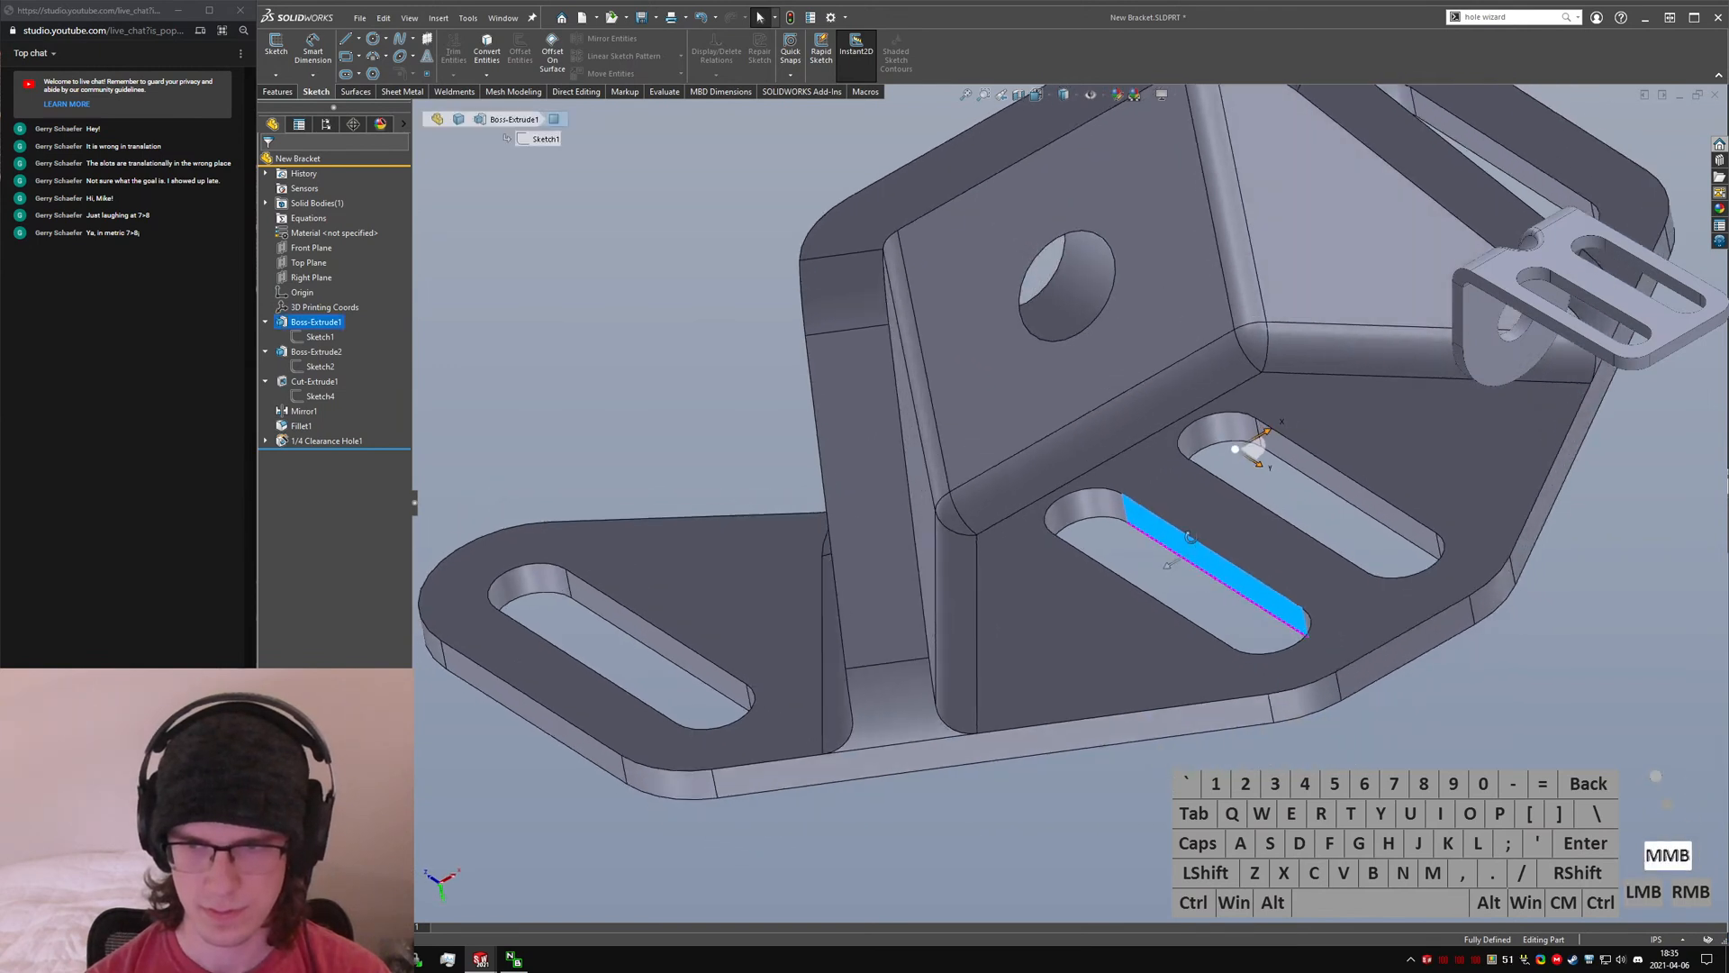
pyautogui.scroll(5, 1302, 624)
pyautogui.click(1273, 704)
# - Start a symmetric 0.02 in chamfer and select the tangent edges of the two middle slots
pyautogui.write('chamfer')
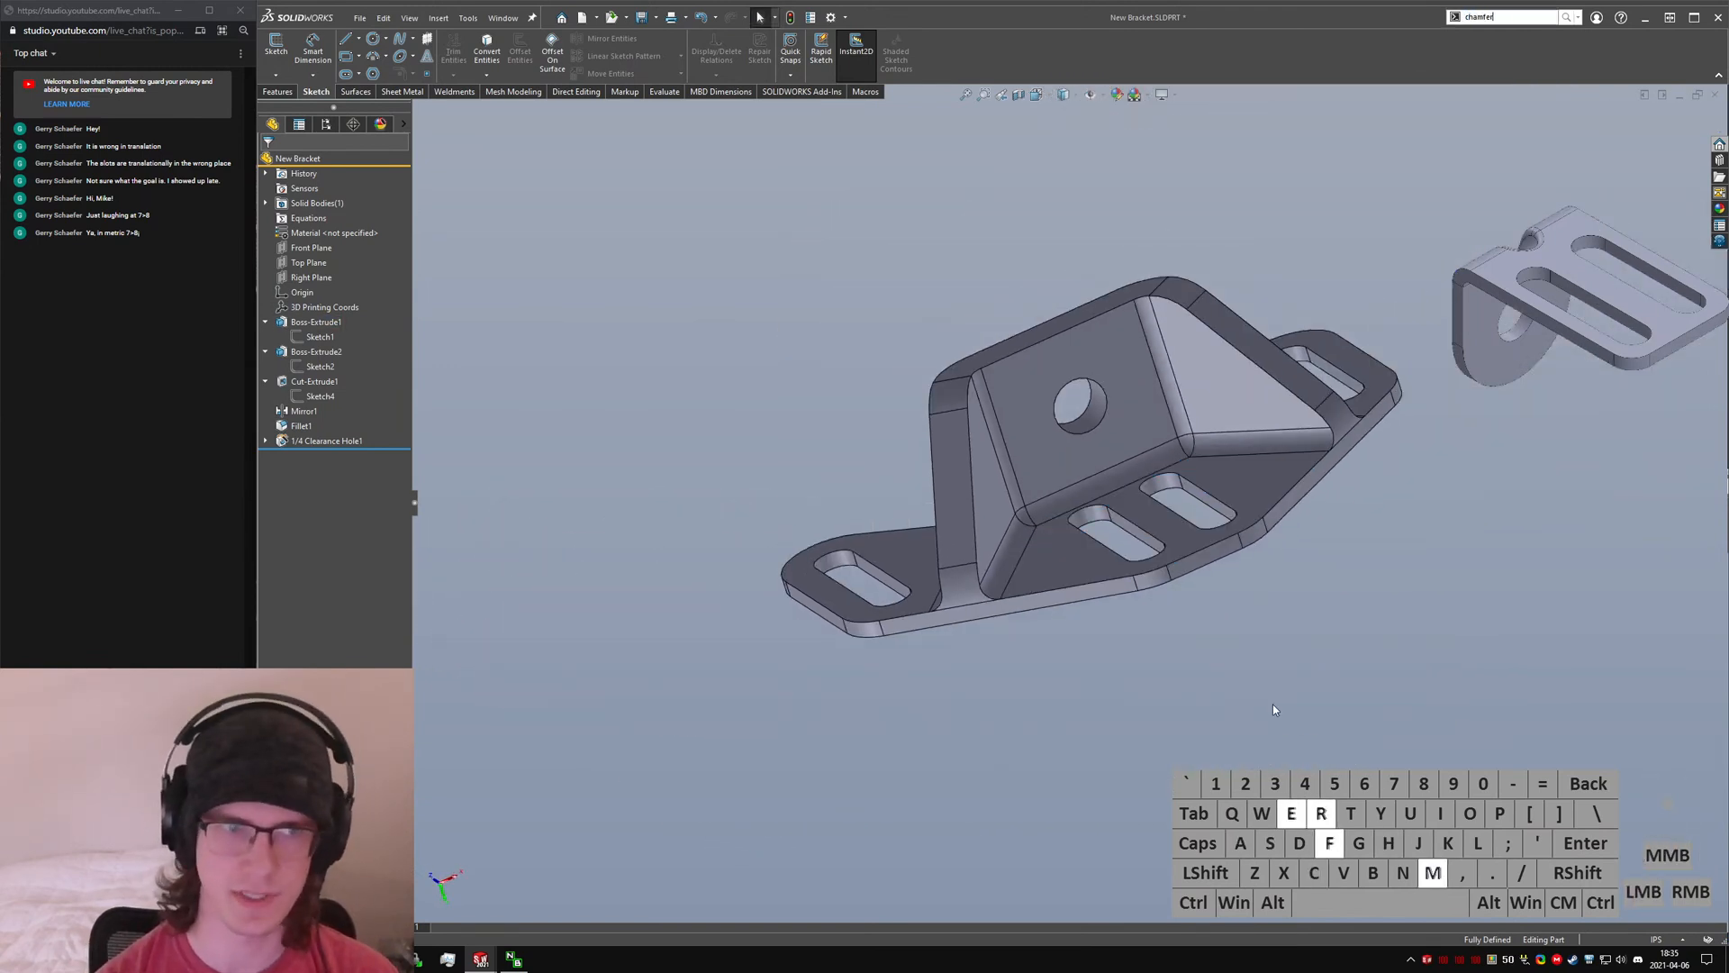
pyautogui.press('Return')
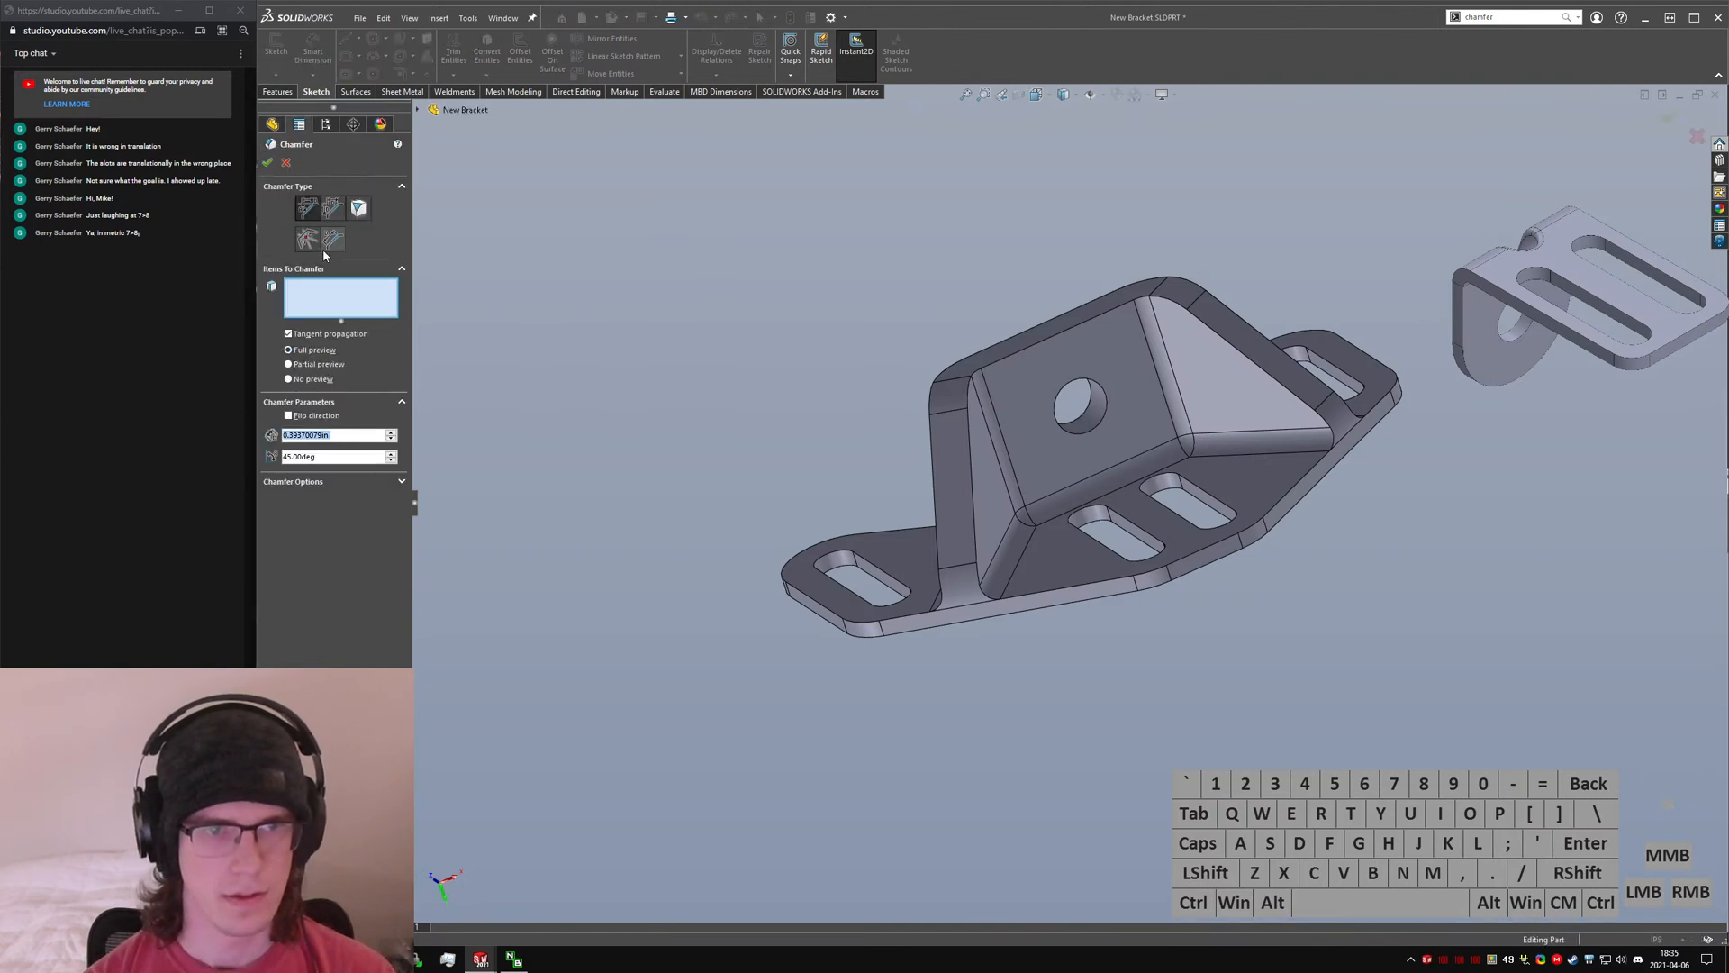
pyautogui.click(332, 209)
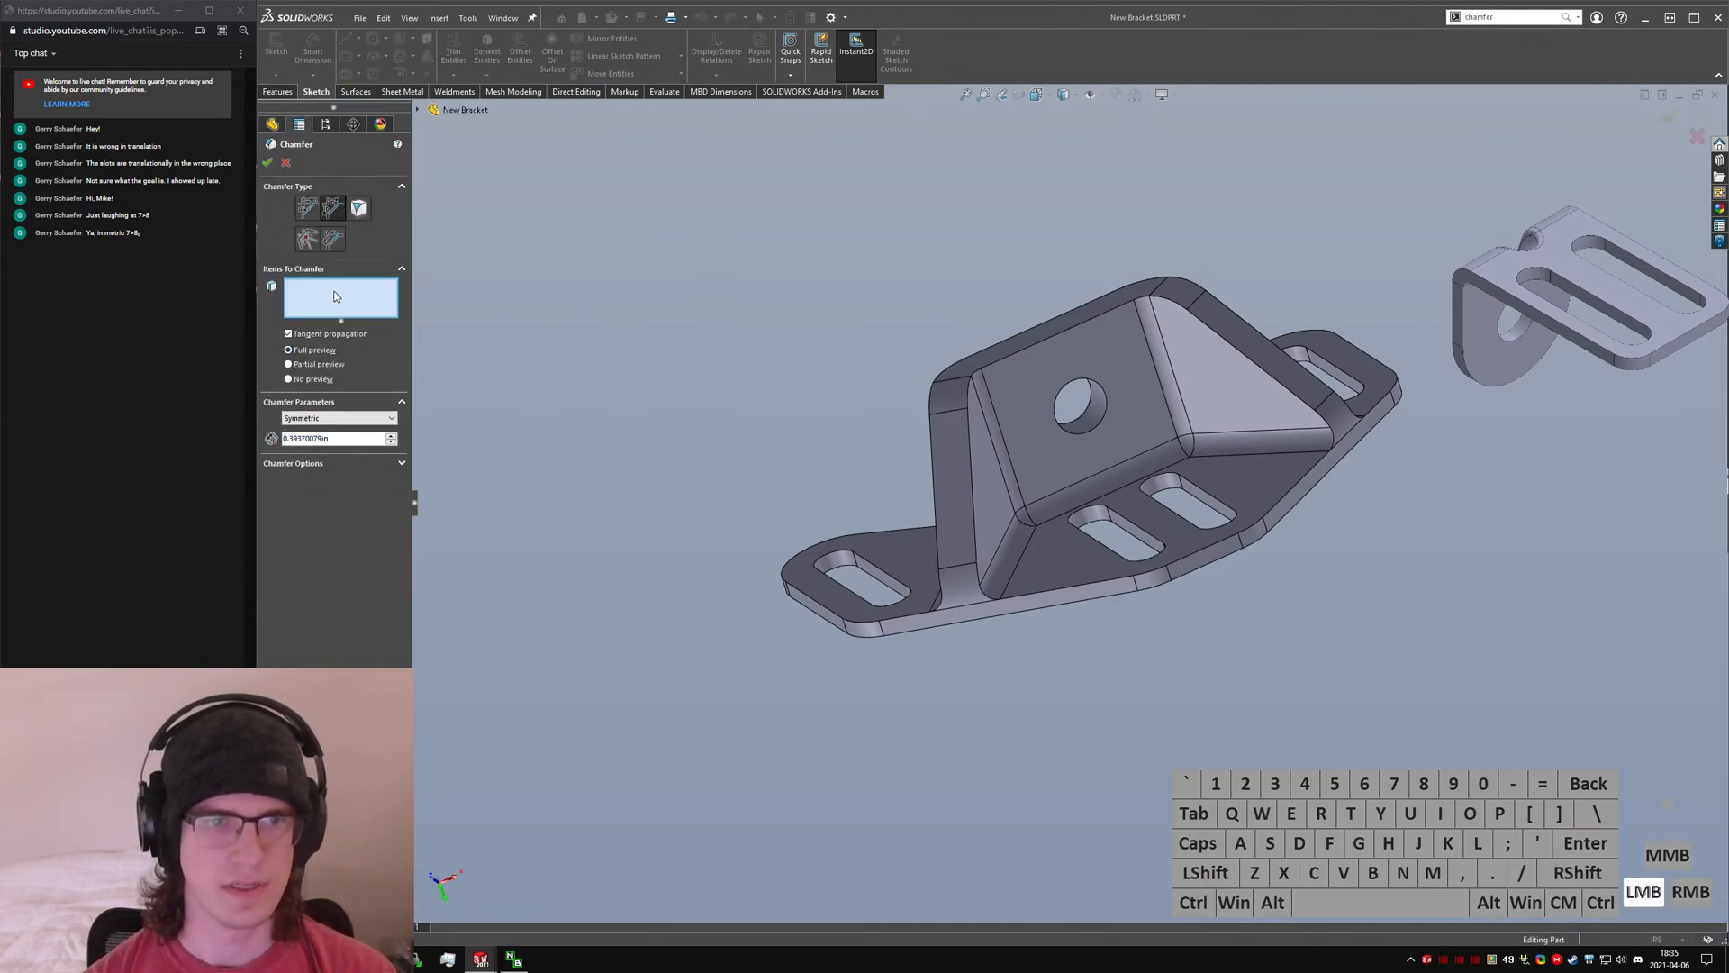
pyautogui.write('.02')
pyautogui.press('Return')
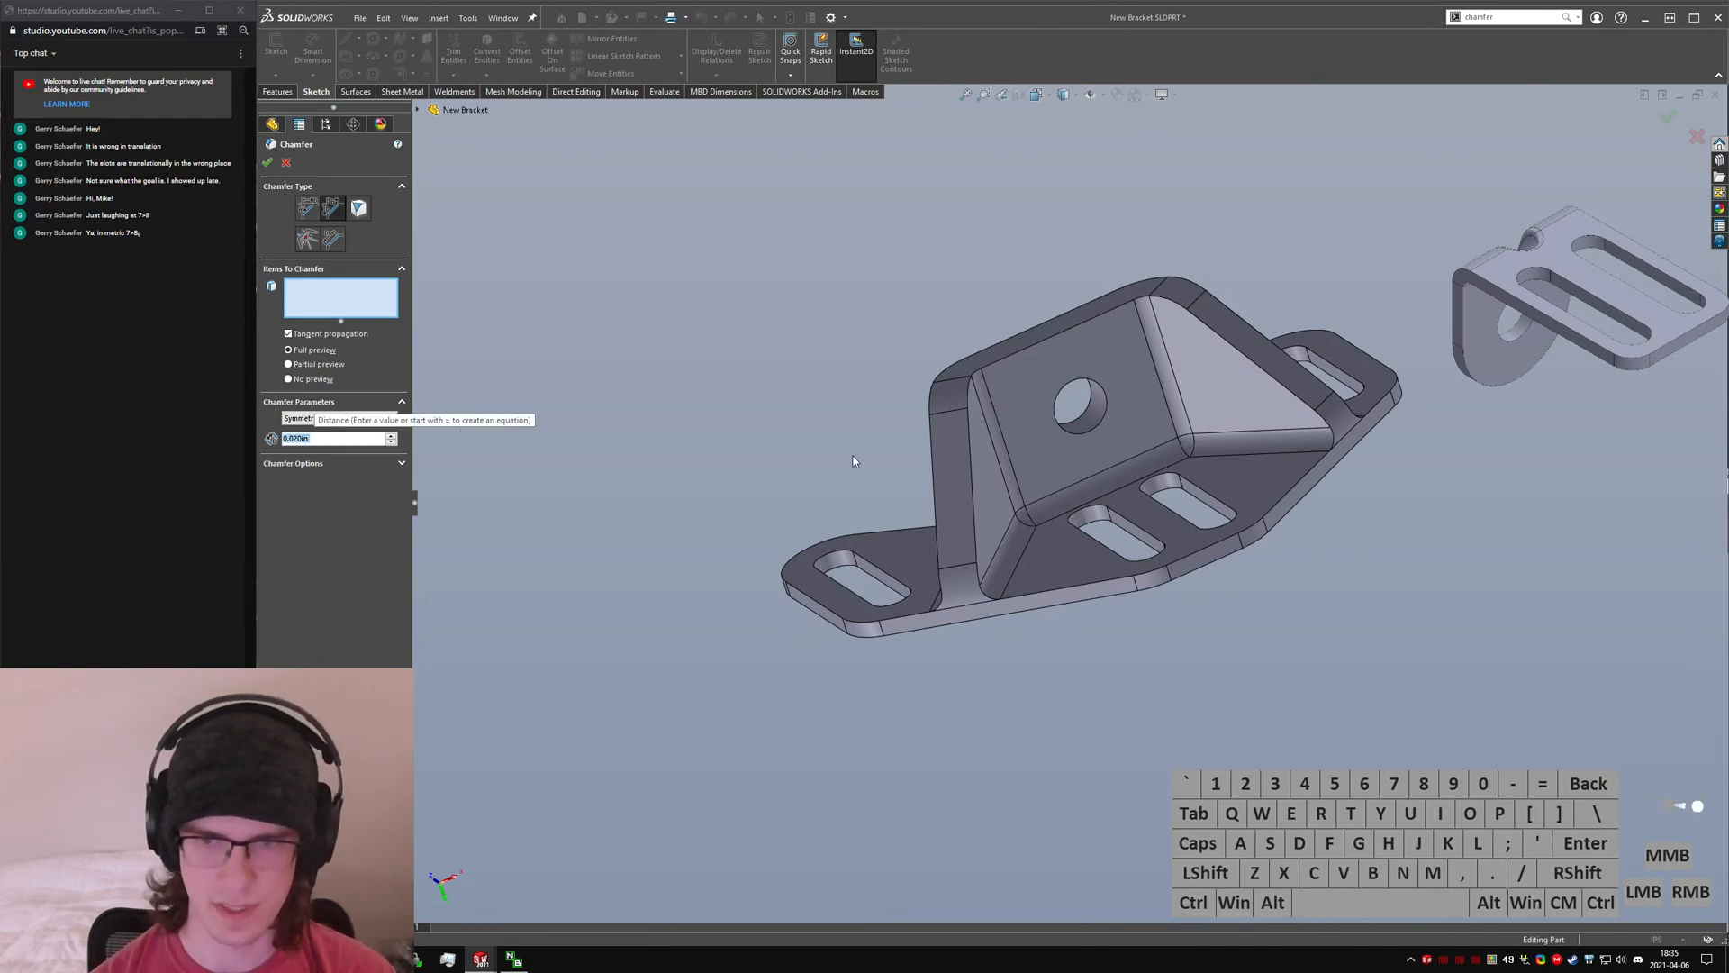
pyautogui.rightClick(1132, 527)
pyautogui.click(1171, 671)
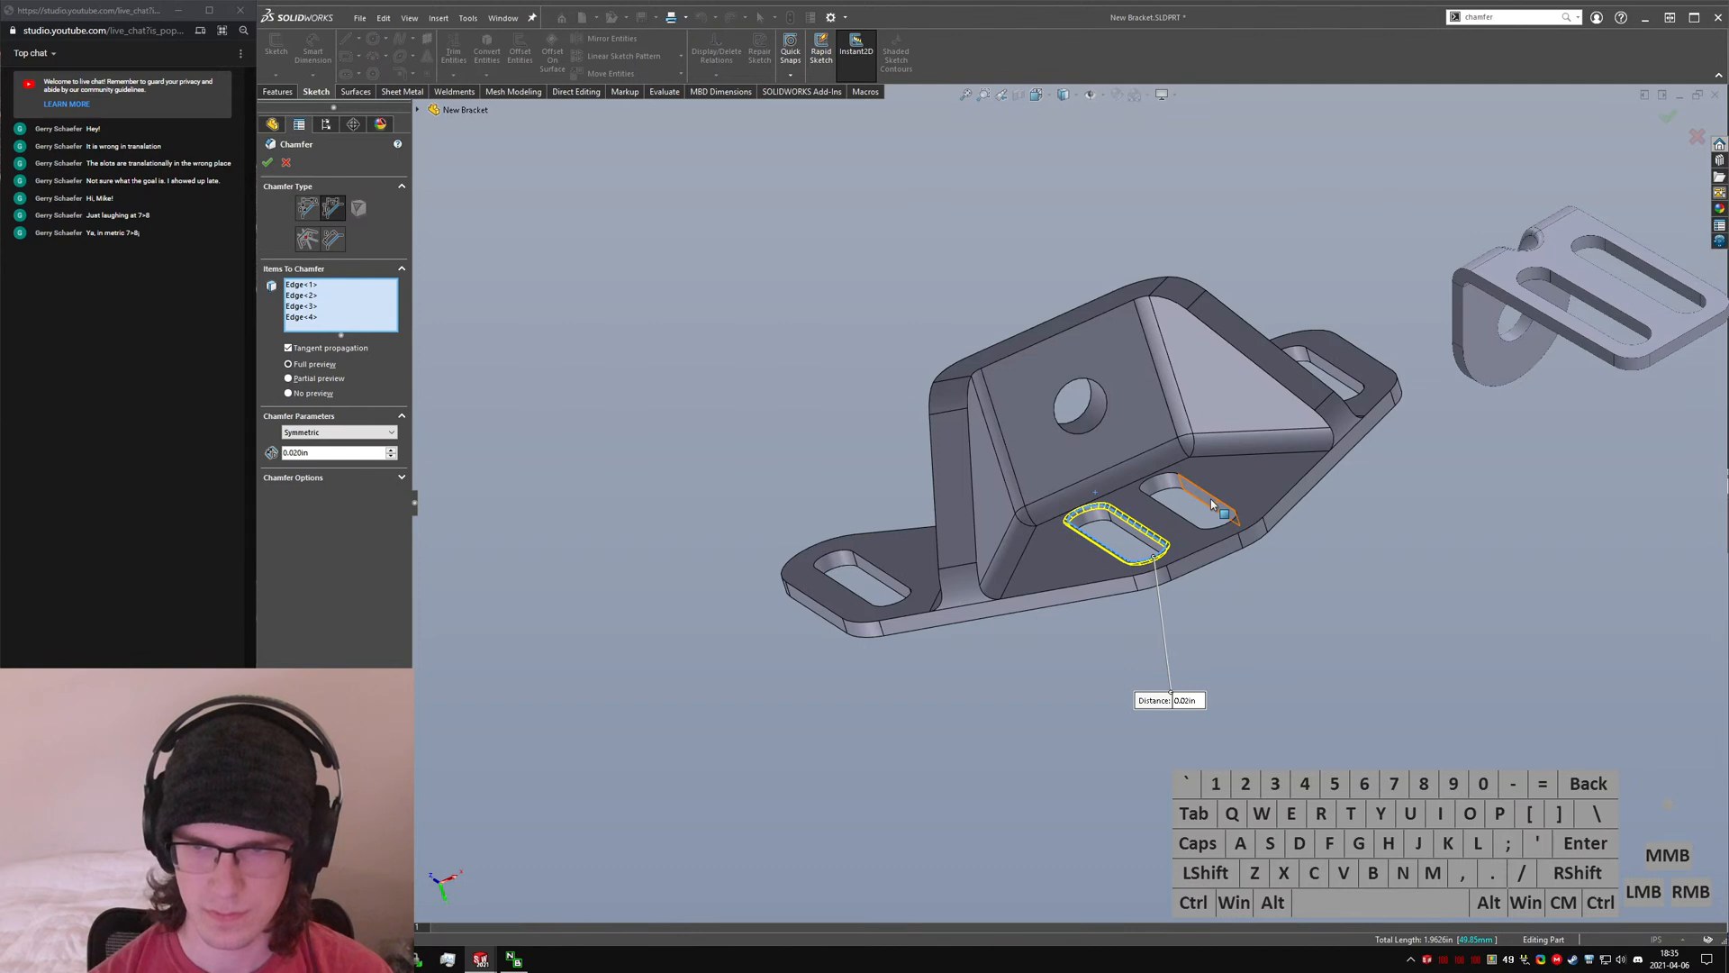
pyautogui.rightClick(1210, 505)
pyautogui.click(1252, 664)
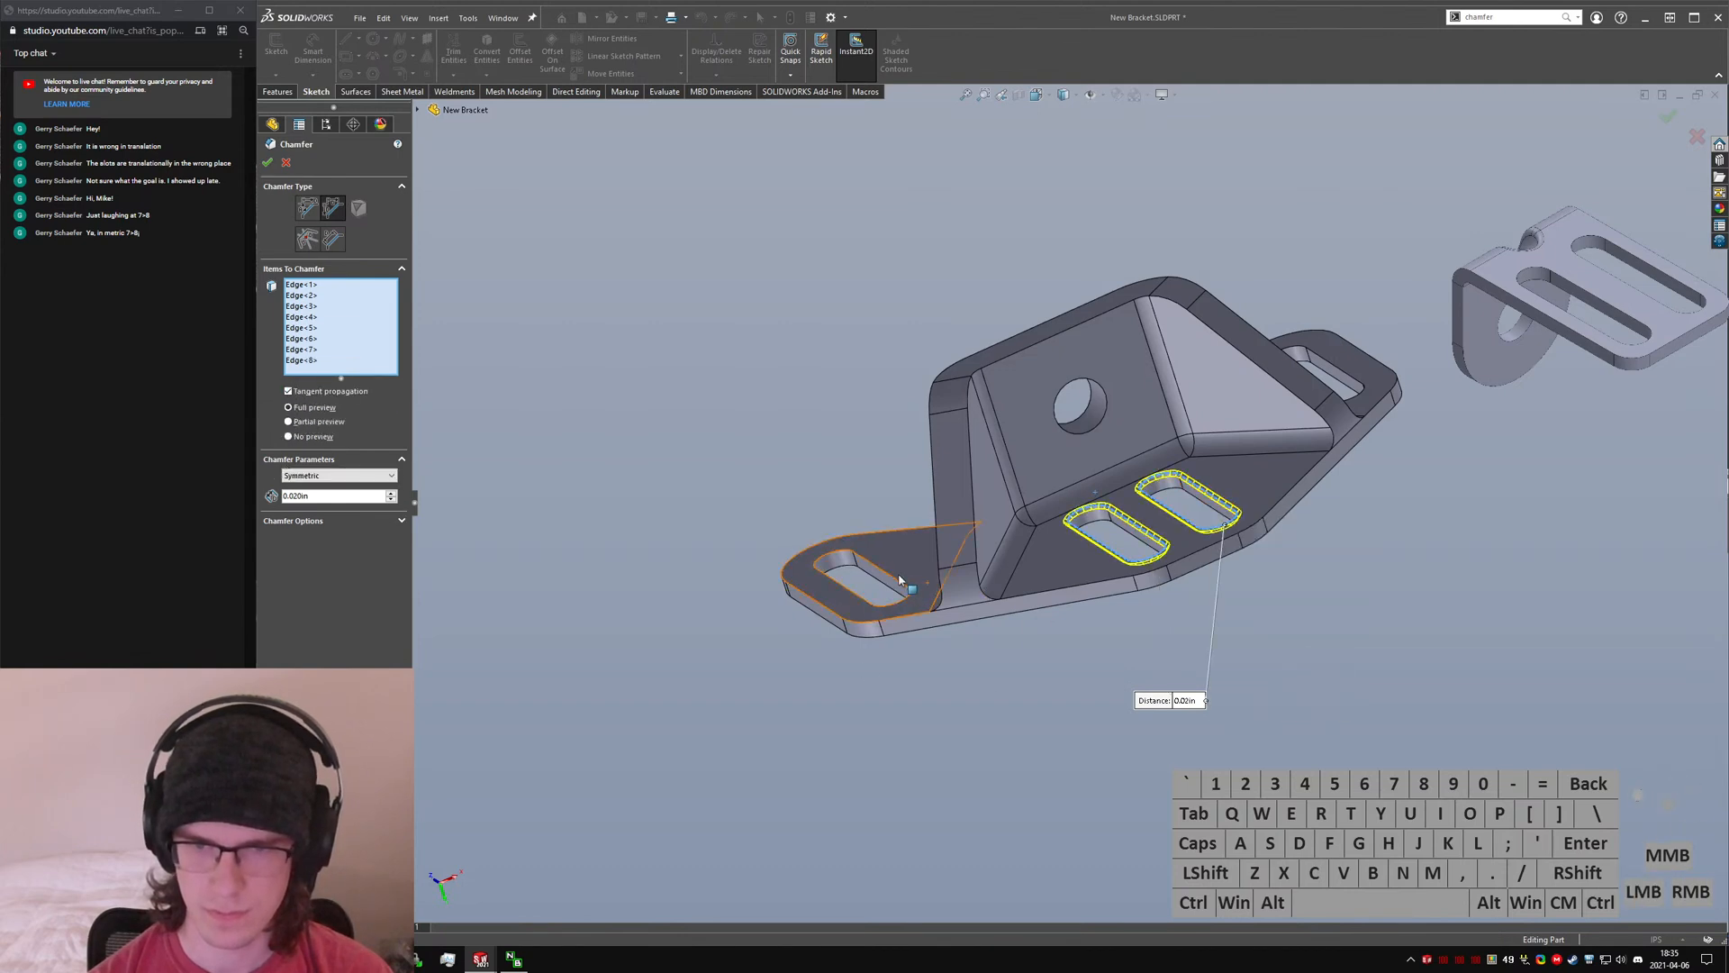
# - Add the tangent edges of both outer slots to the chamfer, removing the loop selection on one of them
pyautogui.rightClick(892, 578)
pyautogui.click(1014, 735)
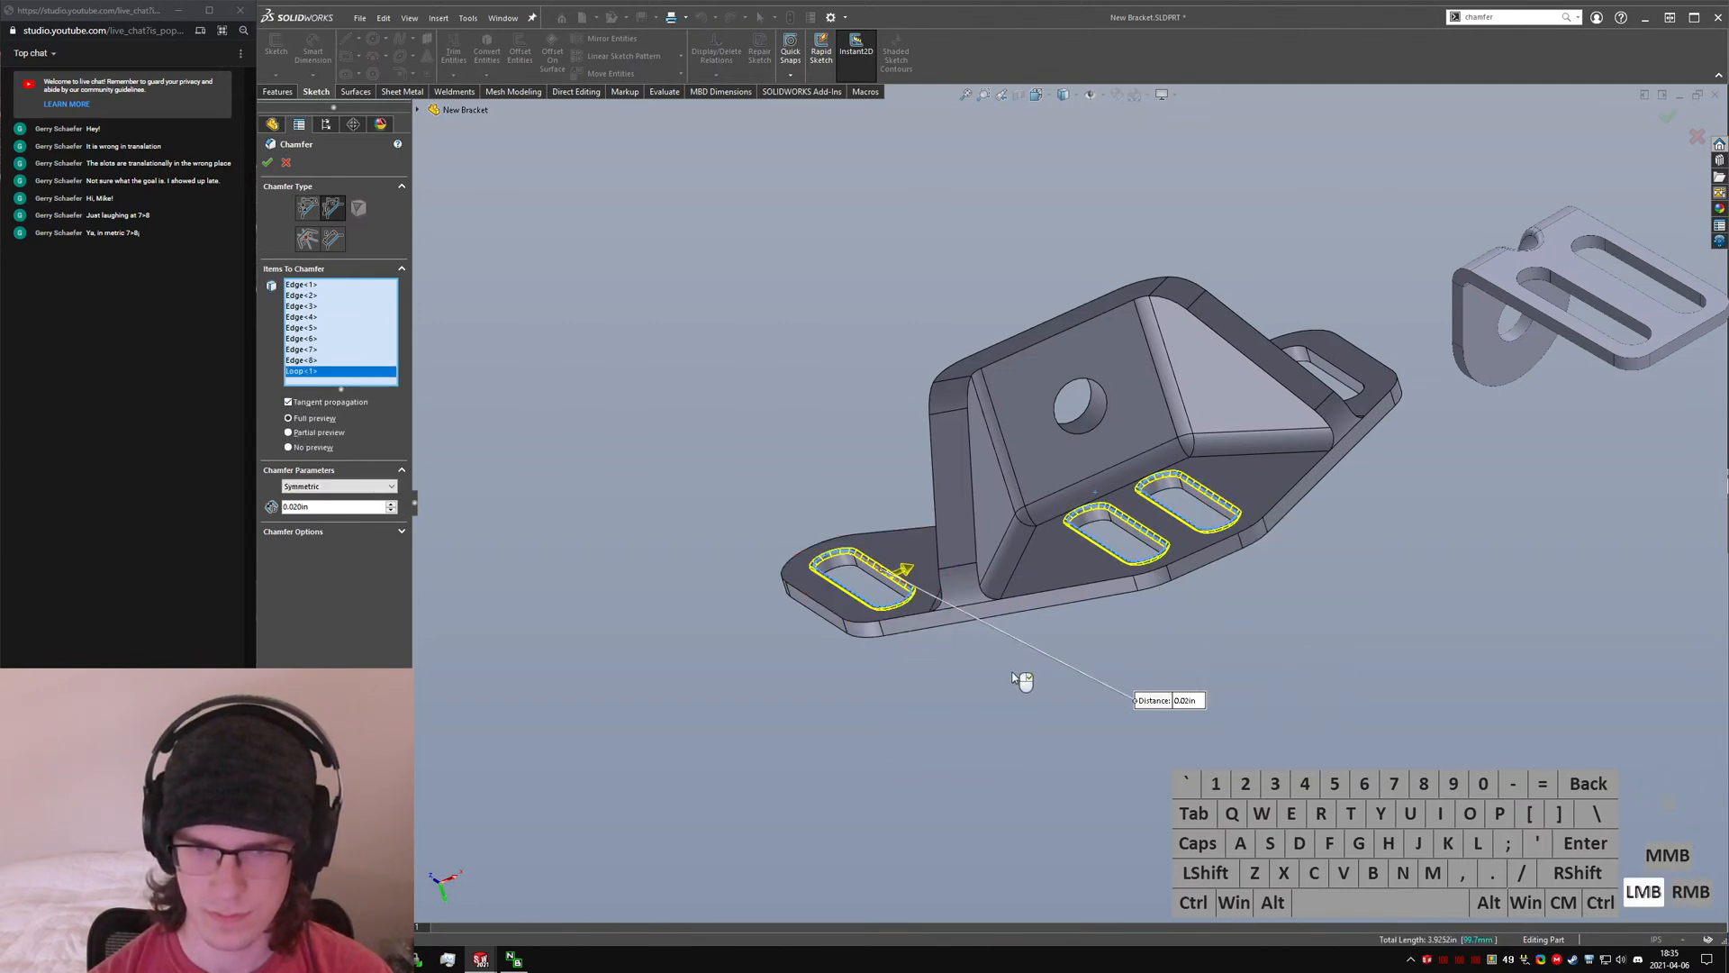
pyautogui.rightClick(1351, 381)
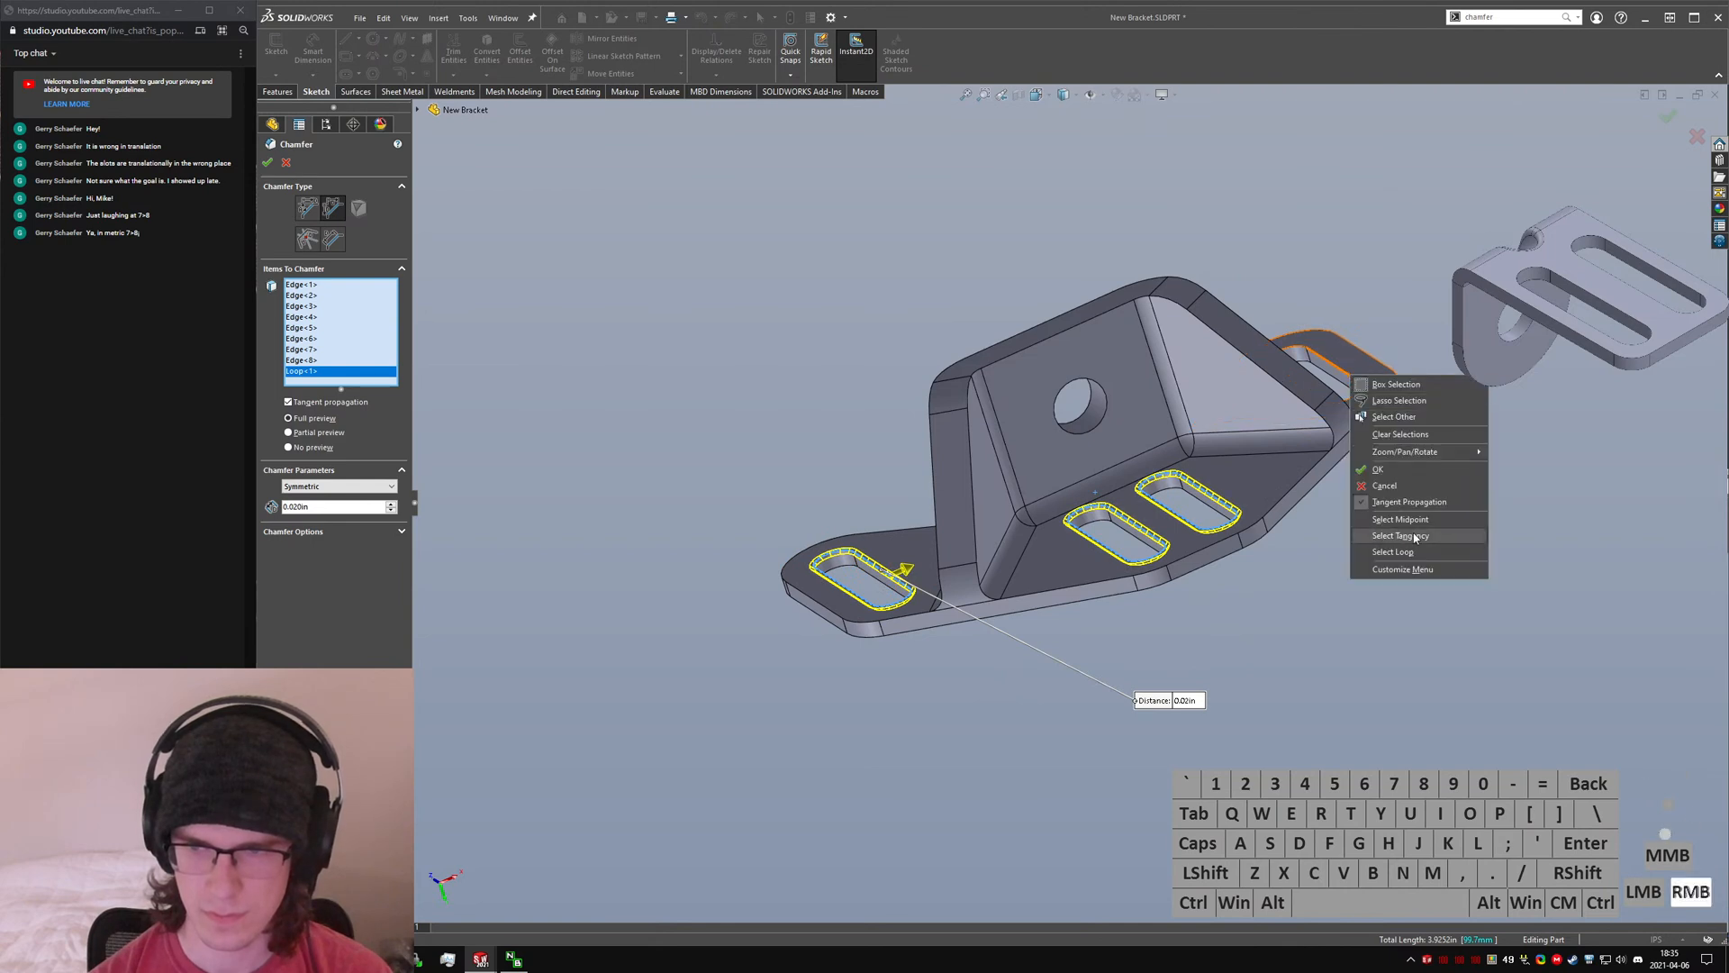
pyautogui.click(1405, 537)
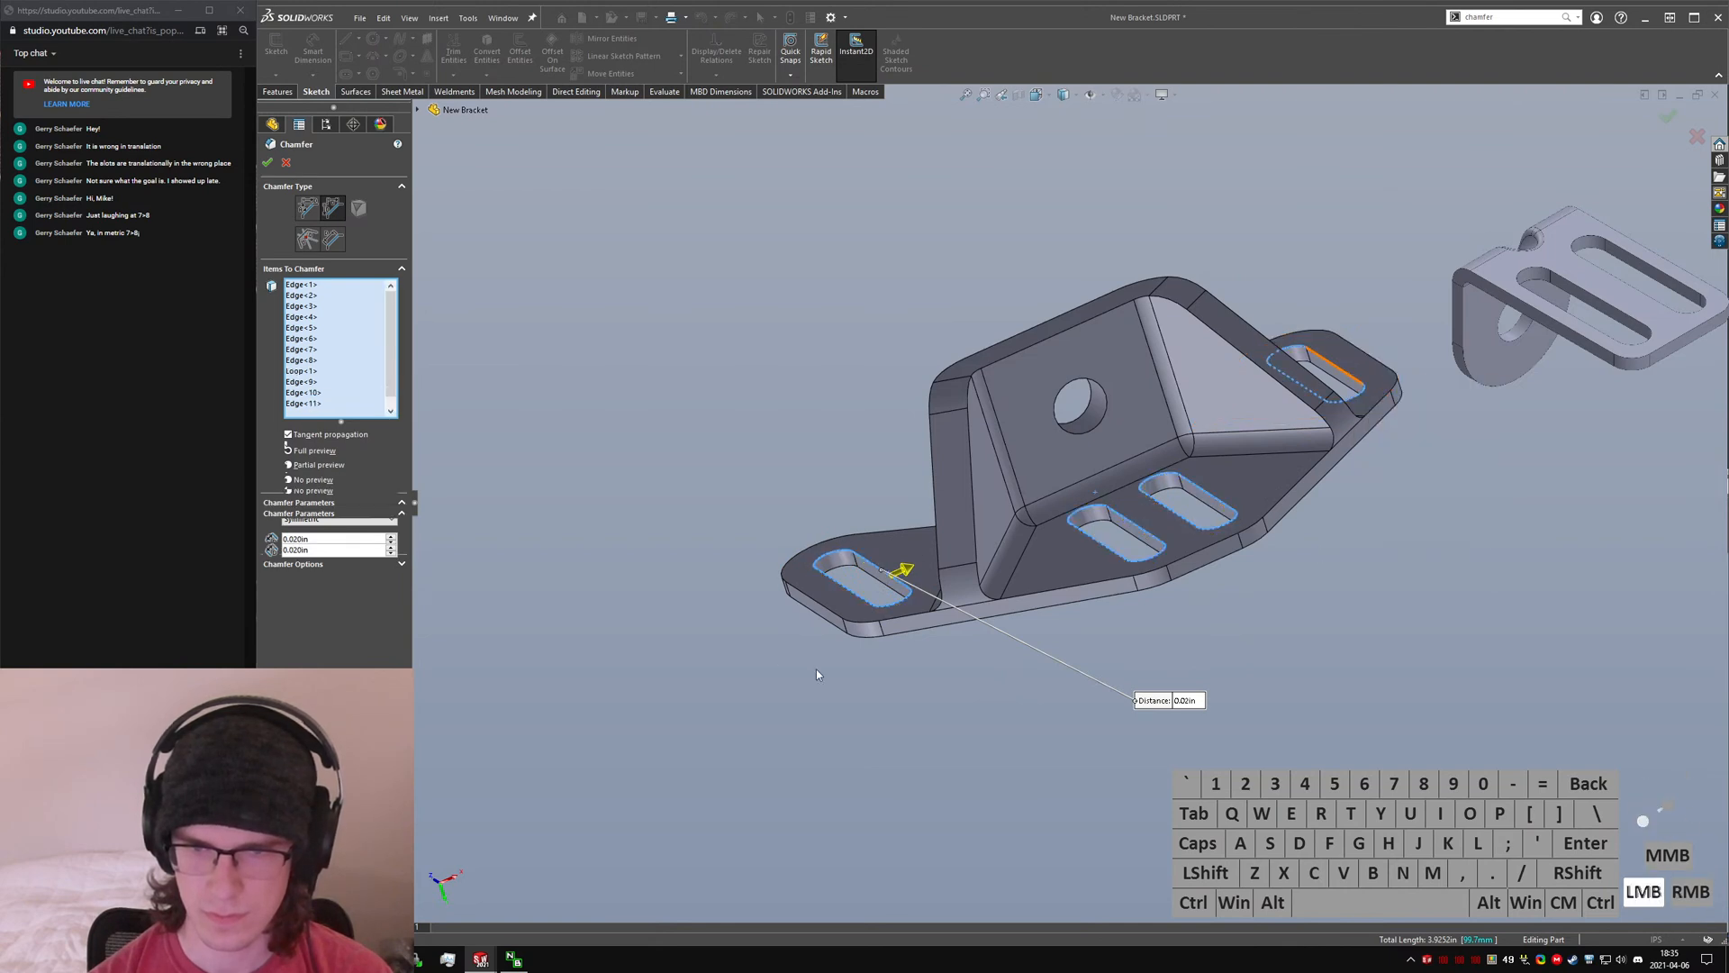
pyautogui.click(870, 567)
pyautogui.rightClick(878, 571)
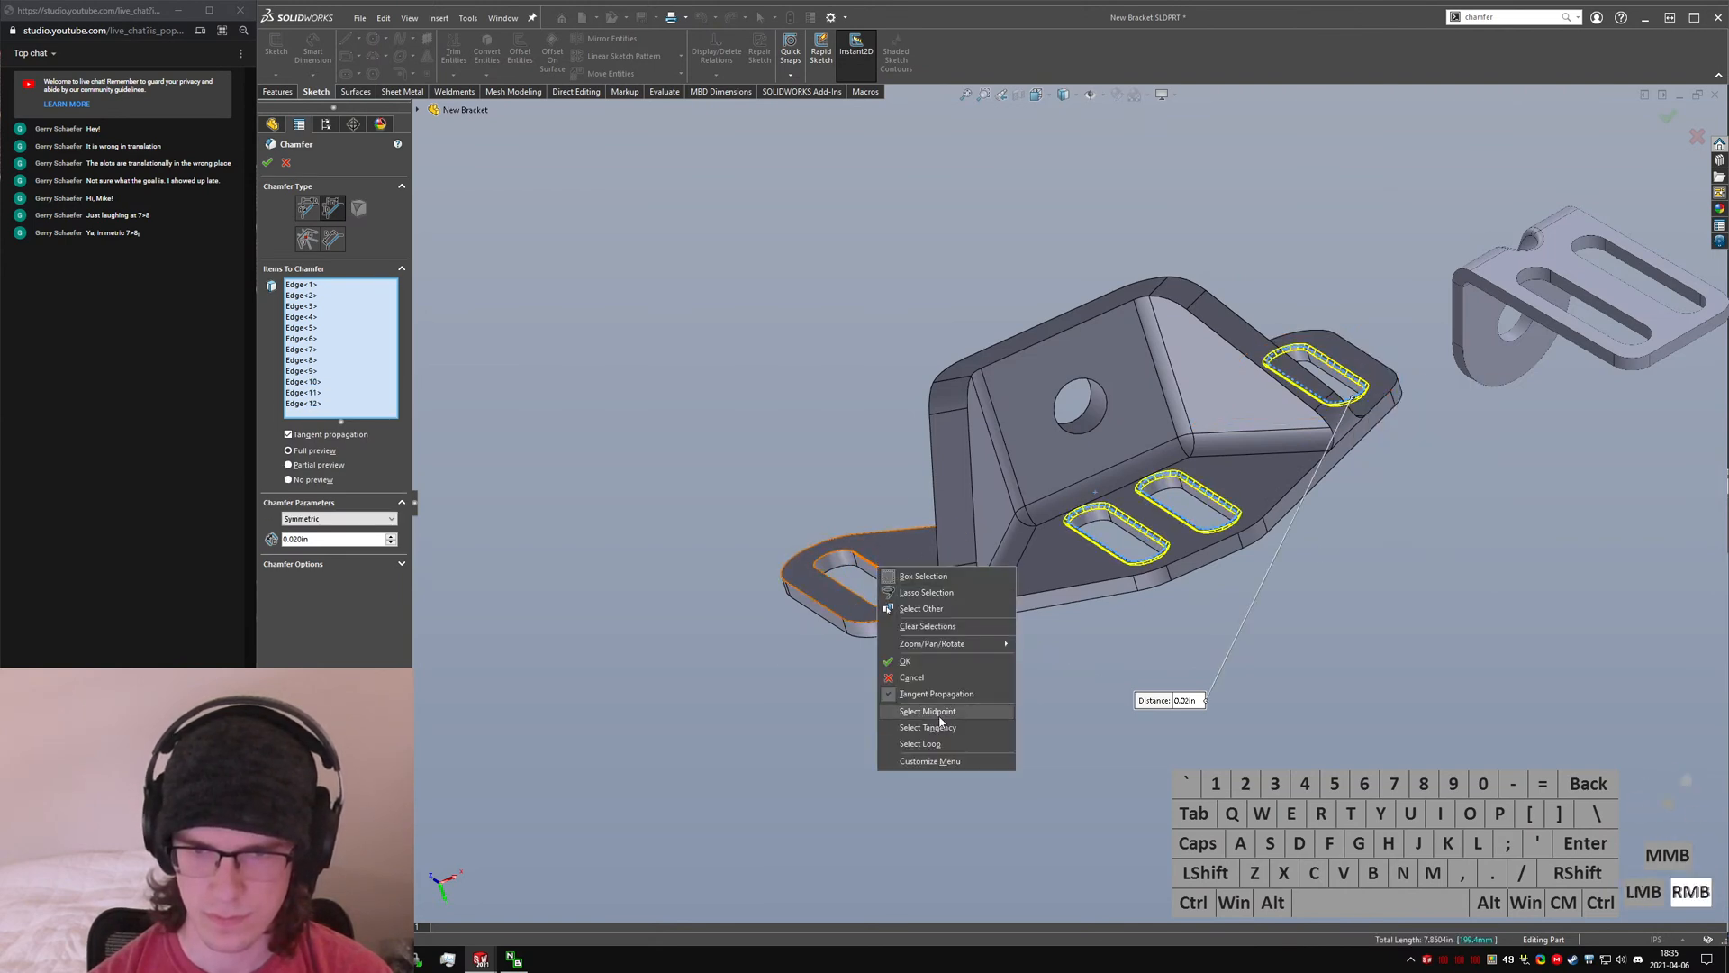
pyautogui.click(933, 729)
# - Set the slot chamfer distance to 0.04 in and apply it to all four slots
pyautogui.moveTo(1209, 456); pyautogui.dragTo(1207, 694, button='middle')
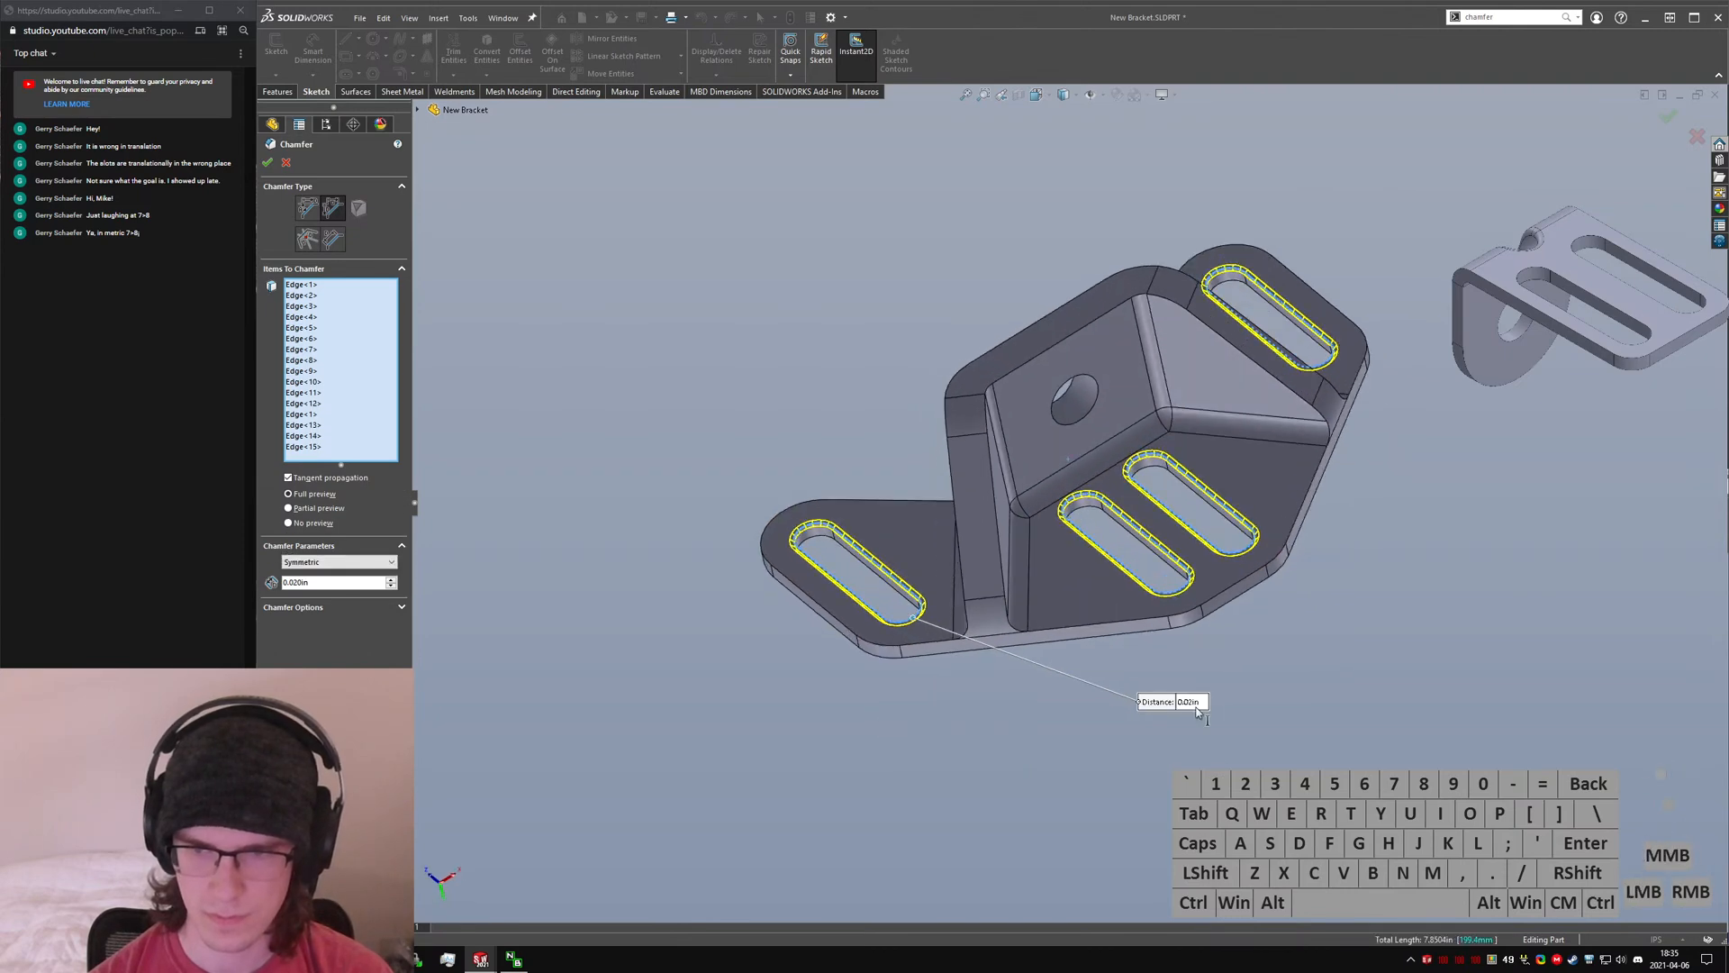
pyautogui.click(1197, 708)
pyautogui.write('.04')
pyautogui.press('Return')
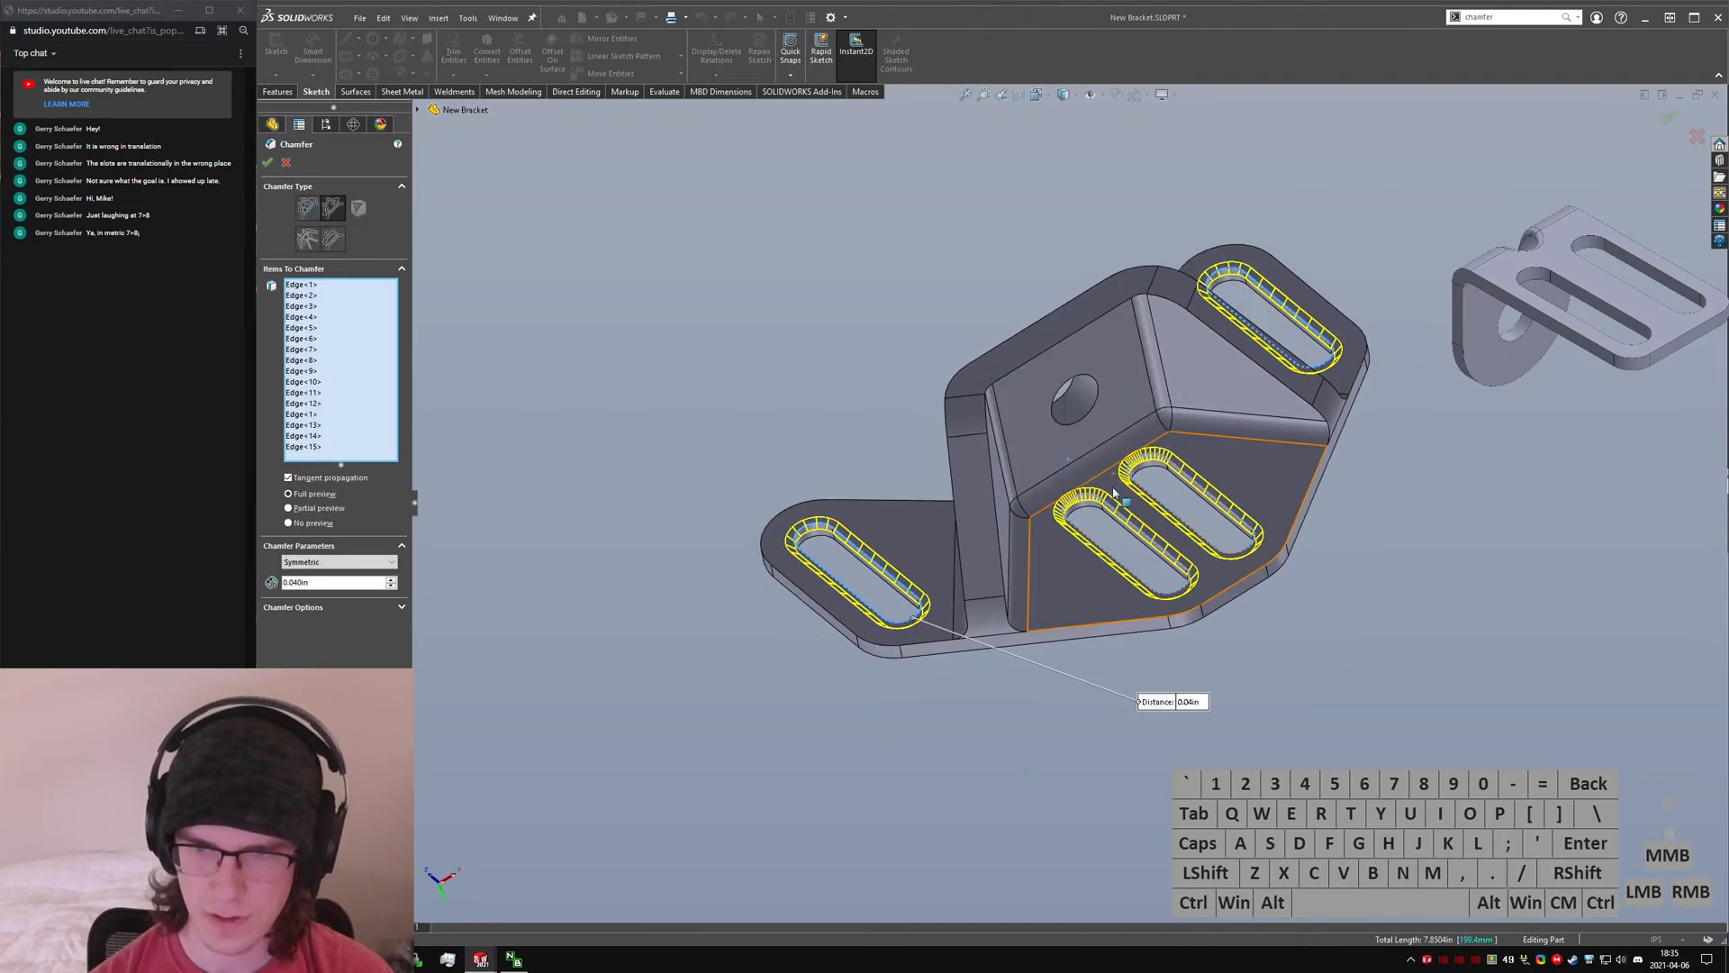
pyautogui.scroll(-5, 1152, 585)
pyautogui.moveTo(1142, 392); pyautogui.dragTo(1063, 586, button='middle')
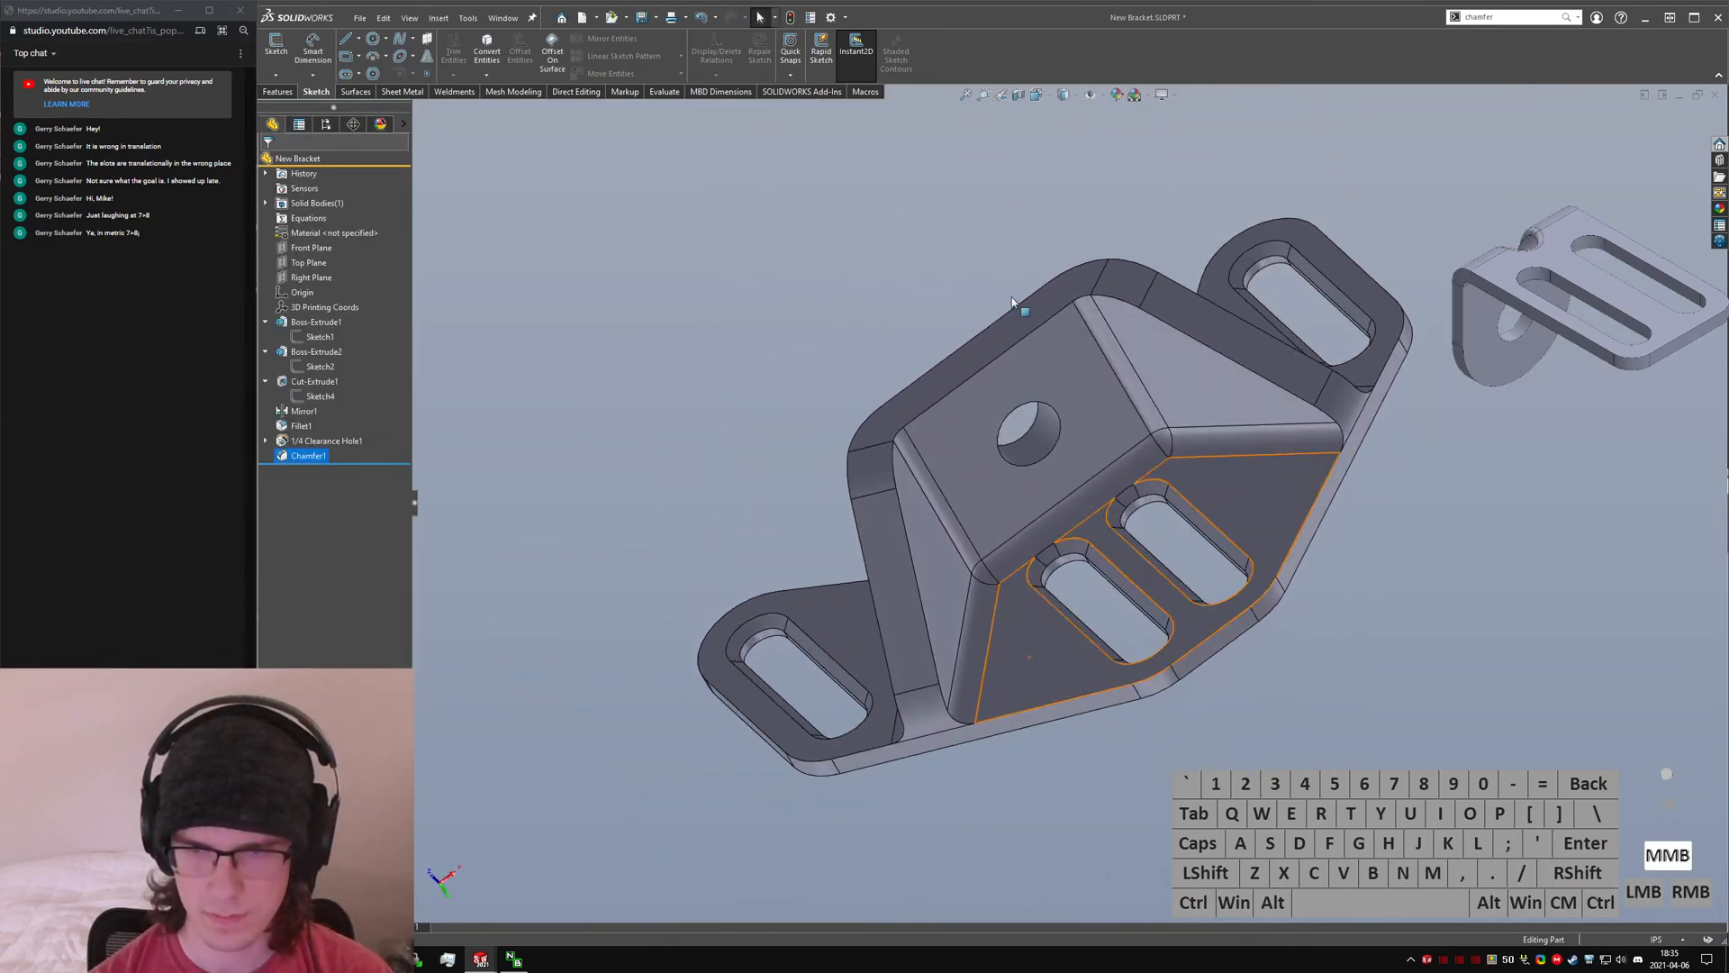
pyautogui.scroll(-3, 1063, 586)
pyautogui.scroll(-2, 1062, 586)
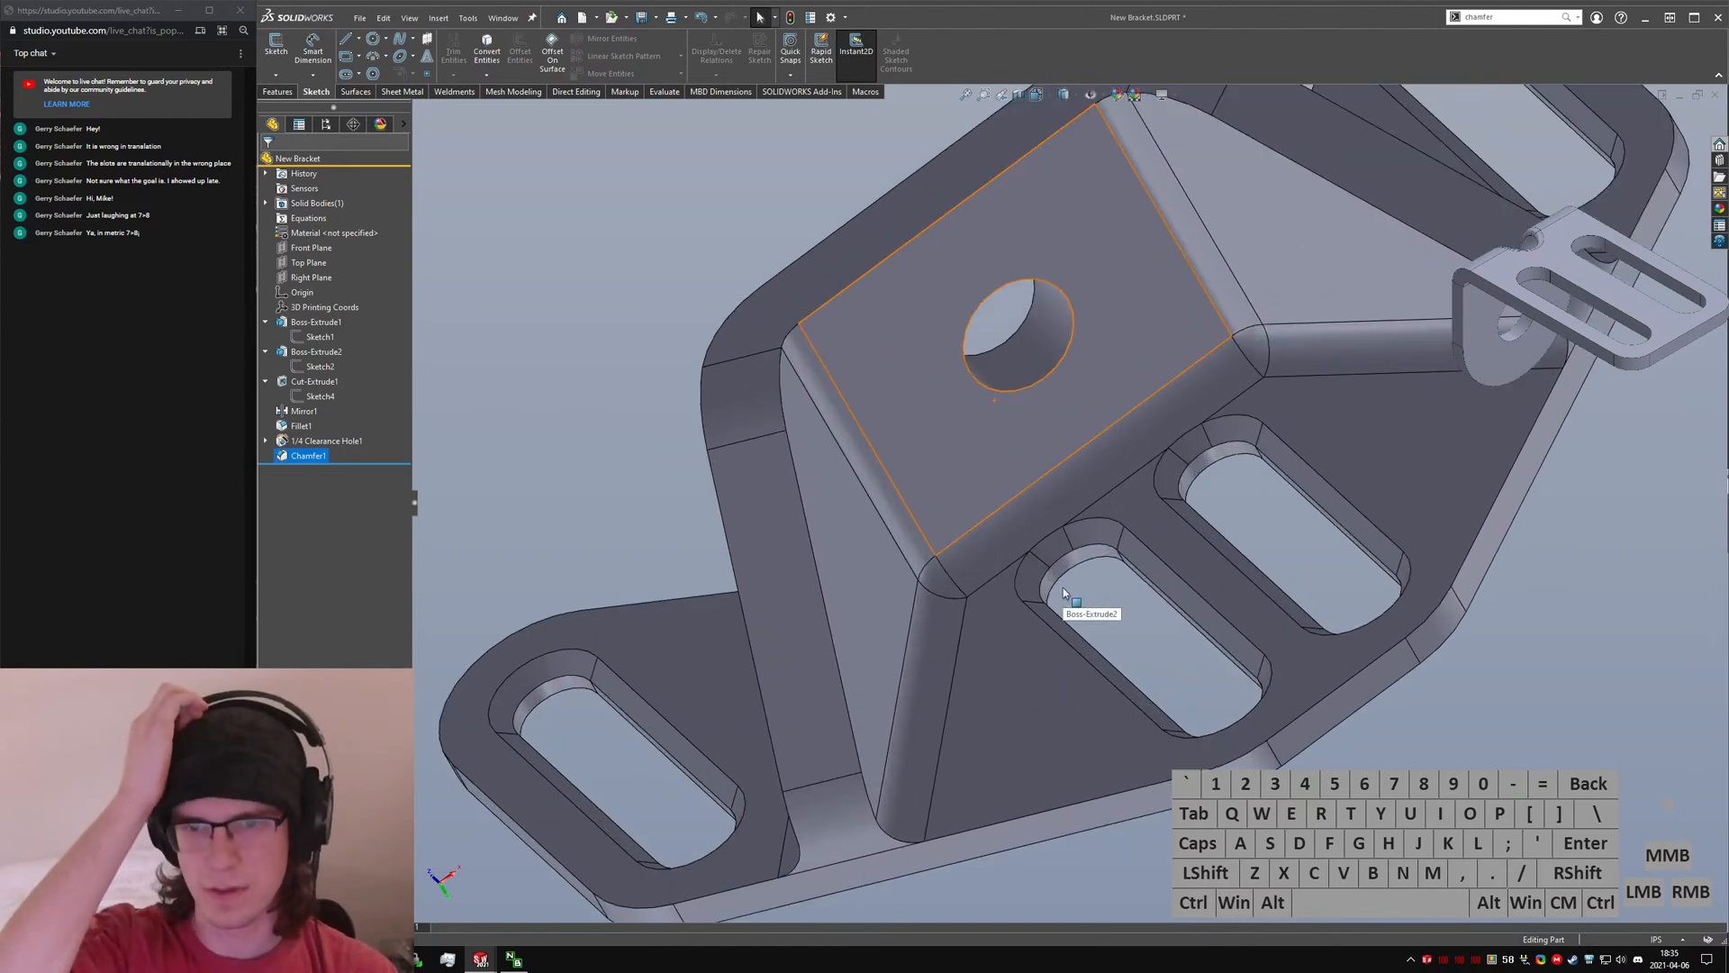
pyautogui.scroll(3, 980, 625)
pyautogui.moveTo(980, 625); pyautogui.dragTo(1156, 797, button='middle')
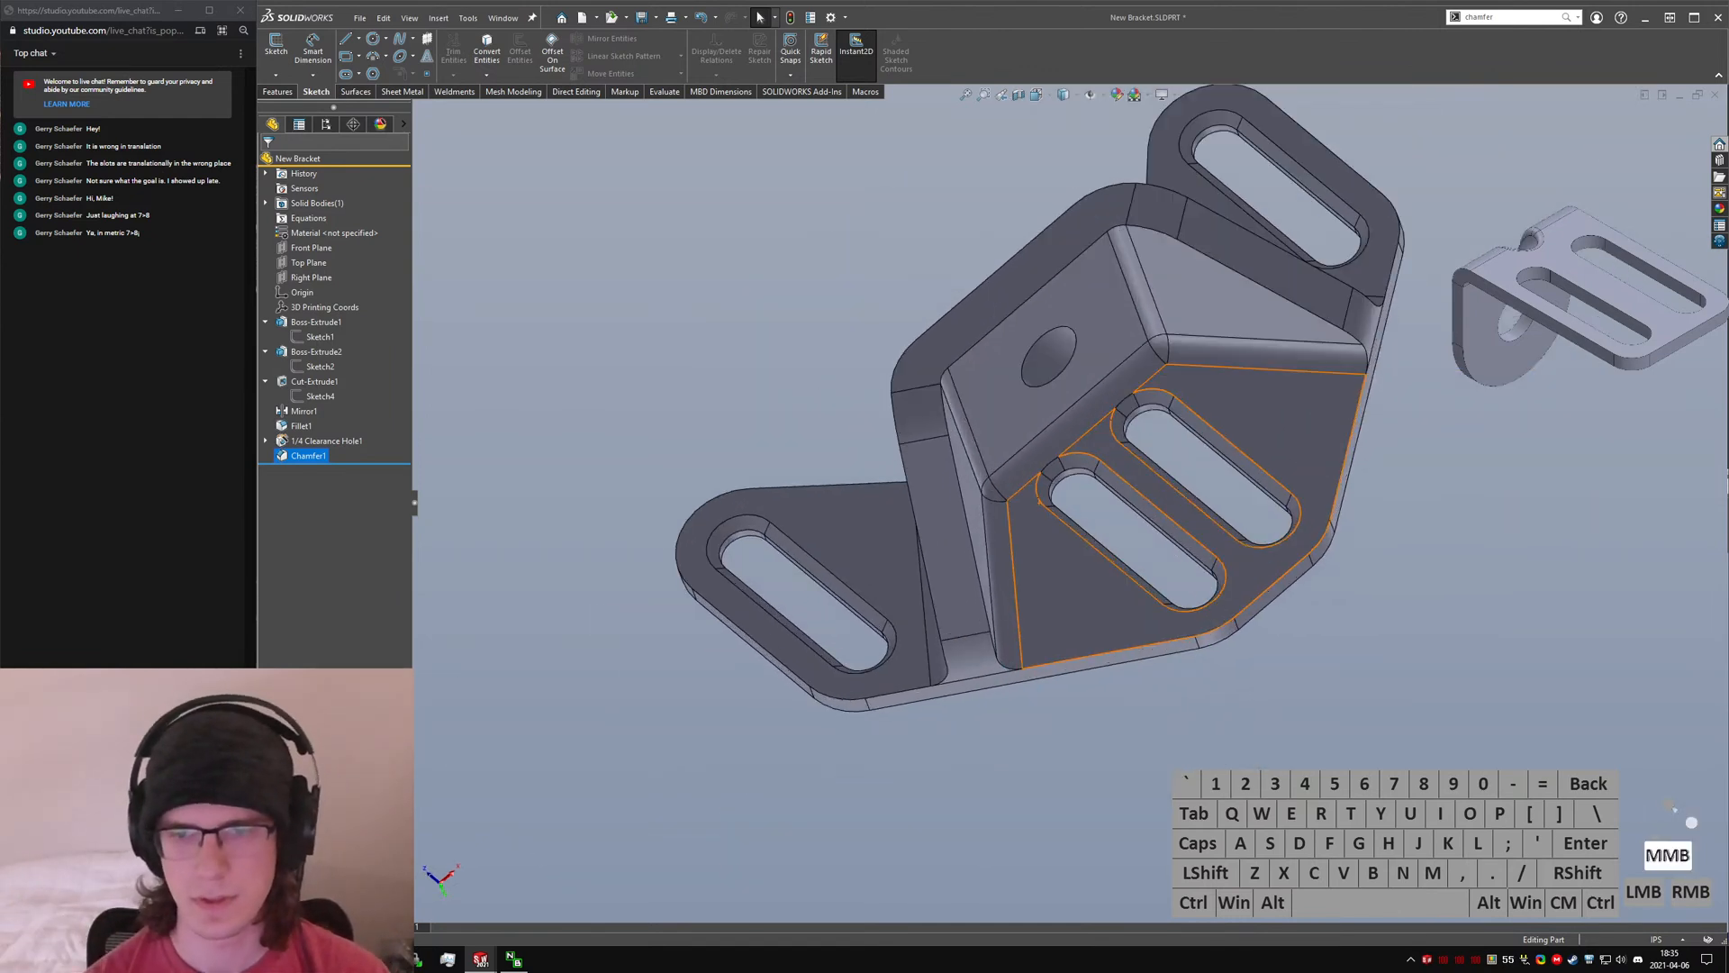
pyautogui.click(1156, 797)
pyautogui.write('s')
pyautogui.write('chamfer')
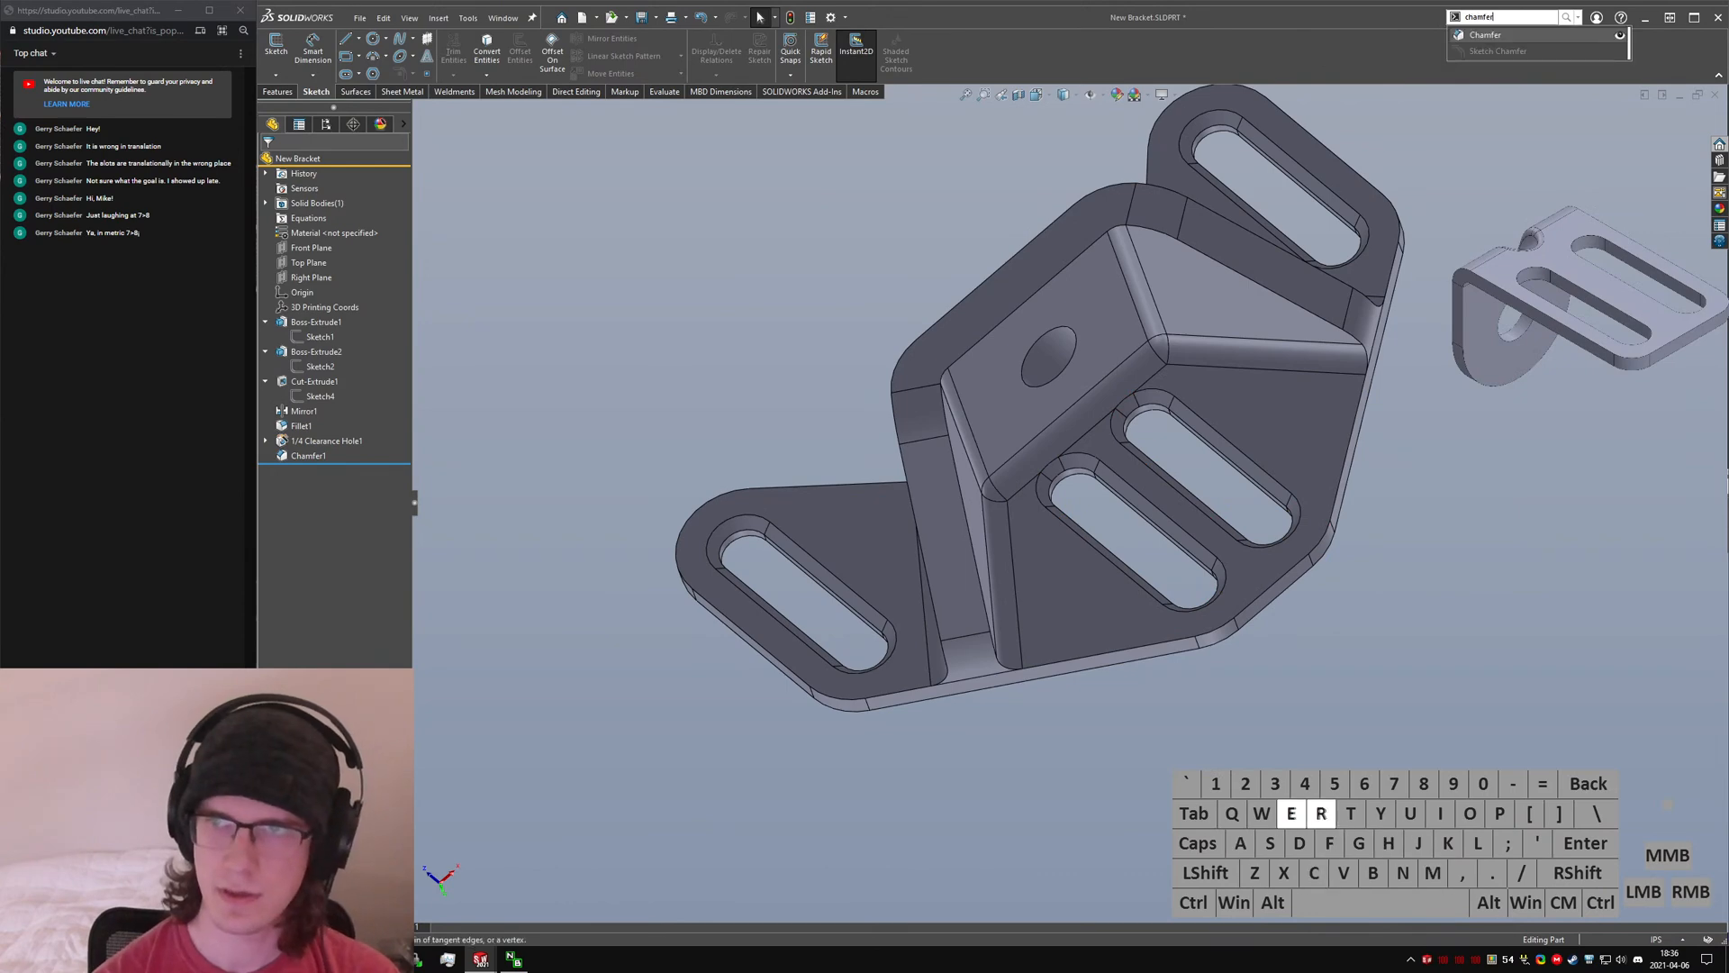
# - Examine the bracket's chamfered slots, filleted bent wall and outer edges from several angles
pyautogui.moveTo(1228, 545); pyautogui.dragTo(1258, 540, button='middle')
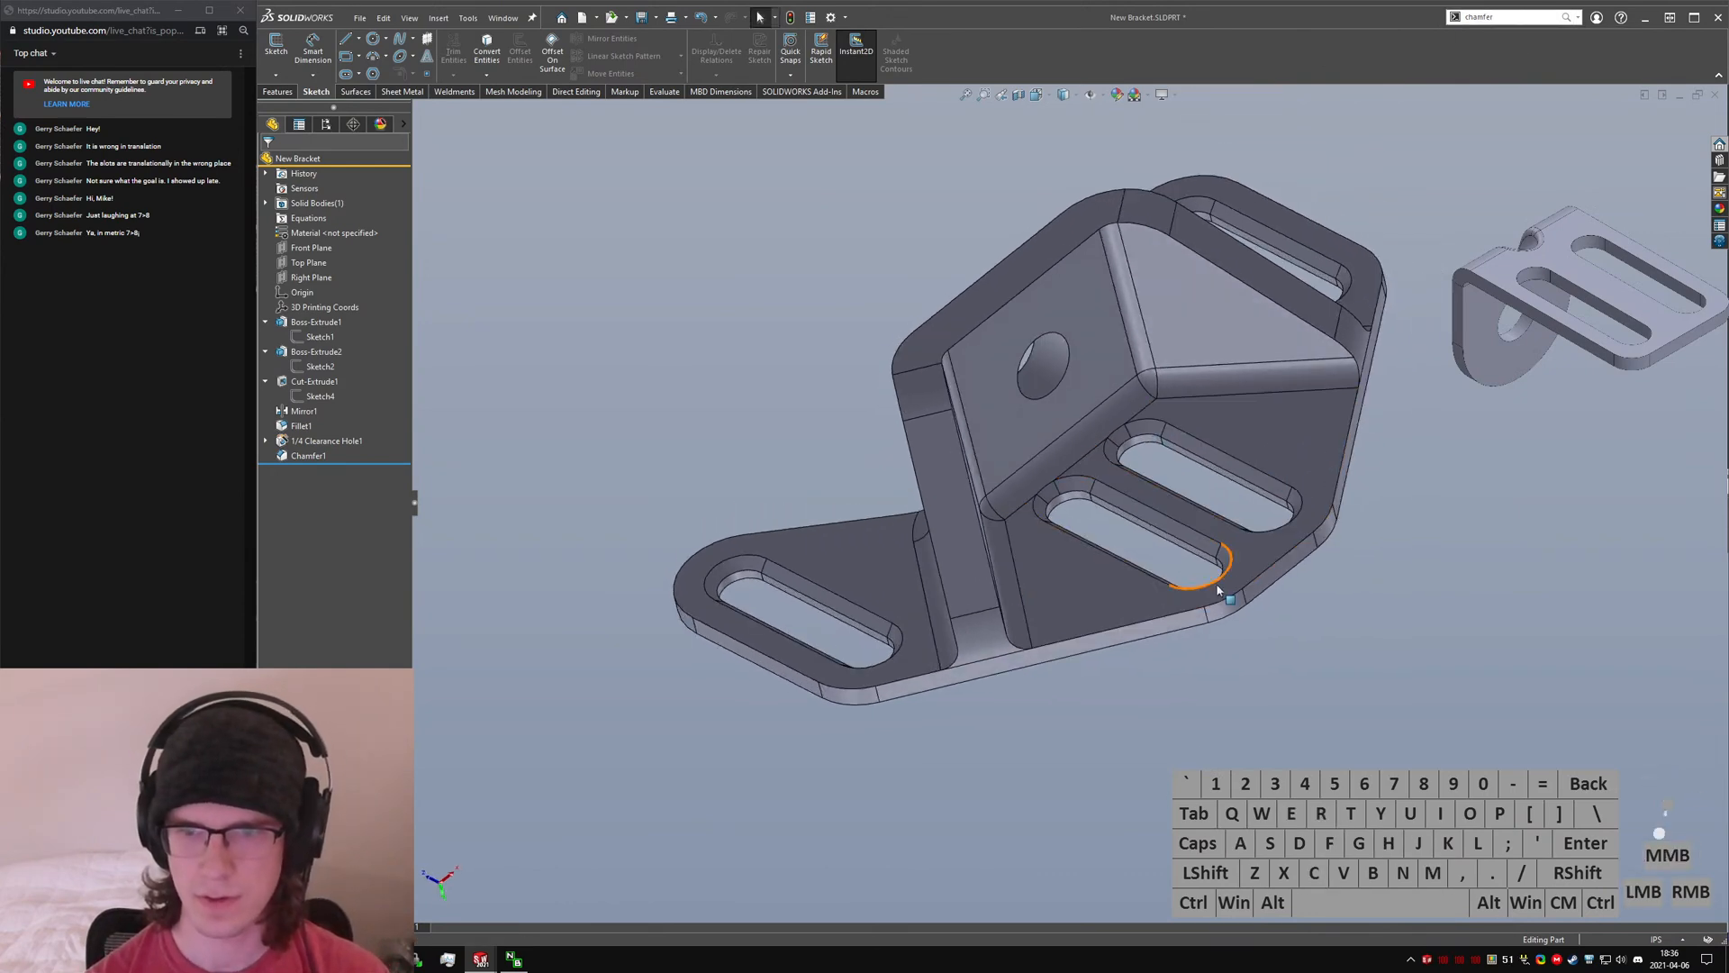
pyautogui.scroll(-3, 1055, 650)
pyautogui.moveTo(1055, 644); pyautogui.dragTo(953, 624, button='middle')
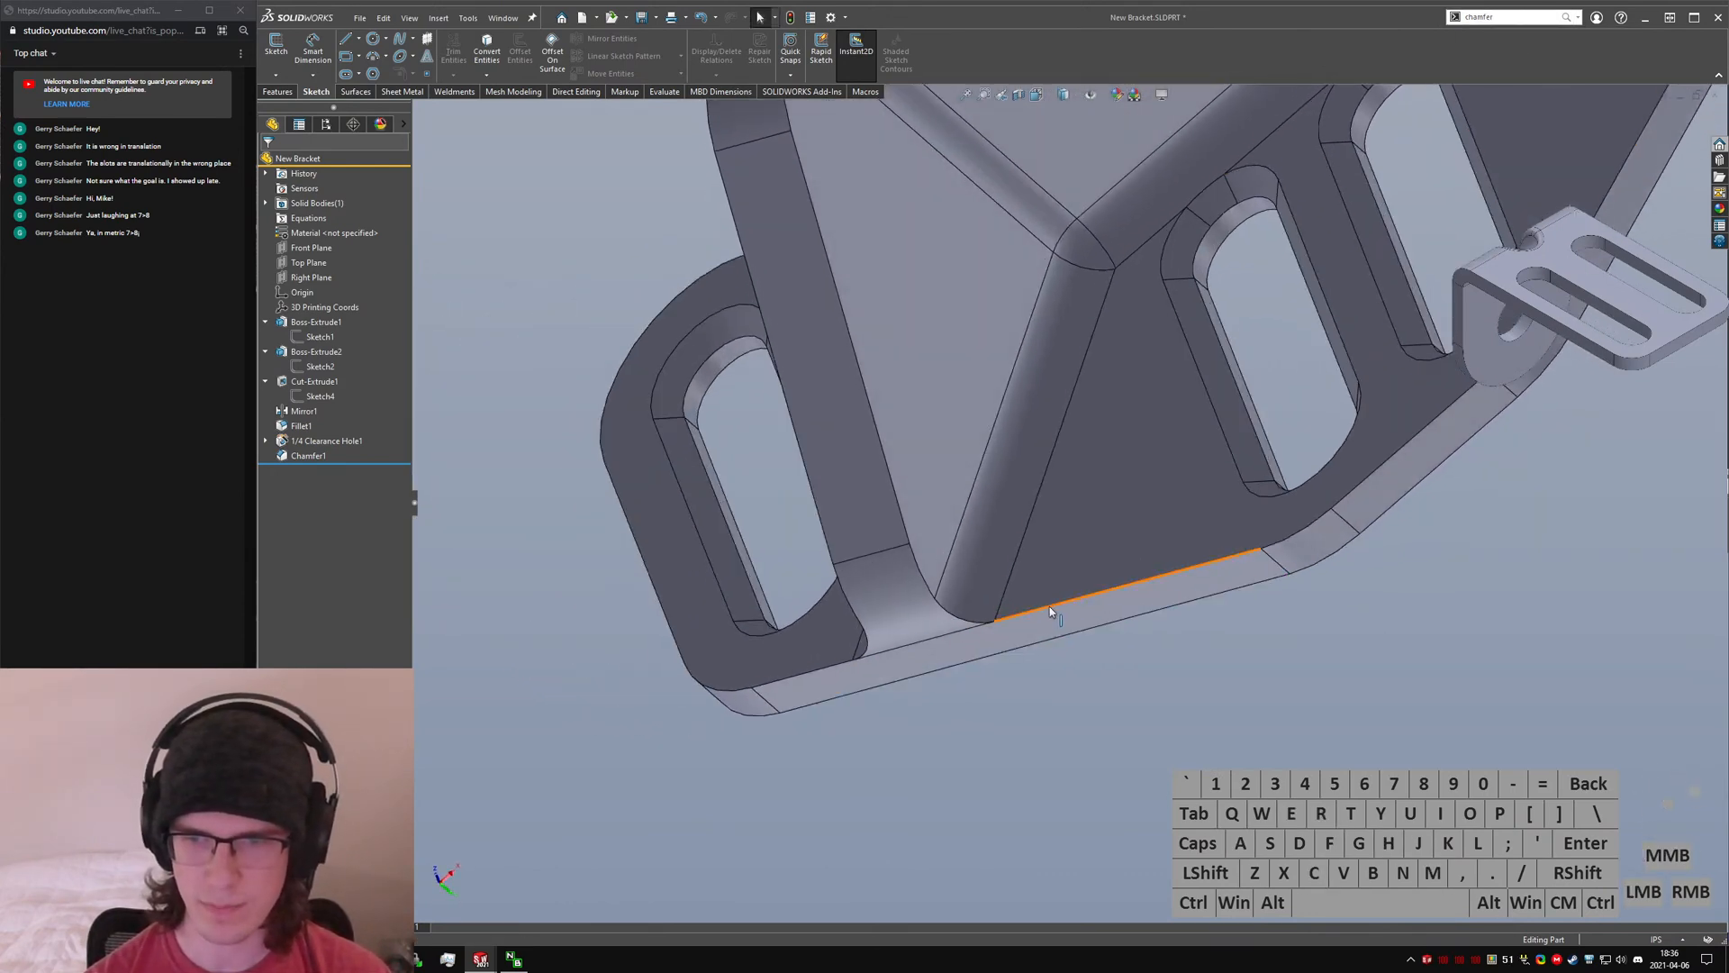
pyautogui.scroll(4, 1071, 558)
pyautogui.moveTo(1129, 485); pyautogui.dragTo(1198, 428, button='middle')
pyautogui.scroll(3, 1162, 413)
pyautogui.scroll(-4, 1162, 401)
pyautogui.moveTo(1086, 388); pyautogui.dragTo(1143, 420, button='middle')
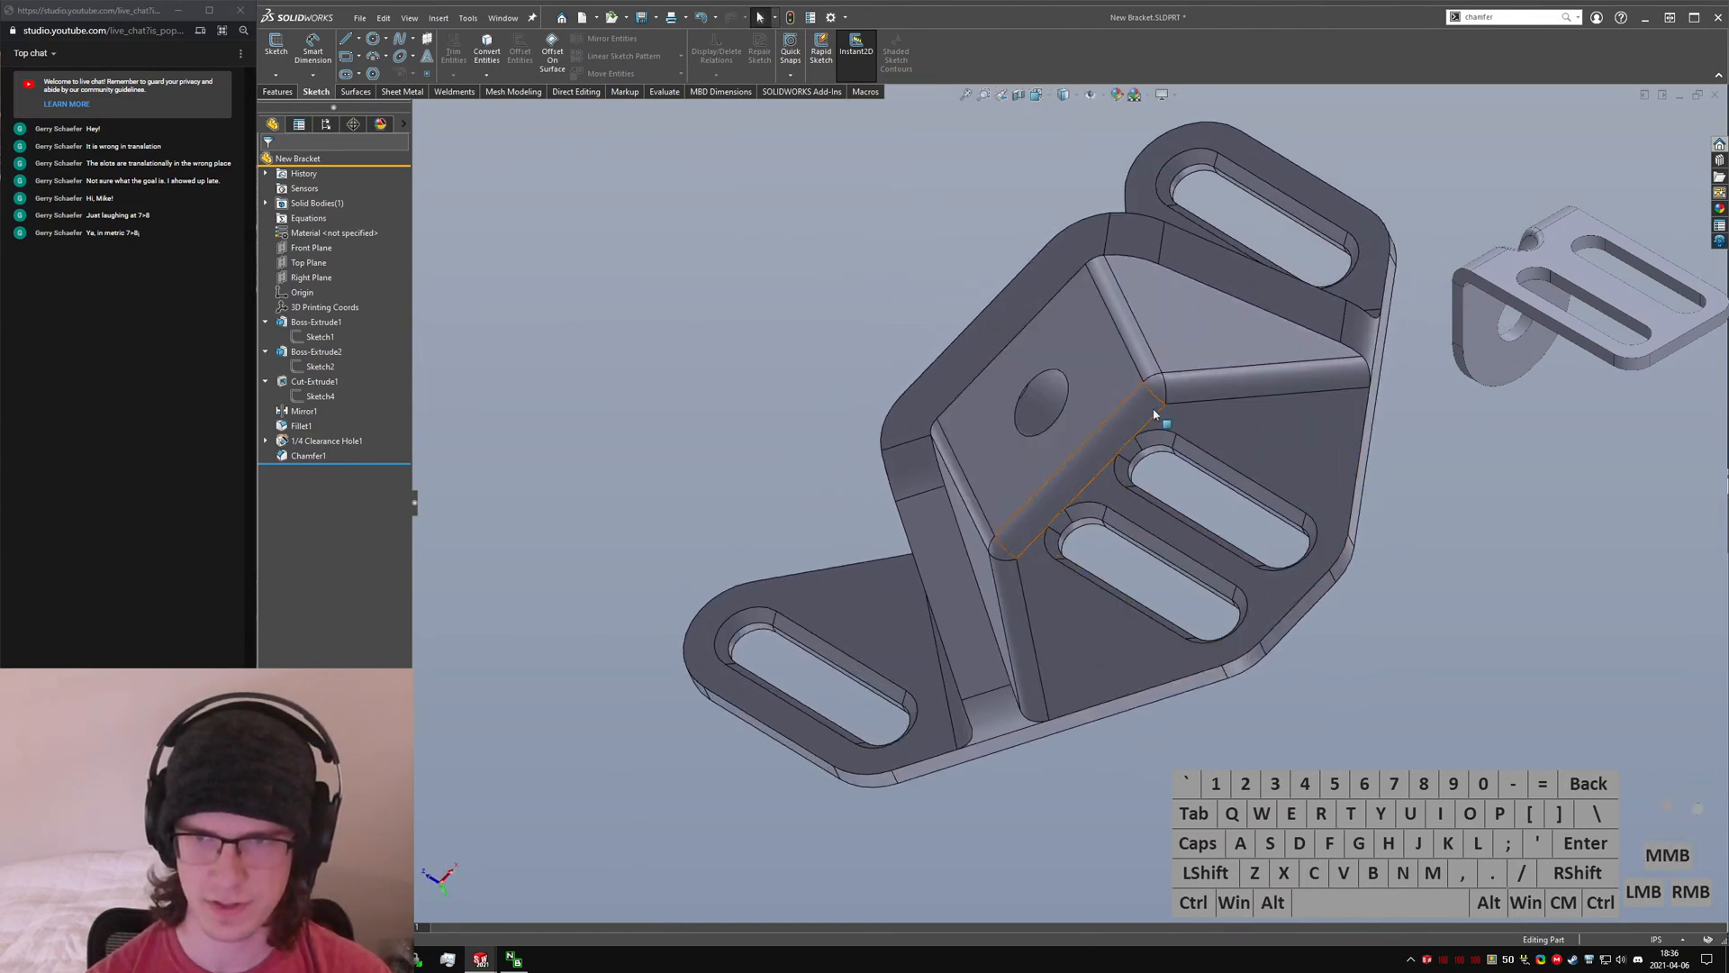
pyautogui.moveTo(1136, 250); pyautogui.dragTo(825, 255, button='middle')
pyautogui.click(927, 411)
pyautogui.moveTo(997, 294); pyautogui.dragTo(1035, 290, button='middle')
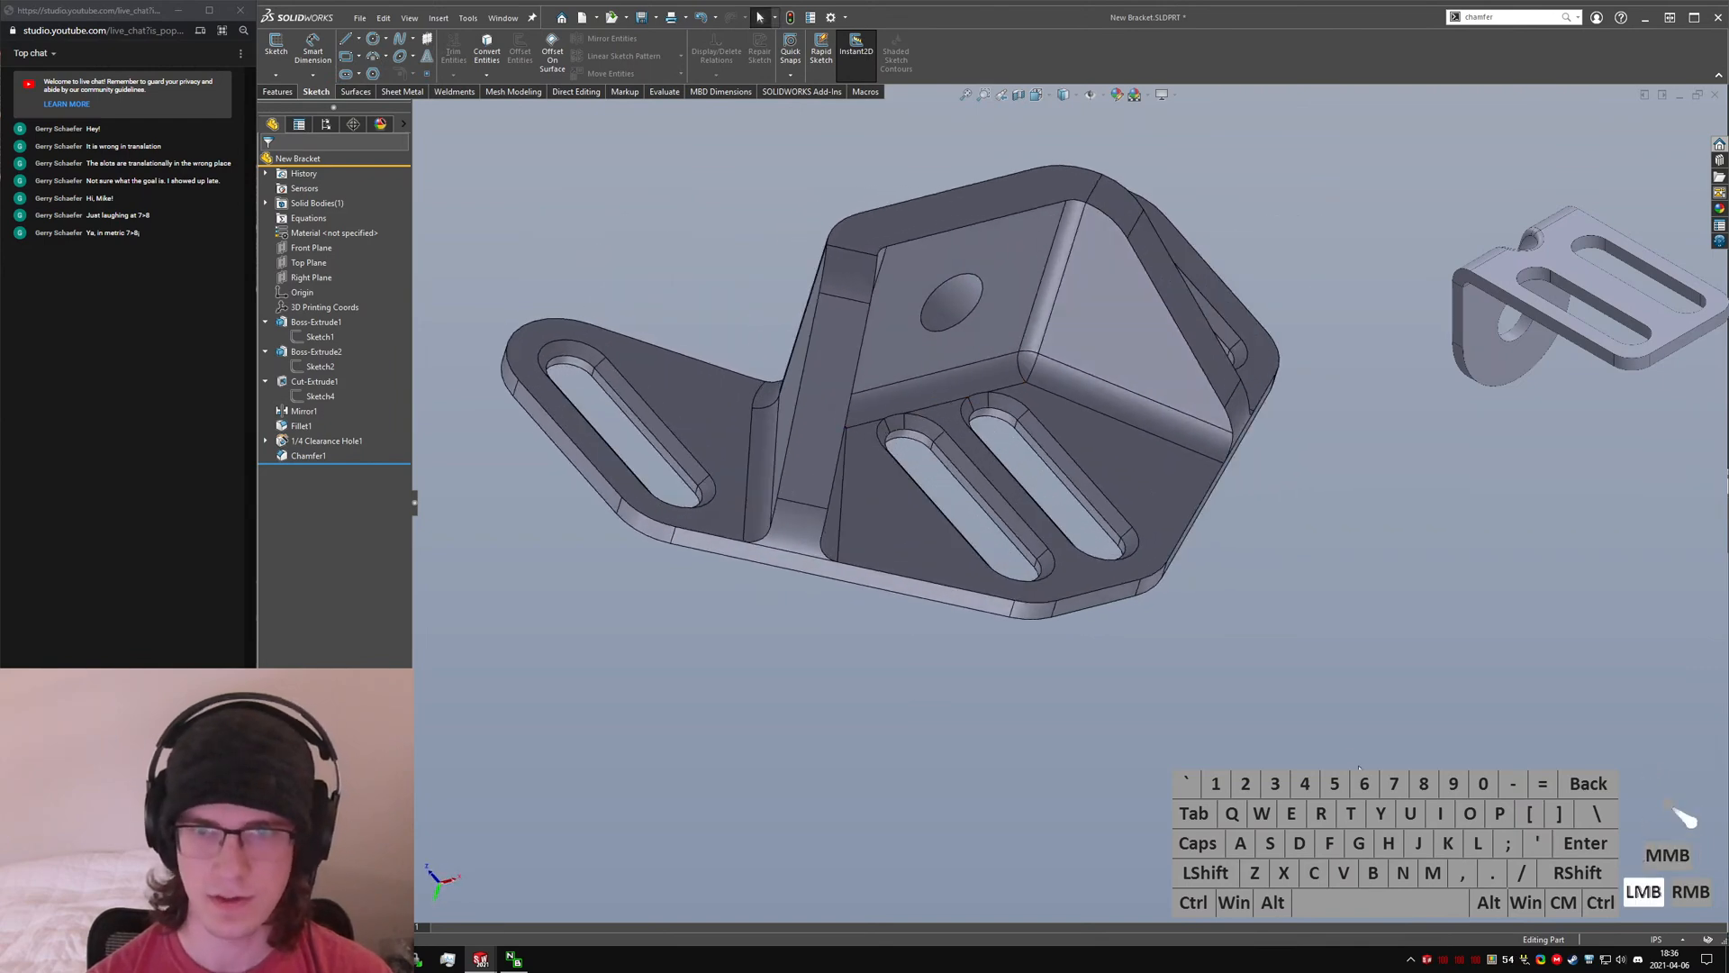
pyautogui.hotkey('ctrl', '7')
pyautogui.moveTo(888, 549); pyautogui.dragTo(1166, 715, button='middle')
# - Save the new bracket and switch to the Lazy Test Assembly to view the fasteners in its slots
pyautogui.hotkey('ctrl', 's')
pyautogui.hotkey('ctrl', 'Tab')
pyautogui.click(1123, 500)
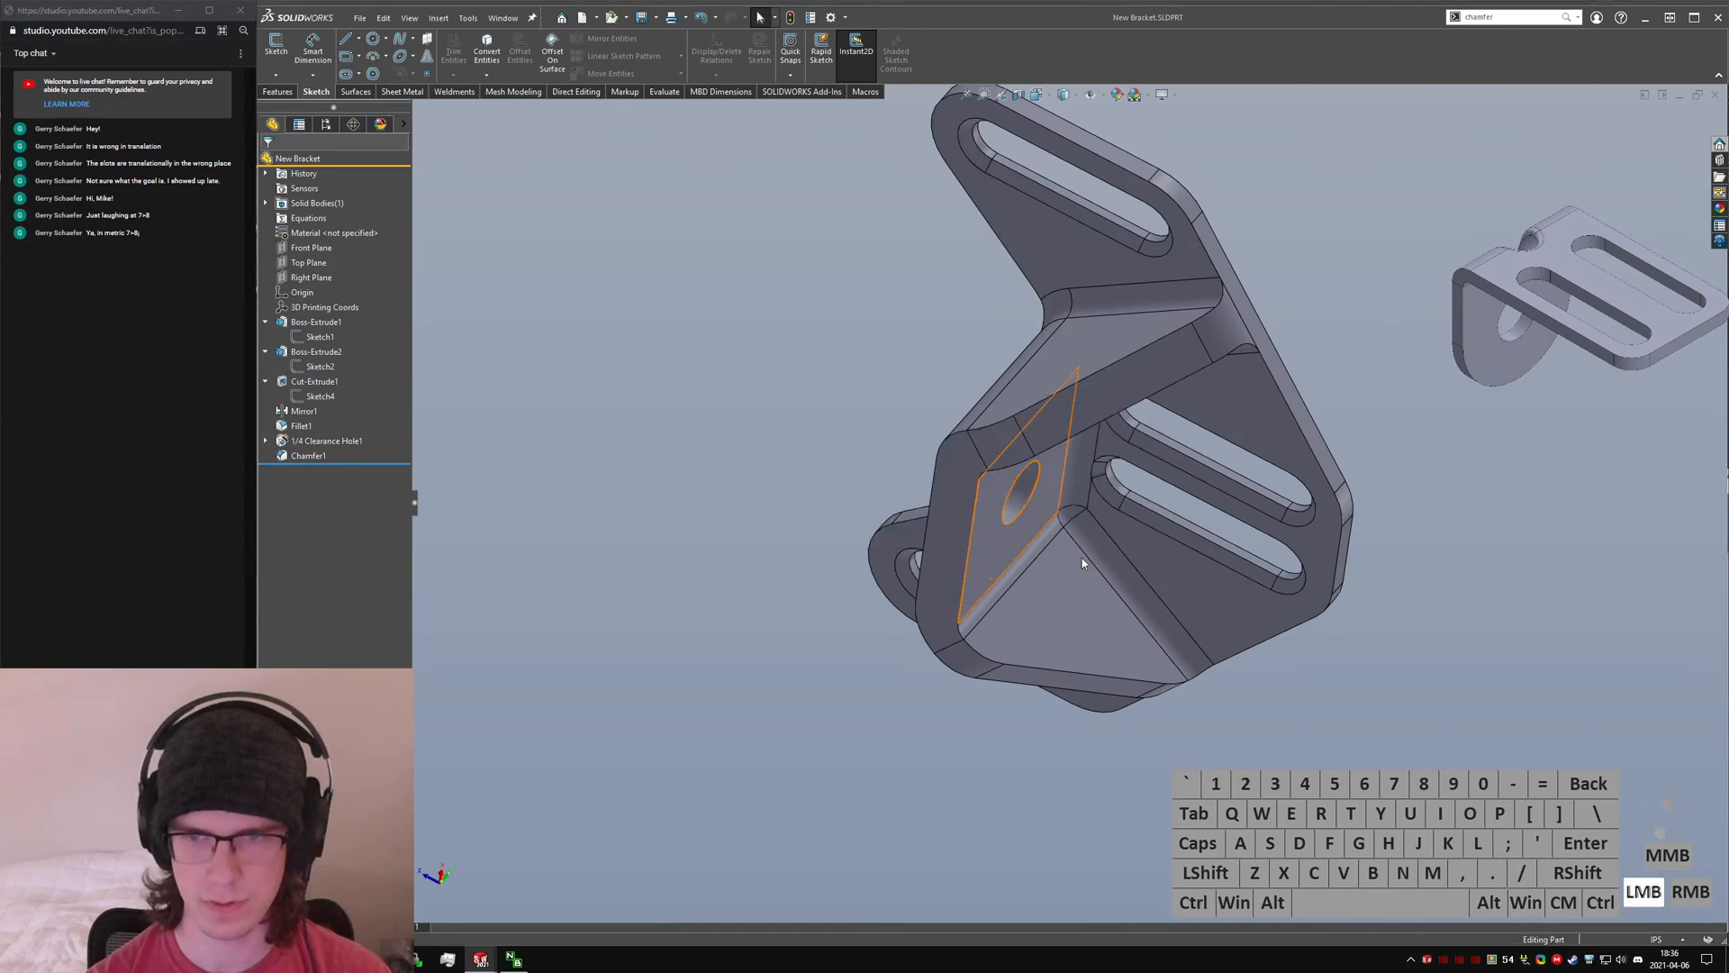
pyautogui.moveTo(1089, 489); pyautogui.dragTo(1062, 434, button='middle')
pyautogui.scroll(-5, 1071, 450)
pyautogui.scroll(5, 1062, 435)
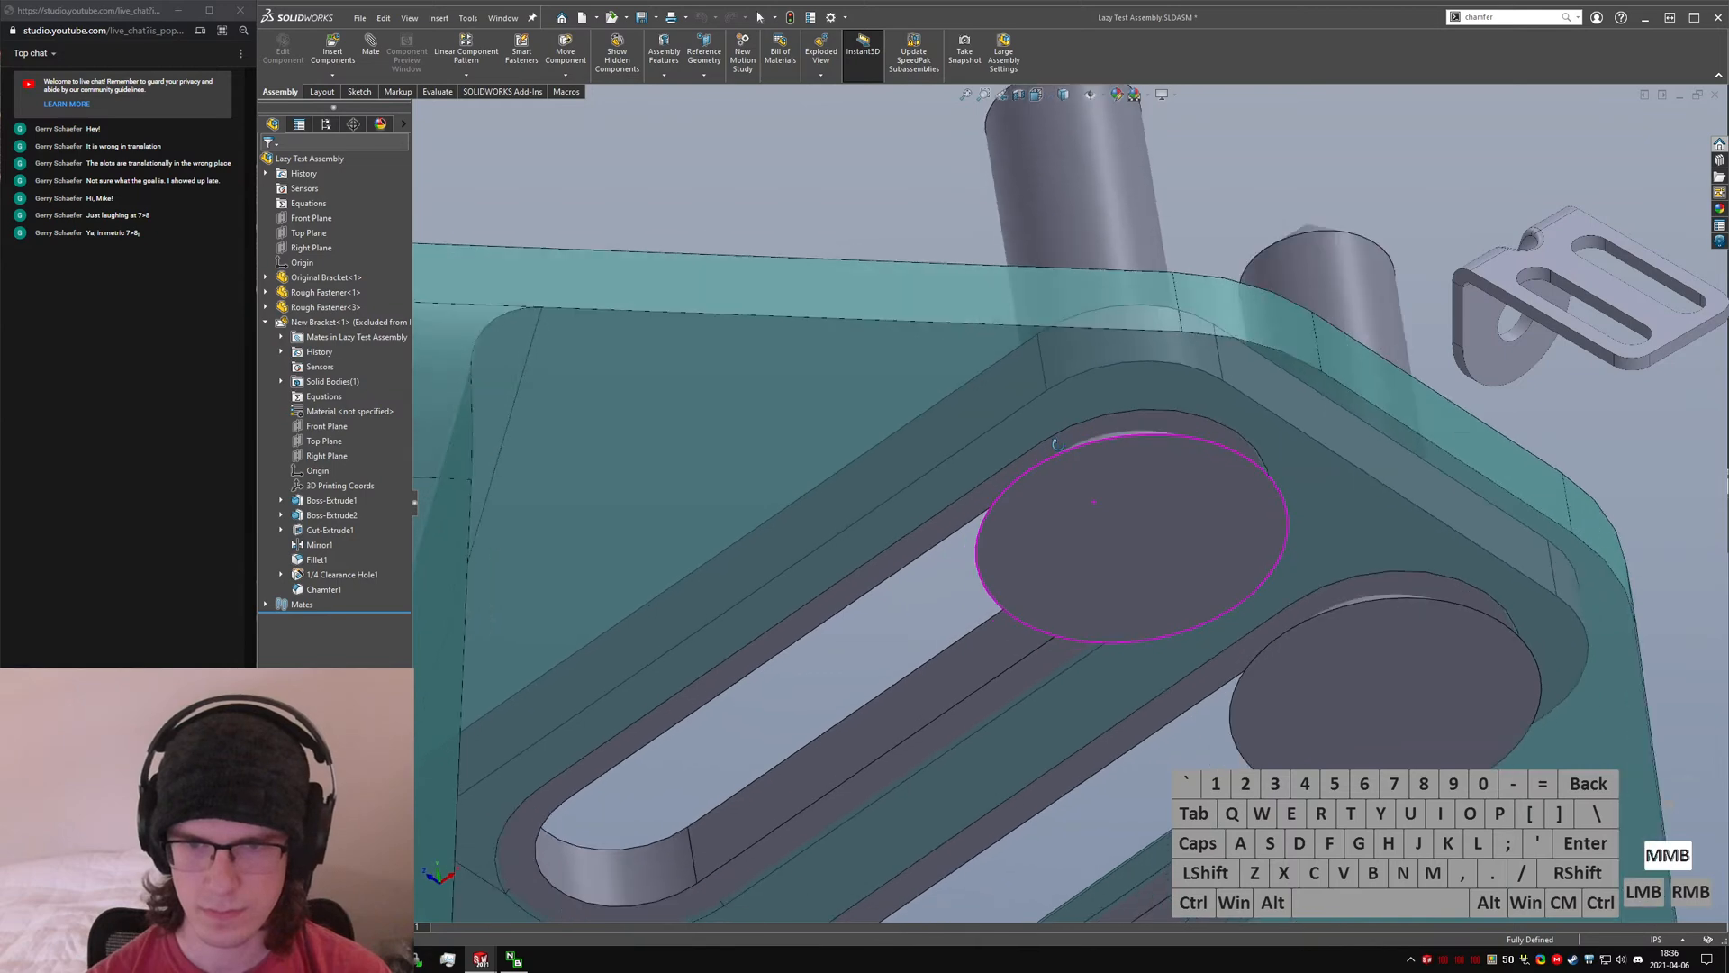
# - Hide the original bracket component, collapse the new bracket's feature list and expand the assembly's mates
pyautogui.rightClick(310, 279)
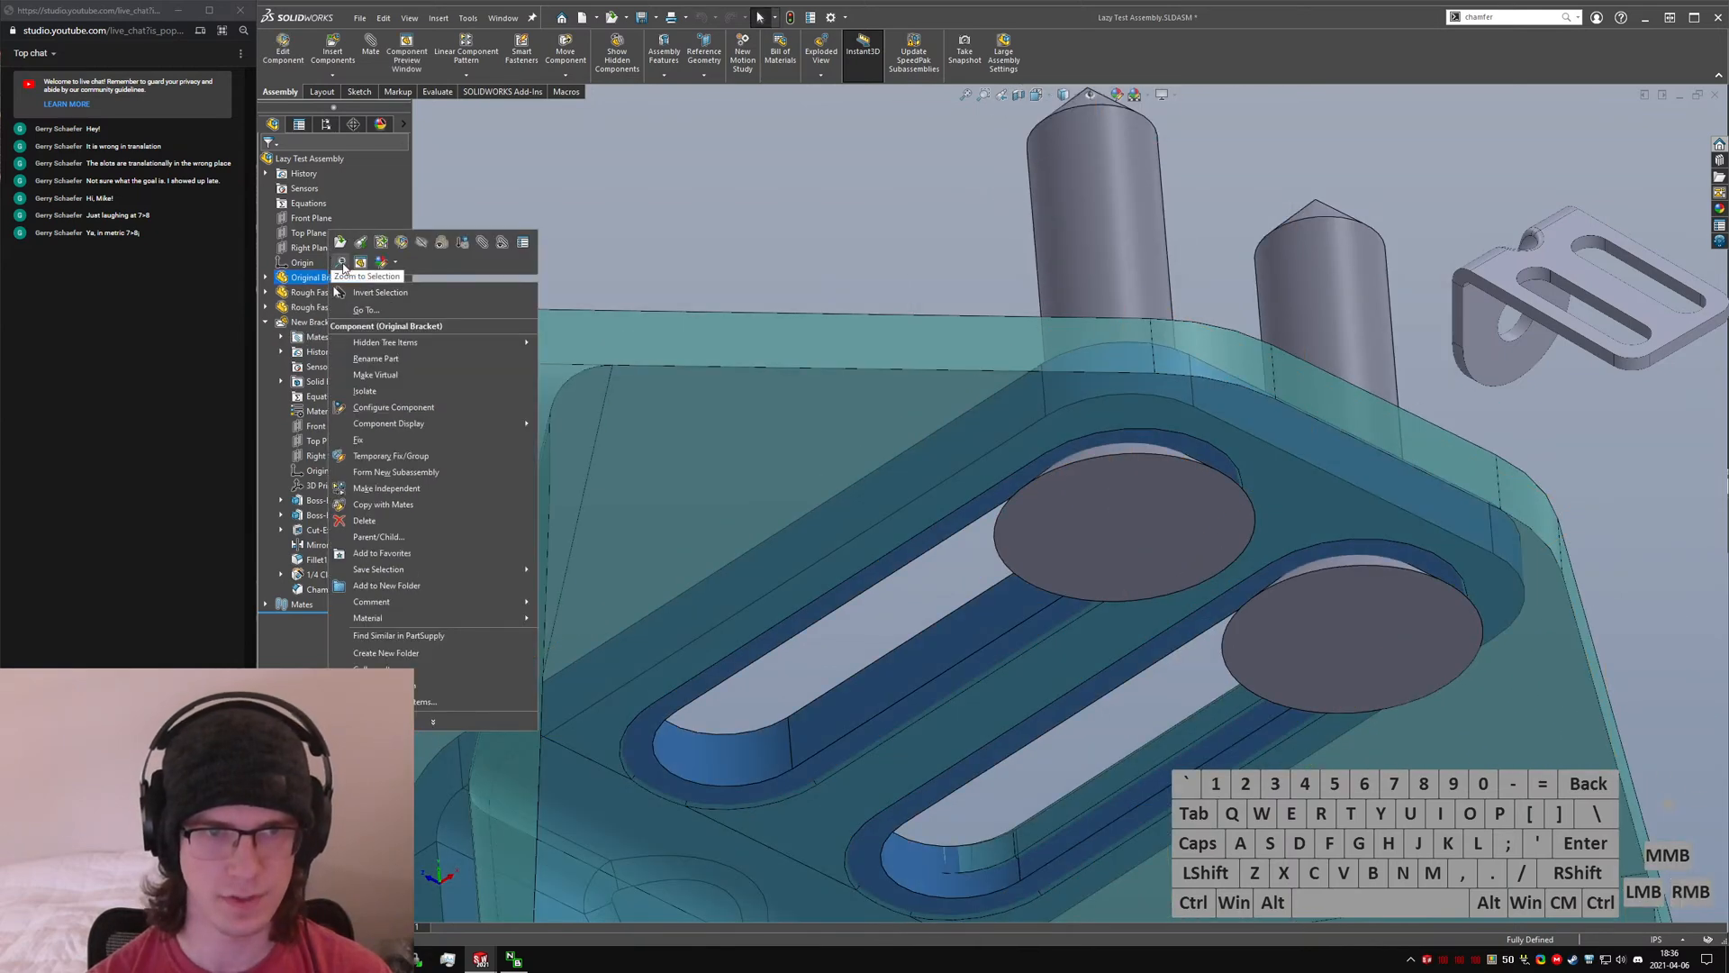
pyautogui.click(424, 243)
pyautogui.click(265, 321)
pyautogui.click(264, 337)
# - Reduce the Distance2 mate so the second fastener's head sits closer to the bracket plate
pyautogui.moveTo(1087, 419); pyautogui.dragTo(1126, 460, button='middle')
pyautogui.click(1126, 459)
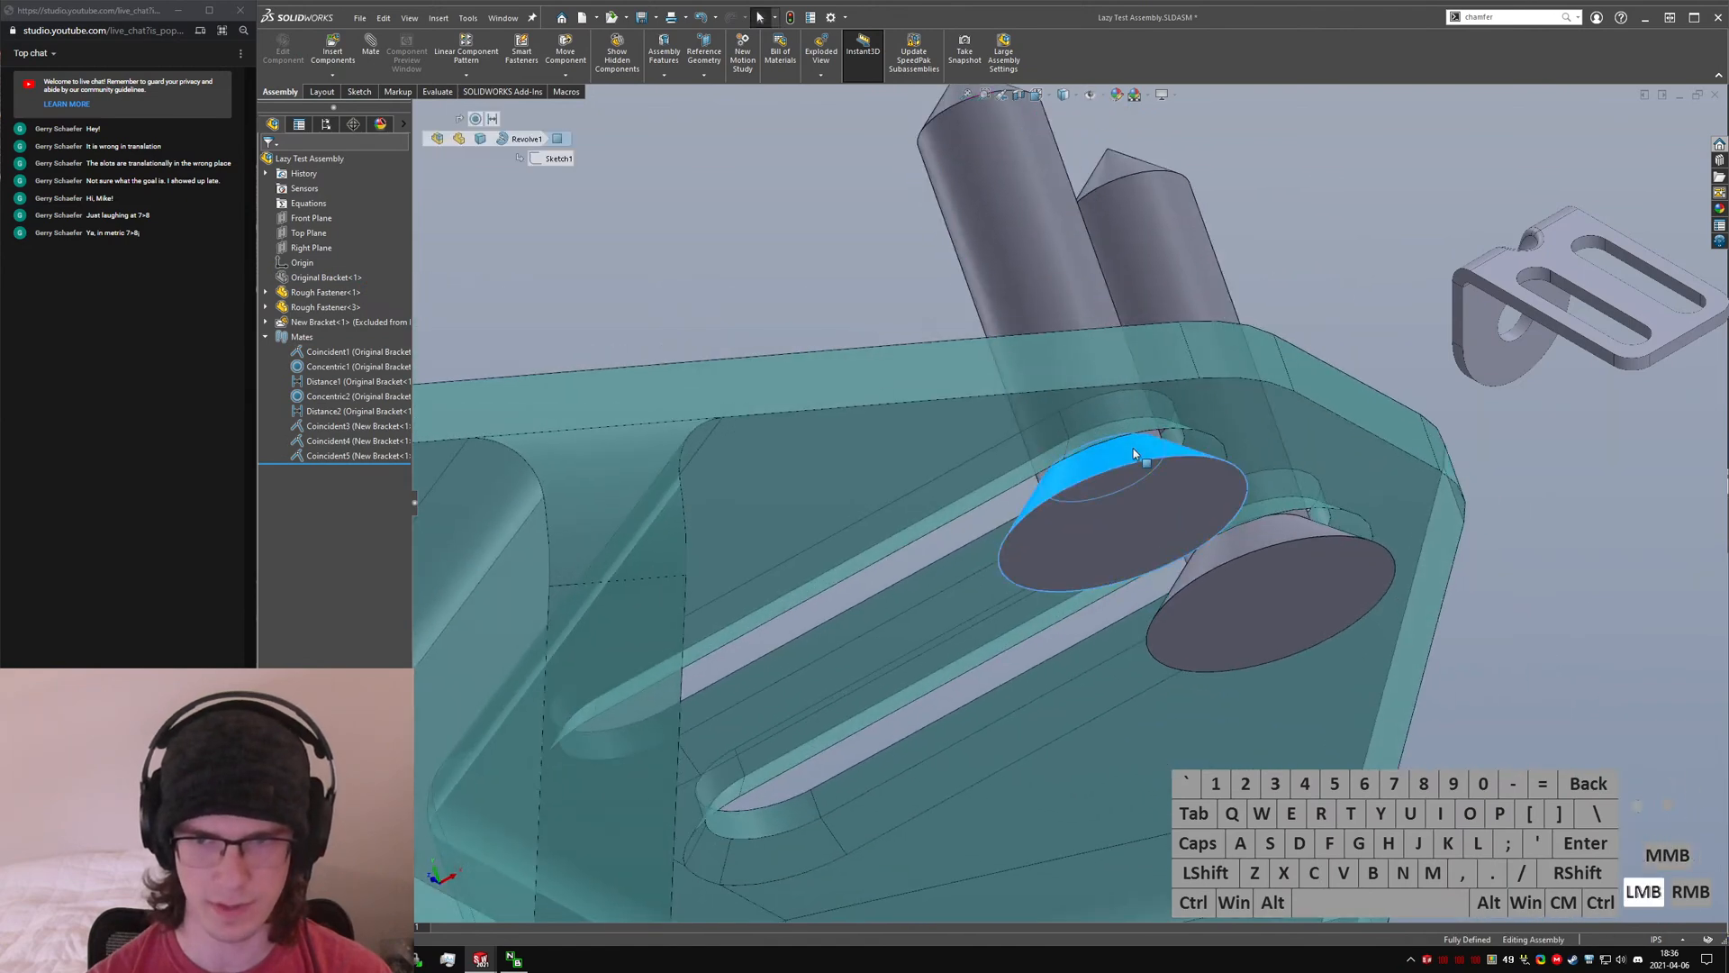
pyautogui.click(331, 412)
pyautogui.scroll(3, 1252, 581)
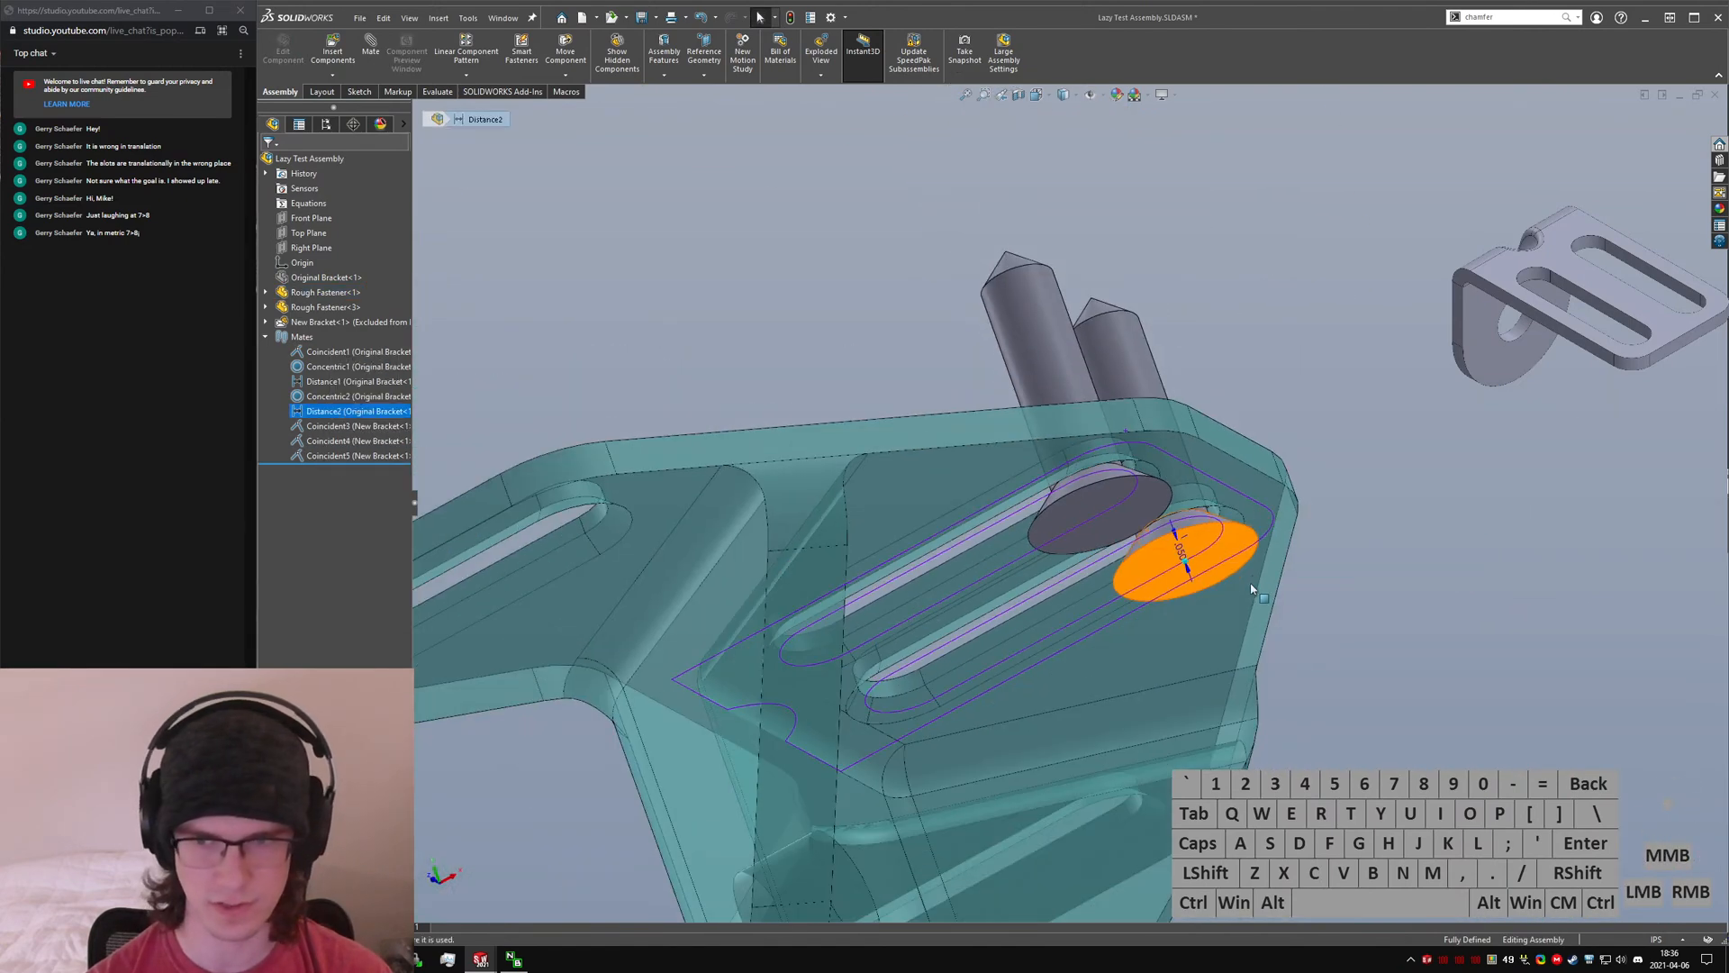
pyautogui.doubleClick(1185, 558)
pyautogui.write('.0')
pyautogui.press('Return')
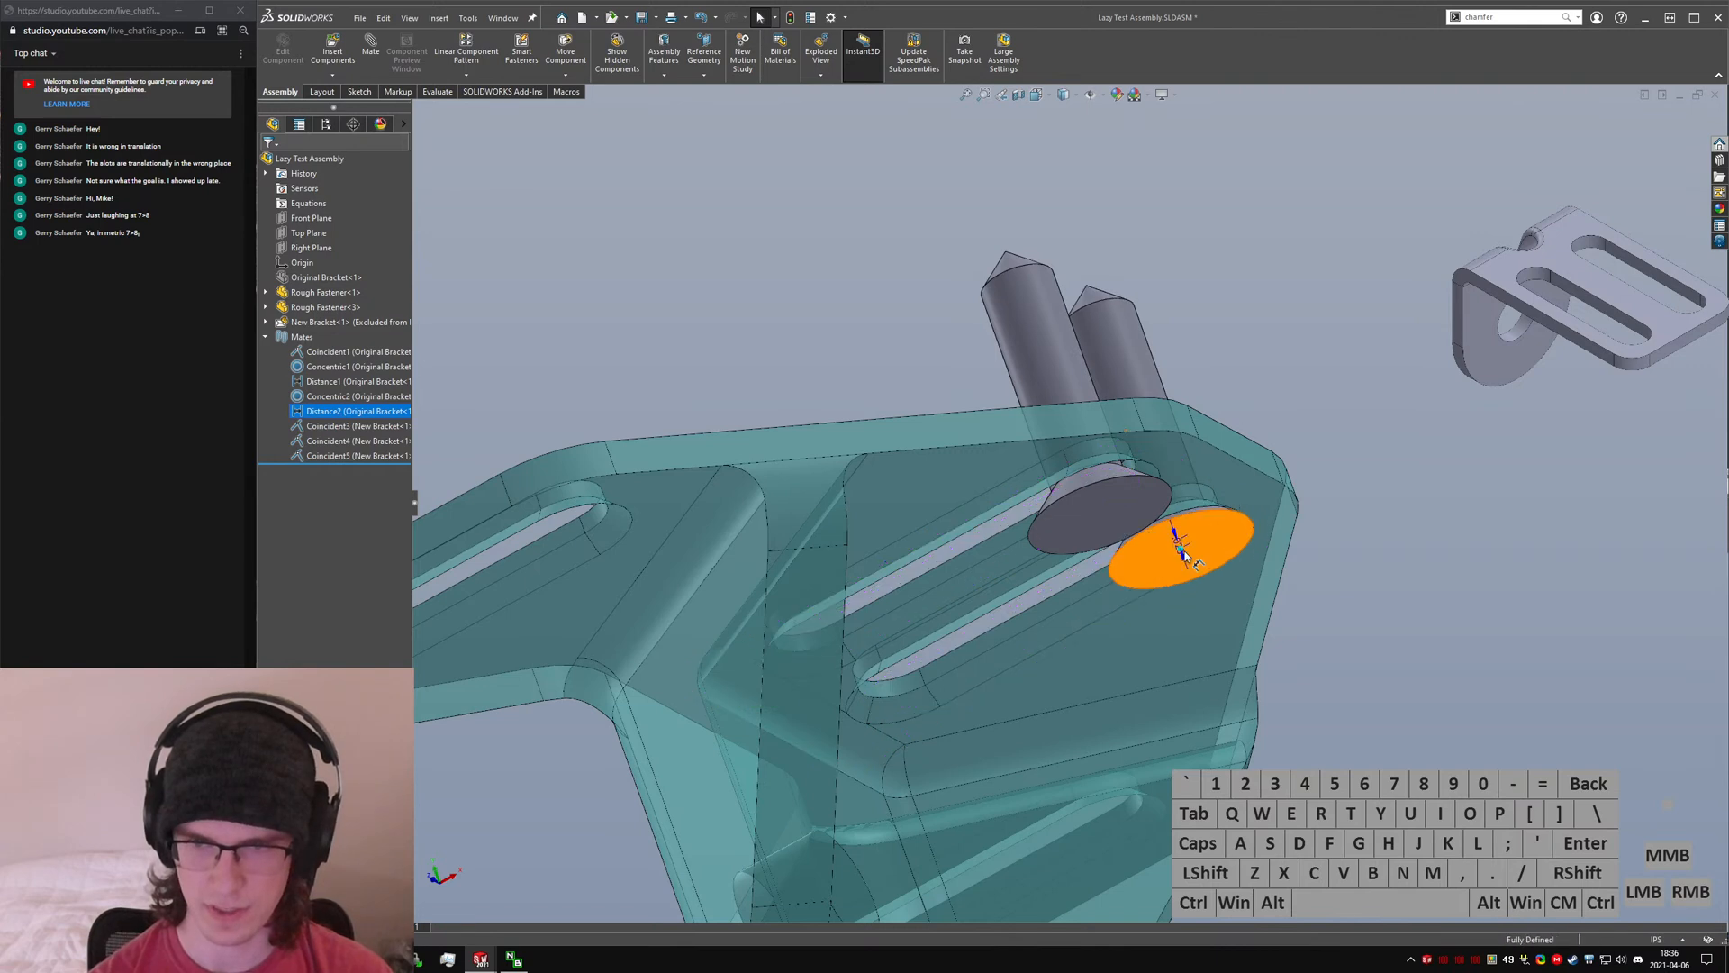
# - Set the Distance1 mate of the first fastener to 0.02 in
pyautogui.click(1109, 503)
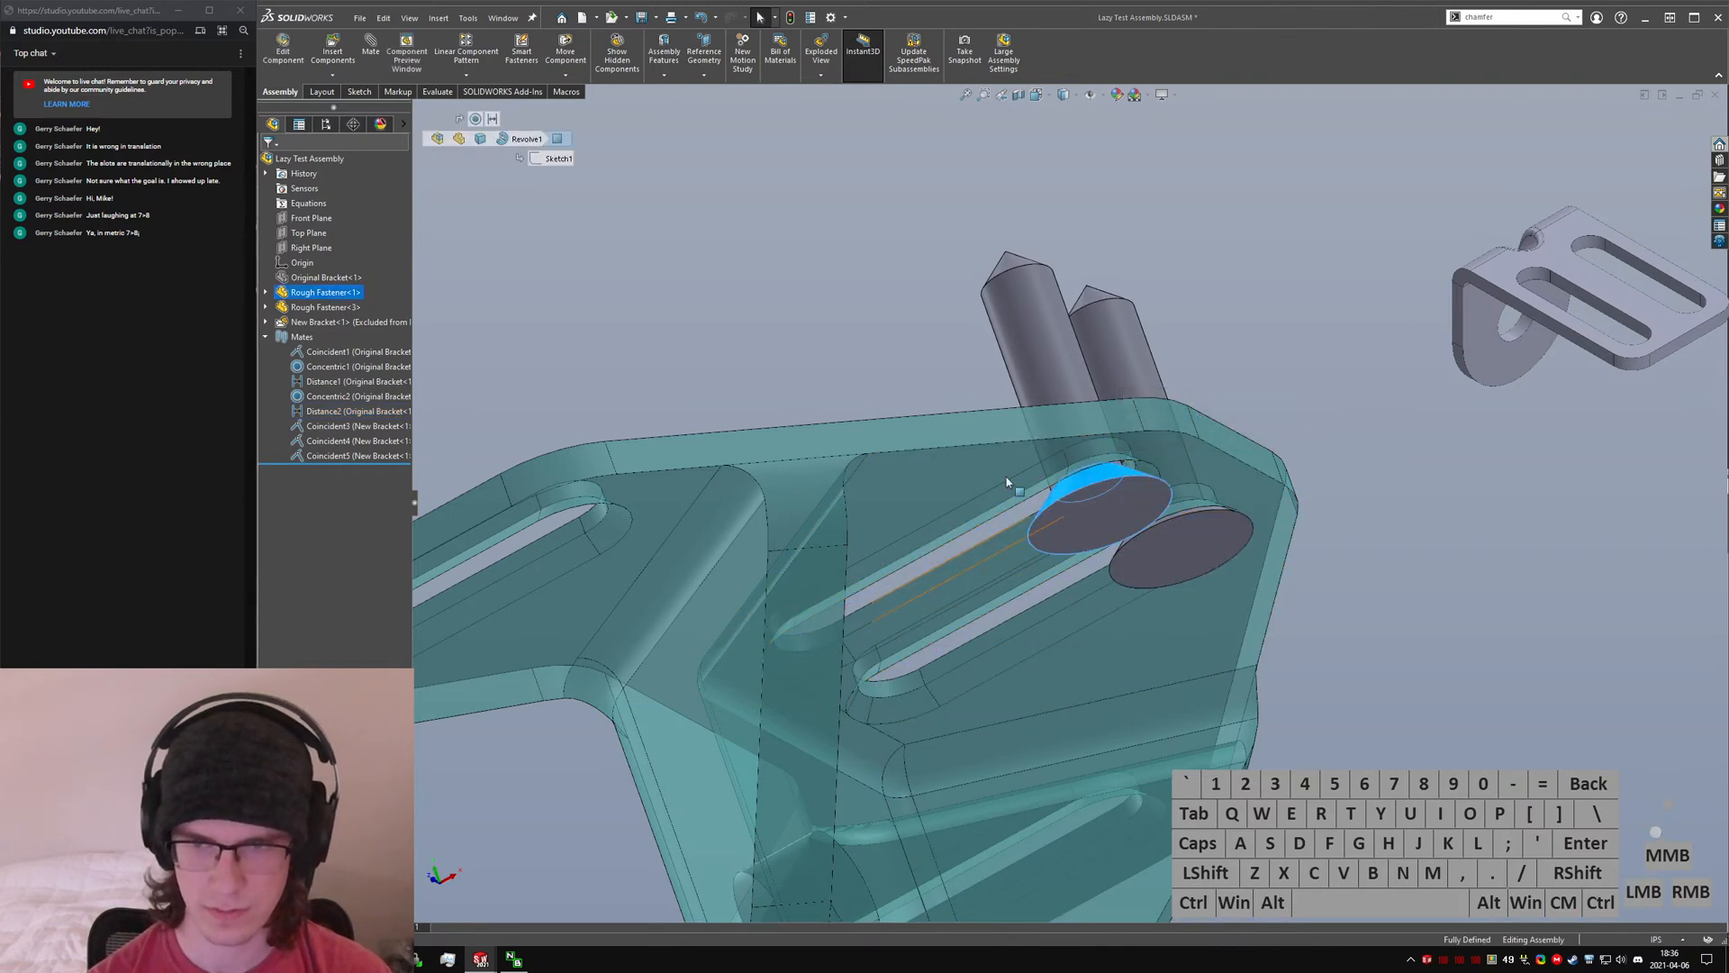
pyautogui.click(1129, 512)
pyautogui.click(334, 382)
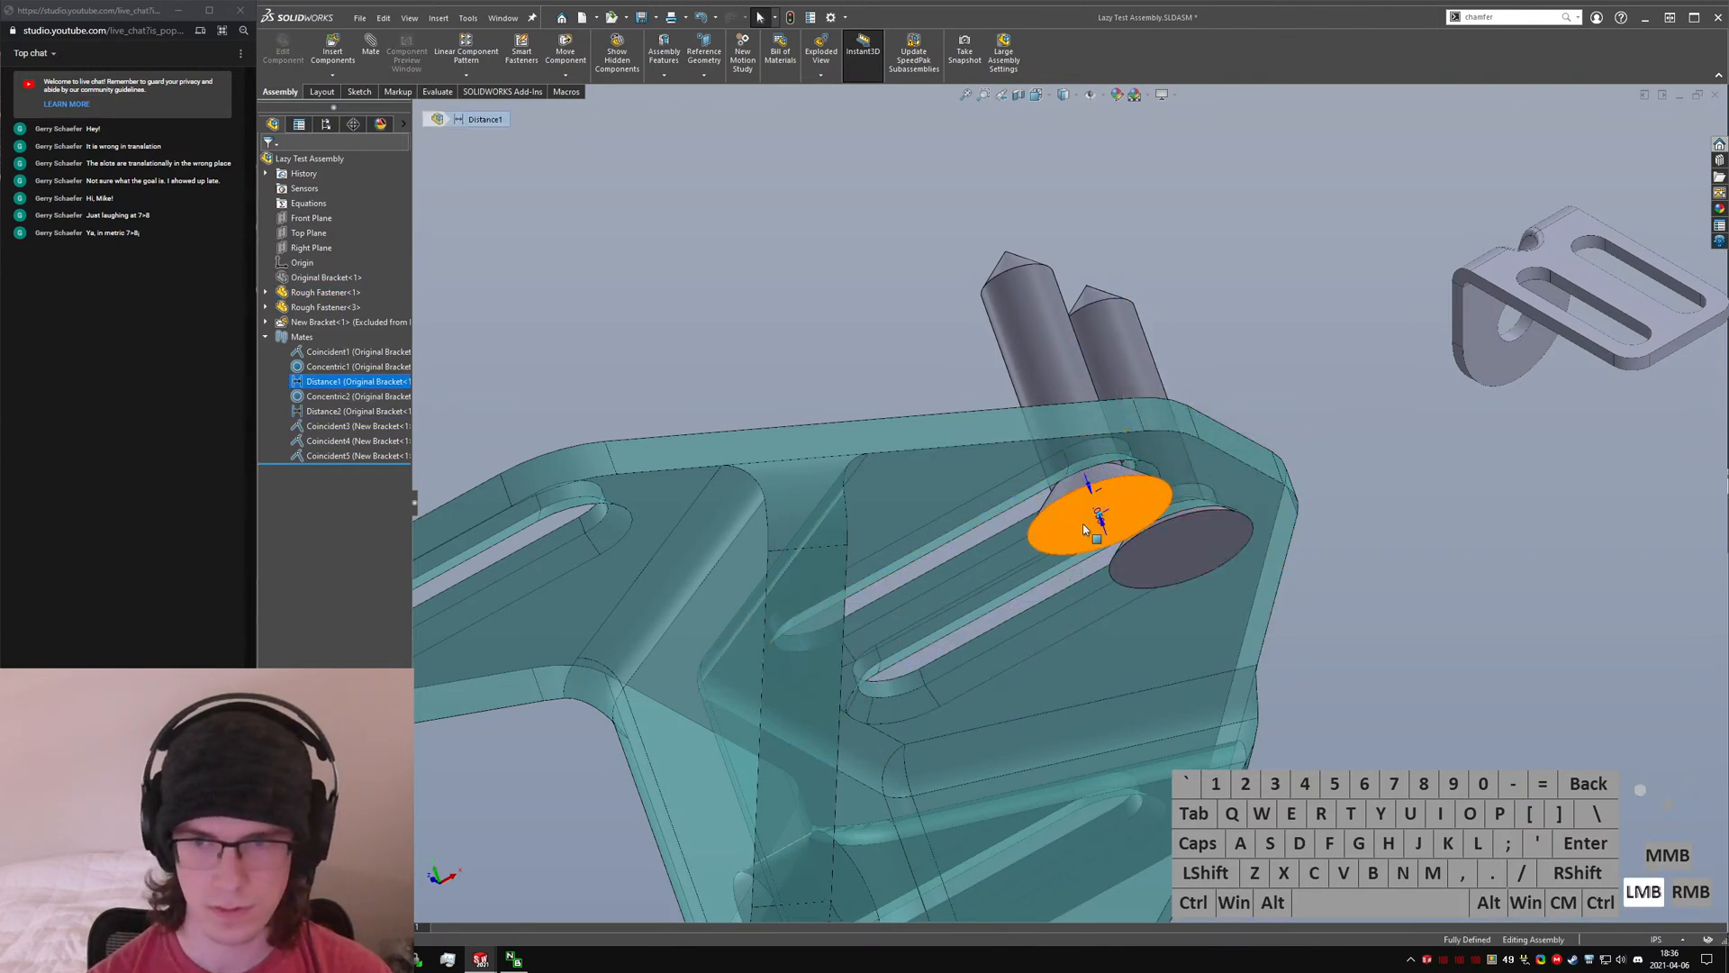
pyautogui.doubleClick(1104, 517)
pyautogui.write('.02')
pyautogui.press('Return')
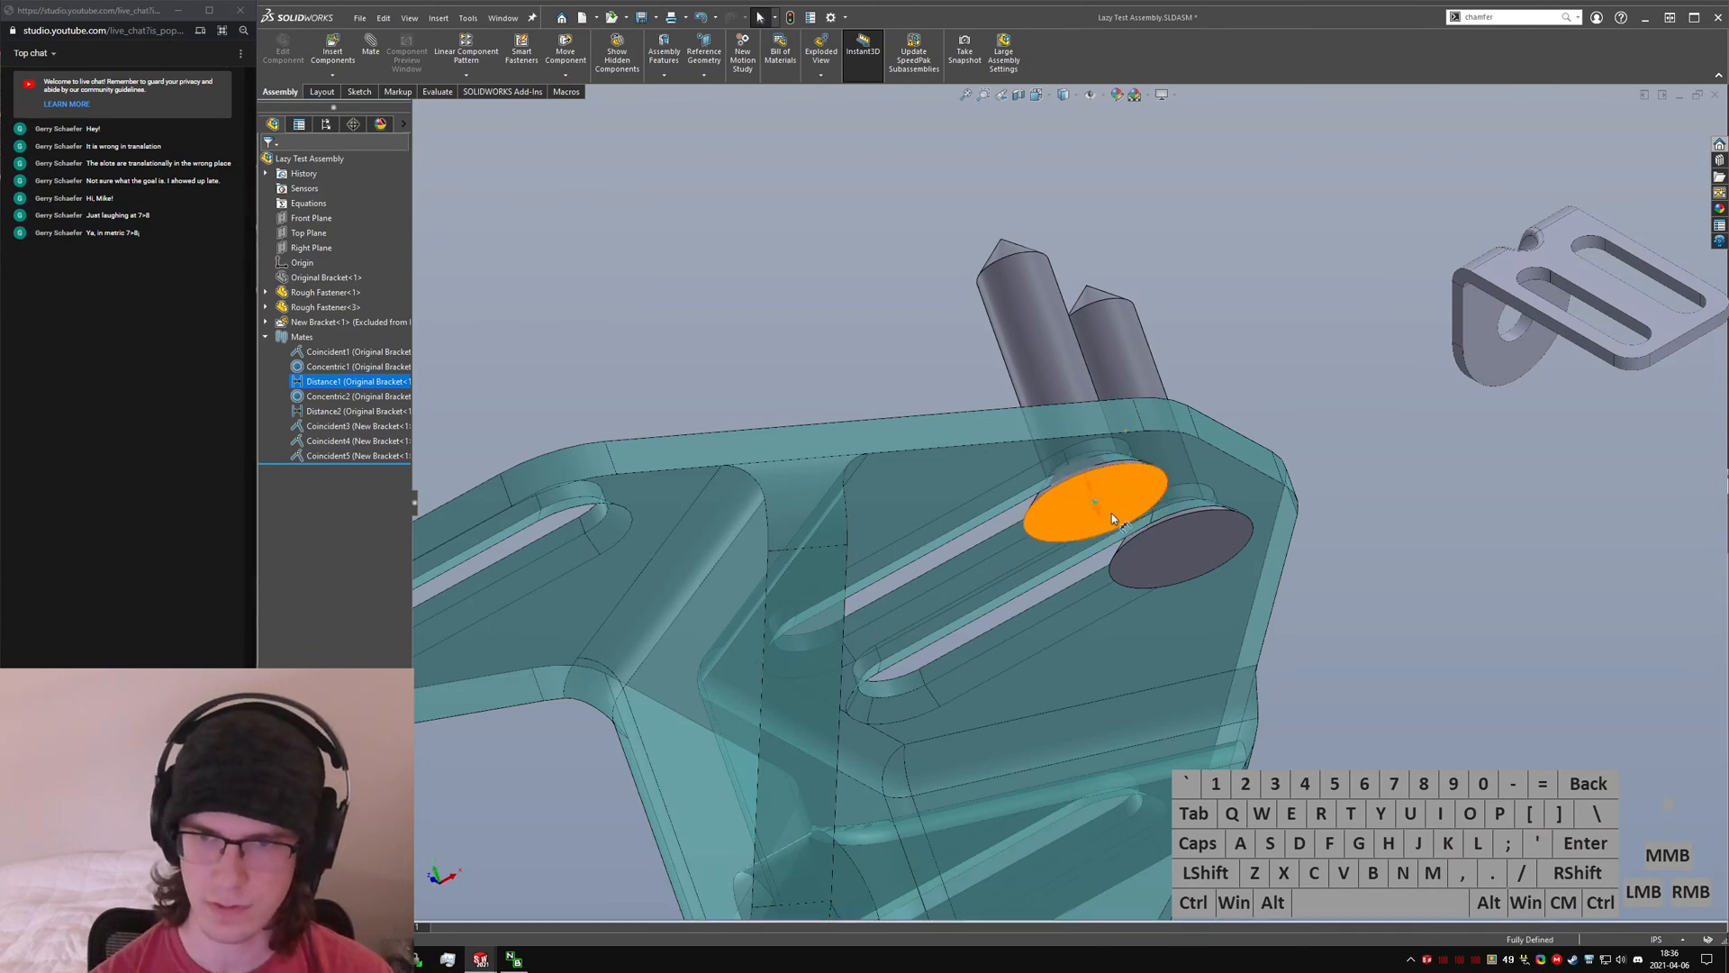
# - Examine how both fastener heads seat in the chamfered middle slots, from close up and from the side
pyautogui.click(1099, 470)
pyautogui.scroll(-3, 1100, 473)
pyautogui.moveTo(1101, 473); pyautogui.dragTo(1013, 464, button='middle')
pyautogui.scroll(4, 1100, 523)
pyautogui.moveTo(1103, 525); pyautogui.dragTo(1302, 565, button='middle')
pyautogui.scroll(5, 1302, 566)
pyautogui.moveTo(1128, 530); pyautogui.dragTo(1187, 573, button='middle')
pyautogui.moveTo(882, 504); pyautogui.dragTo(968, 505, button='middle')
pyautogui.scroll(4, 973, 514)
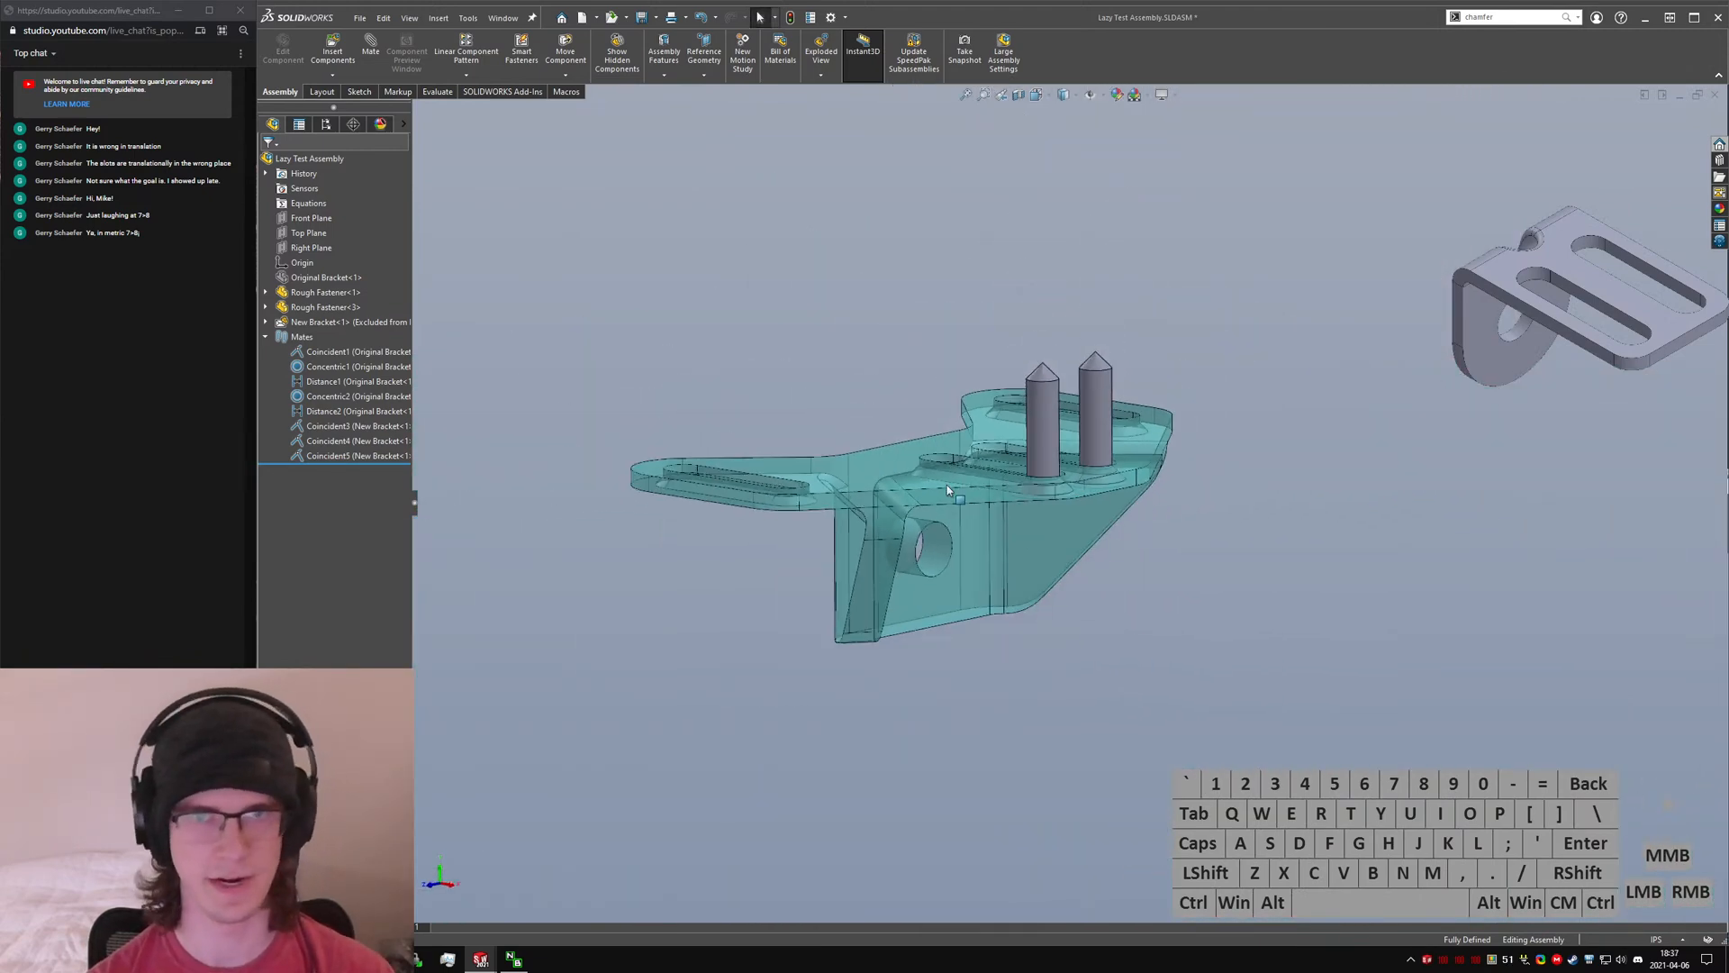
# - Examine the fasteners' clearance to the bent wall and the slot layout of the transparent bracket
pyautogui.moveTo(947, 485); pyautogui.dragTo(938, 606, button='middle')
pyautogui.scroll(-3, 1386, 402)
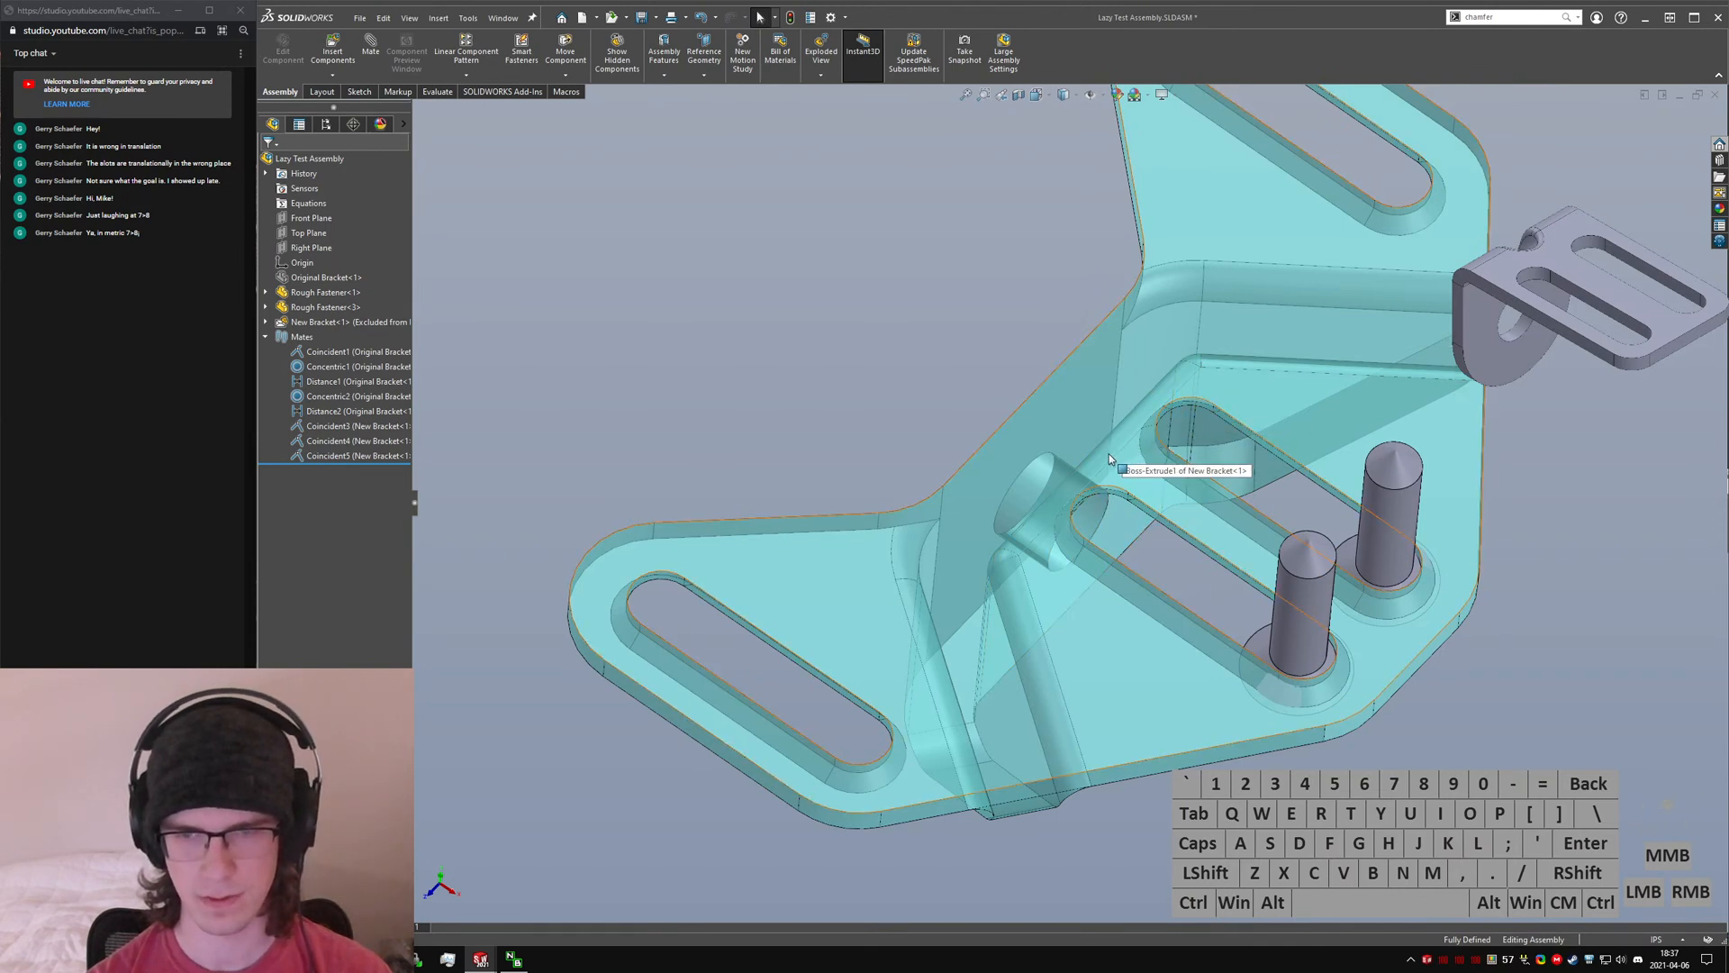
pyautogui.scroll(3, 1110, 454)
pyautogui.moveTo(1063, 474); pyautogui.dragTo(1165, 713, button='middle')
pyautogui.click(1115, 641)
pyautogui.click(1165, 713)
pyautogui.hotkey('ctrl', 'Tab')
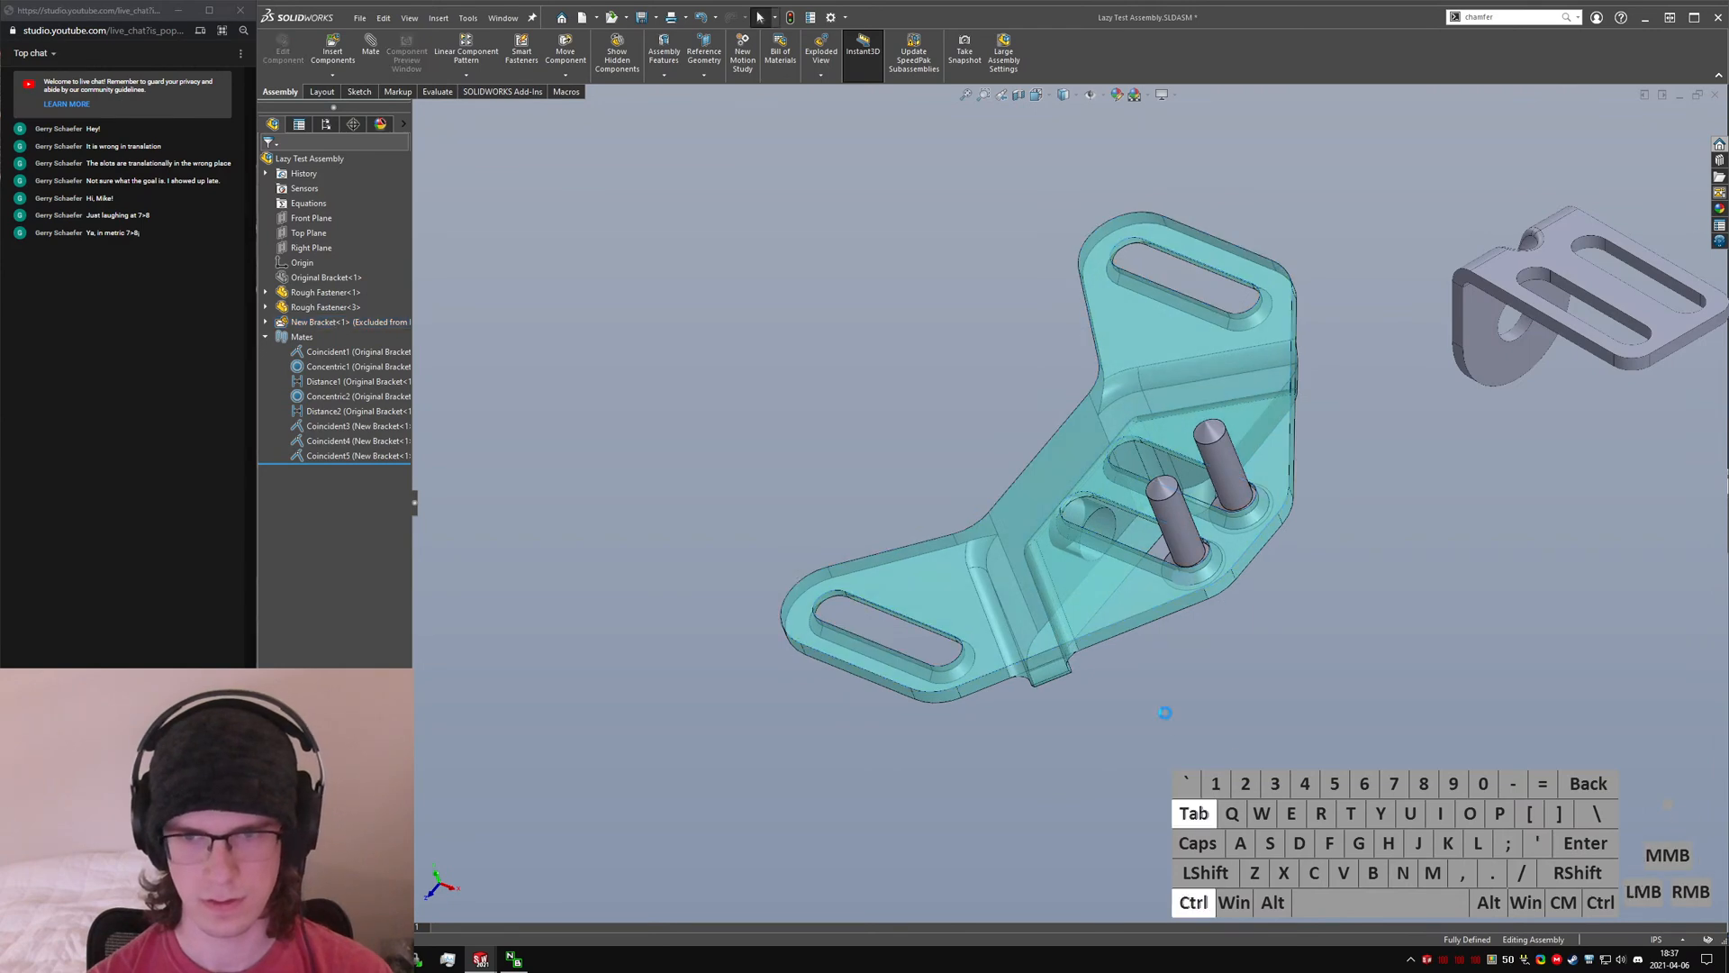
pyautogui.hotkey('ctrl', 'shift', 'Tab')
pyautogui.scroll(-4, 1066, 510)
pyautogui.moveTo(1067, 511); pyautogui.dragTo(1037, 577, button='middle')
pyautogui.scroll(3, 1146, 469)
pyautogui.scroll(-5, 939, 532)
pyautogui.scroll(6, 939, 531)
pyautogui.moveTo(1052, 483); pyautogui.dragTo(1104, 434, button='middle')
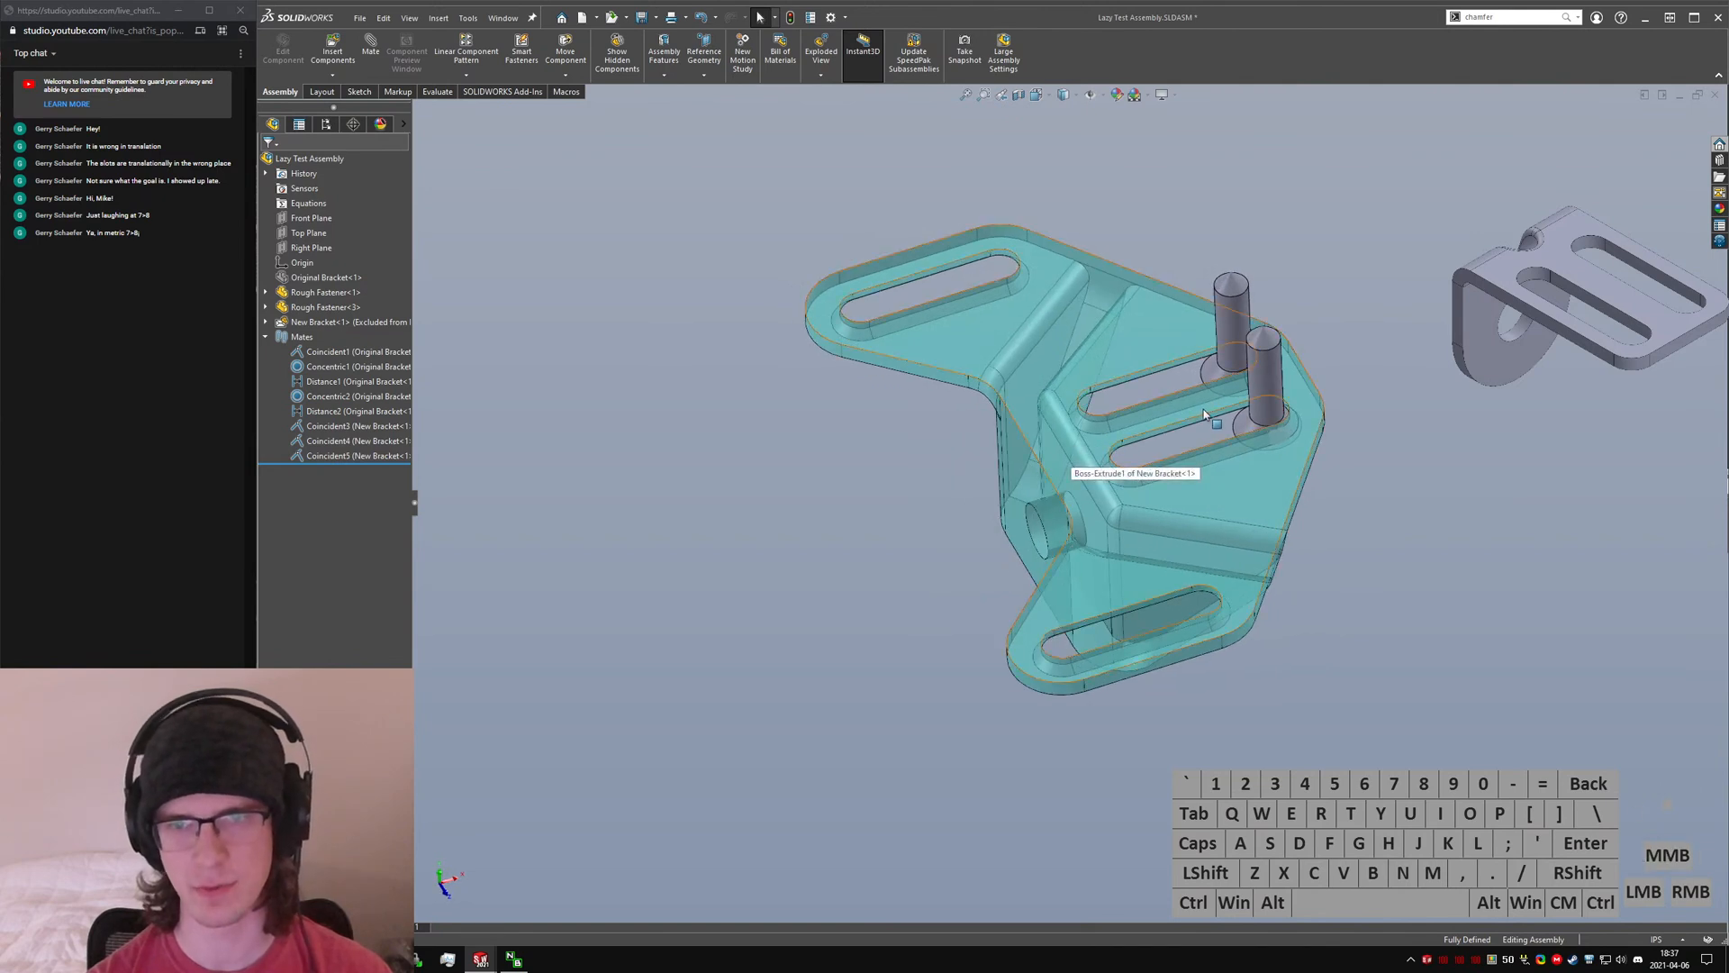
# - Inspect the bent wall's faces, edges and clearance hole relative to the fasteners from several angles
pyautogui.moveTo(994, 304); pyautogui.dragTo(1054, 450, button='middle')
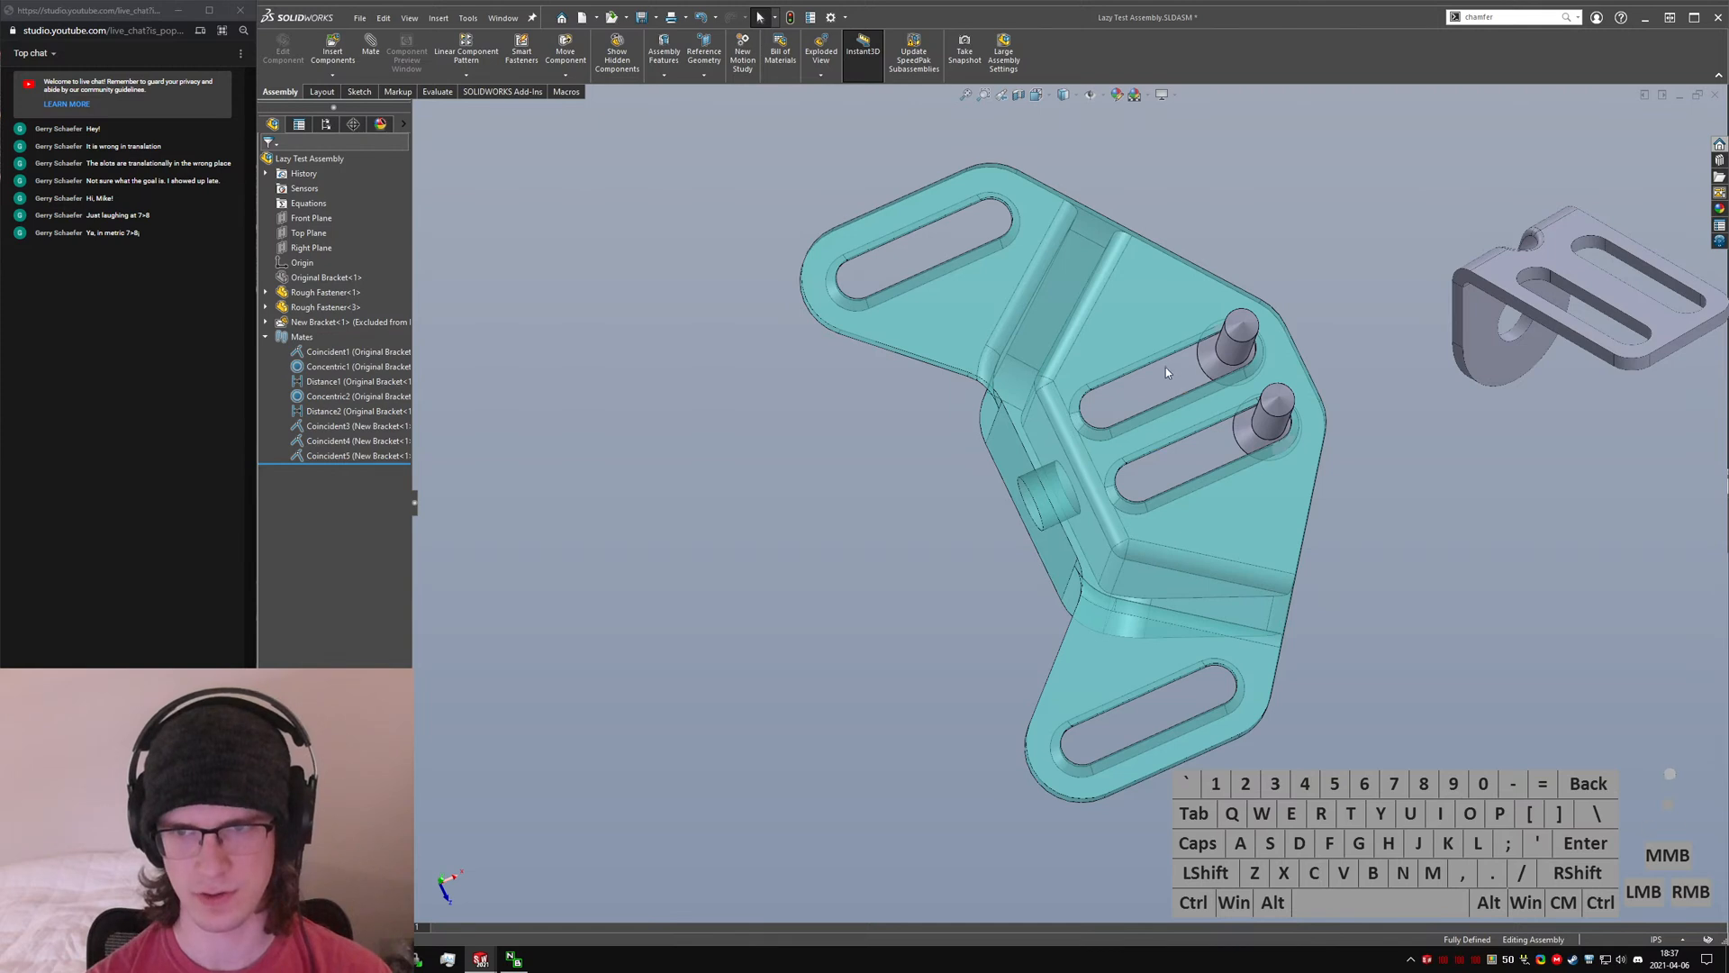
pyautogui.moveTo(1183, 453); pyautogui.dragTo(1122, 566, button='middle')
pyautogui.click(1027, 499)
pyautogui.moveTo(1026, 490); pyautogui.dragTo(987, 532, button='middle')
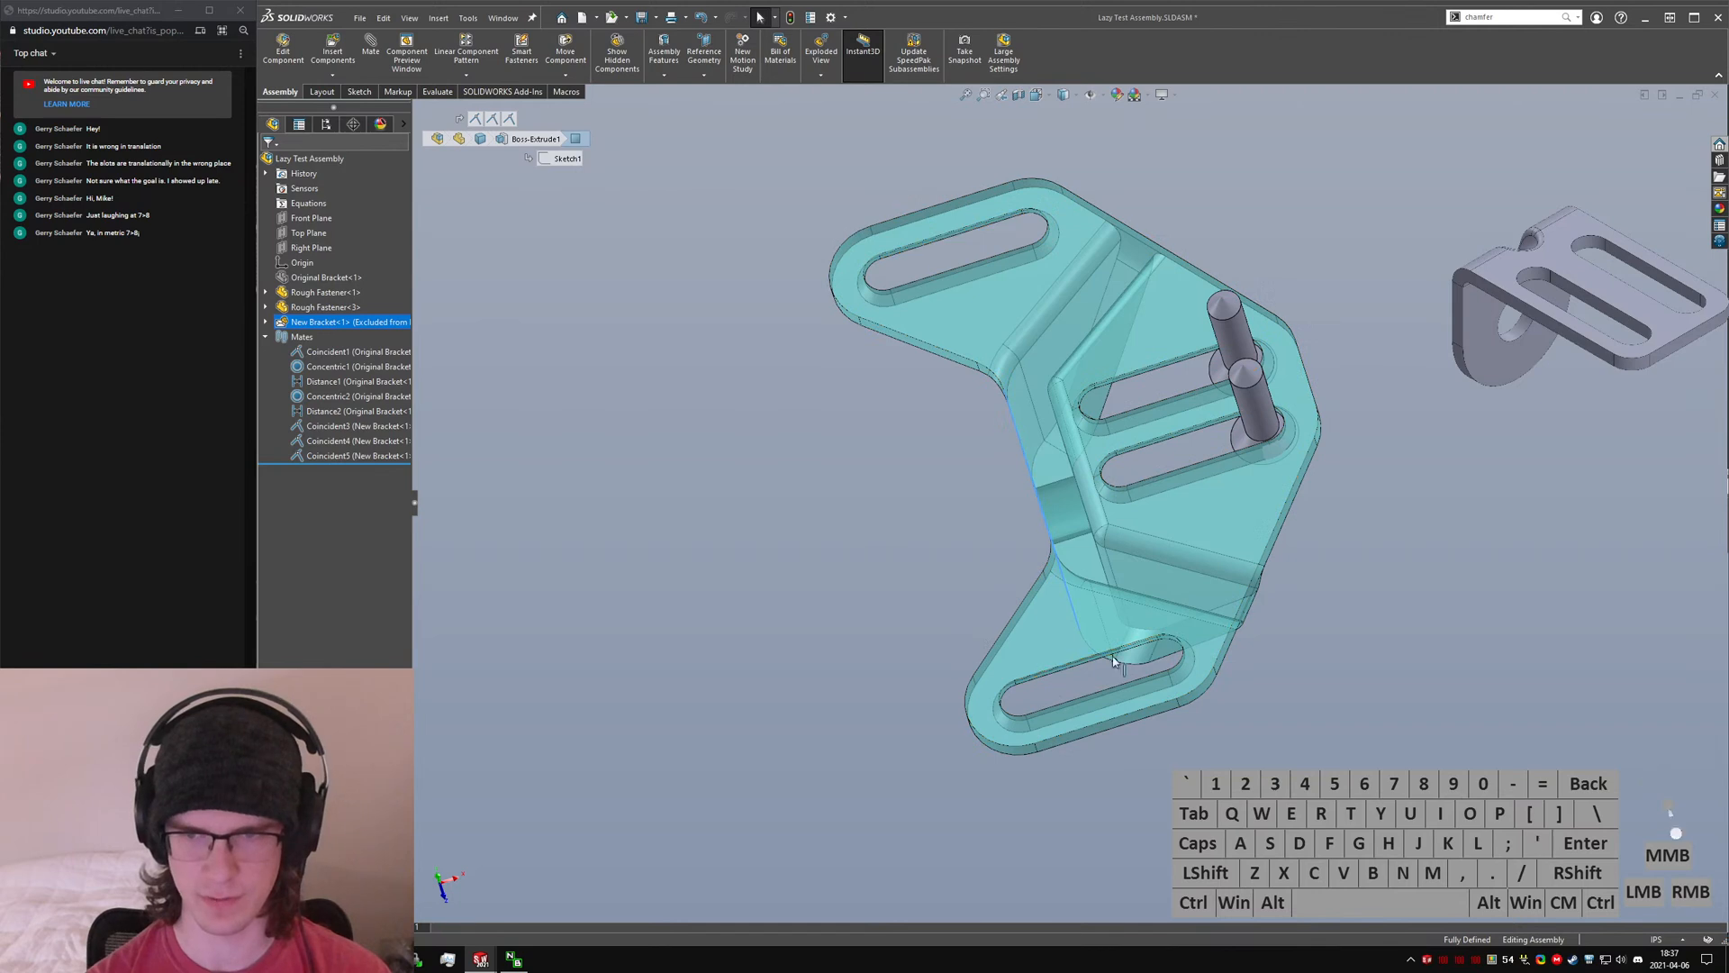
pyautogui.click(1063, 526)
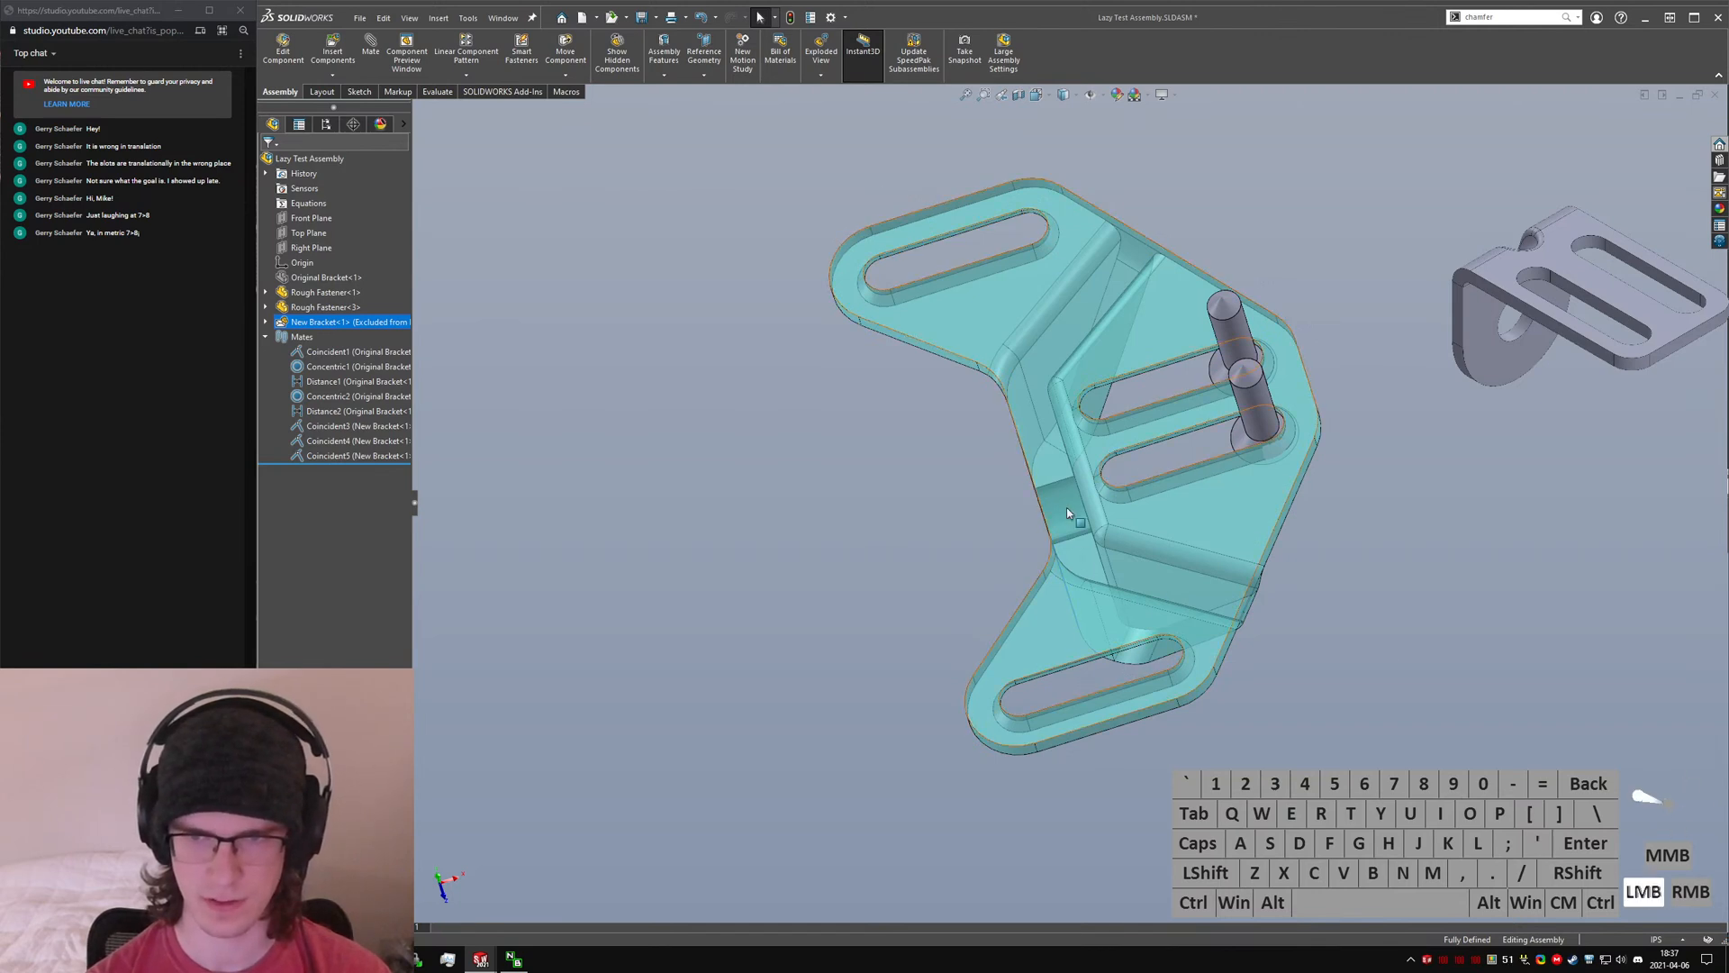
pyautogui.moveTo(1062, 526); pyautogui.dragTo(1031, 563, button='middle')
pyautogui.click(1028, 569)
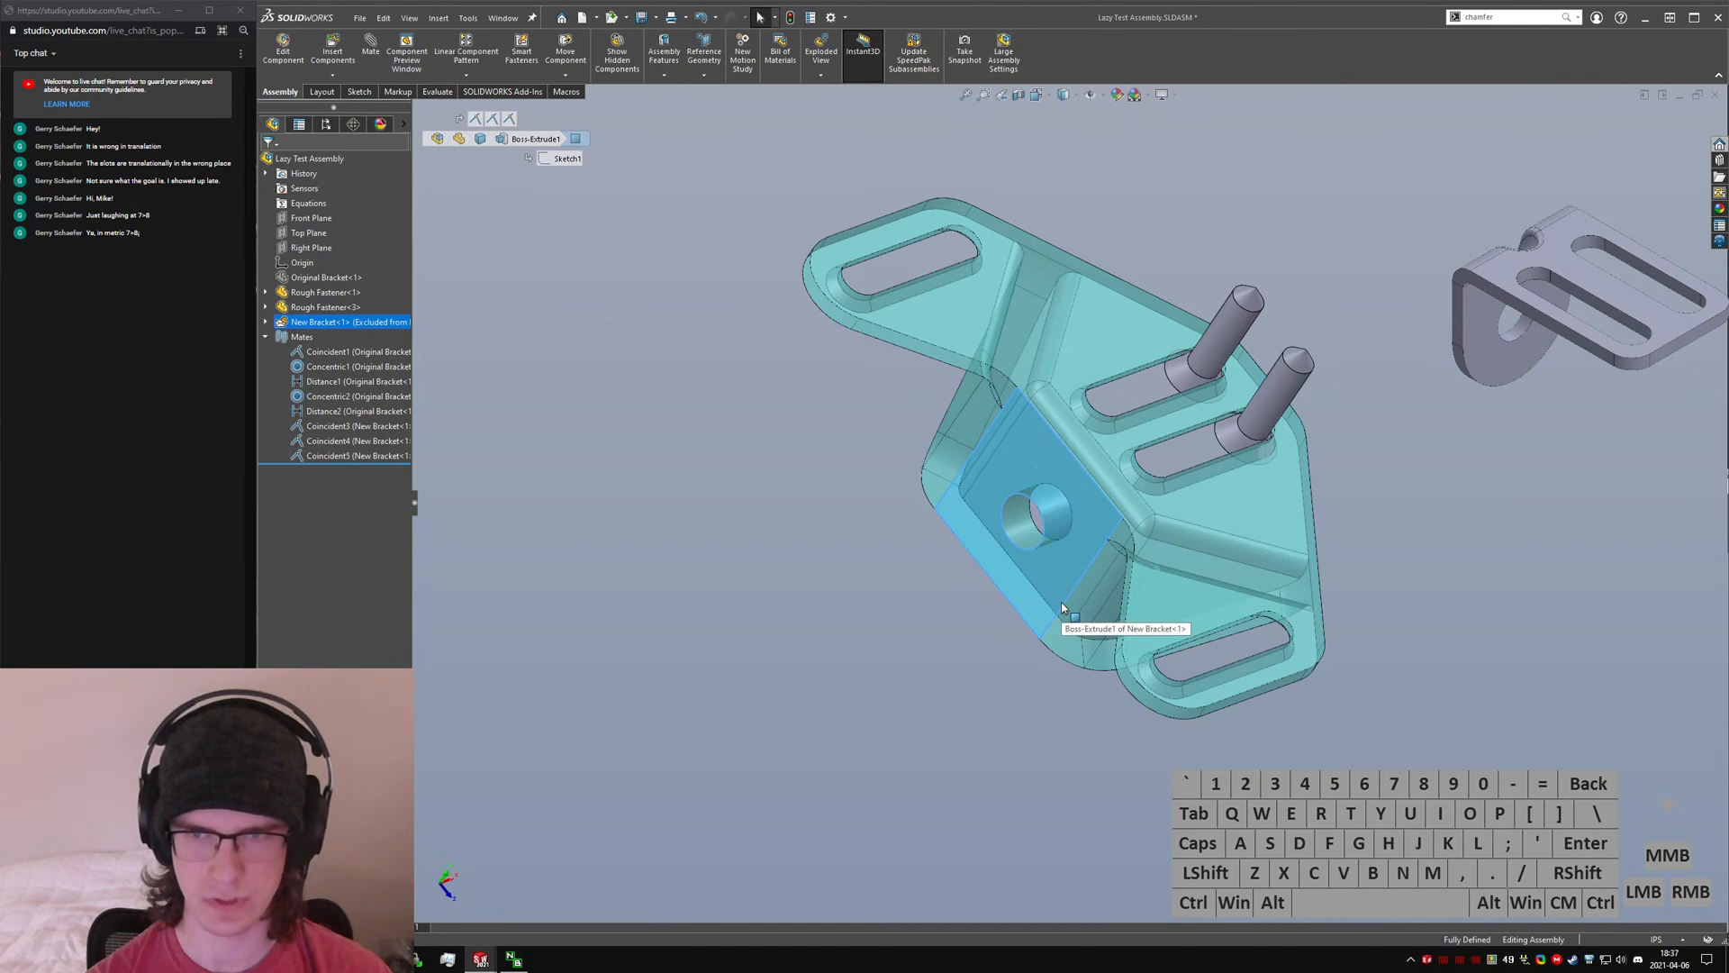
pyautogui.click(976, 565)
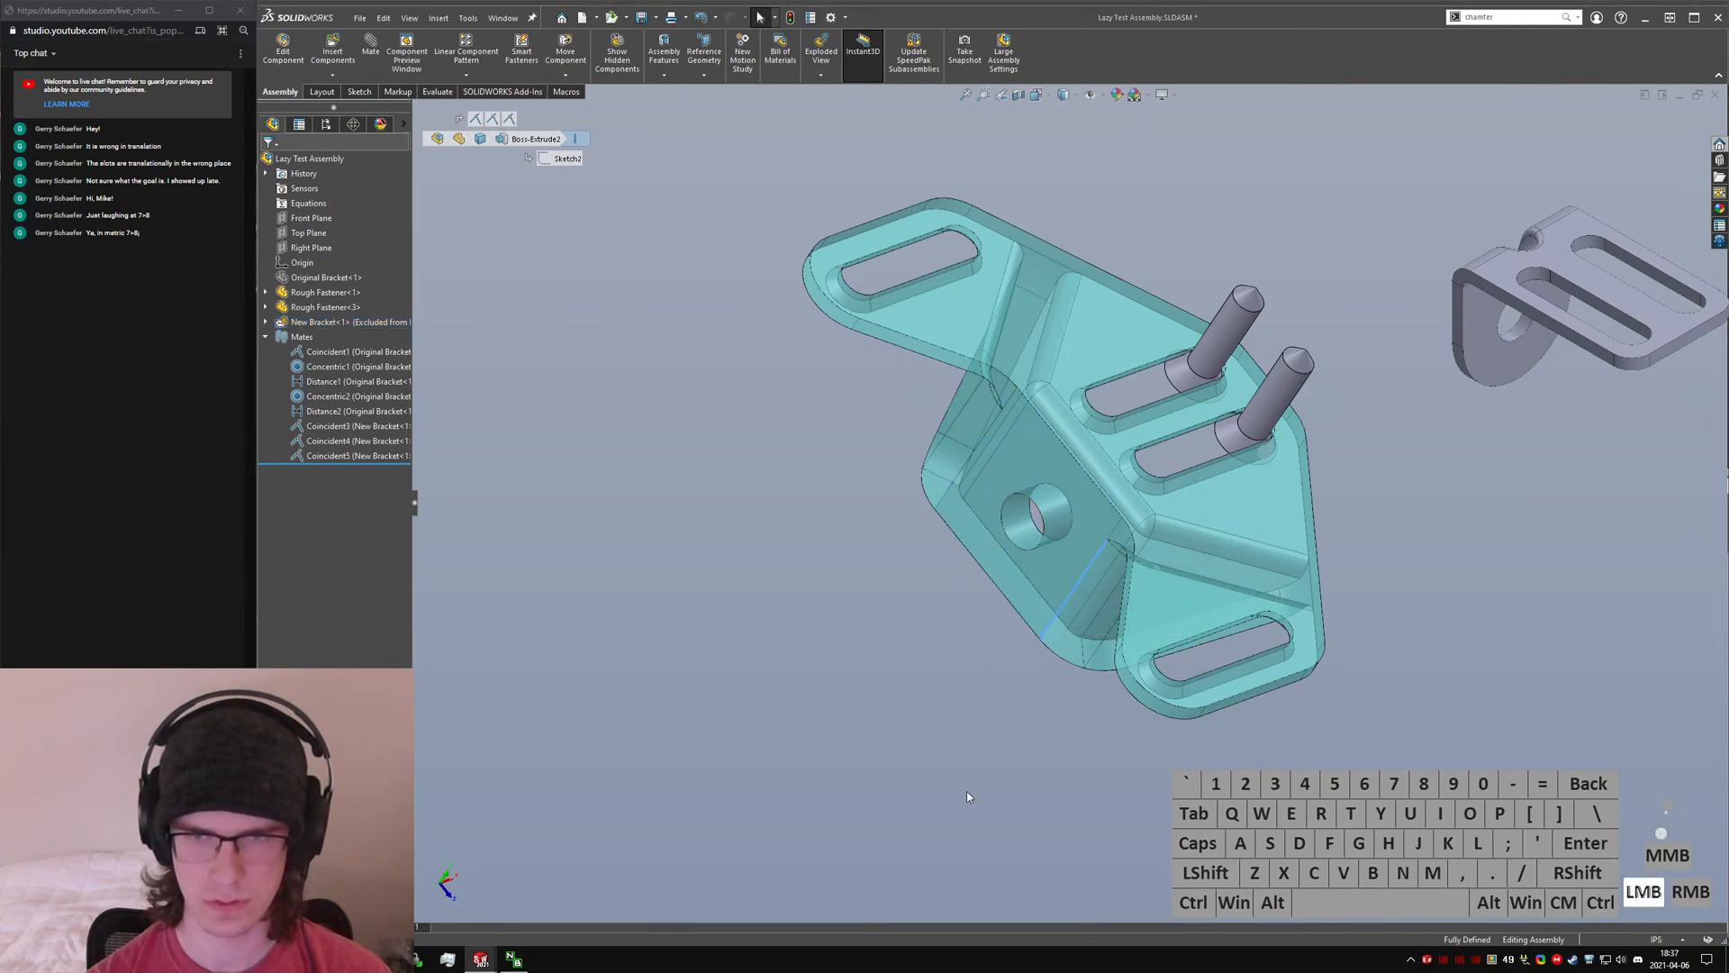
pyautogui.click(932, 506)
pyautogui.moveTo(932, 506); pyautogui.dragTo(937, 544, button='middle')
pyautogui.click(931, 583)
# - Switch to the New Bracket part and set the base sketch's margin between outer slot and outer edge to 0.188 in
pyautogui.hotkey('ctrl', 'Tab')
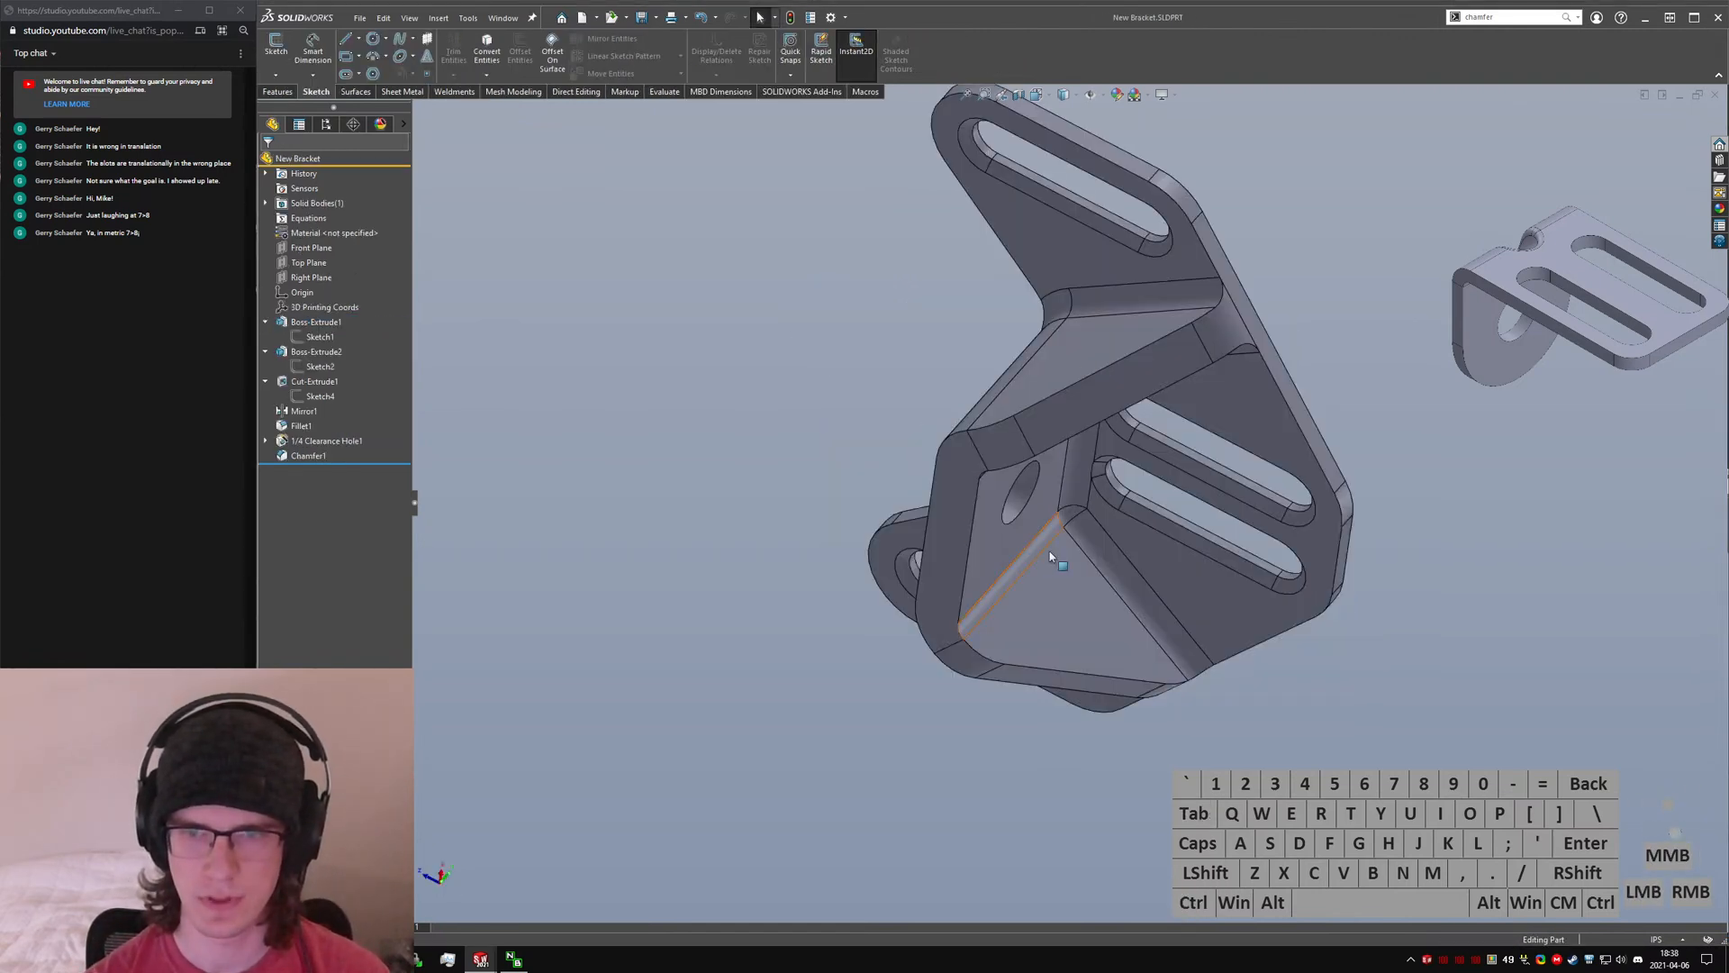
pyautogui.moveTo(1094, 627); pyautogui.dragTo(1184, 340, button='middle')
pyautogui.click(1184, 340)
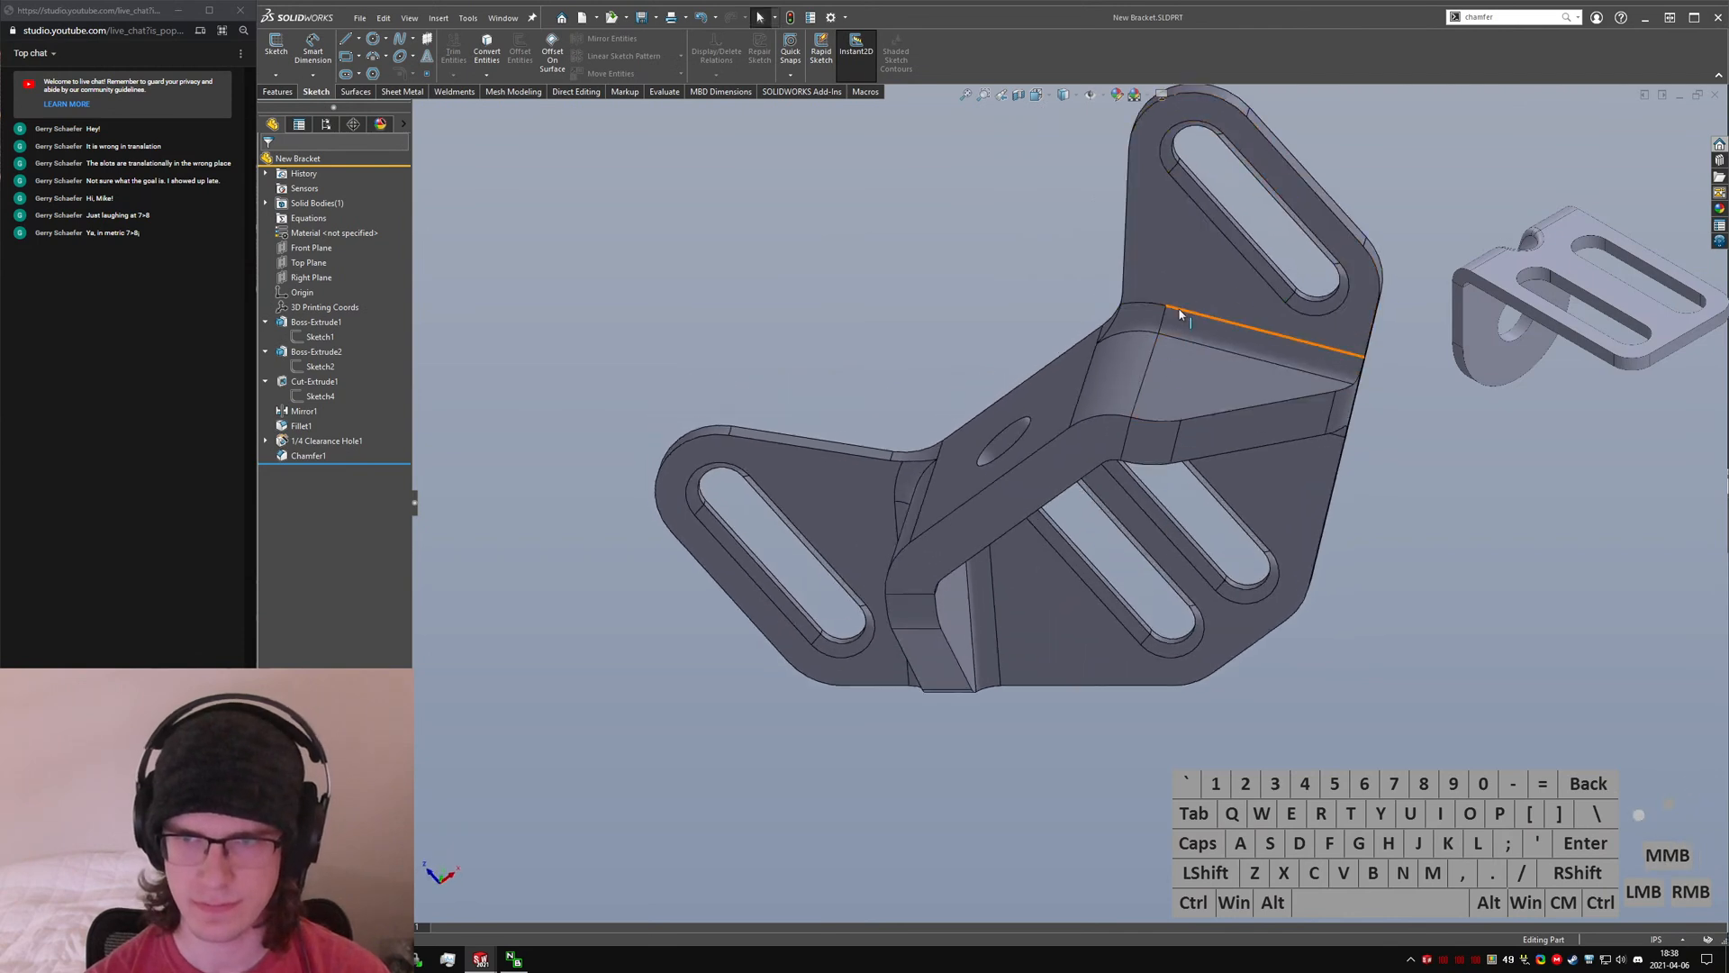
pyautogui.moveTo(1141, 404); pyautogui.dragTo(1176, 299, button='middle')
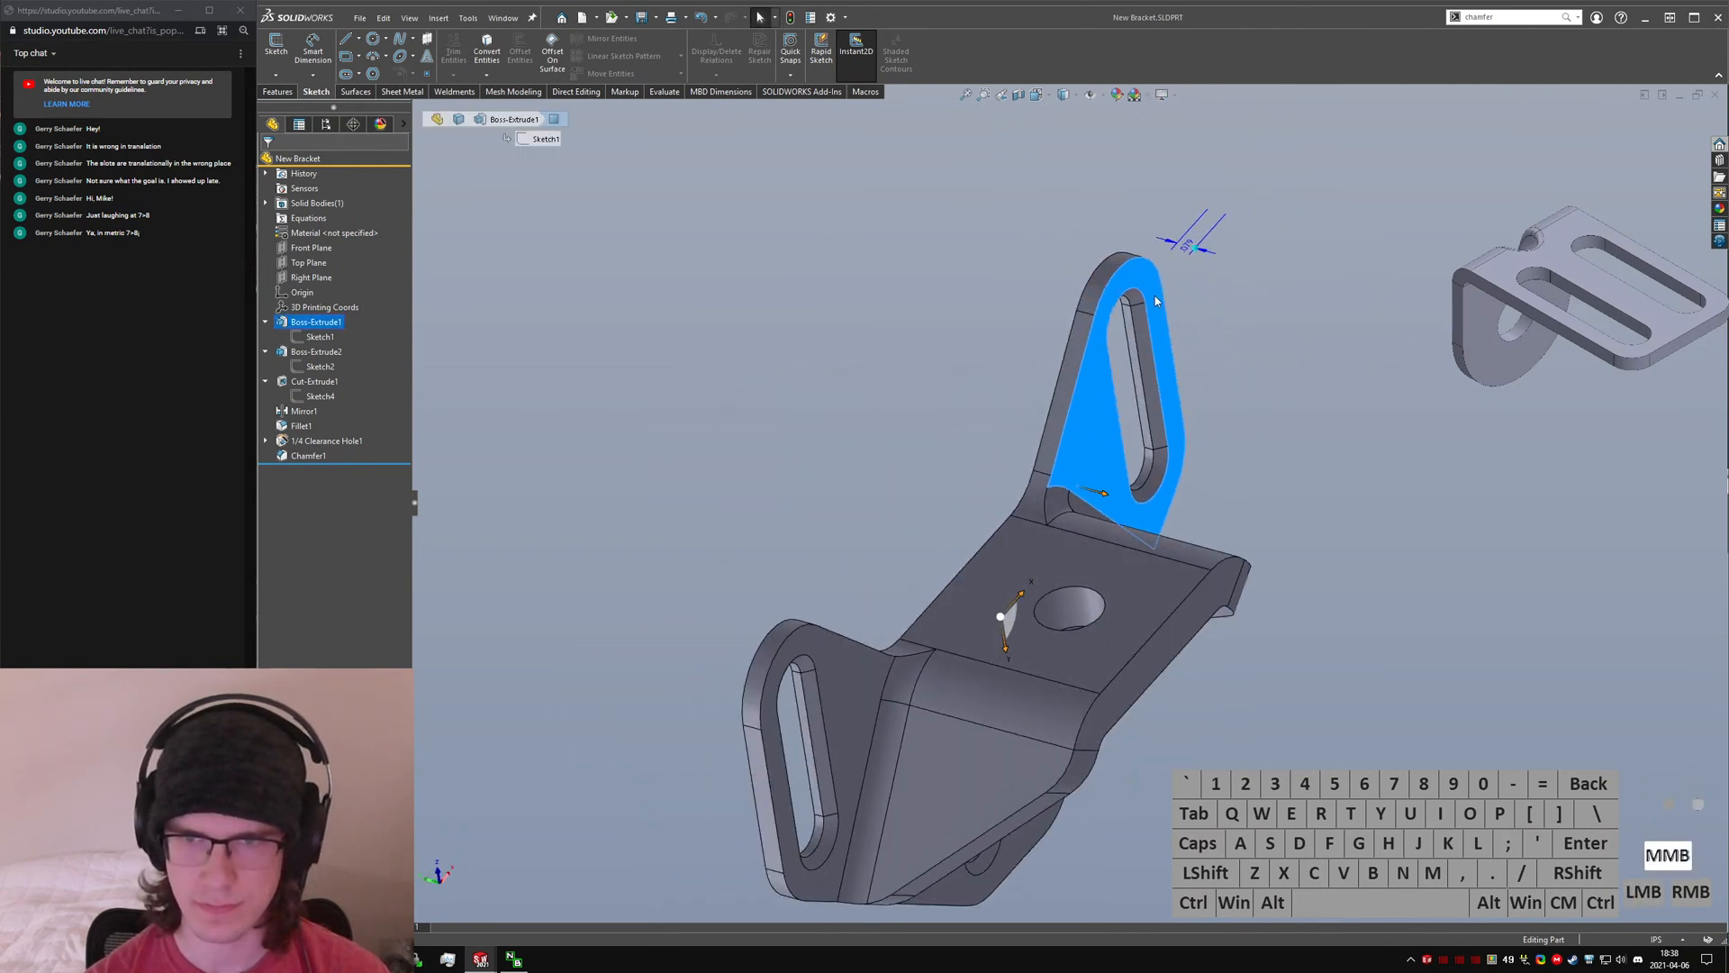
pyautogui.moveTo(1201, 232); pyautogui.dragTo(463, 322, button='middle')
pyautogui.click(320, 336)
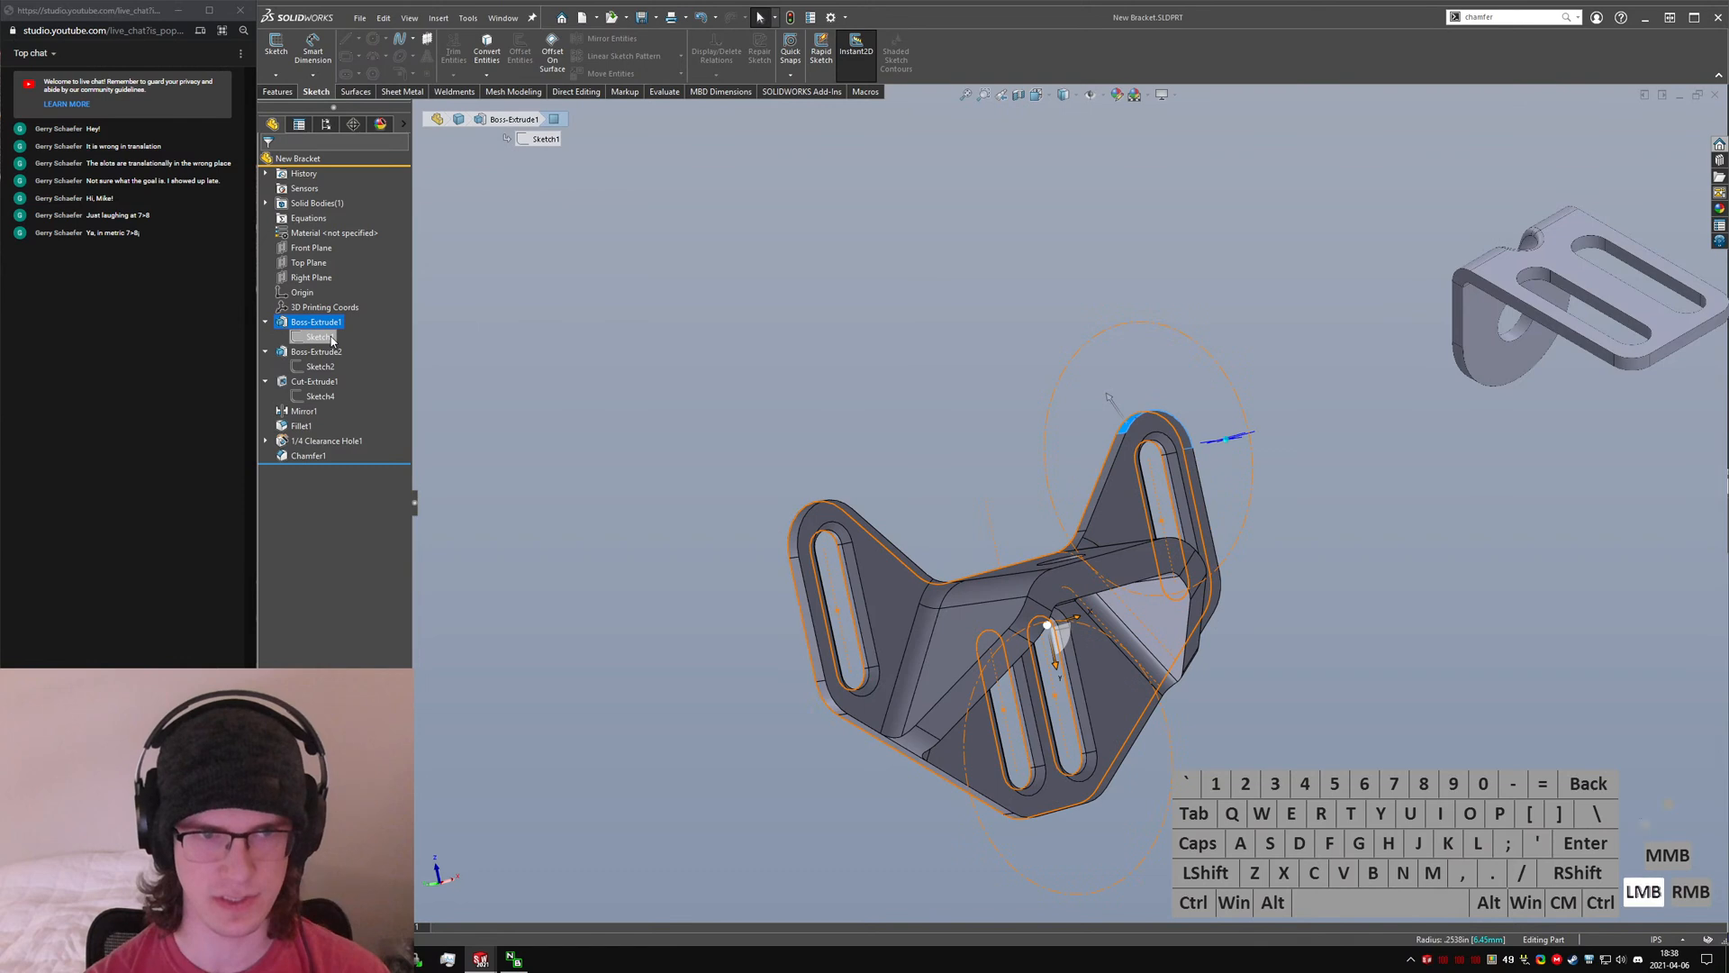
pyautogui.hotkey('ctrl', '5')
pyautogui.click(1563, 612)
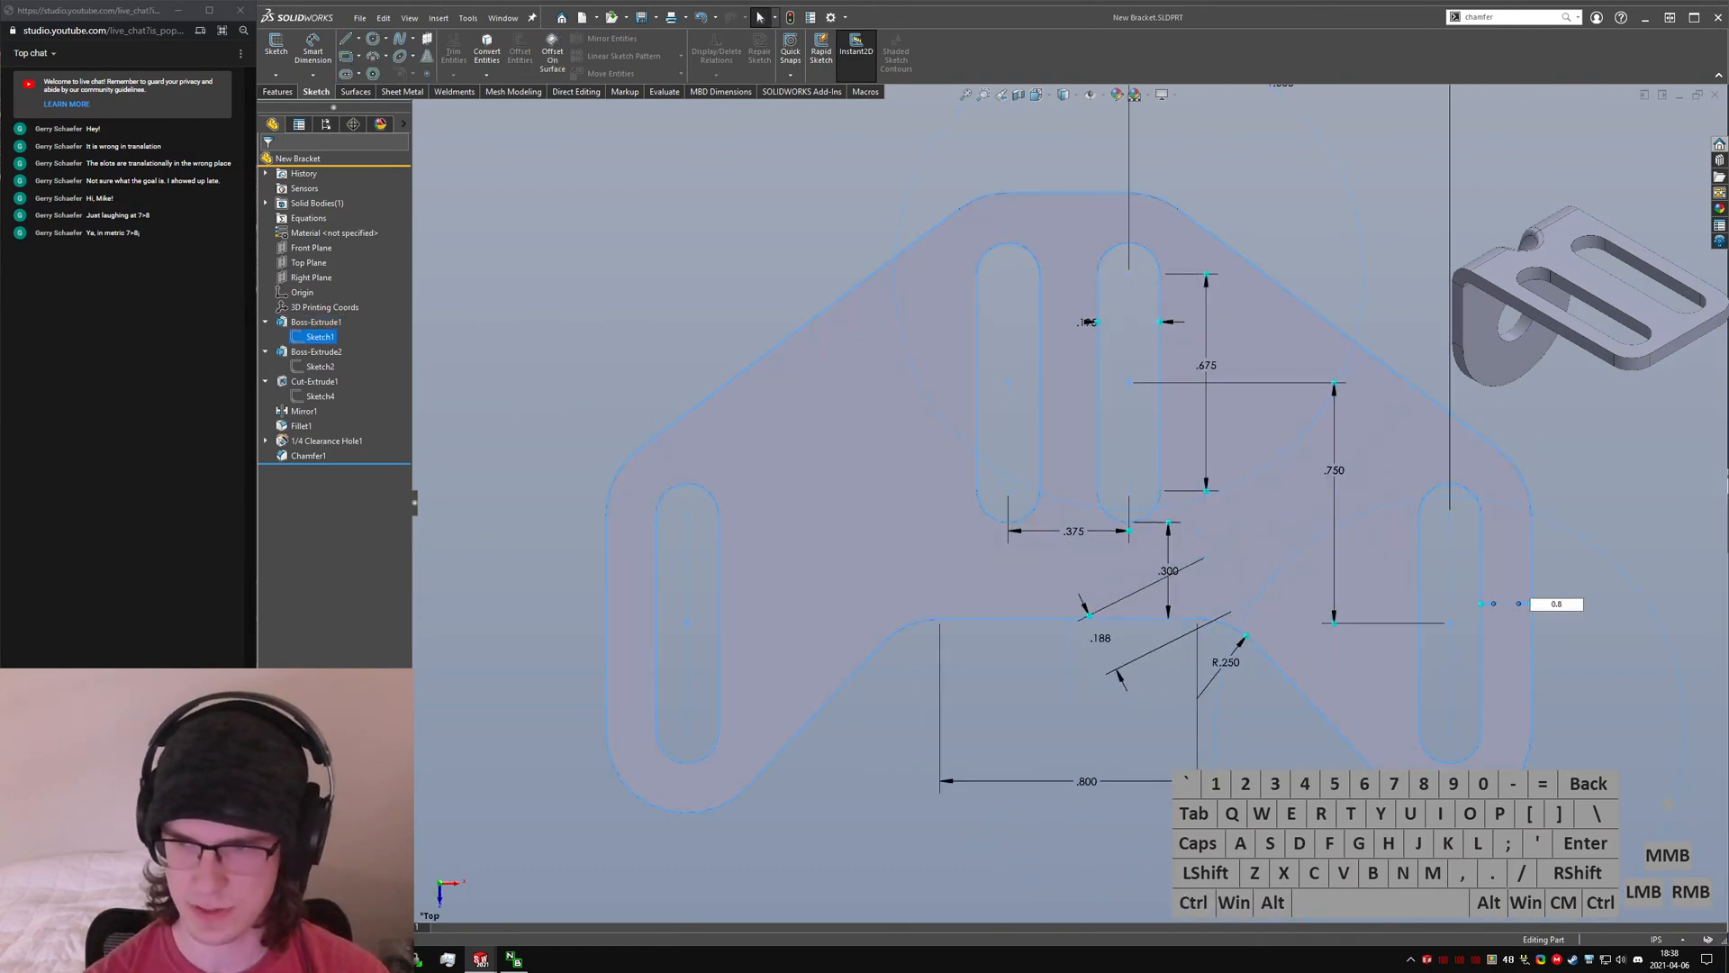
pyautogui.press('Return')
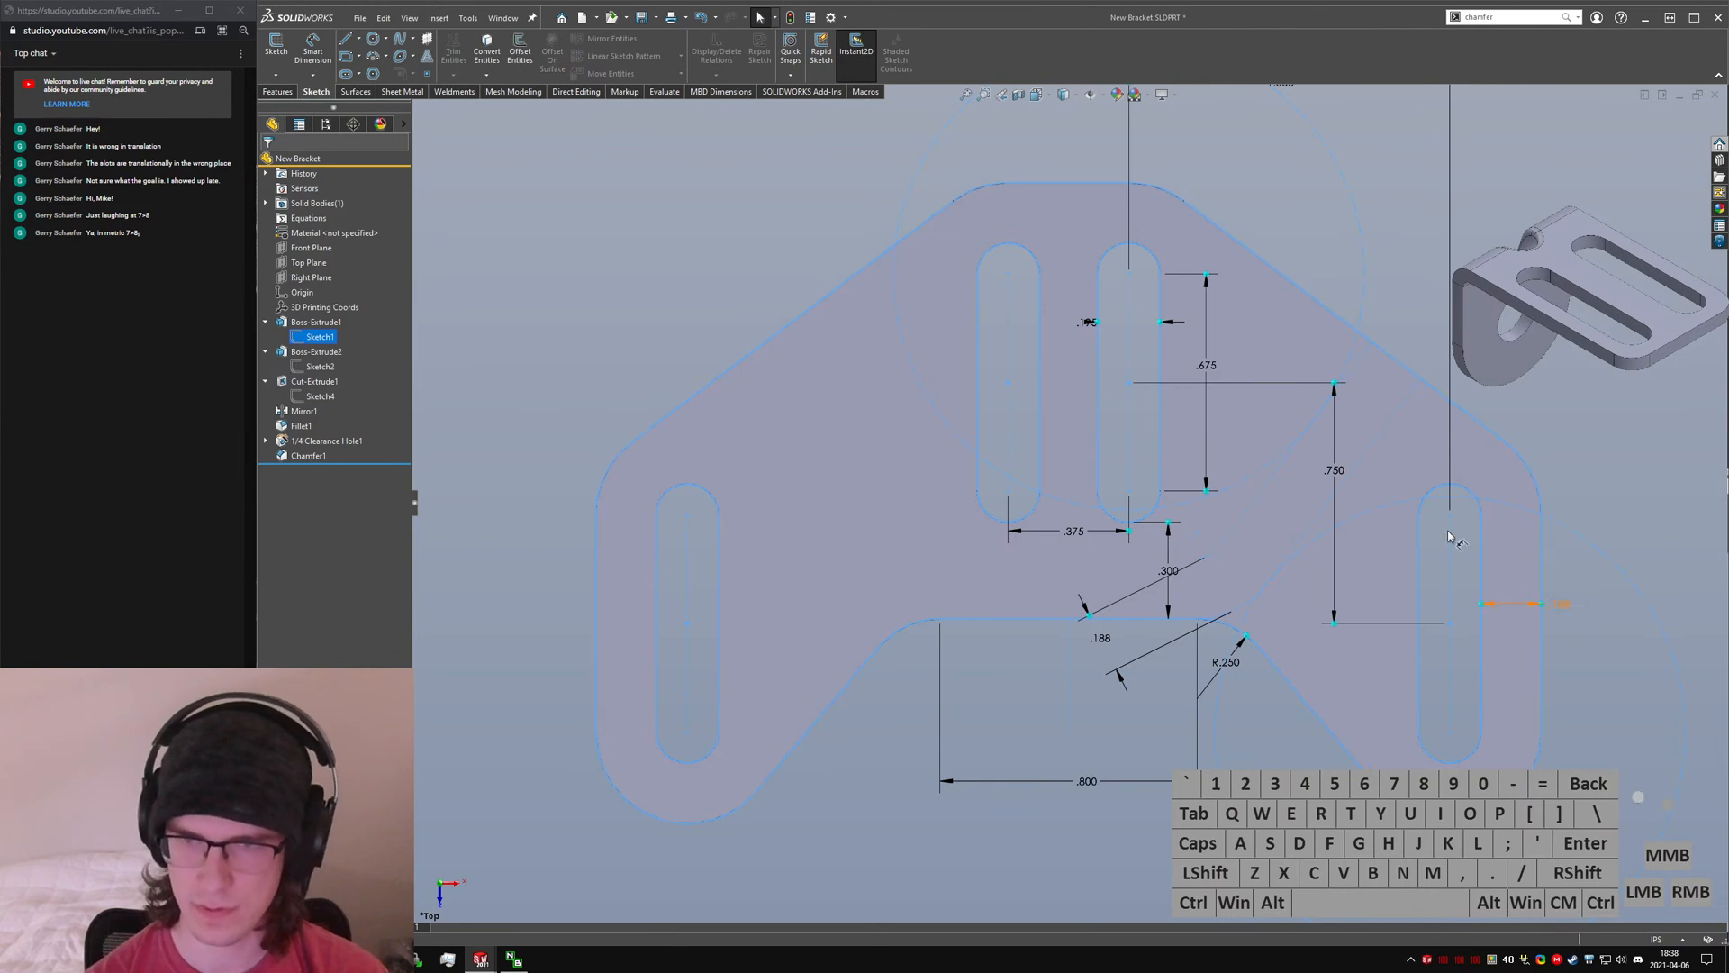
# - Check the bracket with its widened outer margin and save the part
pyautogui.click(1495, 424)
pyautogui.scroll(5, 1486, 422)
pyautogui.moveTo(1476, 419)
pyautogui.mouseDown(button='middle')
pyautogui.moveTo(1302, 386)
pyautogui.moveTo(1083, 465)
pyautogui.moveTo(780, 261)
pyautogui.mouseUp(button='middle')
pyautogui.scroll(-4, 1083, 466)
pyautogui.keyDown('ctrl'); pyautogui.click(780, 262); pyautogui.keyUp('ctrl')
pyautogui.hotkey('ctrl', 's')
# - Show the base sketch's dimensions on the model, edit the bent wall's profile sketch and exit the sketch
pyautogui.moveTo(1040, 353)
pyautogui.mouseDown(button='middle')
pyautogui.moveTo(961, 270)
pyautogui.moveTo(1001, 468)
pyautogui.mouseUp(button='middle')
pyautogui.click(1012, 517)
pyautogui.moveTo(1001, 527)
pyautogui.mouseDown(button='middle')
pyautogui.moveTo(747, 506)
pyautogui.moveTo(622, 387)
pyautogui.moveTo(706, 418)
pyautogui.mouseUp(button='middle')
pyautogui.click(321, 339)
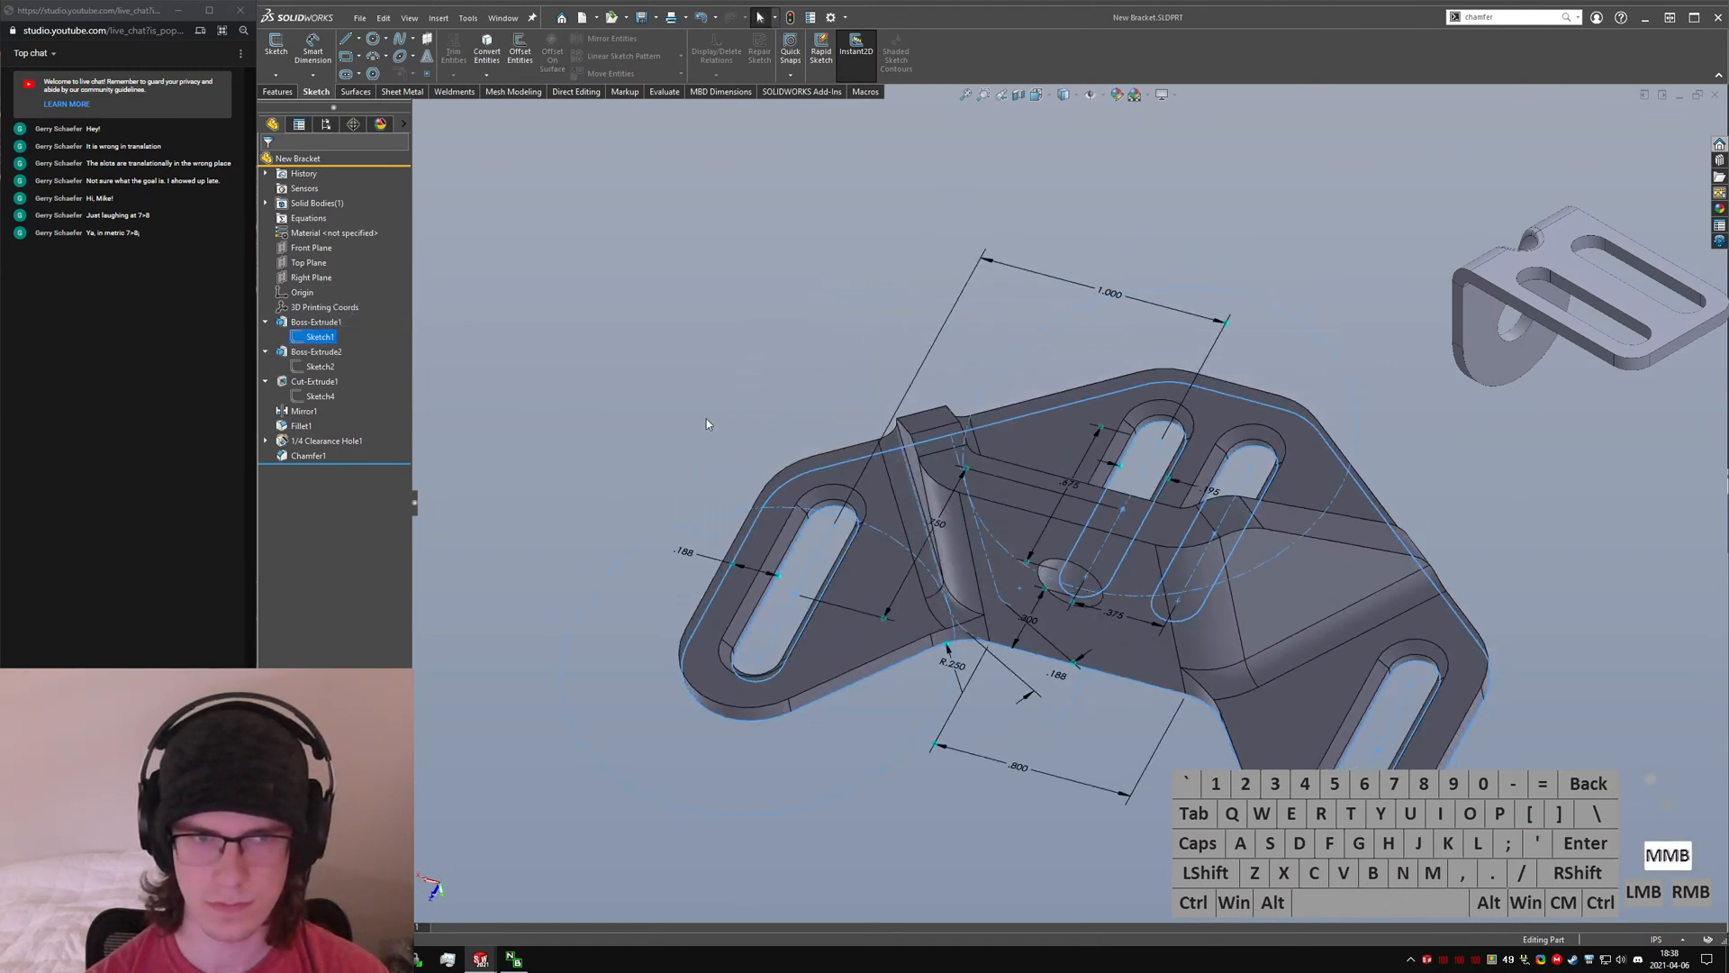
pyautogui.click(319, 365)
pyautogui.moveTo(891, 604); pyautogui.dragTo(878, 623)
pyautogui.press('Delete')
pyautogui.click(281, 65)
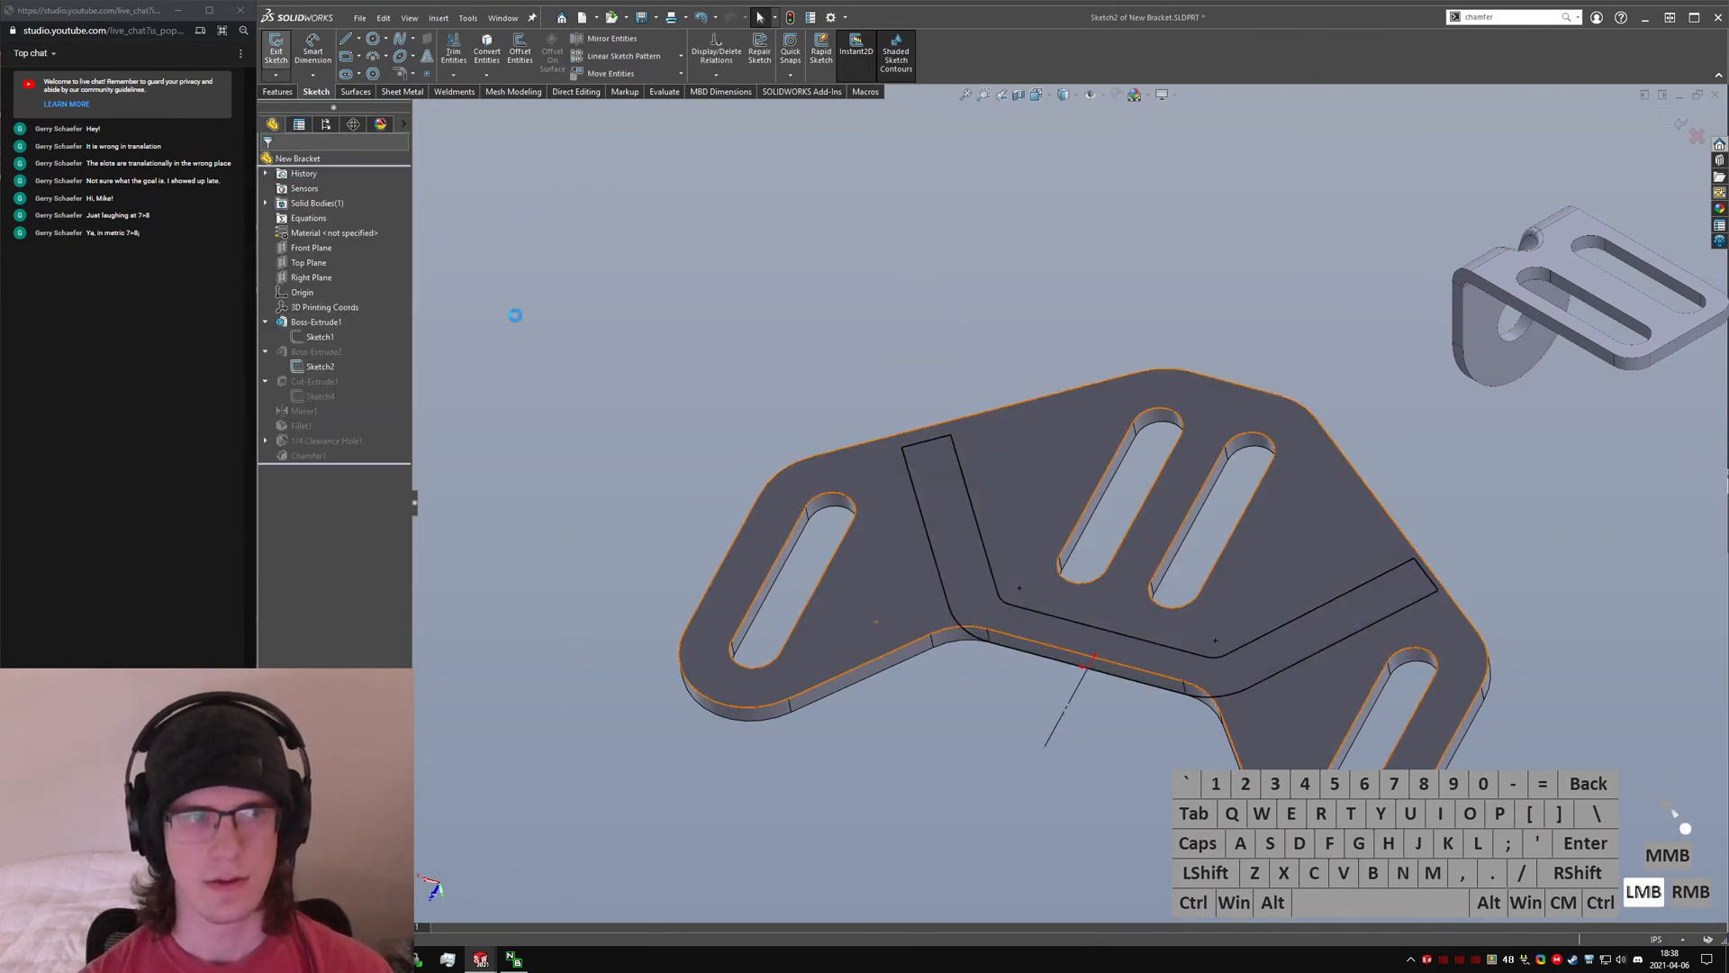
pyautogui.moveTo(711, 335)
pyautogui.mouseDown(button='middle')
pyautogui.moveTo(1003, 471)
pyautogui.moveTo(1107, 576)
pyautogui.moveTo(957, 444)
pyautogui.moveTo(700, 306)
pyautogui.mouseUp(button='middle')
pyautogui.click(701, 306)
pyautogui.write('schammf')
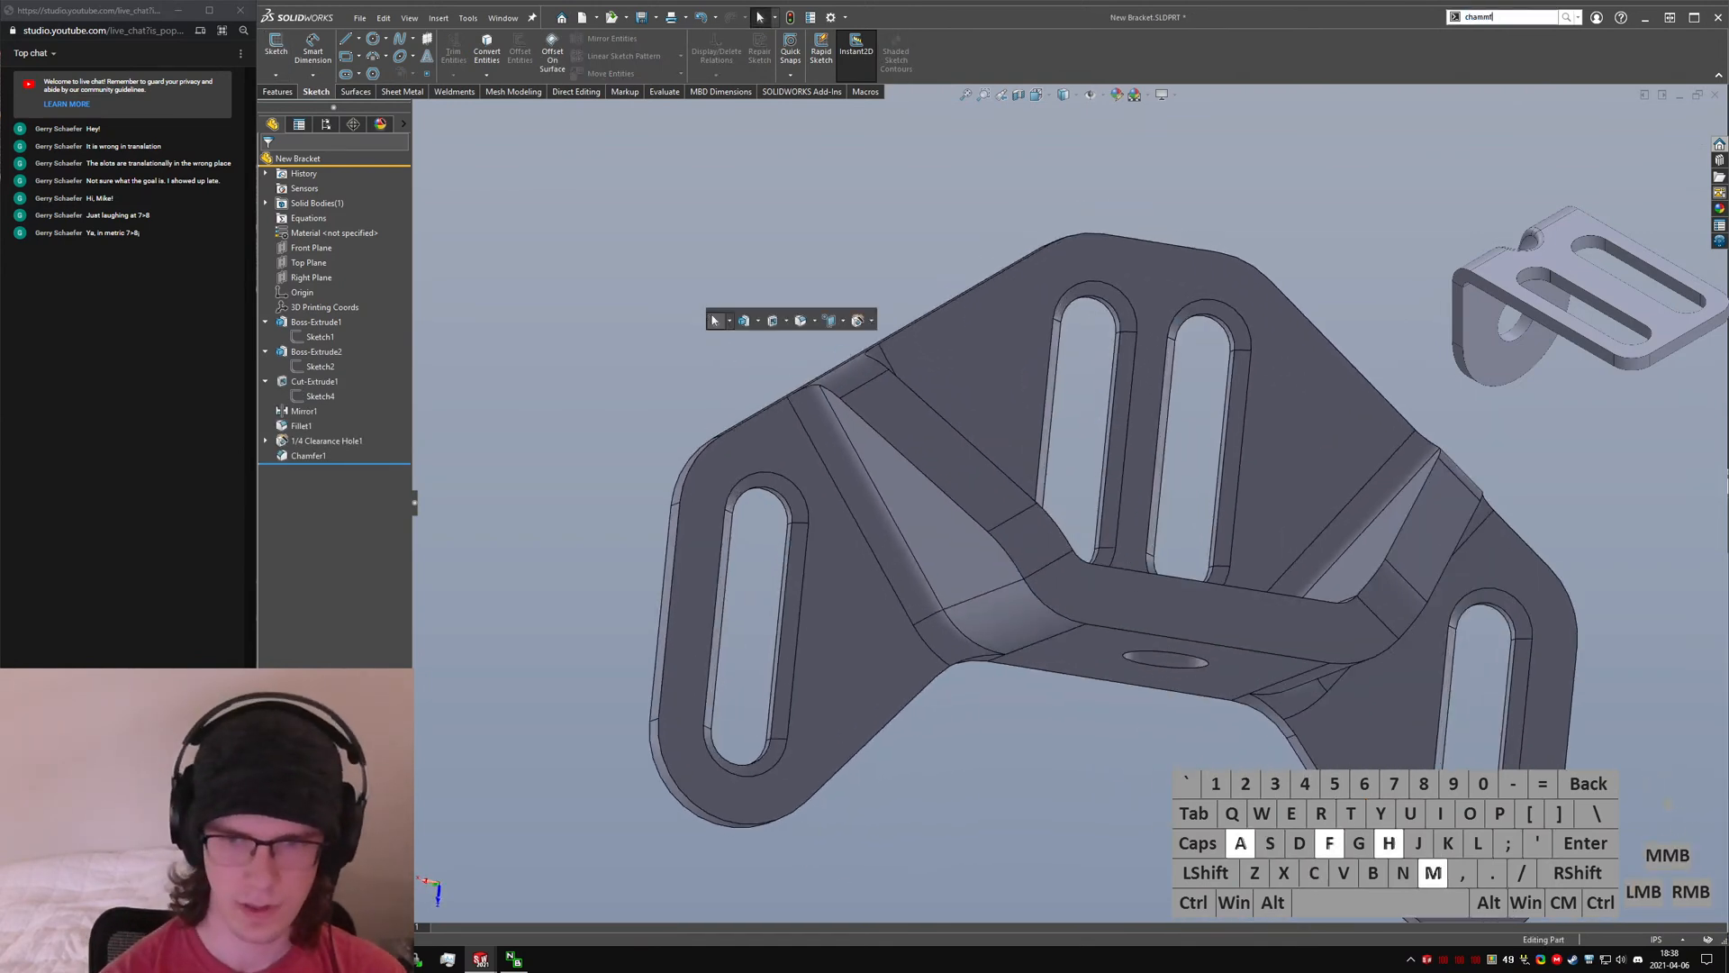
pyautogui.write('er')
pyautogui.press('Return')
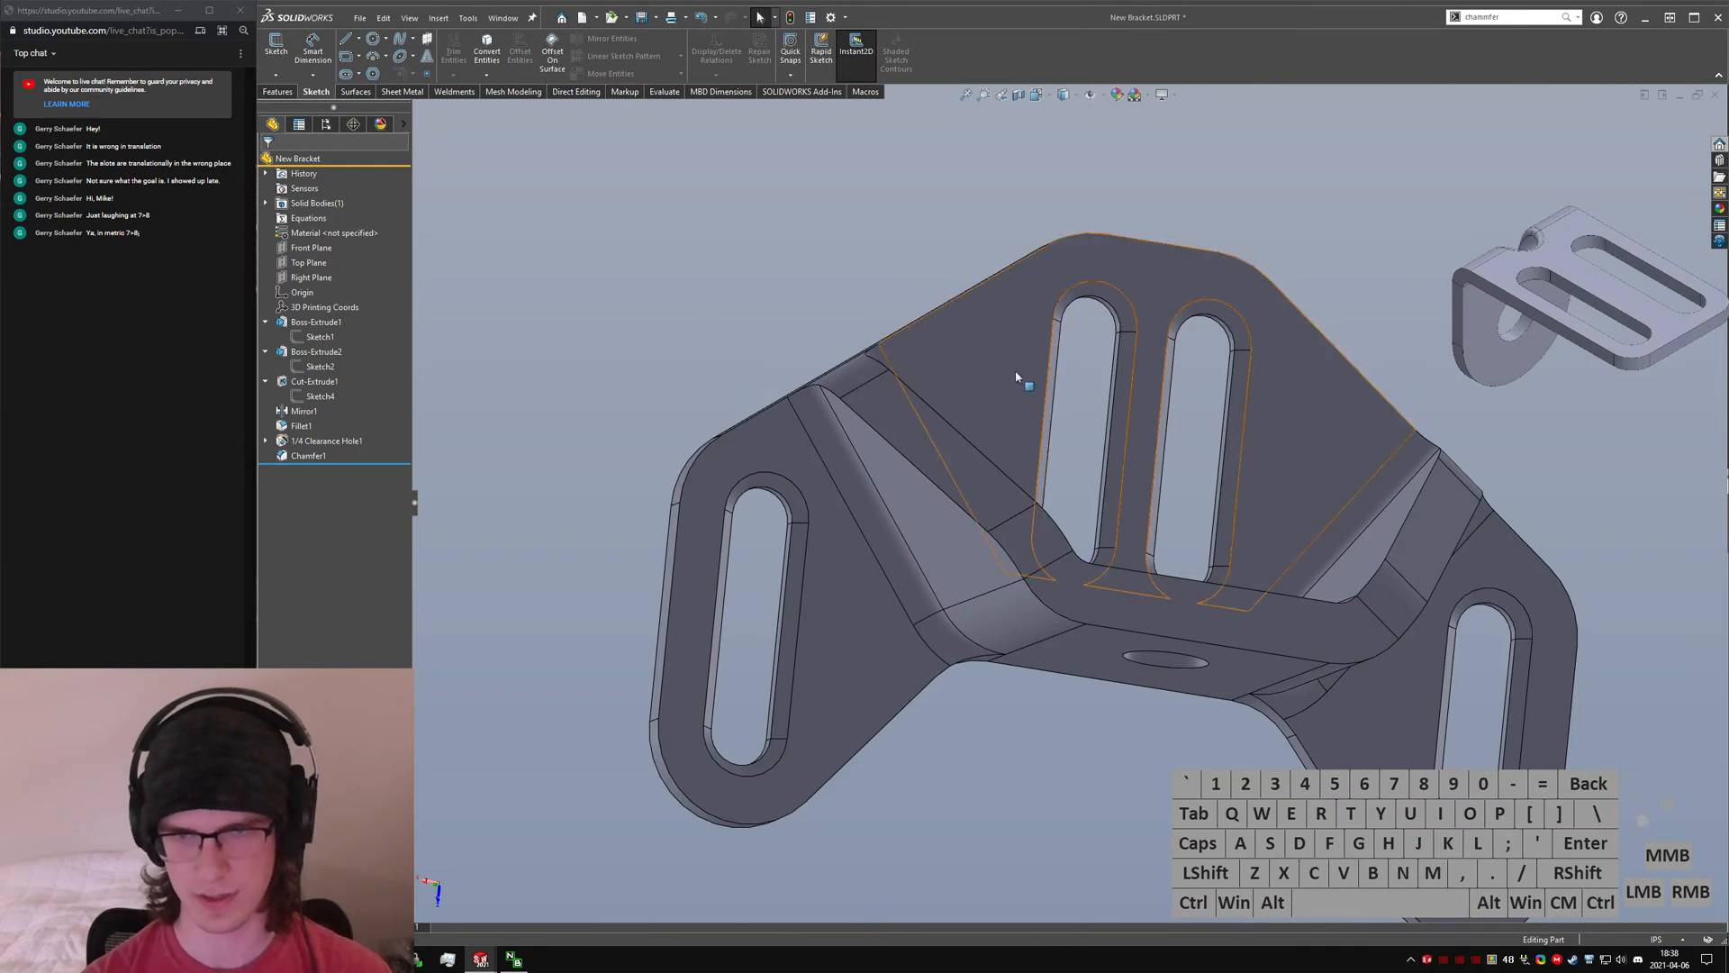
pyautogui.scroll(1, 903, 399)
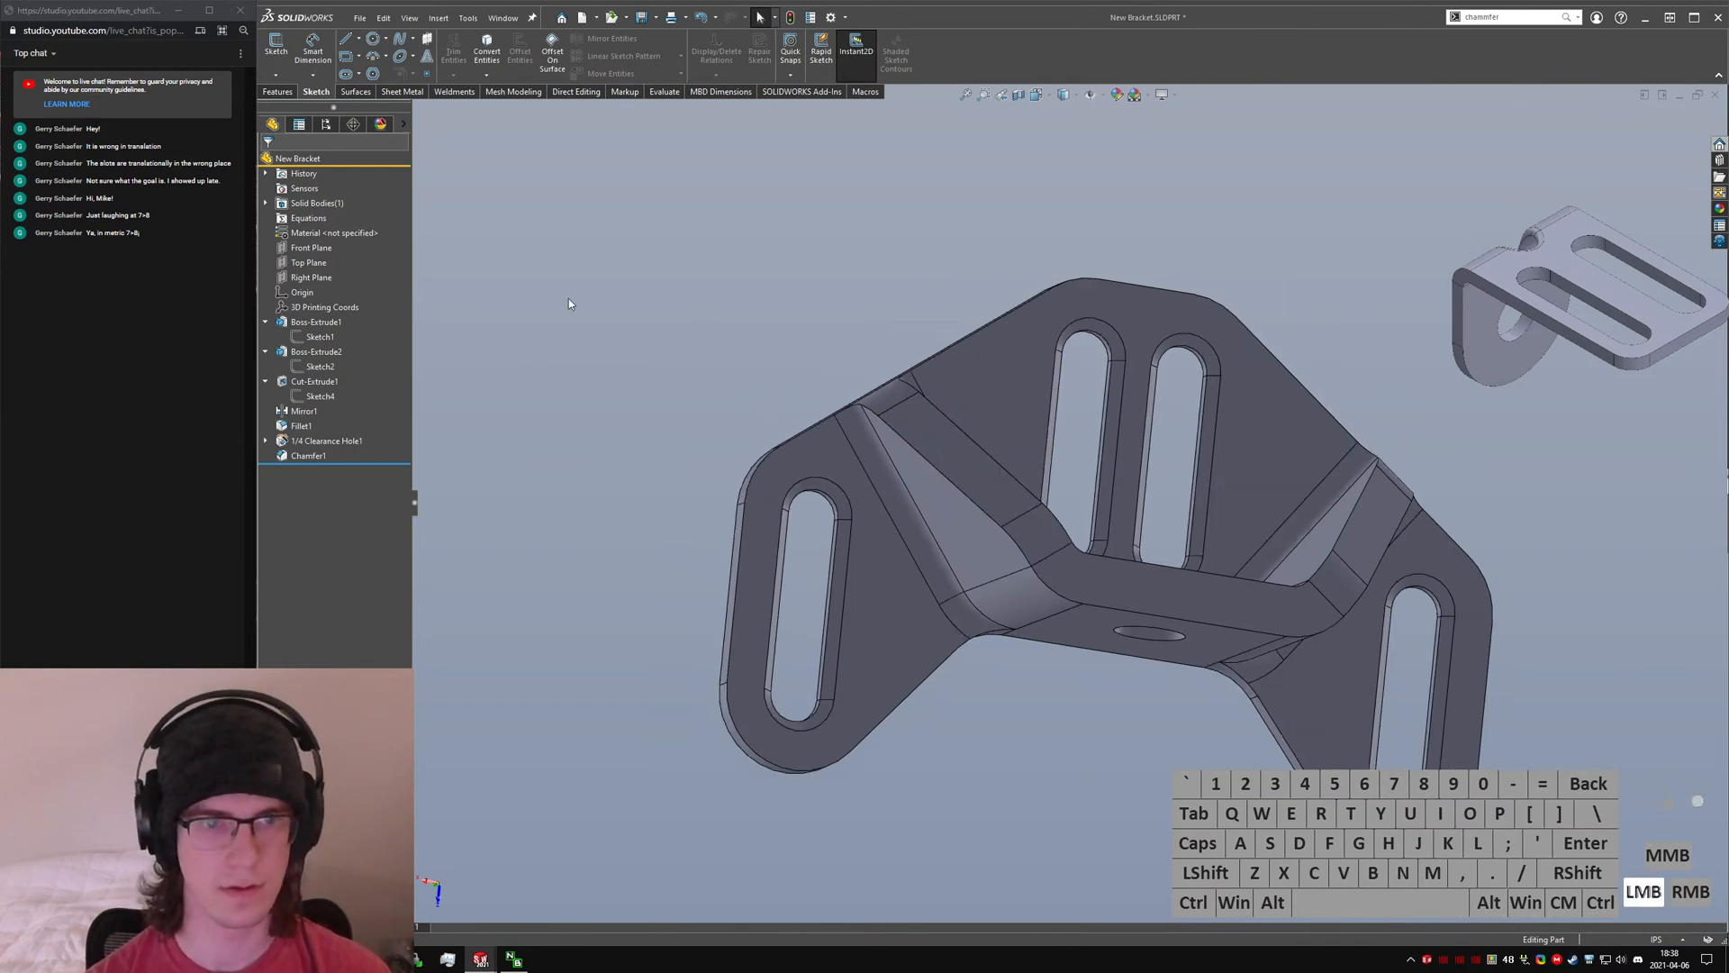
# - Chamfer the bracket's outer perimeter and bent wall edges with a symmetric 0.020 in Offset Face chamfer
pyautogui.write('schamfer')
pyautogui.press('Return')
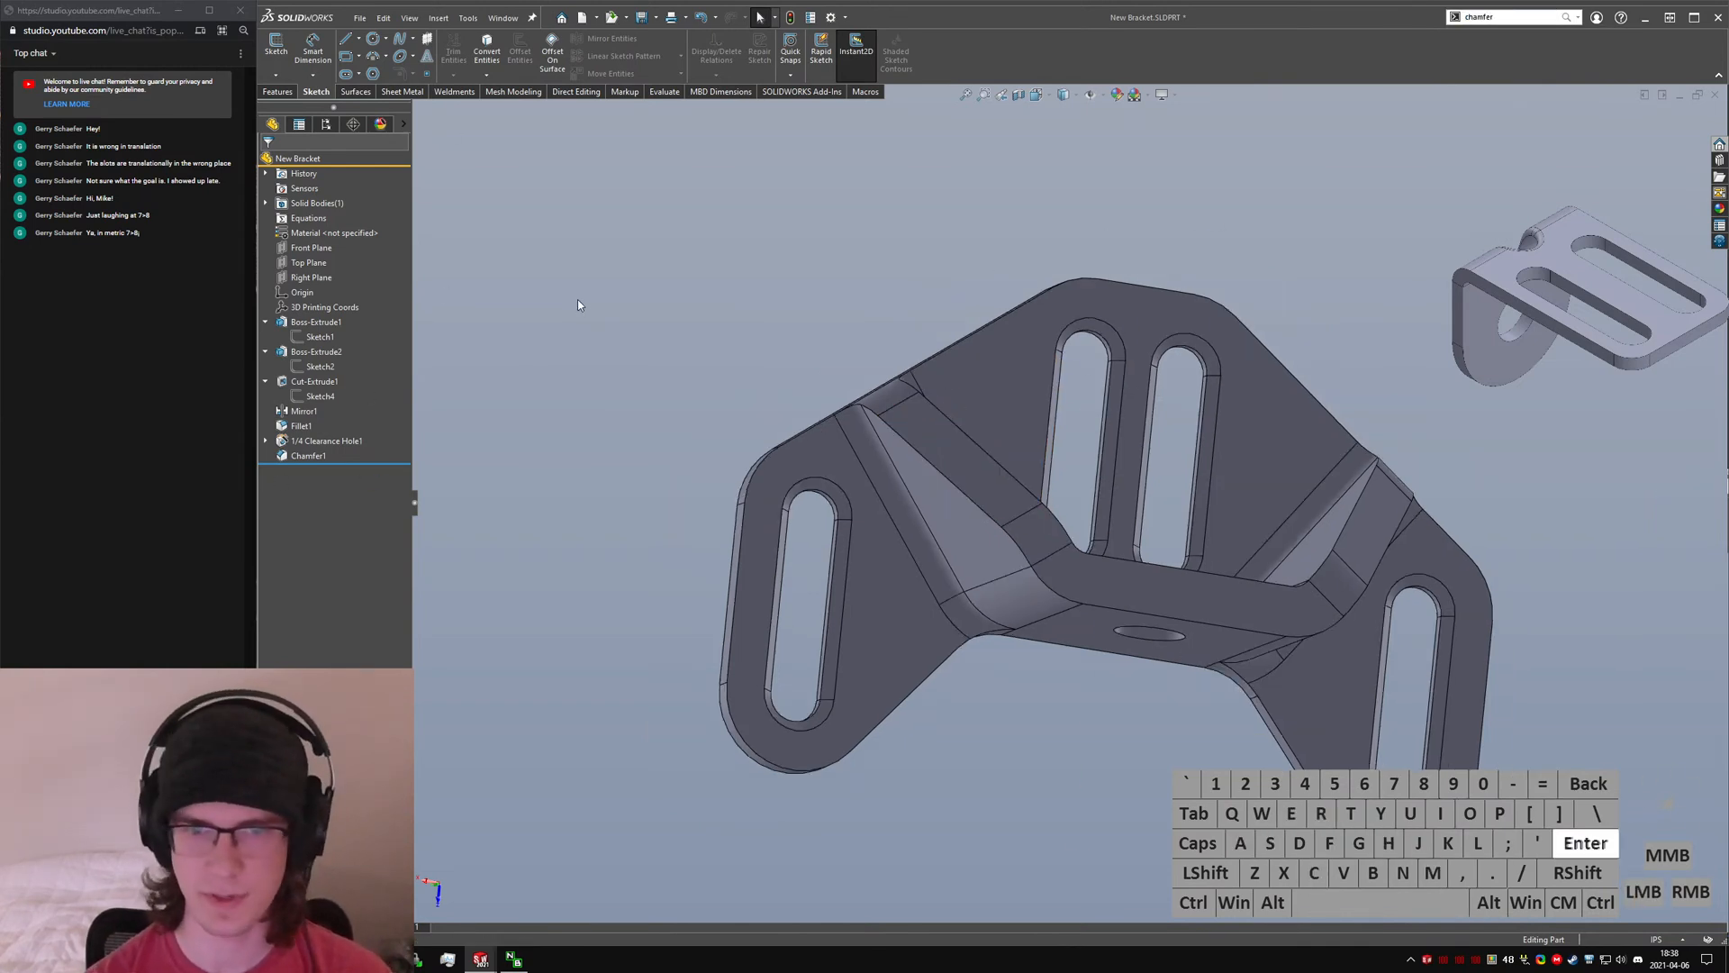
pyautogui.write('.02')
pyautogui.press('Return')
pyautogui.click(308, 239)
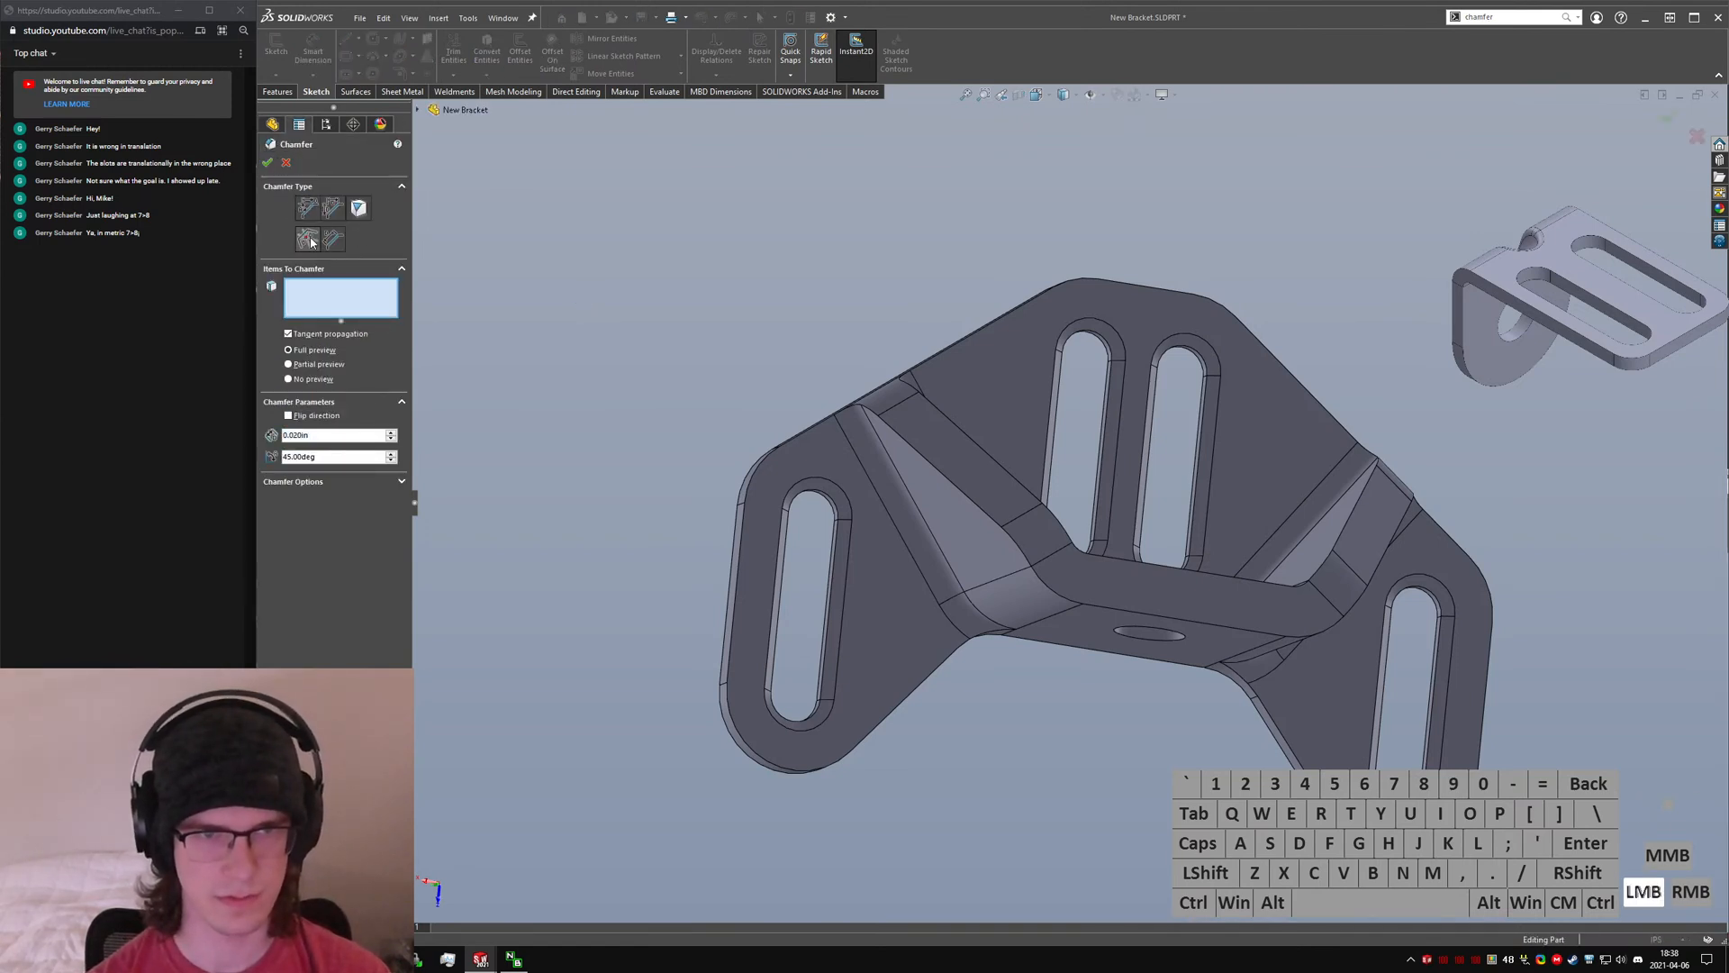
pyautogui.click(783, 770)
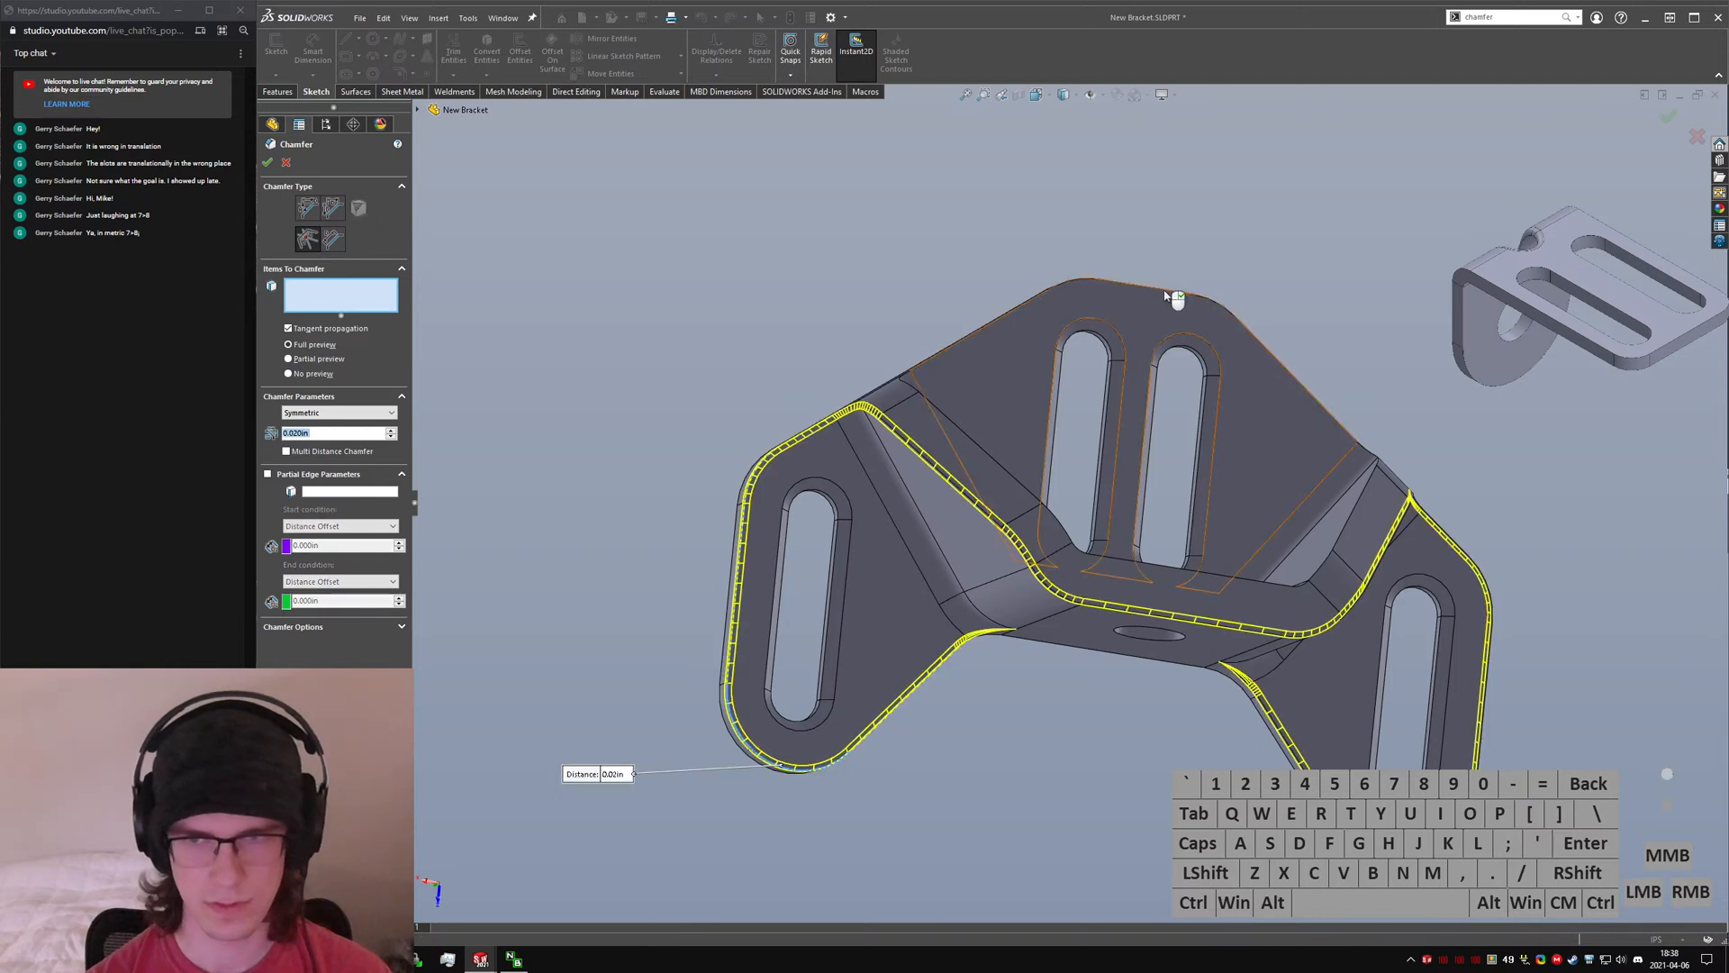
pyautogui.click(1170, 292)
pyautogui.rightClick(1165, 294)
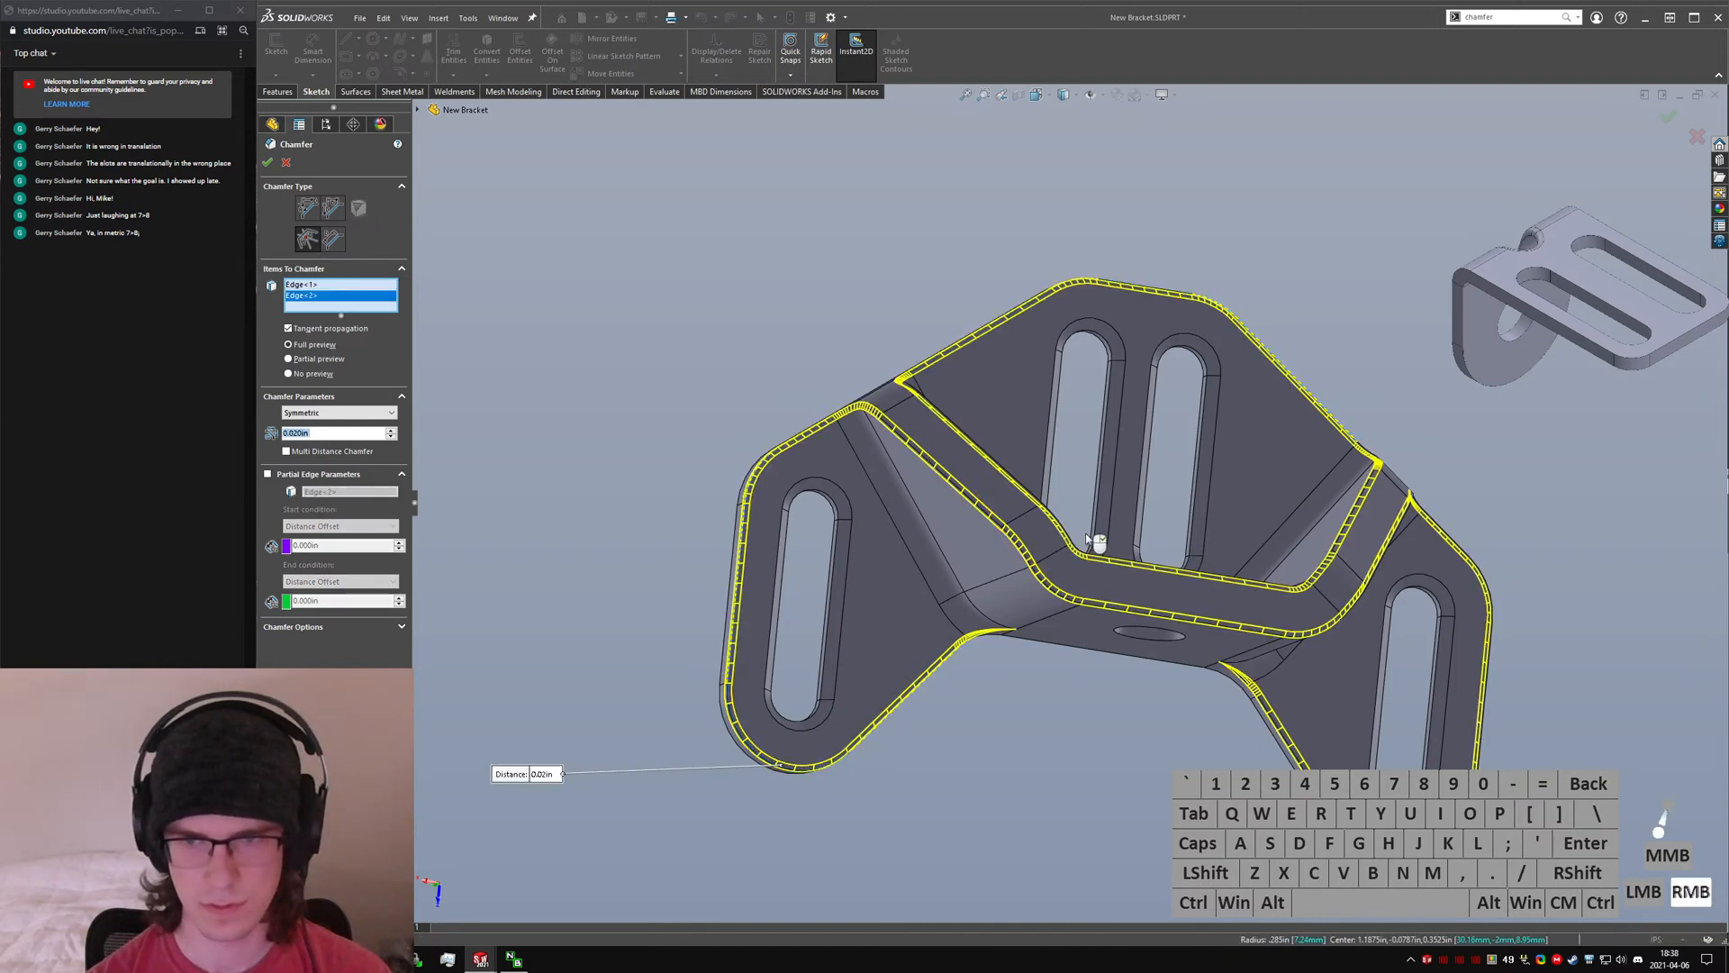
# - Examine the new edge chamfer and its distance dimension at the rounded end of the slotted flange
pyautogui.moveTo(1041, 569); pyautogui.dragTo(950, 493, button='middle')
pyautogui.scroll(-1, 950, 493)
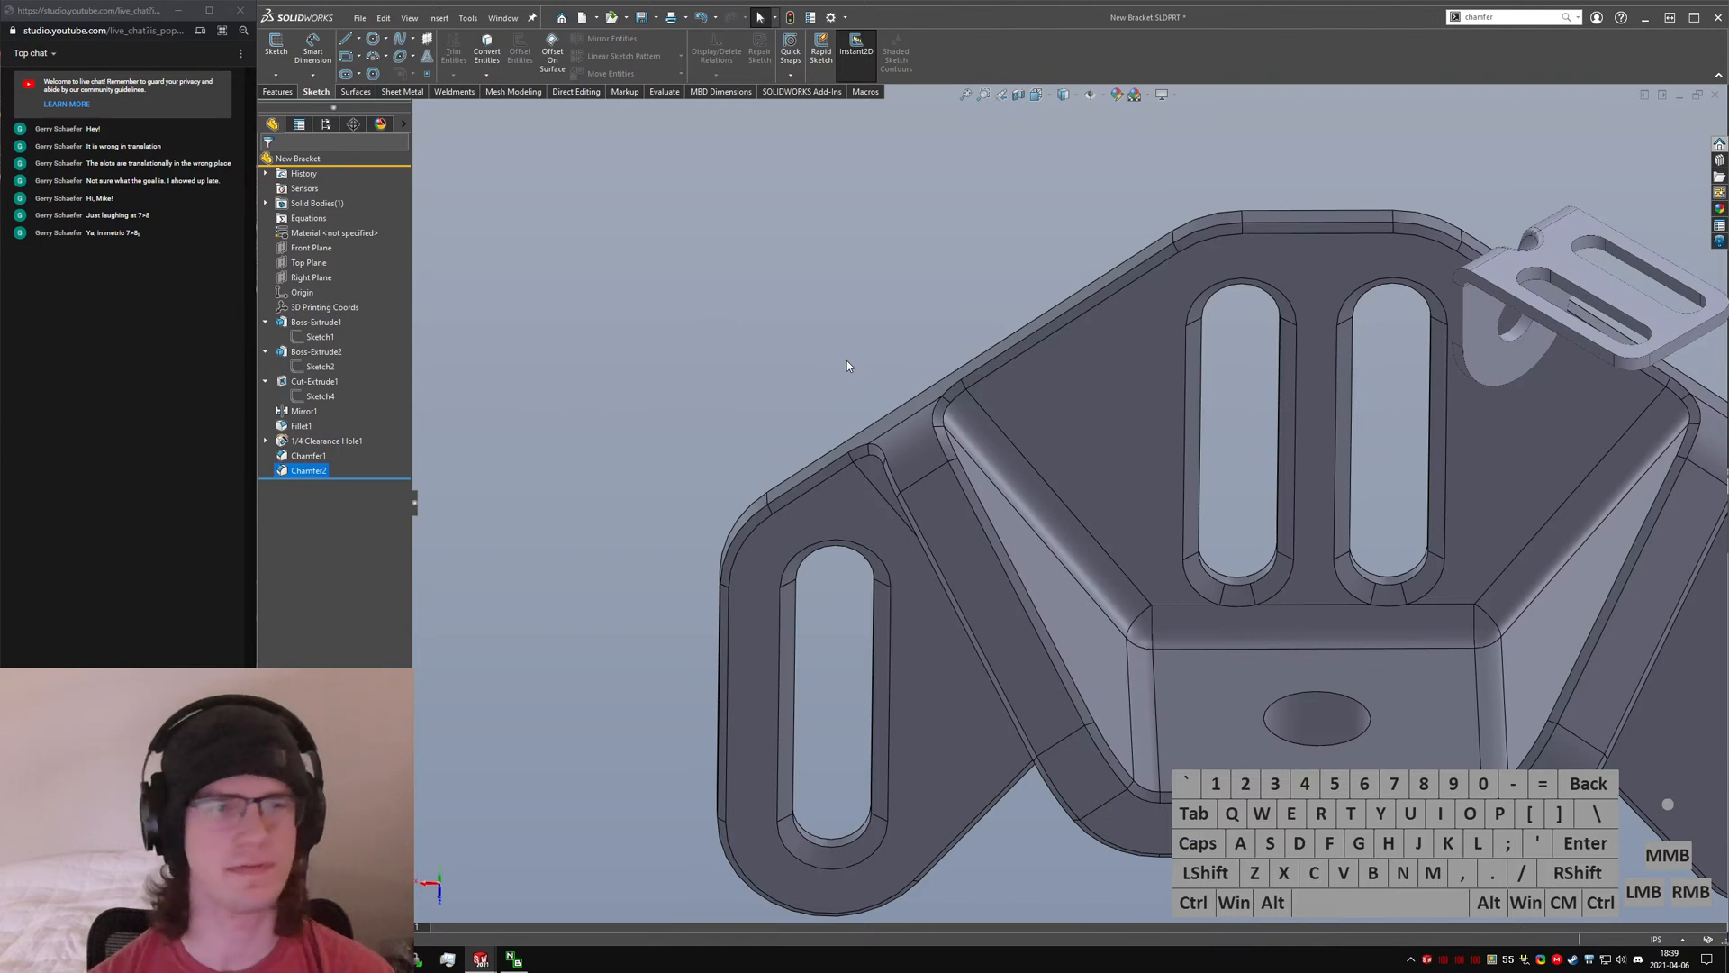
pyautogui.scroll(3, 964, 495)
pyautogui.moveTo(963, 494); pyautogui.dragTo(940, 482, button='middle')
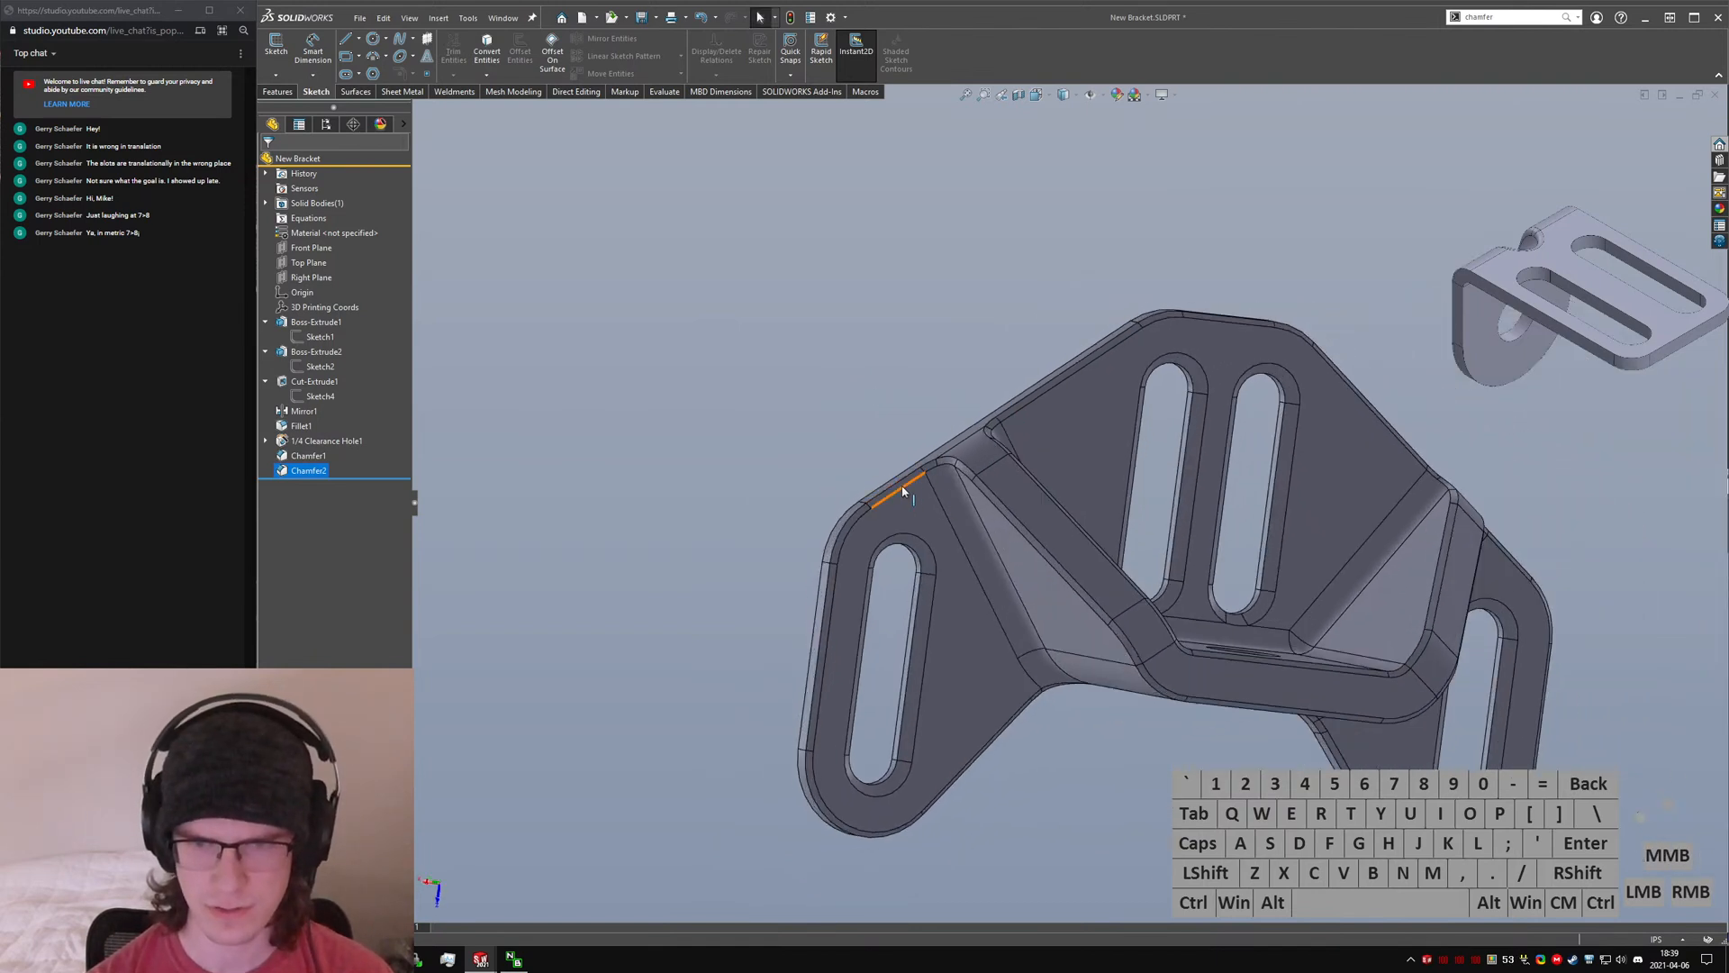
pyautogui.click(904, 490)
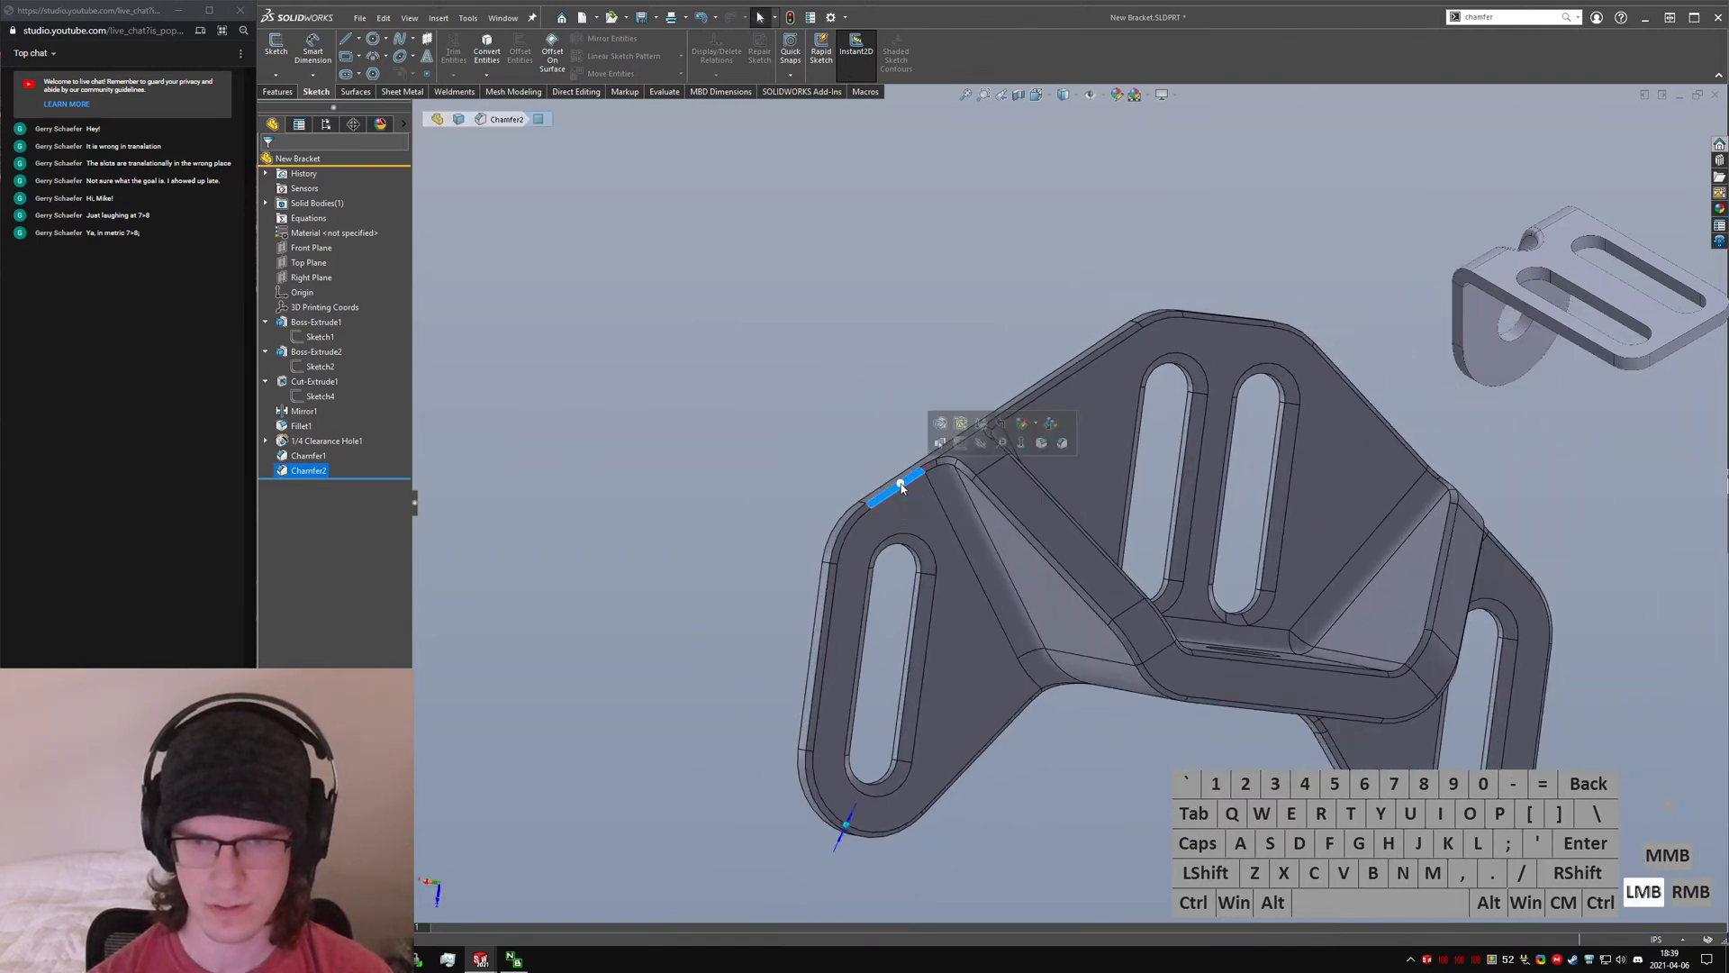
pyautogui.click(843, 849)
pyautogui.scroll(-4, 847, 832)
pyautogui.click(911, 656)
pyautogui.scroll(3, 911, 656)
pyautogui.moveTo(911, 655); pyautogui.dragTo(936, 425, button='middle')
pyautogui.moveTo(1037, 548); pyautogui.dragTo(1040, 622, button='middle')
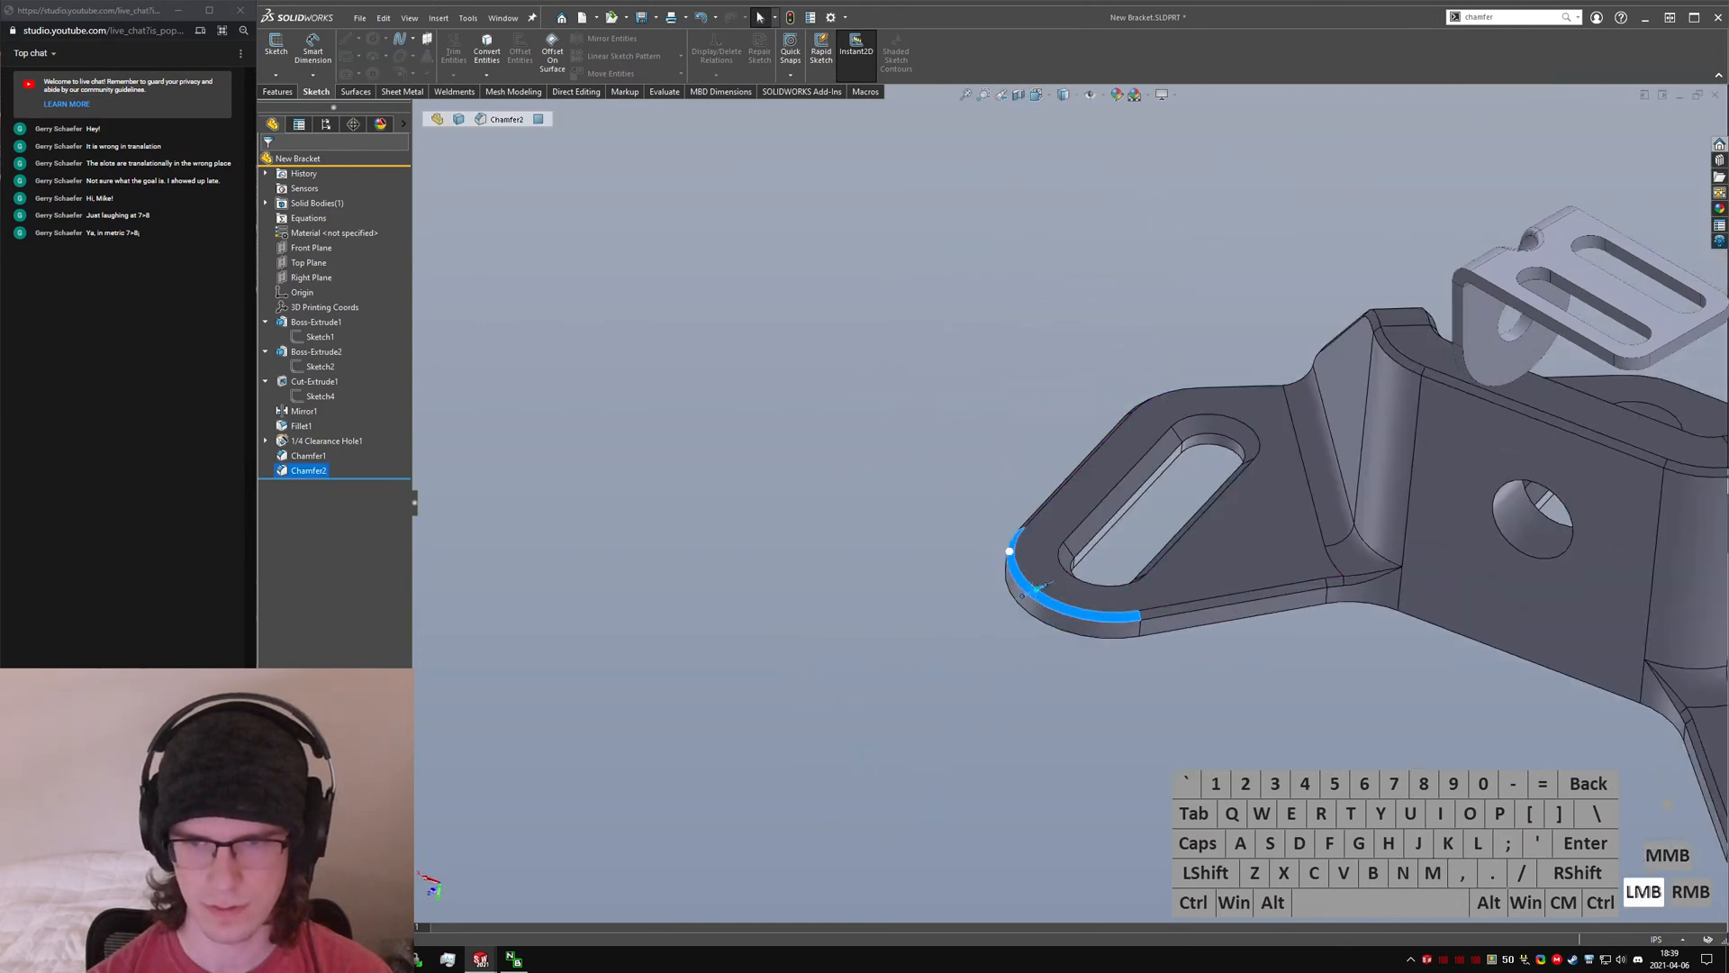
pyautogui.click(1035, 602)
pyautogui.click(1031, 591)
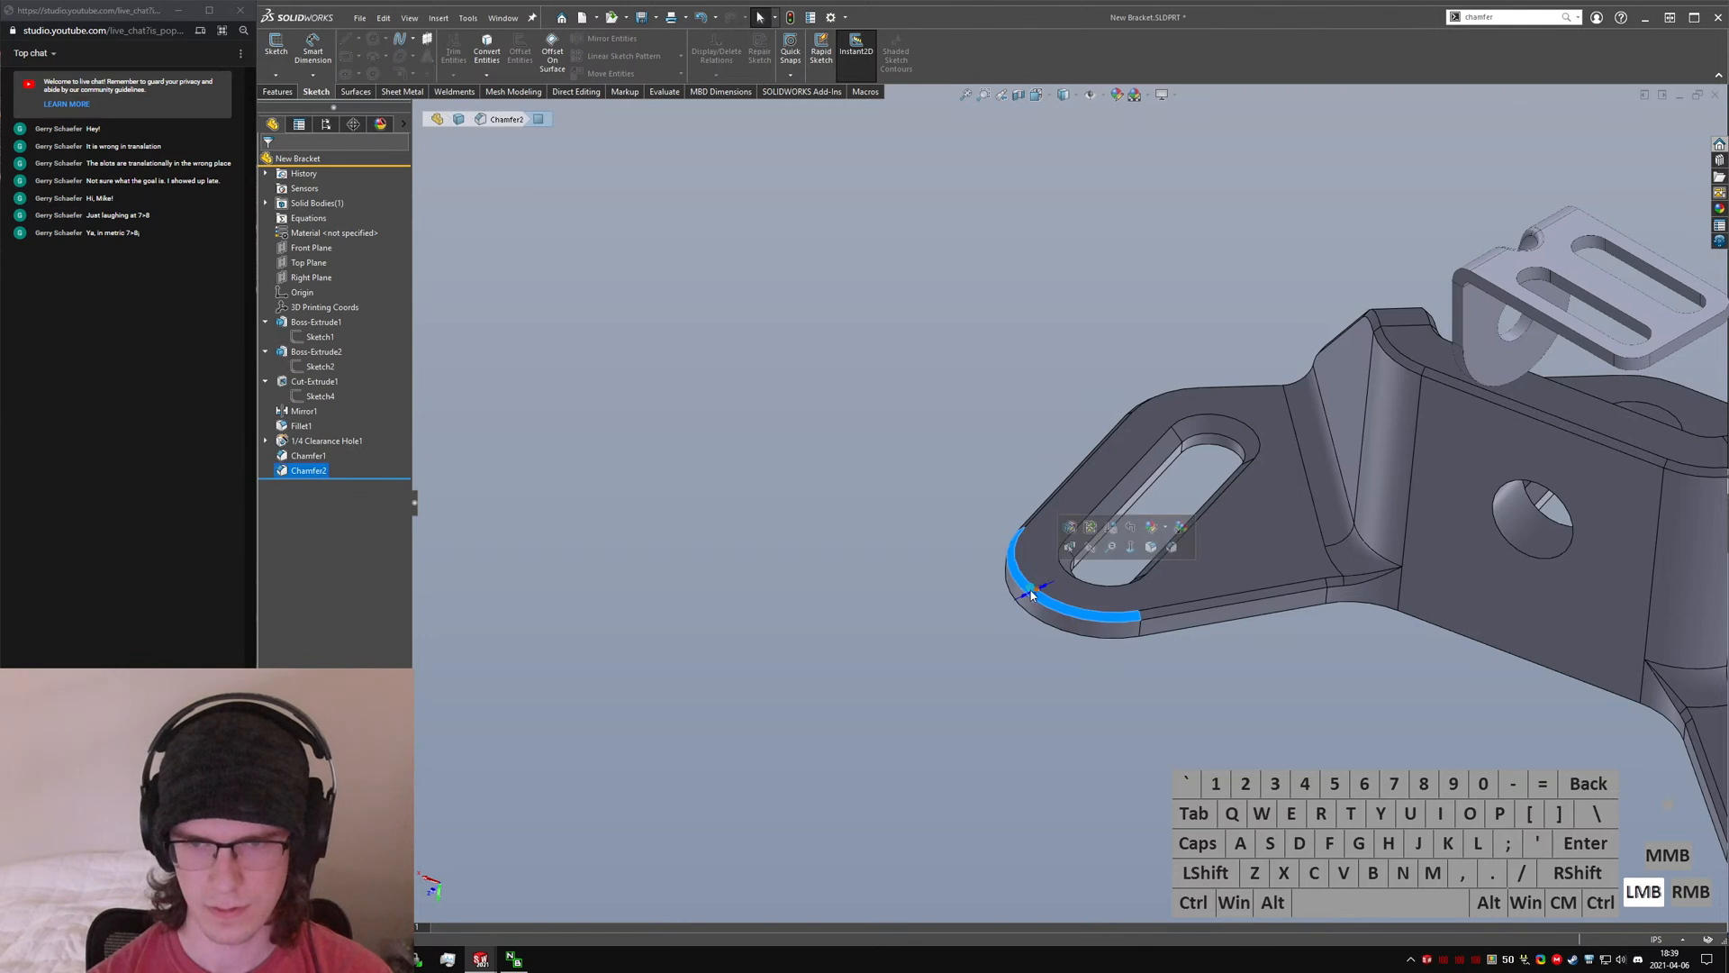
pyautogui.moveTo(1049, 606); pyautogui.dragTo(1039, 594)
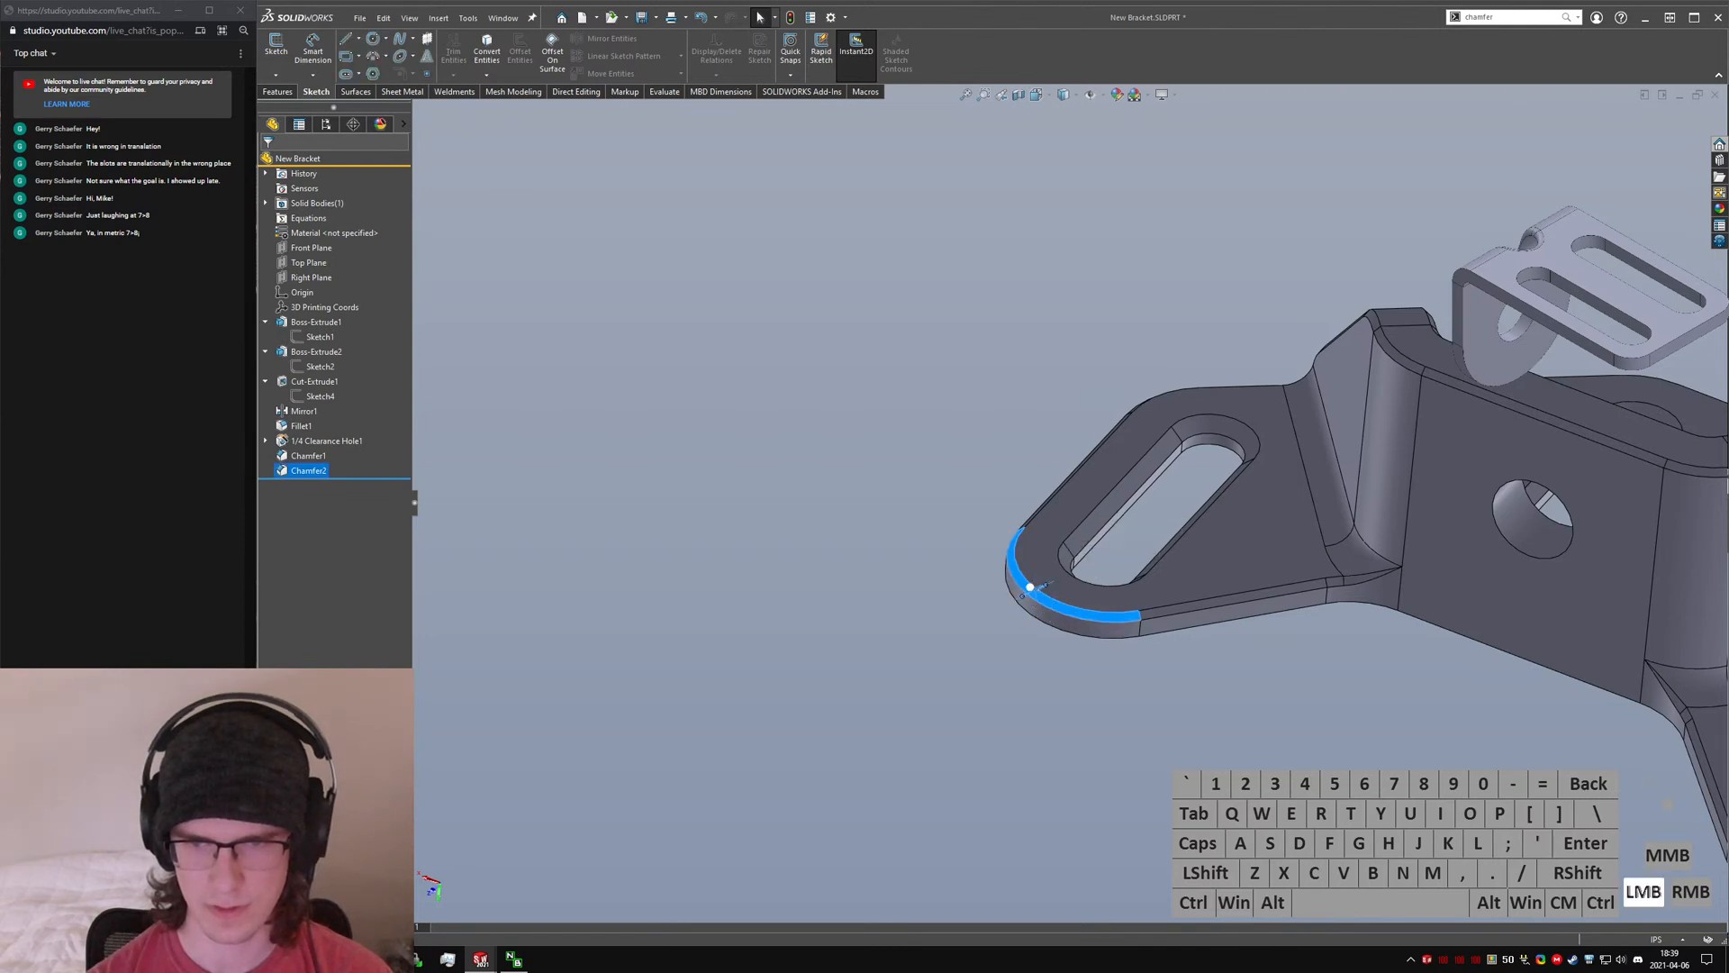
pyautogui.click(1035, 601)
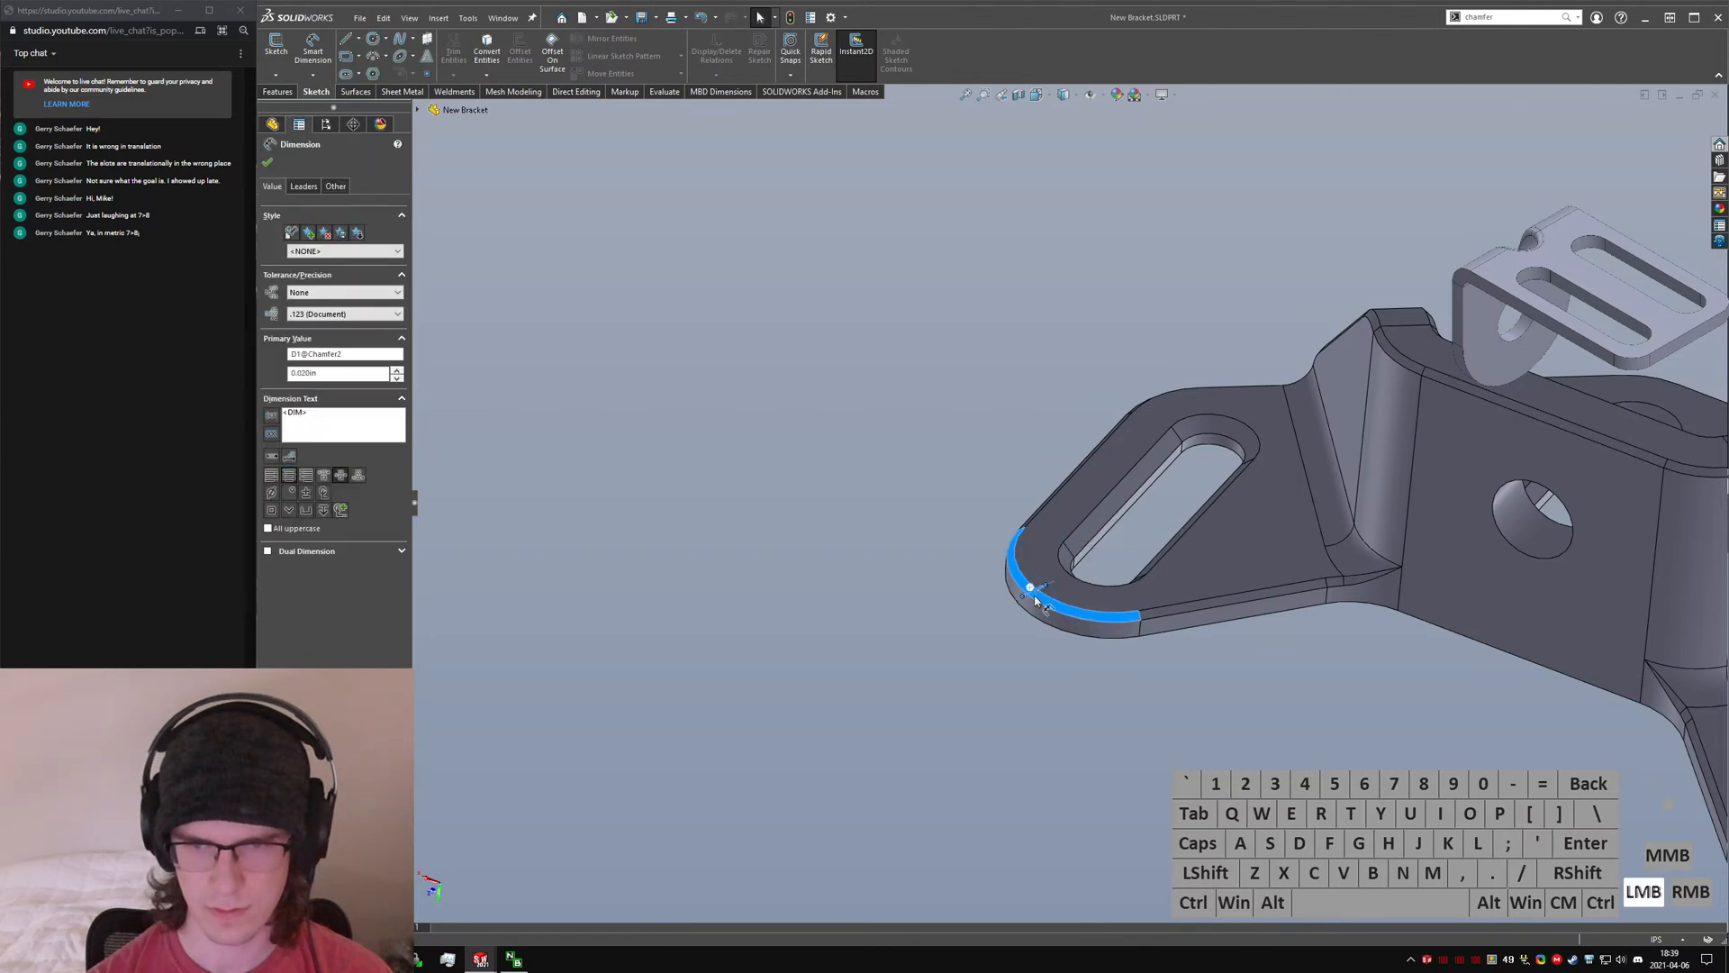
pyautogui.click(928, 614)
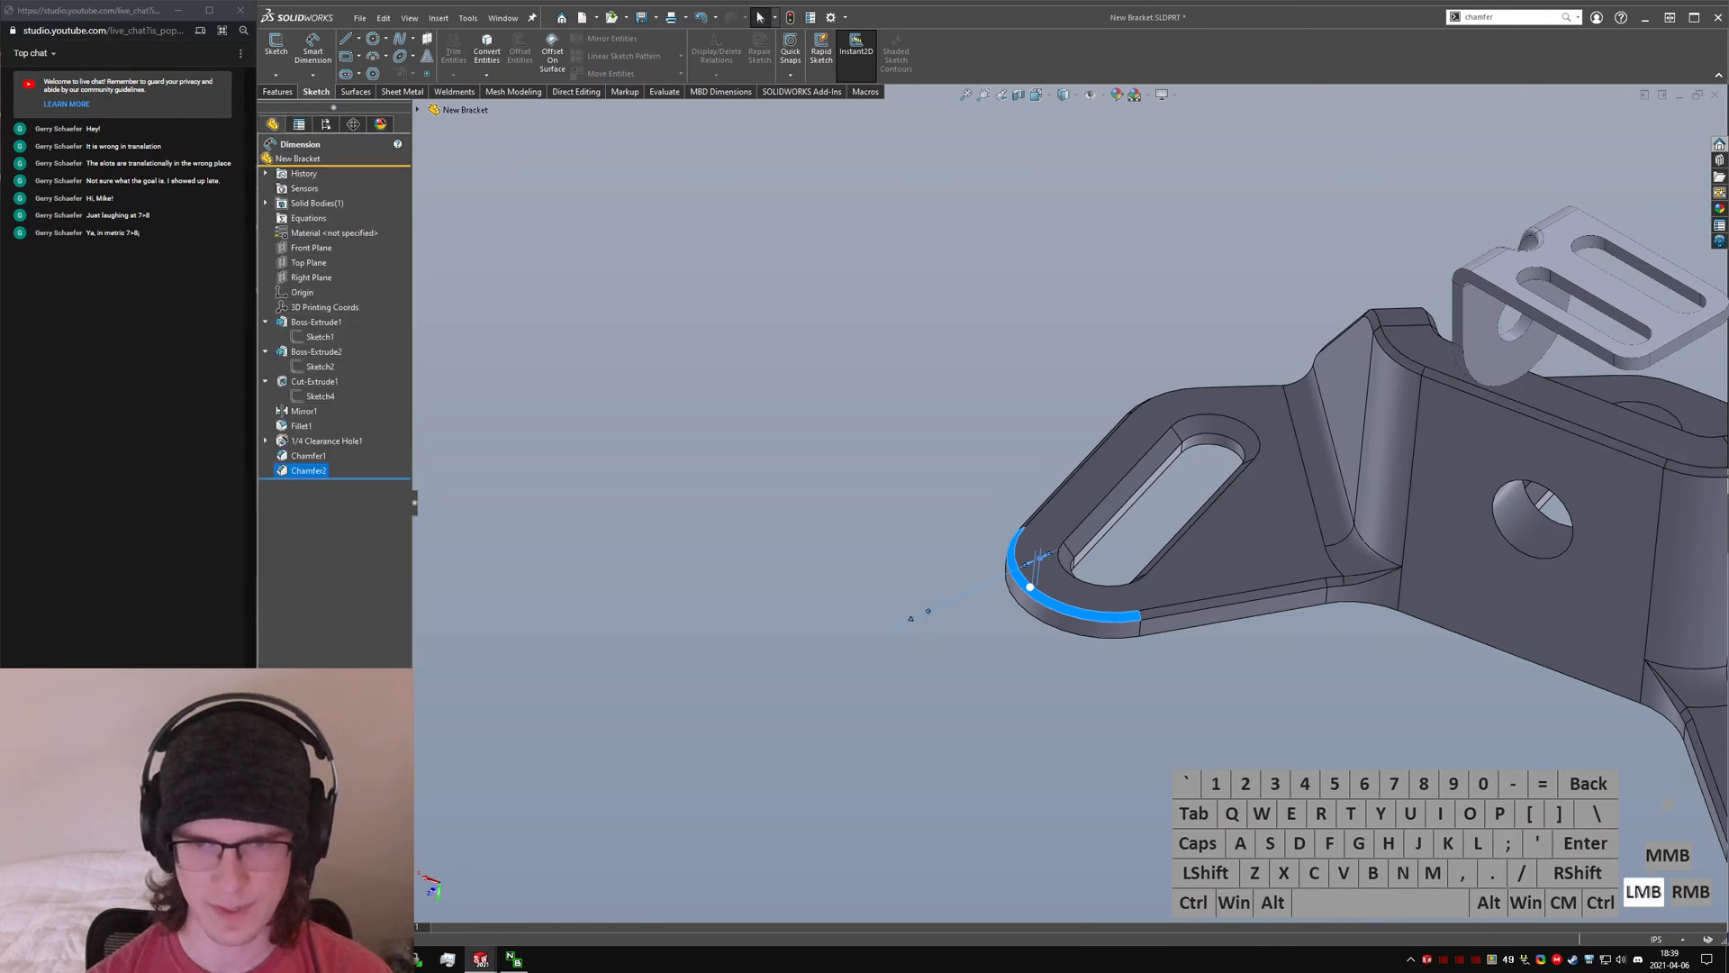
pyautogui.click(1368, 618)
# - Inspect the chamfered bracket from several angles, including the bent wall's front face around the clearance hole
pyautogui.scroll(5, 1370, 618)
pyautogui.moveTo(1374, 618); pyautogui.dragTo(1387, 549, button='middle')
pyautogui.scroll(-3, 1235, 490)
pyautogui.moveTo(1235, 490); pyautogui.dragTo(1503, 388, button='middle')
pyautogui.click(1506, 387)
pyautogui.moveTo(1146, 462); pyautogui.dragTo(1202, 433, button='middle')
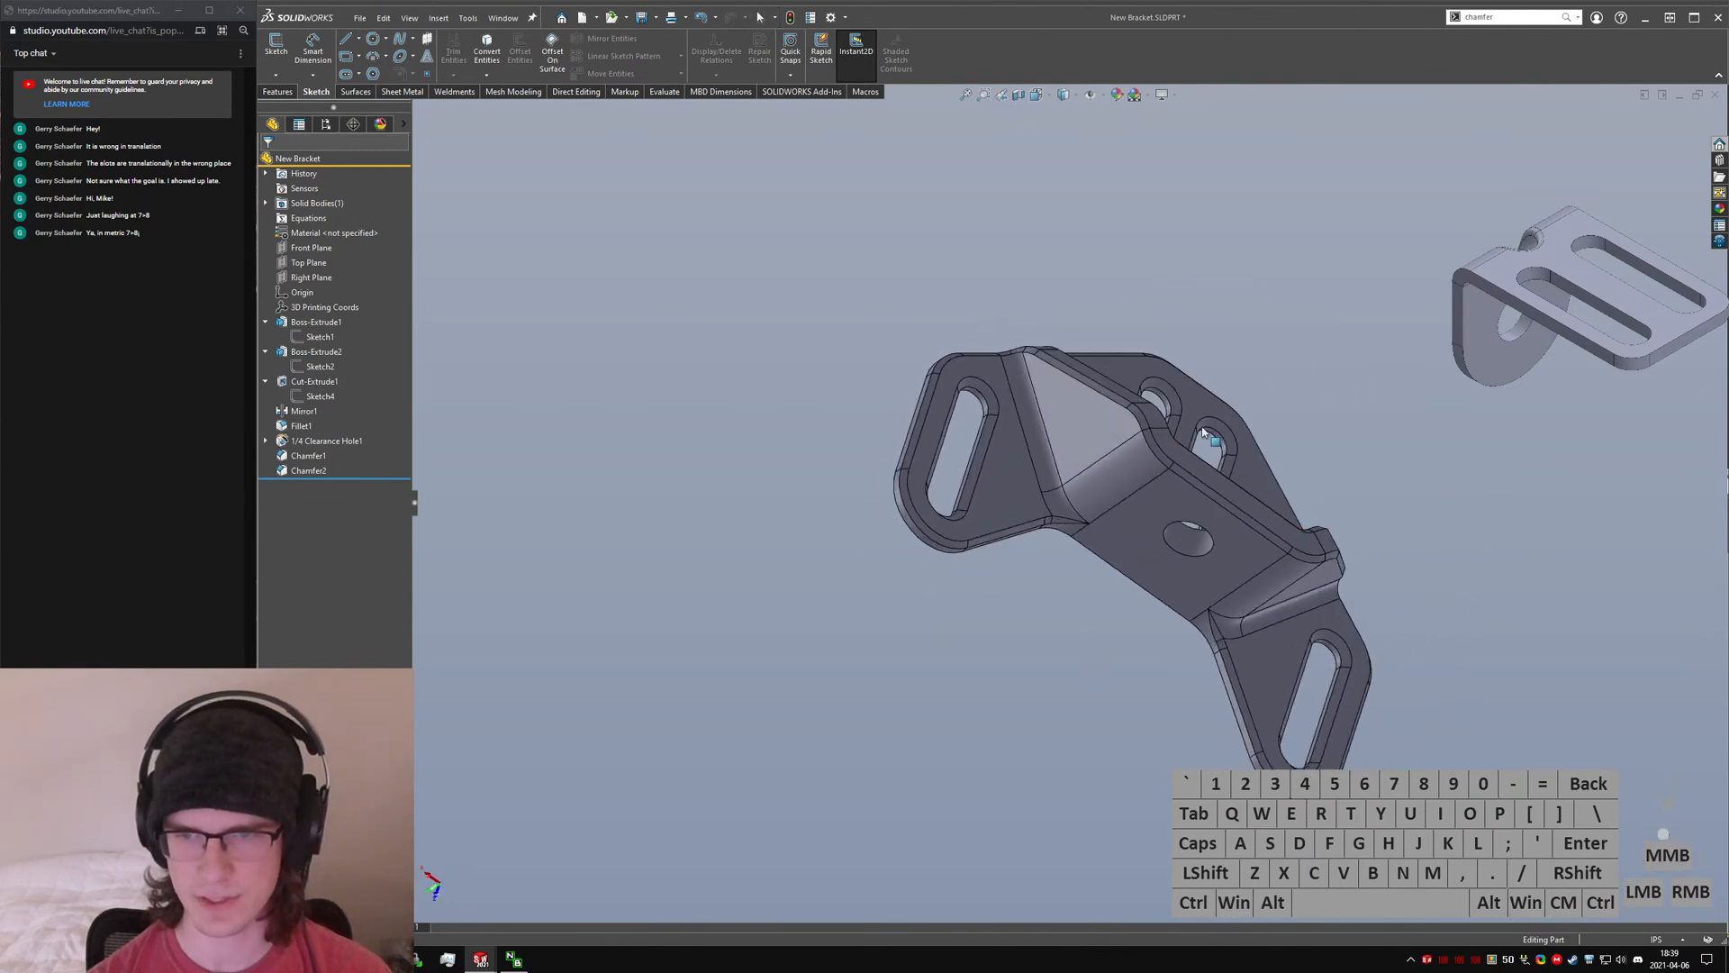
pyautogui.click(1151, 544)
pyautogui.moveTo(858, 432); pyautogui.dragTo(833, 461, button='middle')
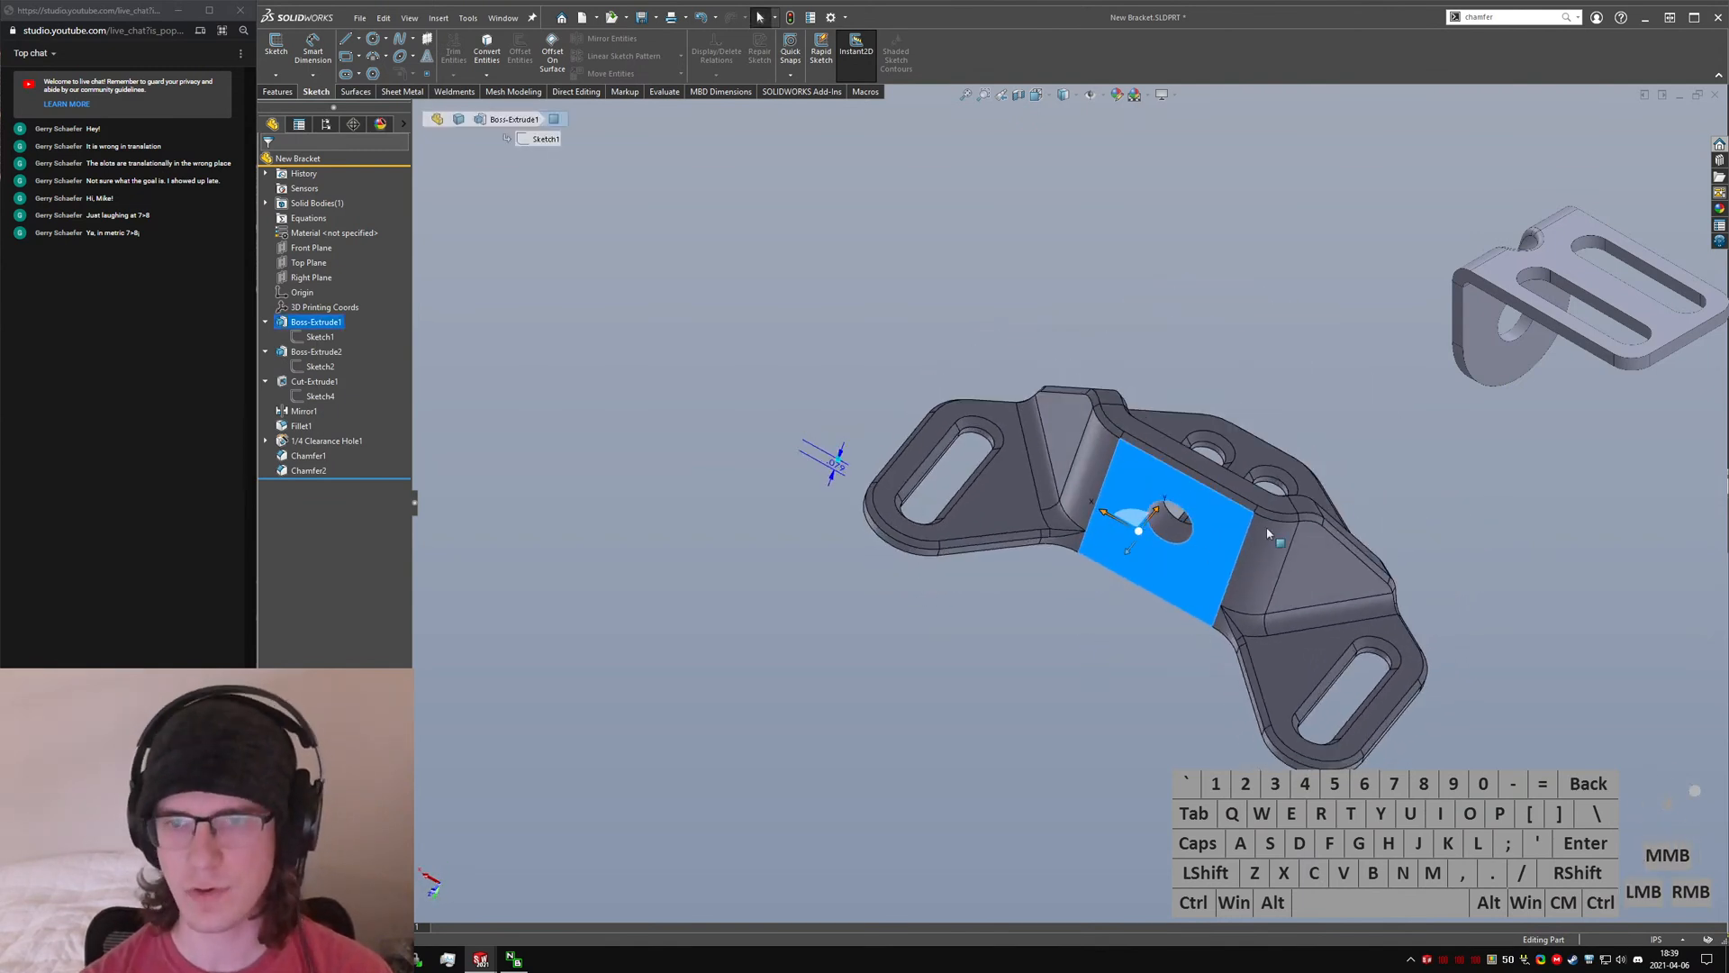
pyautogui.click(1072, 604)
pyautogui.click(1172, 562)
pyautogui.click(1145, 618)
# - Switch to the Chrome browser and search the web for "1/4 20 carriage bolt dimensions"
pyautogui.press('super')
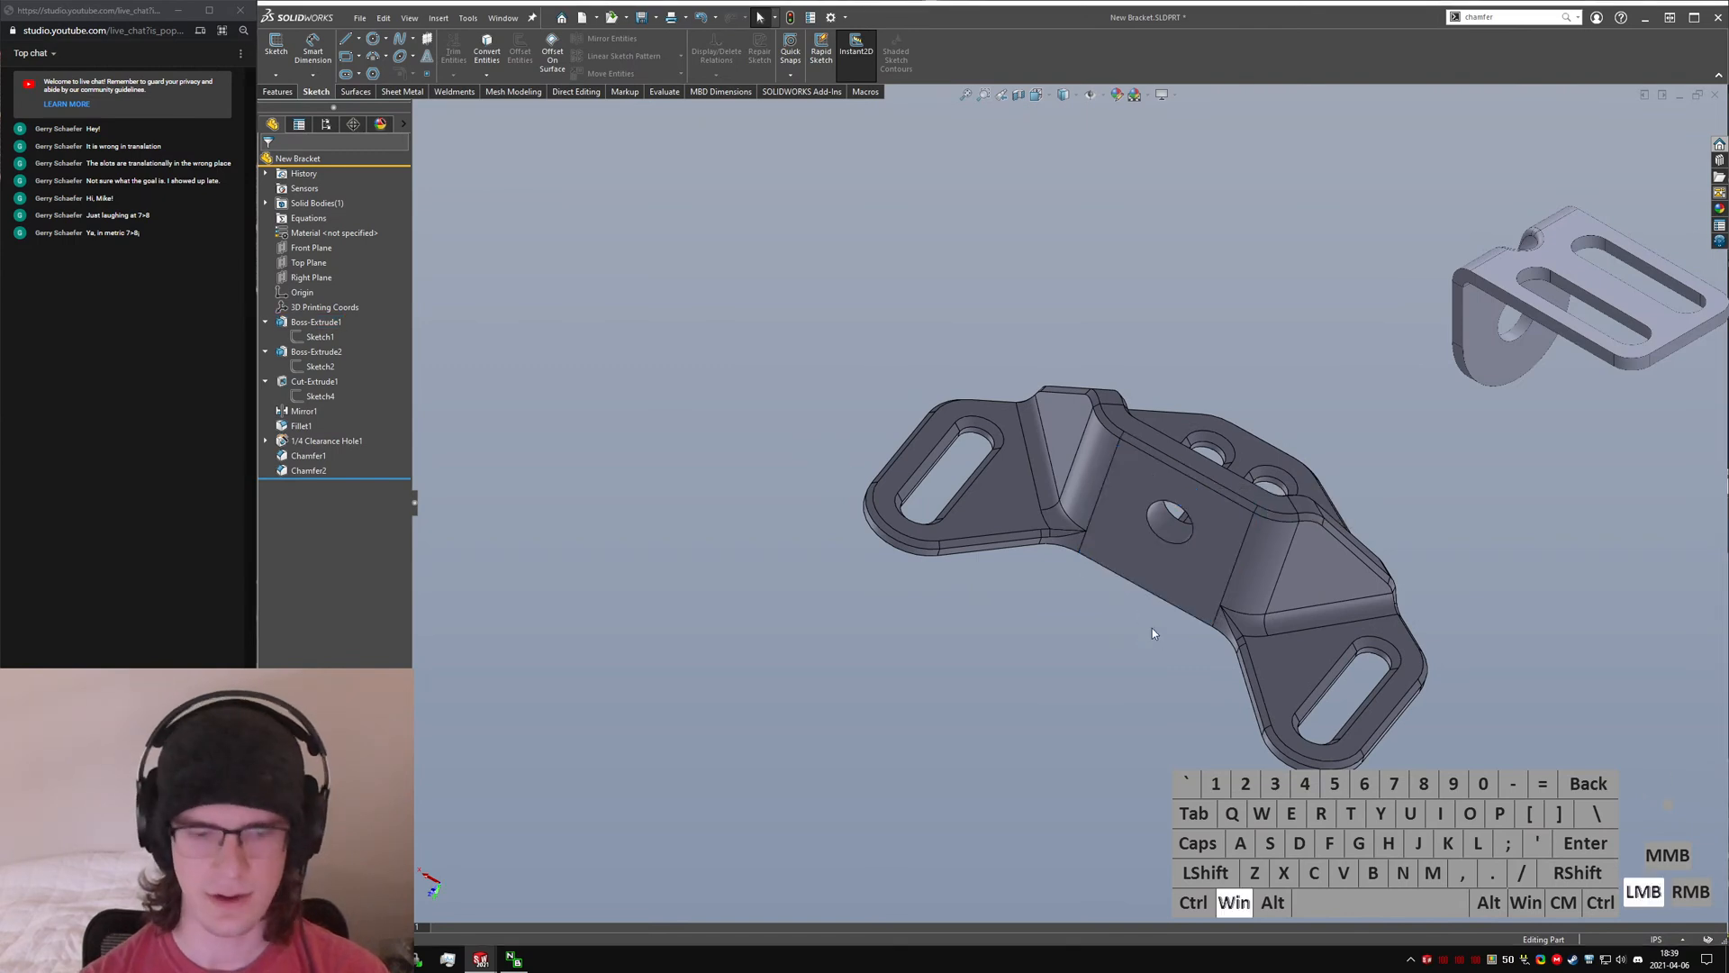
pyautogui.write('chr')
pyautogui.press('Return')
pyautogui.hotkey('alt', 'd')
pyautogui.write('1/4')
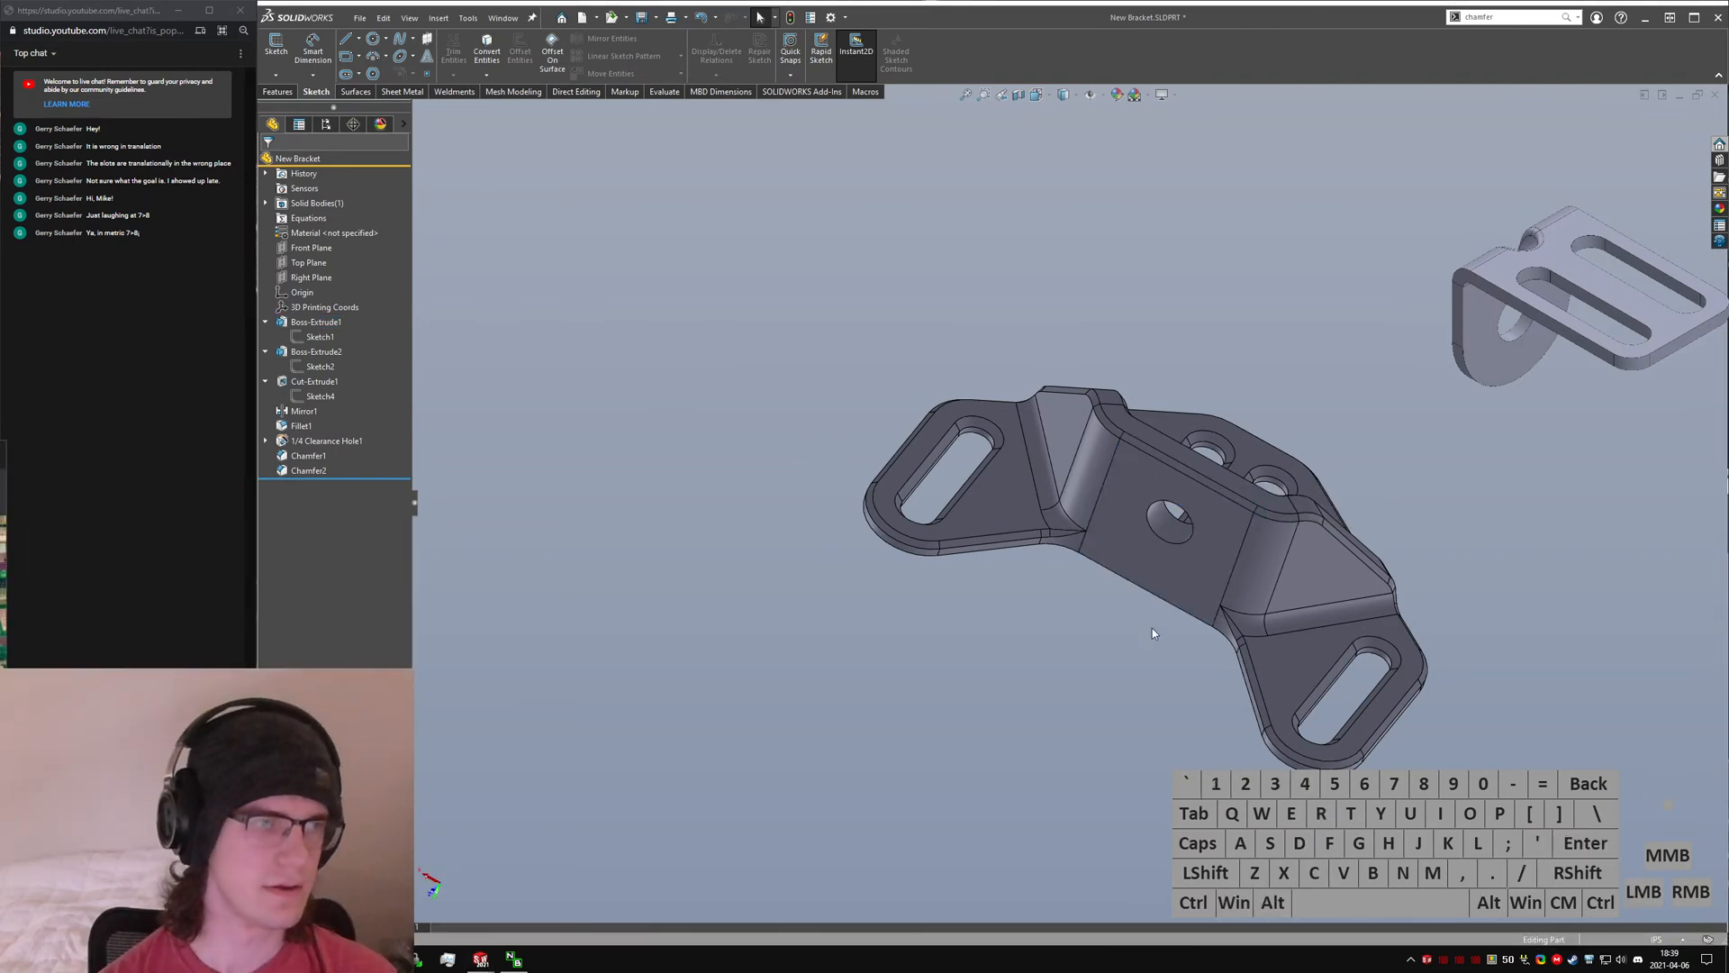
pyautogui.write(' 20')
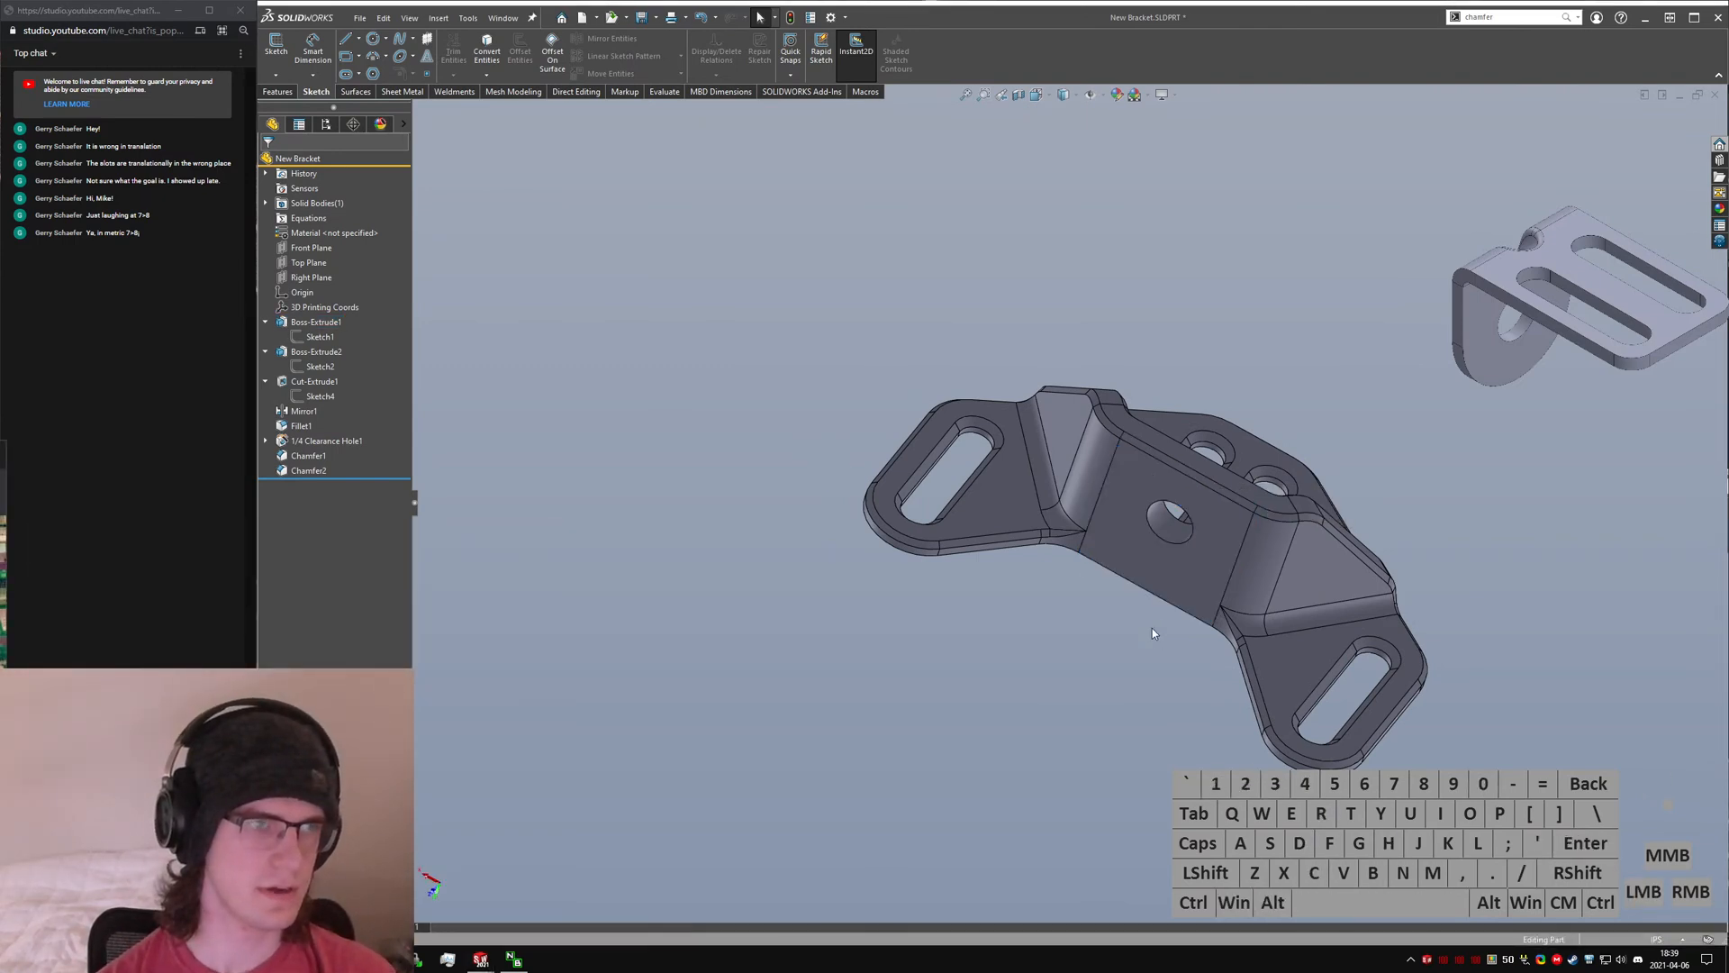
pyautogui.write('carriage bolt dimen')
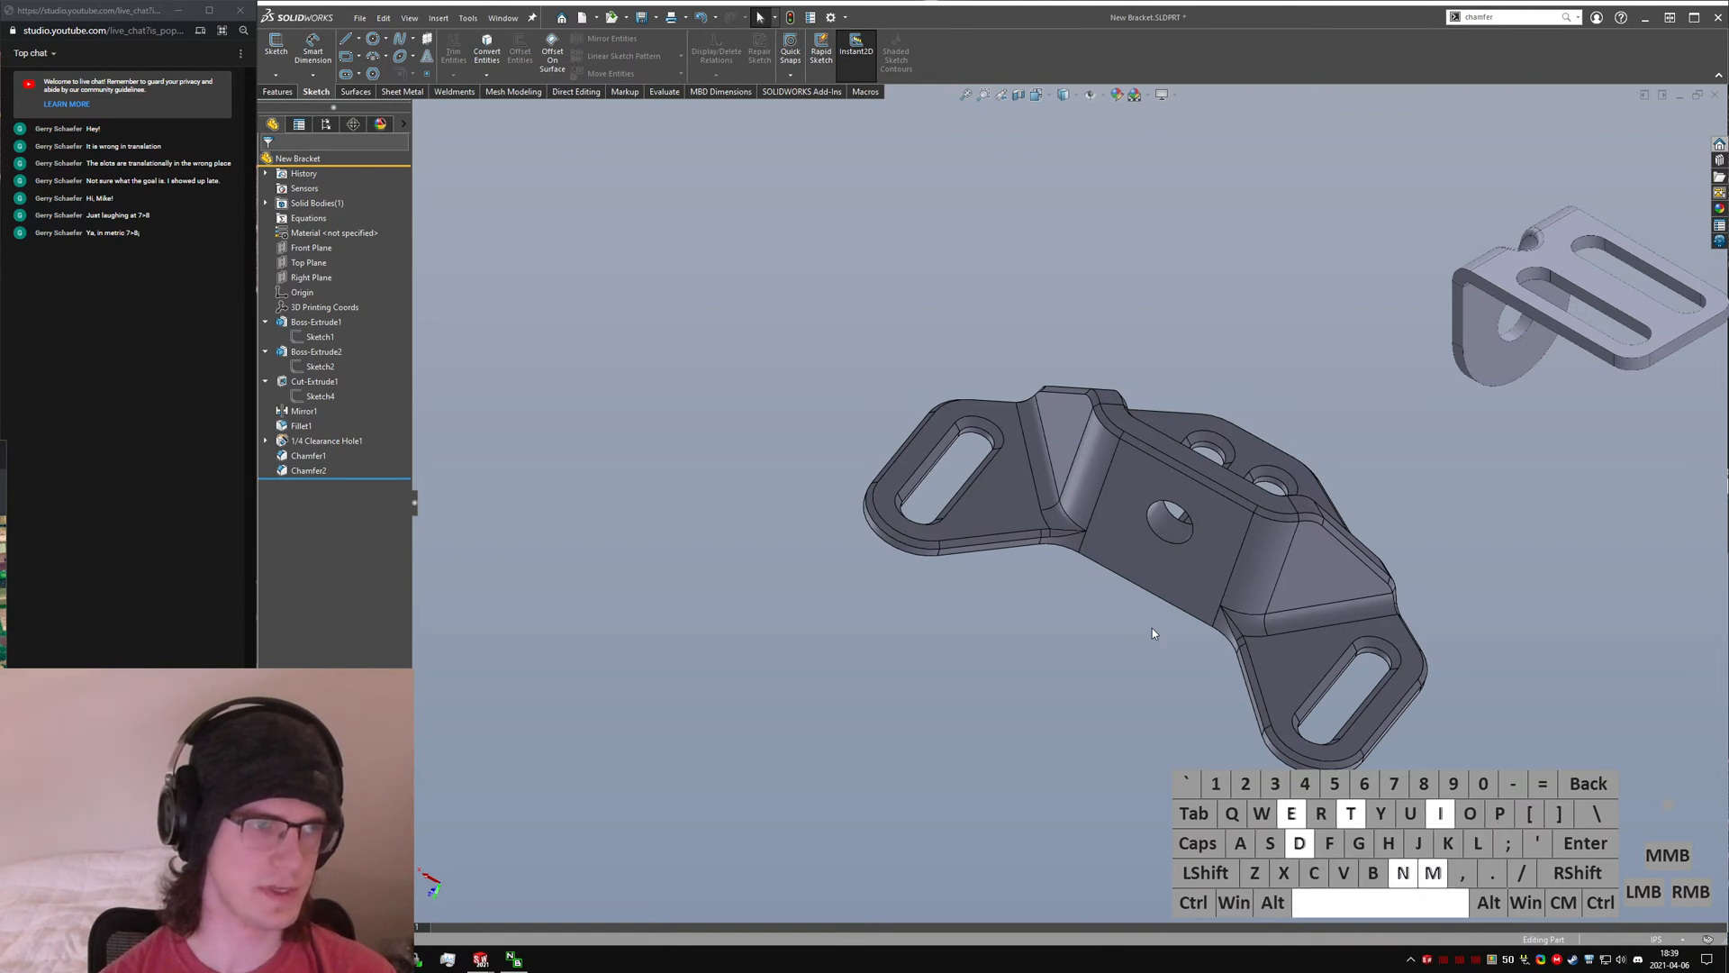
pyautogui.write('sions')
pyautogui.press('Return')
pyautogui.moveTo(0, 451); pyautogui.dragTo(1178, 159)
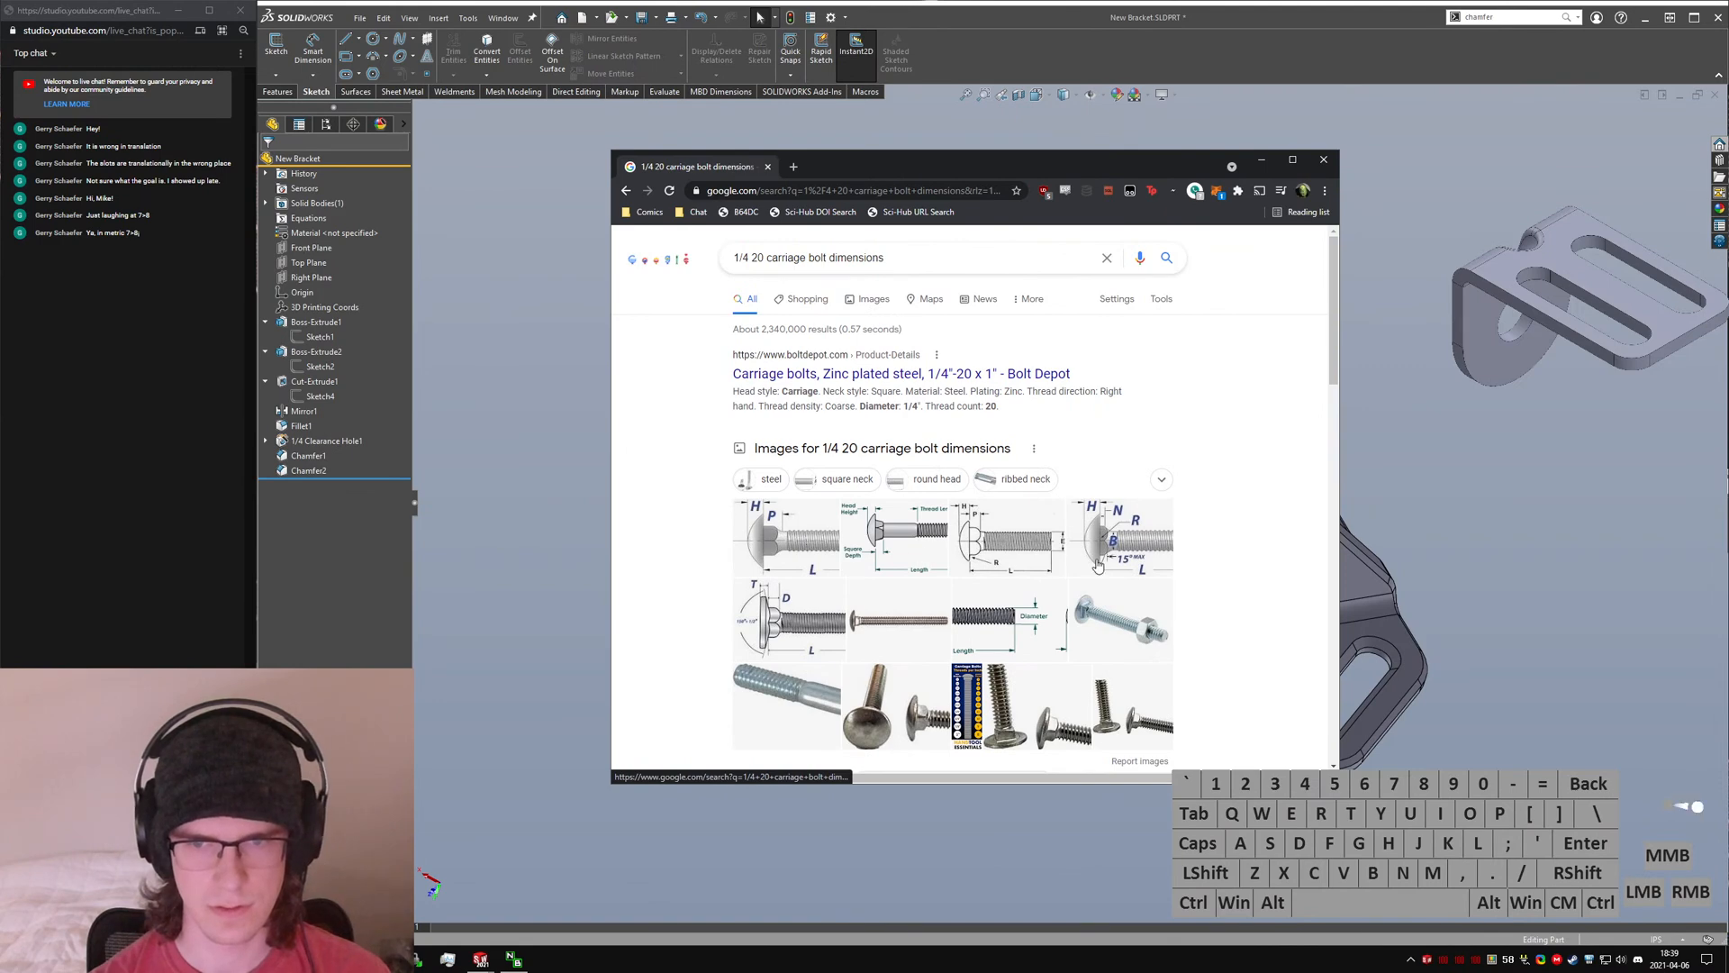
# - Look up the 1/4 carriage bolt's square width in the AFT Fasteners dimension table and close the browser
pyautogui.click(819, 548)
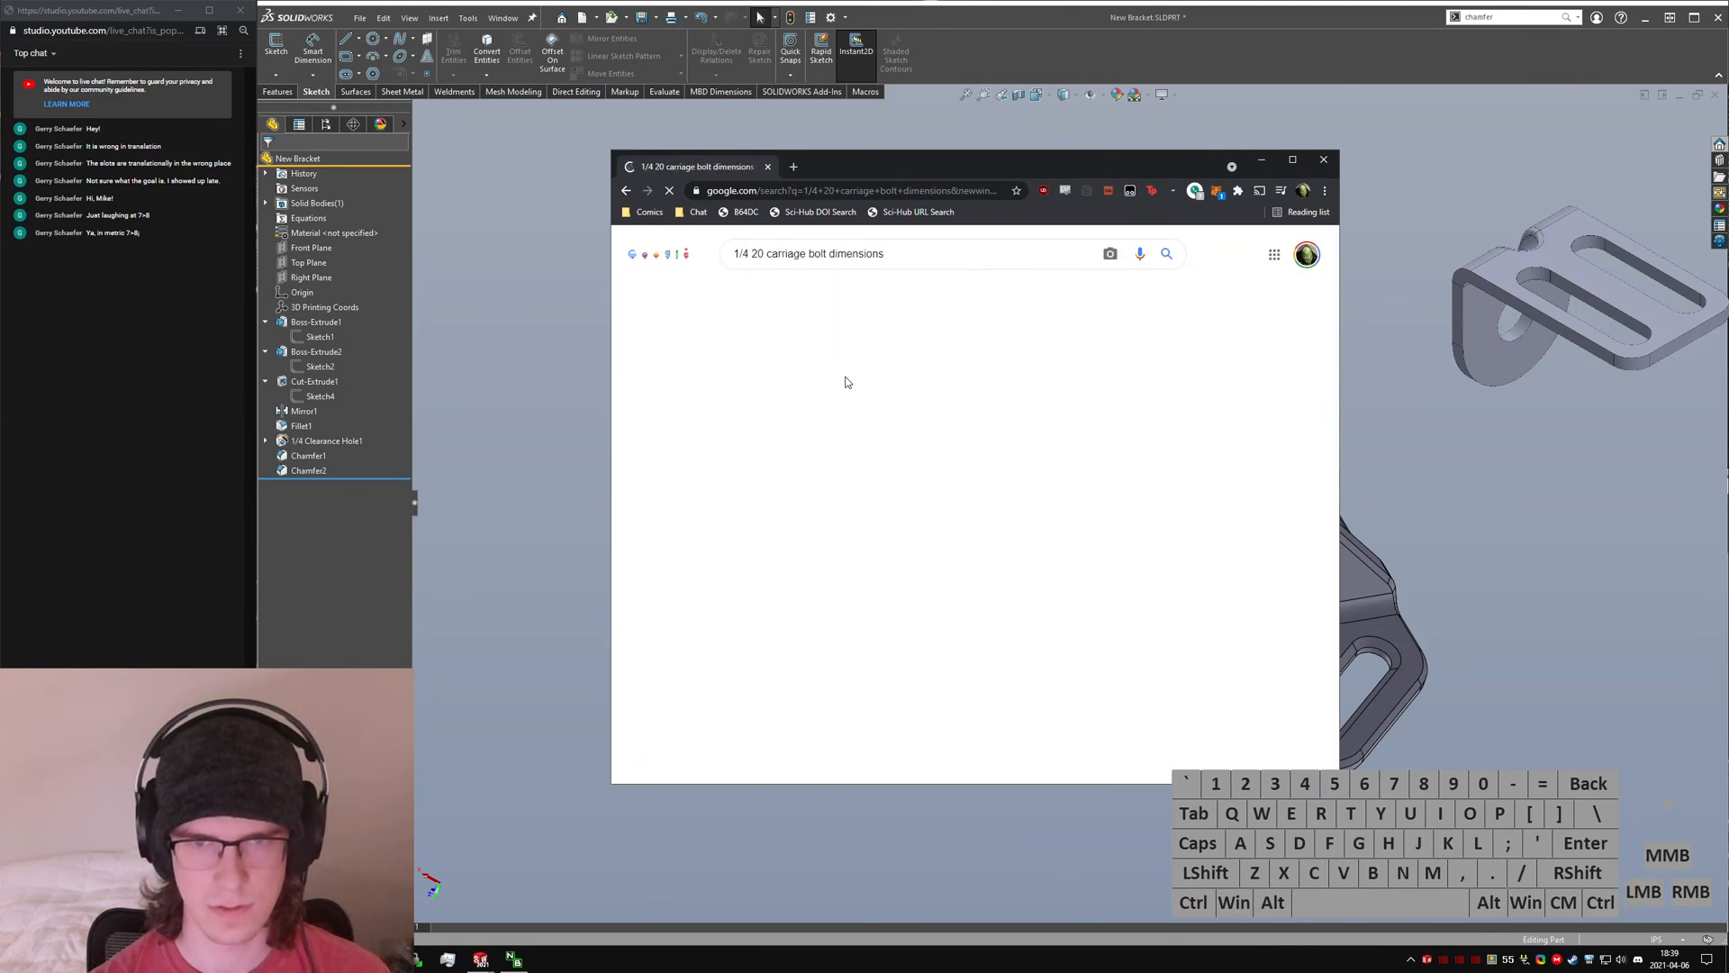
pyautogui.click(1127, 506)
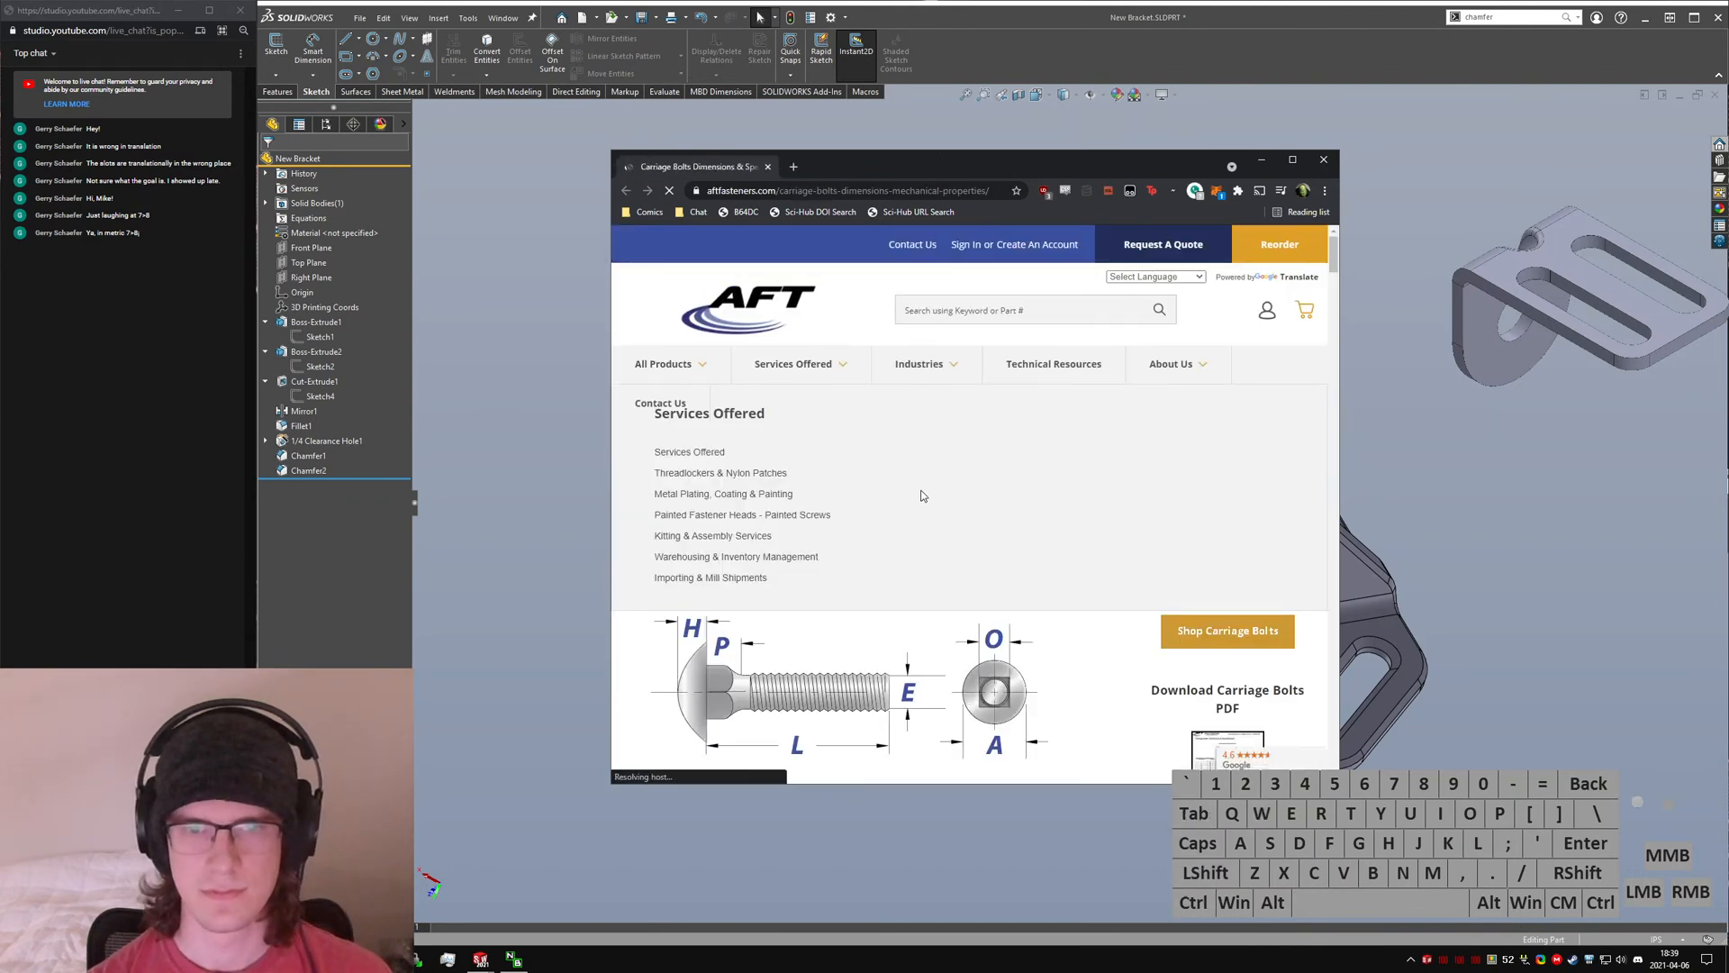
pyautogui.scroll(-2, 882, 473)
pyautogui.scroll(-2, 882, 473)
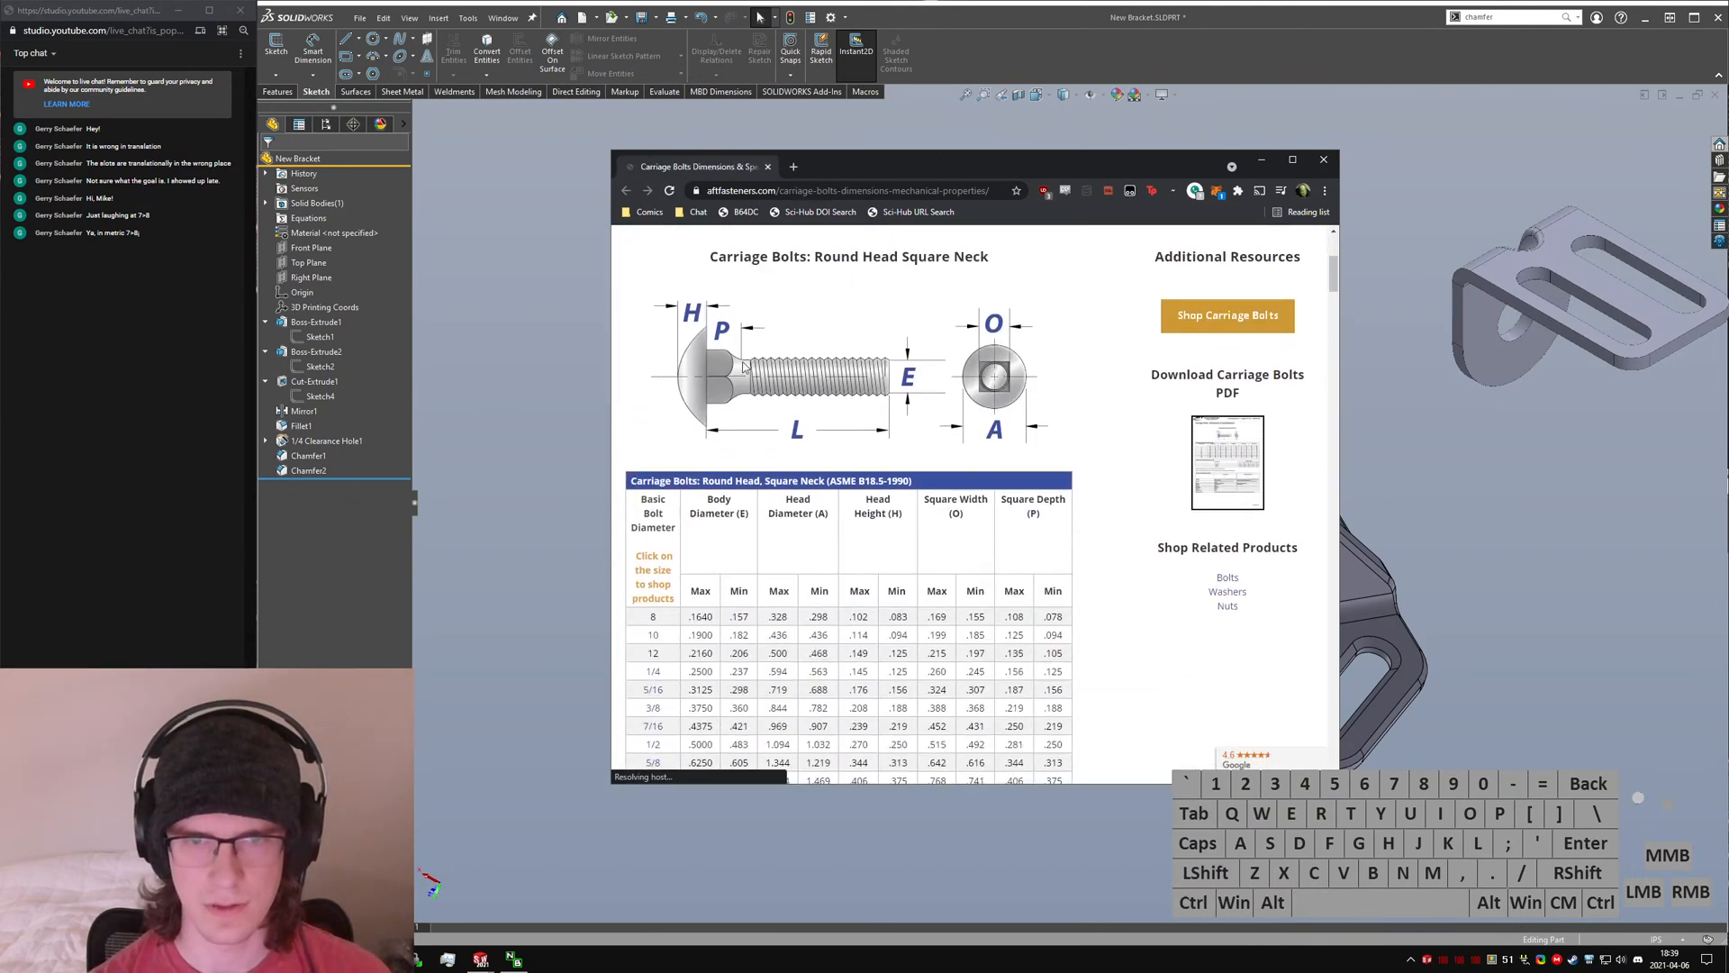
pyautogui.scroll(-2, 868, 538)
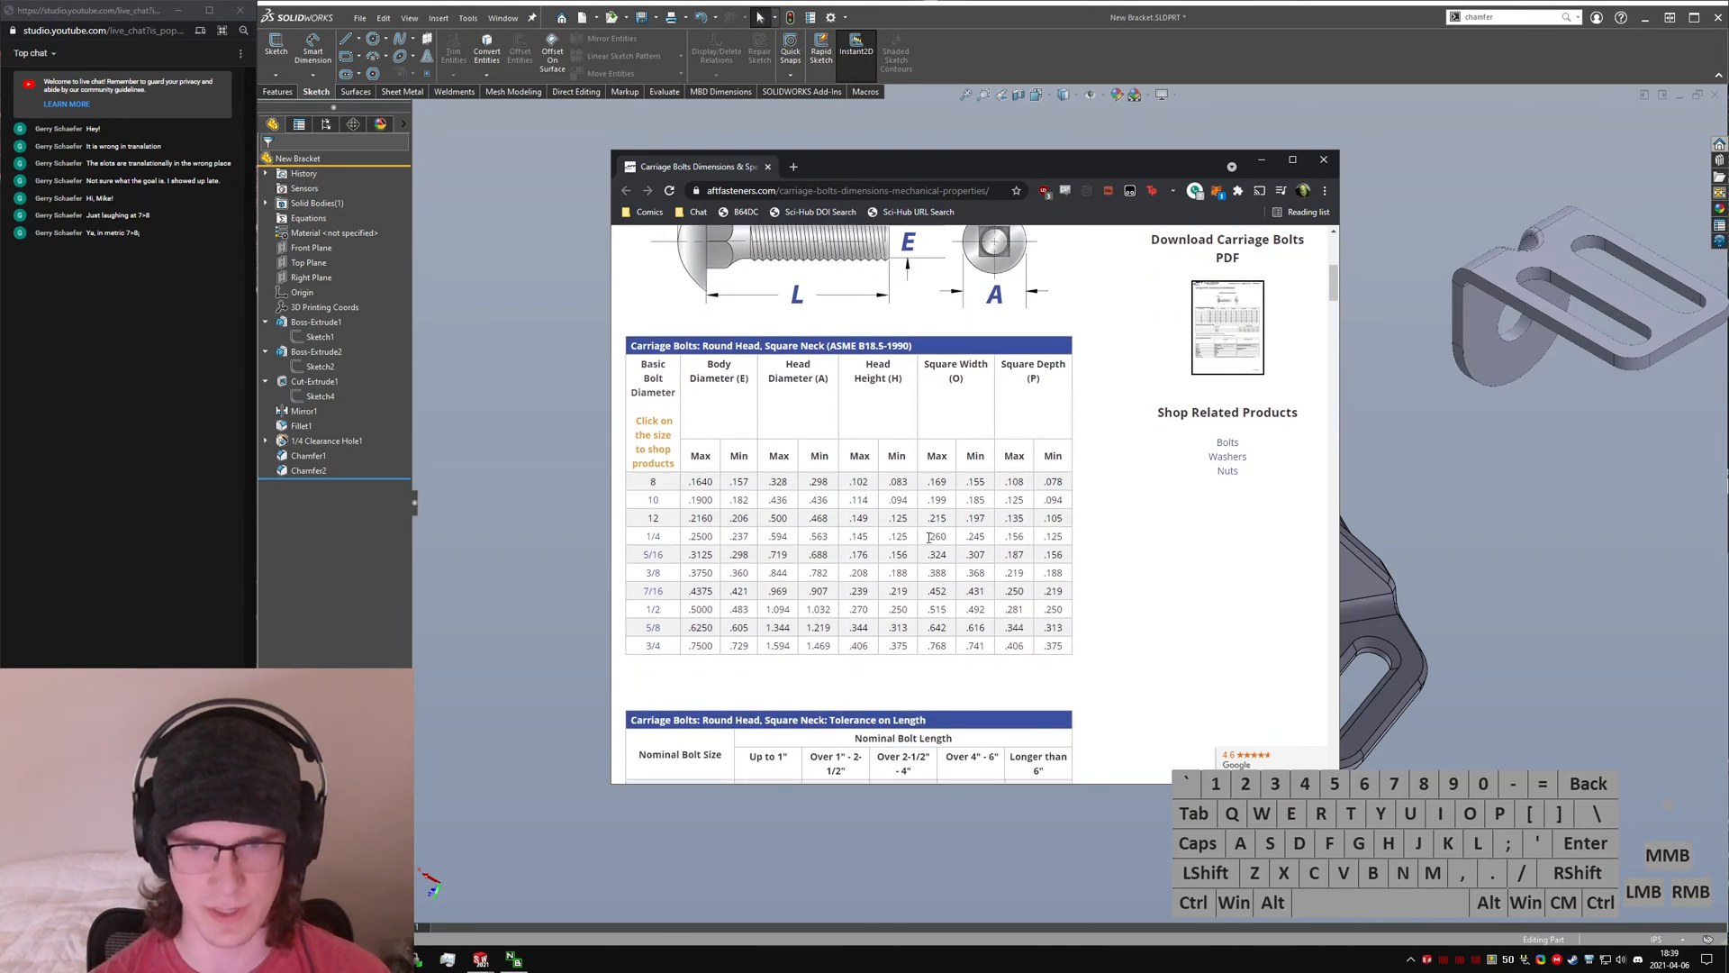
pyautogui.moveTo(935, 537); pyautogui.dragTo(998, 547)
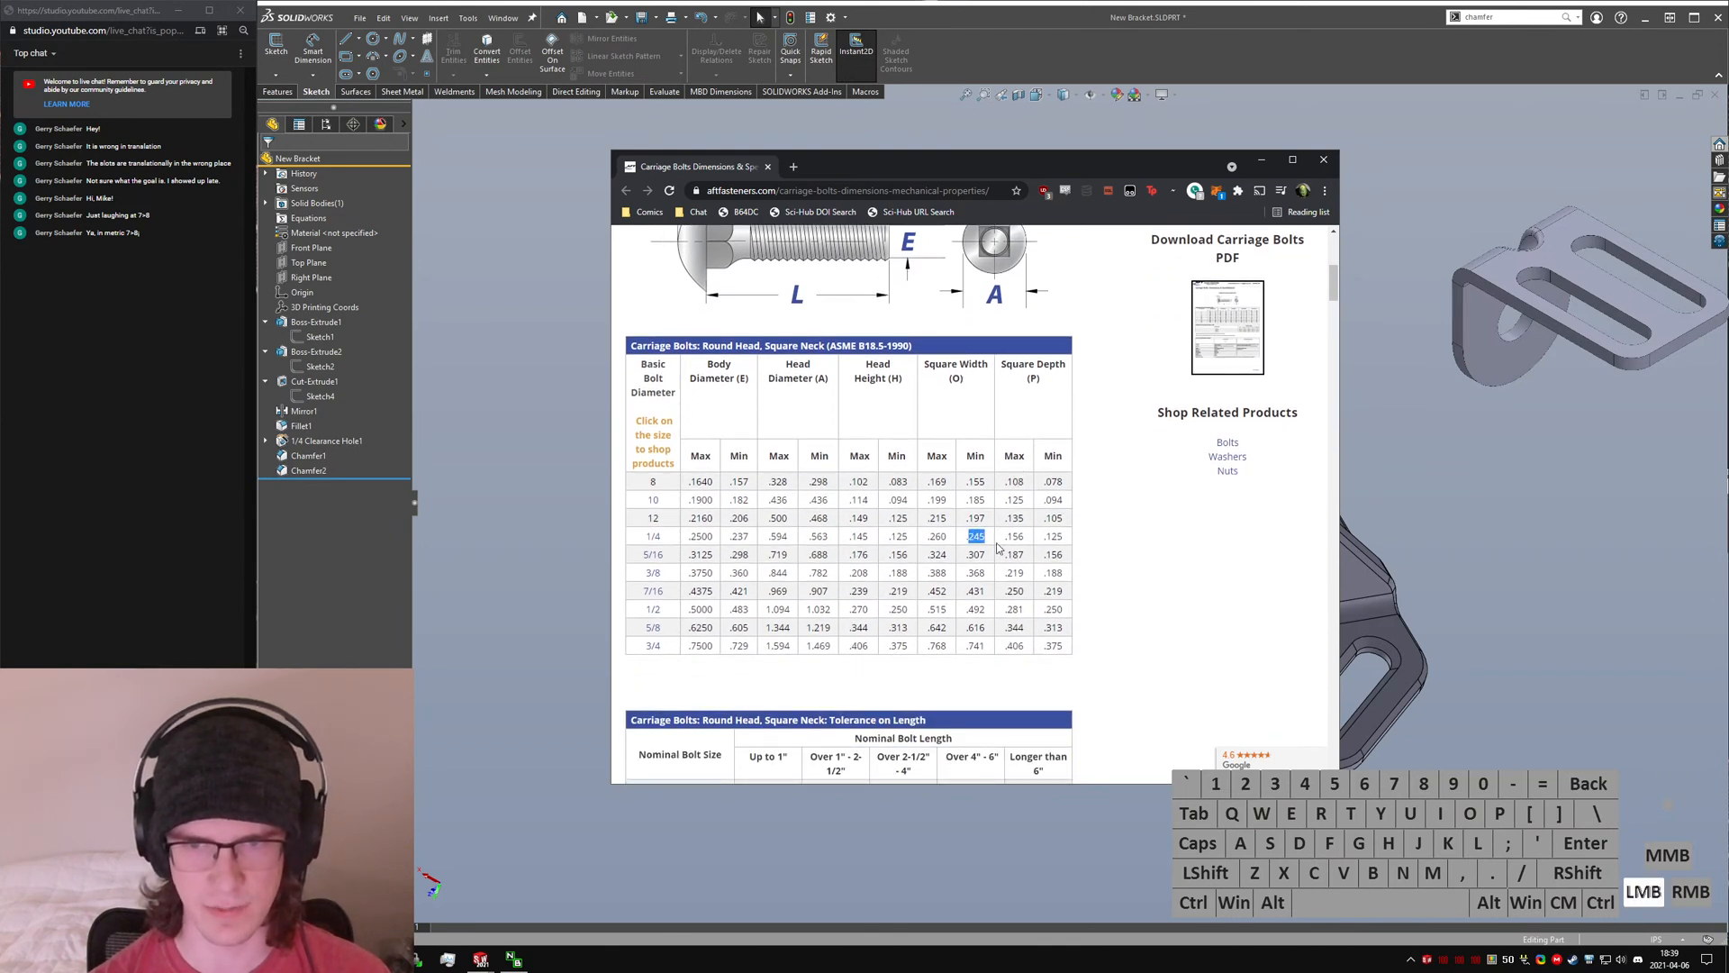
pyautogui.click(1323, 159)
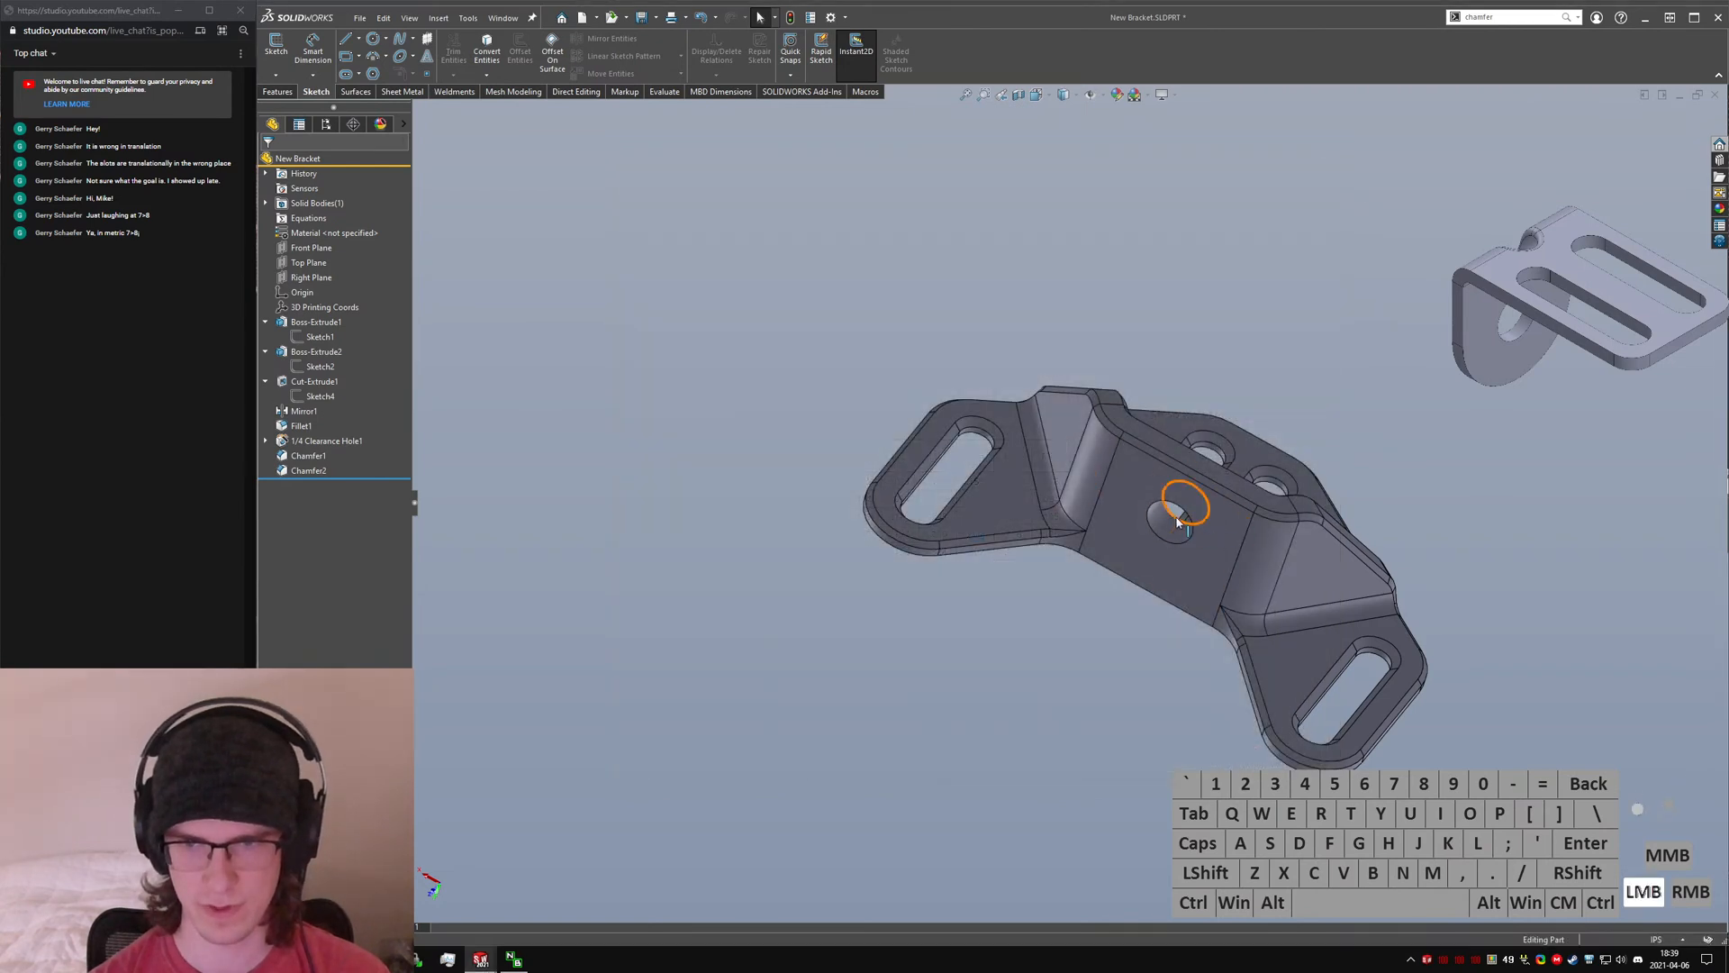
pyautogui.moveTo(1214, 545); pyautogui.dragTo(1198, 478, button='middle')
pyautogui.scroll(-4, 1199, 477)
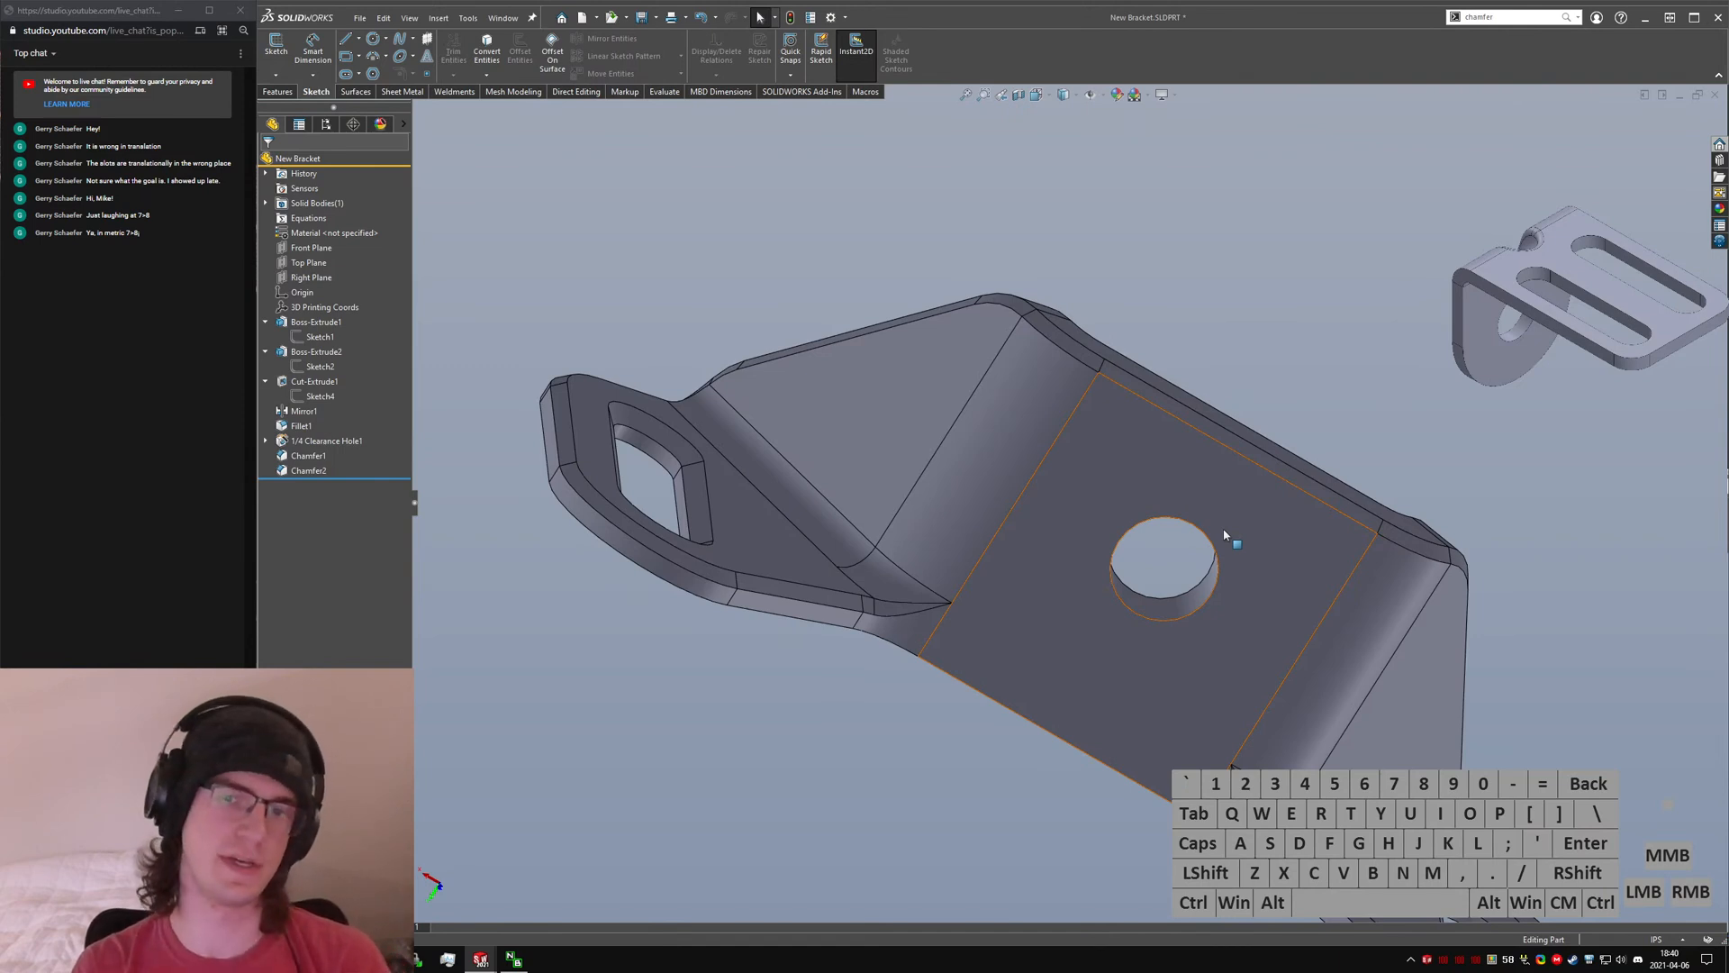
pyautogui.click(1403, 369)
pyautogui.write('se')
pyautogui.click(1041, 214)
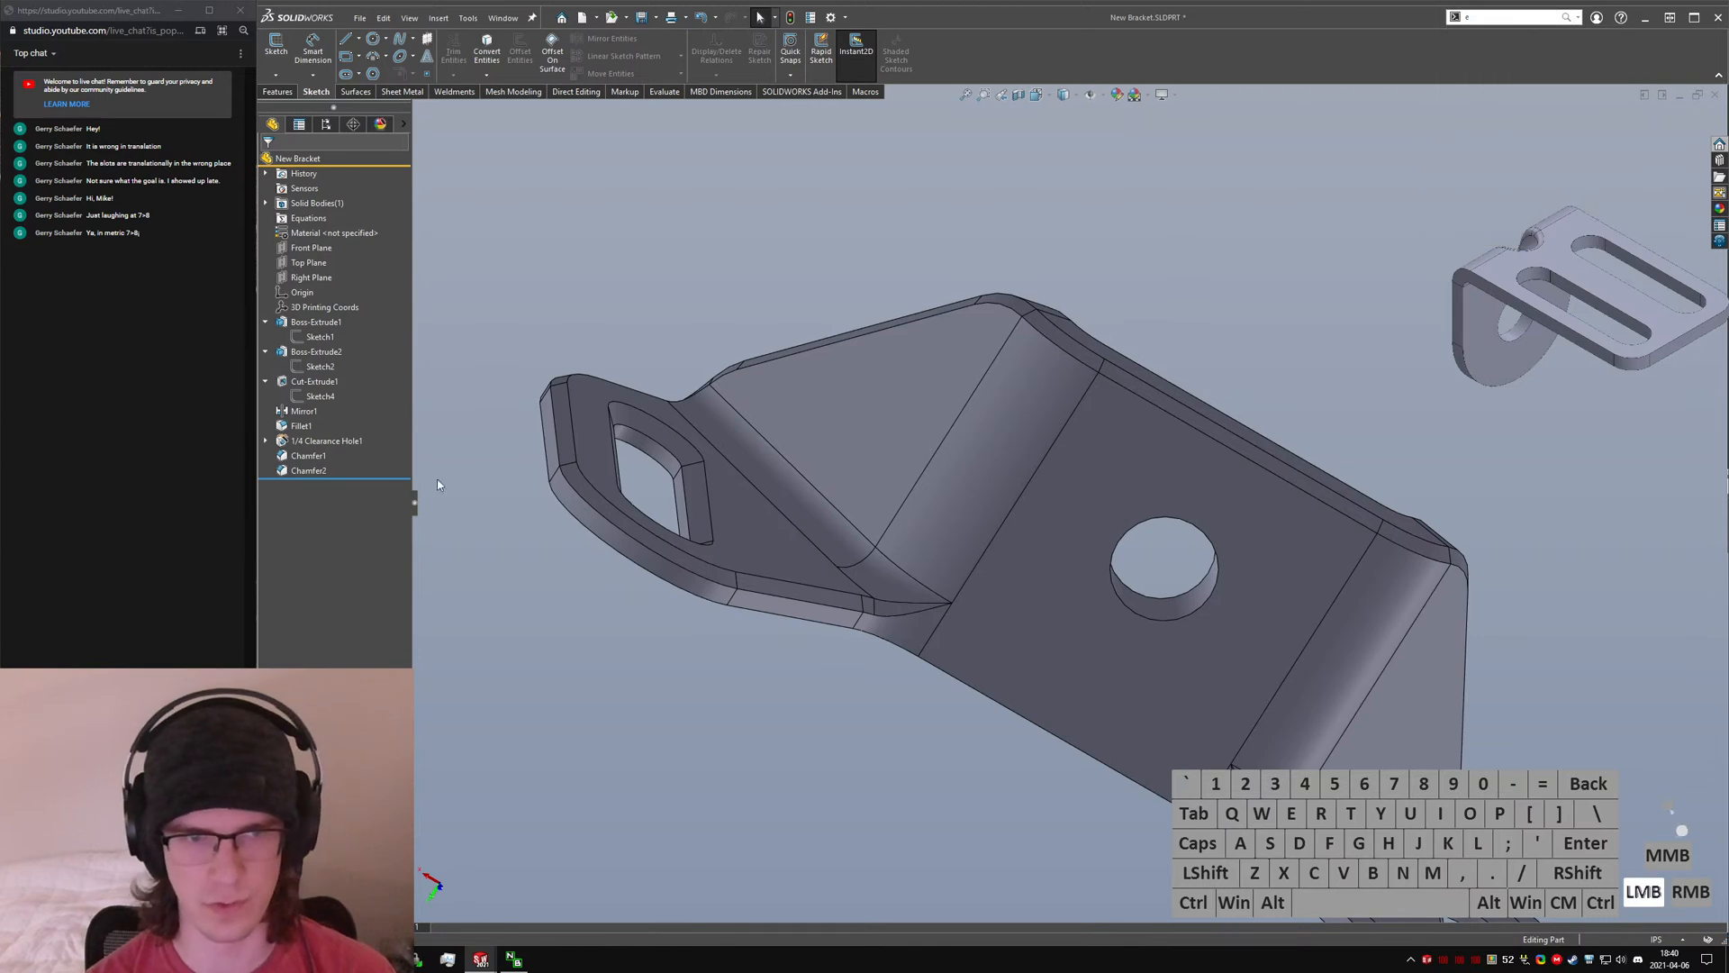
# - Reorder the fillet to come after the 1/4 clearance hole and roll the model back to just after the hole
pyautogui.moveTo(358, 478); pyautogui.dragTo(357, 448)
pyautogui.moveTo(1035, 443); pyautogui.dragTo(1126, 297, button='middle')
pyautogui.click(300, 425)
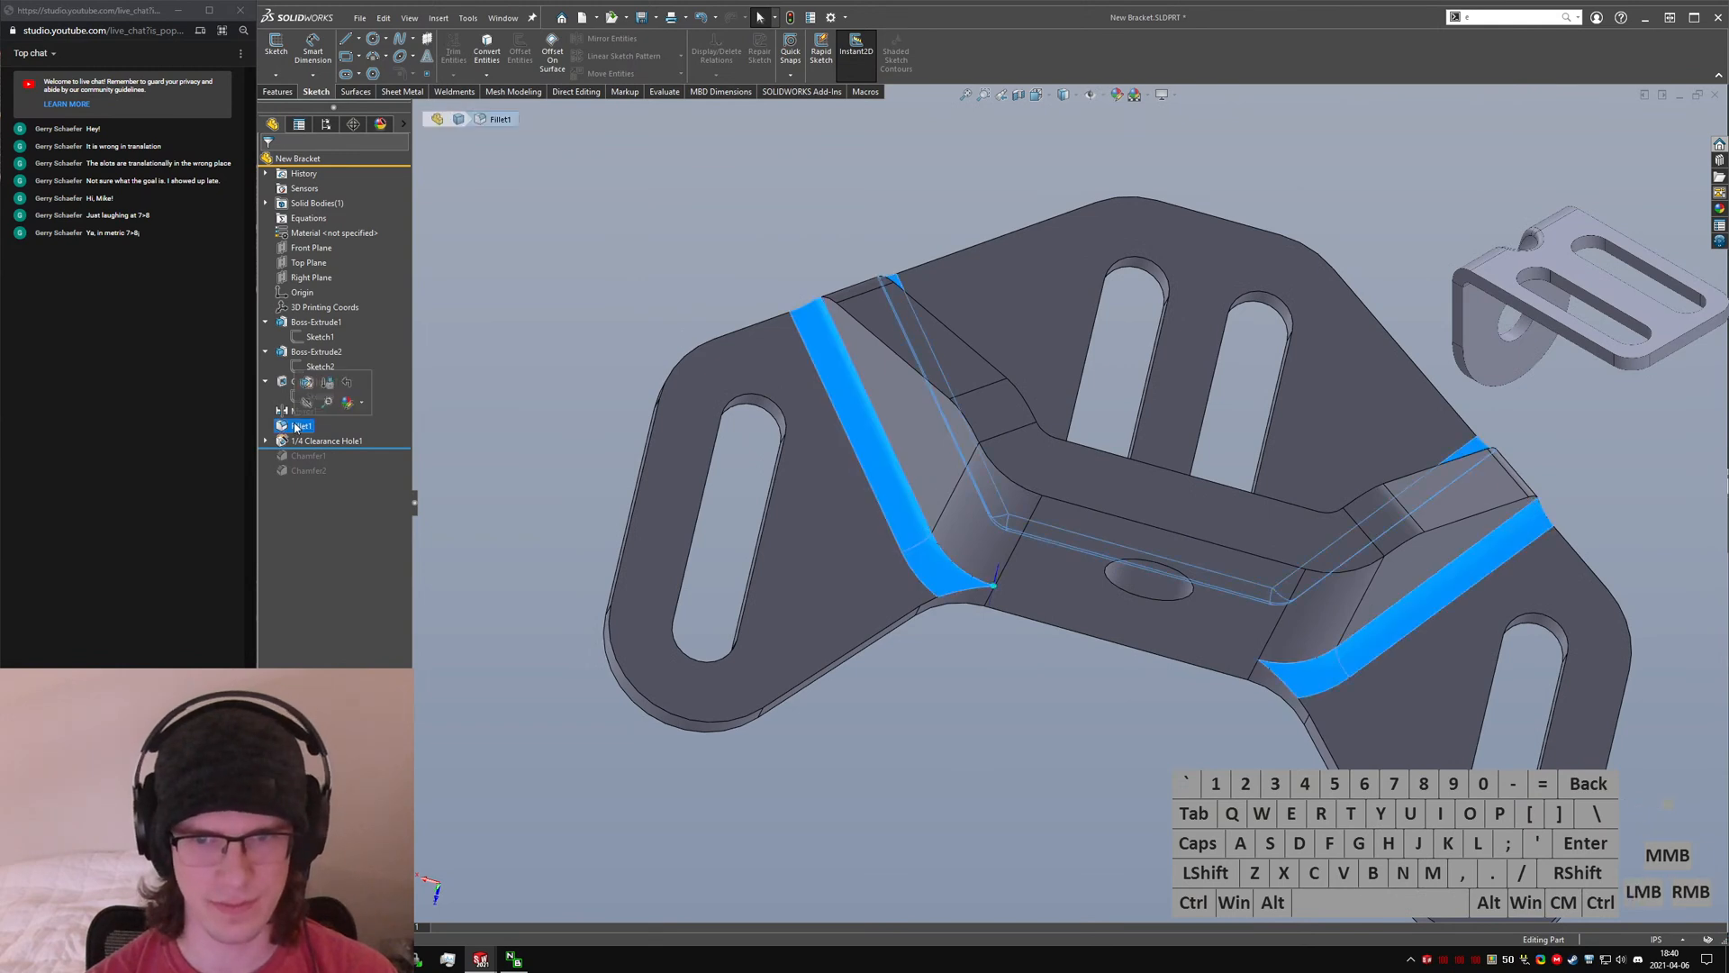
pyautogui.moveTo(296, 428); pyautogui.dragTo(287, 442)
pyautogui.click(1088, 493)
pyautogui.moveTo(1088, 494); pyautogui.dragTo(1065, 443, button='middle')
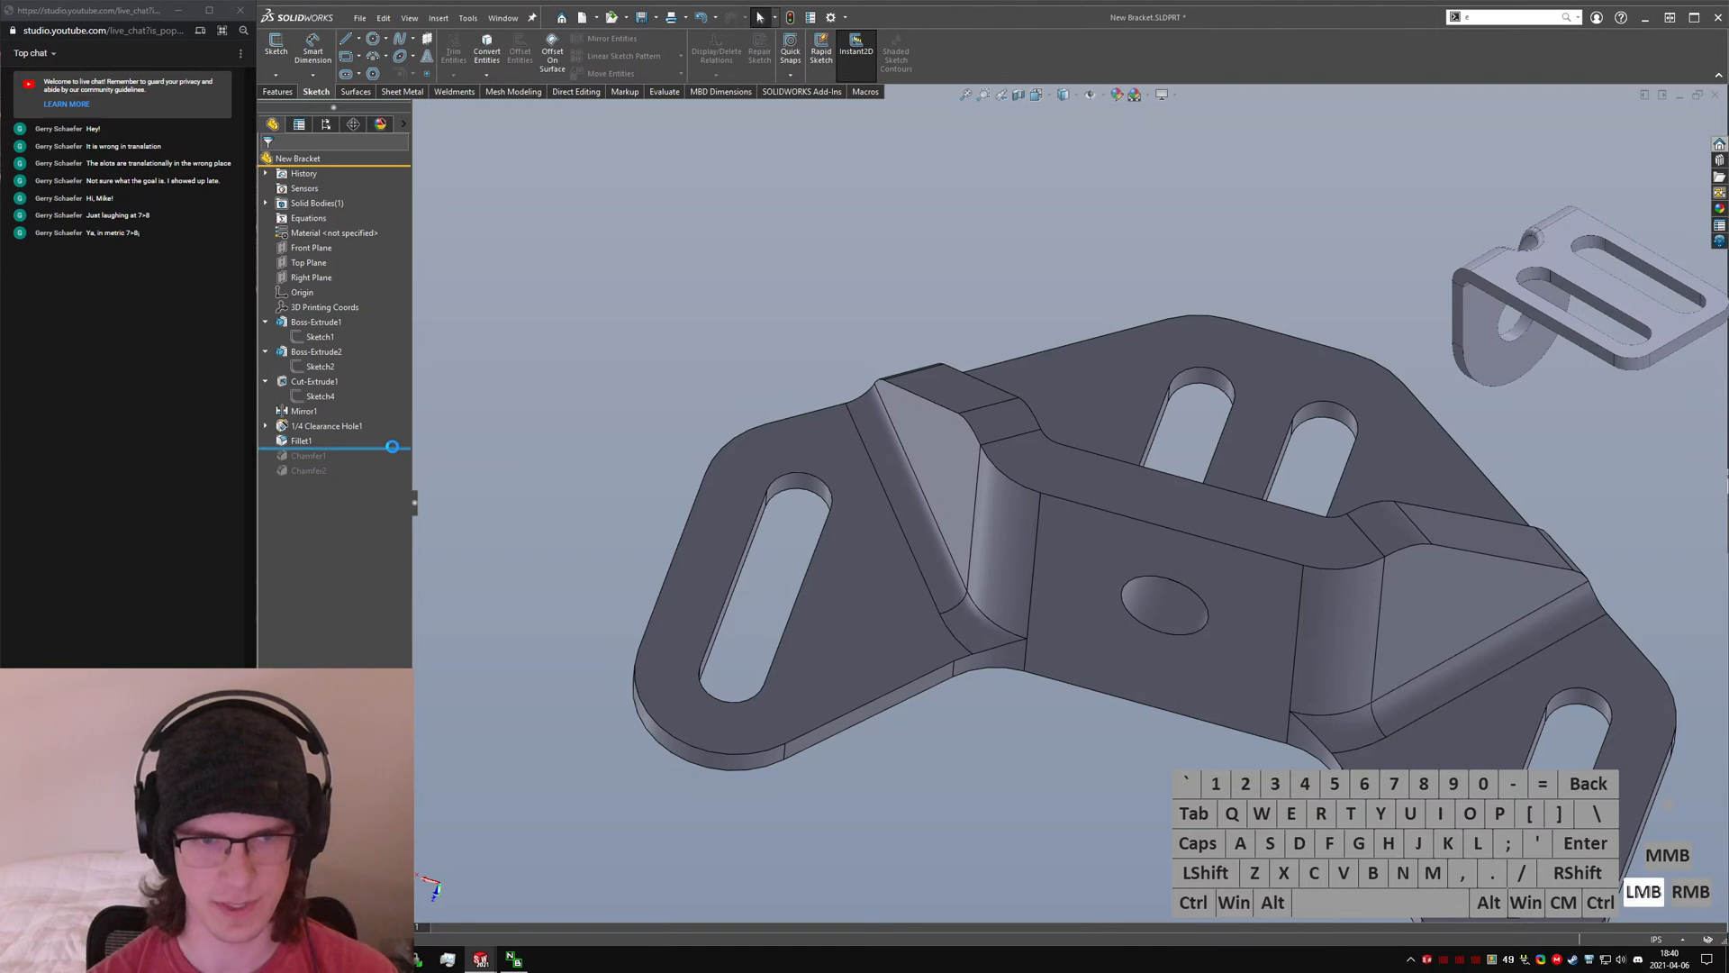
pyautogui.moveTo(392, 447); pyautogui.dragTo(396, 434)
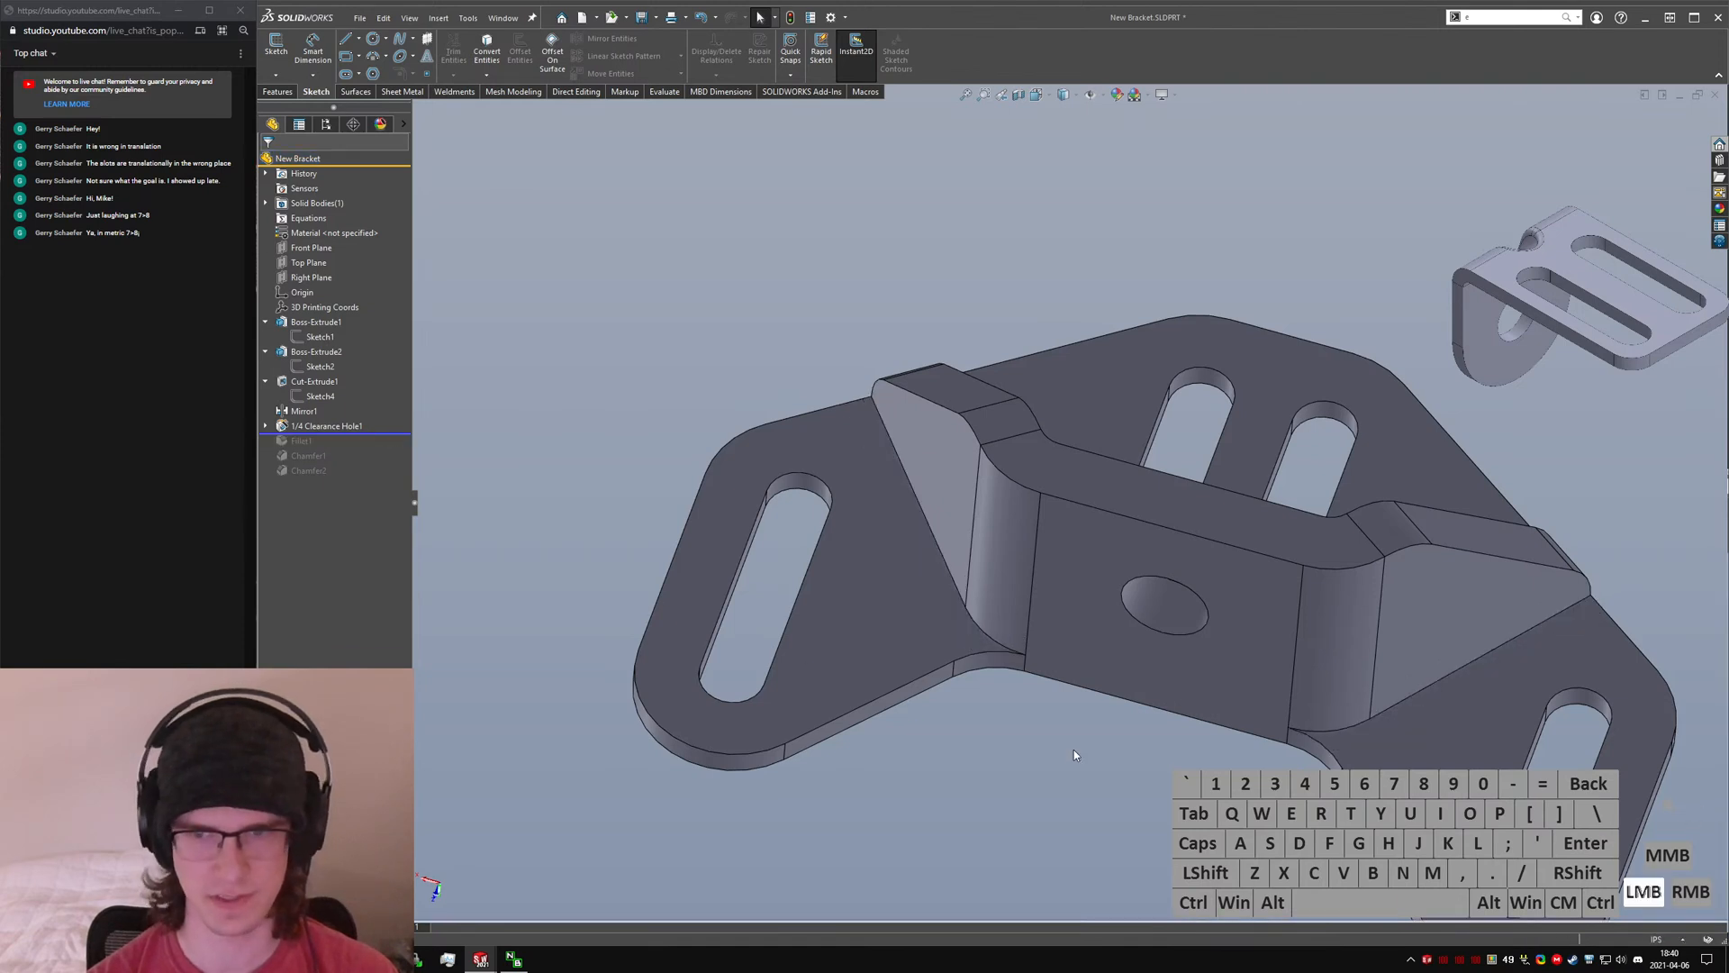
pyautogui.moveTo(1160, 590); pyautogui.dragTo(1138, 733, button='middle')
pyautogui.write('s')
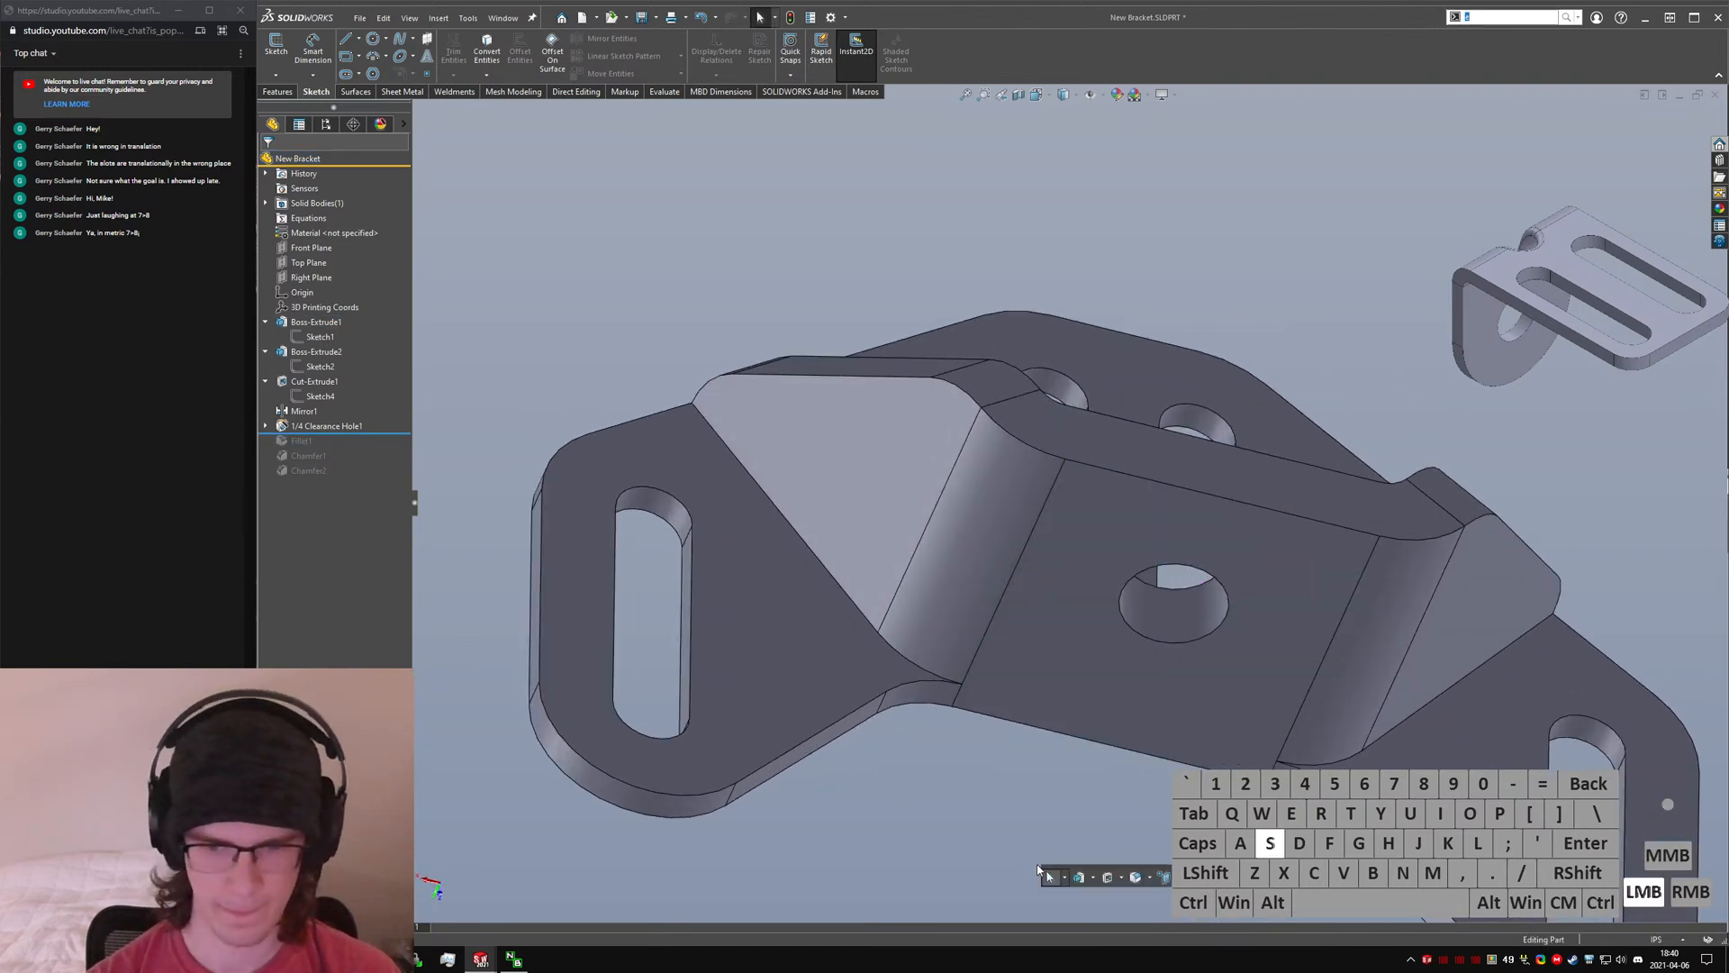
pyautogui.write('extru')
pyautogui.press('Return')
pyautogui.press('Escape')
pyautogui.click(901, 829)
# - Reopen the AFT Fasteners carriage bolt page in Chrome and look up the 1/4 bolt's square width and square depth
pyautogui.hotkey('ctrl', 'Tab')
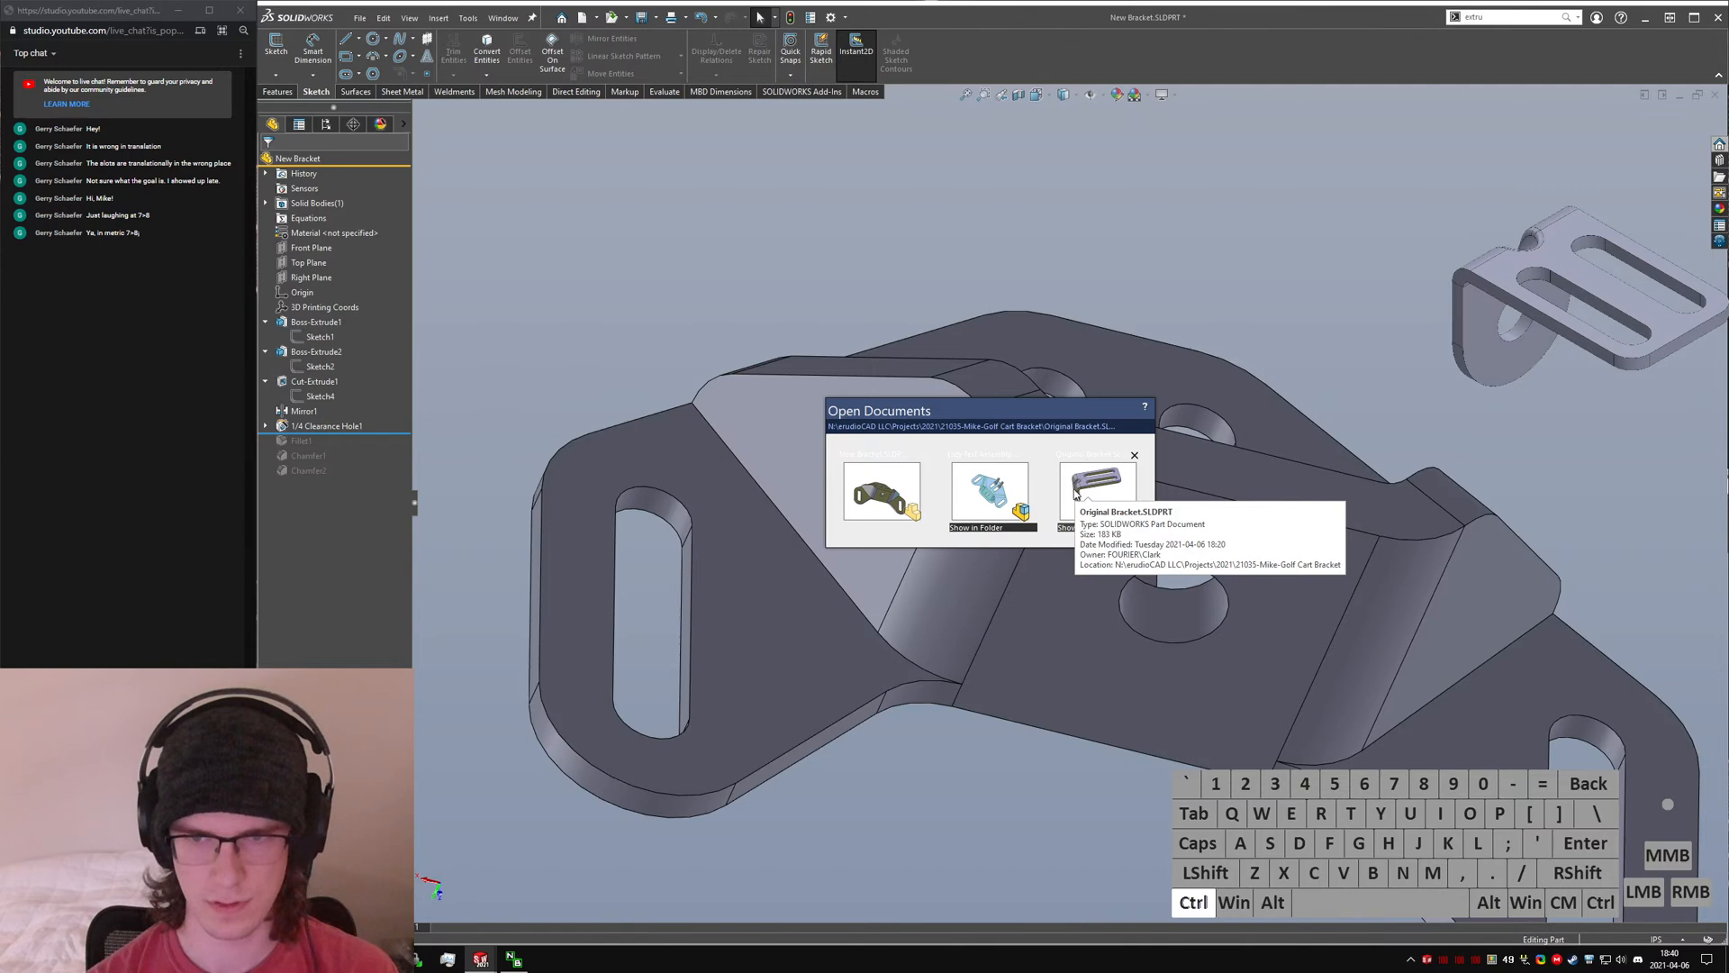
pyautogui.hotkey('alt', 'Tab')
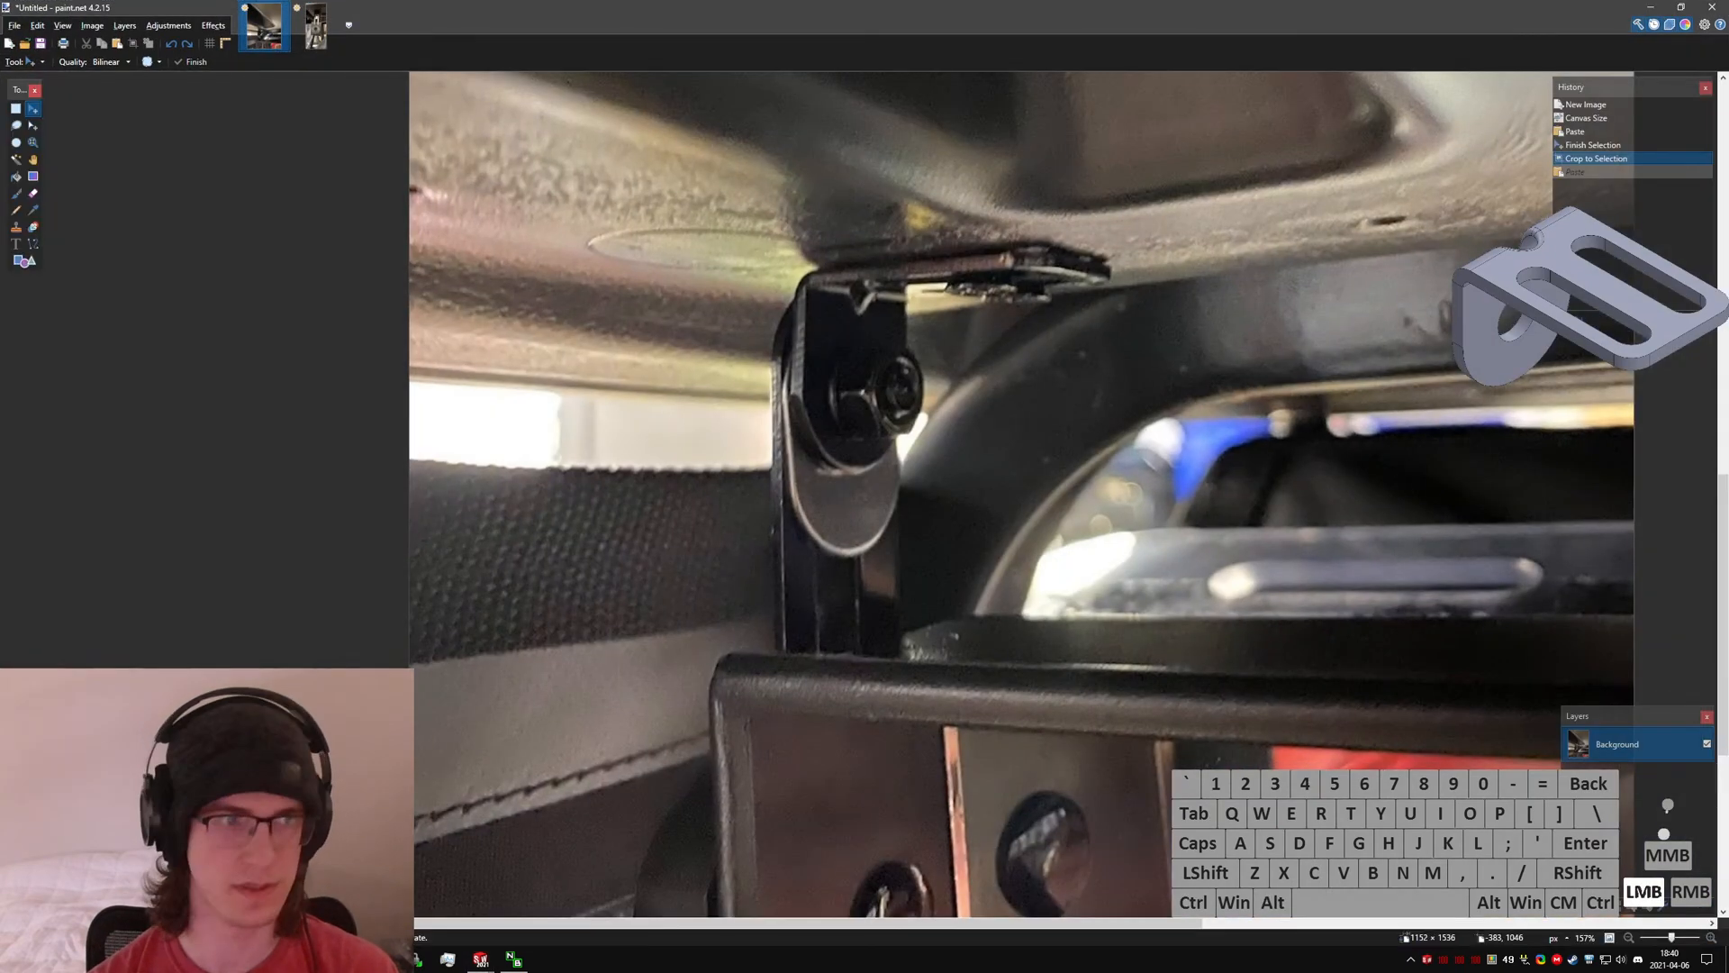
pyautogui.click(1680, 8)
pyautogui.click(803, 221)
pyautogui.hotkey('ctrl', 'shift', 't')
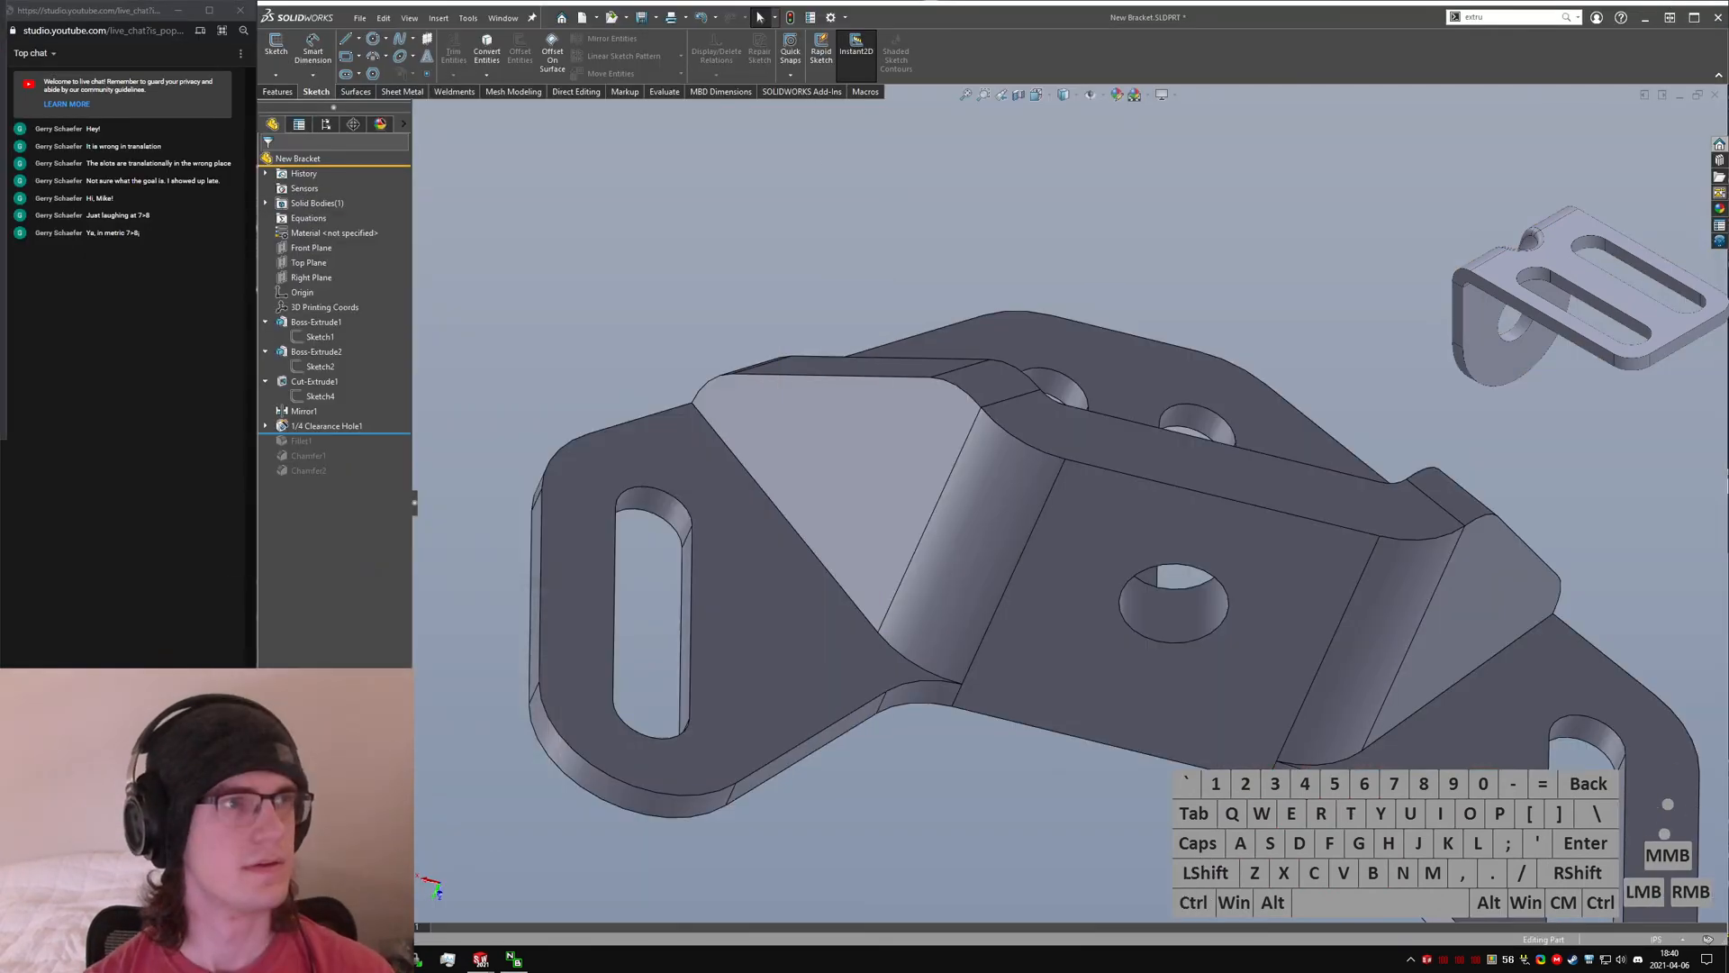
pyautogui.moveTo(0, 9); pyautogui.dragTo(978, 186)
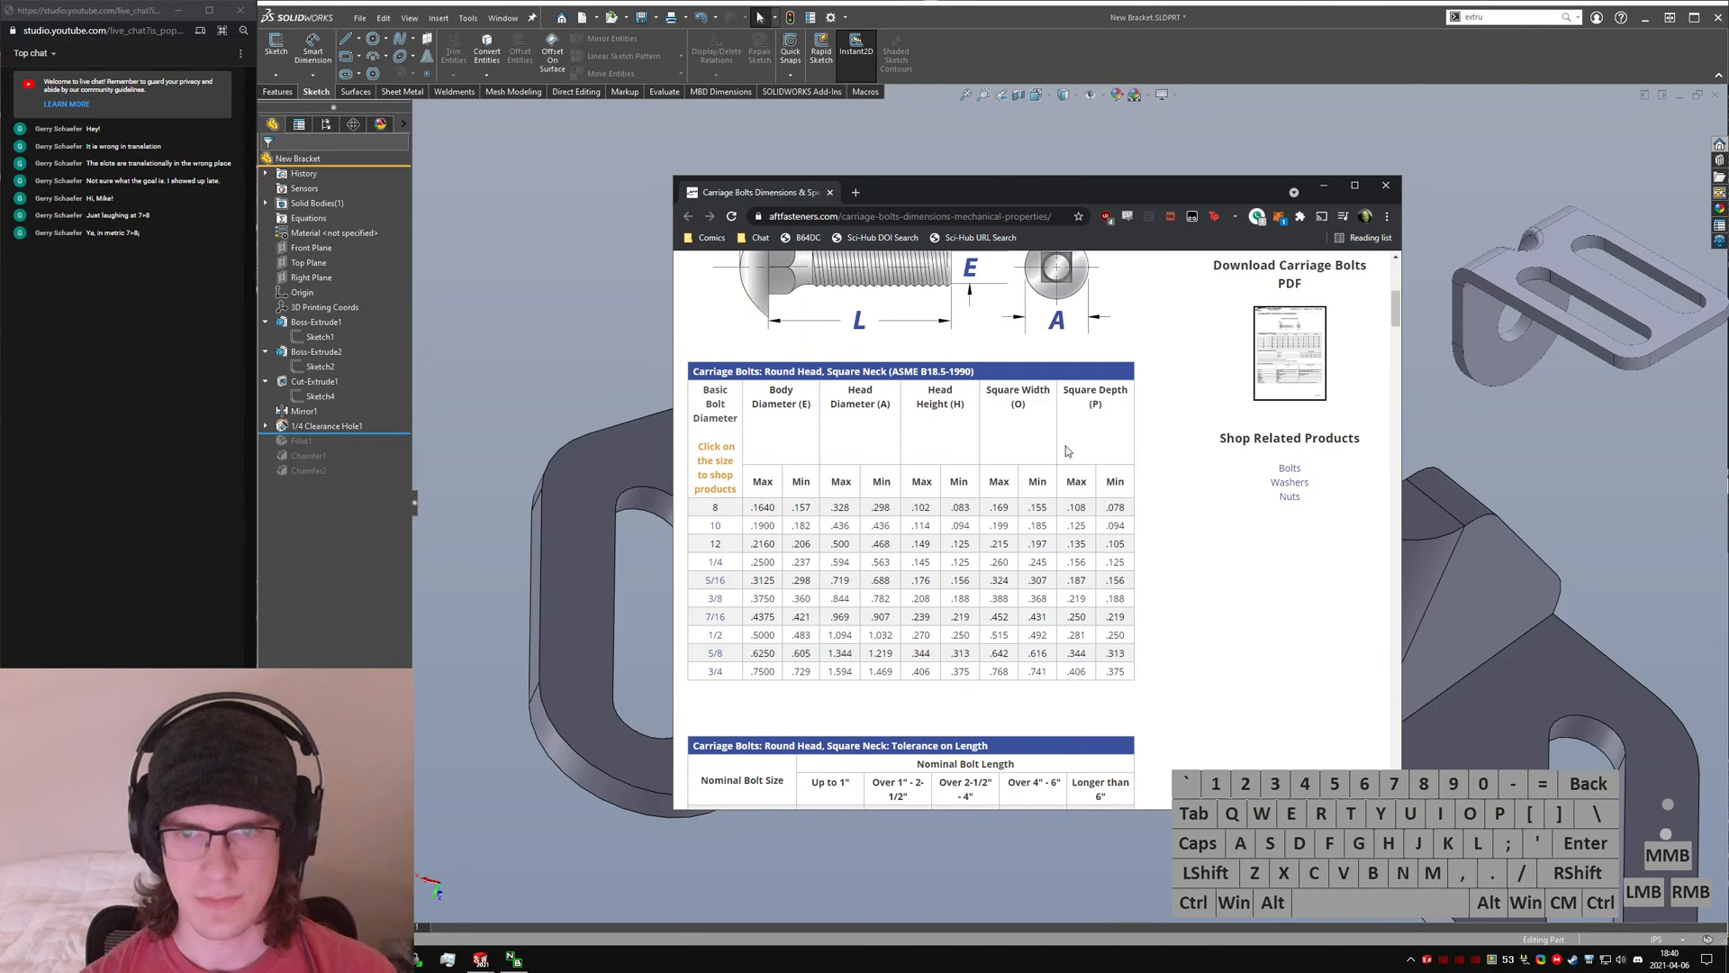
pyautogui.keyDown('ctrl'); pyautogui.scroll(1, 1067, 450); pyautogui.keyUp('ctrl')
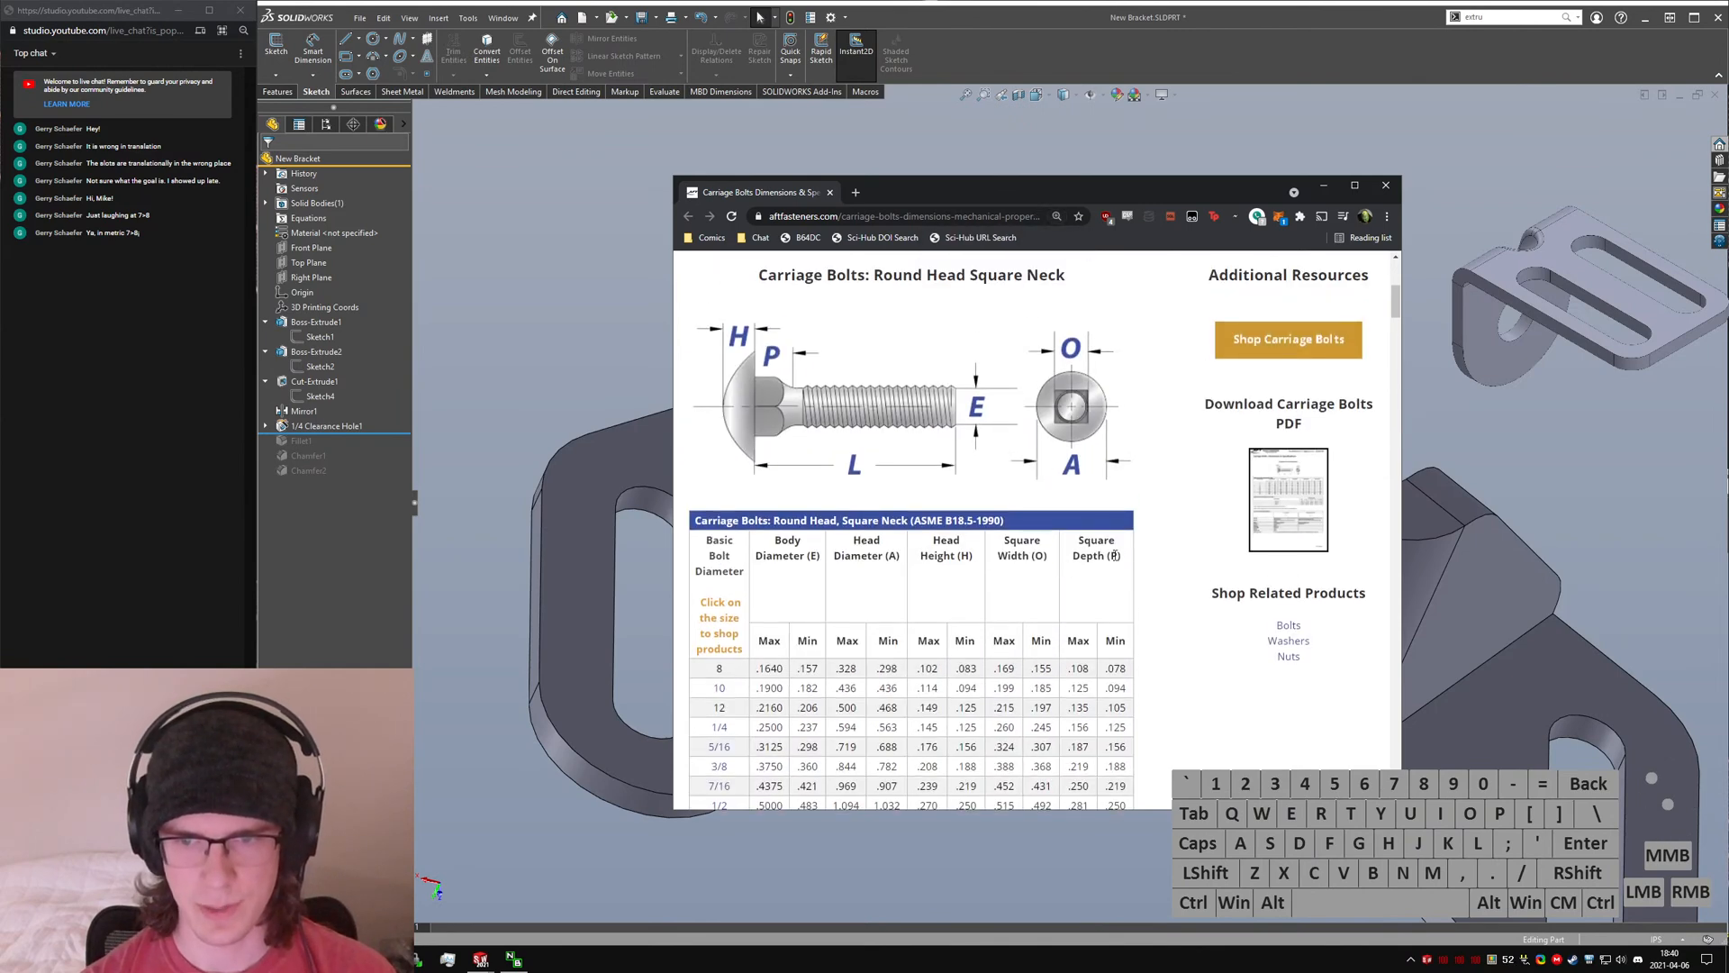
pyautogui.scroll(-1, 1081, 666)
pyautogui.moveTo(984, 682); pyautogui.dragTo(1036, 677)
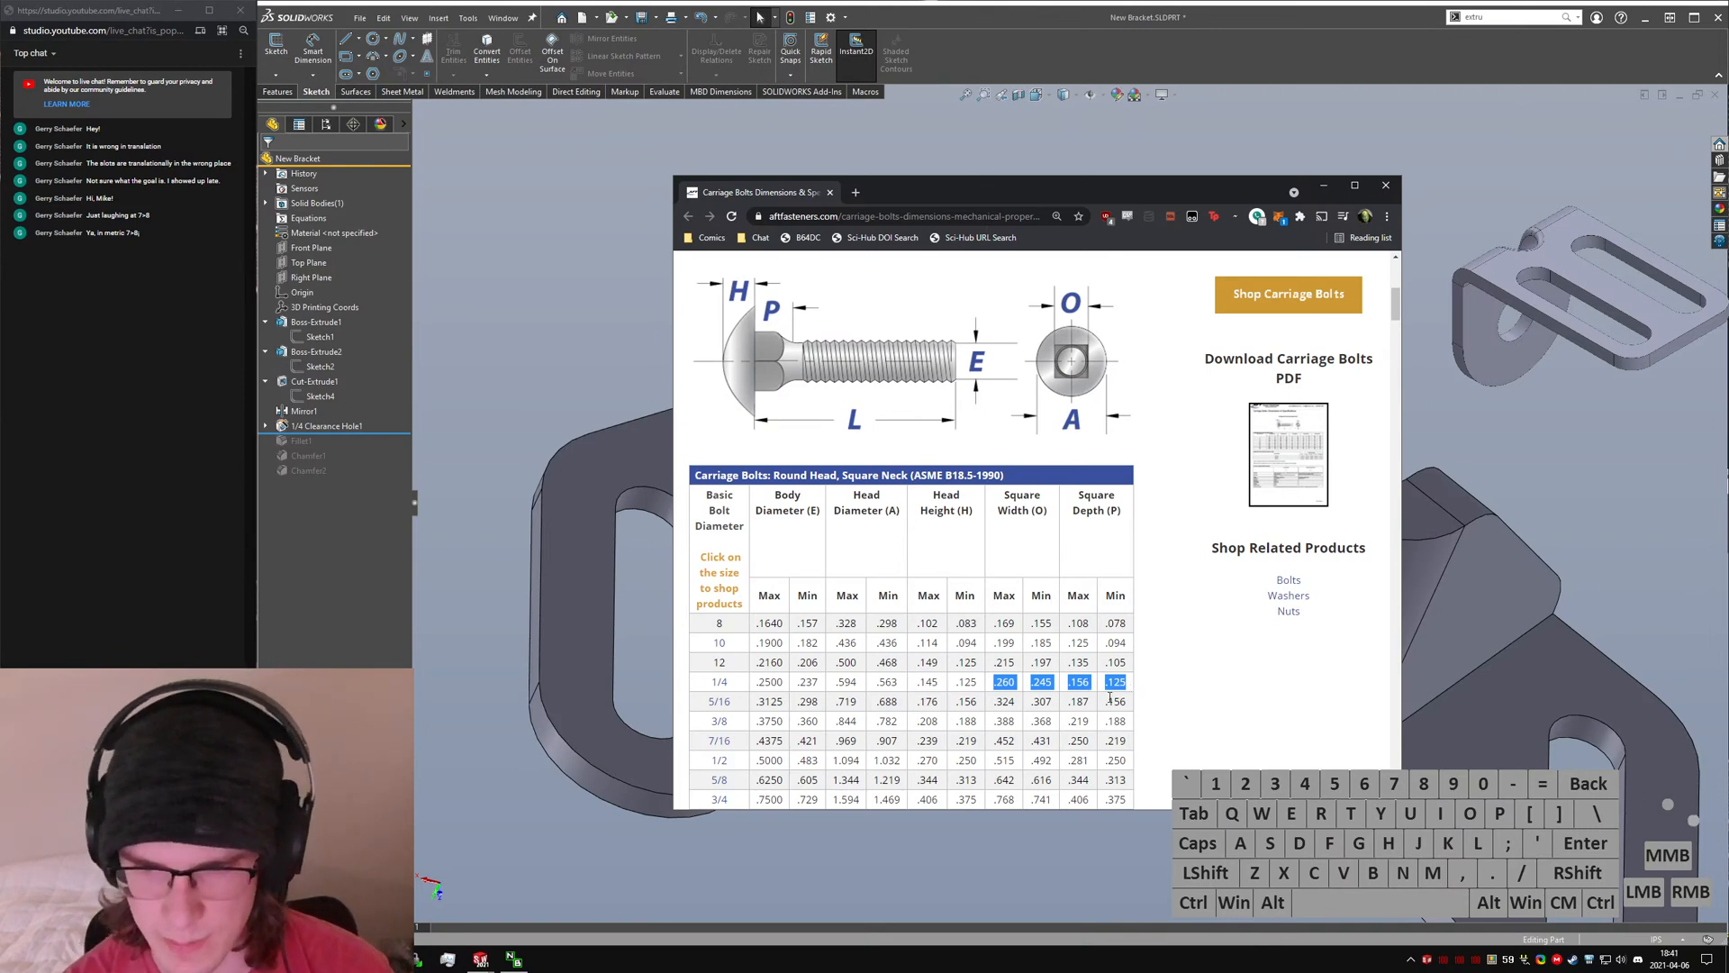
pyautogui.hotkey('ctrl', 'w')
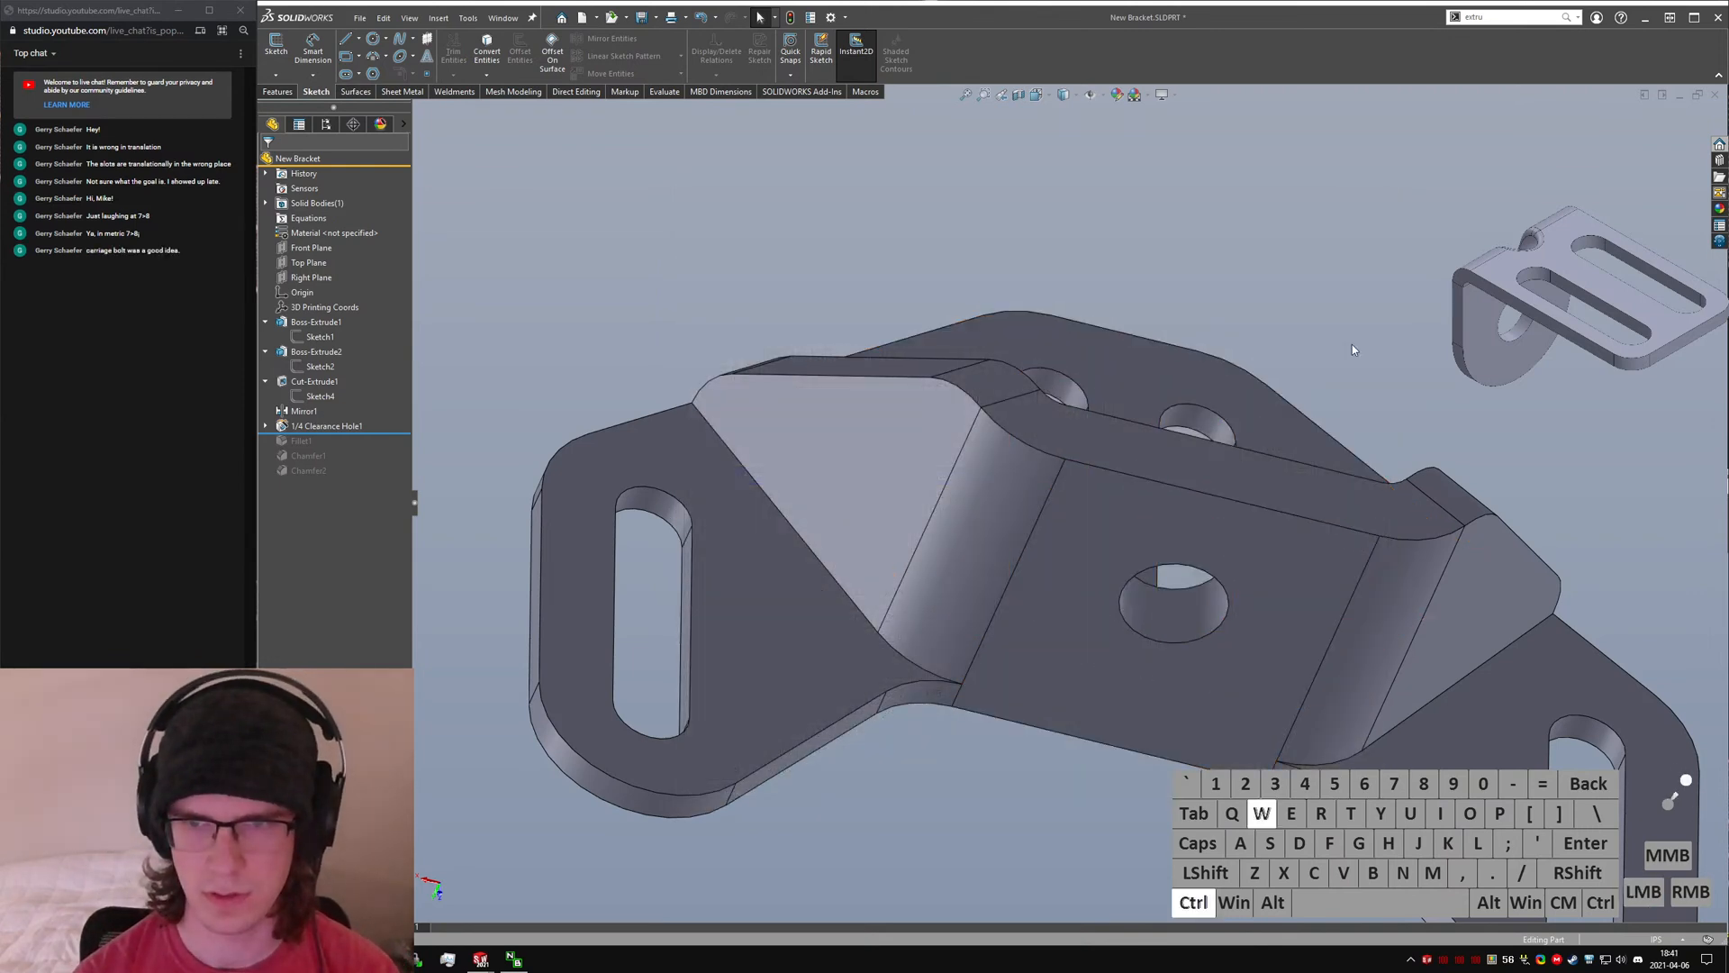
# - In Boss-Extrude1's sketch, set the dimension beside the front edge to 0.1875+0.03125 in
pyautogui.click(1256, 667)
pyautogui.moveTo(1169, 539); pyautogui.dragTo(1151, 502, button='middle')
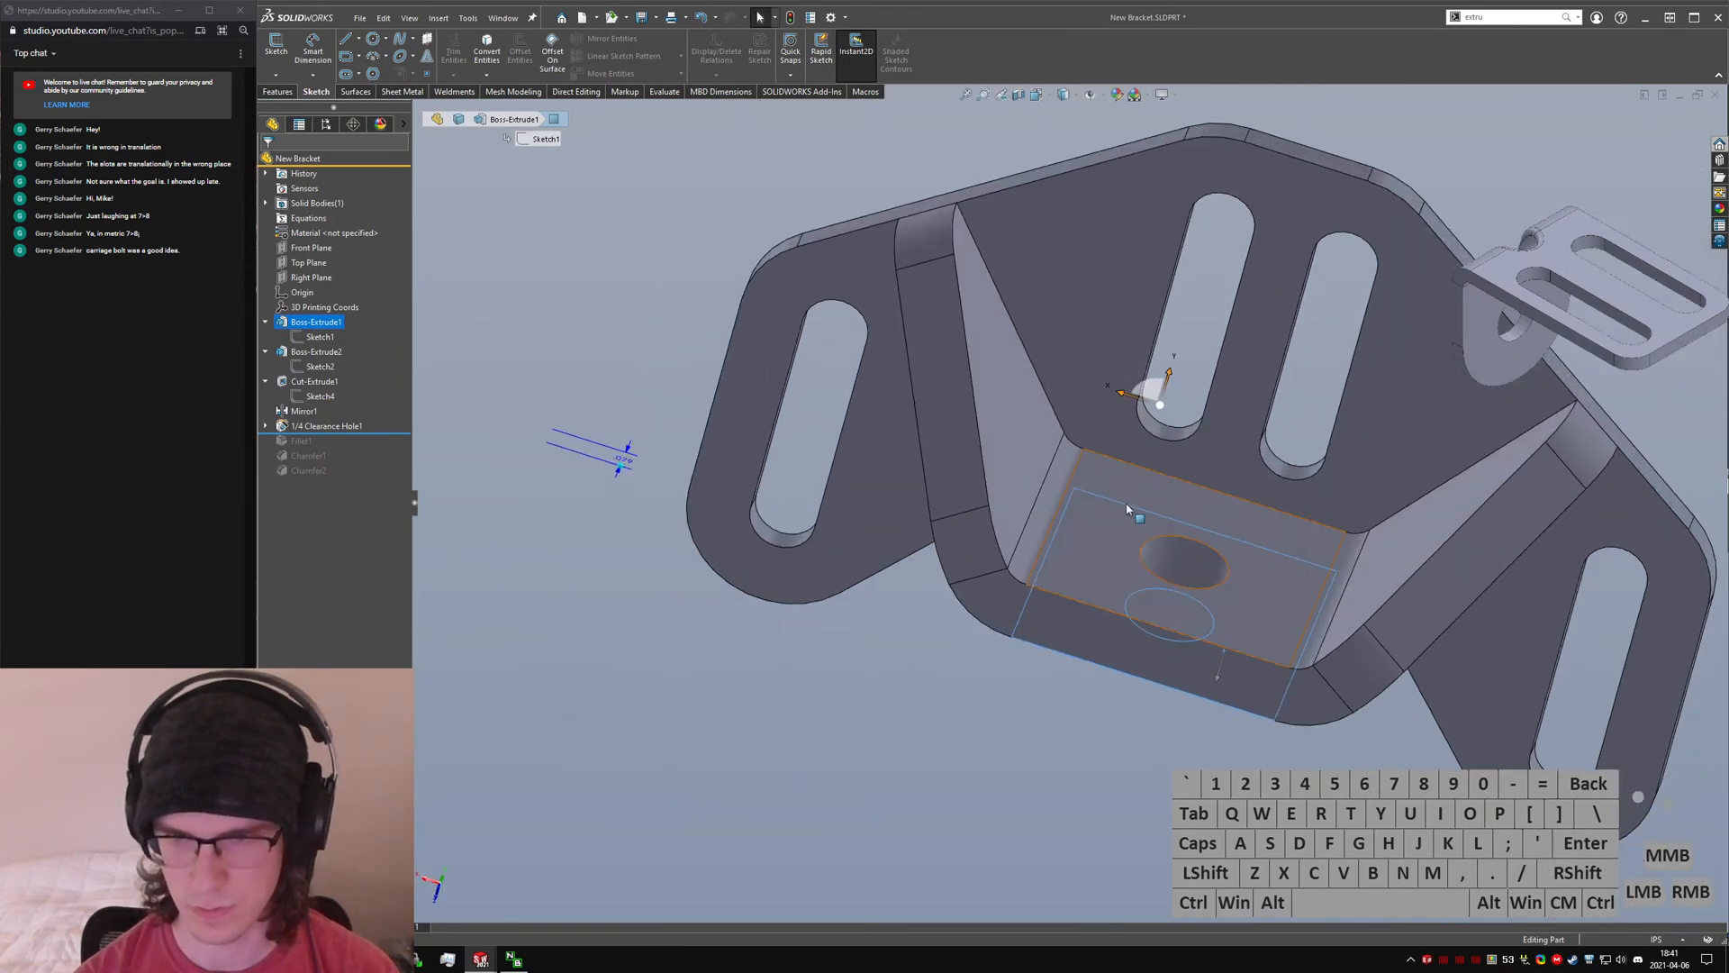
pyautogui.moveTo(1152, 645); pyautogui.dragTo(1218, 403, button='middle')
pyautogui.click(1418, 484)
pyautogui.click(1297, 742)
pyautogui.moveTo(1194, 670)
pyautogui.mouseDown(button='middle')
pyautogui.moveTo(1131, 727)
pyautogui.moveTo(1103, 674)
pyautogui.moveTo(1049, 751)
pyautogui.moveTo(1066, 781)
pyautogui.mouseUp(button='middle')
pyautogui.click(319, 337)
pyautogui.doubleClick(1066, 780)
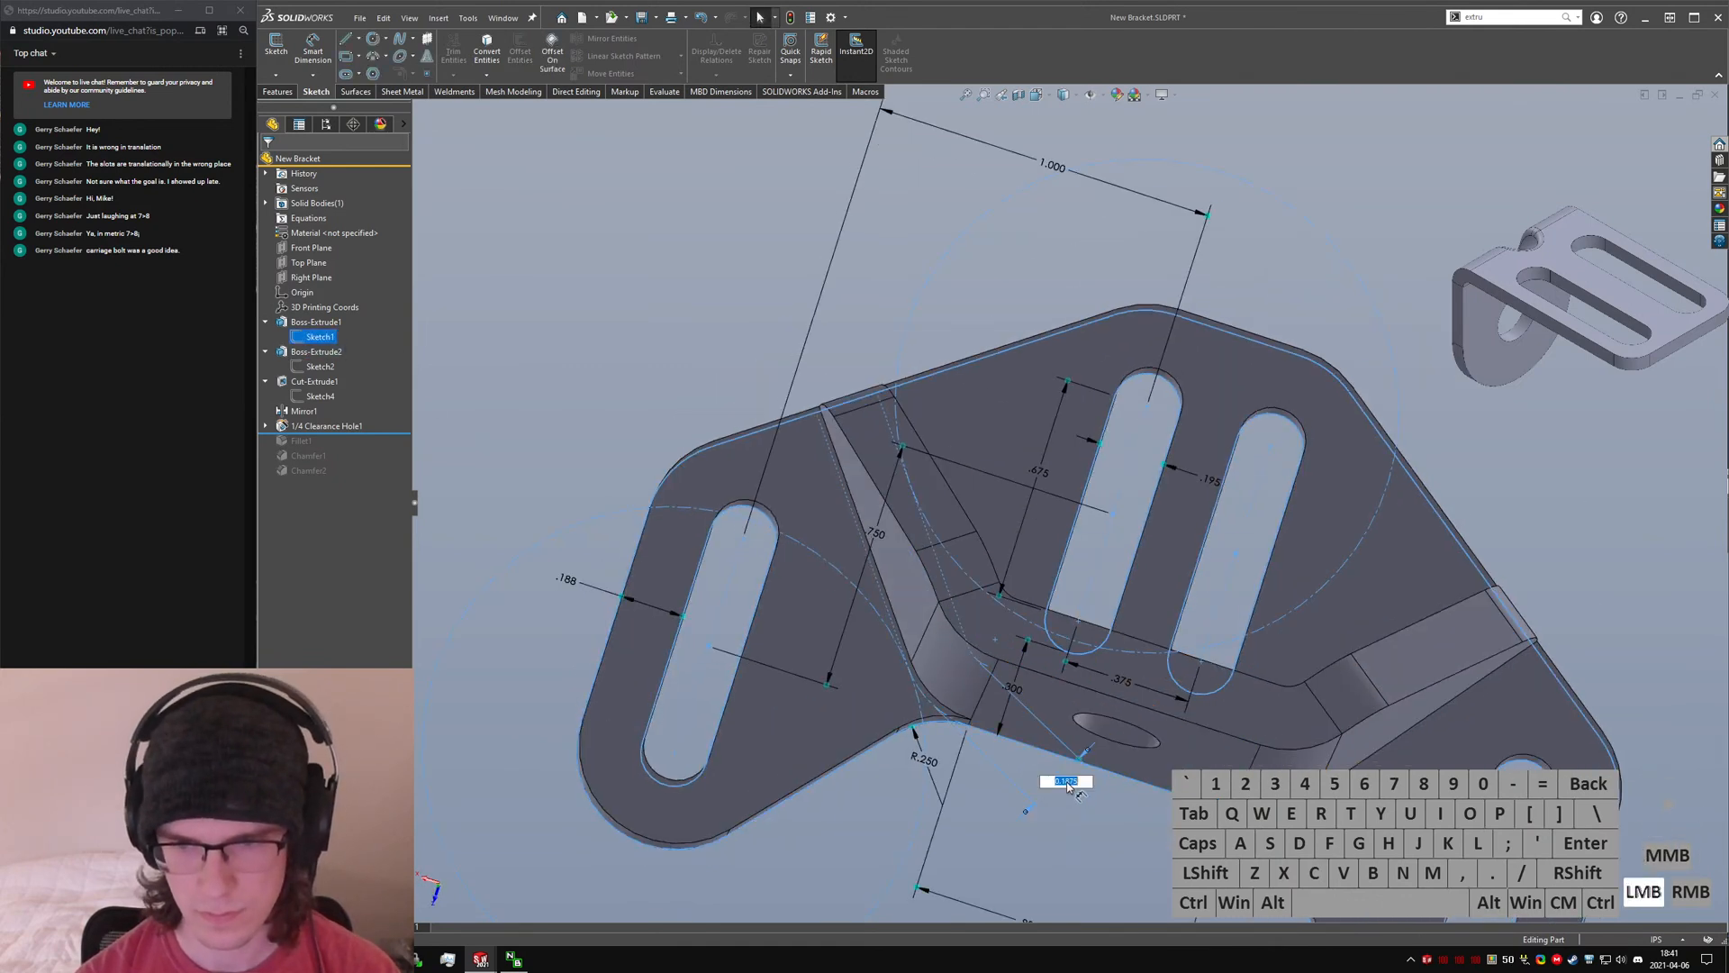
pyautogui.press('End')
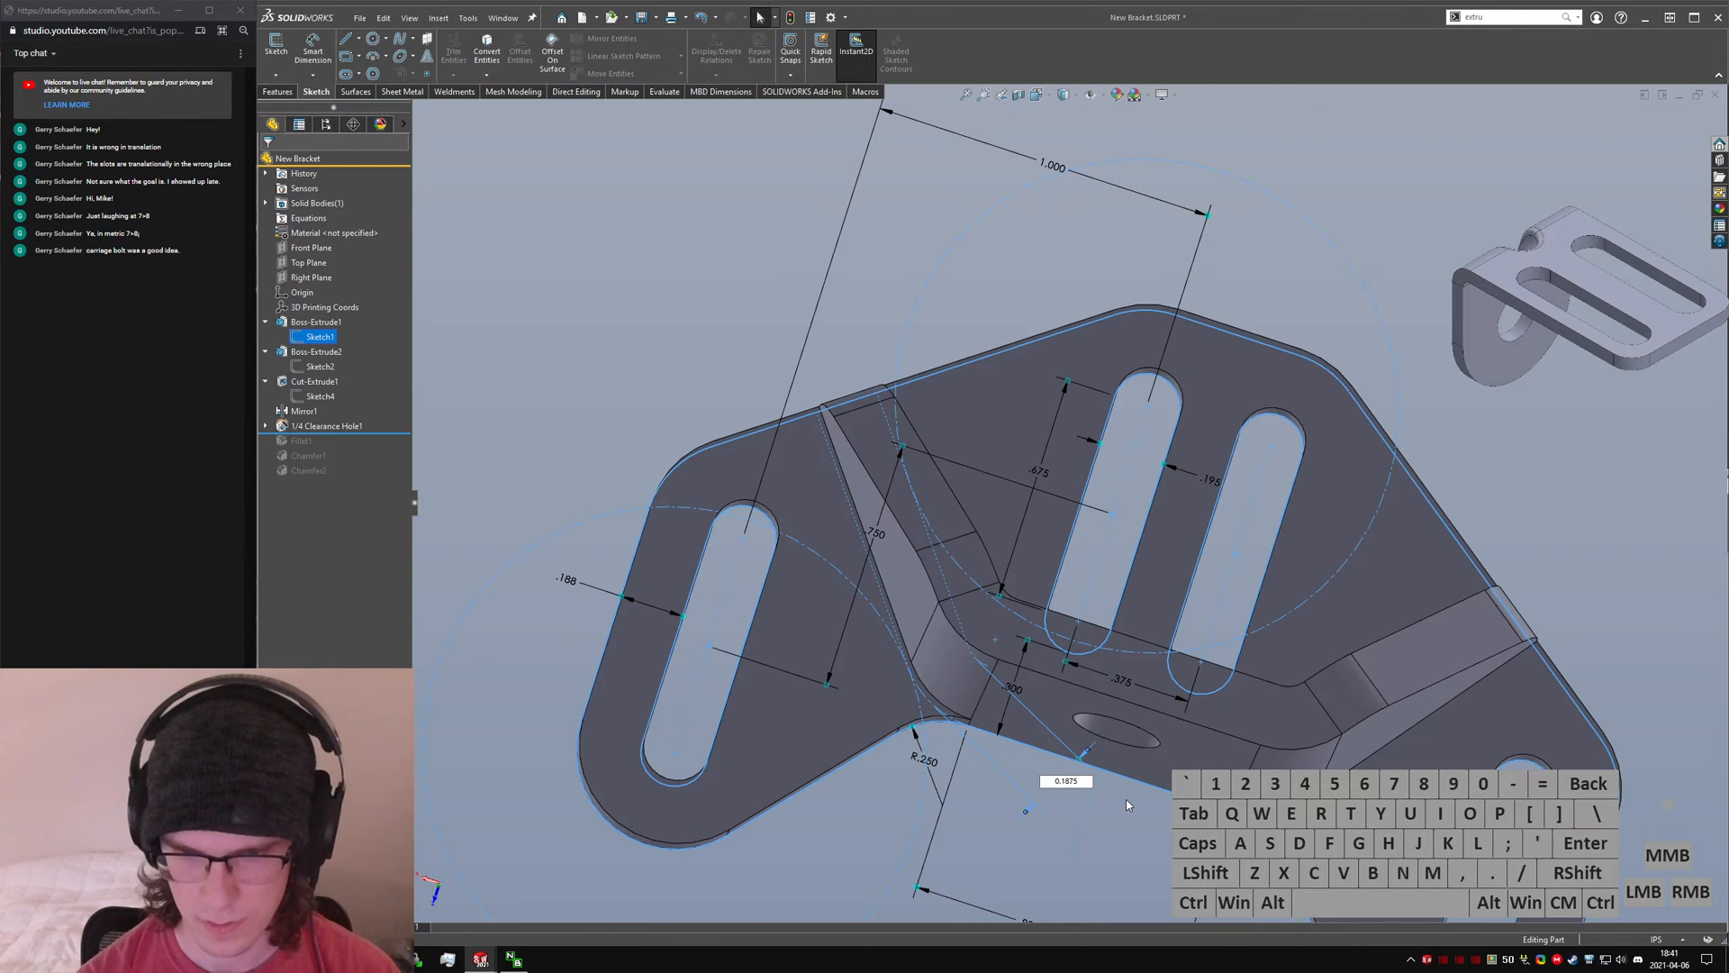
pyautogui.write('+0.0312')
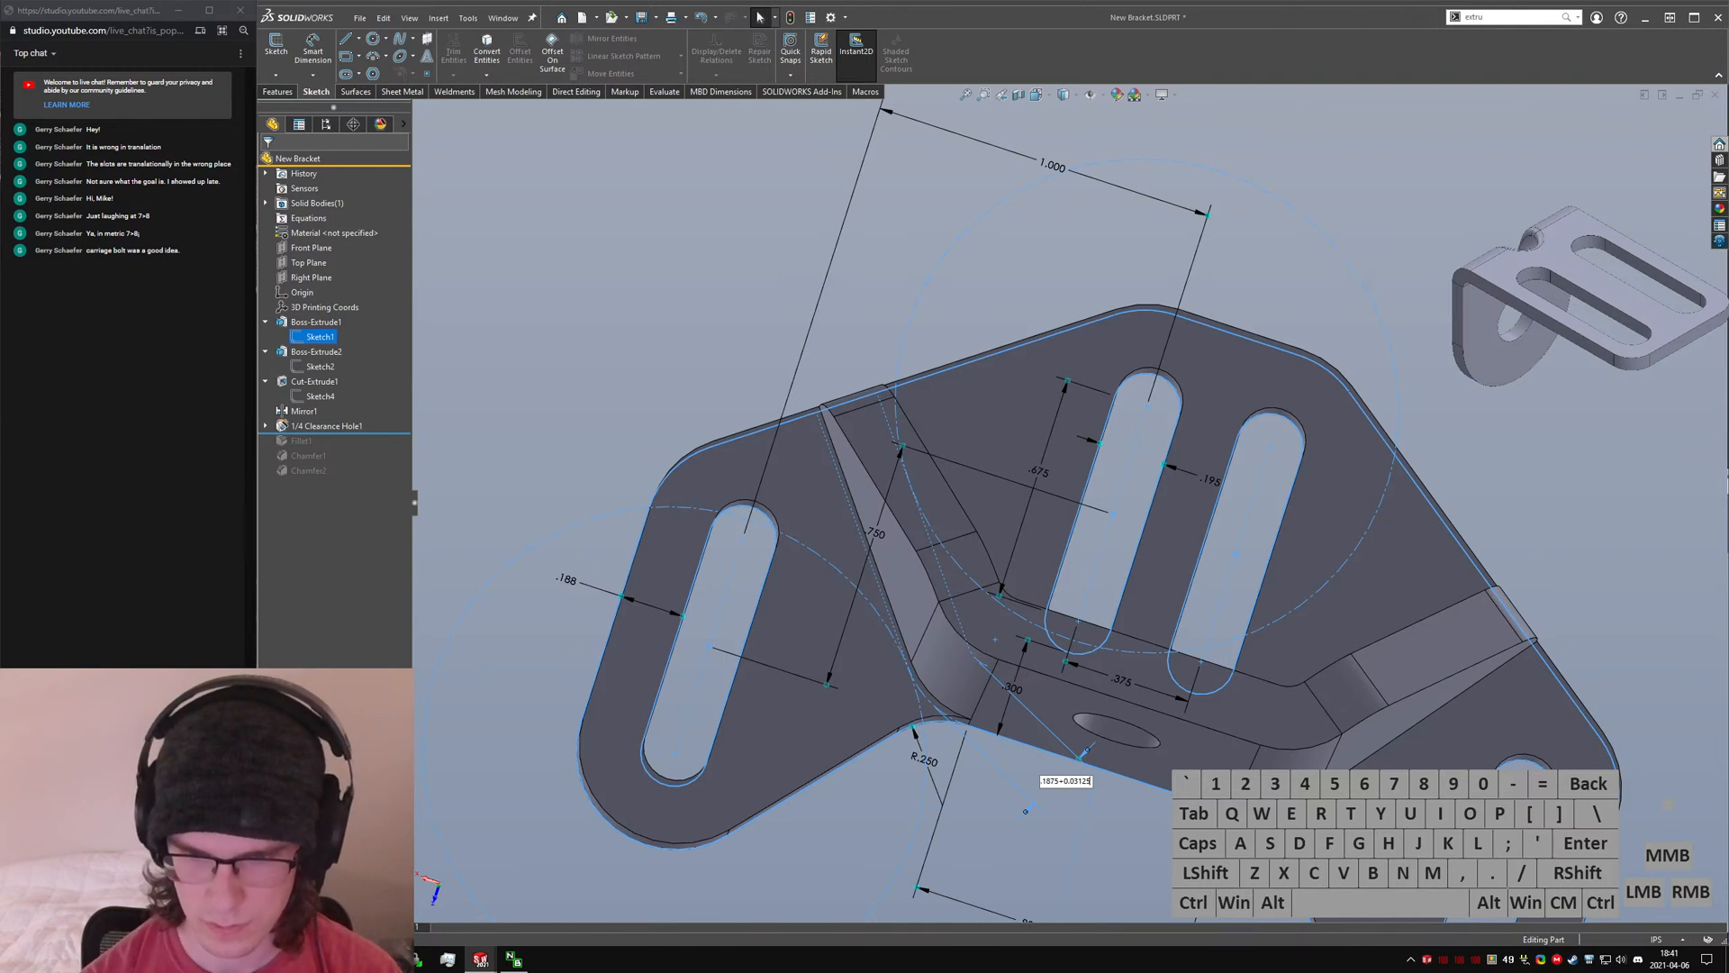
pyautogui.write('5')
pyautogui.press('Return')
# - Review the sketches of the two boss extrudes and the dimensions of the first one on the updated bracket
pyautogui.click(1117, 732)
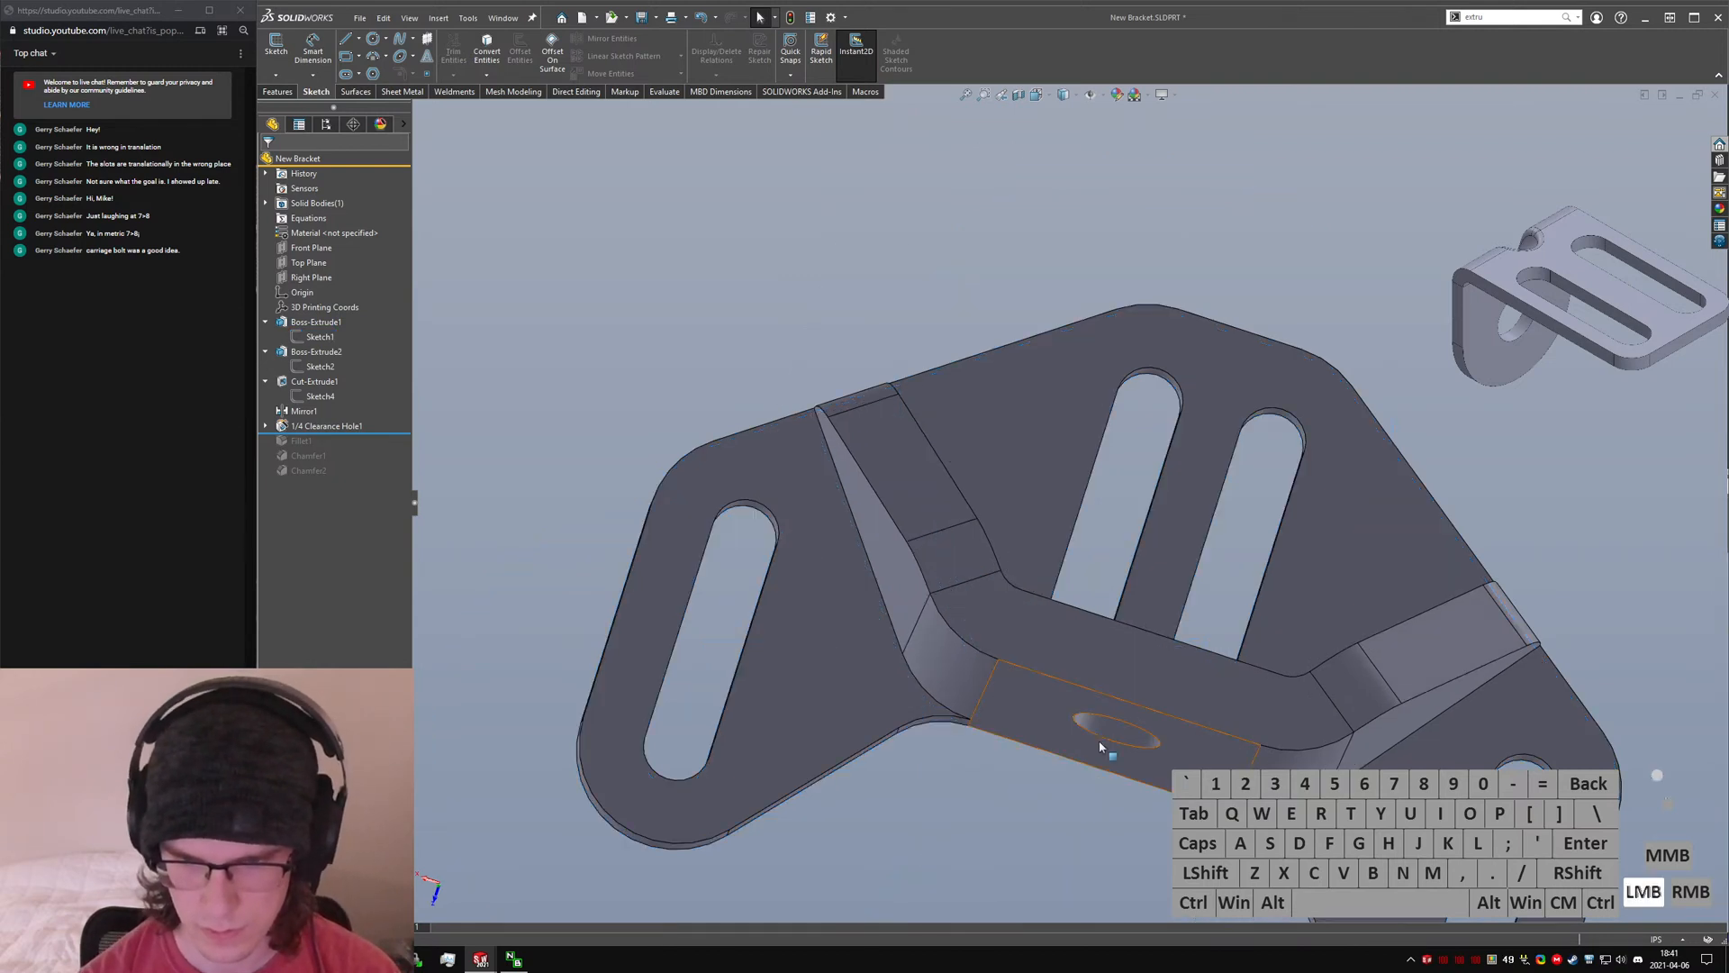
pyautogui.click(950, 667)
pyautogui.click(319, 366)
pyautogui.moveTo(512, 424); pyautogui.dragTo(886, 561, button='middle')
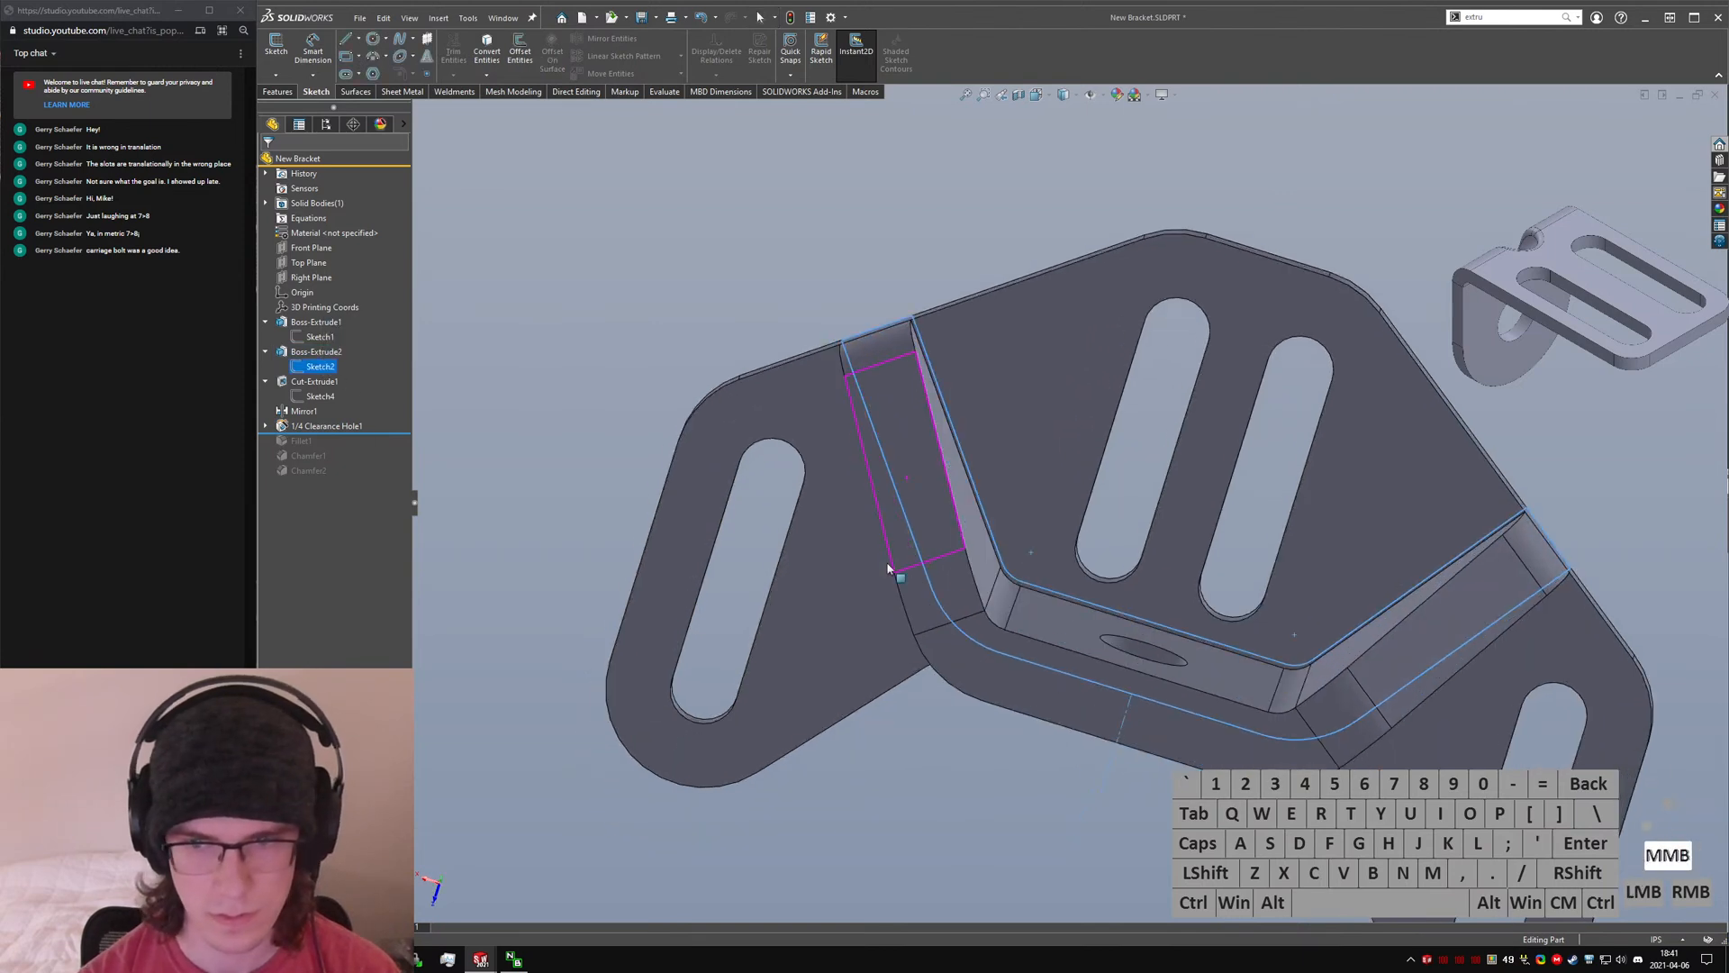
pyautogui.click(322, 338)
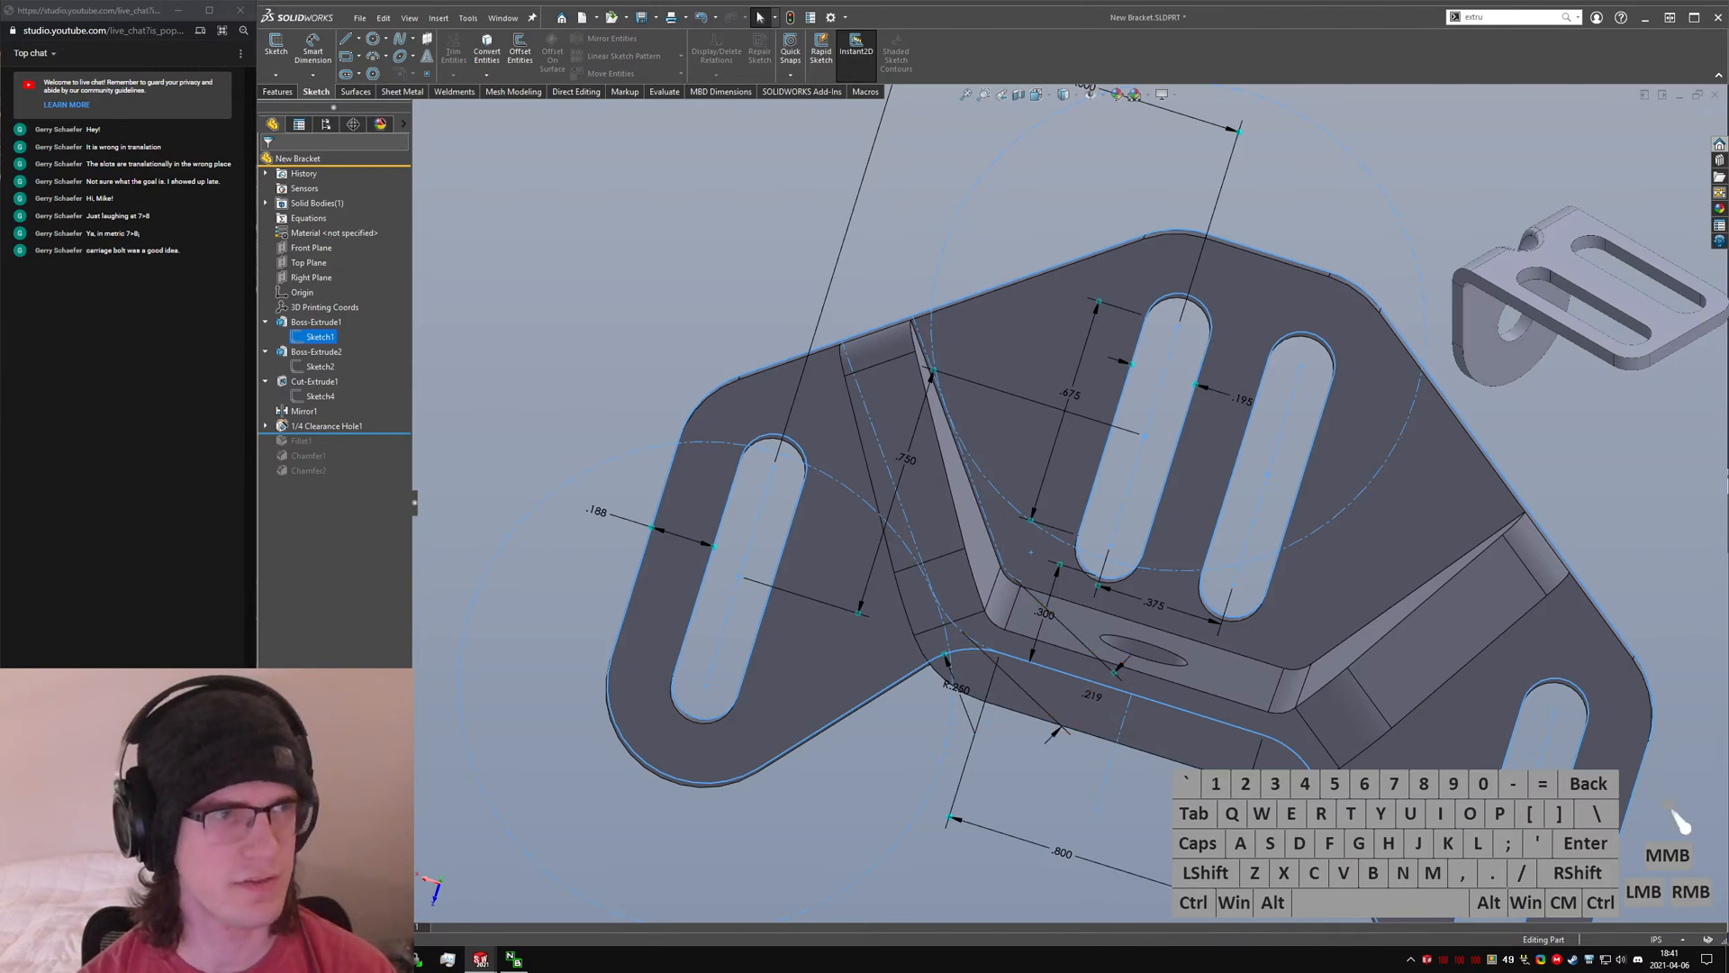
# - Switch to a blank Chrome tab, calculate 0.21875*64 and 0.21875*32, and close the browser
pyautogui.moveTo(928, 2); pyautogui.dragTo(1024, 212)
pyautogui.click(969, 436)
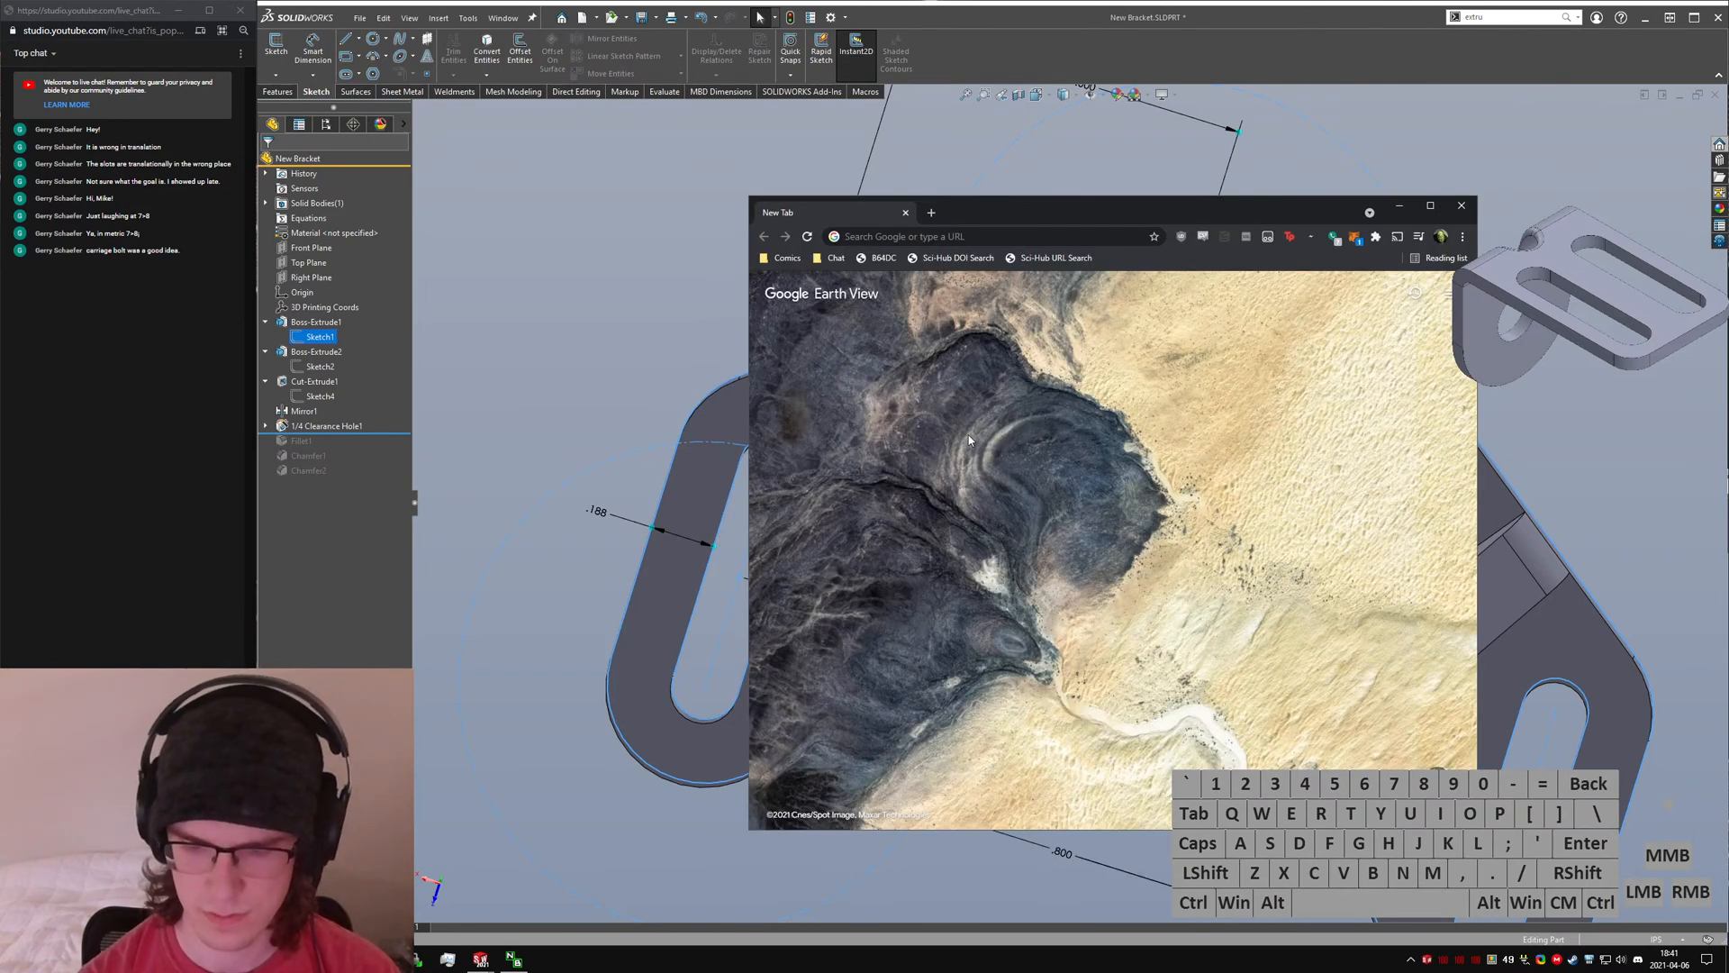
pyautogui.rightClick(969, 439)
pyautogui.click(969, 439)
pyautogui.hotkey('alt', 'd')
pyautogui.write('0.21875*64')
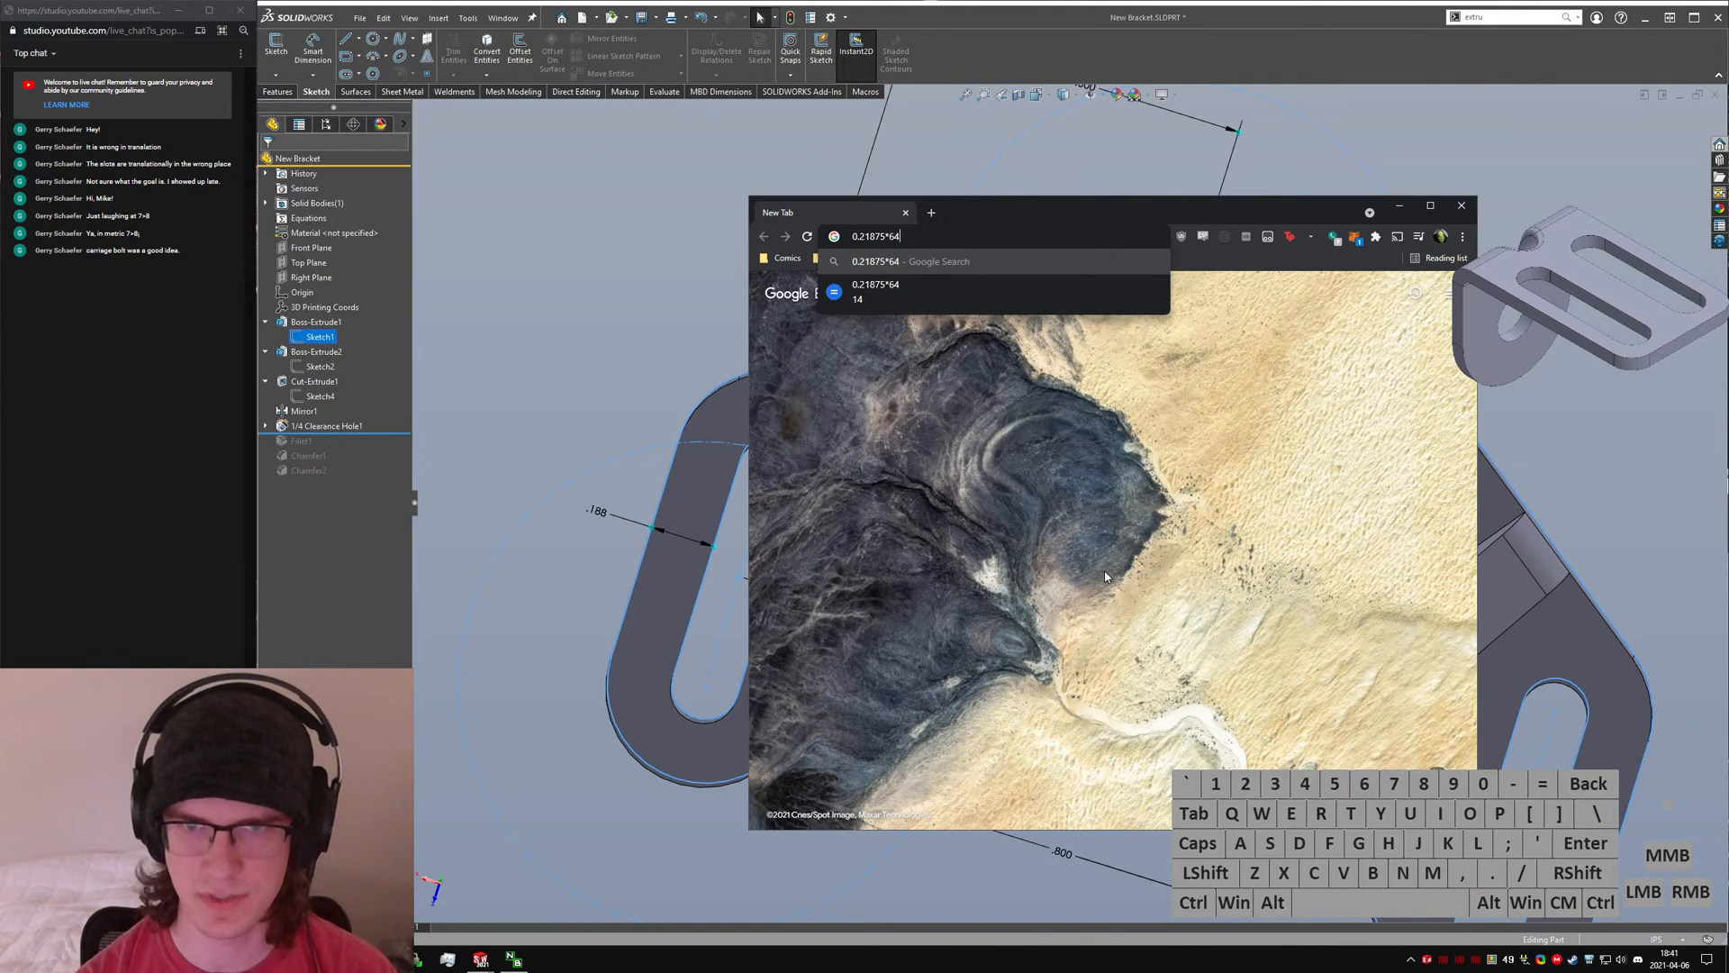
pyautogui.press('BackSpace')
pyautogui.press('BackSpace')
pyautogui.write('32')
pyautogui.hotkey('ctrl', 'w')
# - Start an extrude sketch on the bent wall's front face, viewed straight on, with the Center Rectangle tool
pyautogui.click(920, 785)
pyautogui.moveTo(974, 792); pyautogui.dragTo(1083, 536, button='middle')
pyautogui.click(1355, 406)
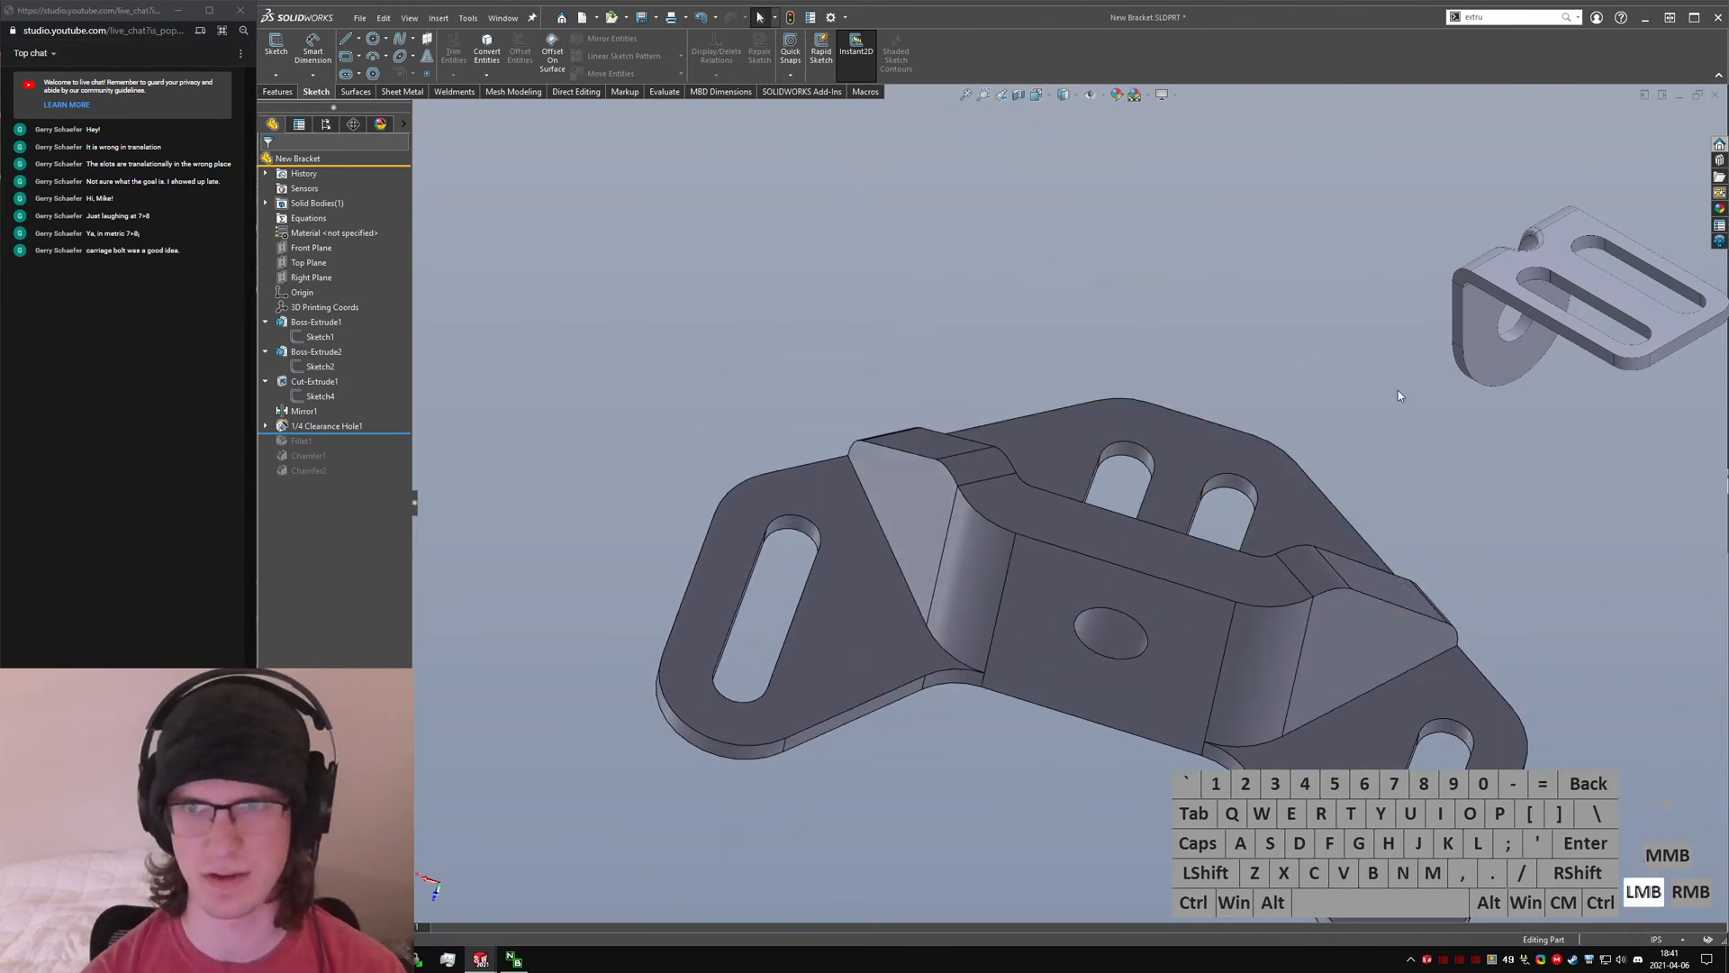
pyautogui.write('sextru')
pyautogui.press('Return')
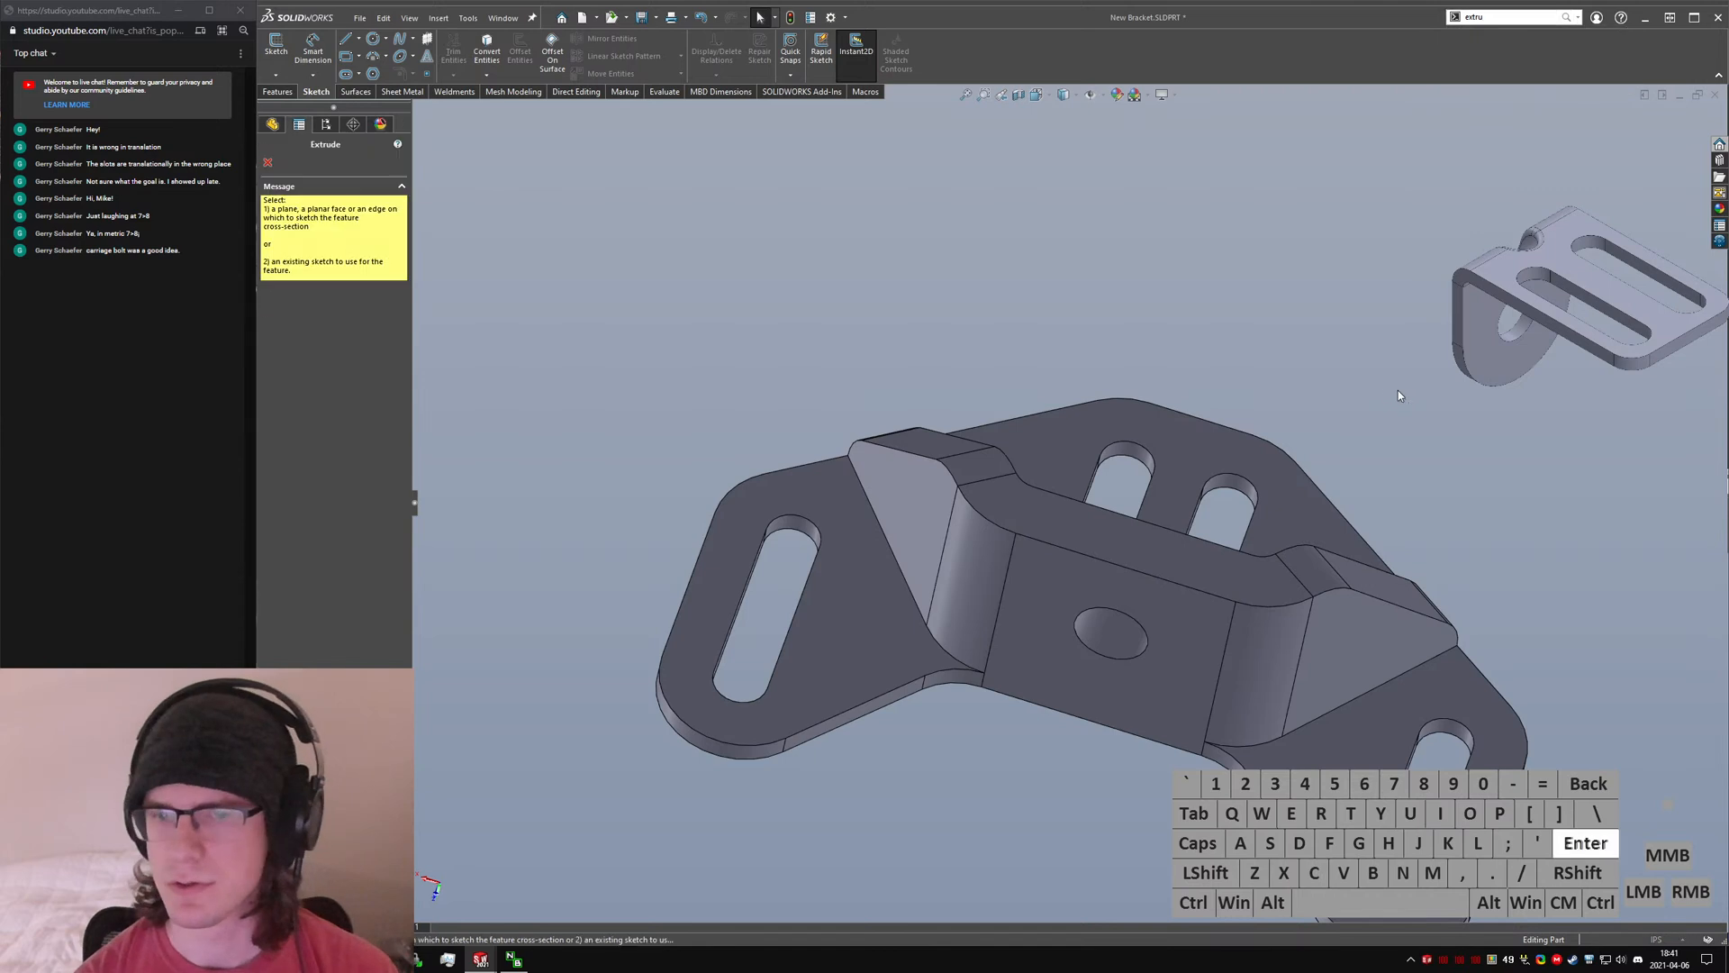
pyautogui.click(1169, 713)
pyautogui.hotkey('ctrl', '1')
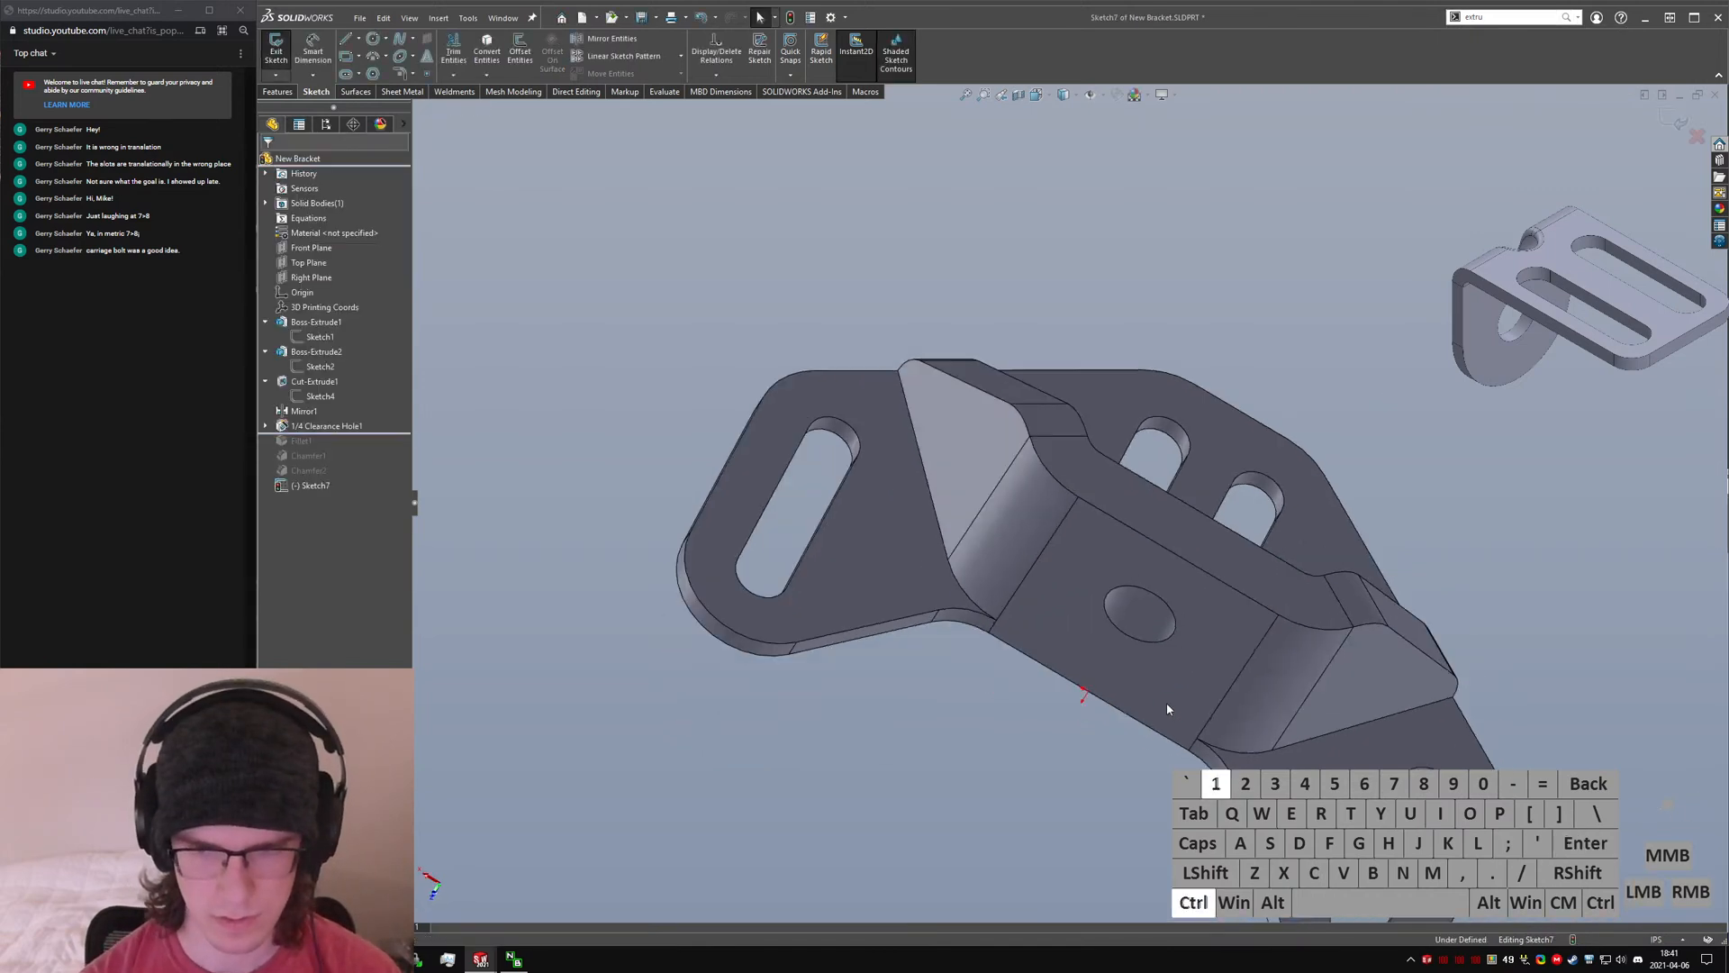
pyautogui.click(358, 56)
pyautogui.click(387, 90)
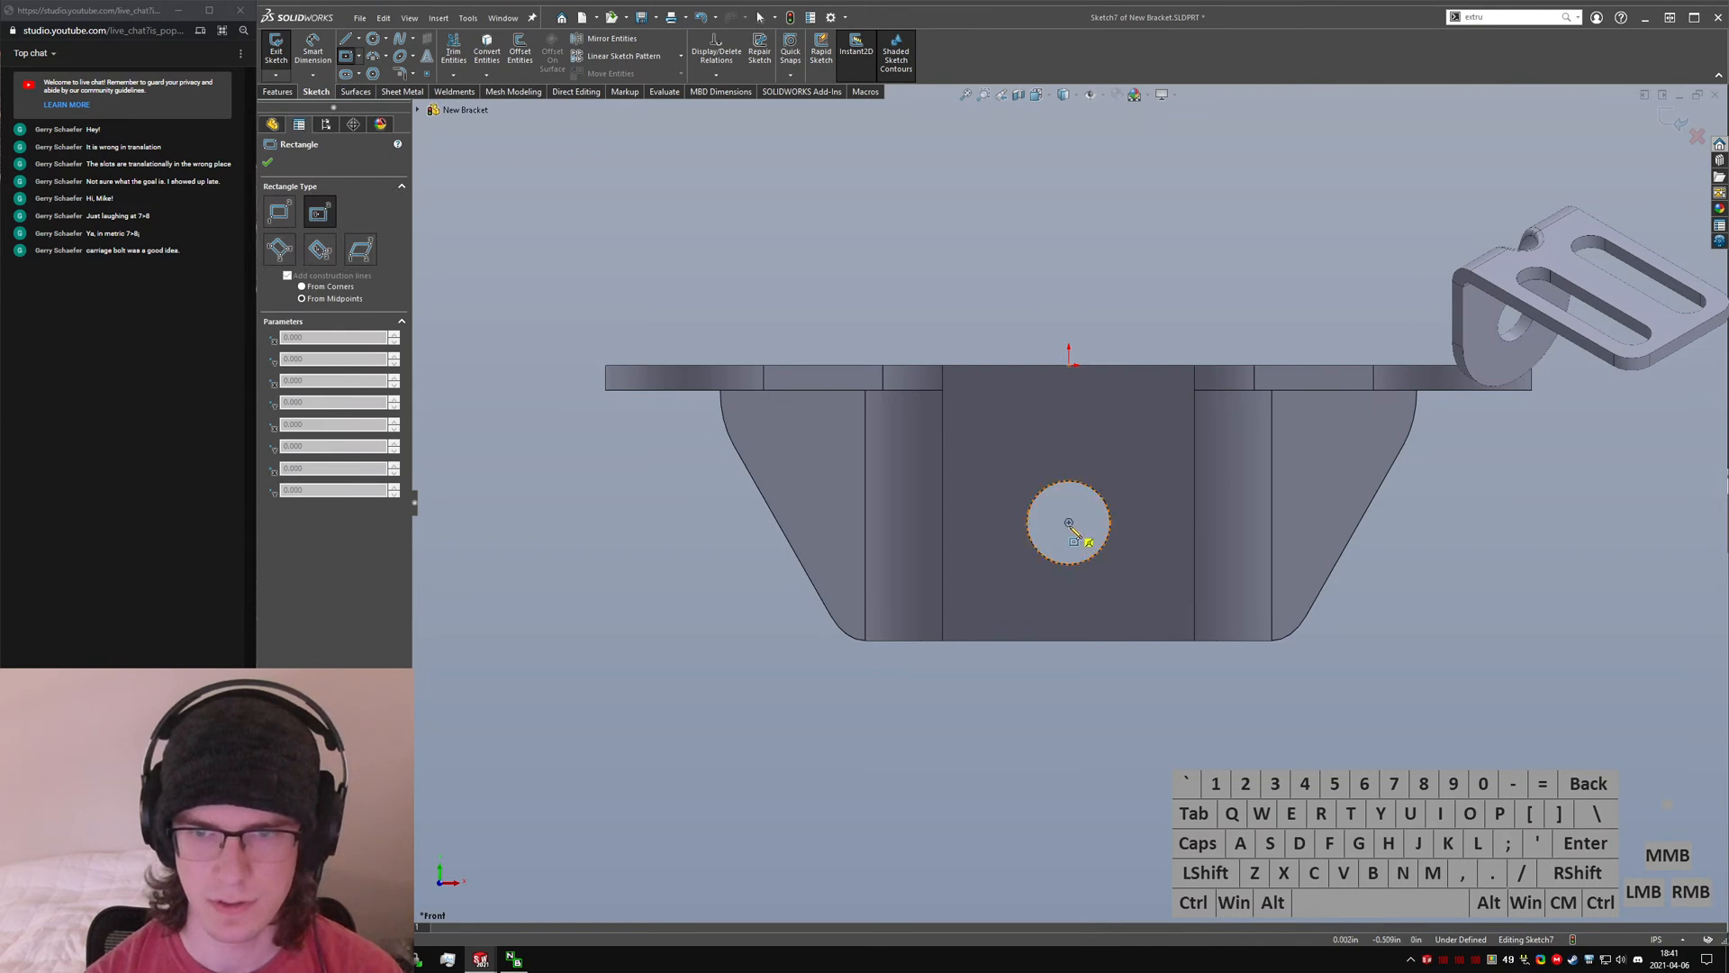
pyautogui.click(1069, 523)
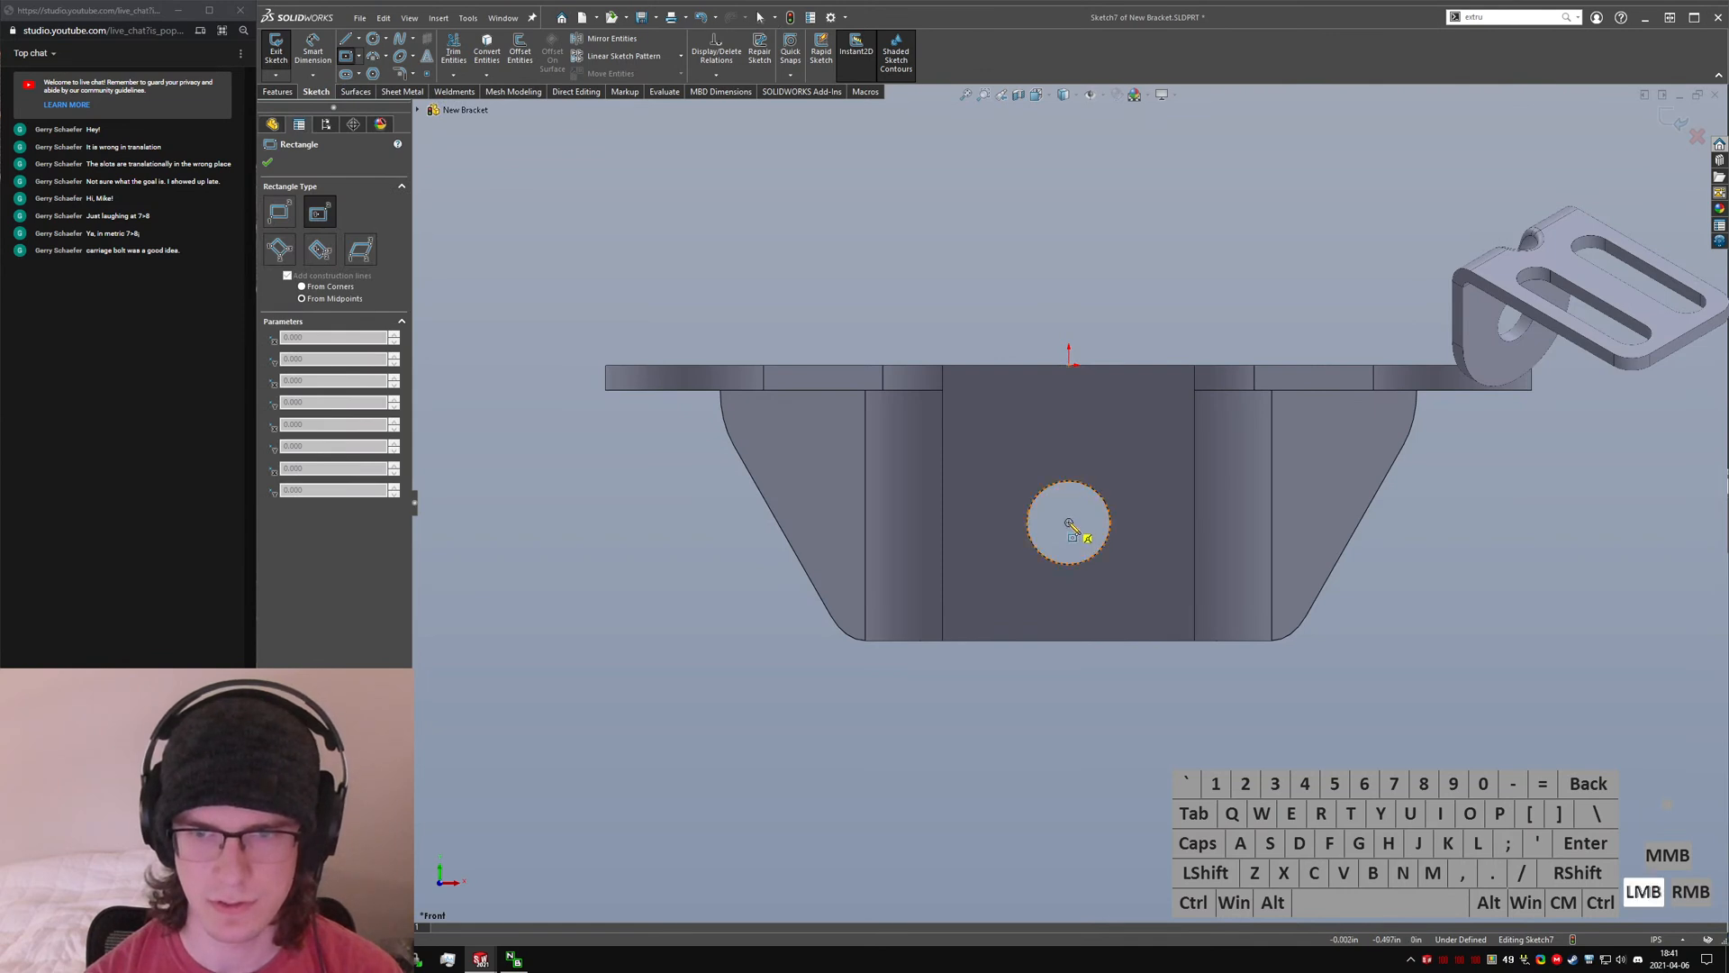
pyautogui.click(1120, 475)
pyautogui.scroll(-5, 1115, 500)
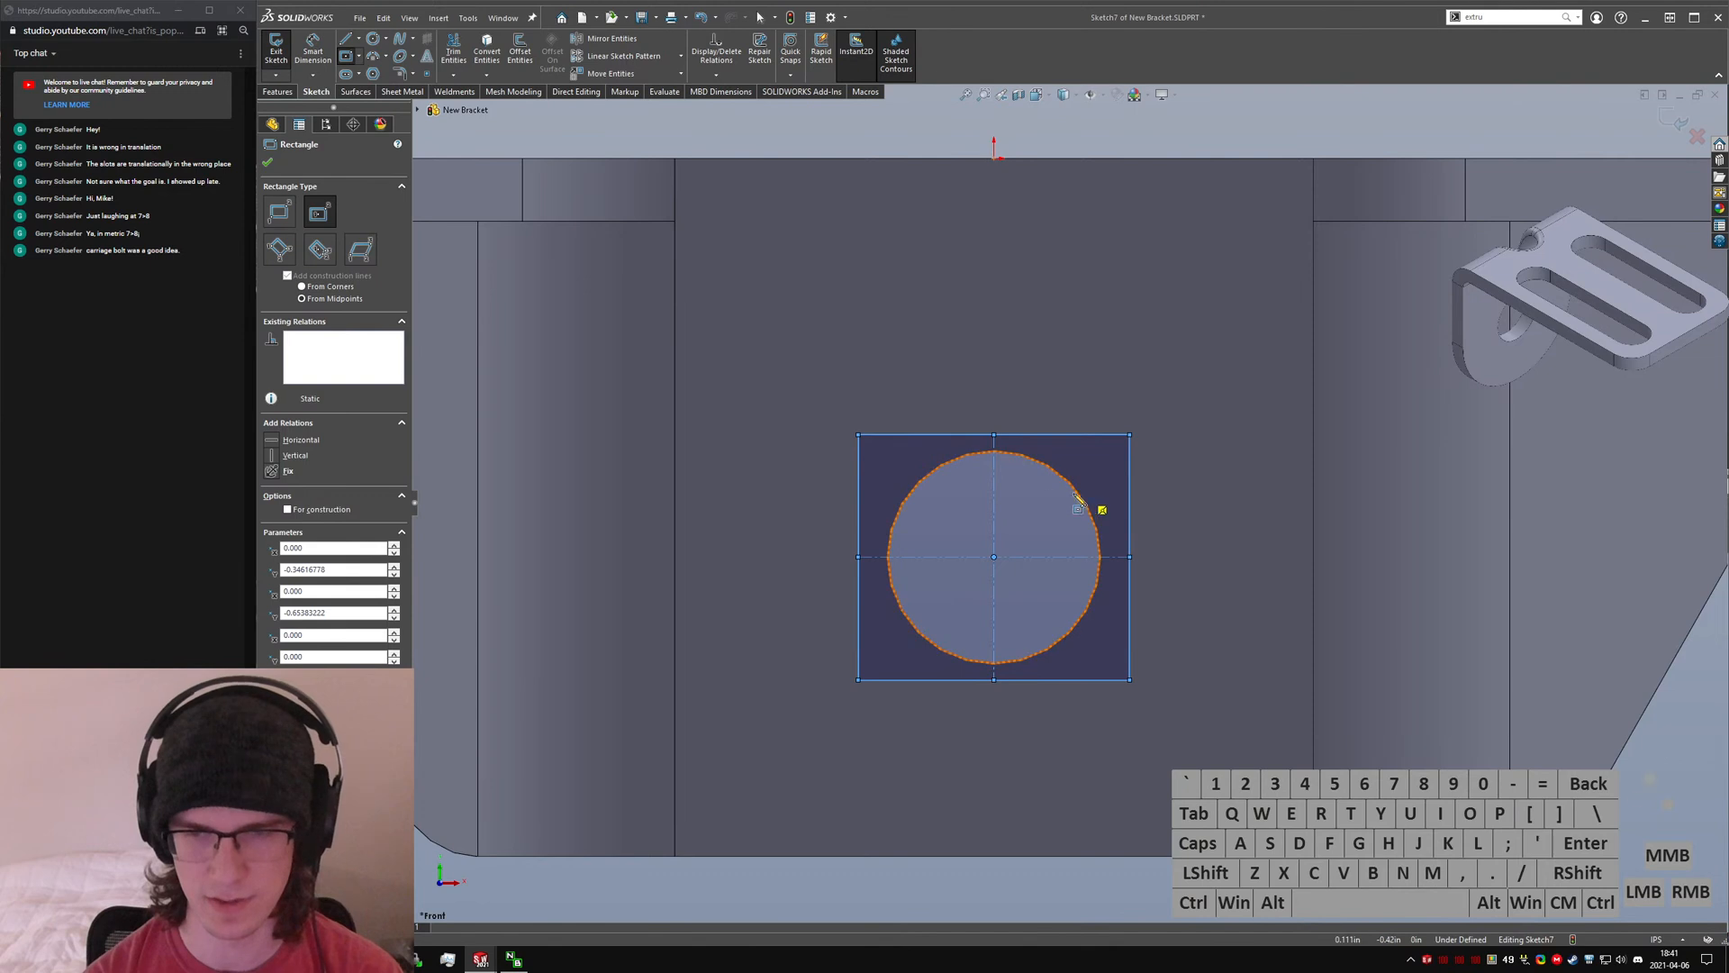
pyautogui.press('Escape')
pyautogui.moveTo(728, 279); pyautogui.dragTo(1185, 643)
pyautogui.hotkey('ctrl', 'a')
pyautogui.press('Delete')
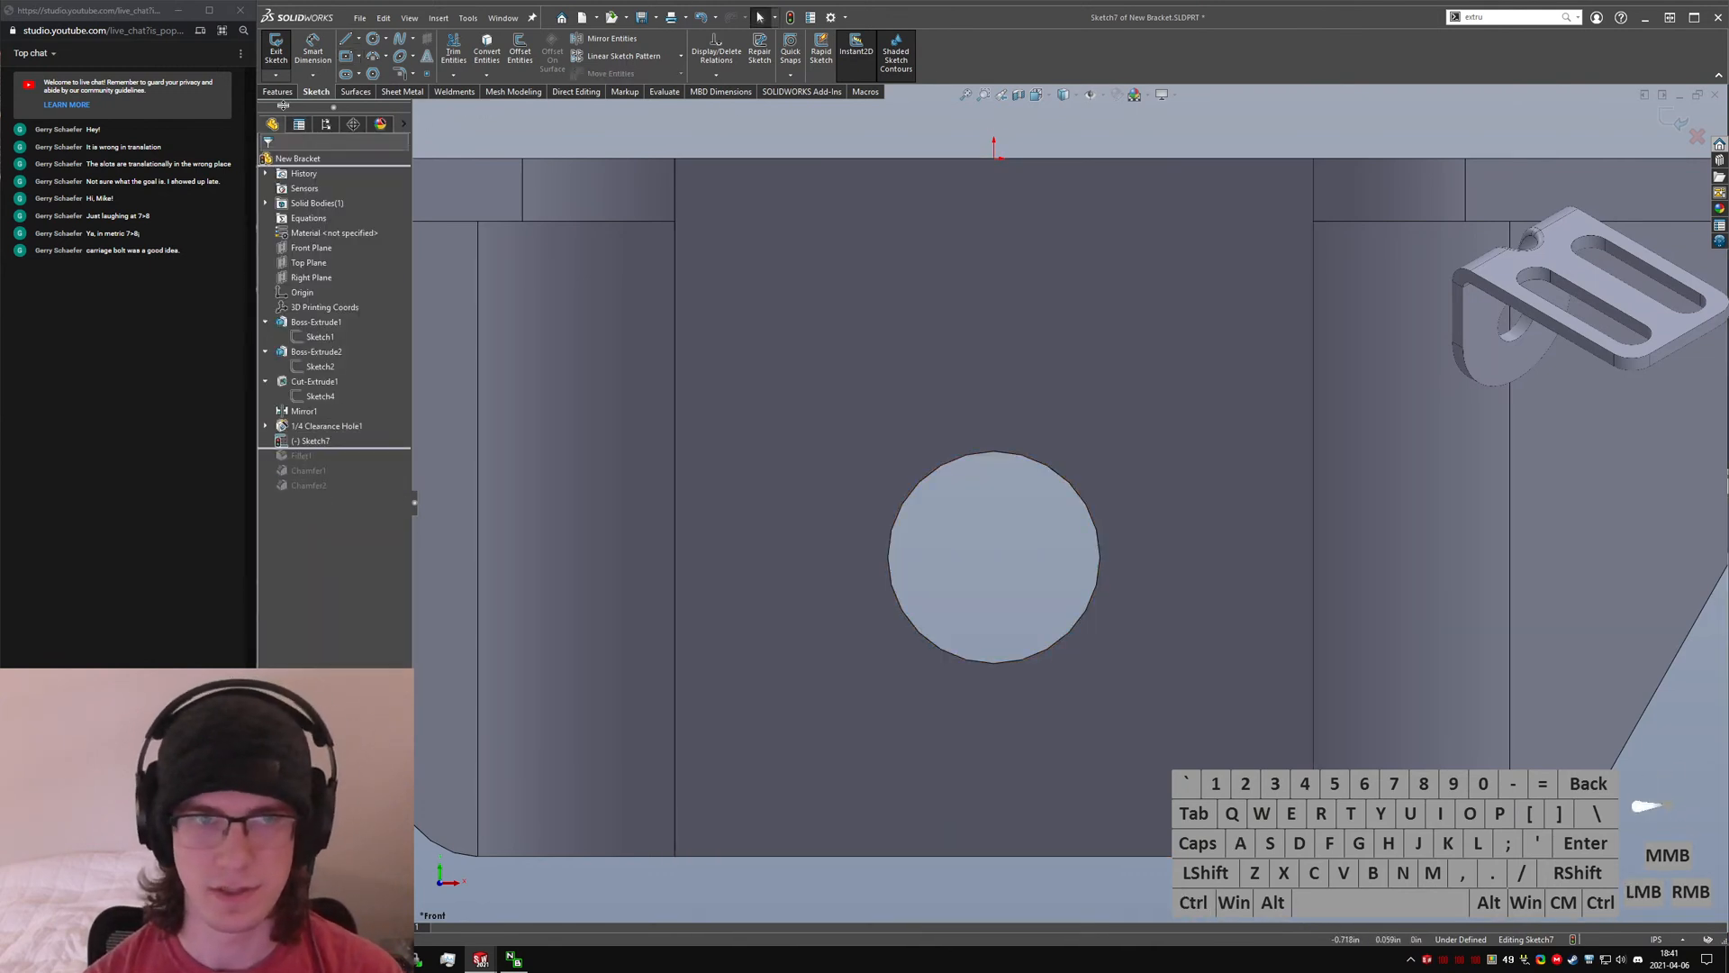
pyautogui.click(347, 58)
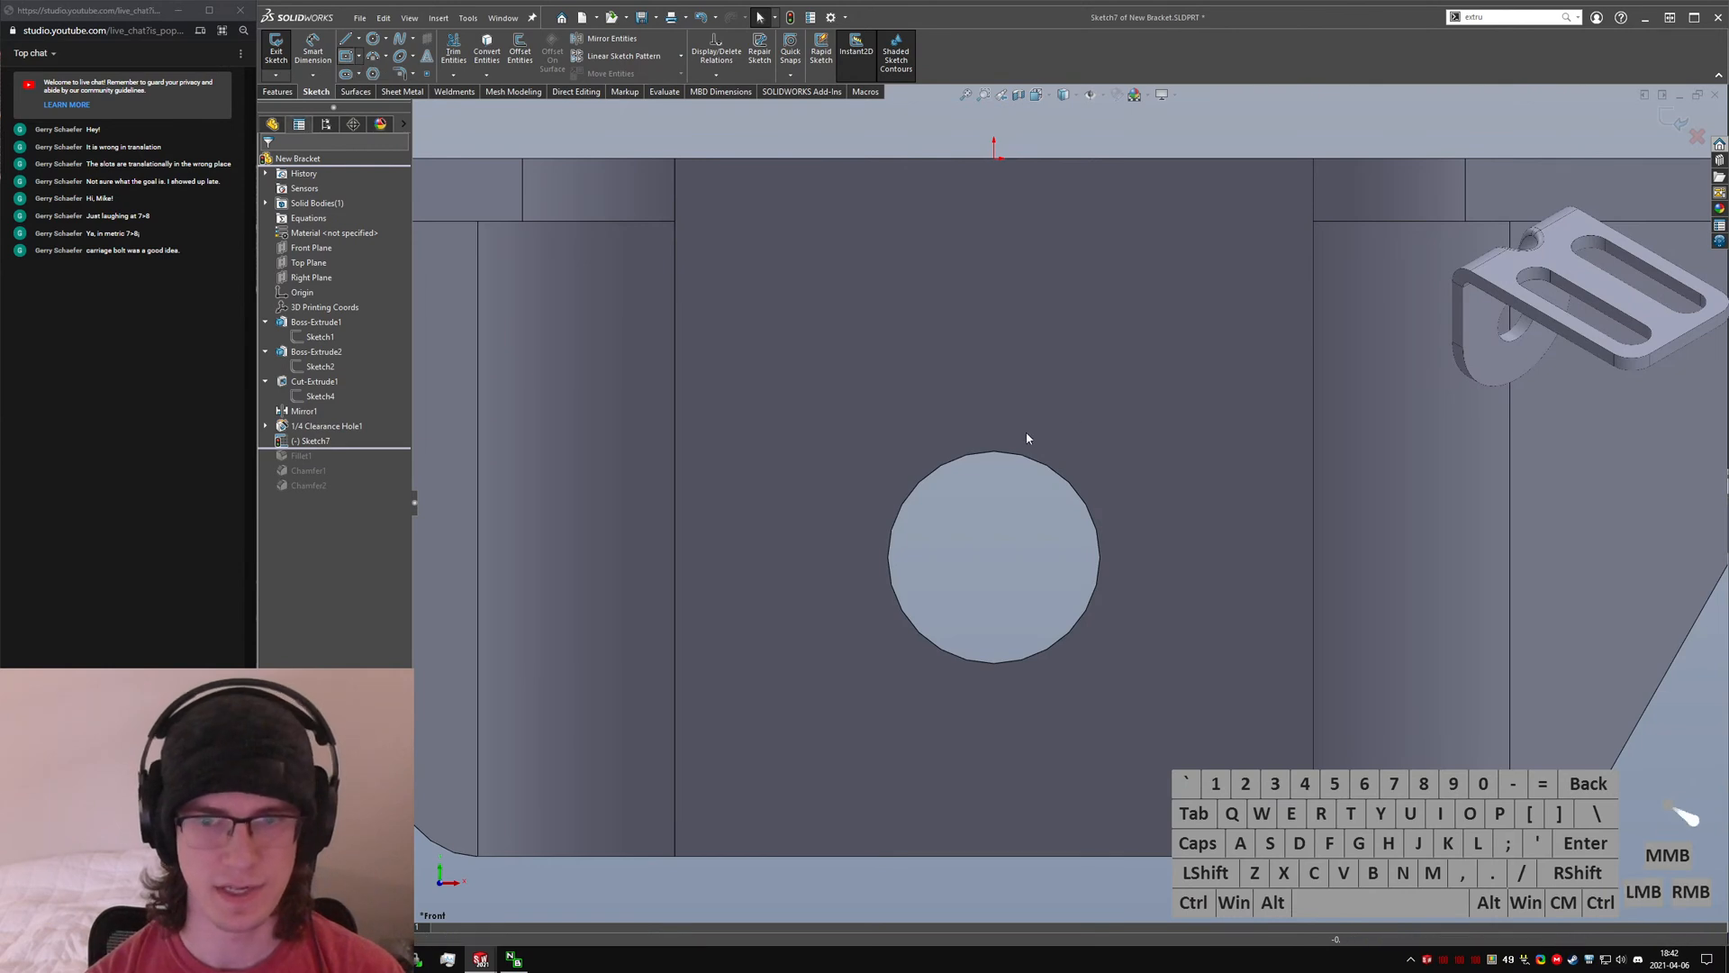
pyautogui.click(1023, 367)
pyautogui.click(1113, 290)
pyautogui.press('Escape')
pyautogui.moveTo(788, 225)
pyautogui.mouseDown()
pyautogui.moveTo(1220, 528)
pyautogui.moveTo(1160, 499)
pyautogui.mouseUp()
pyautogui.press('Delete')
# - Draw a square about 0.33 in wide centred on the clearance hole
pyautogui.click(349, 60)
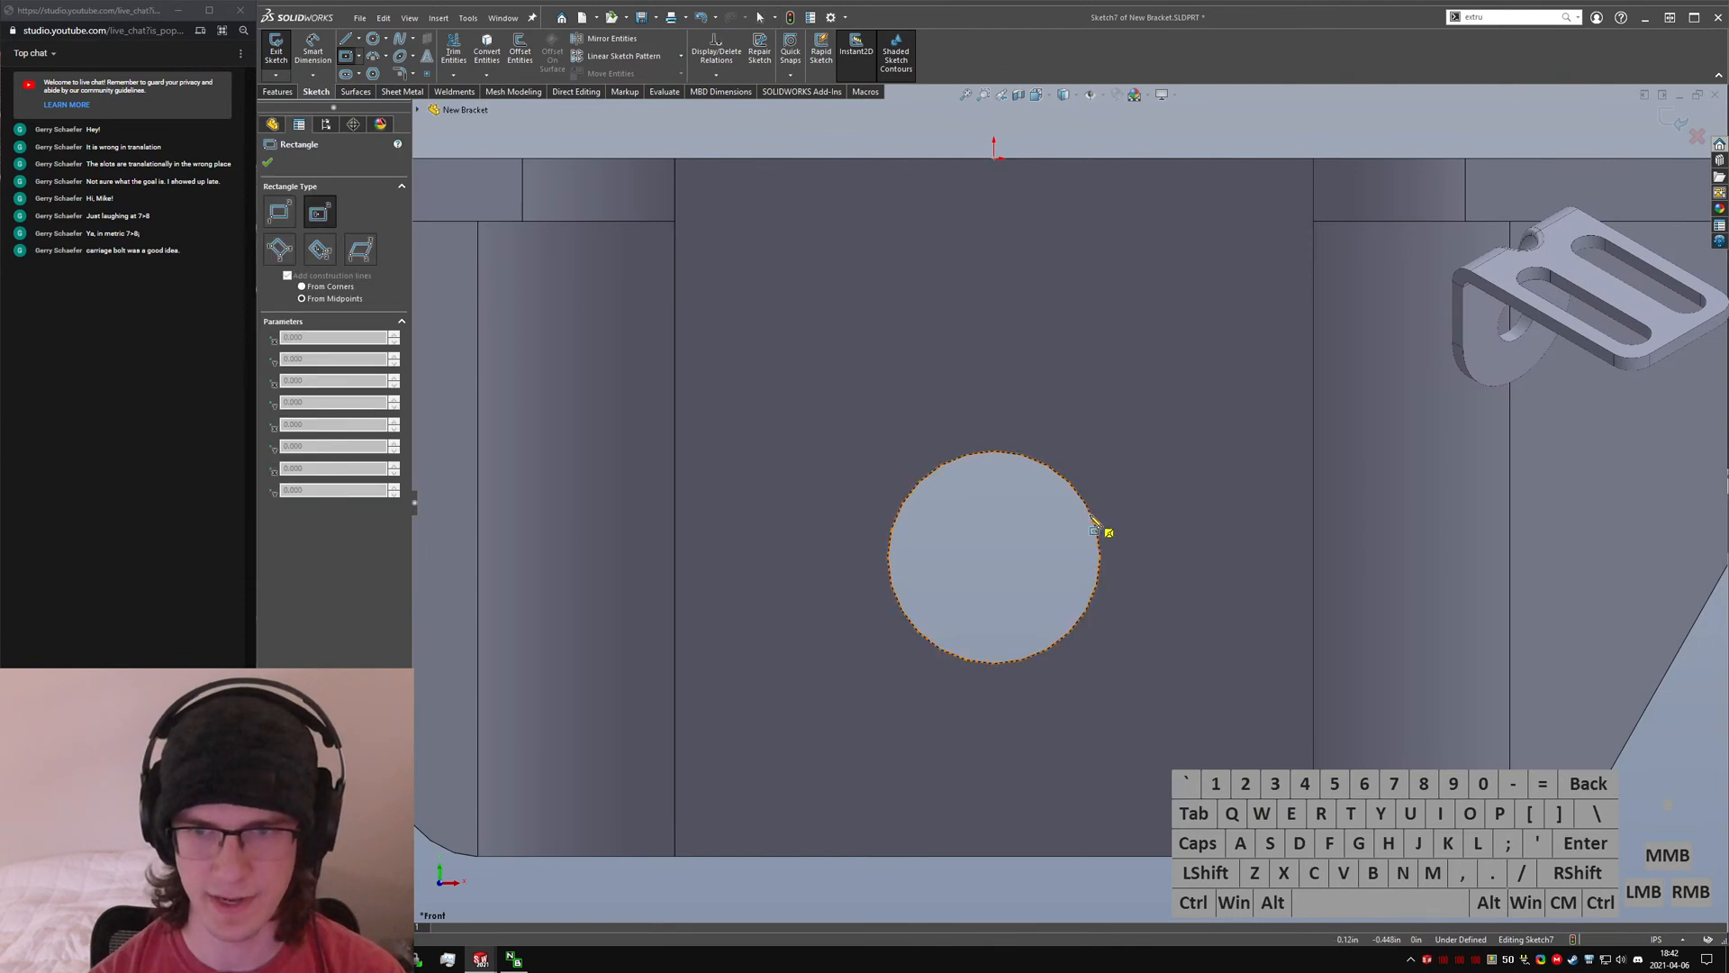
pyautogui.click(994, 557)
pyautogui.click(1125, 426)
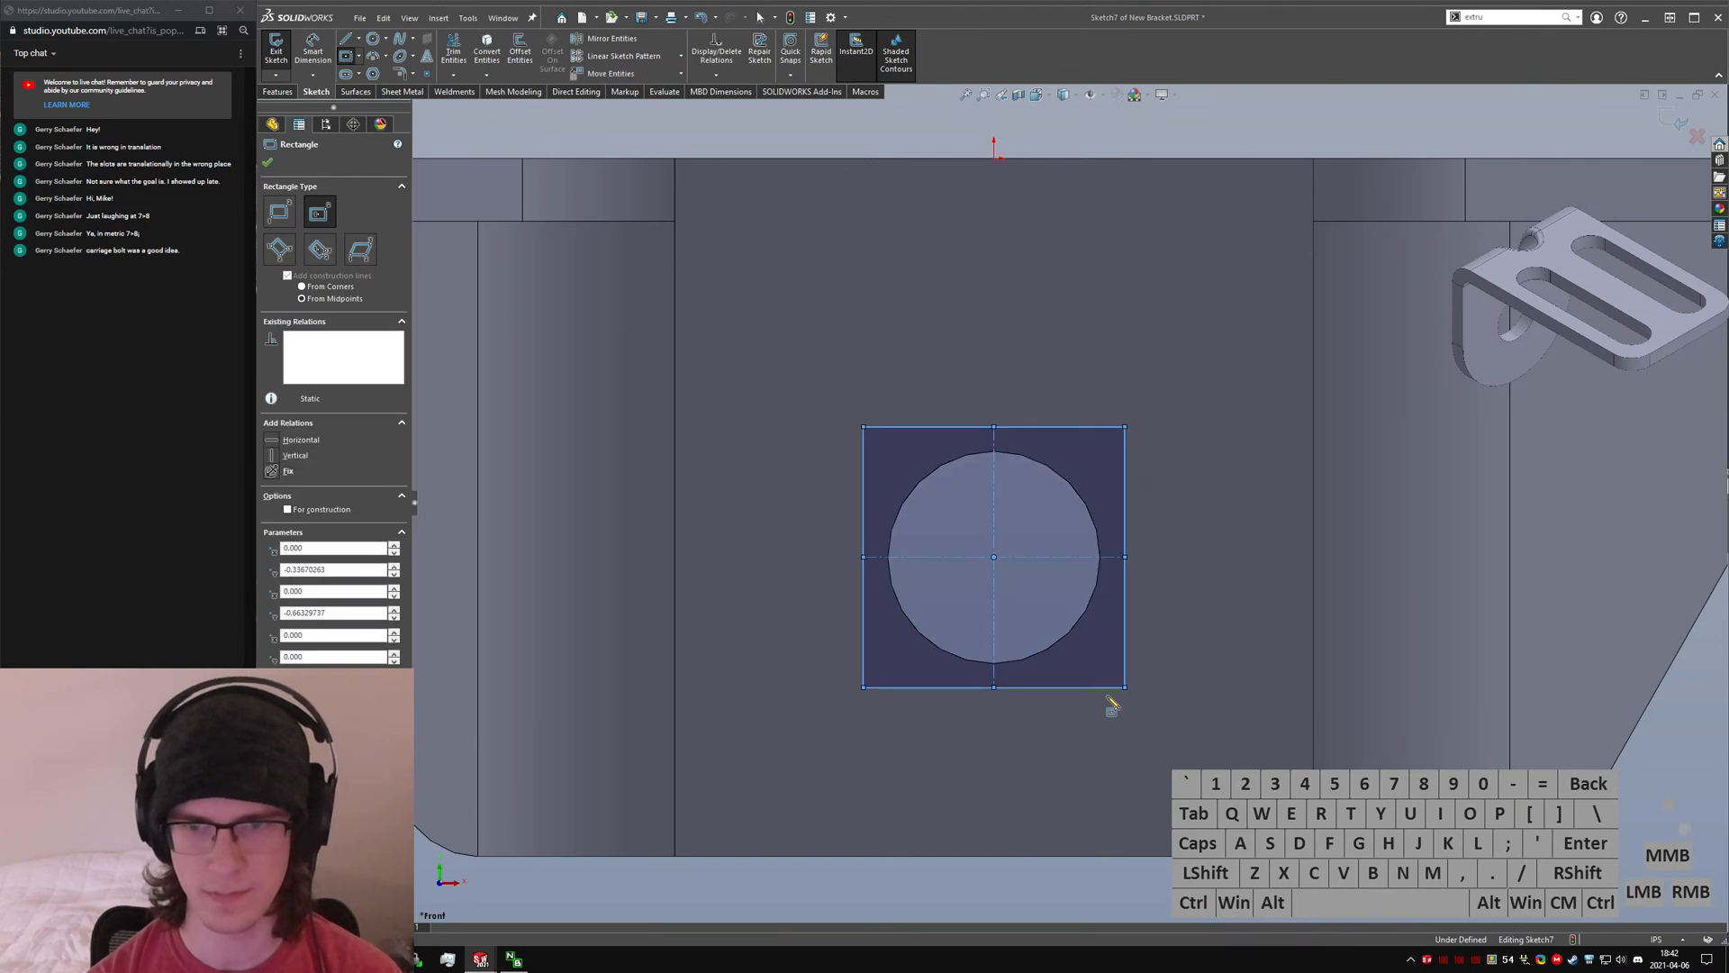
pyautogui.press('Escape')
# - Select the four sides of the square to inspect them and hide the sketch relation symbols
pyautogui.moveTo(1055, 821); pyautogui.dragTo(1076, 459, button='right')
pyautogui.click(1114, 910)
pyautogui.click(1089, 457)
pyautogui.click(1196, 879)
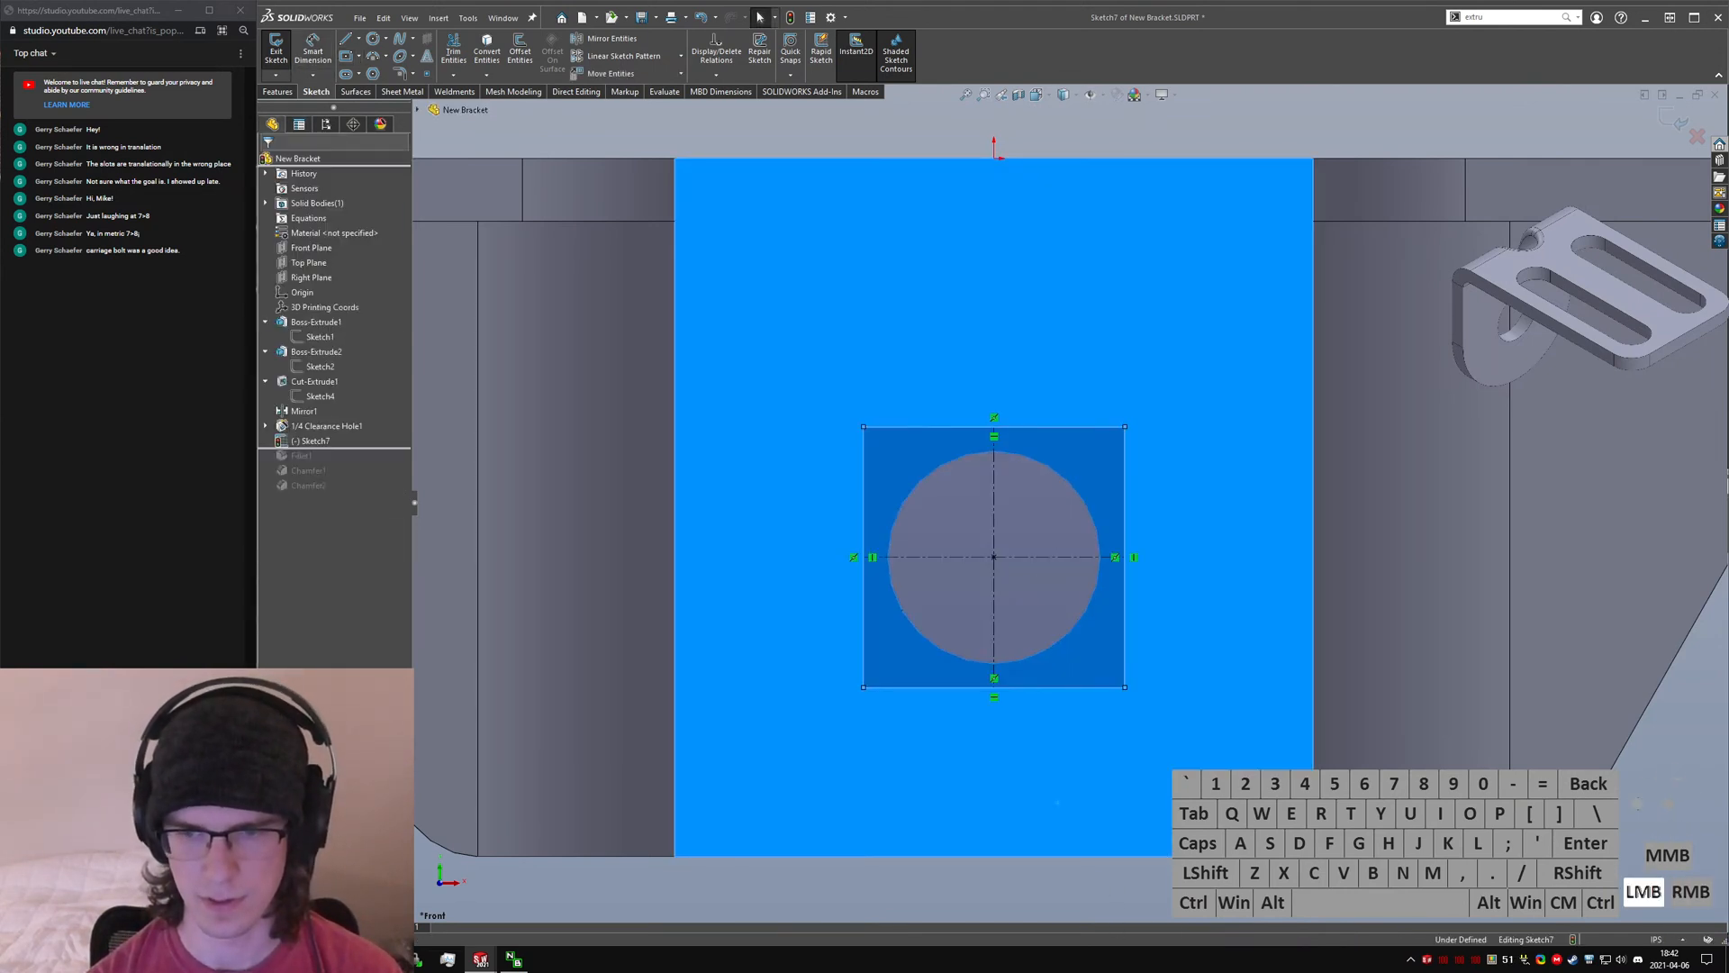
pyautogui.click(1089, 462)
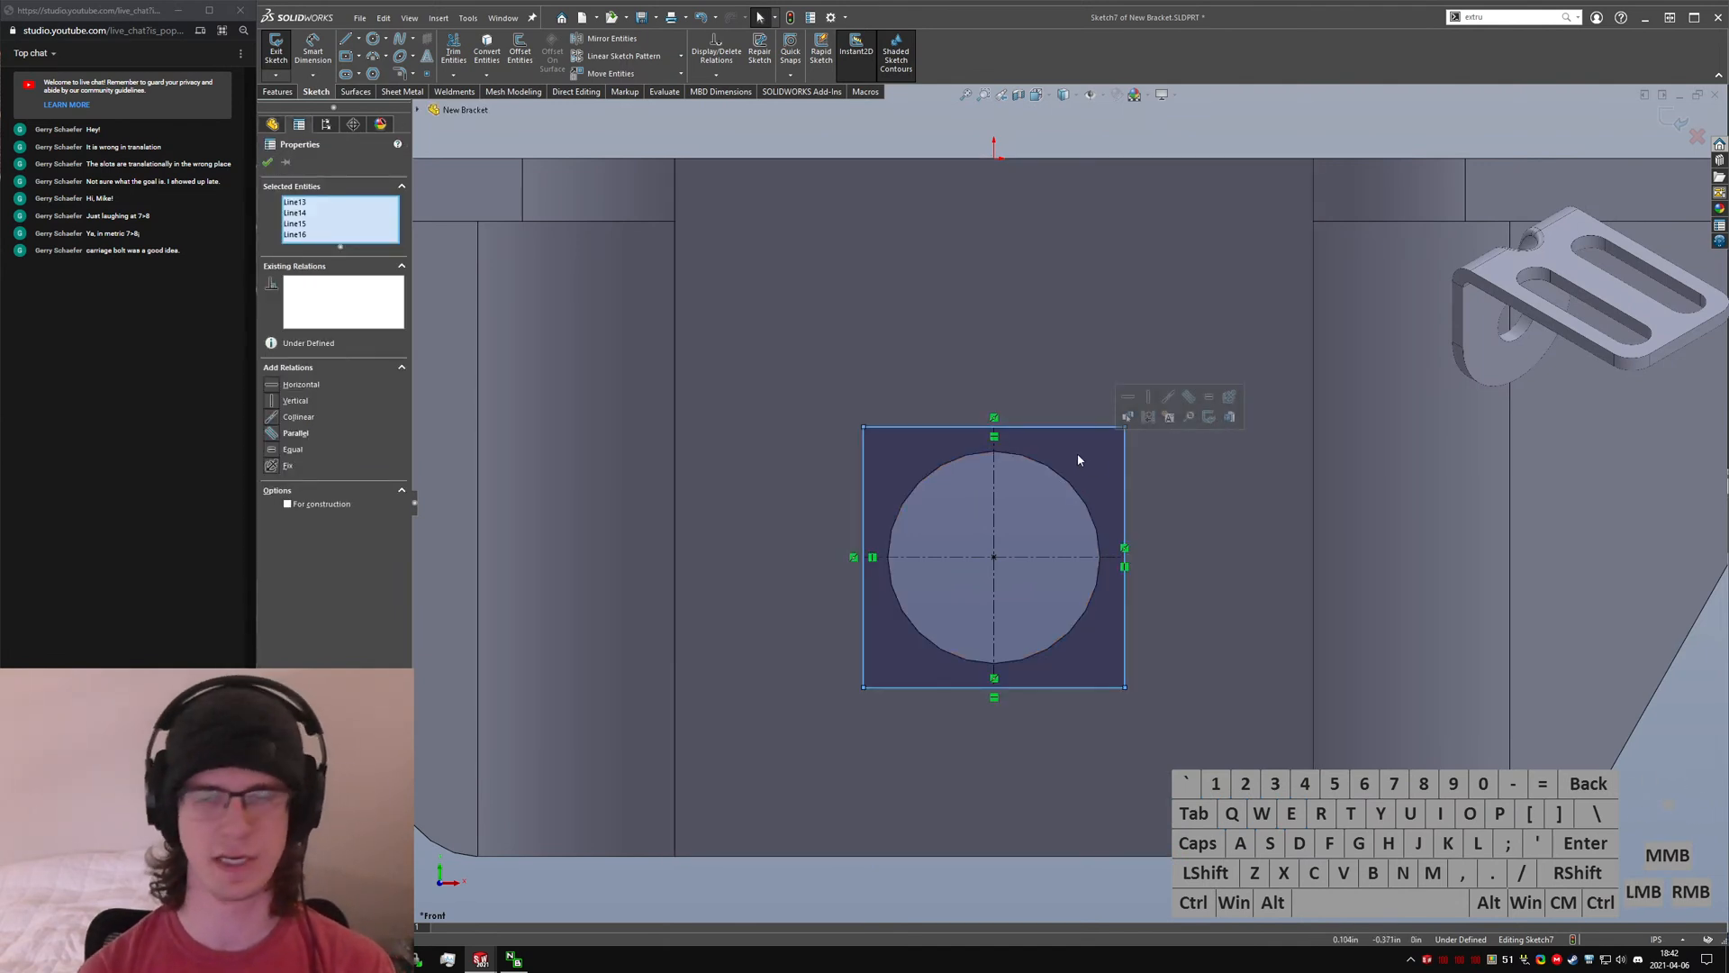
pyautogui.press('q')
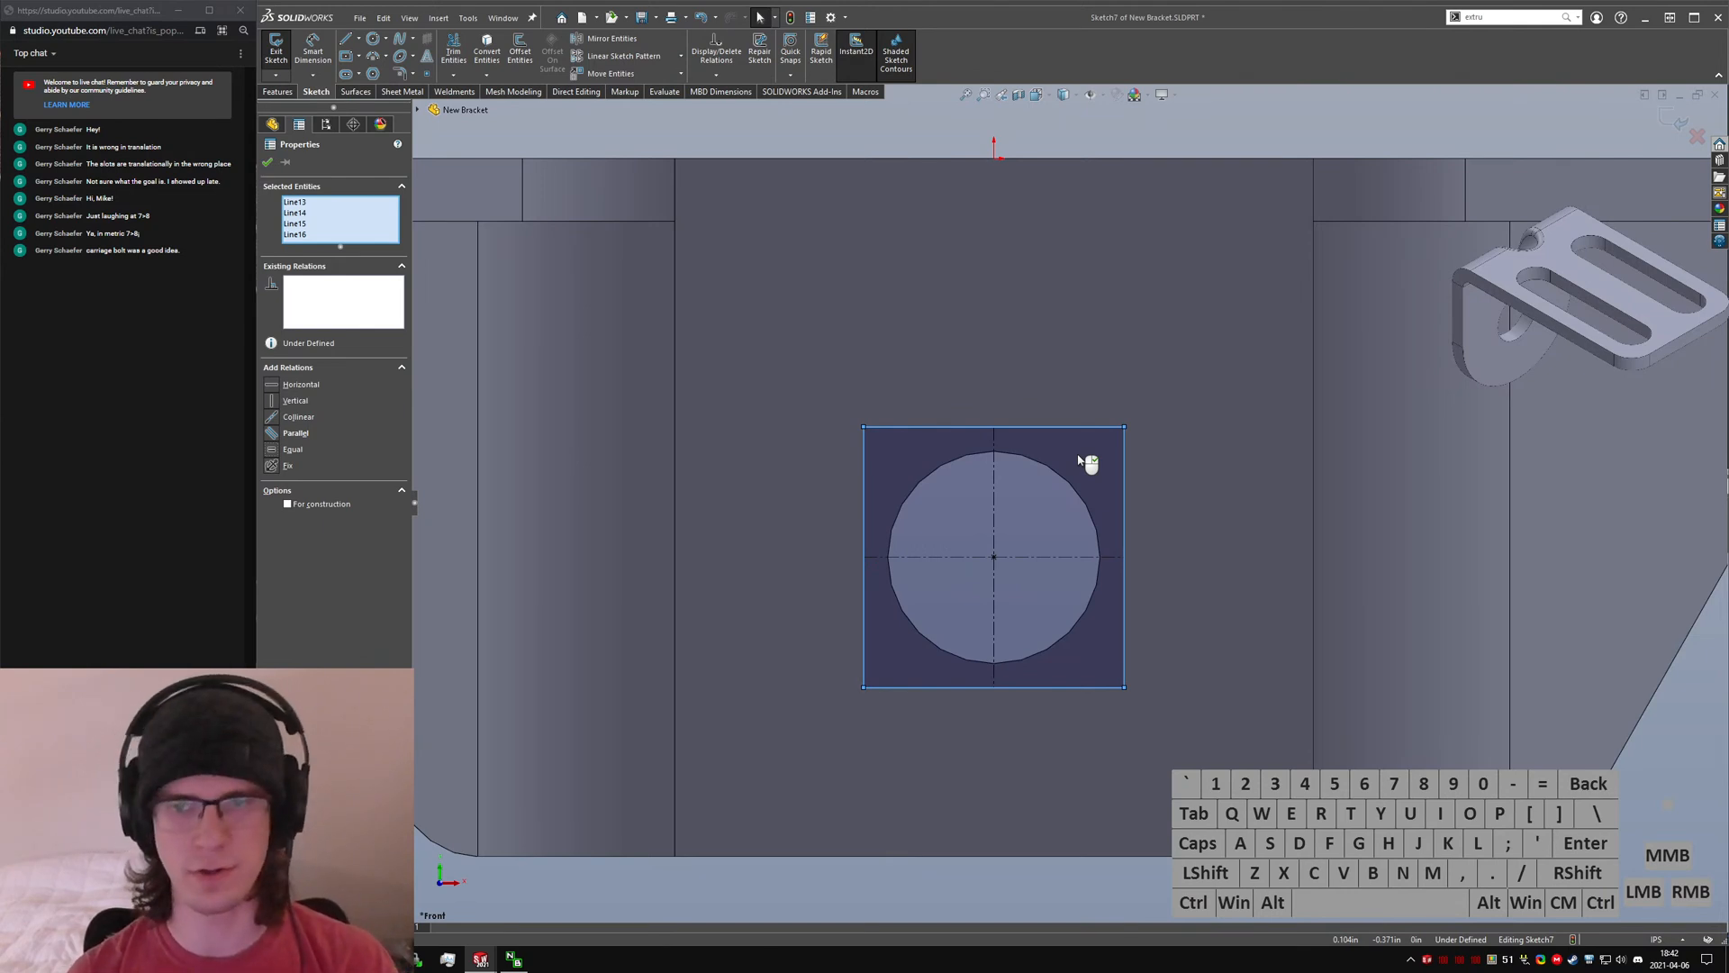
pyautogui.press('Escape')
# - Add a 0.5 in width dimension to the upper side of the square
pyautogui.click(1041, 905)
pyautogui.moveTo(1039, 522); pyautogui.dragTo(1049, 429, button='right')
pyautogui.moveTo(1058, 428); pyautogui.dragTo(1001, 315)
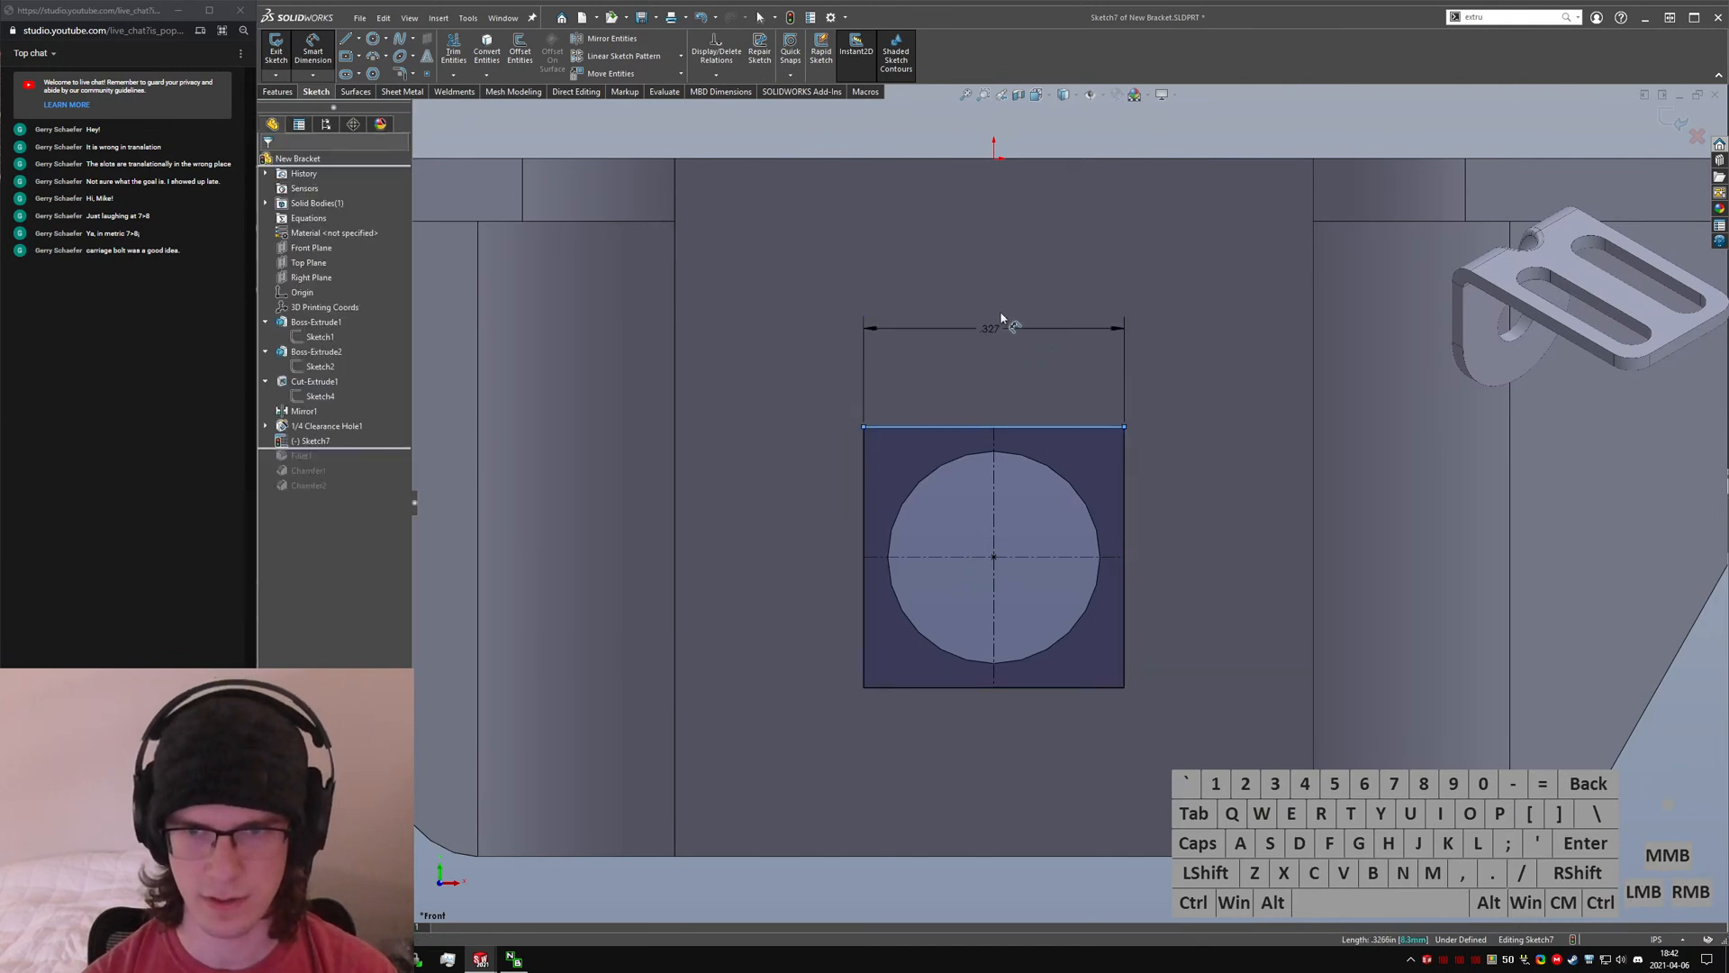
pyautogui.click(1001, 314)
pyautogui.write('0.')
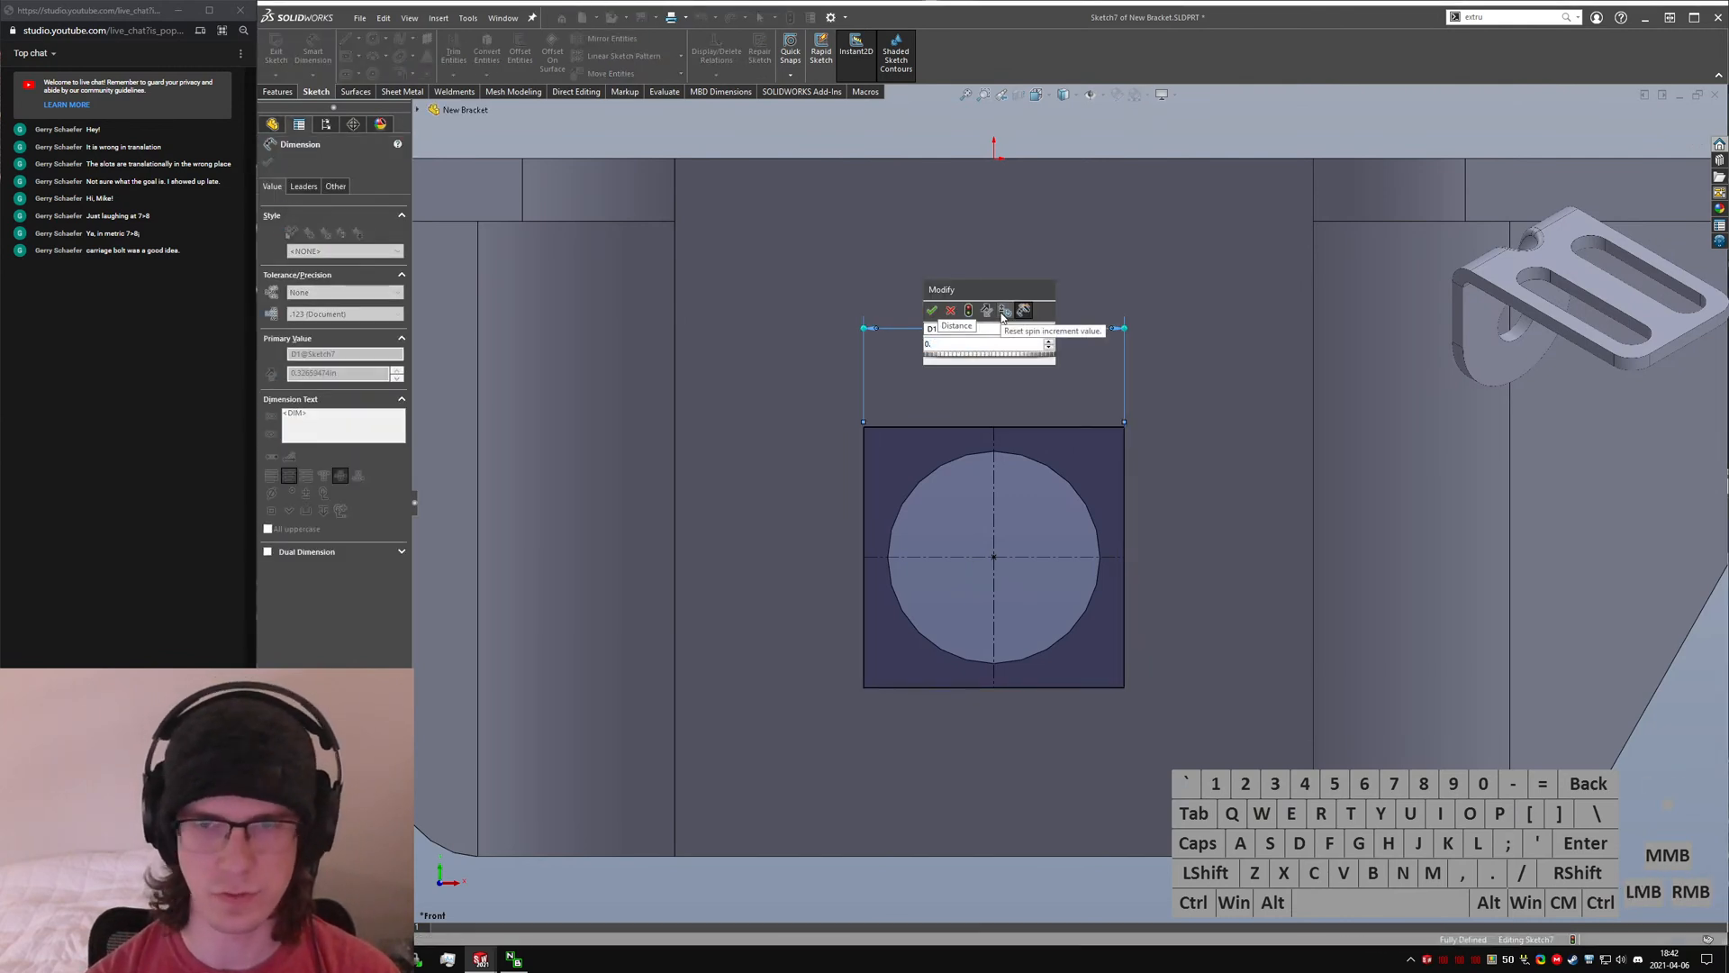
pyautogui.write('5')
pyautogui.press('Return')
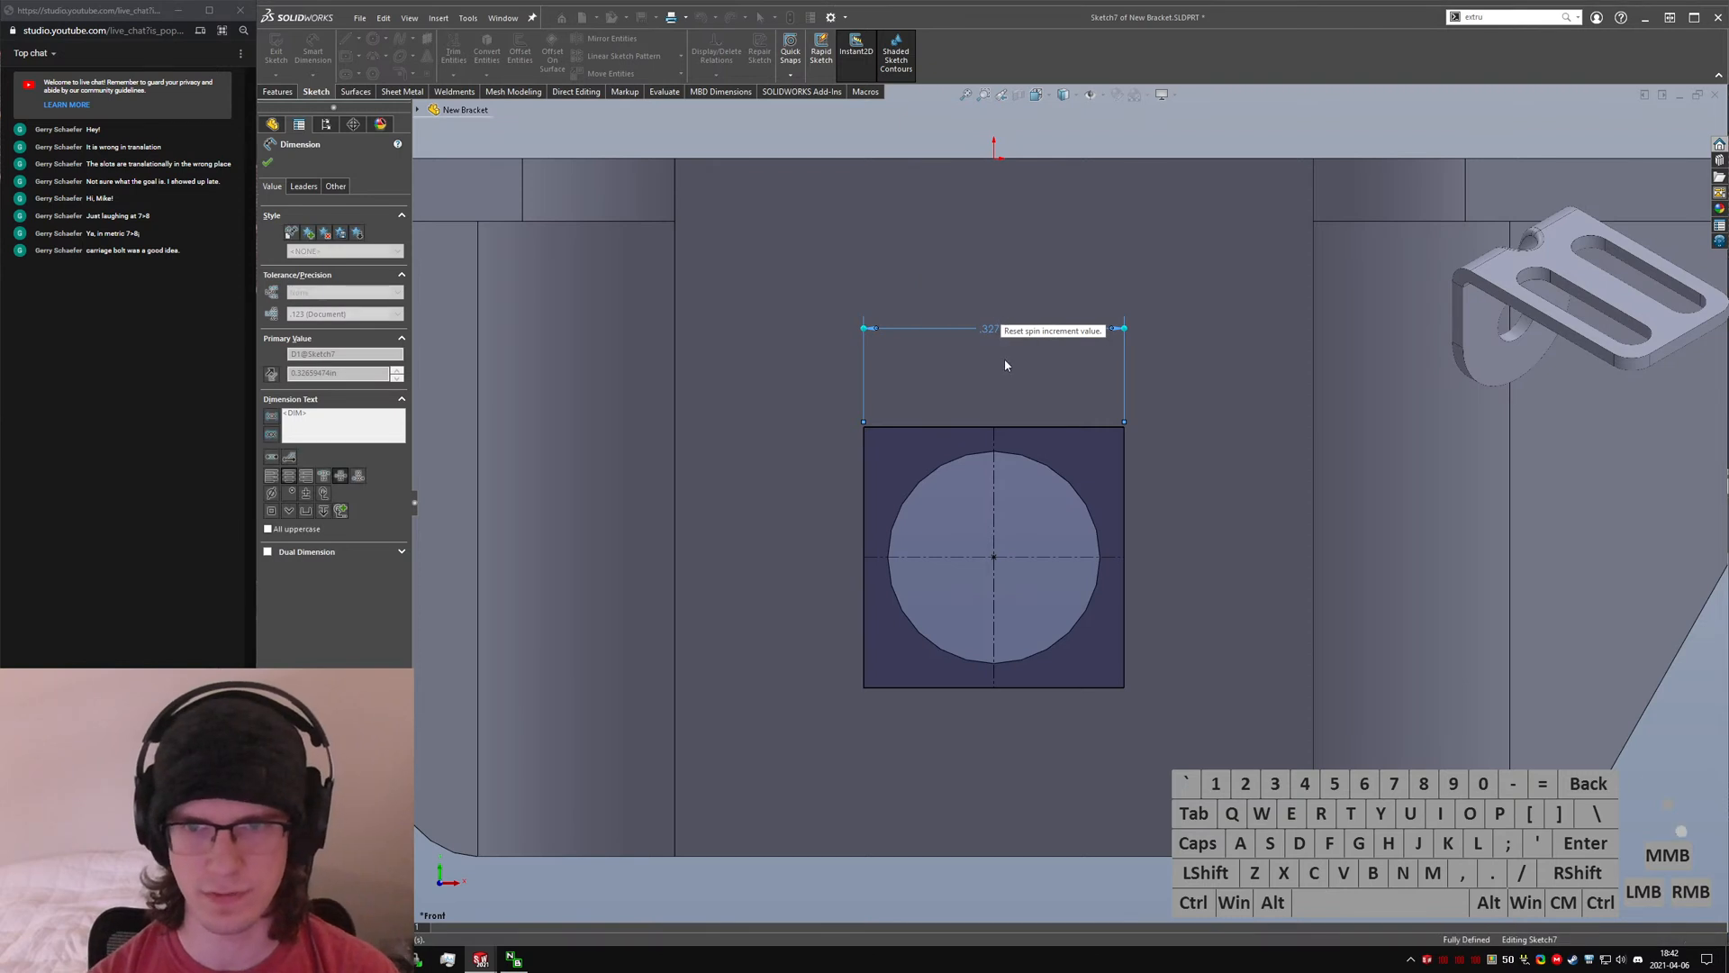
# - Change the square's width dimension to 0.25 in
pyautogui.click(993, 265)
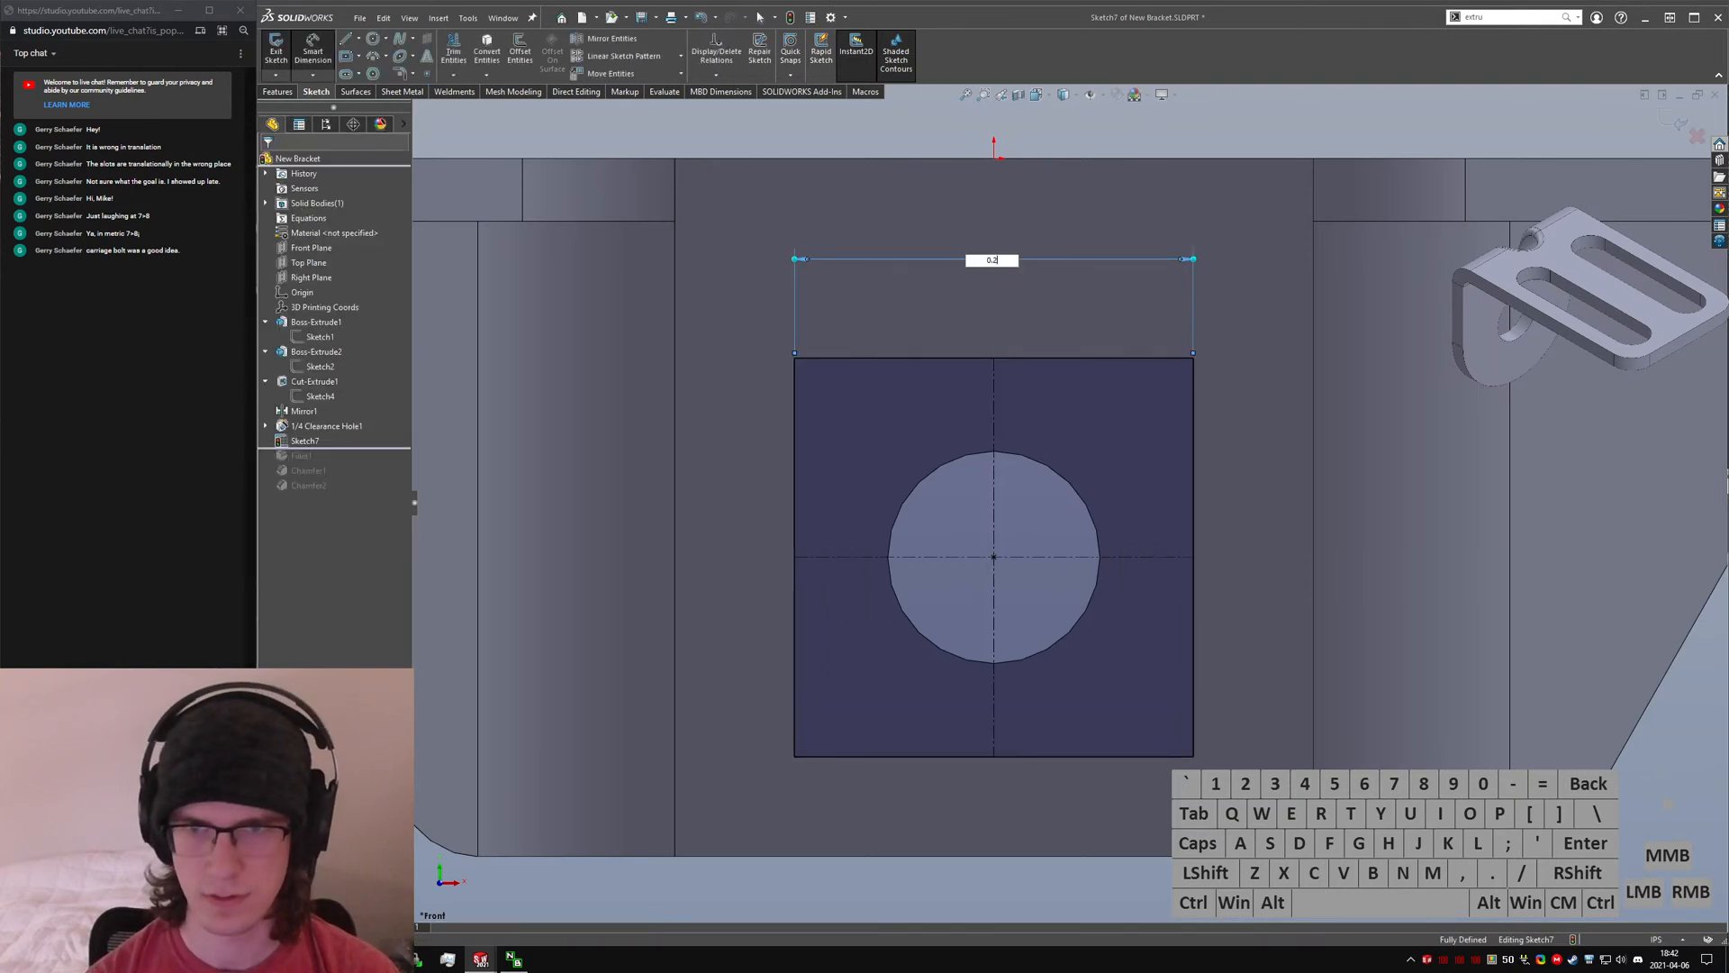
pyautogui.write('0.25')
pyautogui.press('Return')
pyautogui.press('Escape')
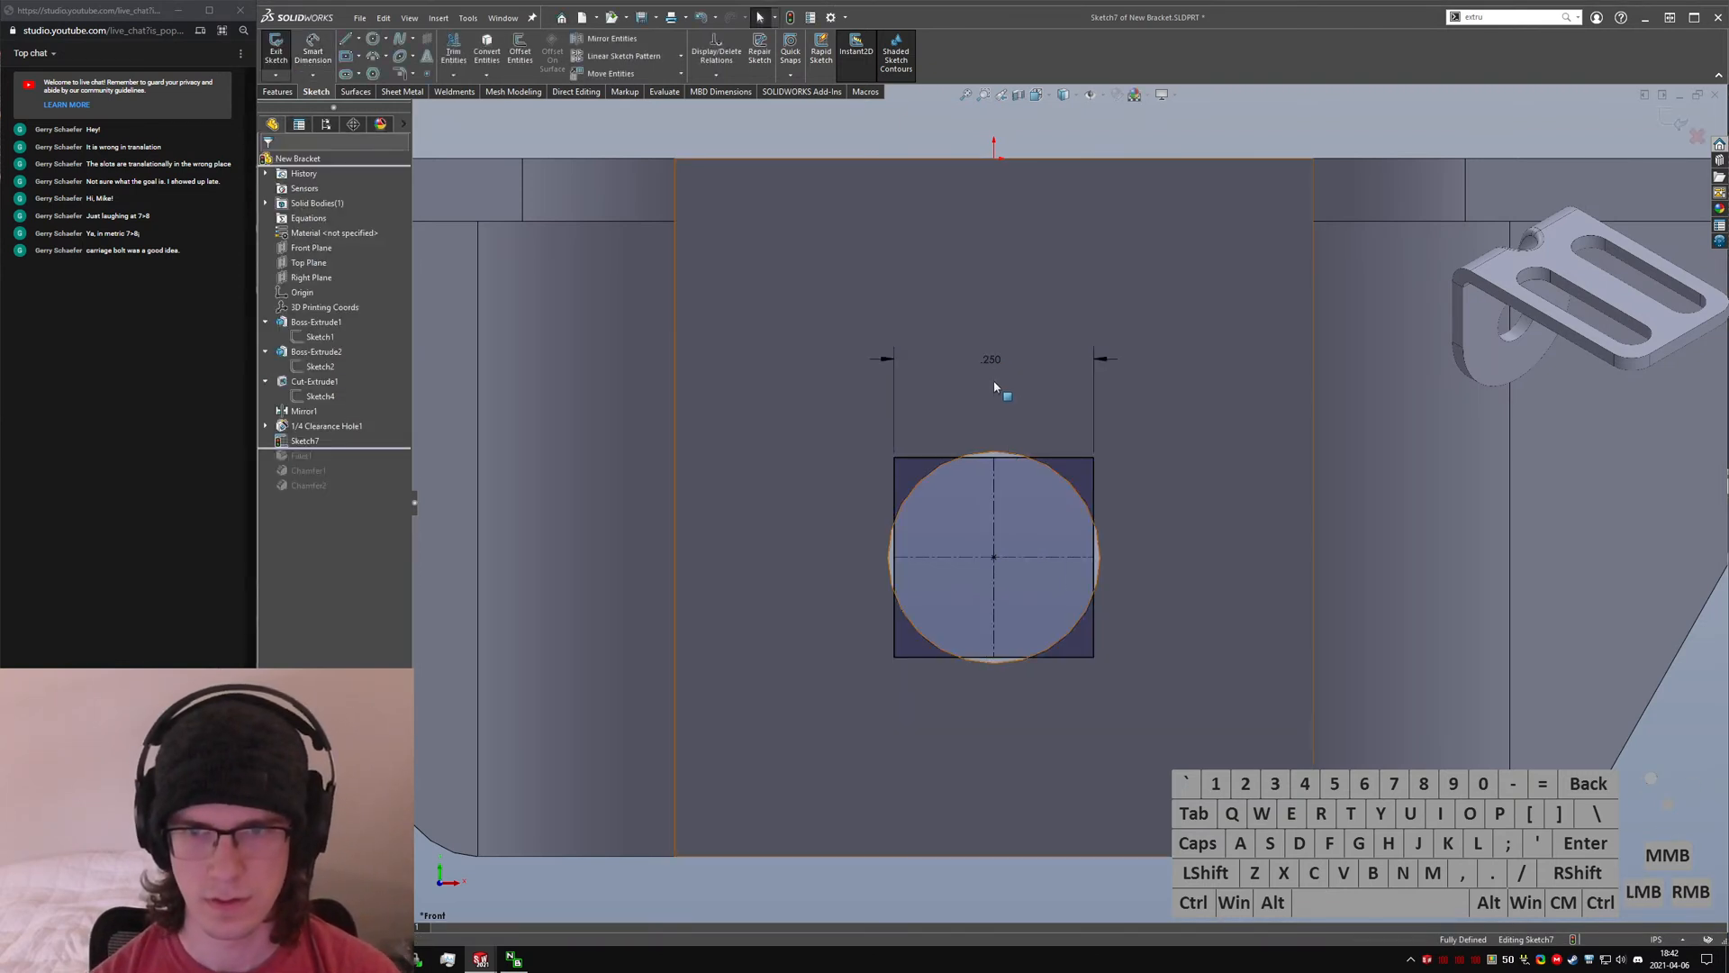
pyautogui.click(766, 355)
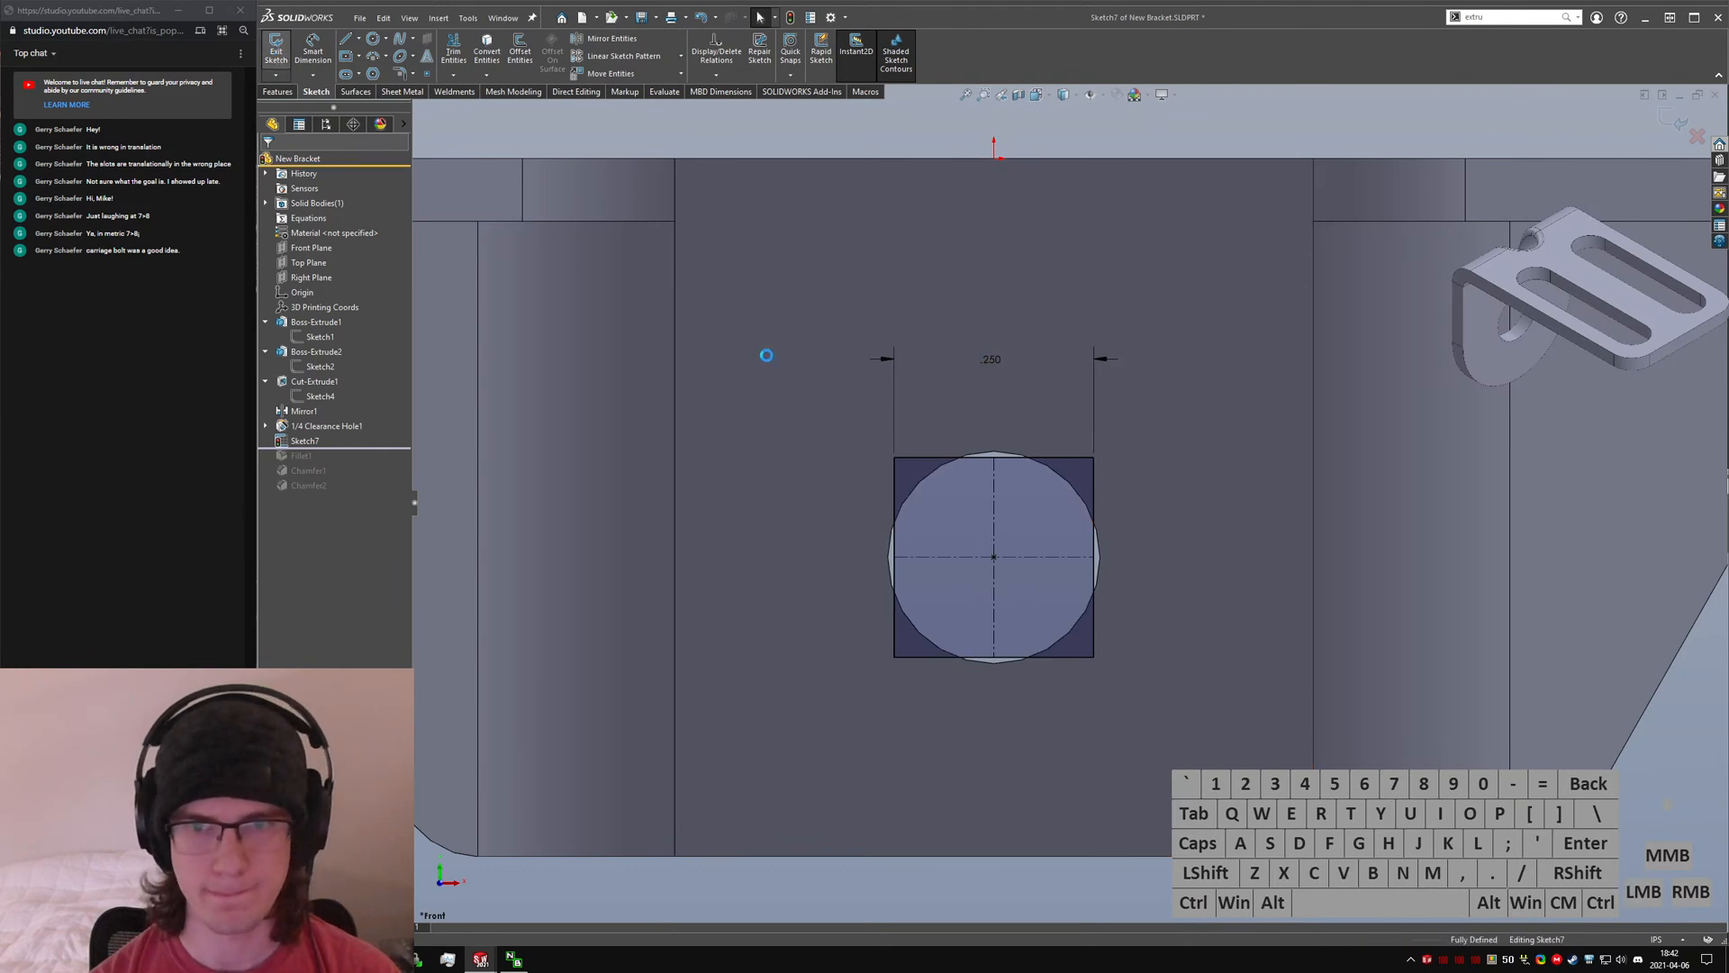
# - Start an extruded cut from the square sketch, with its start offset 0.125 in from the sketch plane
pyautogui.moveTo(932, 402); pyautogui.dragTo(689, 441, button='middle')
pyautogui.click(342, 202)
pyautogui.click(329, 251)
pyautogui.click(87, 209)
pyautogui.write('0.14')
pyautogui.press('Return')
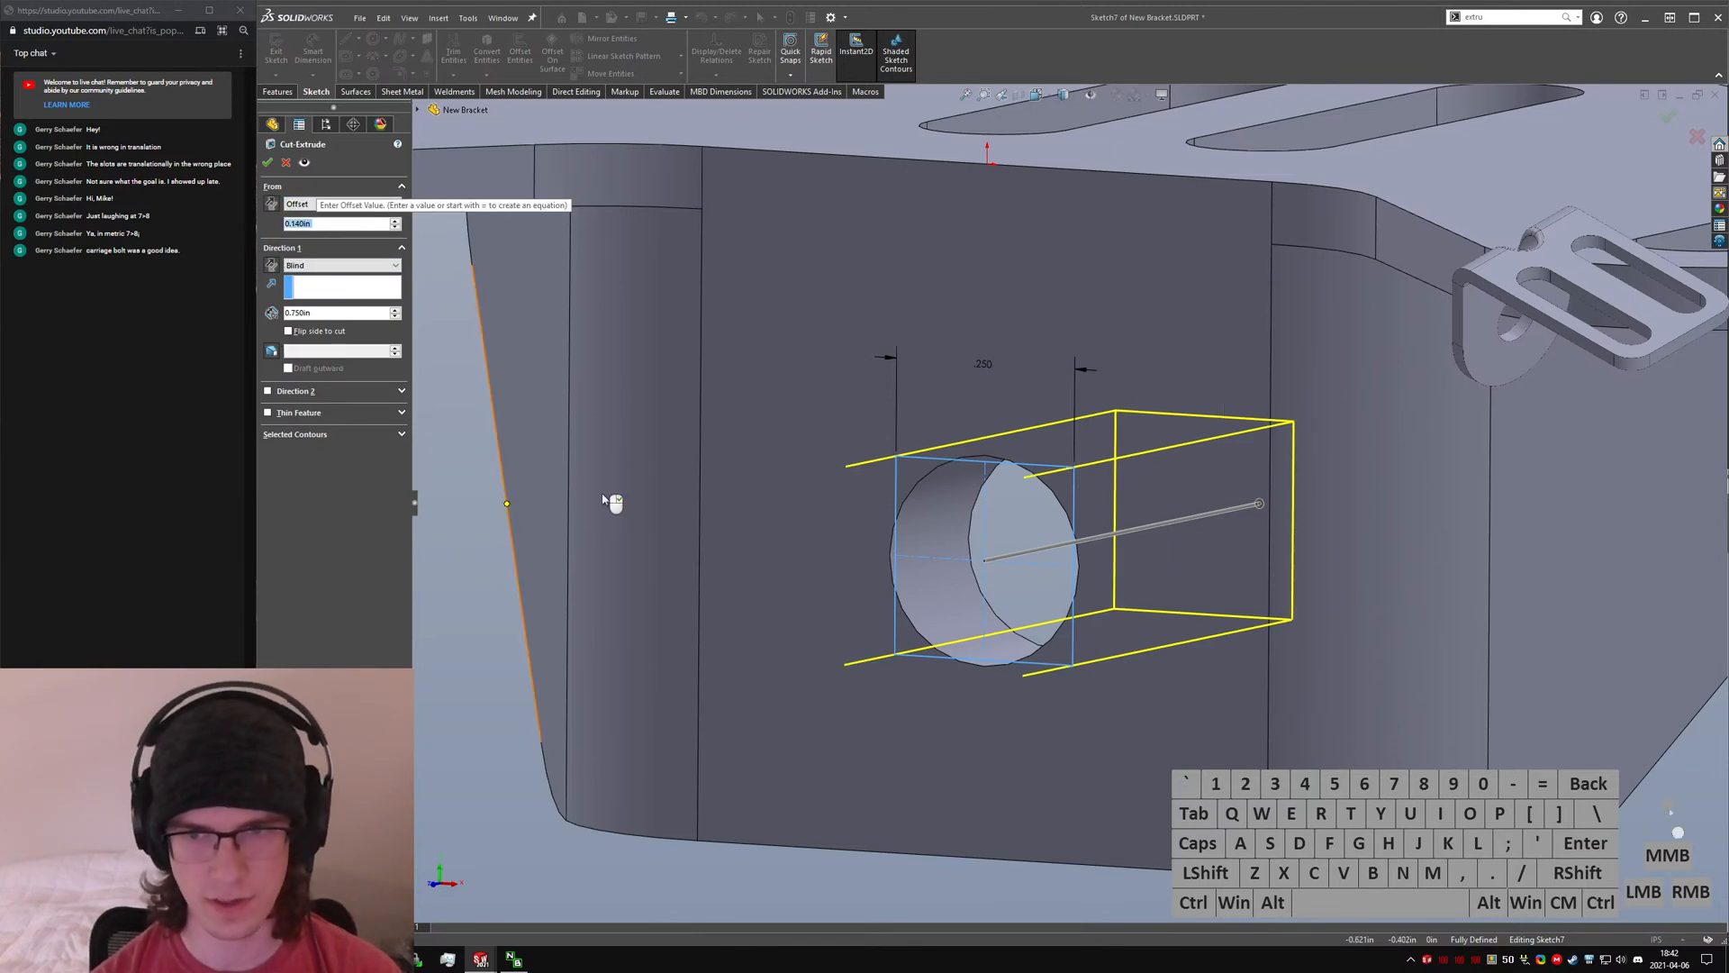
pyautogui.moveTo(700, 450); pyautogui.dragTo(635, 461, button='middle')
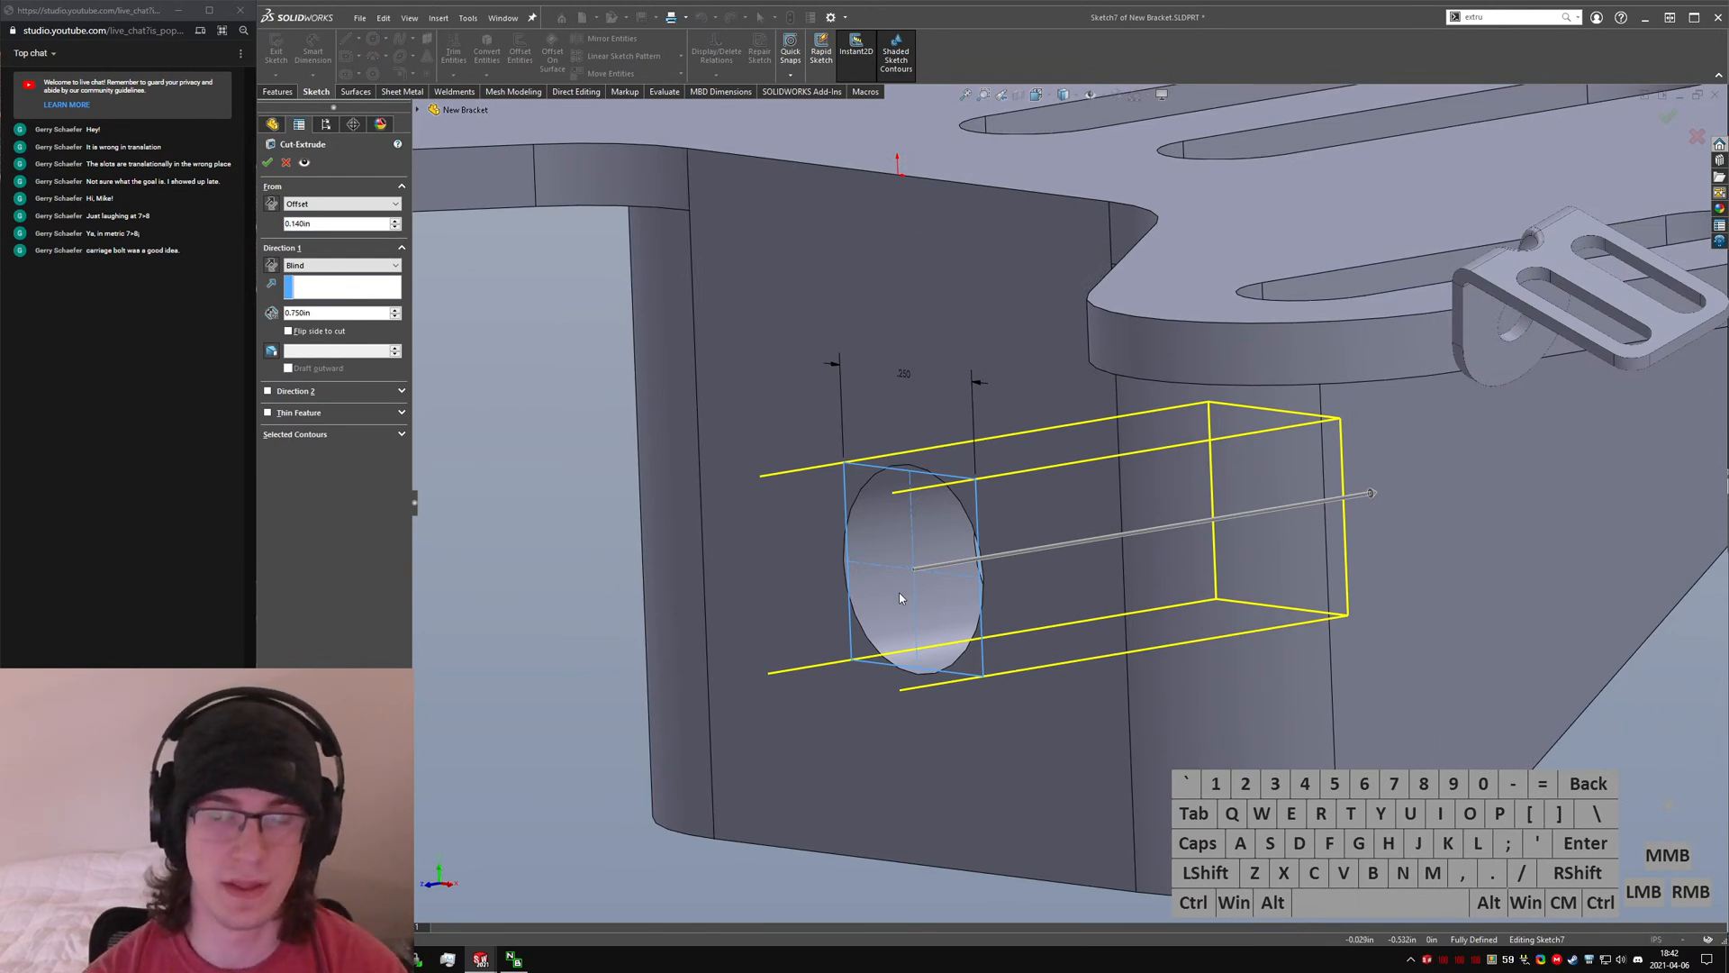
pyautogui.click(353, 224)
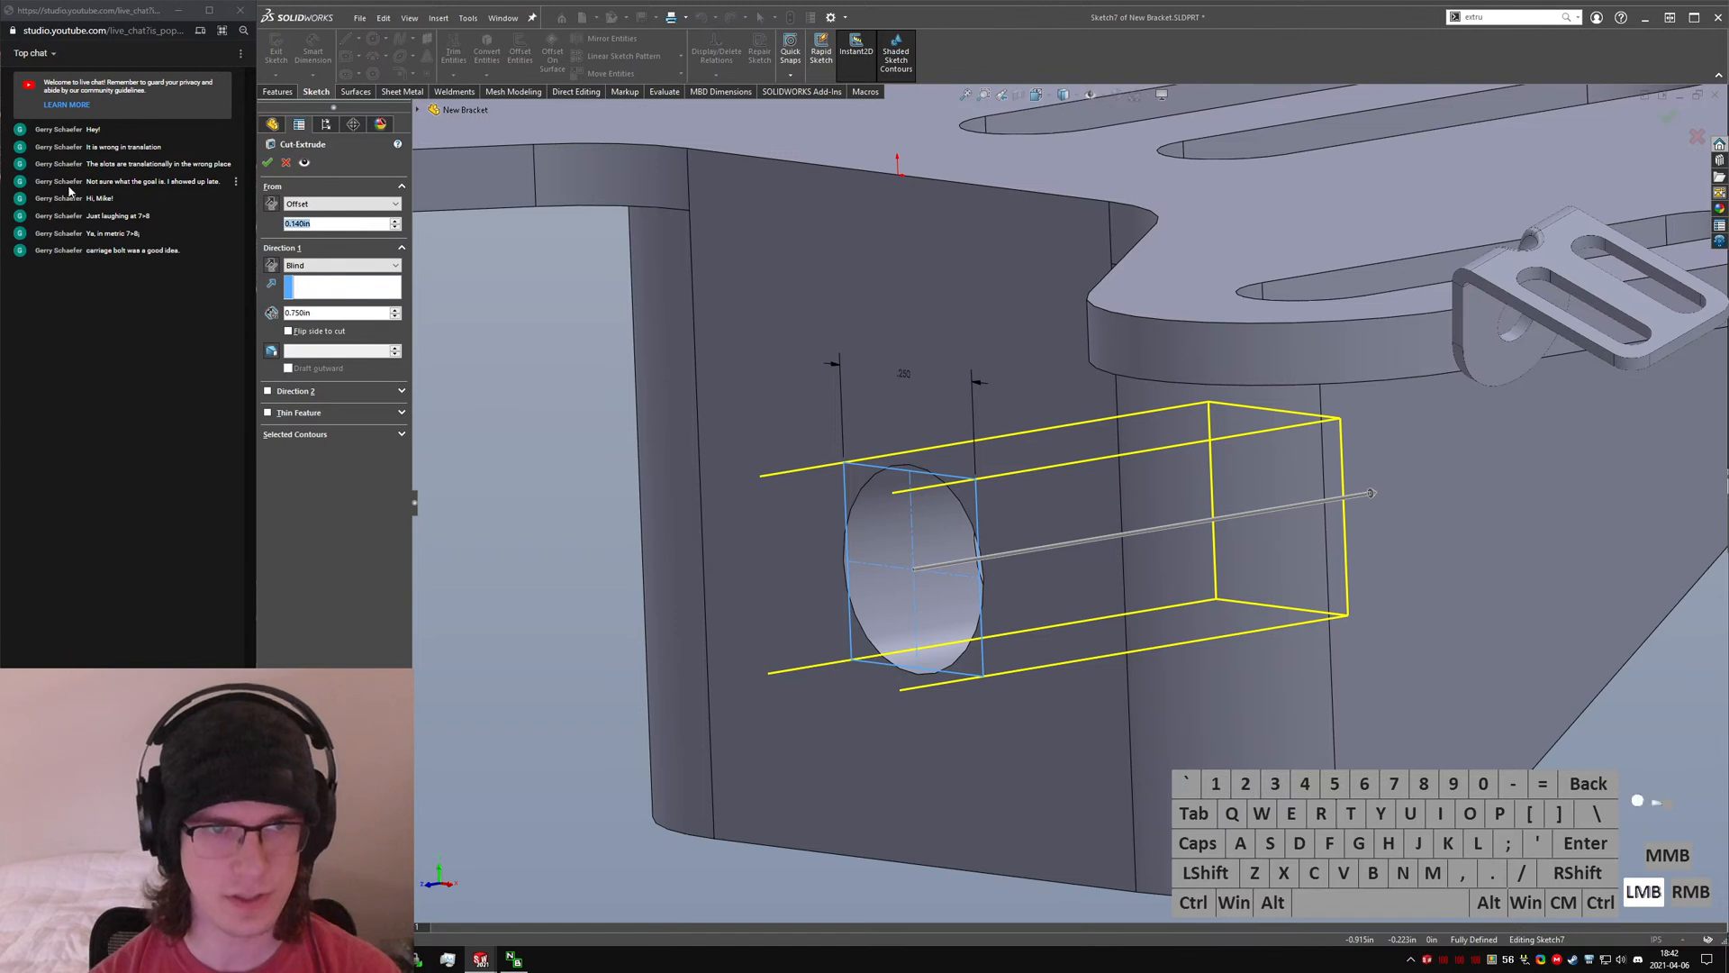
pyautogui.write('0.125')
pyautogui.press('Return')
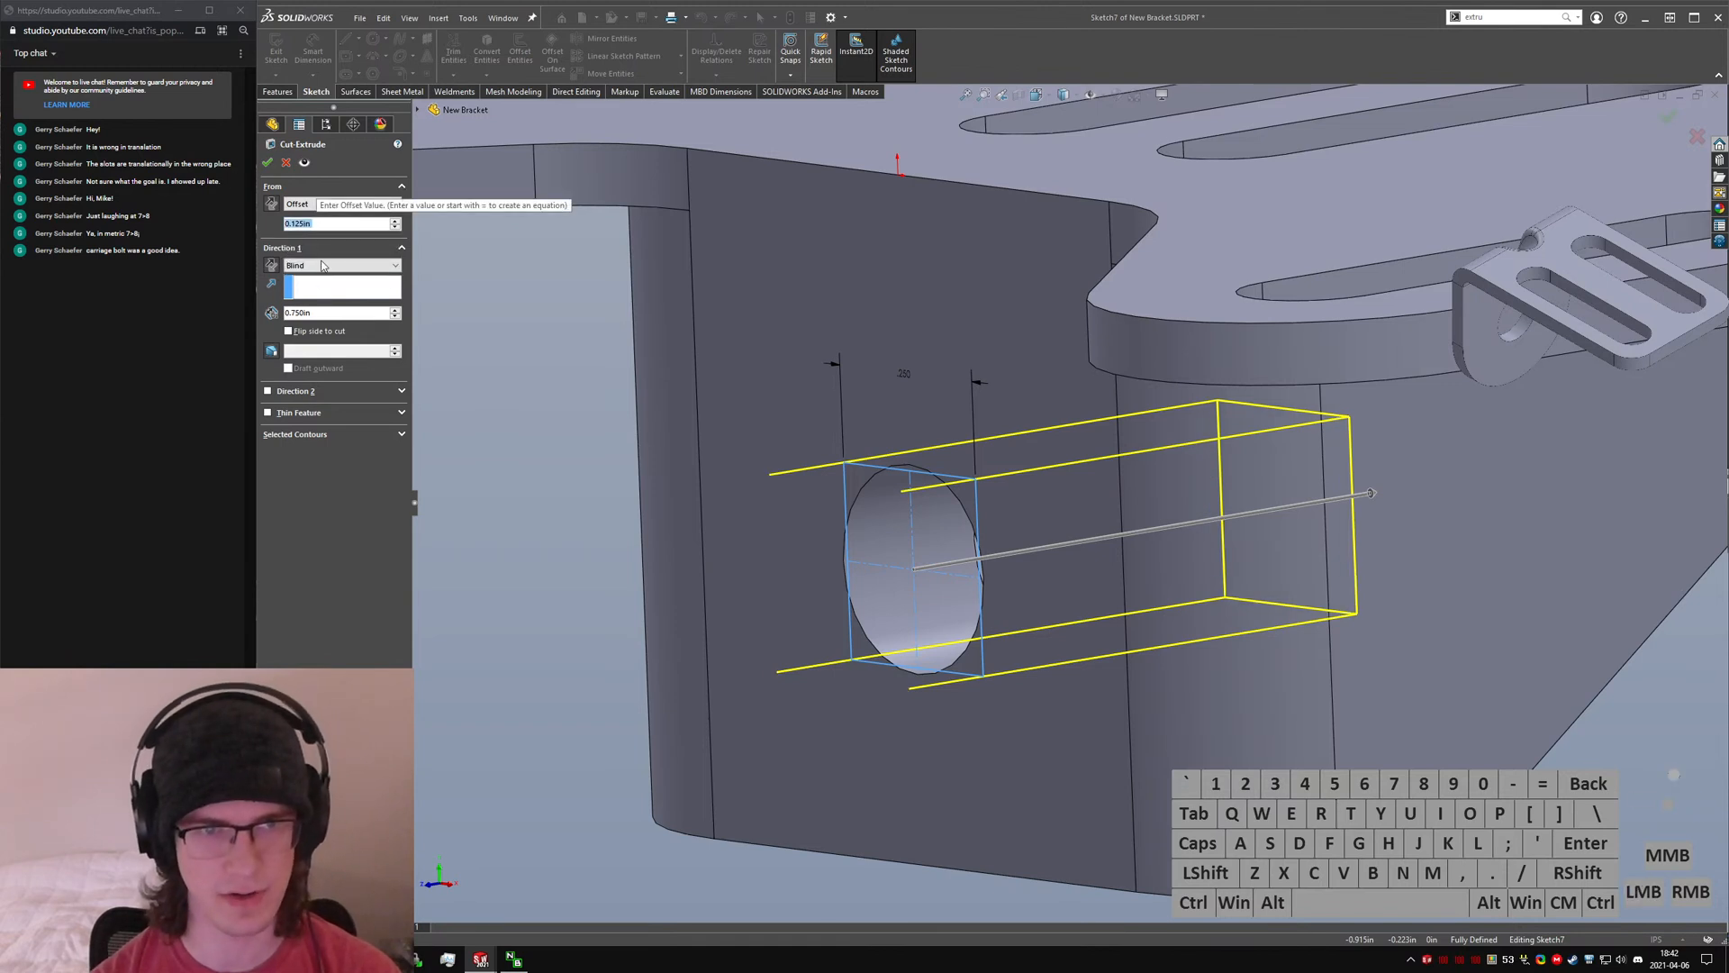
# - Reverse the cut and its start offset, end it Up To Next with a 5° draft, and apply it
pyautogui.click(271, 266)
pyautogui.click(271, 205)
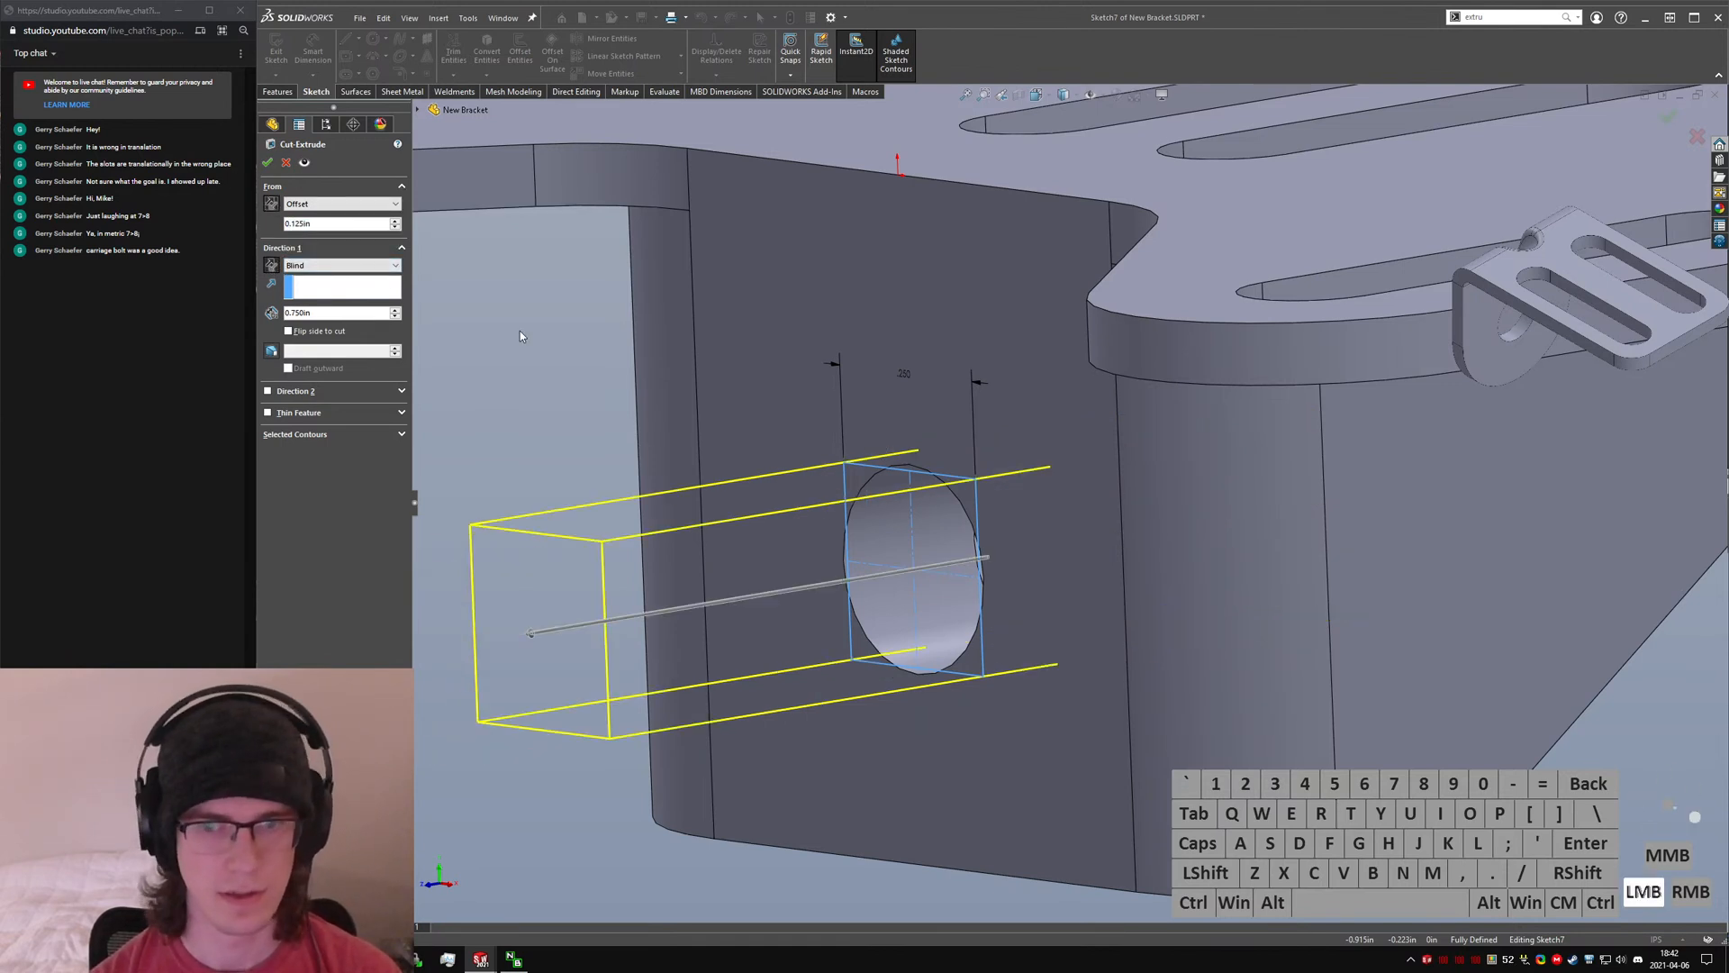
pyautogui.moveTo(1066, 495); pyautogui.dragTo(1049, 389, button='middle')
pyautogui.click(323, 275)
pyautogui.click(315, 309)
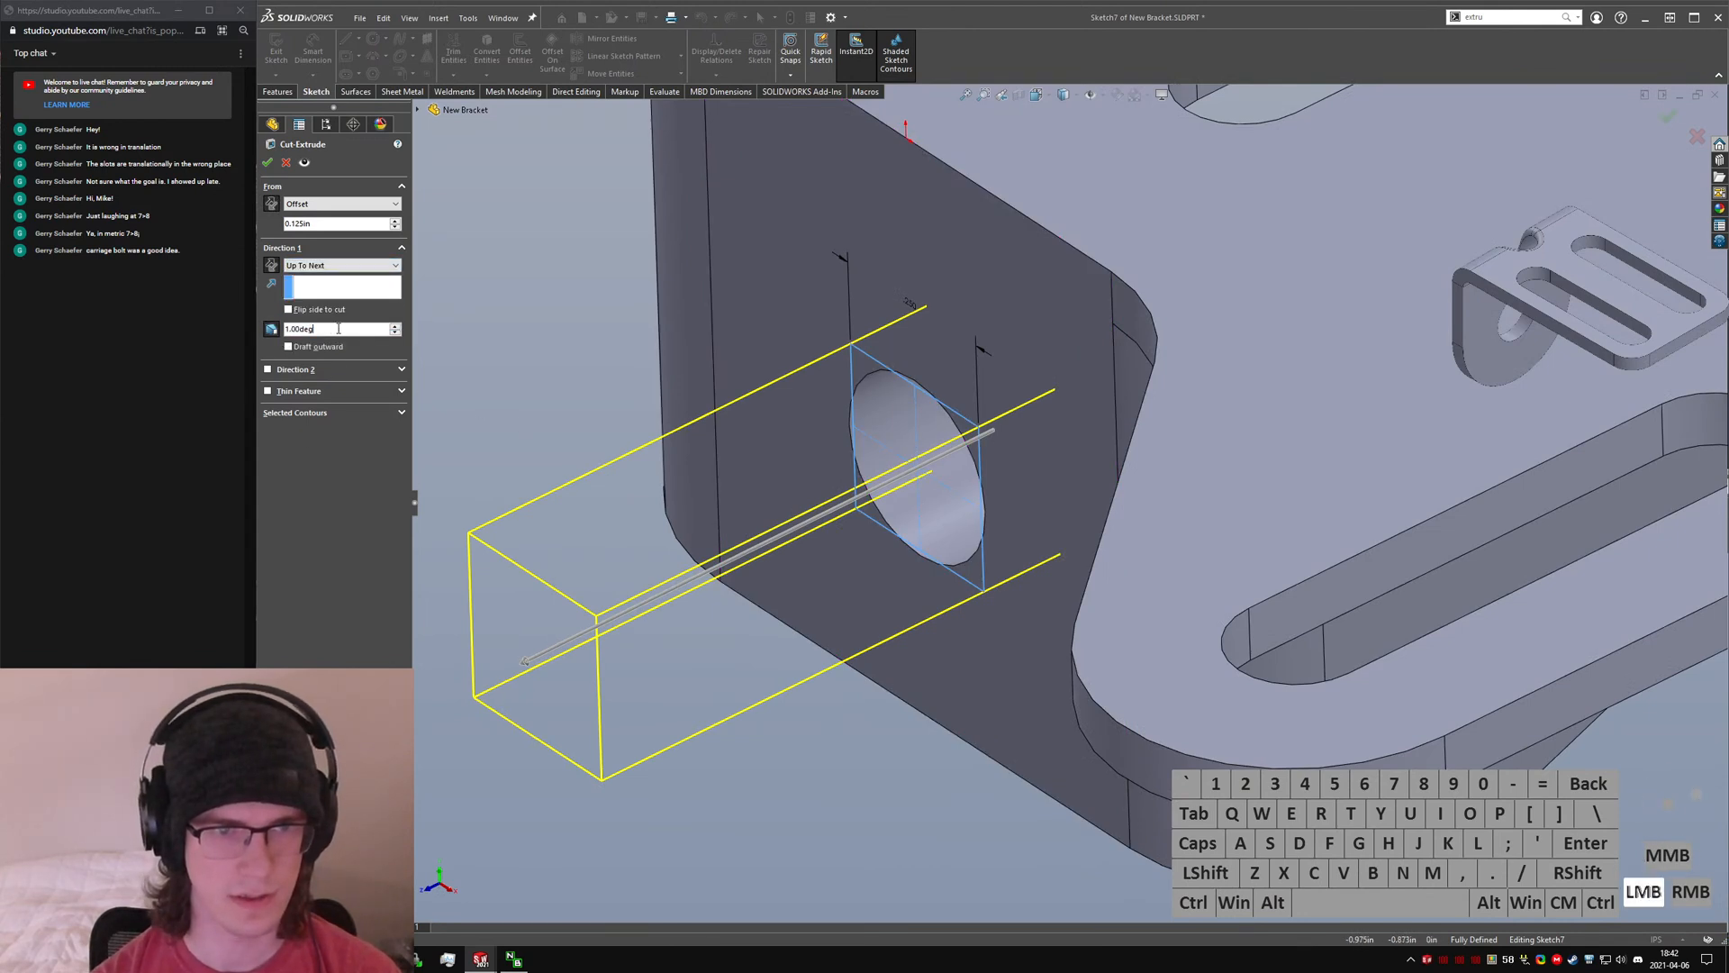
pyautogui.write('5')
pyautogui.press('Return')
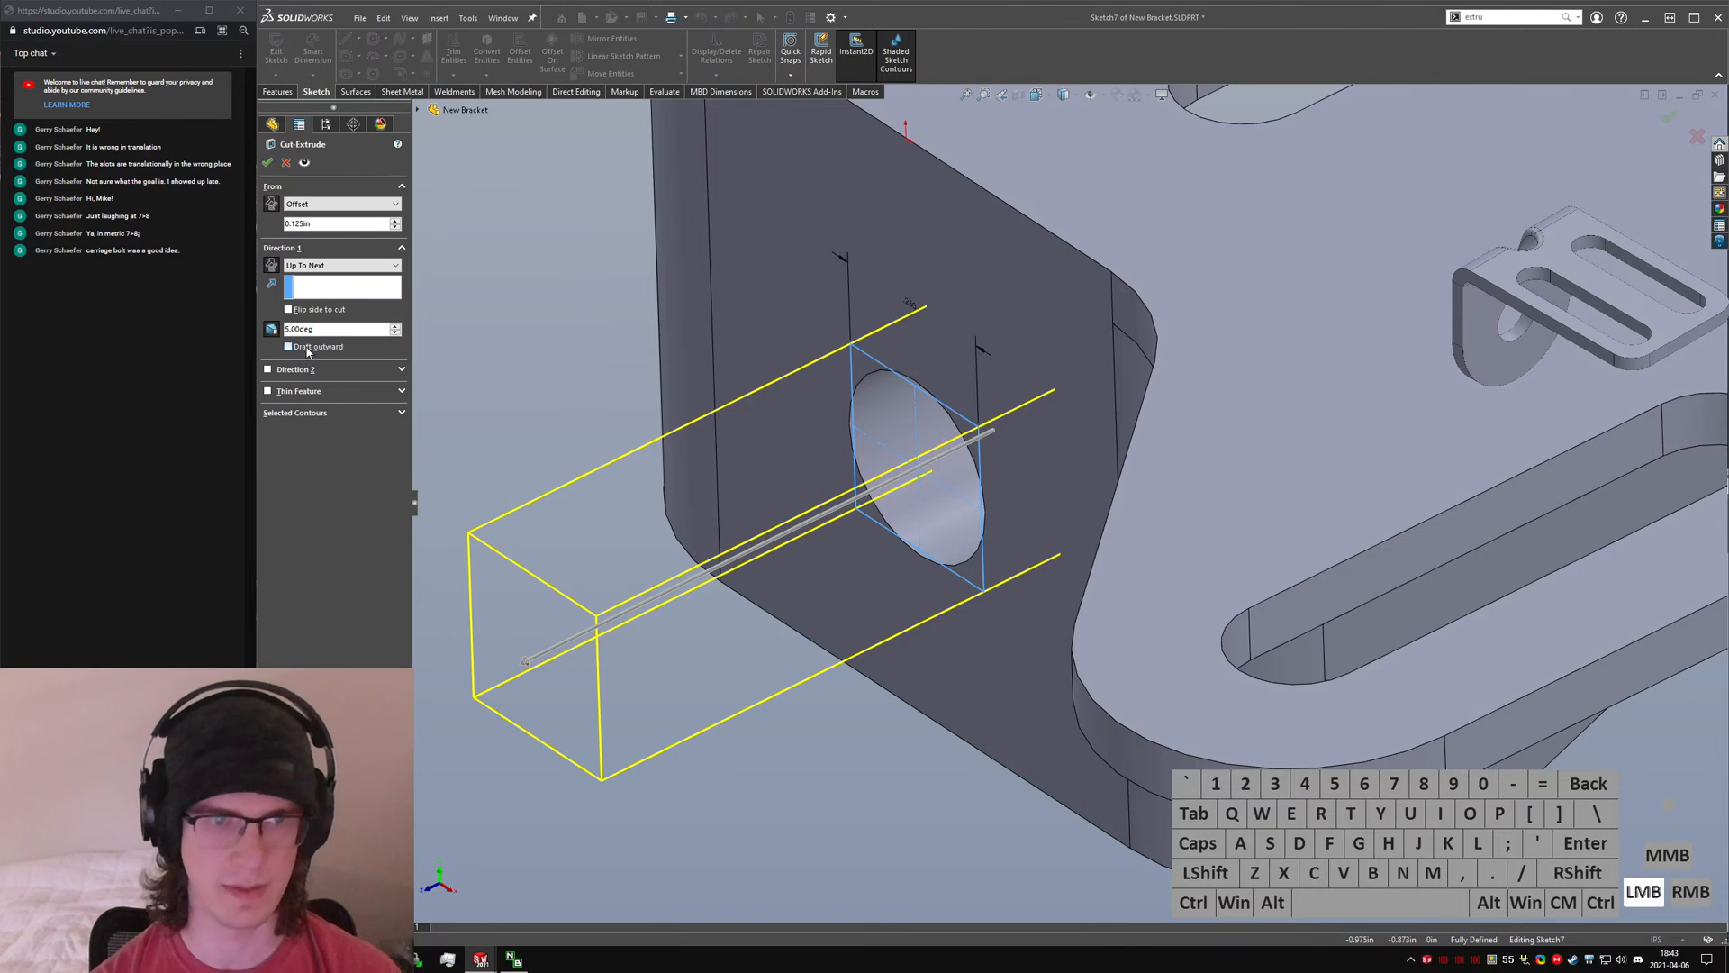
pyautogui.click(267, 164)
pyautogui.scroll(-3, 915, 444)
pyautogui.moveTo(915, 444); pyautogui.dragTo(914, 362, button='middle')
pyautogui.scroll(3, 954, 373)
pyautogui.scroll(-1, 916, 364)
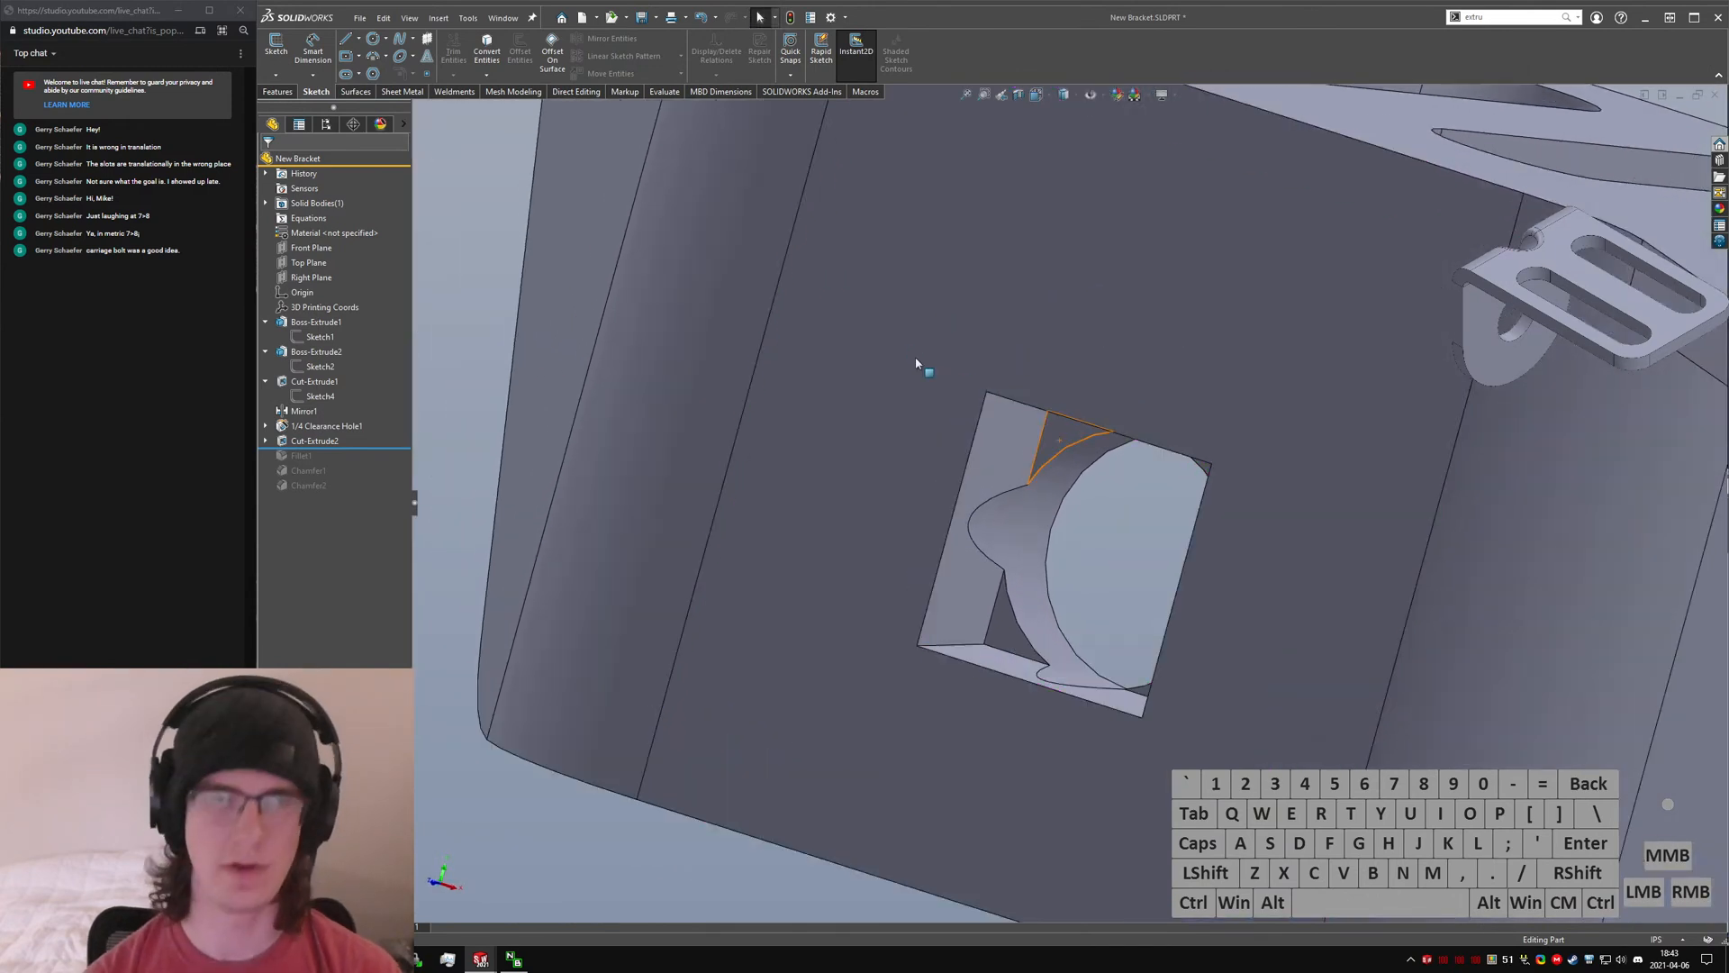
pyautogui.click(1117, 579)
pyautogui.press('s')
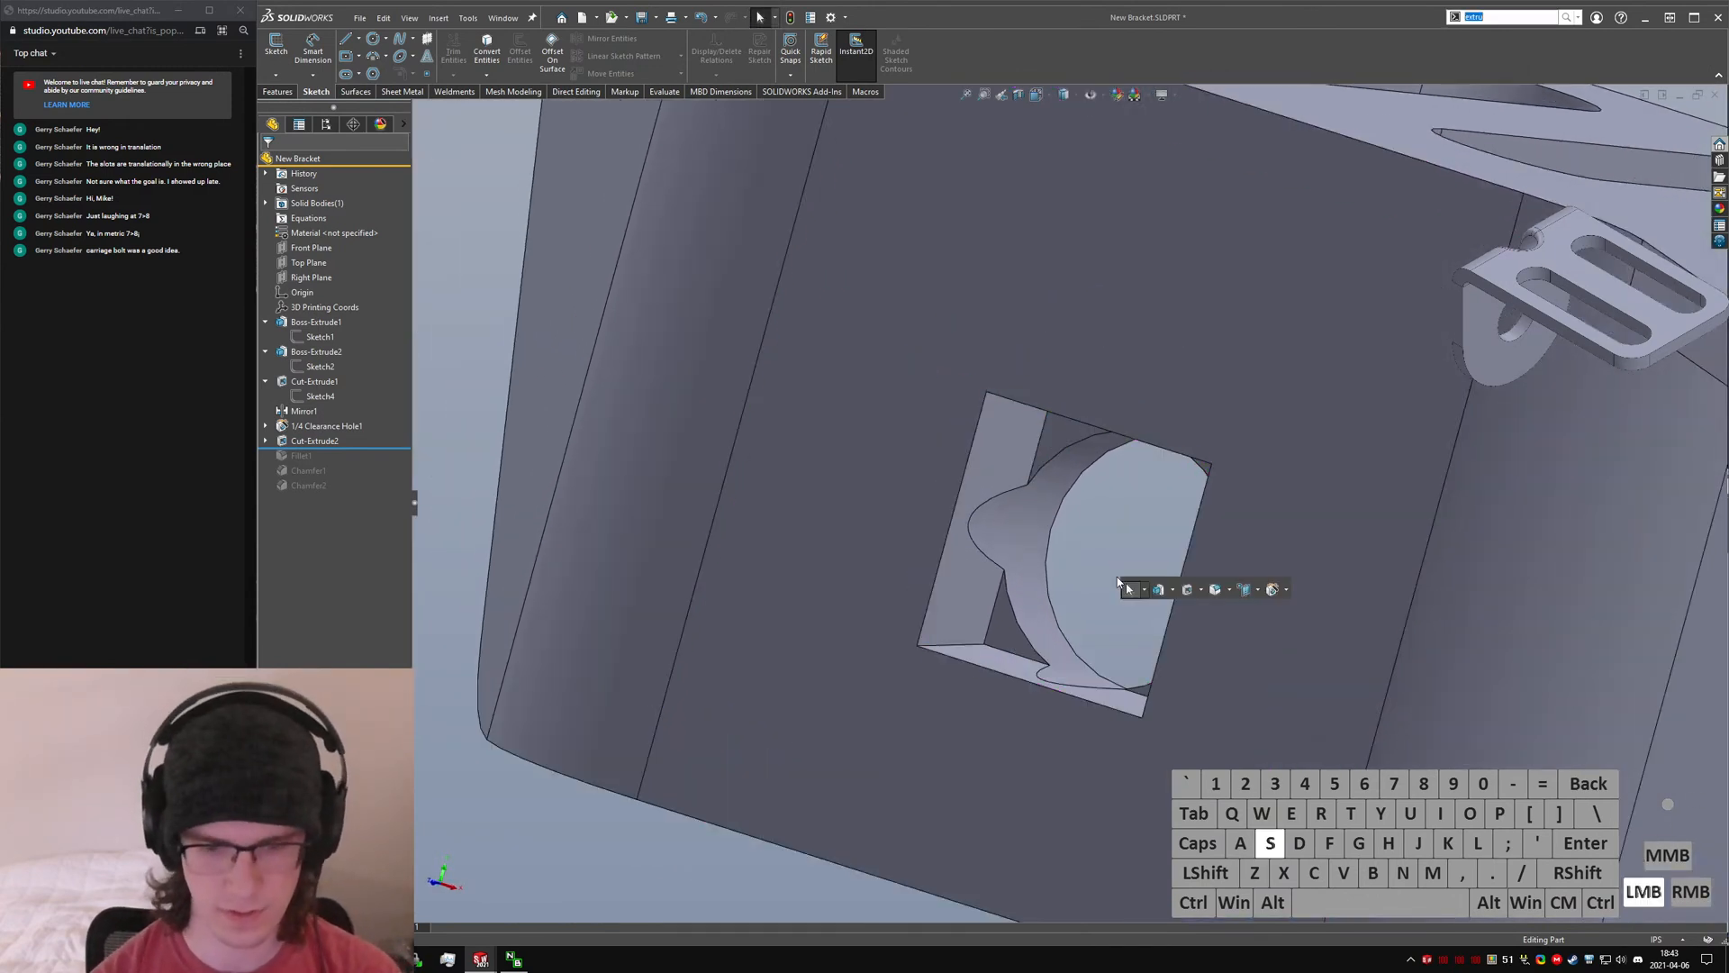
pyautogui.click(1093, 535)
pyautogui.scroll(-4, 1027, 438)
pyautogui.moveTo(1034, 446); pyautogui.dragTo(1234, 677, button='middle')
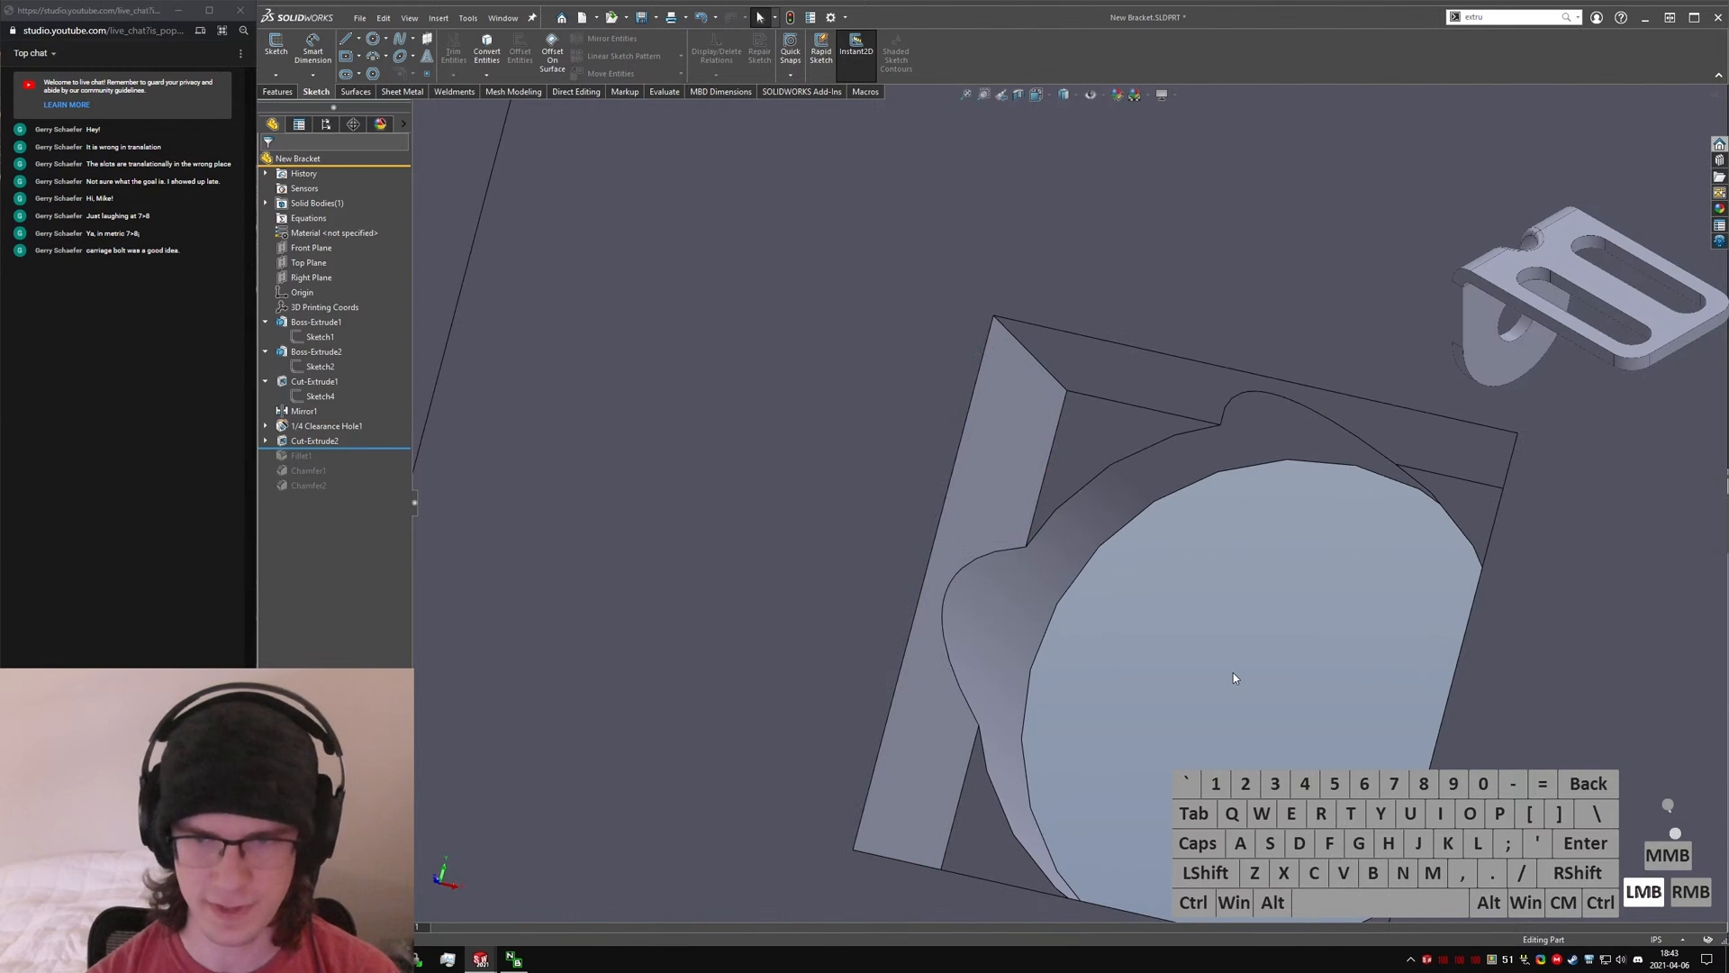
pyautogui.write('schamfer')
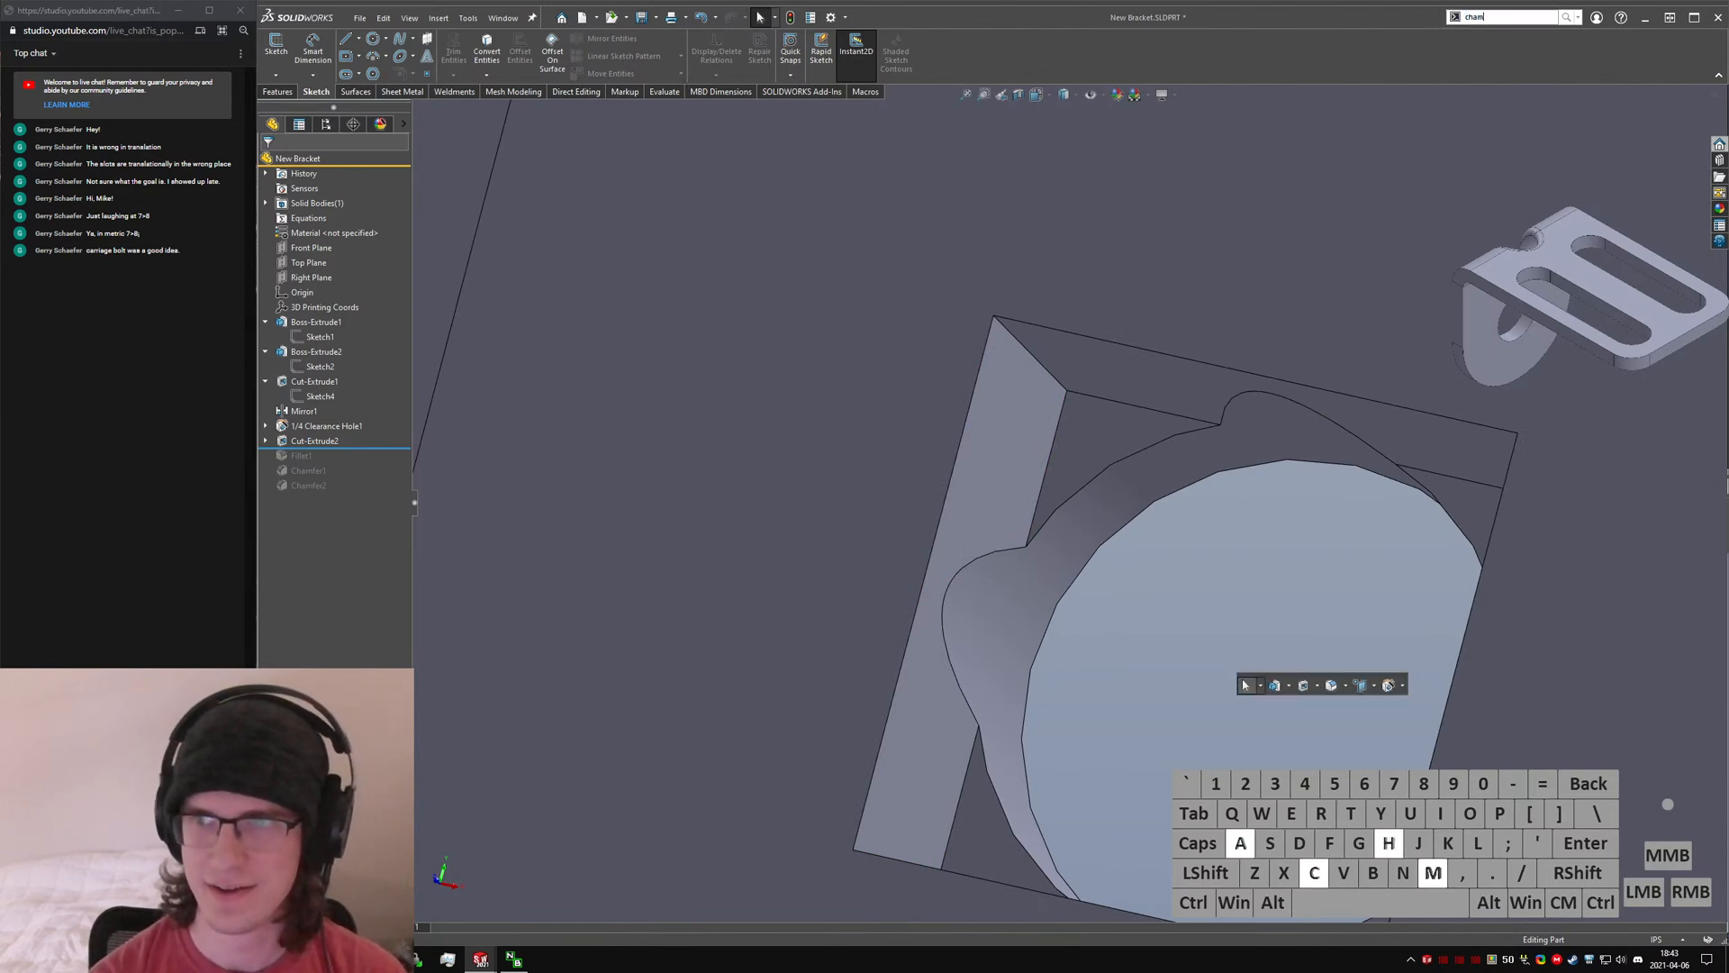
pyautogui.press('Return')
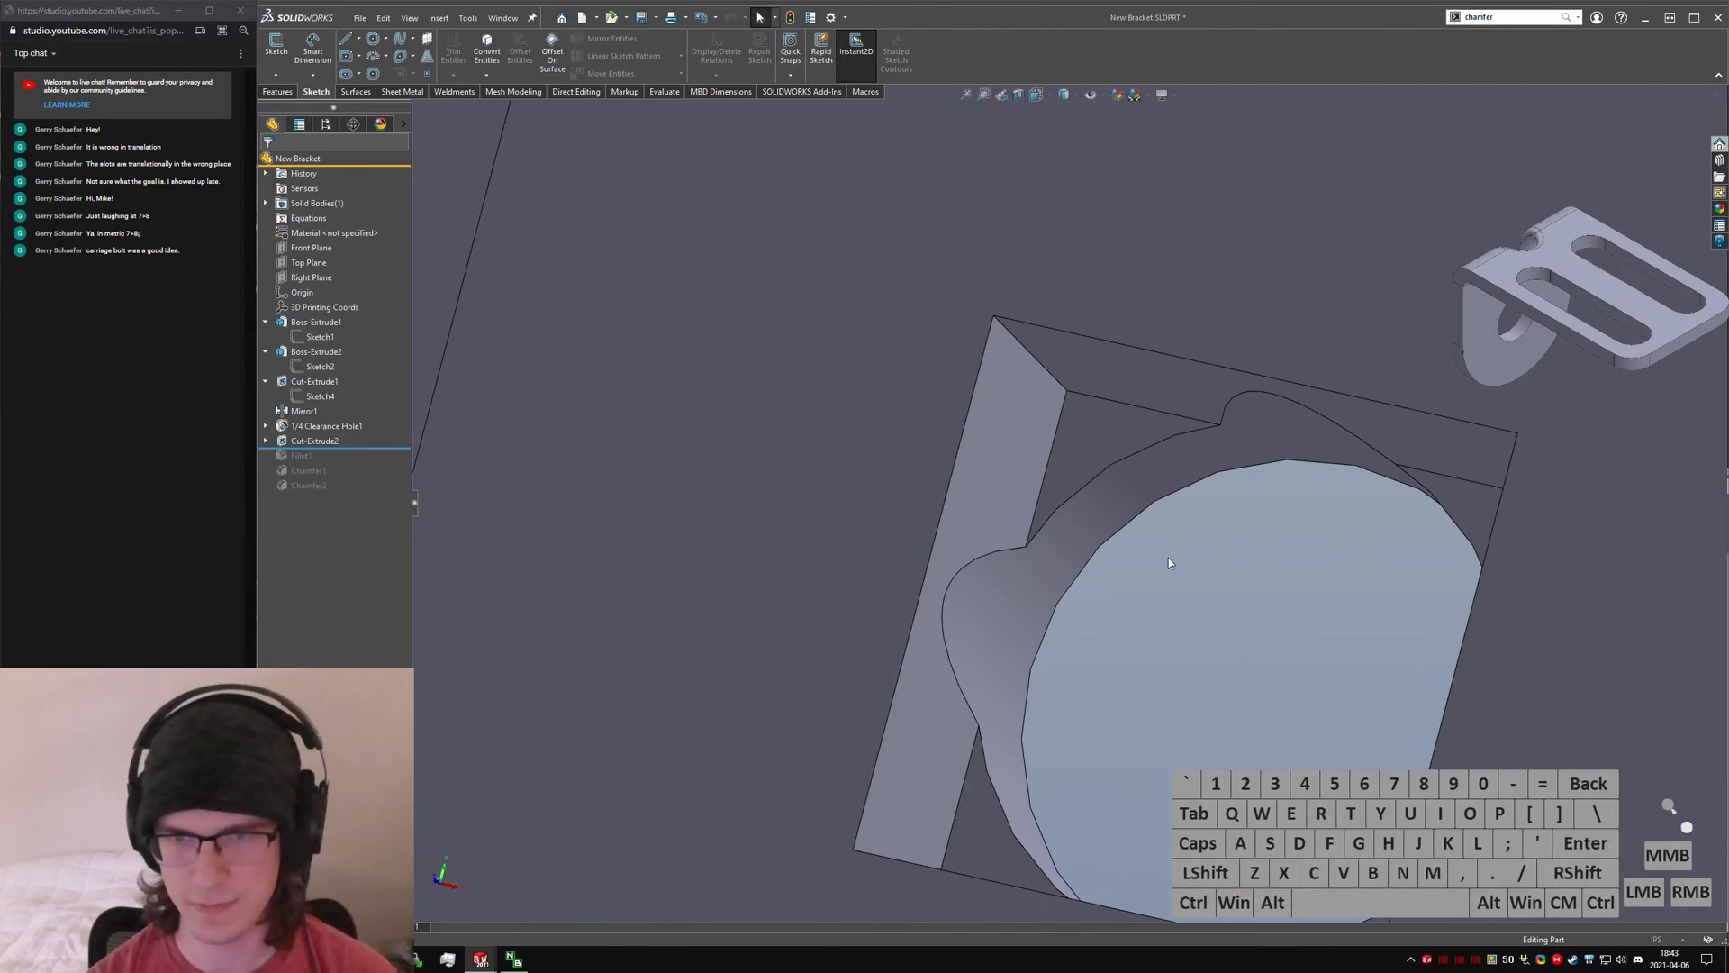
# - Start a fillet with a 0.4 mm radius on the three edges meeting at one inner corner of the square pocket
pyautogui.click(1174, 604)
pyautogui.write('sfillet')
pyautogui.press('Return')
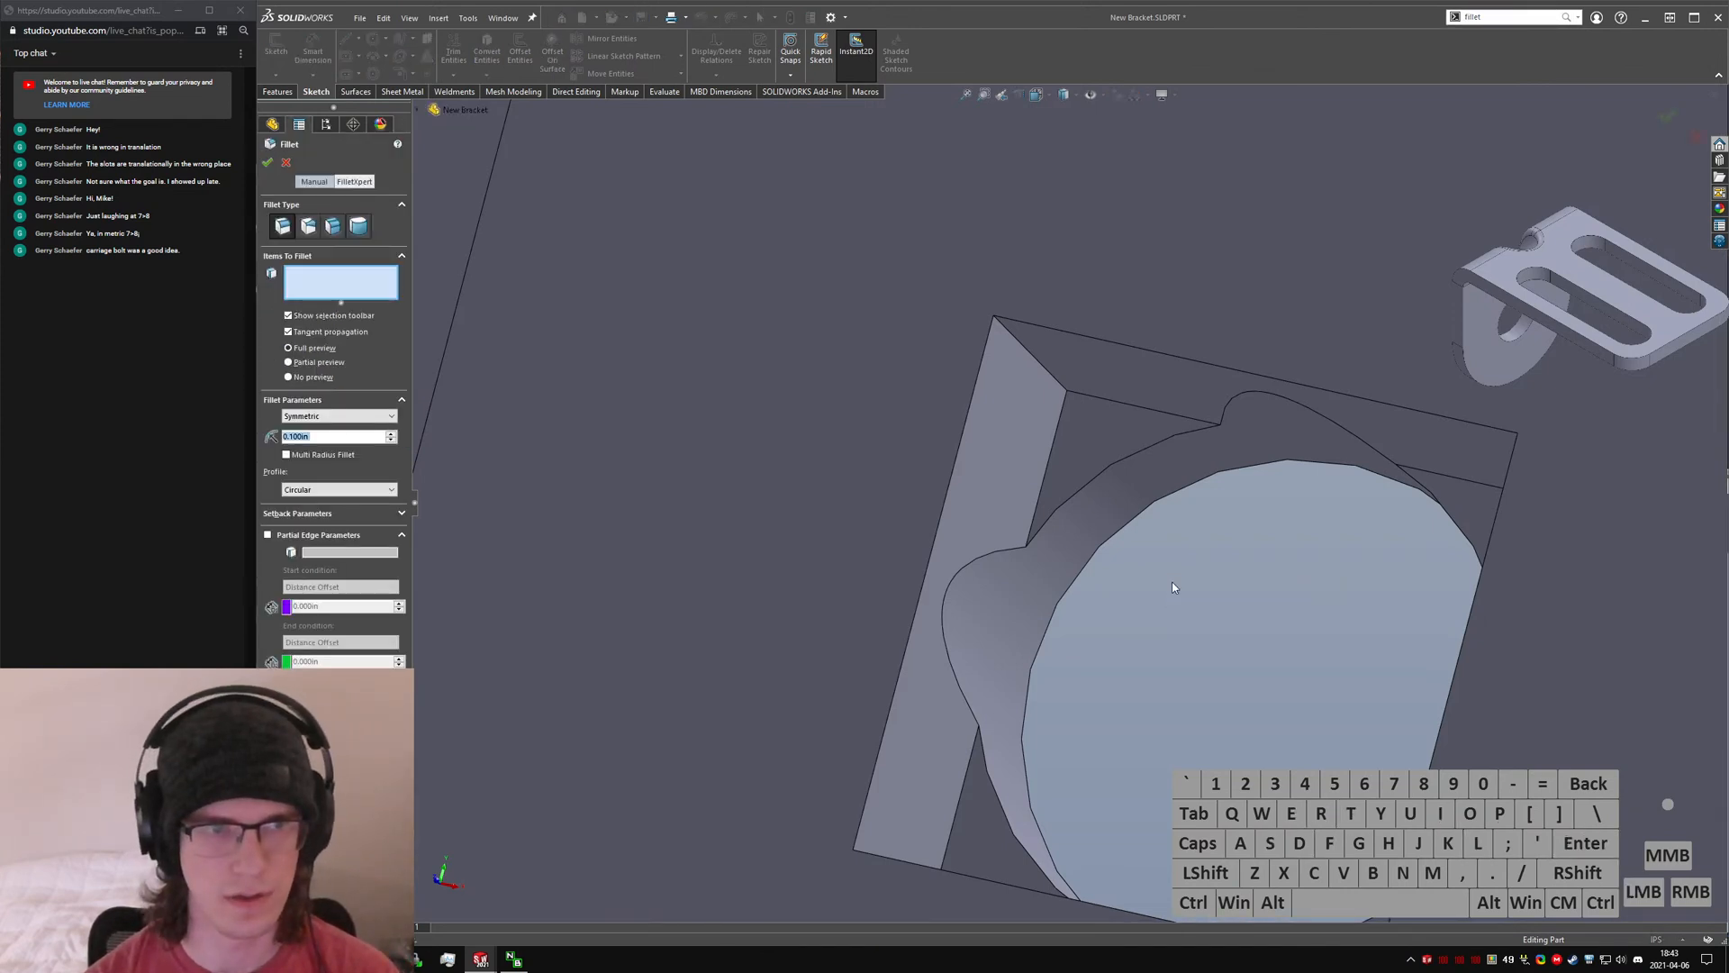
pyautogui.write('0.4m')
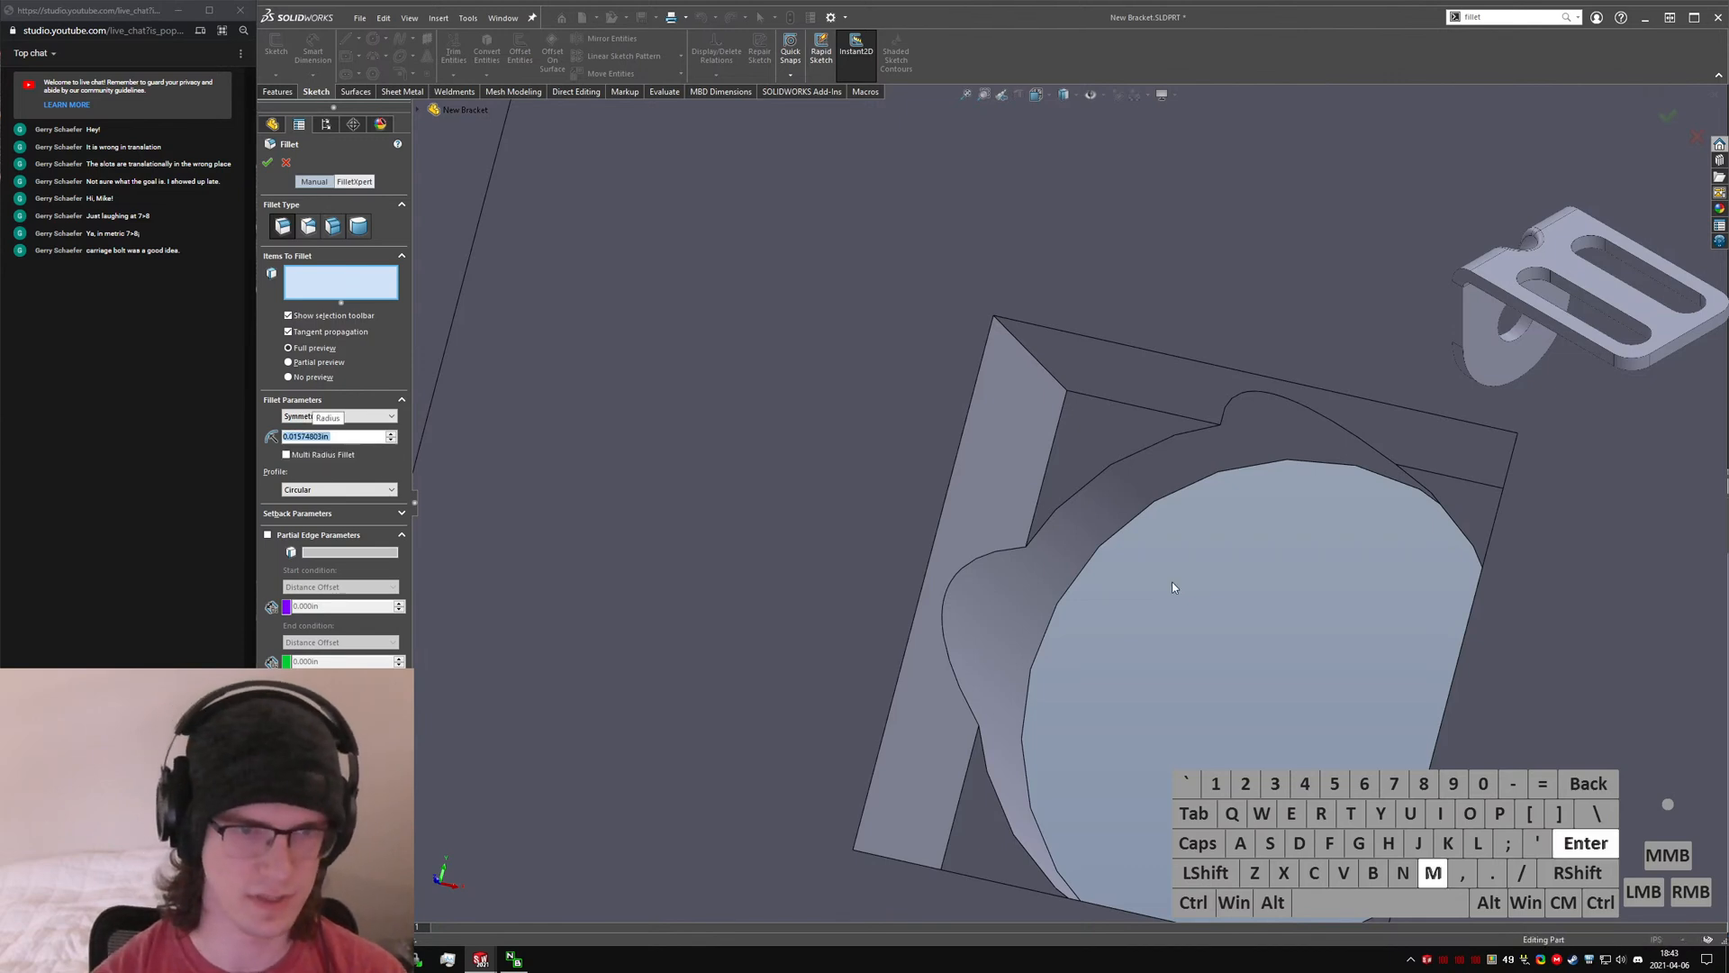
pyautogui.click(1069, 392)
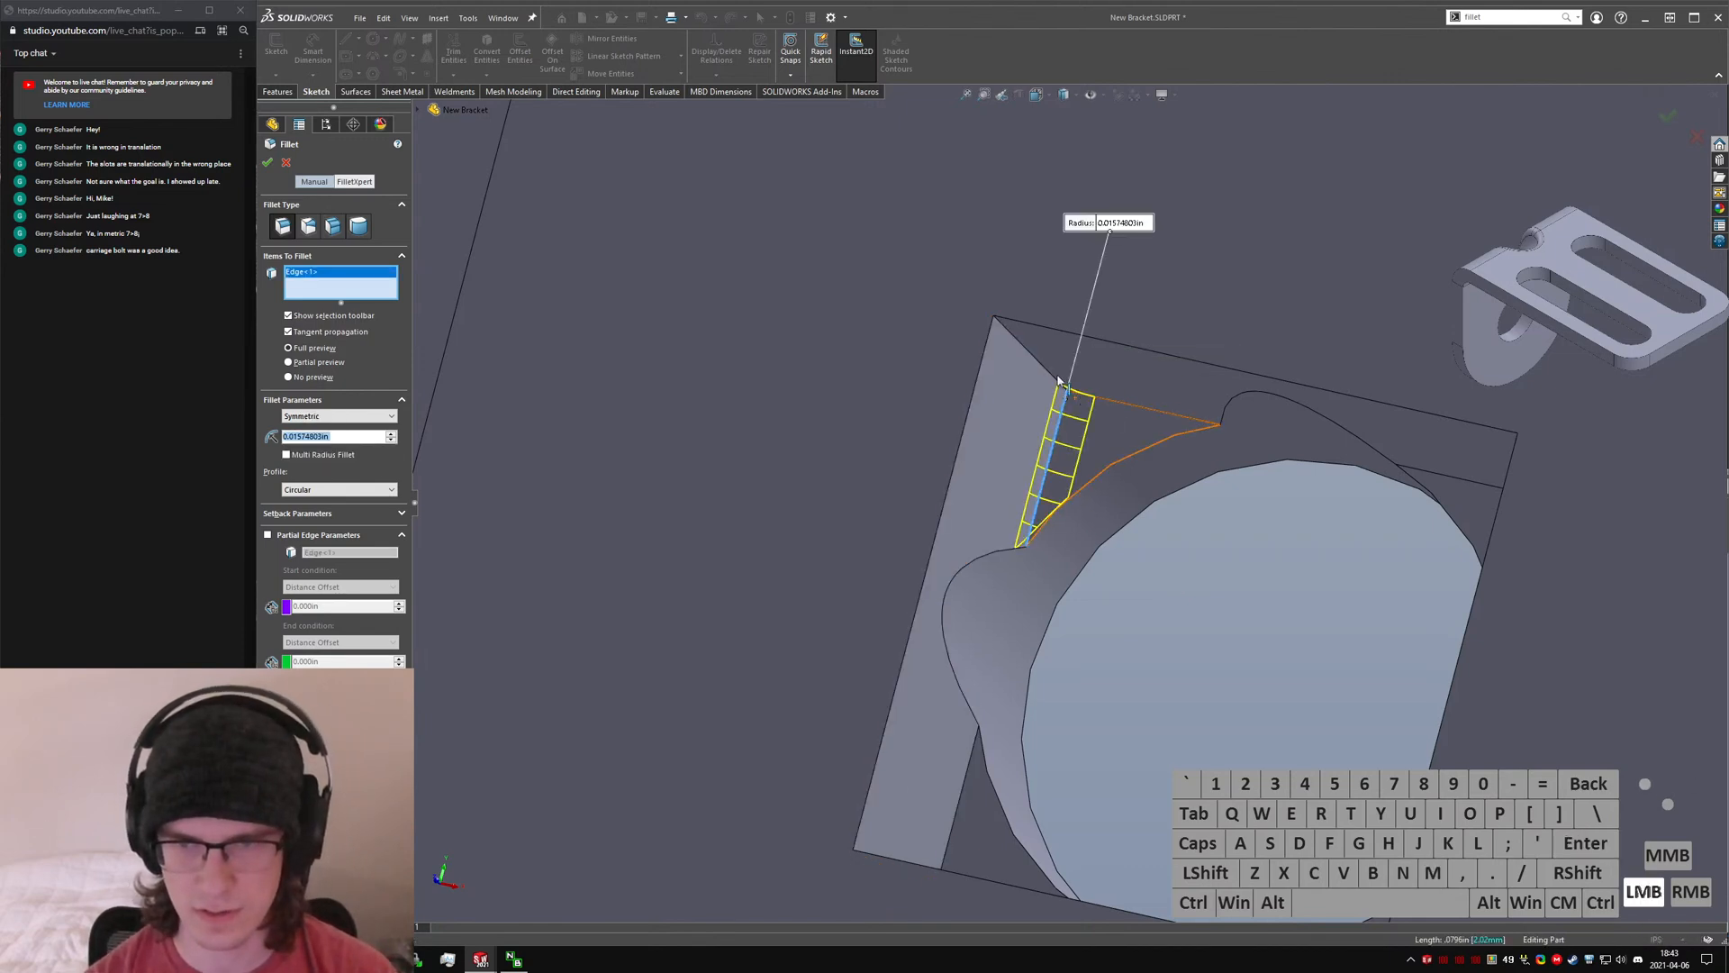
pyautogui.click(1094, 396)
pyautogui.click(1040, 363)
# - Add the remaining internal edges of the square pocket to the fillet selection and apply the fillet
pyautogui.moveTo(1524, 525); pyautogui.dragTo(1433, 487, button='middle')
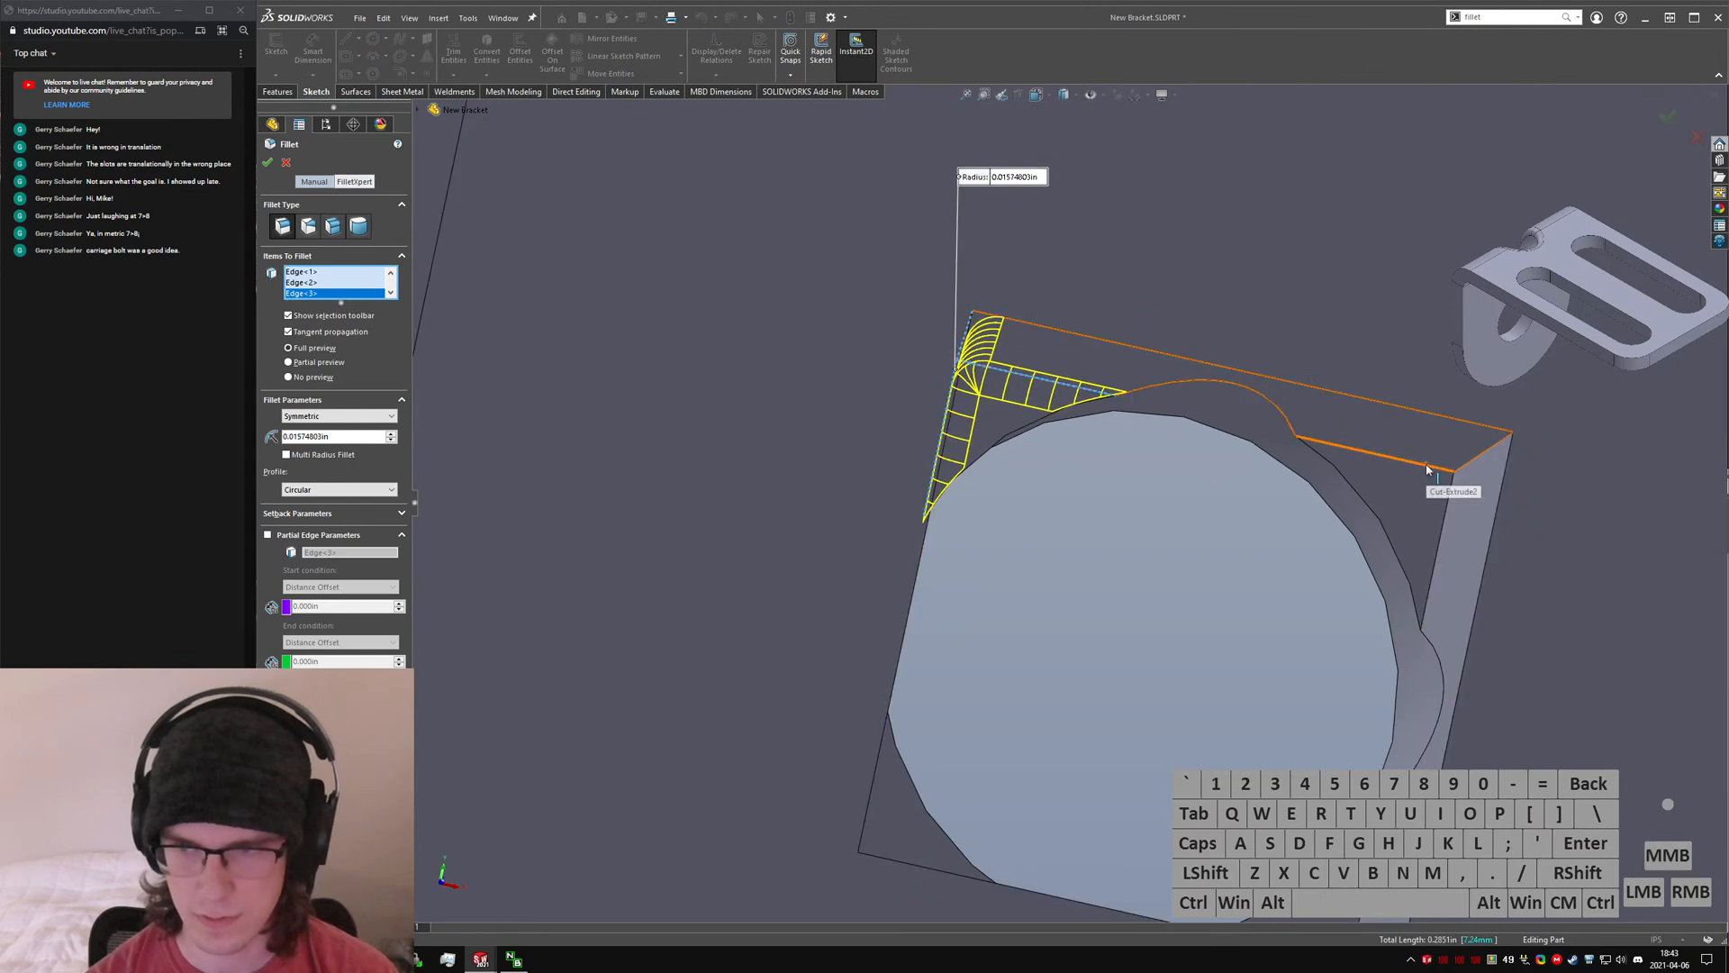
pyautogui.click(1427, 470)
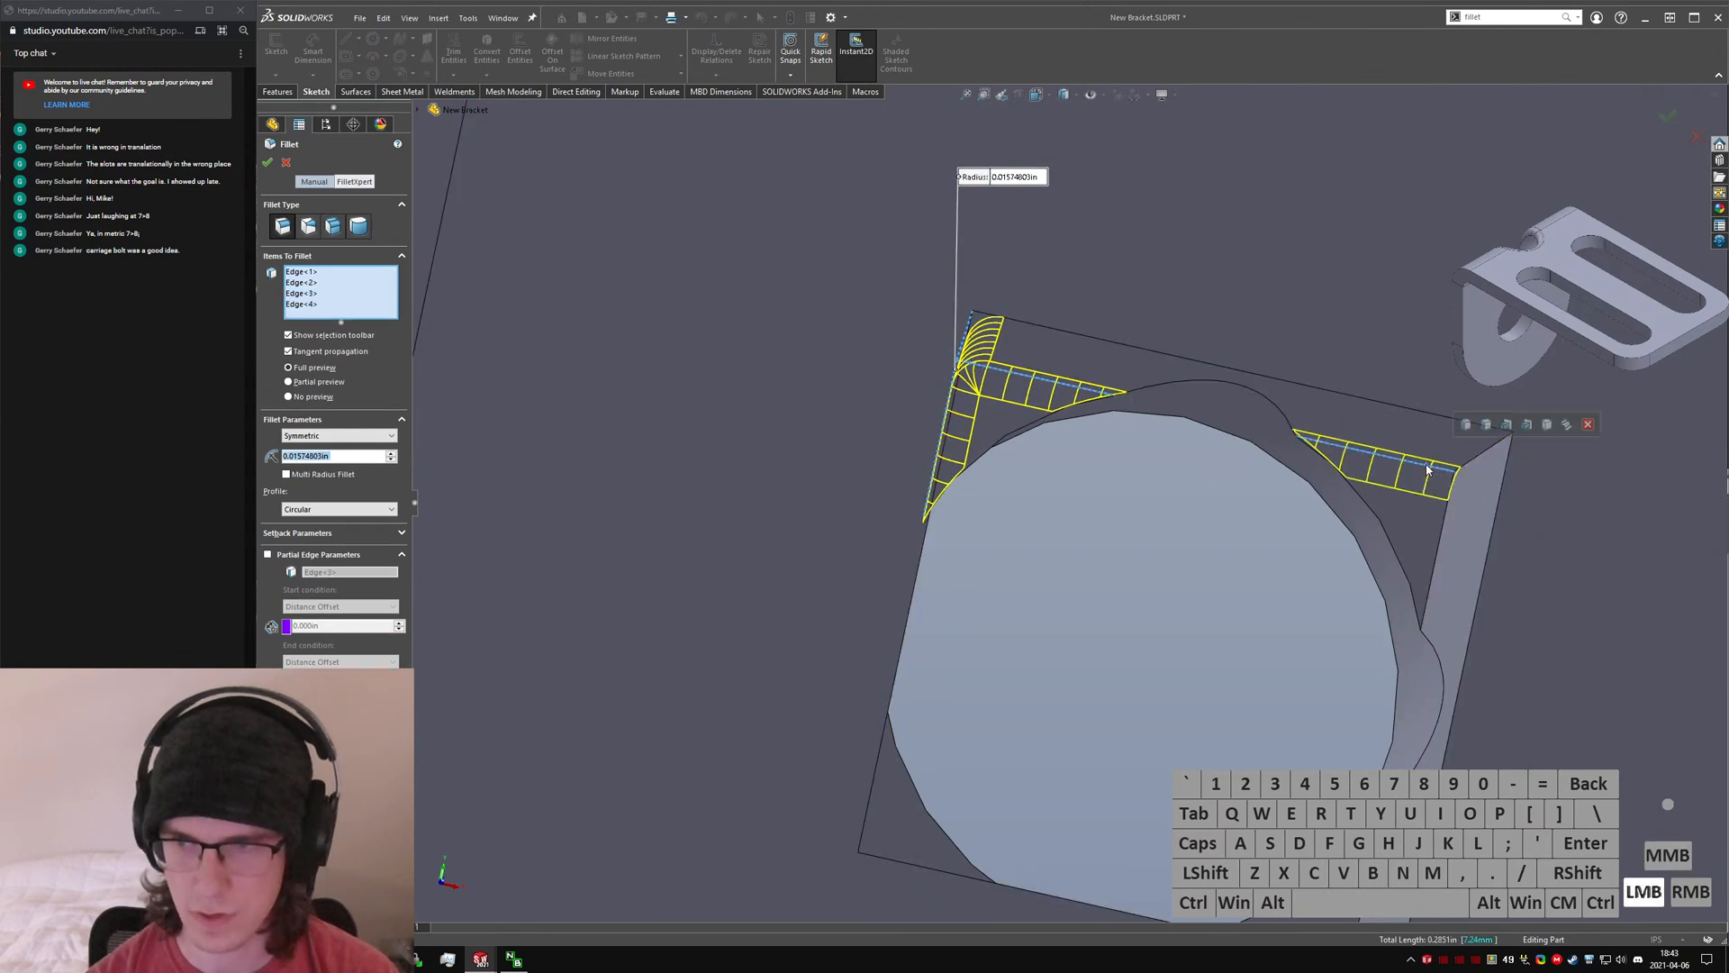
pyautogui.click(1505, 425)
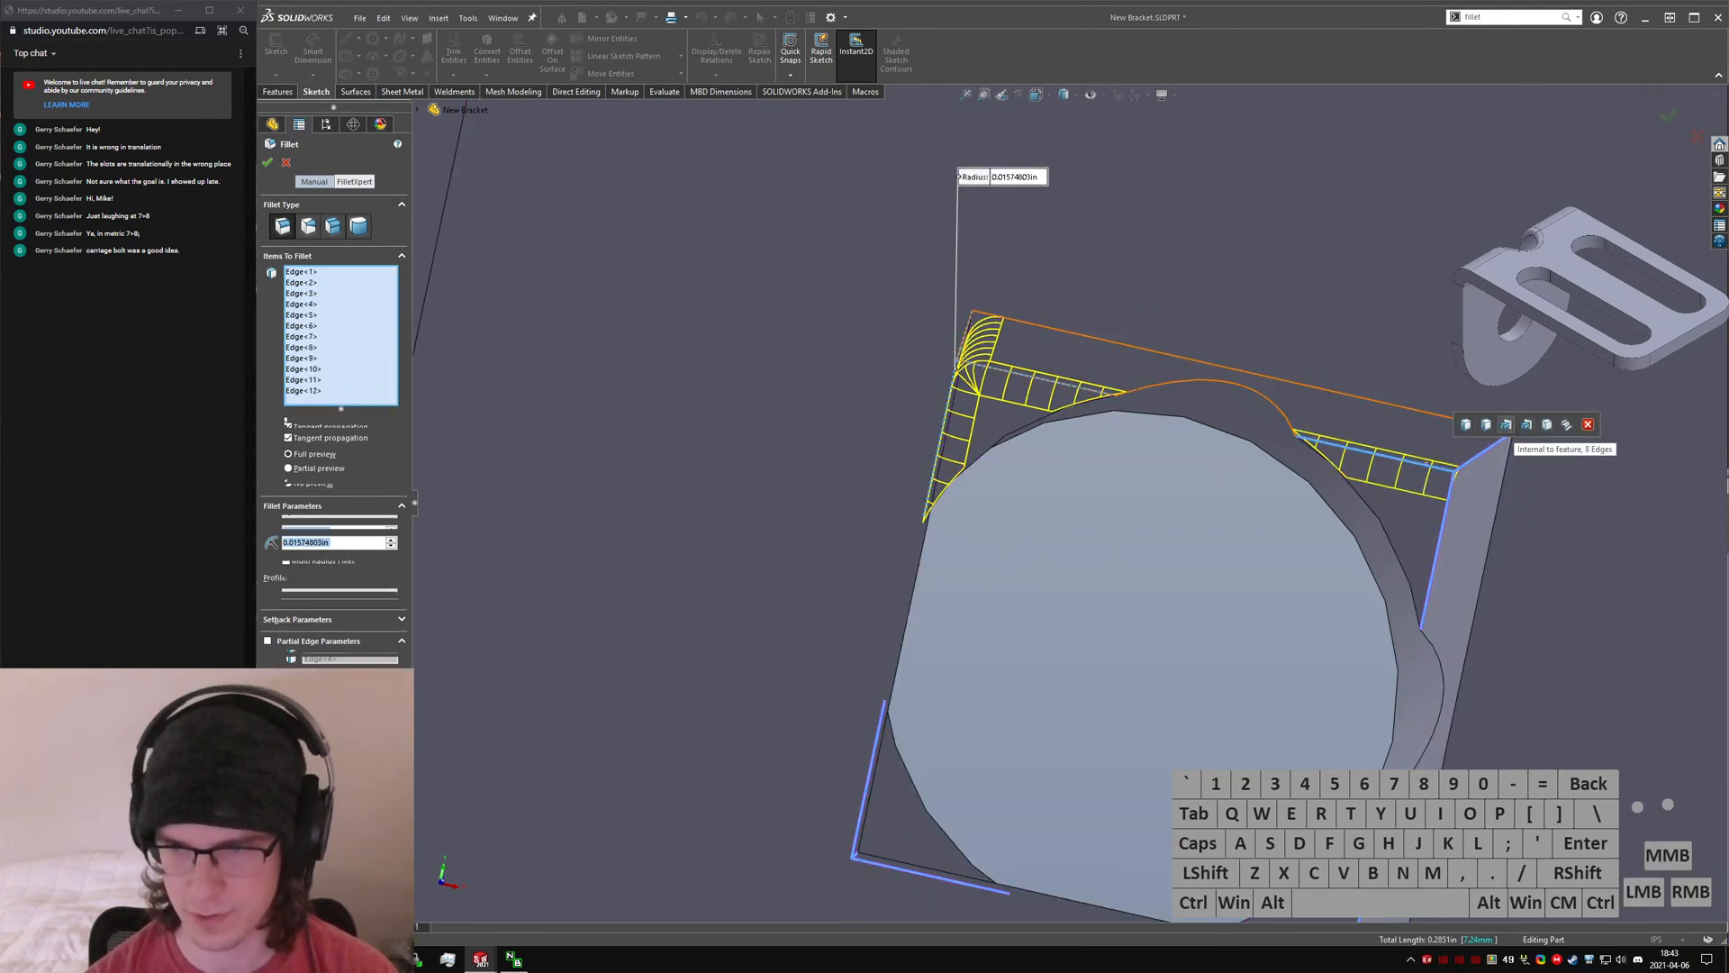
pyautogui.scroll(4, 1293, 748)
pyautogui.moveTo(1149, 612); pyautogui.dragTo(1058, 533, button='middle')
pyautogui.scroll(-3, 1046, 570)
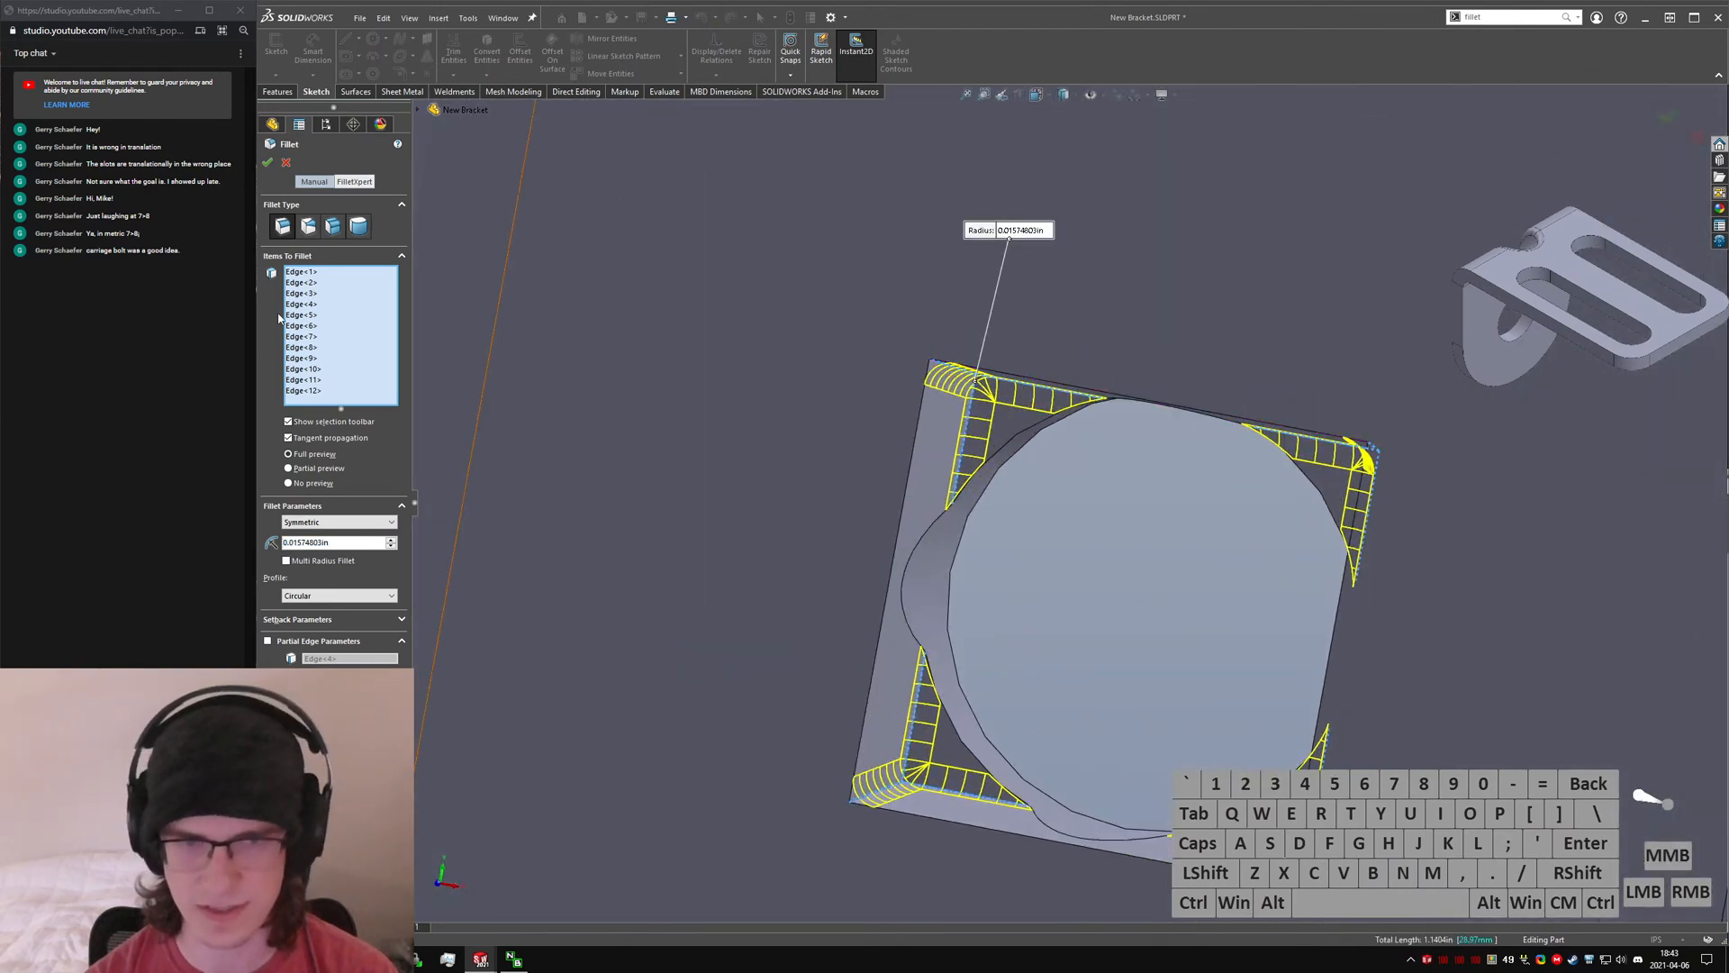
pyautogui.click(267, 163)
# - Set the square pocket's width dimension to 0.26 in
pyautogui.click(1054, 636)
pyautogui.moveTo(924, 606)
pyautogui.mouseDown(button='middle')
pyautogui.moveTo(905, 698)
pyautogui.moveTo(977, 740)
pyautogui.moveTo(1000, 693)
pyautogui.mouseUp(button='middle')
pyautogui.click(905, 703)
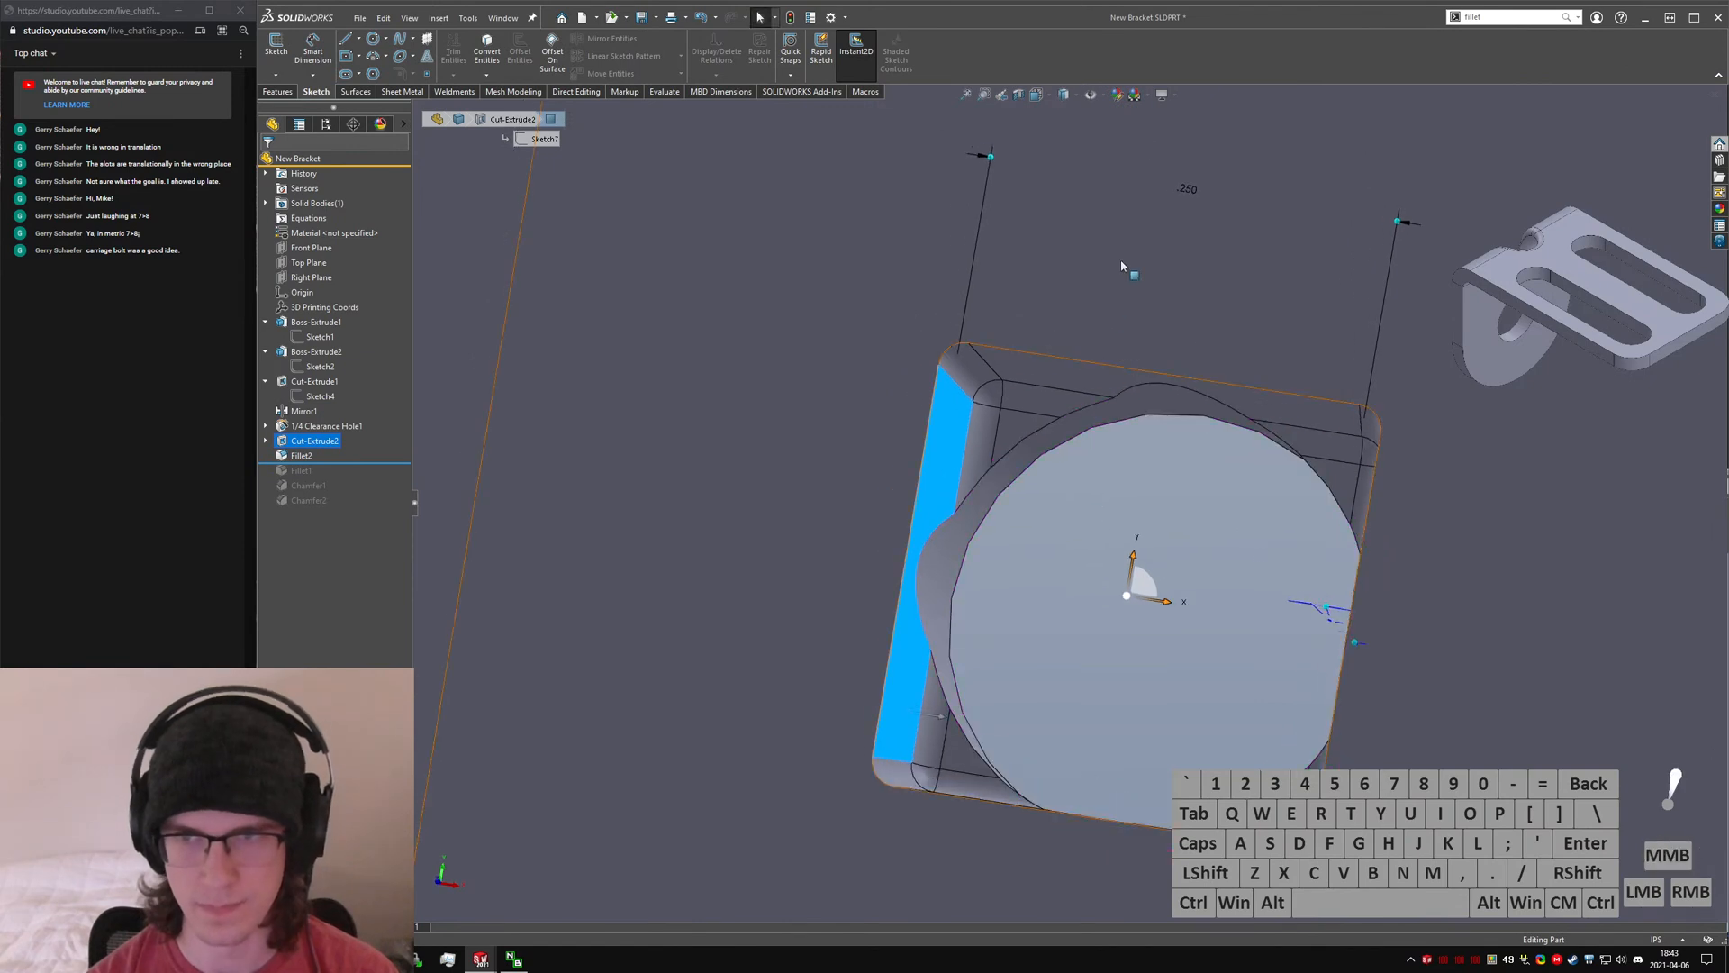
pyautogui.click(1195, 191)
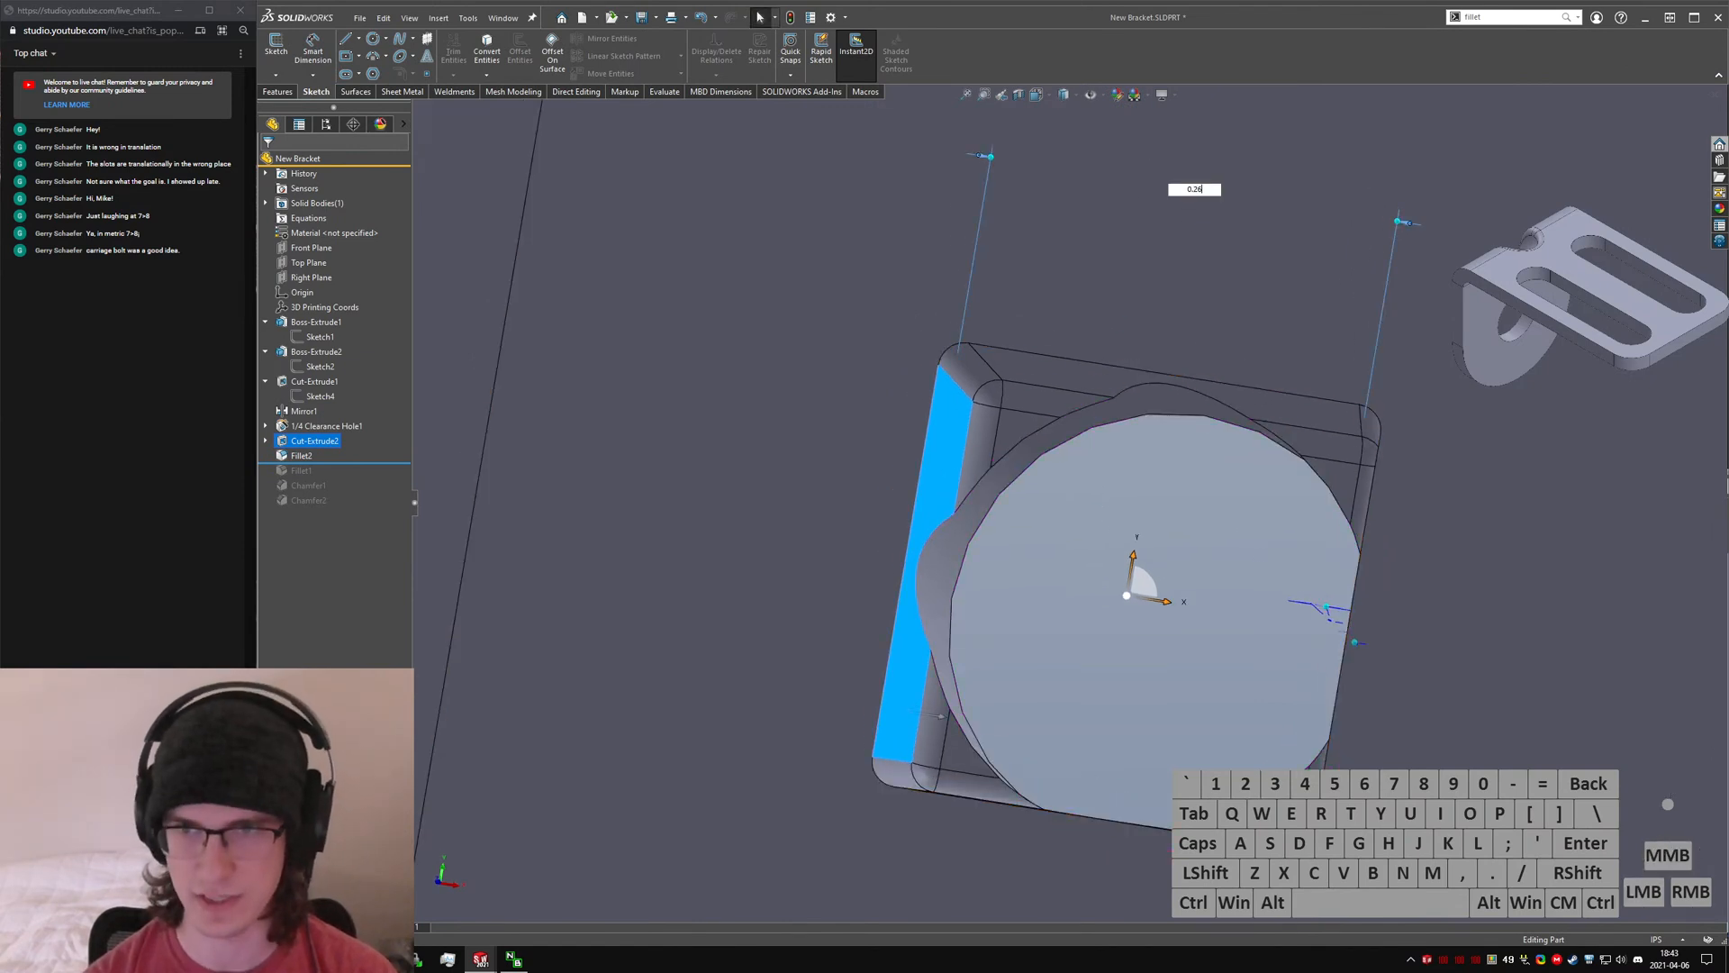
pyautogui.scroll(1, 1207, 270)
pyautogui.moveTo(1206, 272); pyautogui.dragTo(1122, 370, button='middle')
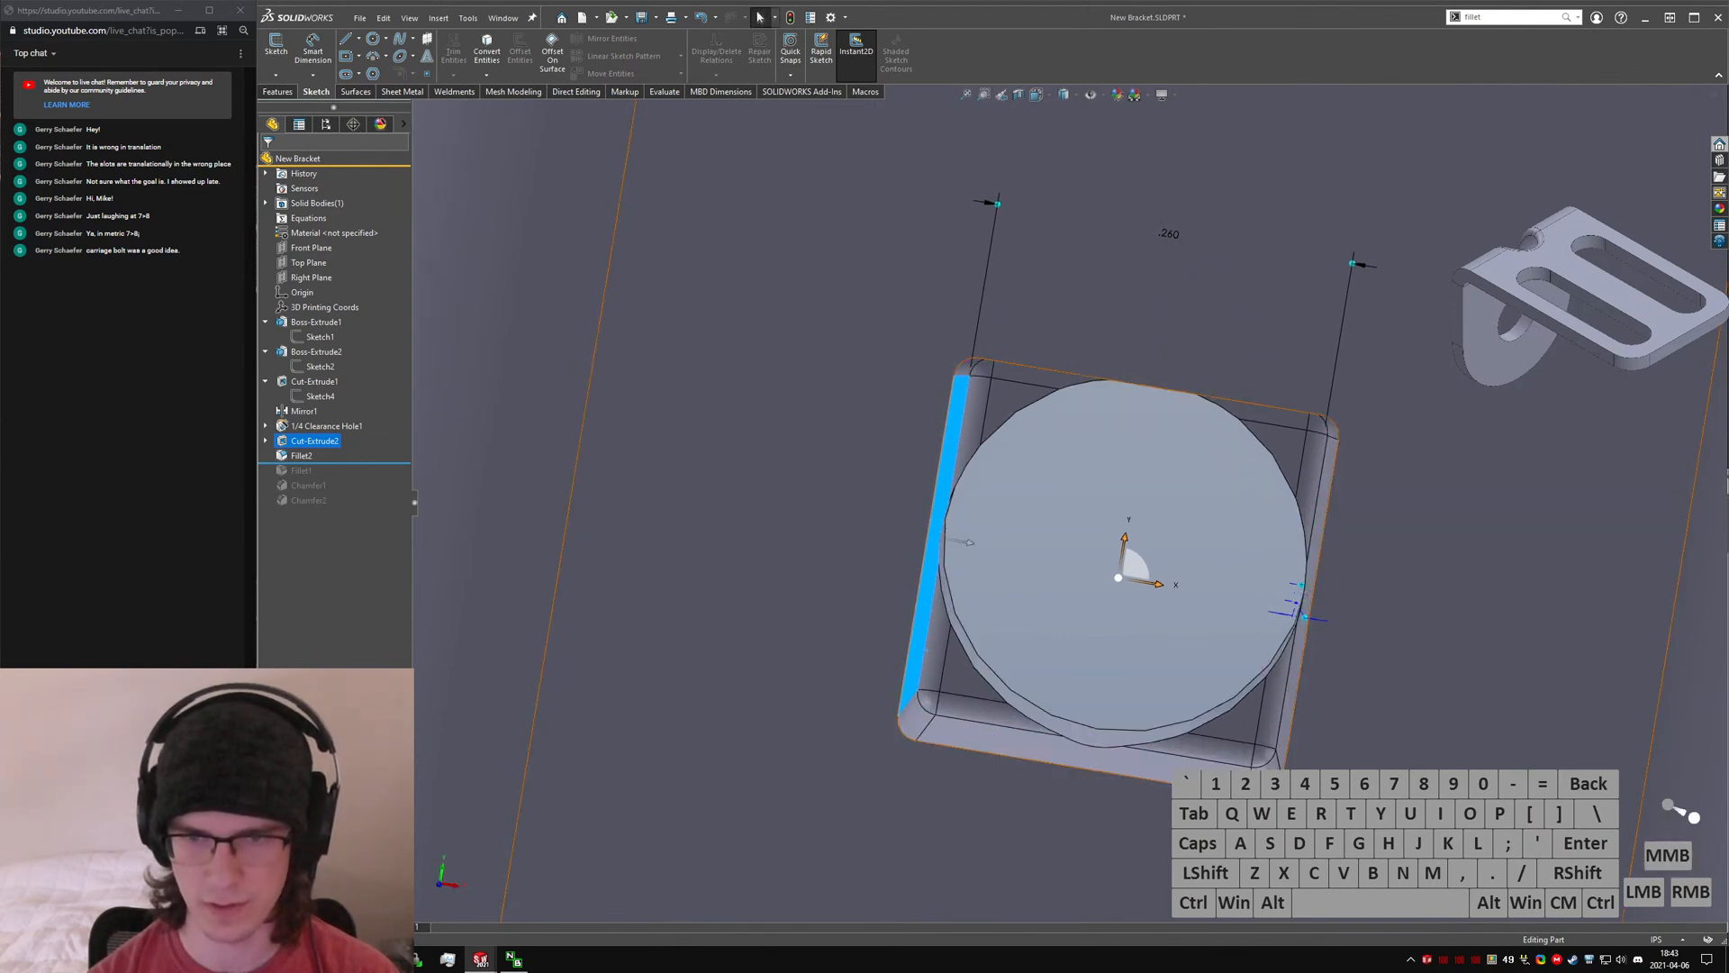
pyautogui.moveTo(1024, 252); pyautogui.dragTo(1198, 451, button='middle')
pyautogui.click(1098, 338)
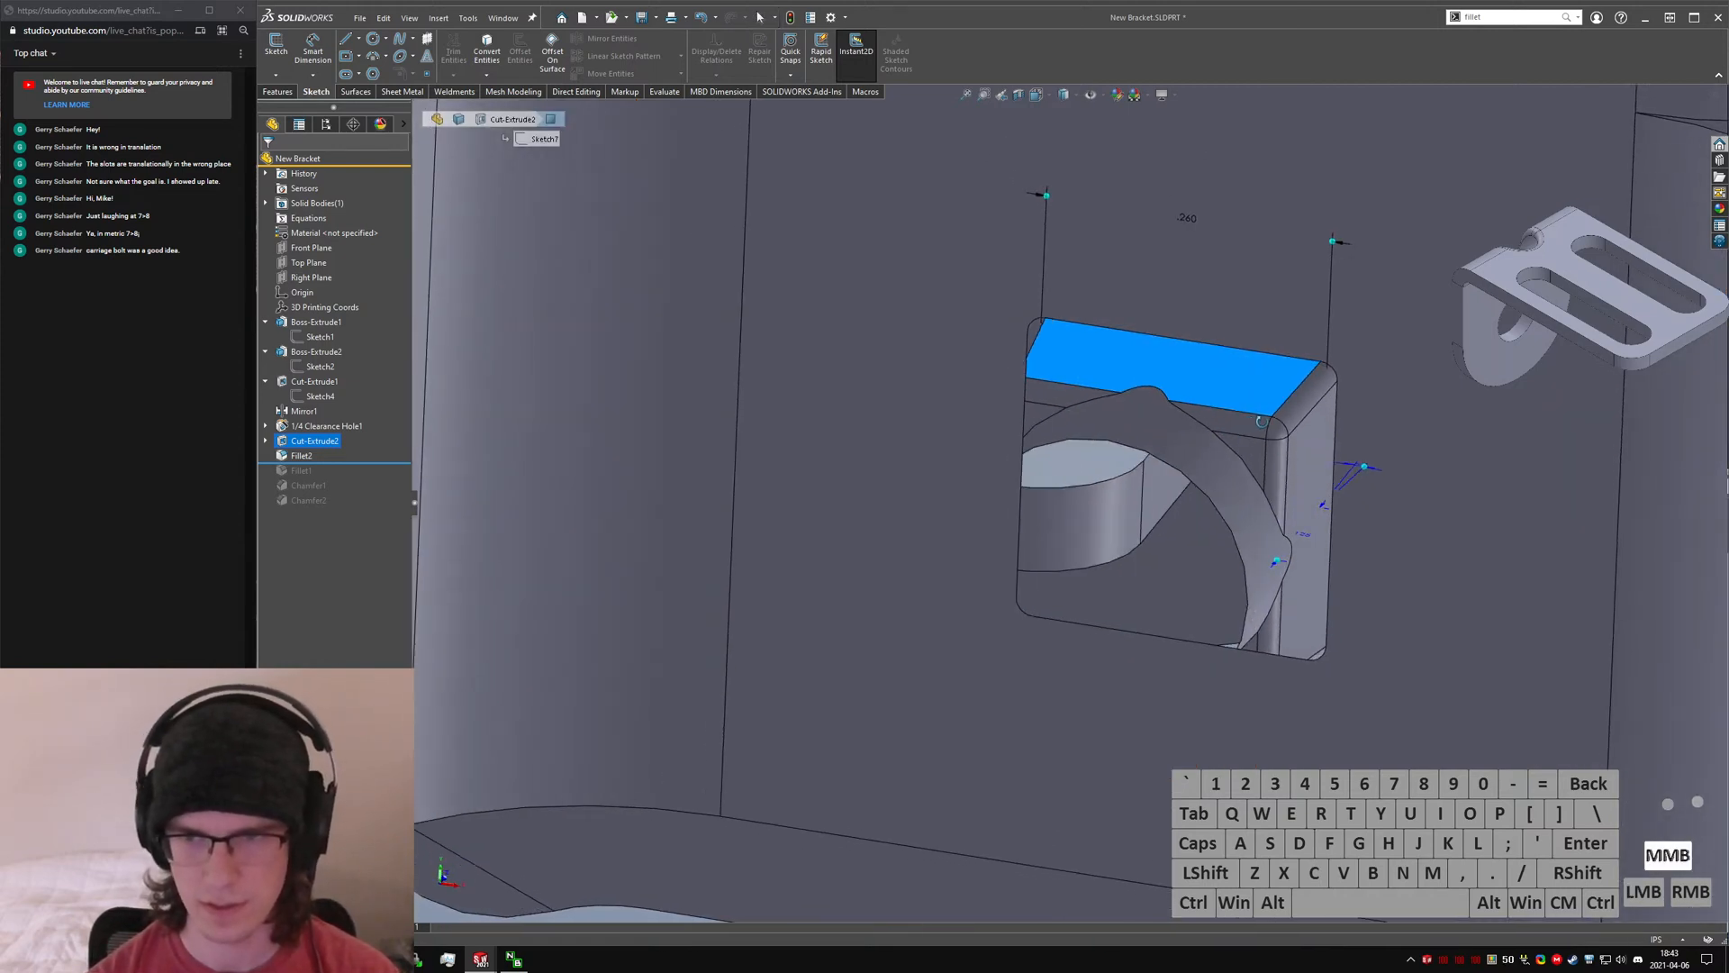
pyautogui.click(1365, 469)
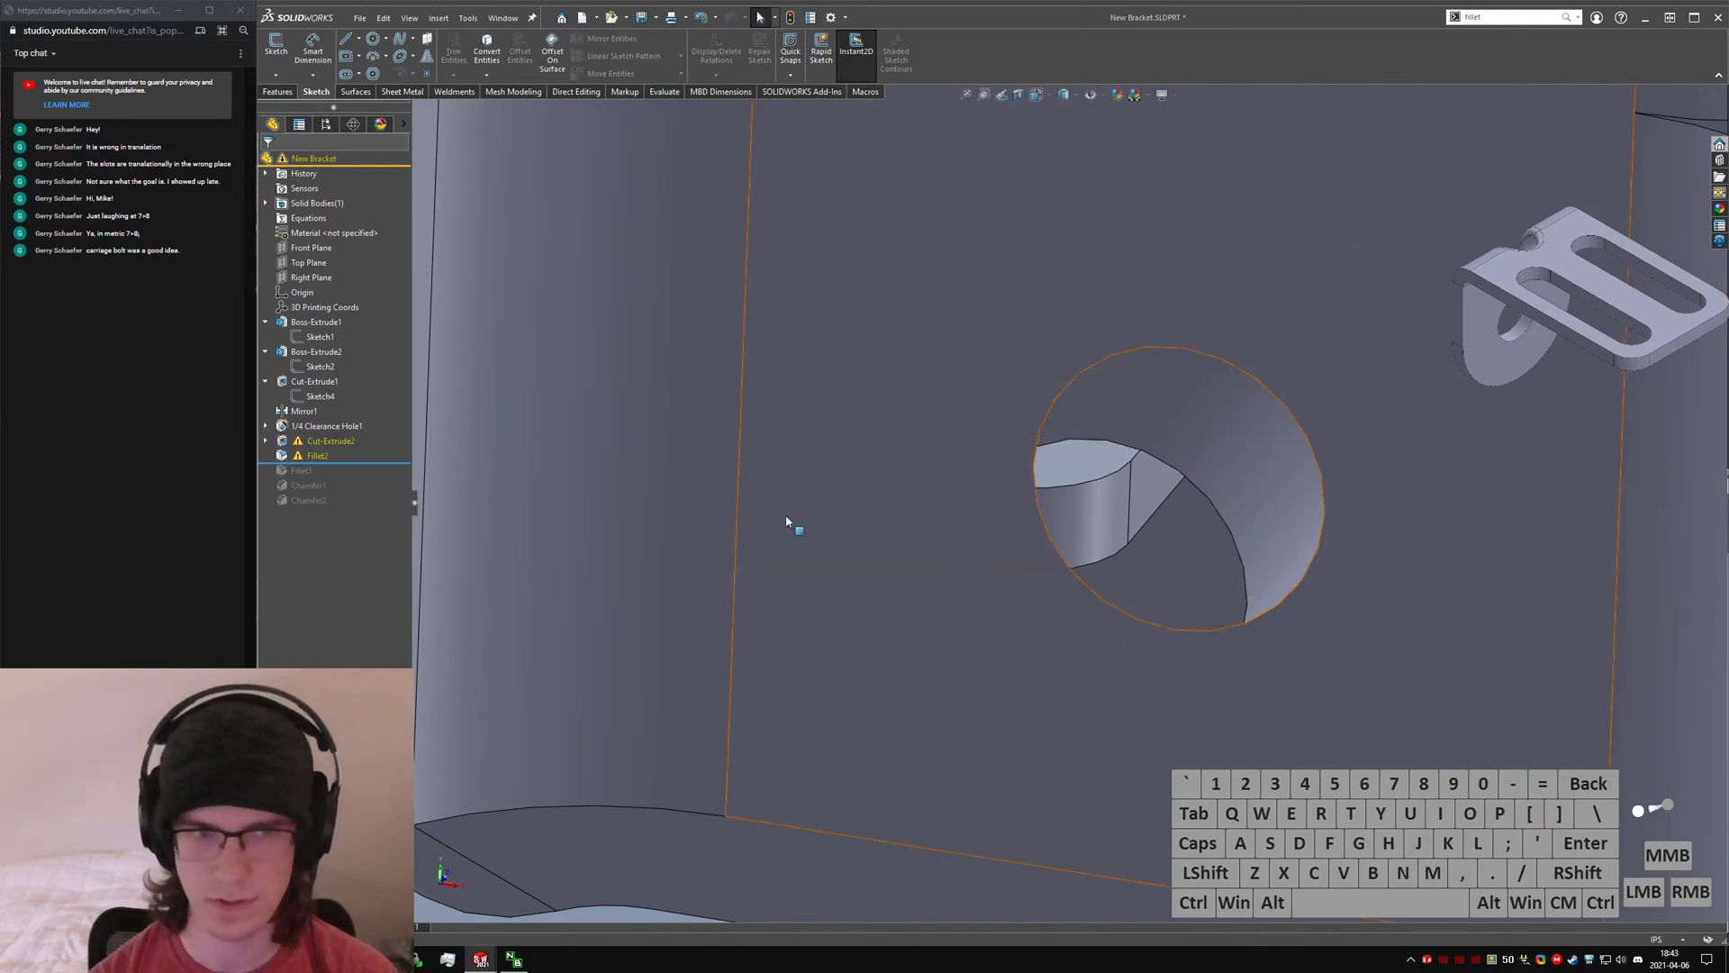
pyautogui.click(300, 456)
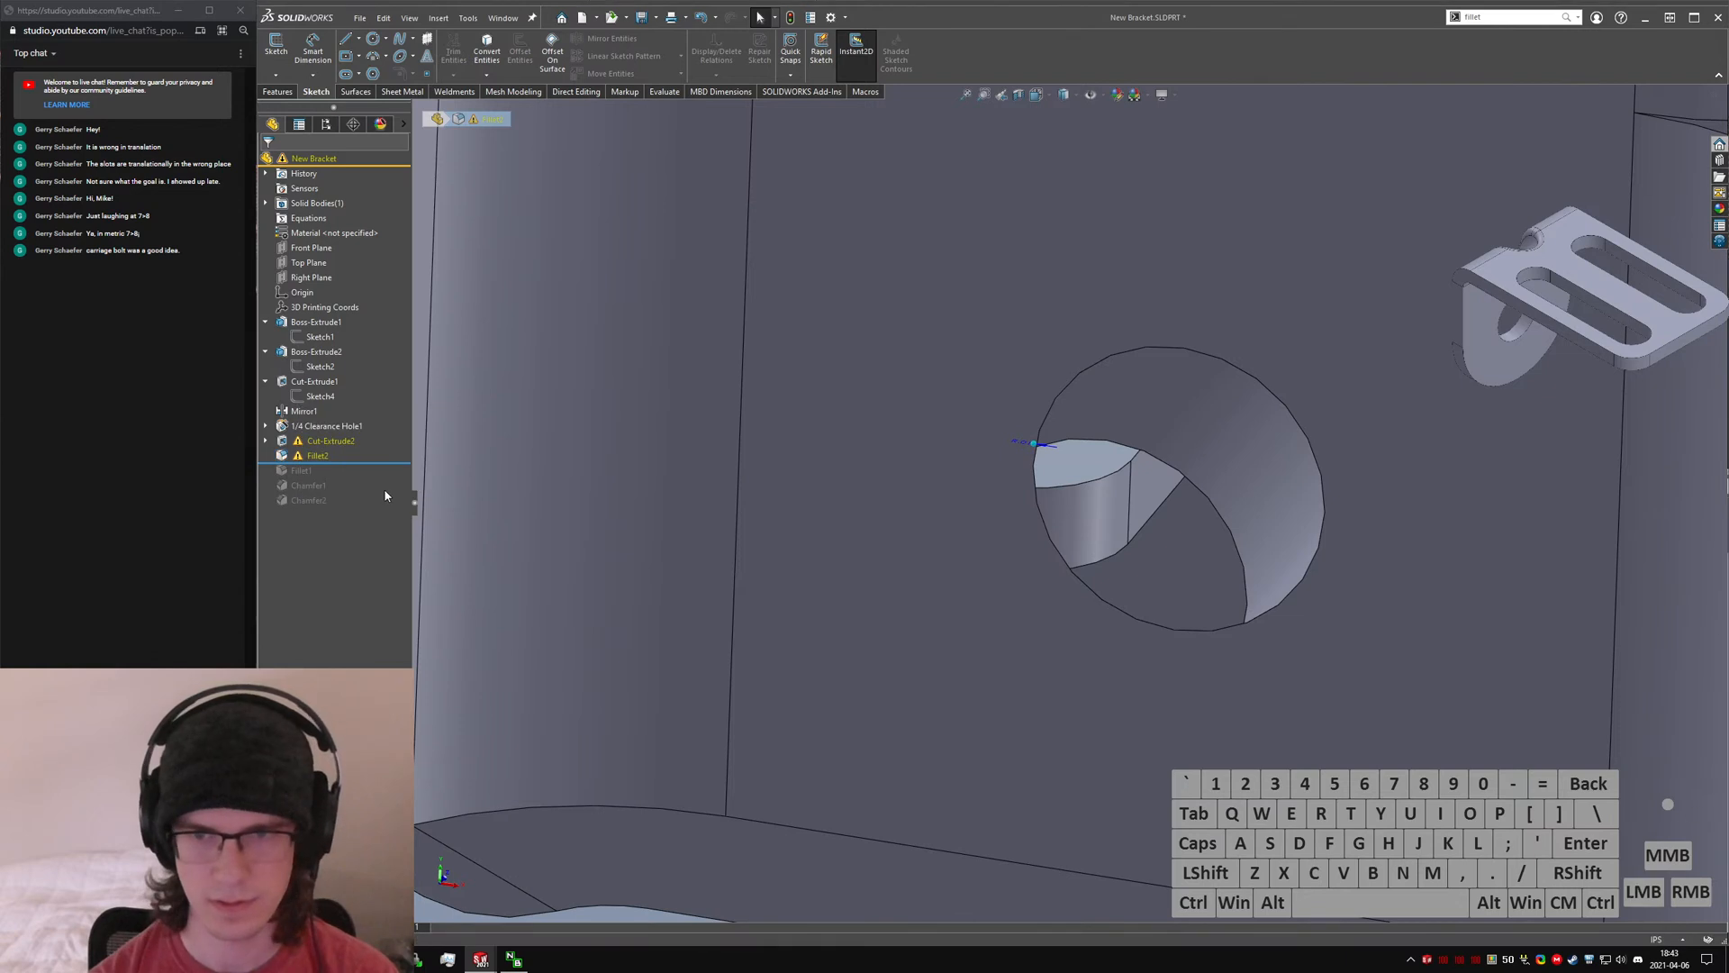
pyautogui.press('Escape')
pyautogui.moveTo(340, 463); pyautogui.dragTo(335, 464)
pyautogui.hotkey('ctrl', 'q')
pyautogui.moveTo(1261, 405); pyautogui.dragTo(966, 521, button='middle')
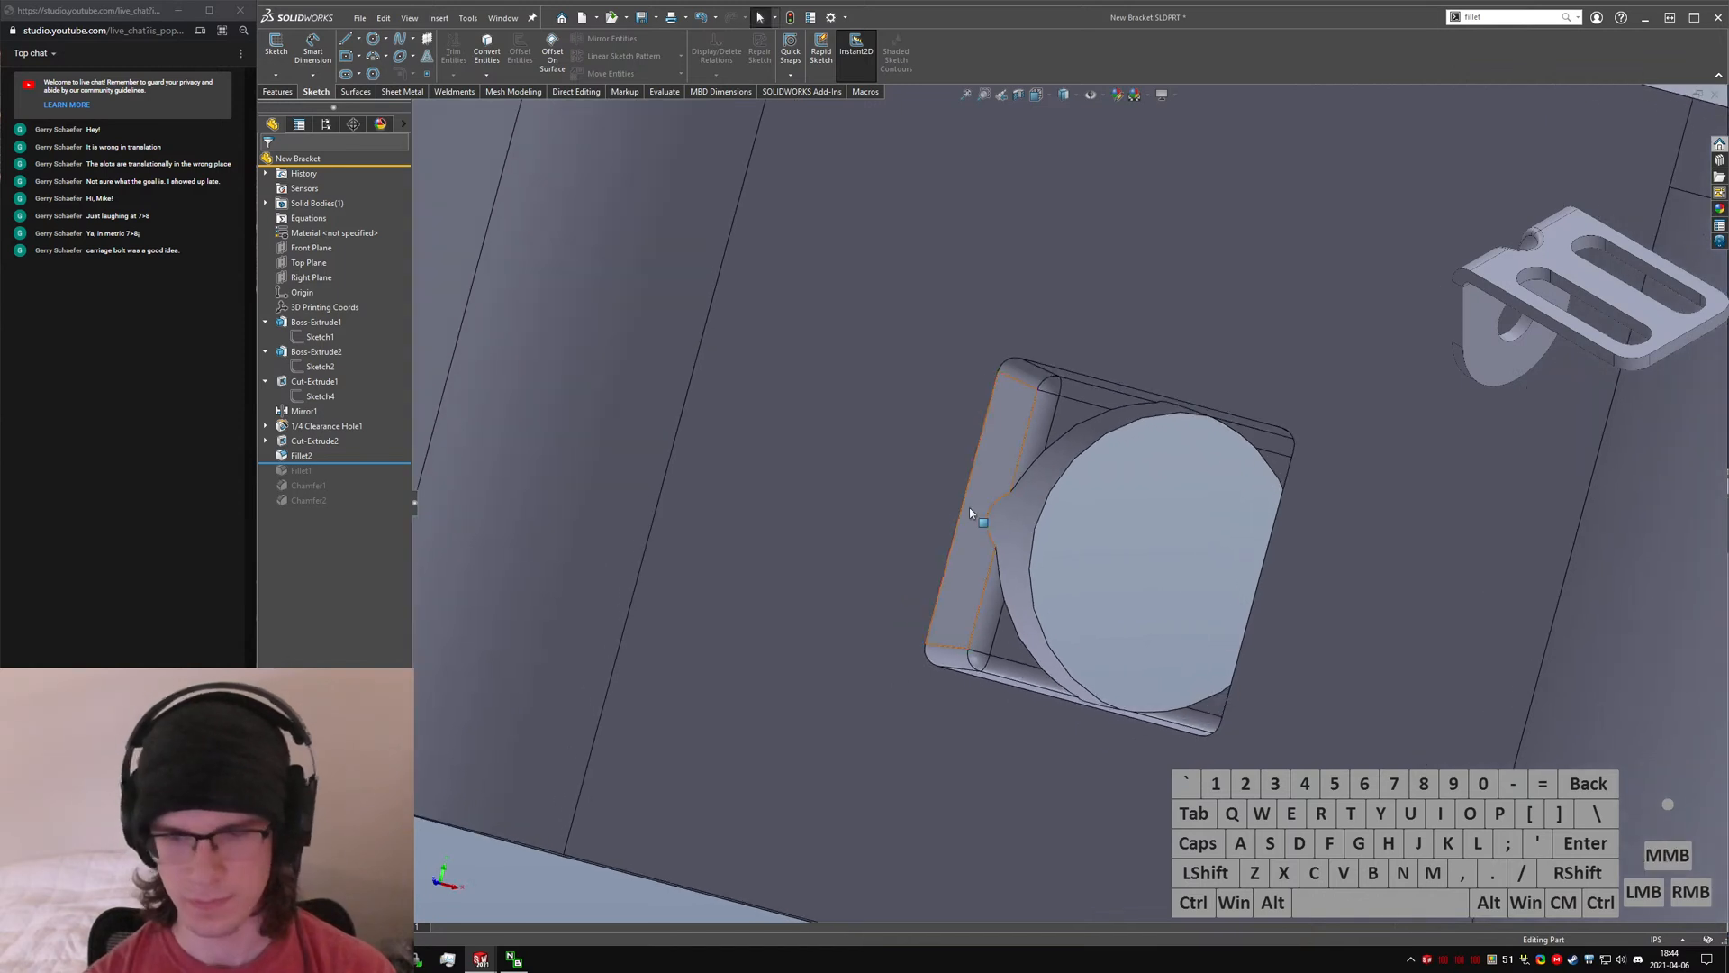
pyautogui.write('schamf')
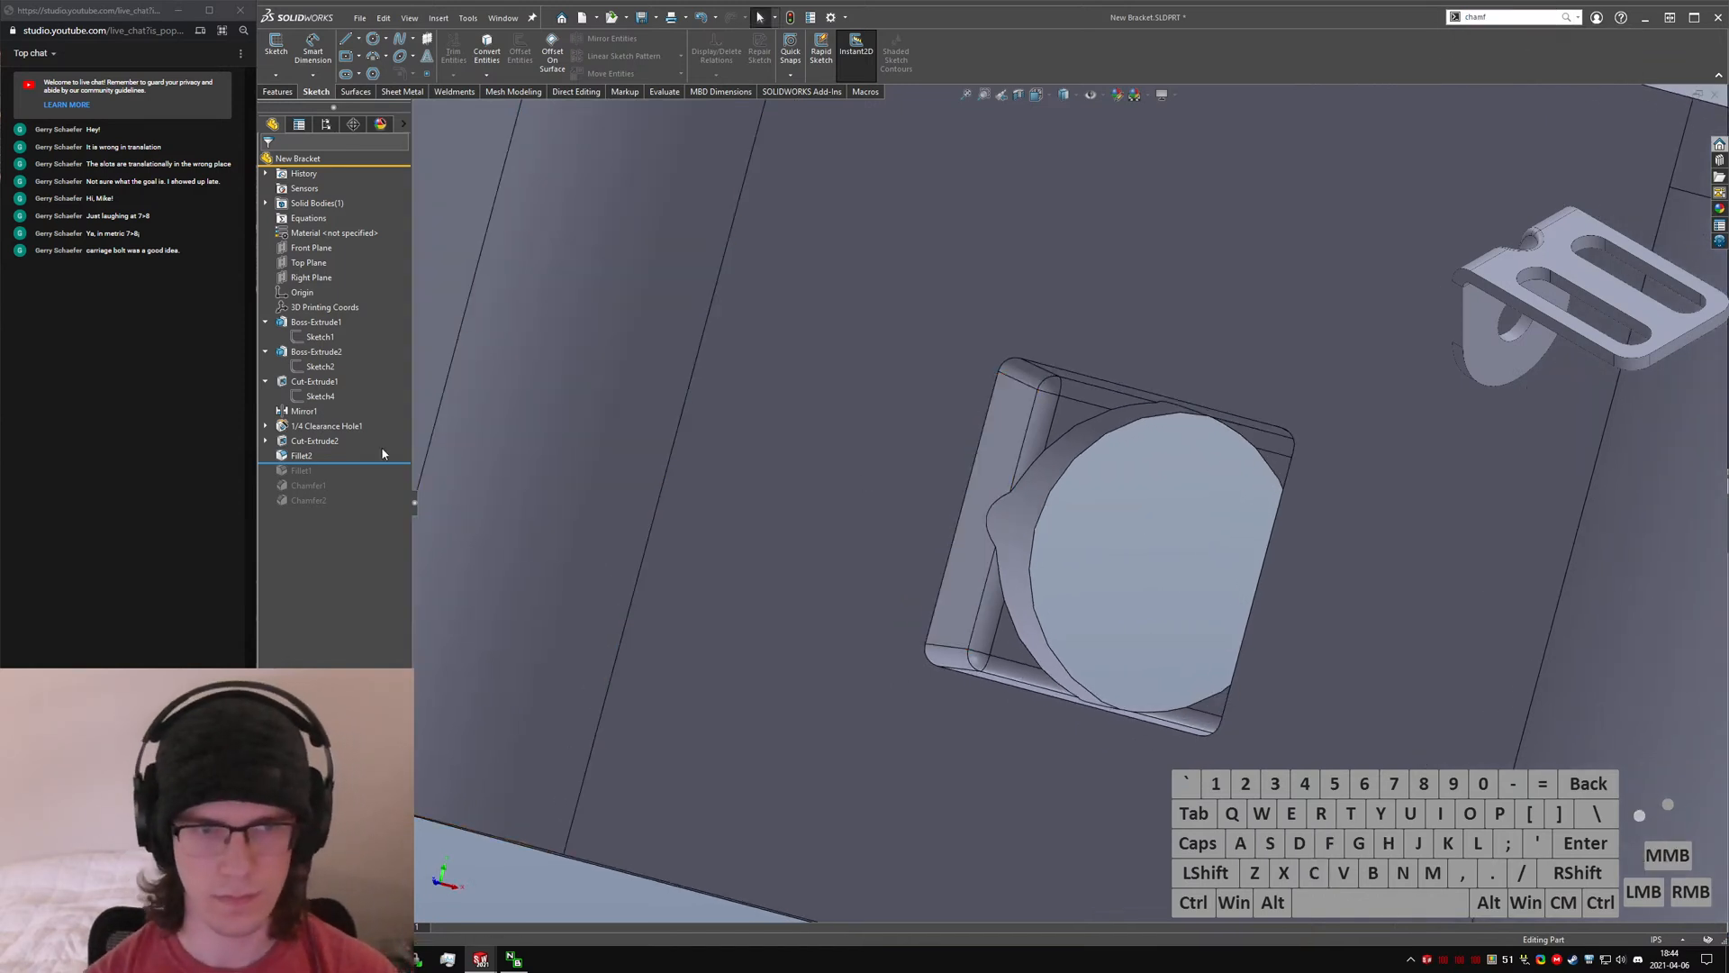
# - Measure the material thickness between the square pocket's floor and the opposite face of the wall
pyautogui.moveTo(942, 502); pyautogui.dragTo(1083, 498, button='middle')
pyautogui.scroll(5, 1131, 510)
pyautogui.scroll(-5, 1029, 498)
pyautogui.scroll(5, 1082, 497)
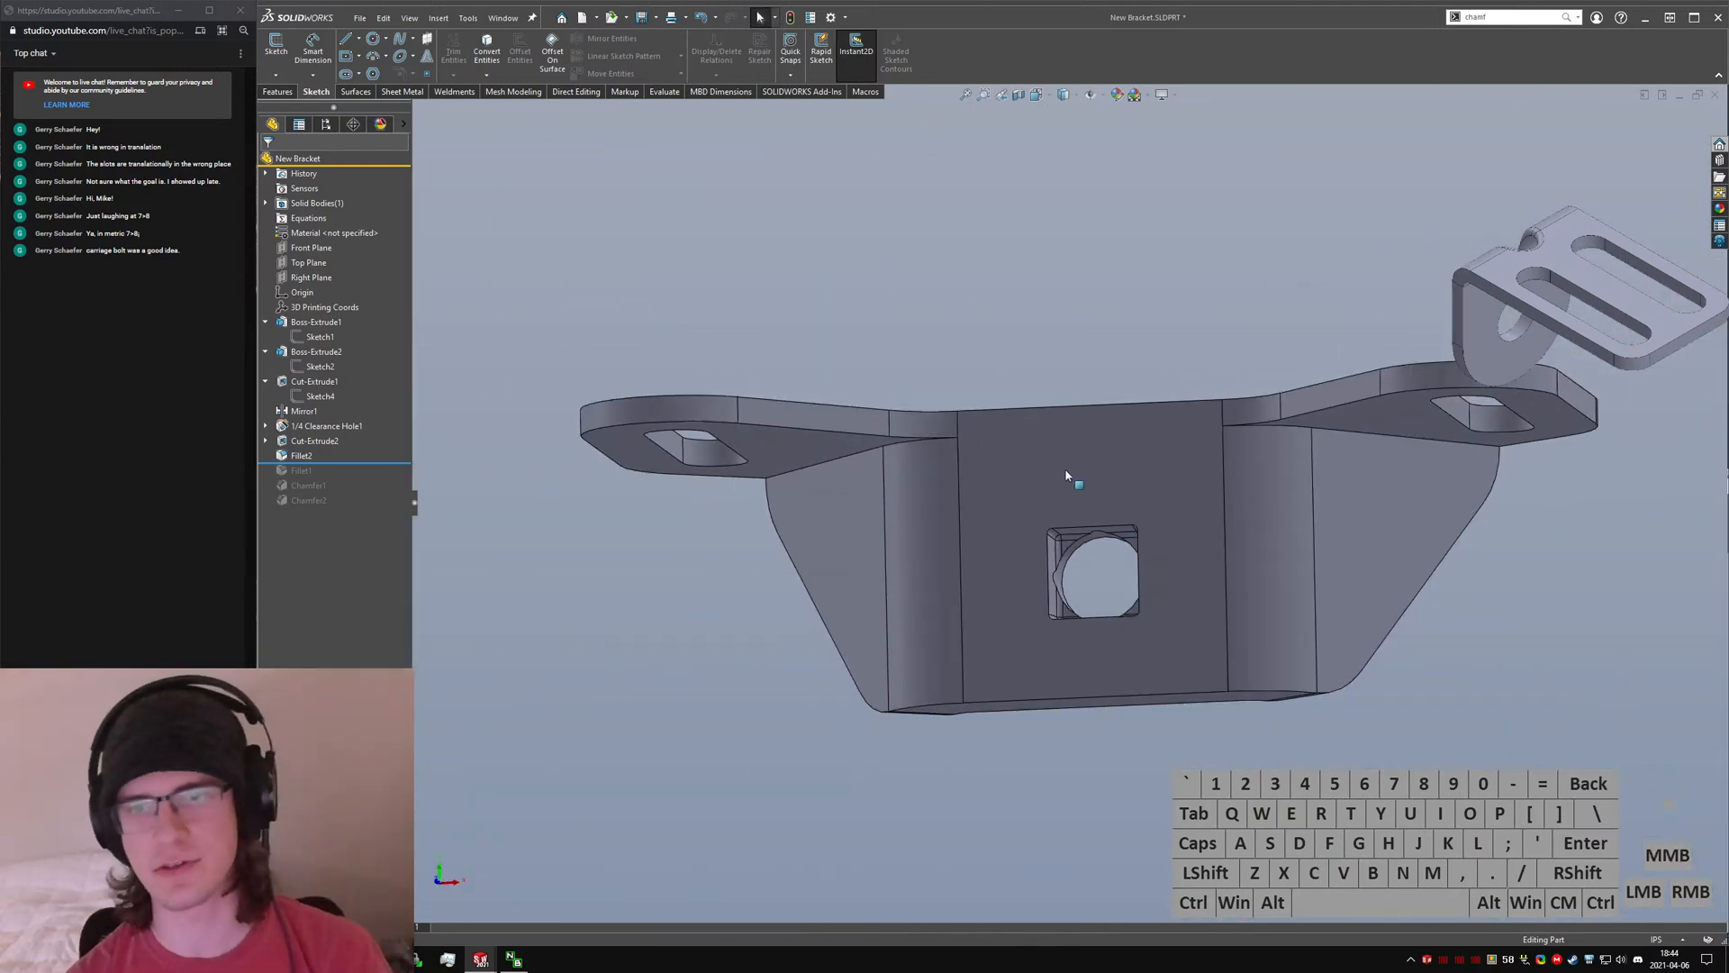
pyautogui.scroll(-6, 1083, 555)
pyautogui.click(1006, 510)
pyautogui.moveTo(1006, 510); pyautogui.dragTo(756, 502, button='middle')
pyautogui.keyDown('ctrl'); pyautogui.click(1045, 596); pyautogui.keyUp('ctrl')
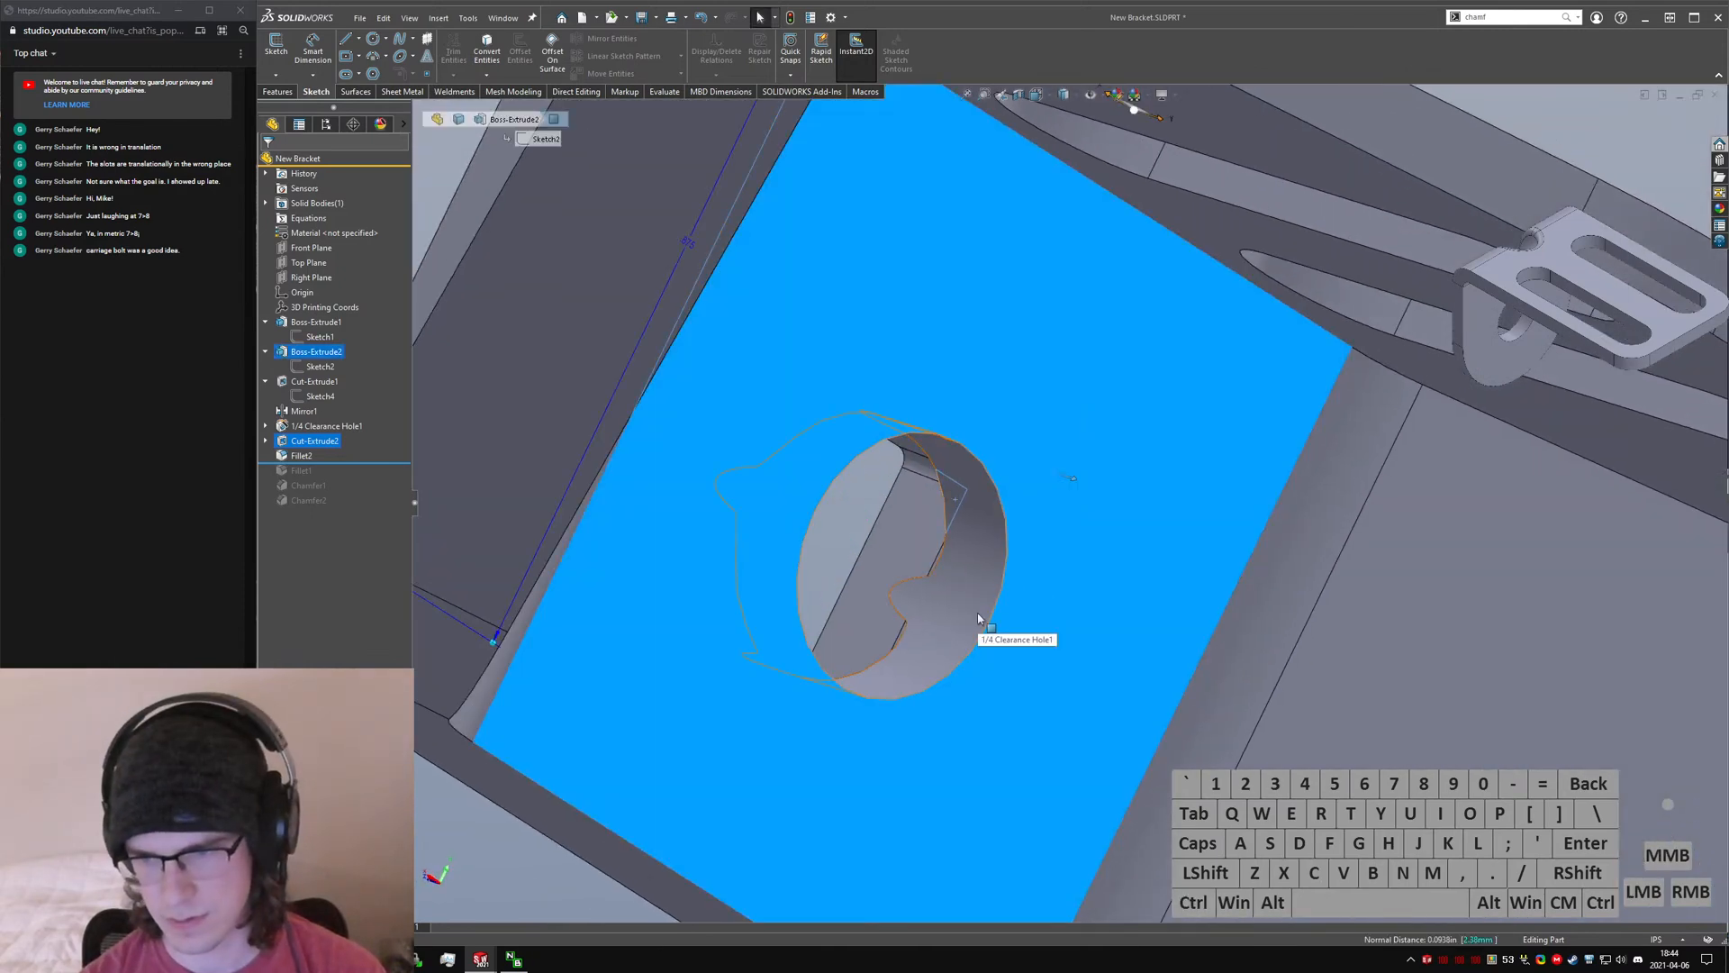
# - Set the bent wall's thickness dimension in the base extrusion's sketch to 0.2 in
pyautogui.moveTo(977, 621); pyautogui.dragTo(1064, 665, button='middle')
pyautogui.scroll(6, 1064, 667)
pyautogui.moveTo(1000, 589)
pyautogui.mouseDown(button='middle')
pyautogui.moveTo(1067, 621)
pyautogui.moveTo(1045, 531)
pyautogui.mouseUp(button='middle')
pyautogui.click(1090, 591)
pyautogui.click(1068, 569)
pyautogui.click(316, 336)
pyautogui.moveTo(1022, 405); pyautogui.dragTo(1067, 428, button='middle')
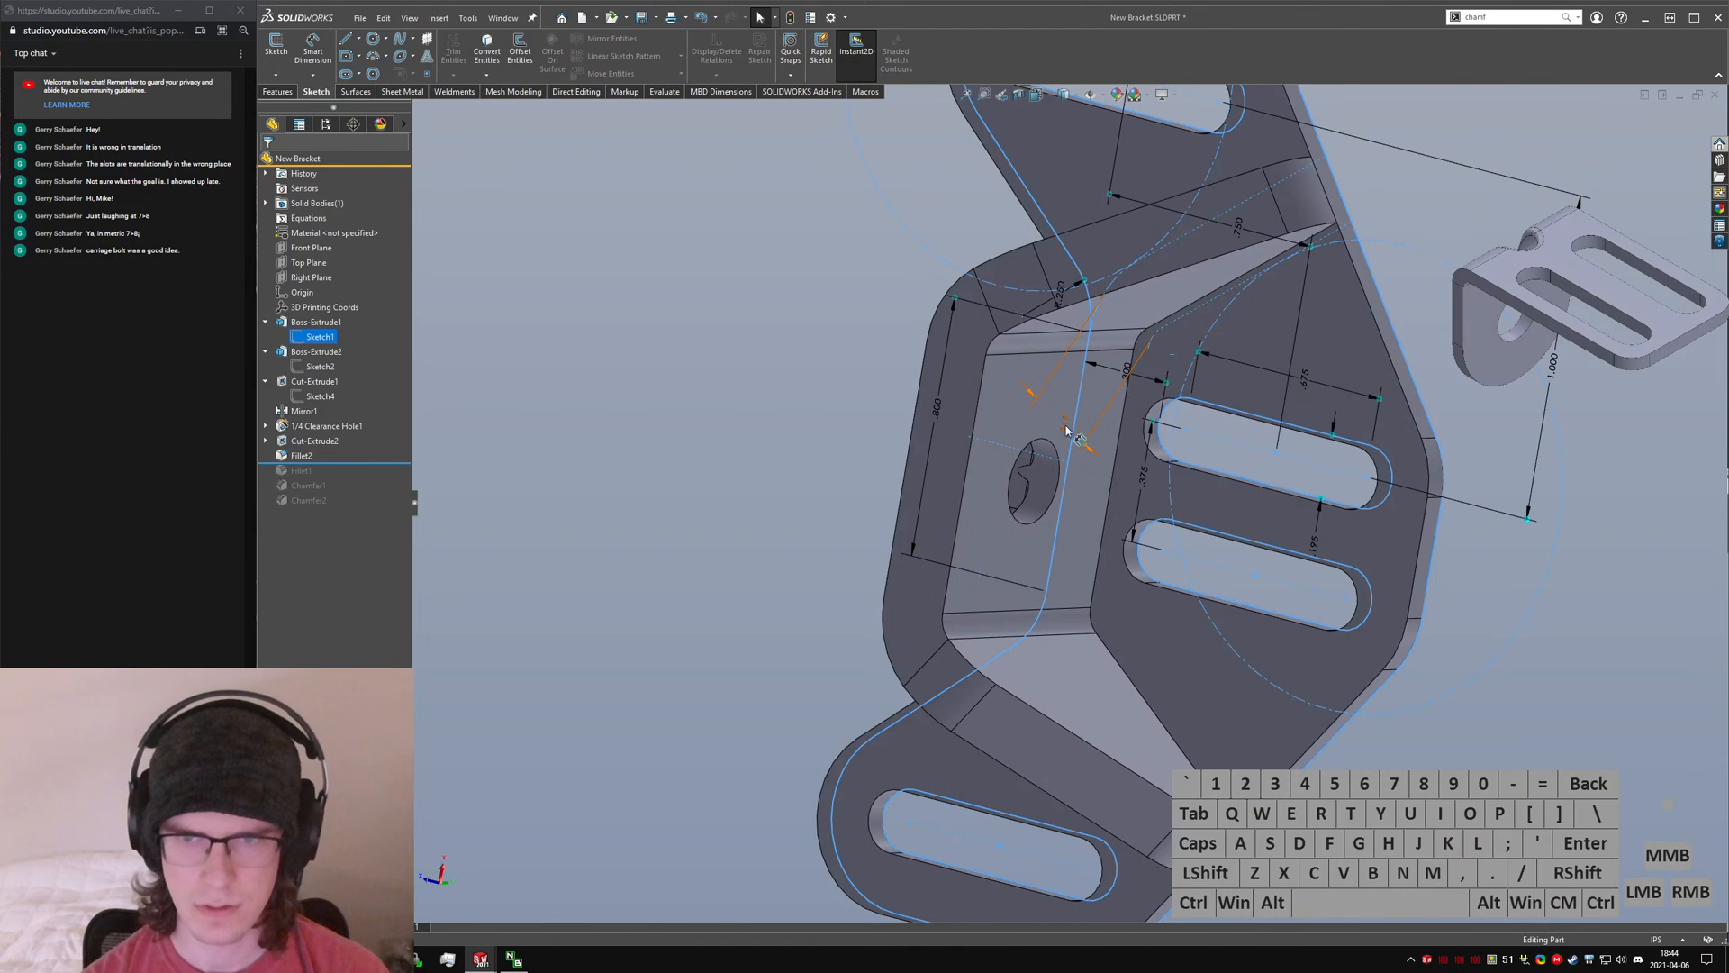
pyautogui.write('.2')
pyautogui.press('Return')
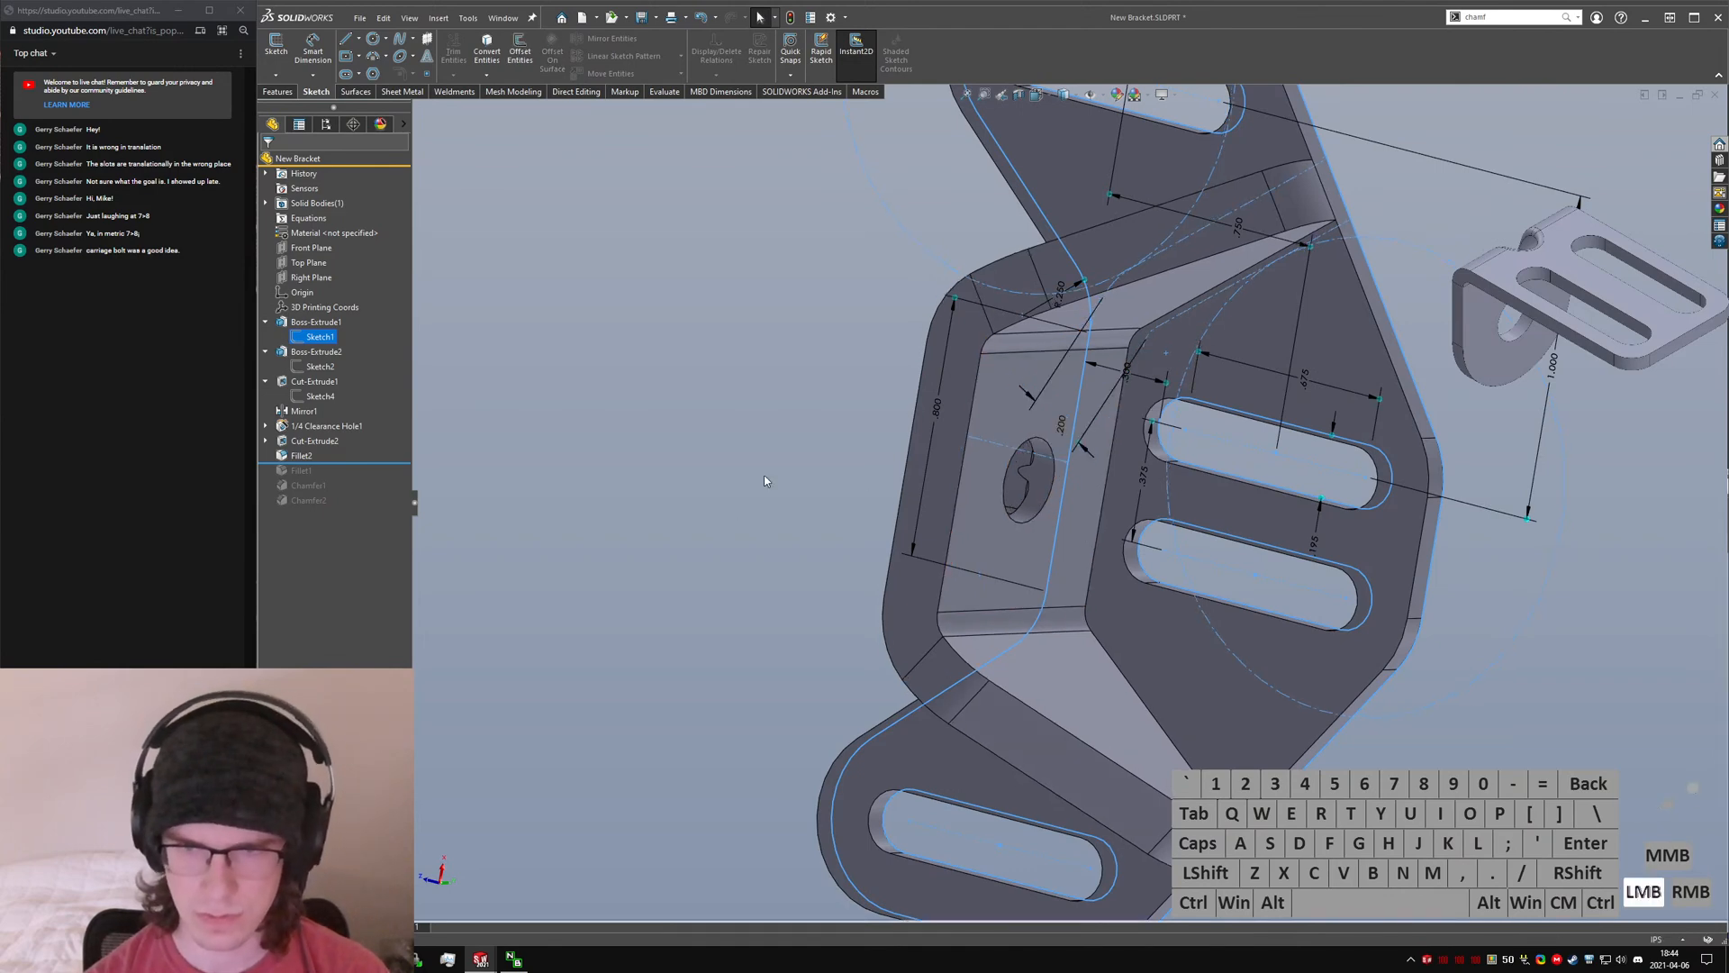
# - Measure the distance from the pocket's floor to the wall's opposite face again and clear the selection
pyautogui.click(1054, 551)
pyautogui.moveTo(1053, 548)
pyautogui.mouseDown(button='middle')
pyautogui.moveTo(1061, 465)
pyautogui.moveTo(987, 504)
pyautogui.mouseUp(button='middle')
pyautogui.keyDown('ctrl'); pyautogui.click(952, 498); pyautogui.keyUp('ctrl')
pyautogui.scroll(-4, 937, 509)
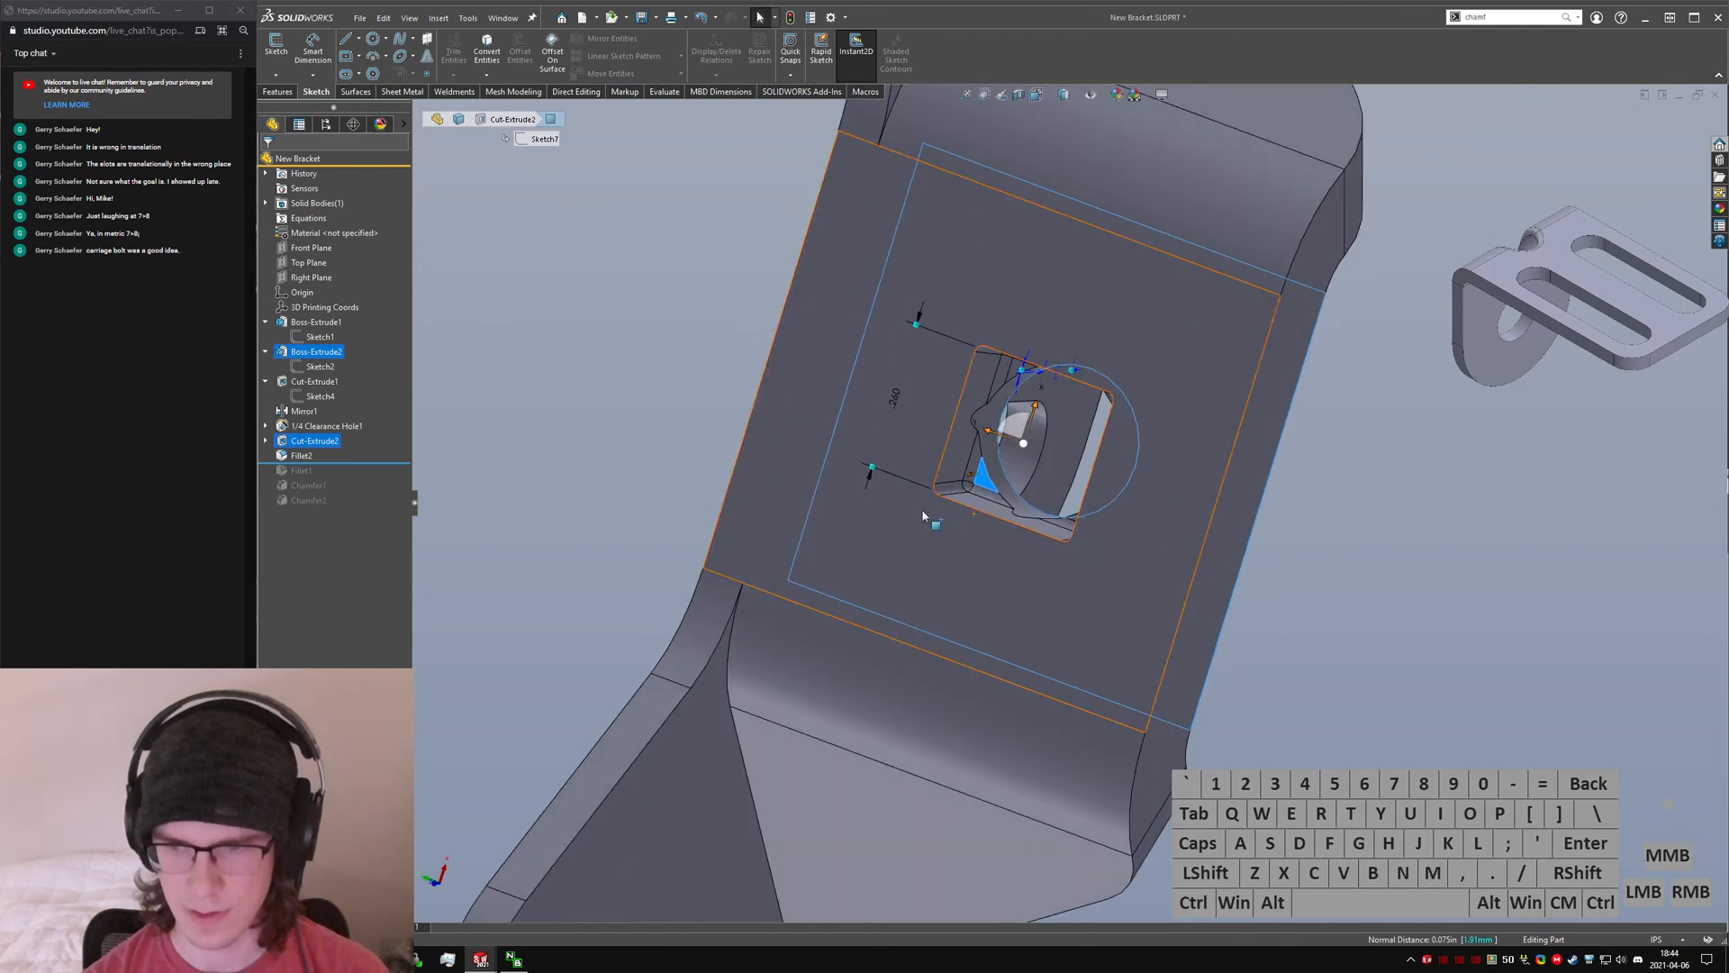
pyautogui.click(1260, 519)
# - Switch to the Original Bracket part and measure the thickness of its flange with the clearance hole
pyautogui.hotkey('ctrl', 'Tab')
pyautogui.click(1105, 489)
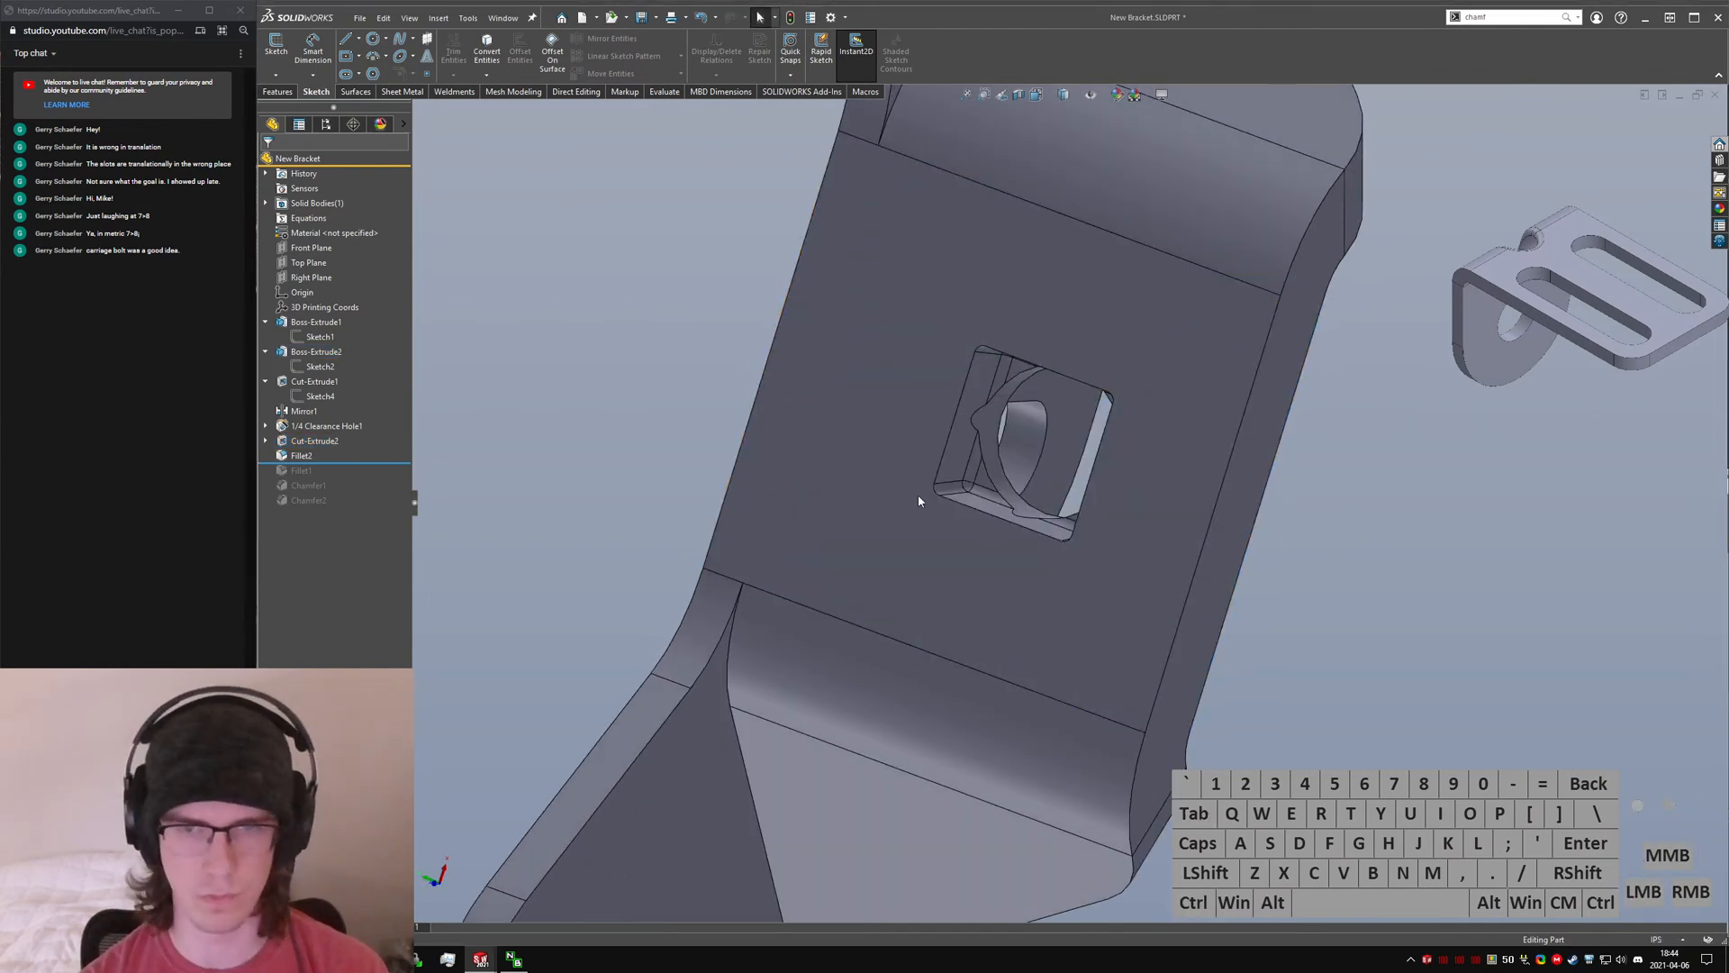
pyautogui.click(839, 482)
pyautogui.moveTo(836, 482); pyautogui.dragTo(792, 522, button='middle')
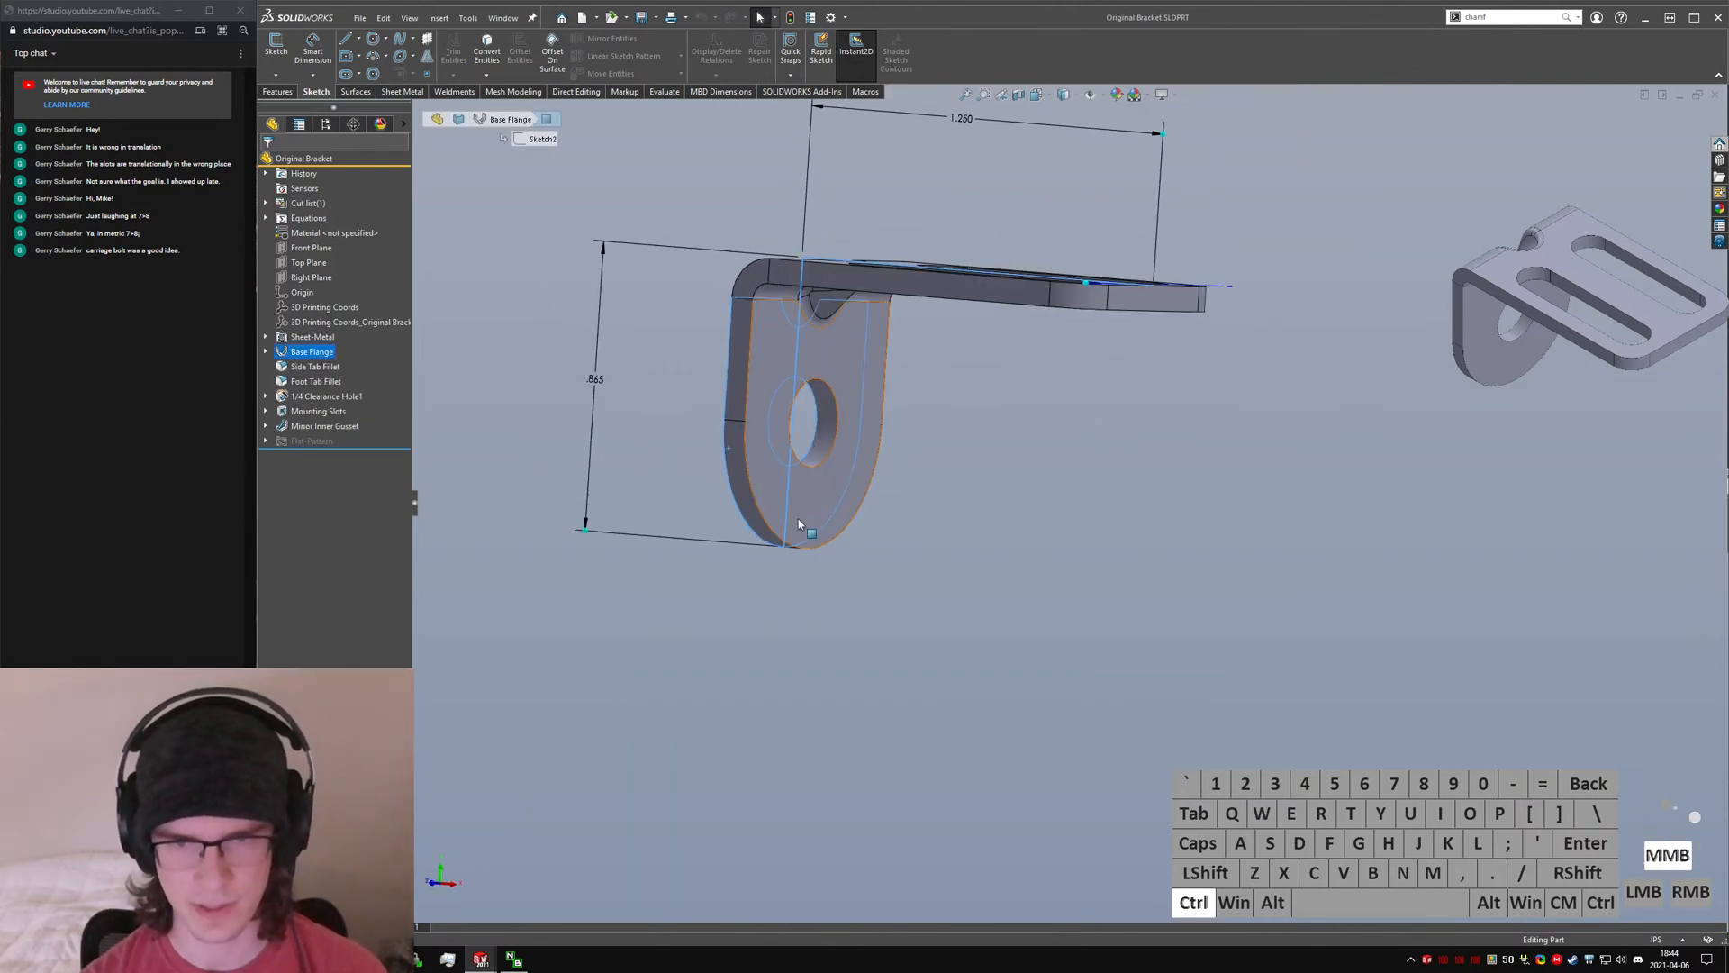
pyautogui.click(792, 521)
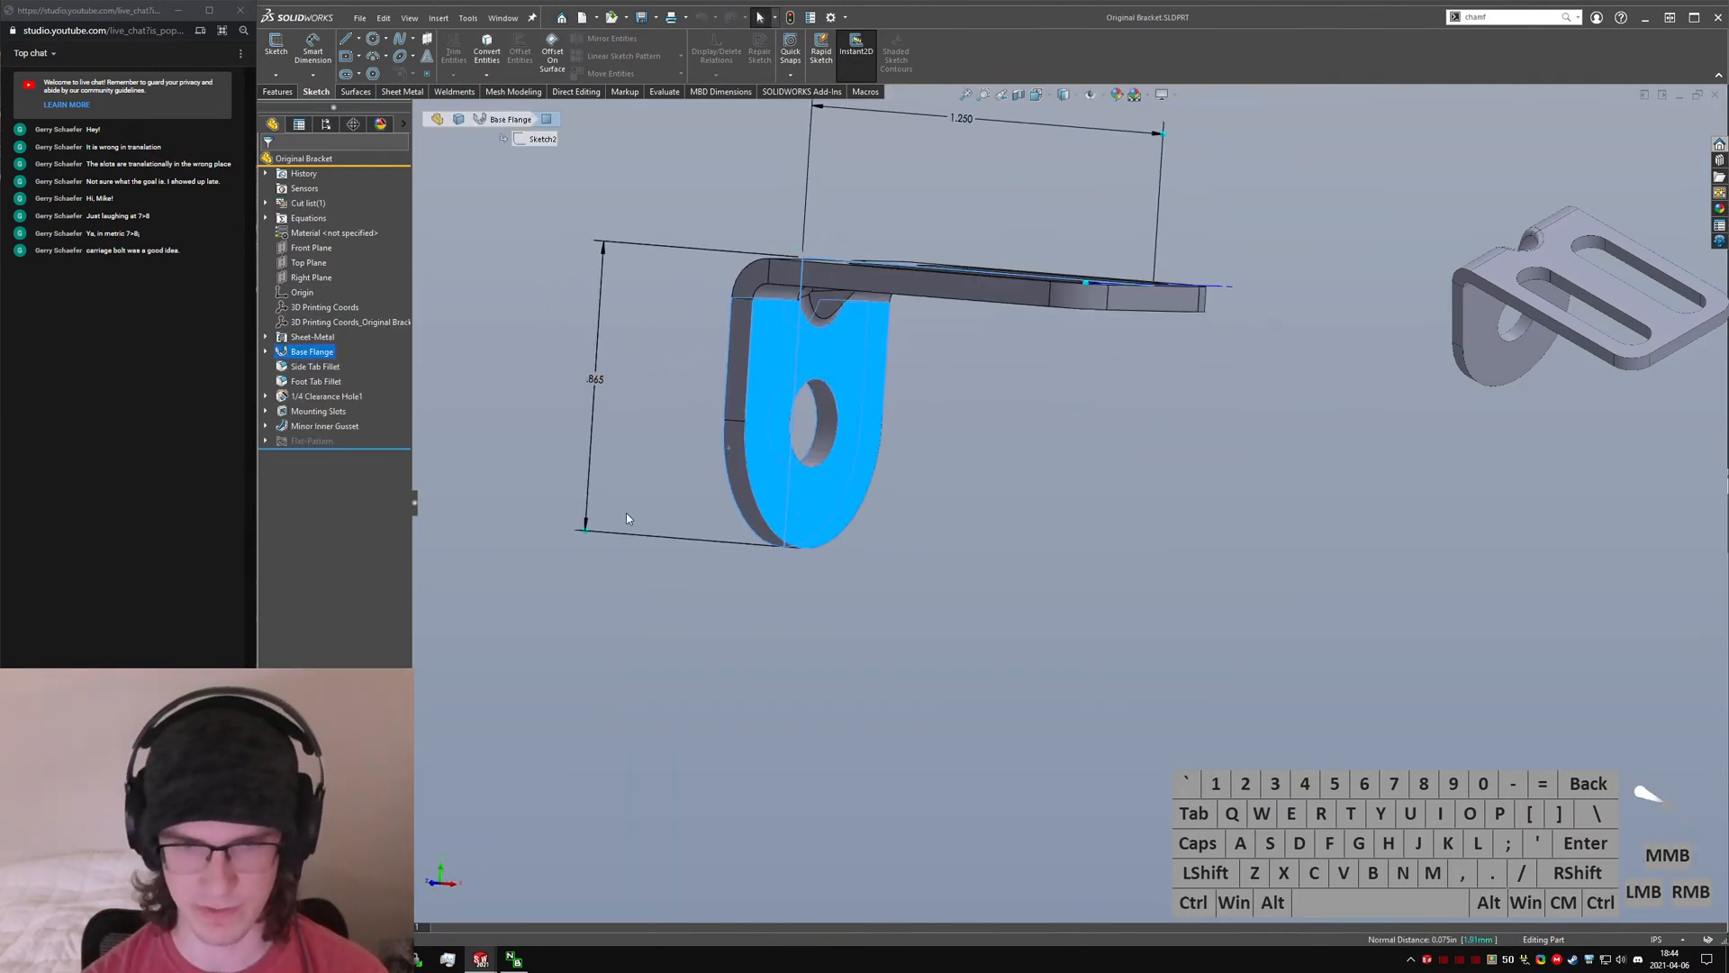
# - Return to the New Bracket part and examine the square pocket and clearance hole from both sides of the wall
pyautogui.click(841, 637)
pyautogui.hotkey('ctrl', 'Tab')
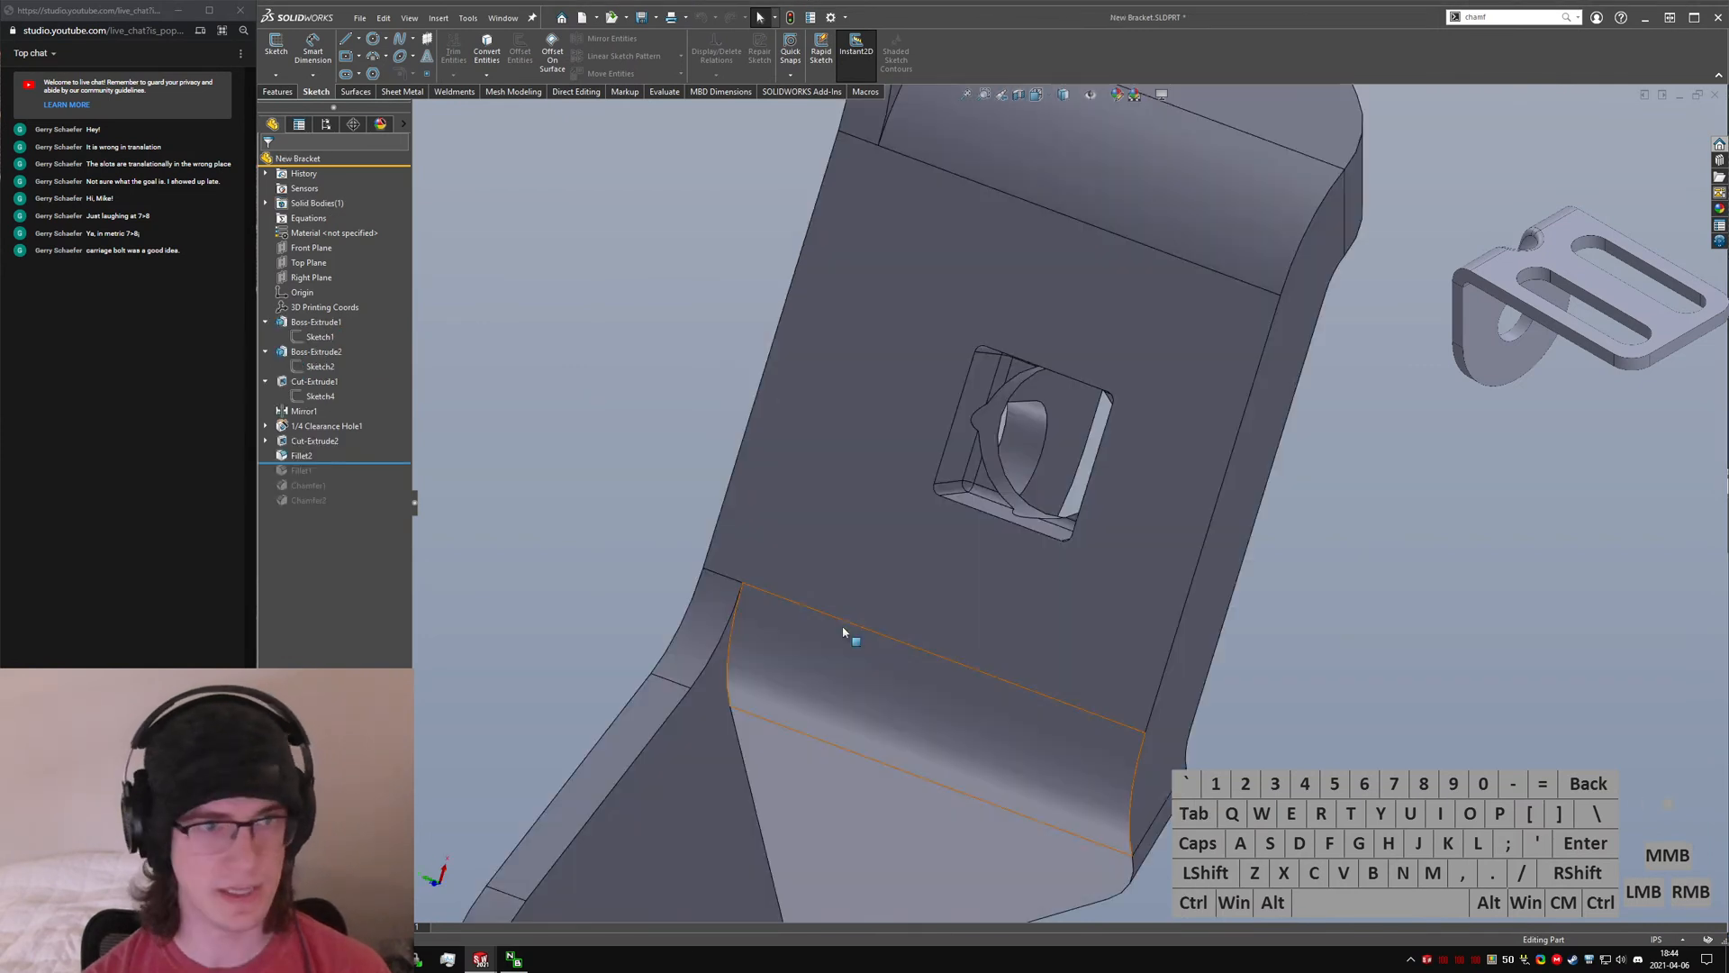
pyautogui.moveTo(982, 477); pyautogui.dragTo(1085, 584, button='middle')
pyautogui.click(981, 482)
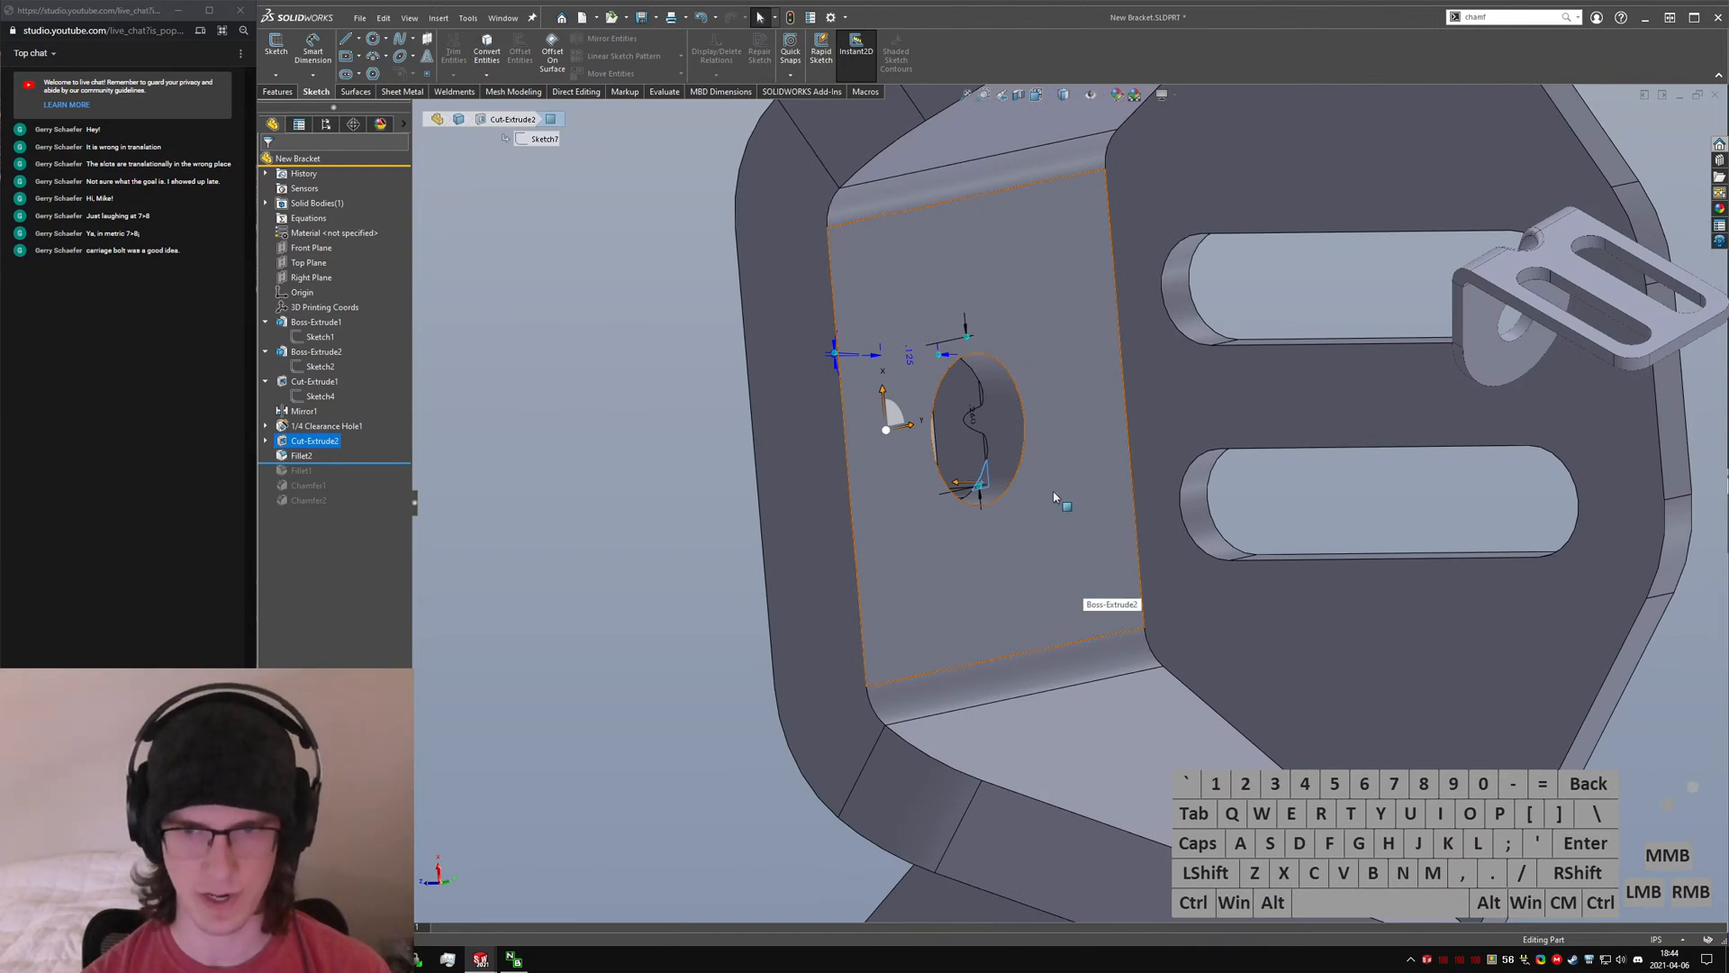
pyautogui.scroll(3, 1046, 508)
pyautogui.moveTo(1045, 508); pyautogui.dragTo(1085, 506, button='middle')
pyautogui.scroll(-4, 1044, 482)
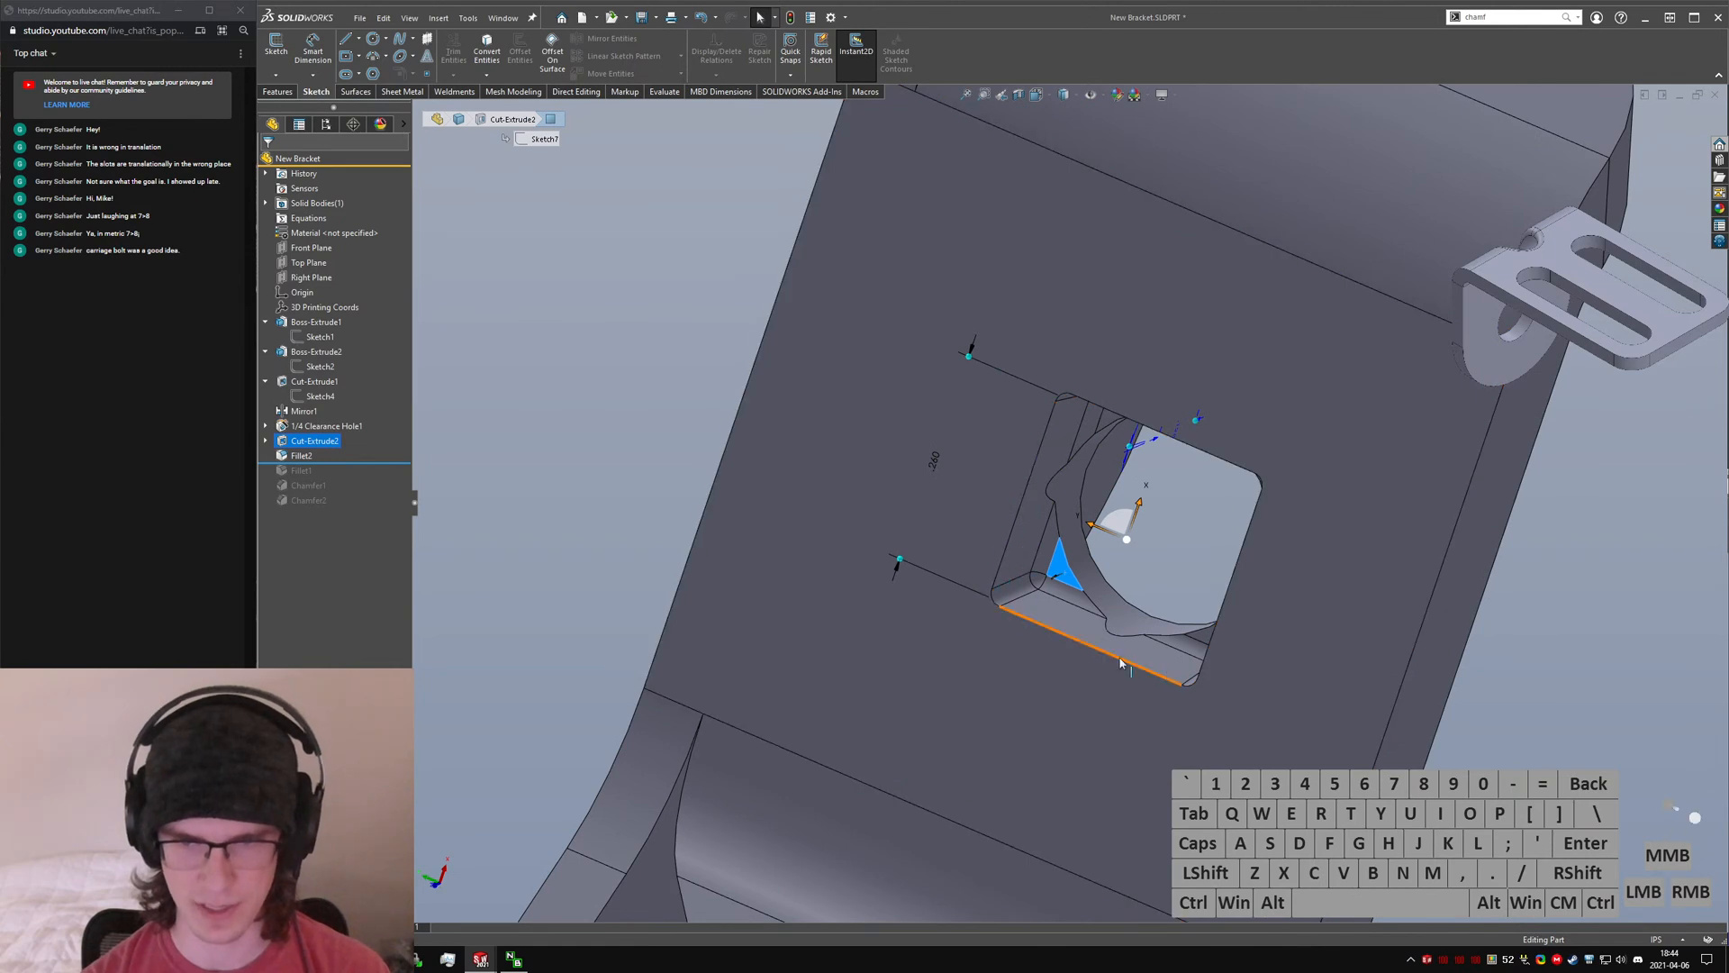
pyautogui.scroll(4, 1081, 504)
pyautogui.moveTo(1165, 565); pyautogui.dragTo(1207, 604, button='middle')
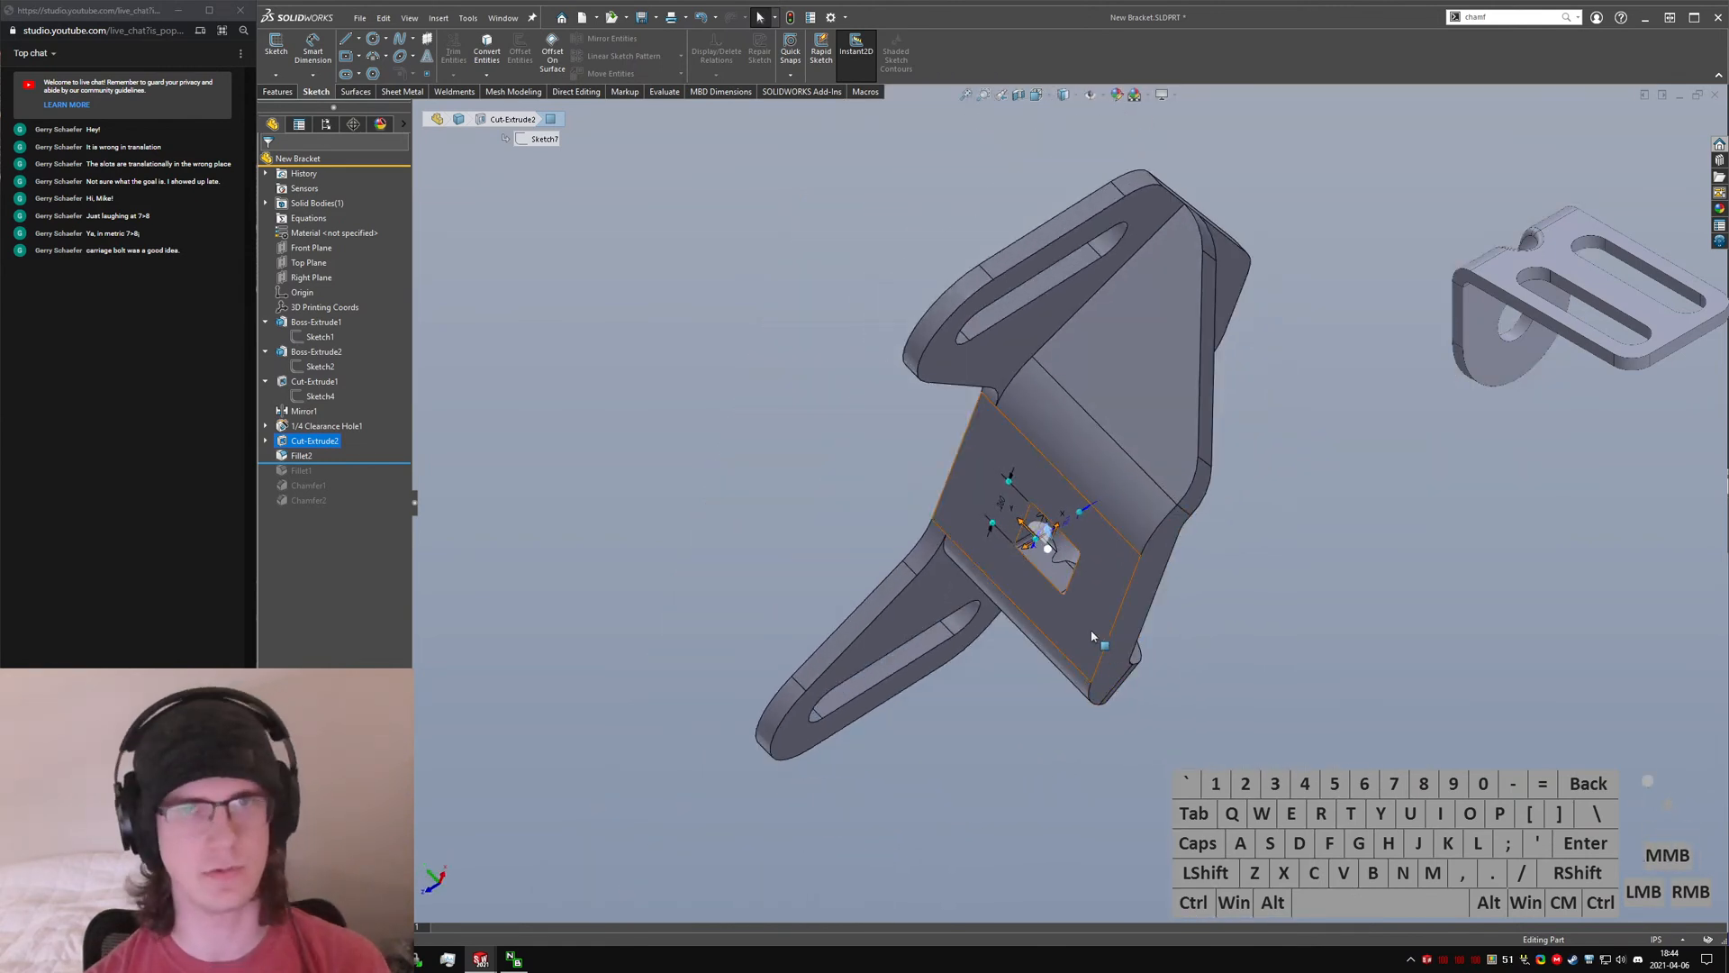
pyautogui.click(1258, 630)
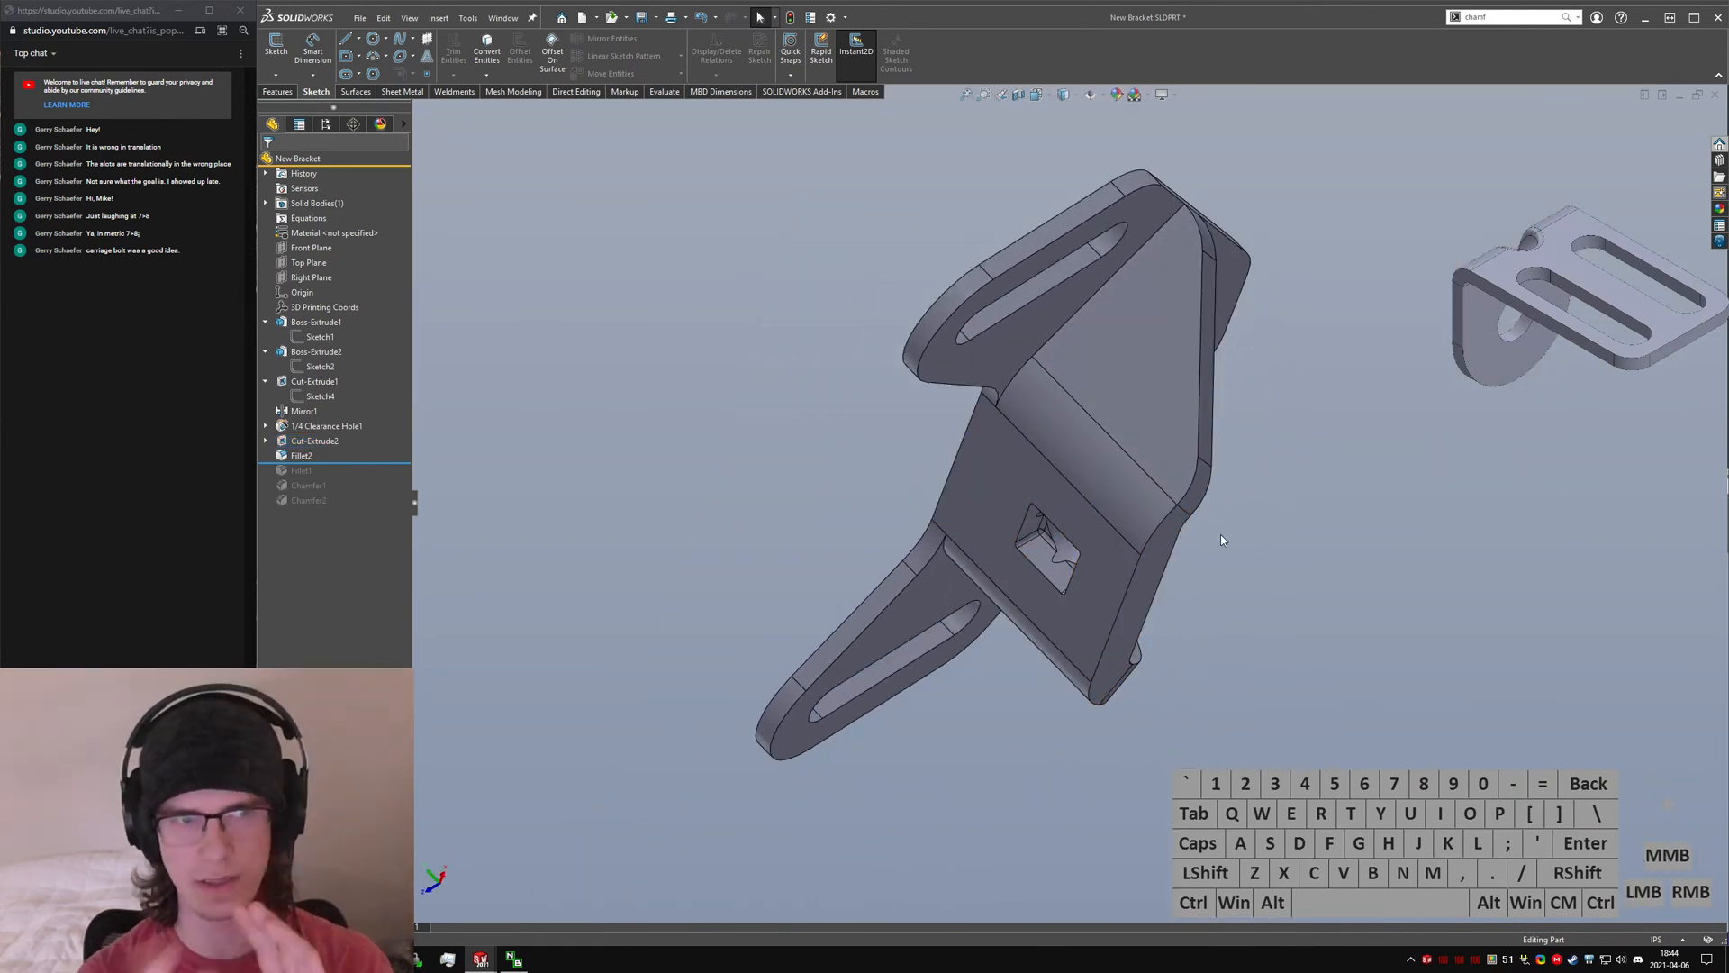
# - Roll the feature history forward to the end so the remaining fillet and both chamfers are restored
pyautogui.moveTo(1153, 545); pyautogui.dragTo(867, 518, button='middle')
pyautogui.moveTo(385, 462); pyautogui.dragTo(386, 509)
pyautogui.moveTo(1279, 686); pyautogui.dragTo(1230, 605, button='middle')
# - Edit the last chamfer feature and add the rim edge of the square pocket to its chamfered edges
pyautogui.click(306, 499)
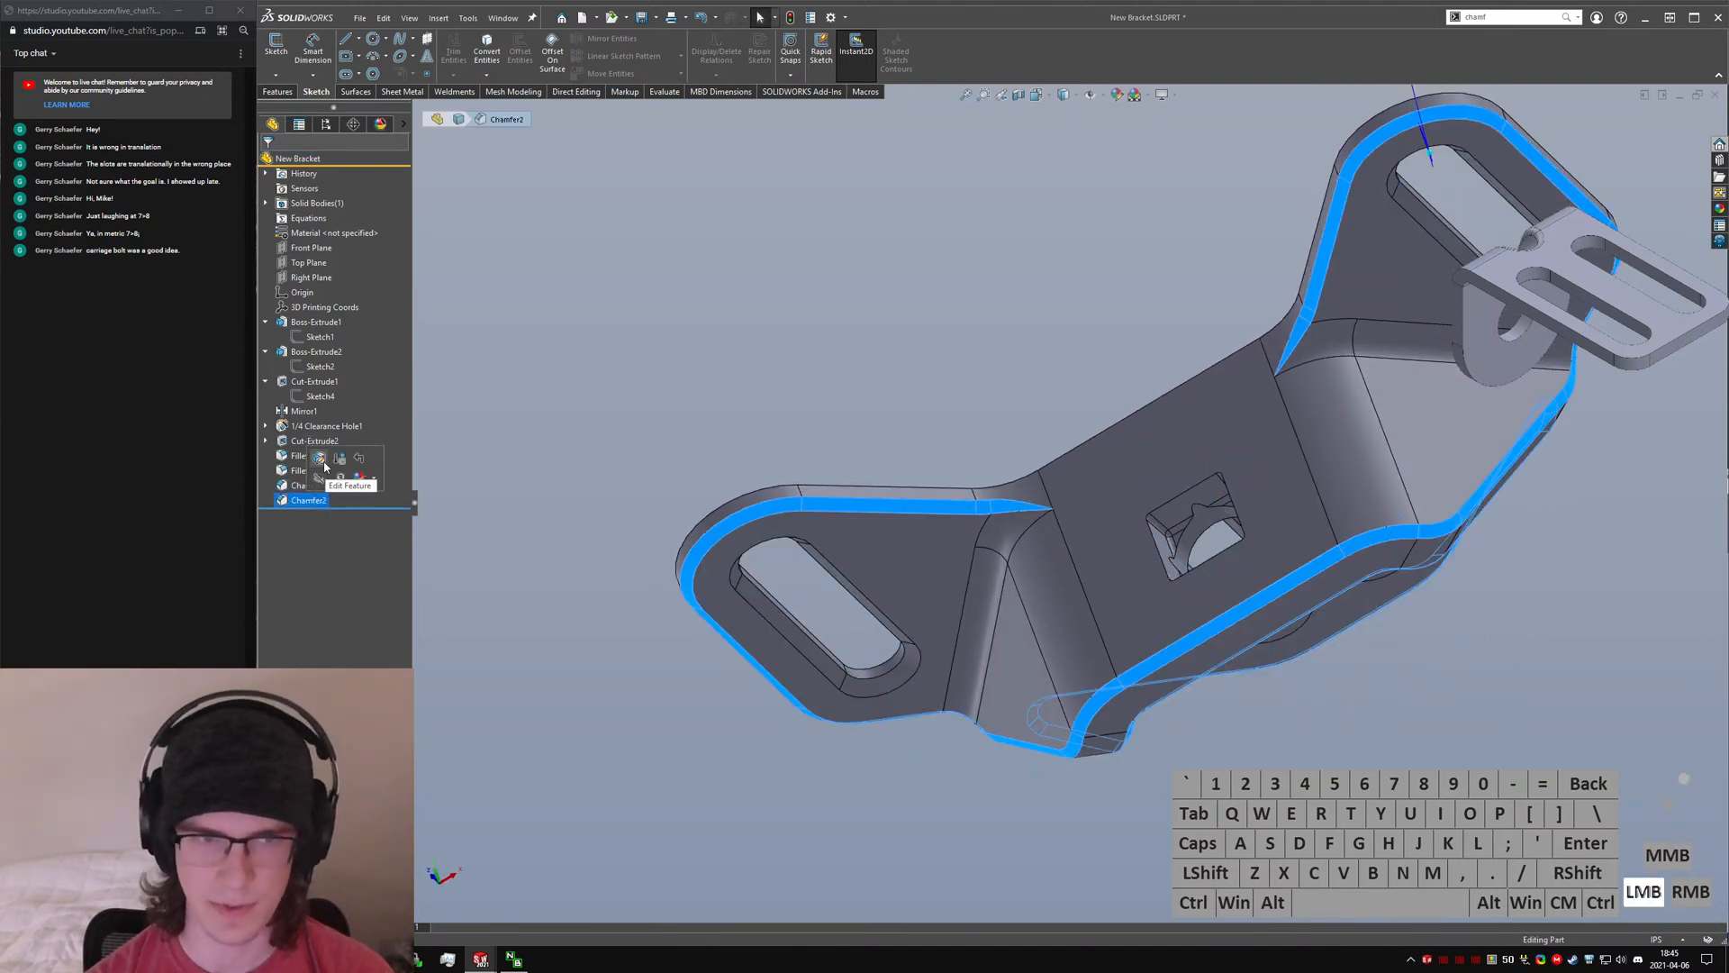
pyautogui.click(1180, 495)
pyautogui.moveTo(1180, 500); pyautogui.dragTo(1127, 494, button='middle')
pyautogui.scroll(3, 1128, 494)
# - Set the chamfer's symmetric distance to 0.02 in and accept the feature
pyautogui.click(1353, 273)
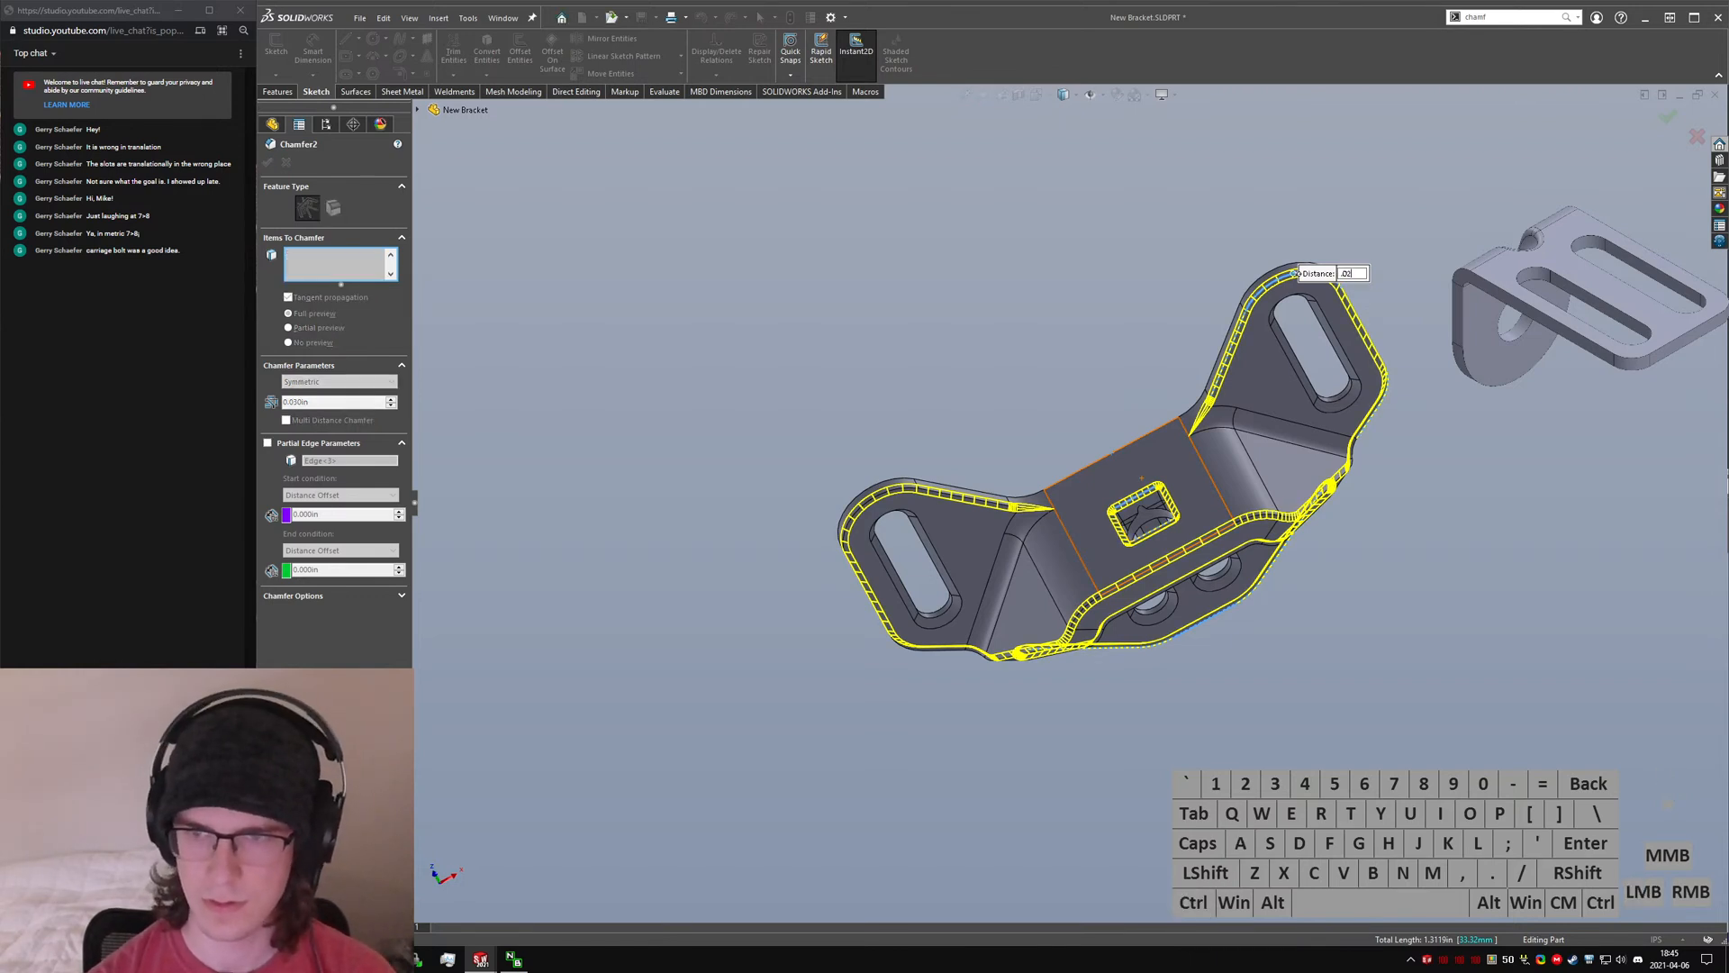
pyautogui.press('Return')
pyautogui.hotkey('ctrl', 't')
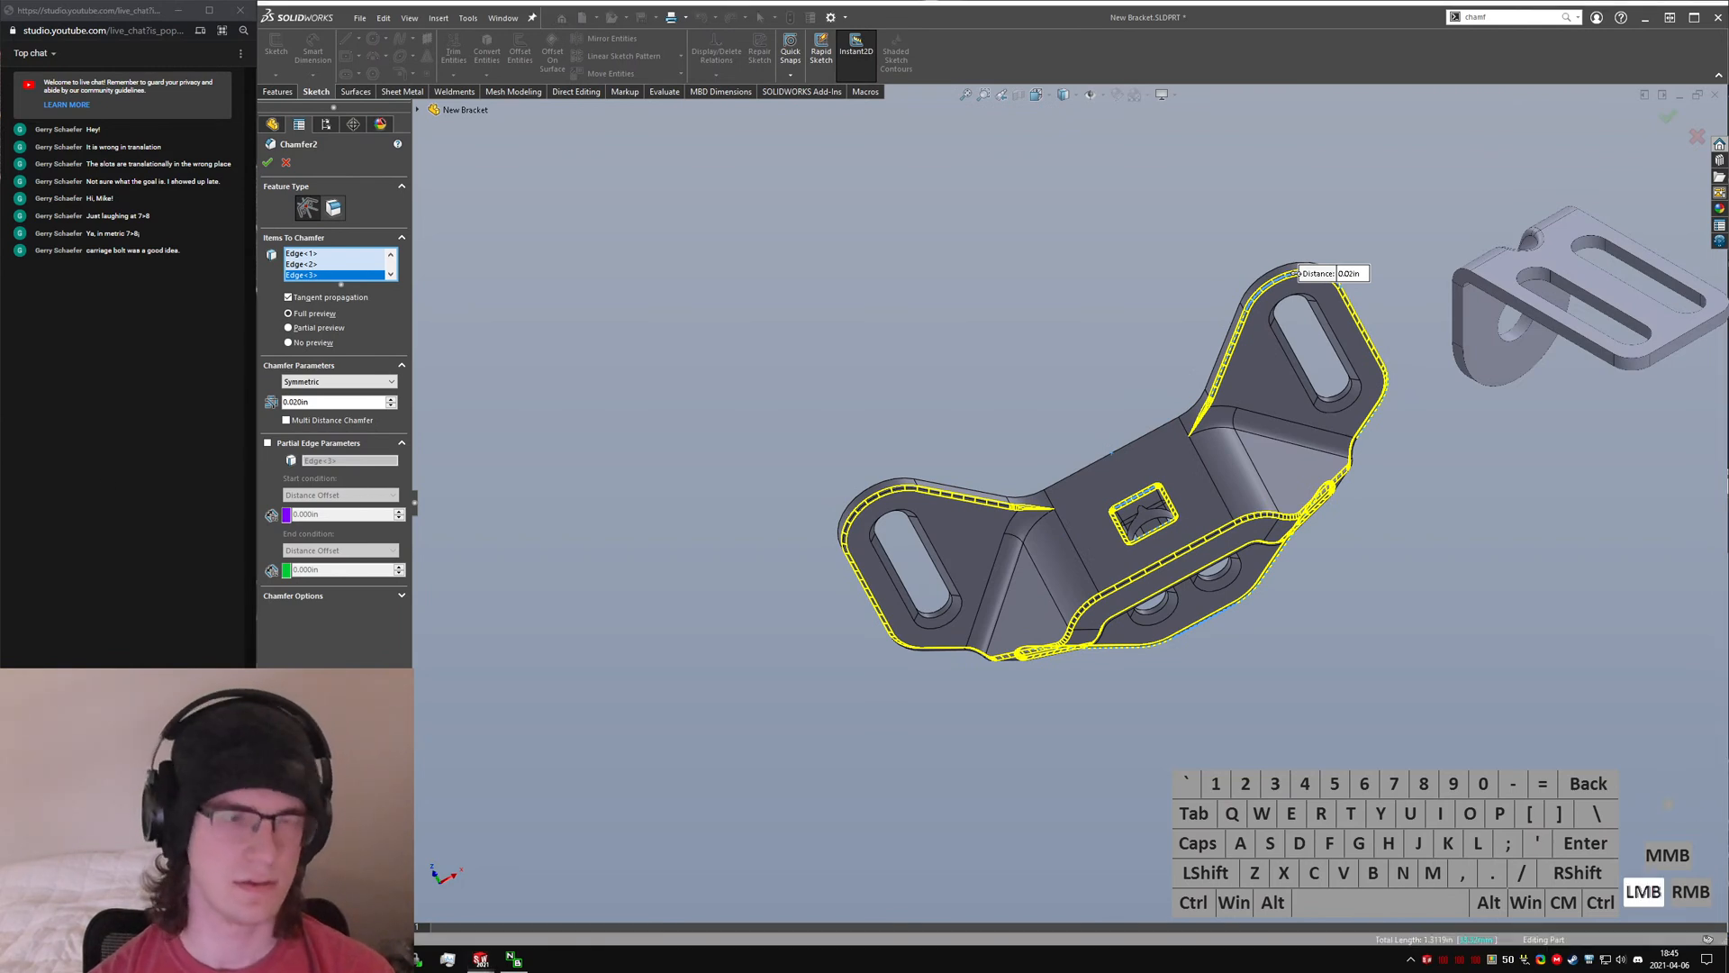
pyautogui.write('.02 in')
pyautogui.hotkey('ctrl', 'a')
pyautogui.write('.02 ')
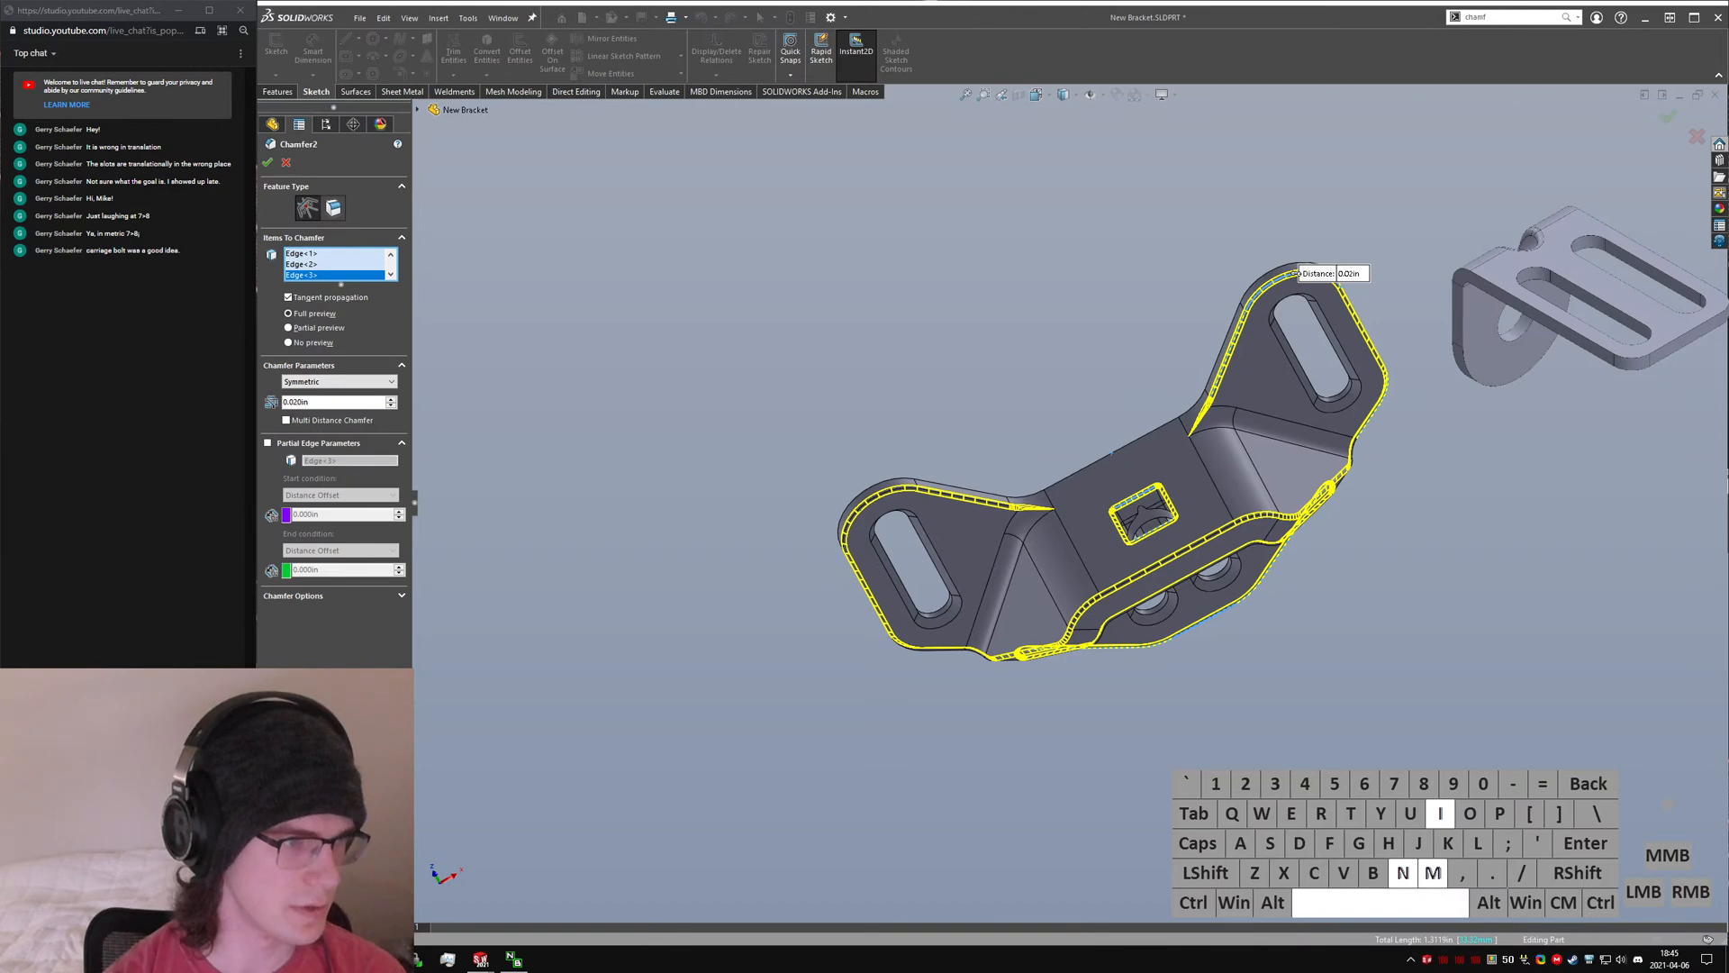
pyautogui.write('m')
pyautogui.click(268, 162)
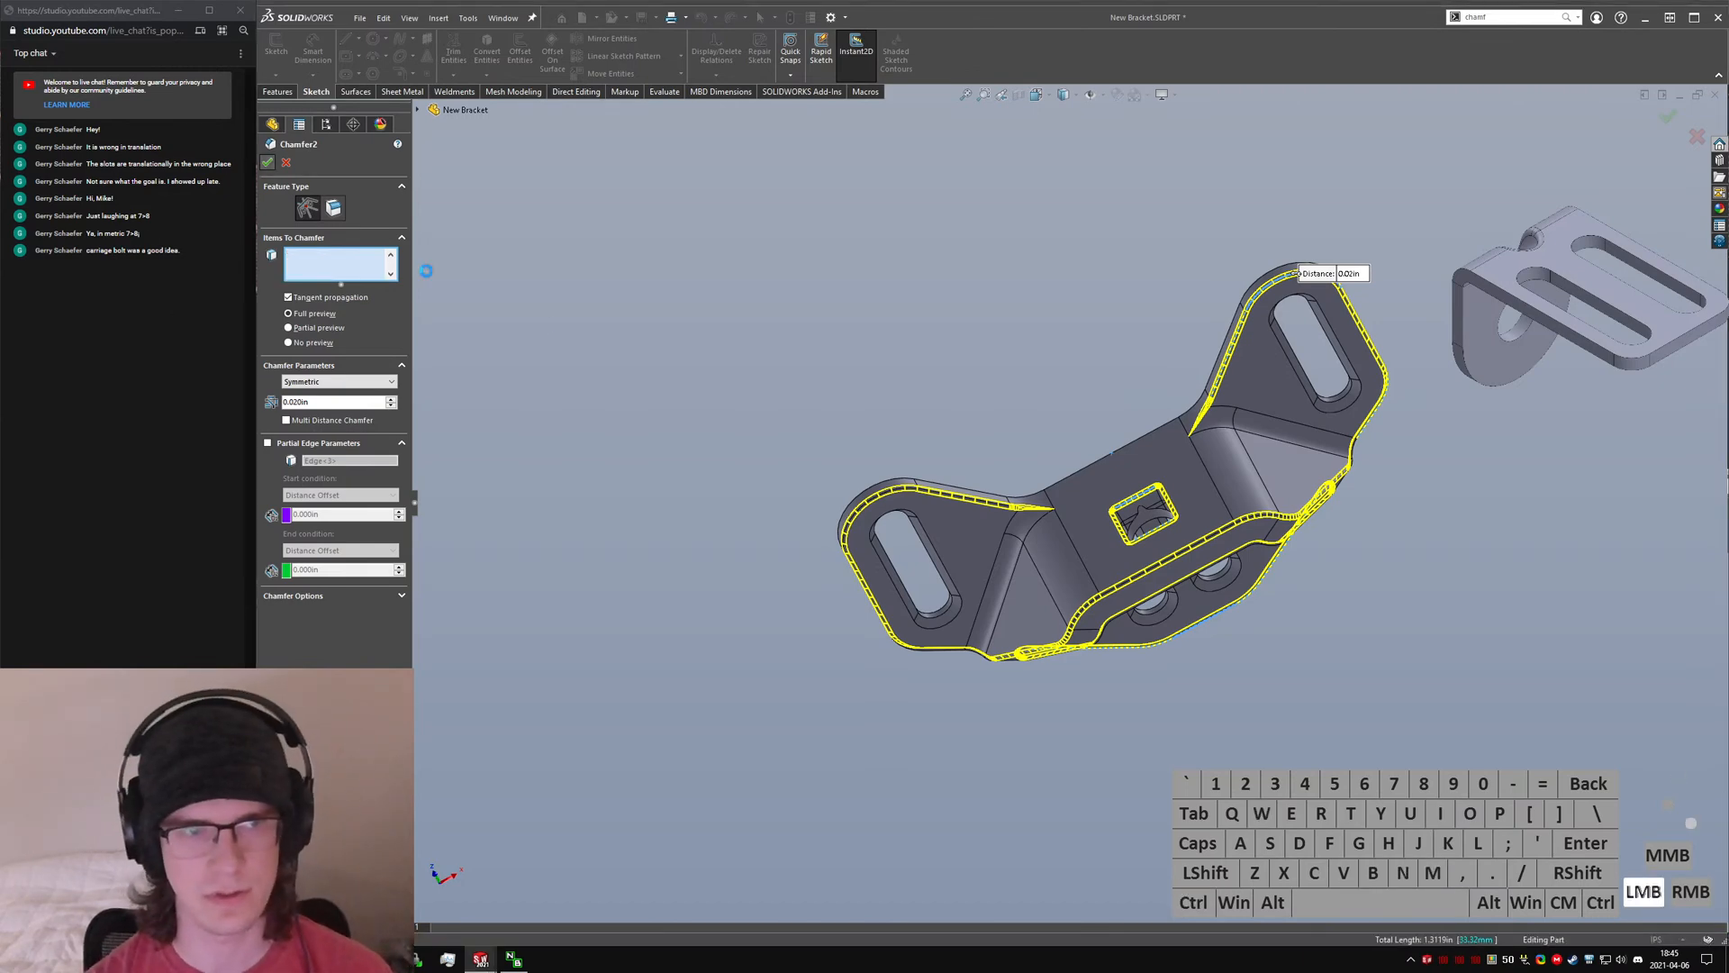
# - Check the chamfered rim of the square pocket and save the part
pyautogui.scroll(-5, 1141, 522)
pyautogui.moveTo(1141, 522)
pyautogui.mouseDown(button='middle')
pyautogui.moveTo(991, 504)
pyautogui.moveTo(962, 643)
pyautogui.moveTo(957, 600)
pyautogui.moveTo(975, 664)
pyautogui.moveTo(1000, 622)
pyautogui.moveTo(785, 335)
pyautogui.moveTo(936, 415)
pyautogui.moveTo(1099, 339)
pyautogui.moveTo(1343, 489)
pyautogui.moveTo(1158, 534)
pyautogui.mouseUp(button='middle')
pyautogui.scroll(6, 990, 657)
pyautogui.scroll(3, 1025, 652)
pyautogui.hotkey('ctrl', 's')
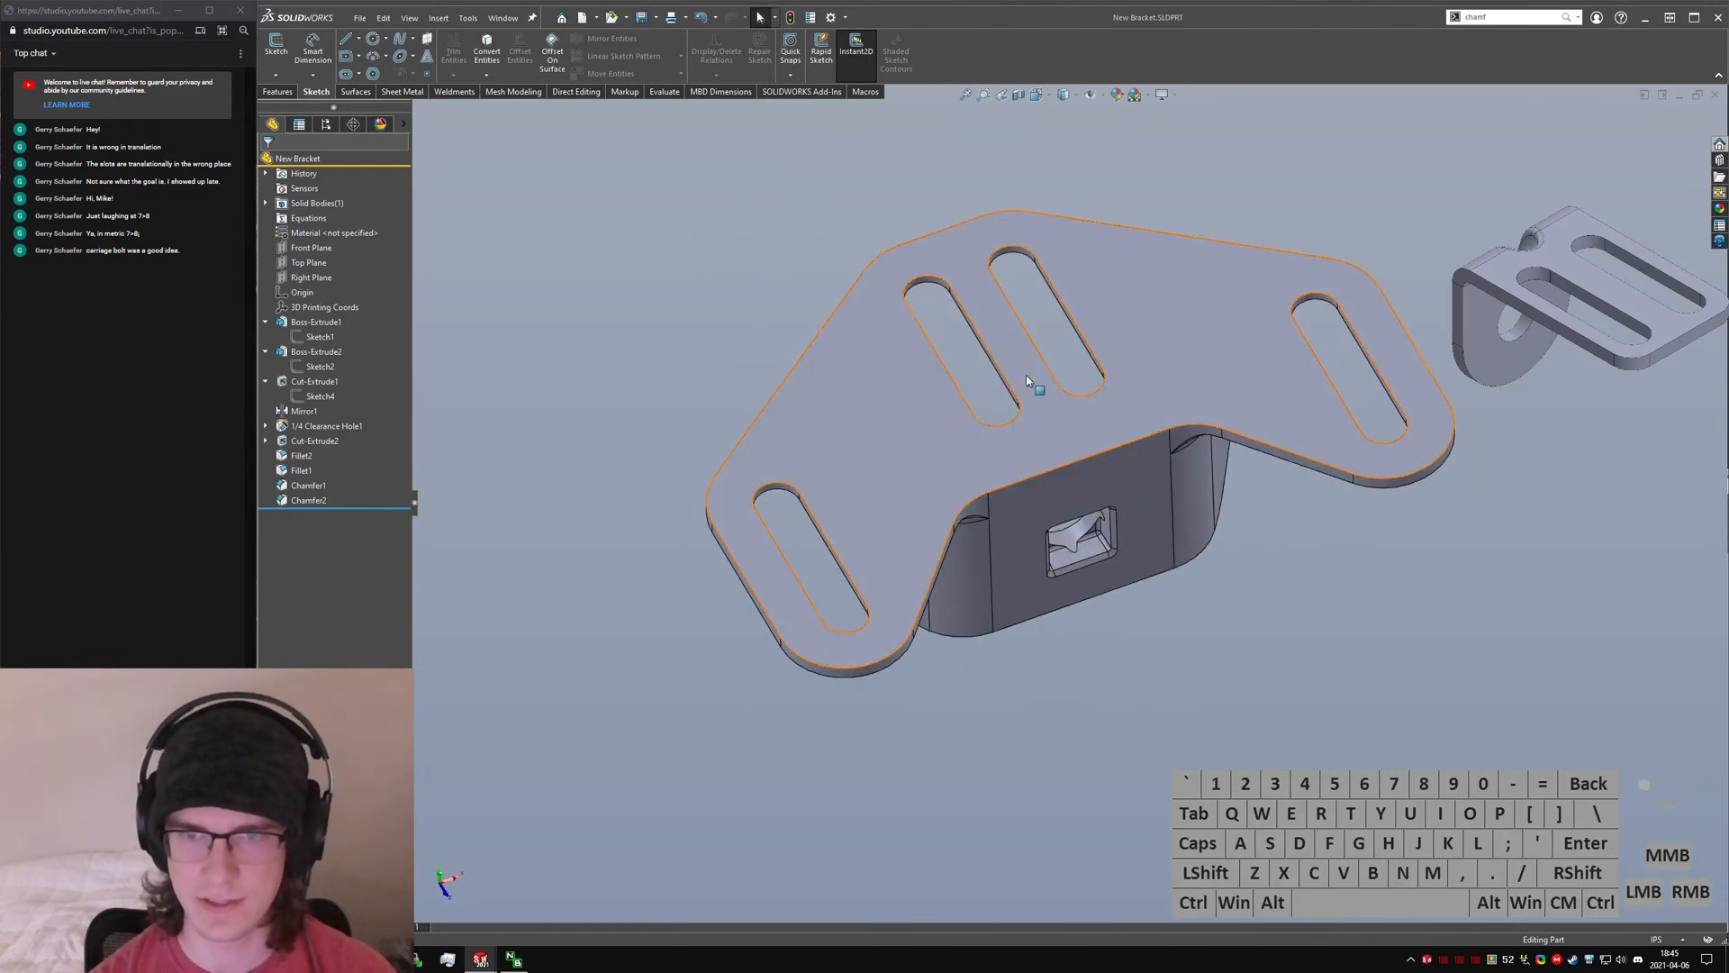
# - Examine the bracket's slotted plate, gusset transitions and chamfered underside edges from several angles
pyautogui.moveTo(1035, 385); pyautogui.dragTo(1050, 338, button='middle')
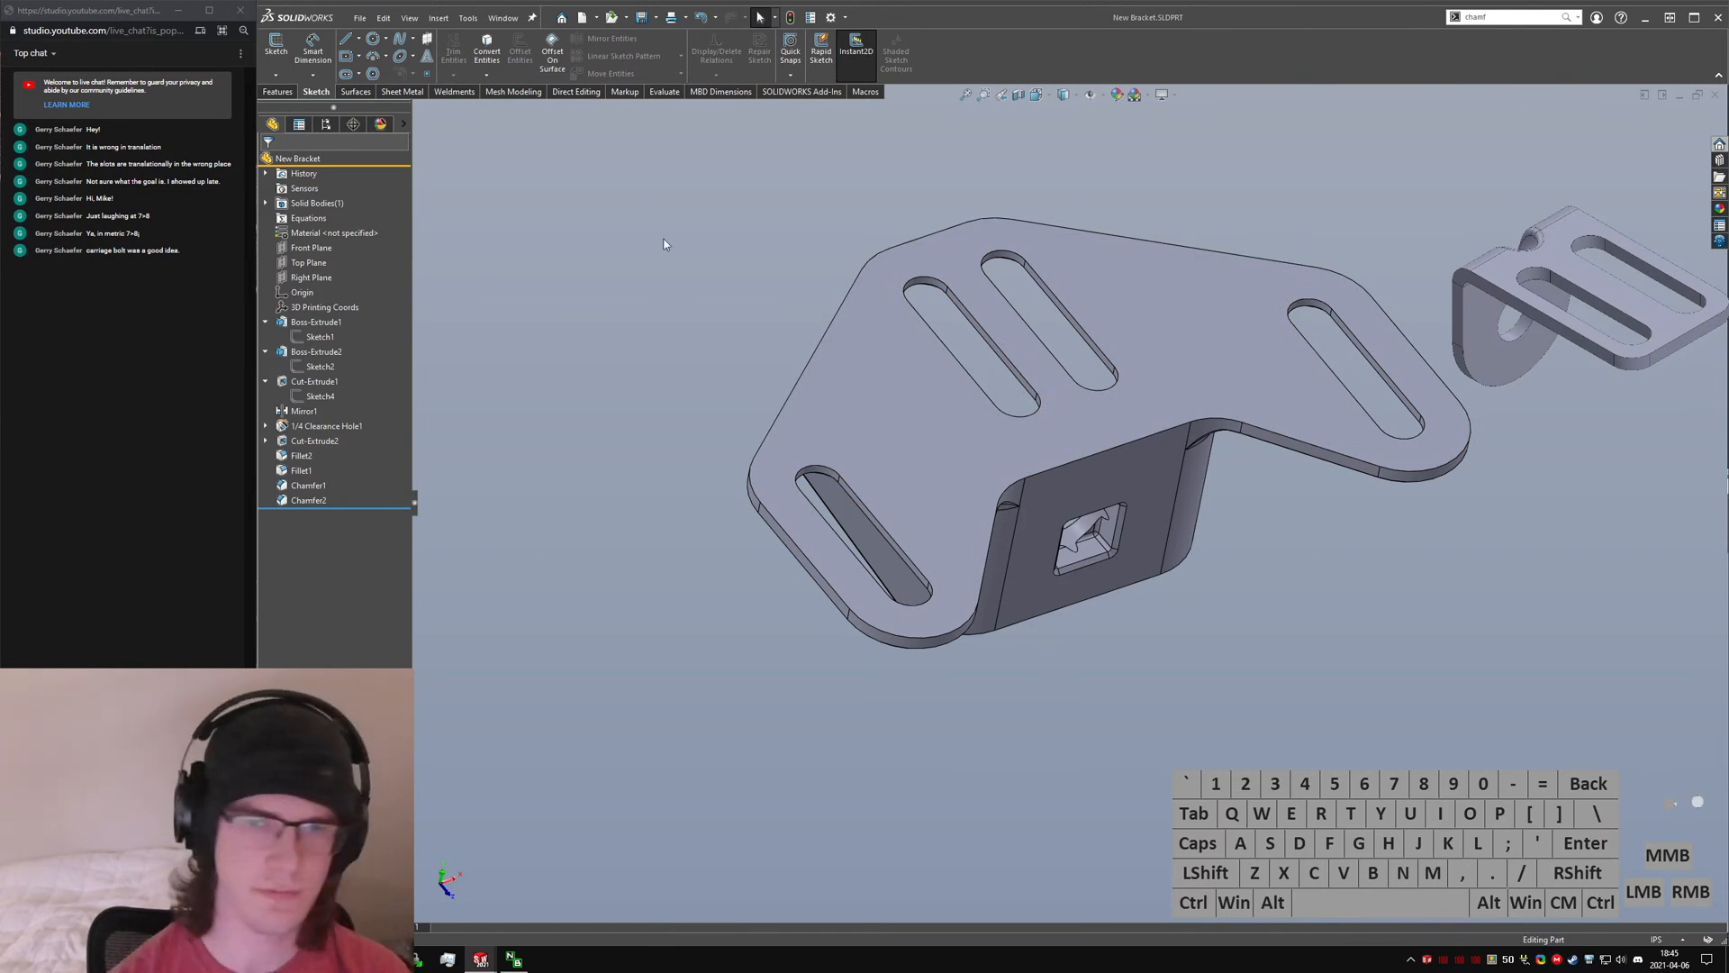
pyautogui.moveTo(694, 286); pyautogui.dragTo(1031, 466, button='middle')
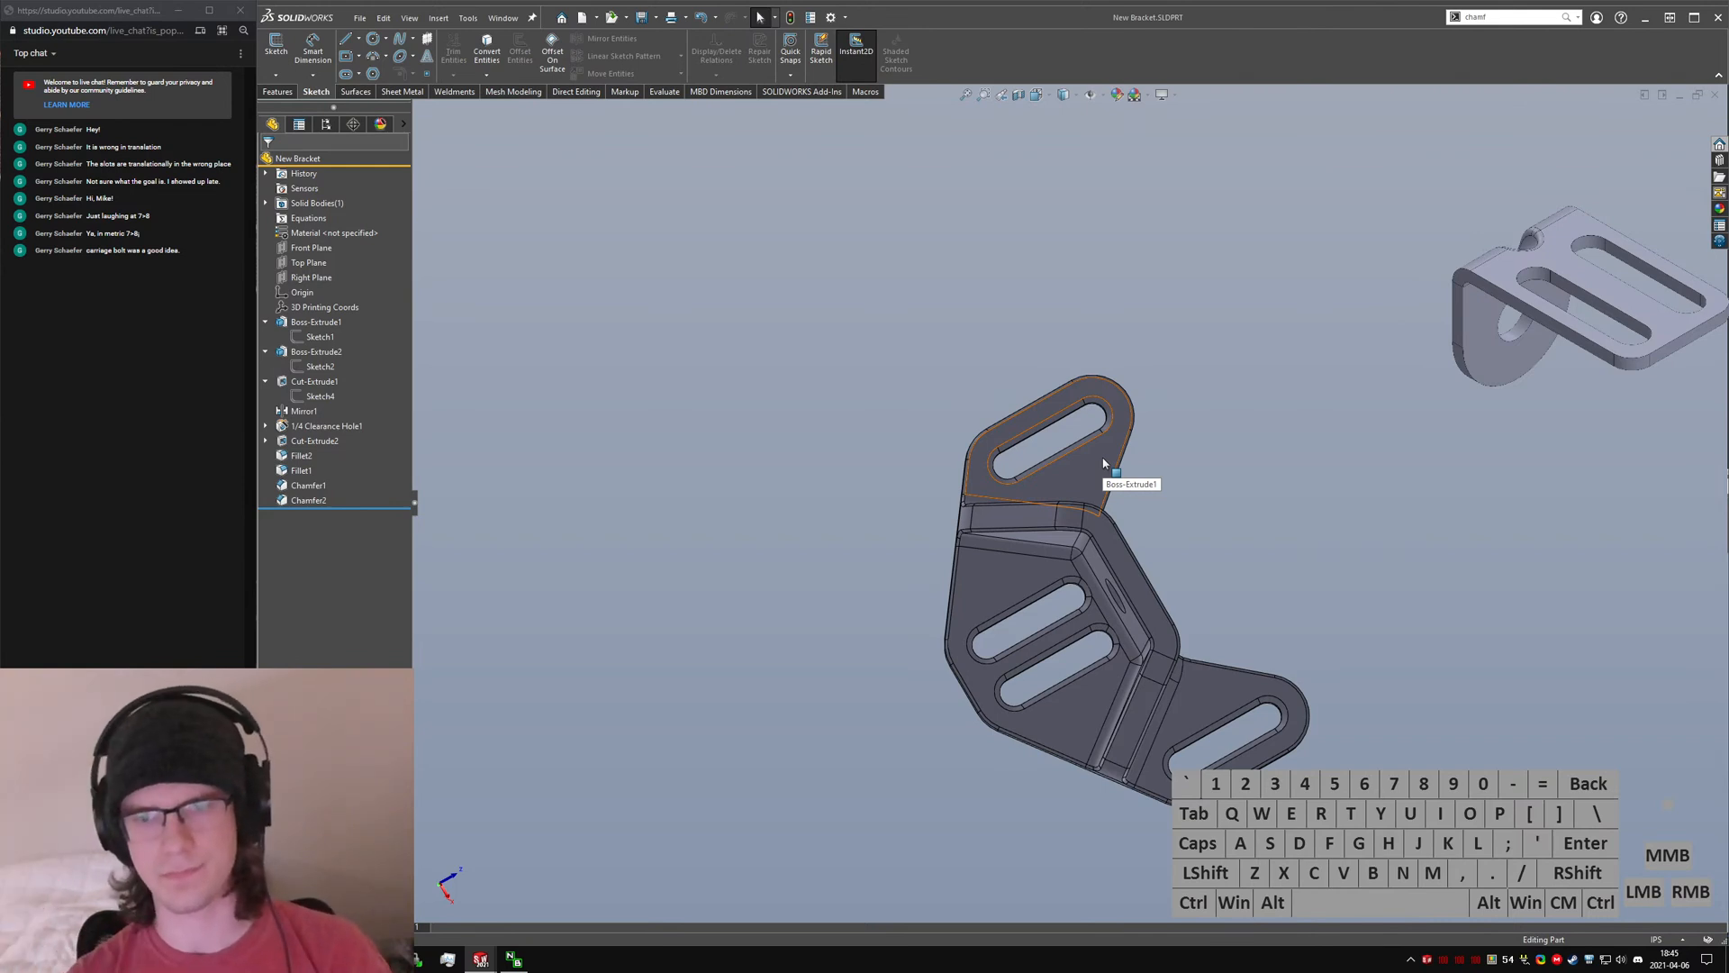
pyautogui.moveTo(1080, 618); pyautogui.dragTo(1170, 610, button='middle')
pyautogui.scroll(-4, 1115, 613)
pyautogui.scroll(4, 1144, 568)
pyautogui.moveTo(1114, 498); pyautogui.dragTo(1039, 510, button='middle')
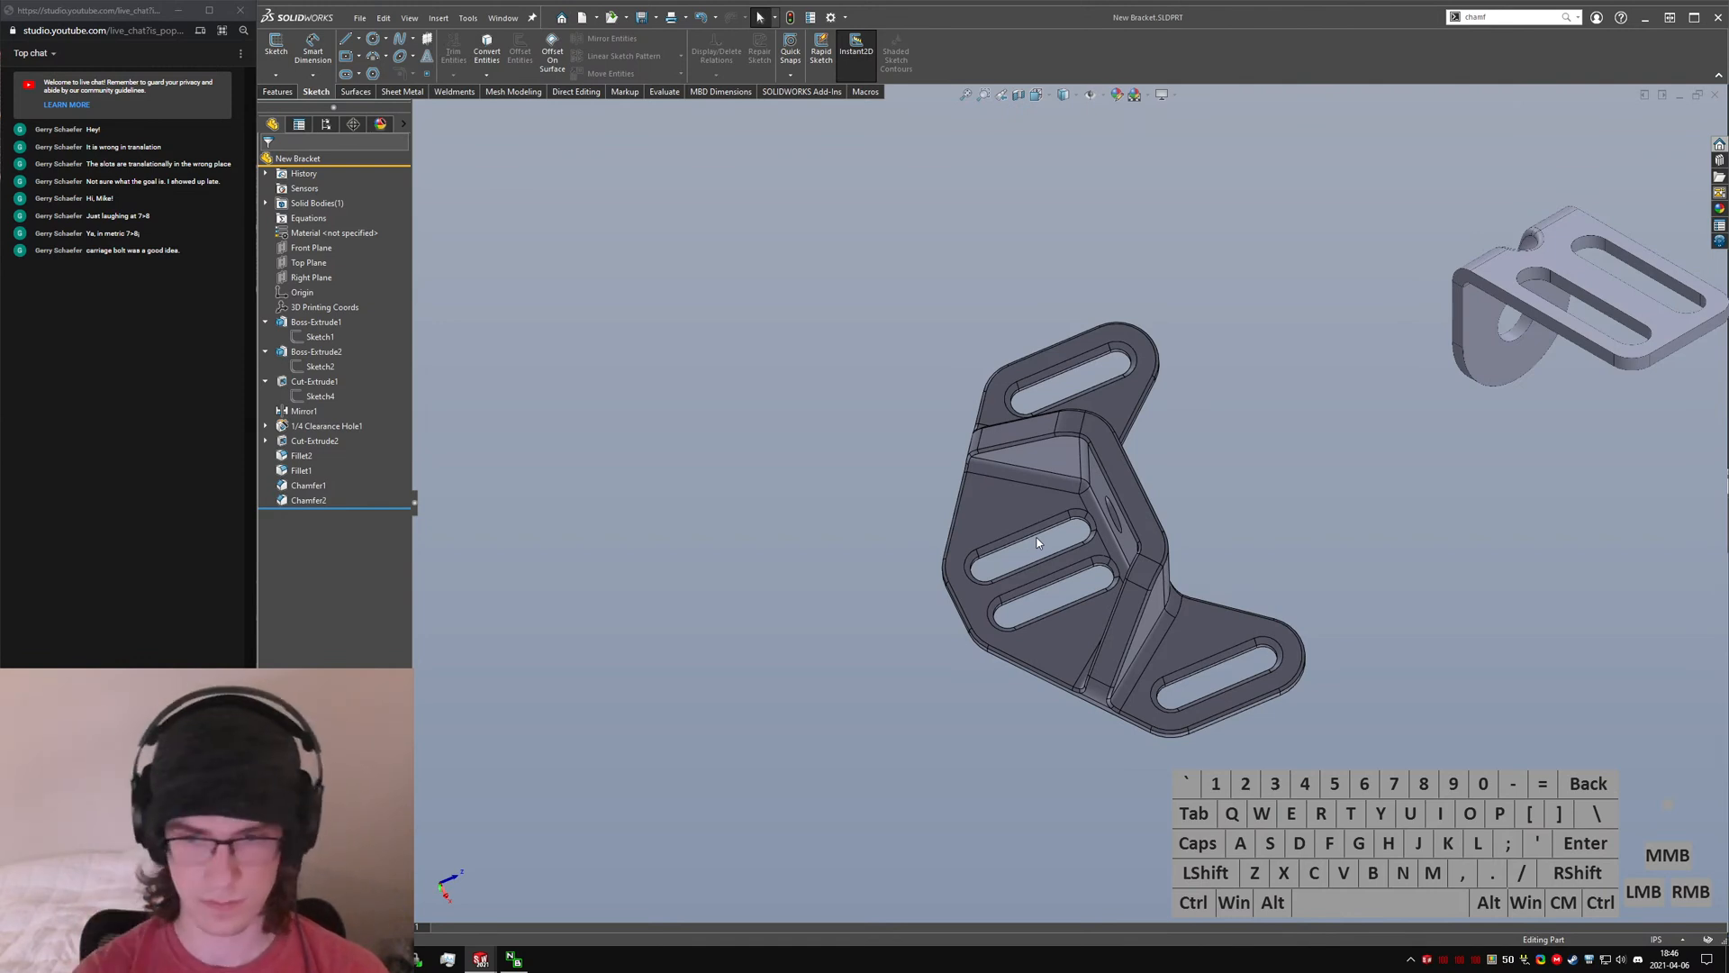
pyautogui.moveTo(1056, 553); pyautogui.dragTo(1085, 576, button='middle')
pyautogui.scroll(-4, 1132, 689)
pyautogui.moveTo(1133, 630)
pyautogui.mouseDown(button='middle')
pyautogui.moveTo(1241, 527)
pyautogui.moveTo(1117, 602)
pyautogui.mouseUp(button='middle')
pyautogui.scroll(4, 1117, 601)
pyautogui.click(1182, 426)
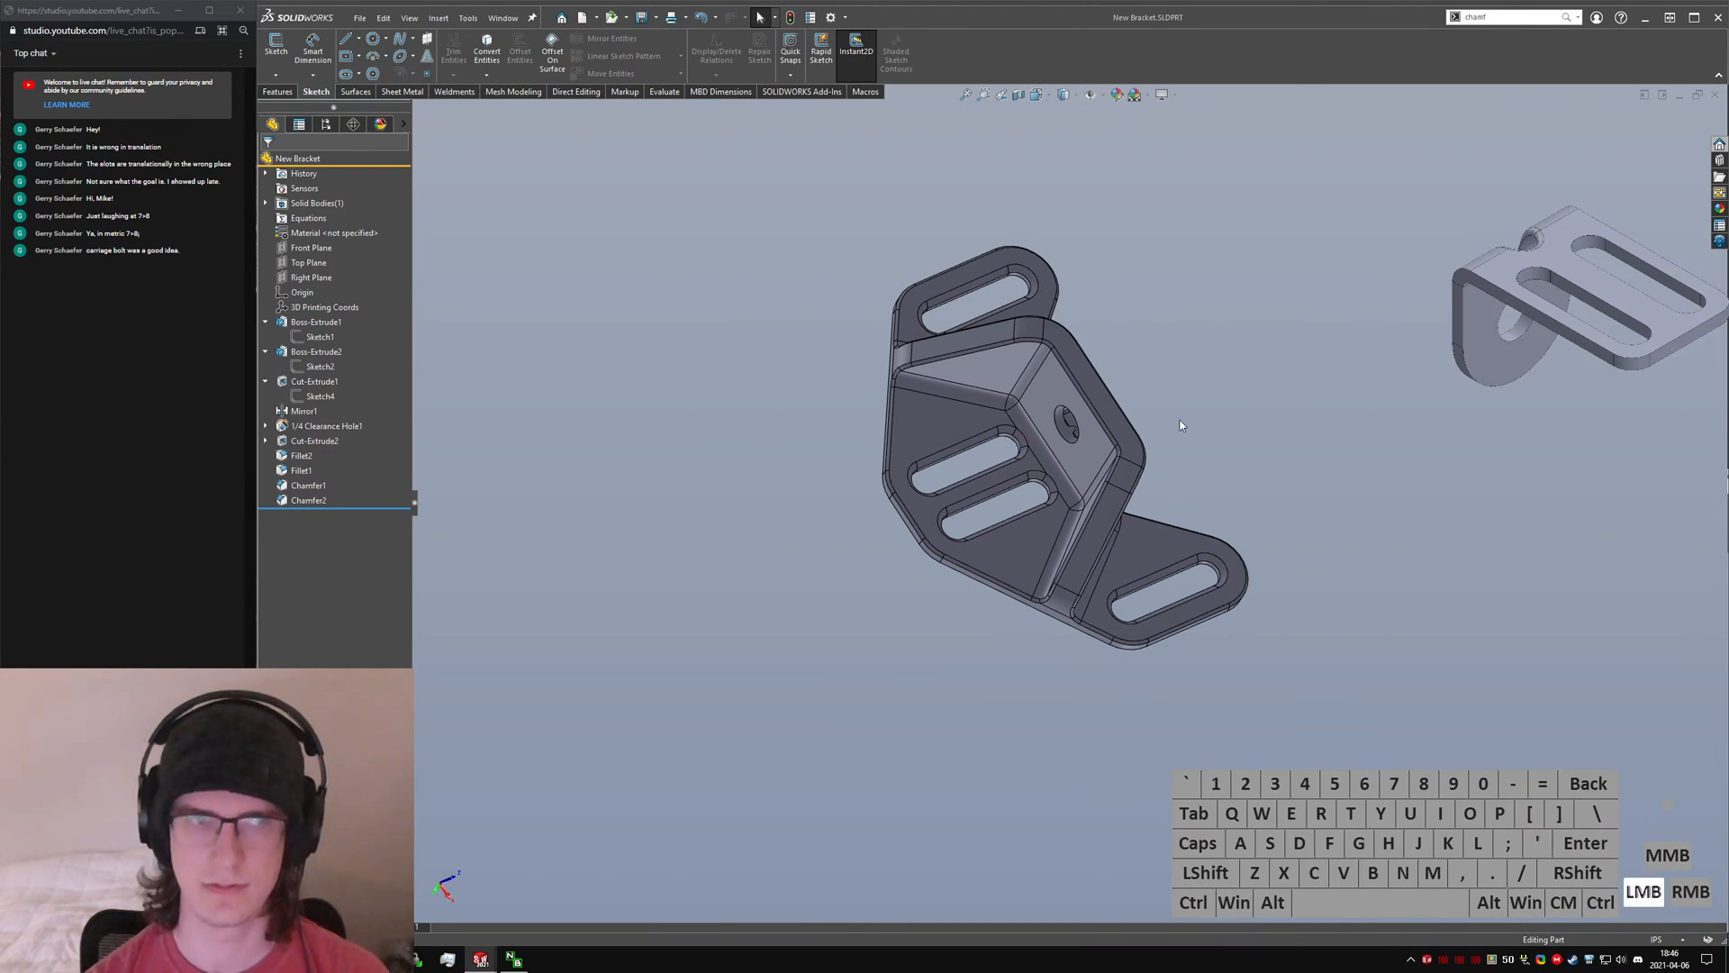
# - Inspect the square pocket's filleted walls and its floor around the clearance hole, and save the part
pyautogui.moveTo(1122, 407); pyautogui.dragTo(813, 610, button='middle')
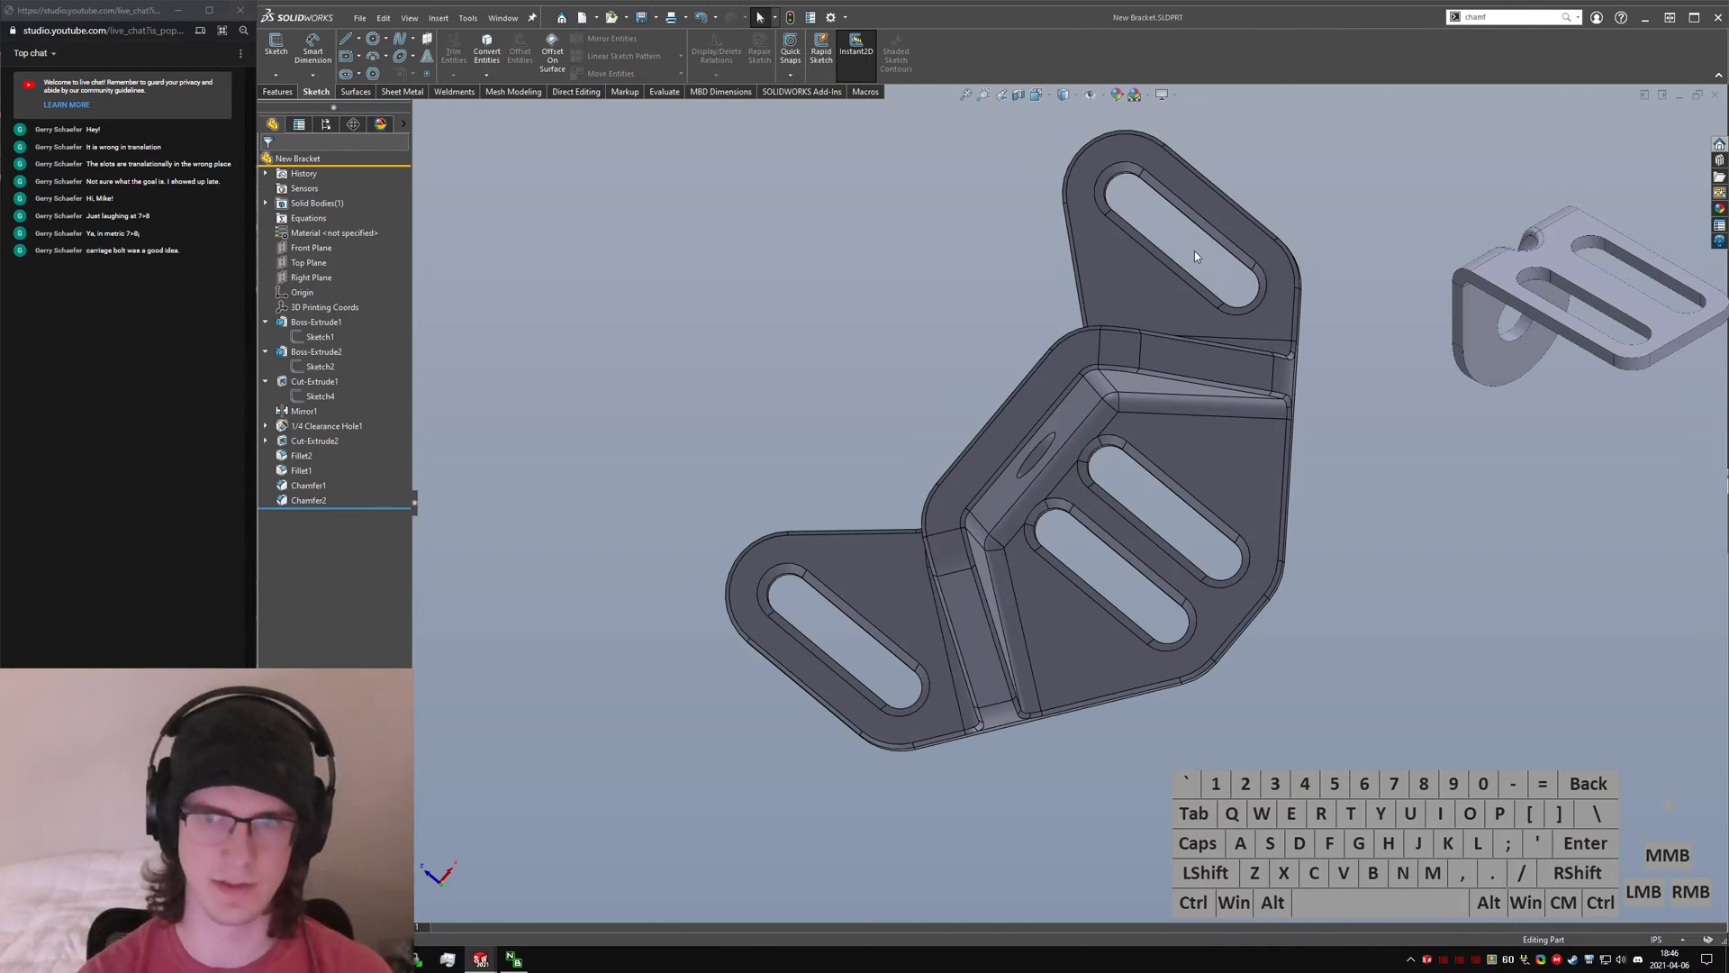
pyautogui.moveTo(1146, 331); pyautogui.dragTo(1023, 445, button='middle')
pyautogui.scroll(-6, 993, 403)
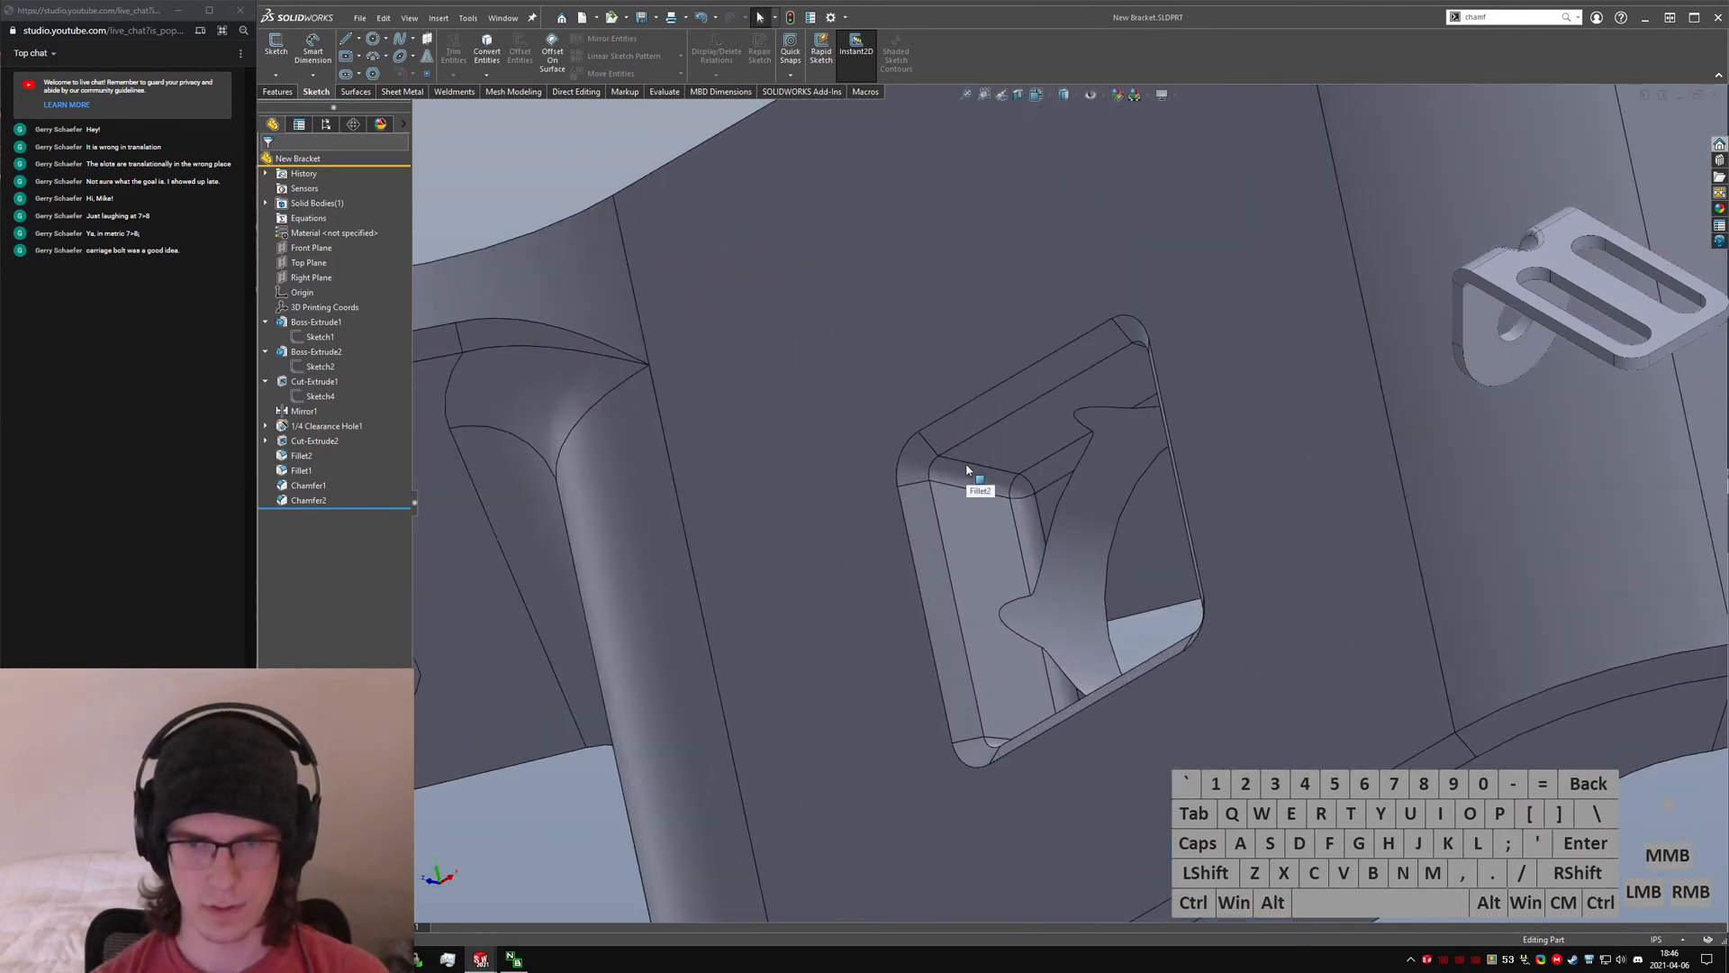
pyautogui.click(965, 463)
pyautogui.moveTo(965, 462); pyautogui.dragTo(1155, 622, button='middle')
pyautogui.click(1173, 640)
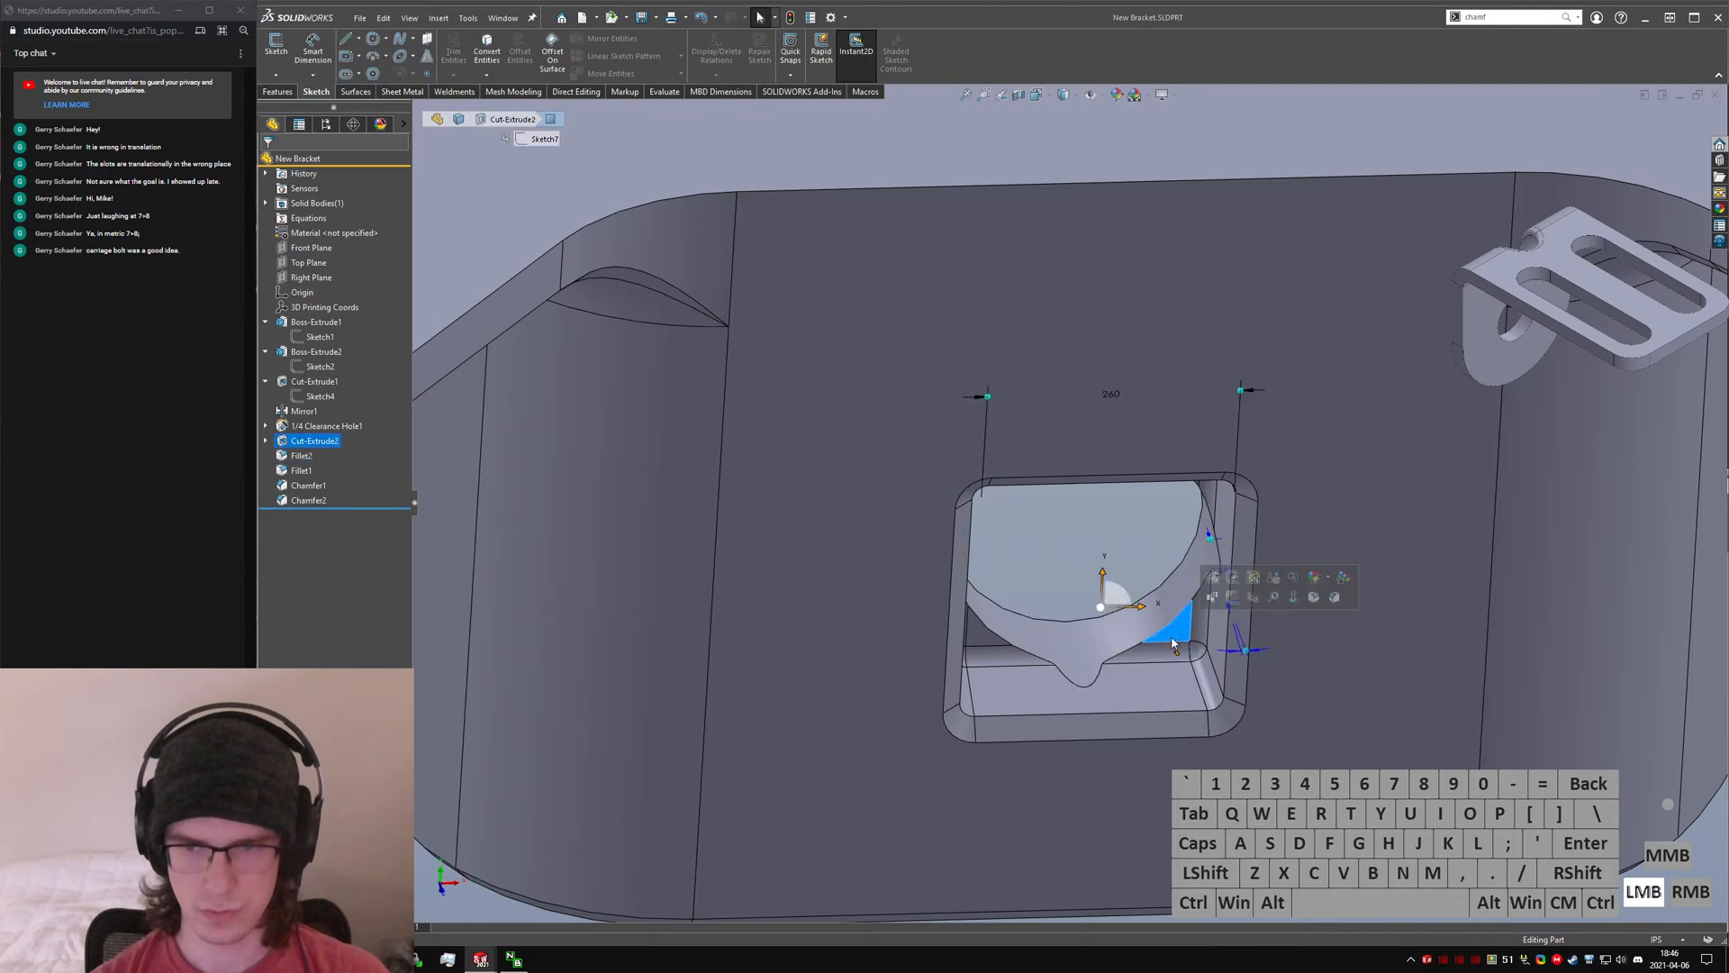
pyautogui.scroll(4, 1174, 642)
pyautogui.click(1246, 710)
pyautogui.hotkey('ctrl', 's')
# - Inspect the bent wall from the side and show the whole bracket in the isometric view
pyautogui.moveTo(1247, 709); pyautogui.dragTo(1161, 643, button='middle')
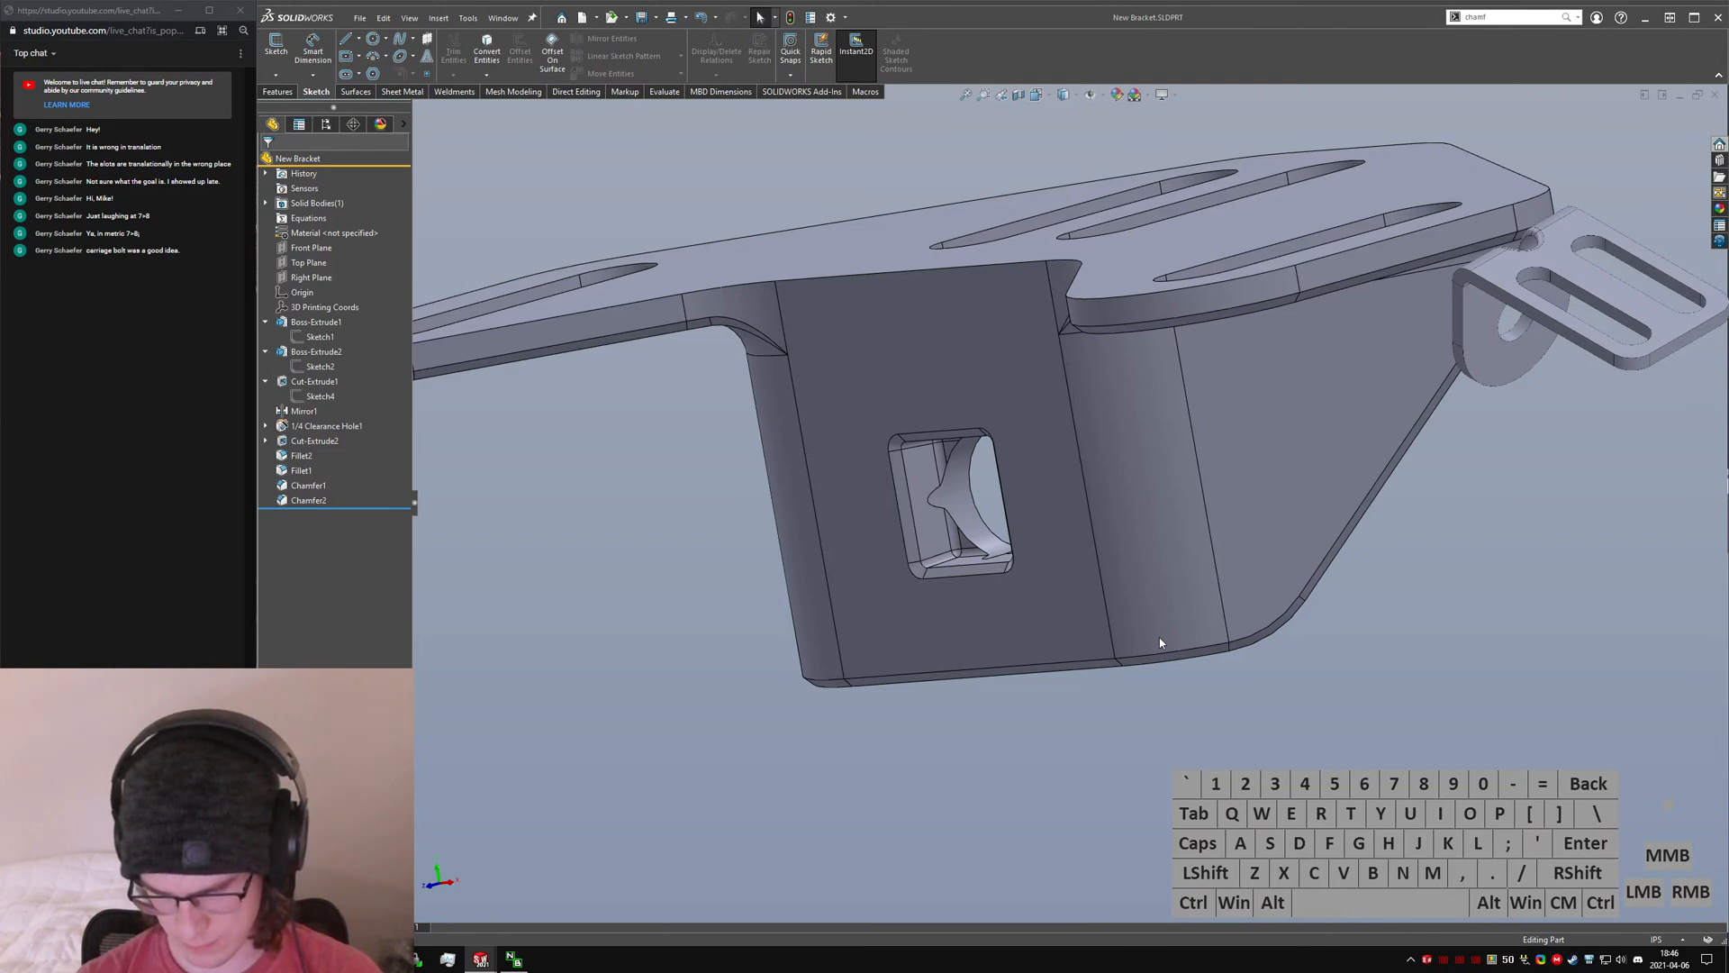
pyautogui.click(1332, 659)
pyautogui.moveTo(1332, 660); pyautogui.dragTo(1384, 404, button='middle')
pyautogui.keyDown('ctrl'); pyautogui.click(1045, 356); pyautogui.keyUp('ctrl')
pyautogui.hotkey('ctrl', '7')
pyautogui.click(1521, 548)
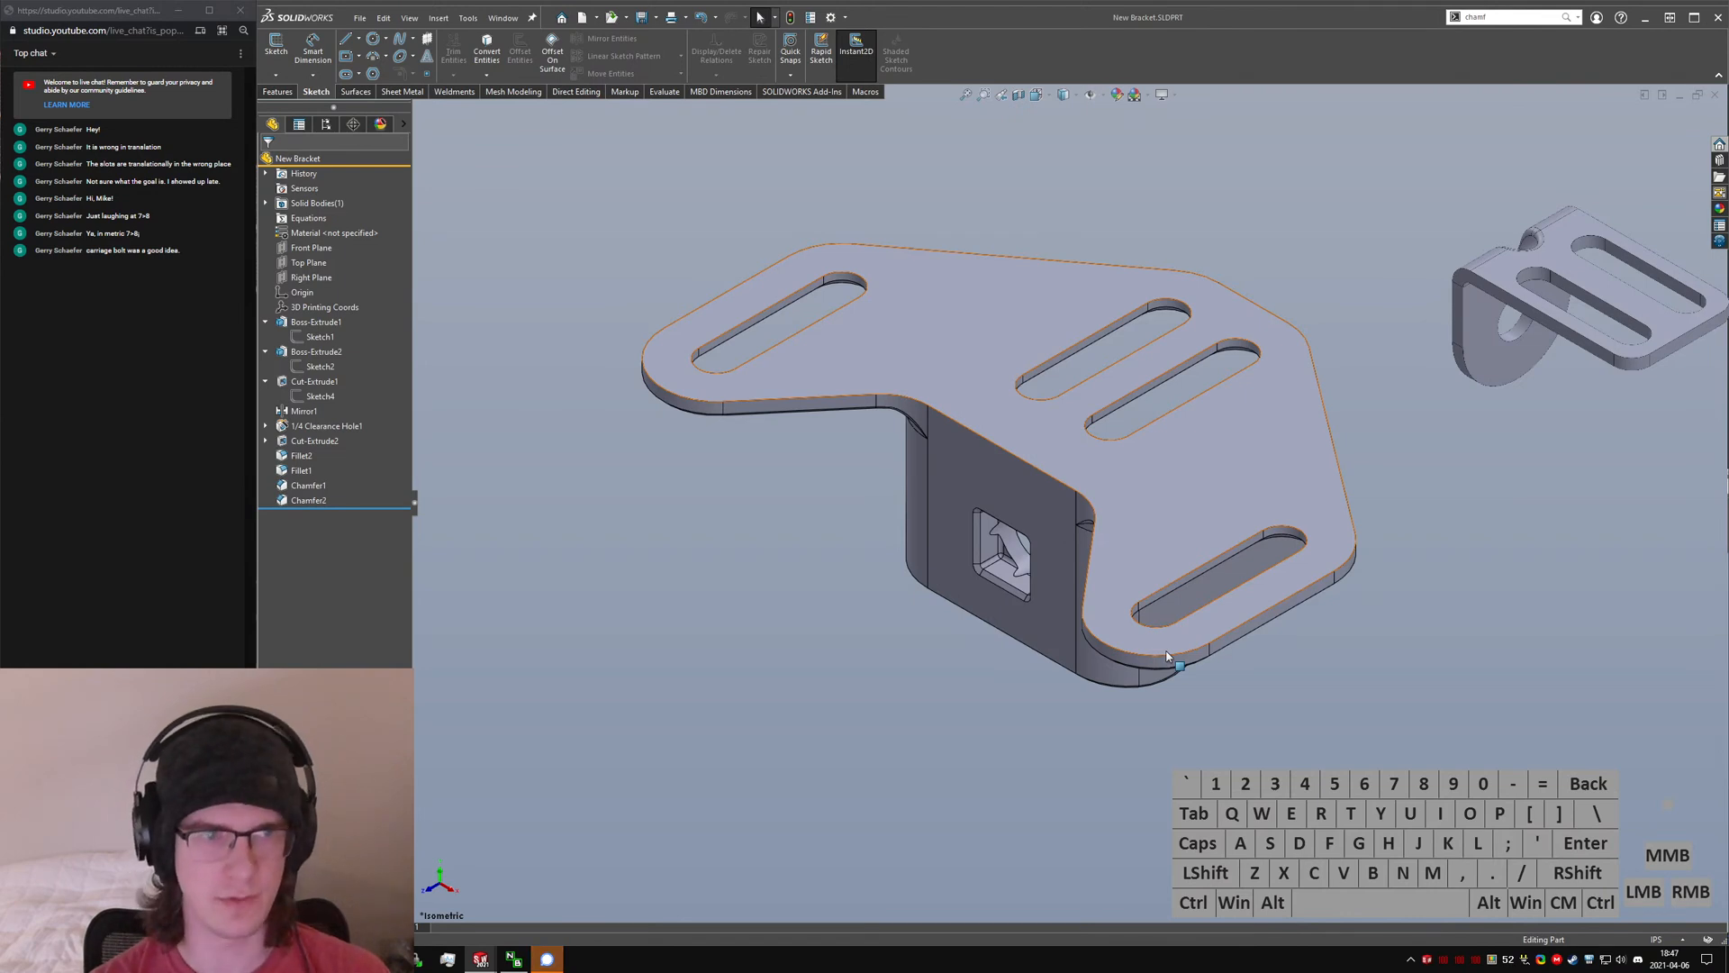
# - Examine the carriage-bolt pocket and the wall's side transitions from the front and from below
pyautogui.click(937, 699)
pyautogui.moveTo(1008, 576); pyautogui.dragTo(1109, 469, button='middle')
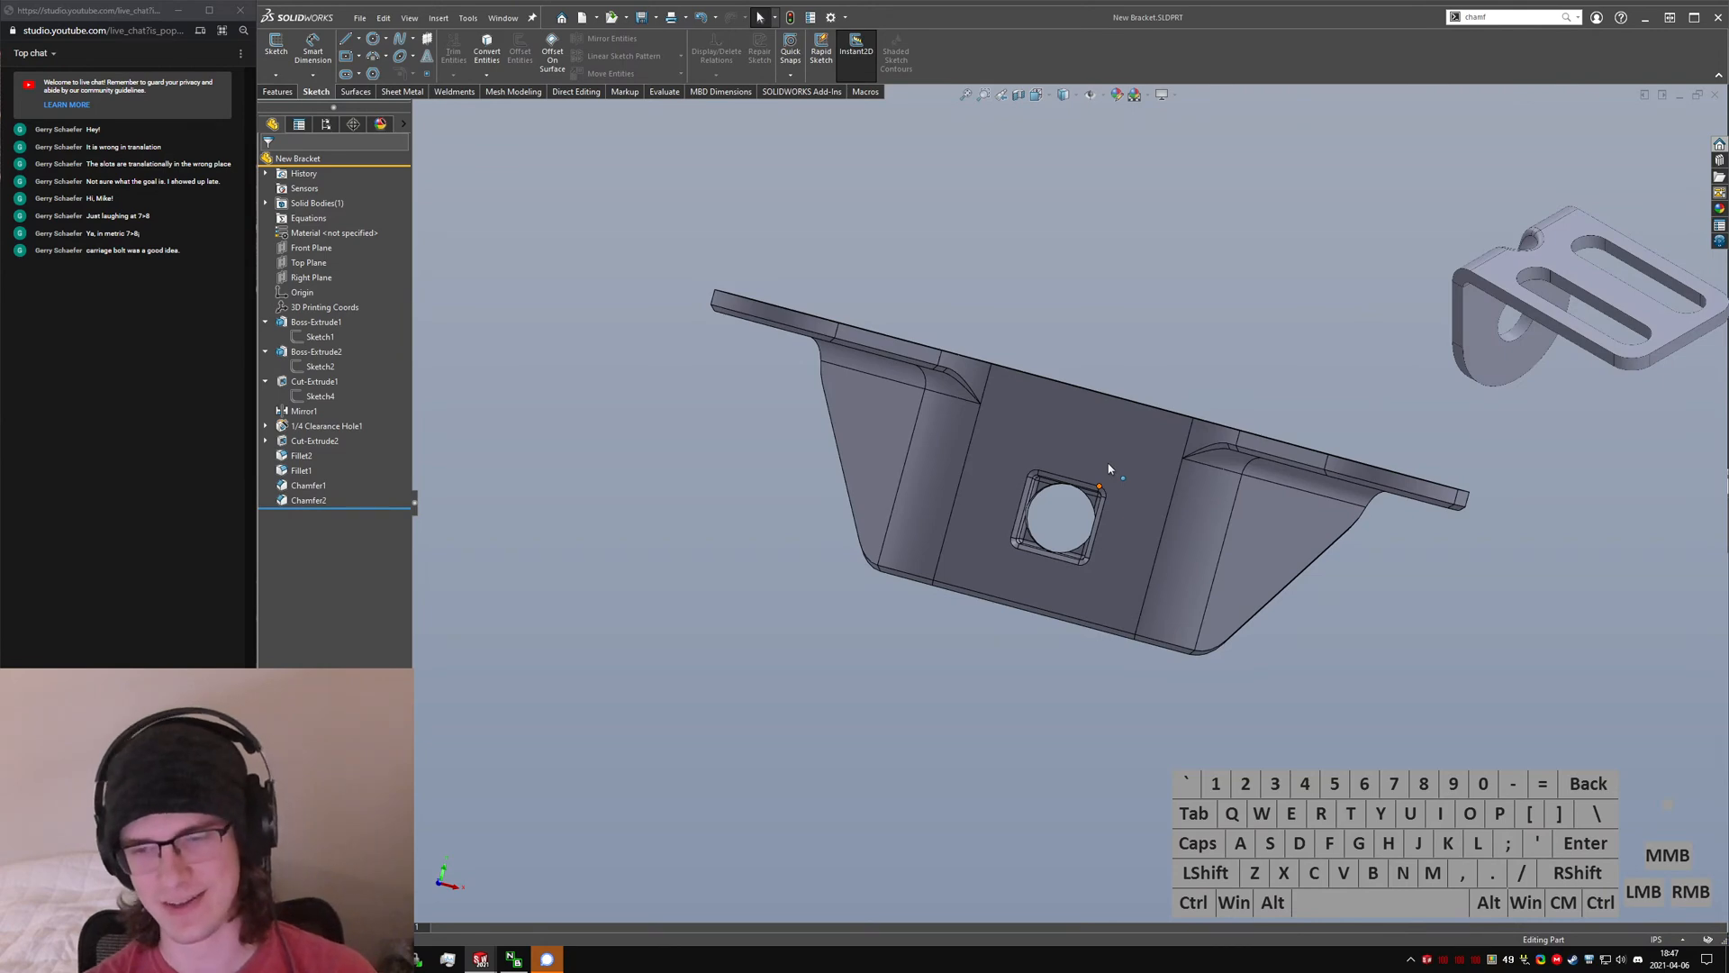
pyautogui.moveTo(1047, 489); pyautogui.dragTo(989, 375, button='middle')
pyautogui.scroll(-6, 1032, 463)
pyautogui.scroll(7, 1032, 441)
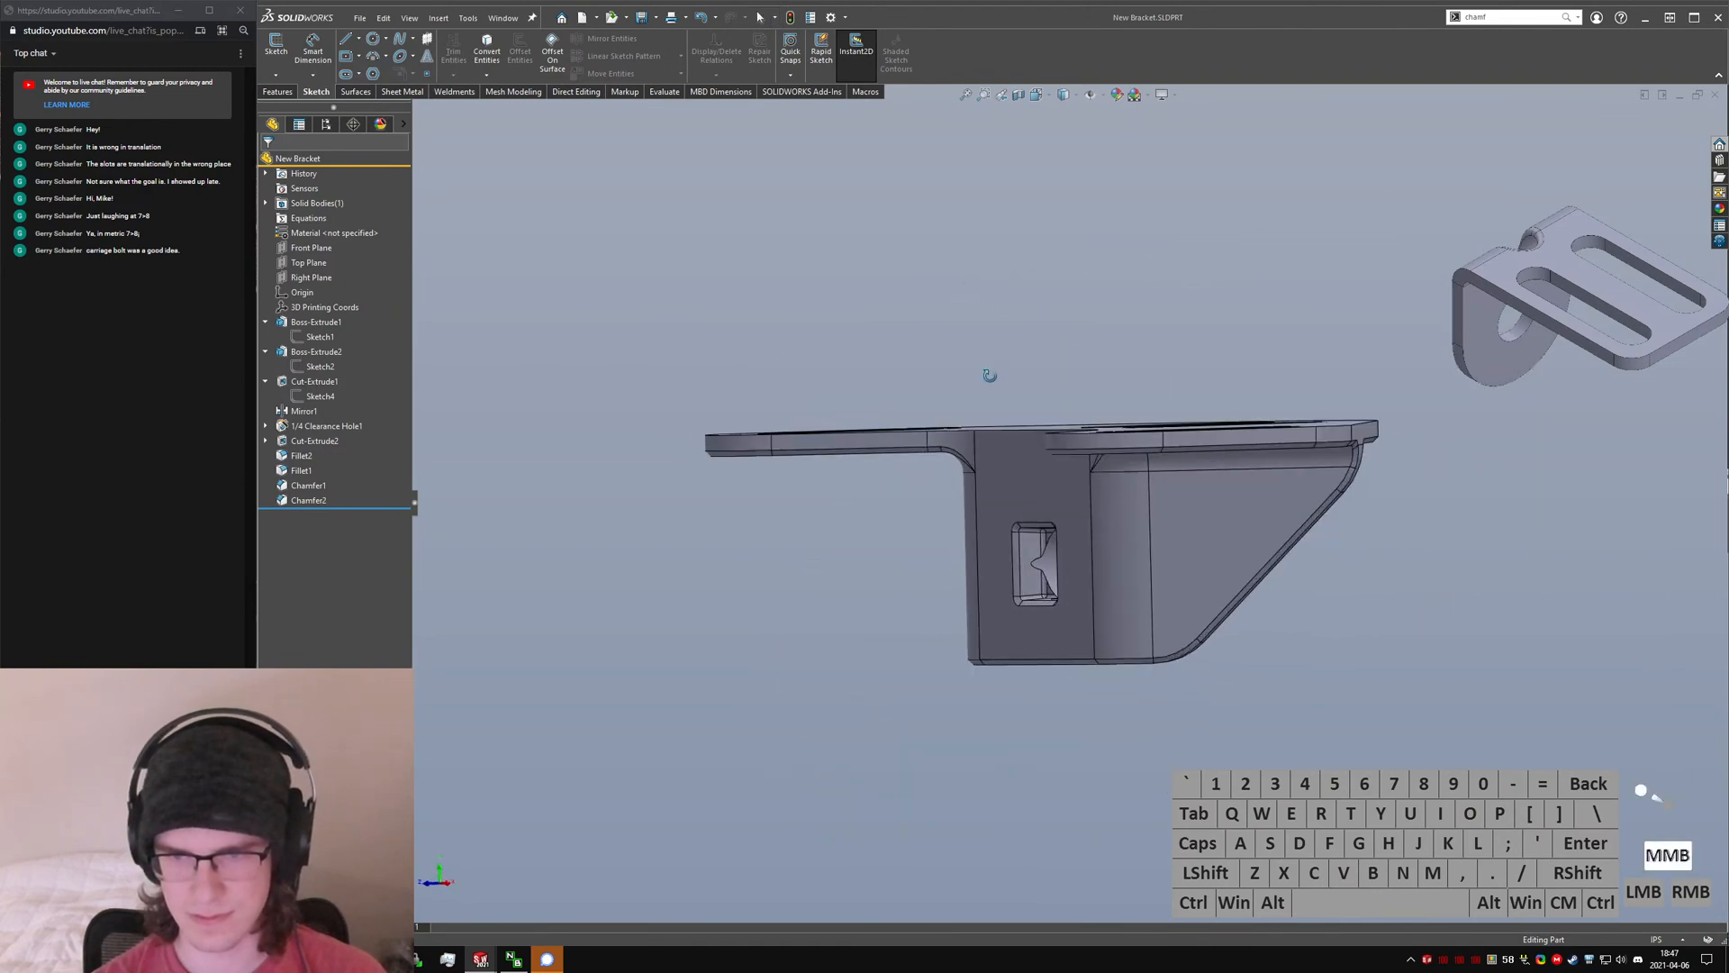
pyautogui.scroll(-4, 1036, 554)
pyautogui.moveTo(1036, 553); pyautogui.dragTo(964, 436, button='middle')
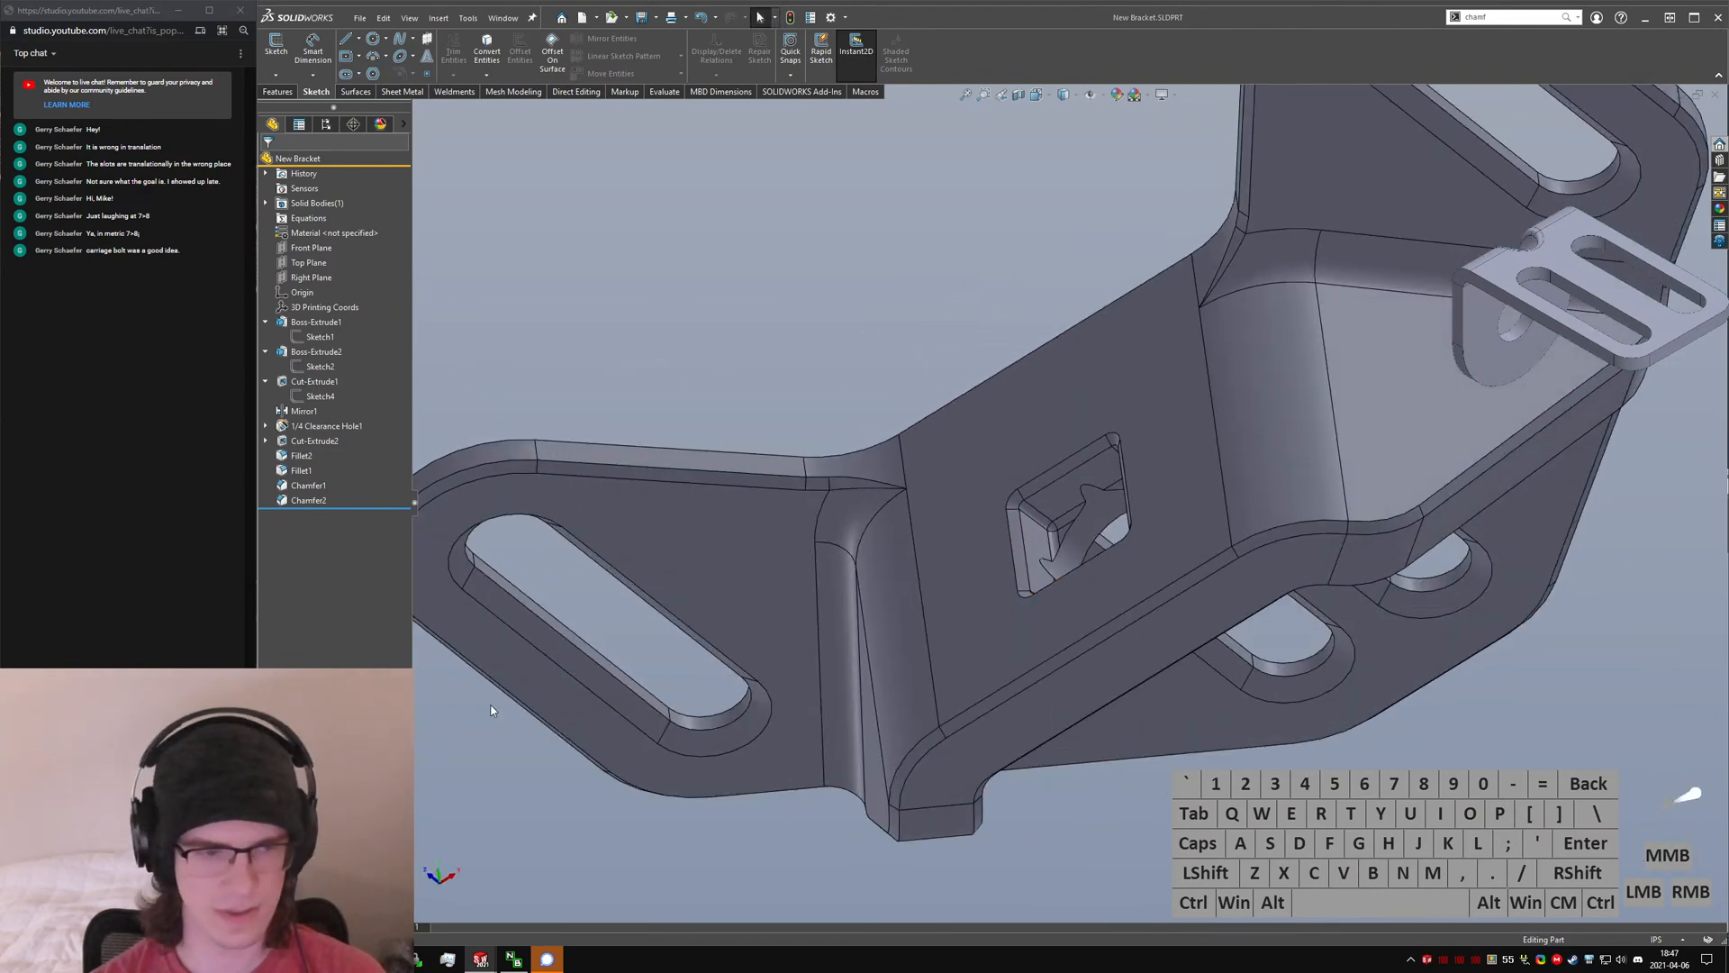